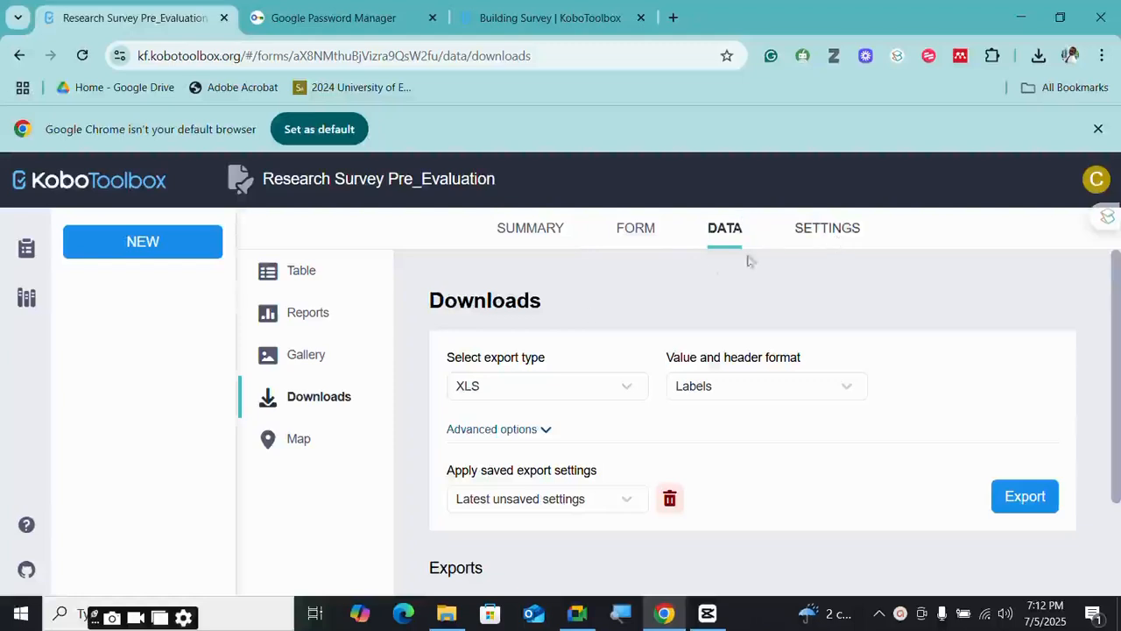
# - Copy the owner's username from the project's Sharing settings and start a new Add user entry
pyautogui.click(838, 232)
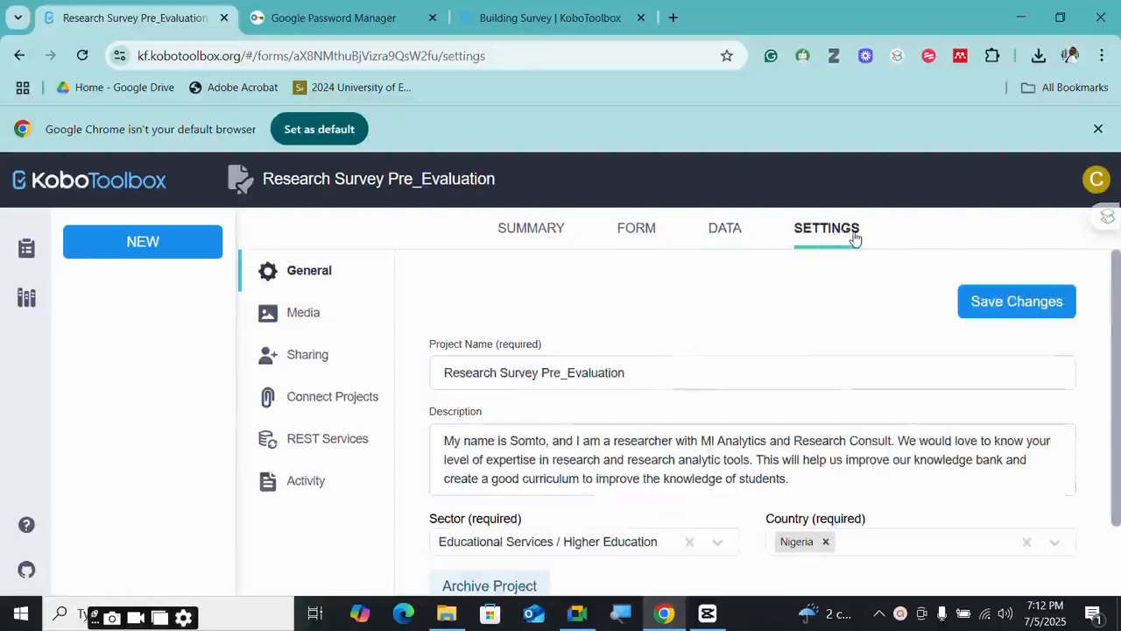
pyautogui.click(322, 361)
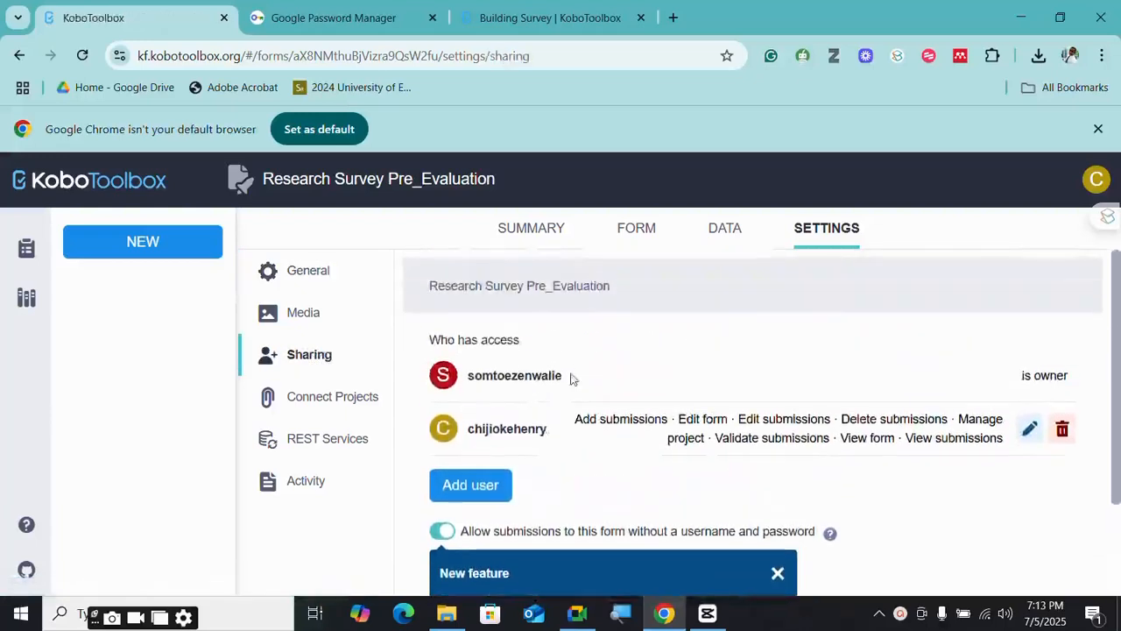
pyautogui.moveTo(564, 376); pyautogui.dragTo(466, 376)
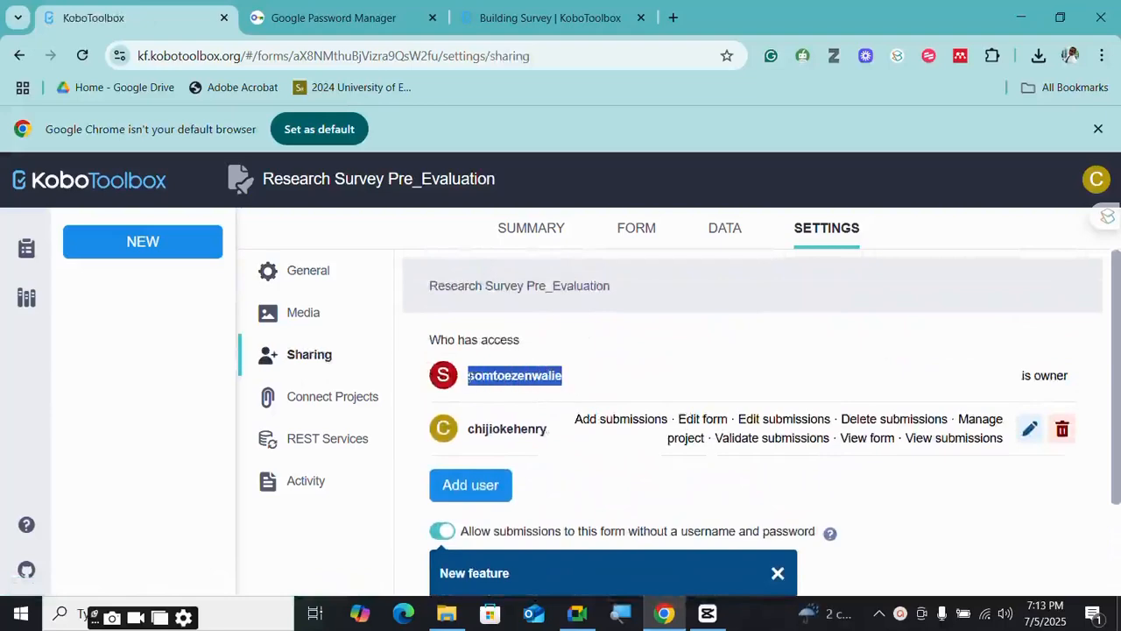
pyautogui.rightClick(526, 375)
pyautogui.click(586, 49)
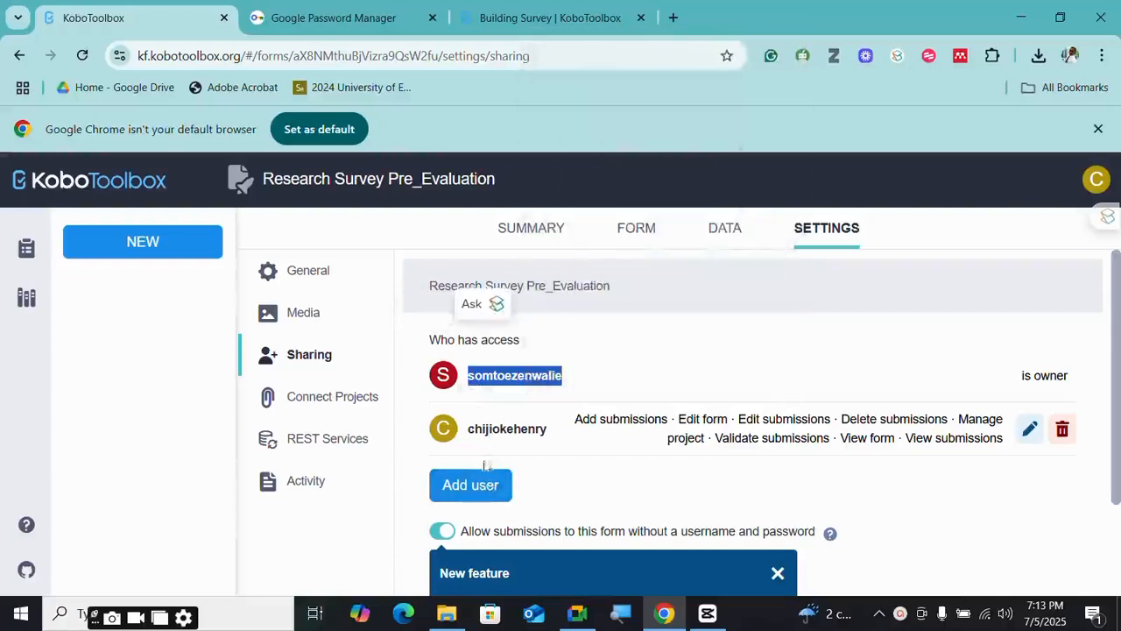
pyautogui.scroll(-1, 484, 463)
pyautogui.click(473, 399)
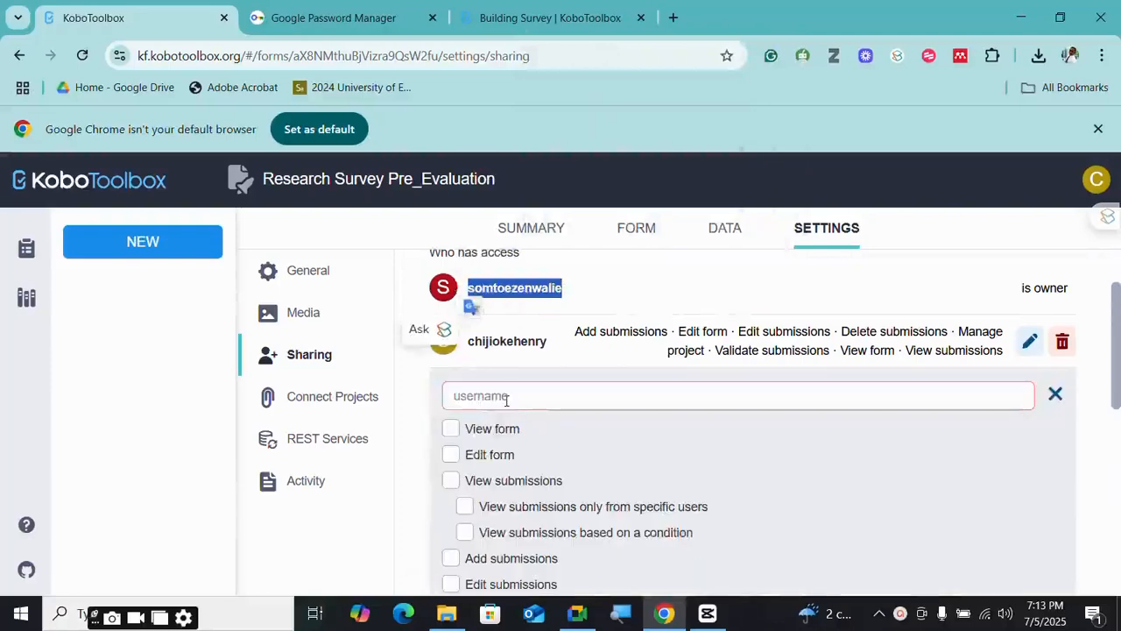
# - Paste the owner's username into the new user field, then start presenting in Google Meet
pyautogui.click(506, 400)
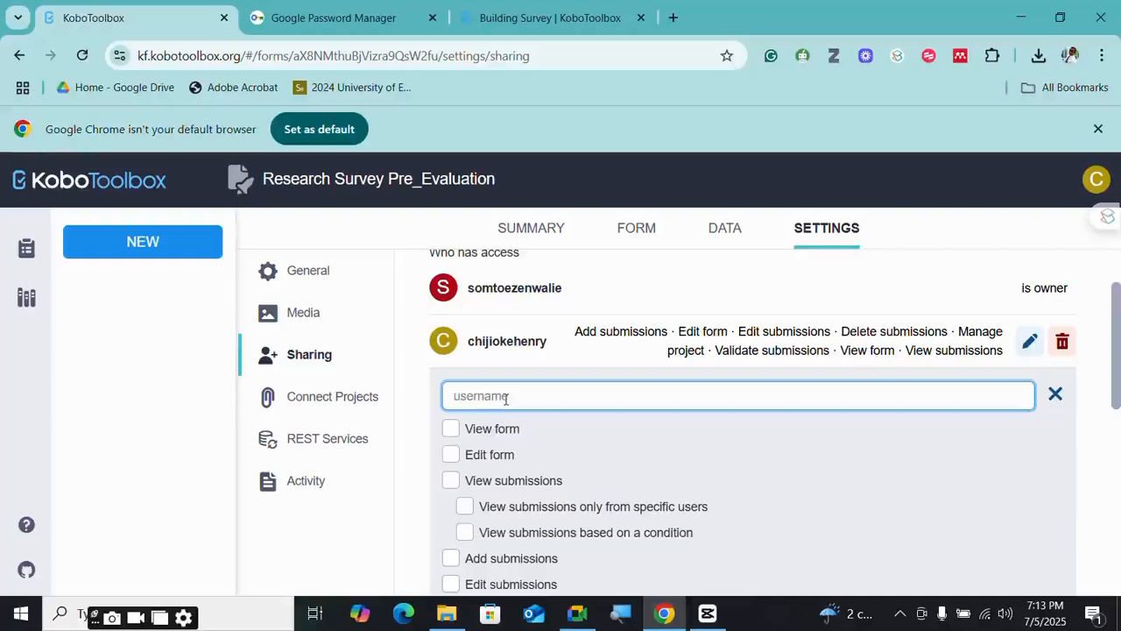
pyautogui.hotkey('ctrl', 'v')
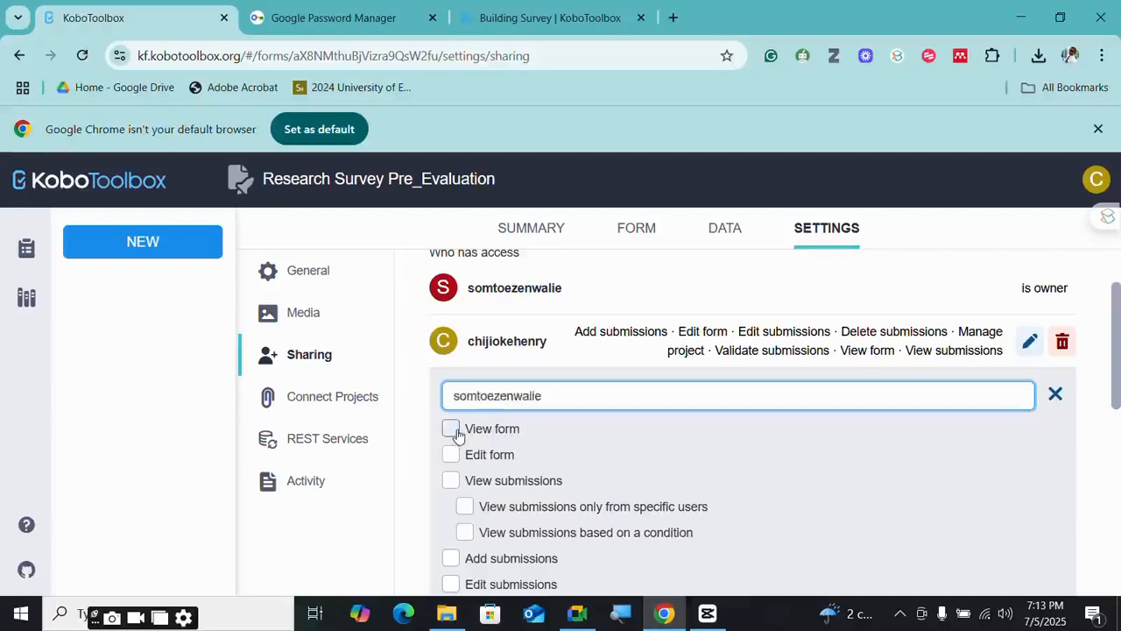
pyautogui.scroll(-2, 458, 425)
pyautogui.scroll(1, 459, 413)
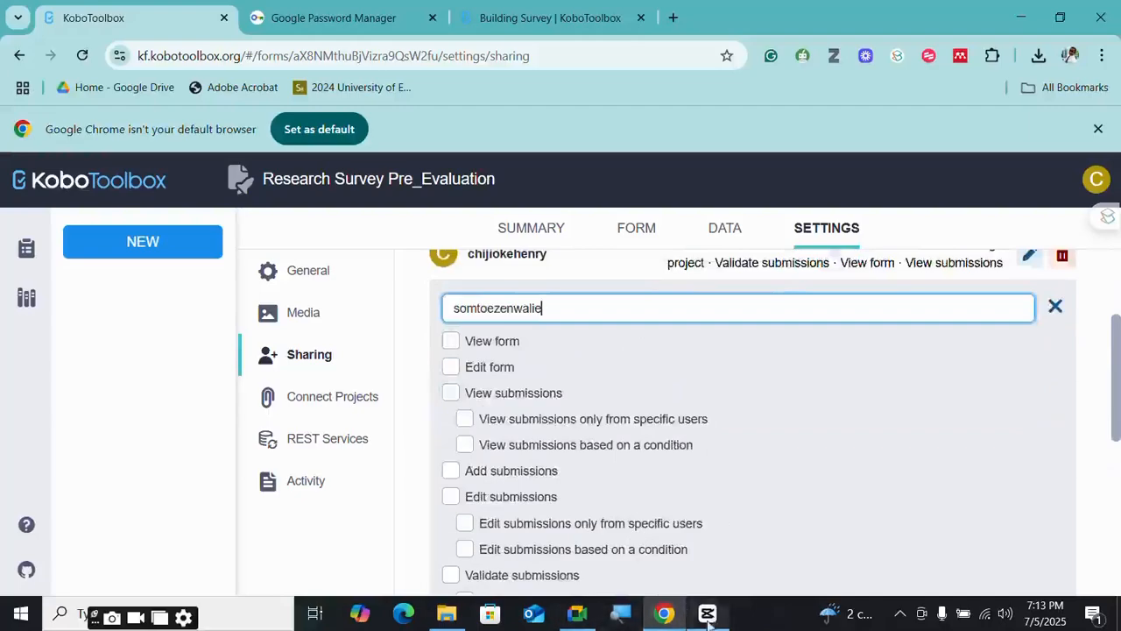
pyautogui.click(580, 616)
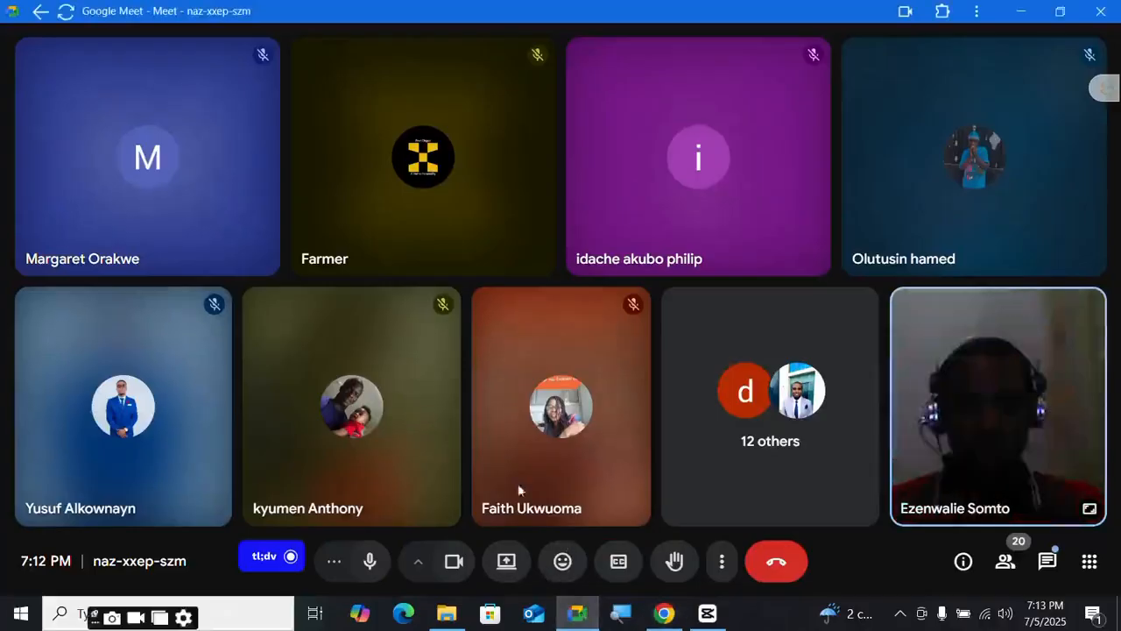
pyautogui.click(506, 565)
# - Share the entire screen in Google Meet, accepting the mirror warning
pyautogui.click(705, 112)
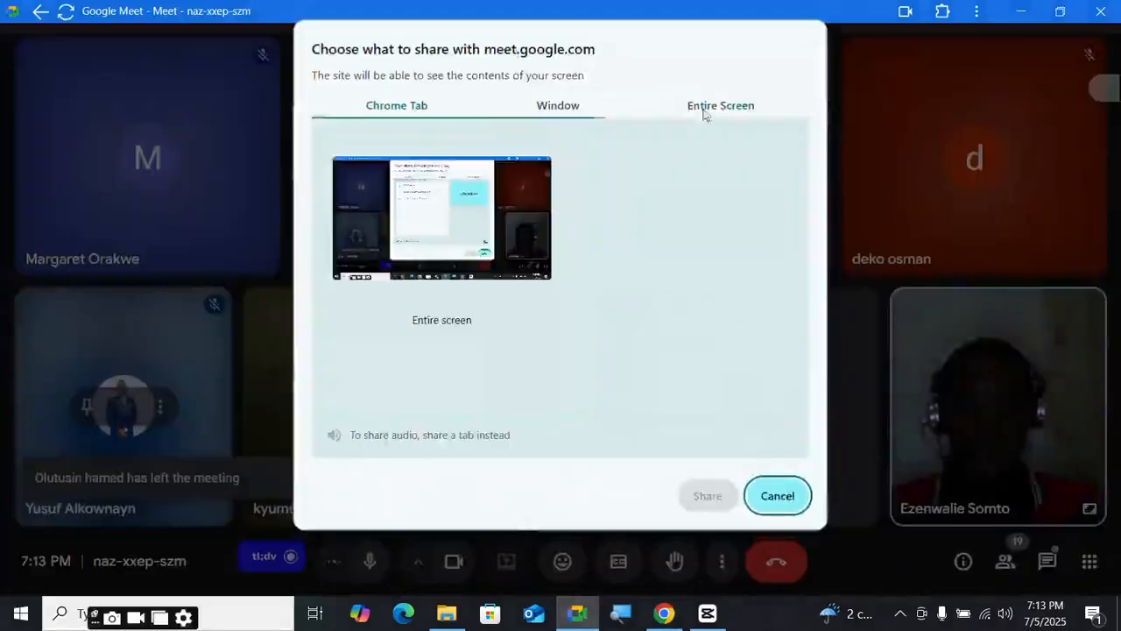
pyautogui.click(491, 258)
pyautogui.click(697, 496)
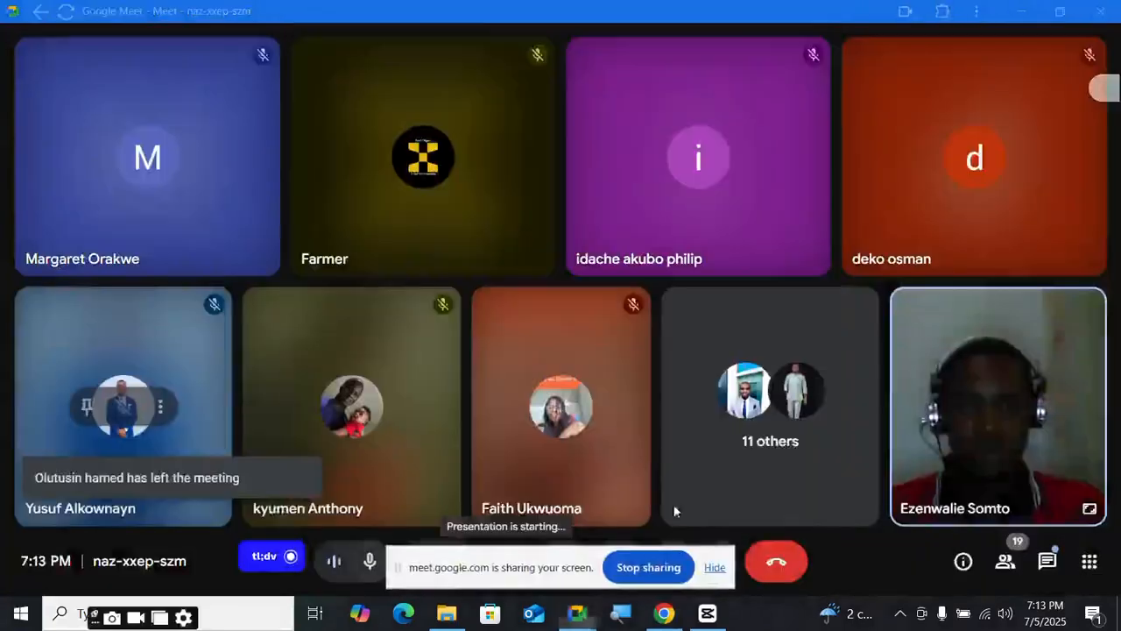
pyautogui.moveTo(550, 560); pyautogui.dragTo(361, 601)
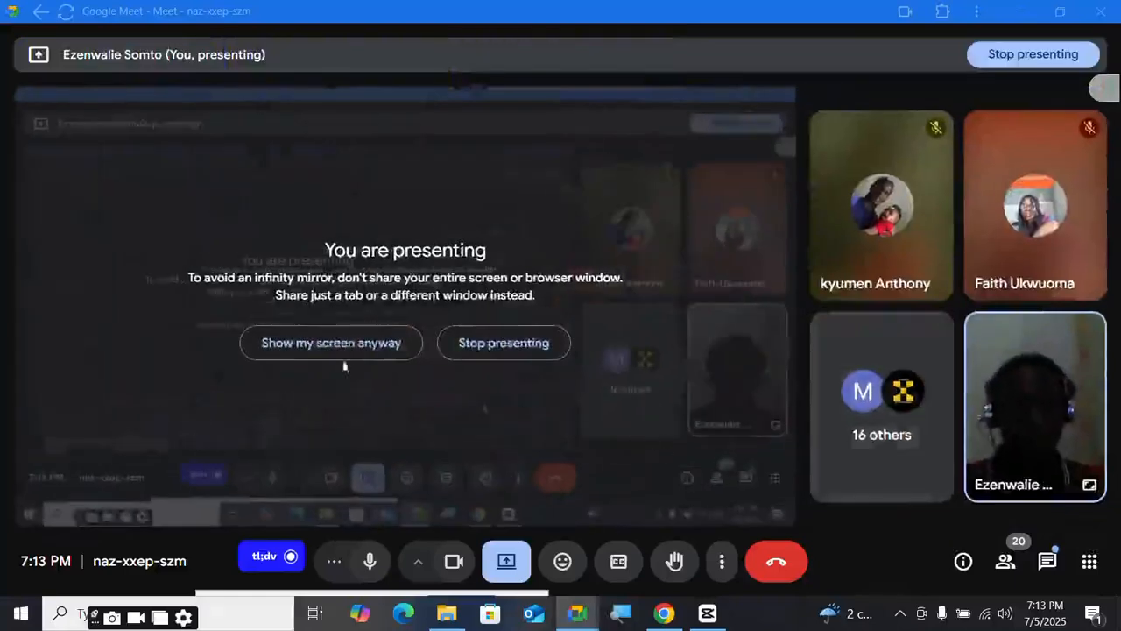
pyautogui.click(301, 345)
# - Close the CapCut window preview and return to the KoboToolbox Chrome window
pyautogui.moveTo(706, 617)
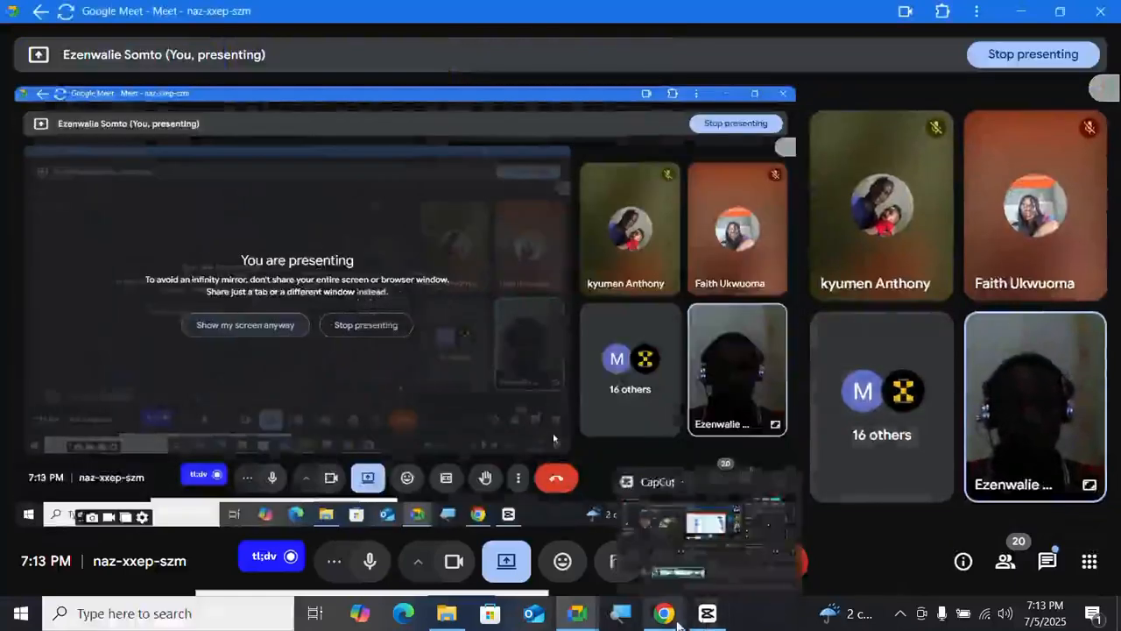
pyautogui.click(791, 477)
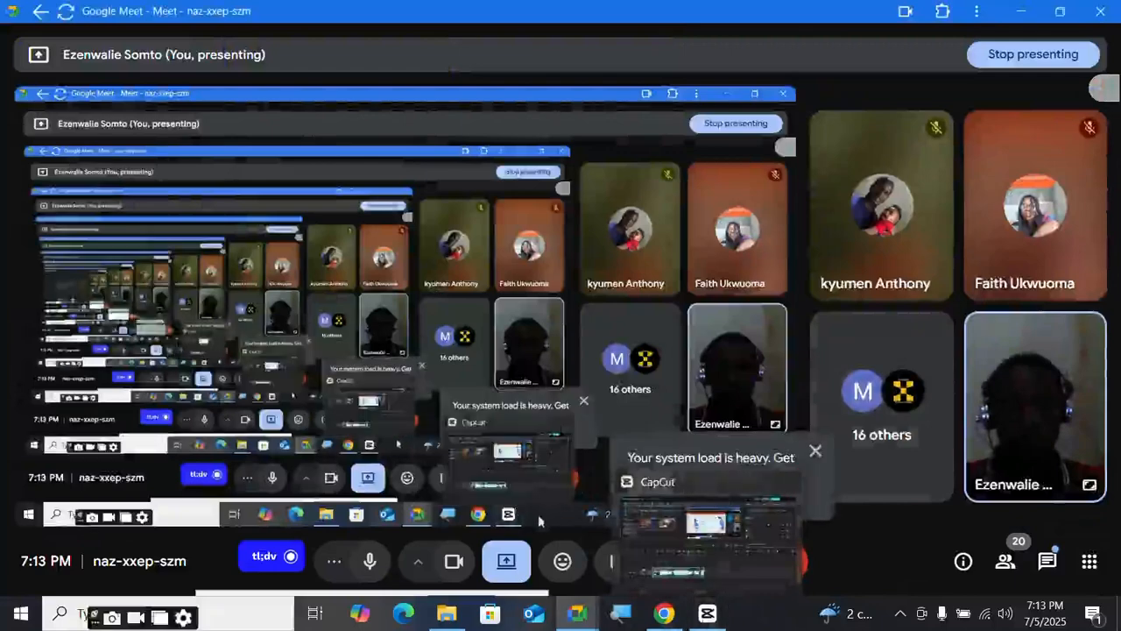
pyautogui.moveTo(664, 614)
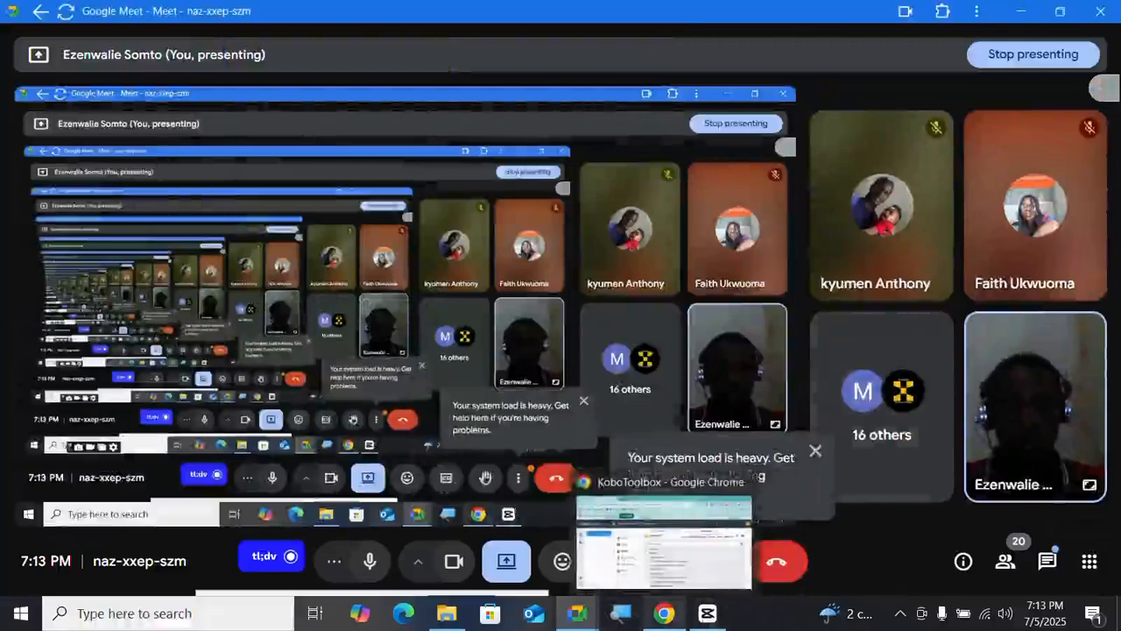
pyautogui.moveTo(650, 564)
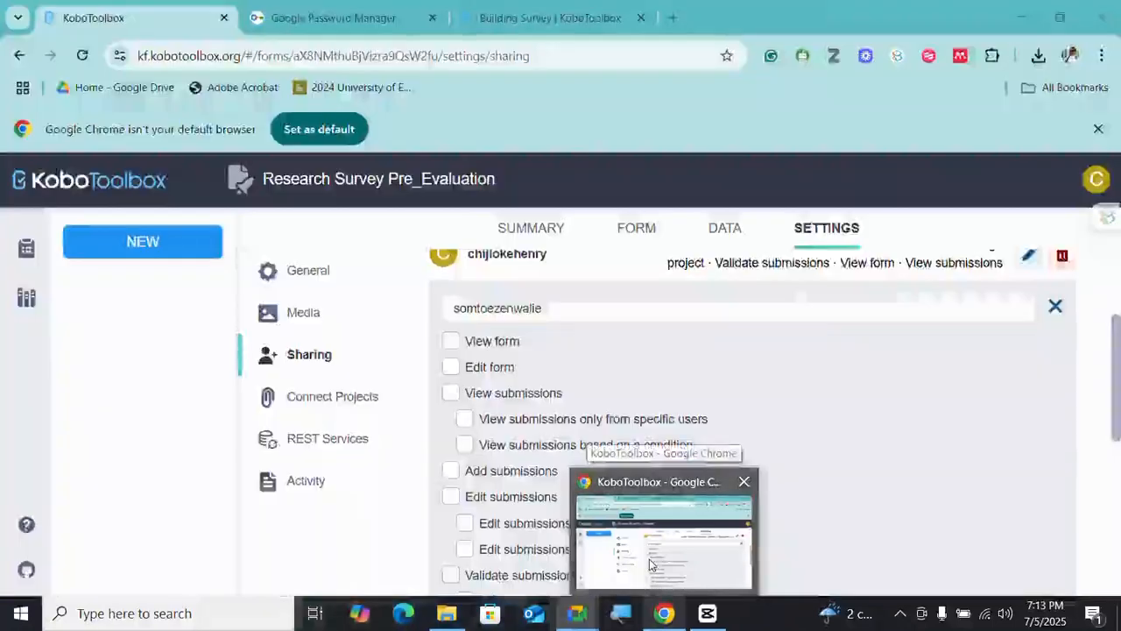
# - Open the Research Survey Pre_Evaluation project from the My Projects list
pyautogui.click(650, 564)
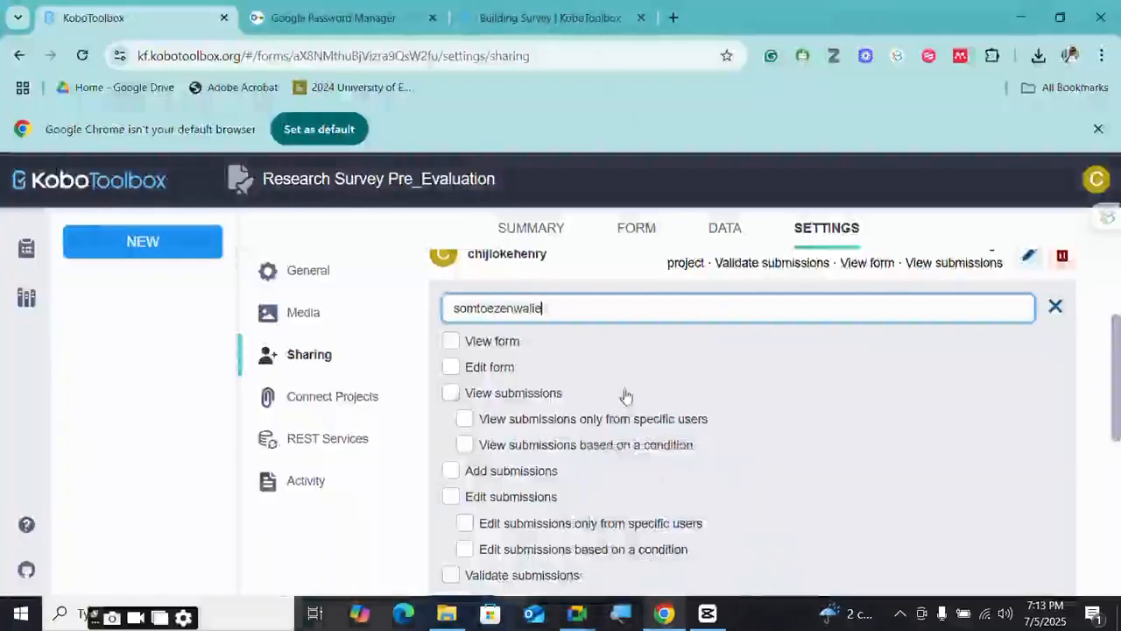
pyautogui.scroll(2, 626, 394)
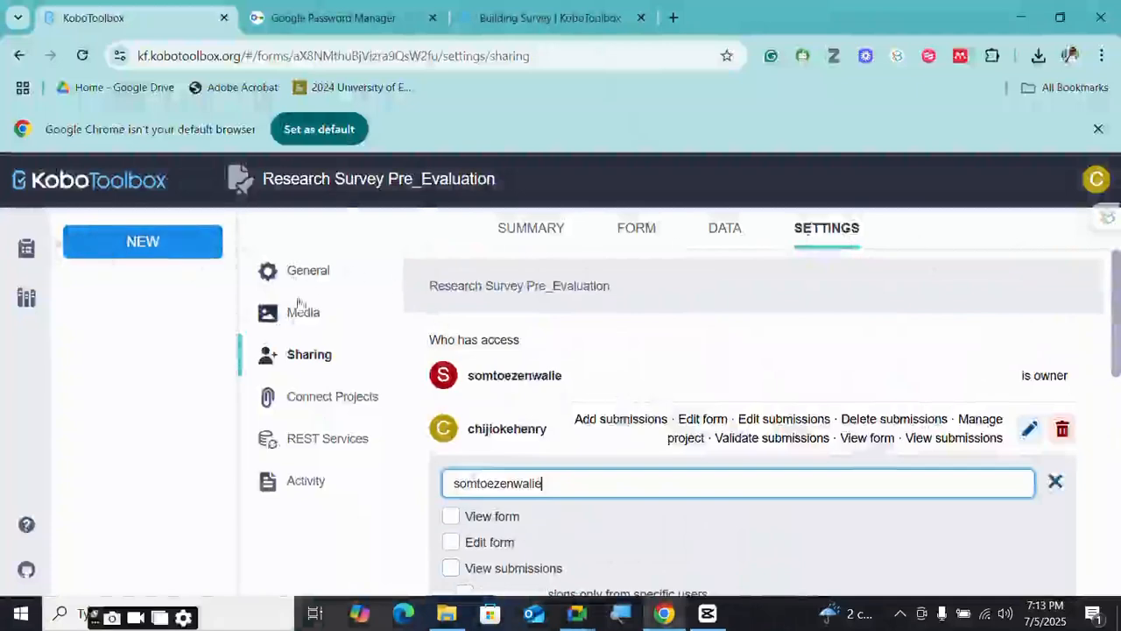
pyautogui.click(16, 256)
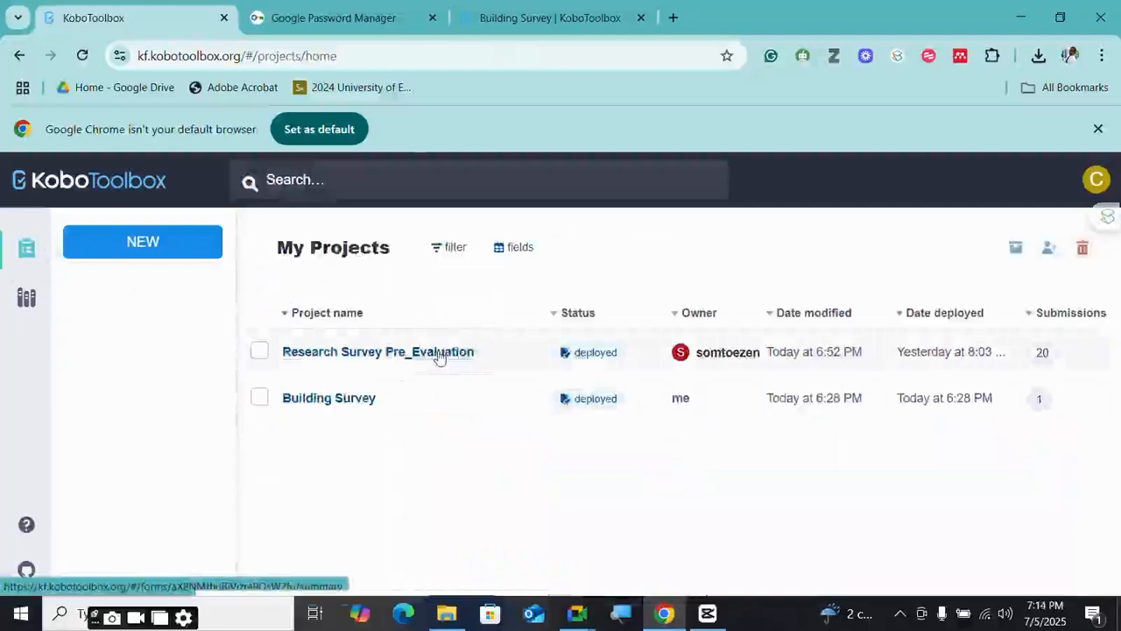
pyautogui.click(440, 353)
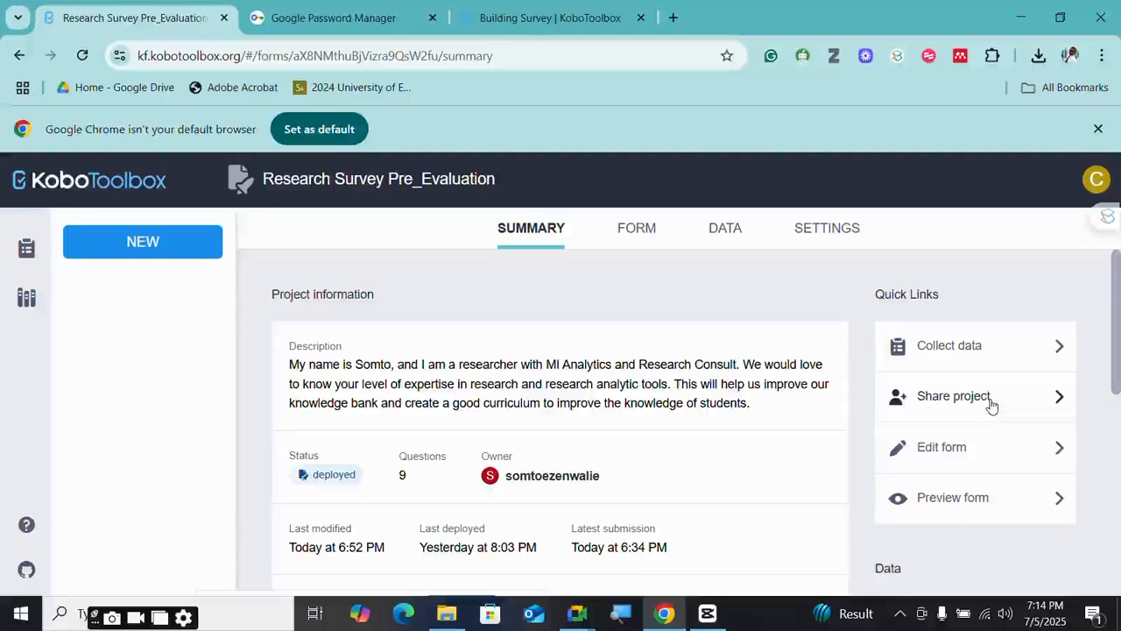
# - Open Share project for Research Survey Pre_Evaluation and copy the owner's username
pyautogui.click(991, 405)
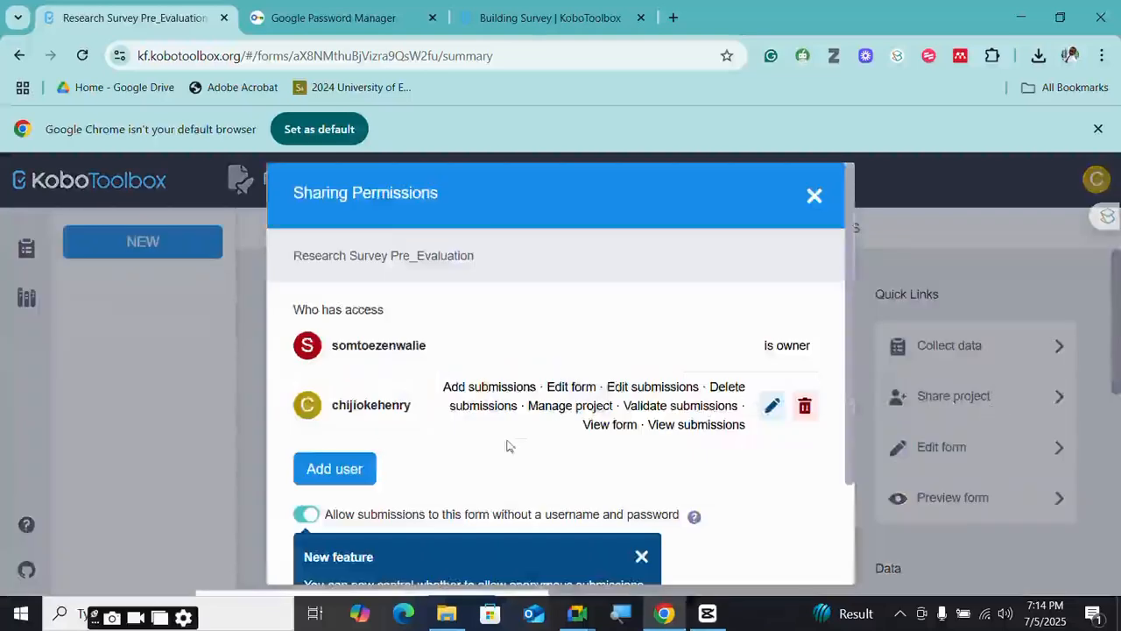
pyautogui.scroll(-1, 508, 445)
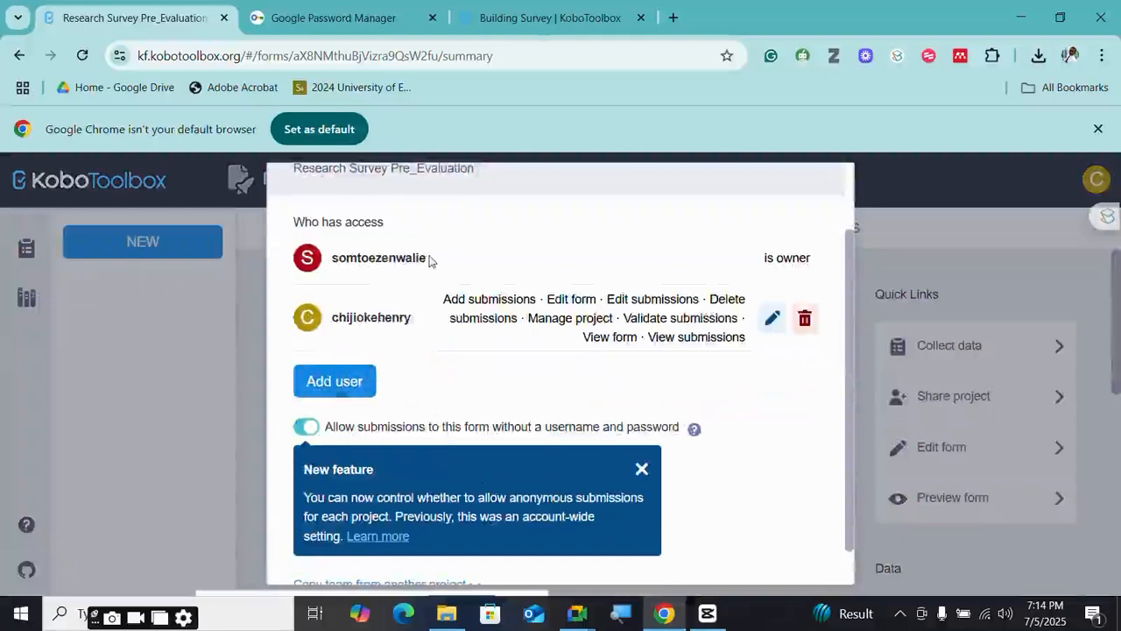
pyautogui.moveTo(426, 260); pyautogui.dragTo(328, 259)
pyautogui.hotkey('ctrl', 'c')
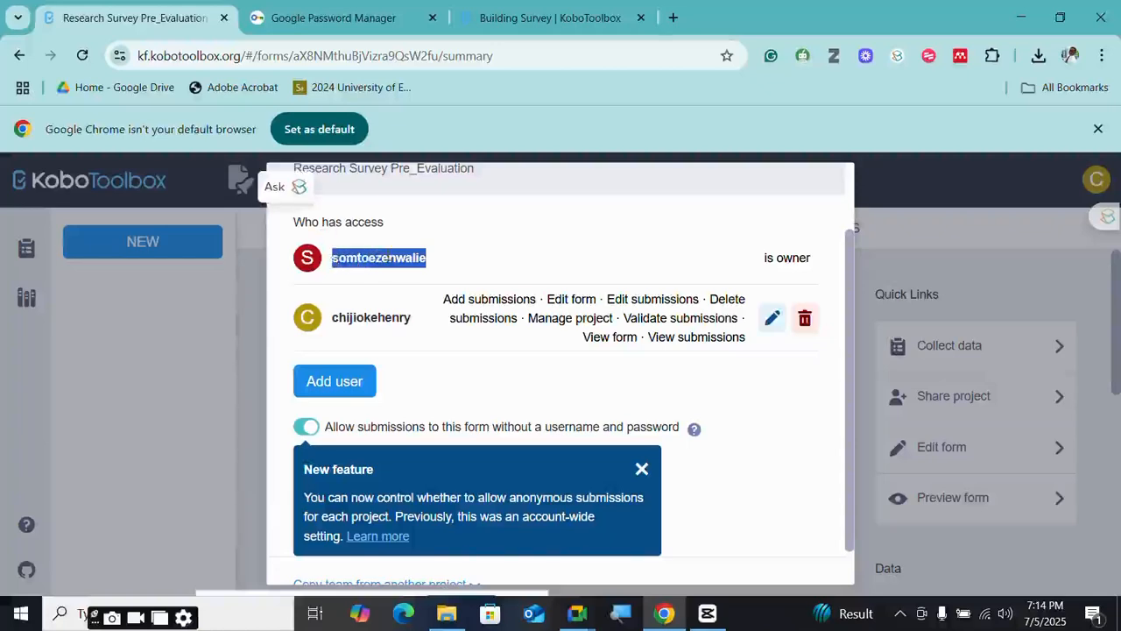
pyautogui.rightClick(386, 257)
pyautogui.click(403, 201)
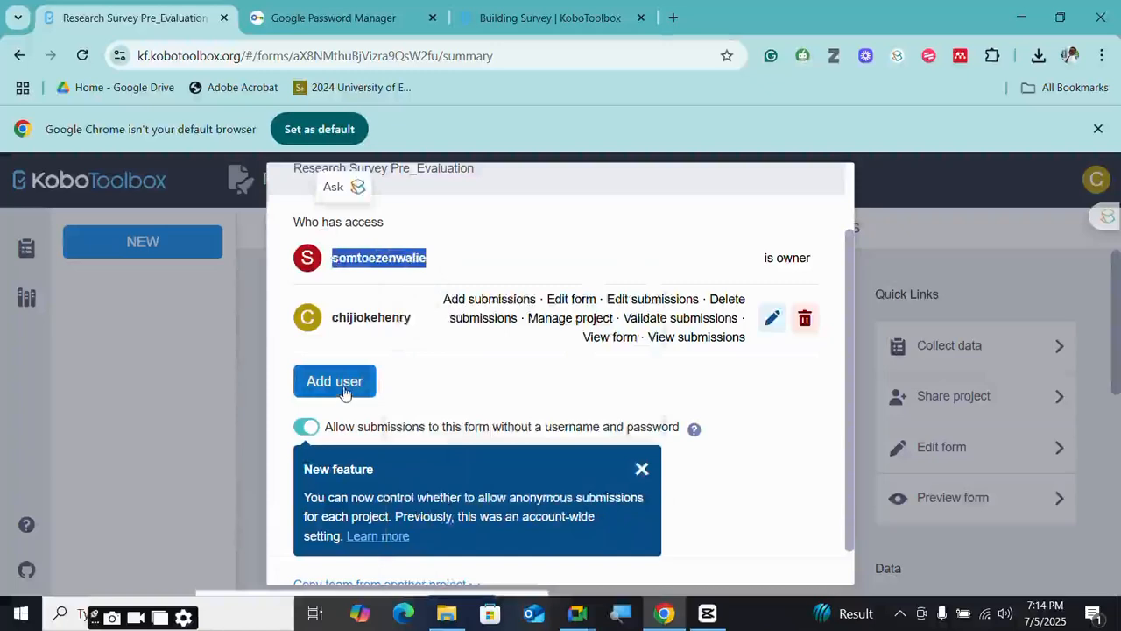
# - Dismiss the New feature notice and start a new Add user entry
pyautogui.click(642, 471)
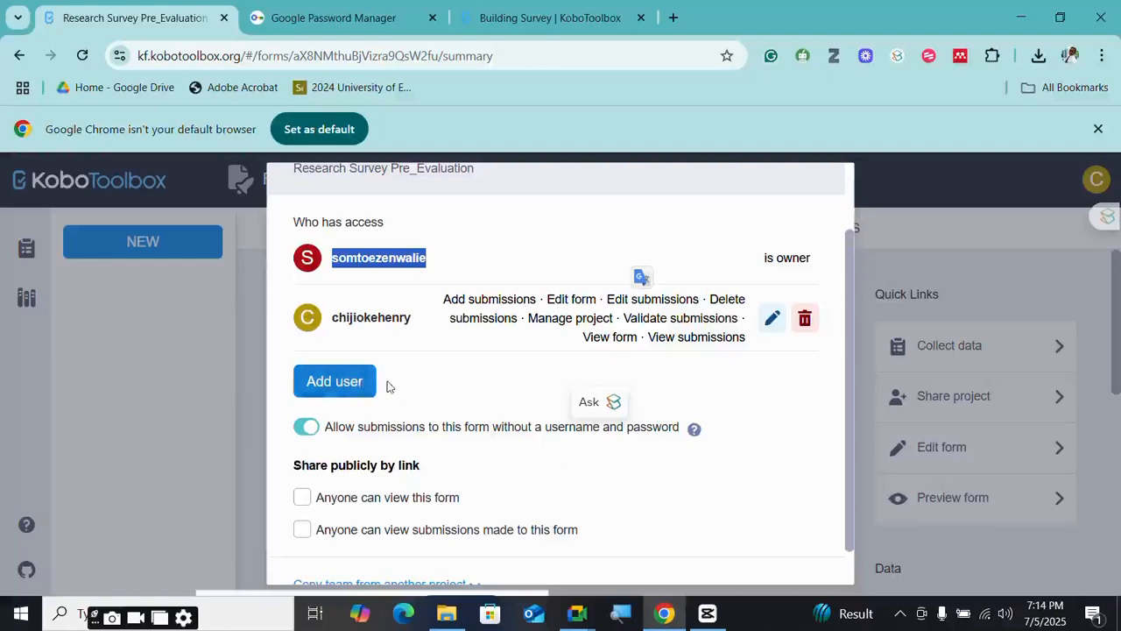
pyautogui.scroll(-2, 385, 405)
pyautogui.scroll(3, 388, 405)
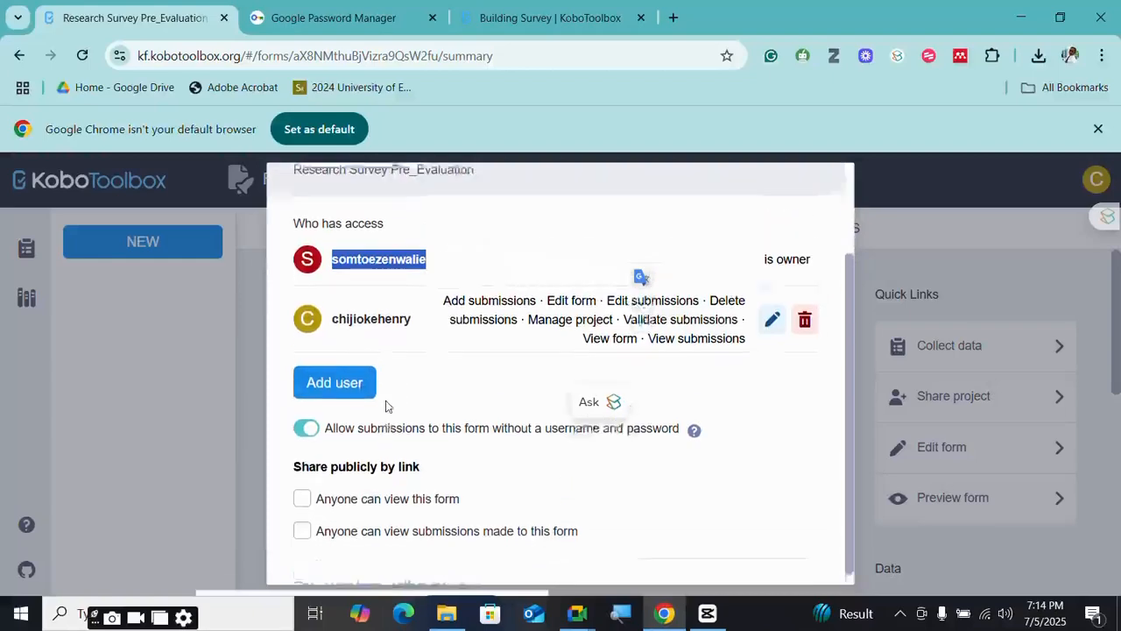
pyautogui.scroll(-3, 388, 406)
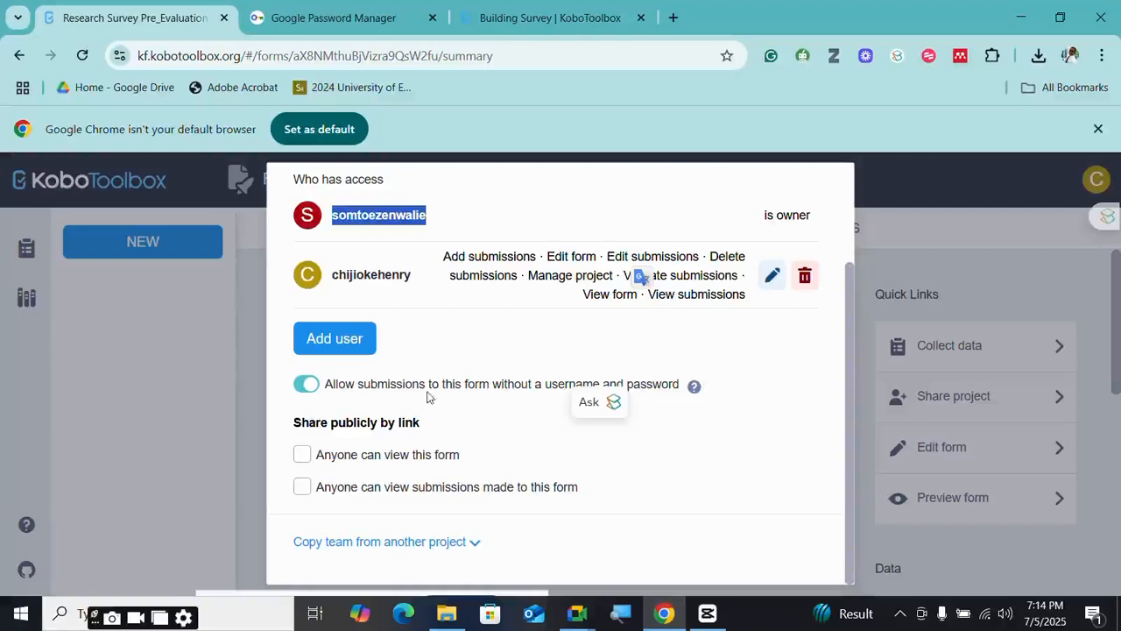
pyautogui.scroll(1, 418, 369)
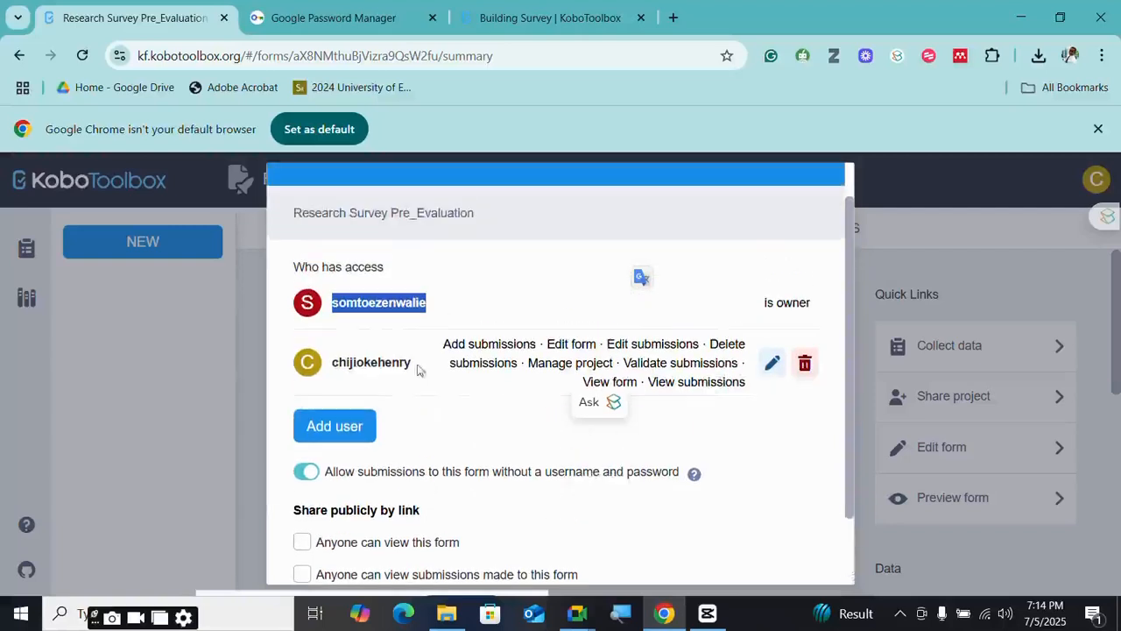
pyautogui.click(341, 429)
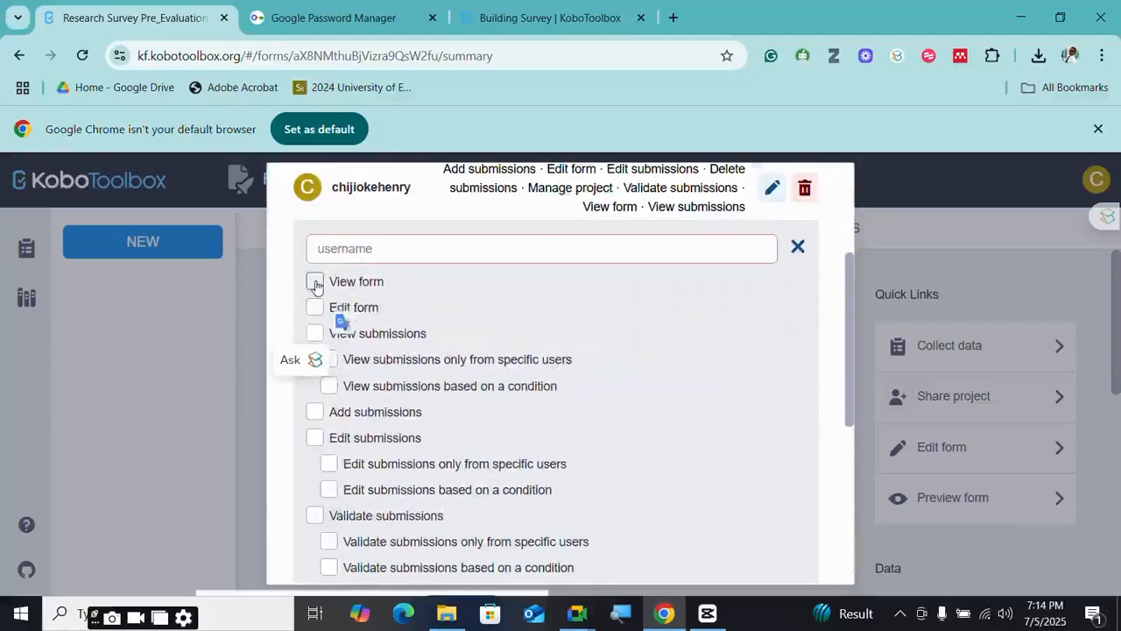
# - Add the pasted owner username with View submissions, Edit form and Edit submissions permissions
pyautogui.click(356, 331)
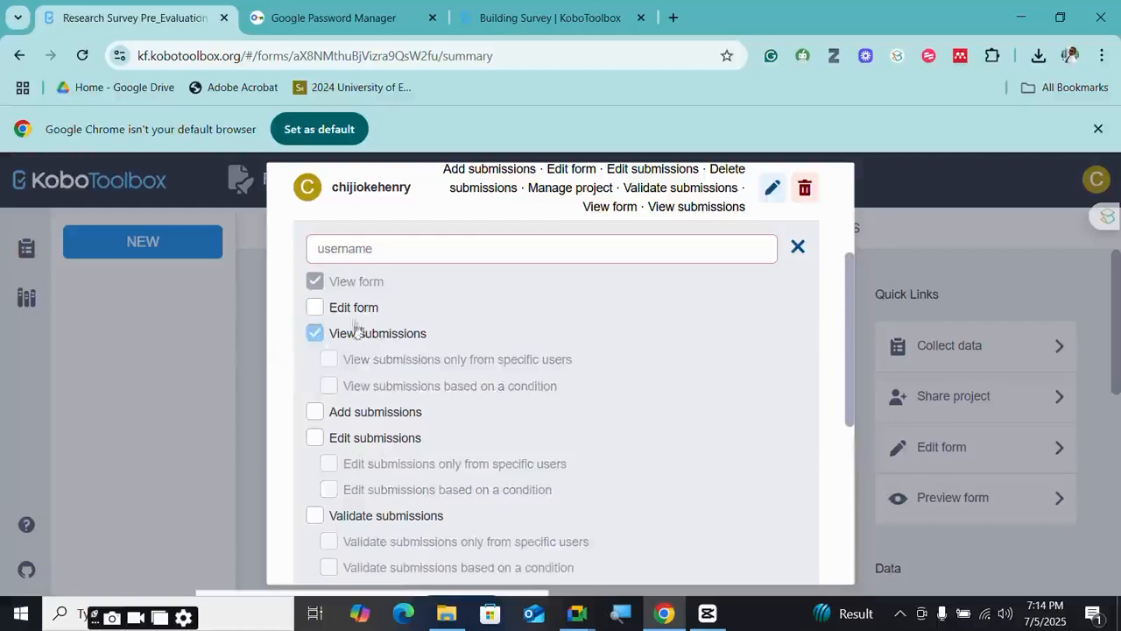
pyautogui.click(315, 306)
pyautogui.click(345, 248)
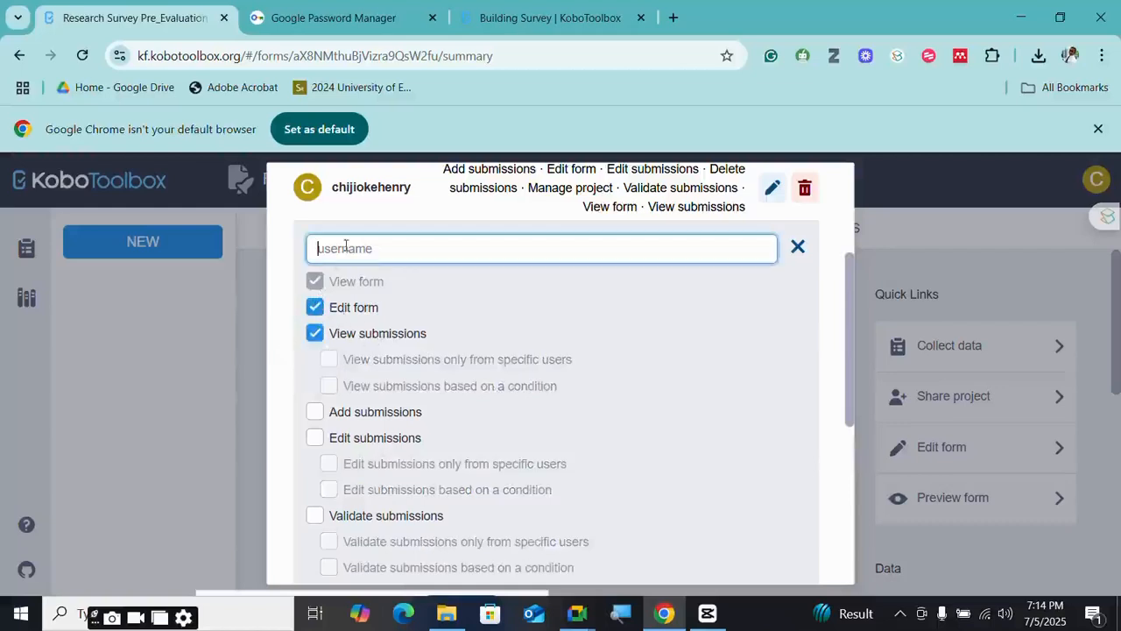
pyautogui.hotkey('ctrl', 'v')
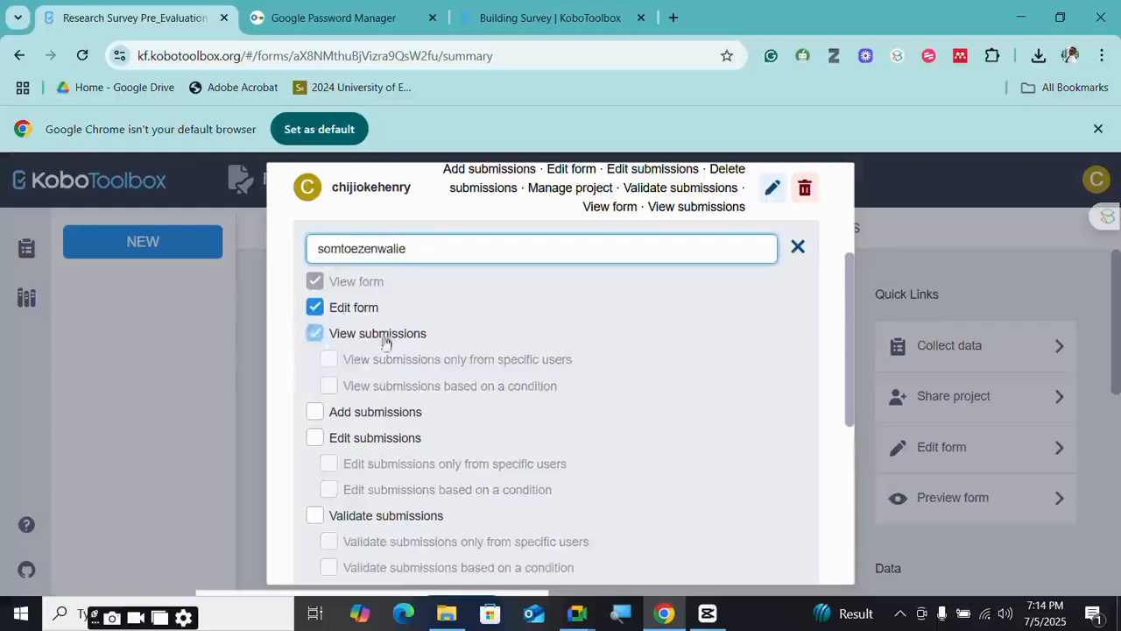
pyautogui.click(315, 438)
pyautogui.scroll(-2, 325, 439)
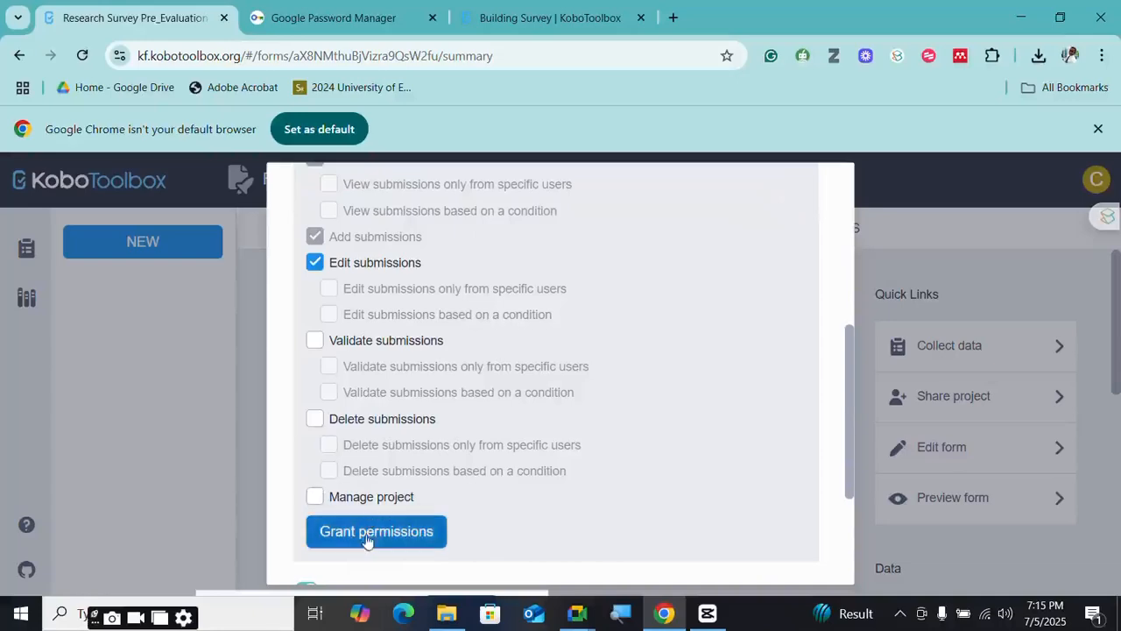
pyautogui.scroll(-1, 400, 540)
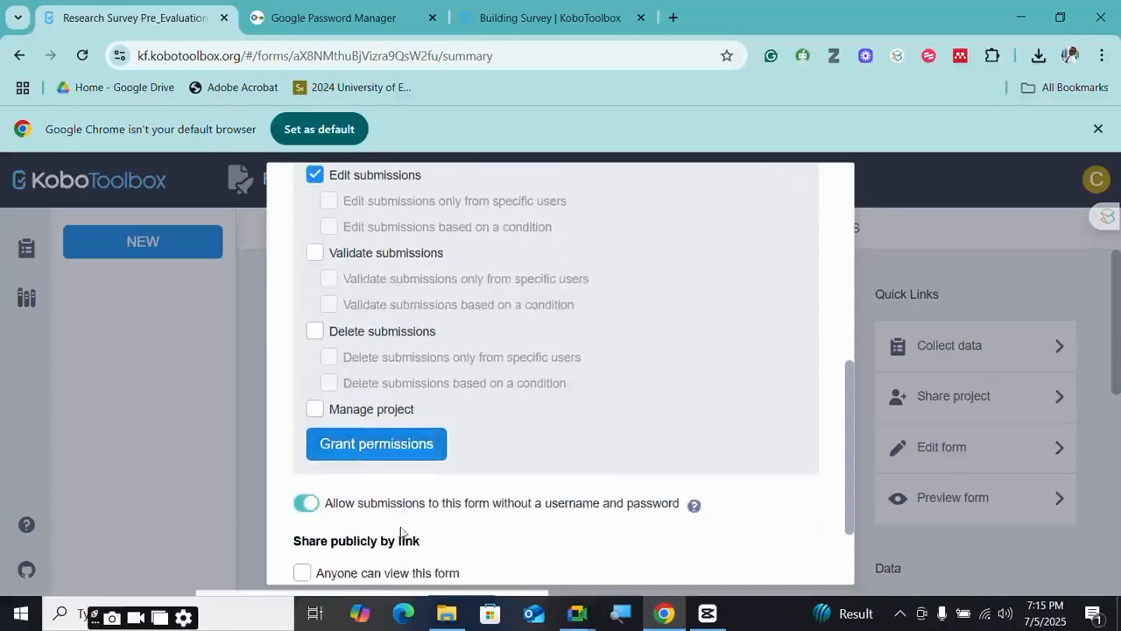
pyautogui.scroll(6, 406, 534)
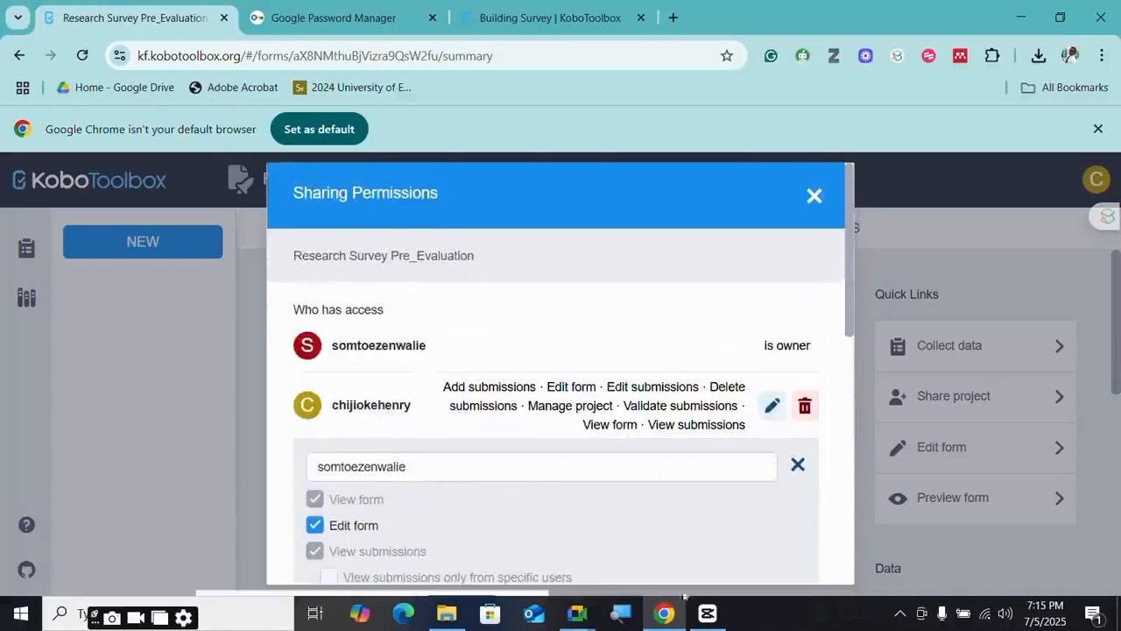
# - Send the collaborator's username as a Google Meet chat message, then close the chat panel
pyautogui.moveTo(577, 614)
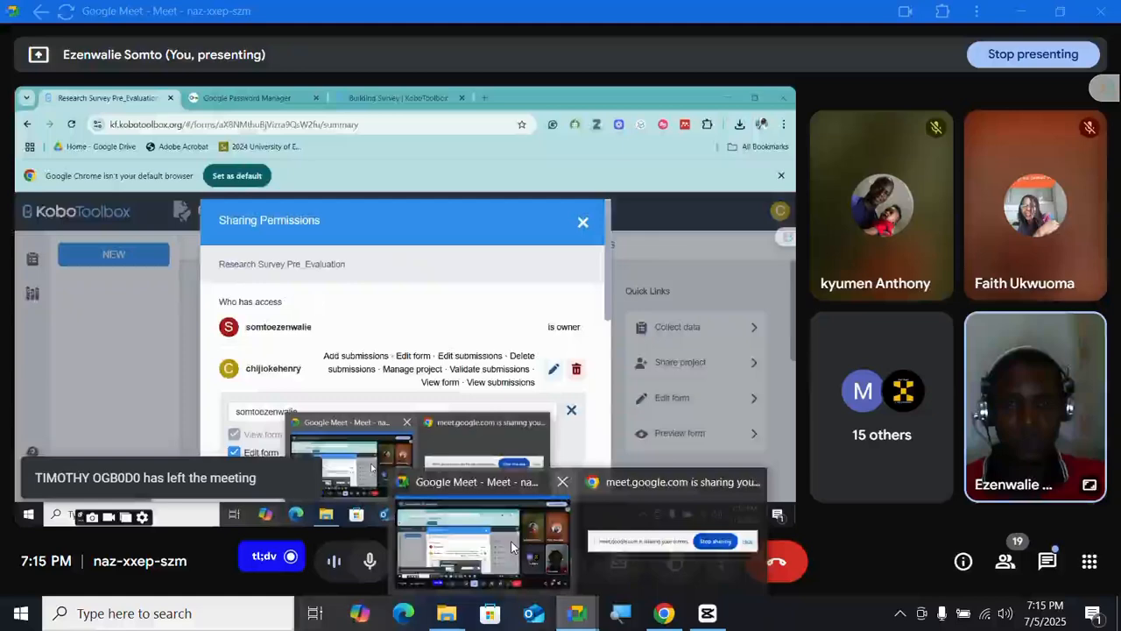
pyautogui.click(512, 547)
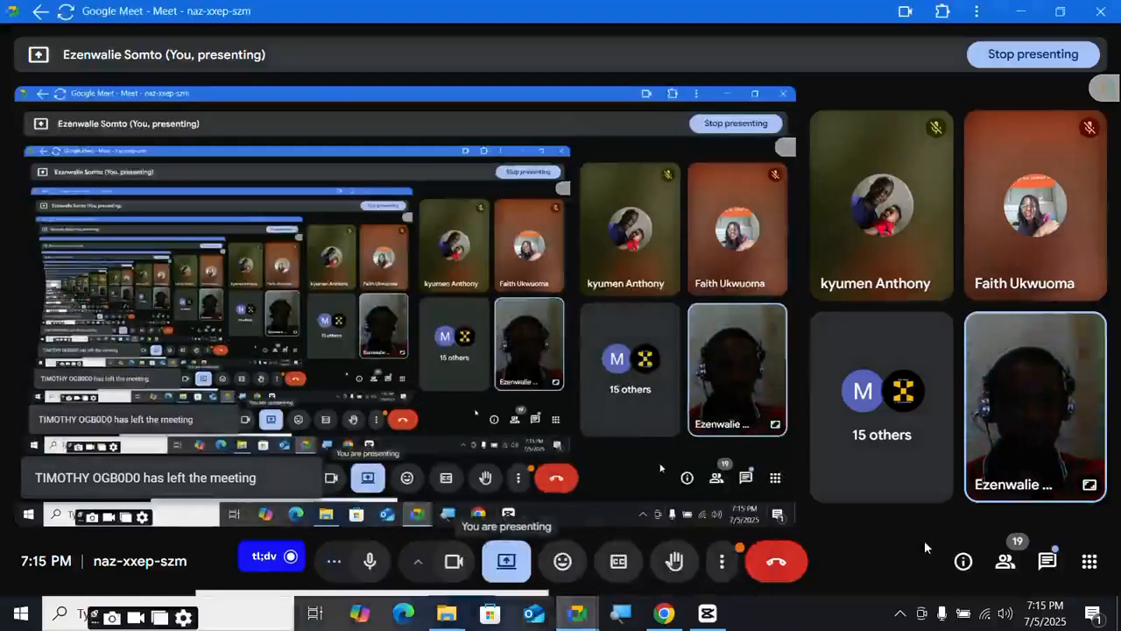
pyautogui.click(1051, 563)
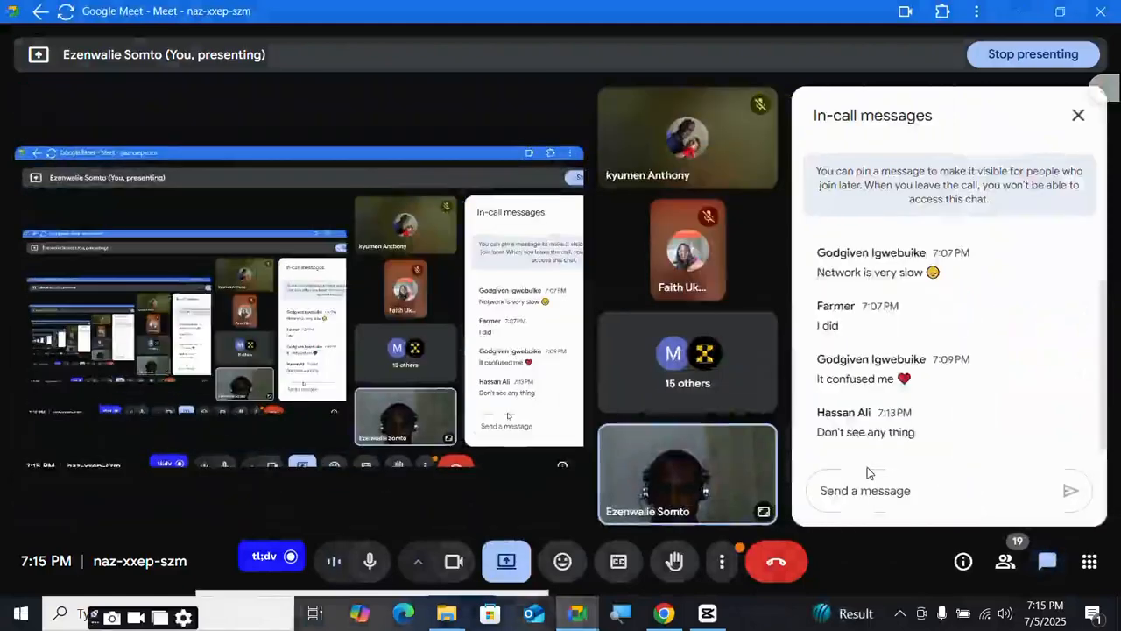
pyautogui.click(862, 490)
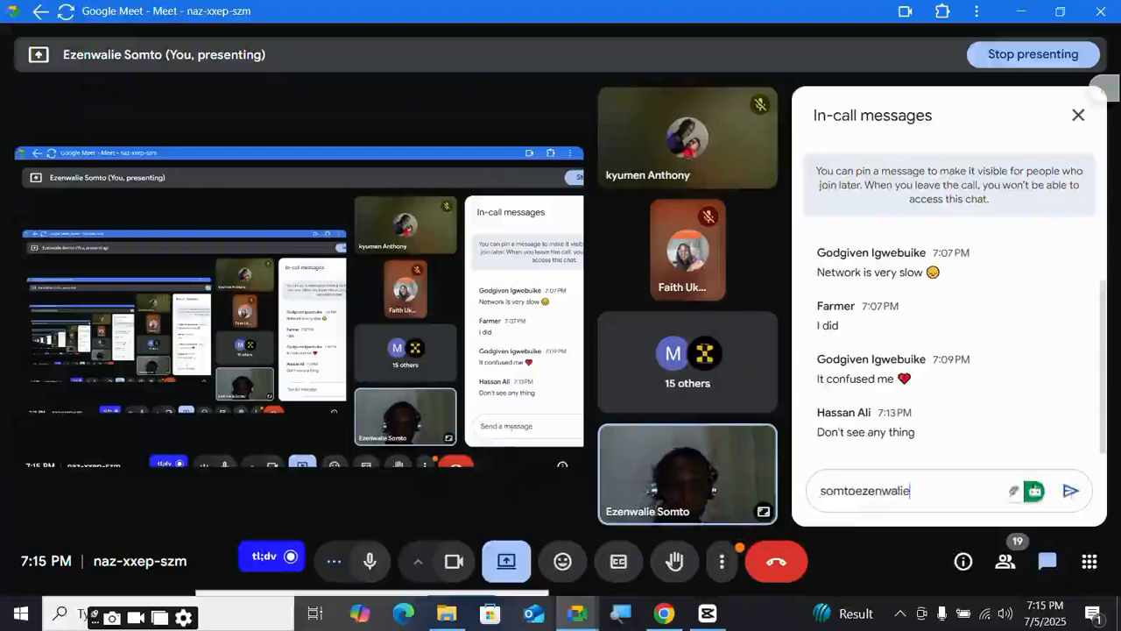
pyautogui.click(1072, 496)
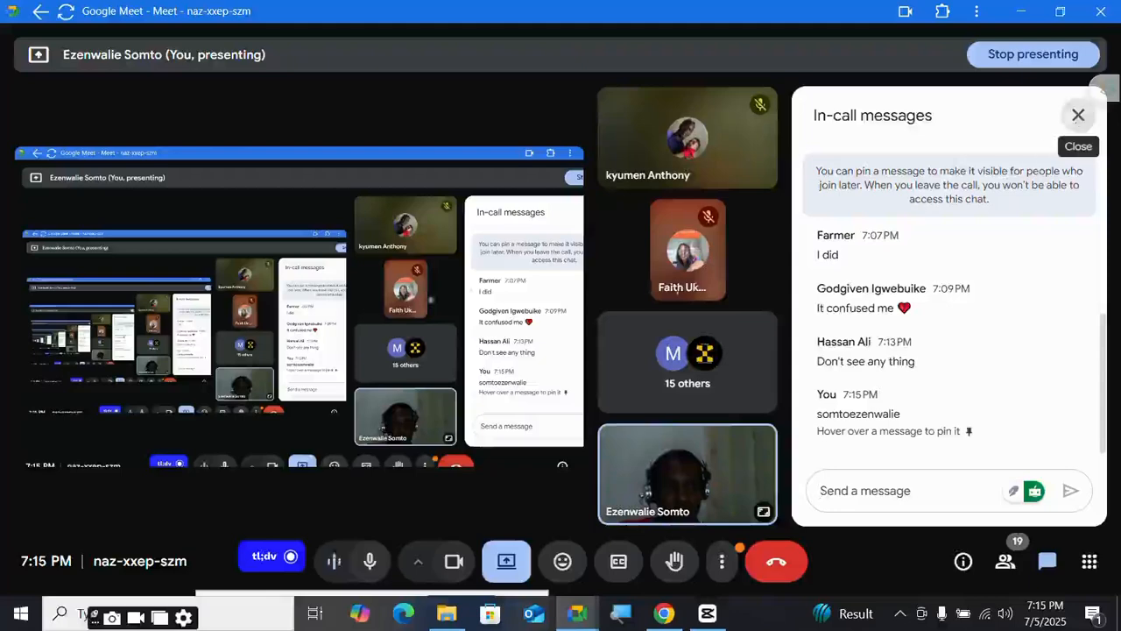
pyautogui.click(1079, 118)
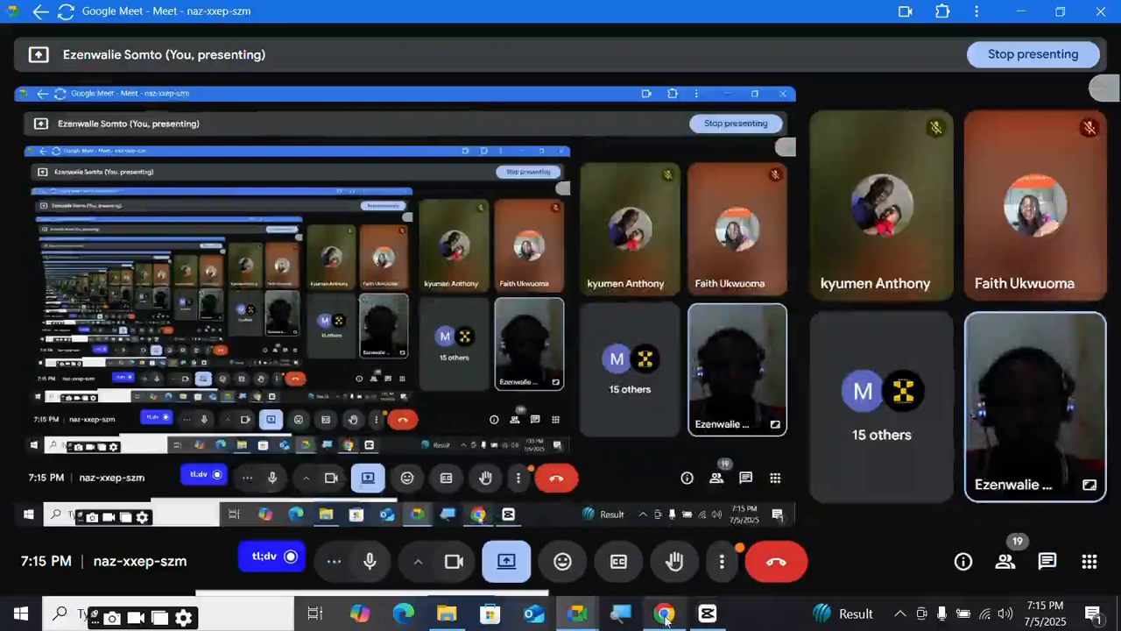
pyautogui.moveTo(593, 619)
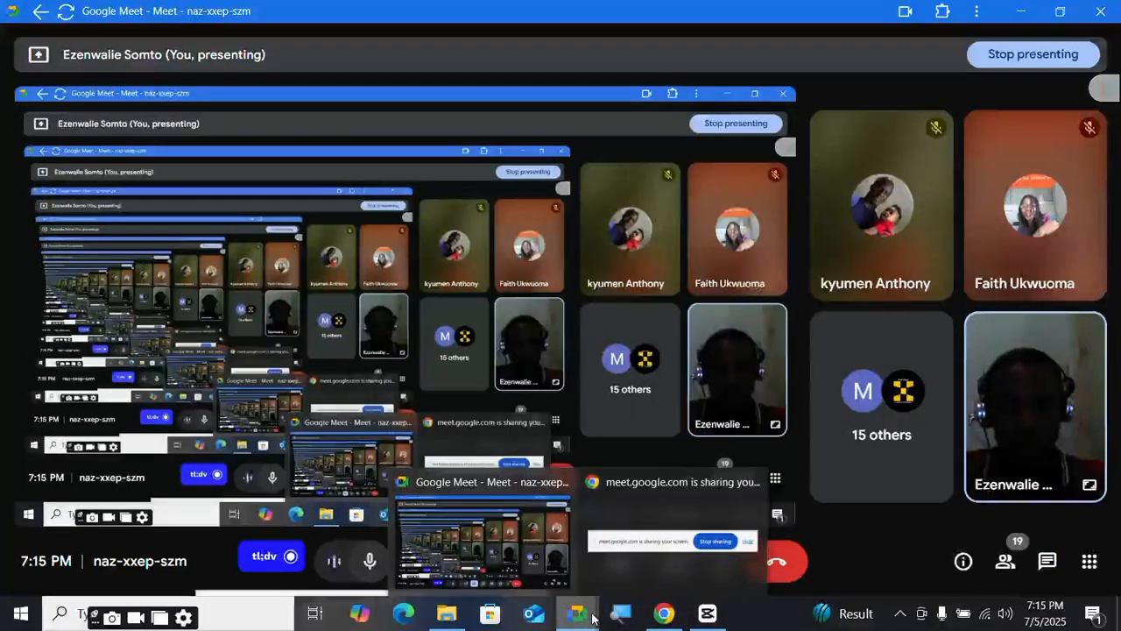
# - Close Sharing Permissions in KoboToolbox and go back to the My Projects list
pyautogui.moveTo(666, 617)
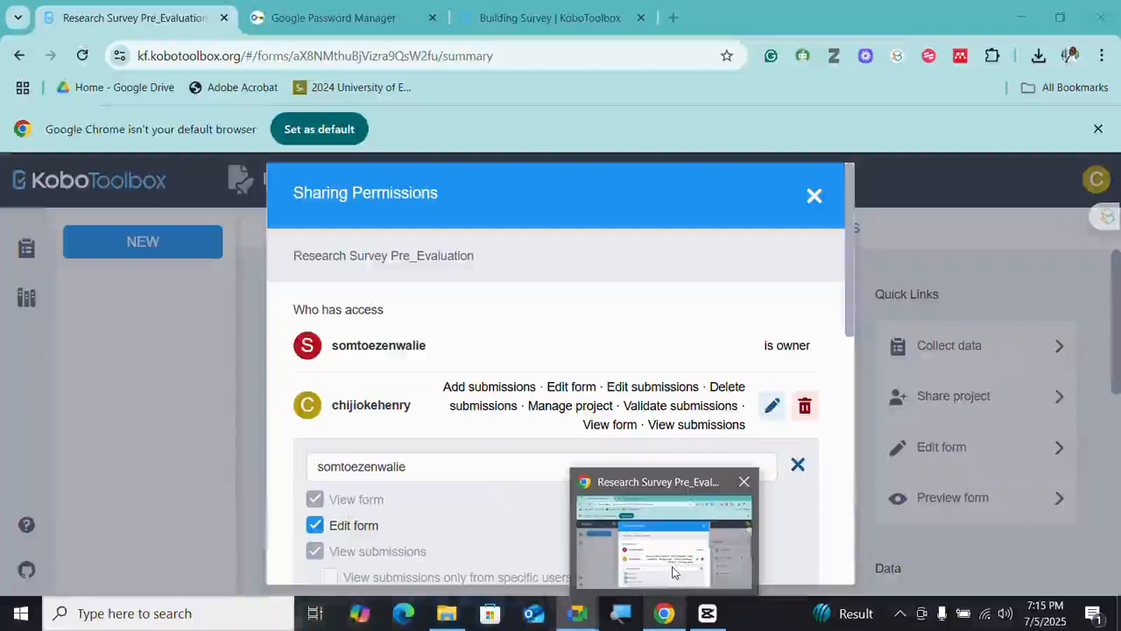
pyautogui.click(673, 572)
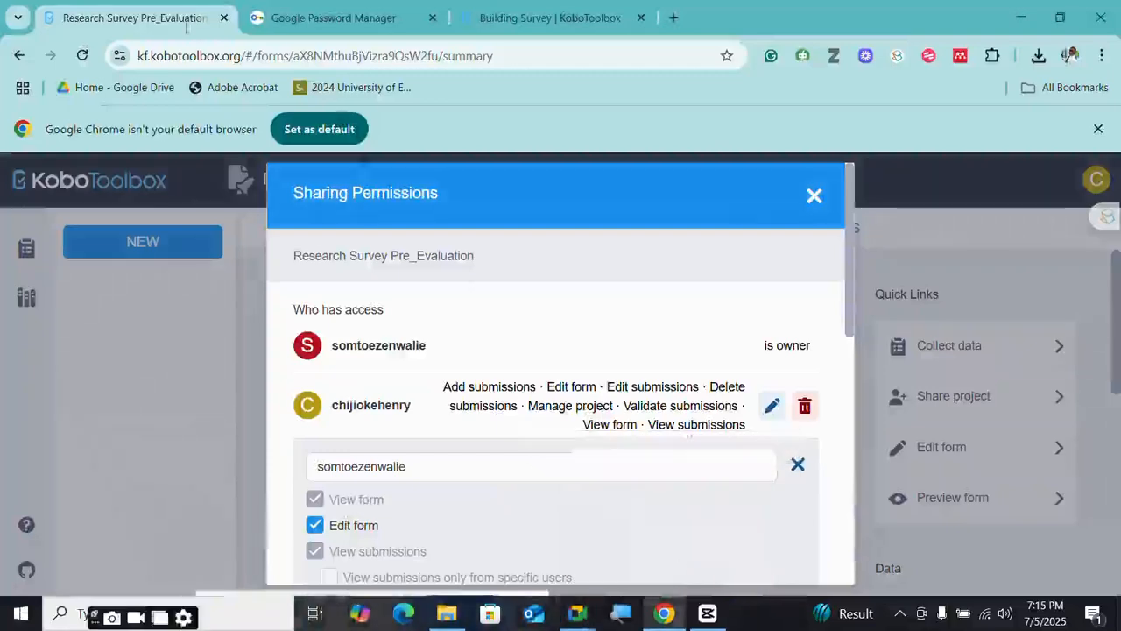
pyautogui.click(814, 195)
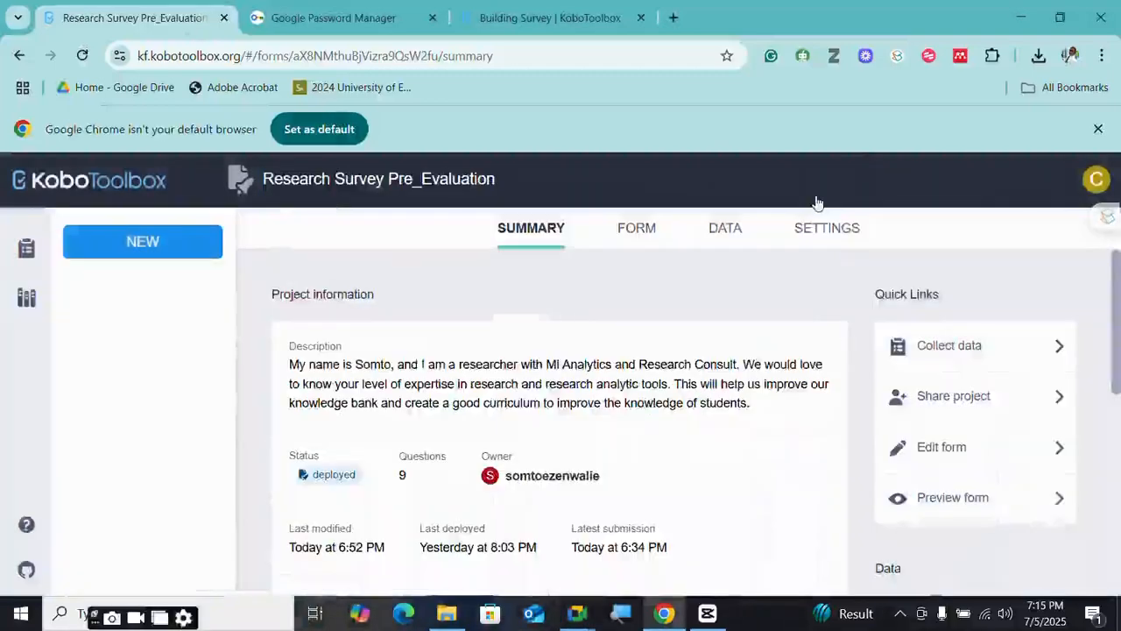
pyautogui.click(29, 252)
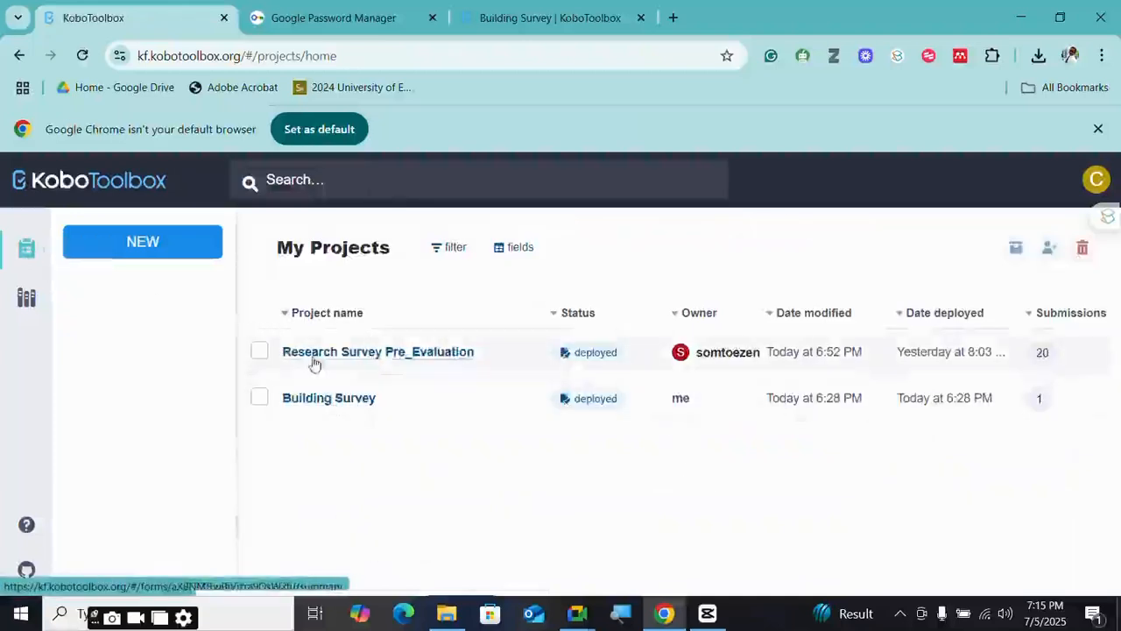
# - Open Building Survey's summary, check the second tab, then return to the first tab's summary
pyautogui.click(357, 404)
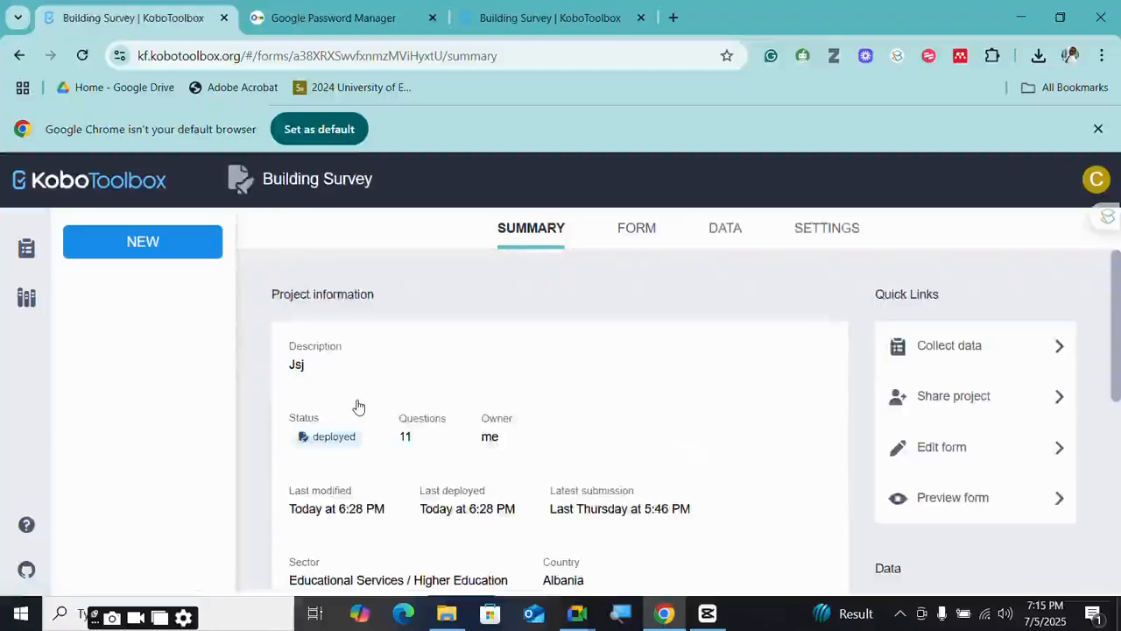
pyautogui.scroll(-5, 377, 399)
pyautogui.scroll(3, 376, 398)
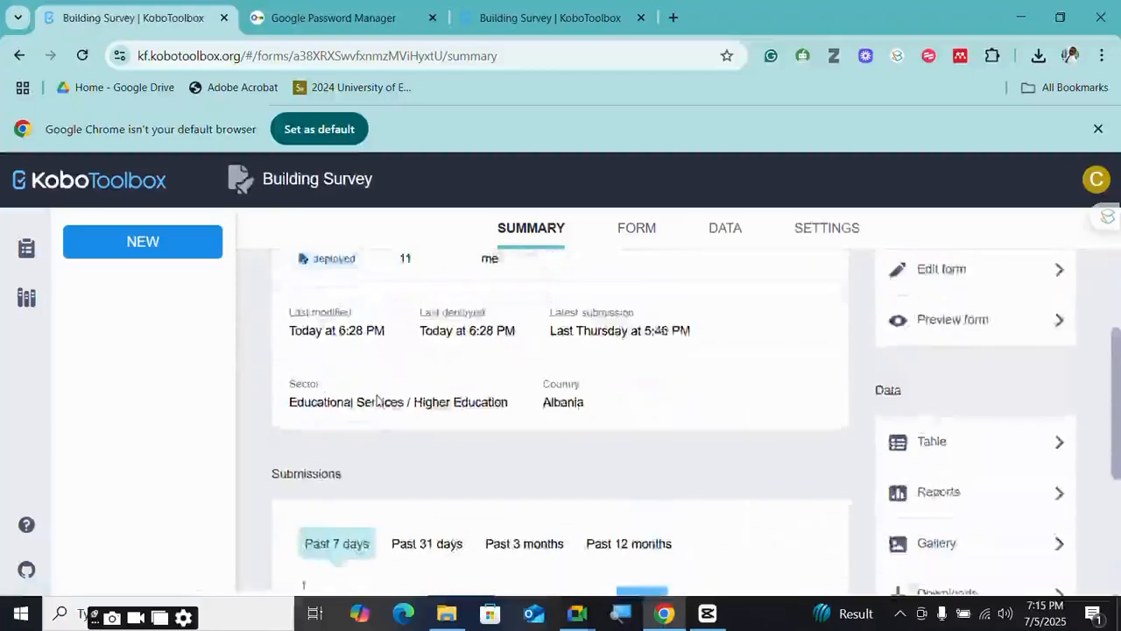
pyautogui.scroll(2, 377, 398)
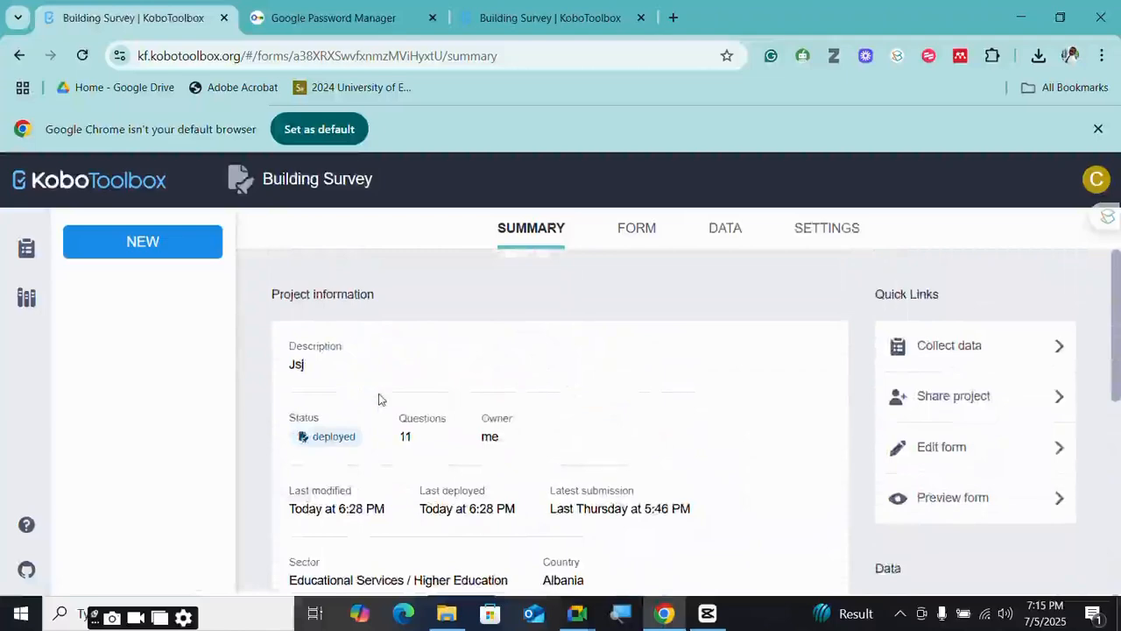
pyautogui.click(551, 18)
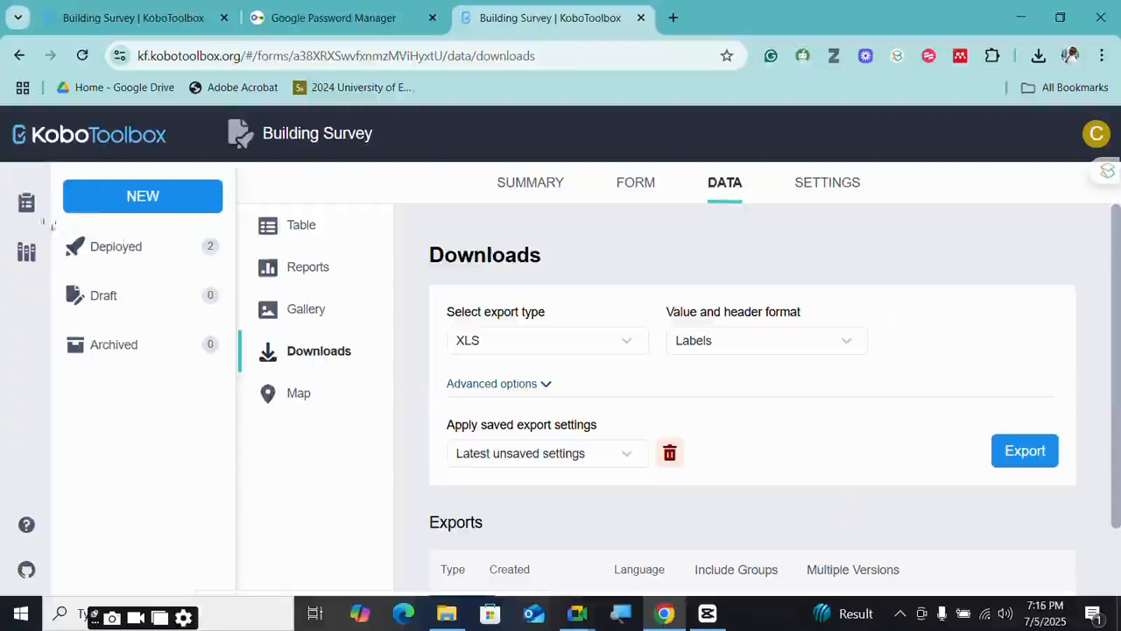
pyautogui.click(26, 201)
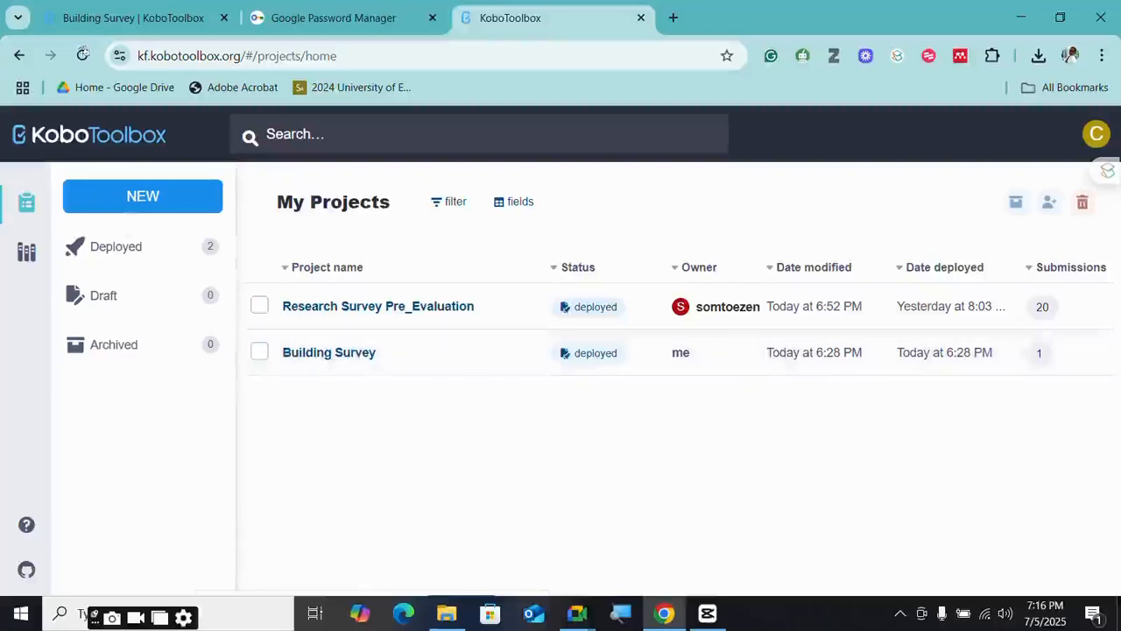
pyautogui.click(127, 18)
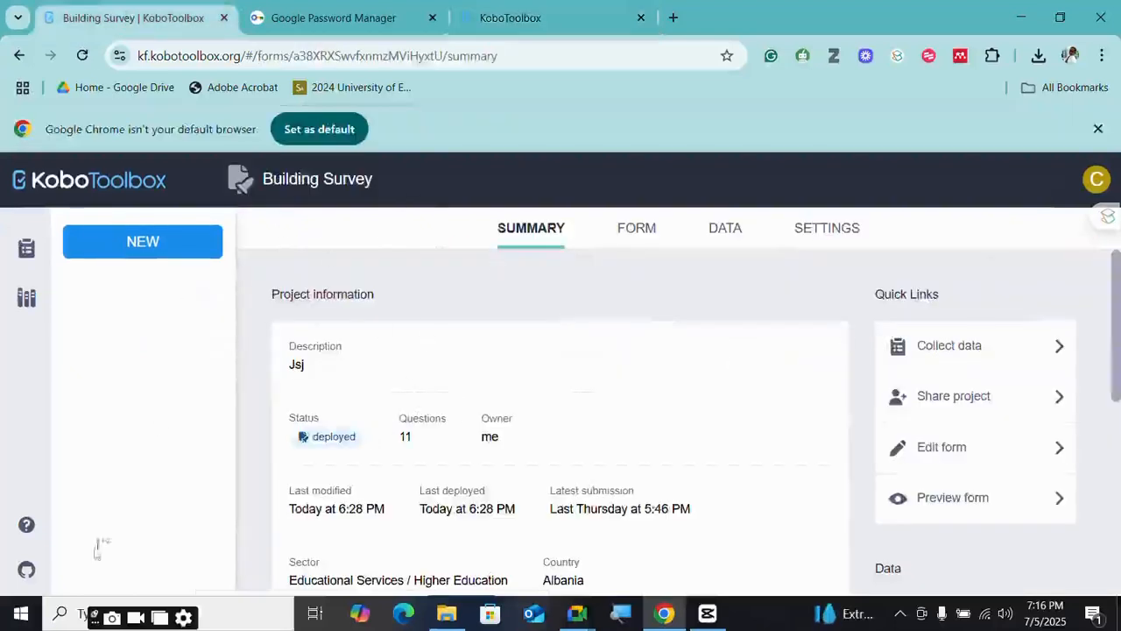
pyautogui.moveTo(576, 614)
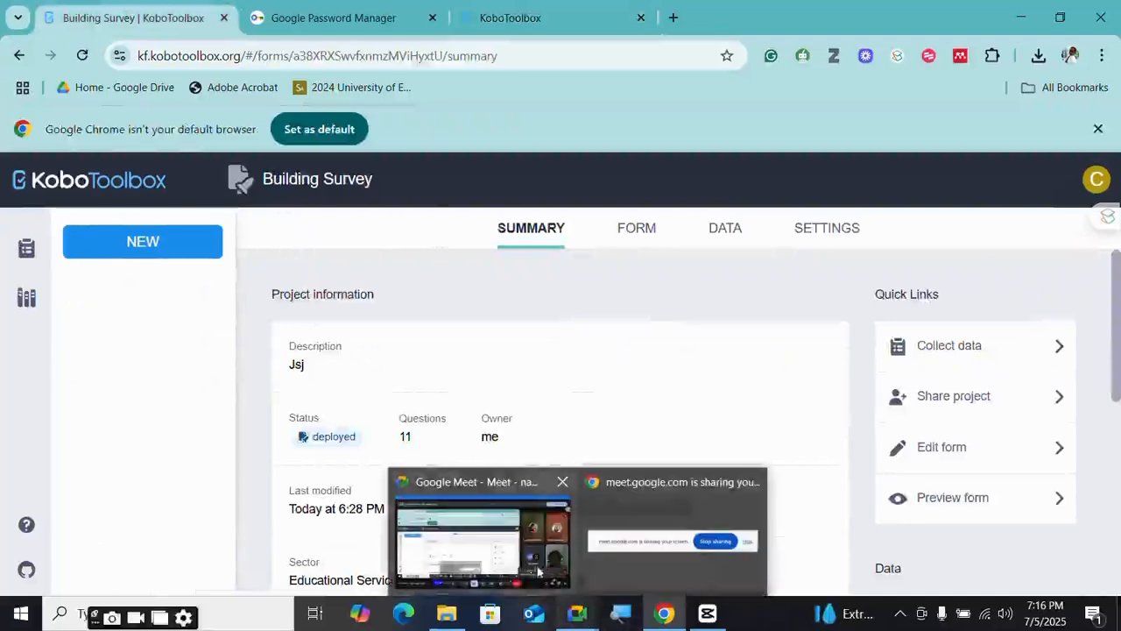
pyautogui.click(528, 566)
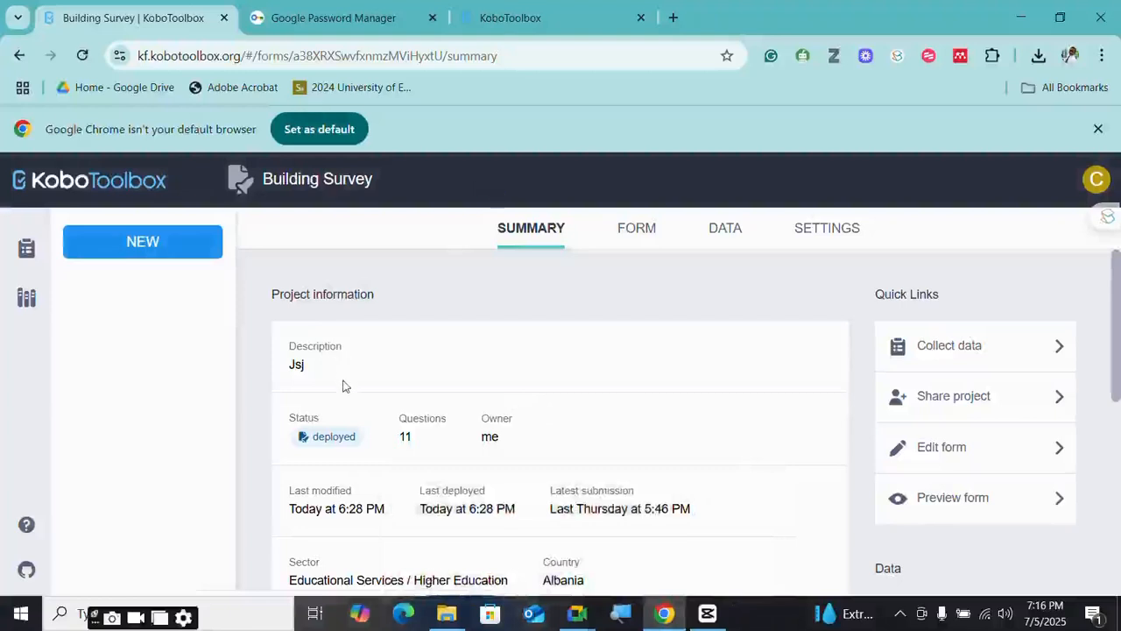
# - Reopen Building Survey and view its FORM tab: version v2 with 11 questions
pyautogui.click(628, 229)
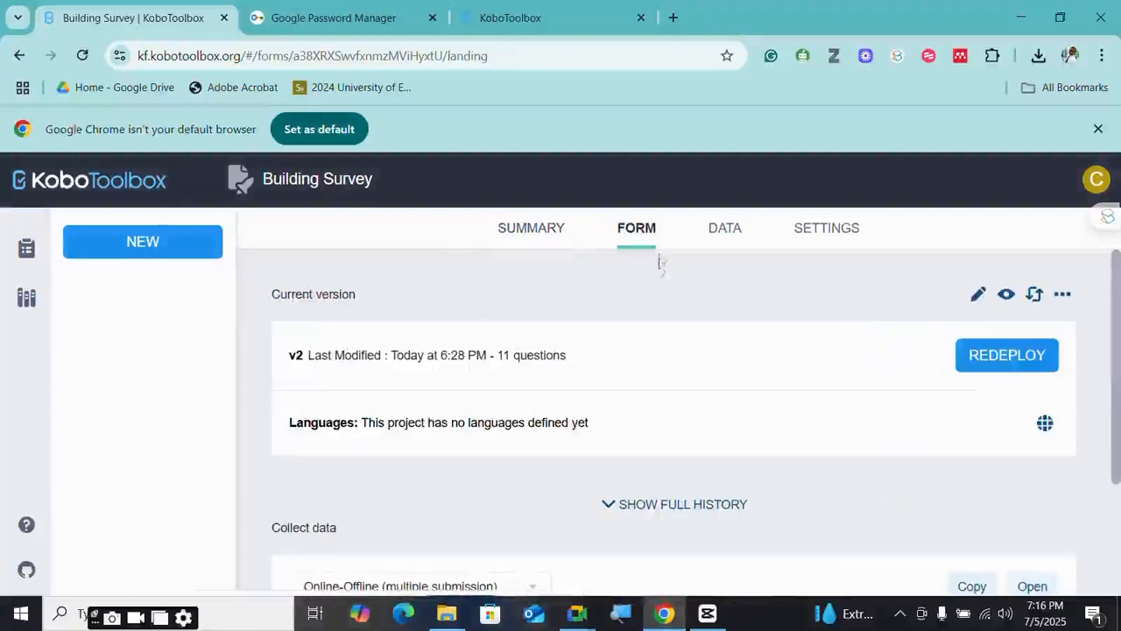
pyautogui.click(26, 248)
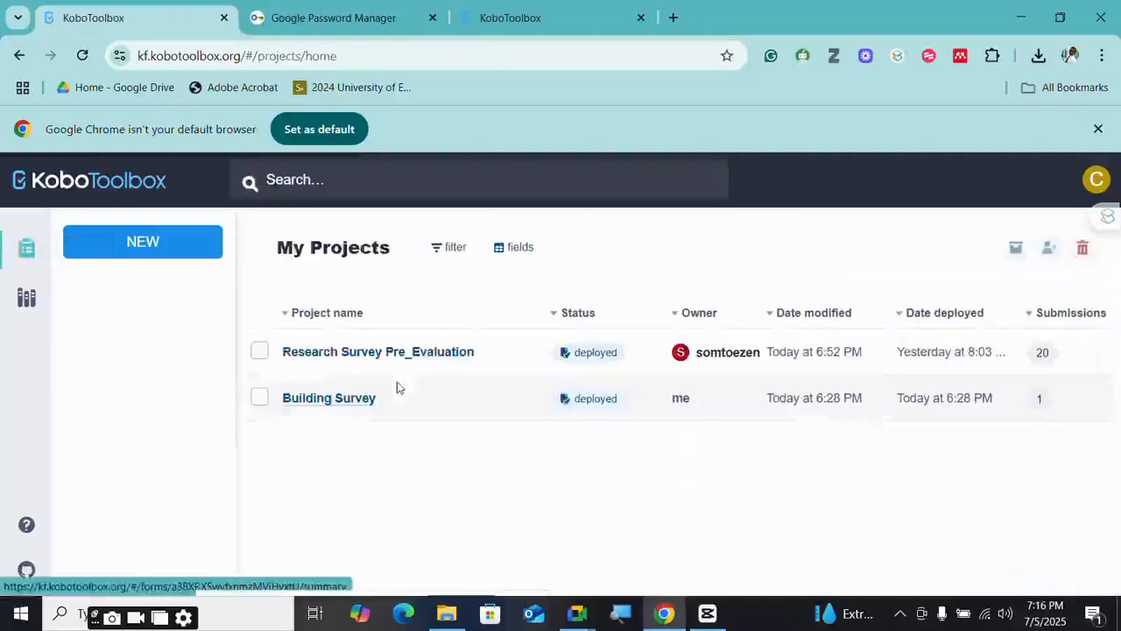
pyautogui.click(345, 402)
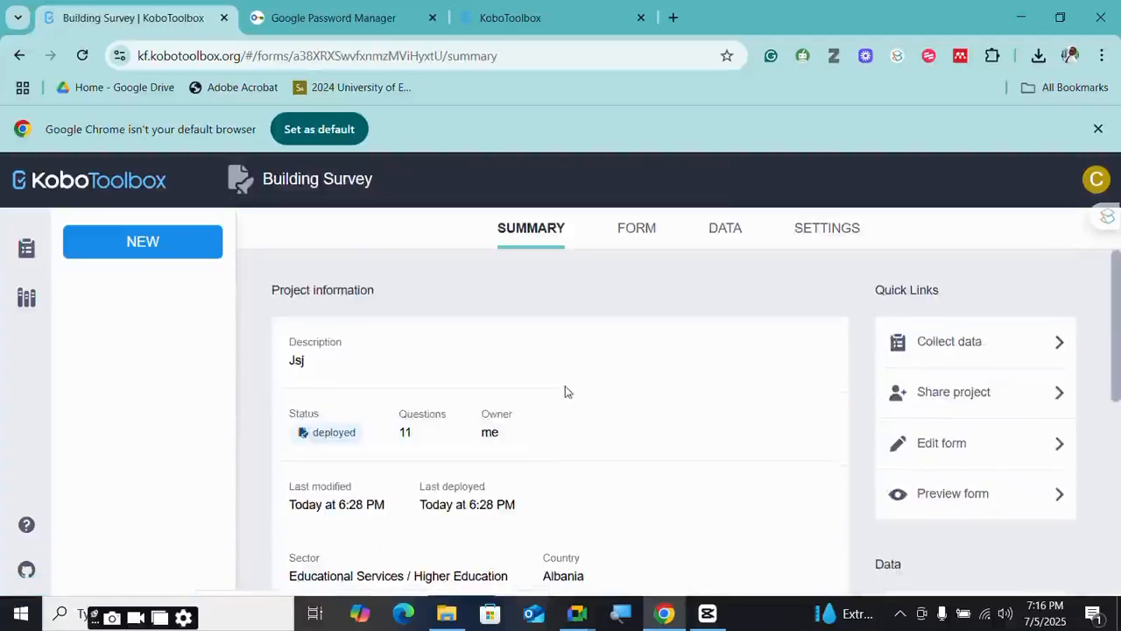
pyautogui.scroll(-5, 565, 392)
pyautogui.scroll(5, 565, 392)
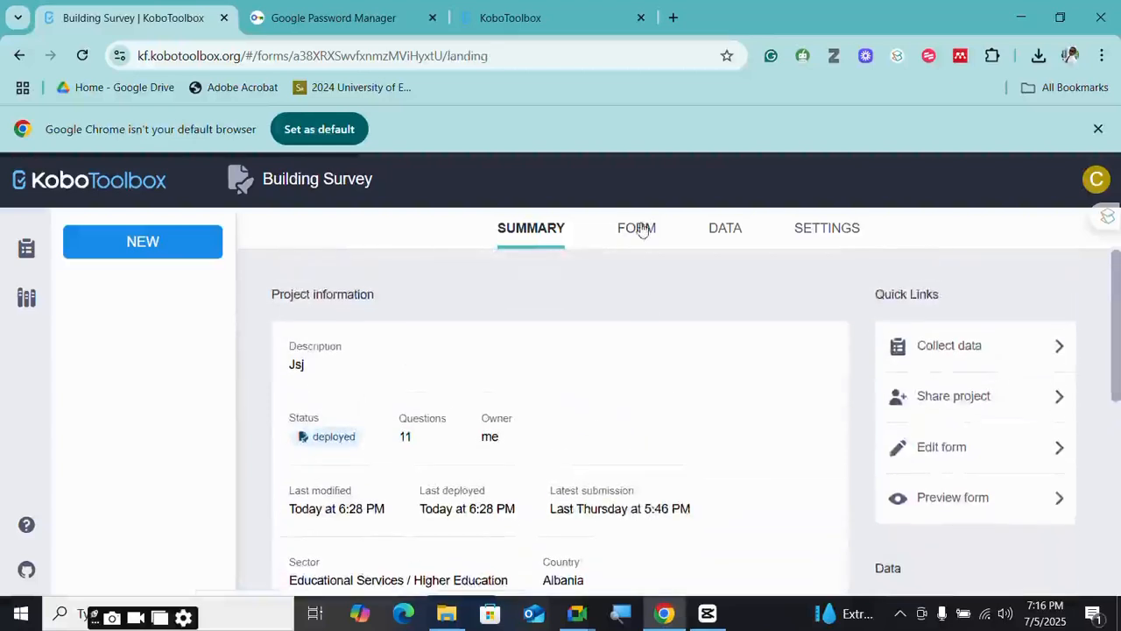
pyautogui.click(639, 228)
pyautogui.scroll(-2, 574, 394)
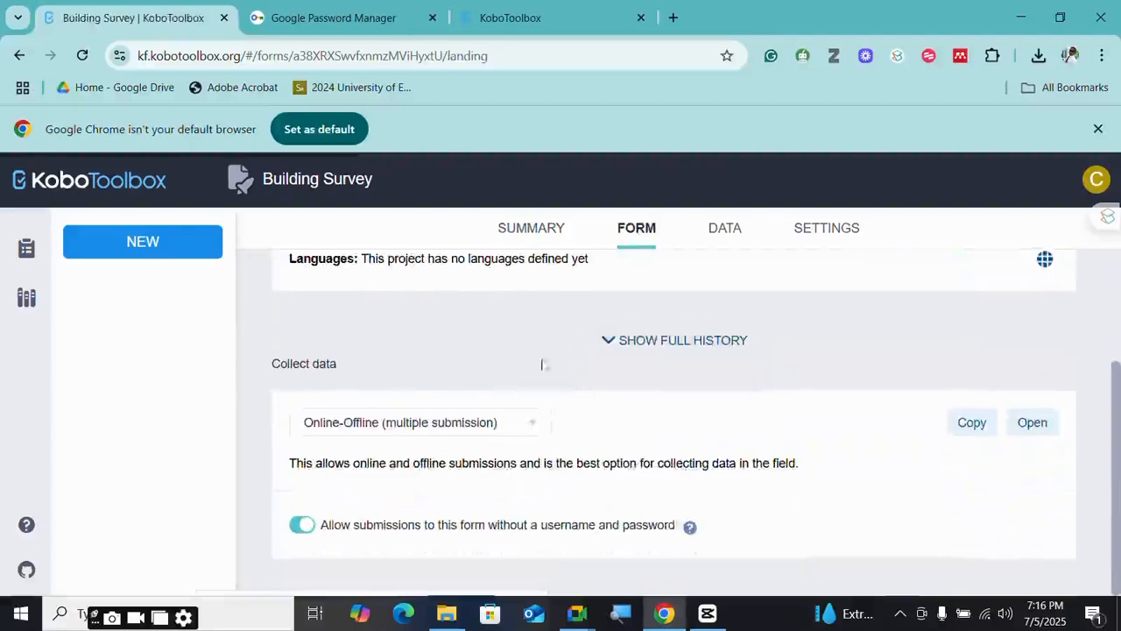
pyautogui.scroll(2, 531, 357)
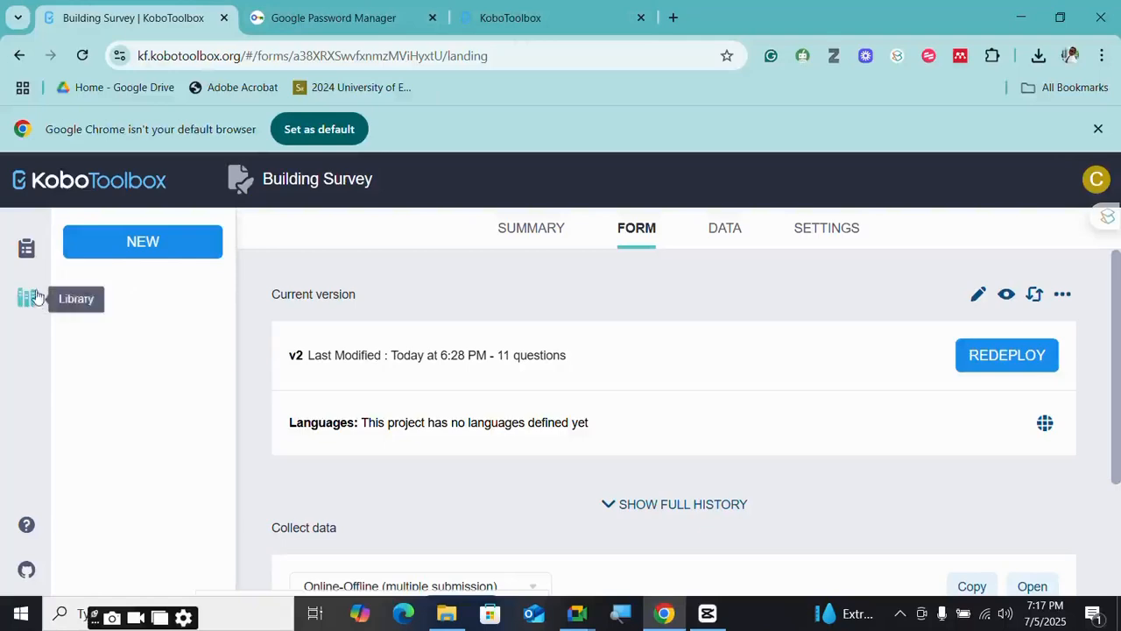
# - Open the Research Survey Pre_Evaluation project and review its summary and submission count
pyautogui.click(27, 254)
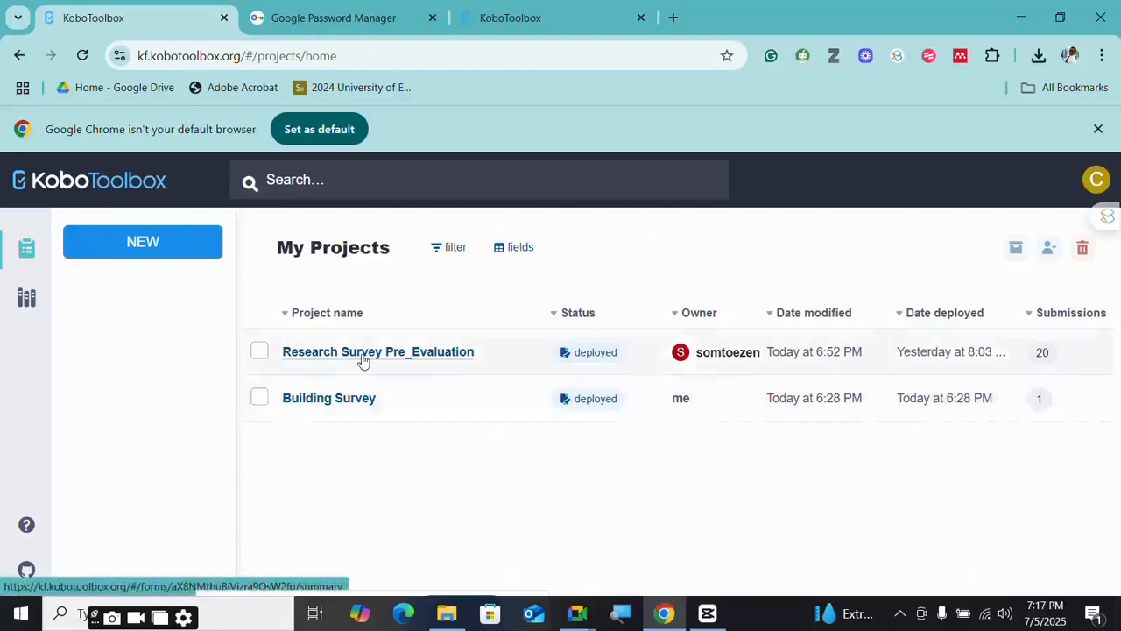
pyautogui.click(364, 355)
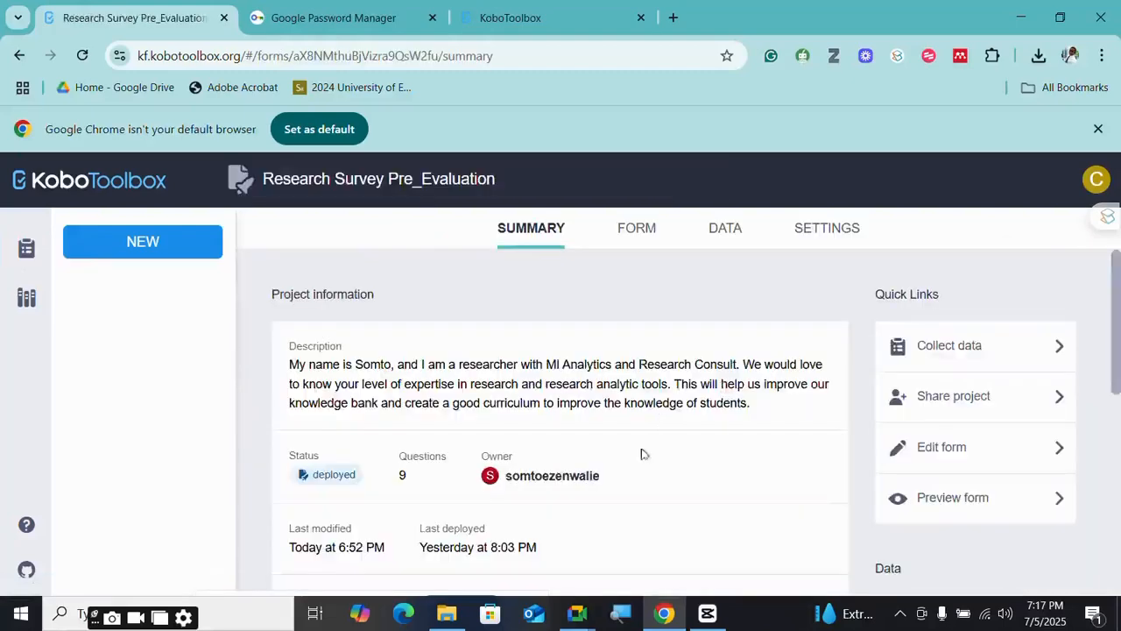
pyautogui.scroll(-4, 614, 464)
pyautogui.scroll(-2, 586, 475)
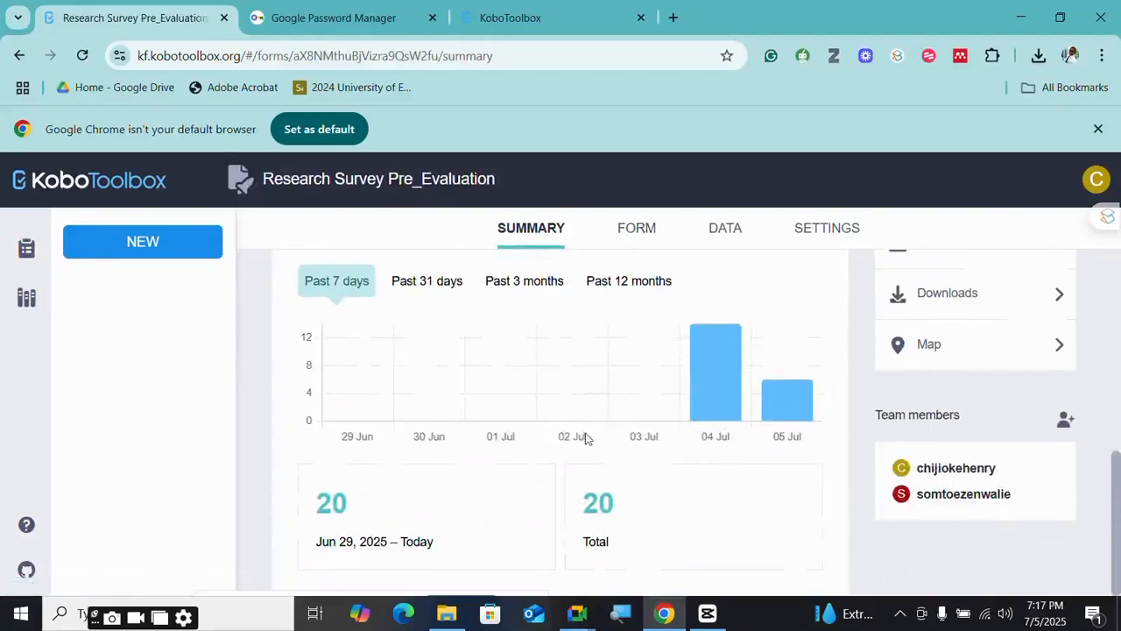
pyautogui.scroll(3, 639, 511)
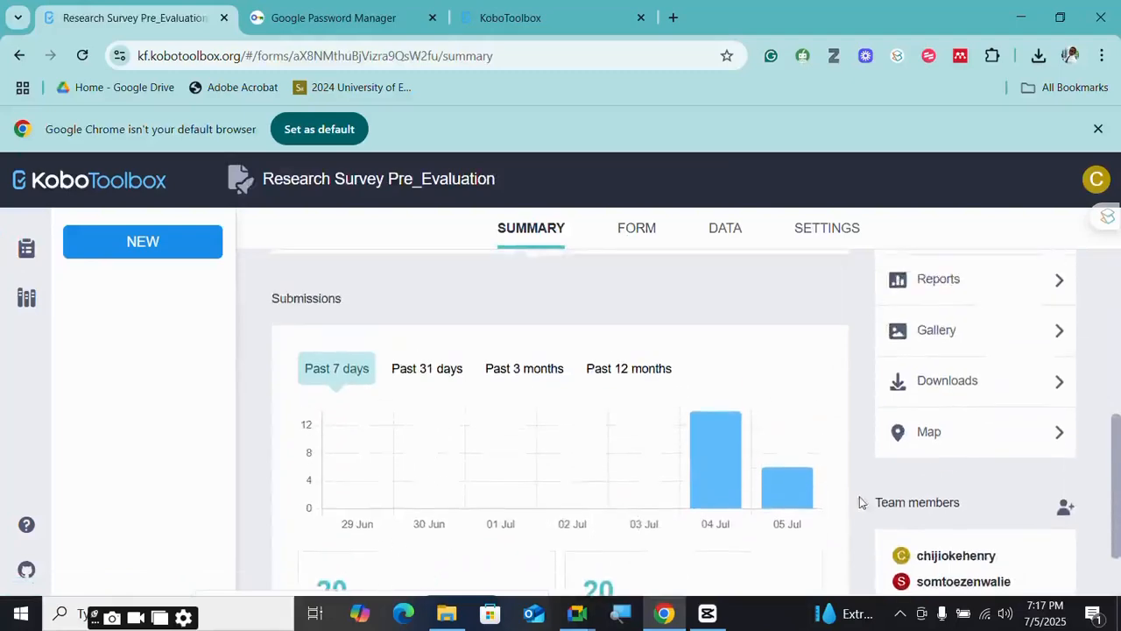
pyautogui.scroll(-3, 714, 441)
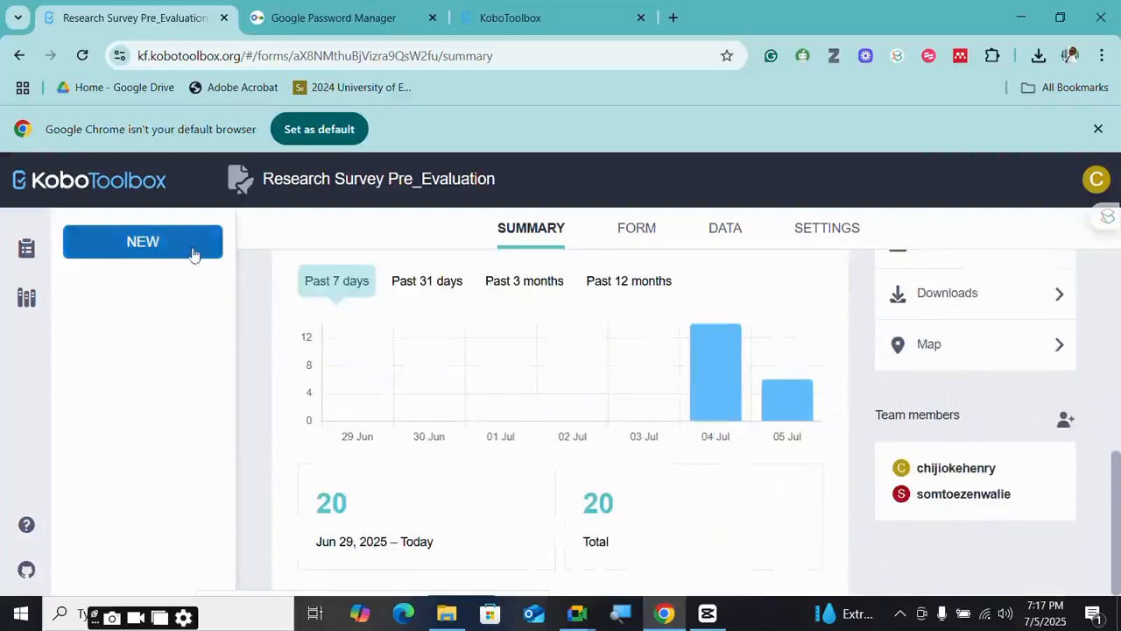
# - Open the Building Survey project, review its summary, and reload the page
pyautogui.click(27, 254)
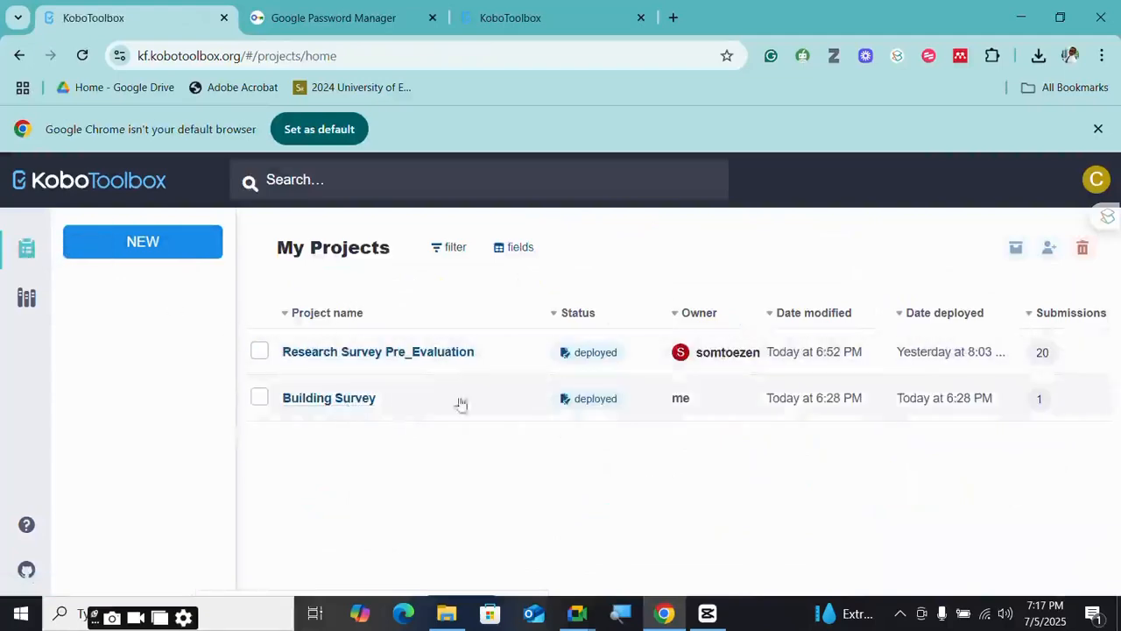
pyautogui.click(337, 401)
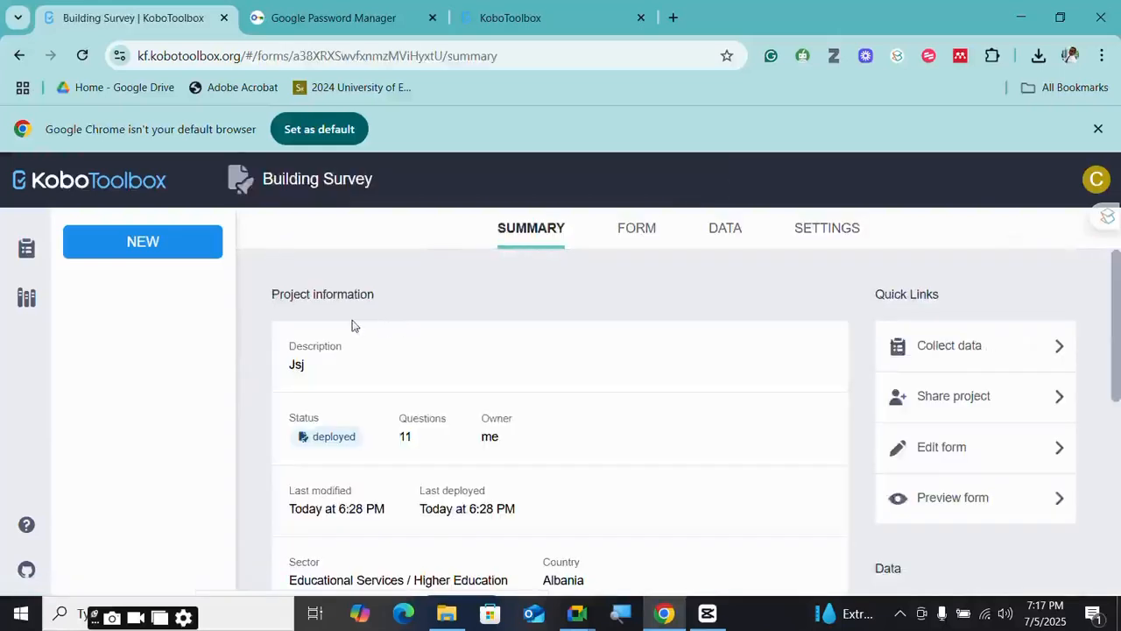
pyautogui.scroll(-5, 458, 469)
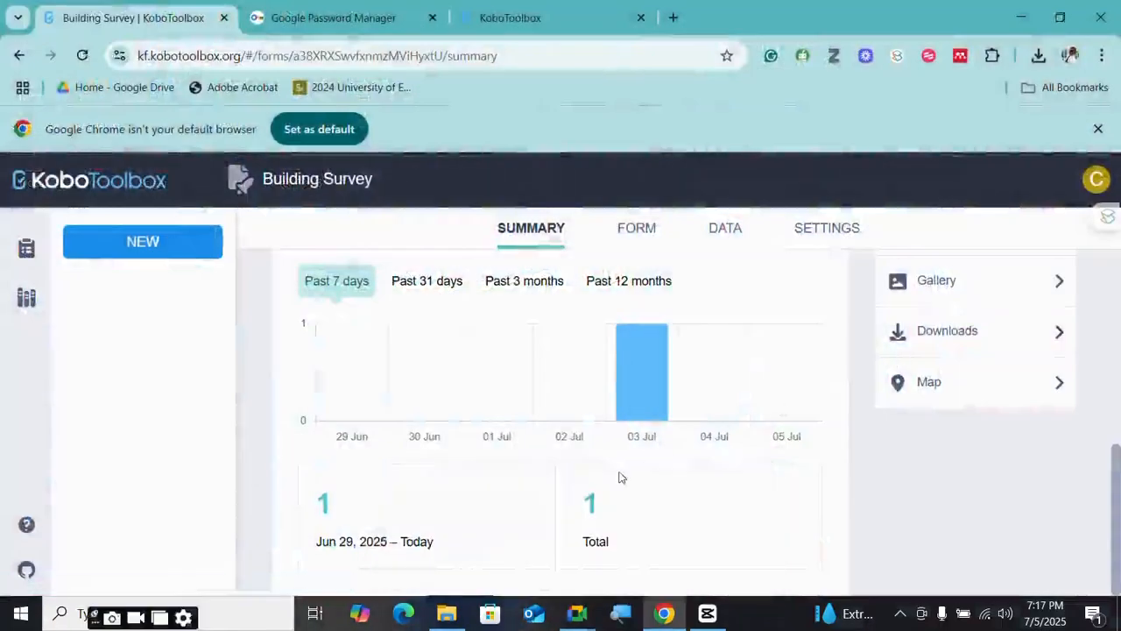
pyautogui.scroll(5, 621, 475)
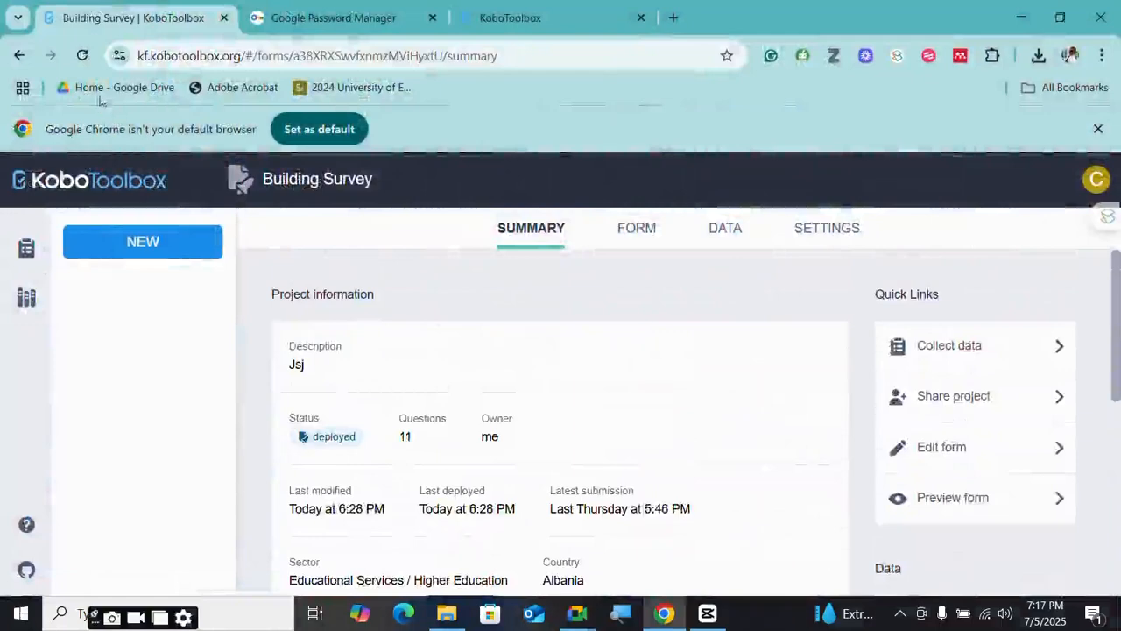
pyautogui.click(83, 55)
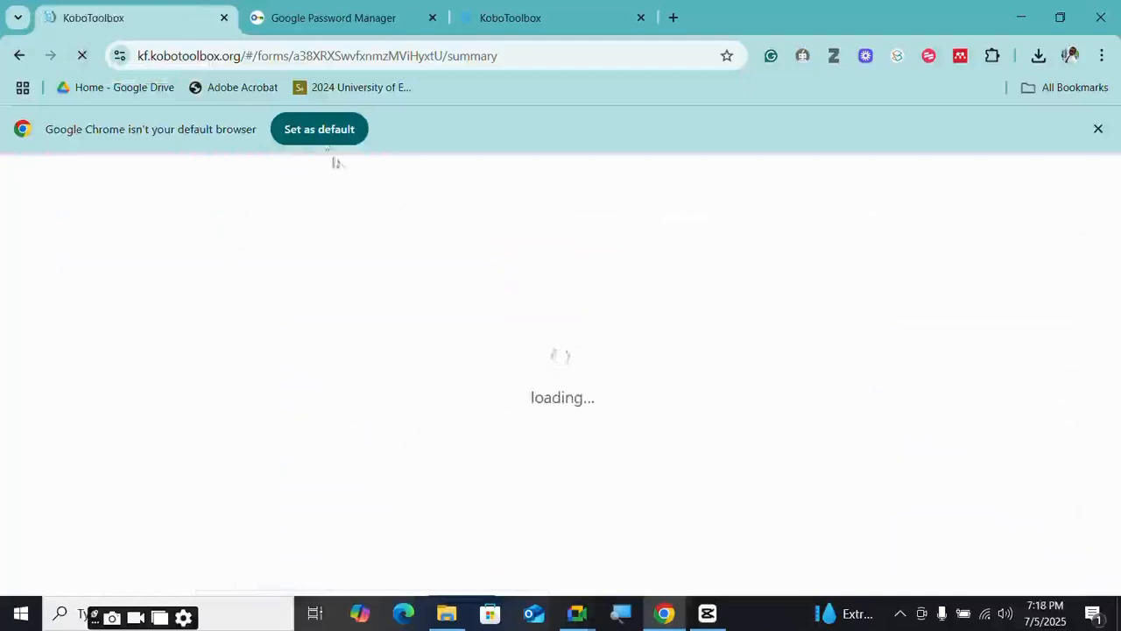
# - Dismiss Chrome's default-browser notice and log out from the account menu
pyautogui.click(1099, 130)
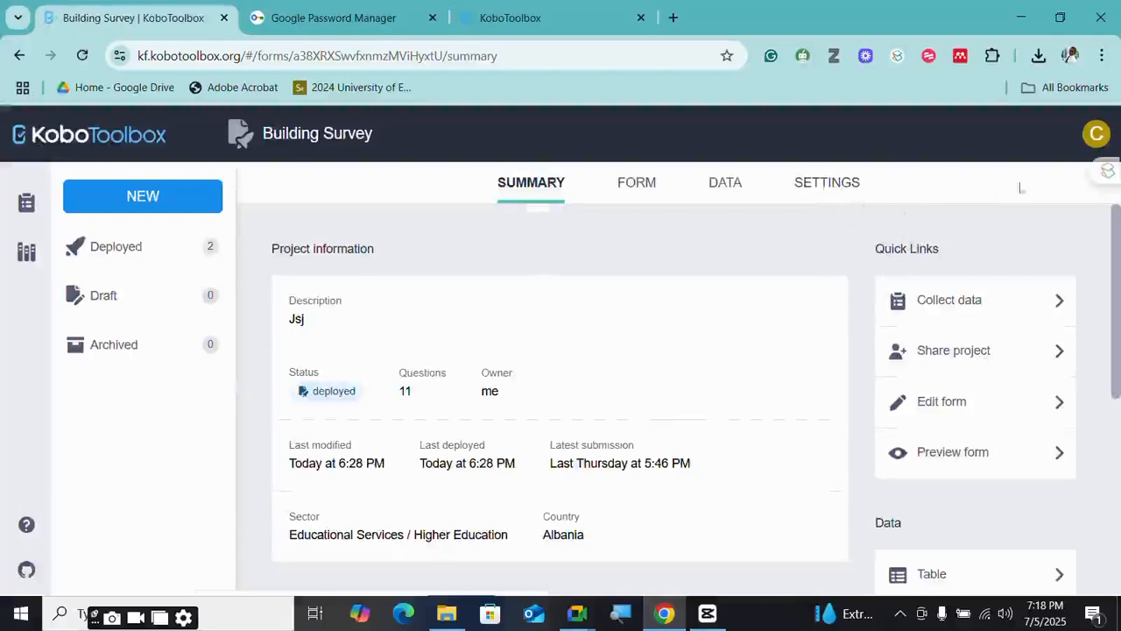
pyautogui.click(1098, 136)
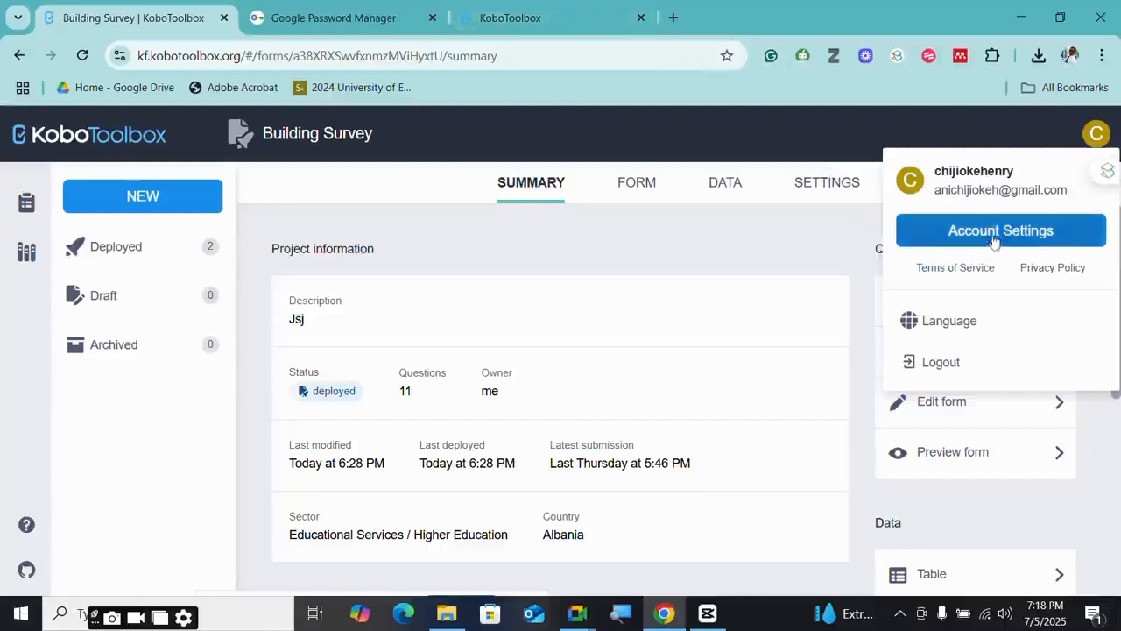
pyautogui.click(979, 363)
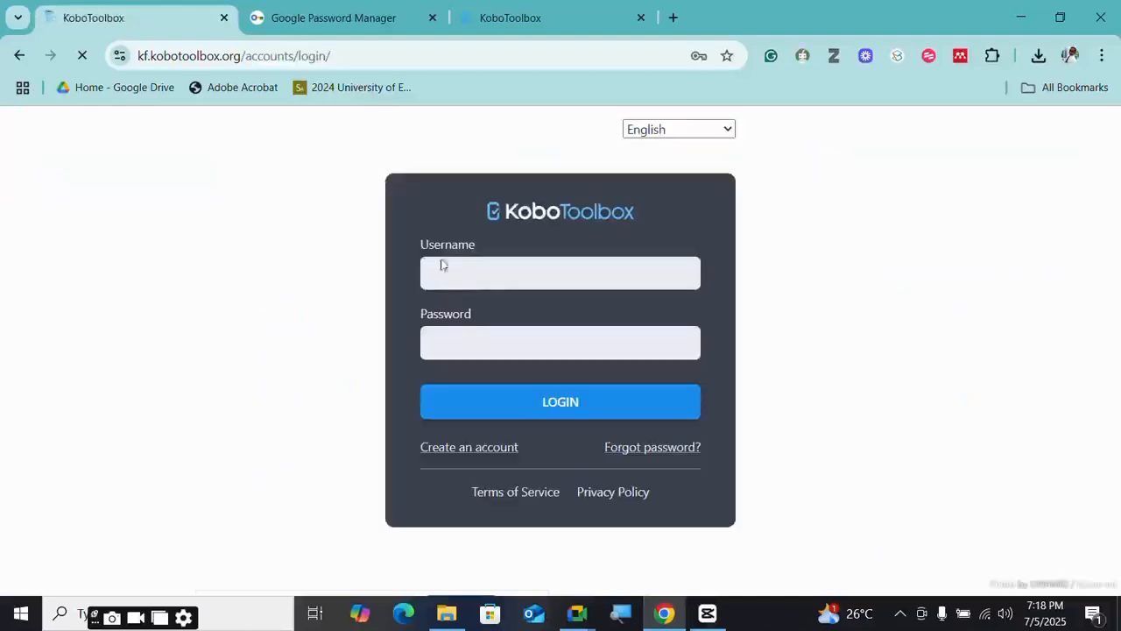
# - Clear the username, choose the other saved autofill login, and log in
pyautogui.click(487, 274)
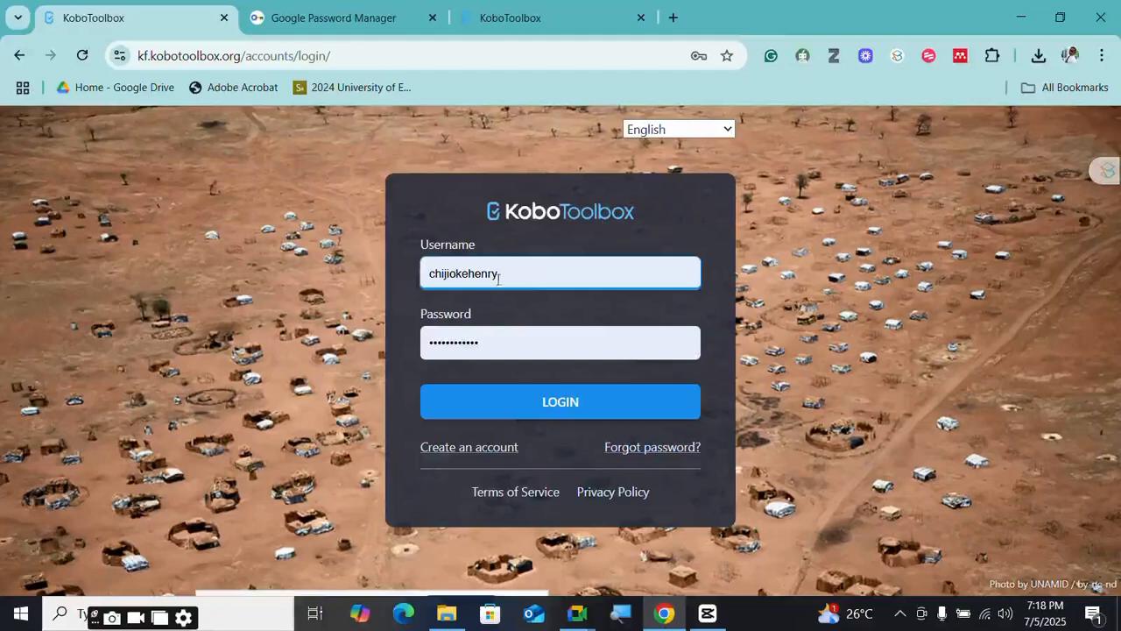
pyautogui.click(488, 338)
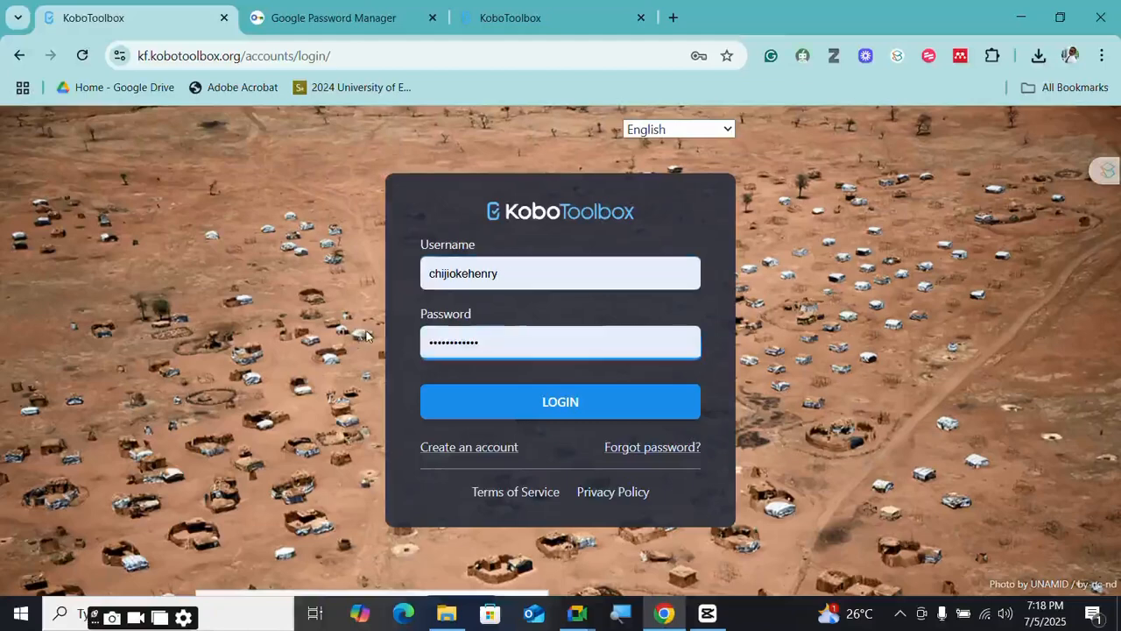
pyautogui.click(480, 277)
pyautogui.press('BackSpace')
pyautogui.press('BackSpace')
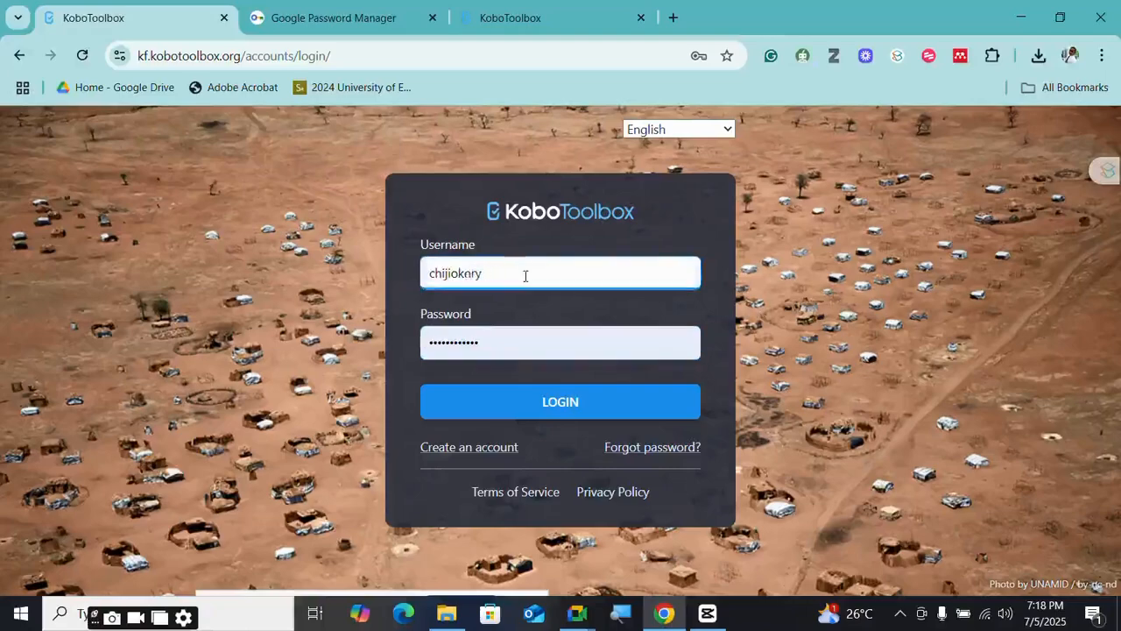
pyautogui.press('BackSpace')
pyautogui.press('BackSpace')
pyautogui.press('BackSpace')
pyautogui.press('BackSpace')
pyautogui.press('BackSpace')
pyautogui.press('BackSpace')
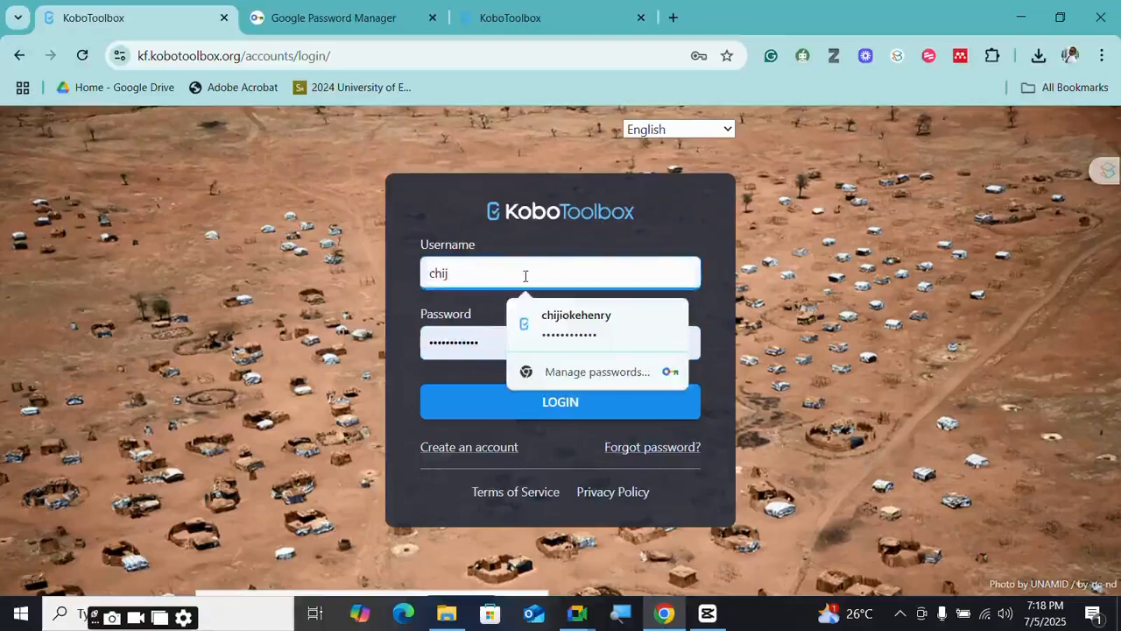
pyautogui.click(552, 378)
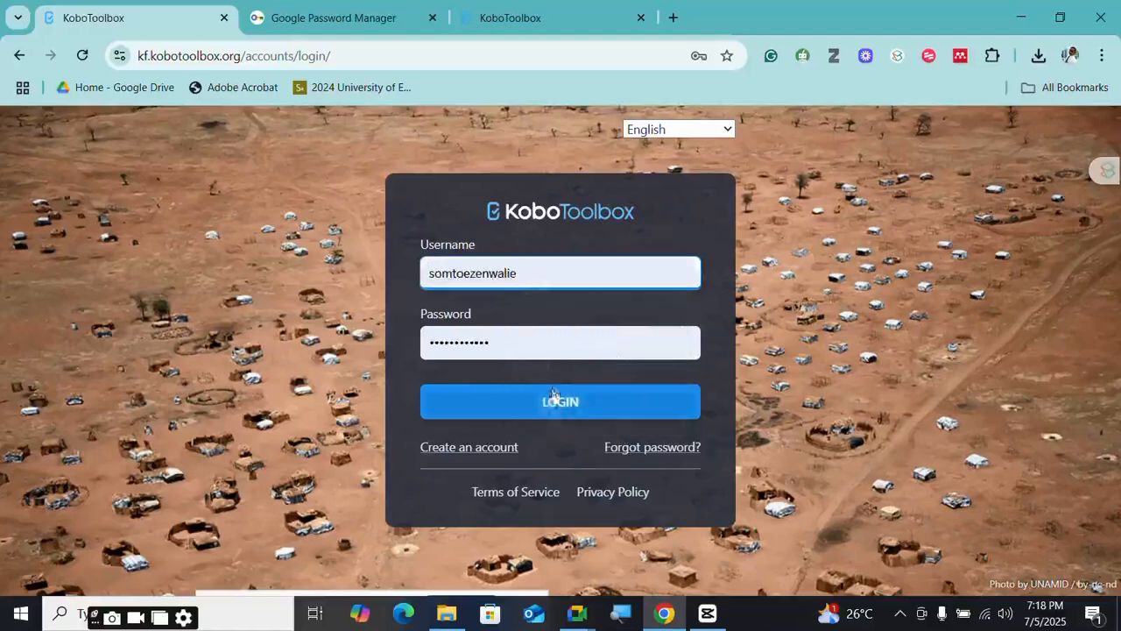
pyautogui.click(553, 403)
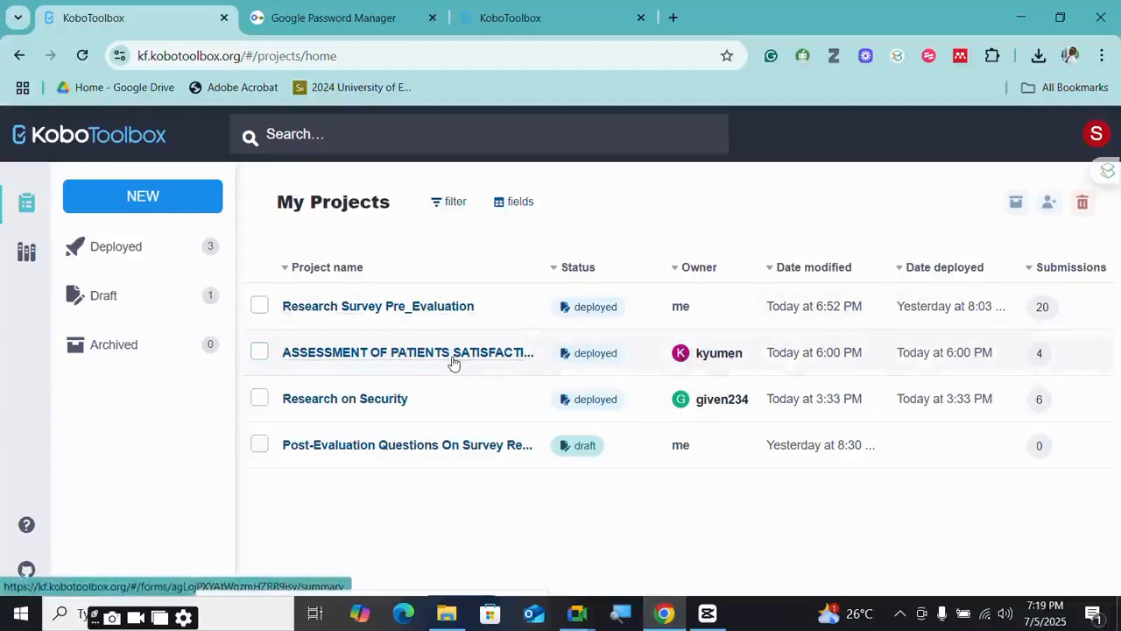
pyautogui.click(400, 359)
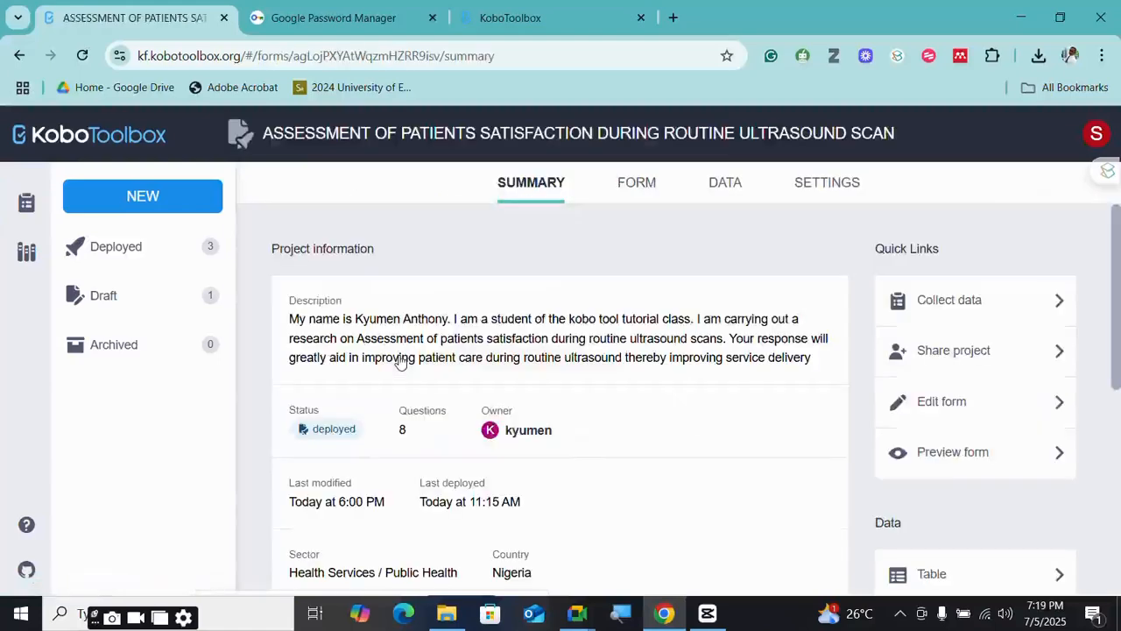
pyautogui.scroll(-3, 409, 355)
pyautogui.scroll(-3, 409, 355)
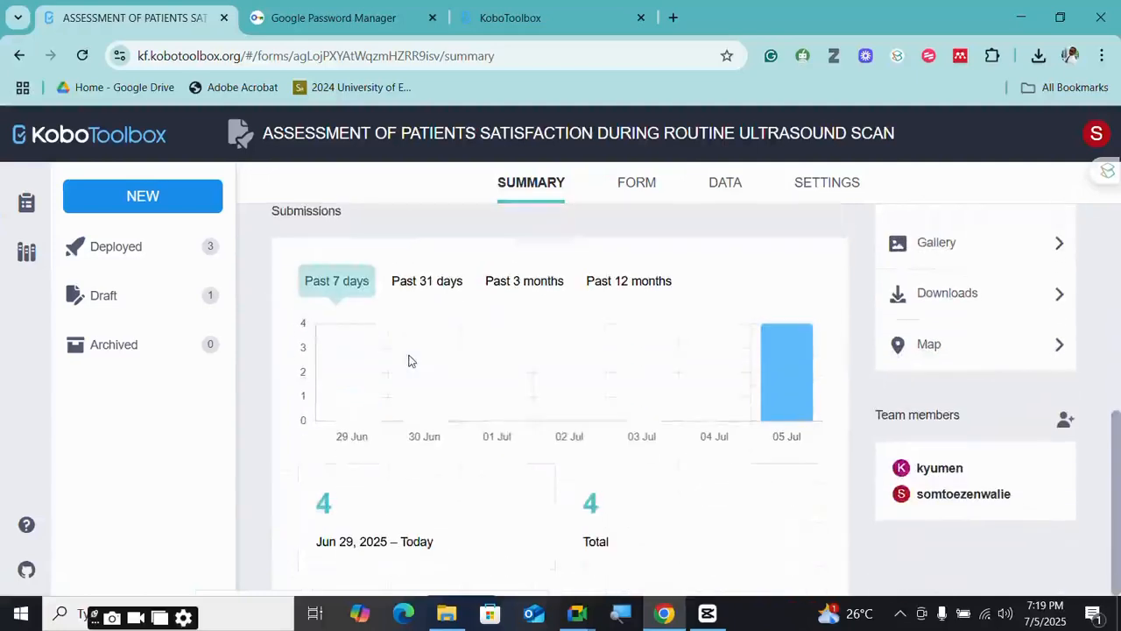
pyautogui.scroll(6, 409, 360)
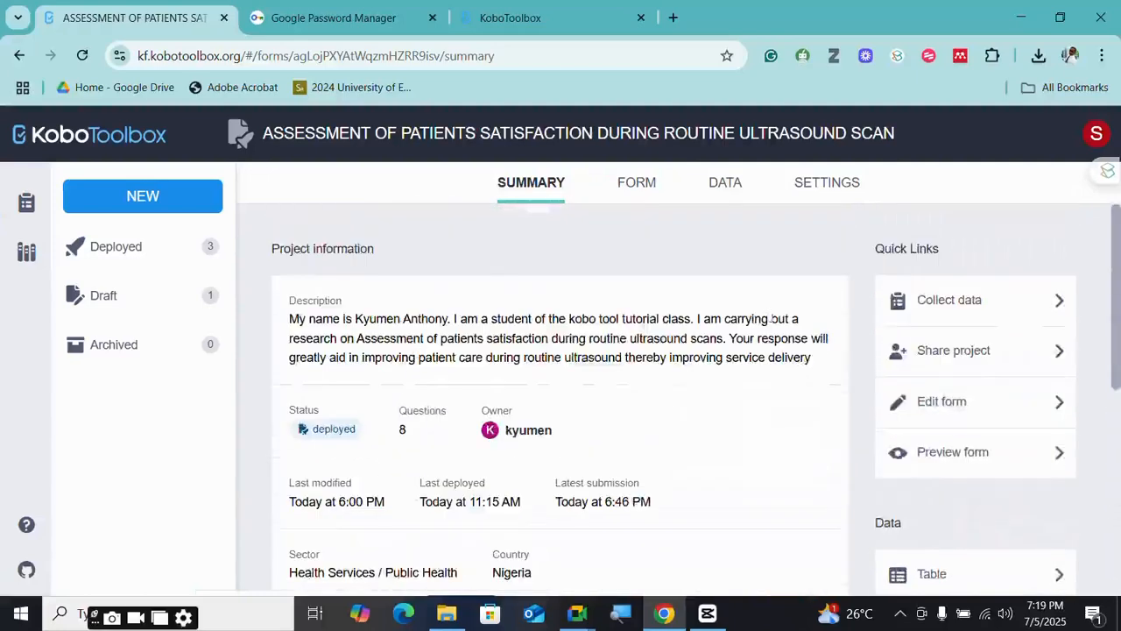
pyautogui.click(1006, 415)
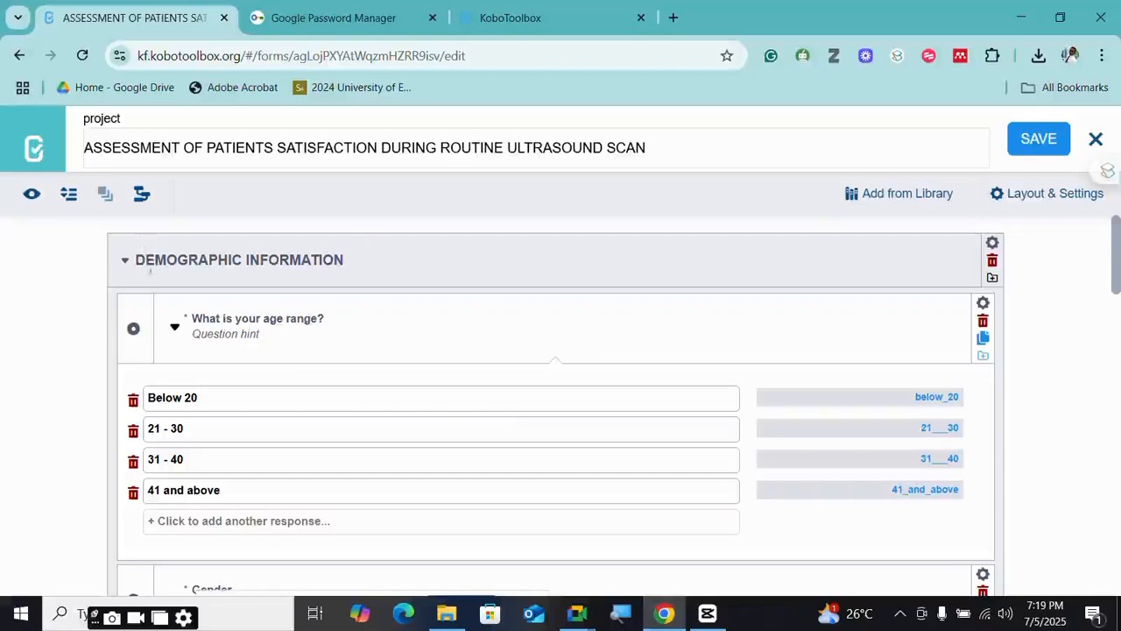
pyautogui.click(34, 147)
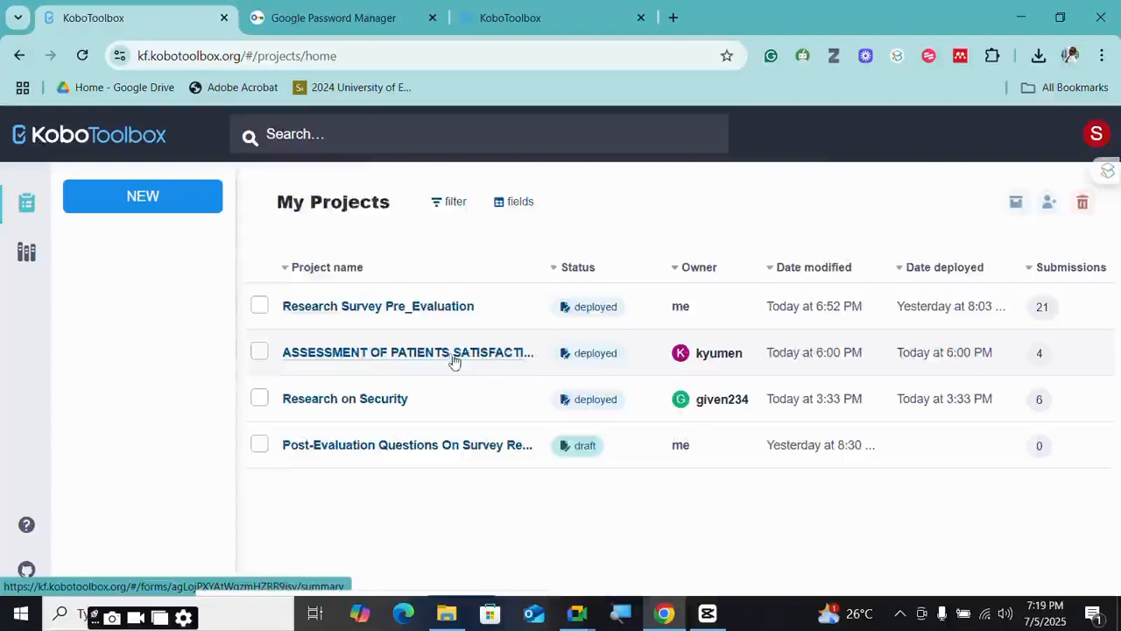
# - Open the ASSESSMENT OF PATIENTS SATISFACTION project's summary, then open its form in the builder
pyautogui.moveTo(454, 361); pyautogui.dragTo(506, 363)
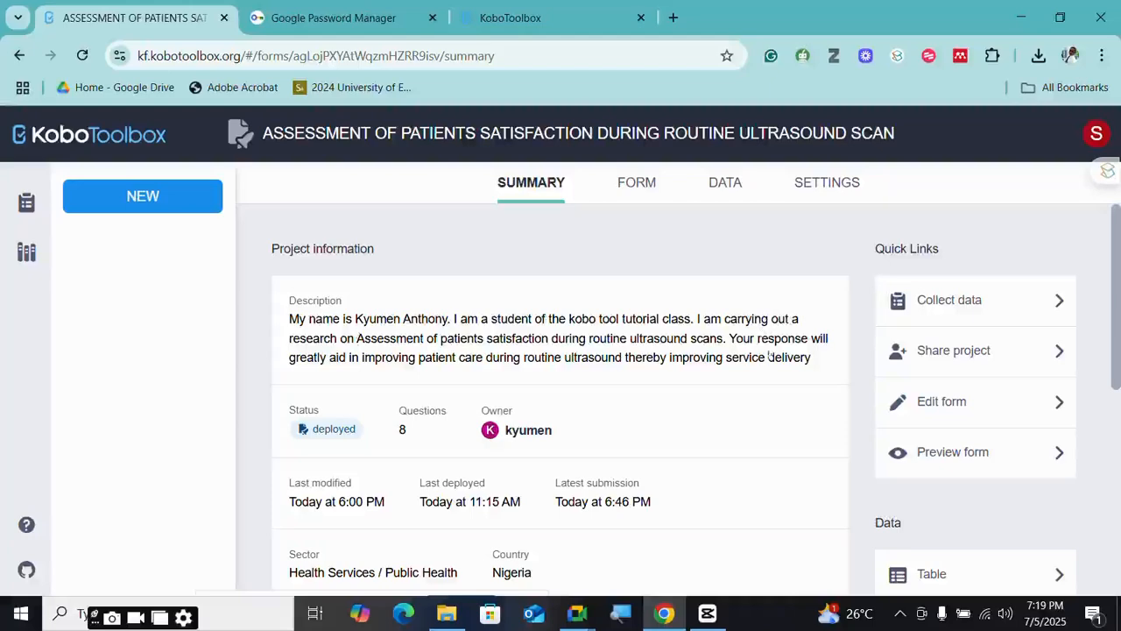
pyautogui.scroll(-3, 516, 419)
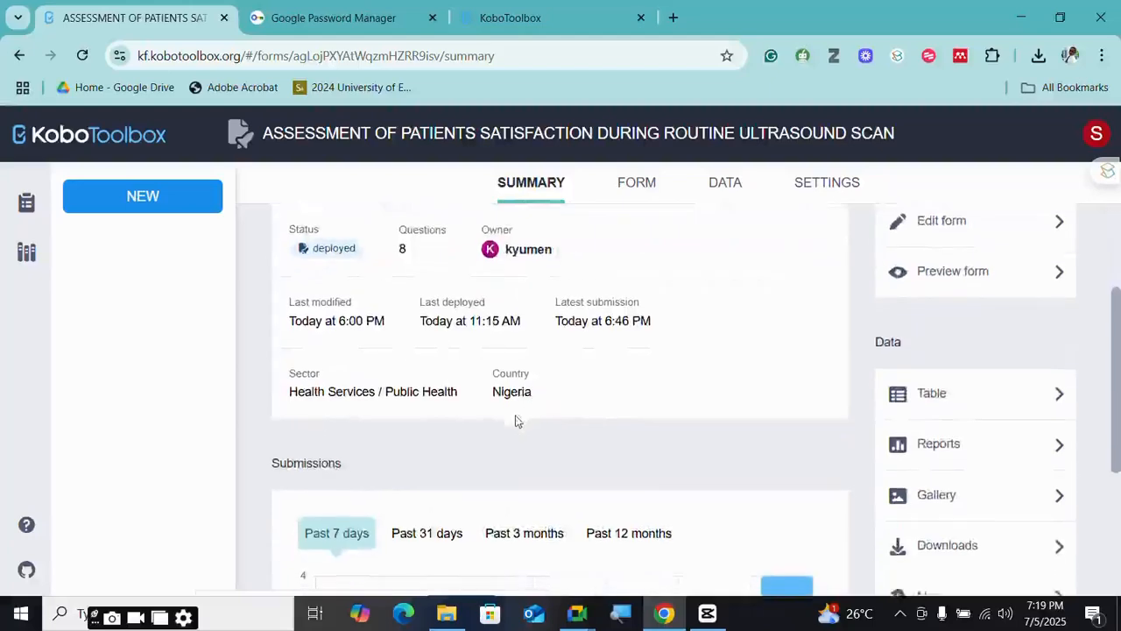
pyautogui.scroll(3, 479, 402)
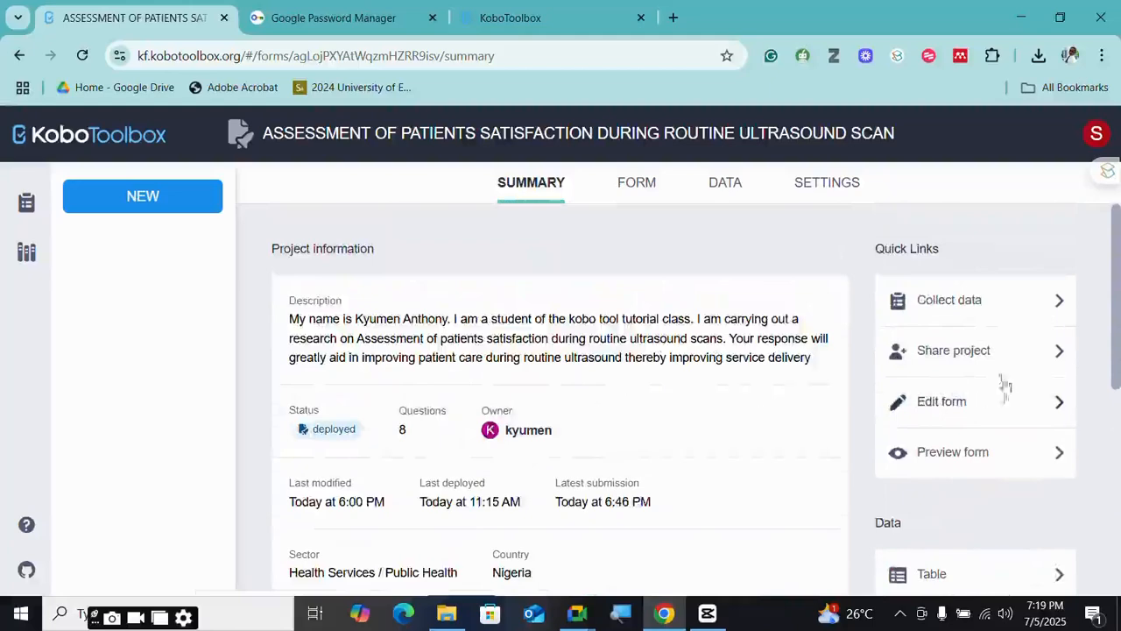
pyautogui.click(947, 416)
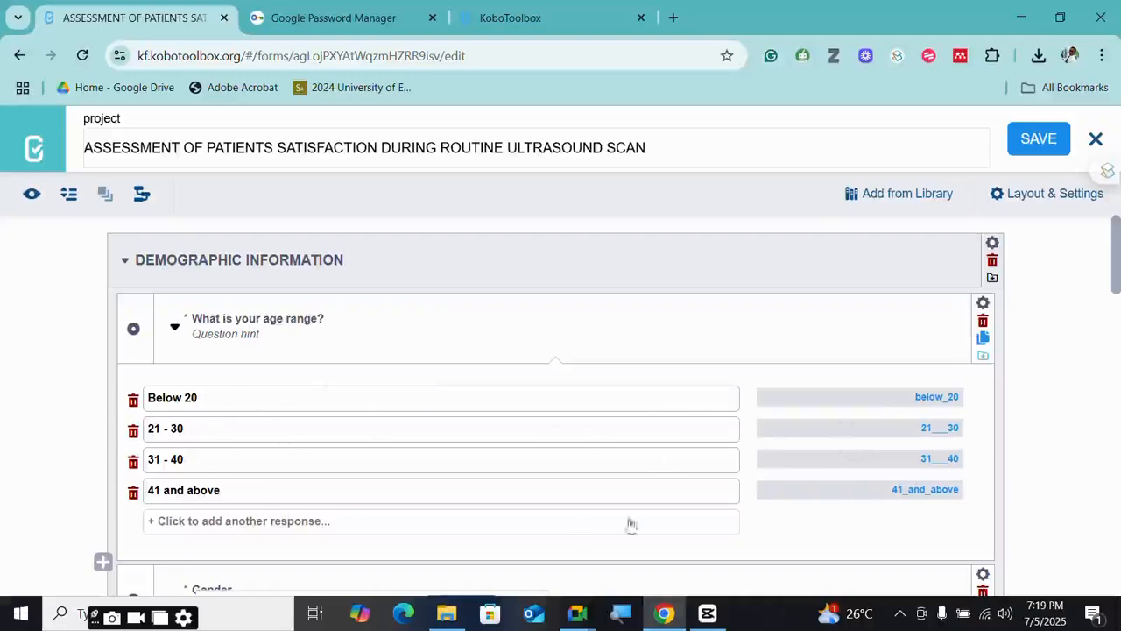
pyautogui.scroll(-2, 706, 482)
pyautogui.scroll(1, 271, 364)
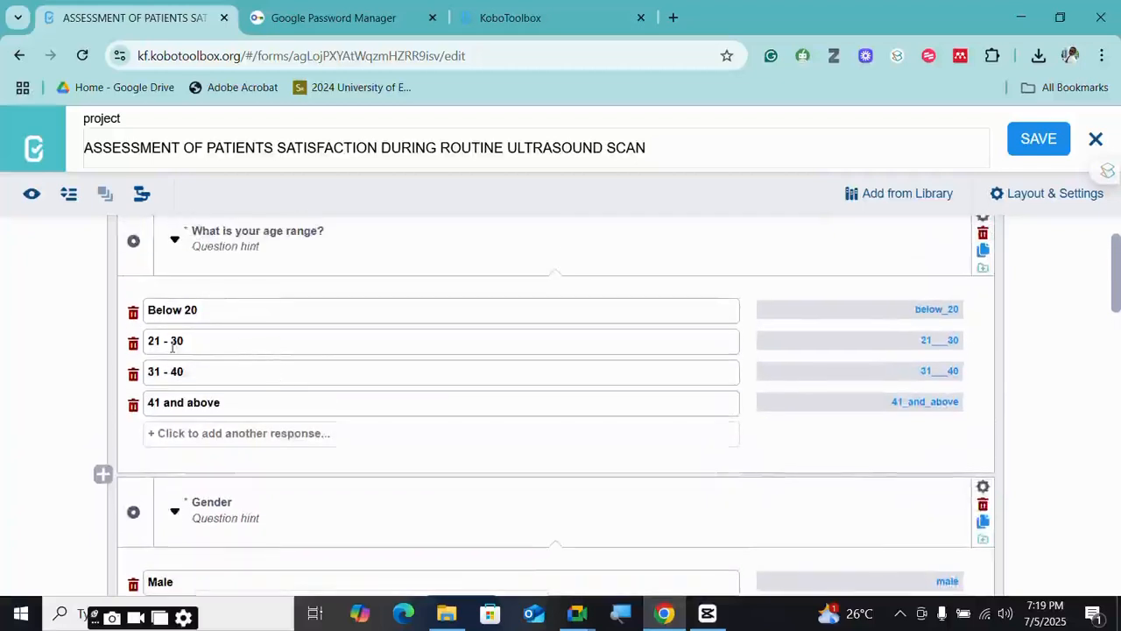
pyautogui.scroll(1, 236, 297)
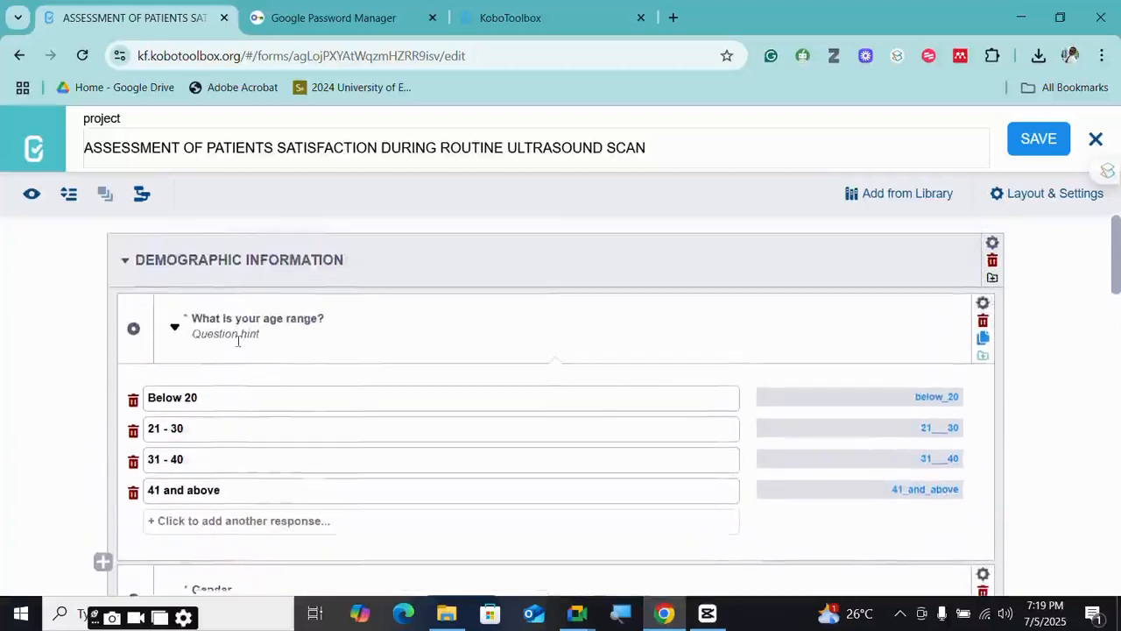
pyautogui.scroll(-1, 236, 338)
pyautogui.scroll(-3, 237, 342)
pyautogui.scroll(1, 205, 358)
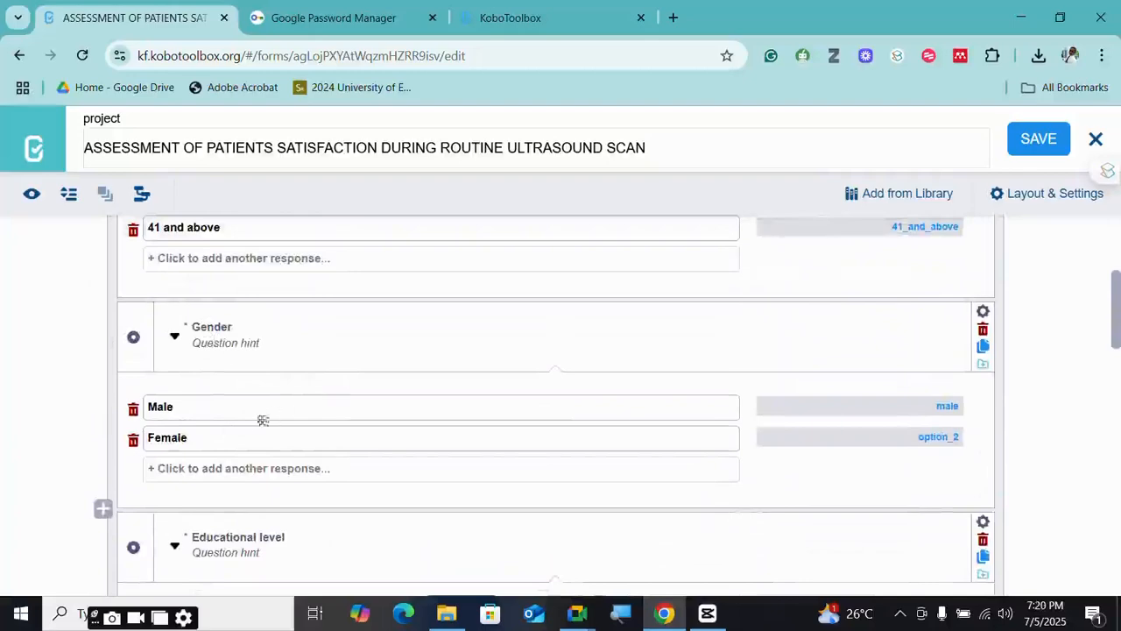
pyautogui.scroll(-1, 187, 418)
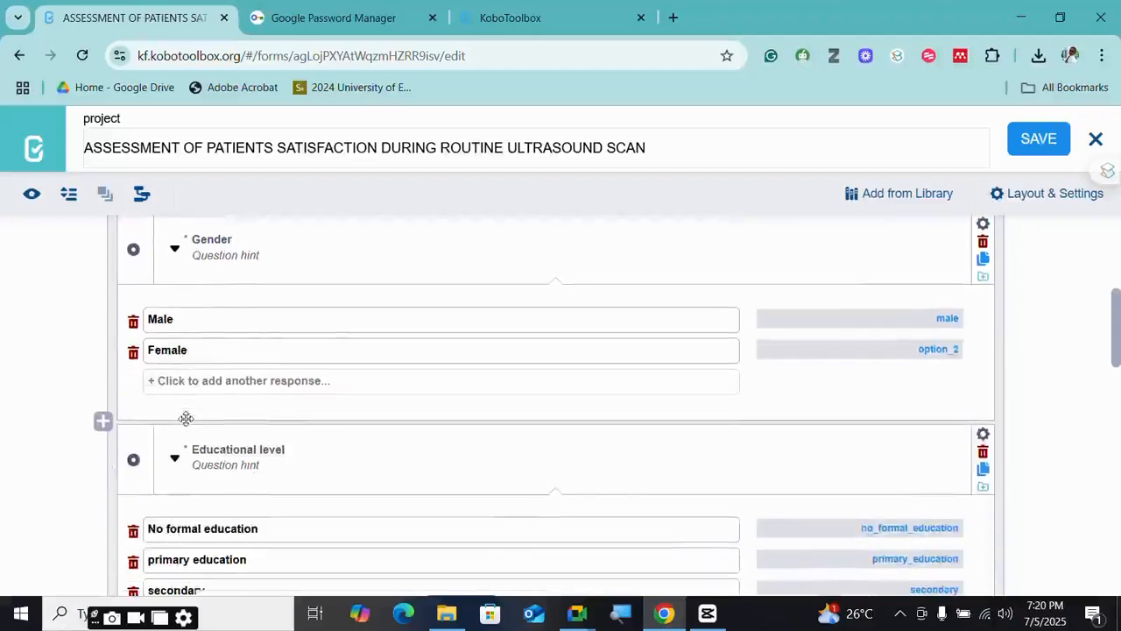
pyautogui.scroll(-1, 186, 418)
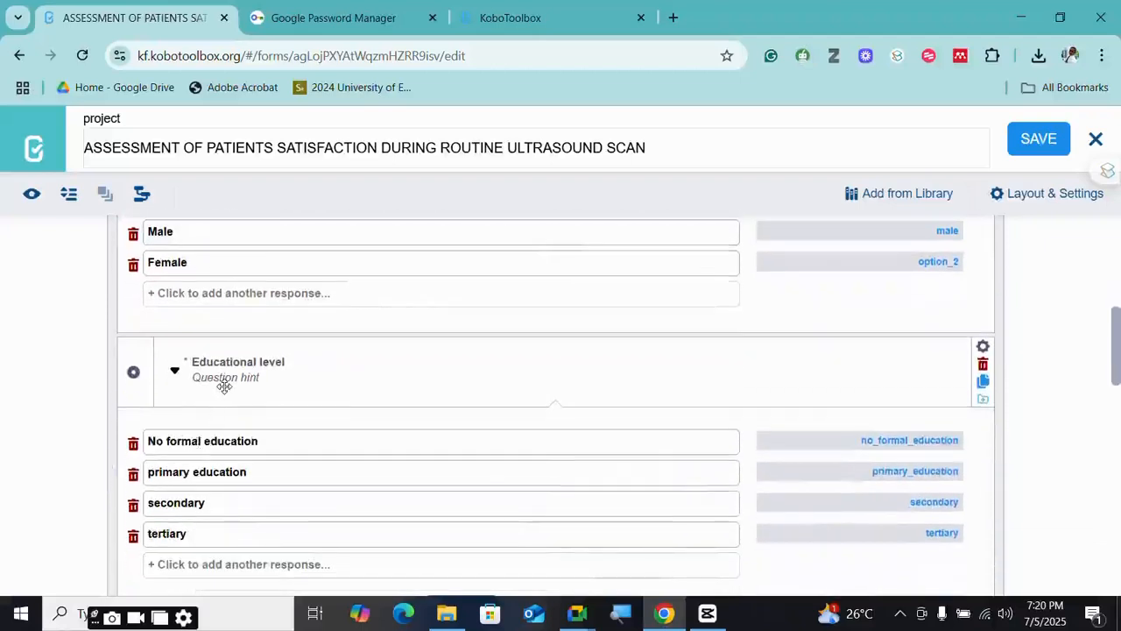
pyautogui.scroll(-1, 224, 387)
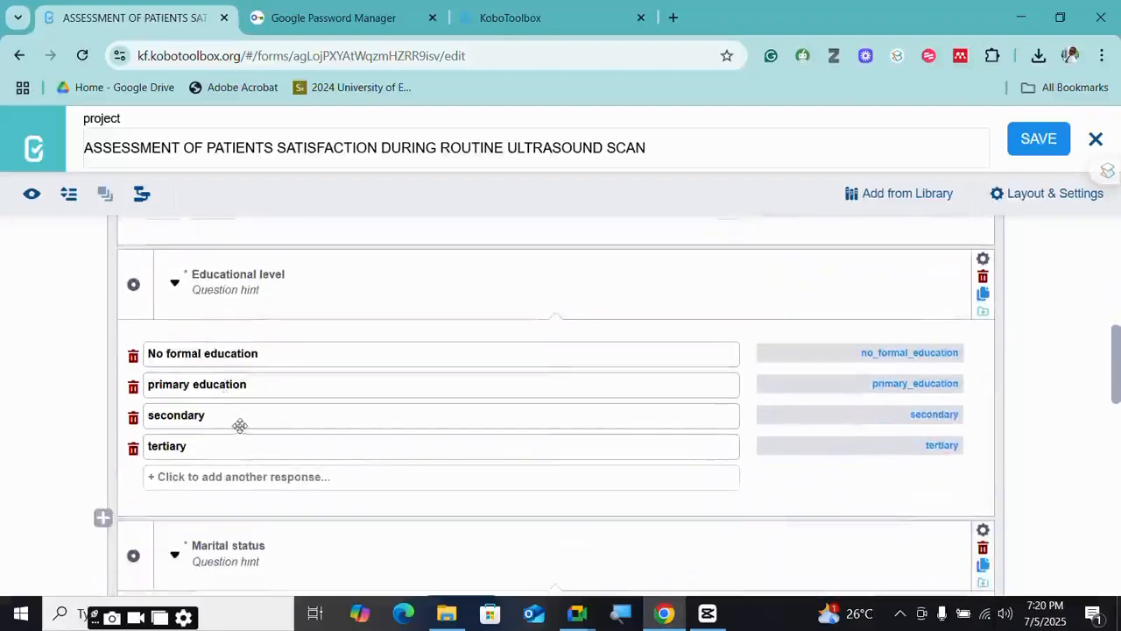
pyautogui.scroll(-2, 240, 419)
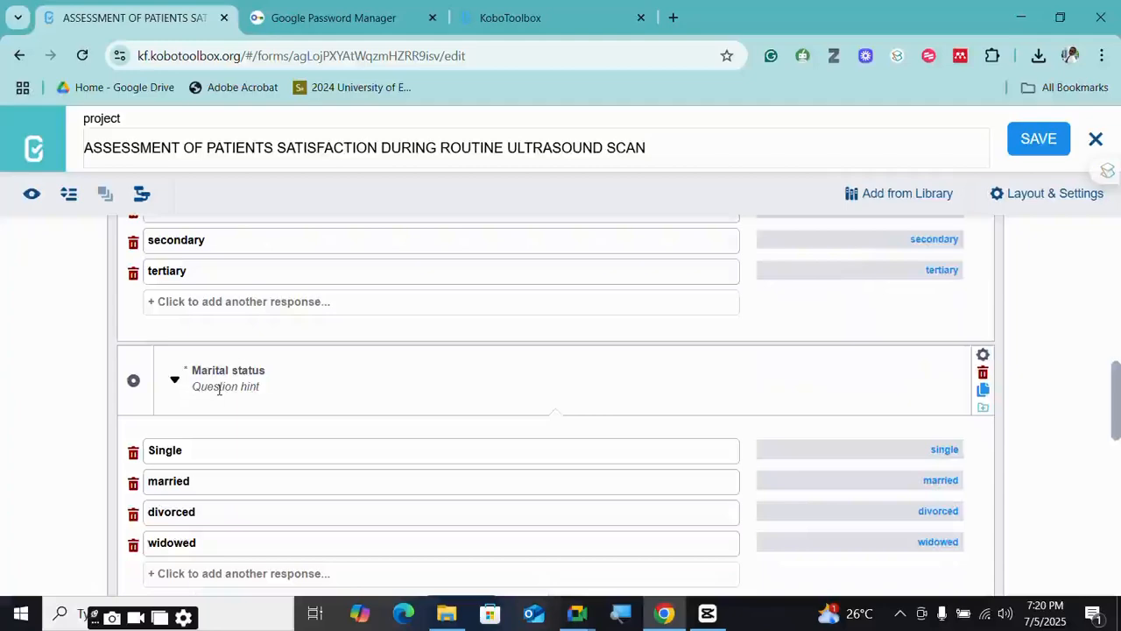
pyautogui.scroll(-1, 219, 388)
pyautogui.scroll(-1, 219, 389)
pyautogui.scroll(-2, 180, 388)
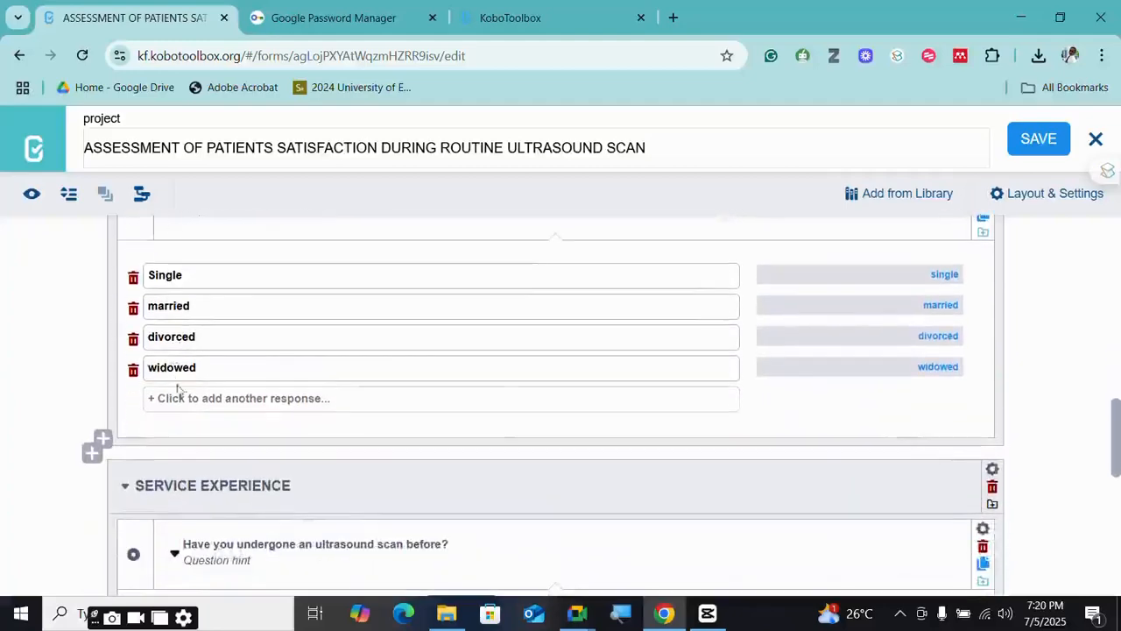
pyautogui.scroll(-2, 190, 421)
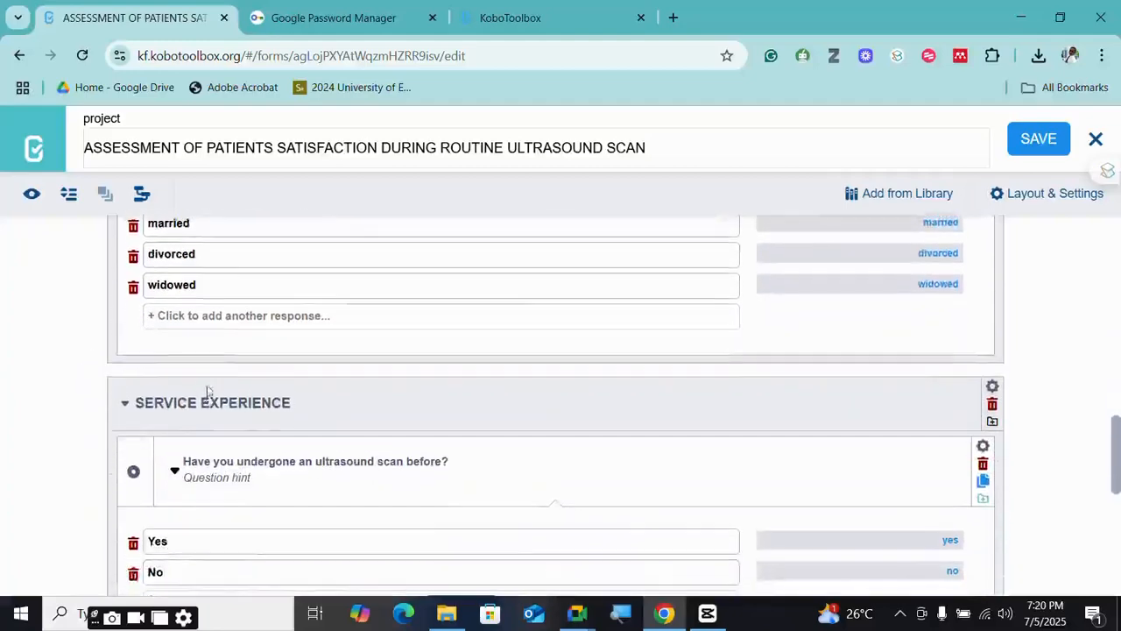
pyautogui.scroll(10, 205, 388)
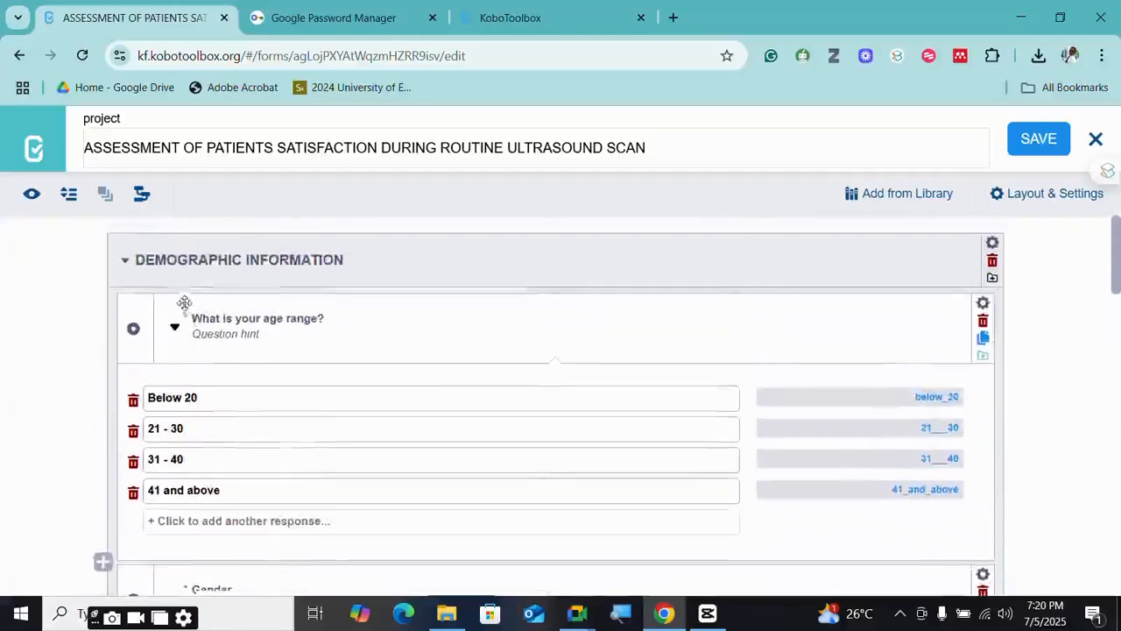
pyautogui.scroll(-10, 184, 306)
pyautogui.scroll(-4, 184, 308)
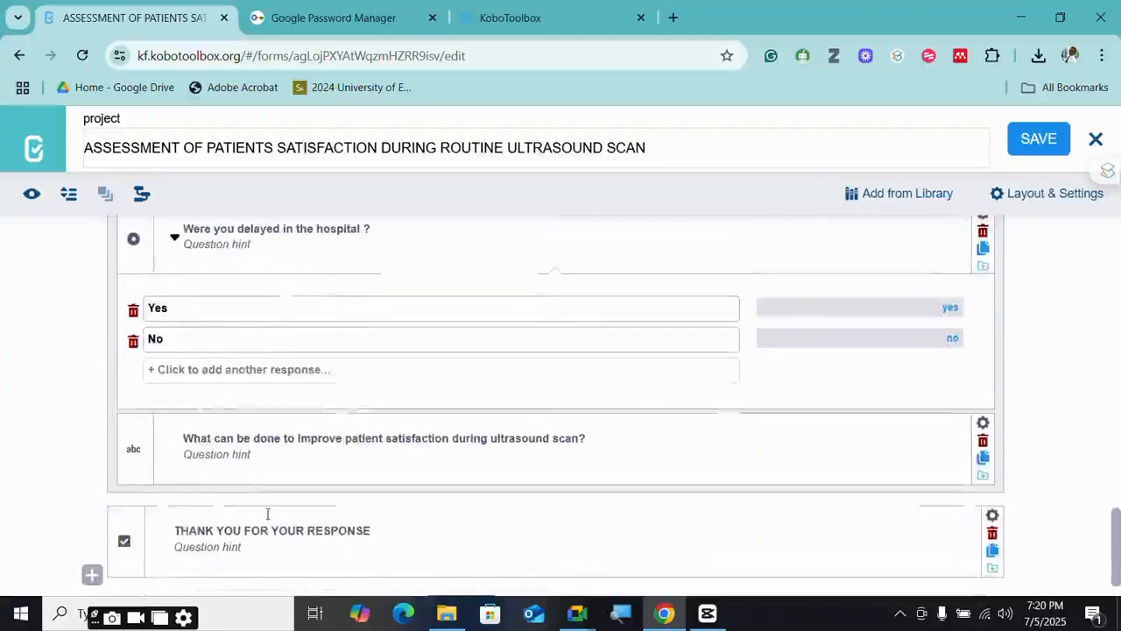
pyautogui.scroll(-1, 269, 514)
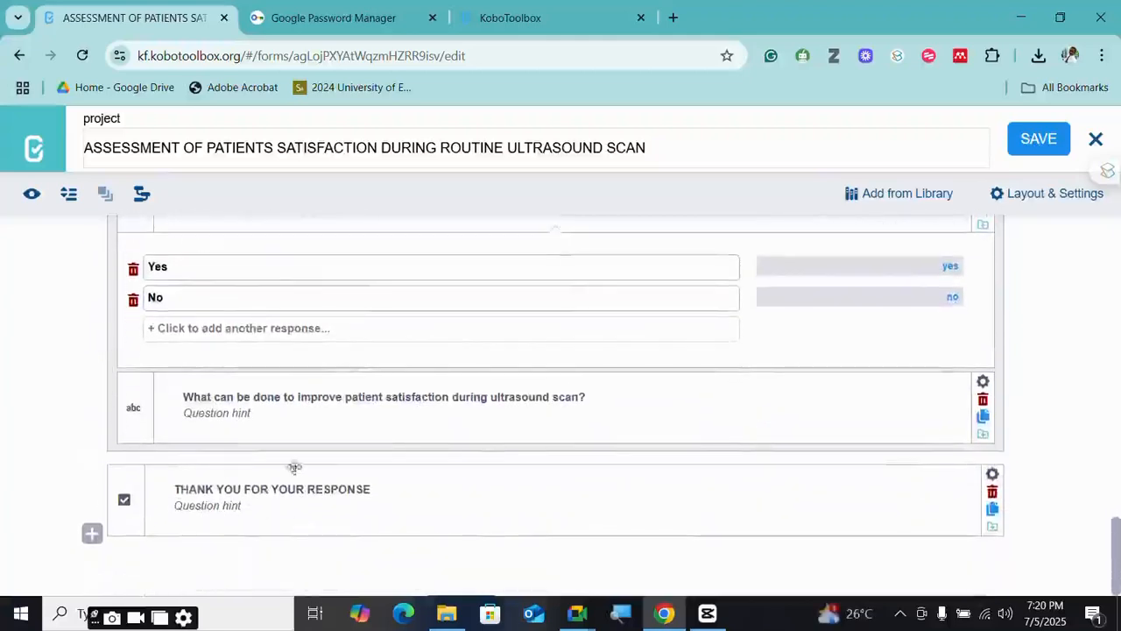
pyautogui.scroll(2, 189, 417)
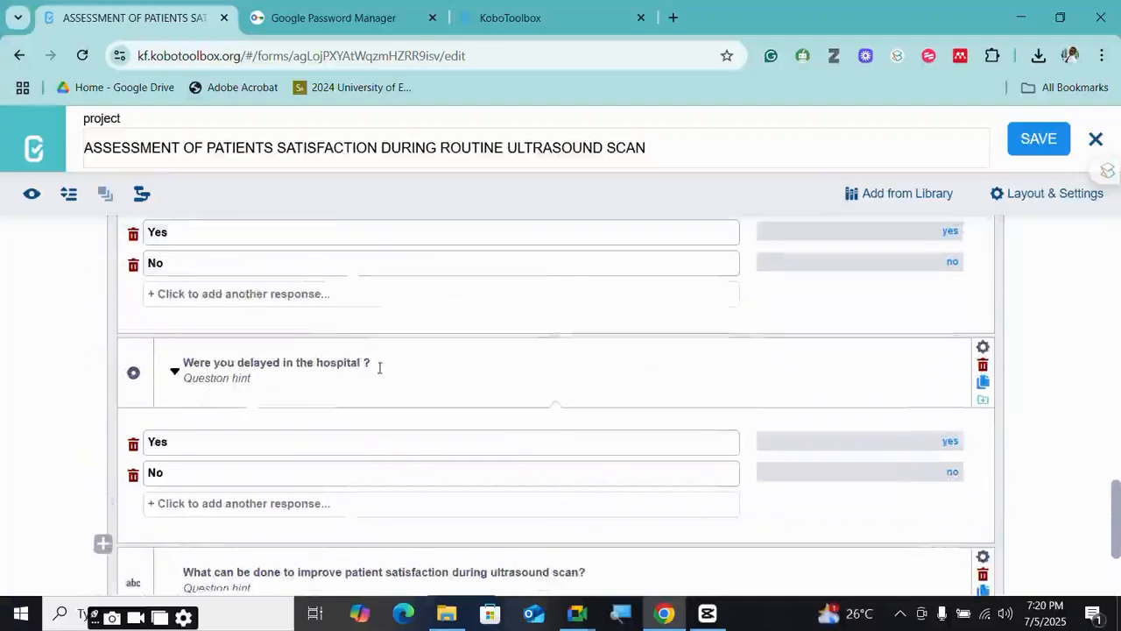
pyautogui.scroll(-1, 261, 382)
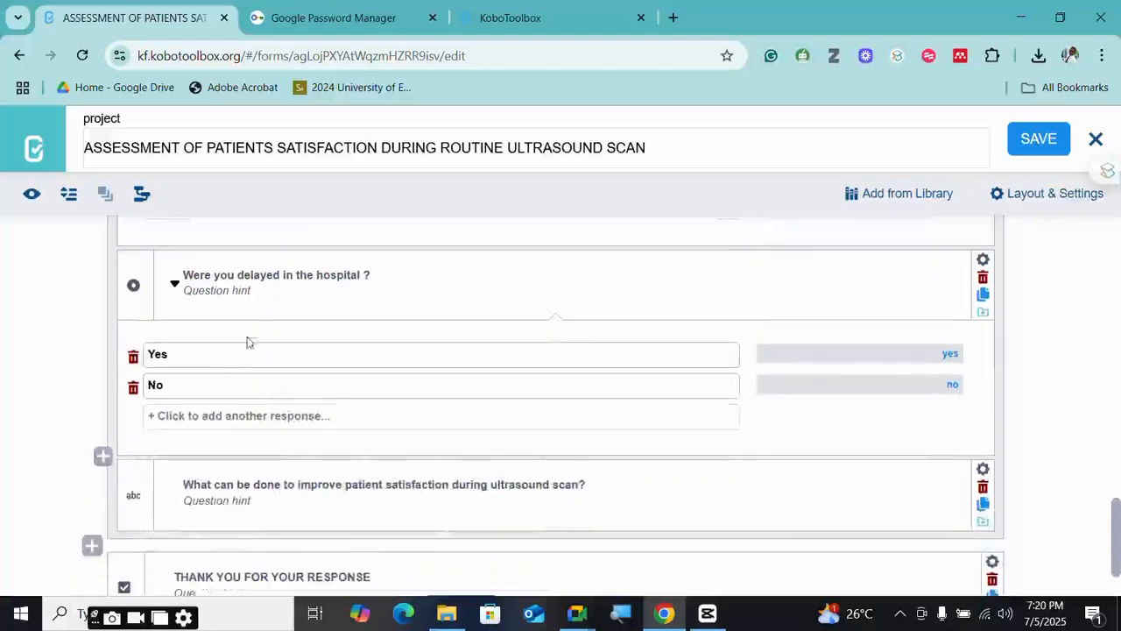
pyautogui.scroll(-1, 248, 343)
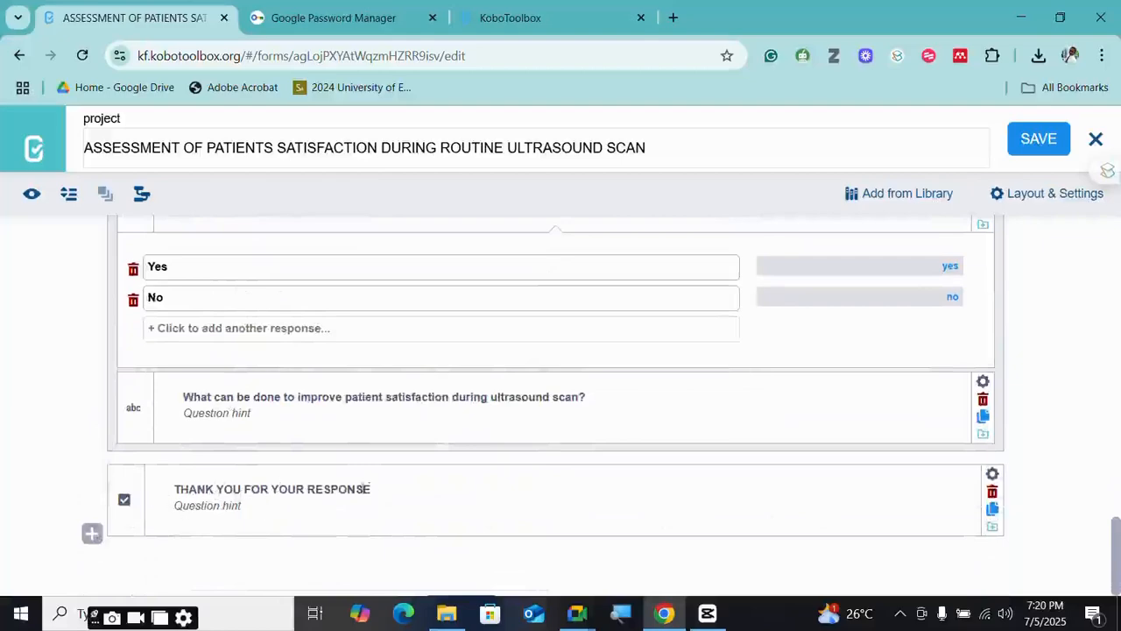
# - Copy the THANK YOU FOR YOUR RESPONSE label into a new last question and make it a Note
pyautogui.click(356, 494)
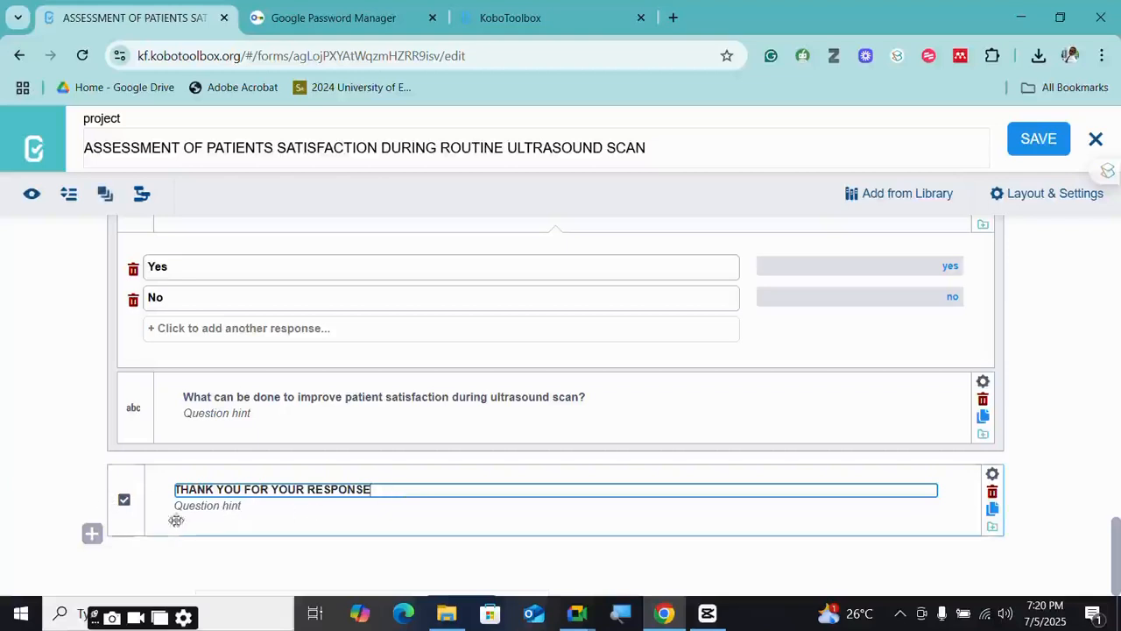
pyautogui.click(102, 536)
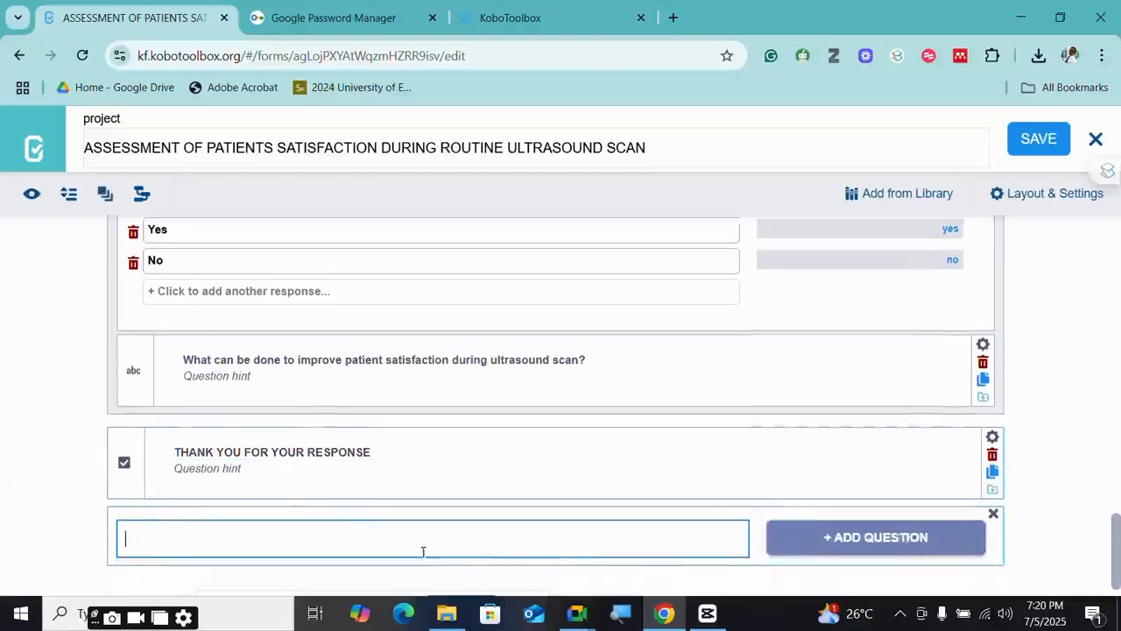
pyautogui.click(369, 448)
pyautogui.moveTo(369, 448); pyautogui.dragTo(174, 442)
pyautogui.hotkey('ctrl', 'c')
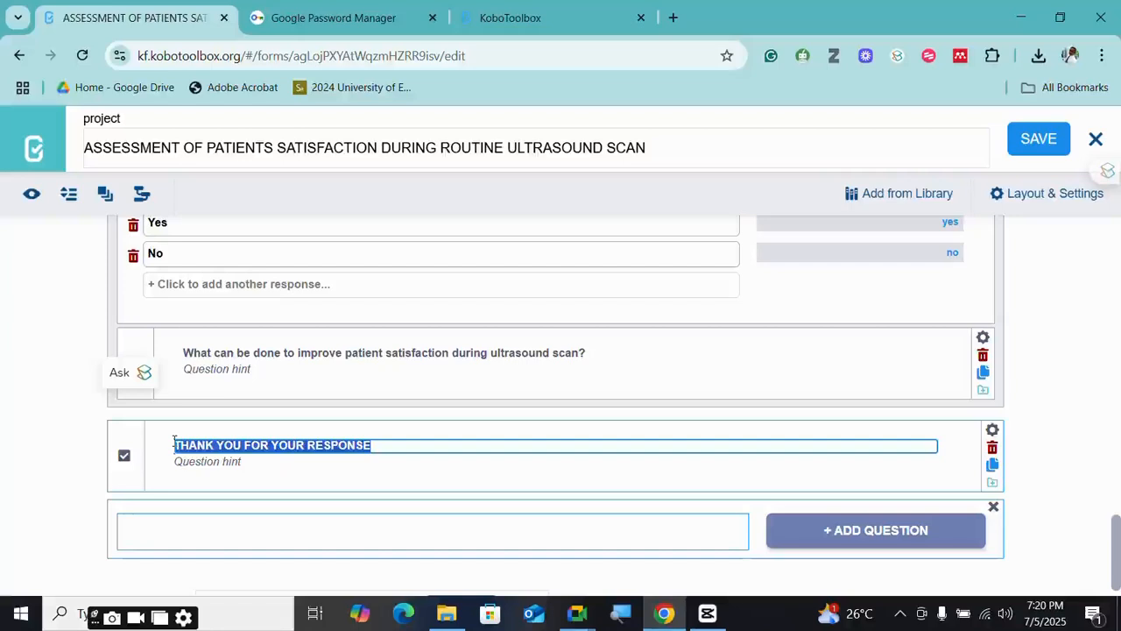
pyautogui.click(185, 537)
pyautogui.hotkey('ctrl', 'v')
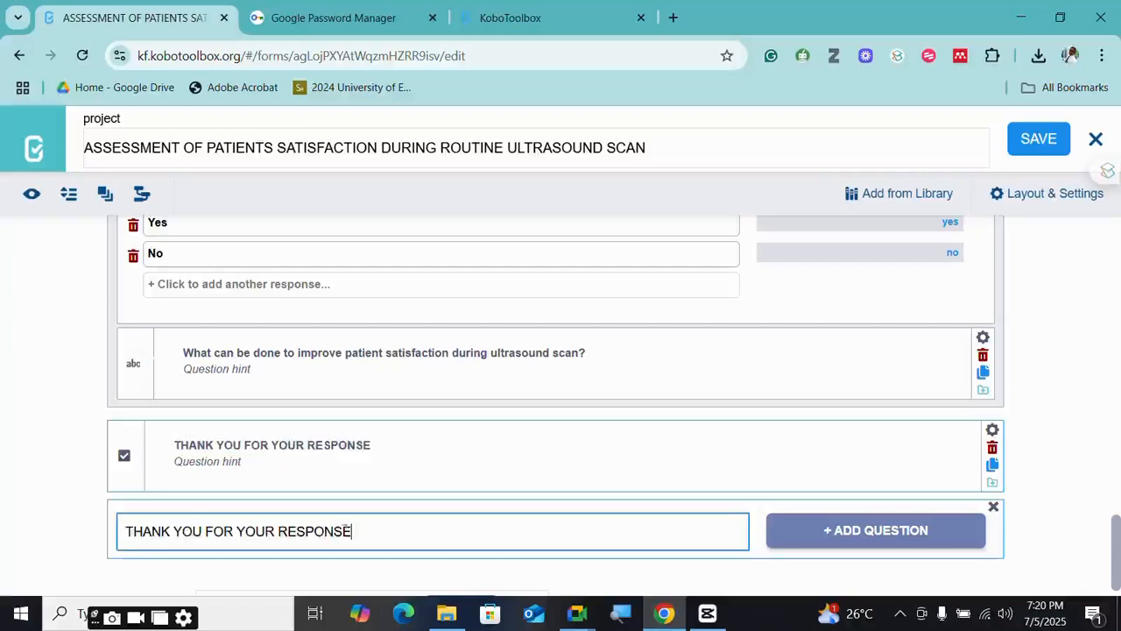
pyautogui.click(868, 530)
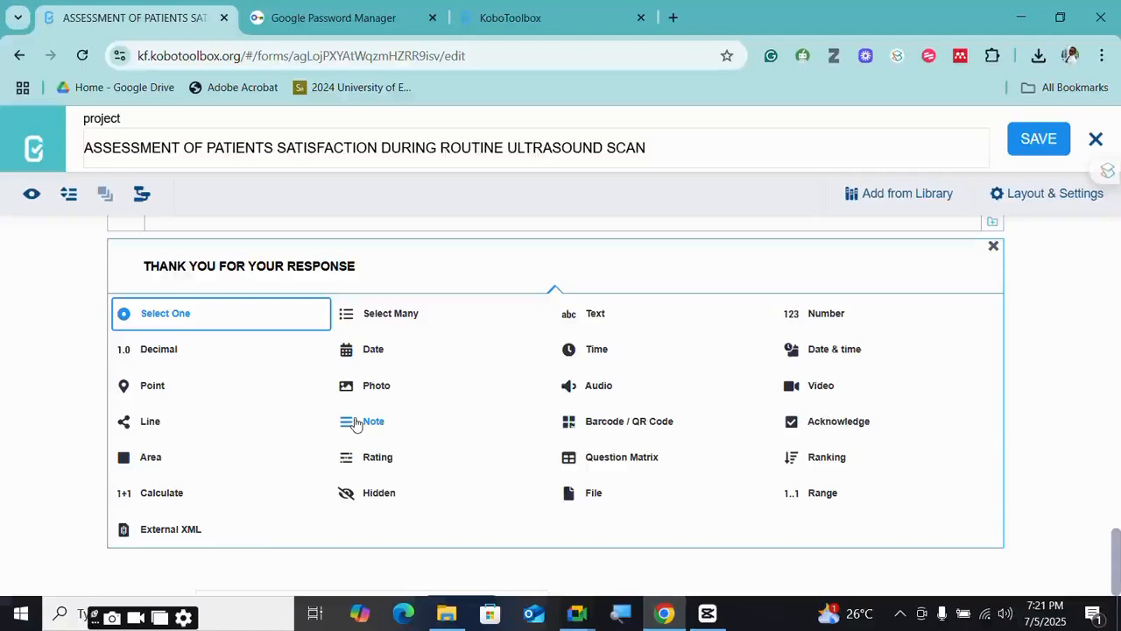
pyautogui.click(356, 424)
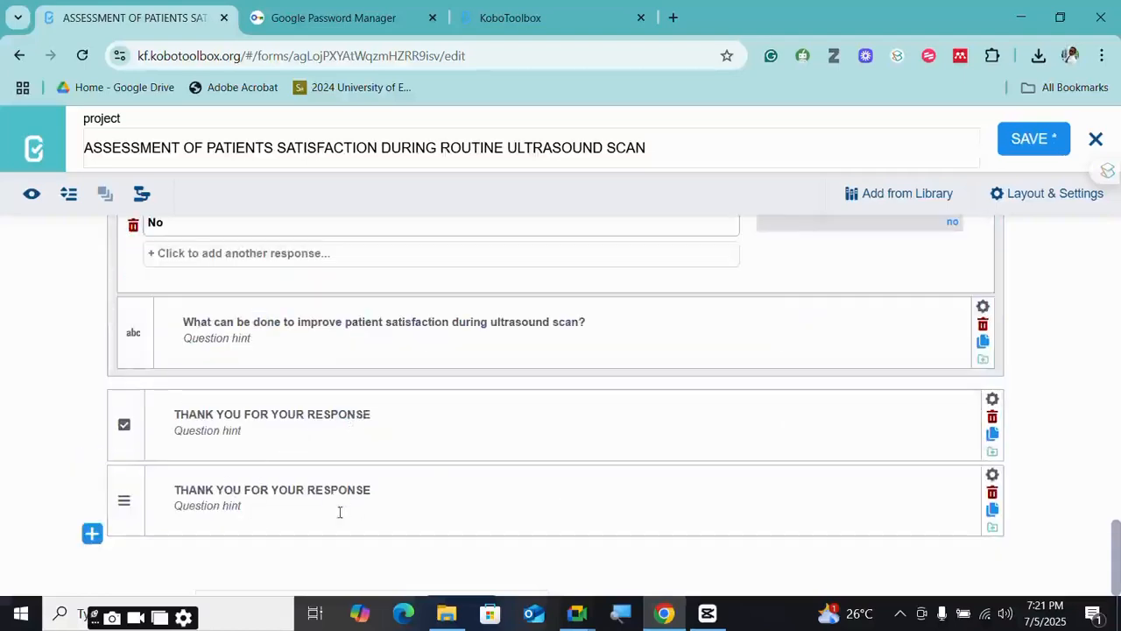
# - Preview the form briefly, close the preview, and save the form
pyautogui.click(31, 195)
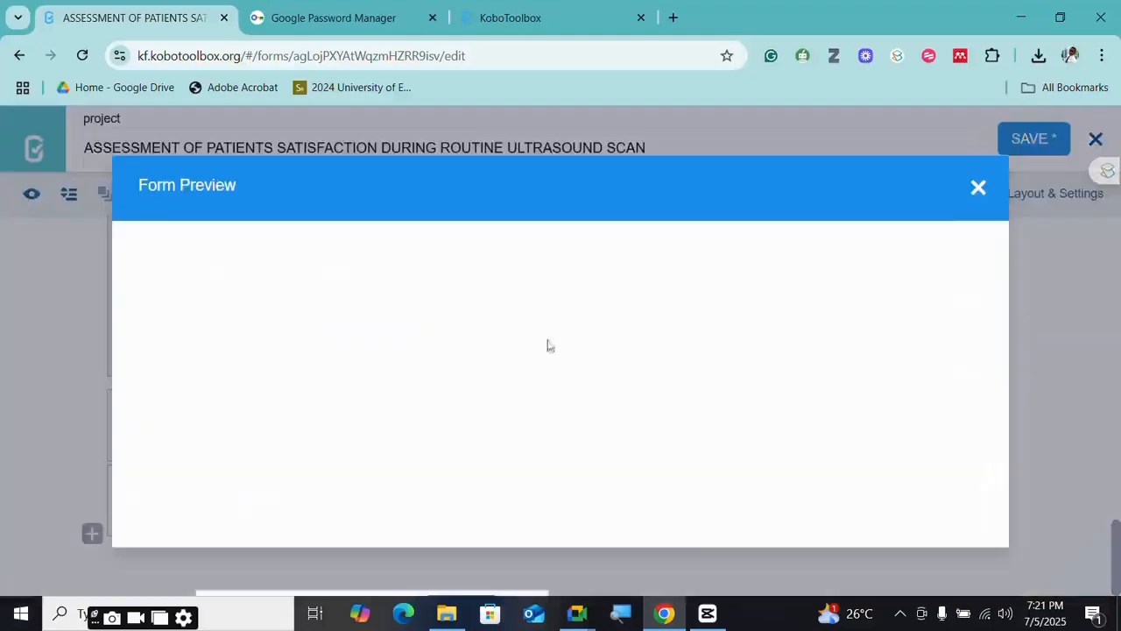
pyautogui.click(979, 187)
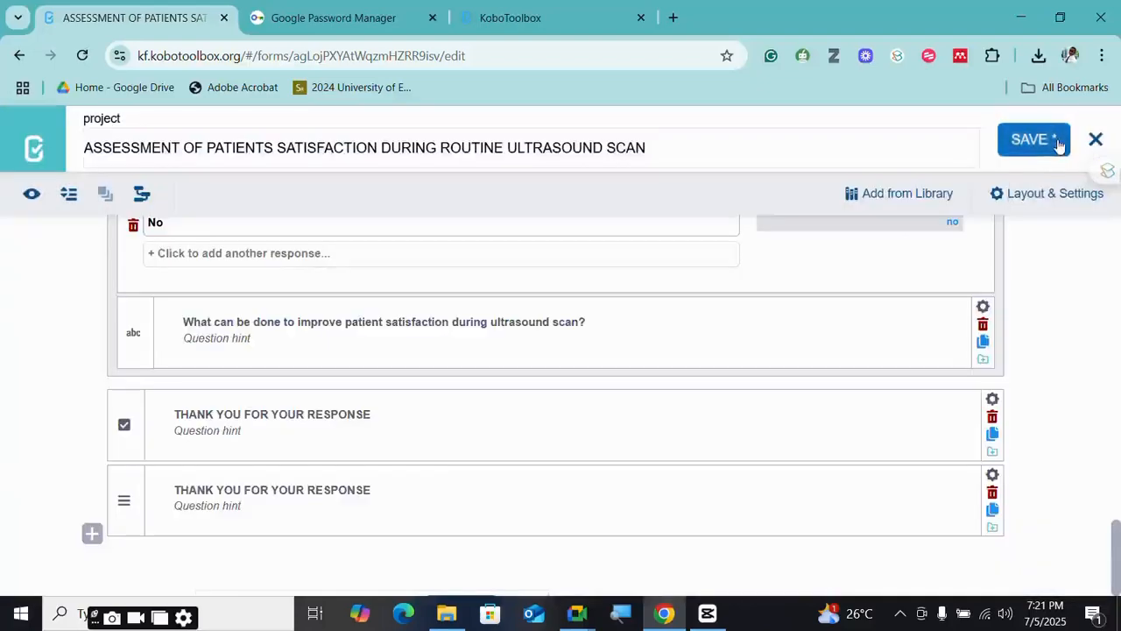
pyautogui.click(1035, 149)
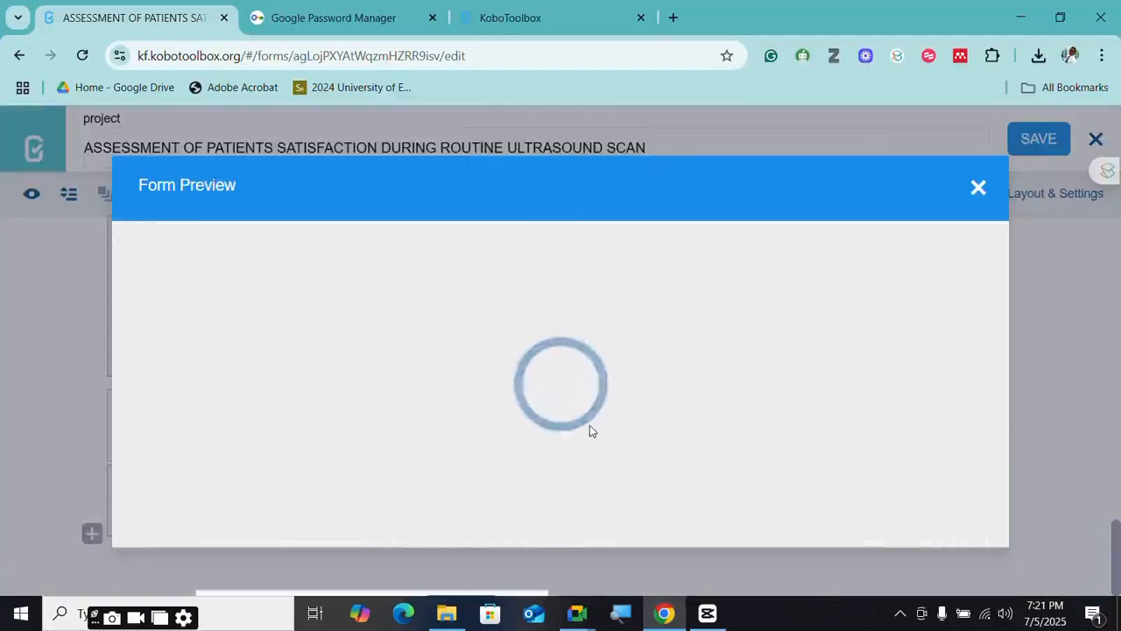
pyautogui.scroll(-3, 590, 425)
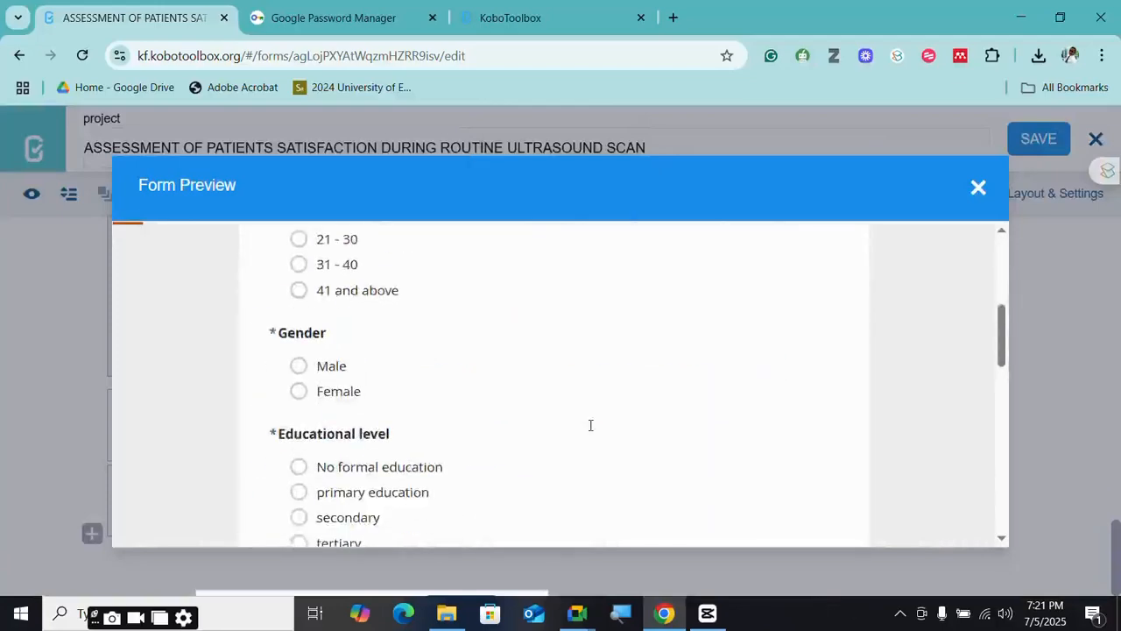
pyautogui.scroll(-10, 590, 424)
pyautogui.scroll(2, 589, 425)
pyautogui.scroll(-1, 526, 433)
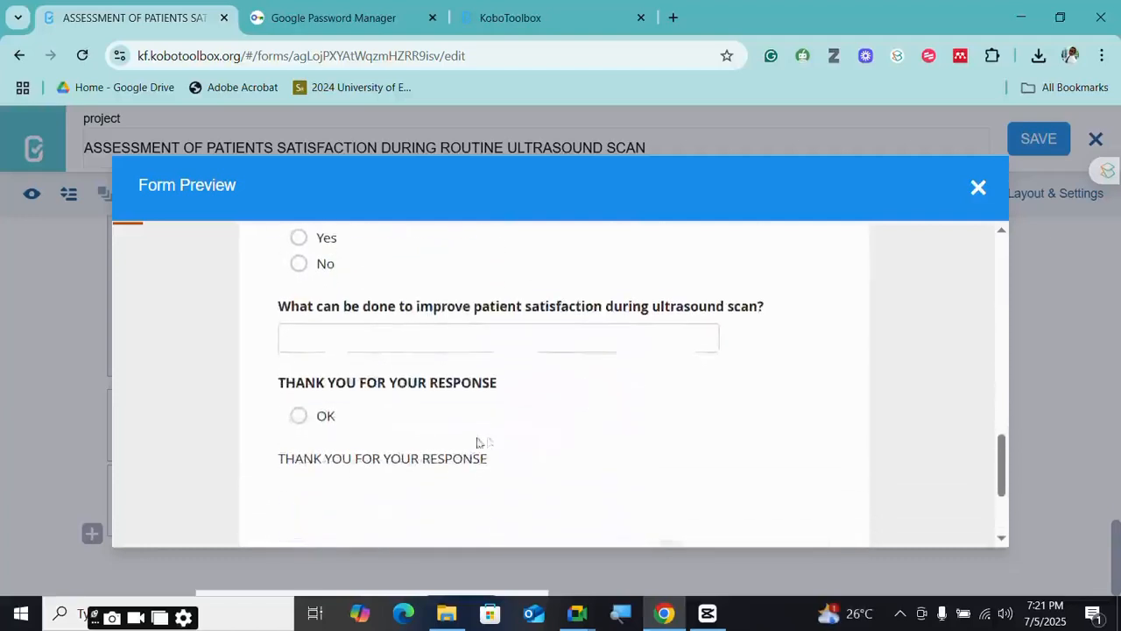
pyautogui.click(299, 417)
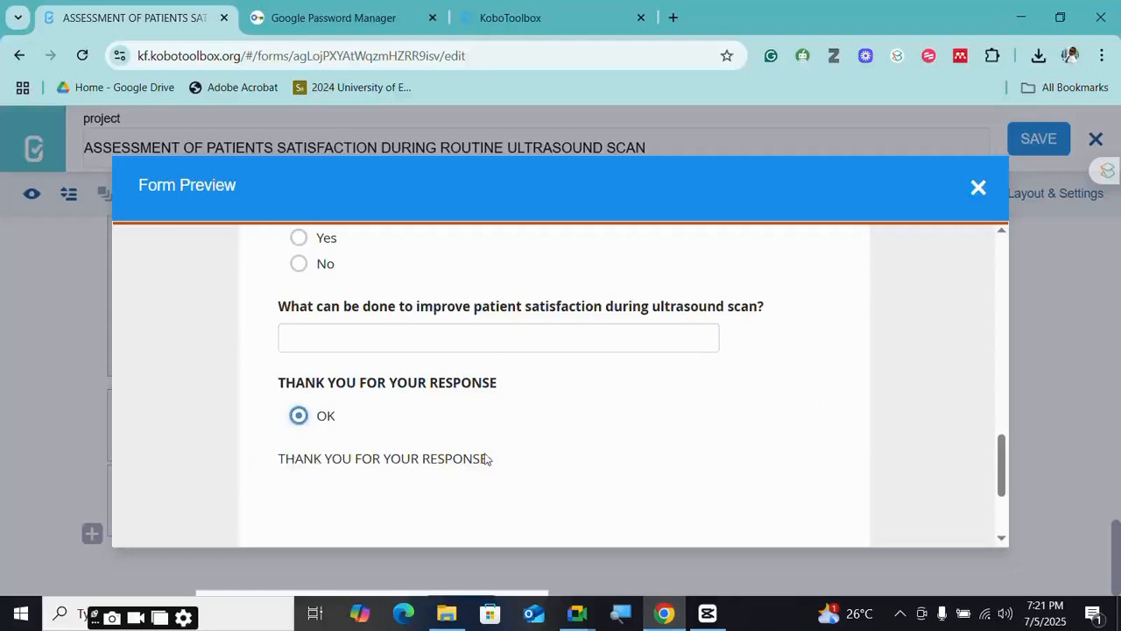
pyautogui.scroll(-2, 486, 452)
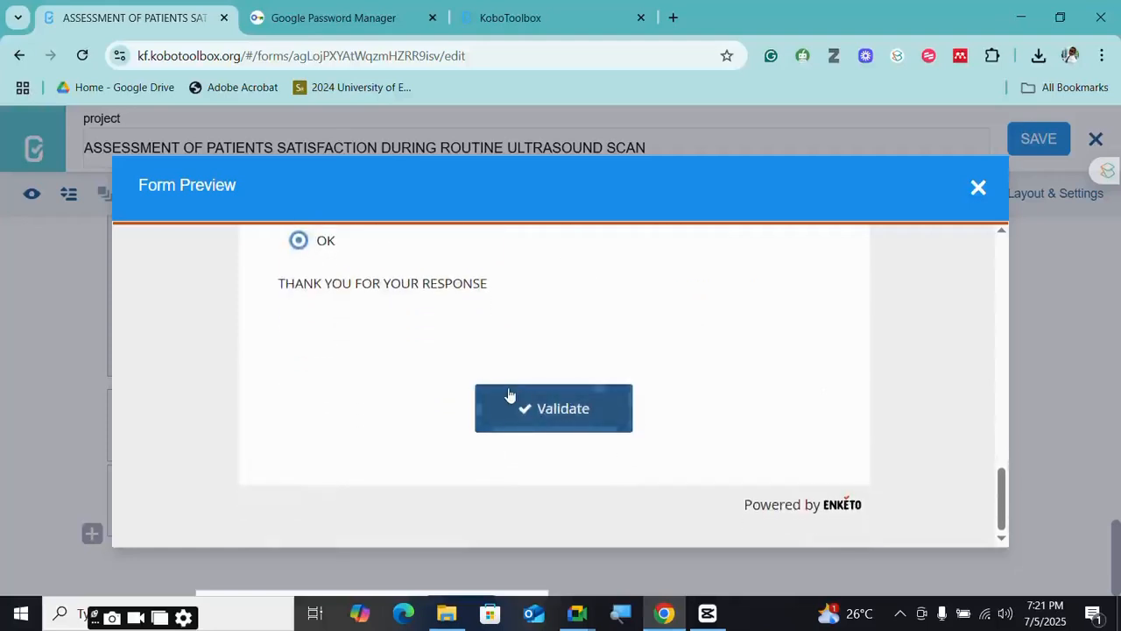
pyautogui.click(510, 394)
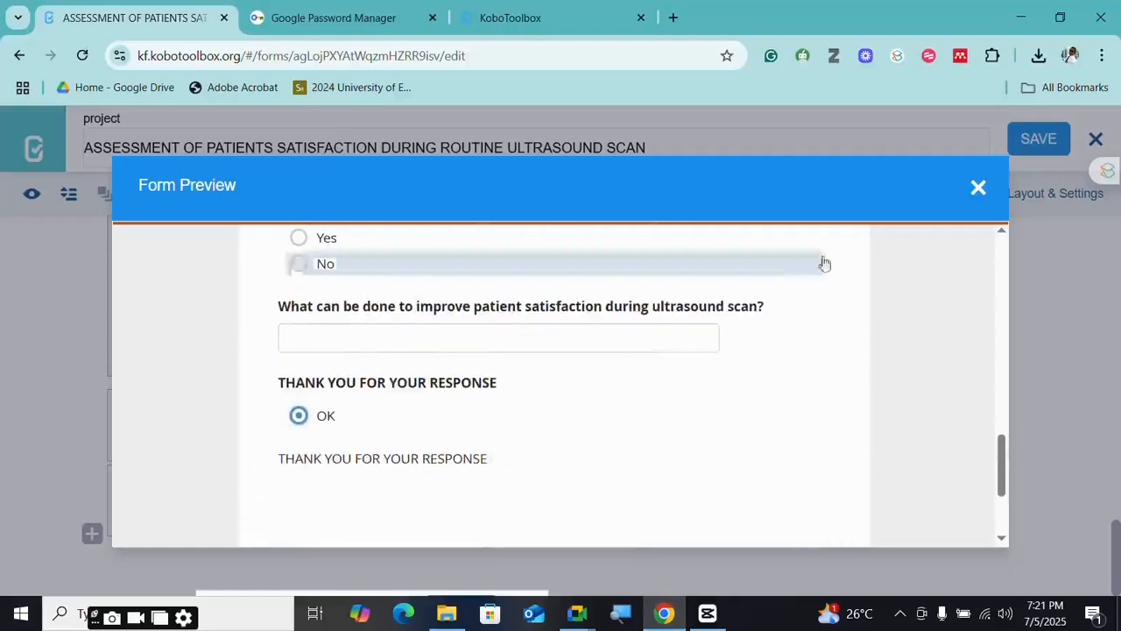
pyautogui.scroll(15, 496, 426)
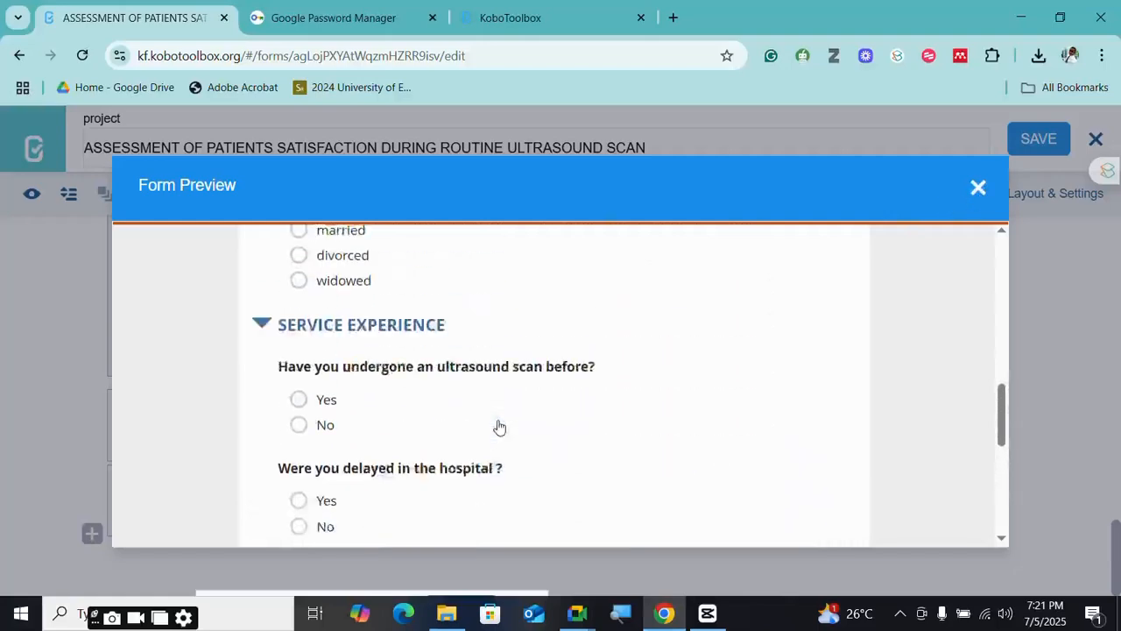
pyautogui.scroll(4, 656, 422)
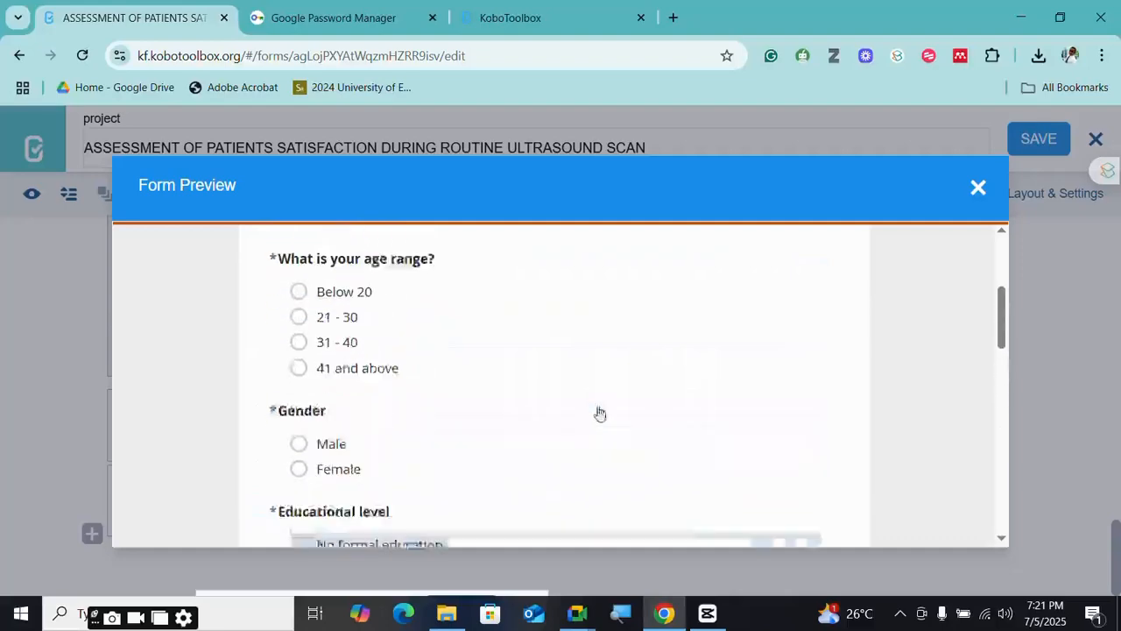
pyautogui.scroll(3, 614, 447)
pyautogui.scroll(-6, 430, 435)
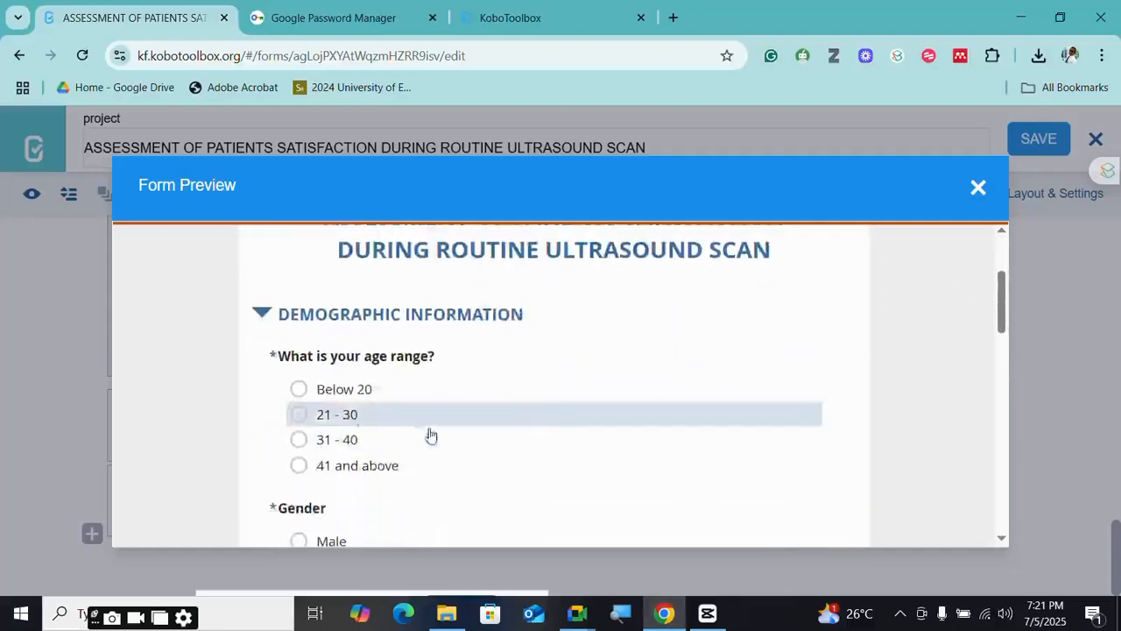
pyautogui.scroll(-4, 347, 419)
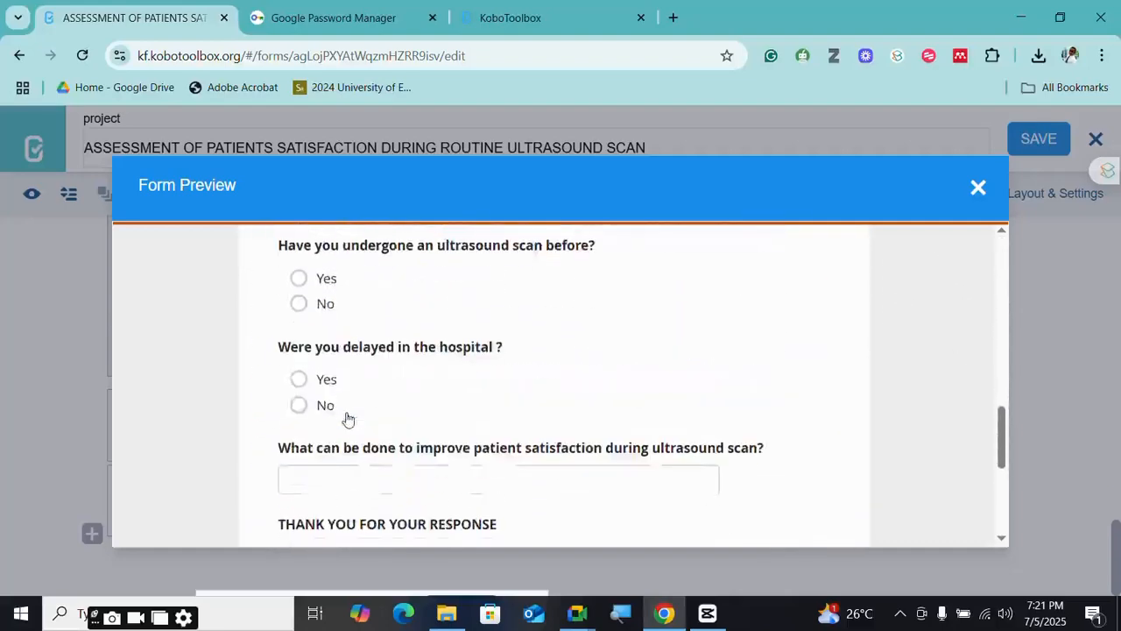
pyautogui.scroll(1, 347, 419)
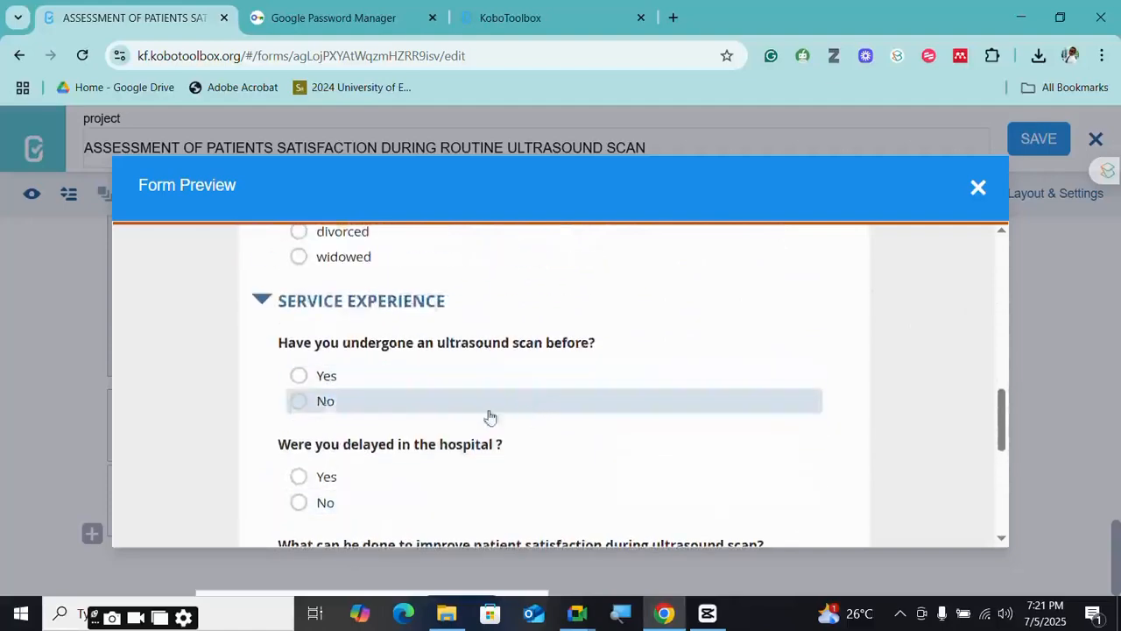
pyautogui.scroll(-1, 341, 449)
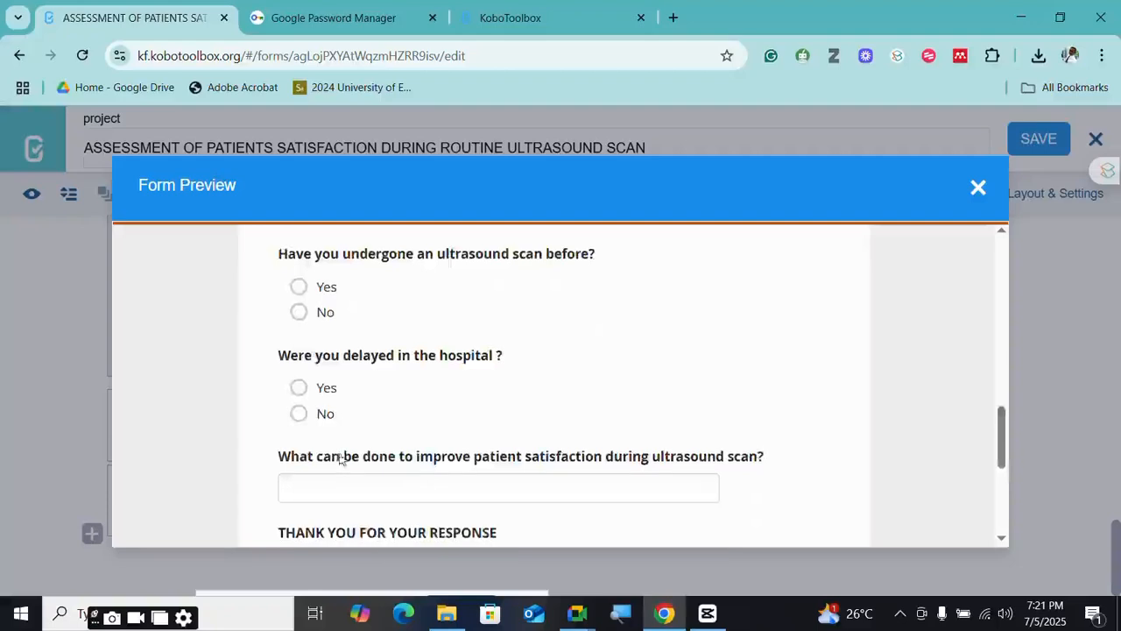
pyautogui.scroll(-1, 397, 468)
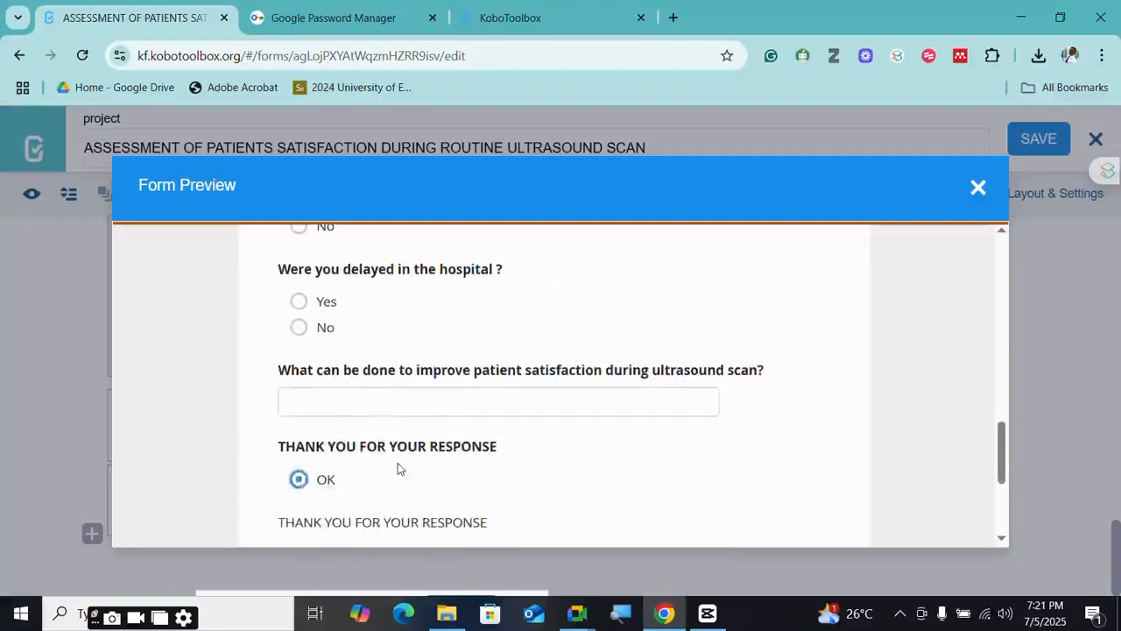
pyautogui.scroll(3, 398, 469)
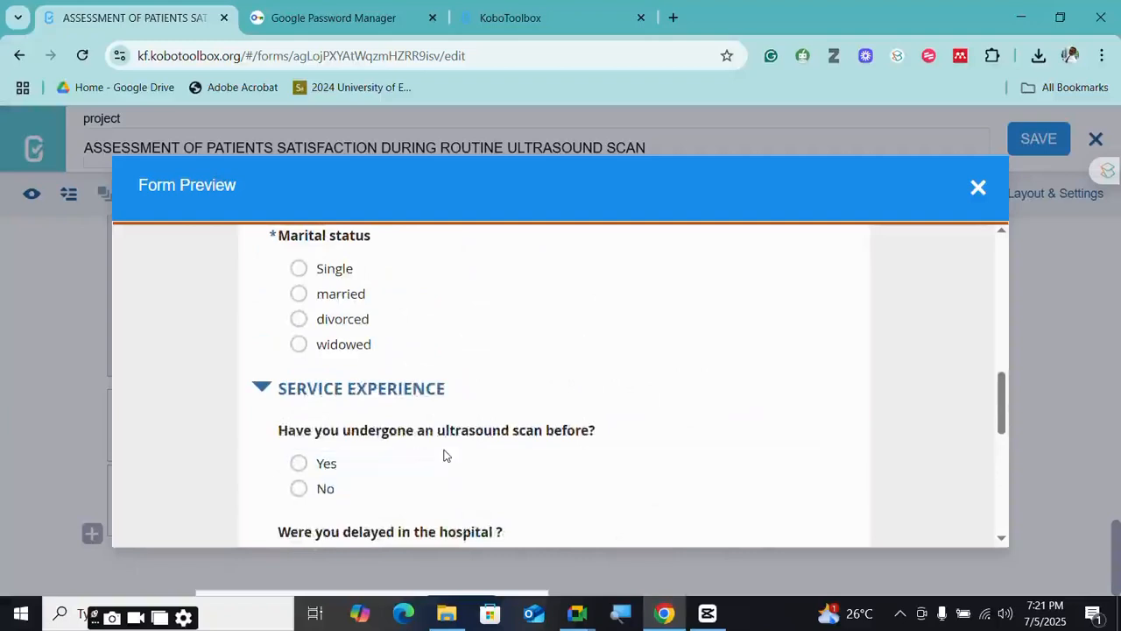
pyautogui.scroll(-1, 444, 455)
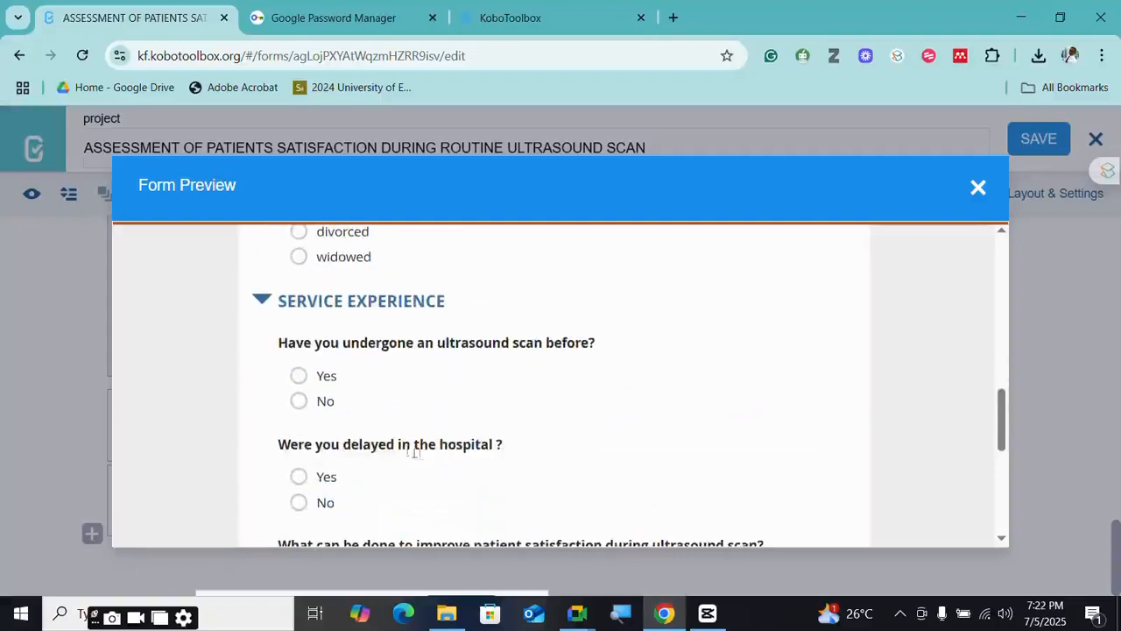
pyautogui.scroll(-4, 429, 455)
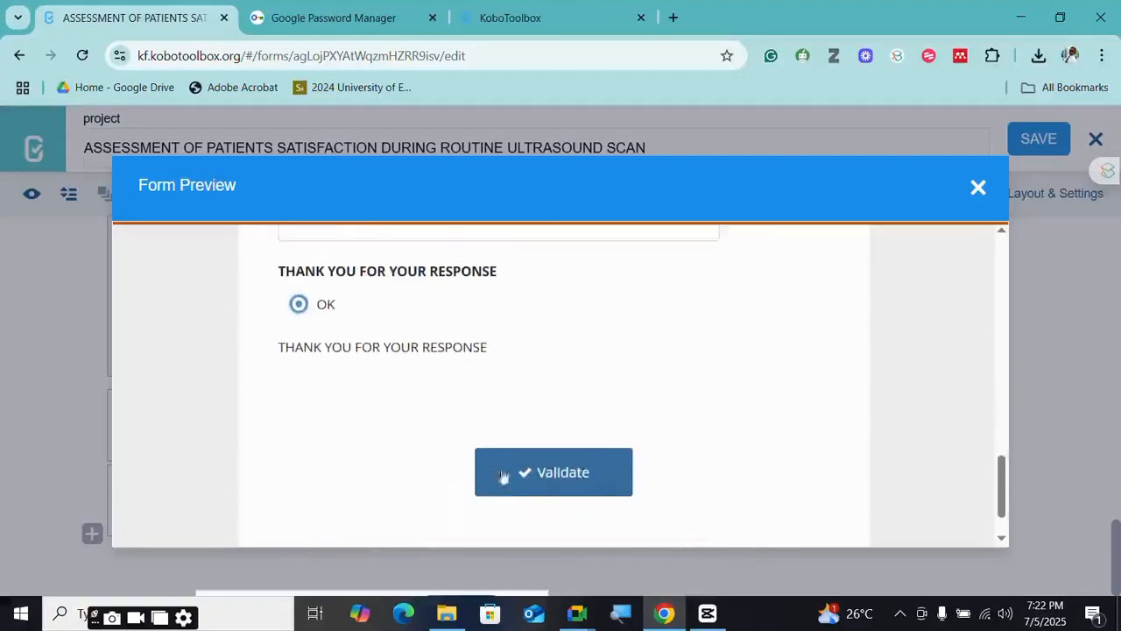
pyautogui.moveTo(577, 613)
pyautogui.click(505, 561)
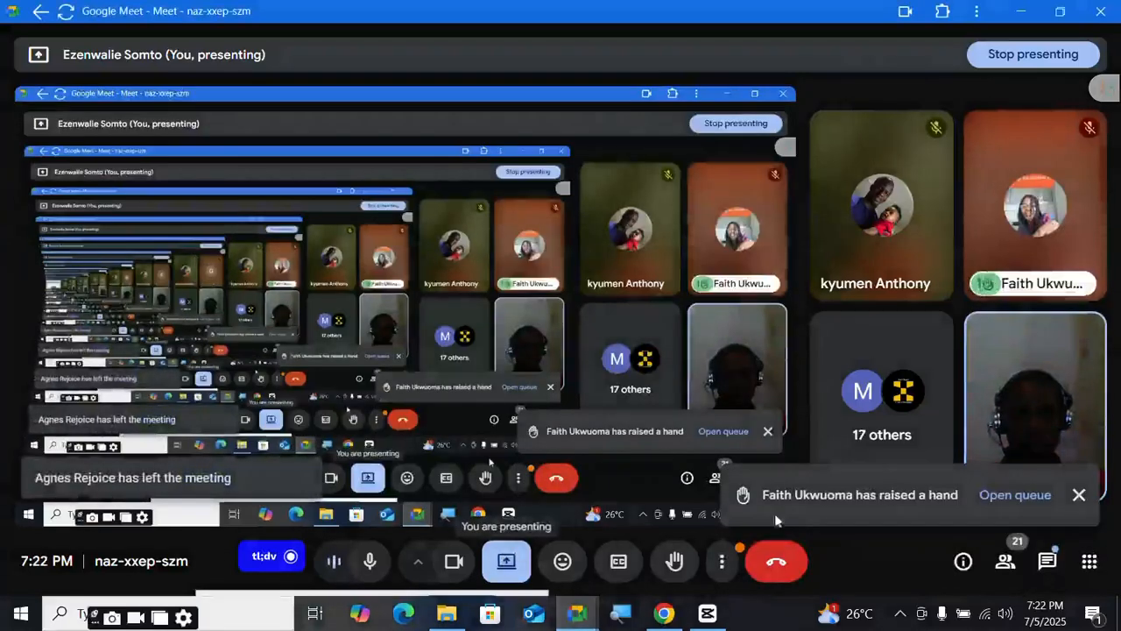
pyautogui.click(1020, 18)
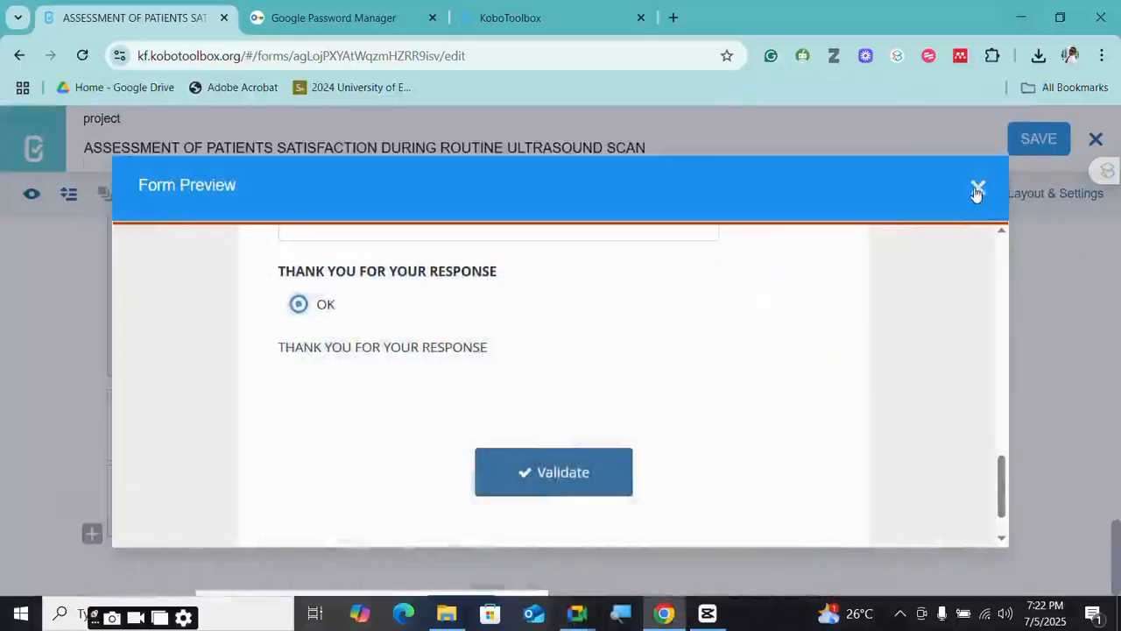
# - Close the Form Preview and scroll the builder up to the Demographic Information age-range question
pyautogui.click(977, 190)
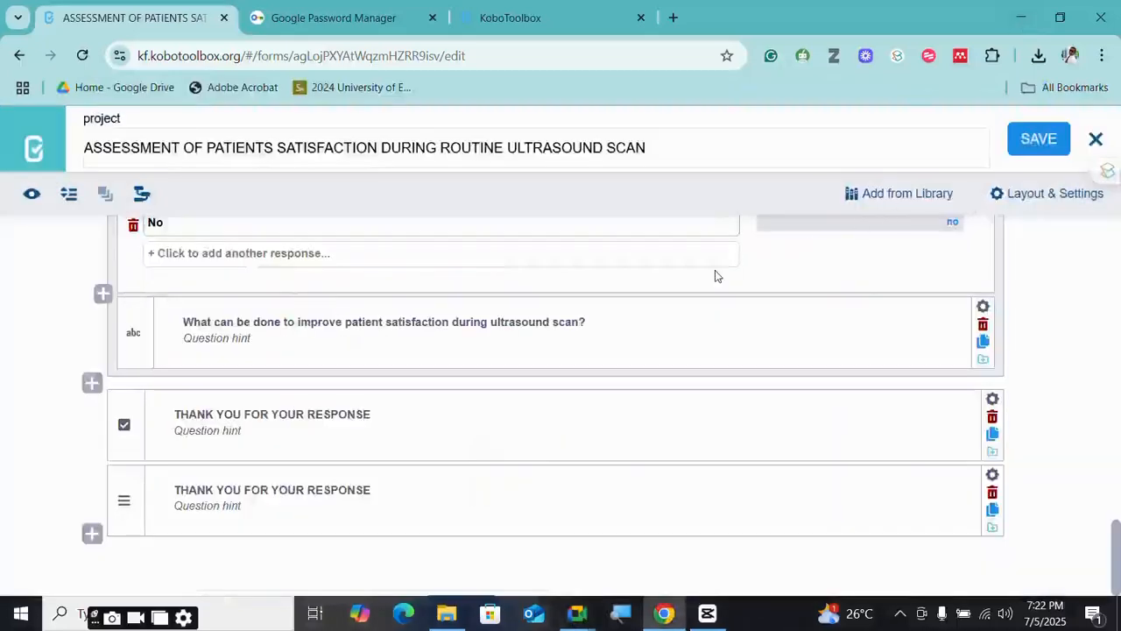
pyautogui.moveTo(577, 613)
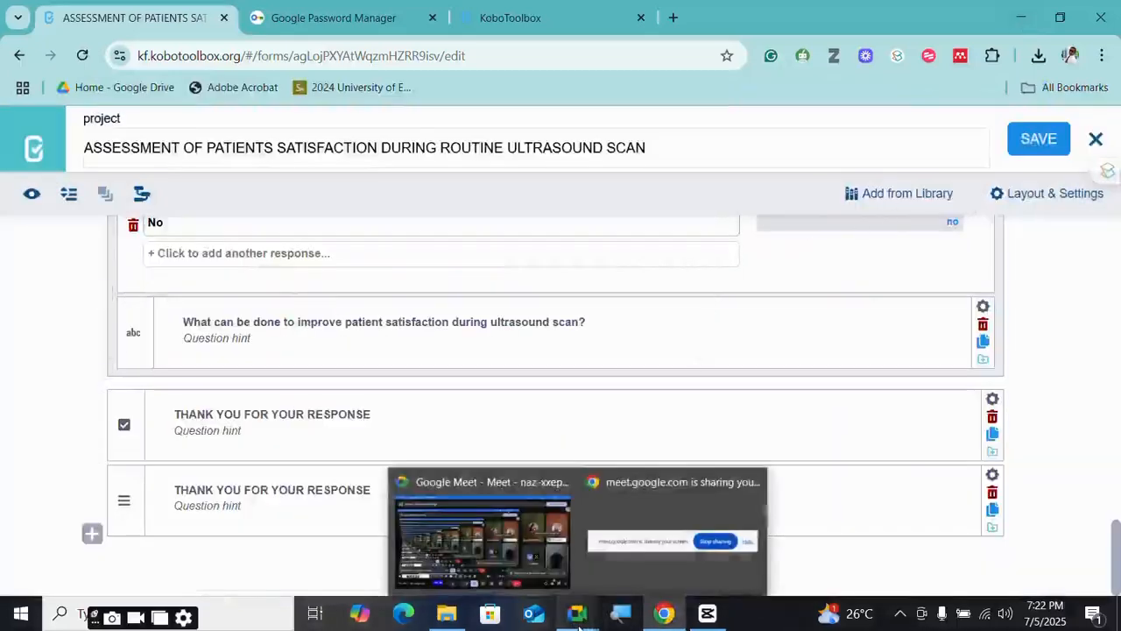
pyautogui.moveTo(493, 578)
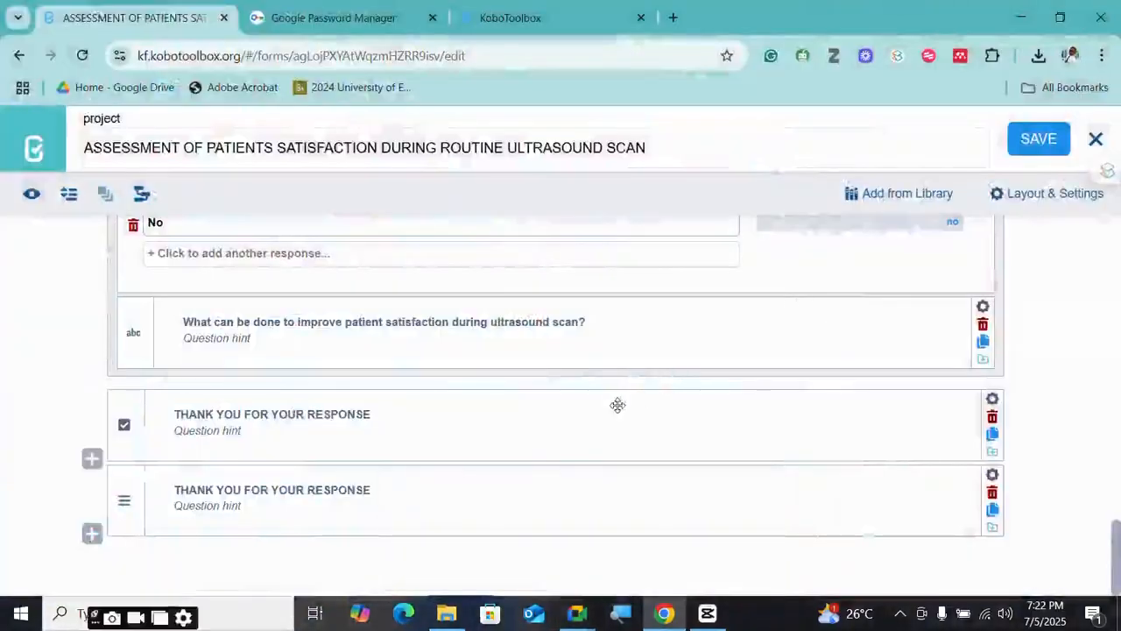
pyautogui.scroll(10, 617, 405)
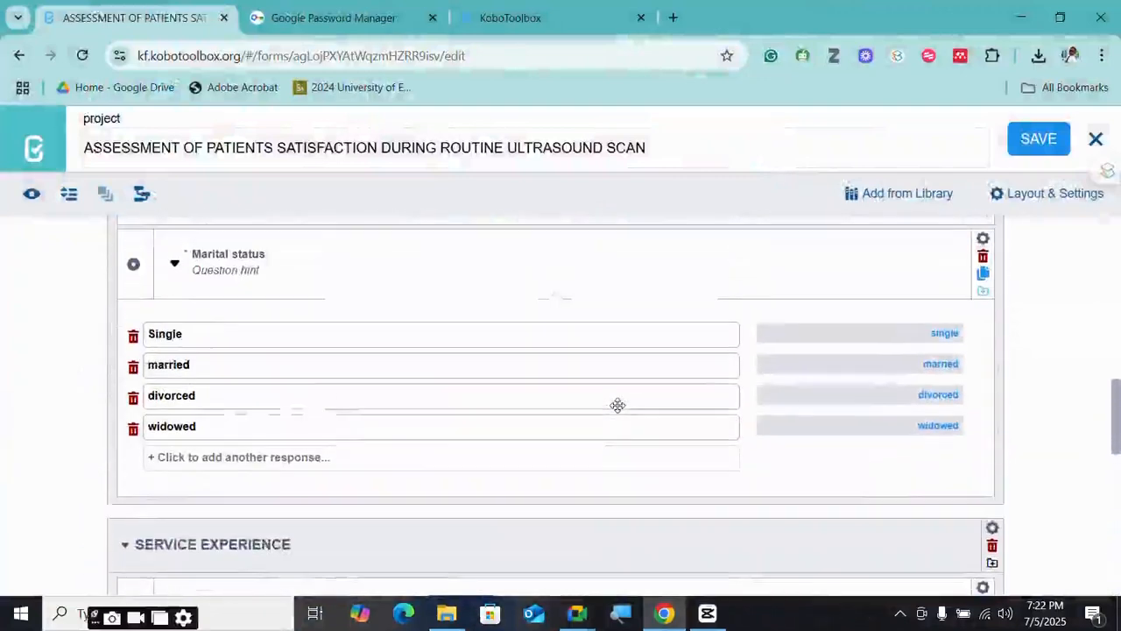
pyautogui.scroll(10, 618, 405)
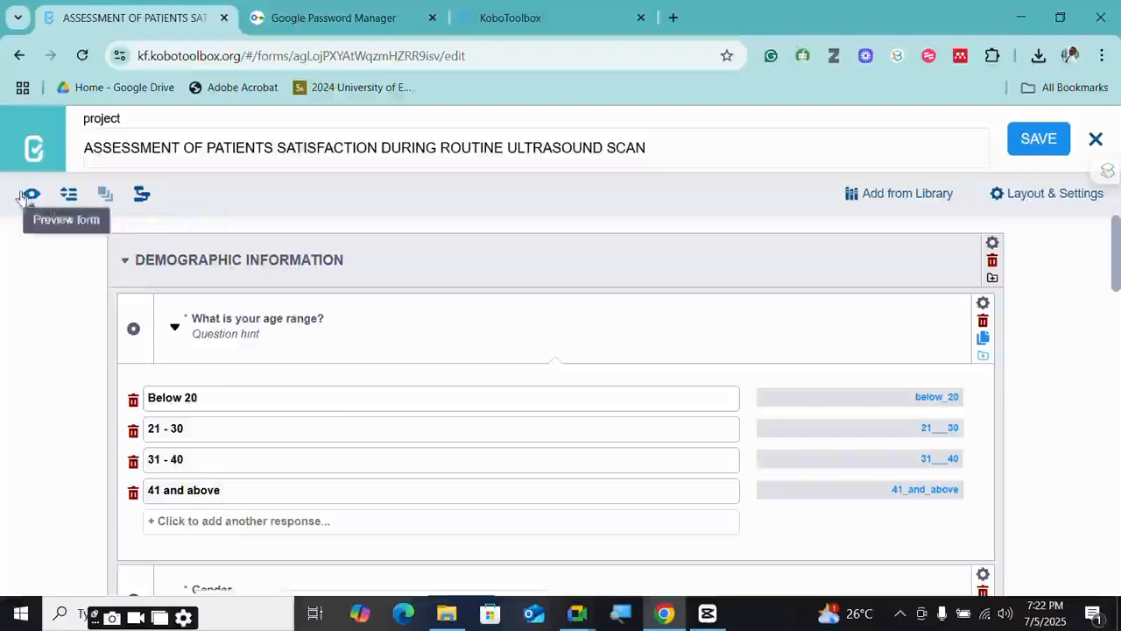
# - Open the Post-Evaluation Questions On Survey Research project's summary from My Projects
pyautogui.click(38, 151)
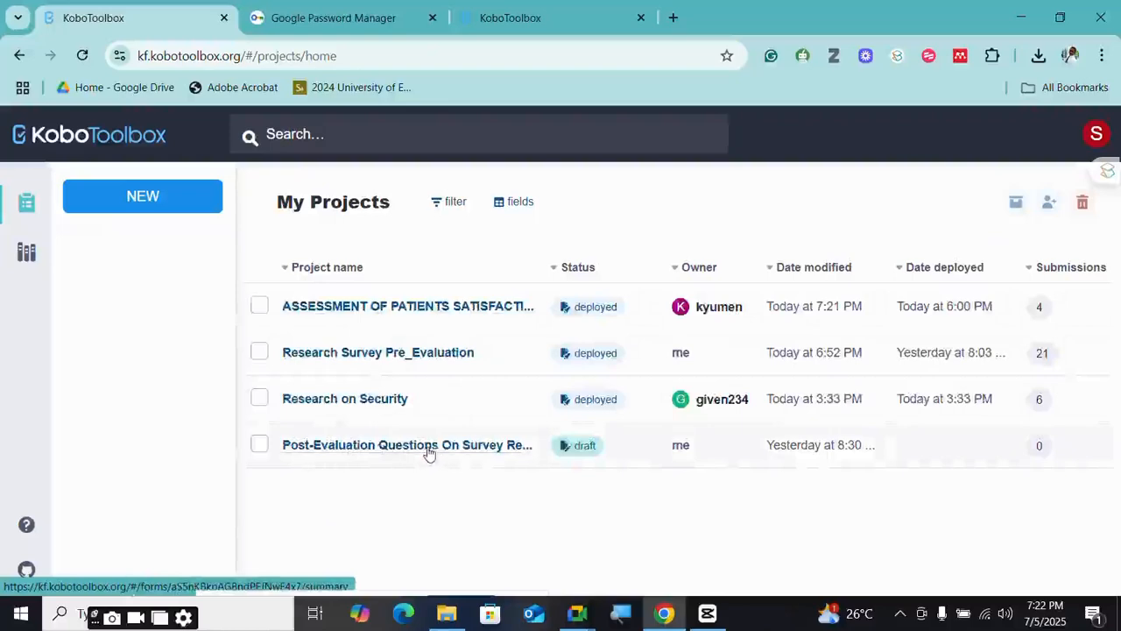
pyautogui.click(484, 451)
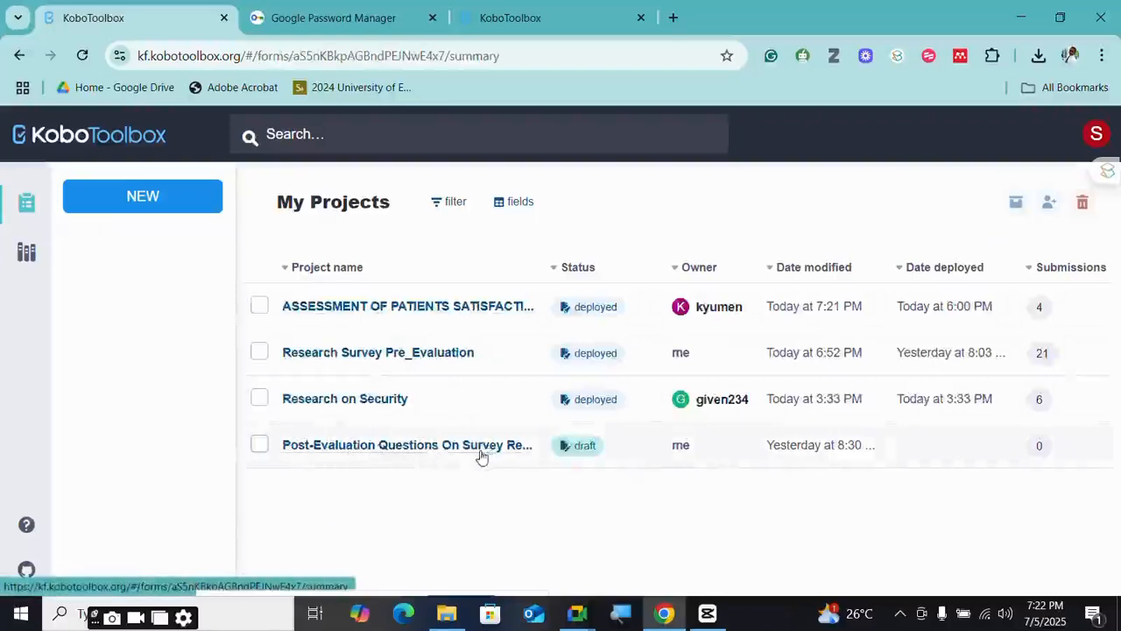
pyautogui.scroll(-4, 531, 353)
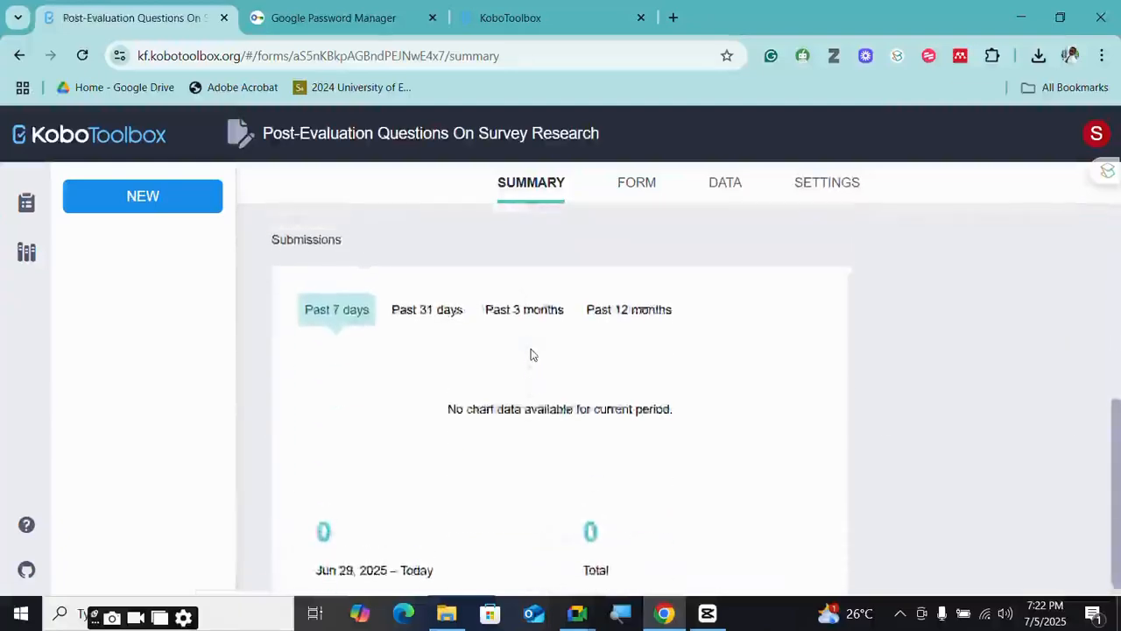
pyautogui.scroll(3, 531, 353)
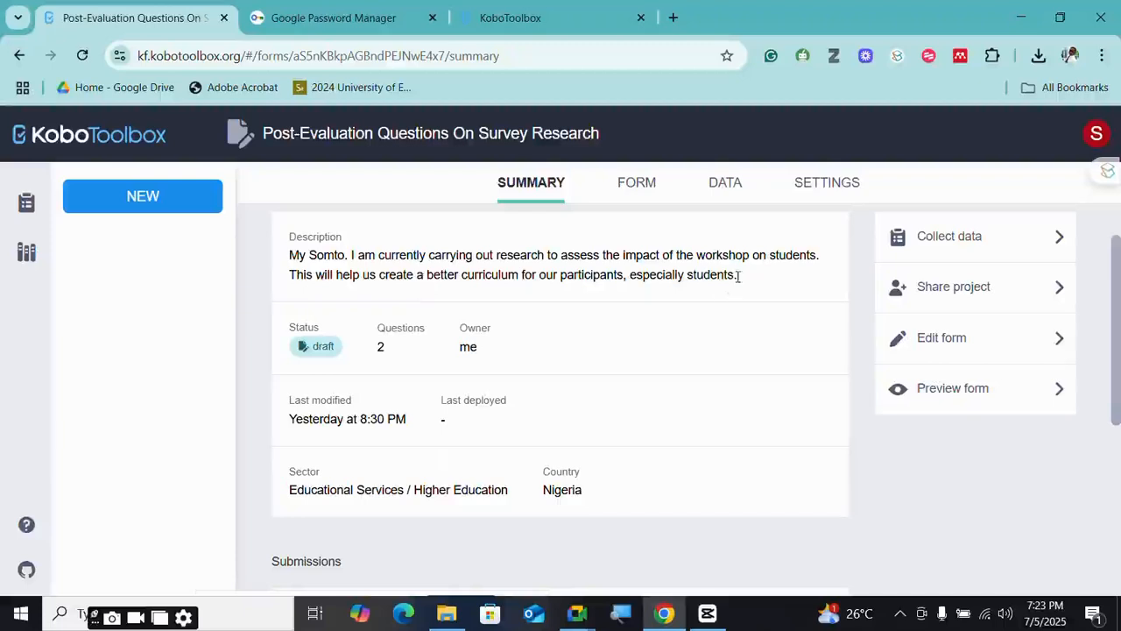
# - Copy the project's description text and start creating a new project
pyautogui.moveTo(736, 276); pyautogui.dragTo(279, 257)
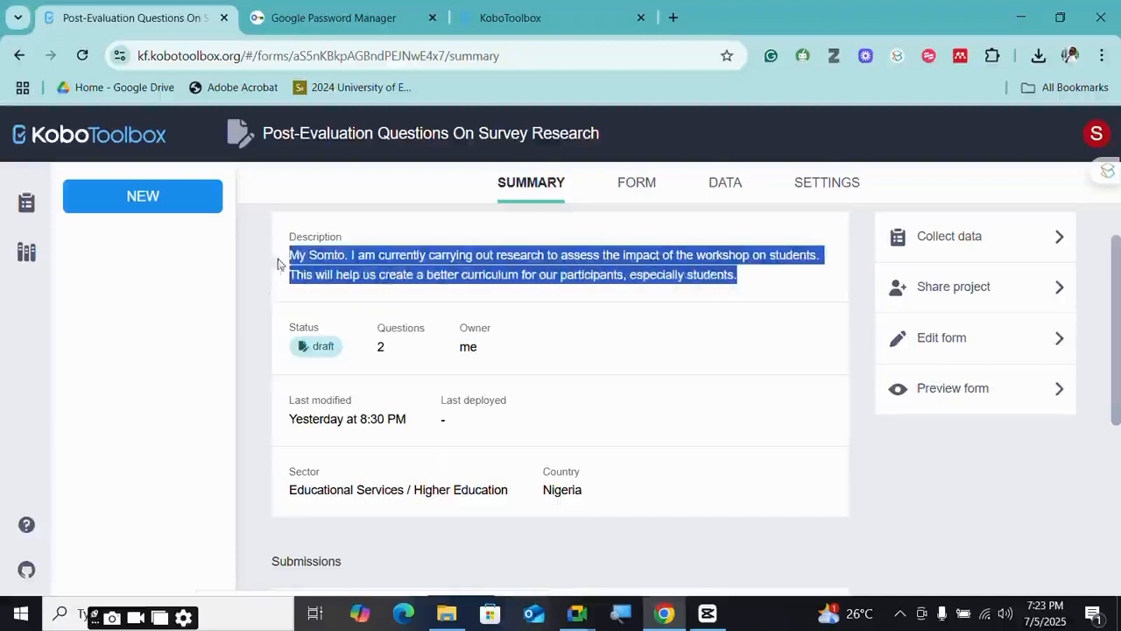
pyautogui.rightClick(378, 263)
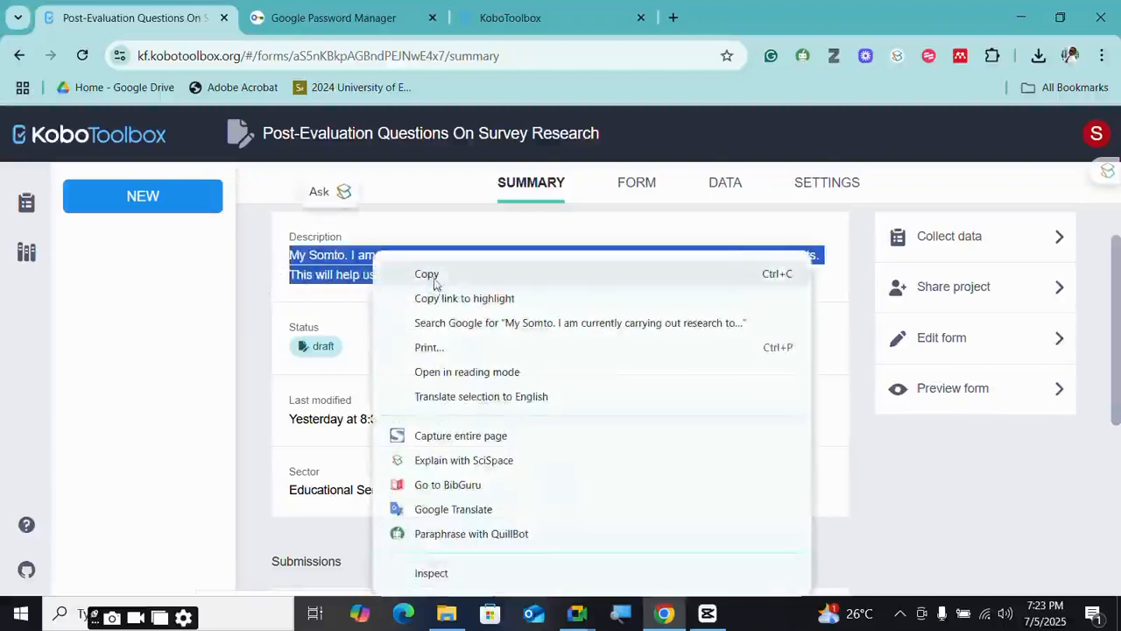
pyautogui.click(435, 277)
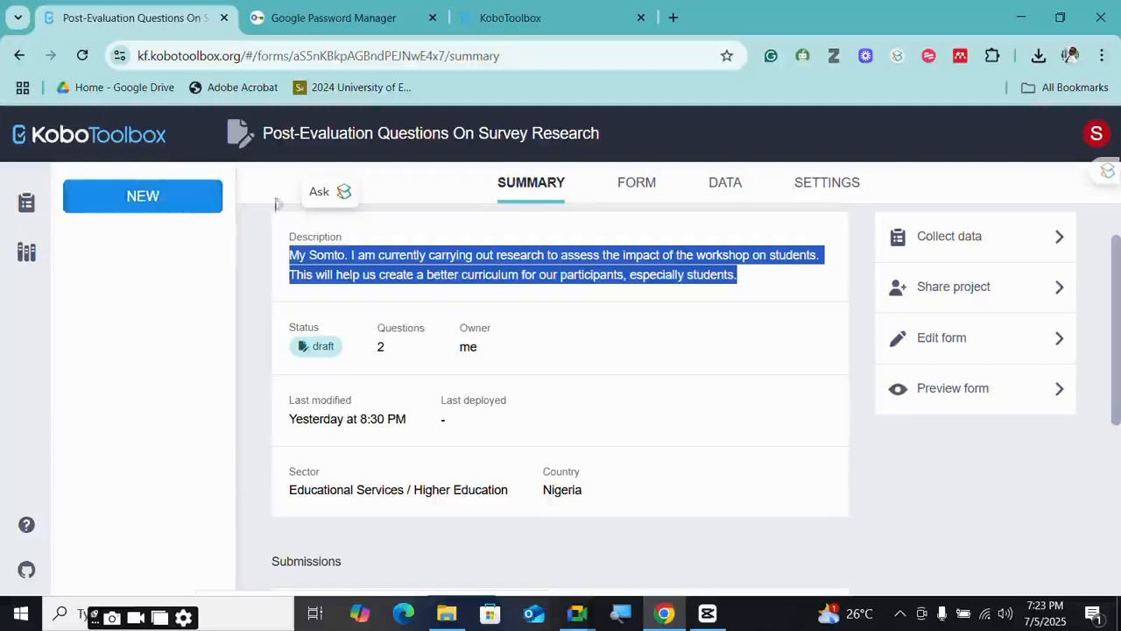
pyautogui.click(175, 200)
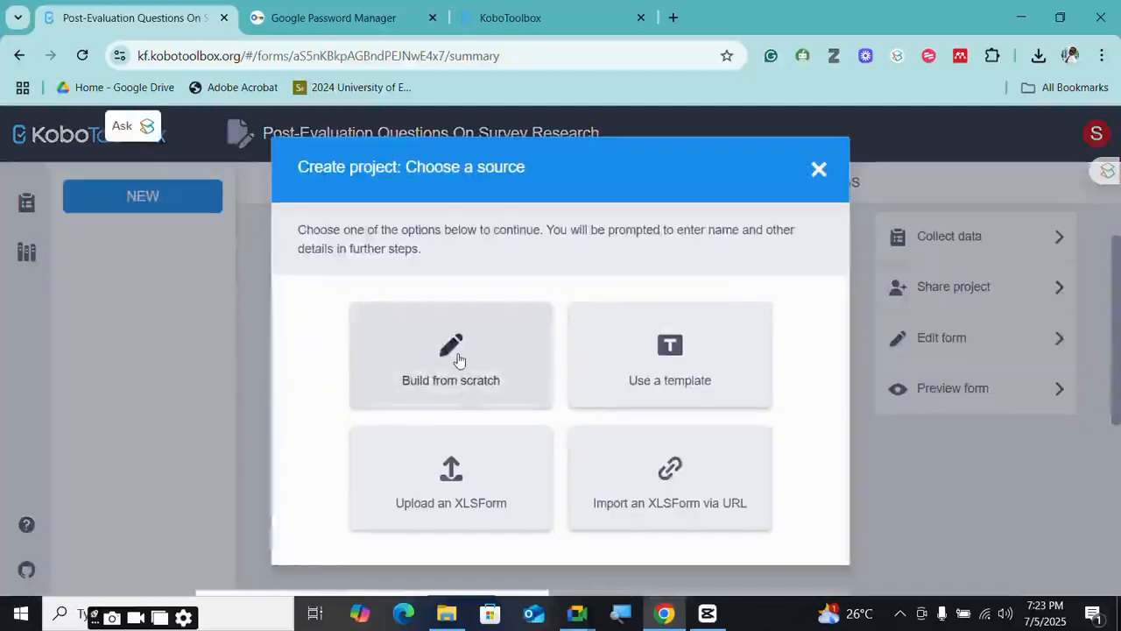
# - Choose Build from scratch and enter the project name 'Post Evaluation Survey Study'
pyautogui.click(457, 358)
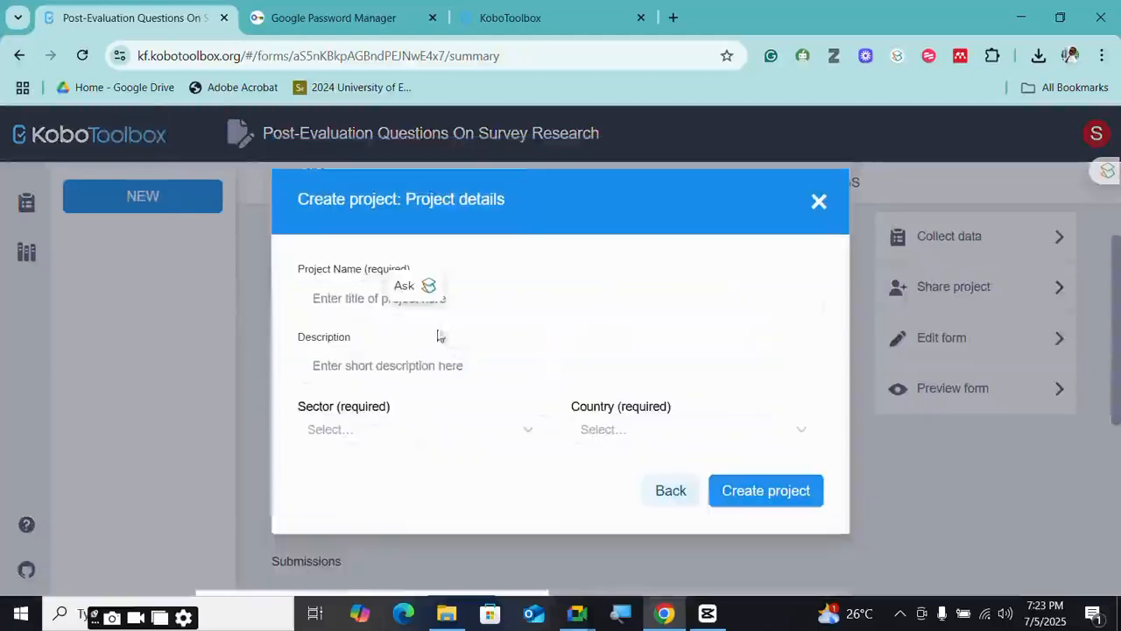
pyautogui.click(368, 303)
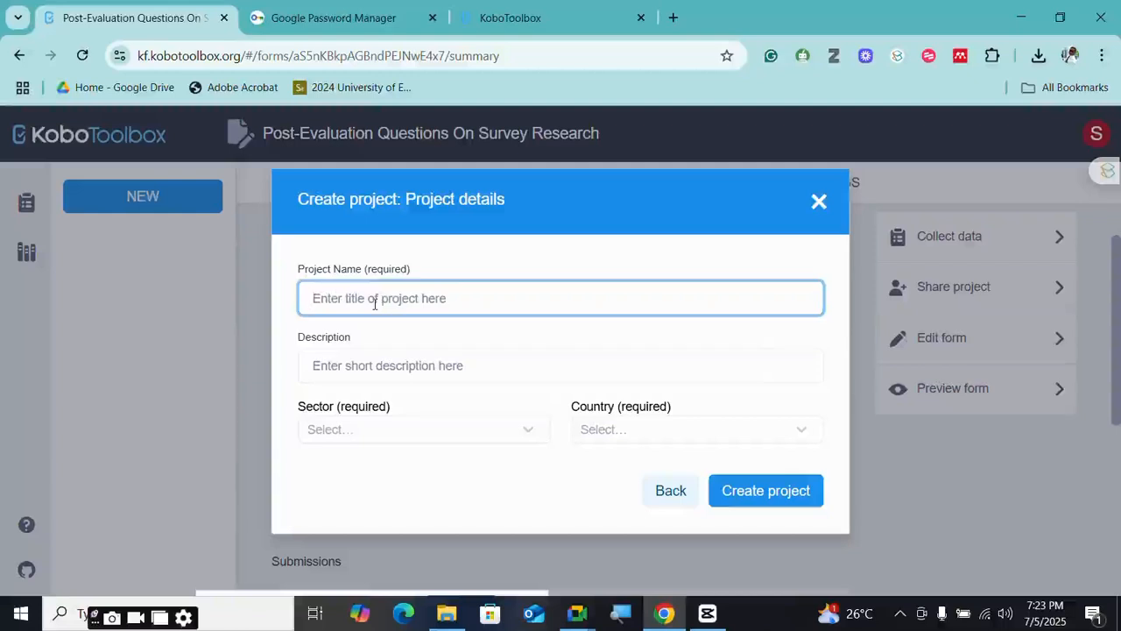
pyautogui.write('Post Evaluat')
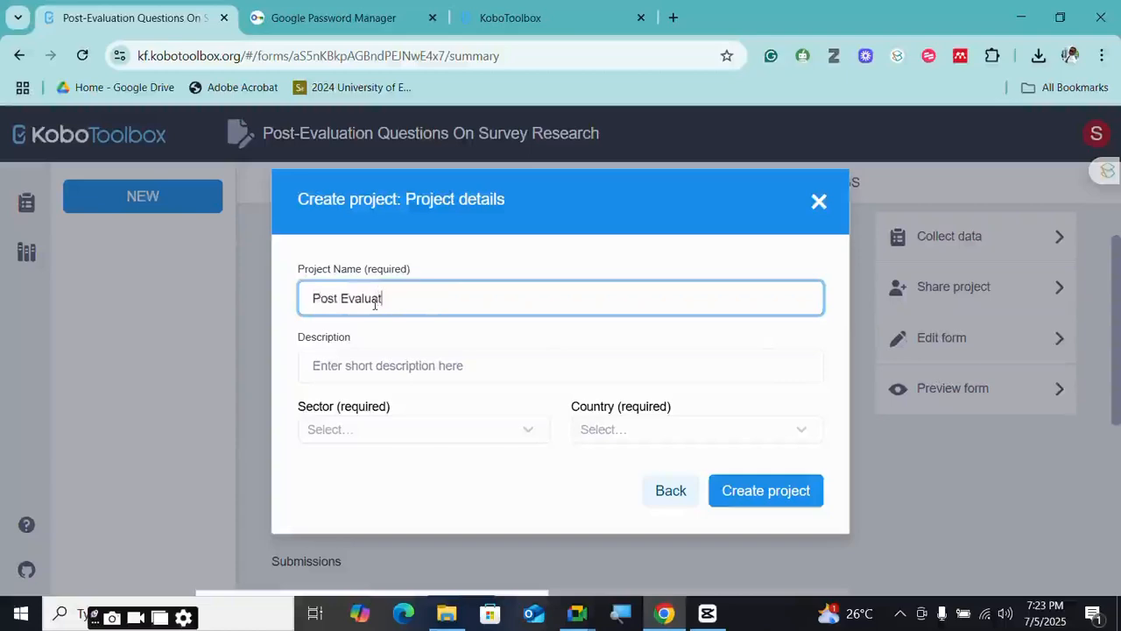
pyautogui.write('ion Survey St')
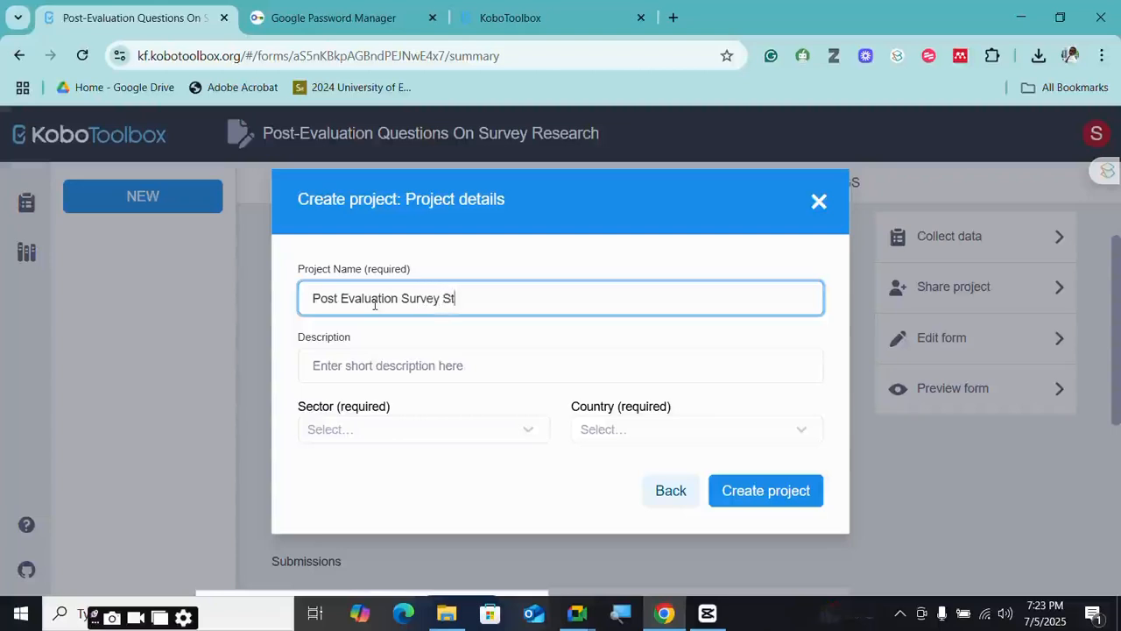
pyautogui.write('udy')
# - Paste the copied description and set the sector to Educational Services / Higher Education
pyautogui.click(450, 367)
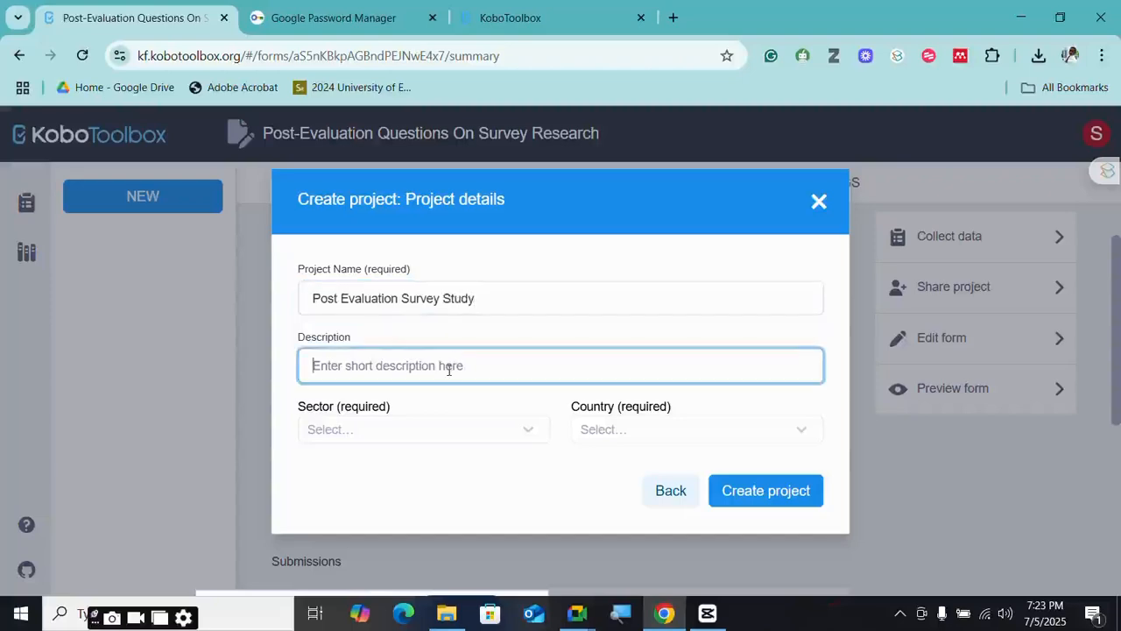
pyautogui.hotkey('ctrl', 'v')
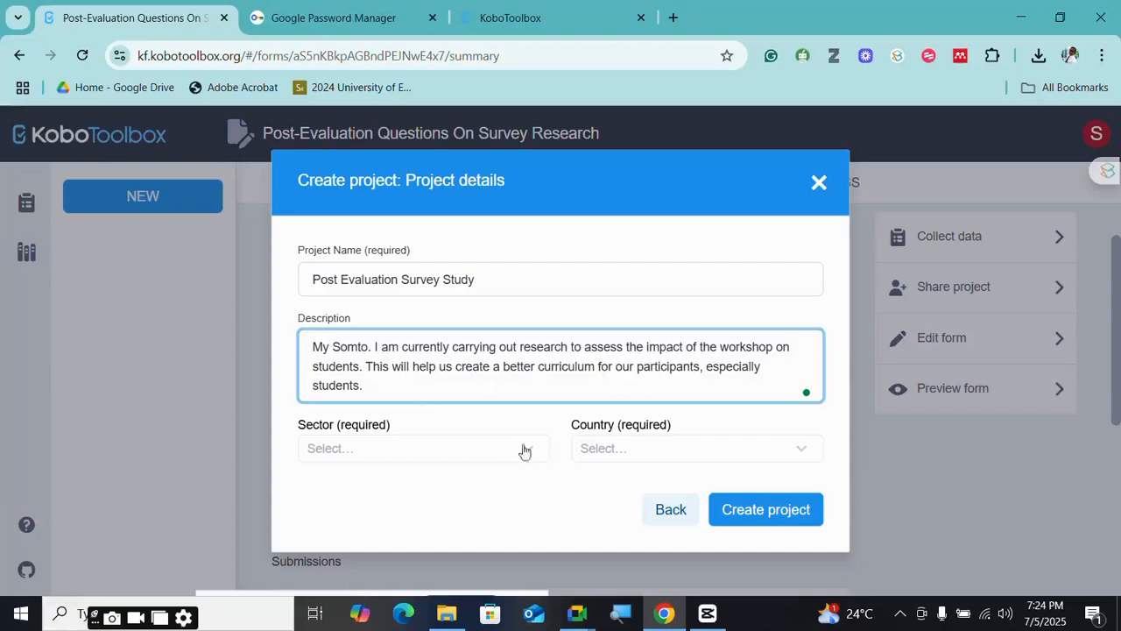
pyautogui.click(442, 450)
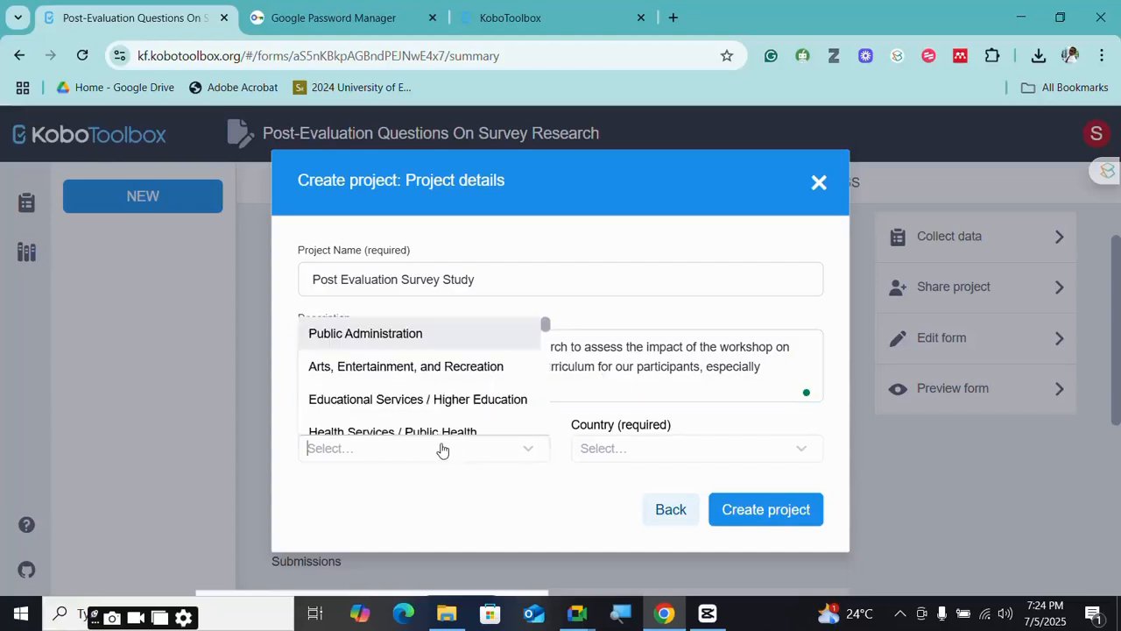
pyautogui.click(411, 394)
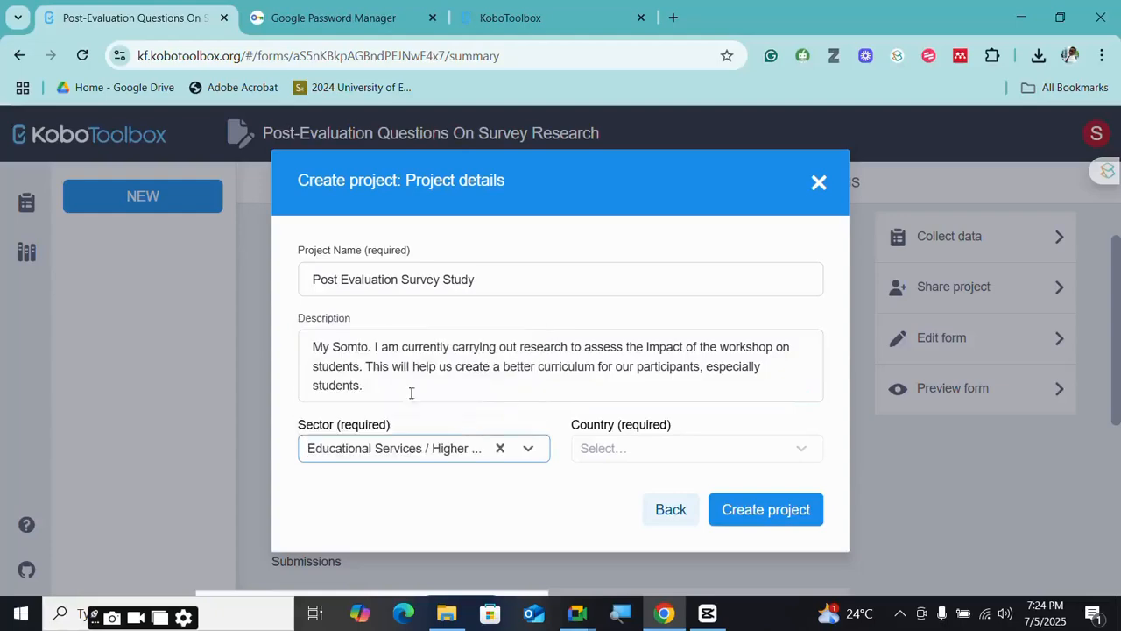
# - Set the country to Nigeria and create the project
pyautogui.click(706, 454)
pyautogui.write('Ni')
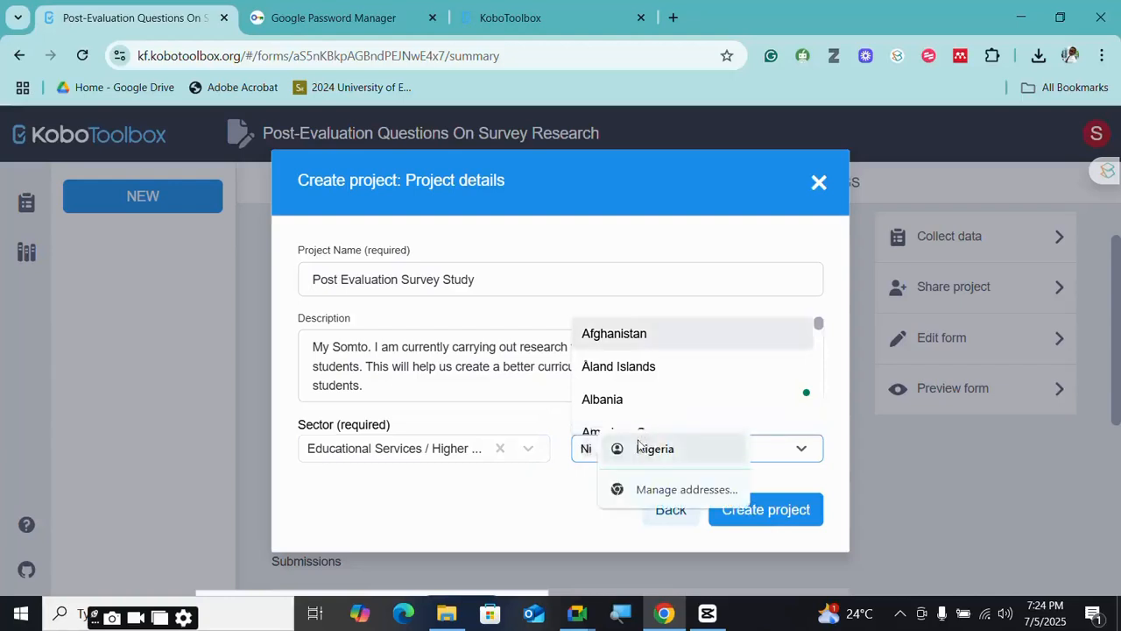
pyautogui.click(639, 450)
pyautogui.click(623, 427)
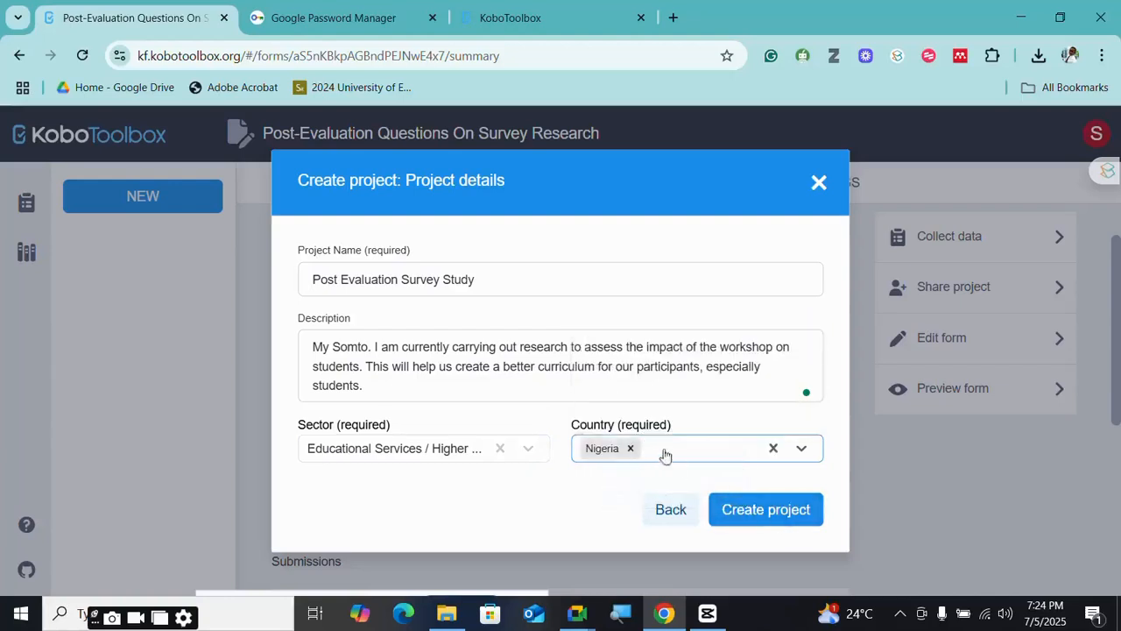
pyautogui.click(759, 511)
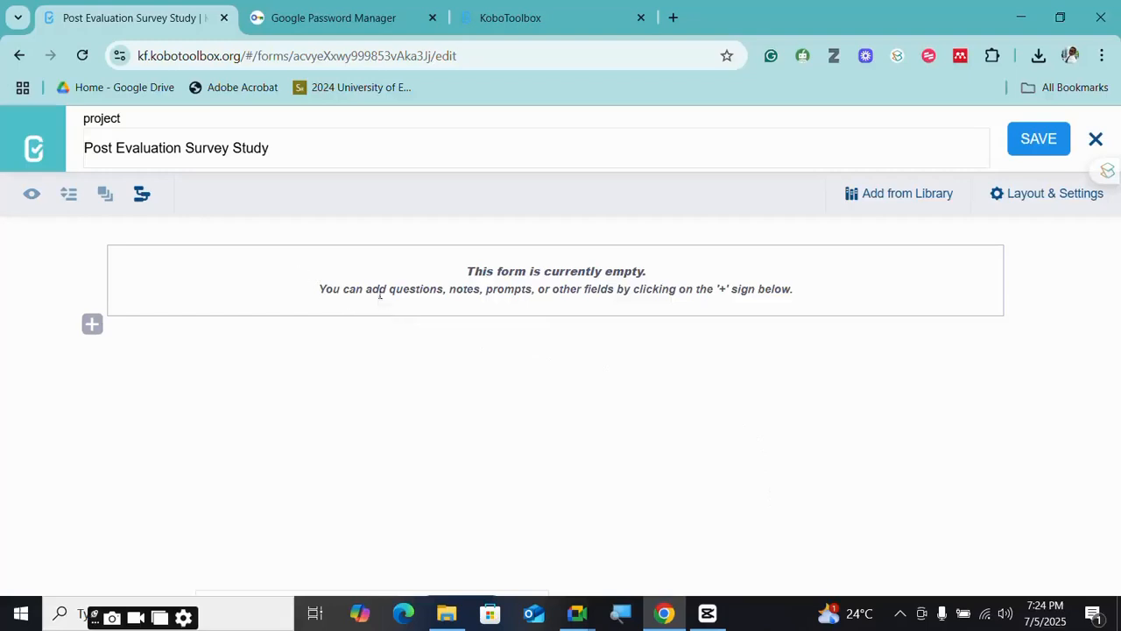
# - Start the first form item with the text 'Please fill the following question'
pyautogui.moveTo(372, 289); pyautogui.dragTo(763, 302)
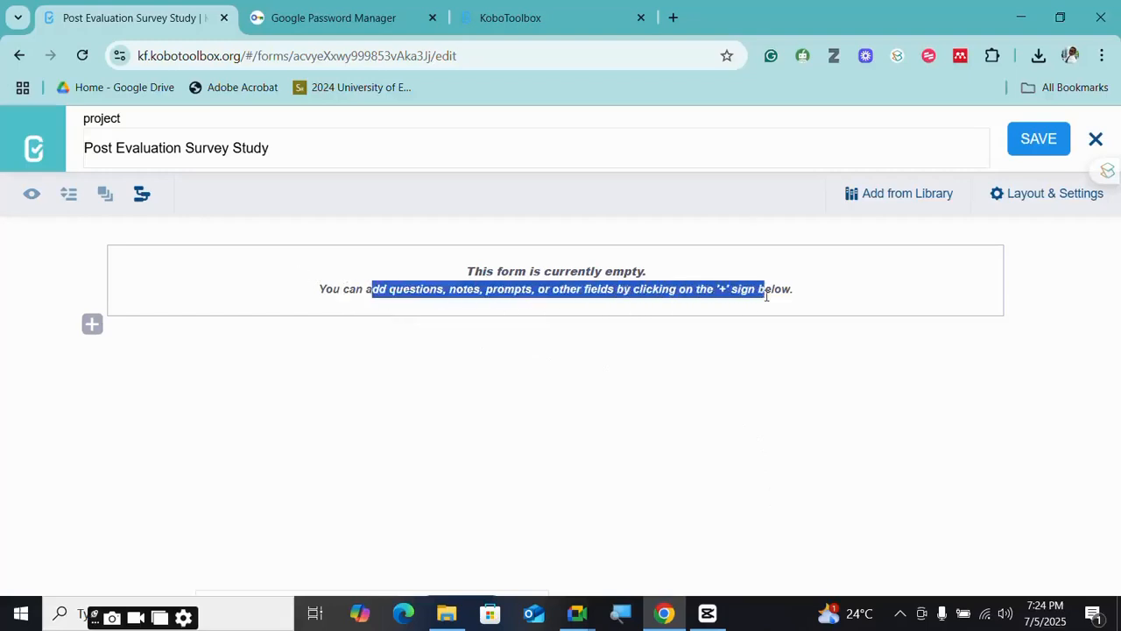
pyautogui.click(811, 293)
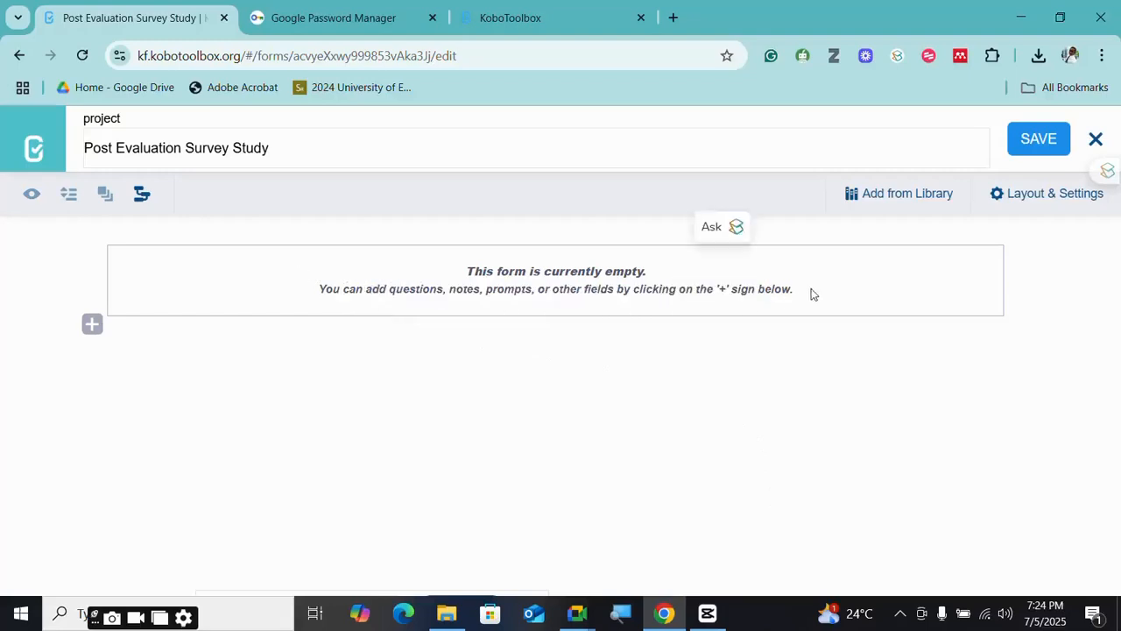
pyautogui.click(92, 325)
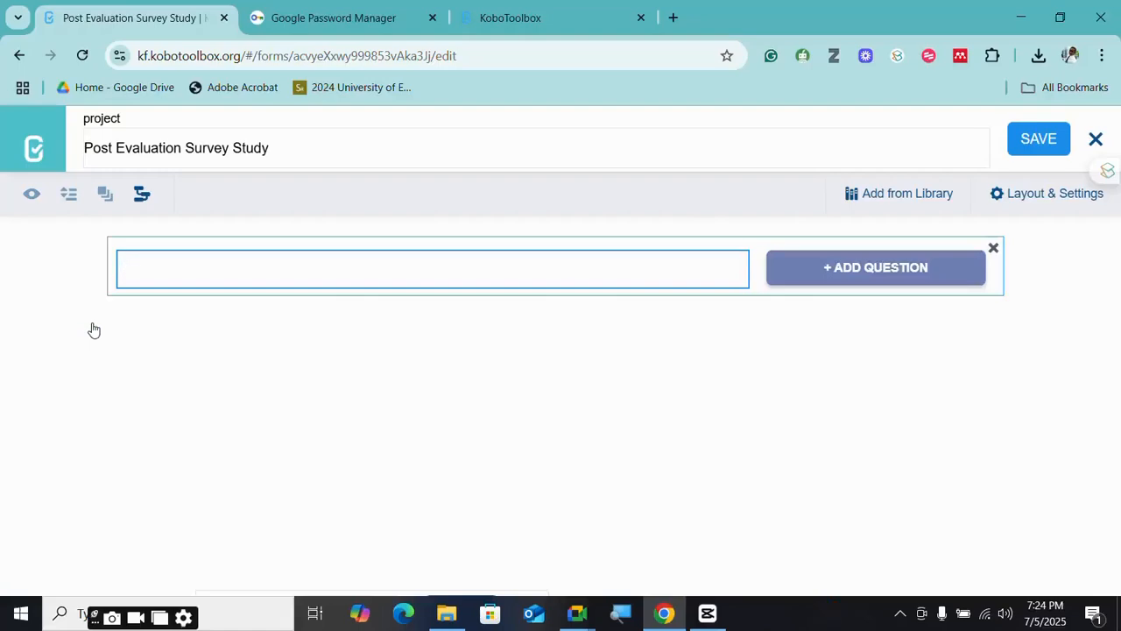
pyautogui.write('Please fi')
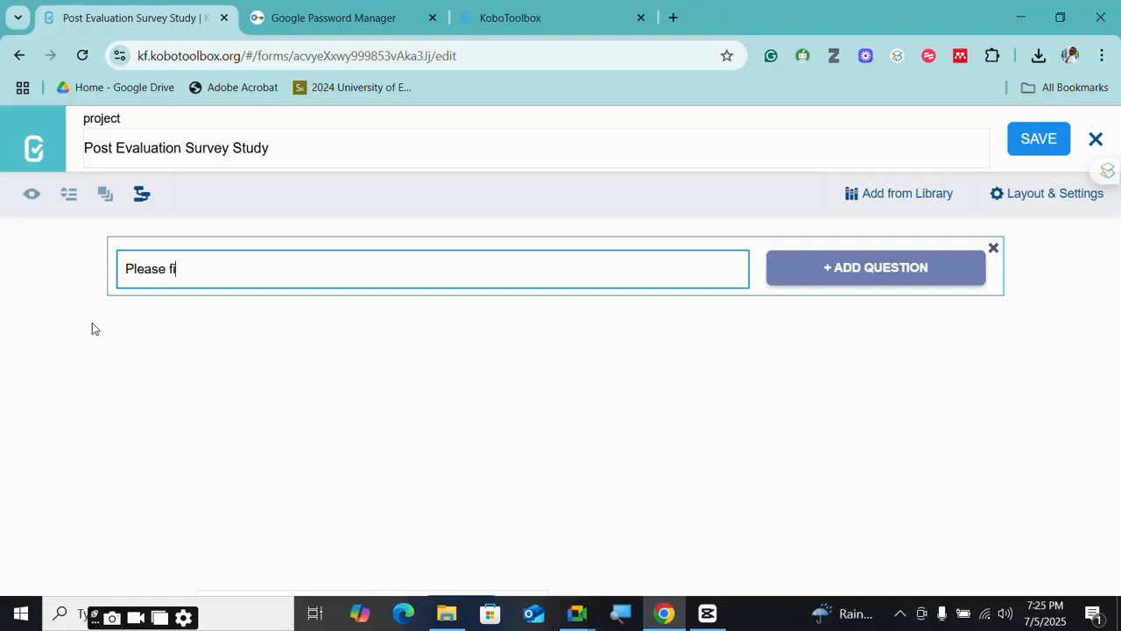
pyautogui.write('ll the following quesyoi')
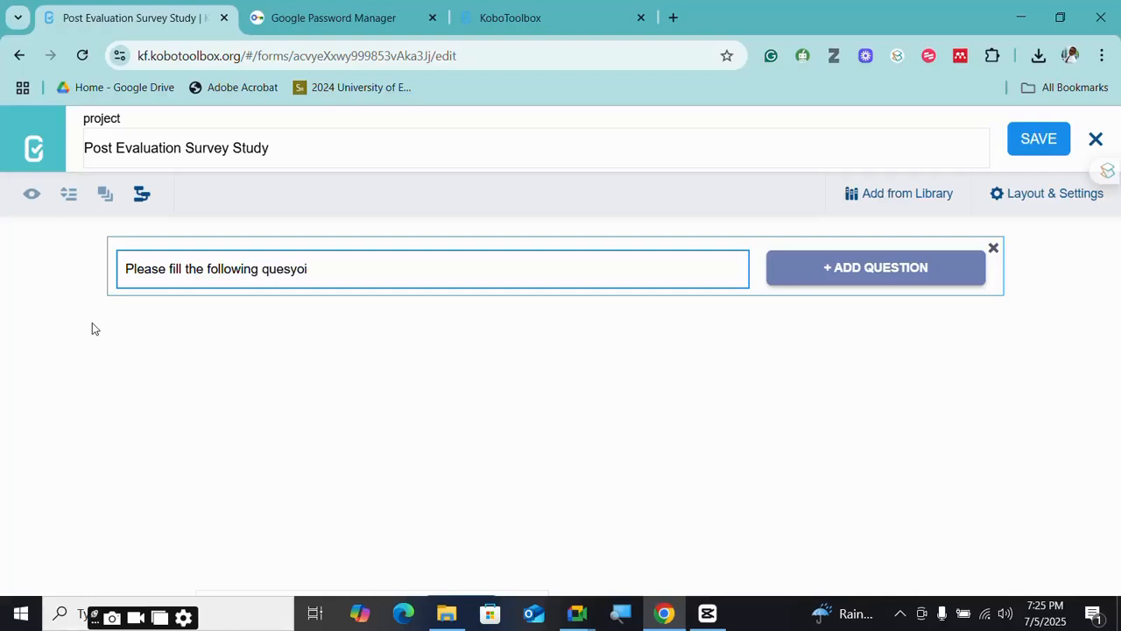
pyautogui.press('BackSpace')
pyautogui.press('BackSpace')
pyautogui.write('tion')
# - Prepend 'We would love to know your views.', add 'below', and make the item a Note
pyautogui.press('Left')
pyautogui.press('Left')
pyautogui.press('Left')
pyautogui.press('Left')
pyautogui.press('Left')
pyautogui.press('Left')
pyautogui.press('Left')
pyautogui.press('Left')
pyautogui.press('Left')
pyautogui.press('Left')
pyautogui.press('Left')
pyautogui.press('Left')
pyautogui.press('Left')
pyautogui.press('Left')
pyautogui.press('Left')
pyautogui.press('Left')
pyautogui.press('Left')
pyautogui.press('Left')
pyautogui.press('Left')
pyautogui.press('Left')
pyautogui.write('We would love')
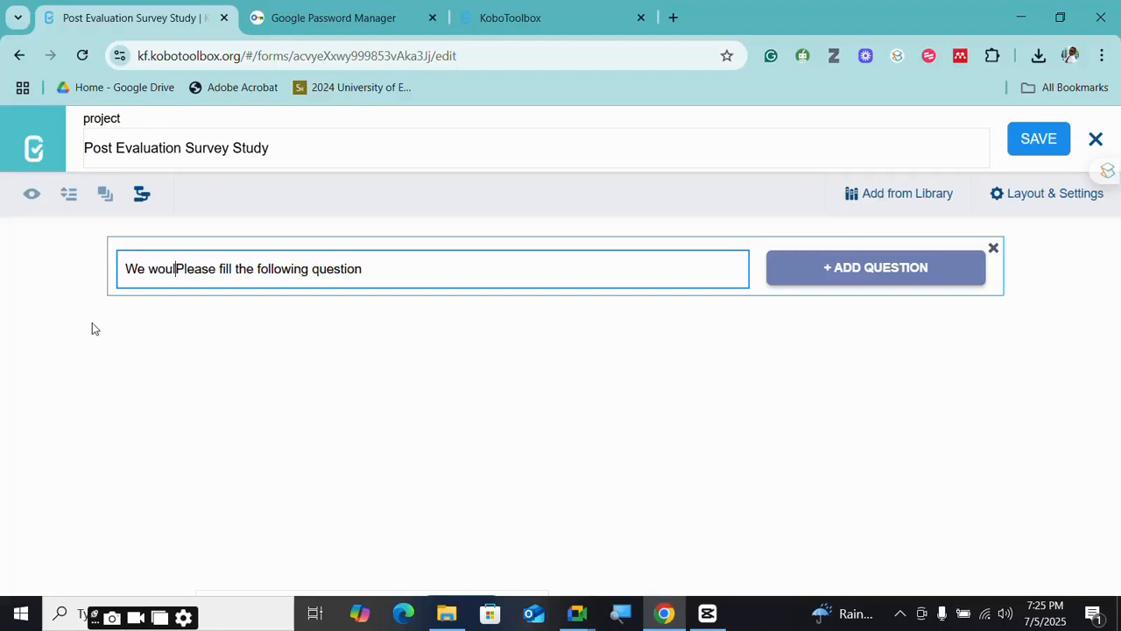
pyautogui.write(' to hear')
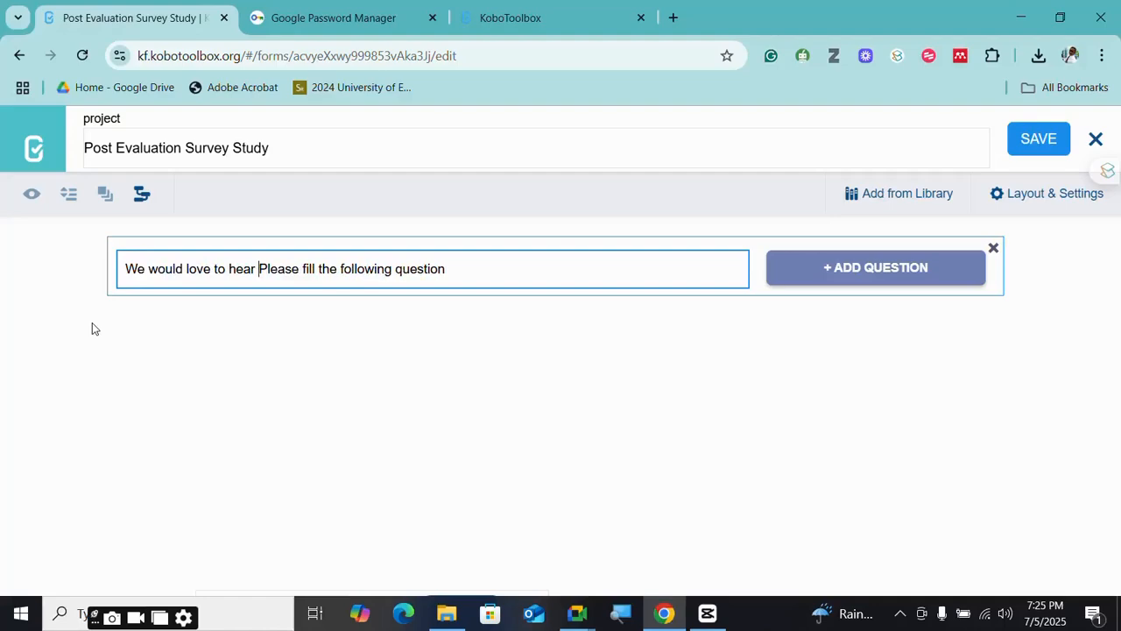
pyautogui.press('BackSpace')
pyautogui.press('BackSpace')
pyautogui.press('BackSpace')
pyautogui.press('BackSpace')
pyautogui.press('BackSpace')
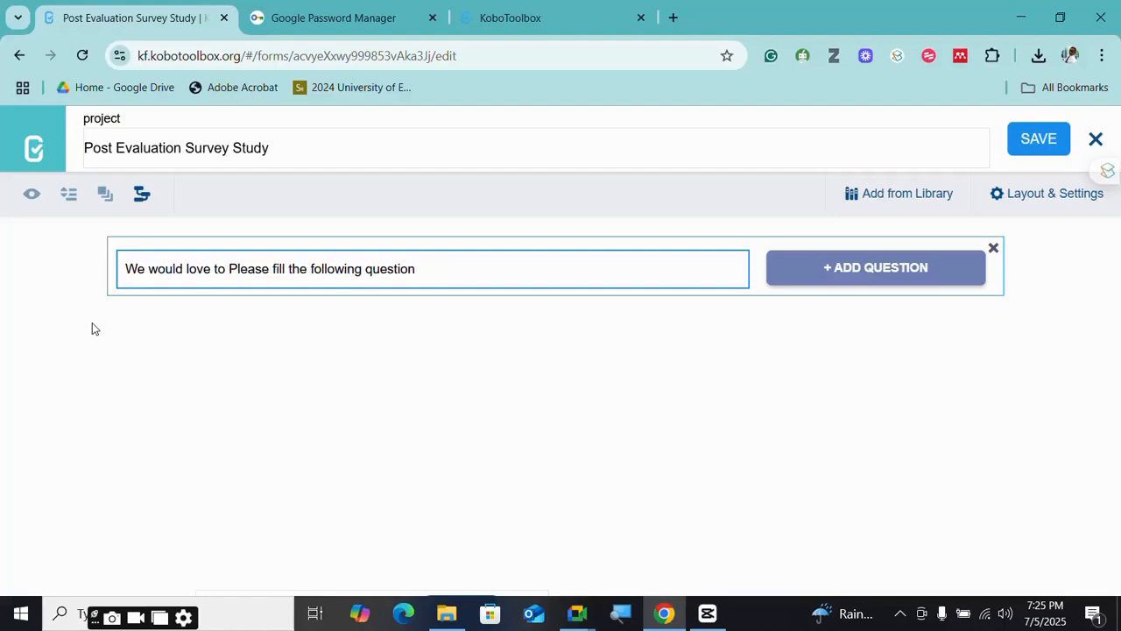
pyautogui.write('know')
pyautogui.write(' your v')
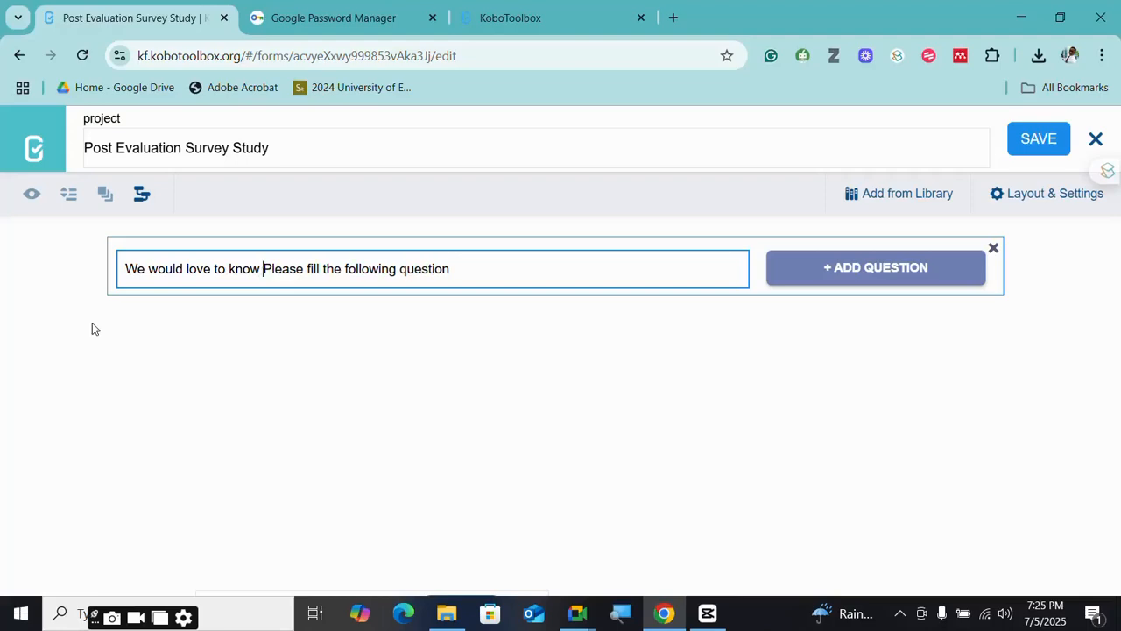
pyautogui.write('iews')
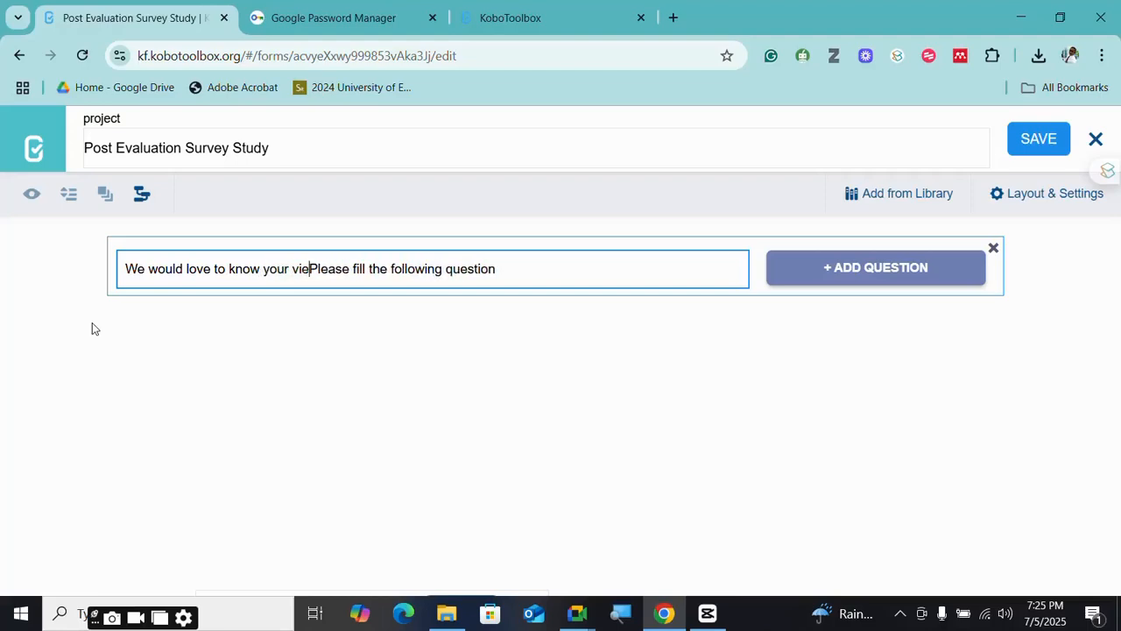
pyautogui.write('. ')
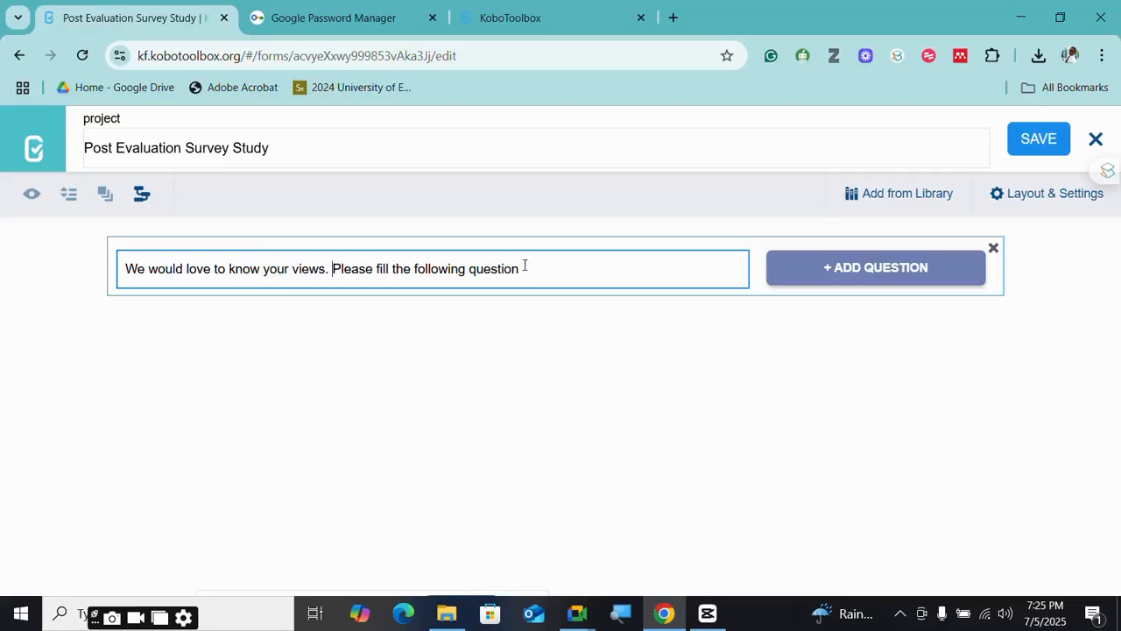
pyautogui.write('below')
pyautogui.click(823, 274)
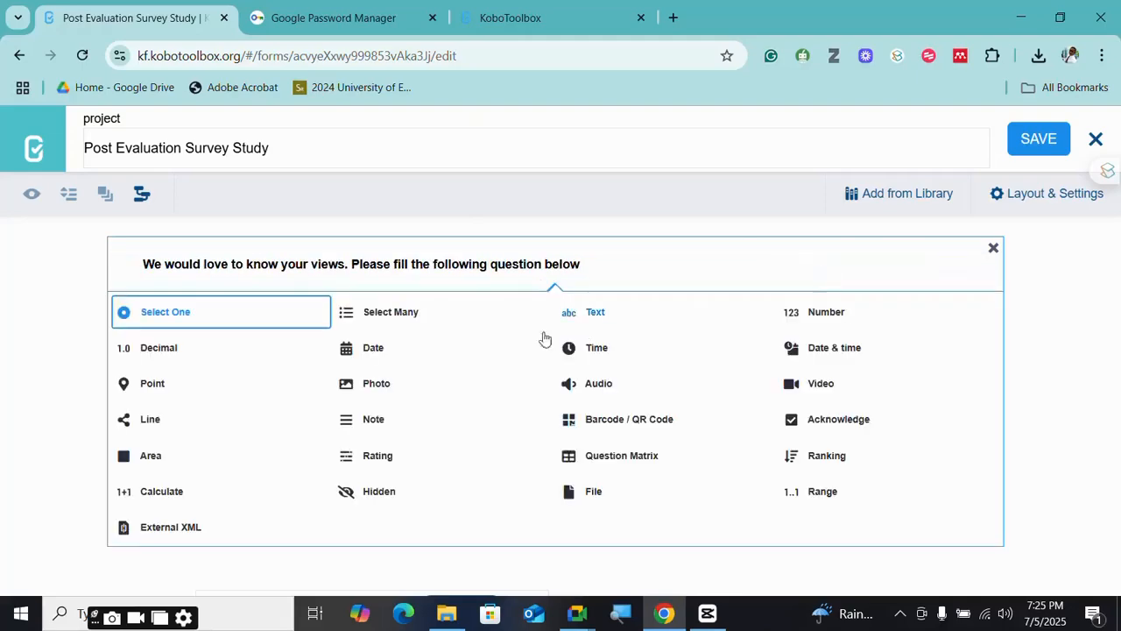
pyautogui.click(358, 424)
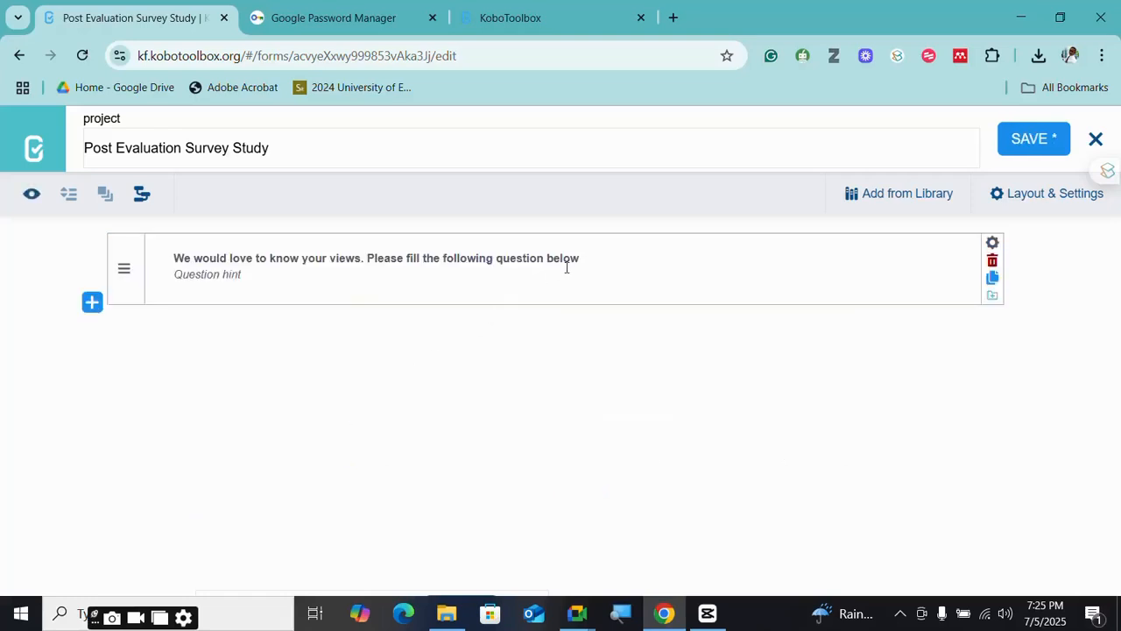
# - Check the note's settings panel, then close it again
pyautogui.click(993, 242)
pyautogui.scroll(-1, 623, 426)
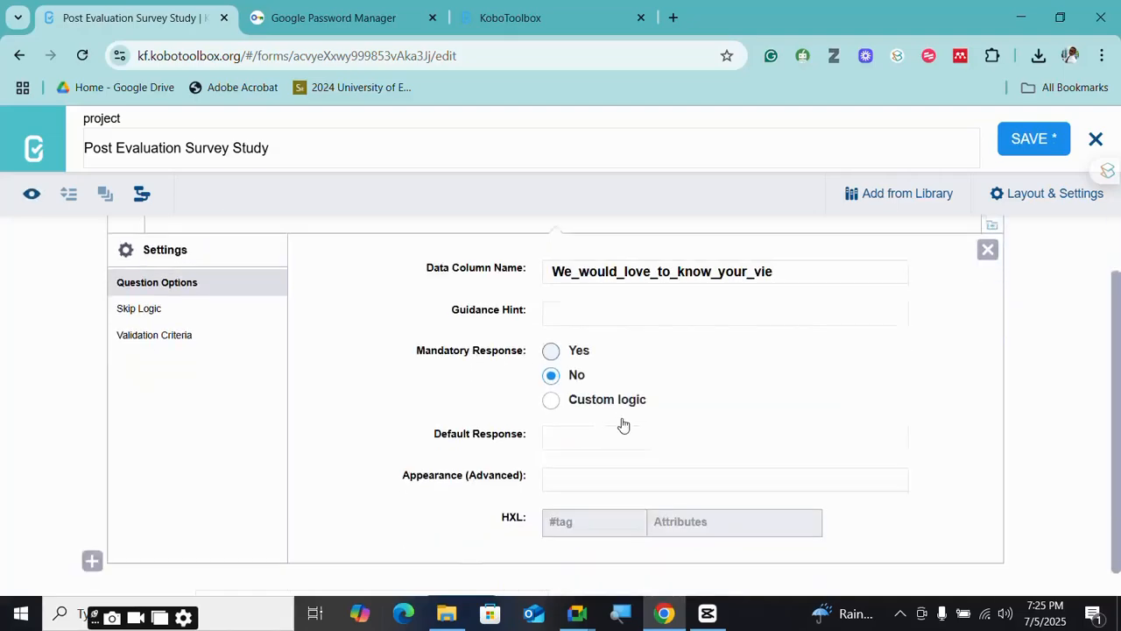
pyautogui.click(988, 231)
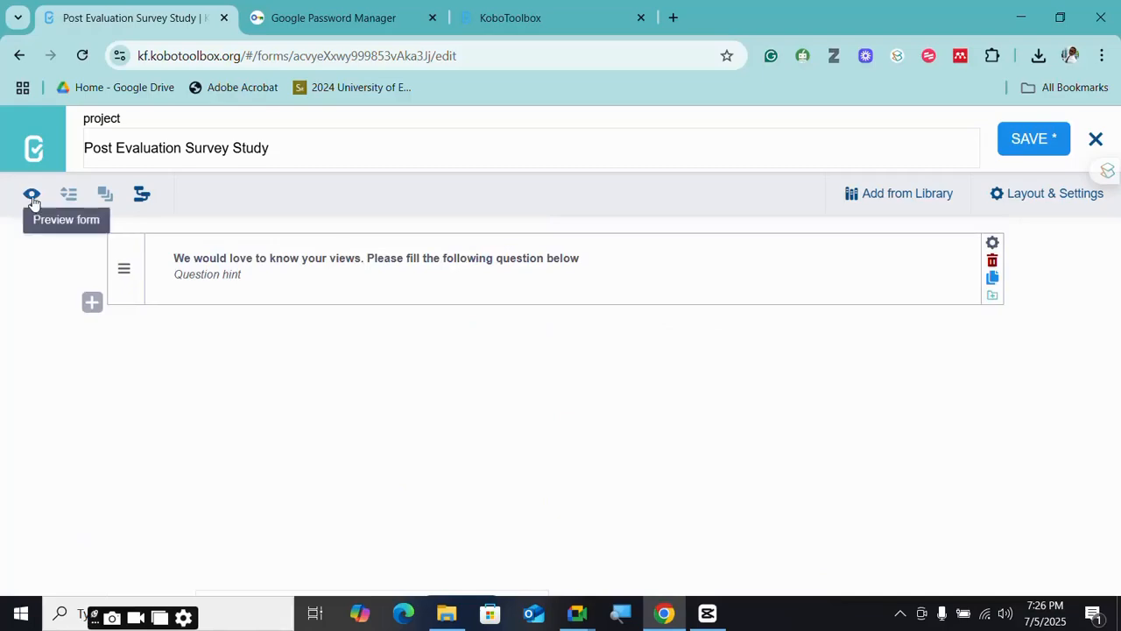
pyautogui.click(93, 303)
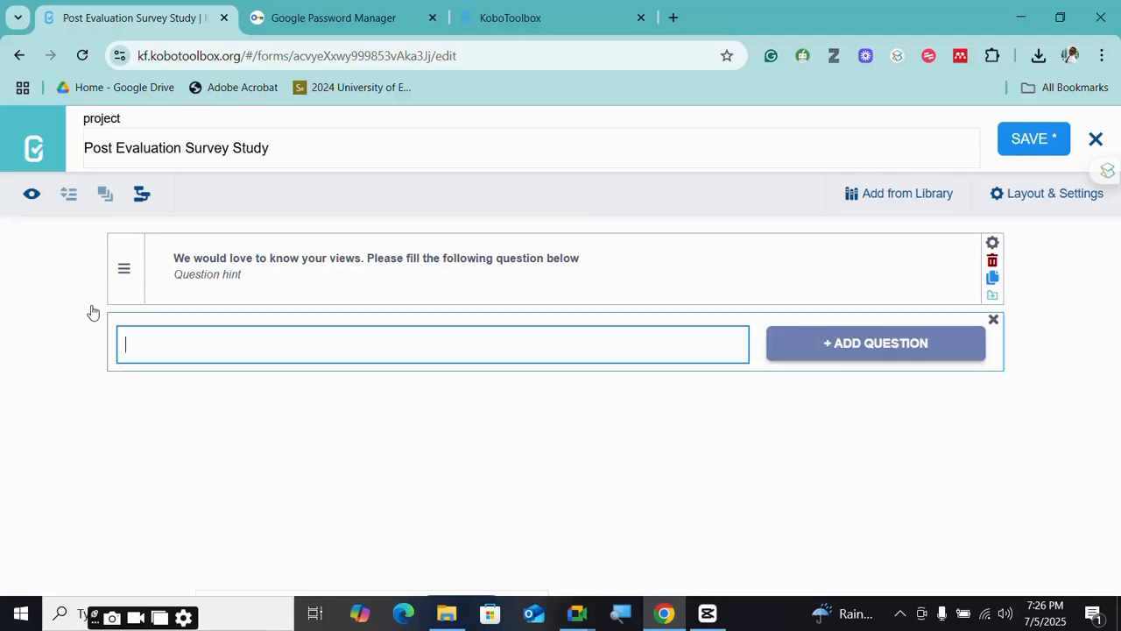
# - Type 'Overall, how would you rate your satisfaction with the survey desgin and analysis masterclass'
pyautogui.write('Overall, how')
pyautogui.write('woulkd')
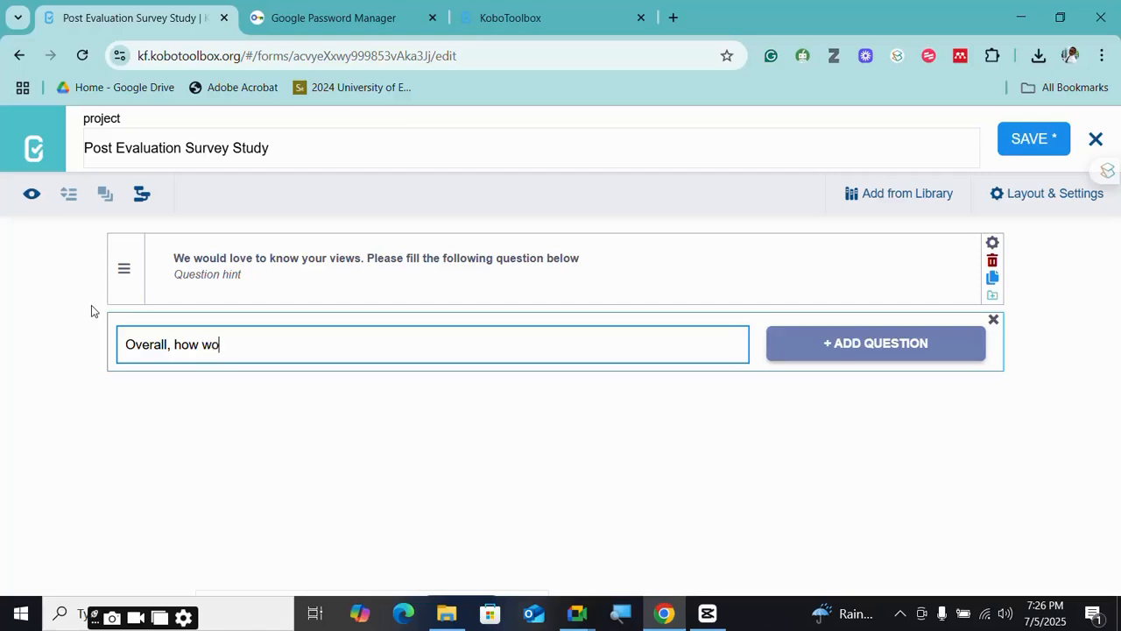
pyautogui.press('BackSpace')
pyautogui.press('BackSpace')
pyautogui.press('BackSpace')
pyautogui.press('BackSpace')
pyautogui.write('ld you')
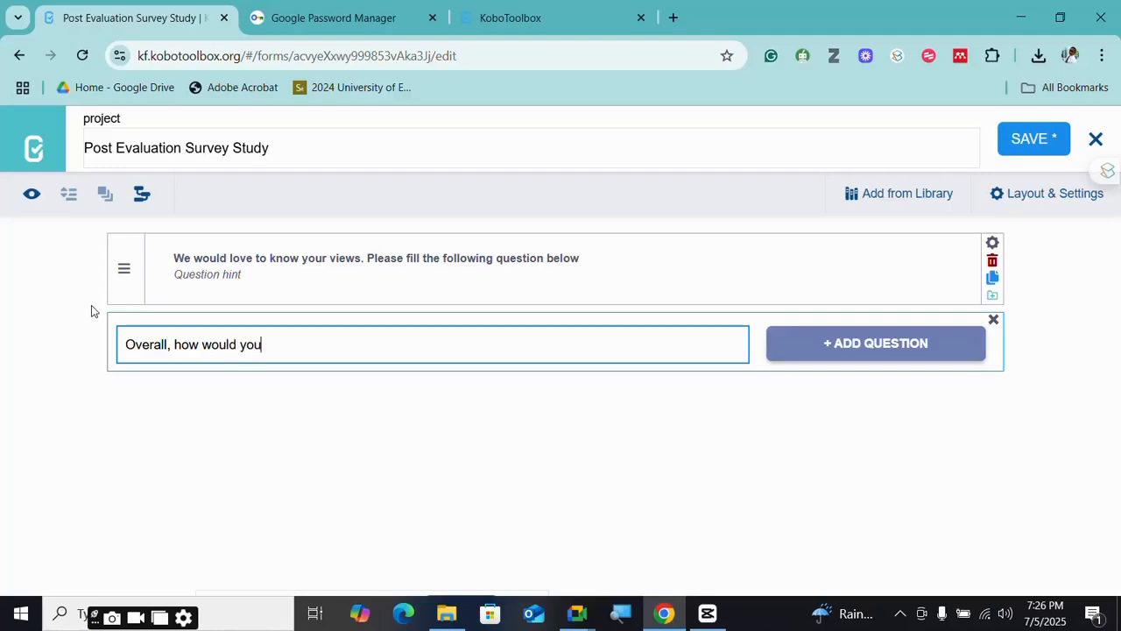
pyautogui.write(' rate ')
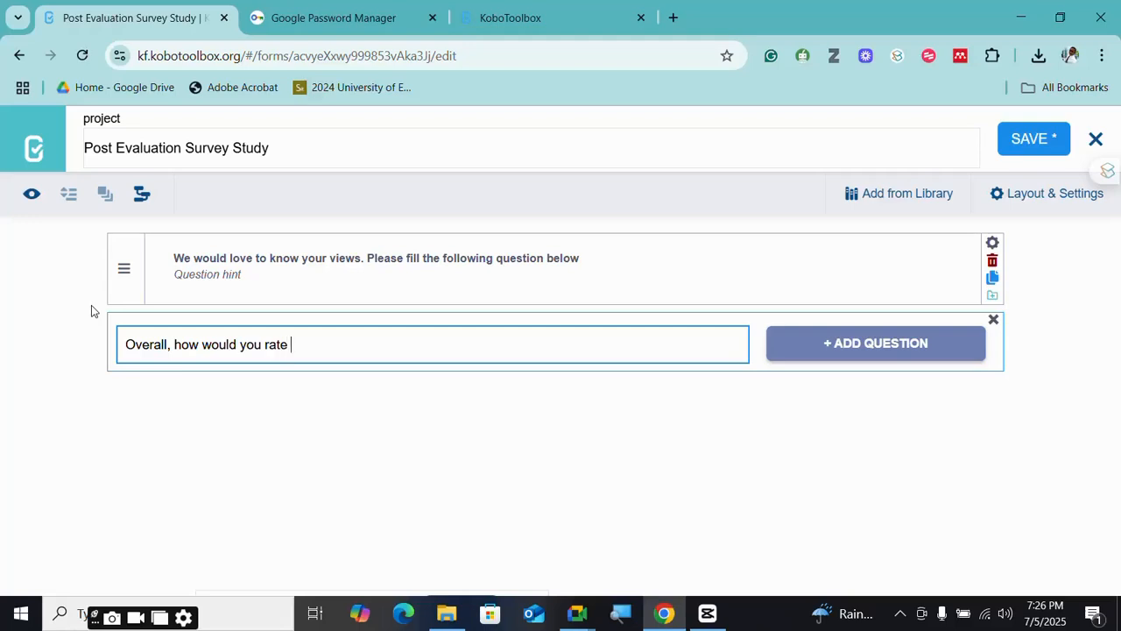
pyautogui.write('yorur')
pyautogui.press('BackSpace')
pyautogui.press('BackSpace')
pyautogui.write('ur sat')
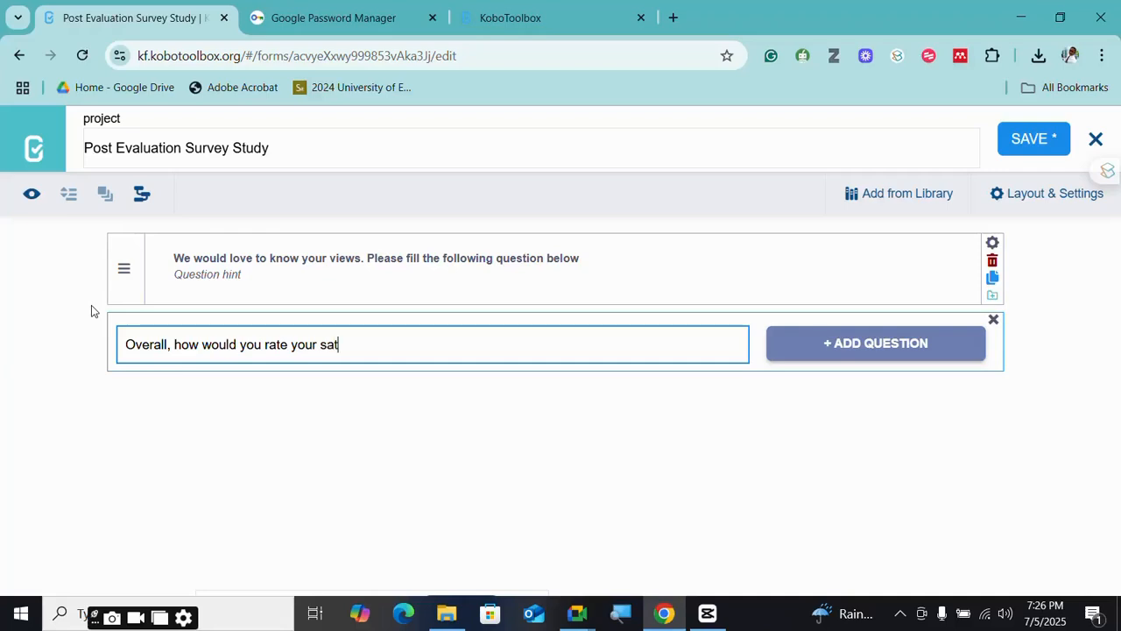
pyautogui.write('isfaction with the s')
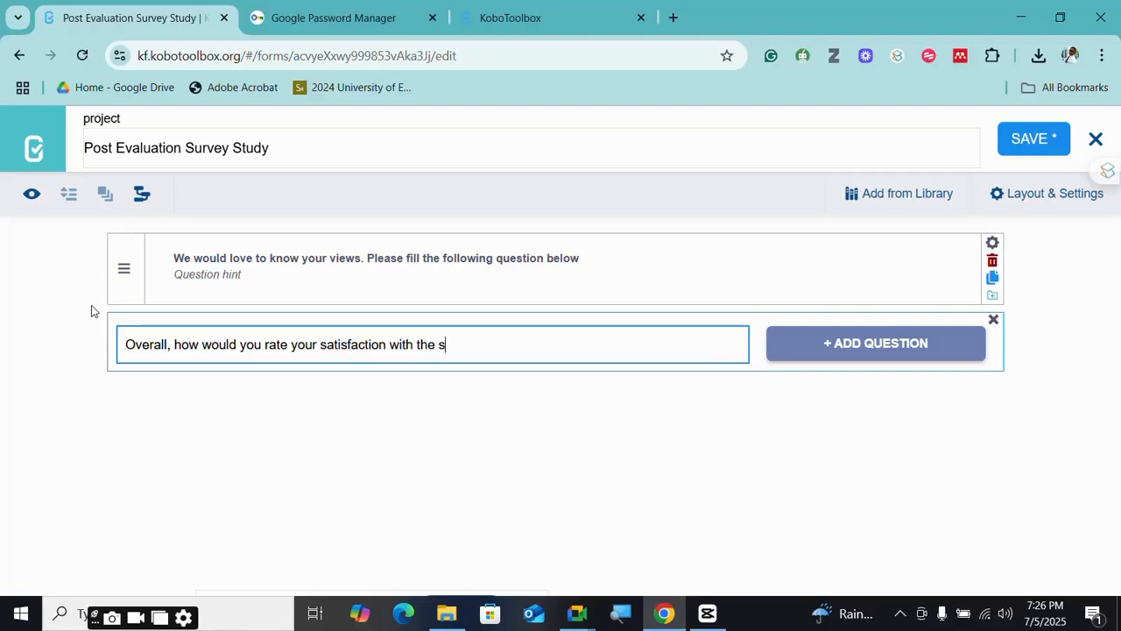
pyautogui.write('urvey')
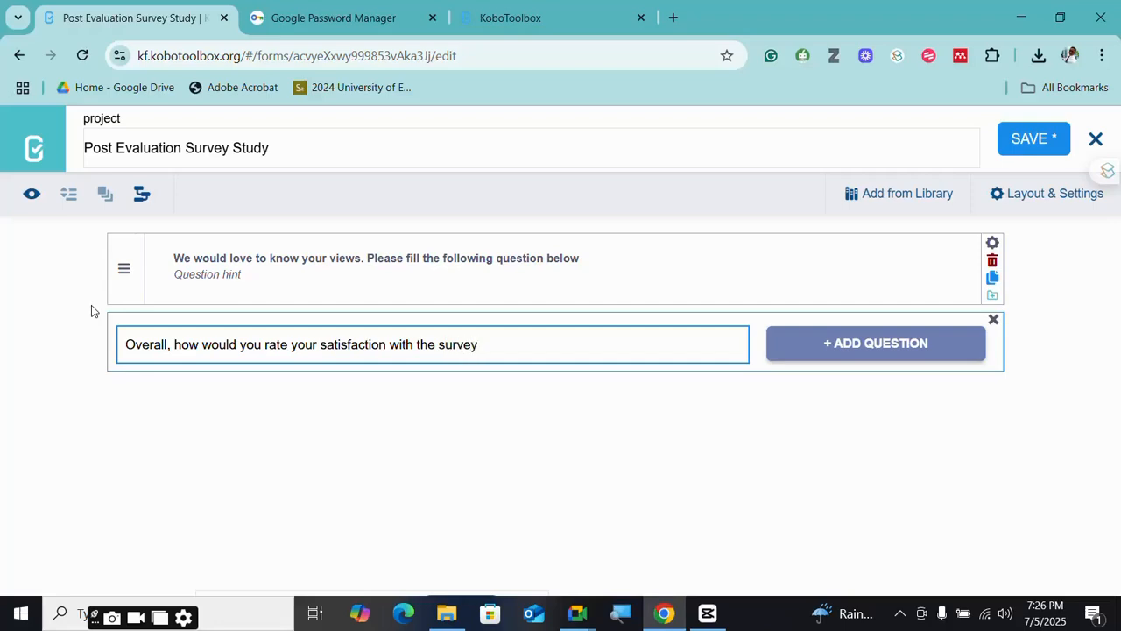
pyautogui.write(' desgin')
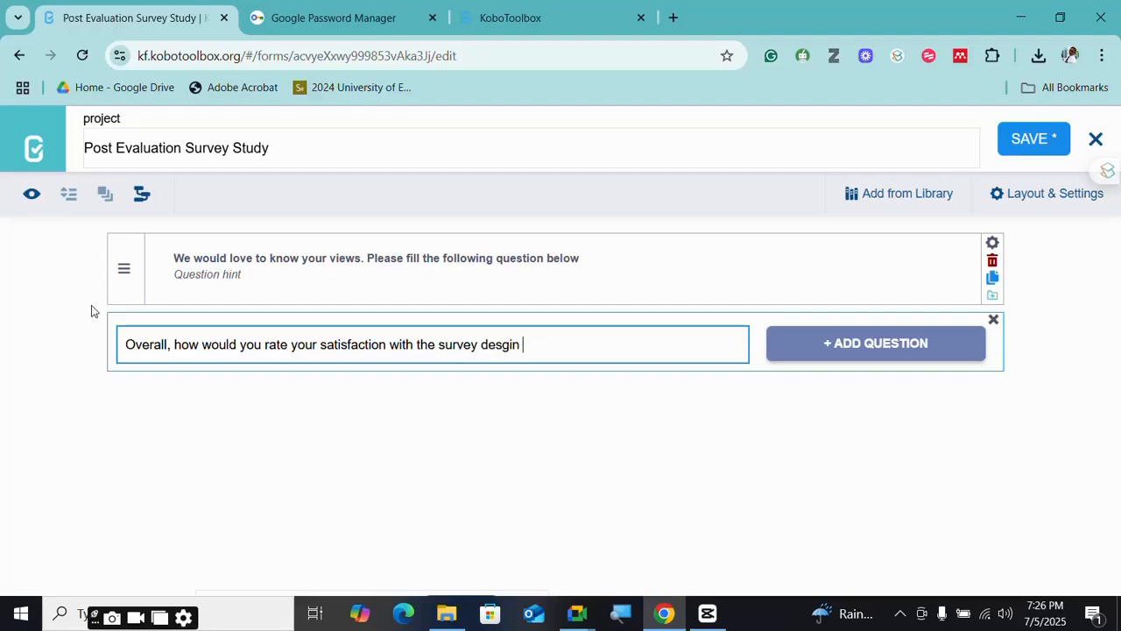
pyautogui.write(' and analysis mas')
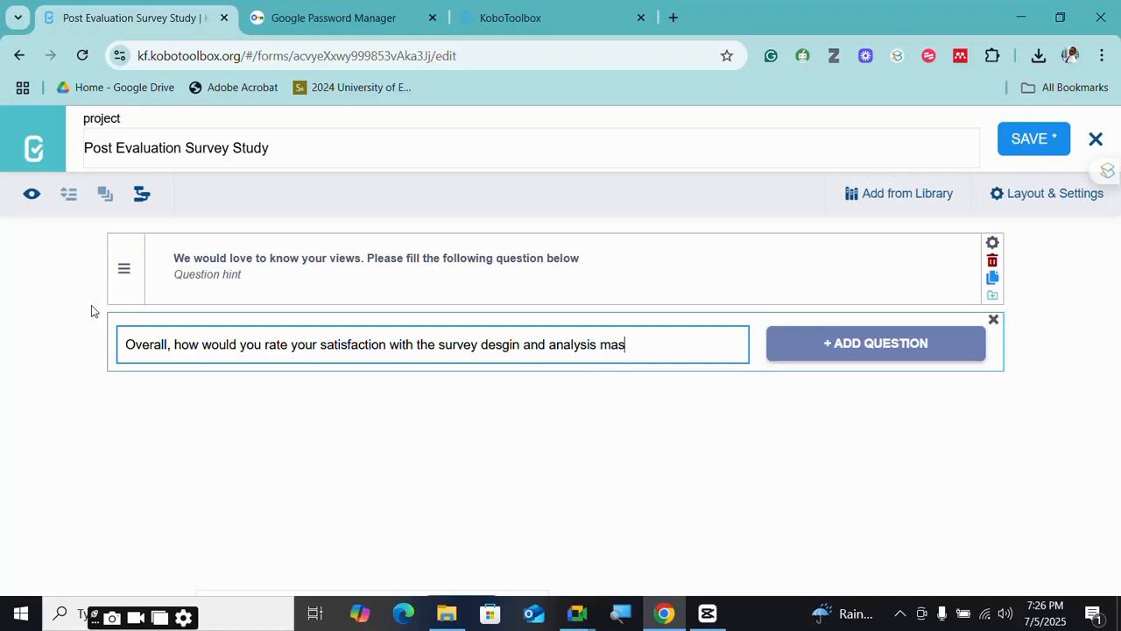
pyautogui.write('terclqas')
pyautogui.press('BackSpace')
pyautogui.press('BackSpace')
pyautogui.press('BackSpace')
pyautogui.write('ass')
# - Make the question Select One, type 'Very' into the first choice, and minimize the browser
pyautogui.click(842, 339)
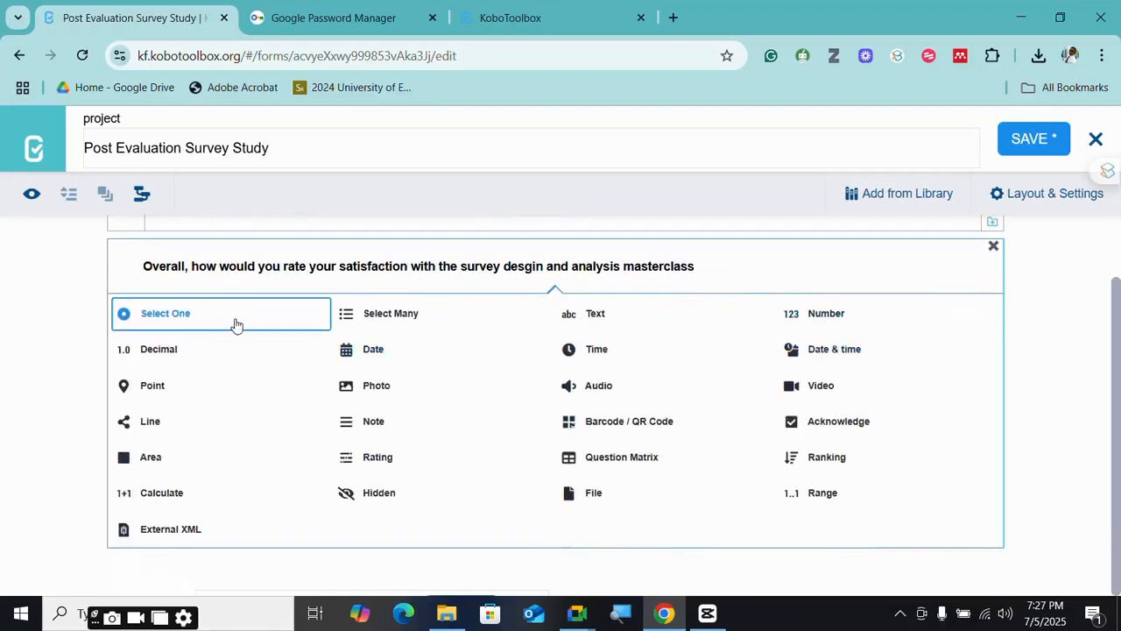
pyautogui.click(235, 315)
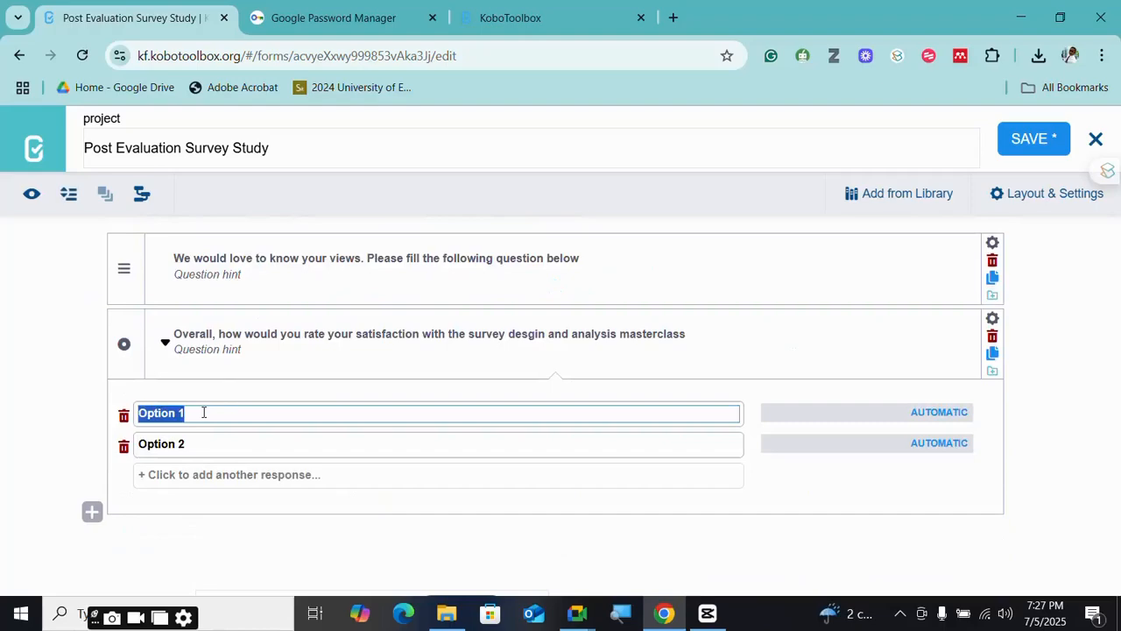
pyautogui.write('Very')
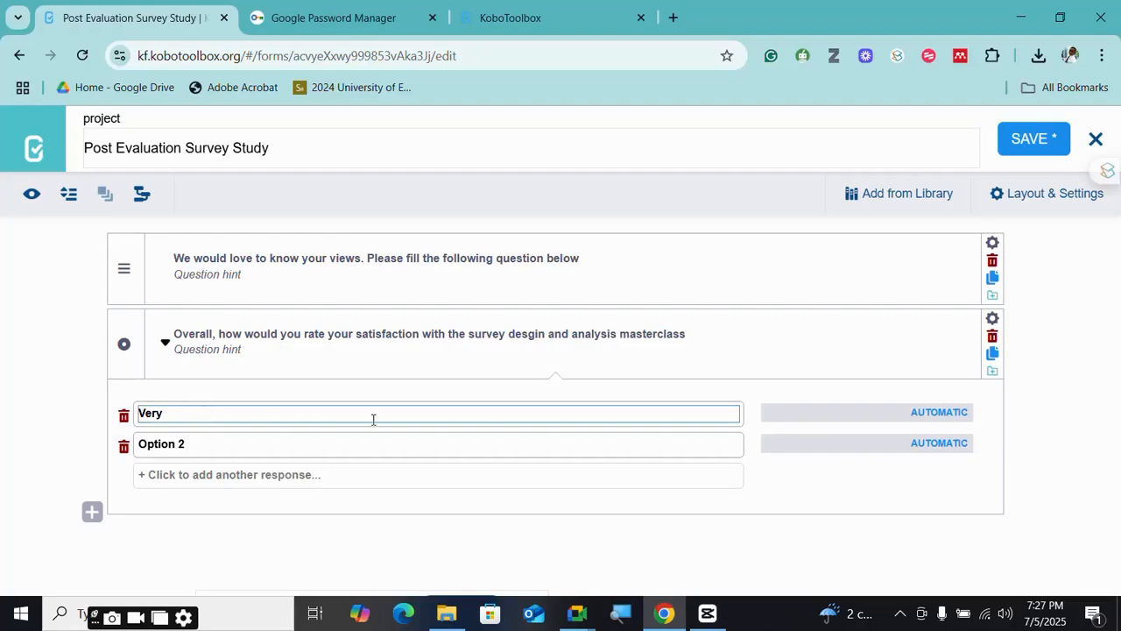
pyautogui.click(1020, 17)
# - Open Survey Design Workshop.pptx from the desktop and bring the Kobo form back alongside it
pyautogui.click(408, 63)
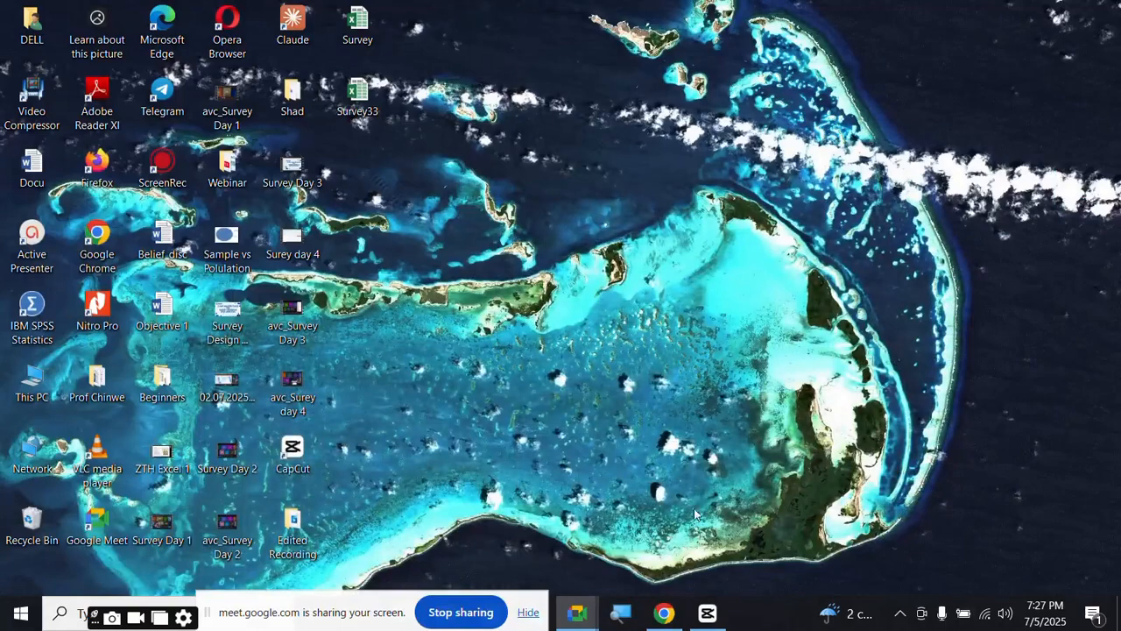
pyautogui.moveTo(688, 606)
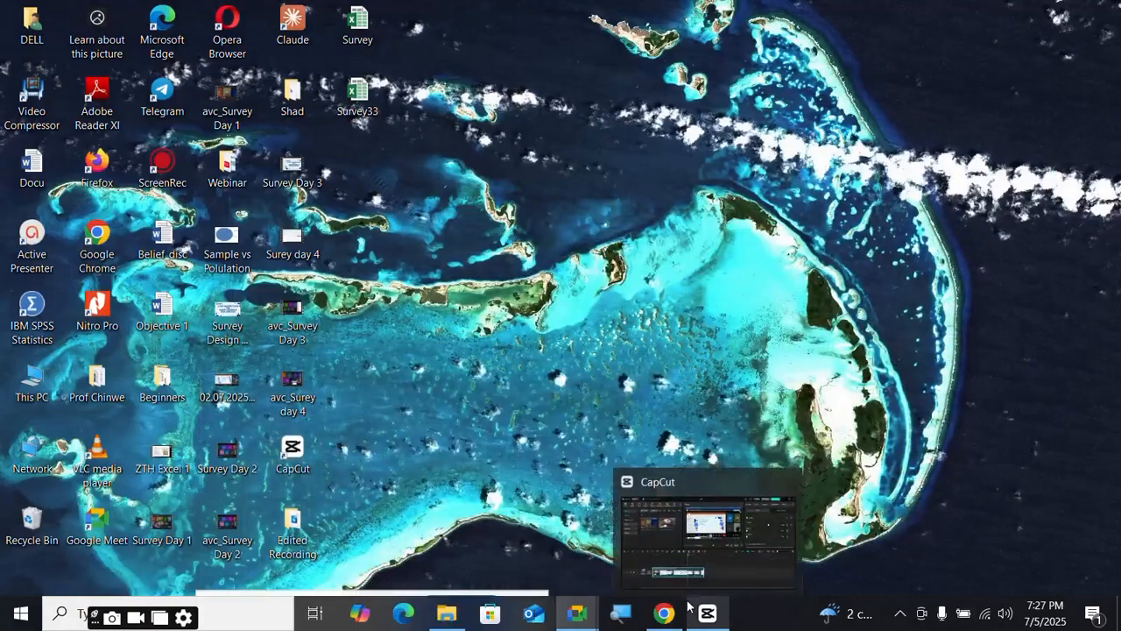
pyautogui.click(234, 337)
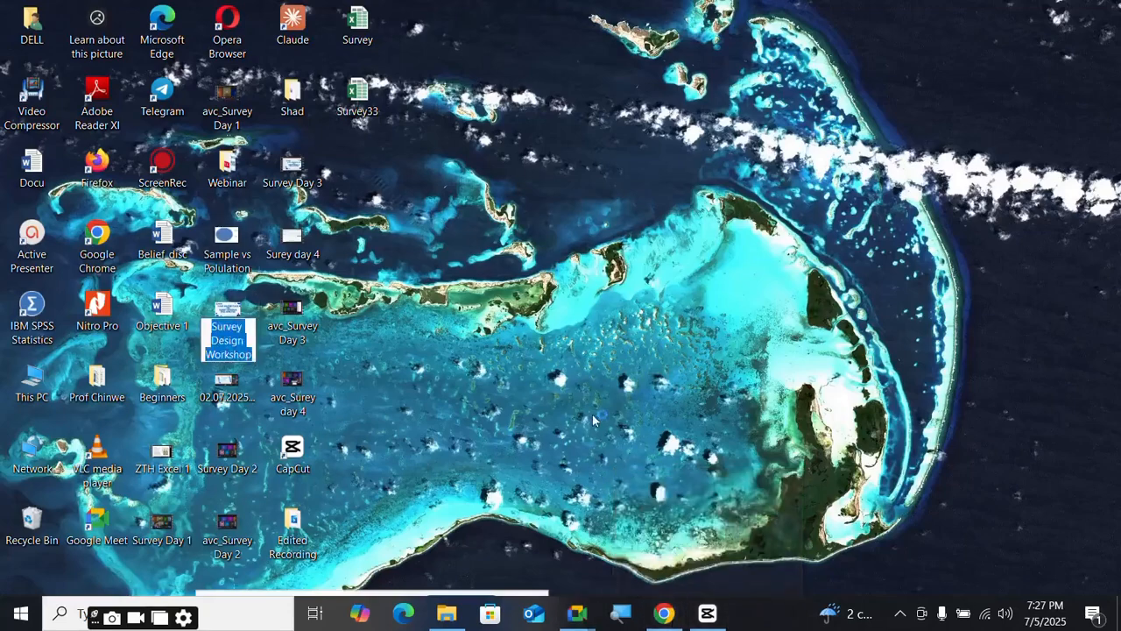
pyautogui.moveTo(664, 613)
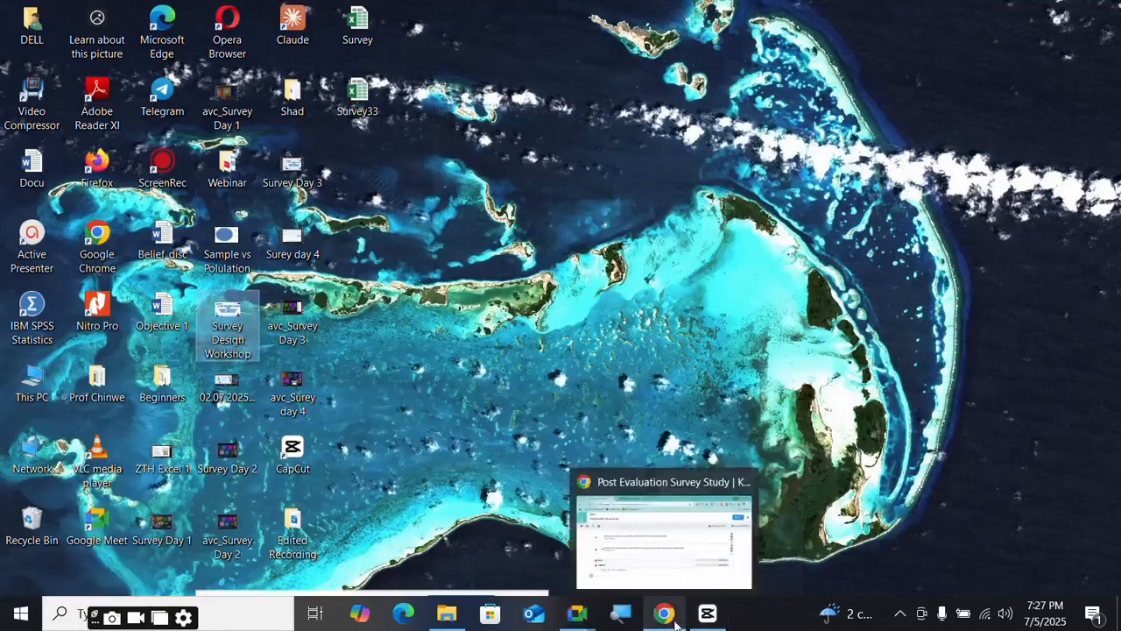
pyautogui.click(673, 544)
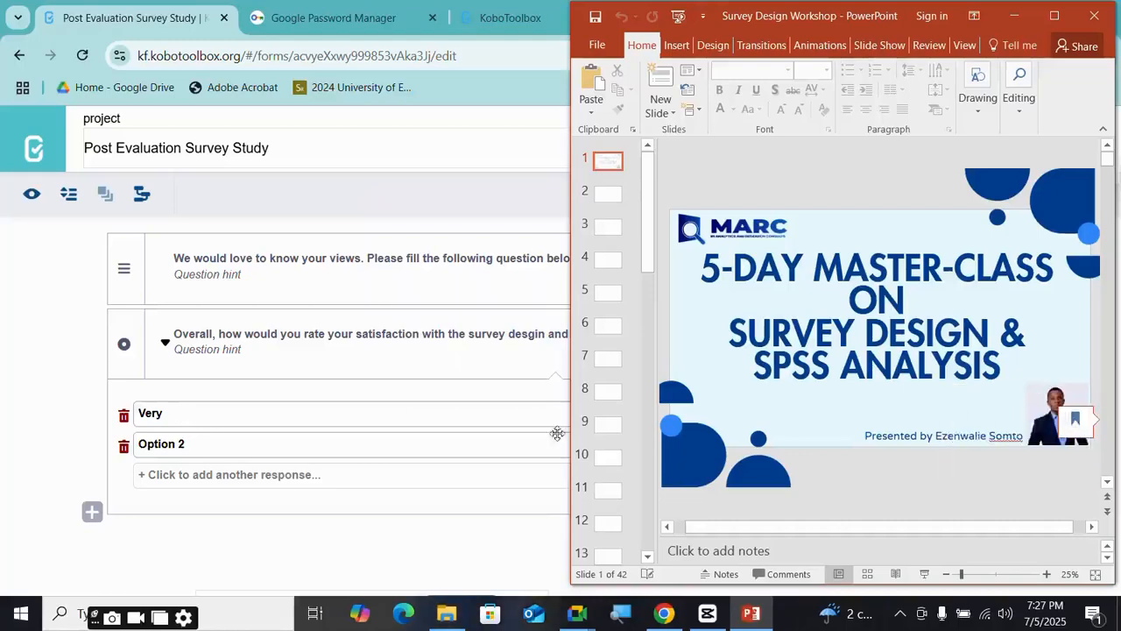
# - Page through the workshop slides from slide 5 to the Types of Surveys slide
pyautogui.click(609, 292)
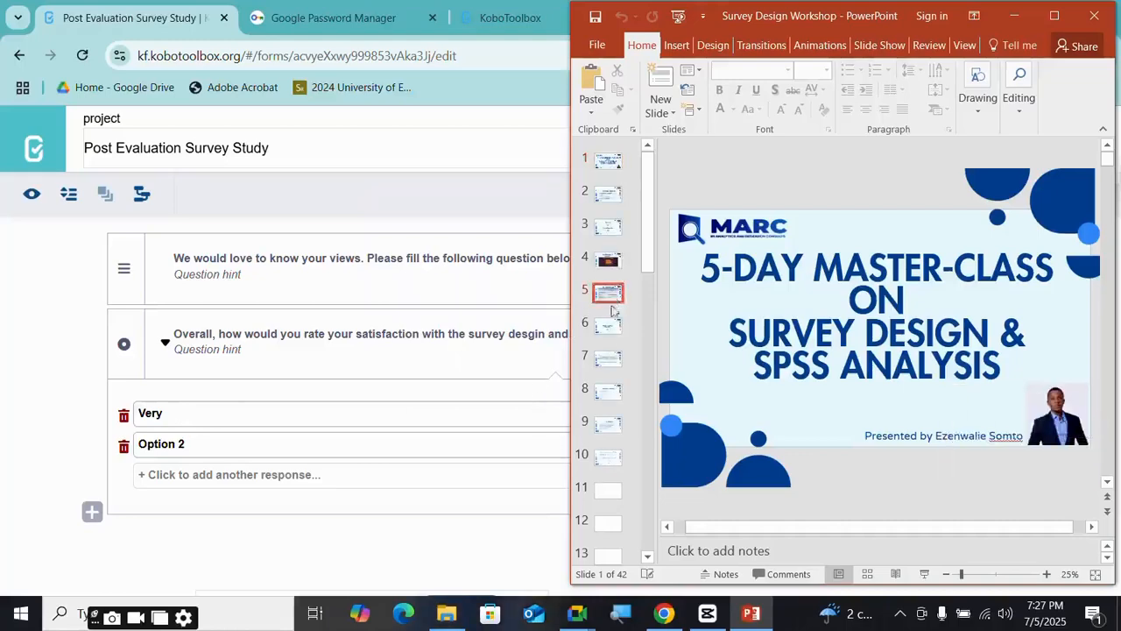
pyautogui.click(609, 326)
pyautogui.click(608, 361)
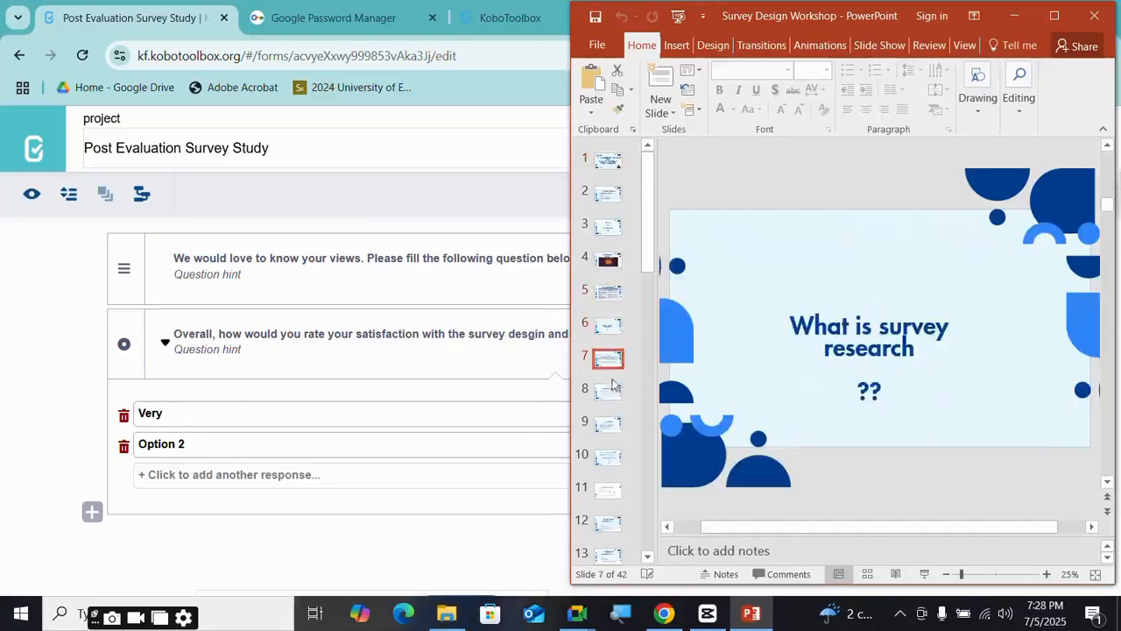
pyautogui.click(608, 392)
pyautogui.click(616, 428)
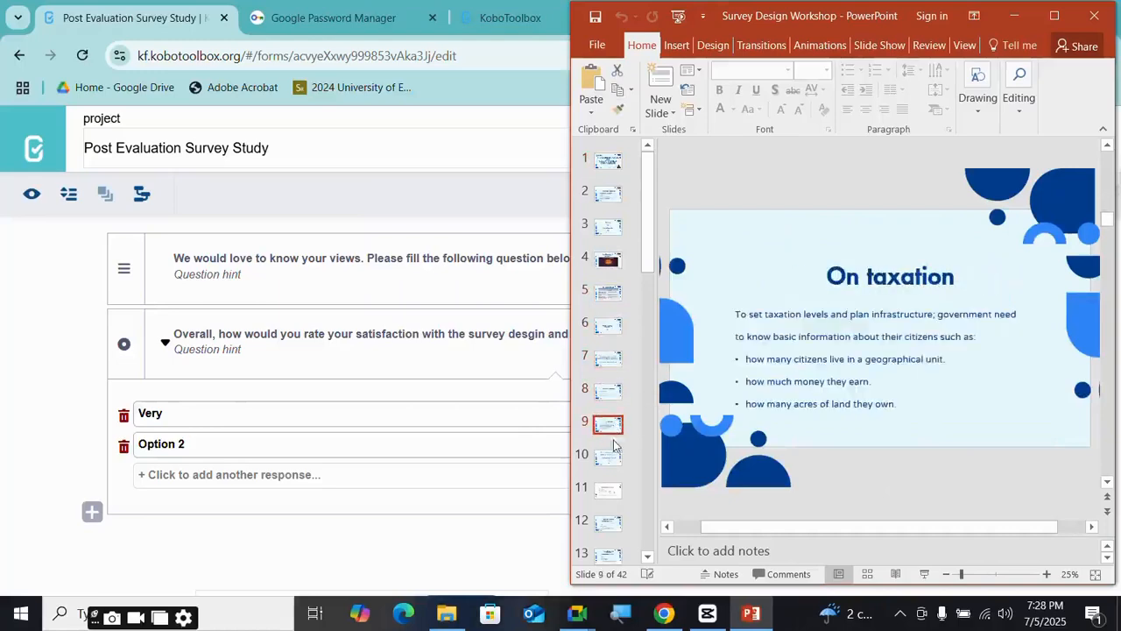
pyautogui.click(613, 457)
pyautogui.click(610, 490)
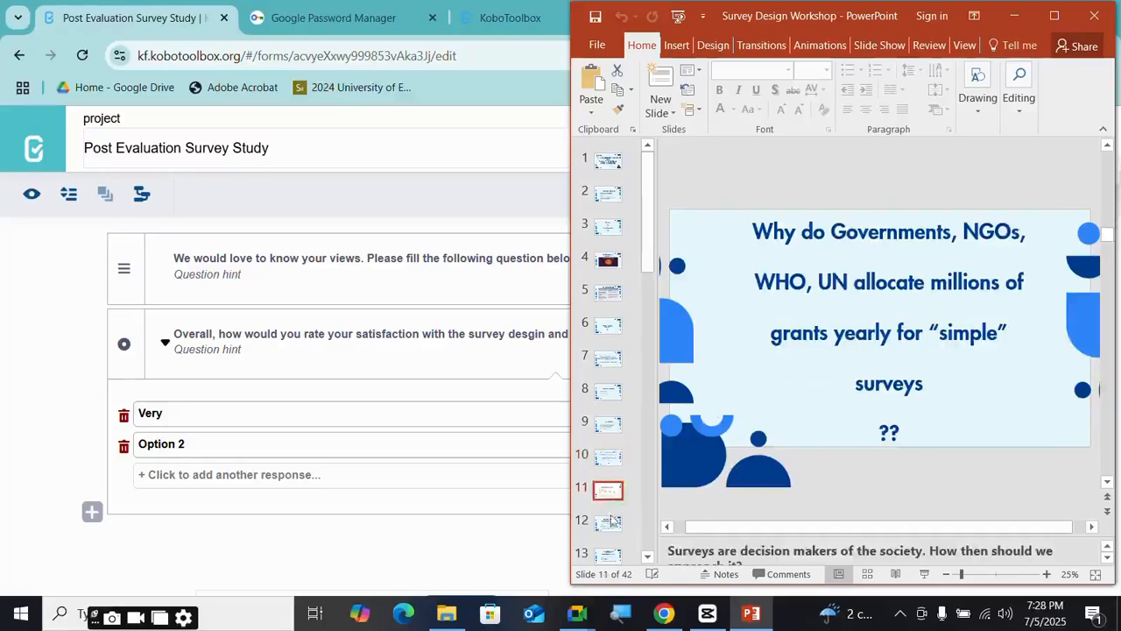
pyautogui.click(611, 523)
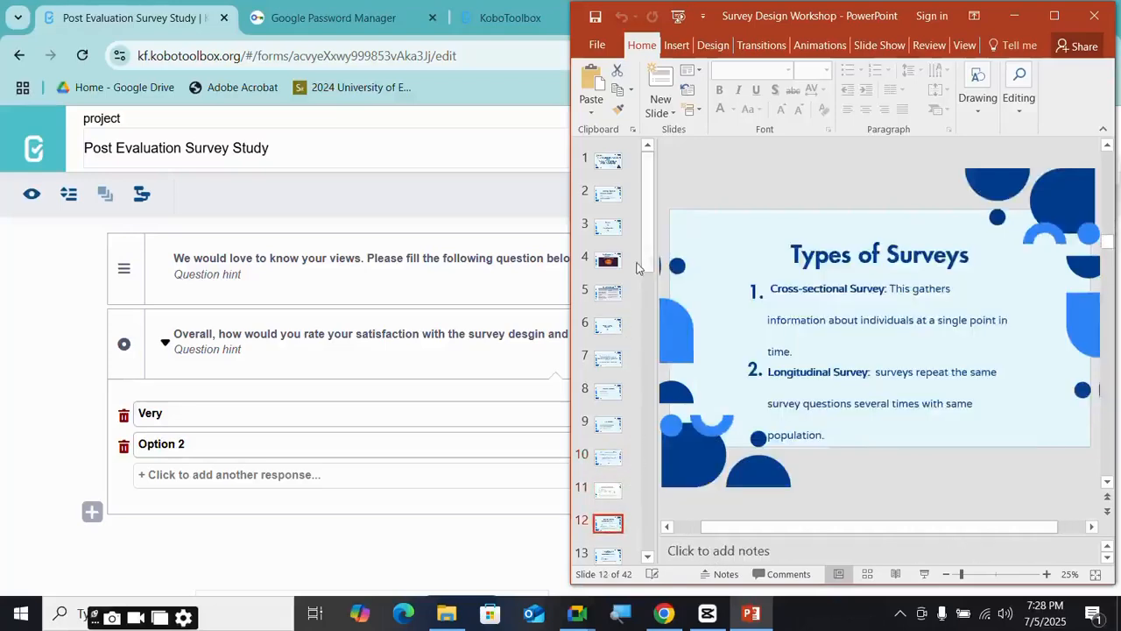
# - Continue through the closed-ended question and Day 2 objectives slides to Advantages of Survey research
pyautogui.moveTo(650, 257); pyautogui.dragTo(636, 326)
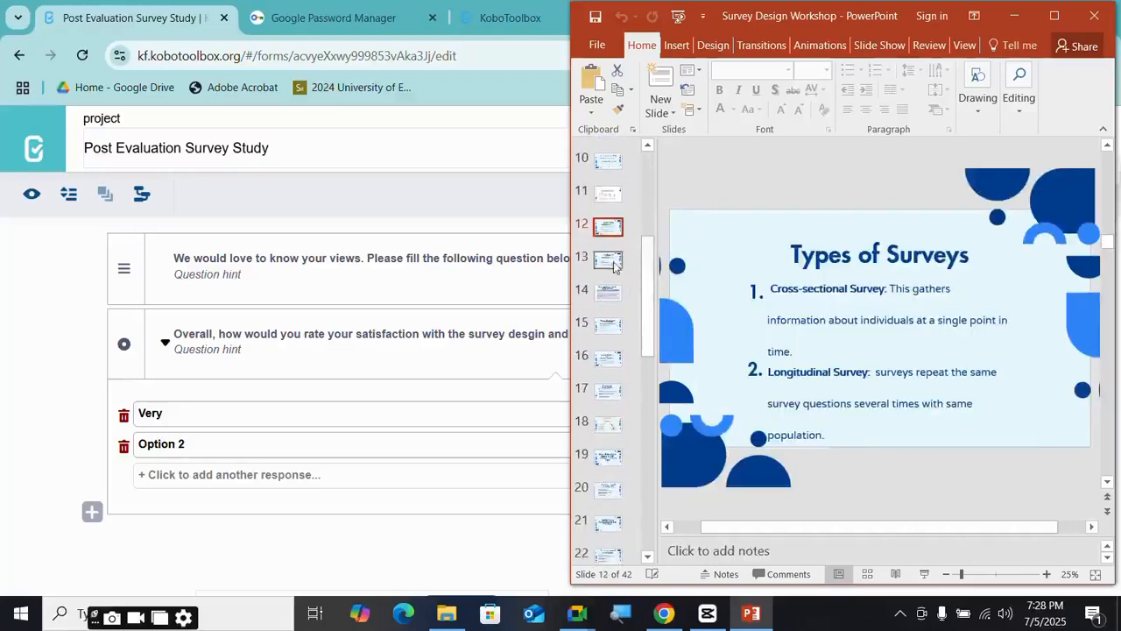
pyautogui.click(611, 260)
pyautogui.click(611, 292)
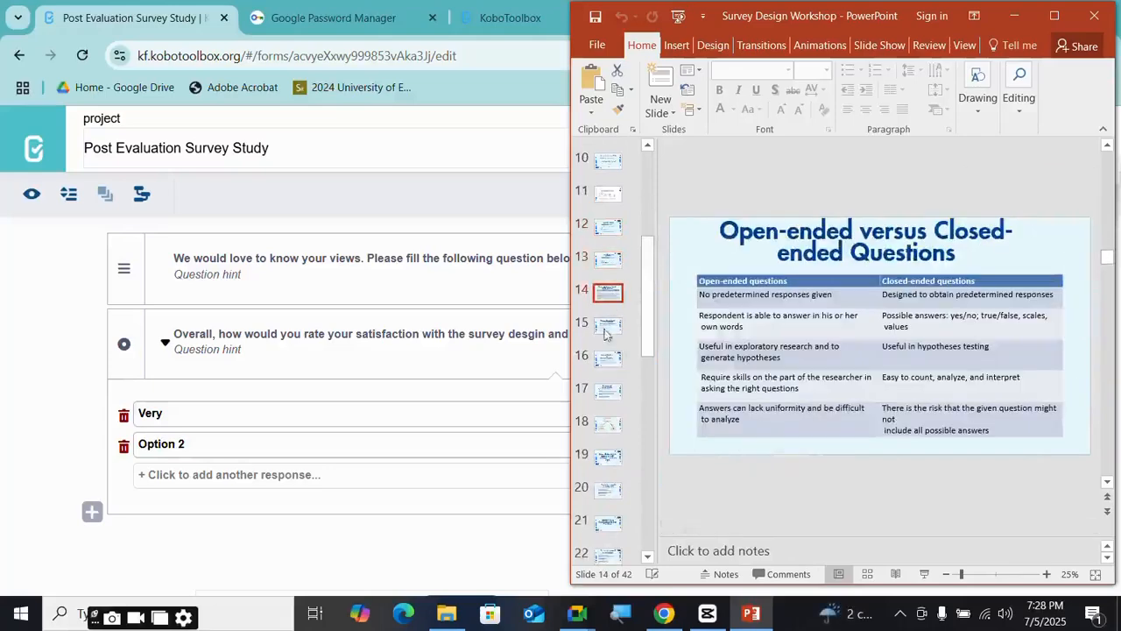
pyautogui.click(609, 326)
pyautogui.click(611, 360)
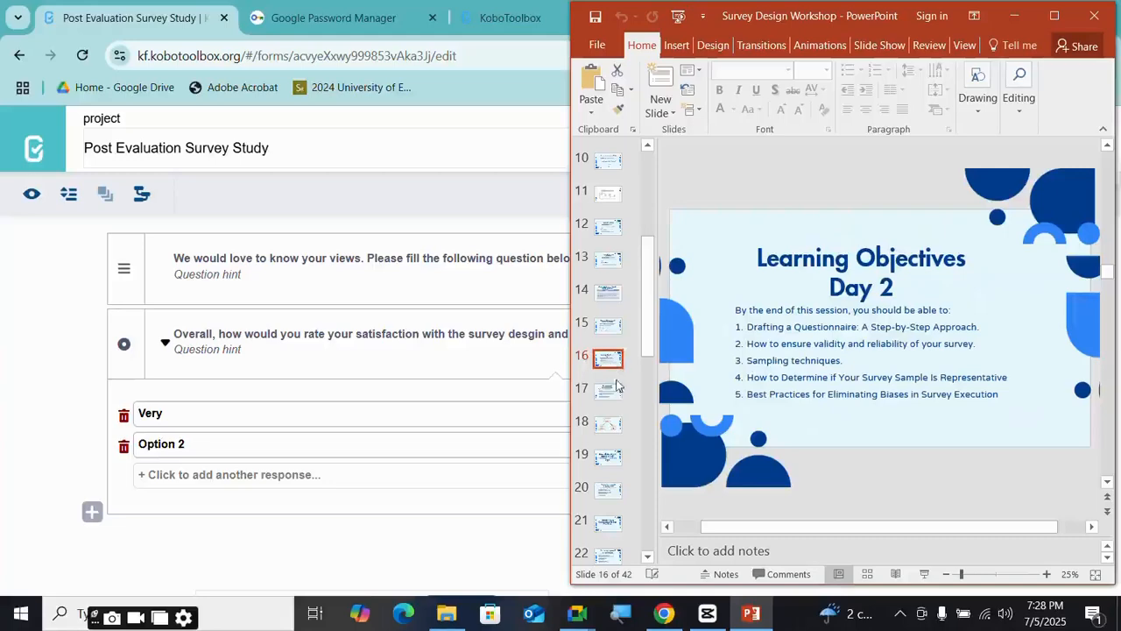
pyautogui.click(613, 331)
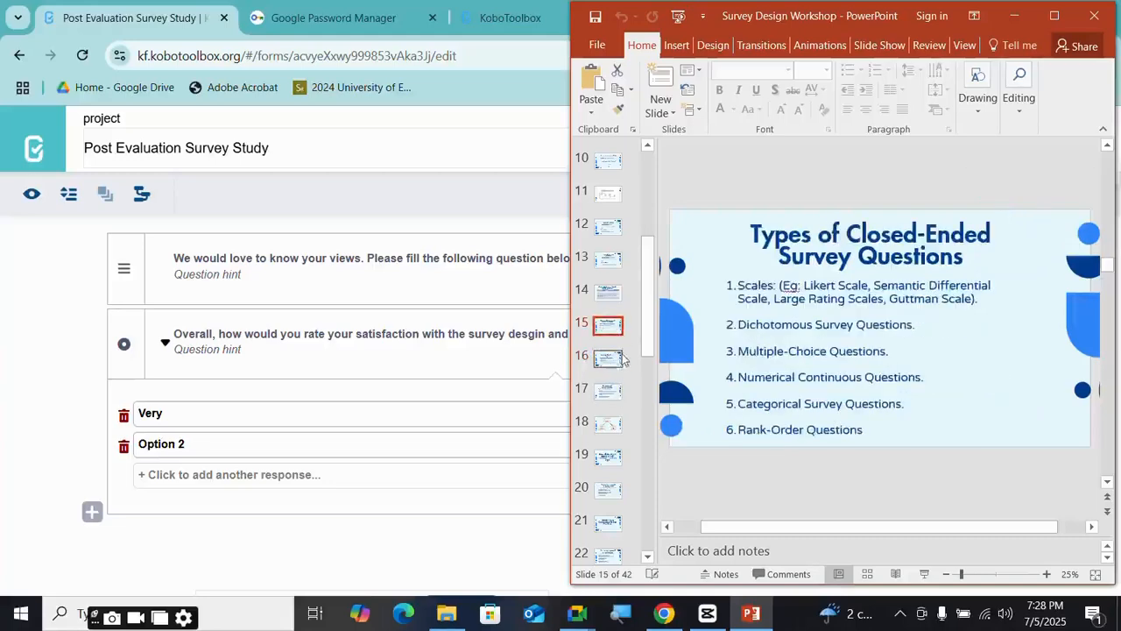
pyautogui.click(611, 360)
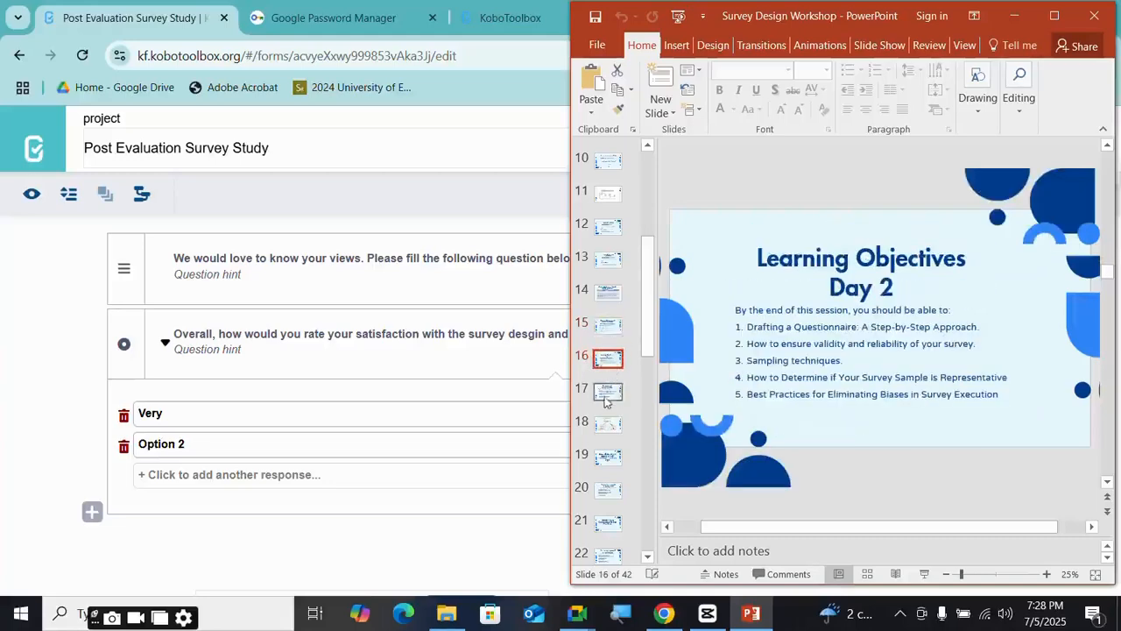
pyautogui.click(608, 396)
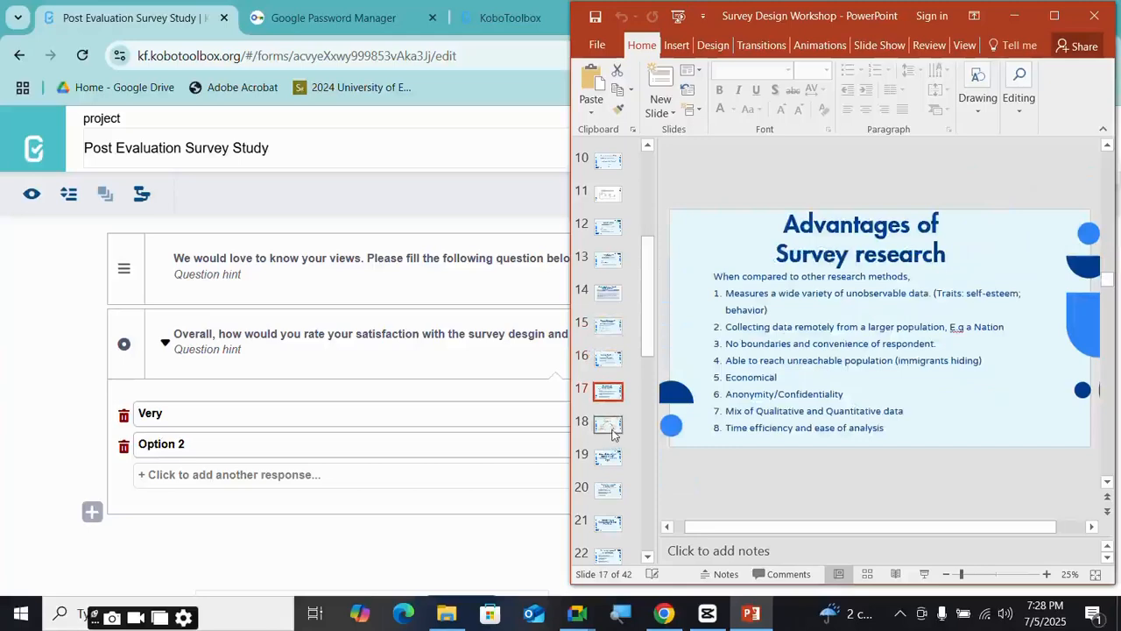
# - Advance to slide 22, the step-by-step questionnaire approach, then minimize PowerPoint
pyautogui.click(608, 425)
pyautogui.click(609, 457)
pyautogui.click(607, 493)
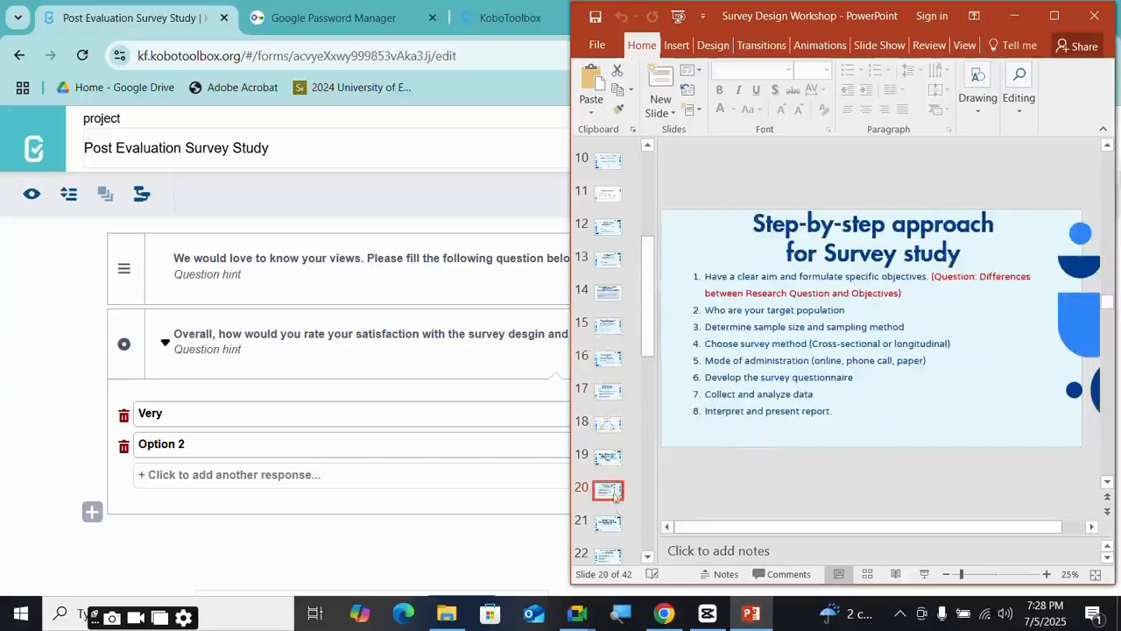
pyautogui.click(607, 521)
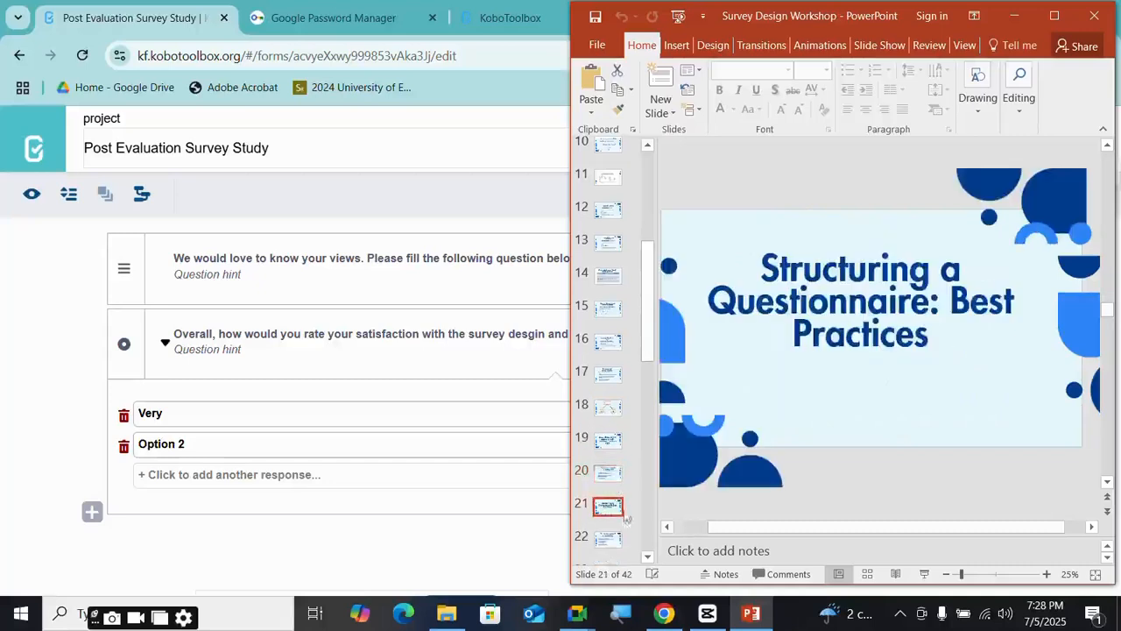
pyautogui.click(608, 539)
pyautogui.scroll(-2, 649, 396)
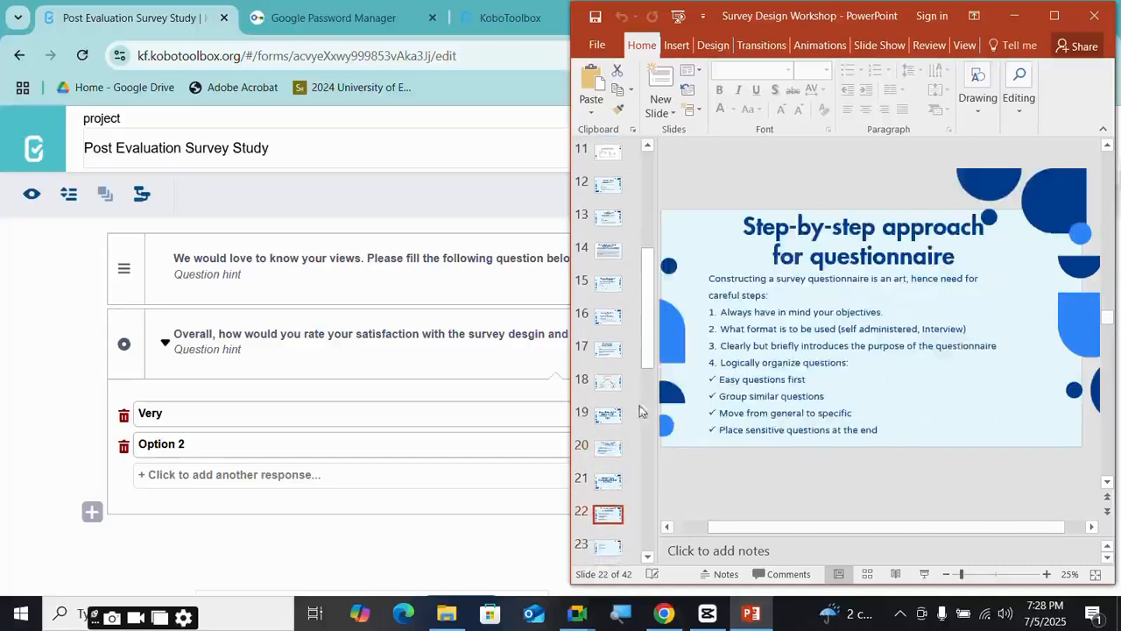
pyautogui.click(1014, 15)
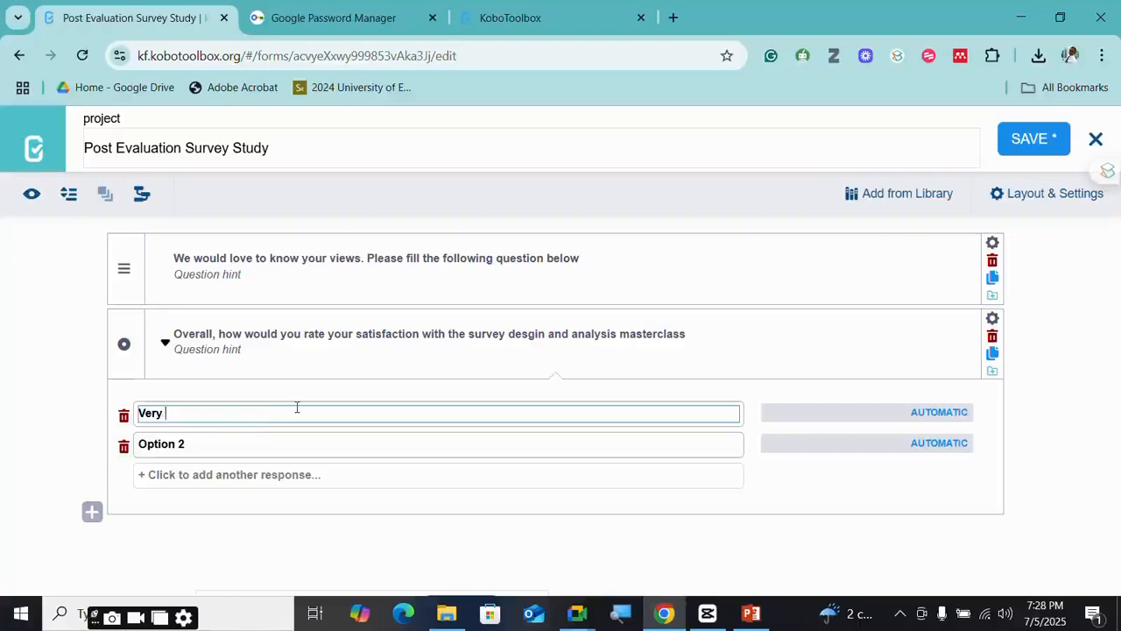
# - Enter choices 'Very dissatisfied', 'Dissatisfied' and 'Neutral', and begin a fourth as 'Satis'
pyautogui.write('dissatisfied')
pyautogui.click(255, 444)
pyautogui.press('BackSpace')
pyautogui.press('BackSpace')
pyautogui.press('BackSpace')
pyautogui.press('BackSpace')
pyautogui.press('BackSpace')
pyautogui.press('BackSpace')
pyautogui.press('BackSpace')
pyautogui.press('BackSpace')
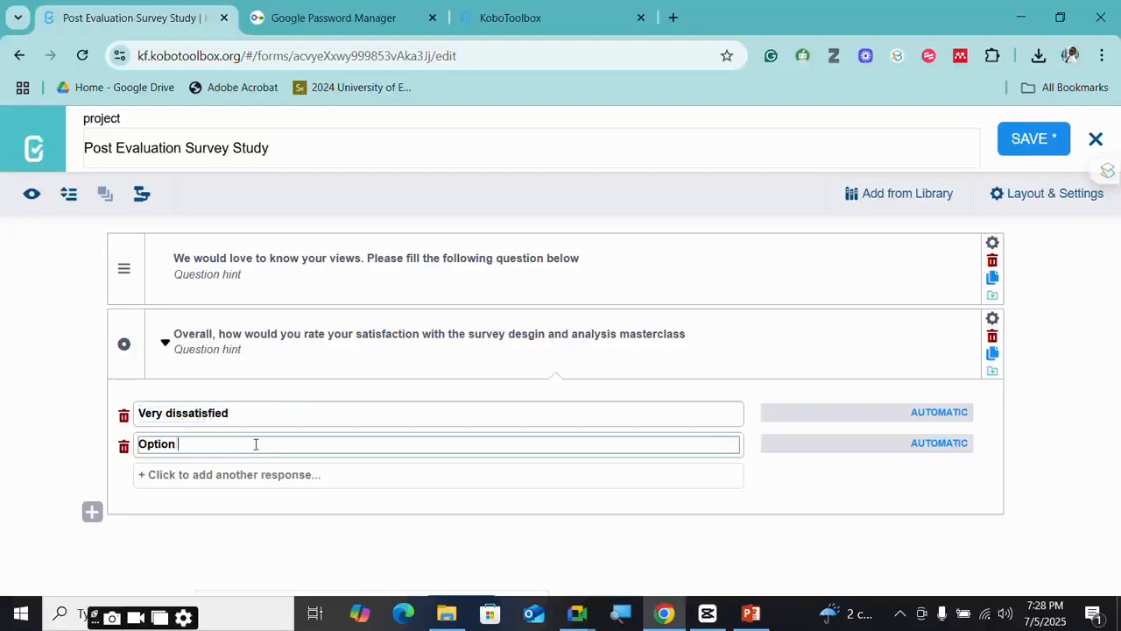
pyautogui.write('Dissatisfied')
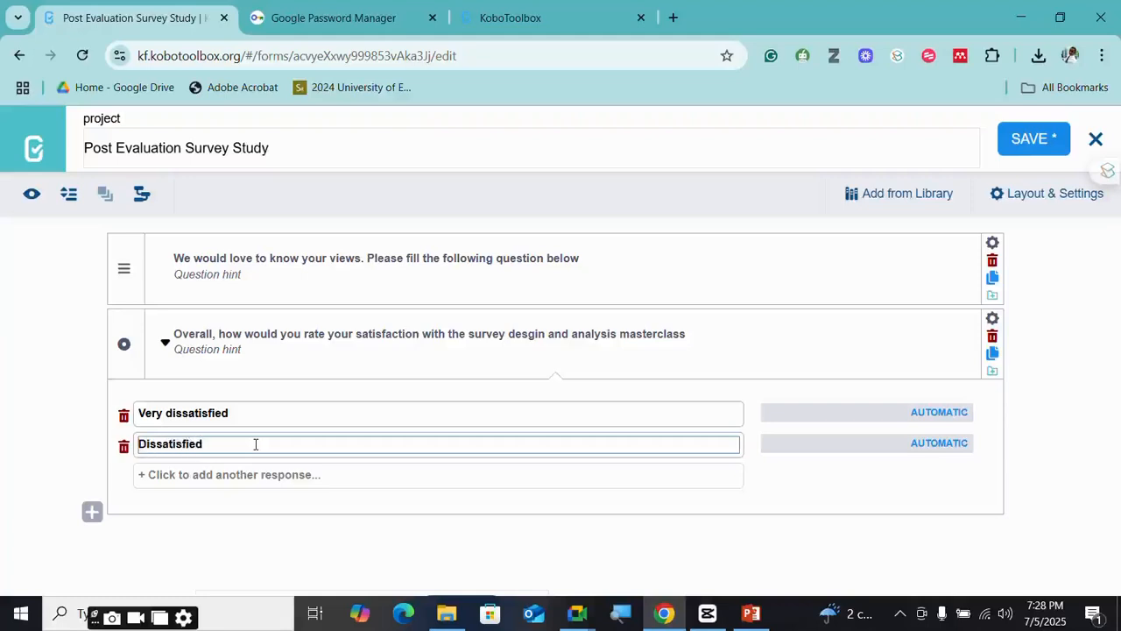
pyautogui.click(223, 475)
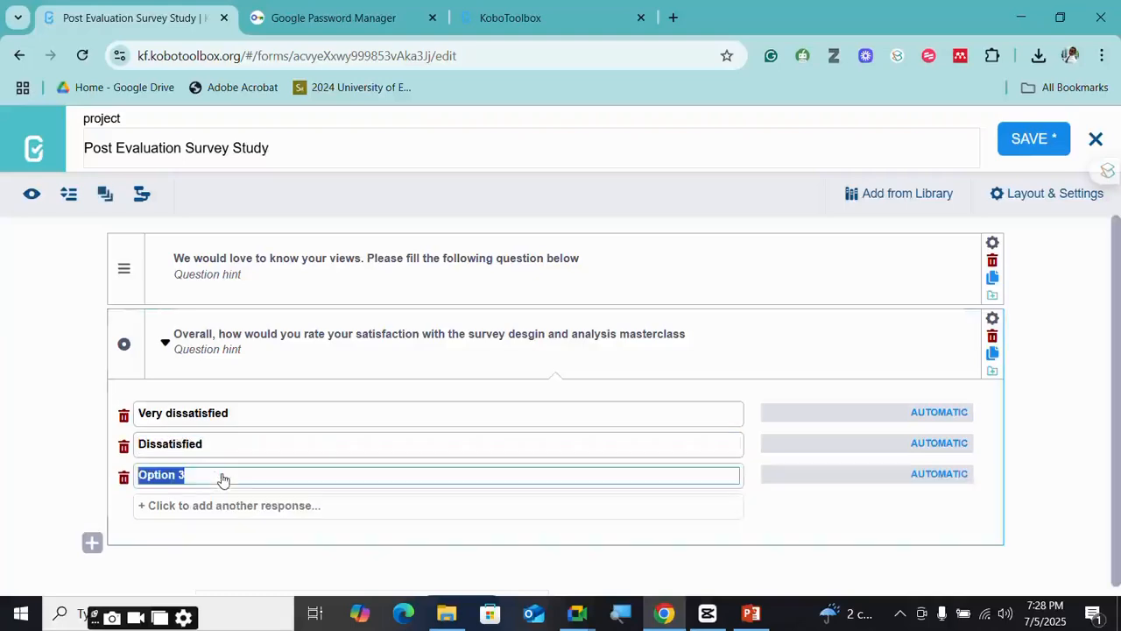
pyautogui.write('Neutra')
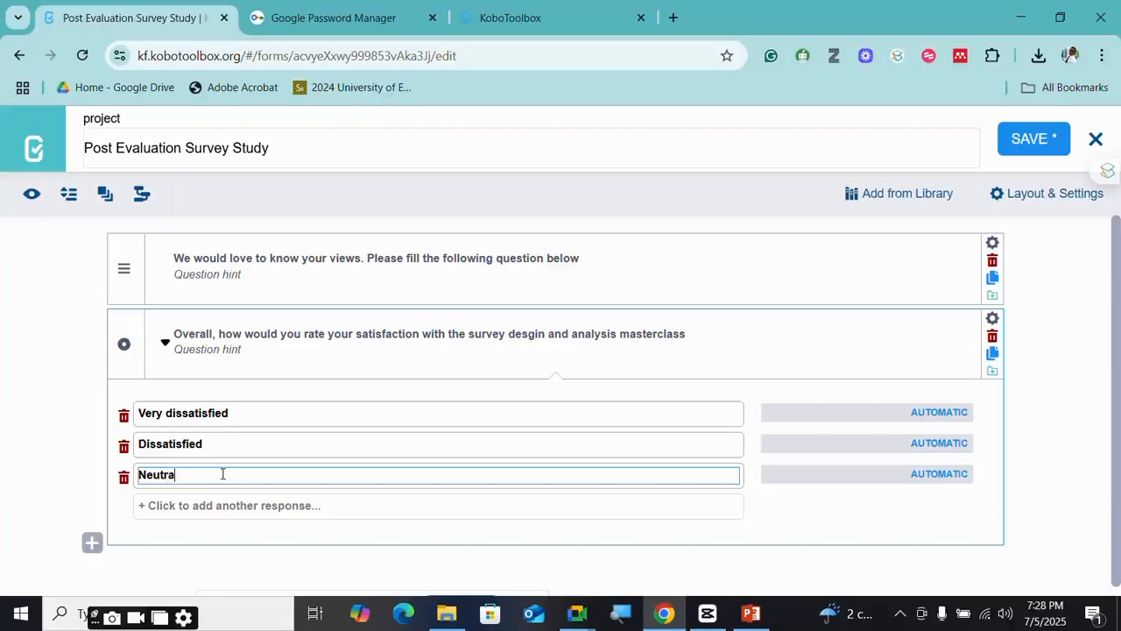
pyautogui.write('l')
pyautogui.click(194, 497)
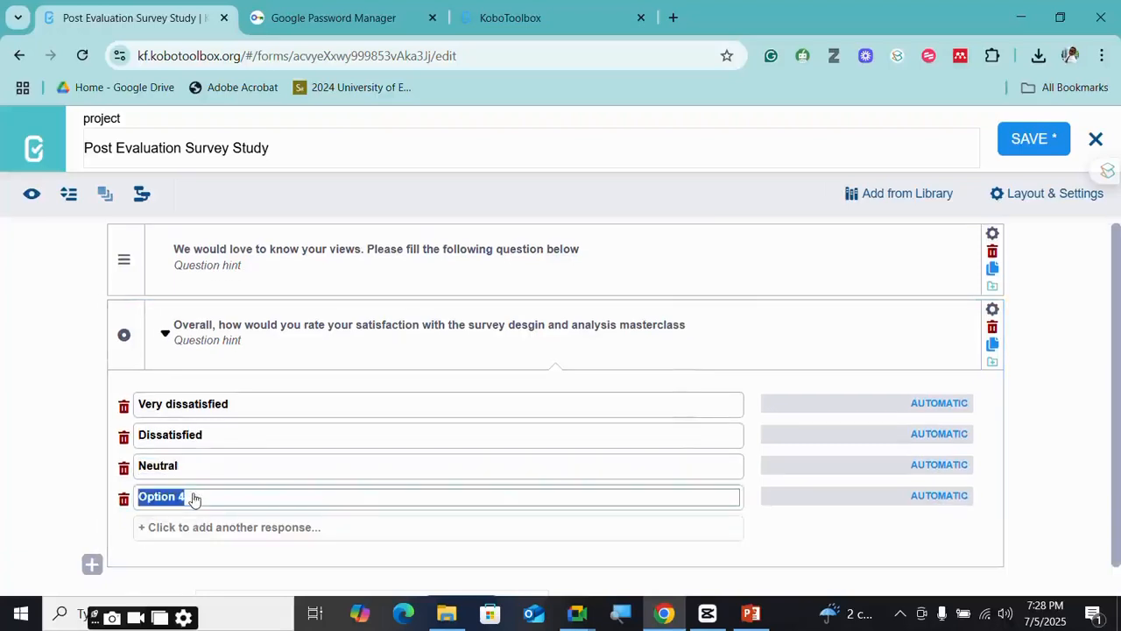
pyautogui.write('Satis')
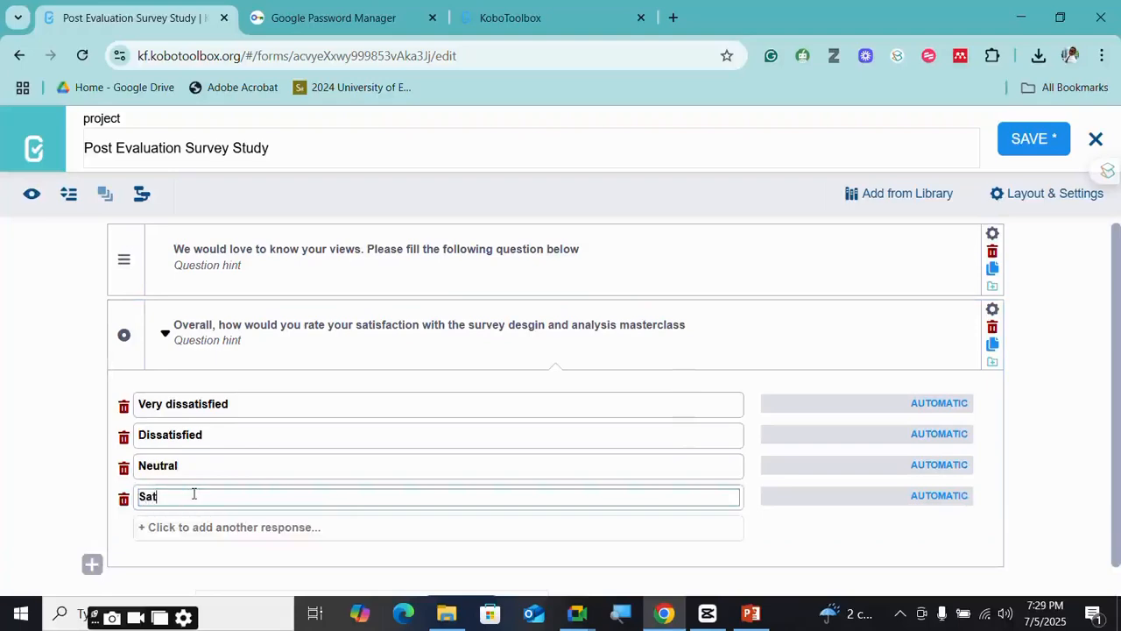
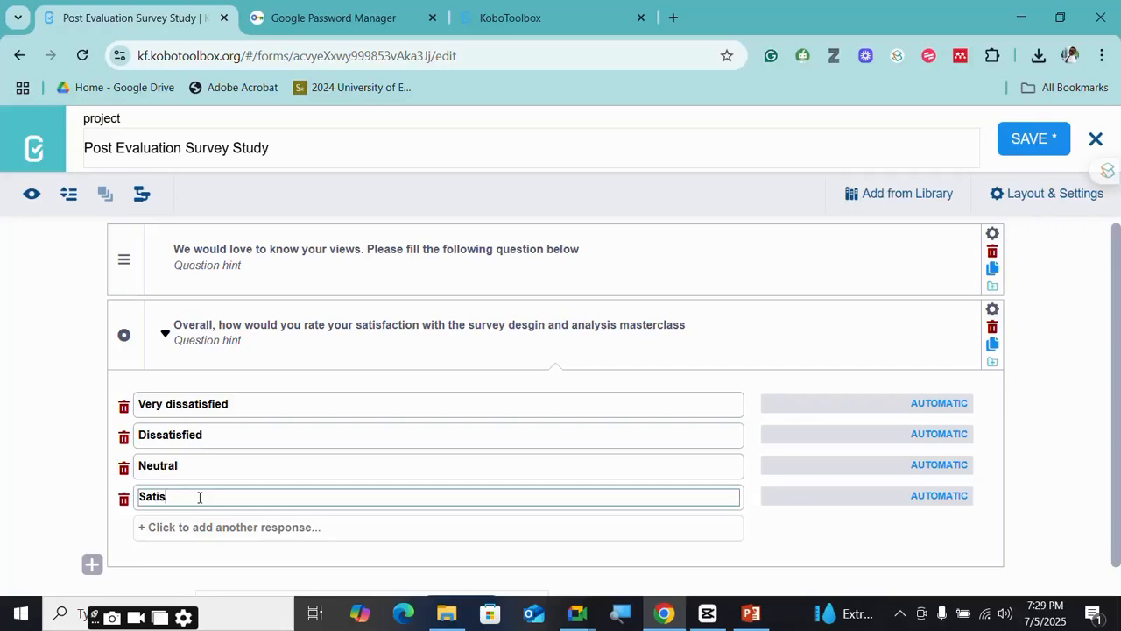
# - Complete the scale with 'Satisfied' and 'Very satisfied' as the fourth and fifth responses
pyautogui.write('fied')
pyautogui.click(208, 528)
pyautogui.write('Ve')
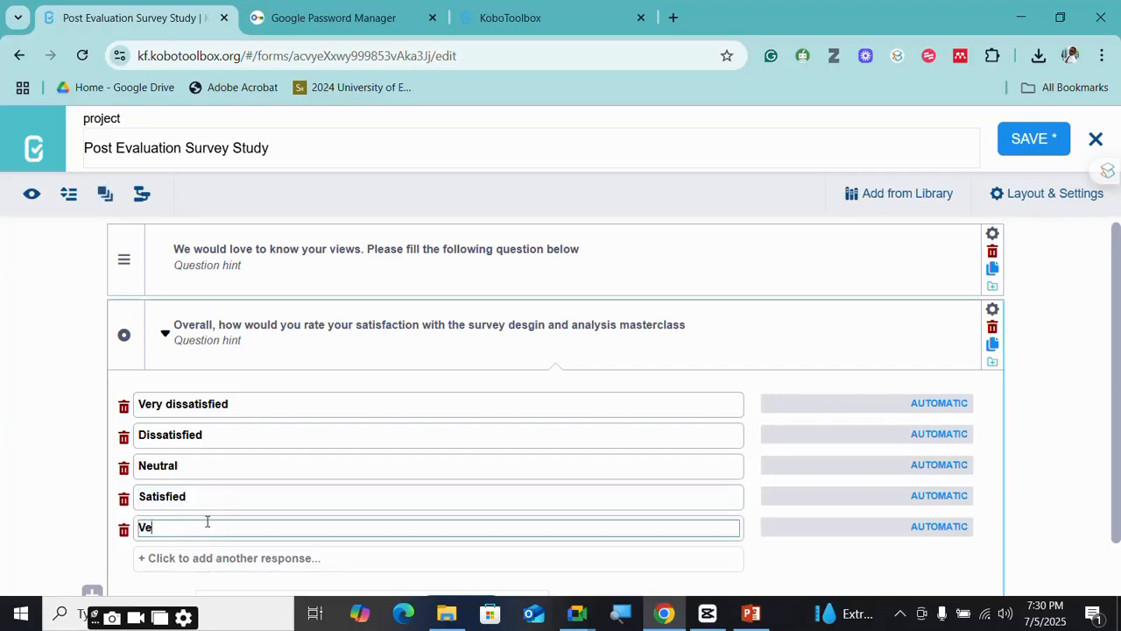
pyautogui.write('ry satisfied')
# - Add a new blank question below the satisfaction question
pyautogui.scroll(-1, 327, 474)
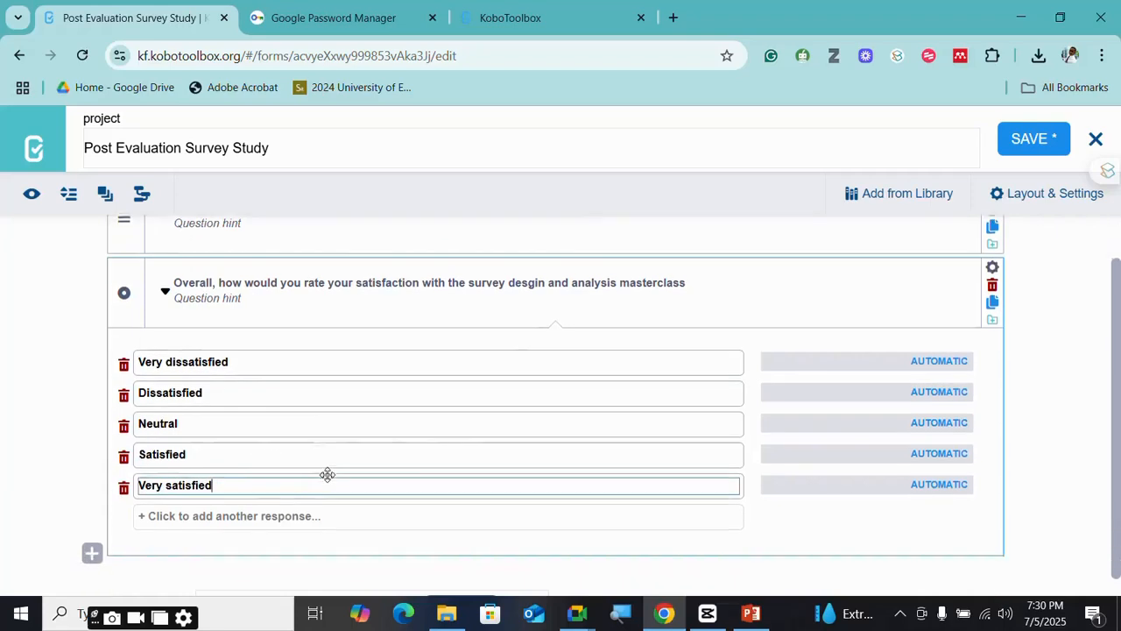
pyautogui.scroll(1, 191, 394)
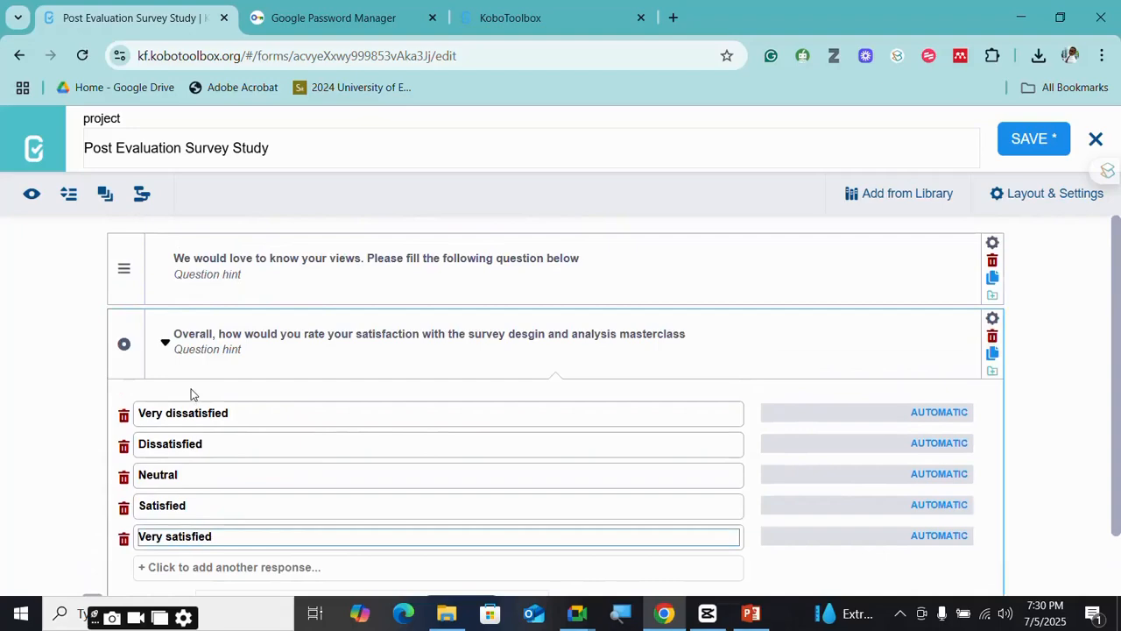
pyautogui.scroll(-1, 190, 393)
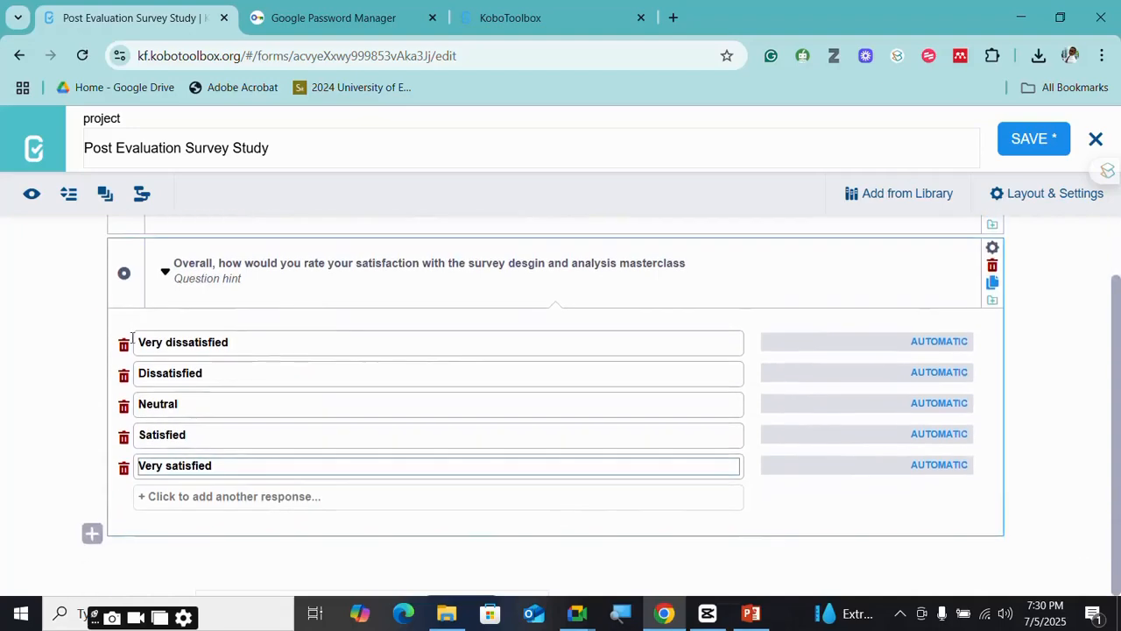
pyautogui.click(92, 533)
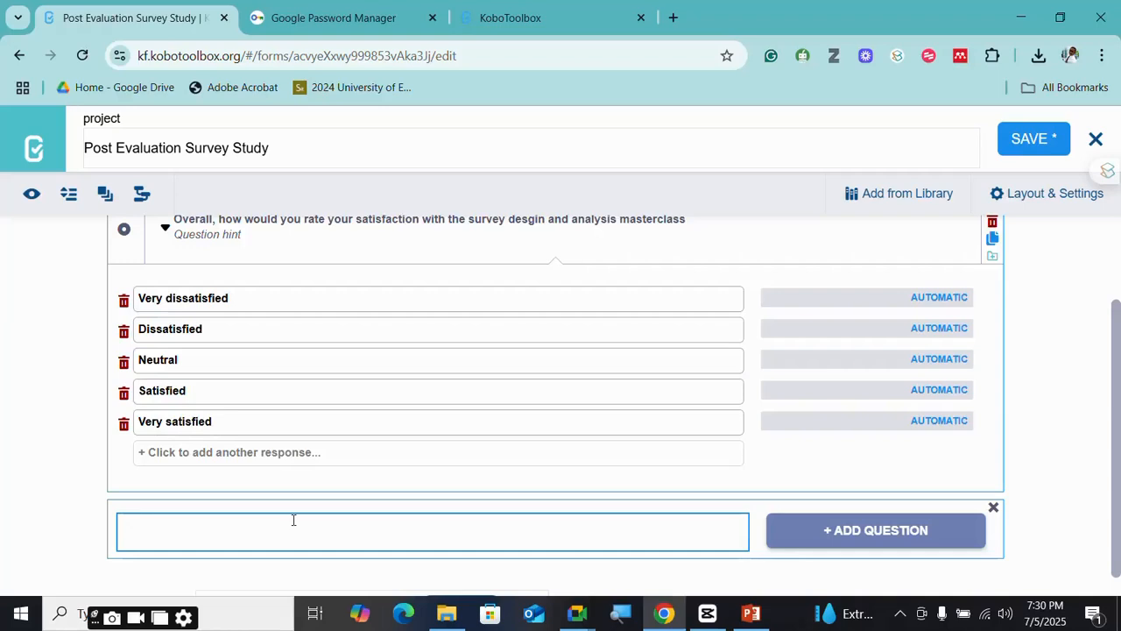
# - Enter the question 'Please rate your agreement with the following statements regarding the master class'
pyautogui.write('O')
pyautogui.press('BackSpace')
pyautogui.write('Plea')
pyautogui.write('es')
pyautogui.press('BackSpace')
pyautogui.press('BackSpace')
pyautogui.write('se rate your agreeme')
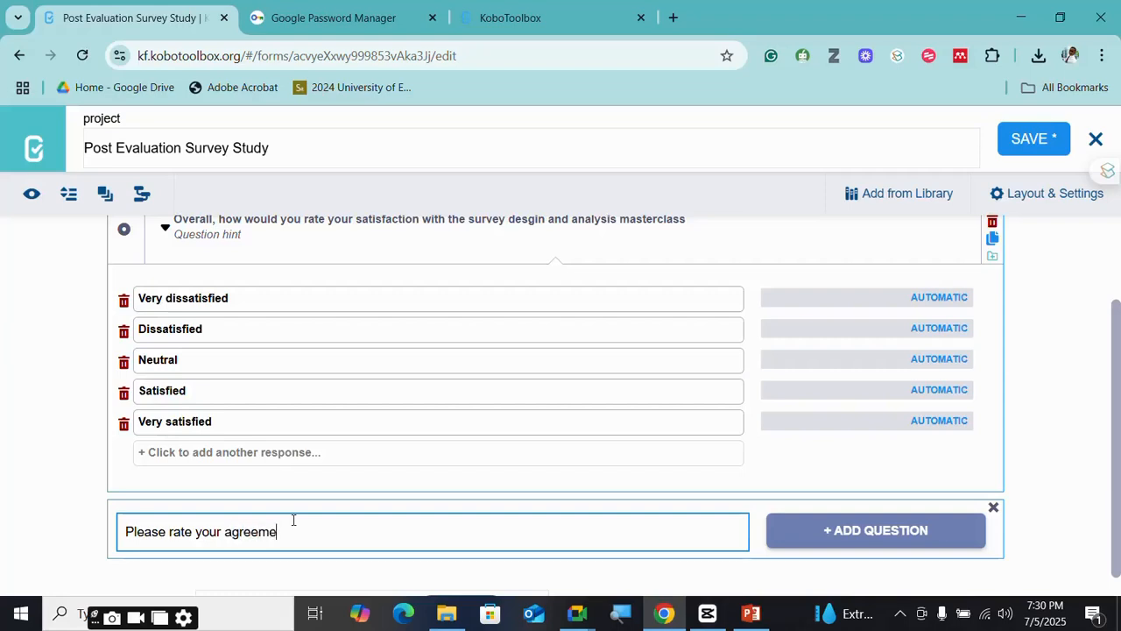
pyautogui.write('nt wio')
pyautogui.press('BackSpace')
pyautogui.press('BackSpace')
pyautogui.write('ith')
pyautogui.write('the following statme=')
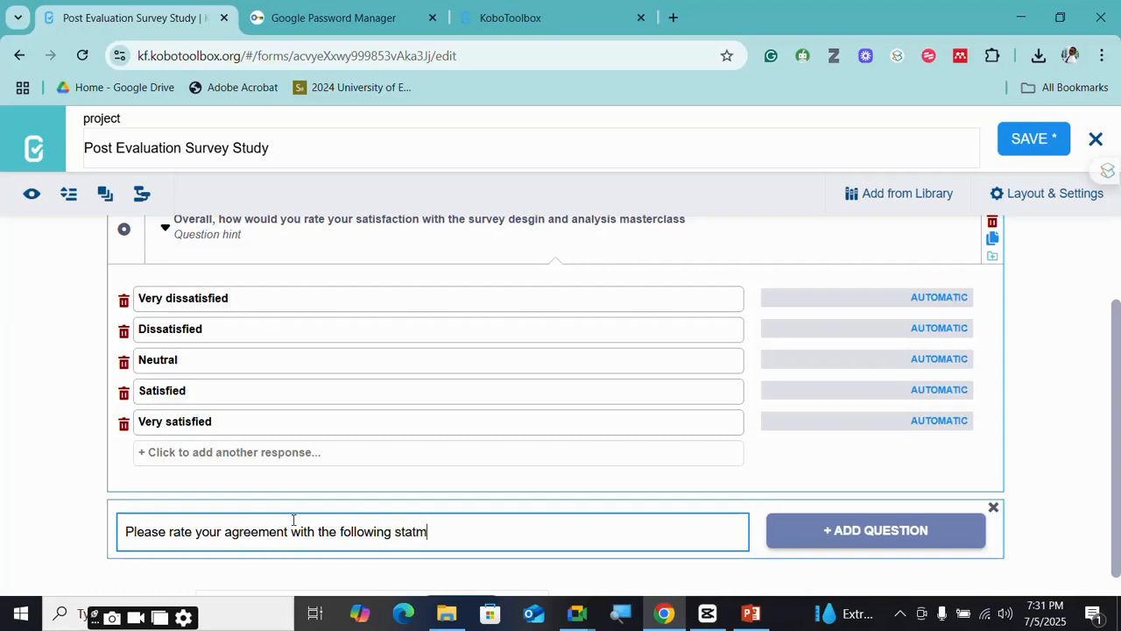
pyautogui.press('BackSpace')
pyautogui.press('BackSpace')
pyautogui.press('BackSpace')
pyautogui.write('ements regardi')
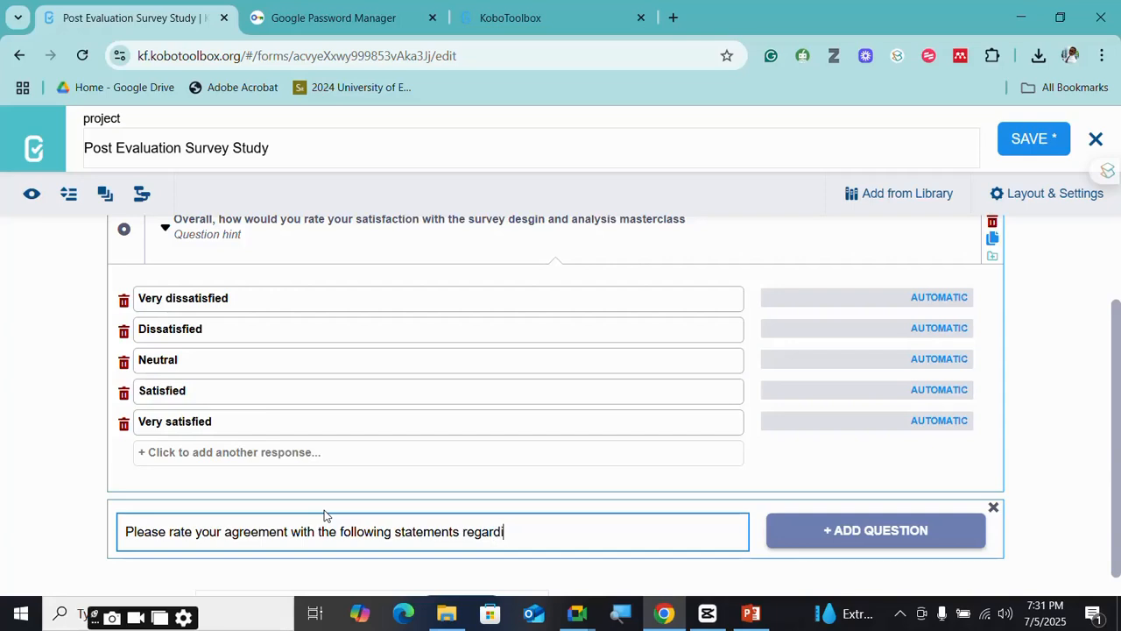
pyautogui.write('ng the master class')
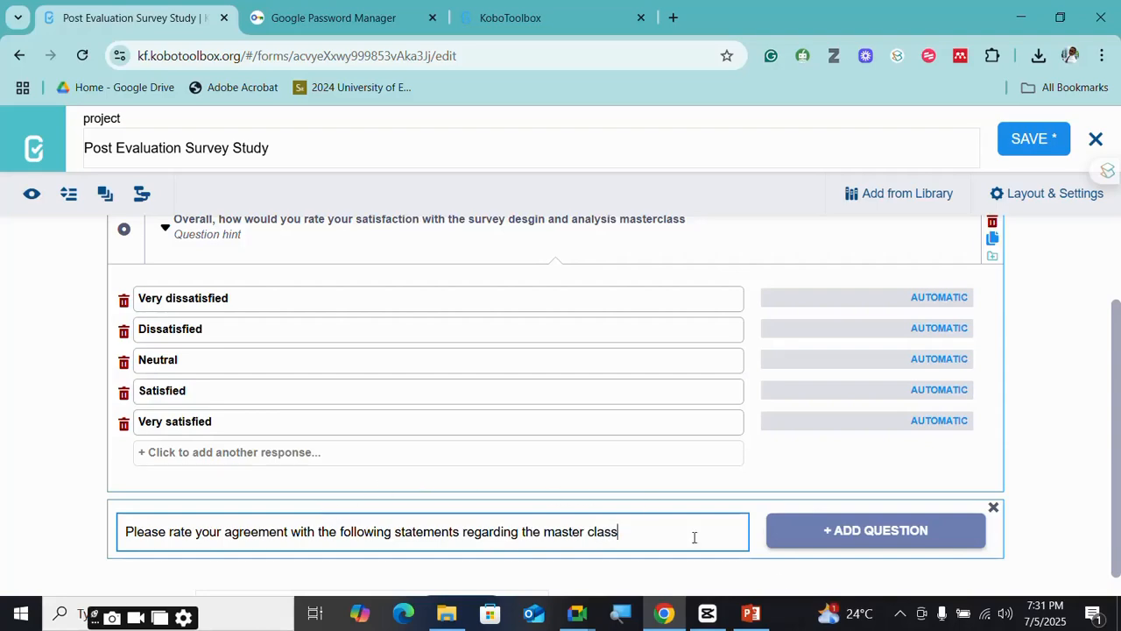
# - Add the agreement question to the form as a Rating matrix
pyautogui.click(832, 531)
pyautogui.scroll(-2, 320, 380)
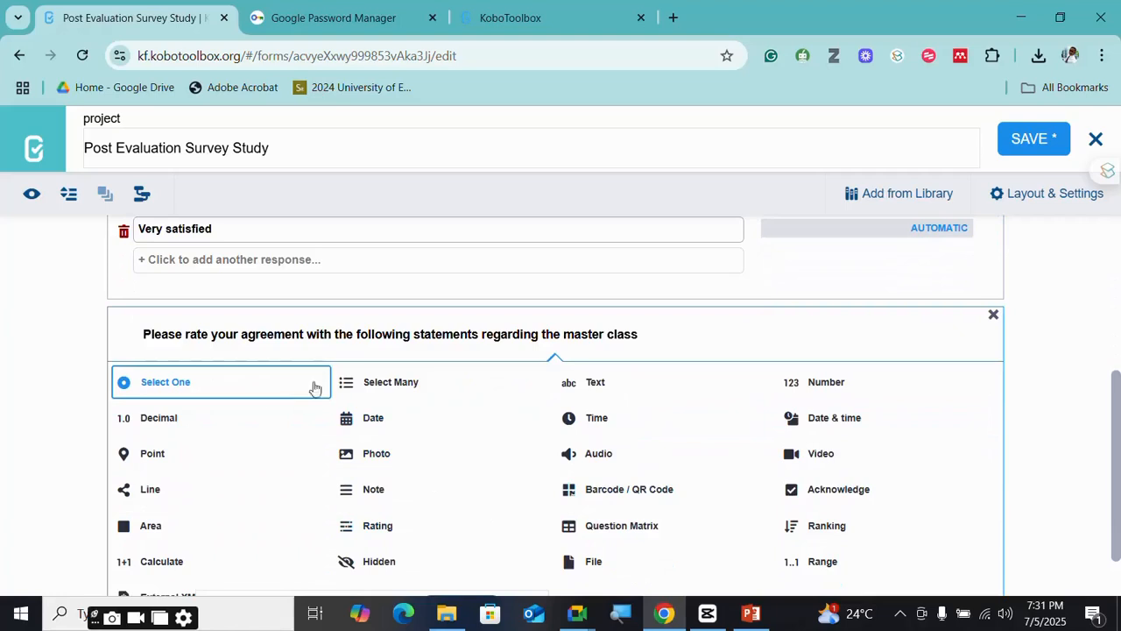
pyautogui.scroll(-1, 321, 491)
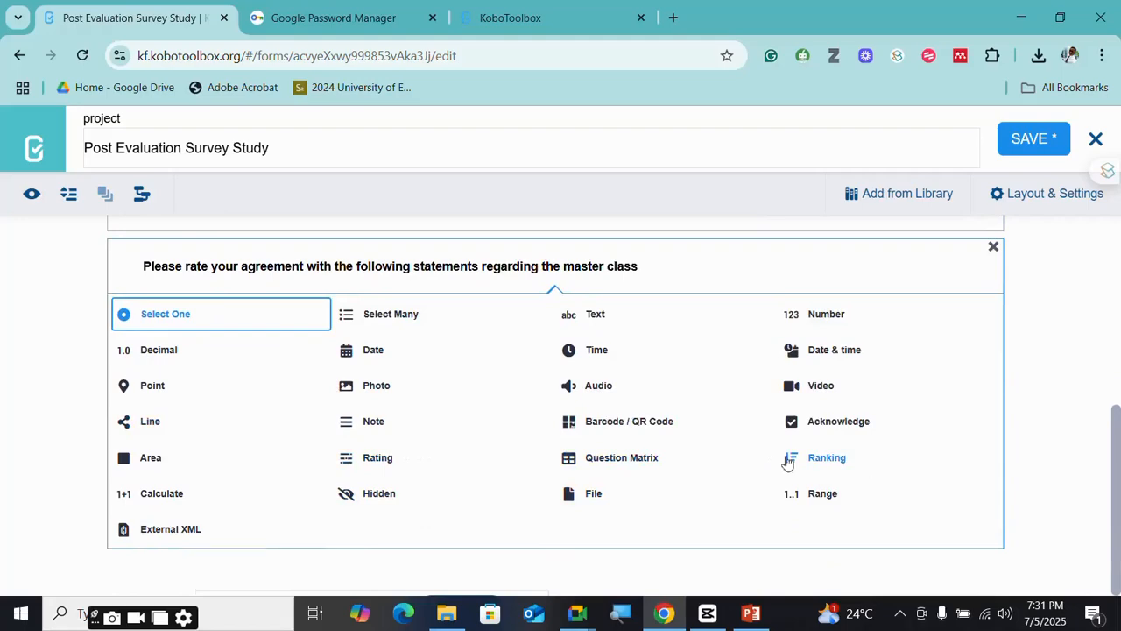
pyautogui.click(365, 465)
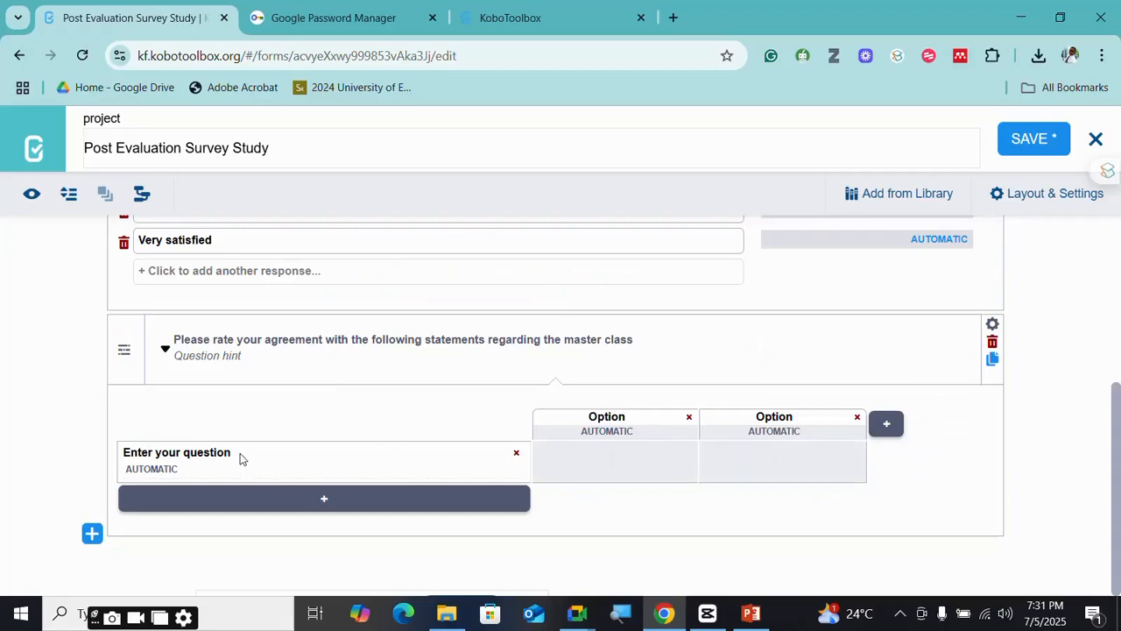
# - Add matrix columns and name the first three 'Strongly Agreed', 'Agreed' and 'Neutral'
pyautogui.click(886, 426)
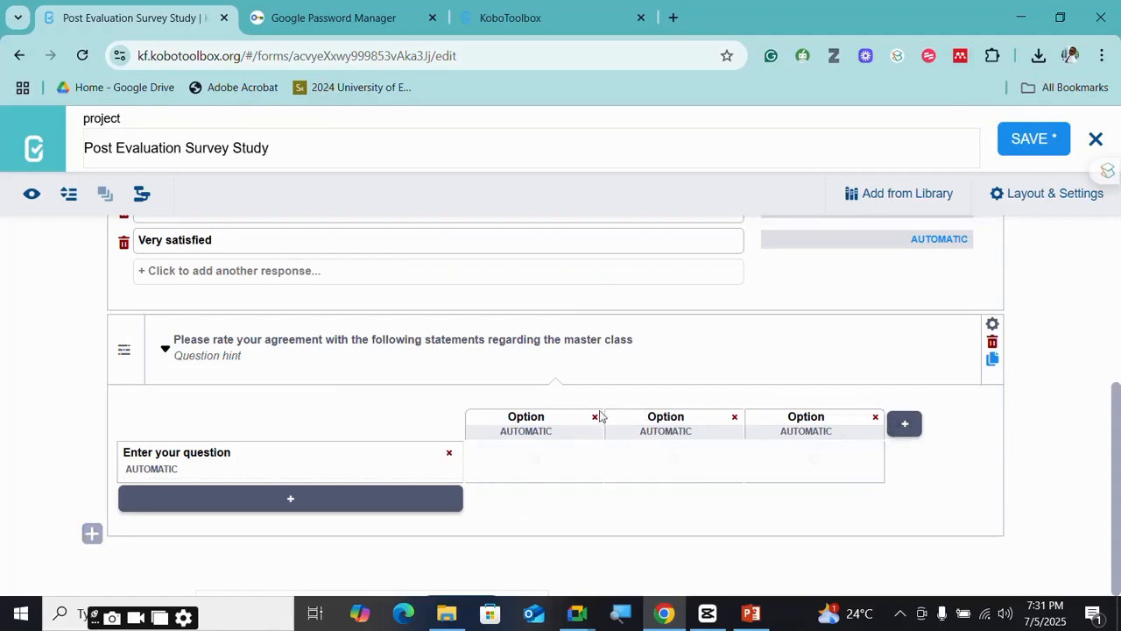
pyautogui.click(277, 357)
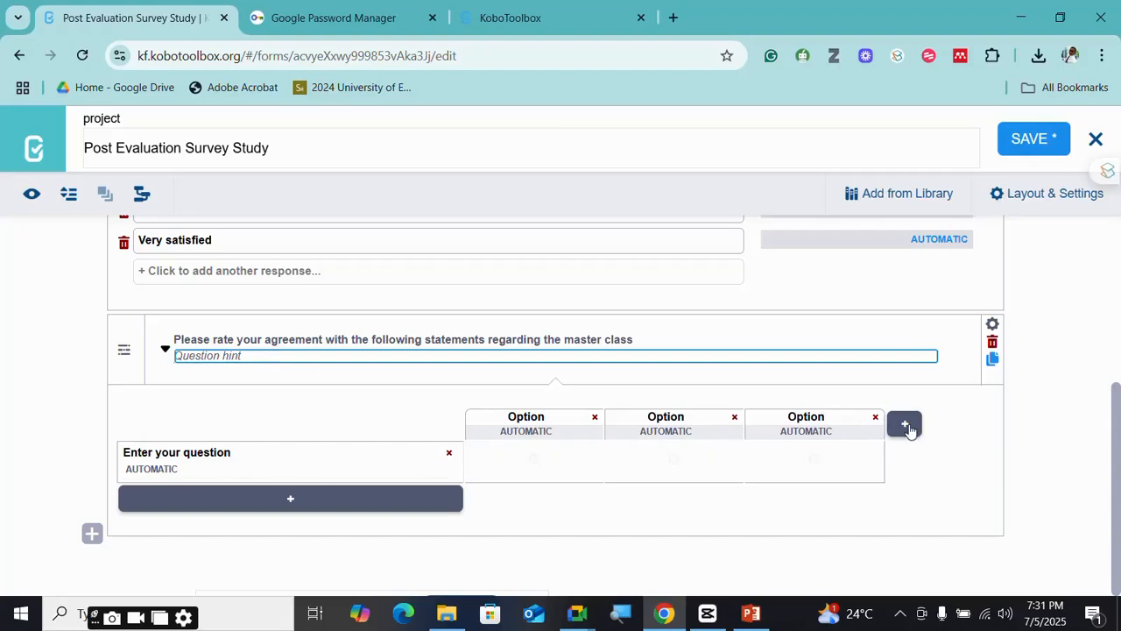
pyautogui.click(907, 428)
pyautogui.click(487, 417)
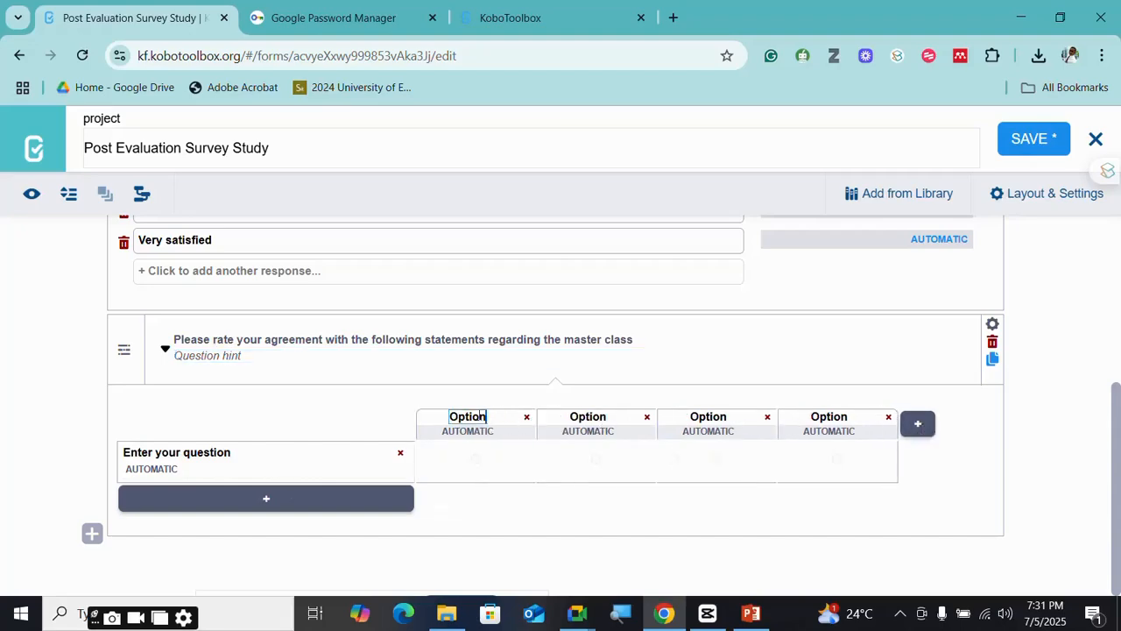
pyautogui.press('BackSpace')
pyautogui.press('BackSpace')
pyautogui.press('BackSpace')
pyautogui.press('BackSpace')
pyautogui.press('BackSpace')
pyautogui.press('BackSpace')
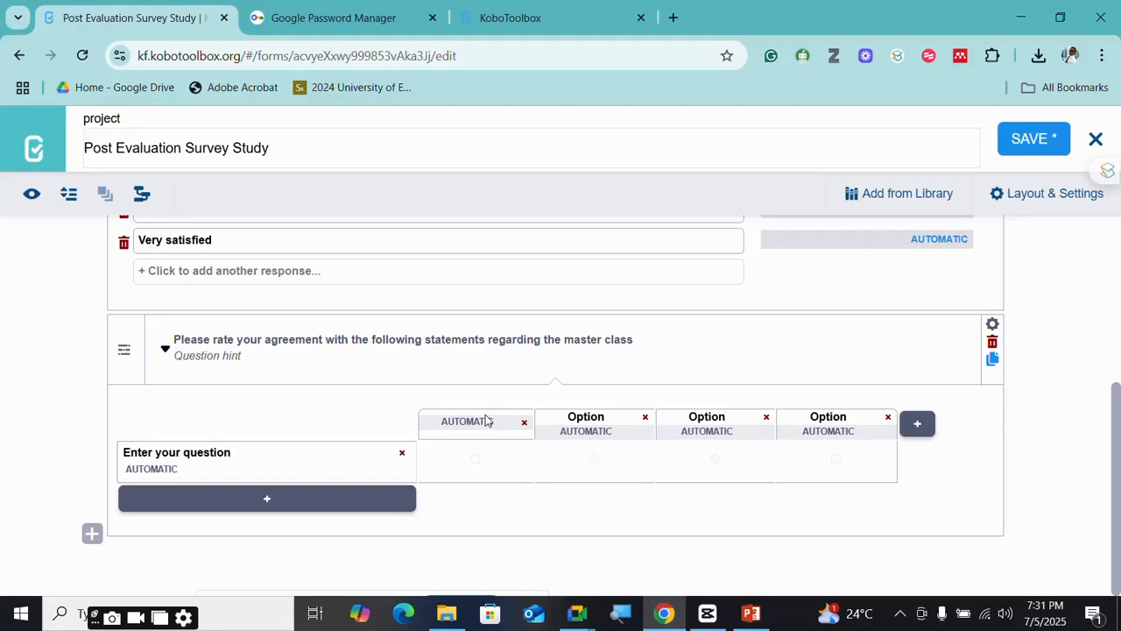
pyautogui.write('Stron')
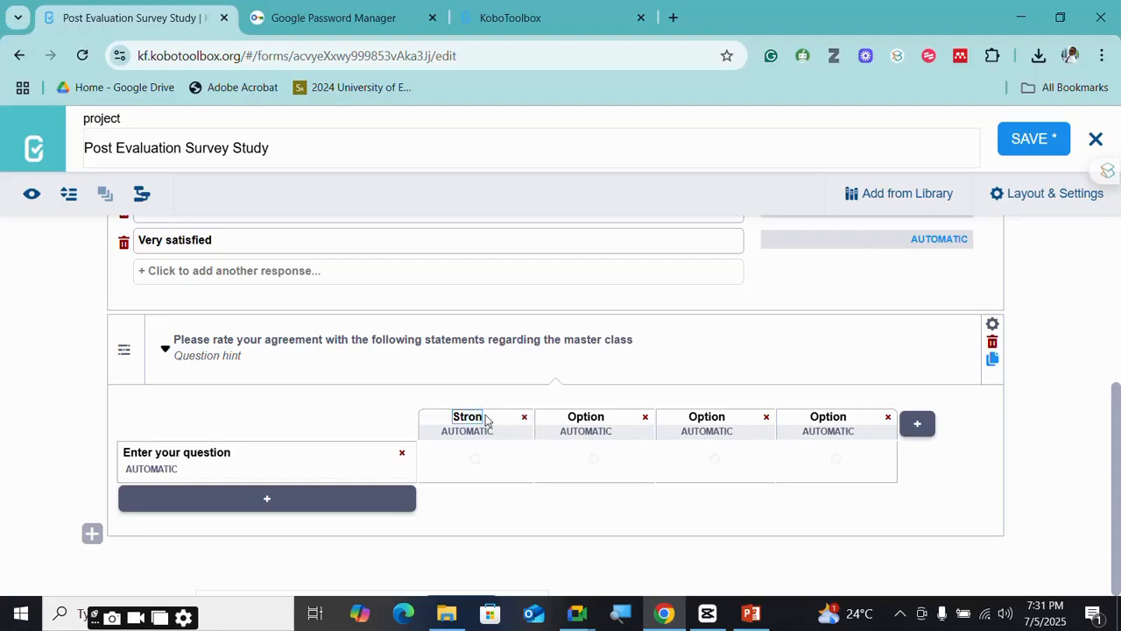
pyautogui.write('gly Agree')
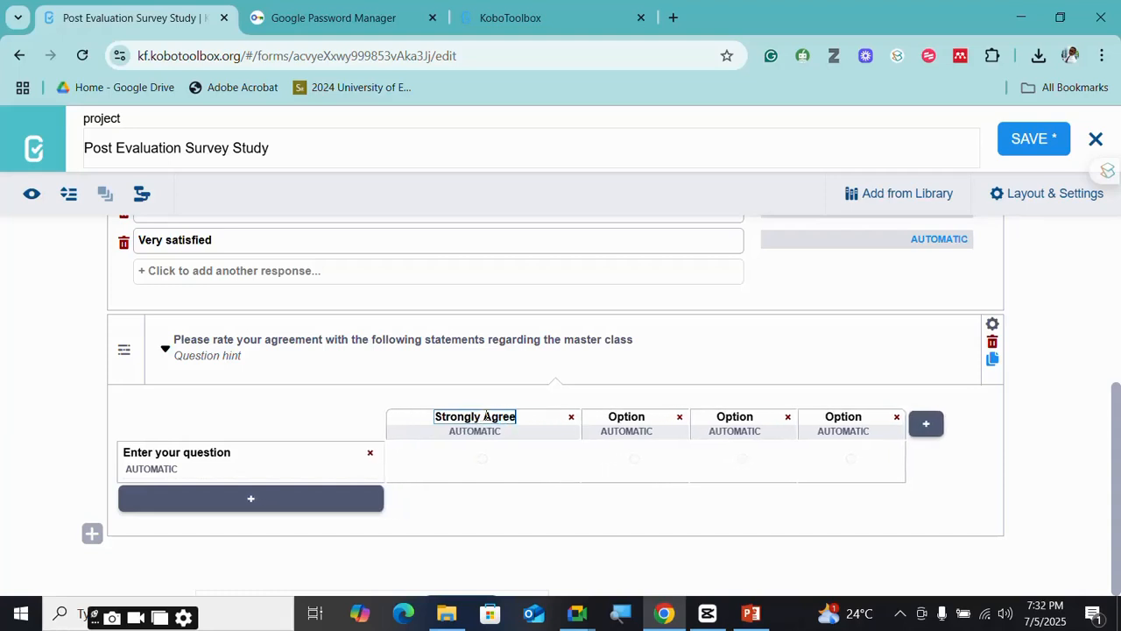
pyautogui.write('d')
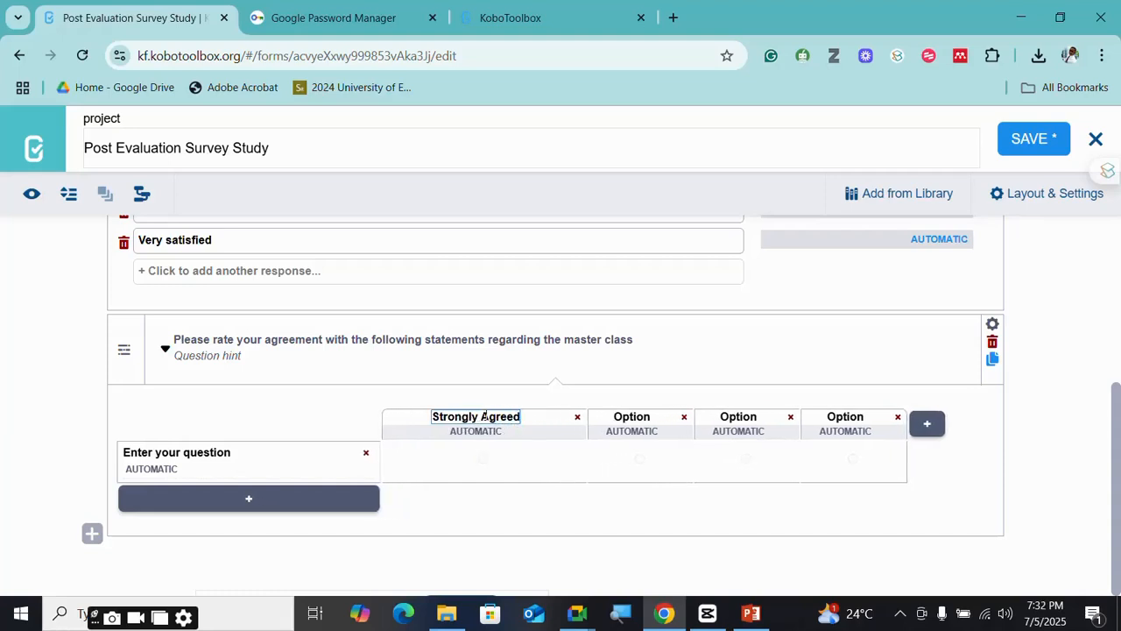
pyautogui.click(650, 413)
pyautogui.press('BackSpace')
pyautogui.press('BackSpace')
pyautogui.press('BackSpace')
pyautogui.press('BackSpace')
pyautogui.press('BackSpace')
pyautogui.press('BackSpace')
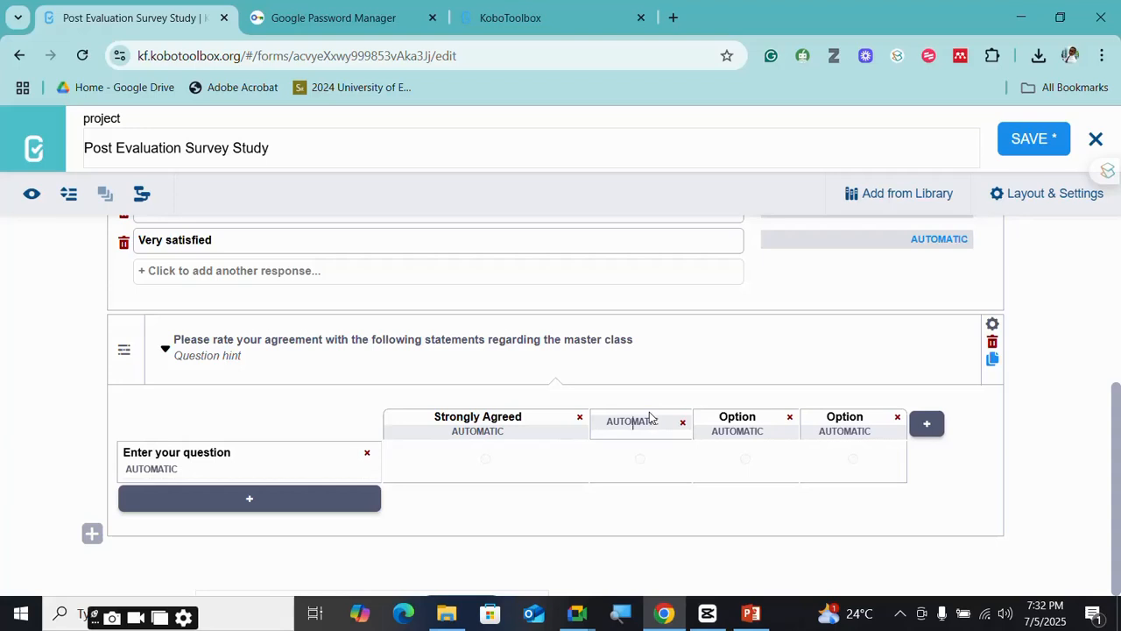
pyautogui.write('Agre')
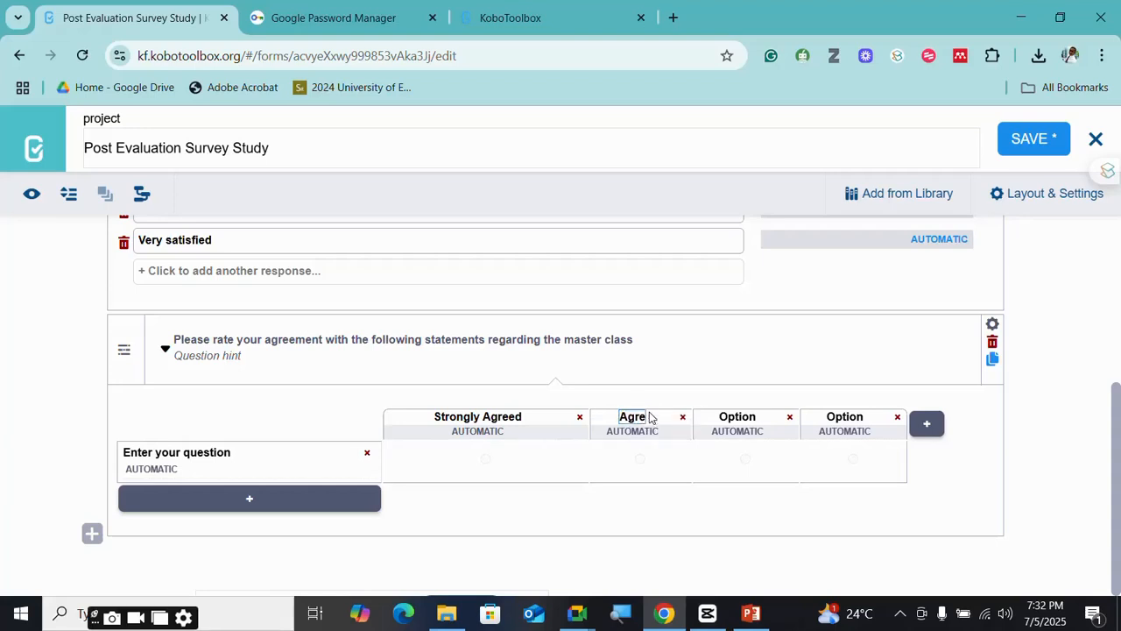
pyautogui.write('ed')
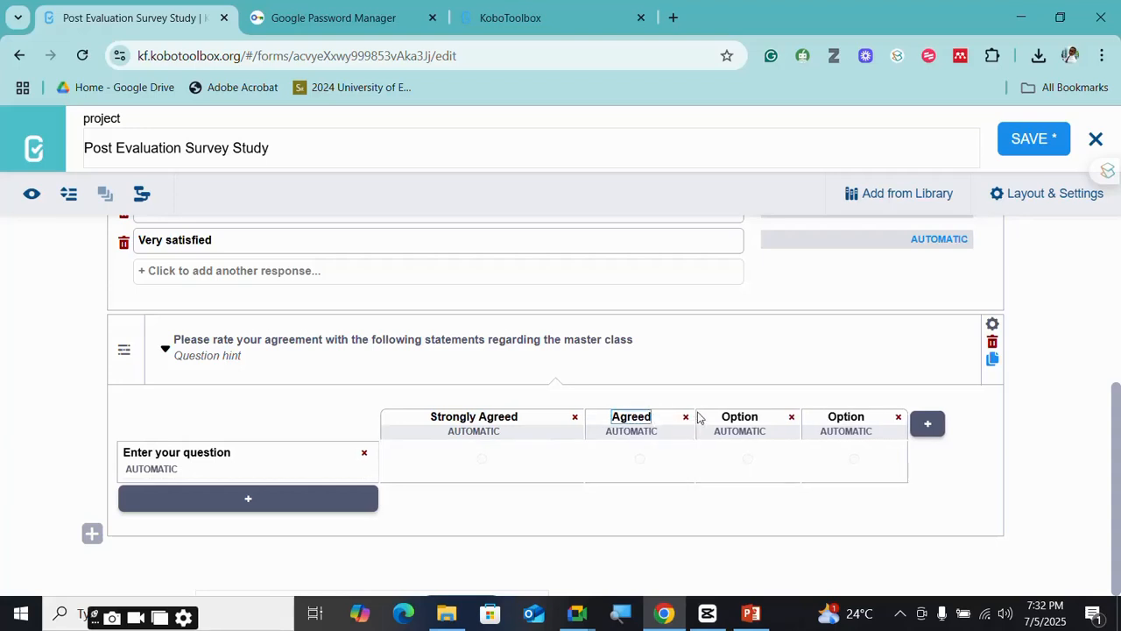
pyautogui.click(739, 417)
pyautogui.press('BackSpace')
pyautogui.press('BackSpace')
pyautogui.press('BackSpace')
pyautogui.press('BackSpace')
pyautogui.press('BackSpace')
pyautogui.press('BackSpace')
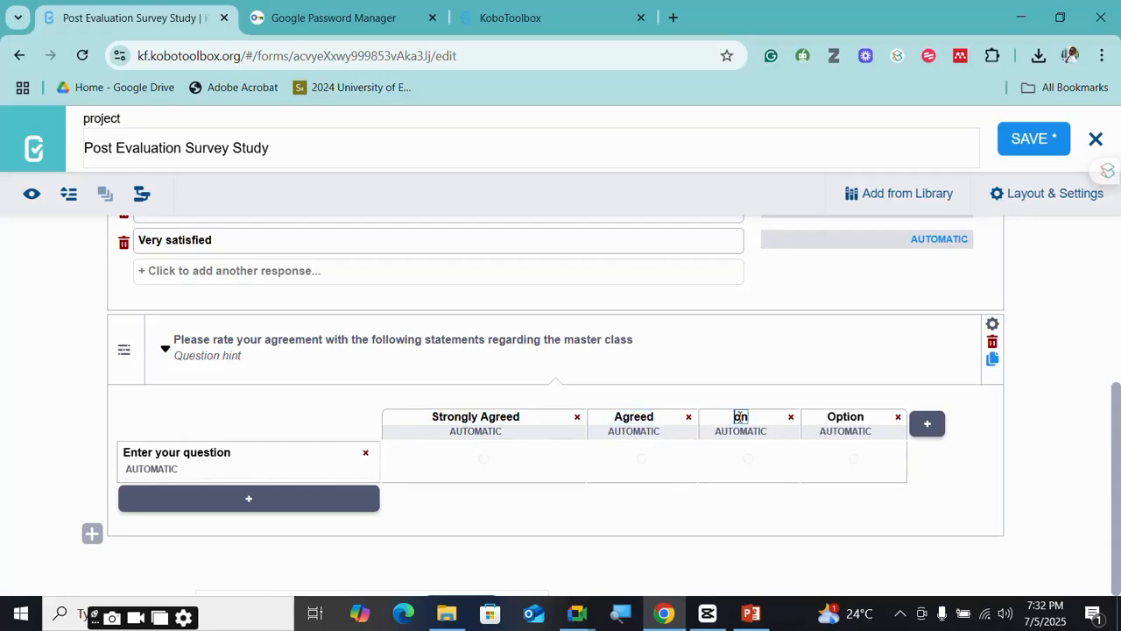
pyautogui.write('Neutral')
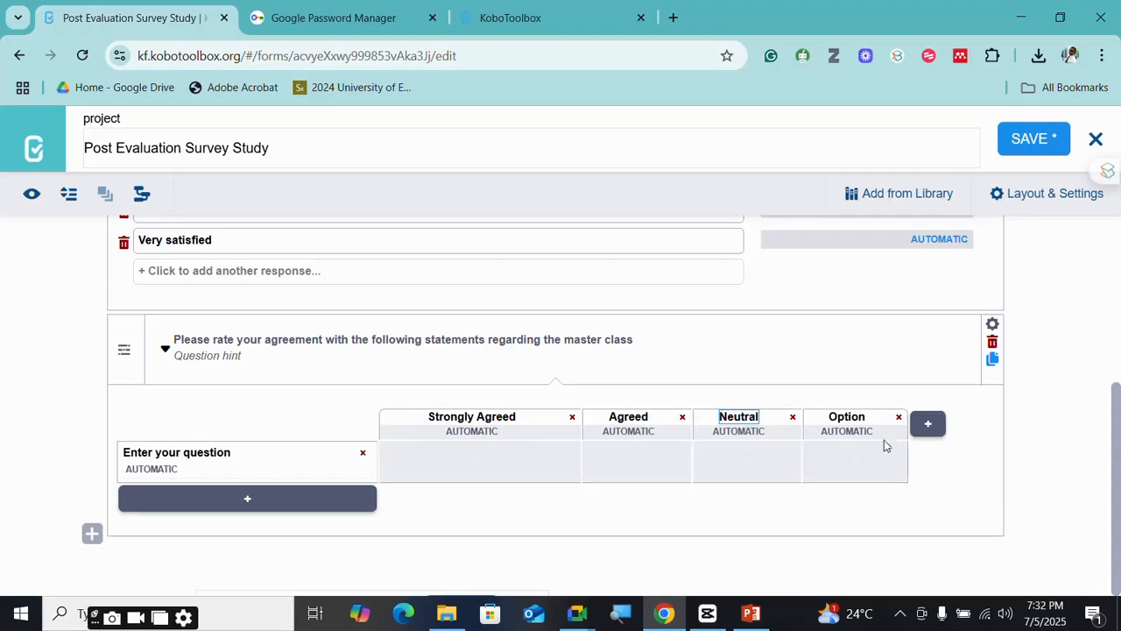
# - Name the fourth column 'Disagree' and add a fifth called 'Strongly disagree'
pyautogui.click(860, 413)
pyautogui.press('BackSpace')
pyautogui.press('BackSpace')
pyautogui.press('BackSpace')
pyautogui.press('BackSpace')
pyautogui.press('BackSpace')
pyautogui.press('BackSpace')
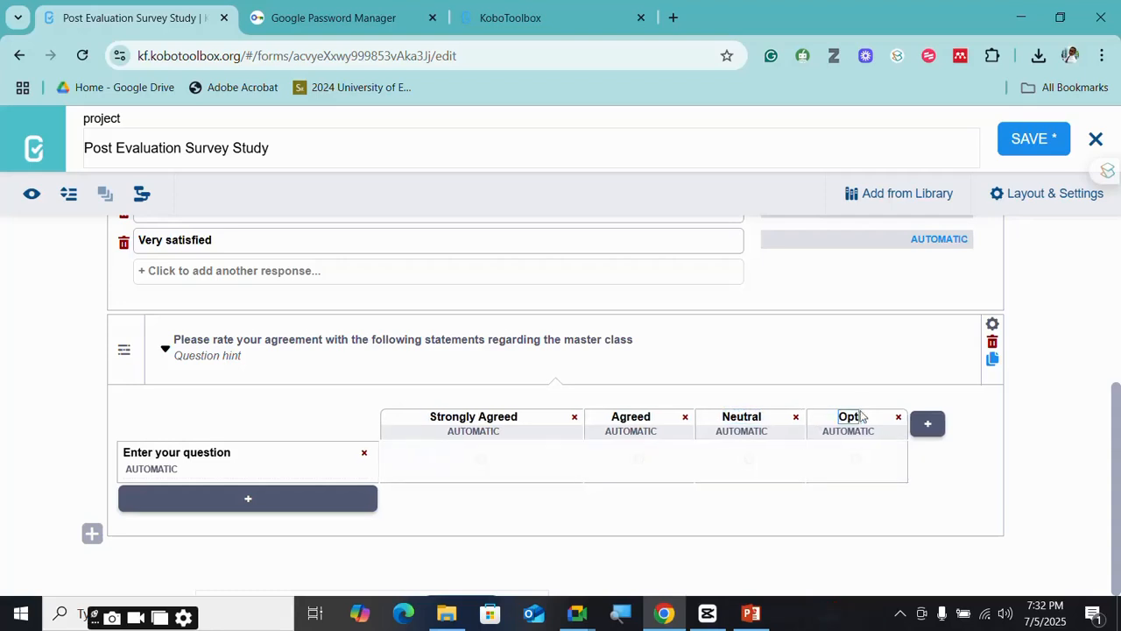
pyautogui.write('Disagree')
pyautogui.click(930, 427)
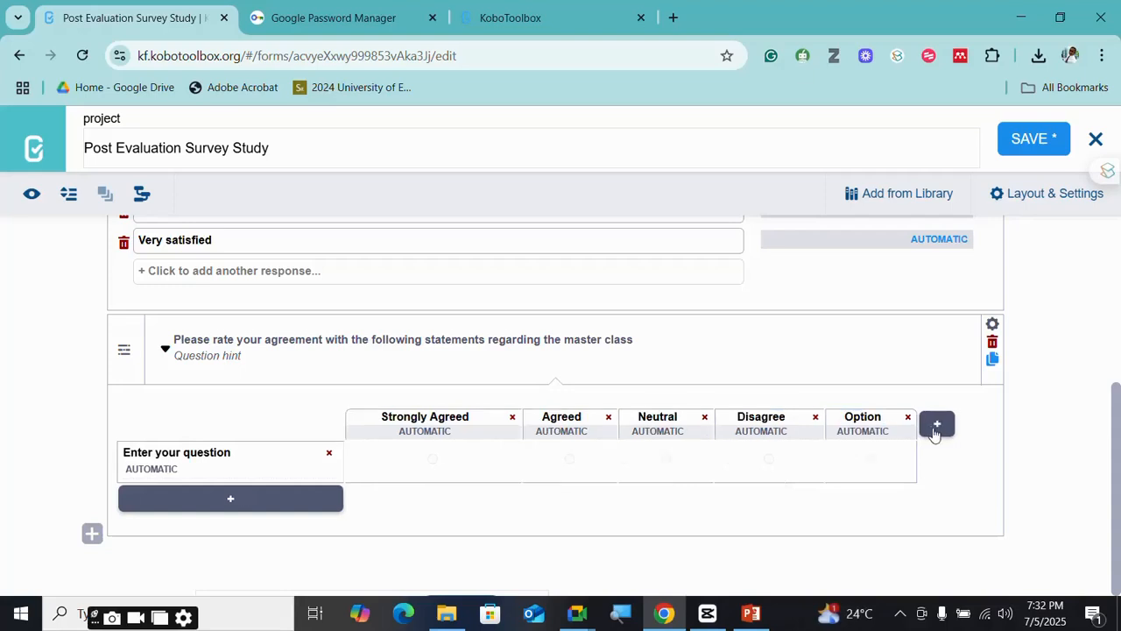
pyautogui.click(875, 415)
pyautogui.press('BackSpace')
pyautogui.press('BackSpace')
pyautogui.press('BackSpace')
pyautogui.press('BackSpace')
pyautogui.press('BackSpace')
pyautogui.press('BackSpace')
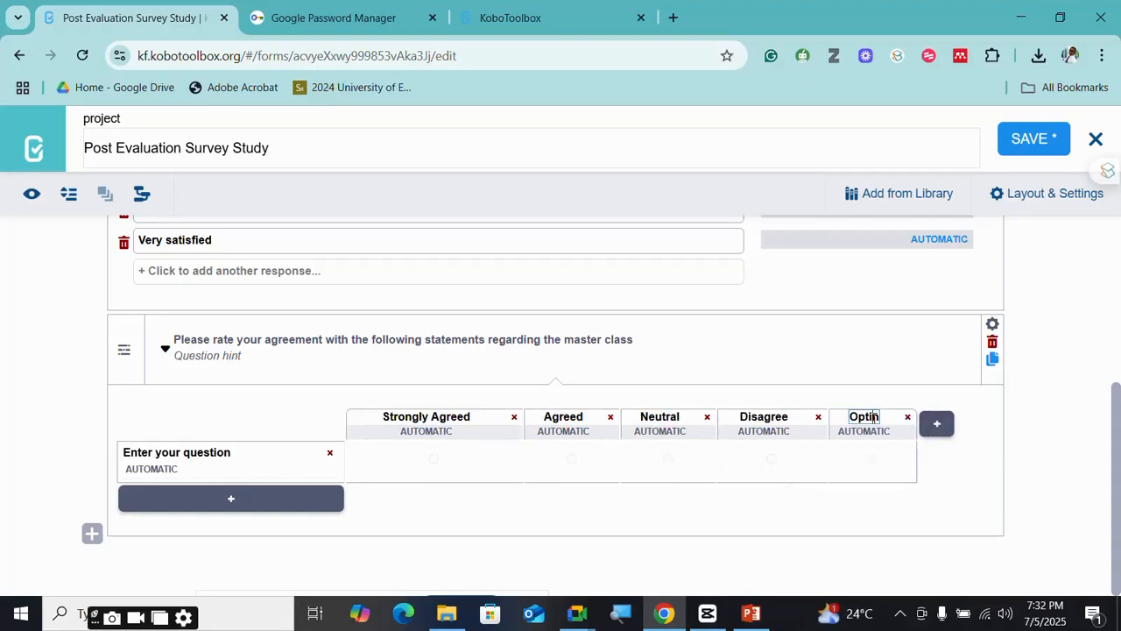
pyautogui.write('Strongly di')
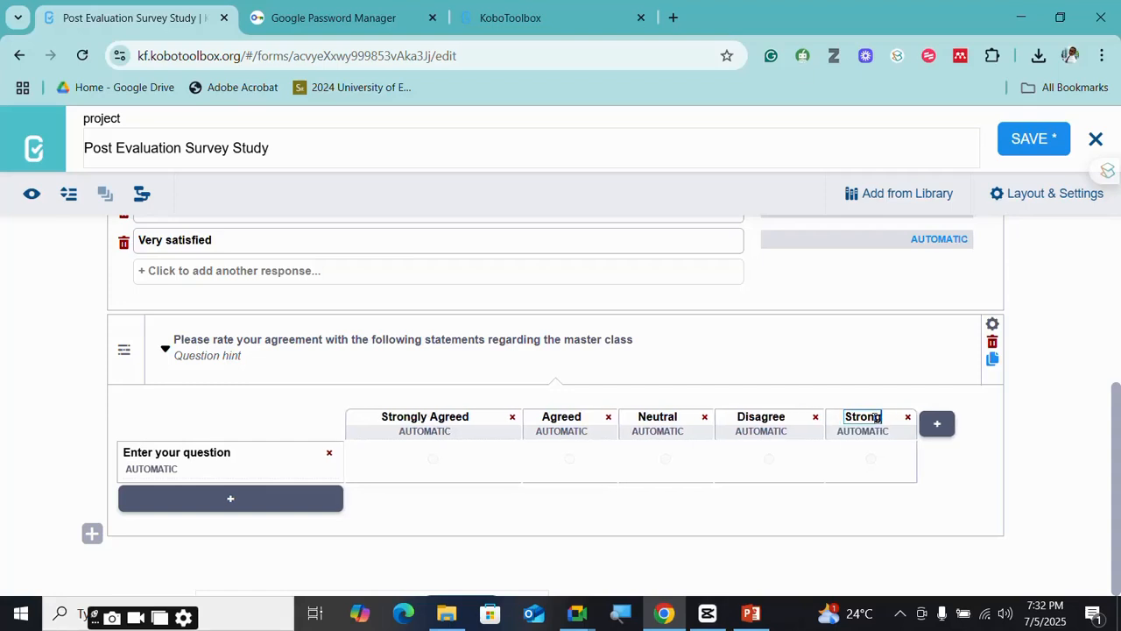
pyautogui.write('sagree')
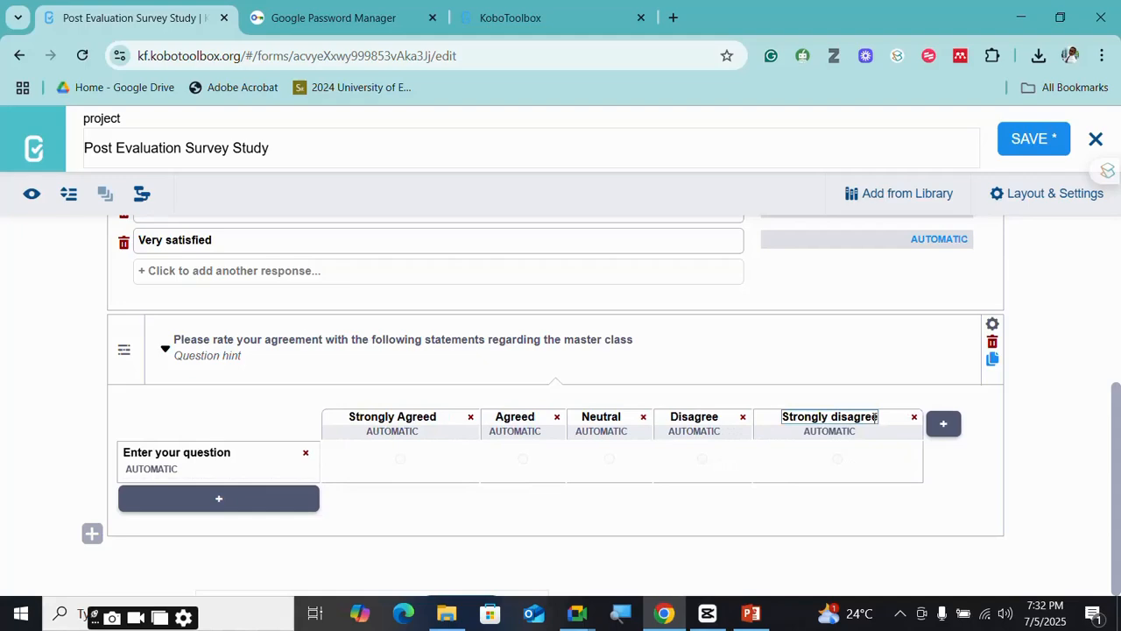
# - Correct the last column heading to read 'Strongly Disagree'
pyautogui.scroll(3, 874, 417)
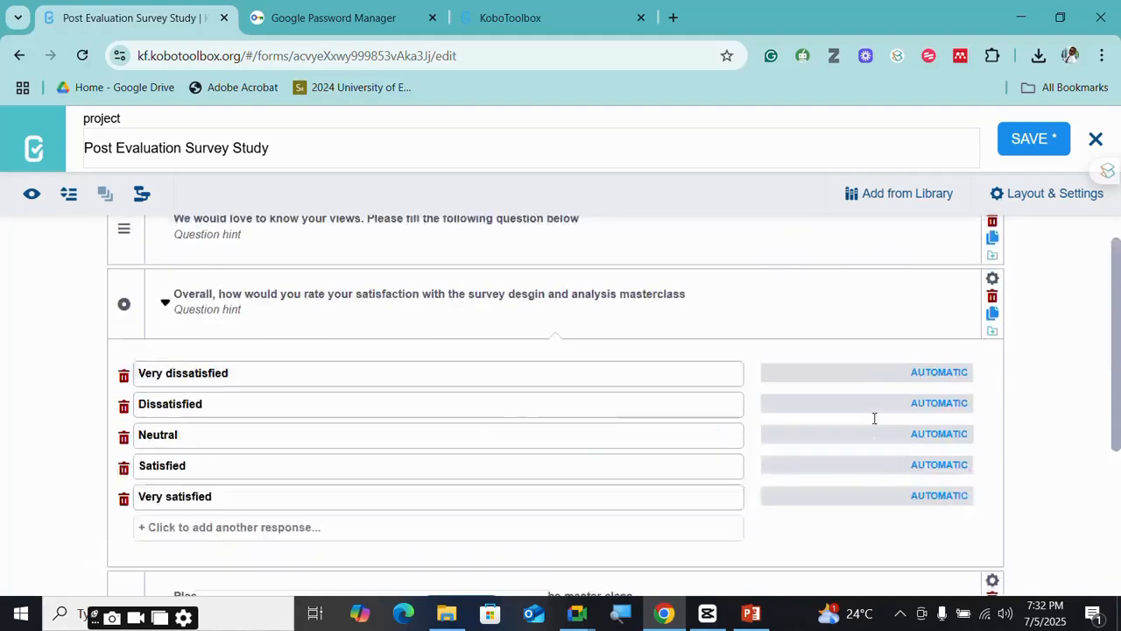
pyautogui.scroll(-1, 874, 417)
pyautogui.scroll(-2, 874, 417)
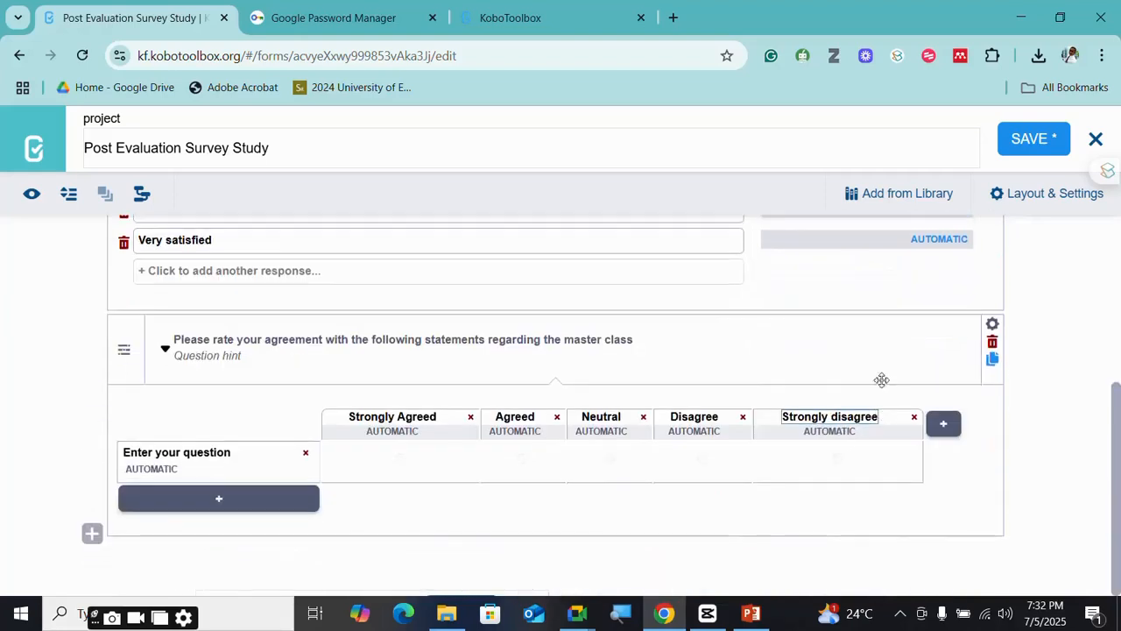
pyautogui.click(841, 417)
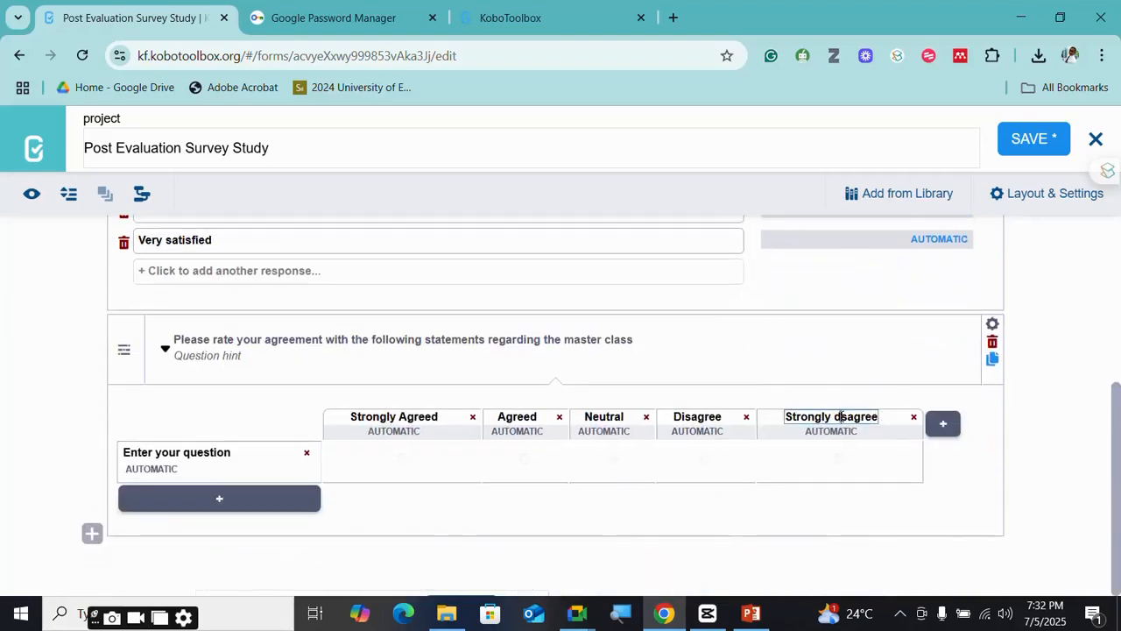
pyautogui.write('D')
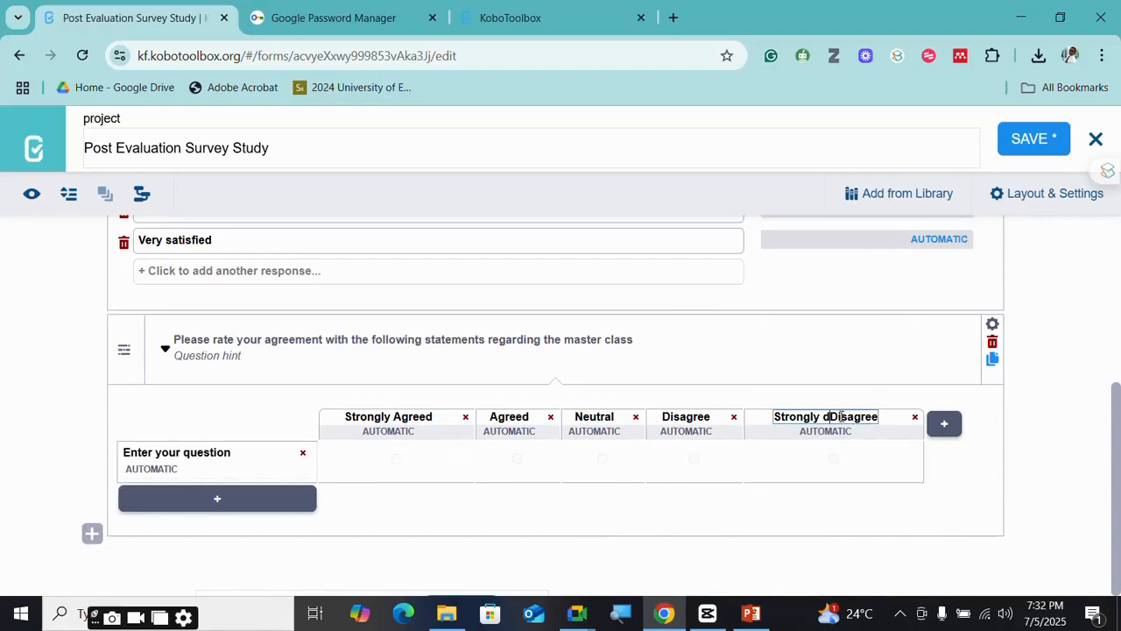
pyautogui.press('BackSpace')
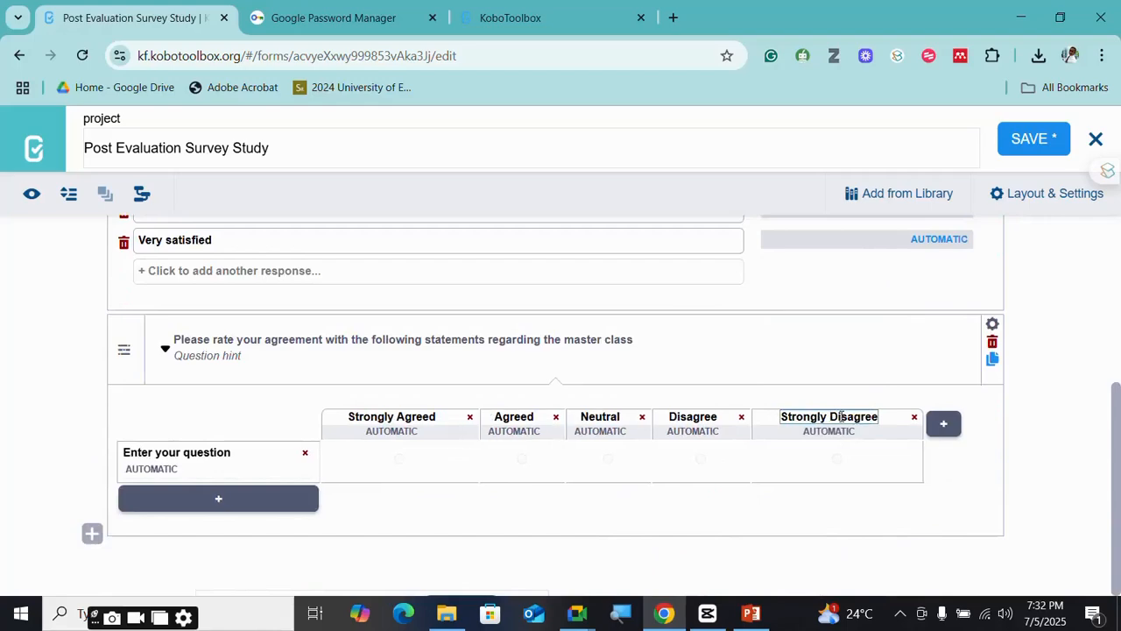
# - Start deleting the matrix's placeholder row label
pyautogui.click(241, 456)
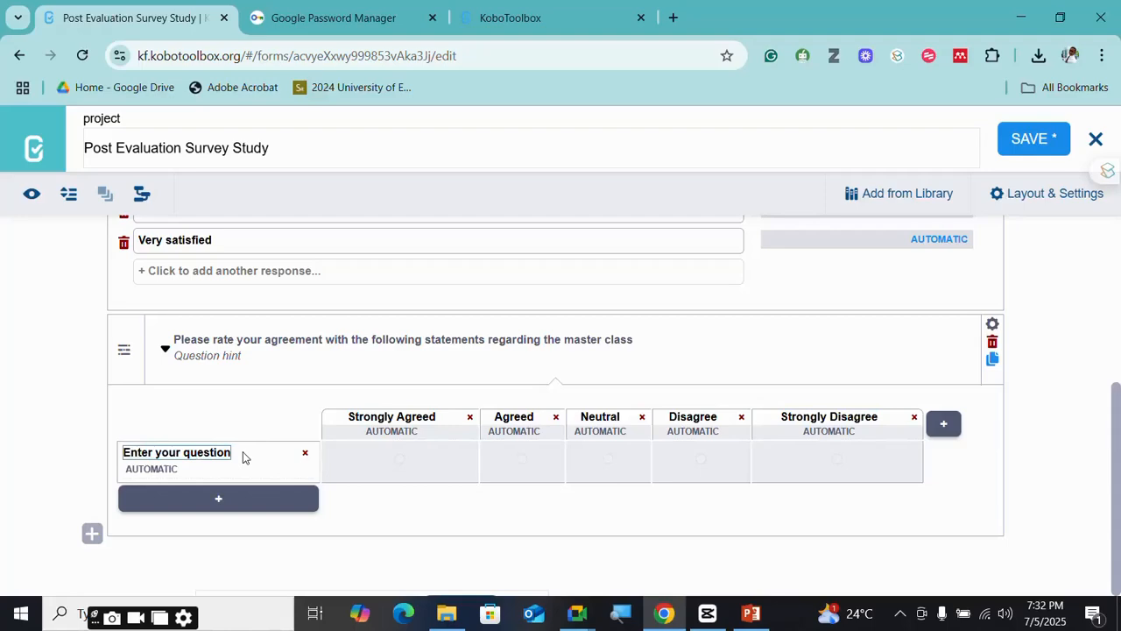
pyautogui.press('BackSpace')
pyautogui.press('BackSpace')
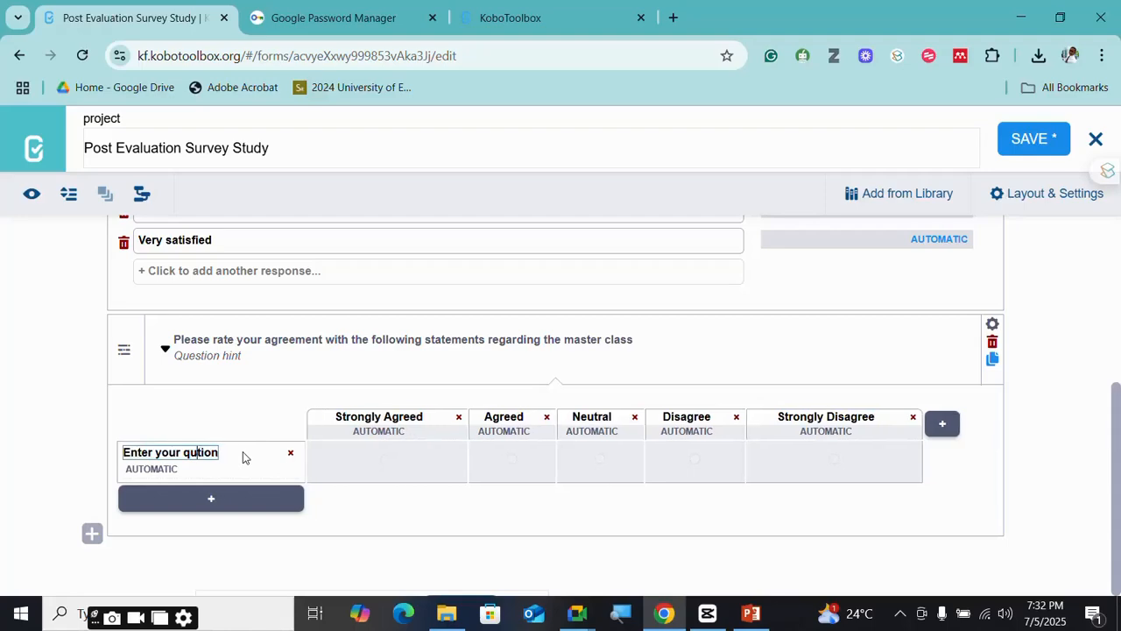
pyautogui.click(673, 18)
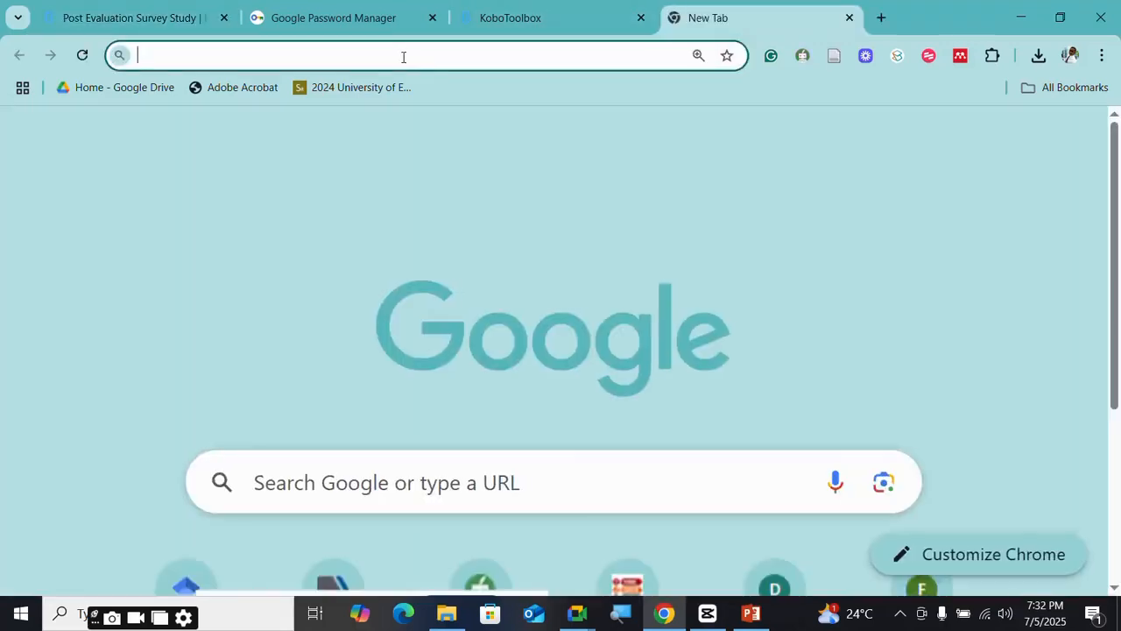
# - Search 'google docs' in the new tab to open Google Docs
pyautogui.write('gog')
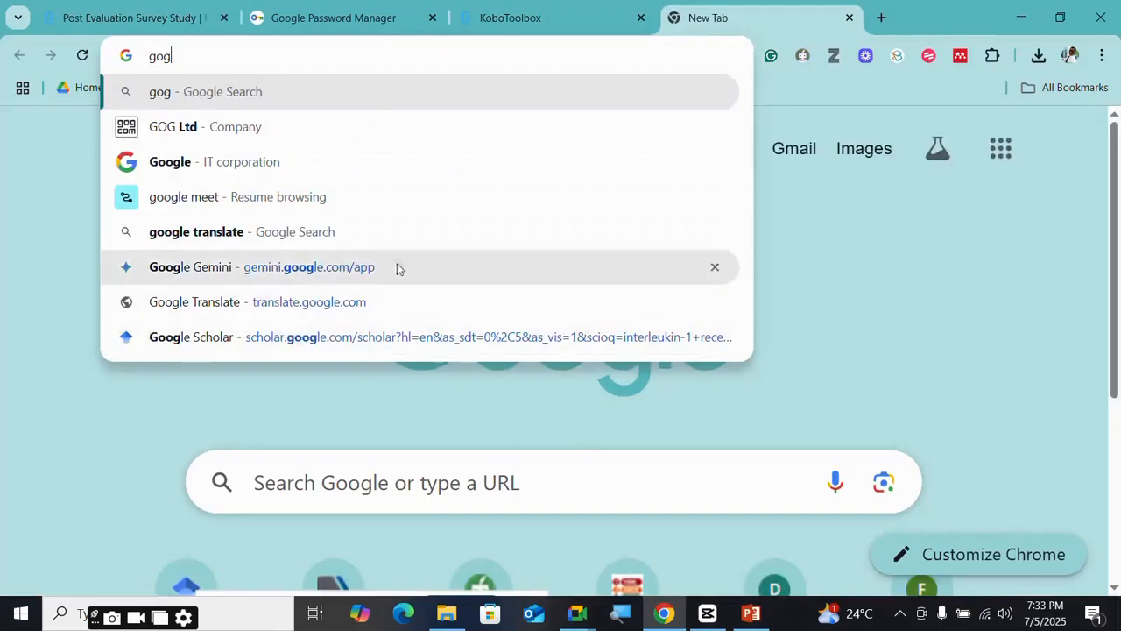
pyautogui.press('BackSpace')
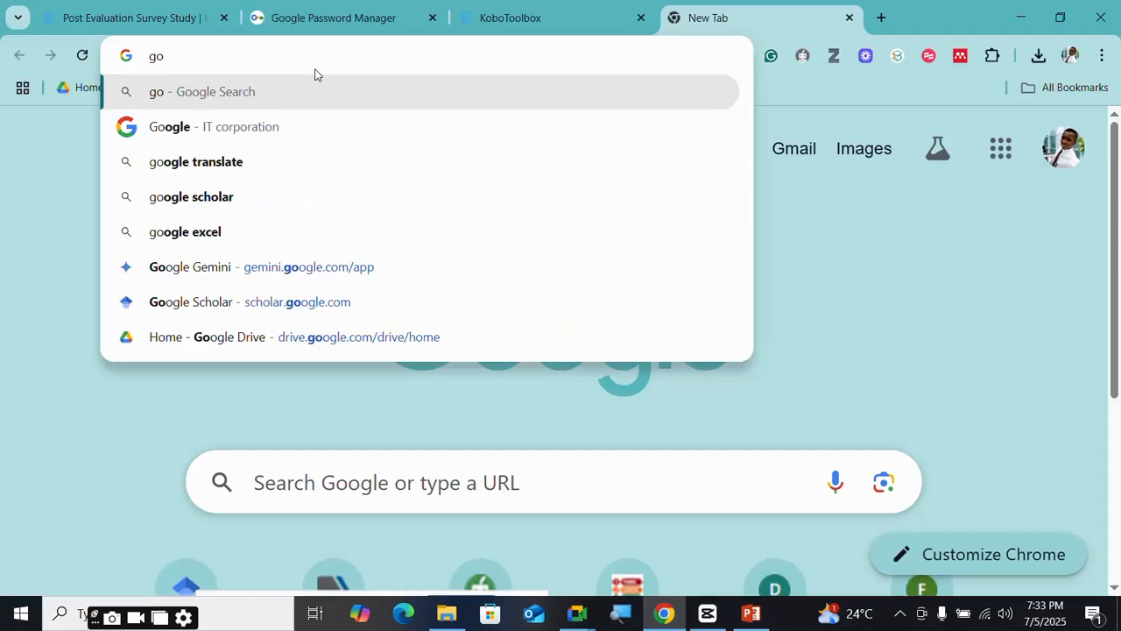
pyautogui.write('og')
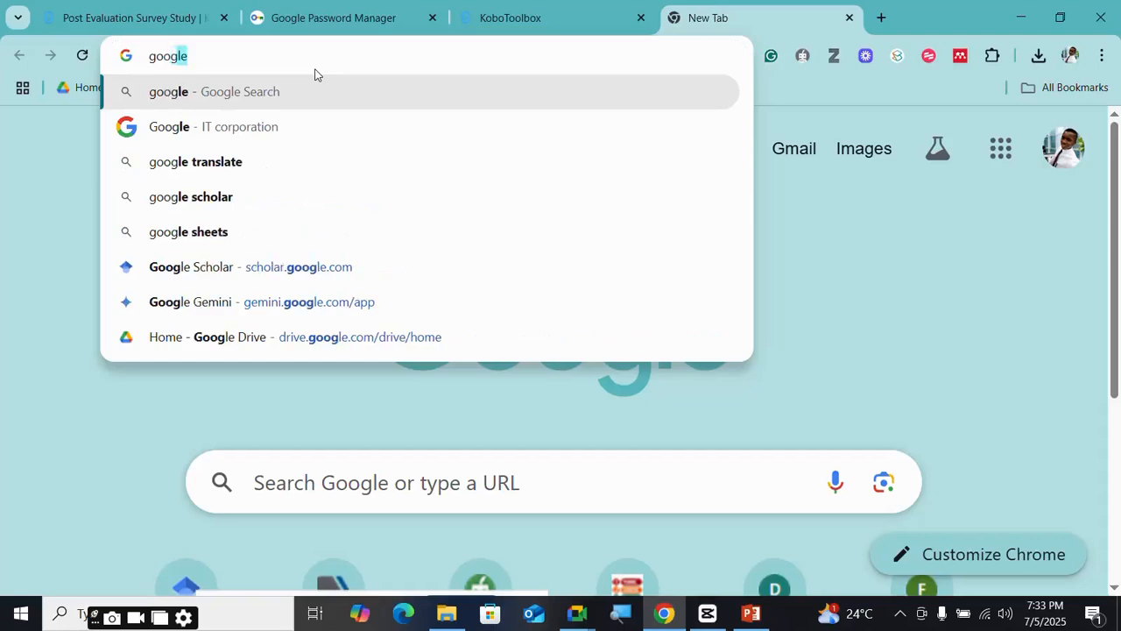
pyautogui.write('le doc')
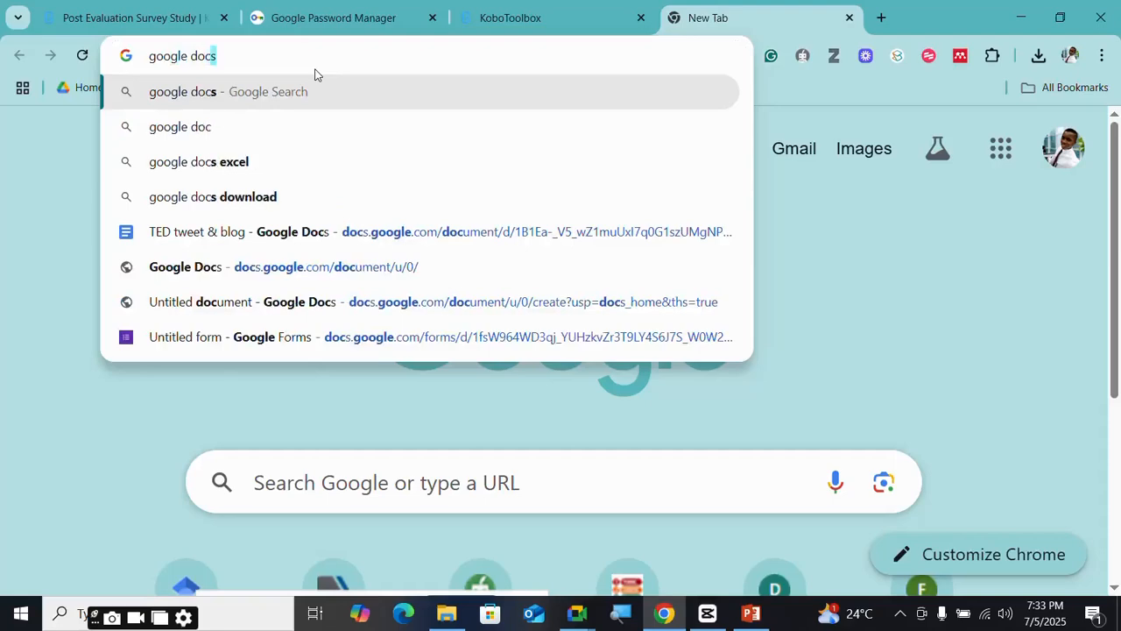
pyautogui.press('Return')
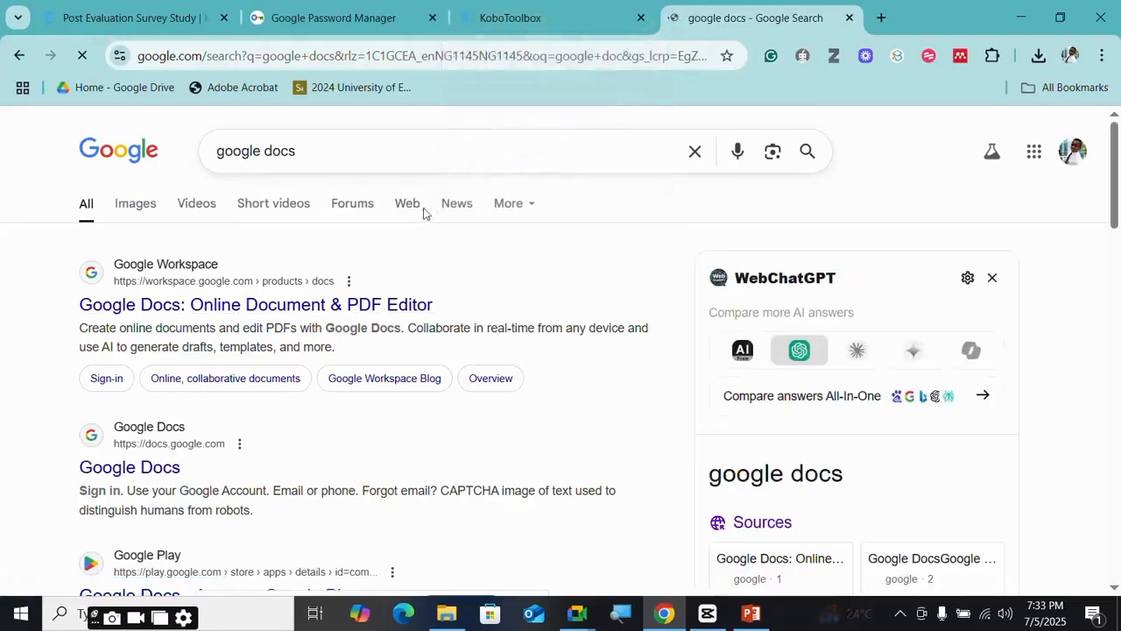
pyautogui.click(158, 19)
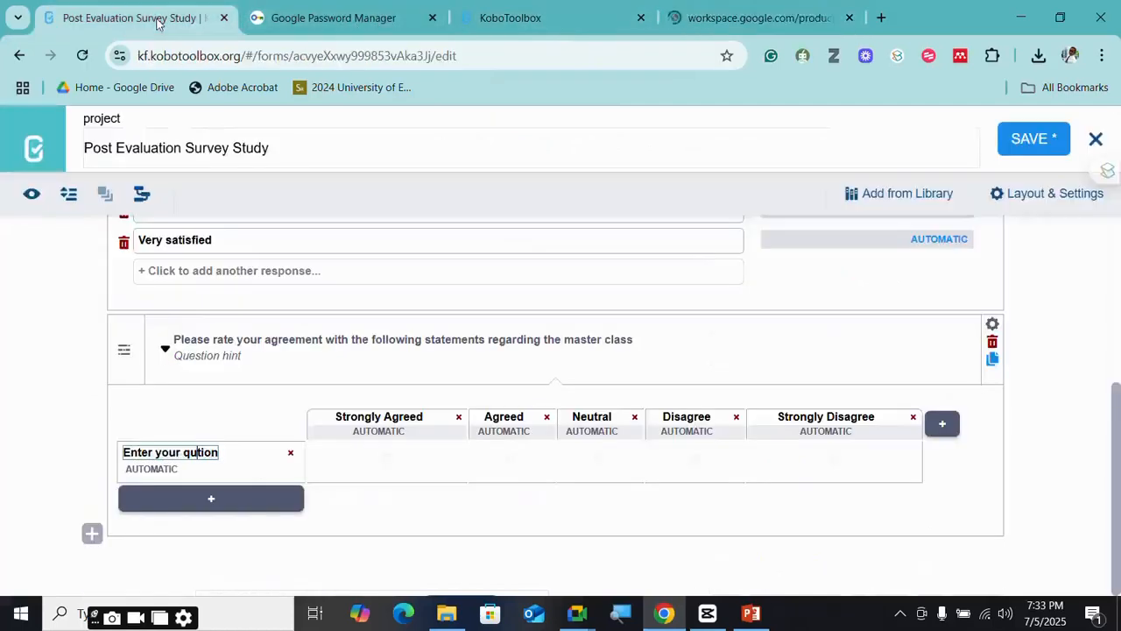
pyautogui.click(745, 18)
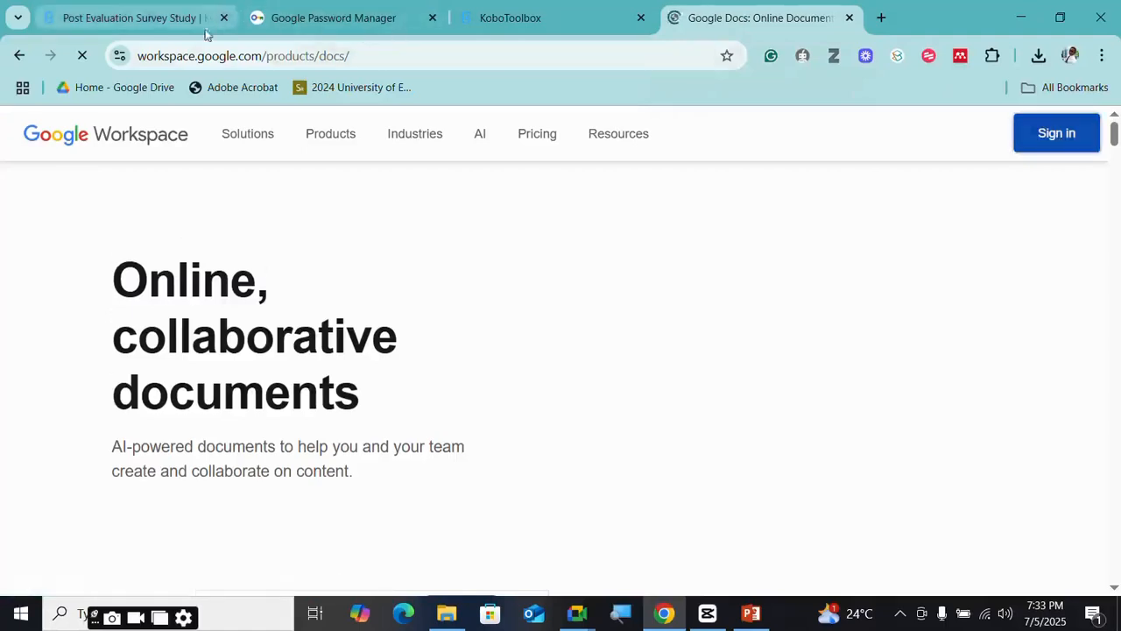
# - Back in the form editor, keep deleting the placeholder row label
pyautogui.click(122, 17)
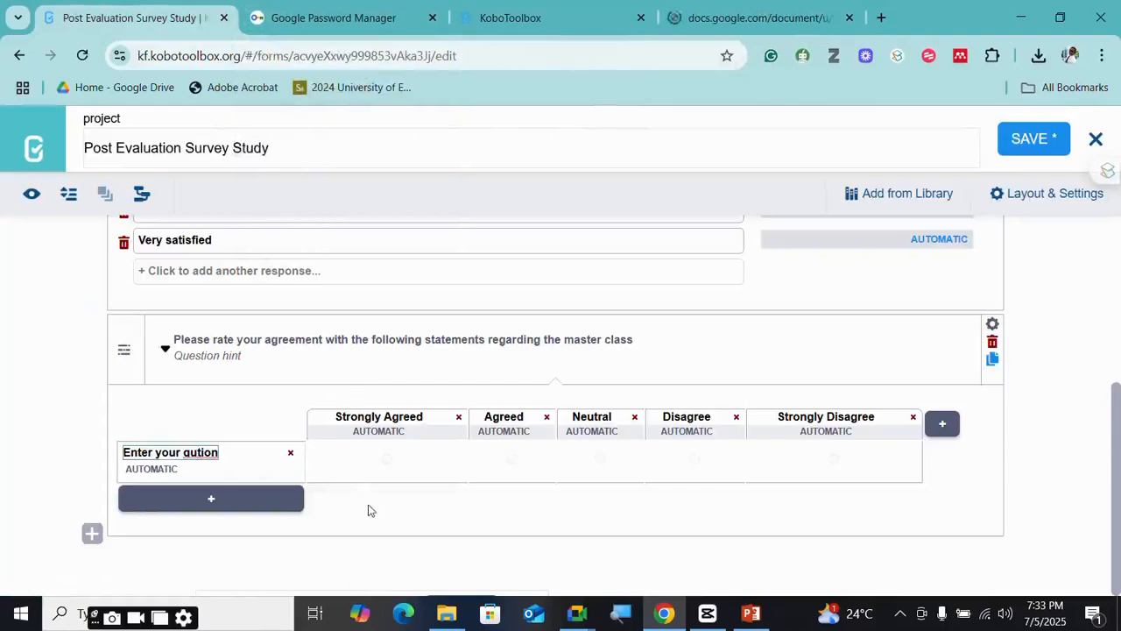
pyautogui.press('BackSpace')
pyautogui.press('BackSpace')
pyautogui.press('BackSpace')
pyautogui.press('BackSpace')
pyautogui.press('BackSpace')
pyautogui.press('BackSpace')
pyautogui.press('BackSpace')
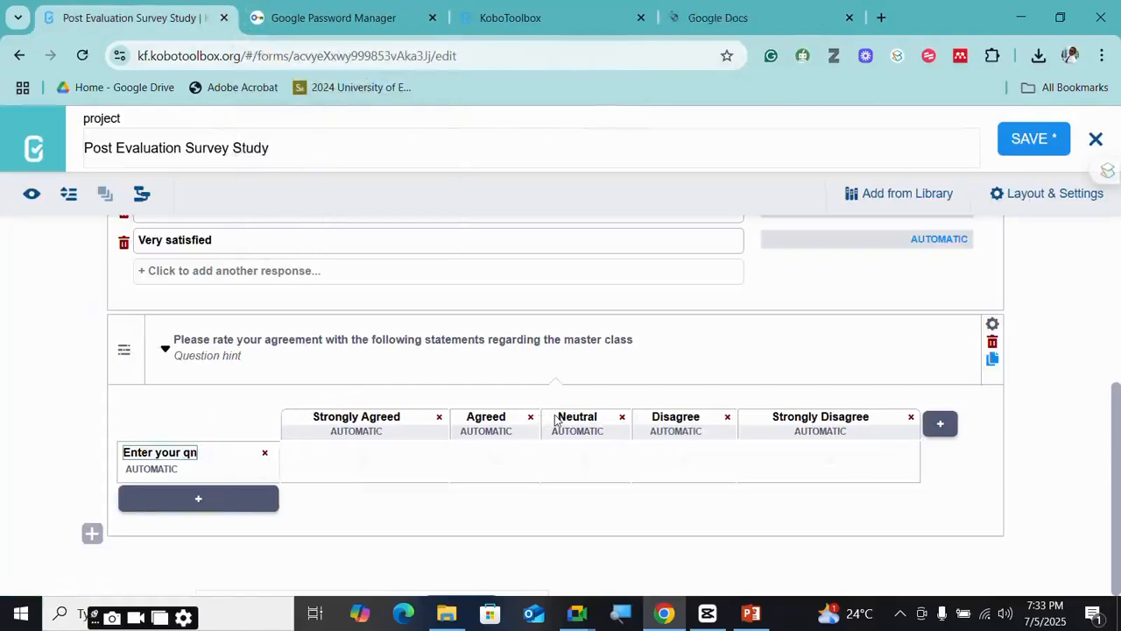
pyautogui.press('BackSpace')
pyautogui.press('BackSpace')
pyautogui.press('BackSpace')
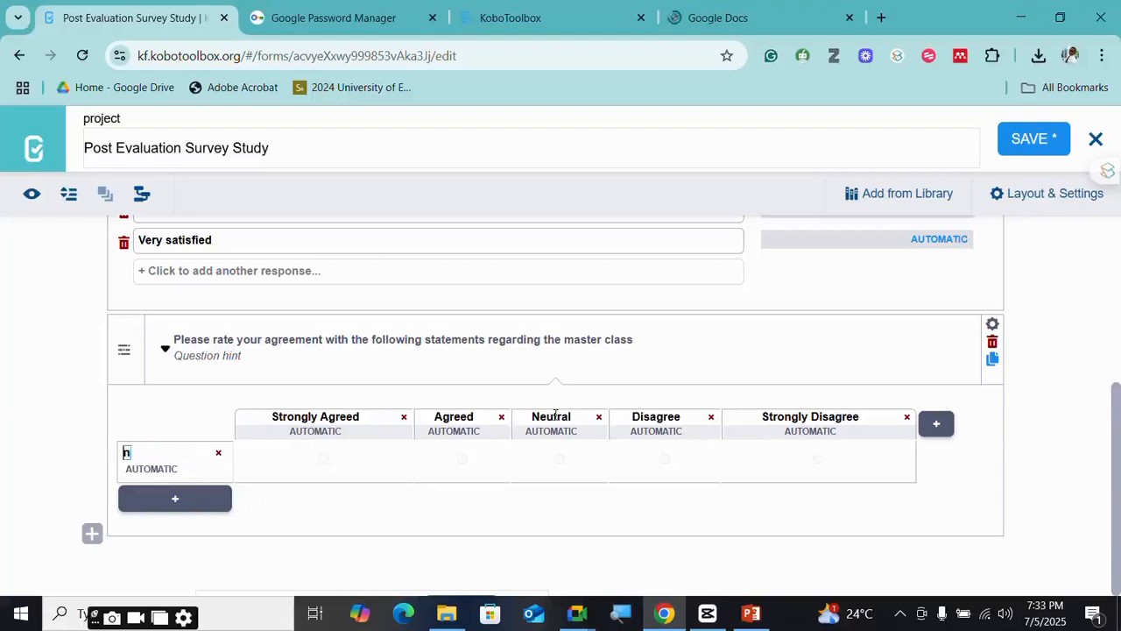
# - Type the first row label 'The content on questionnaire design principle' (ending up as 'principiple')
pyautogui.click(741, 18)
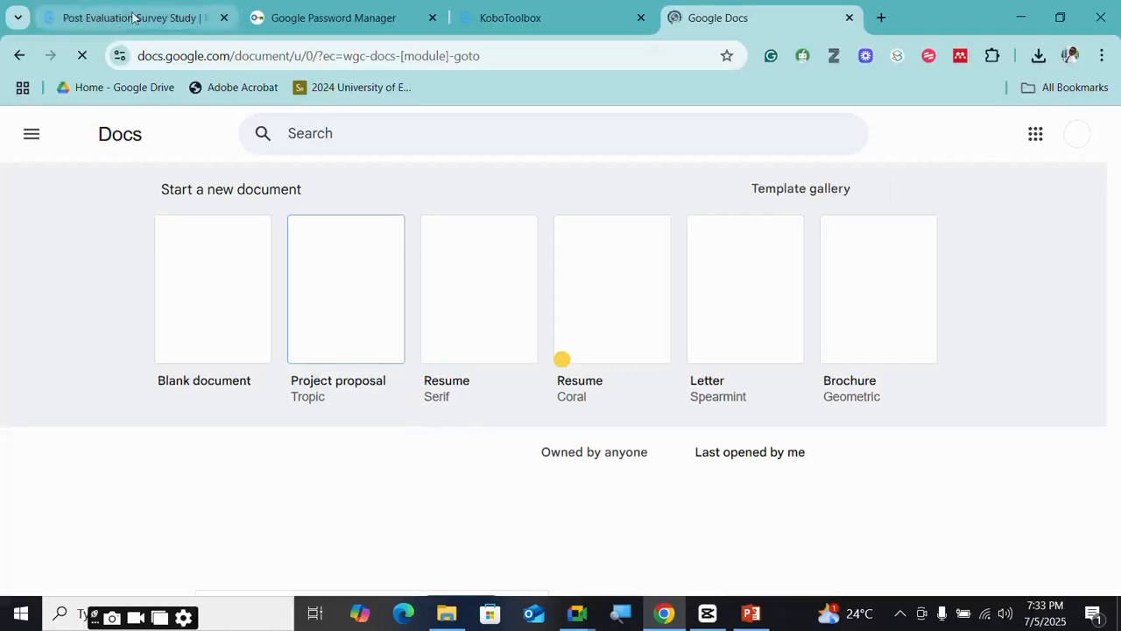
pyautogui.click(168, 16)
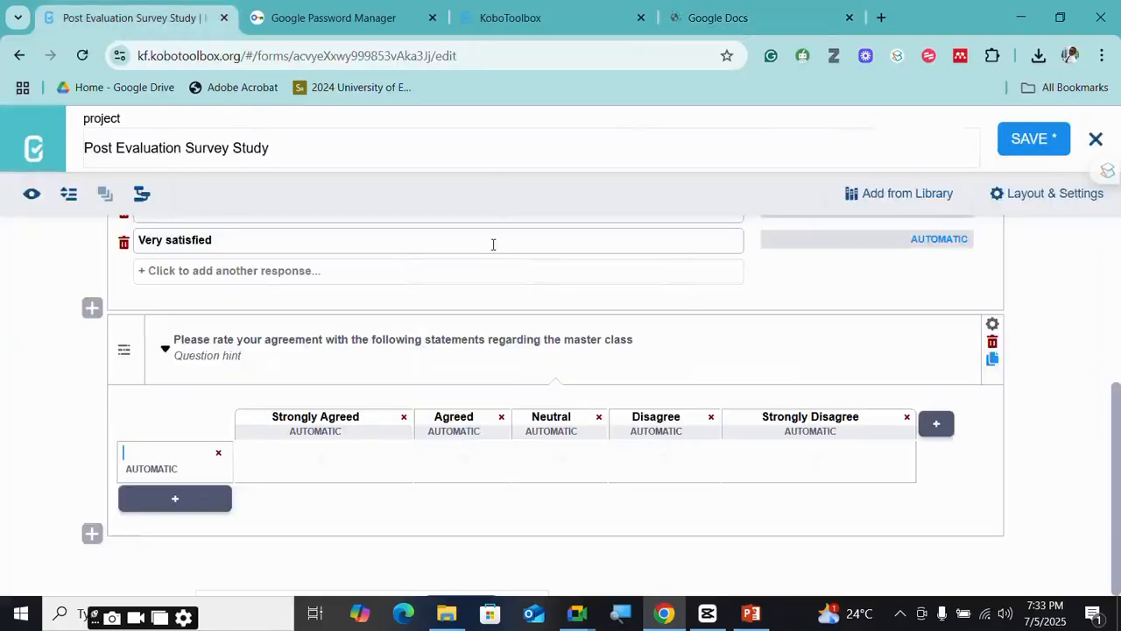
pyautogui.write('The cone')
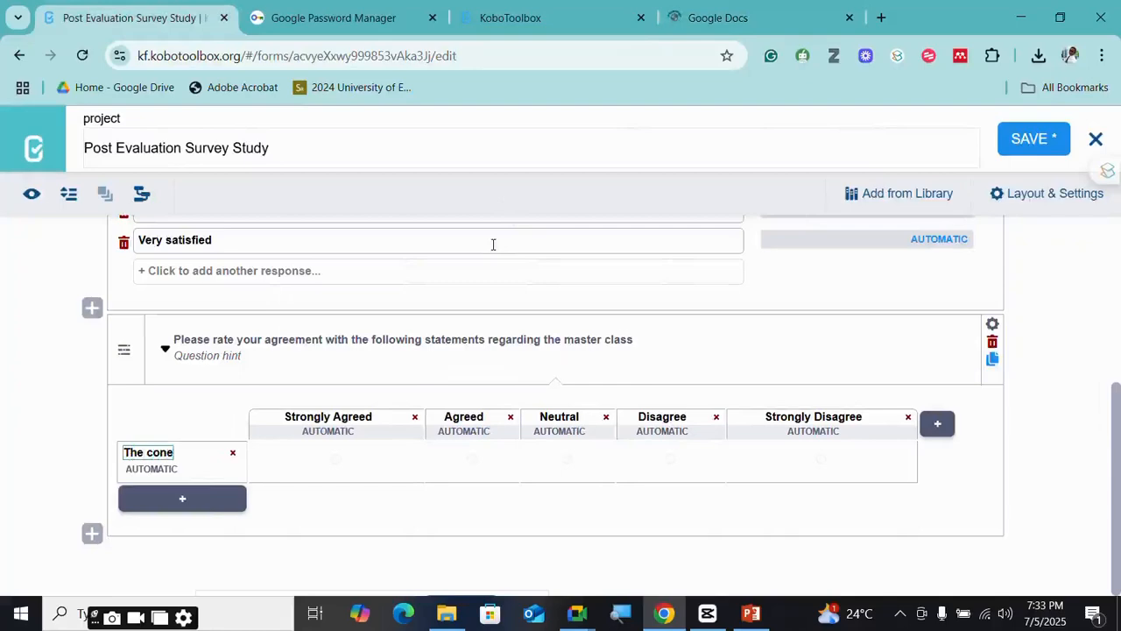
pyautogui.press('BackSpace')
pyautogui.write('te')
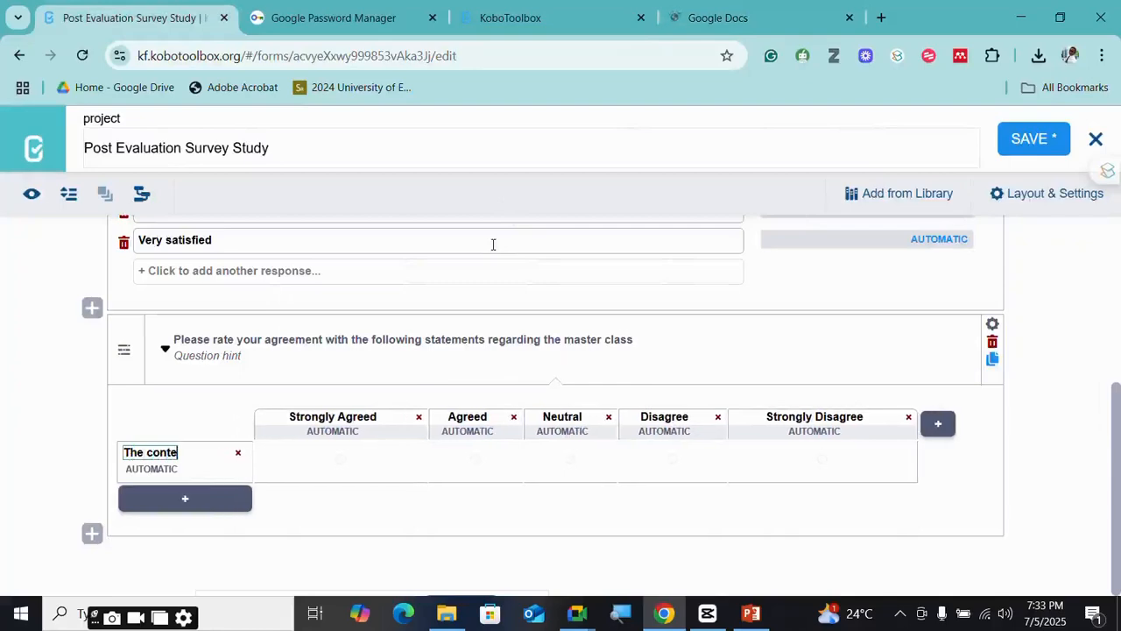
pyautogui.write('nt on')
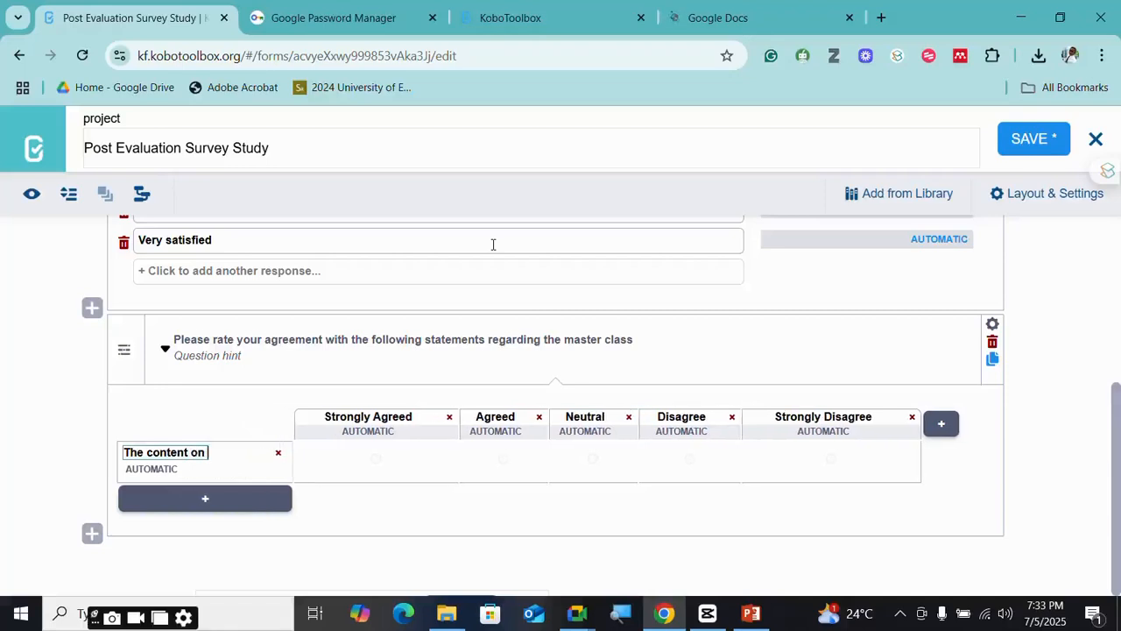
pyautogui.write(' questionna')
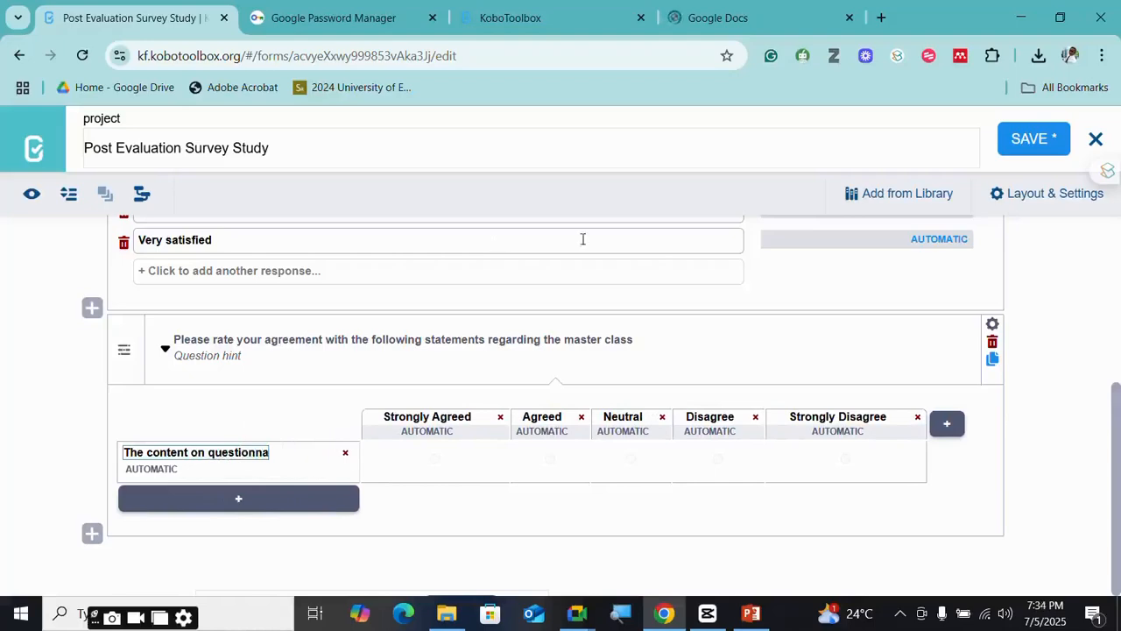
pyautogui.click(700, 26)
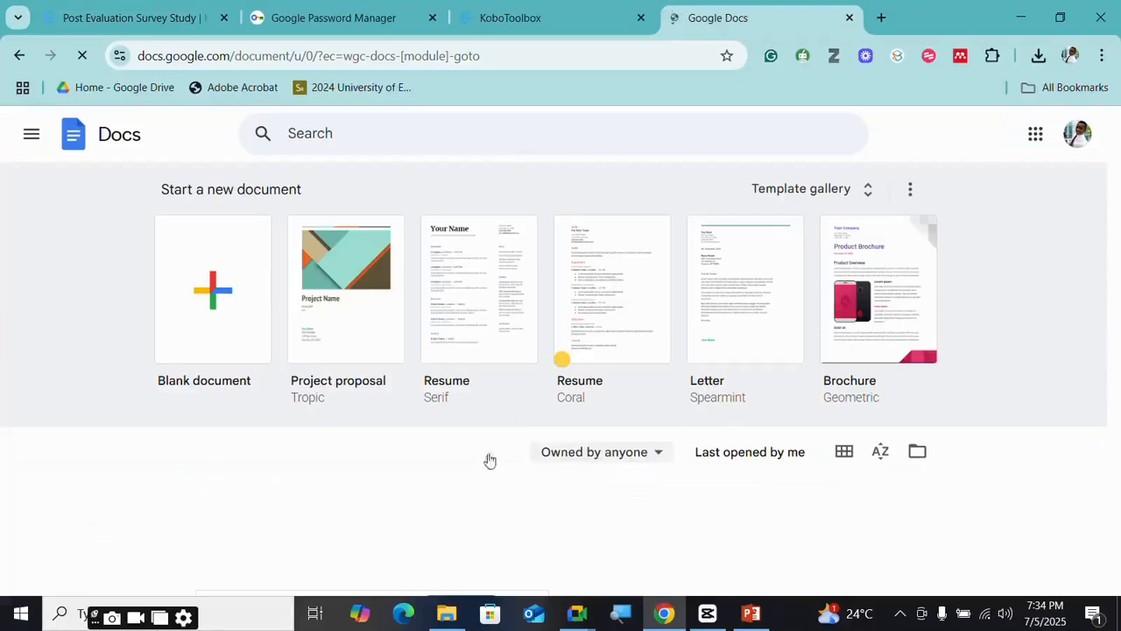
pyautogui.click(181, 30)
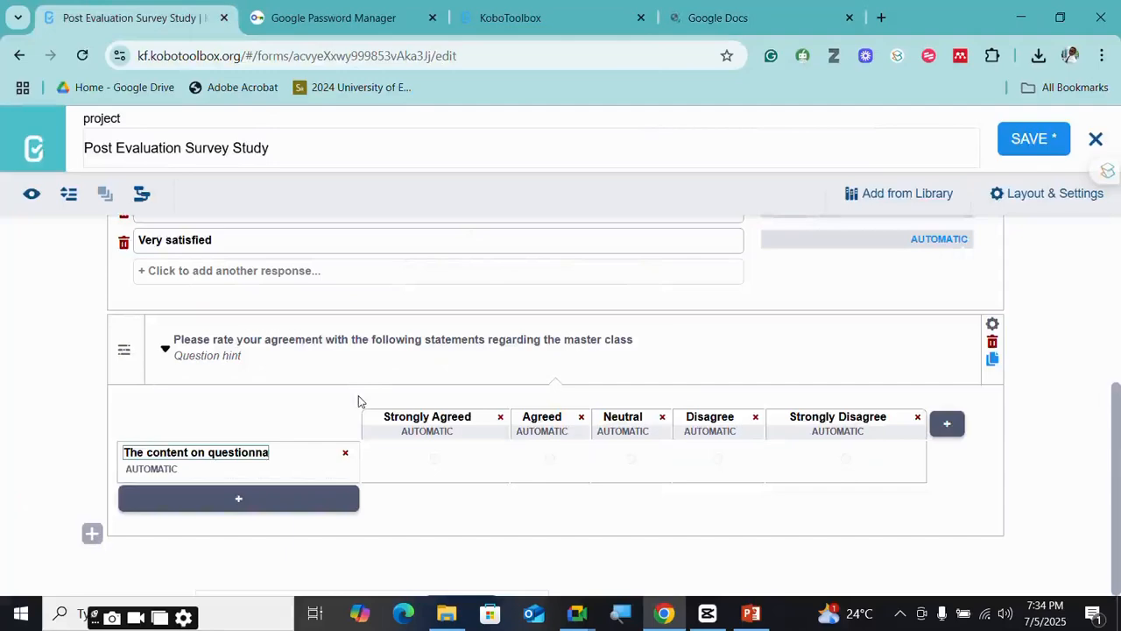
pyautogui.write('aire')
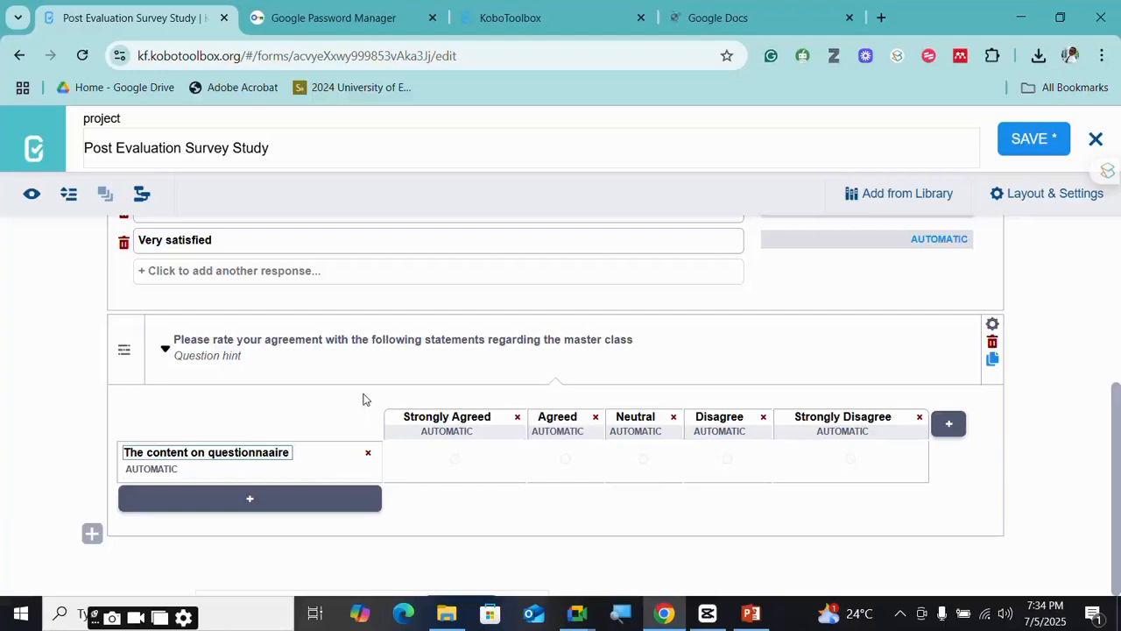
pyautogui.press('BackSpace')
pyautogui.press('BackSpace')
pyautogui.press('BackSpace')
pyautogui.press('BackSpace')
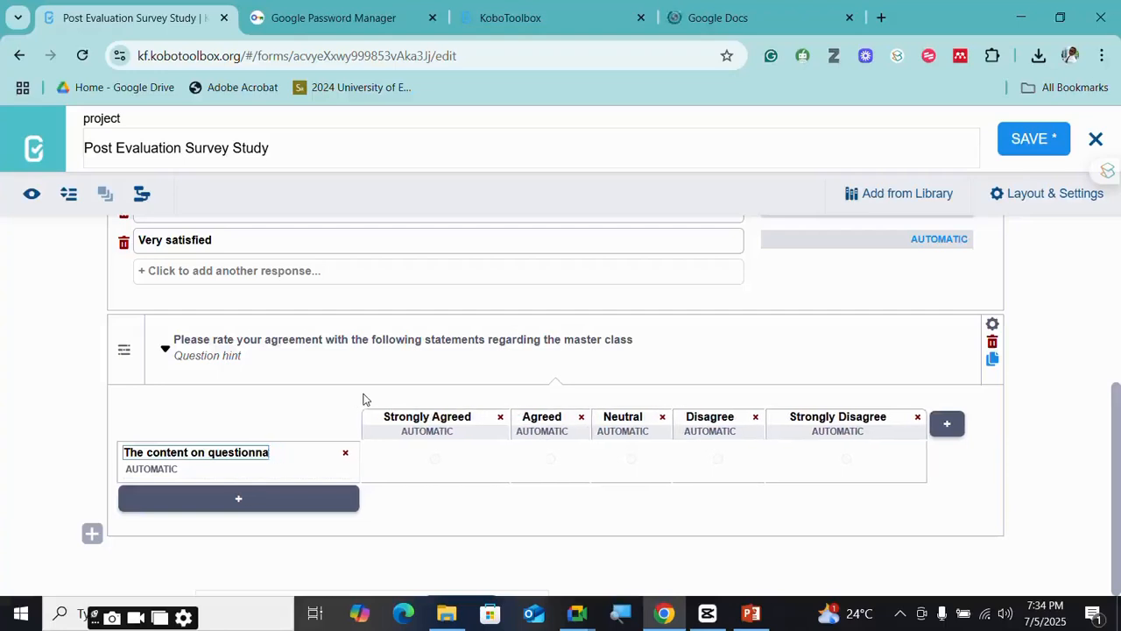
pyautogui.write('aire de')
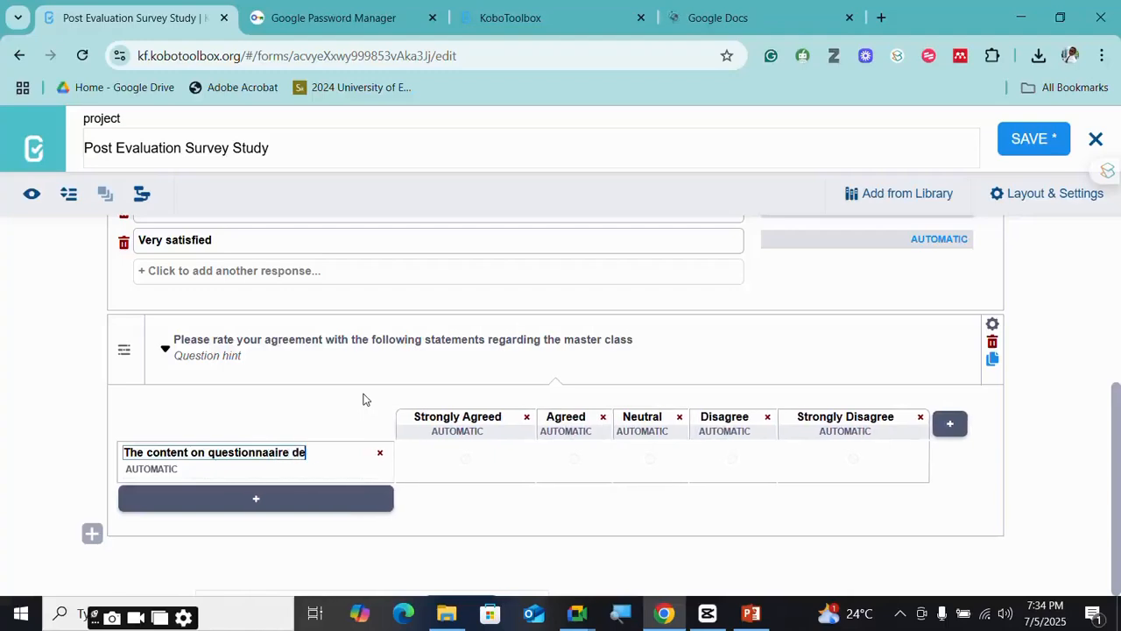
pyautogui.write('sig')
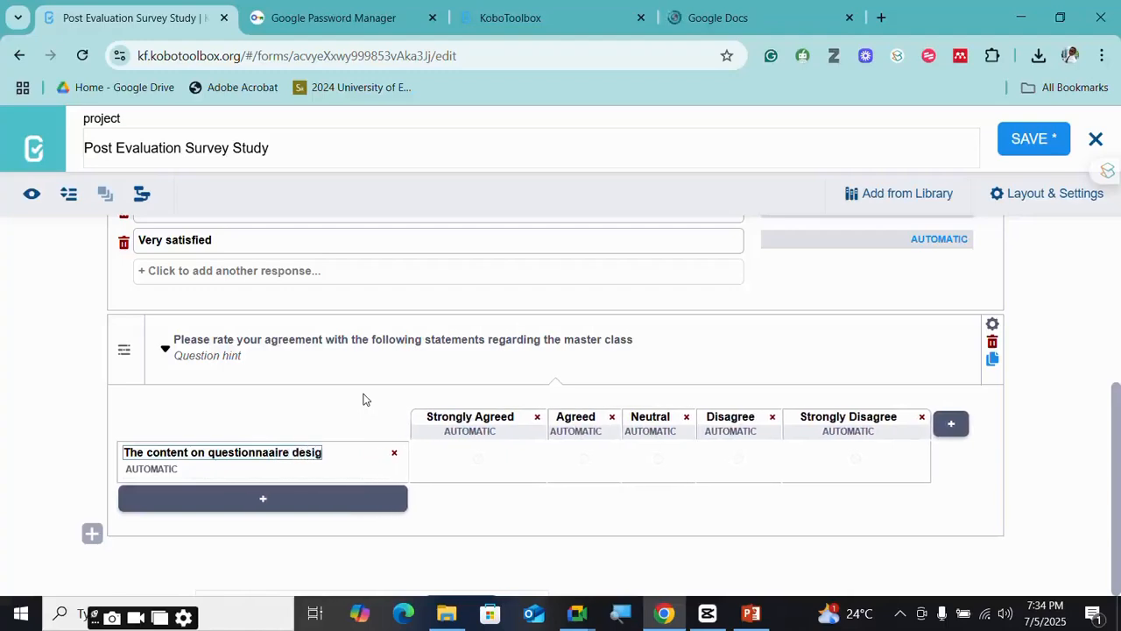
pyautogui.write('n')
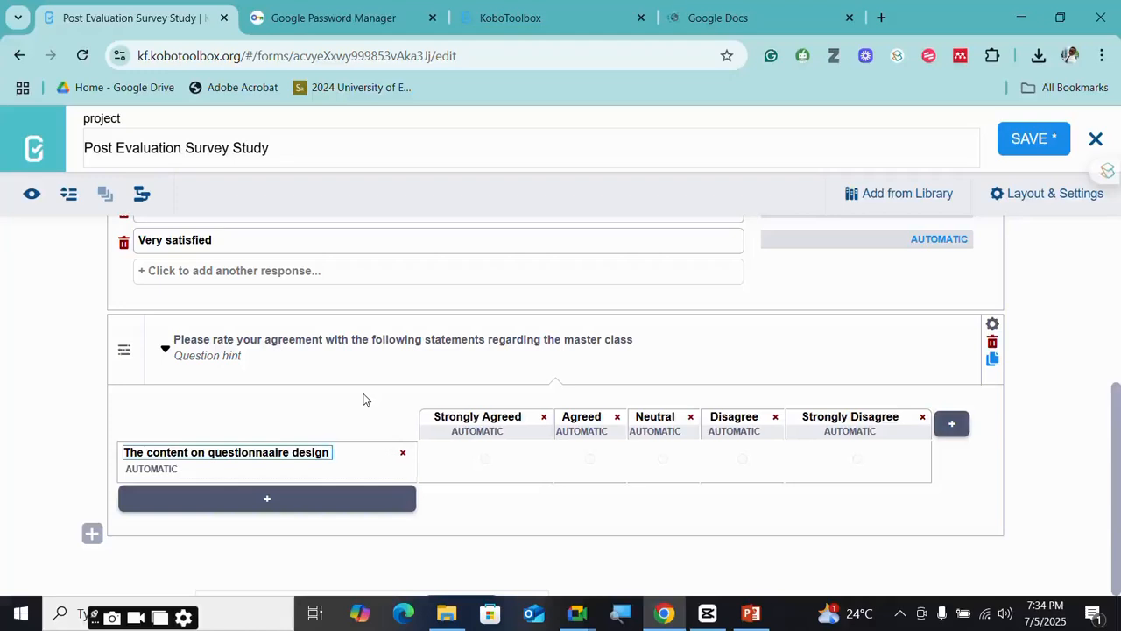
pyautogui.write(' pr')
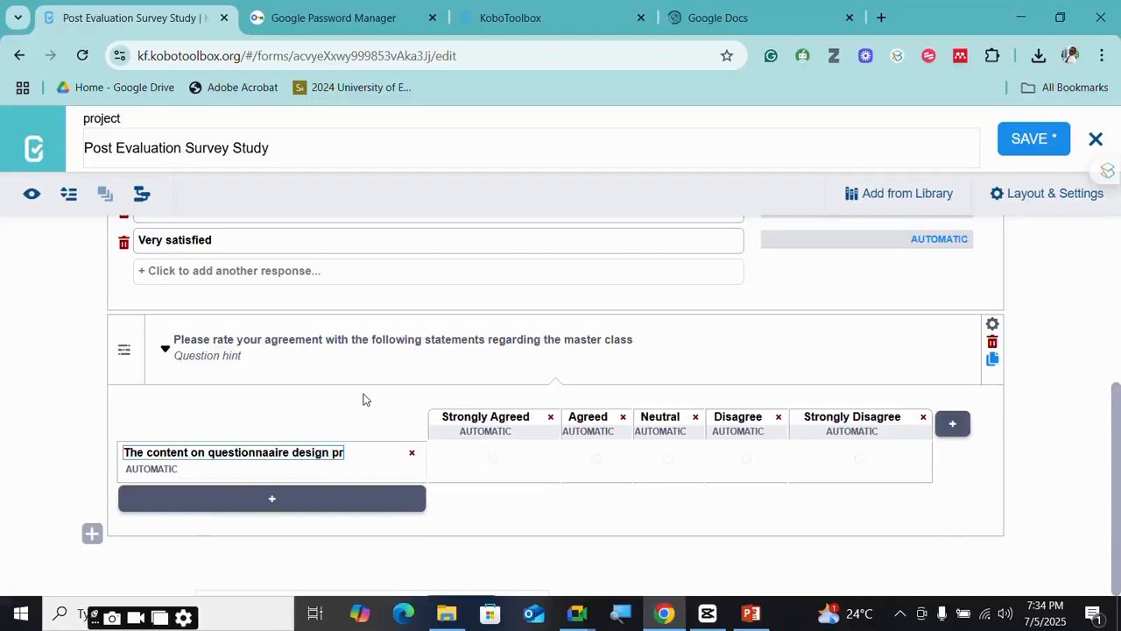
pyautogui.write('ri')
pyautogui.press('BackSpace')
pyautogui.press('BackSpace')
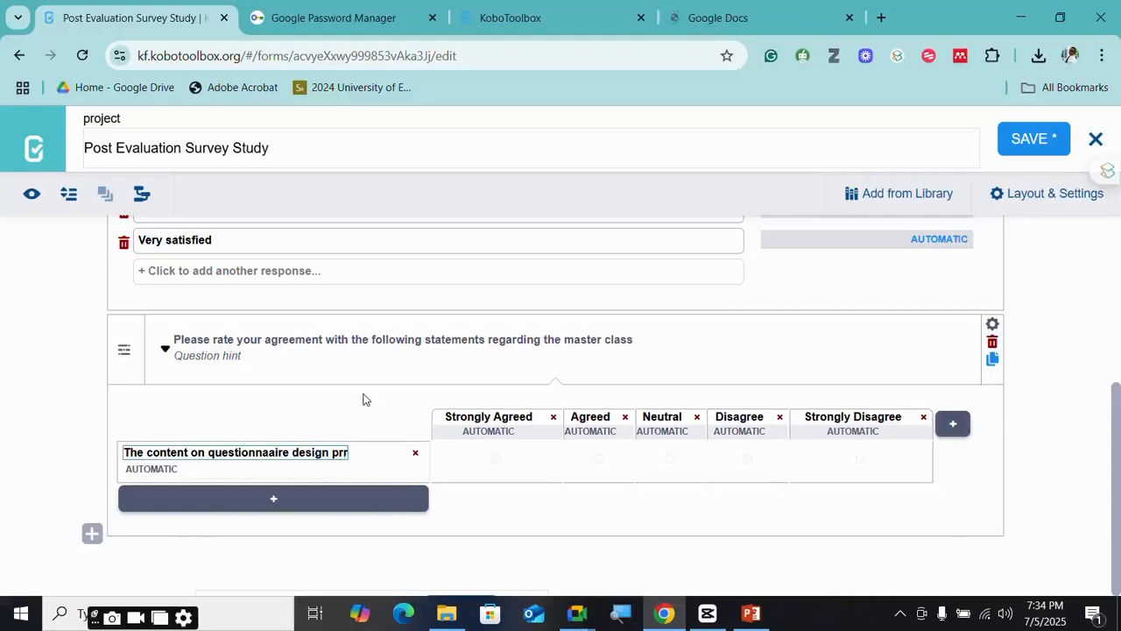
pyautogui.write('inci')
pyautogui.write('piple')
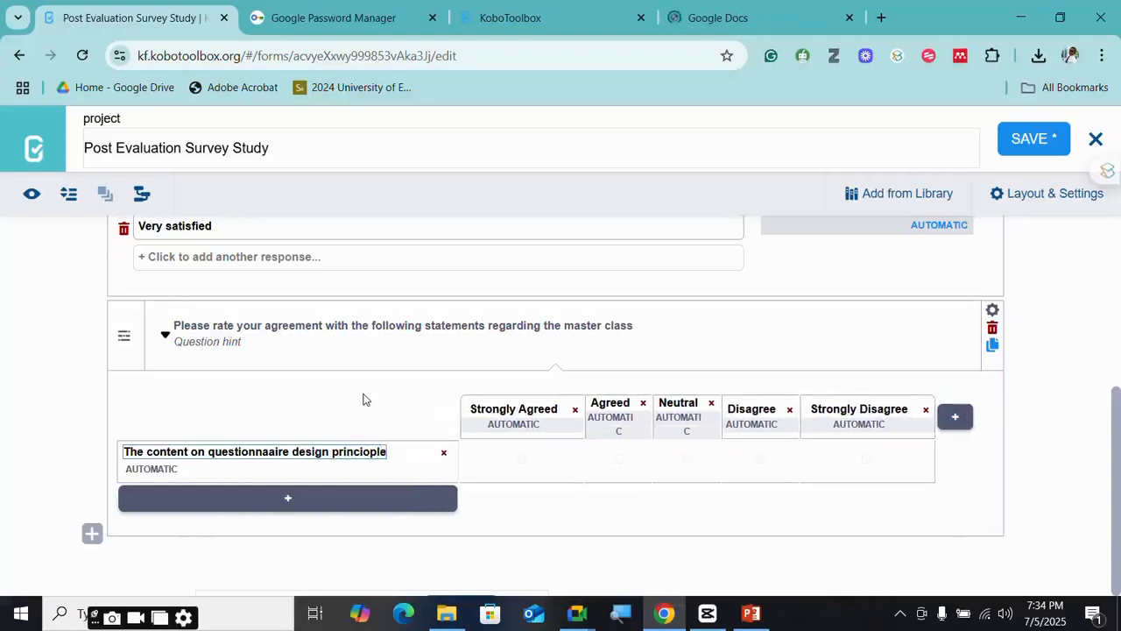
# - In Google Docs, scroll the questions document to its Post-Evaluation Questions section
pyautogui.click(719, 28)
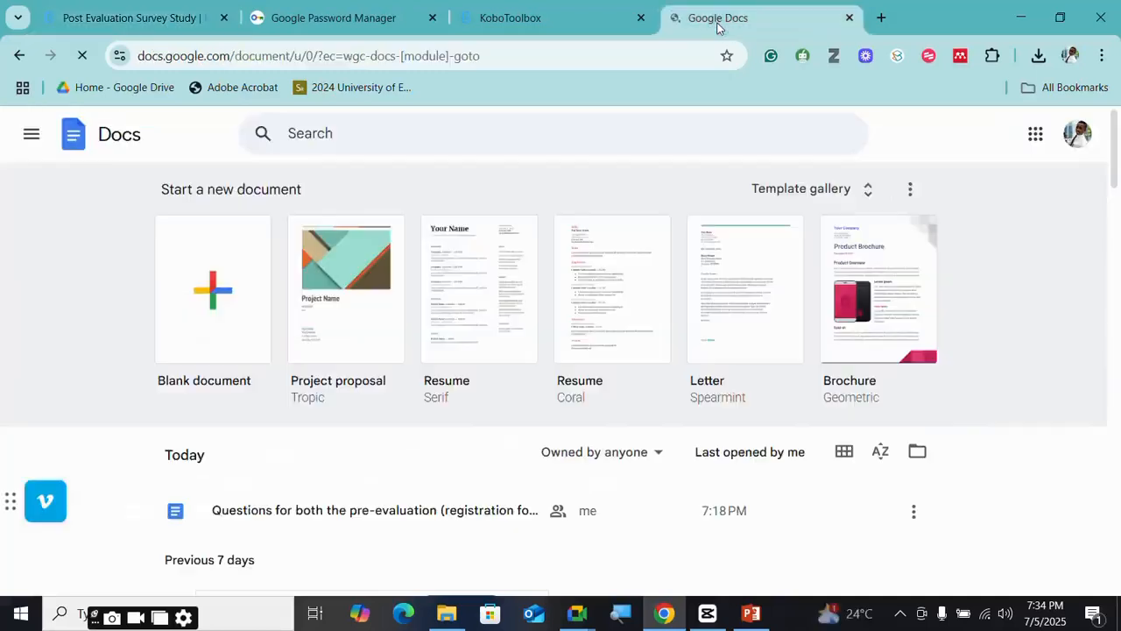
pyautogui.scroll(-2, 372, 490)
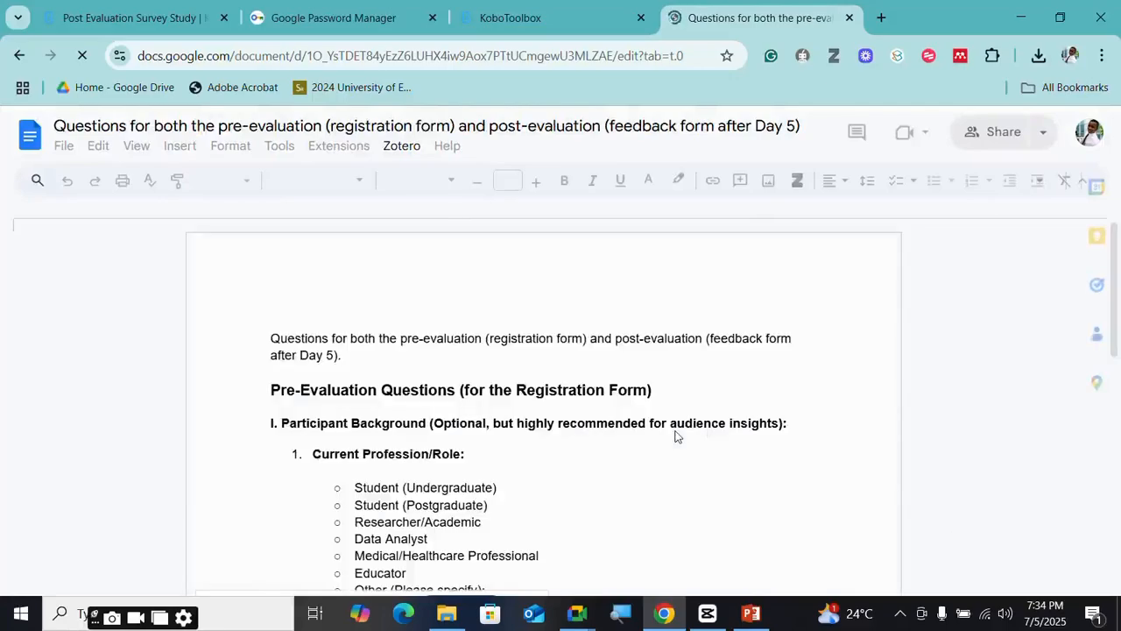
pyautogui.scroll(-15, 674, 436)
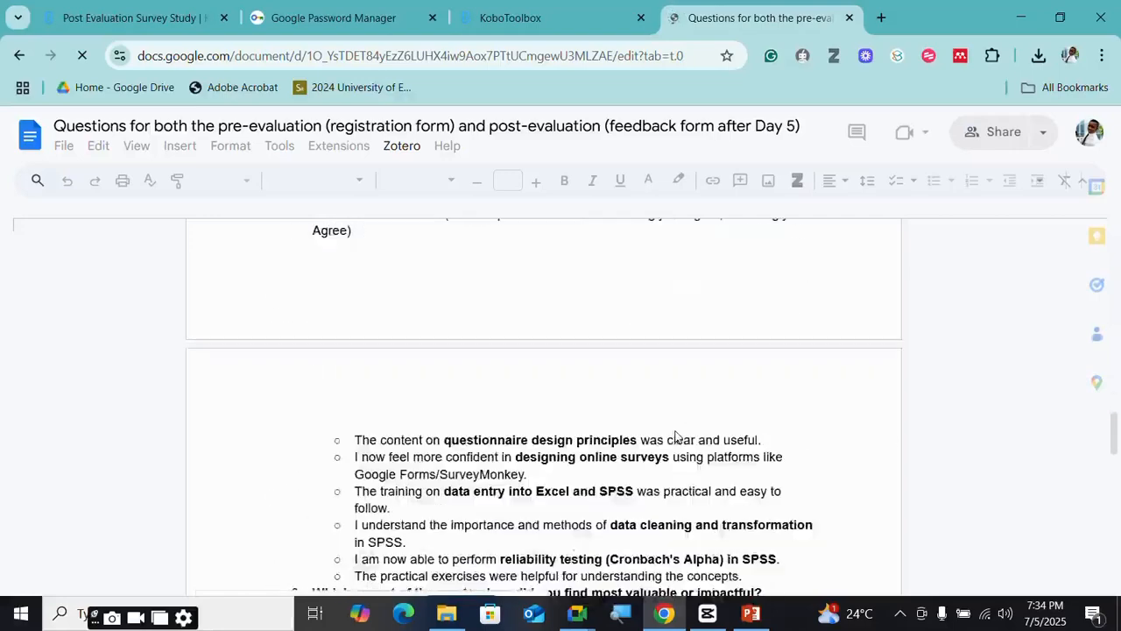
pyautogui.scroll(4, 675, 435)
pyautogui.scroll(-2, 591, 425)
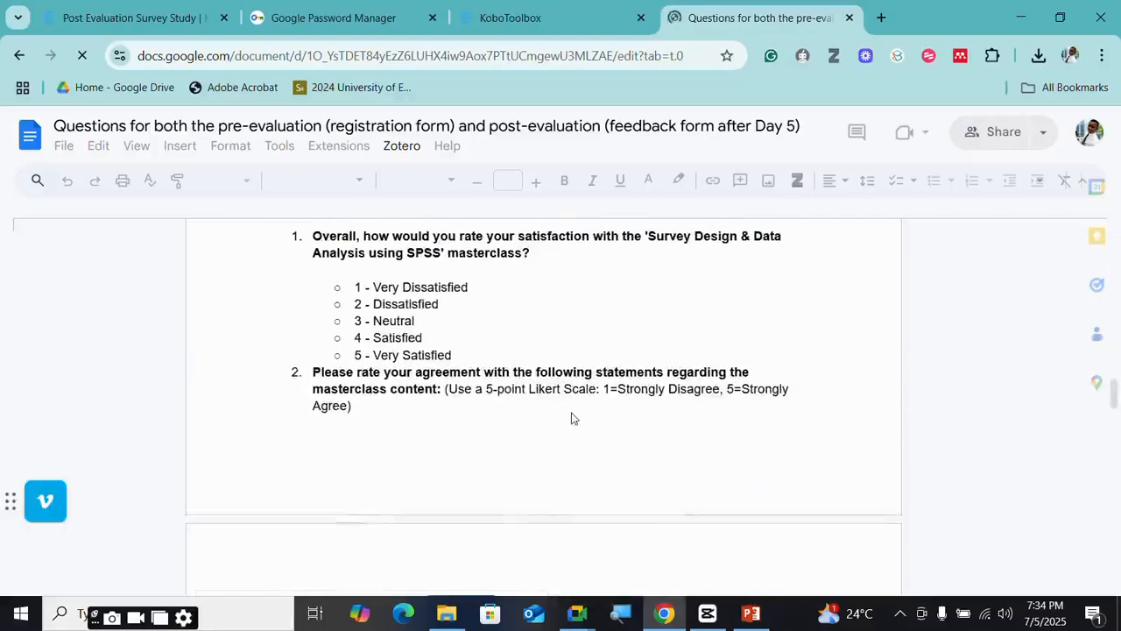
pyautogui.scroll(-2, 571, 418)
pyautogui.scroll(3, 546, 421)
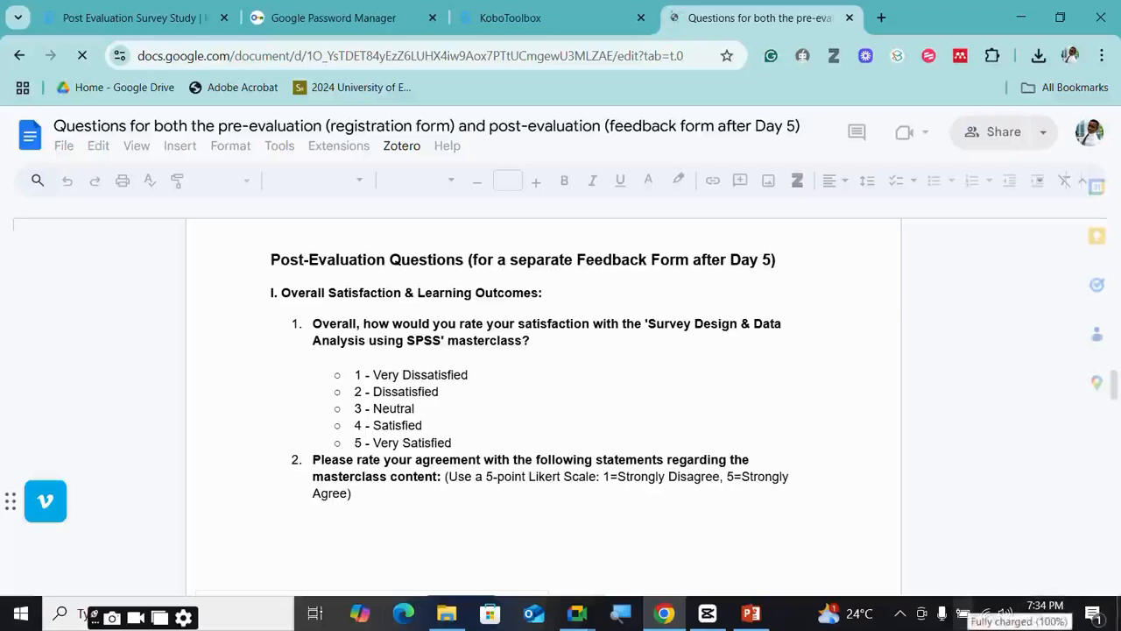
# - Dismiss the recurring 'Your mic isn't working' warning in Meet and return to Chrome
pyautogui.moveTo(579, 622)
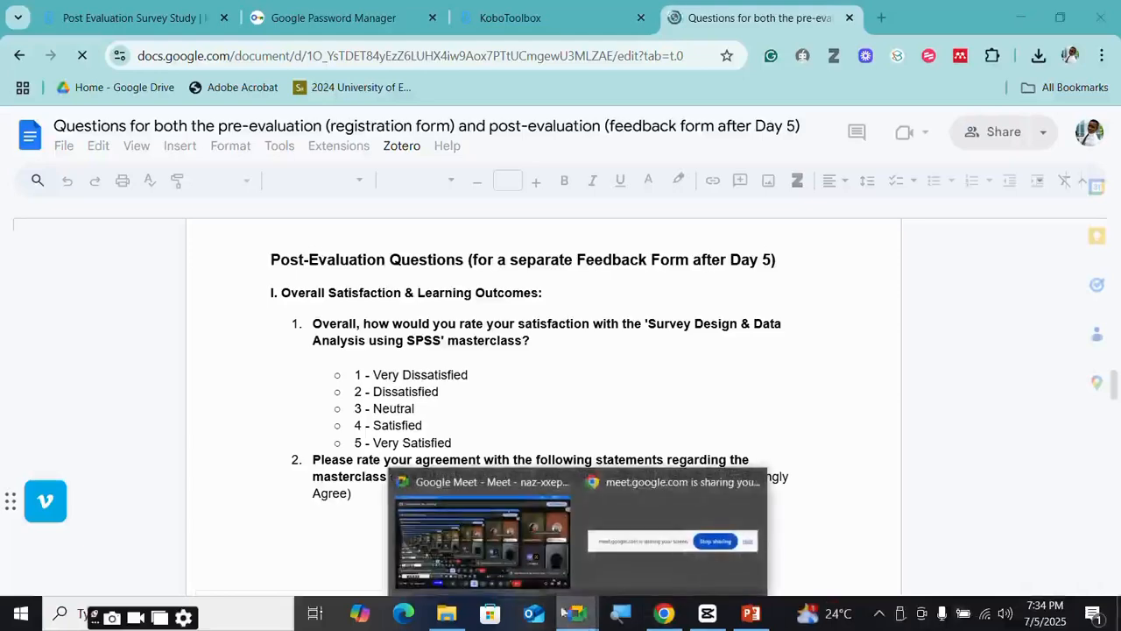
pyautogui.click(518, 555)
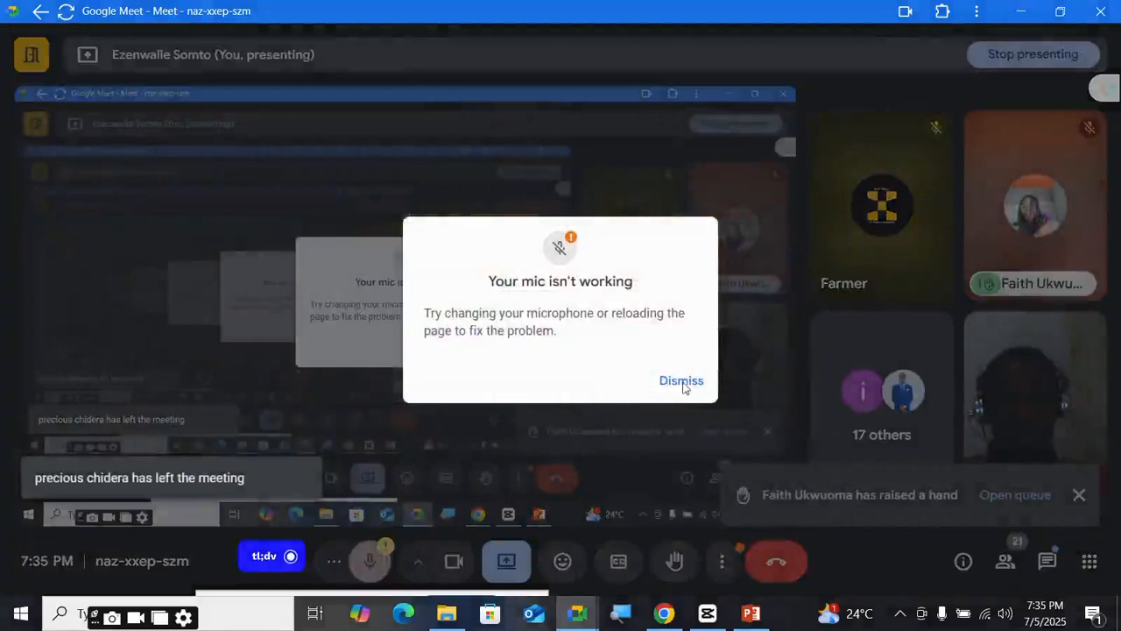
pyautogui.click(682, 381)
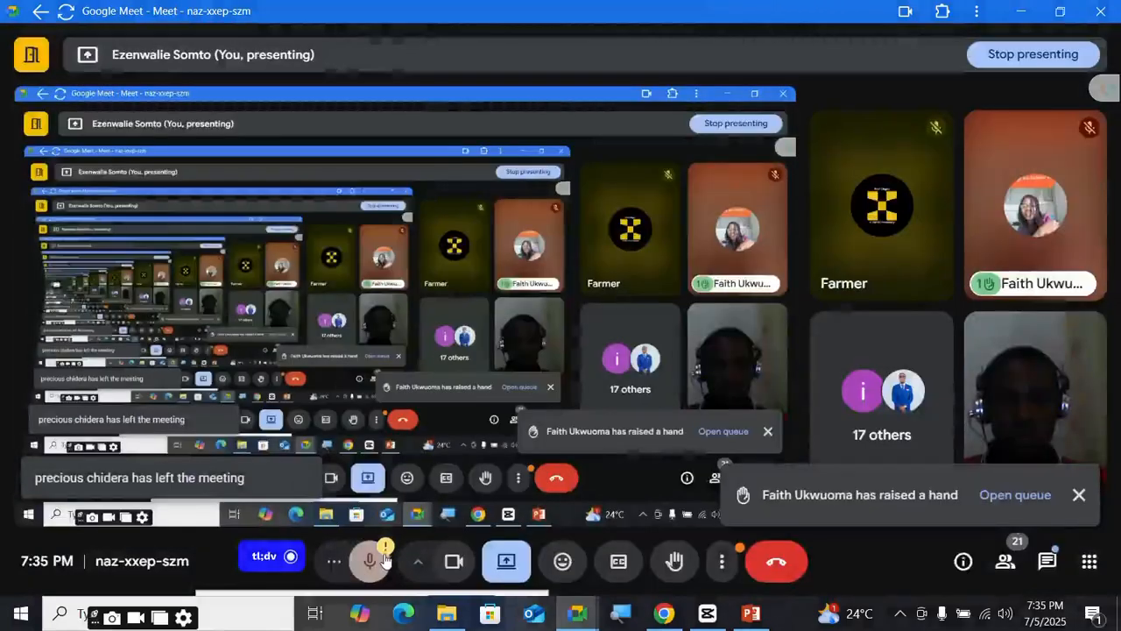
pyautogui.click(383, 559)
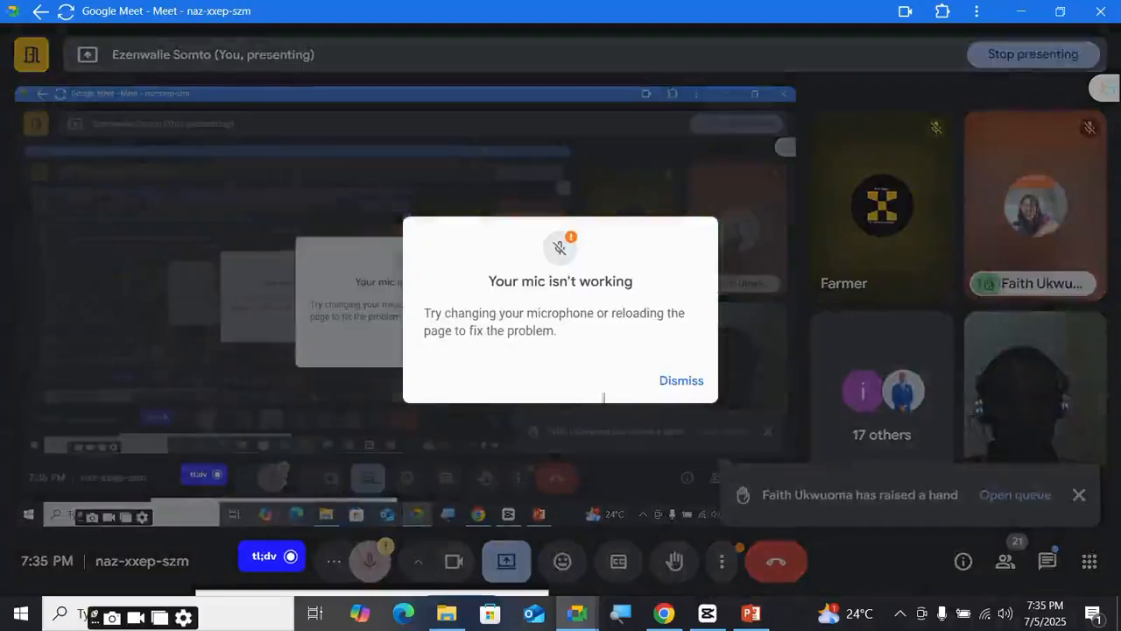
pyautogui.click(682, 381)
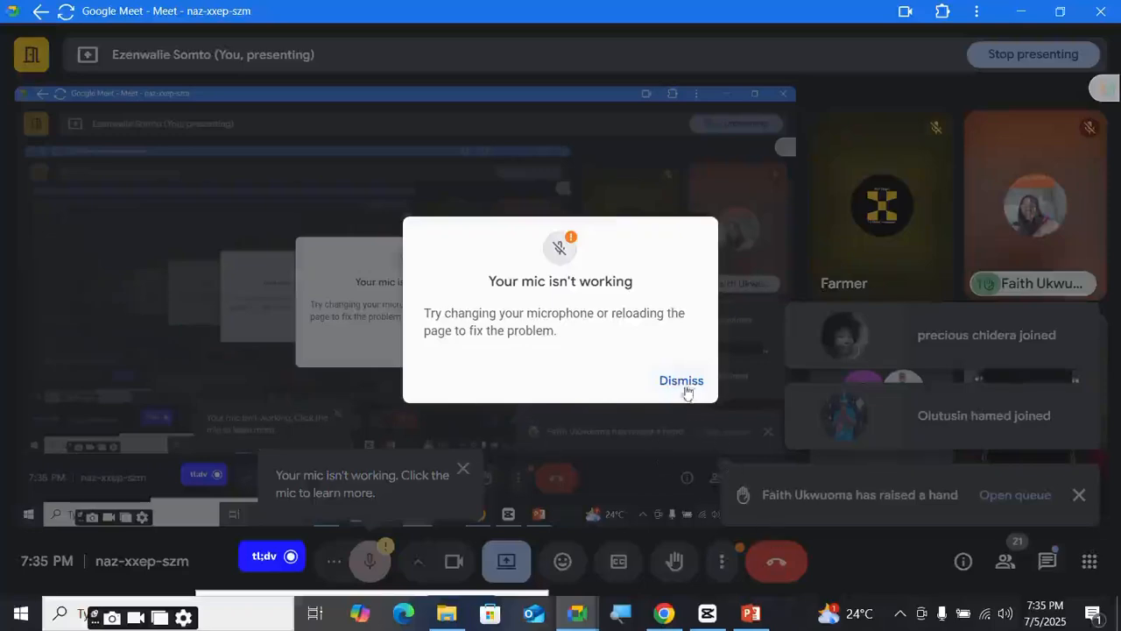
pyautogui.click(681, 382)
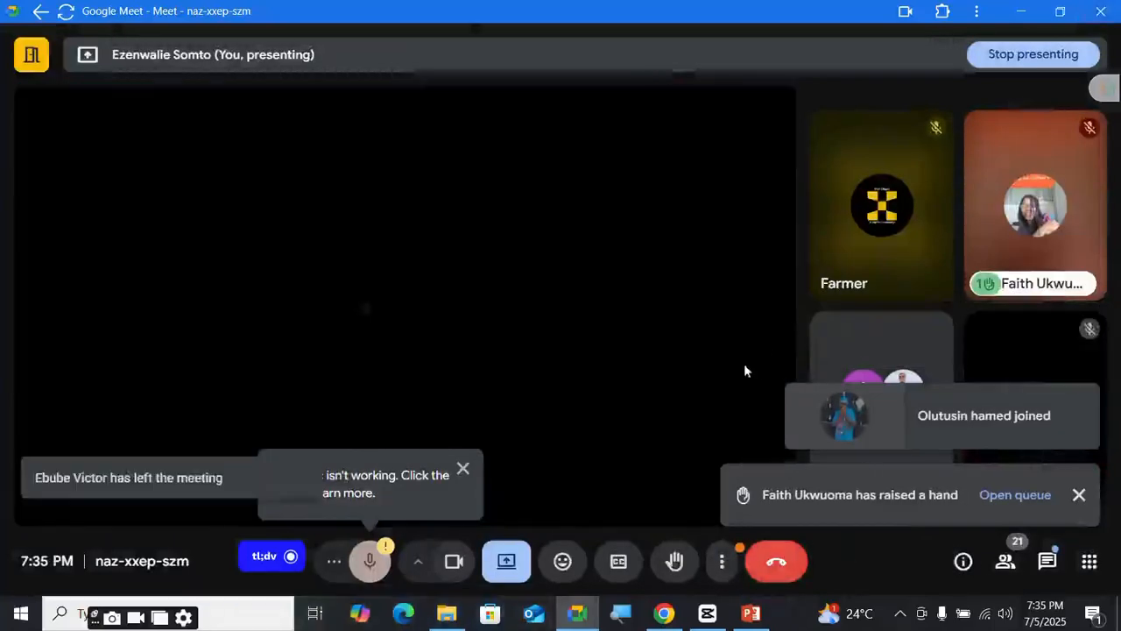
pyautogui.hotkey('alt', 'Tab')
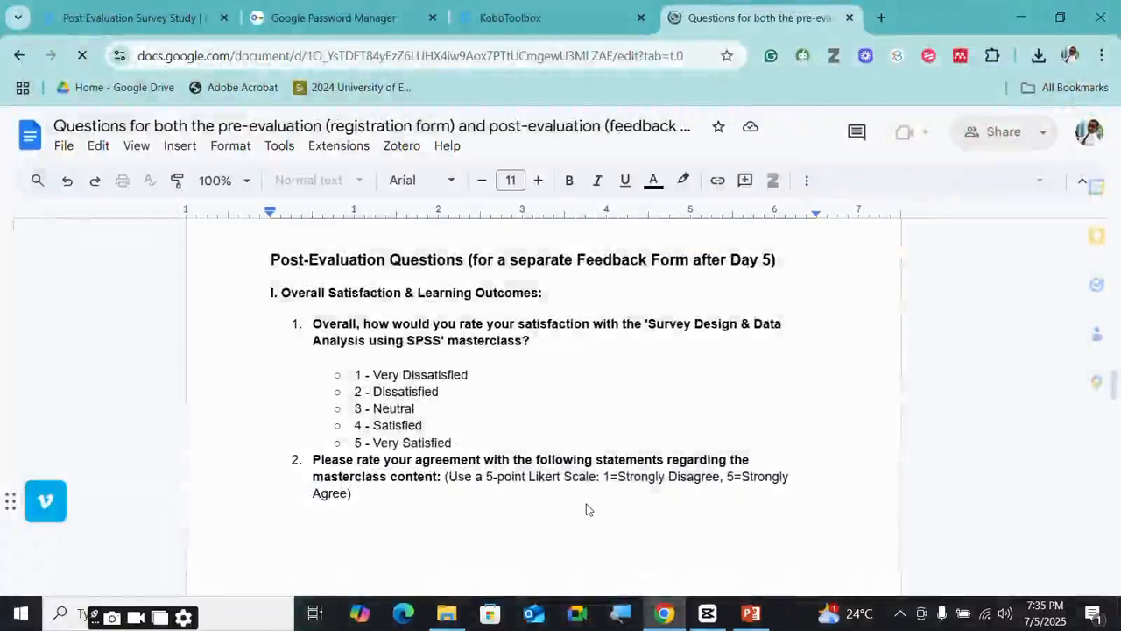
# - Switch to the Google Meet window, now showing its start page
pyautogui.click(580, 620)
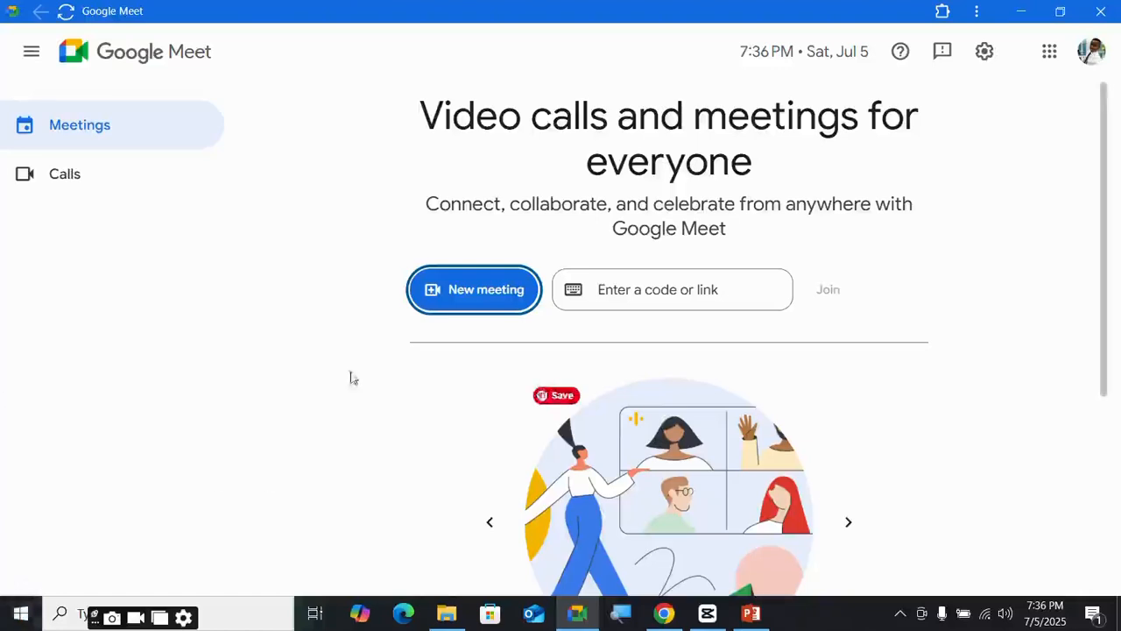
# - Rejoin the meeting by entering its code, then unmute the microphone
pyautogui.click(656, 303)
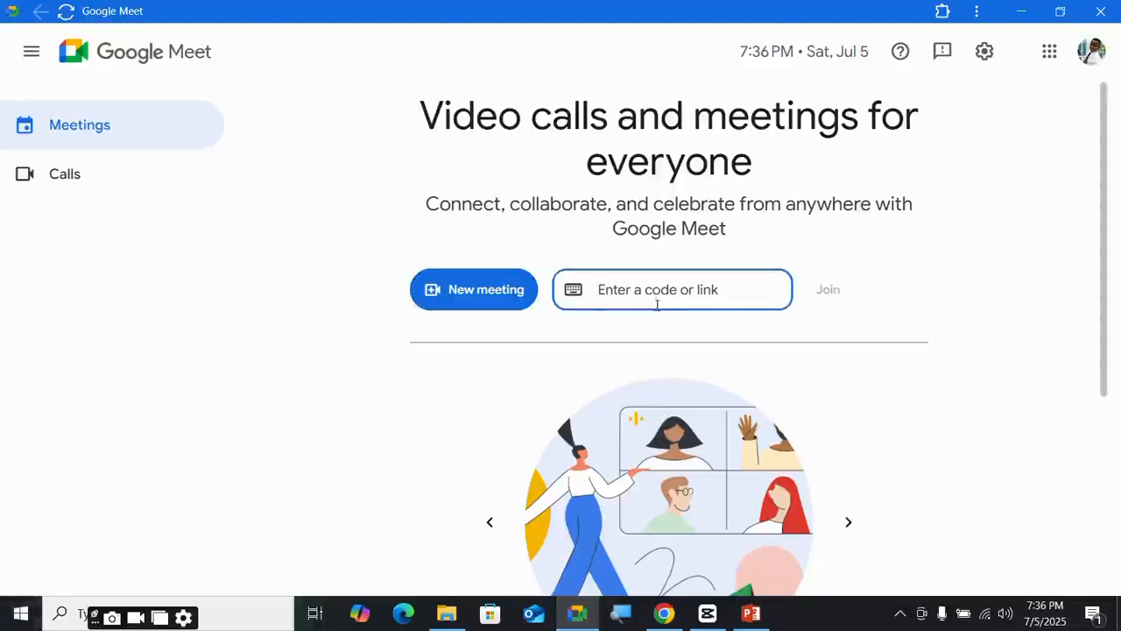
pyautogui.write('nazxxe')
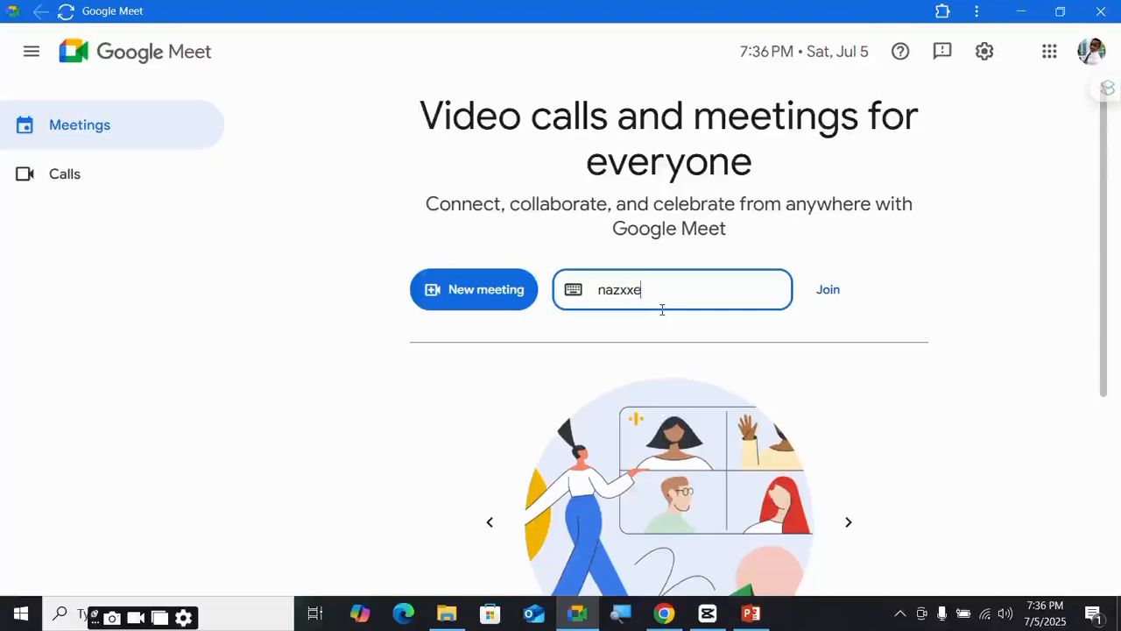
pyautogui.write('pszm')
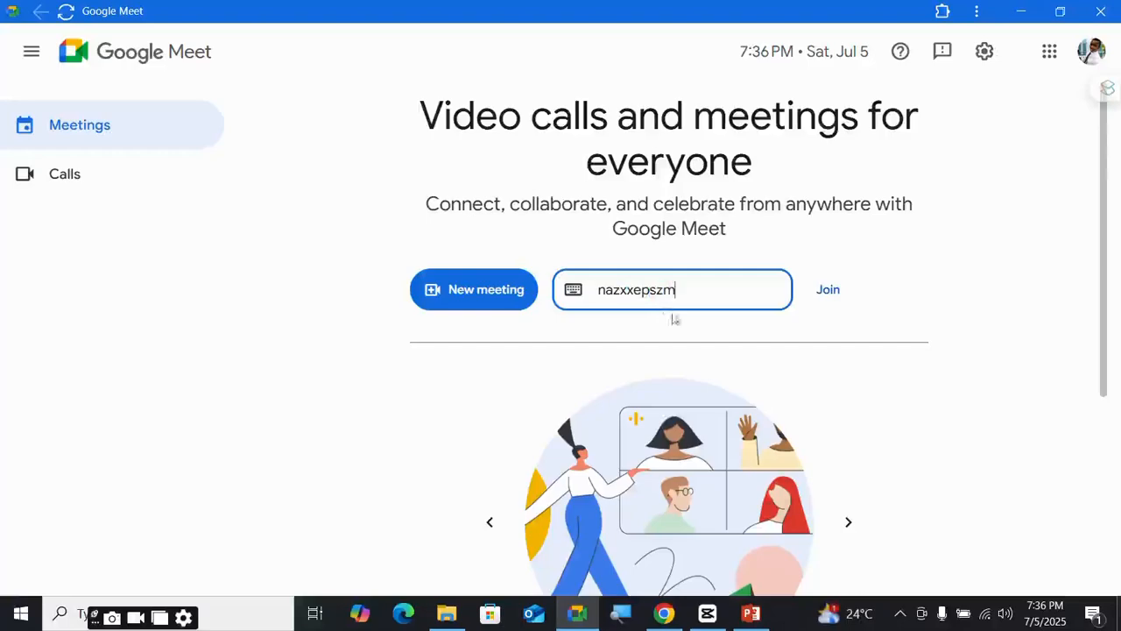
pyautogui.click(846, 301)
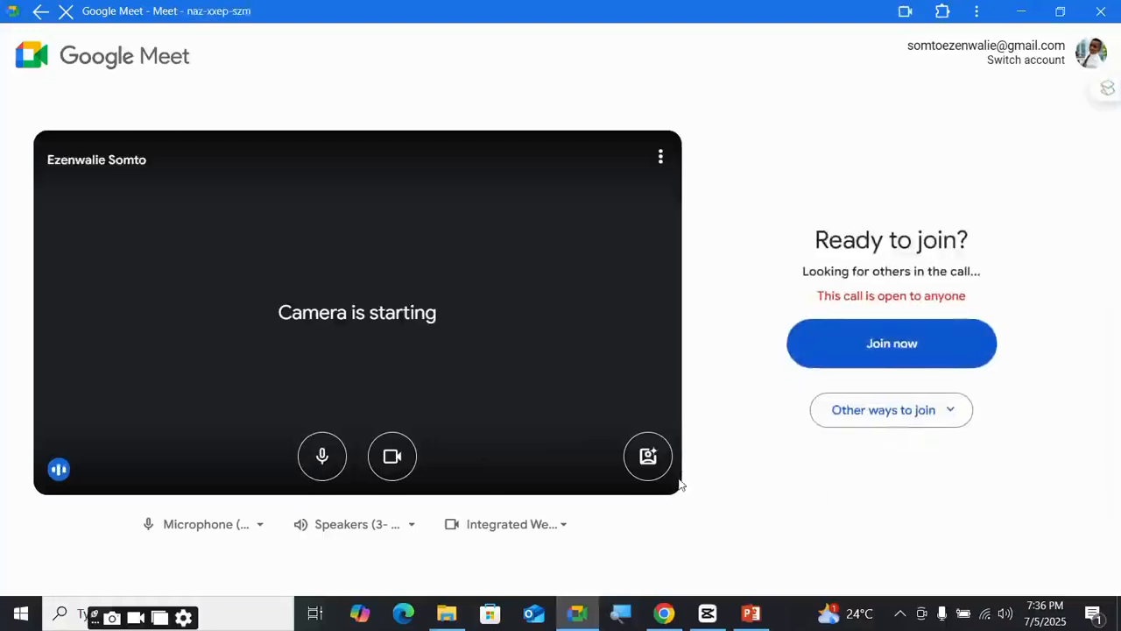
pyautogui.click(909, 375)
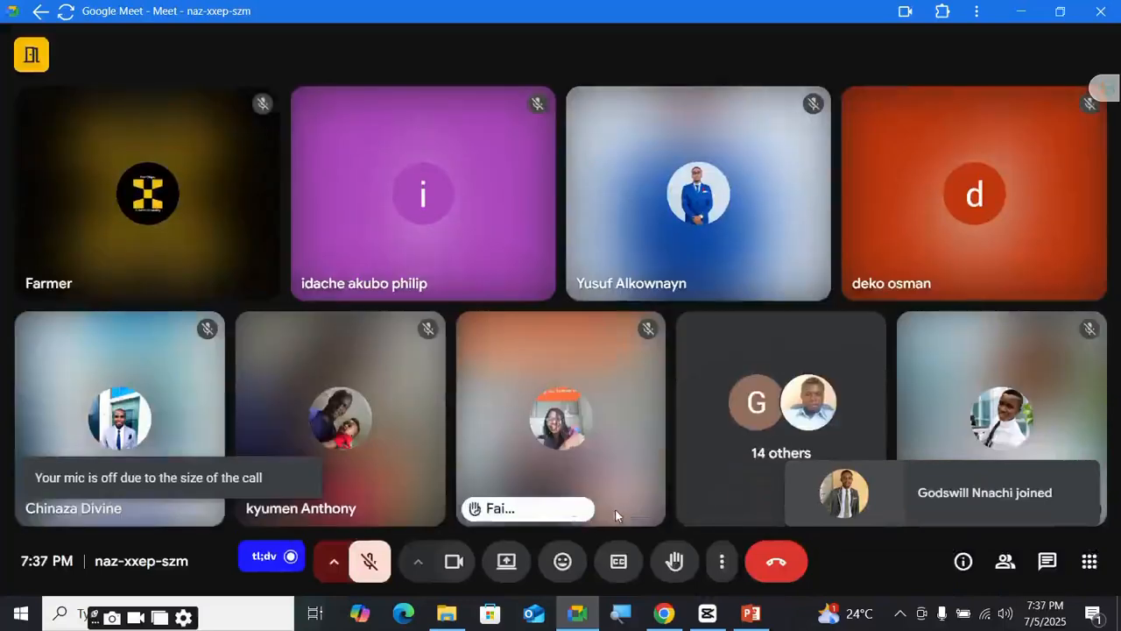
pyautogui.click(371, 564)
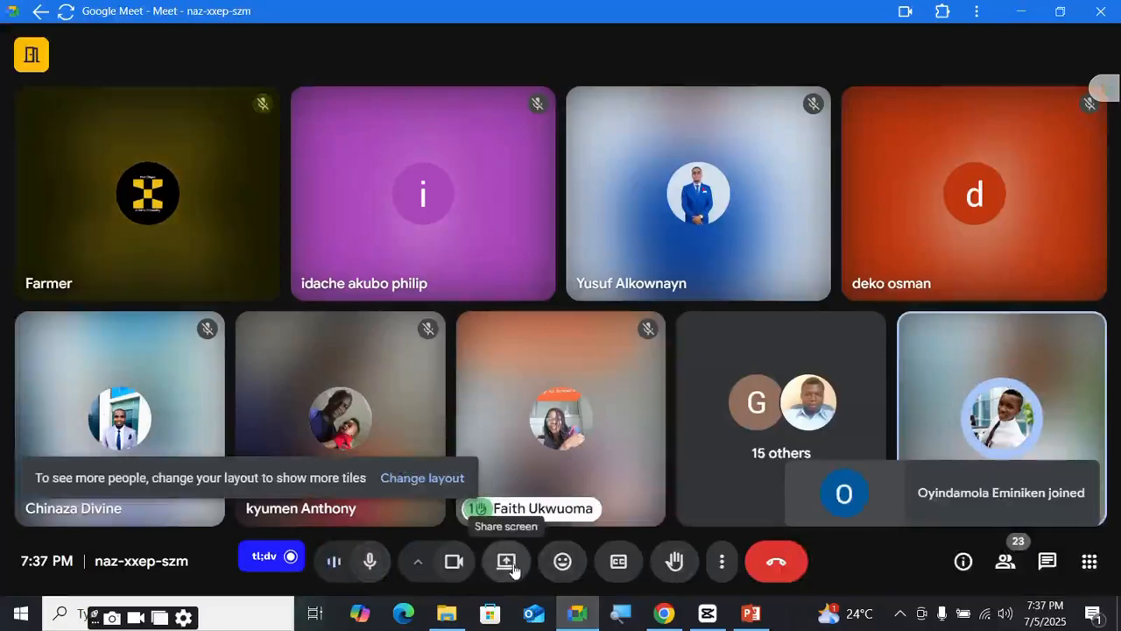
# - Present the entire screen to the meeting participants
pyautogui.click(509, 565)
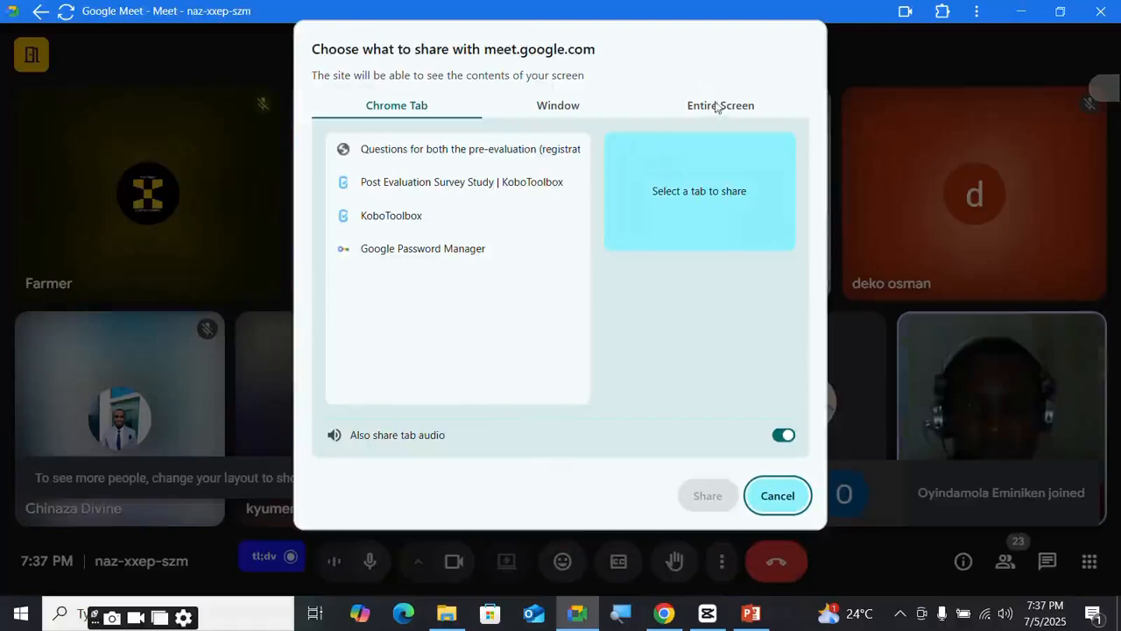
pyautogui.click(717, 107)
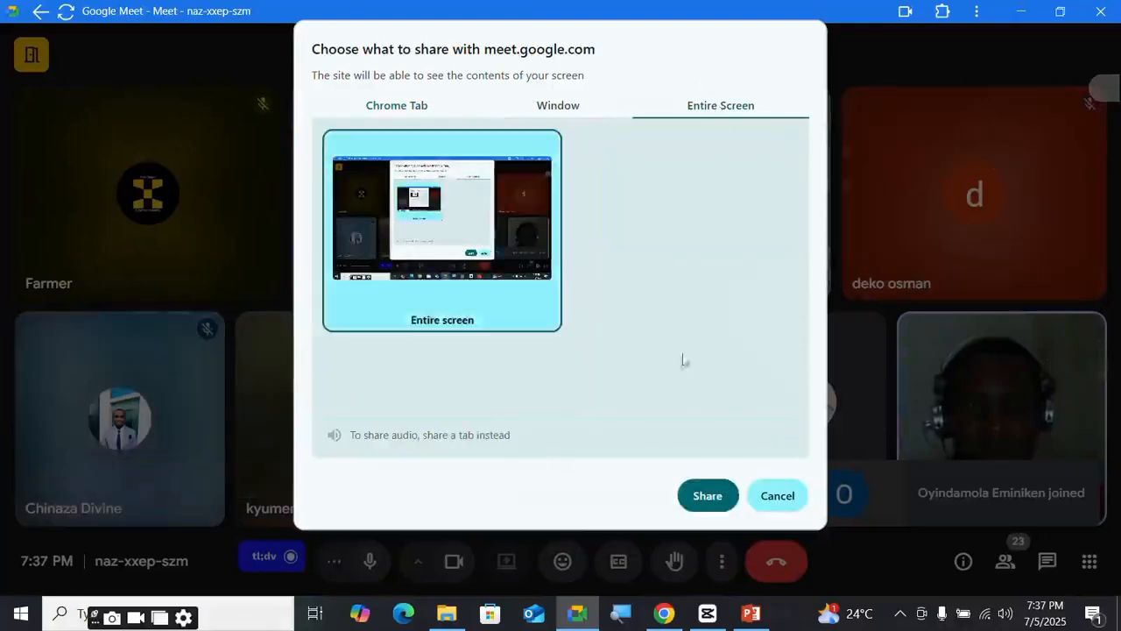
pyautogui.click(714, 501)
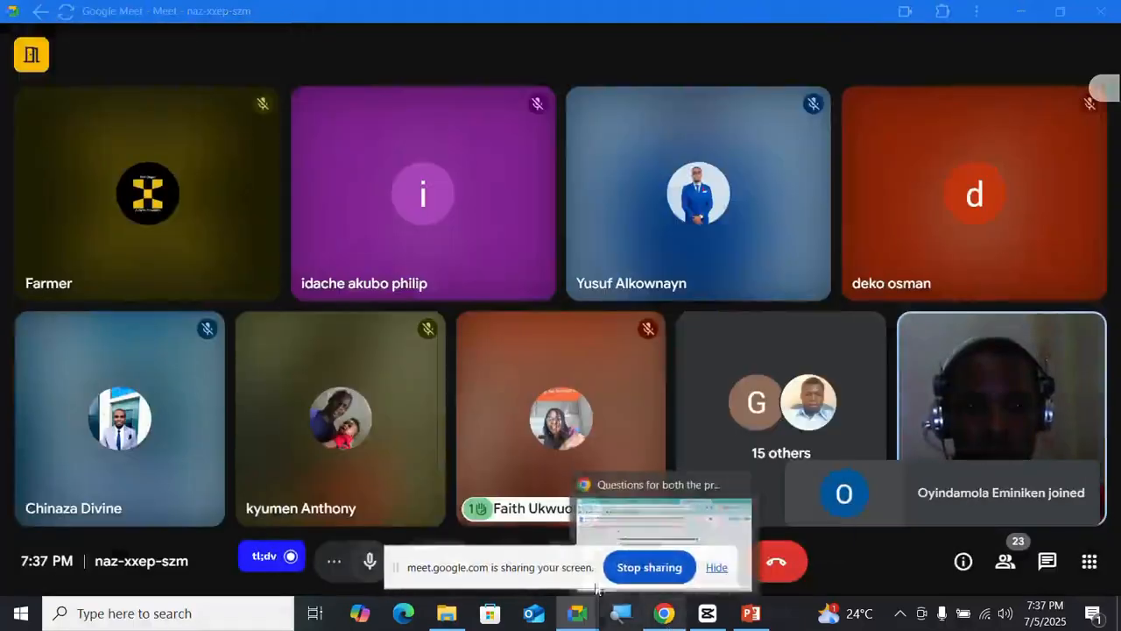
pyautogui.moveTo(597, 583); pyautogui.dragTo(381, 604)
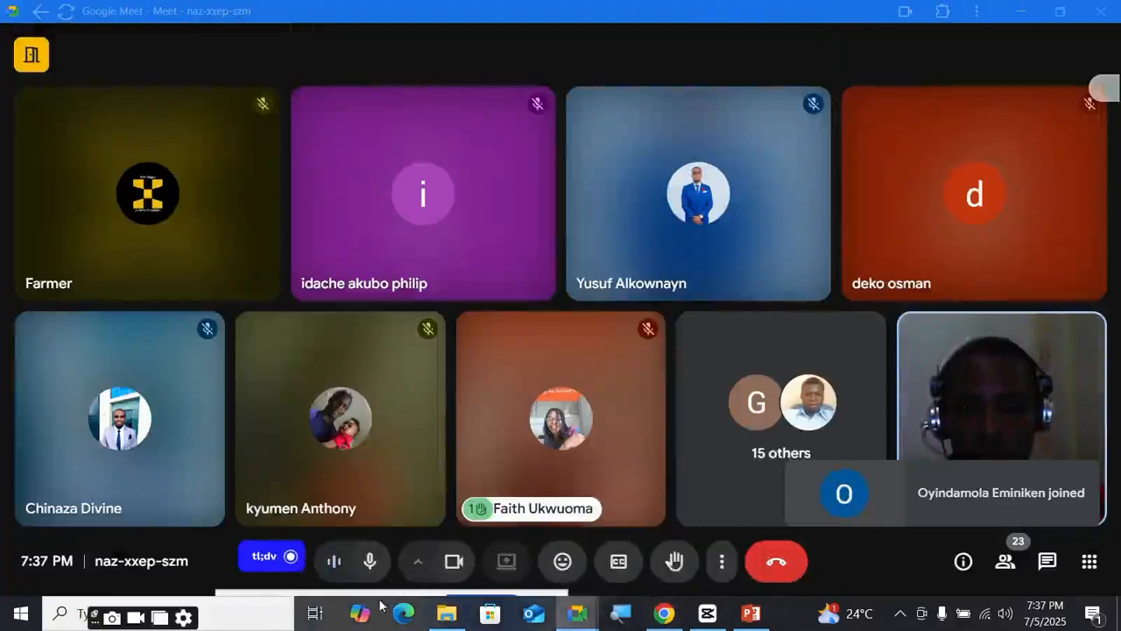
# - Copy the note '(Use a 5-point Likert Scale: 1=Strongly Disagree, 5=Strongly Agree)' from the document
pyautogui.moveTo(673, 623)
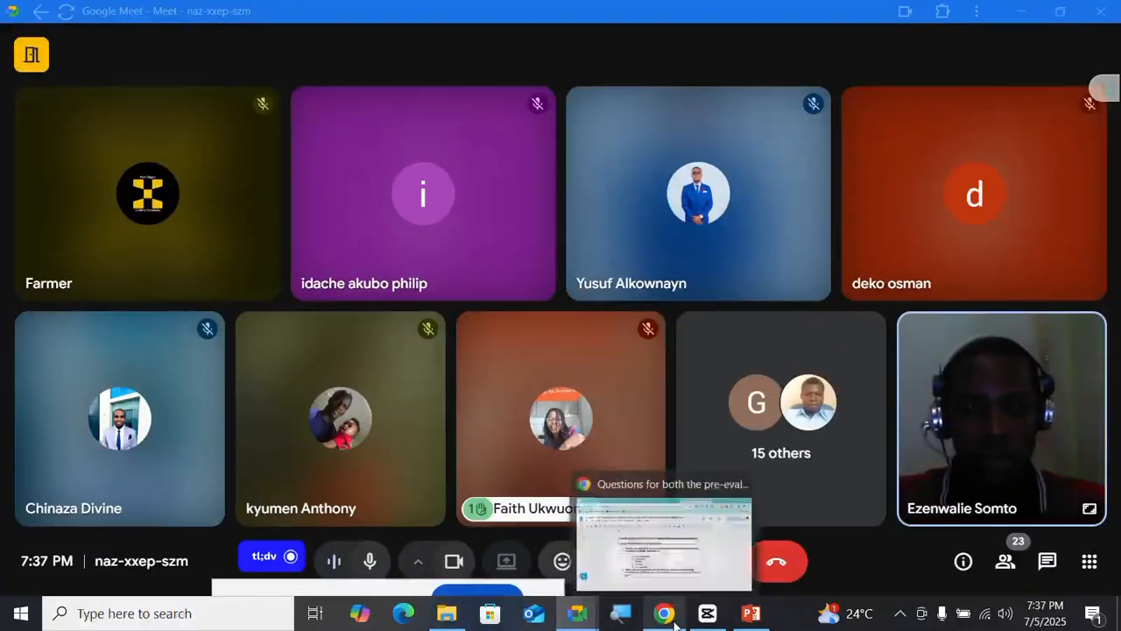
pyautogui.click(675, 576)
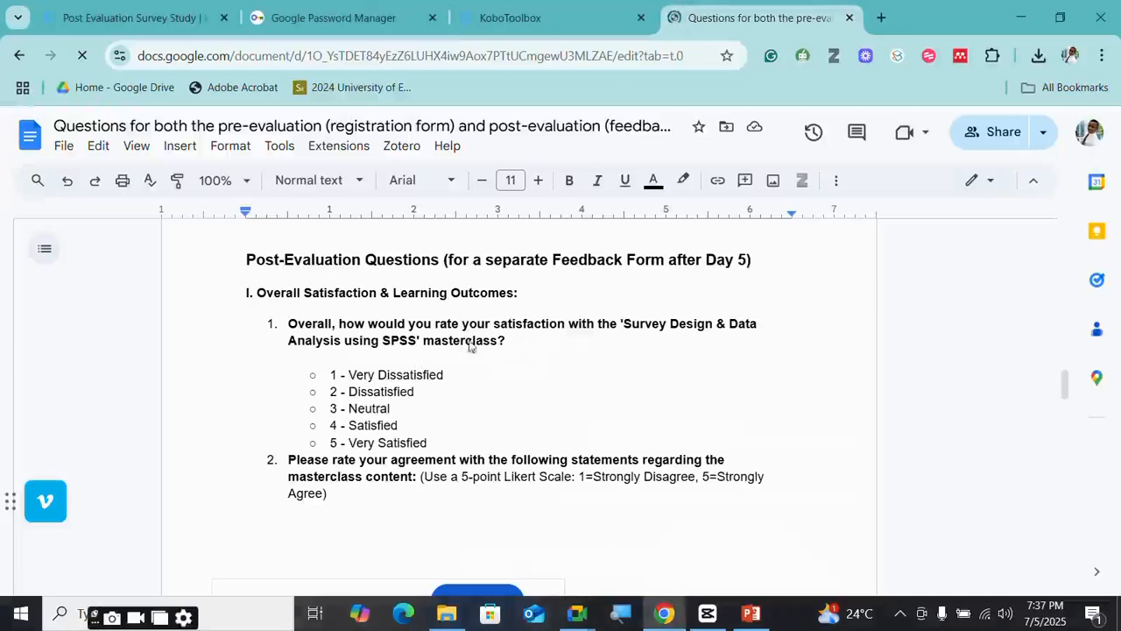
pyautogui.scroll(-2, 391, 407)
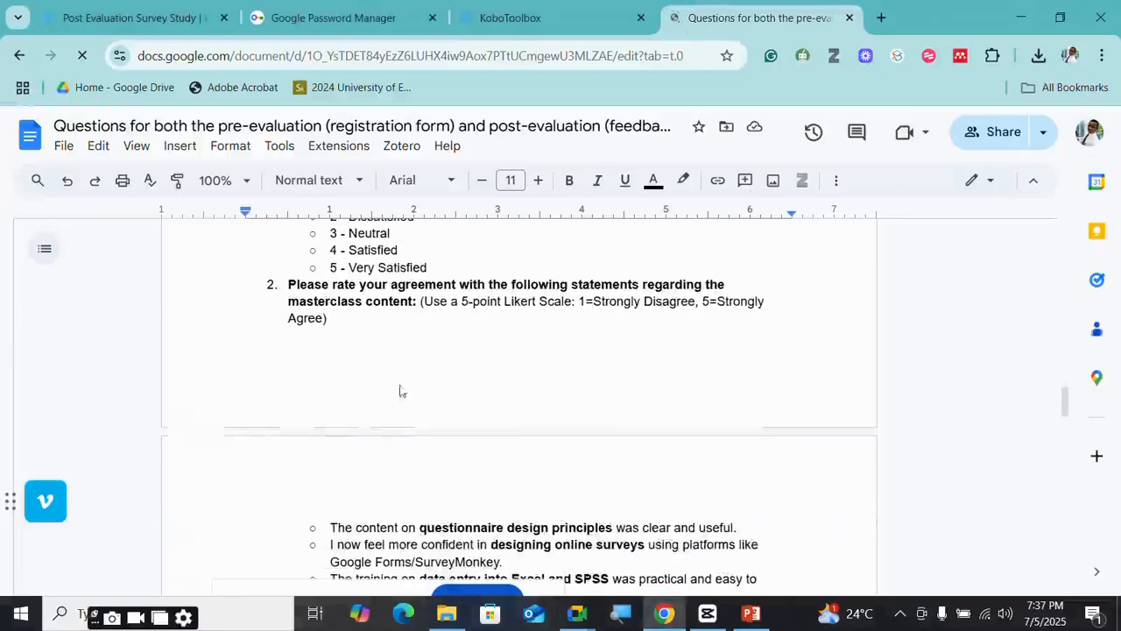
pyautogui.click(417, 301)
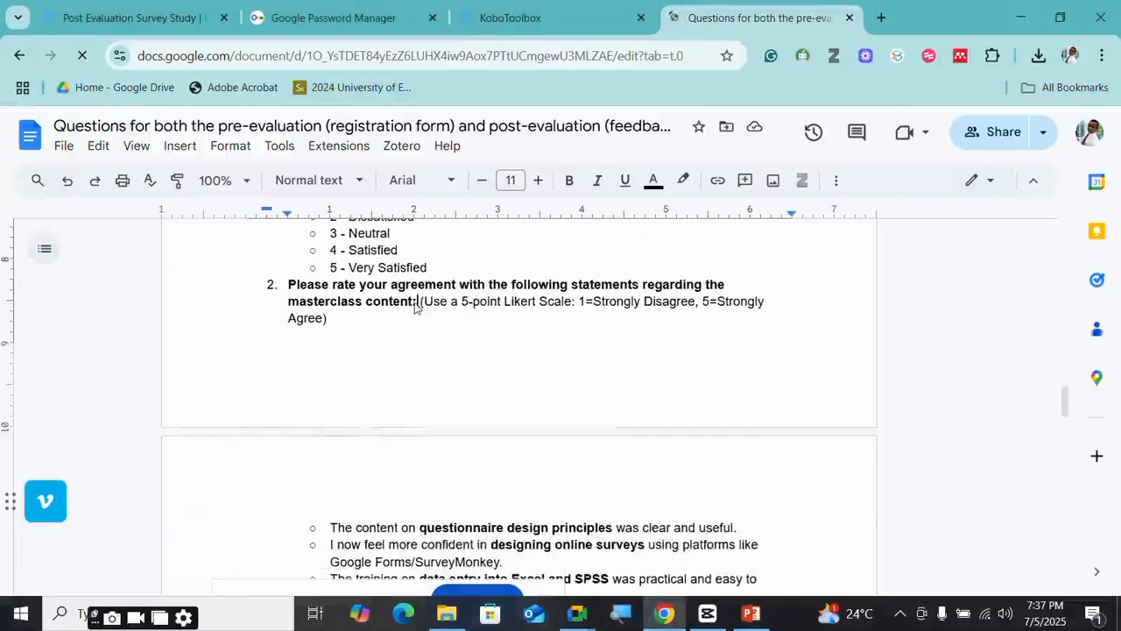
pyautogui.moveTo(418, 303); pyautogui.dragTo(324, 322)
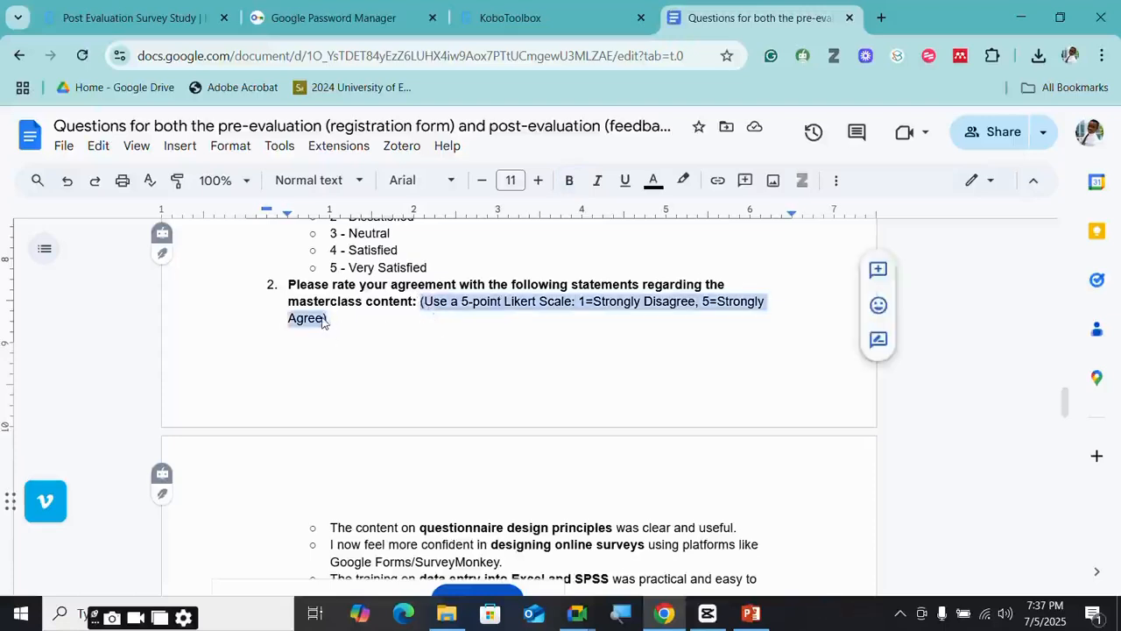
pyautogui.rightClick(324, 322)
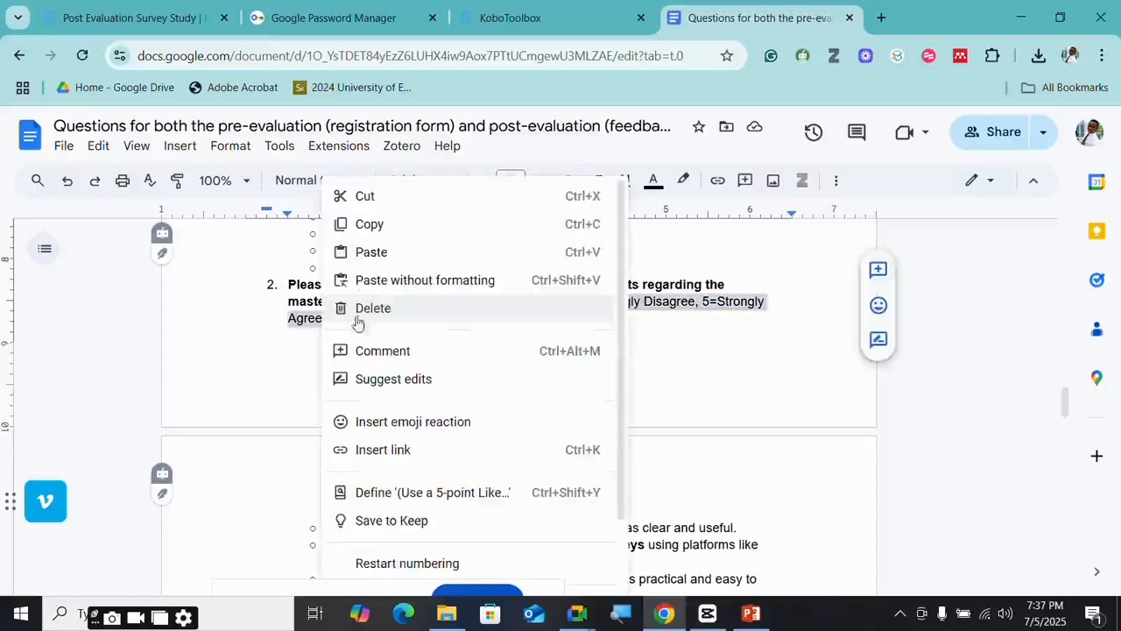
pyautogui.click(388, 225)
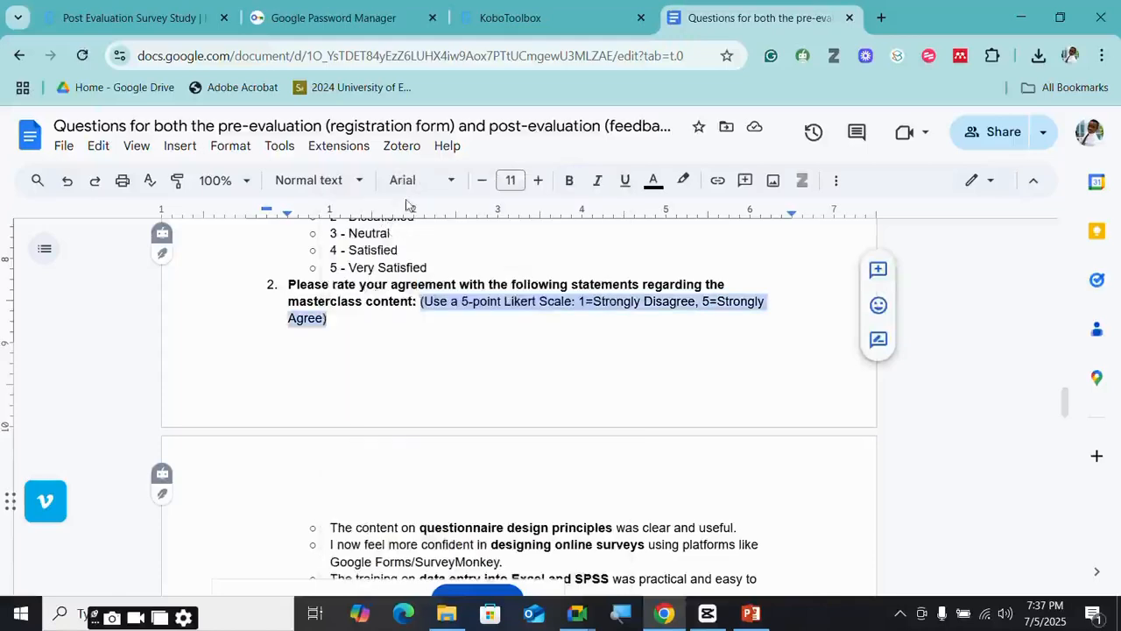
pyautogui.click(168, 21)
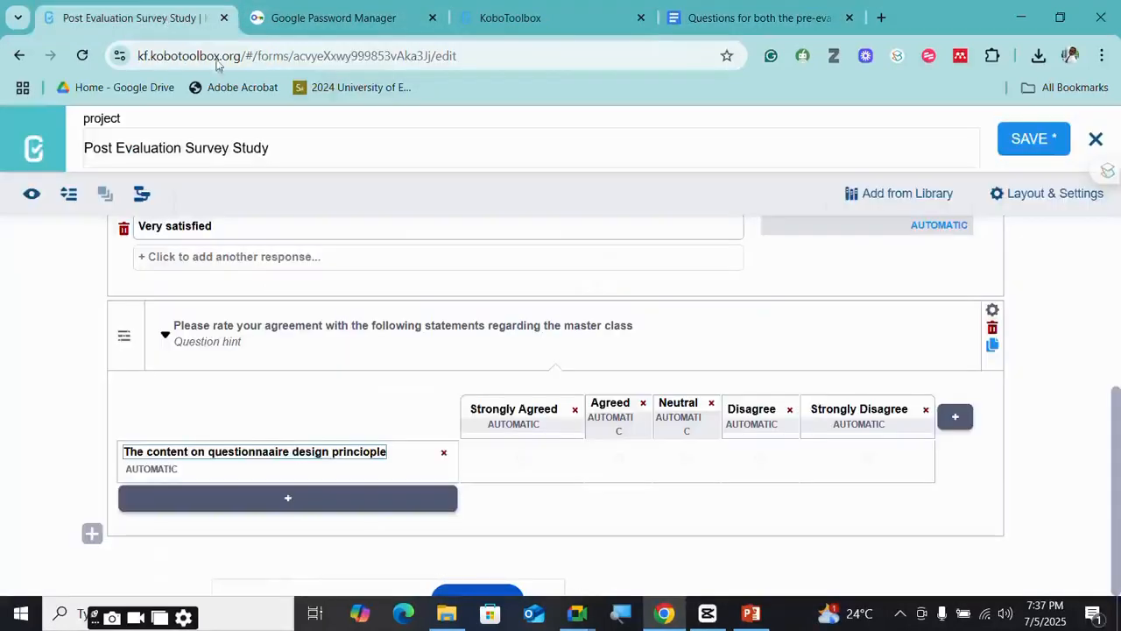
# - Paste '(Use a 5-point Likert Scale: 1=Strongly Disagree, 5=Strongly Agree)' as the matrix question's hint
pyautogui.click(228, 341)
pyautogui.hotkey('ctrl', 'v')
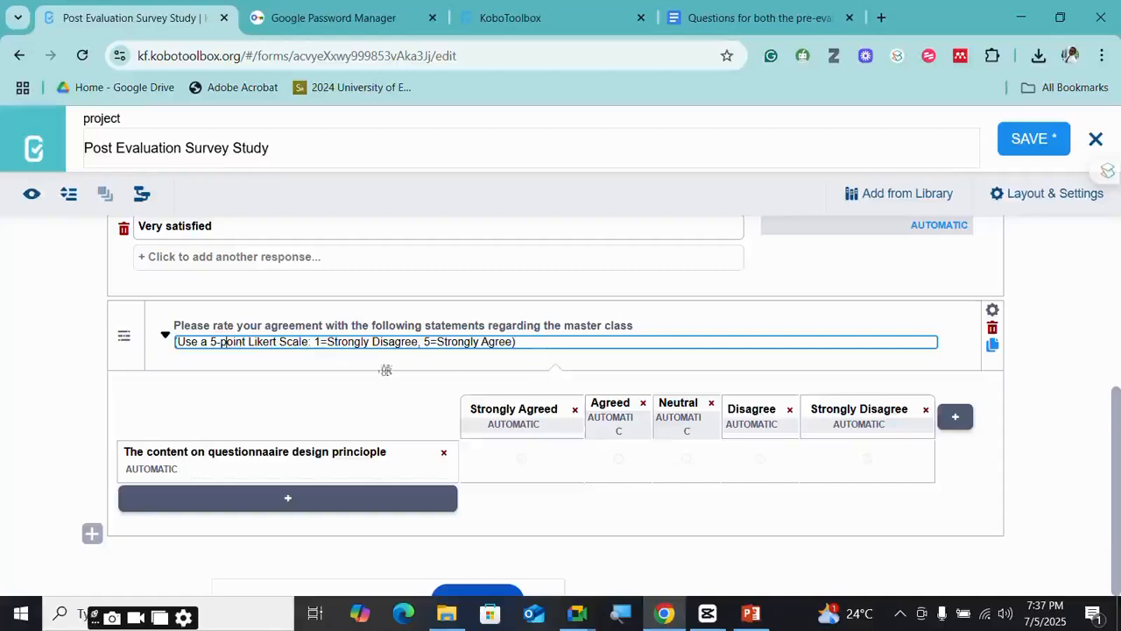
# - Replace the first matrix row with the full questionnaire-design-principles statement copied from the document
pyautogui.click(785, 18)
pyautogui.scroll(-2, 549, 380)
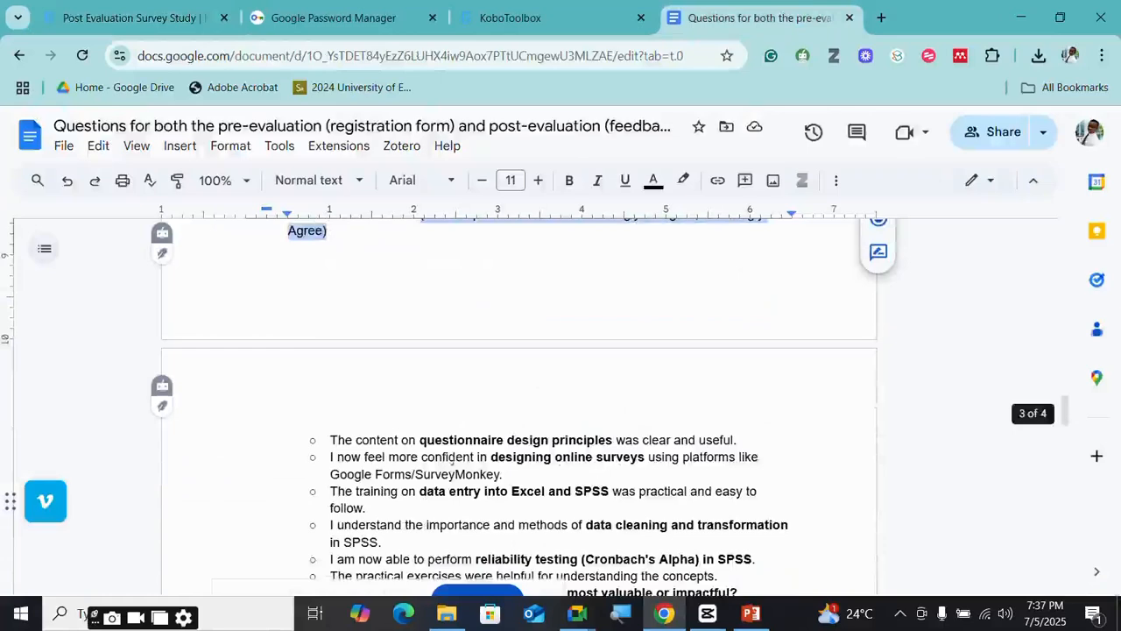
pyautogui.moveTo(736, 440); pyautogui.dragTo(332, 434)
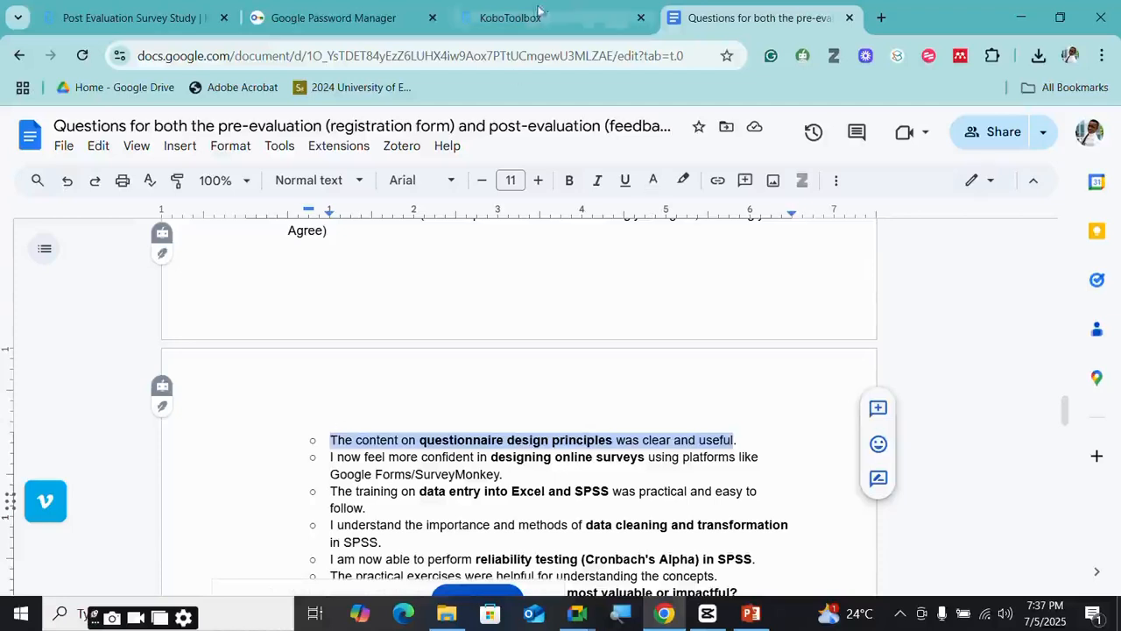
pyautogui.click(179, 17)
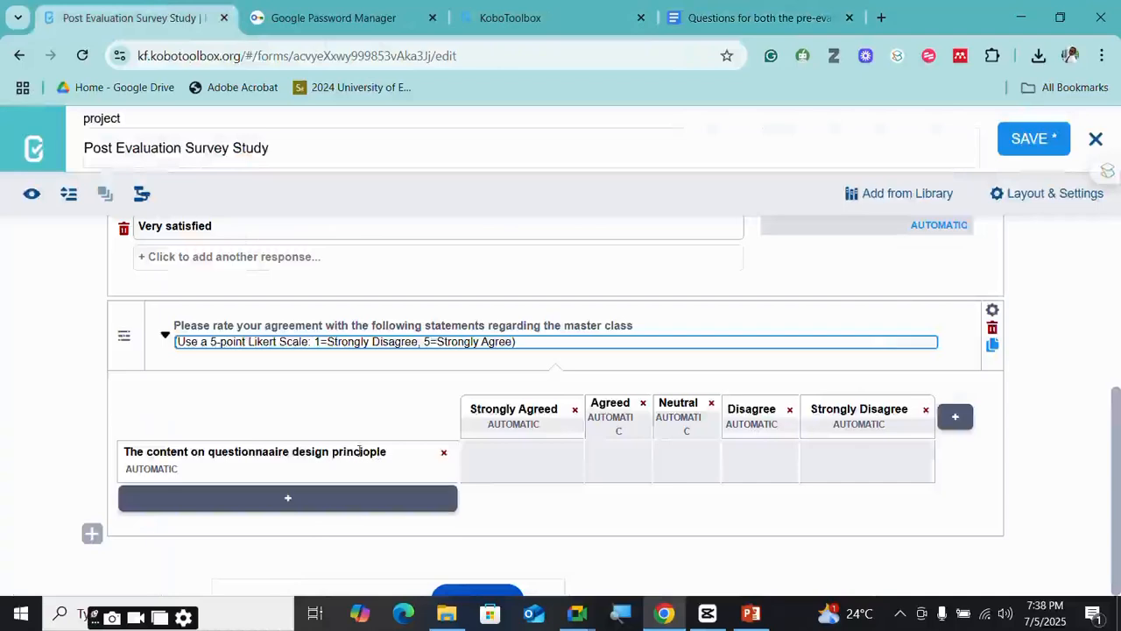
pyautogui.moveTo(388, 451); pyautogui.dragTo(111, 451)
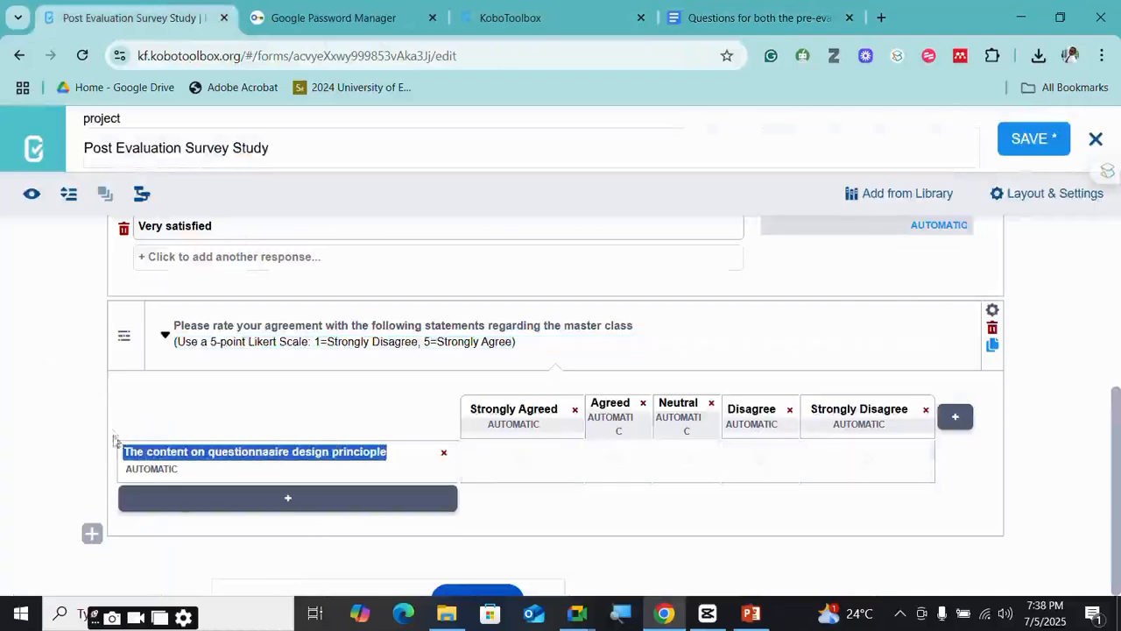
pyautogui.hotkey('ctrl', 'v')
# - Select the statement about designing online surveys in the questions document
pyautogui.moveTo(756, 18); pyautogui.dragTo(348, 44)
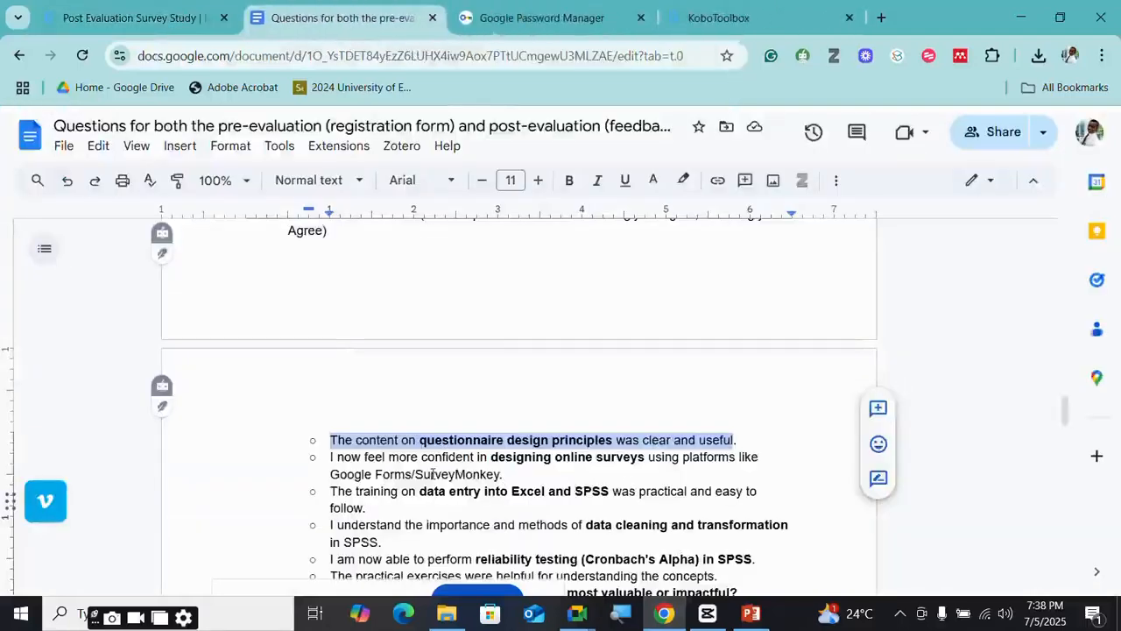
pyautogui.click(501, 475)
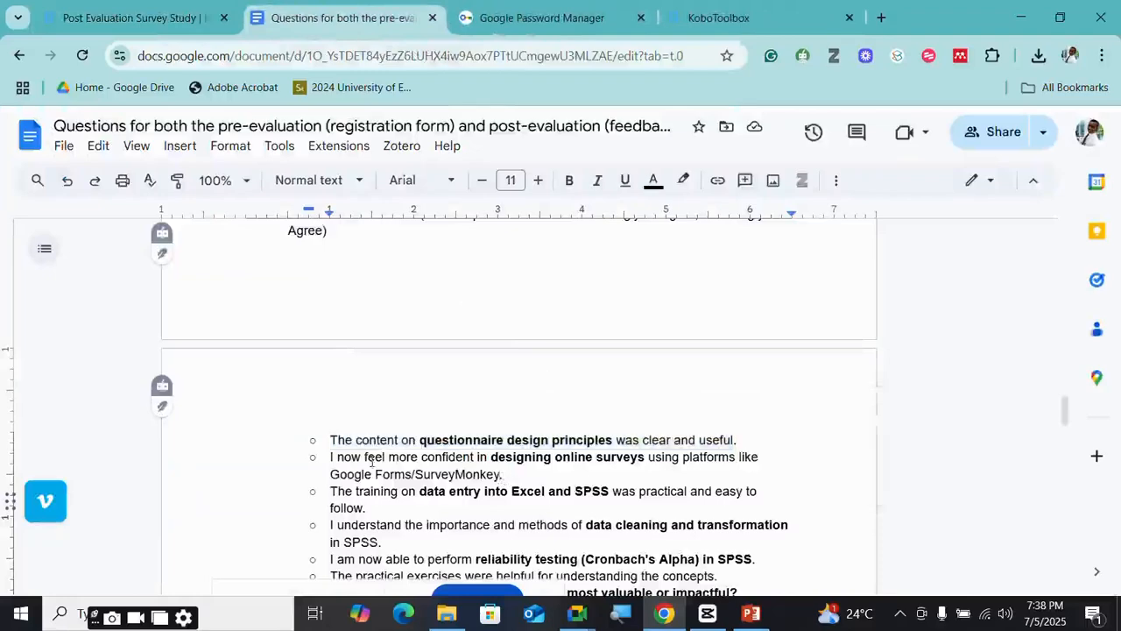
pyautogui.moveTo(331, 458); pyautogui.dragTo(495, 474)
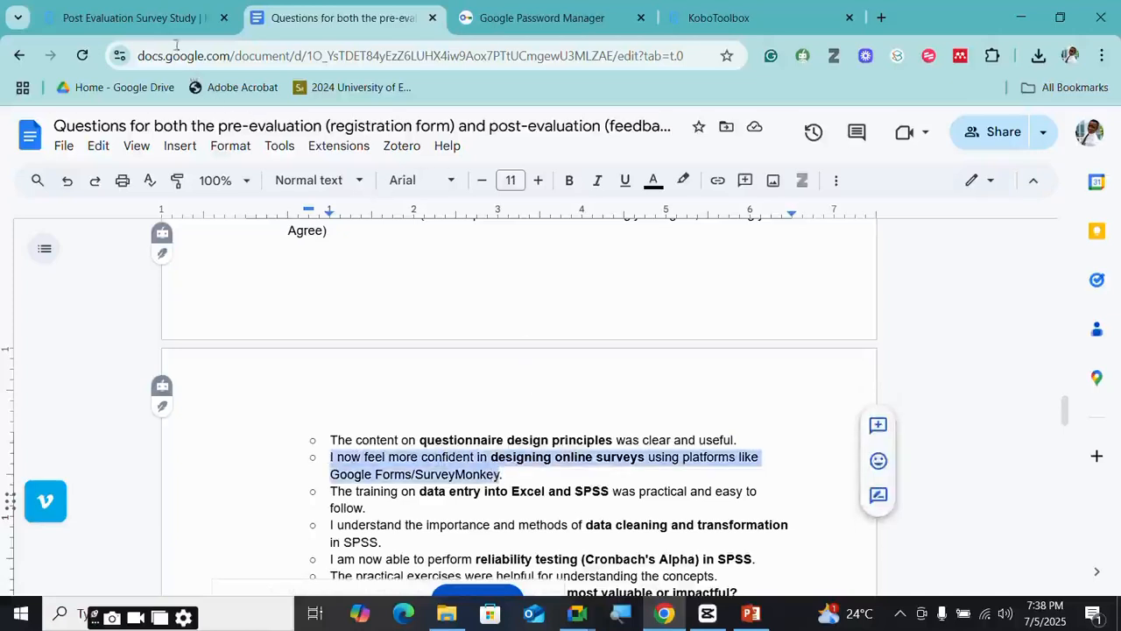
pyautogui.click(127, 17)
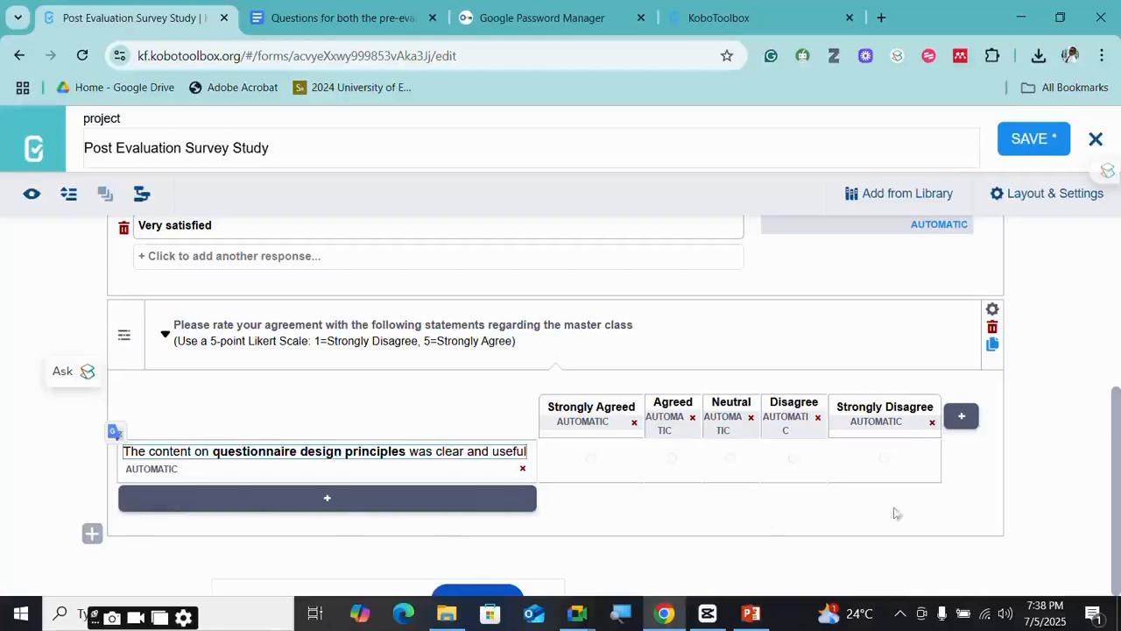
# - Add a second row with the online-surveys statement, replacing Google Forms/SurveyMonkey with Kobocollect
pyautogui.click(333, 504)
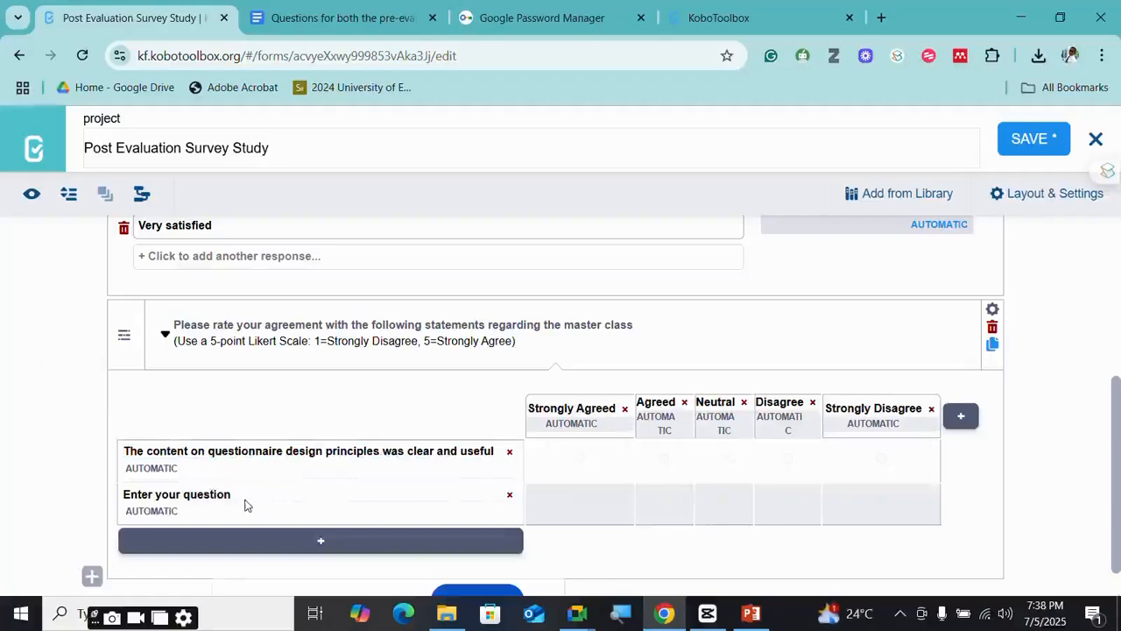
pyautogui.click(246, 501)
pyautogui.tripleClick(226, 493)
pyautogui.hotkey('ctrl', 'v')
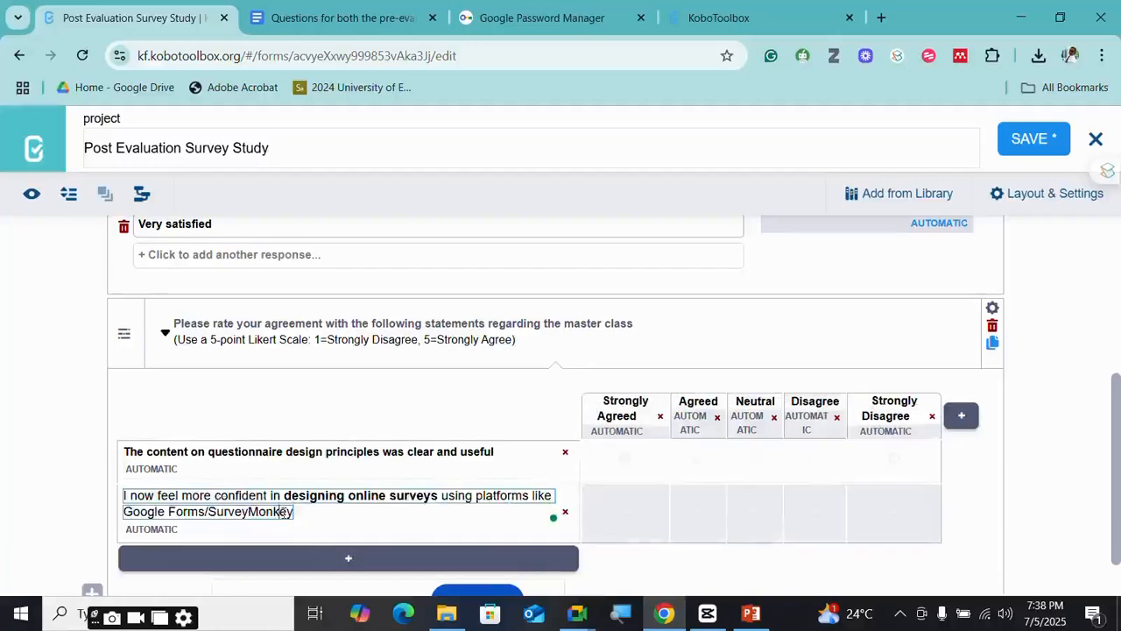
pyautogui.press('BackSpace')
pyautogui.press('BackSpace')
pyautogui.press('BackSpace')
pyautogui.press('BackSpace')
pyautogui.press('BackSpace')
pyautogui.press('BackSpace')
pyautogui.press('BackSpace')
pyautogui.press('BackSpace')
pyautogui.press('BackSpace')
pyautogui.press('BackSpace')
pyautogui.press('BackSpace')
pyautogui.press('BackSpace')
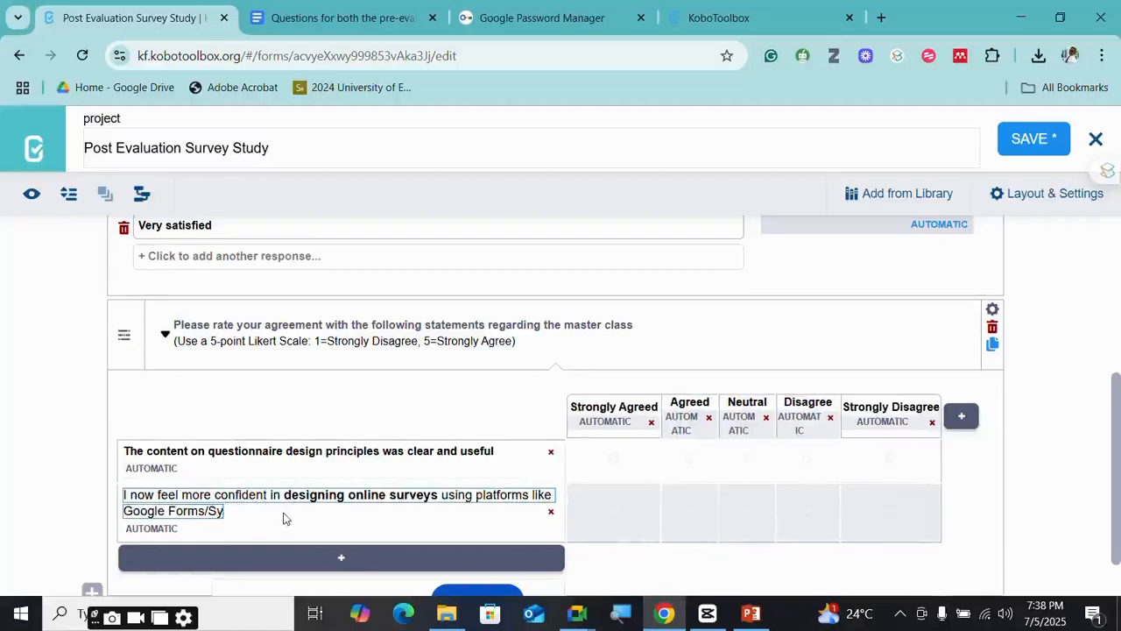
pyautogui.press('BackSpace')
pyautogui.press('BackSpace')
pyautogui.press('BackSpace')
pyautogui.press('BackSpace')
pyautogui.press('BackSpace')
pyautogui.press('BackSpace')
pyautogui.press('BackSpace')
pyautogui.press('BackSpace')
pyautogui.press('BackSpace')
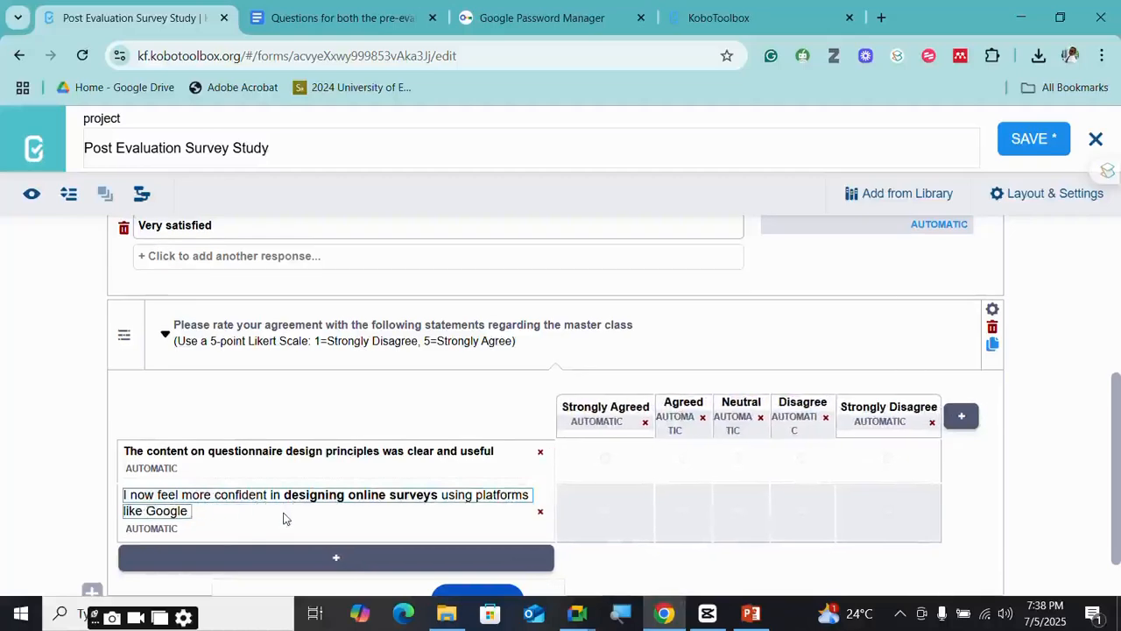
pyautogui.press('BackSpace')
pyautogui.press('BackSpace')
pyautogui.press('BackSpace')
pyautogui.press('BackSpace')
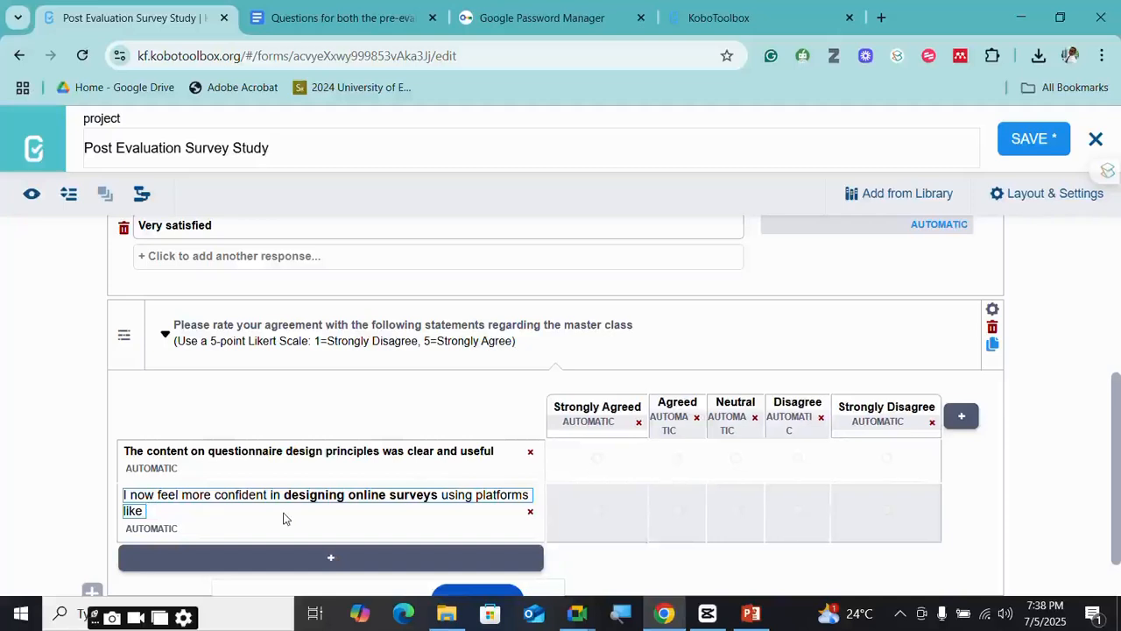
pyautogui.write('Kob')
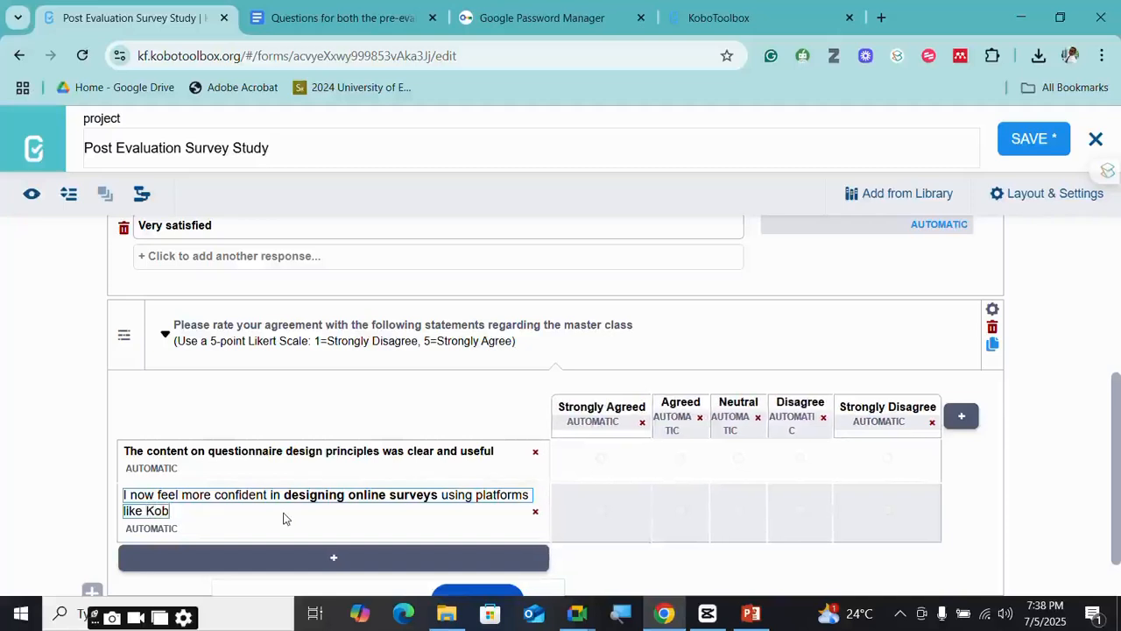
pyautogui.write('oboo')
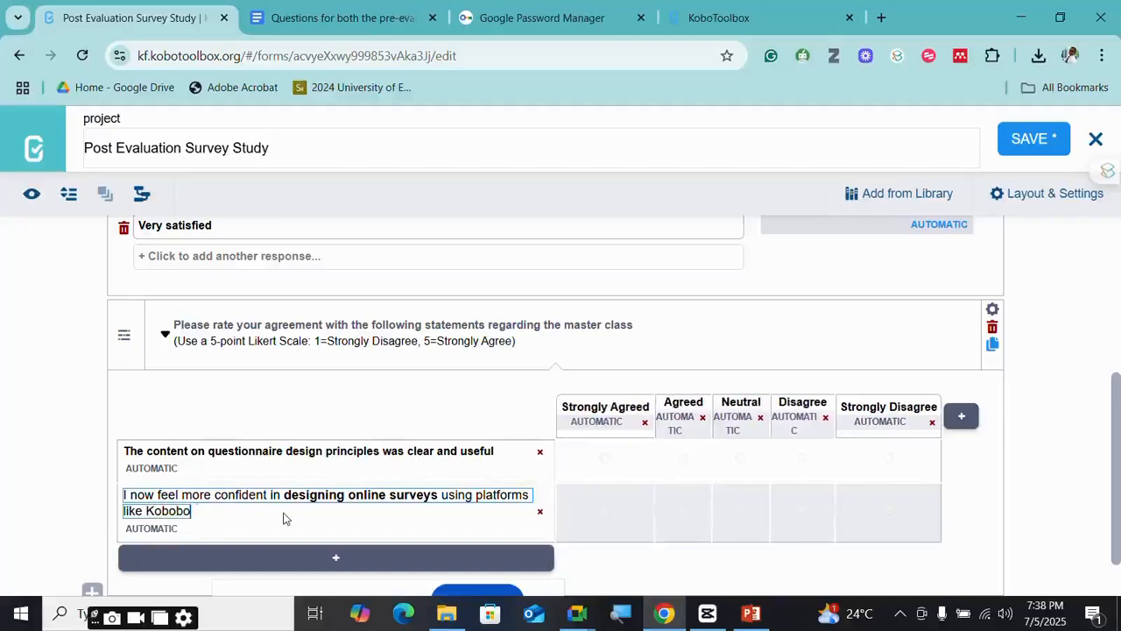
pyautogui.press('BackSpace')
pyautogui.press('BackSpace')
pyautogui.press('BackSpace')
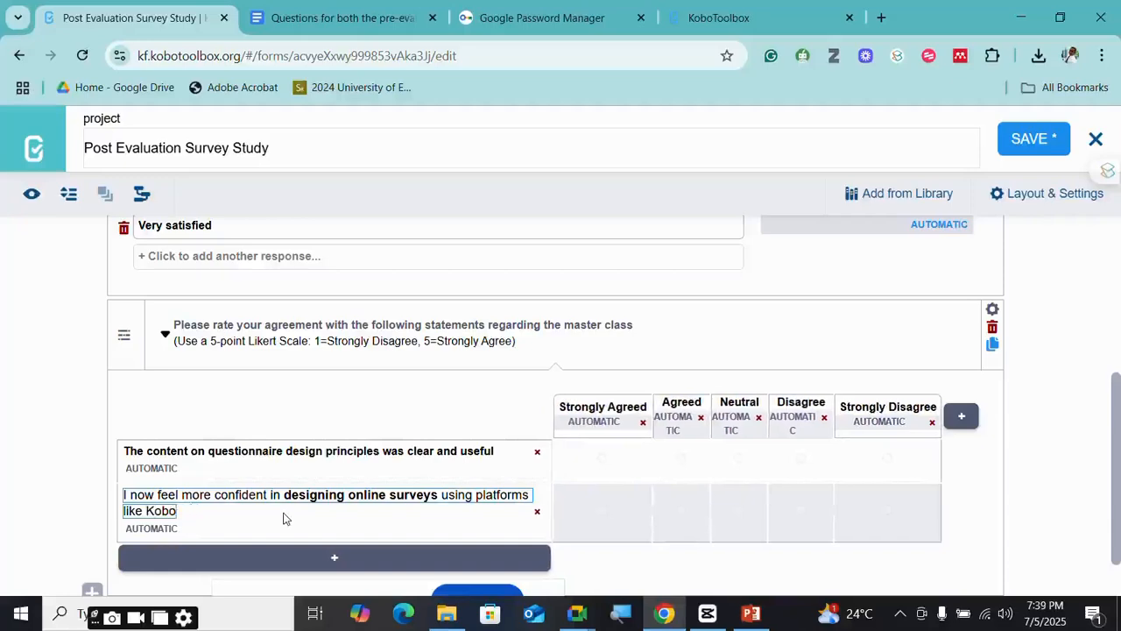
pyautogui.write('co')
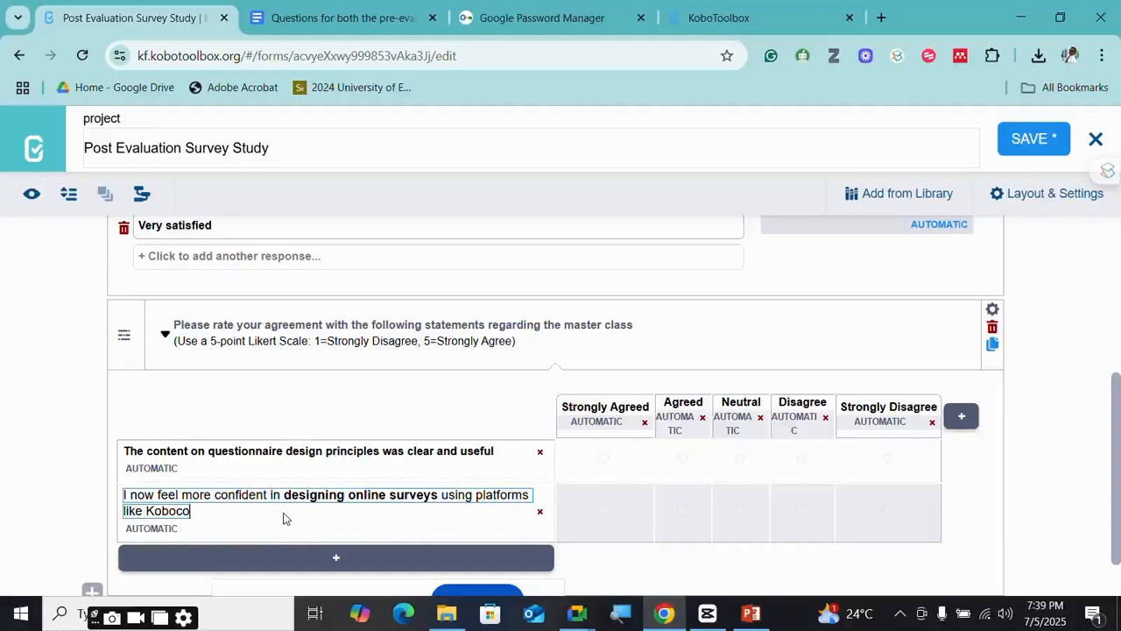
pyautogui.write('llect')
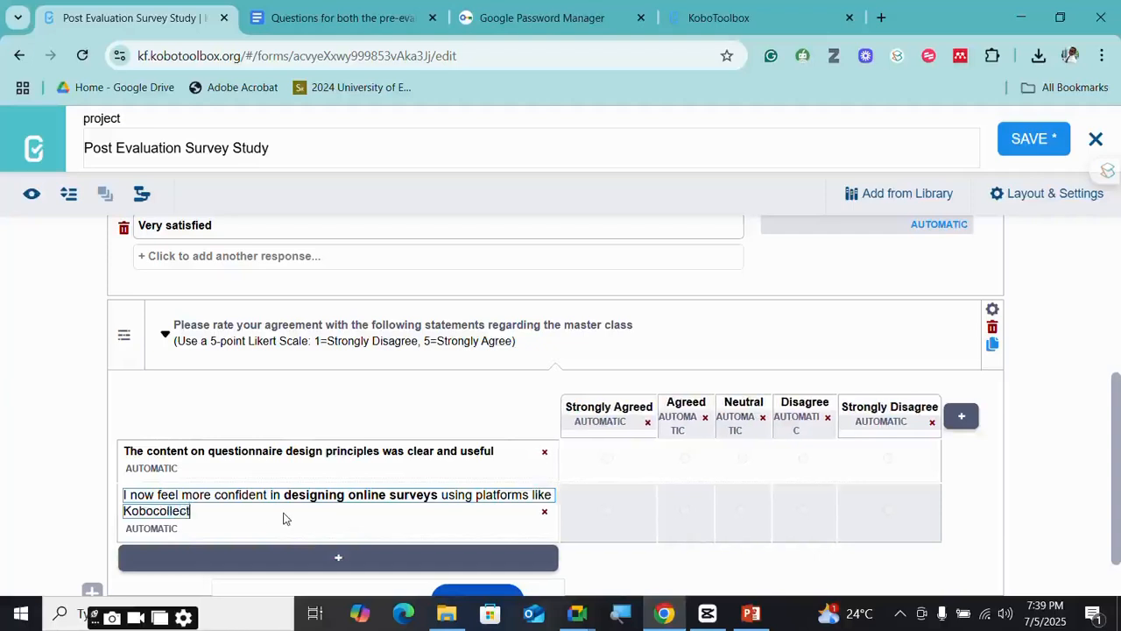
pyautogui.scroll(-1, 513, 467)
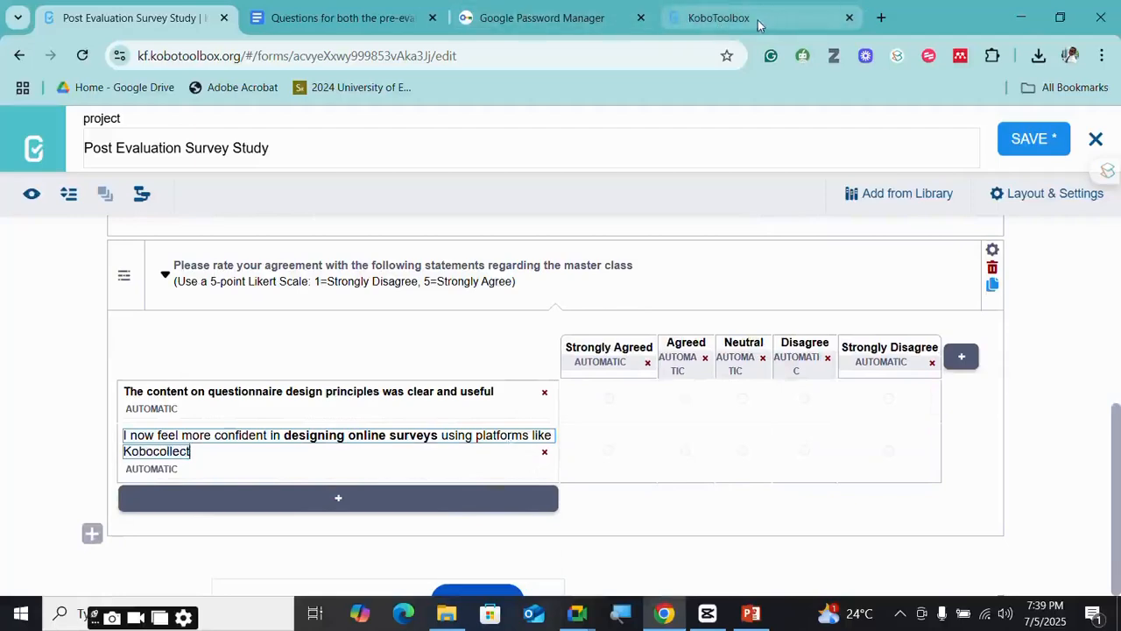
# - Add a matrix row with the Excel and SPSS data-entry training statement from the document
pyautogui.click(346, 17)
pyautogui.scroll(-3, 451, 408)
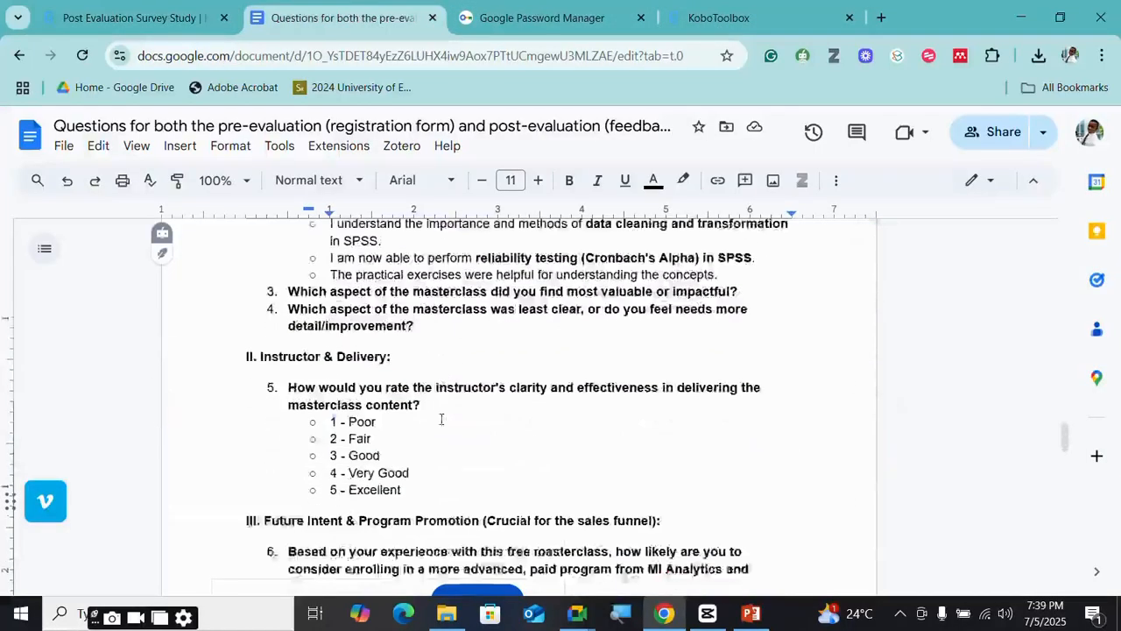
pyautogui.scroll(2, 438, 412)
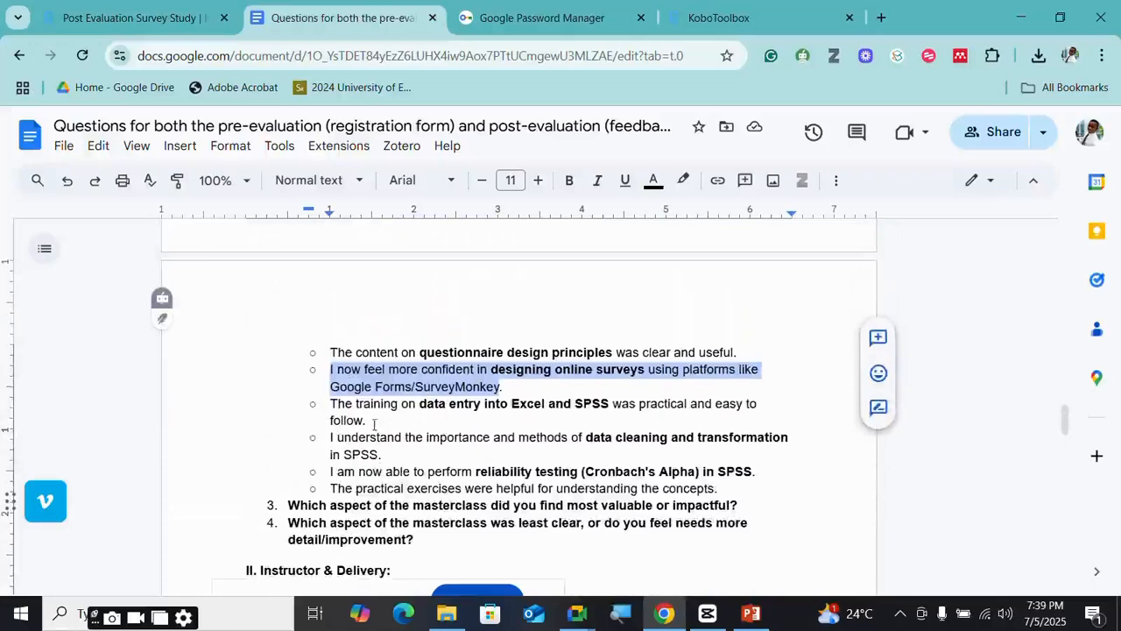
pyautogui.moveTo(369, 421); pyautogui.dragTo(329, 405)
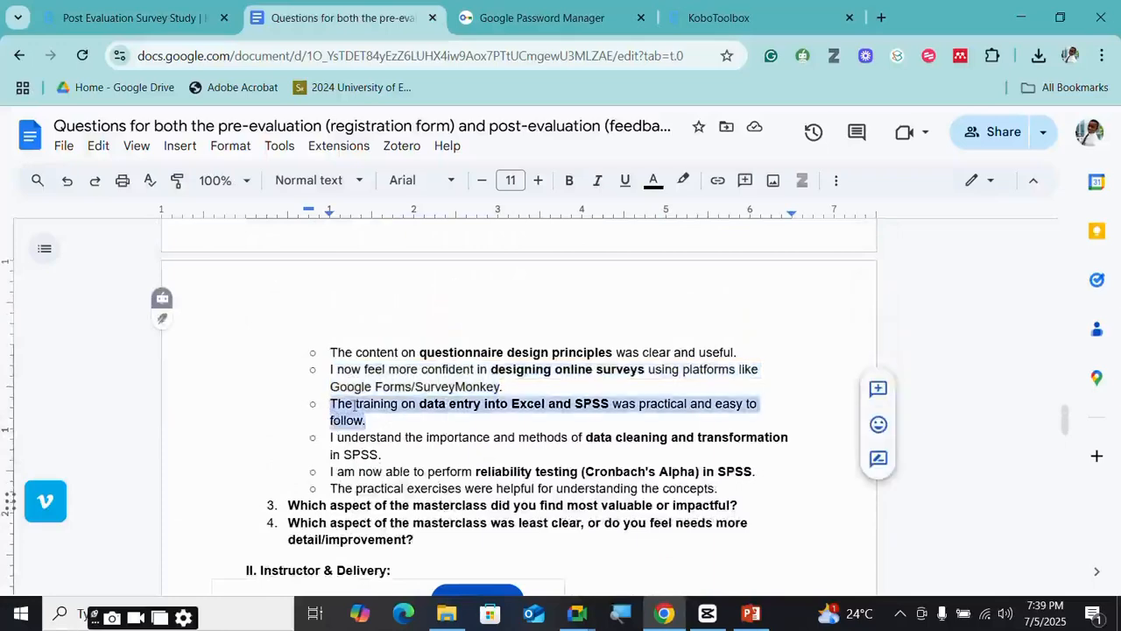
pyautogui.rightClick(354, 406)
pyautogui.click(415, 226)
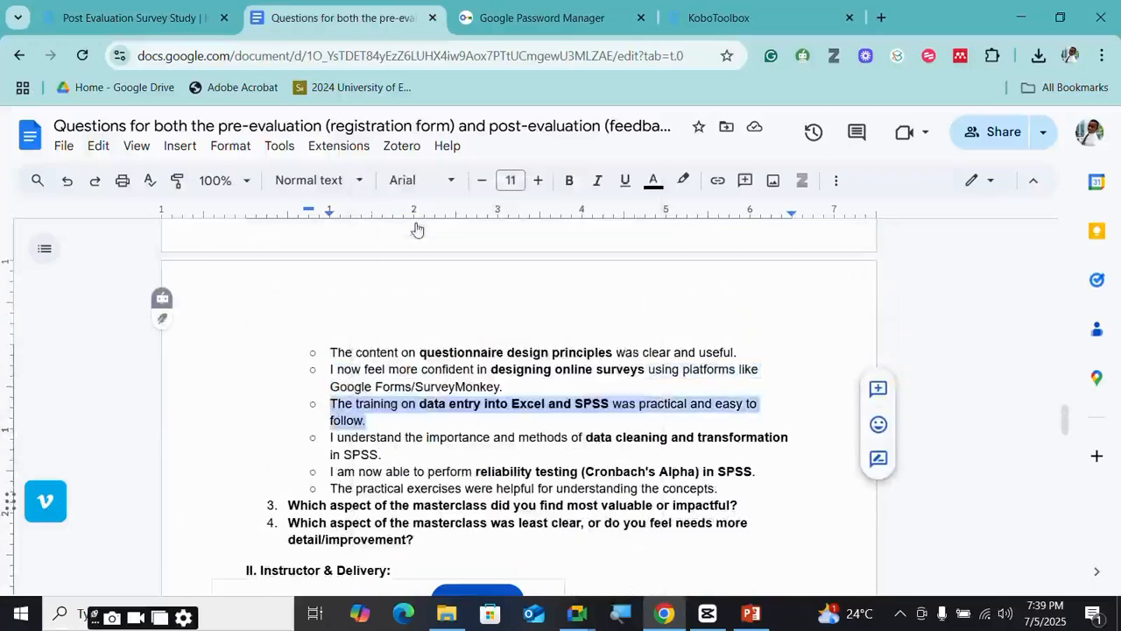
pyautogui.click(129, 9)
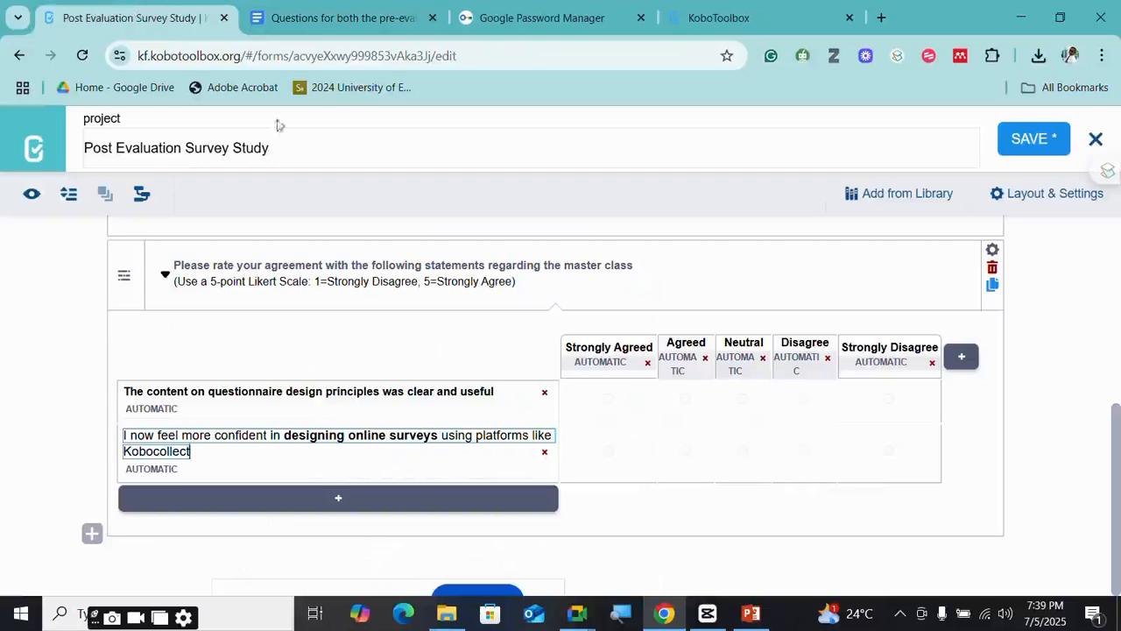
pyautogui.click(186, 495)
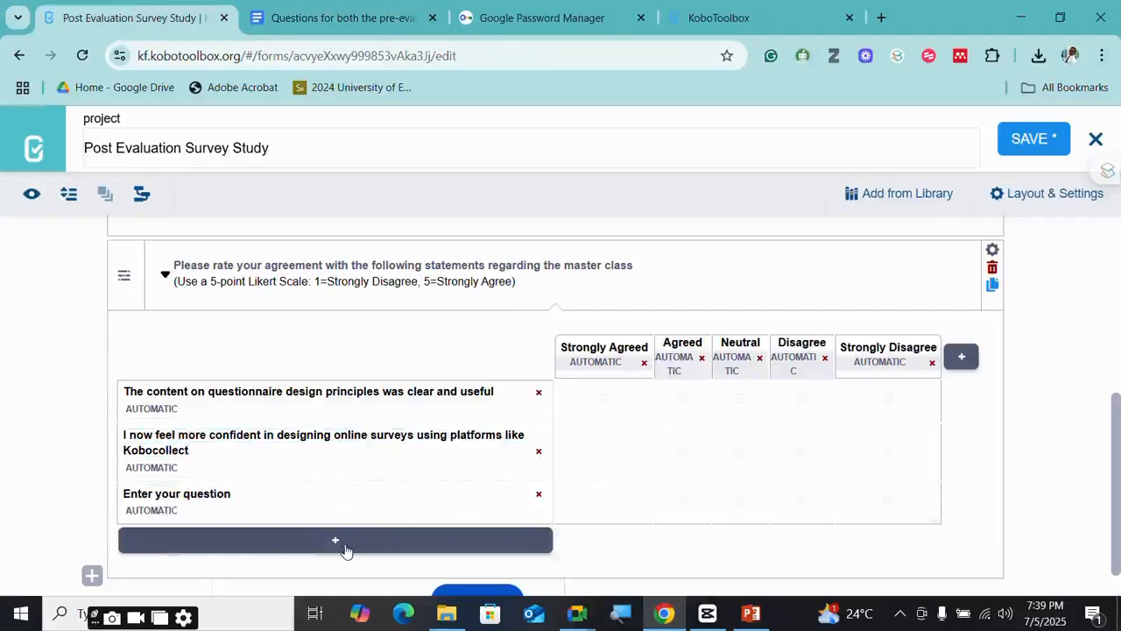
pyautogui.click(235, 494)
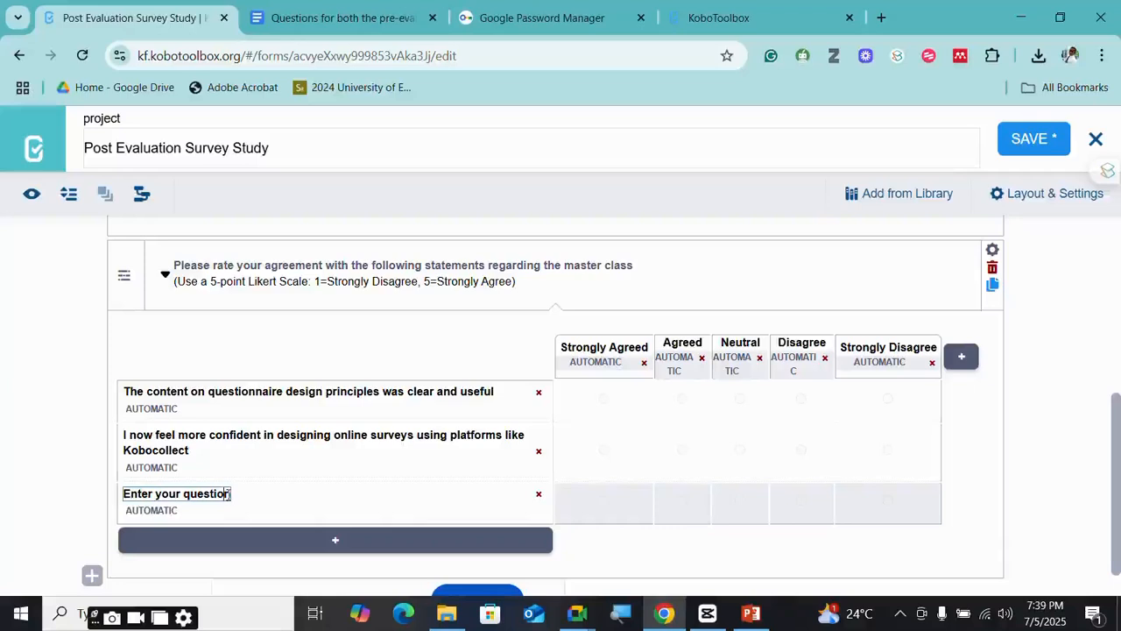
pyautogui.hotkey('ctrl', 'a')
pyautogui.hotkey('ctrl', 'v')
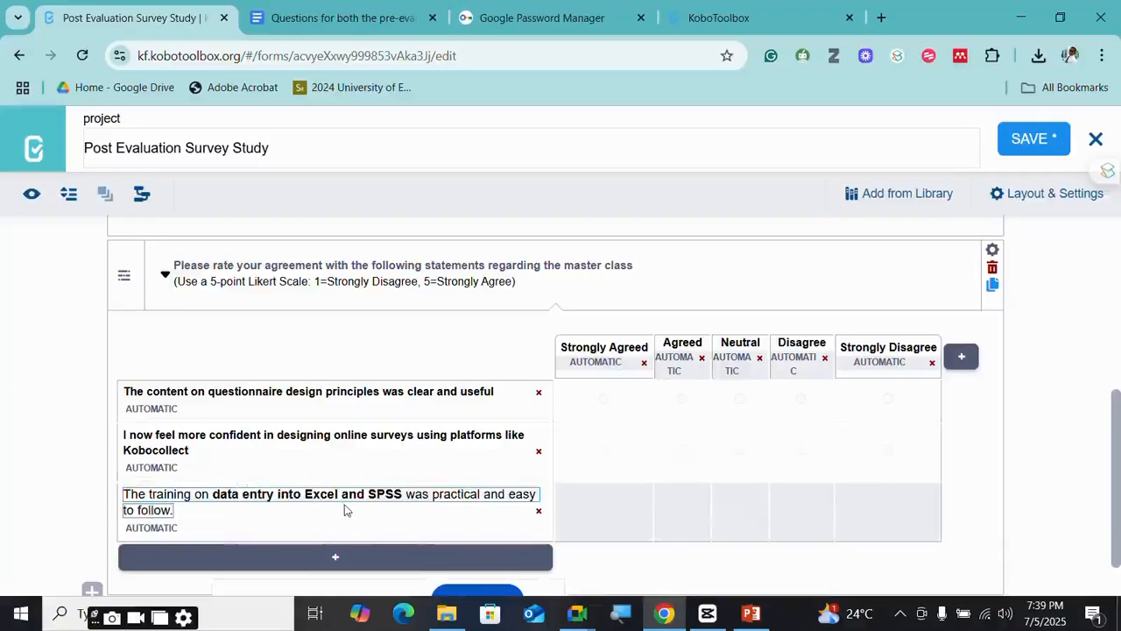
# - Add a matrix row with the SPSS data cleaning and transformation statement
pyautogui.click(340, 17)
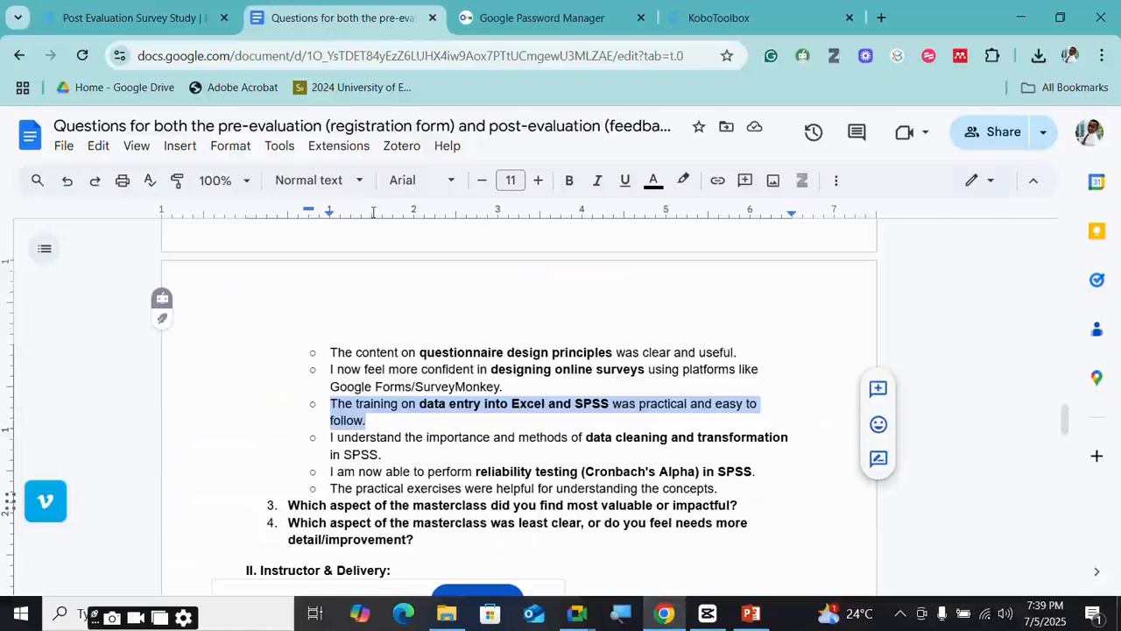
pyautogui.moveTo(378, 455); pyautogui.dragTo(326, 445)
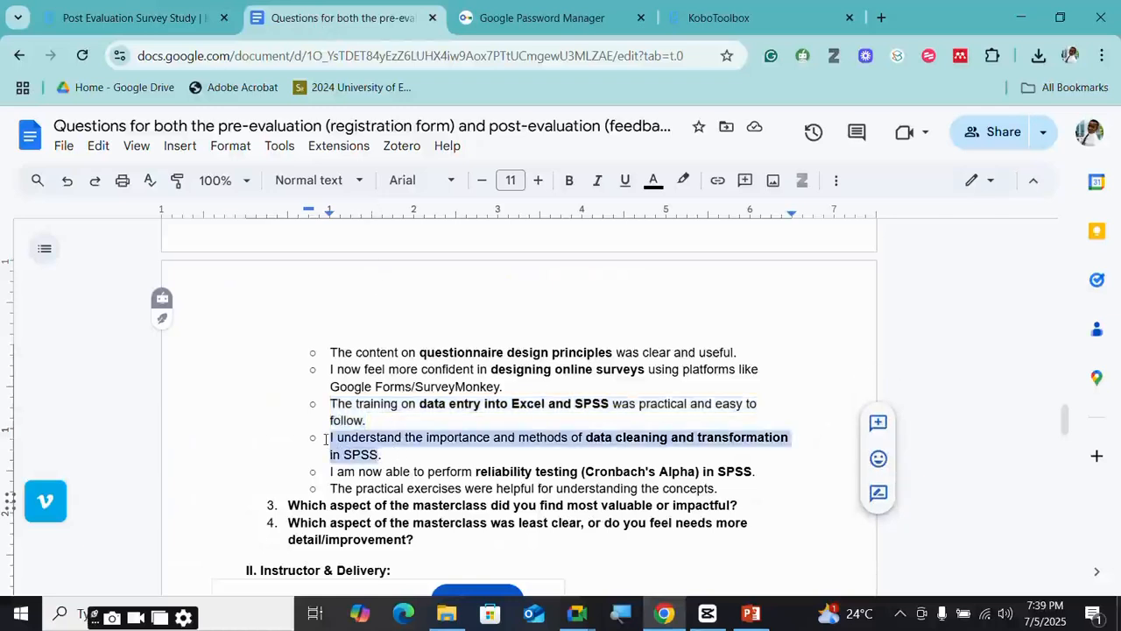
pyautogui.click(131, 17)
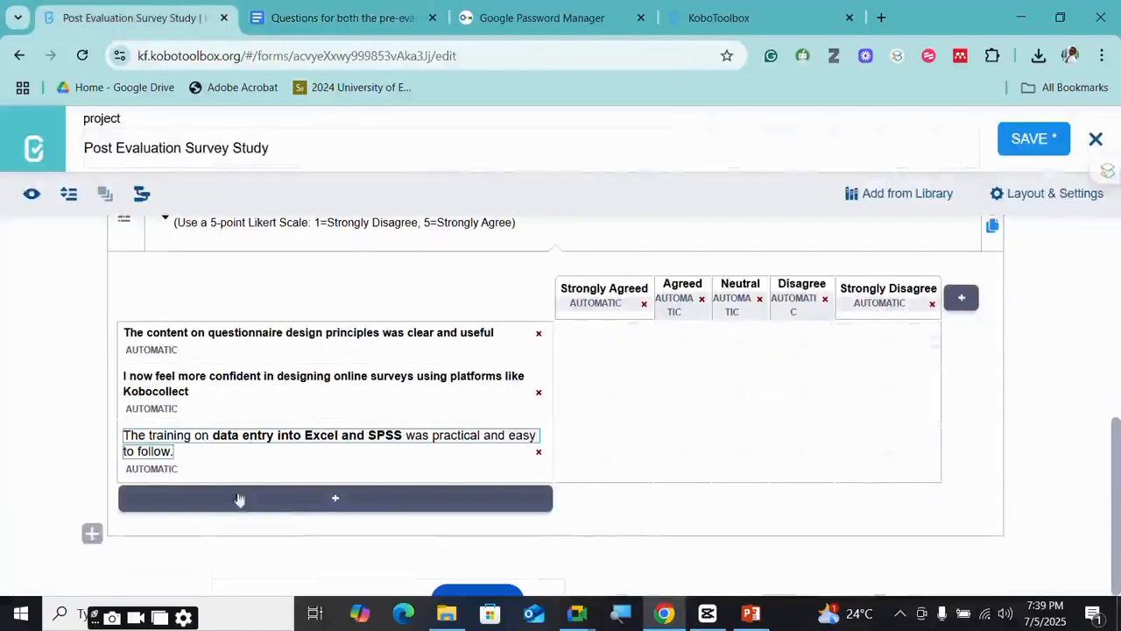
pyautogui.click(239, 498)
pyautogui.click(230, 506)
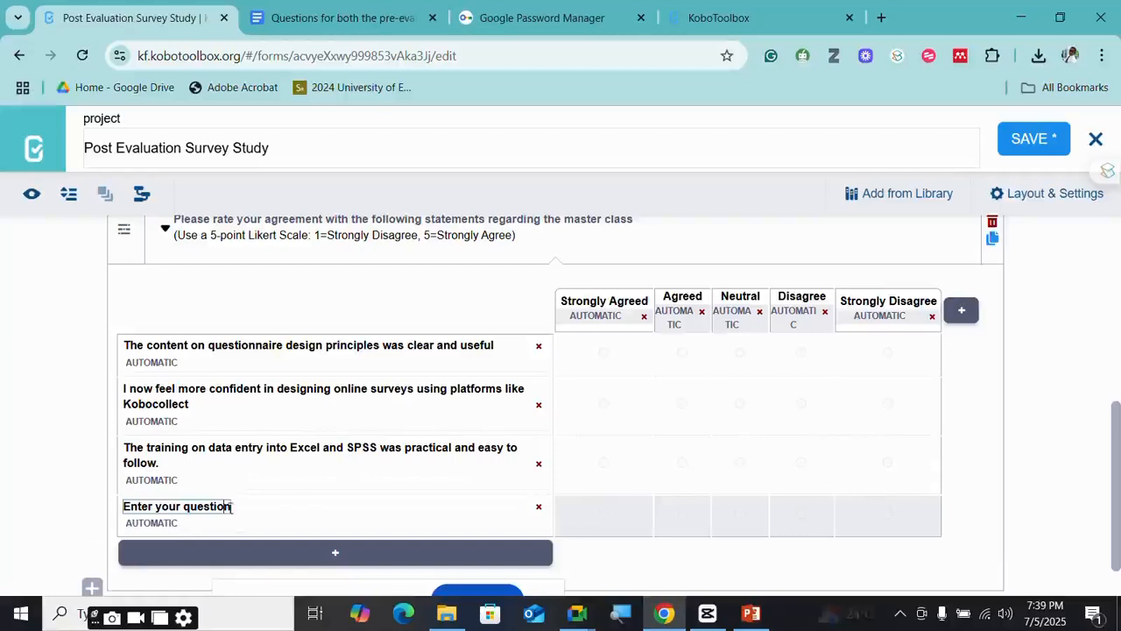
pyautogui.moveTo(229, 506); pyautogui.dragTo(122, 507)
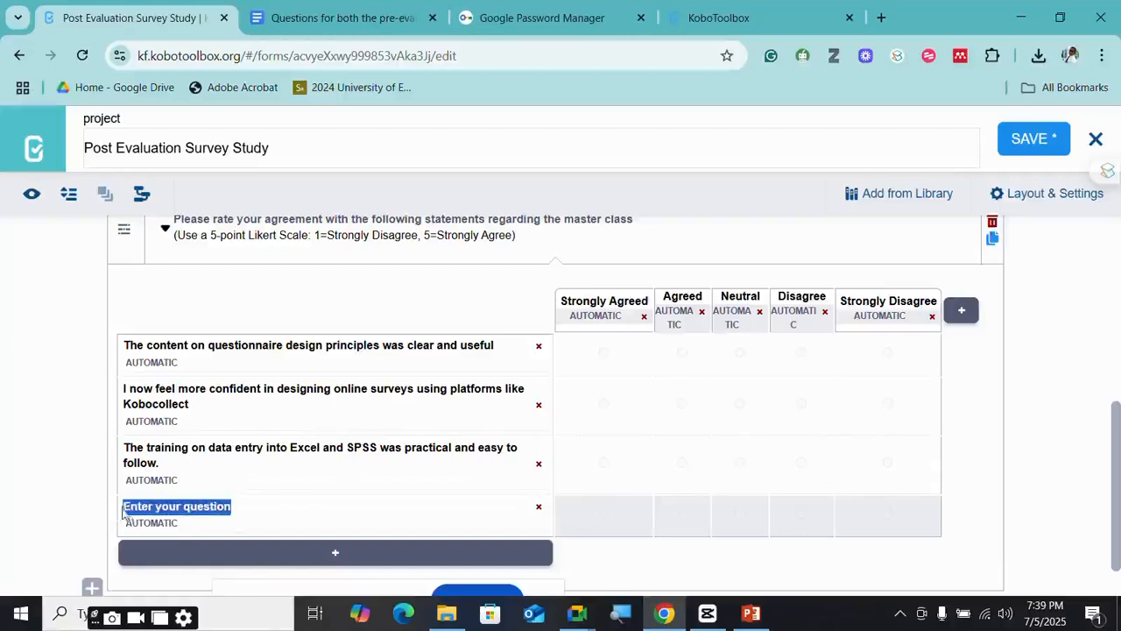
pyautogui.hotkey('ctrl', 'v')
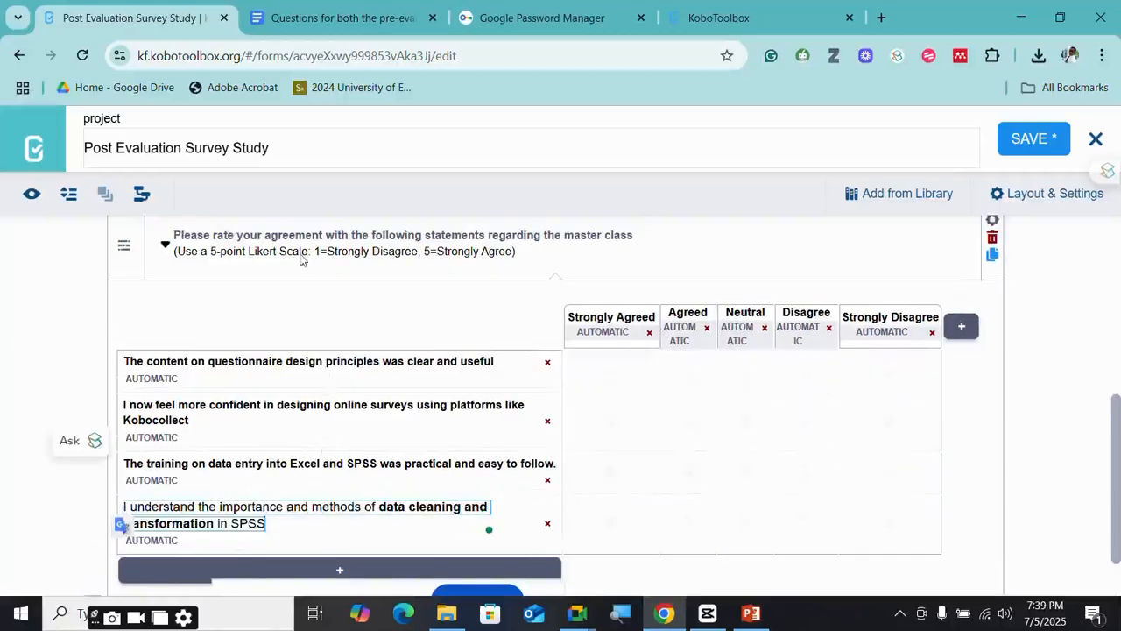
# - Select the reliability testing statement in the questions document
pyautogui.click(332, 15)
pyautogui.scroll(-2, 392, 379)
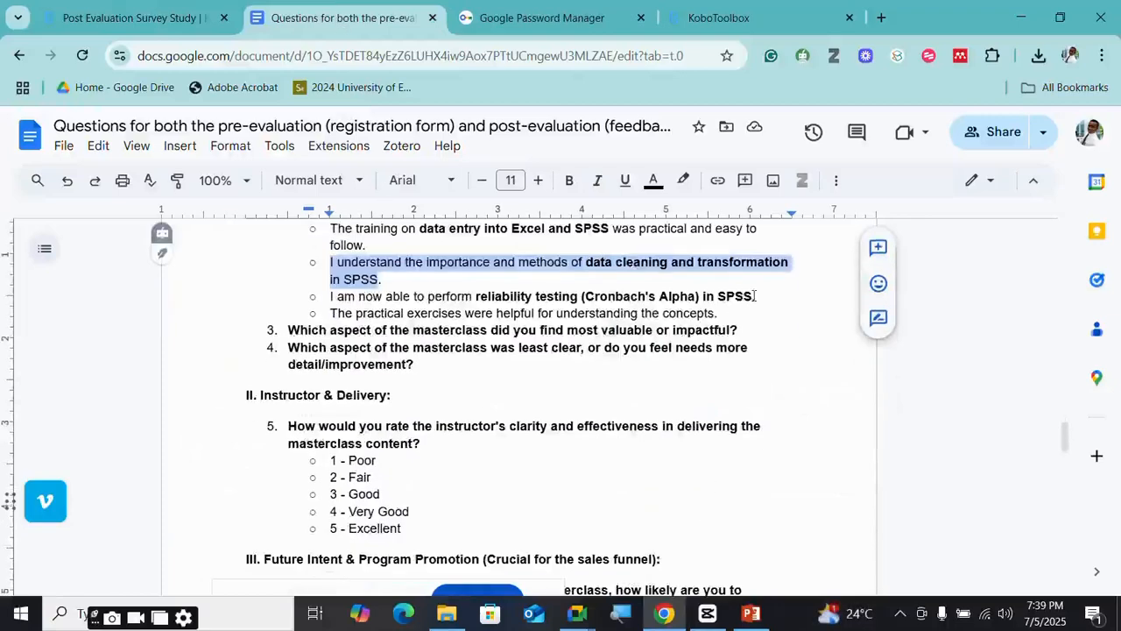
pyautogui.moveTo(755, 296); pyautogui.dragTo(332, 299)
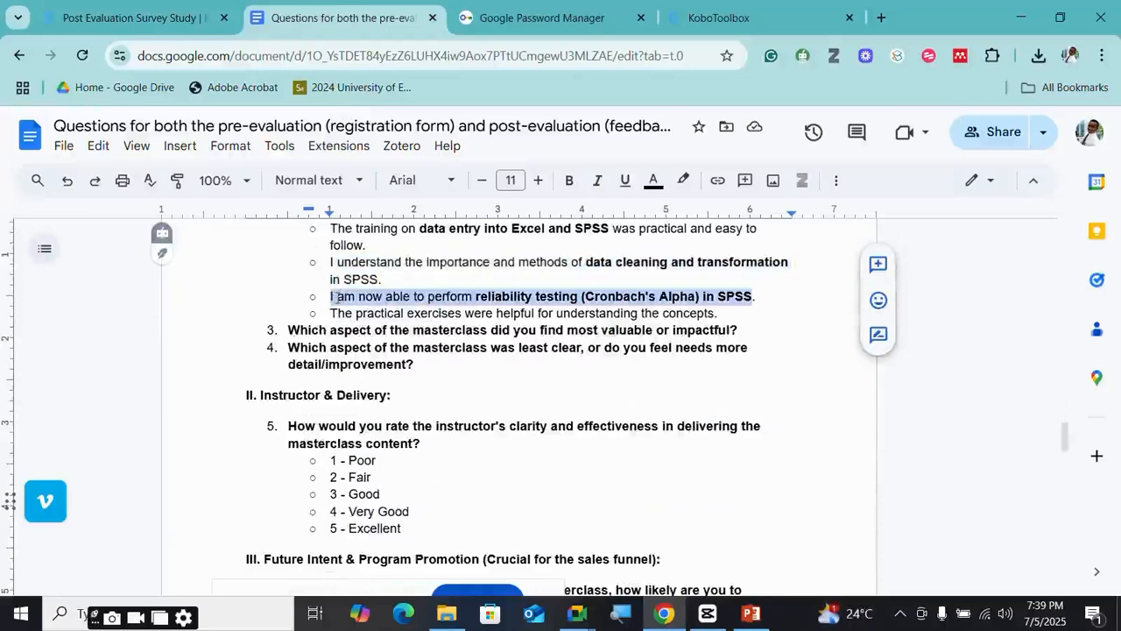
pyautogui.click(132, 17)
pyautogui.scroll(-1, 262, 465)
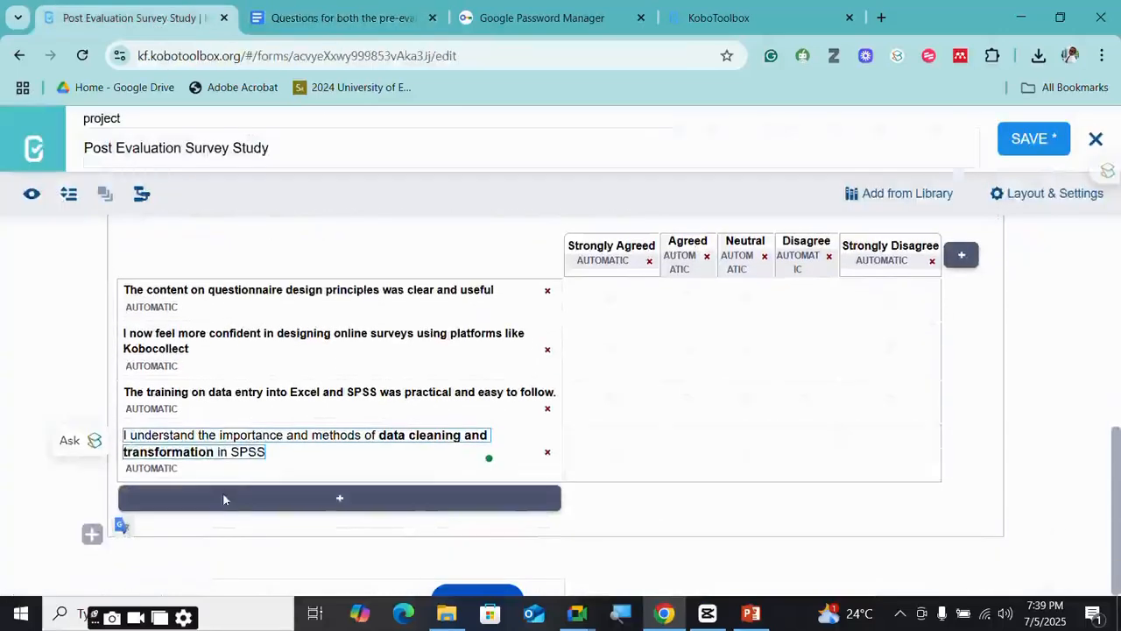
# - Add a matrix row with the Cronbach's Alpha reliability-testing statement
pyautogui.click(225, 495)
pyautogui.click(231, 523)
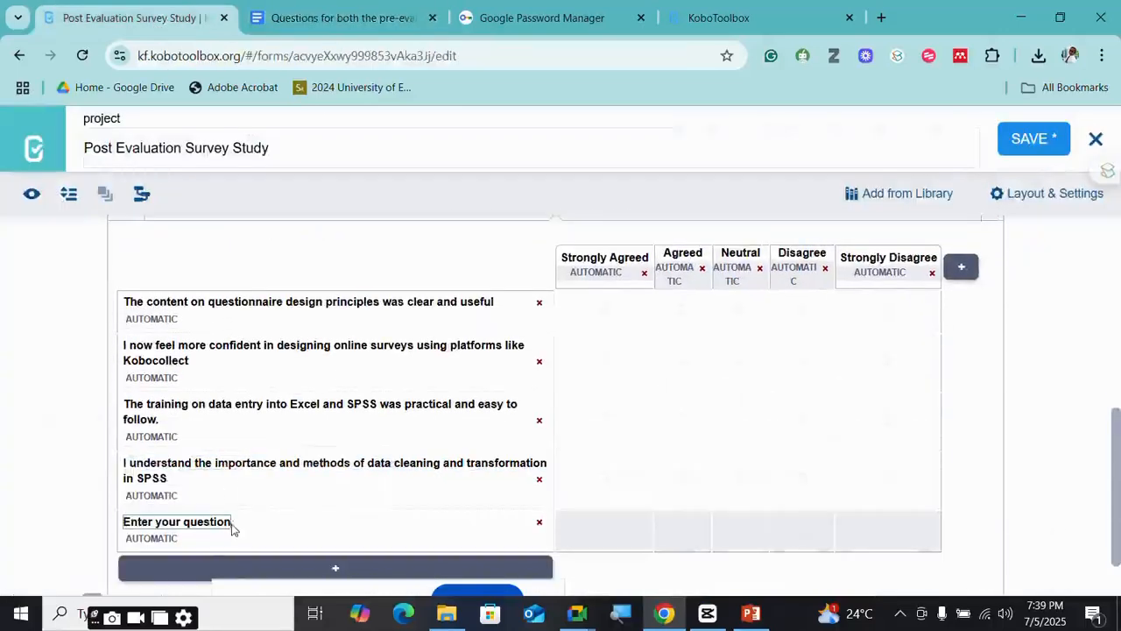
pyautogui.hotkey('ctrl', 'a')
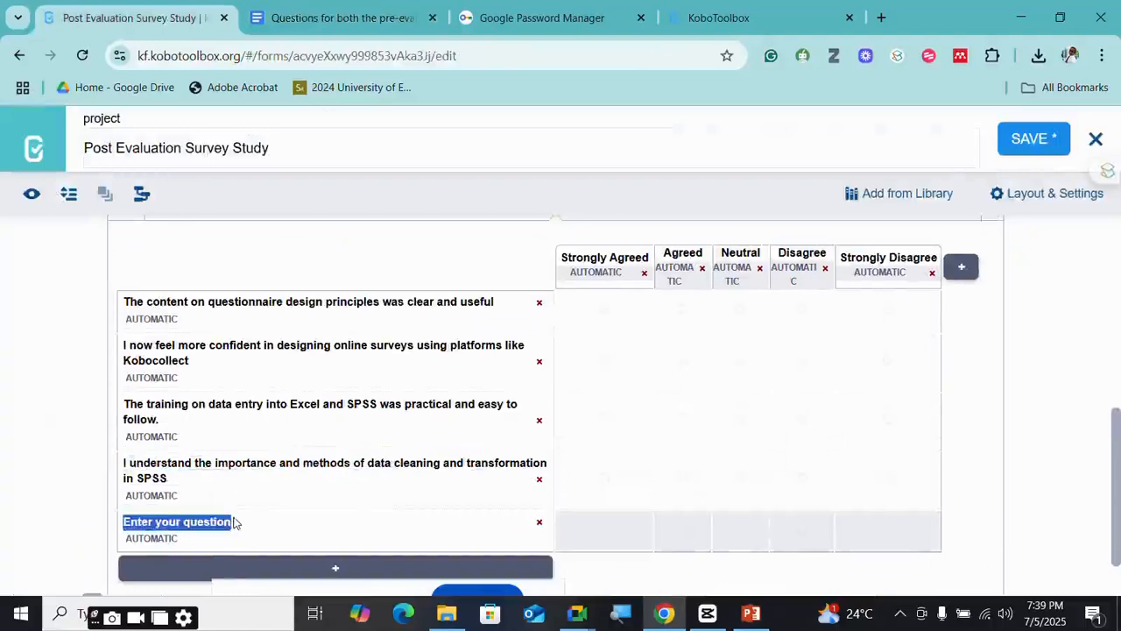
pyautogui.hotkey('ctrl', 'v')
# - Add a sixth matrix row with the practical exercises statement from the document
pyautogui.click(338, 18)
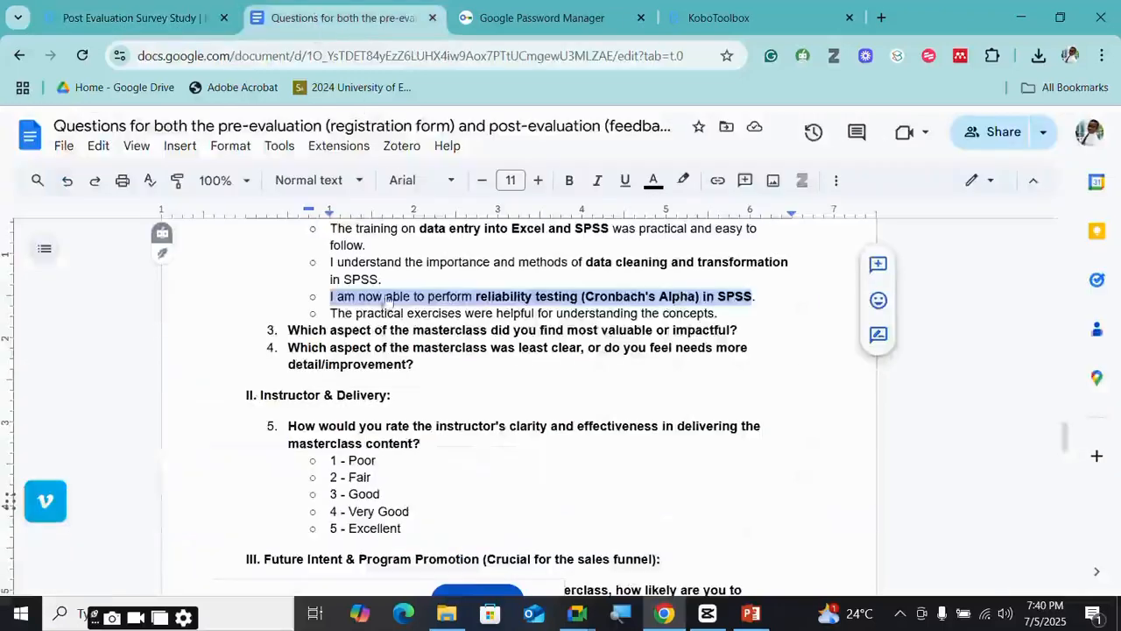
pyautogui.scroll(-3, 438, 262)
pyautogui.scroll(2, 438, 262)
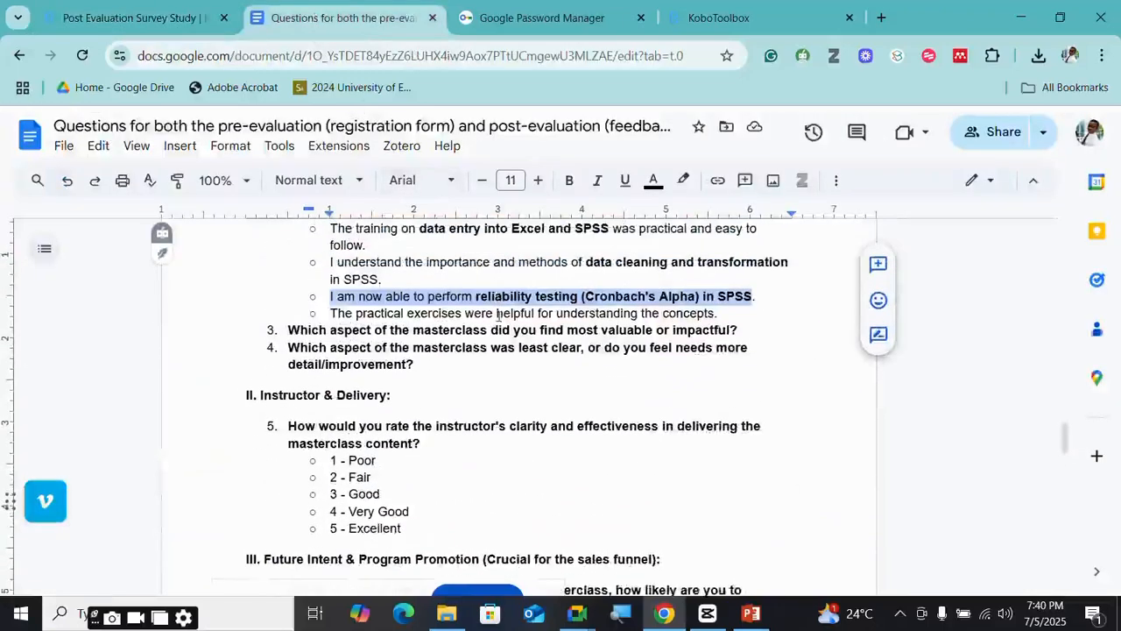
pyautogui.moveTo(715, 313); pyautogui.dragTo(331, 310)
pyautogui.hotkey('ctrl', 'c')
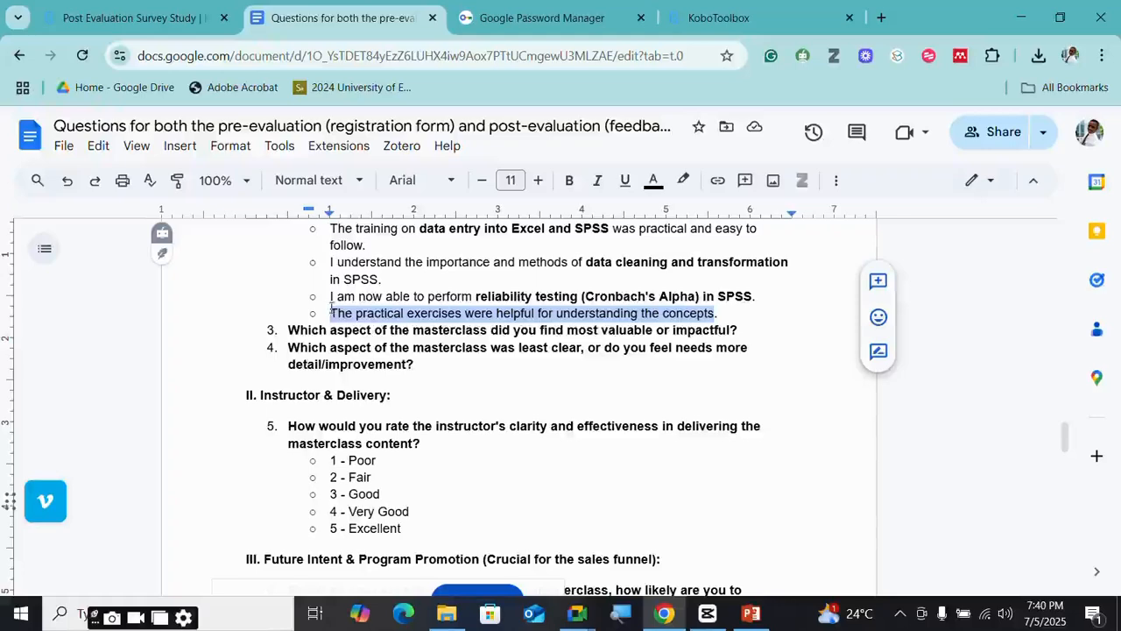
pyautogui.click(147, 23)
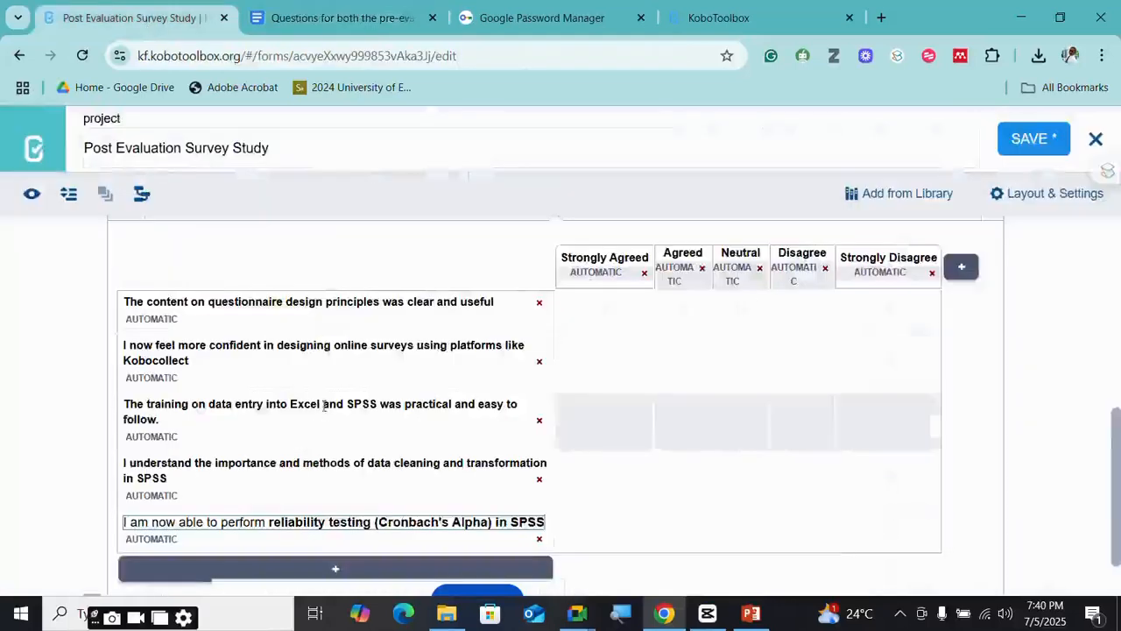
pyautogui.scroll(-1, 272, 473)
pyautogui.click(237, 498)
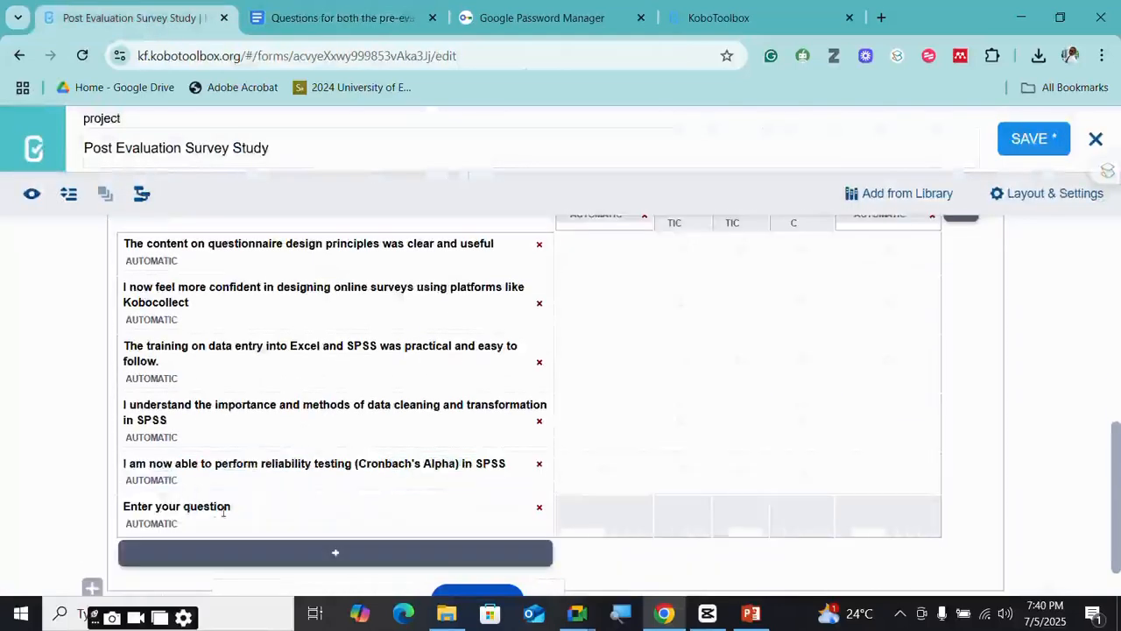
pyautogui.click(222, 506)
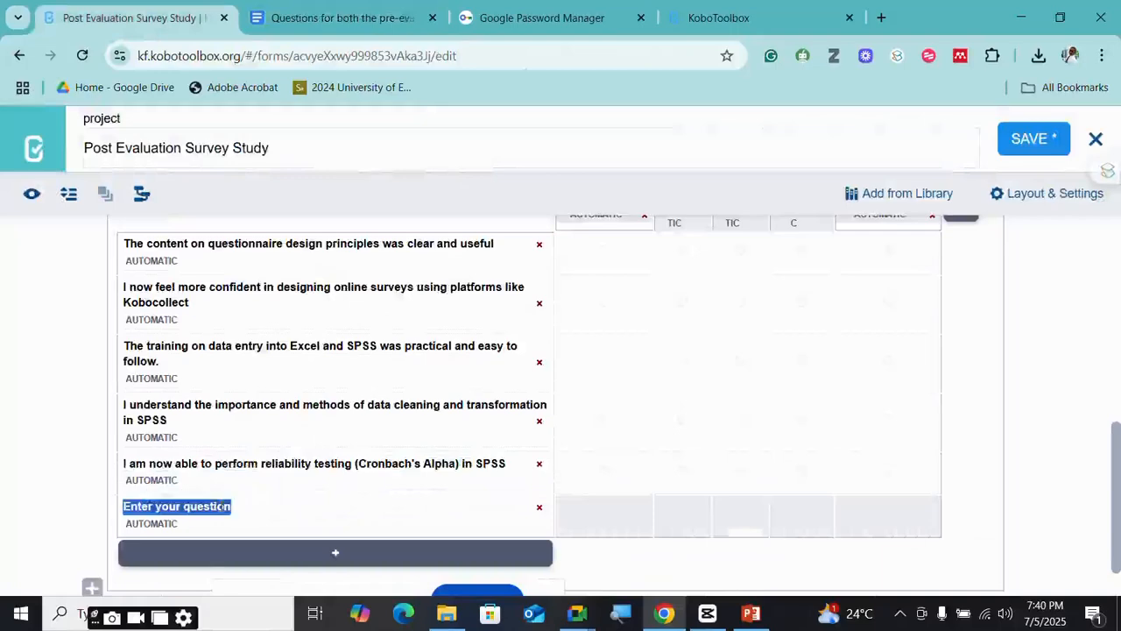
pyautogui.hotkey('ctrl', 'v')
pyautogui.scroll(2, 413, 433)
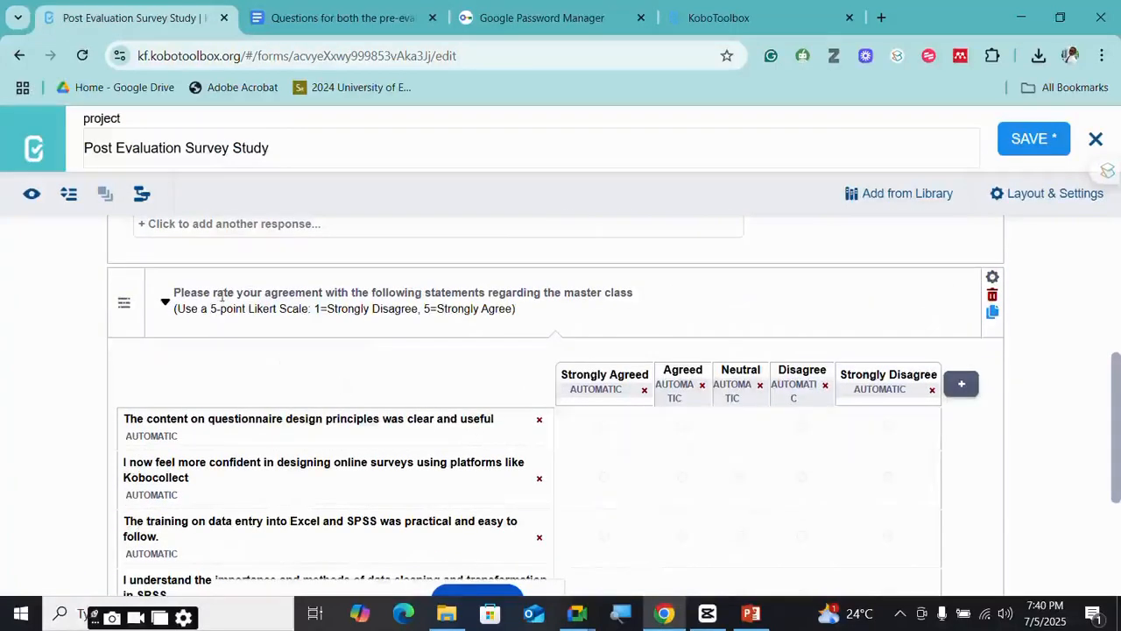
pyautogui.scroll(-1, 223, 295)
# - Go back to the questions document and scroll to the remaining questions
pyautogui.click(342, 17)
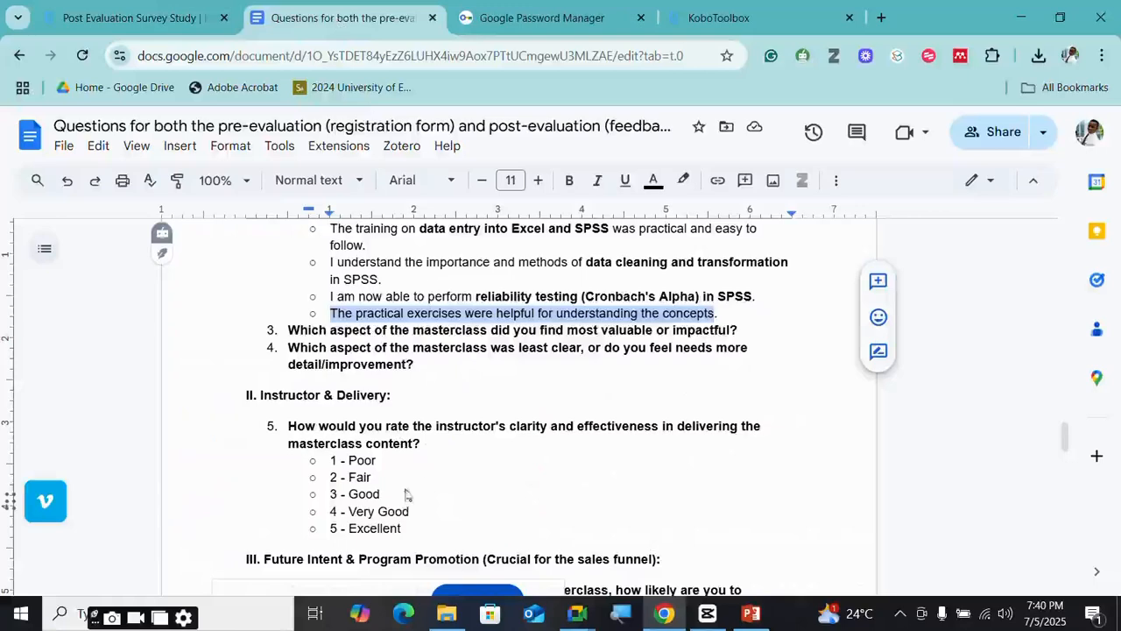
pyautogui.scroll(-1, 400, 496)
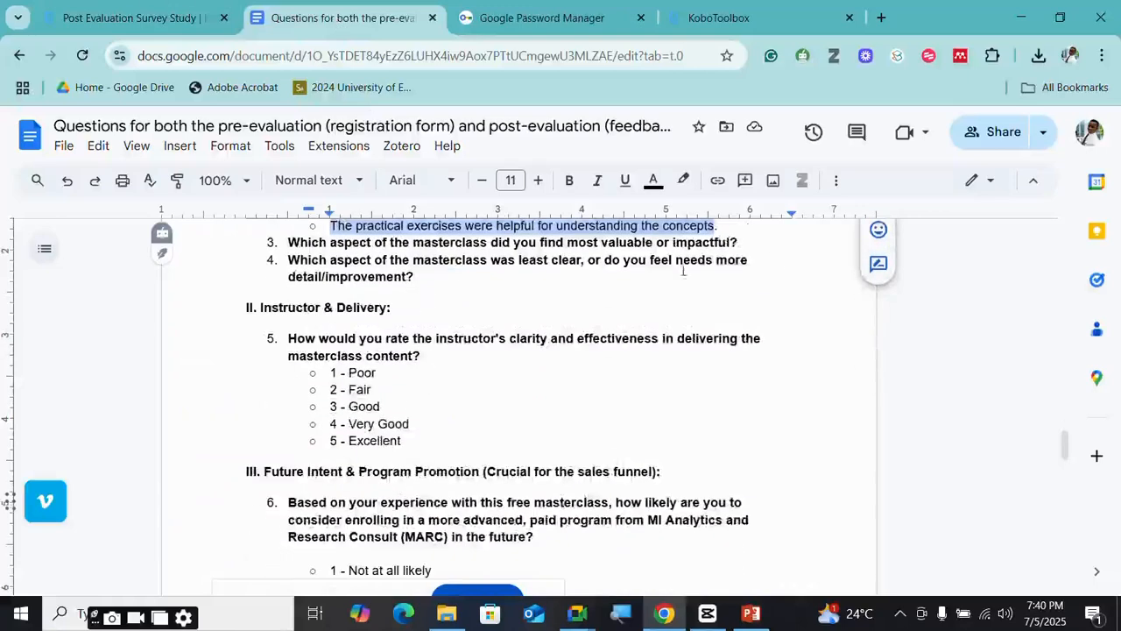
pyautogui.scroll(-1, 403, 385)
pyautogui.scroll(2, 399, 392)
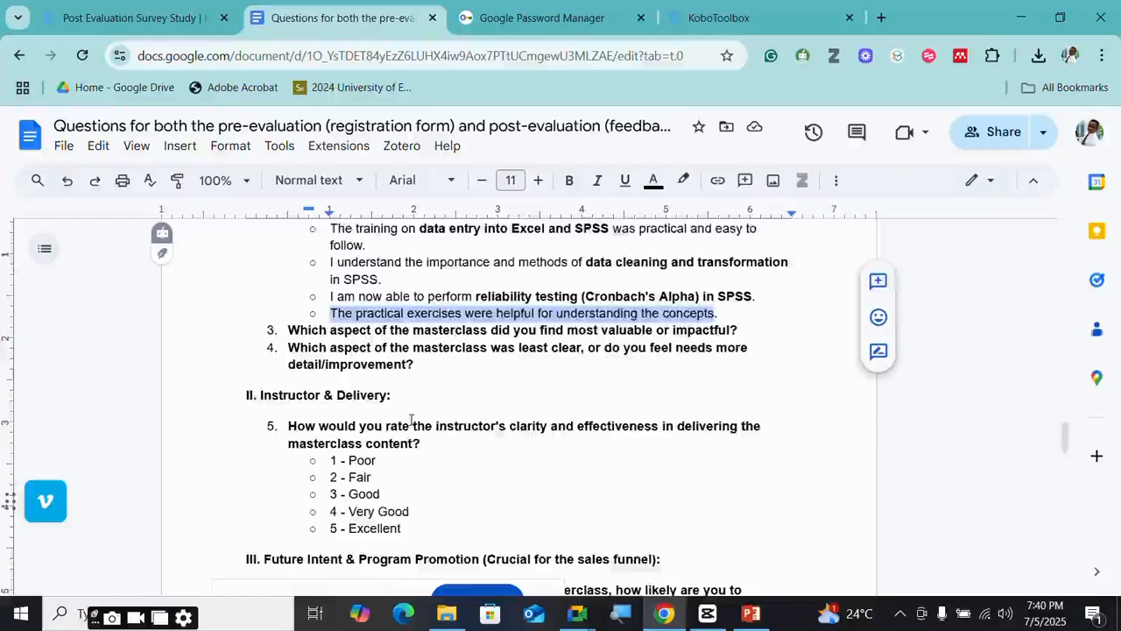
# - Scroll through the instructor and future-intent questions in the document, then return to the form editor
pyautogui.scroll(-1, 415, 386)
pyautogui.scroll(-1, 379, 434)
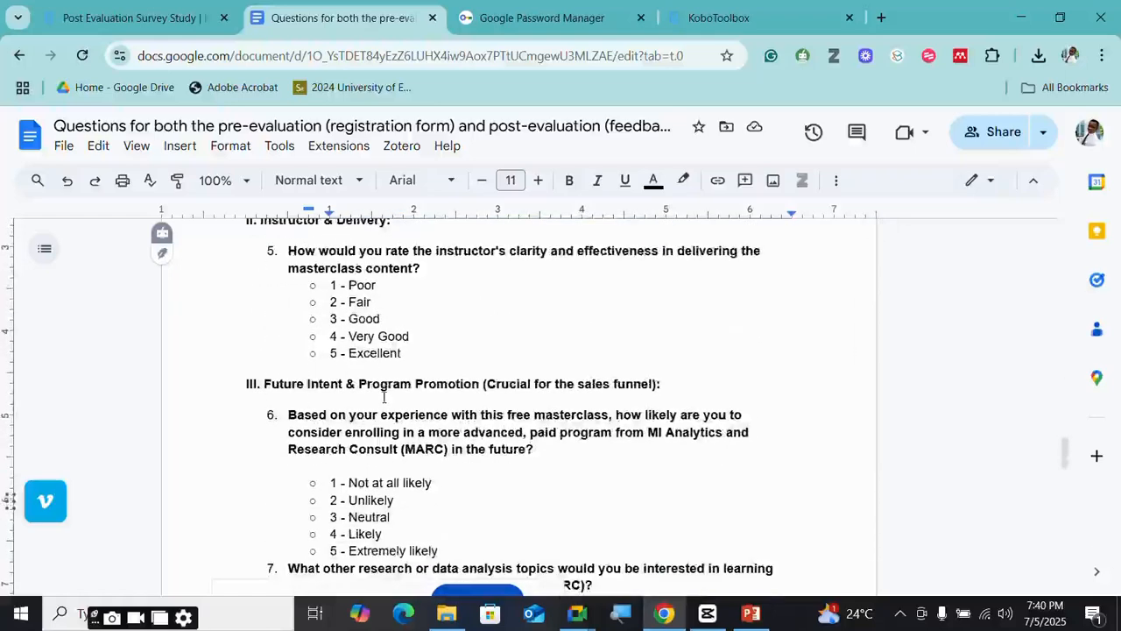
pyautogui.scroll(1, 384, 397)
pyautogui.scroll(-1, 405, 407)
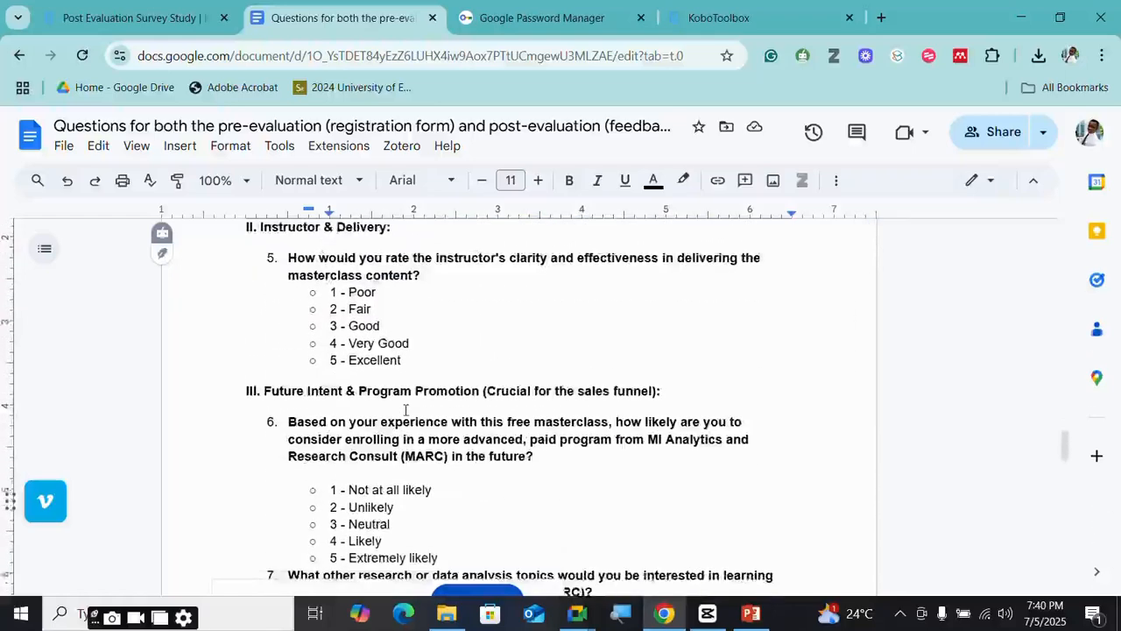
pyautogui.scroll(-1, 435, 368)
pyautogui.scroll(1, 432, 368)
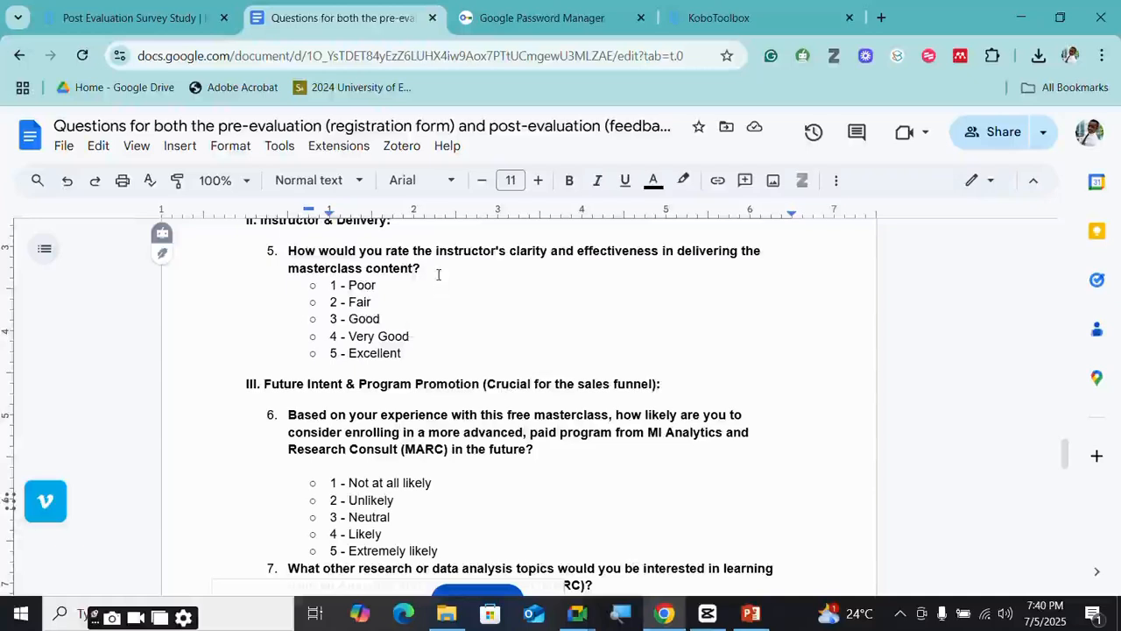
pyautogui.scroll(-6, 418, 325)
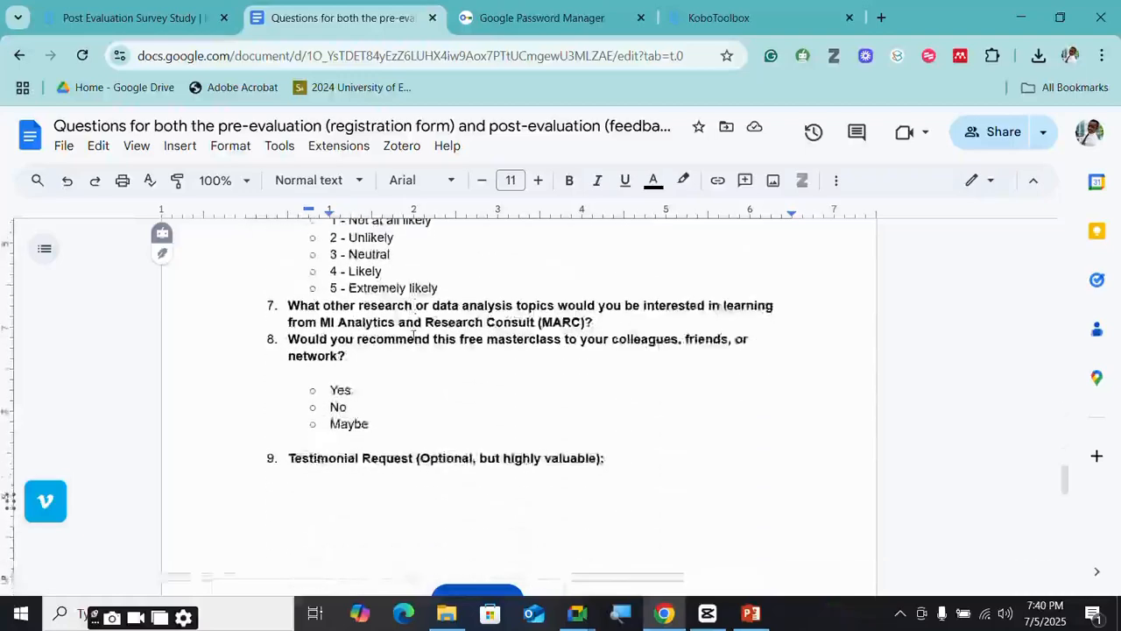
pyautogui.scroll(5, 413, 333)
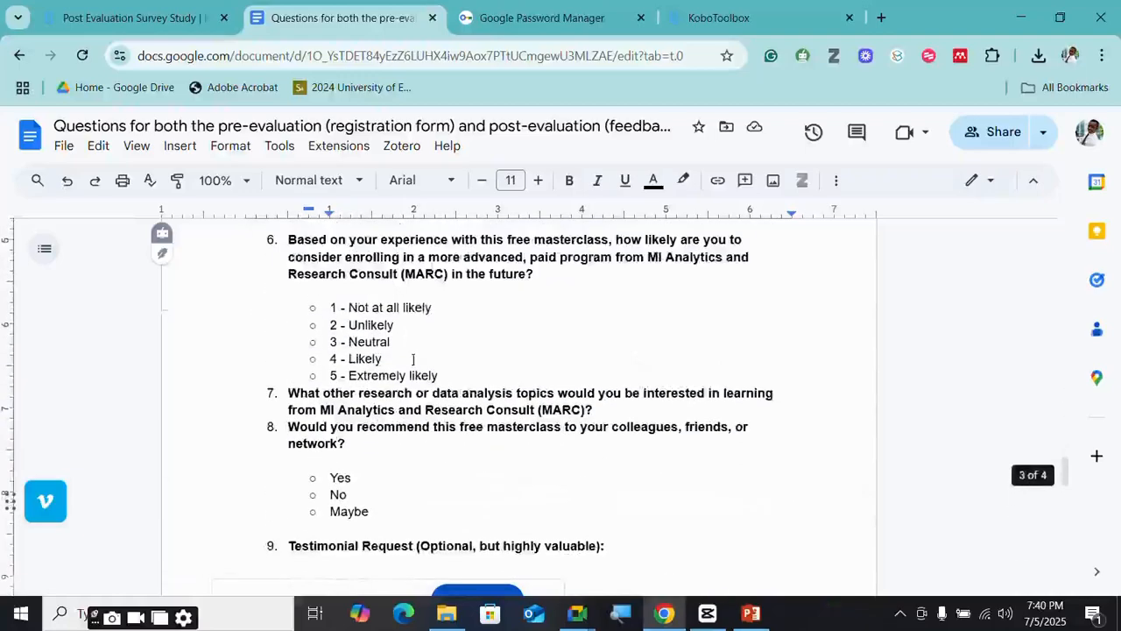
pyautogui.scroll(3, 389, 419)
pyautogui.scroll(-2, 388, 419)
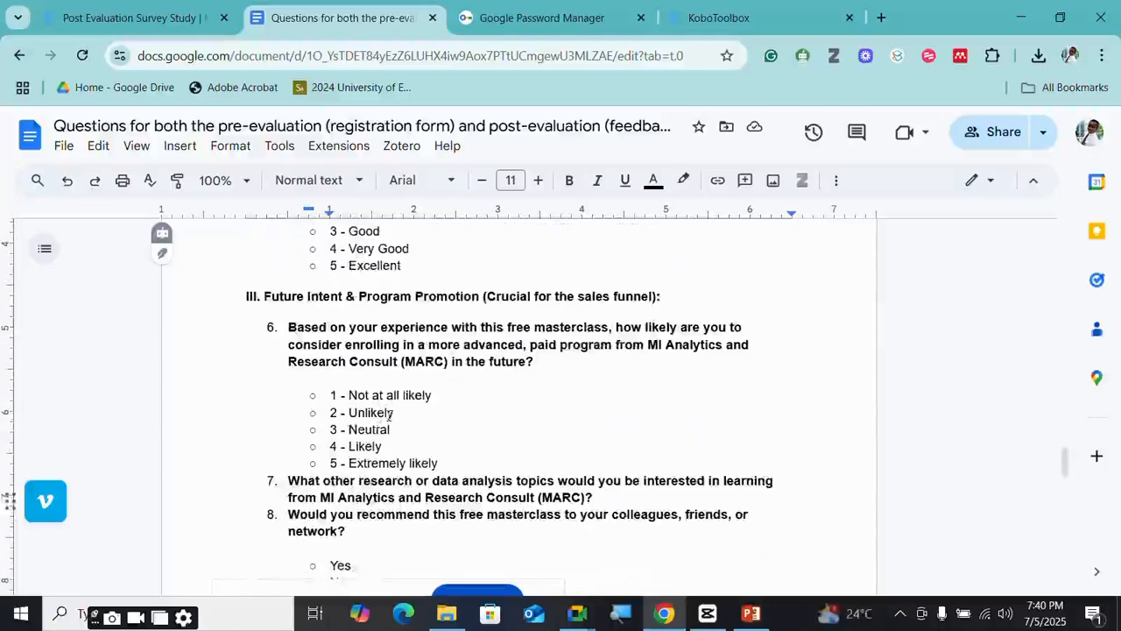
pyautogui.scroll(1, 389, 417)
pyautogui.scroll(2, 388, 417)
pyautogui.scroll(-2, 389, 403)
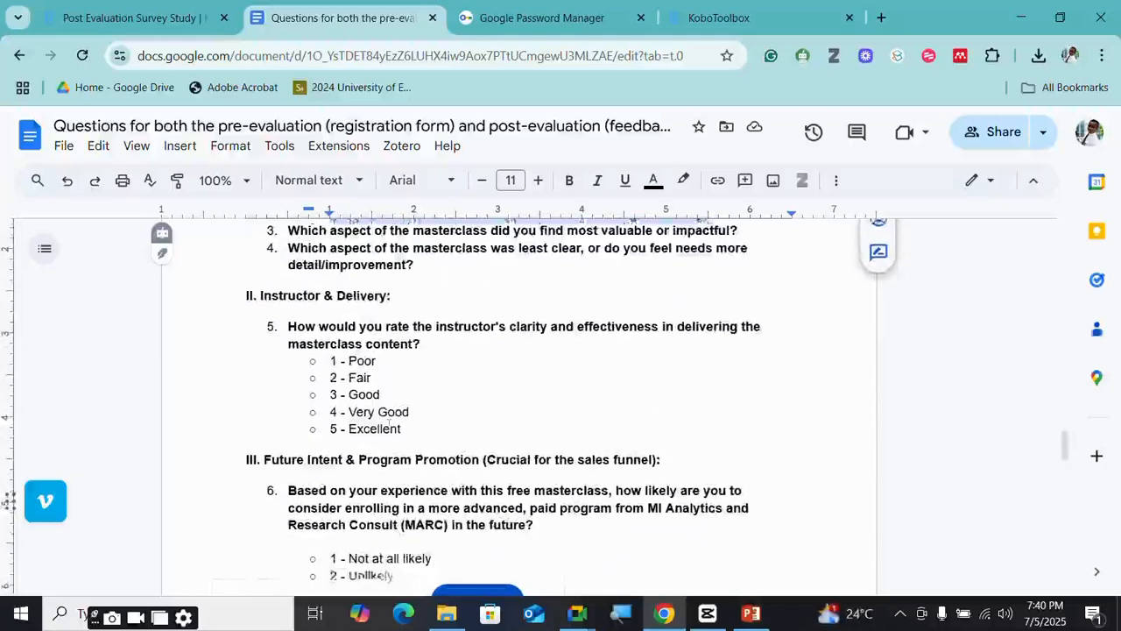
pyautogui.scroll(-1, 389, 417)
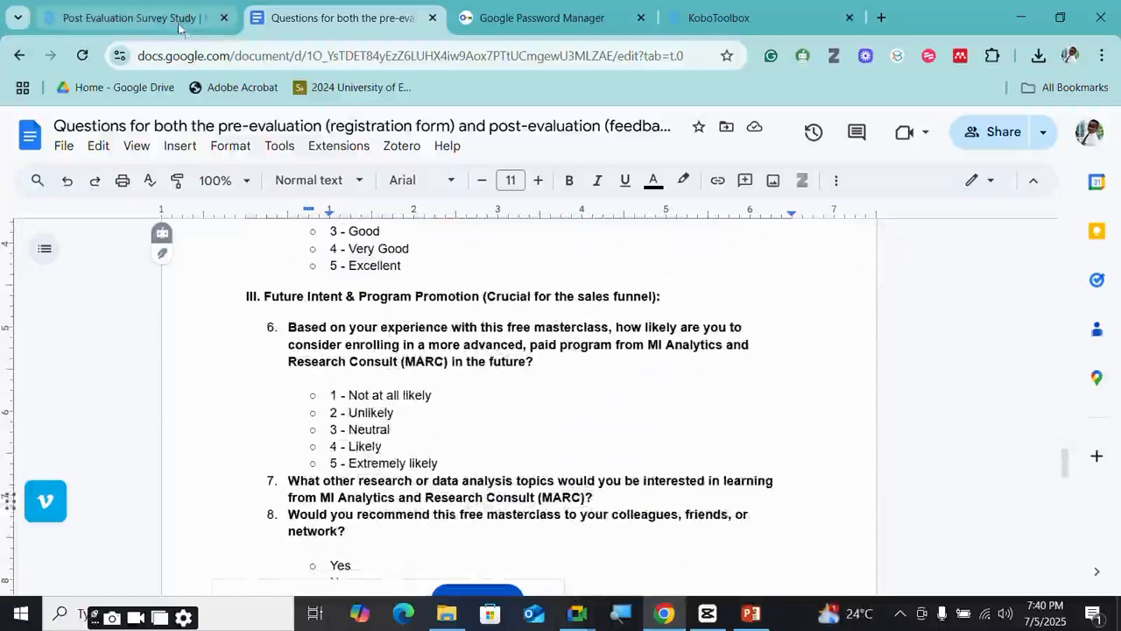
pyautogui.scroll(1, 417, 405)
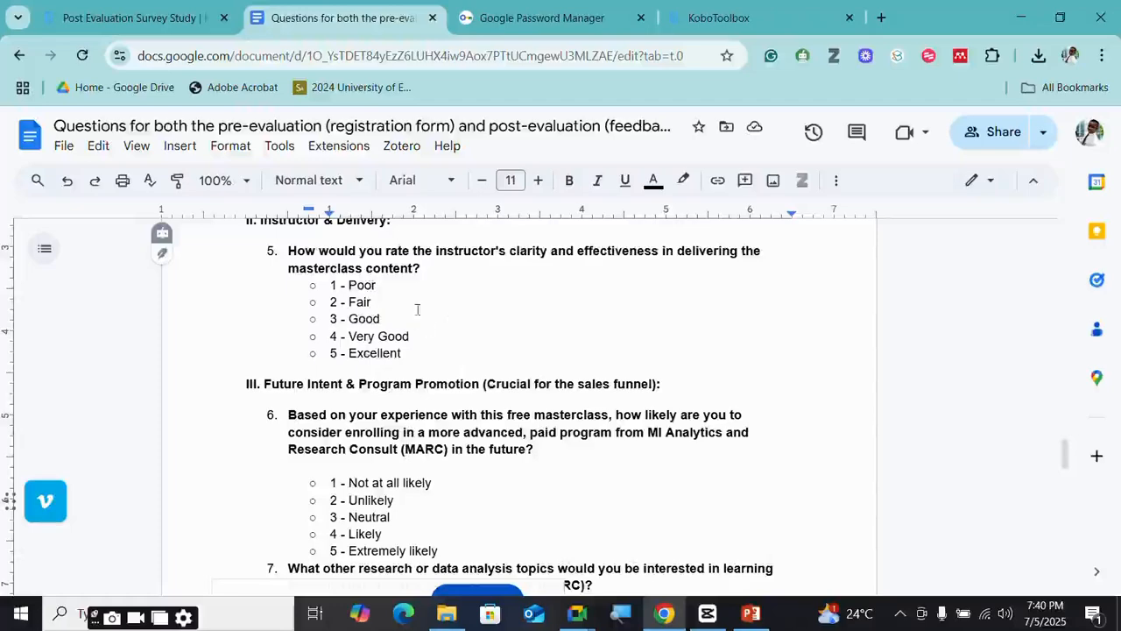
pyautogui.click(135, 13)
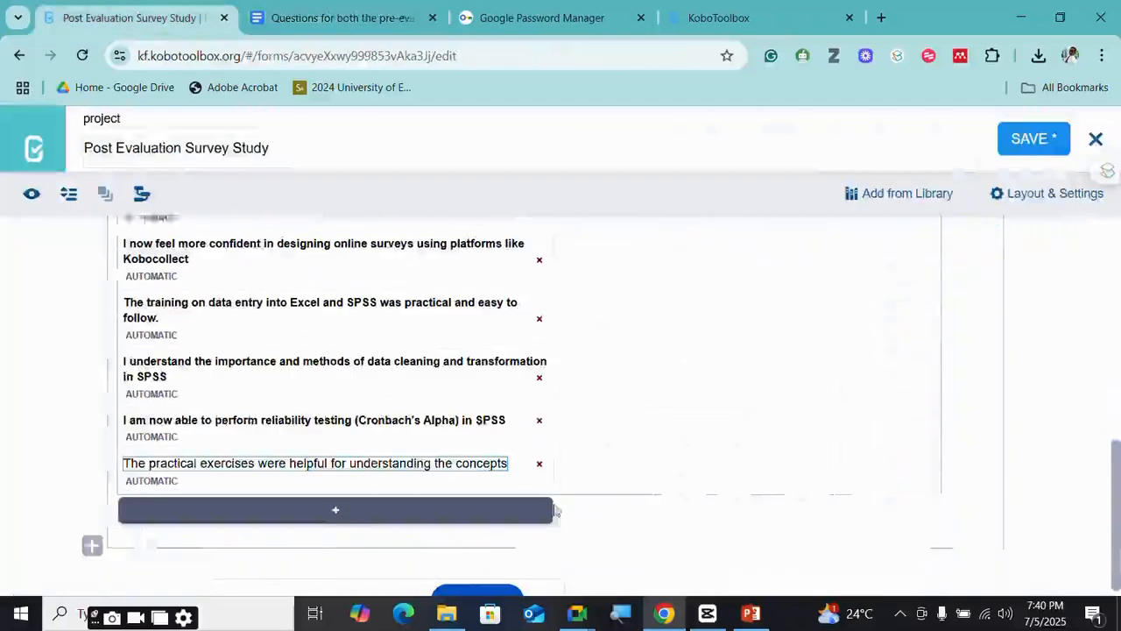
# - Add a Ranking question titled 'What is your best day to learn' at the end of the form
pyautogui.click(92, 533)
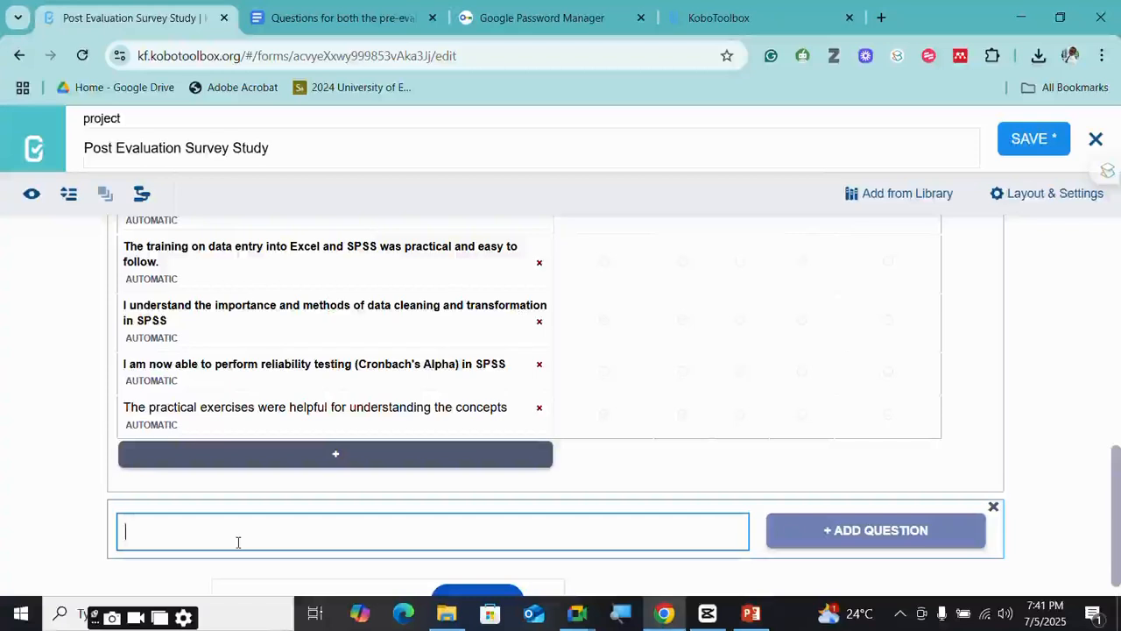
pyautogui.write('What is your be')
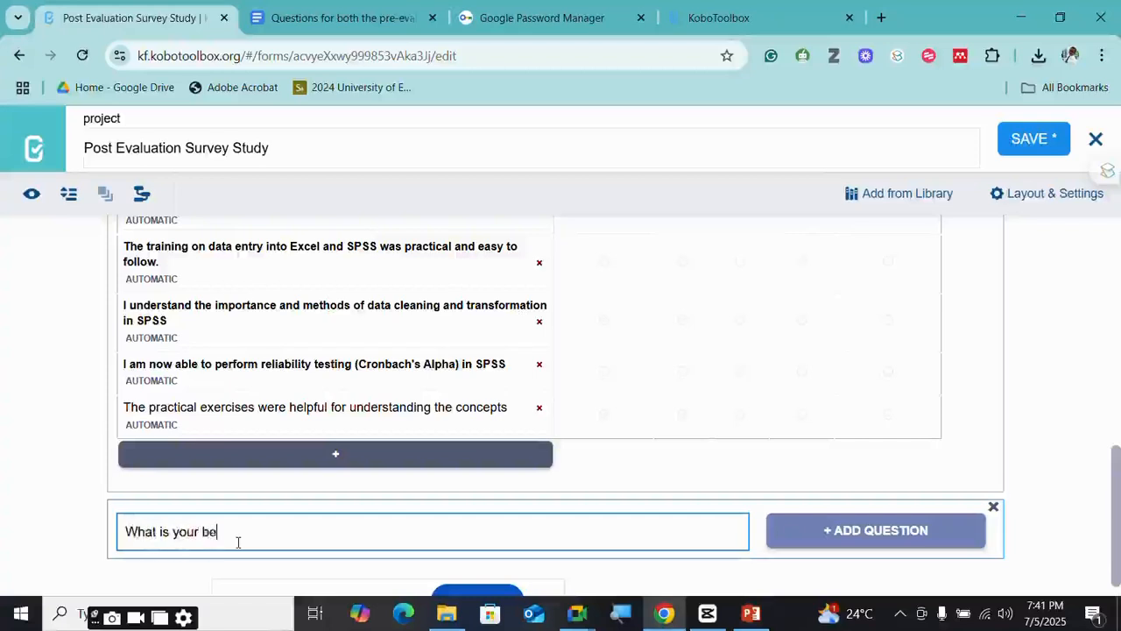
pyautogui.write('st da7')
pyautogui.press('BackSpace')
pyautogui.write('y to ')
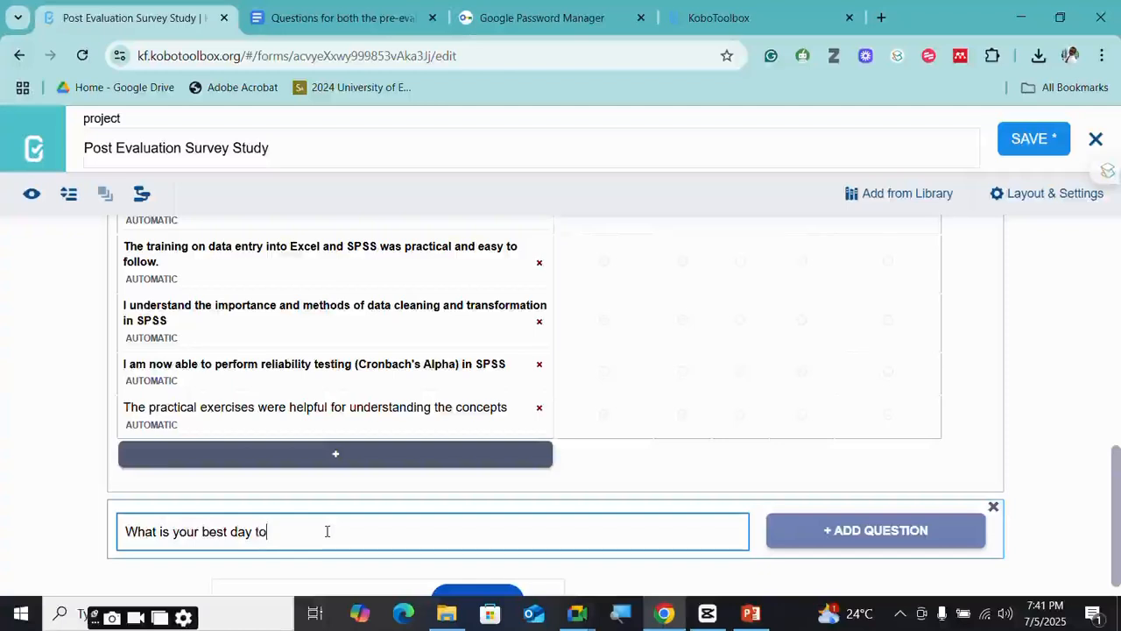
pyautogui.write('learn')
pyautogui.scroll(-1, 506, 543)
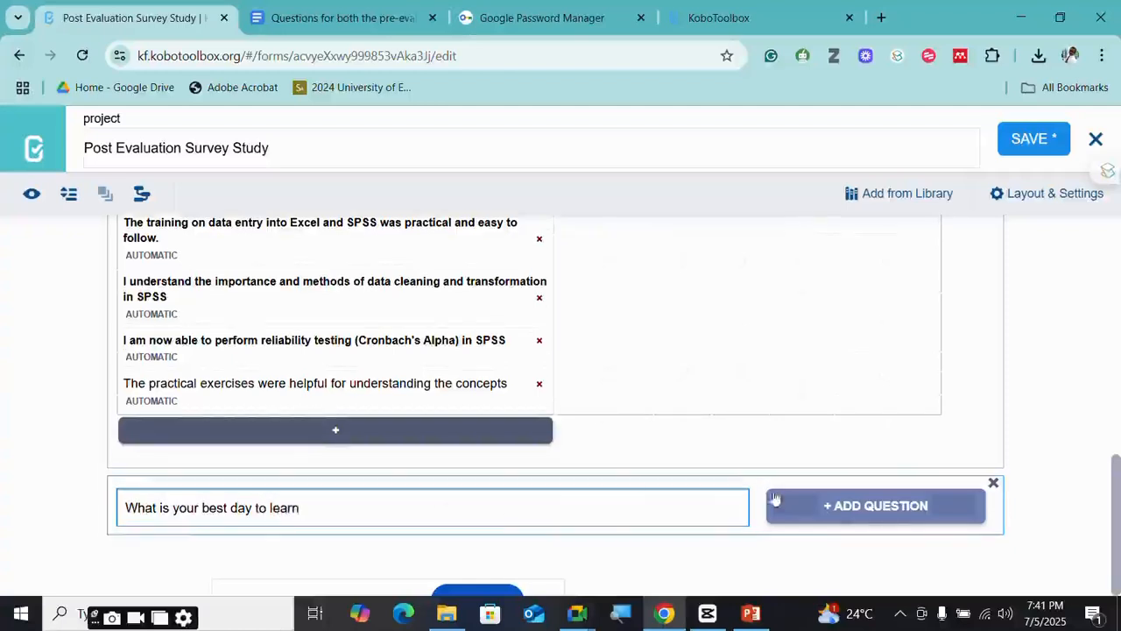
pyautogui.click(841, 508)
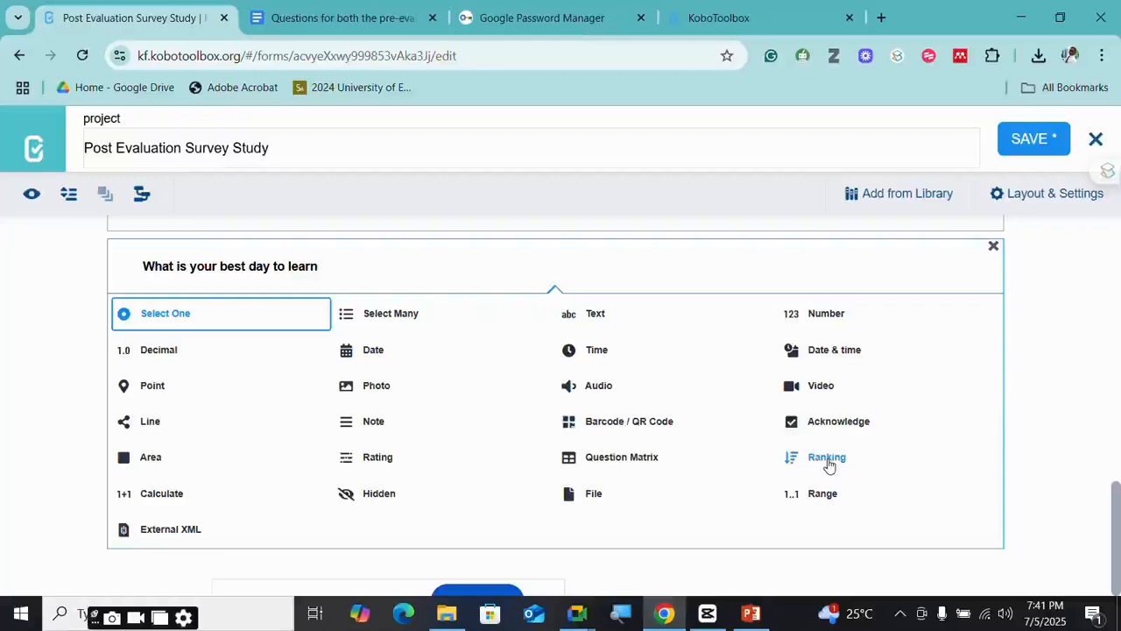
pyautogui.click(827, 459)
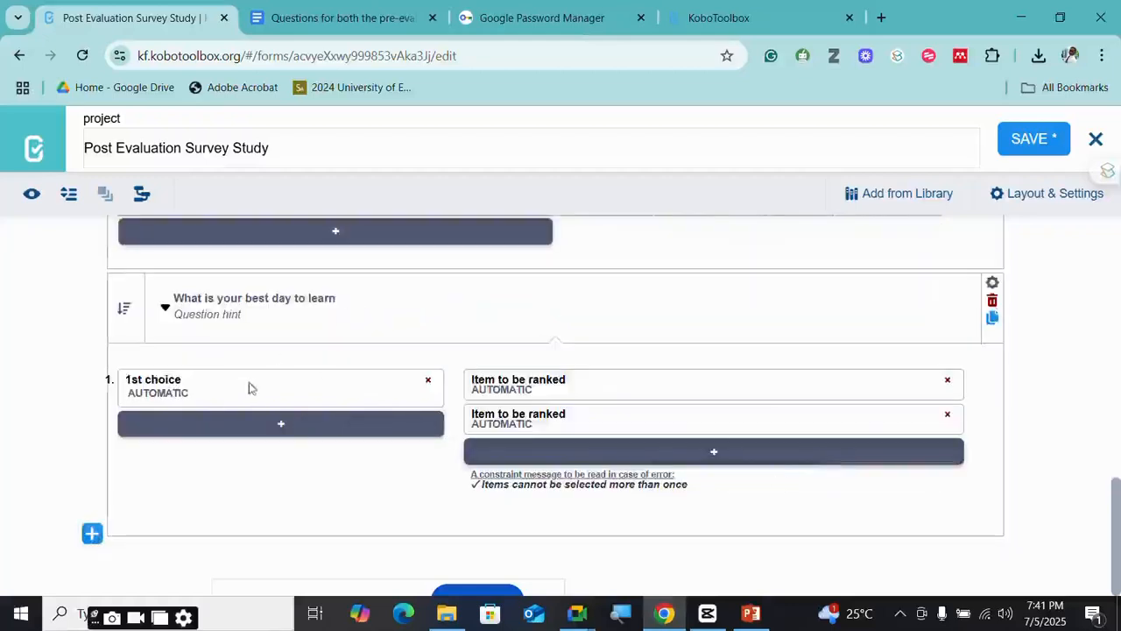
# - Rename the first ranked item to Monday
pyautogui.click(567, 381)
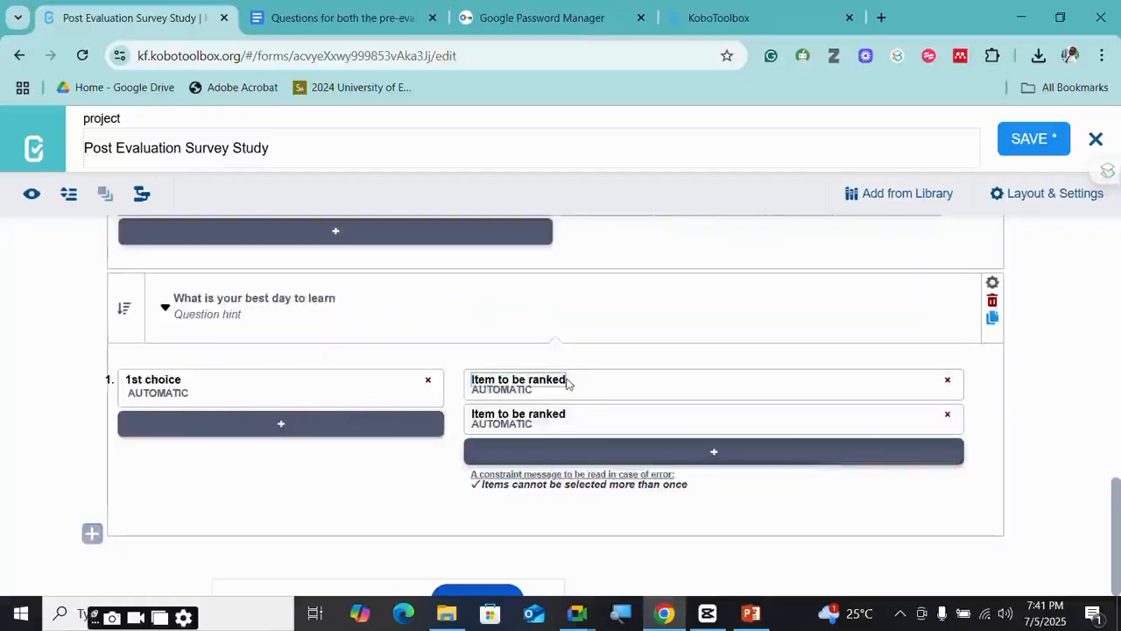
pyautogui.moveTo(566, 381); pyautogui.dragTo(466, 375)
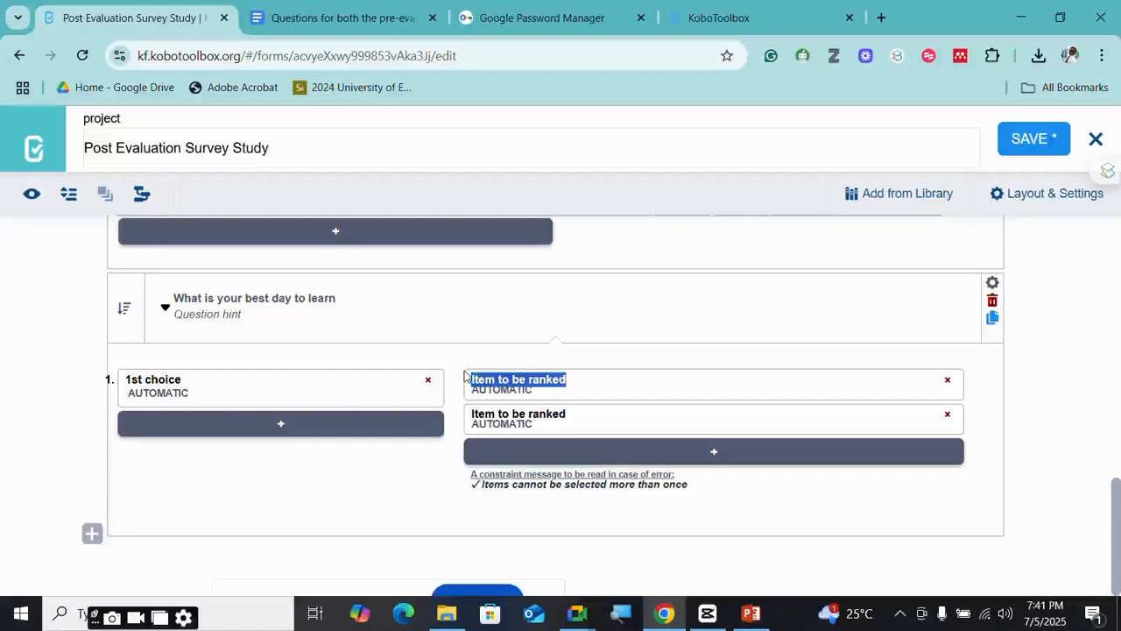
pyautogui.write('M')
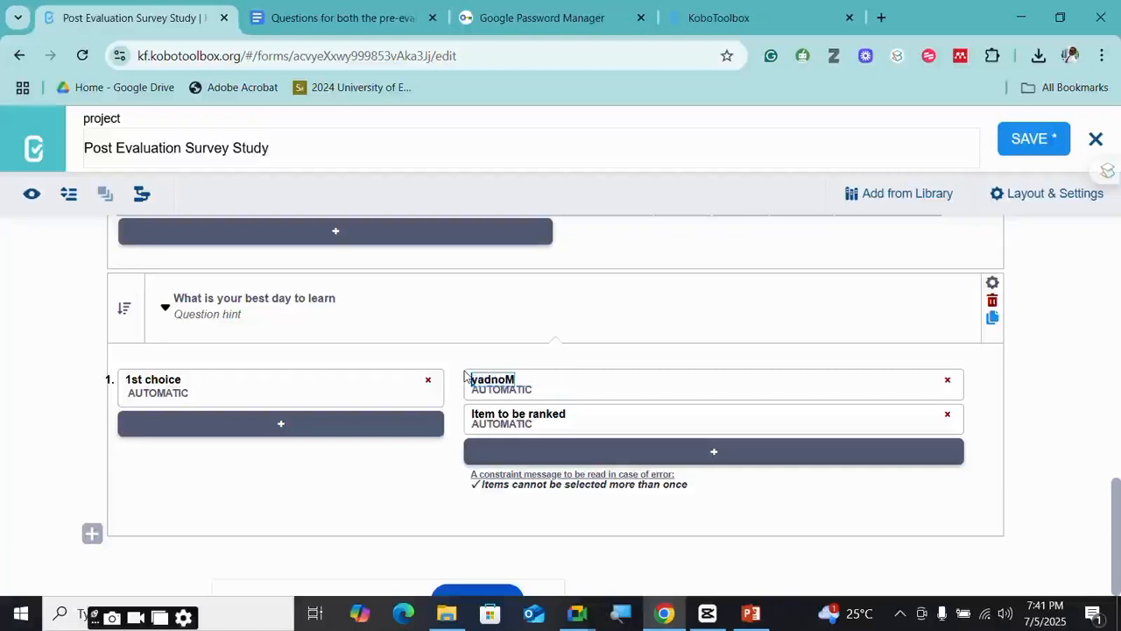
pyautogui.write('onday===')
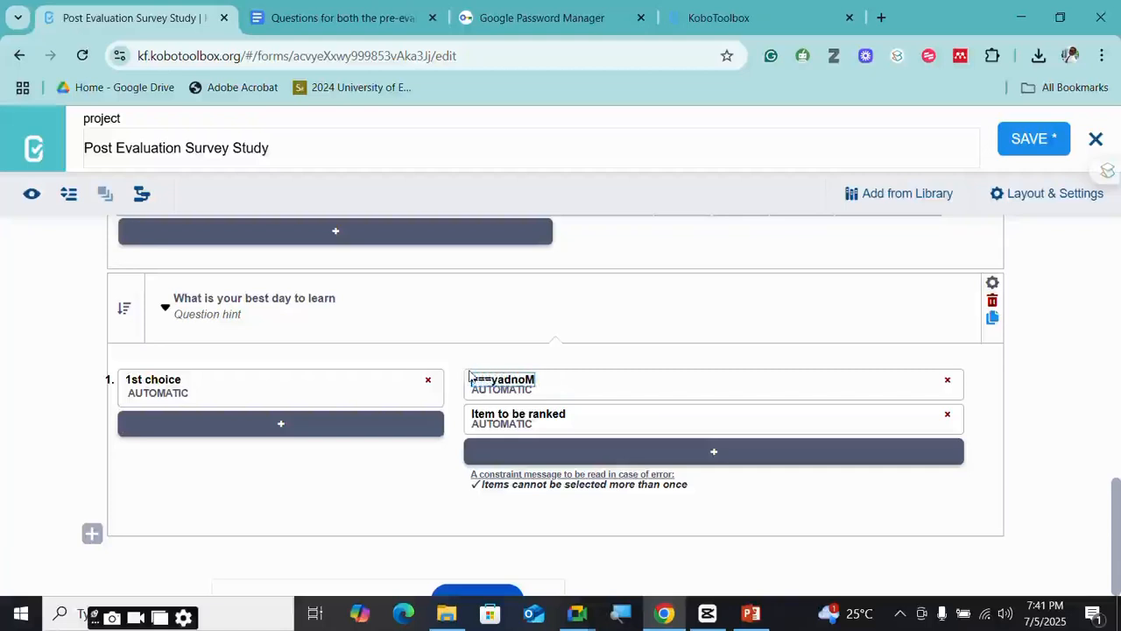
pyautogui.press('Delete')
pyautogui.press('Delete')
pyautogui.press('Delete')
pyautogui.press('Delete')
pyautogui.press('Delete')
pyautogui.press('Delete')
pyautogui.press('Delete')
pyautogui.press('Delete')
pyautogui.press('Delete')
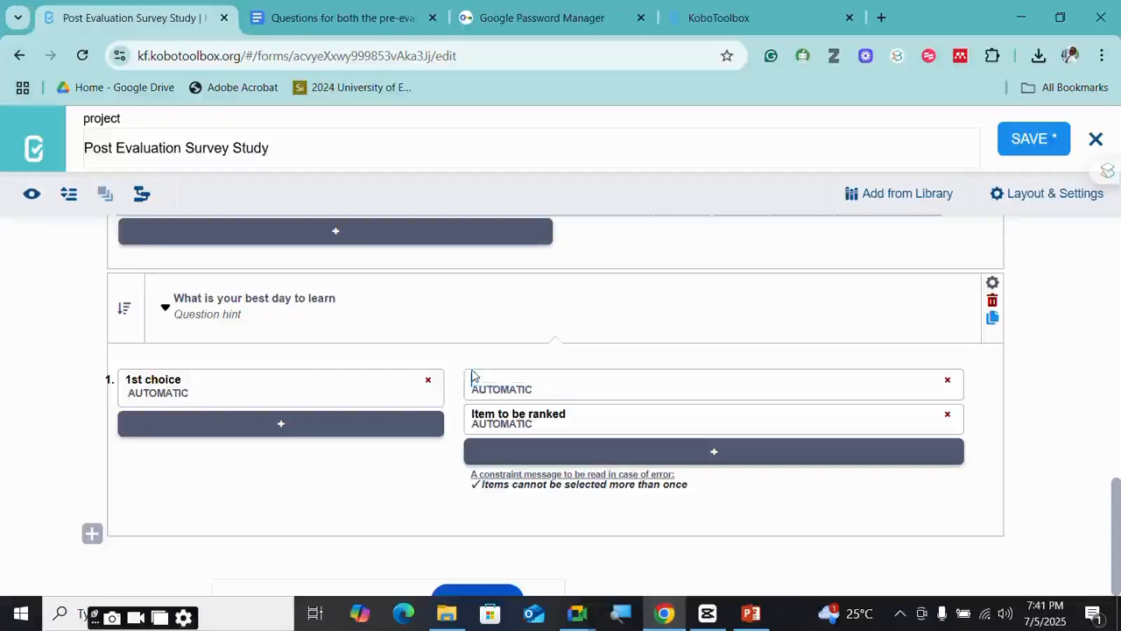
pyautogui.write('M')
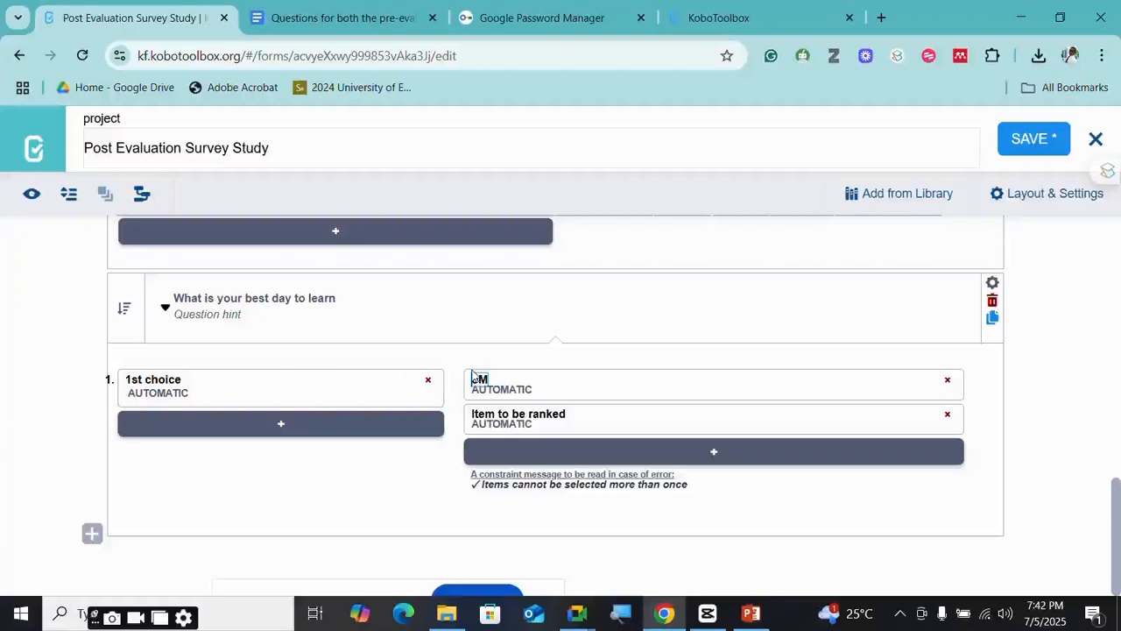
pyautogui.press('Delete')
pyautogui.hotkey('ctrl', 'z')
pyautogui.write('o=')
pyautogui.press('BackSpace')
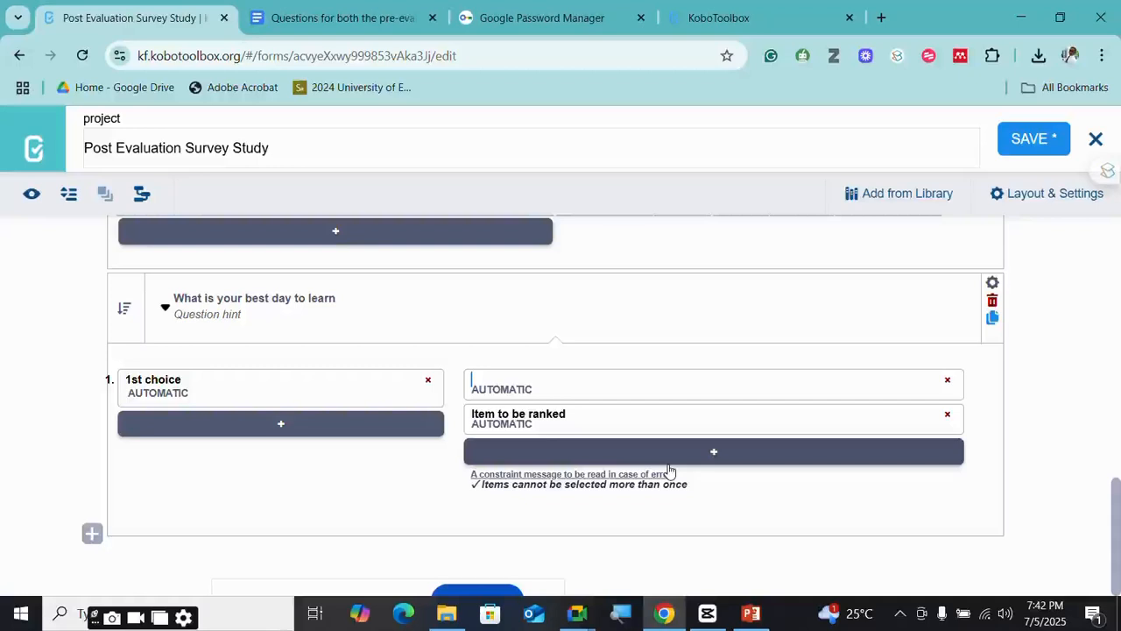
pyautogui.write('M')
pyautogui.write('omn')
pyautogui.press('BackSpace')
pyautogui.press('BackSpace')
pyautogui.write('nday')
pyautogui.press('Return')
# - Rename the second item to Tuesday, add a third item, and add 2nd and 3rd ranking choices
pyautogui.click(546, 414)
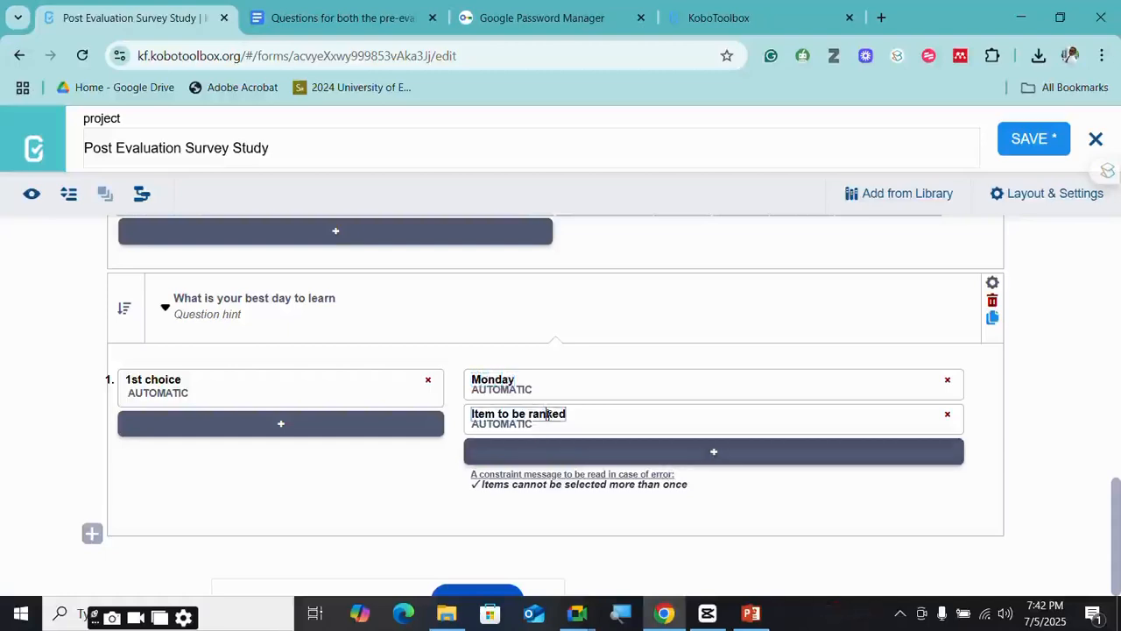
pyautogui.hotkey('ctrl', 'a')
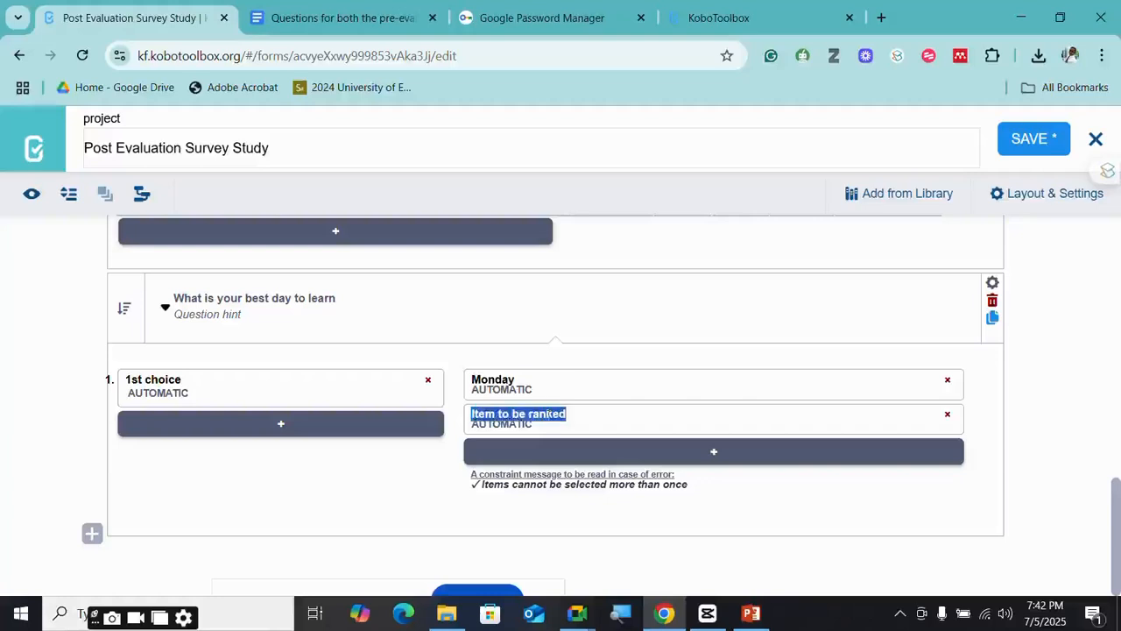
pyautogui.write('Tuesday')
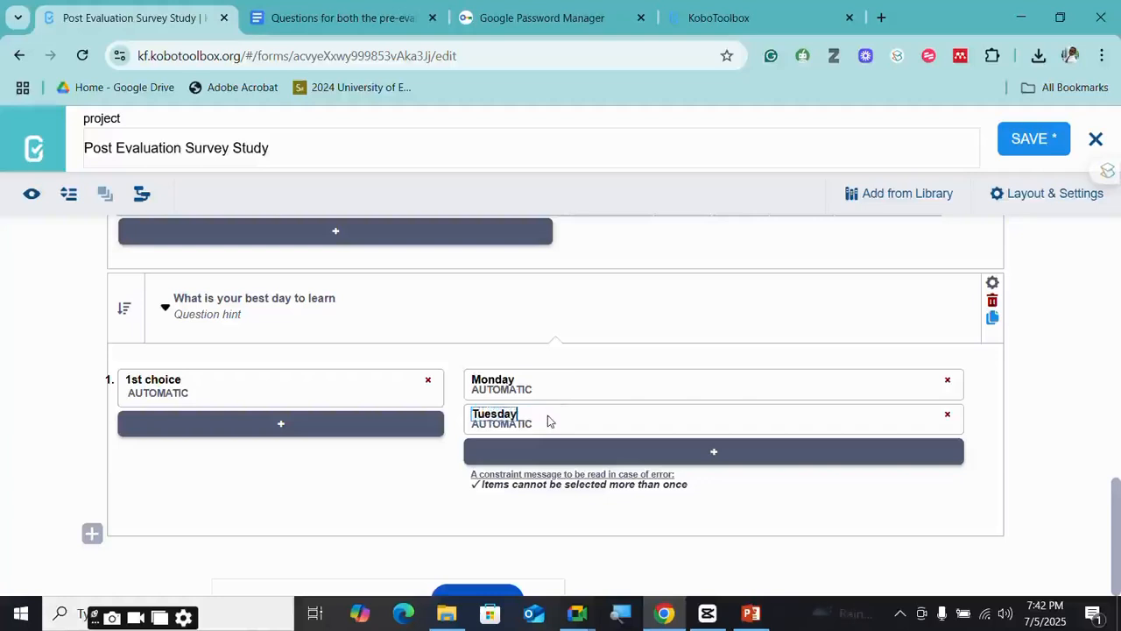
pyautogui.click(529, 459)
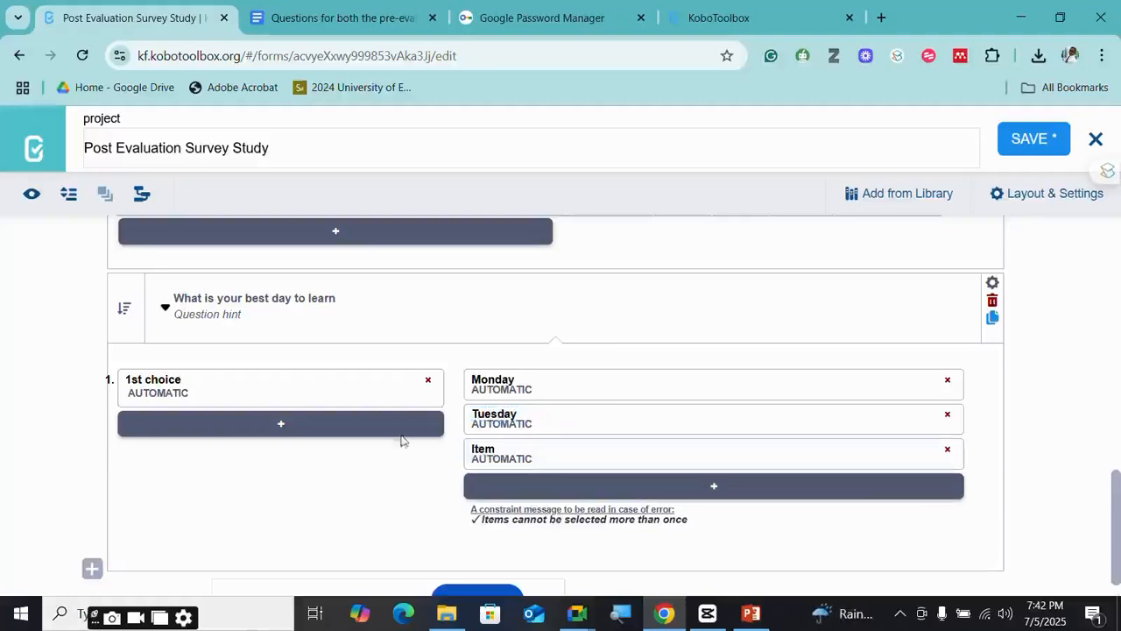
pyautogui.click(282, 427)
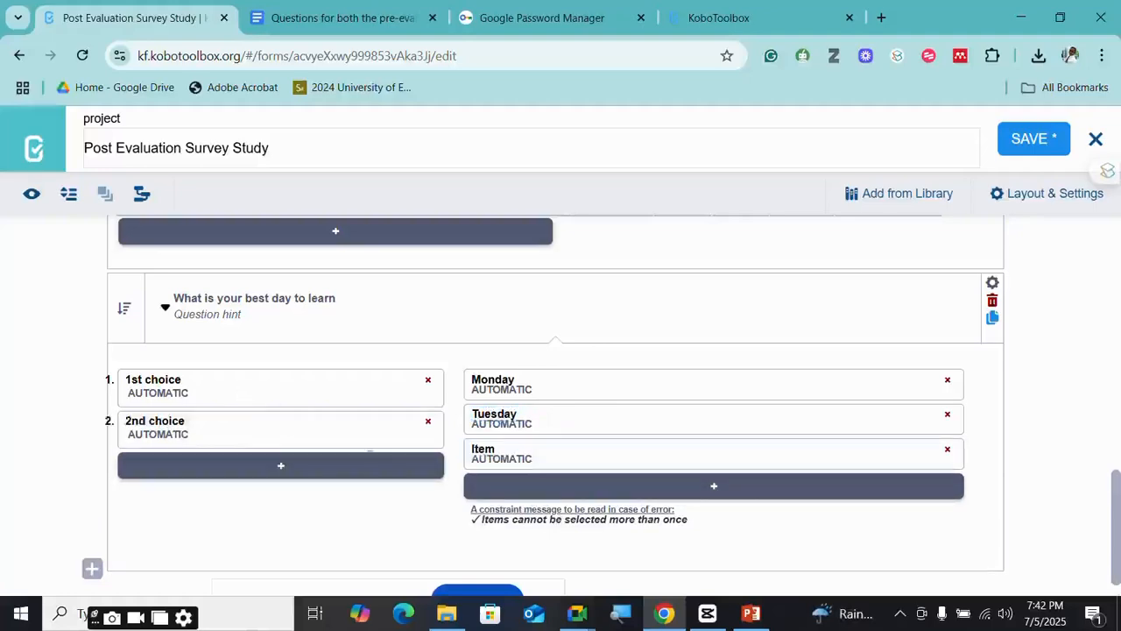
pyautogui.click(335, 469)
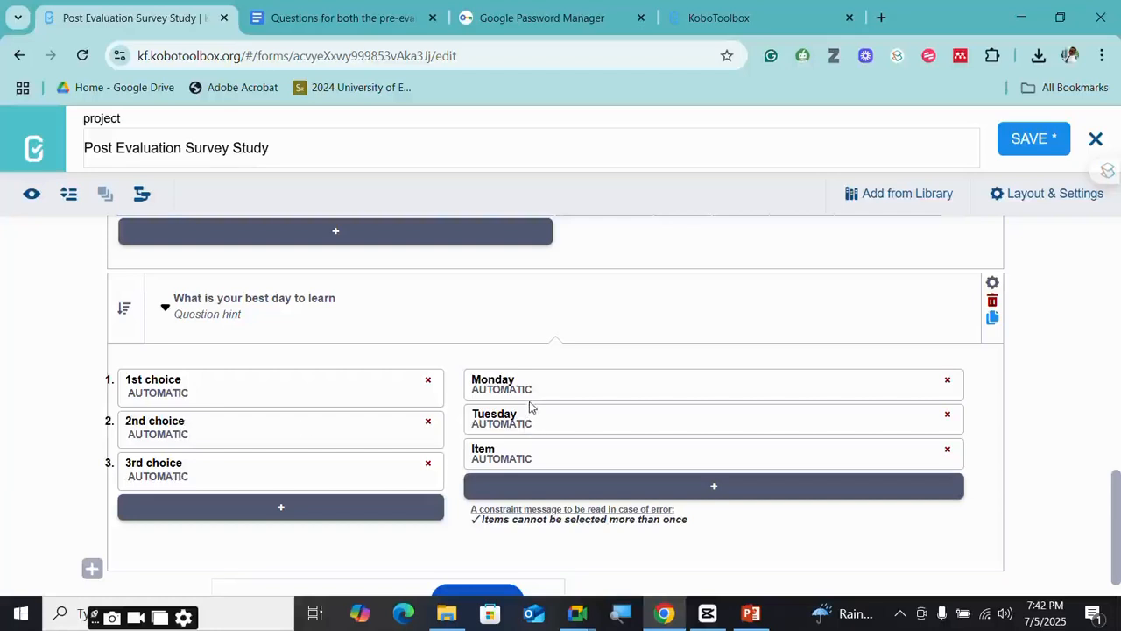
# - Label the third to fifth ranked items Wednesday, Thursday and Friday
pyautogui.click(499, 449)
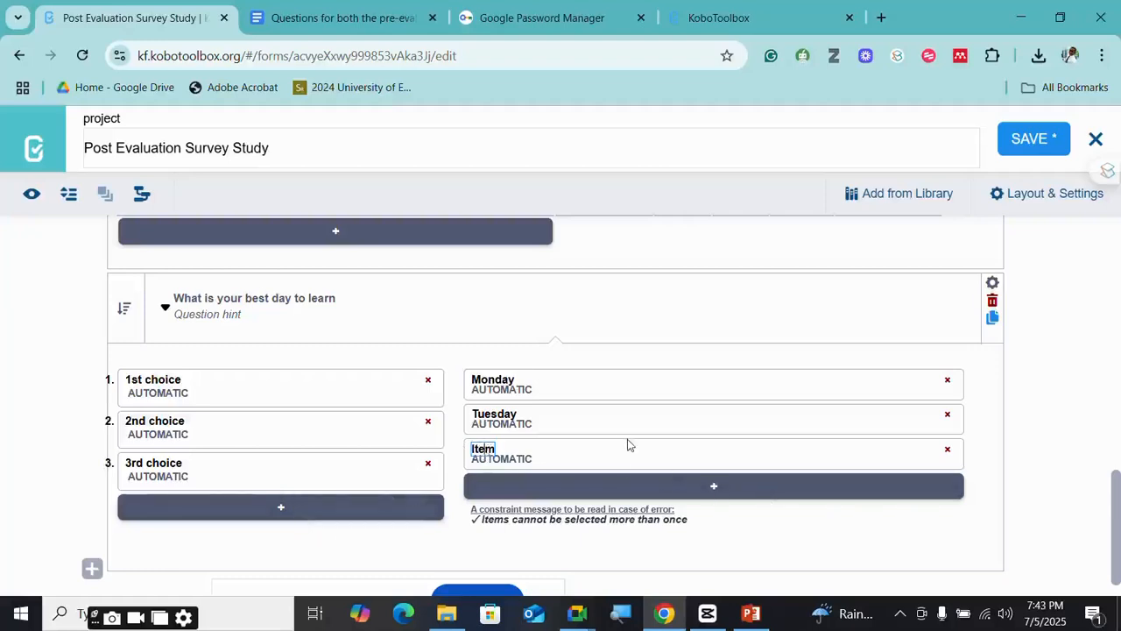
pyautogui.press('Right')
pyautogui.press('BackSpace')
pyautogui.press('BackSpace')
pyautogui.write('W')
pyautogui.press('BackSpace')
pyautogui.write('Wednesday')
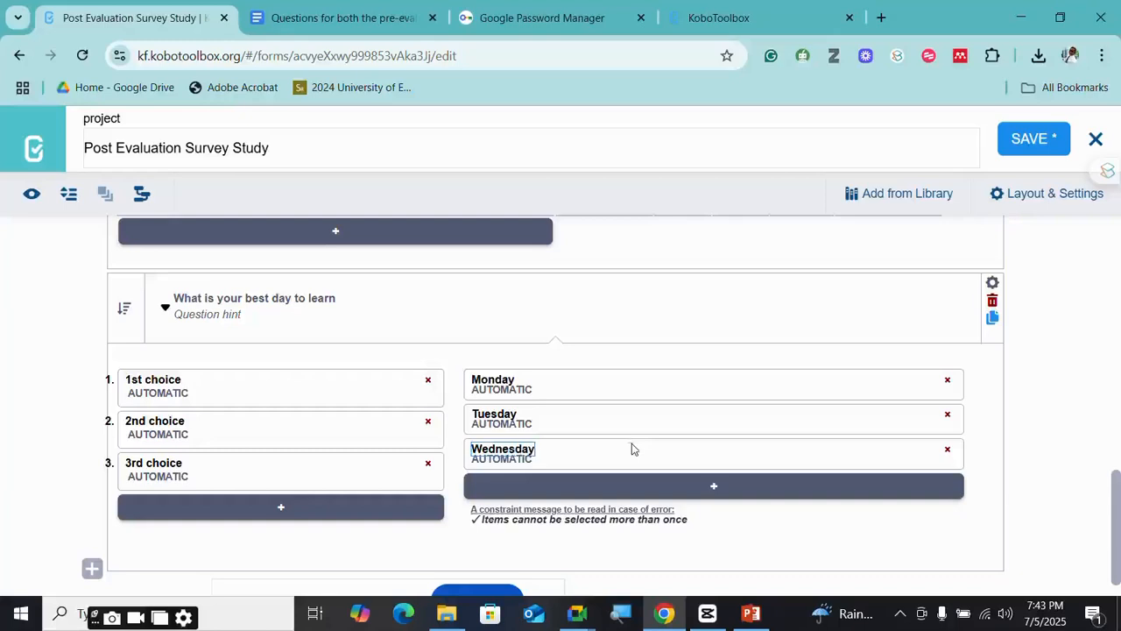
pyautogui.click(633, 491)
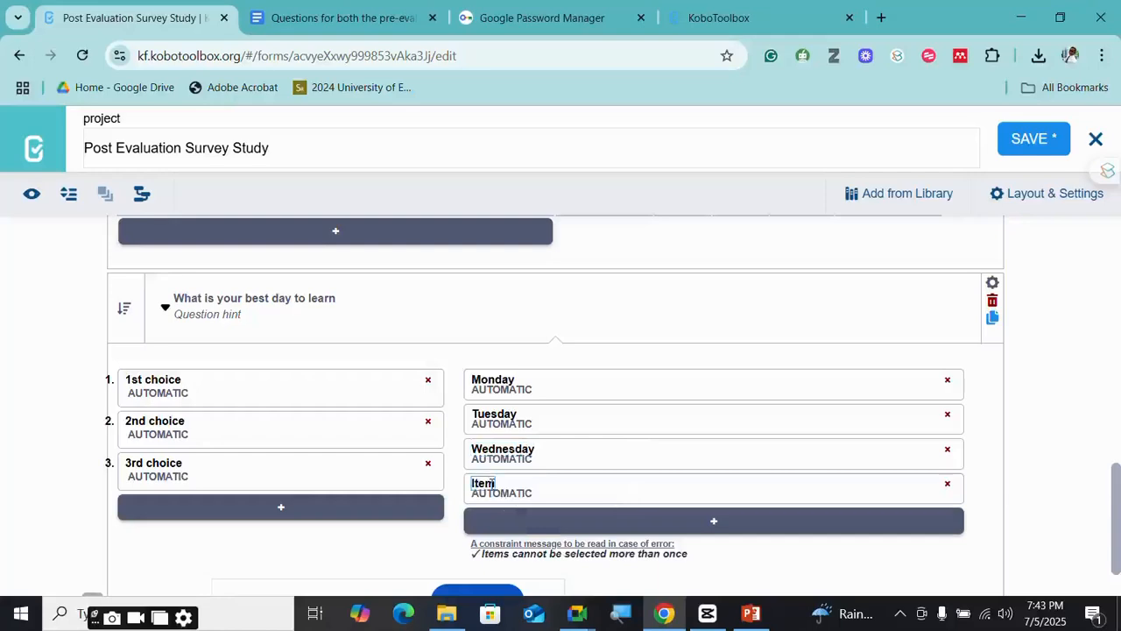
pyautogui.press('BackSpace')
pyautogui.press('BackSpace')
pyautogui.write('Thur')
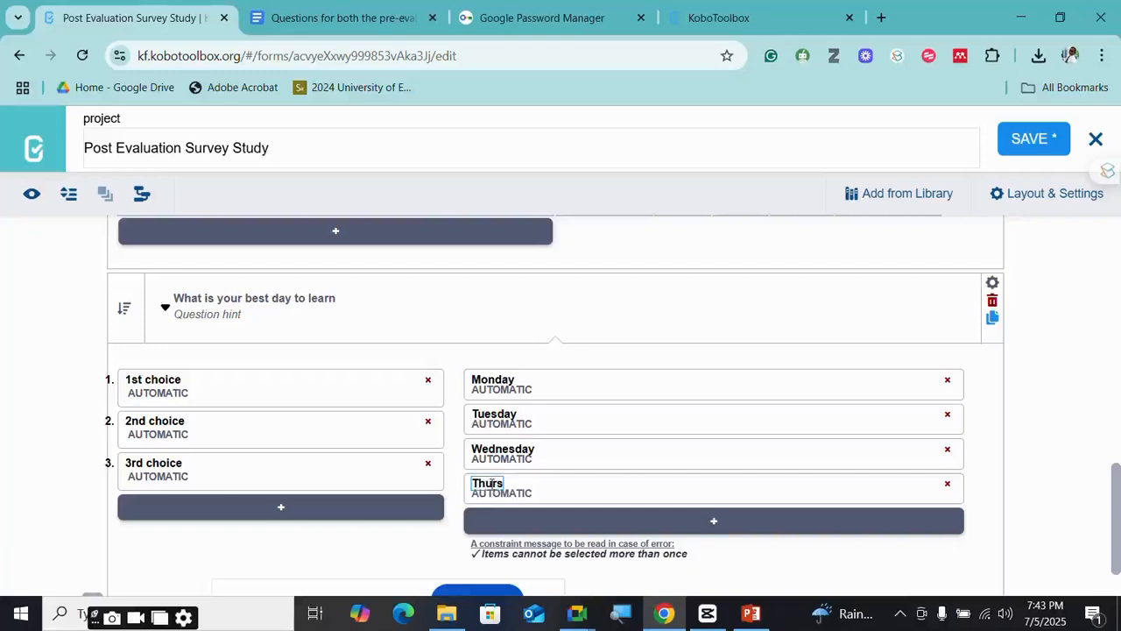
pyautogui.write('sday')
pyautogui.click(532, 522)
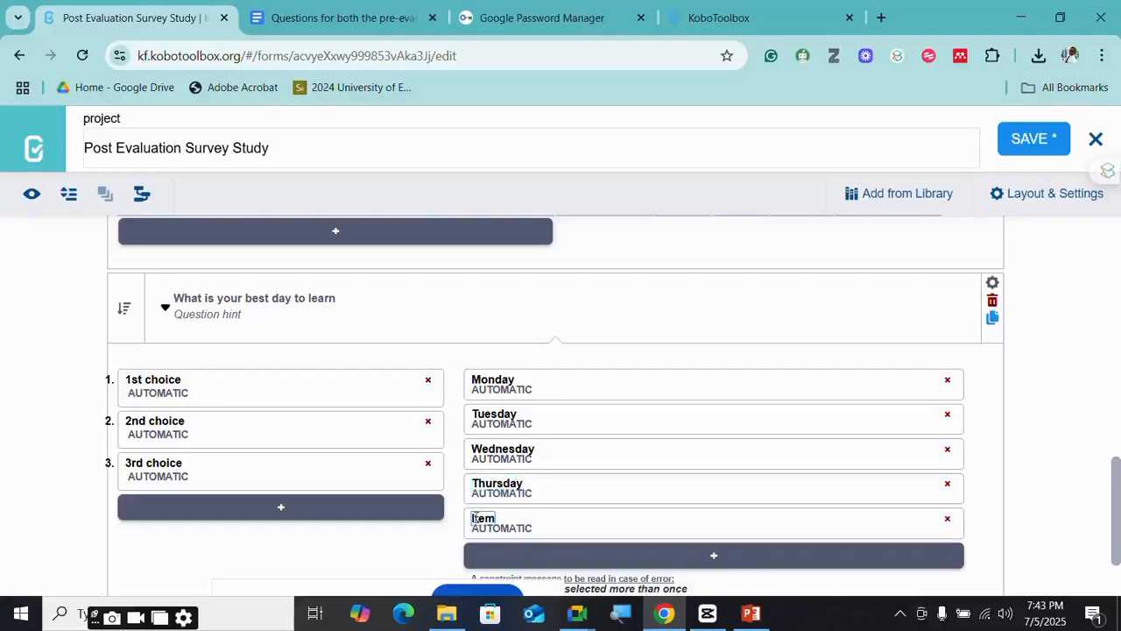
pyautogui.press('BackSpace')
pyautogui.press('BackSpace')
pyautogui.press('BackSpace')
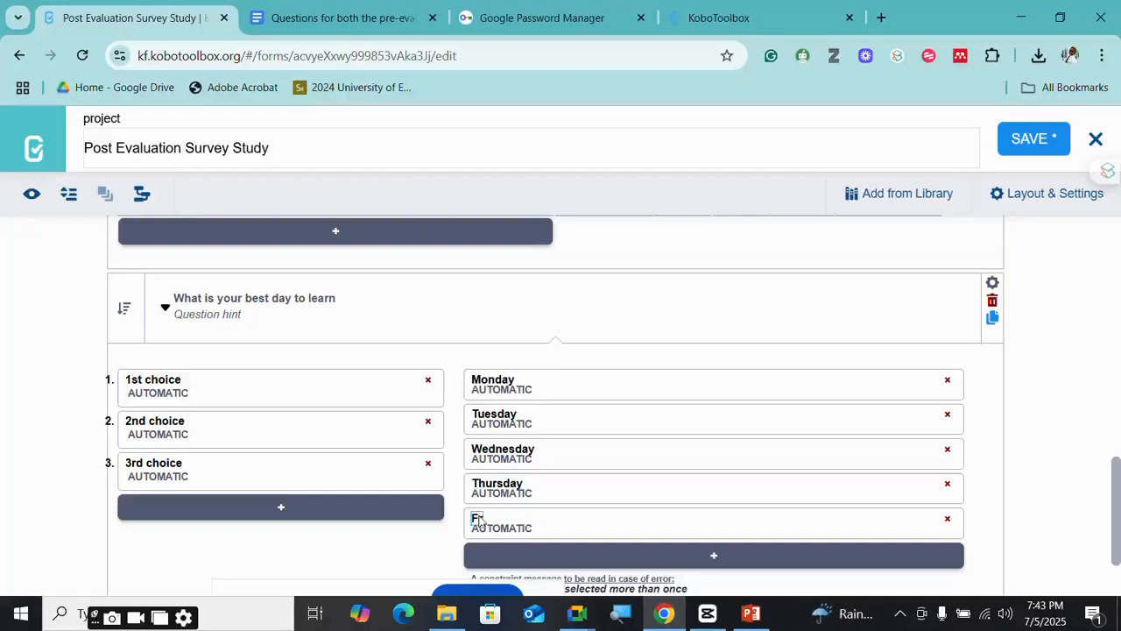
pyautogui.write('Friday')
# - Add Saturday and Sunday as the sixth and seventh ranked items
pyautogui.click(507, 555)
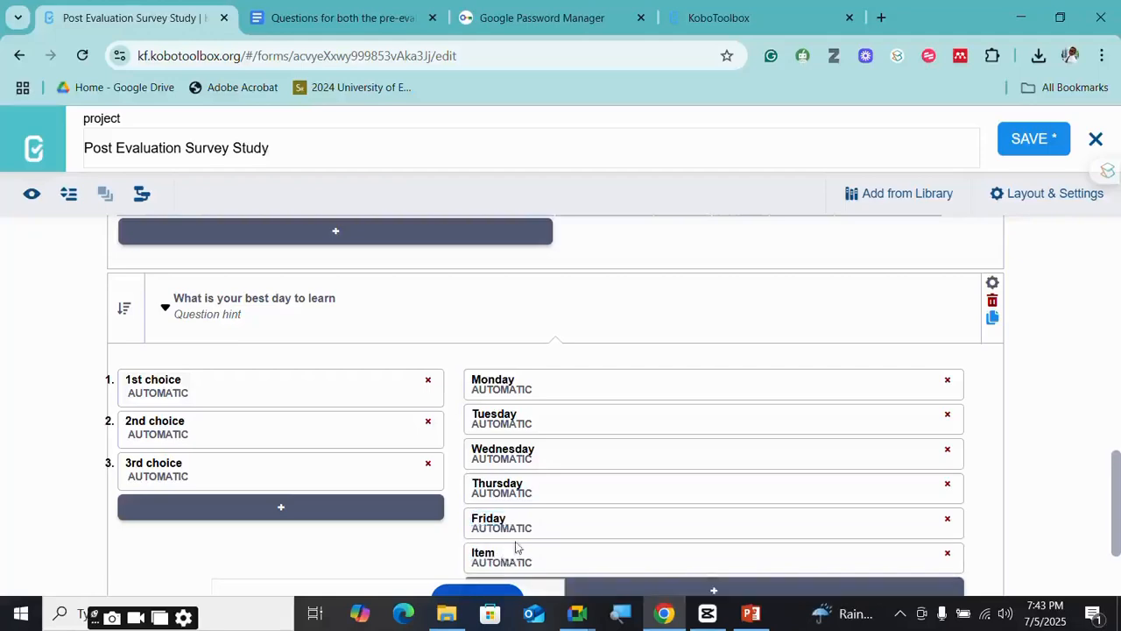
pyautogui.scroll(-2, 513, 546)
pyautogui.click(495, 413)
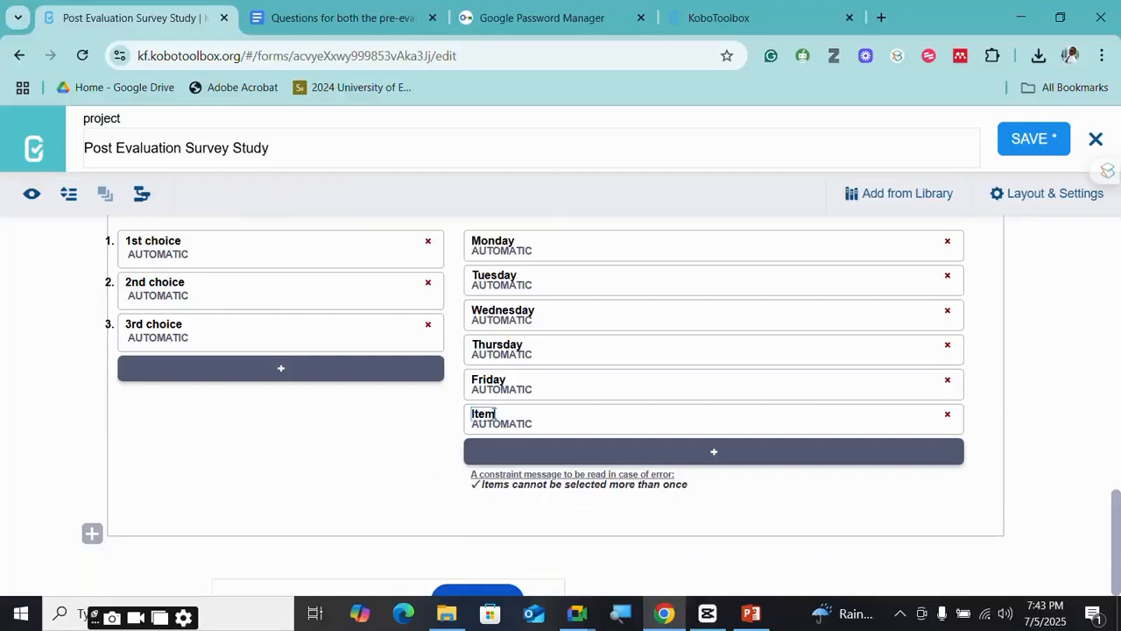
pyautogui.press('BackSpace')
pyautogui.press('BackSpace')
pyautogui.press('BackSpace')
pyautogui.press('BackSpace')
pyautogui.write('Saturday')
pyautogui.click(508, 451)
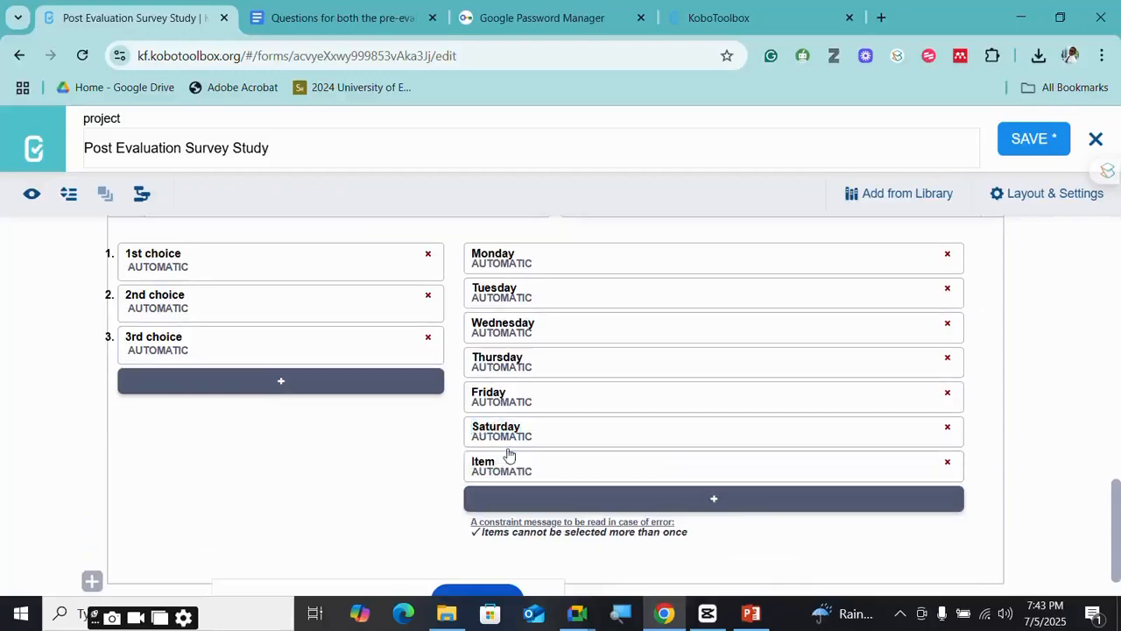
pyautogui.click(494, 461)
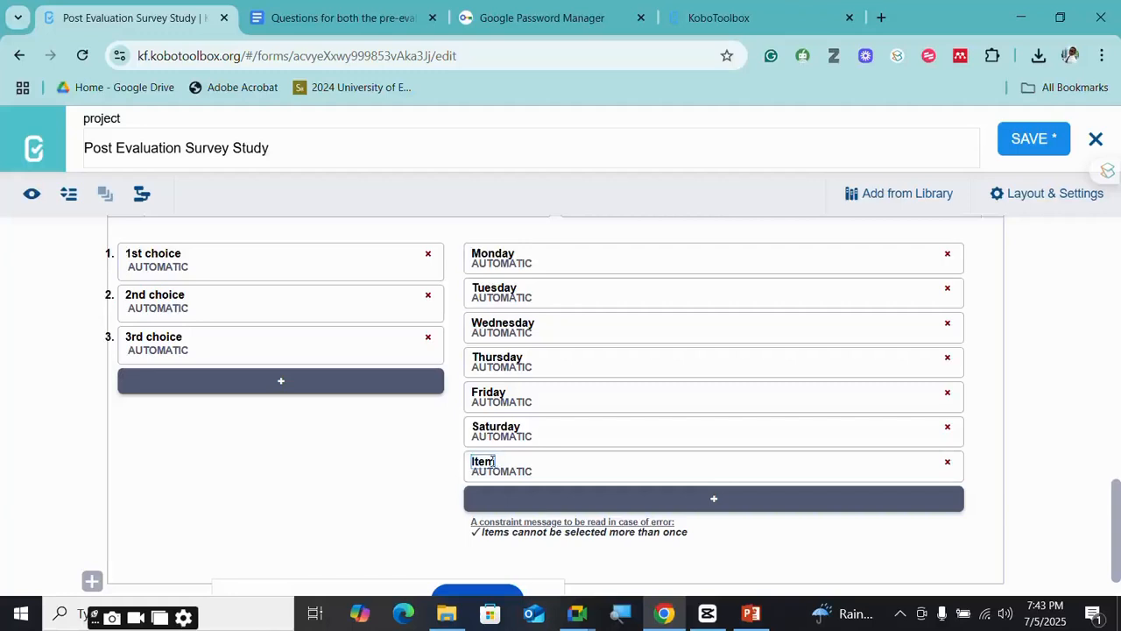
pyautogui.press('BackSpace')
pyautogui.press('BackSpace')
pyautogui.press('BackSpace')
pyautogui.press('BackSpace')
pyautogui.write('Sund')
pyautogui.scroll(2, 563, 373)
pyautogui.scroll(-2, 316, 345)
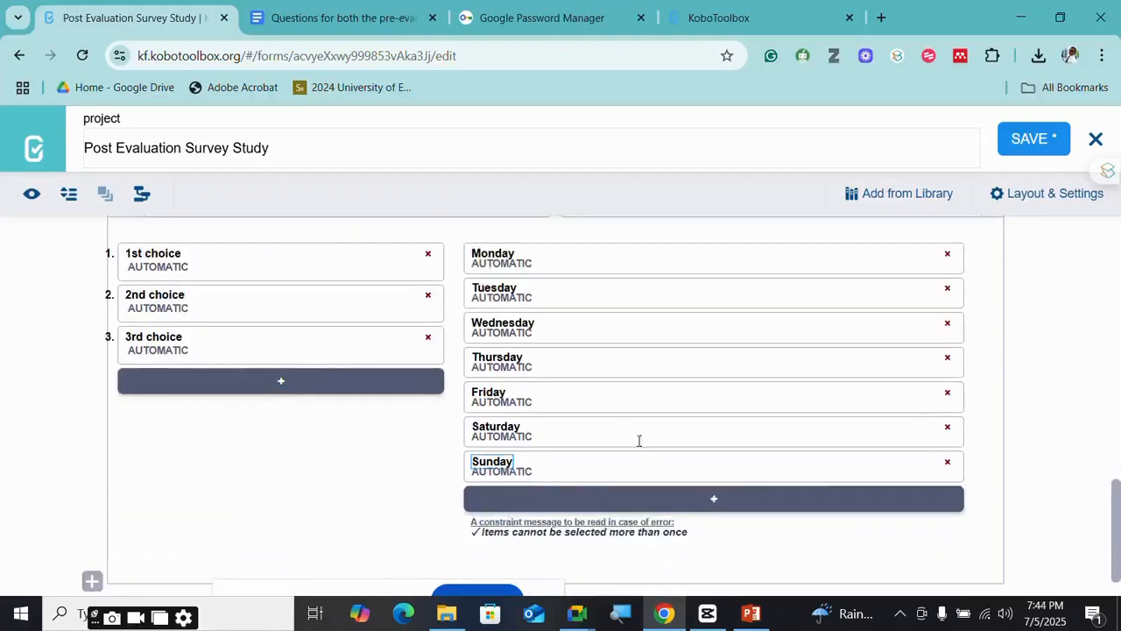
pyautogui.scroll(-1, 188, 290)
pyautogui.scroll(2, 601, 310)
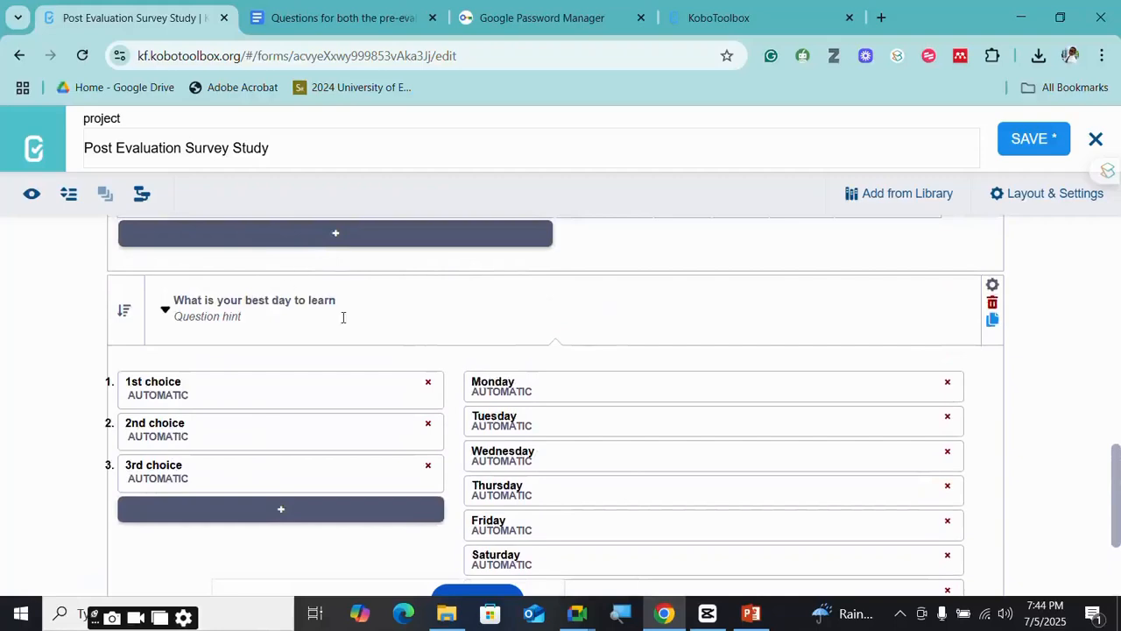
pyautogui.scroll(-2, 518, 446)
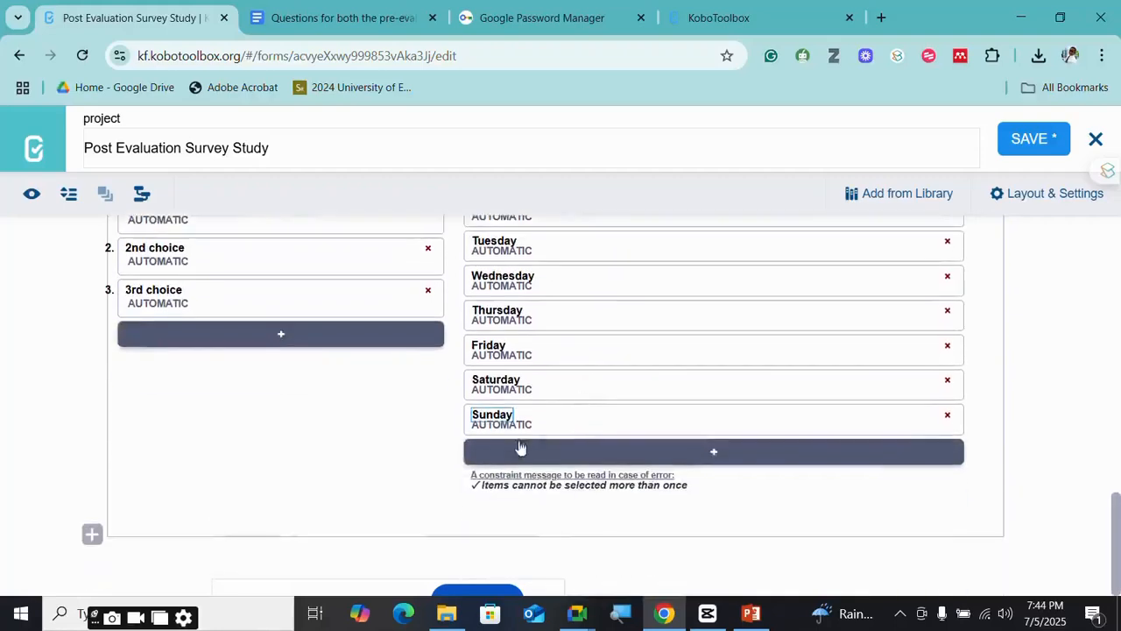
# - Save the form changes and review the questions
pyautogui.click(1034, 138)
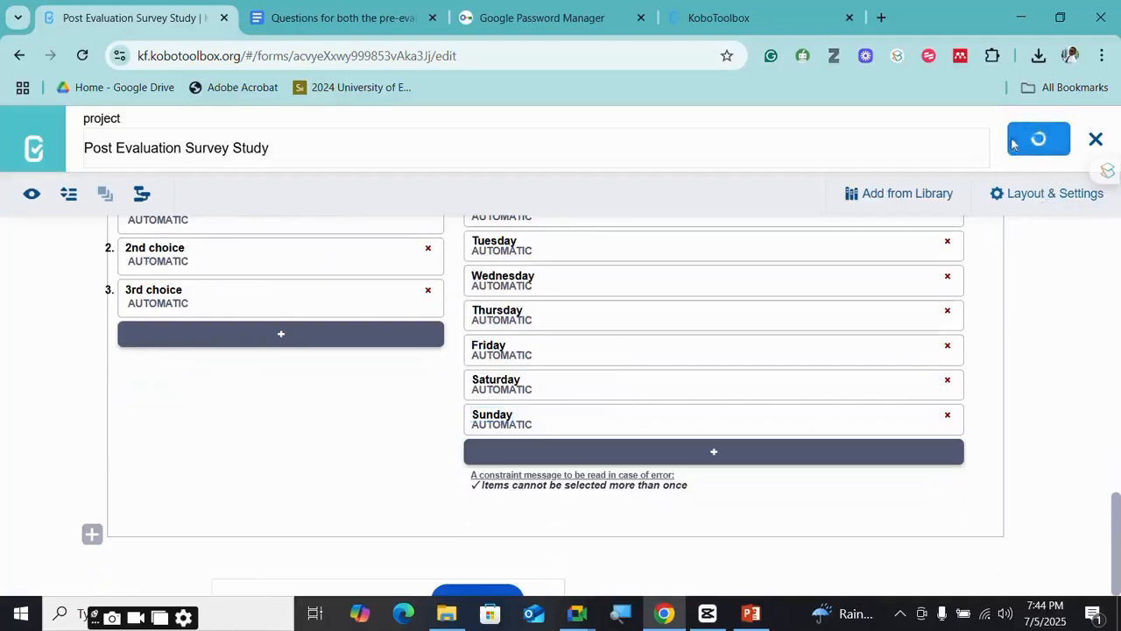
pyautogui.scroll(6, 771, 335)
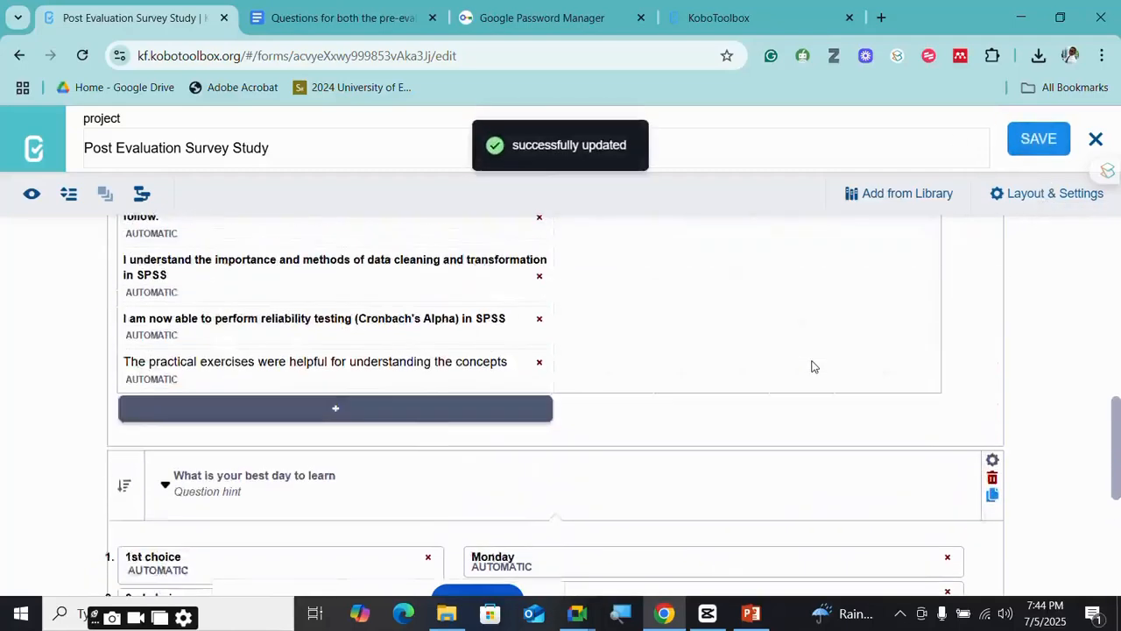
pyautogui.scroll(5, 812, 366)
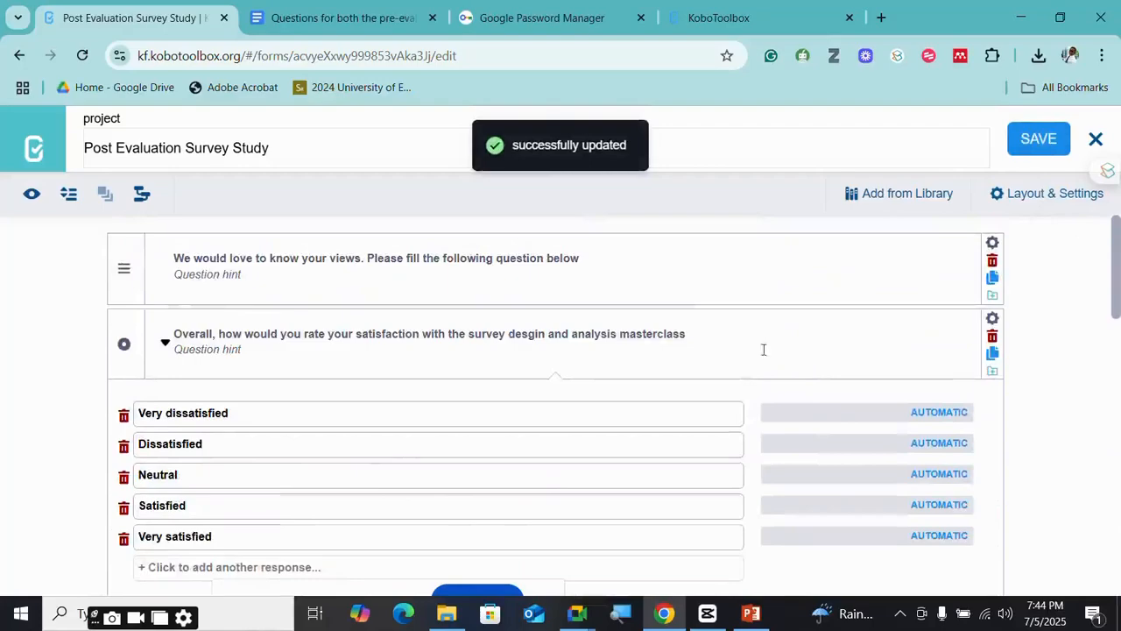
pyautogui.scroll(-2, 468, 318)
pyautogui.scroll(2, 351, 313)
pyautogui.scroll(-8, 228, 358)
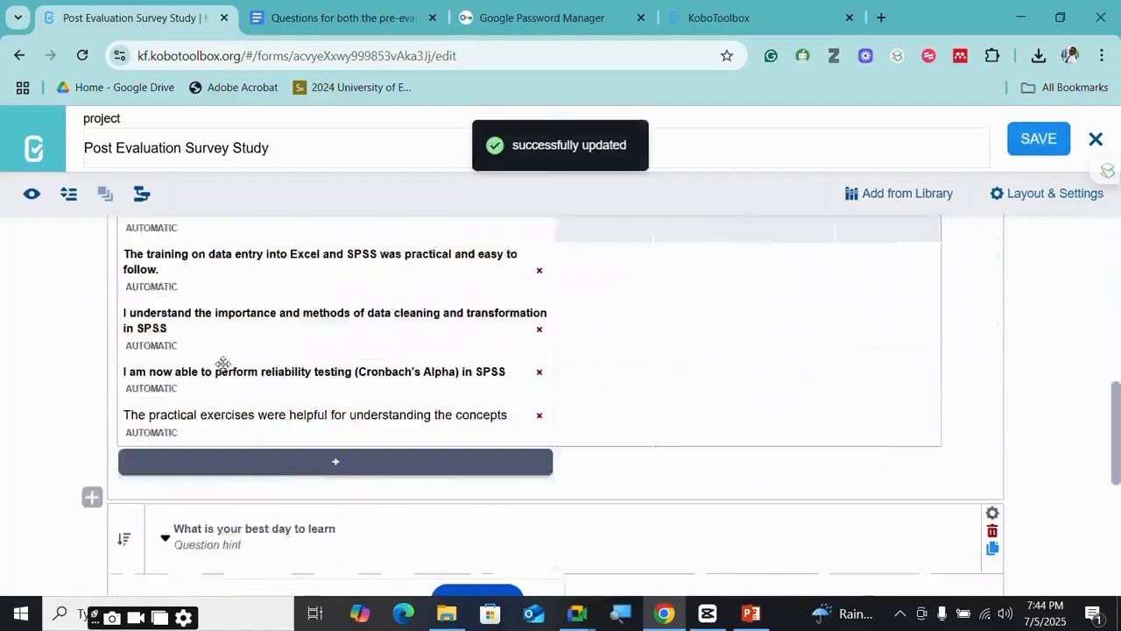
pyautogui.scroll(-5, 223, 367)
pyautogui.scroll(4, 581, 386)
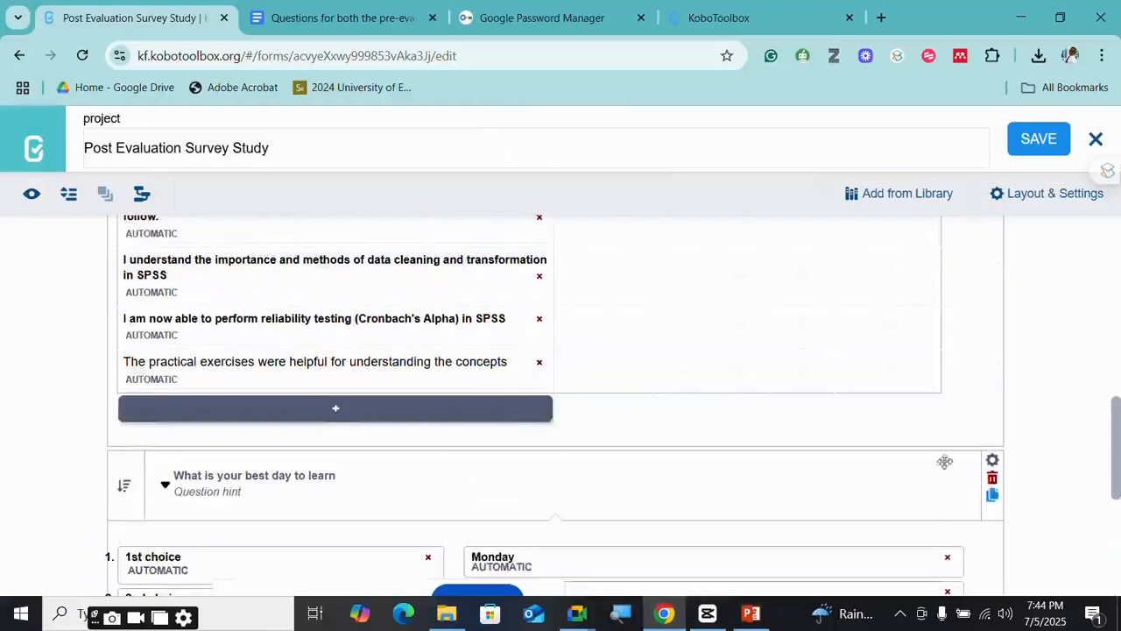
pyautogui.scroll(-2, 633, 452)
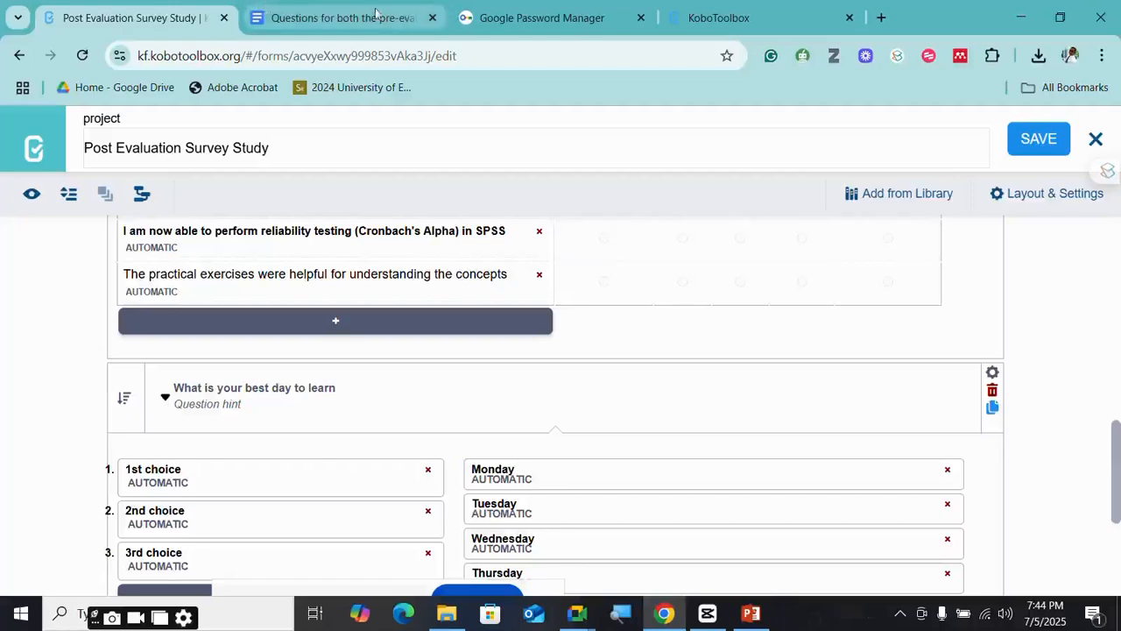
# - Collapse the best-day, agreement matrix and overall satisfaction questions to their titles
pyautogui.click(165, 396)
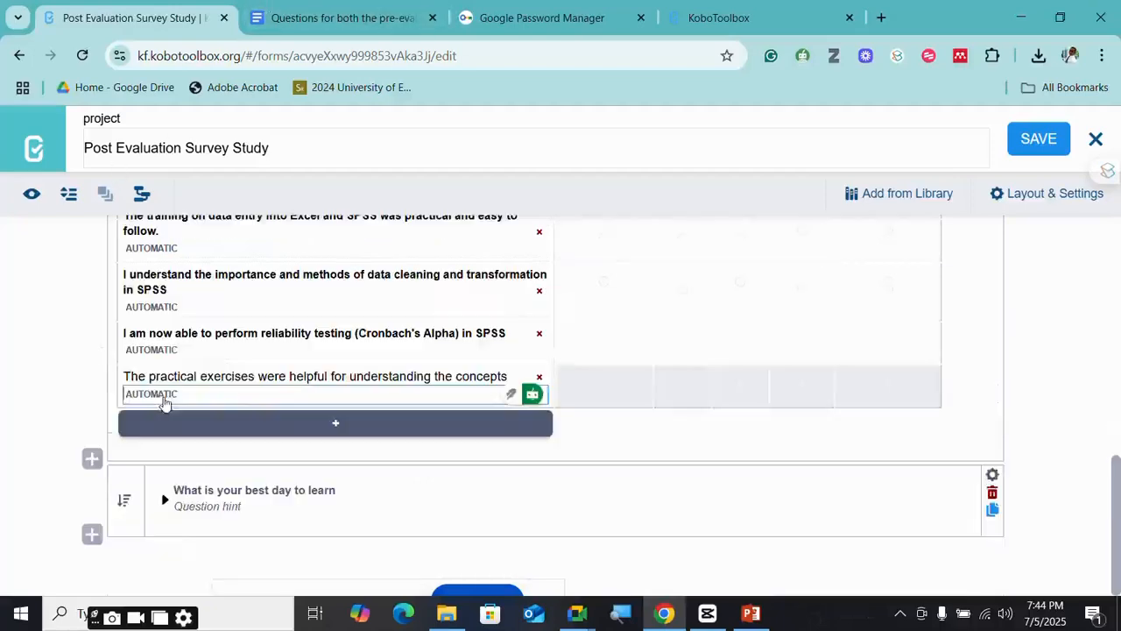
pyautogui.scroll(4, 175, 342)
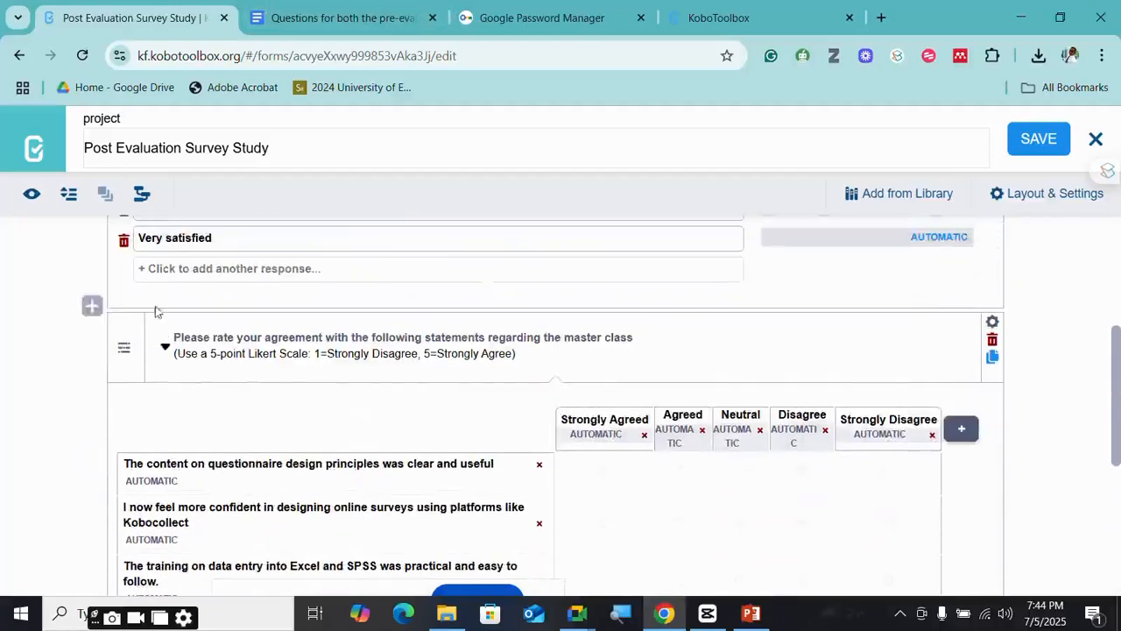
pyautogui.click(163, 350)
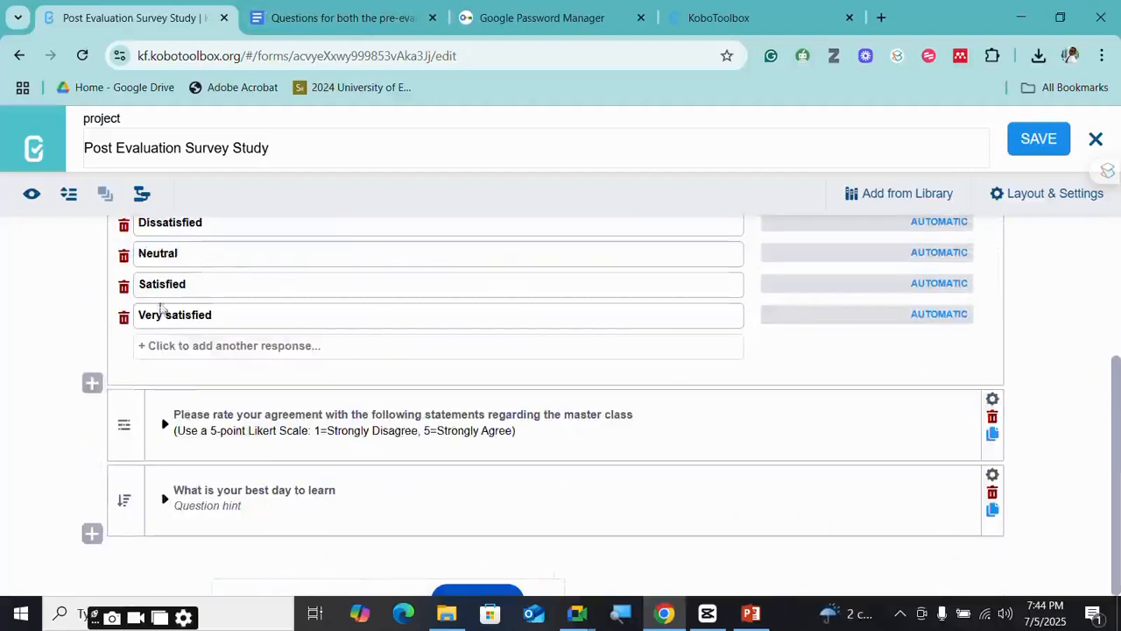
pyautogui.scroll(2, 160, 306)
pyautogui.click(165, 294)
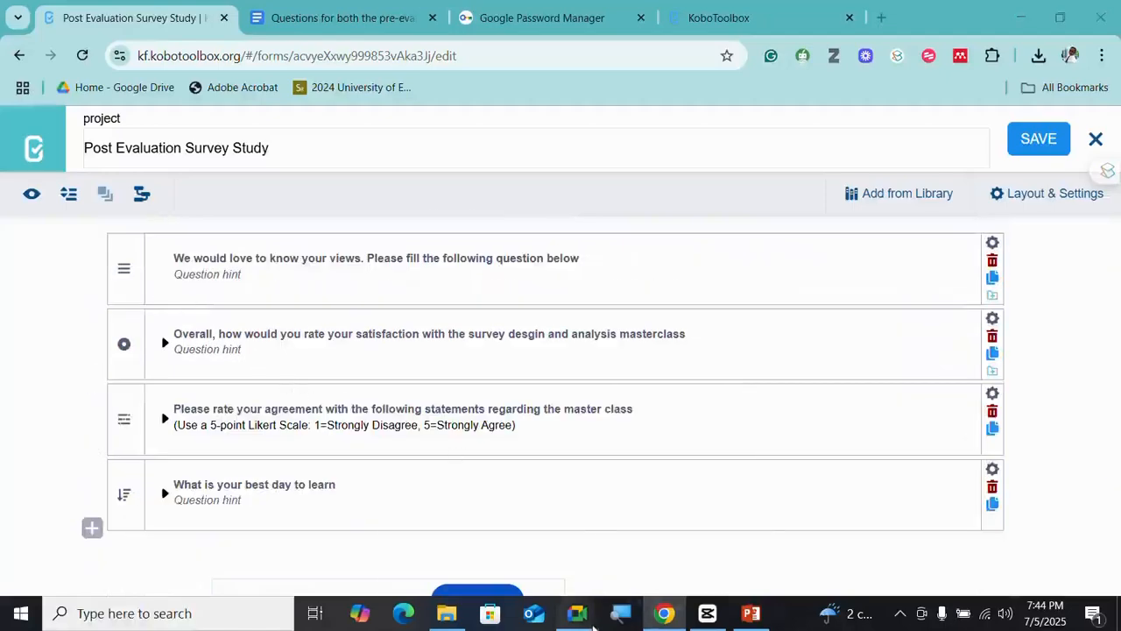
pyautogui.moveTo(577, 613)
pyautogui.moveTo(490, 544)
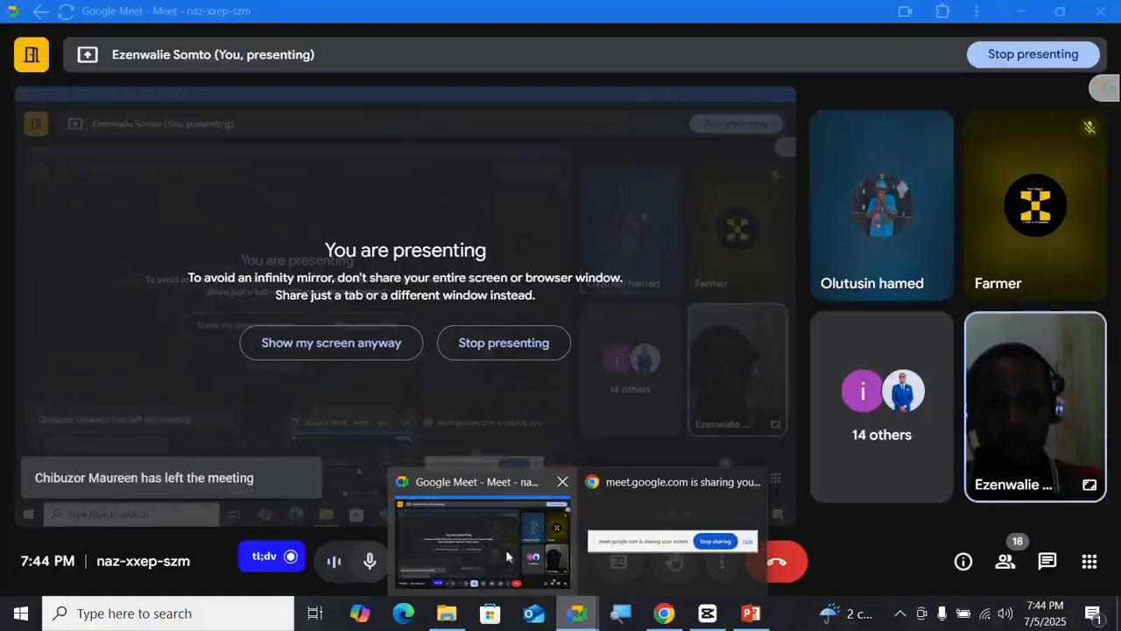
pyautogui.click(670, 620)
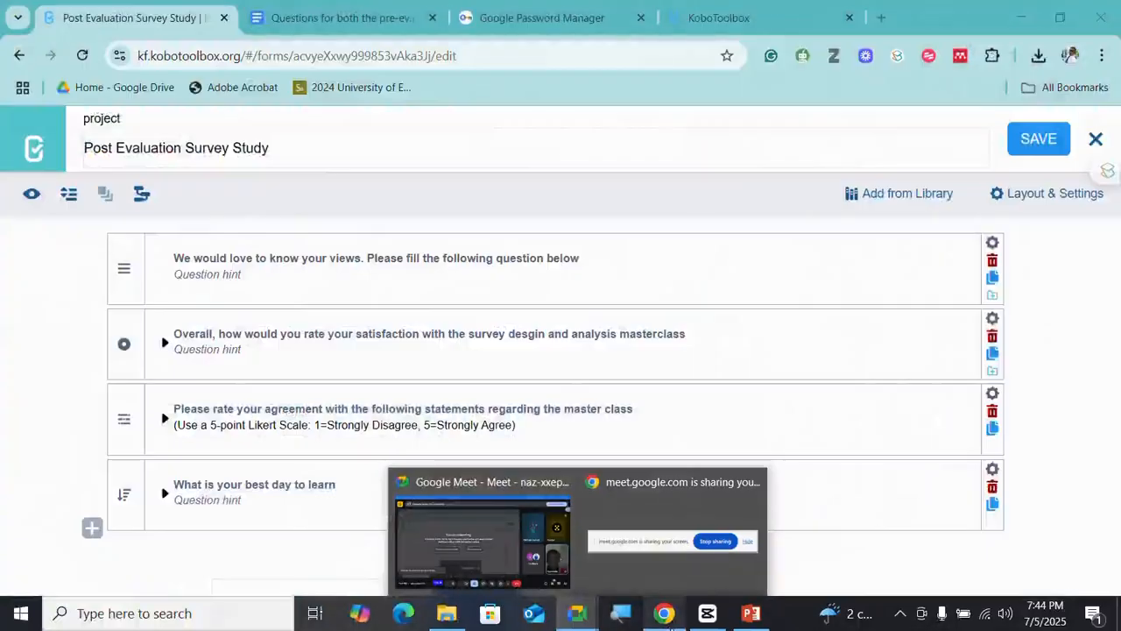
pyautogui.click(503, 561)
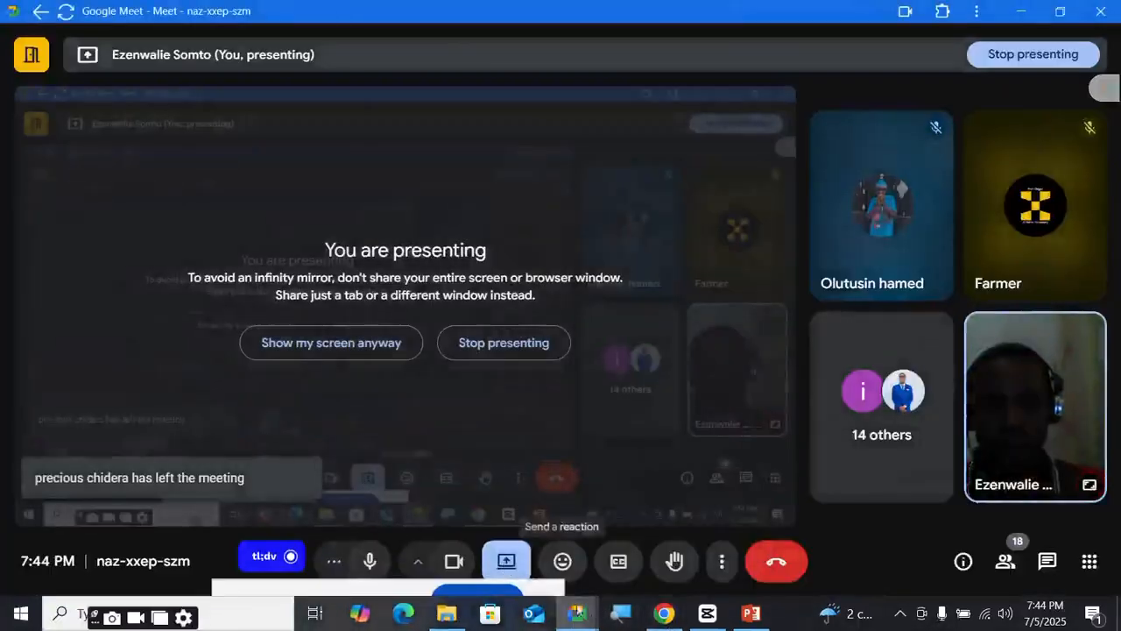
pyautogui.hotkey('alt', 'Tab')
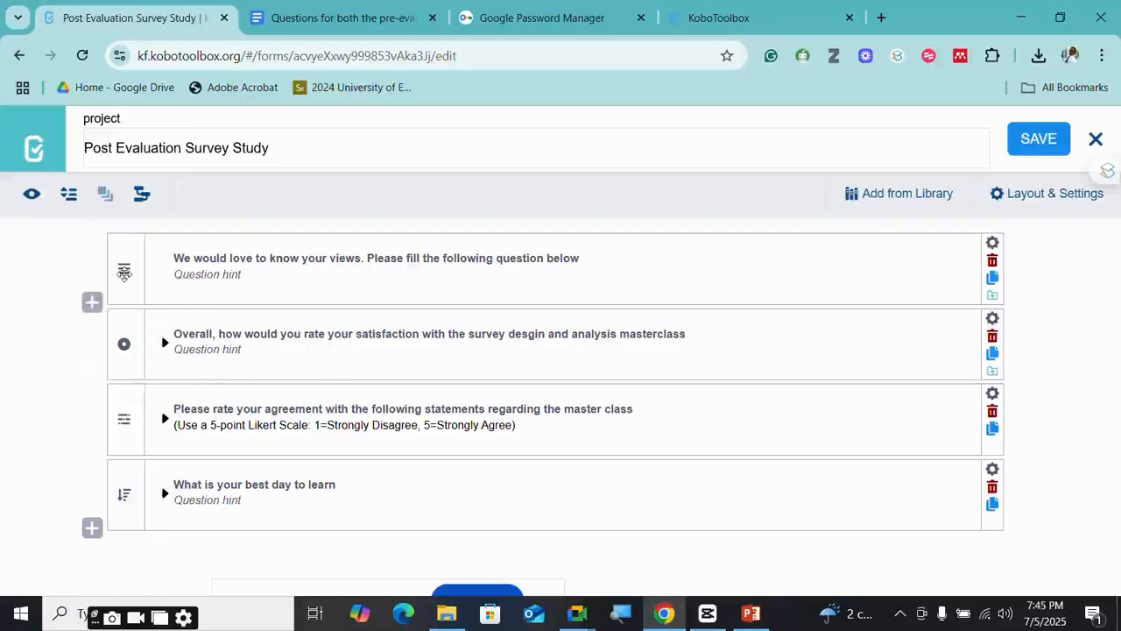
# - Select all four questions and create a new group from them
pyautogui.click(123, 273)
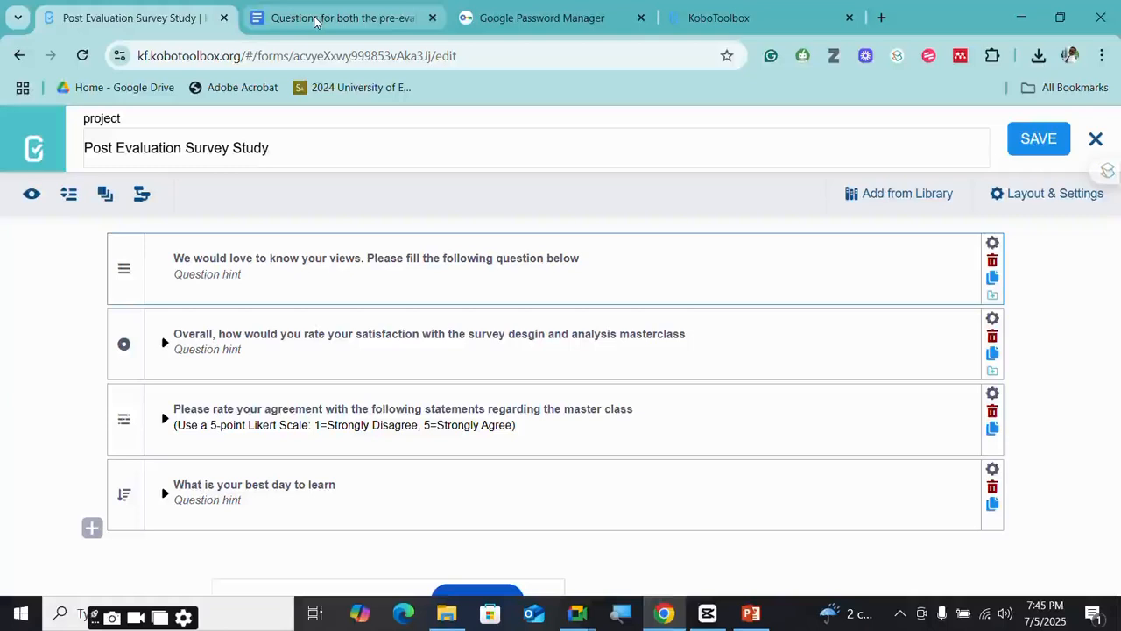
pyautogui.click(132, 281)
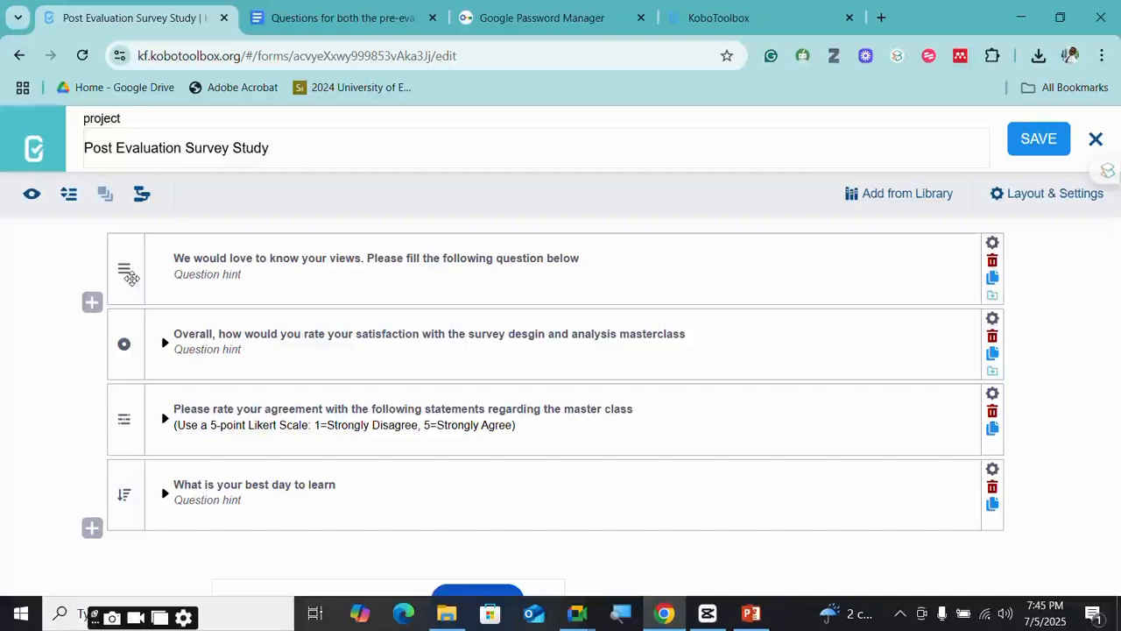
pyautogui.moveTo(129, 277); pyautogui.dragTo(130, 493)
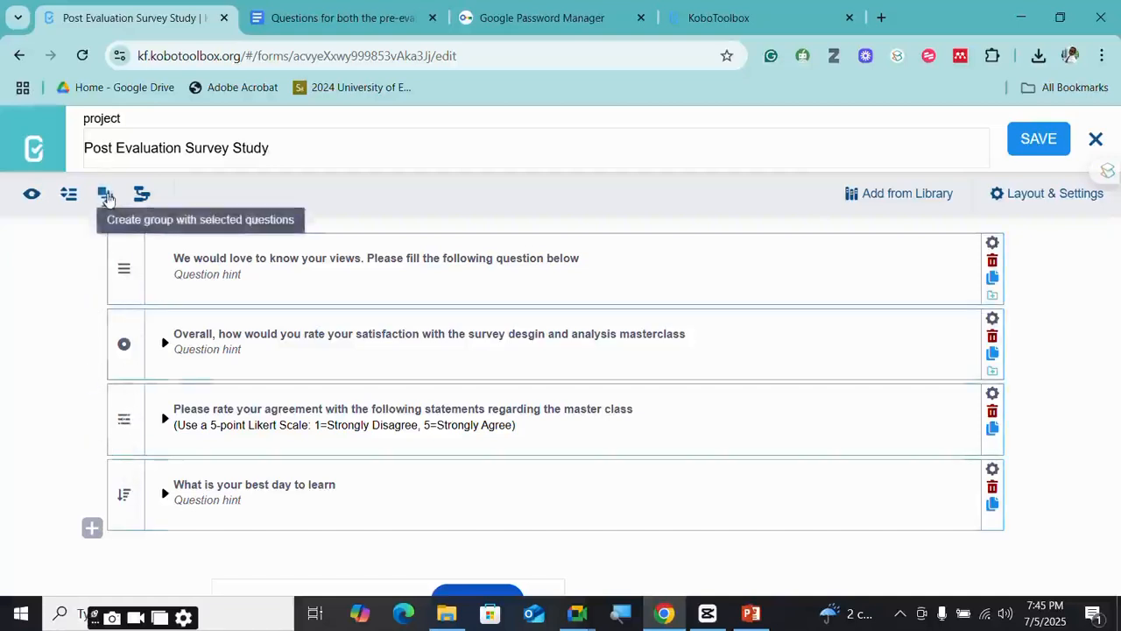
pyautogui.click(105, 194)
# - Title the new group 'Post Knowledge'
pyautogui.click(180, 262)
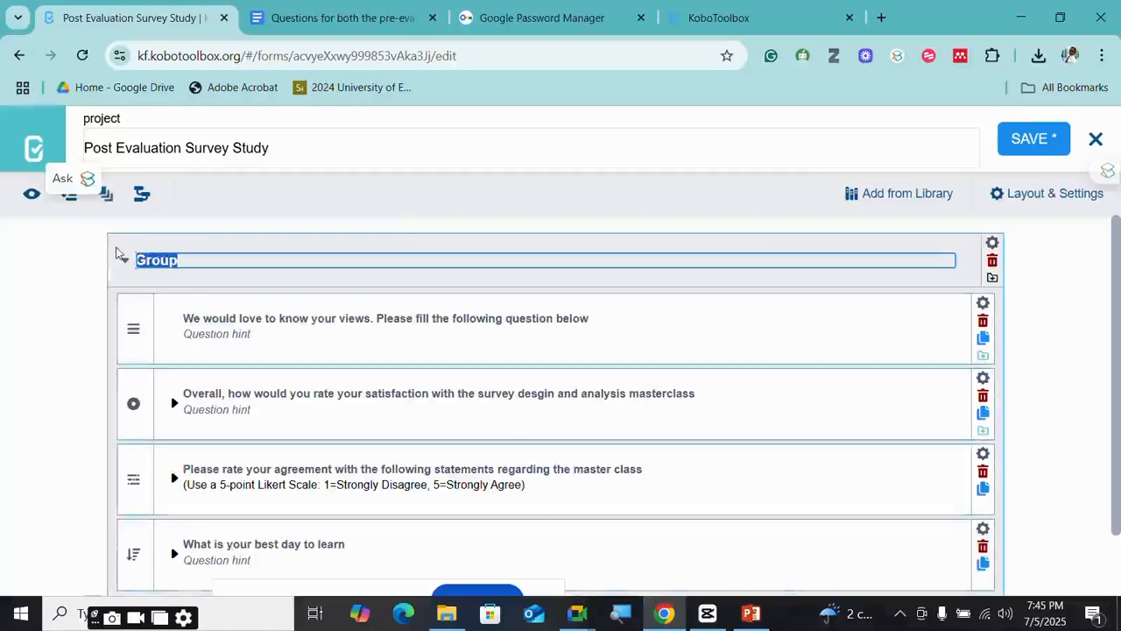
pyautogui.write('Post Kn')
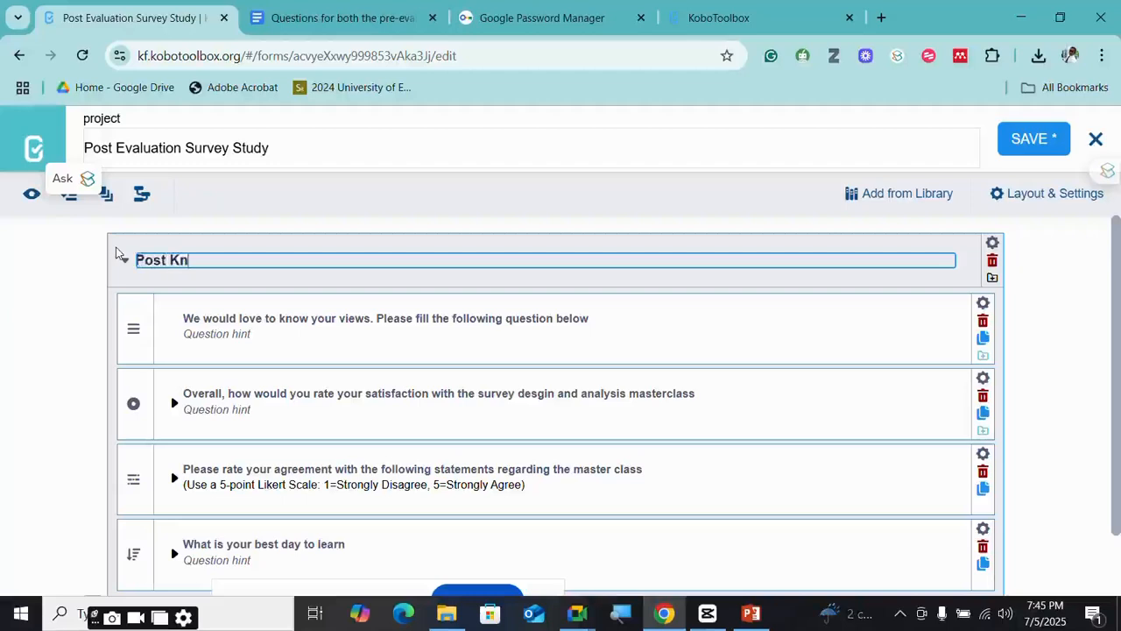
pyautogui.write('owledhge')
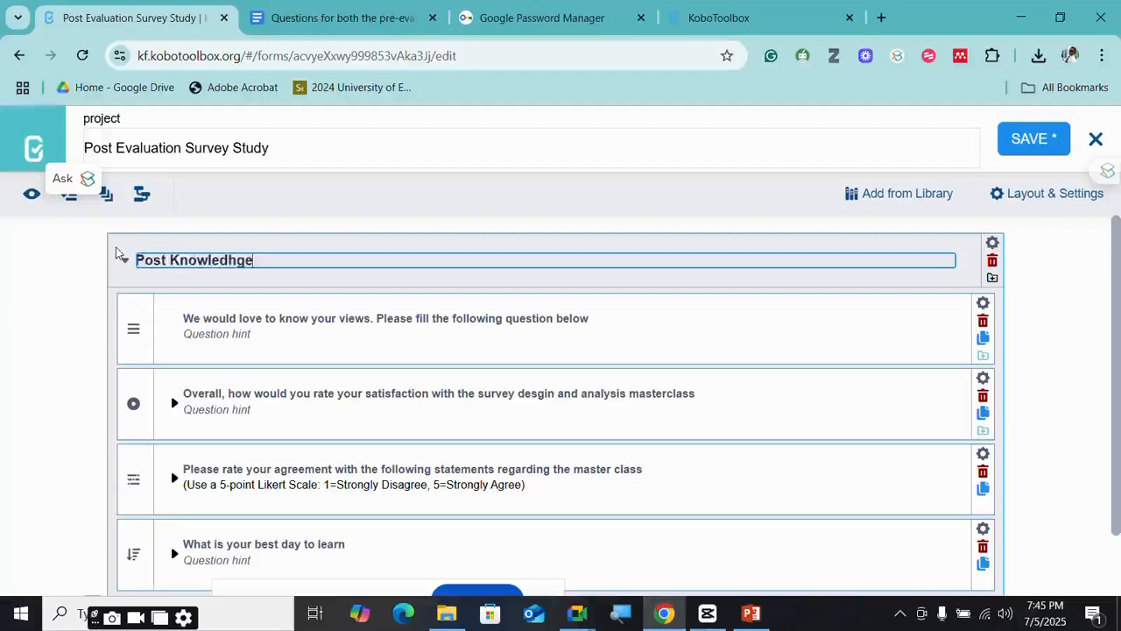
pyautogui.press('BackSpace')
pyautogui.press('BackSpace')
pyautogui.press('BackSpace')
pyautogui.write('ge')
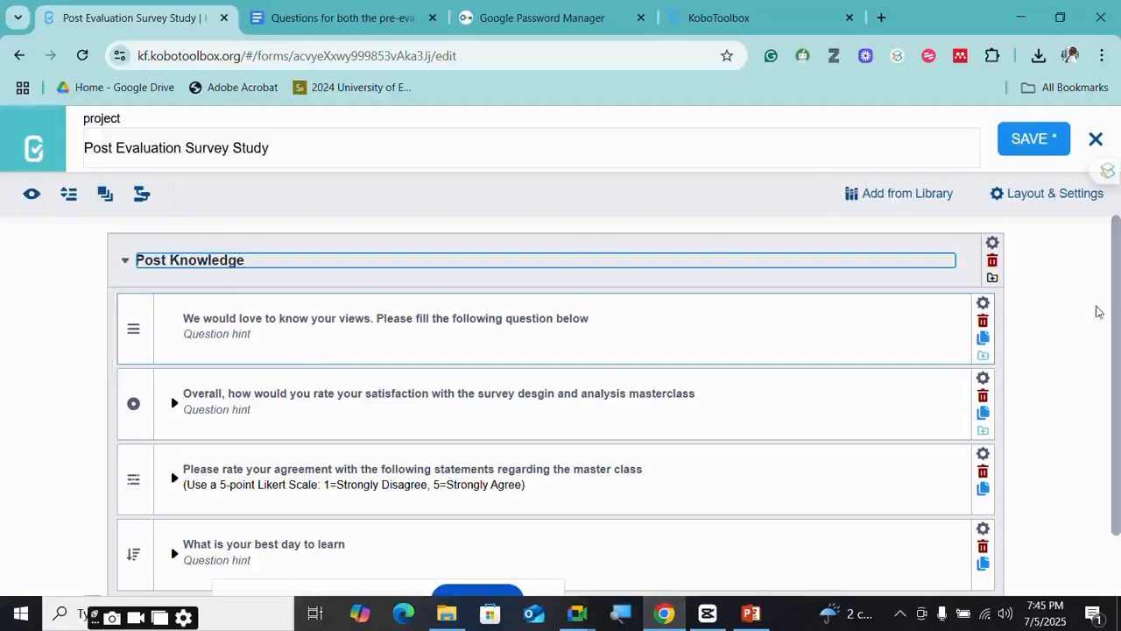
pyautogui.click(1073, 313)
# - Add a Number question 'Age' at the end of the form
pyautogui.scroll(-1, 225, 370)
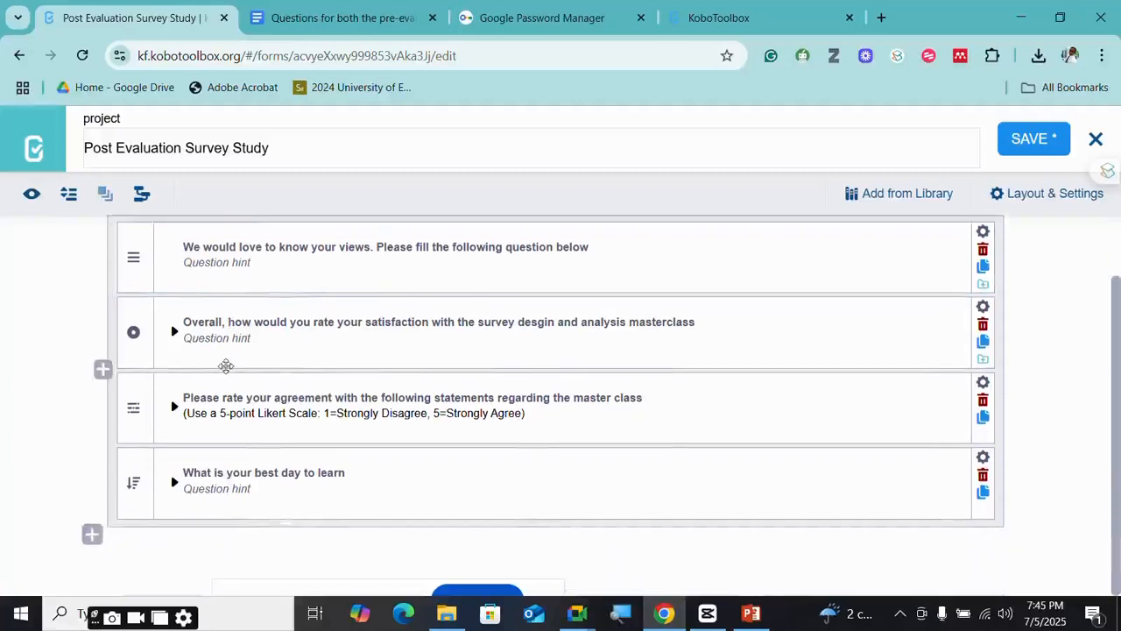
pyautogui.scroll(1, 225, 365)
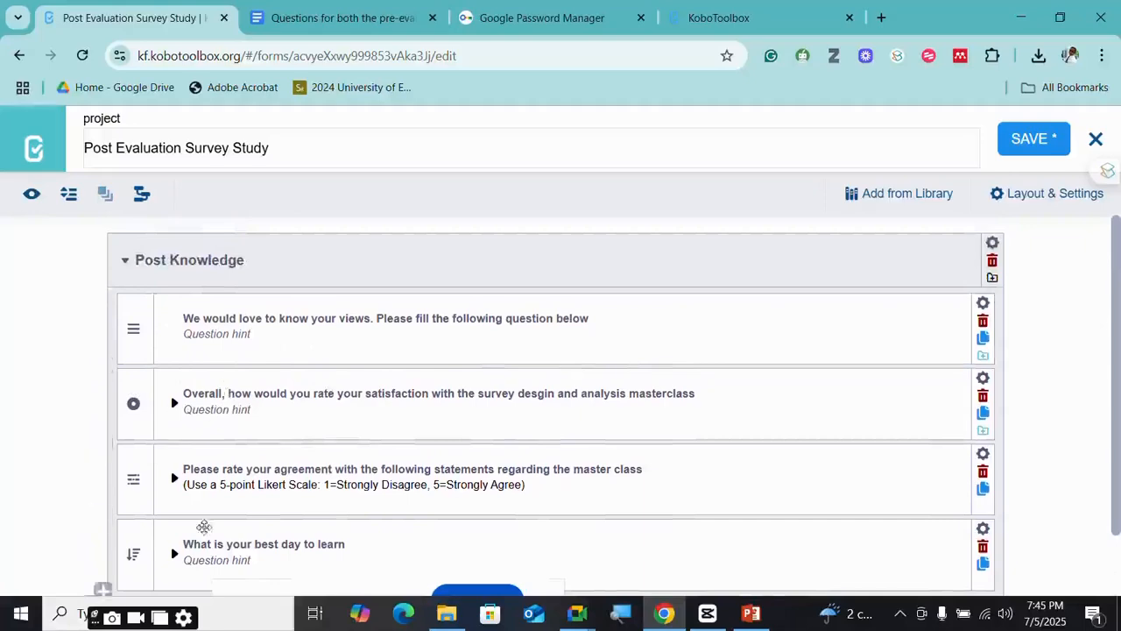
pyautogui.scroll(-1, 125, 534)
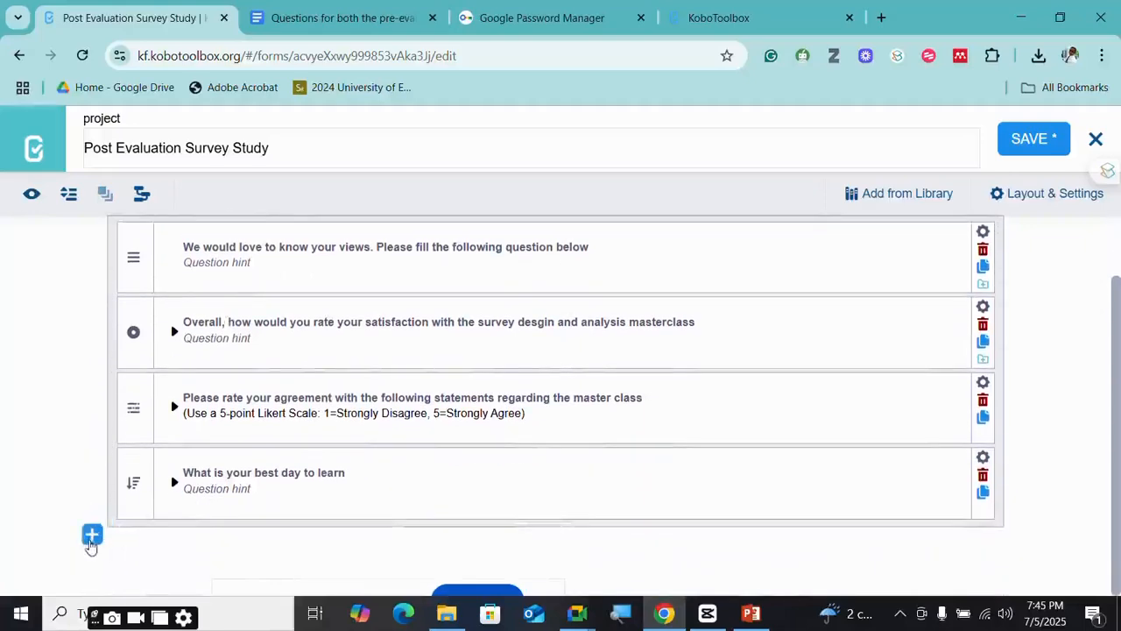
pyautogui.click(92, 534)
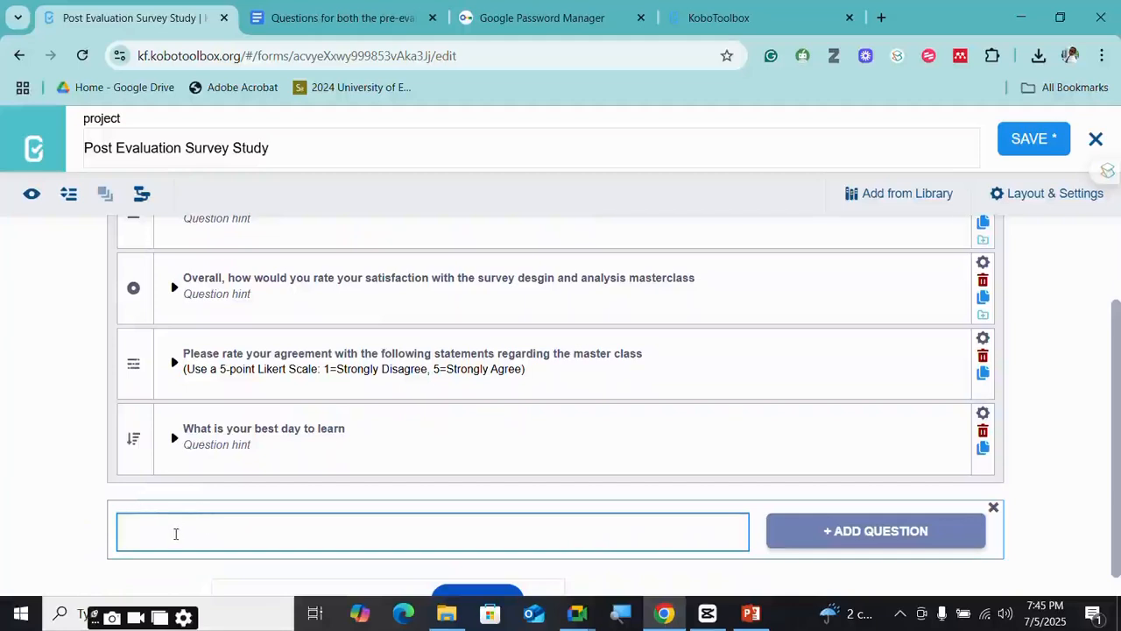
pyautogui.write('Agwe')
pyautogui.scroll(-1, 213, 526)
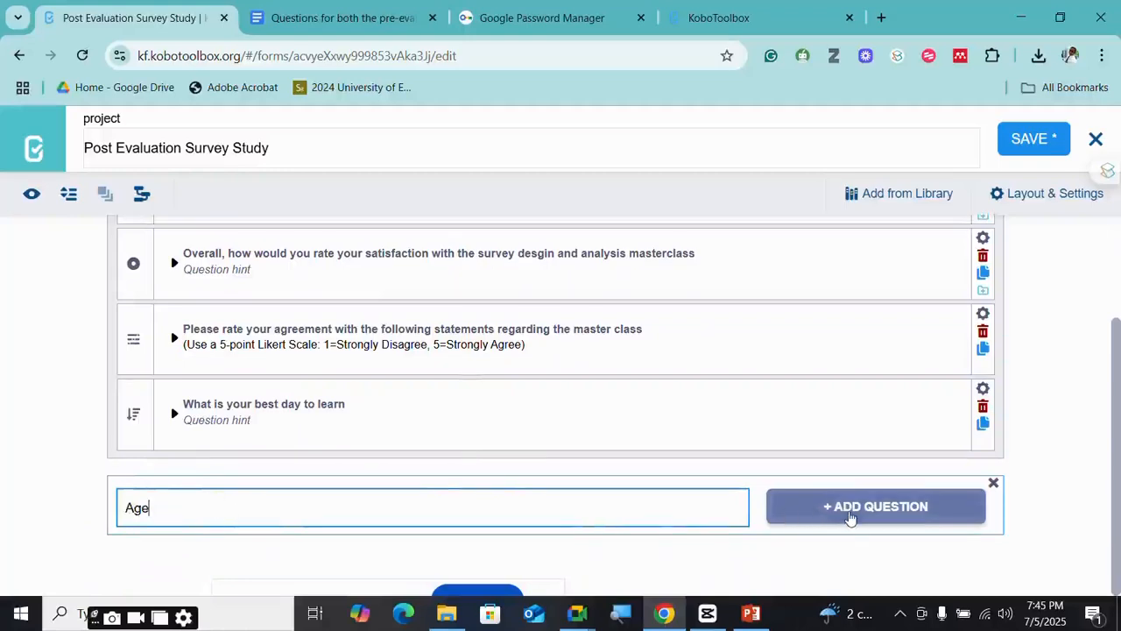
pyautogui.click(850, 516)
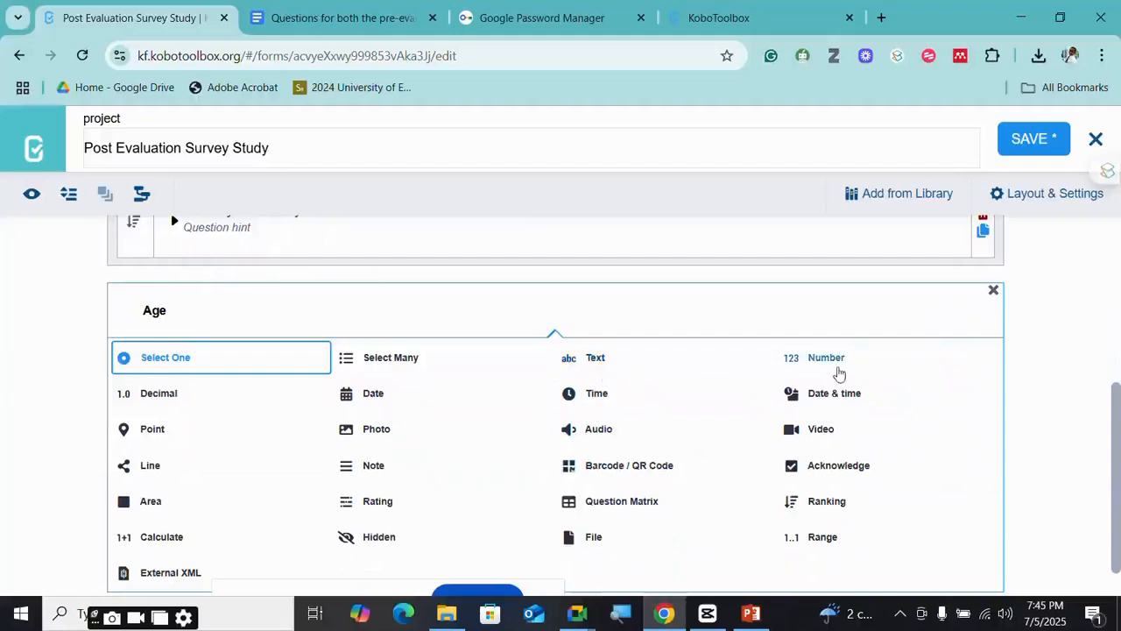
pyautogui.click(827, 359)
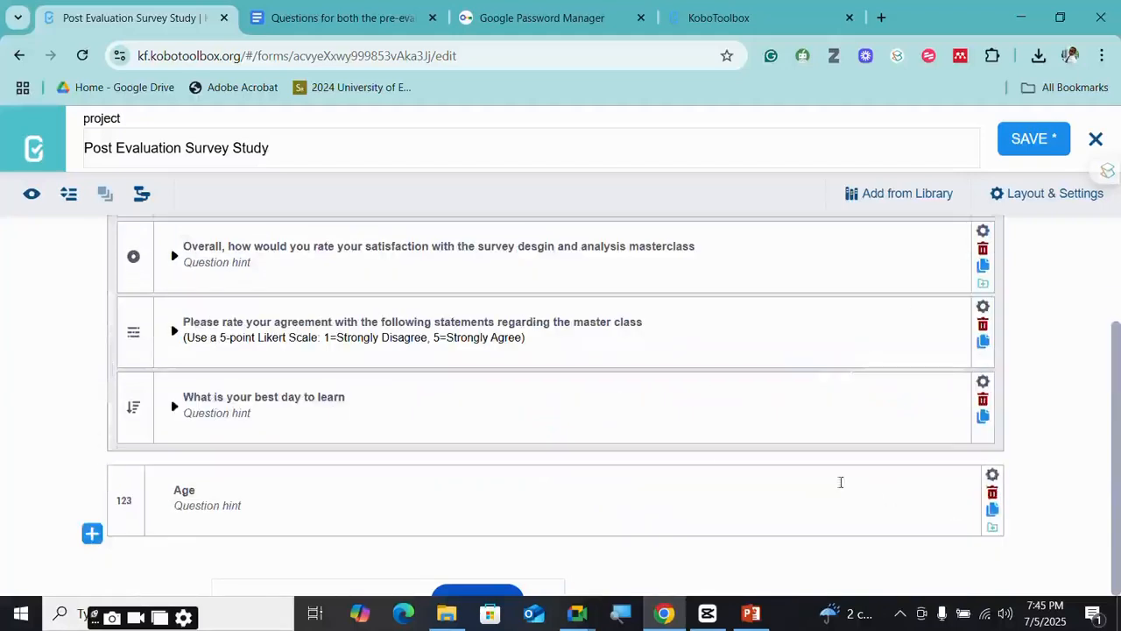
# - Add a 'Marital Status' question below Age, ready for its type
pyautogui.click(92, 534)
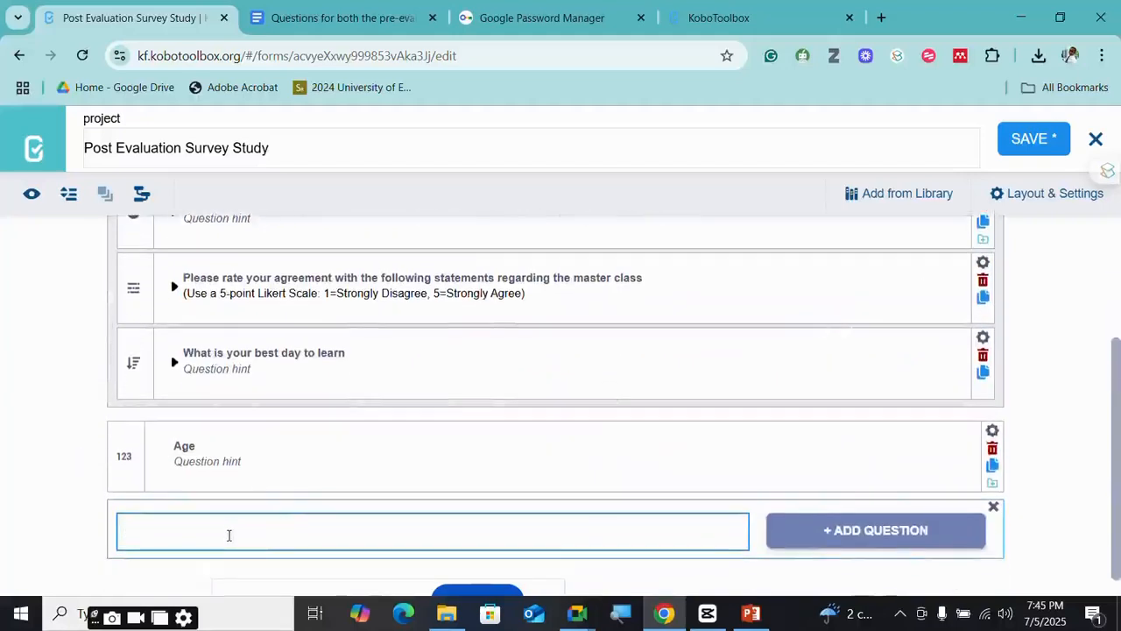
pyautogui.write('Mar')
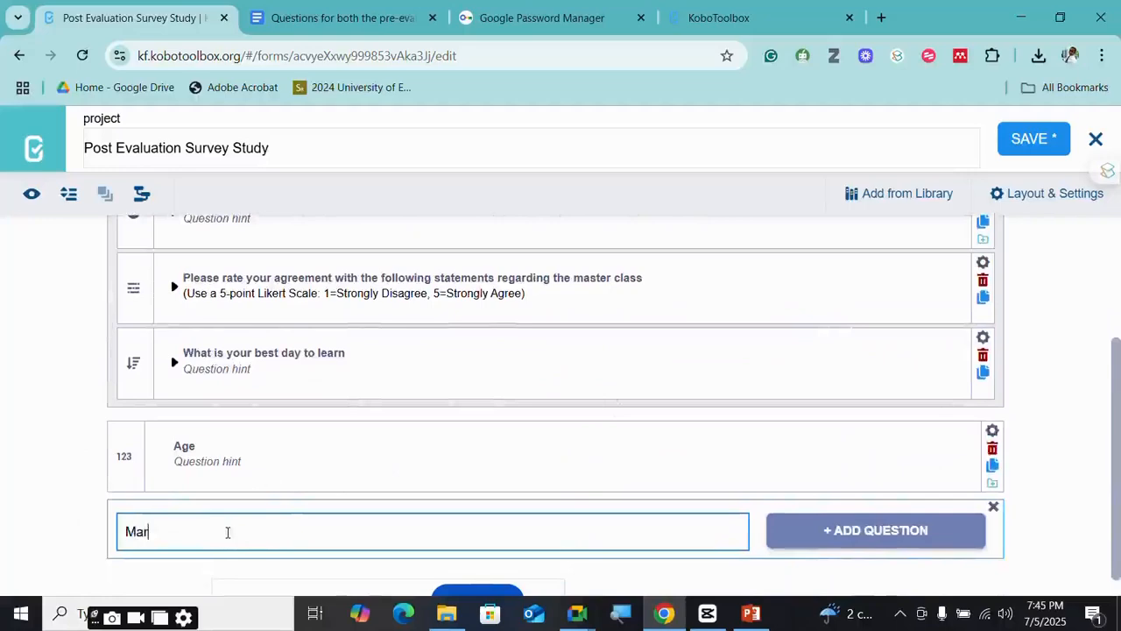
pyautogui.write('ried')
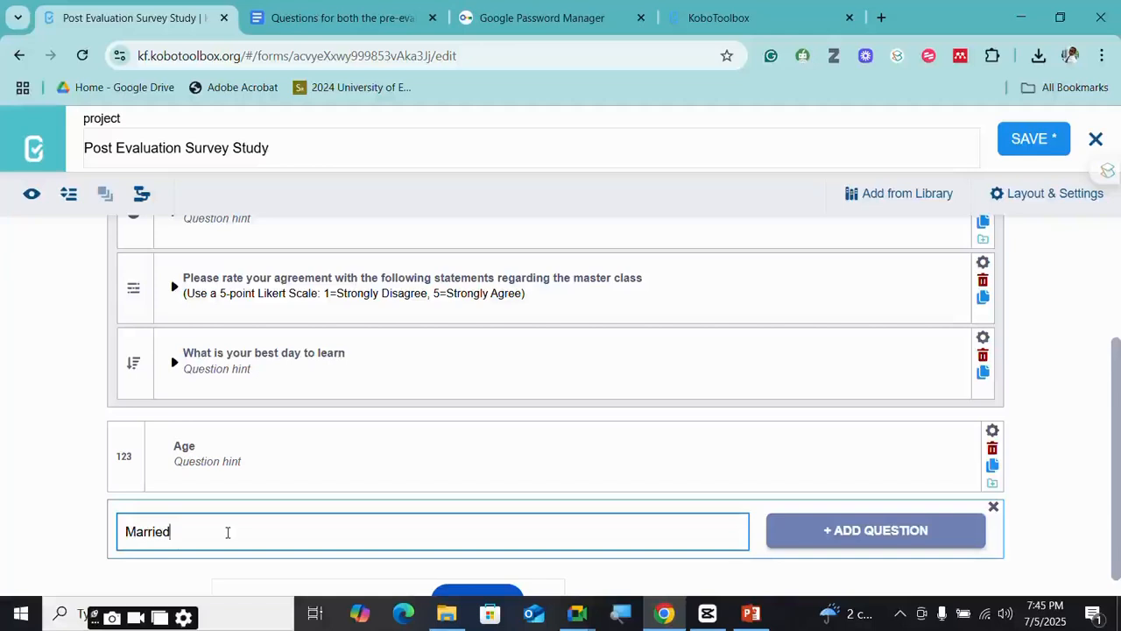
pyautogui.press('BackSpace')
pyautogui.press('BackSpace')
pyautogui.press('BackSpace')
pyautogui.write('ital Status')
pyautogui.scroll(-1, 111, 243)
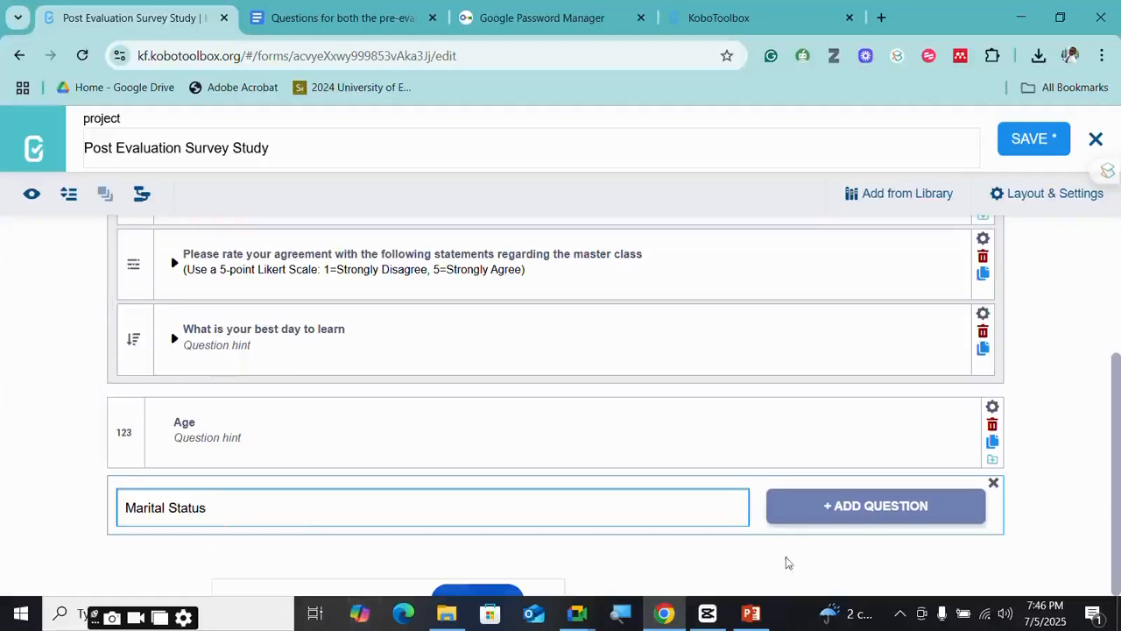
pyautogui.click(870, 512)
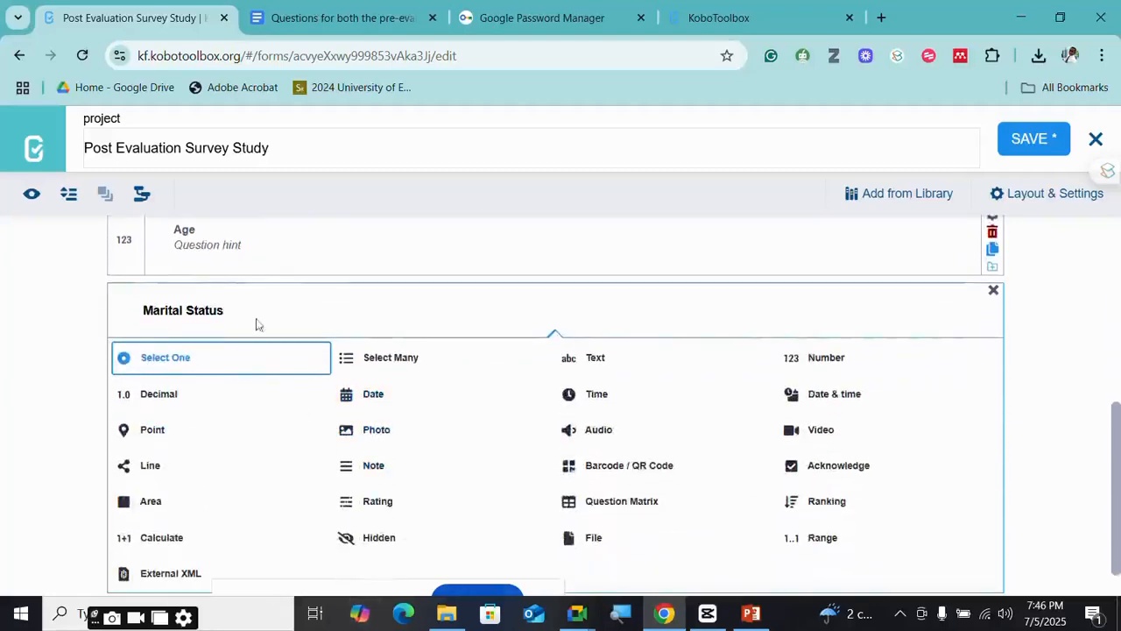
# - Make Marital Status a Select One question with options Married and Single
pyautogui.click(238, 363)
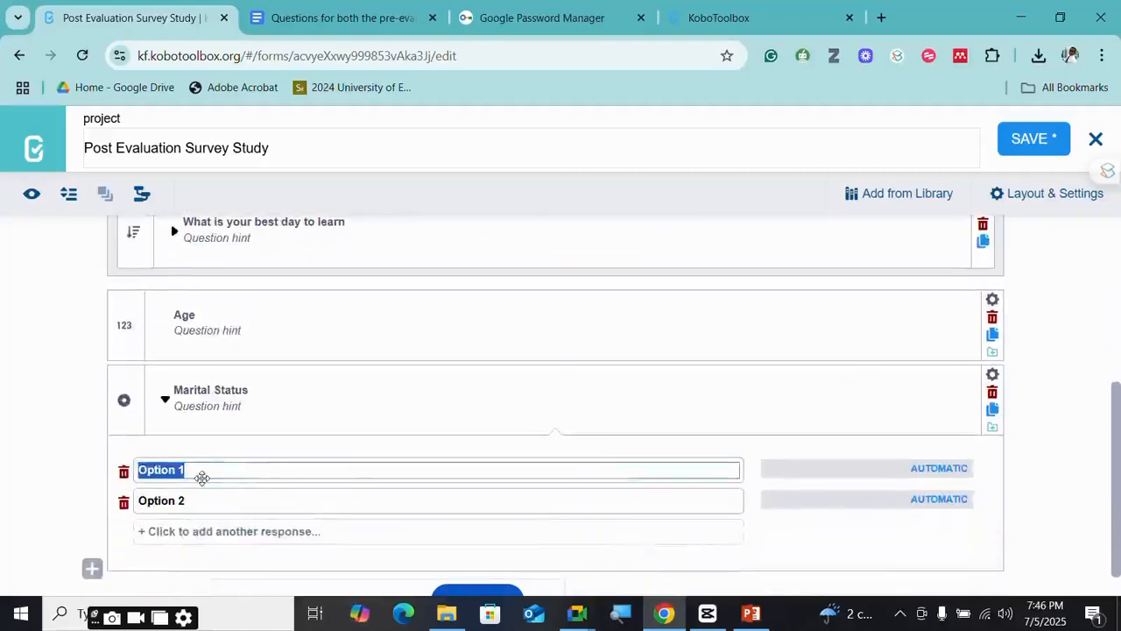
pyautogui.write('Married')
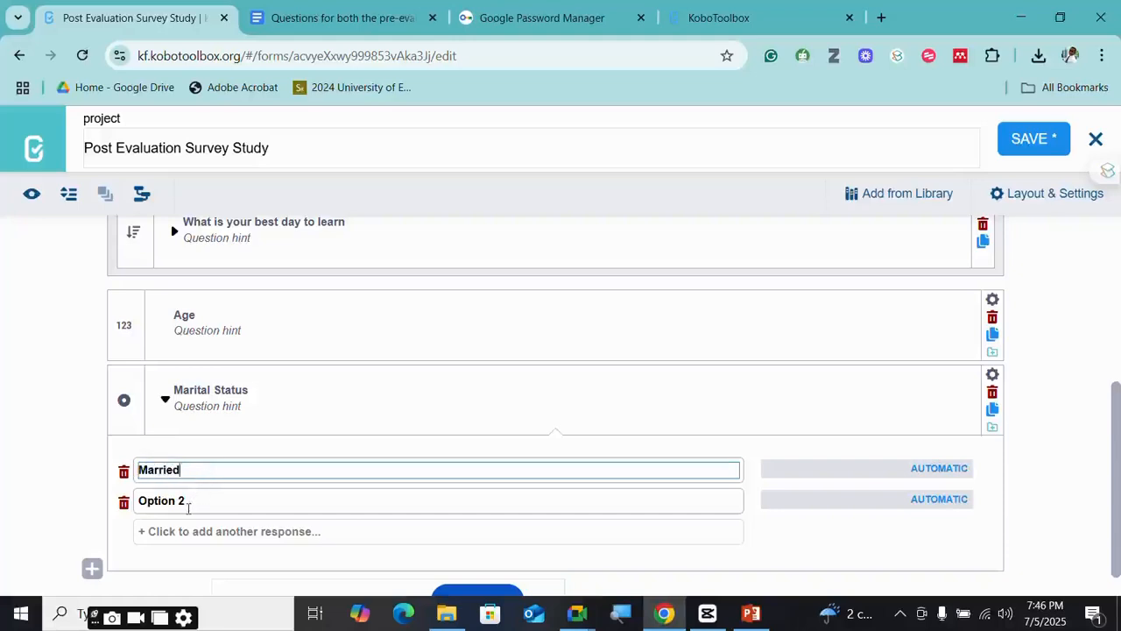
pyautogui.click(188, 507)
pyautogui.press('BackSpace')
pyautogui.press('BackSpace')
pyautogui.press('BackSpace')
pyautogui.press('BackSpace')
pyautogui.press('BackSpace')
pyautogui.press('BackSpace')
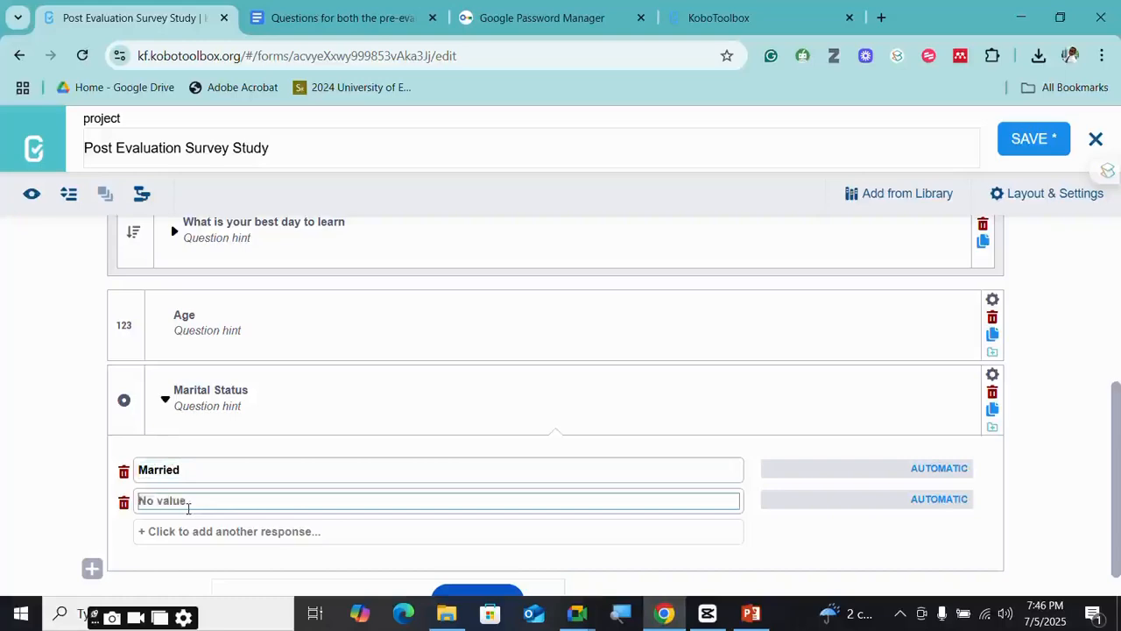
pyautogui.write('Single')
pyautogui.scroll(-1, 469, 447)
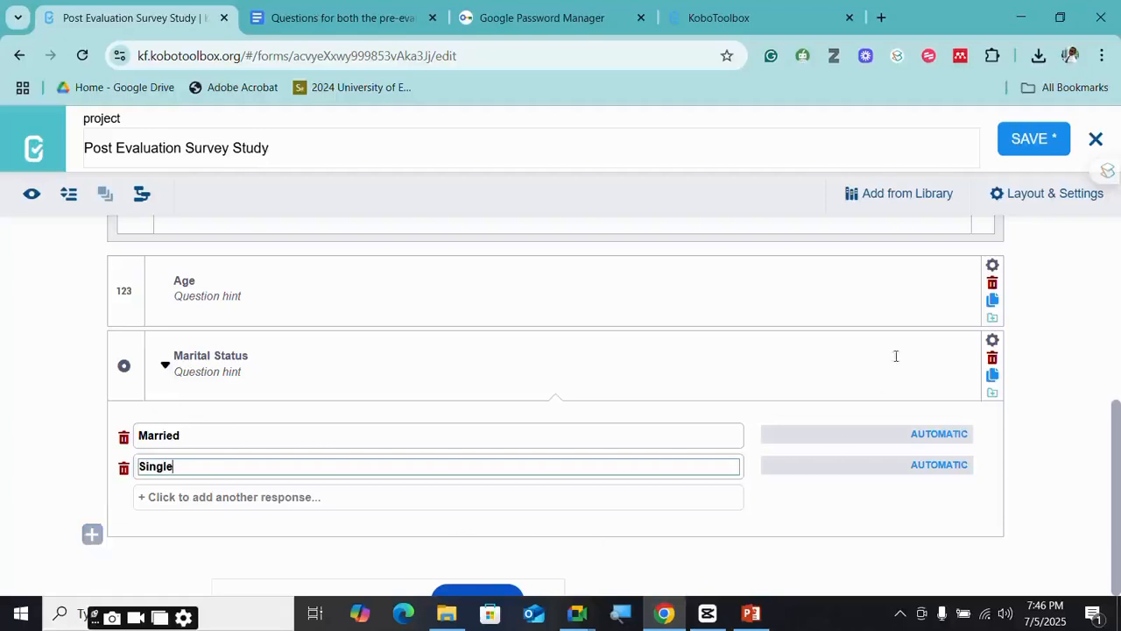
# - Add a Number question 'How many children?' after Marital Status
pyautogui.click(92, 534)
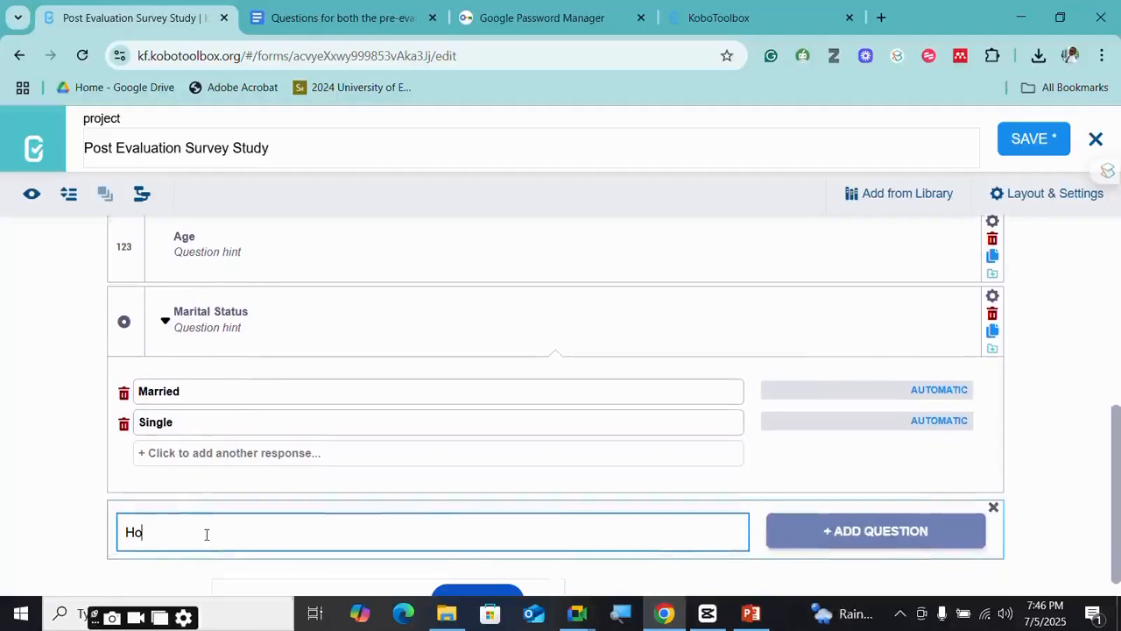
pyautogui.write('How many children?')
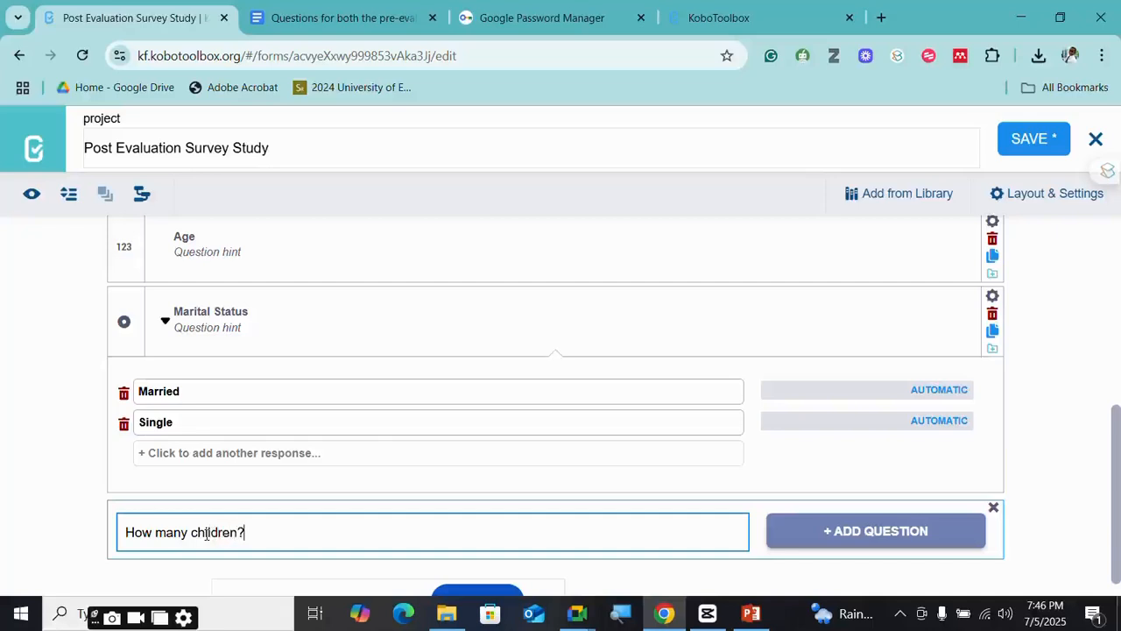
pyautogui.click(796, 542)
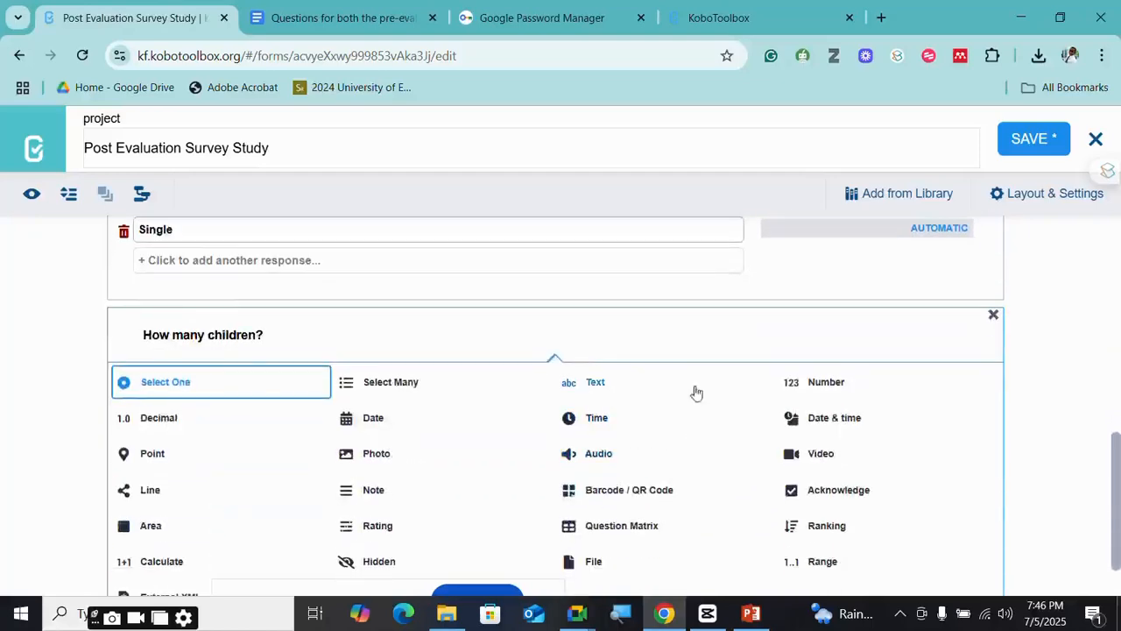
pyautogui.click(832, 390)
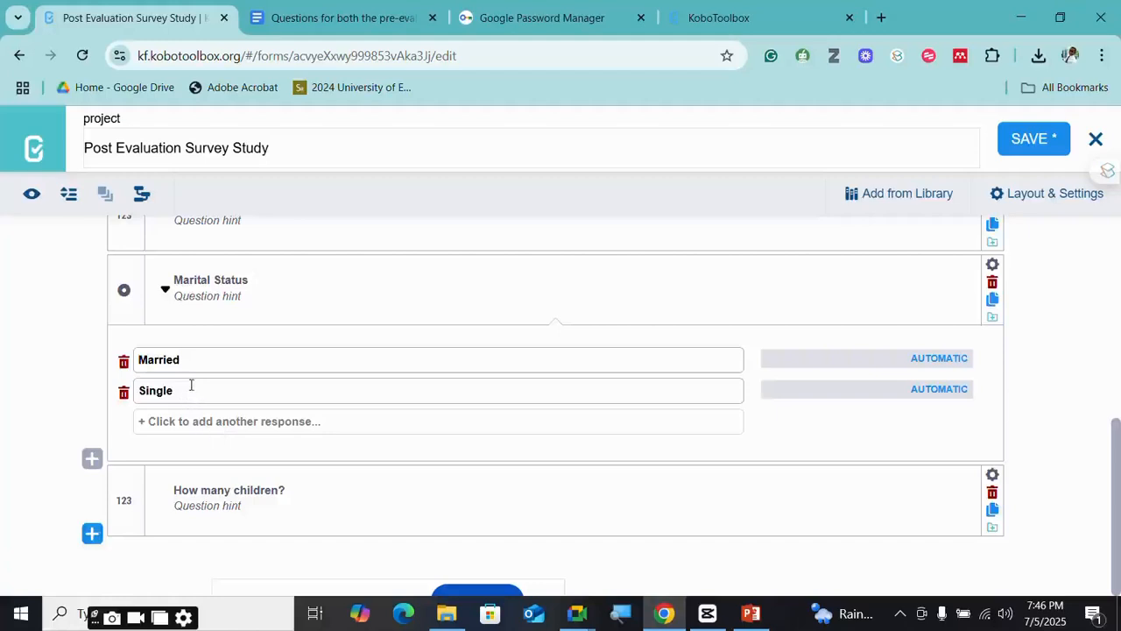
# - Save the form
pyautogui.scroll(1, 193, 408)
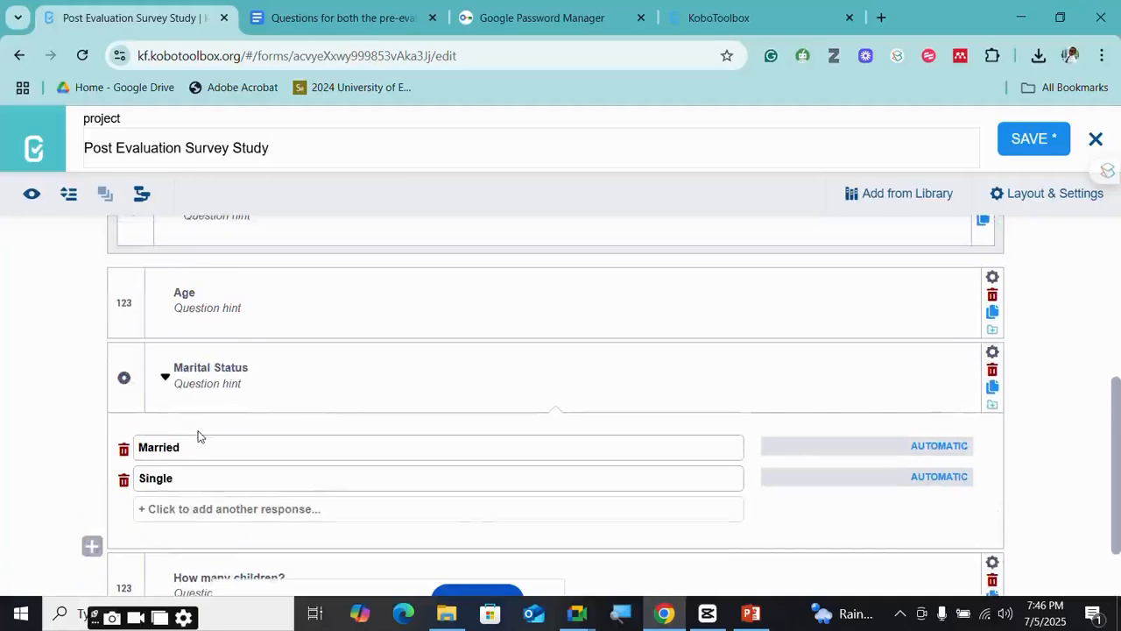
pyautogui.scroll(-1, 240, 540)
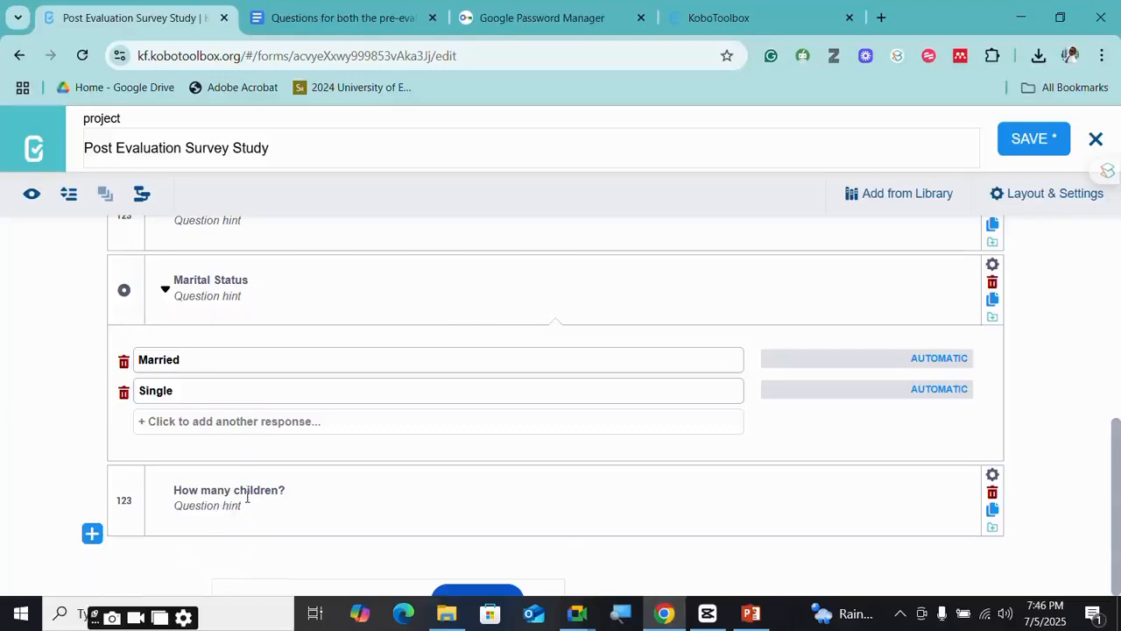
pyautogui.scroll(1, 310, 393)
pyautogui.scroll(2, 1119, 349)
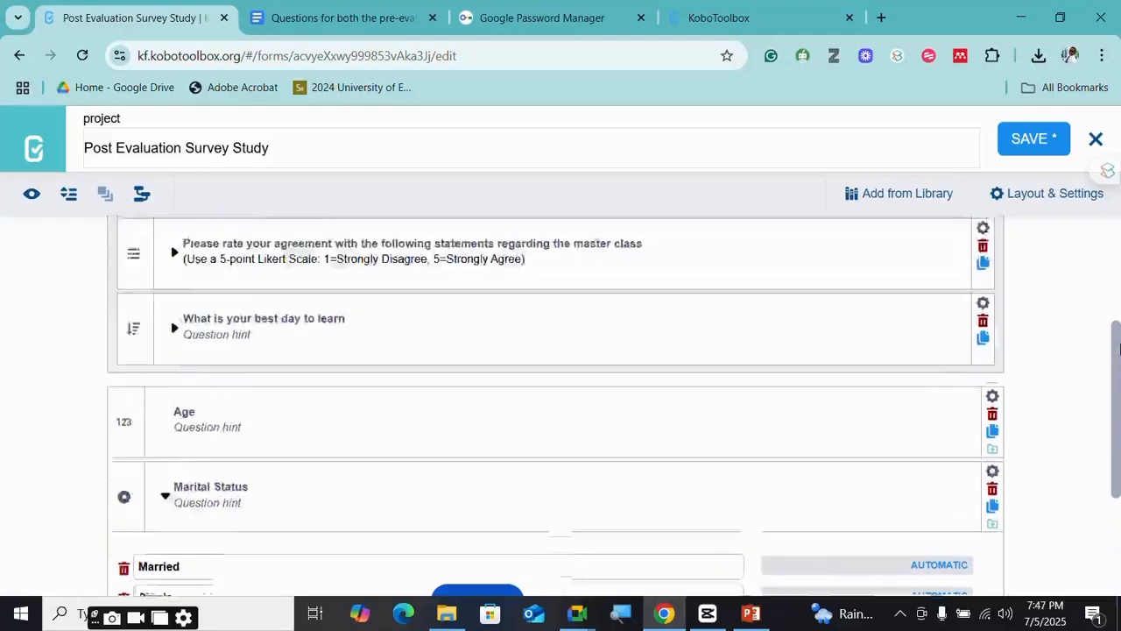
pyautogui.scroll(2, 1104, 338)
pyautogui.click(1032, 139)
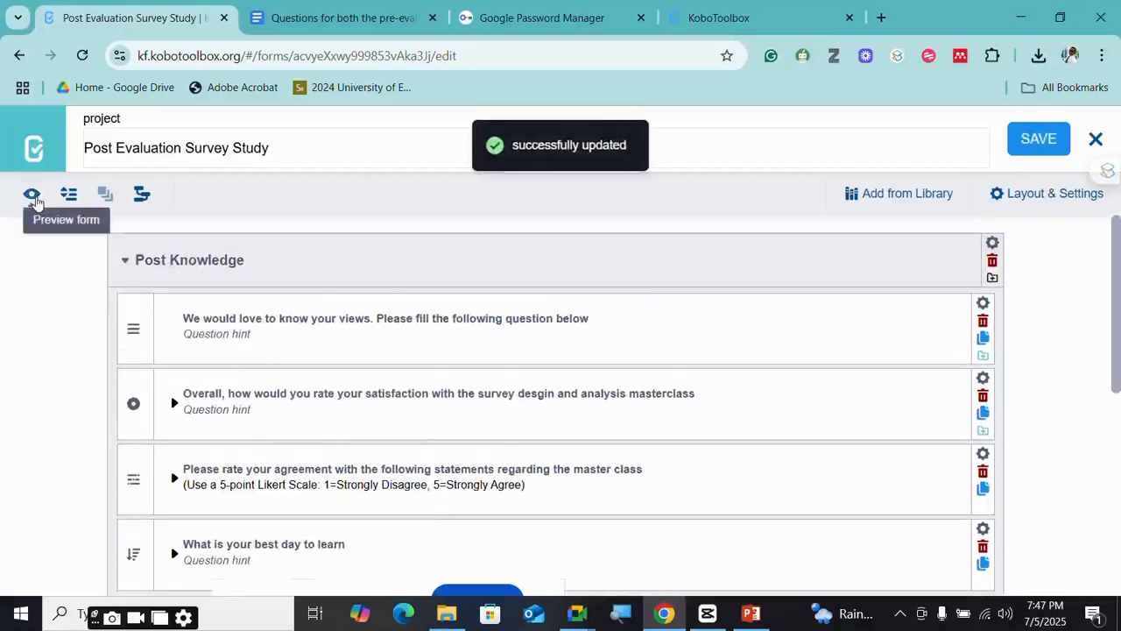
# - Open the Form Preview of the saved form
pyautogui.click(34, 198)
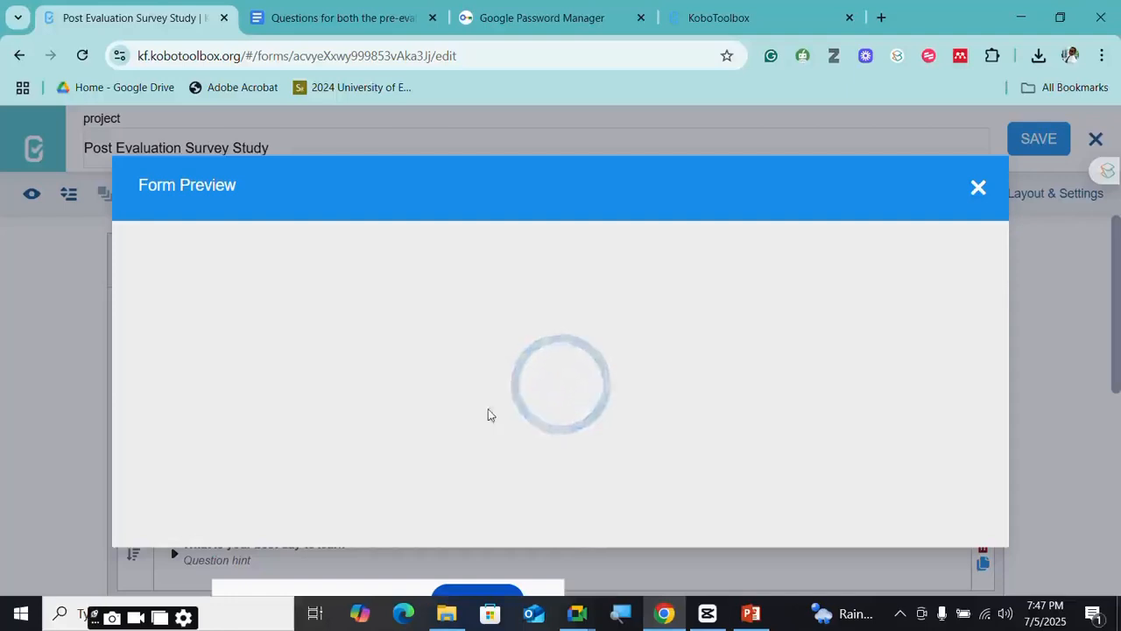
pyautogui.scroll(-3, 536, 406)
pyautogui.scroll(2, 517, 399)
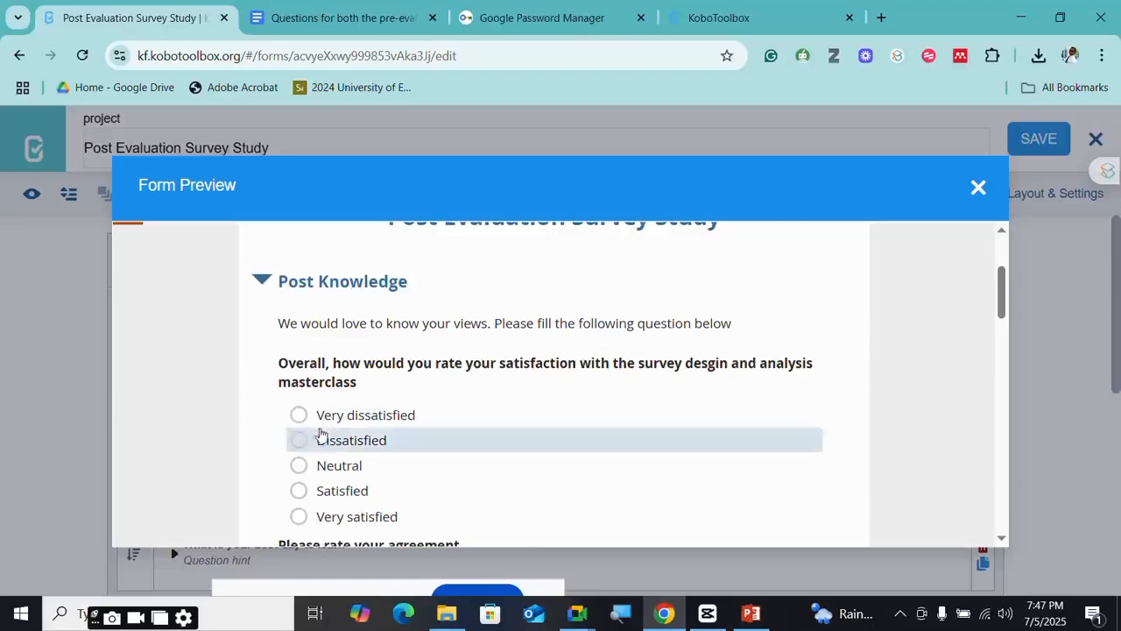
# - Test the satisfaction question, trying several answers and ending on Satisfied
pyautogui.click(306, 426)
pyautogui.click(308, 465)
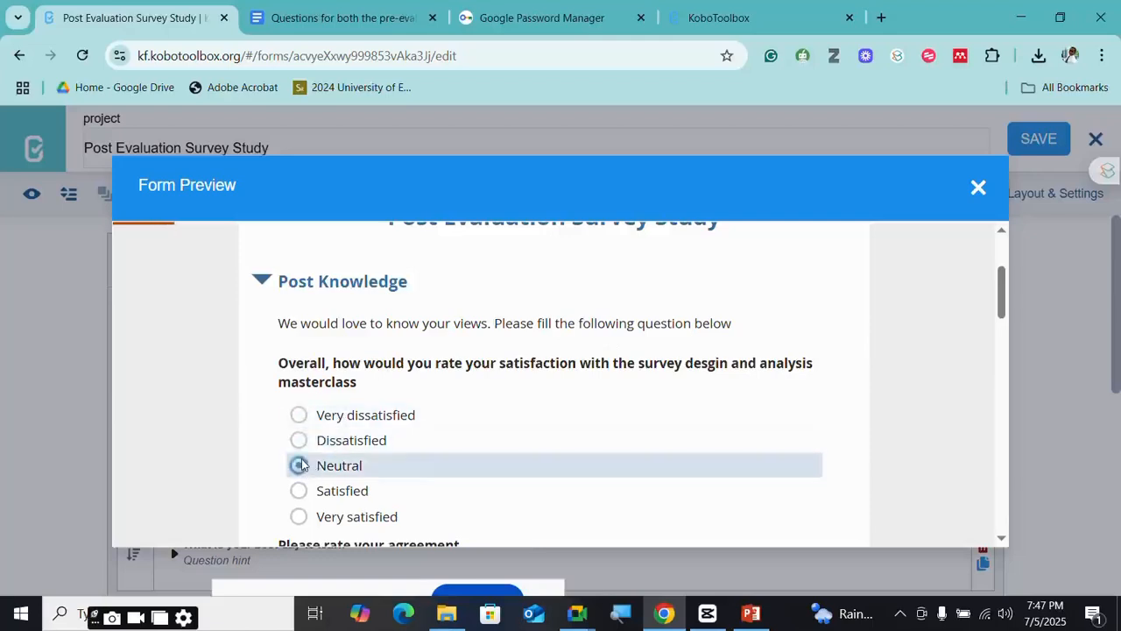
pyautogui.scroll(-2, 323, 446)
pyautogui.click(305, 265)
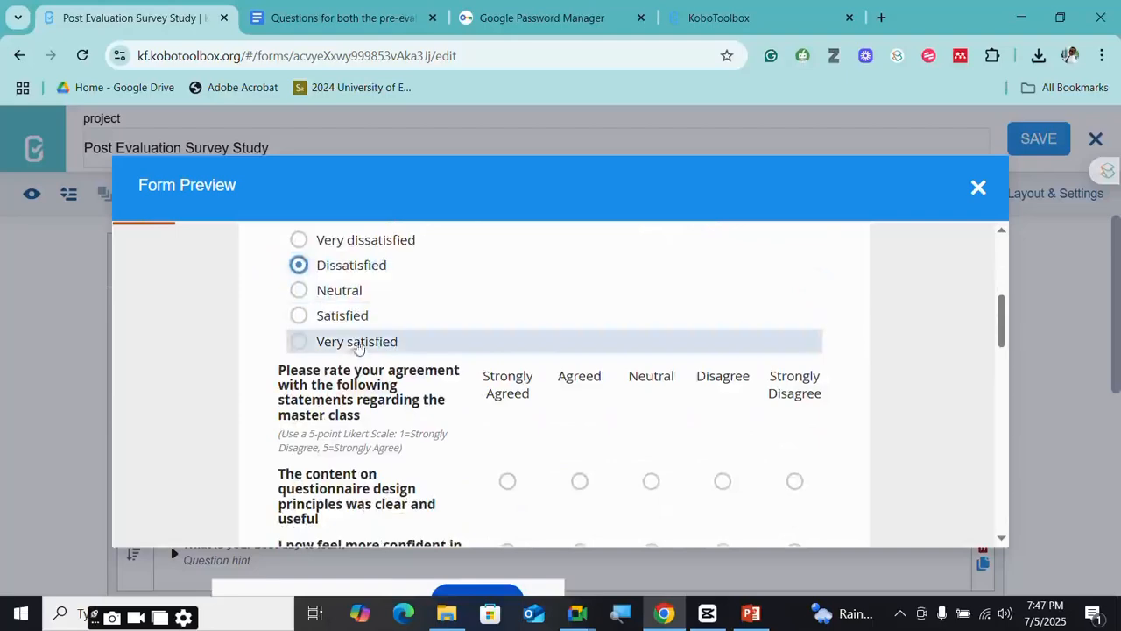
pyautogui.click(306, 317)
pyautogui.scroll(-1, 573, 420)
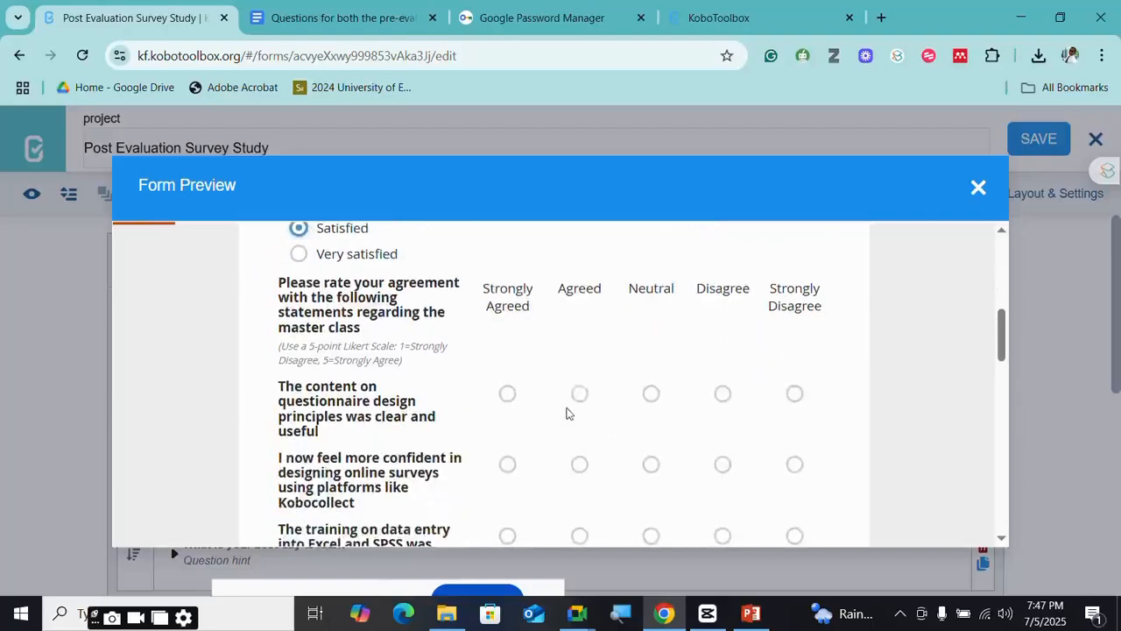
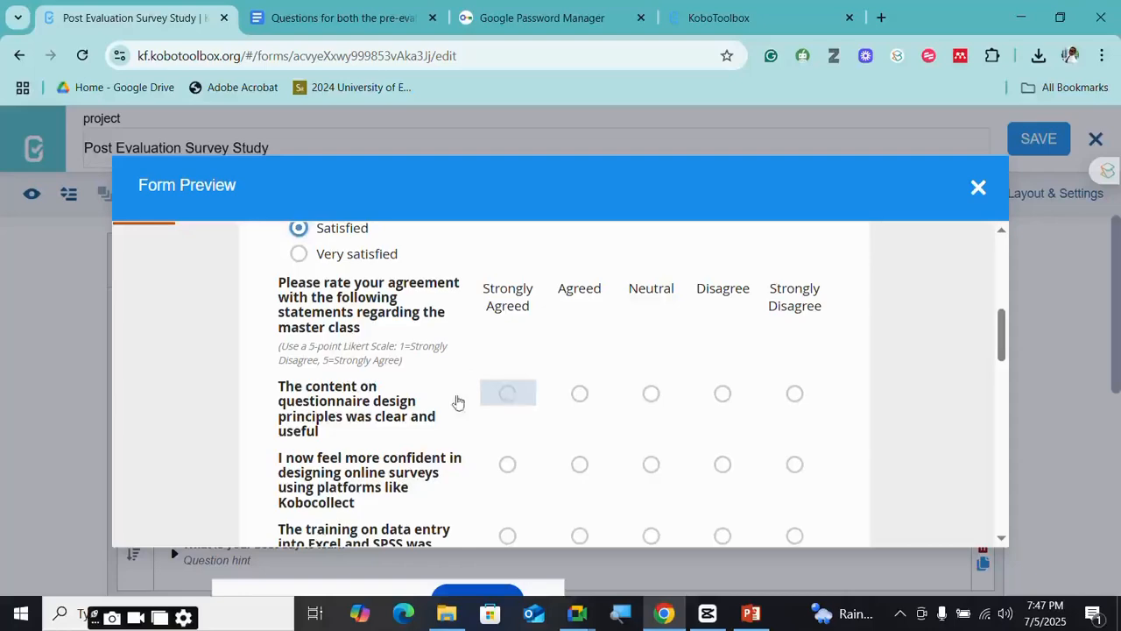
# - Rate the first two statements Strongly Agreed and the next four statements Agreed
pyautogui.click(507, 393)
pyautogui.scroll(-1, 510, 394)
pyautogui.click(507, 377)
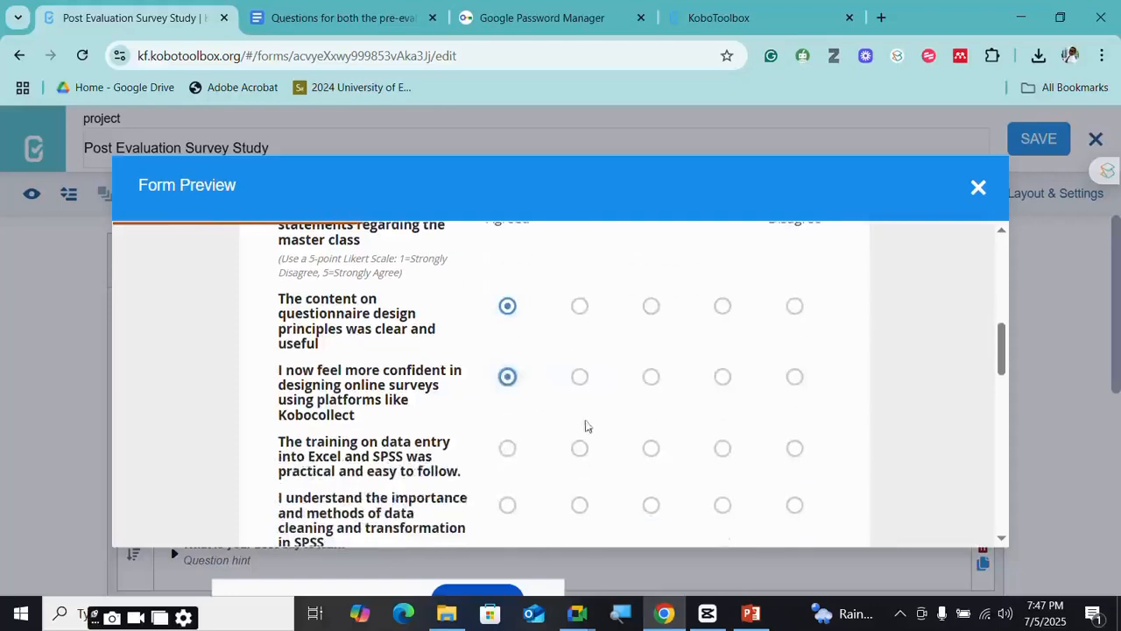
pyautogui.click(584, 450)
pyautogui.click(581, 507)
pyautogui.scroll(-2, 583, 502)
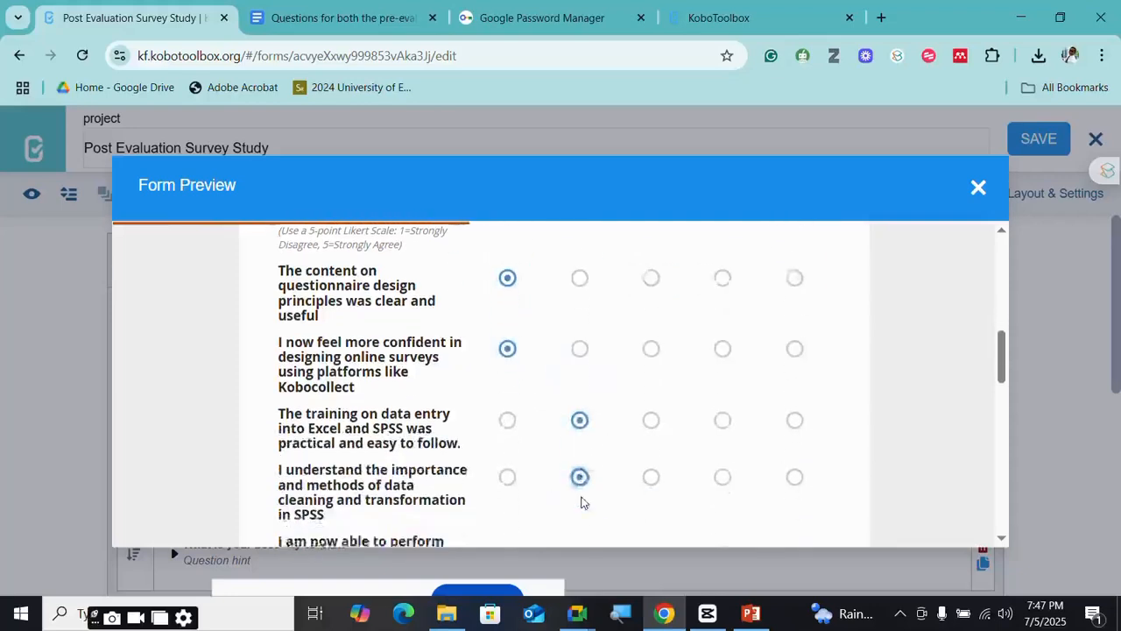
pyautogui.click(579, 403)
pyautogui.click(579, 457)
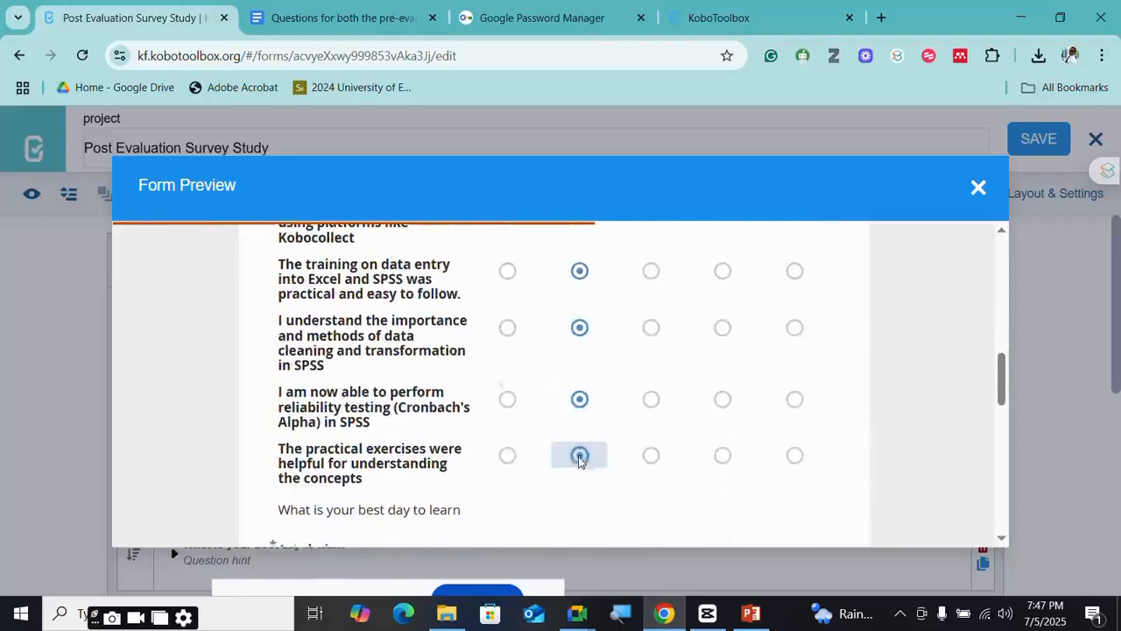
pyautogui.scroll(-1, 578, 460)
pyautogui.scroll(7, 521, 372)
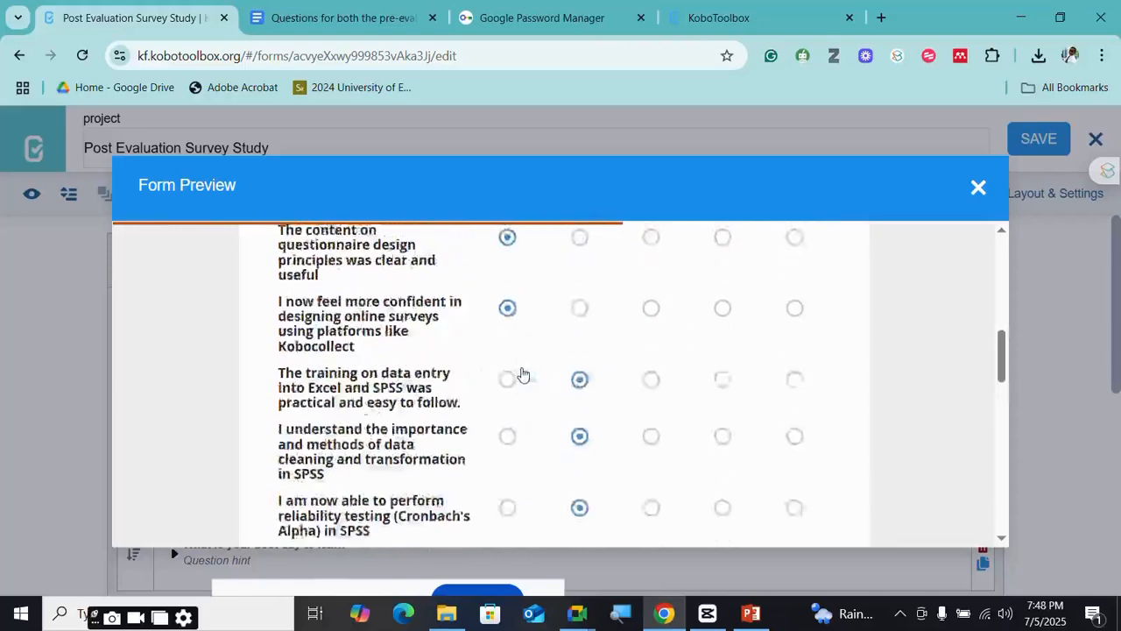
pyautogui.scroll(-2, 523, 369)
pyautogui.scroll(-5, 522, 369)
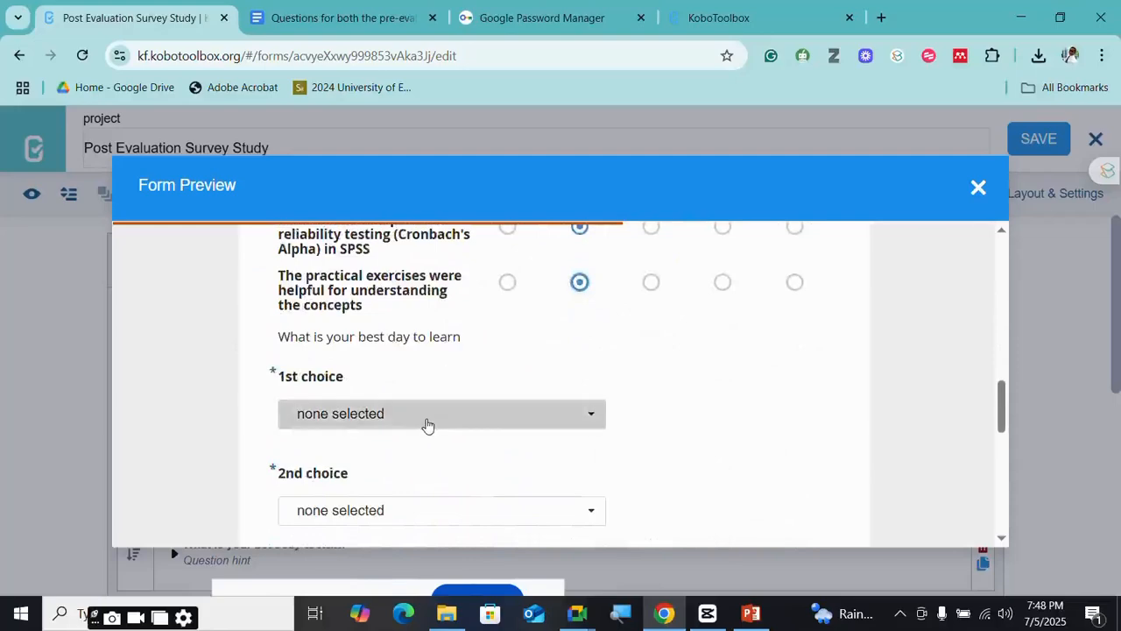
# - Choose Monday, Tuesday and Wednesday as the 1st, 2nd and 3rd best days
pyautogui.click(426, 424)
pyautogui.click(339, 475)
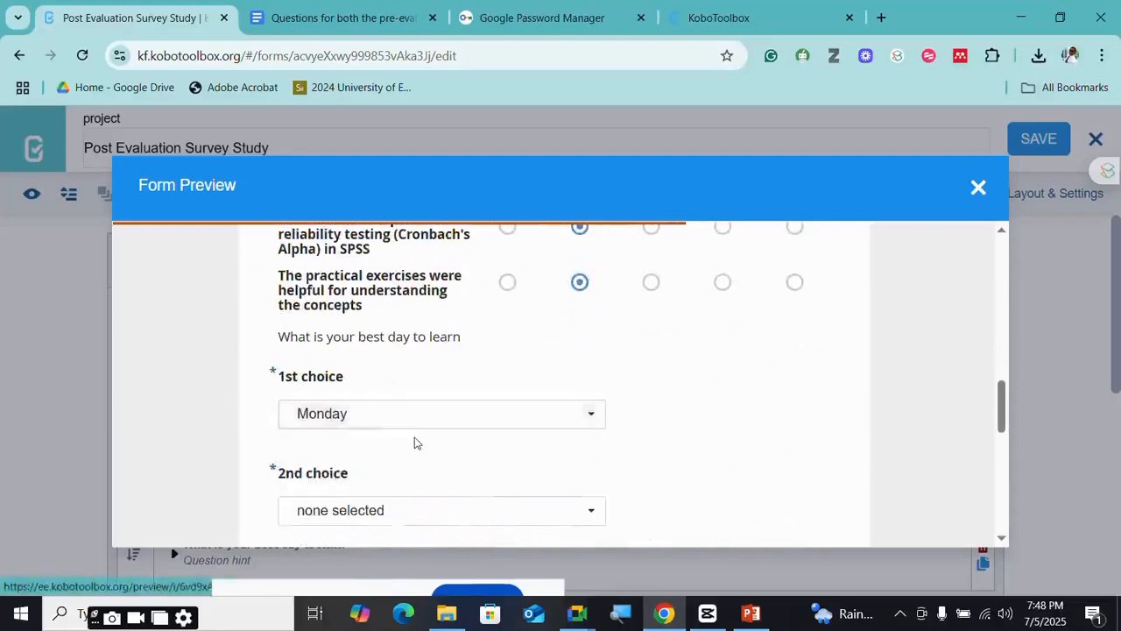
pyautogui.scroll(-2, 416, 443)
pyautogui.click(414, 347)
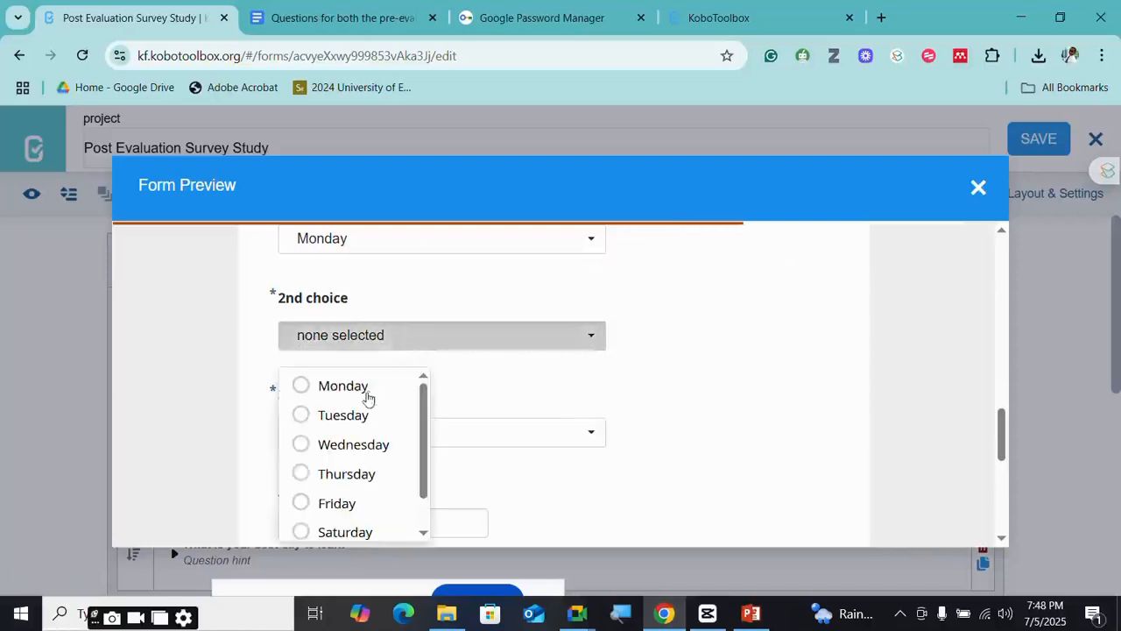
pyautogui.click(368, 390)
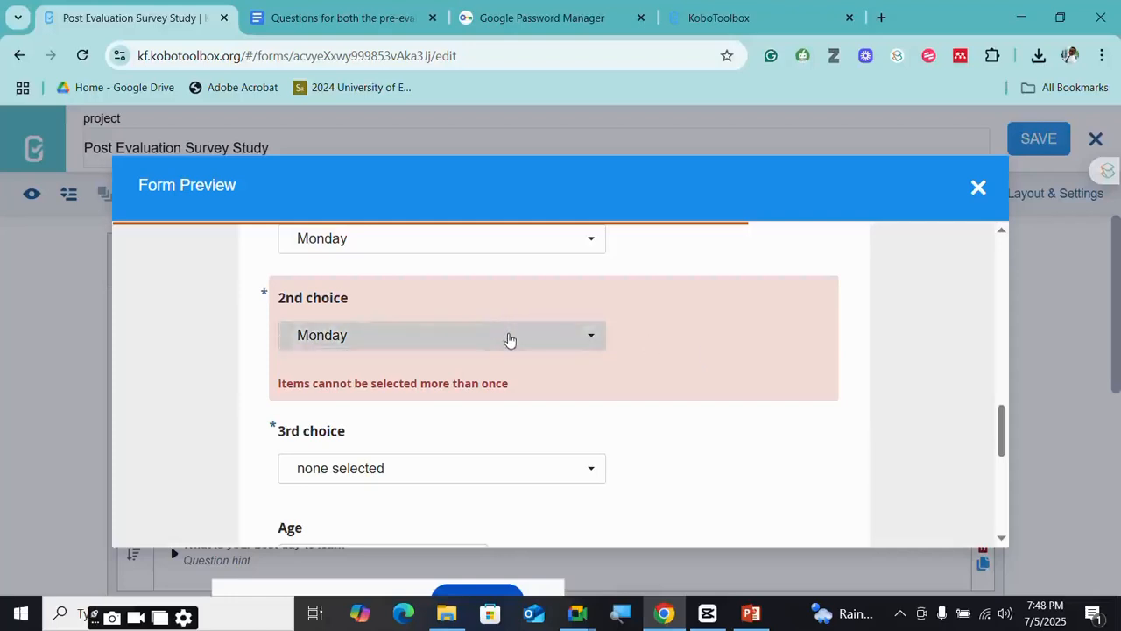
pyautogui.click(508, 336)
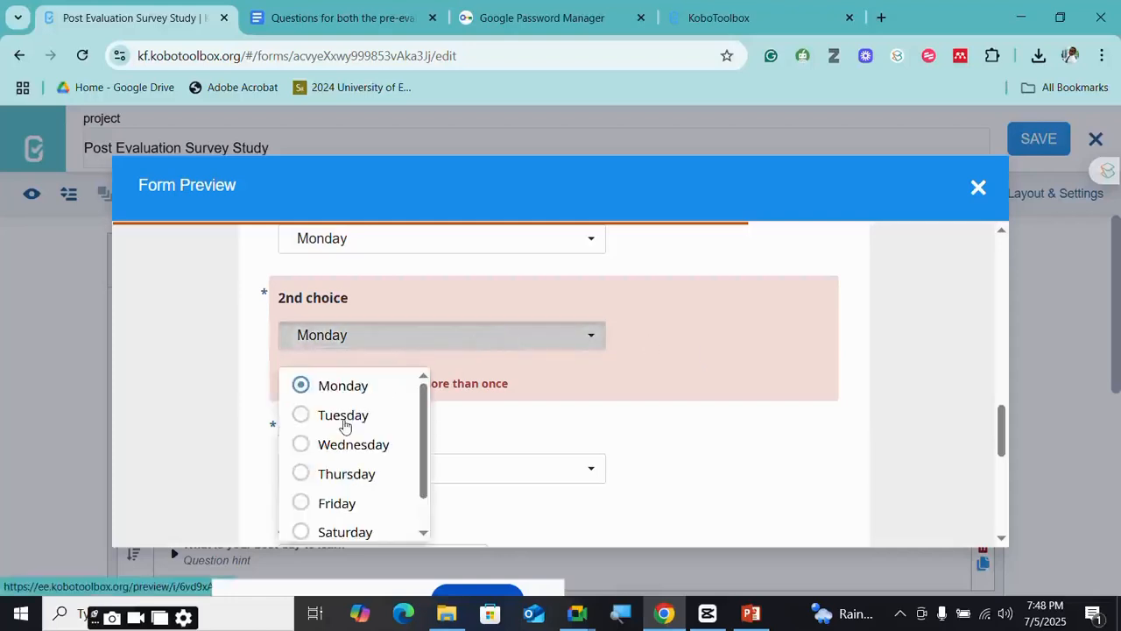
pyautogui.click(344, 417)
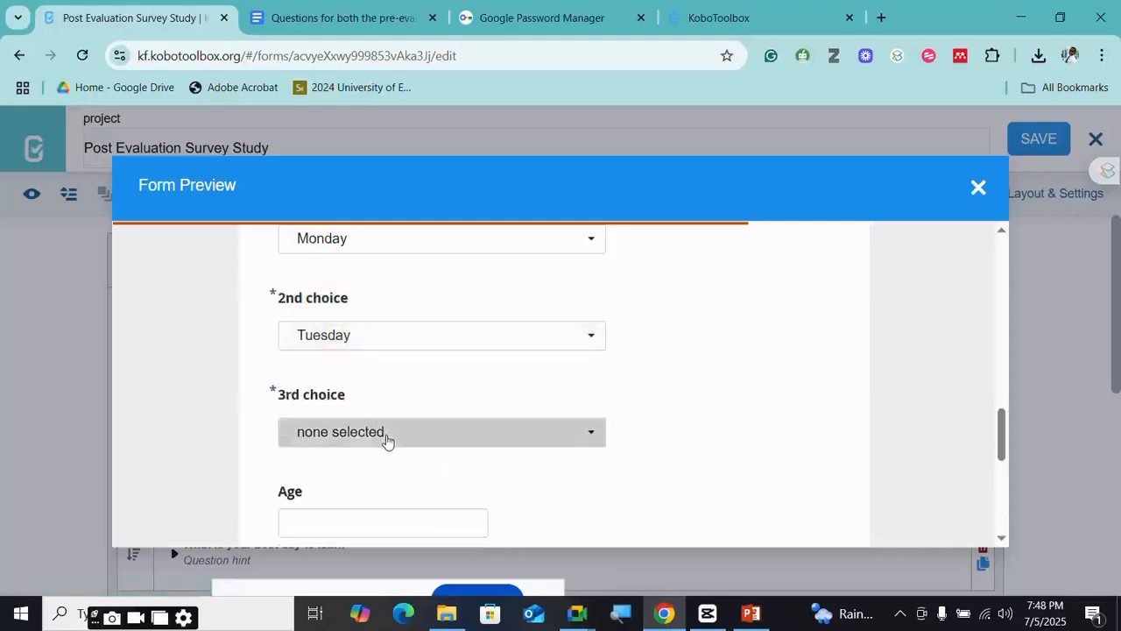
pyautogui.click(386, 440)
pyautogui.scroll(-1, 337, 506)
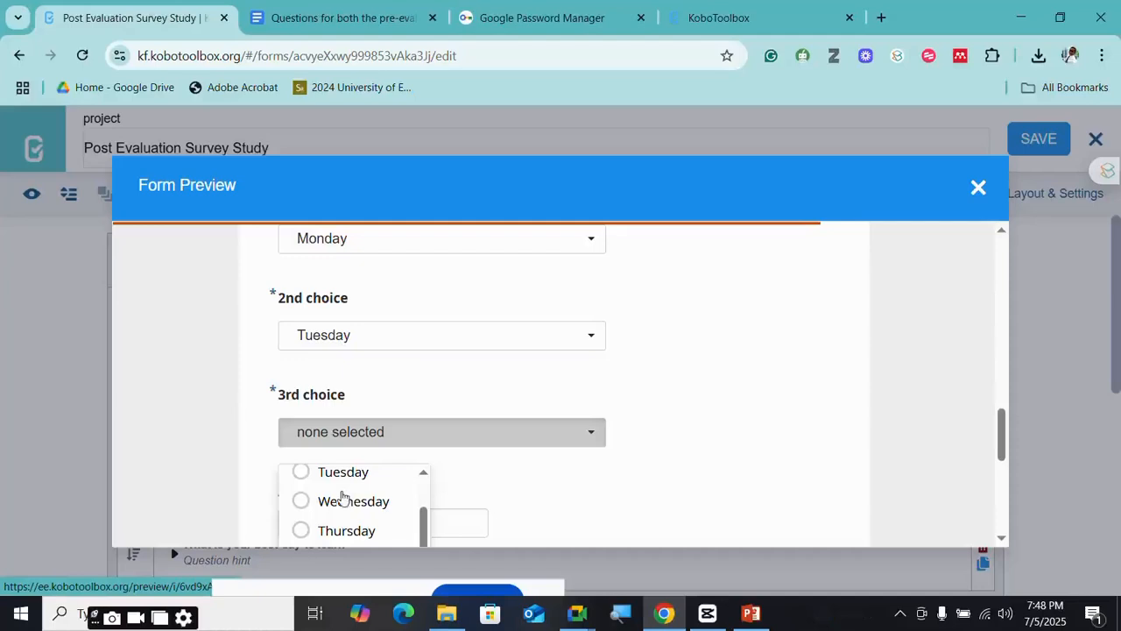
pyautogui.click(343, 502)
pyautogui.scroll(-1, 435, 438)
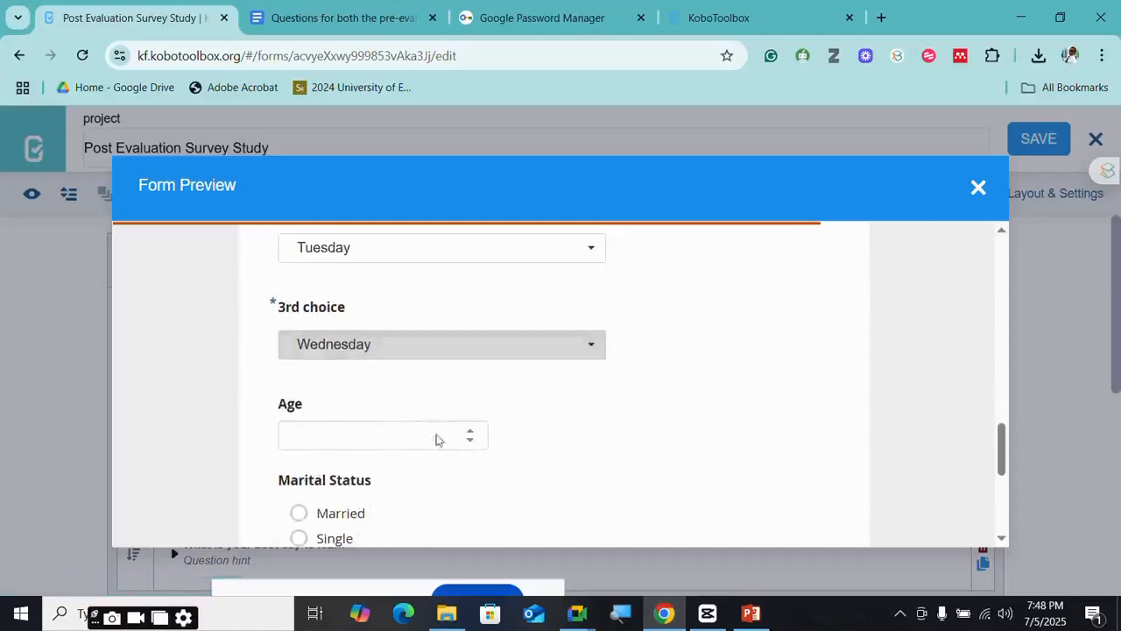
# - Enter age 23, marital status Married, and 40 for number of children
pyautogui.click(374, 438)
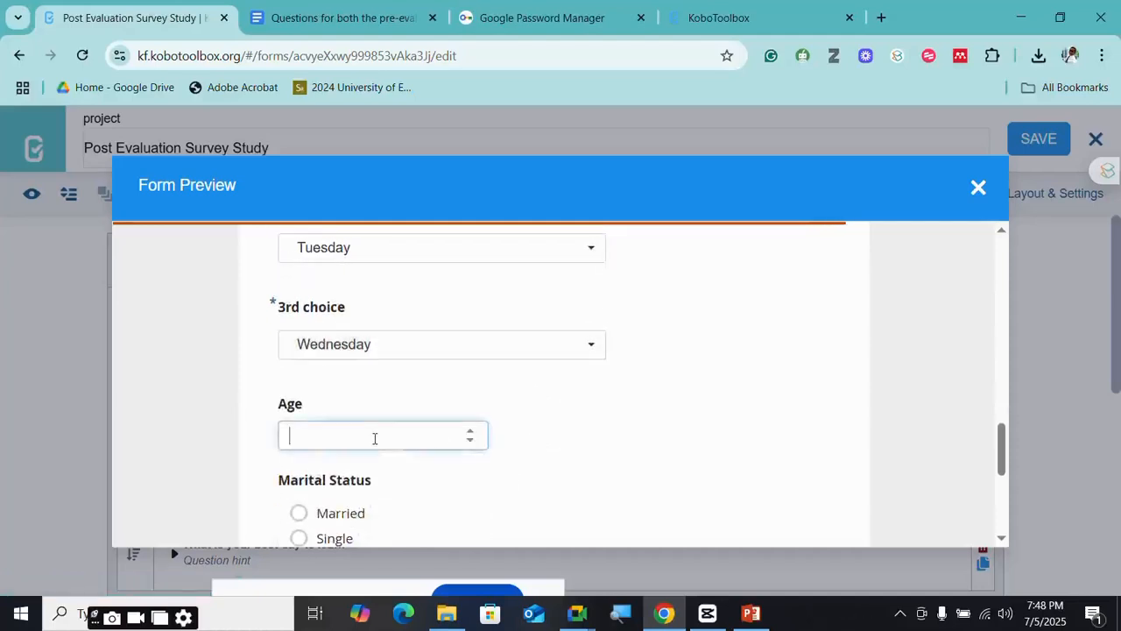
pyautogui.write('23')
pyautogui.scroll(-3, 400, 453)
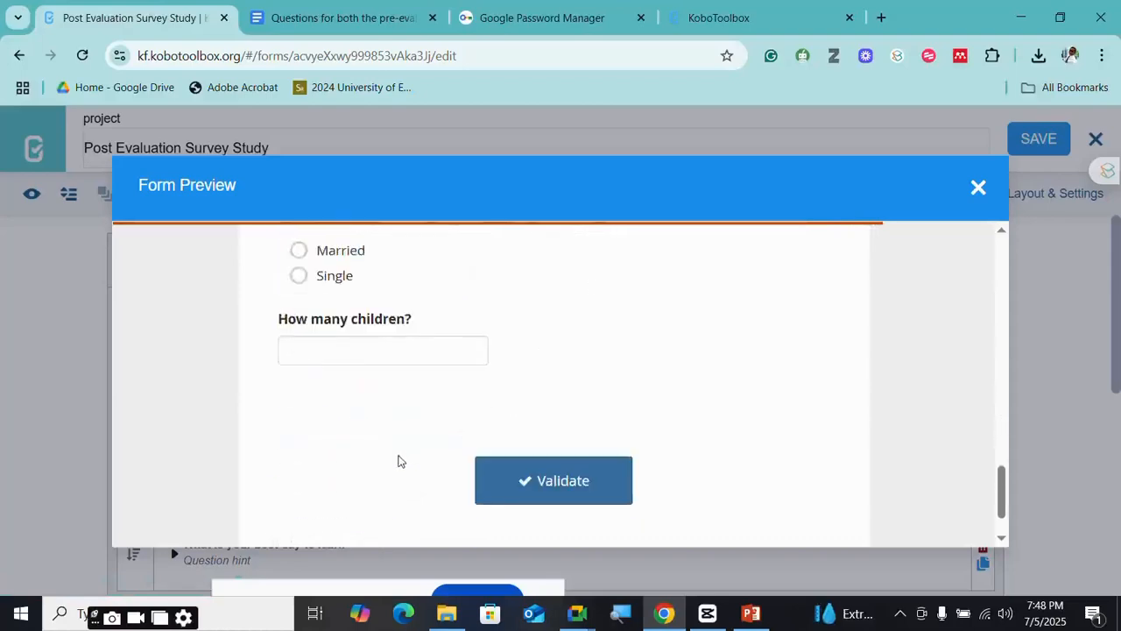
pyautogui.scroll(2, 388, 345)
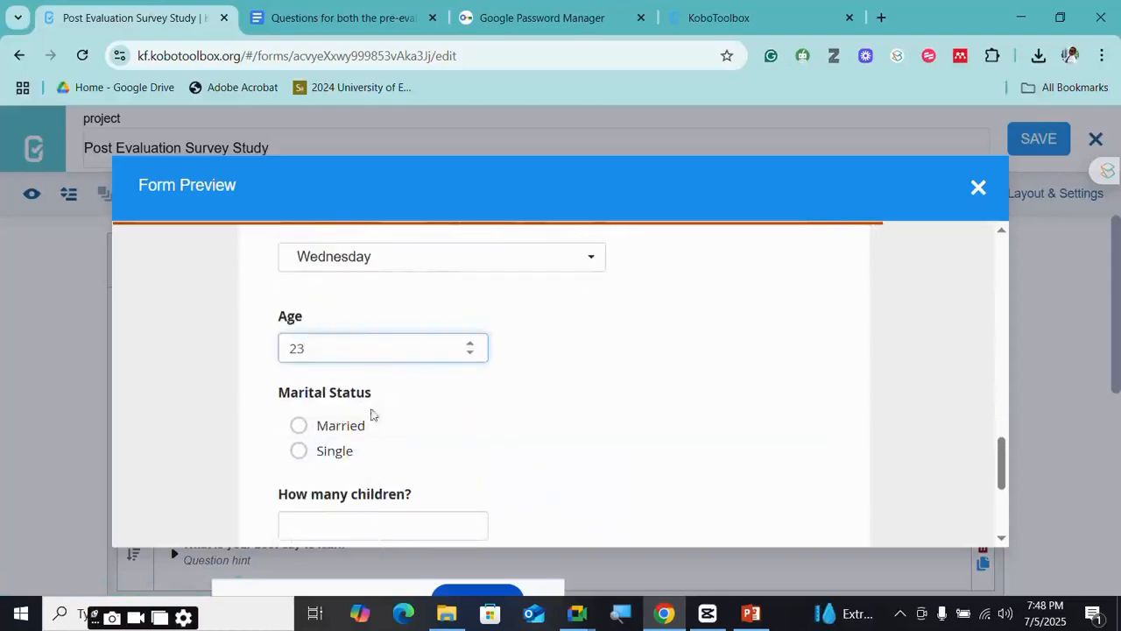
pyautogui.click(300, 426)
pyautogui.scroll(-1, 341, 509)
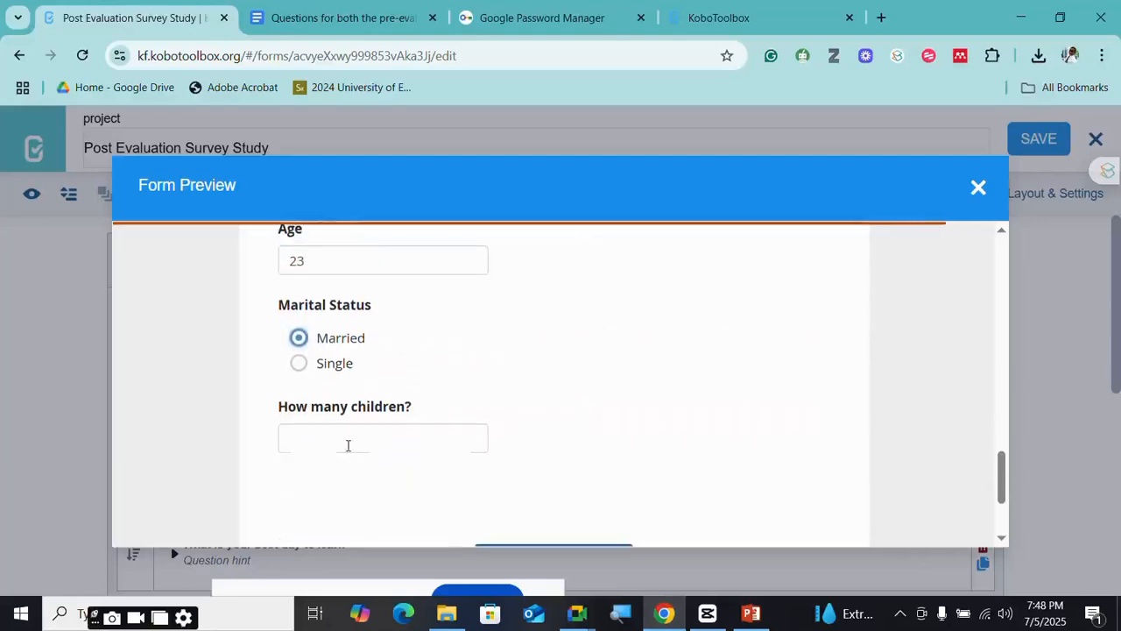
pyautogui.click(348, 444)
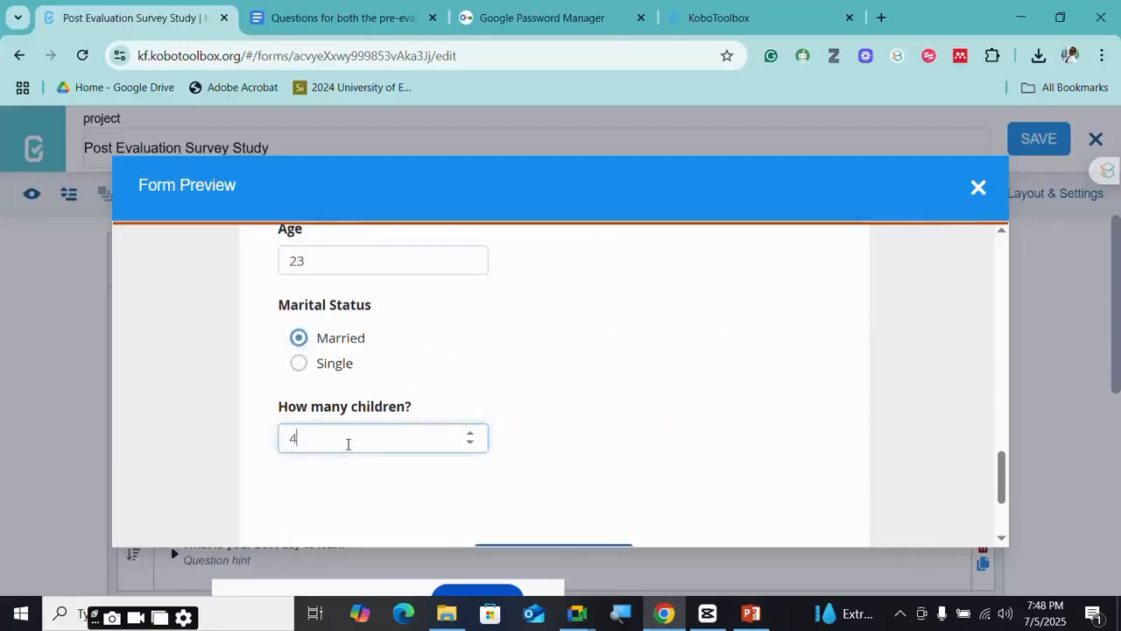
pyautogui.scroll(-1, 546, 426)
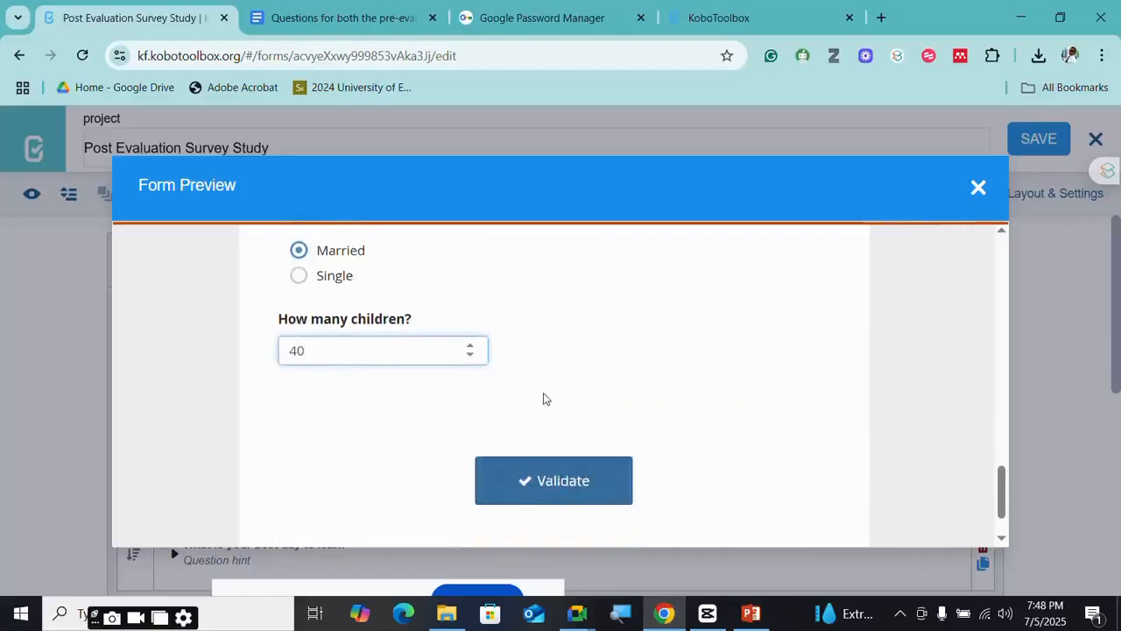
pyautogui.scroll(1, 490, 376)
pyautogui.scroll(1, 421, 392)
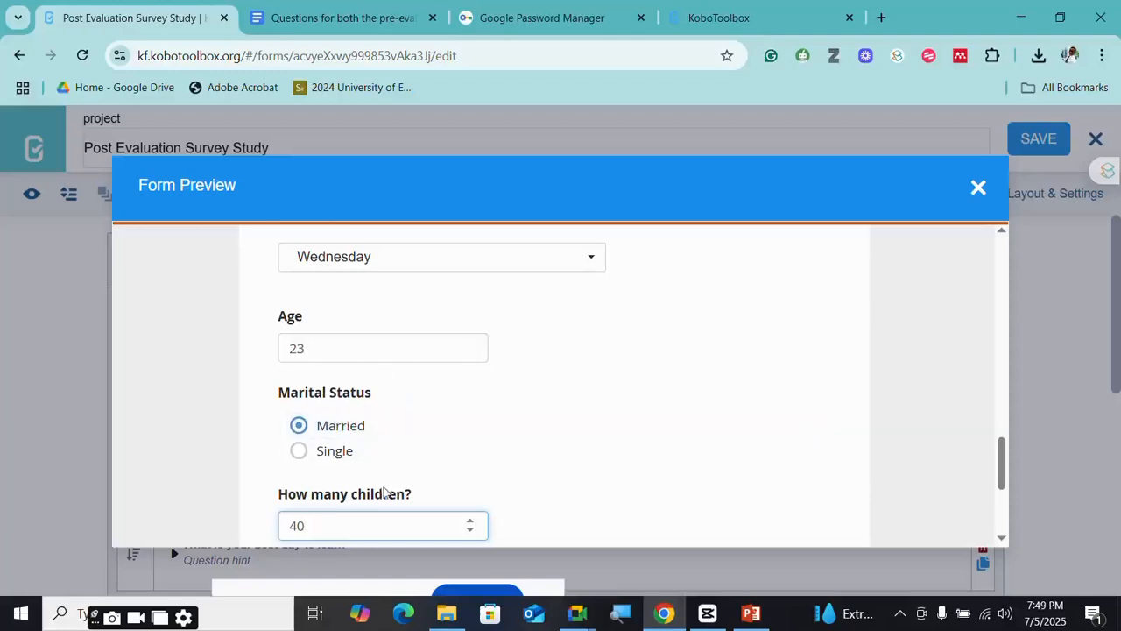
pyautogui.scroll(-1, 360, 511)
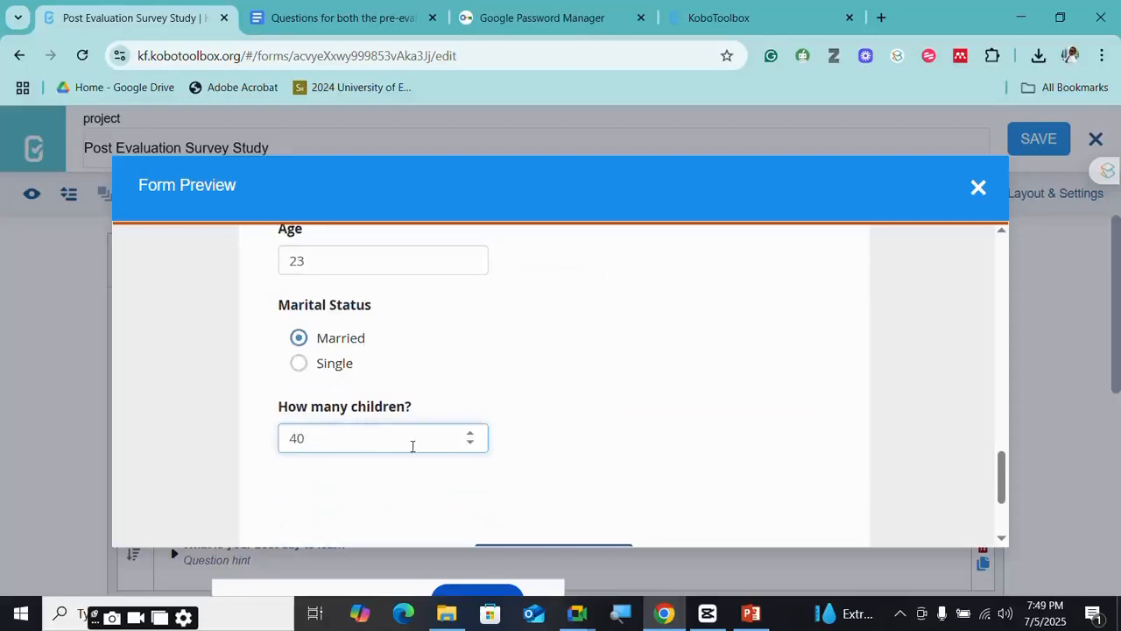
pyautogui.scroll(1, 426, 449)
# - Close the form preview and return to the editor
pyautogui.click(978, 189)
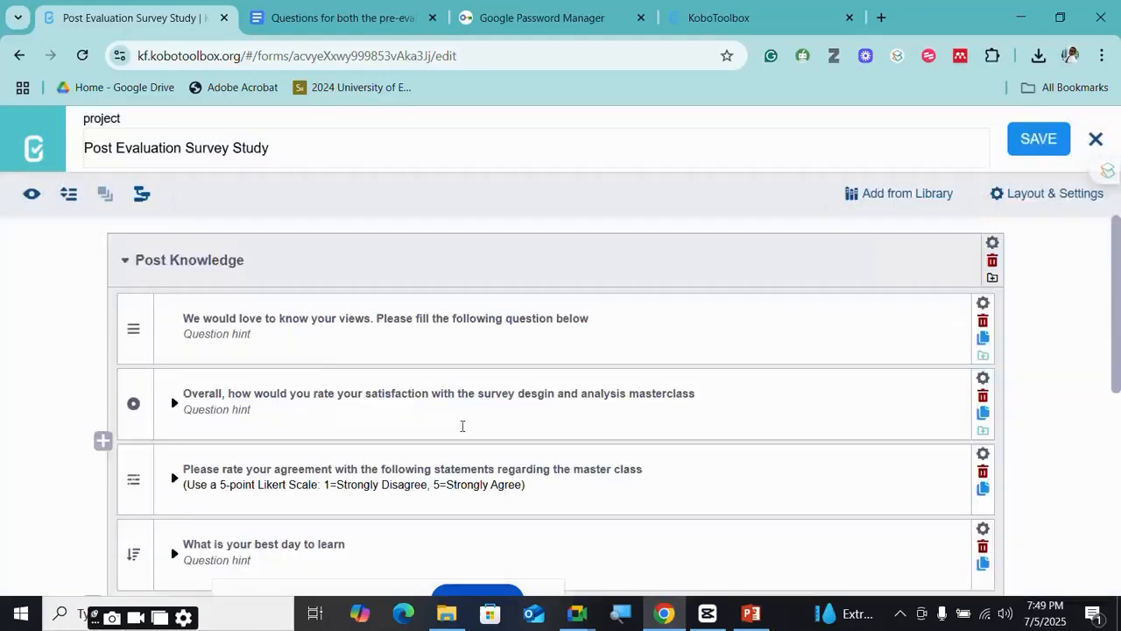
pyautogui.scroll(-5, 461, 429)
pyautogui.scroll(2, 461, 429)
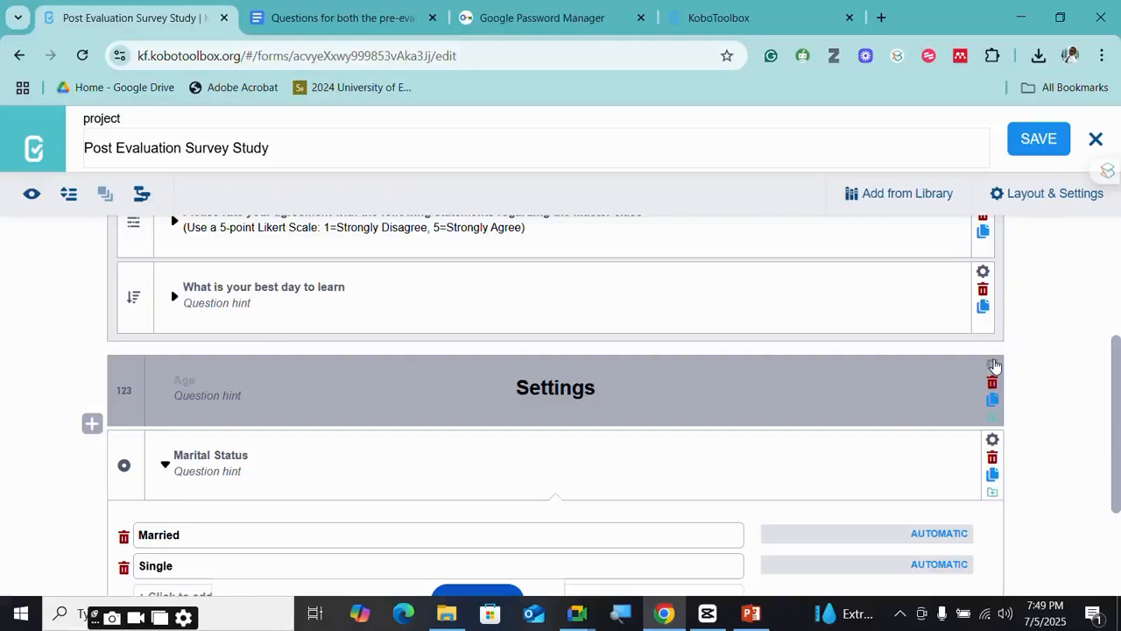
# - Review the Age question's settings, then open the Marital Status question's settings
pyautogui.click(994, 364)
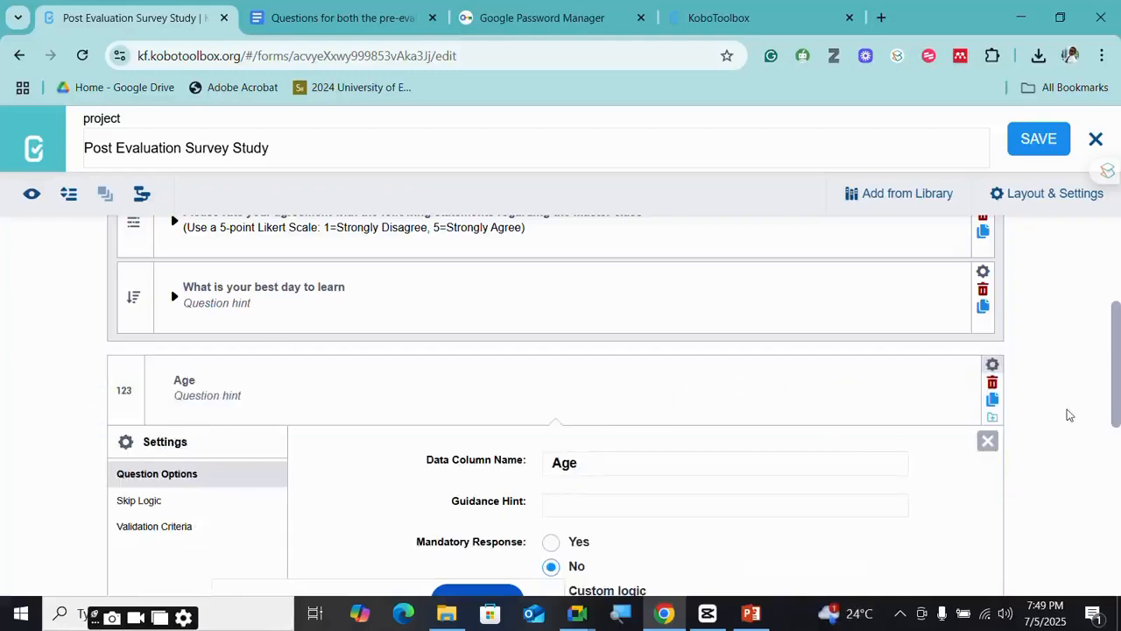
pyautogui.scroll(-2, 1051, 420)
pyautogui.click(988, 263)
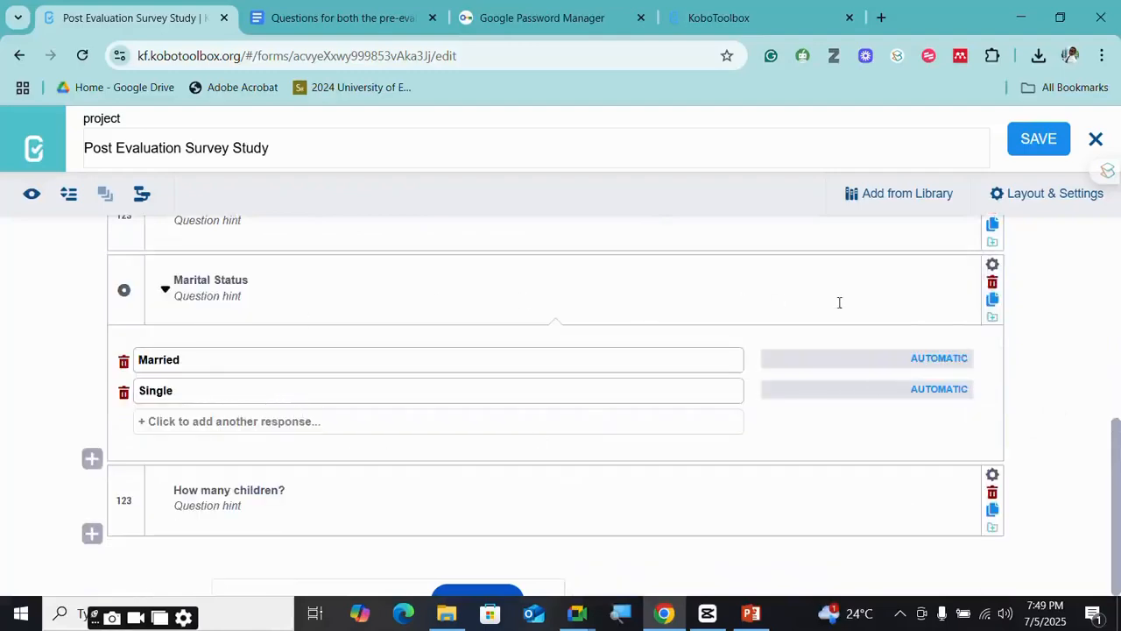
pyautogui.scroll(1, 841, 303)
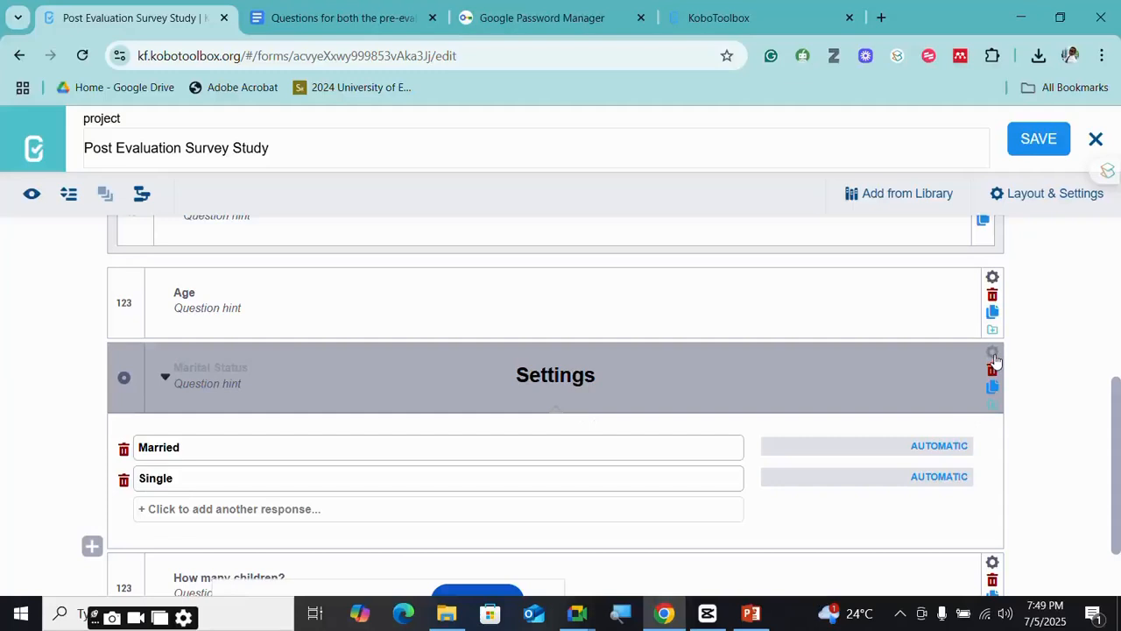
pyautogui.click(993, 355)
# - Add a Marital Status skip-logic condition based on the Age question
pyautogui.scroll(-1, 561, 455)
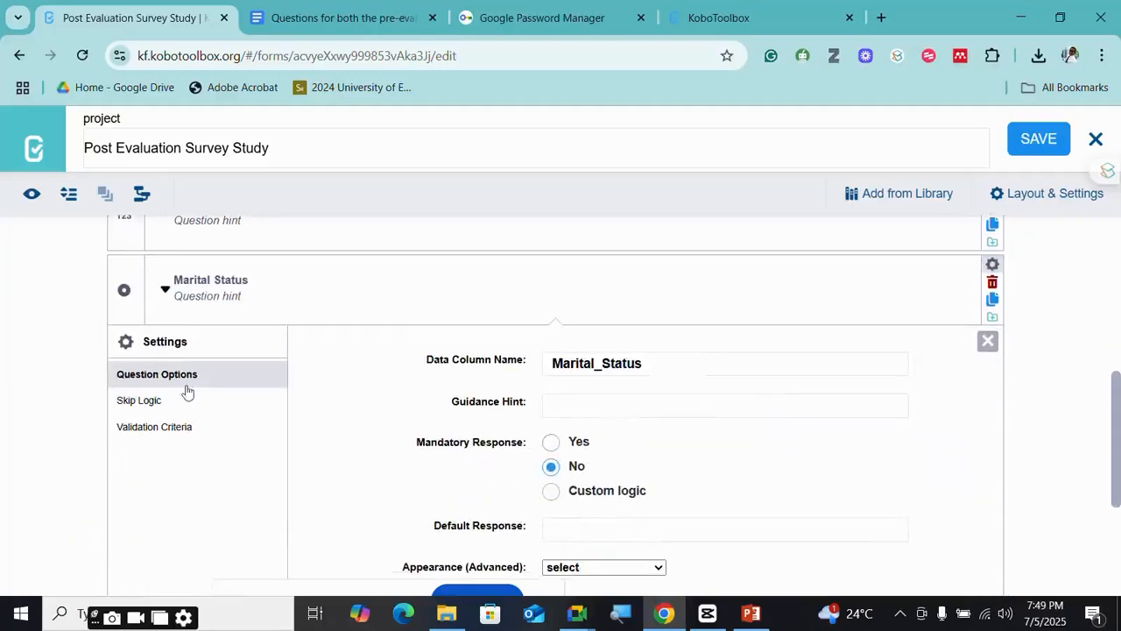
pyautogui.click(145, 404)
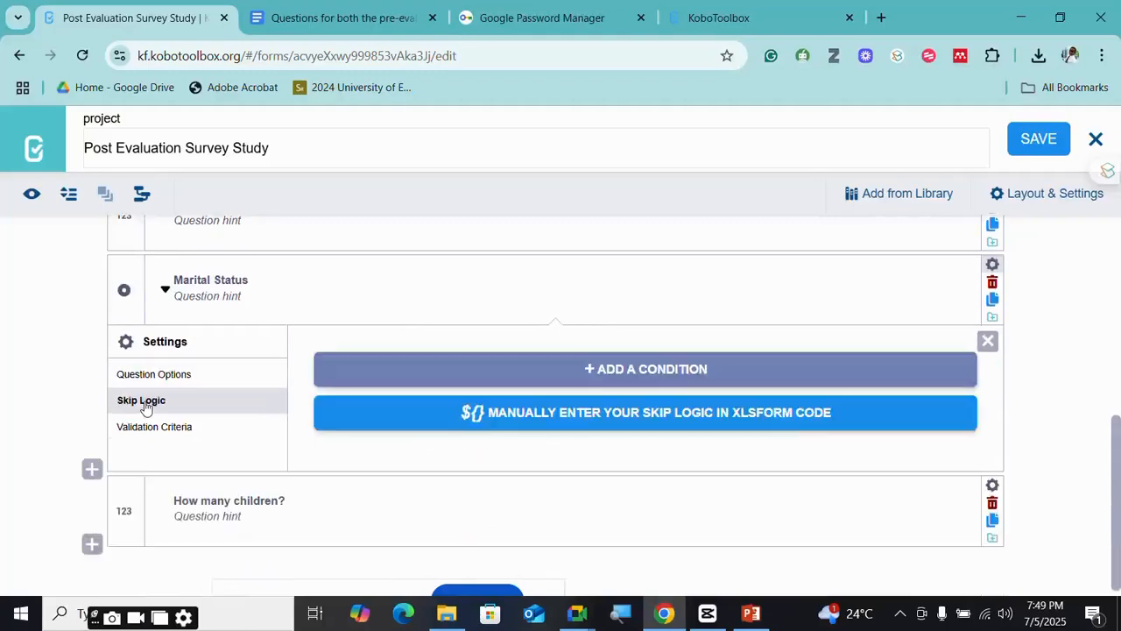
pyautogui.click(636, 379)
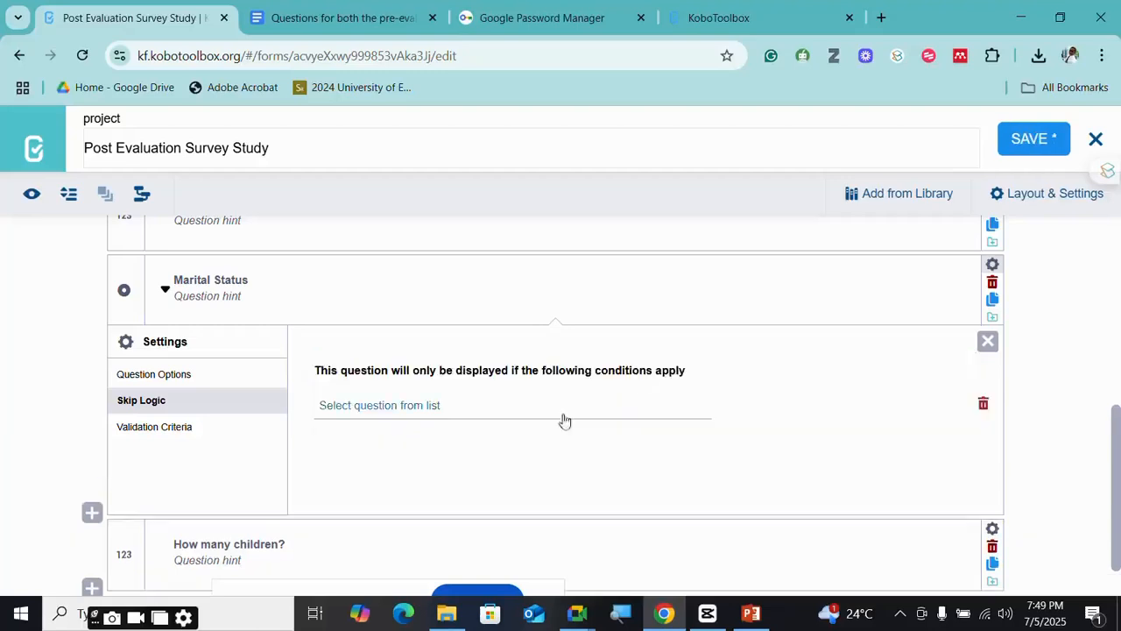
pyautogui.click(402, 408)
pyautogui.scroll(-1, 412, 289)
pyautogui.scroll(-2, 410, 278)
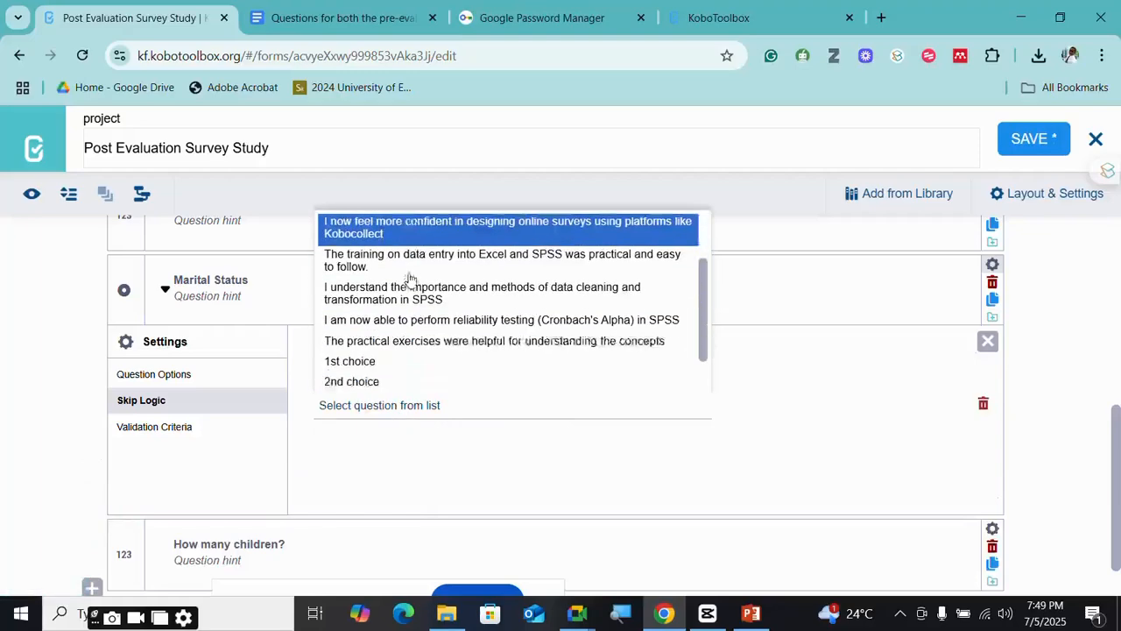
pyautogui.scroll(-1, 409, 279)
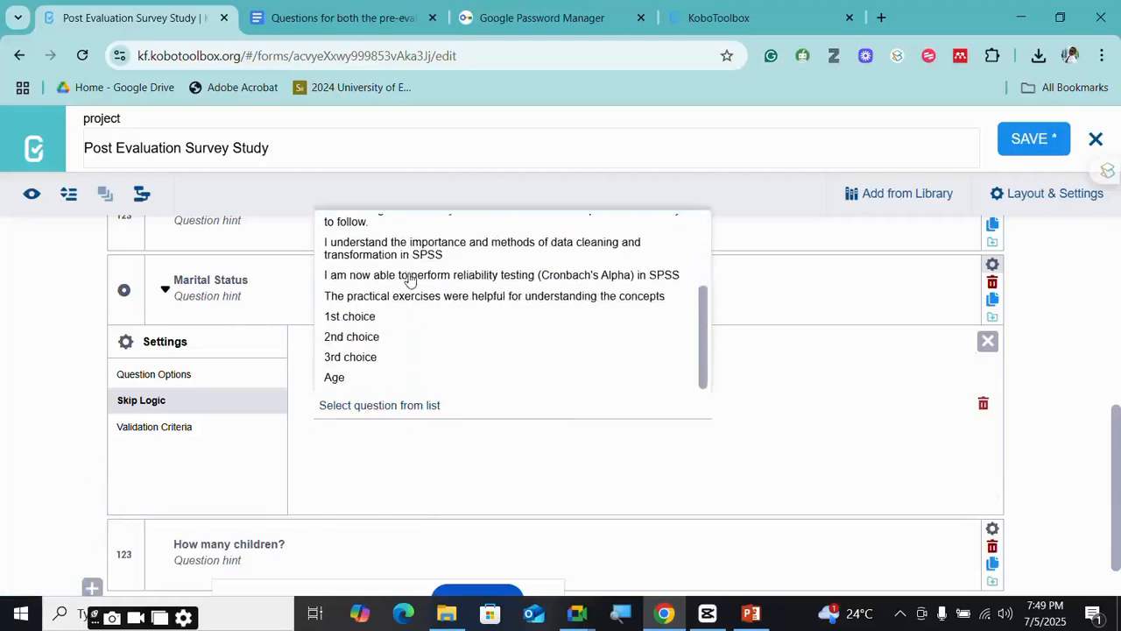
pyautogui.click(336, 379)
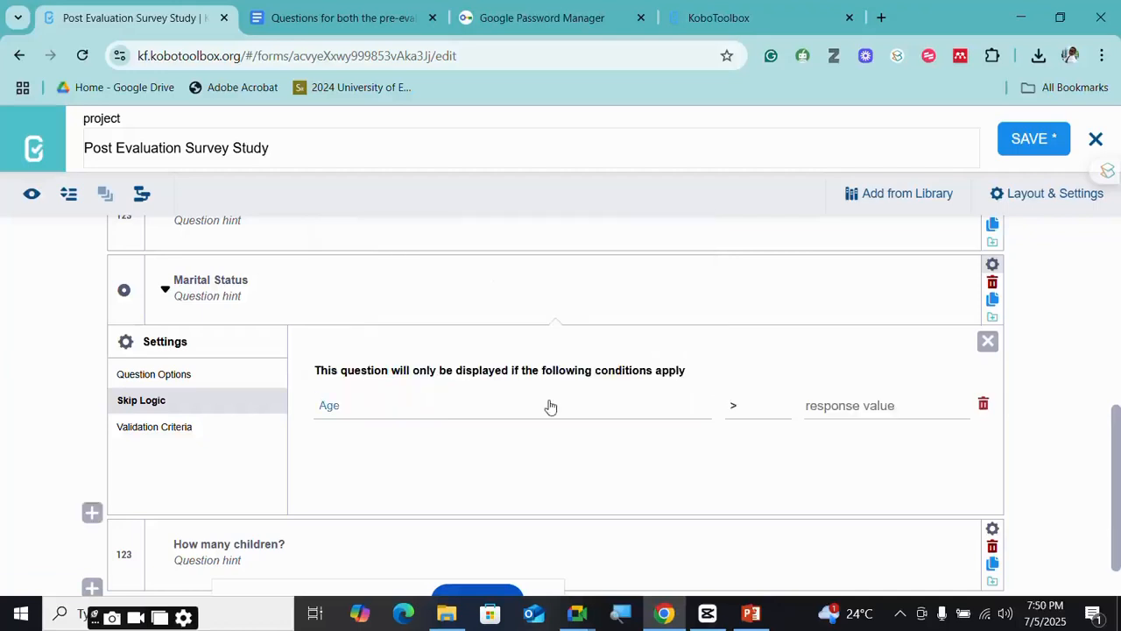
# - Set the condition to Age less than or equal to 13
pyautogui.click(737, 407)
pyautogui.scroll(-1, 745, 376)
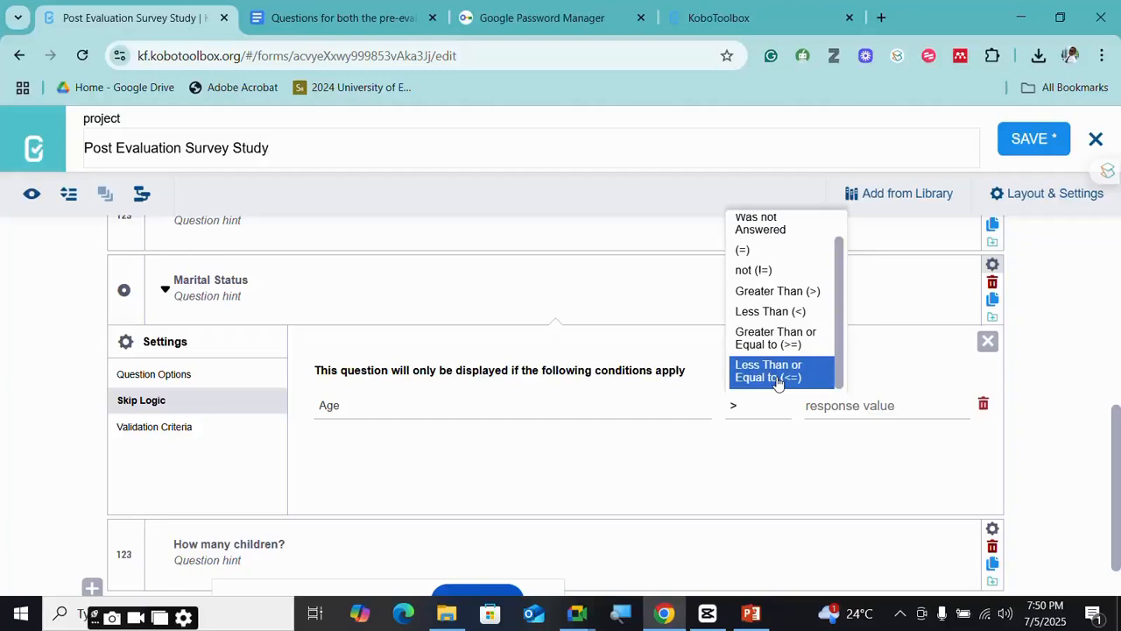
pyautogui.click(777, 382)
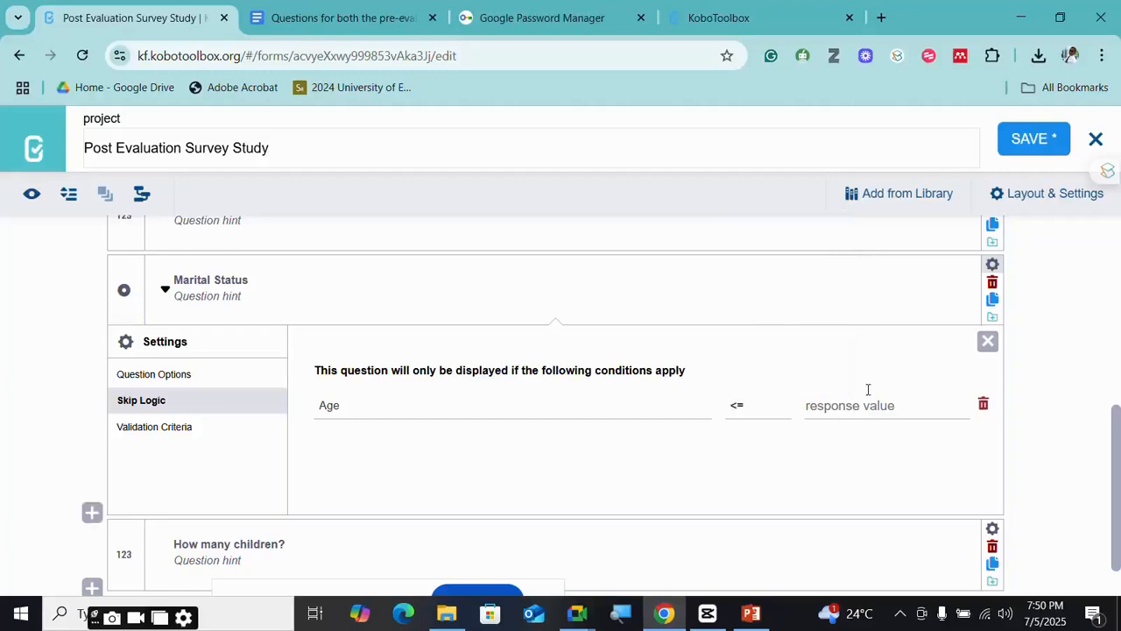
pyautogui.click(867, 405)
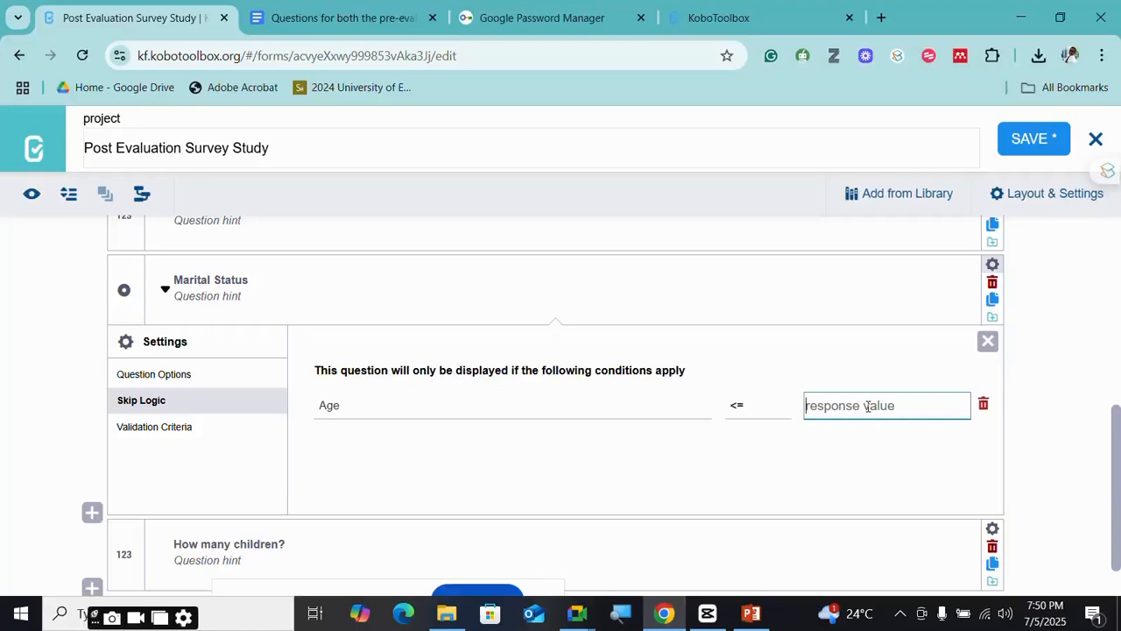
pyautogui.write('13')
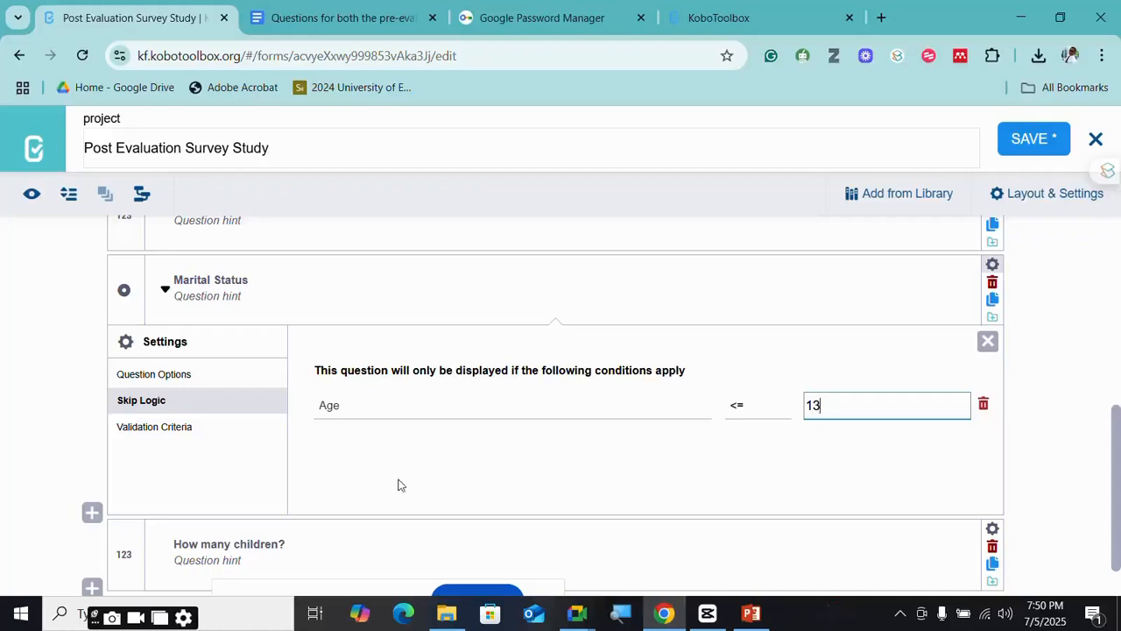
pyautogui.scroll(-1, 399, 484)
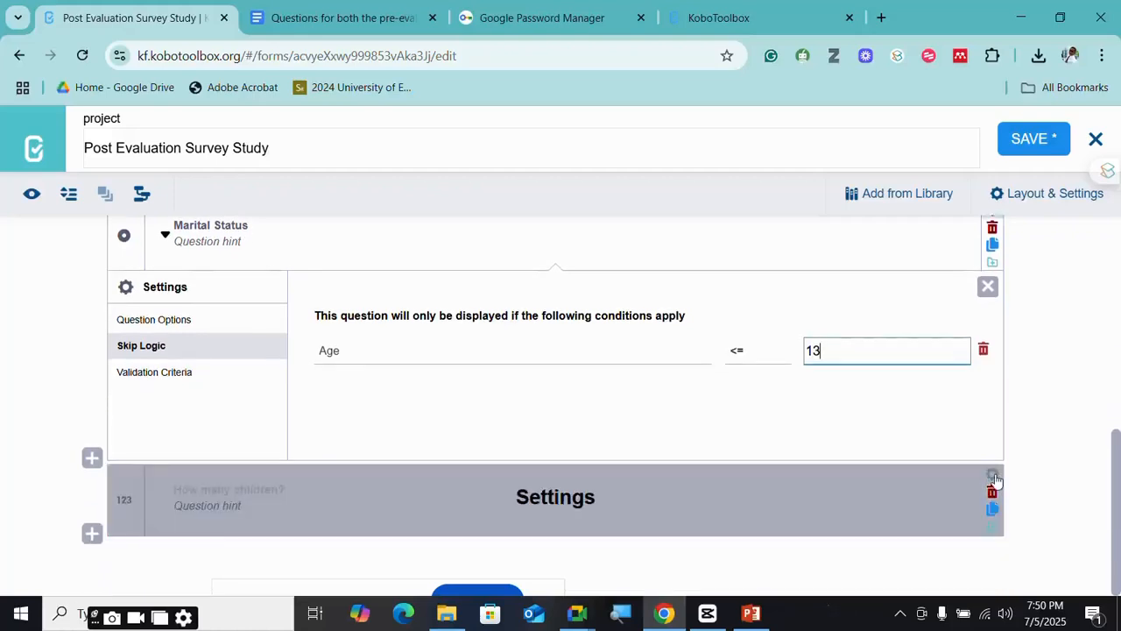
pyautogui.click(993, 474)
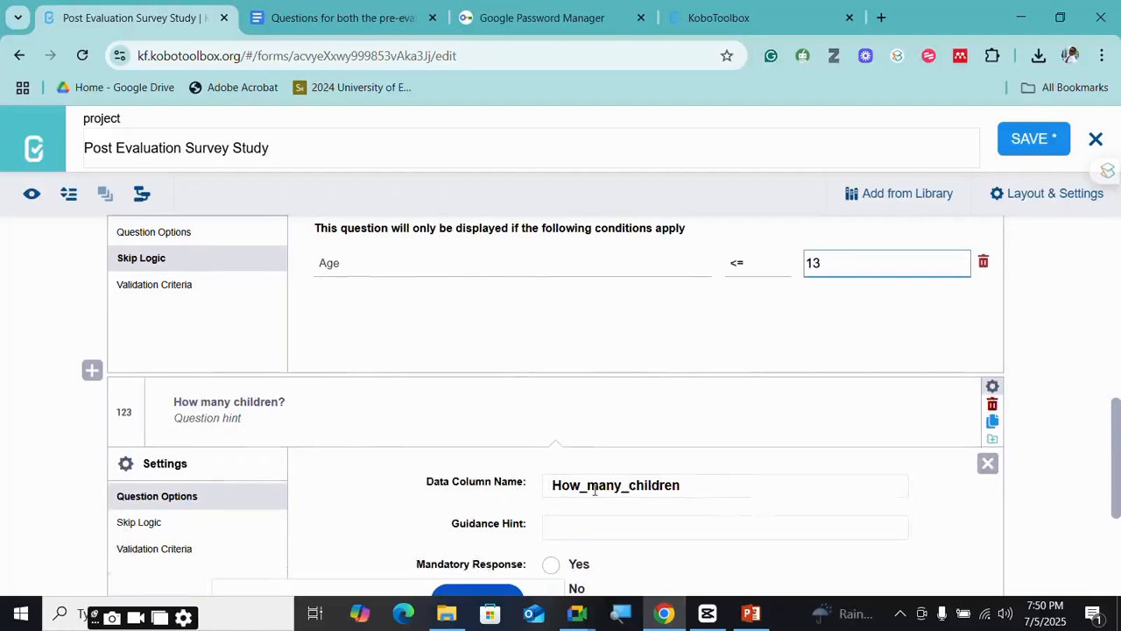
# - Give How many children? a skip-logic condition Marital Status = Married, then save
pyautogui.click(172, 527)
pyautogui.scroll(-1, 551, 526)
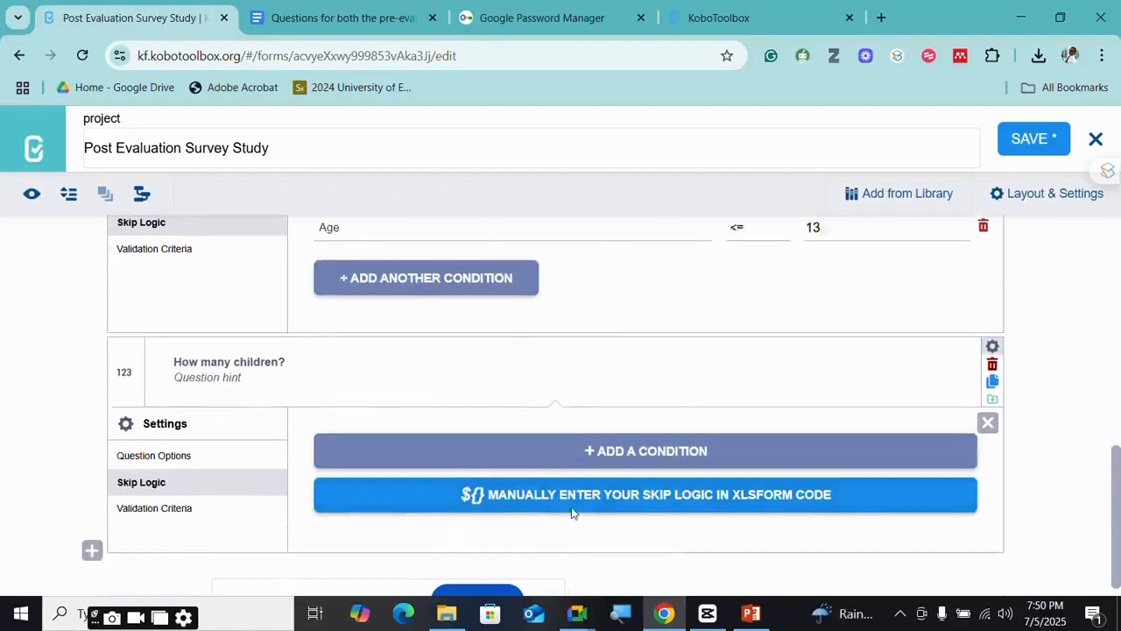
pyautogui.click(609, 436)
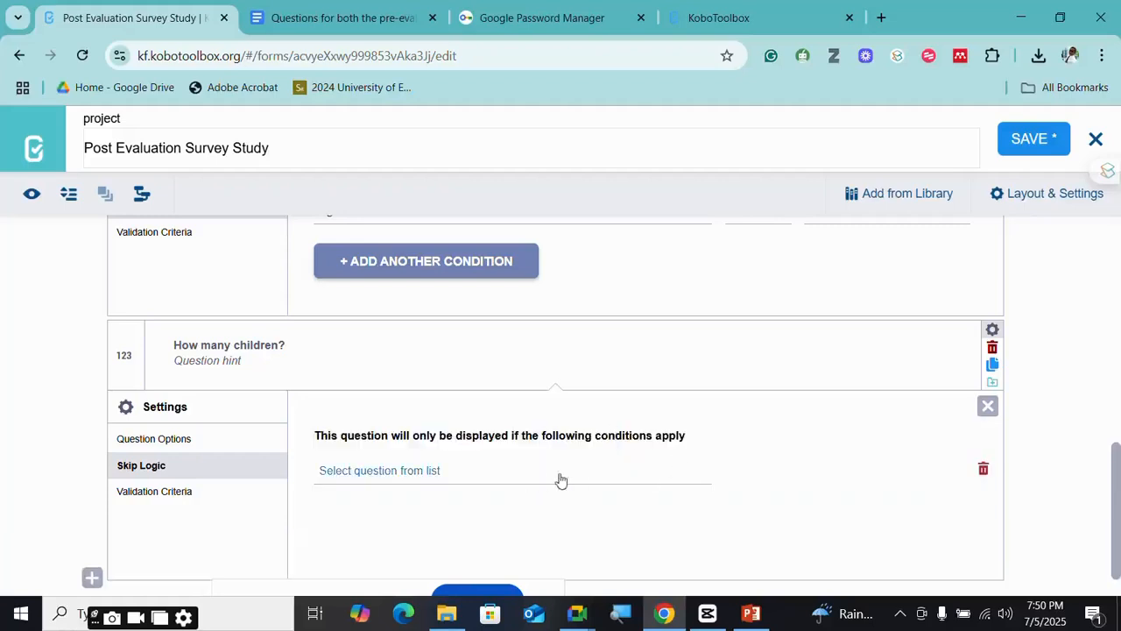
pyautogui.click(503, 473)
pyautogui.scroll(-4, 412, 442)
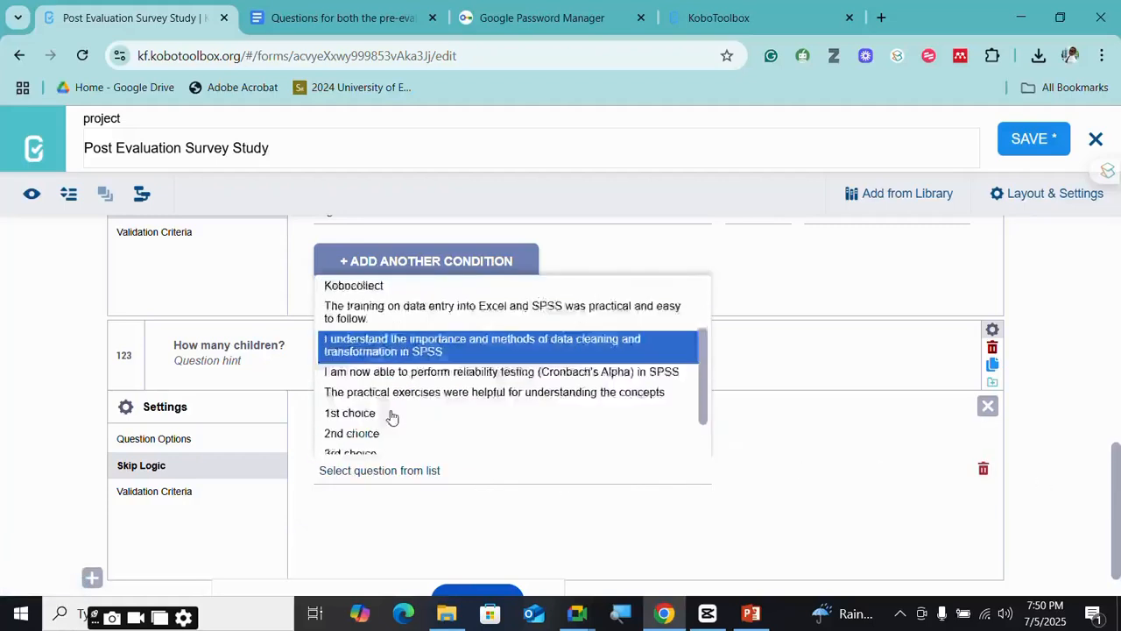
pyautogui.click(380, 449)
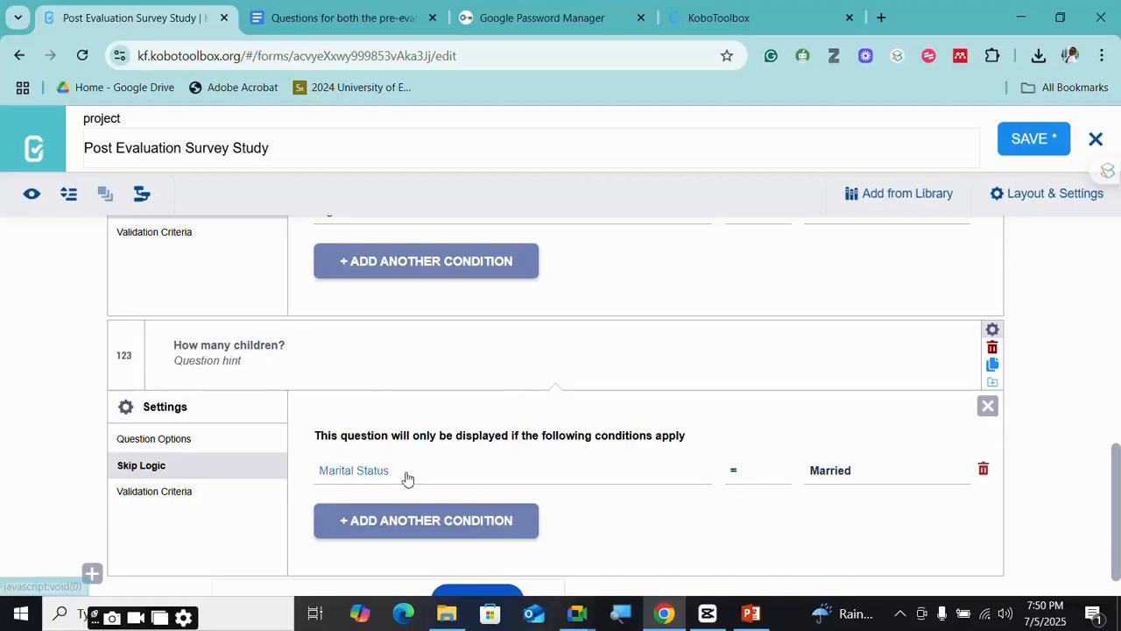
pyautogui.click(895, 480)
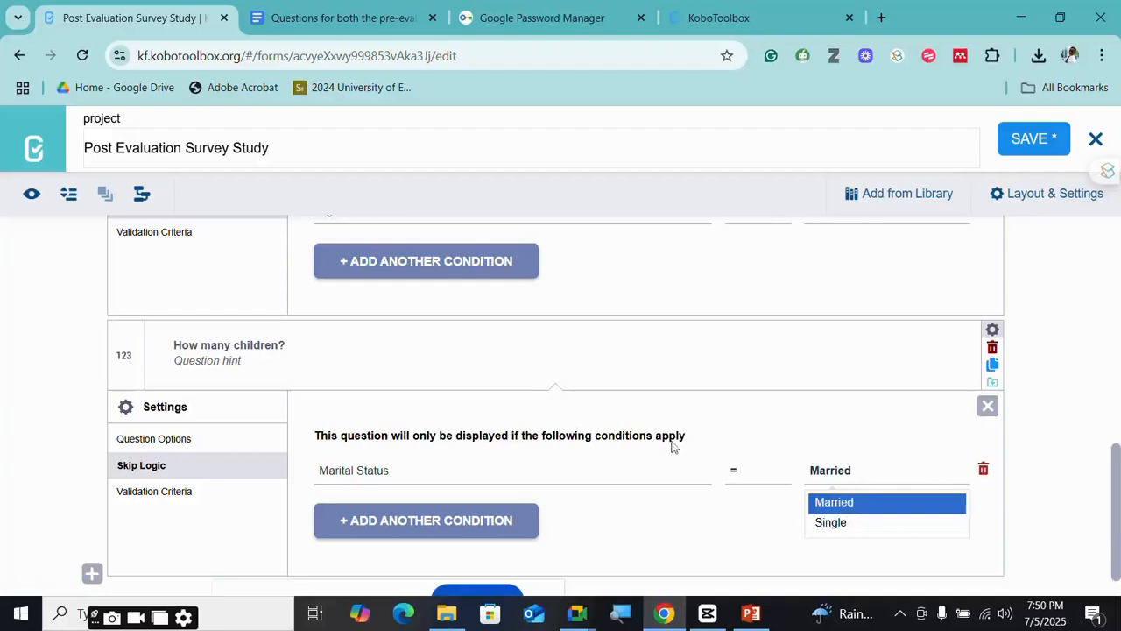
pyautogui.click(866, 504)
pyautogui.scroll(-1, 596, 496)
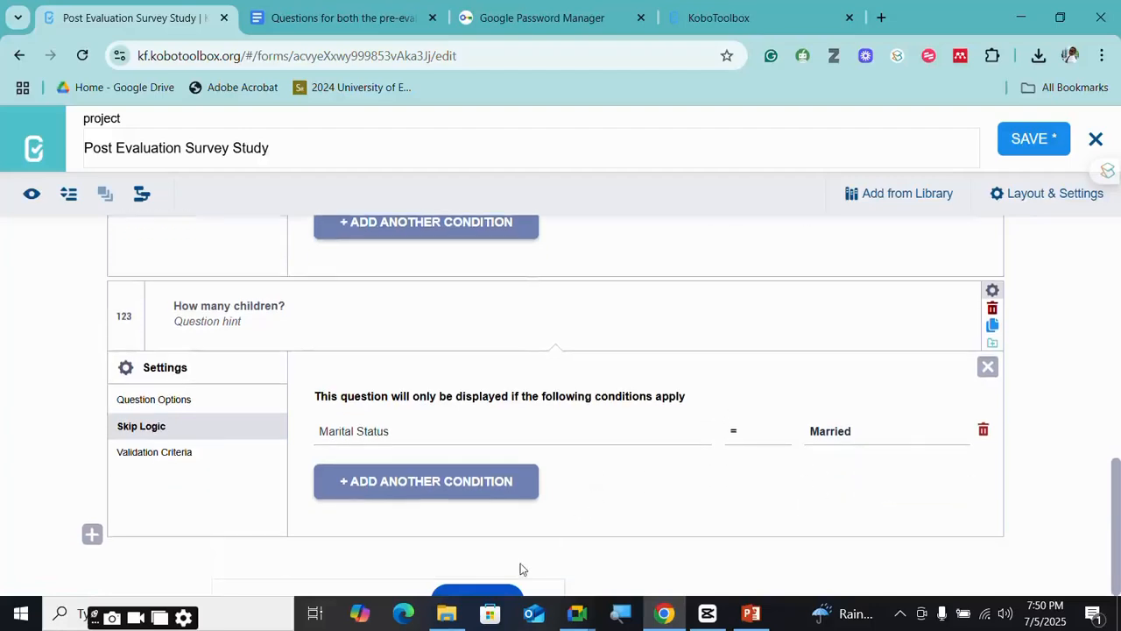
pyautogui.click(1022, 144)
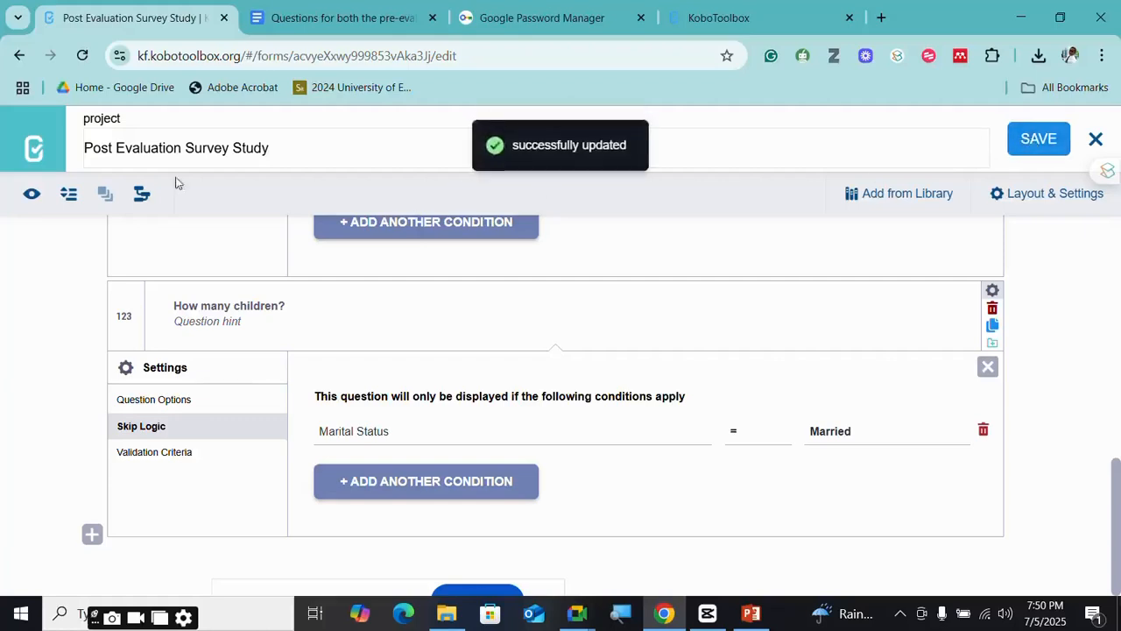
pyautogui.click(31, 195)
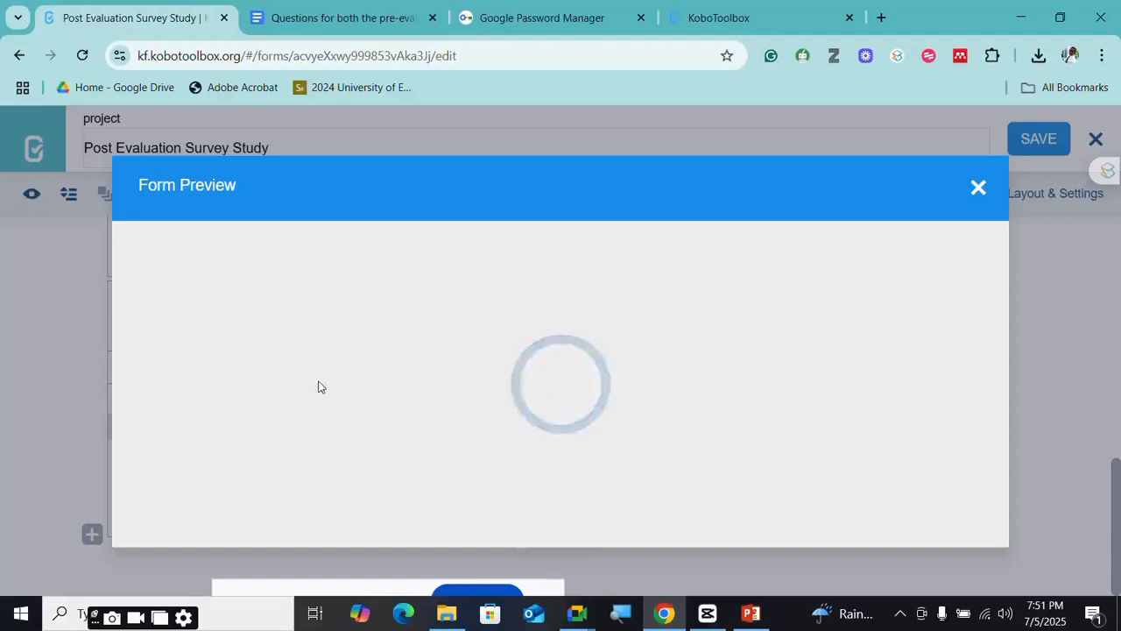
pyautogui.scroll(-3, 408, 393)
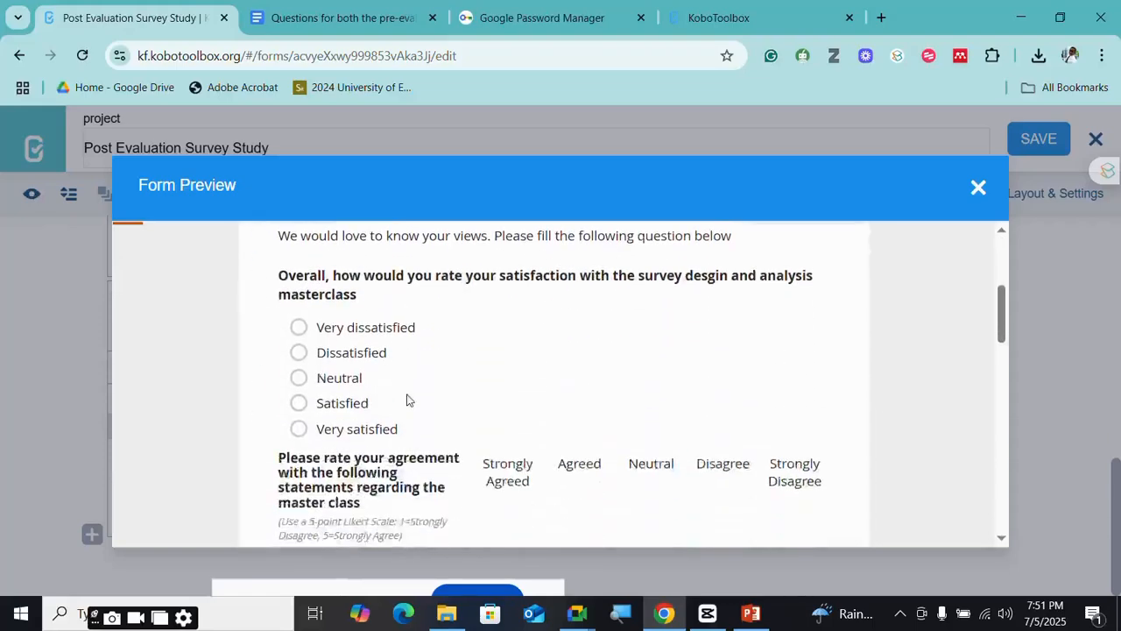
pyautogui.scroll(3, 413, 383)
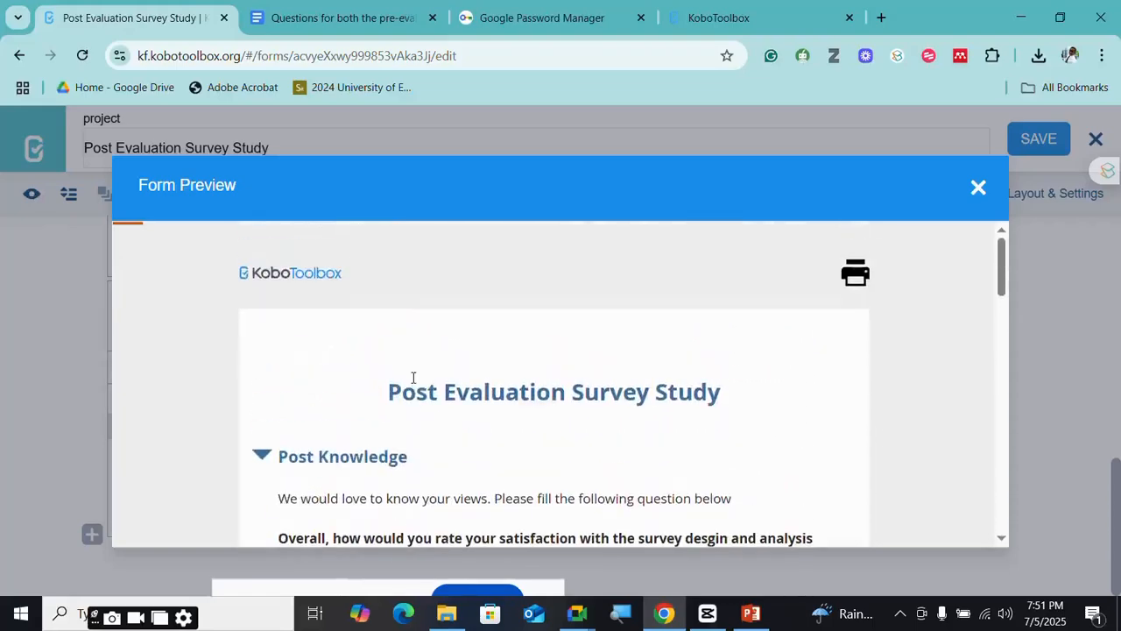
pyautogui.scroll(-2, 413, 379)
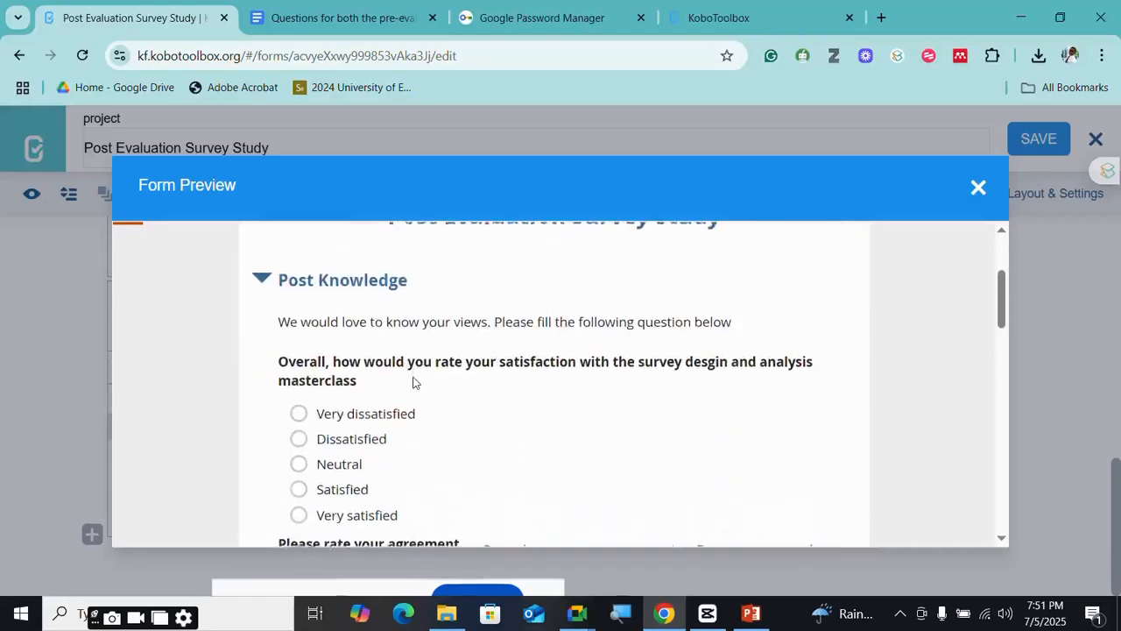
pyautogui.scroll(-1, 413, 383)
pyautogui.scroll(-1, 415, 383)
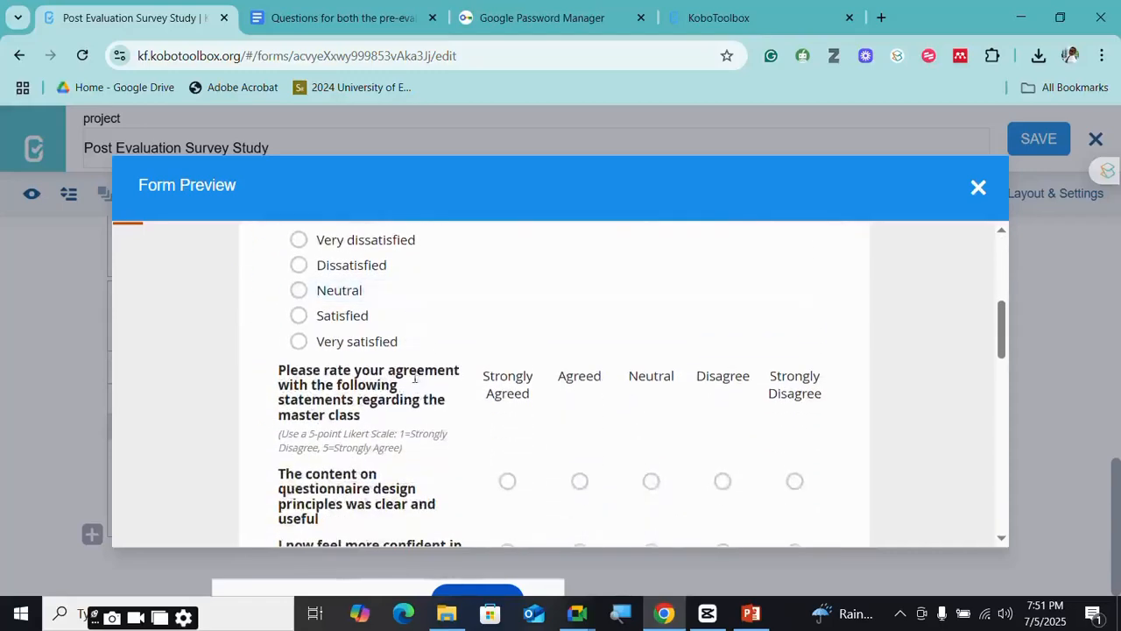
pyautogui.scroll(2, 417, 380)
pyautogui.click(302, 417)
pyautogui.scroll(-2, 349, 424)
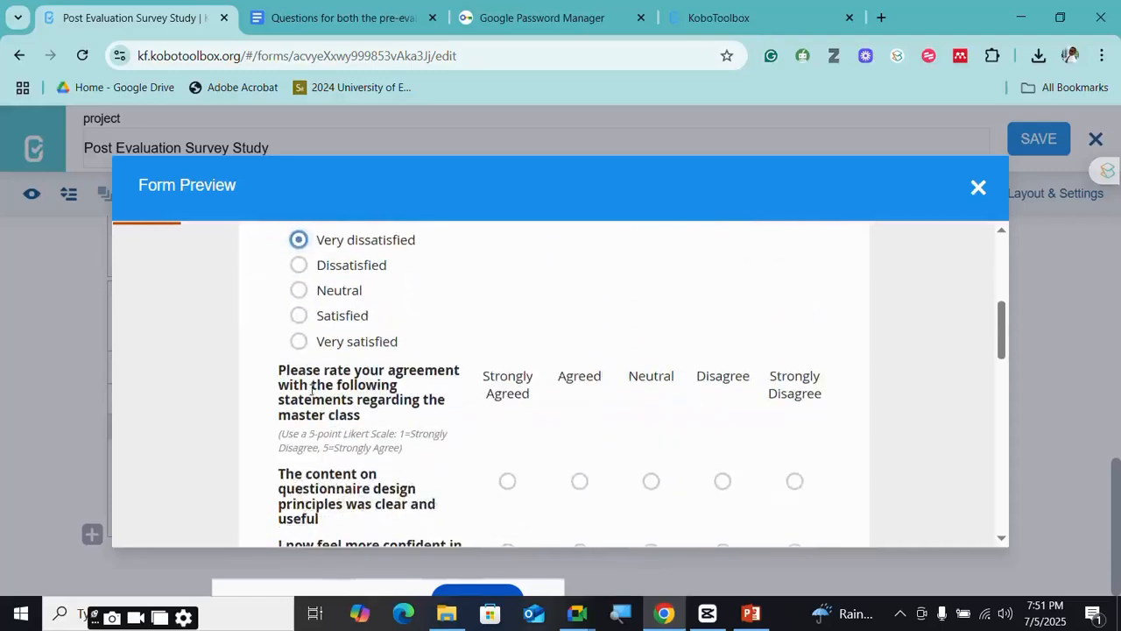
pyautogui.click(323, 326)
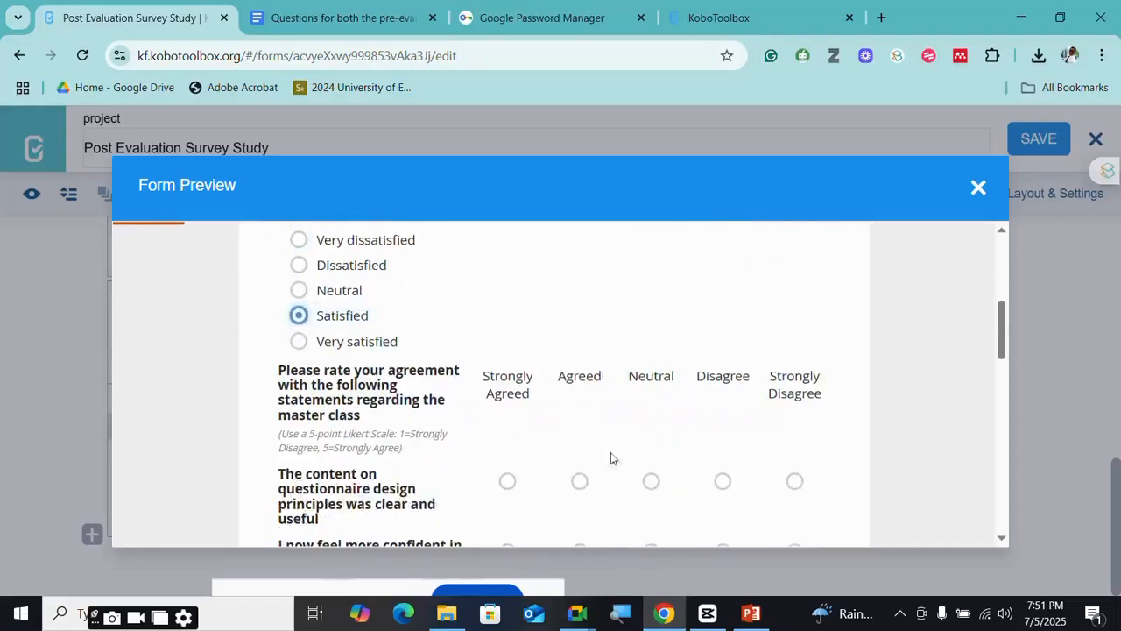
pyautogui.click(510, 484)
pyautogui.scroll(-3, 512, 478)
pyautogui.click(508, 290)
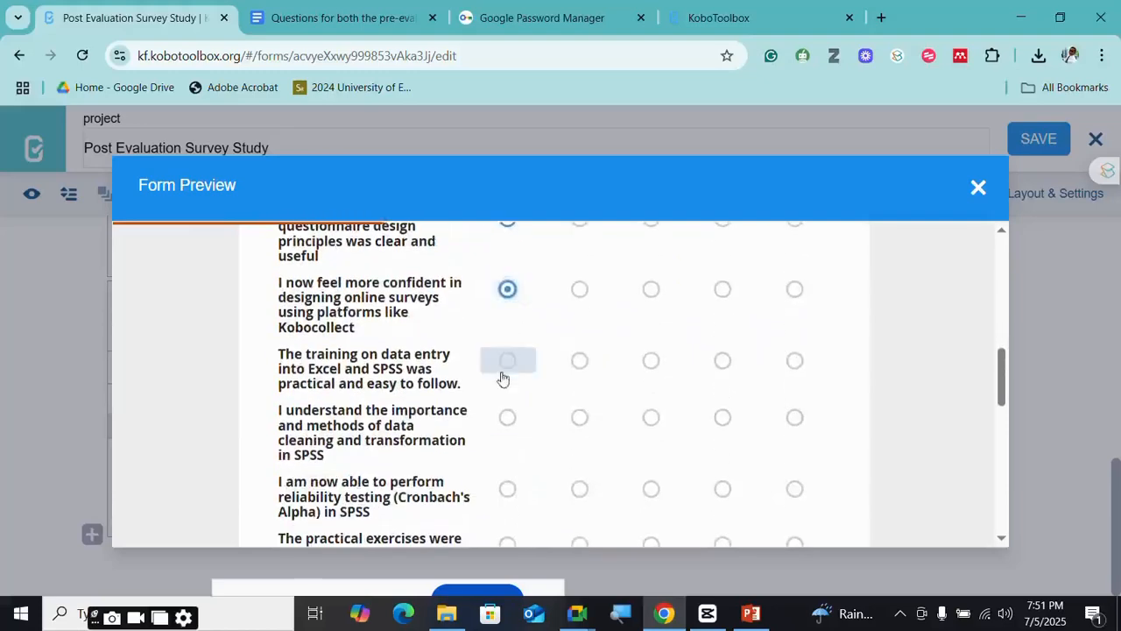
pyautogui.click(504, 372)
pyautogui.click(510, 424)
pyautogui.scroll(-2, 512, 421)
pyautogui.click(508, 319)
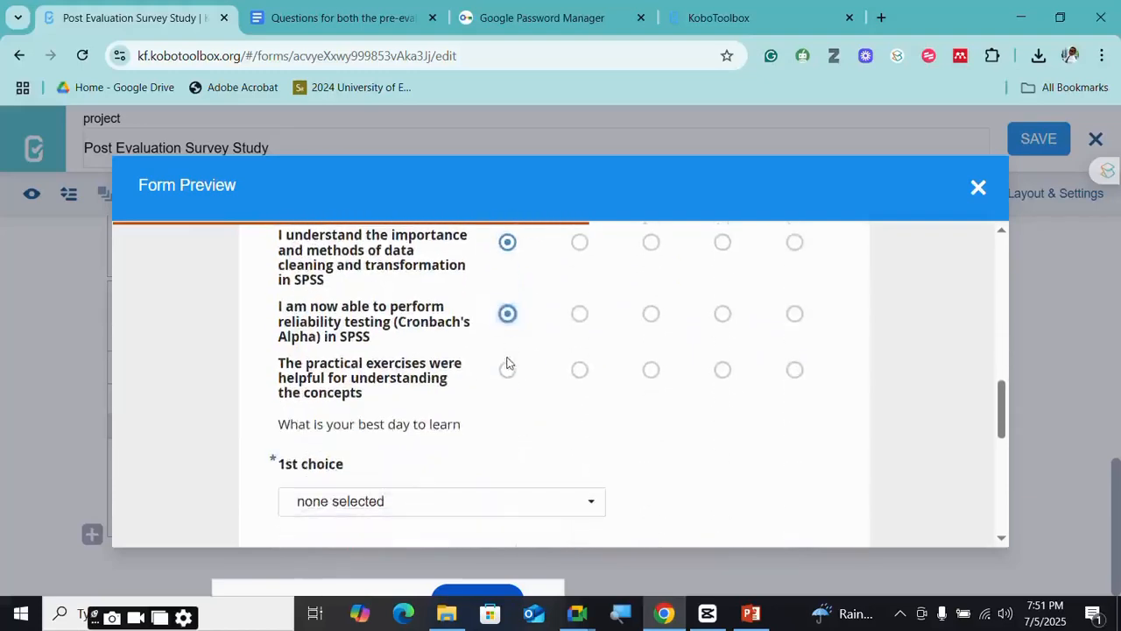
pyautogui.click(507, 369)
pyautogui.click(451, 509)
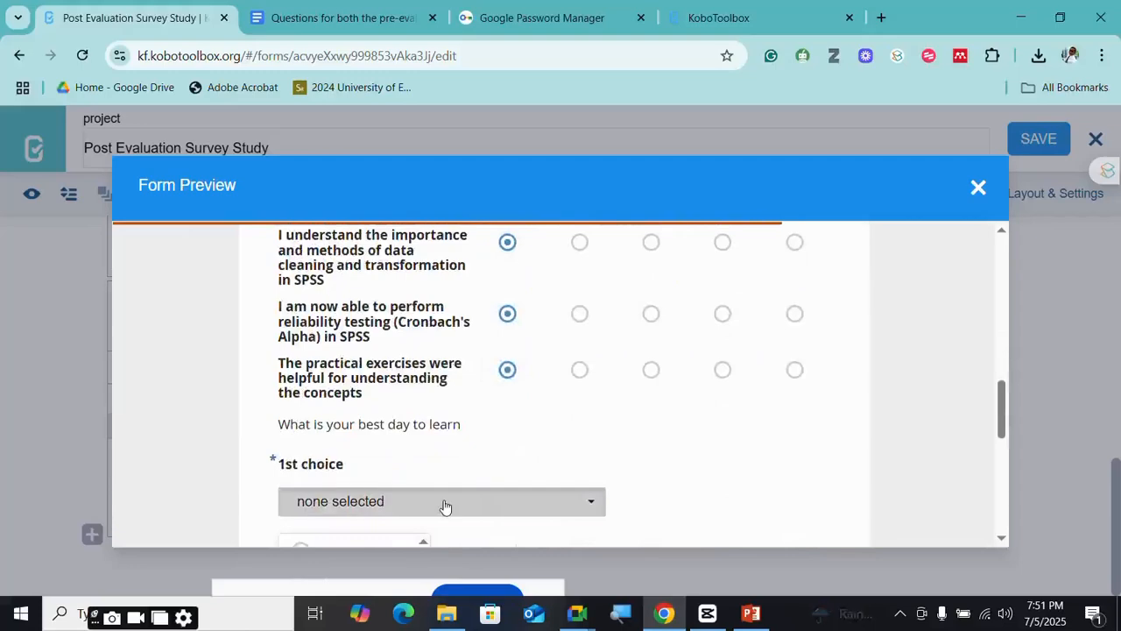
pyautogui.scroll(-2, 403, 477)
pyautogui.click(351, 495)
pyautogui.scroll(-2, 420, 367)
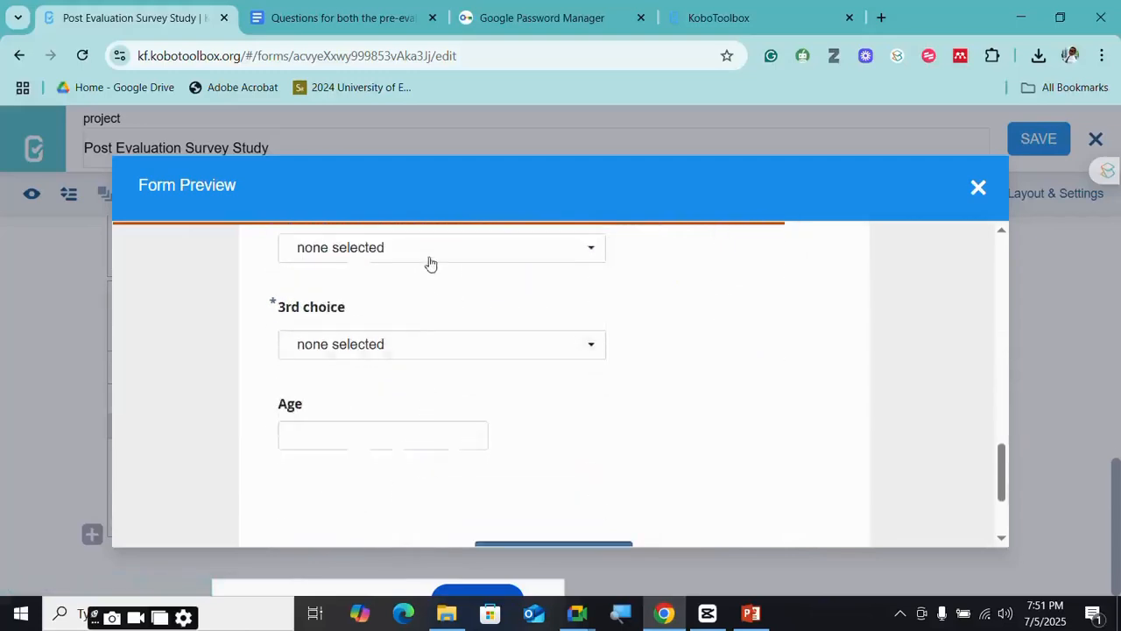
pyautogui.click(430, 247)
pyautogui.click(348, 388)
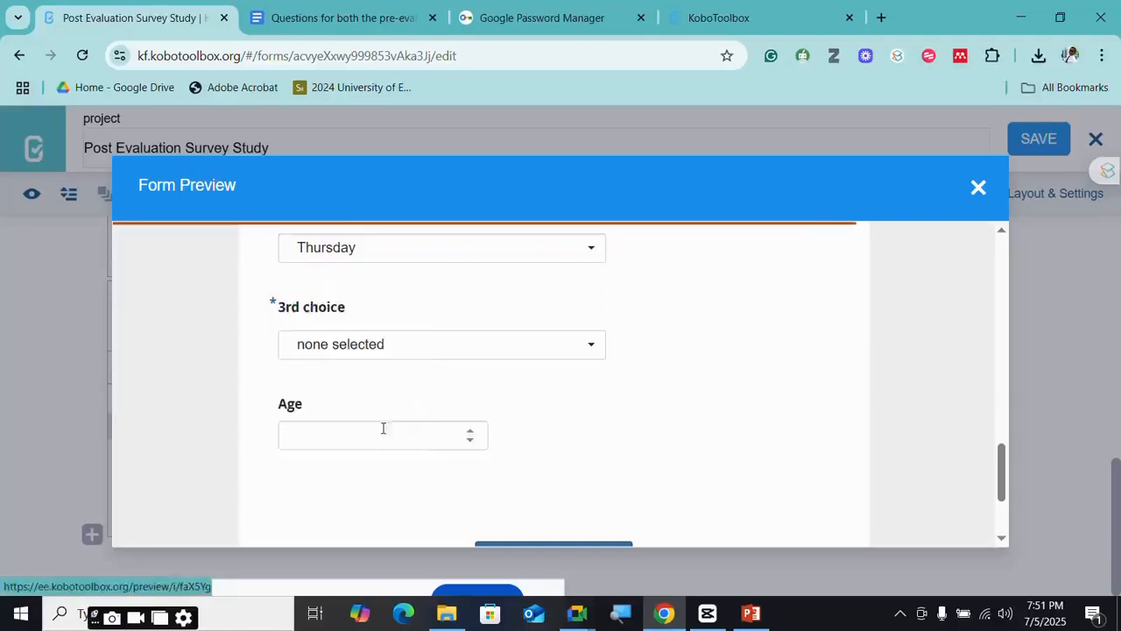
pyautogui.click(412, 347)
pyautogui.scroll(-1, 342, 495)
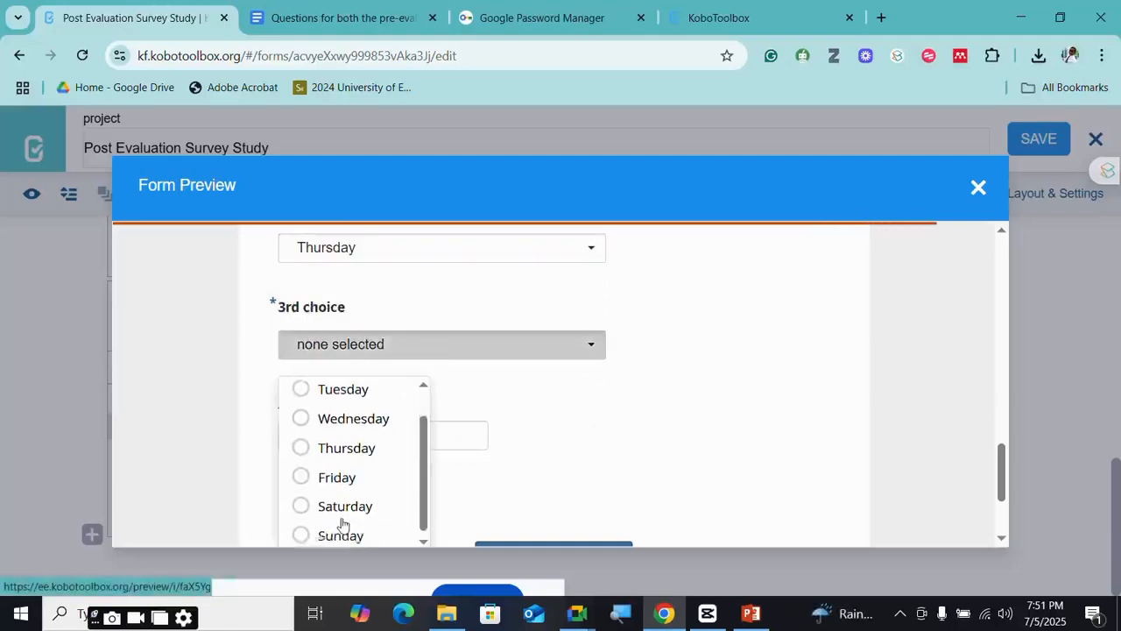
pyautogui.click(343, 533)
pyautogui.scroll(-1, 404, 371)
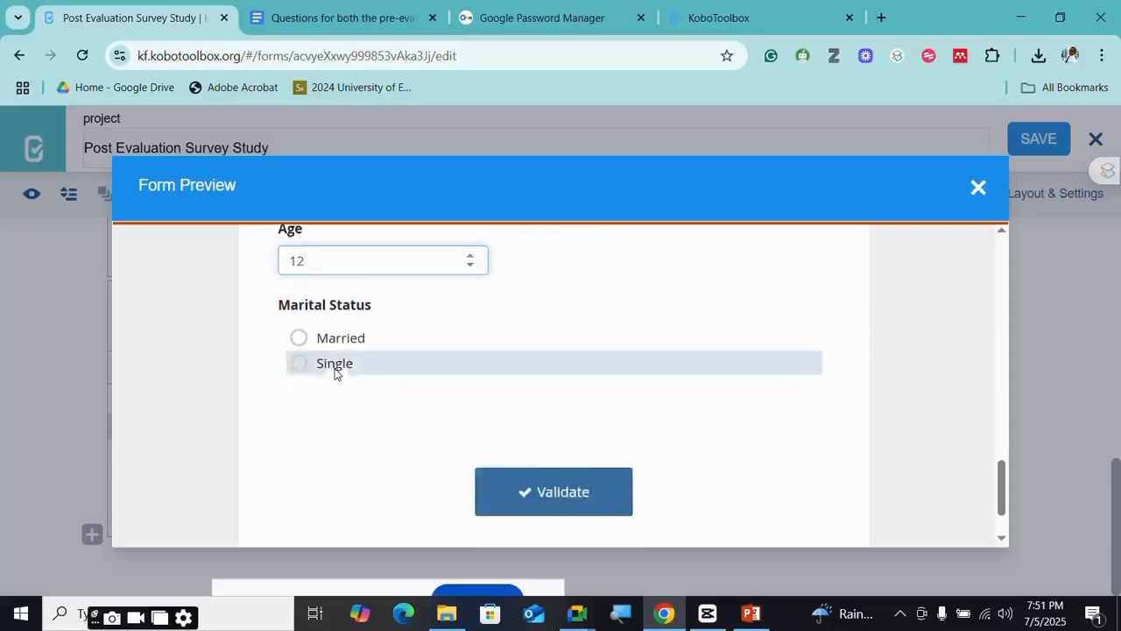
# - Change Marital Status's condition to Age >= 13, save, and preview the form again
pyautogui.click(978, 189)
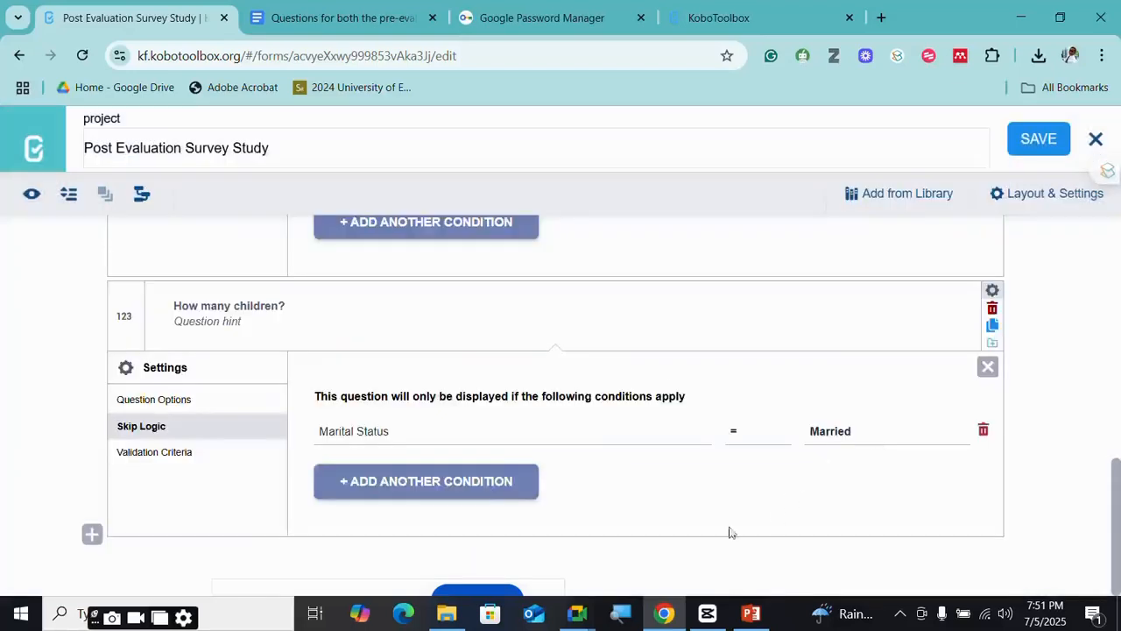
pyautogui.scroll(3, 489, 419)
pyautogui.scroll(1, 676, 458)
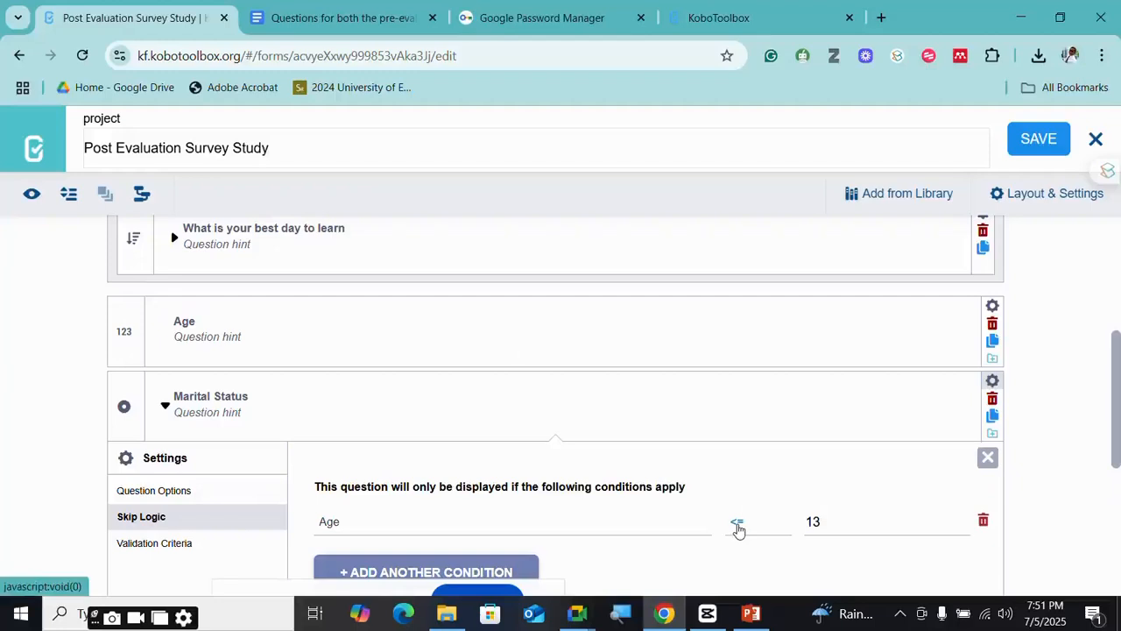
pyautogui.click(740, 524)
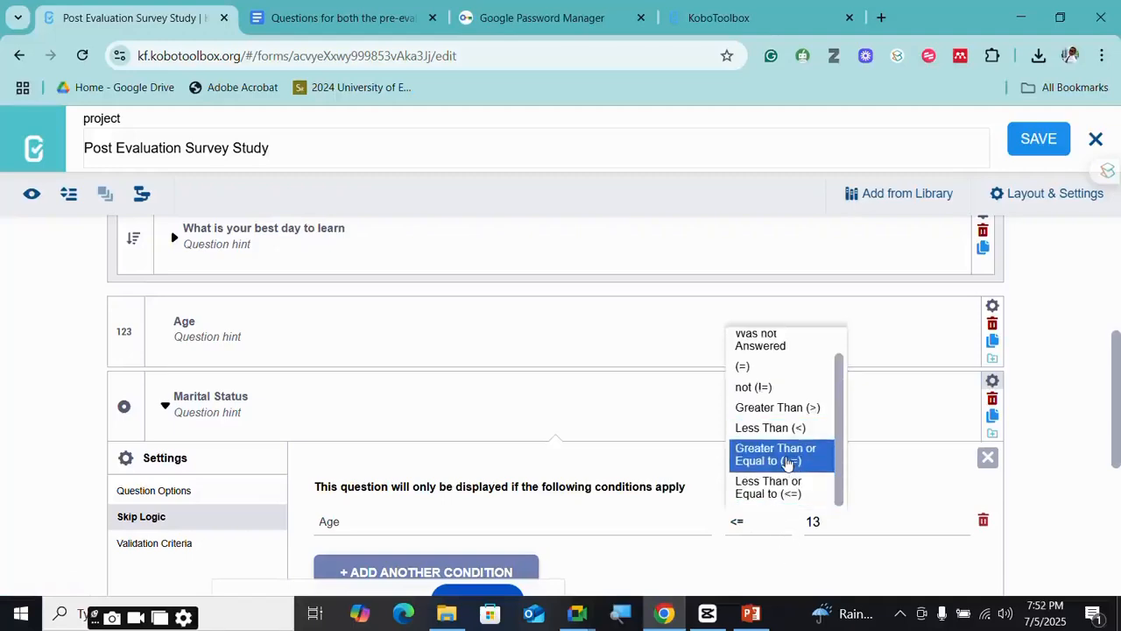
pyautogui.click(788, 462)
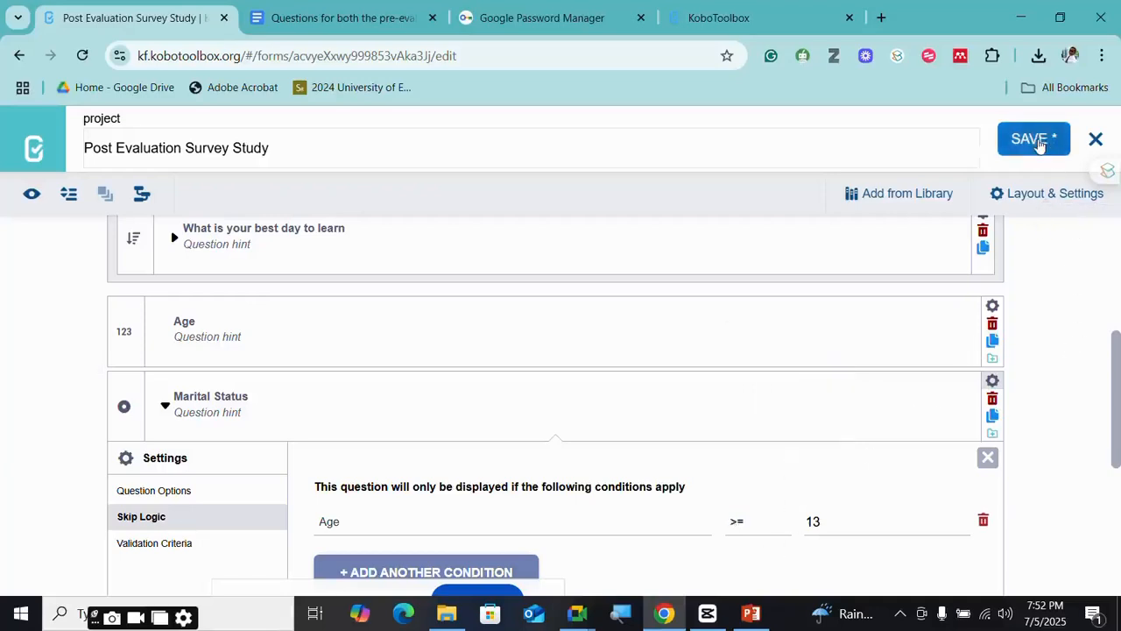
pyautogui.click(1039, 136)
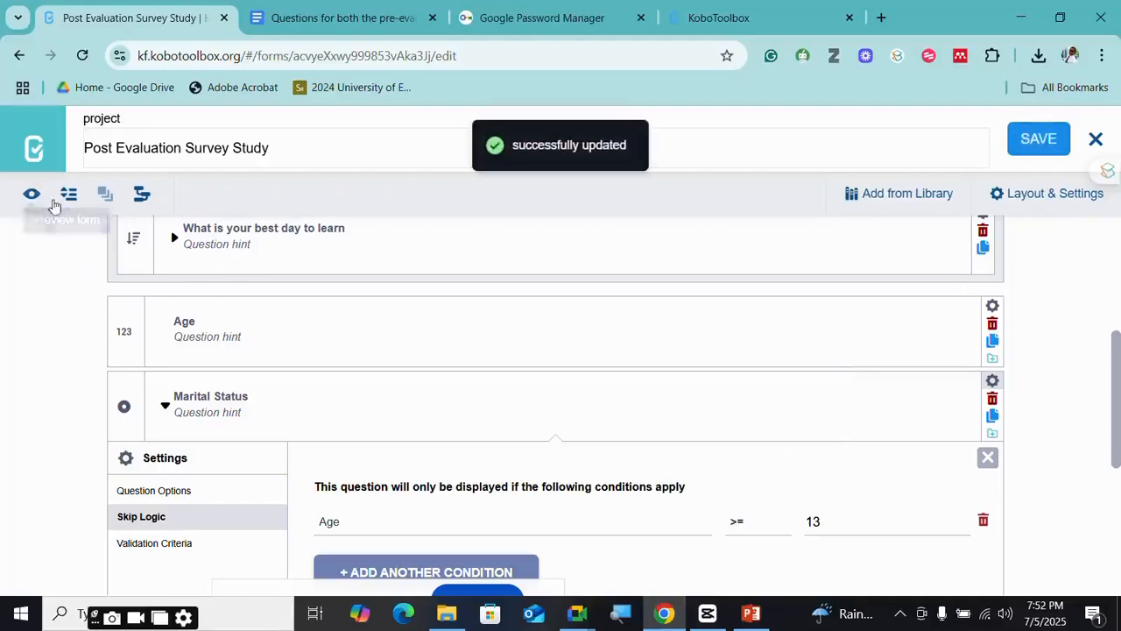
pyautogui.click(33, 197)
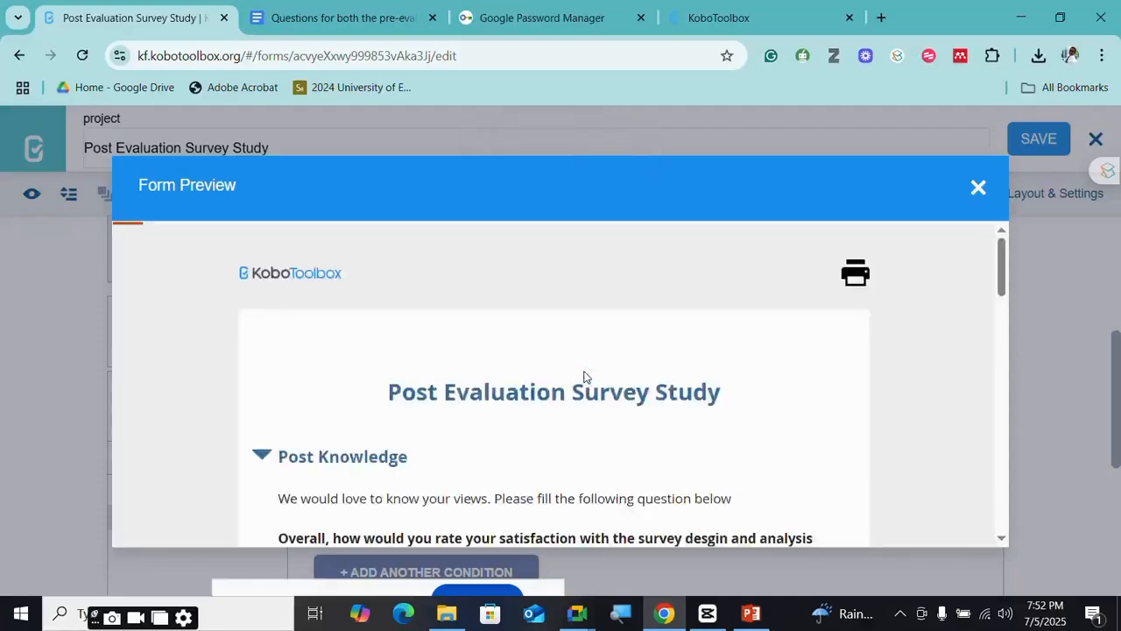
# - Enter age 12 in the preview's Age field, then close the preview
pyautogui.scroll(-8, 585, 377)
pyautogui.scroll(-10, 584, 375)
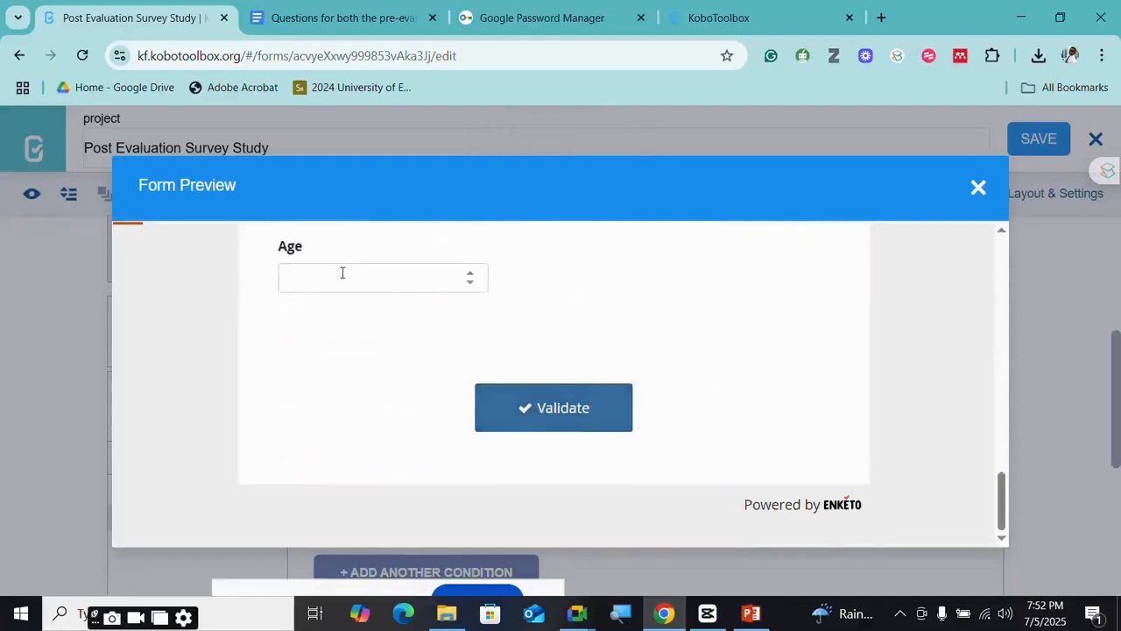
pyautogui.click(345, 279)
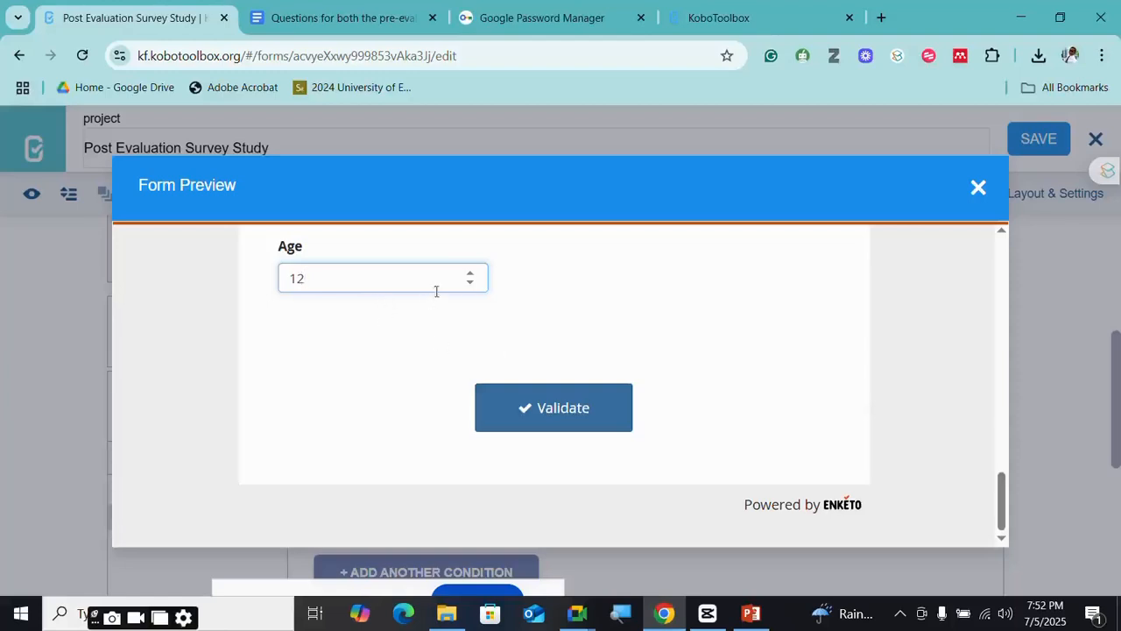
pyautogui.click(978, 187)
# - Reopen the preview, enter age 40, and choose Married to reveal How many children?
pyautogui.scroll(-1, 595, 460)
pyautogui.scroll(-1, 646, 455)
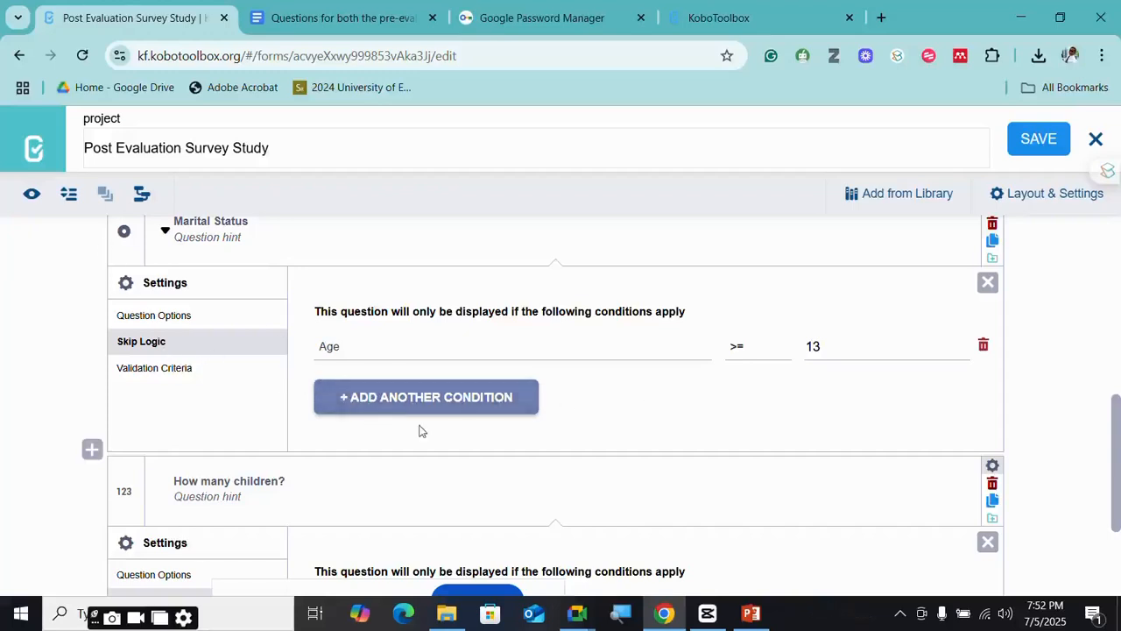
pyautogui.click(32, 194)
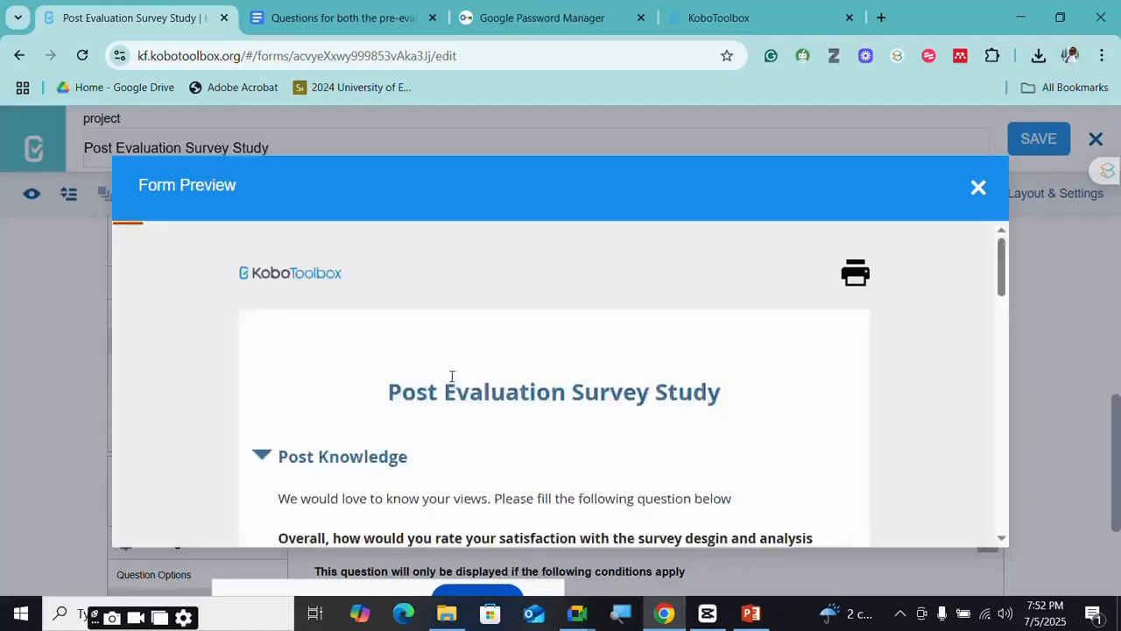
pyautogui.scroll(-20, 452, 377)
pyautogui.click(359, 273)
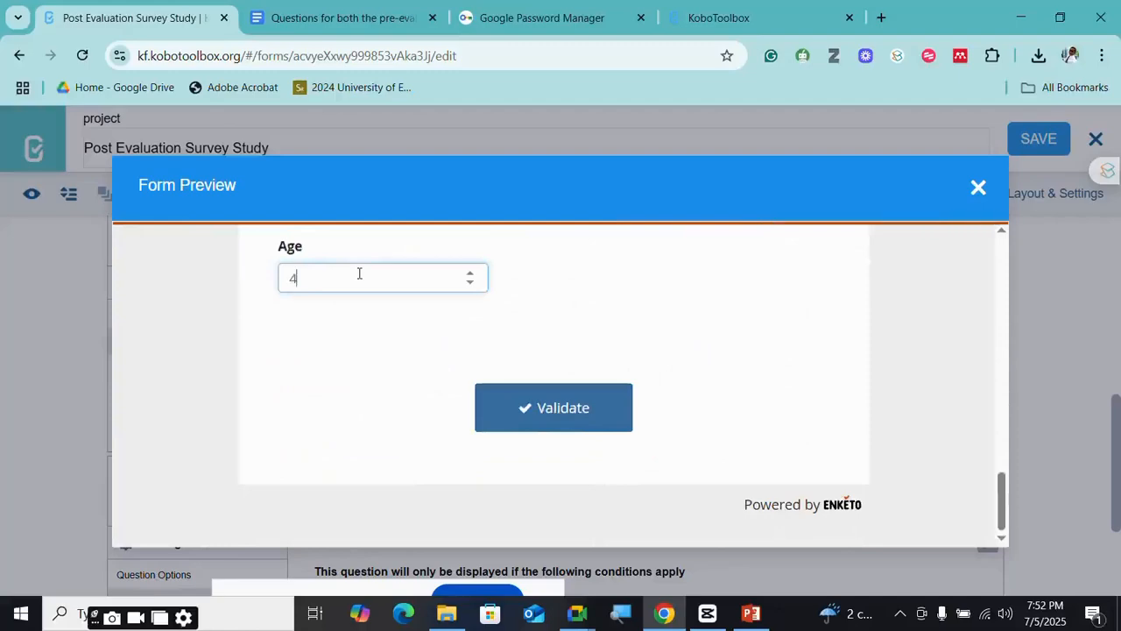
pyautogui.write('0')
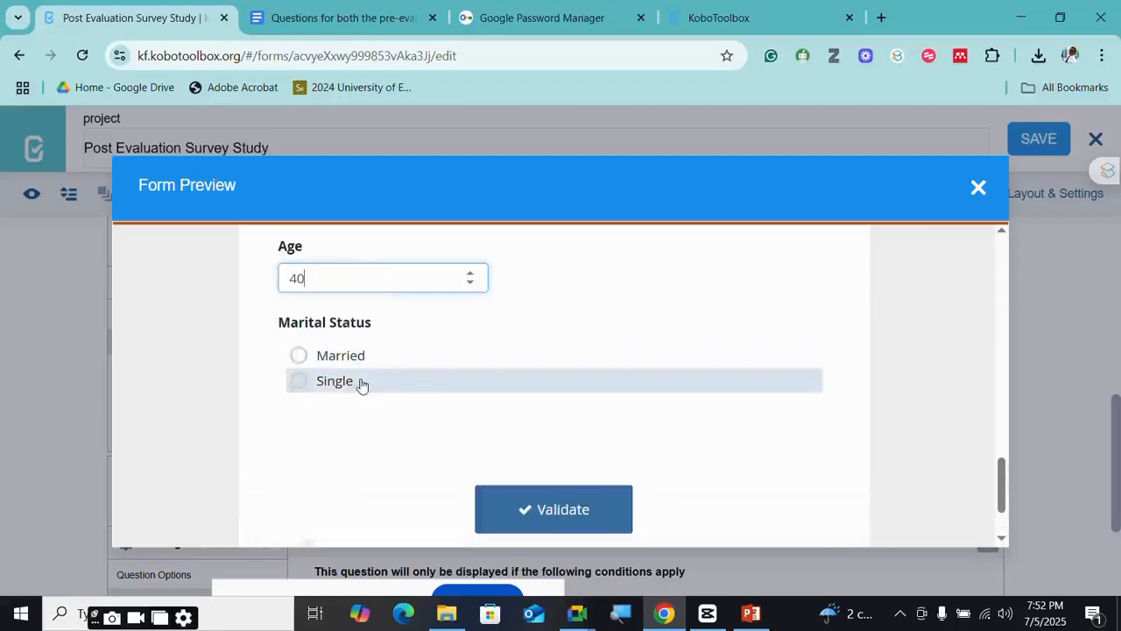
pyautogui.click(297, 390)
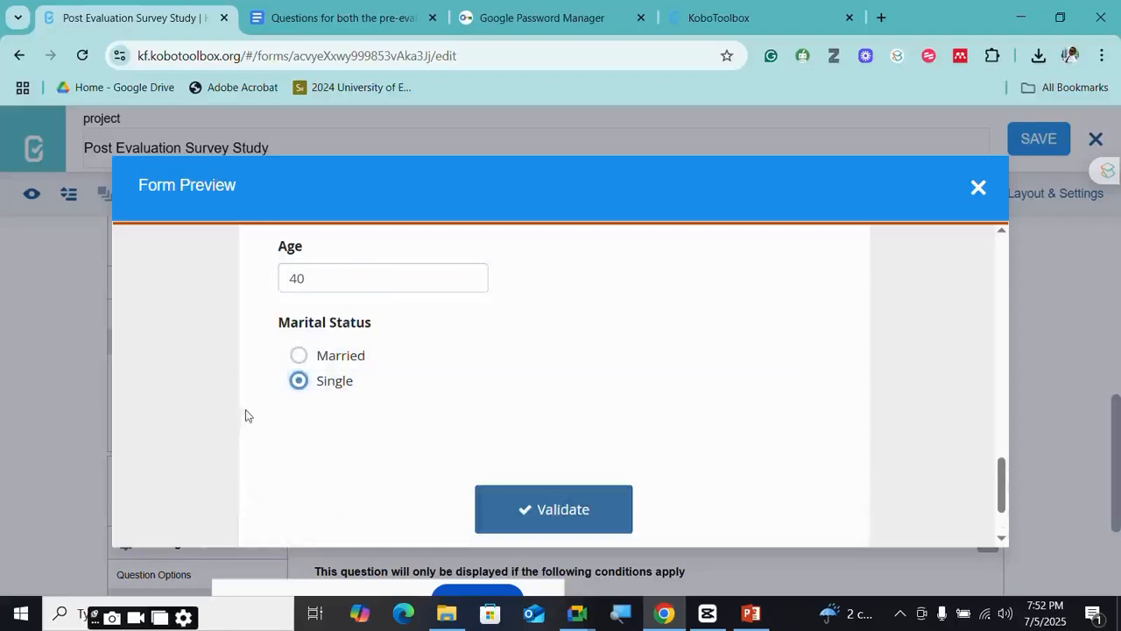
pyautogui.click(297, 355)
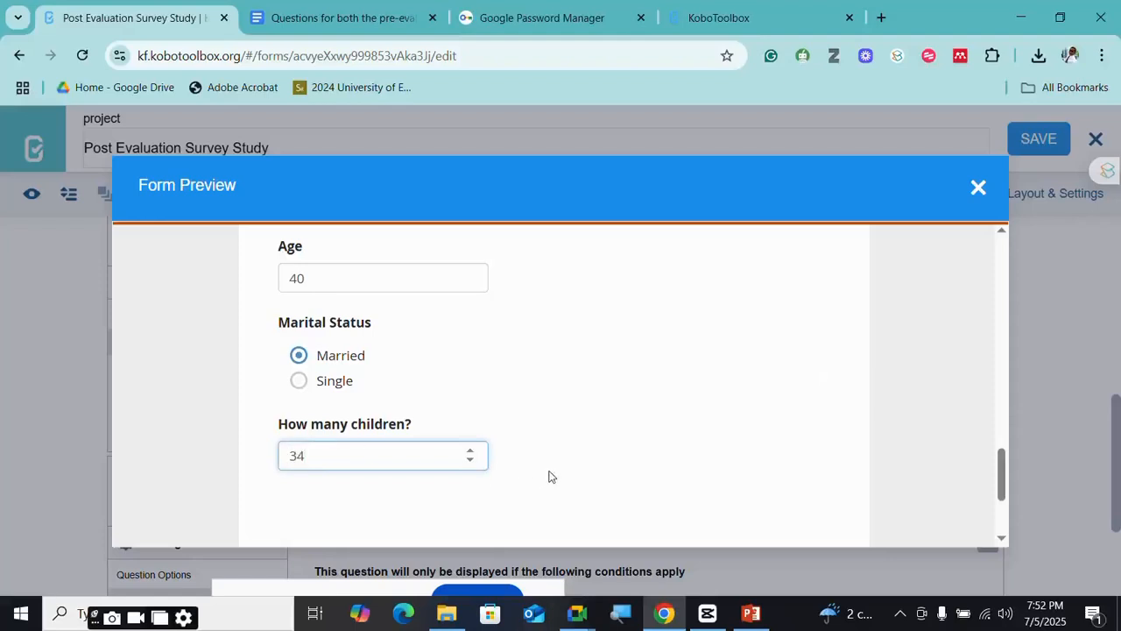
pyautogui.scroll(-1, 550, 478)
pyautogui.scroll(1, 440, 390)
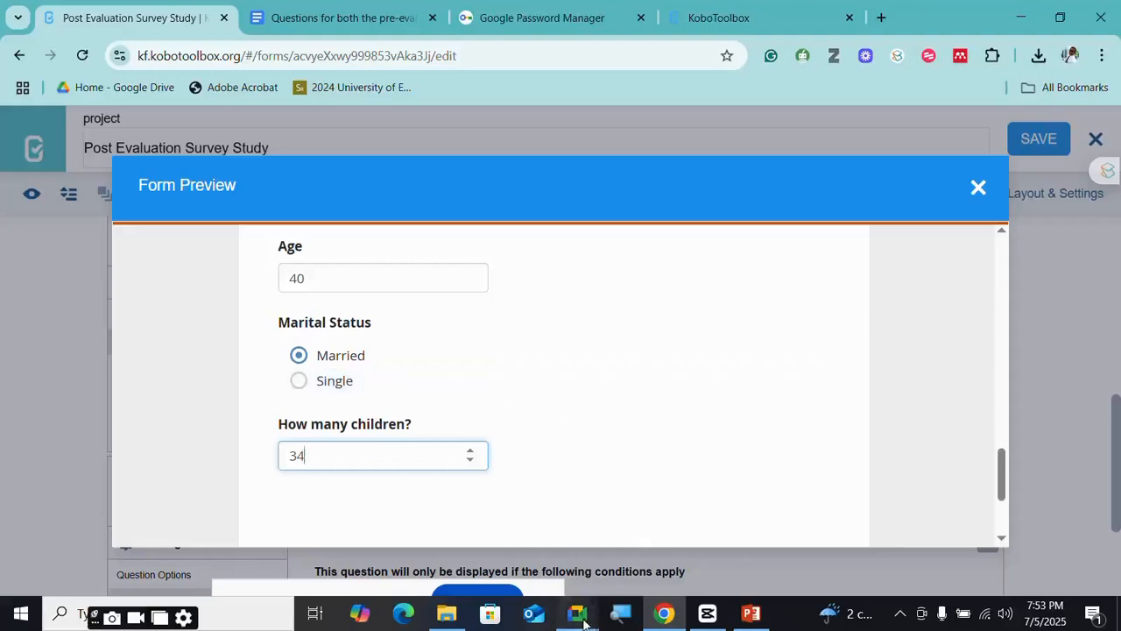
pyautogui.moveTo(577, 614)
pyautogui.click(501, 533)
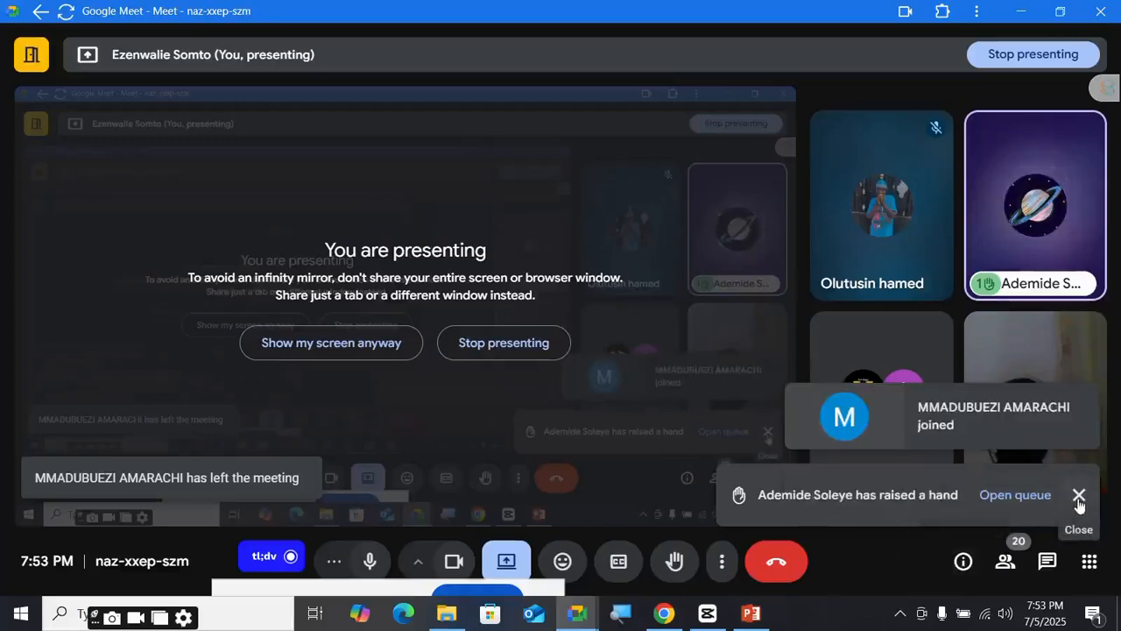
pyautogui.click(1080, 496)
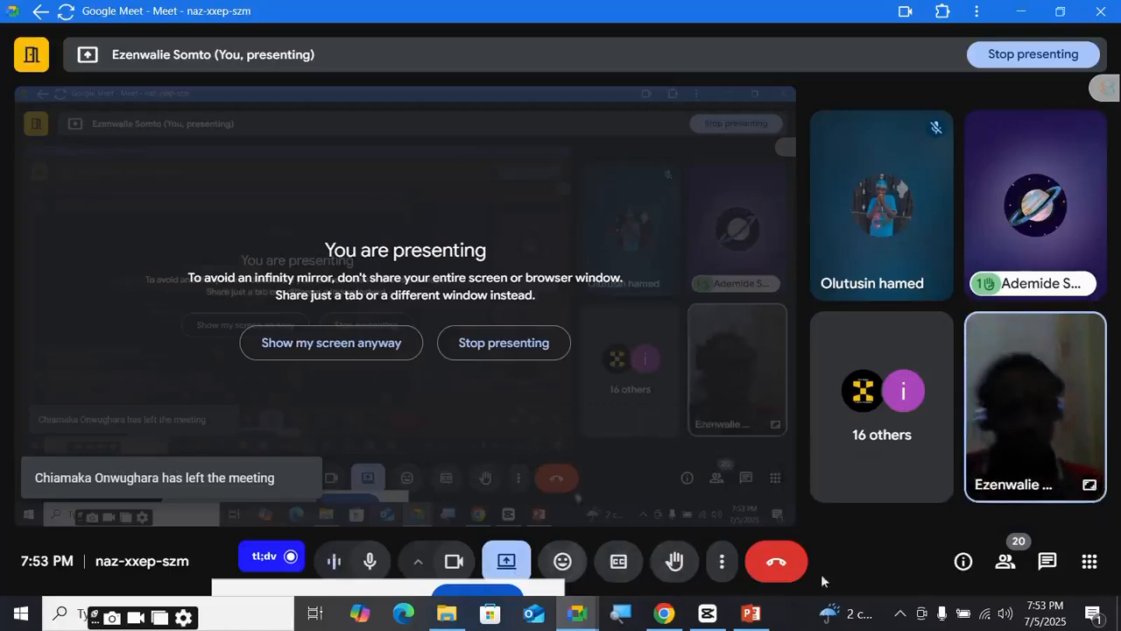
pyautogui.click(664, 613)
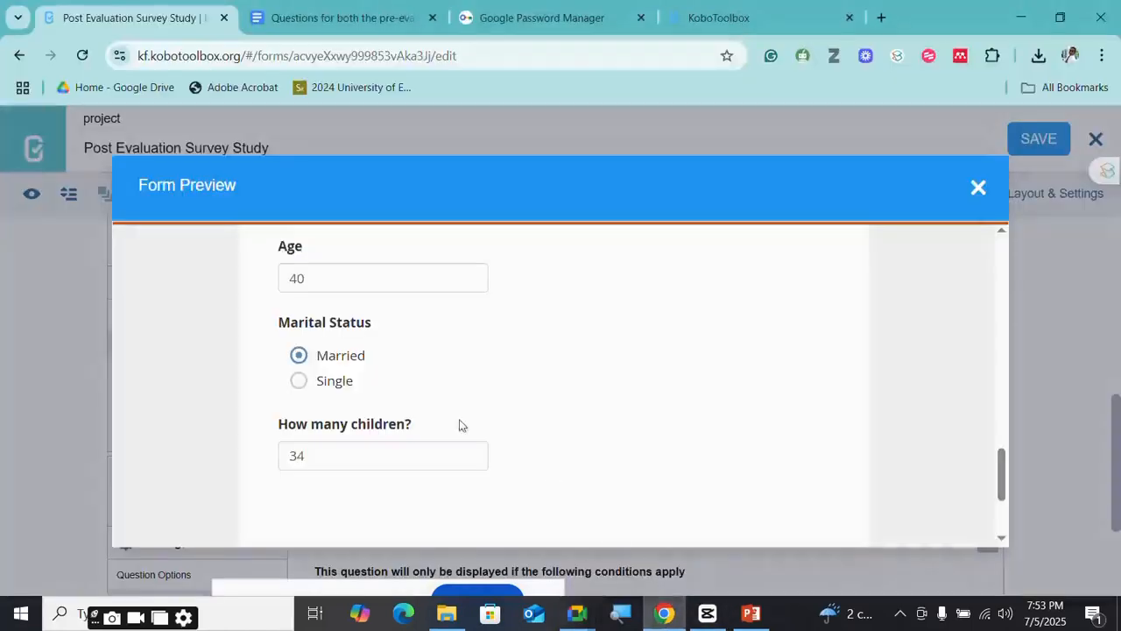
# - Close Form Preview, then collapse the Marital Status and How many children? settings panels
pyautogui.click(981, 191)
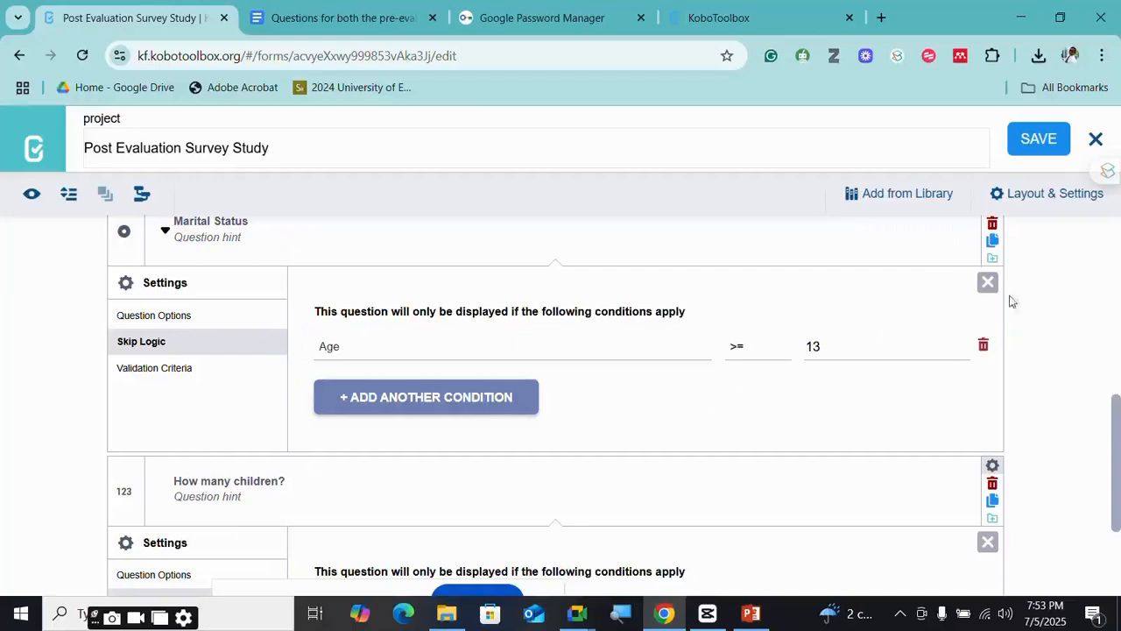
pyautogui.click(987, 281)
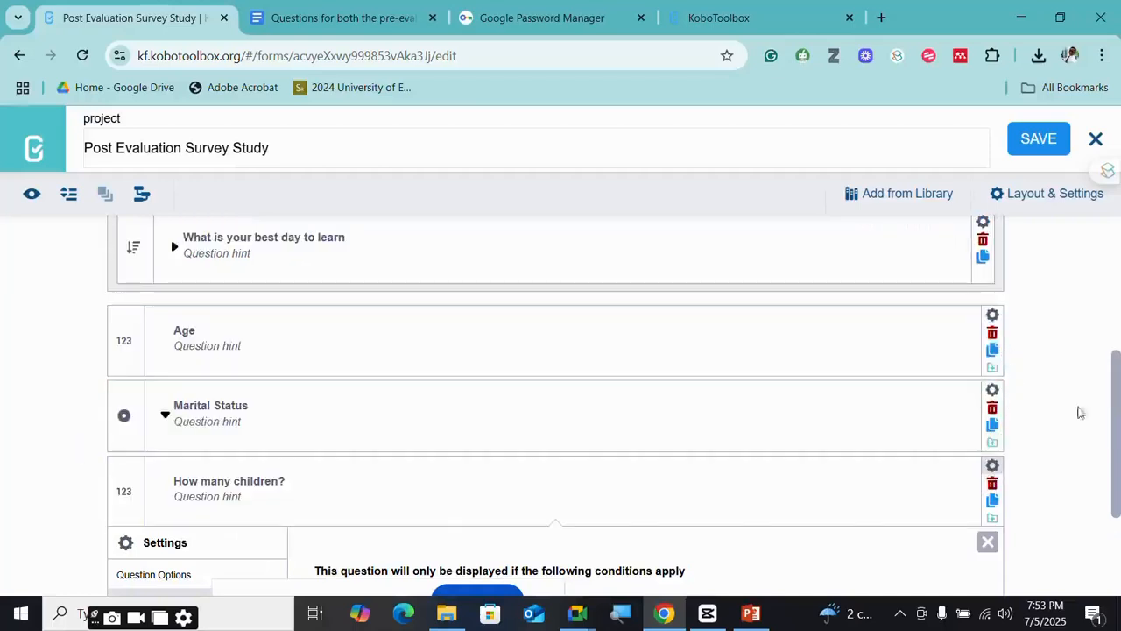
pyautogui.scroll(-2, 1051, 401)
pyautogui.click(988, 366)
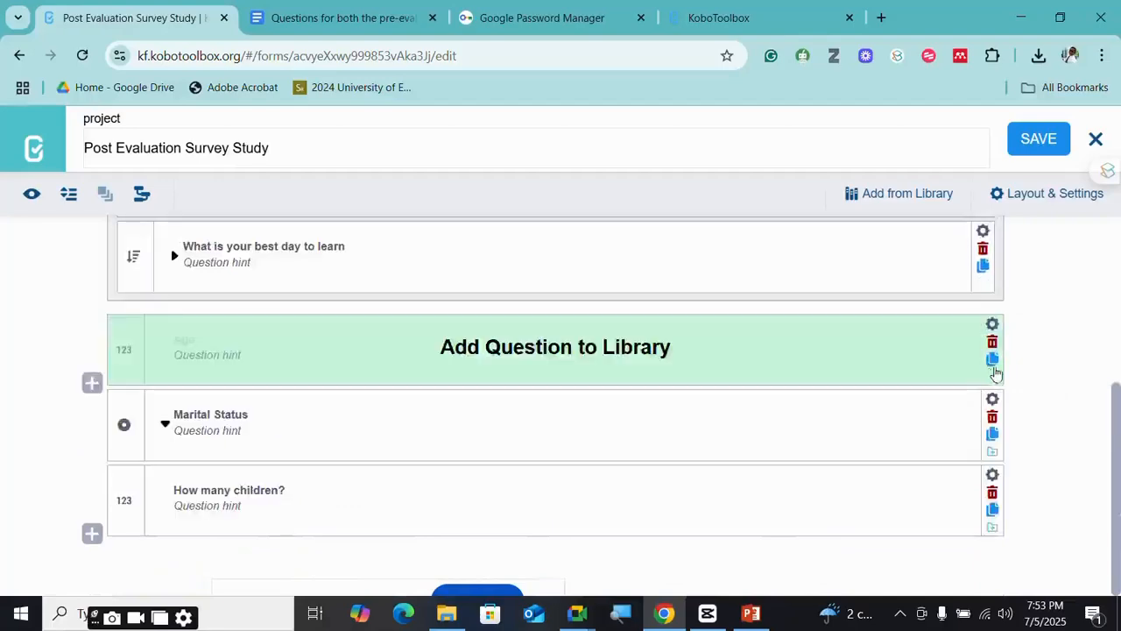
pyautogui.scroll(1, 188, 427)
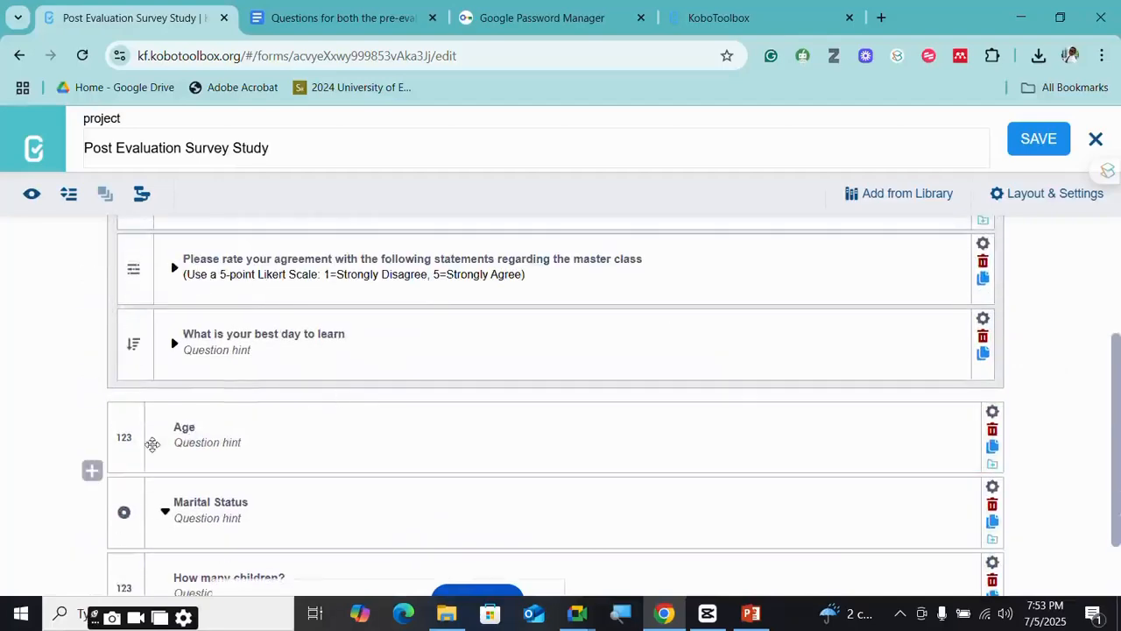
pyautogui.scroll(-1, 218, 416)
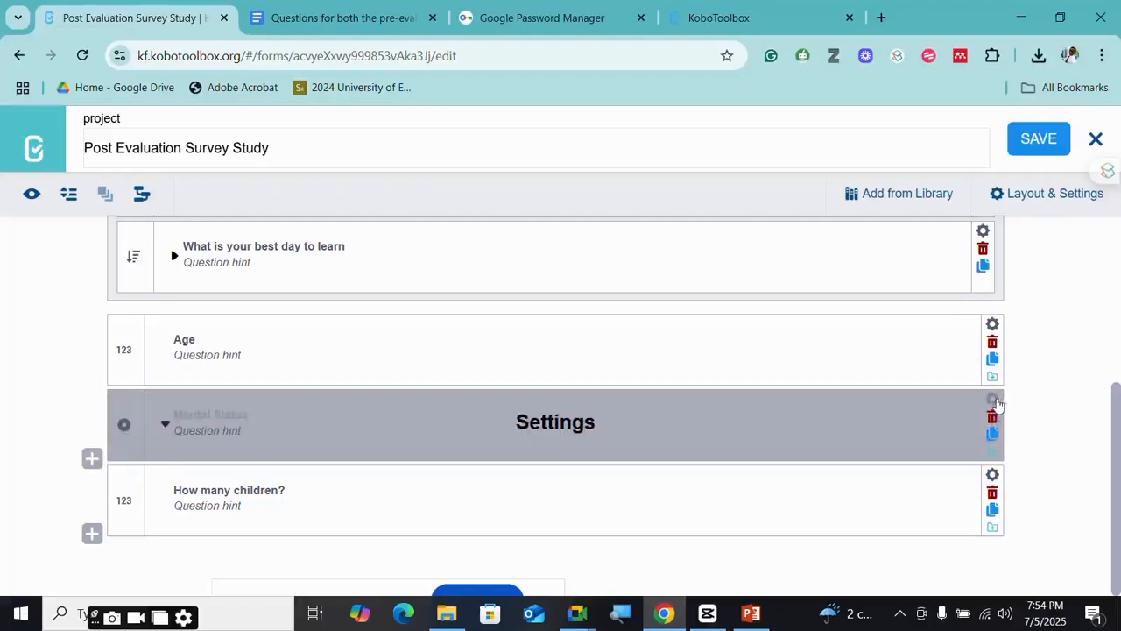
pyautogui.click(992, 402)
pyautogui.scroll(-1, 643, 446)
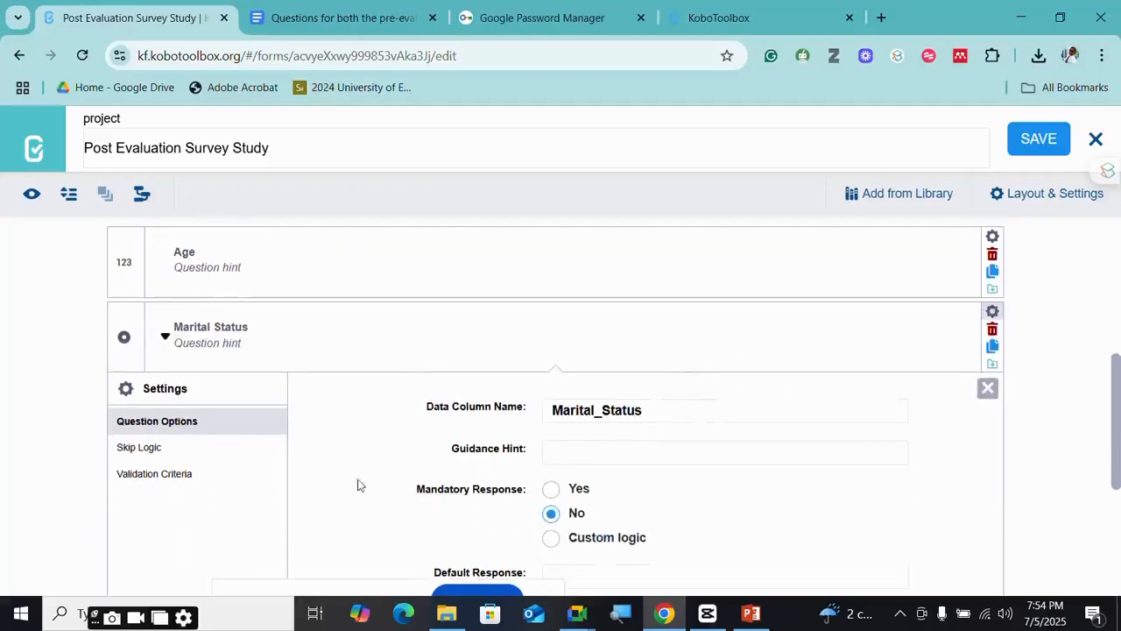
pyautogui.click(128, 450)
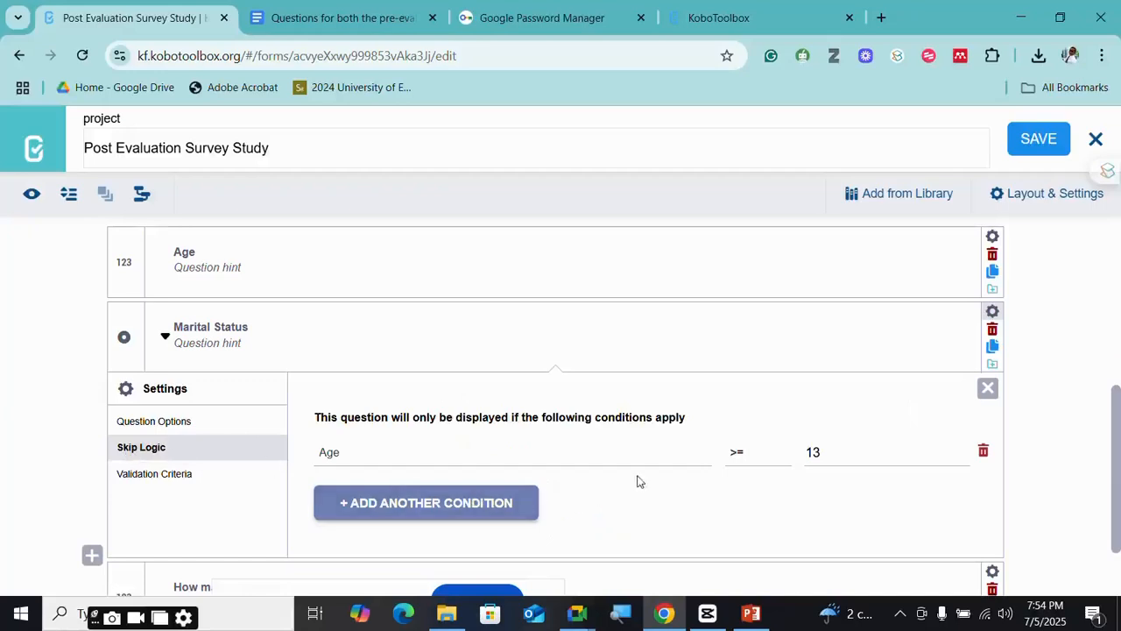
pyautogui.click(381, 462)
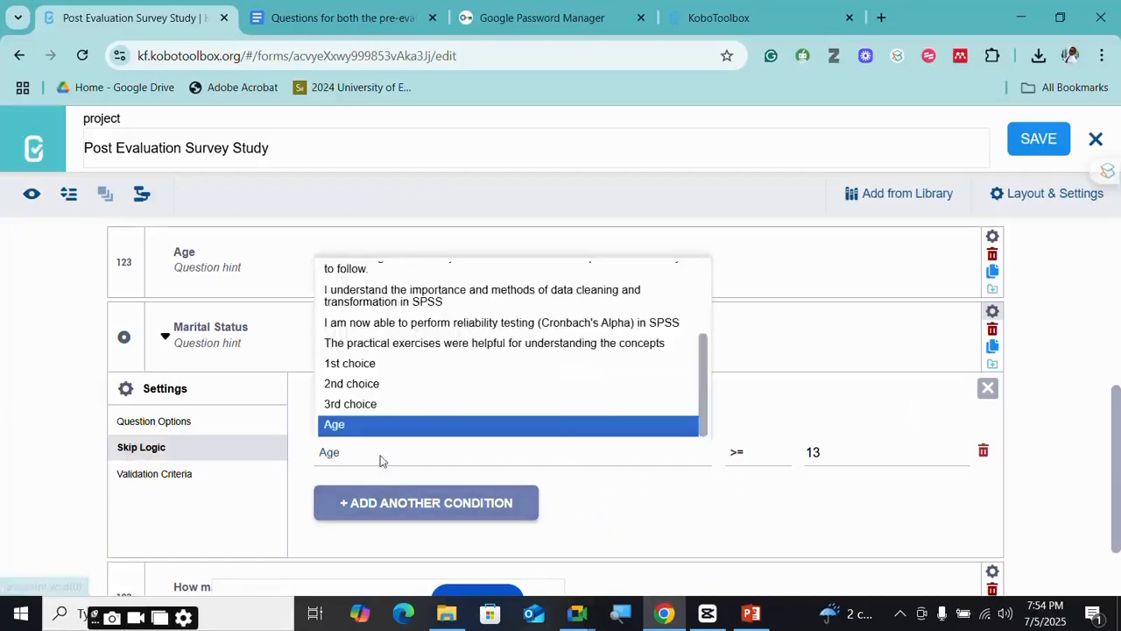
pyautogui.click(381, 460)
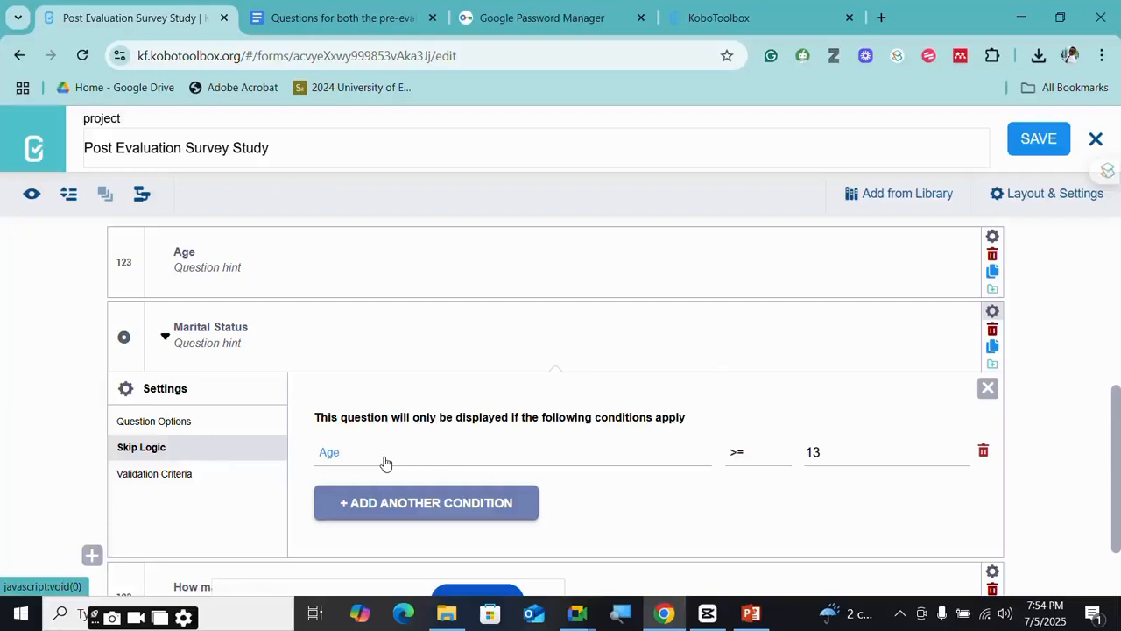
pyautogui.click(384, 462)
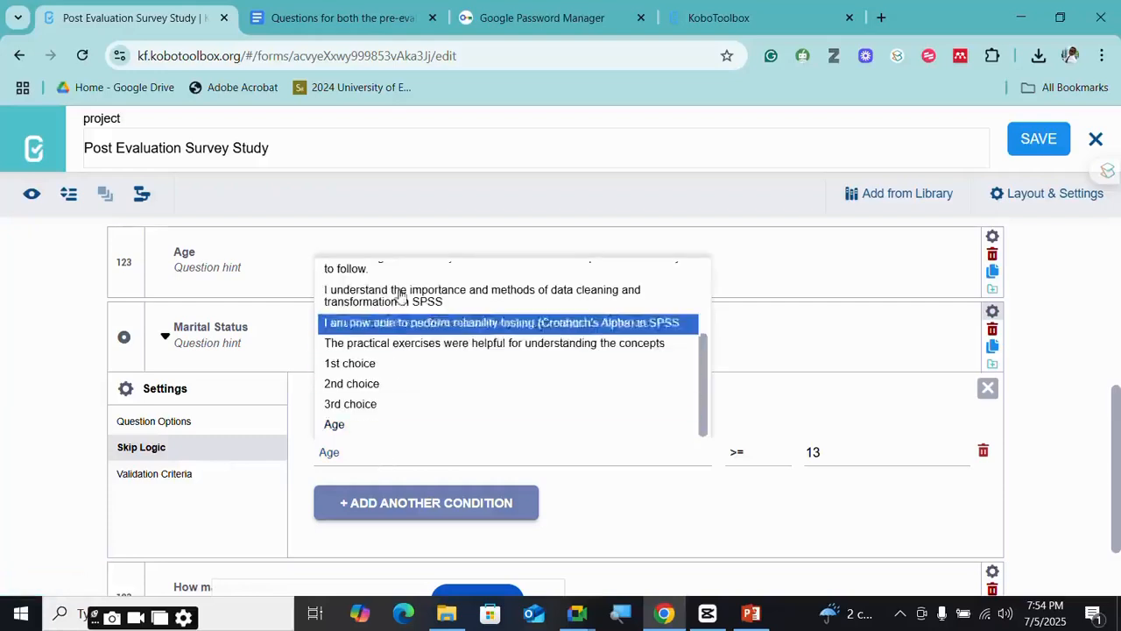
pyautogui.click(349, 427)
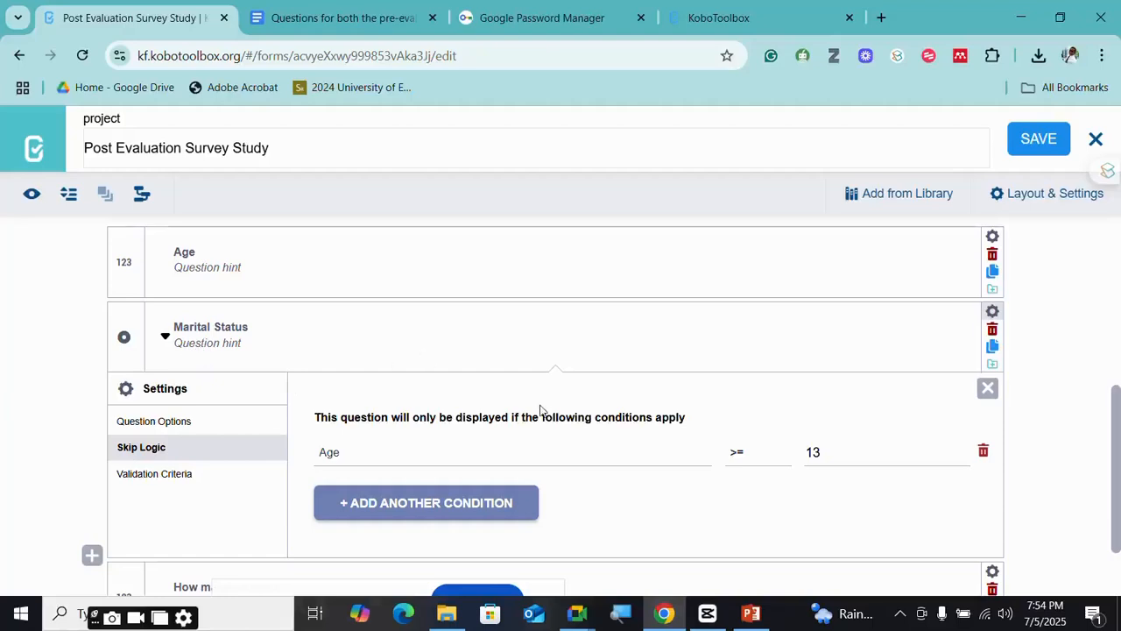
pyautogui.scroll(-1, 540, 410)
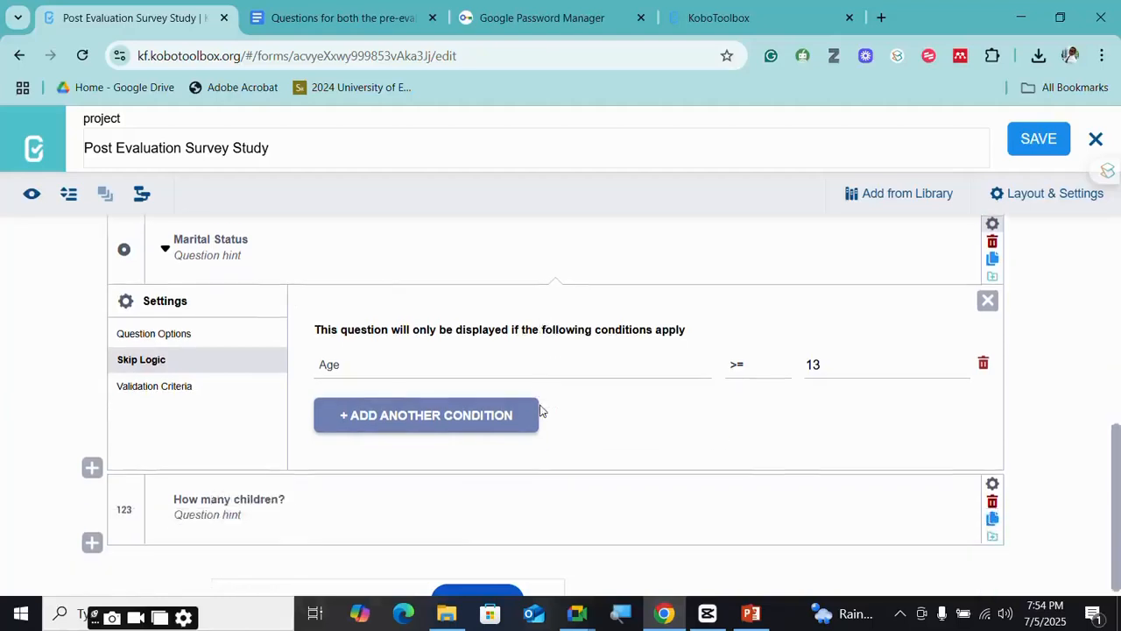
pyautogui.click(988, 302)
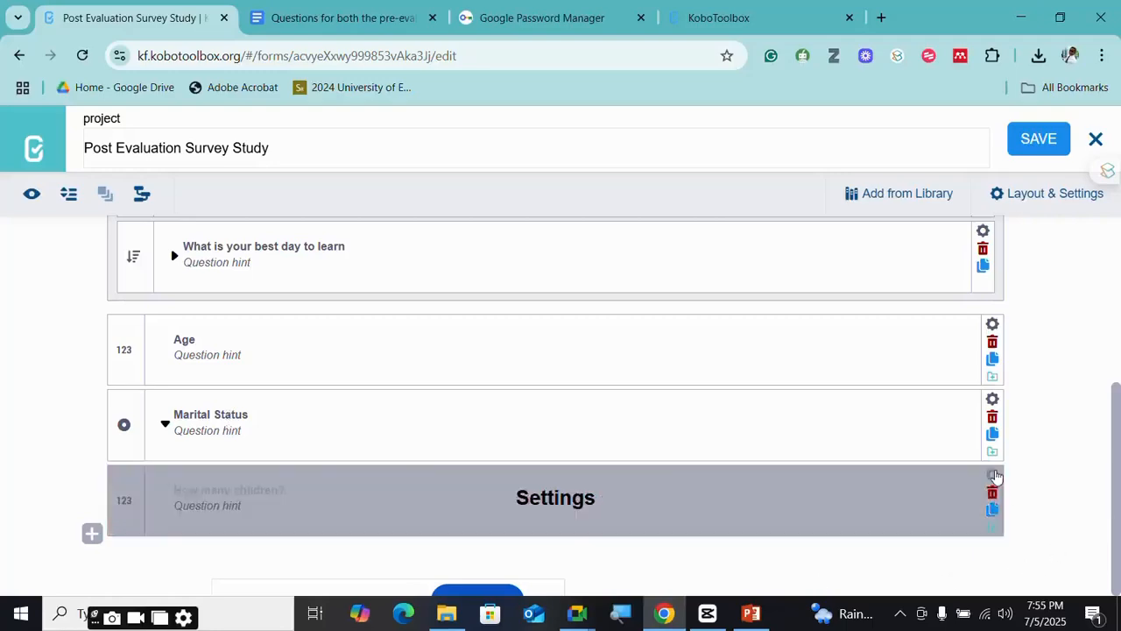
# - Open How many children? Skip Logic, showing its Marital Status = Married condition
pyautogui.click(993, 476)
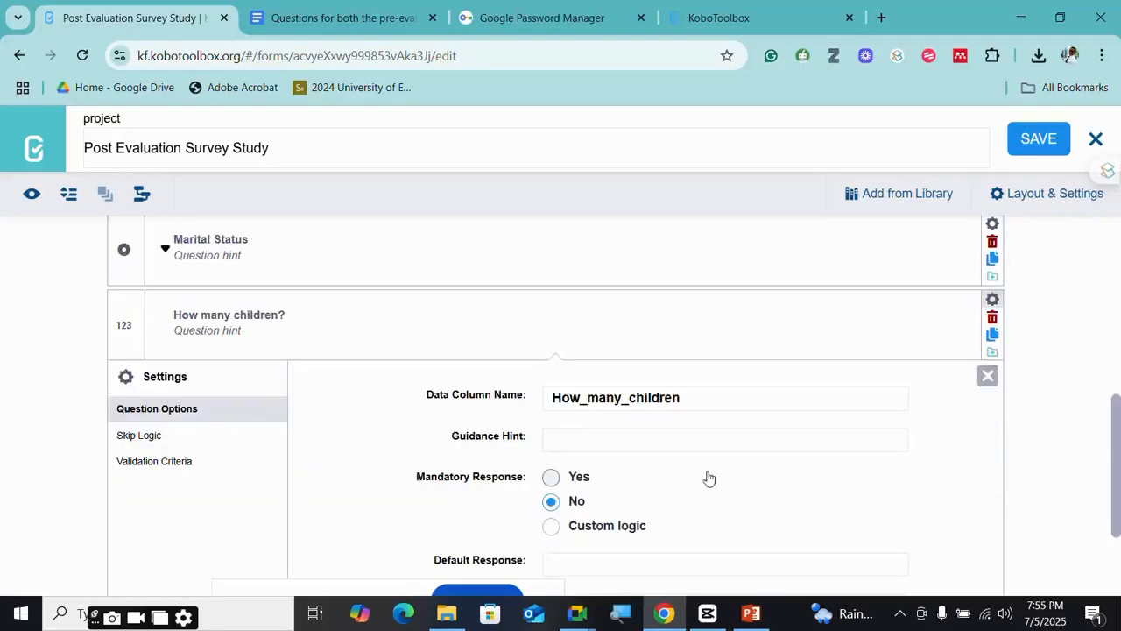
pyautogui.click(166, 443)
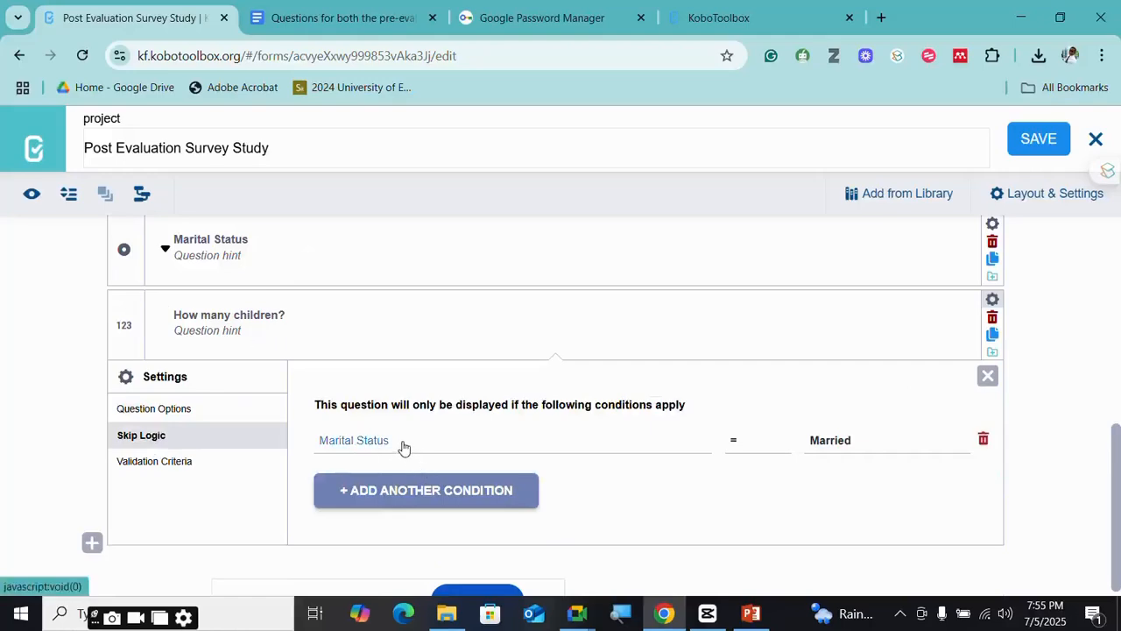
pyautogui.click(400, 445)
pyautogui.click(349, 419)
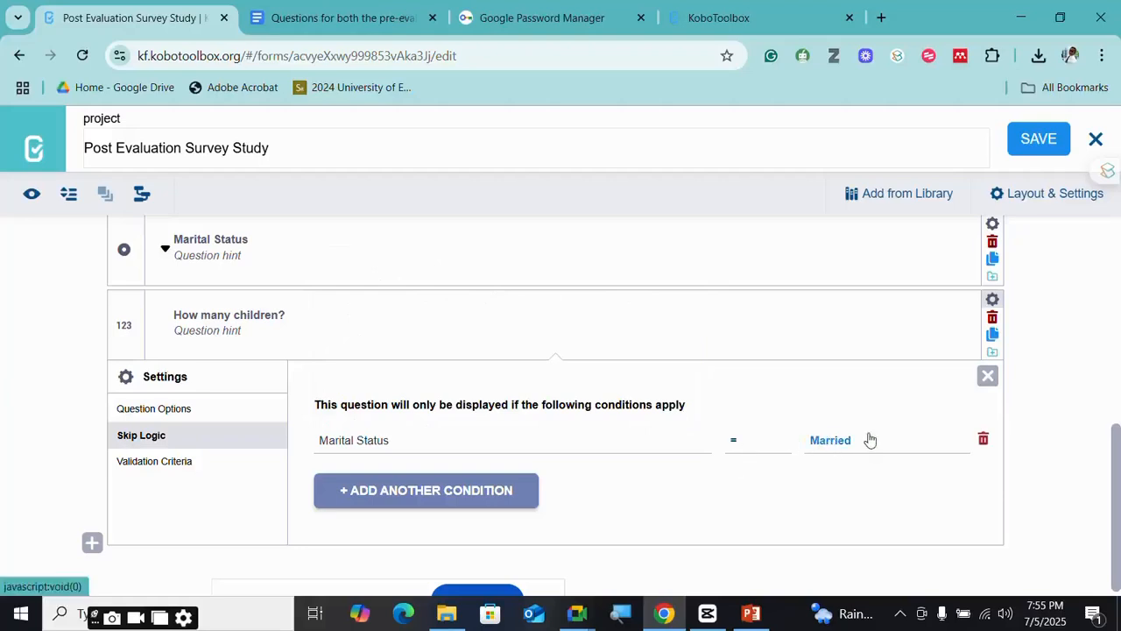
pyautogui.scroll(-1, 571, 456)
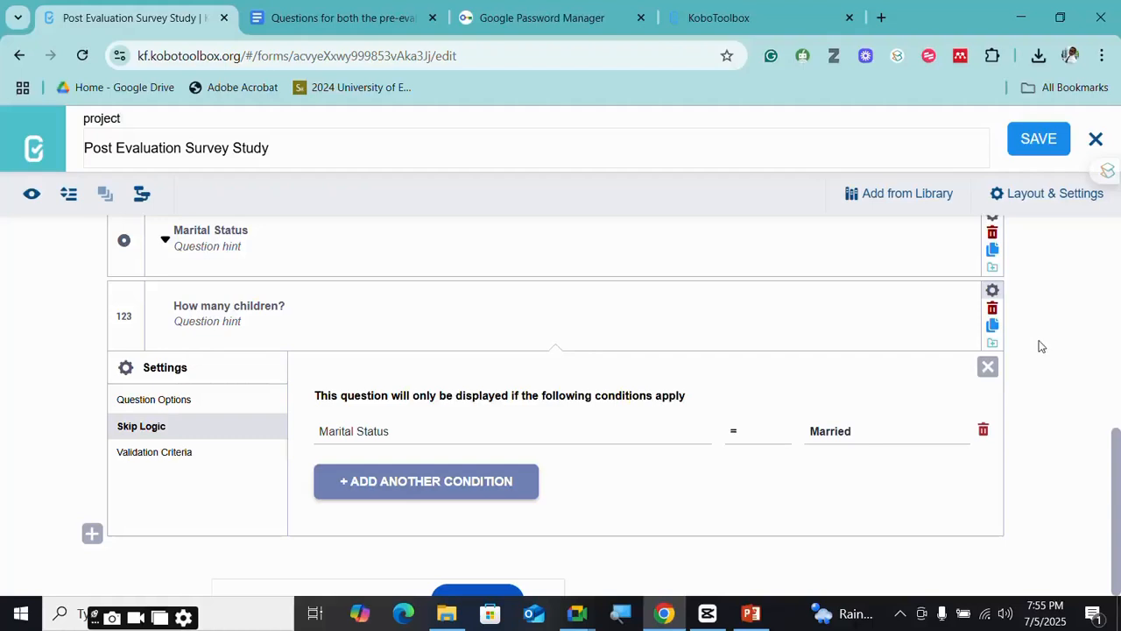
# - Switch to the Google Meet call and dismiss the raised-hand notification
pyautogui.click(576, 613)
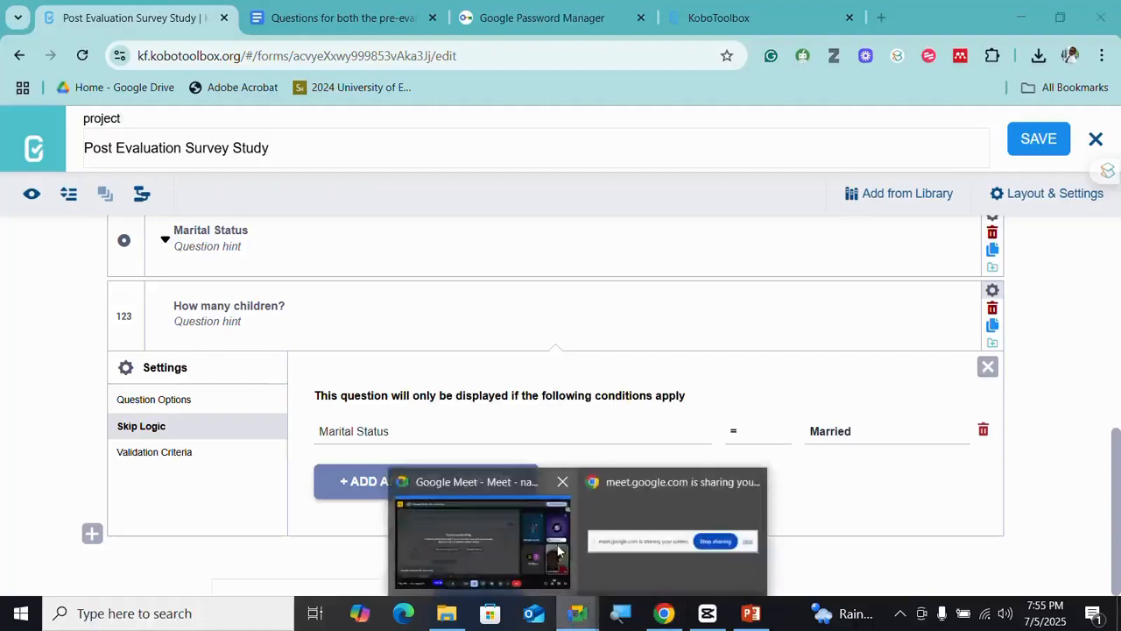
pyautogui.click(558, 550)
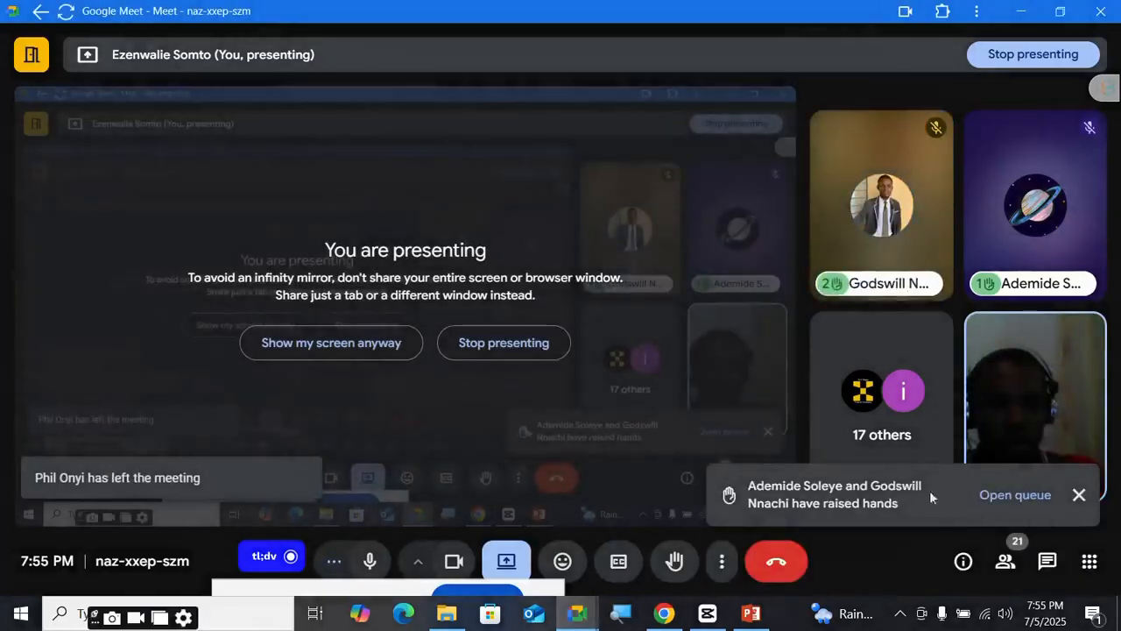
pyautogui.click(1077, 496)
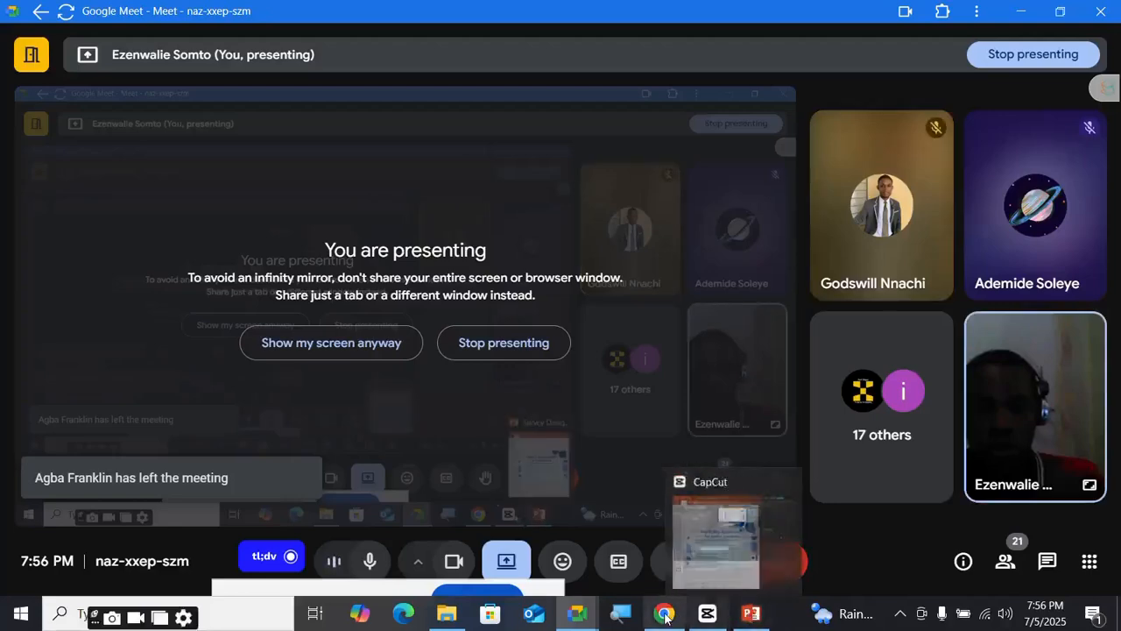
# - Bring the survey form back in front and expand the agreement matrix question
pyautogui.moveTo(665, 617)
pyautogui.click(674, 555)
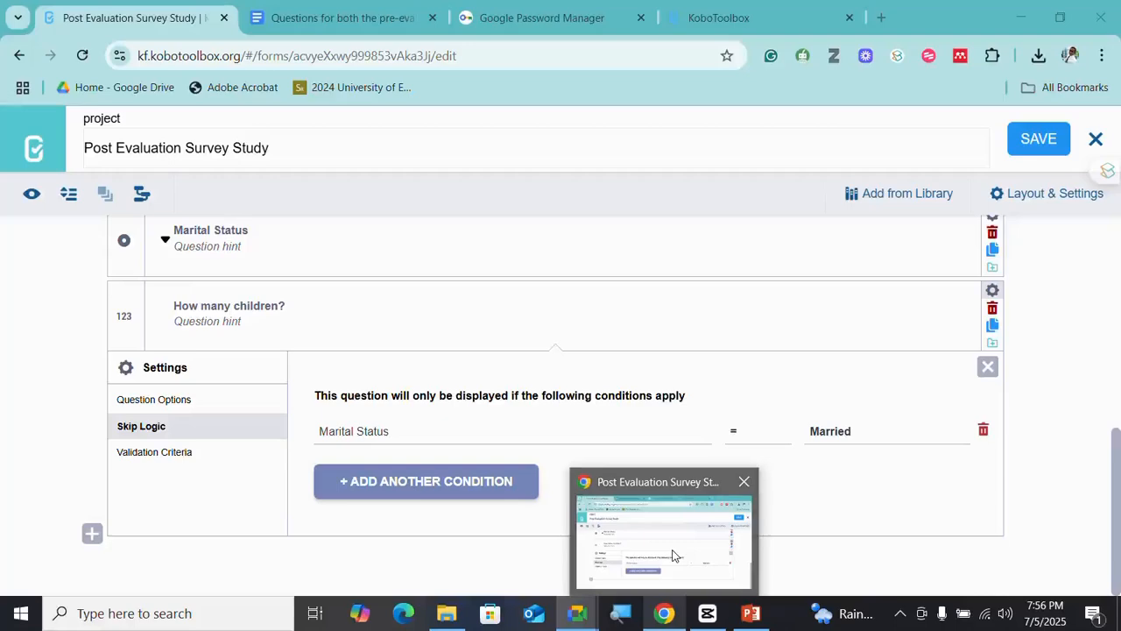
pyautogui.click(674, 555)
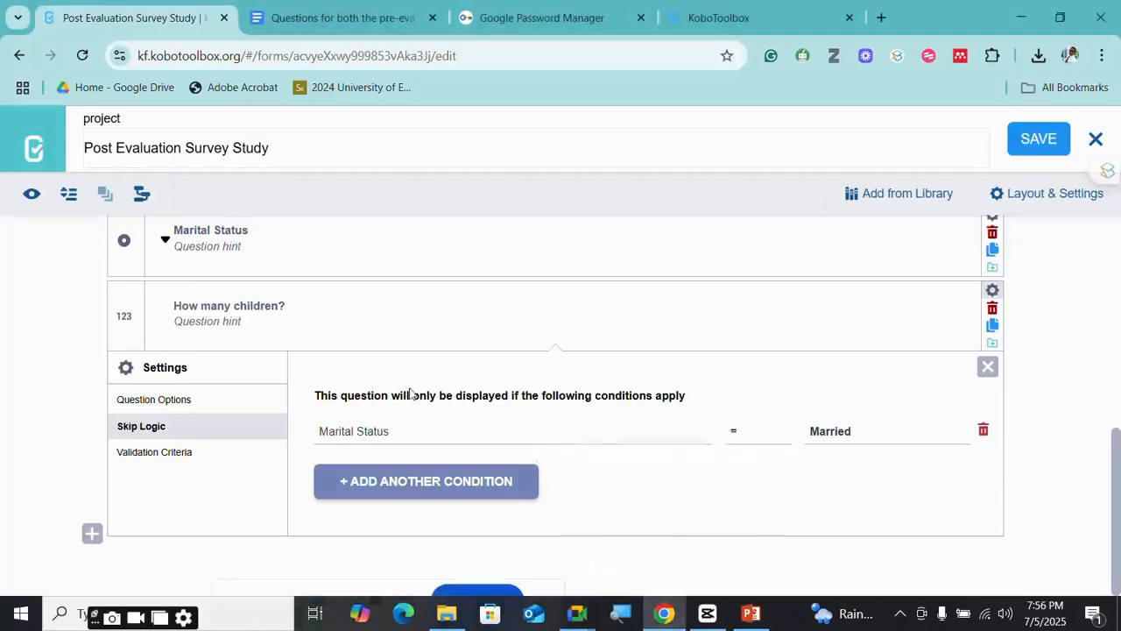
pyautogui.scroll(9, 410, 393)
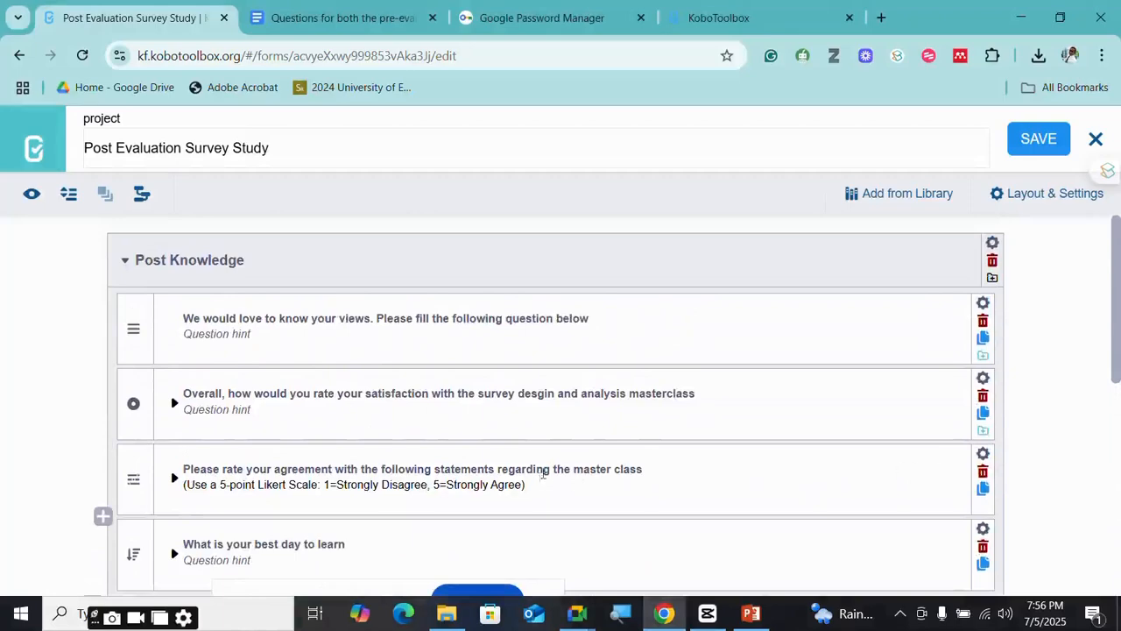
pyautogui.click(543, 473)
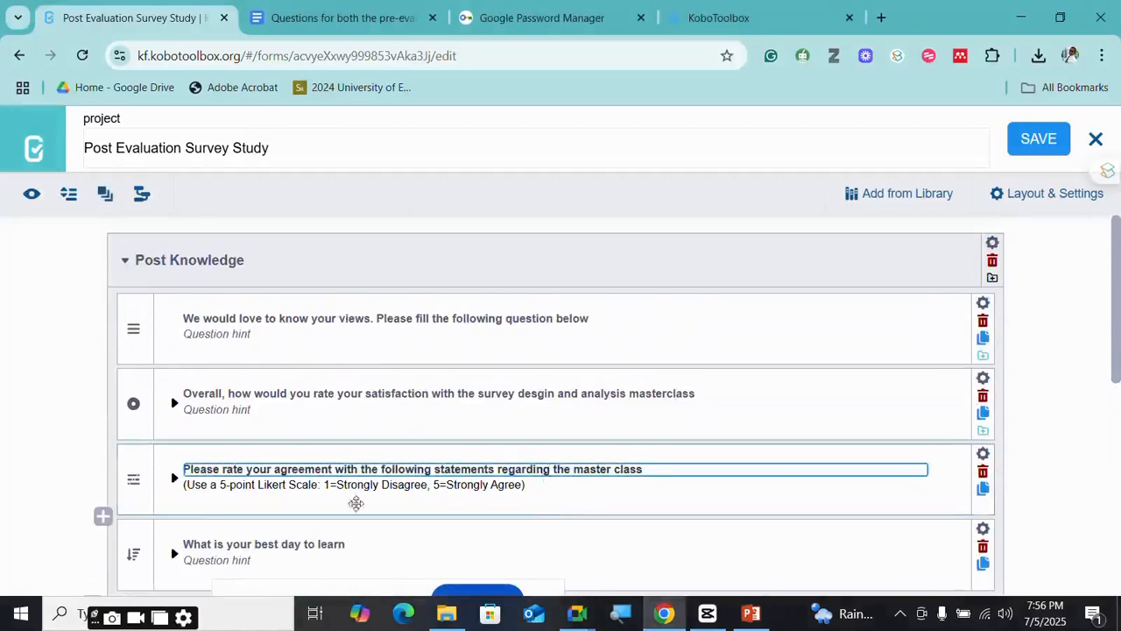
pyautogui.click(608, 492)
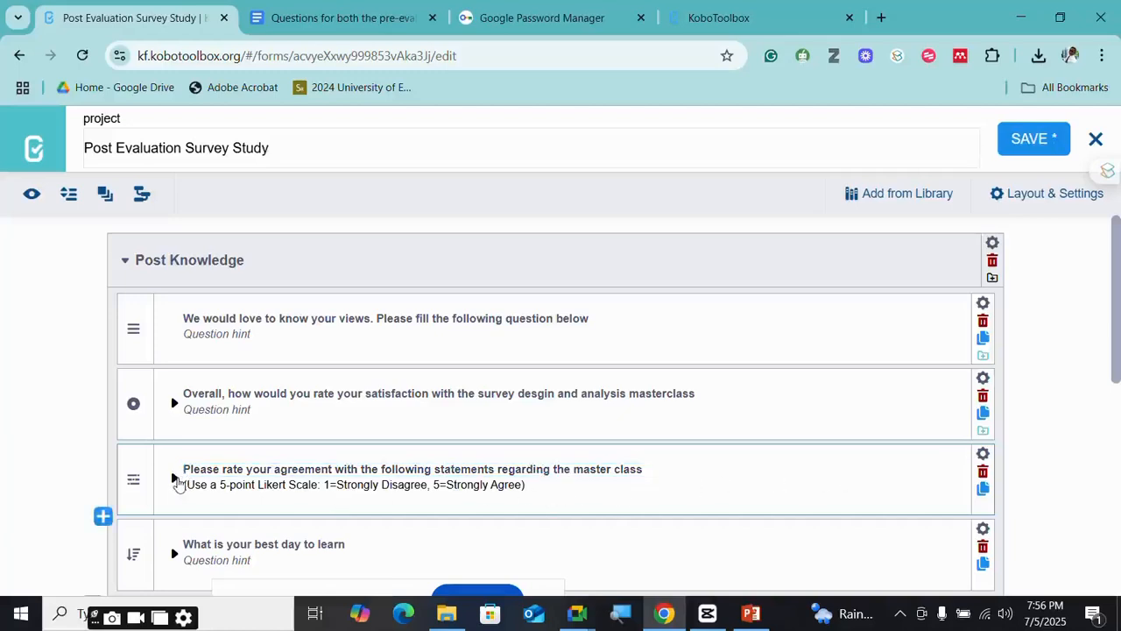
pyautogui.click(175, 478)
pyautogui.scroll(-2, 451, 495)
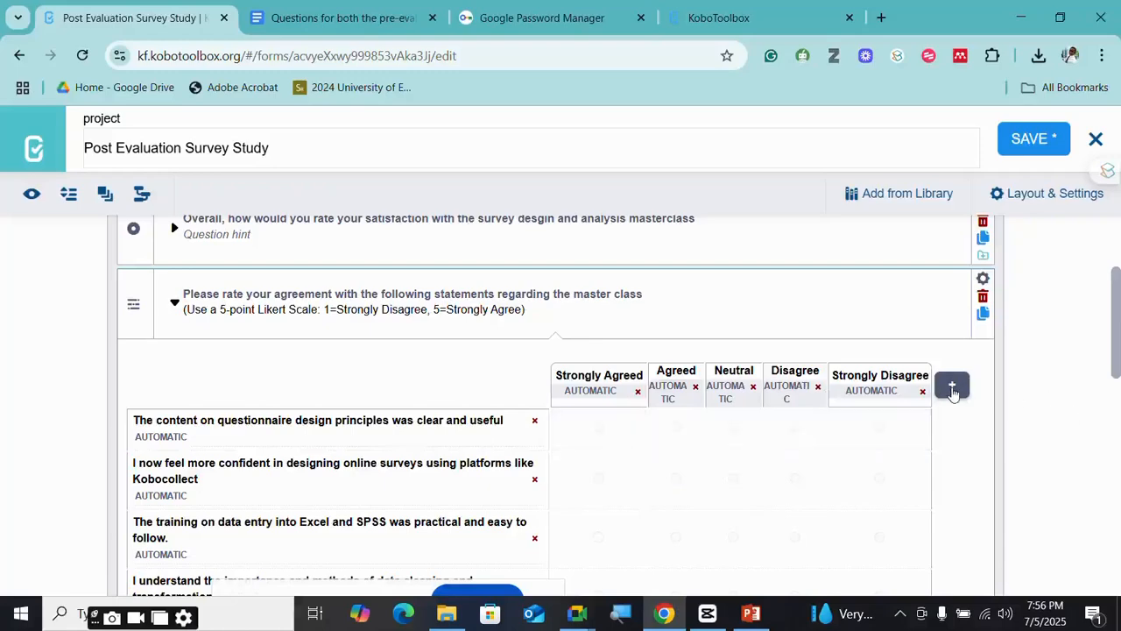
pyautogui.scroll(-2, 298, 491)
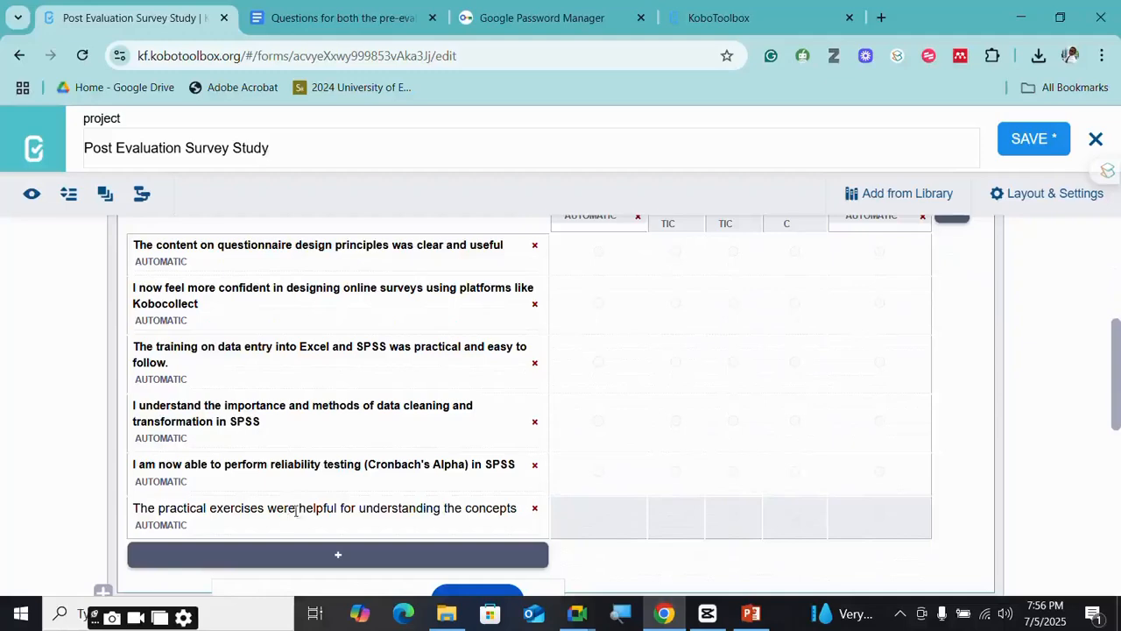
# - Add and then delete a test statement row and a test answer column
pyautogui.click(320, 554)
pyautogui.scroll(-2, 394, 526)
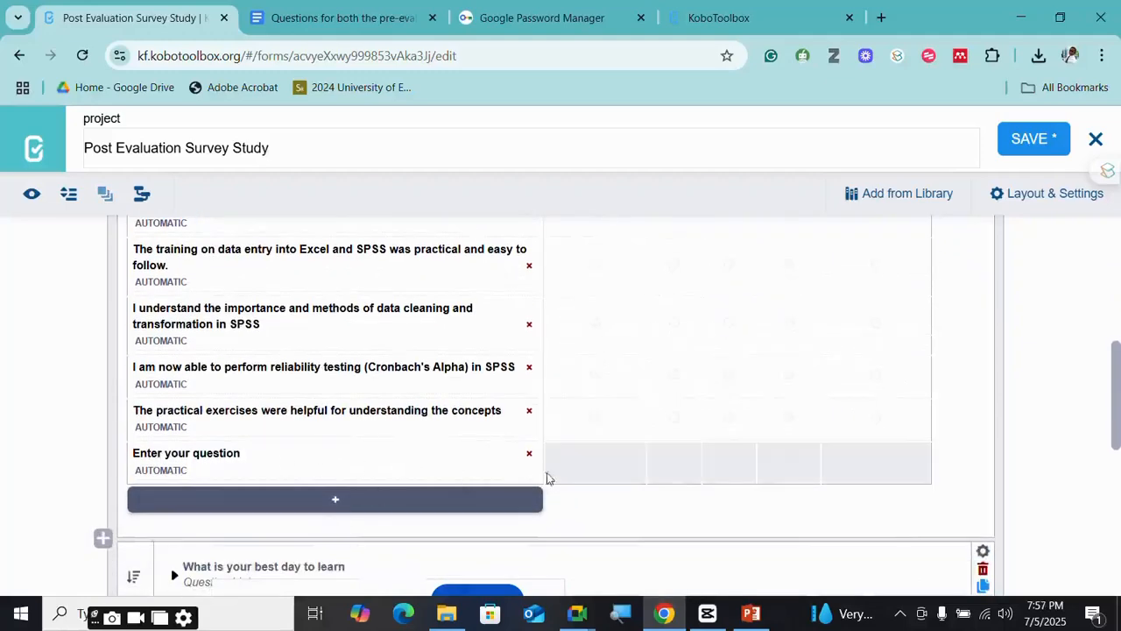
pyautogui.click(529, 455)
pyautogui.scroll(3, 881, 362)
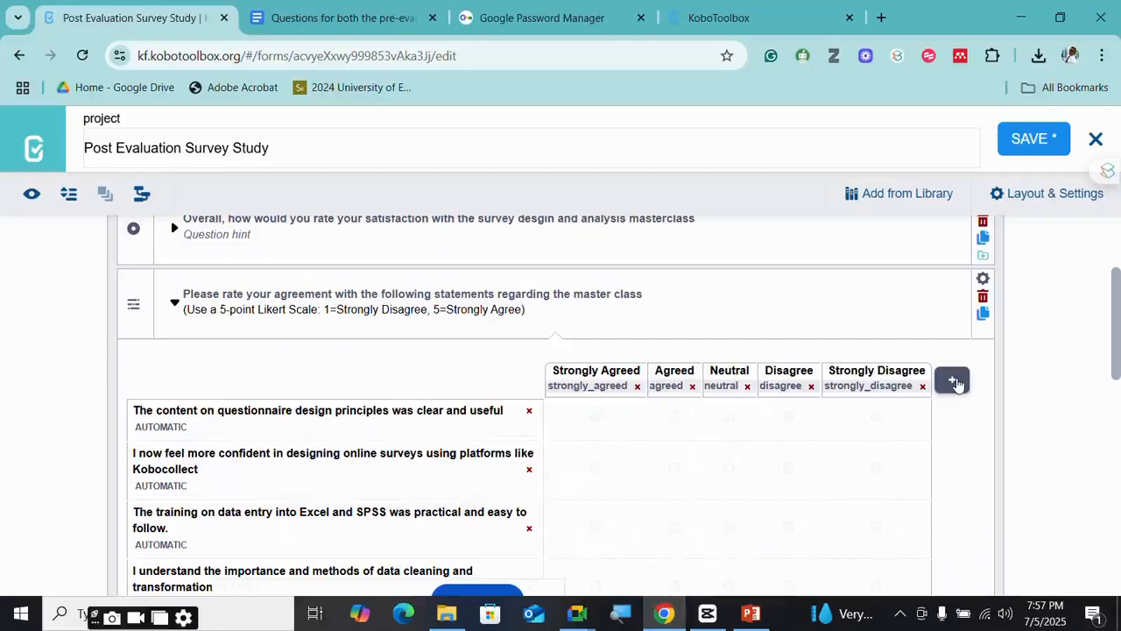
pyautogui.click(955, 382)
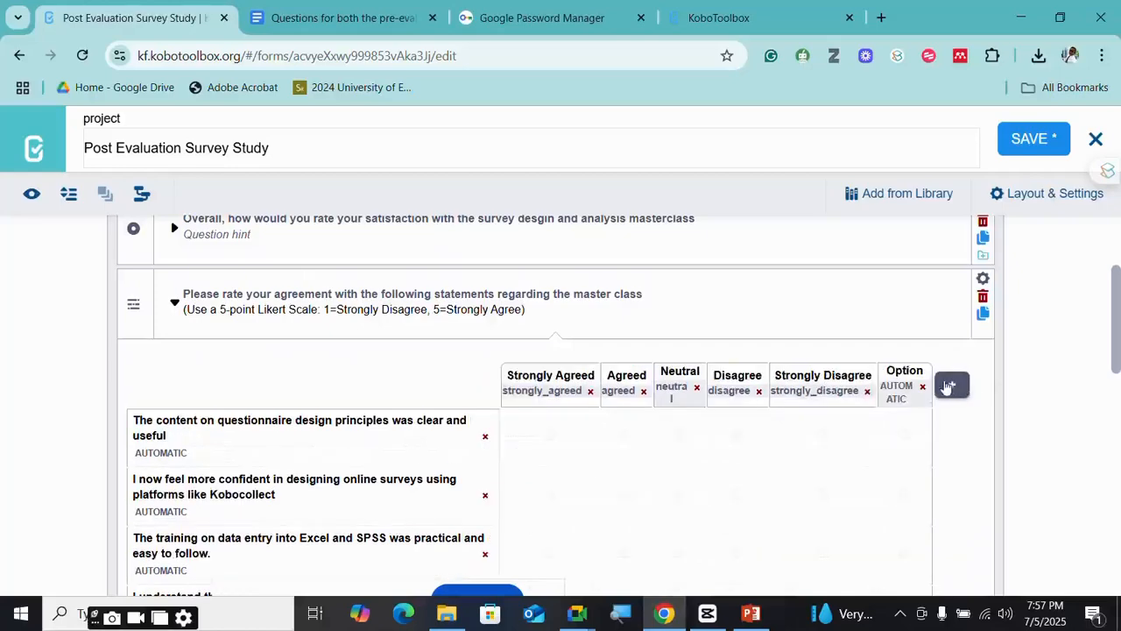
pyautogui.click(923, 387)
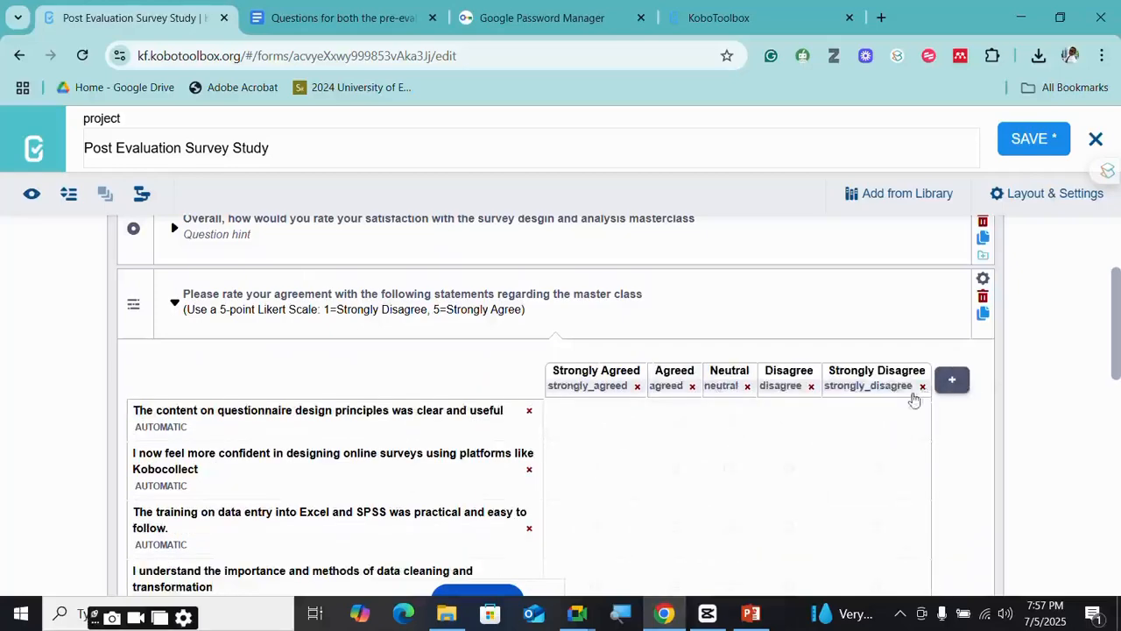
pyautogui.scroll(2, 692, 403)
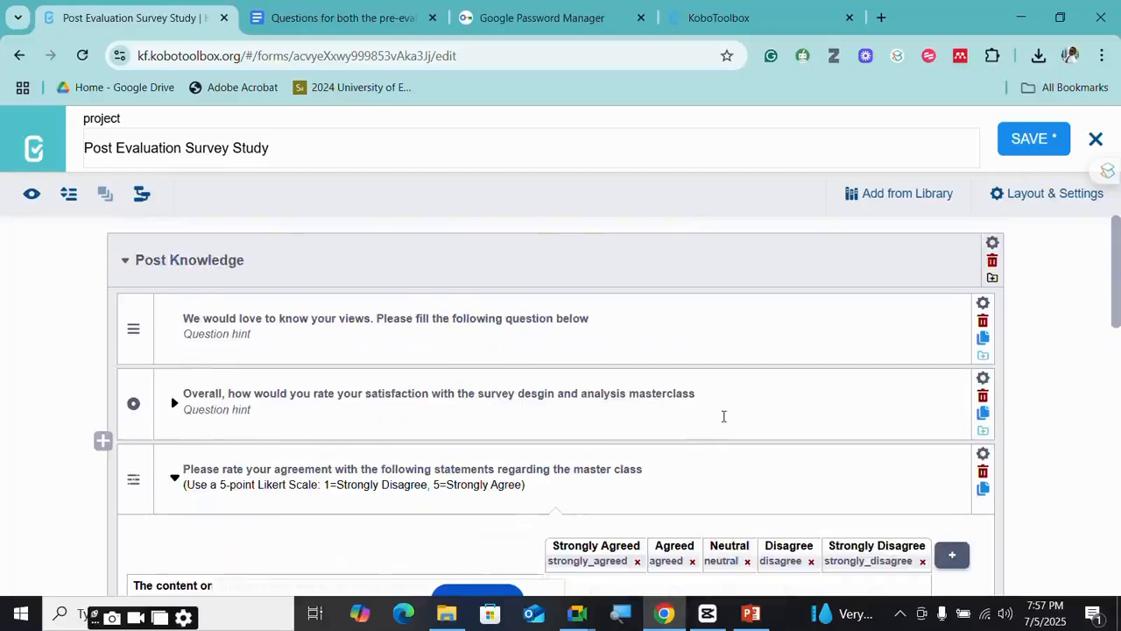
# - Save the Post Evaluation Survey Study form and go back to the My Projects list
pyautogui.scroll(-6, 756, 397)
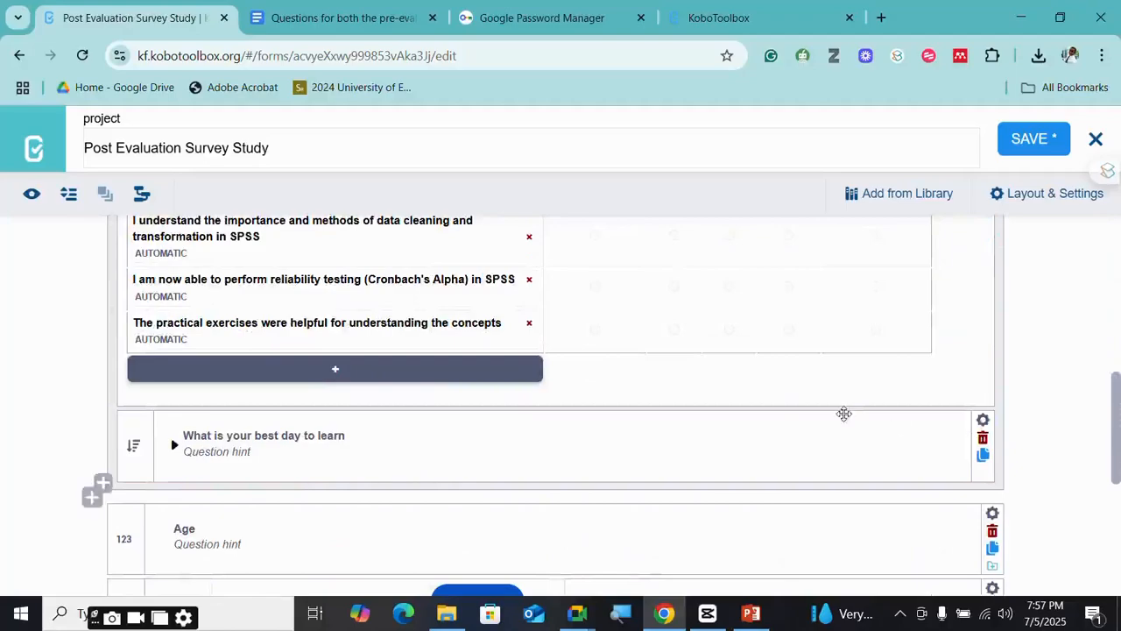
pyautogui.scroll(7, 844, 413)
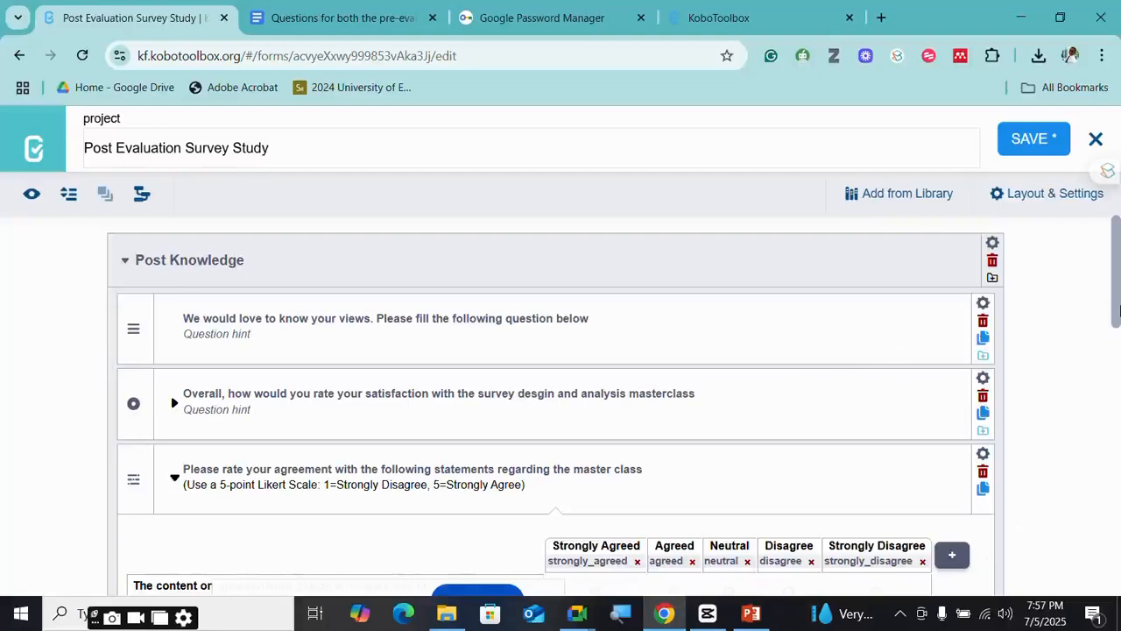
pyautogui.moveTo(1120, 309); pyautogui.dragTo(1115, 517)
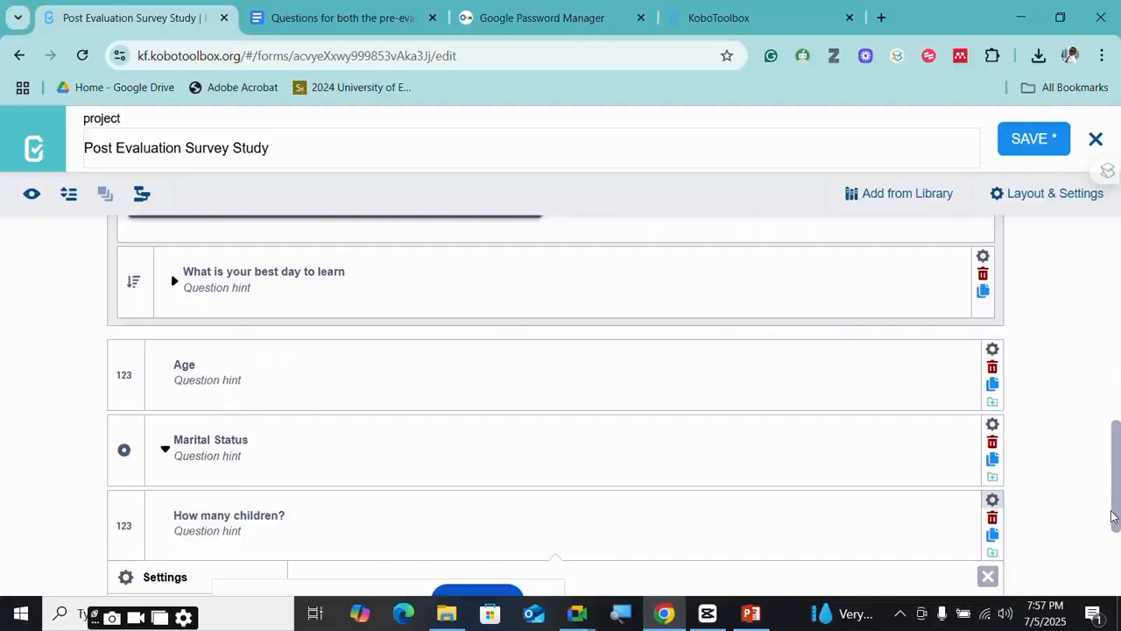
pyautogui.moveTo(1115, 516); pyautogui.dragTo(1120, 301)
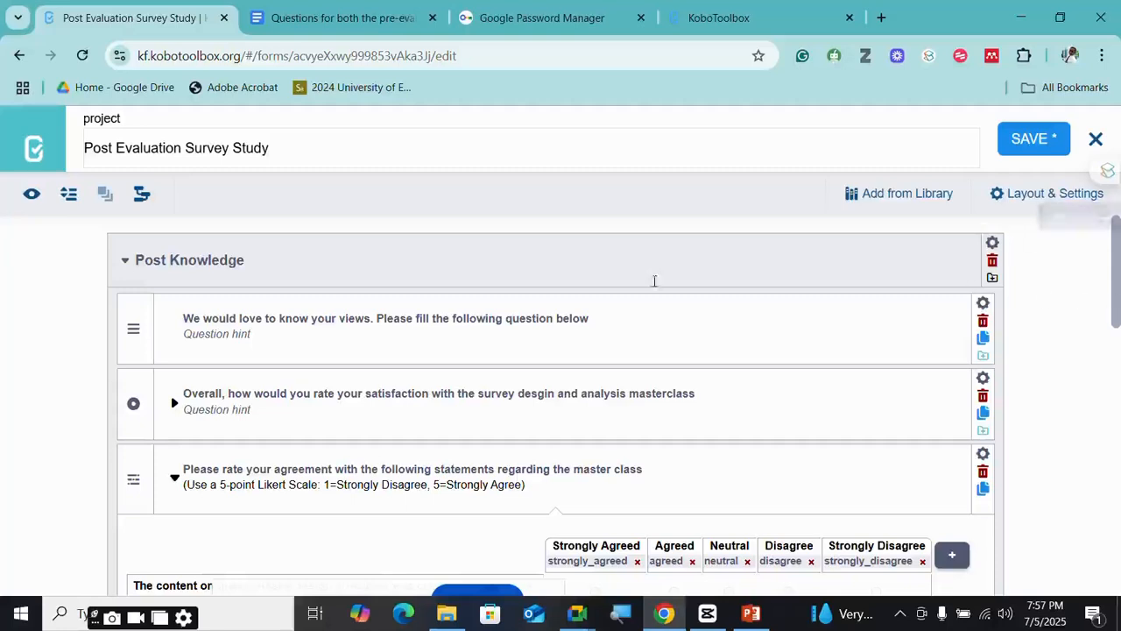
pyautogui.click(1031, 139)
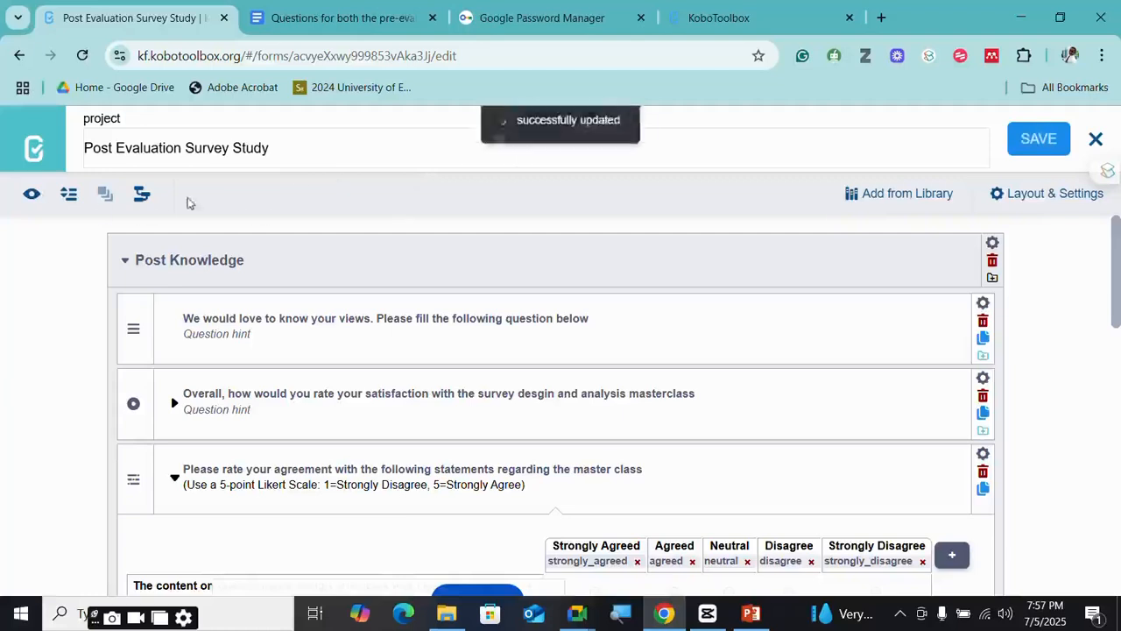
pyautogui.click(34, 150)
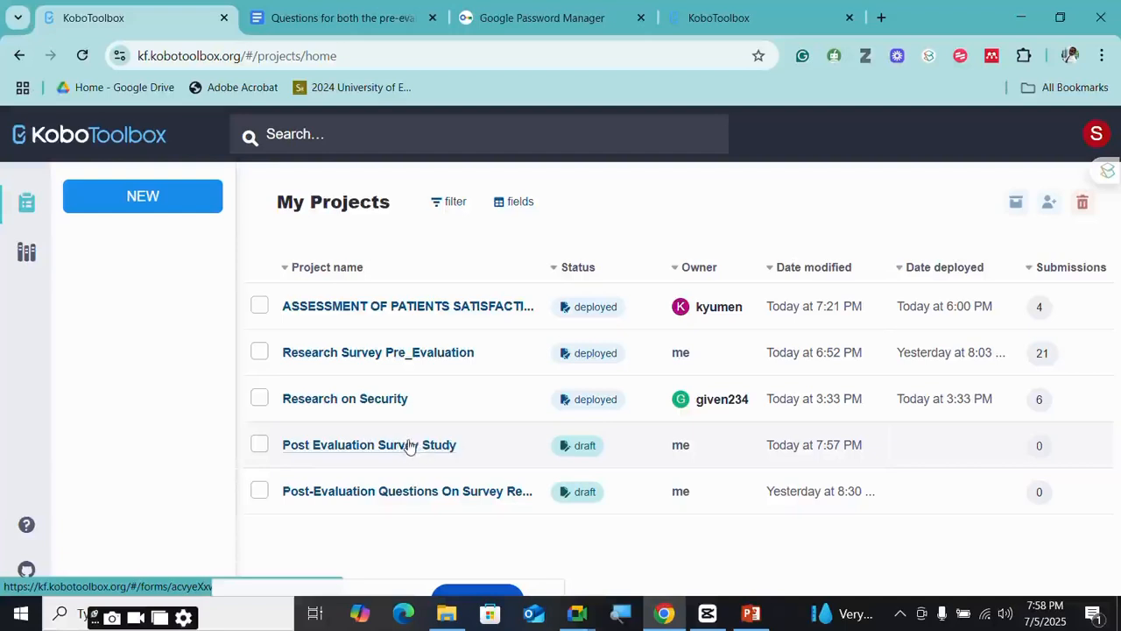
# - Open Research Survey Pre_Evaluation, review its Summary and Form tabs, then show its 21 responses
pyautogui.click(422, 353)
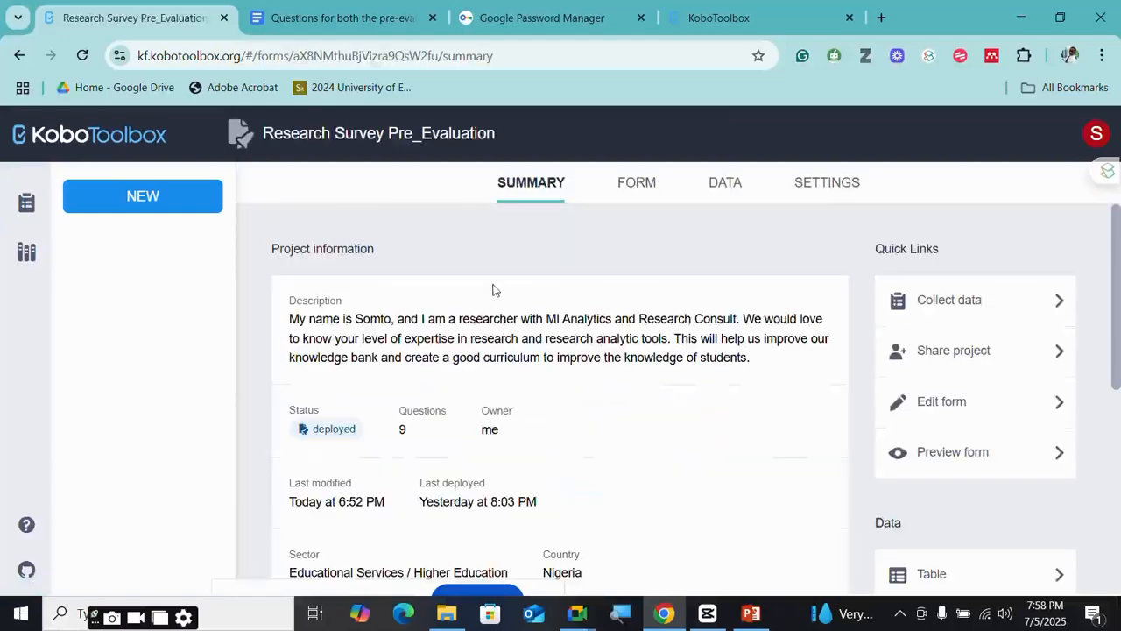
pyautogui.scroll(-4, 603, 257)
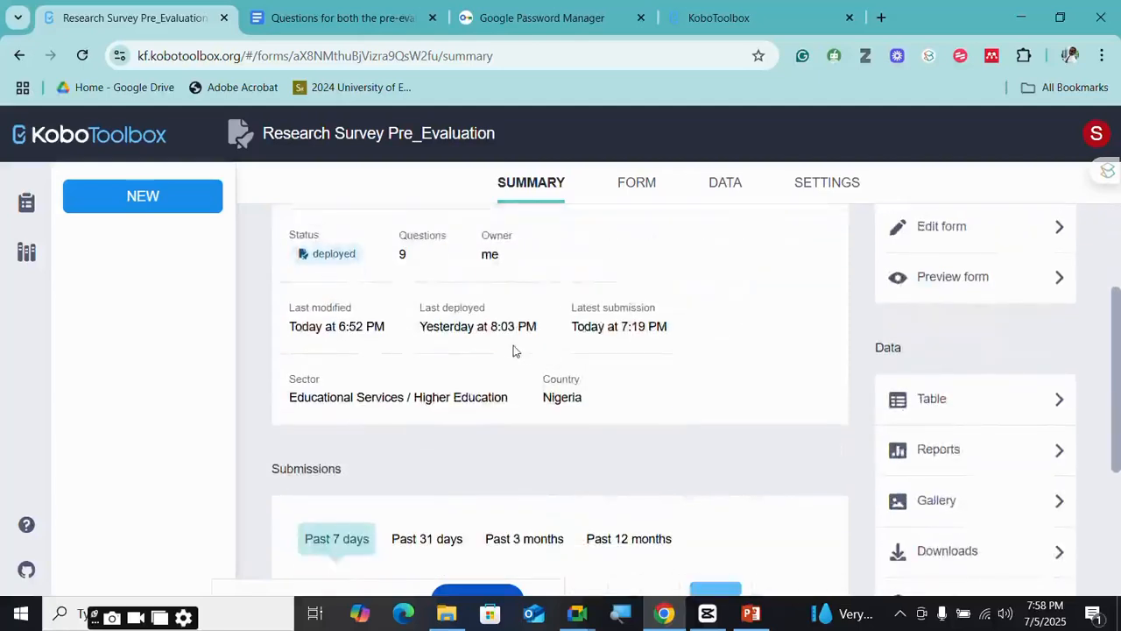
pyautogui.scroll(5, 512, 351)
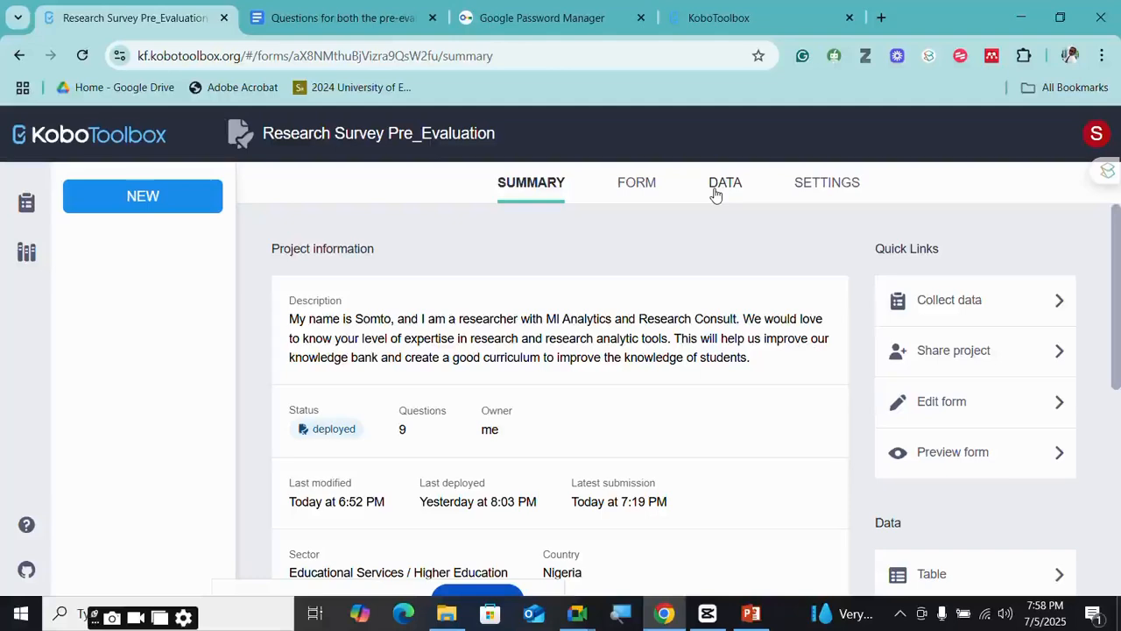
pyautogui.scroll(-4, 602, 253)
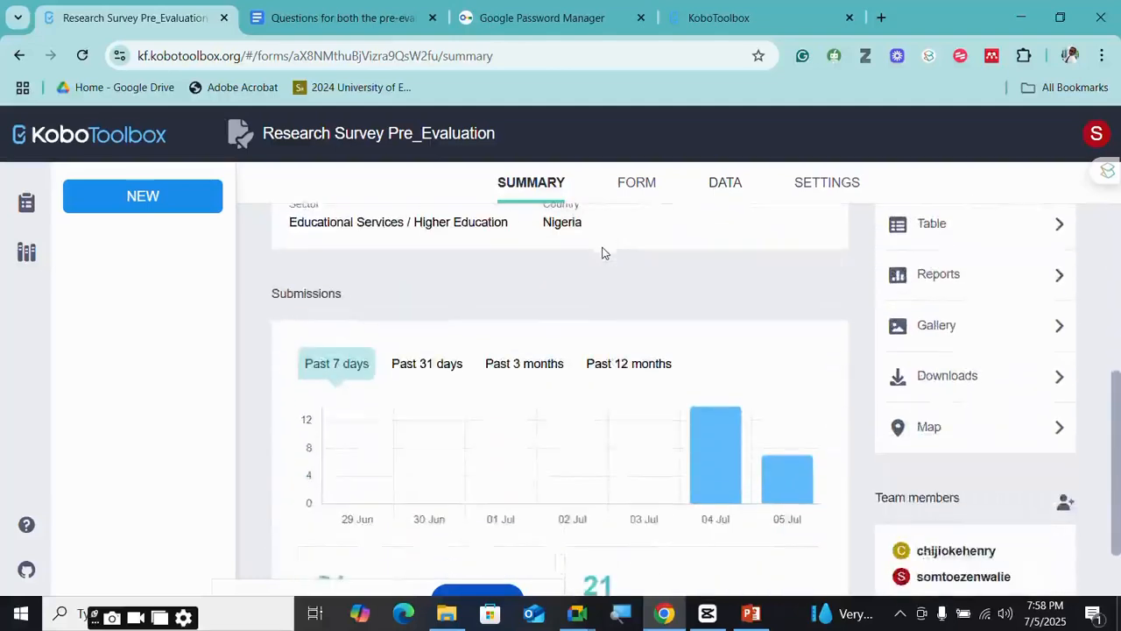
pyautogui.scroll(4, 601, 253)
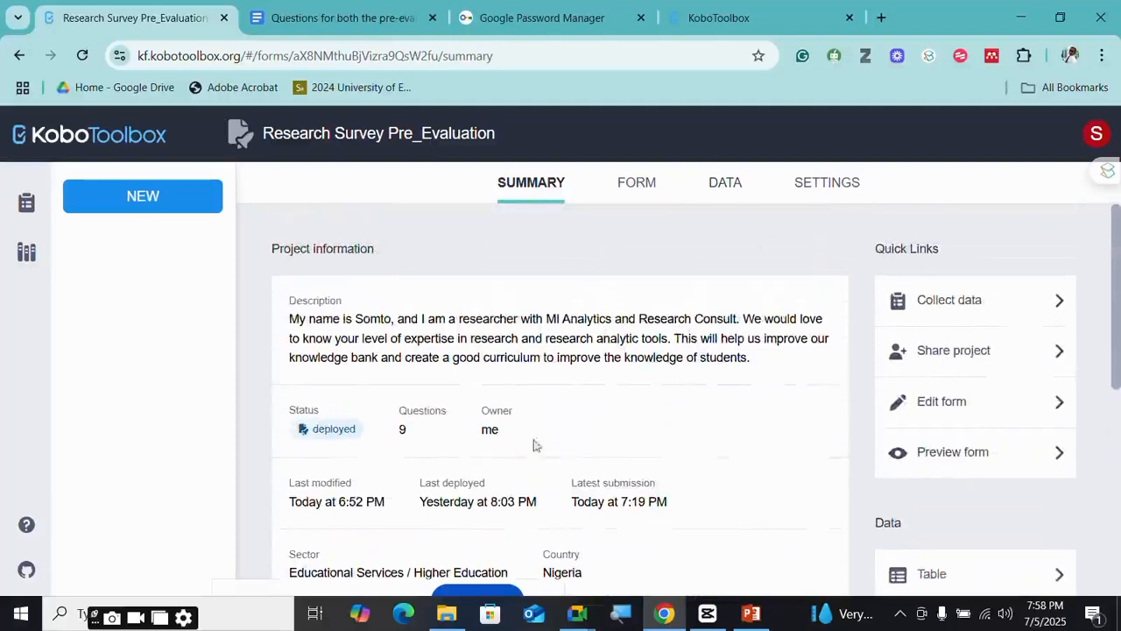
pyautogui.click(638, 186)
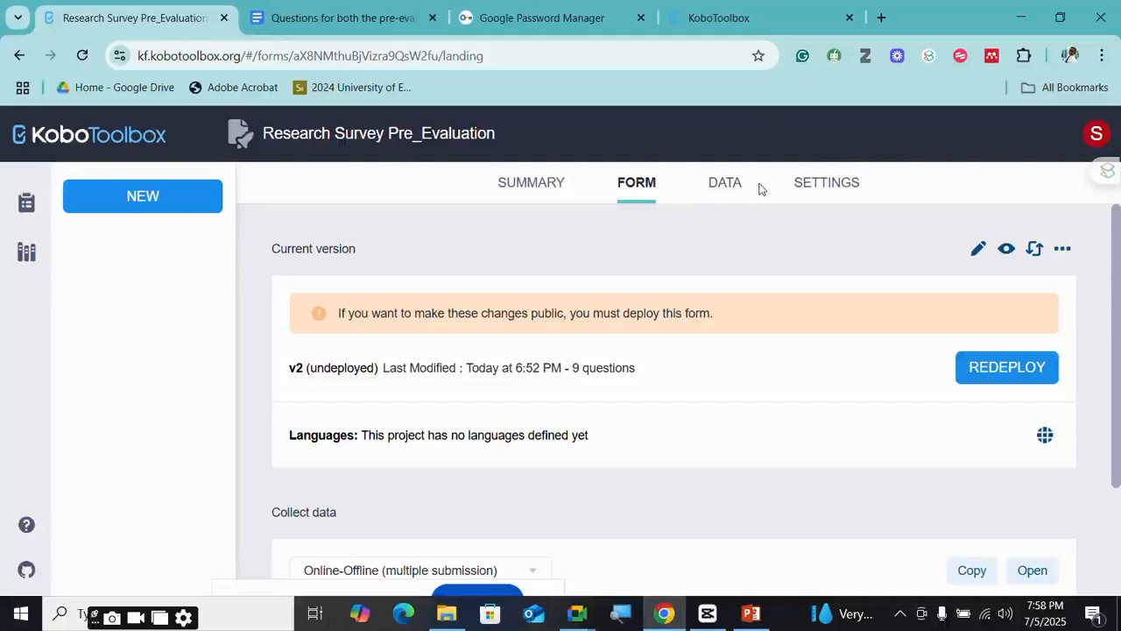
pyautogui.click(720, 187)
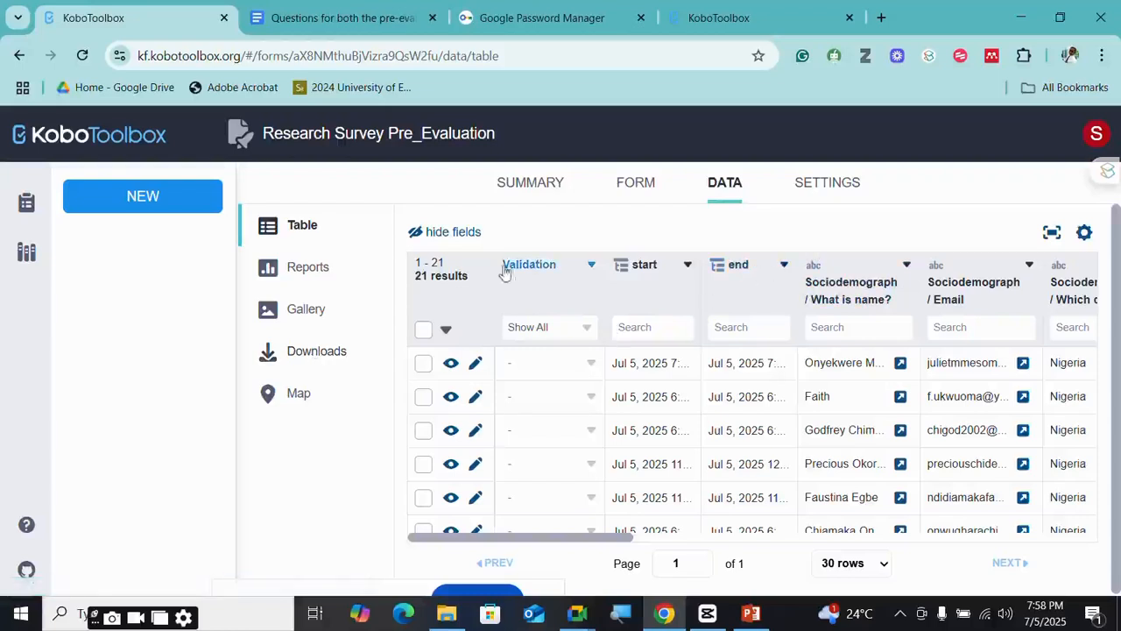
# - Go to the project's Data Downloads page, where XLS is the export type with Labels headers
pyautogui.click(308, 354)
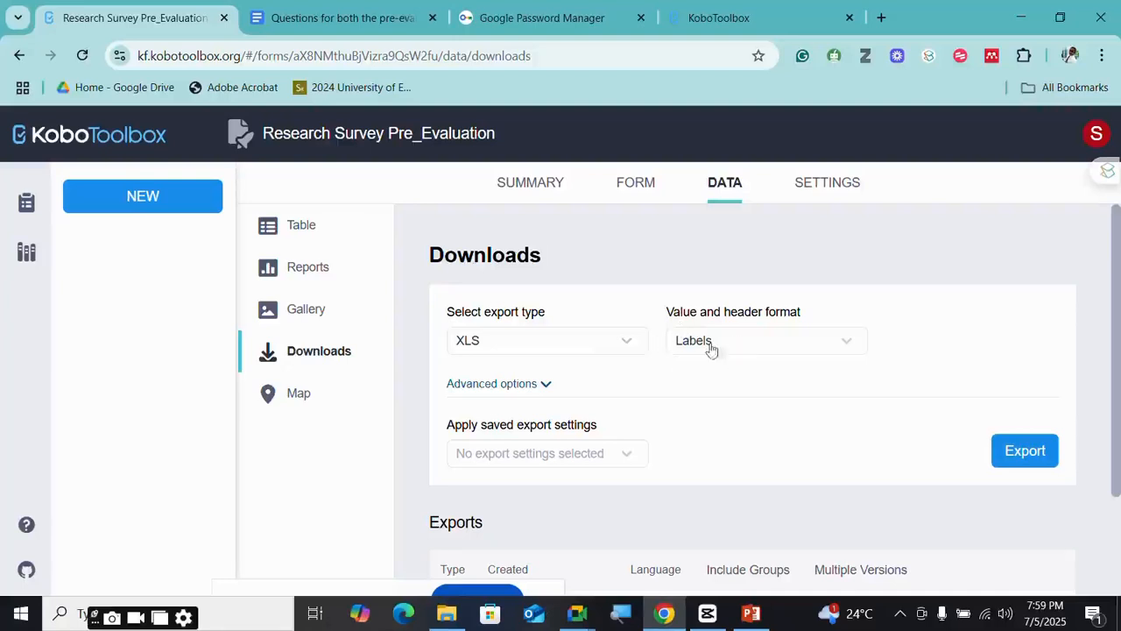
# - Keep XLS as the export type and Labels as the header format
pyautogui.click(589, 349)
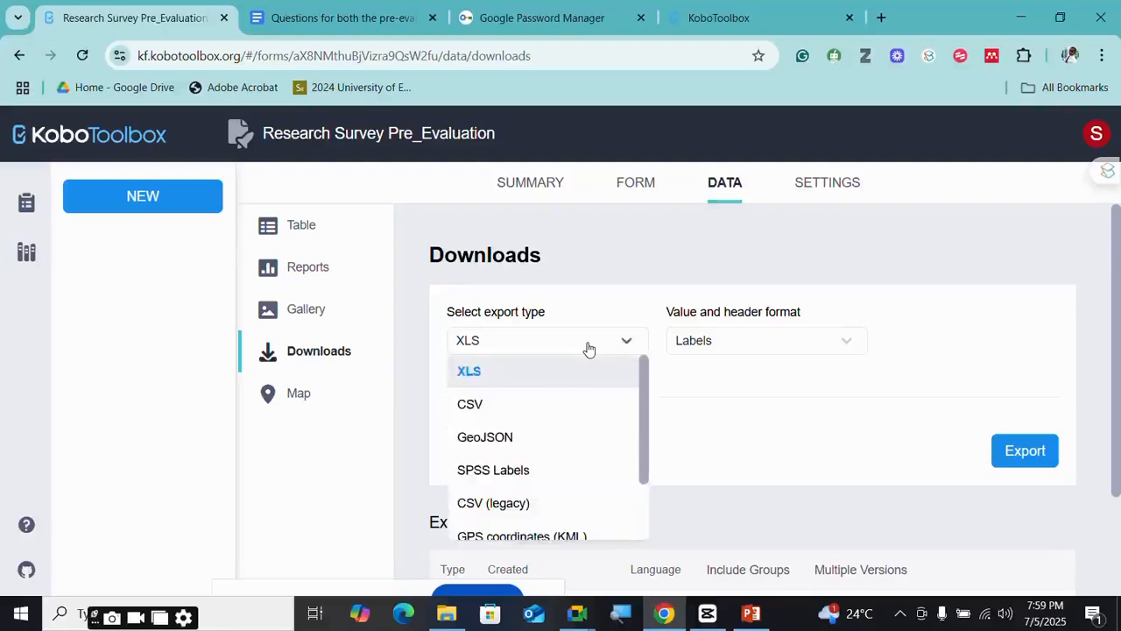
pyautogui.click(589, 349)
pyautogui.click(559, 343)
pyautogui.click(736, 348)
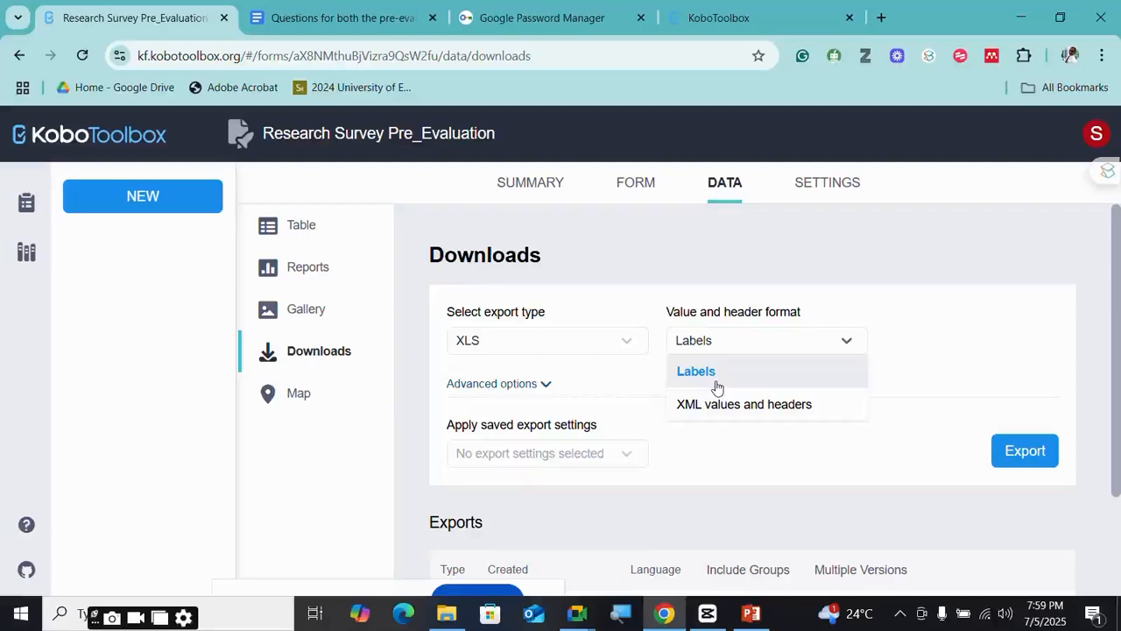
pyautogui.click(716, 375)
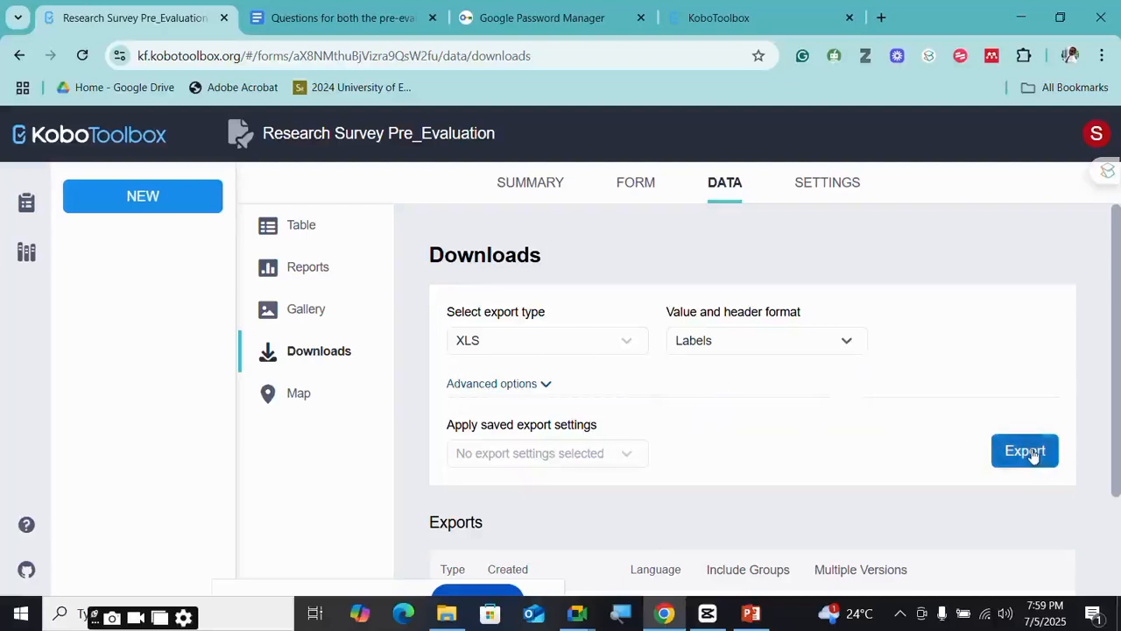
# - Create a new XLS export of the responses and download the file
pyautogui.scroll(-2, 1059, 486)
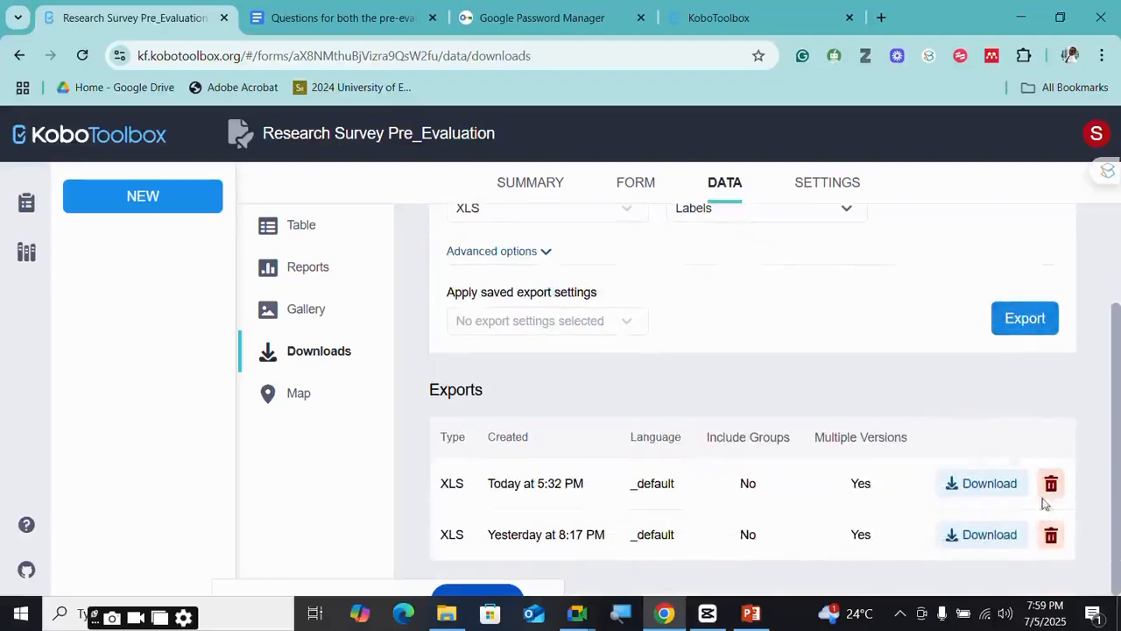
pyautogui.click(1020, 319)
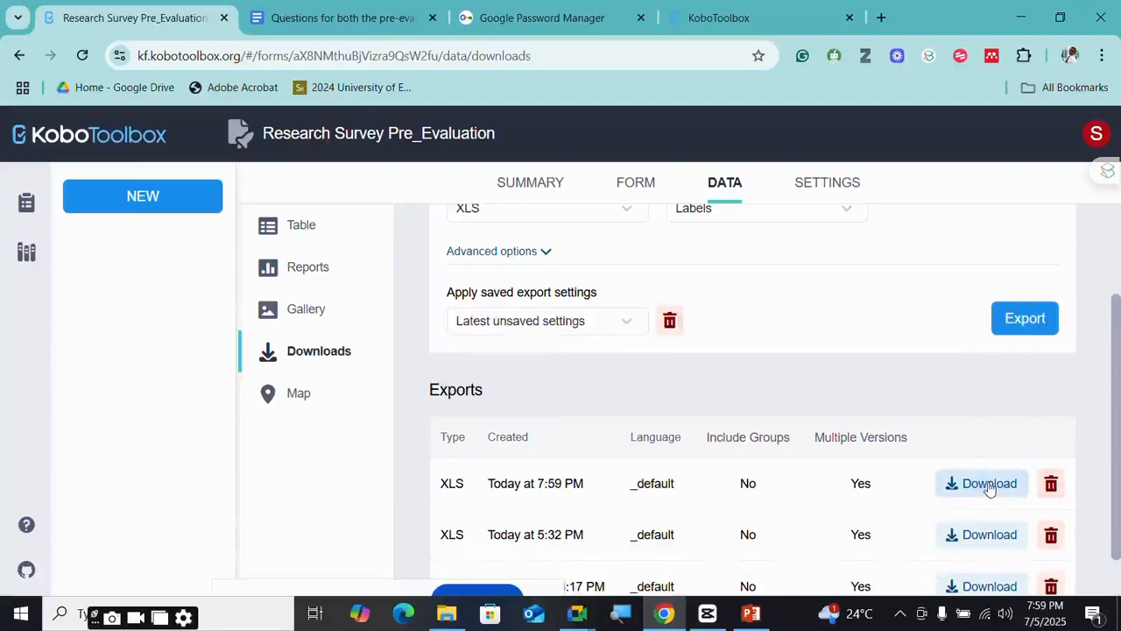
pyautogui.click(989, 484)
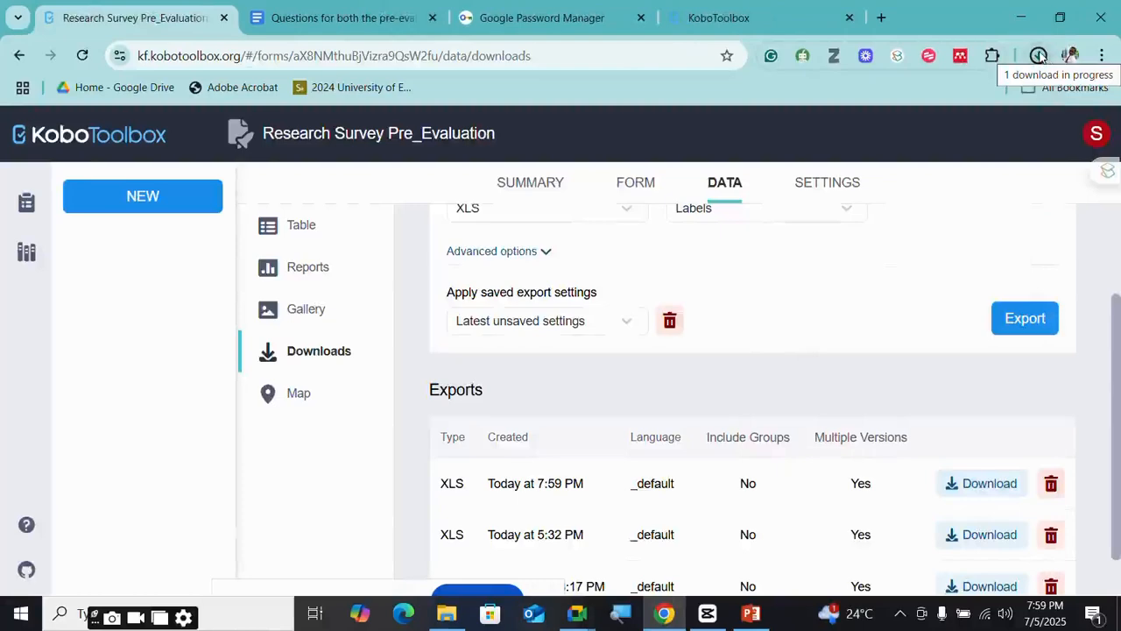
pyautogui.scroll(3, 676, 287)
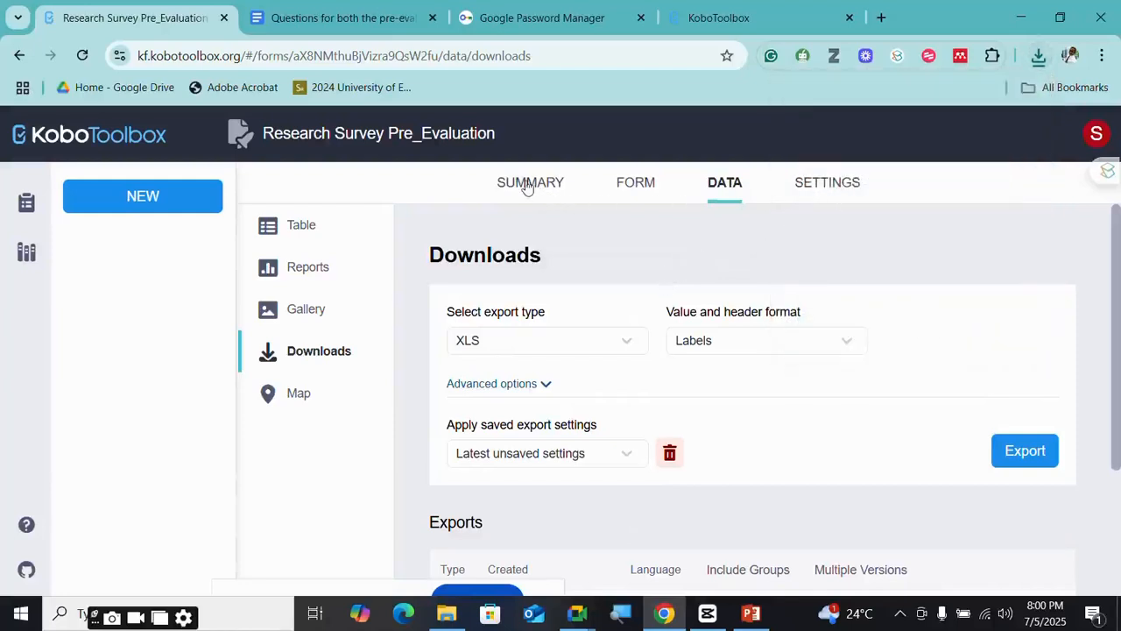
pyautogui.click(804, 187)
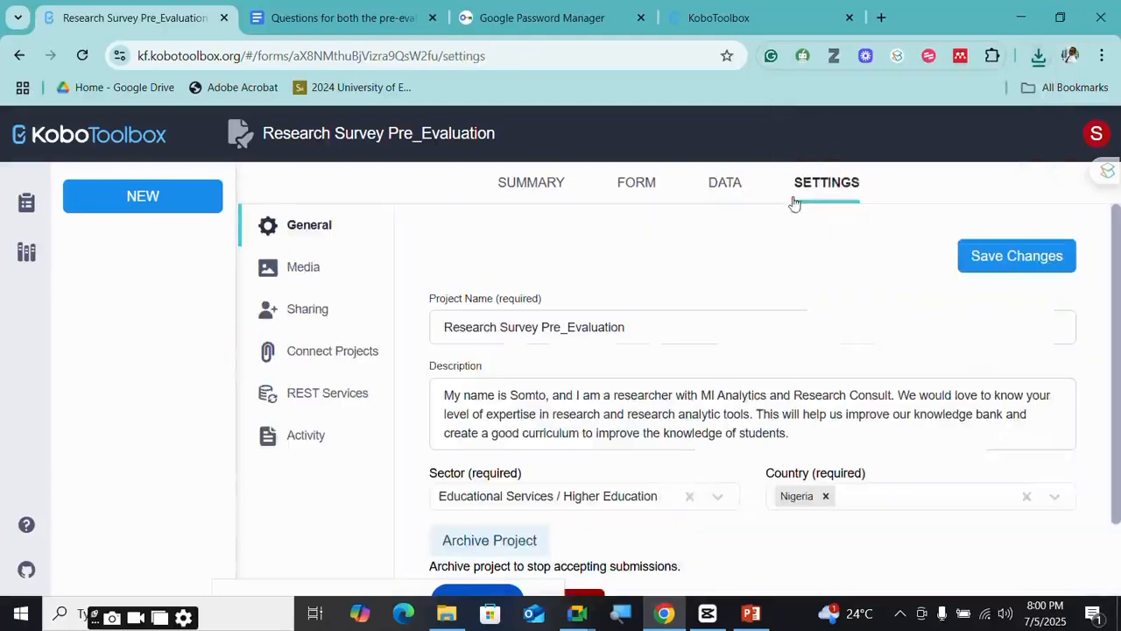
# - Go to the project Summary and open the Reports under Data
pyautogui.click(529, 190)
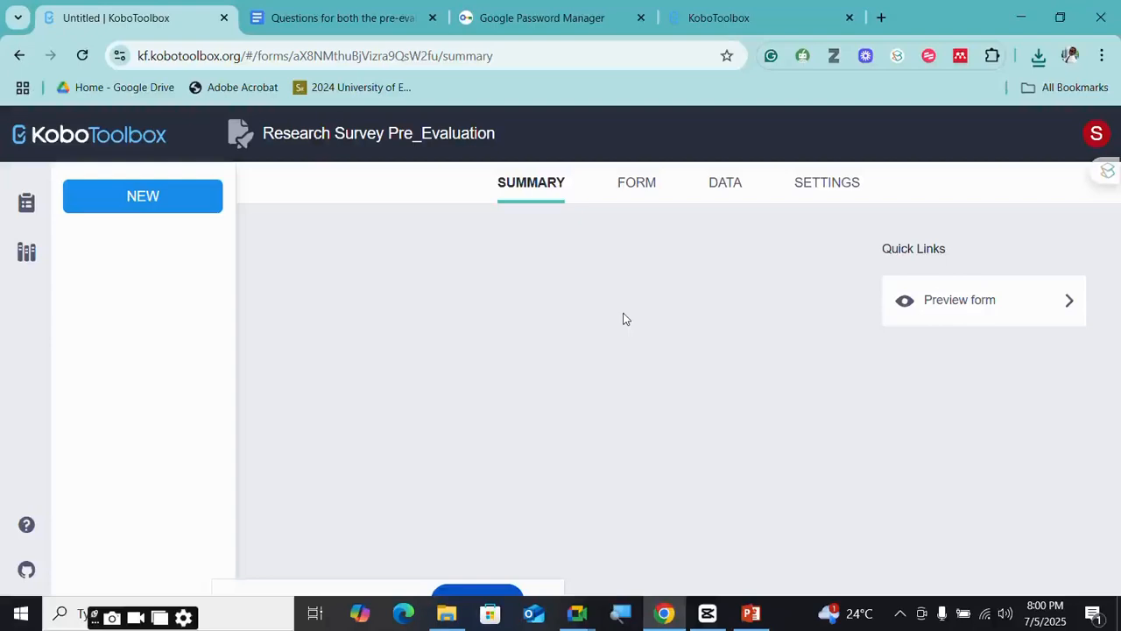
pyautogui.scroll(-4, 683, 313)
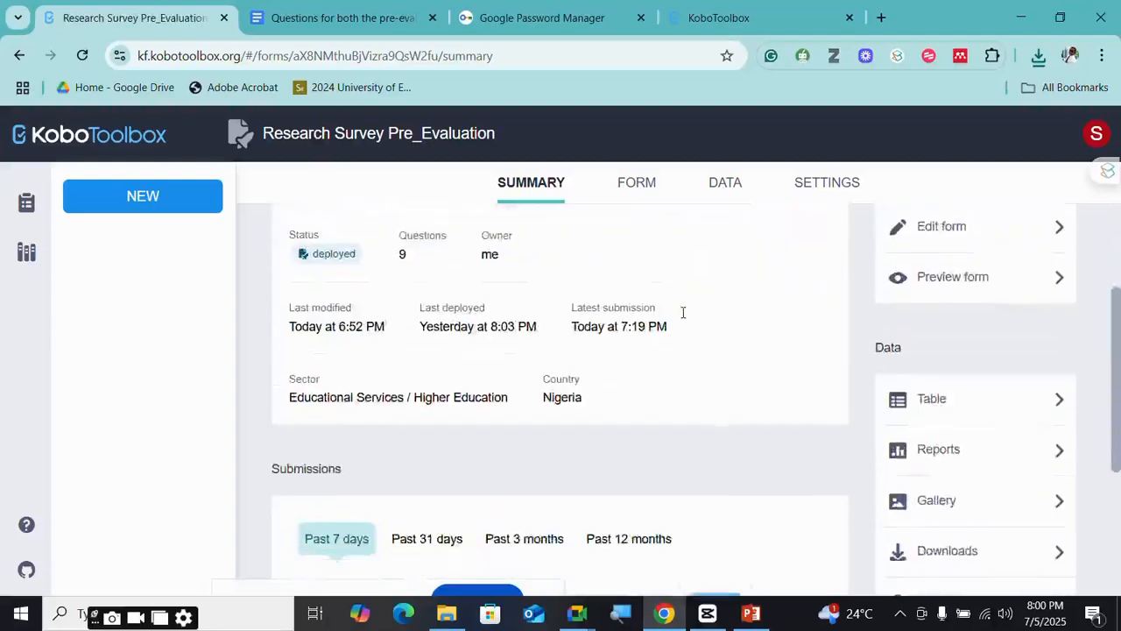
pyautogui.scroll(5, 741, 323)
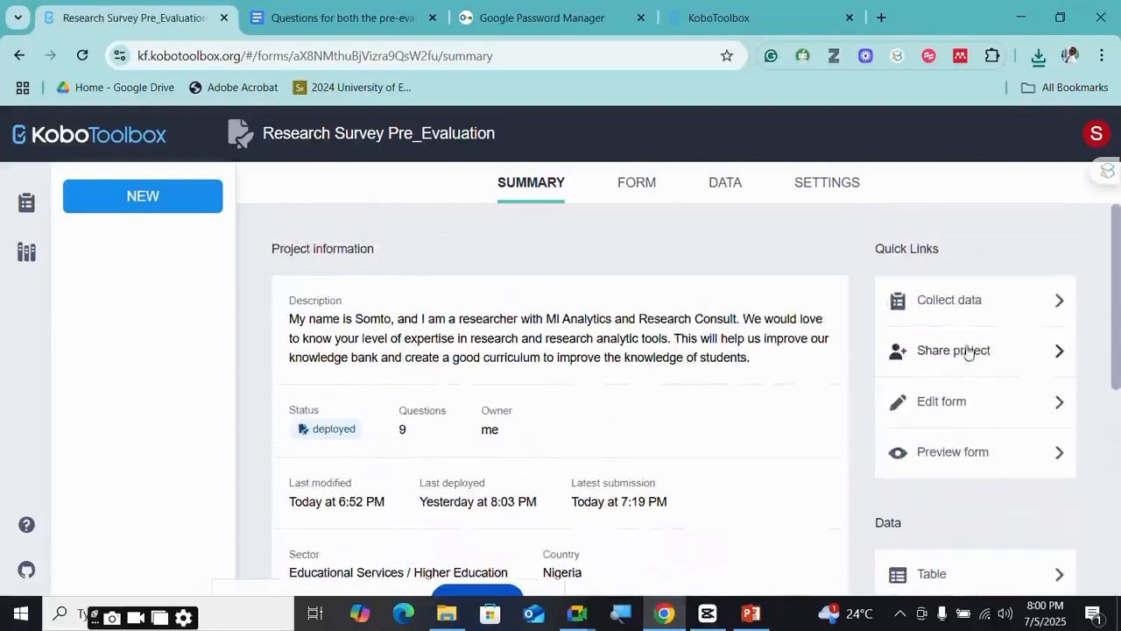
pyautogui.scroll(-1, 963, 359)
pyautogui.scroll(-2, 964, 359)
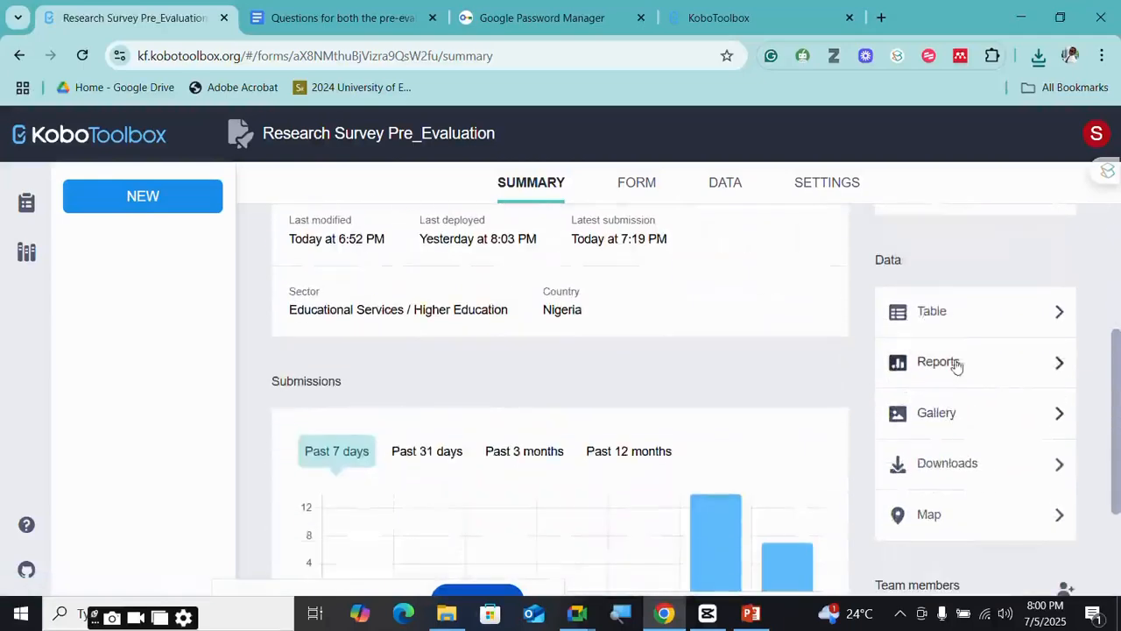
pyautogui.click(965, 368)
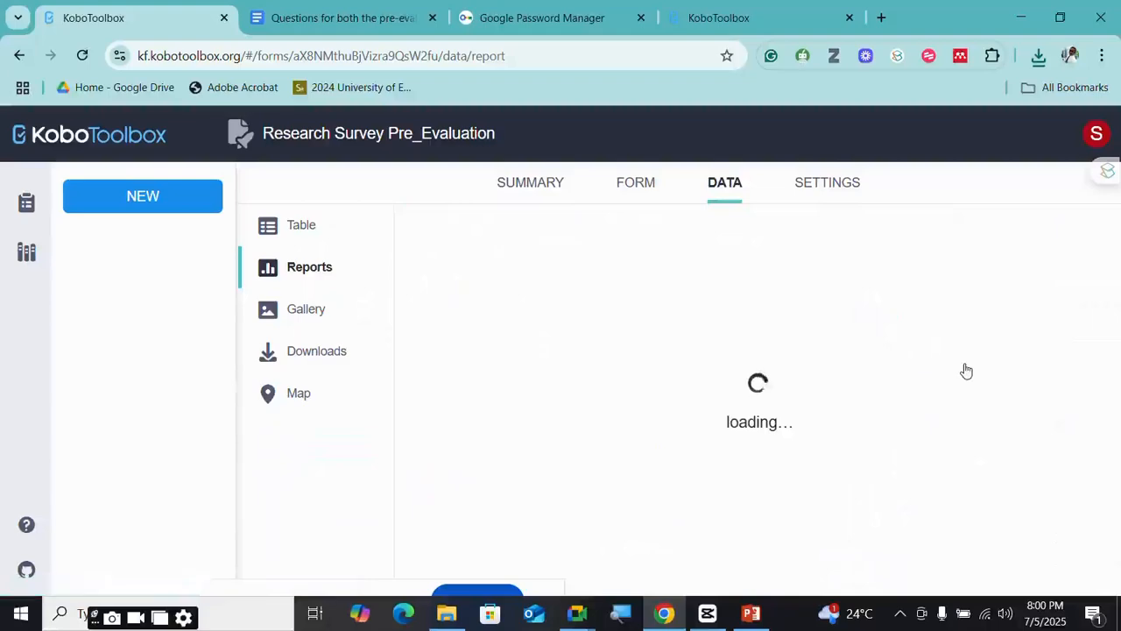
# - Scroll through each question's chart with its answer frequencies and percentages
pyautogui.scroll(-2, 733, 381)
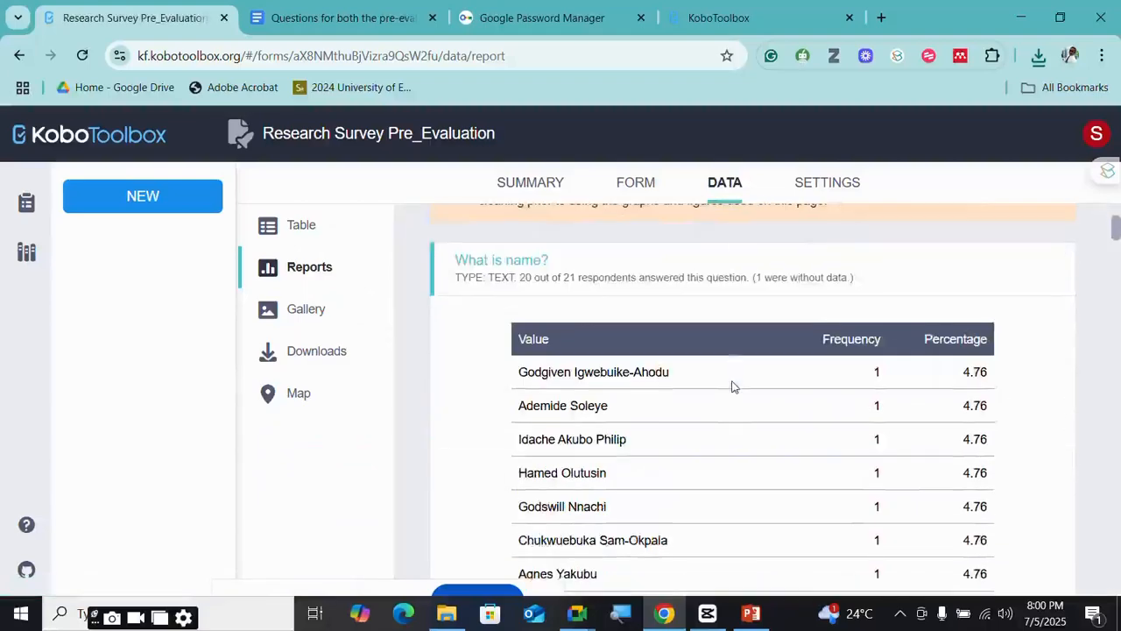
pyautogui.scroll(-2, 732, 388)
pyautogui.scroll(-7, 732, 388)
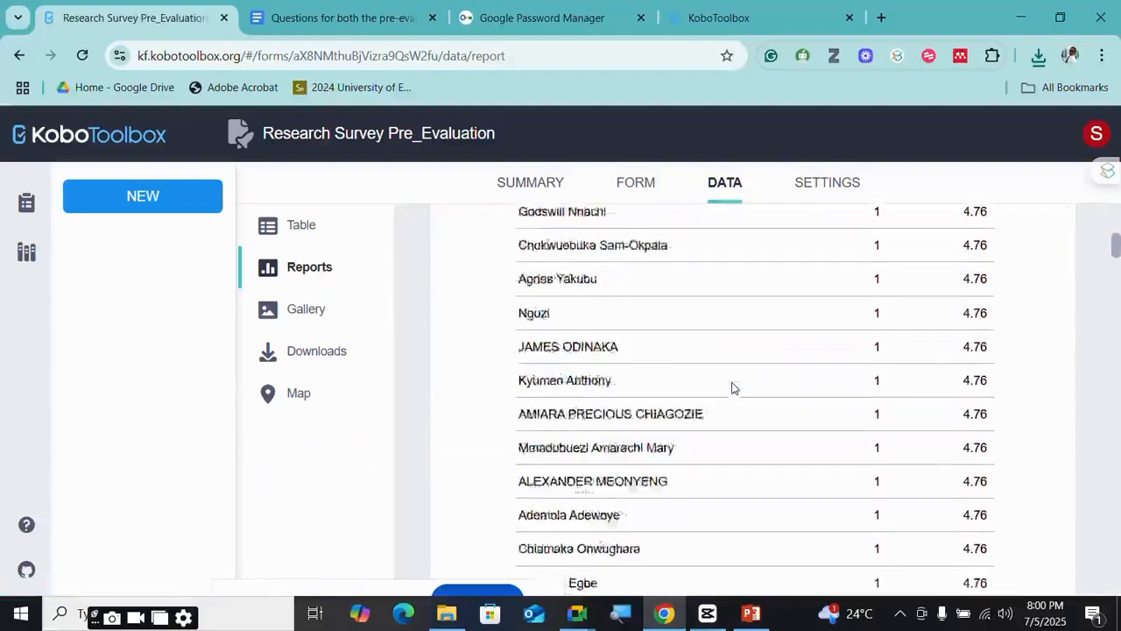
pyautogui.scroll(-3, 750, 417)
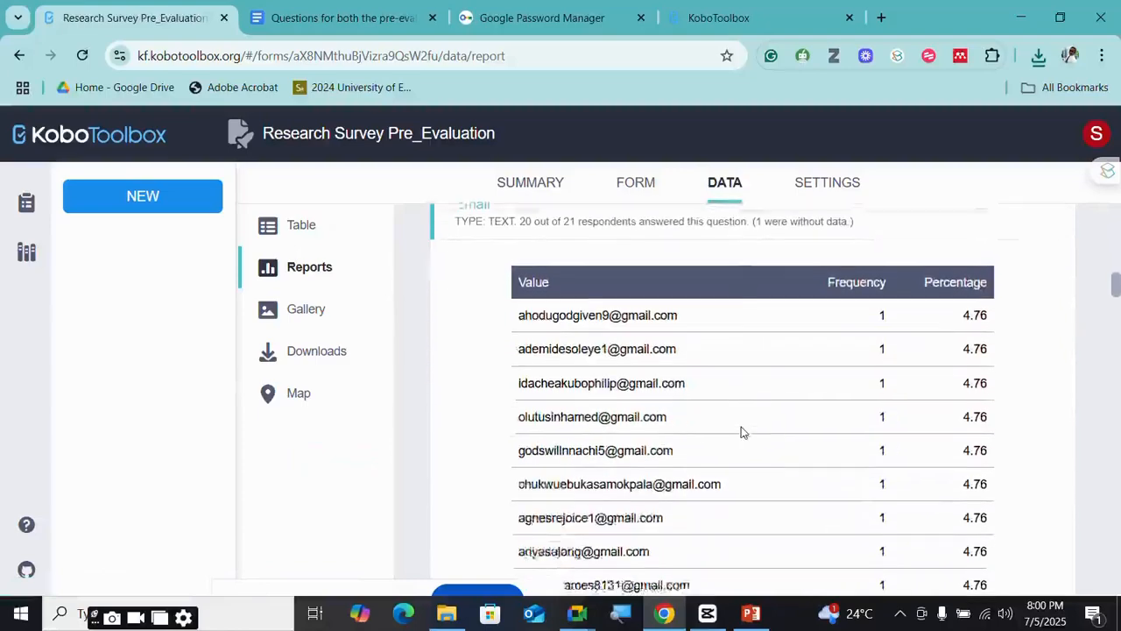
pyautogui.scroll(3, 741, 420)
pyautogui.scroll(-10, 741, 419)
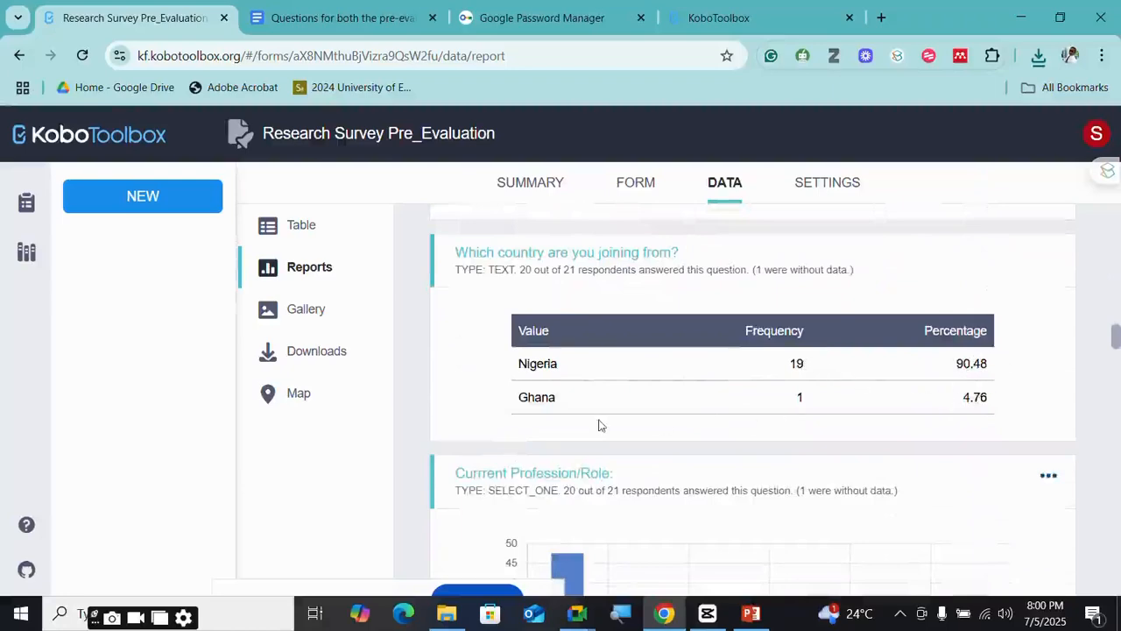
pyautogui.scroll(-3, 789, 412)
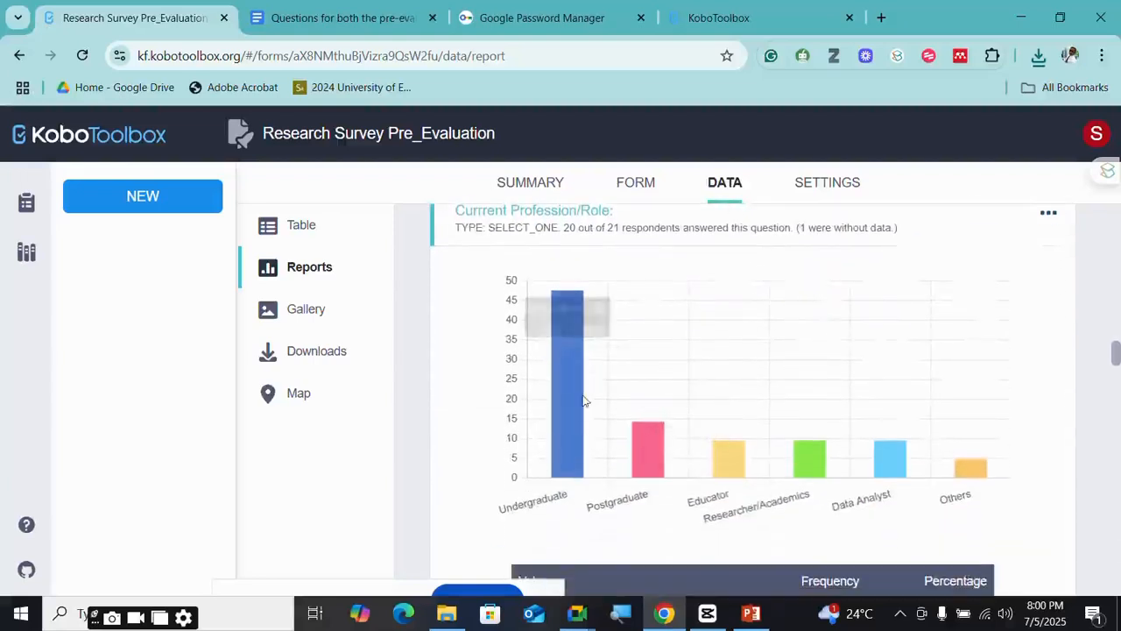
pyautogui.moveTo(578, 312)
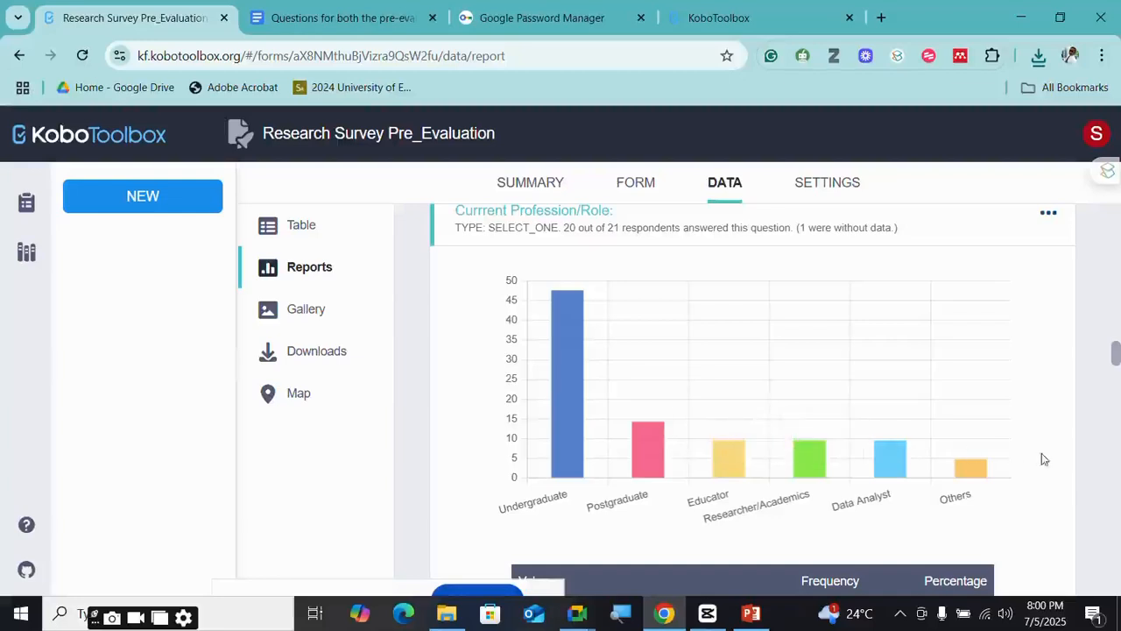
pyautogui.moveTo(945, 504)
pyautogui.scroll(-3, 821, 518)
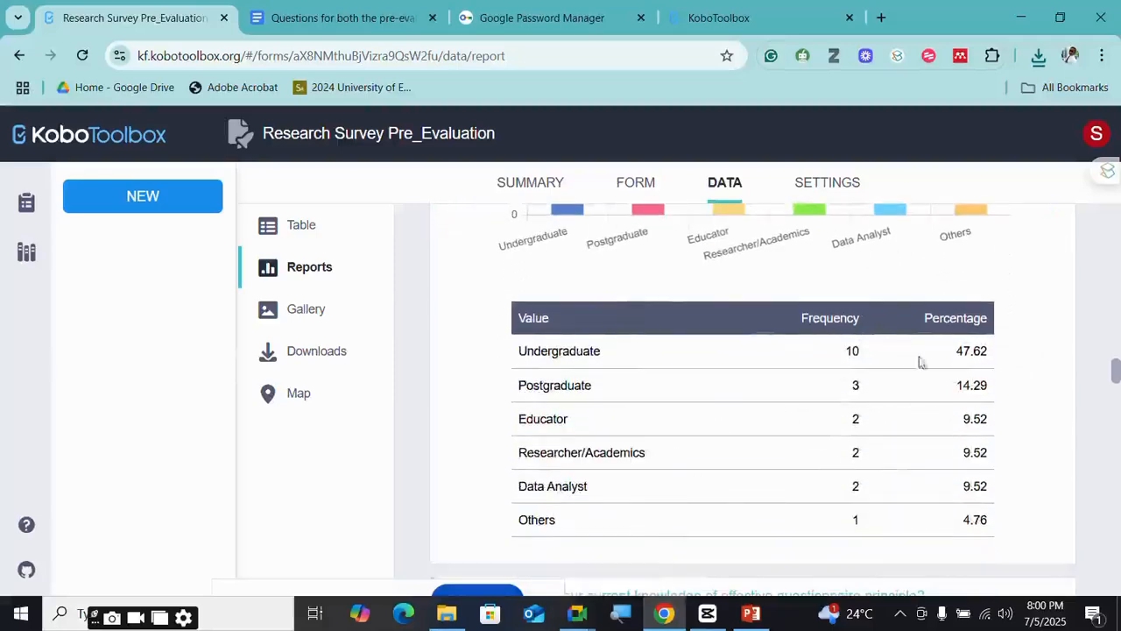
pyautogui.scroll(-1, 864, 488)
pyautogui.scroll(2, 816, 391)
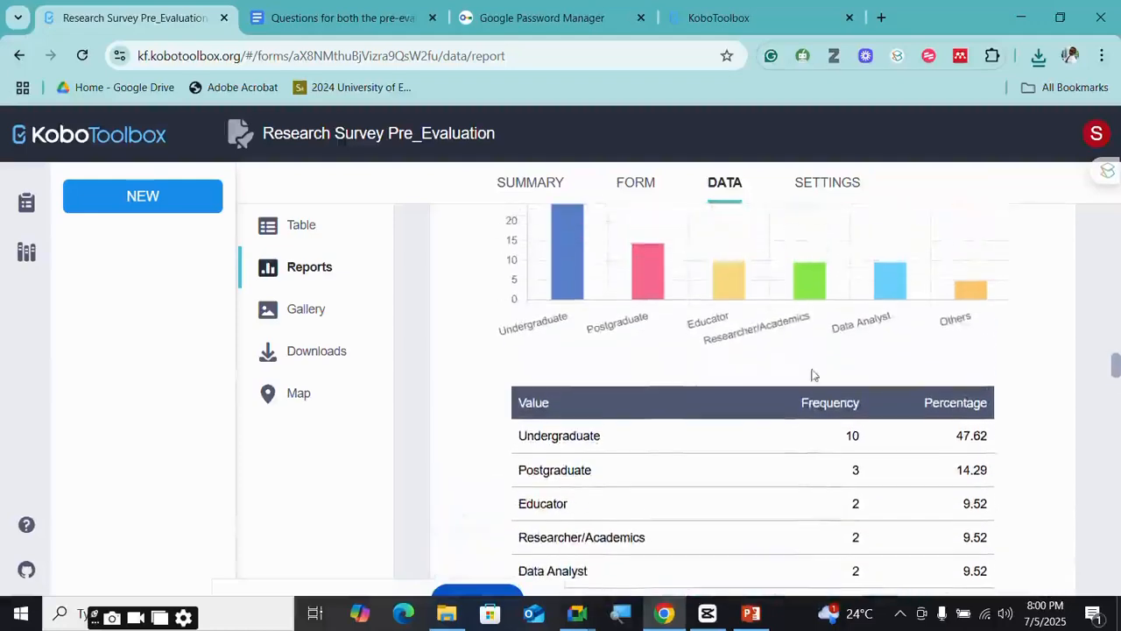
pyautogui.scroll(1, 767, 274)
# - Bring up the Save image as option on the profession and knowledge rating charts
pyautogui.rightClick(767, 275)
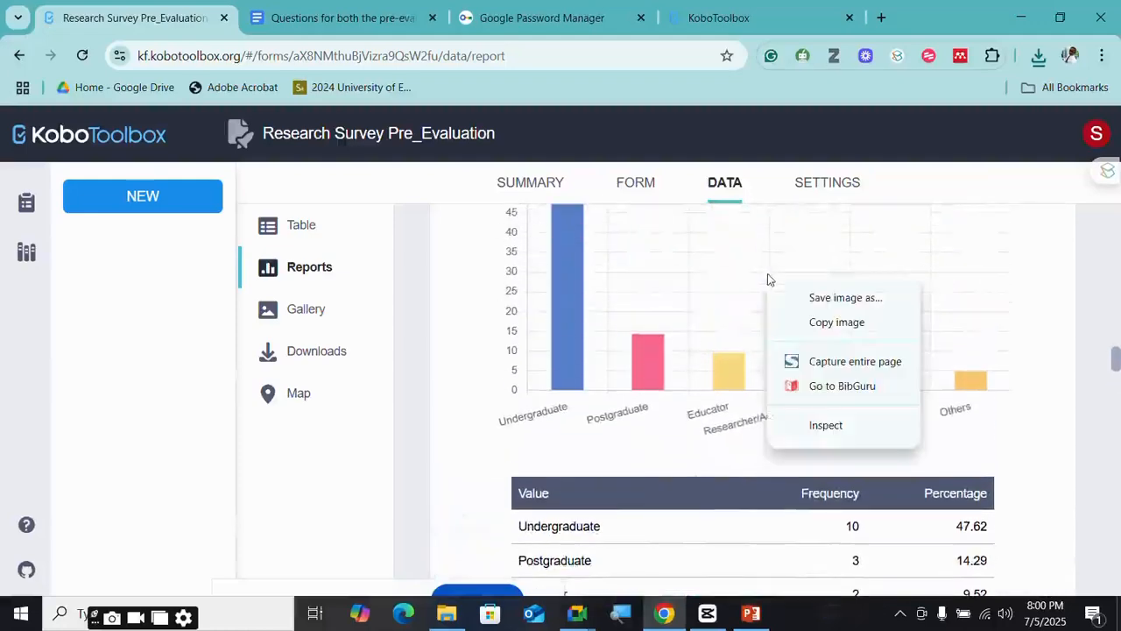
pyautogui.scroll(2, 813, 249)
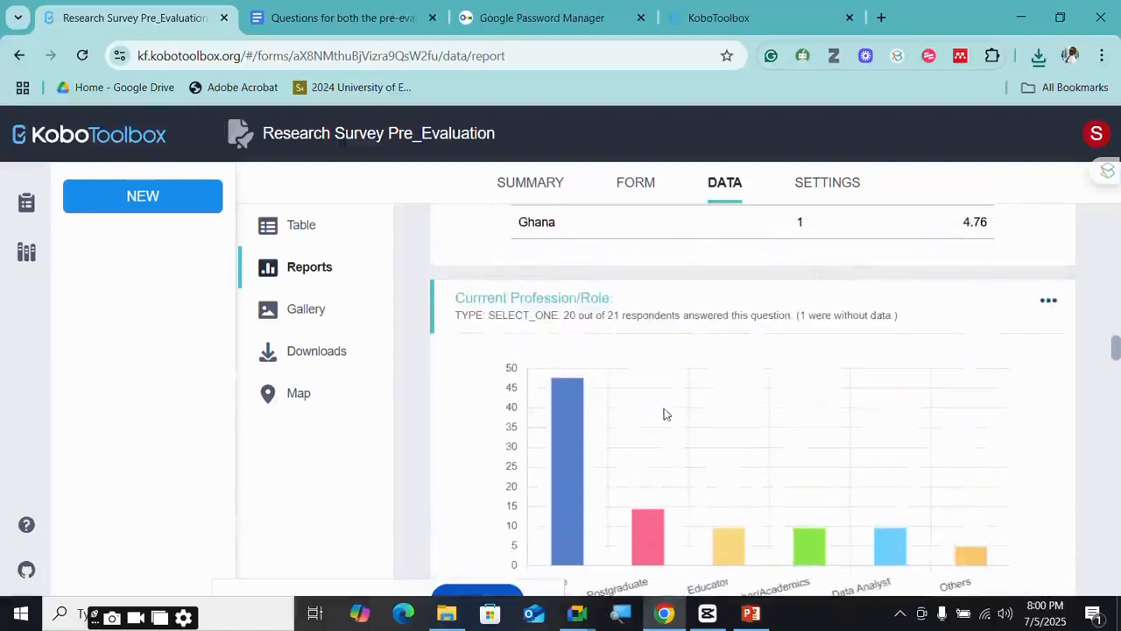
pyautogui.scroll(-1, 664, 414)
pyautogui.rightClick(701, 354)
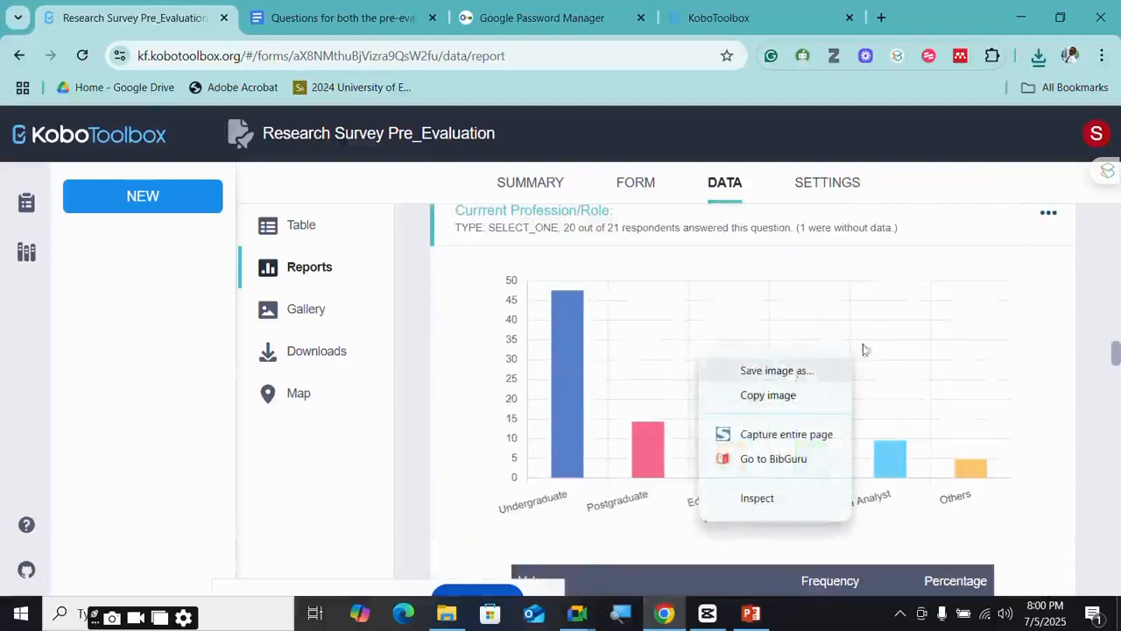
pyautogui.scroll(-2, 1003, 367)
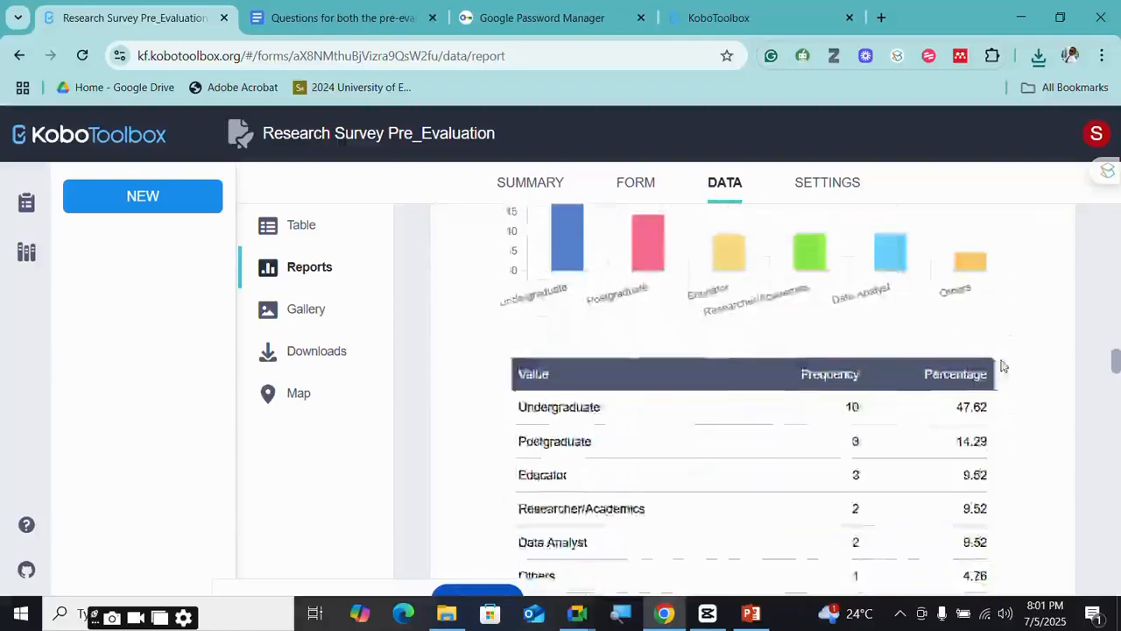
pyautogui.scroll(-1, 831, 366)
pyautogui.scroll(2, 826, 363)
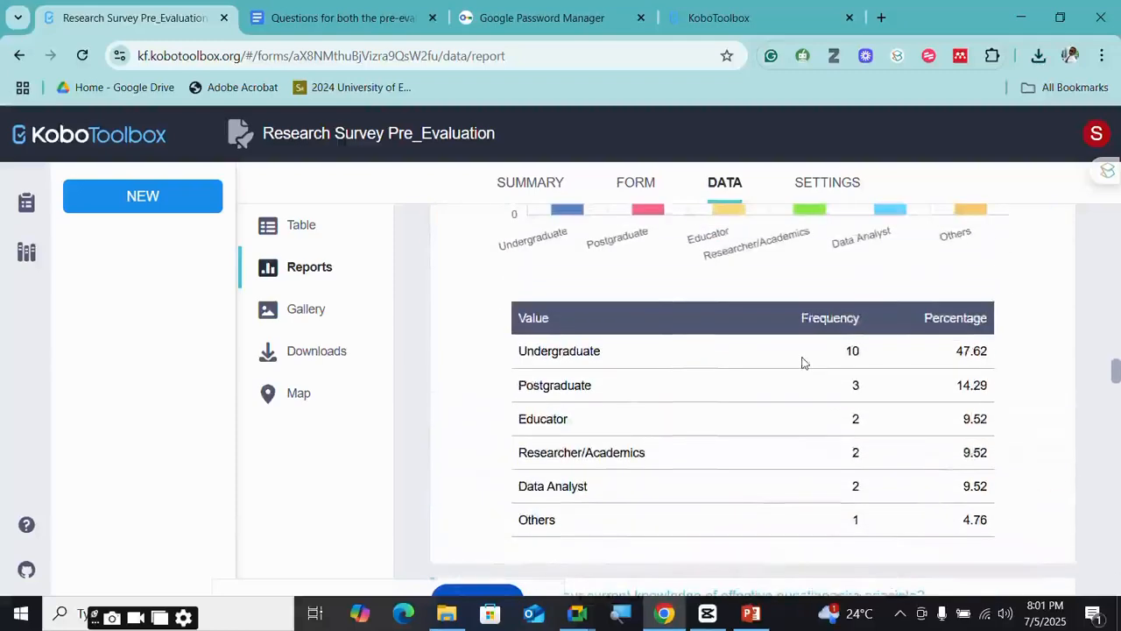
pyautogui.rightClick(802, 362)
pyautogui.rightClick(726, 369)
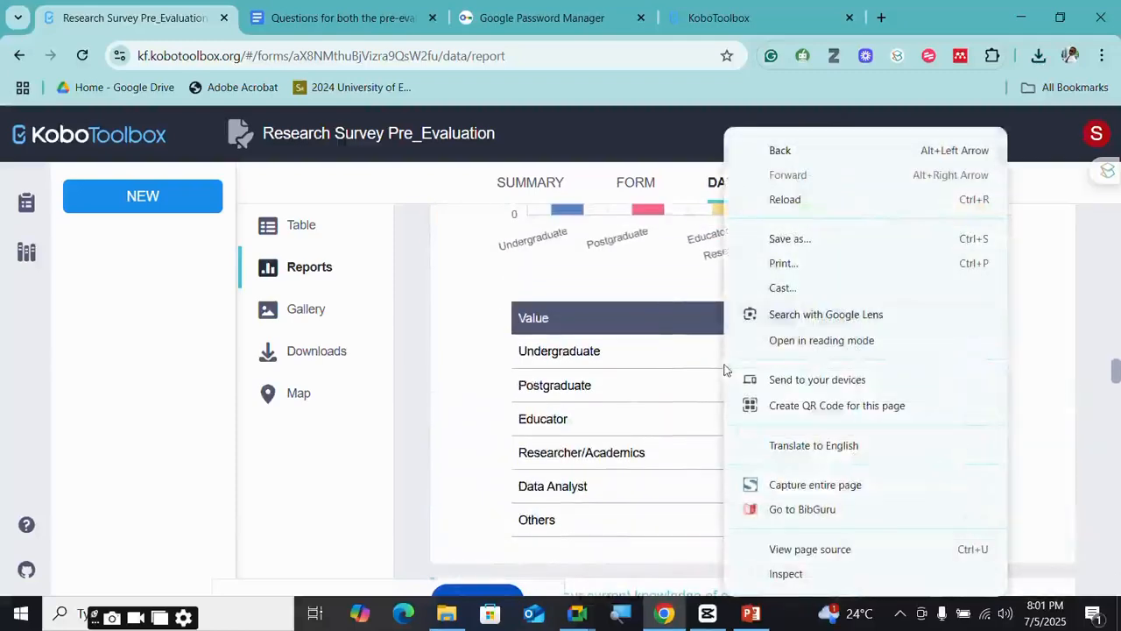
pyautogui.scroll(-4, 661, 411)
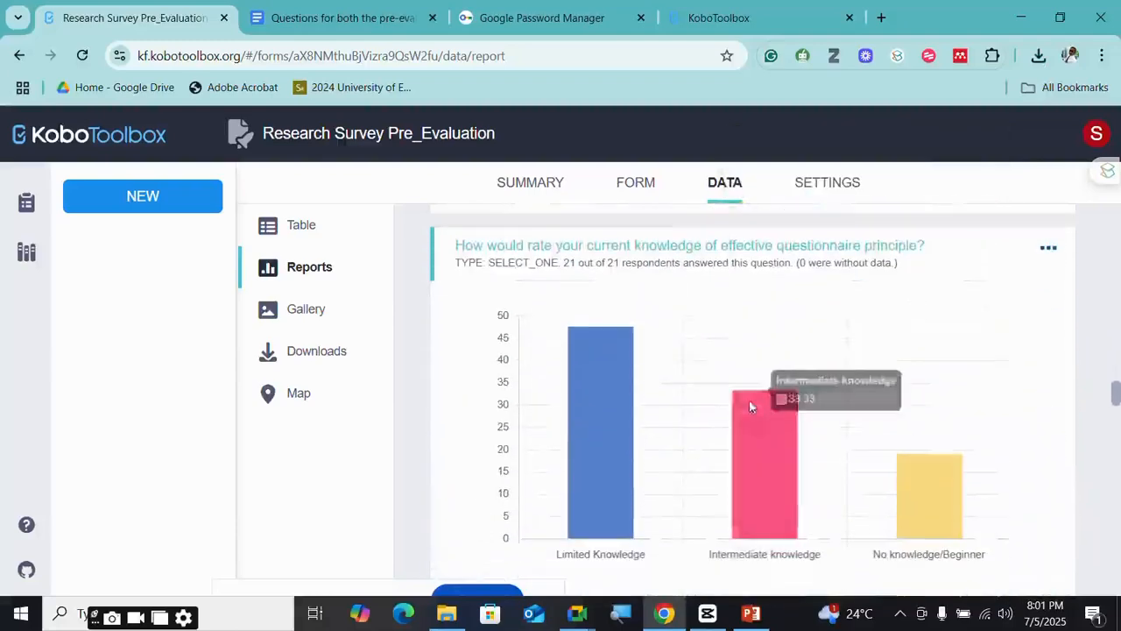
pyautogui.rightClick(753, 371)
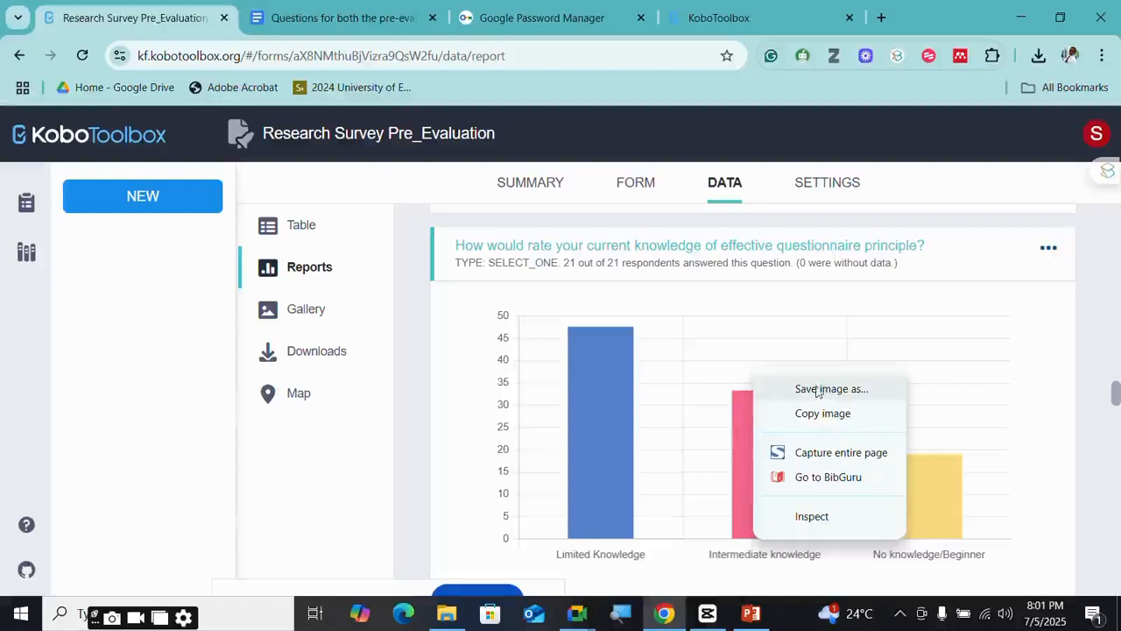
pyautogui.scroll(-3, 693, 464)
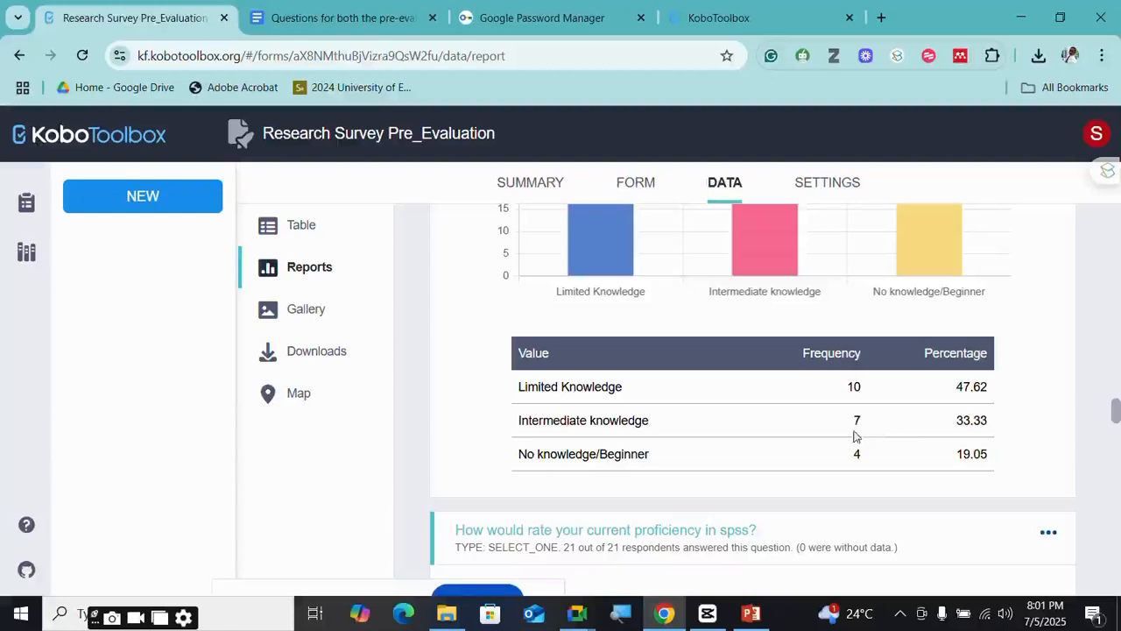
pyautogui.scroll(-2, 628, 449)
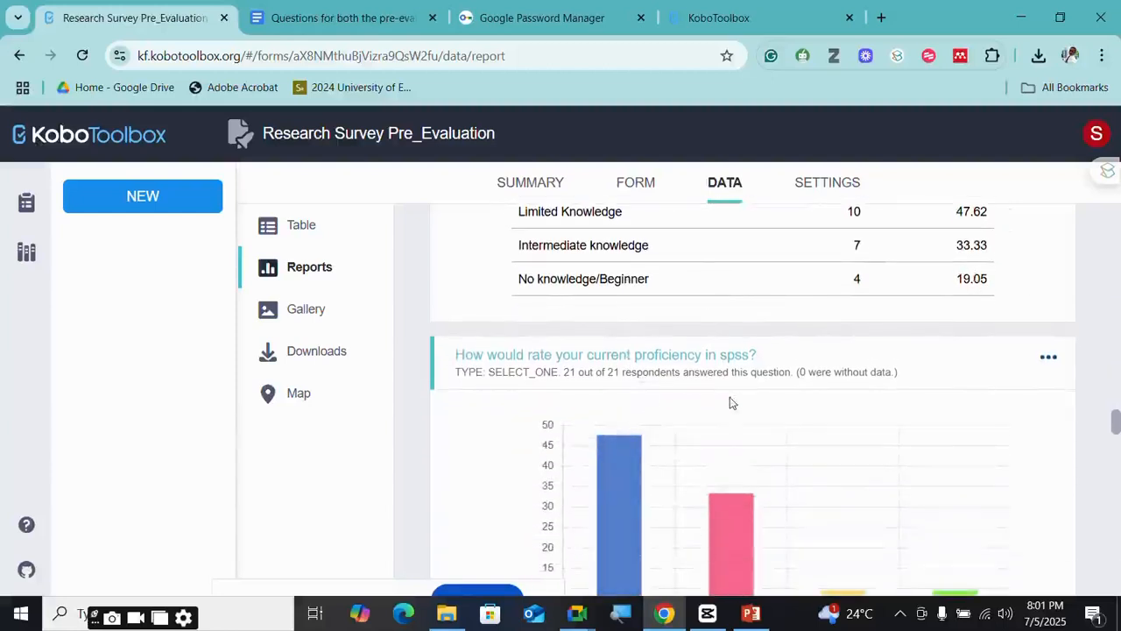
pyautogui.scroll(-4, 733, 402)
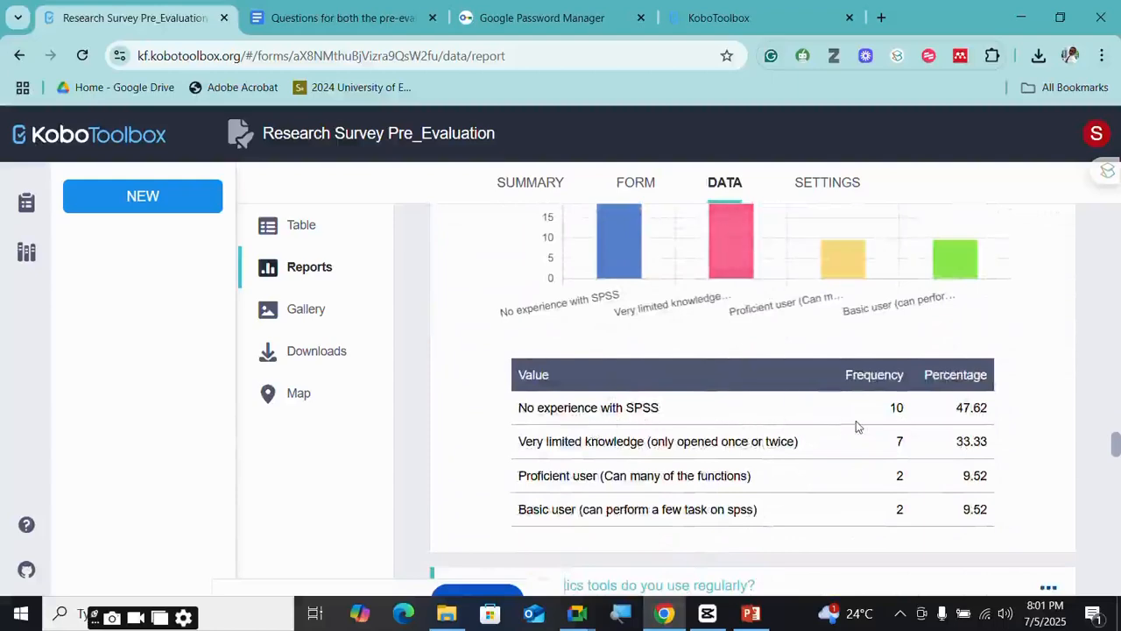
pyautogui.scroll(-3, 856, 426)
pyautogui.scroll(-6, 856, 429)
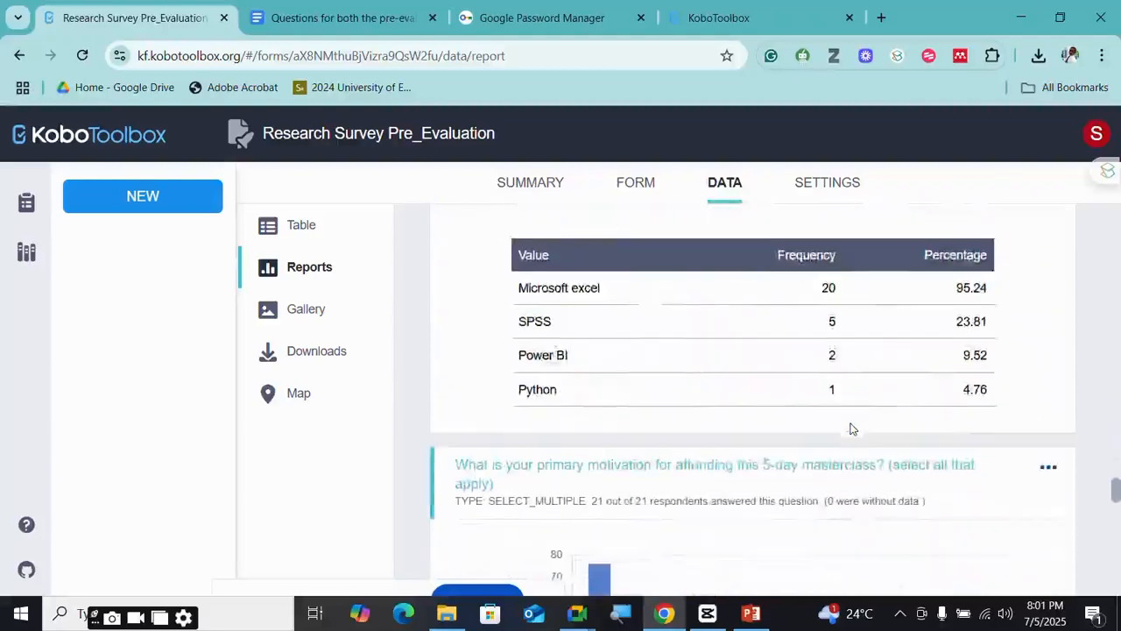
pyautogui.scroll(2, 850, 428)
pyautogui.scroll(1, 876, 394)
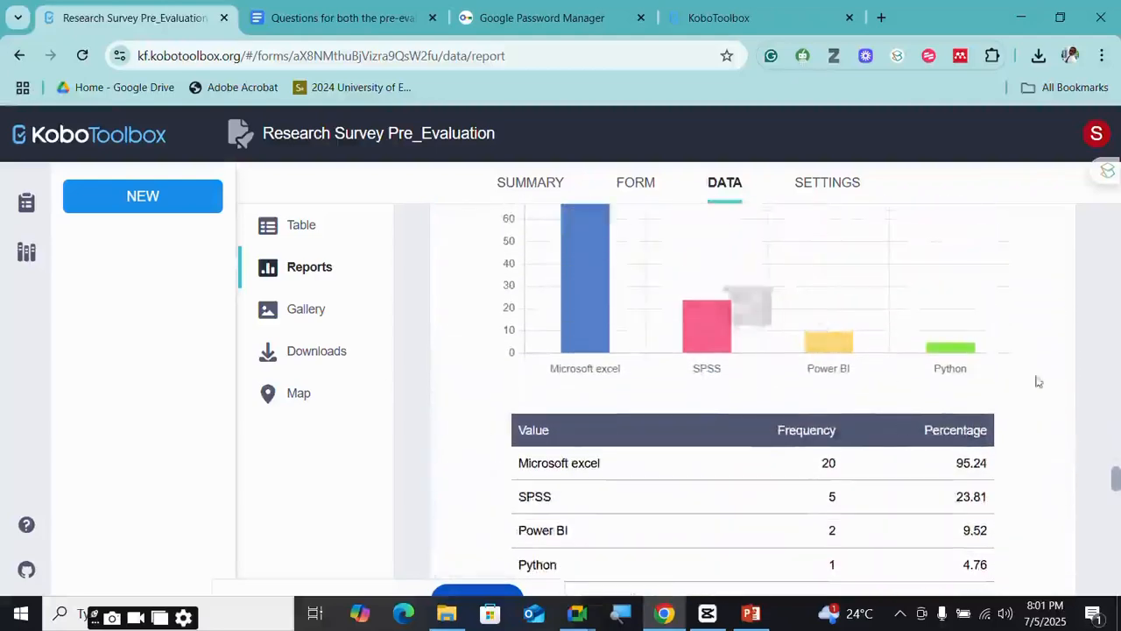
pyautogui.scroll(2, 791, 363)
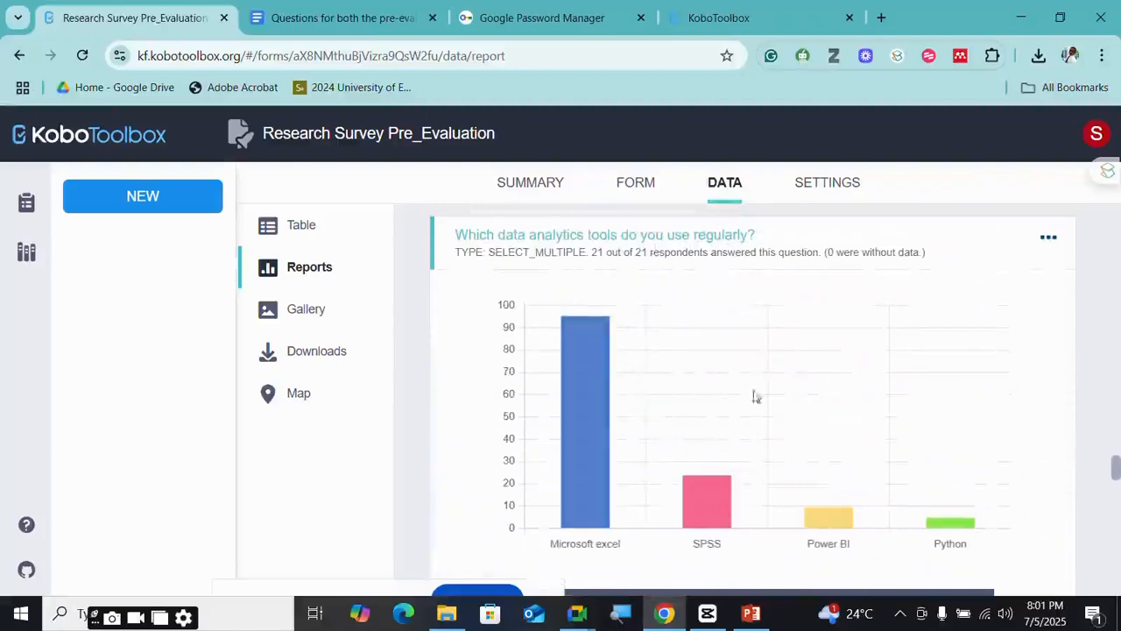
pyautogui.scroll(-1, 589, 354)
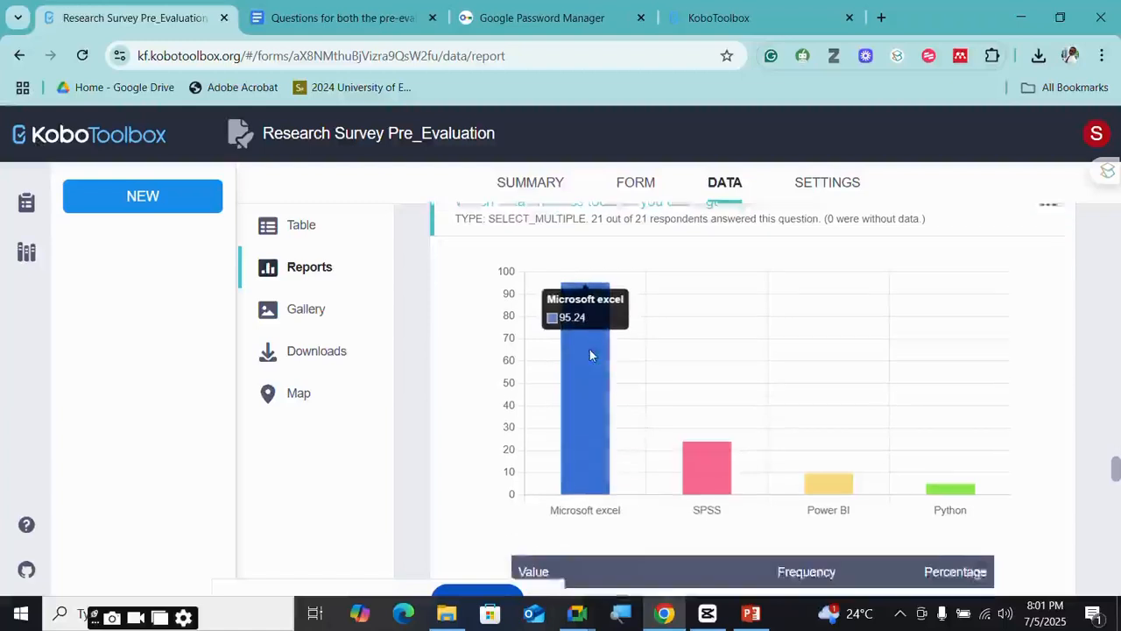
pyautogui.scroll(-2, 591, 355)
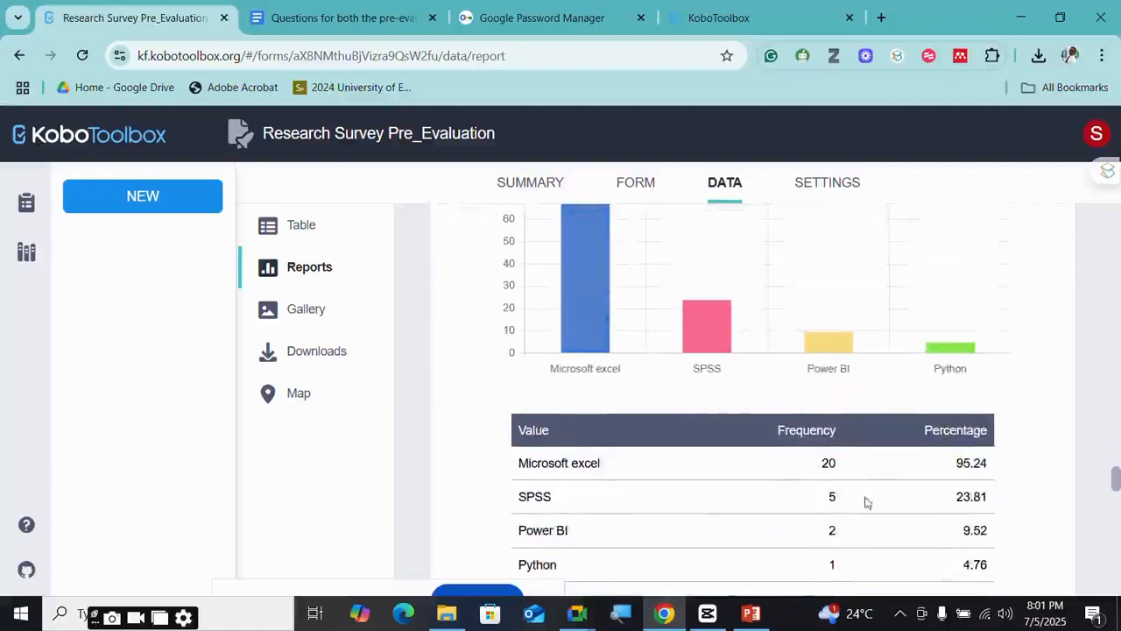
pyautogui.scroll(-1, 829, 517)
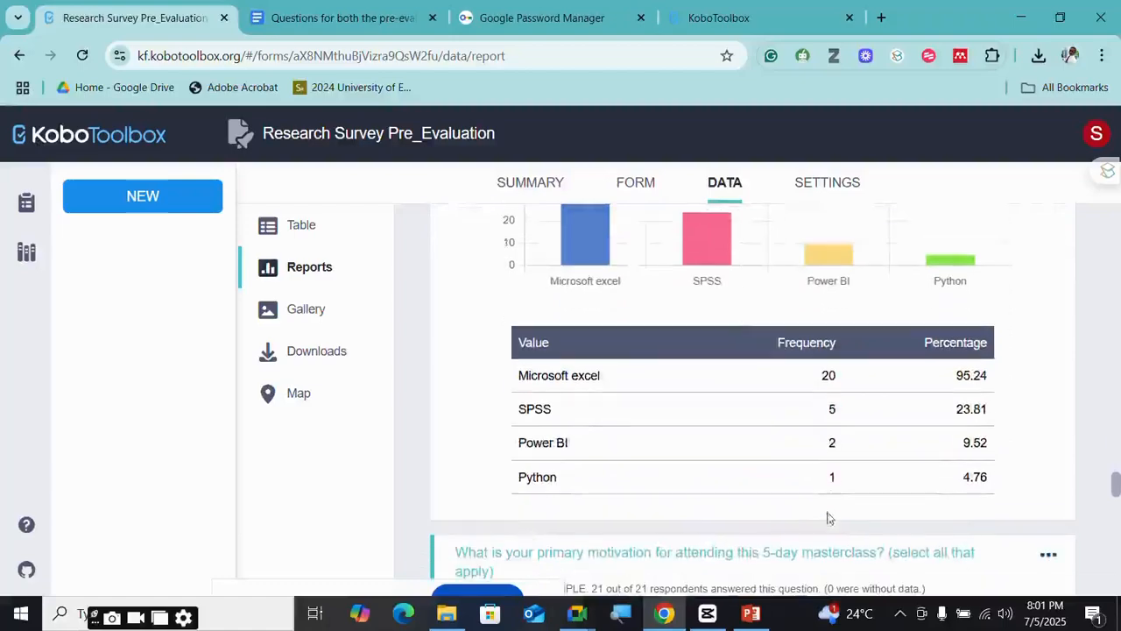
pyautogui.scroll(-4, 828, 517)
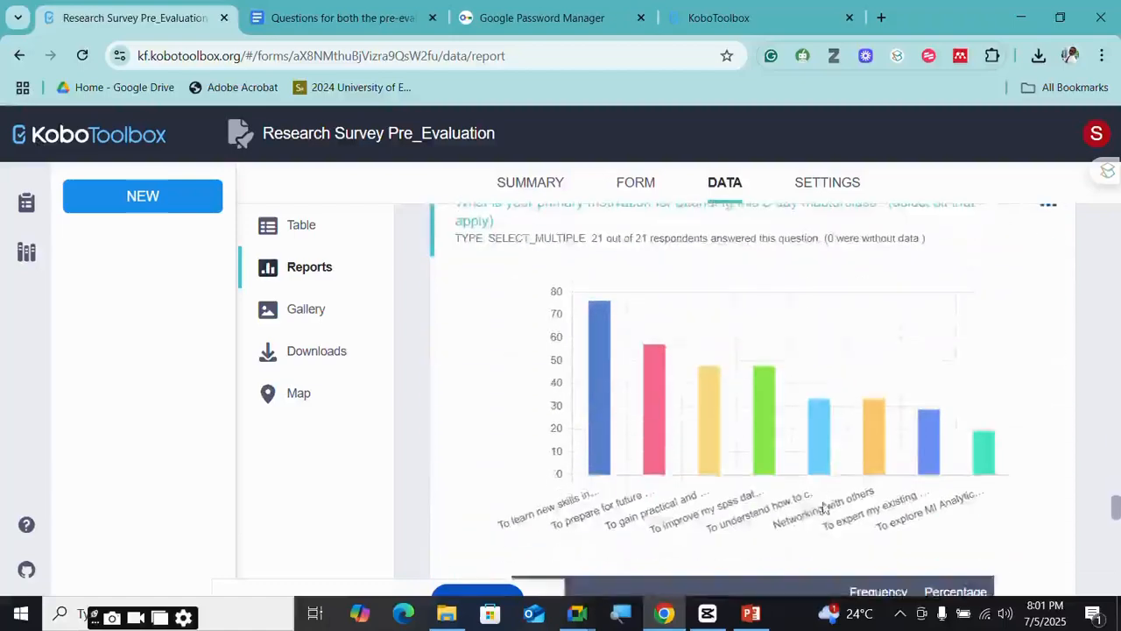
pyautogui.scroll(-7, 824, 507)
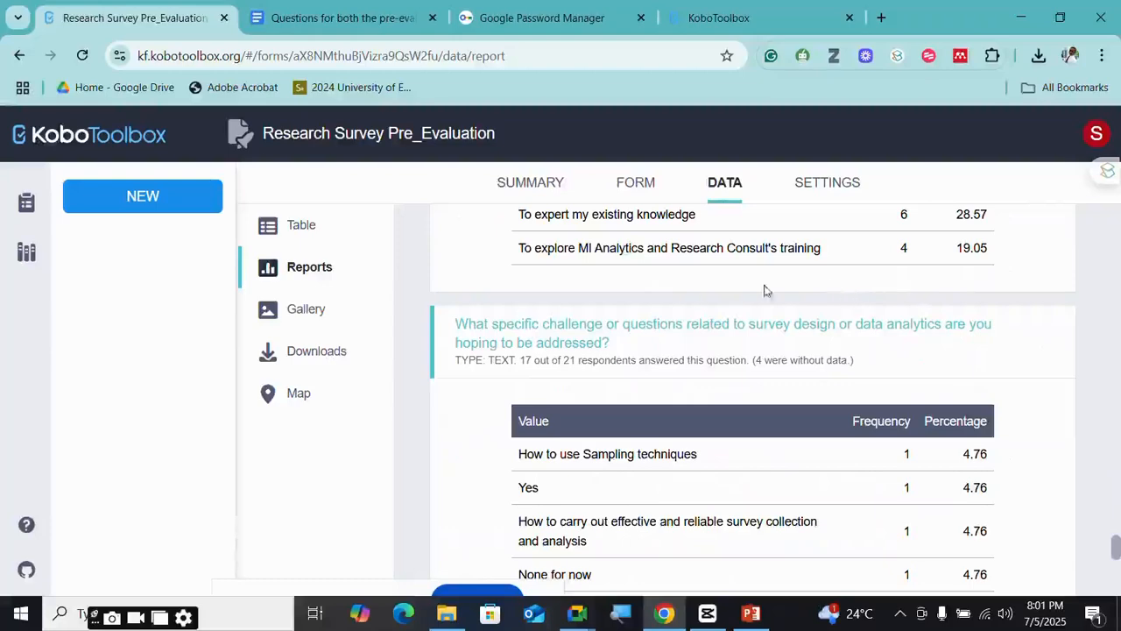
pyautogui.scroll(-6, 817, 377)
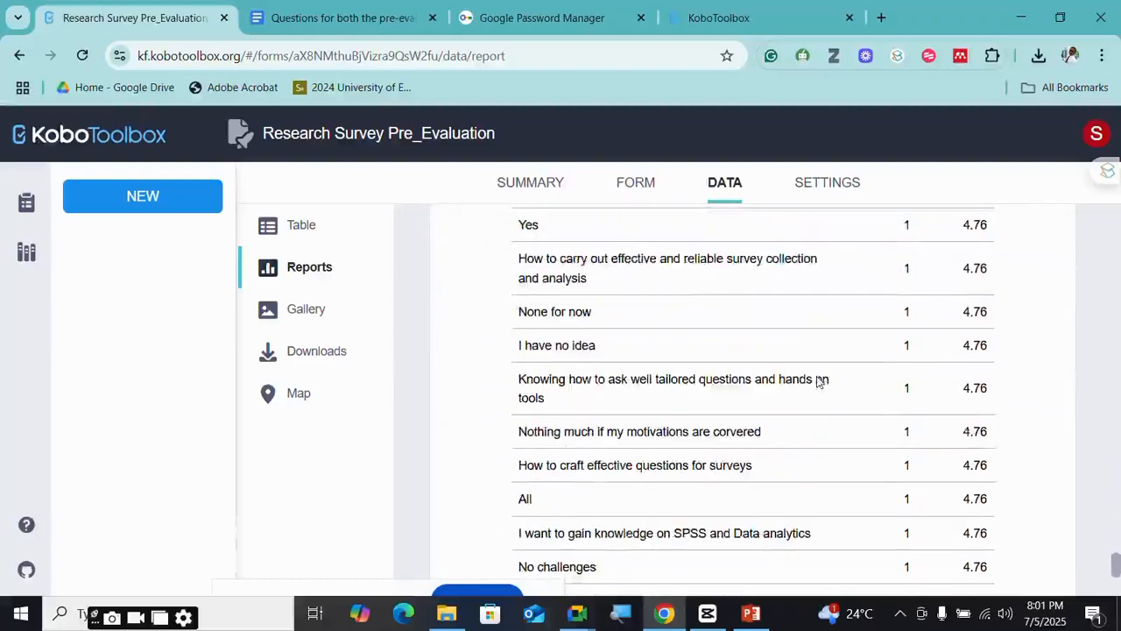
pyautogui.scroll(-1, 854, 368)
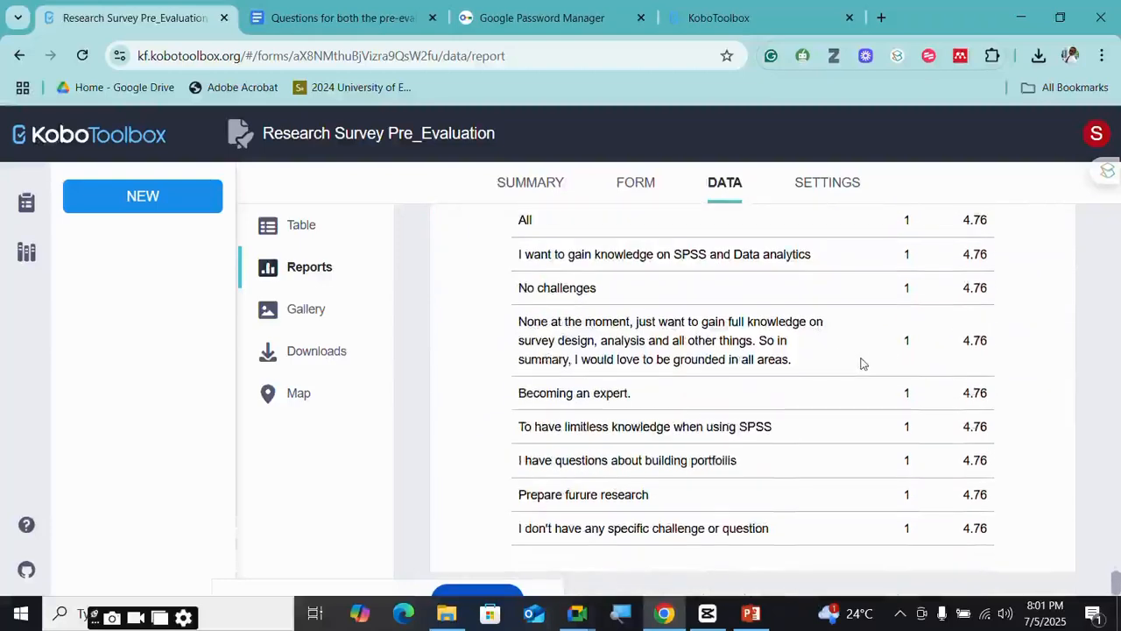
pyautogui.scroll(11, 861, 364)
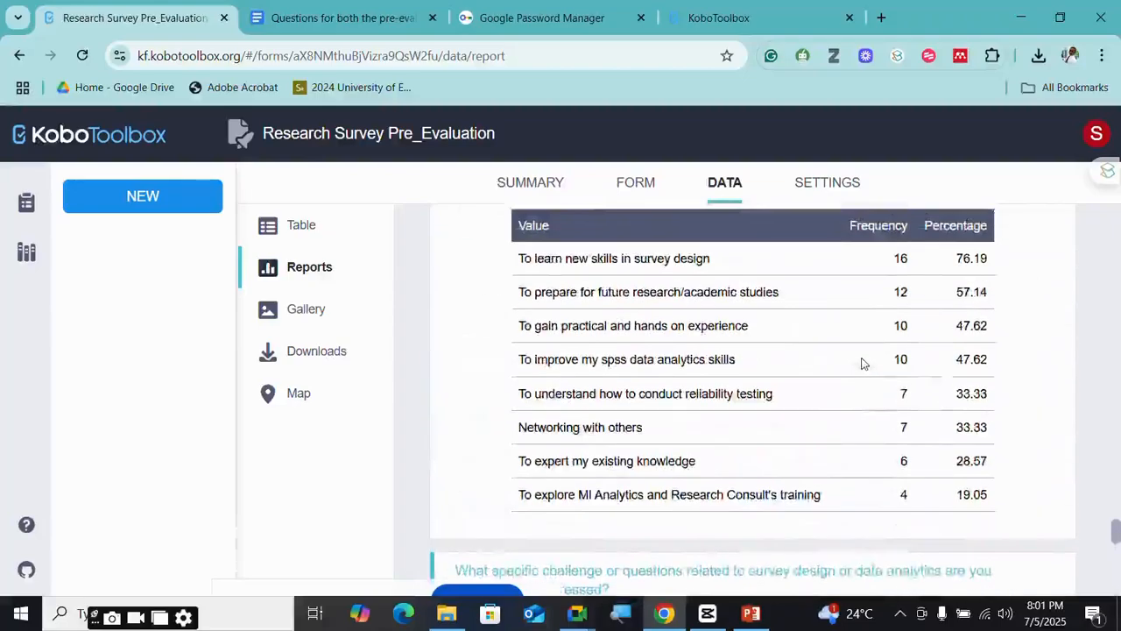
pyautogui.scroll(7, 861, 364)
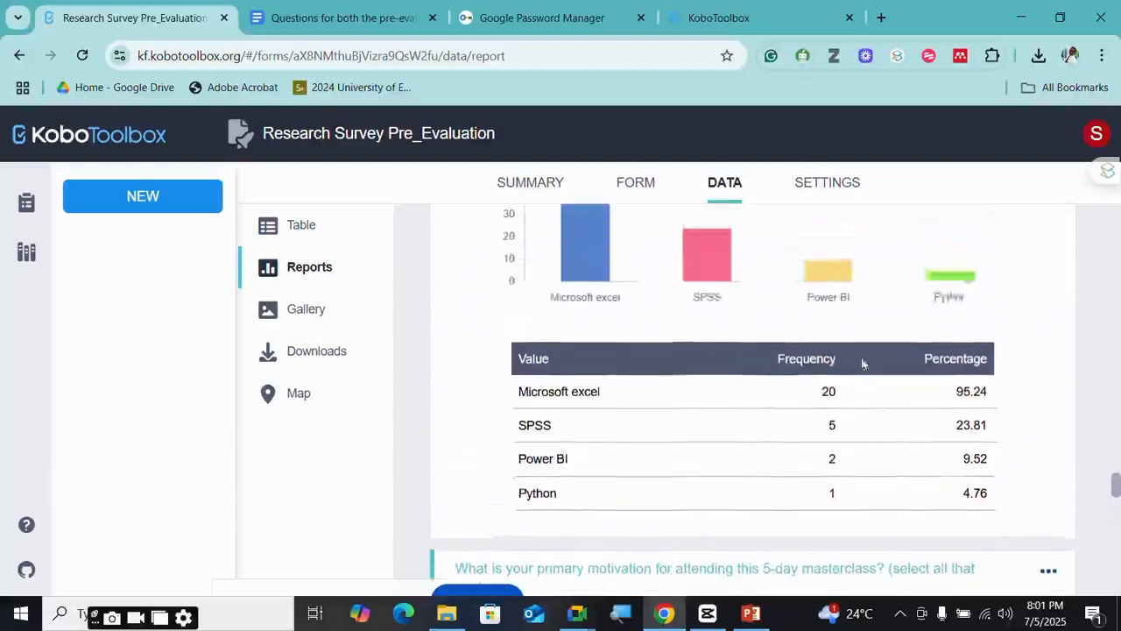
pyautogui.scroll(2, 660, 395)
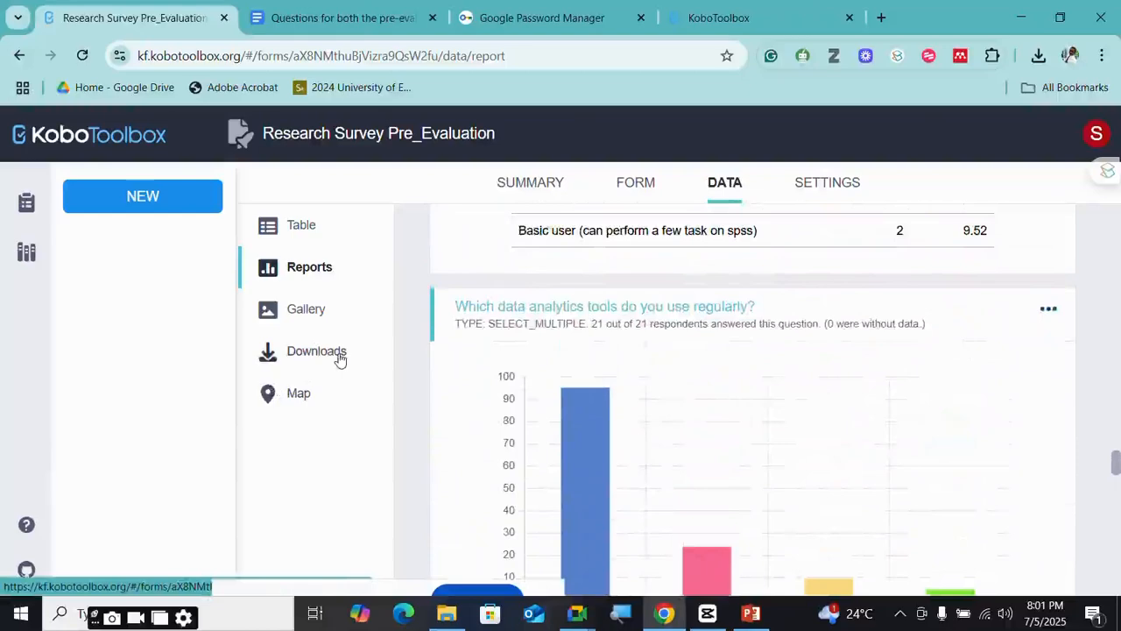
pyautogui.scroll(3, 752, 350)
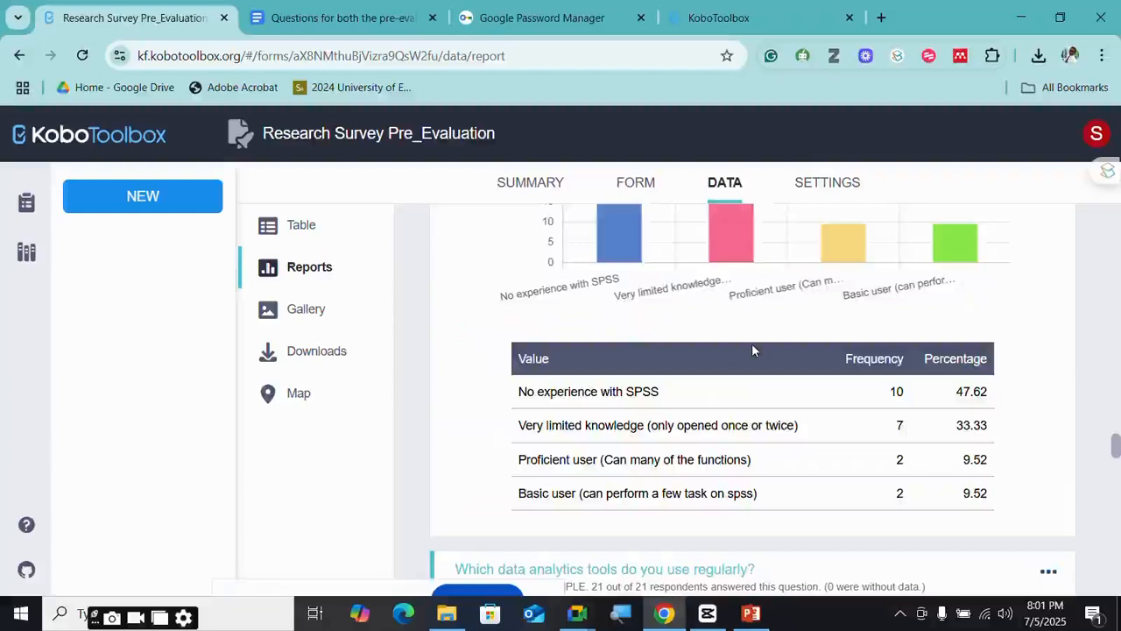
pyautogui.scroll(3, 752, 351)
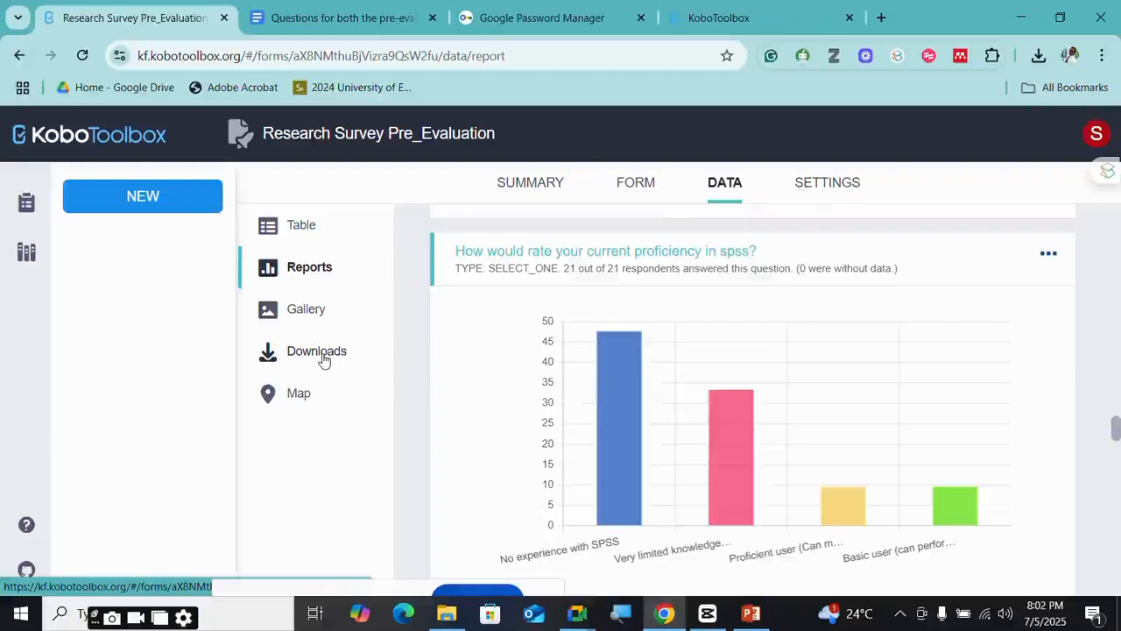
pyautogui.moveTo(578, 613)
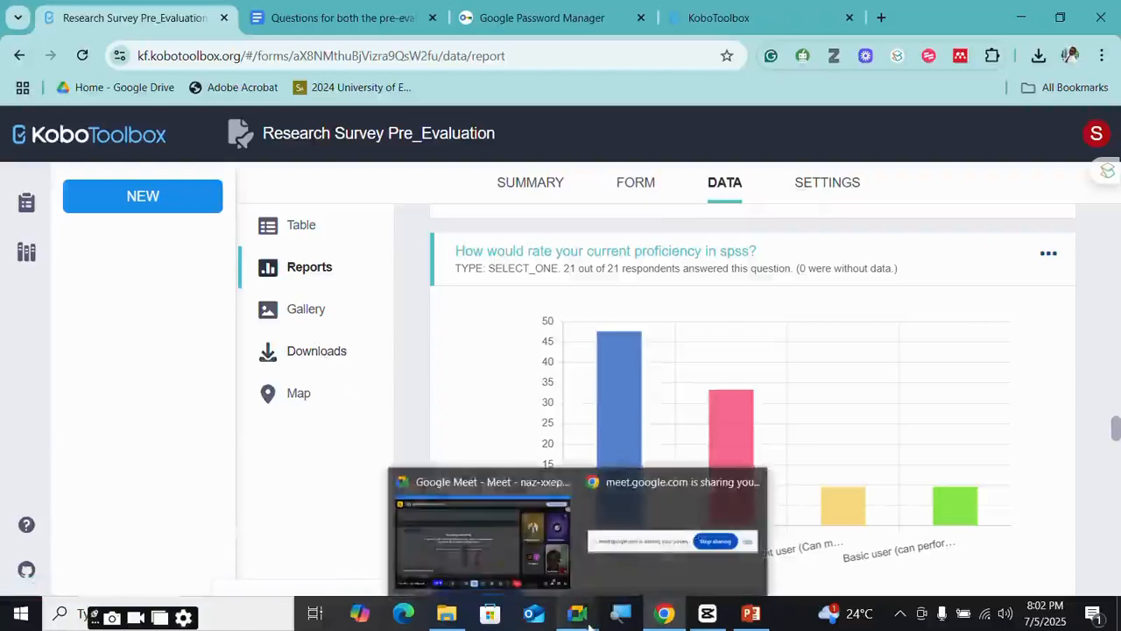
pyautogui.moveTo(472, 549)
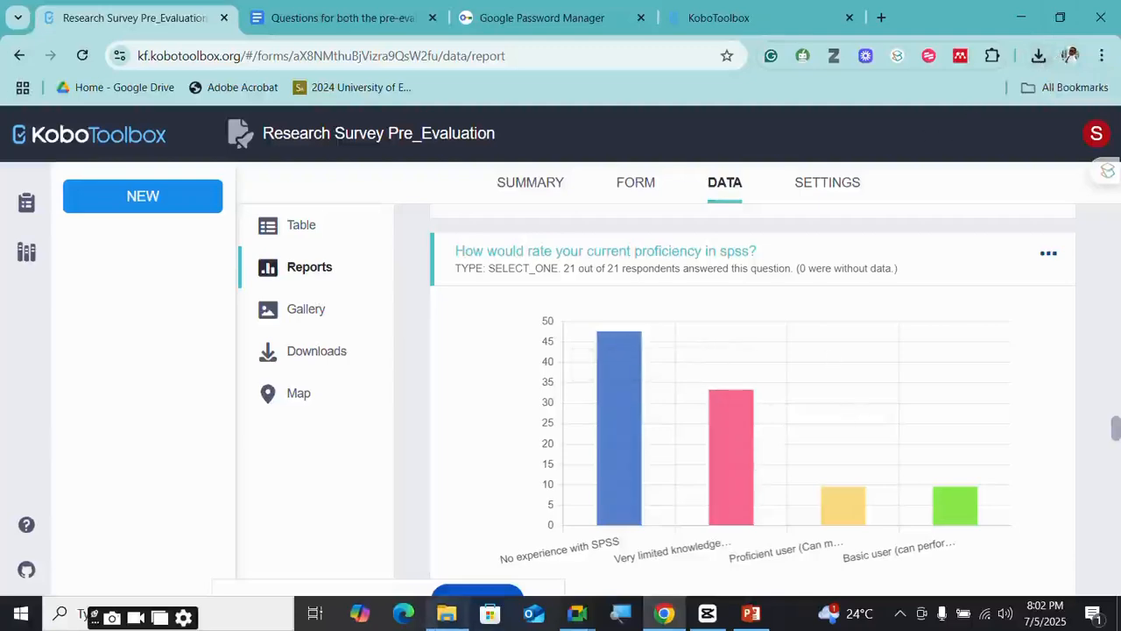
# - Open the newest Research Survey Pre_Evaluation xlsx from Chrome's downloads list in Excel
pyautogui.click(1039, 56)
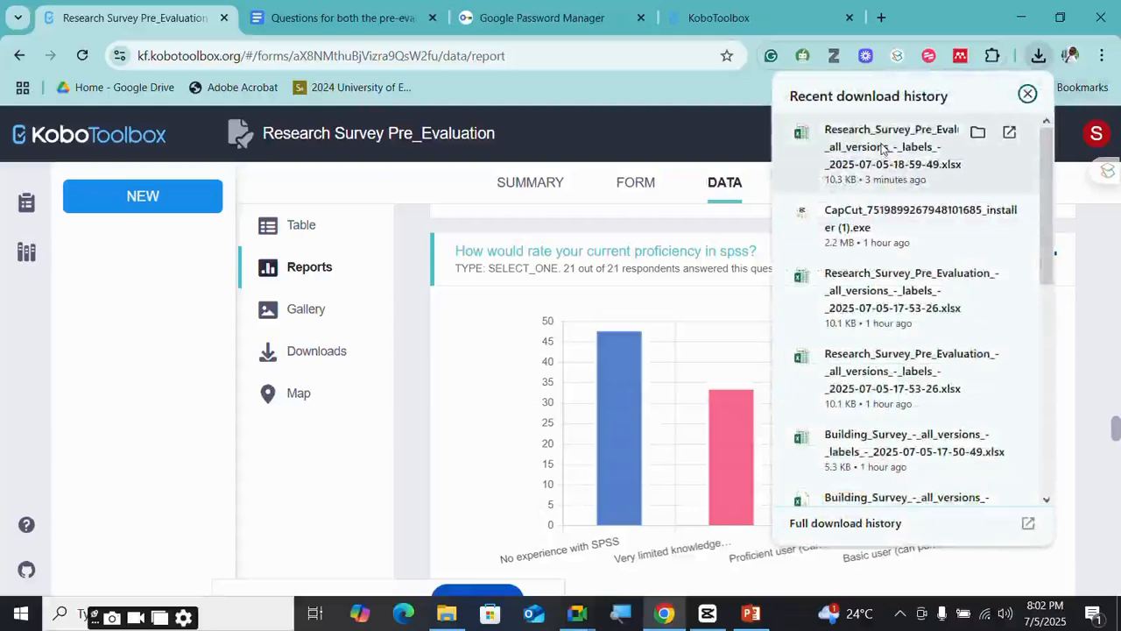
pyautogui.click(882, 149)
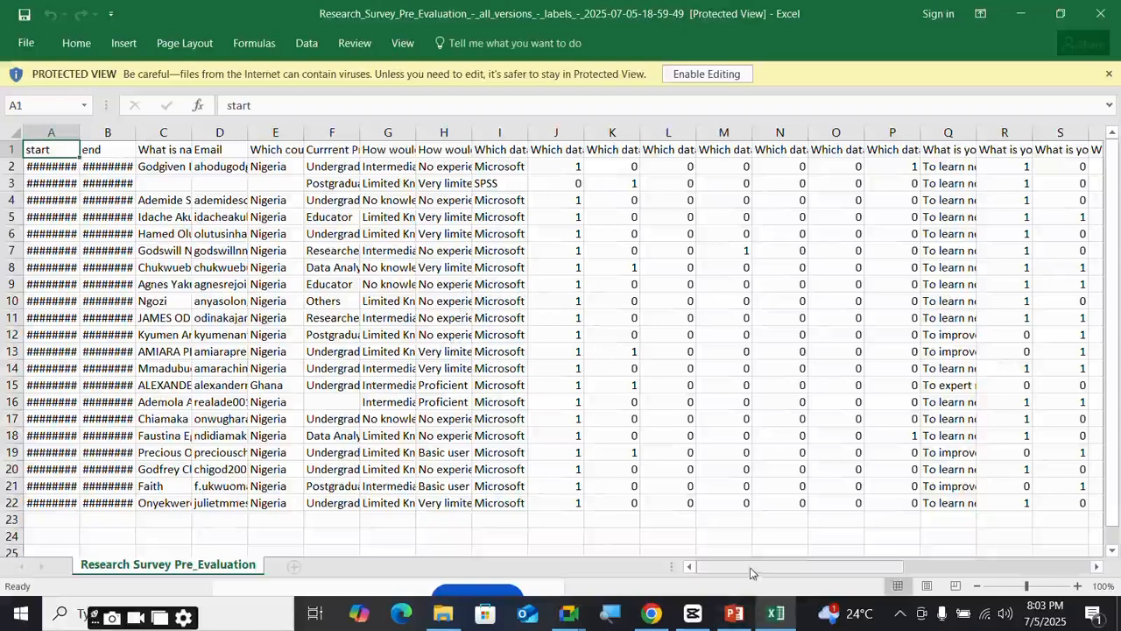
# - Take the Research Survey Pre_Evaluation export out of Protected View with Enable Editing
pyautogui.moveTo(750, 567); pyautogui.dragTo(705, 555)
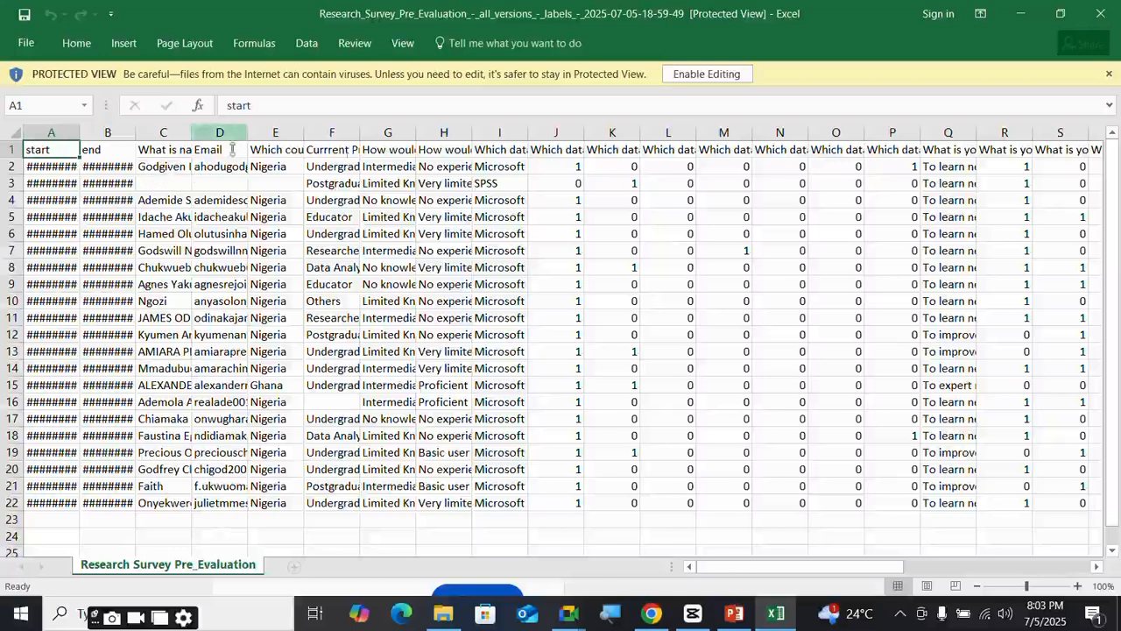
pyautogui.click(708, 77)
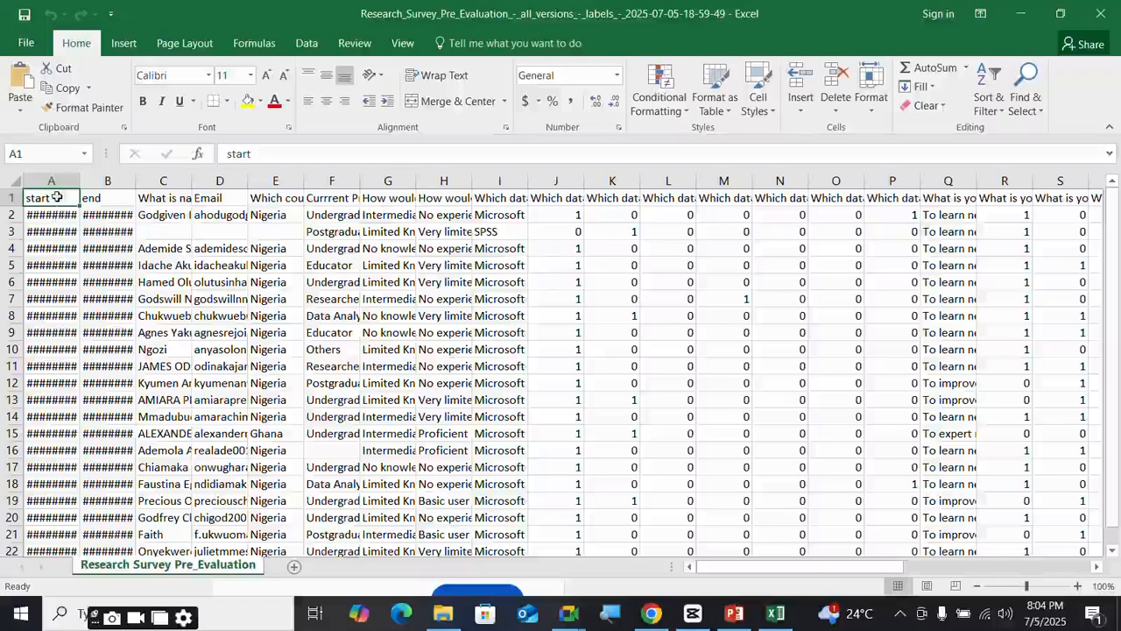
# - Copy the full survey data range into a new sheet and rename that sheet 'Dataset'
pyautogui.hotkey('ctrl', 'shift', 'End')
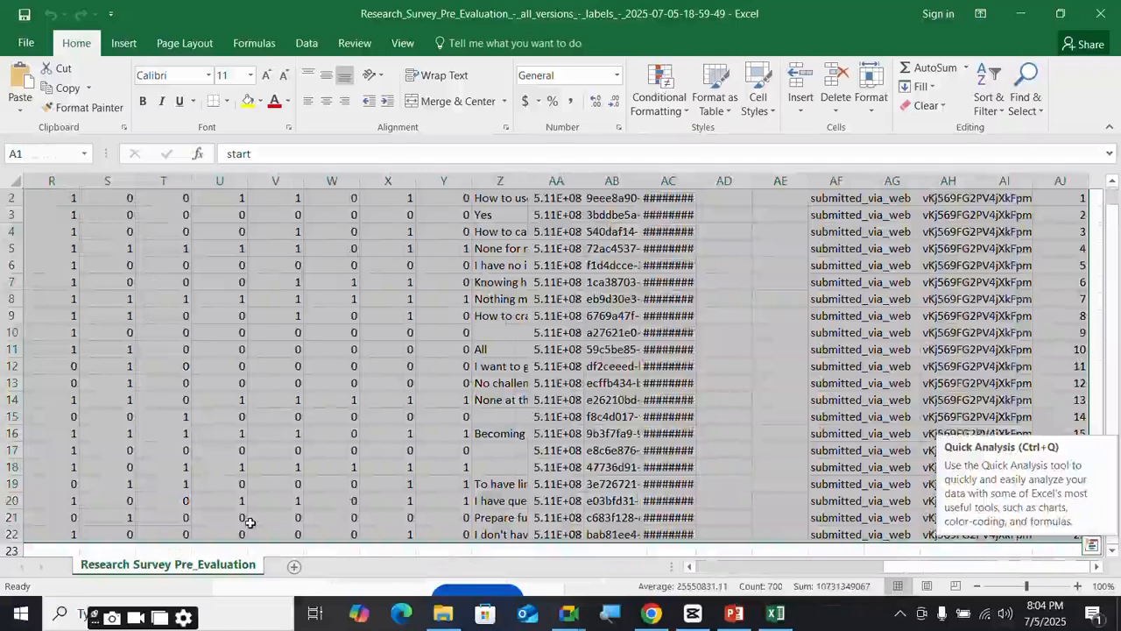
pyautogui.hotkey('ctrl', 'c')
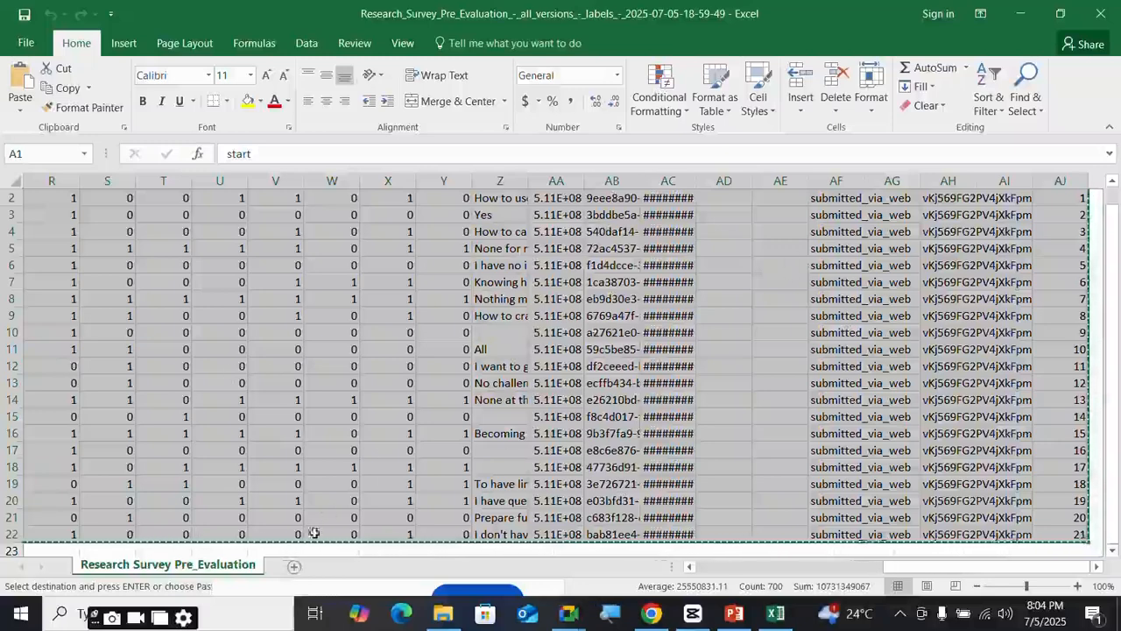
pyautogui.click(294, 566)
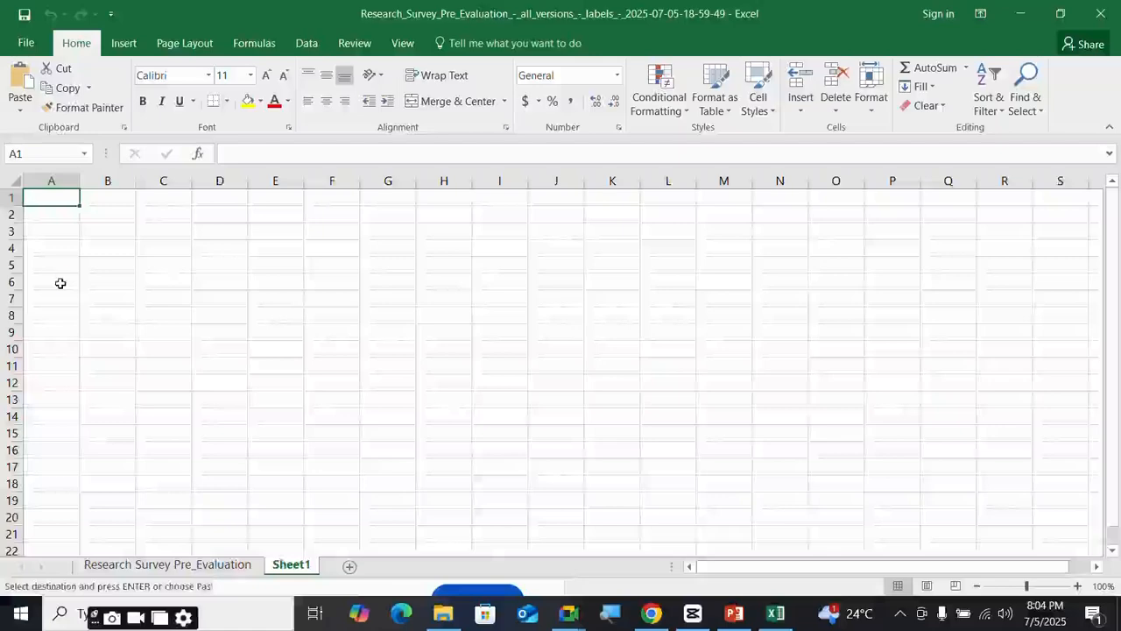
pyautogui.hotkey('ctrl', 'v')
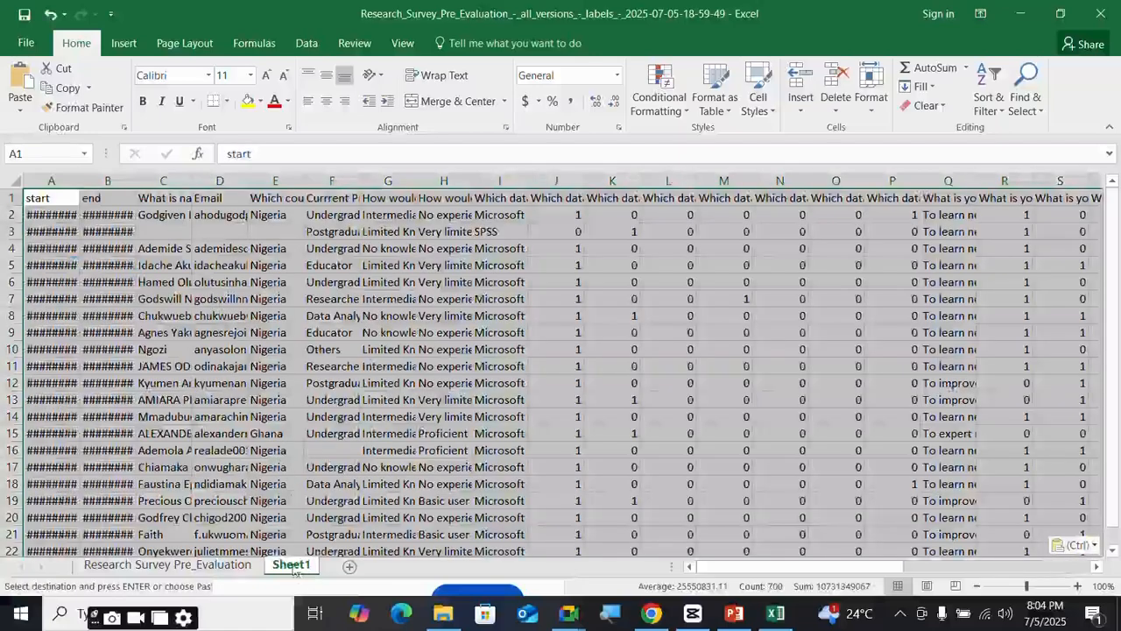
pyautogui.doubleClick(295, 566)
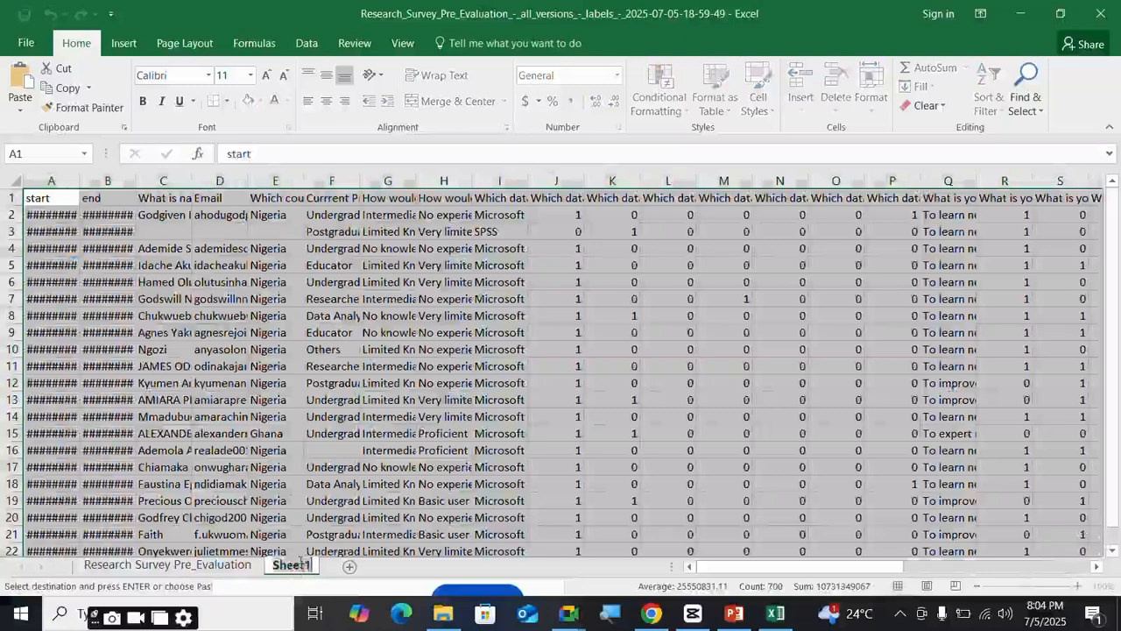
pyautogui.write('Dataset')
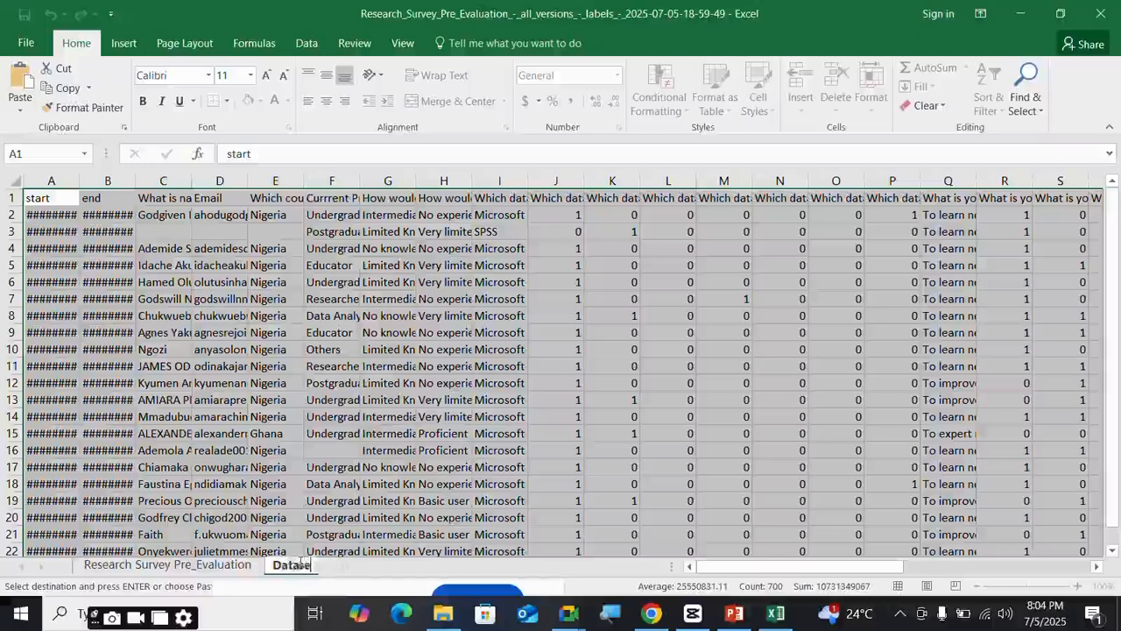
pyautogui.click(401, 399)
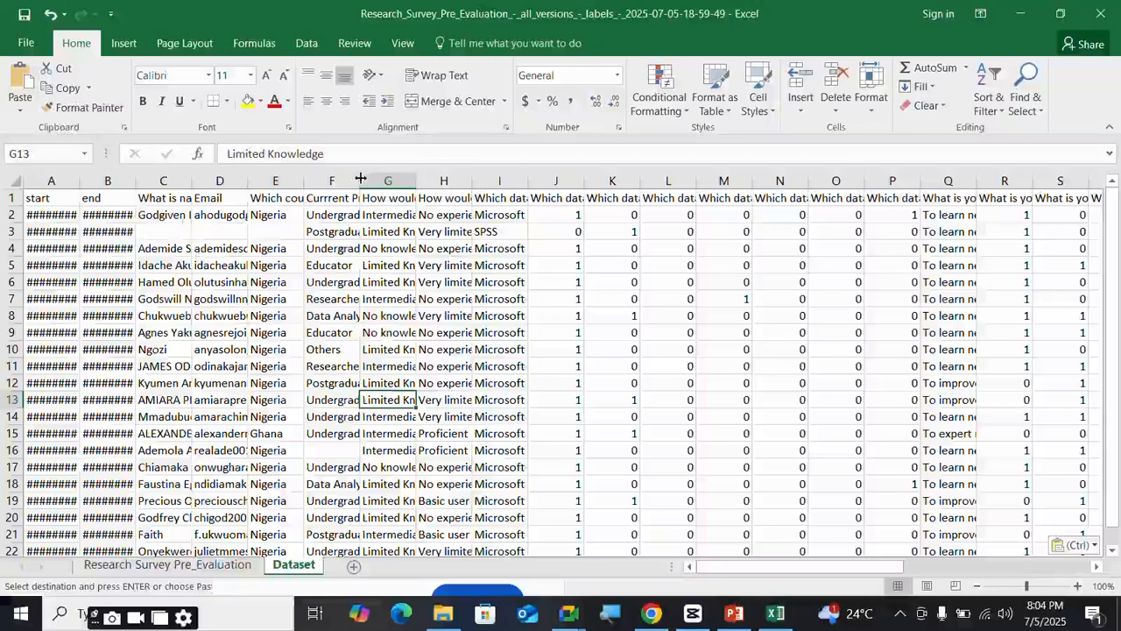
# - Widen columns F, A and B to show profession entries and full start/end dates
pyautogui.moveTo(360, 175); pyautogui.dragTo(381, 173)
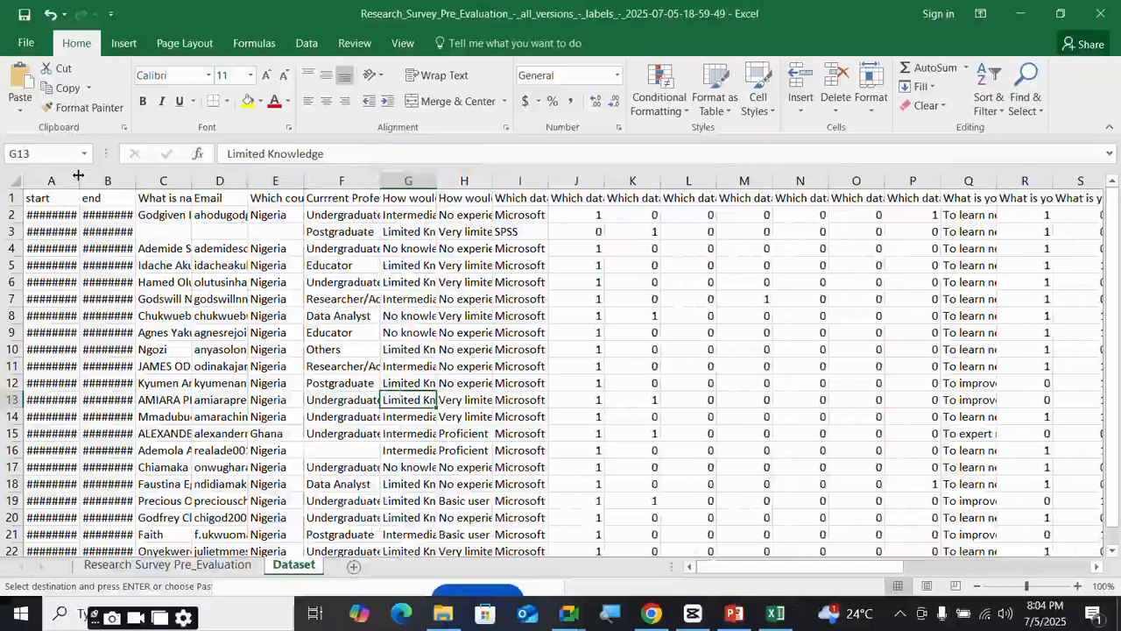
pyautogui.moveTo(78, 175); pyautogui.dragTo(109, 174)
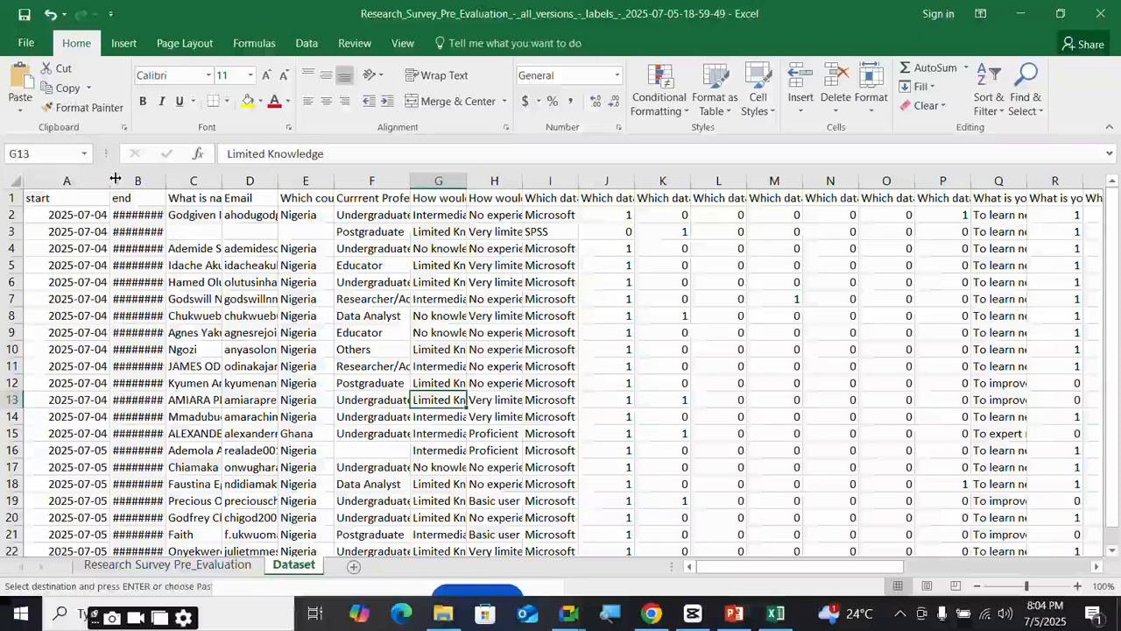
pyautogui.moveTo(163, 176); pyautogui.dragTo(211, 175)
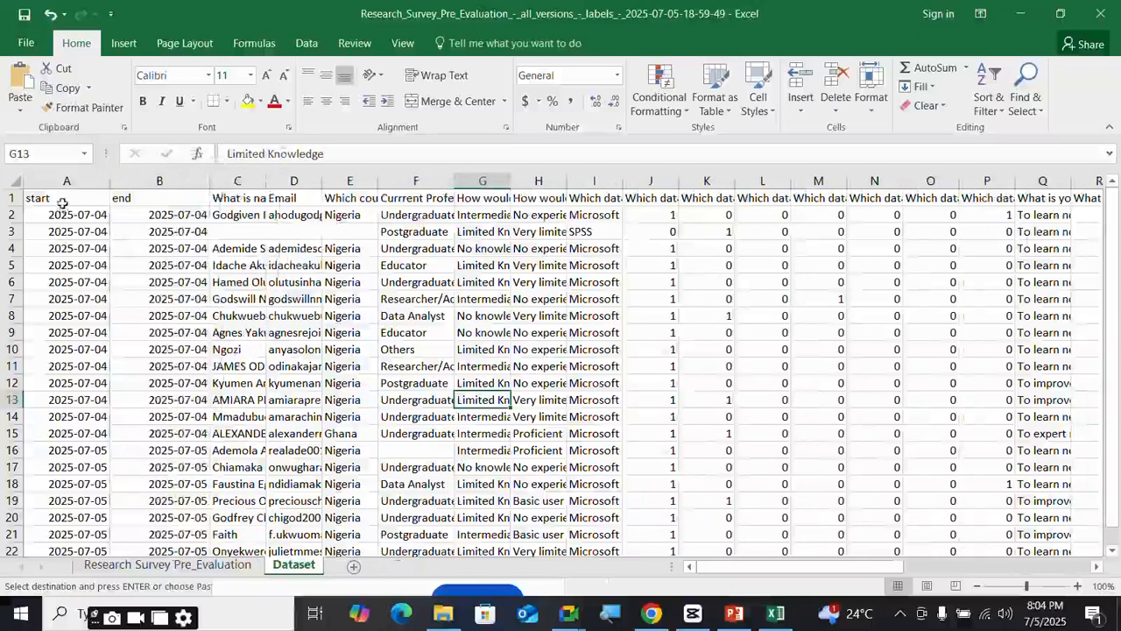
pyautogui.scroll(-2, 77, 231)
pyautogui.scroll(3, 77, 231)
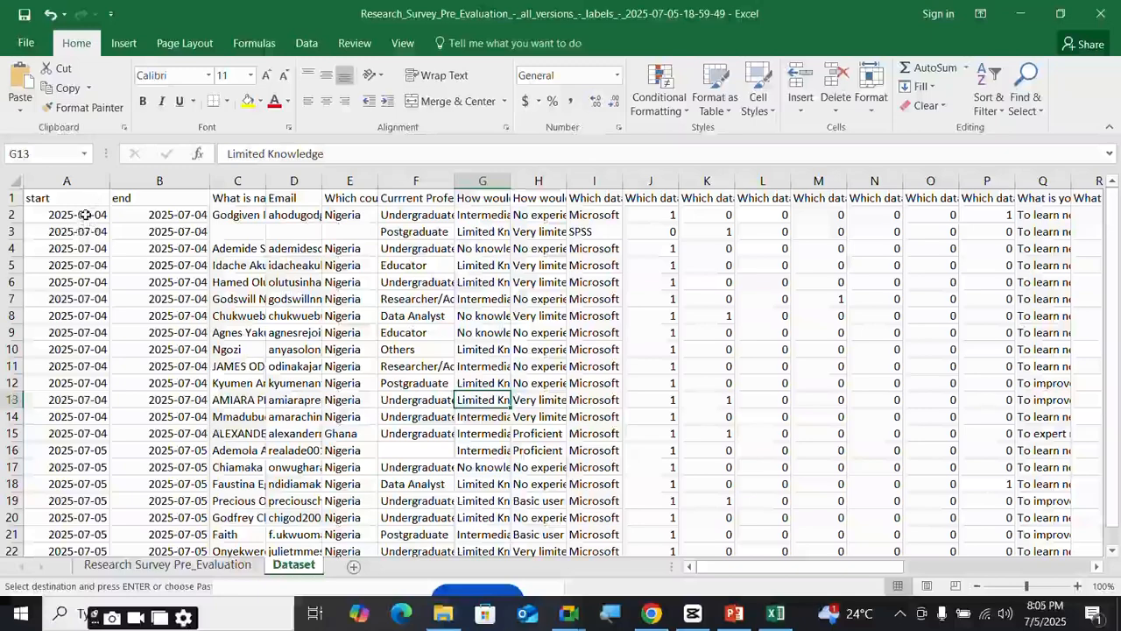
pyautogui.click(85, 215)
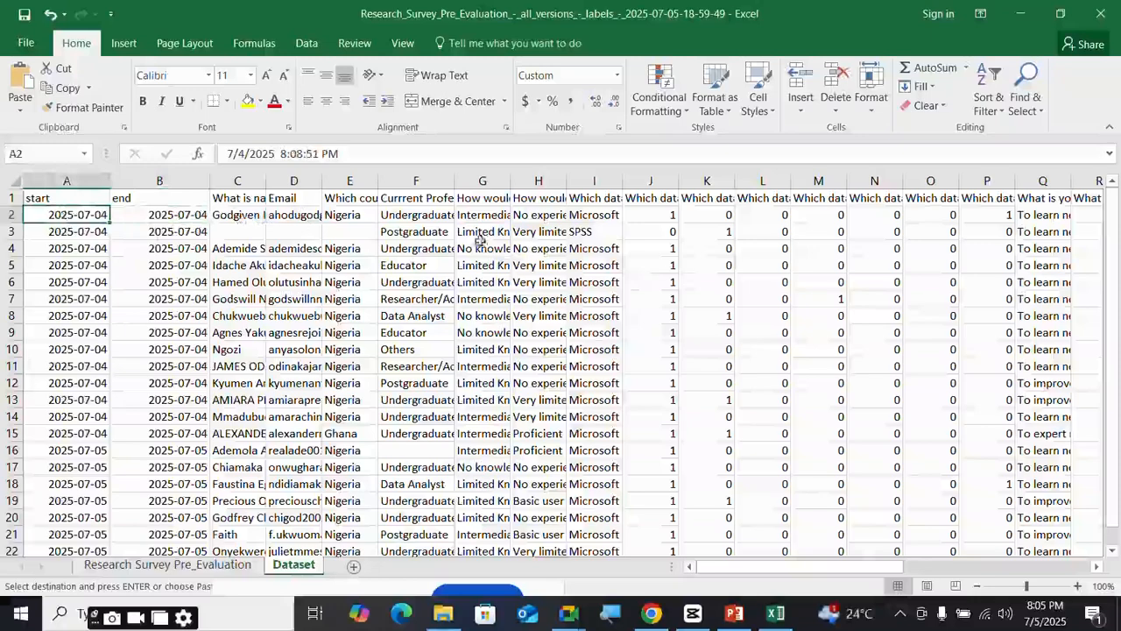
pyautogui.click(287, 197)
pyautogui.click(372, 198)
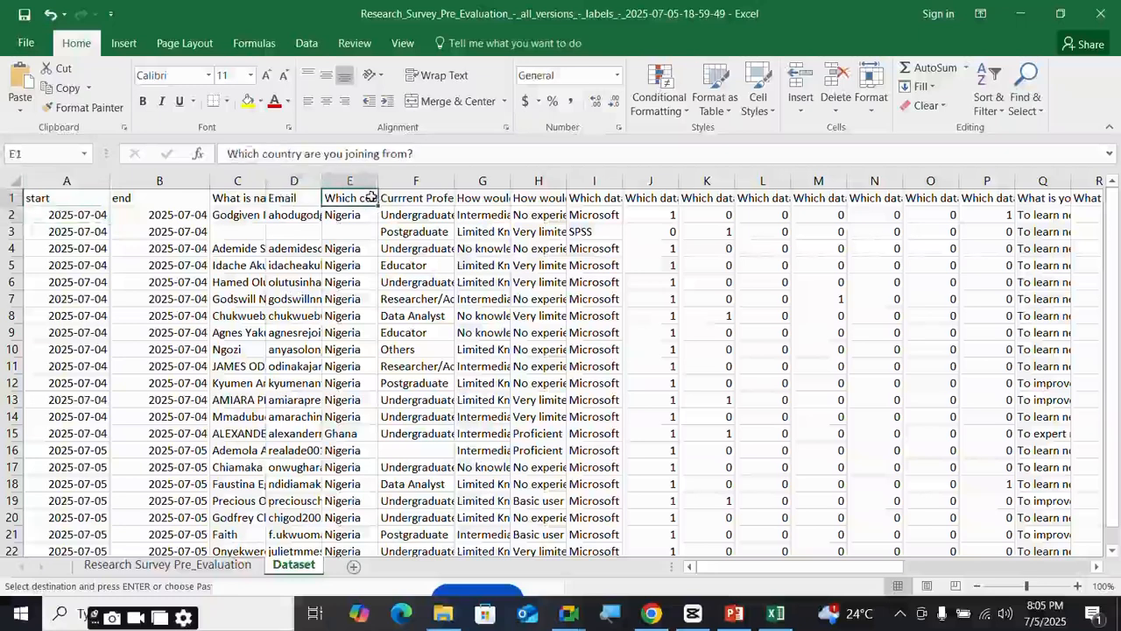
pyautogui.click(410, 197)
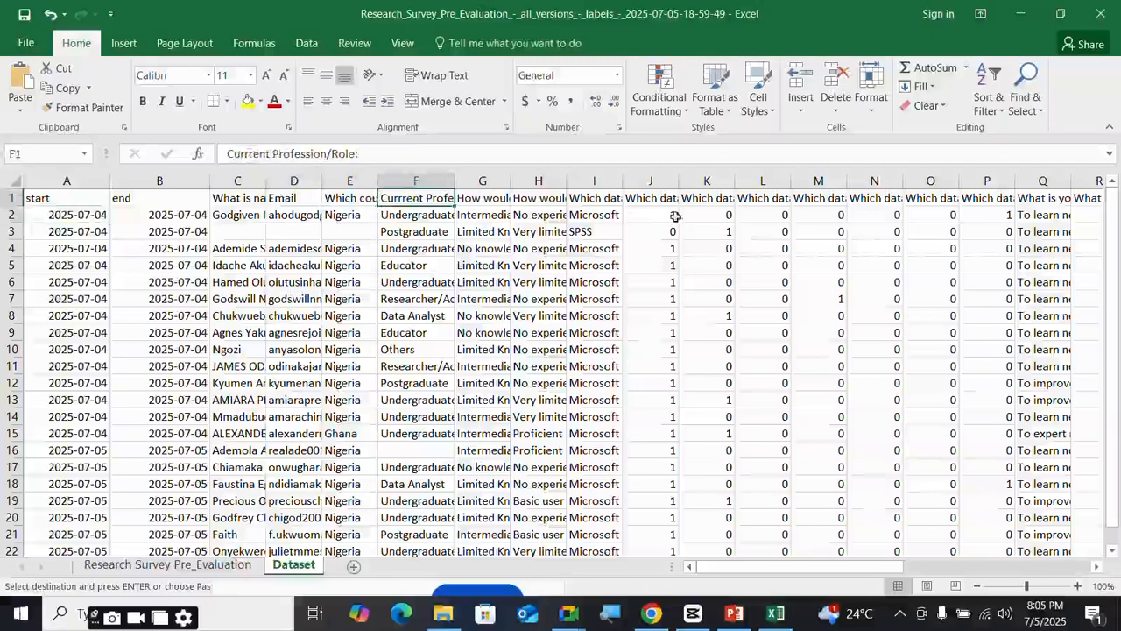
pyautogui.click(159, 178)
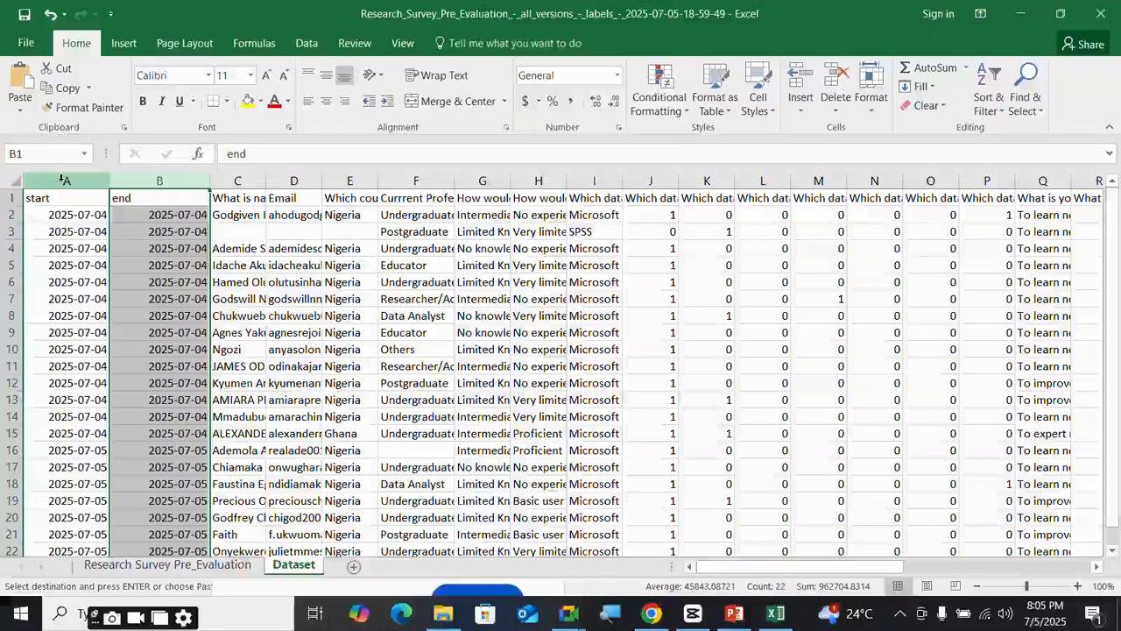
pyautogui.click(233, 198)
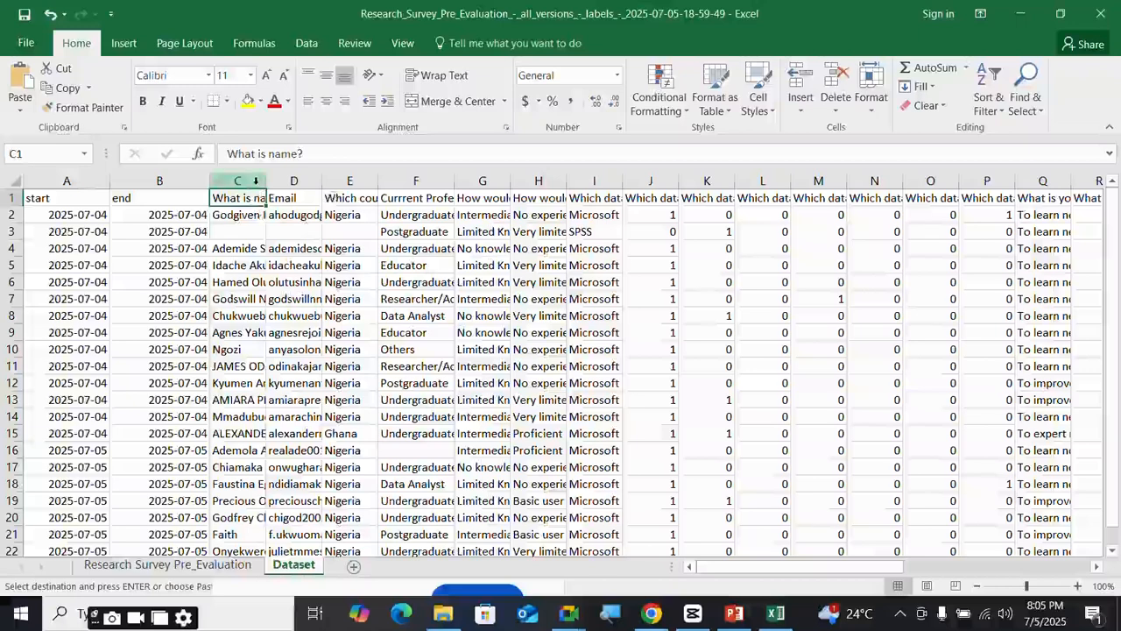
pyautogui.click(256, 181)
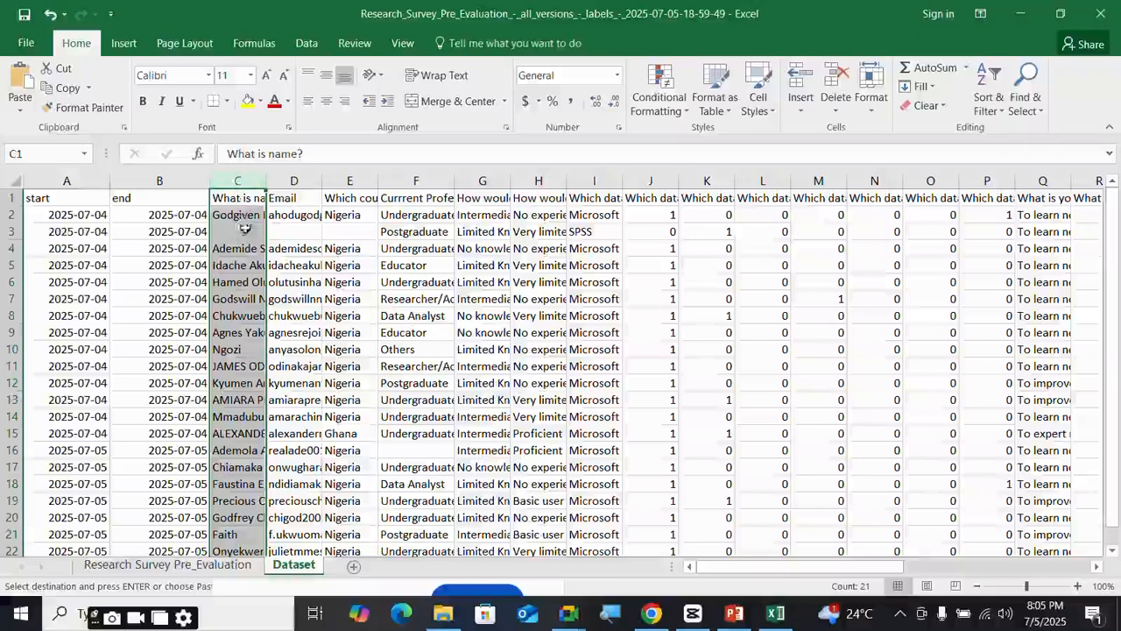
pyautogui.click(295, 181)
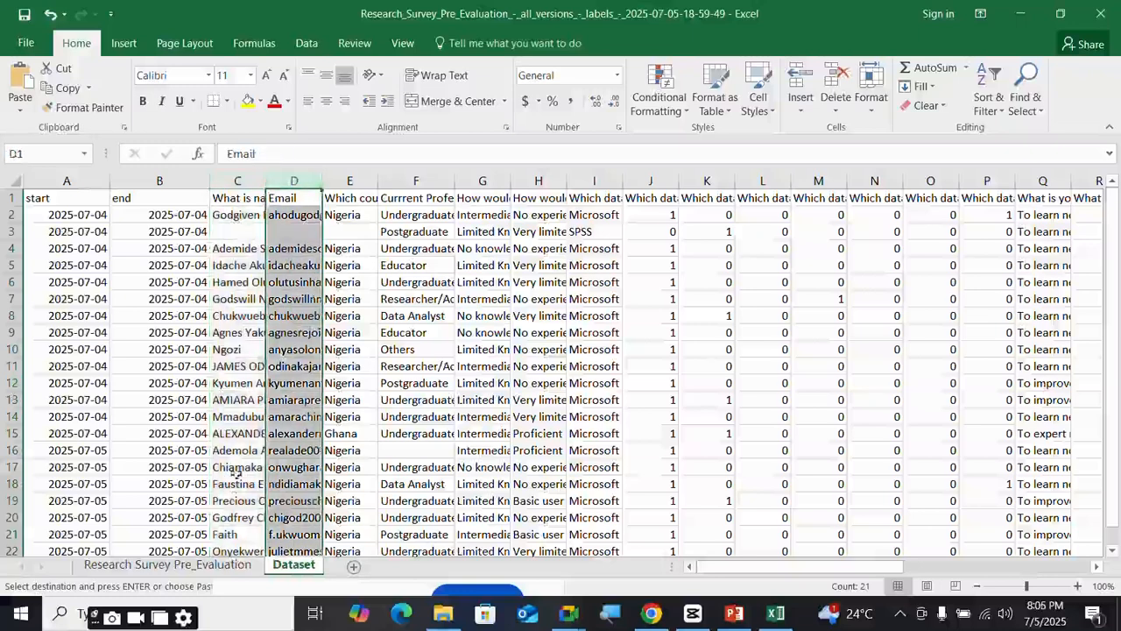
pyautogui.click(218, 571)
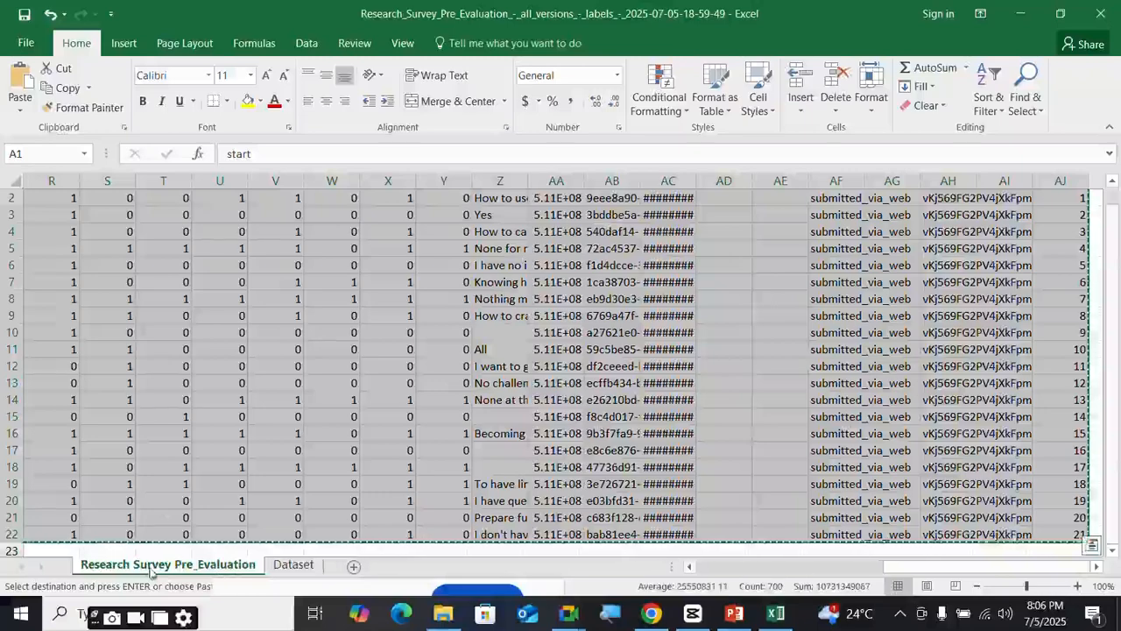
pyautogui.click(294, 565)
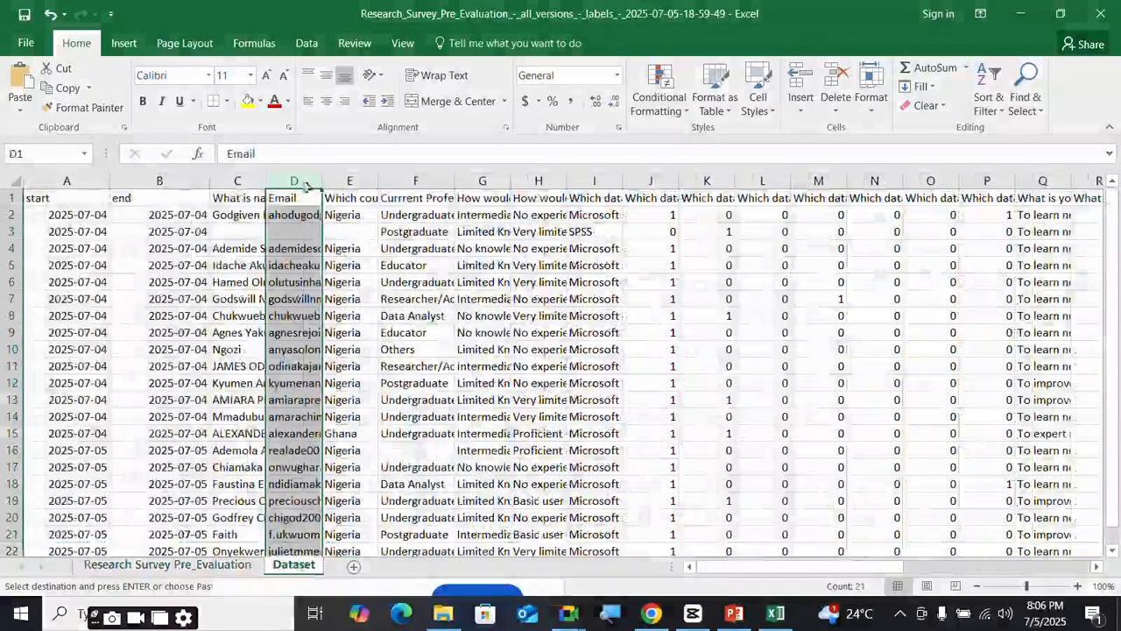
pyautogui.click(258, 173)
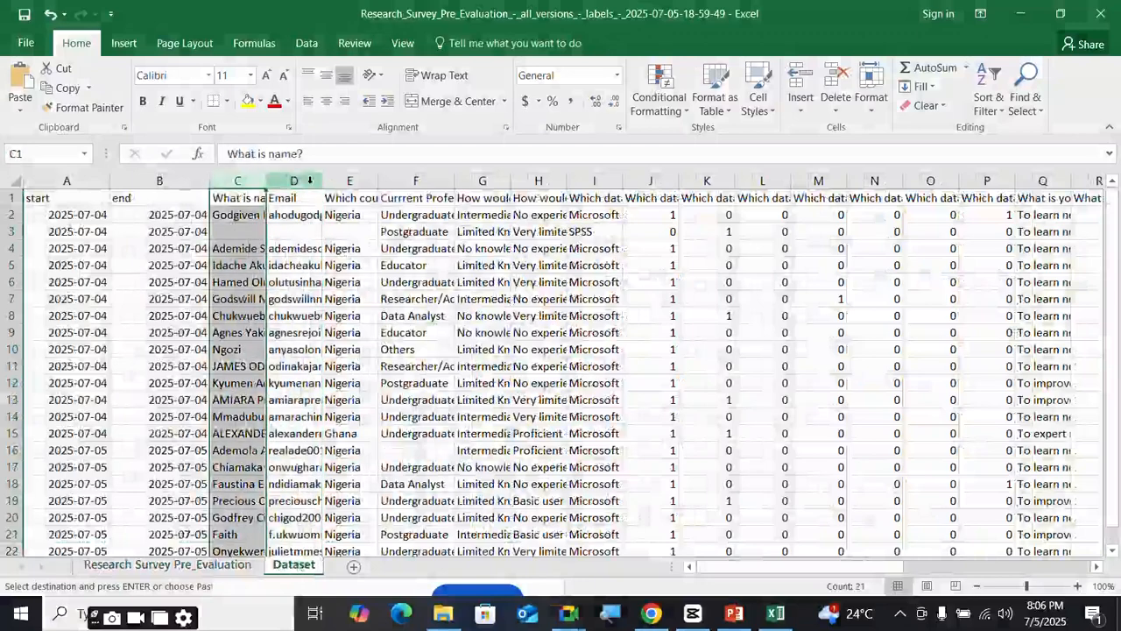
pyautogui.click(309, 181)
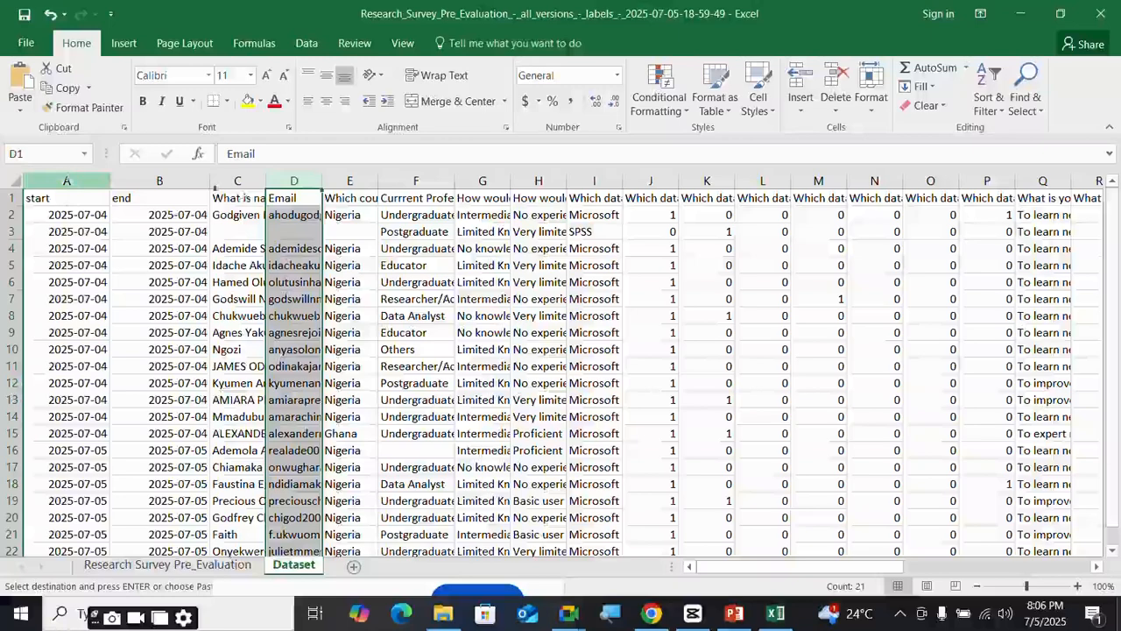
pyautogui.click(375, 200)
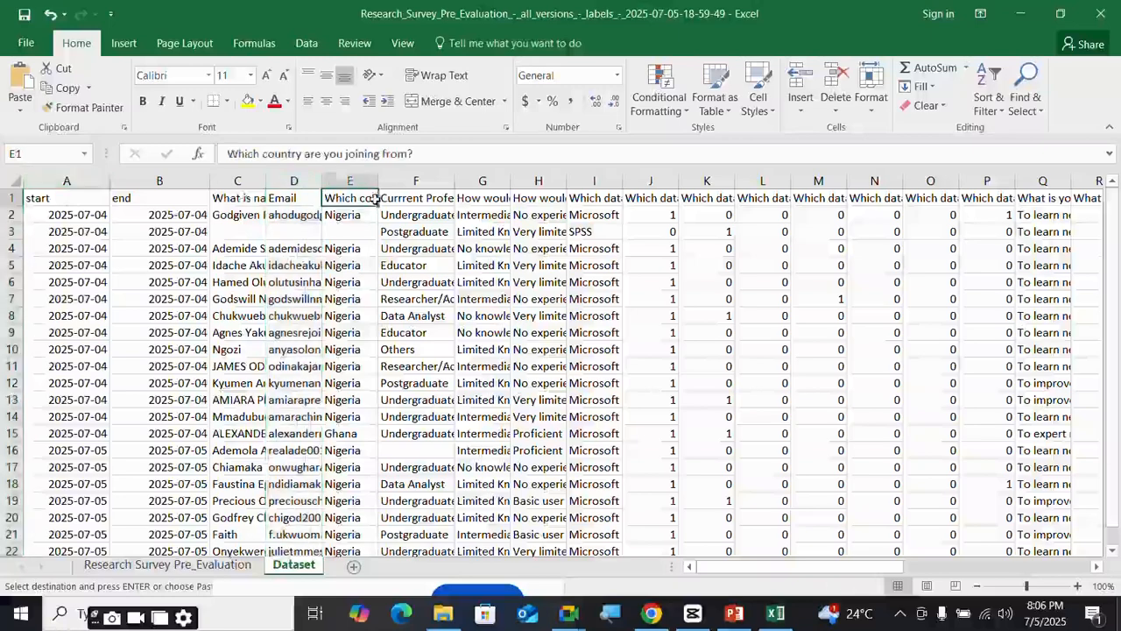
pyautogui.click(424, 203)
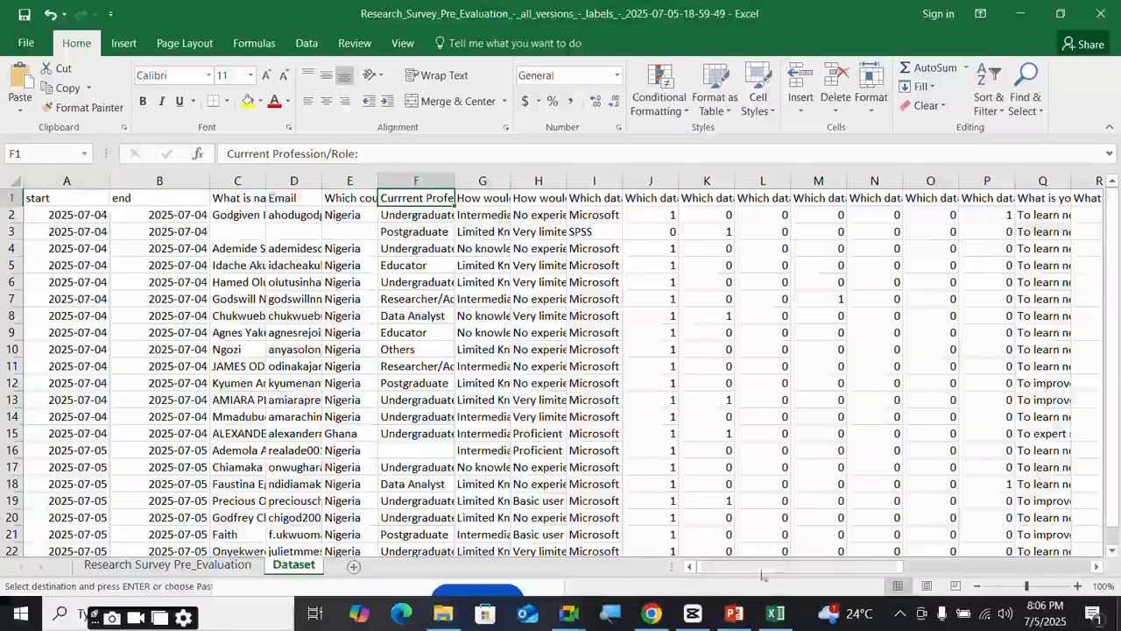
# - Scroll right through the Dataset headers, checking the tool-choice, motivation and uuid columns
pyautogui.moveTo(778, 566); pyautogui.dragTo(863, 565)
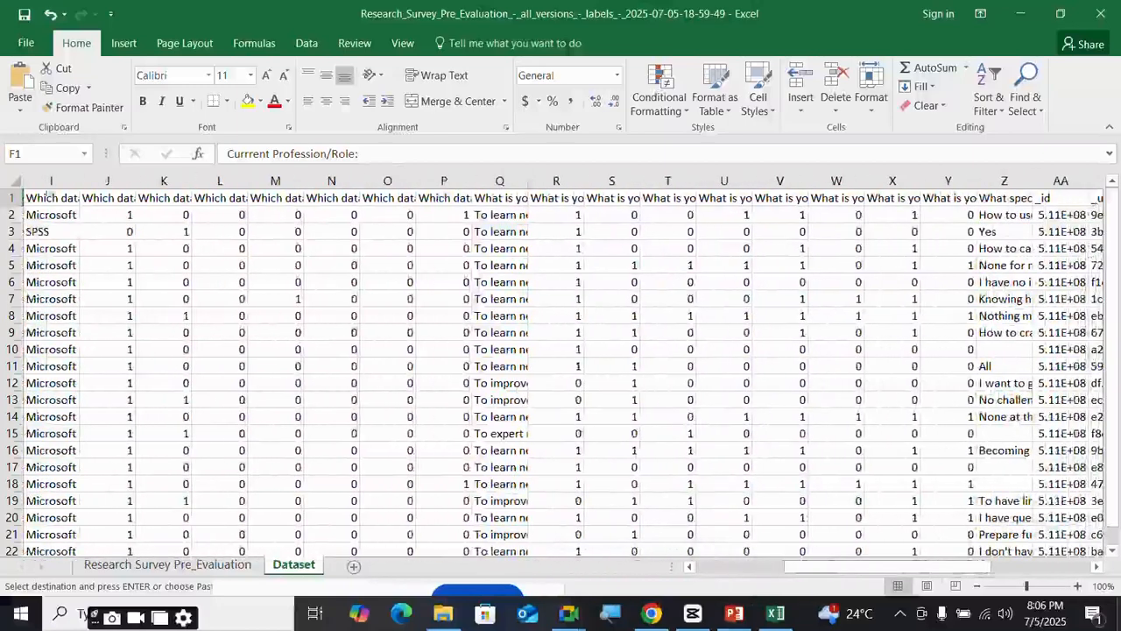
pyautogui.click(55, 197)
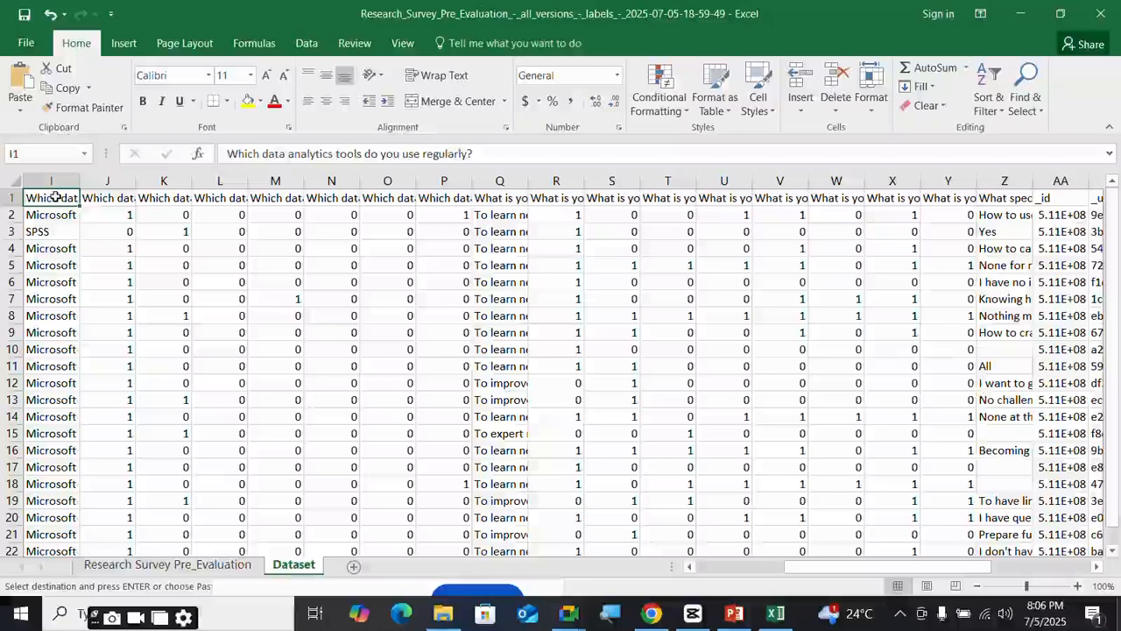
pyautogui.press('Right')
pyautogui.press('Right')
pyautogui.press('Right')
pyautogui.press('Right')
pyautogui.press('Right')
pyautogui.press('Right')
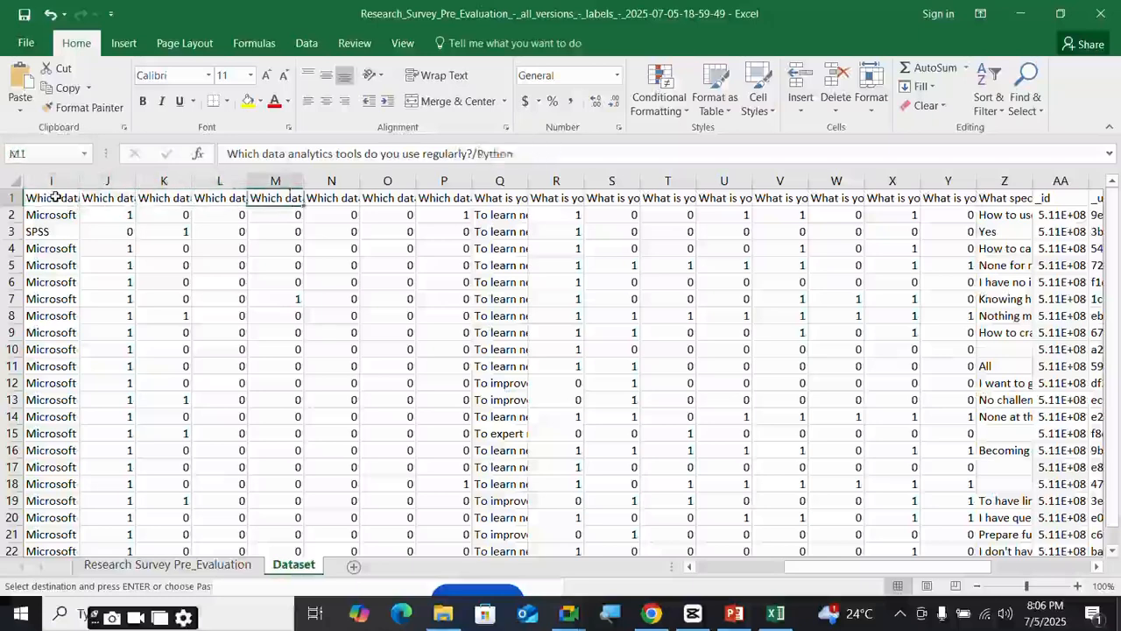
pyautogui.press('Right')
pyautogui.press('Right')
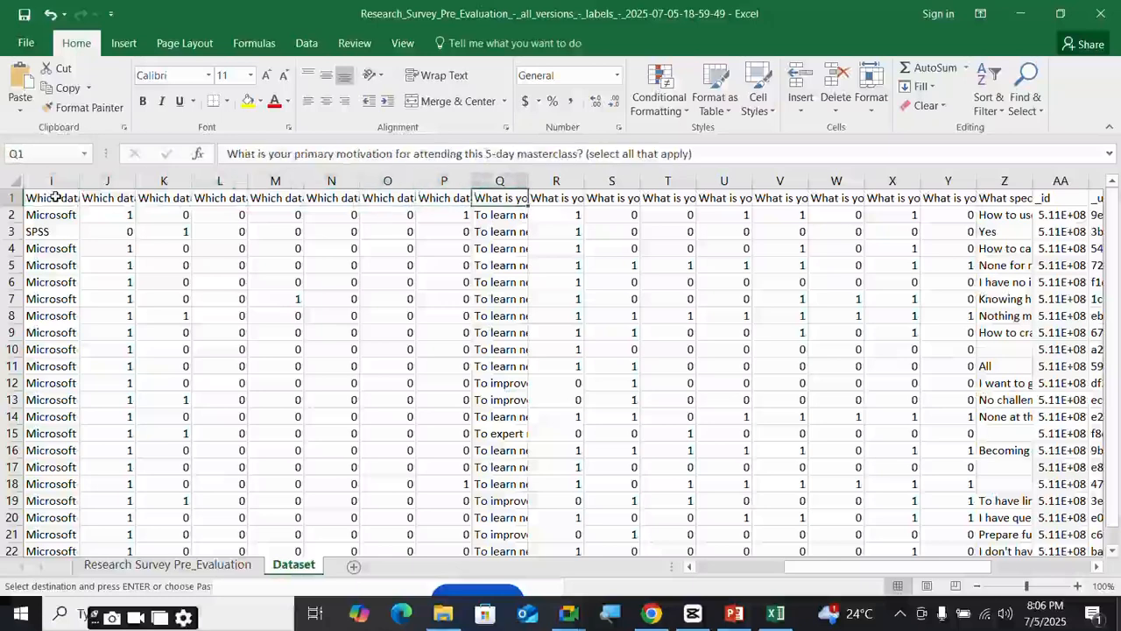
pyautogui.press('Right')
pyautogui.press('Right')
pyautogui.press('Right')
pyautogui.press('Right')
pyautogui.press('Right')
pyautogui.press('Right')
pyautogui.press('Right')
pyautogui.press('Right')
pyautogui.press('Right')
pyautogui.press('Right')
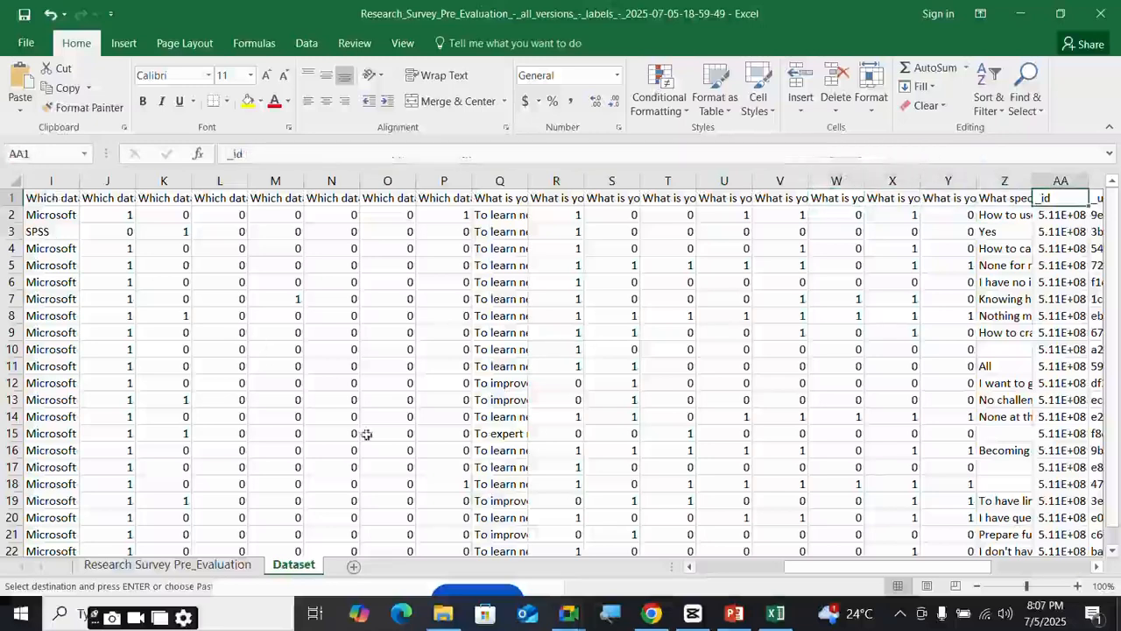
pyautogui.moveTo(824, 567); pyautogui.dragTo(898, 569)
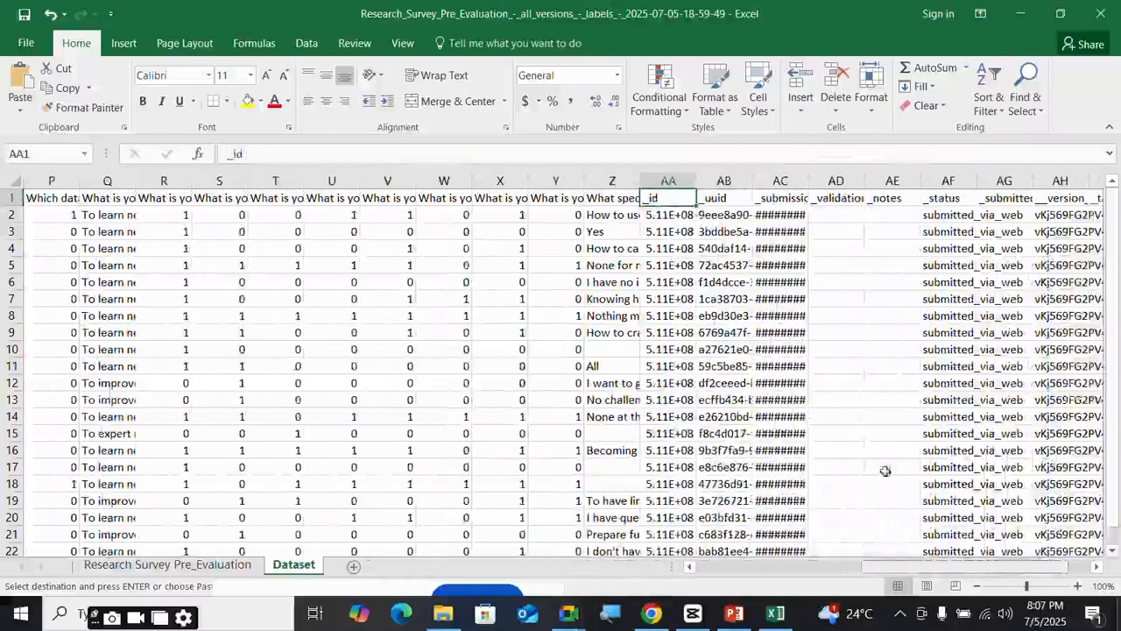
pyautogui.click(714, 198)
pyautogui.click(723, 329)
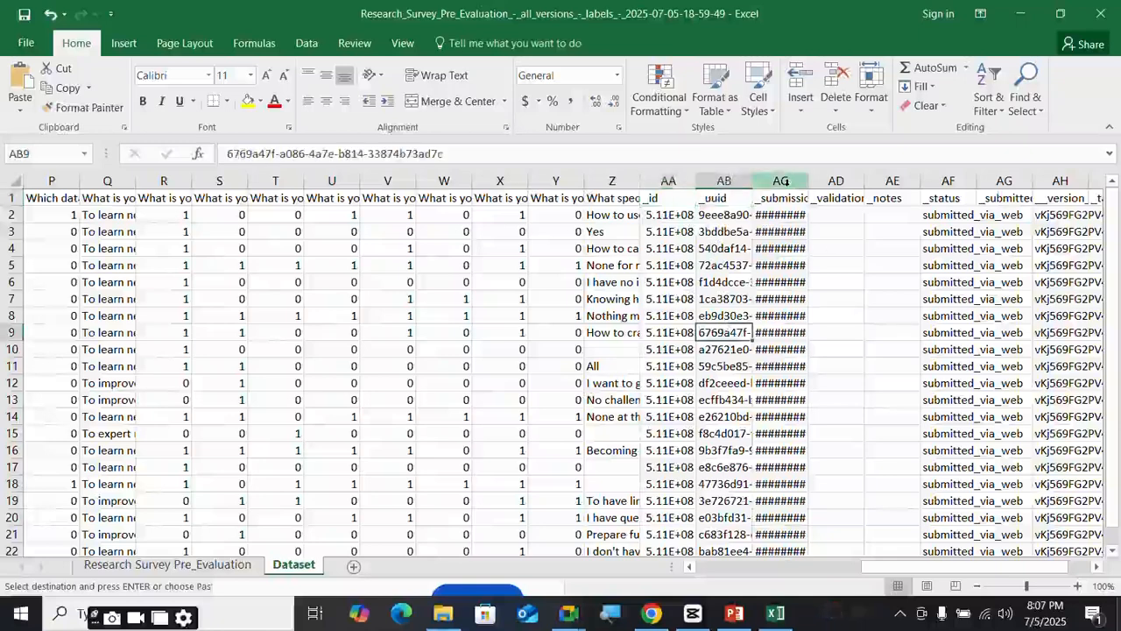
# - Widen the submission time column, check the _notes and _status headers, and return to column A
pyautogui.moveTo(808, 181); pyautogui.dragTo(829, 179)
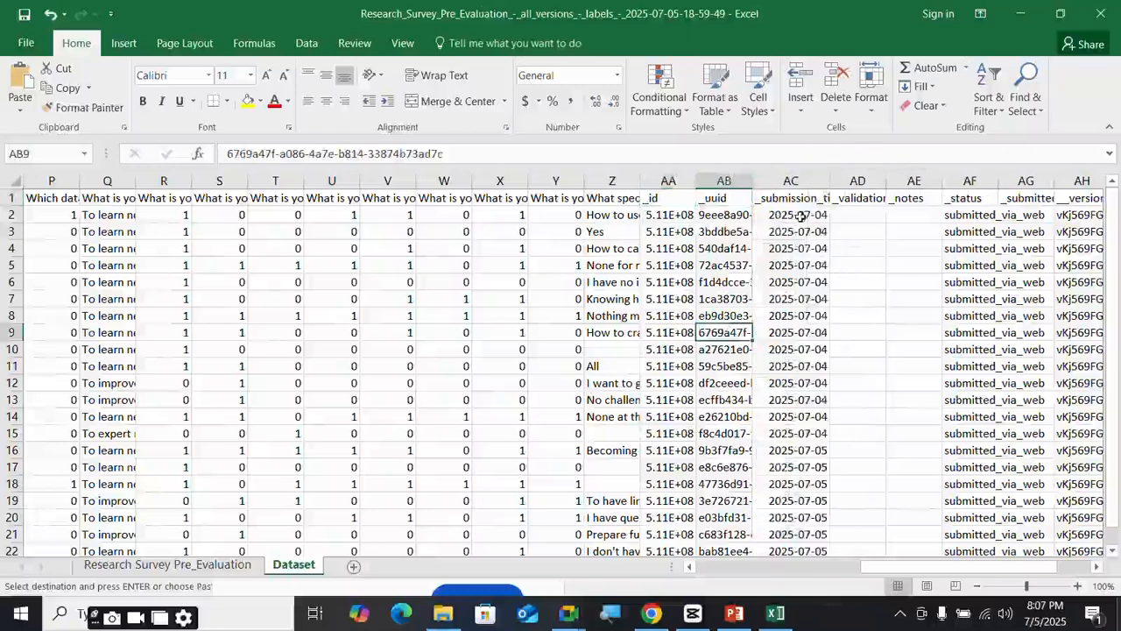
pyautogui.click(892, 199)
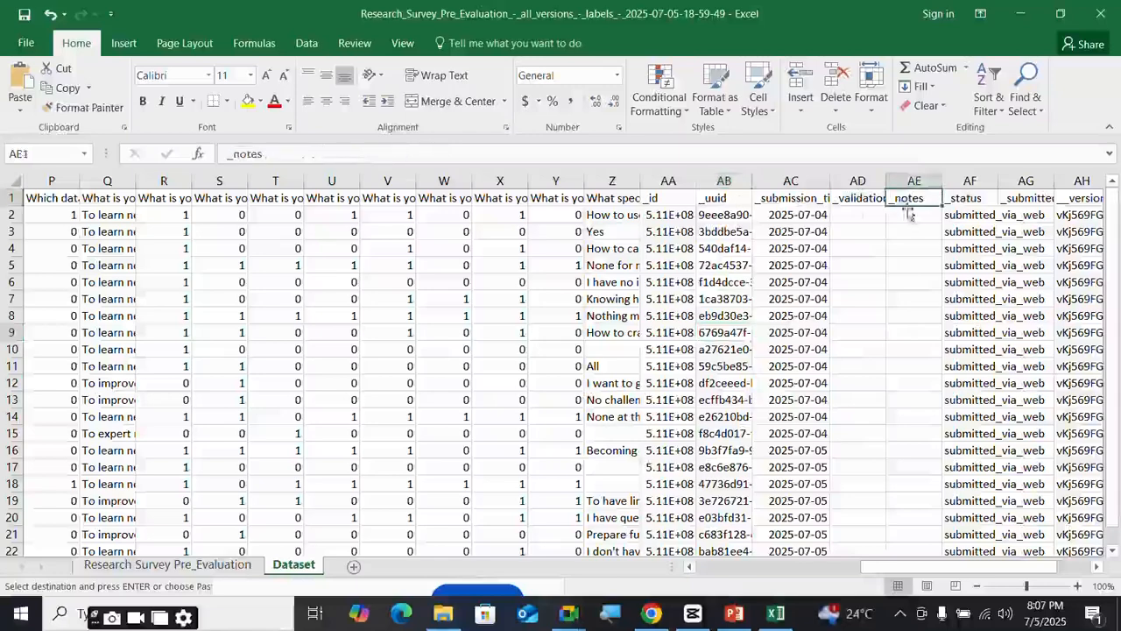
pyautogui.click(867, 198)
pyautogui.click(970, 200)
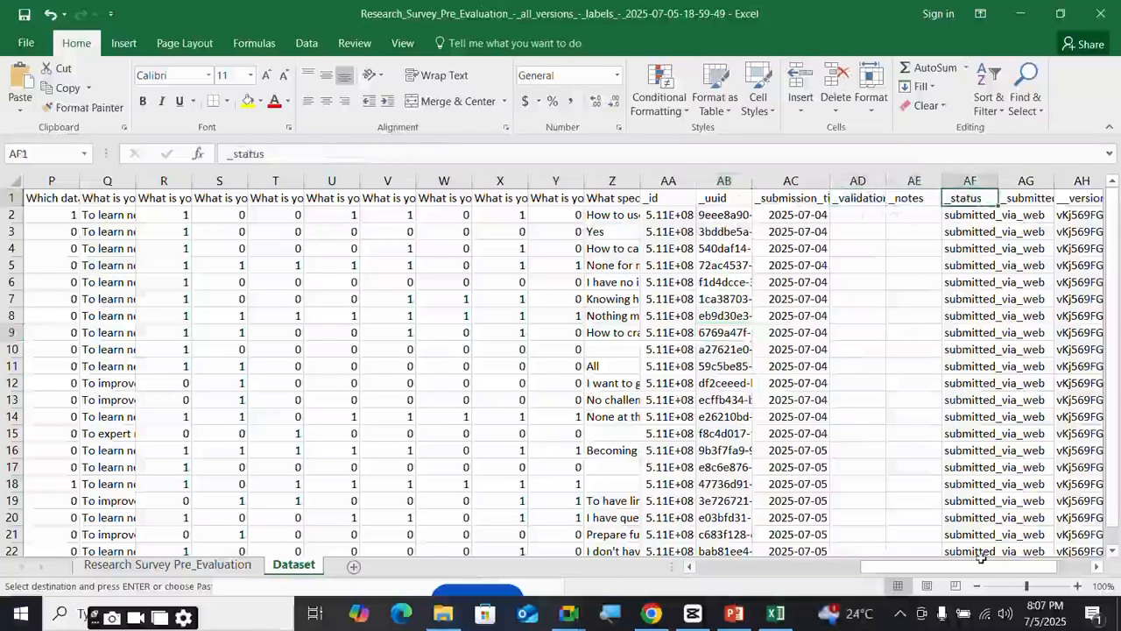
pyautogui.moveTo(982, 566); pyautogui.dragTo(1043, 565)
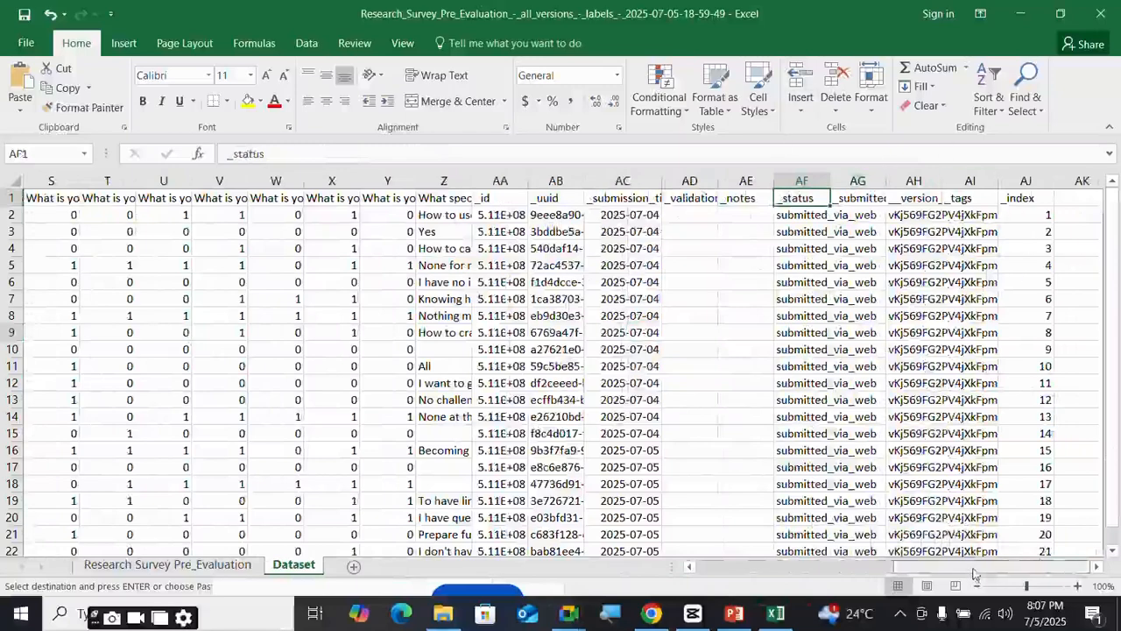
pyautogui.moveTo(975, 574); pyautogui.dragTo(634, 596)
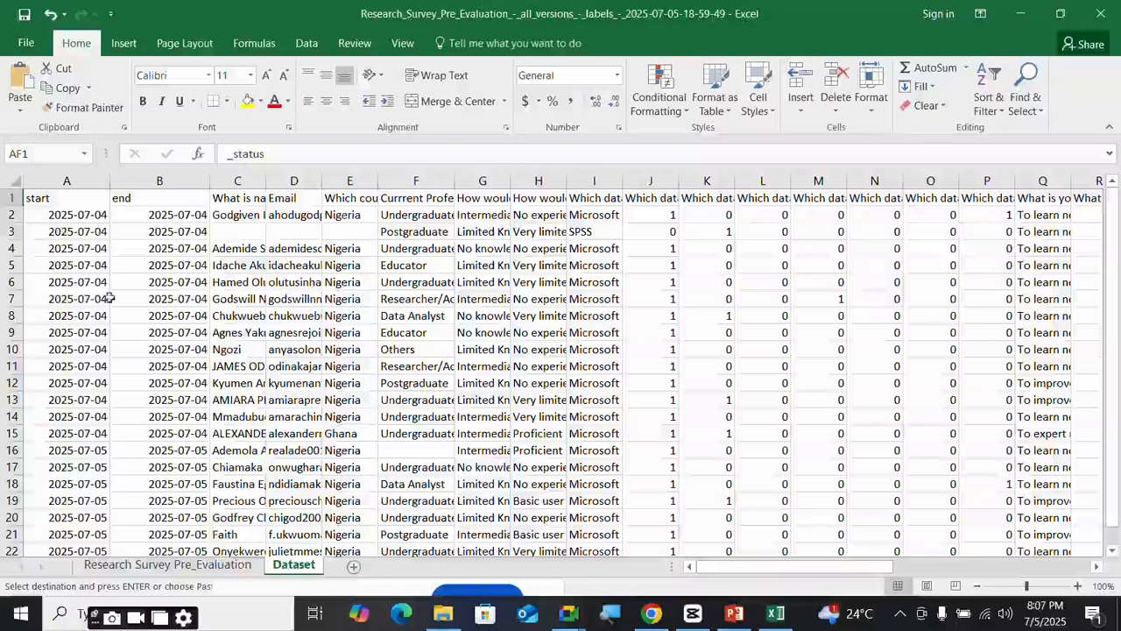
# - Delete the start, end, 'What is name?' and Email columns, leaving the country question in A1
pyautogui.click(65, 182)
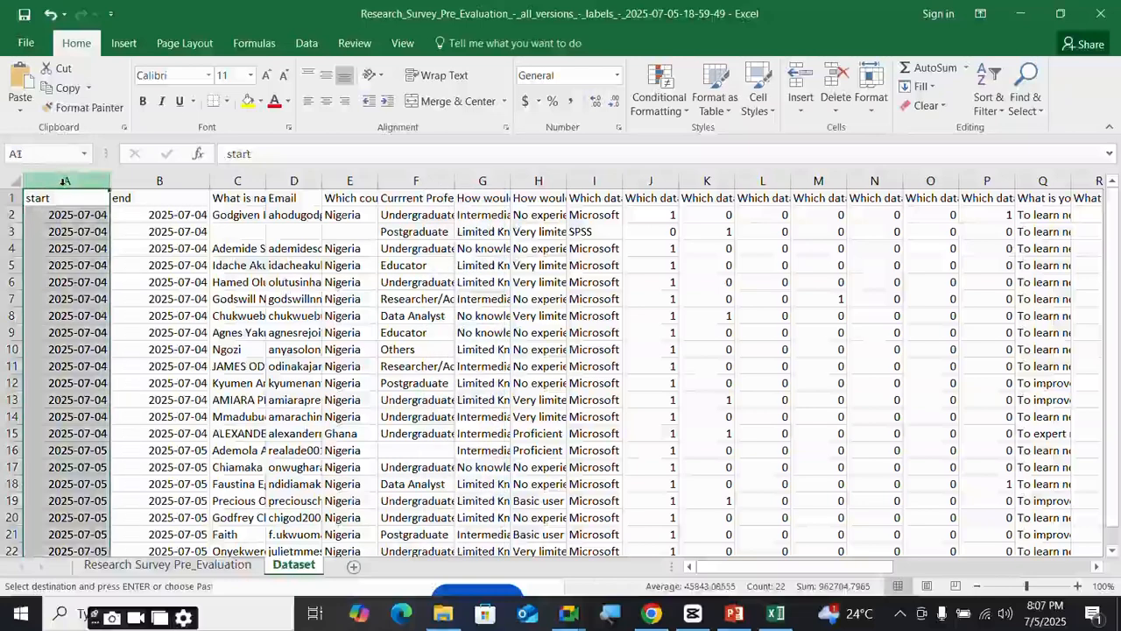
pyautogui.rightClick(65, 182)
pyautogui.click(121, 331)
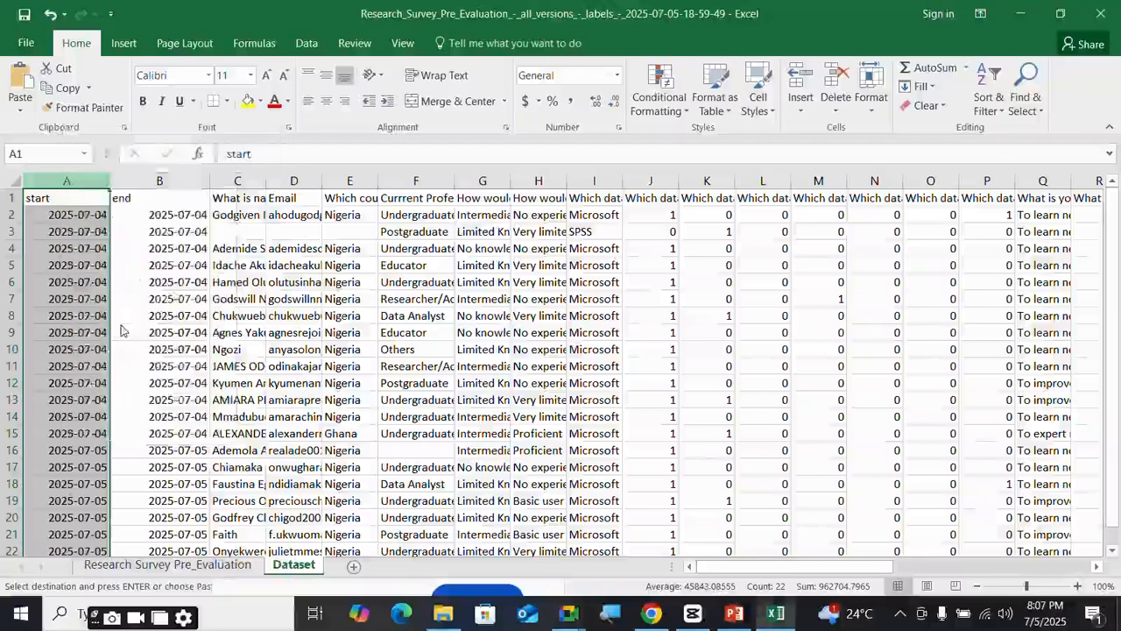
pyautogui.rightClick(87, 184)
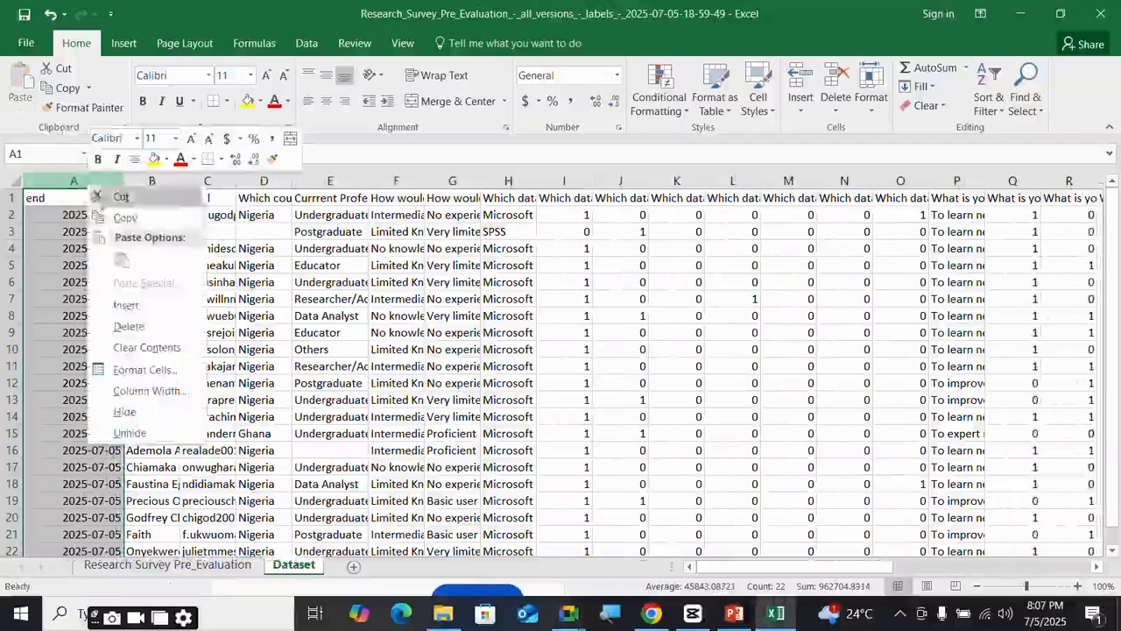
pyautogui.click(129, 326)
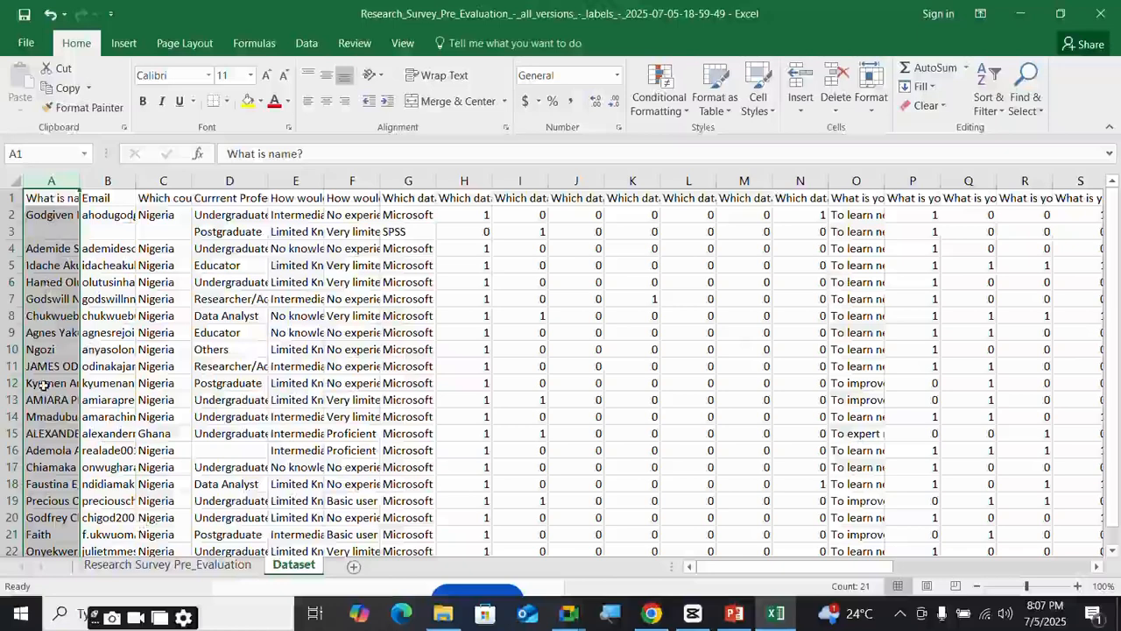
pyautogui.rightClick(51, 180)
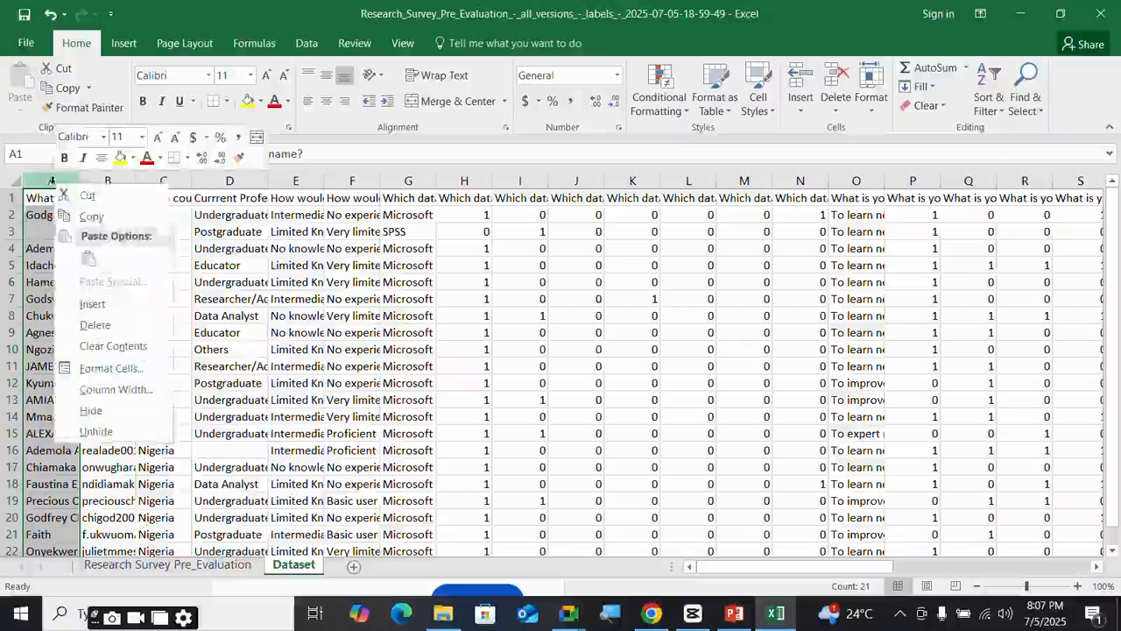
pyautogui.click(95, 325)
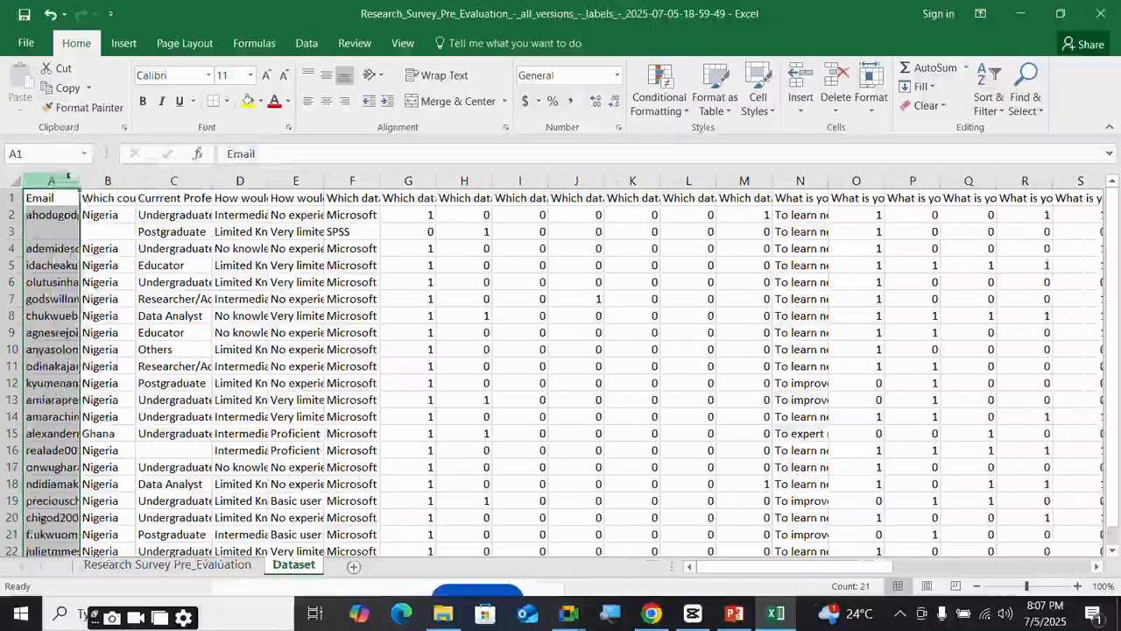
pyautogui.rightClick(62, 181)
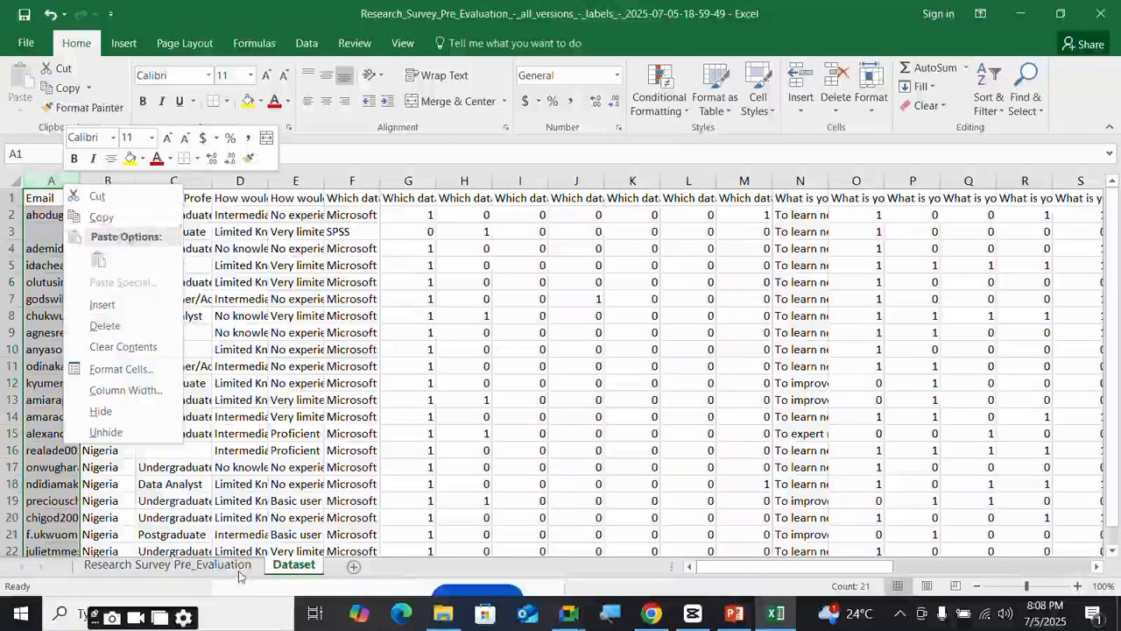
pyautogui.click(112, 328)
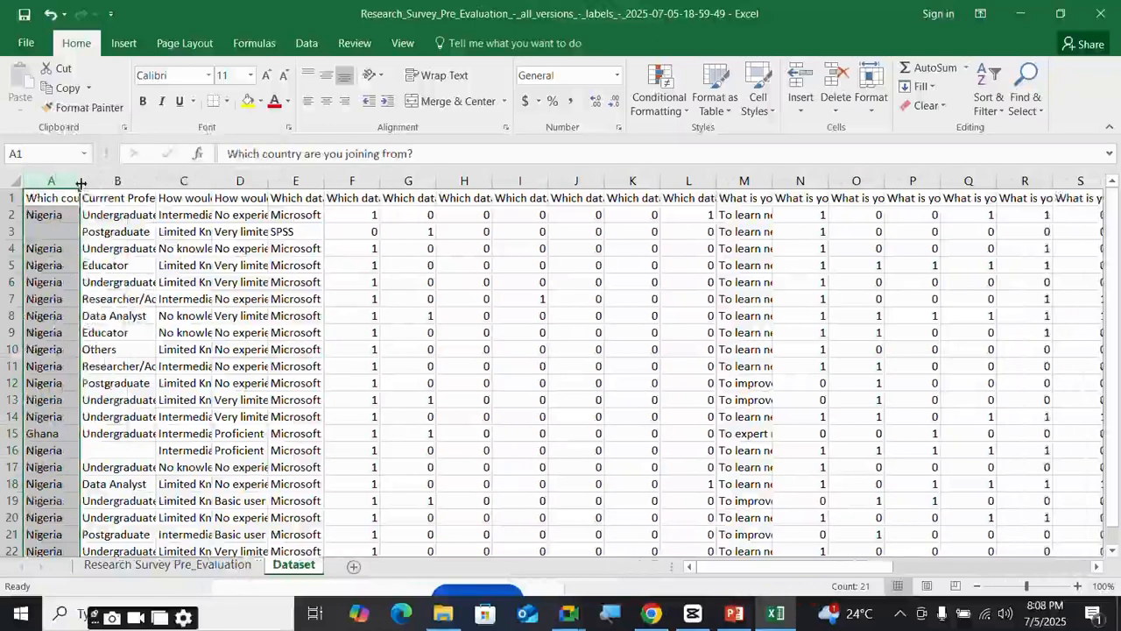
pyautogui.click(114, 233)
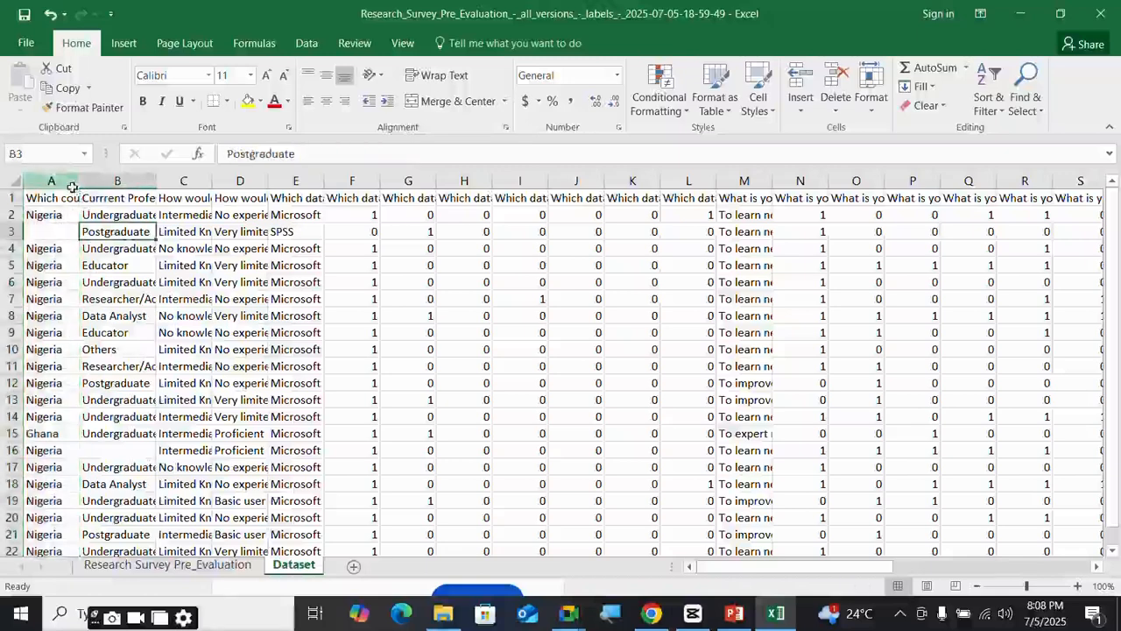
pyautogui.click(69, 198)
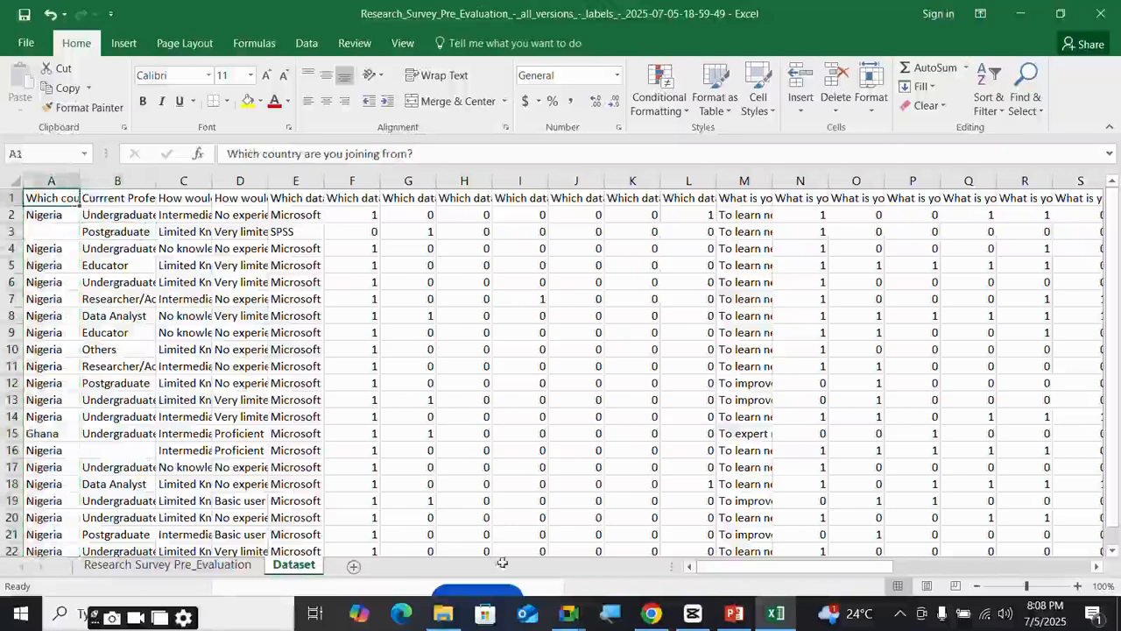
# - Scan the header row to its end and select metadata columns _id through _index (W–AF)
pyautogui.moveTo(758, 571); pyautogui.dragTo(762, 574)
pyautogui.click(98, 198)
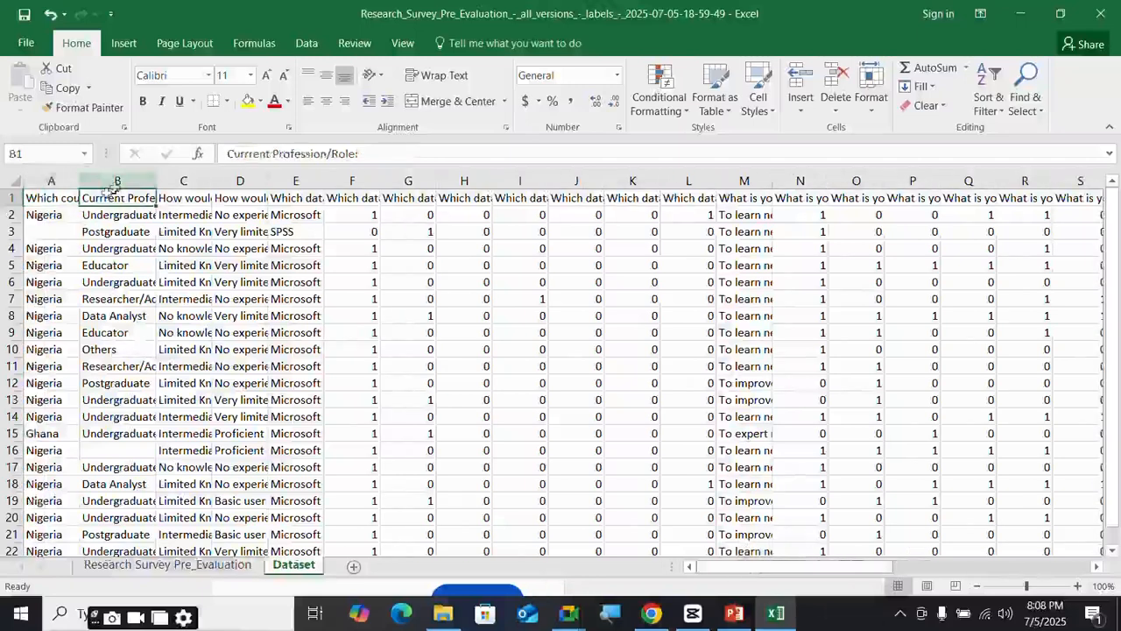
pyautogui.press('Right')
pyautogui.press('Right')
pyautogui.press('Right')
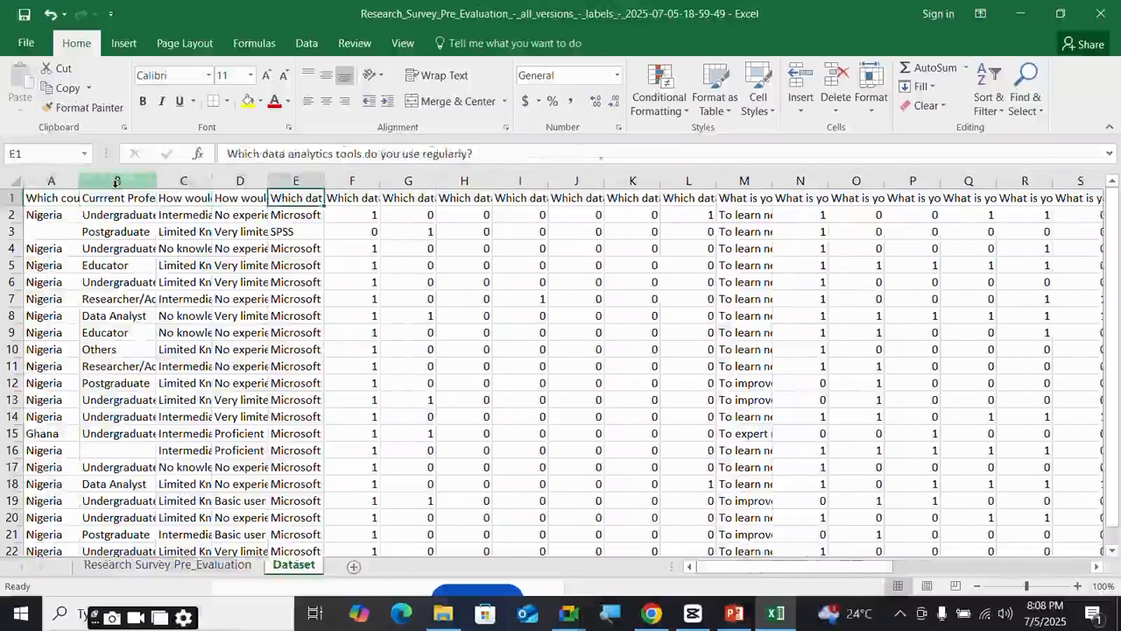
pyautogui.press('Right')
pyautogui.press('Right')
pyautogui.press('Right')
pyautogui.press('Right')
pyautogui.press('Right')
pyautogui.press('Right')
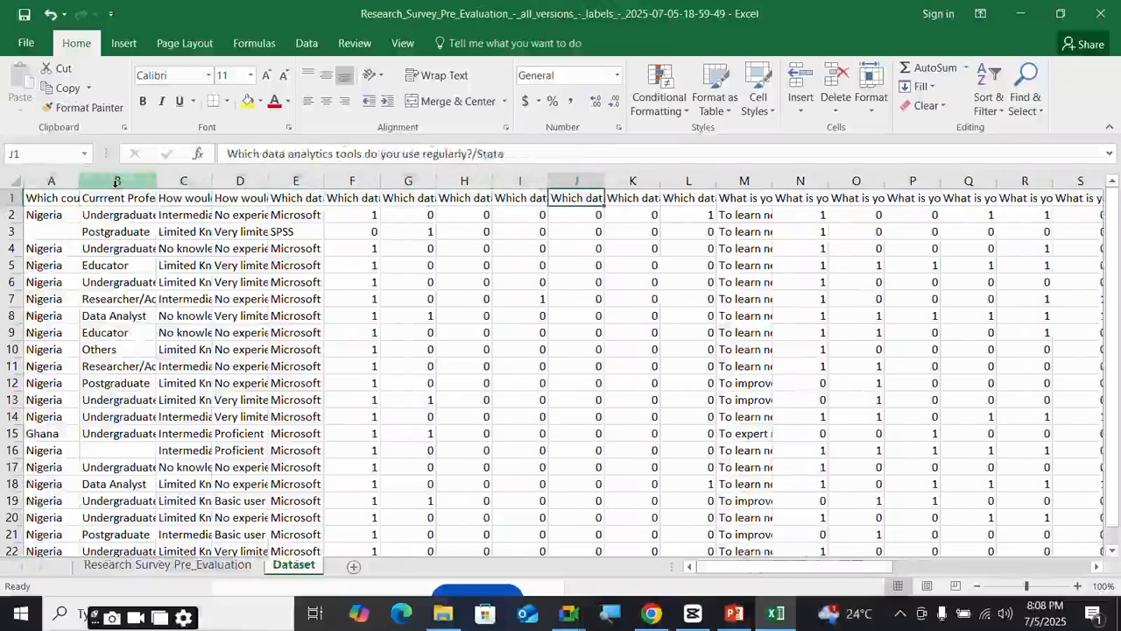
pyautogui.press('Right')
pyautogui.press('Right')
pyautogui.press('Right')
pyautogui.press('Right')
pyautogui.press('Right')
pyautogui.press('Right')
pyautogui.press('Right')
pyautogui.press('Right')
pyautogui.press('Right')
pyautogui.press('Right')
pyautogui.press('Right')
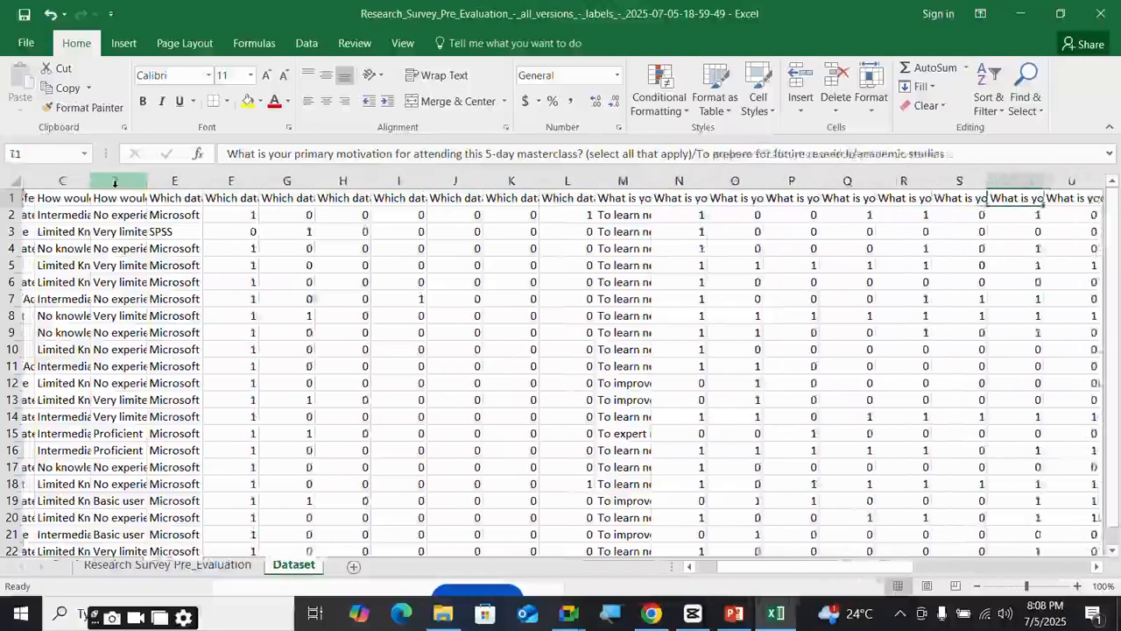
pyautogui.press('Right')
pyautogui.press('Right')
pyautogui.press('Right')
pyautogui.press('Right')
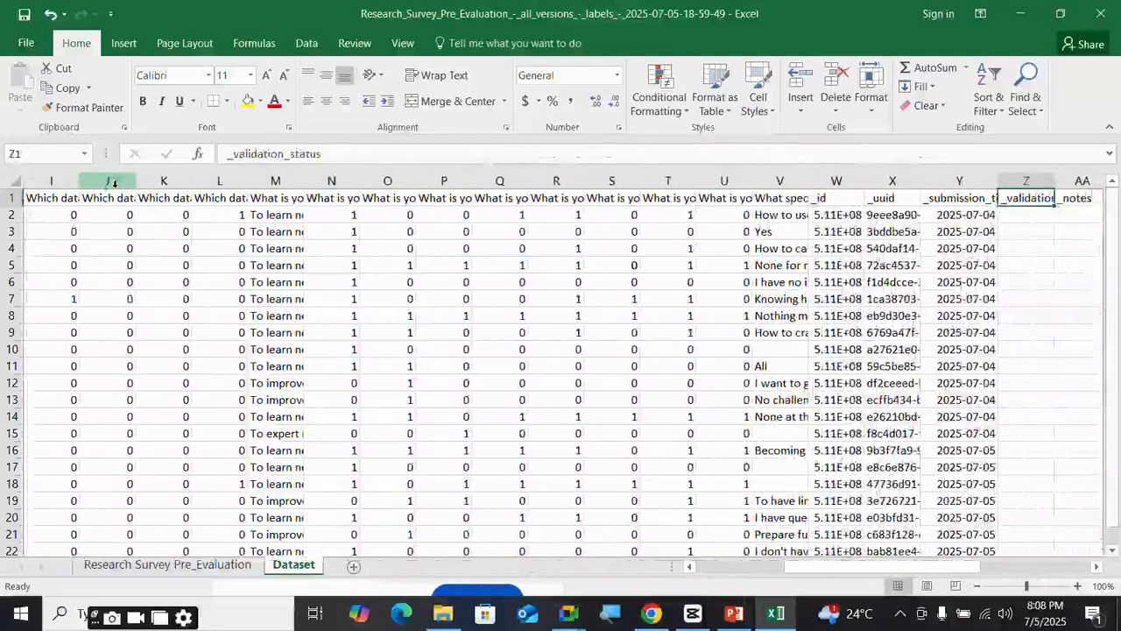
pyautogui.moveTo(845, 573); pyautogui.dragTo(942, 574)
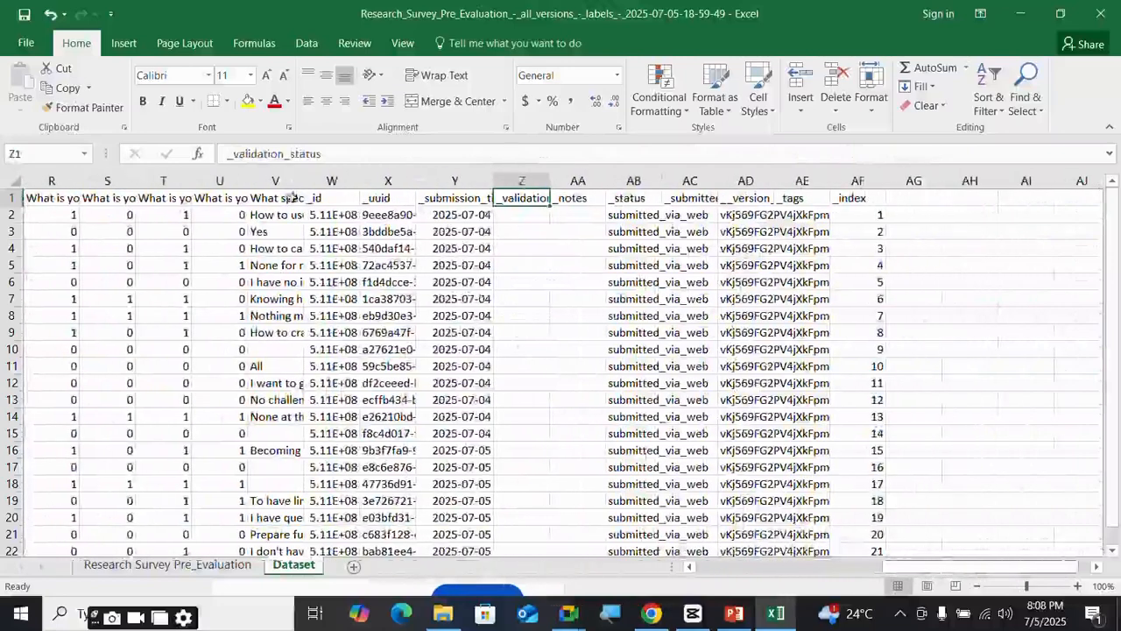
pyautogui.click(290, 198)
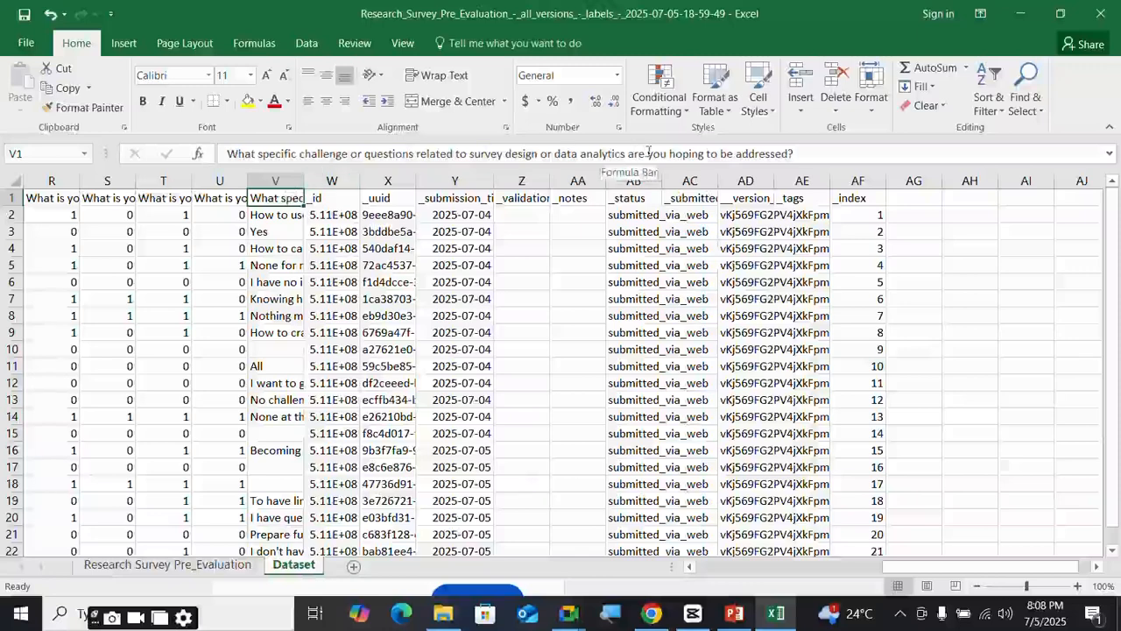
pyautogui.click(351, 184)
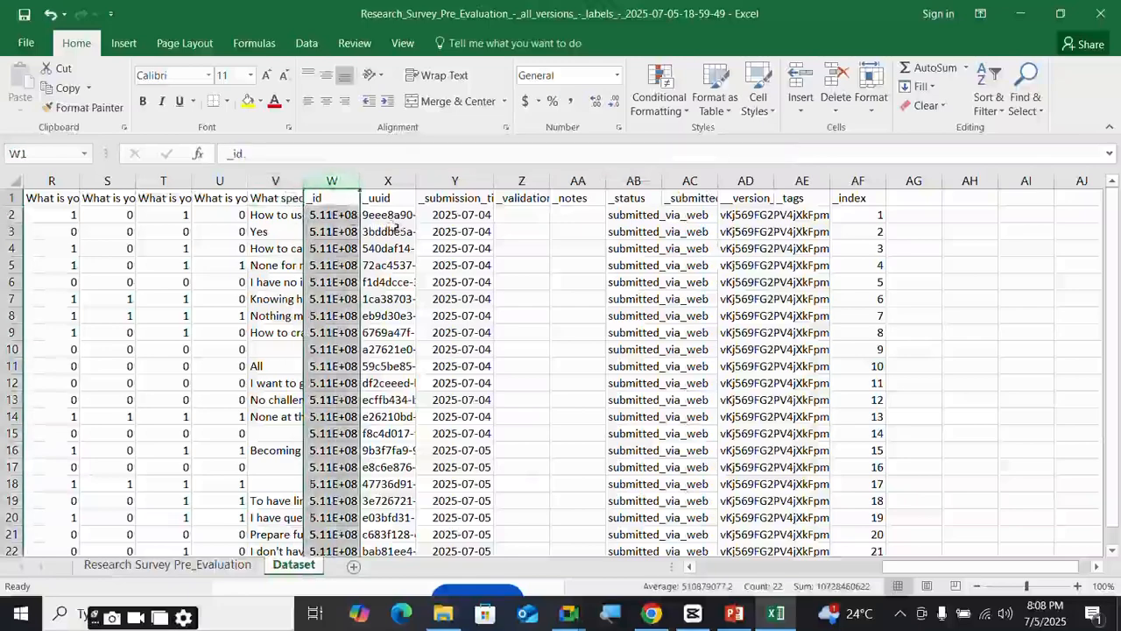
pyautogui.moveTo(351, 180); pyautogui.dragTo(860, 180)
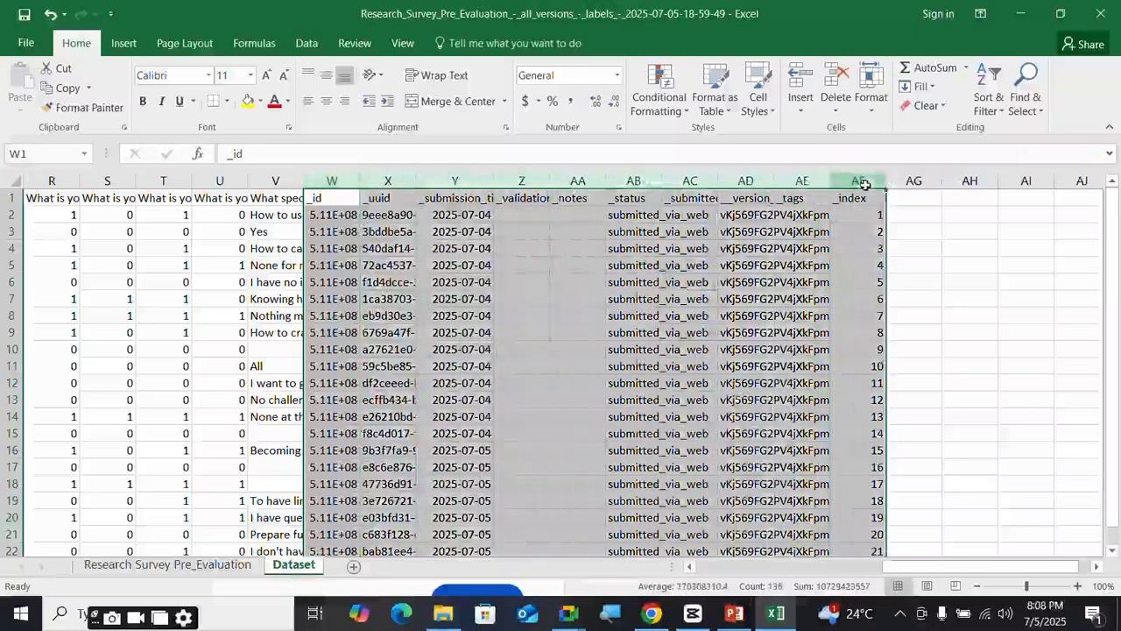
# - Delete the selected metadata columns _id through _index
pyautogui.rightClick(863, 183)
pyautogui.click(908, 326)
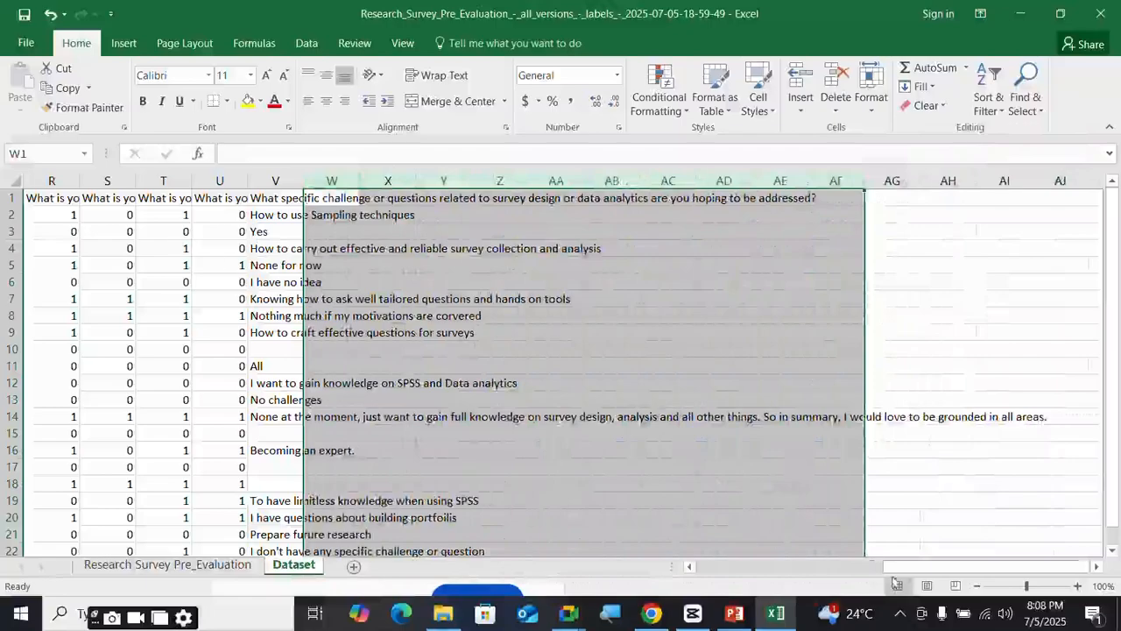
pyautogui.moveTo(895, 575); pyautogui.dragTo(701, 573)
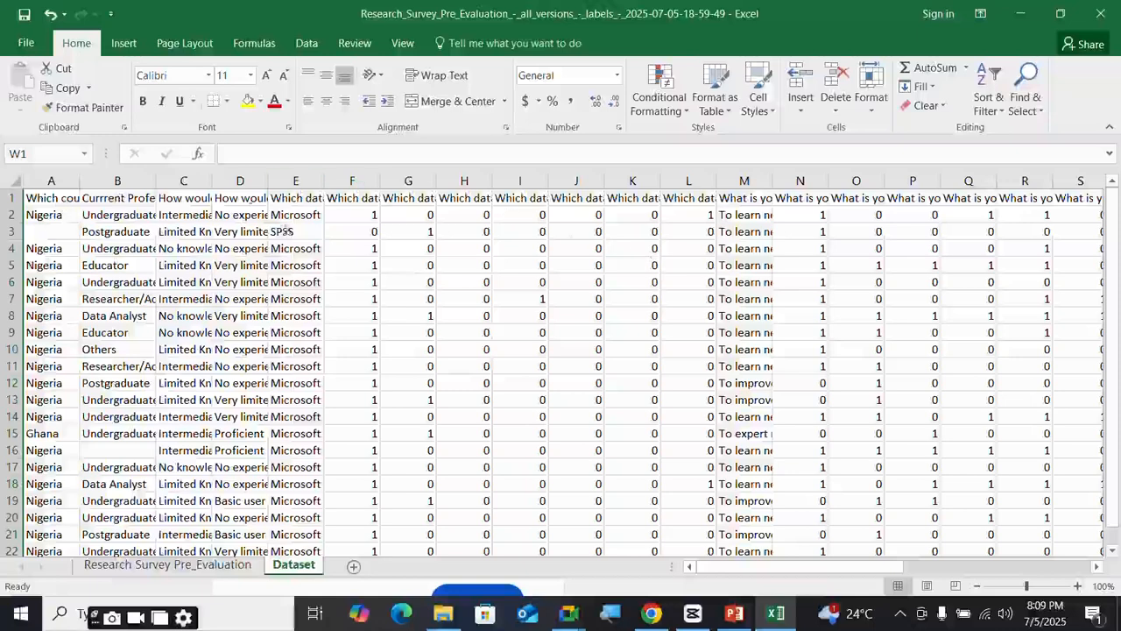
pyautogui.click(70, 198)
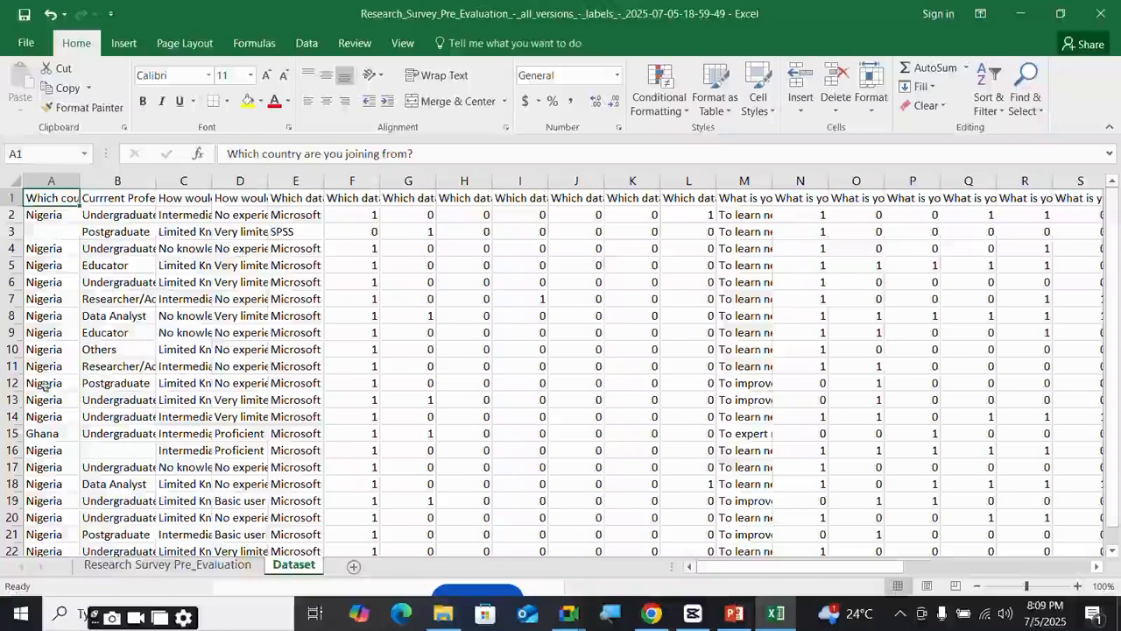
# - Review the 21 survey responses and select the whole country column A
pyautogui.scroll(-2, 53, 359)
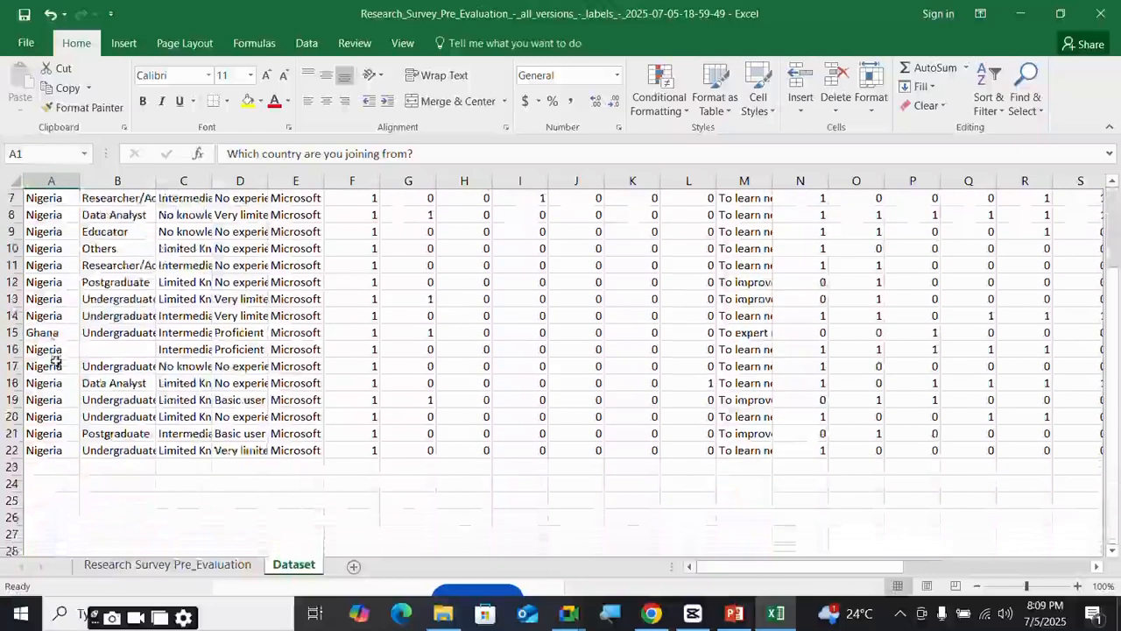
pyautogui.scroll(2, 50, 359)
pyautogui.scroll(-2, 43, 355)
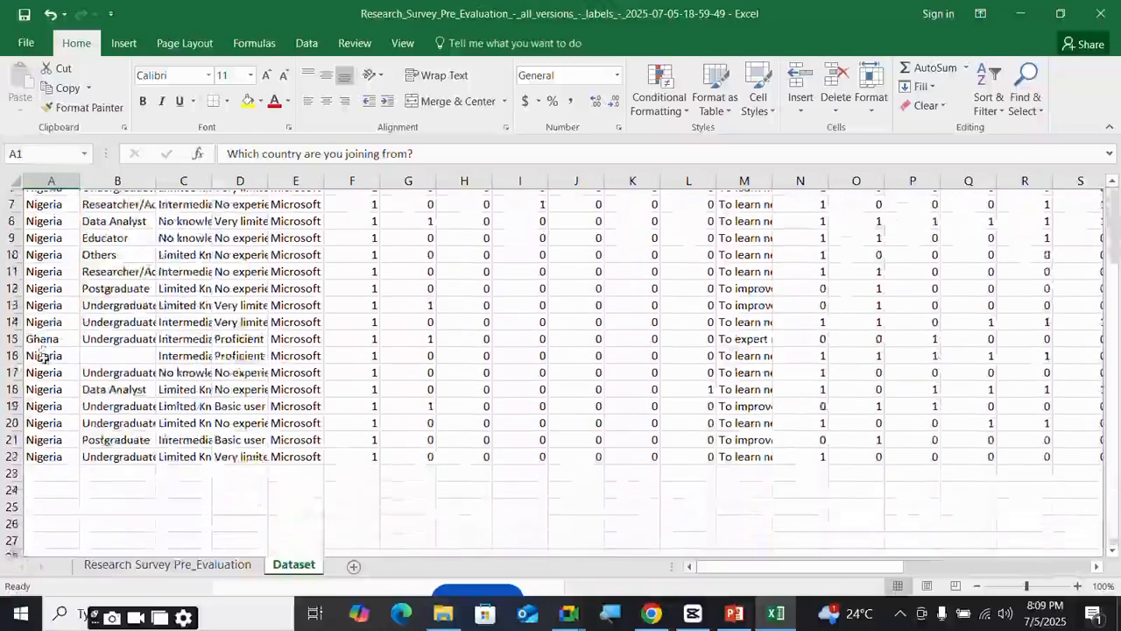
pyautogui.scroll(1, 40, 364)
pyautogui.scroll(1, 58, 457)
pyautogui.scroll(-2, 58, 462)
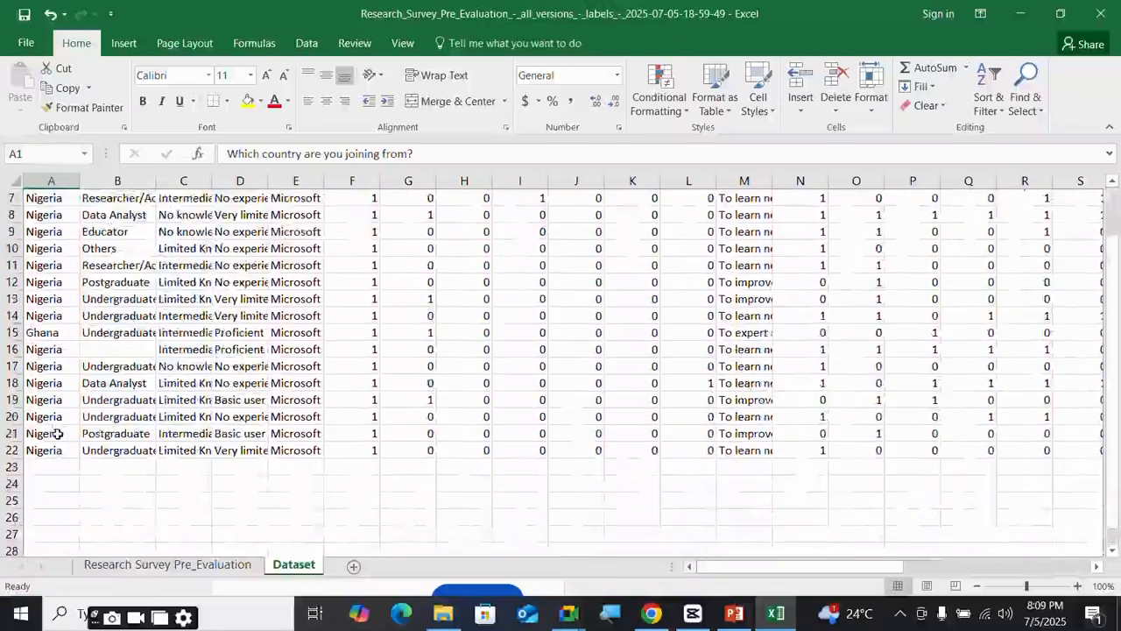
pyautogui.moveTo(50, 469); pyautogui.dragTo(83, 539)
pyautogui.scroll(2, 100, 390)
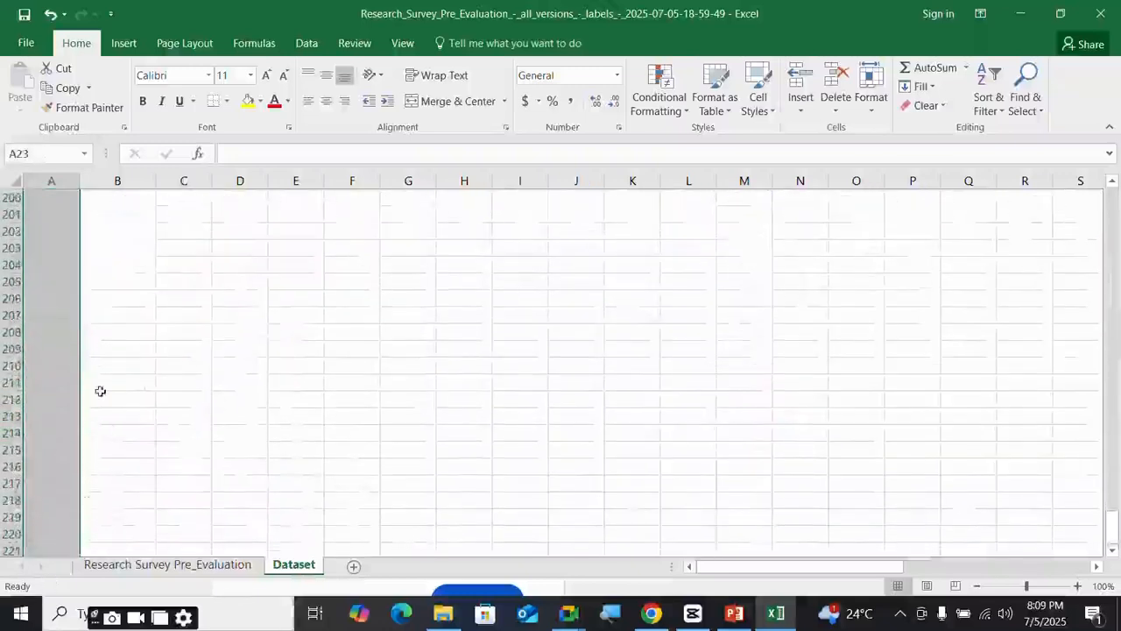
pyautogui.click(56, 368)
pyautogui.click(57, 300)
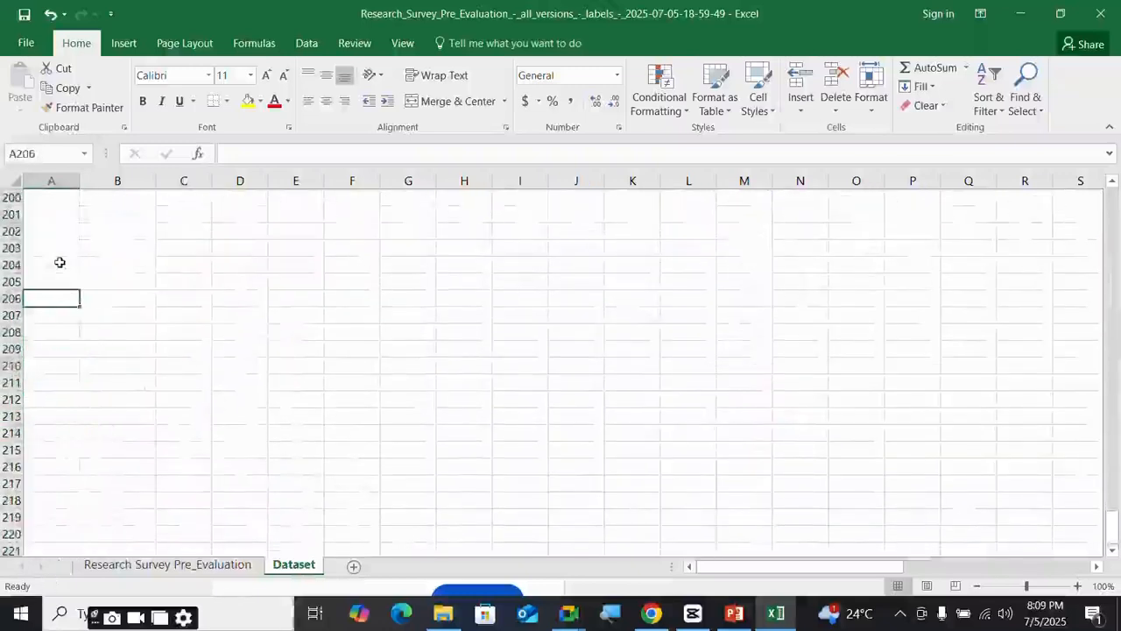
pyautogui.scroll(17, 62, 263)
pyautogui.scroll(20, 64, 255)
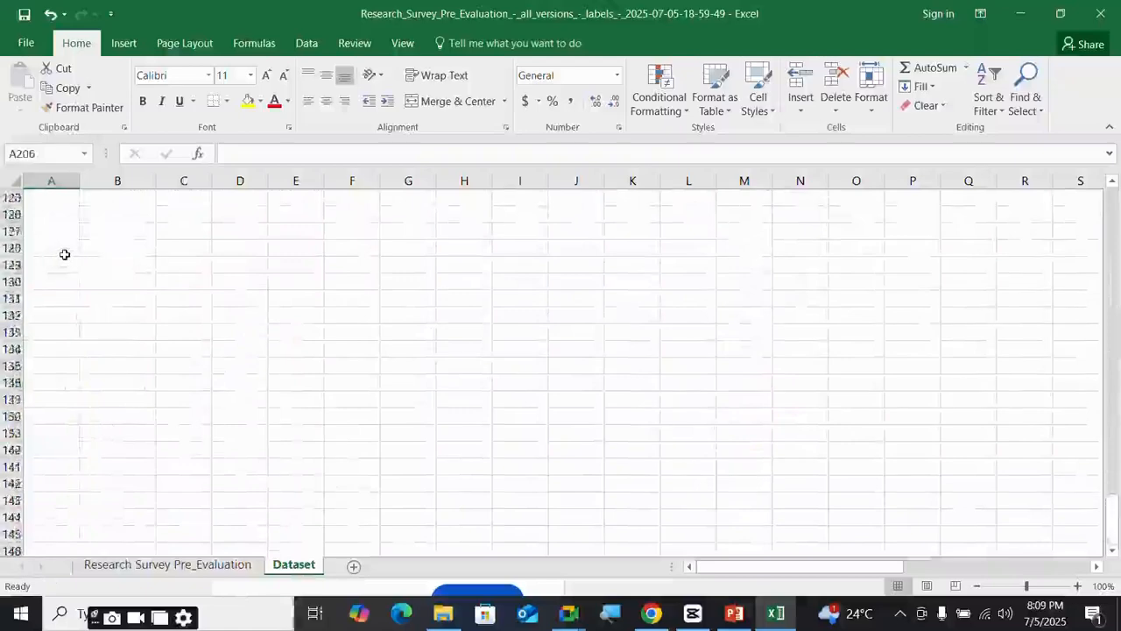
pyautogui.scroll(9, 4, 229)
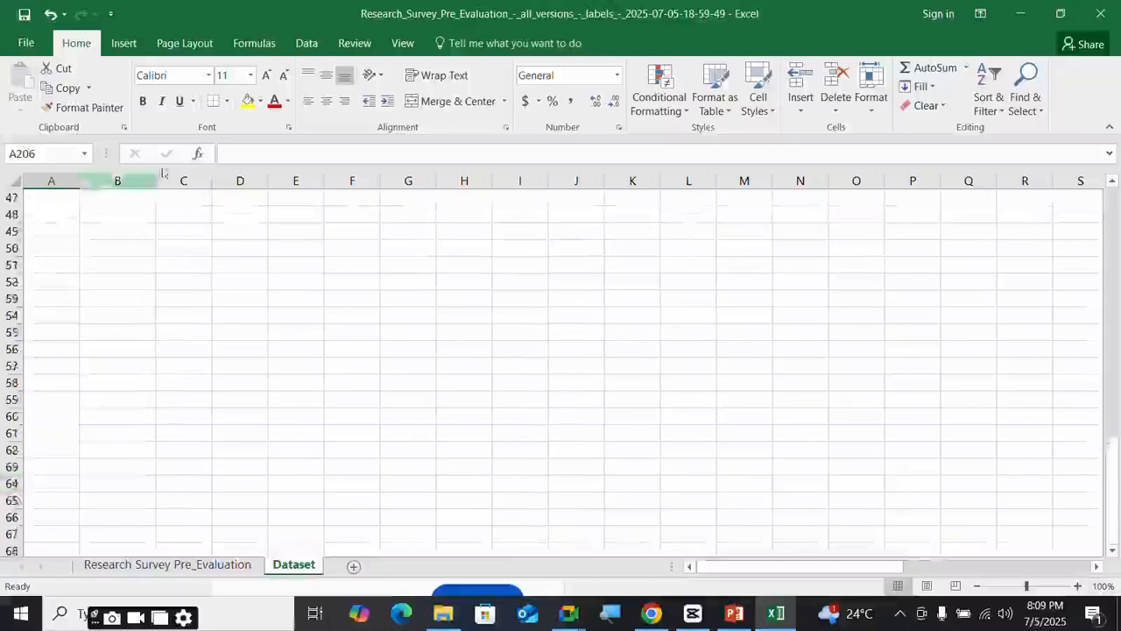
pyautogui.moveTo(1114, 510); pyautogui.dragTo(1116, 218)
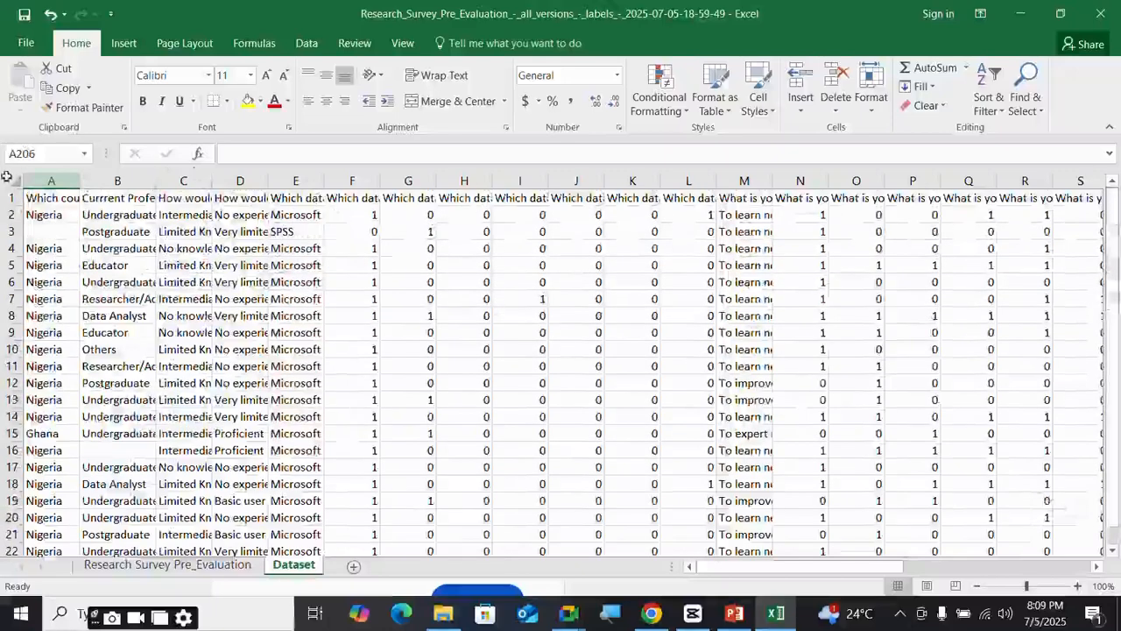
pyautogui.click(54, 181)
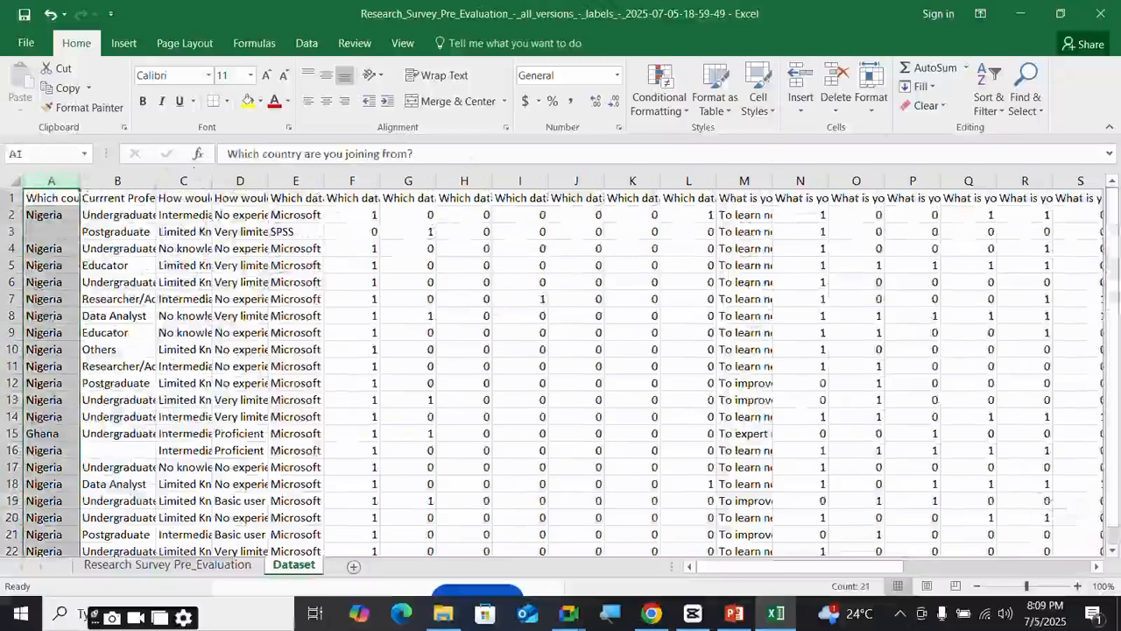
# - Turn on Filter and check the country values Ghana, Nigeria and blanks without changing anything
pyautogui.click(986, 93)
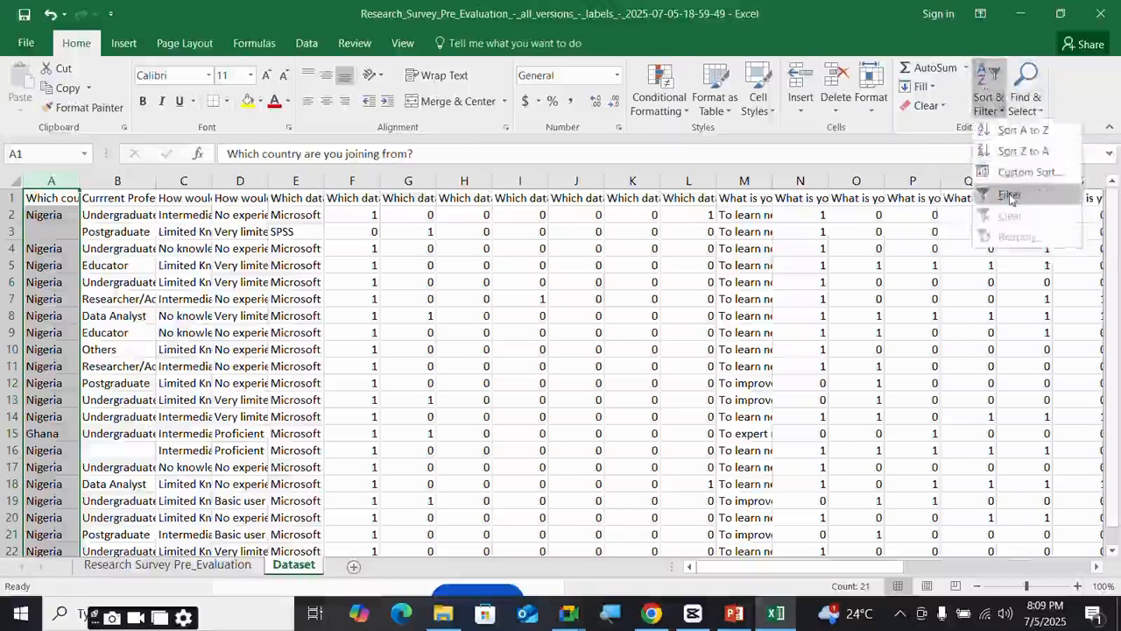
pyautogui.click(1011, 197)
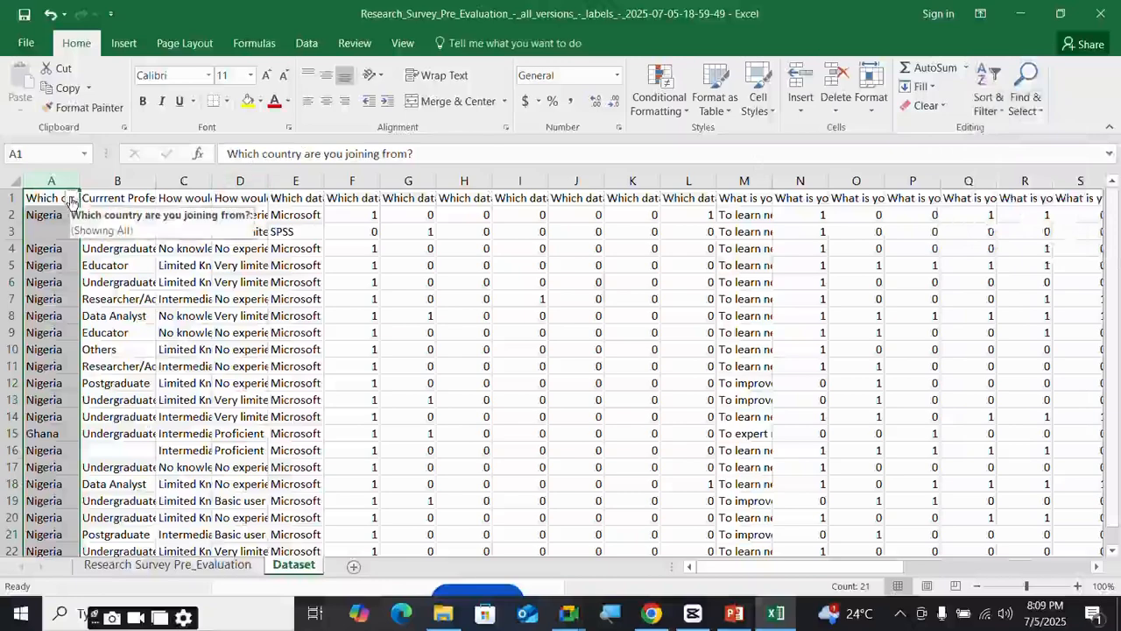
pyautogui.click(72, 199)
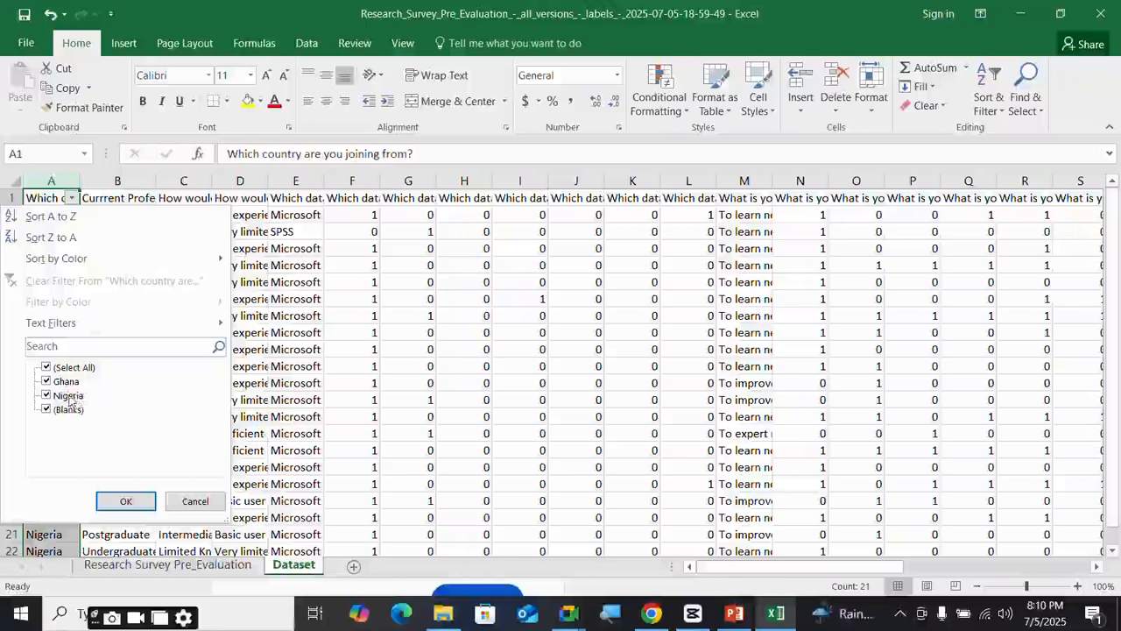
pyautogui.click(196, 501)
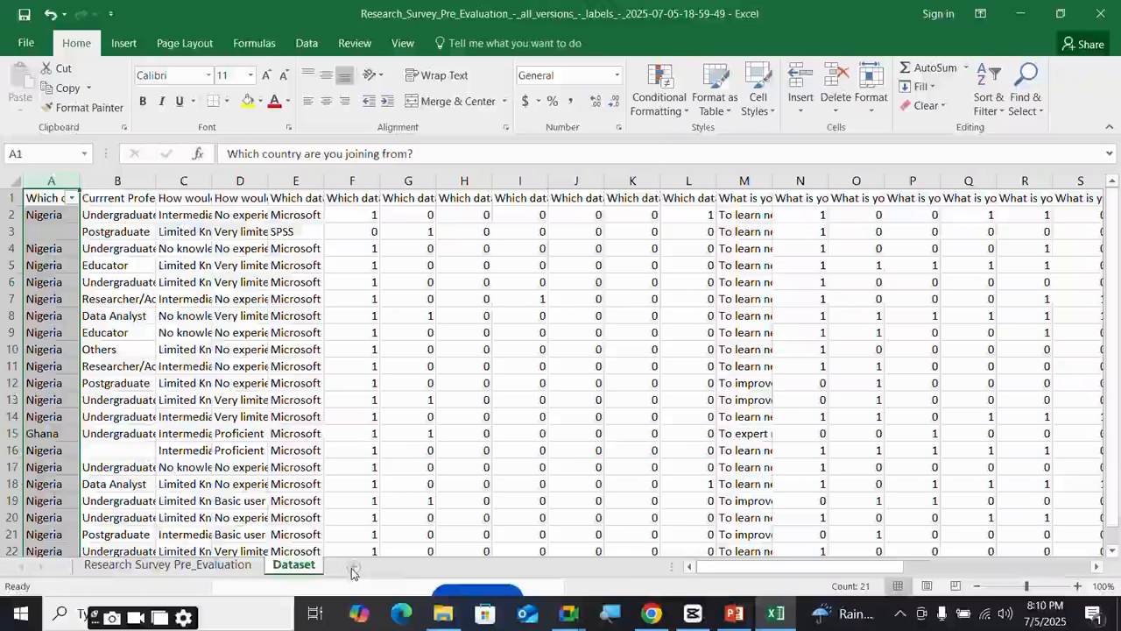
# - Add a new worksheet named 'Coding Sheet'
pyautogui.click(353, 570)
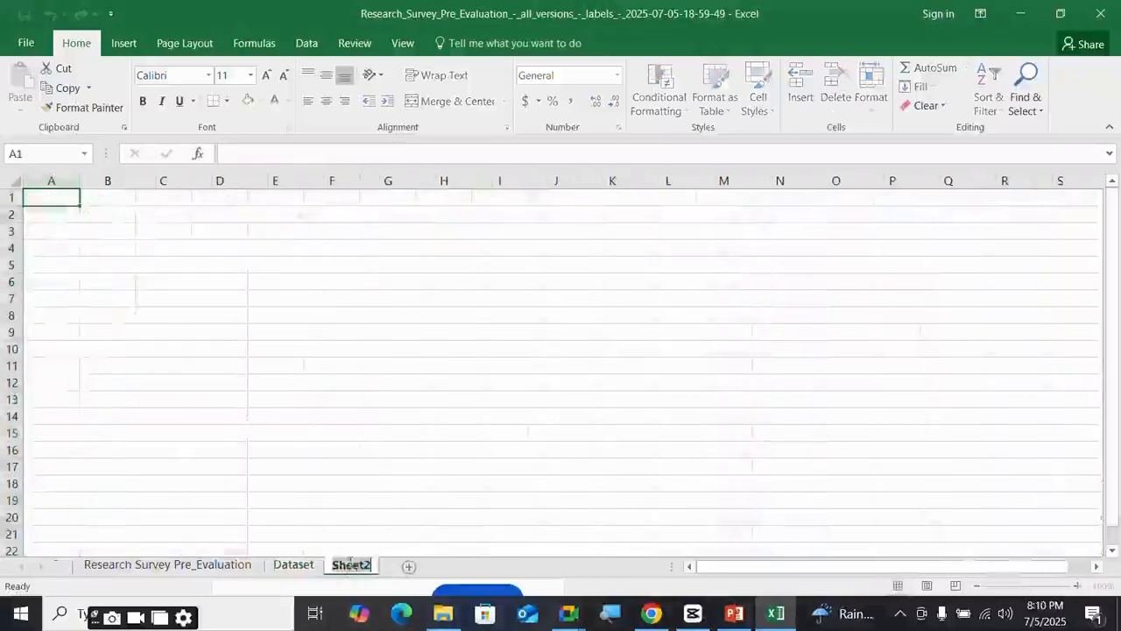
pyautogui.write('Co')
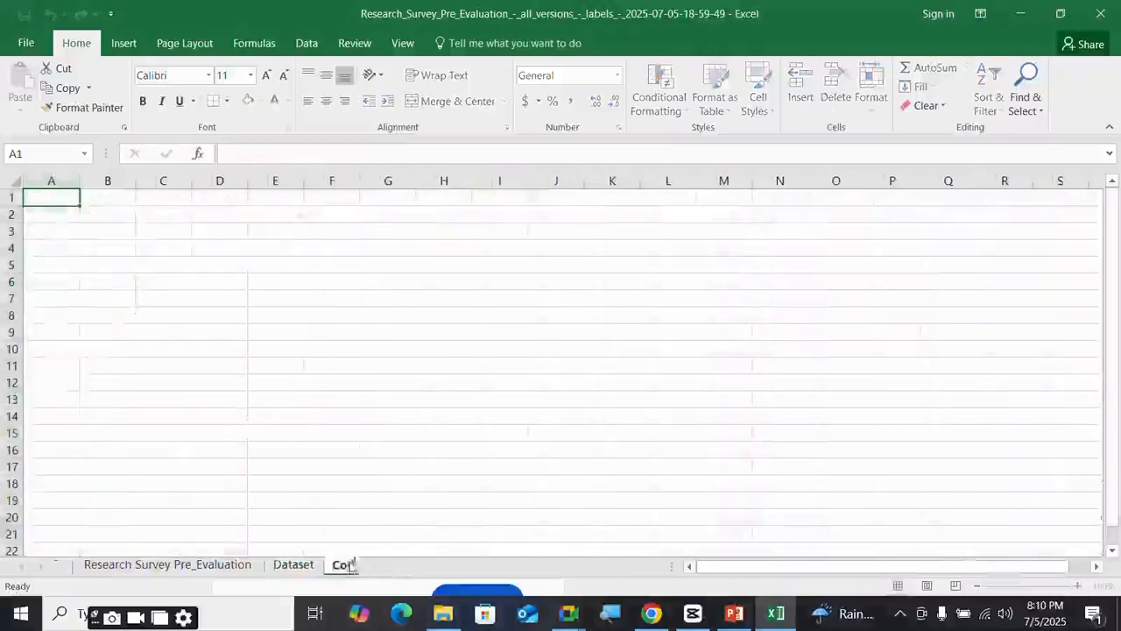
pyautogui.write('ding Sheet')
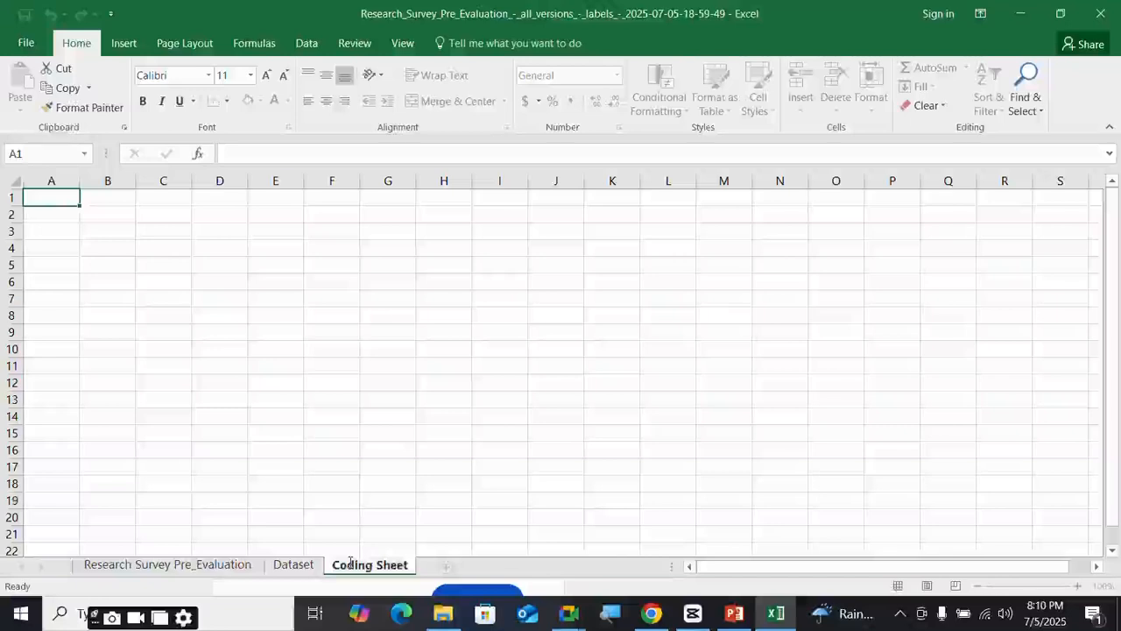
pyautogui.press('Return')
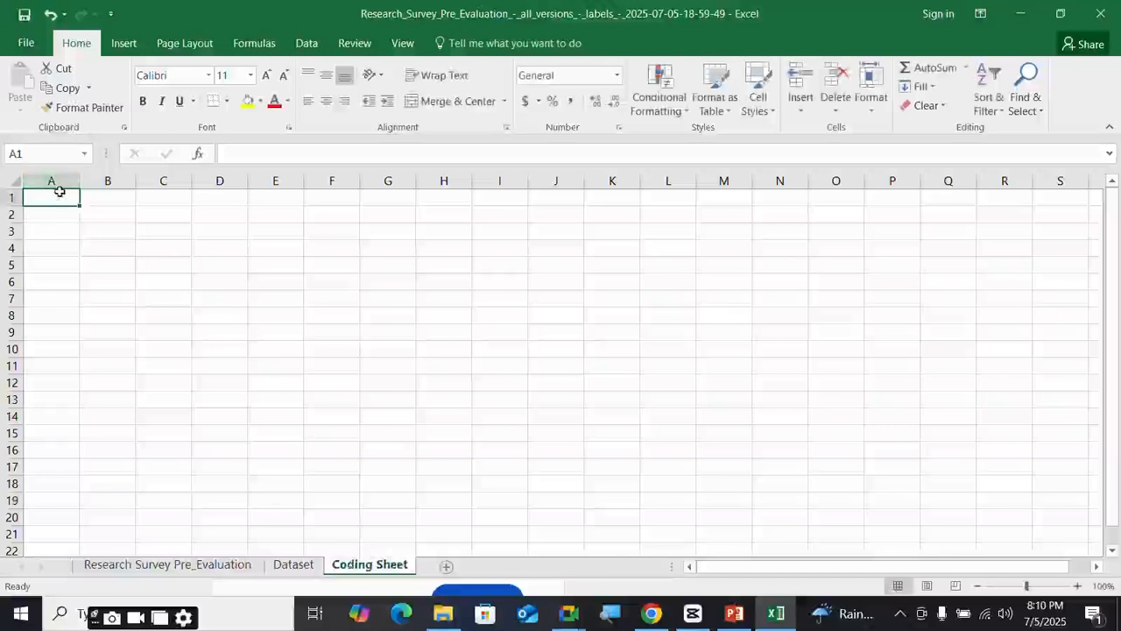
# - Enter a Country heading with codes Ghana = 1 and Nigeria = 2
pyautogui.write('Country')
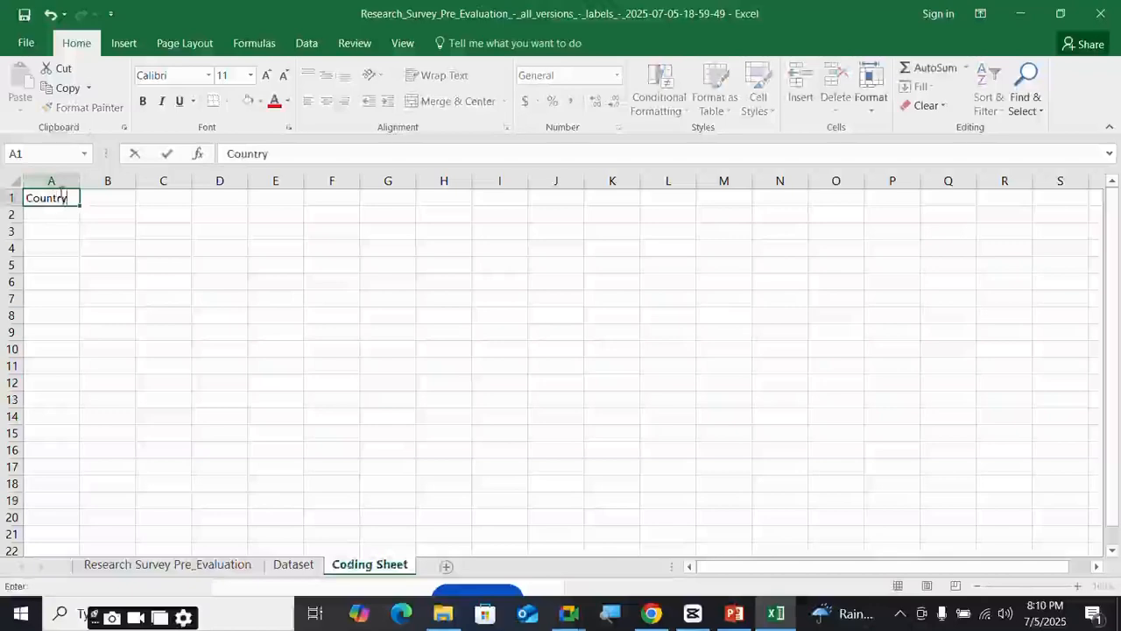
pyautogui.click(51, 213)
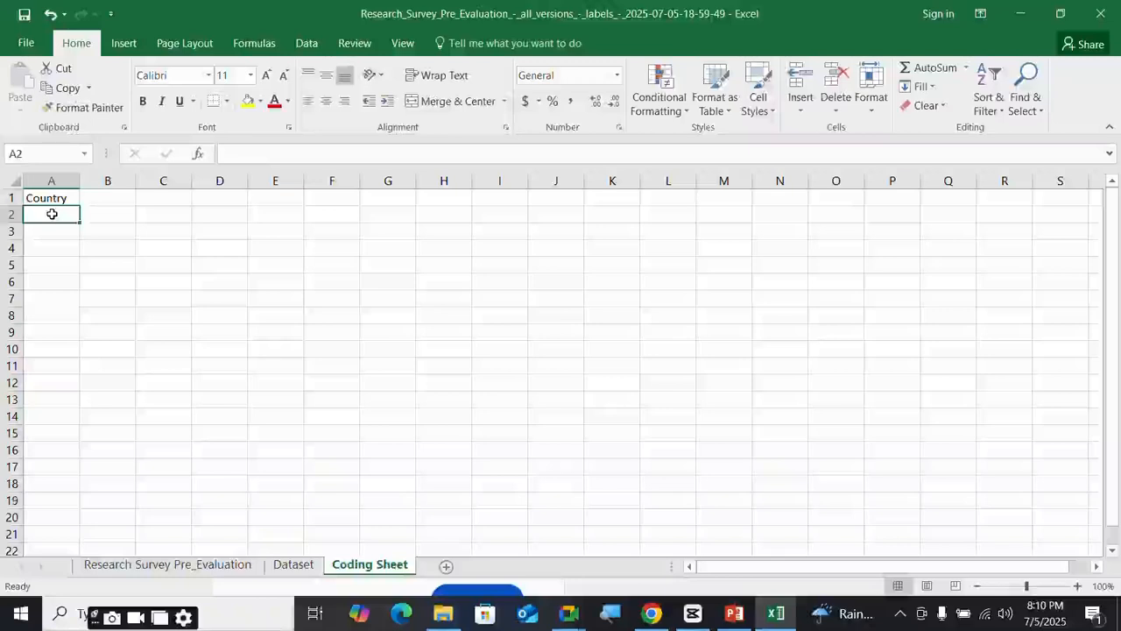
pyautogui.write('G')
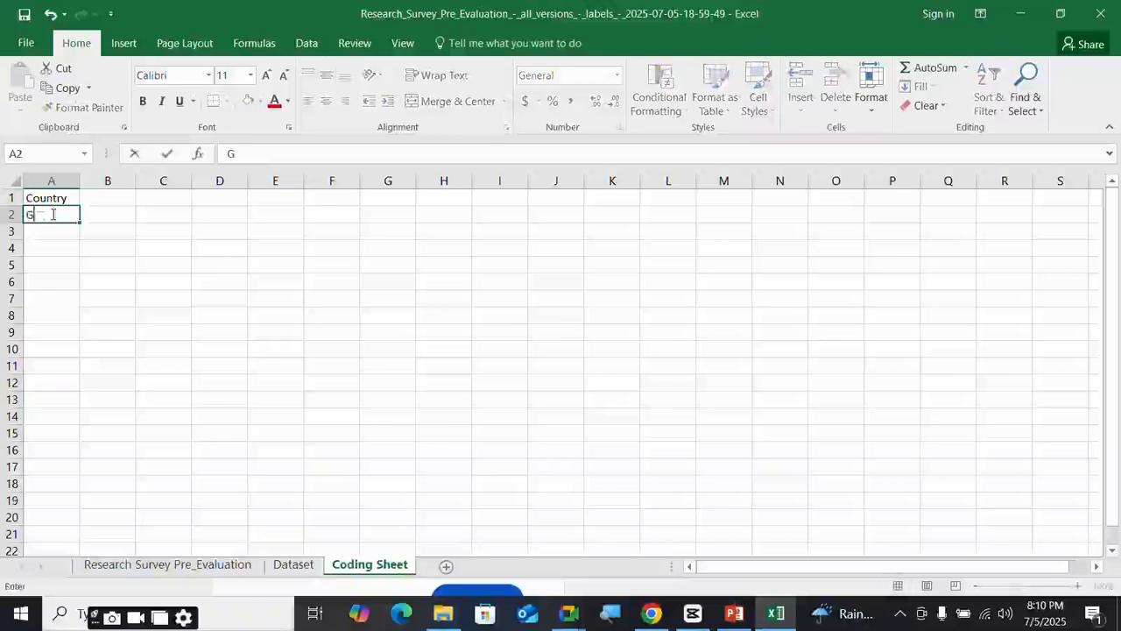
pyautogui.write('ohana')
pyautogui.press('Tab')
pyautogui.write('1')
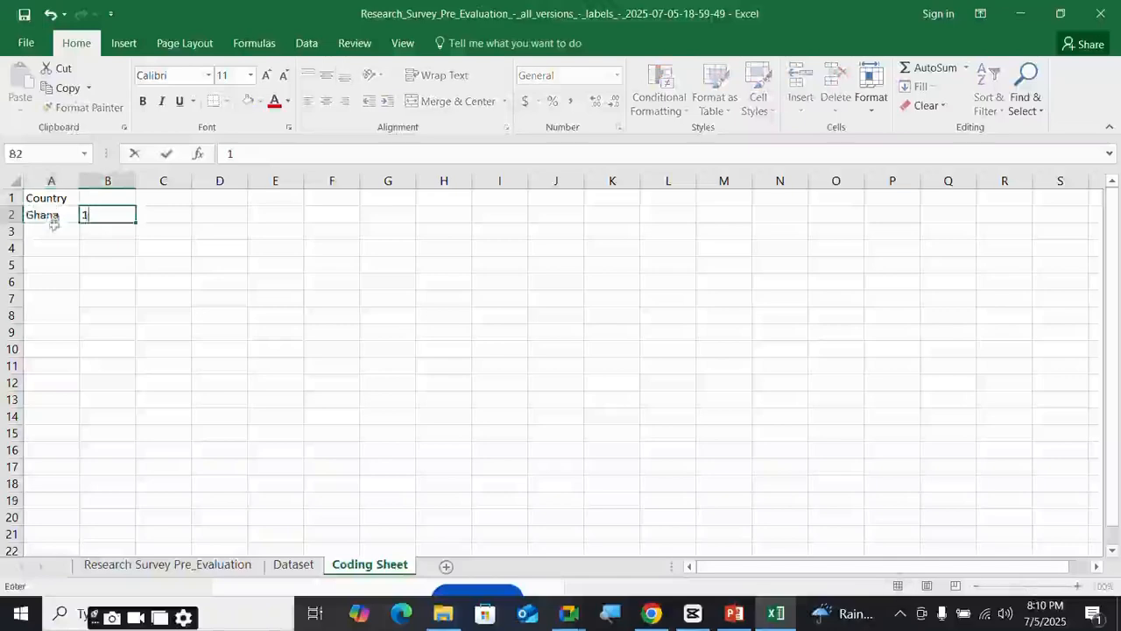
pyautogui.click(52, 231)
pyautogui.write('Ni')
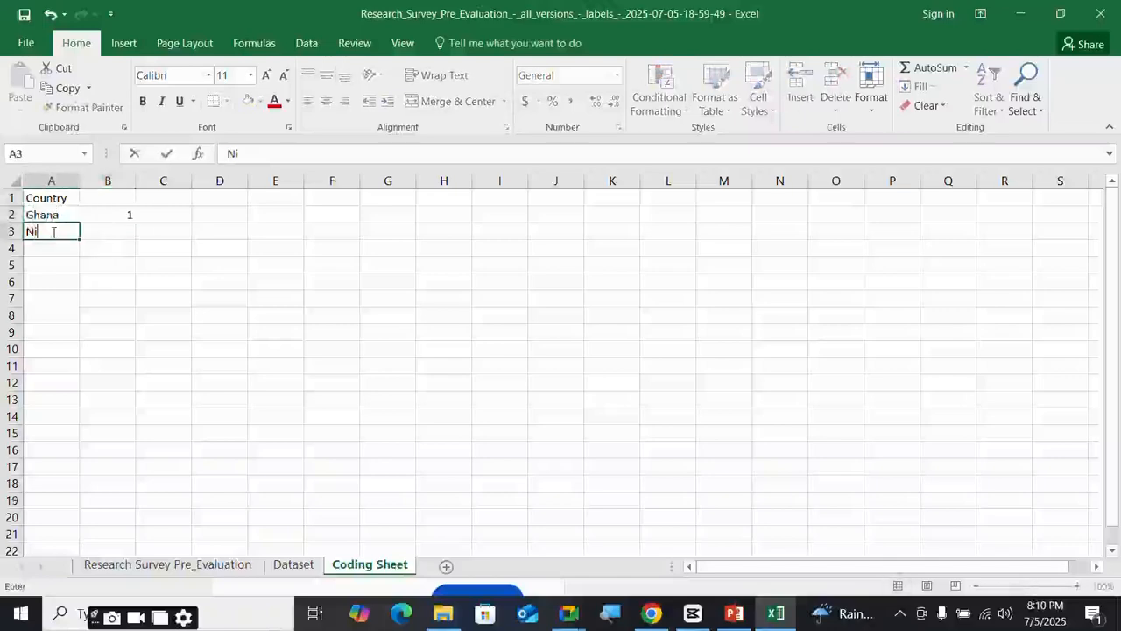
pyautogui.write('geria')
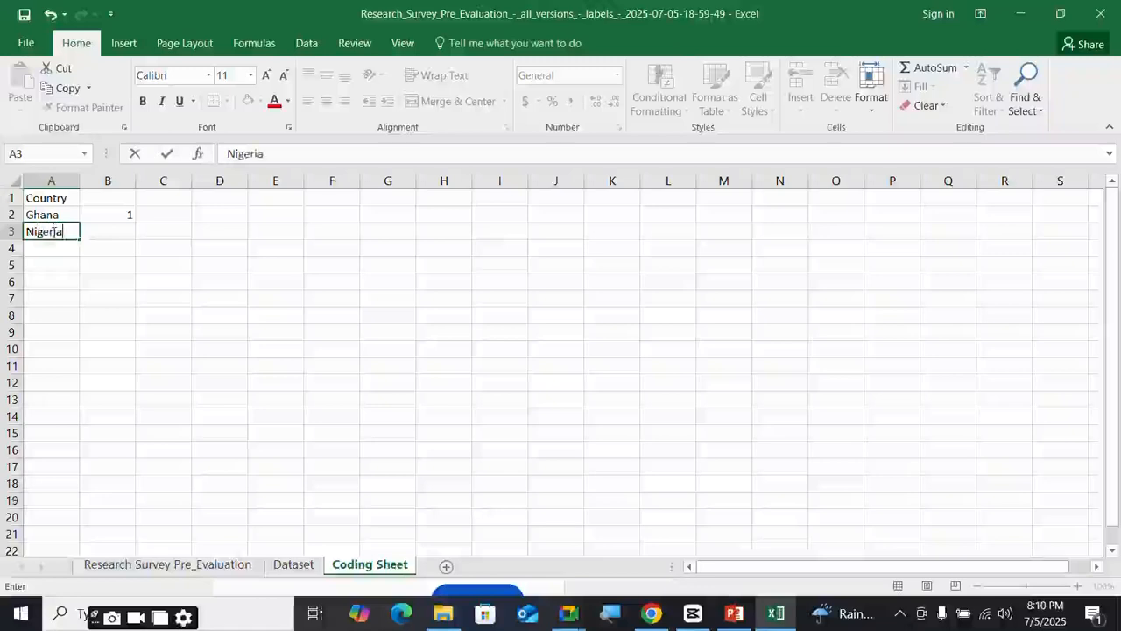
pyautogui.press('Tab')
pyautogui.write('2')
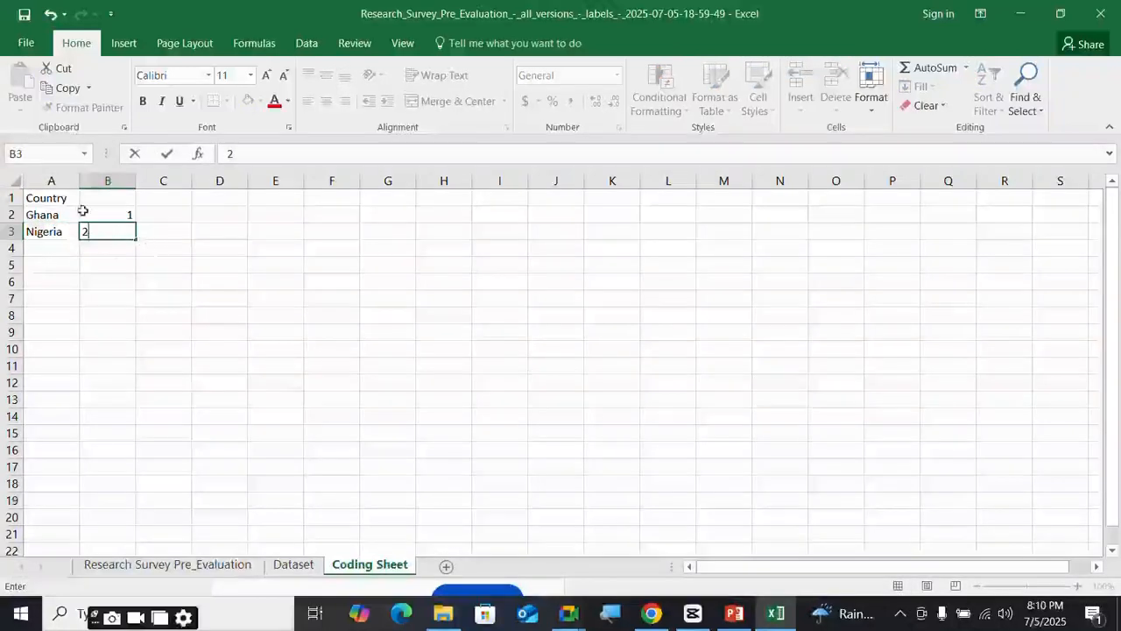
pyautogui.moveTo(569, 613)
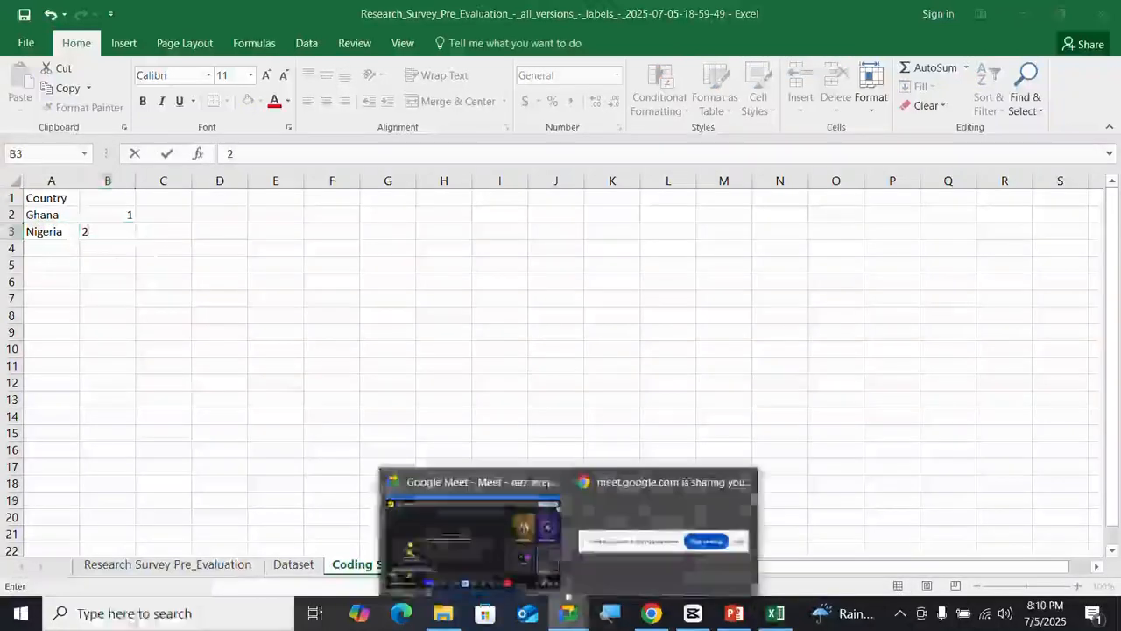
pyautogui.click(529, 554)
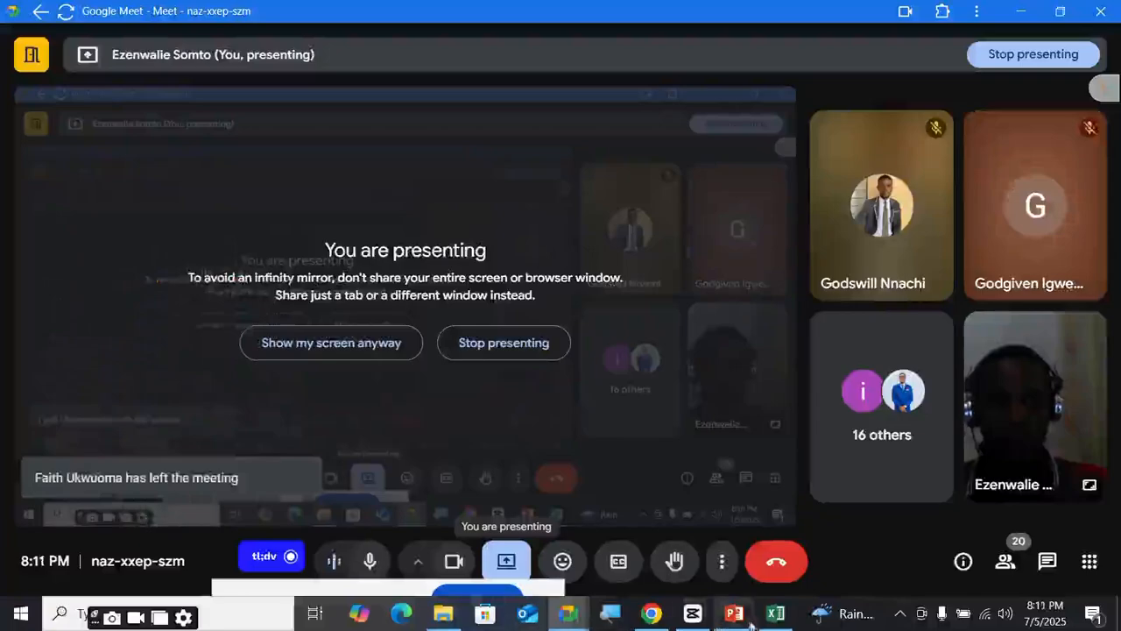
pyautogui.moveTo(786, 622)
pyautogui.click(776, 558)
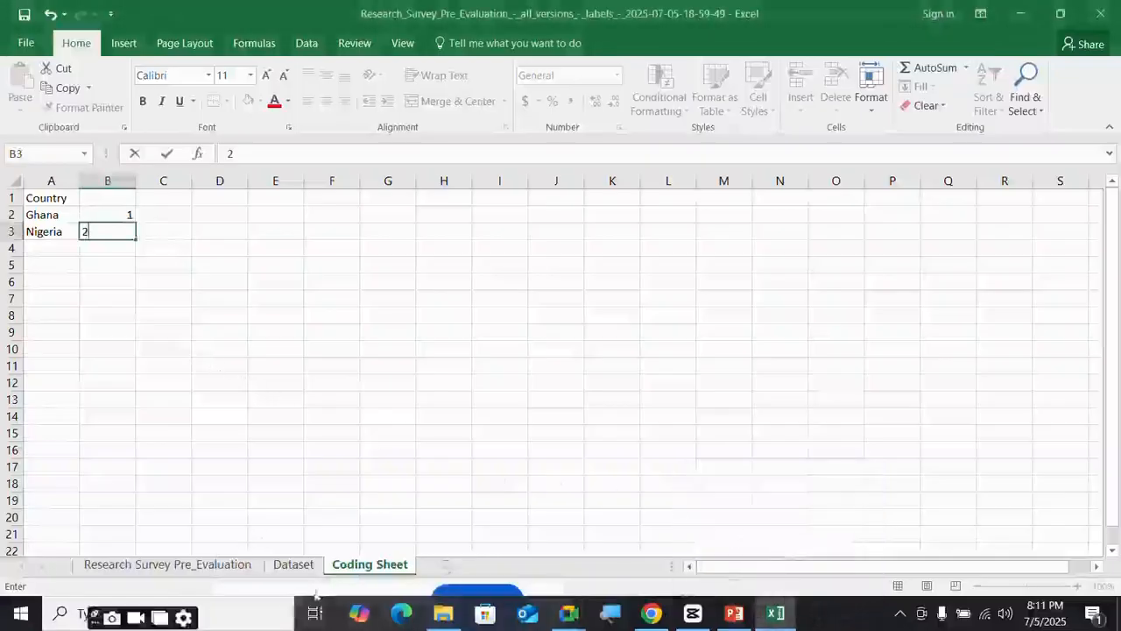
# - Copy the 'Currrent Profession/Role:' header text from B1 of the Dataset sheet
pyautogui.click(295, 565)
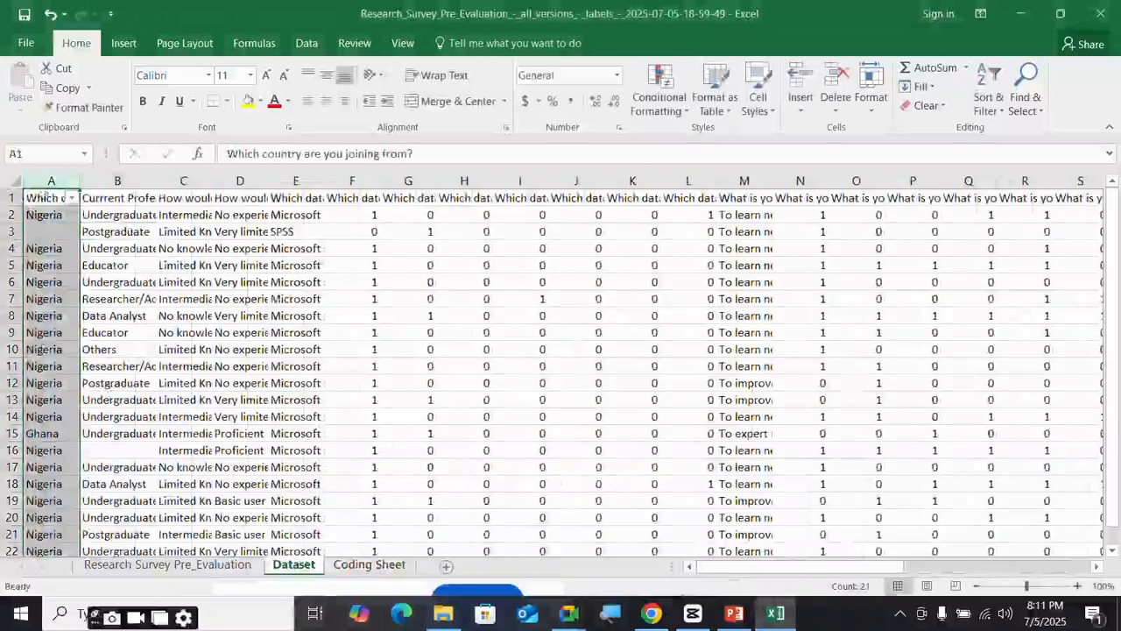
pyautogui.scroll(-3, 107, 384)
pyautogui.scroll(3, 111, 262)
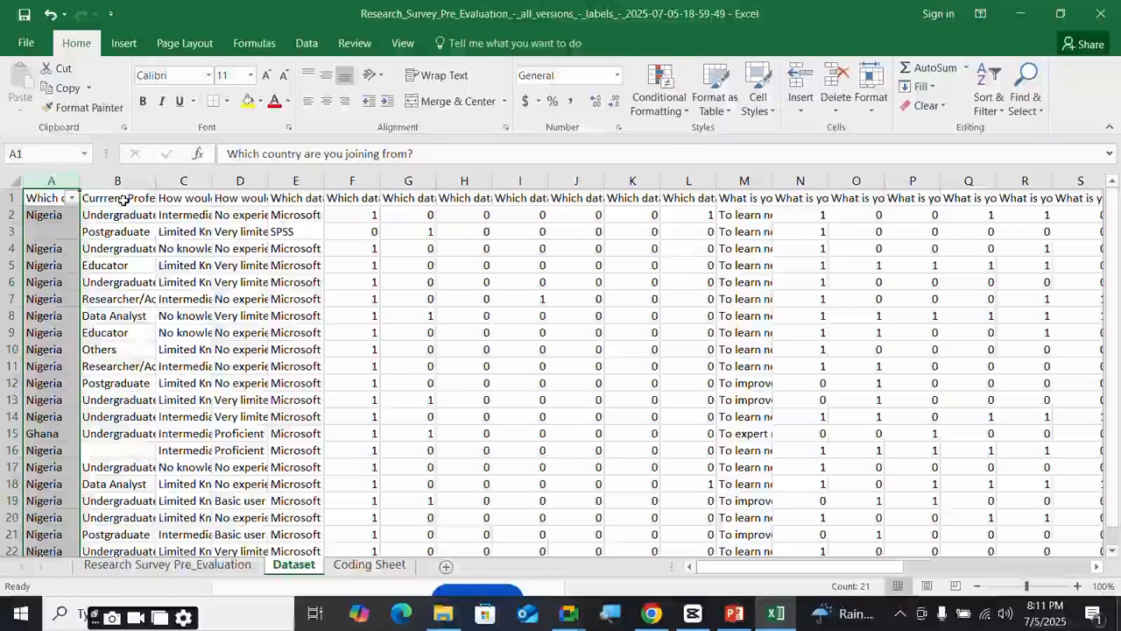
pyautogui.click(125, 199)
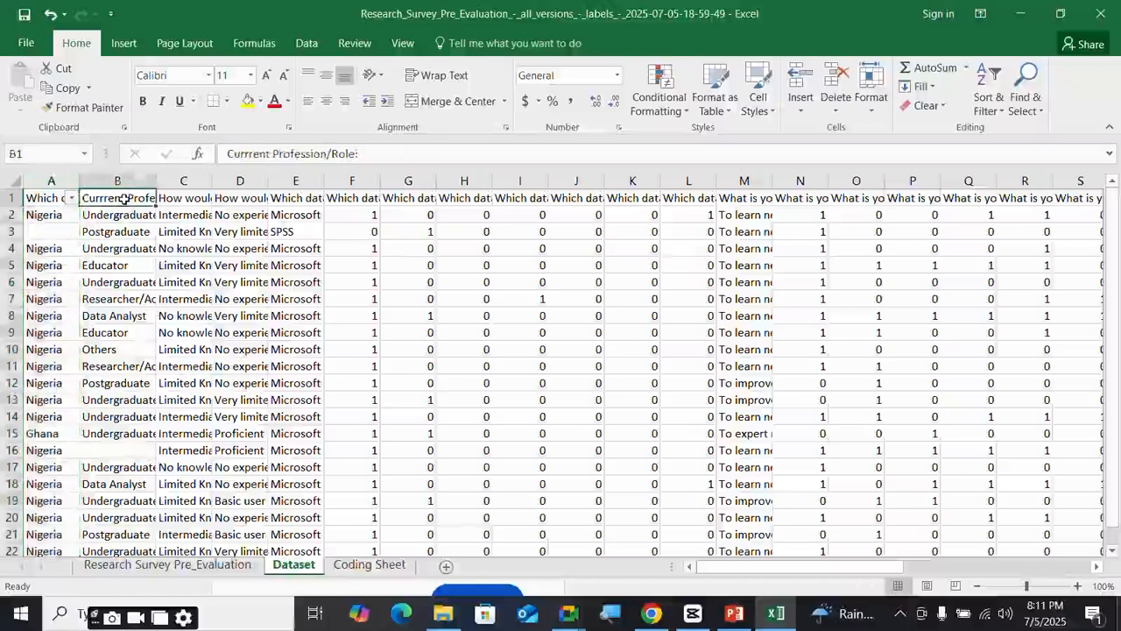
pyautogui.click(380, 153)
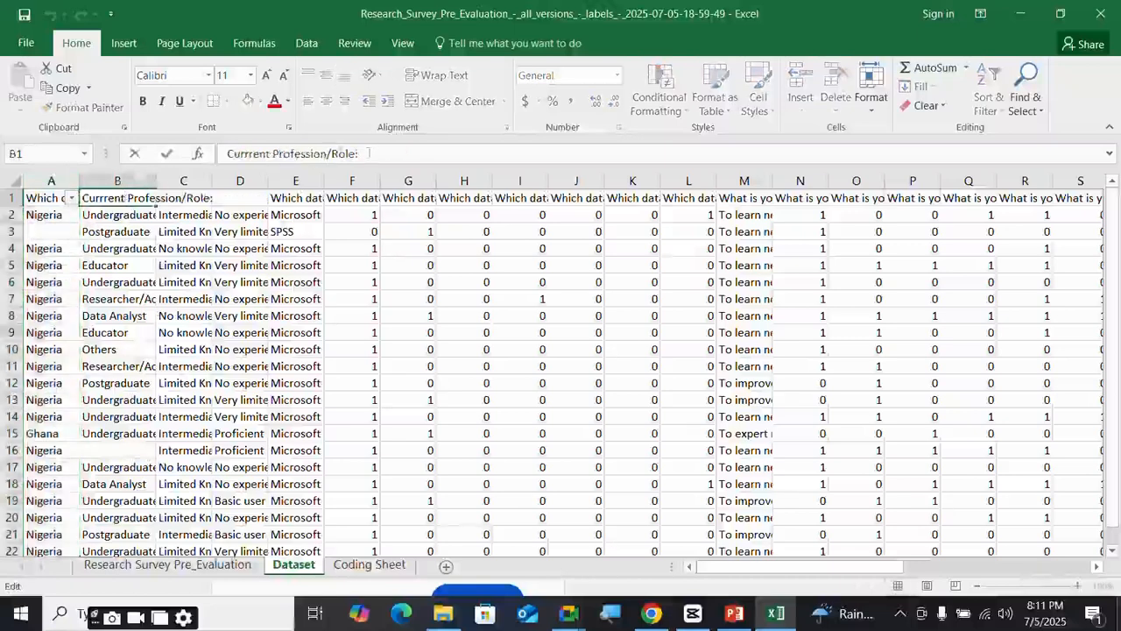
pyautogui.moveTo(368, 153); pyautogui.dragTo(228, 154)
pyautogui.hotkey('ctrl', 'c')
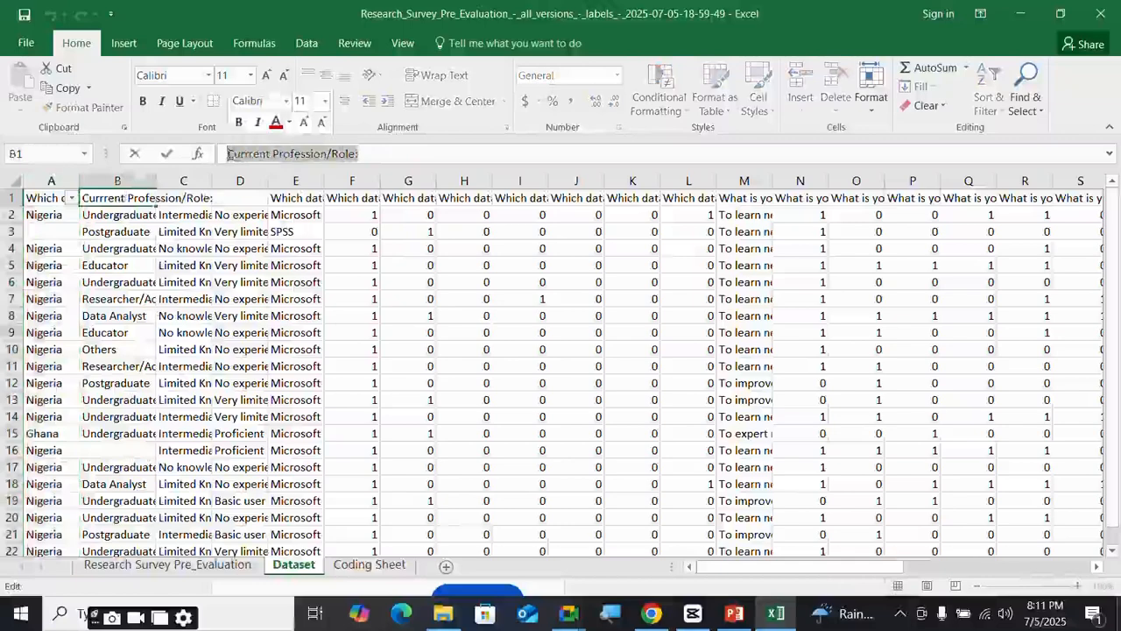
pyautogui.press('Escape')
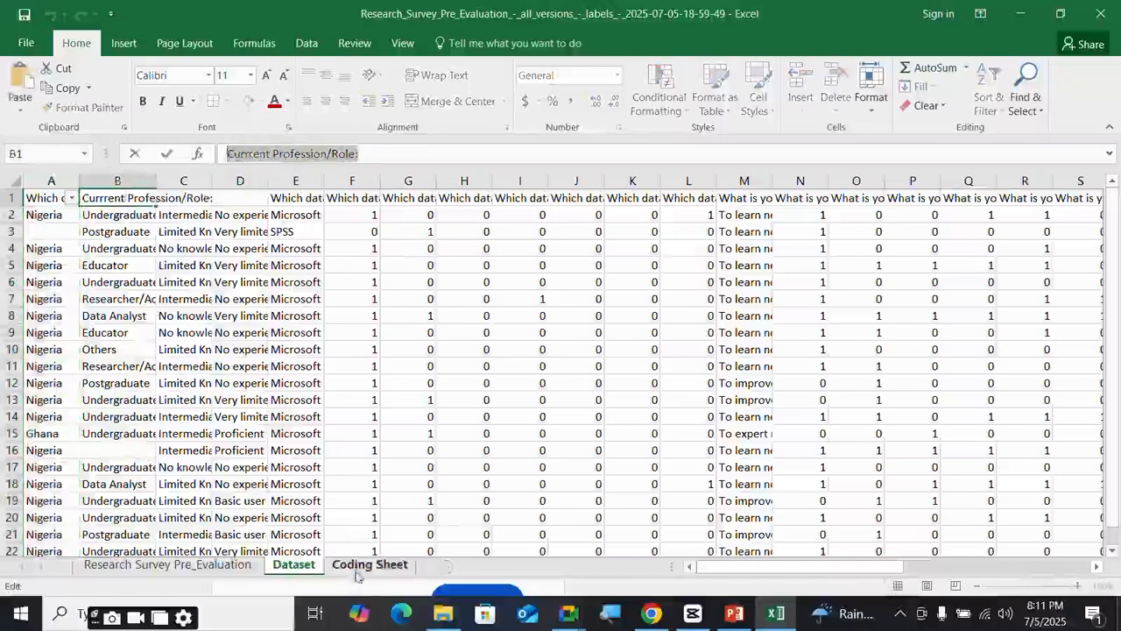
# - Paste the profession heading into A5 of the Coding Sheet and return to Dataset
pyautogui.click(369, 565)
pyautogui.click(40, 267)
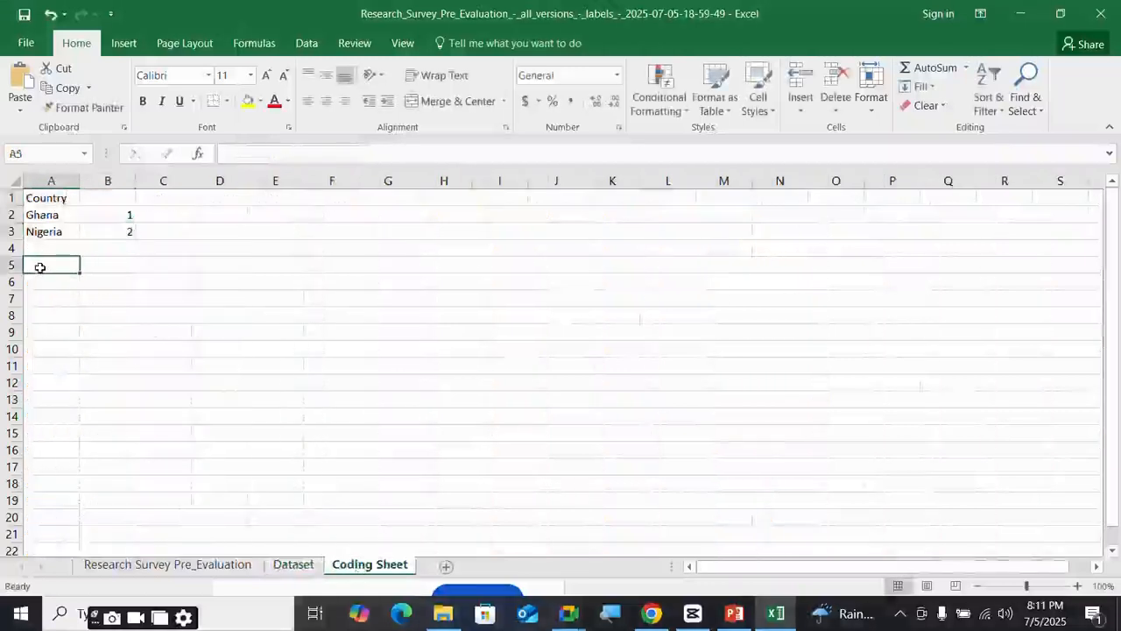
pyautogui.hotkey('ctrl', 'v')
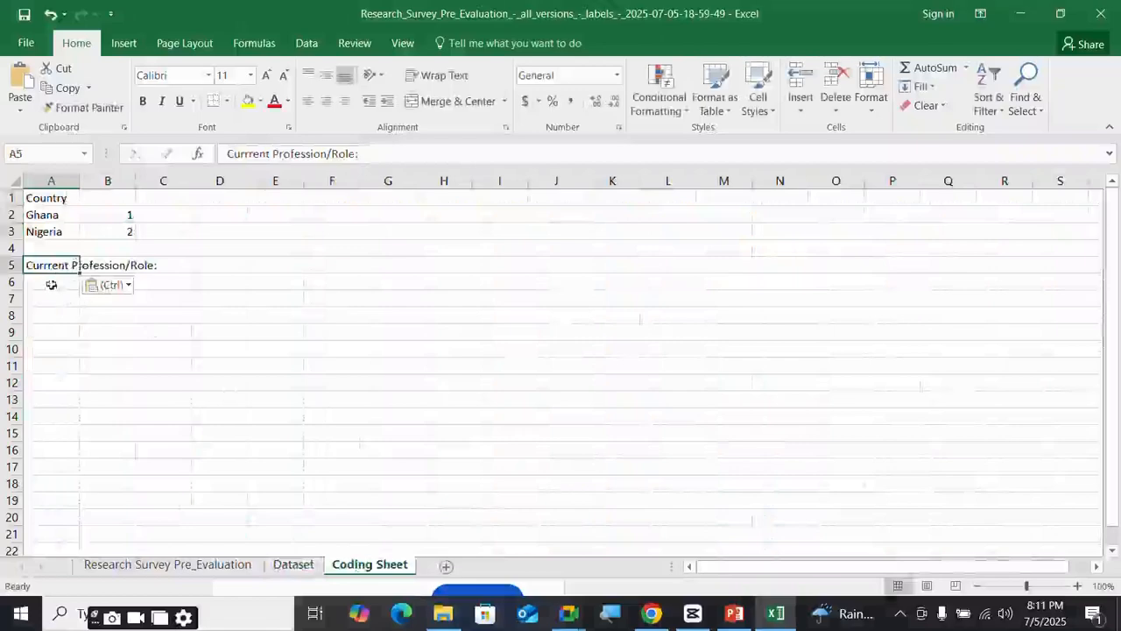
pyautogui.click(63, 281)
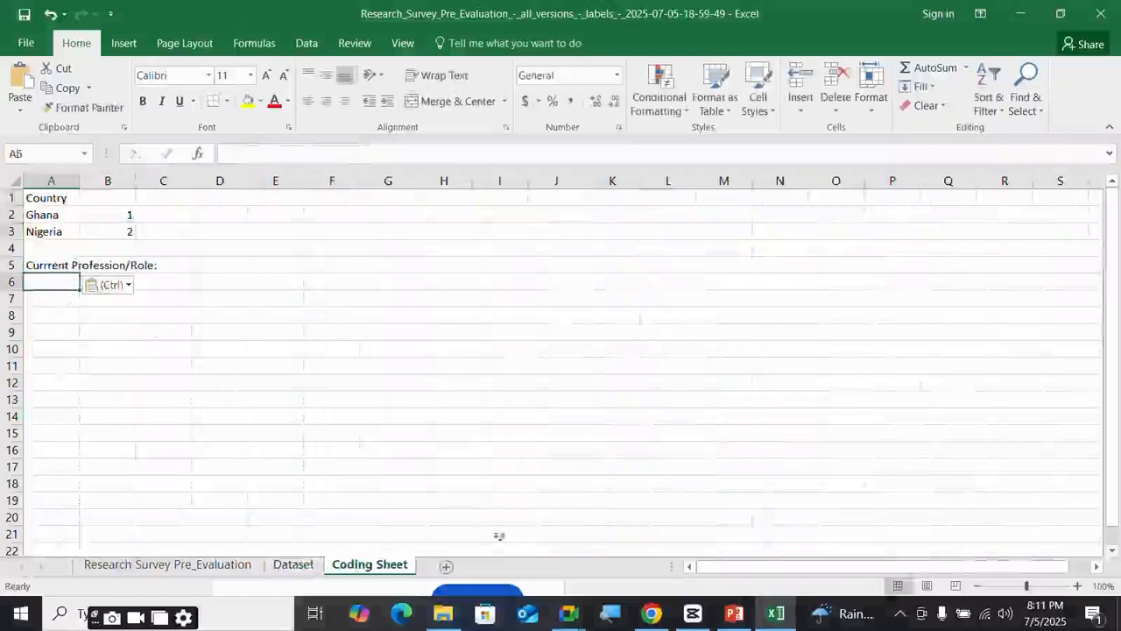
pyautogui.click(286, 568)
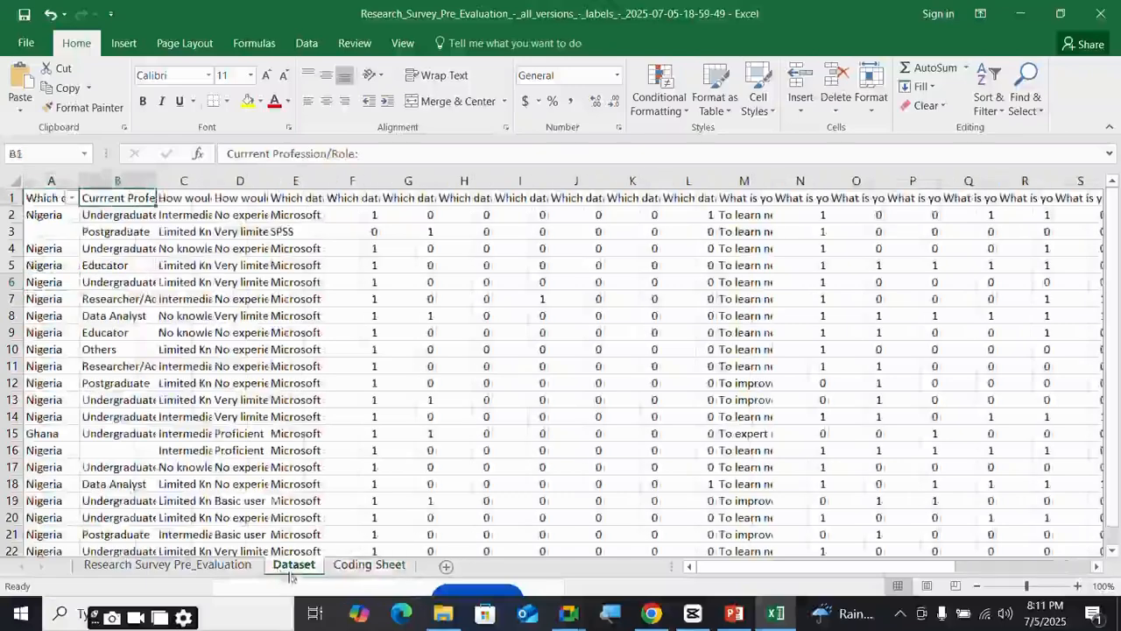
# - Filter profession column B and list its values, from Data Analyst to Undergraduate
pyautogui.click(136, 182)
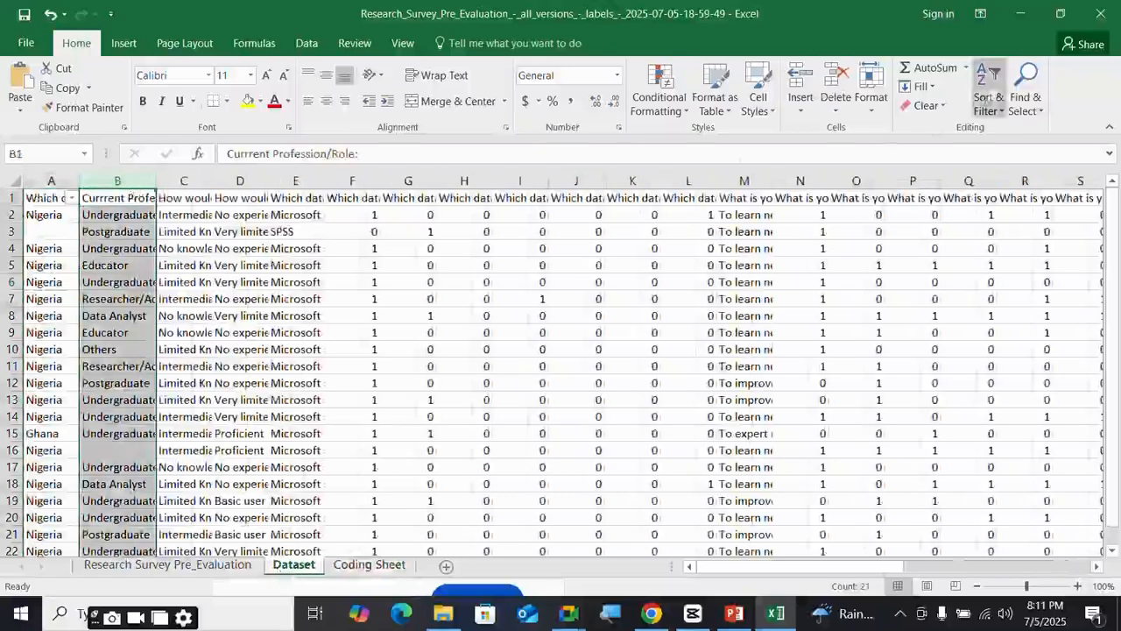
pyautogui.click(993, 94)
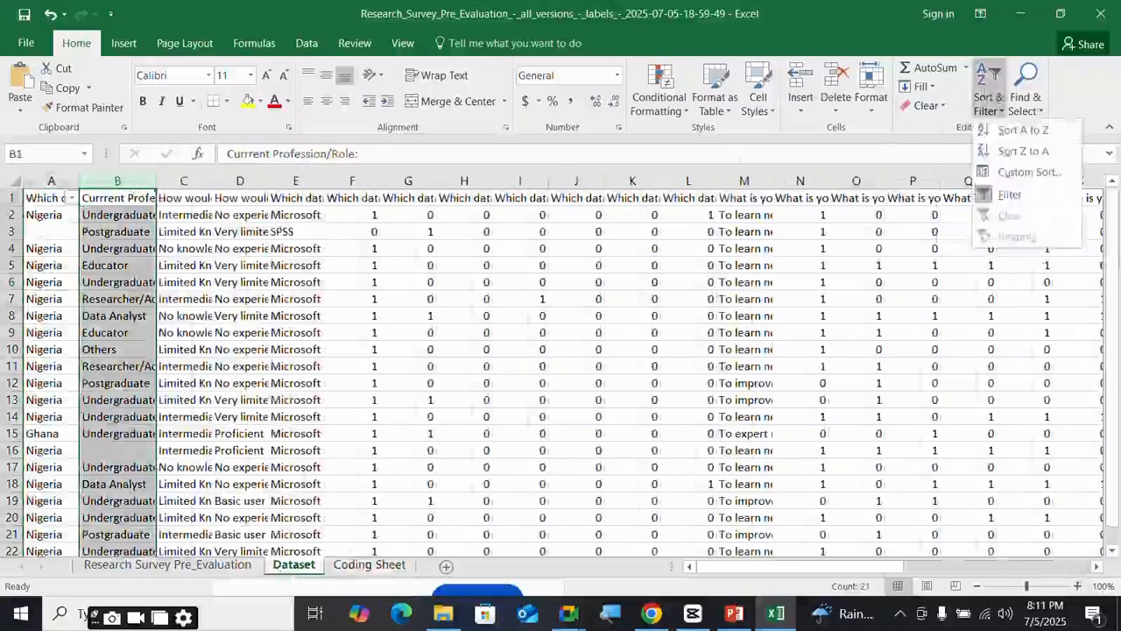
pyautogui.click(1076, 586)
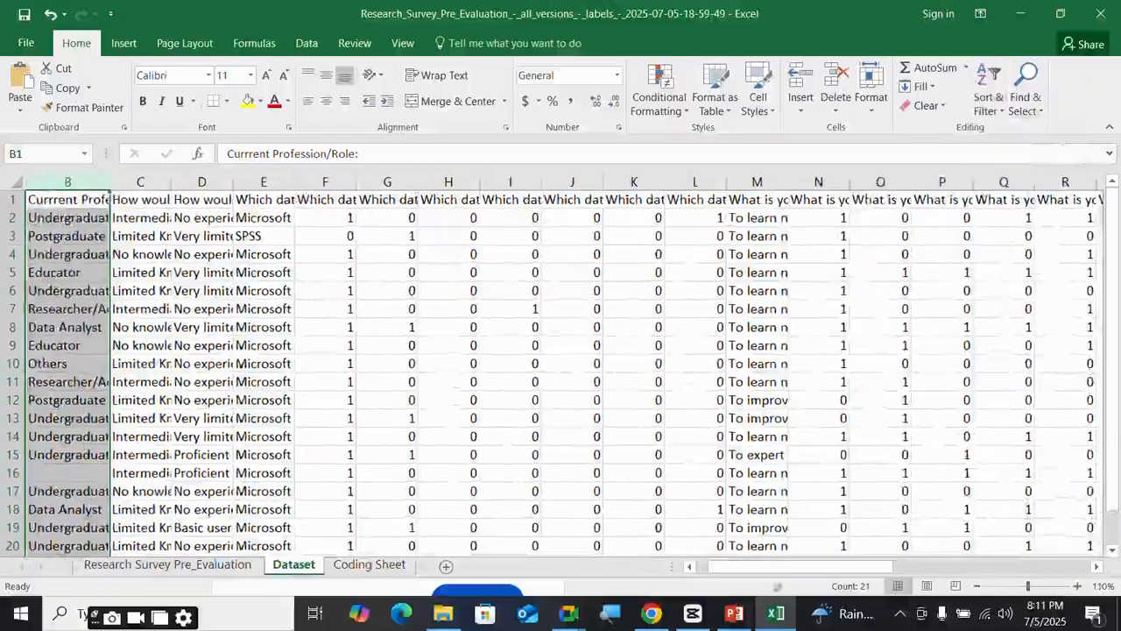
pyautogui.moveTo(776, 567); pyautogui.dragTo(764, 567)
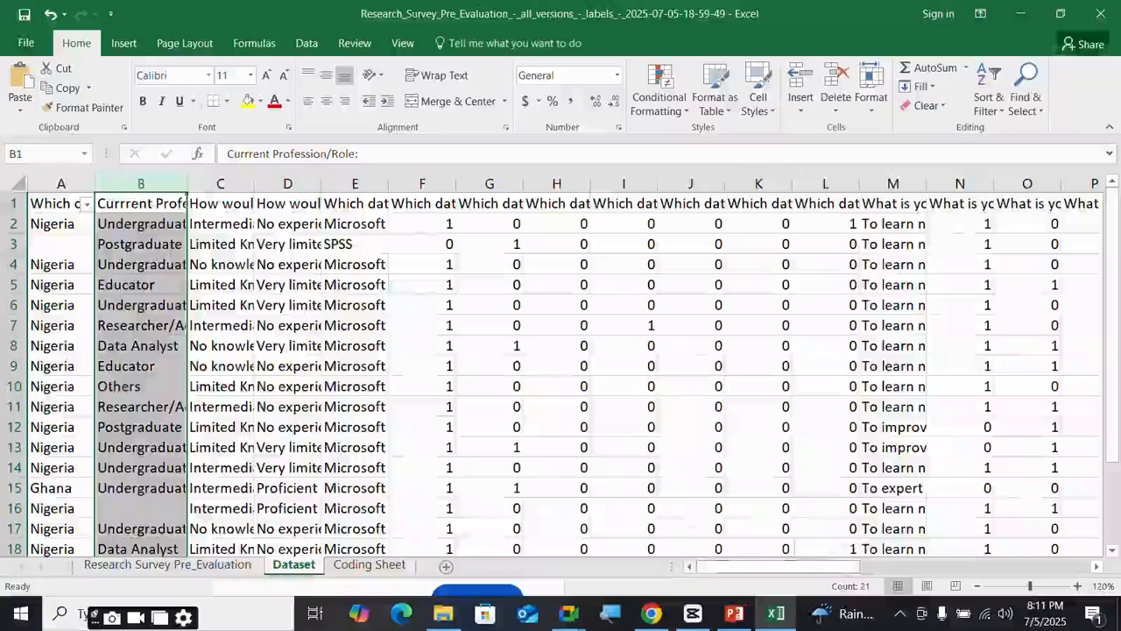
pyautogui.click(985, 107)
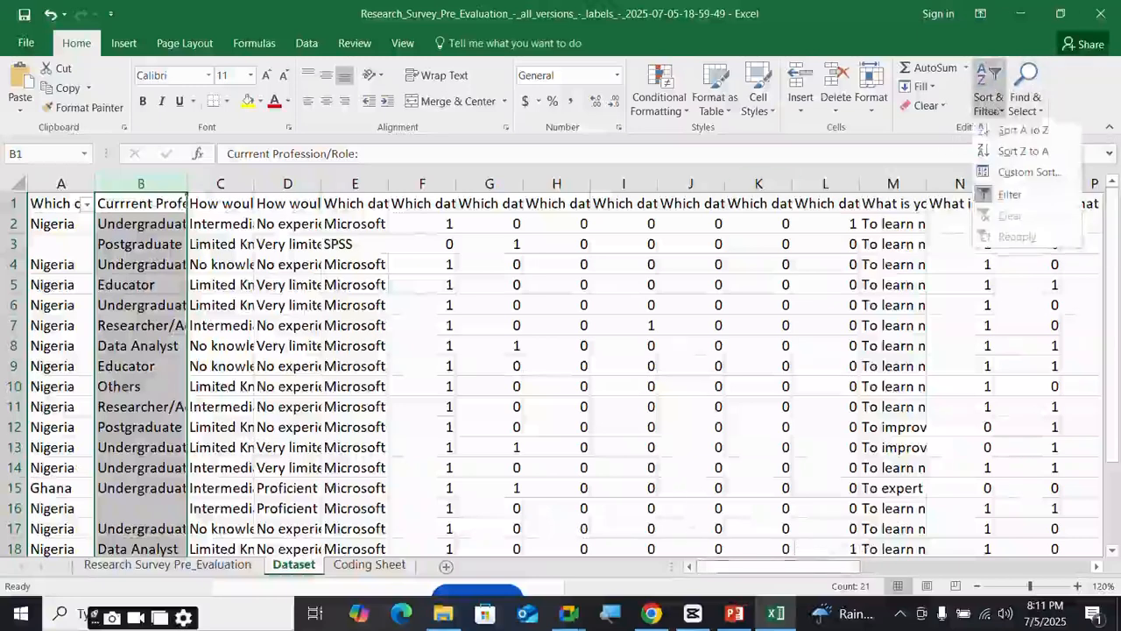
pyautogui.click(1010, 189)
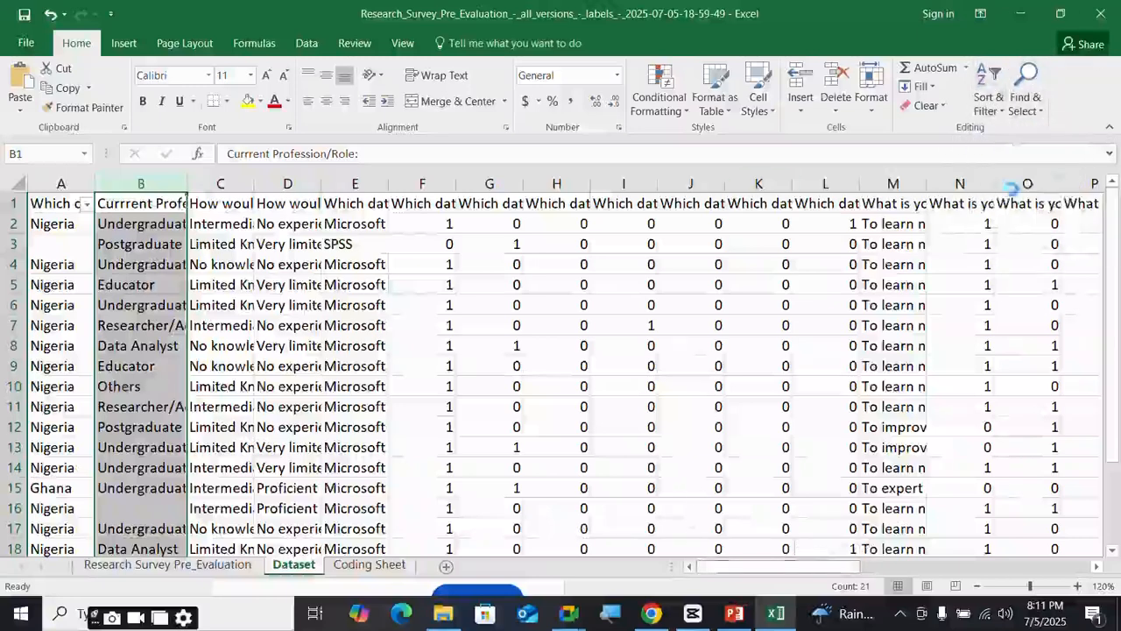
pyautogui.click(149, 225)
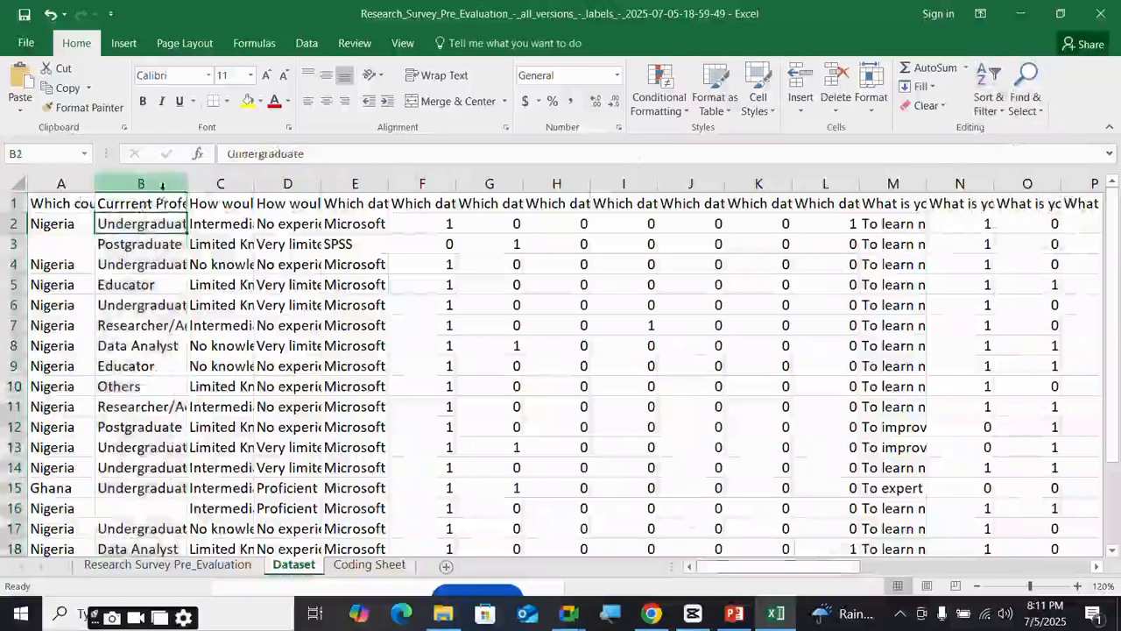
pyautogui.click(159, 183)
pyautogui.click(997, 112)
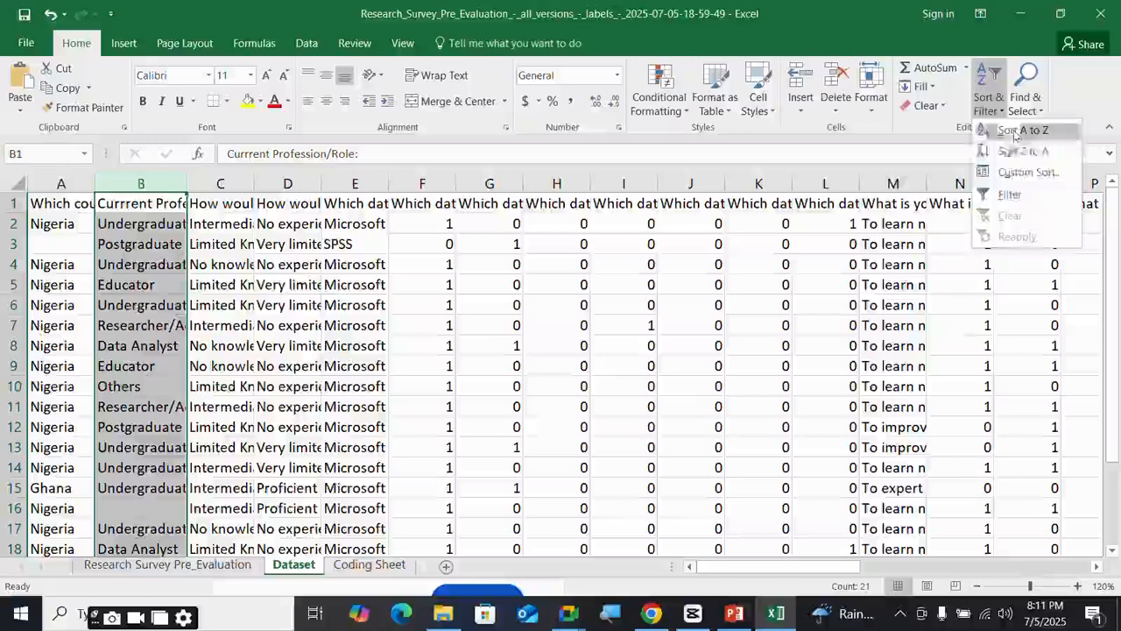
pyautogui.click(1009, 190)
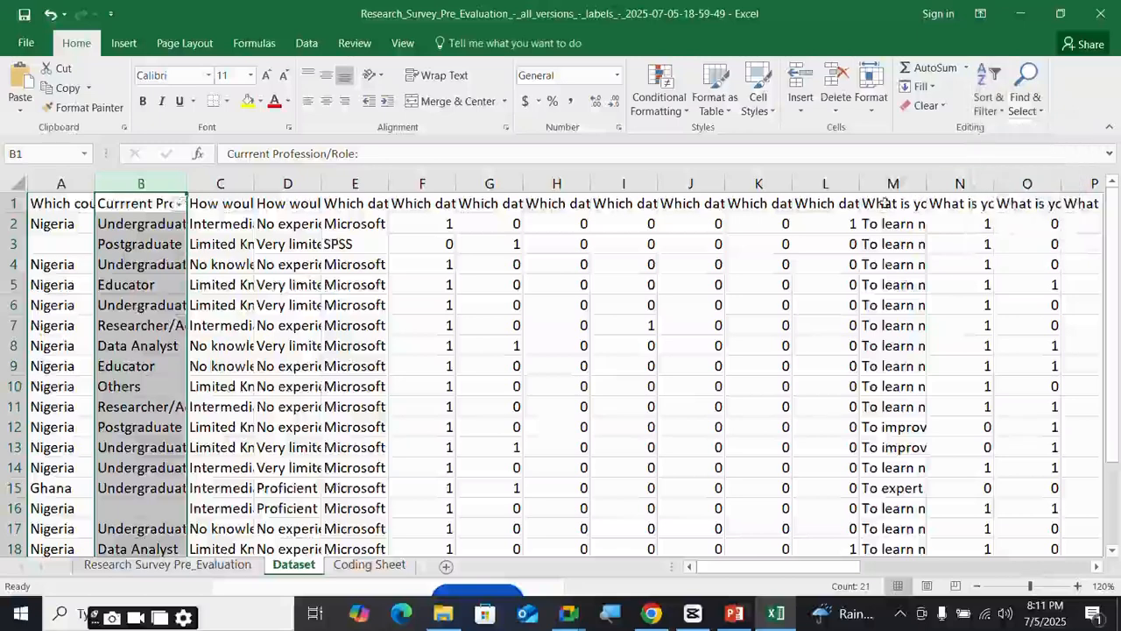
pyautogui.click(178, 205)
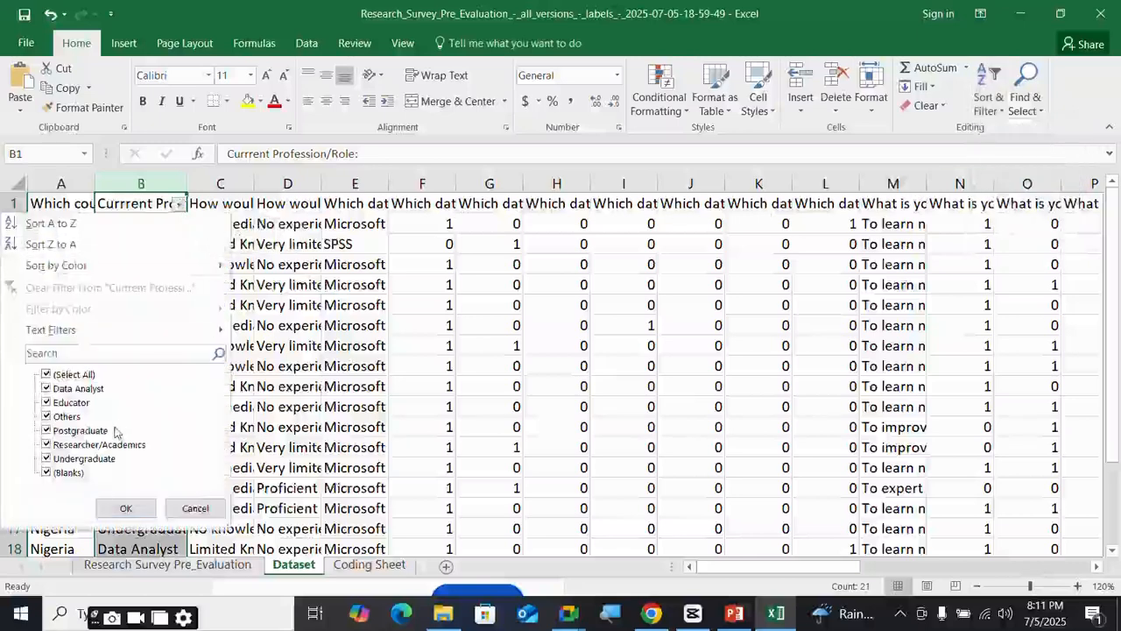
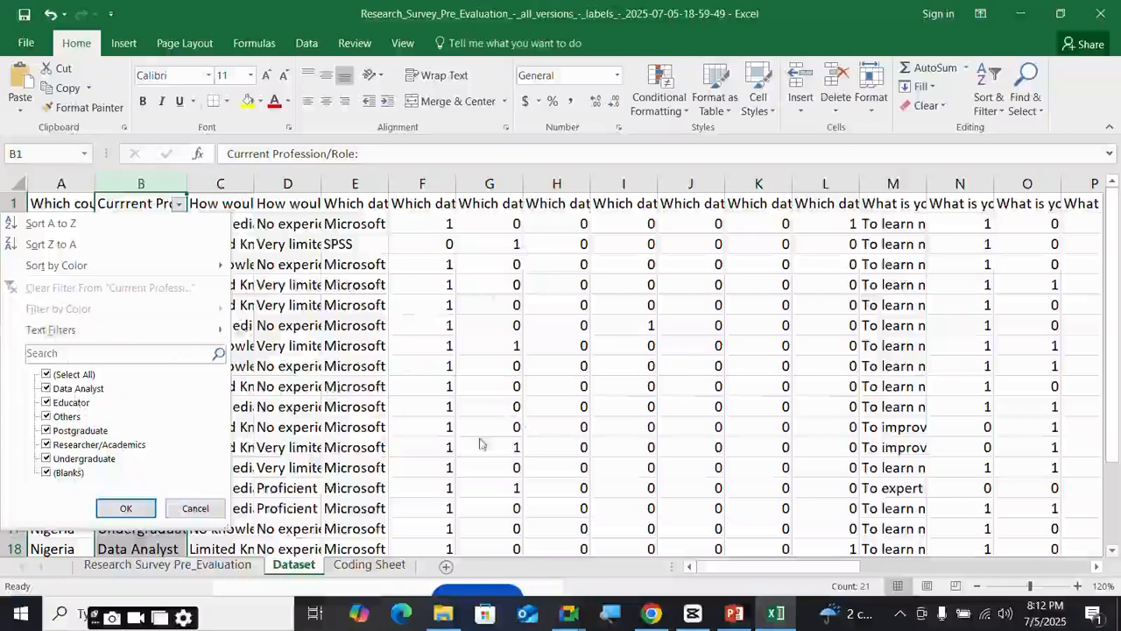
# - Close the column B profession filter list without filtering and switch to the Coding Sheet
pyautogui.click(193, 509)
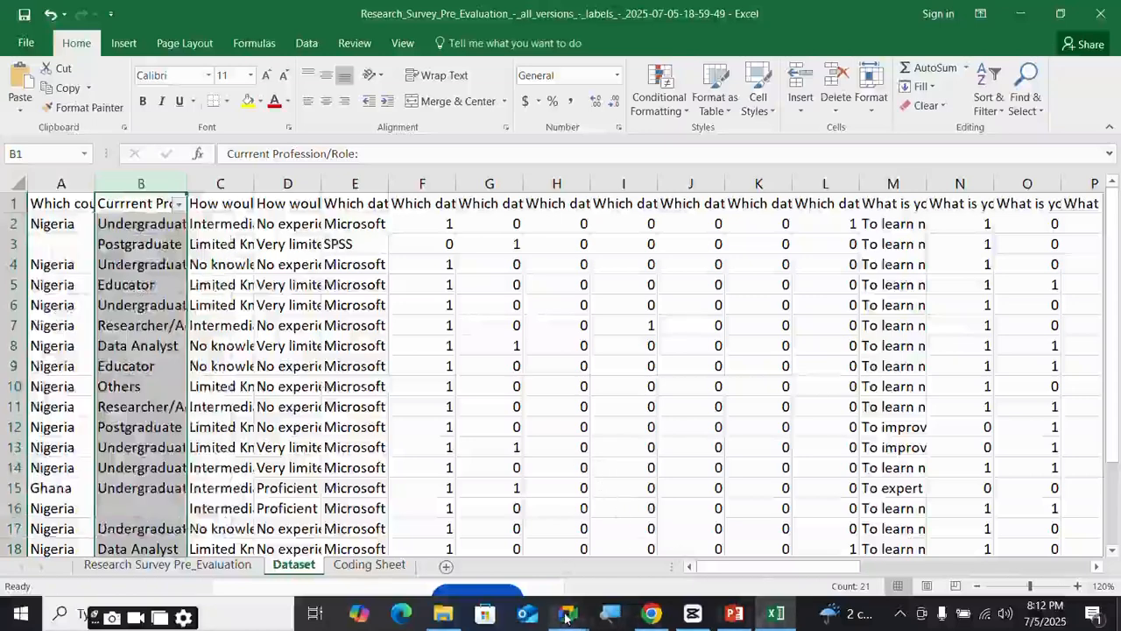
pyautogui.moveTo(565, 619)
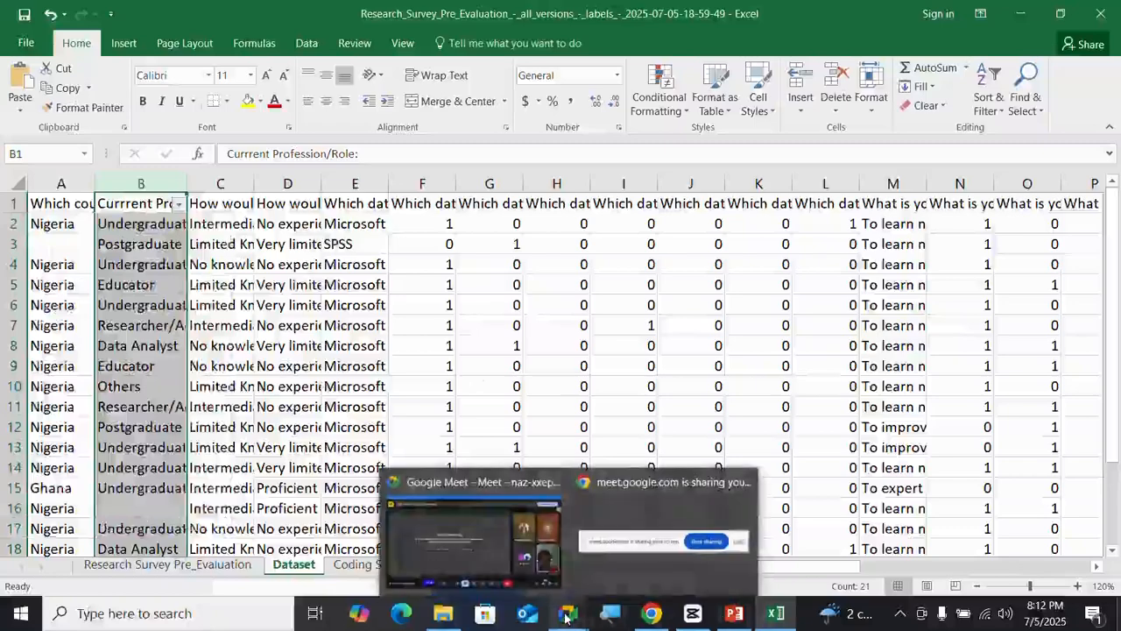
pyautogui.click(177, 204)
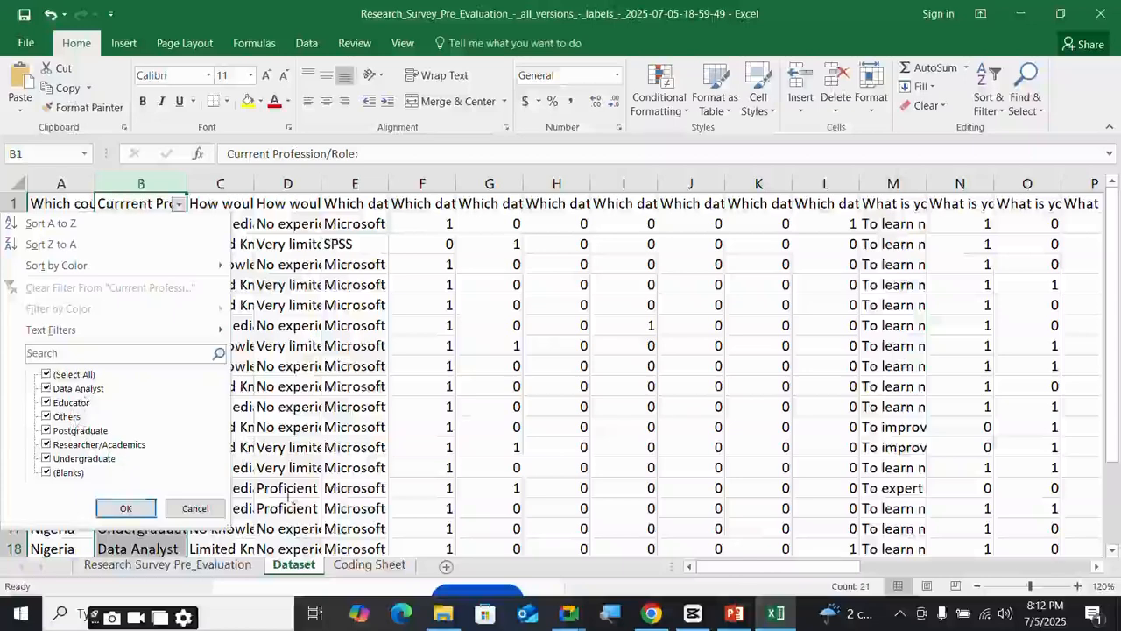
pyautogui.click(379, 569)
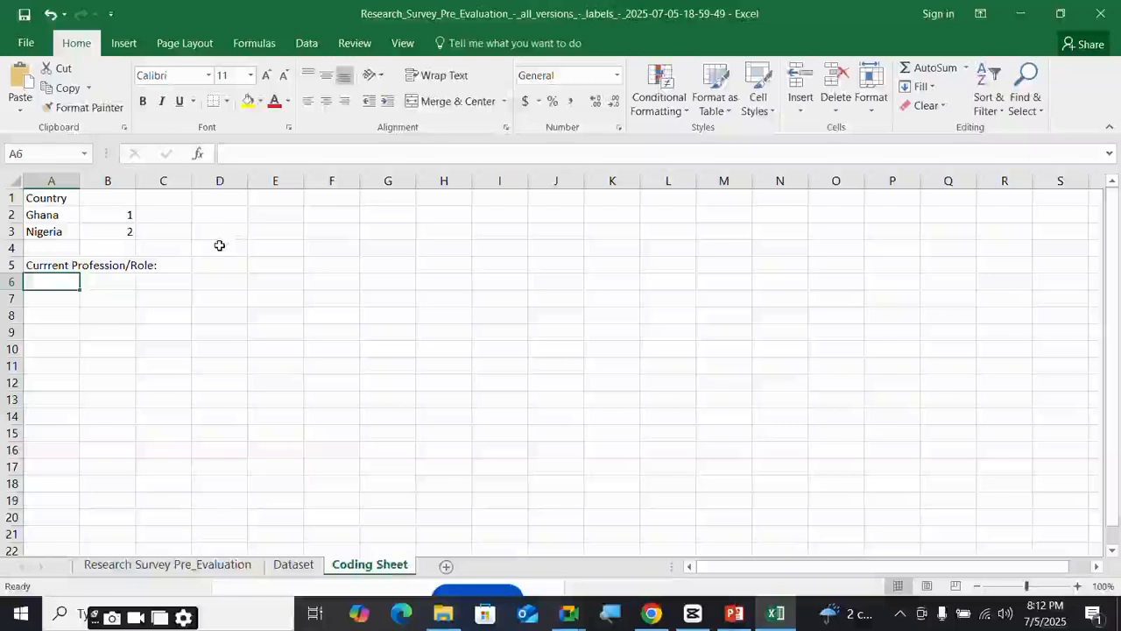
# - Enter Data analyst, Postgraduate and Undergraduate under the profession heading on the Coding Sheet
pyautogui.write('a')
pyautogui.write('Dat')
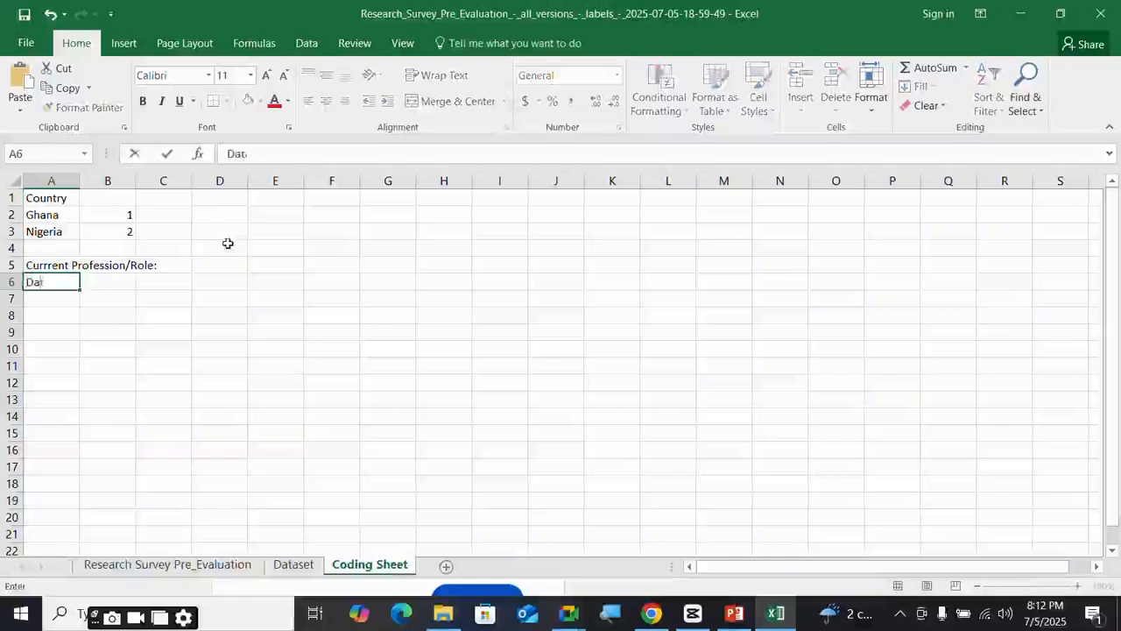
pyautogui.write('a analyst')
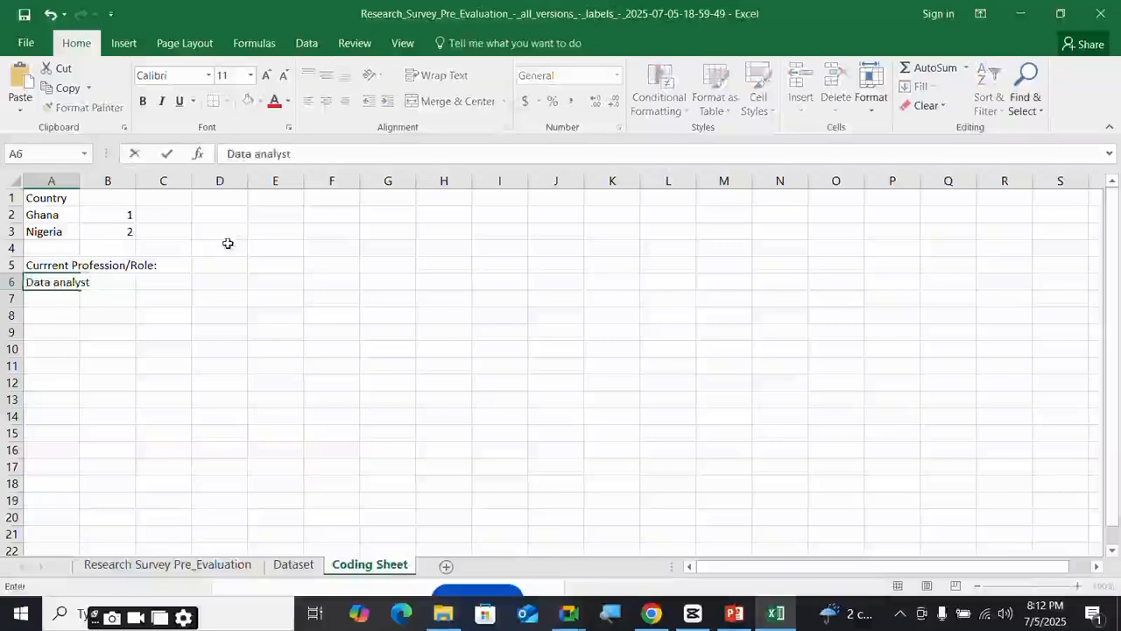
pyautogui.press('Return')
pyautogui.write('Po')
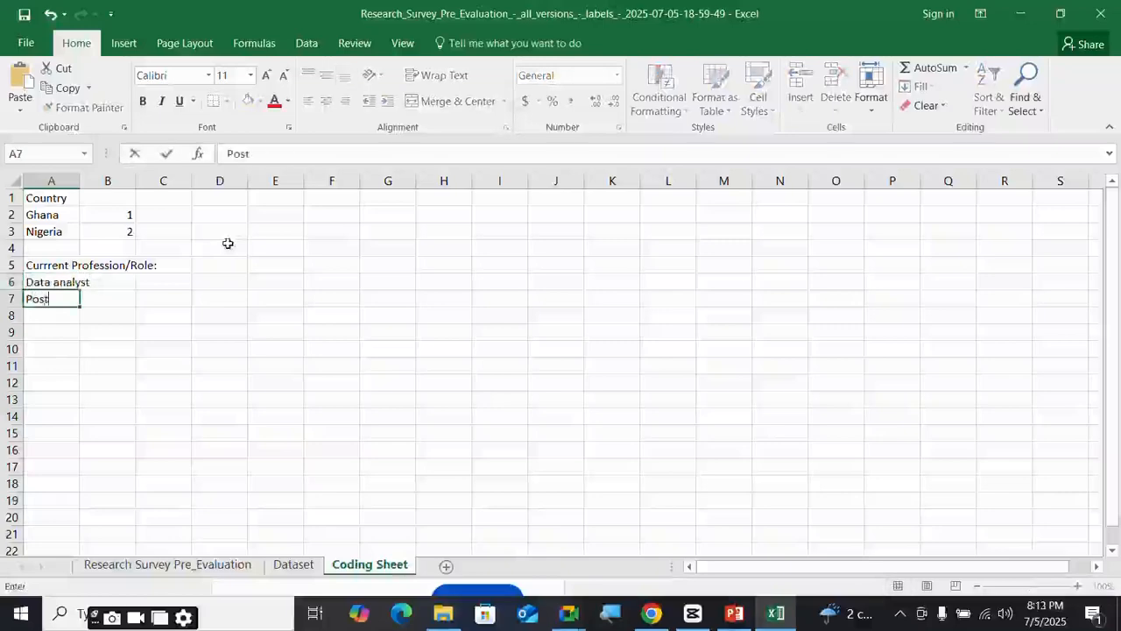
pyautogui.write('stgraduat')
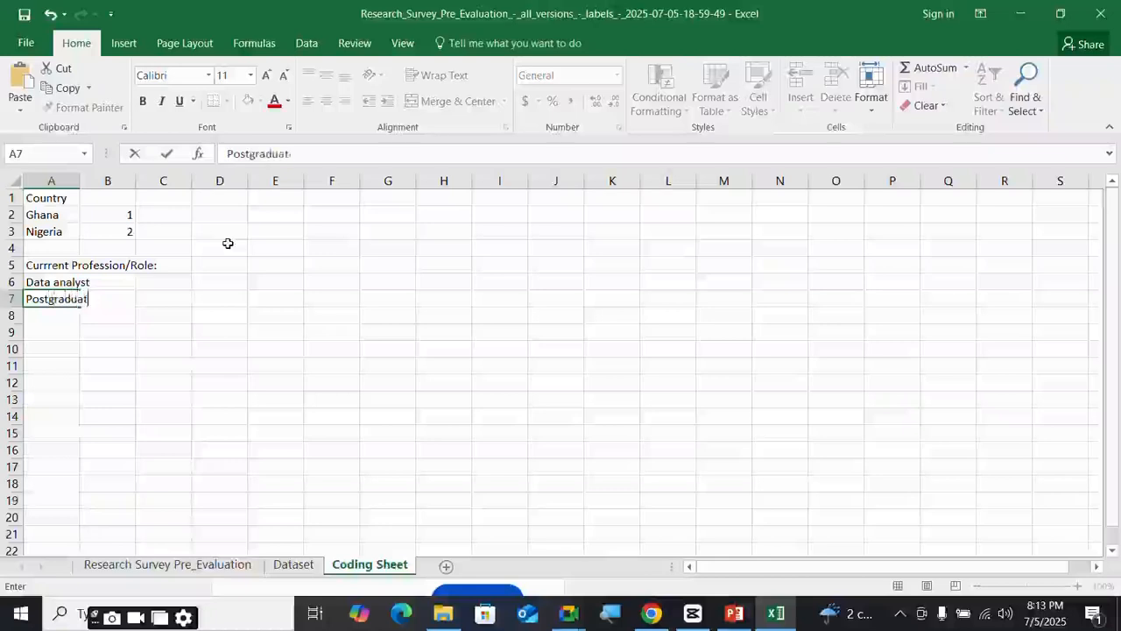
pyautogui.write('e')
pyautogui.press('Return')
pyautogui.write('I')
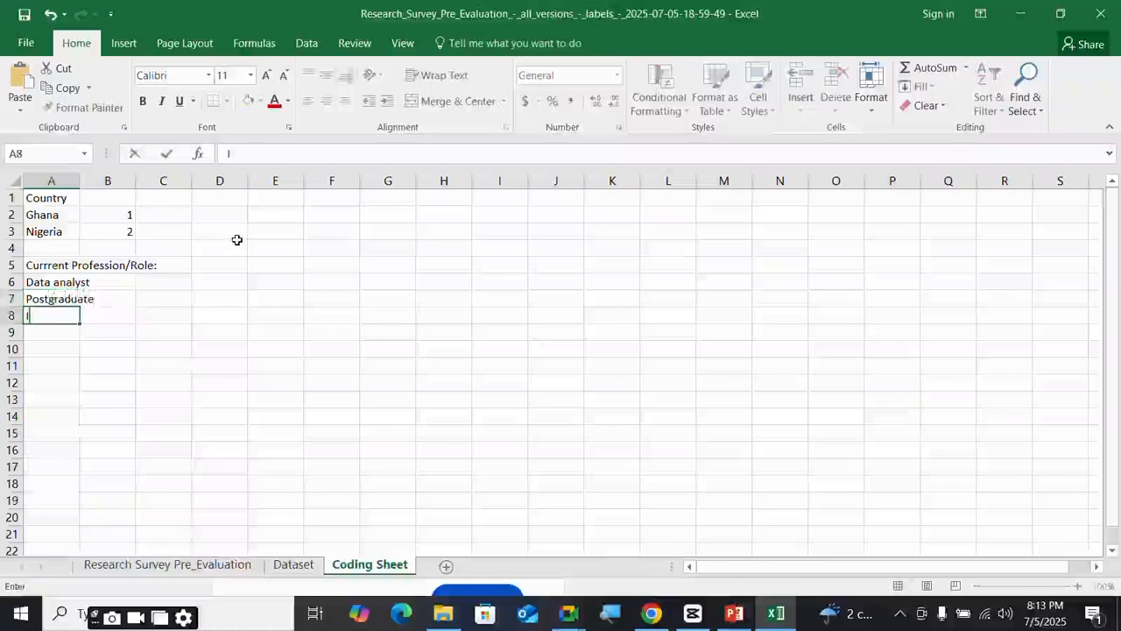
pyautogui.write('m')
pyautogui.press('BackSpace')
pyautogui.write('nde')
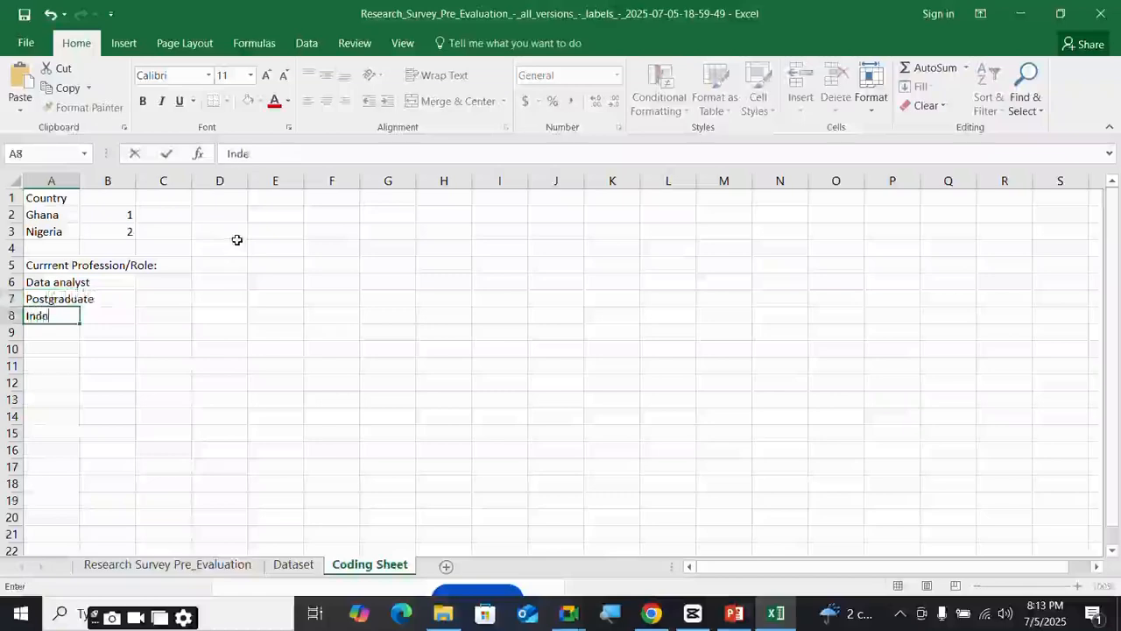
pyautogui.write('rgraduate')
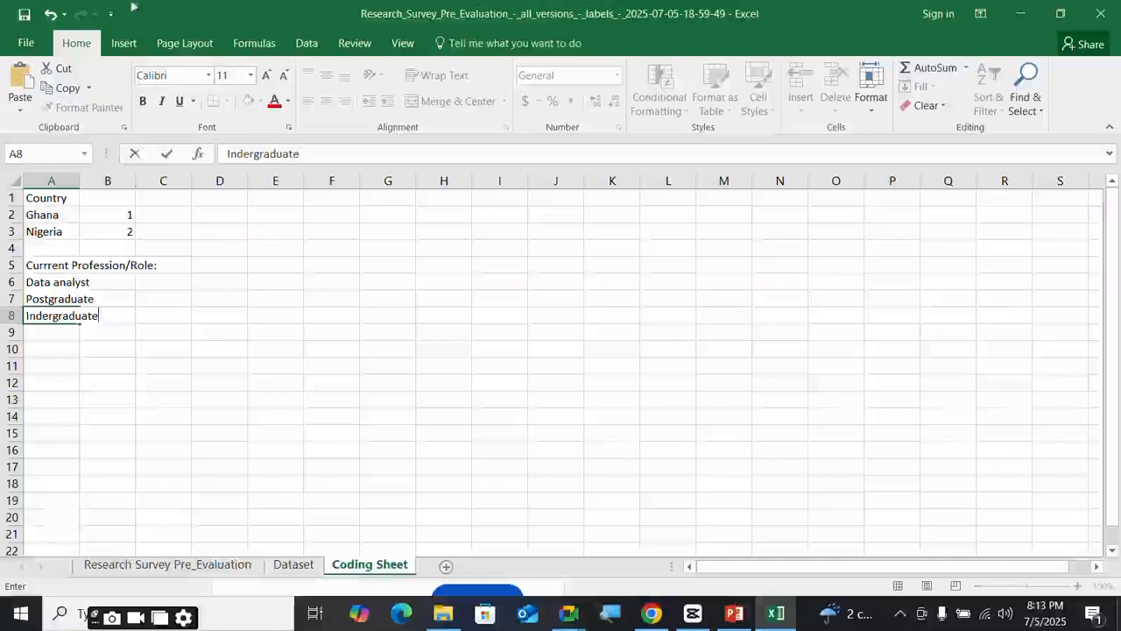
pyautogui.press('BackSpace')
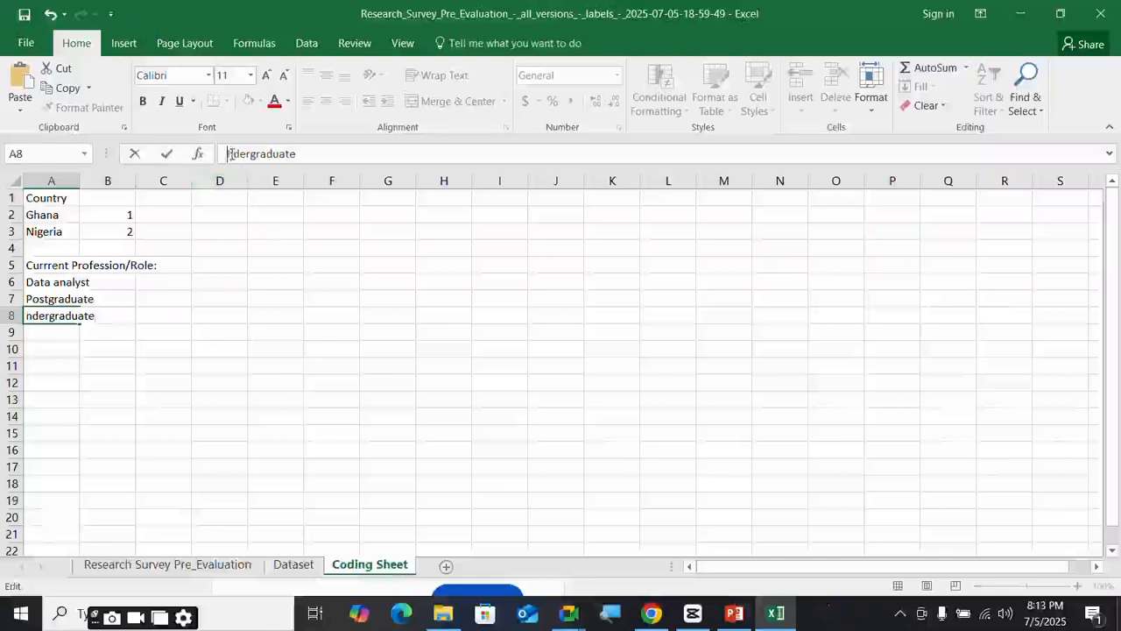
pyautogui.write('U')
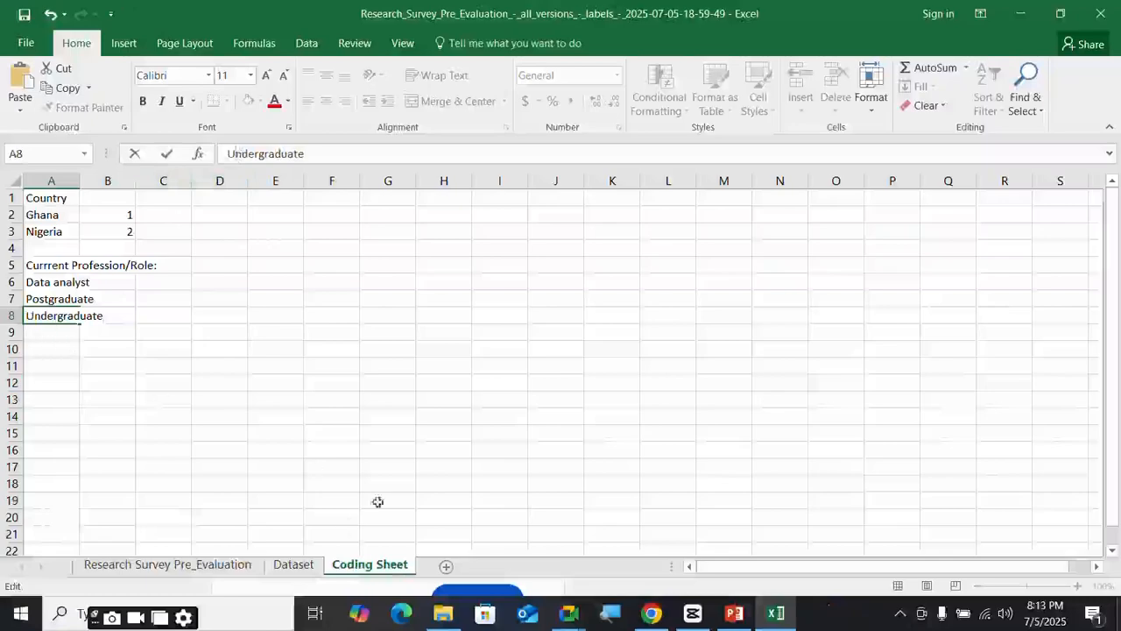
# - Recheck the profession values in the Dataset column B filter list, then return to the Coding Sheet
pyautogui.click(292, 566)
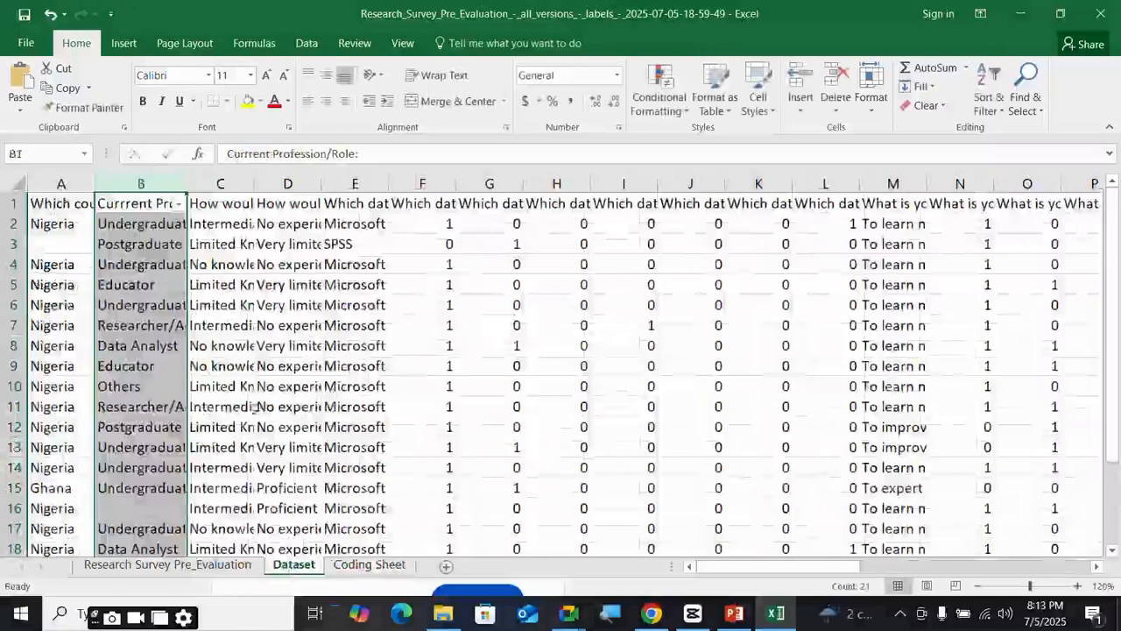
pyautogui.click(179, 205)
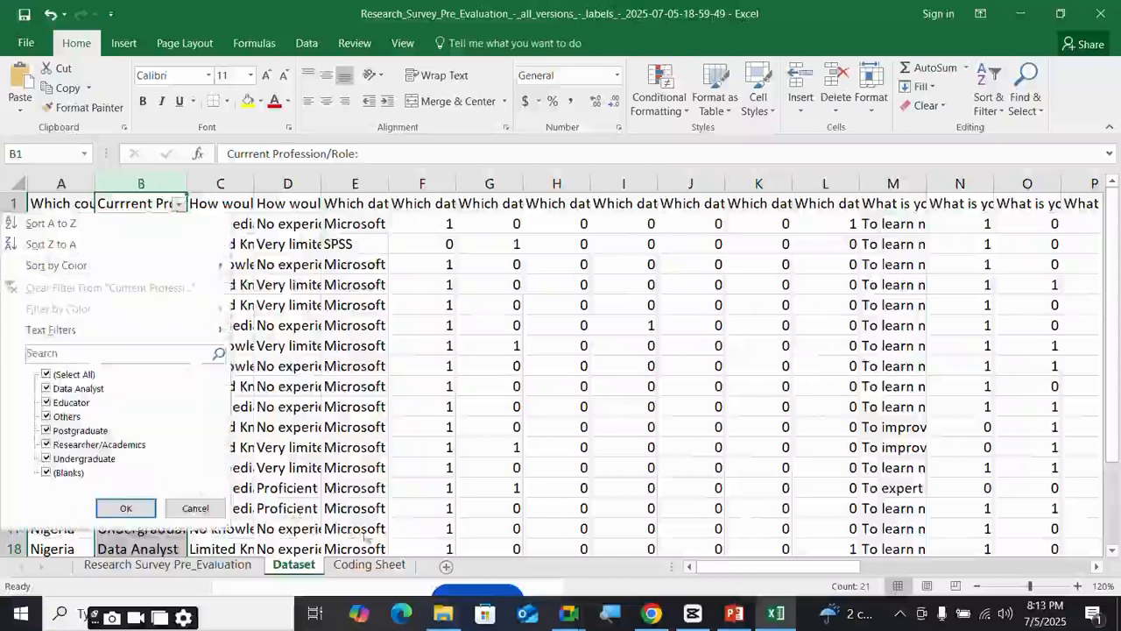
pyautogui.click(382, 576)
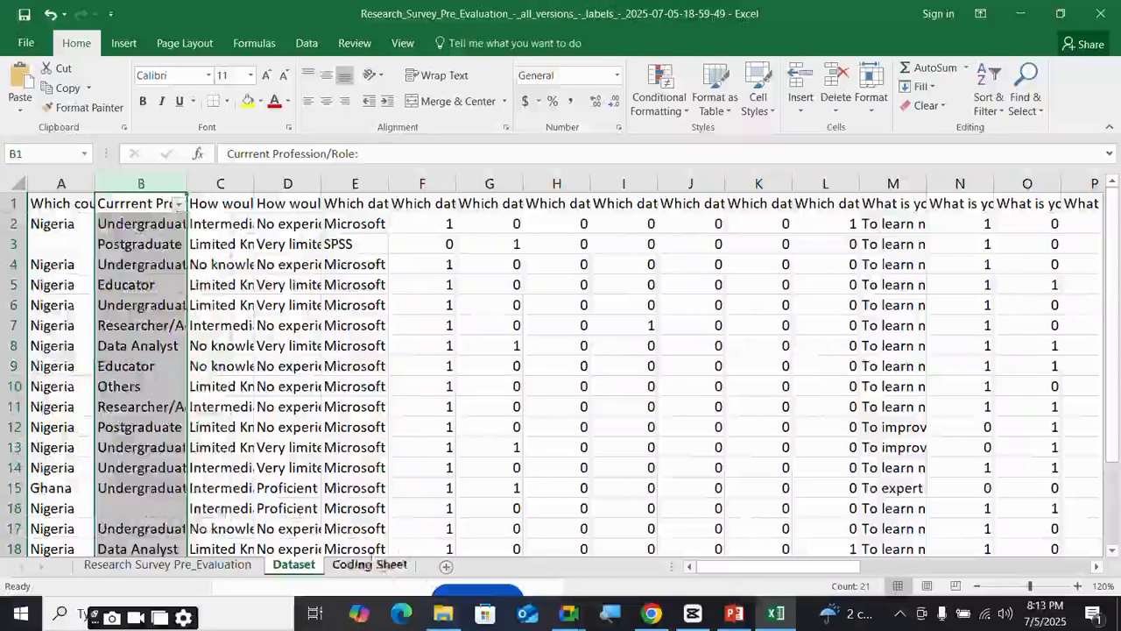
pyautogui.click(369, 565)
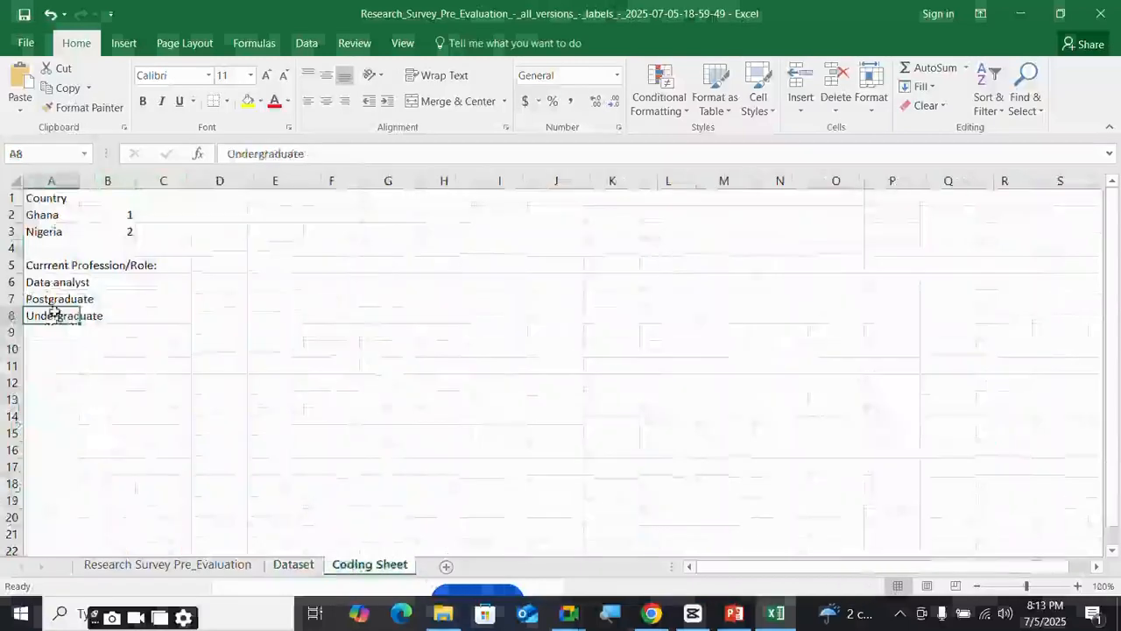
# - Add Researcher, Educator and Others below Undergraduate
pyautogui.click(55, 336)
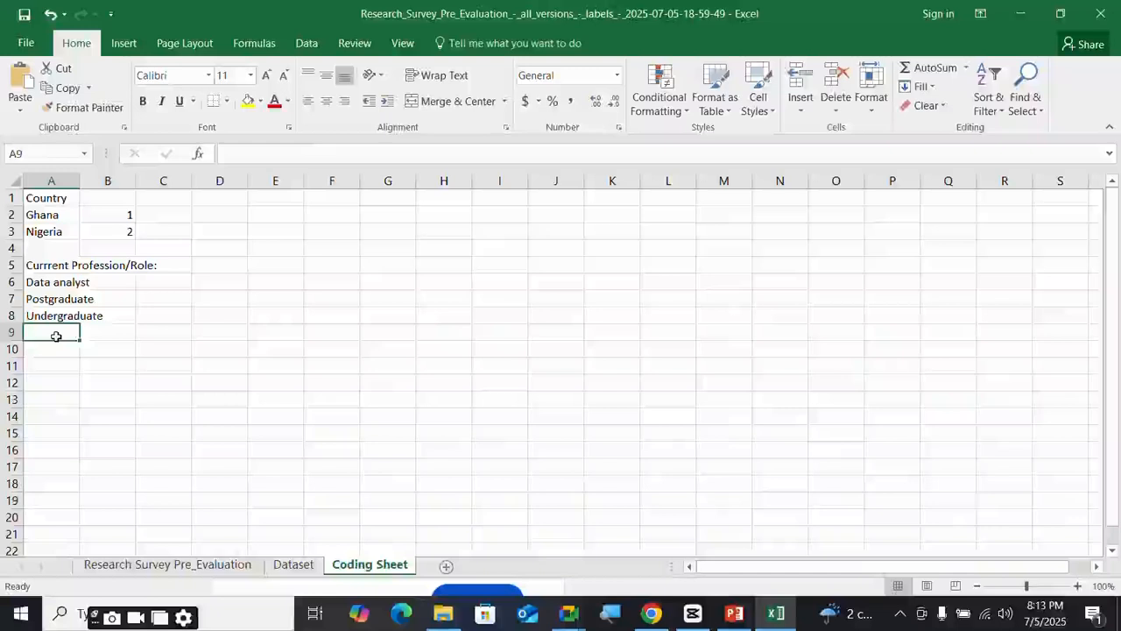
pyautogui.write('Researc')
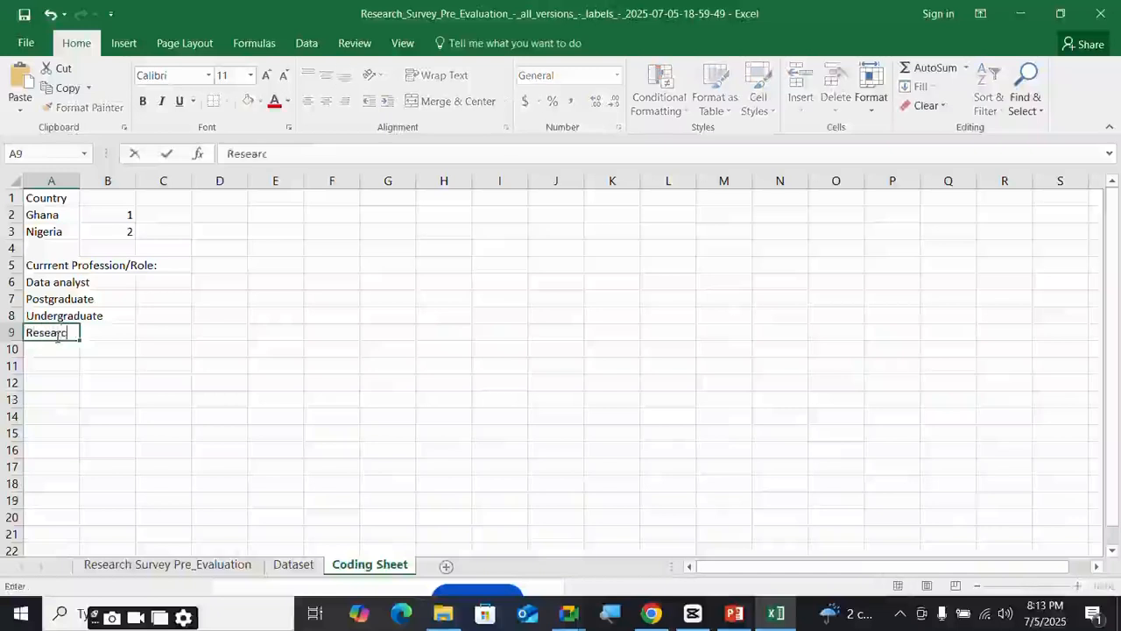
pyautogui.write('her')
pyautogui.press('Return')
pyautogui.write('Edu')
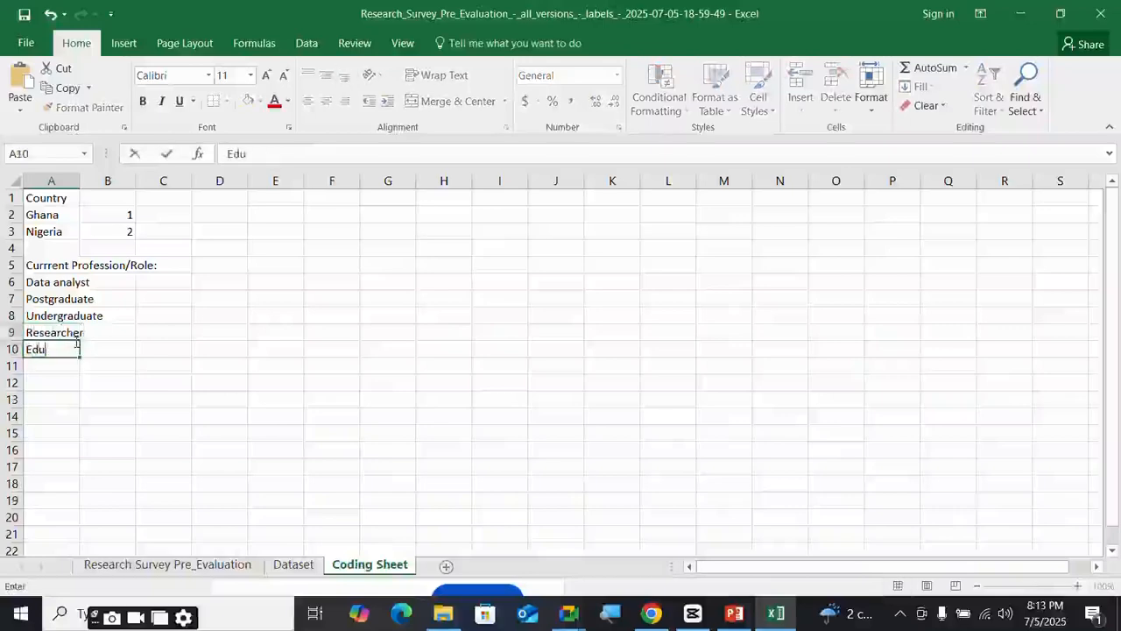
pyautogui.write('cator')
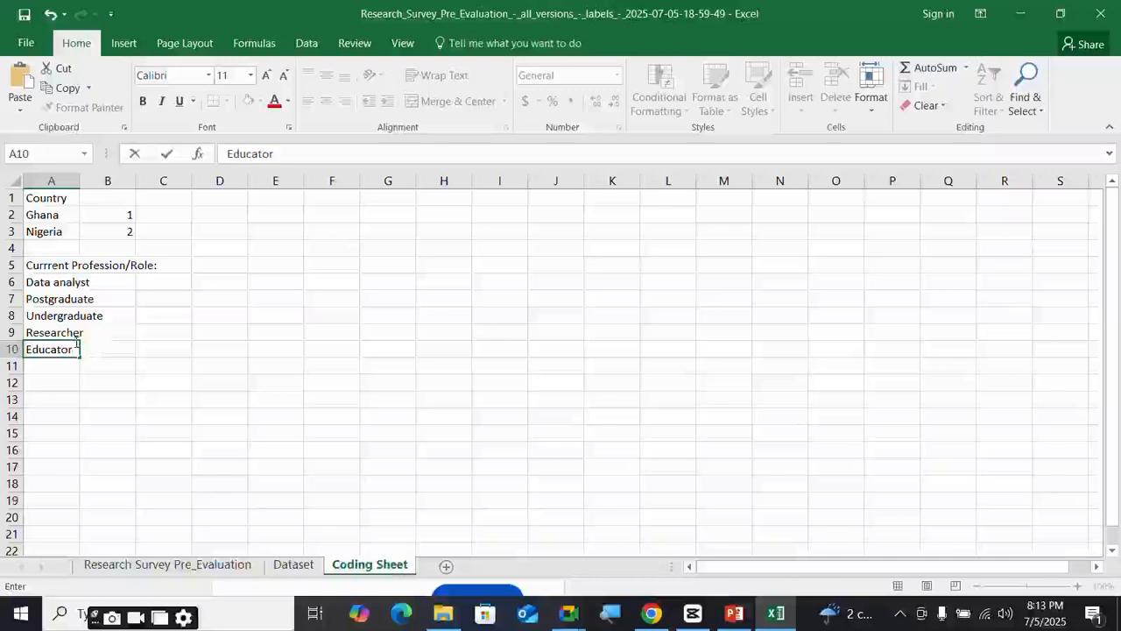
pyautogui.press('Return')
pyautogui.write('Others')
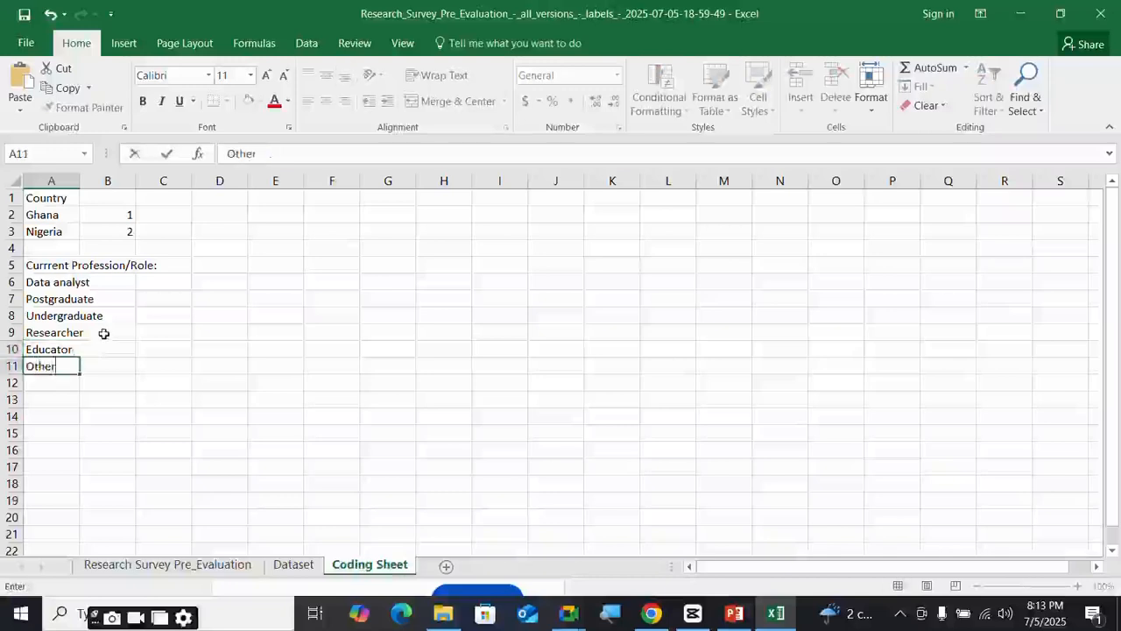
pyautogui.click(126, 285)
# - Enter codes 1 through 6 in B6:B11 beside Data analyst through Others
pyautogui.write('1')
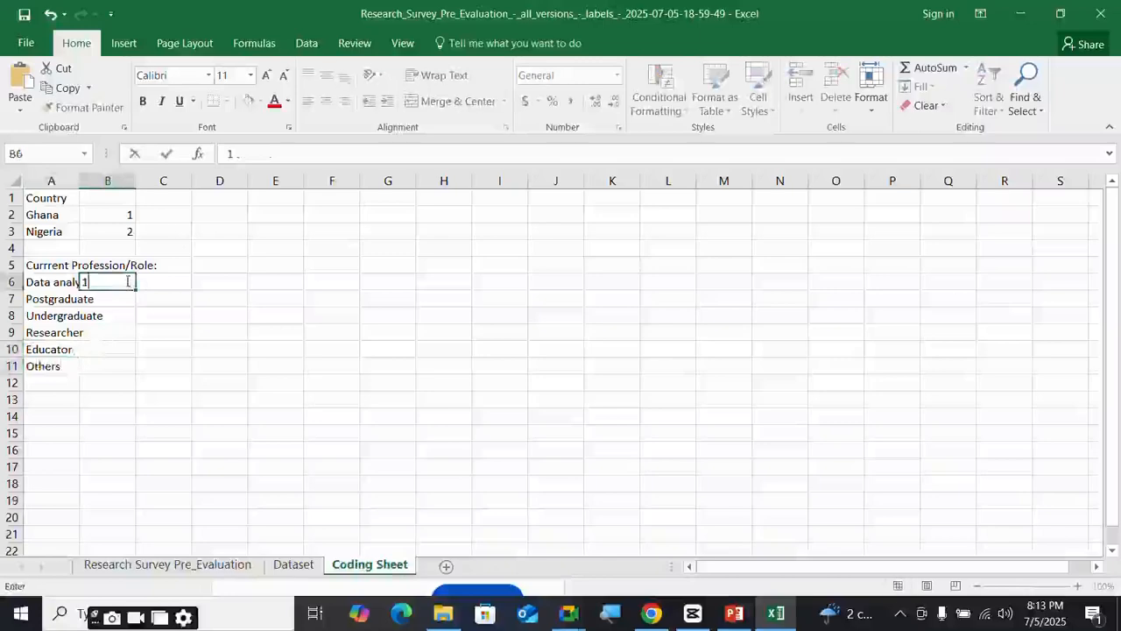
pyautogui.press('Return')
pyautogui.write('23')
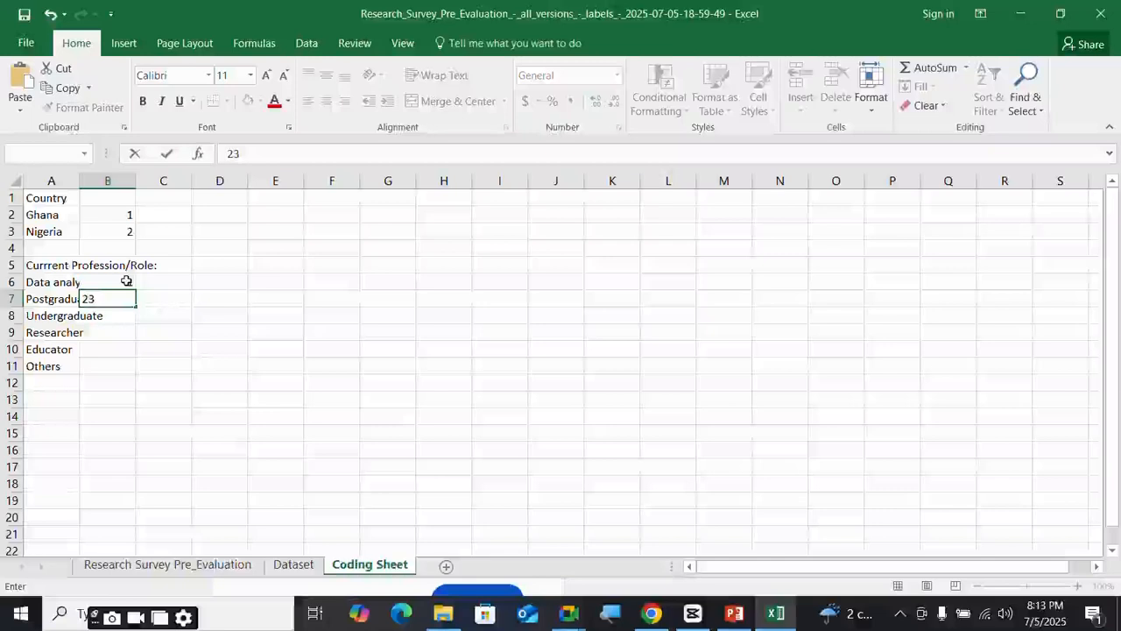
pyautogui.press('Return')
pyautogui.write('3')
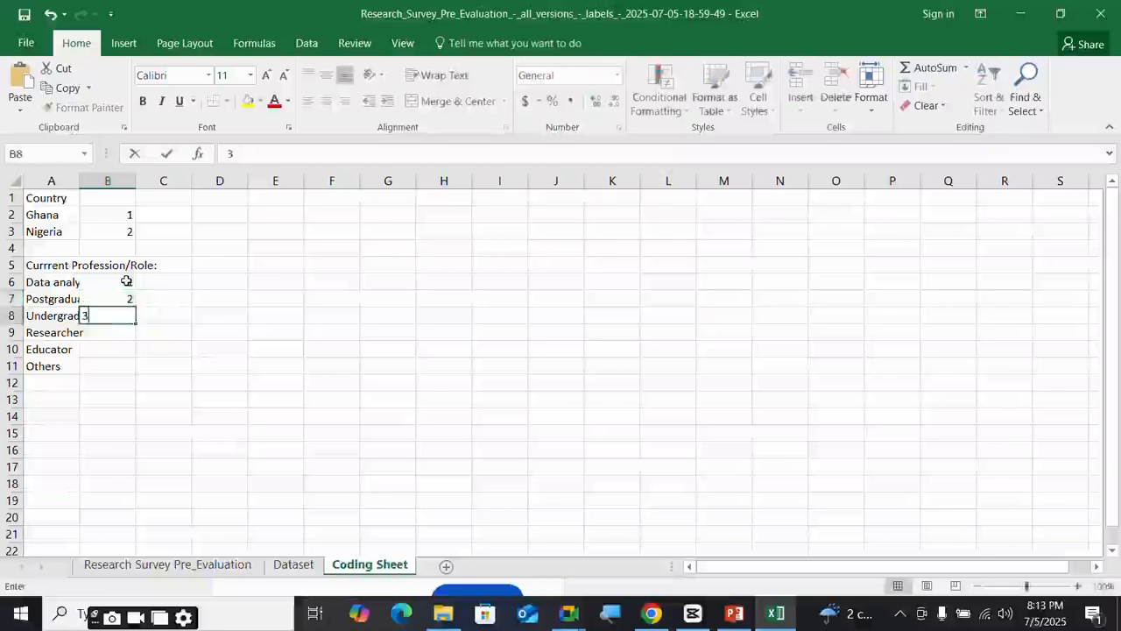
pyautogui.press('Return')
pyautogui.write('4')
pyautogui.press('Return')
pyautogui.write('5')
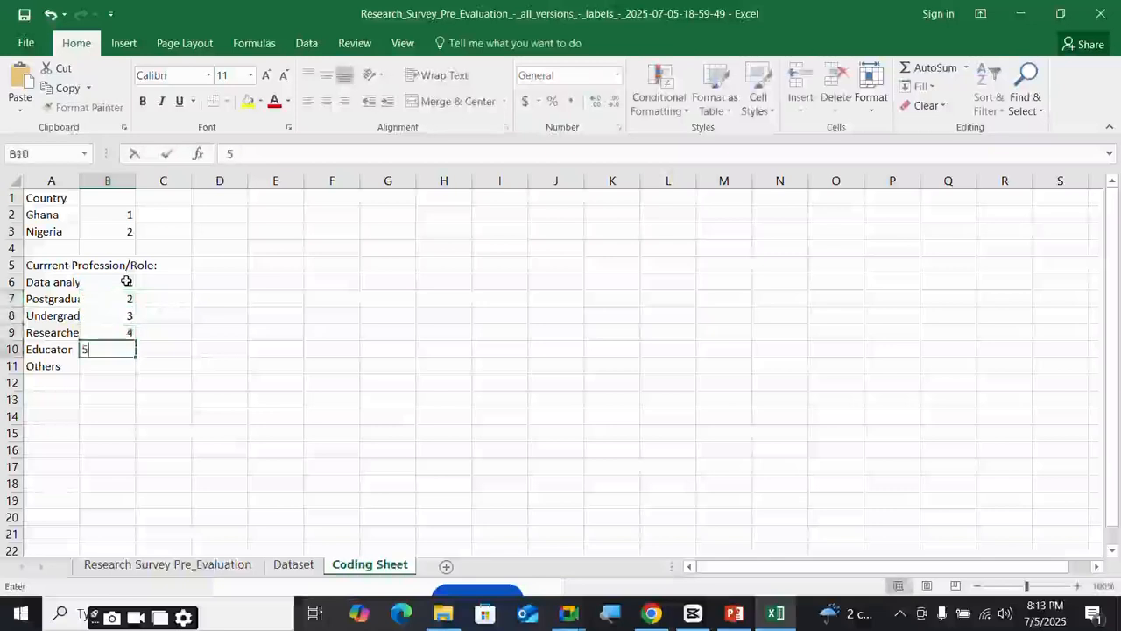
pyautogui.press('Return')
pyautogui.write('6')
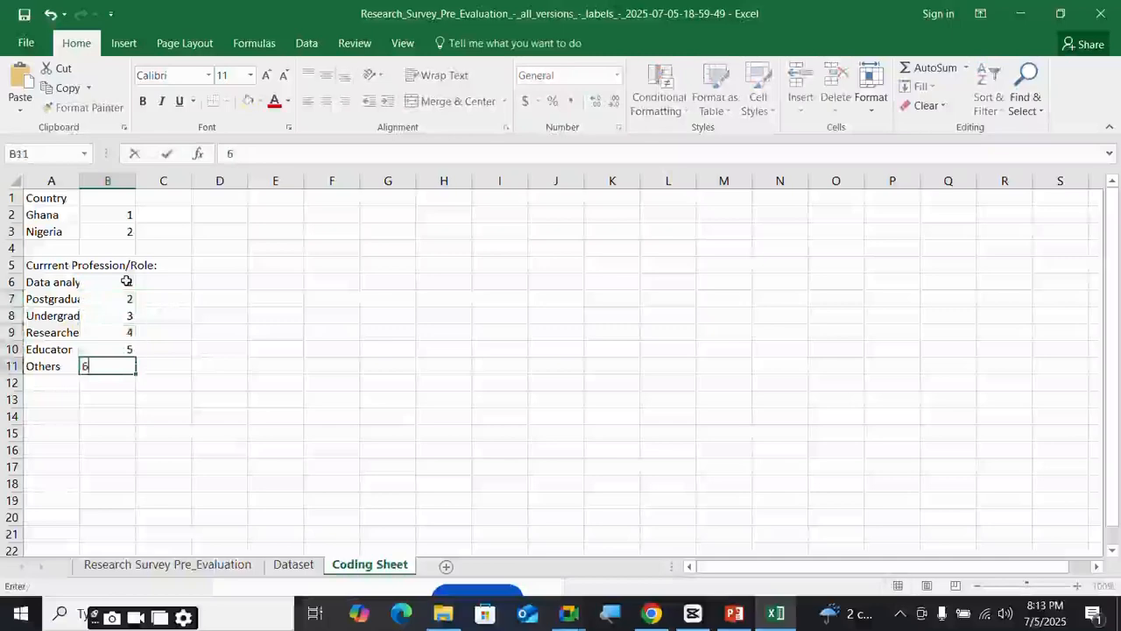
pyautogui.click(212, 382)
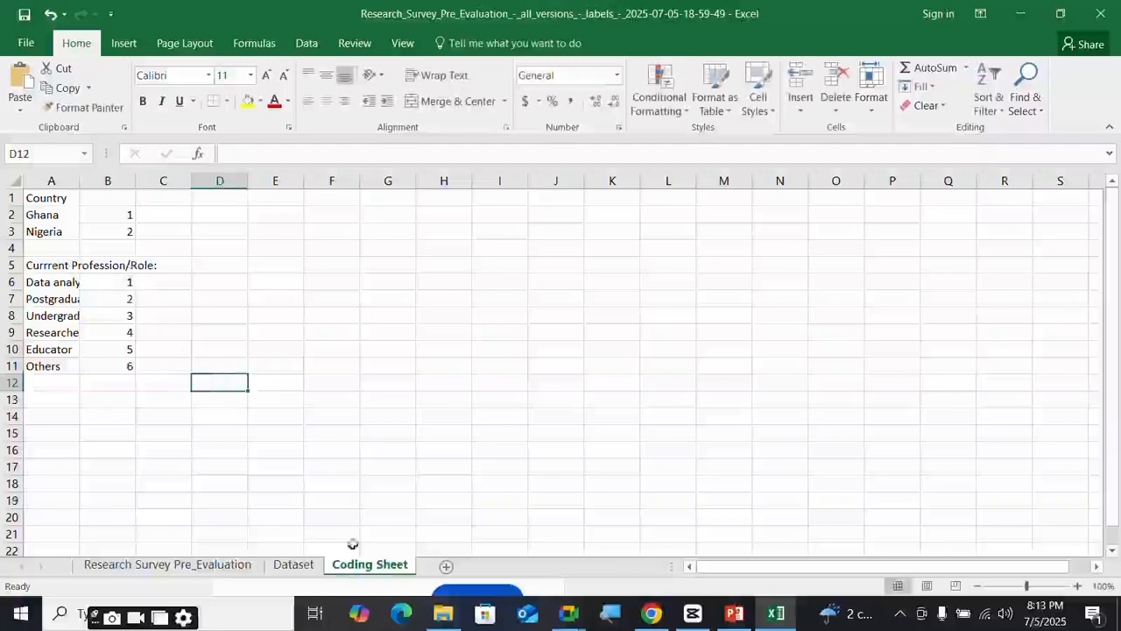
# - Bring the Excel survey workbook's Dataset sheet back to the front from the taskbar preview
pyautogui.click(294, 565)
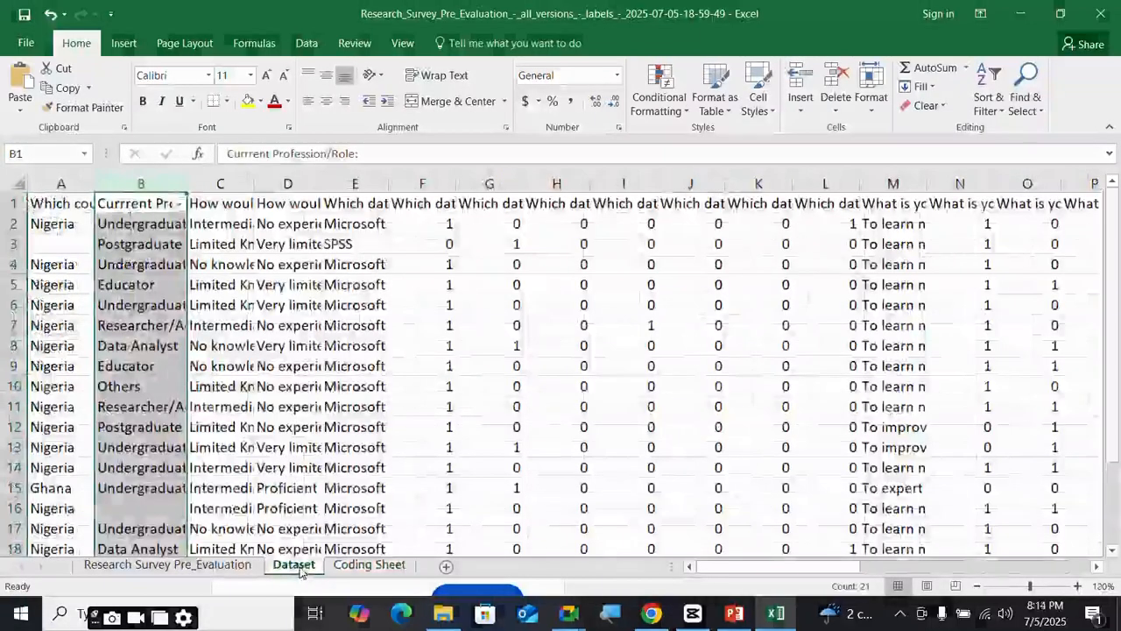
pyautogui.moveTo(569, 613)
pyautogui.moveTo(543, 560)
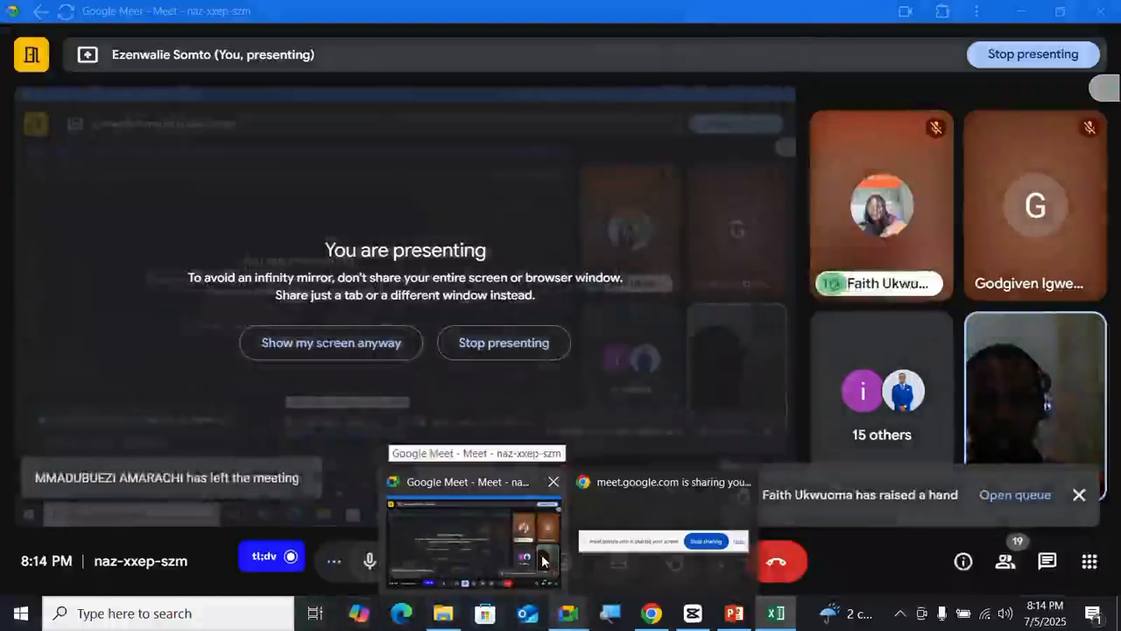
pyautogui.moveTo(734, 576)
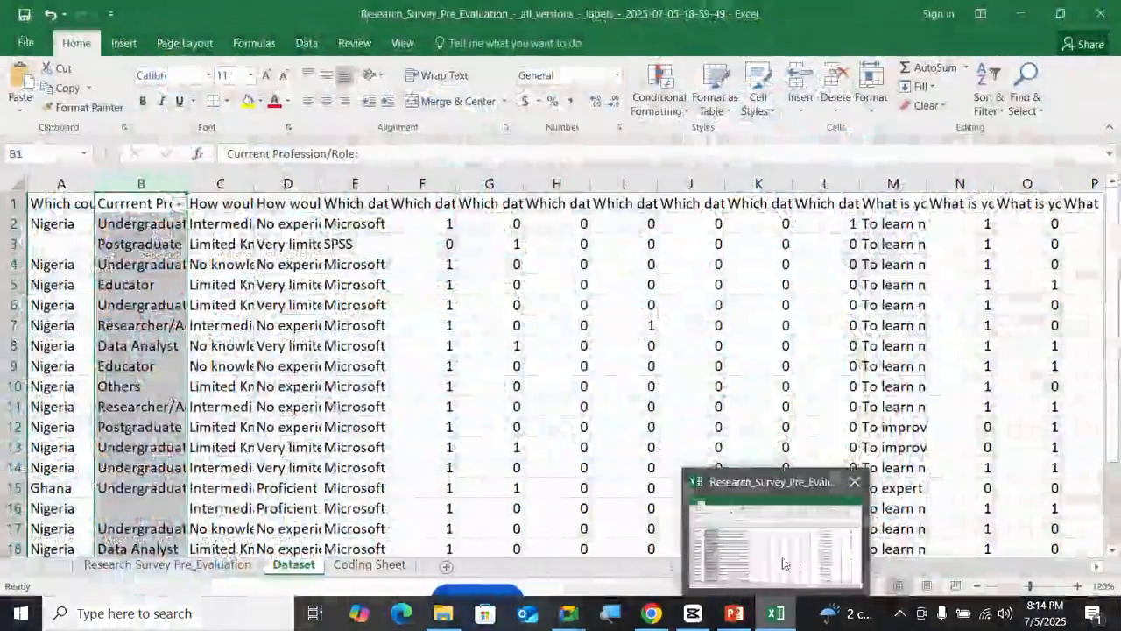
pyautogui.click(784, 563)
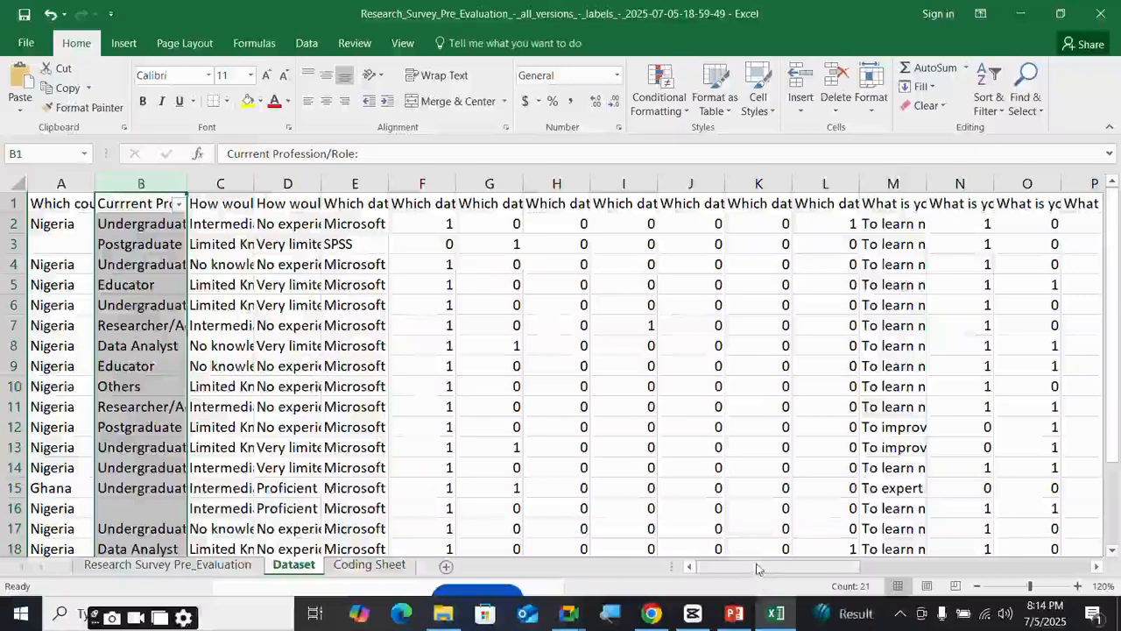
pyautogui.moveTo(757, 568)
pyautogui.mouseDown()
pyautogui.moveTo(793, 568)
pyautogui.moveTo(737, 568)
pyautogui.mouseUp()
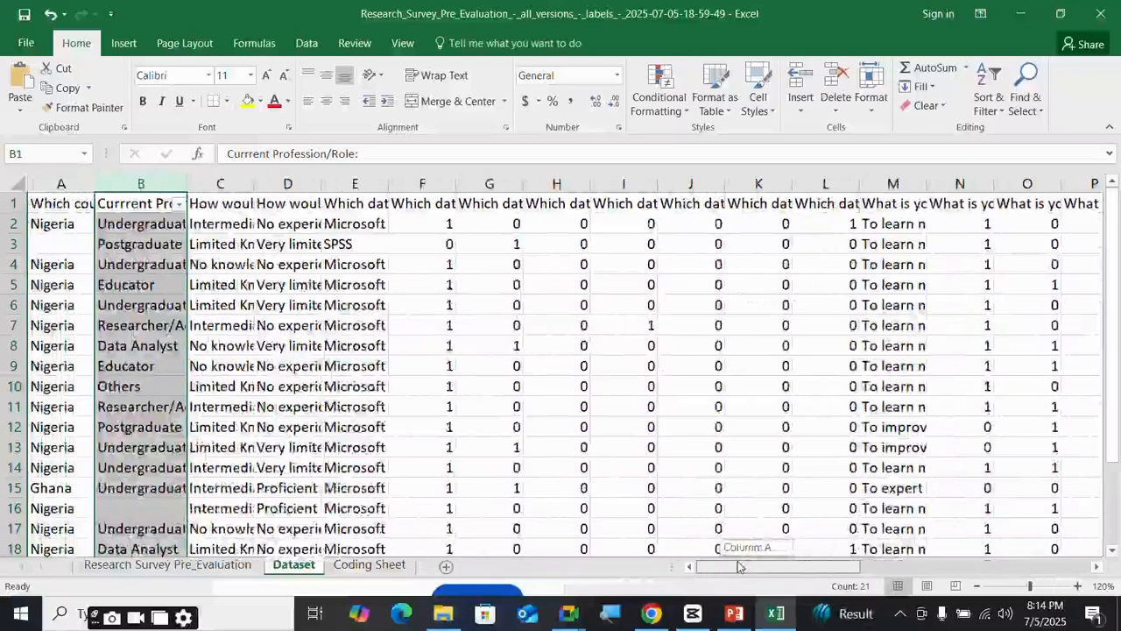
pyautogui.moveTo(650, 613)
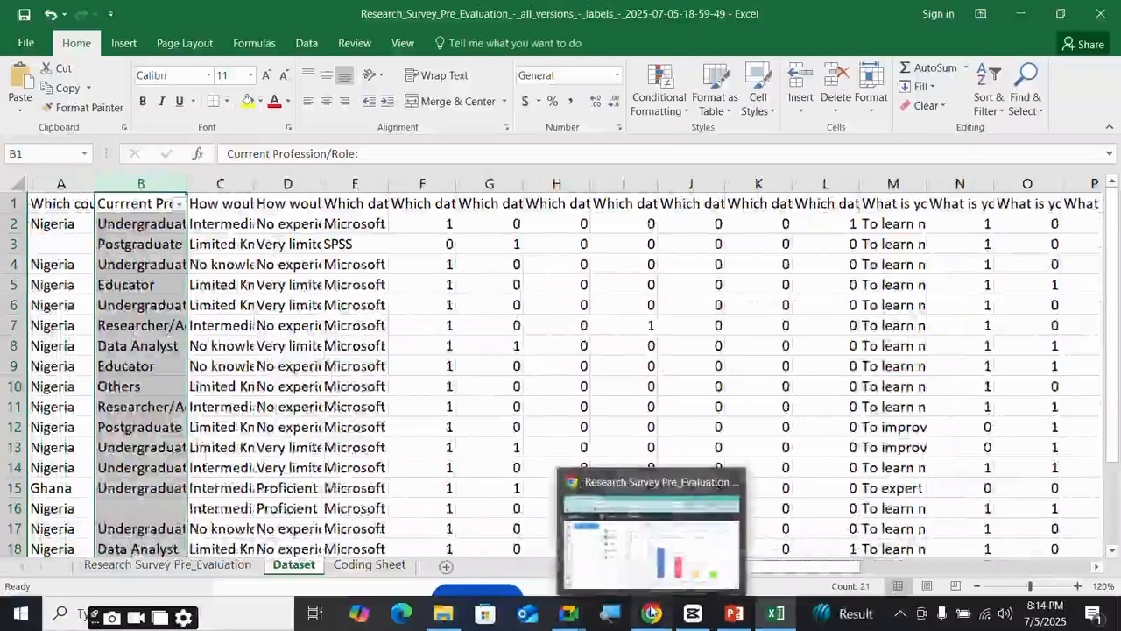
pyautogui.moveTo(695, 568)
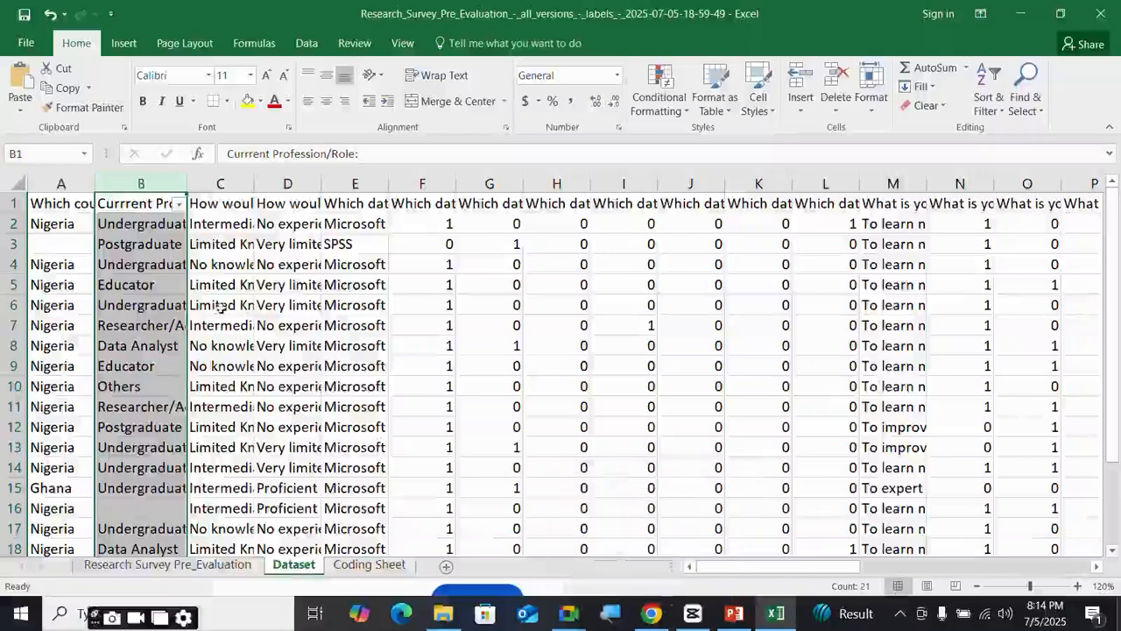
pyautogui.scroll(-2, 220, 307)
pyautogui.scroll(2, 221, 306)
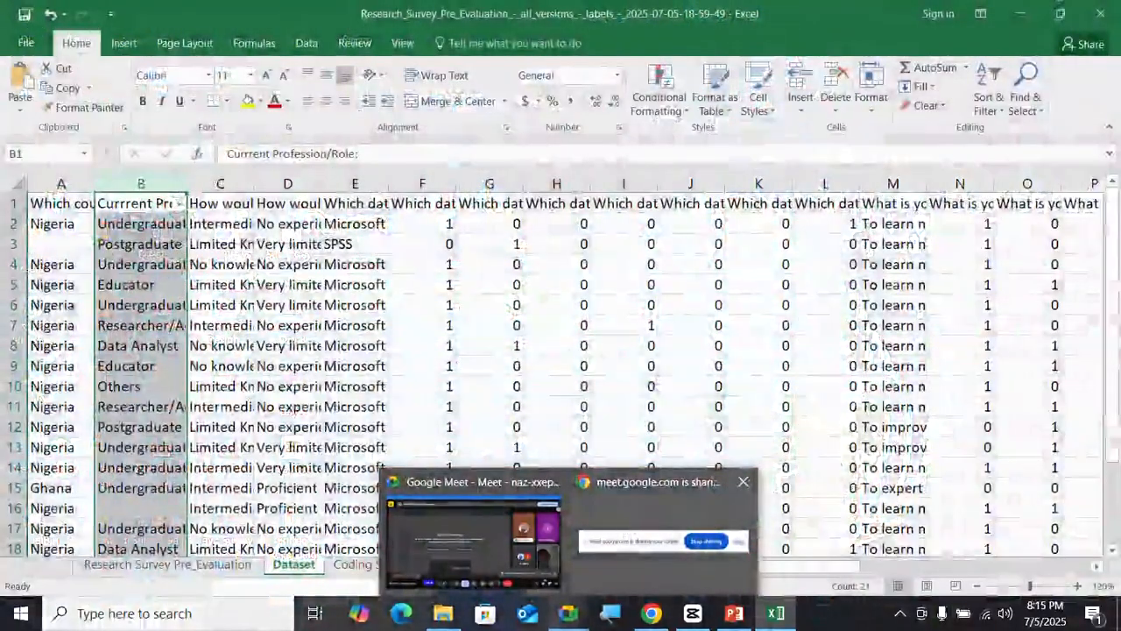
# - Check the Google Meet call, then return to the survey spreadsheet
pyautogui.click(430, 543)
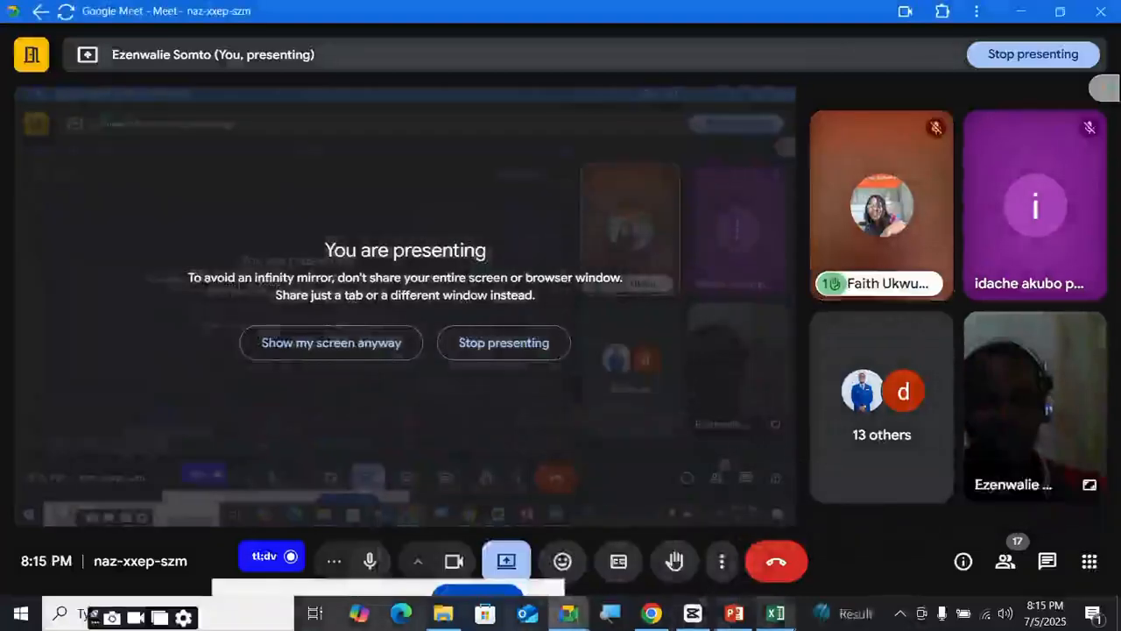
pyautogui.moveTo(812, 599)
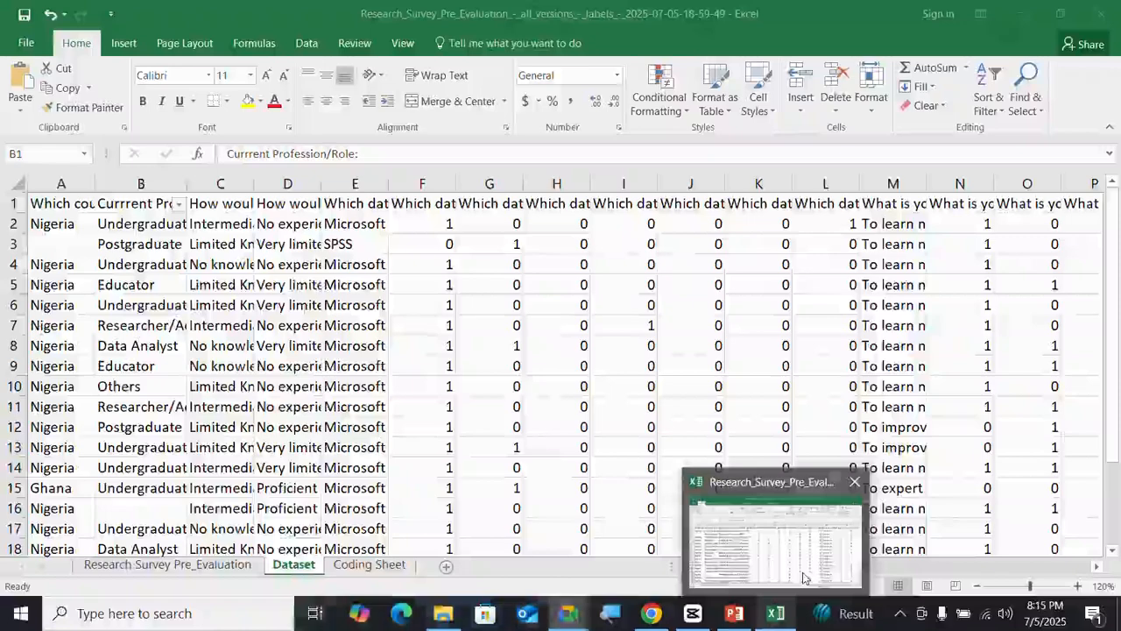
pyautogui.click(779, 543)
pyautogui.scroll(-2, 370, 378)
pyautogui.scroll(2, 370, 378)
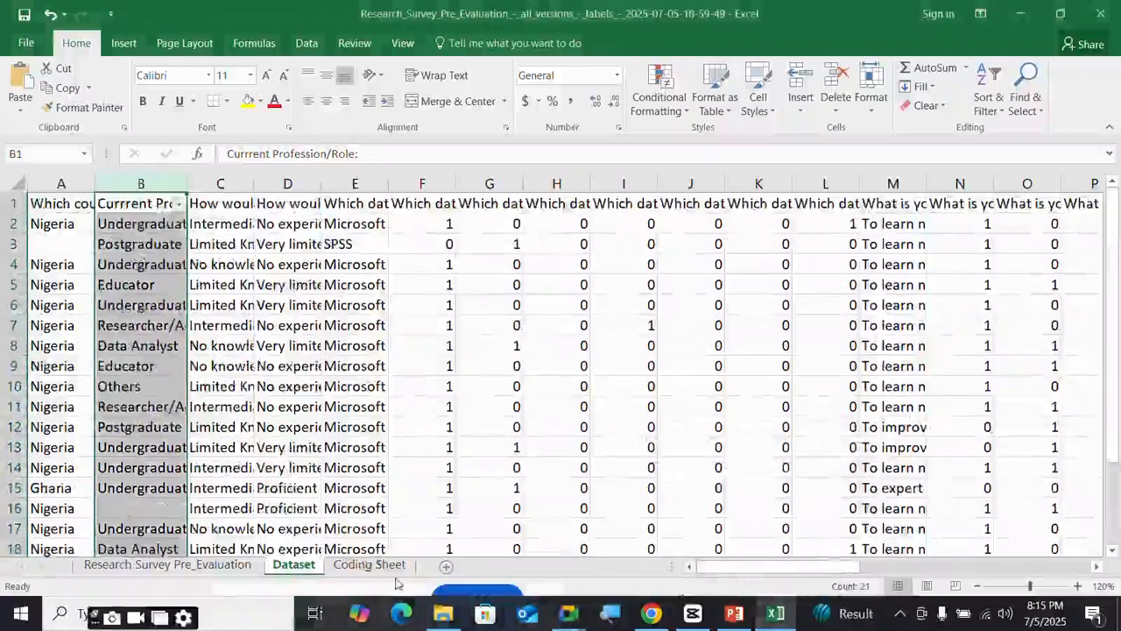
# - Compare the Coding Sheet codes with the Dataset and select column E, the analytics tools question
pyautogui.click(369, 564)
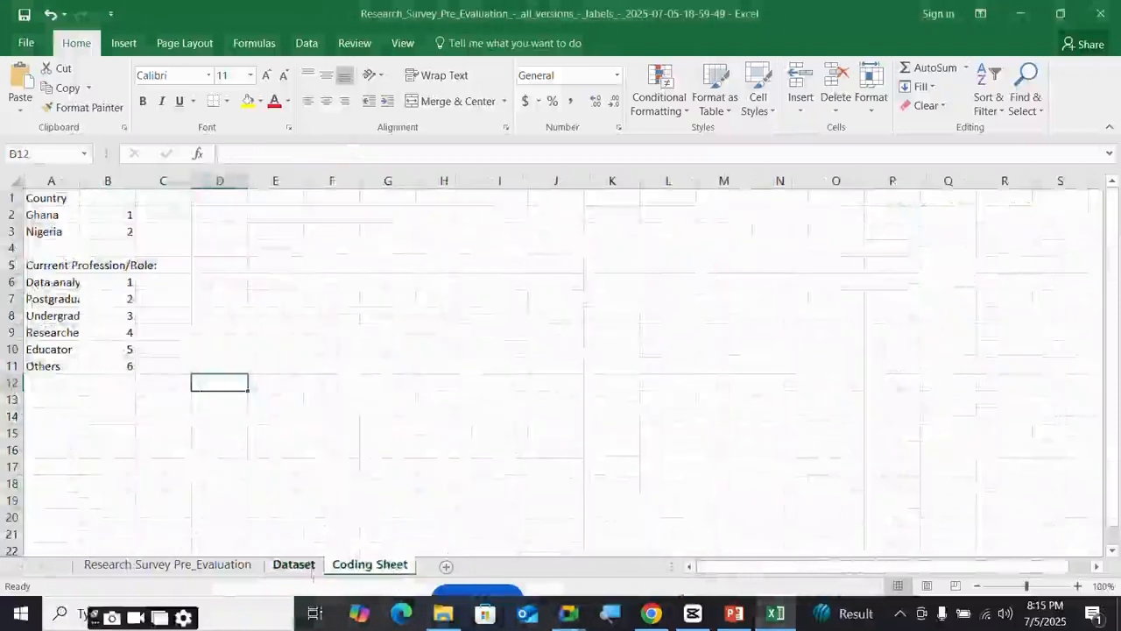
pyautogui.click(294, 565)
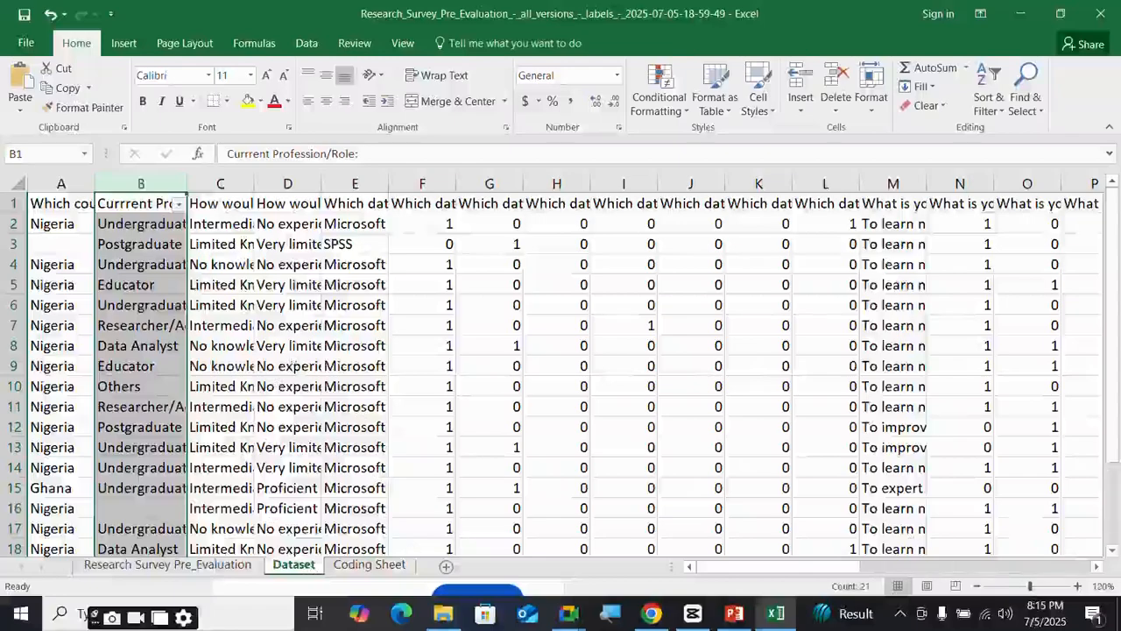
pyautogui.moveTo(773, 575); pyautogui.dragTo(703, 570)
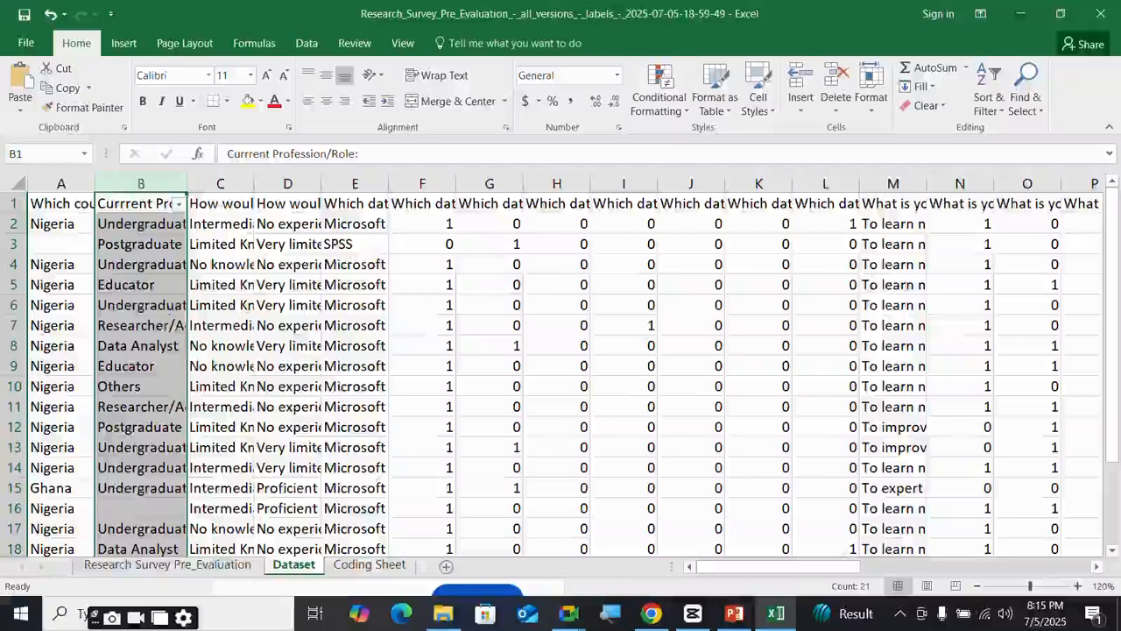
pyautogui.click(369, 565)
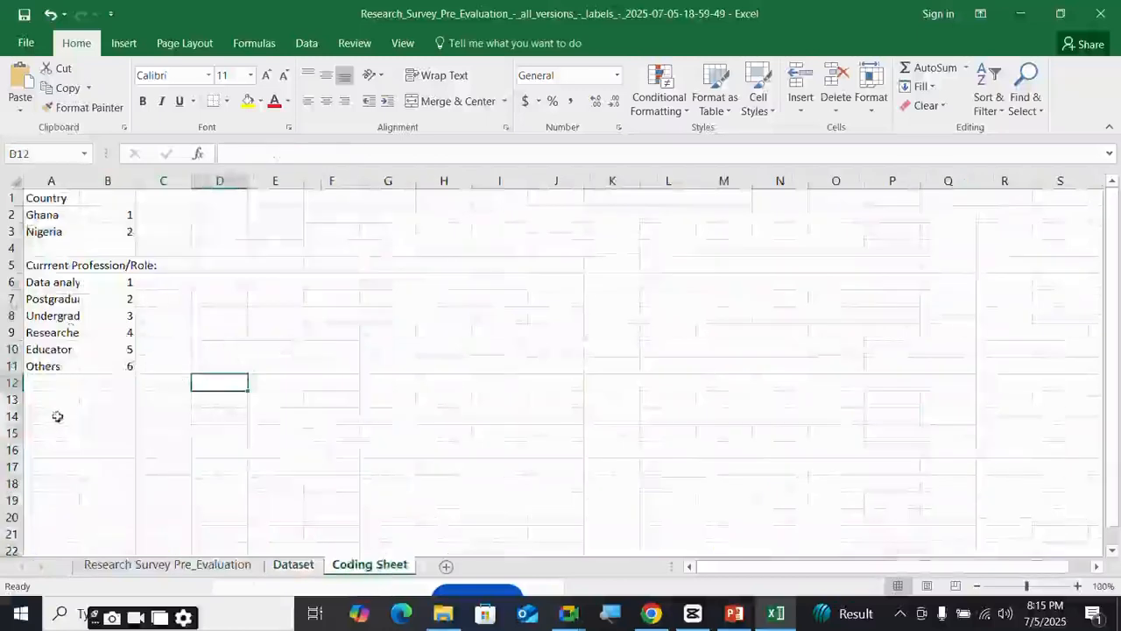
pyautogui.click(293, 565)
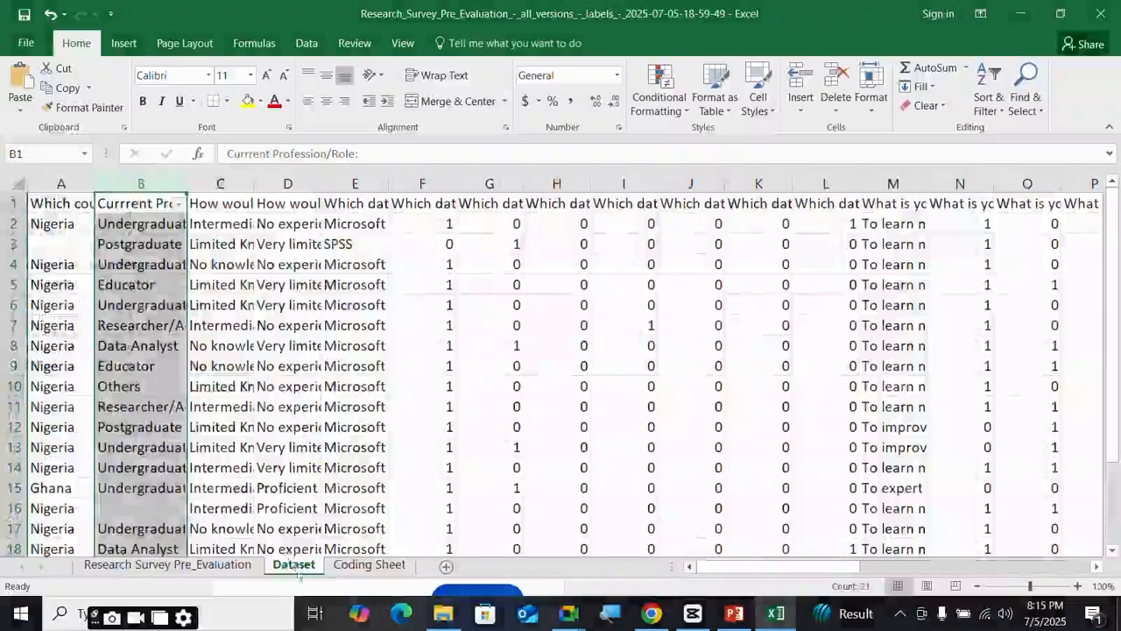
pyautogui.click(333, 183)
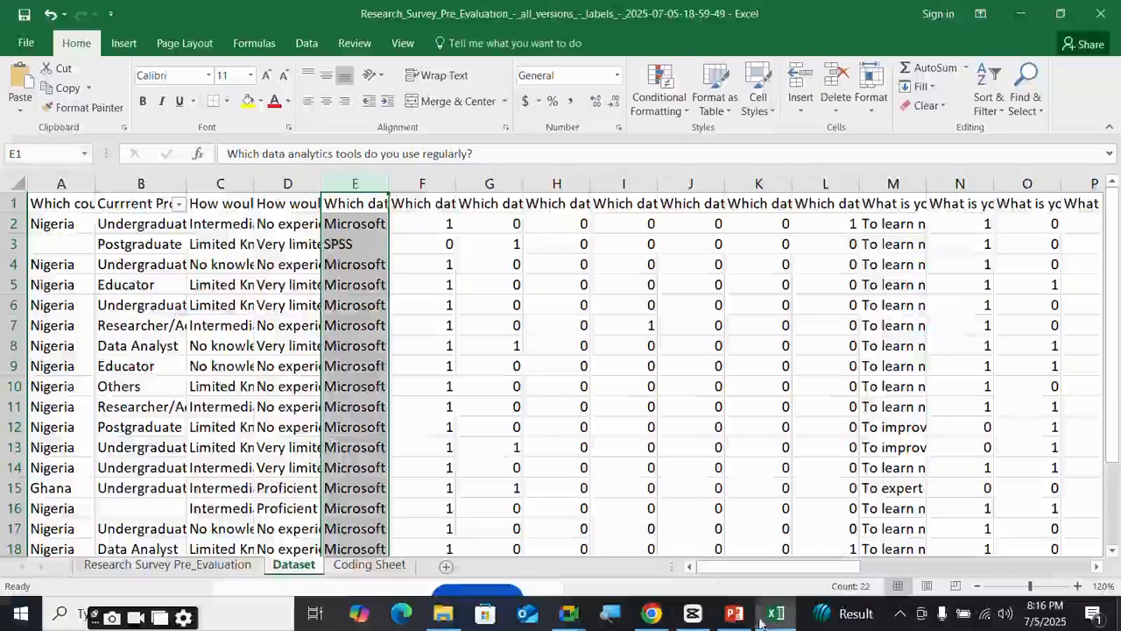
# - Bring up the survey's KoboToolbox report in Chrome
pyautogui.moveTo(760, 620)
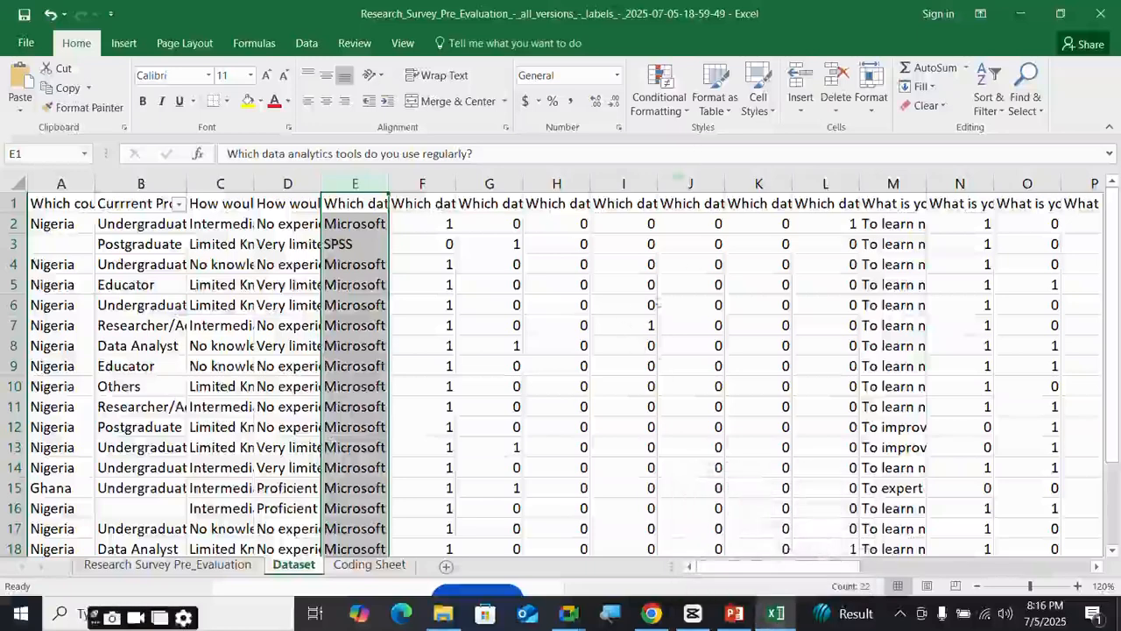
pyautogui.moveTo(652, 613)
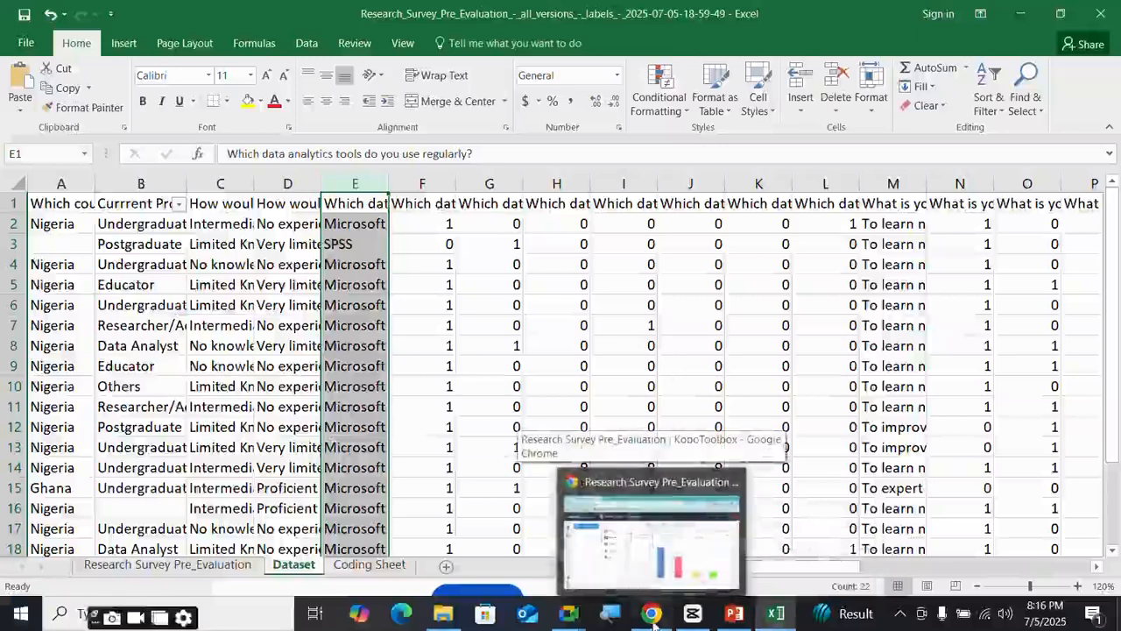
pyautogui.click(651, 613)
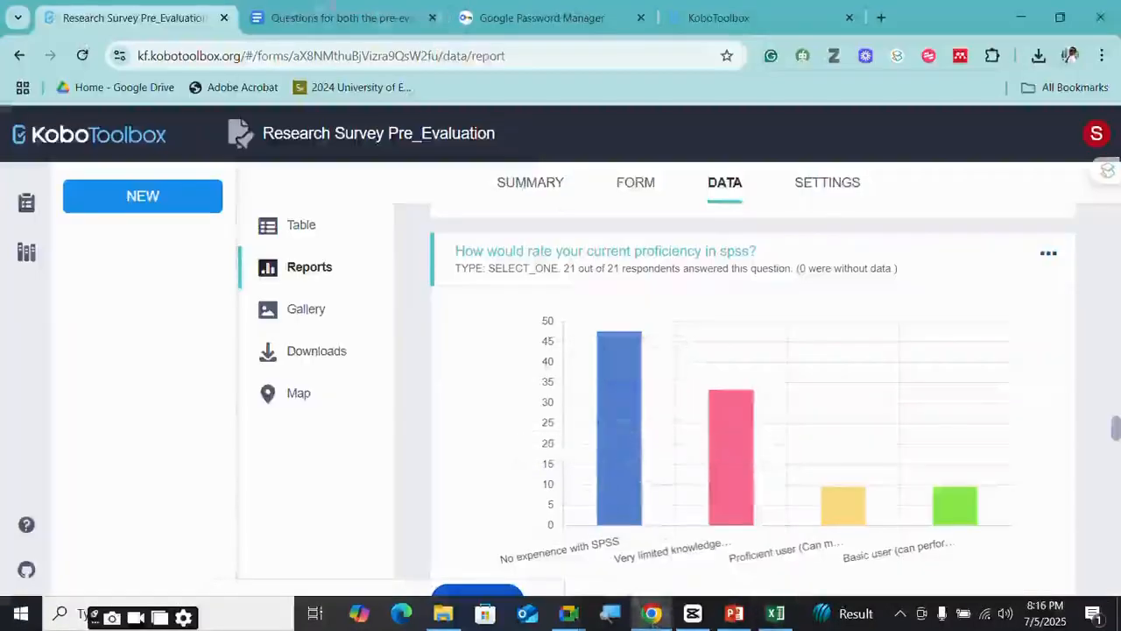
# - View the KoboToolbox survey responses as a table, then open the project's Summary
pyautogui.scroll(8, 588, 350)
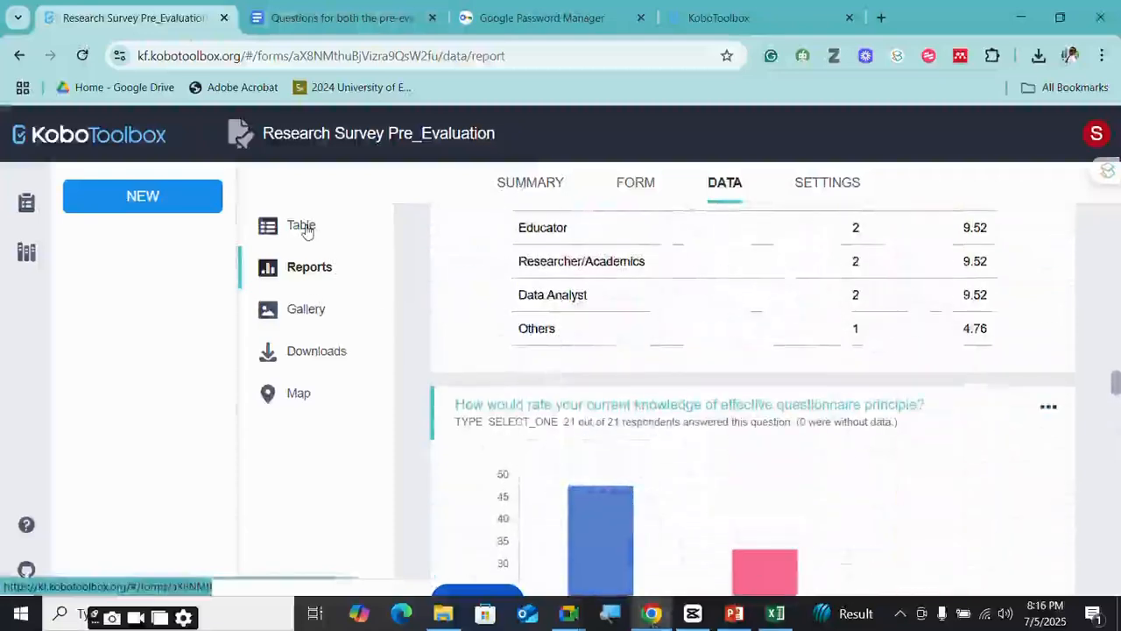
pyautogui.click(302, 226)
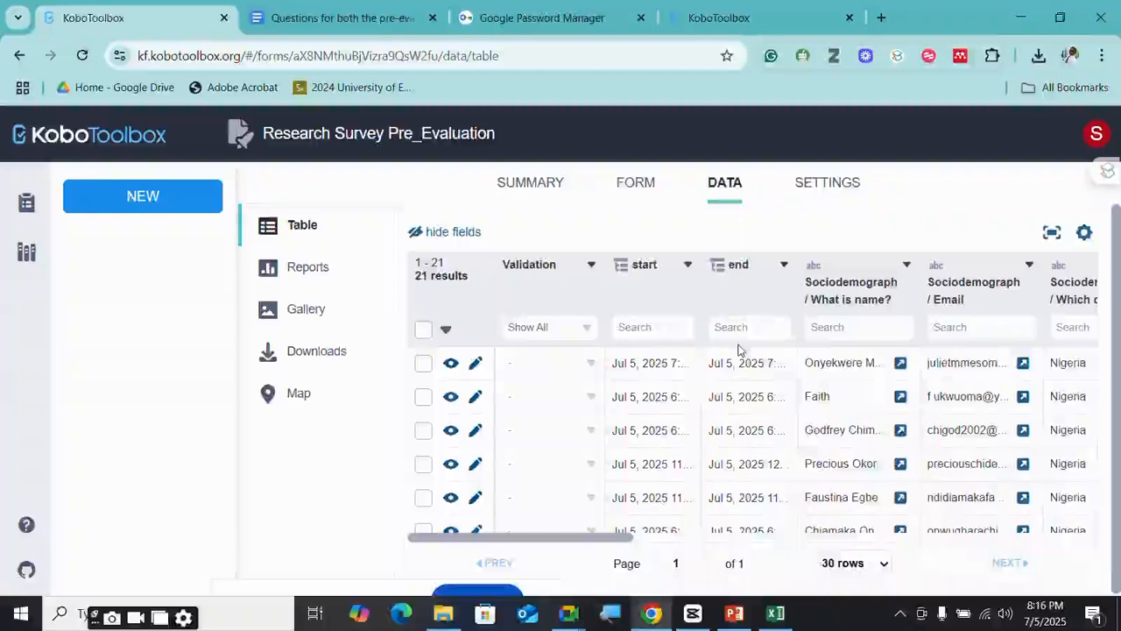
pyautogui.scroll(-5, 739, 350)
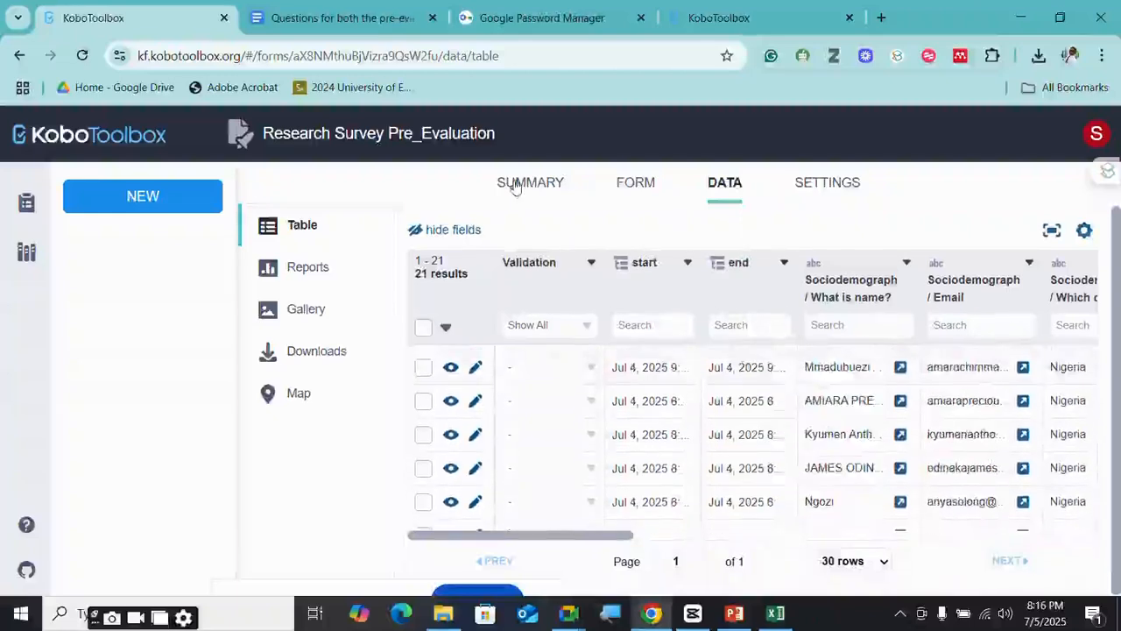
pyautogui.click(524, 184)
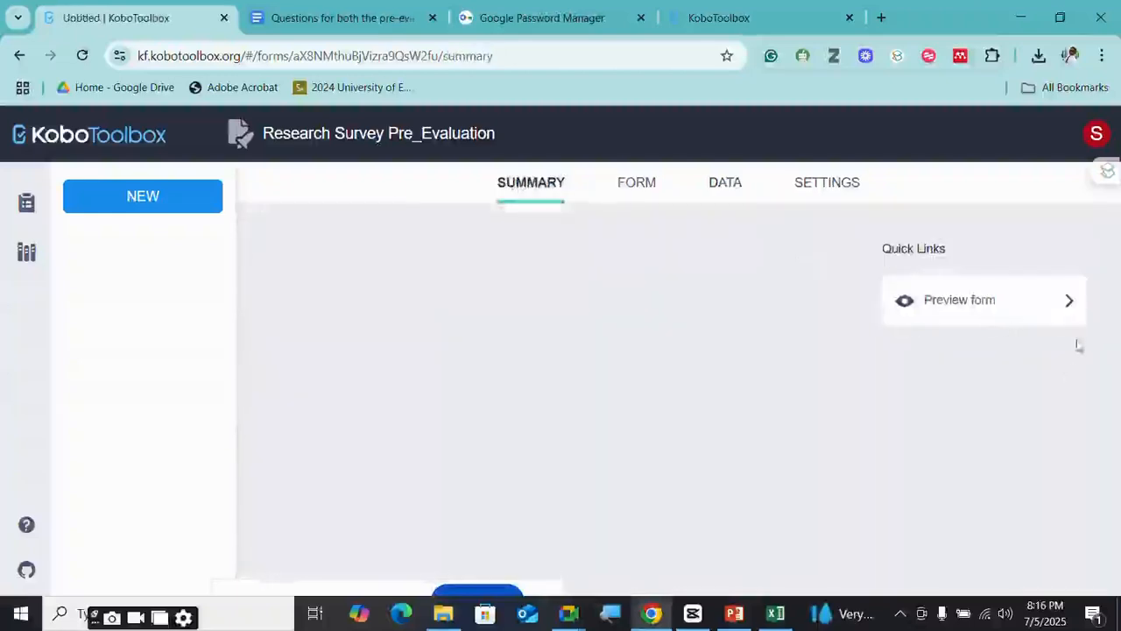
pyautogui.scroll(-1, 964, 390)
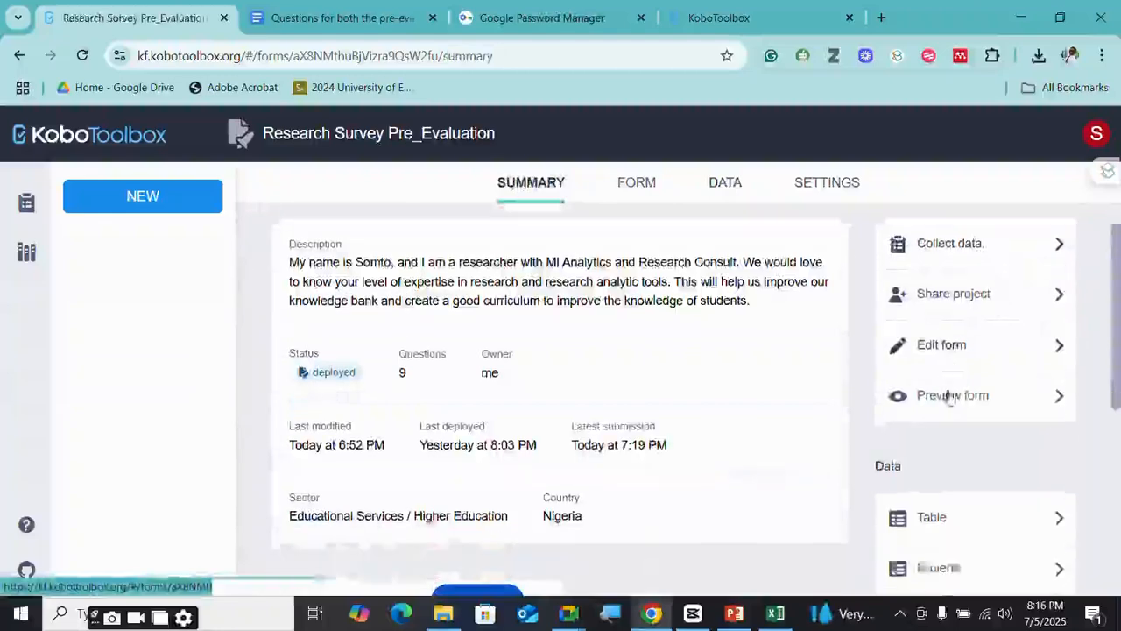
pyautogui.scroll(-1, 805, 396)
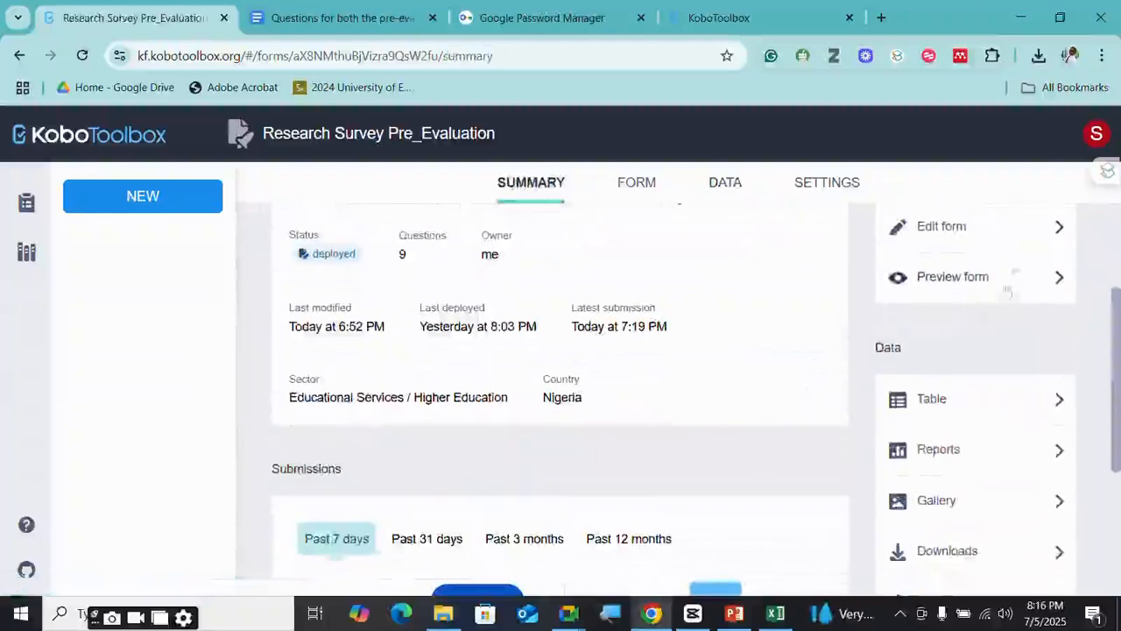
# - Open the form editor to review the analytics tools question's choices, then return to Excel
pyautogui.click(1060, 228)
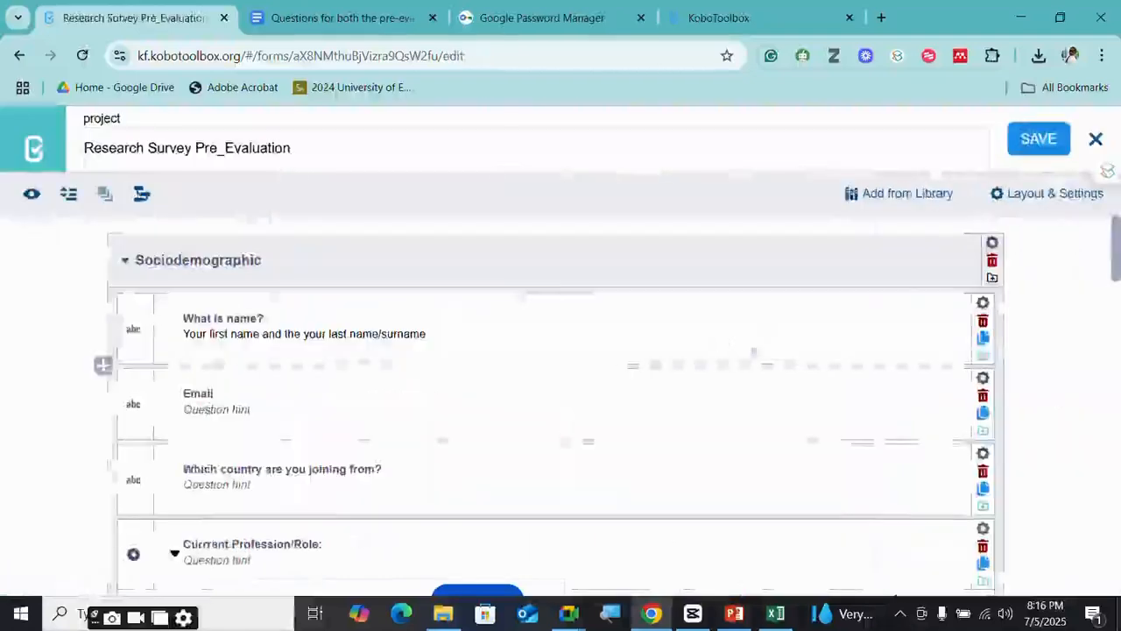
pyautogui.scroll(-5, 578, 429)
pyautogui.scroll(1, 401, 336)
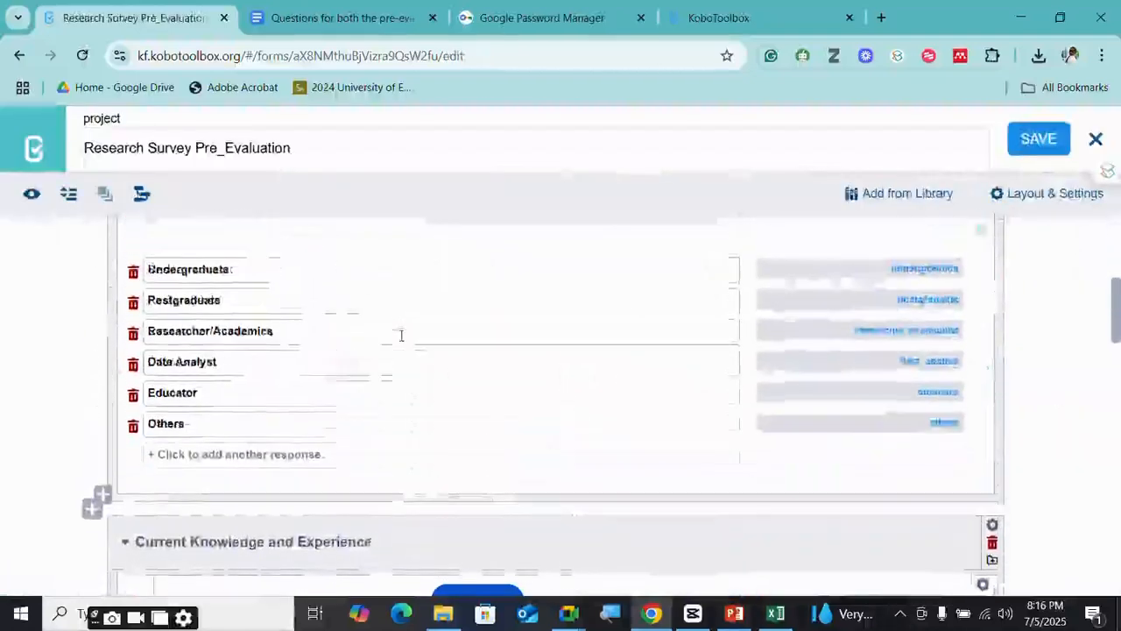
pyautogui.scroll(-7, 402, 335)
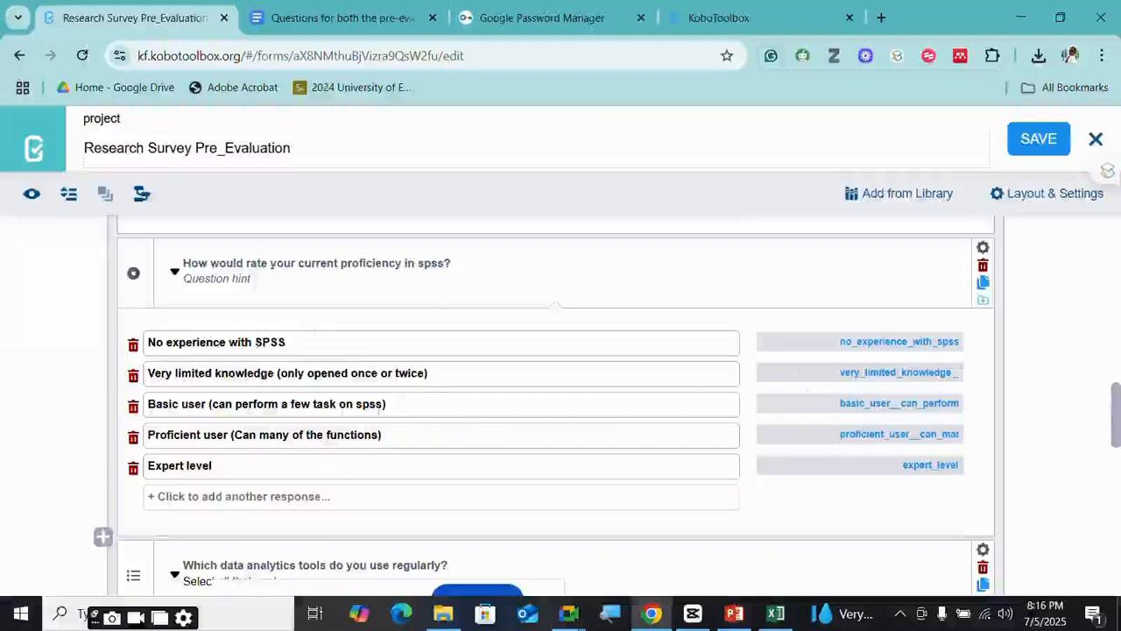
pyautogui.scroll(-1, 397, 430)
pyautogui.scroll(-1, 306, 413)
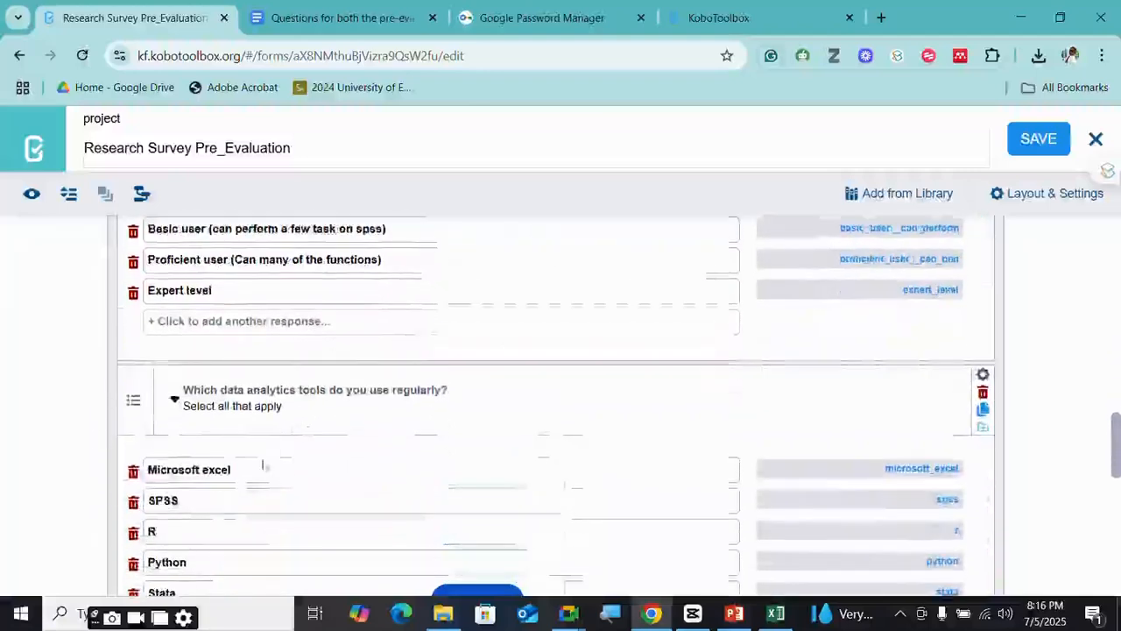
pyautogui.scroll(-1, 246, 489)
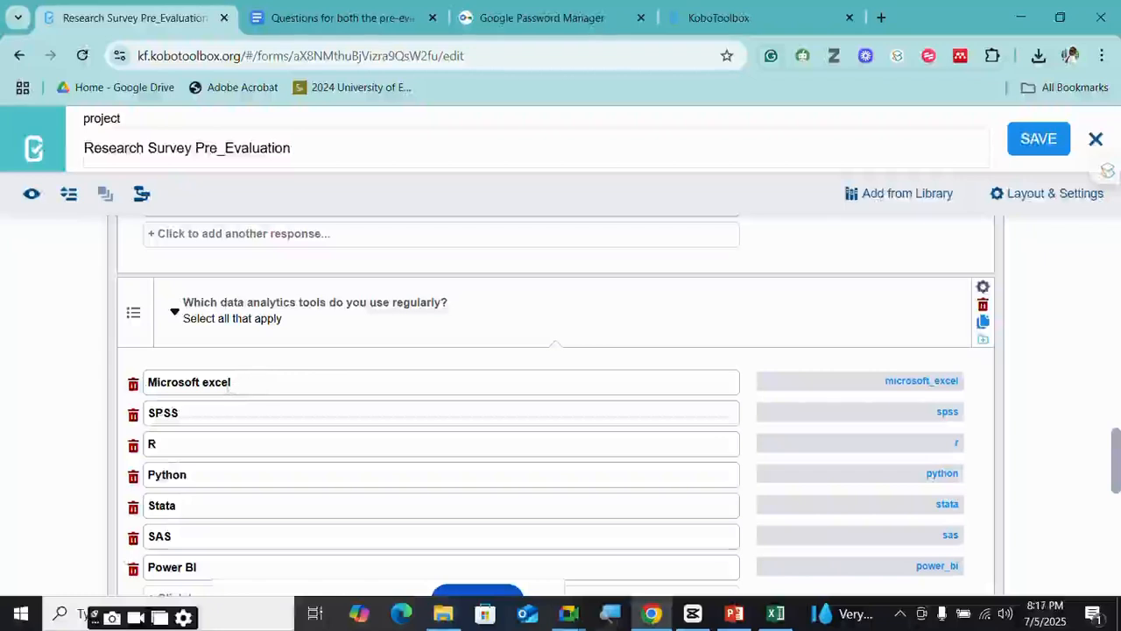
pyautogui.click(776, 614)
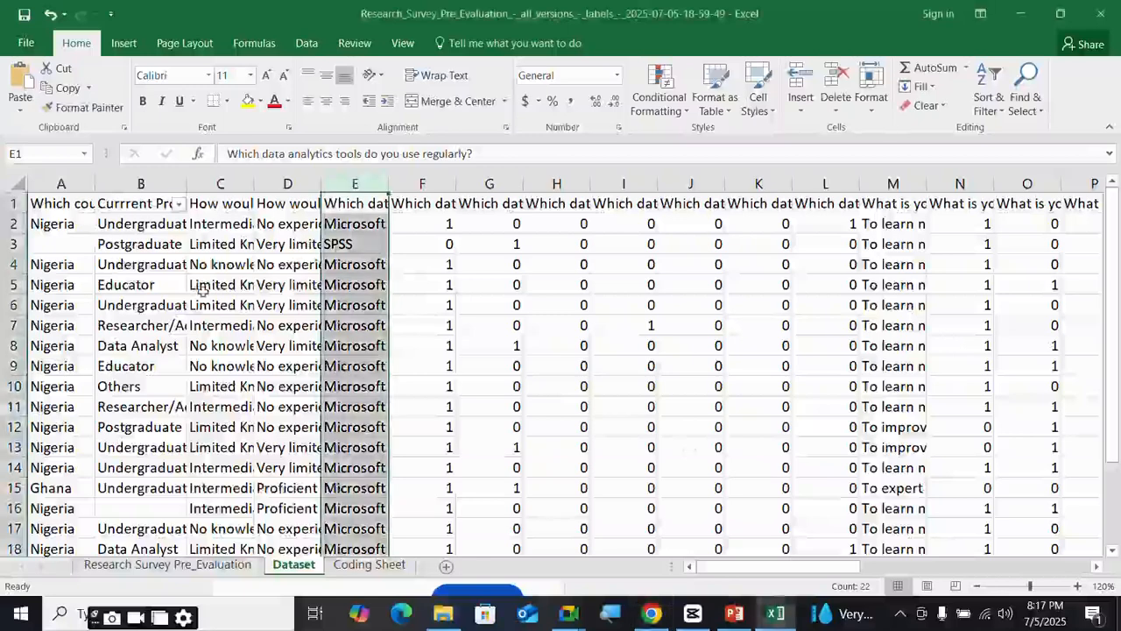
pyautogui.click(153, 227)
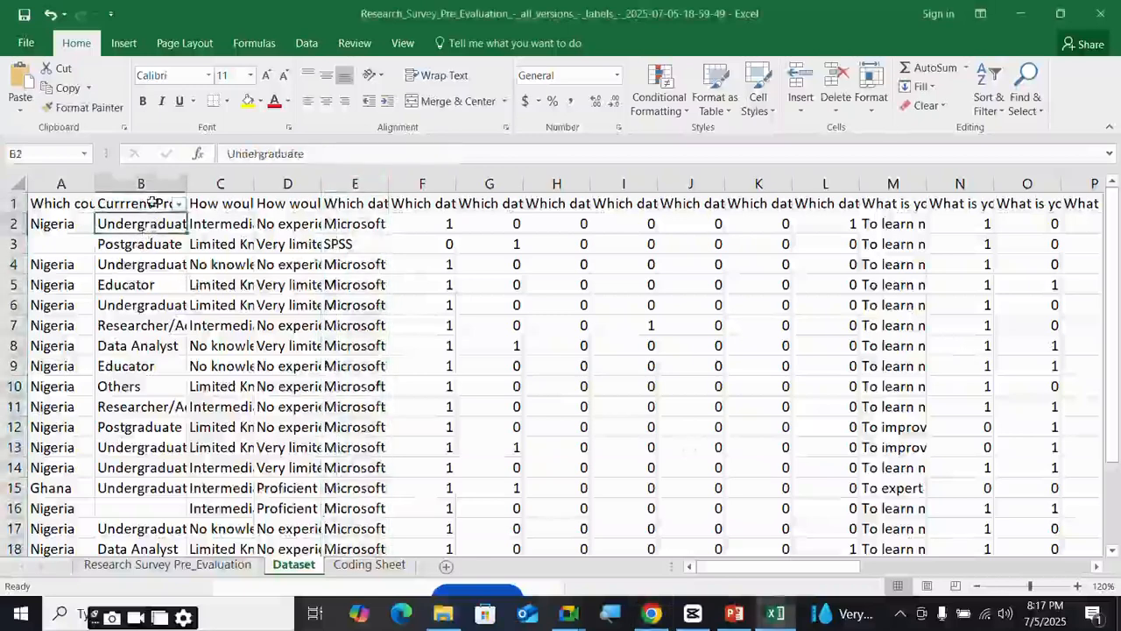
pyautogui.click(151, 203)
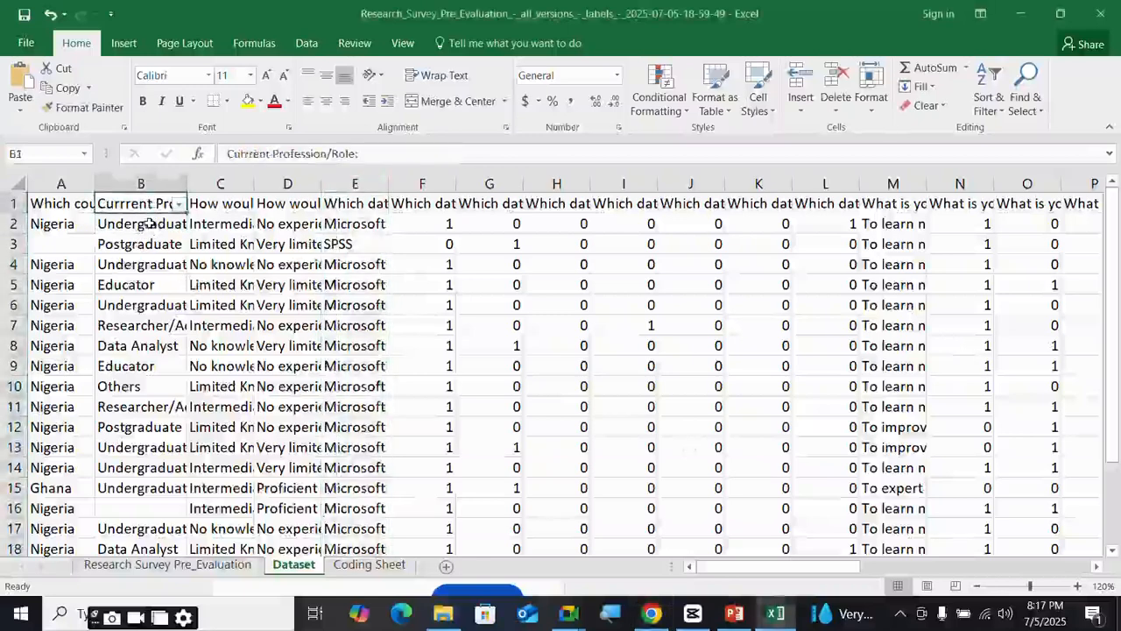
pyautogui.click(150, 224)
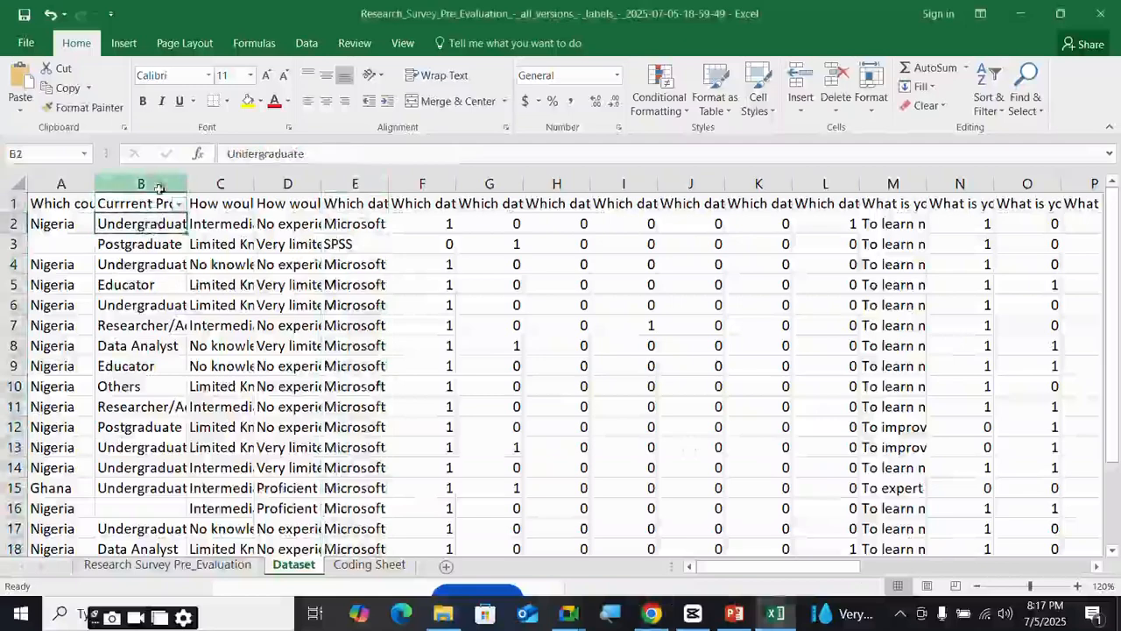
pyautogui.click(152, 200)
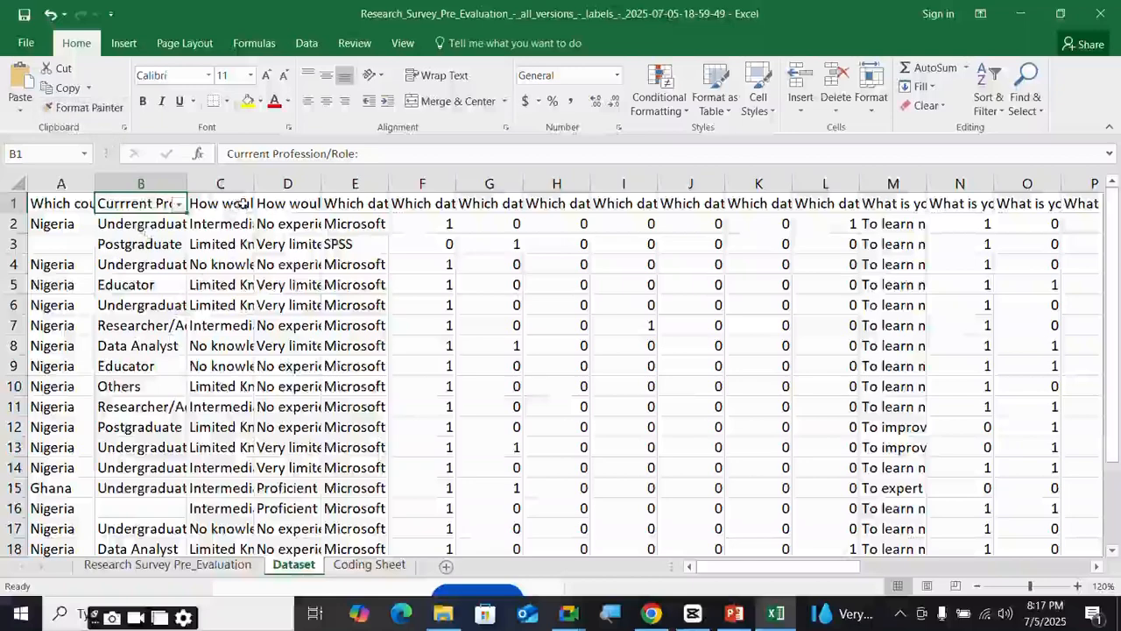
pyautogui.click(139, 224)
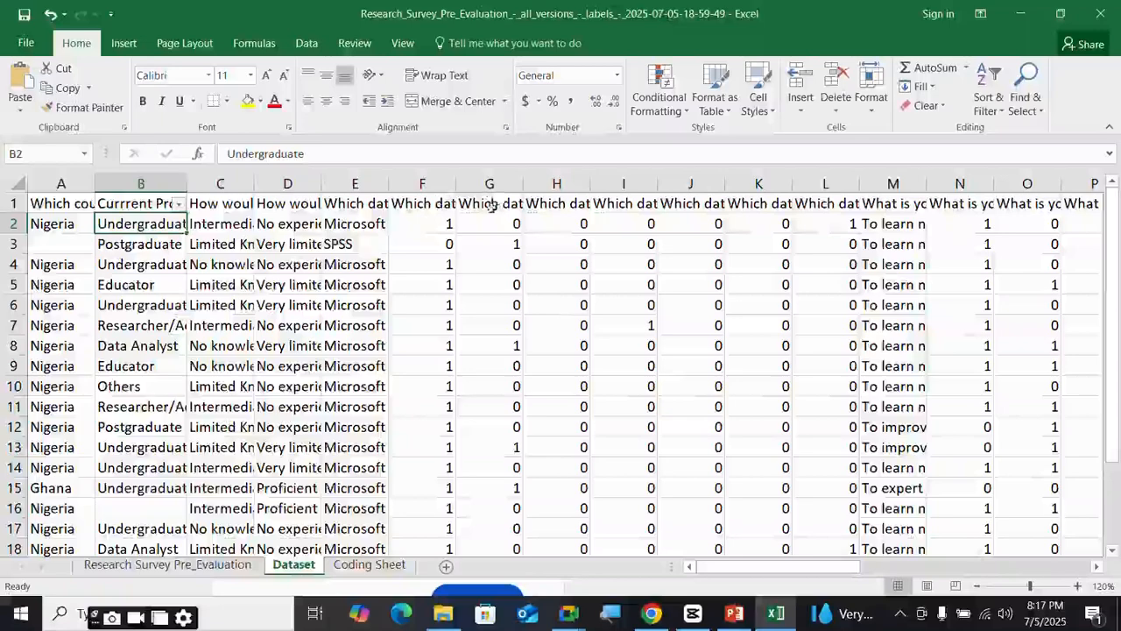
pyautogui.click(375, 204)
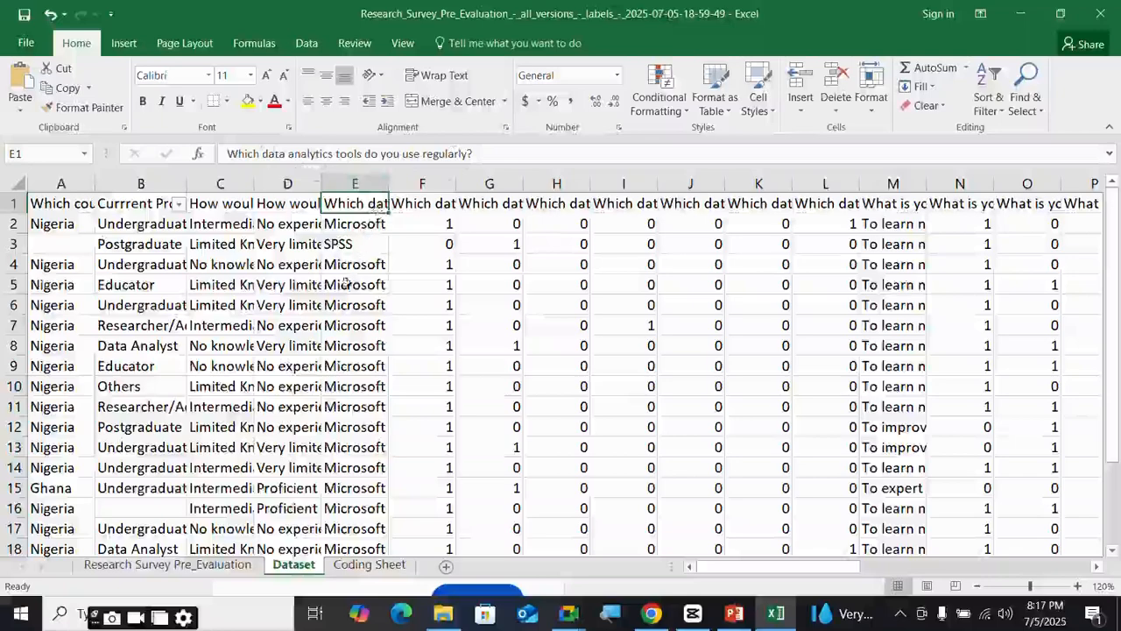
pyautogui.click(431, 201)
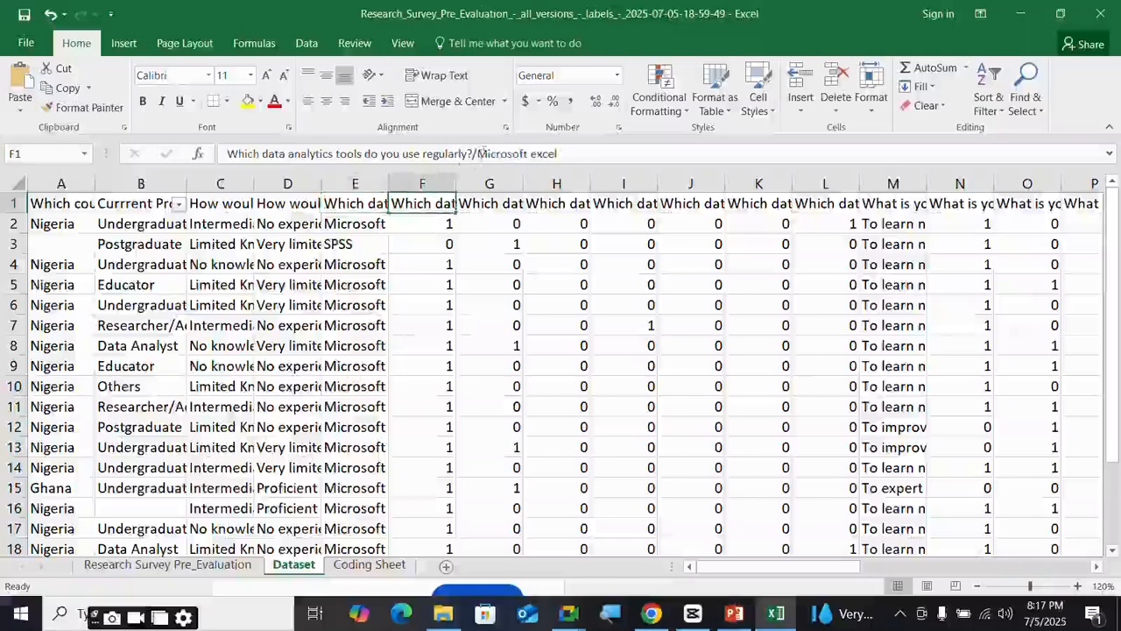
pyautogui.moveTo(477, 153); pyautogui.dragTo(571, 154)
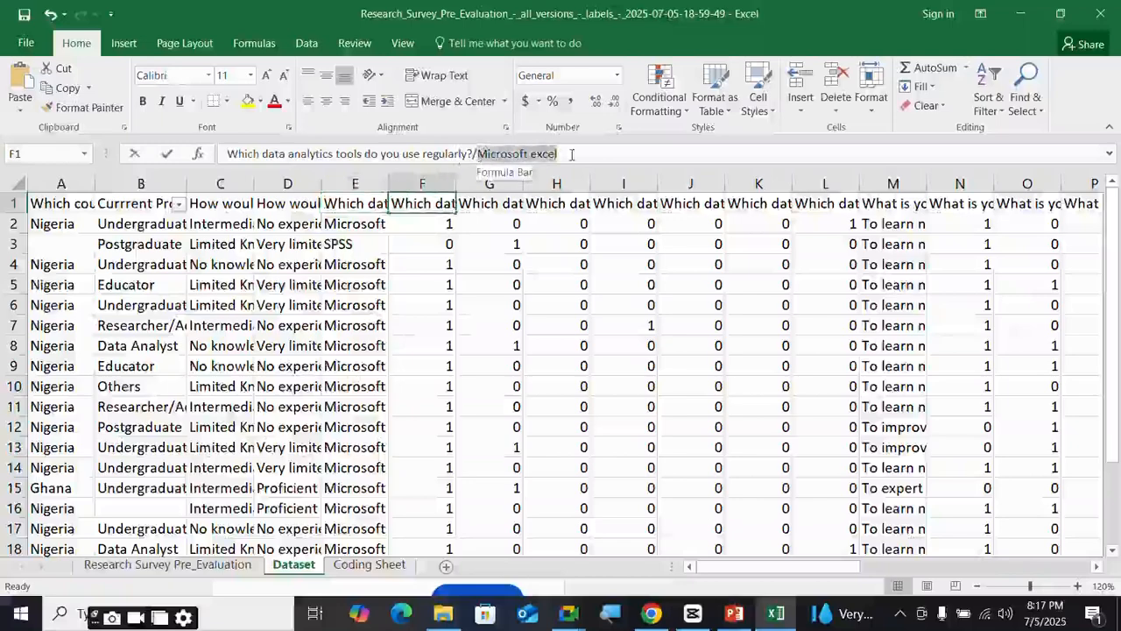
pyautogui.press('Tab')
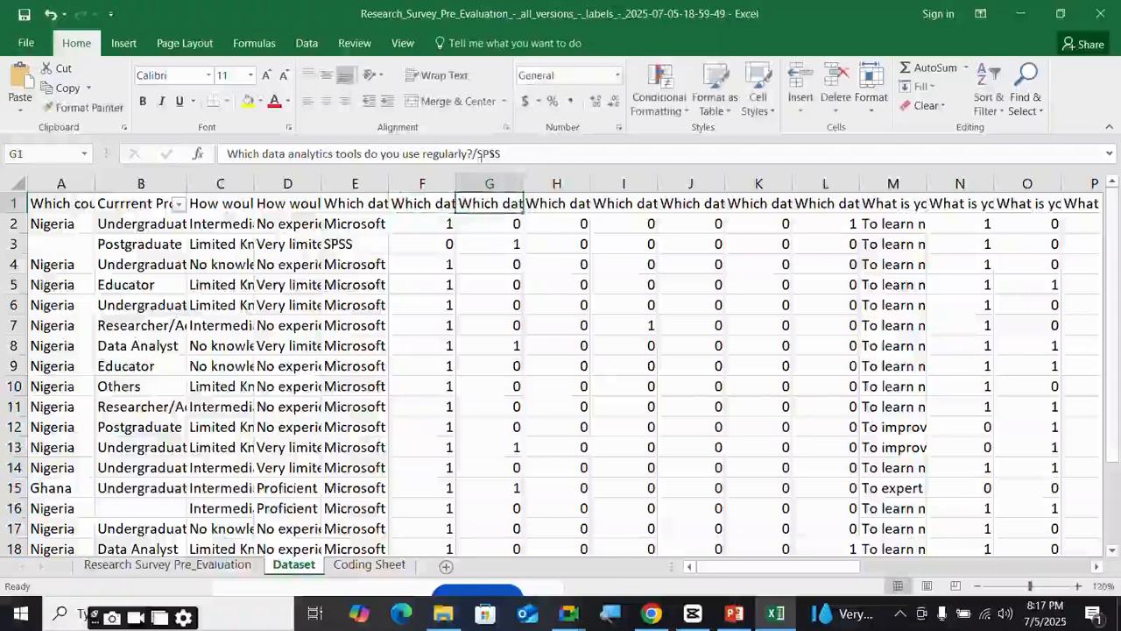
pyautogui.moveTo(478, 154)
pyautogui.mouseDown()
pyautogui.moveTo(517, 154)
pyautogui.moveTo(499, 155)
pyautogui.mouseUp()
pyautogui.press('Tab')
pyautogui.press('Tab')
pyautogui.click(691, 207)
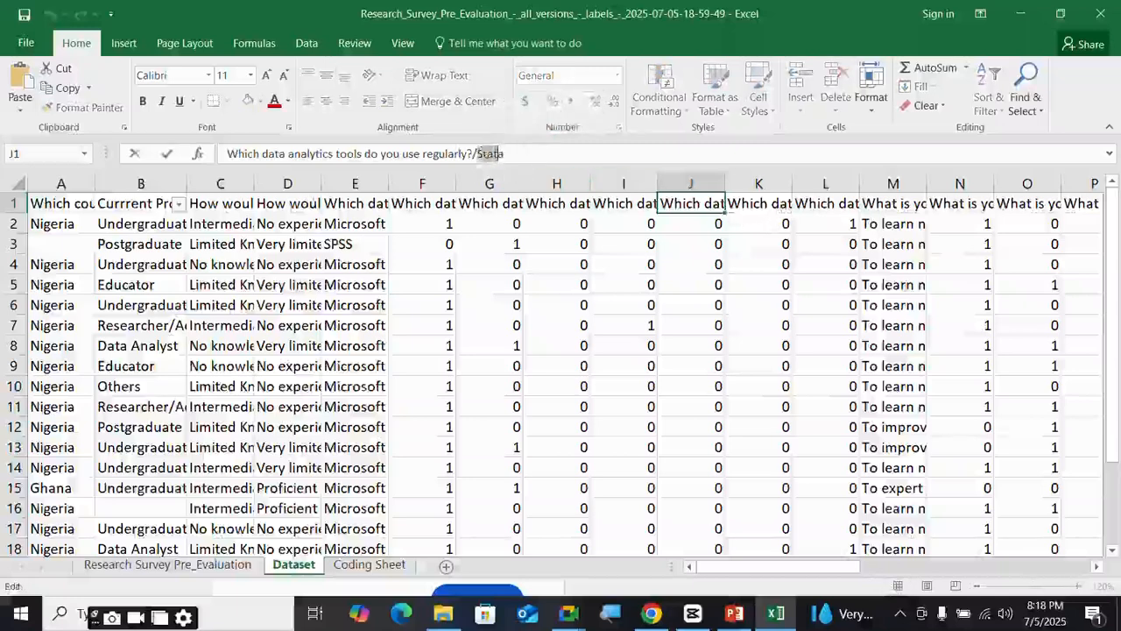
pyautogui.click(151, 226)
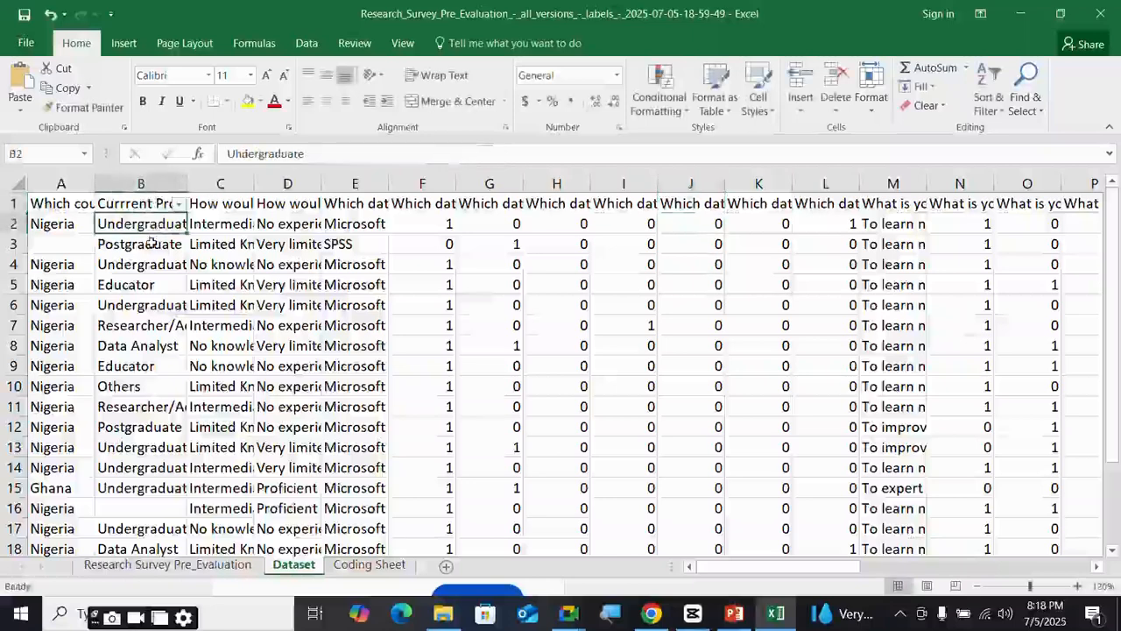
pyautogui.click(151, 243)
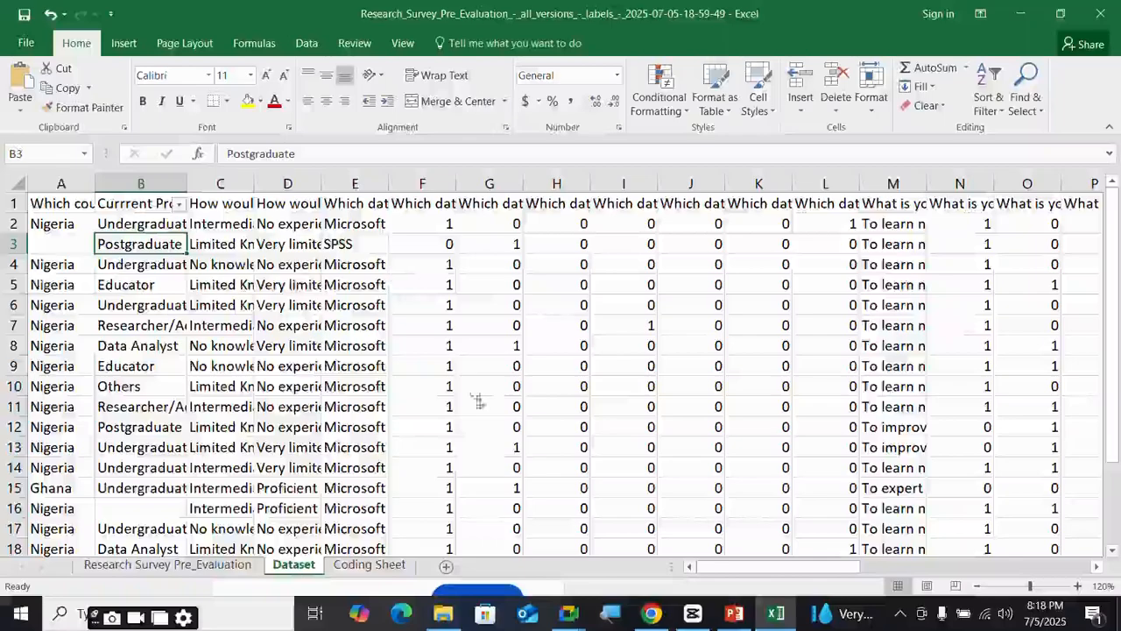
pyautogui.moveTo(755, 568)
pyautogui.mouseDown()
pyautogui.moveTo(885, 566)
pyautogui.moveTo(744, 567)
pyautogui.mouseUp()
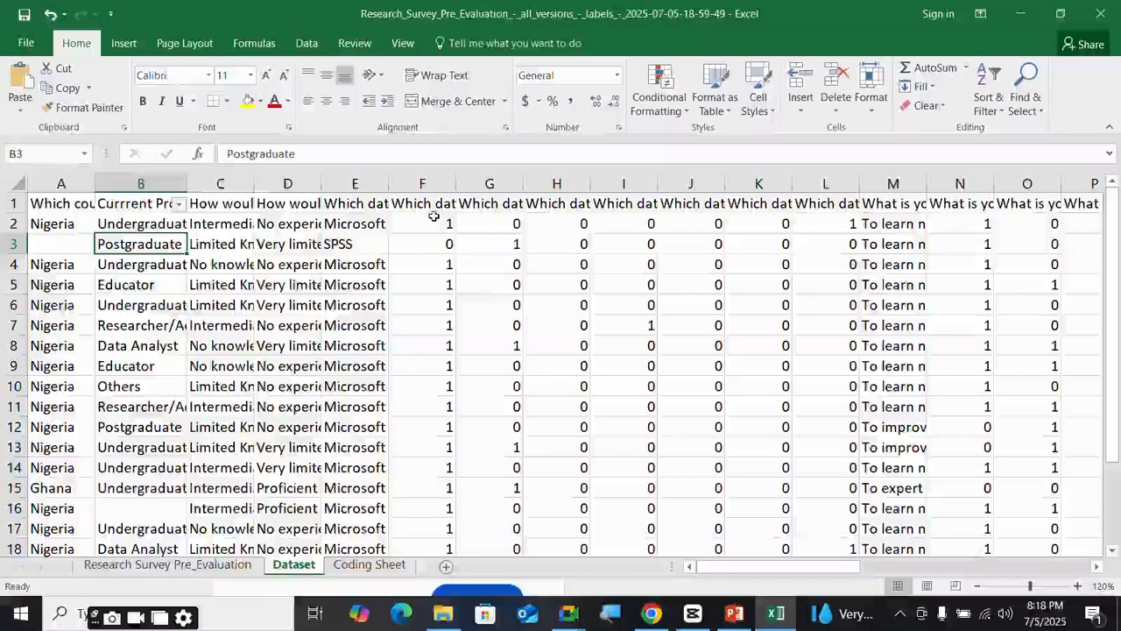
pyautogui.click(435, 203)
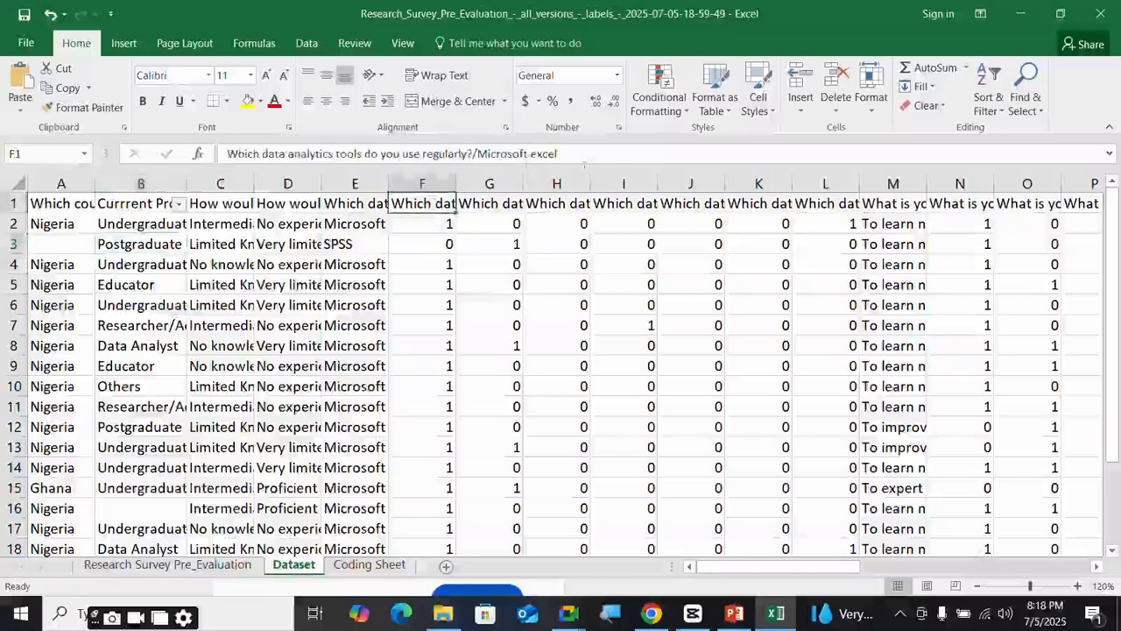
pyautogui.click(354, 204)
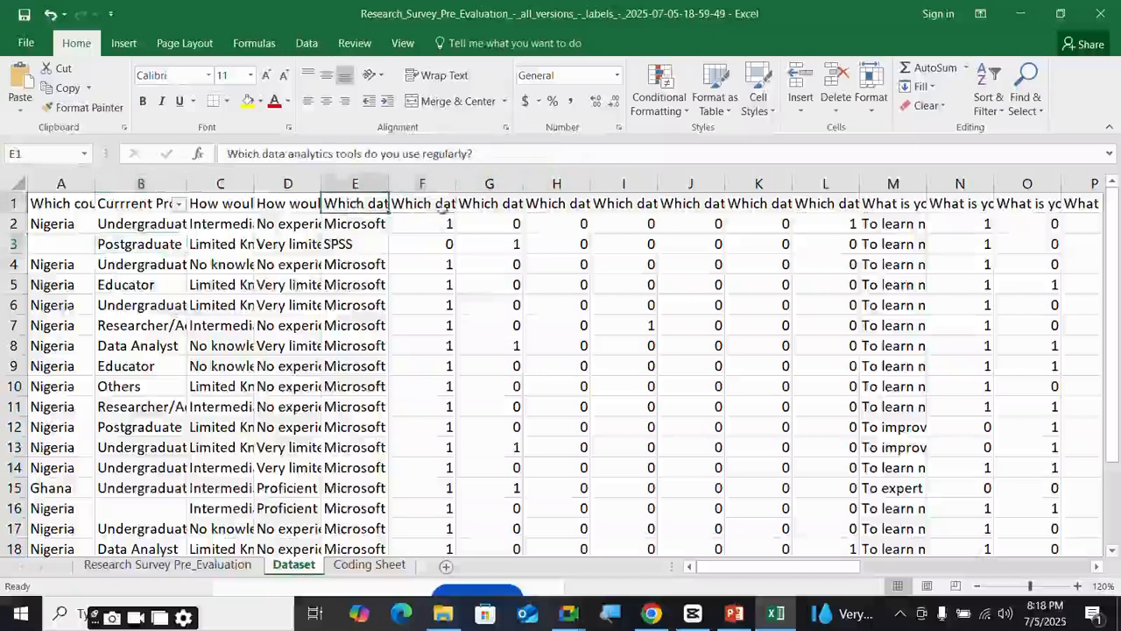
pyautogui.click(442, 223)
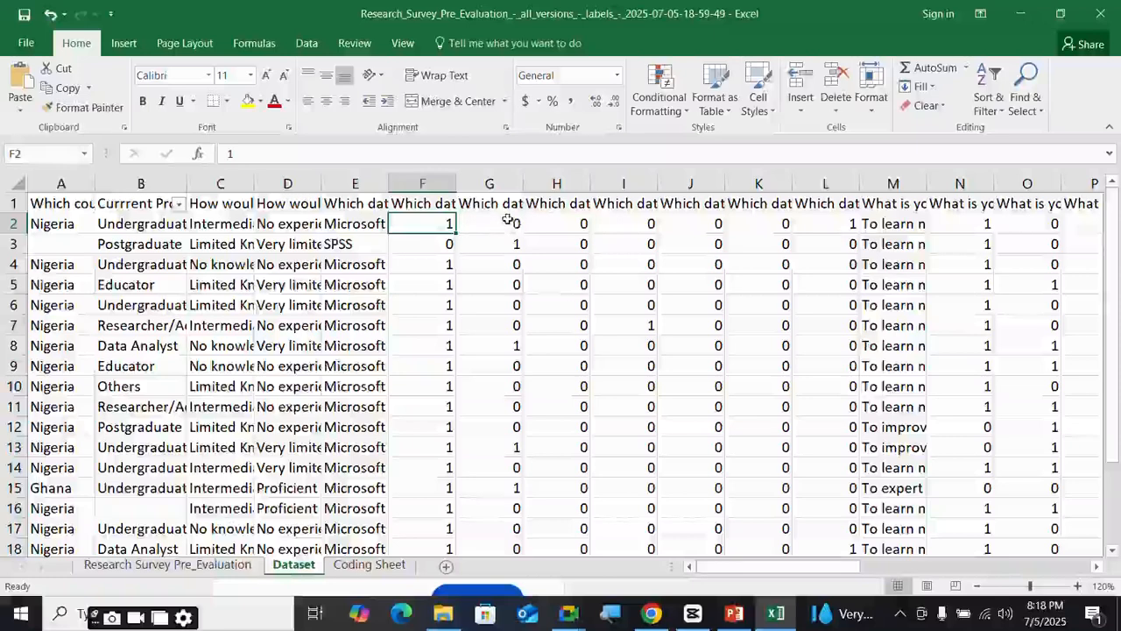
pyautogui.click(429, 204)
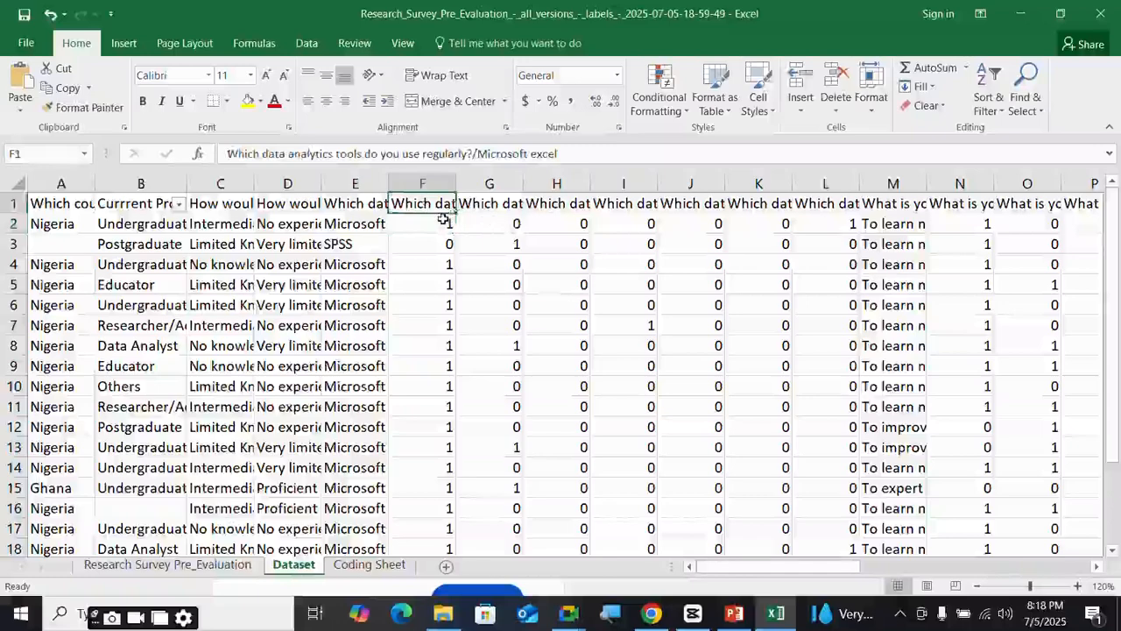
pyautogui.click(445, 220)
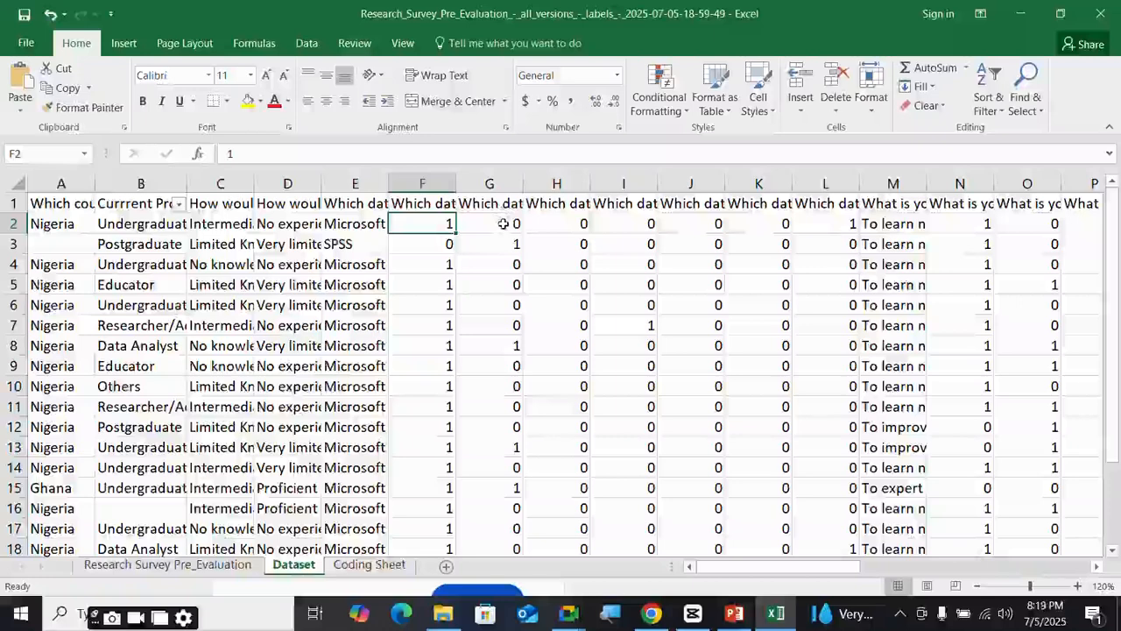
pyautogui.click(512, 208)
pyautogui.click(514, 224)
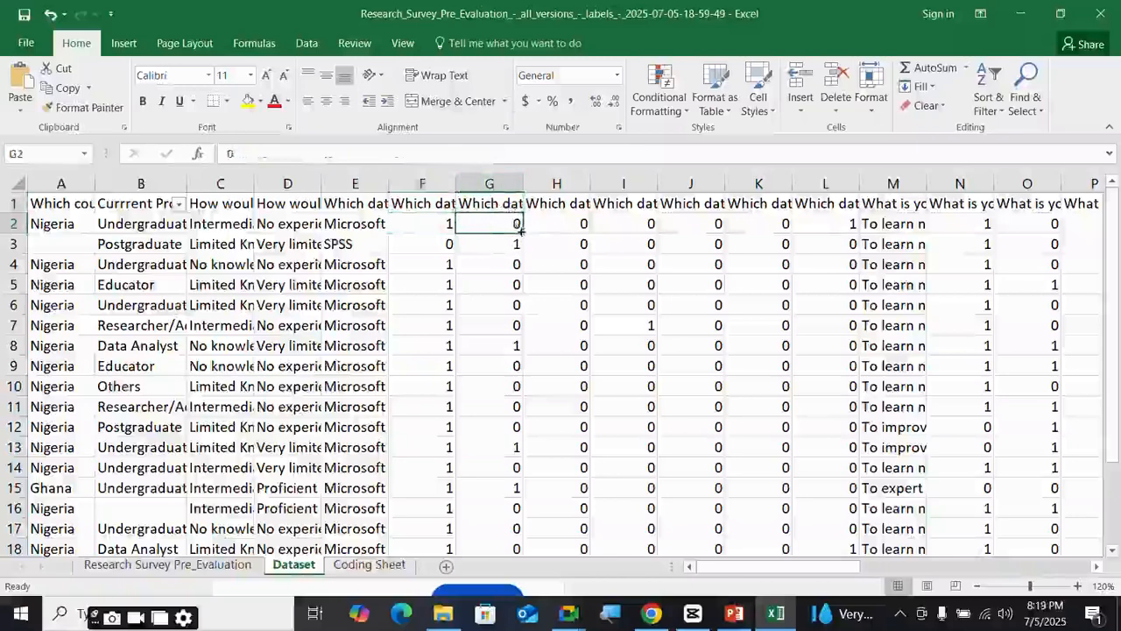
pyautogui.click(443, 220)
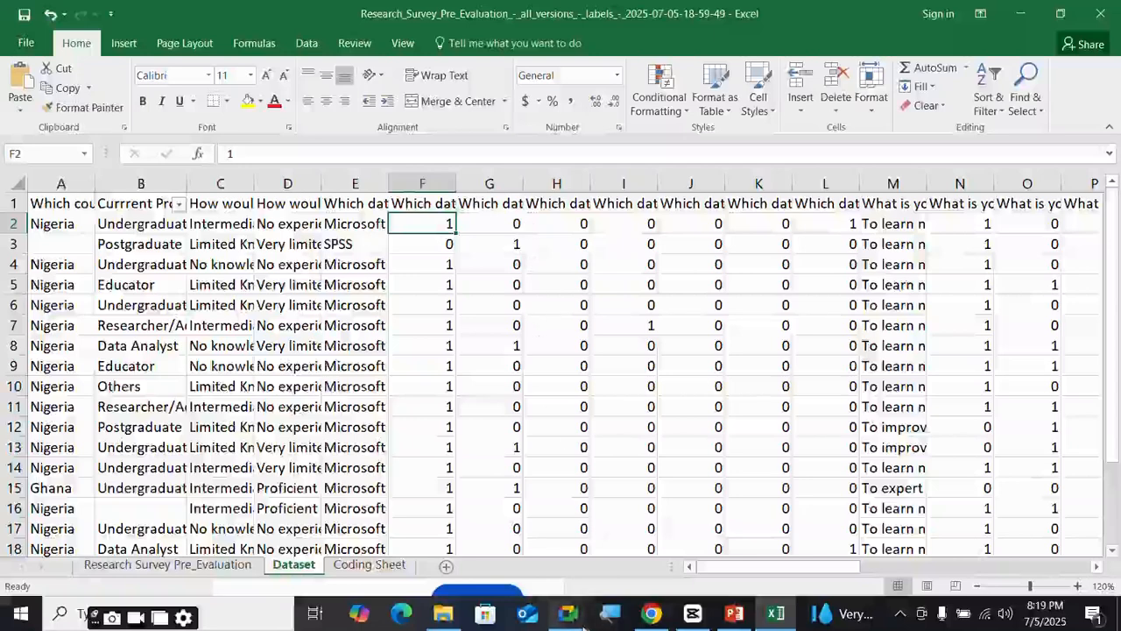
pyautogui.moveTo(569, 613)
pyautogui.moveTo(484, 534)
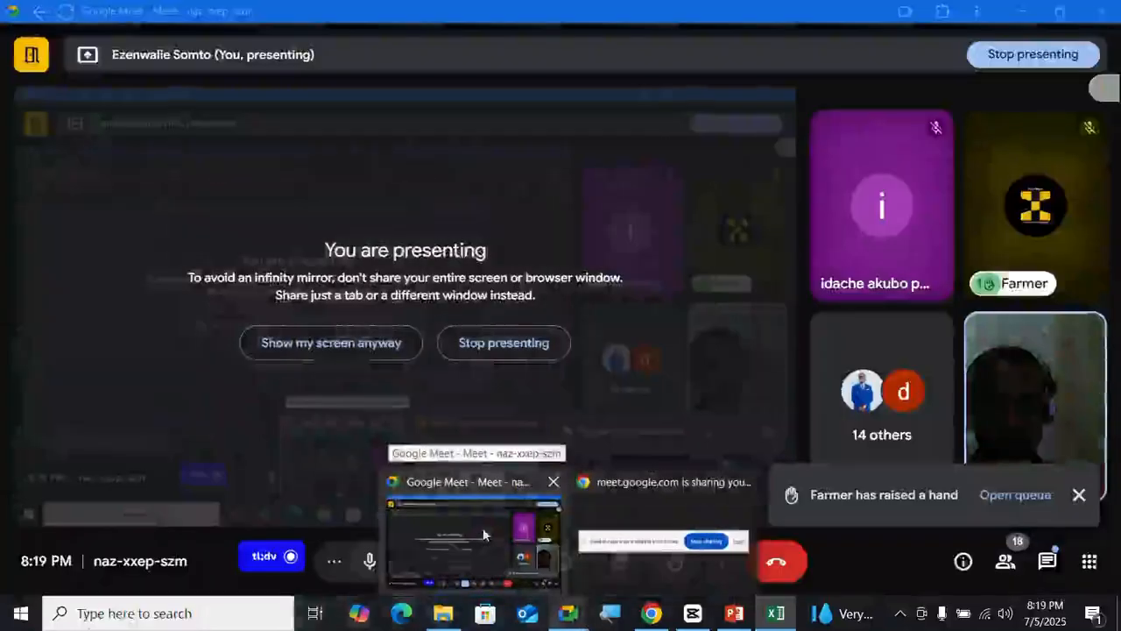
# - Dismiss the raised-hand and chat notifications in Google Meet and return to the Excel workbook
pyautogui.click(484, 534)
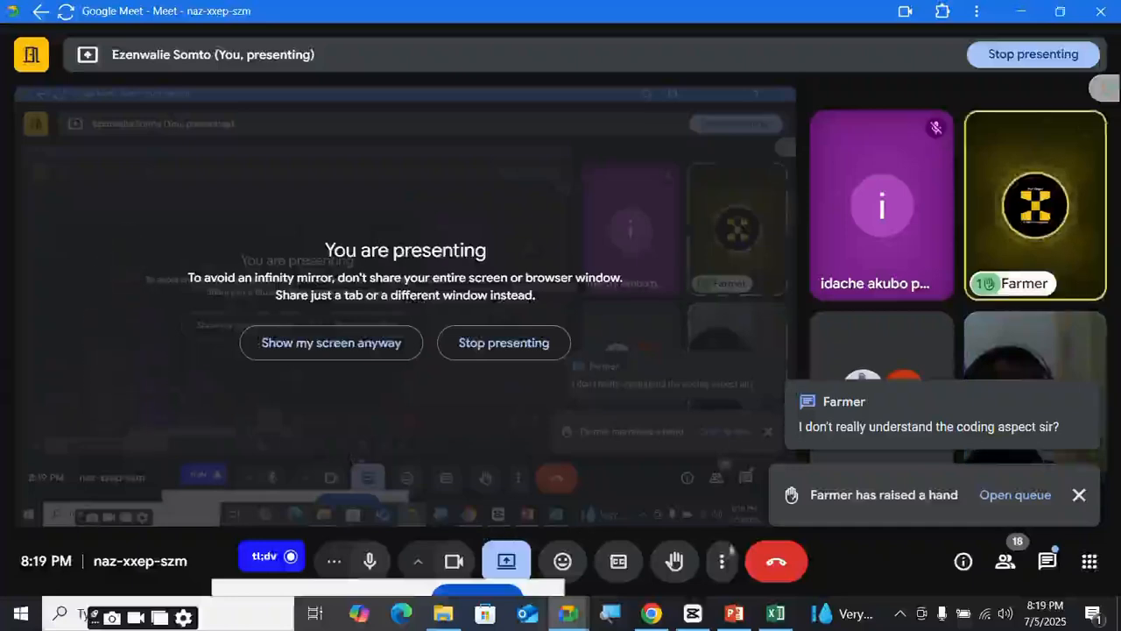
pyautogui.click(1078, 496)
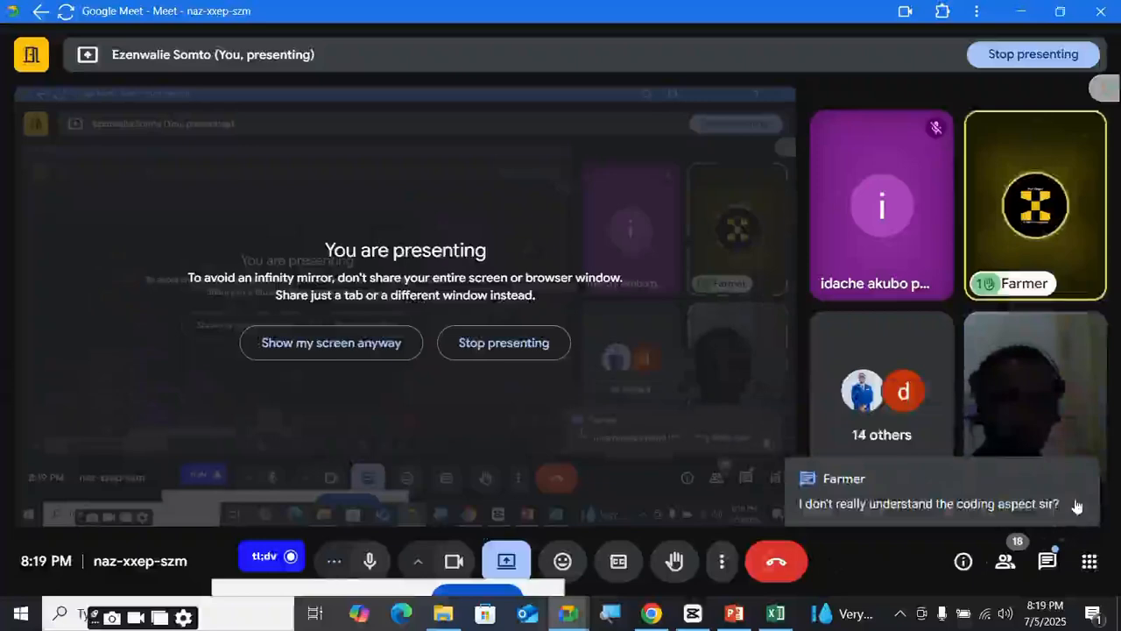
pyautogui.click(1079, 504)
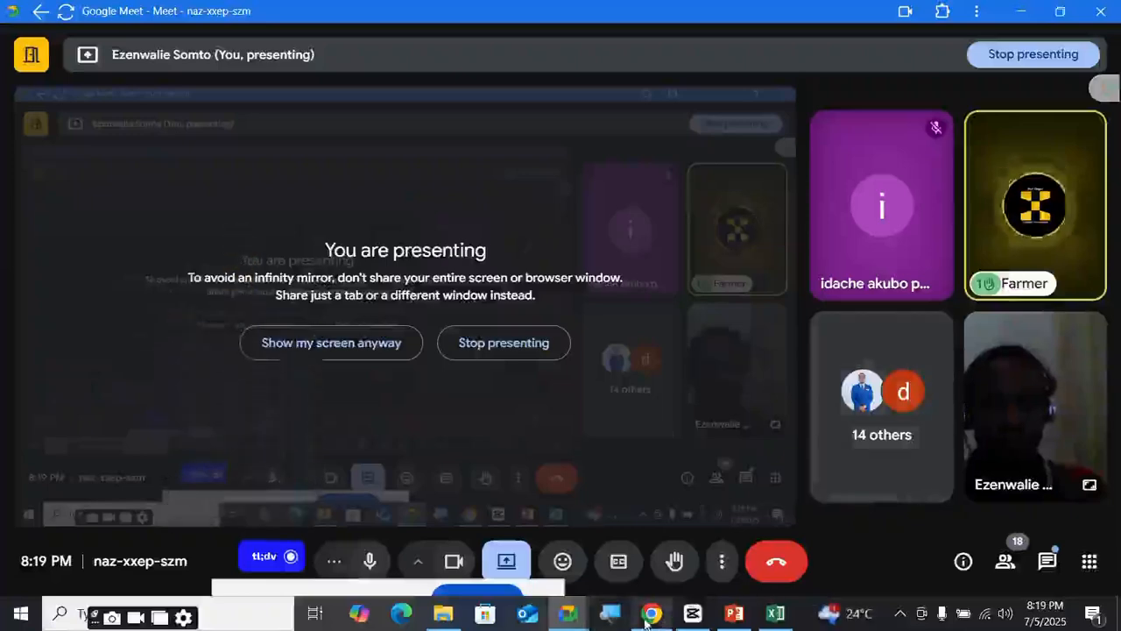
pyautogui.moveTo(665, 622)
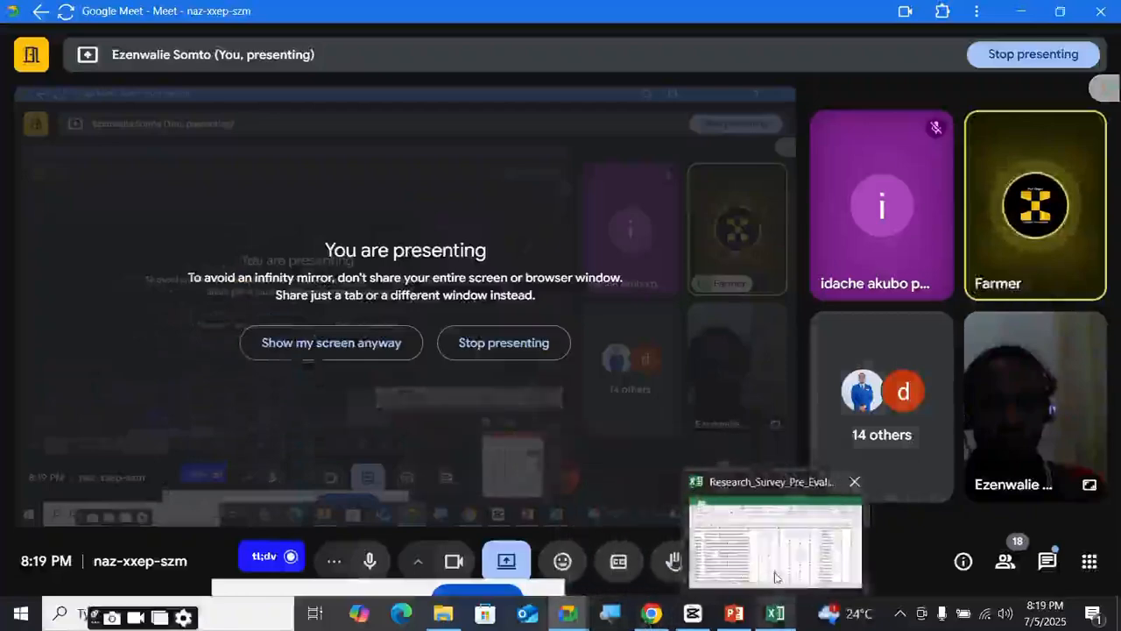
pyautogui.click(775, 574)
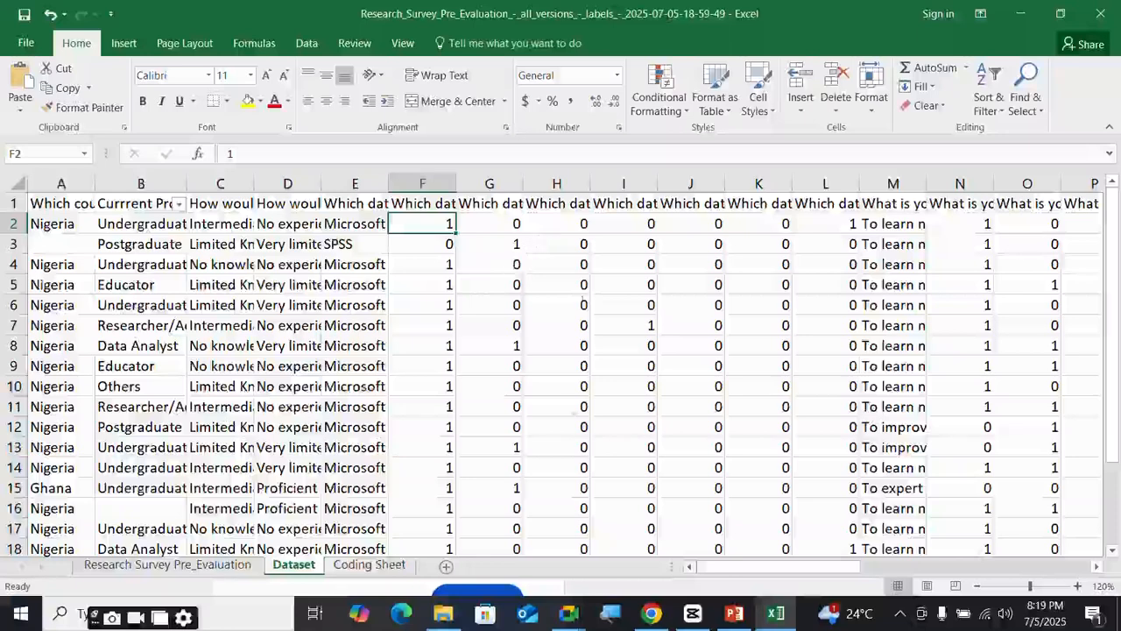
pyautogui.click(369, 565)
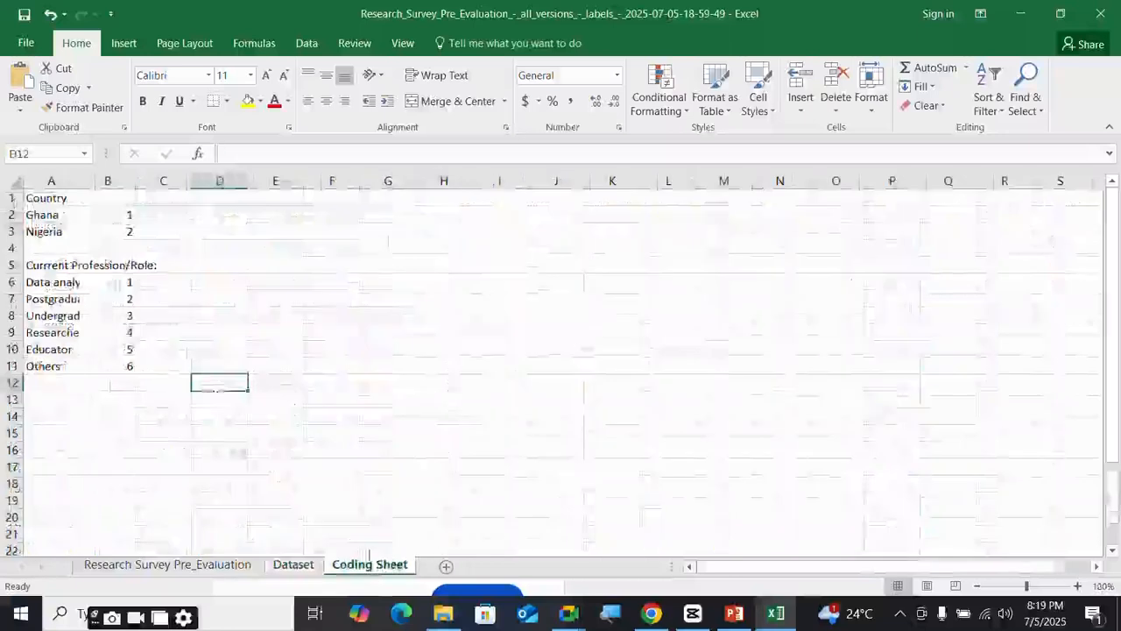
pyautogui.click(55, 216)
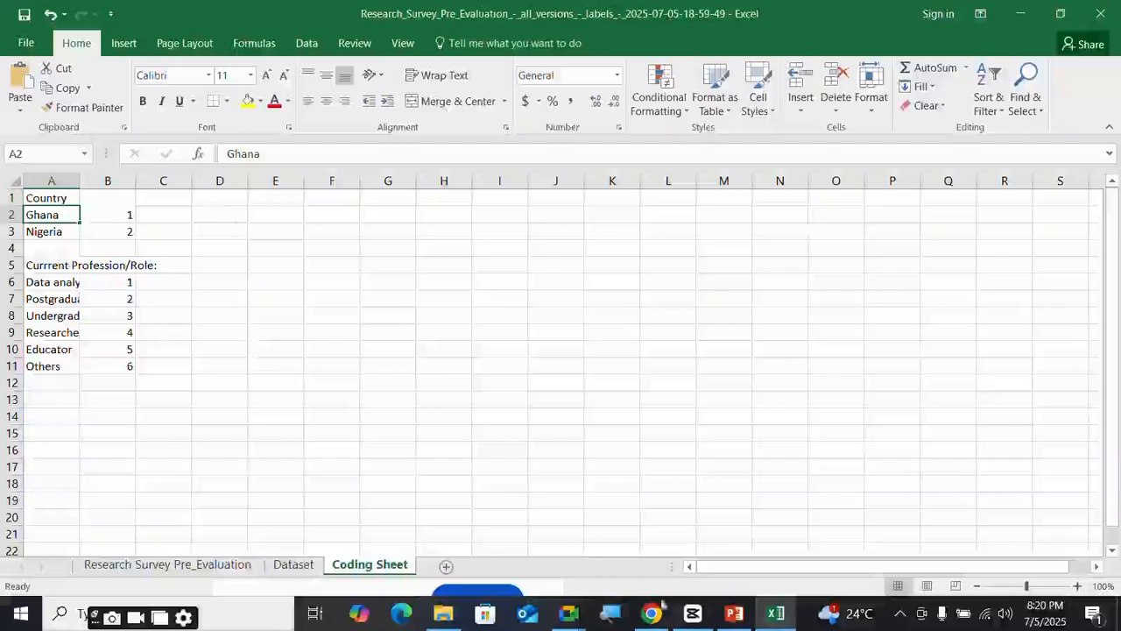
pyautogui.click(300, 567)
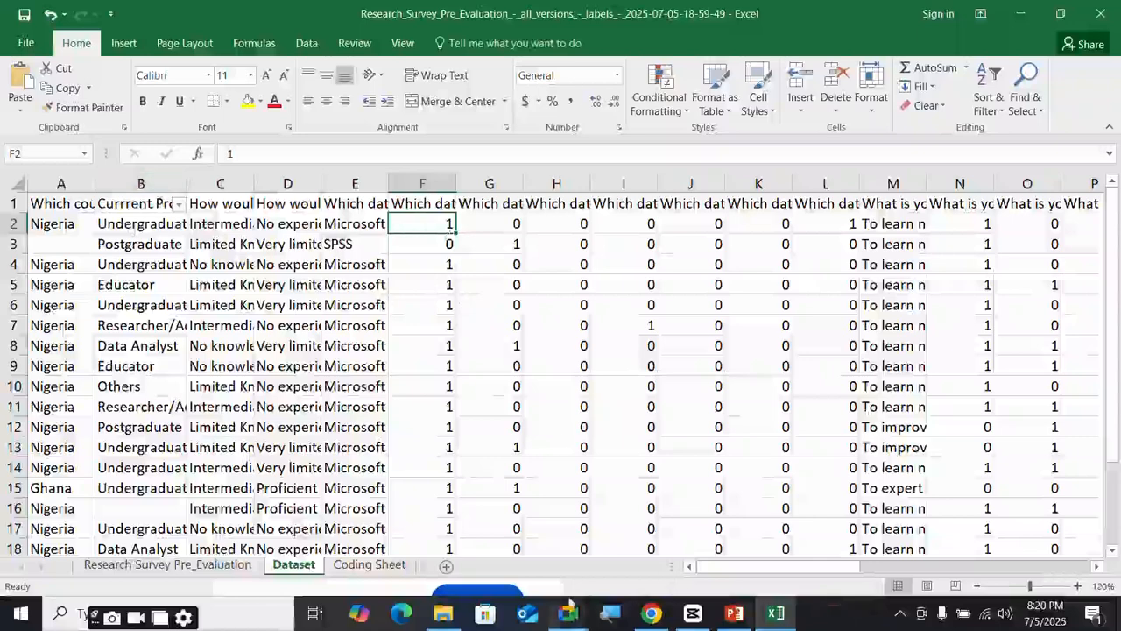
pyautogui.moveTo(569, 605)
pyautogui.moveTo(517, 563)
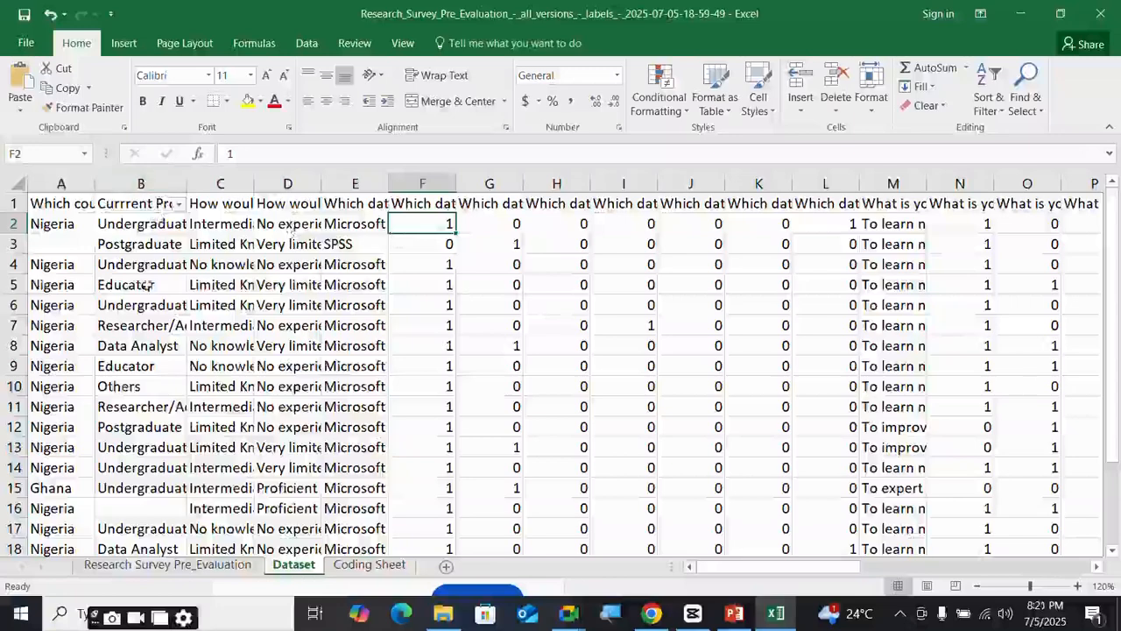
pyautogui.click(151, 207)
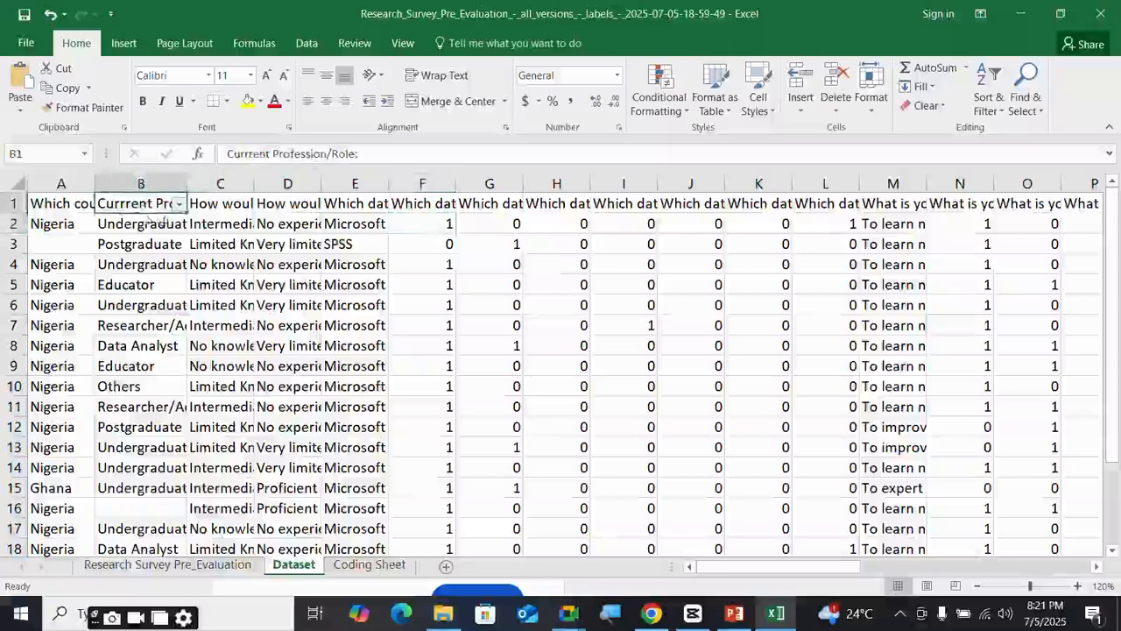
pyautogui.click(142, 226)
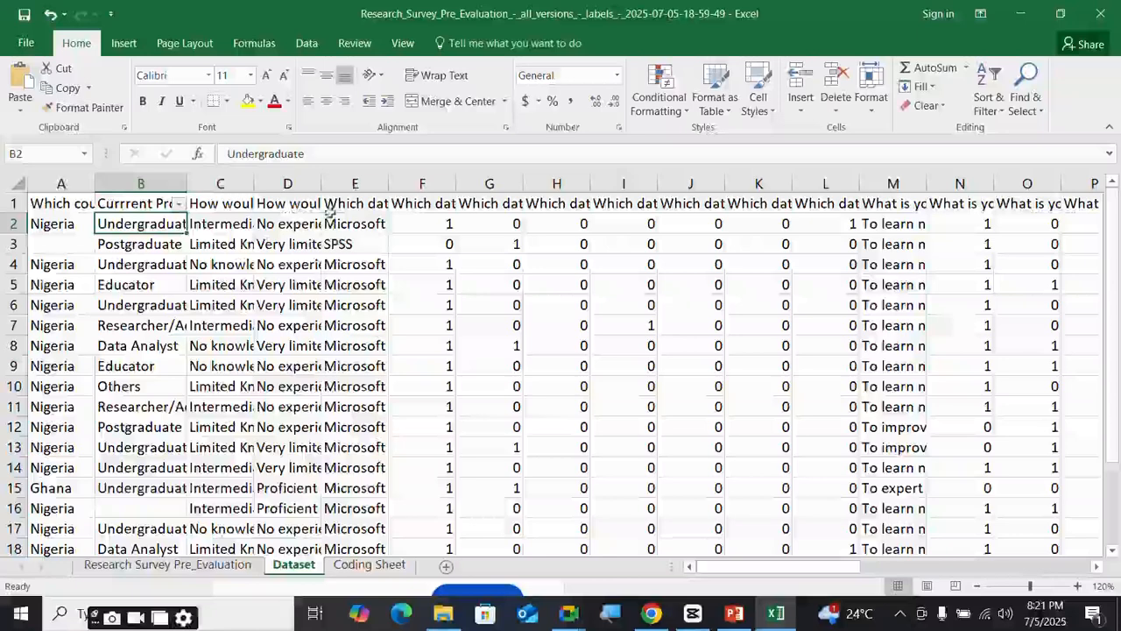
pyautogui.click(437, 200)
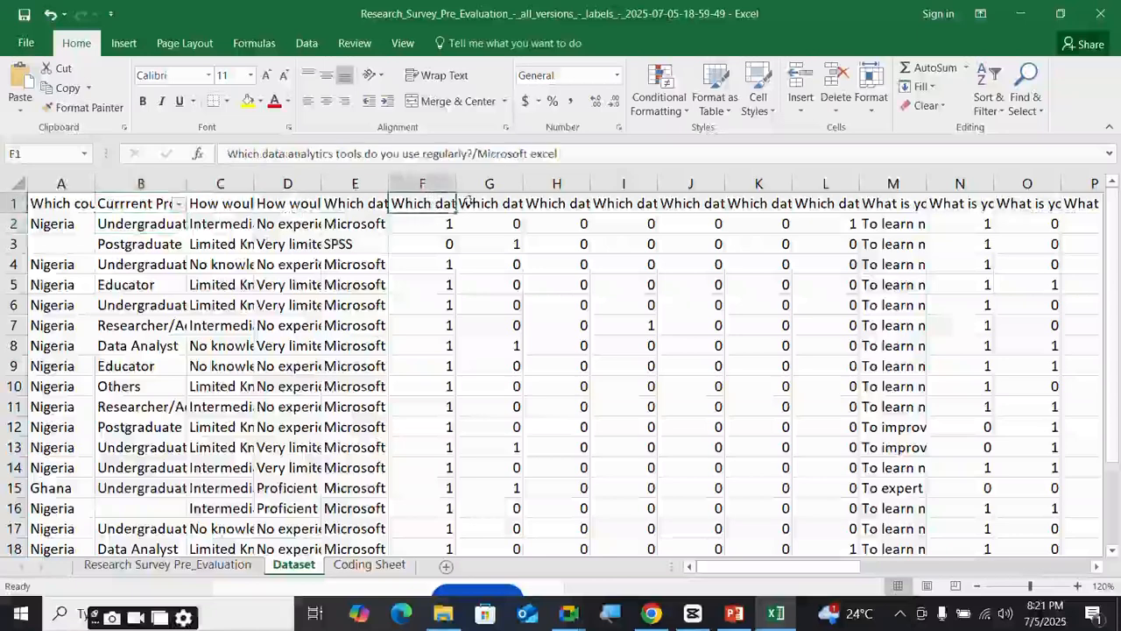
pyautogui.click(487, 202)
pyautogui.click(587, 203)
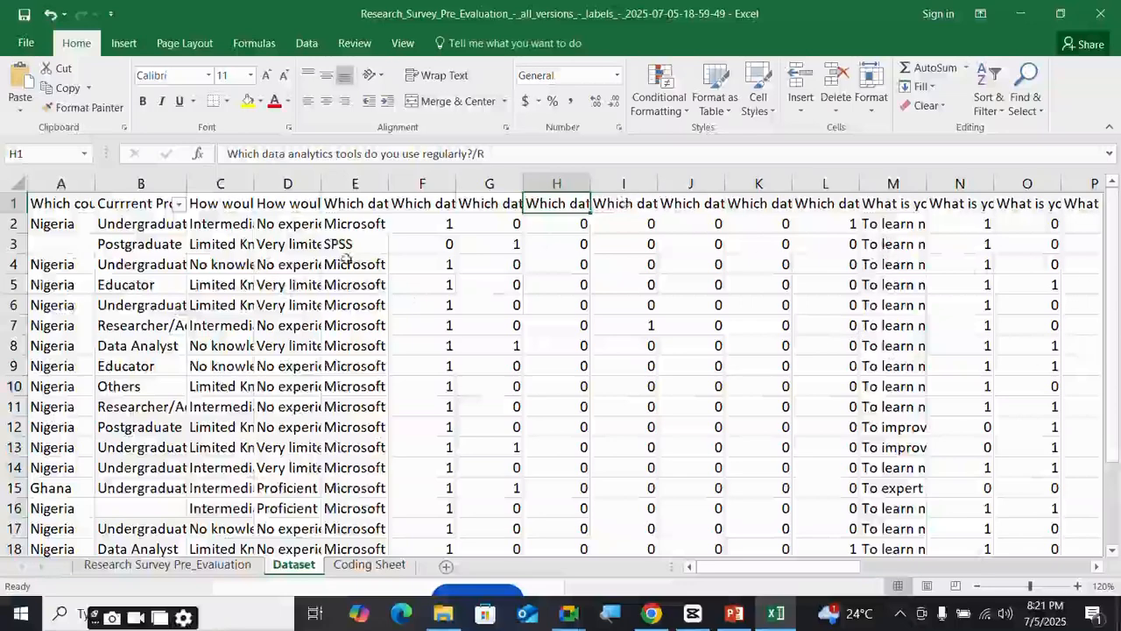
pyautogui.scroll(-2, 208, 307)
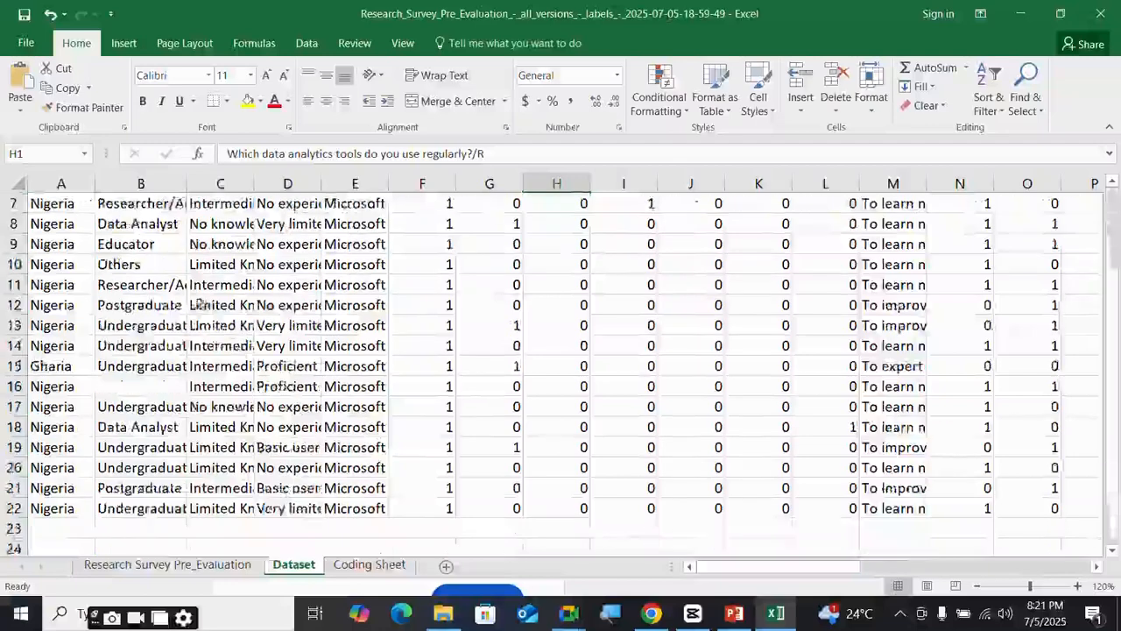
pyautogui.scroll(2, 207, 306)
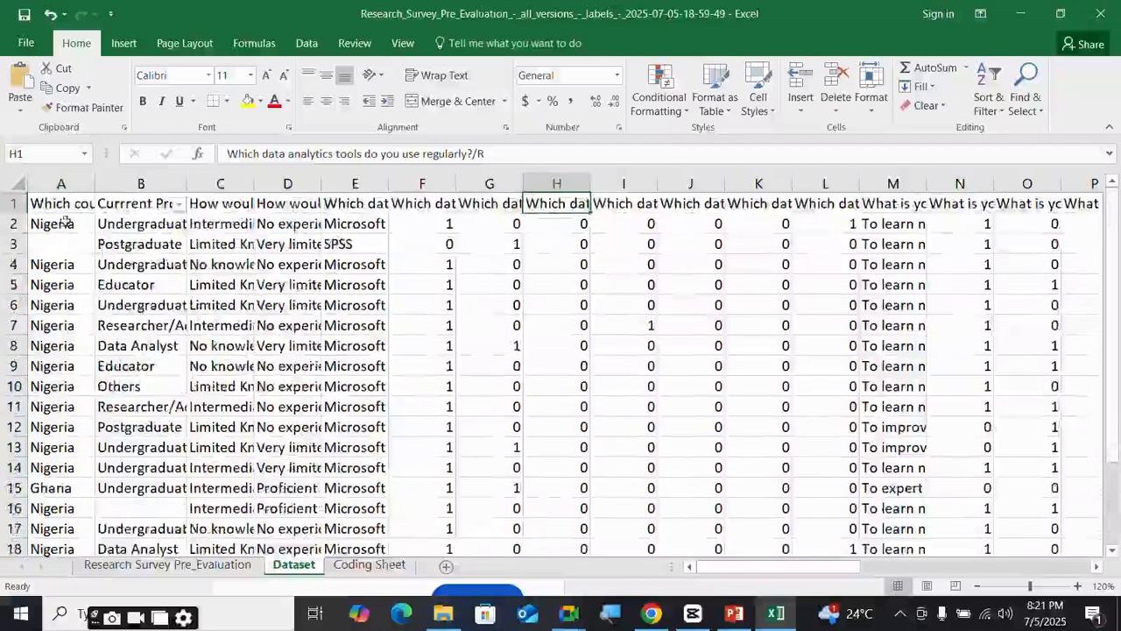
pyautogui.click(78, 183)
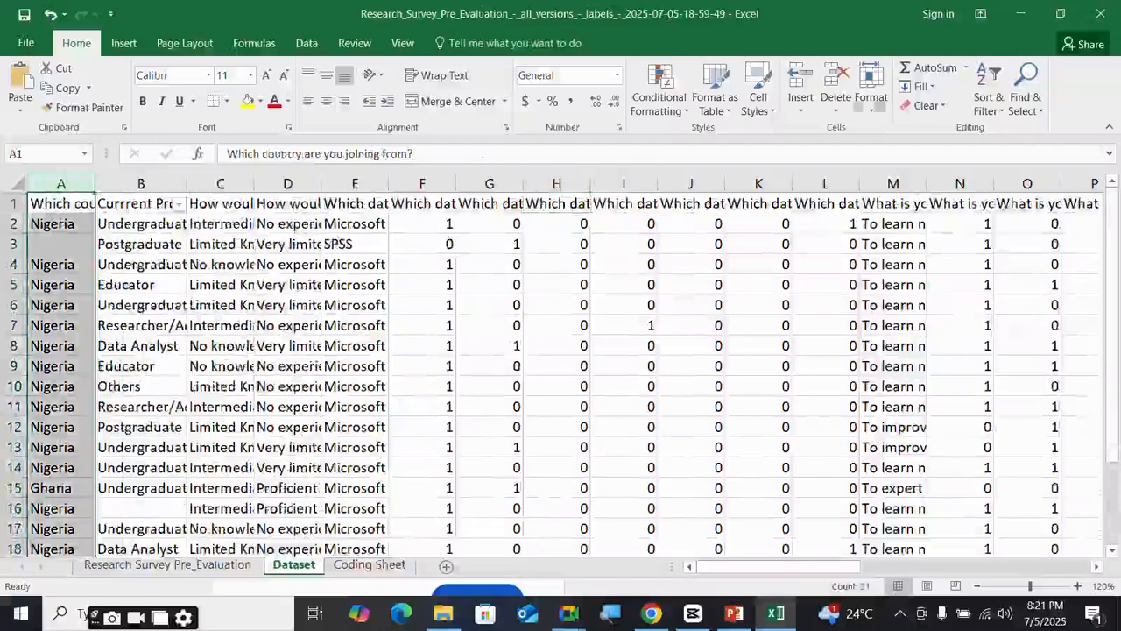
# - Open Find and Replace with Nigeria, copied from A2, as the search text
pyautogui.click(990, 103)
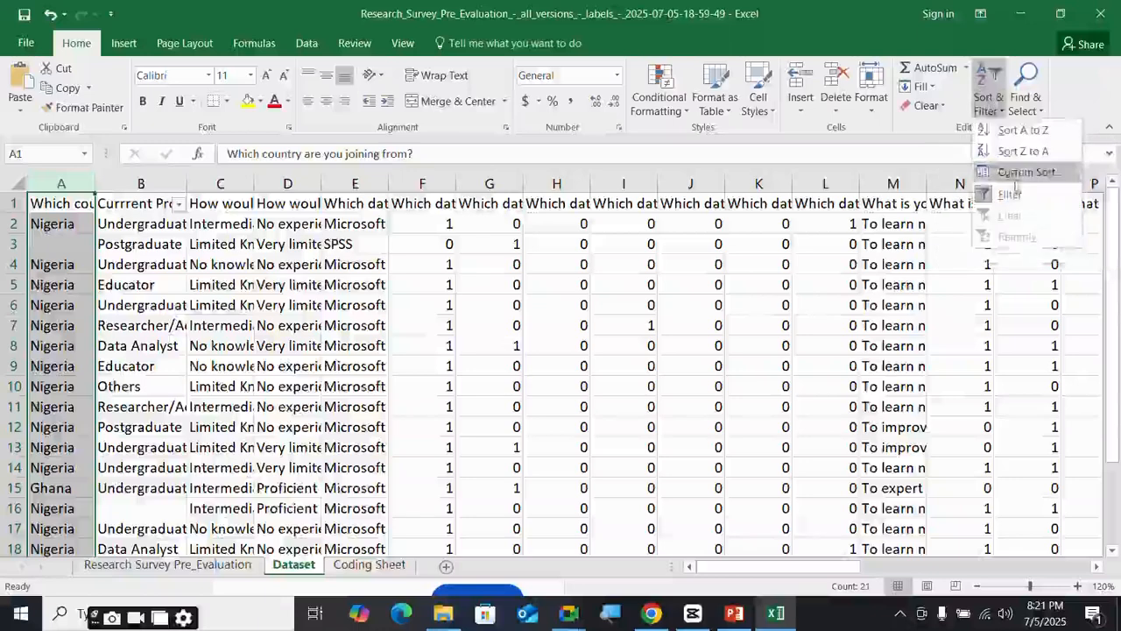
pyautogui.click(979, 128)
pyautogui.click(1025, 98)
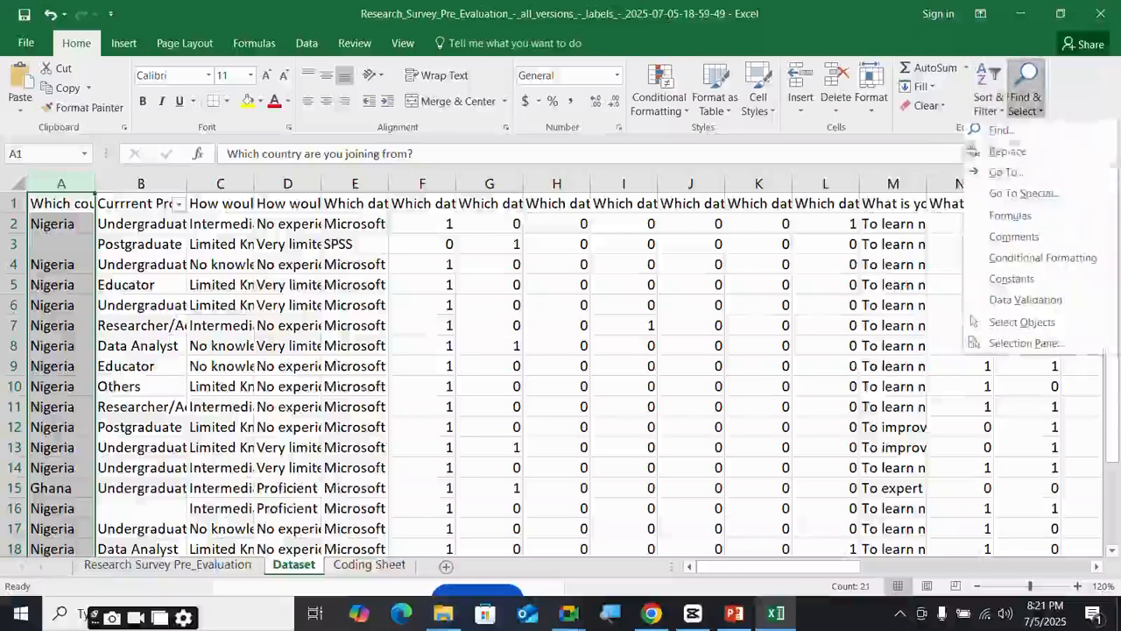
pyautogui.click(1008, 171)
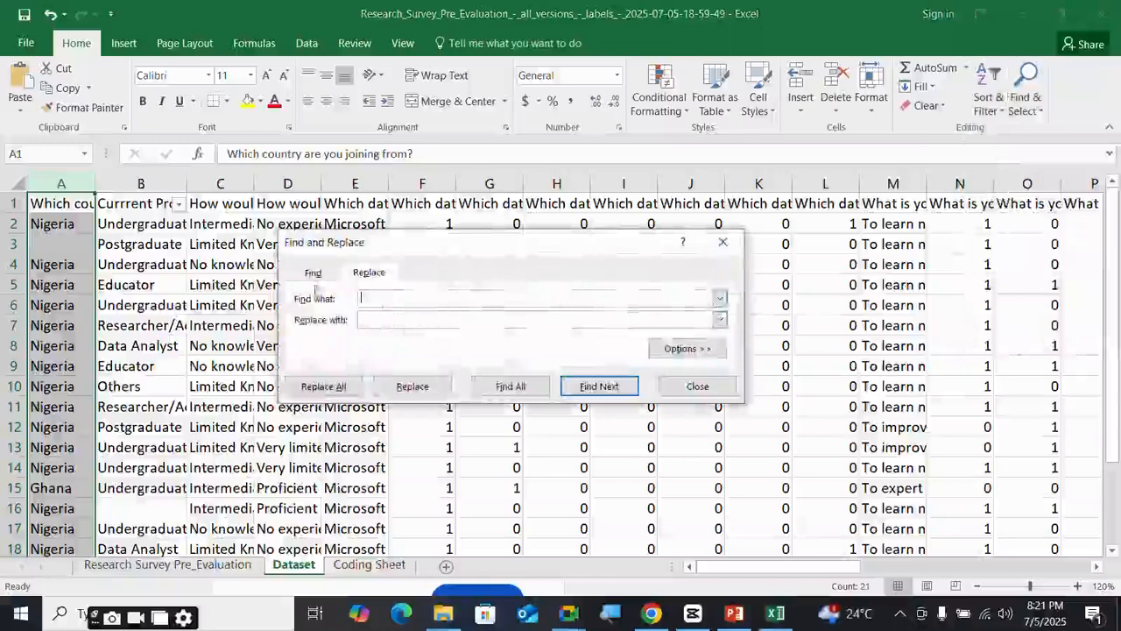
pyautogui.click(65, 223)
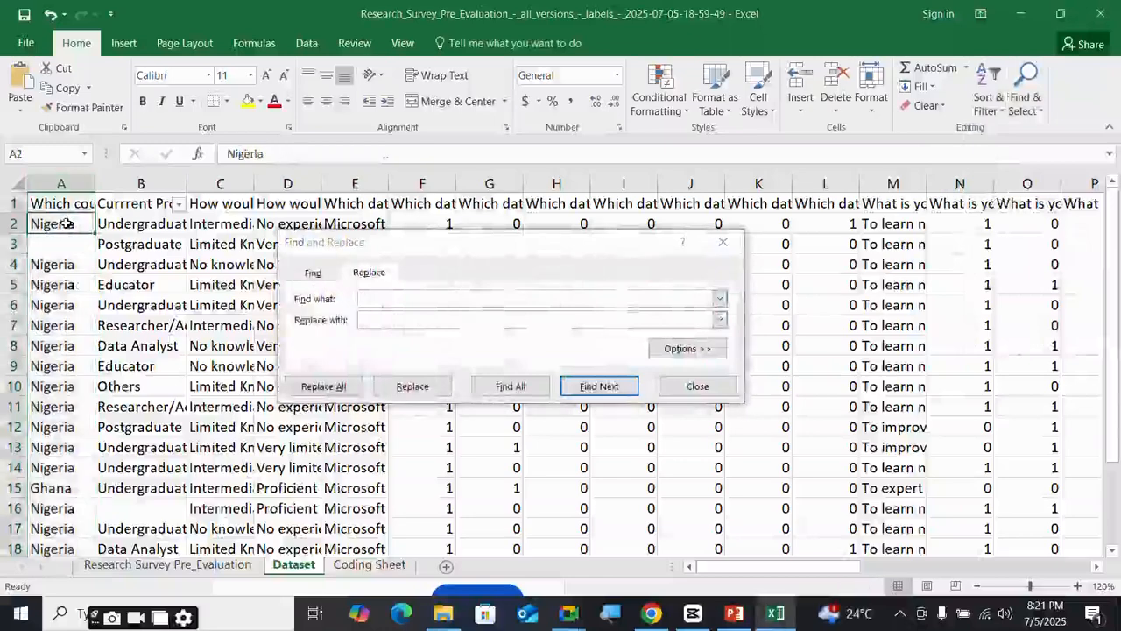
pyautogui.hotkey('ctrl', 'c')
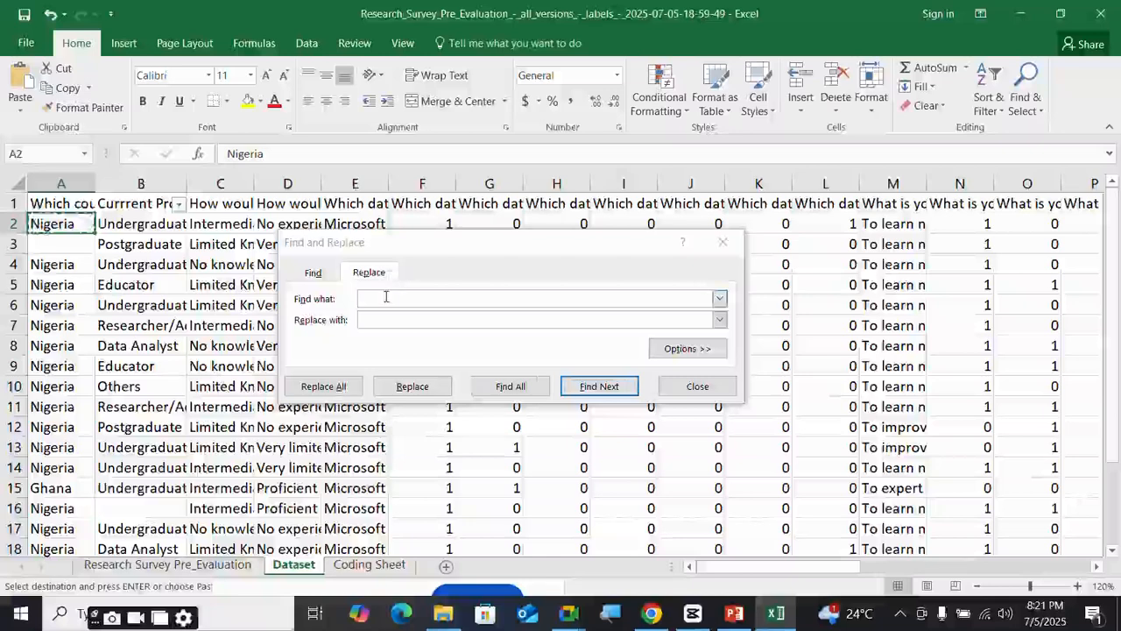
pyautogui.click(386, 297)
pyautogui.hotkey('ctrl', 'v')
pyautogui.click(389, 319)
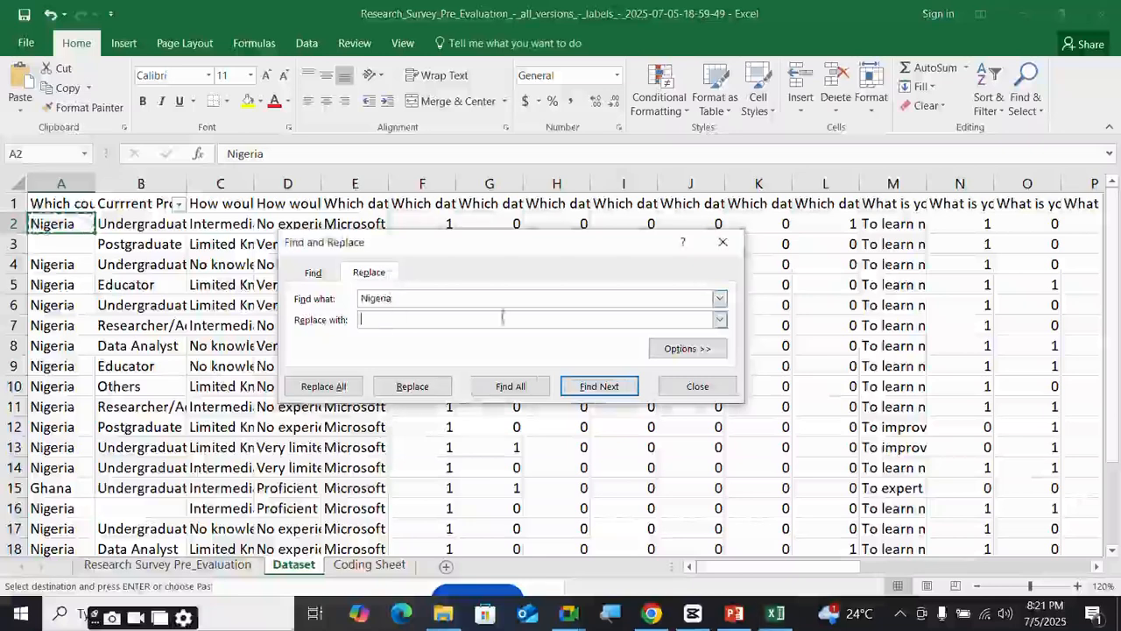
pyautogui.click(386, 567)
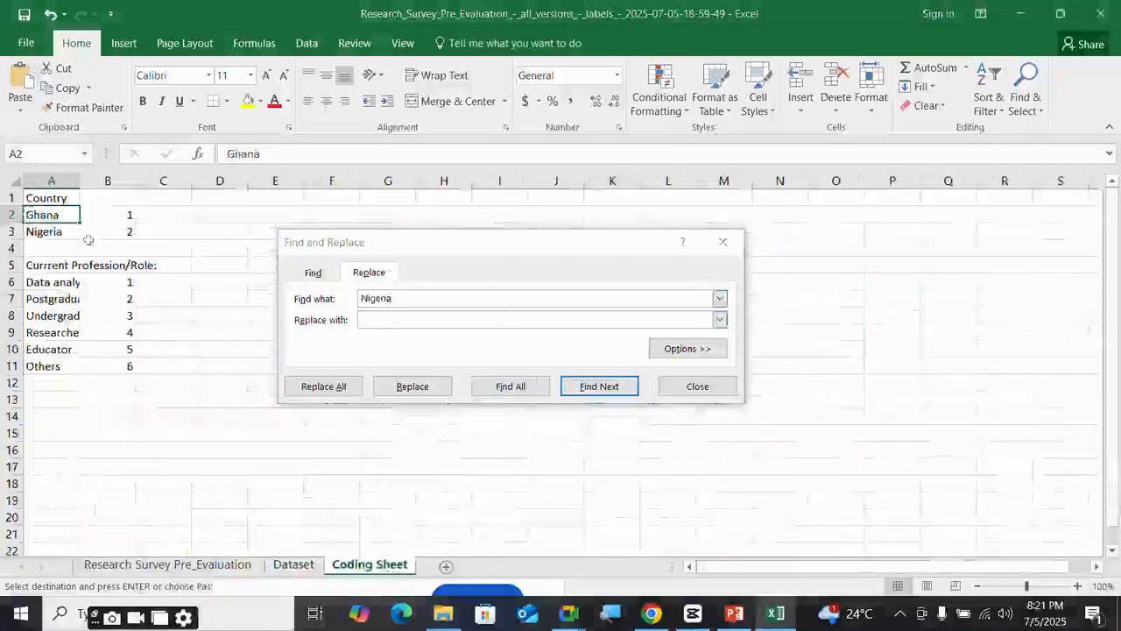
pyautogui.click(297, 565)
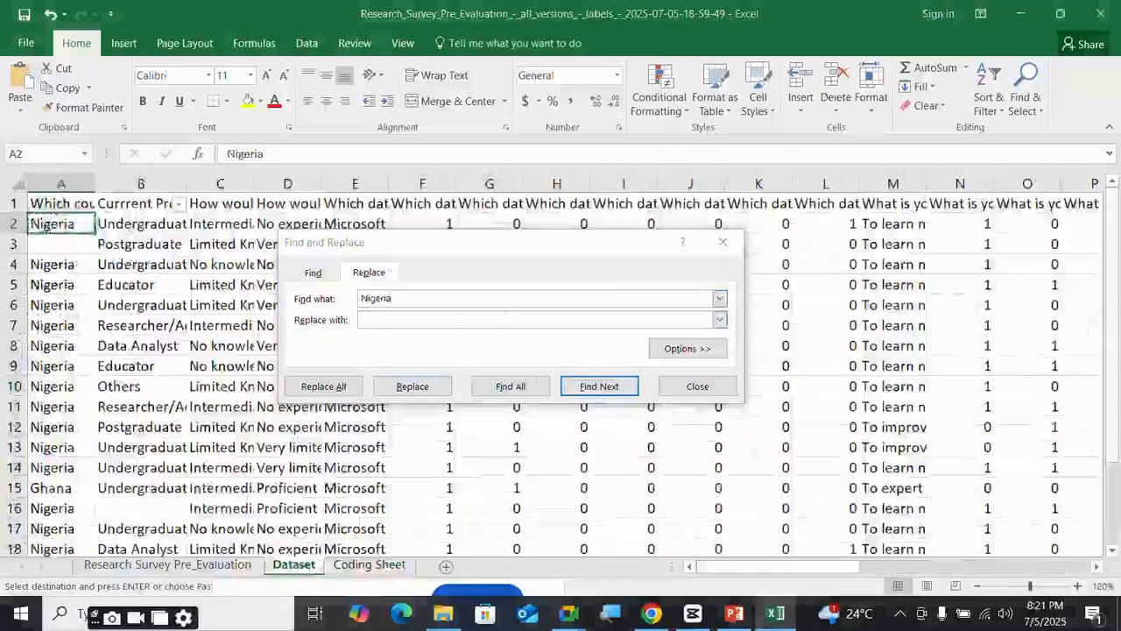
# - Replace every whole-cell Nigeria in the country column with 2 (19 replacements)
pyautogui.click(63, 181)
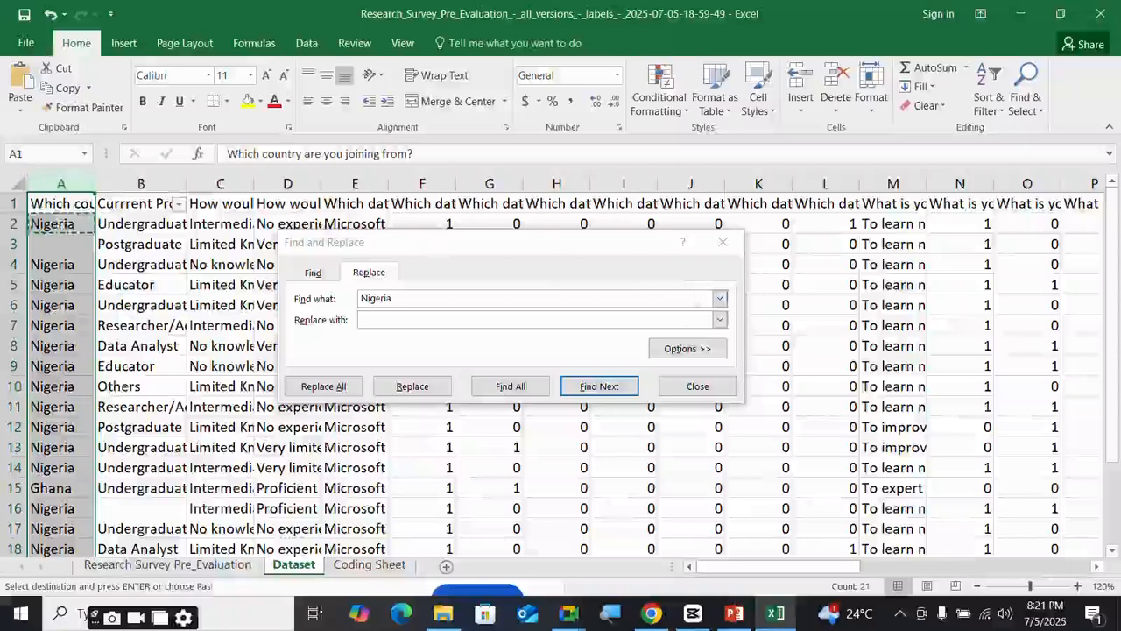
pyautogui.click(688, 349)
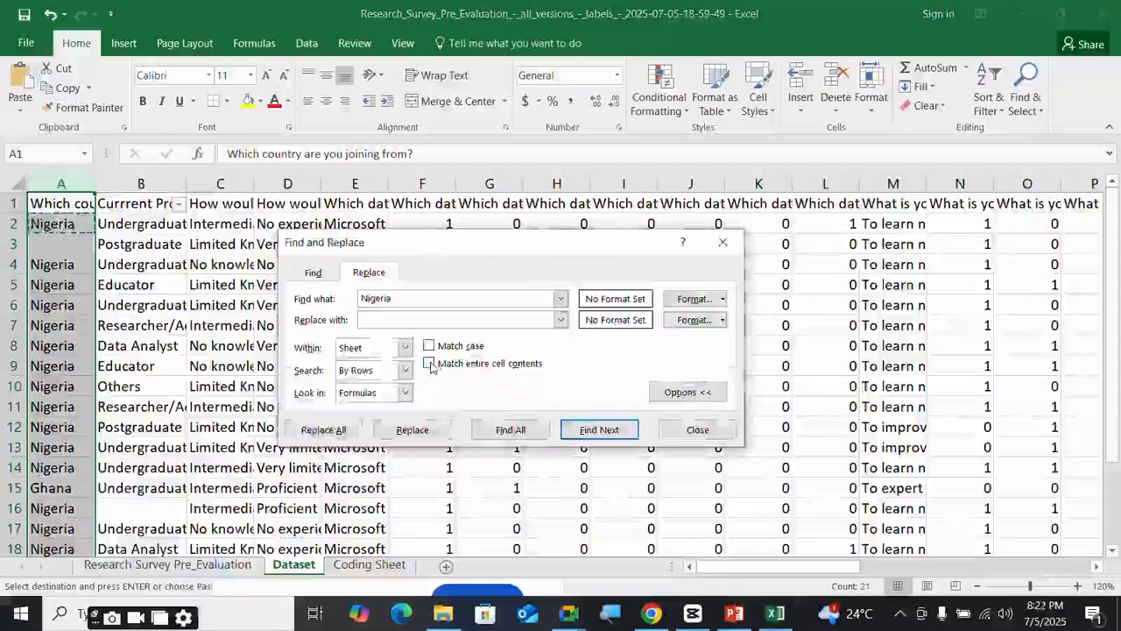
pyautogui.click(429, 365)
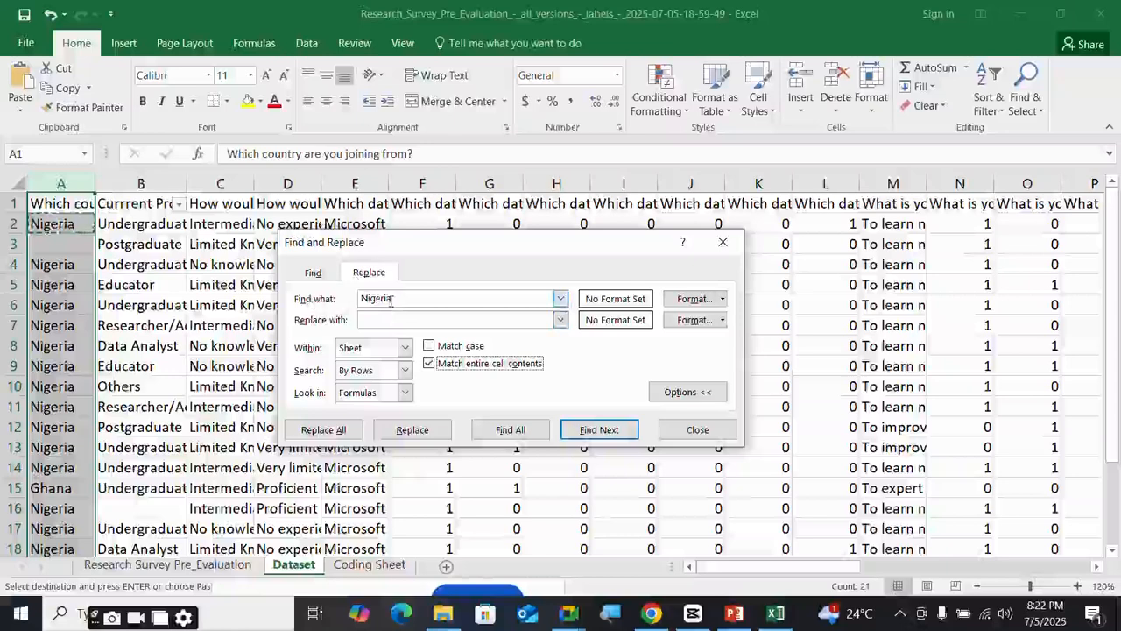
pyautogui.click(388, 320)
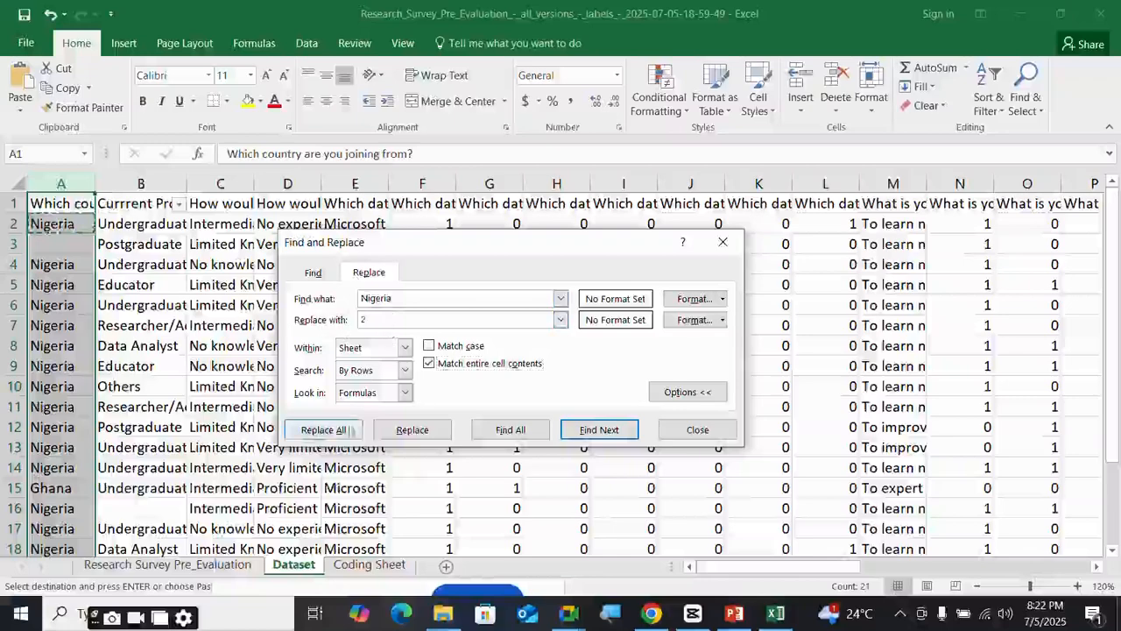
pyautogui.click(331, 431)
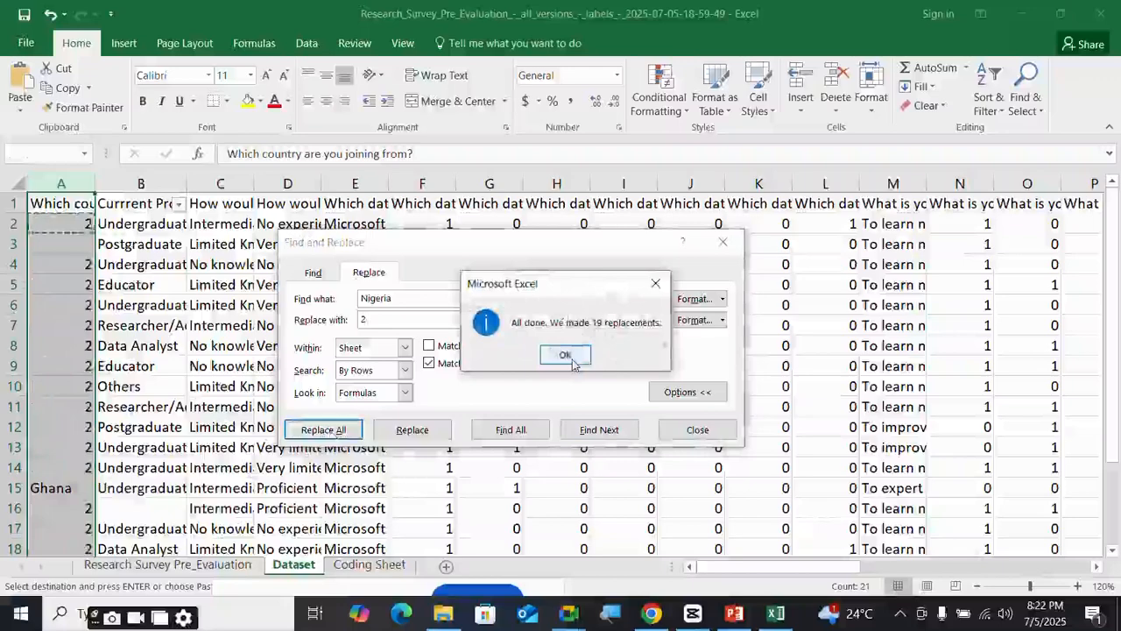
pyautogui.click(572, 363)
# - Replace the single Ghana entry in the country column with code 1
pyautogui.click(73, 494)
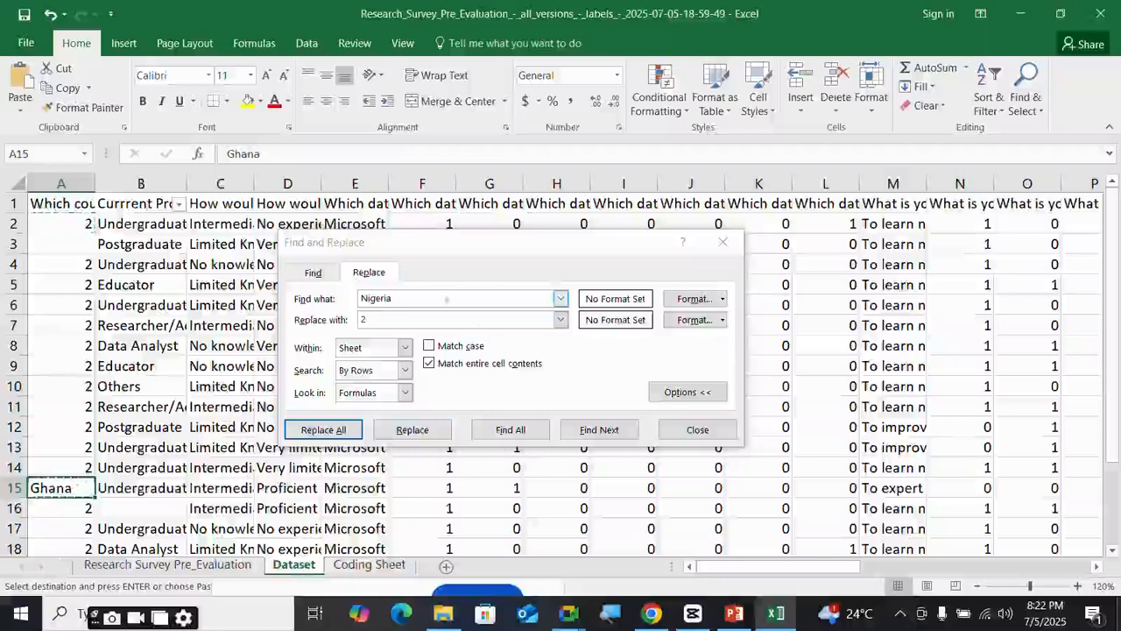
pyautogui.moveTo(398, 301); pyautogui.dragTo(344, 298)
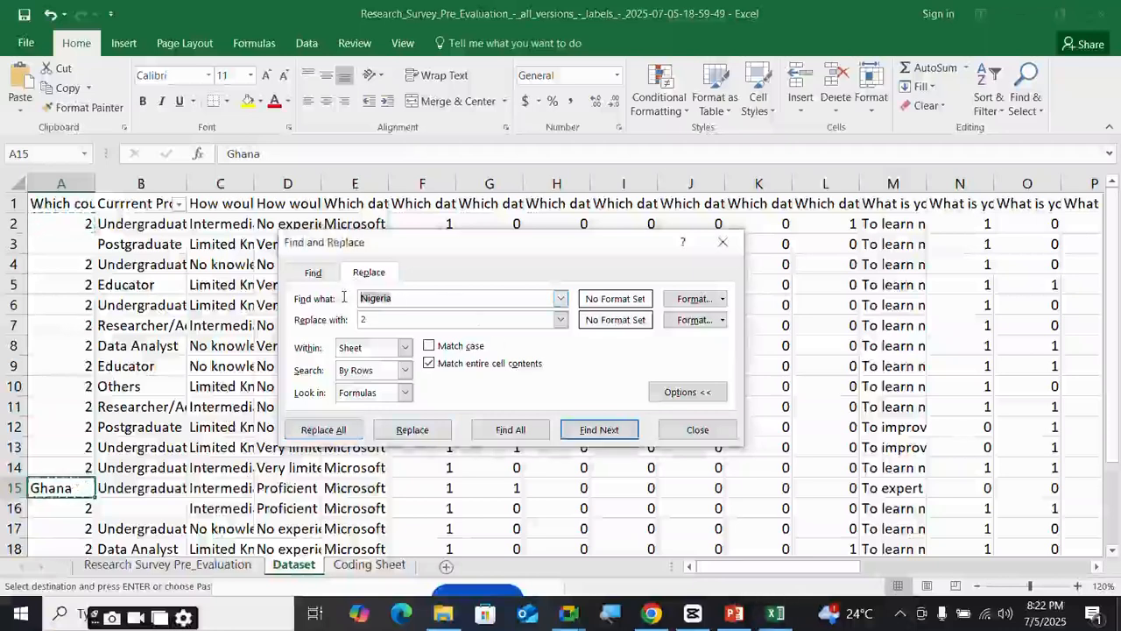
pyautogui.hotkey('ctrl', 'v')
pyautogui.moveTo(374, 321); pyautogui.dragTo(339, 316)
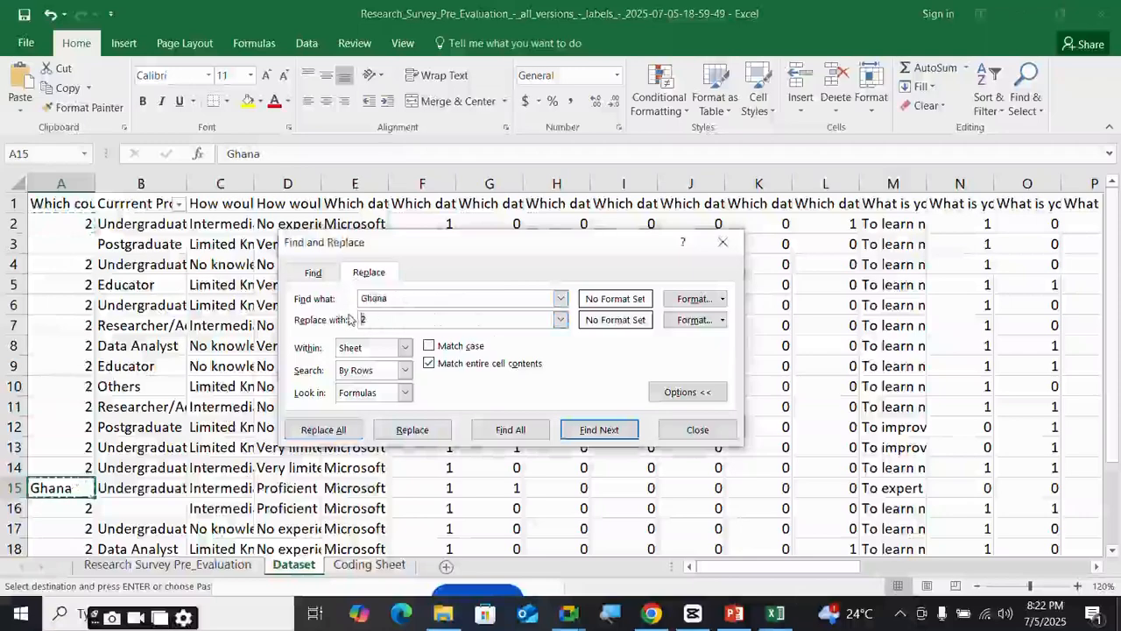
pyautogui.press('BackSpace')
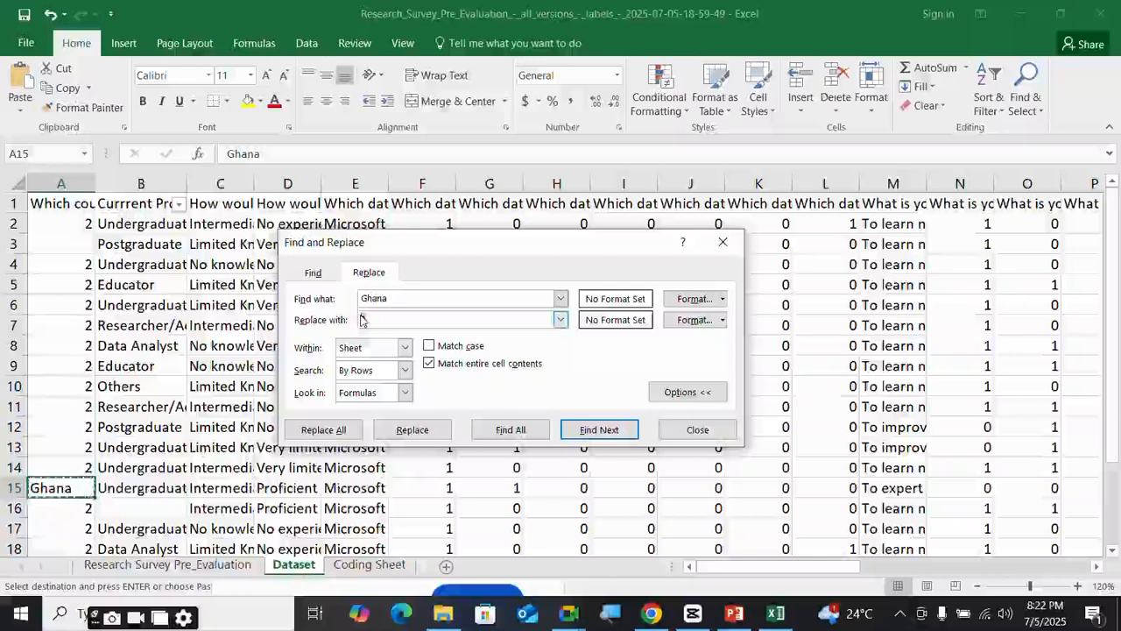
pyautogui.write('2')
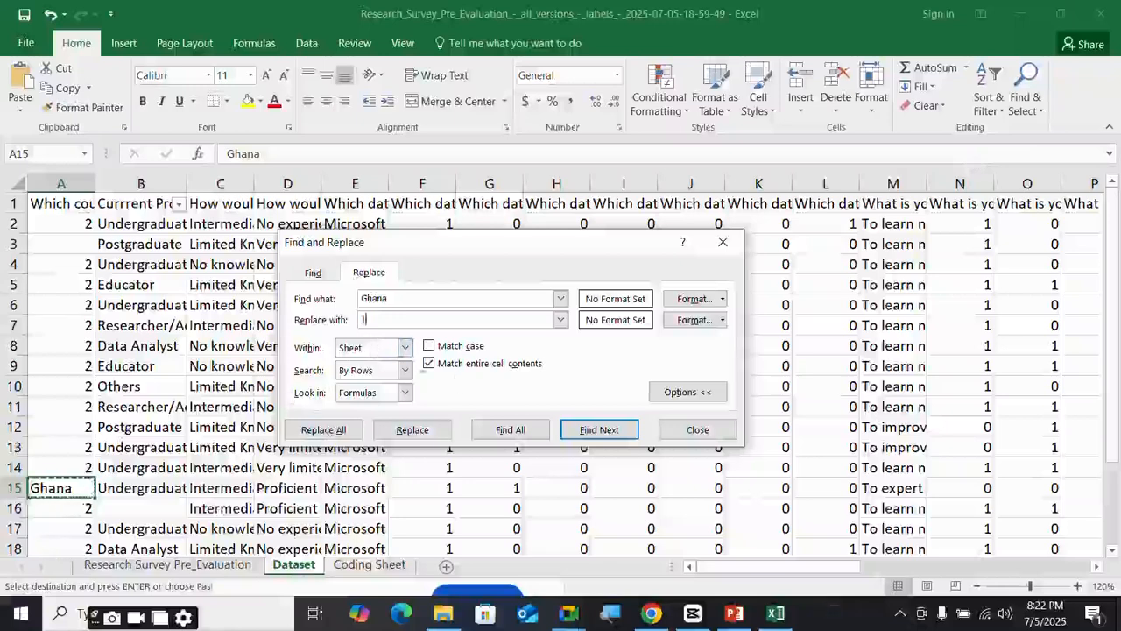
pyautogui.click(336, 438)
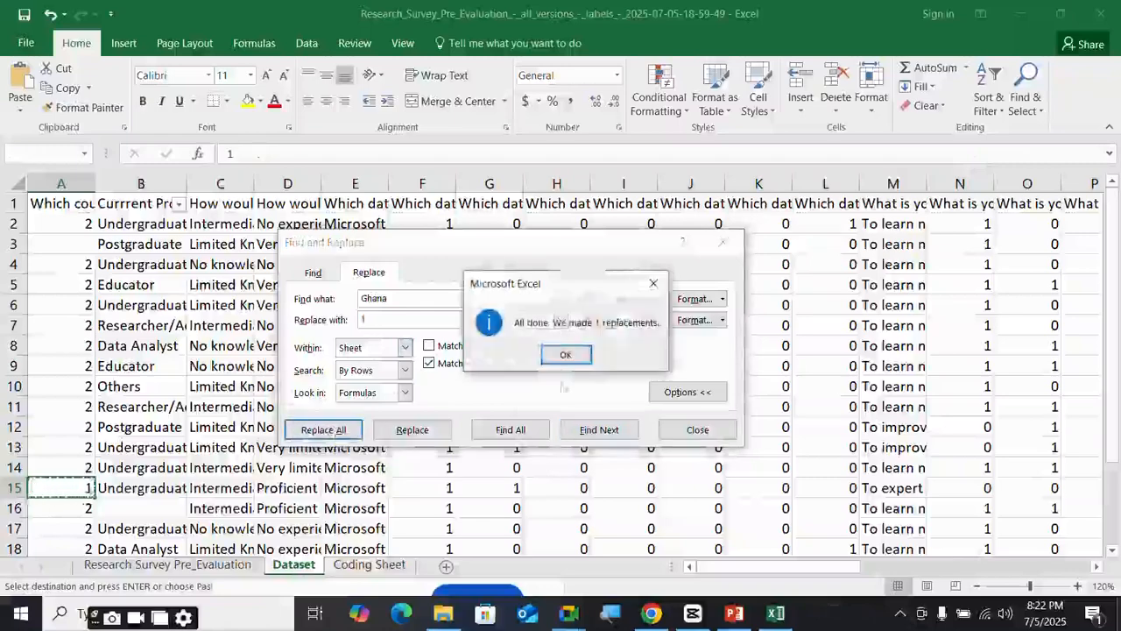
pyautogui.press('Return')
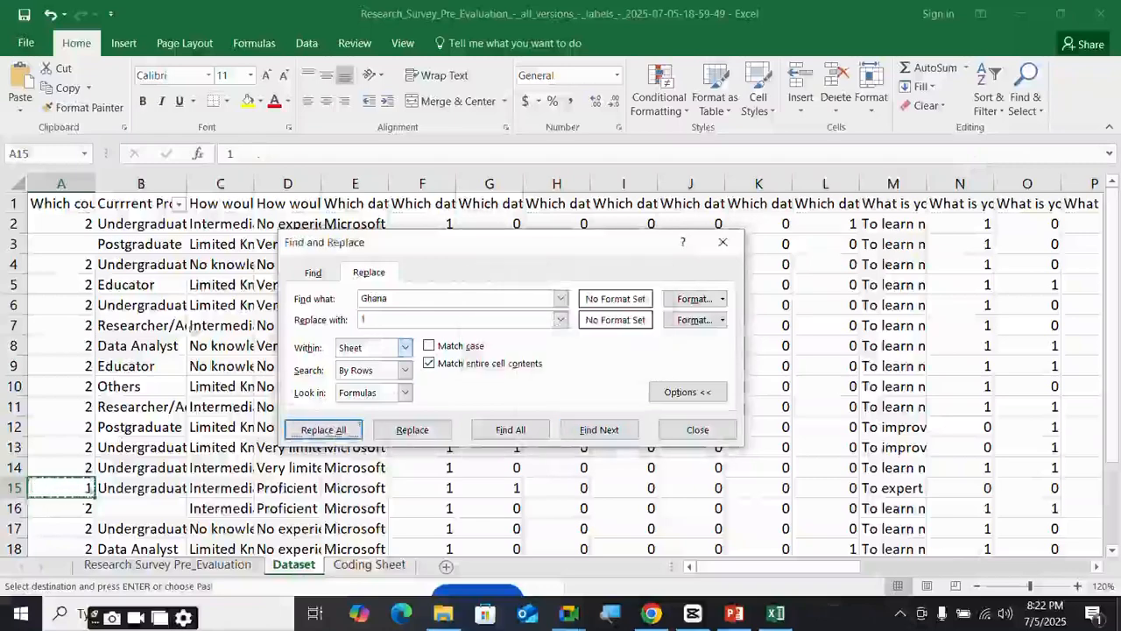
pyautogui.click(63, 203)
# - Replace every Undergraduate answer in profession column B with 1
pyautogui.click(166, 224)
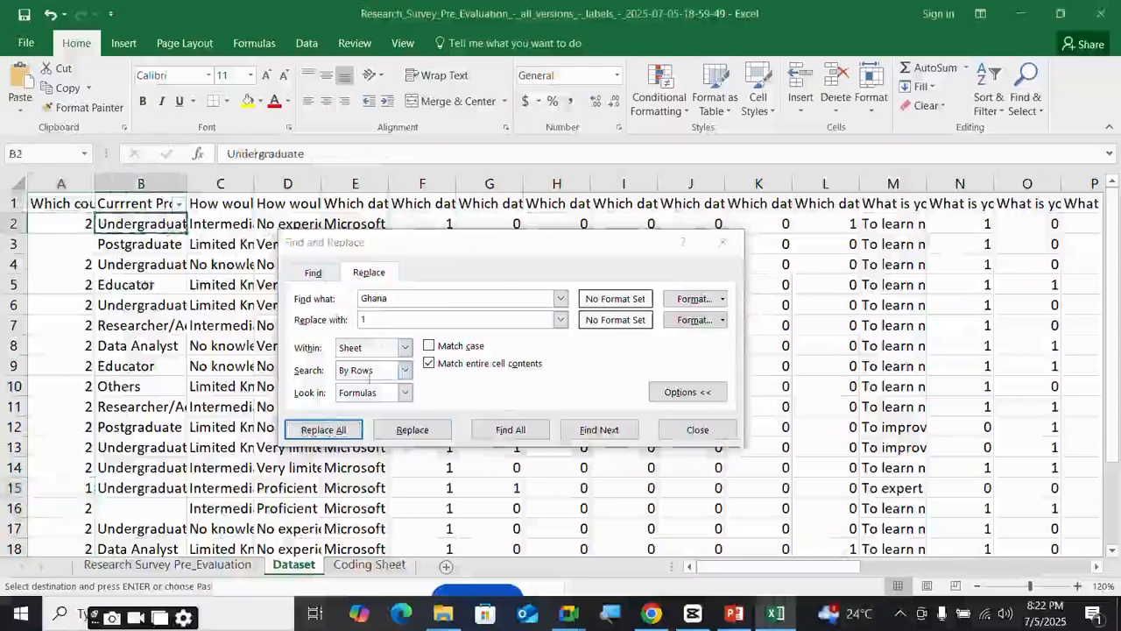
pyautogui.moveTo(646, 623)
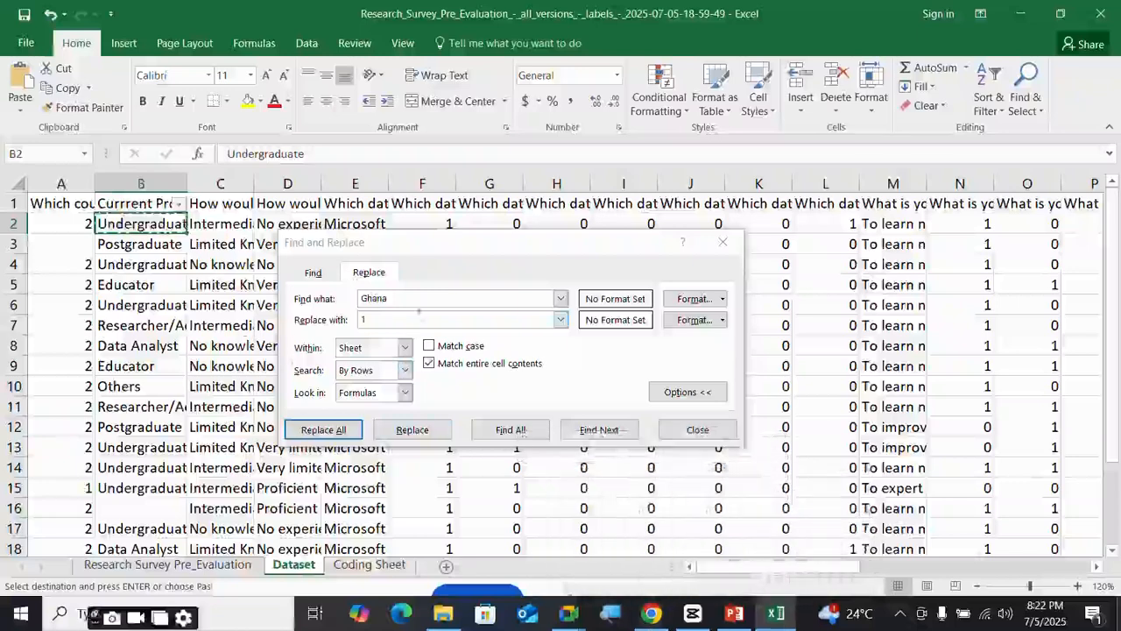
pyautogui.moveTo(415, 302); pyautogui.dragTo(343, 292)
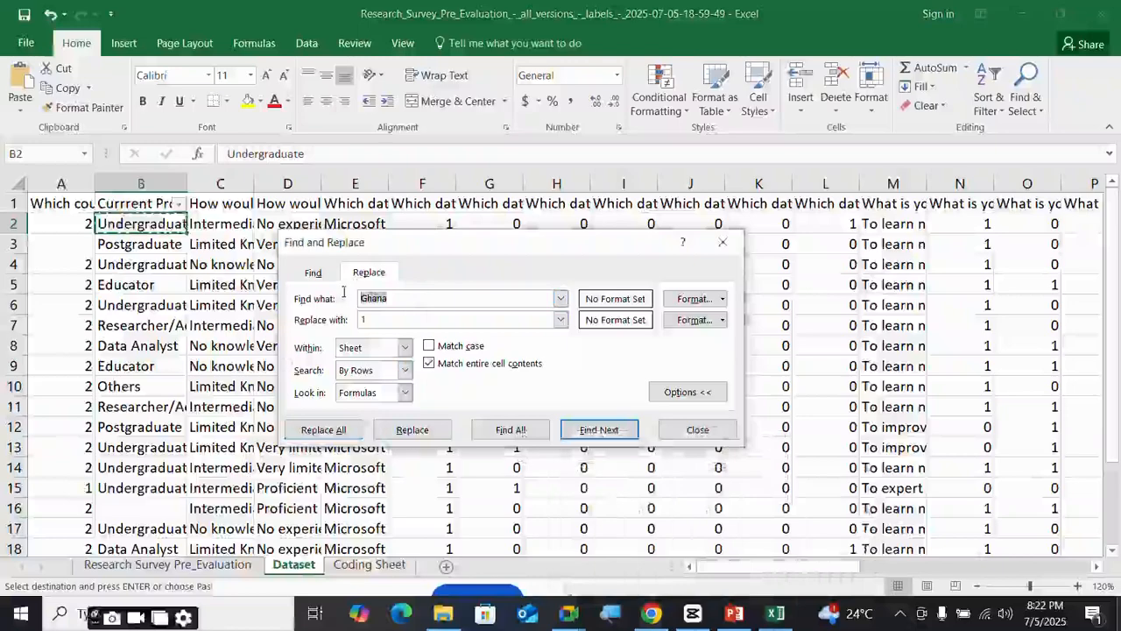
pyautogui.hotkey('ctrl', 'v')
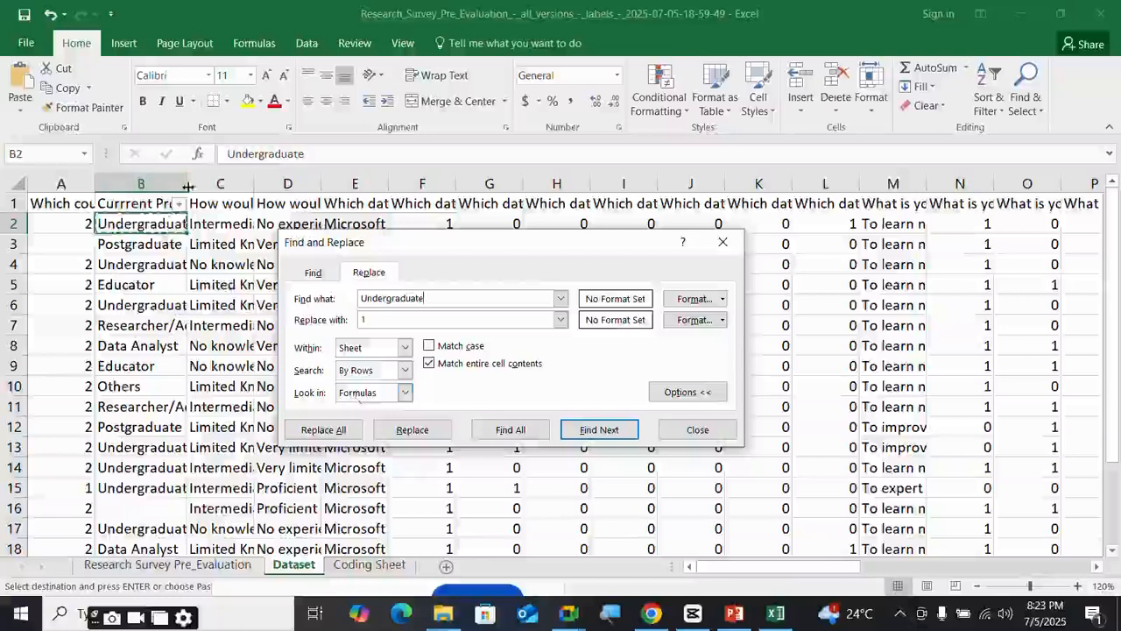
pyautogui.click(145, 183)
pyautogui.click(323, 430)
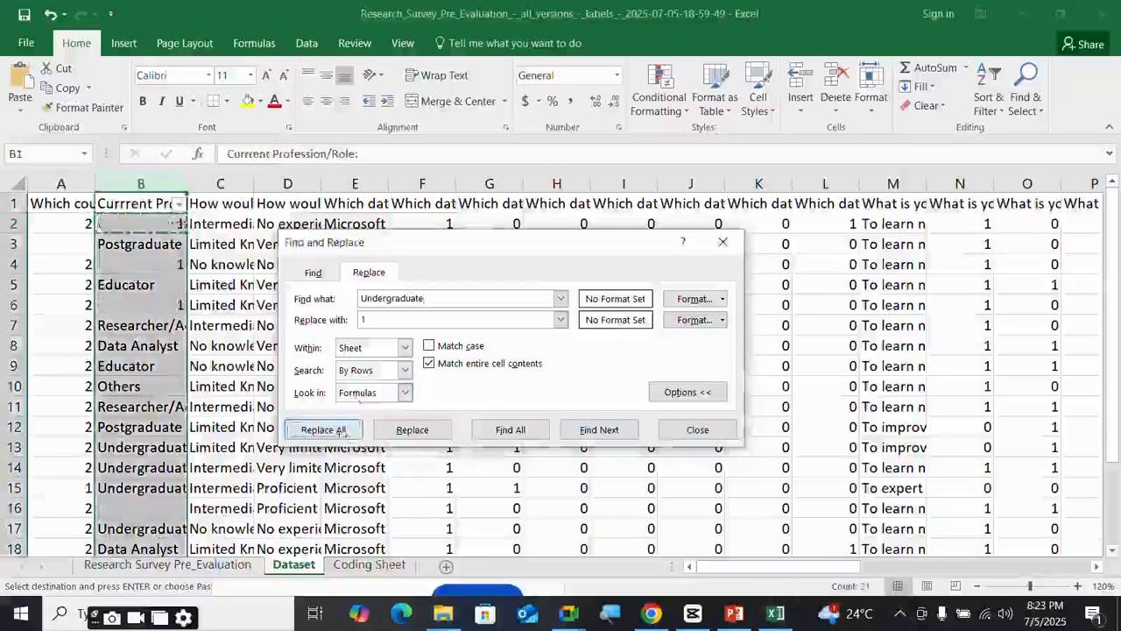
pyautogui.click(556, 357)
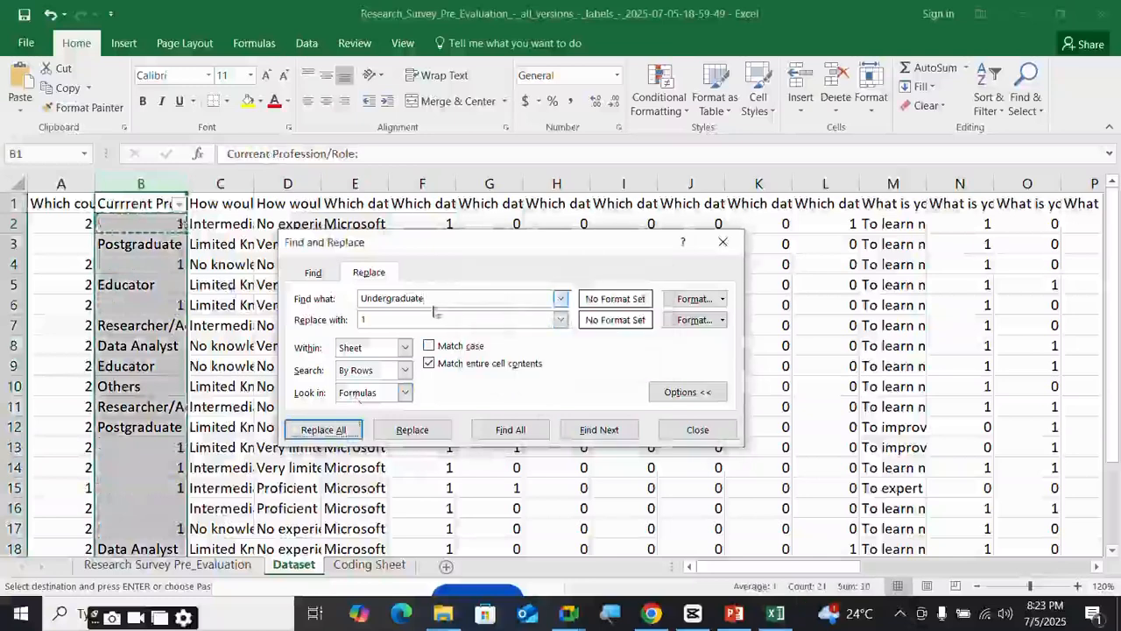
# - Replace every Postgraduate answer in column B with 2
pyautogui.click(139, 249)
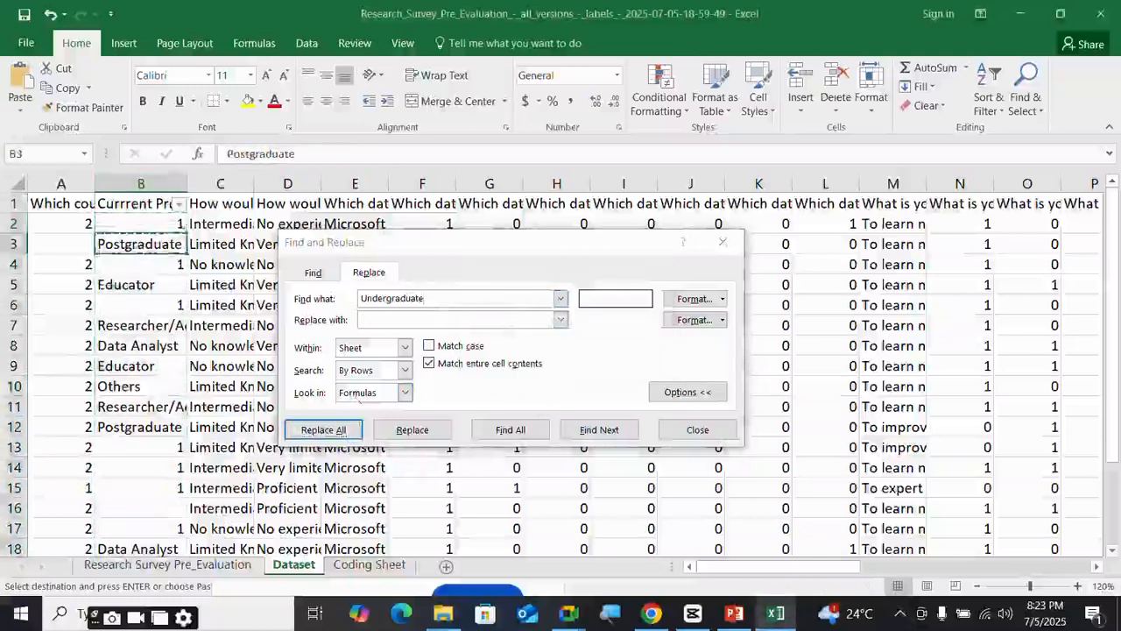
pyautogui.moveTo(433, 300); pyautogui.dragTo(304, 300)
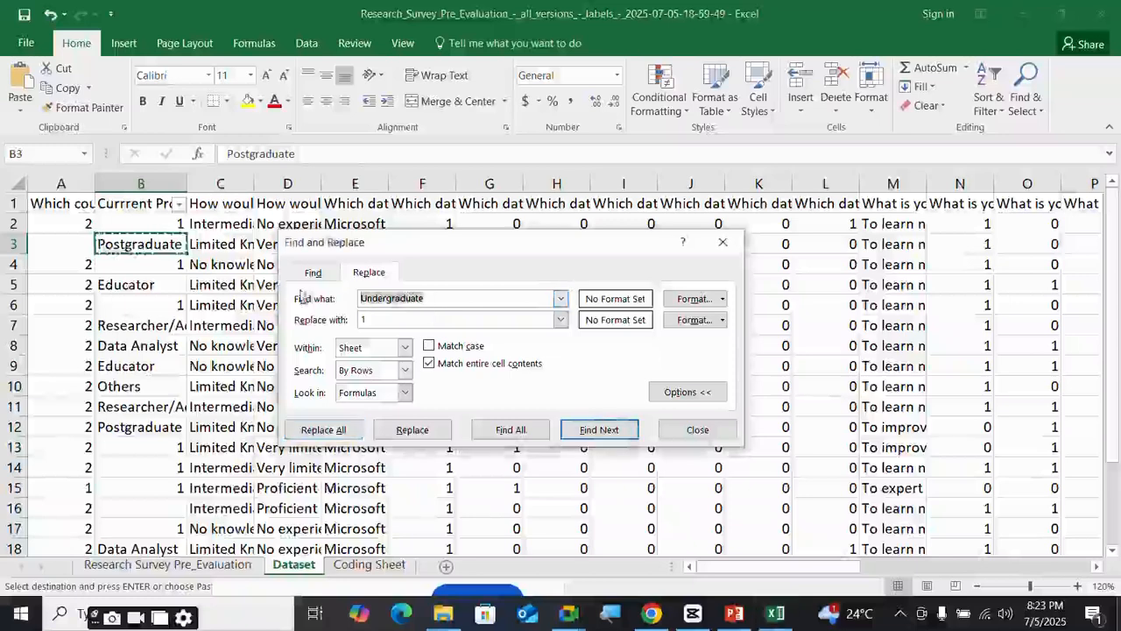
pyautogui.write('Postgraduate')
pyautogui.write('2')
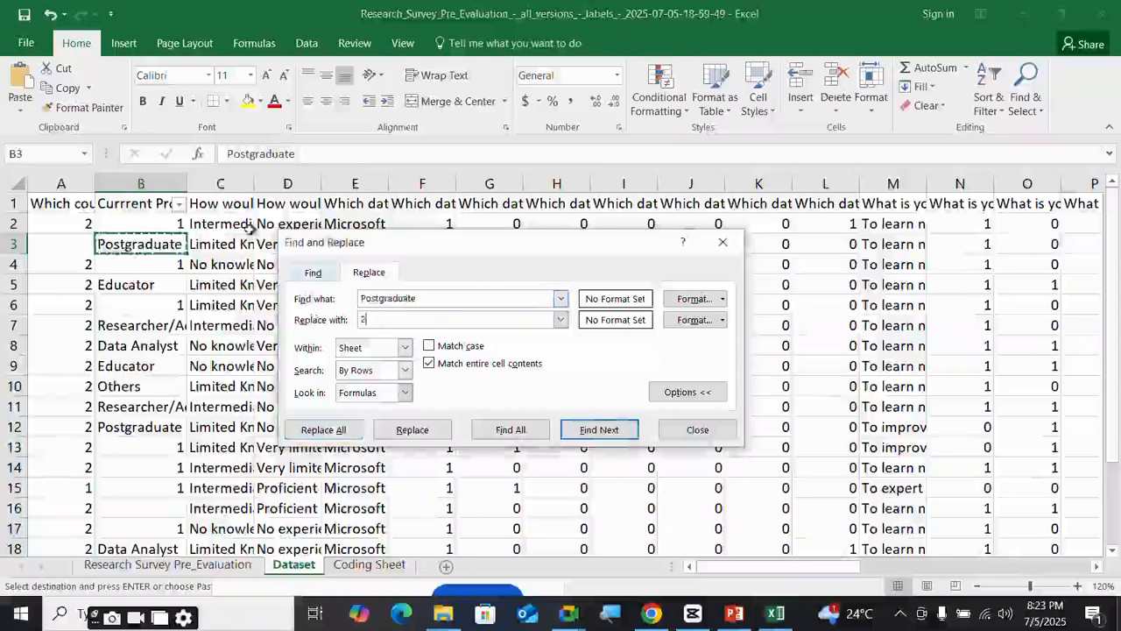
pyautogui.click(155, 186)
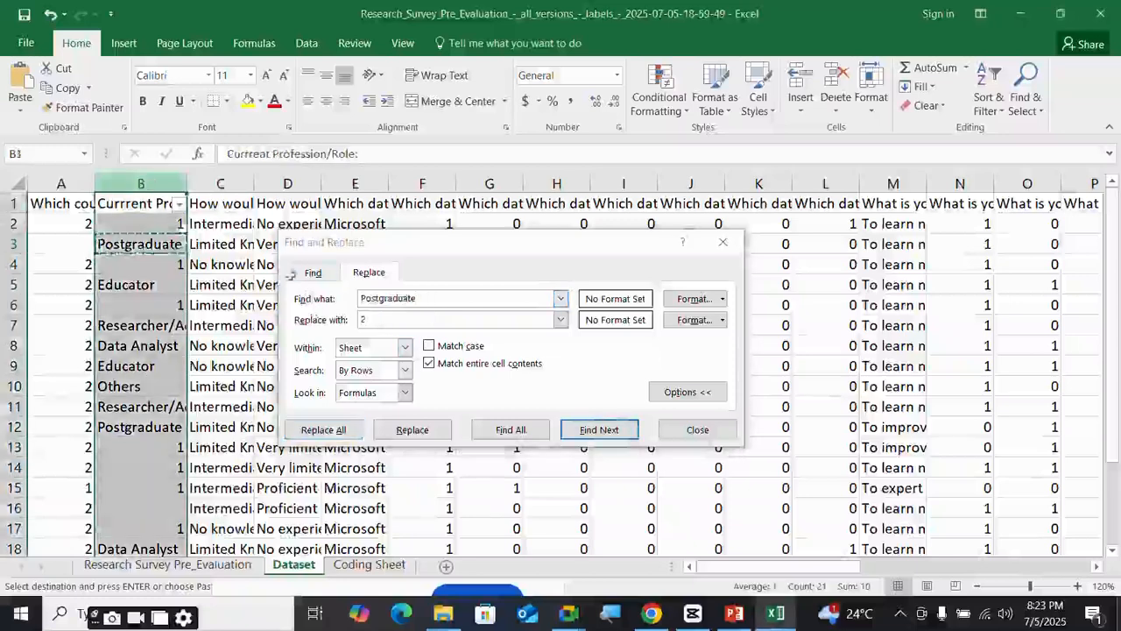
pyautogui.click(353, 429)
pyautogui.press('Return')
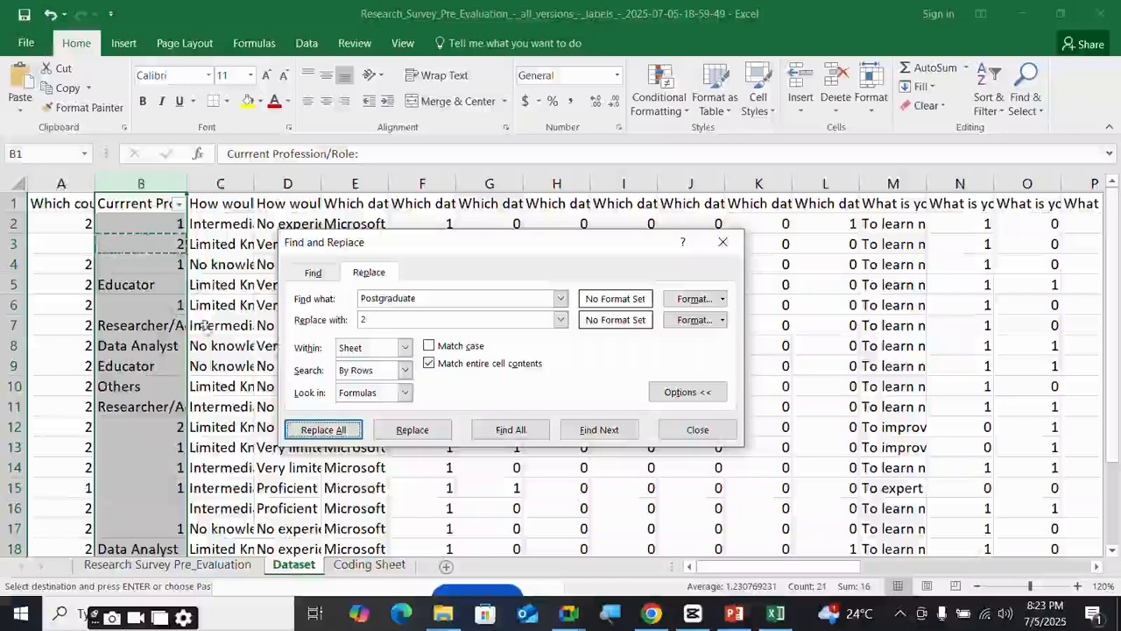
# - Replace the Researcher/Academics answers in column B with 3
pyautogui.click(153, 328)
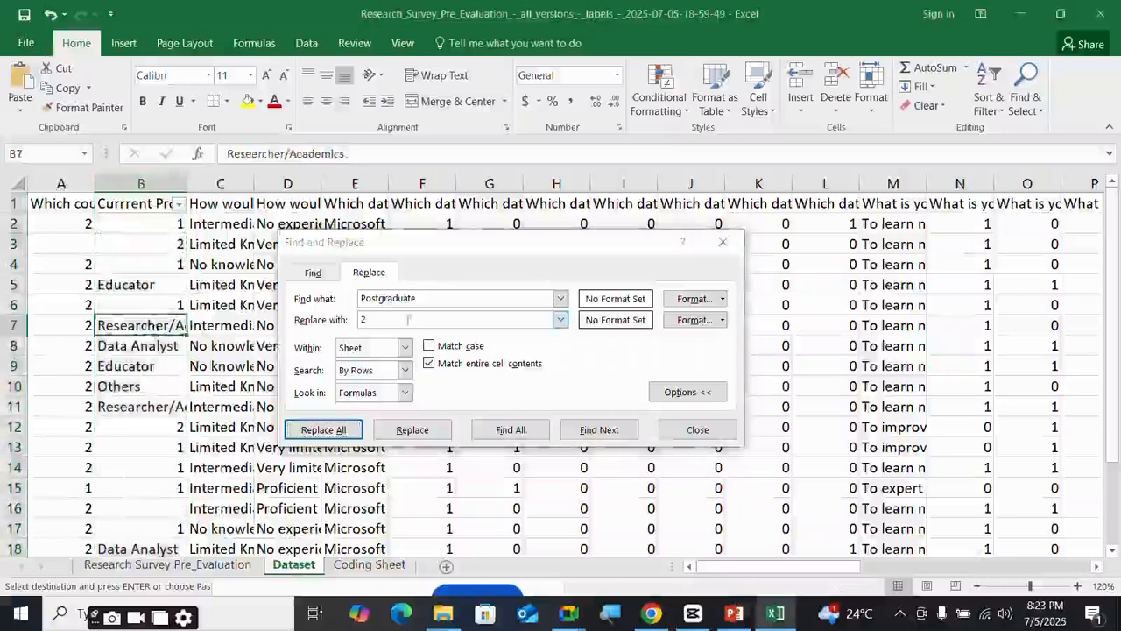
pyautogui.doubleClick(434, 301)
pyautogui.write('Researcher/Academics')
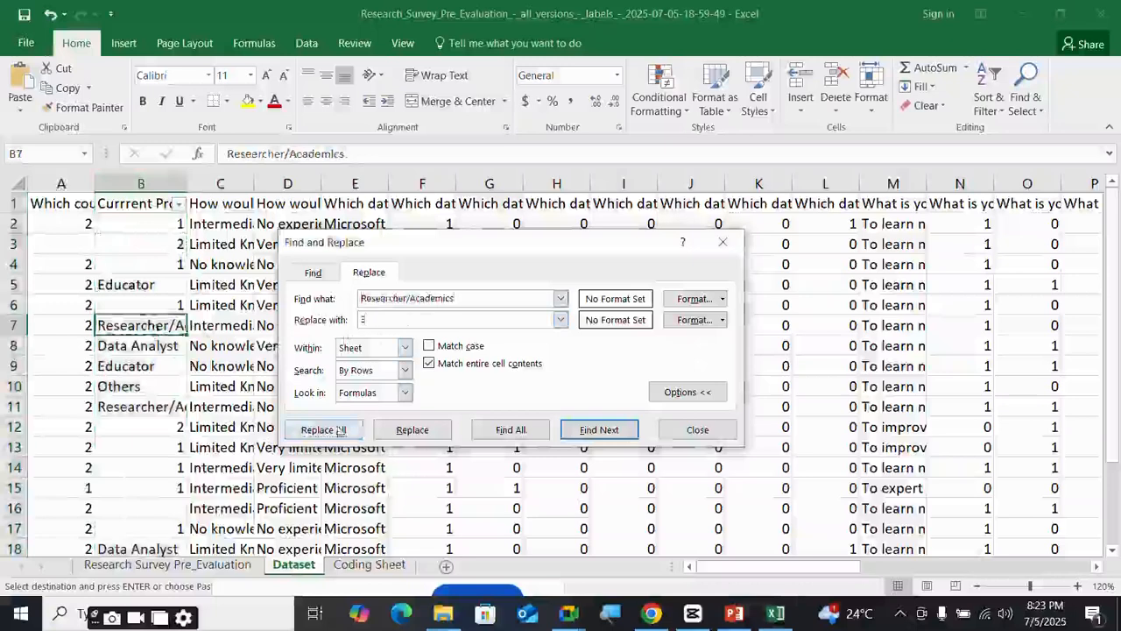
pyautogui.click(140, 183)
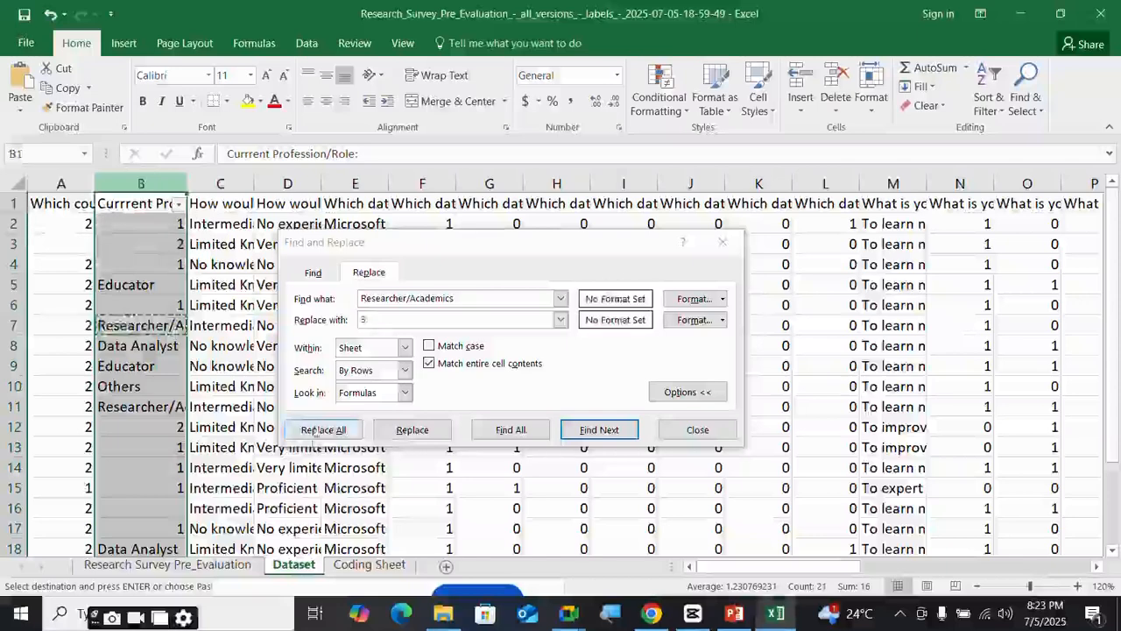
pyautogui.click(322, 429)
pyautogui.press('Return')
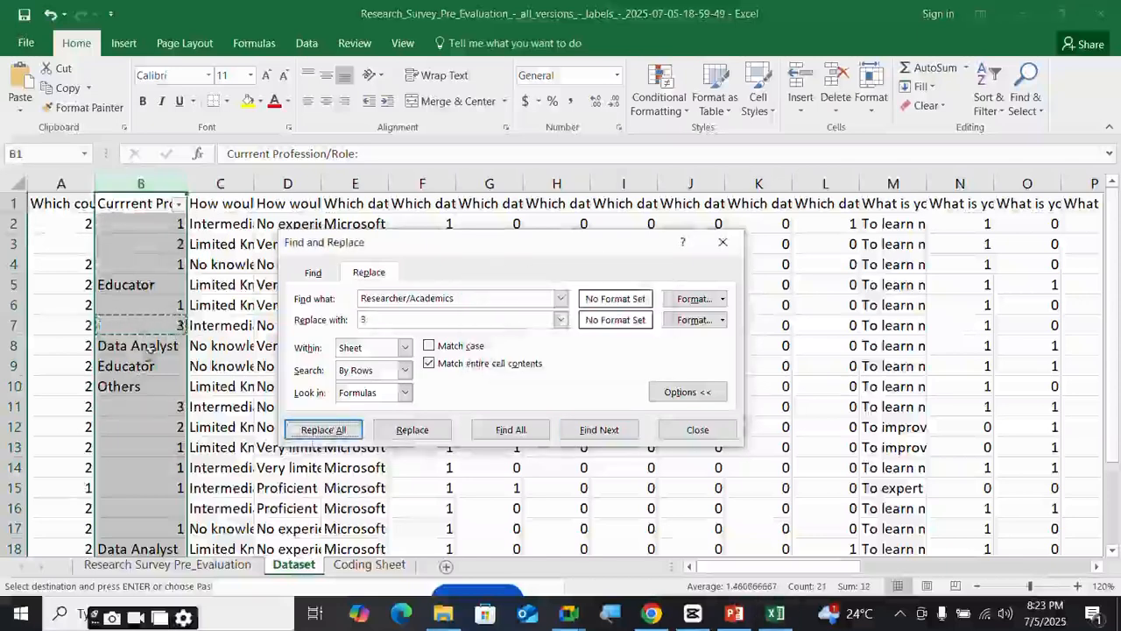
# - Replace the Data Analyst answers in column B with 4
pyautogui.click(149, 348)
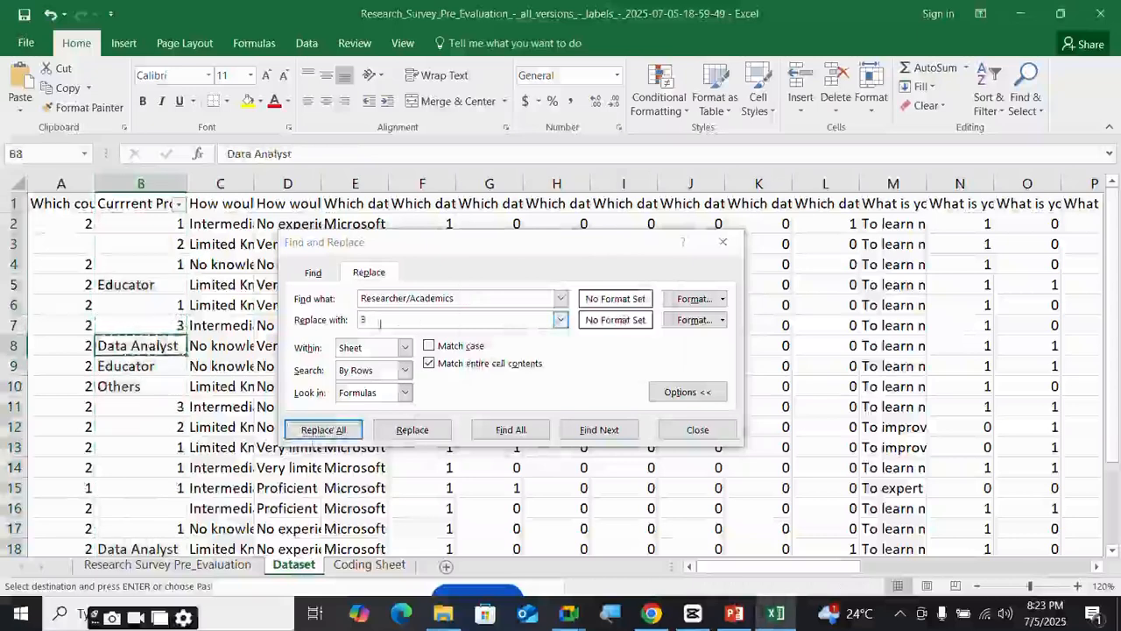
pyautogui.click(460, 298)
pyautogui.hotkey('ctrl', 'a')
pyautogui.write('Data Analyst')
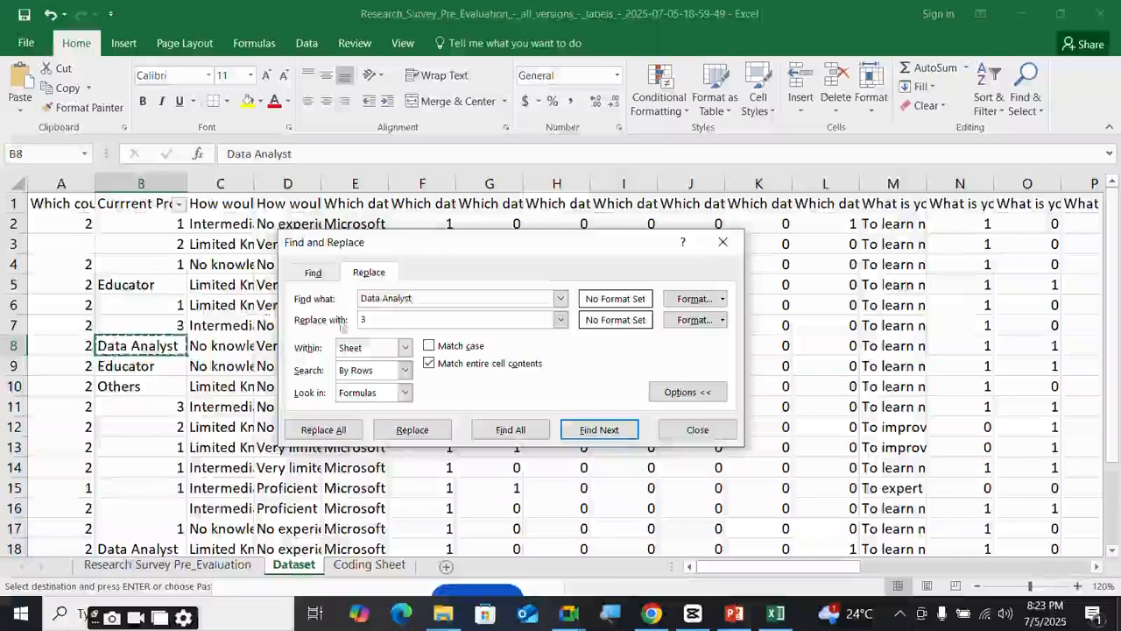
pyautogui.moveTo(385, 319); pyautogui.dragTo(302, 320)
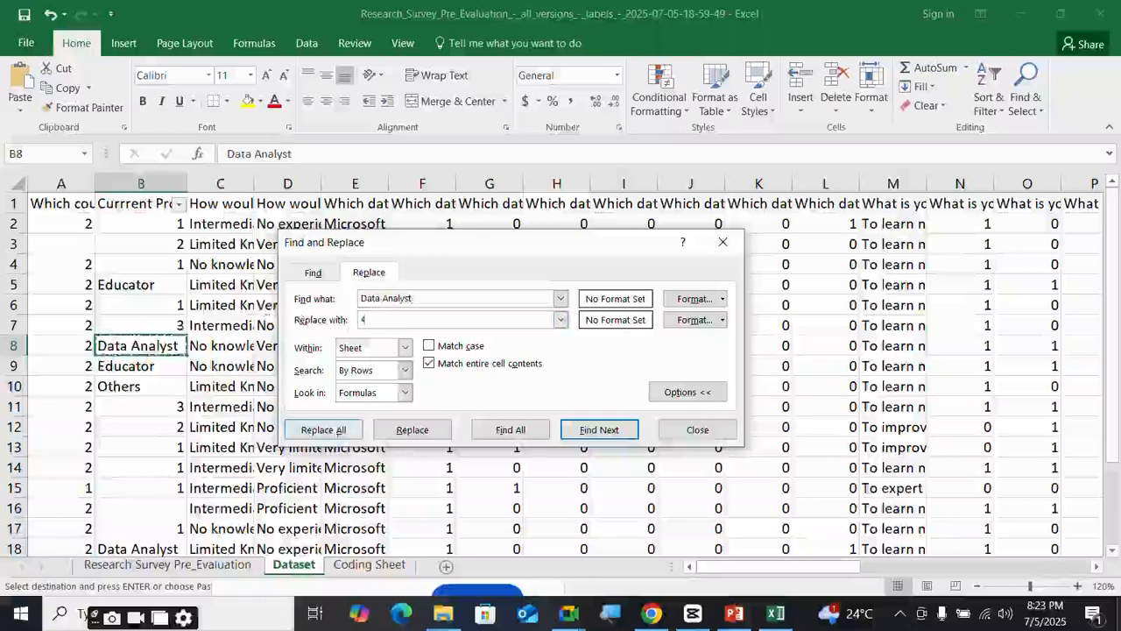
pyautogui.click(140, 183)
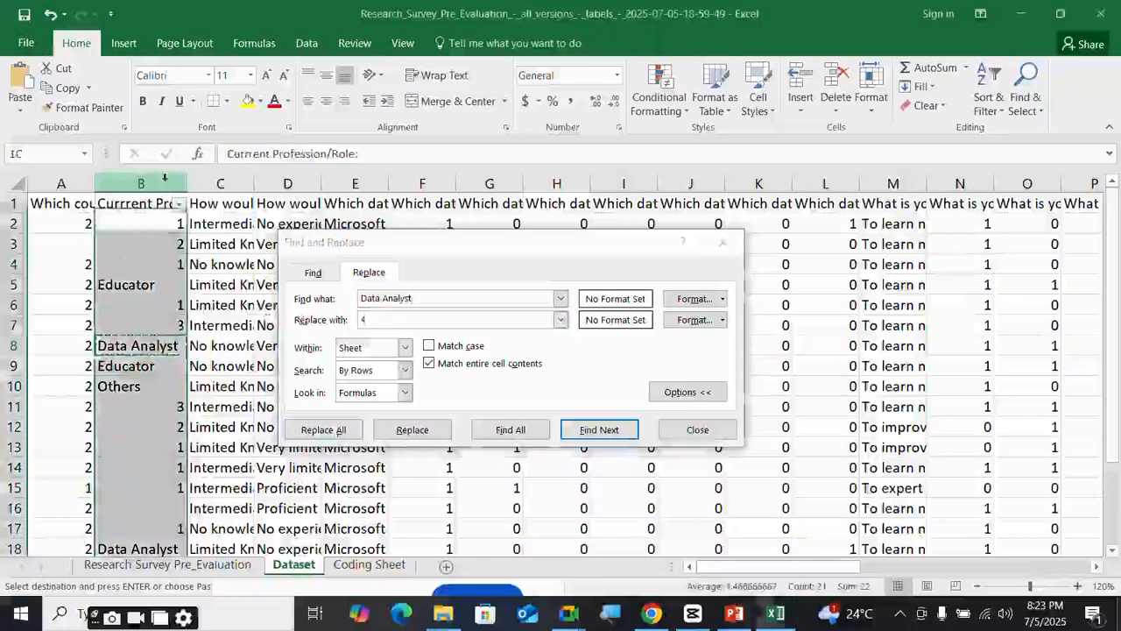
pyautogui.click(341, 429)
pyautogui.click(566, 355)
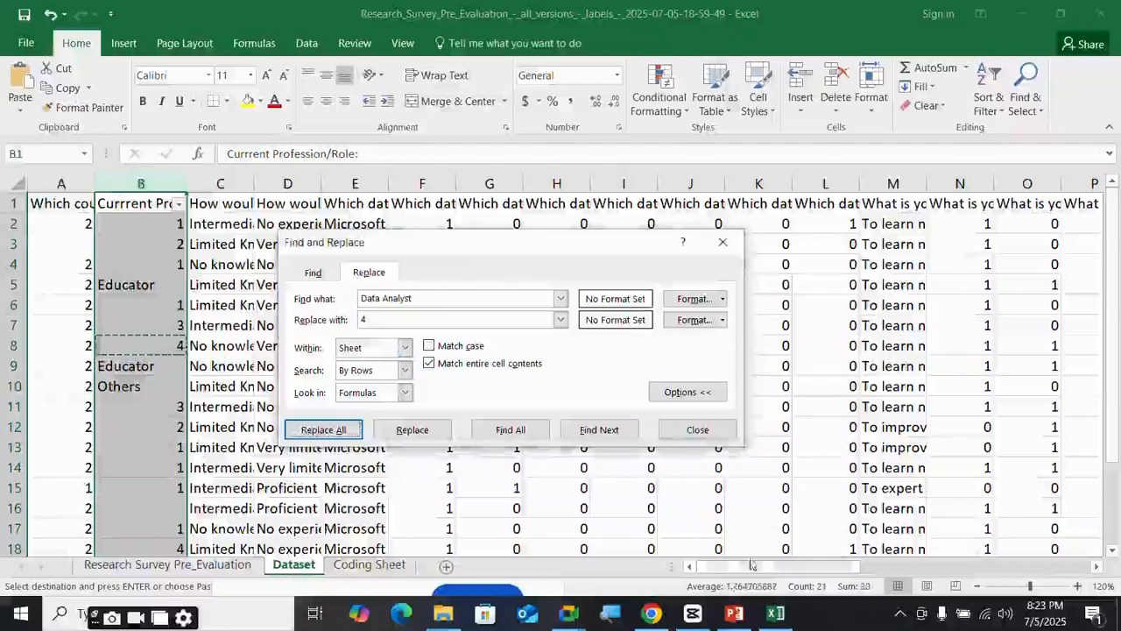
# - Replace both Educator answers in column B with 5
pyautogui.moveTo(771, 566)
pyautogui.mouseDown()
pyautogui.moveTo(963, 570)
pyautogui.moveTo(770, 568)
pyautogui.mouseUp()
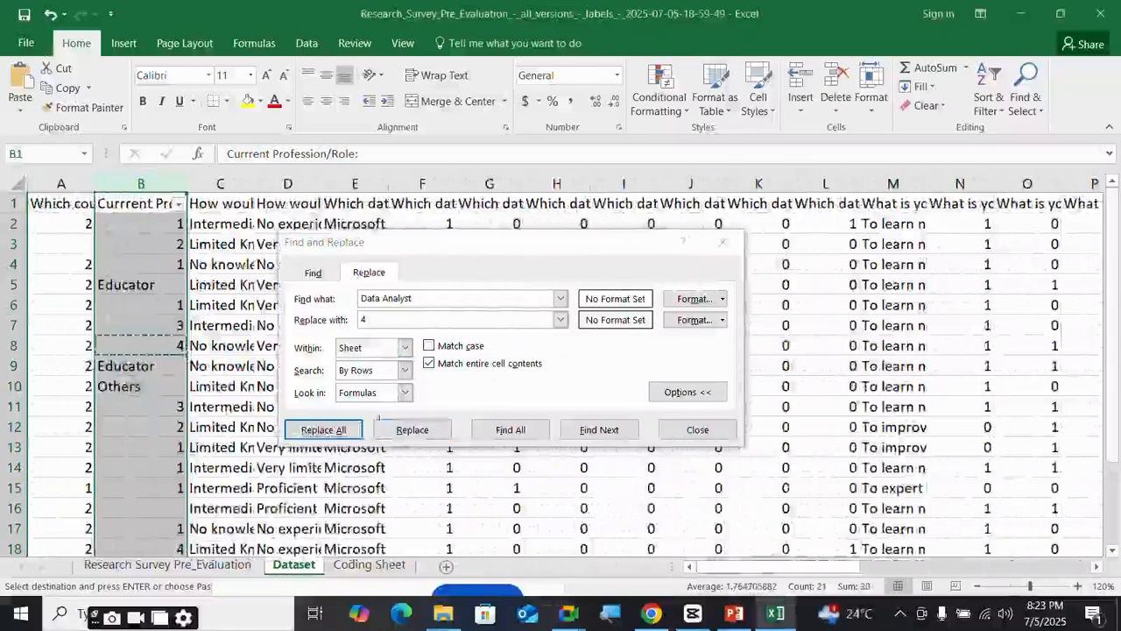
pyautogui.click(129, 289)
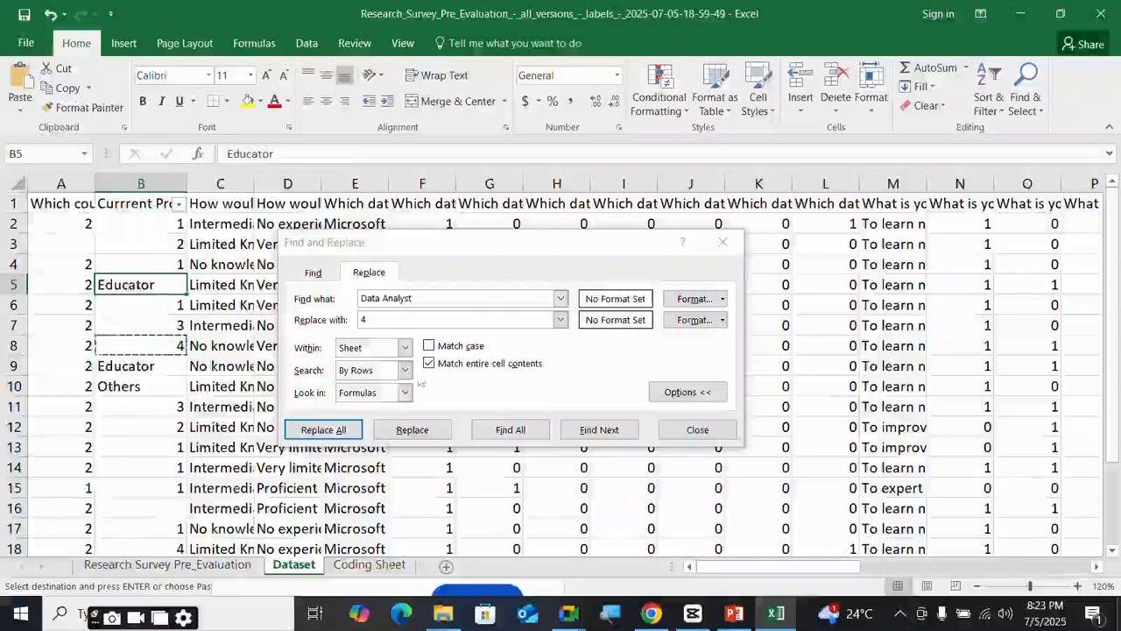
pyautogui.scroll(-1, 200, 324)
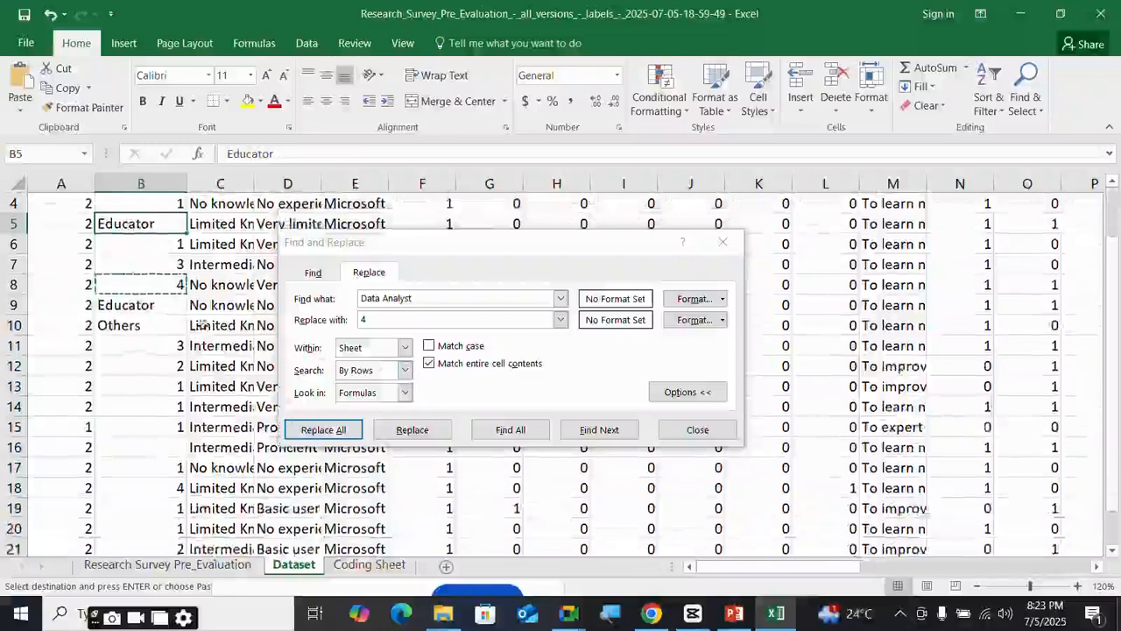
pyautogui.click(157, 306)
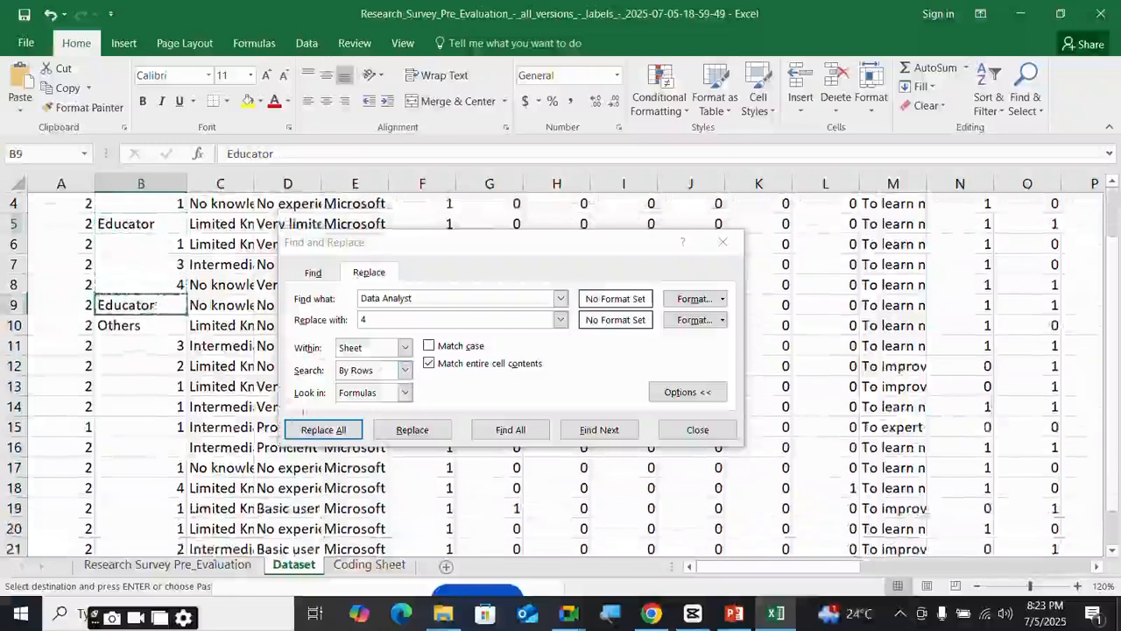
pyautogui.scroll(1, 175, 383)
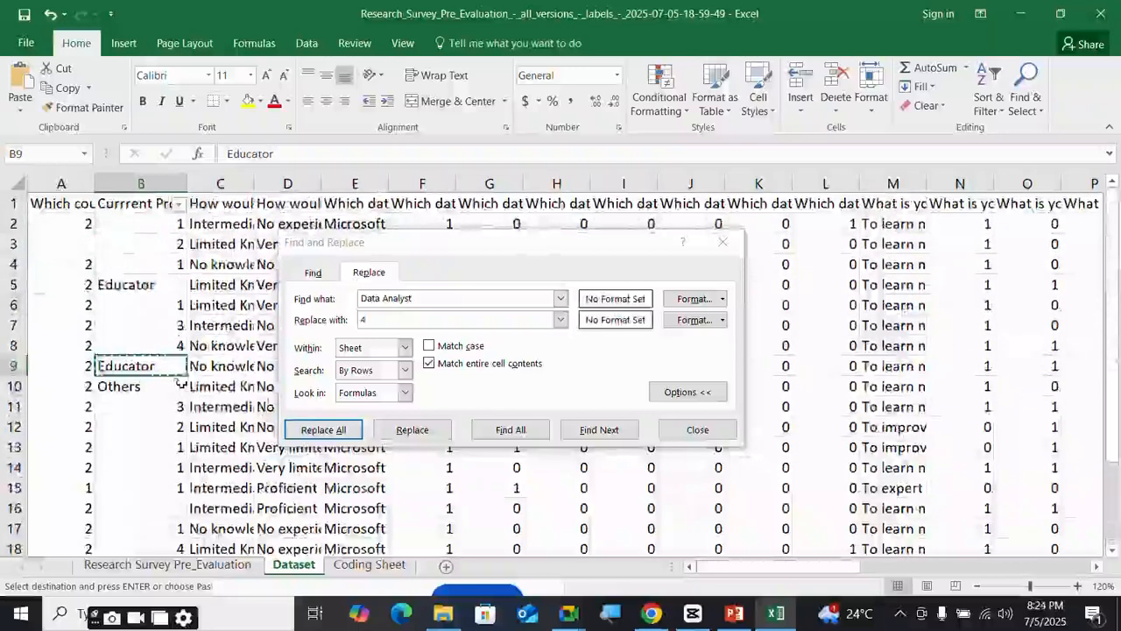
pyautogui.click(321, 299)
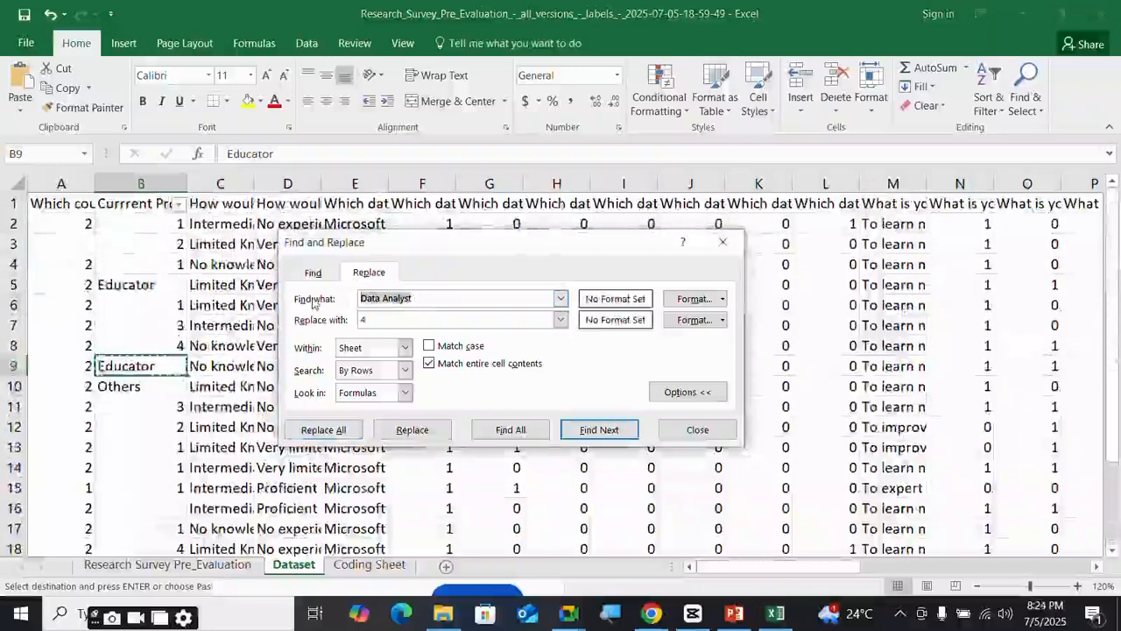
pyautogui.write('Educator')
pyautogui.press('Tab')
pyautogui.write('5')
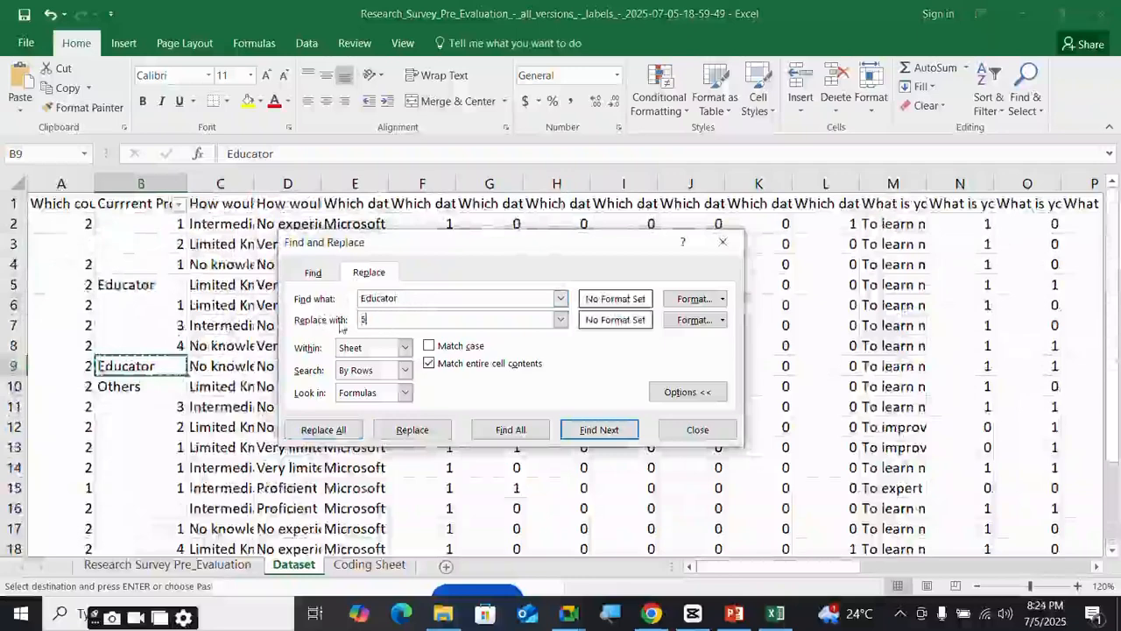
pyautogui.click(143, 183)
pyautogui.click(323, 429)
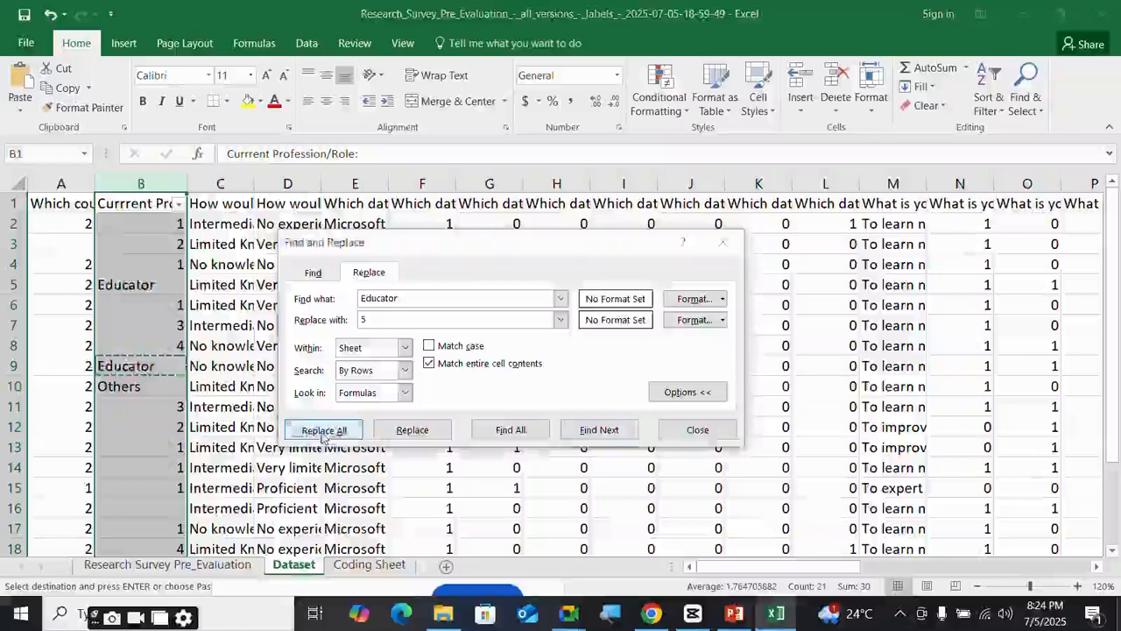
pyautogui.press('Return')
# - Replace the Others answer in column B with 6 and move the dialog off the data
pyautogui.click(144, 387)
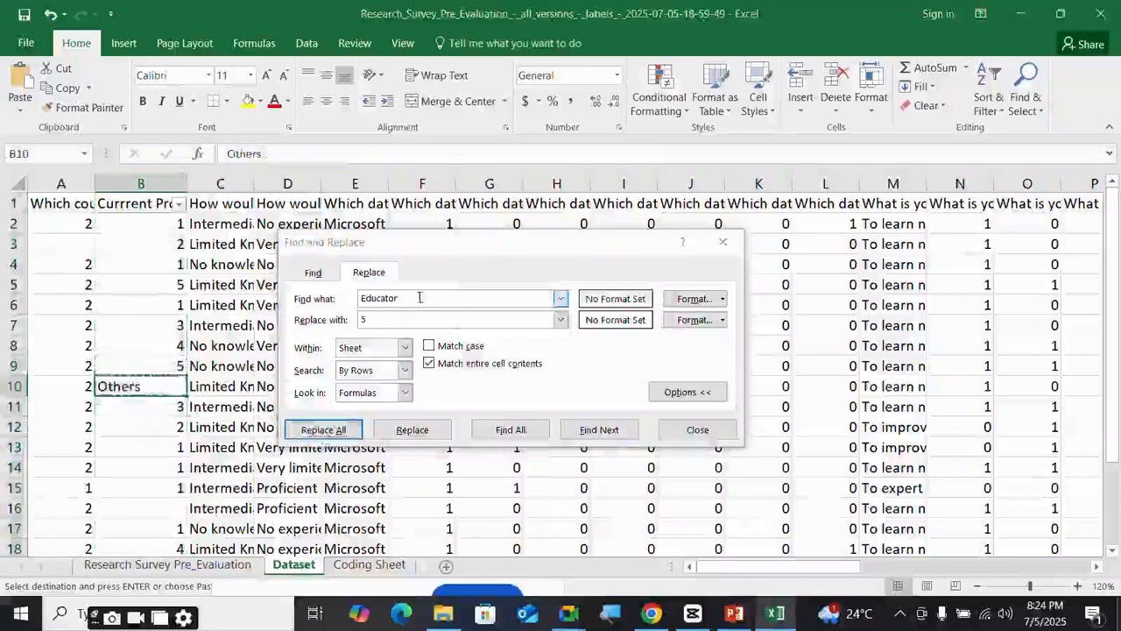
pyautogui.doubleClick(385, 299)
pyautogui.write('Others')
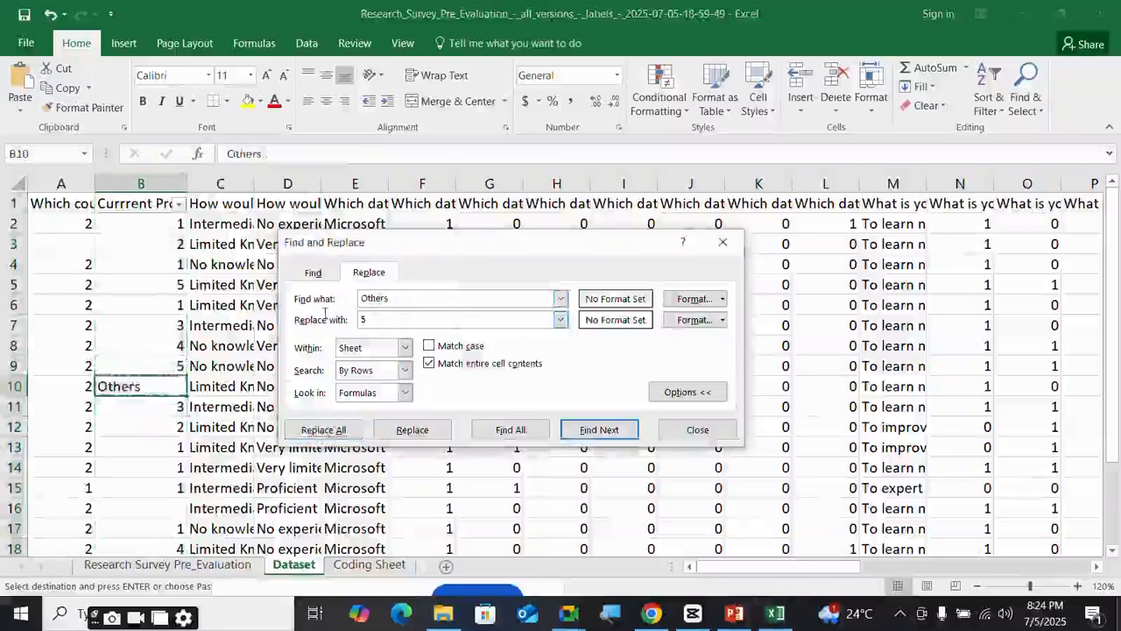
pyautogui.write('6')
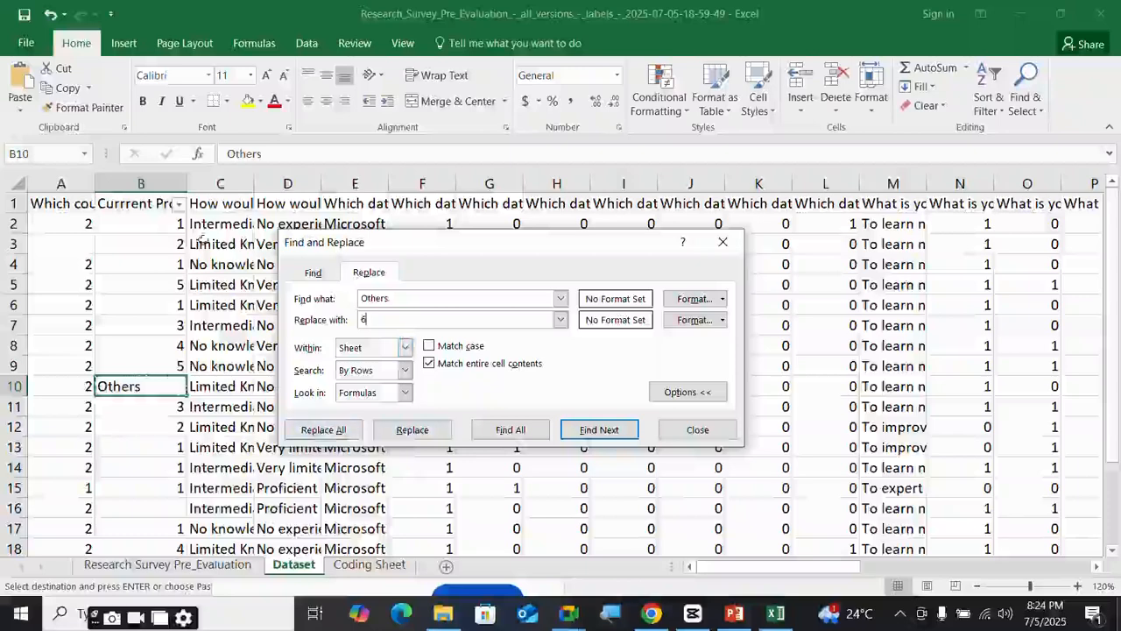
pyautogui.click(164, 186)
pyautogui.click(323, 429)
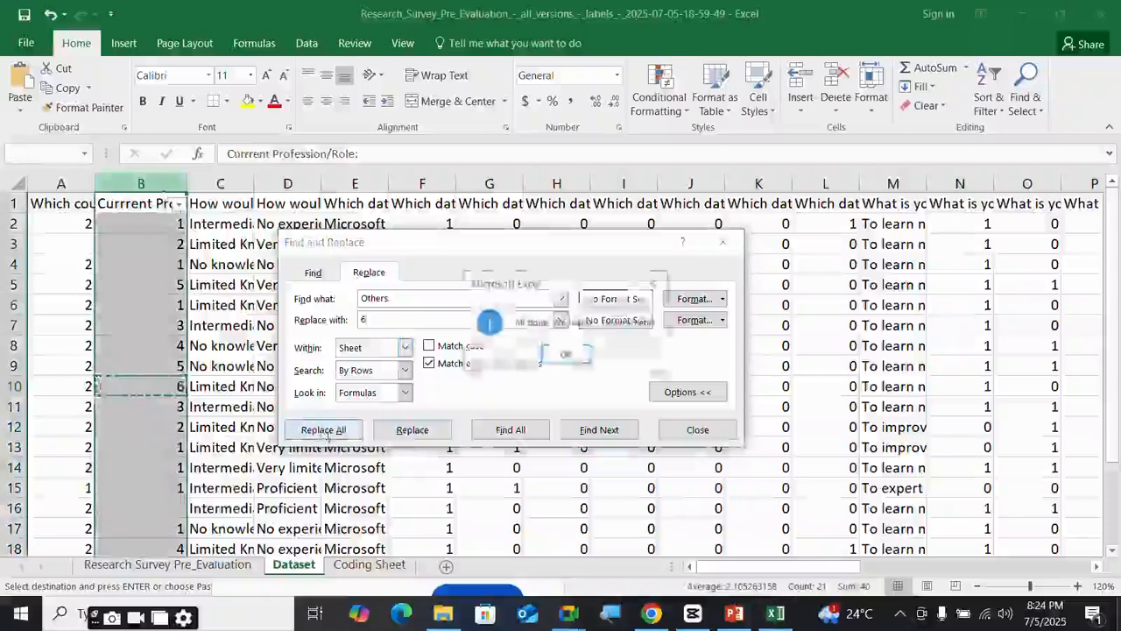
pyautogui.click(565, 361)
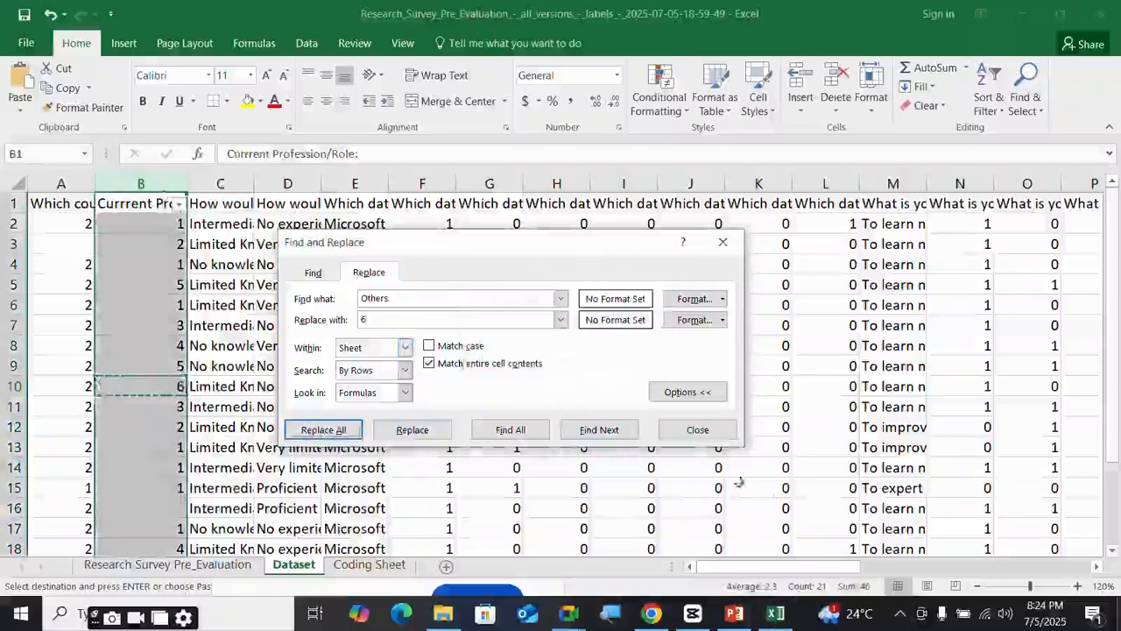
pyautogui.moveTo(497, 249); pyautogui.dragTo(791, 241)
# - Set Find and Replace to change Intermediate knowledge to 3 in column C, then switch to the browser
pyautogui.click(230, 207)
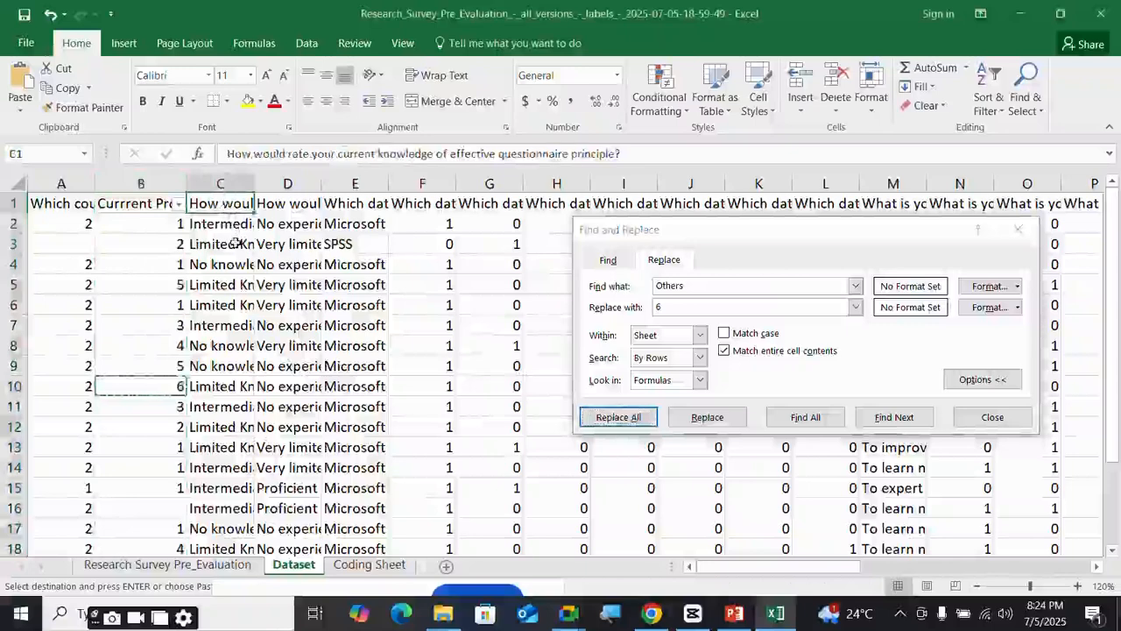
pyautogui.click(228, 225)
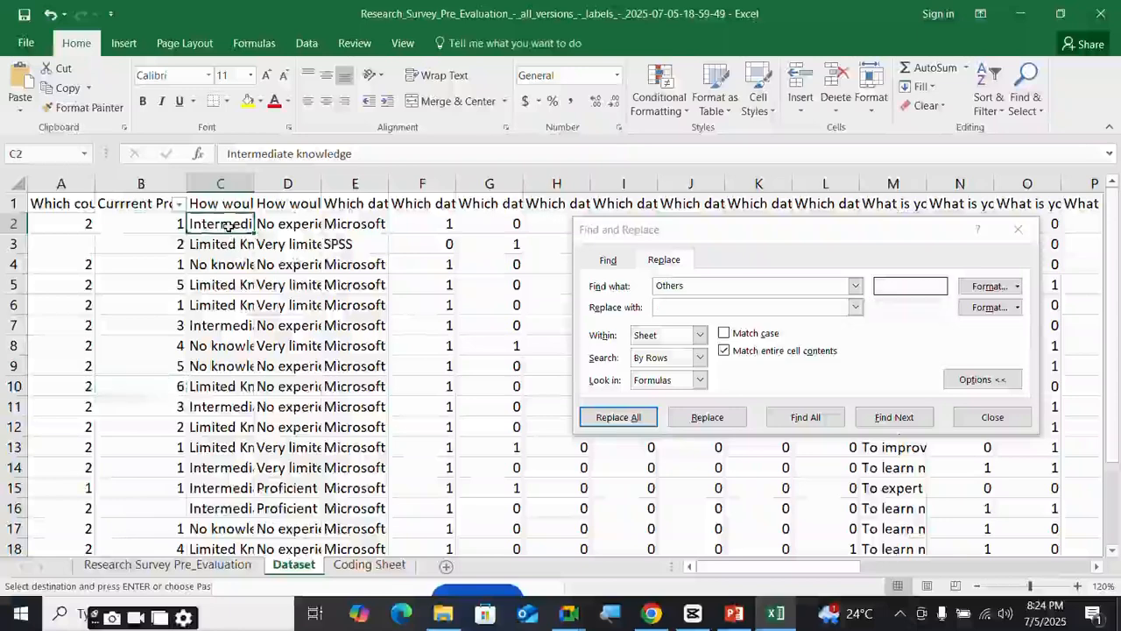
pyautogui.doubleClick(654, 287)
pyautogui.write('Intermediate knowledge')
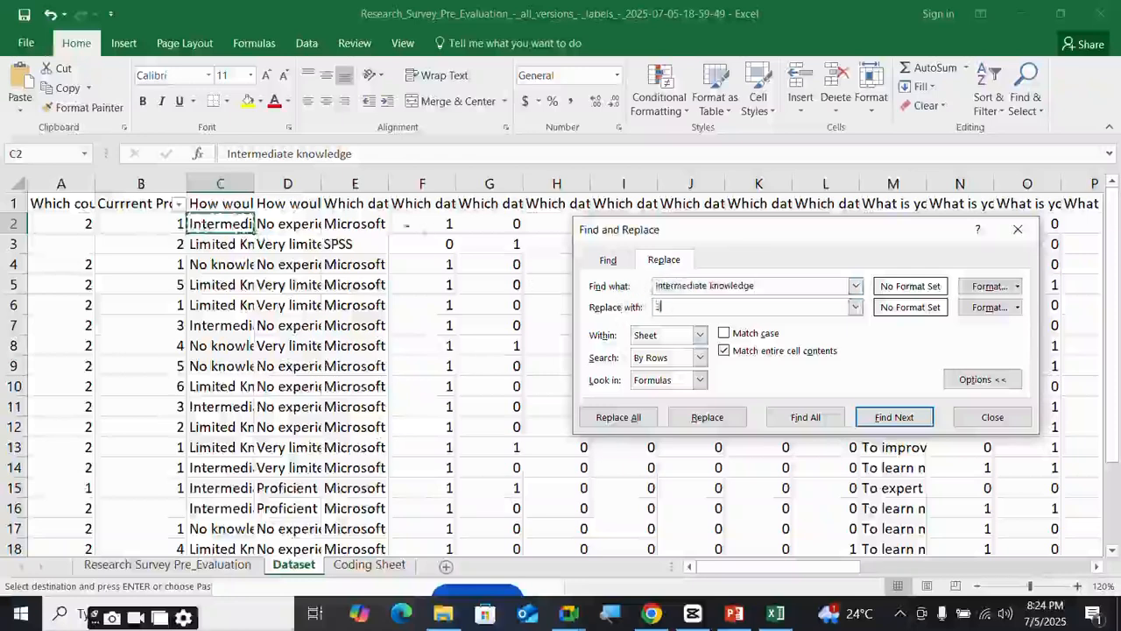
pyautogui.write('3')
pyautogui.click(220, 183)
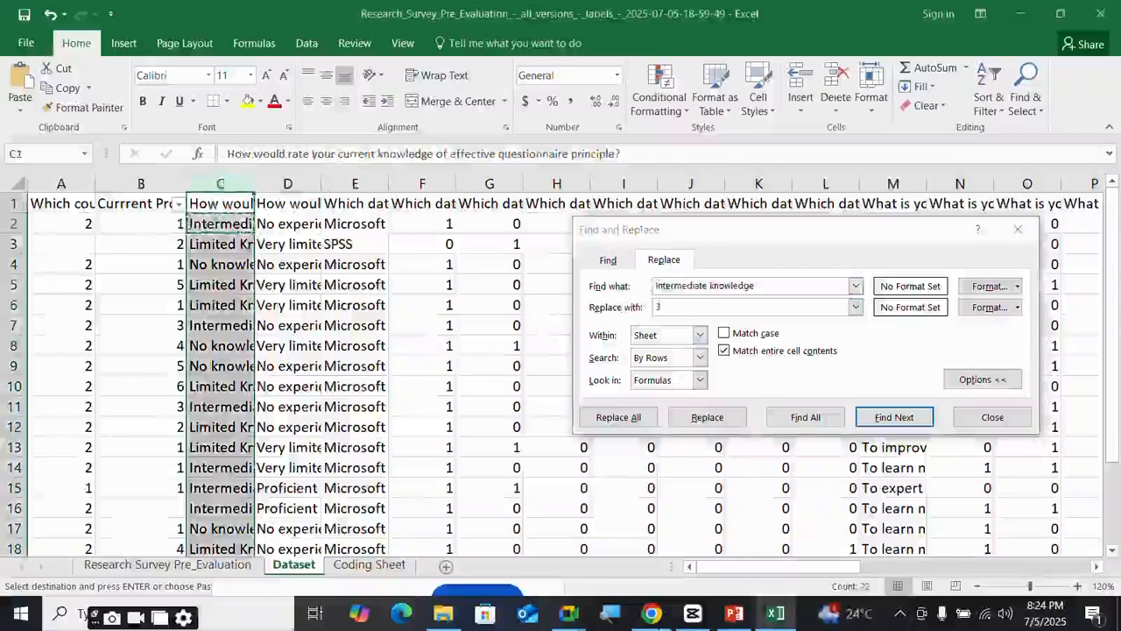
pyautogui.hotkey('alt', 'Tab')
# - Read question 3's codes: 1 No knowledge/Beginner, 2 Limited, 3 Moderate, 4 Good knowledge
pyautogui.click(338, 17)
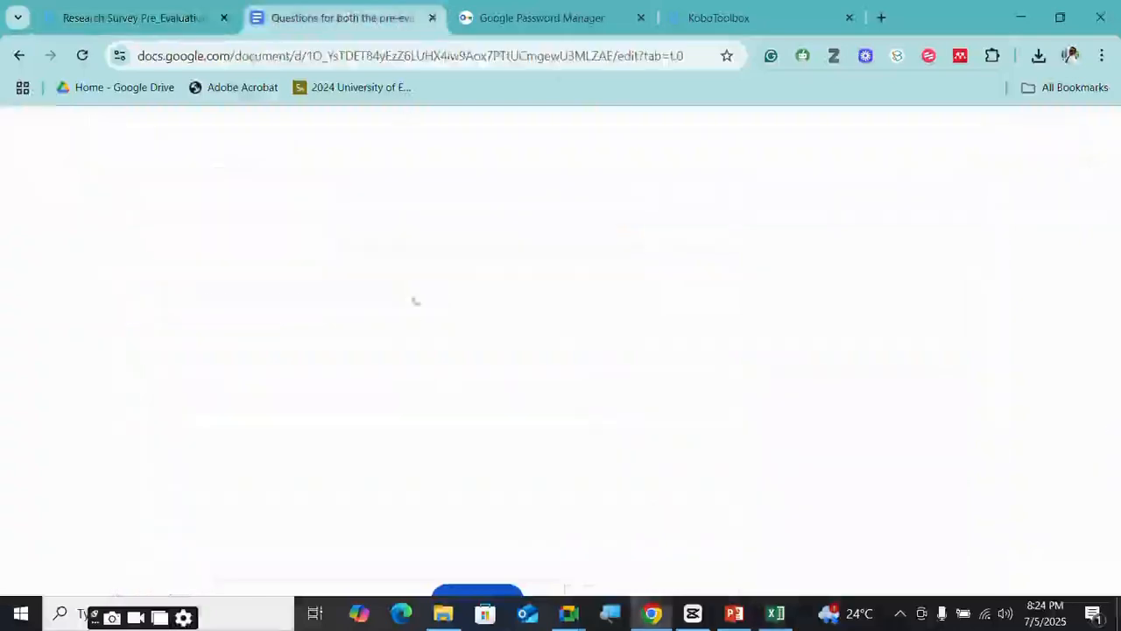
pyautogui.scroll(10, 421, 326)
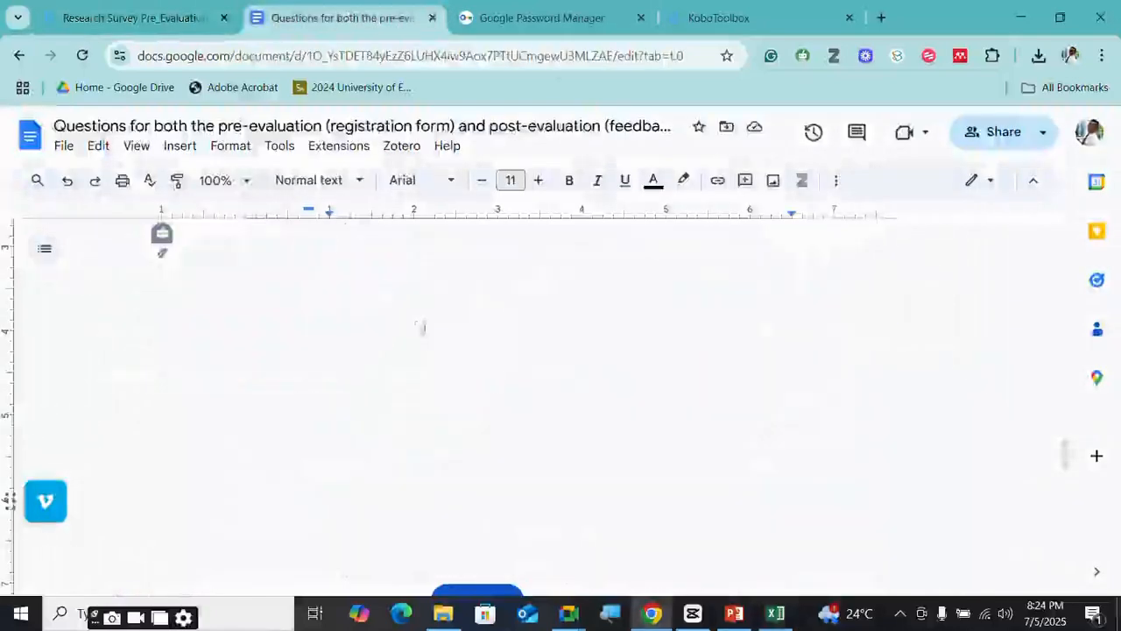
pyautogui.scroll(10, 424, 326)
pyautogui.scroll(-8, 424, 326)
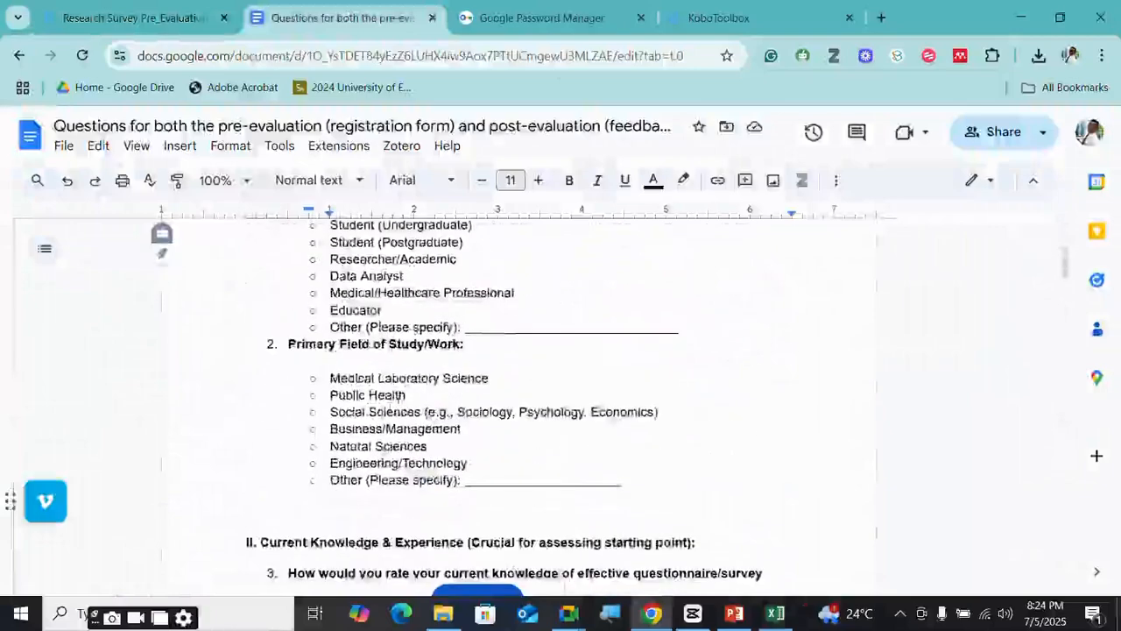
pyautogui.scroll(-3, 424, 326)
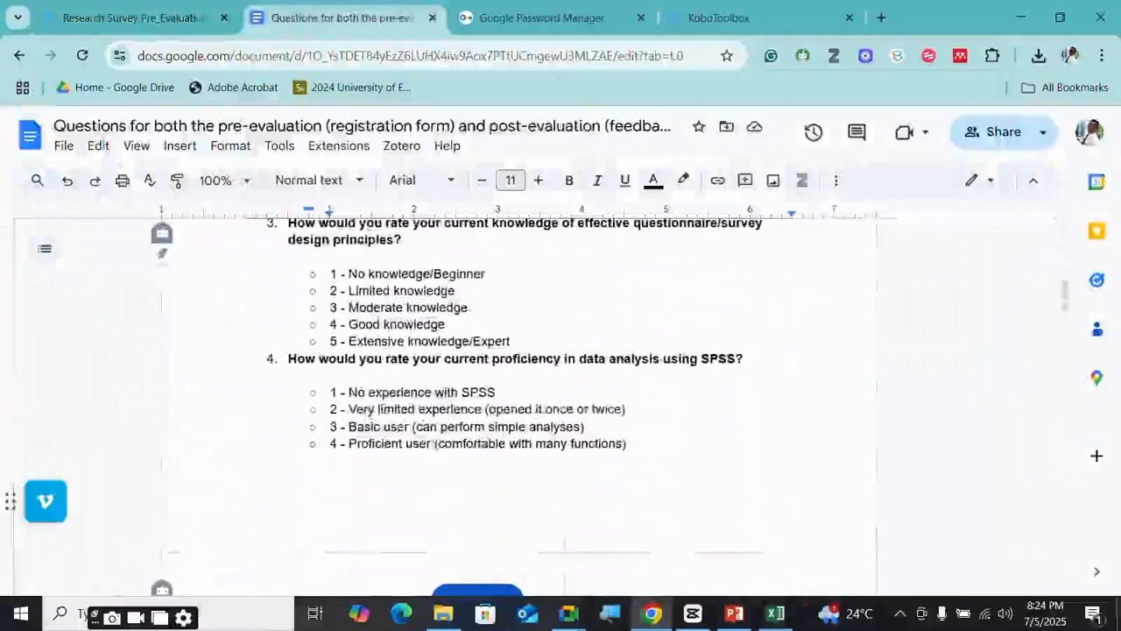
pyautogui.moveTo(467, 308); pyautogui.dragTo(330, 308)
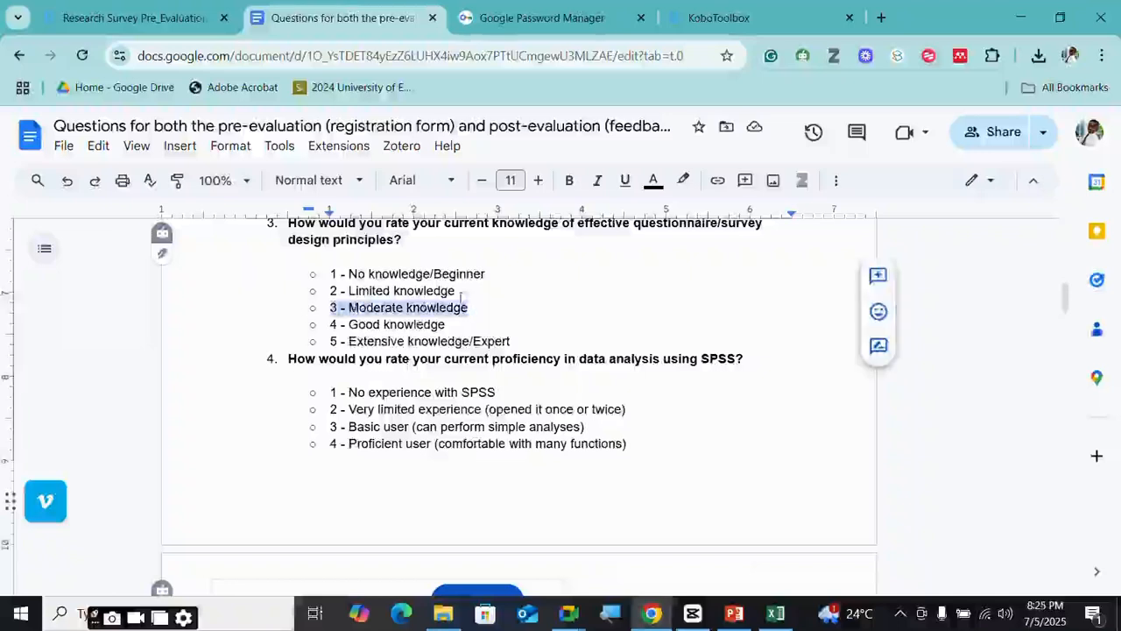
pyautogui.moveTo(457, 293); pyautogui.dragTo(330, 291)
pyautogui.moveTo(487, 273); pyautogui.dragTo(312, 272)
pyautogui.hotkey('ctrl', 'c')
pyautogui.moveTo(449, 324); pyautogui.dragTo(320, 325)
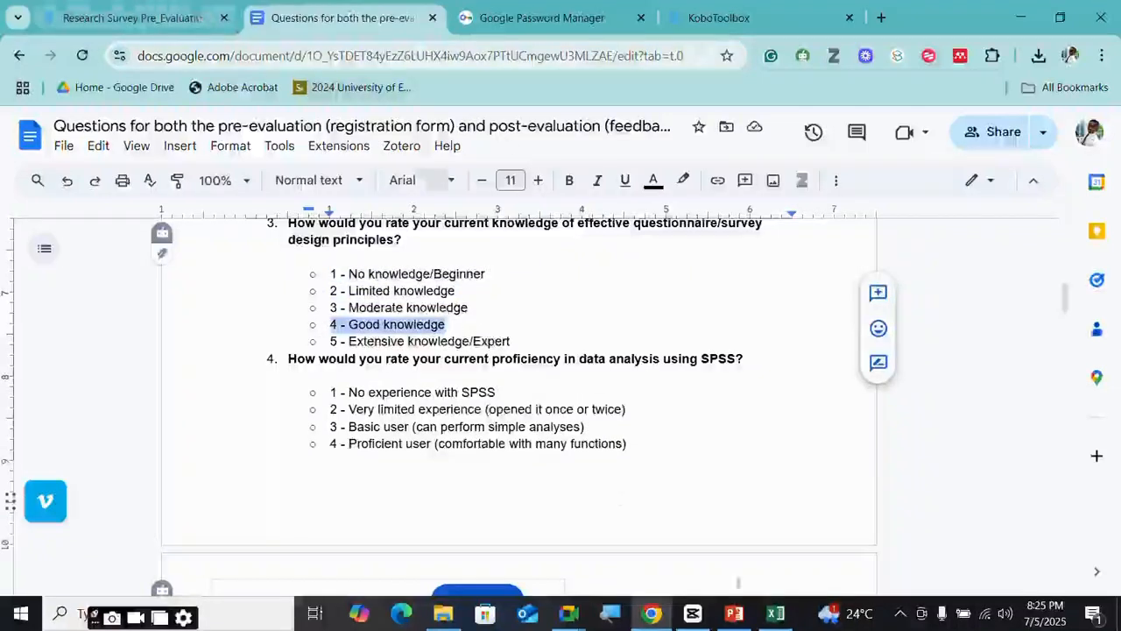
pyautogui.click(776, 615)
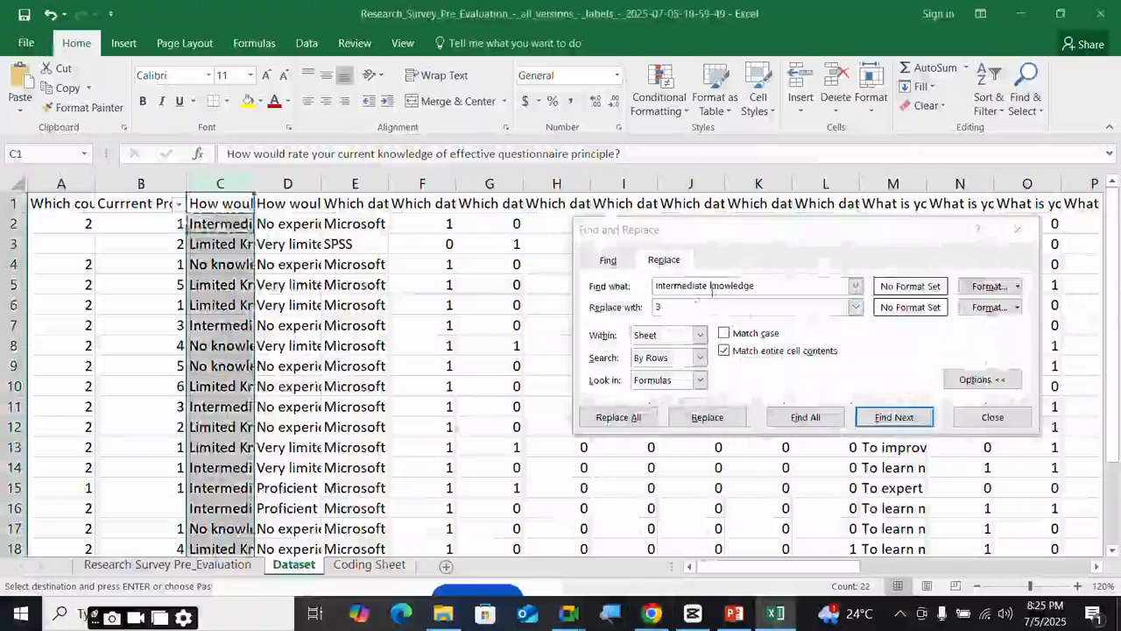
# - Replace Intermediate knowledge with 3 and Limited Knowledge with 2 in column C
pyautogui.click(618, 417)
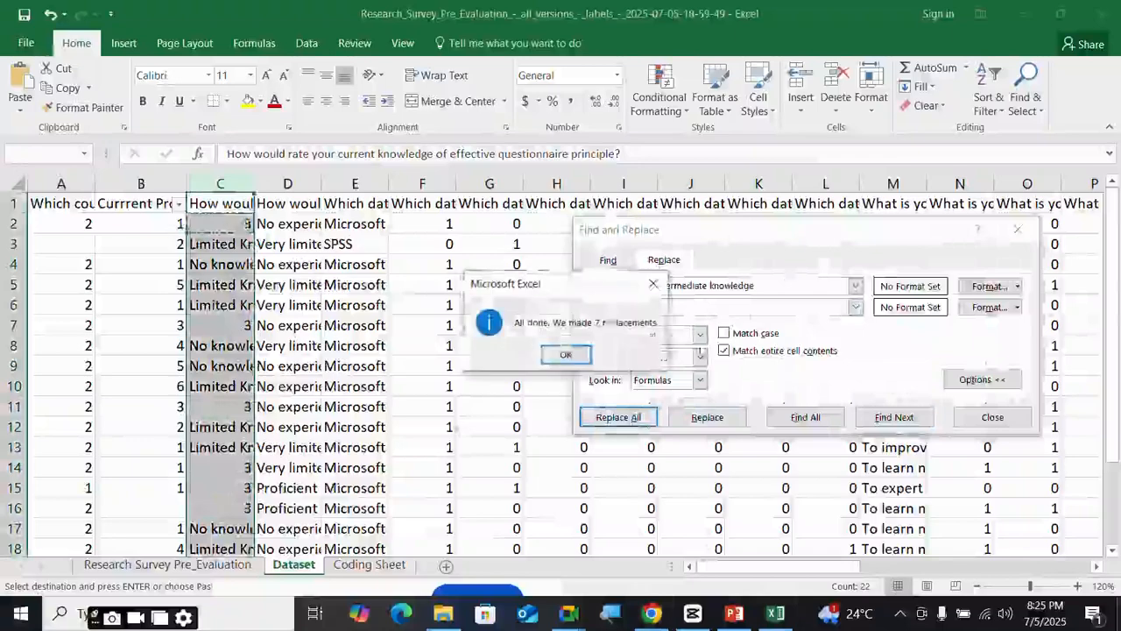
pyautogui.click(567, 355)
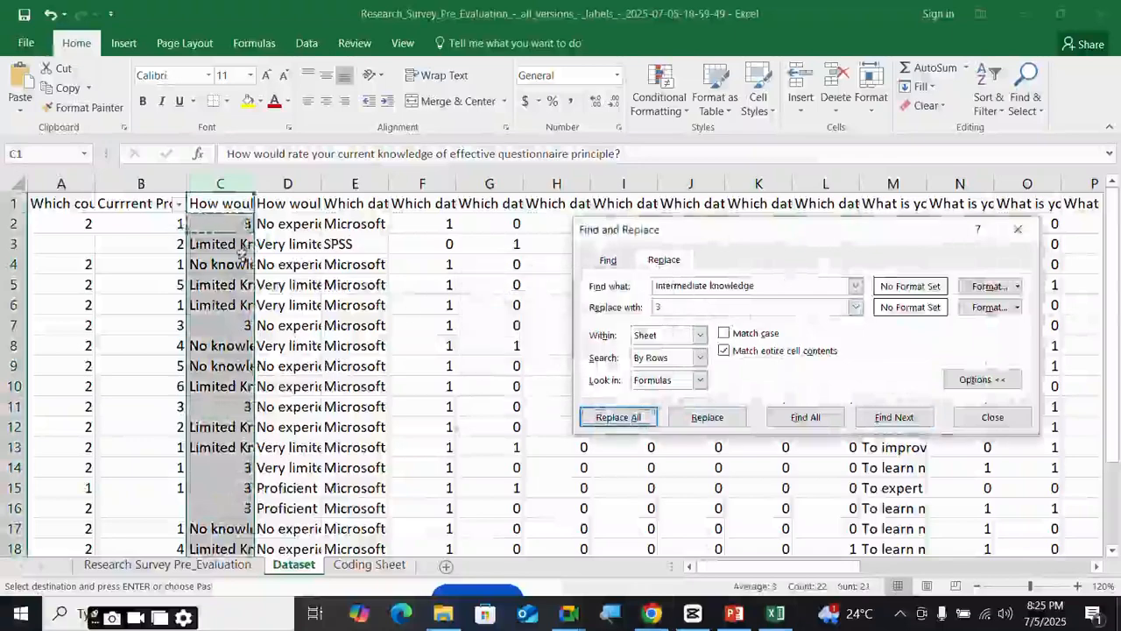
pyautogui.click(244, 244)
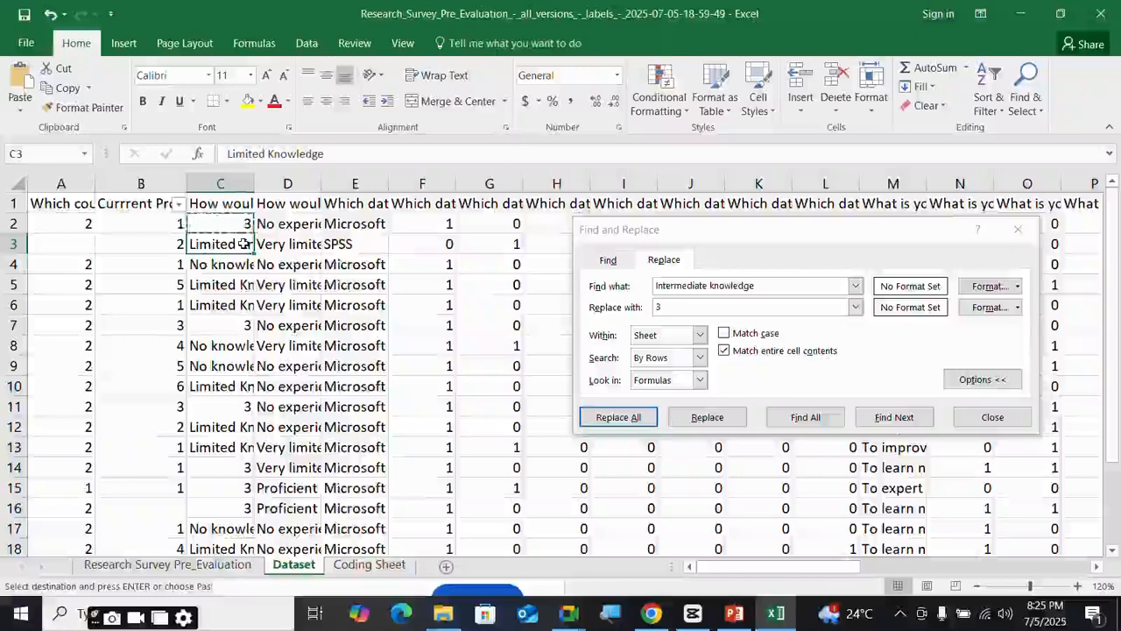
pyautogui.click(781, 287)
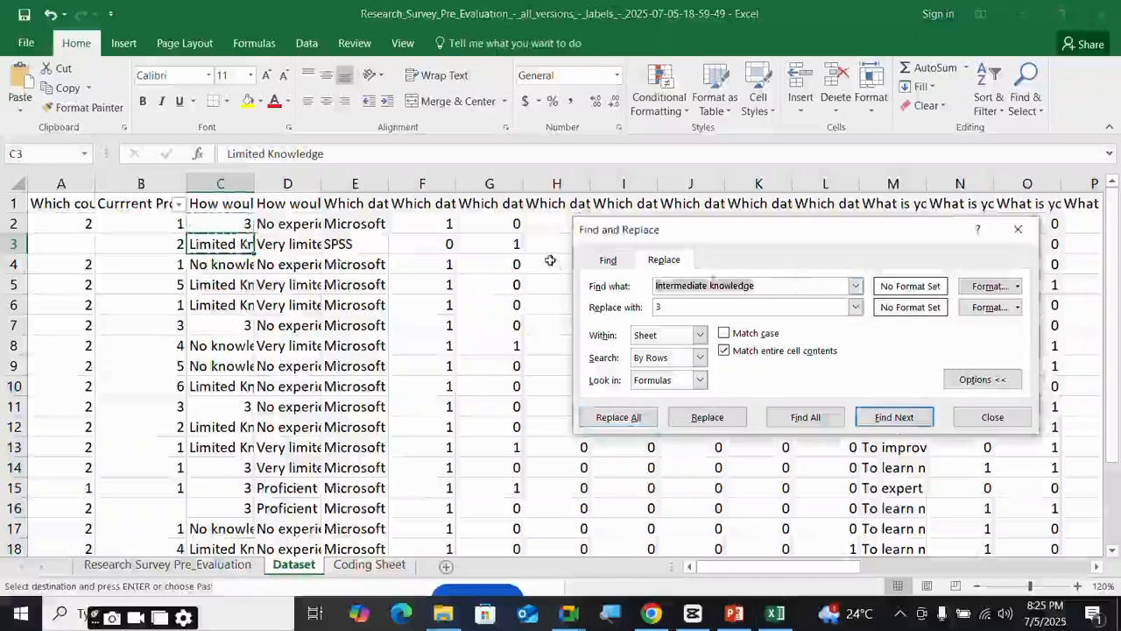
pyautogui.write('Limited Knowledge')
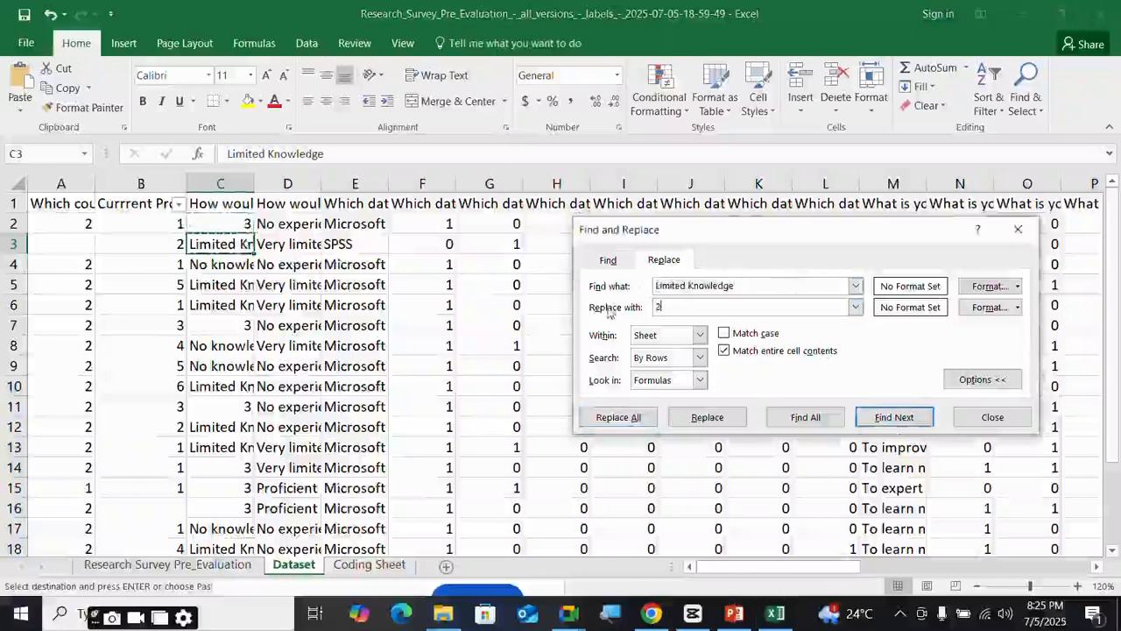
pyautogui.write('2')
pyautogui.click(221, 183)
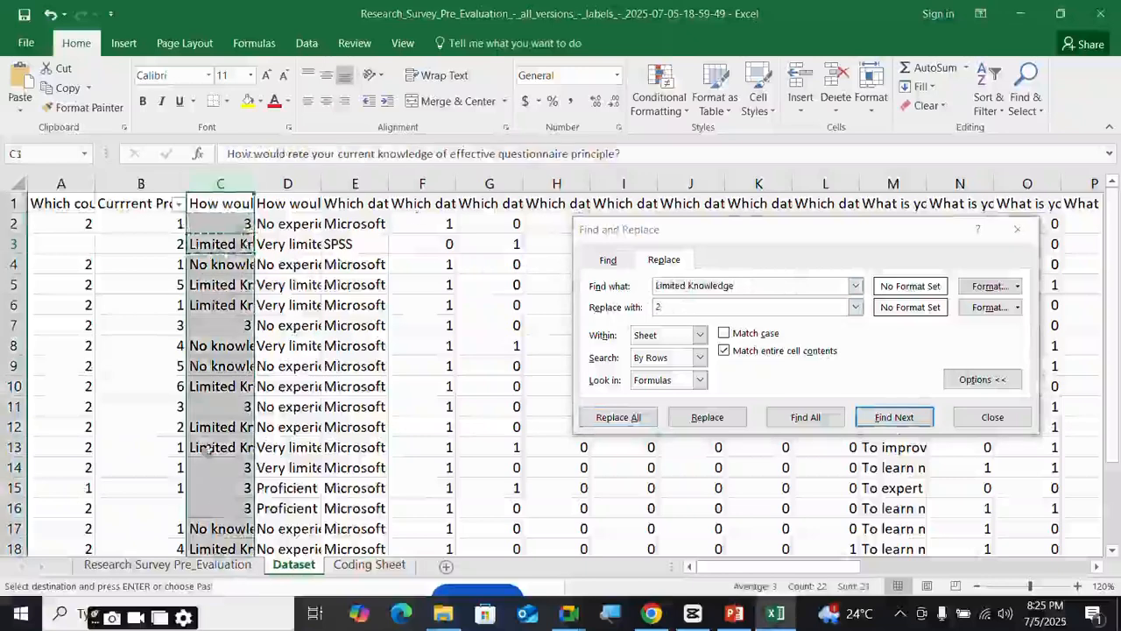
pyautogui.click(618, 417)
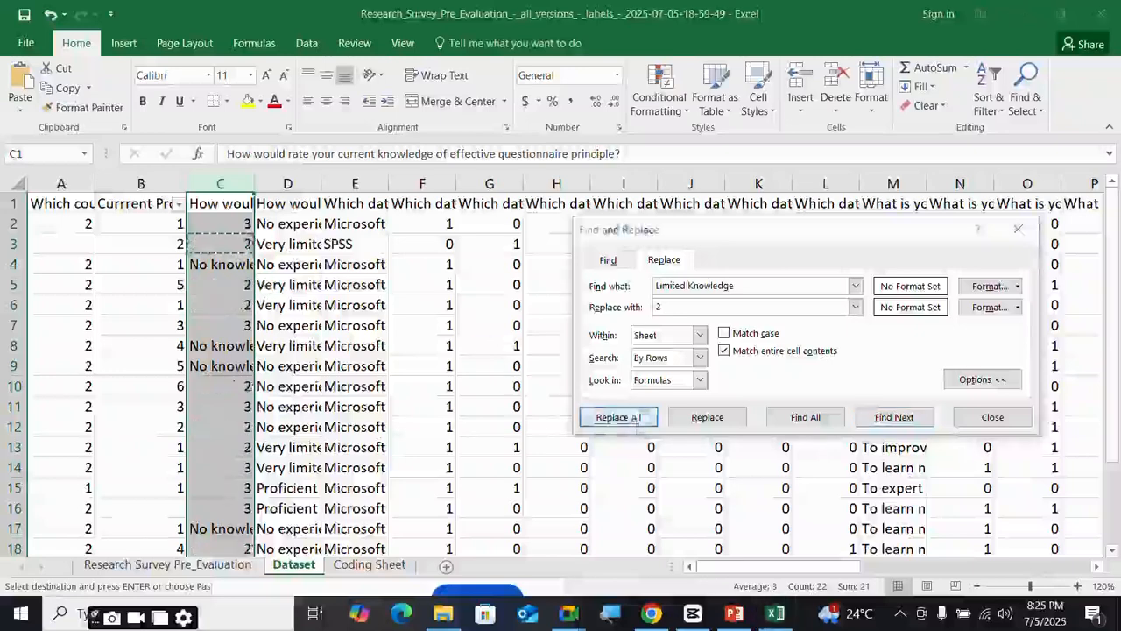
pyautogui.click(573, 355)
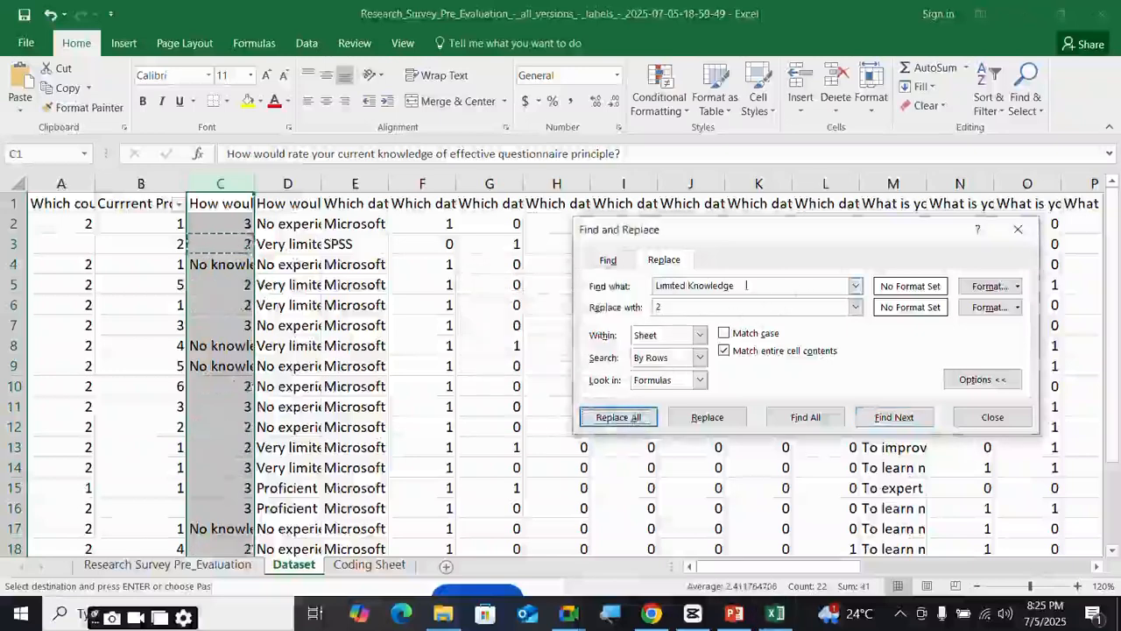
# - Replace No knowledge/Beginner with 1 in column C
pyautogui.click(229, 265)
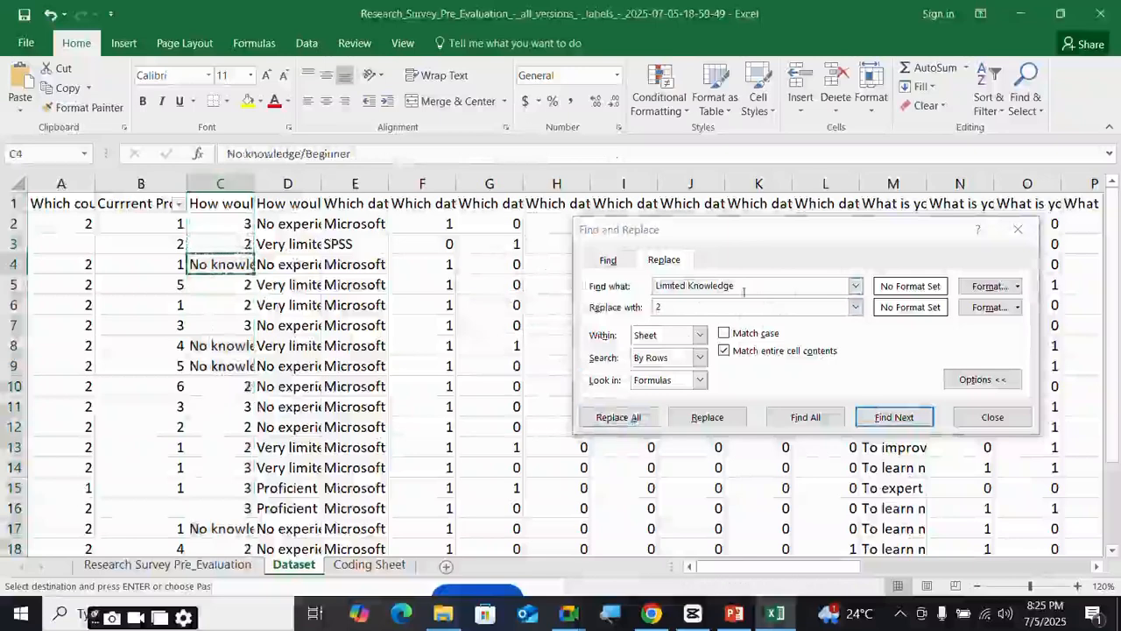
pyautogui.moveTo(744, 292); pyautogui.dragTo(555, 280)
pyautogui.hotkey('ctrl', 'v')
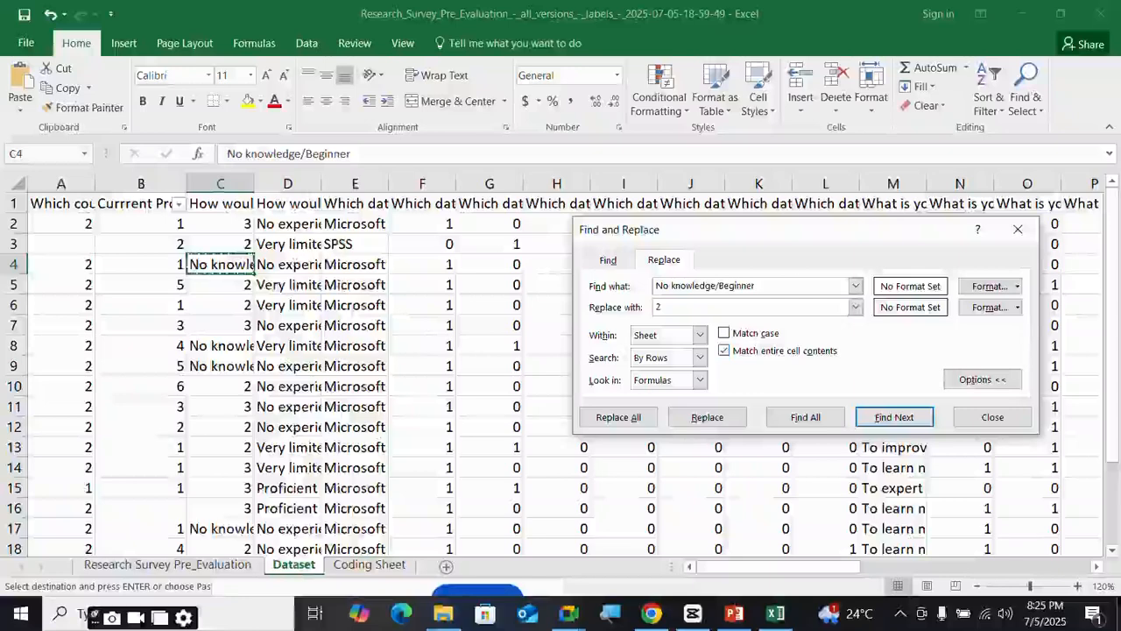
pyautogui.click(220, 183)
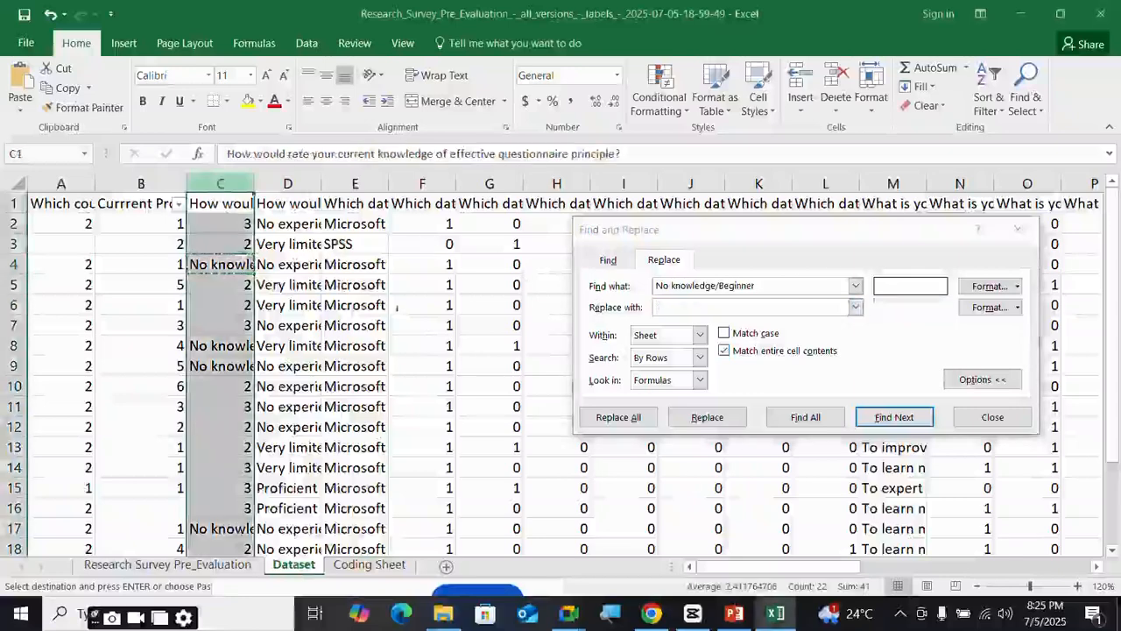
pyautogui.click(618, 417)
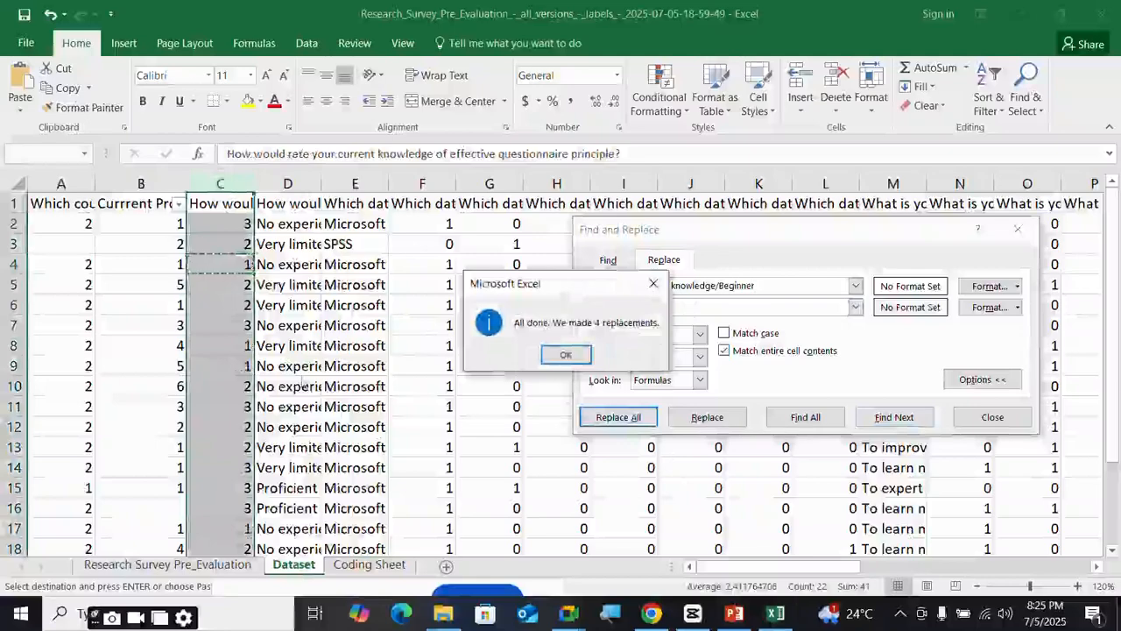
pyautogui.click(566, 354)
pyautogui.click(352, 455)
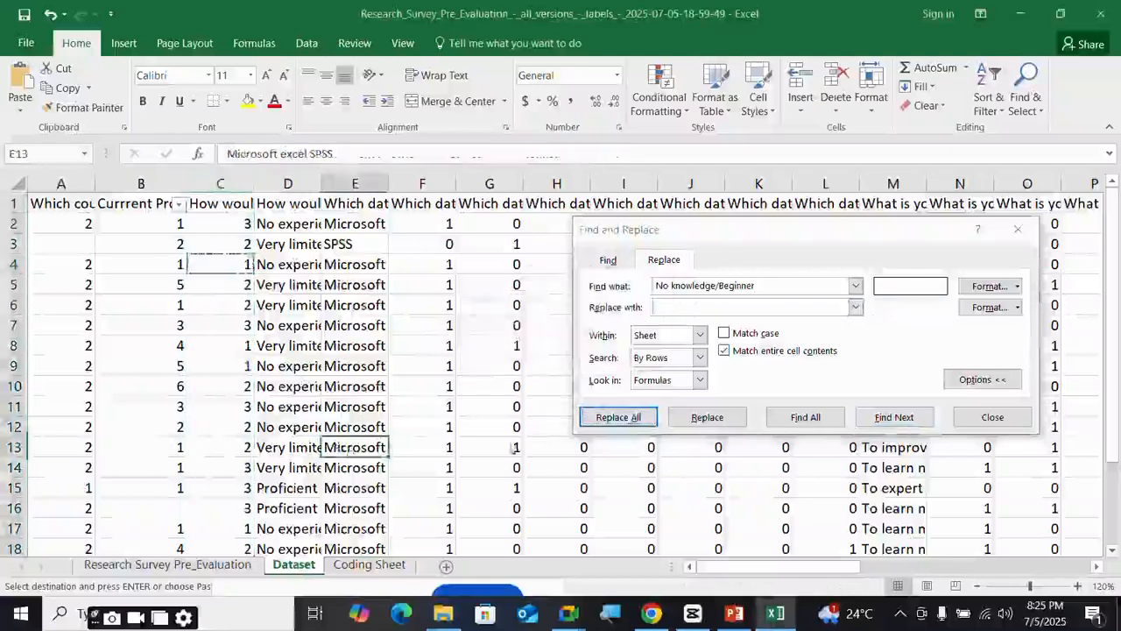
pyautogui.scroll(-3, 438, 460)
# - Replace the No experience with SPSS answers in column D with 1
pyautogui.scroll(3, 434, 456)
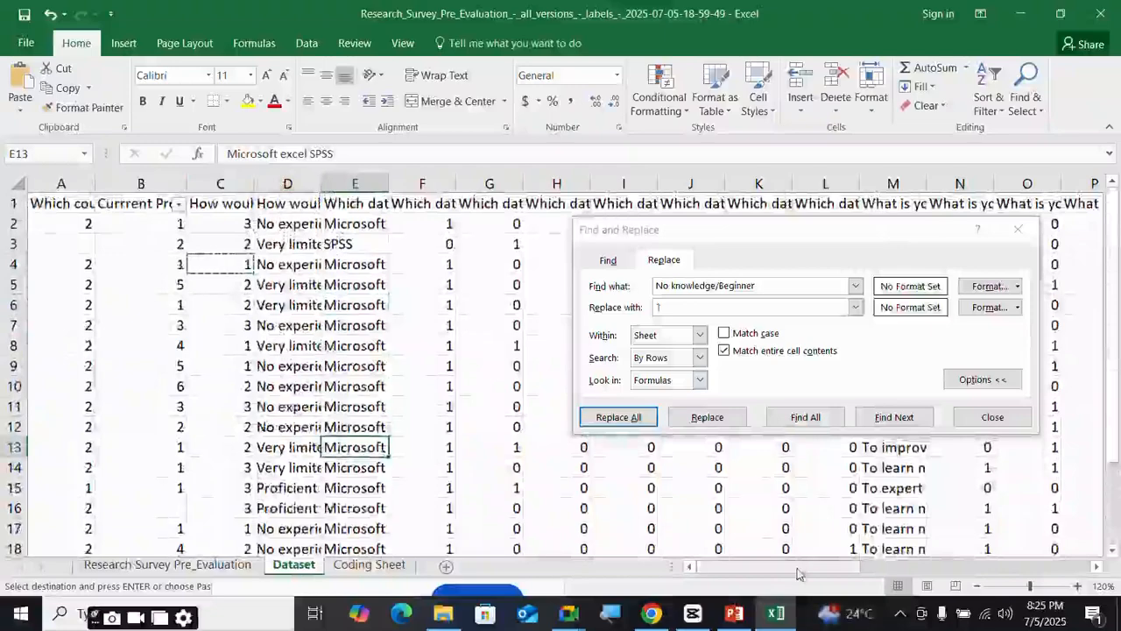
pyautogui.moveTo(799, 572)
pyautogui.mouseDown()
pyautogui.moveTo(816, 572)
pyautogui.moveTo(804, 572)
pyautogui.mouseUp()
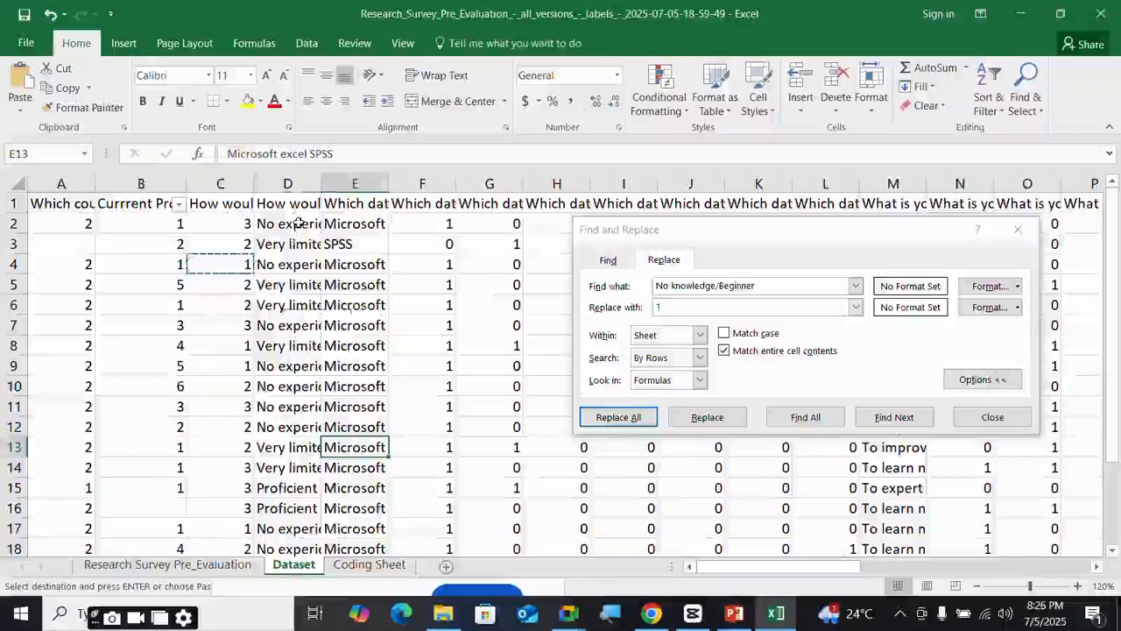
pyautogui.click(298, 224)
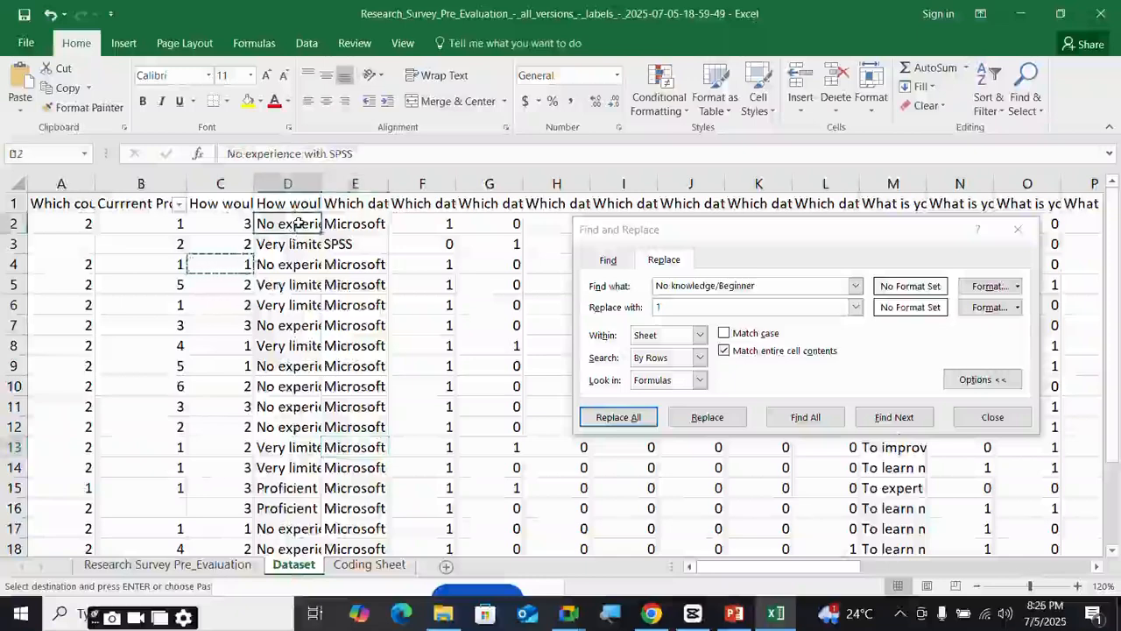
pyautogui.hotkey('ctrl', 'c')
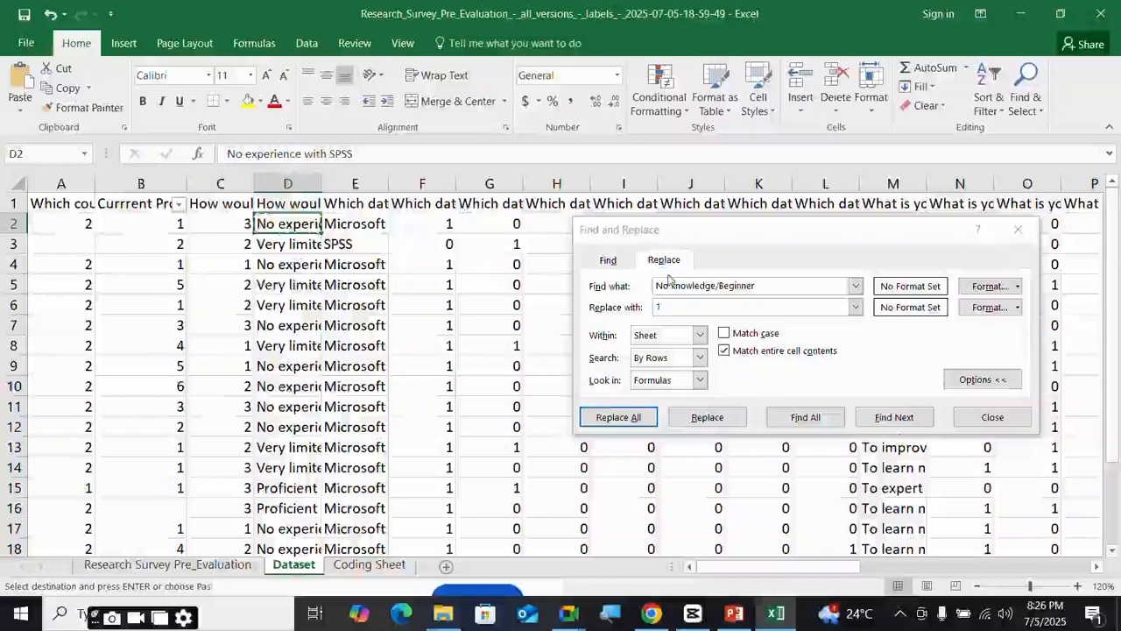
pyautogui.moveTo(752, 284); pyautogui.dragTo(603, 287)
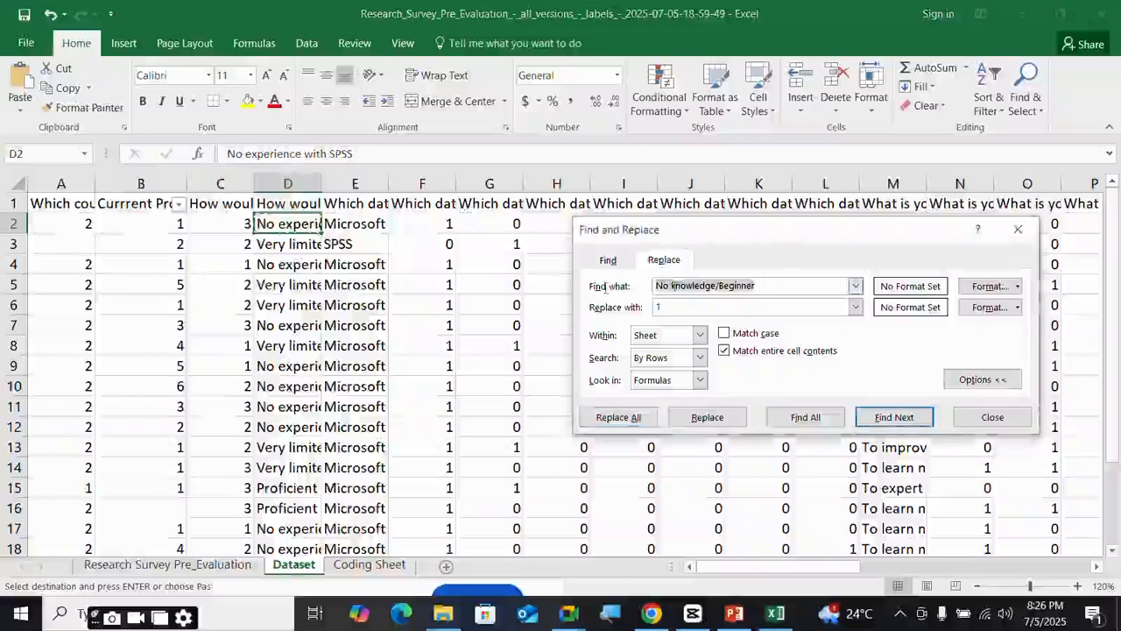
pyautogui.hotkey('ctrl', 'v')
pyautogui.click(270, 184)
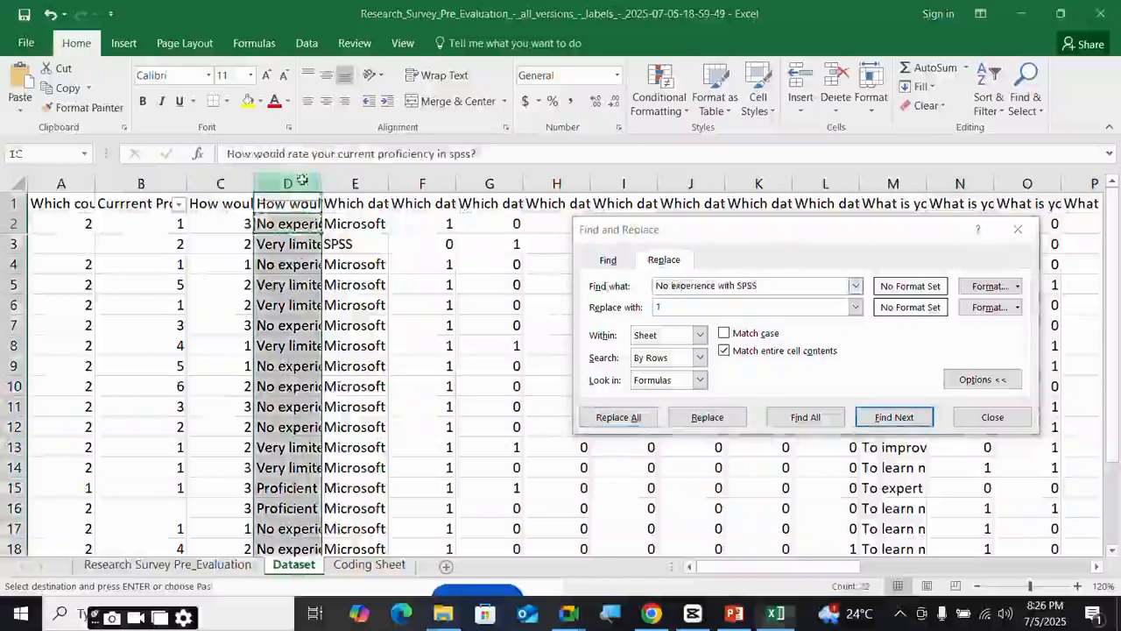
pyautogui.click(604, 417)
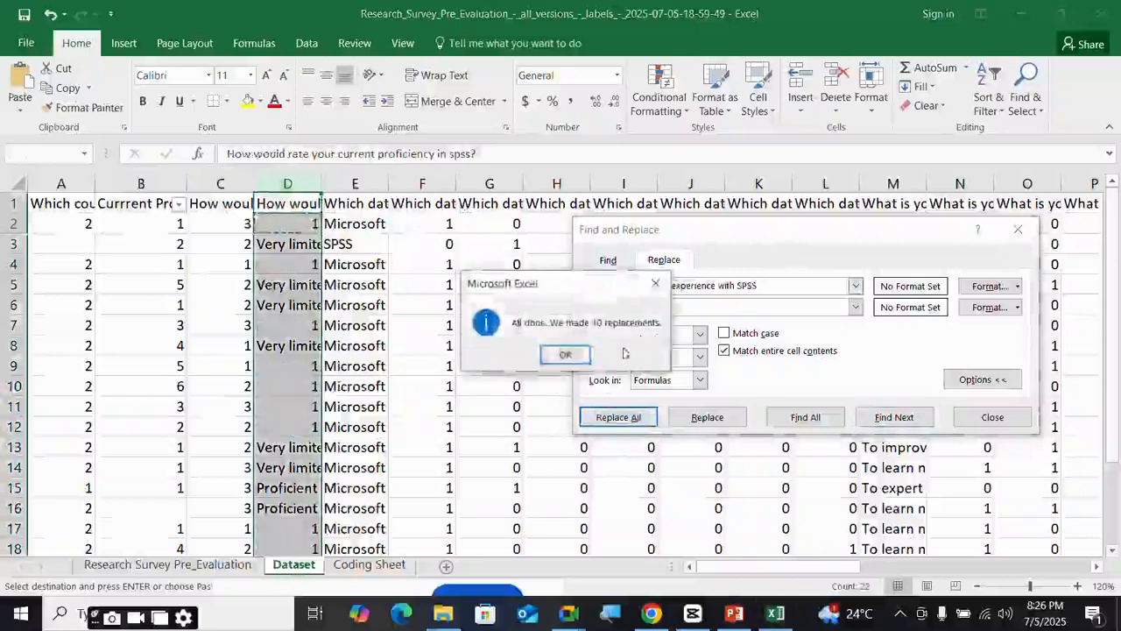
pyautogui.click(571, 353)
# - Replace the very limited knowledge answers in column D with 2
pyautogui.click(311, 245)
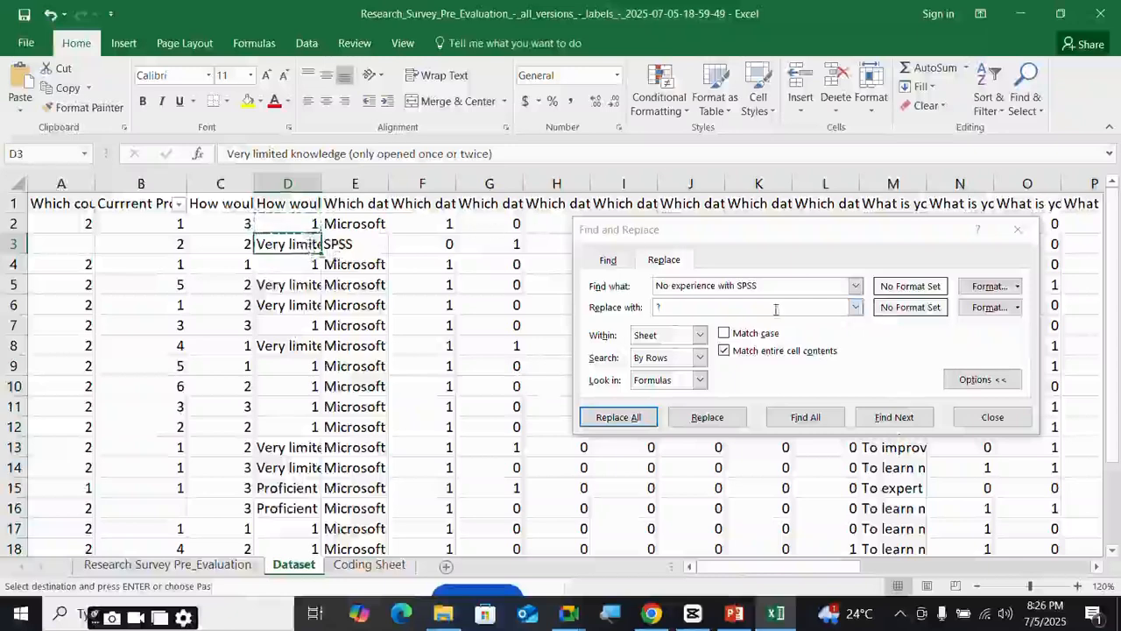
pyautogui.moveTo(771, 285); pyautogui.dragTo(558, 278)
pyautogui.hotkey('ctrl', 'v')
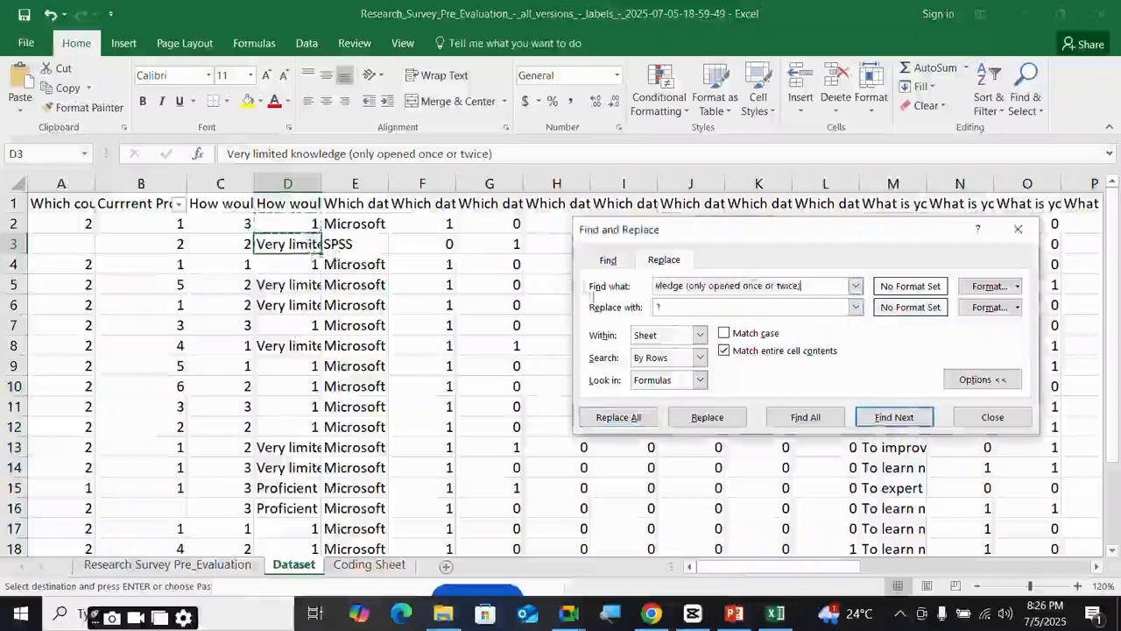
pyautogui.write('2')
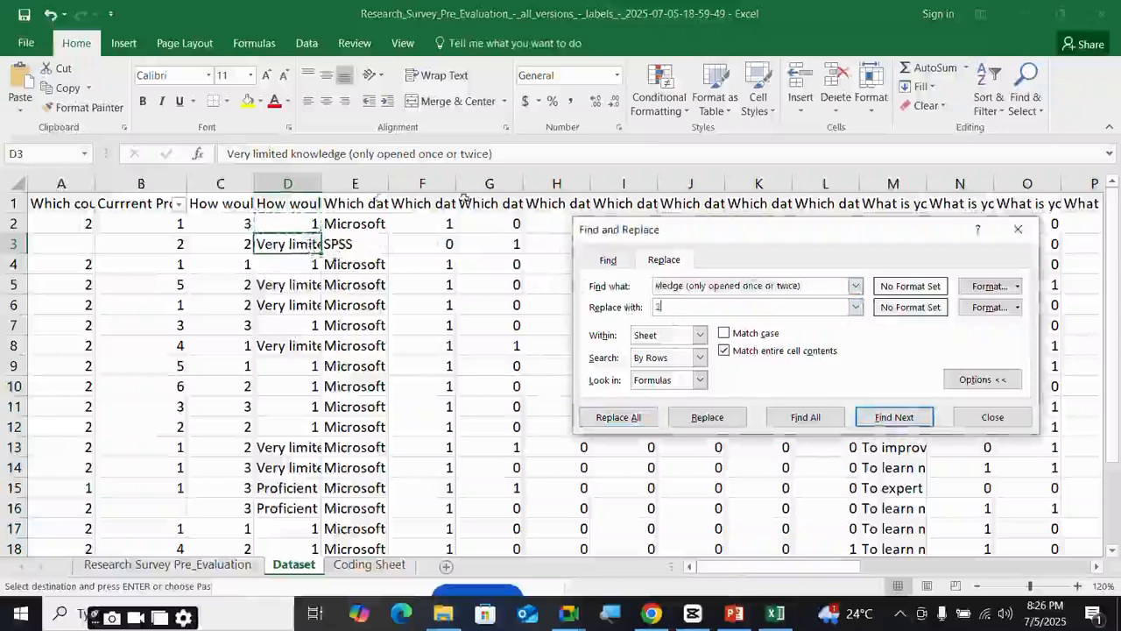
pyautogui.click(287, 183)
pyautogui.click(603, 417)
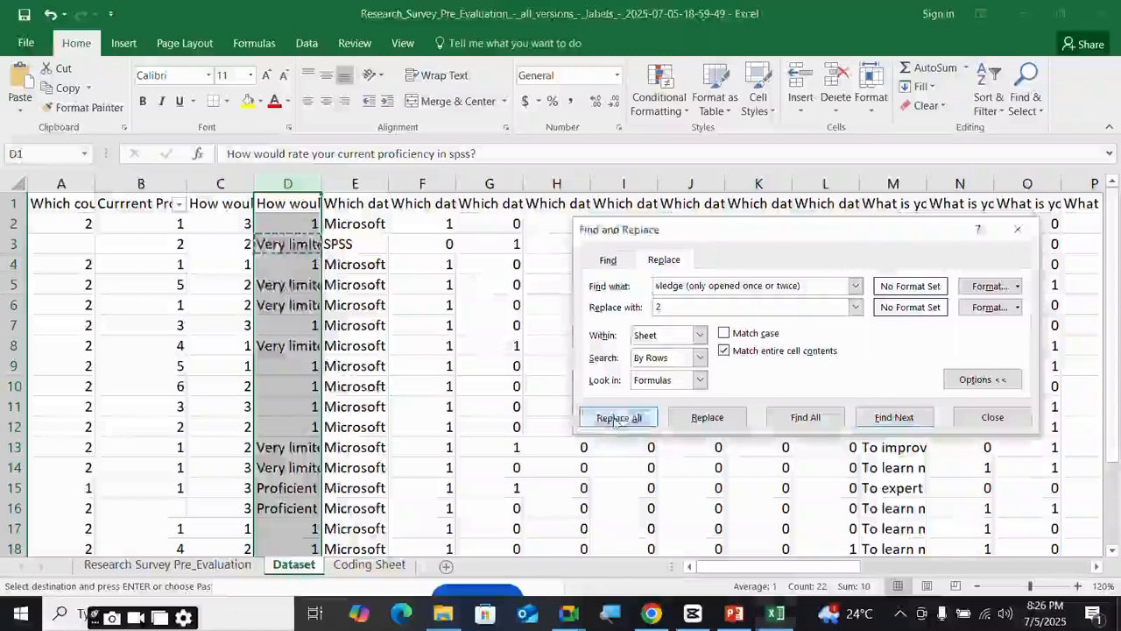
pyautogui.click(578, 354)
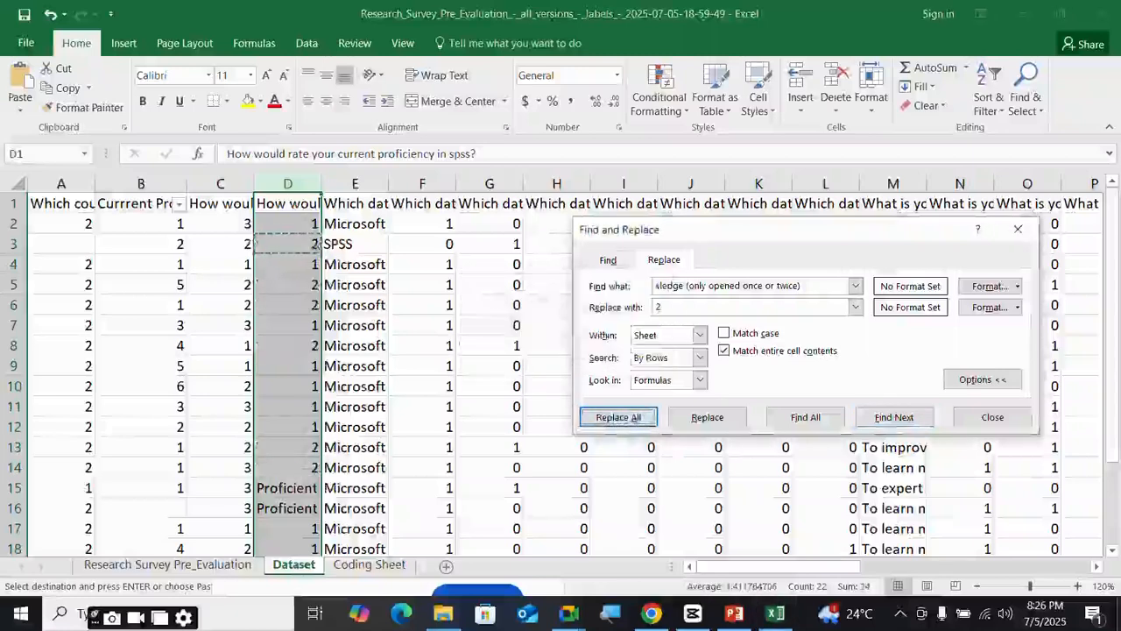
# - Replace the Proficient user answers in column D with 2
pyautogui.click(299, 495)
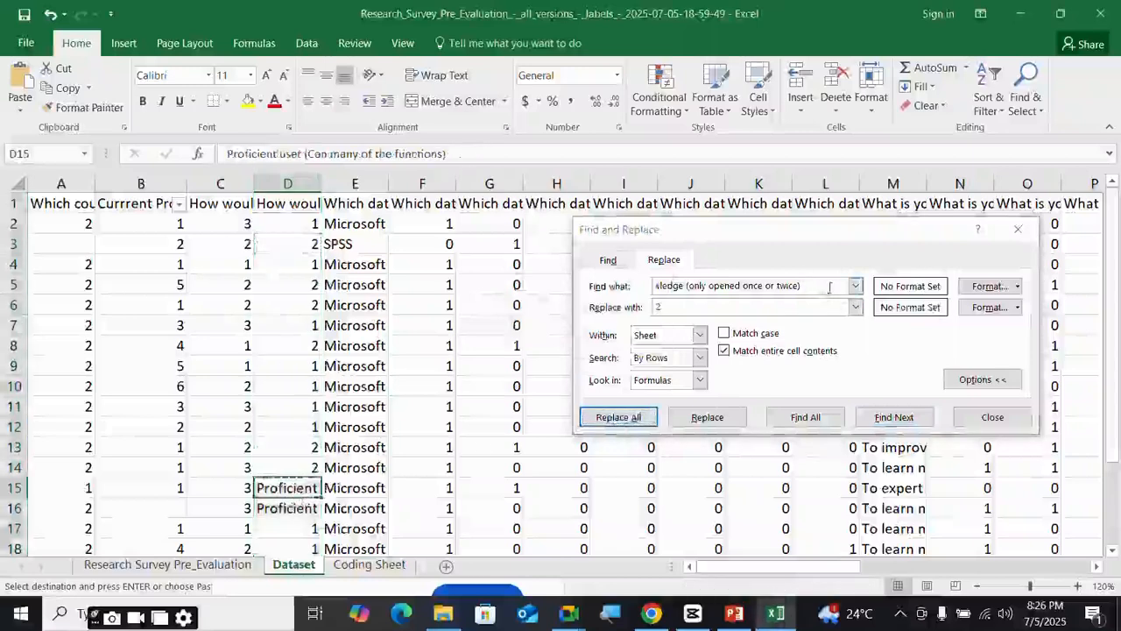
pyautogui.moveTo(830, 287); pyautogui.dragTo(561, 288)
pyautogui.hotkey('ctrl', 'v')
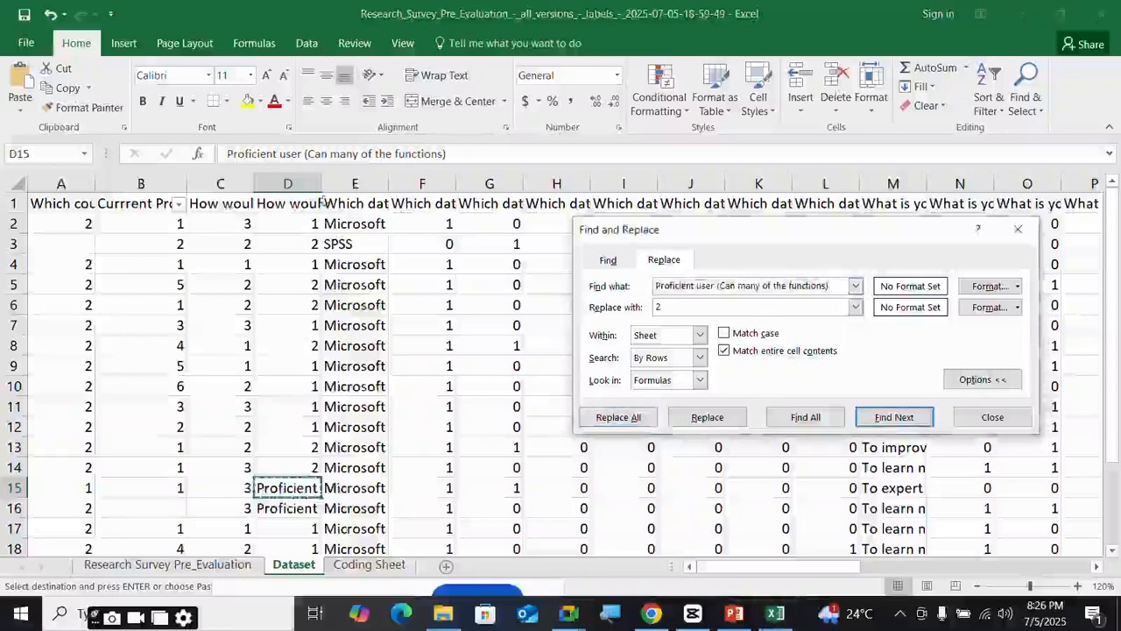
pyautogui.click(287, 183)
pyautogui.click(618, 417)
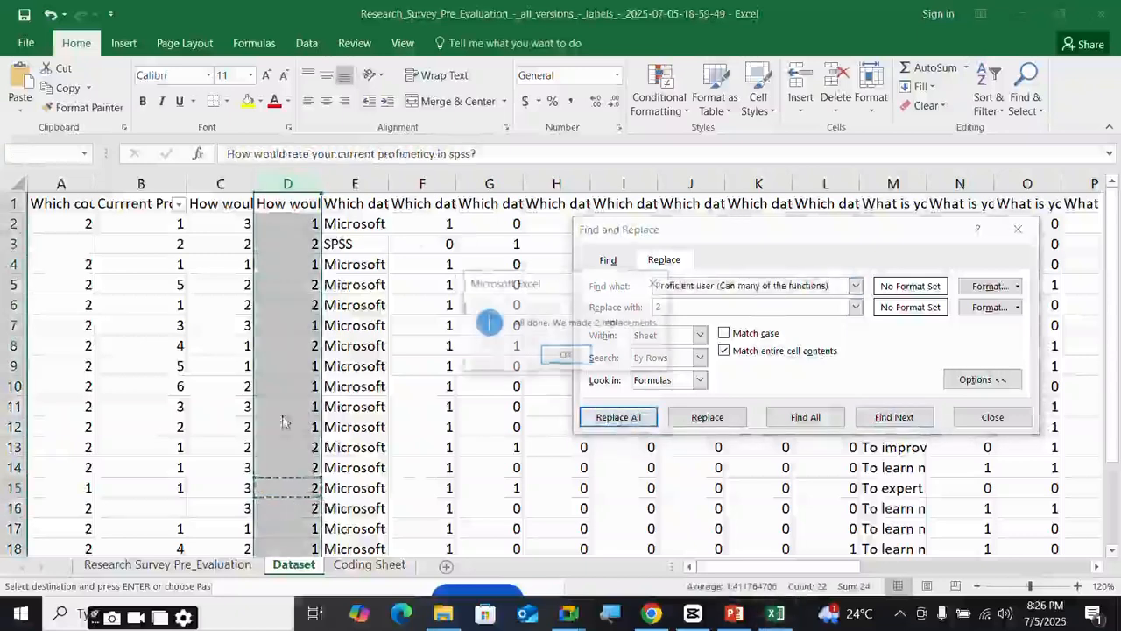
pyautogui.press('Return')
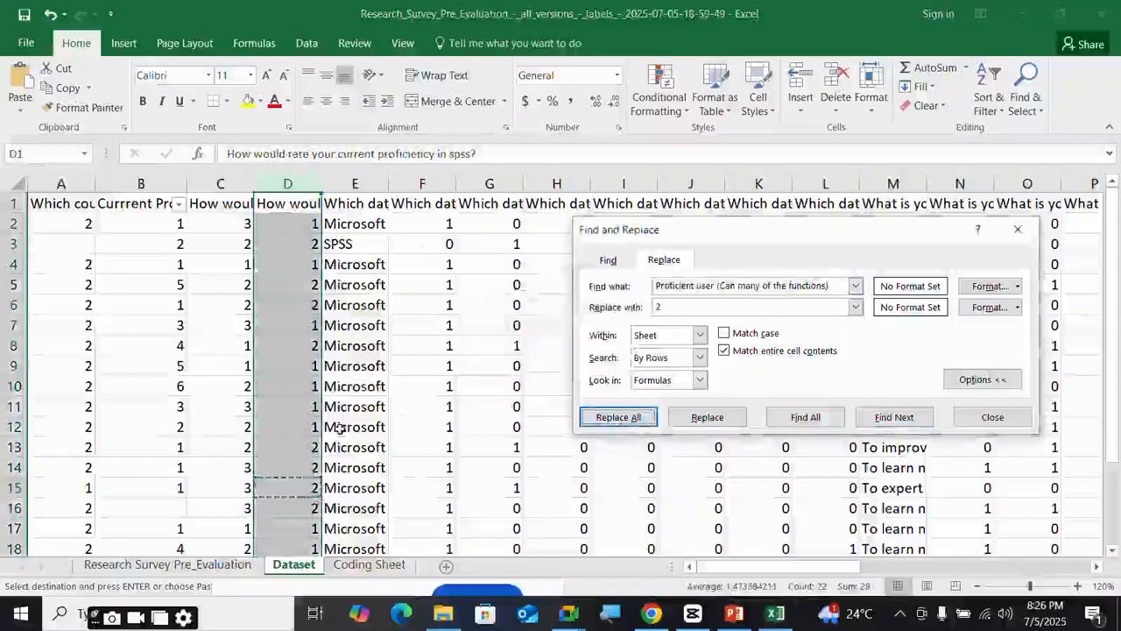
pyautogui.click(487, 447)
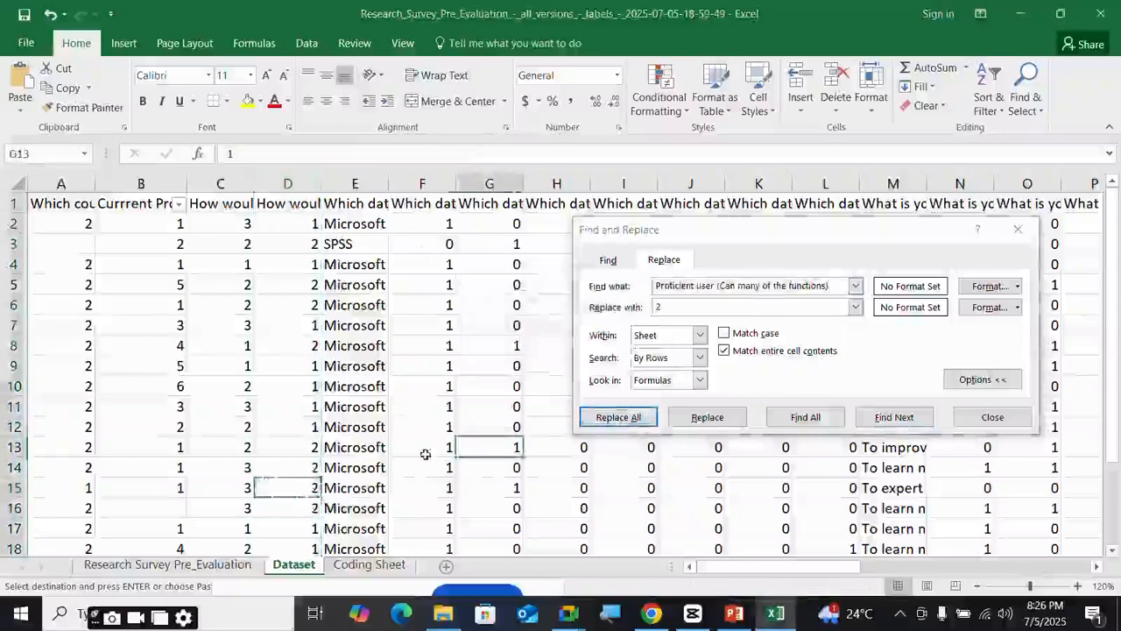
# - Replace the Basic user answers in column D with 3
pyautogui.scroll(-4, 421, 458)
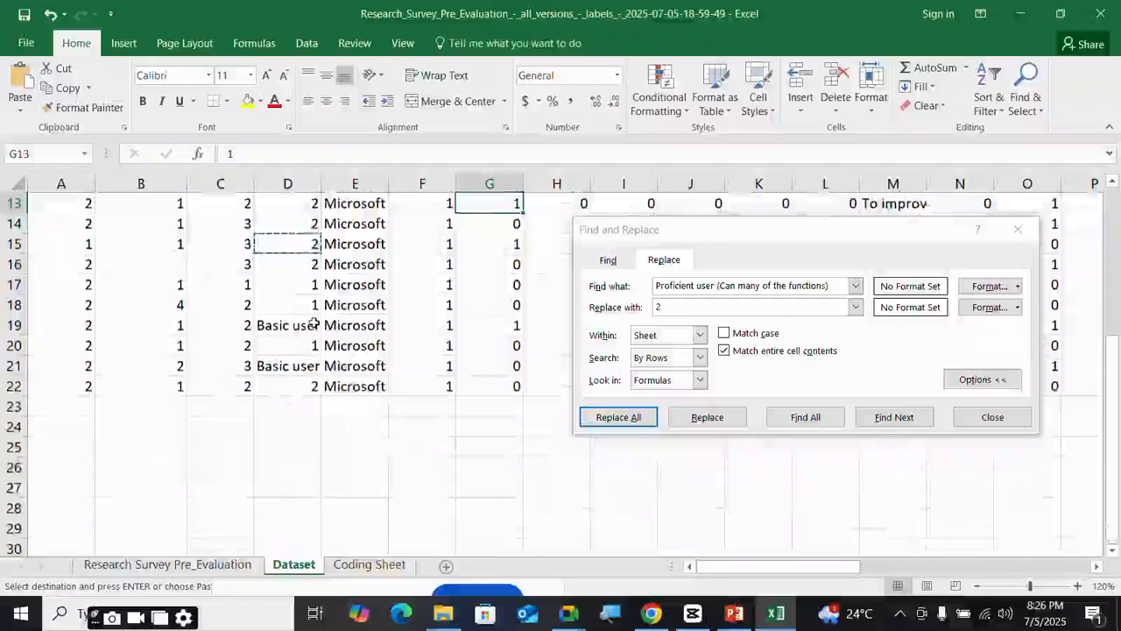
pyautogui.click(314, 324)
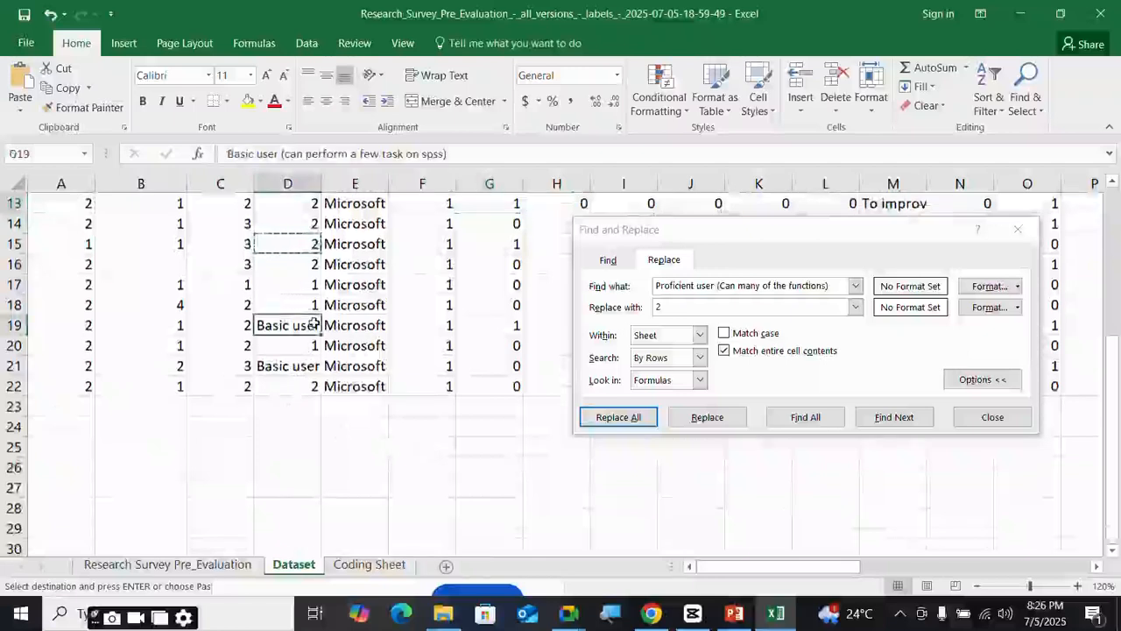
pyautogui.moveTo(832, 286); pyautogui.dragTo(528, 278)
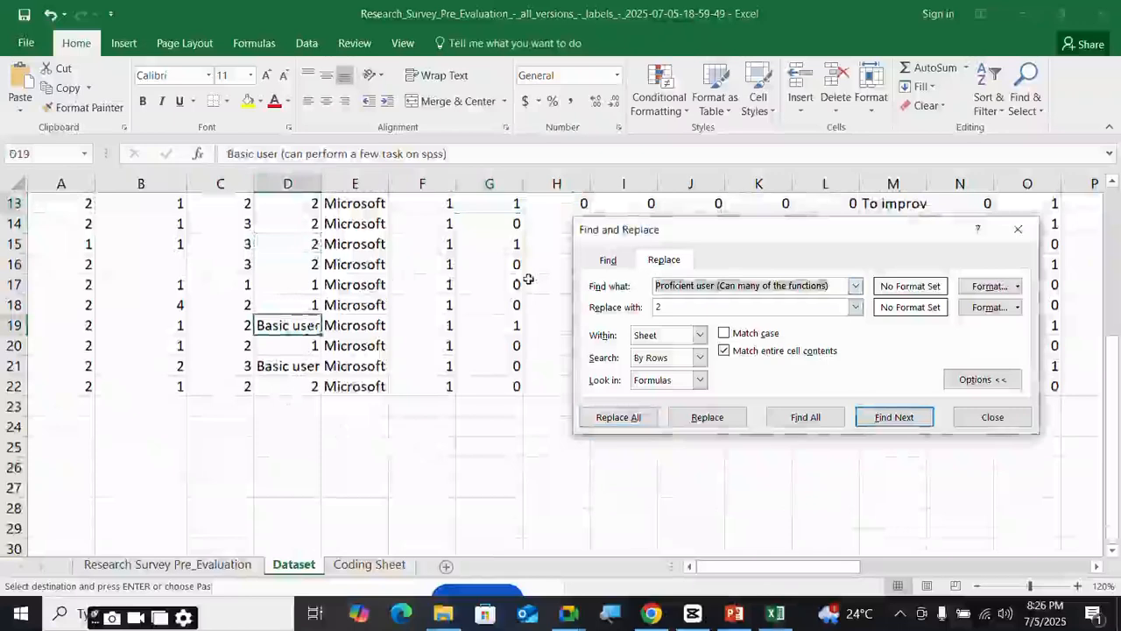
pyautogui.hotkey('ctrl', 'v')
pyautogui.press('Tab')
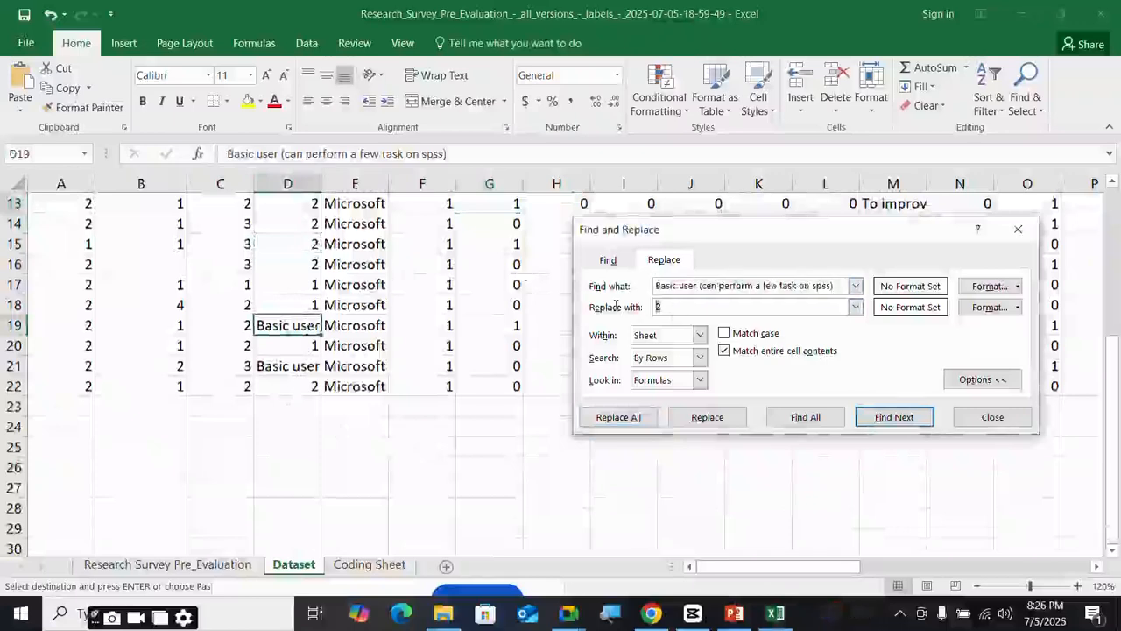
pyautogui.write('3')
pyautogui.click(288, 183)
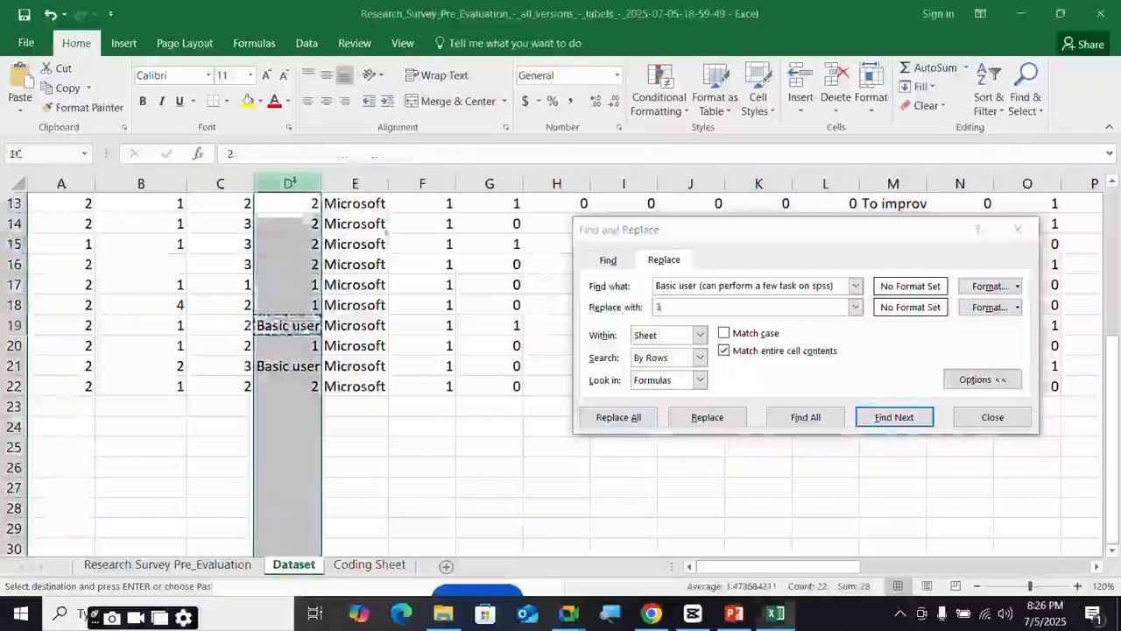
pyautogui.click(624, 418)
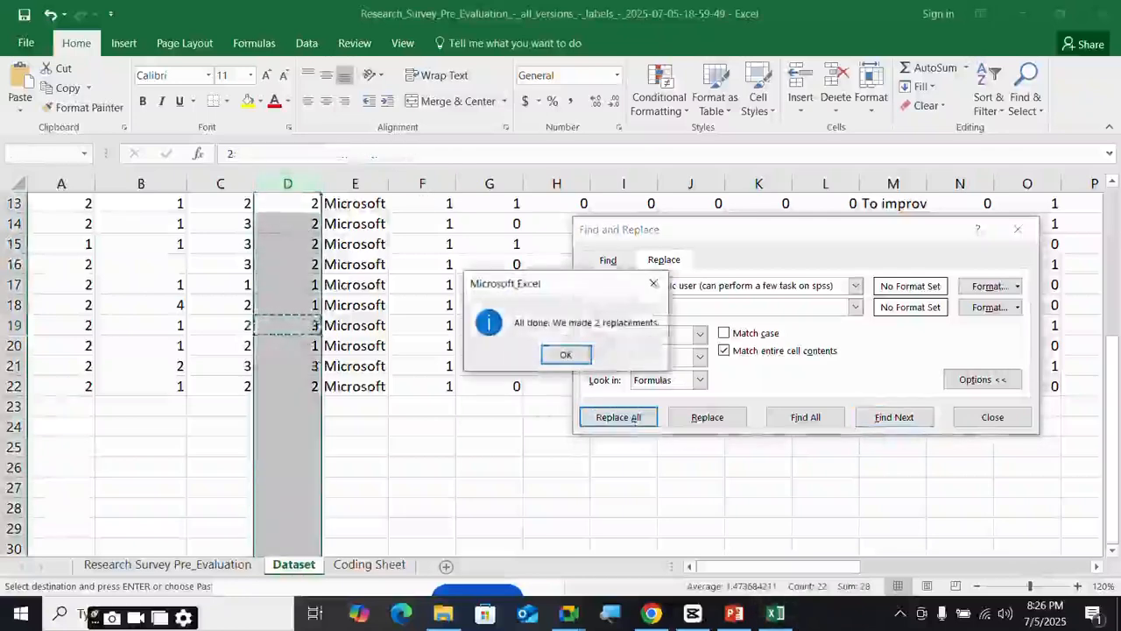
pyautogui.click(575, 358)
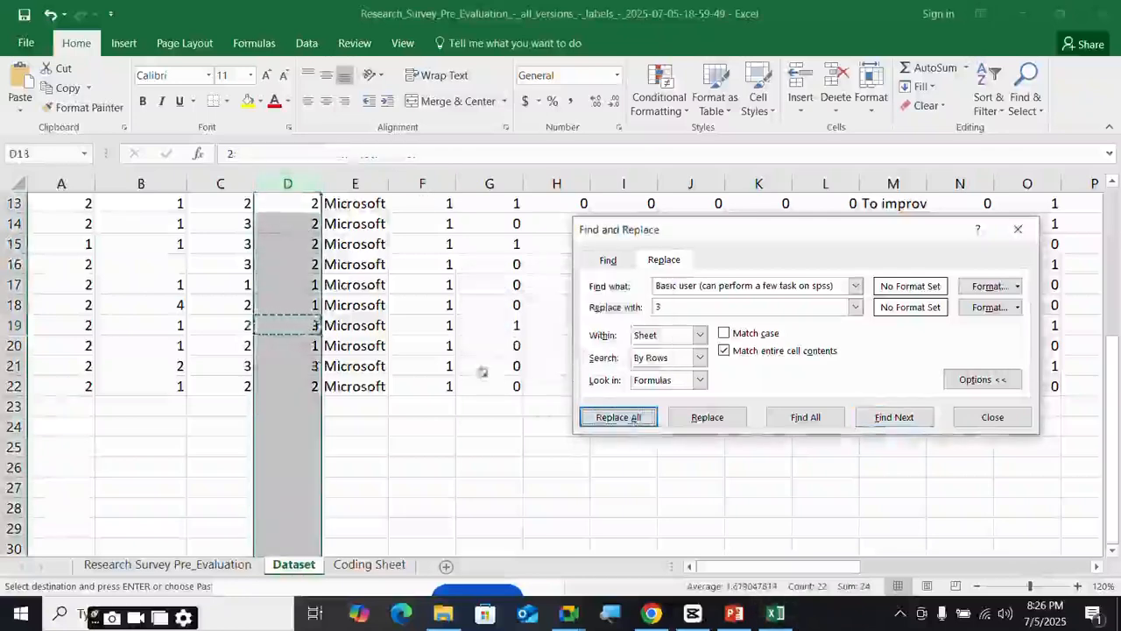
pyautogui.click(359, 348)
pyautogui.scroll(4, 359, 349)
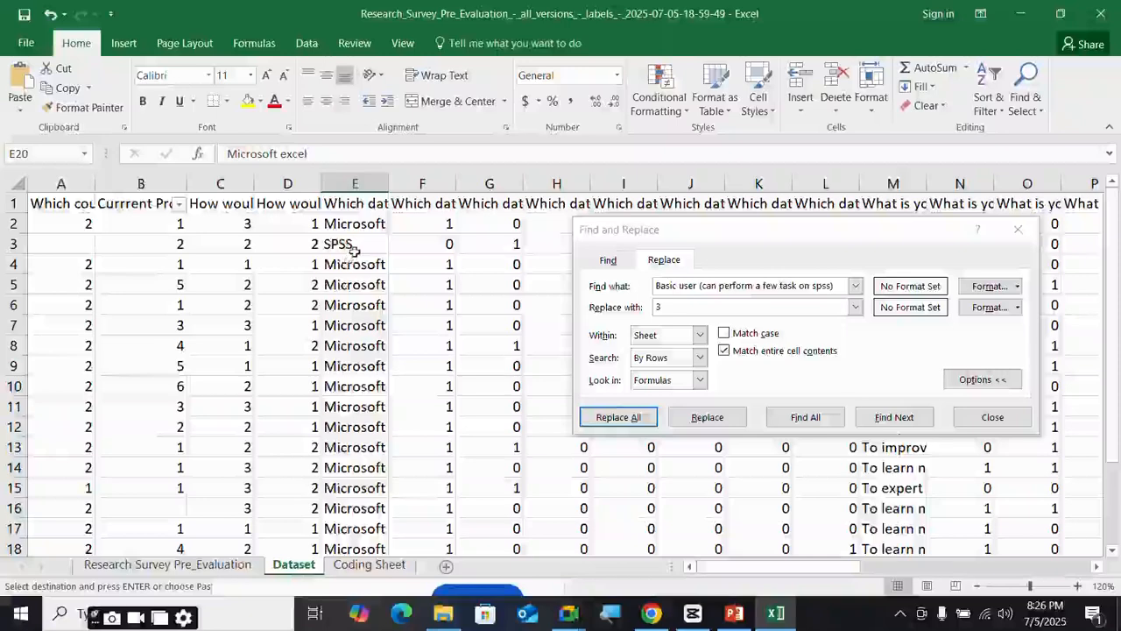
# - Compare the tool column headers and delete the combined analytics-tools column E
pyautogui.click(359, 204)
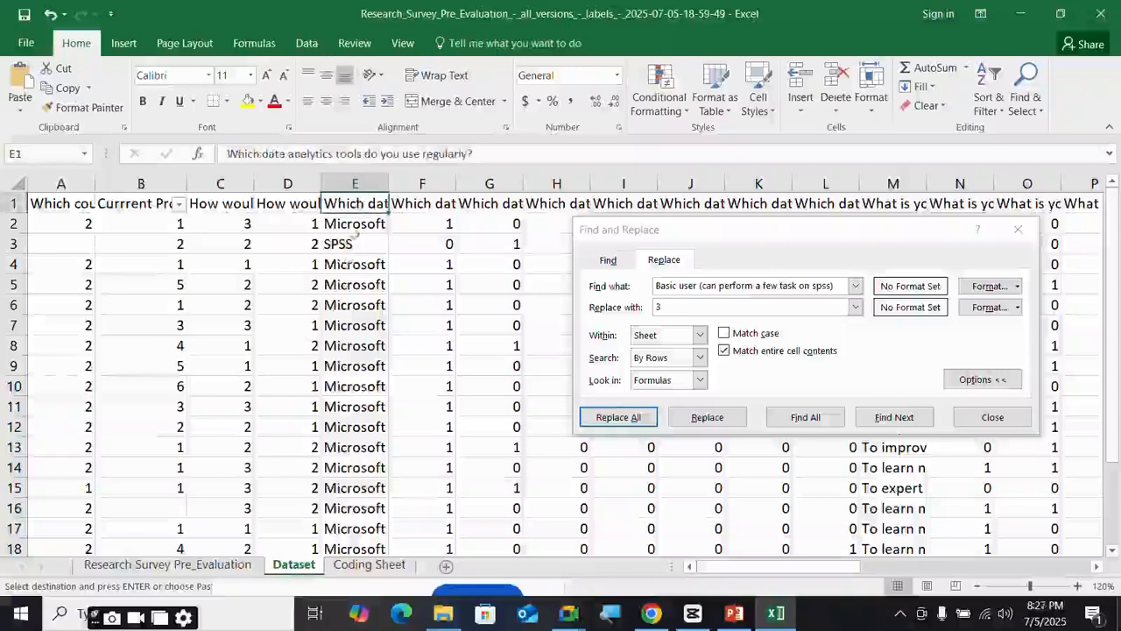
pyautogui.scroll(-2, 359, 313)
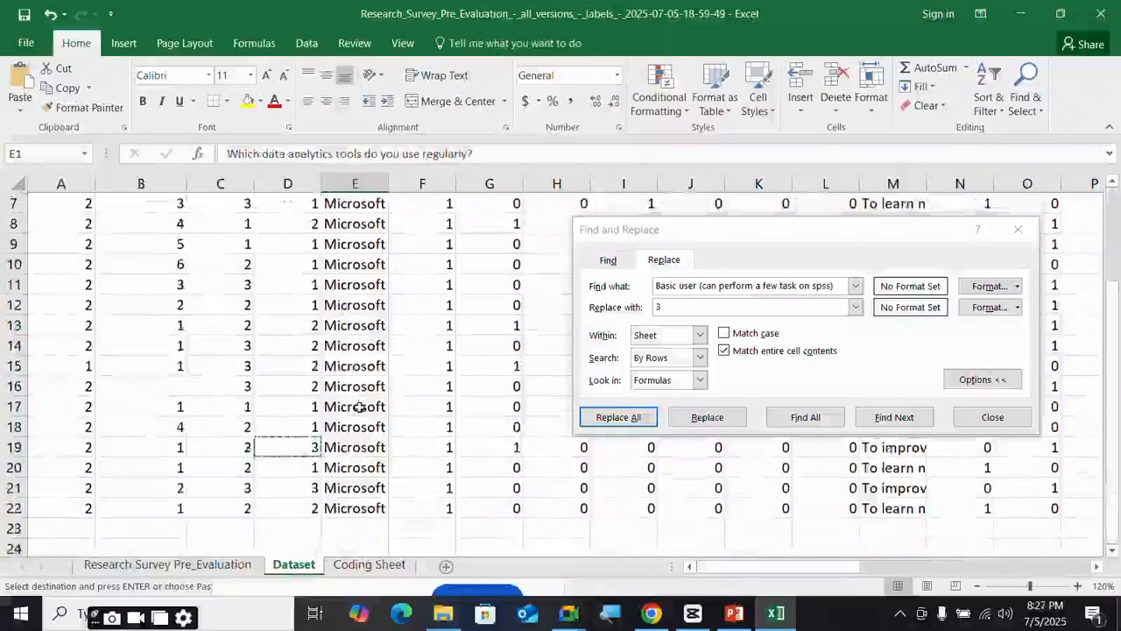
pyautogui.scroll(2, 395, 327)
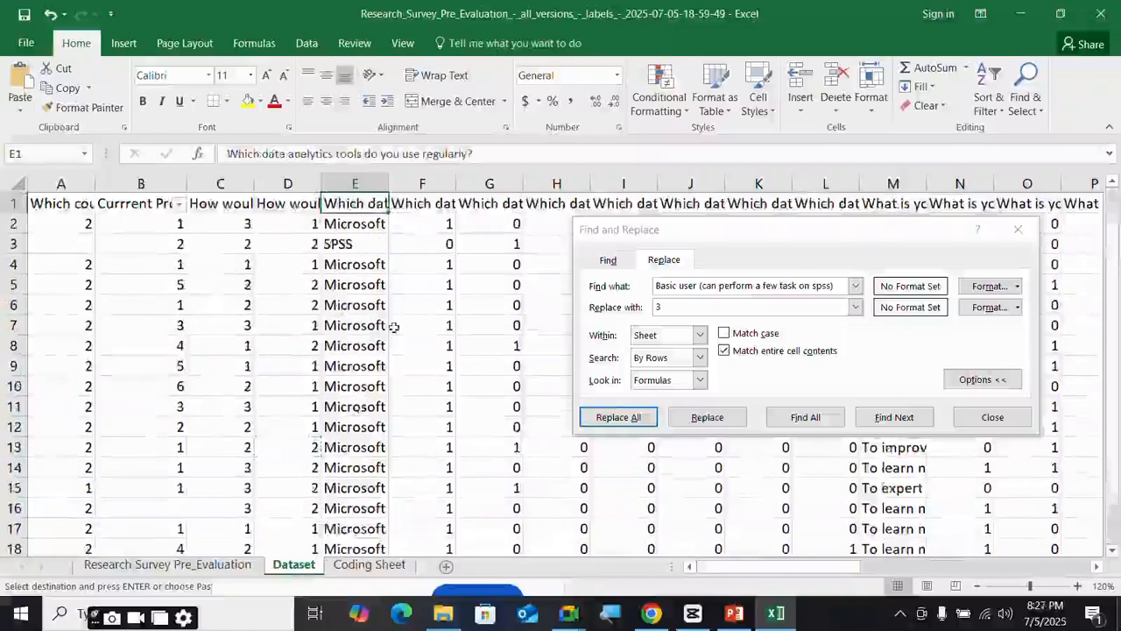
pyautogui.click(424, 204)
pyautogui.click(354, 182)
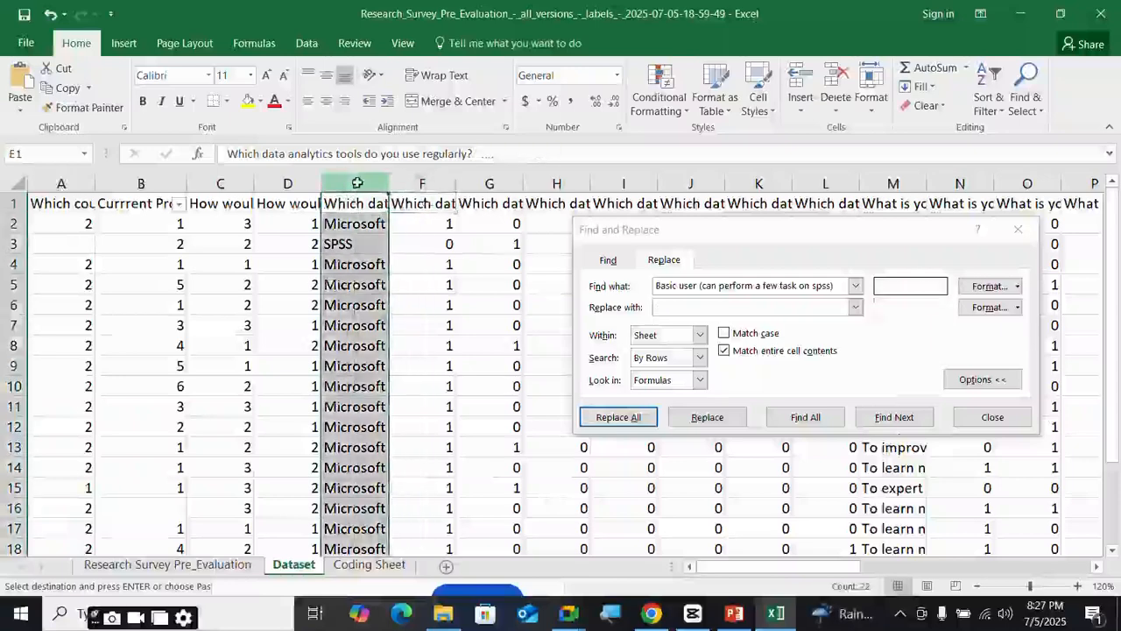
pyautogui.click(425, 203)
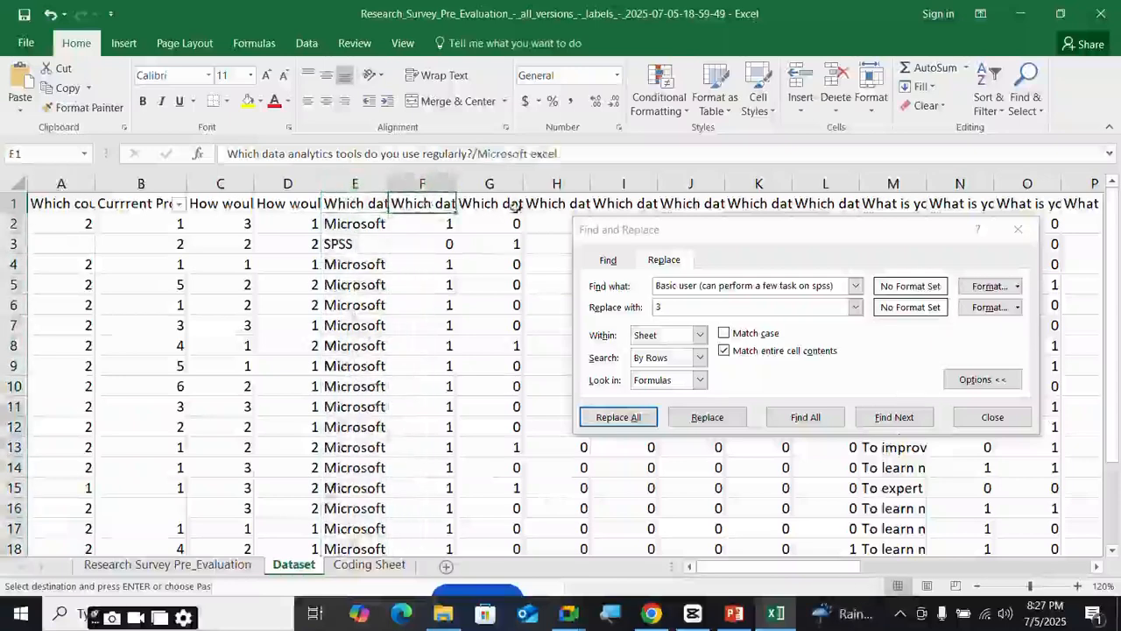
pyautogui.click(510, 205)
pyautogui.click(557, 203)
pyautogui.click(624, 204)
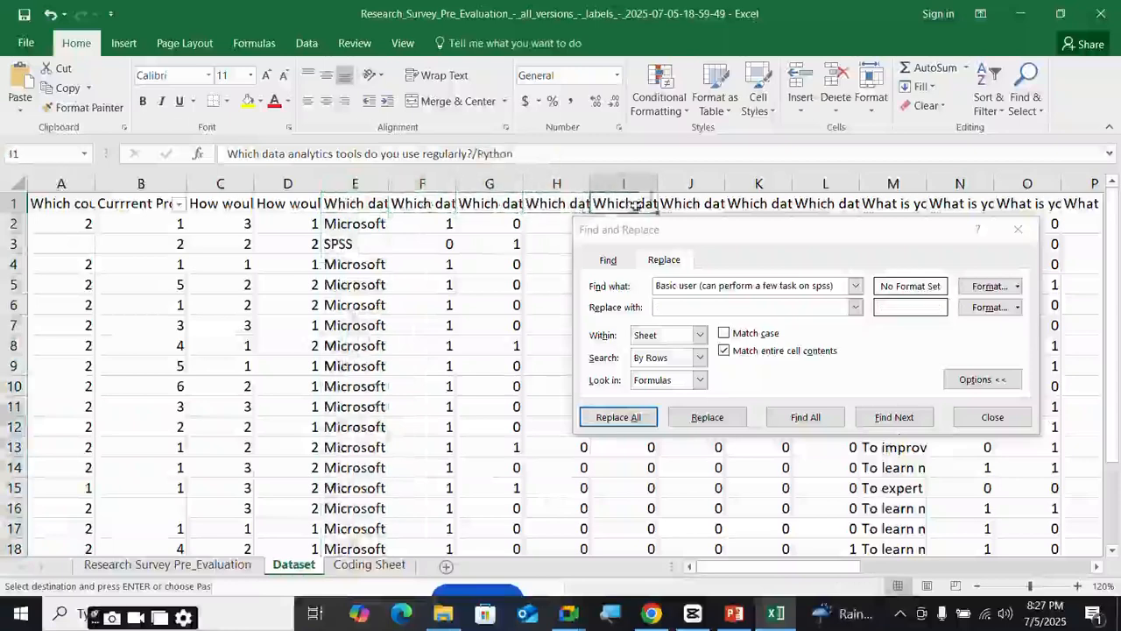
pyautogui.click(354, 182)
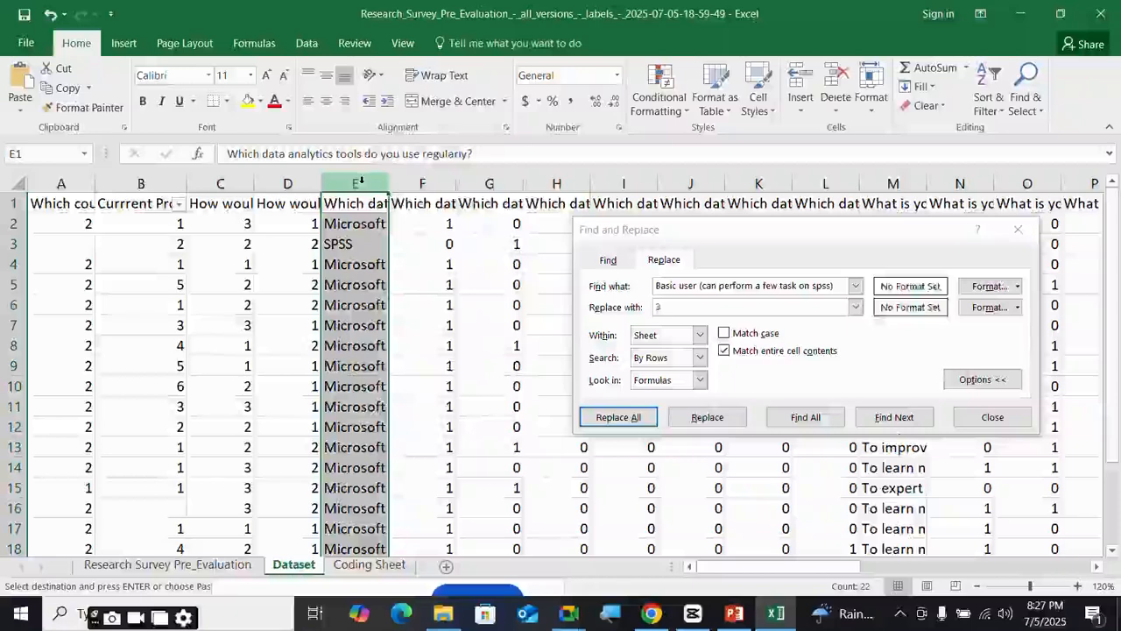
pyautogui.rightClick(360, 182)
pyautogui.click(405, 325)
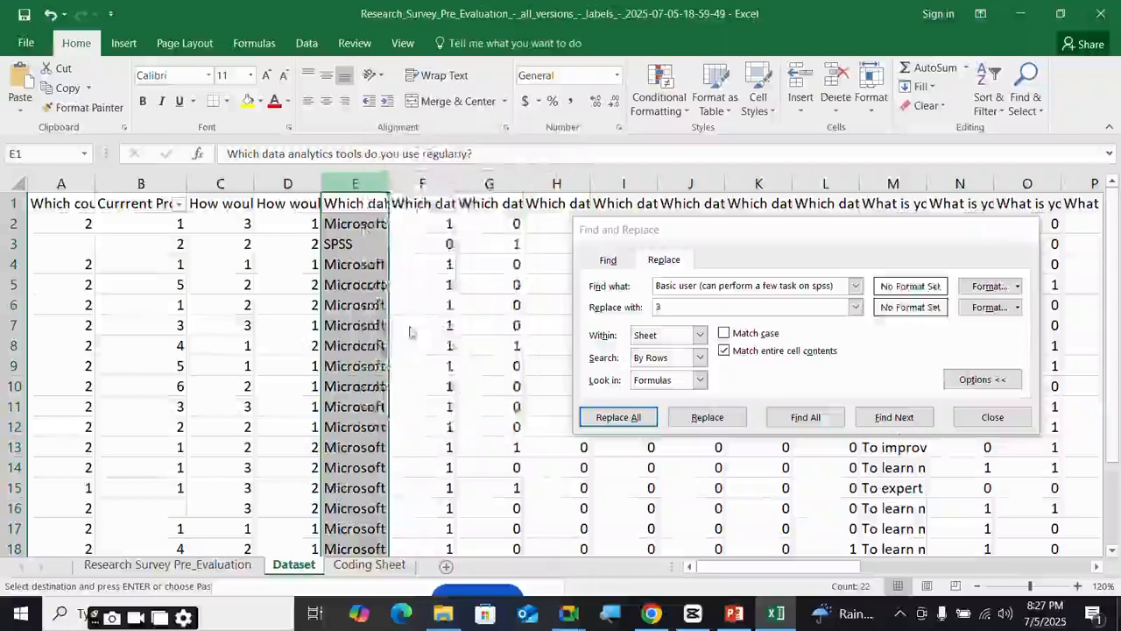
# - Close the Find and Replace dialog and check the question heading in L1
pyautogui.moveTo(780, 231); pyautogui.dragTo(295, 263)
pyautogui.moveTo(761, 567); pyautogui.dragTo(799, 567)
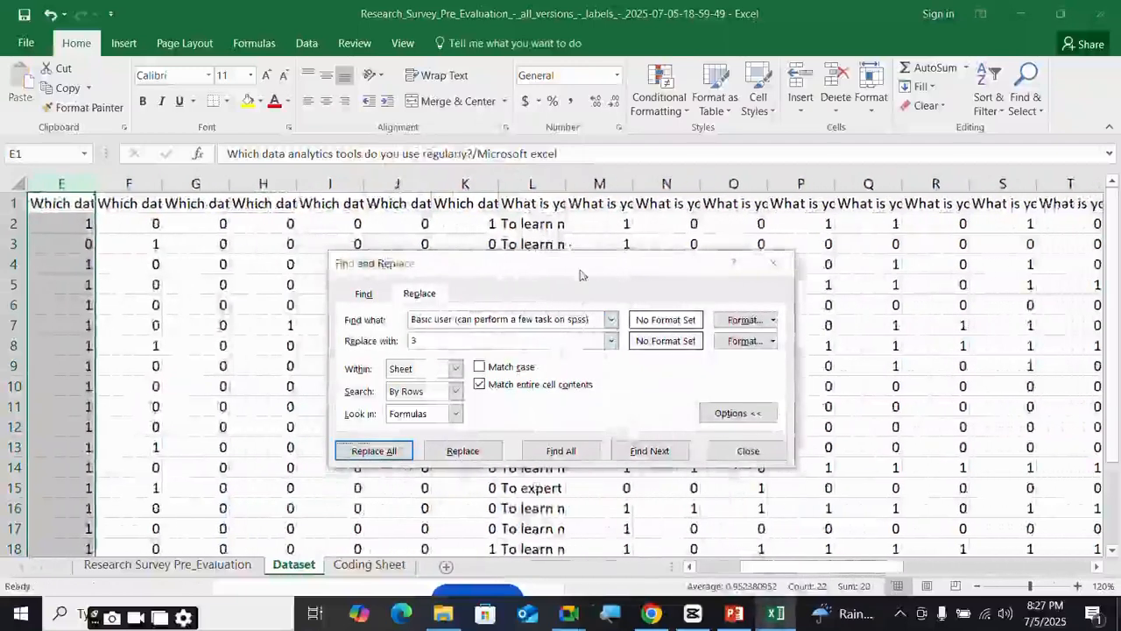
pyautogui.moveTo(578, 267); pyautogui.dragTo(879, 216)
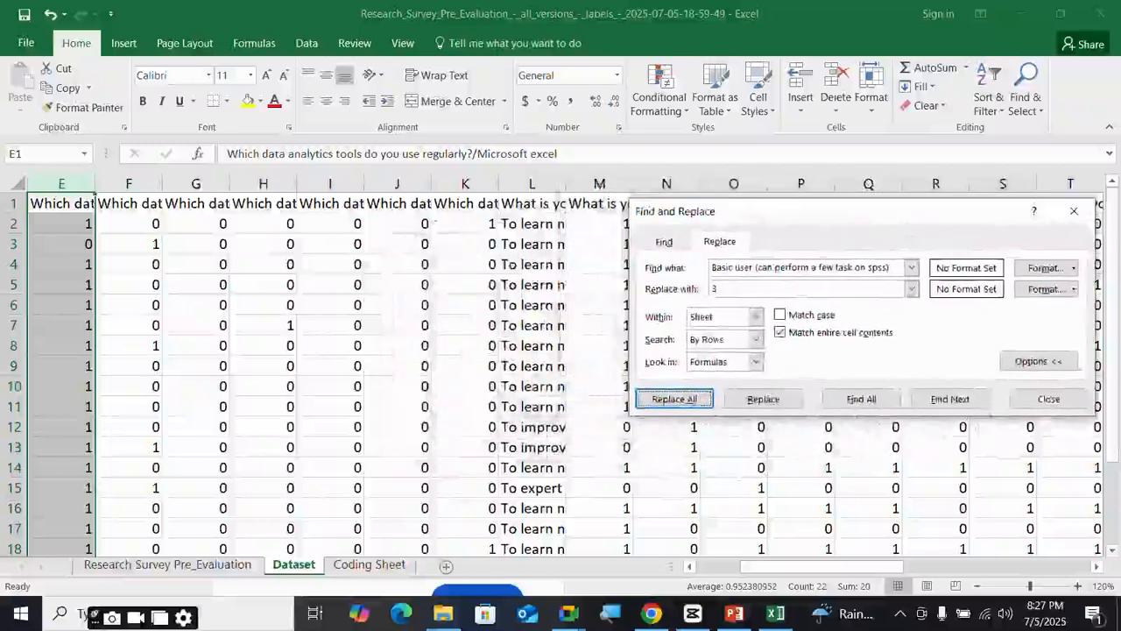
pyautogui.click(1073, 210)
pyautogui.click(541, 202)
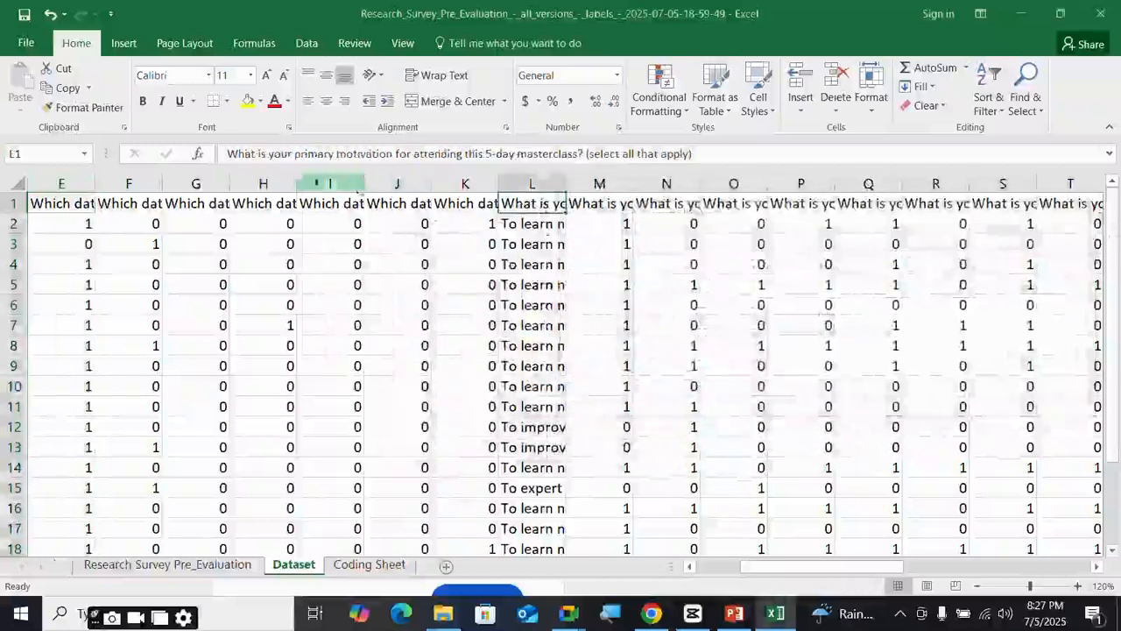
# - Delete the motivation text column L and inspect the new L1 header
pyautogui.click(541, 245)
pyautogui.click(533, 183)
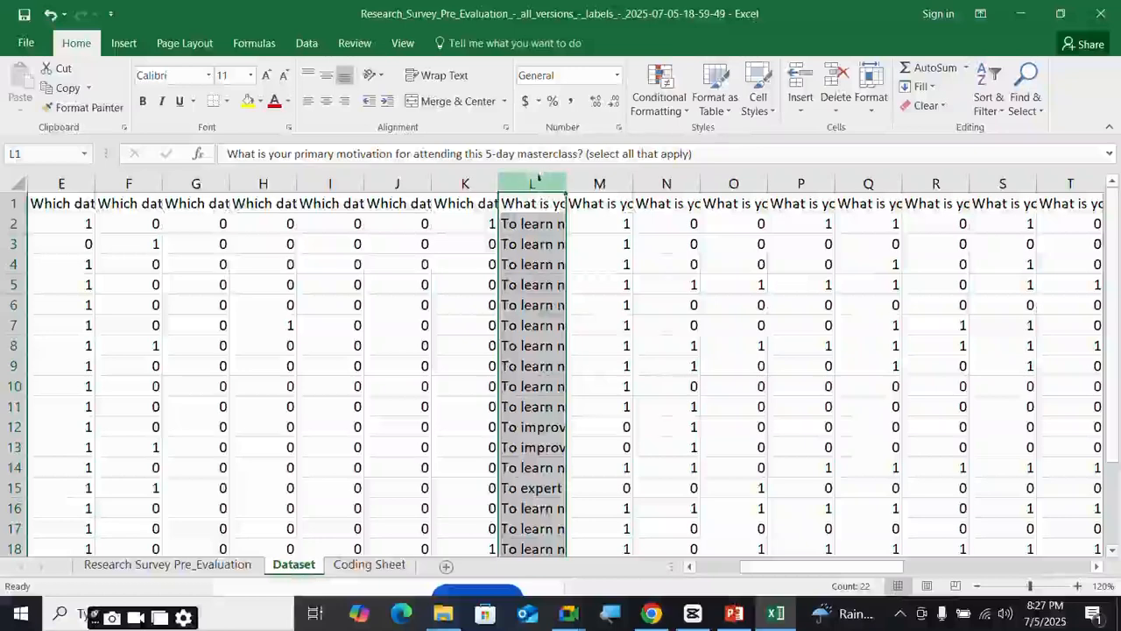
pyautogui.rightClick(537, 180)
pyautogui.click(587, 322)
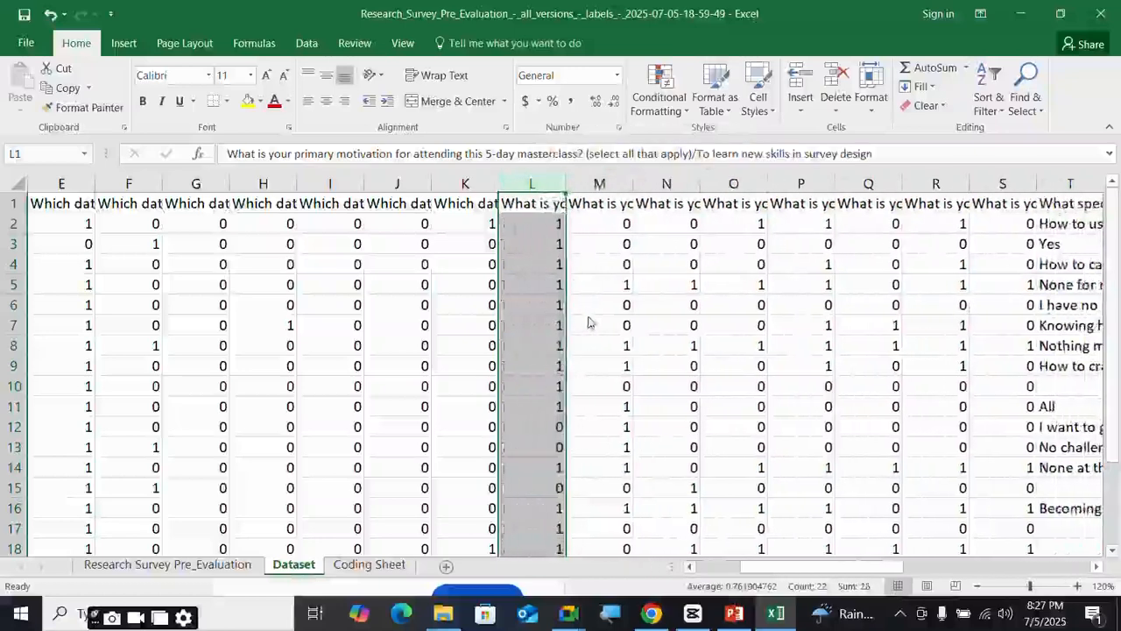
pyautogui.click(506, 202)
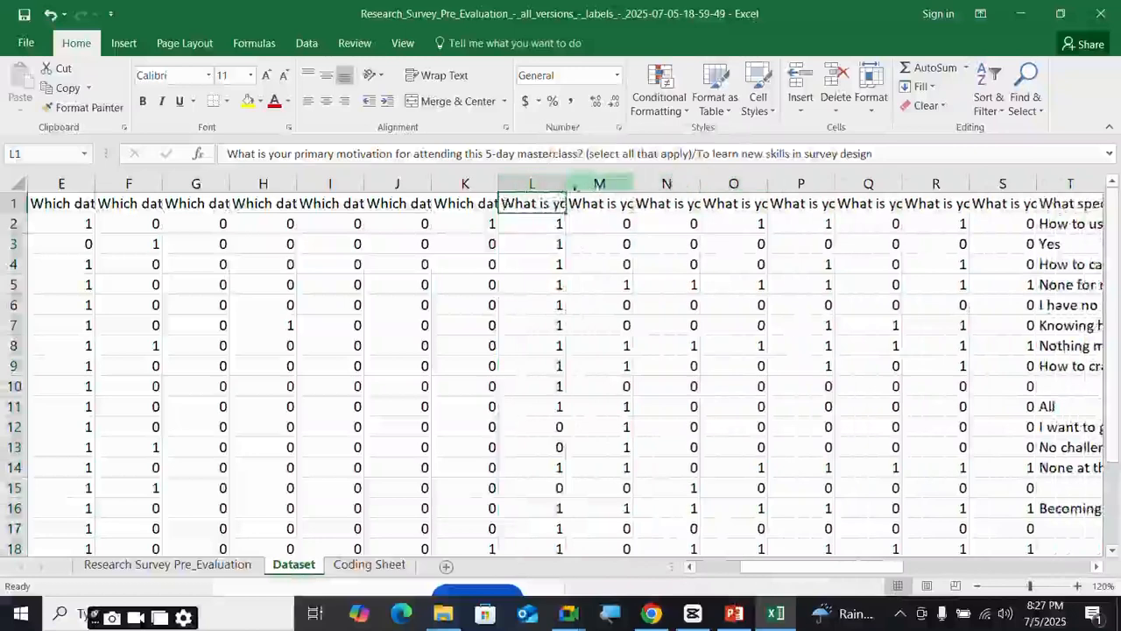
pyautogui.doubleClick(505, 203)
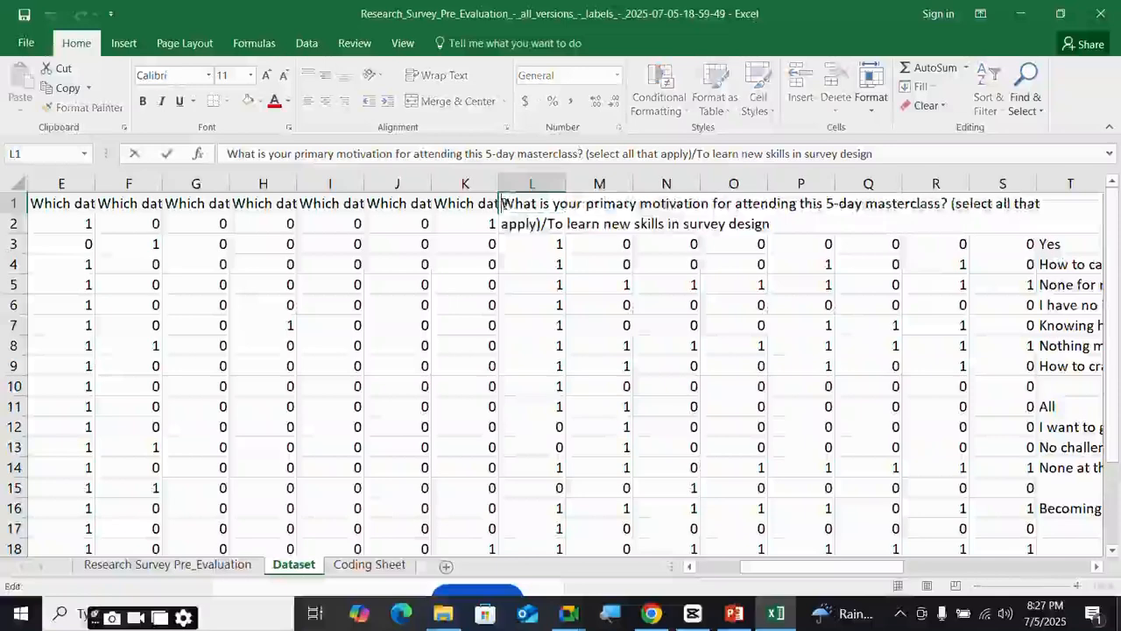
pyautogui.click(599, 304)
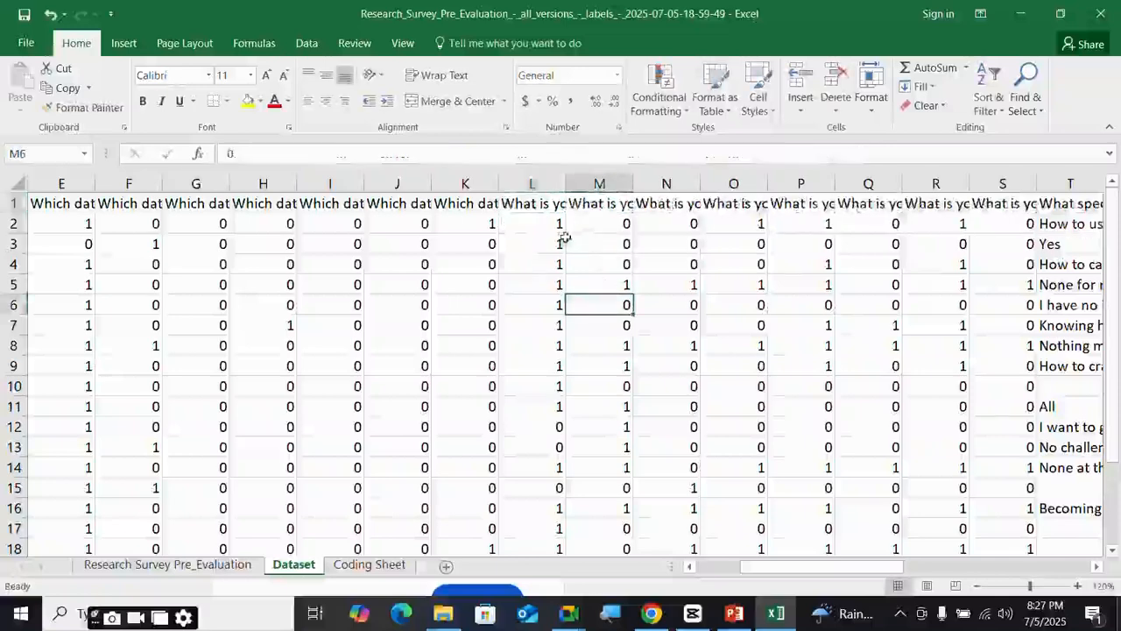
pyautogui.click(516, 204)
pyautogui.doubleClick(507, 203)
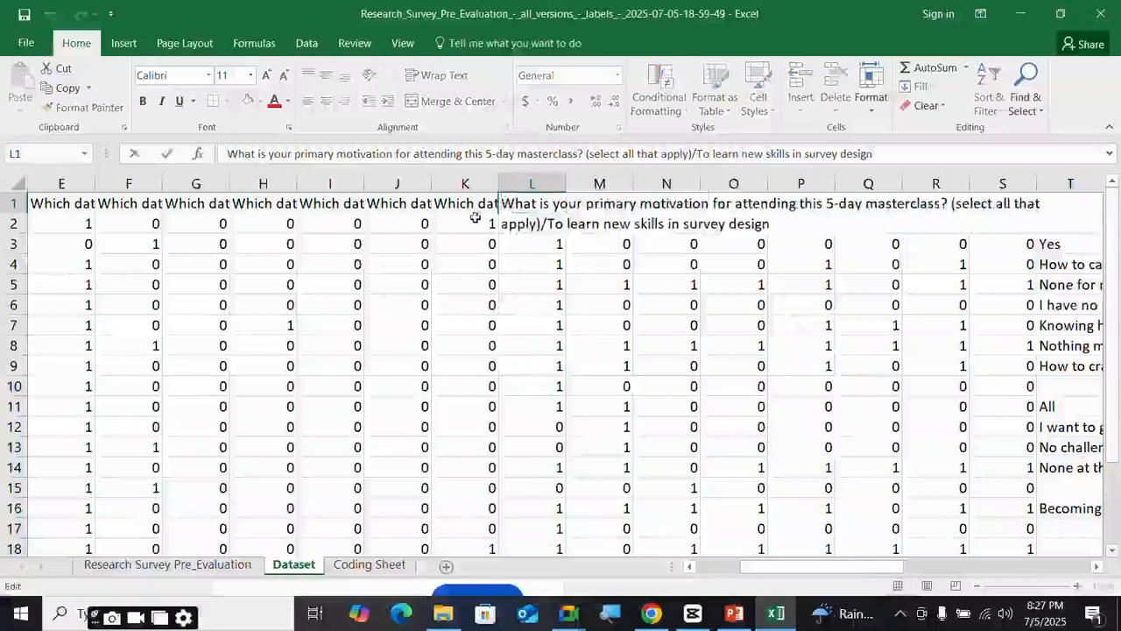
pyautogui.click(495, 284)
# - Undo and redo changes until the tools text column is back at E
pyautogui.hotkey('ctrl', 'z')
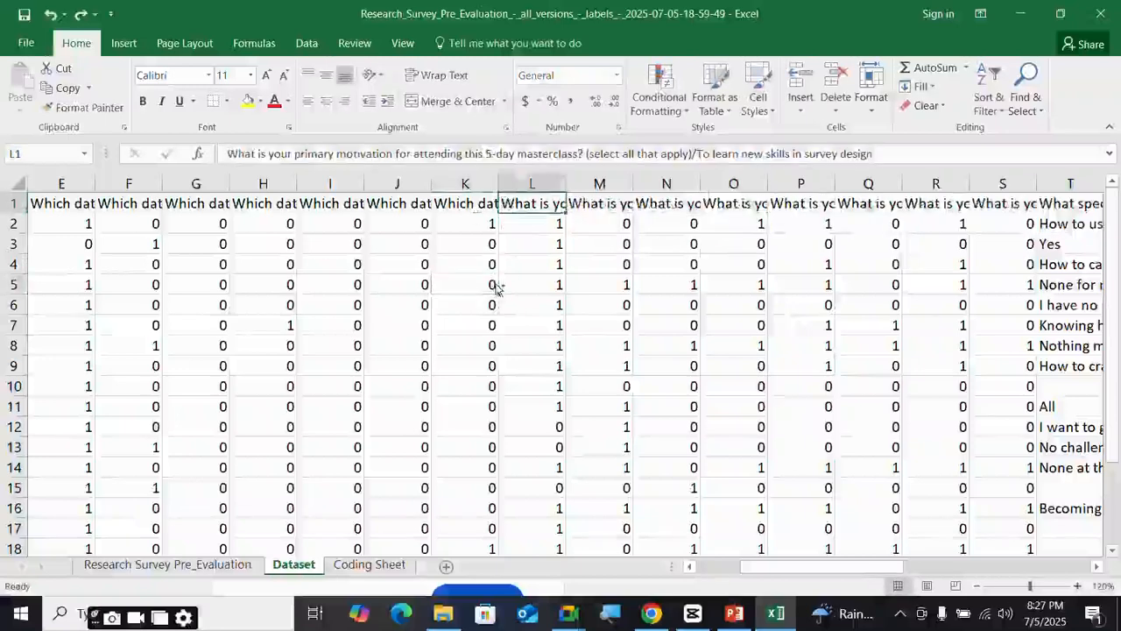
pyautogui.hotkey('ctrl', 'y')
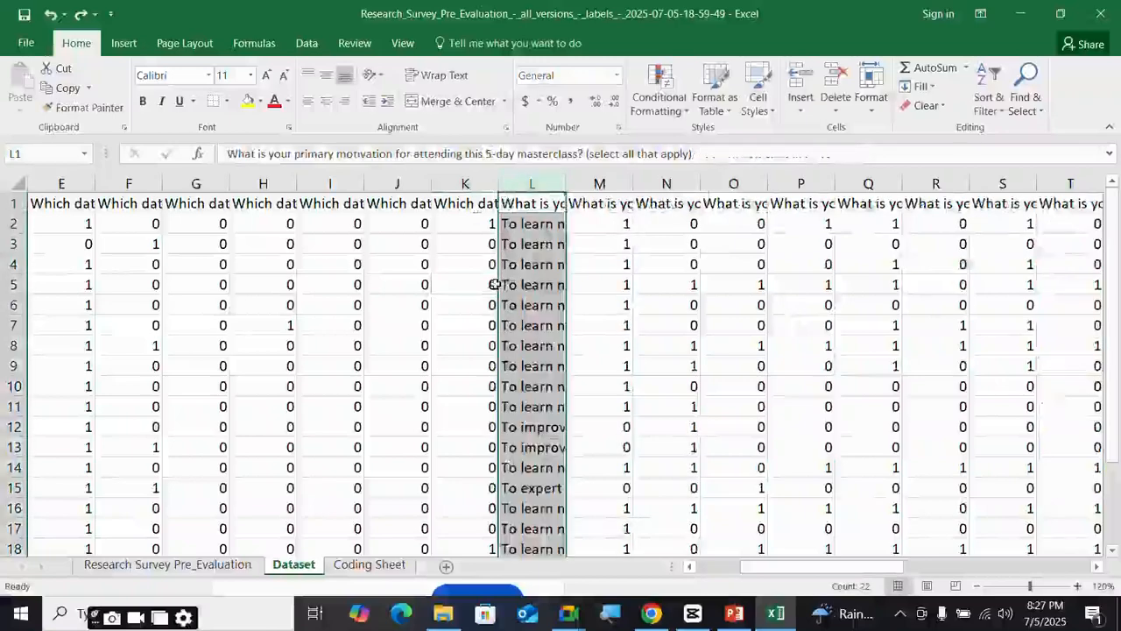
pyautogui.moveTo(841, 571); pyautogui.dragTo(796, 571)
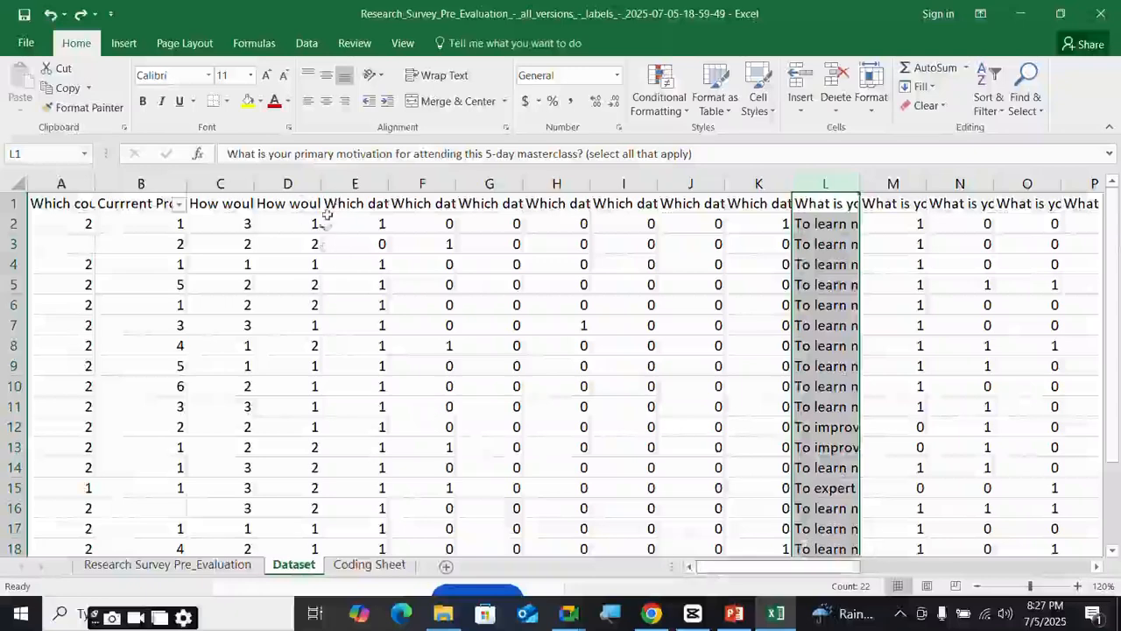
pyautogui.hotkey('ctrl', 'y')
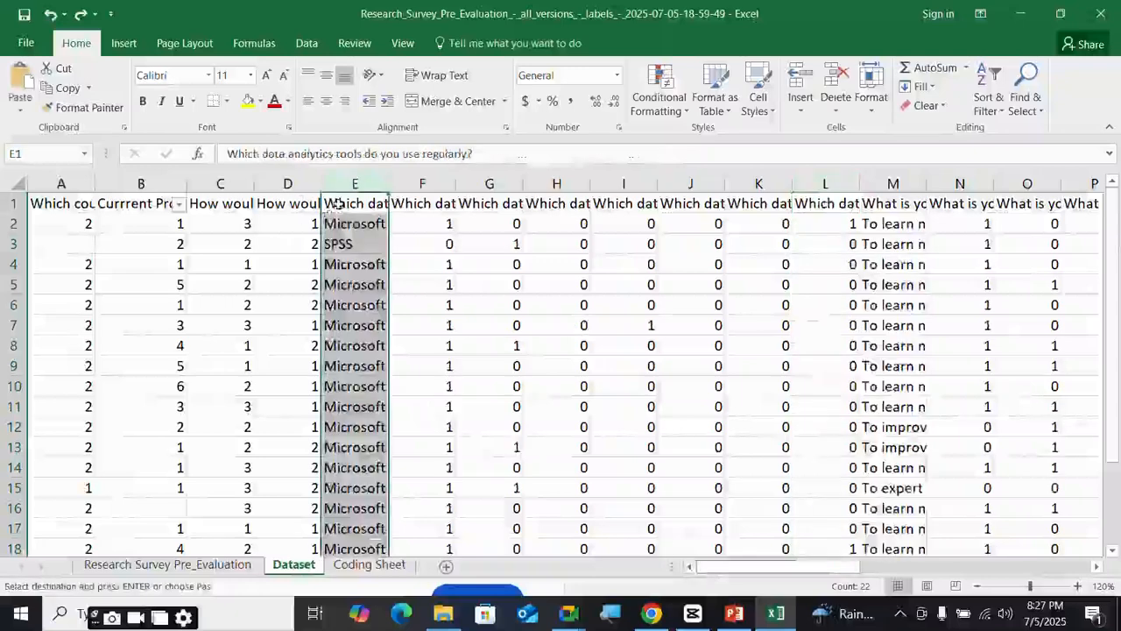
# - Prefix header F1 with 'Sec2_' and header N1 with 'Se3_'
pyautogui.click(327, 203)
pyautogui.doubleClick(327, 204)
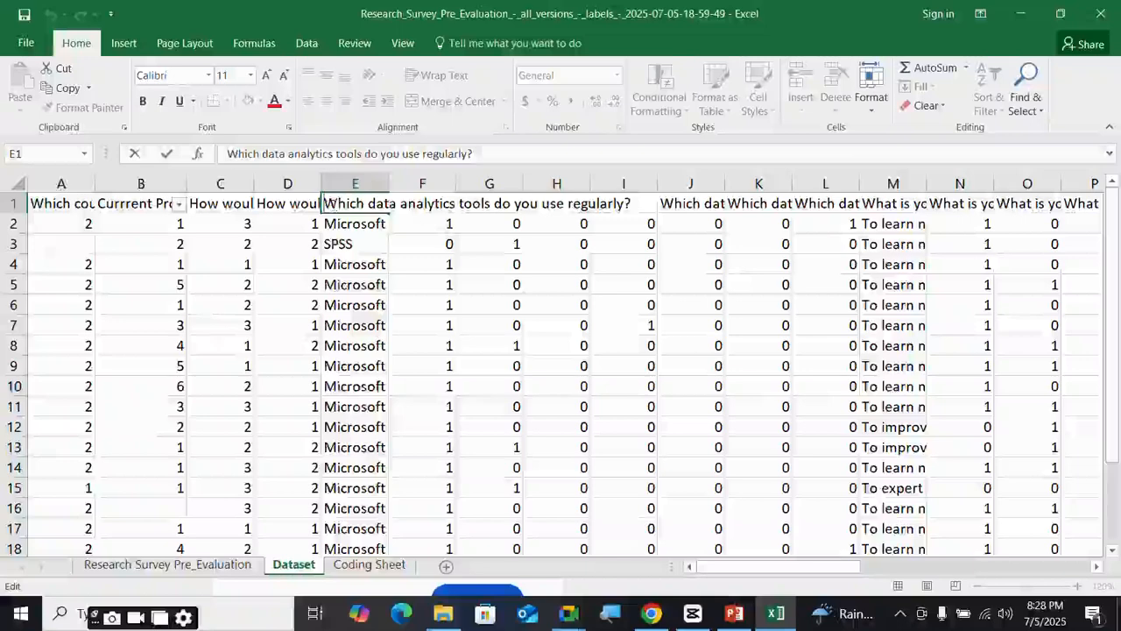
pyautogui.press('Tab')
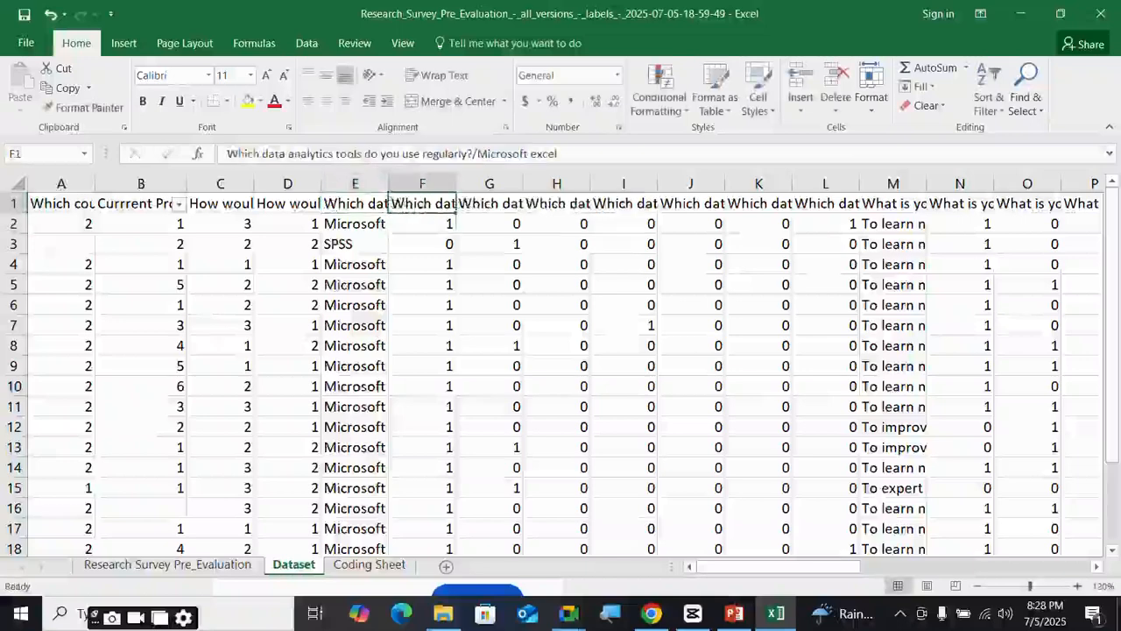
pyautogui.click(225, 154)
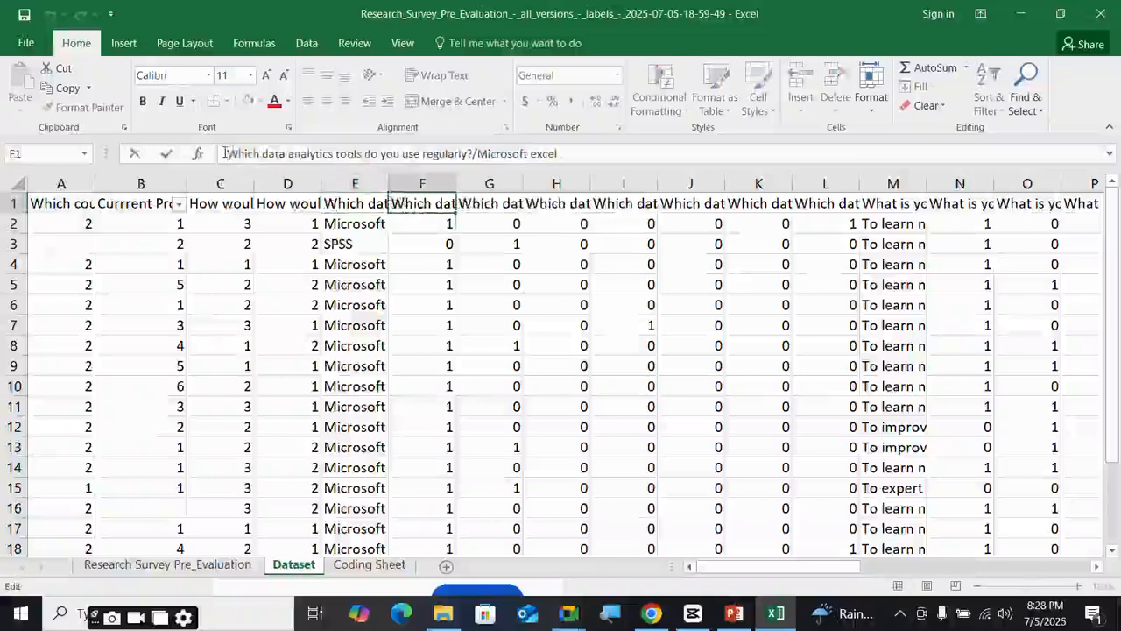
pyautogui.write('Sec')
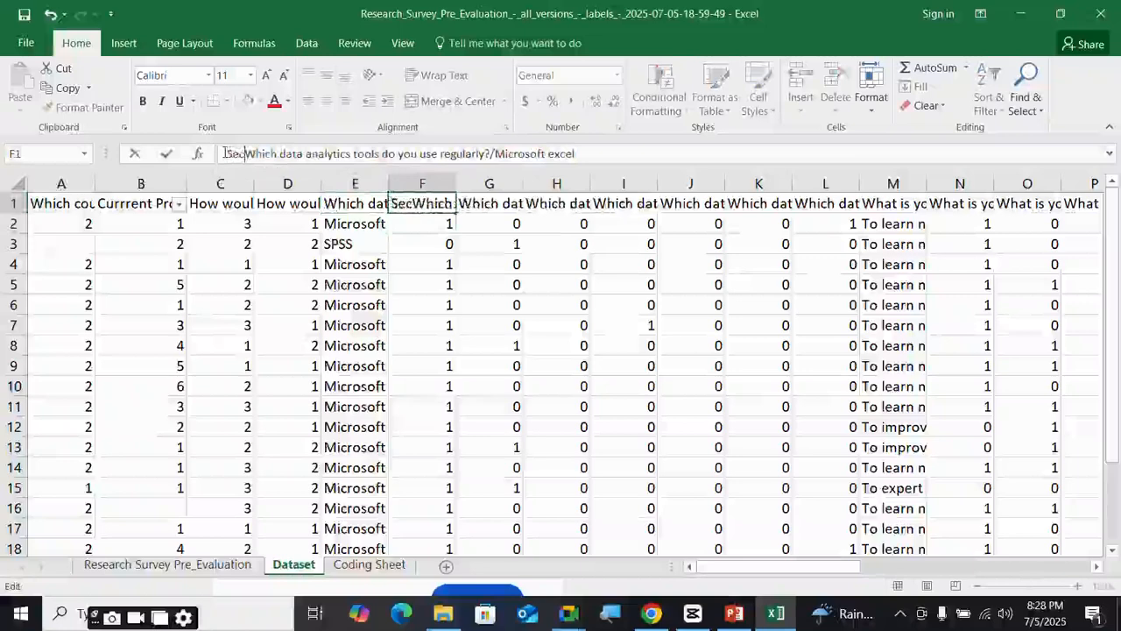
pyautogui.write('@')
pyautogui.press('BackSpace')
pyautogui.write('2_')
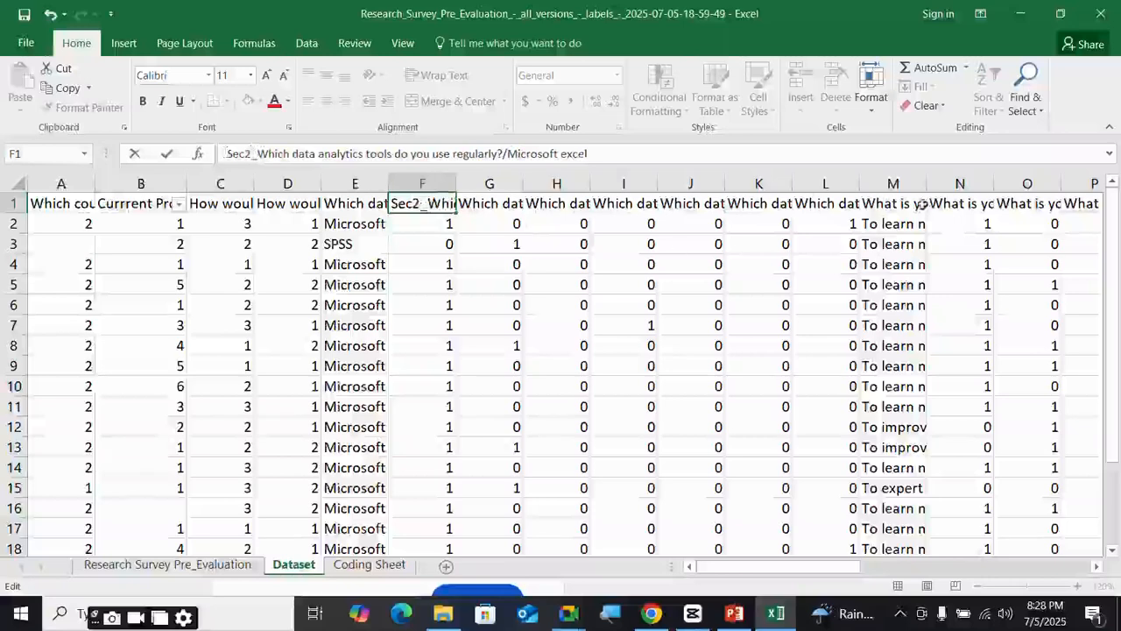
pyautogui.click(952, 205)
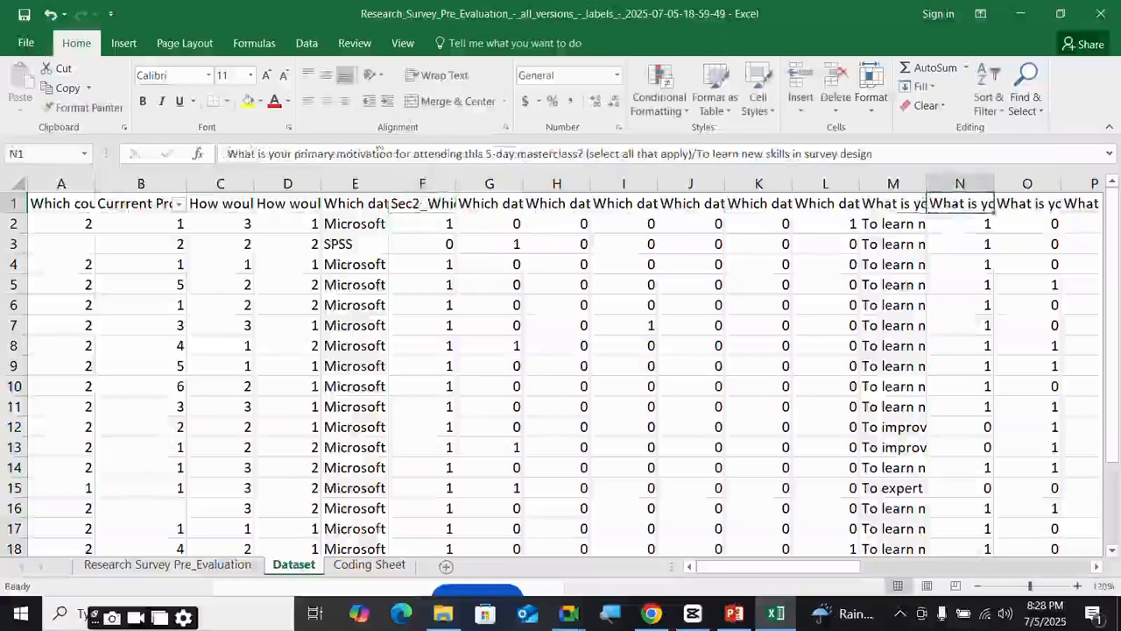
pyautogui.click(231, 155)
pyautogui.write('Se')
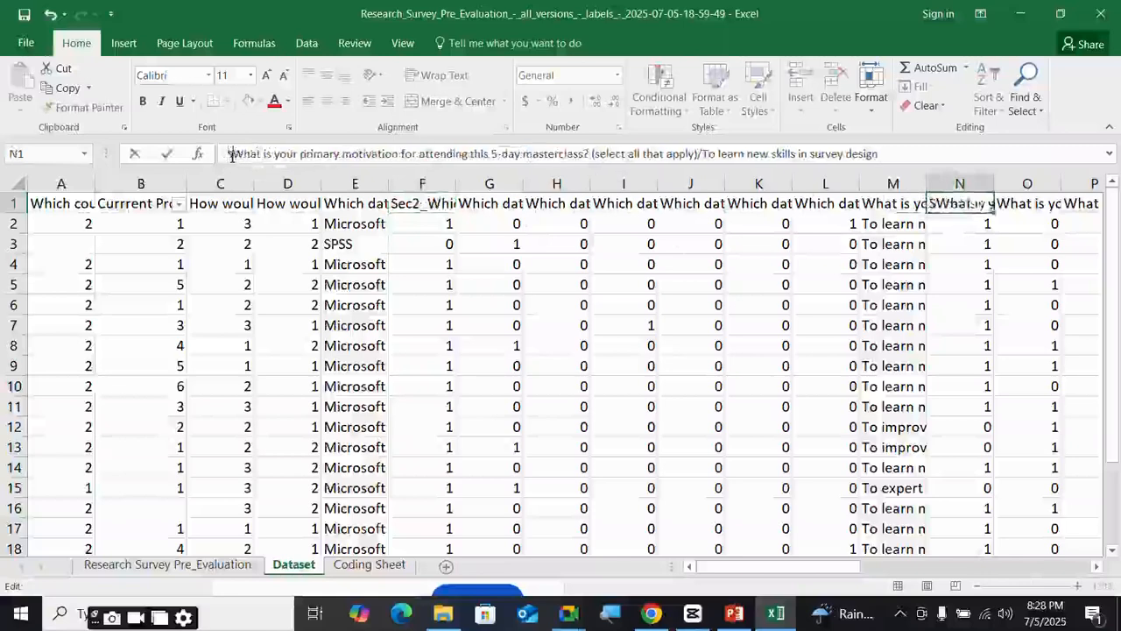
pyautogui.write('3')
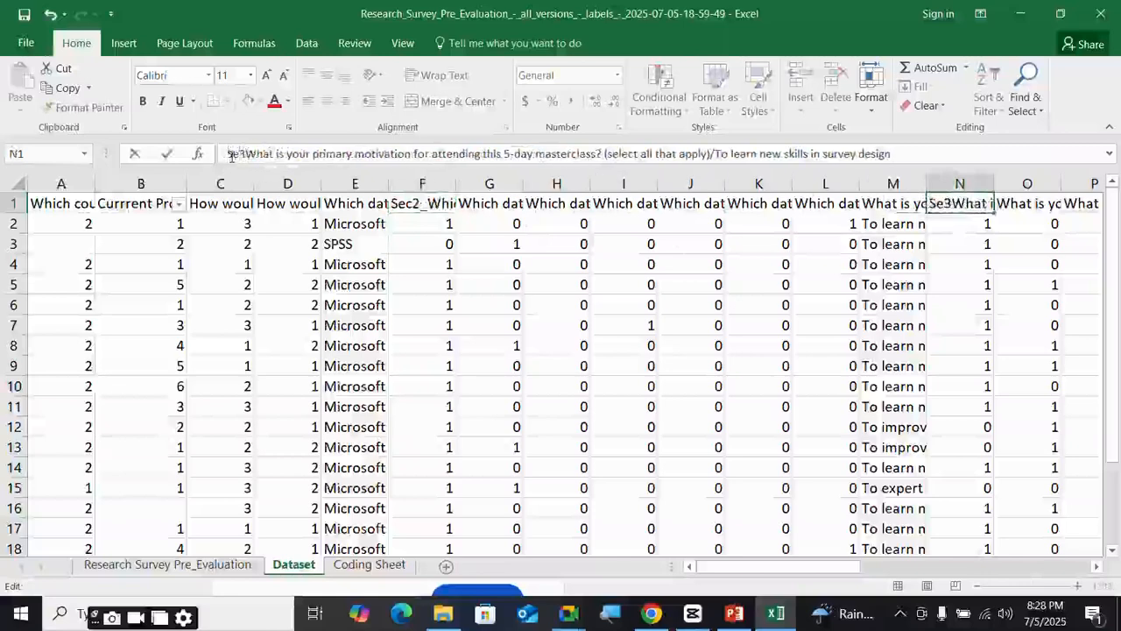
pyautogui.write('_')
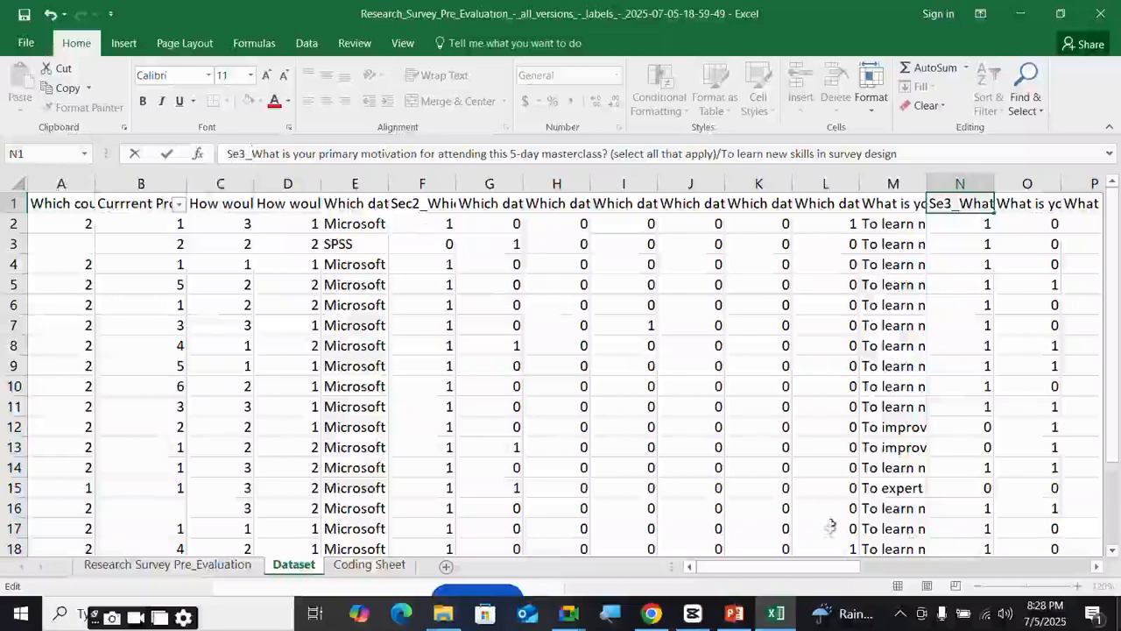
# - Delete the tools text column E and the motivation text column L
pyautogui.moveTo(833, 568); pyautogui.dragTo(790, 578)
pyautogui.click(355, 184)
pyautogui.rightClick(368, 186)
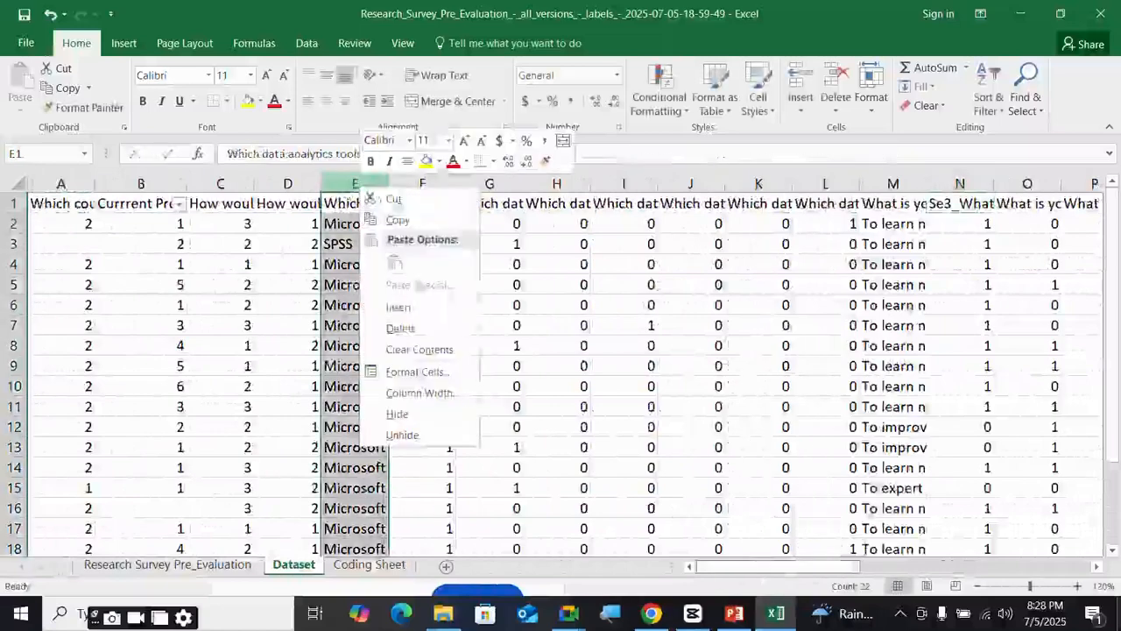
pyautogui.click(408, 326)
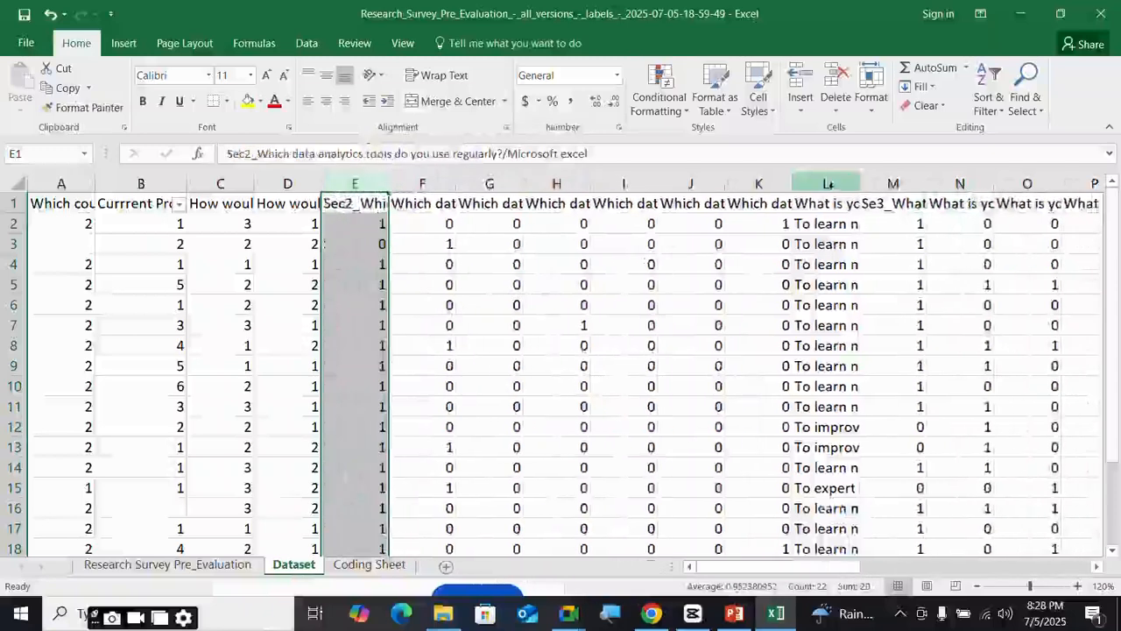
pyautogui.click(826, 183)
pyautogui.rightClick(829, 185)
pyautogui.click(872, 330)
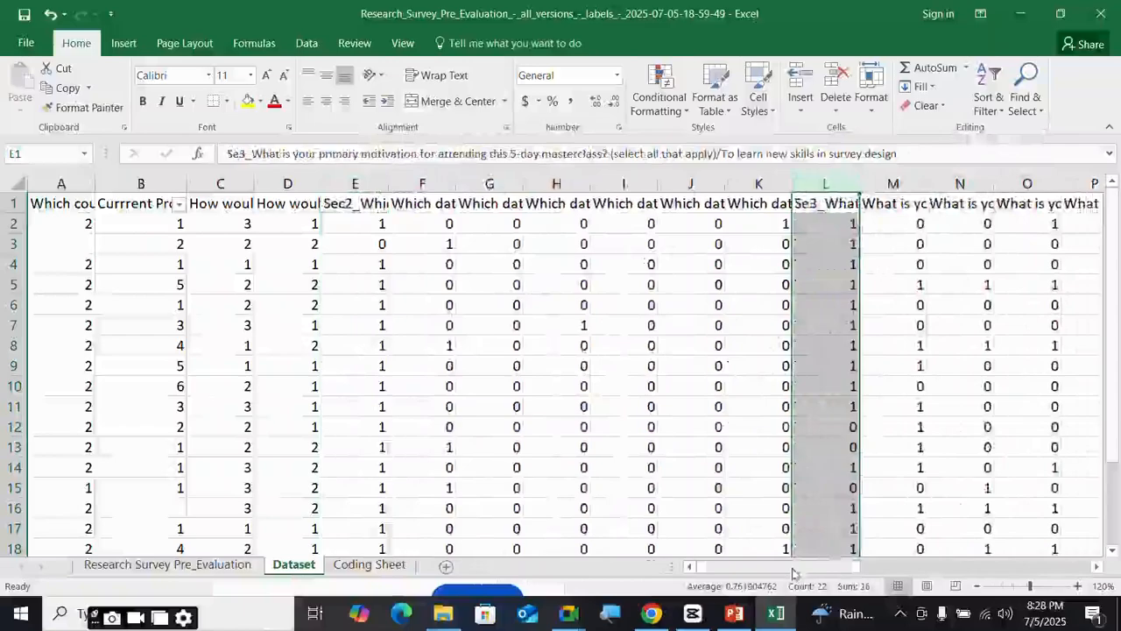
pyautogui.moveTo(770, 567); pyautogui.dragTo(897, 572)
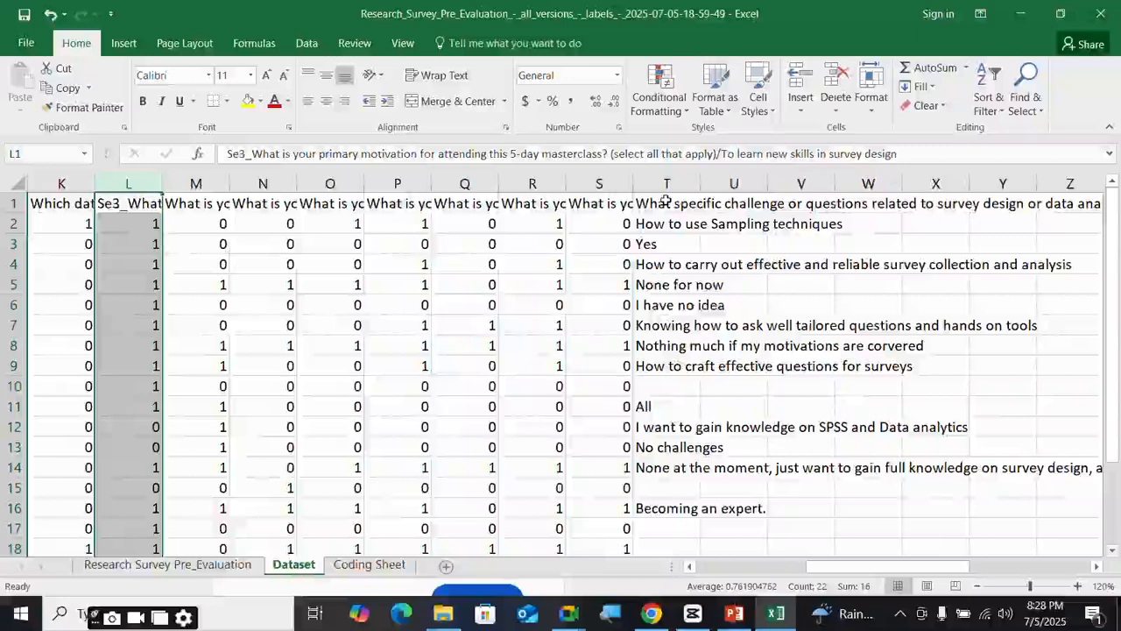
# - Look over the challenge answers in column T, then add a blank Sheet3
pyautogui.click(666, 203)
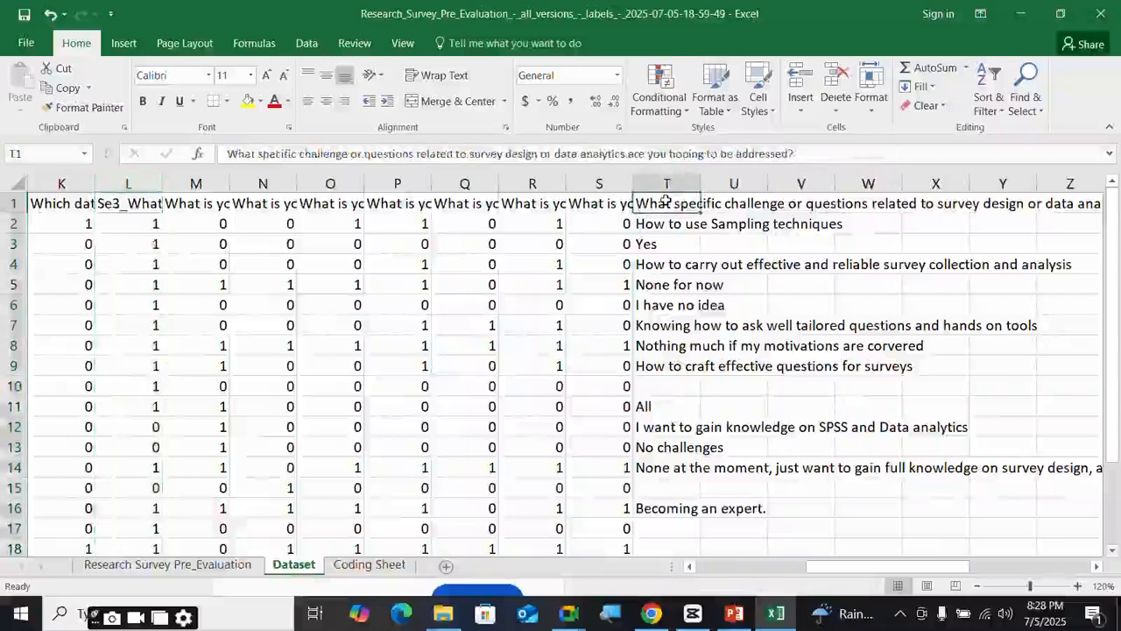
pyautogui.scroll(-2, 659, 445)
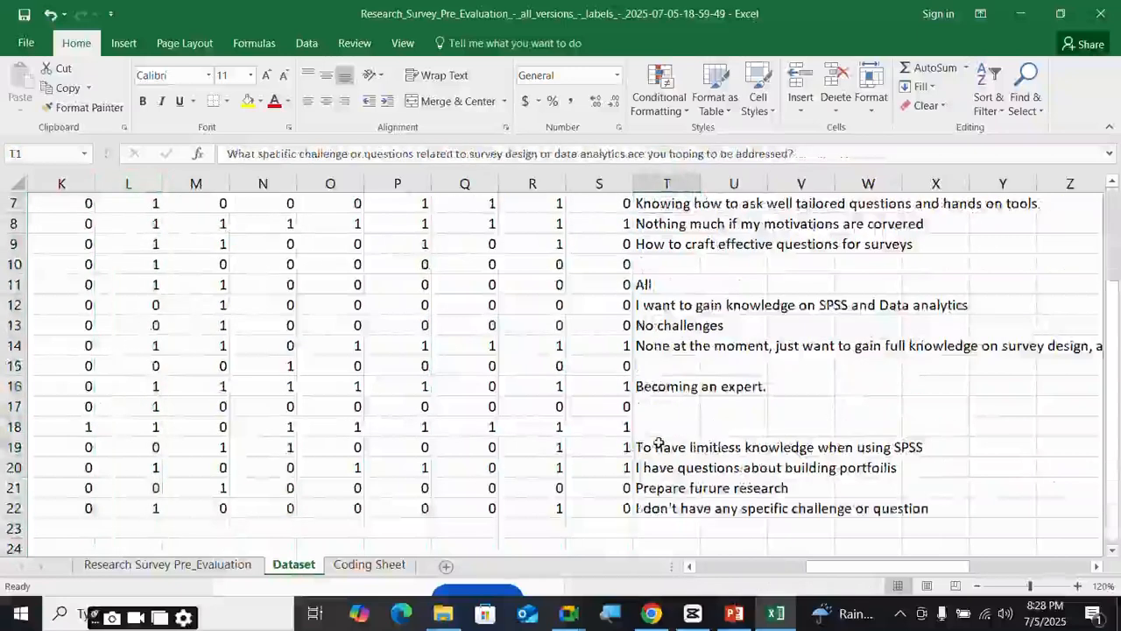
pyautogui.scroll(2, 659, 445)
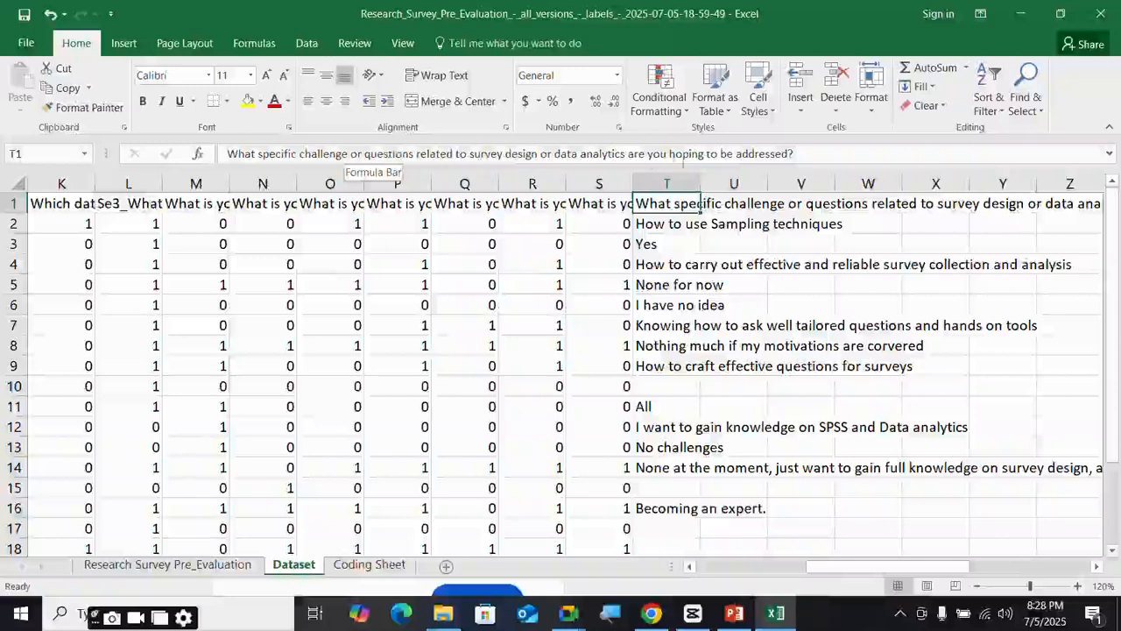
pyautogui.click(664, 222)
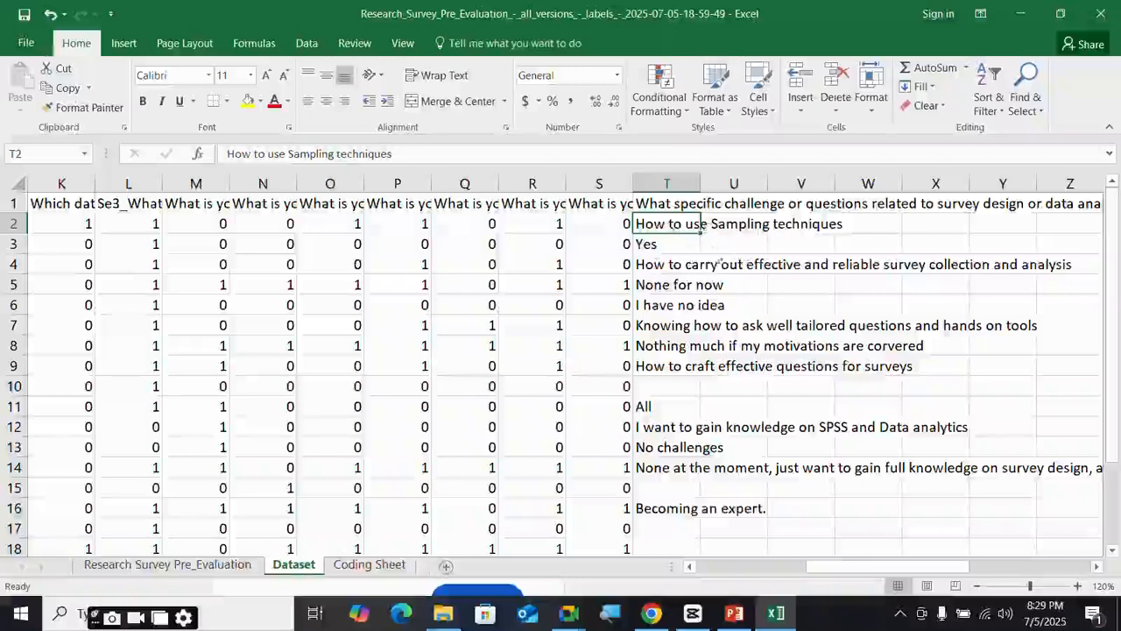
pyautogui.click(446, 566)
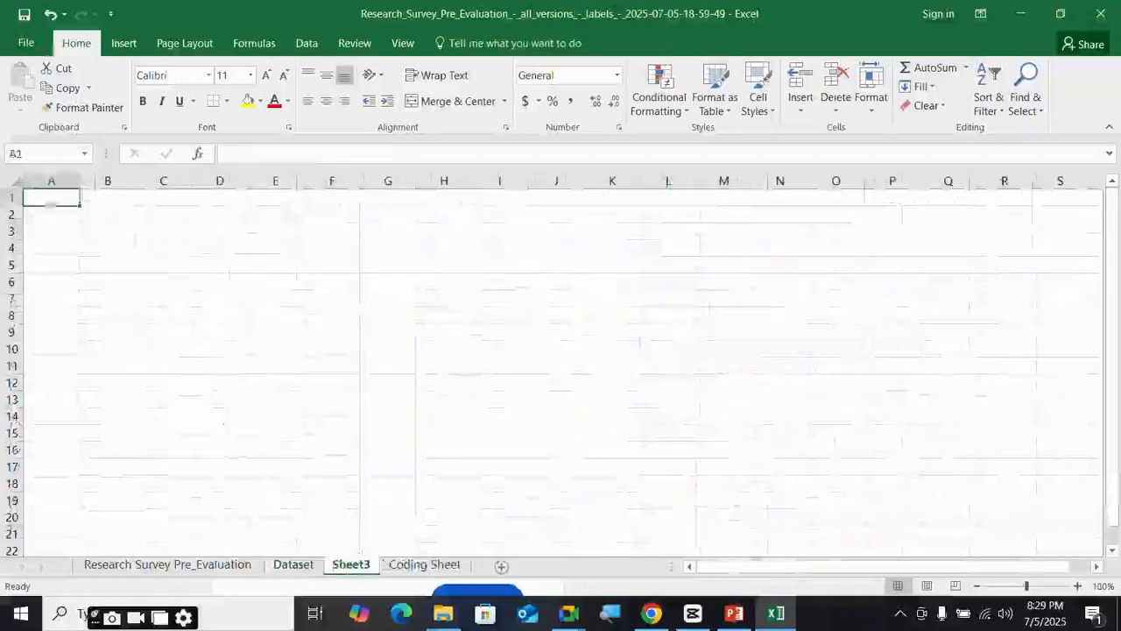
# - Move Coding Sheet ahead of Sheet3 and type 'Challenge' in A14 after checking T1
pyautogui.click(448, 566)
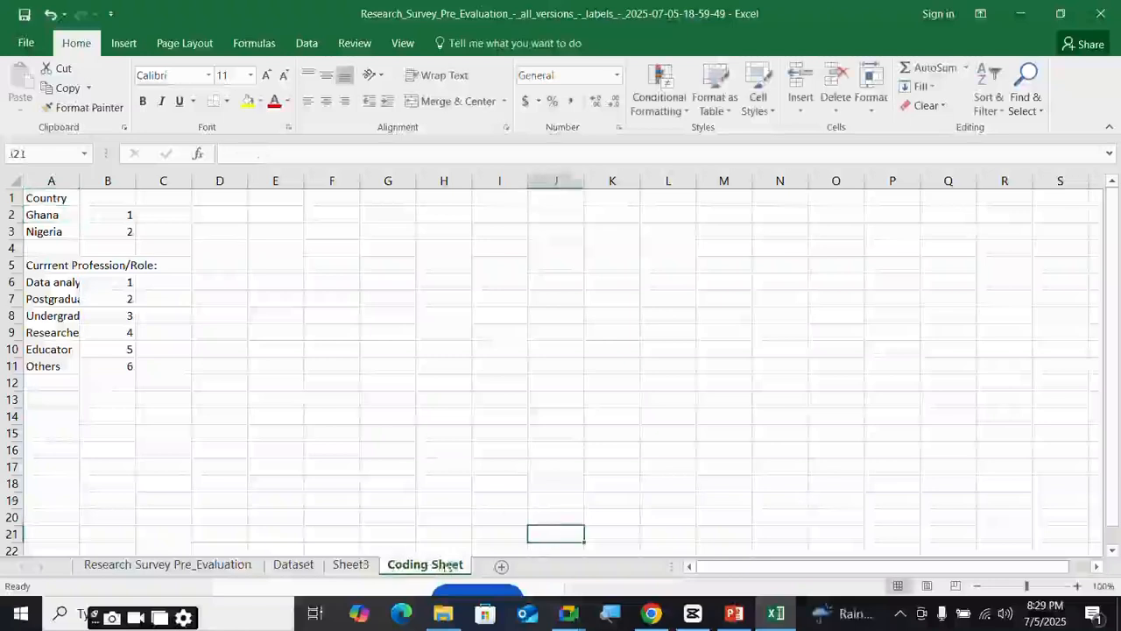
pyautogui.moveTo(449, 566); pyautogui.dragTo(353, 567)
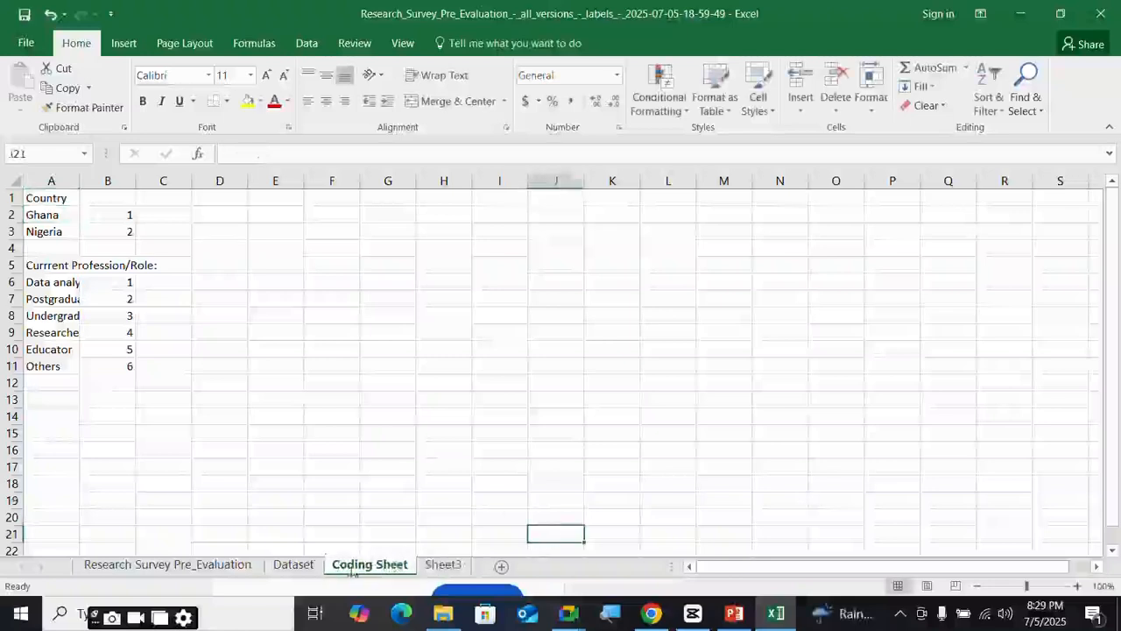
pyautogui.click(38, 412)
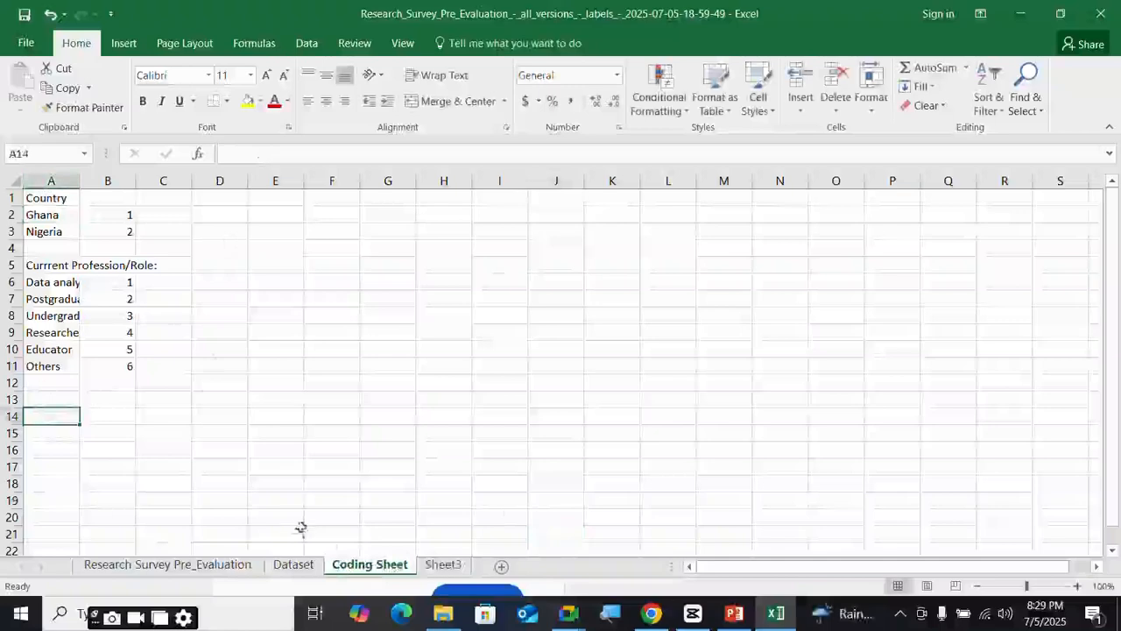
pyautogui.click(293, 565)
pyautogui.click(687, 205)
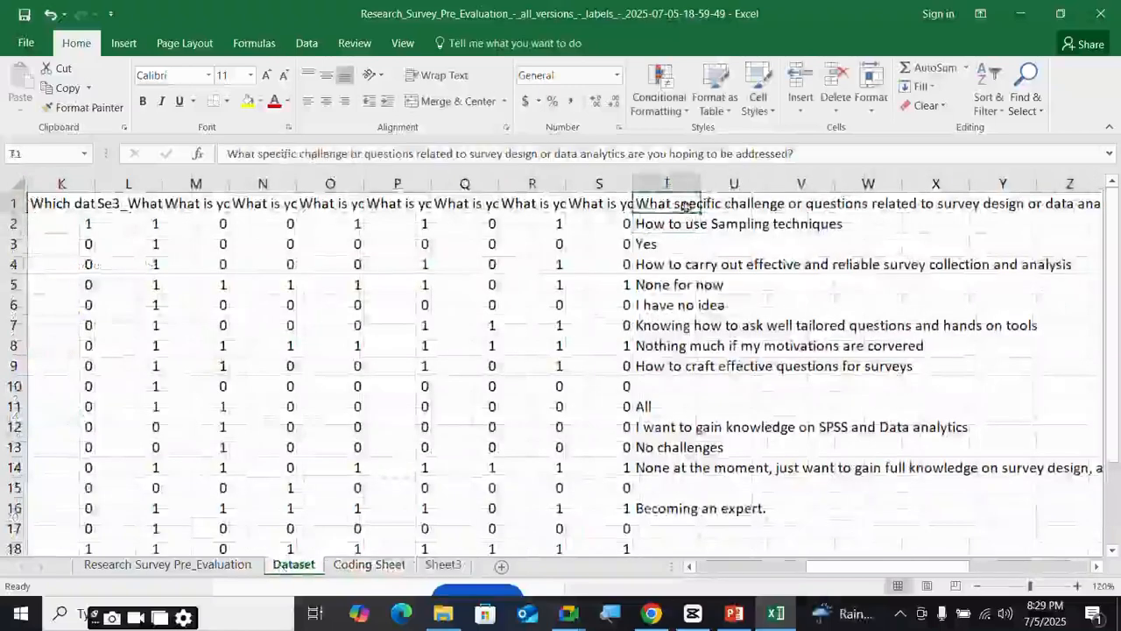
pyautogui.click(413, 568)
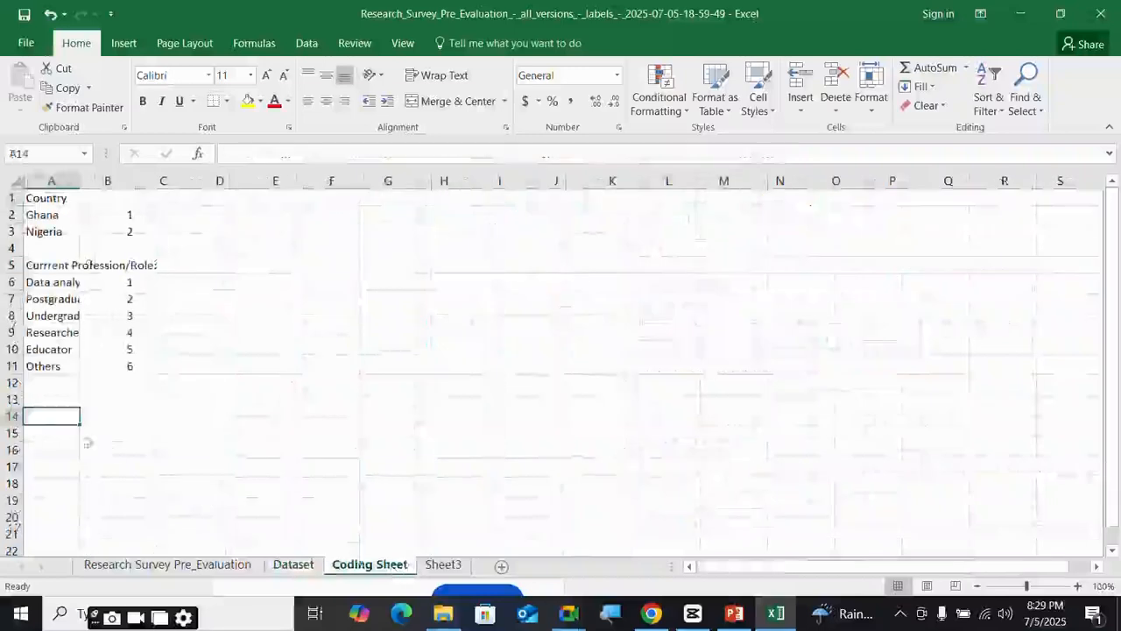
pyautogui.write('Cha')
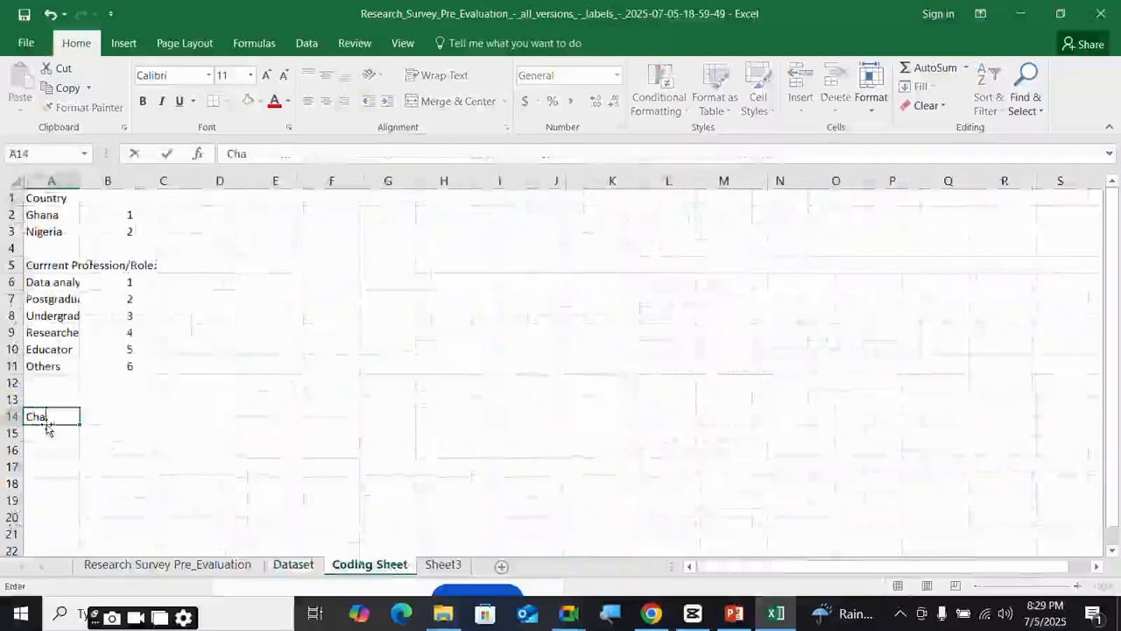
pyautogui.write('llenges')
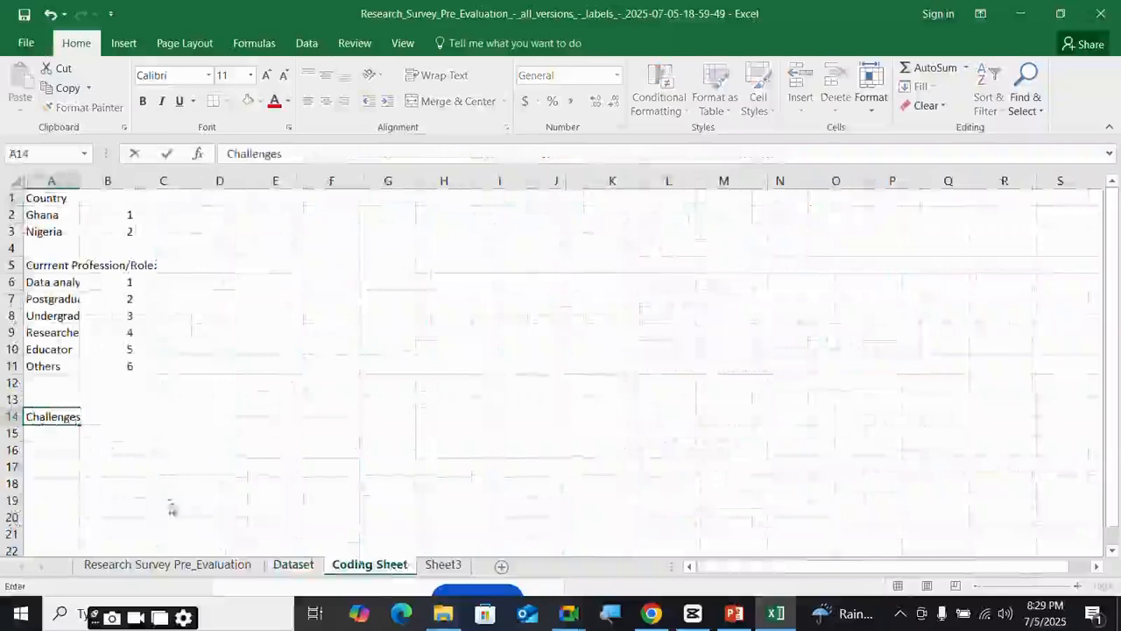
pyautogui.click(284, 568)
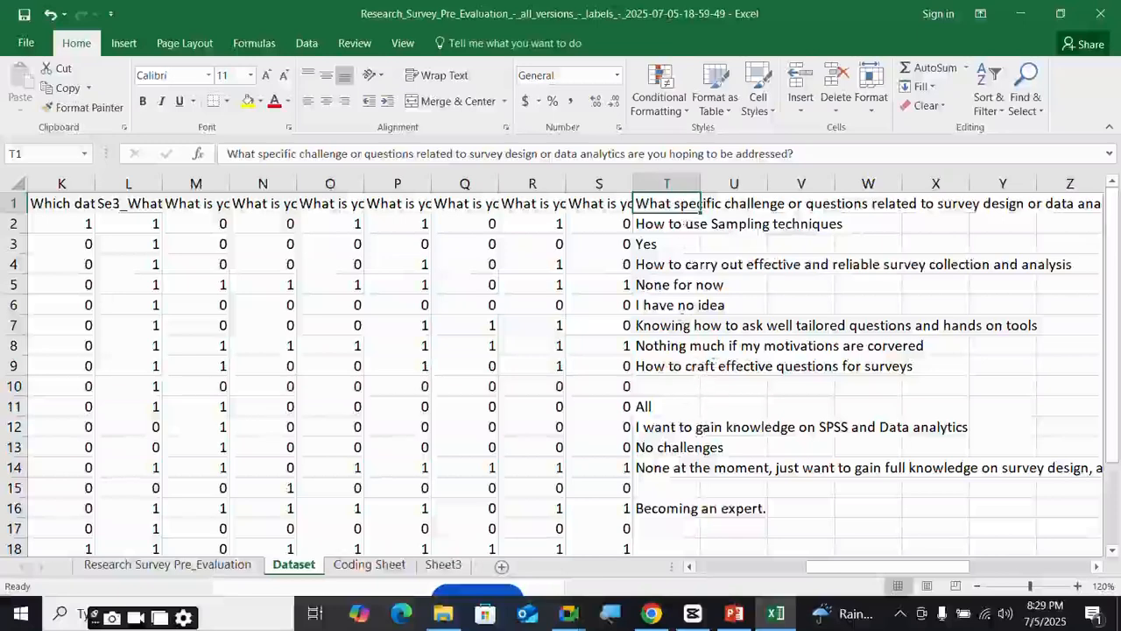
# - Enter 'Sampling technique' in A15 with code 1 on the Coding Sheet
pyautogui.click(369, 564)
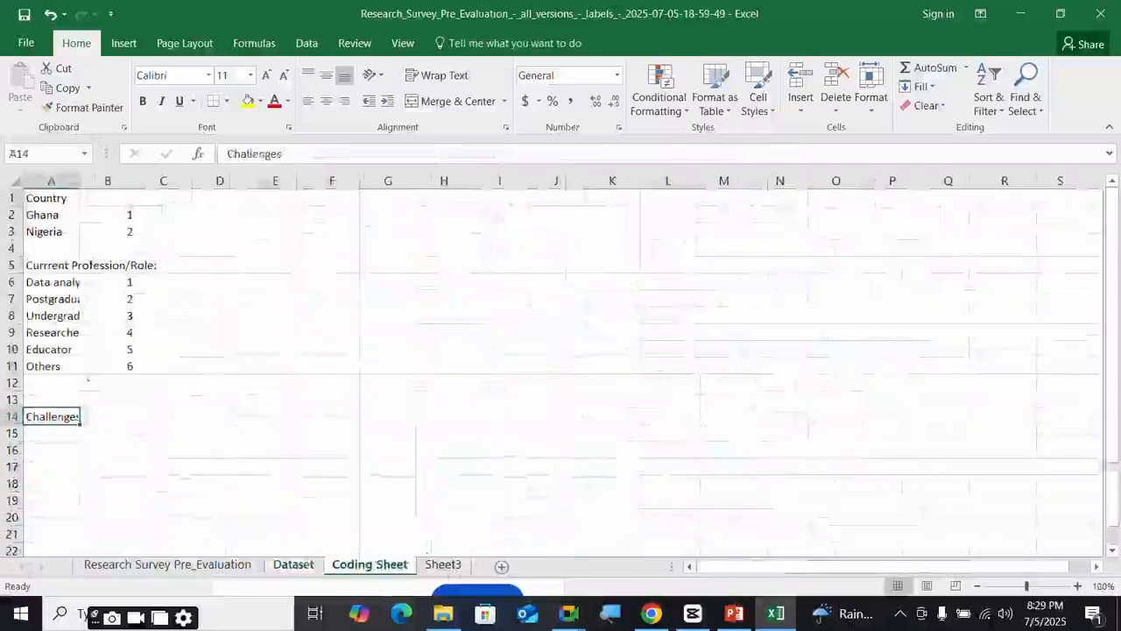
pyautogui.click(54, 436)
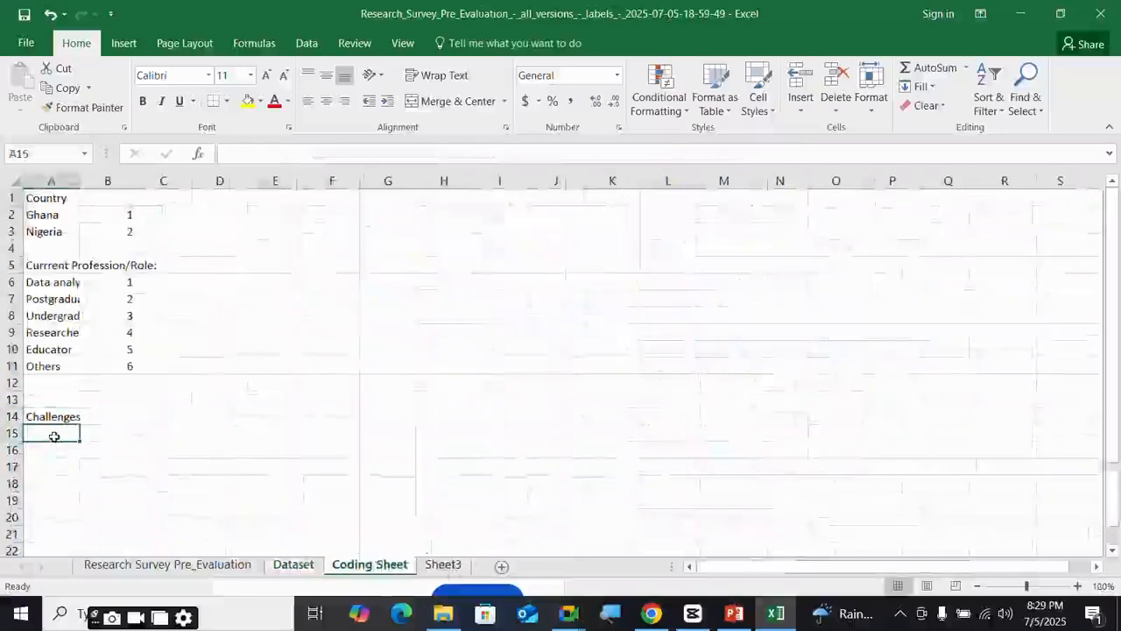
pyautogui.write('Sam')
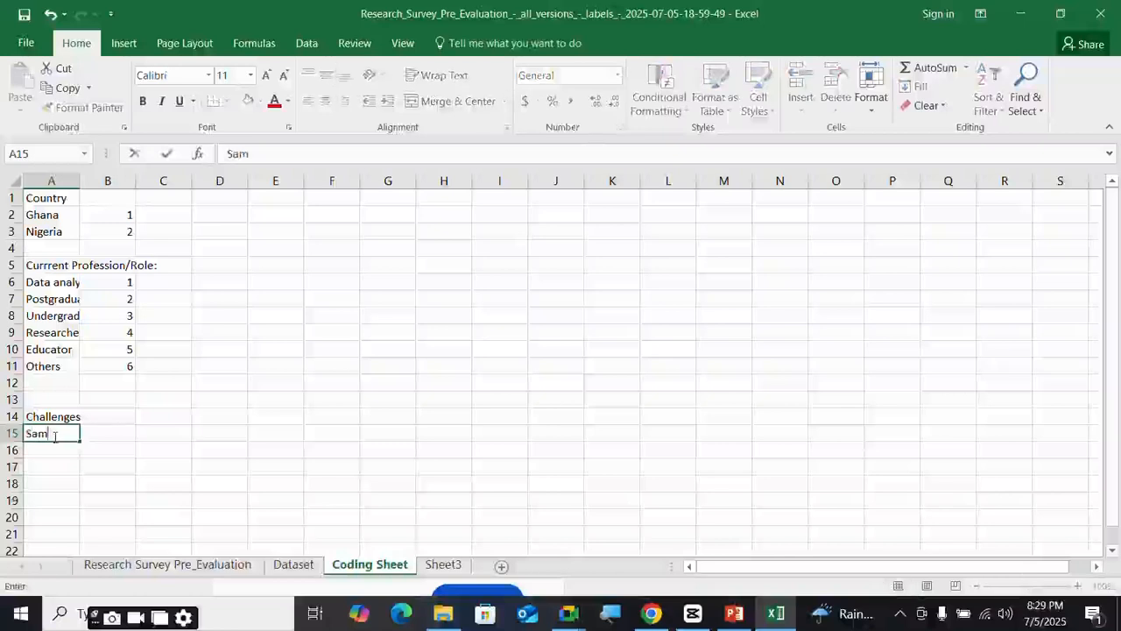
pyautogui.write('pling technique')
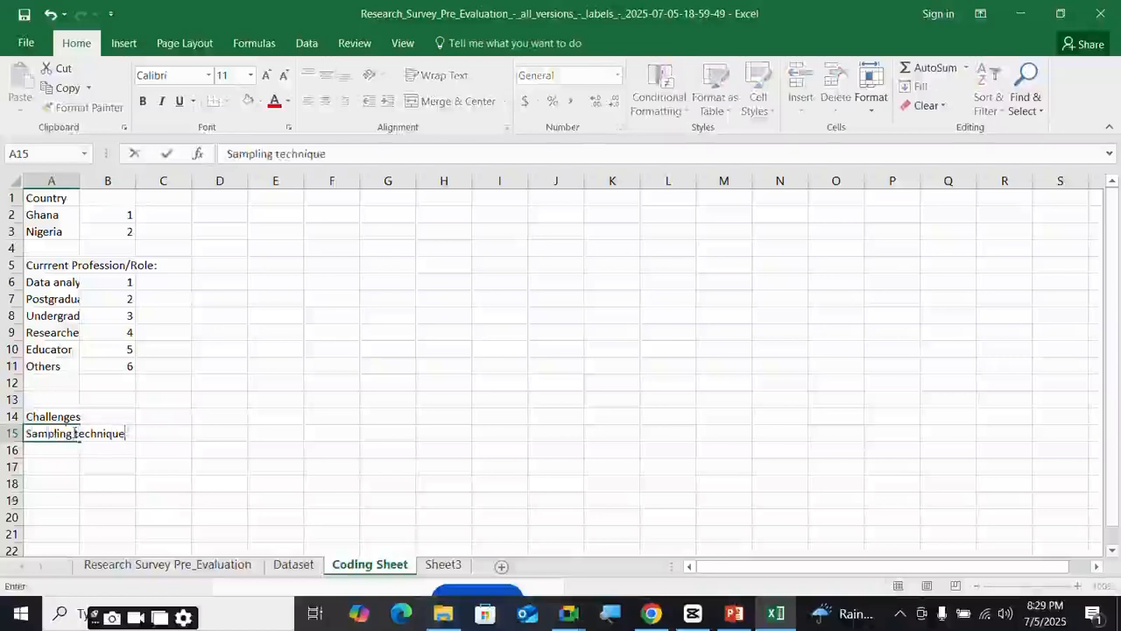
pyautogui.press('Tab')
pyautogui.write('1')
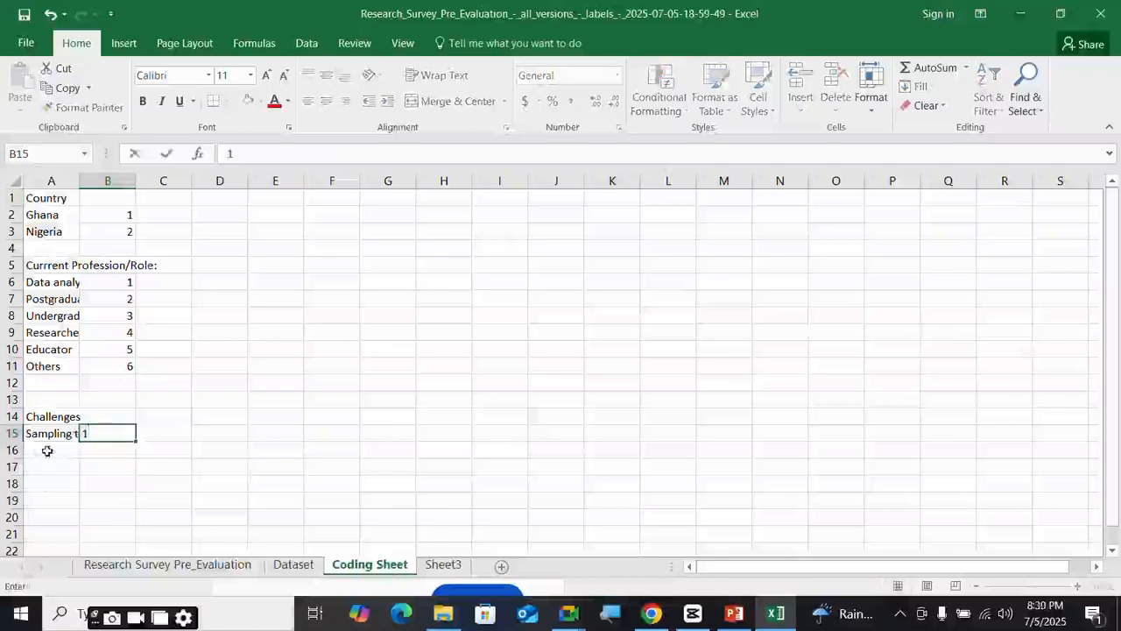
pyautogui.click(44, 451)
# - After checking response T3, enter 'Reliability' in A16 with code 2
pyautogui.click(304, 567)
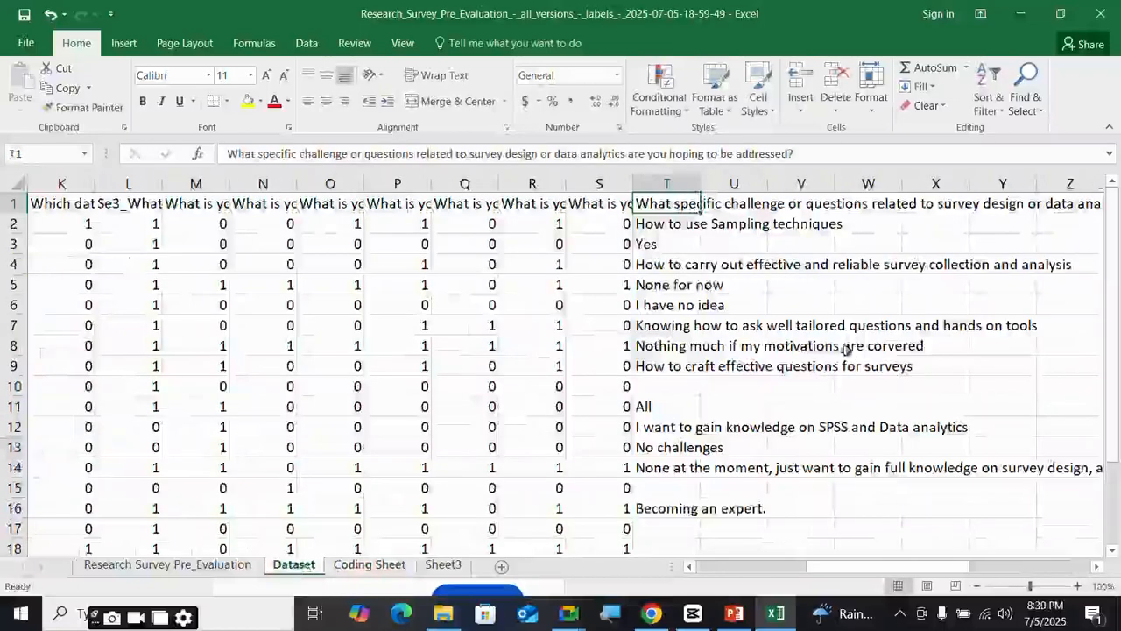
pyautogui.click(659, 247)
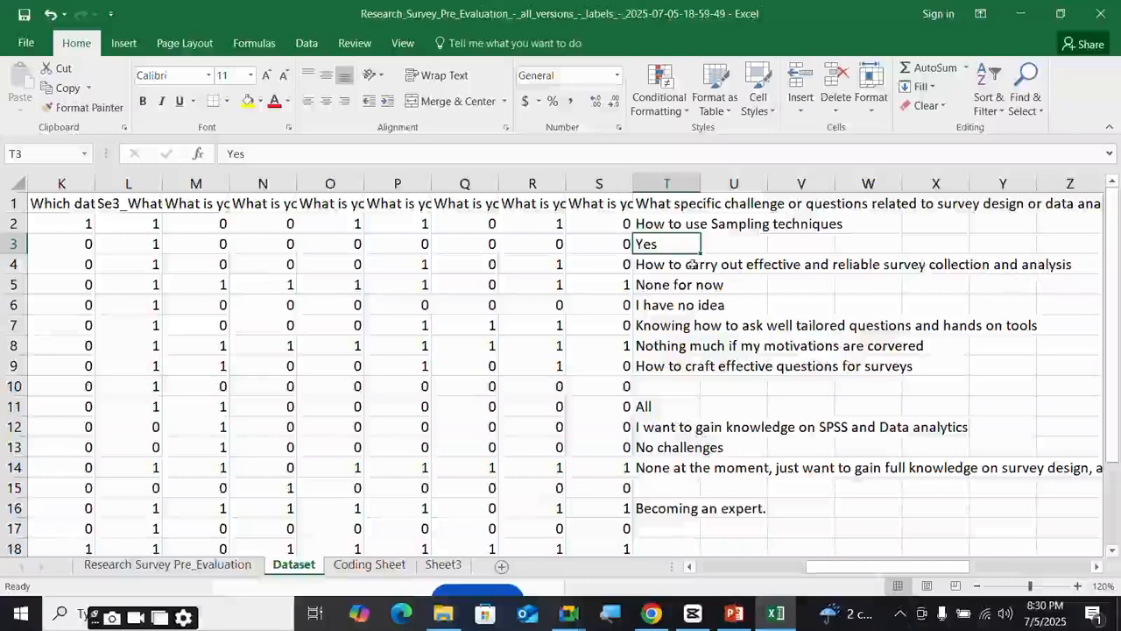
pyautogui.click(369, 564)
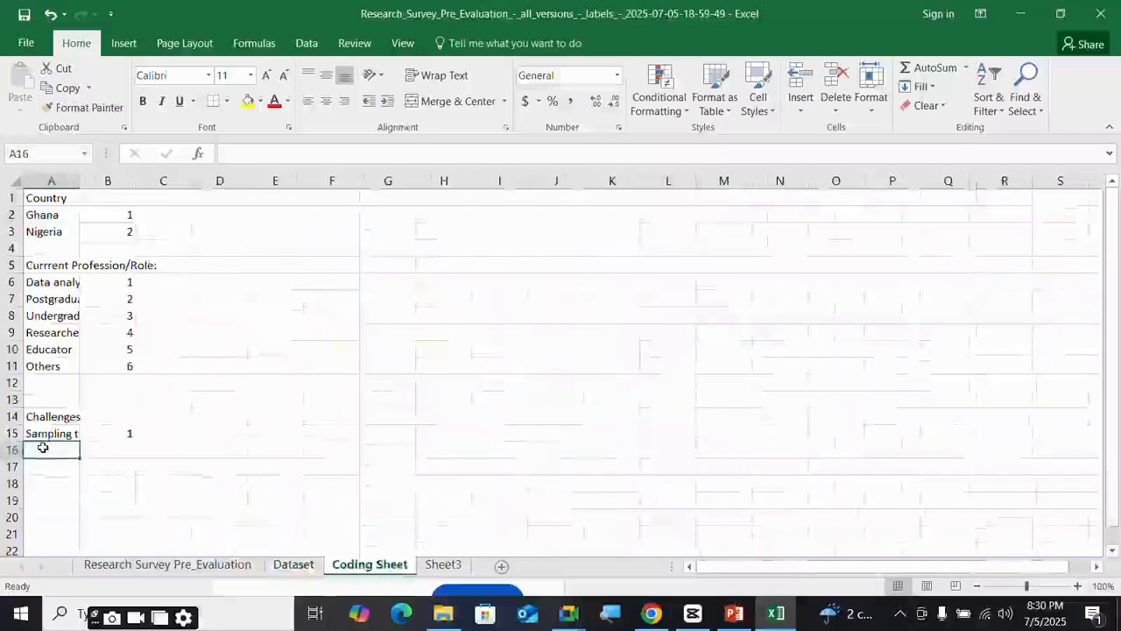
pyautogui.write('Rel')
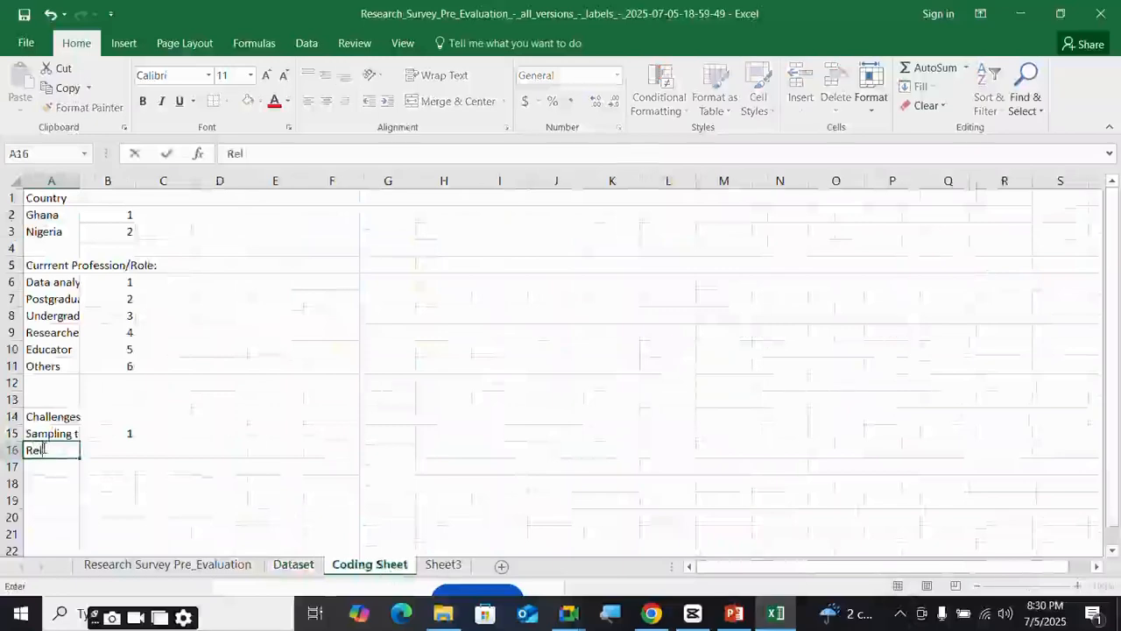
pyautogui.write('iabili')
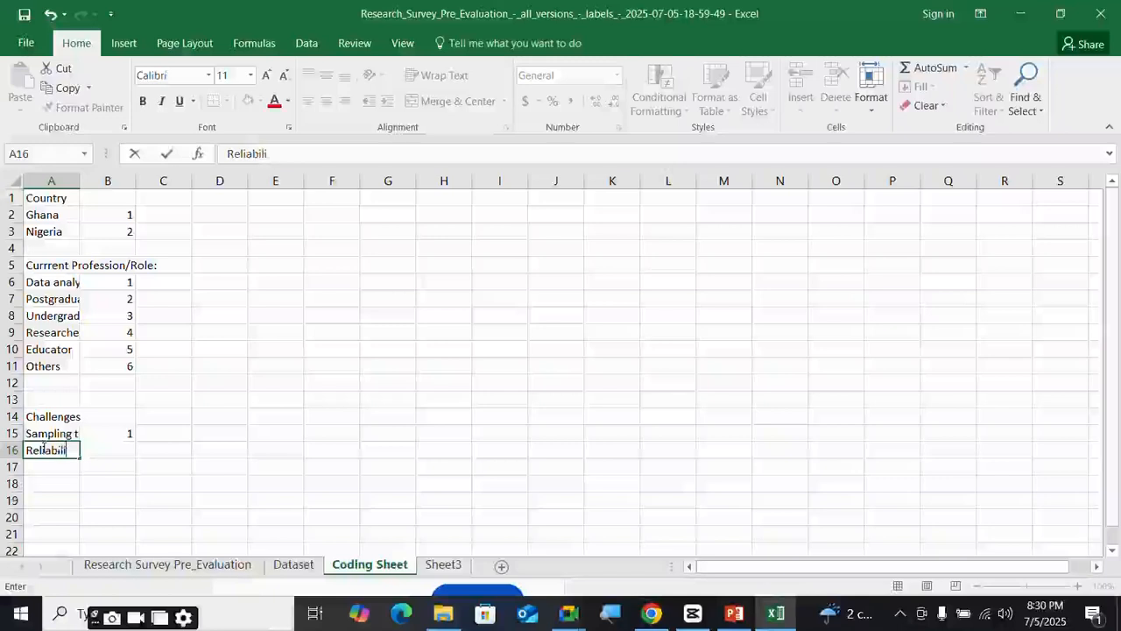
pyautogui.write('ty')
pyautogui.press('Tab')
pyautogui.write('2')
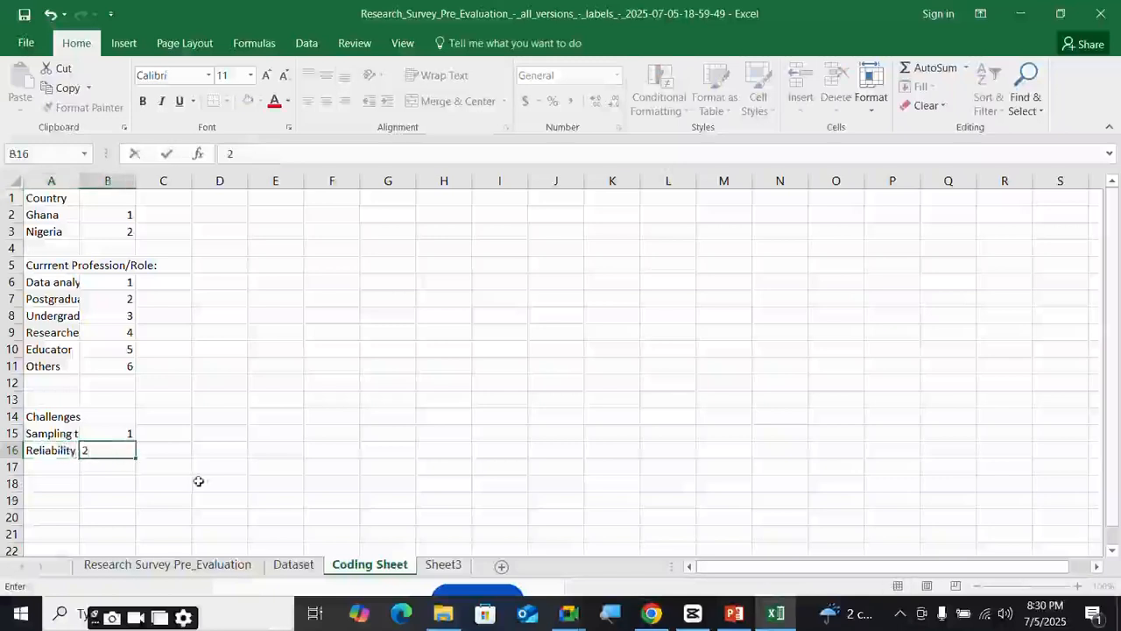
pyautogui.click(296, 566)
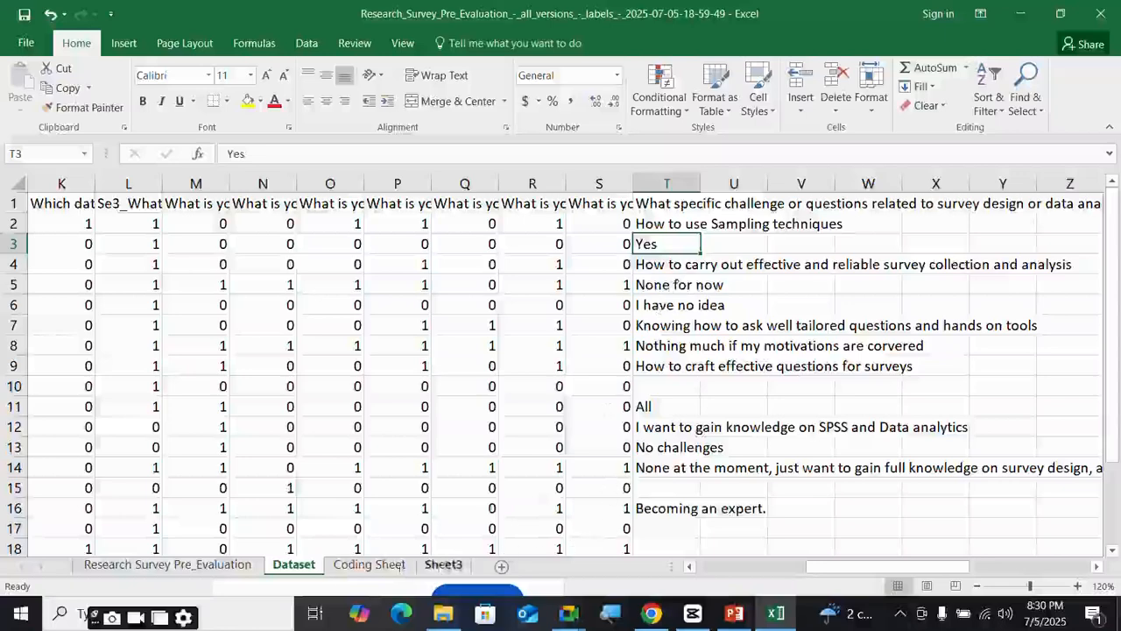
# - Enter 'None' in A17 with code 3 under Challenges
pyautogui.click(369, 565)
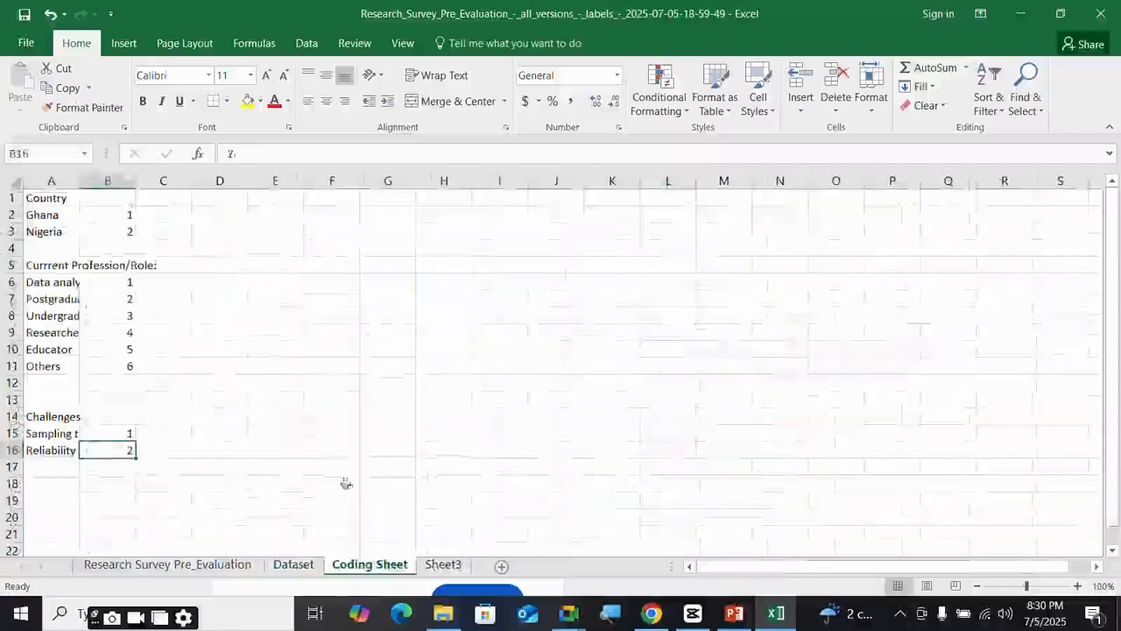
pyautogui.click(39, 465)
pyautogui.write('No')
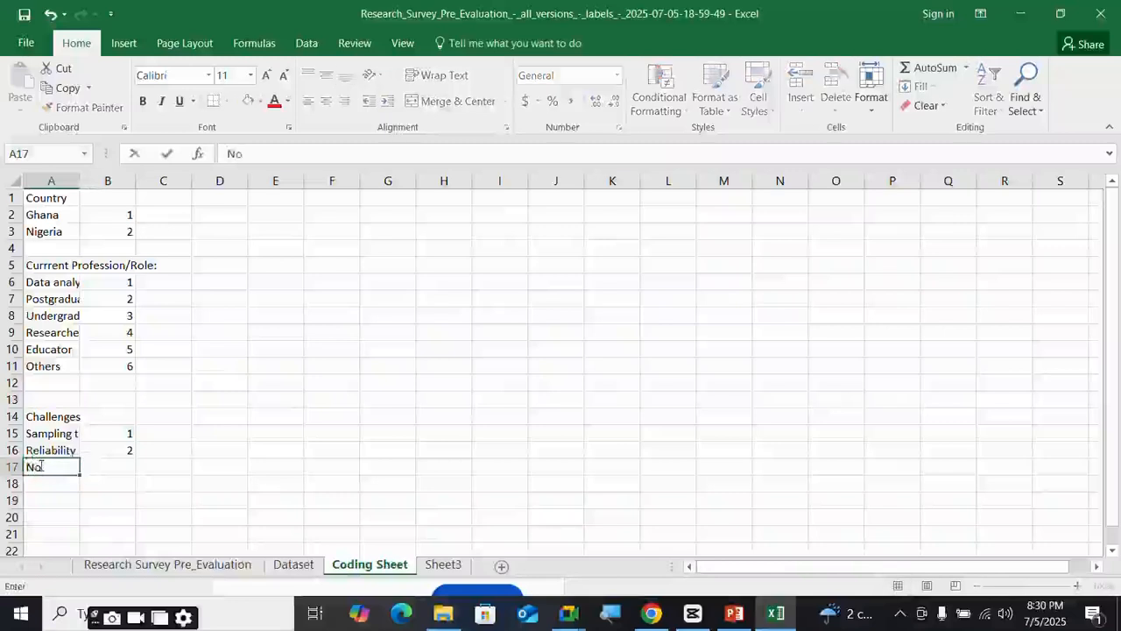
pyautogui.write('ne')
pyautogui.press('Tab')
pyautogui.write('3')
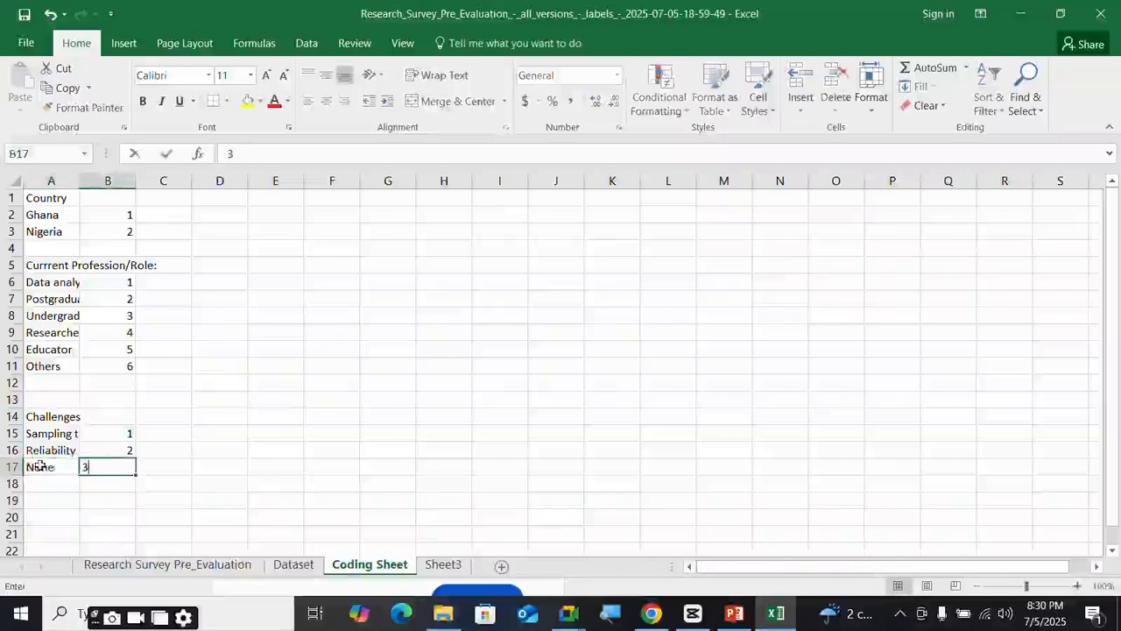
pyautogui.click(300, 568)
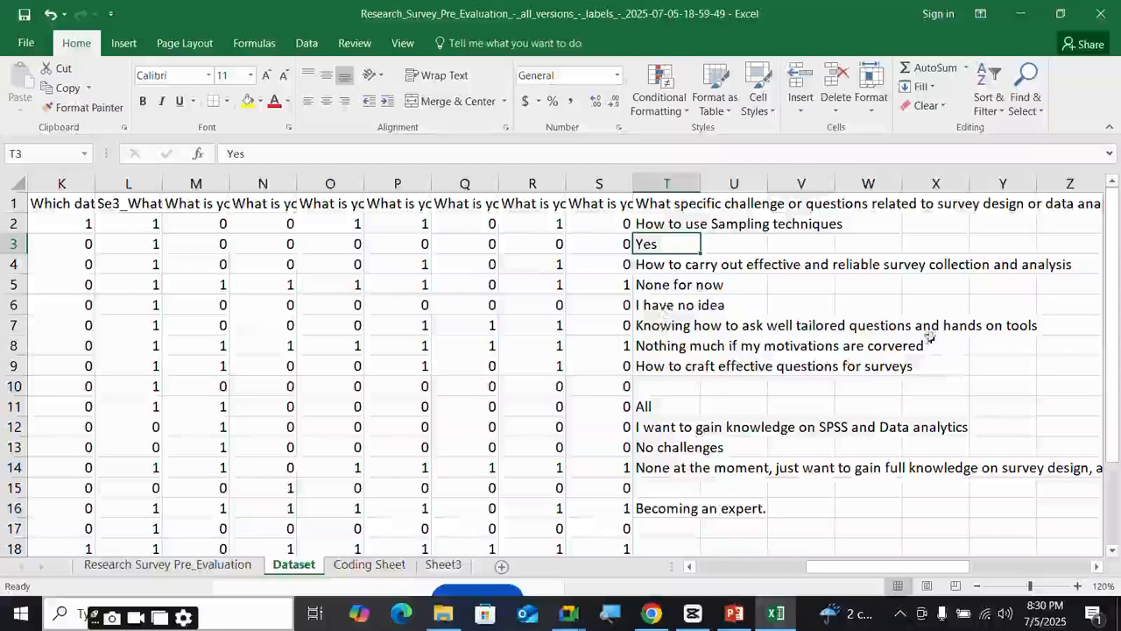
# - Enter 'Question query' in A18 with code 4, ending on the Dataset sheet
pyautogui.click(368, 566)
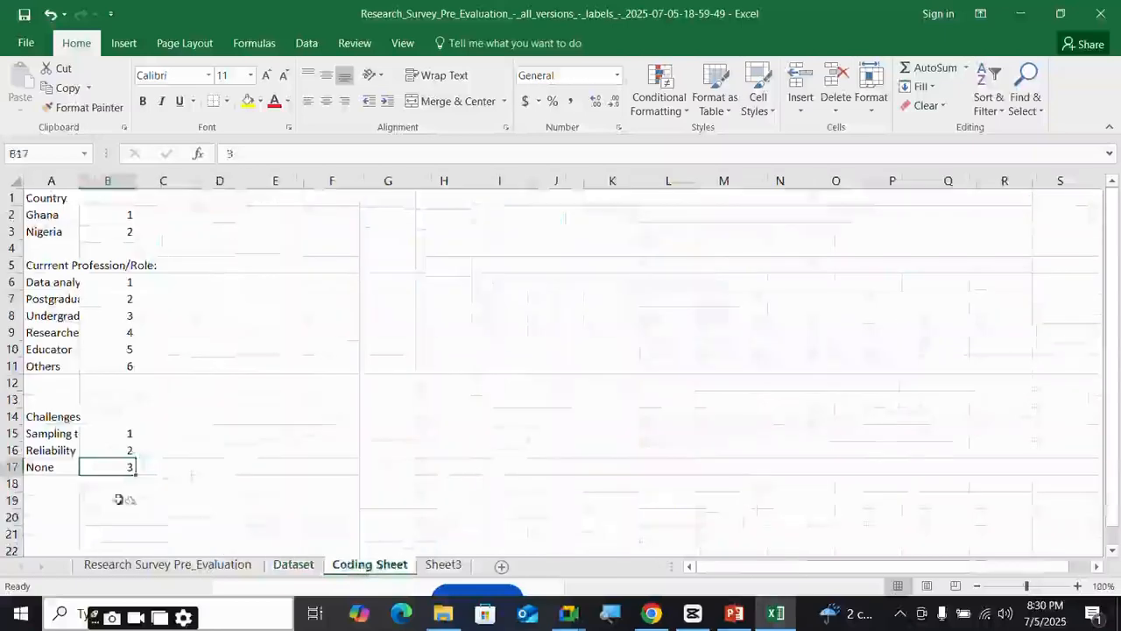
pyautogui.click(60, 484)
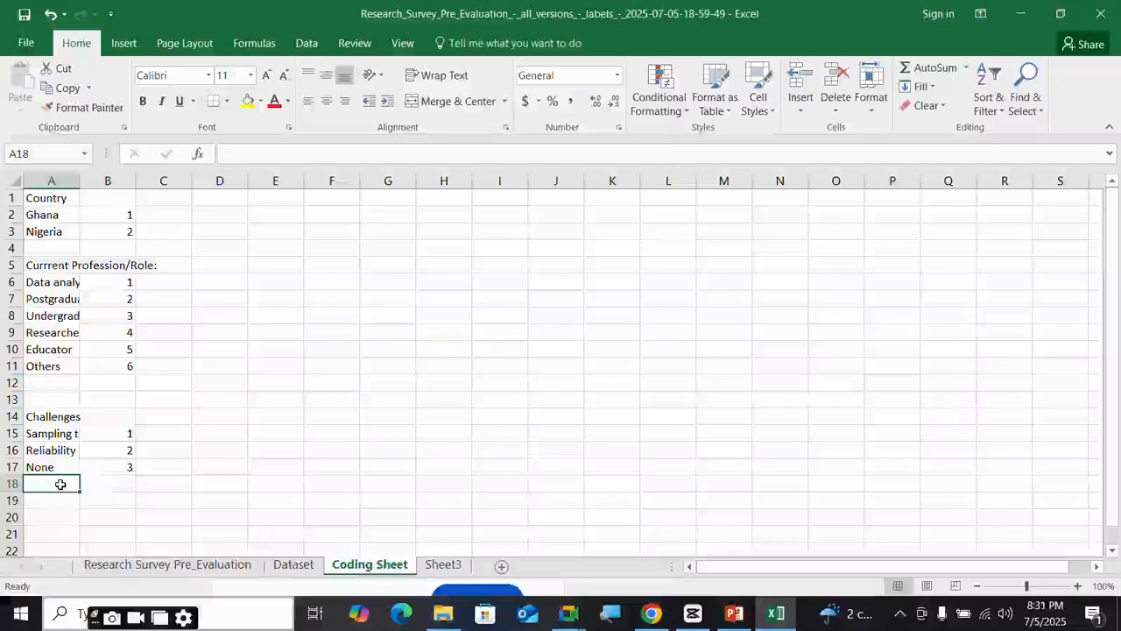
pyautogui.write('Q')
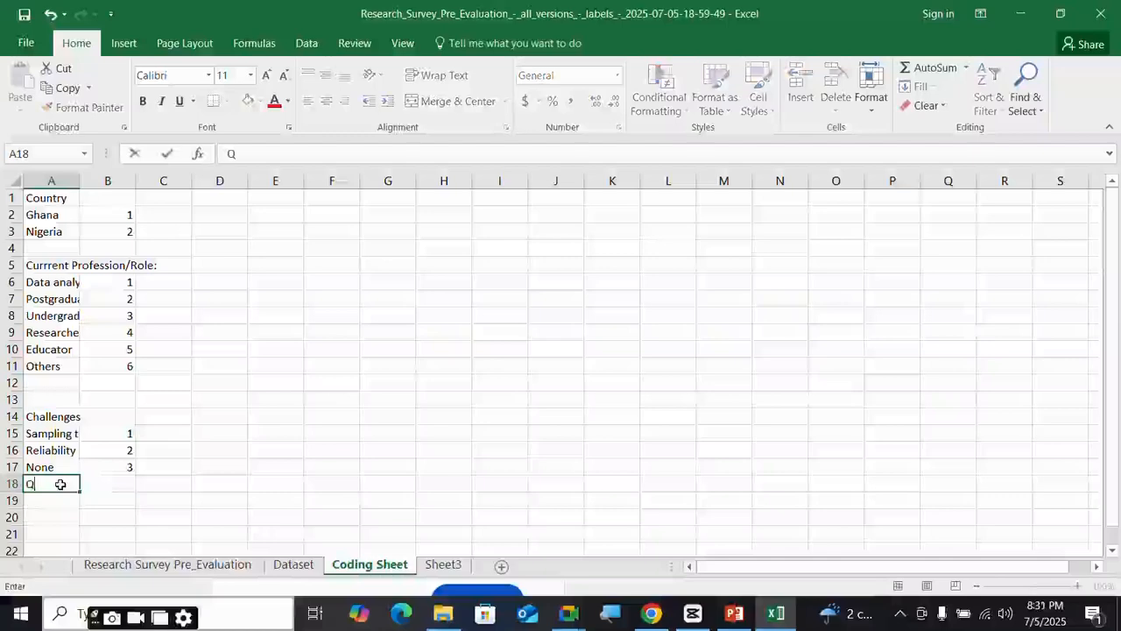
pyautogui.write('uestio')
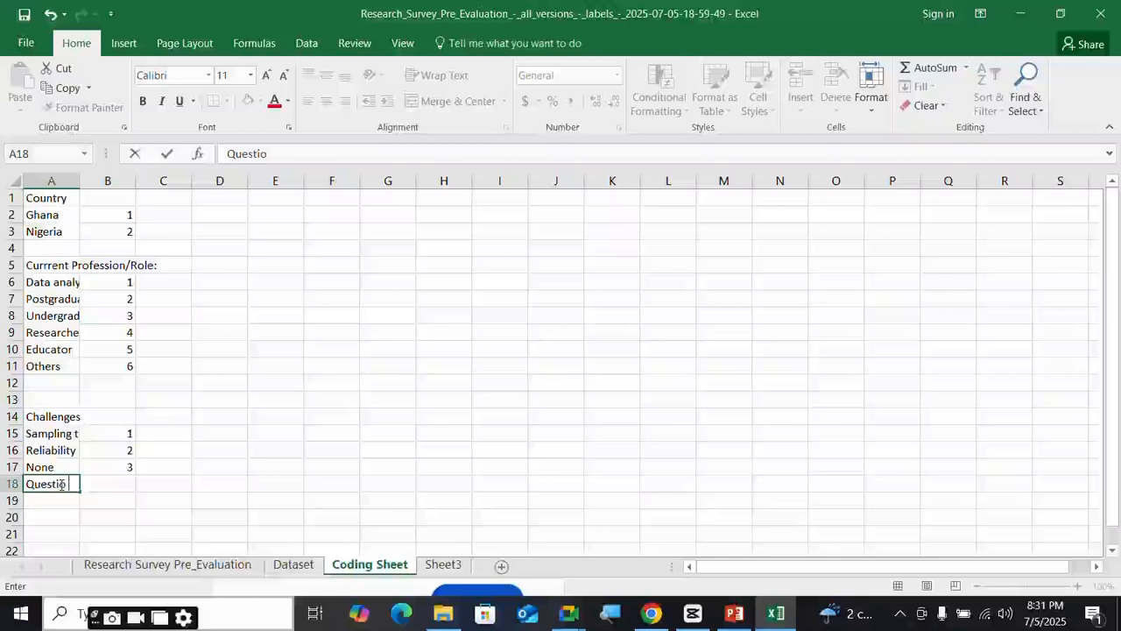
pyautogui.write(' n query')
pyautogui.press('Tab')
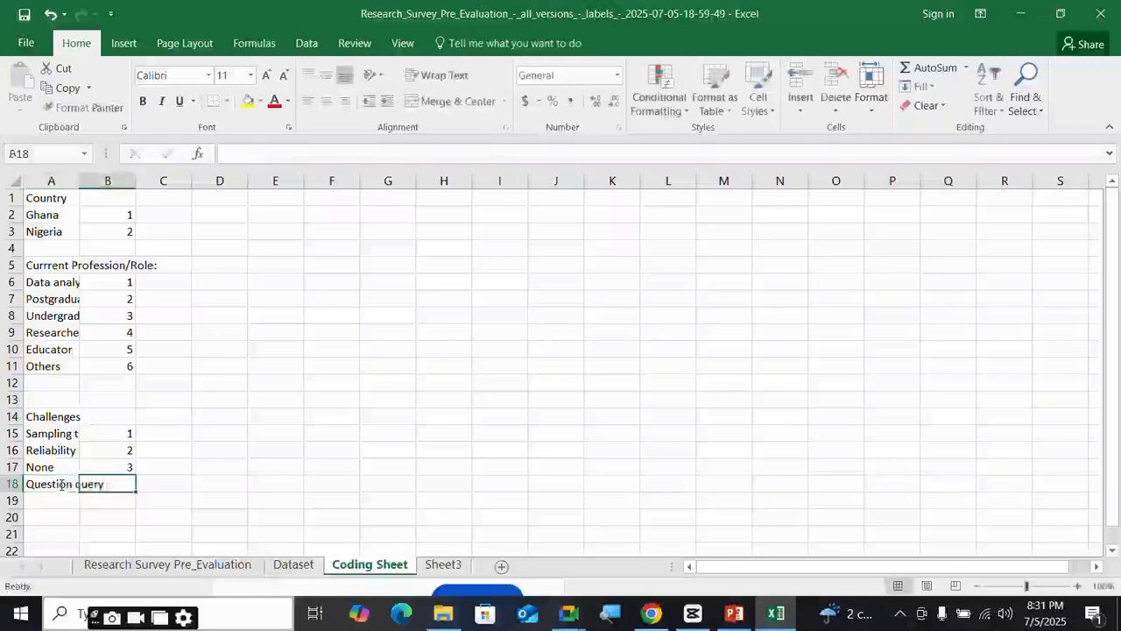
pyautogui.write('4')
pyautogui.click(296, 565)
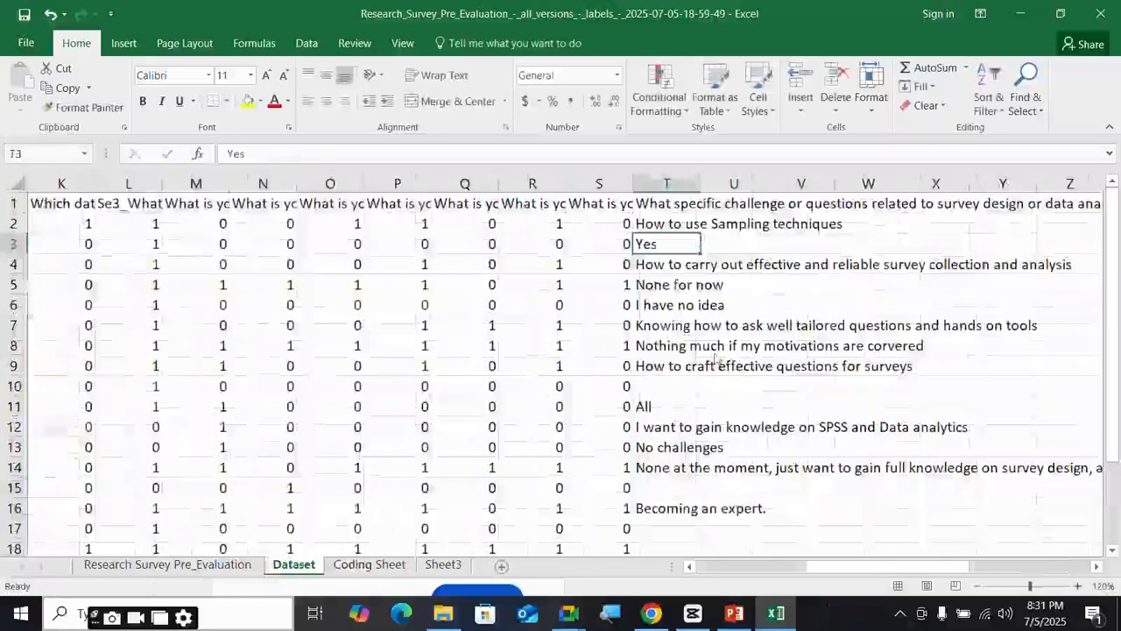
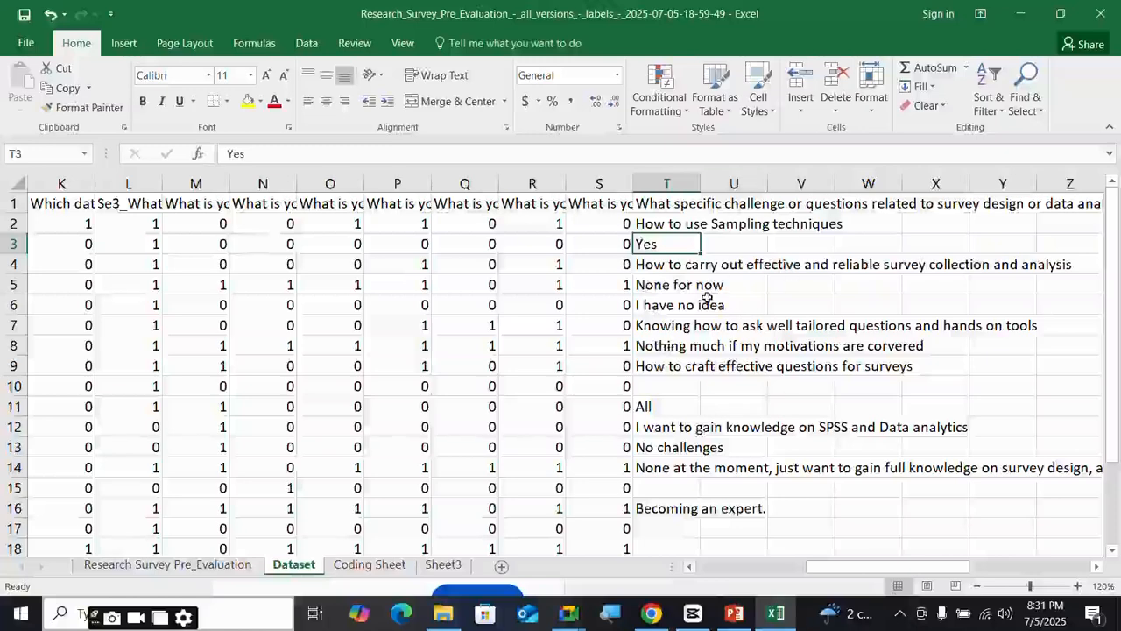
# - After checking responses T8 and T9, enter 'Improve knowledge' in A19 on the Coding Sheet
pyautogui.click(664, 350)
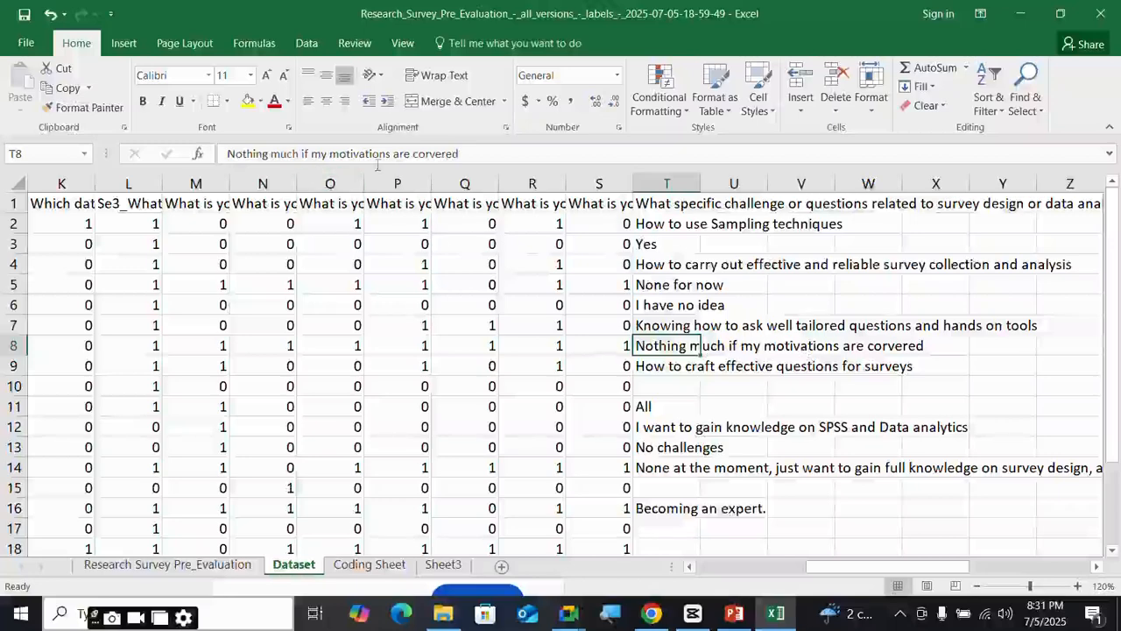
pyautogui.click(665, 366)
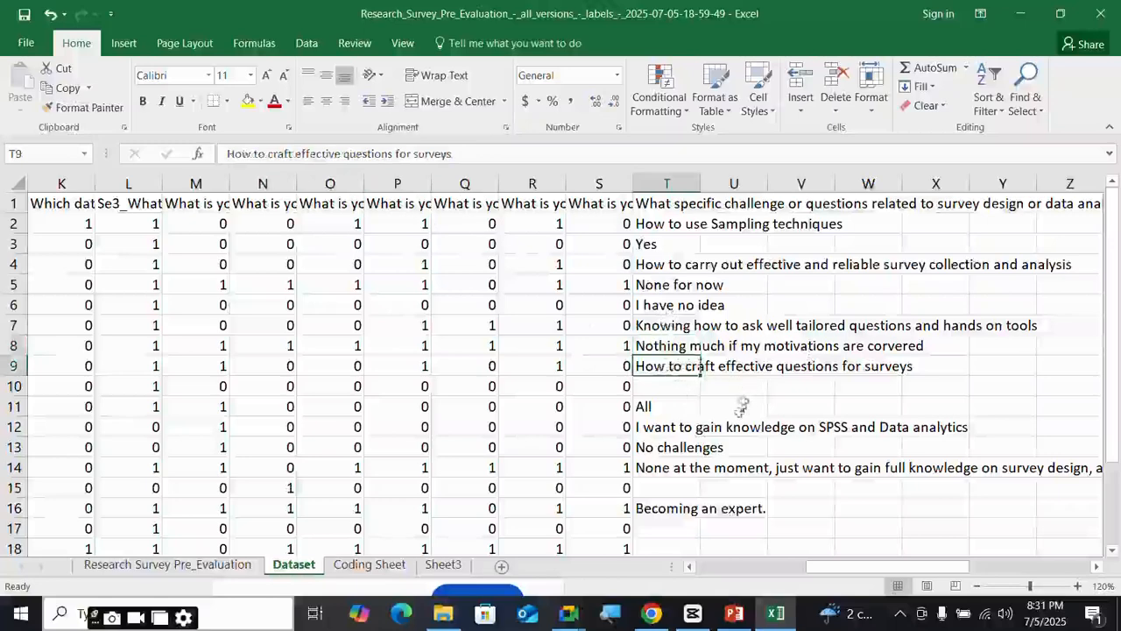
pyautogui.click(369, 566)
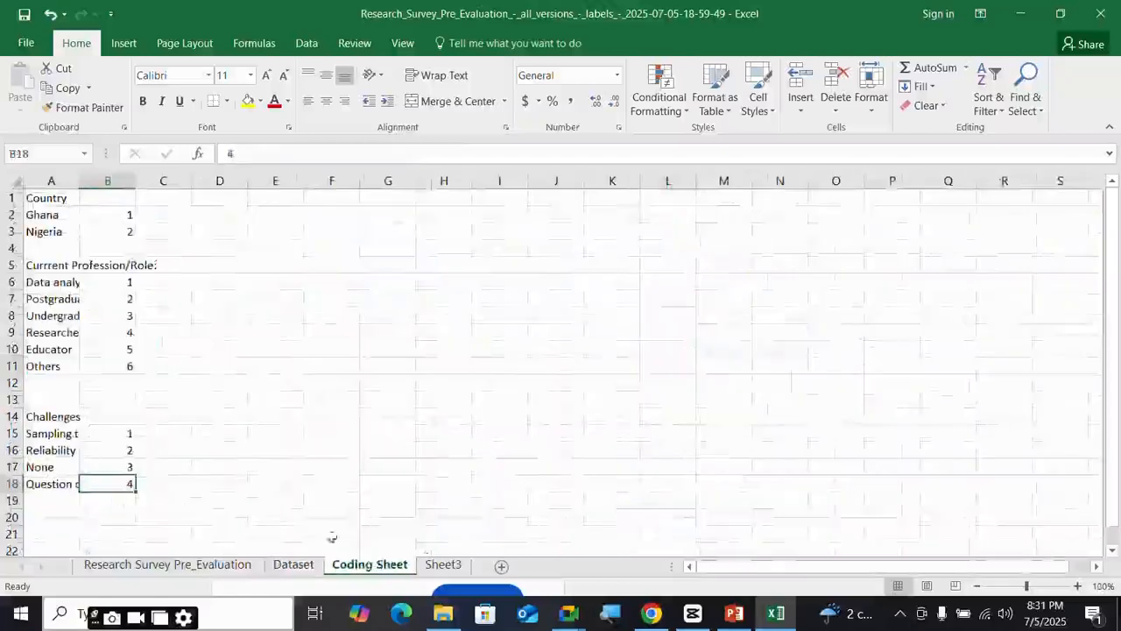
pyautogui.click(294, 565)
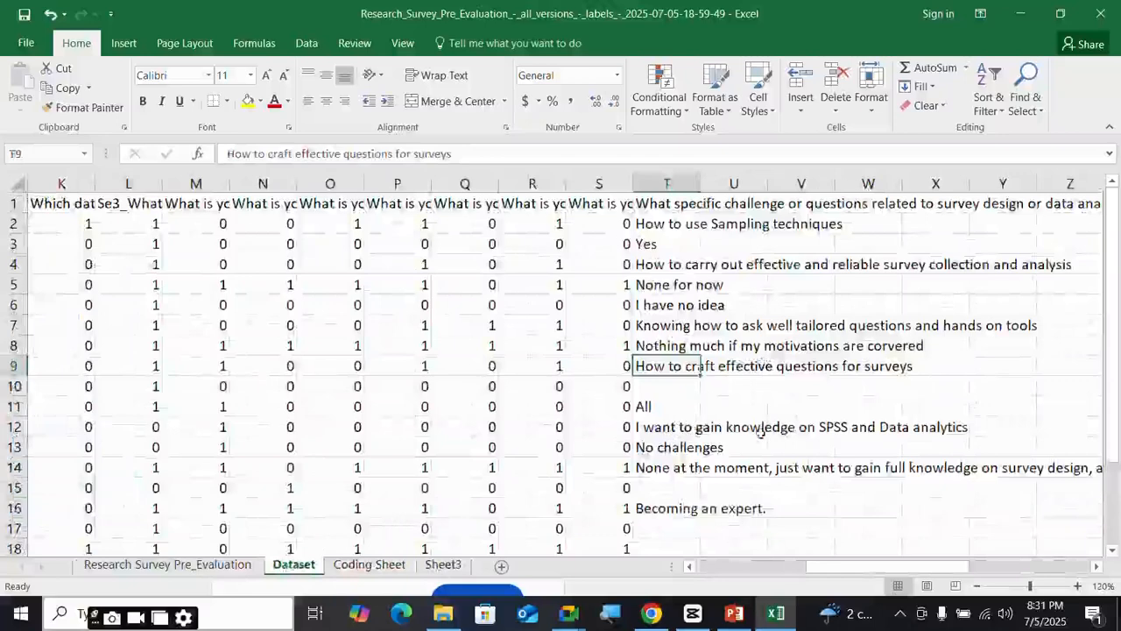
pyautogui.click(369, 565)
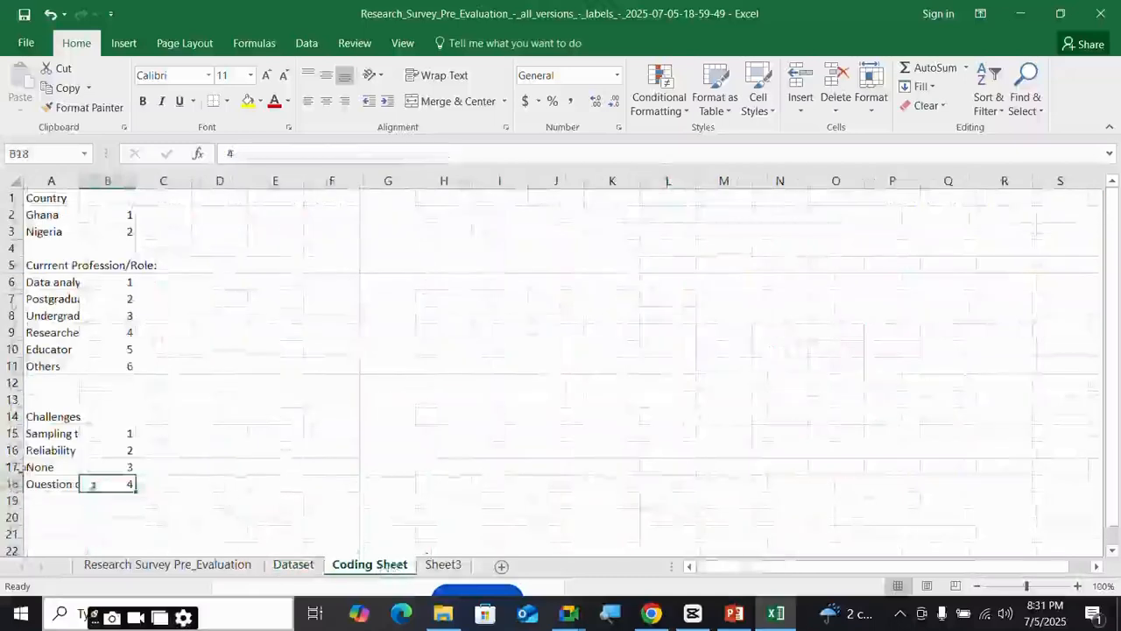
pyautogui.click(52, 502)
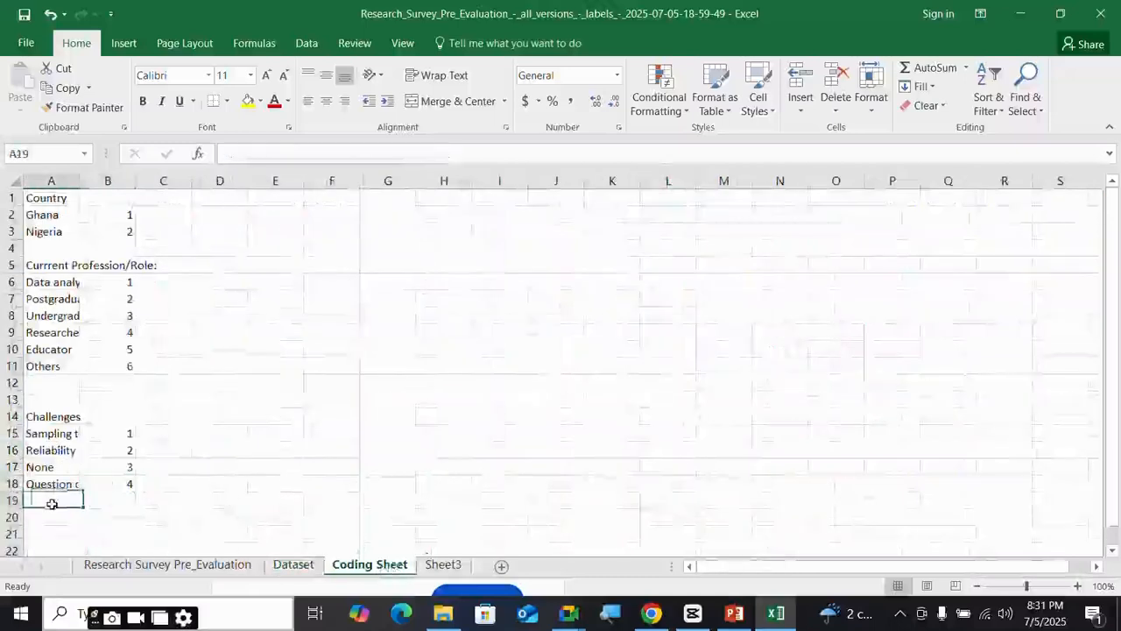
pyautogui.write('Im')
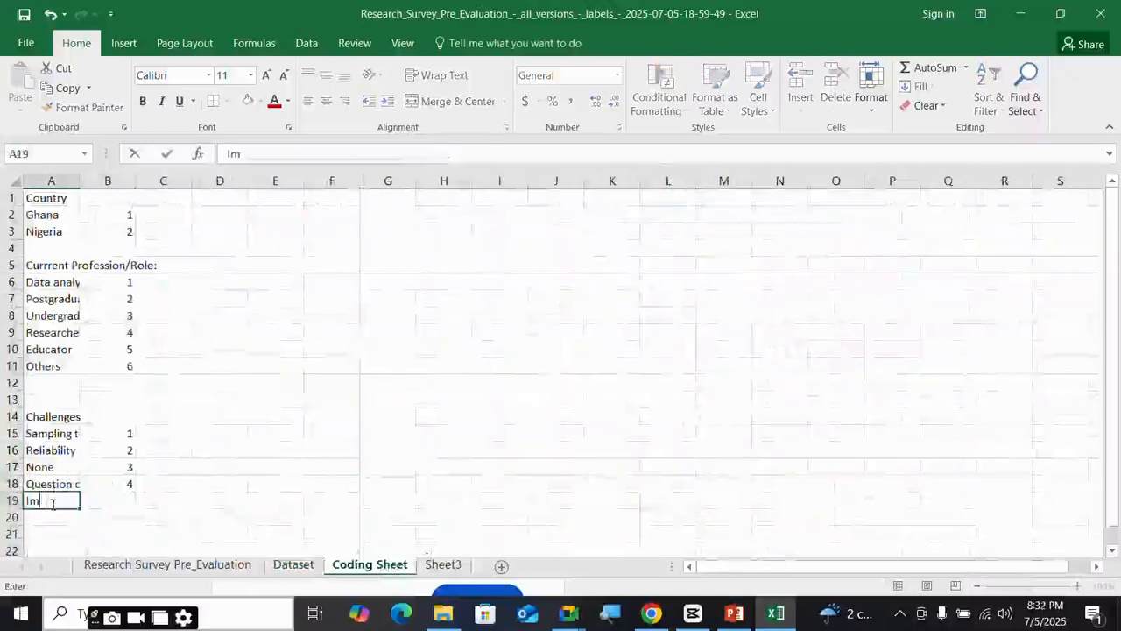
pyautogui.write('prove knolw')
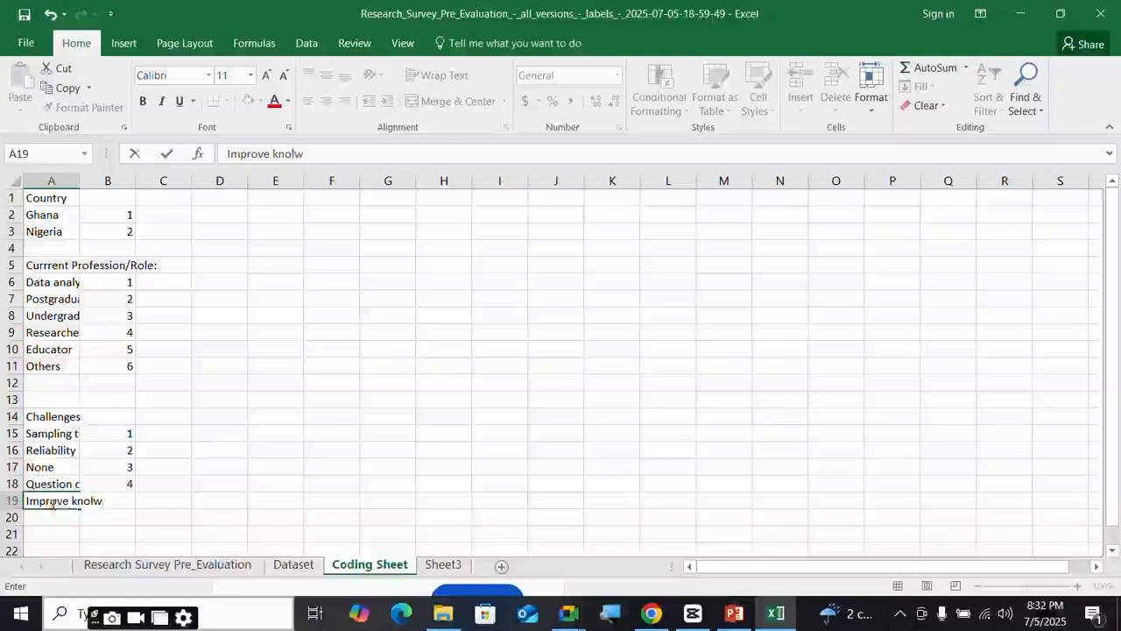
pyautogui.press('BackSpace')
pyautogui.write('wledge')
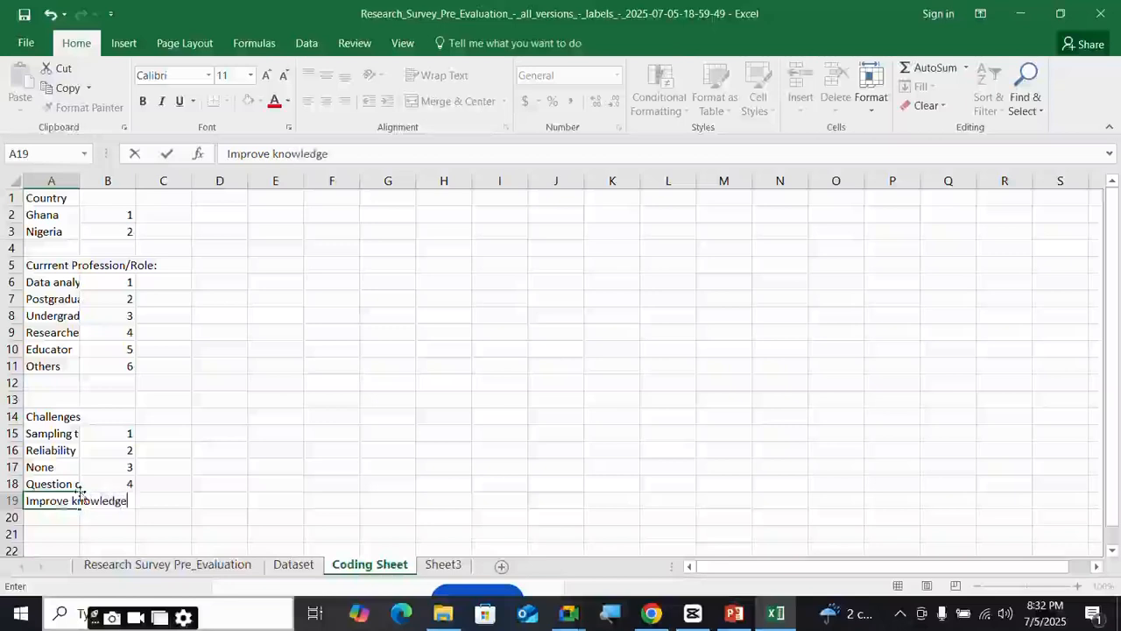
# - Review the challenge responses in T16, T19 and T20 on the Dataset sheet
pyautogui.click(293, 564)
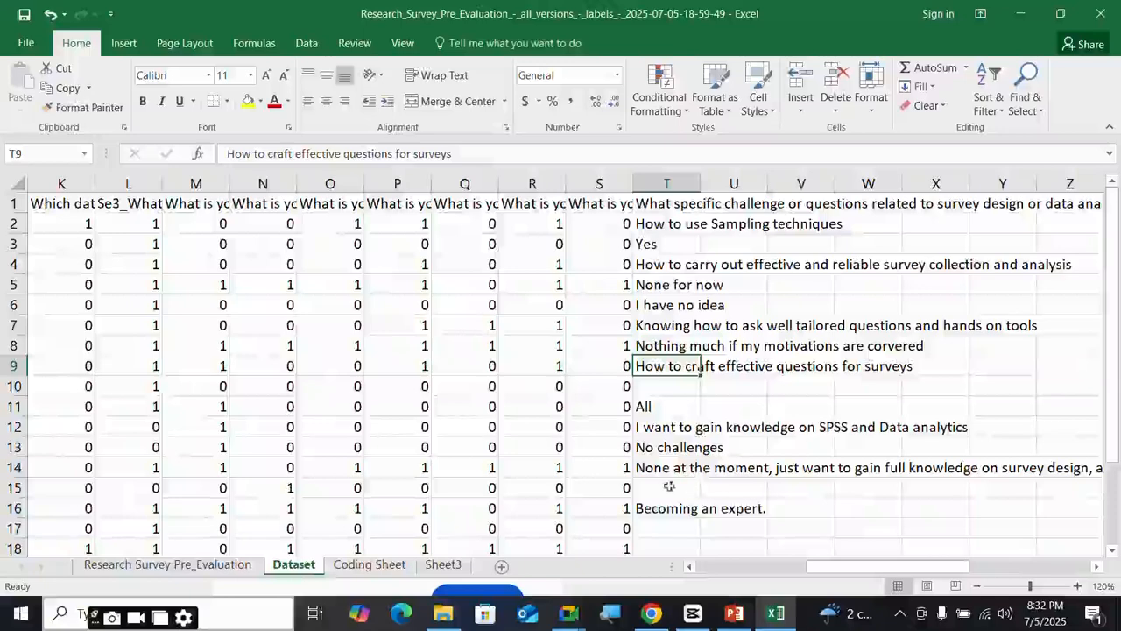
pyautogui.scroll(-2, 684, 498)
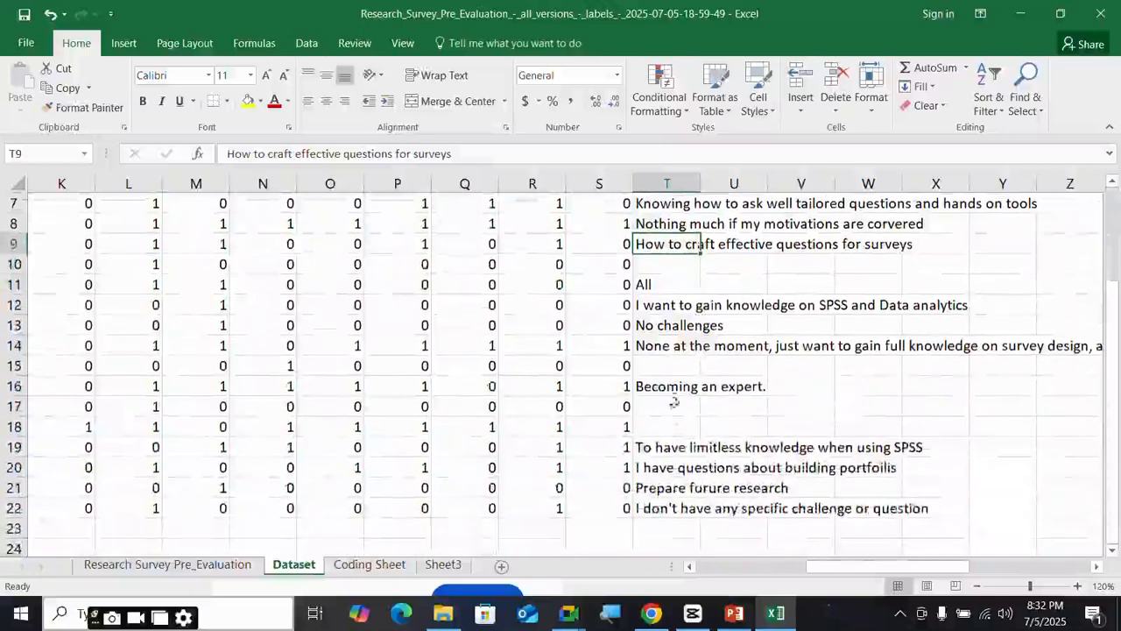
pyautogui.click(672, 386)
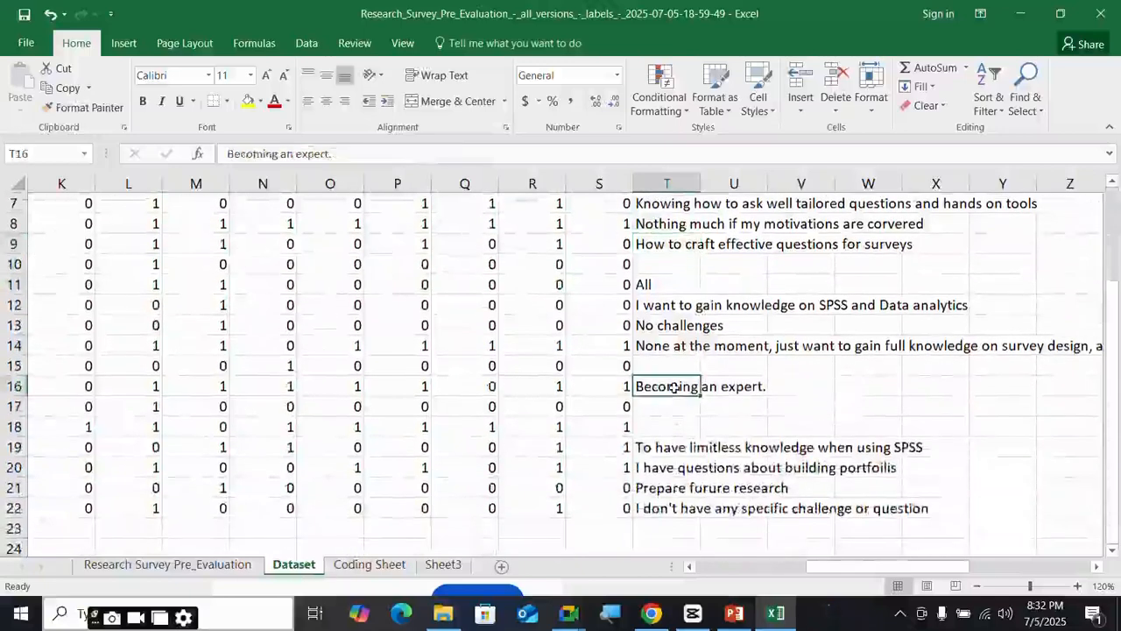
pyautogui.click(671, 448)
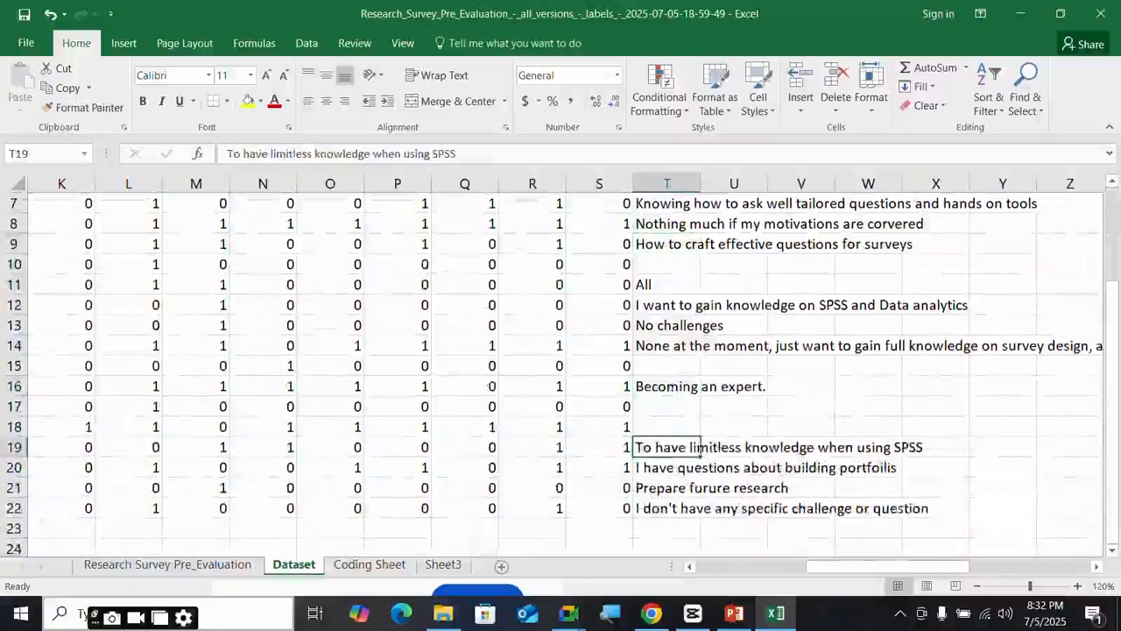
pyautogui.click(668, 469)
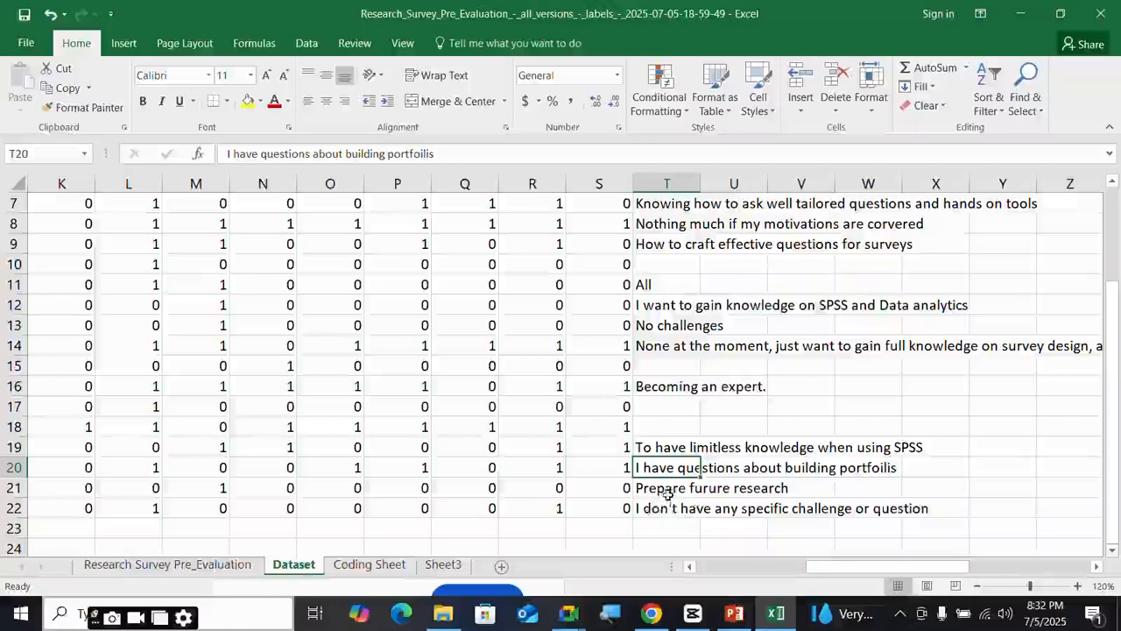
pyautogui.scroll(2, 675, 451)
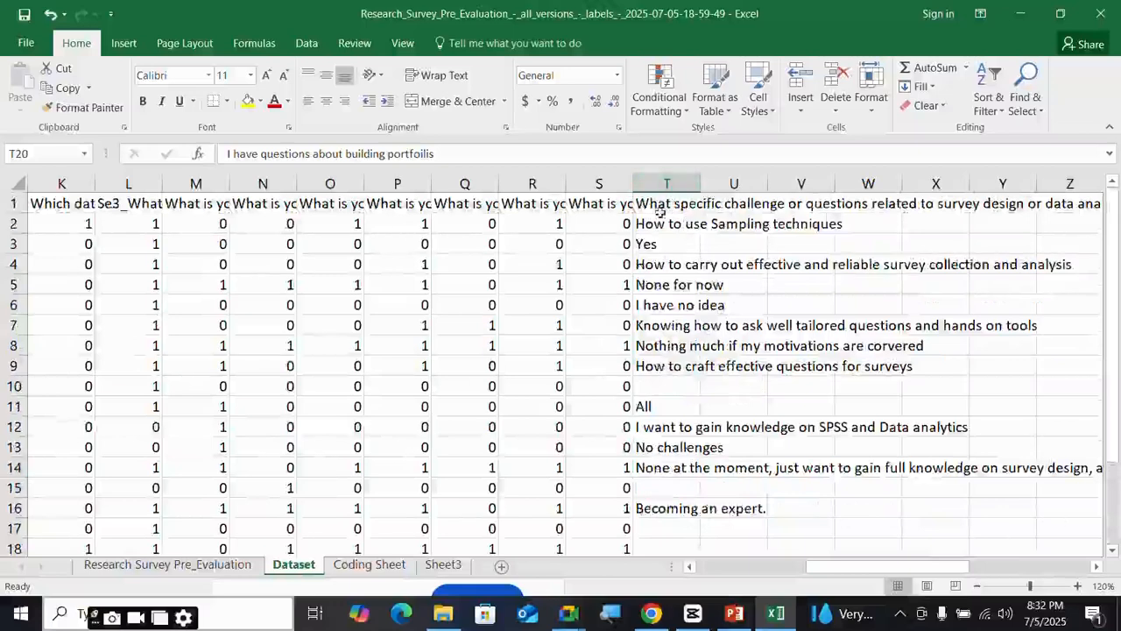
pyautogui.scroll(-2, 679, 426)
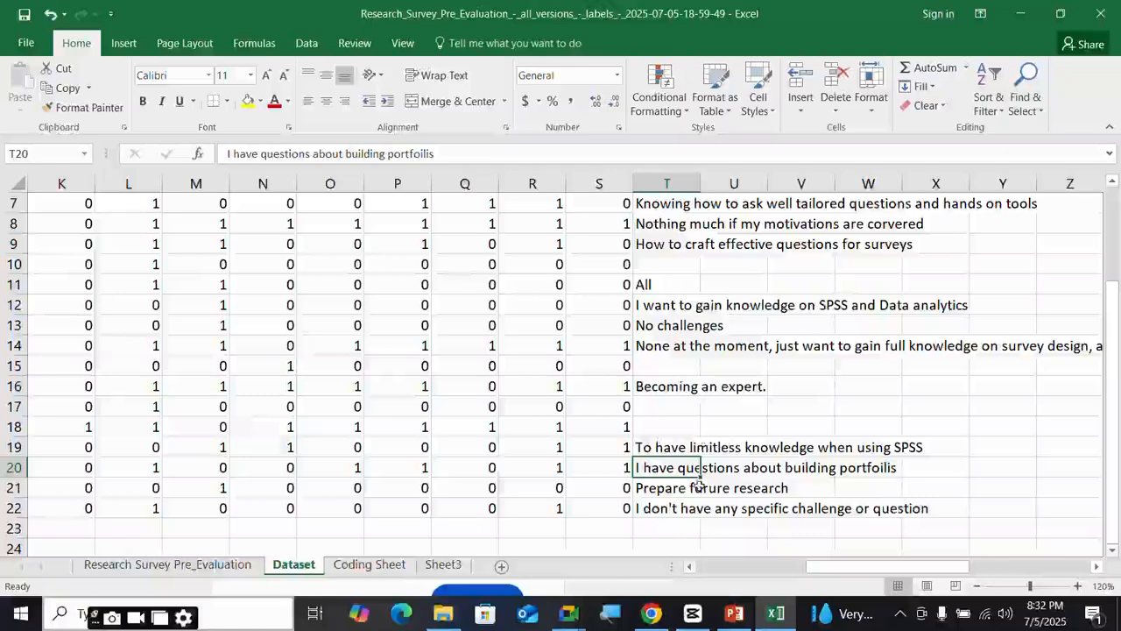
pyautogui.scroll(-1, 700, 485)
pyautogui.scroll(2, 700, 485)
pyautogui.scroll(1, 700, 486)
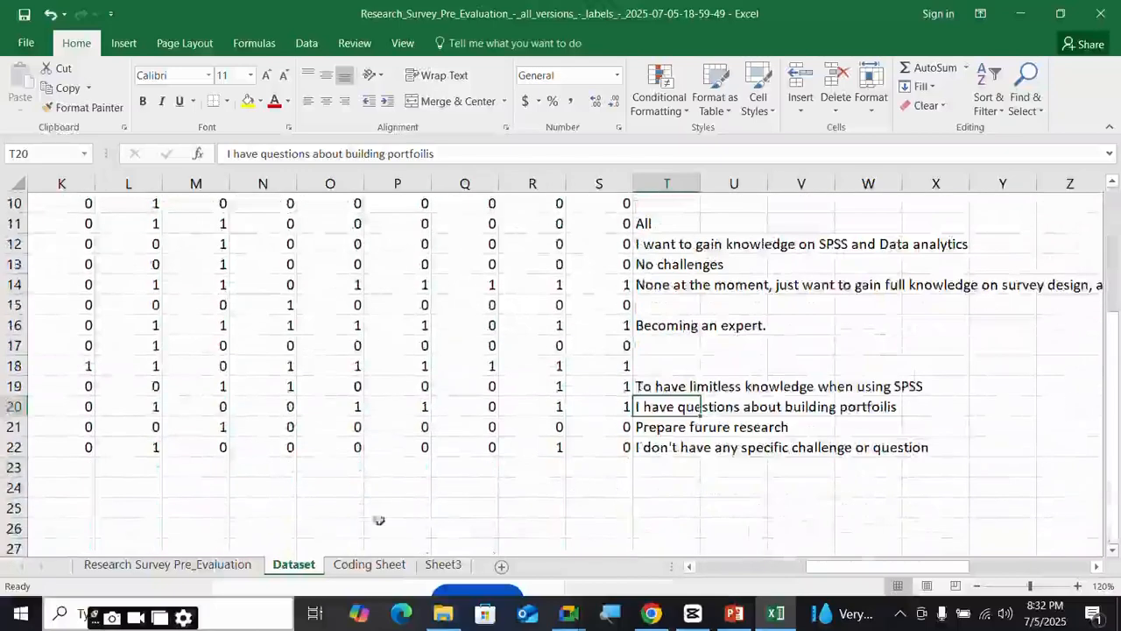
pyautogui.scroll(3, 661, 412)
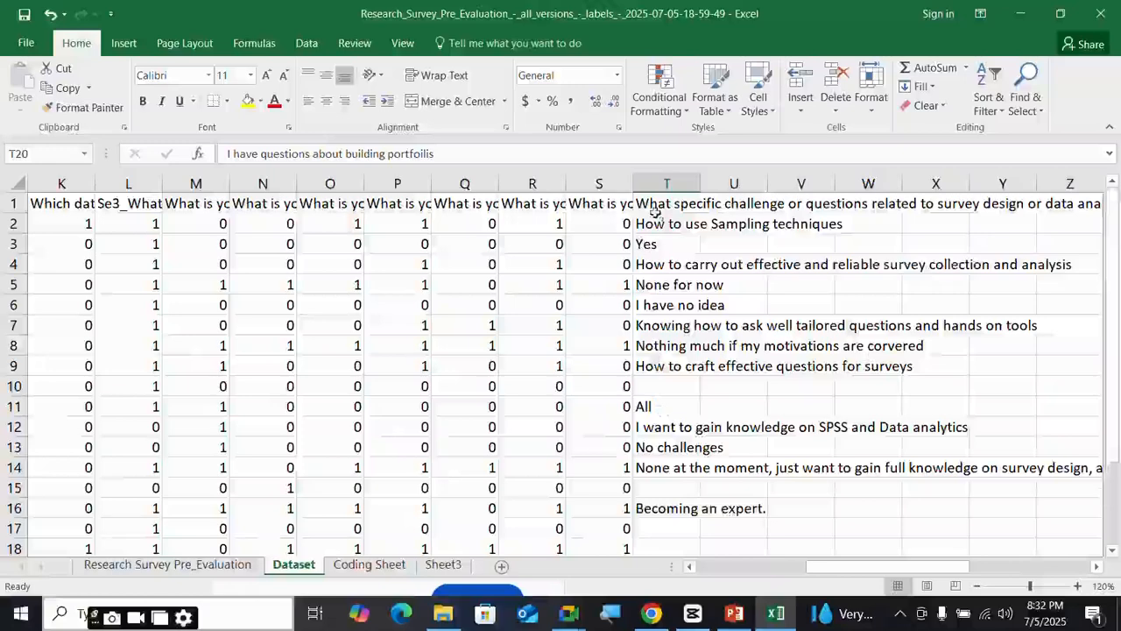
# - Give 'Improve knowledge' the code 5 in B19 on the Coding Sheet
pyautogui.click(390, 565)
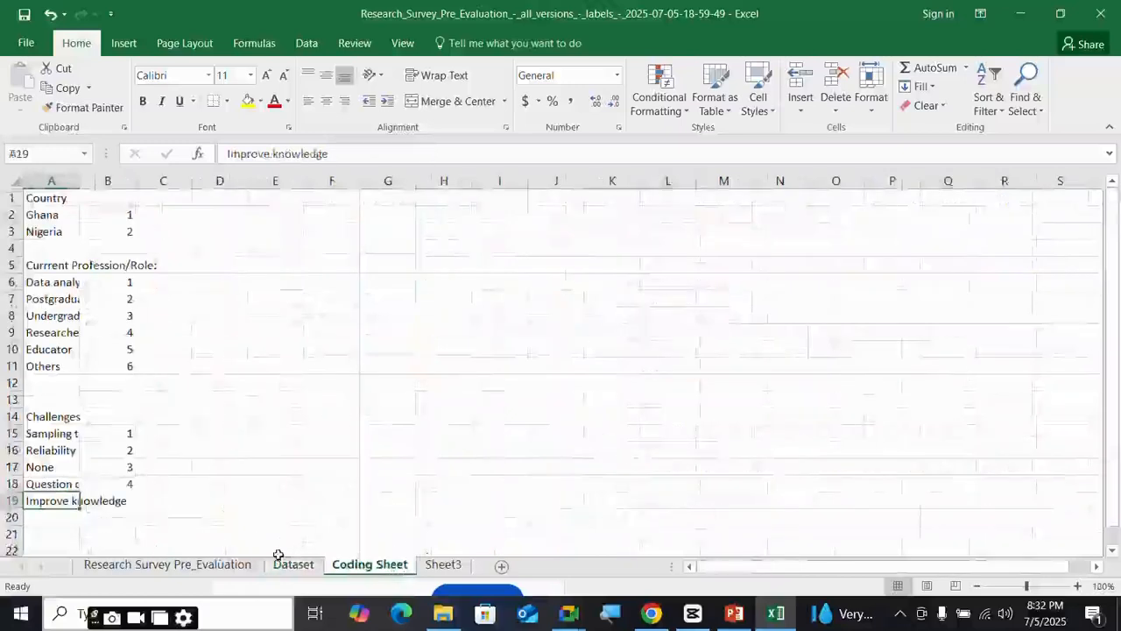
pyautogui.click(138, 505)
pyautogui.click(122, 501)
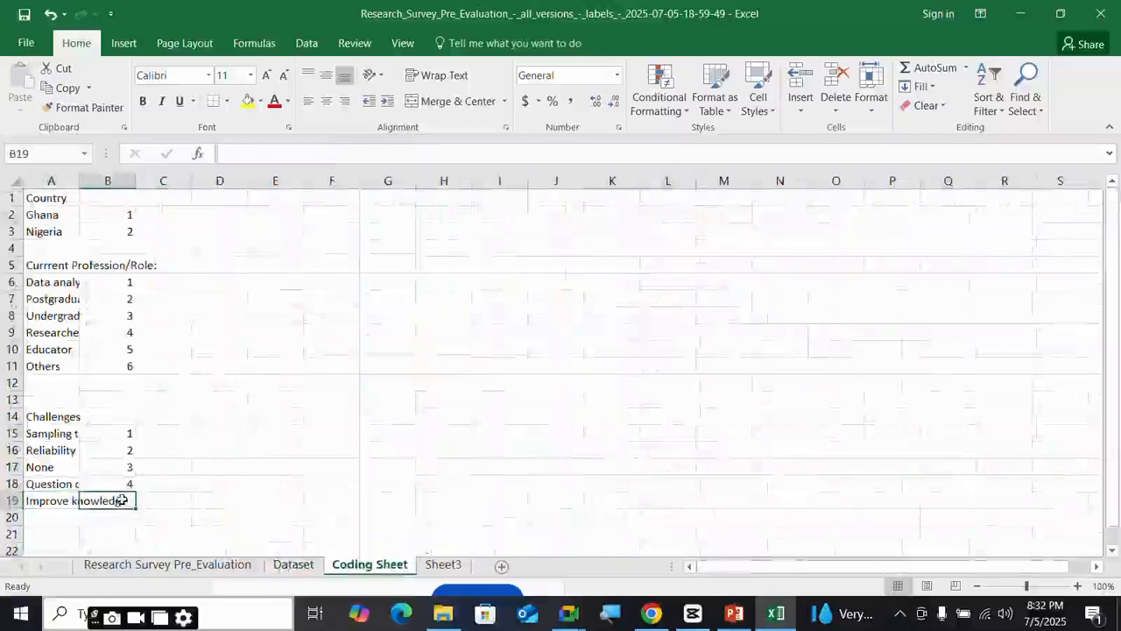
pyautogui.write('5')
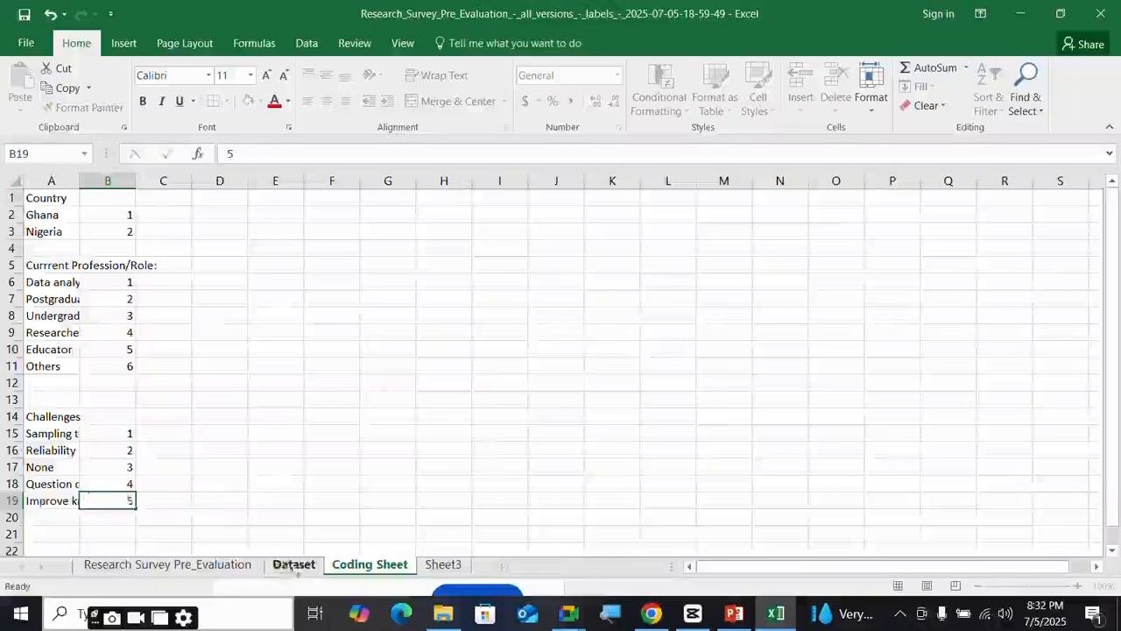
pyautogui.click(295, 566)
# - Code challenge answers T2 as 1, T4 as 2, and T5–T9 as 3, skipping T3
pyautogui.click(668, 224)
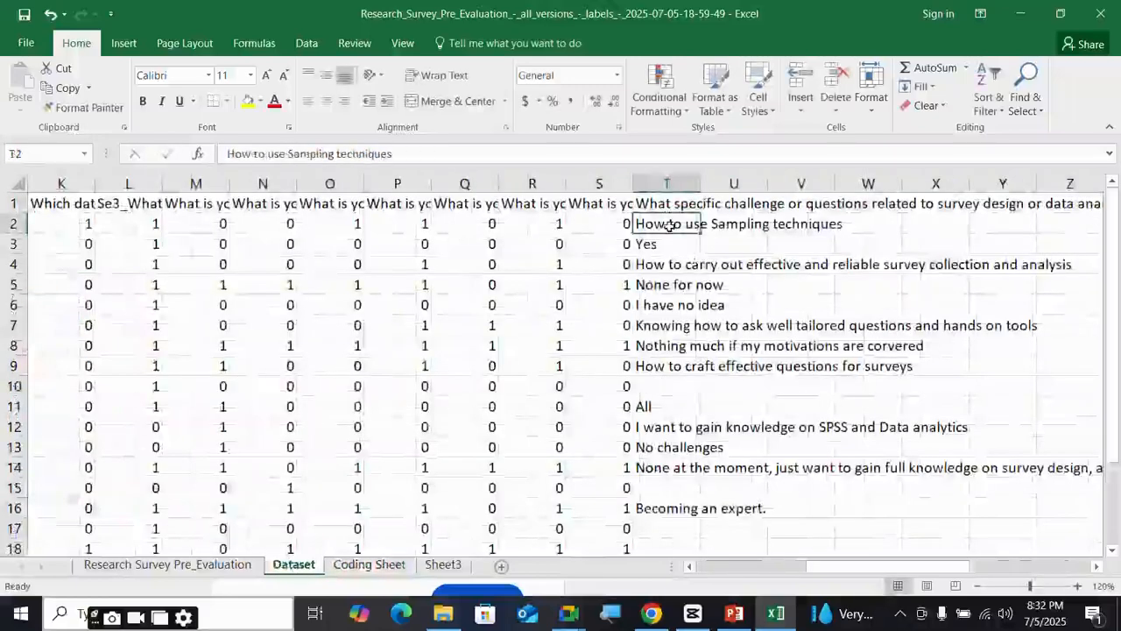
pyautogui.write('1')
pyautogui.press('Return')
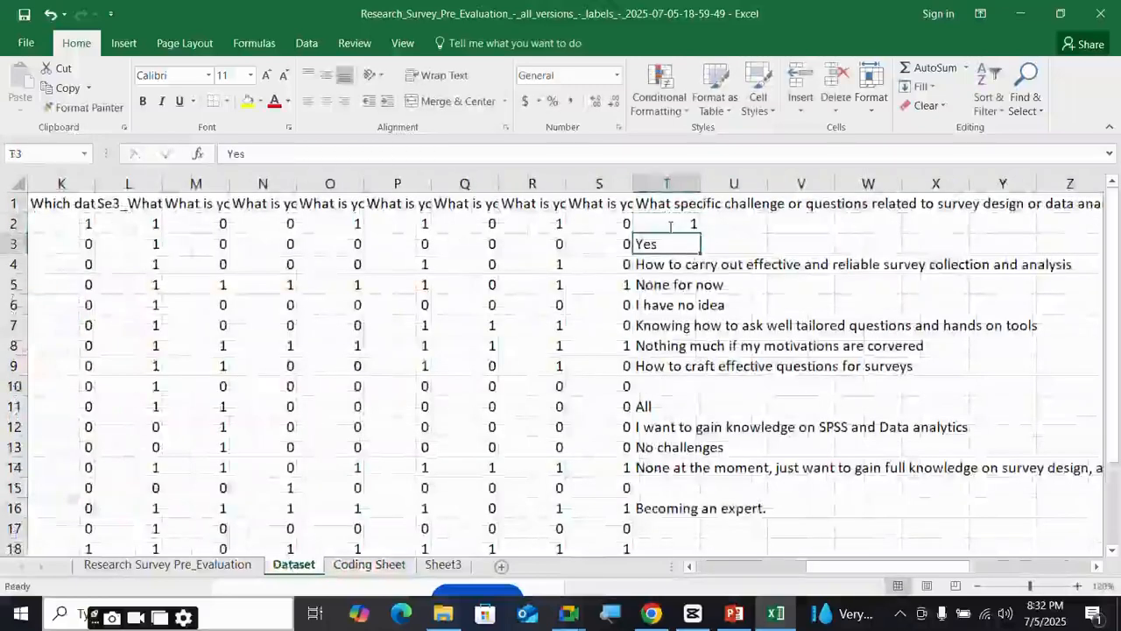
pyautogui.press('Down')
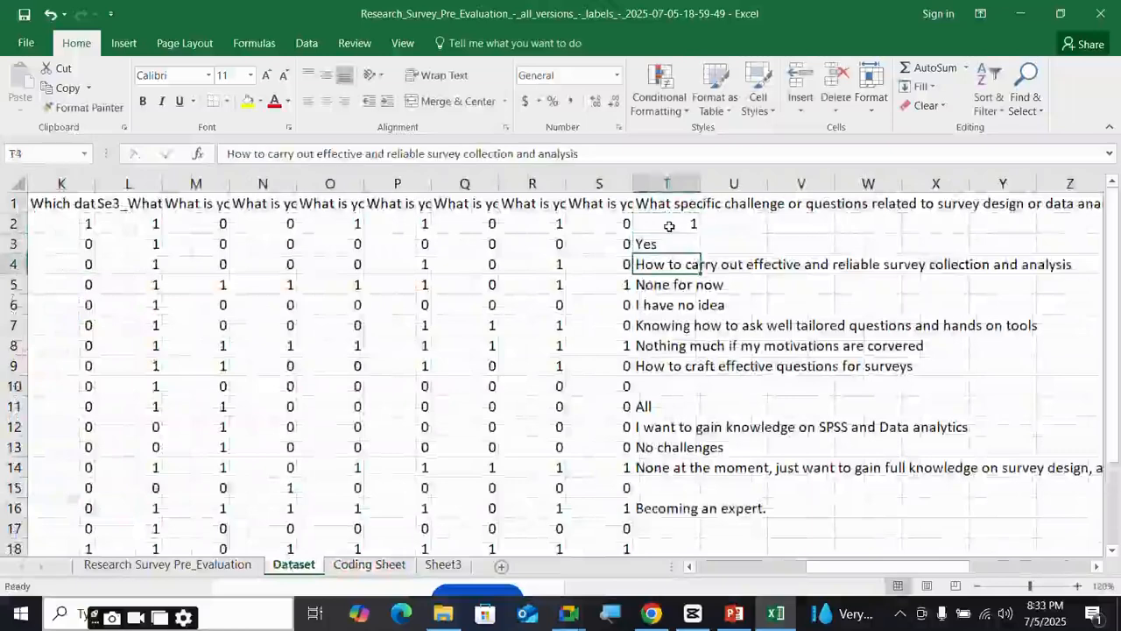
pyautogui.write('2')
pyautogui.press('Return')
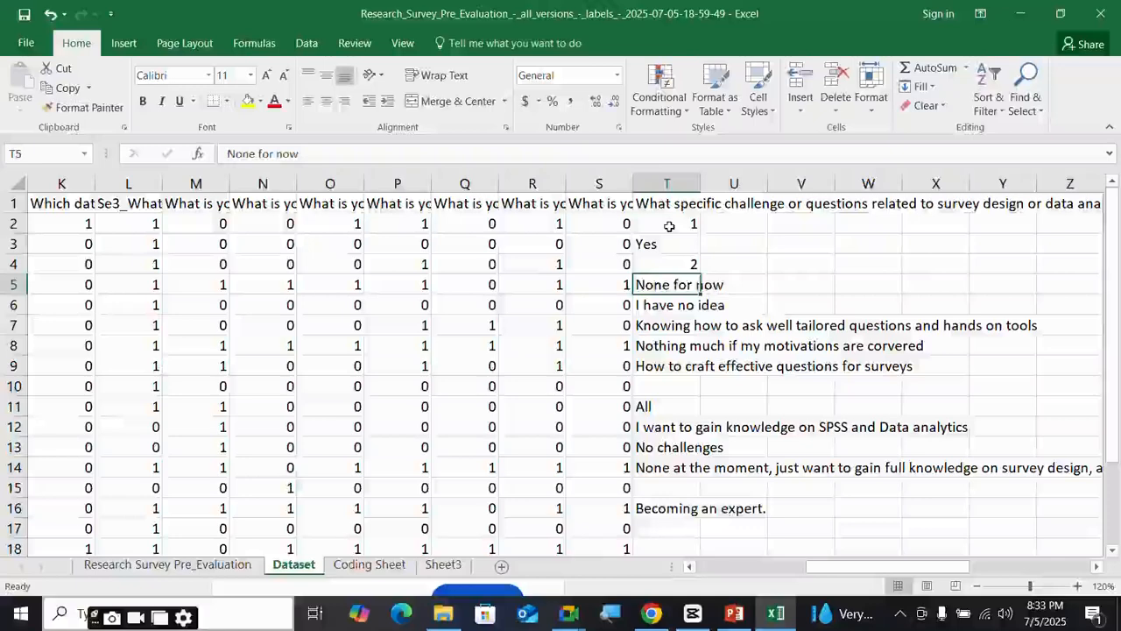
pyautogui.write('3')
pyautogui.press('Return')
pyautogui.write('3')
pyautogui.press('Return')
pyautogui.press('Down')
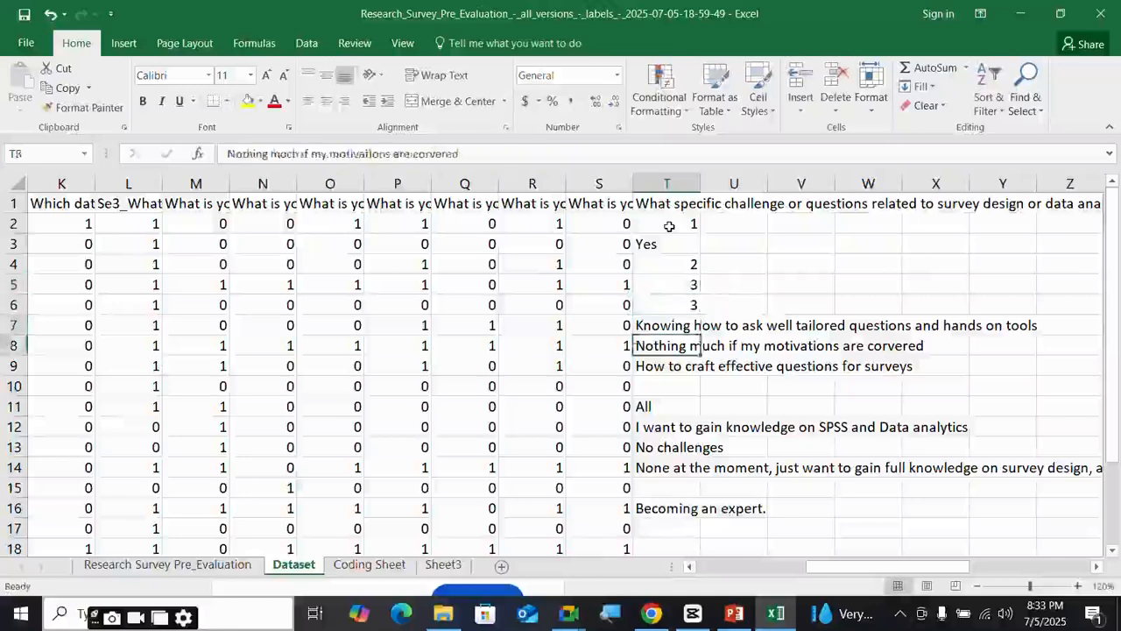
pyautogui.press('Up')
pyautogui.write('3')
pyautogui.press('Return')
pyautogui.write('3')
pyautogui.press('Return')
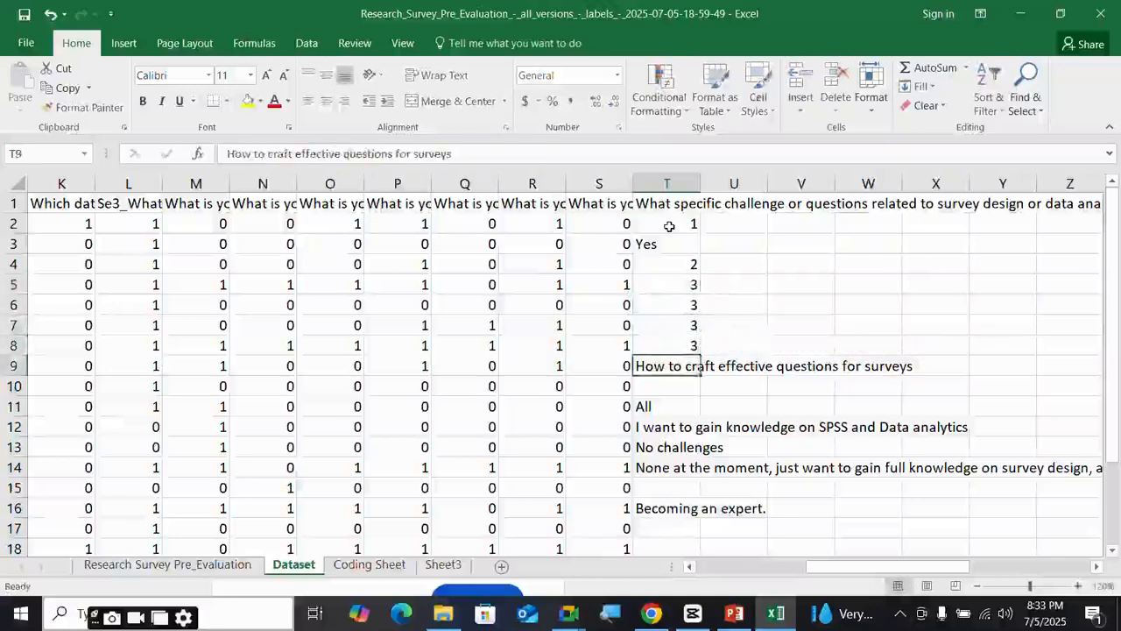
pyautogui.write('3')
pyautogui.press('Return')
pyautogui.press('Down')
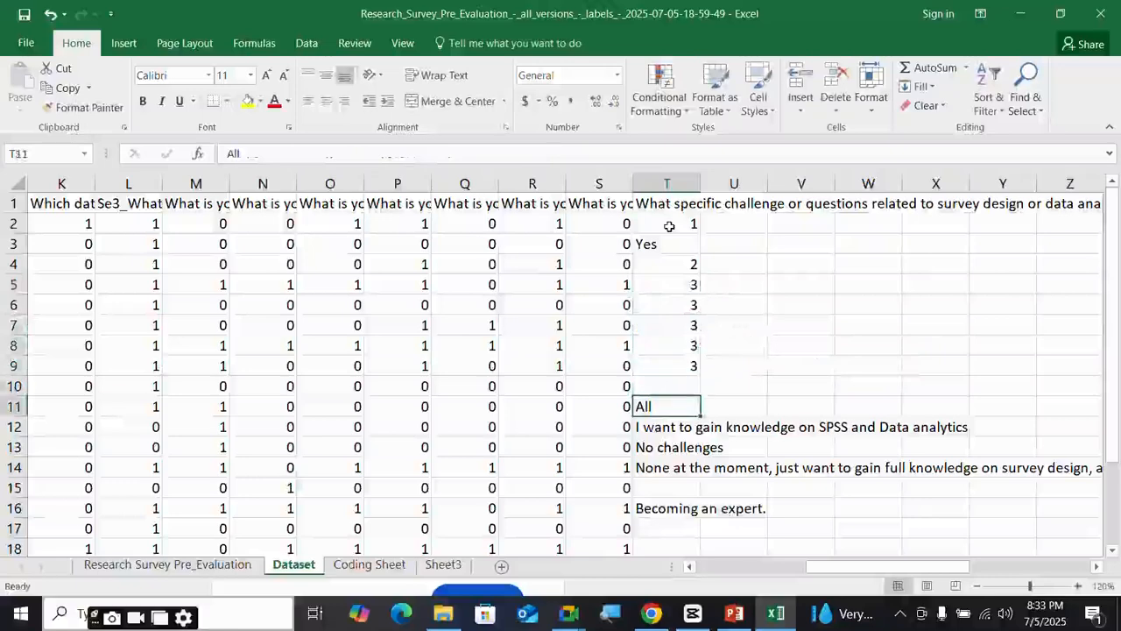
# - Enter code 5 in T11–T14, T16, T19, T21, T22 and T20
pyautogui.write('5')
pyautogui.press('Return')
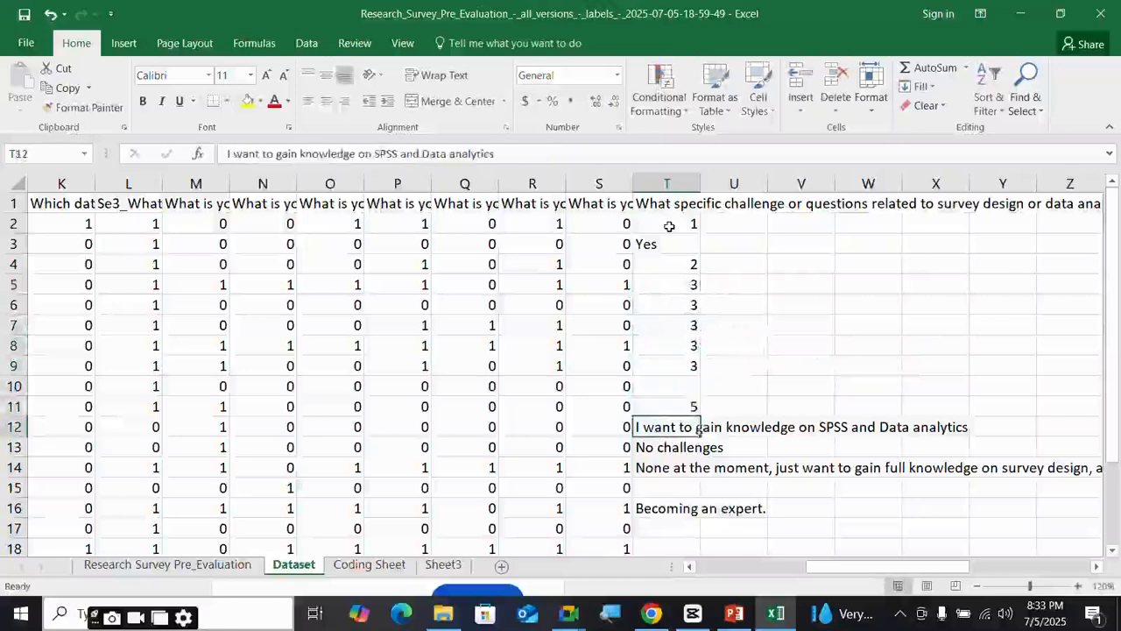
pyautogui.write('5')
pyautogui.press('Return')
pyautogui.write('5')
pyautogui.press('Return')
pyautogui.write('5')
pyautogui.press('Return')
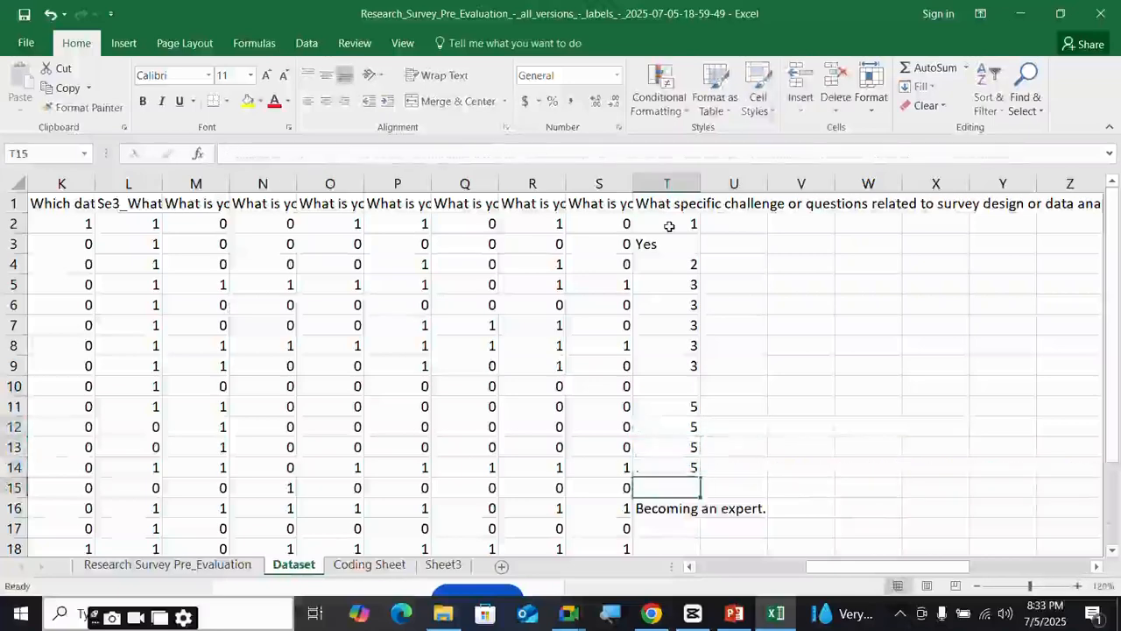
pyautogui.press('Down')
pyautogui.write('5')
pyautogui.press('Return')
pyautogui.press('Down')
pyautogui.press('Down')
pyautogui.press('Down')
pyautogui.press('Down')
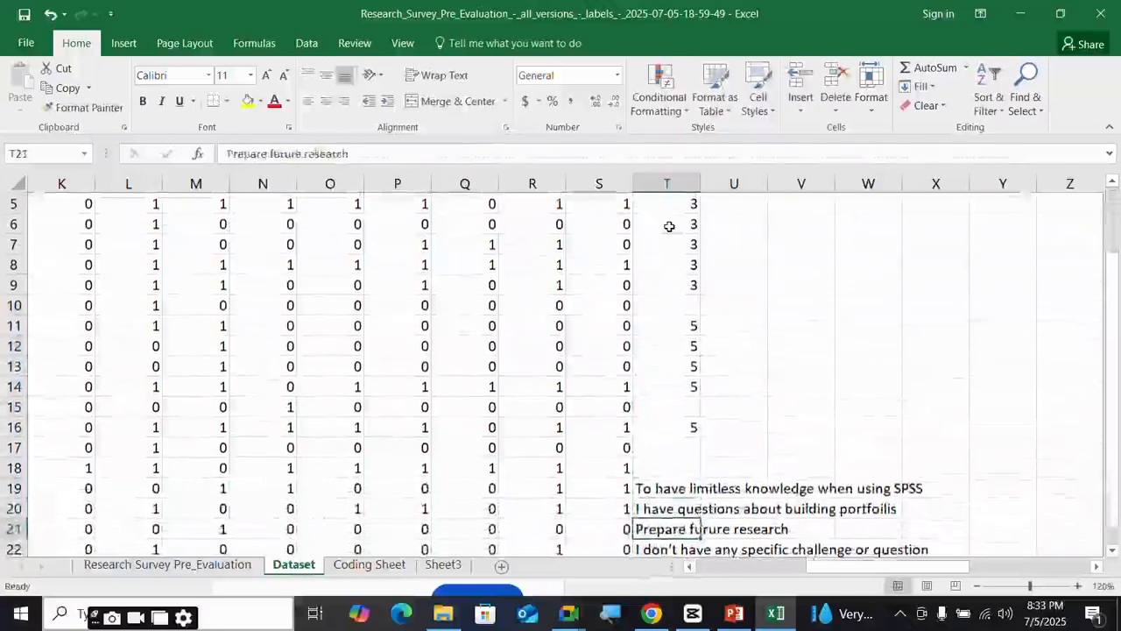
pyautogui.press('Up')
pyautogui.press('Up')
pyautogui.write('5')
pyautogui.press('Return')
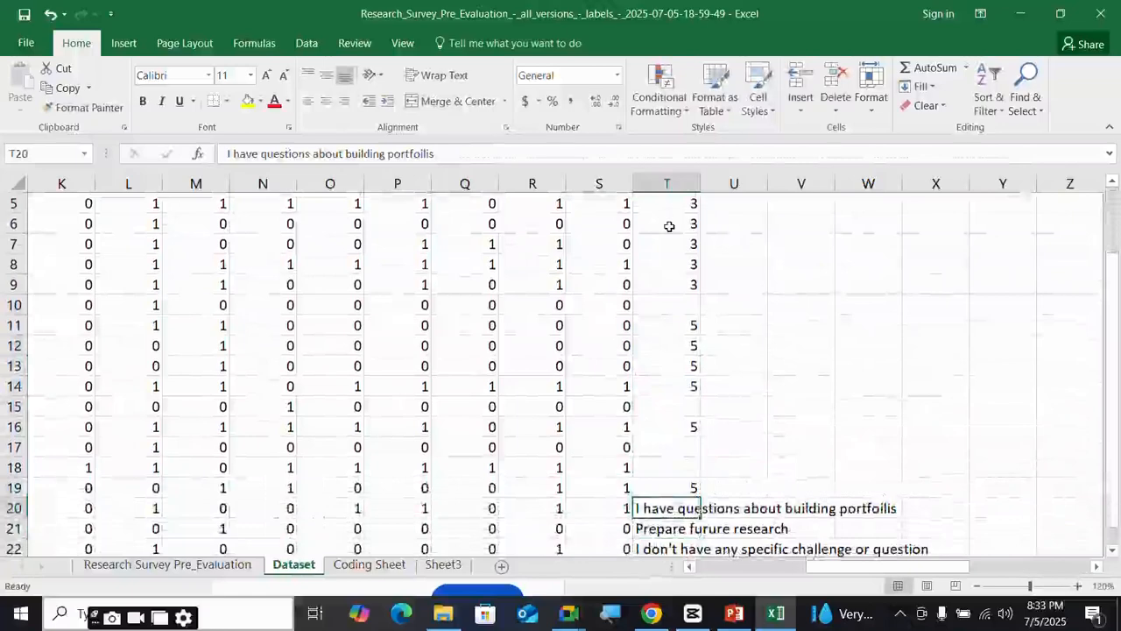
pyautogui.press('Down')
pyautogui.write('5')
pyautogui.press('Return')
pyautogui.write('5')
pyautogui.press('Return')
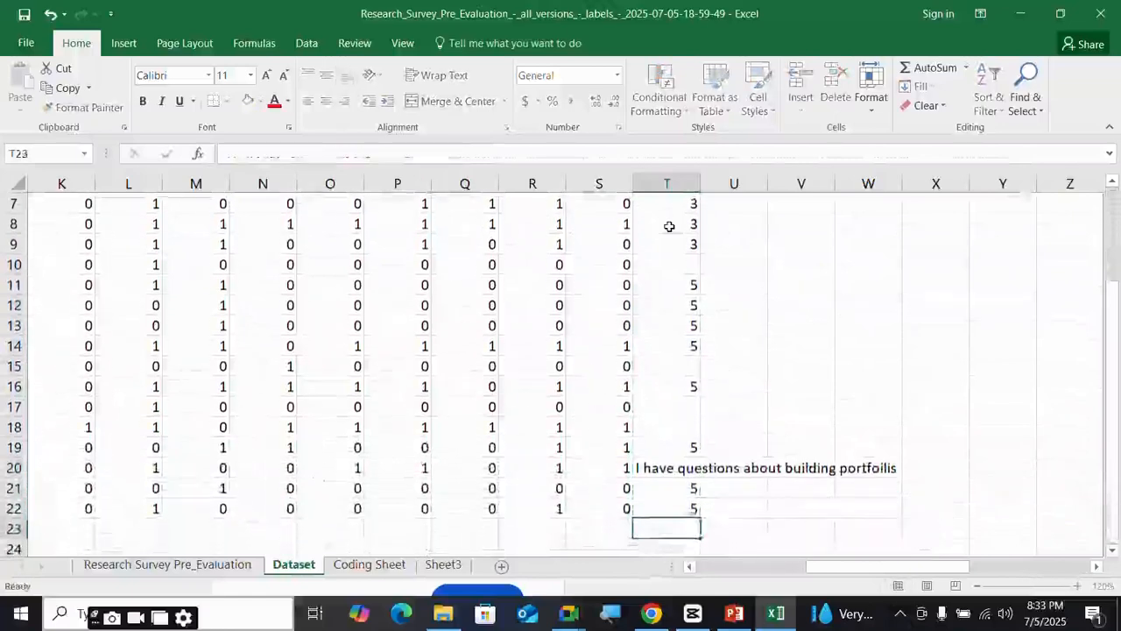
pyautogui.press('Up')
pyautogui.press('Up')
pyautogui.press('Up')
pyautogui.write('5')
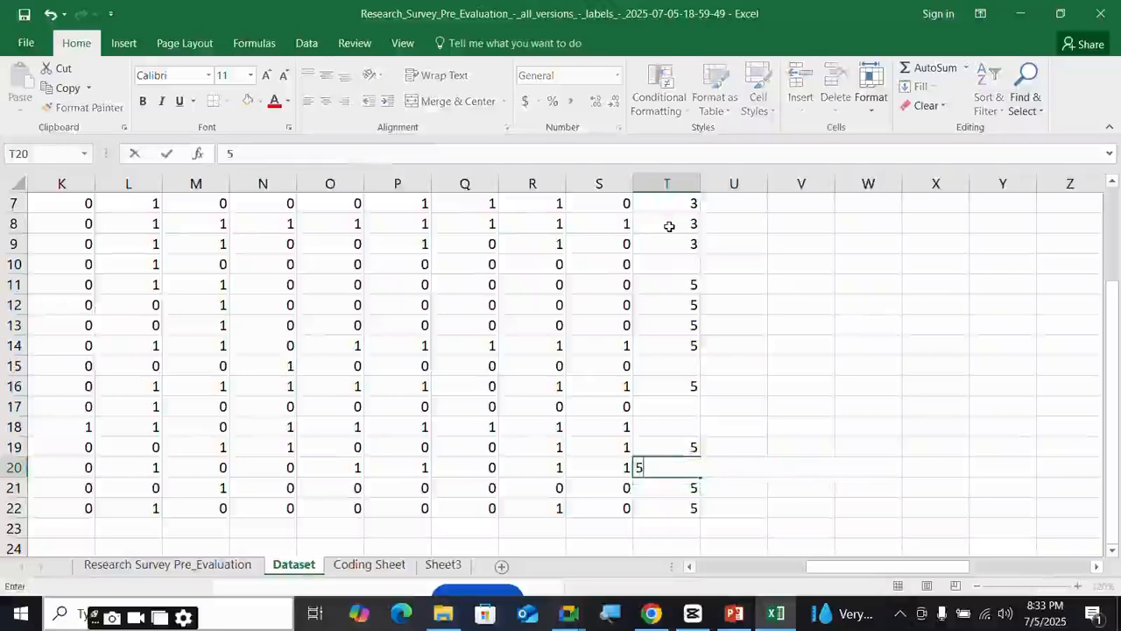
pyautogui.scroll(2, 621, 377)
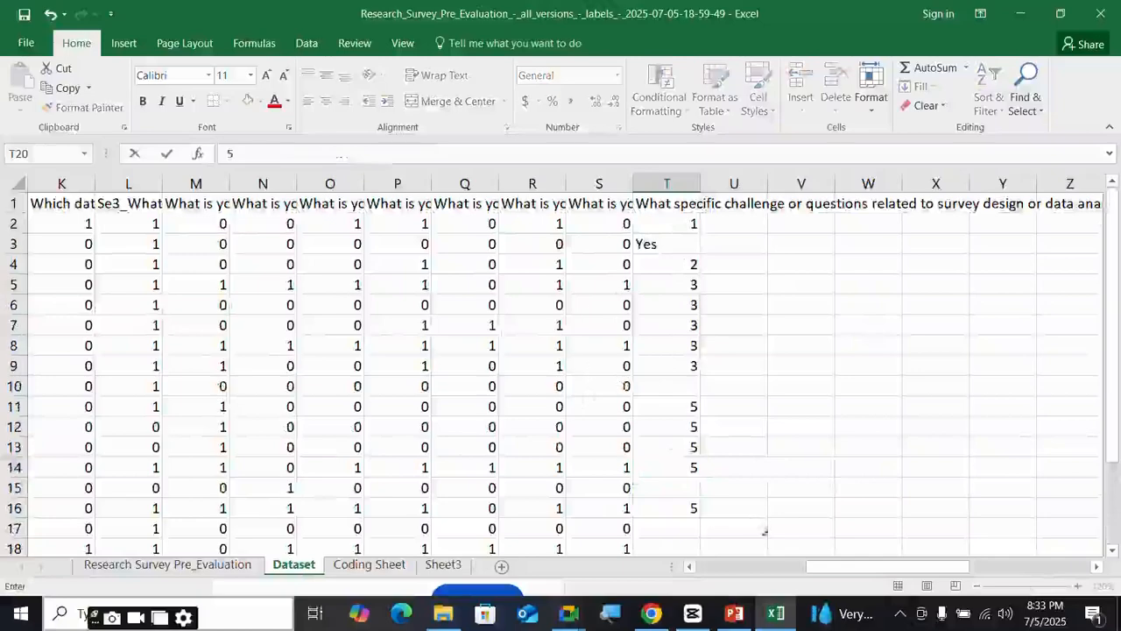
pyautogui.moveTo(841, 566); pyautogui.dragTo(666, 576)
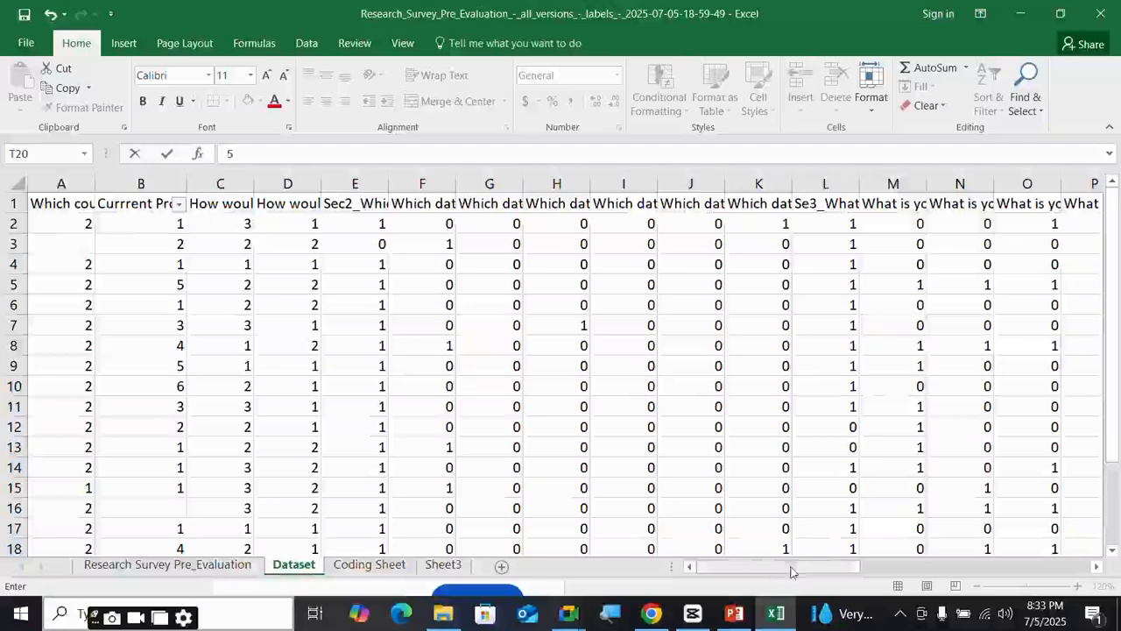
pyautogui.moveTo(771, 571); pyautogui.dragTo(723, 566)
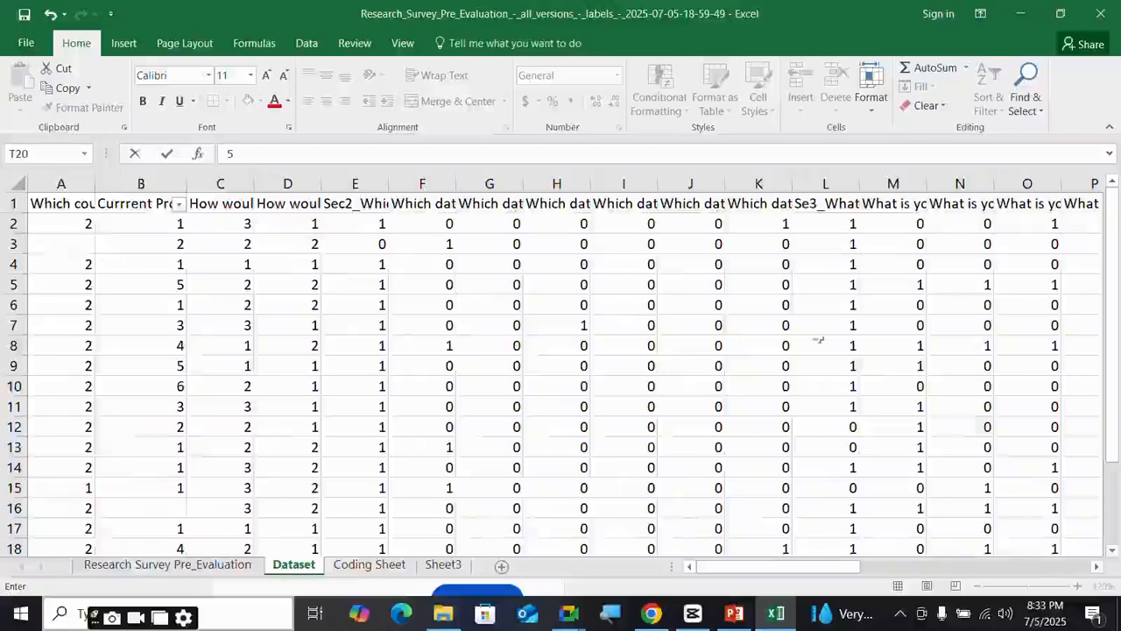
pyautogui.moveTo(838, 566); pyautogui.dragTo(911, 565)
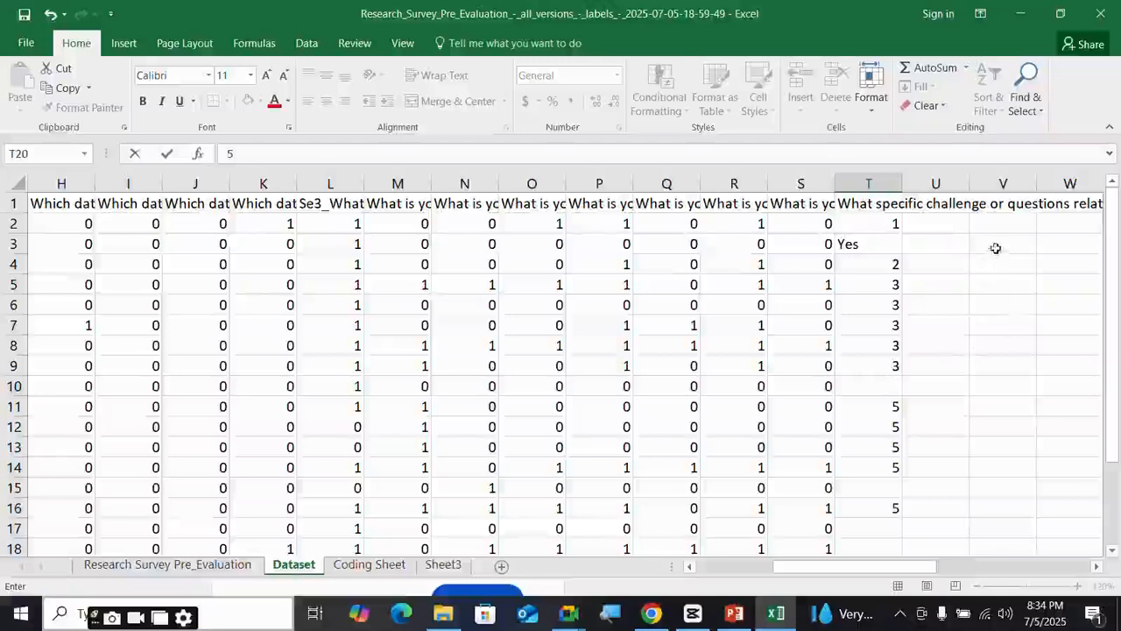
pyautogui.moveTo(995, 248); pyautogui.dragTo(1001, 516)
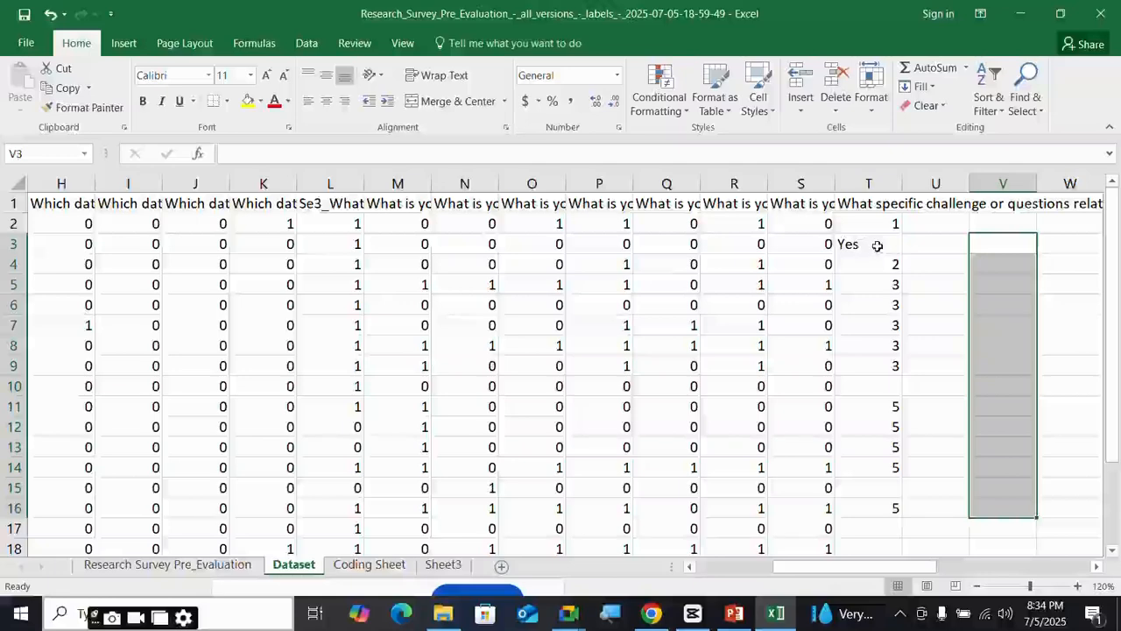
pyautogui.scroll(-1, 892, 428)
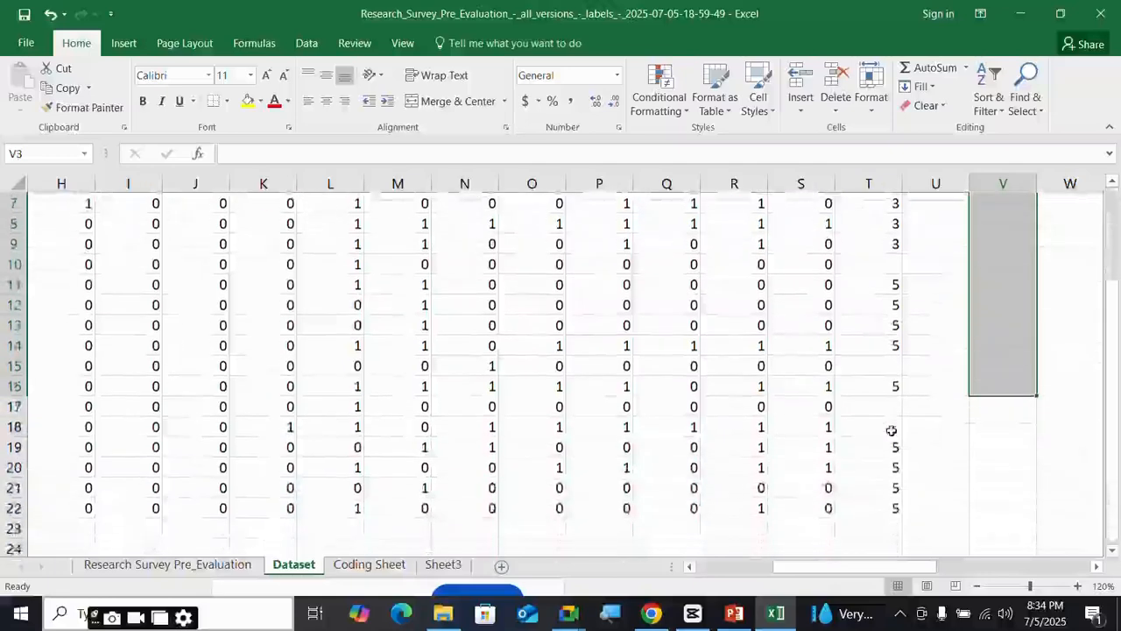
pyautogui.scroll(1, 892, 425)
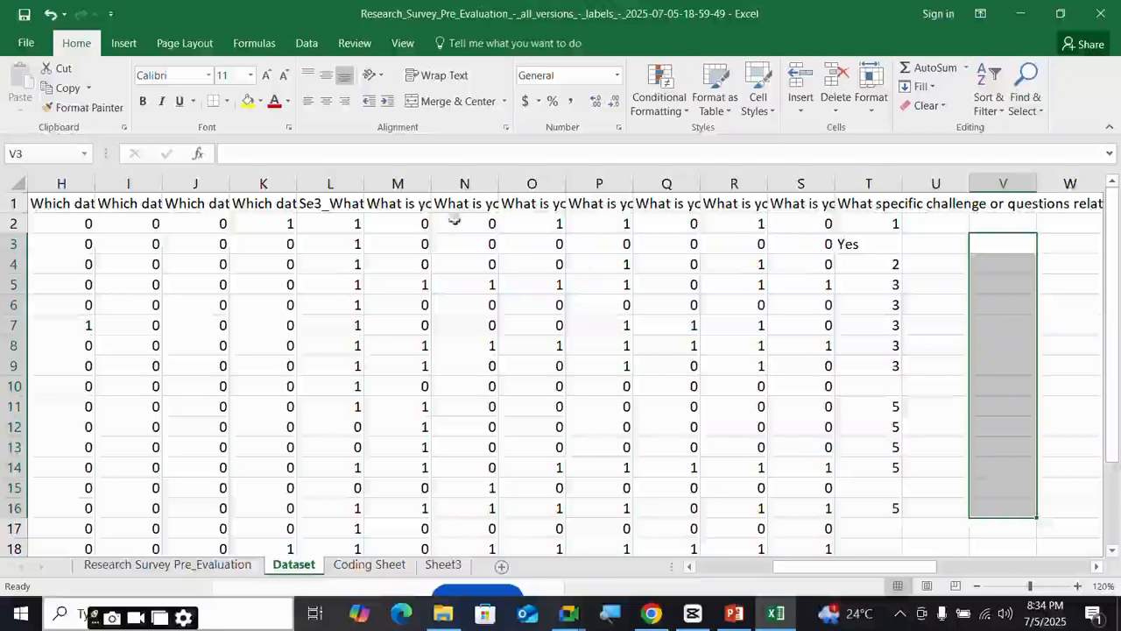
pyautogui.click(13, 243)
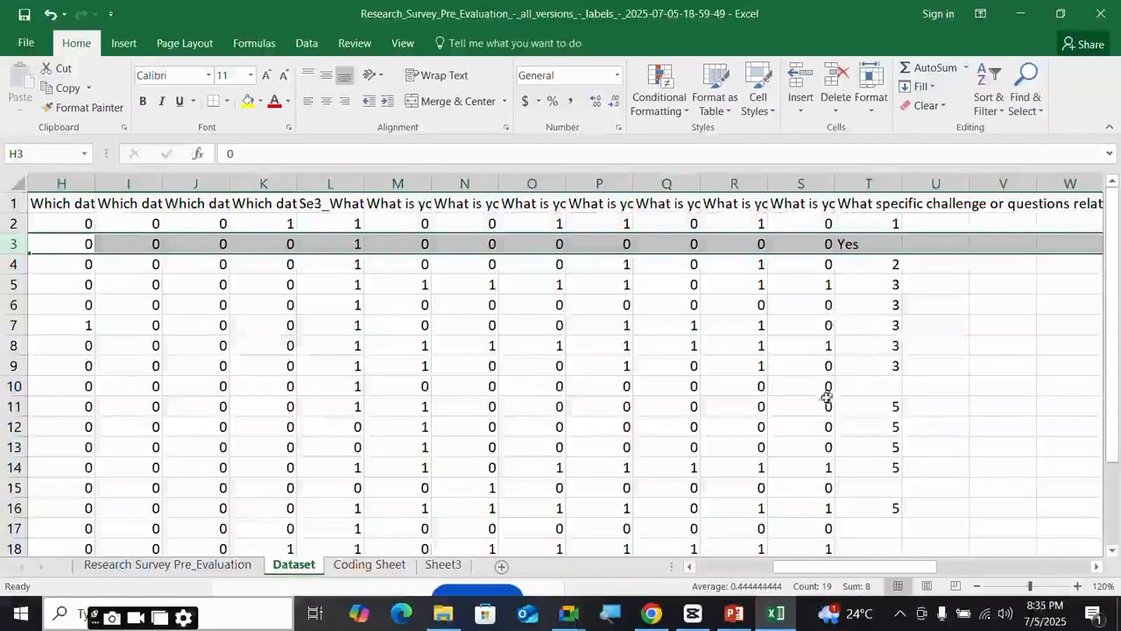
pyautogui.click(568, 614)
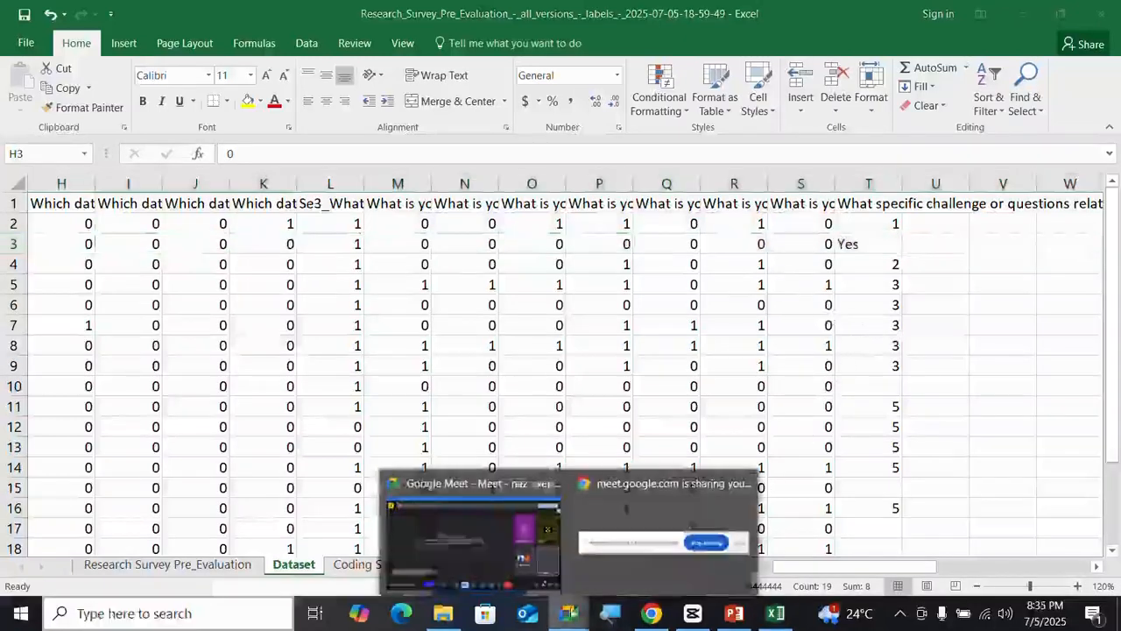
# - In Google Meet, scroll through the People panel's participant list, then close it
pyautogui.click(516, 555)
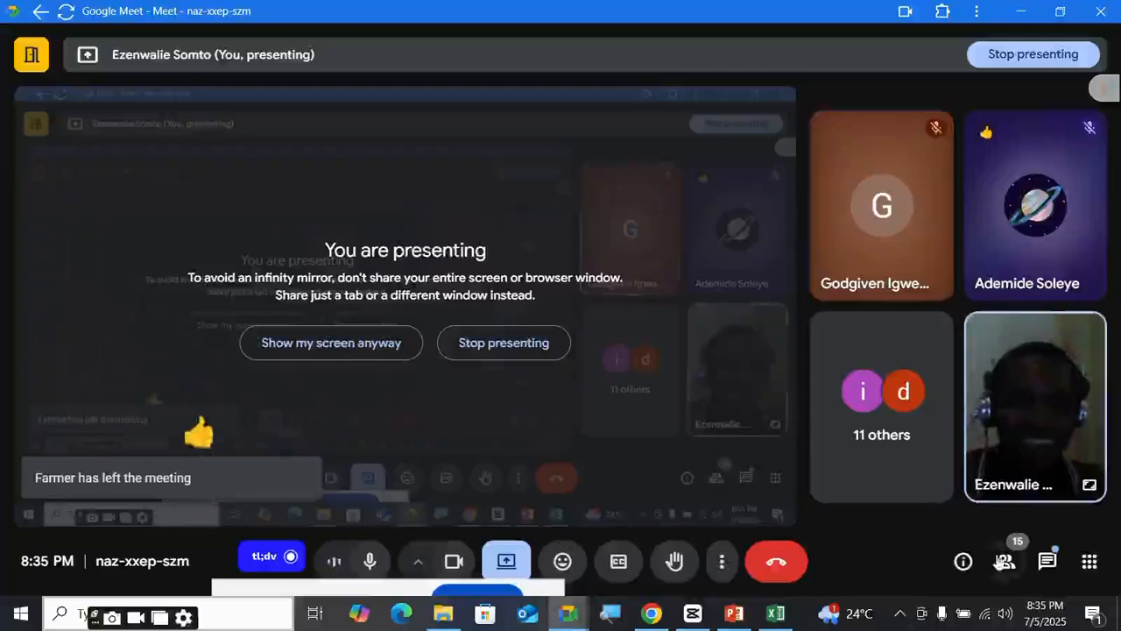
pyautogui.click(1006, 563)
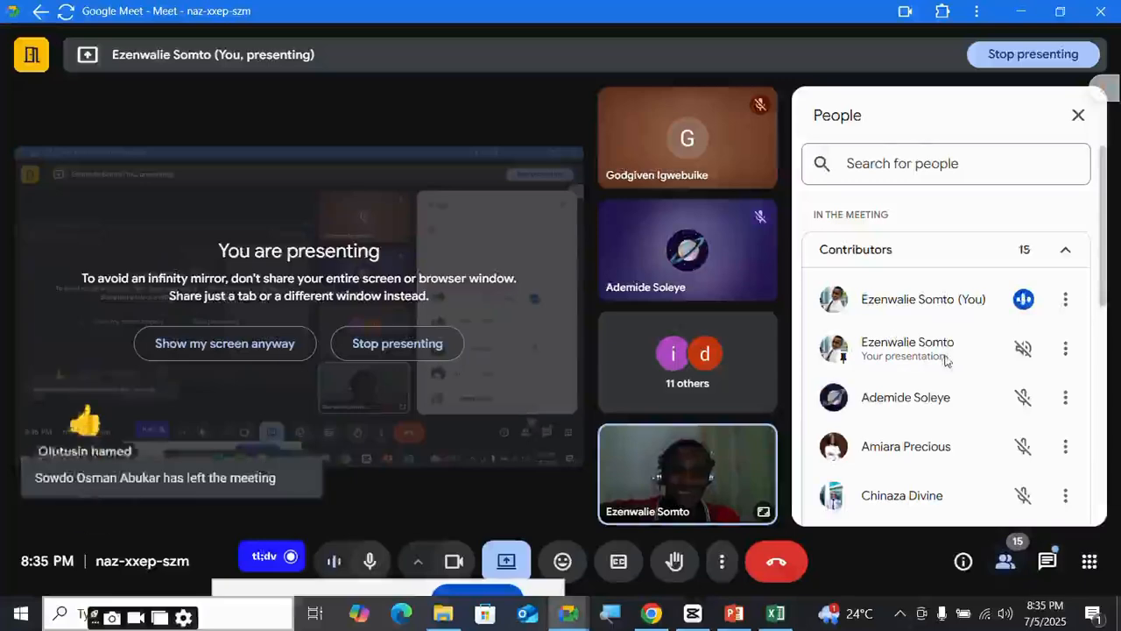
pyautogui.scroll(-6, 946, 368)
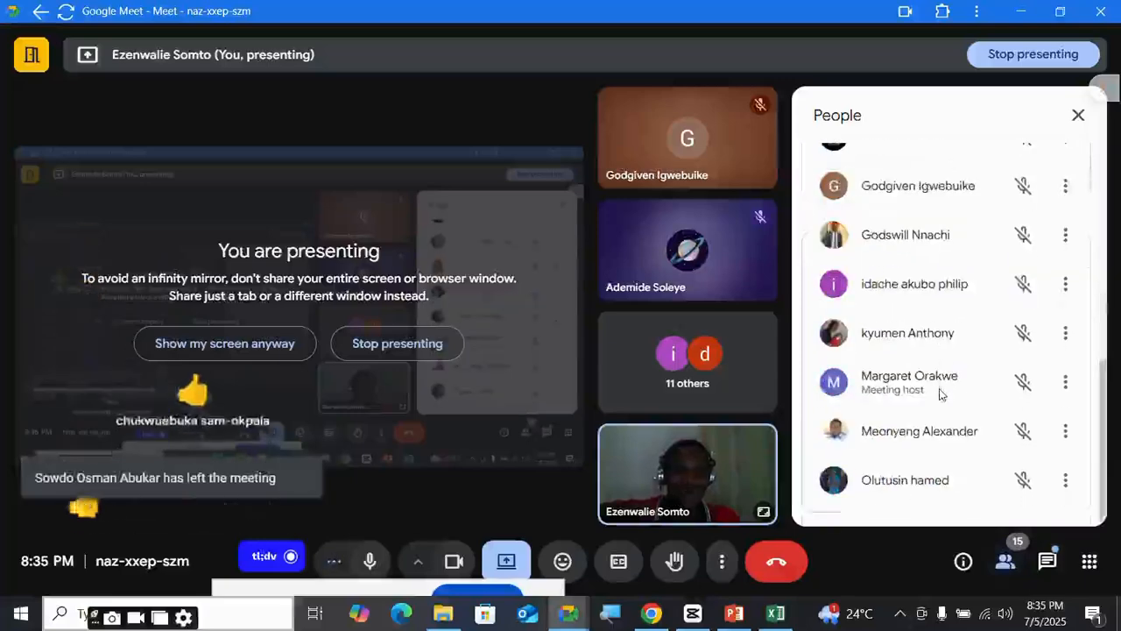
pyautogui.scroll(5, 940, 391)
pyautogui.scroll(2, 940, 394)
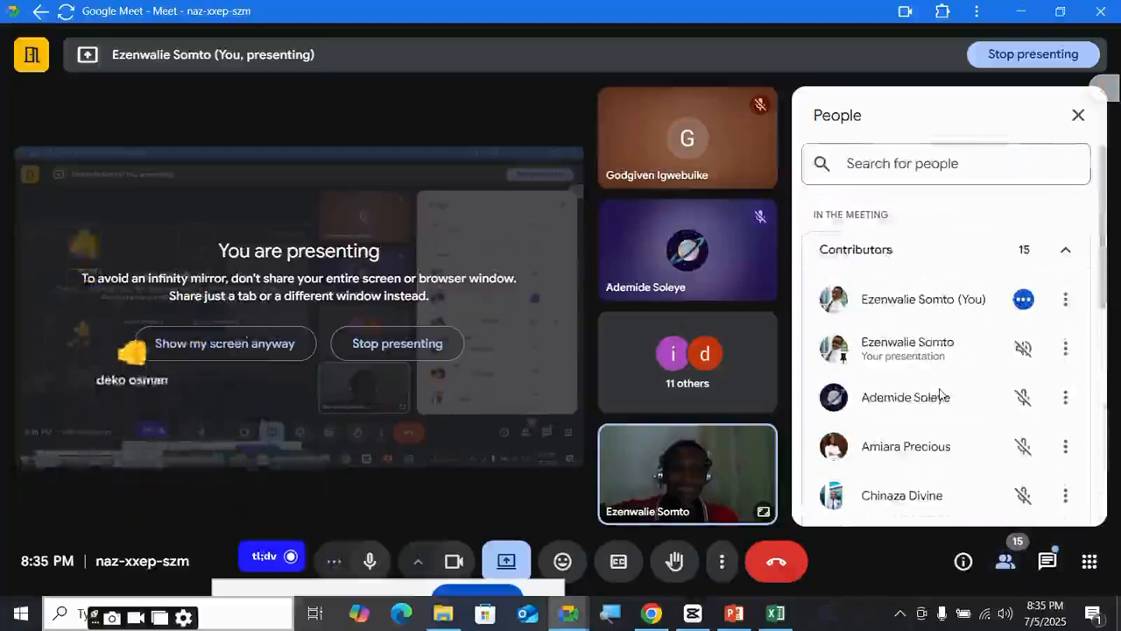
pyautogui.click(1078, 116)
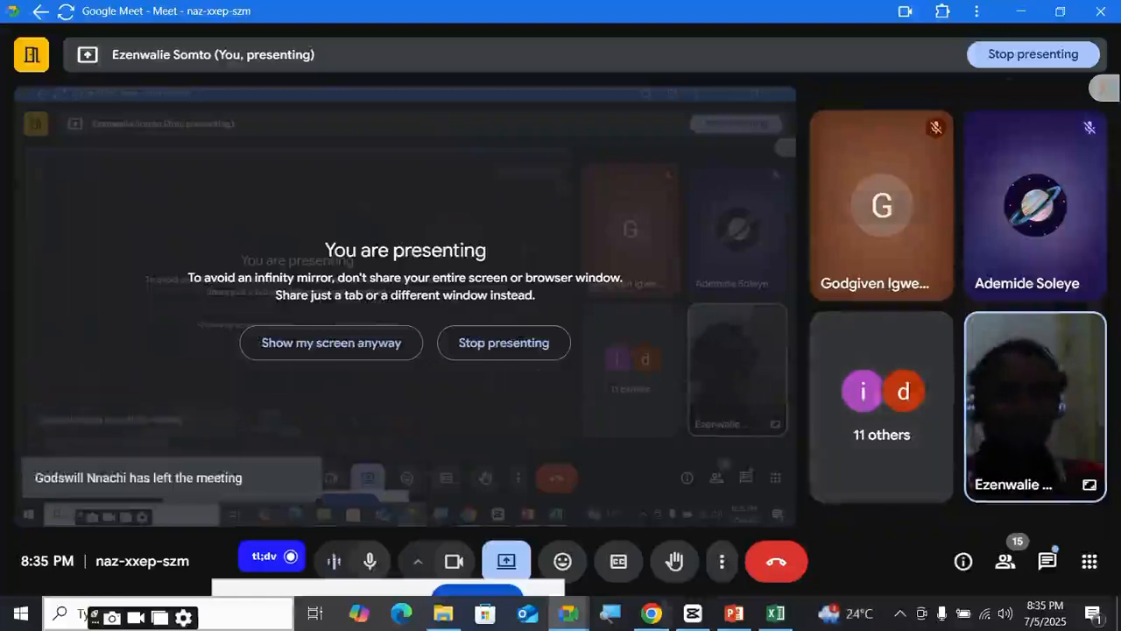
# - Return to Excel and inspect T9 and the 'Yes' answer in T3
pyautogui.moveTo(651, 613)
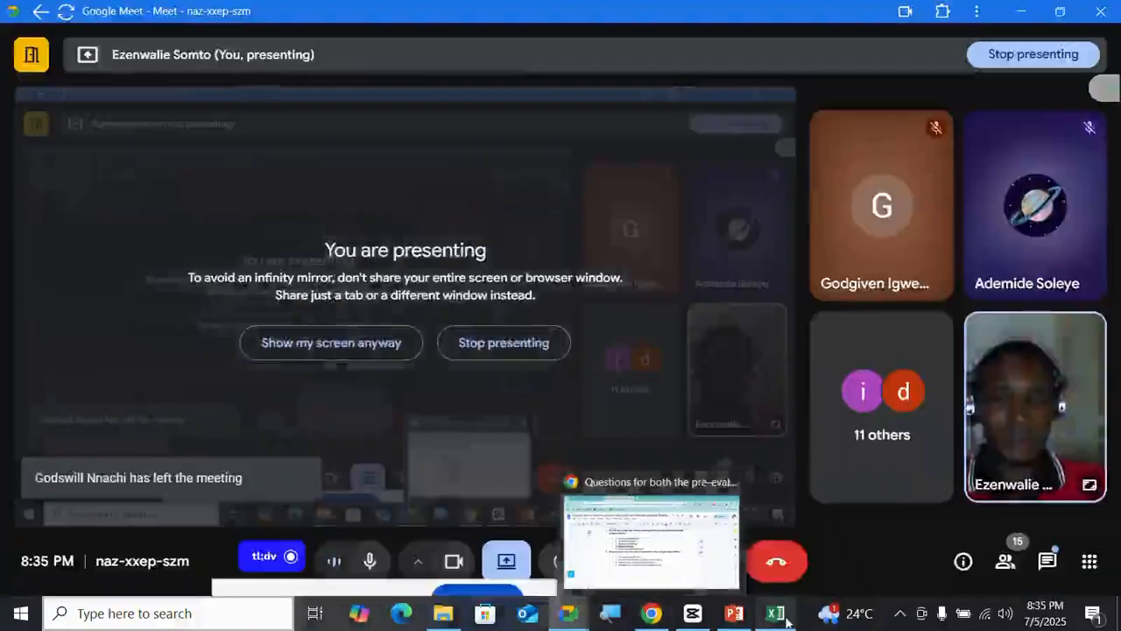
pyautogui.moveTo(775, 614)
pyautogui.click(782, 574)
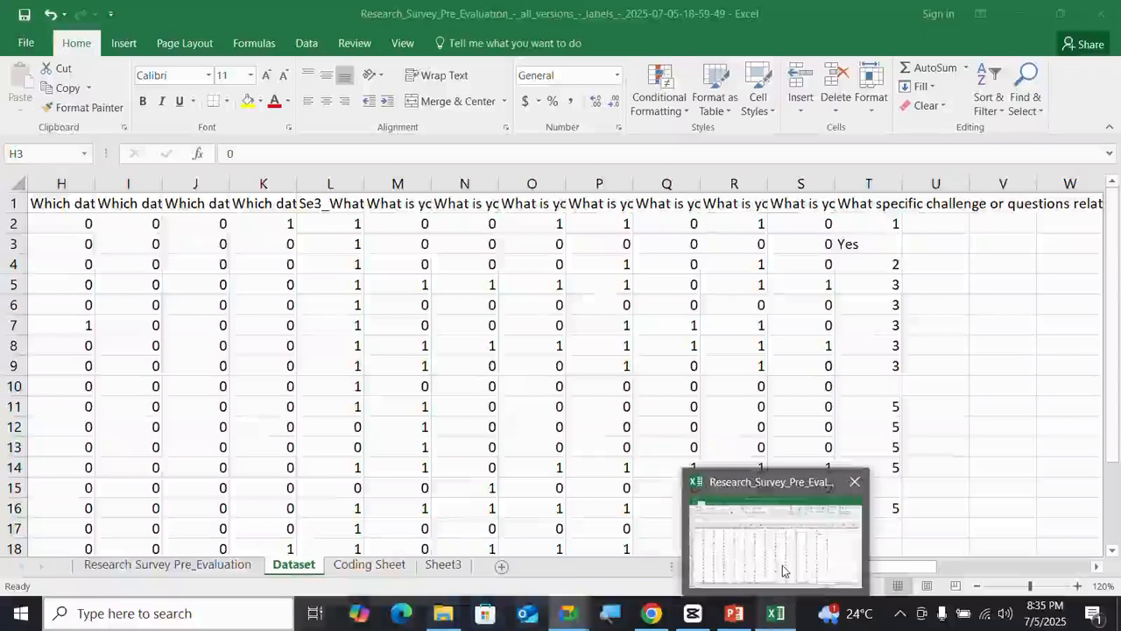
pyautogui.click(883, 370)
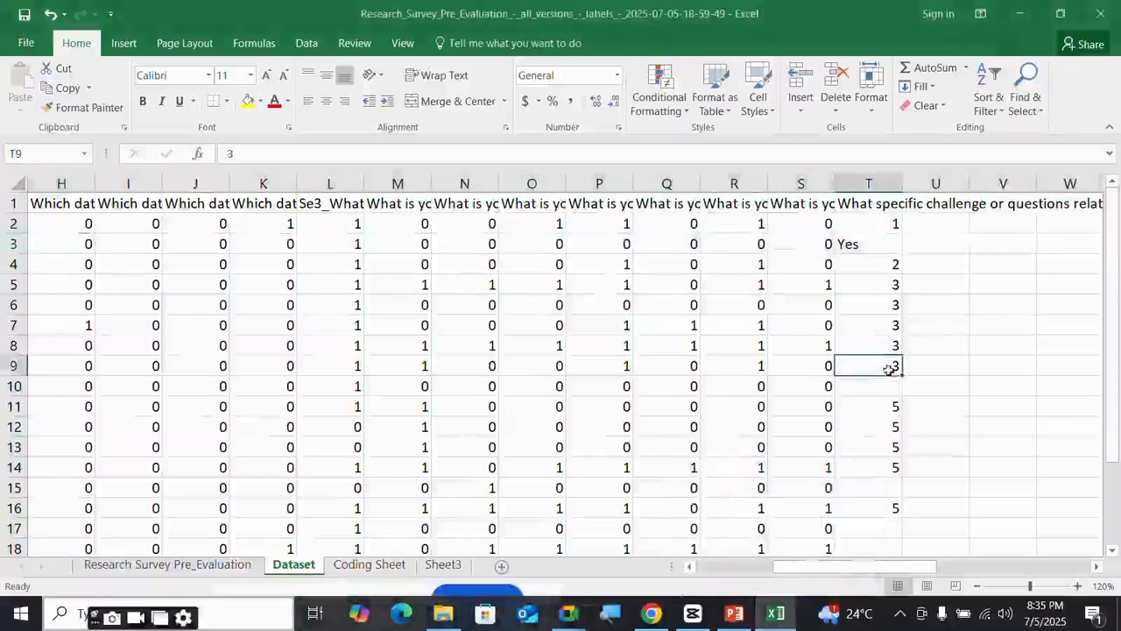
pyautogui.click(863, 245)
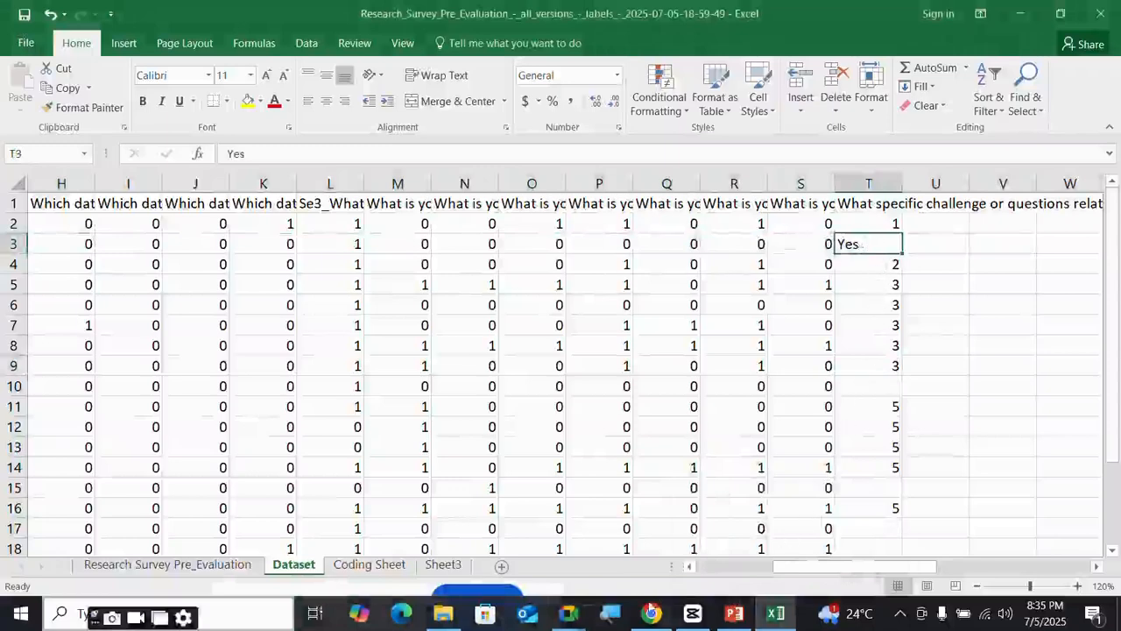
# - Briefly bring up the meeting, then recheck T4 and the 'Yes' answer in T3
pyautogui.moveTo(652, 613)
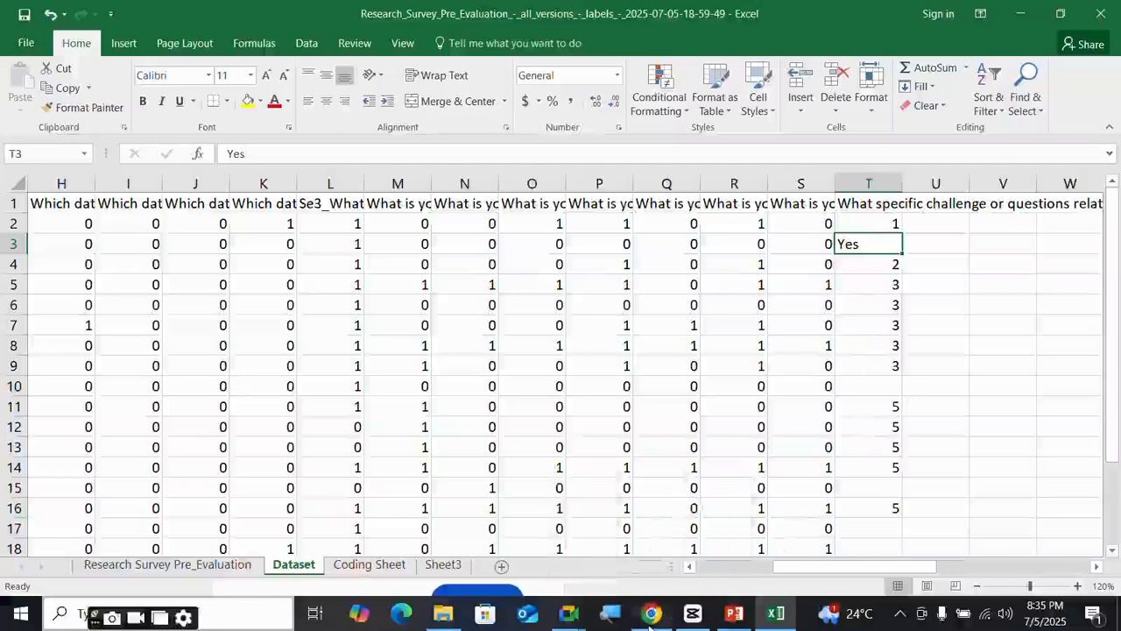
pyautogui.moveTo(569, 613)
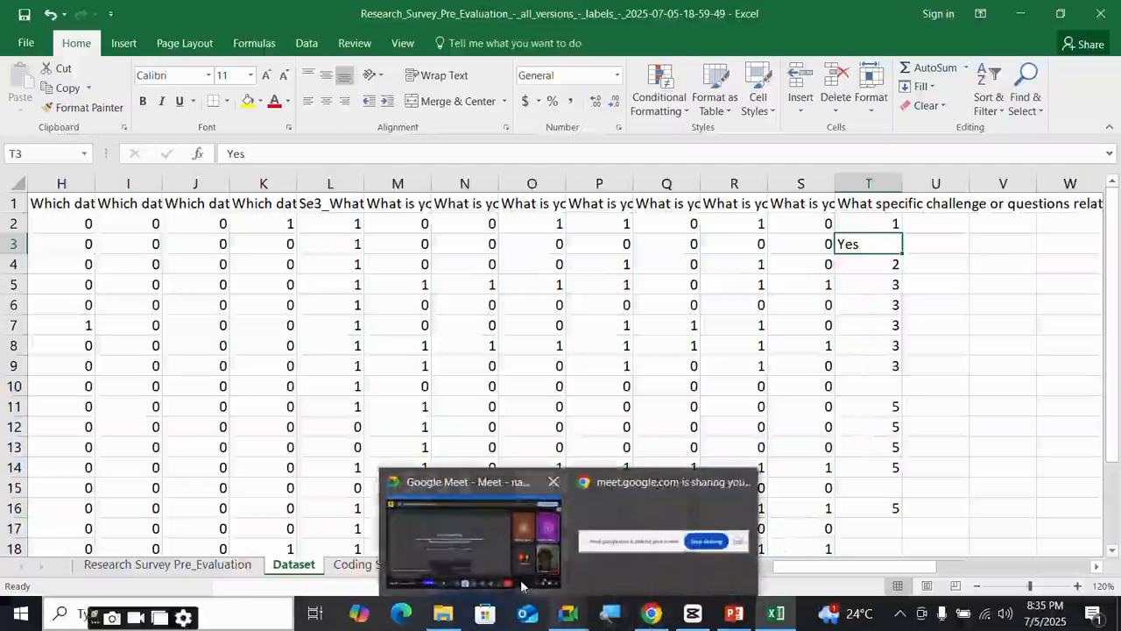
pyautogui.click(522, 585)
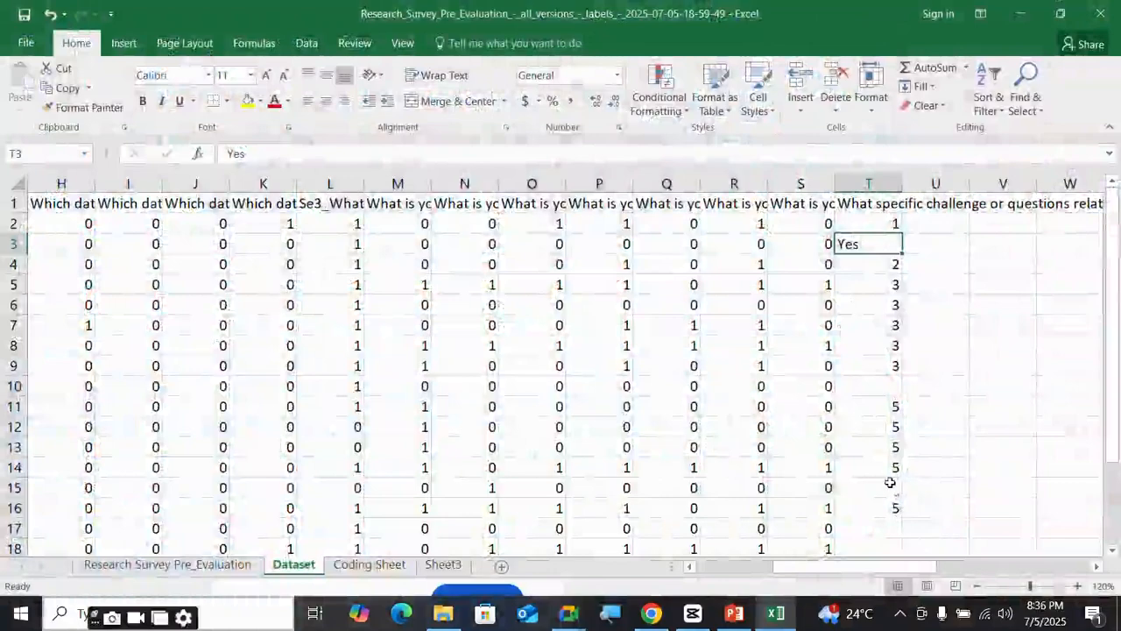
pyautogui.scroll(-2, 889, 482)
pyautogui.scroll(2, 888, 473)
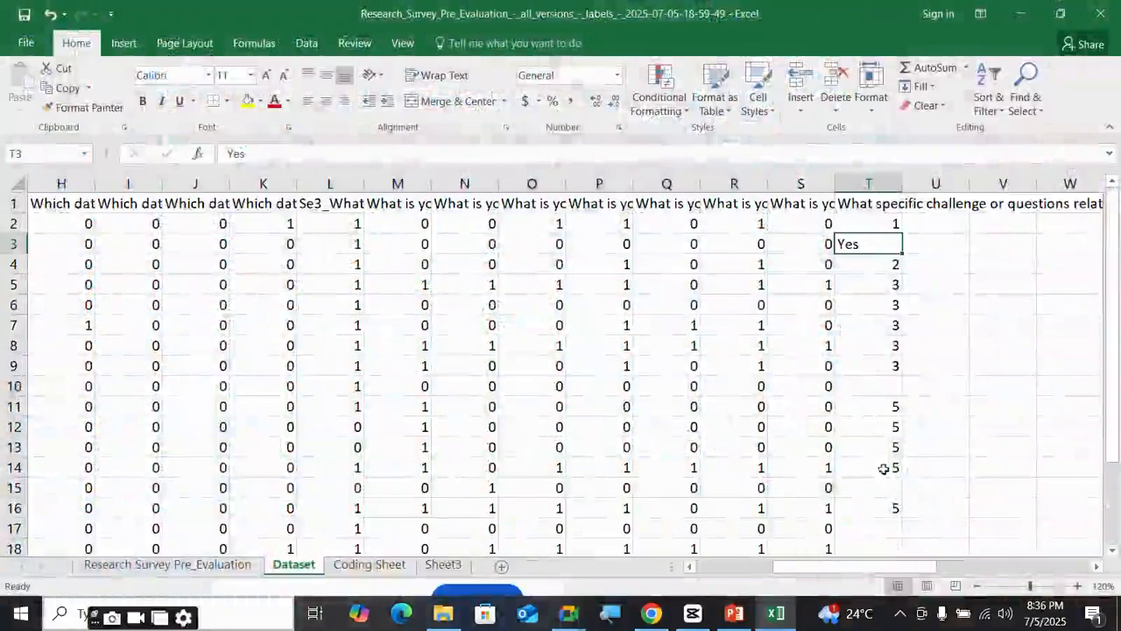
pyautogui.click(879, 261)
pyautogui.click(876, 244)
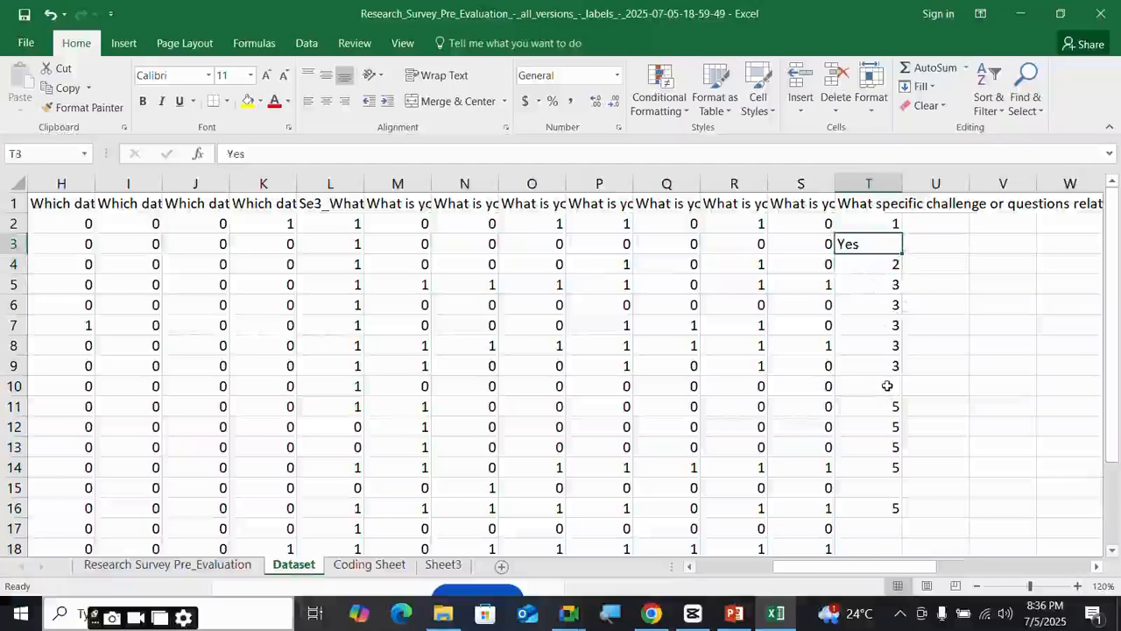
pyautogui.scroll(-2, 888, 358)
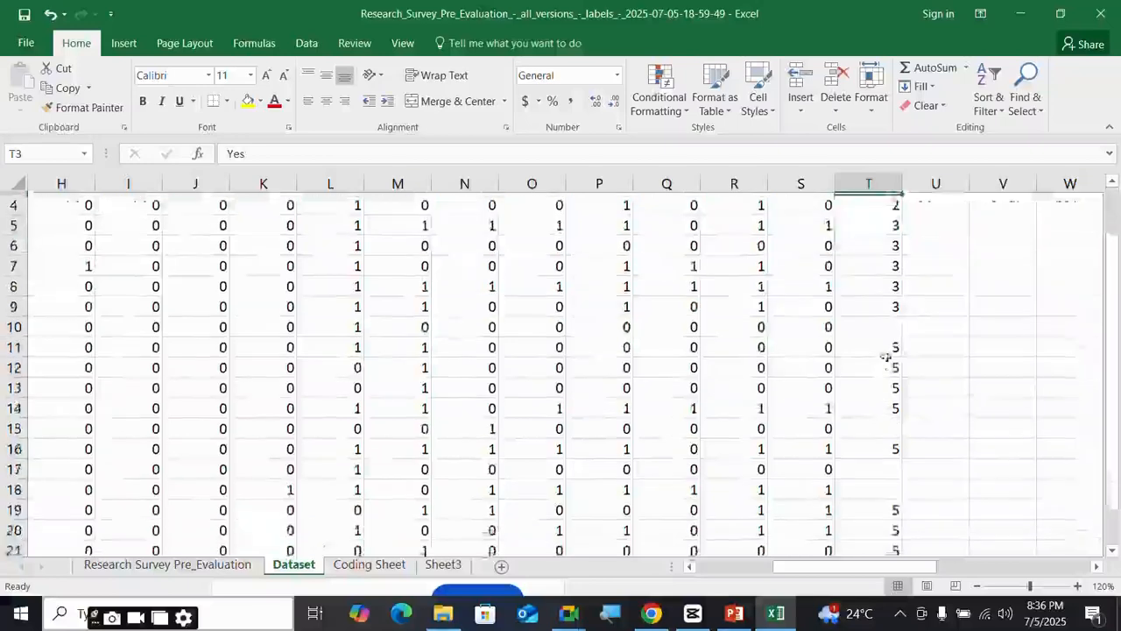
pyautogui.scroll(2, 893, 341)
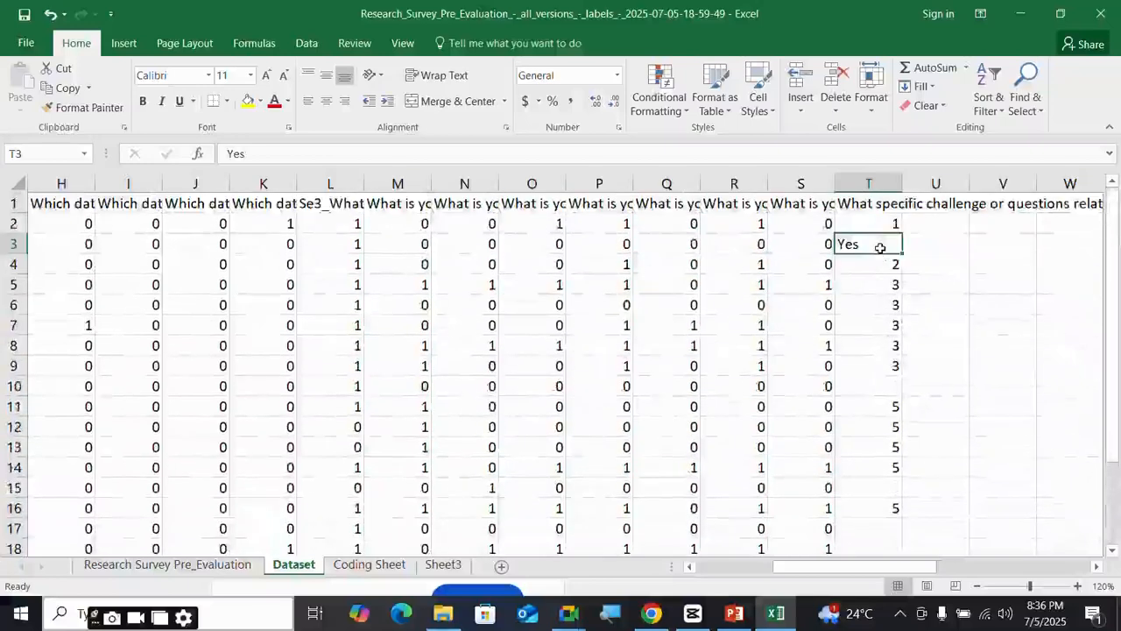
# - Type 5 into the selected cell and the blank cells T10, T15, T17 and T18
pyautogui.write('5')
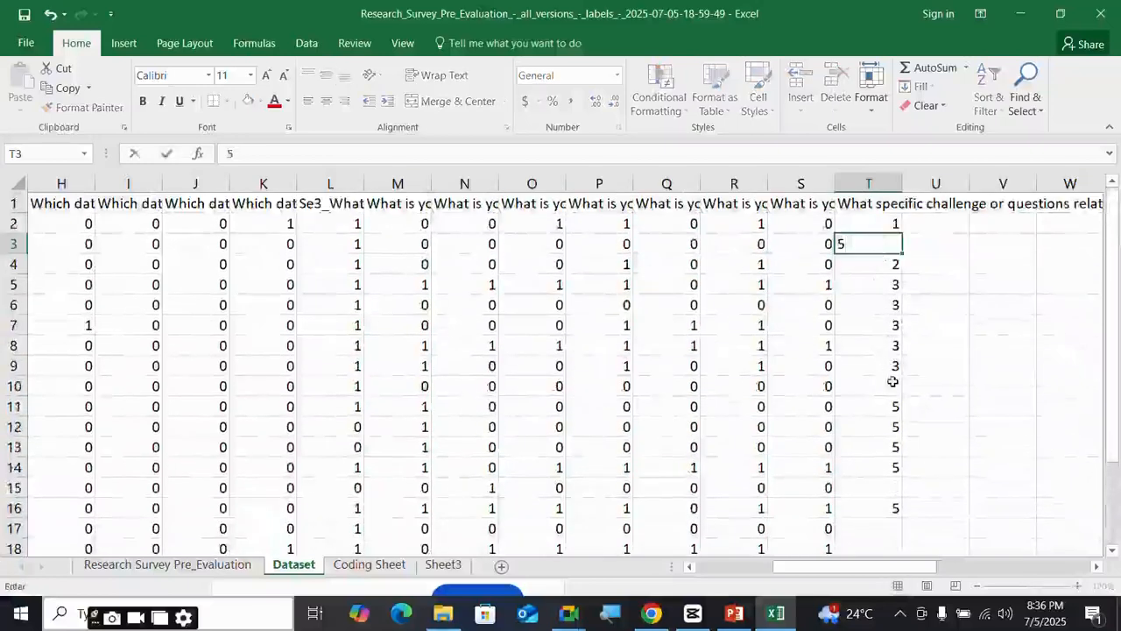
pyautogui.click(893, 386)
pyautogui.write('5')
pyautogui.click(883, 488)
pyautogui.write('5')
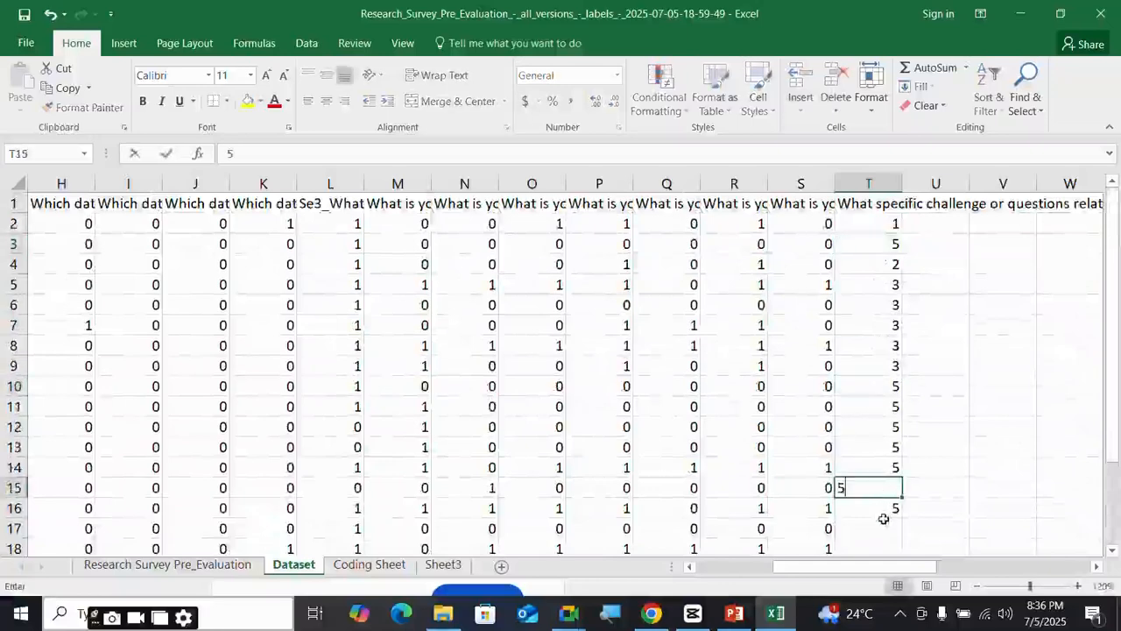
pyautogui.click(885, 525)
pyautogui.write('5')
pyautogui.scroll(-2, 885, 525)
pyautogui.click(889, 428)
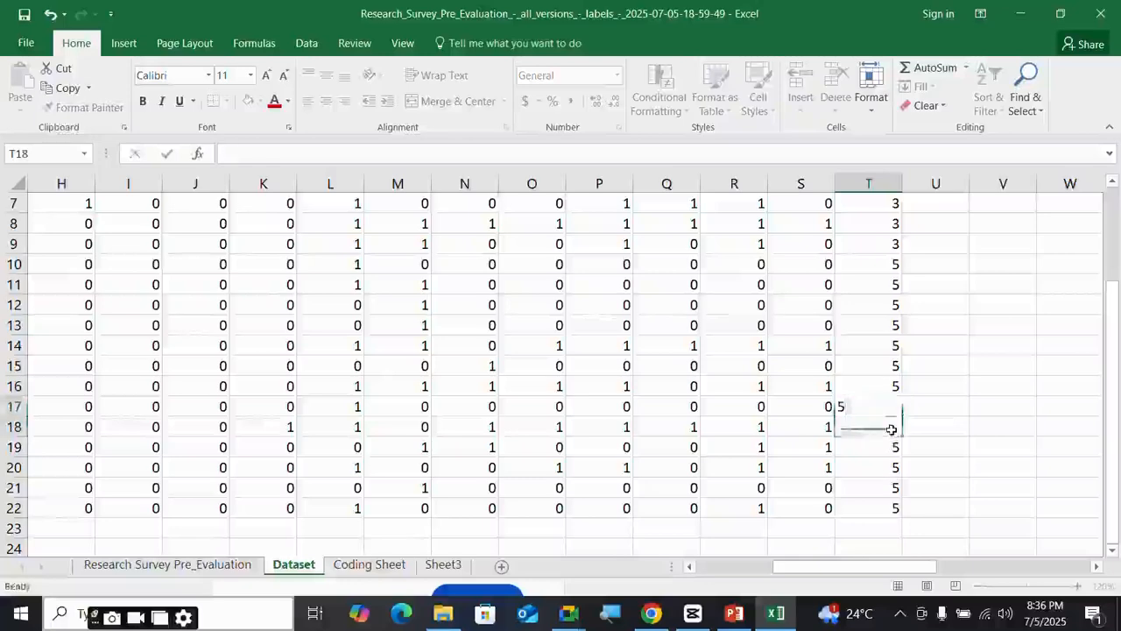
pyautogui.write('5')
pyautogui.click(996, 420)
# - Scroll through the coded Dataset sheet and select the Profession/Role header in B1
pyautogui.scroll(2, 921, 426)
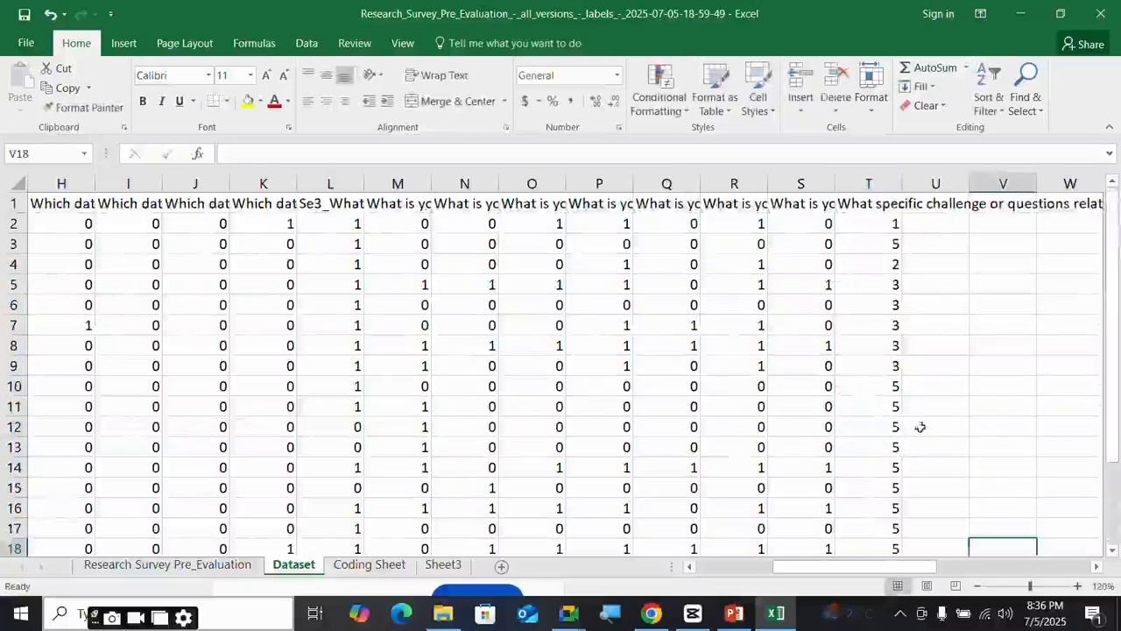
pyautogui.moveTo(935, 567); pyautogui.dragTo(692, 568)
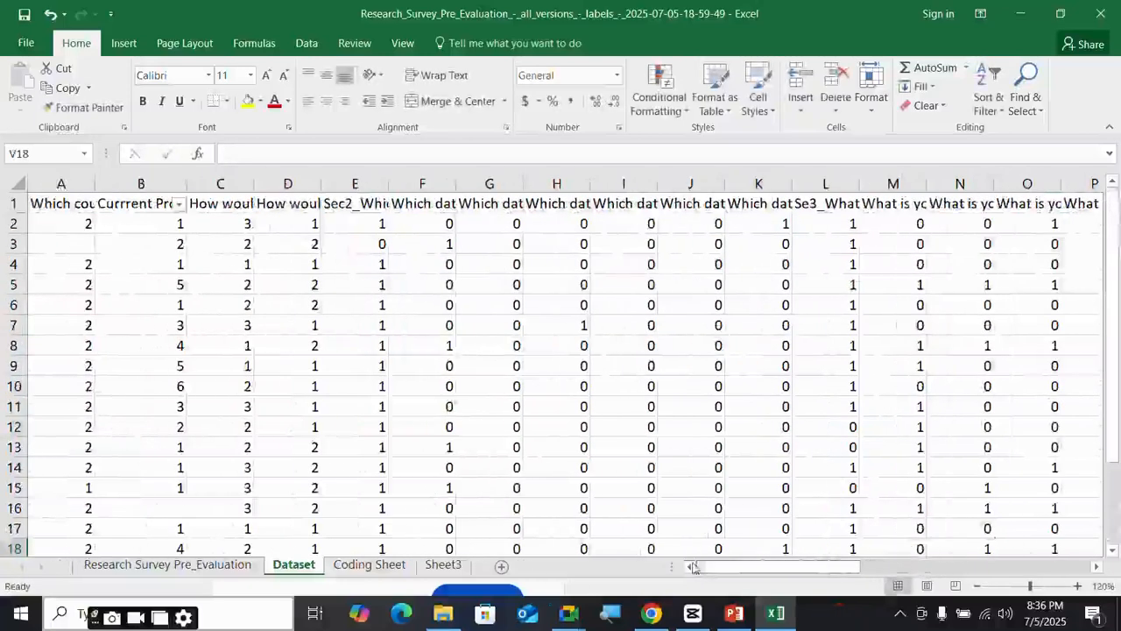
pyautogui.scroll(-3, 831, 408)
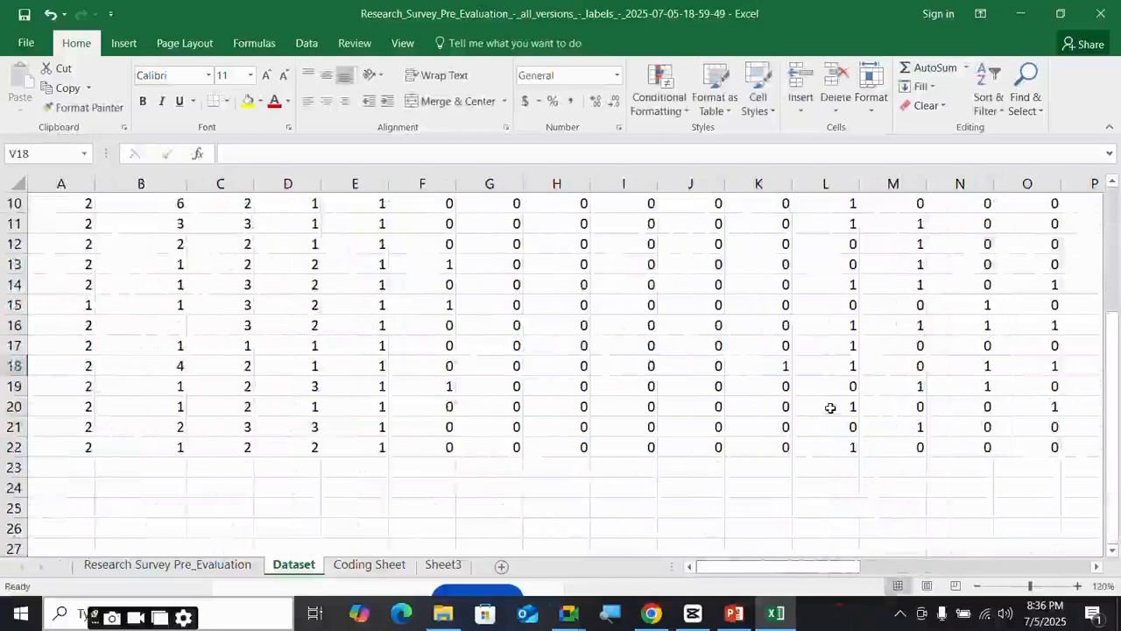
pyautogui.scroll(3, 831, 408)
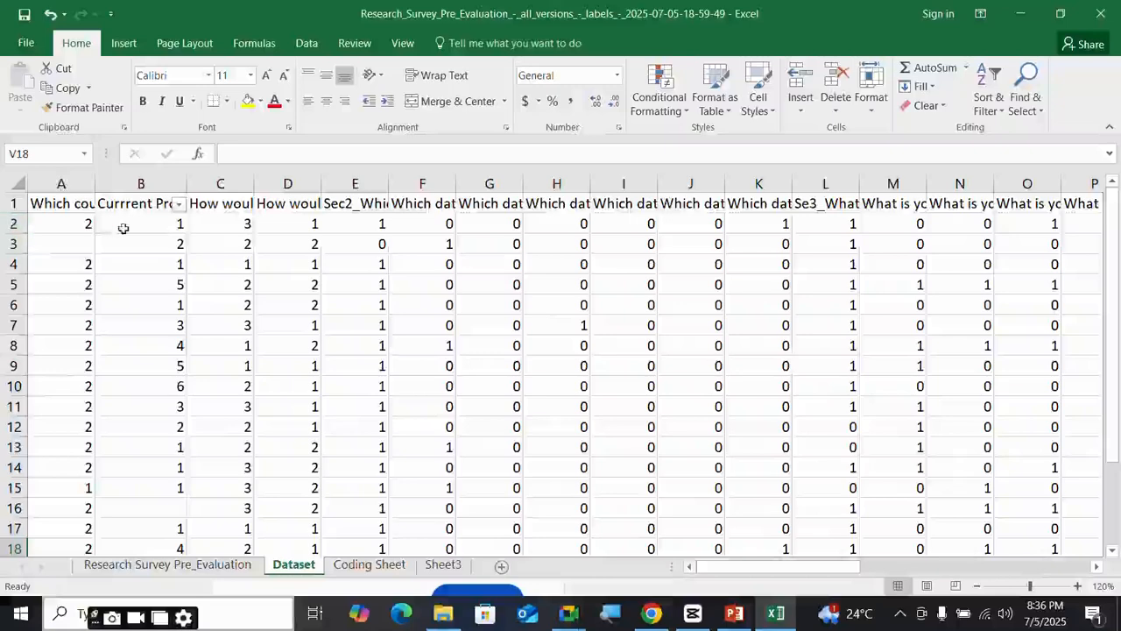
pyautogui.scroll(-1, 184, 495)
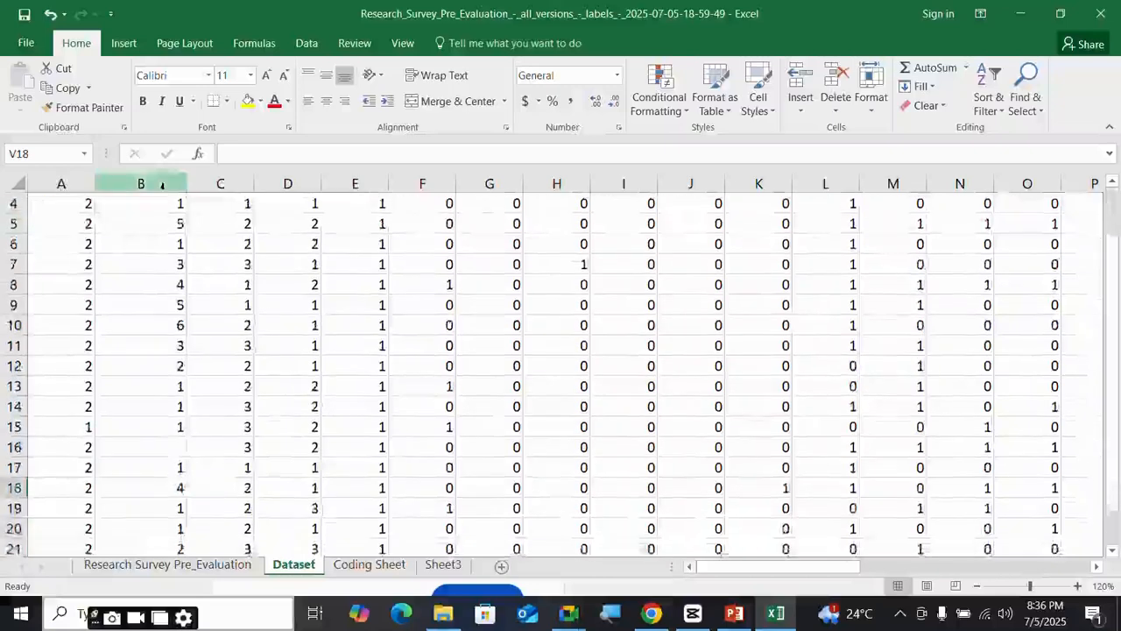
pyautogui.scroll(1, 155, 181)
pyautogui.click(145, 203)
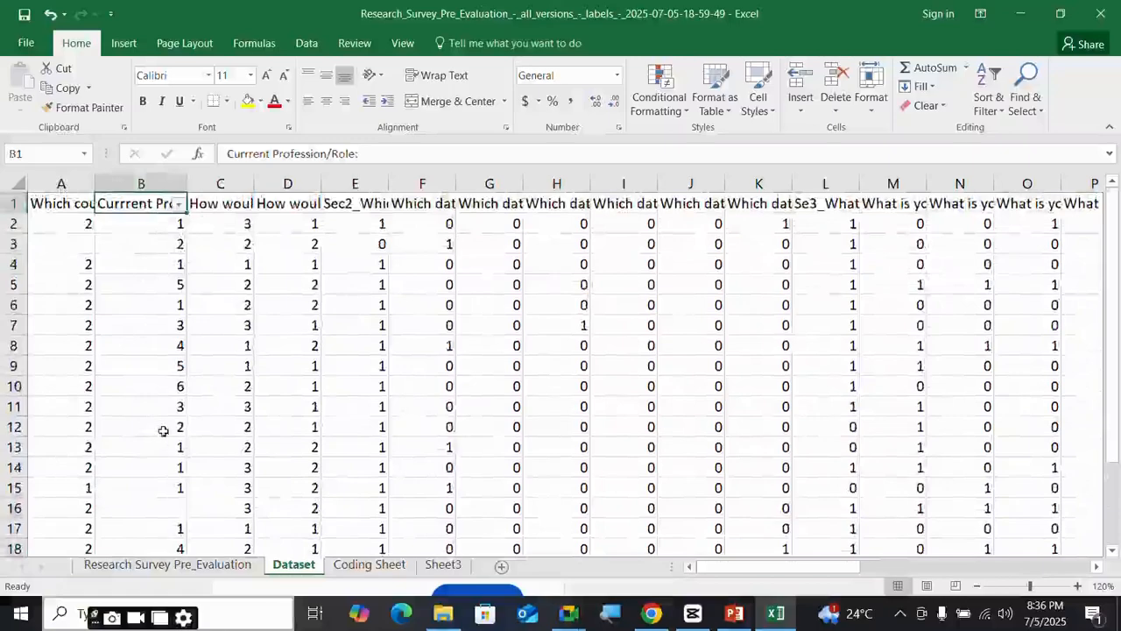
pyautogui.scroll(-1, 163, 430)
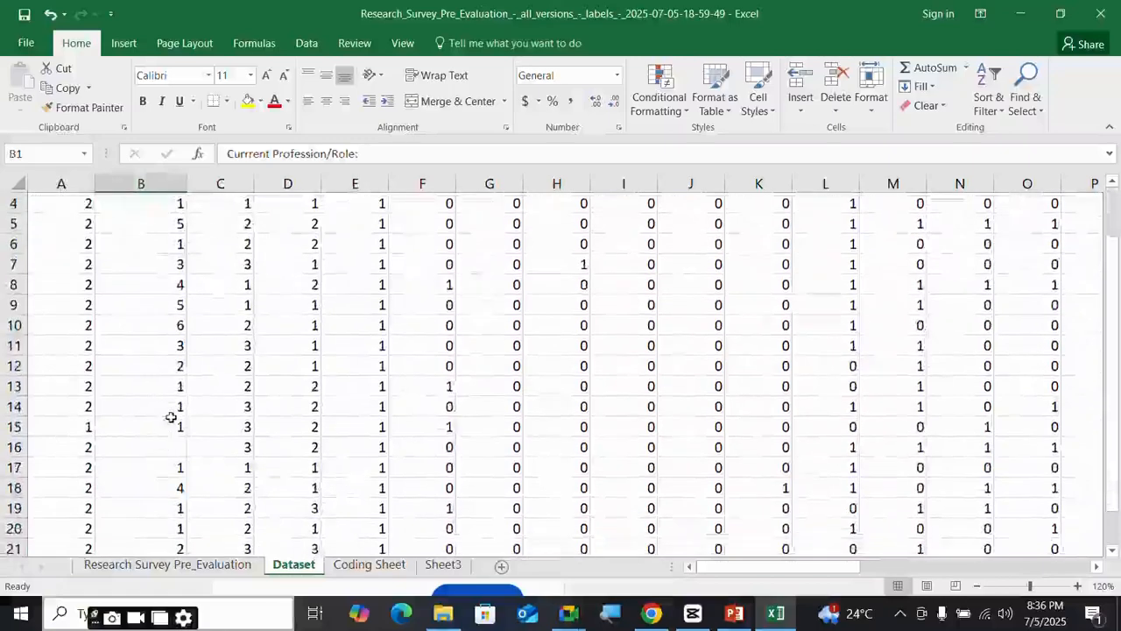
pyautogui.scroll(1, 728, 263)
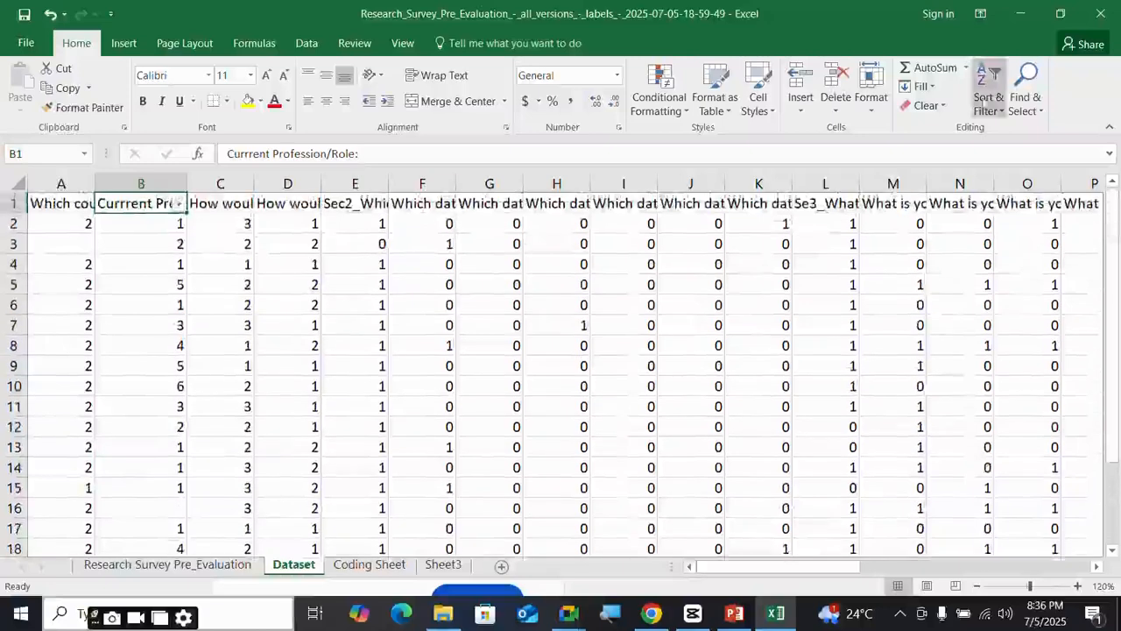
pyautogui.scroll(-3, 631, 410)
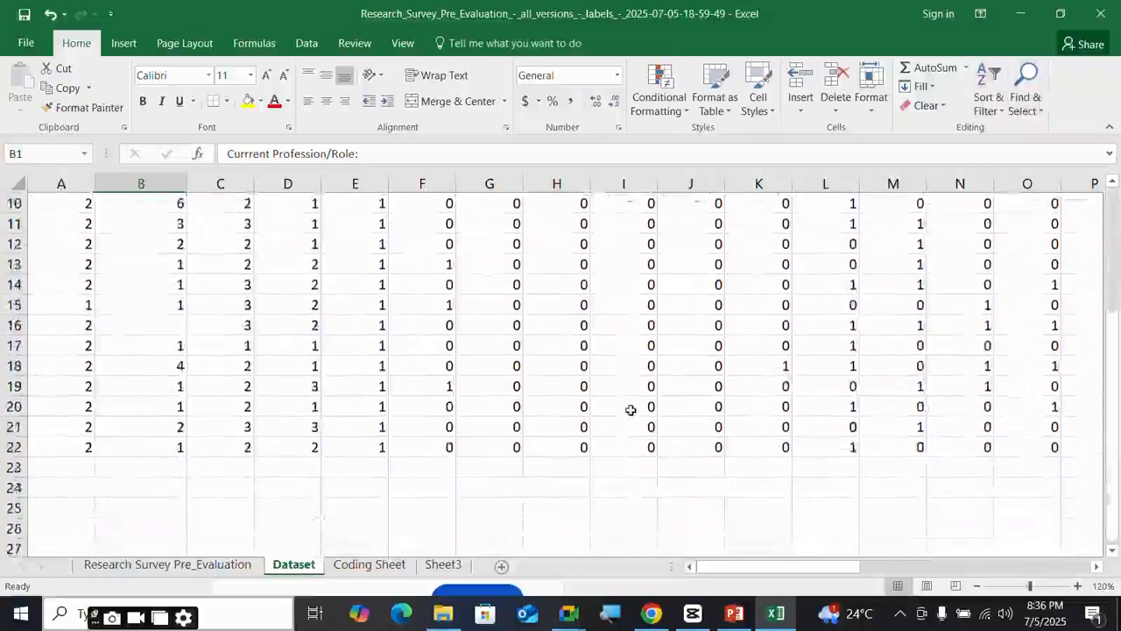
pyautogui.scroll(3, 630, 410)
# - Find all blank cells sheet-wide with an empty Find what, listing 354 results
pyautogui.click(1032, 107)
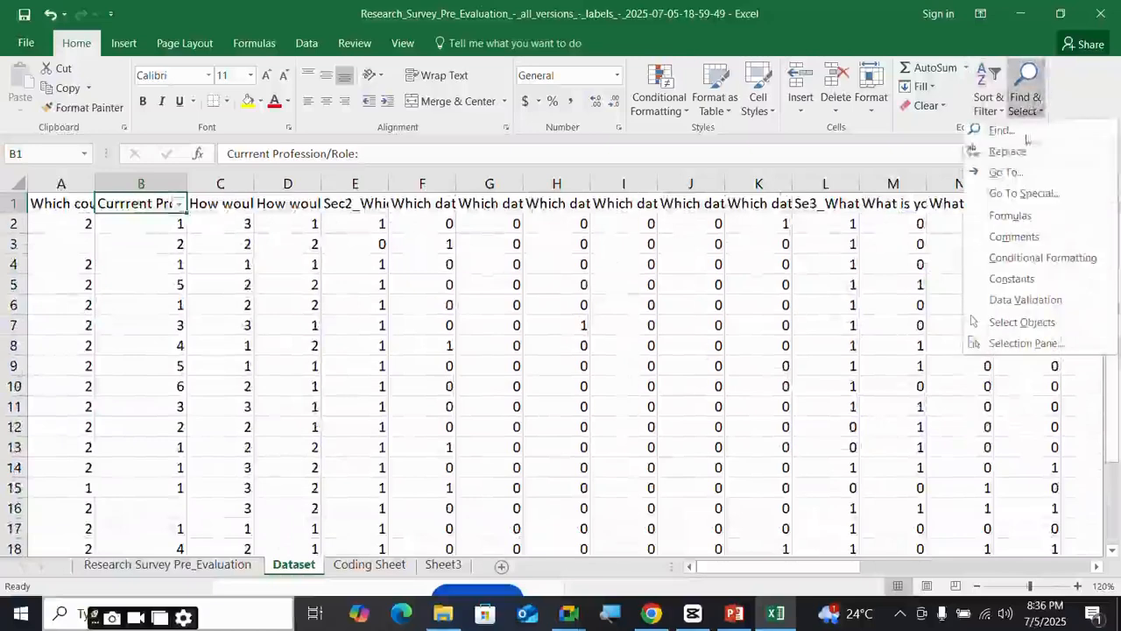
pyautogui.click(1012, 130)
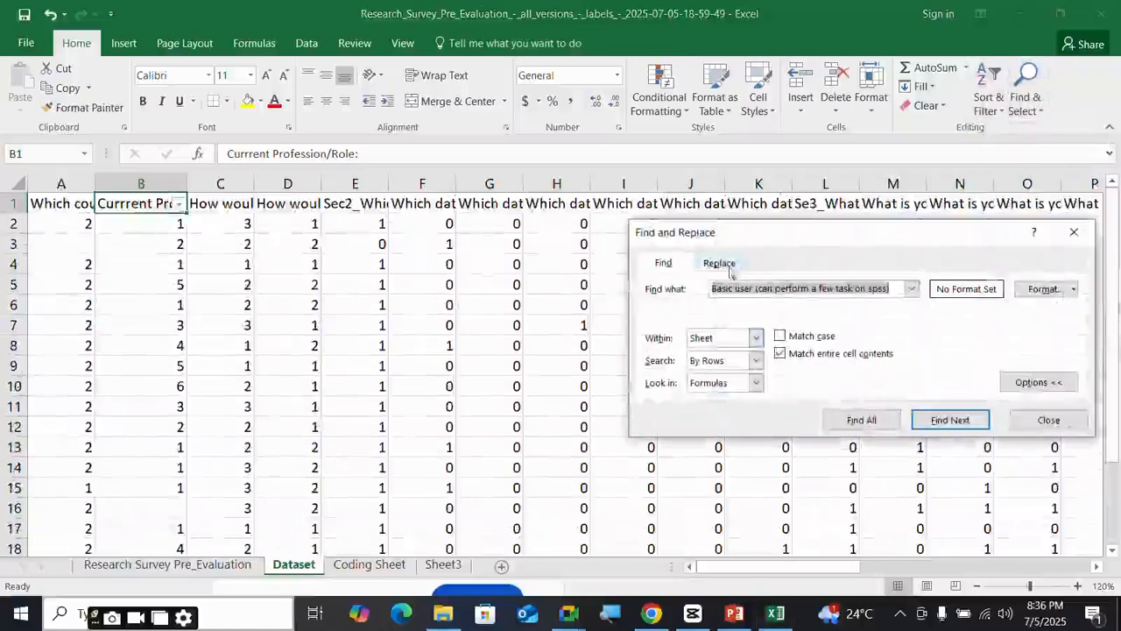
pyautogui.press('BackSpace')
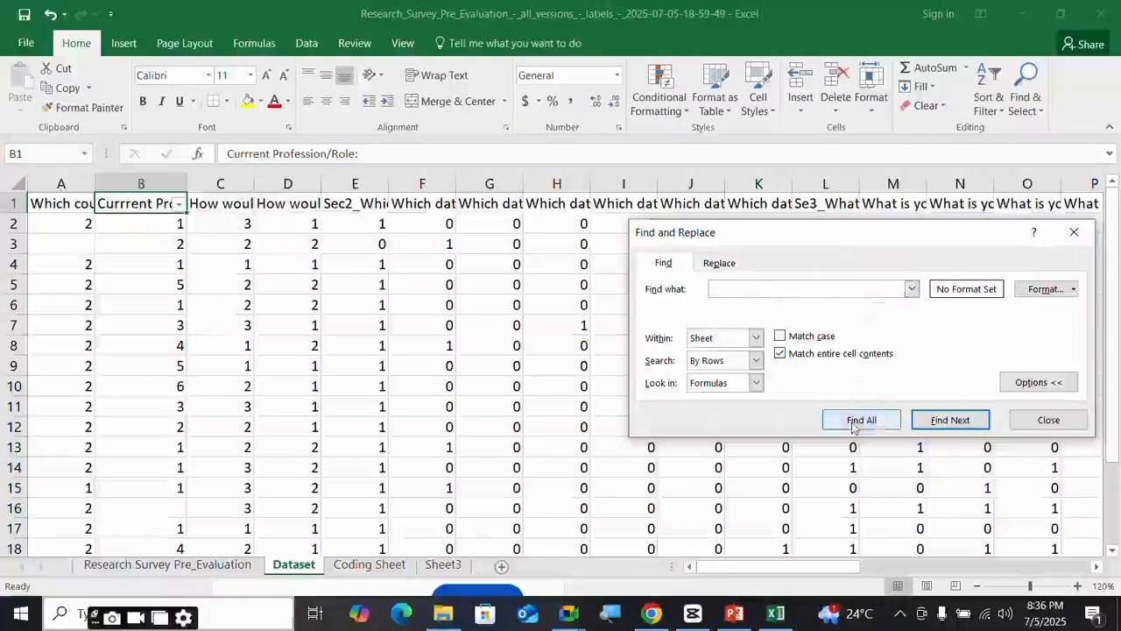
pyautogui.click(858, 419)
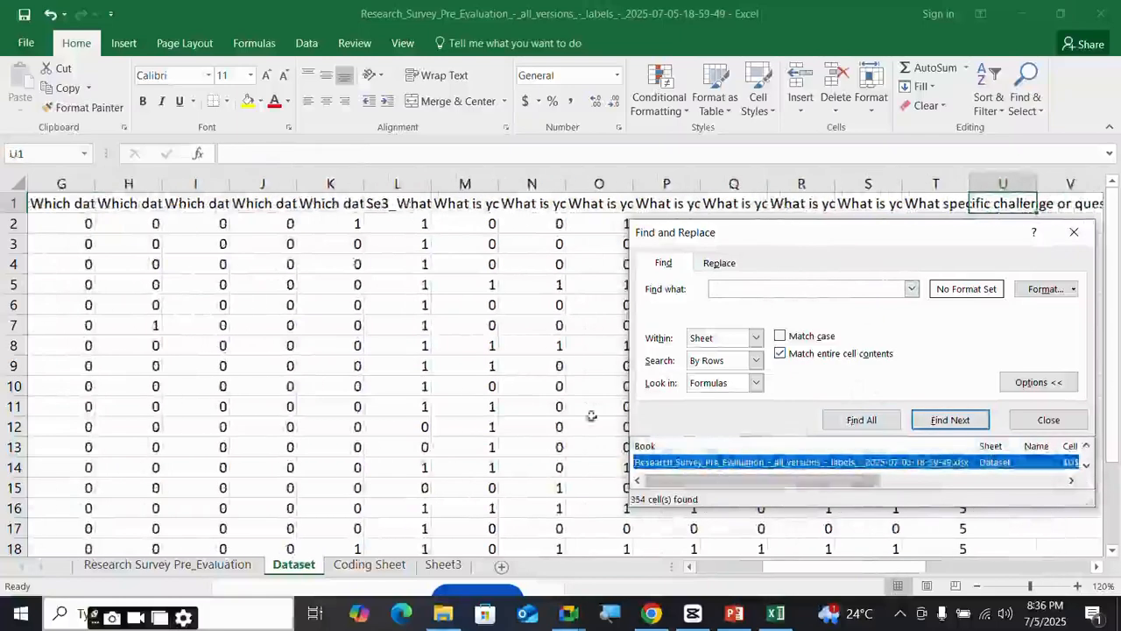
pyautogui.moveTo(840, 235); pyautogui.dragTo(857, 202)
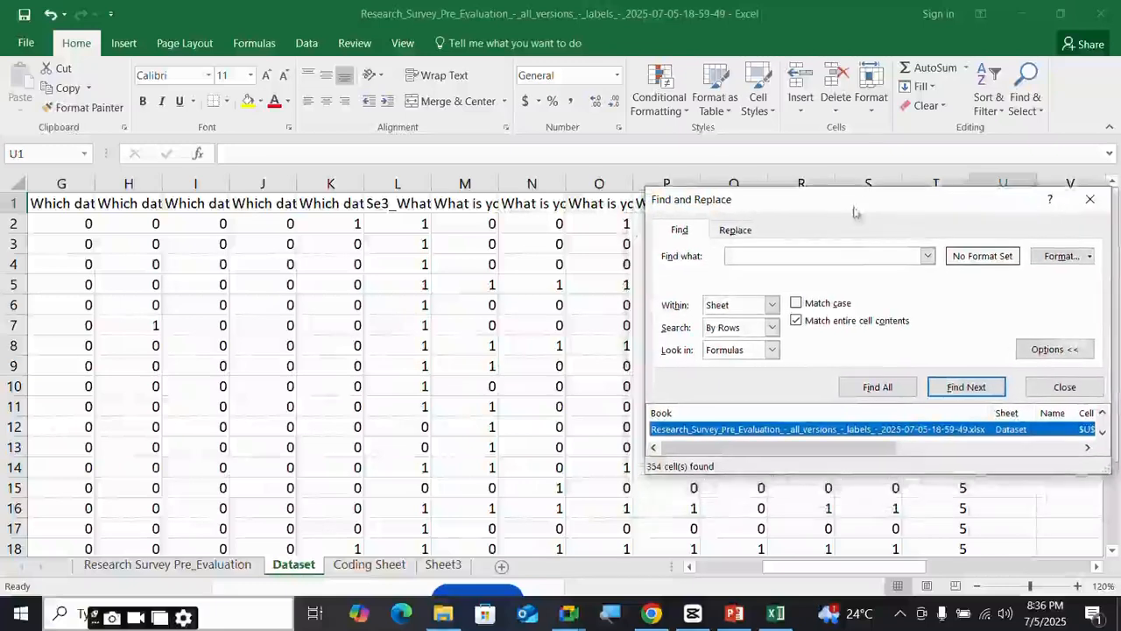
pyautogui.click(902, 431)
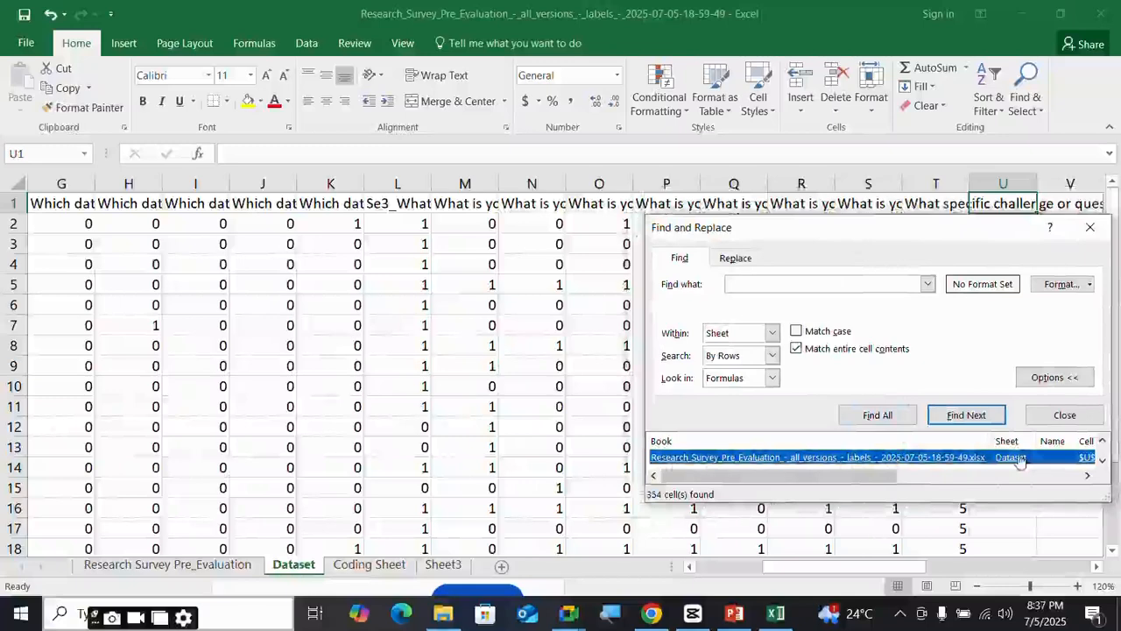
# - Step through the found blank cells, then drag-select the survey data from A1
pyautogui.click(1087, 475)
pyautogui.click(1087, 475)
pyautogui.click(1087, 475)
pyautogui.click(1087, 474)
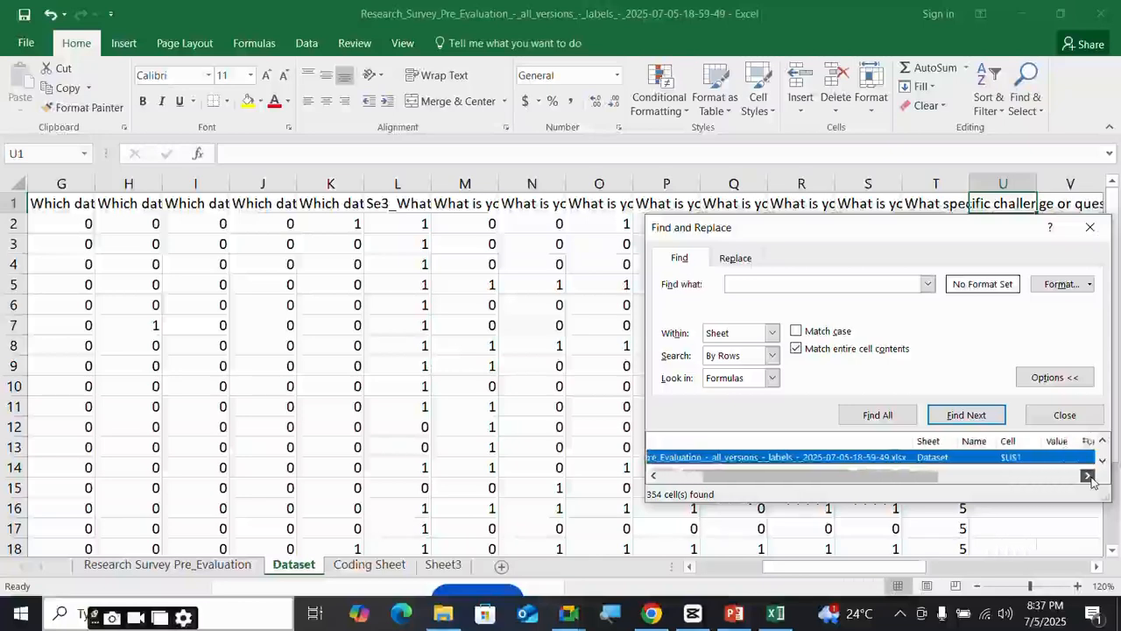
pyautogui.click(1087, 474)
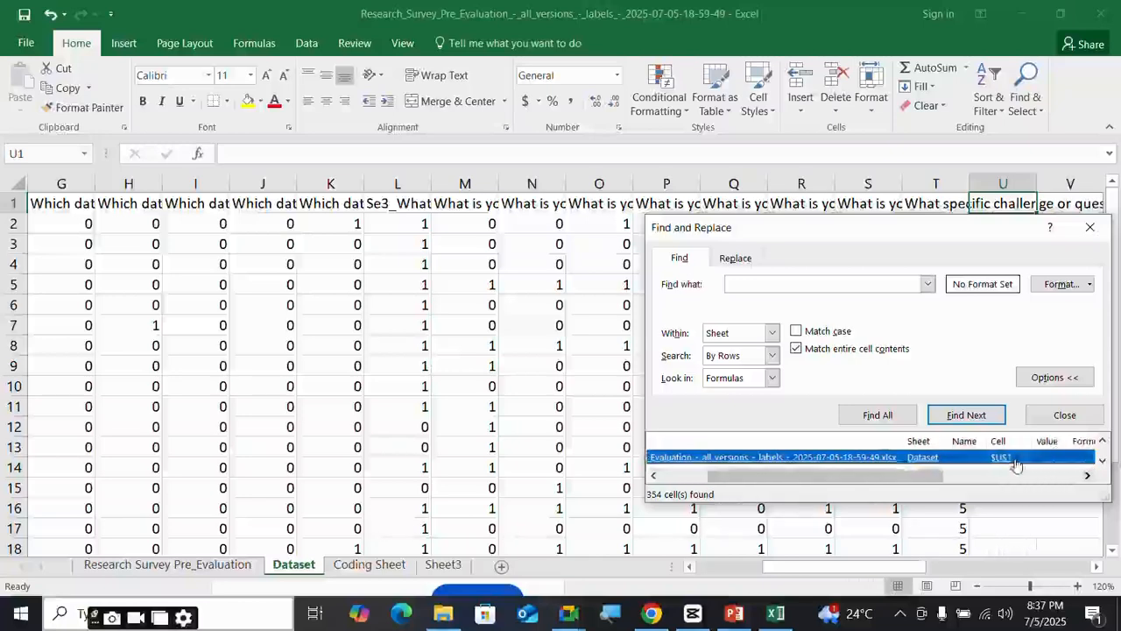
pyautogui.click(754, 289)
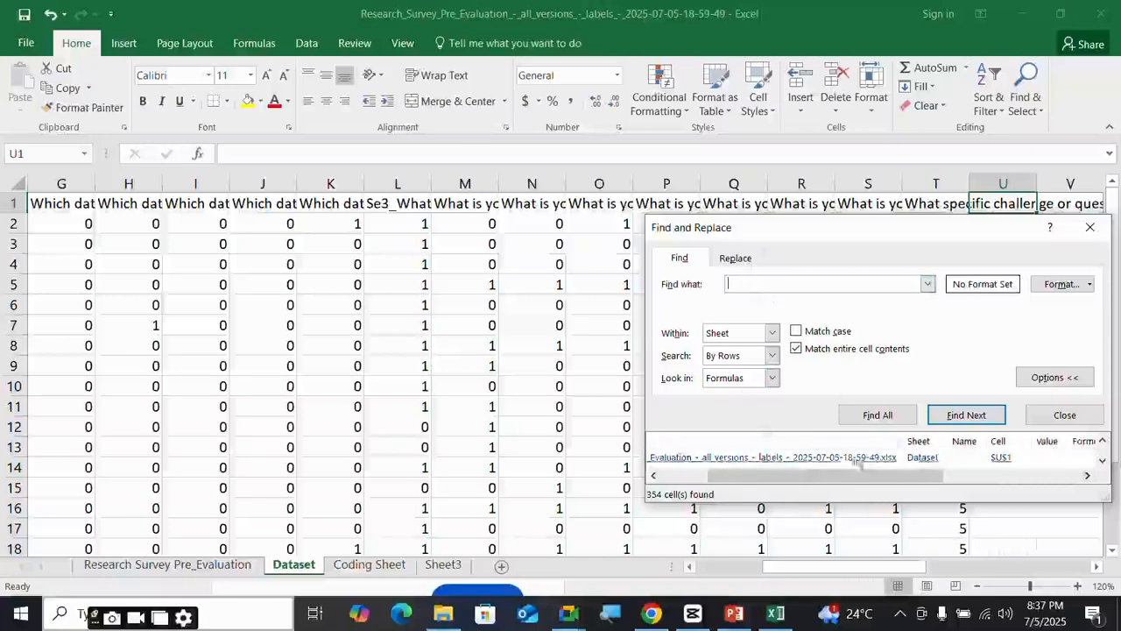
pyautogui.click(957, 419)
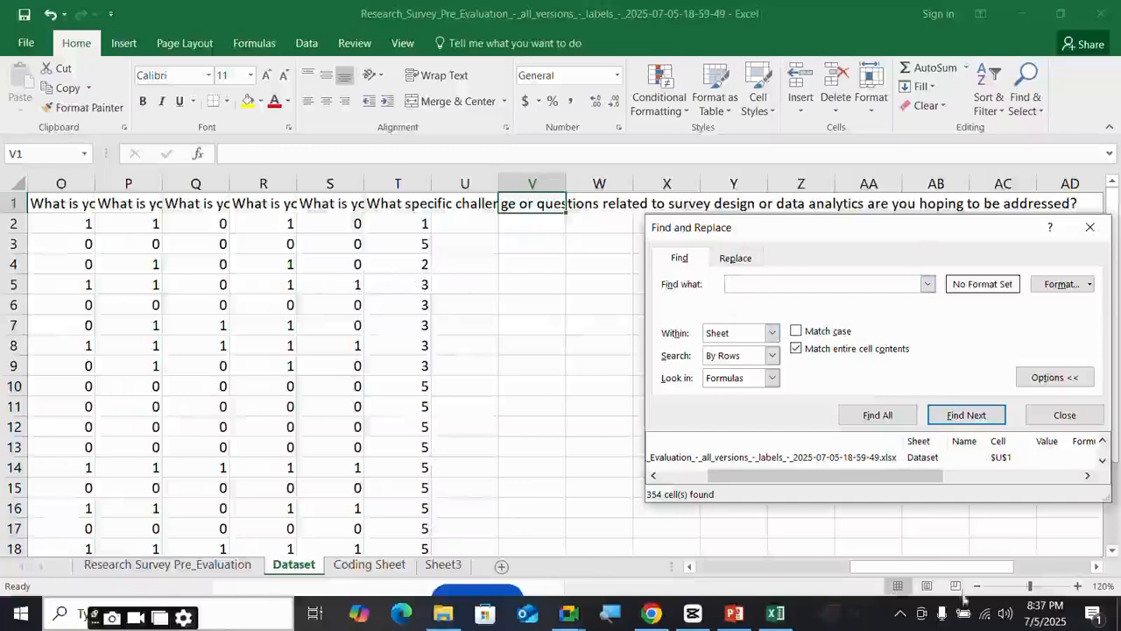
pyautogui.moveTo(929, 566); pyautogui.dragTo(479, 575)
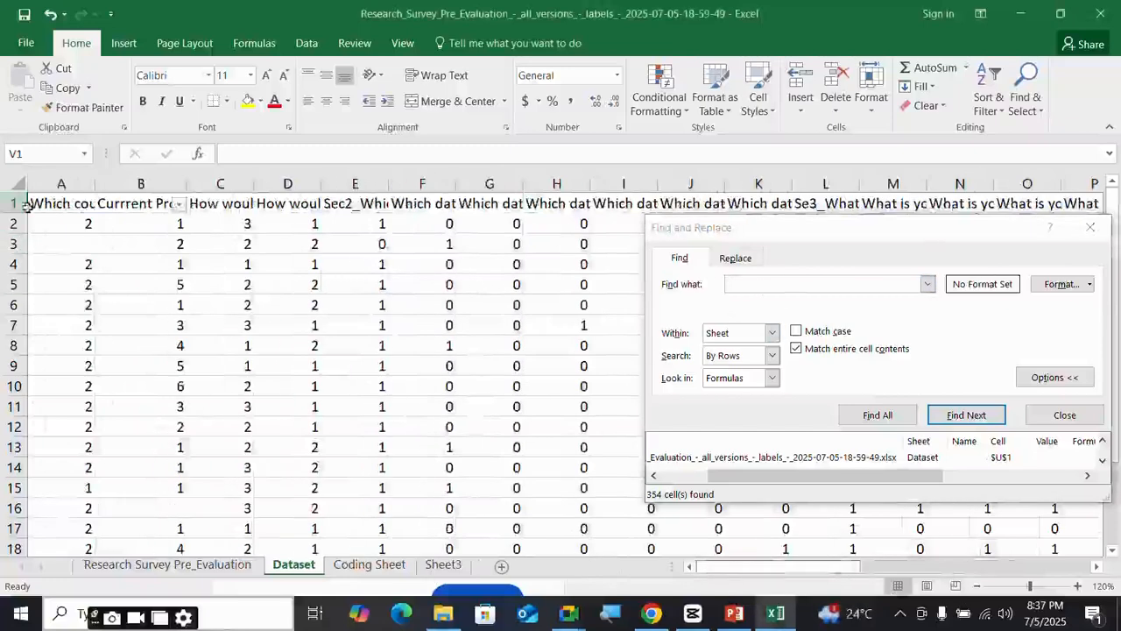
pyautogui.moveTo(31, 204); pyautogui.dragTo(1115, 412)
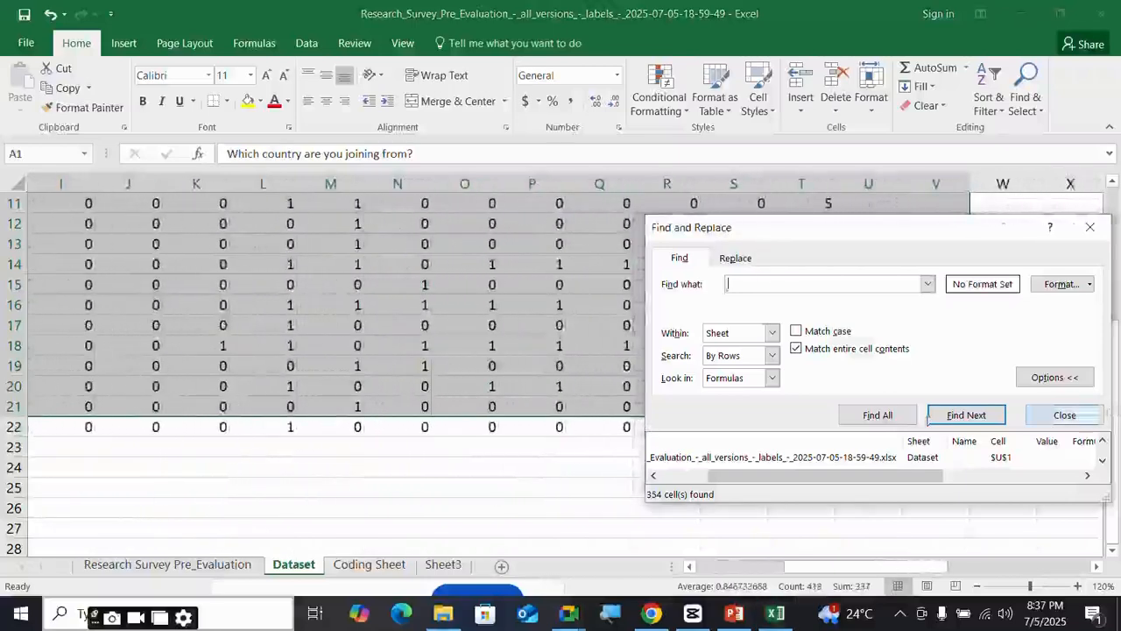
# - Rerun Find All and Find Next for blank cells on the selected data
pyautogui.click(876, 416)
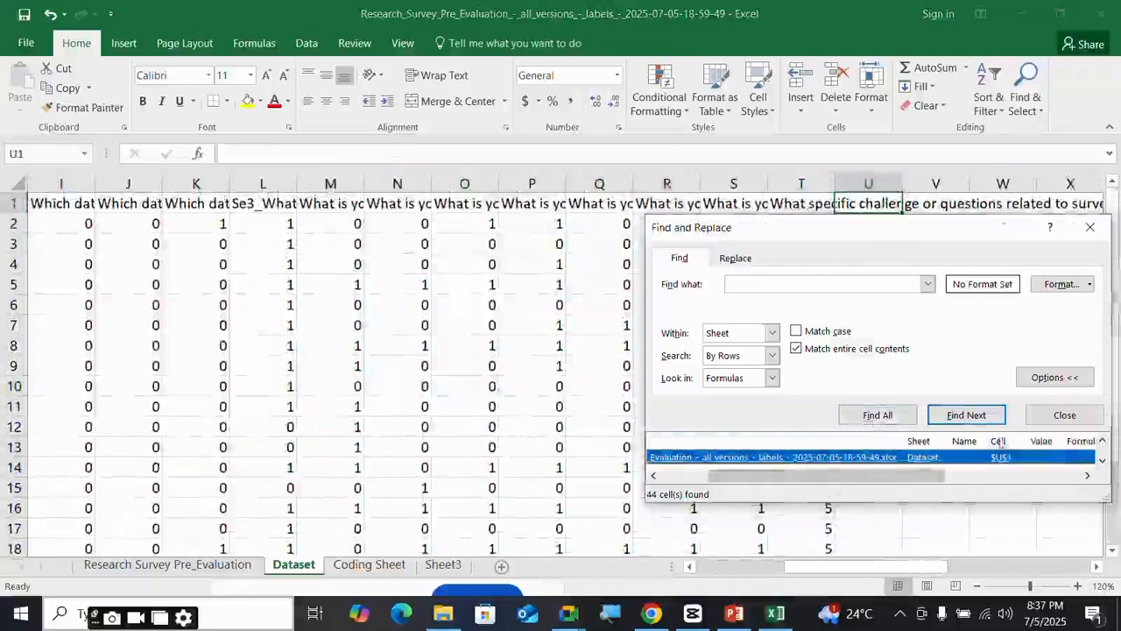
pyautogui.click(949, 422)
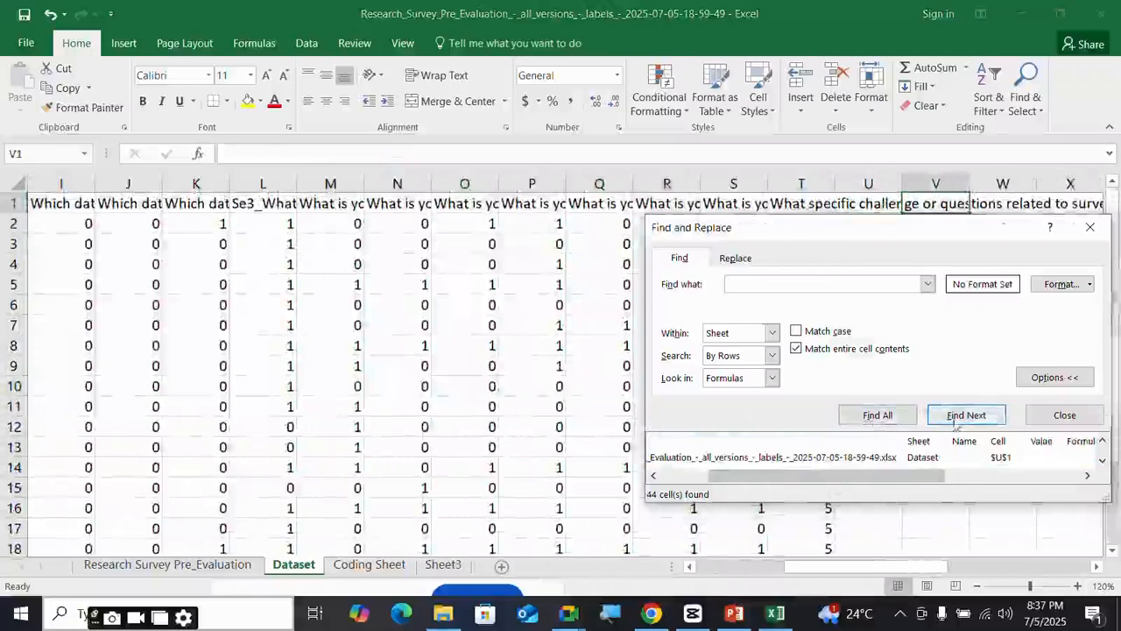
pyautogui.click(876, 413)
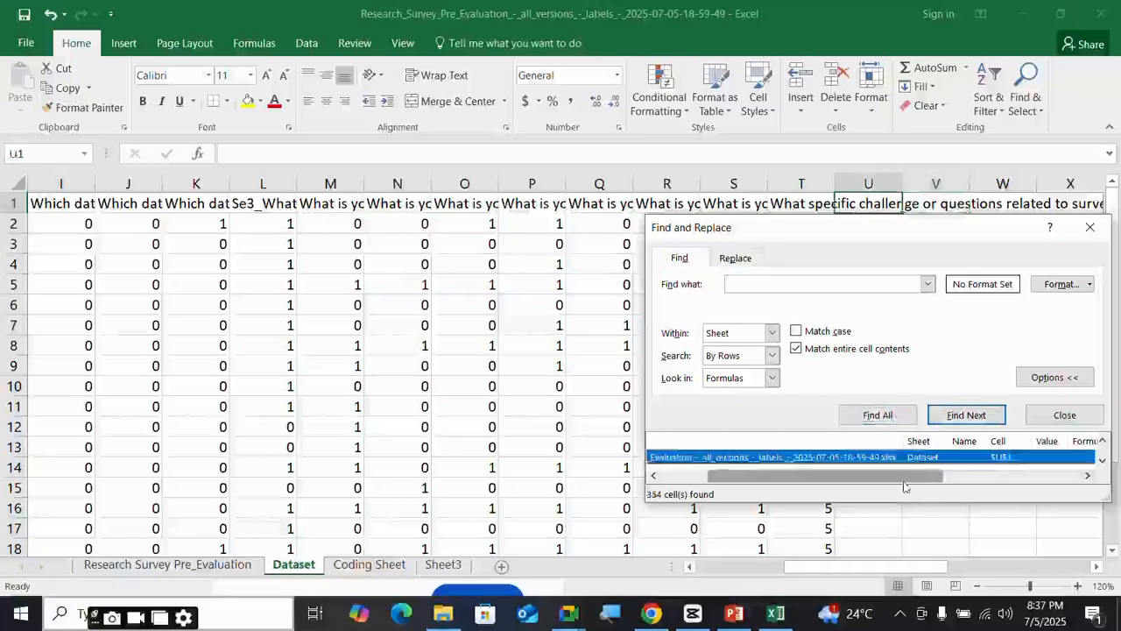
pyautogui.moveTo(905, 481); pyautogui.dragTo(692, 477)
pyautogui.click(14, 427)
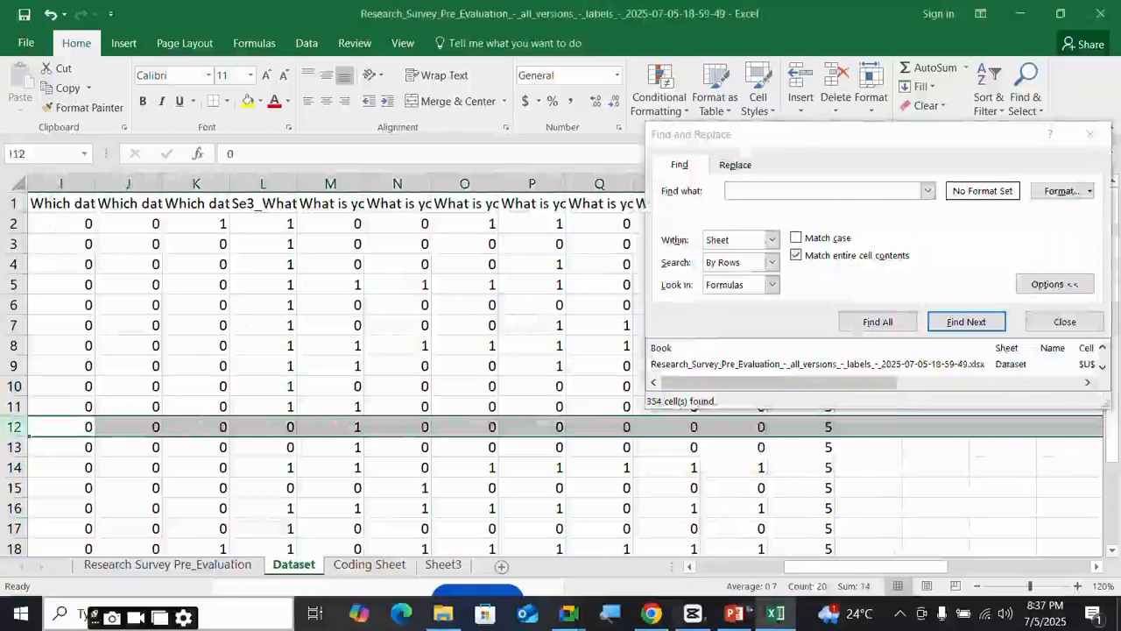
pyautogui.moveTo(862, 565); pyautogui.dragTo(775, 566)
# - Select A1 to the last data cell, find the 2 blanks, and select empty A3
pyautogui.click(75, 223)
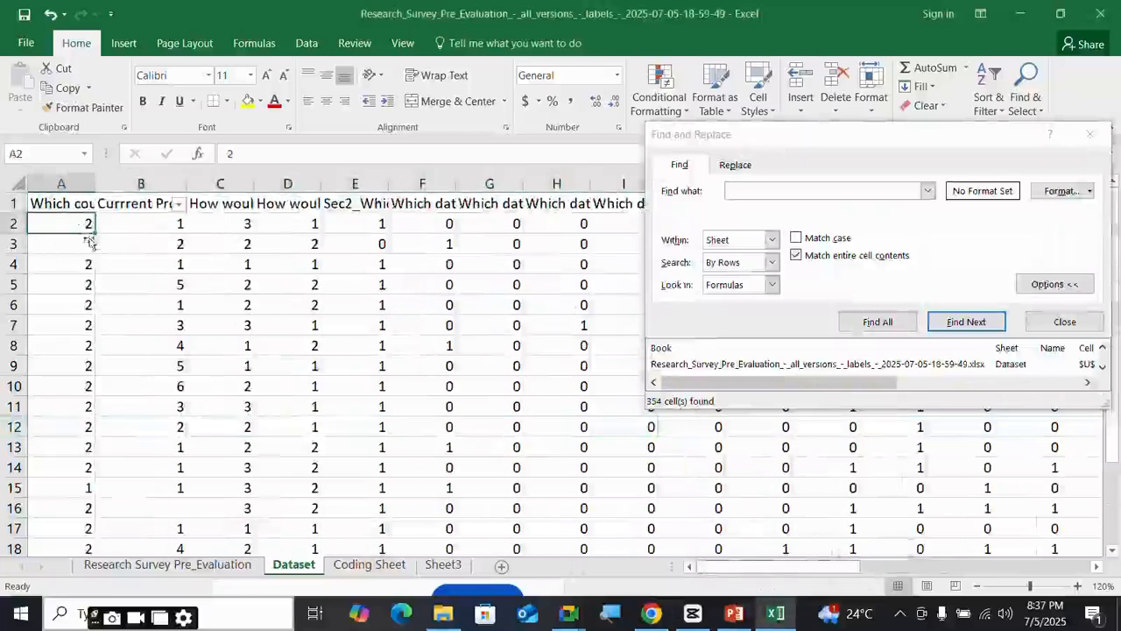
pyautogui.click(39, 203)
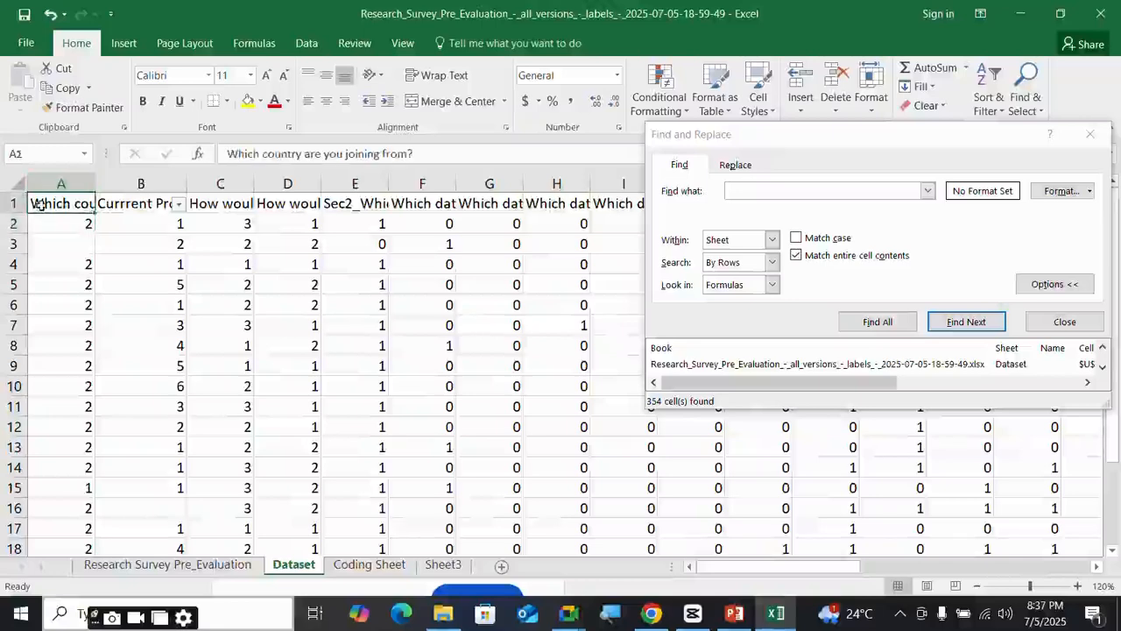
pyautogui.hotkey('ctrl', 'shift', 'End')
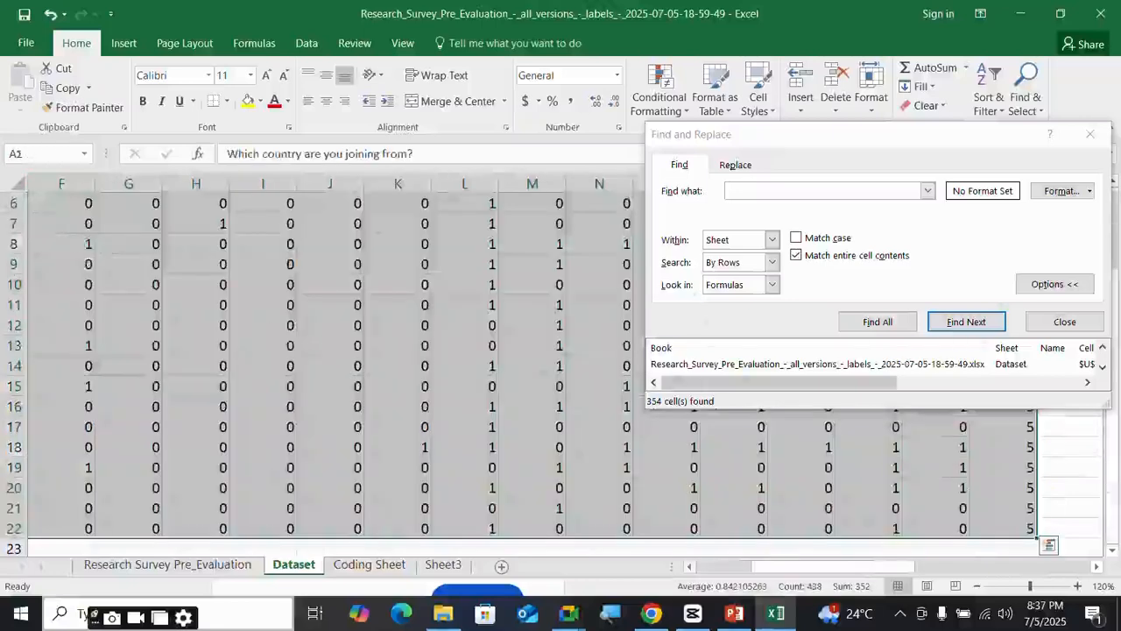
pyautogui.click(878, 321)
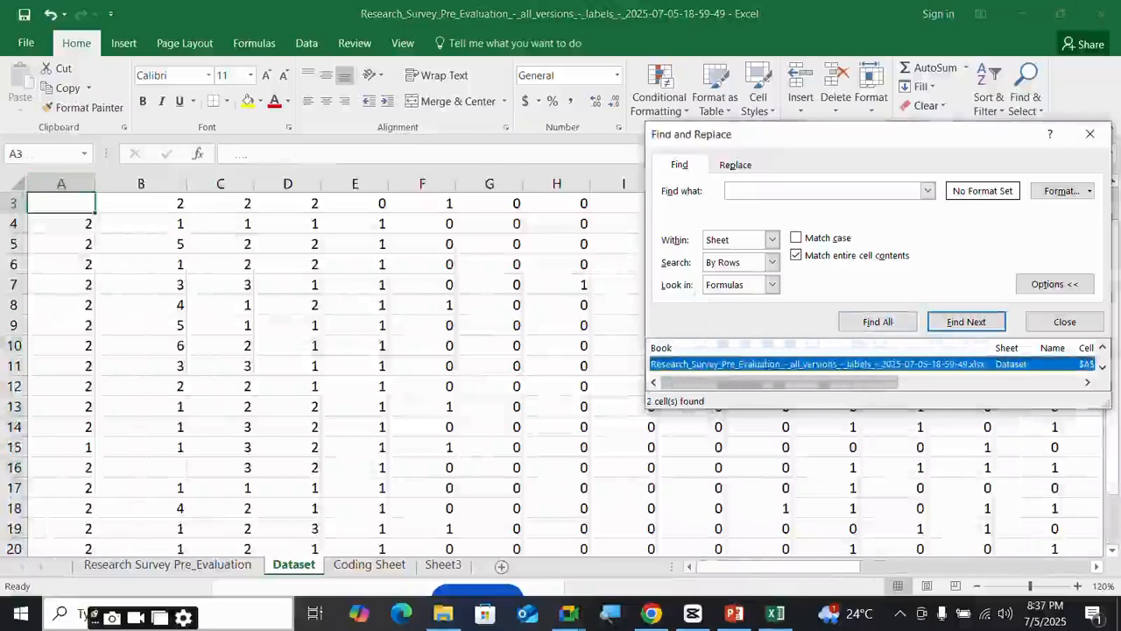
pyautogui.click(966, 322)
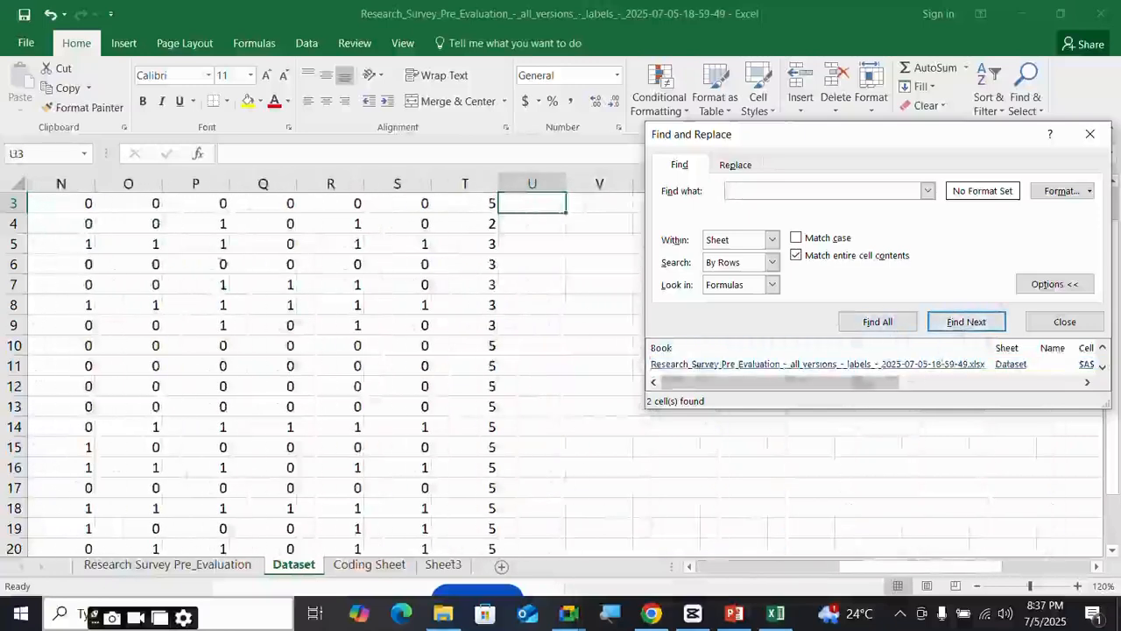
pyautogui.moveTo(865, 572); pyautogui.dragTo(718, 572)
pyautogui.scroll(1, 70, 250)
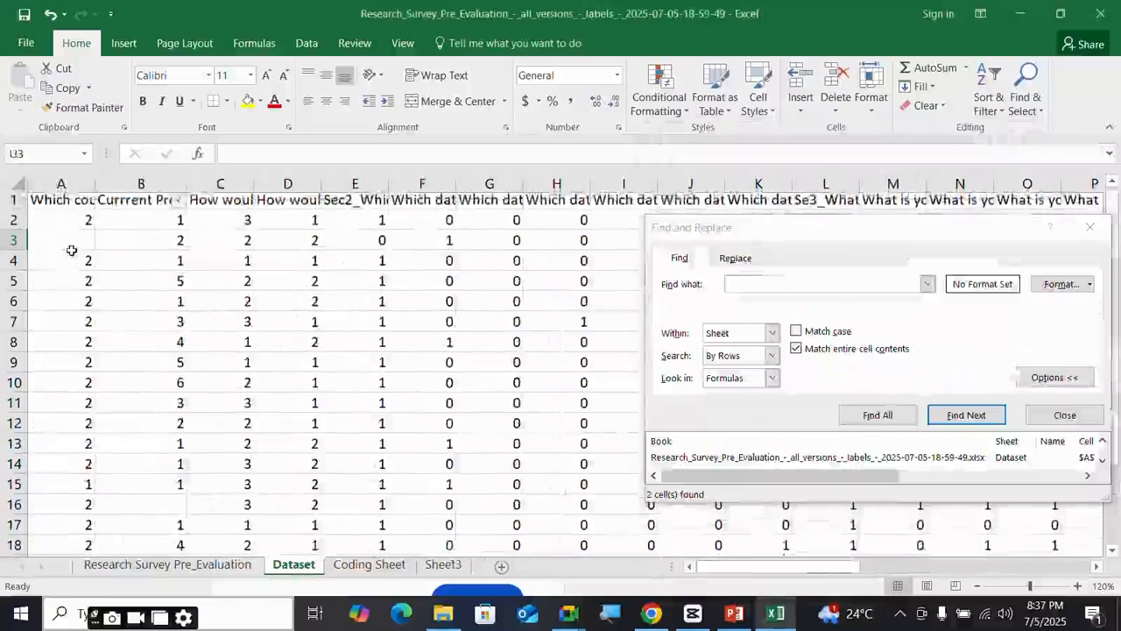
pyautogui.click(79, 244)
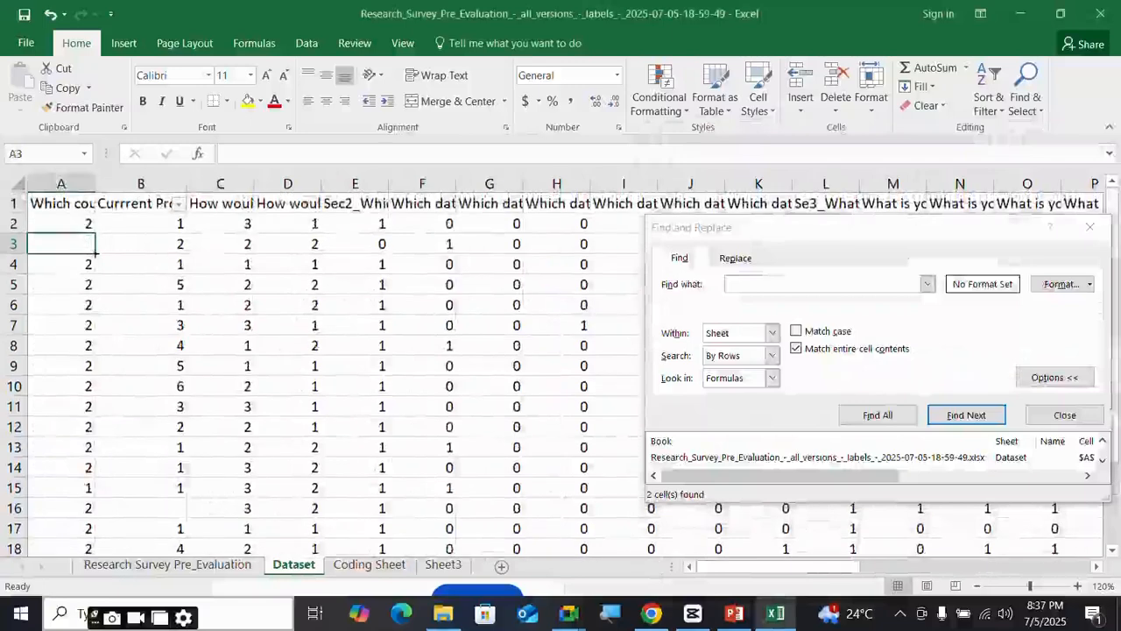
# - Enter code 2 in A3 and code 1 in B16, then close Find and Replace
pyautogui.write('2')
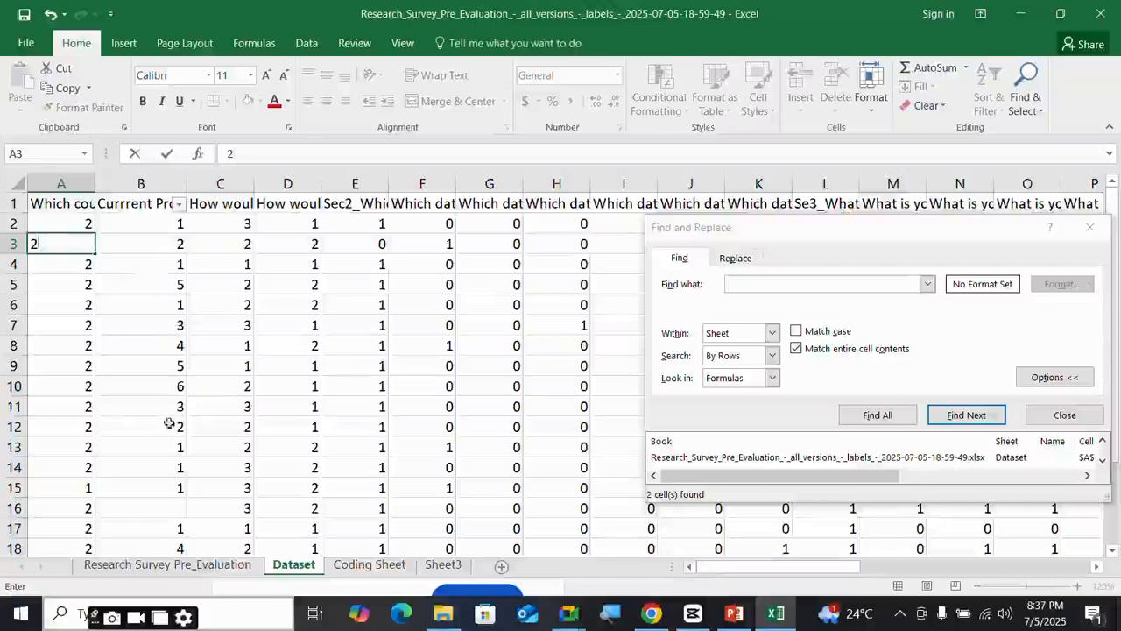
pyautogui.scroll(-2, 158, 448)
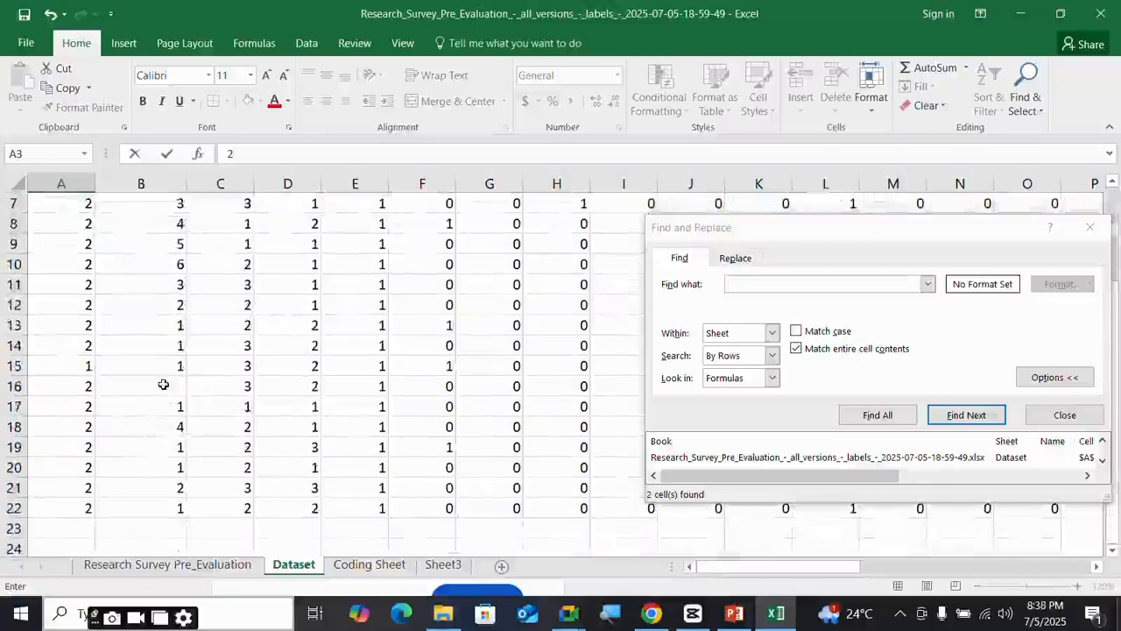
pyautogui.click(164, 385)
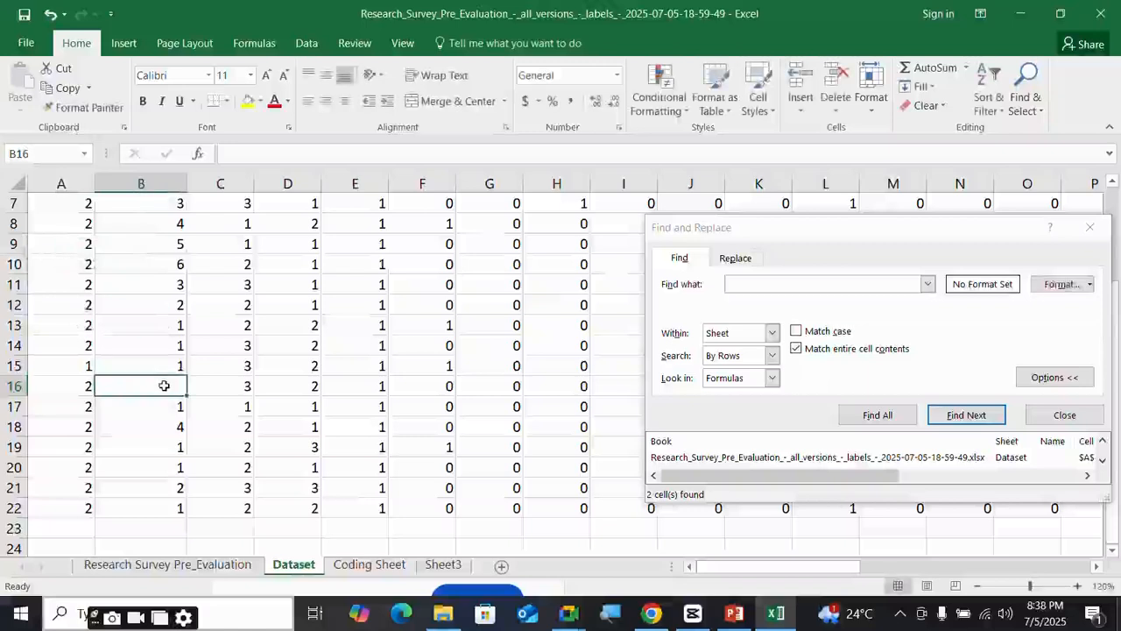
pyautogui.write('1')
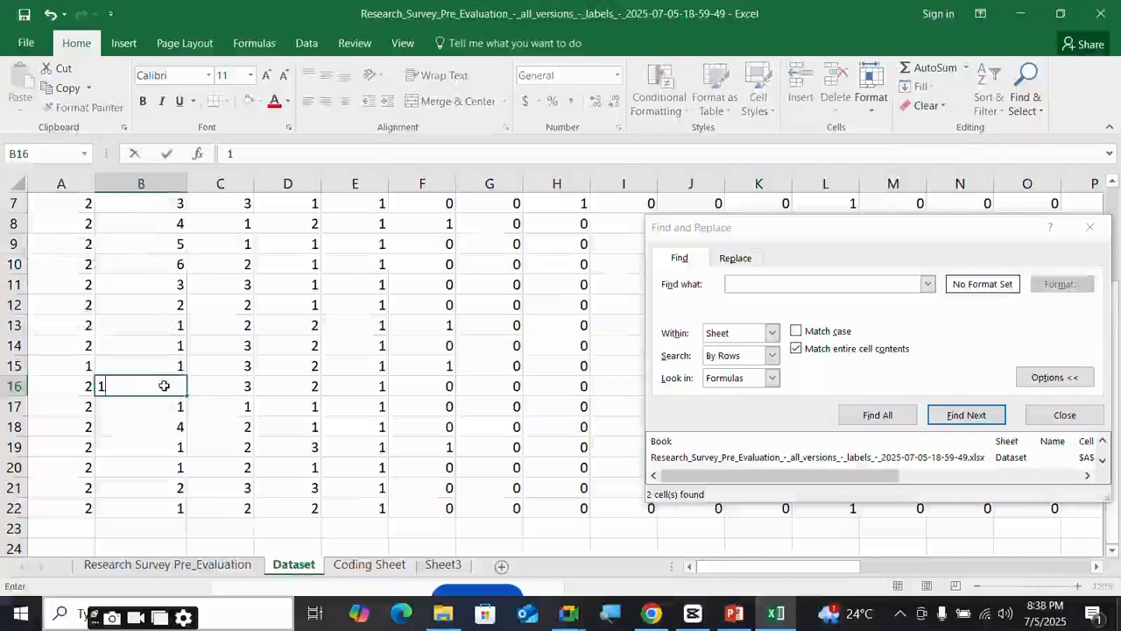
pyautogui.click(302, 420)
pyautogui.scroll(2, 301, 420)
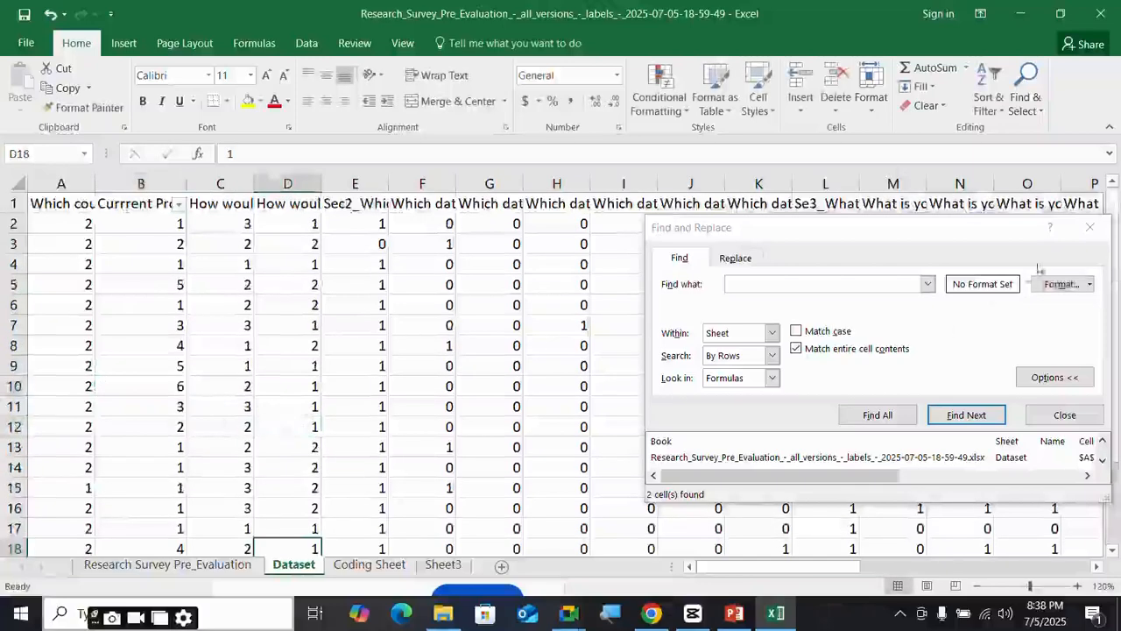
pyautogui.click(1090, 227)
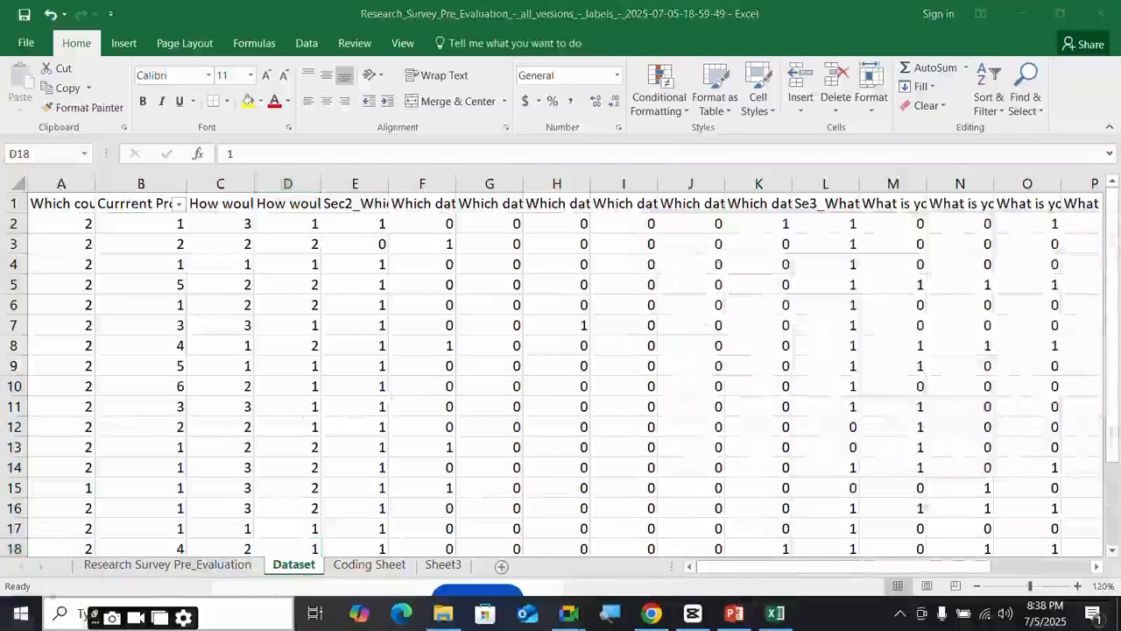
# - Find the IBM SPSS Statistics folder in the Start menu app list and launch SPSS
pyautogui.press('super')
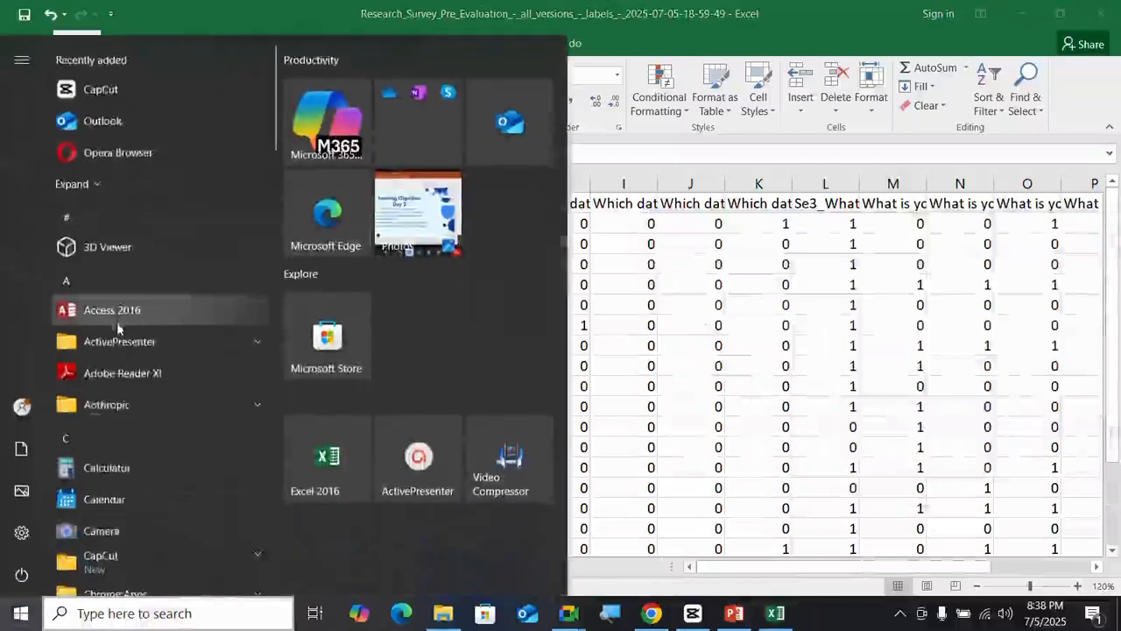
pyautogui.scroll(-5, 132, 350)
pyautogui.scroll(-3, 146, 430)
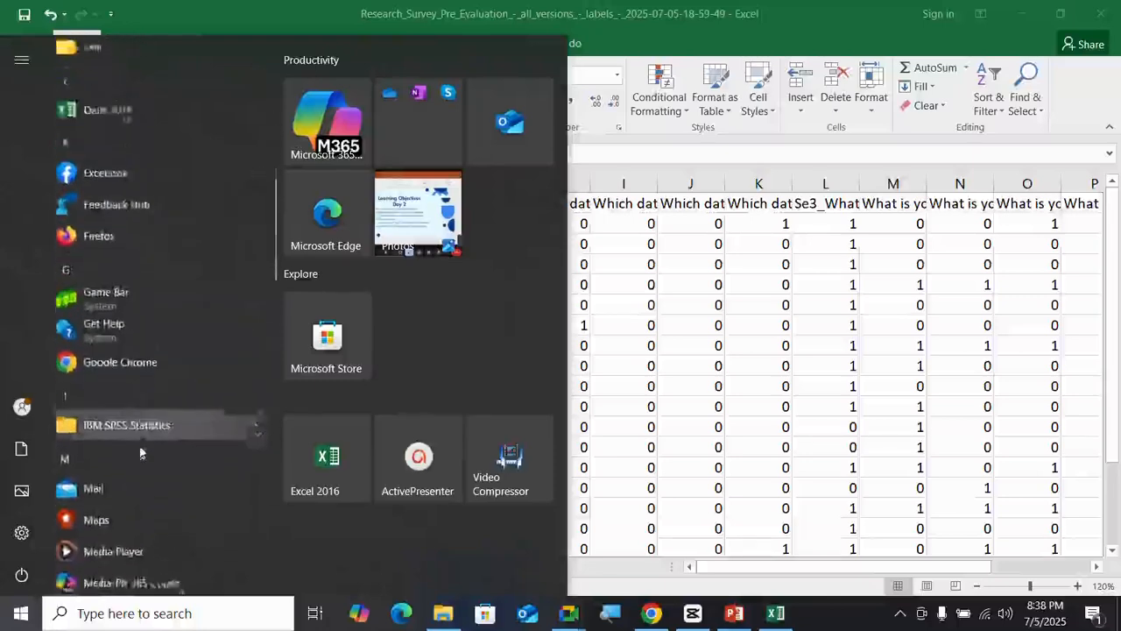
pyautogui.scroll(3, 122, 289)
pyautogui.scroll(5, 119, 275)
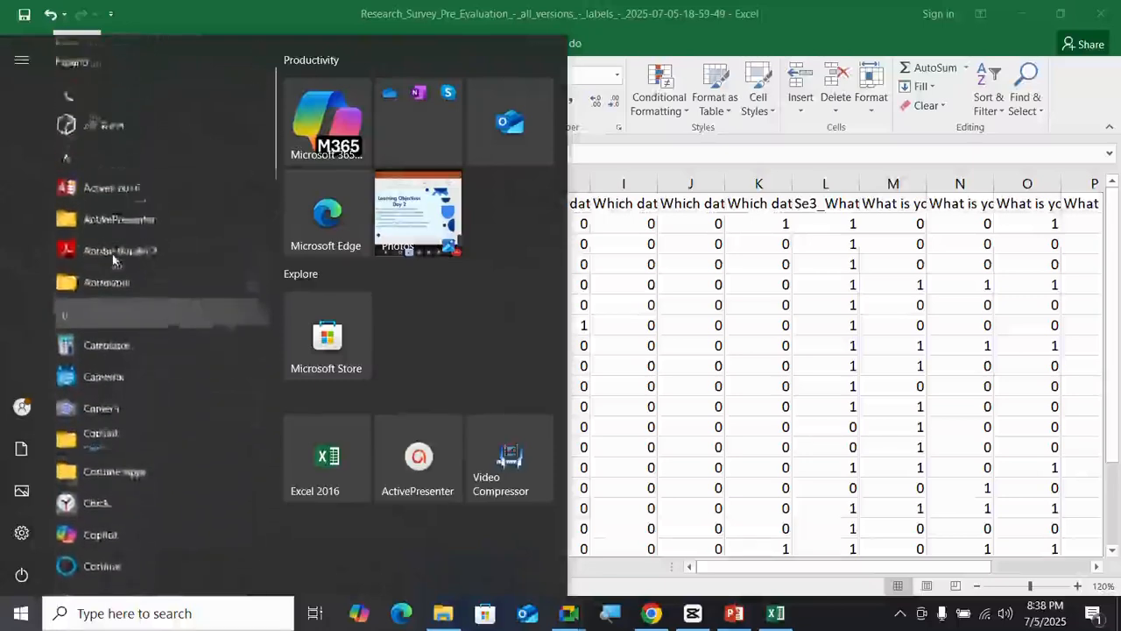
pyautogui.scroll(-3, 112, 252)
pyautogui.scroll(-4, 109, 296)
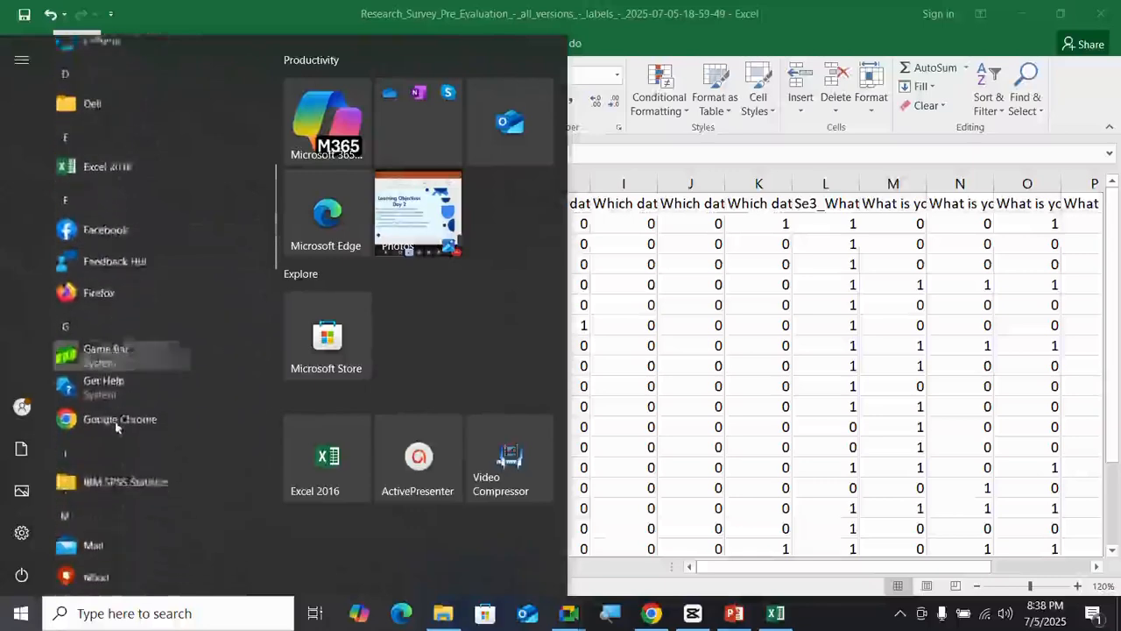
pyautogui.click(131, 459)
pyautogui.click(134, 485)
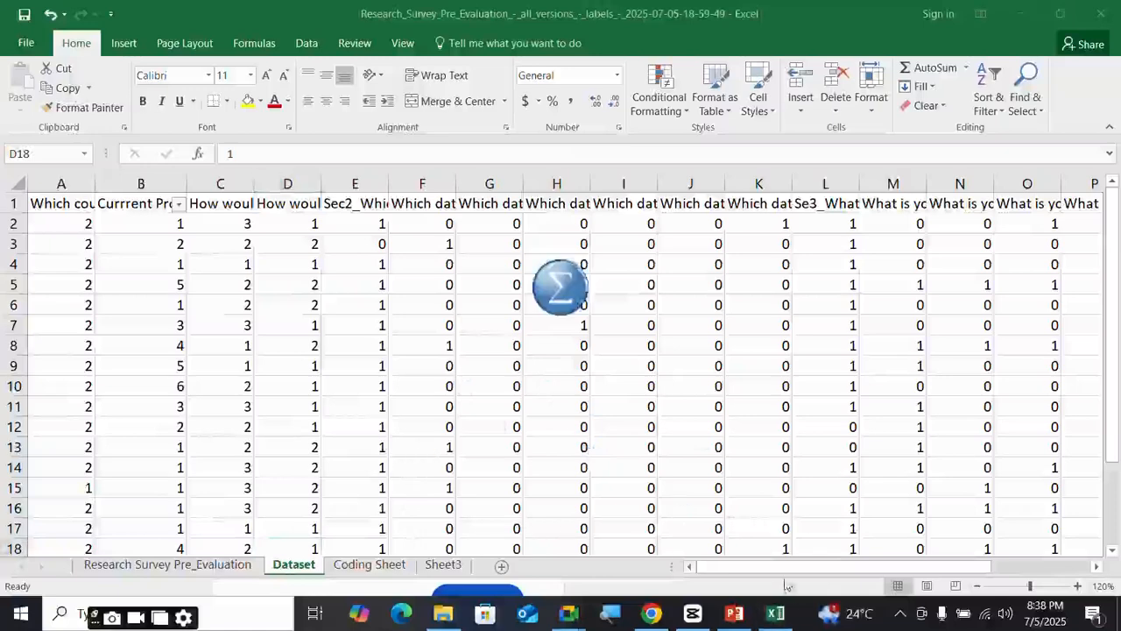
pyautogui.click(740, 574)
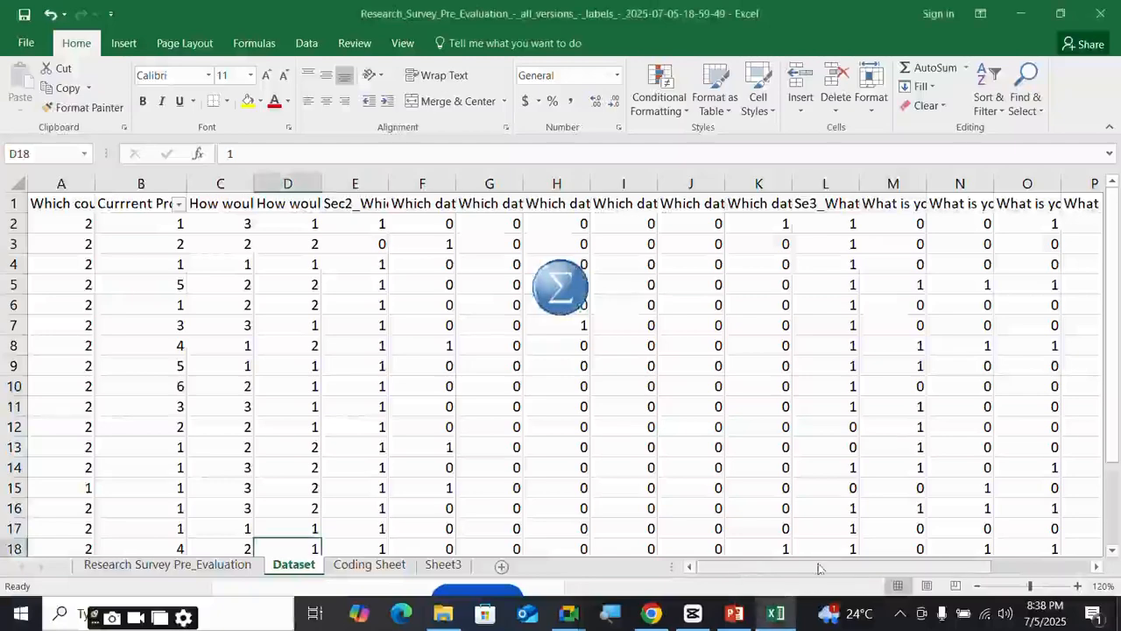
pyautogui.click(235, 568)
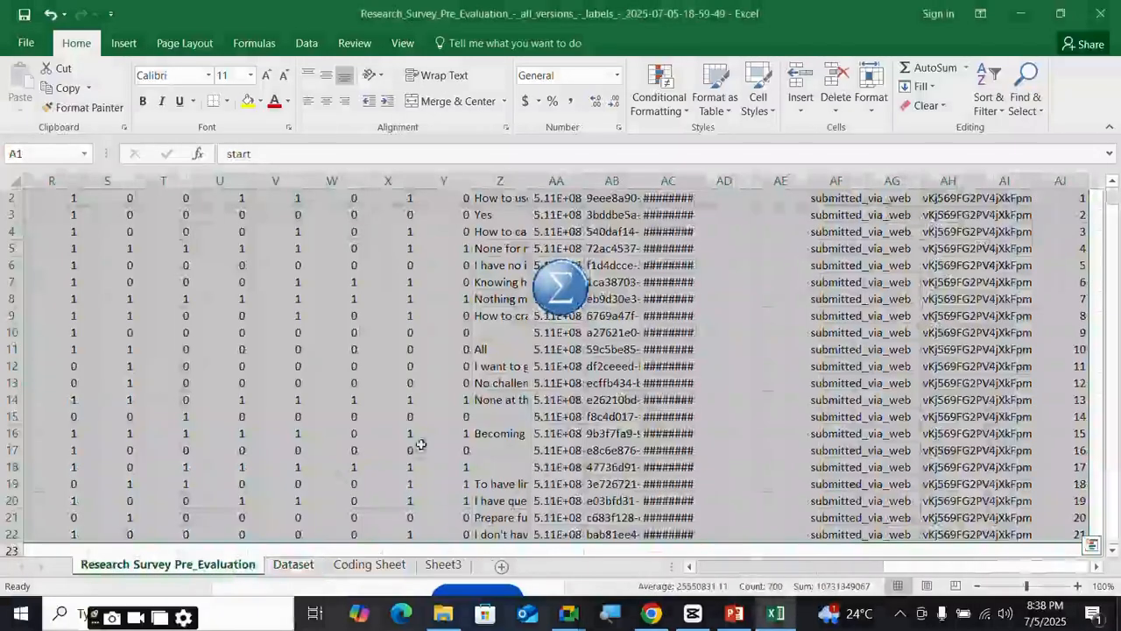
pyautogui.click(819, 567)
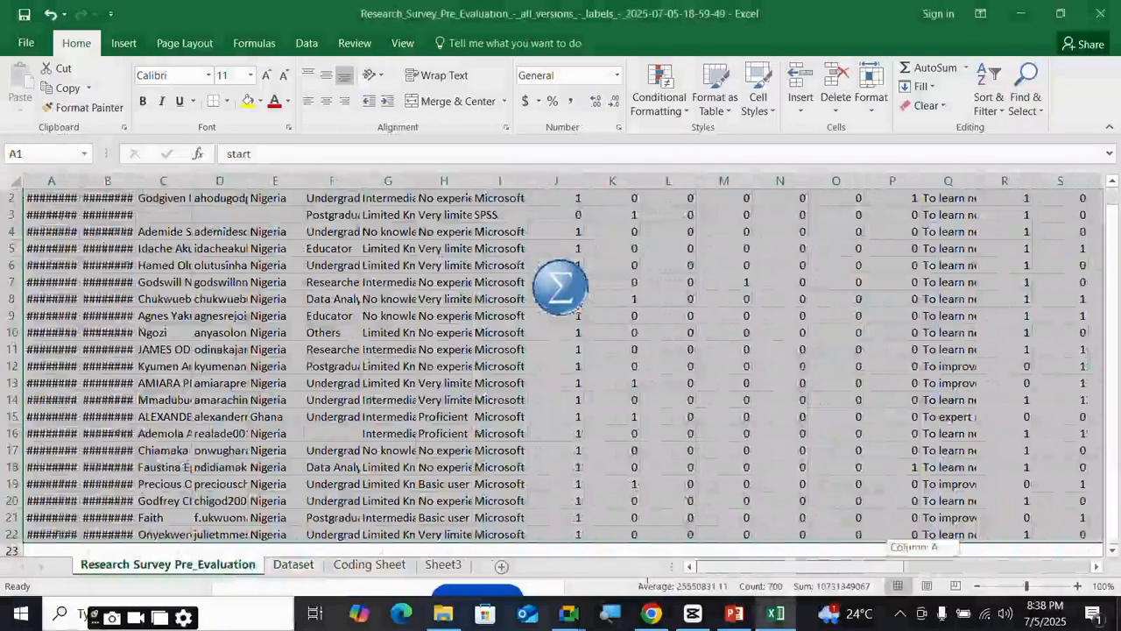
pyautogui.scroll(1, 347, 447)
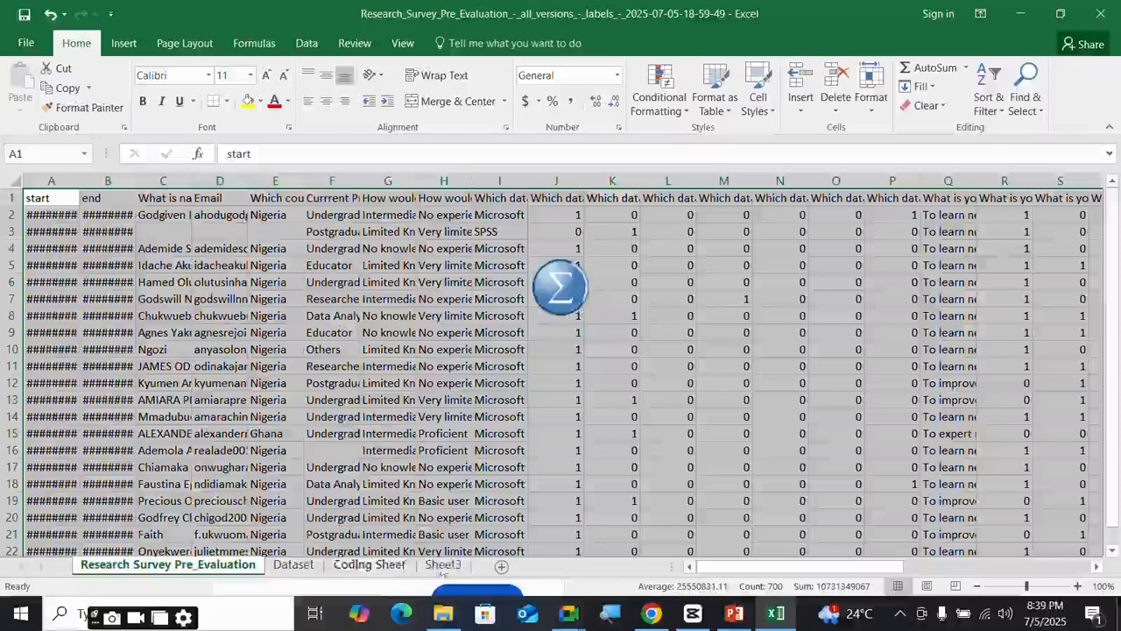
pyautogui.click(284, 568)
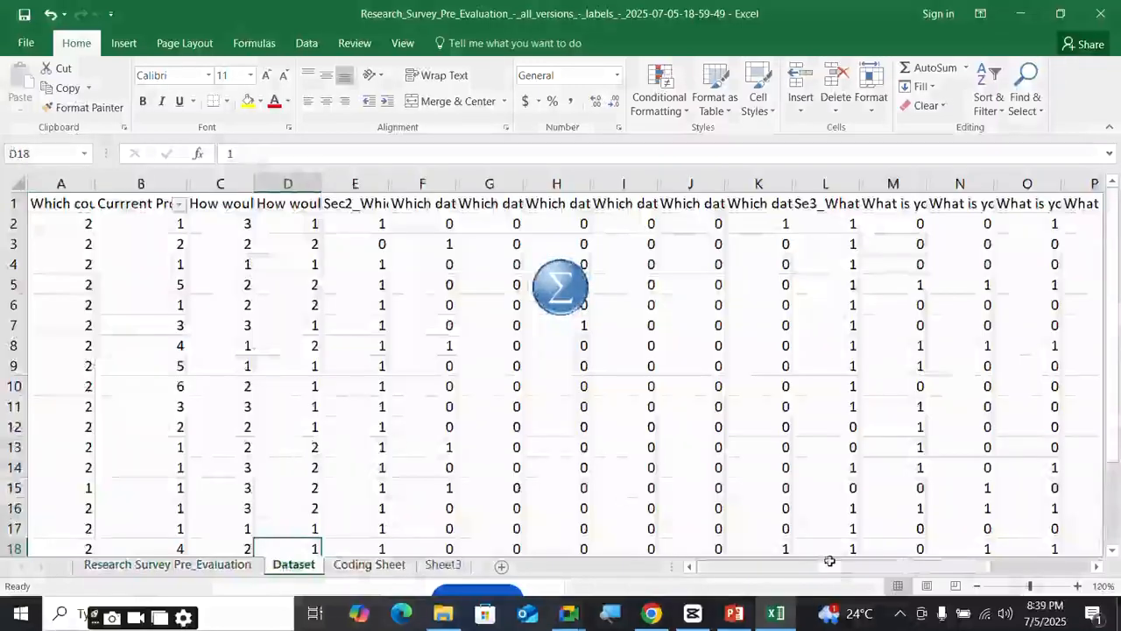
pyautogui.scroll(-5, 721, 455)
pyautogui.scroll(5, 721, 456)
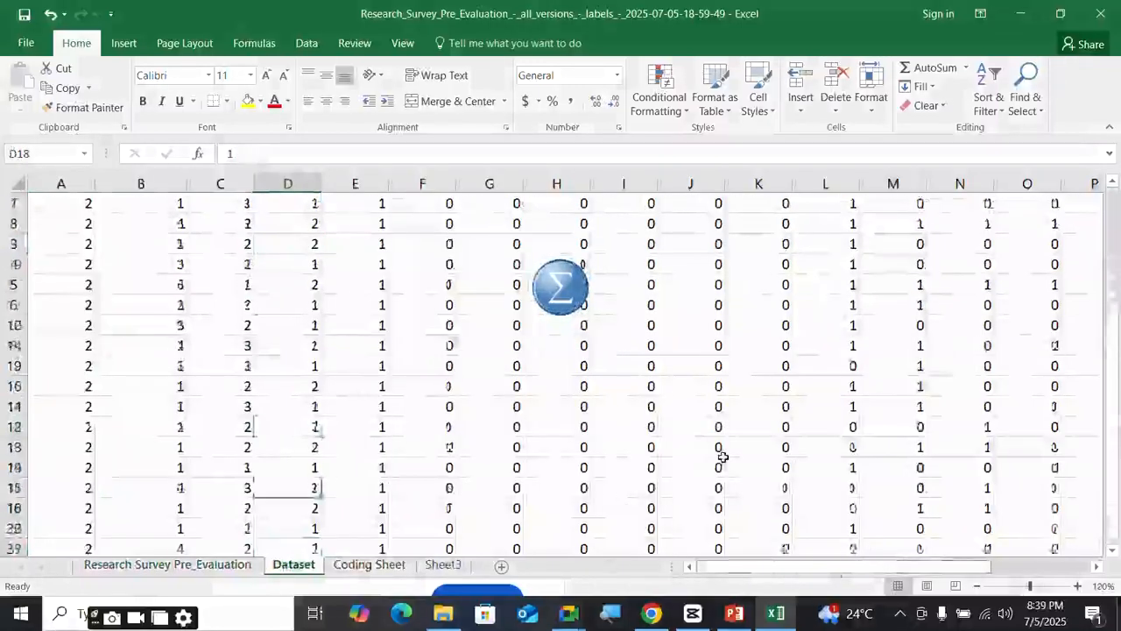
pyautogui.moveTo(784, 573); pyautogui.dragTo(688, 551)
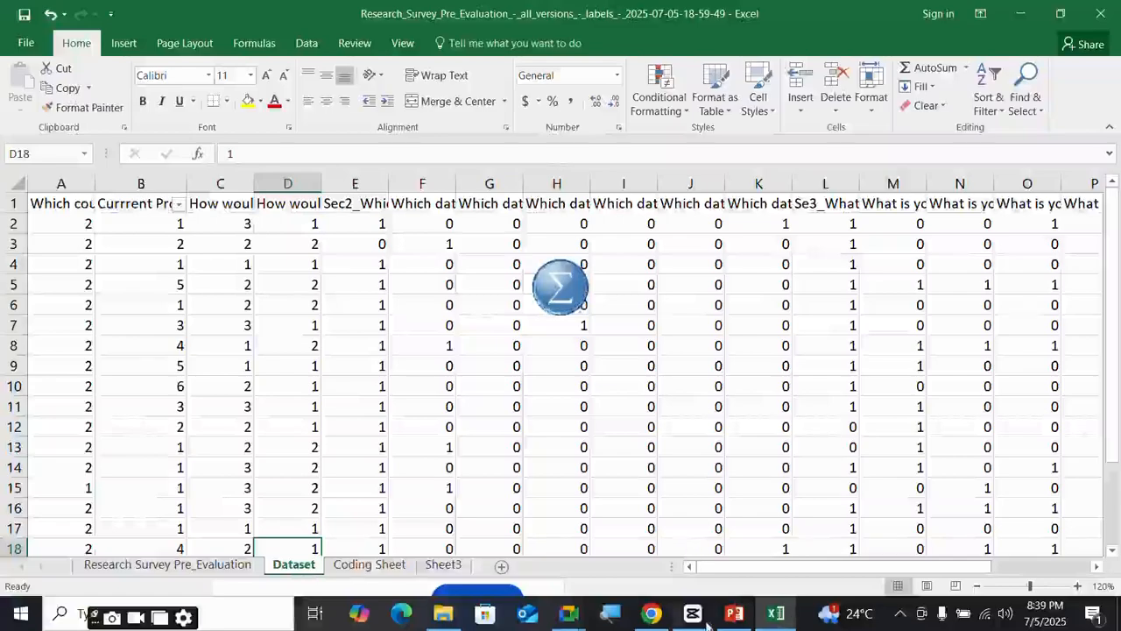
pyautogui.moveTo(734, 613)
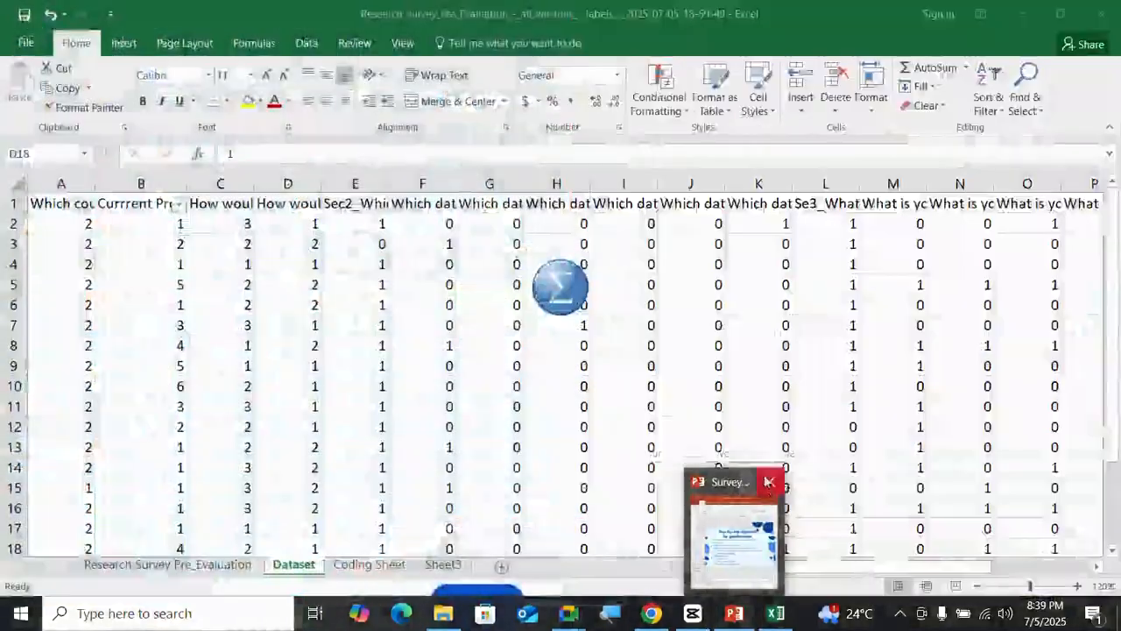
pyautogui.moveTo(772, 484)
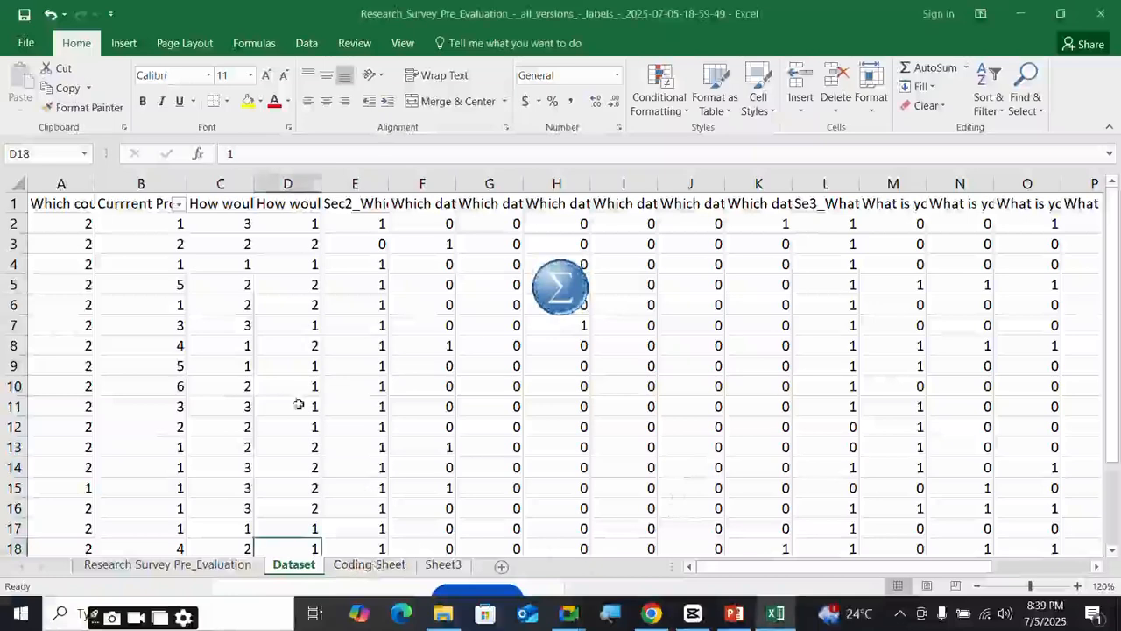
pyautogui.click(371, 567)
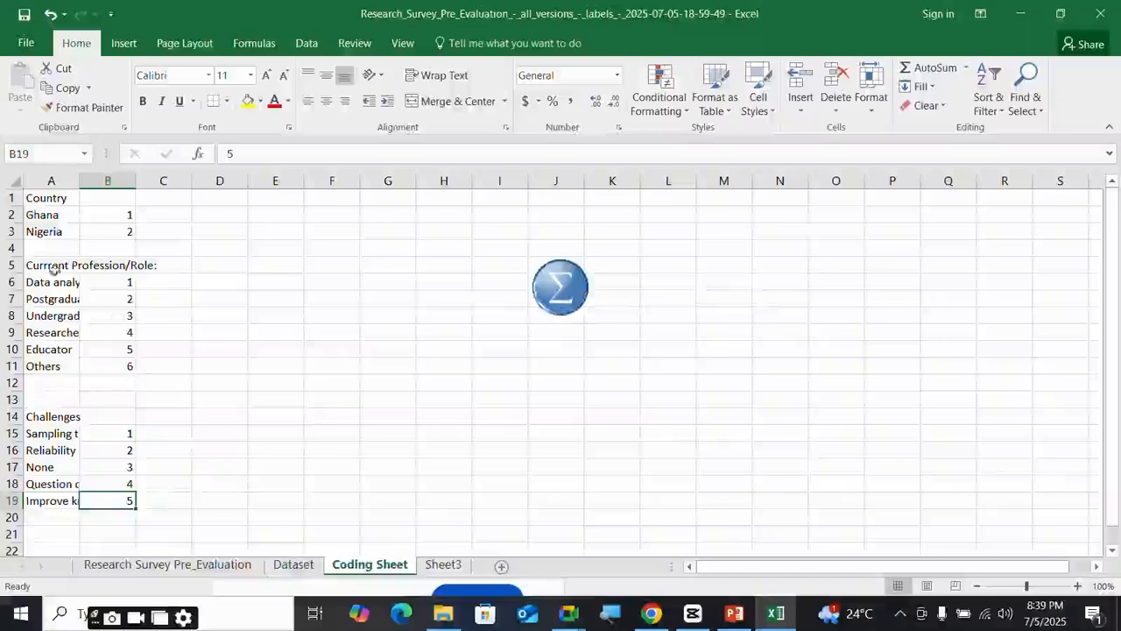
pyautogui.click(295, 568)
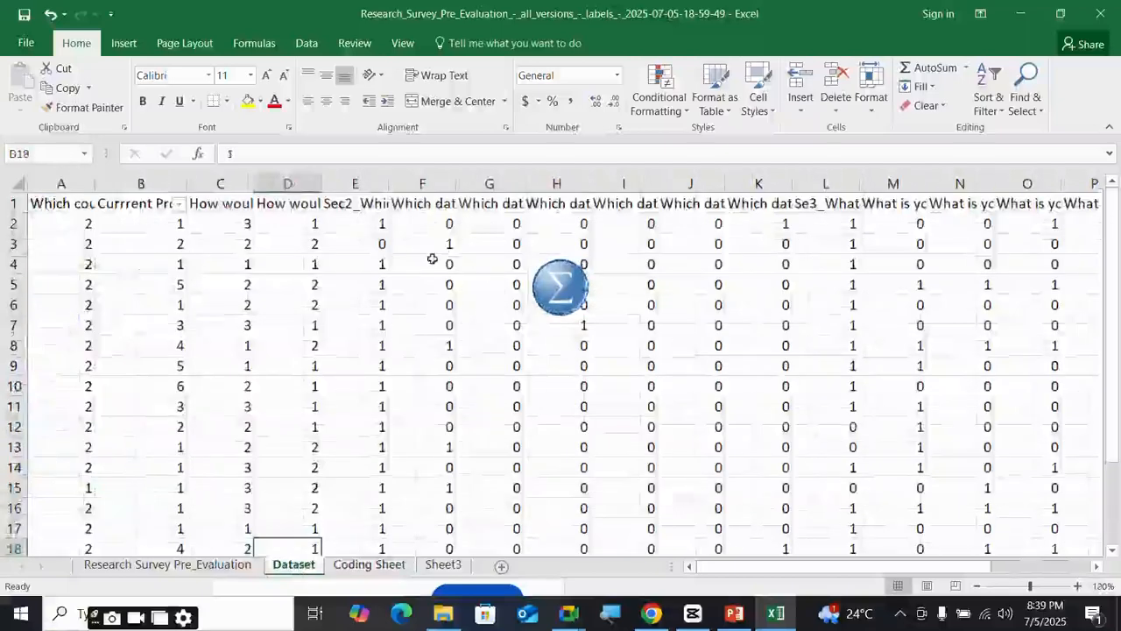
pyautogui.moveTo(447, 244); pyautogui.dragTo(1095, 499)
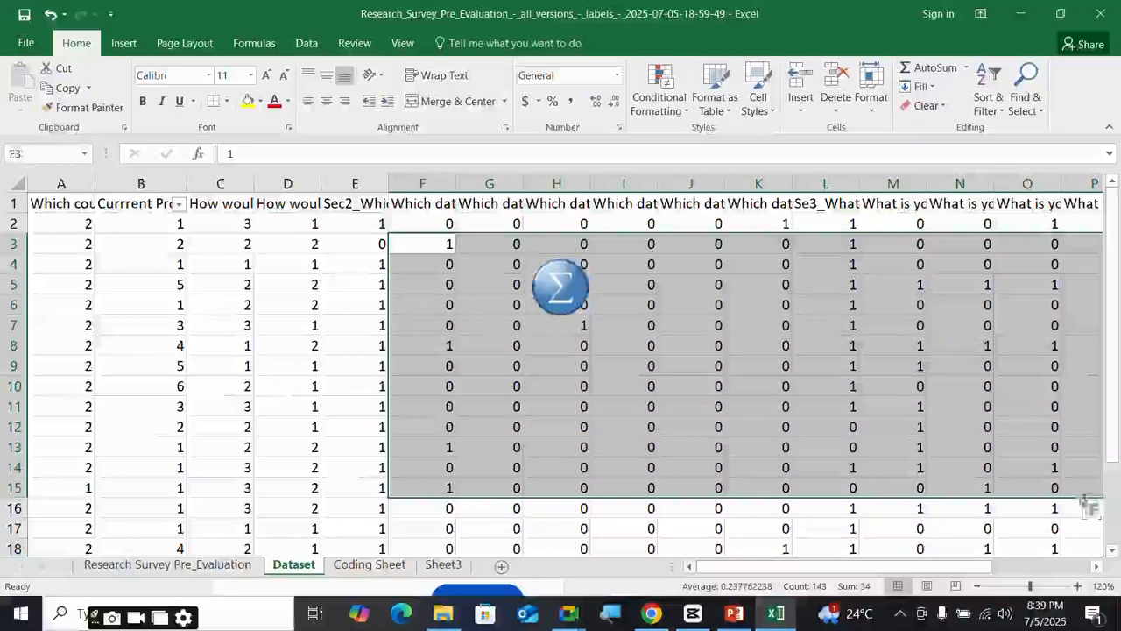
pyautogui.click(701, 401)
pyautogui.click(714, 385)
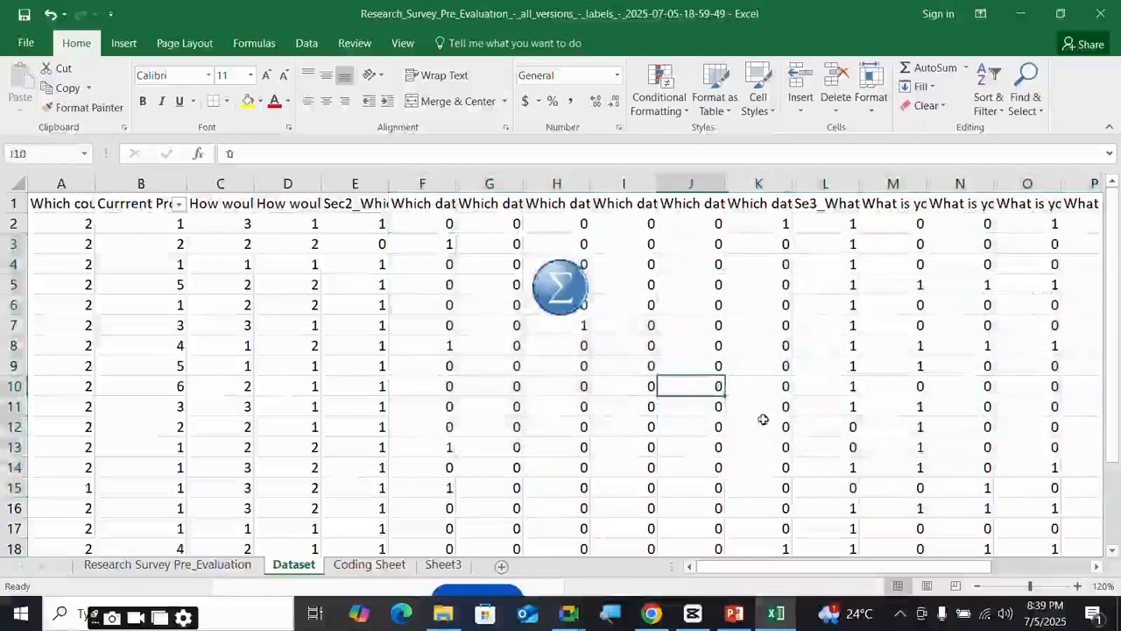
pyautogui.click(771, 408)
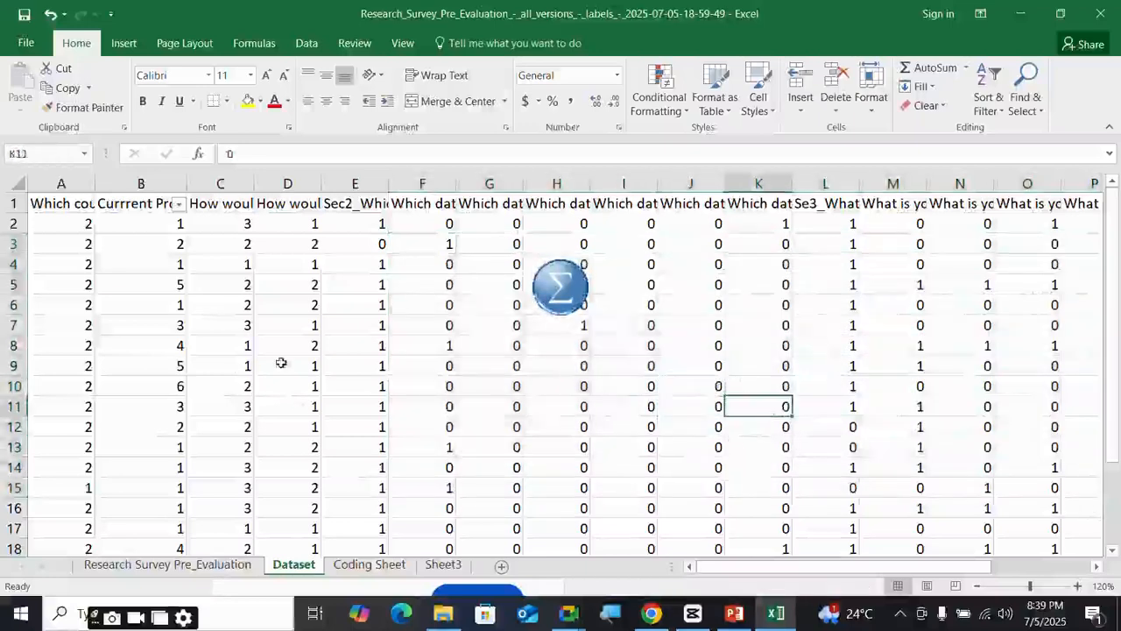
pyautogui.click(282, 363)
pyautogui.click(283, 277)
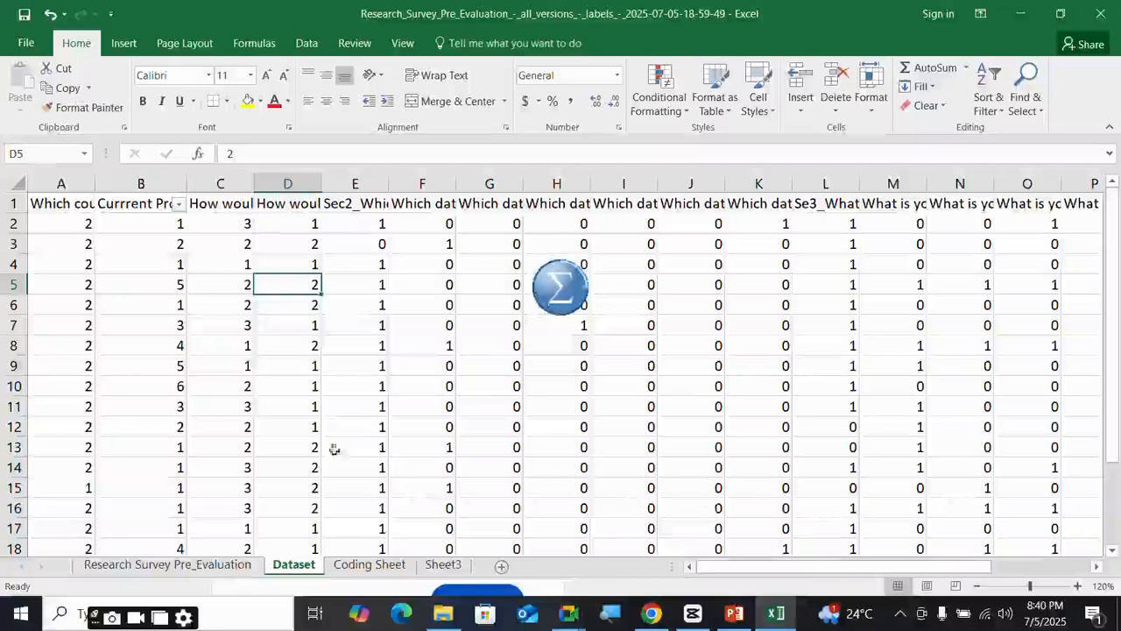
pyautogui.click(369, 565)
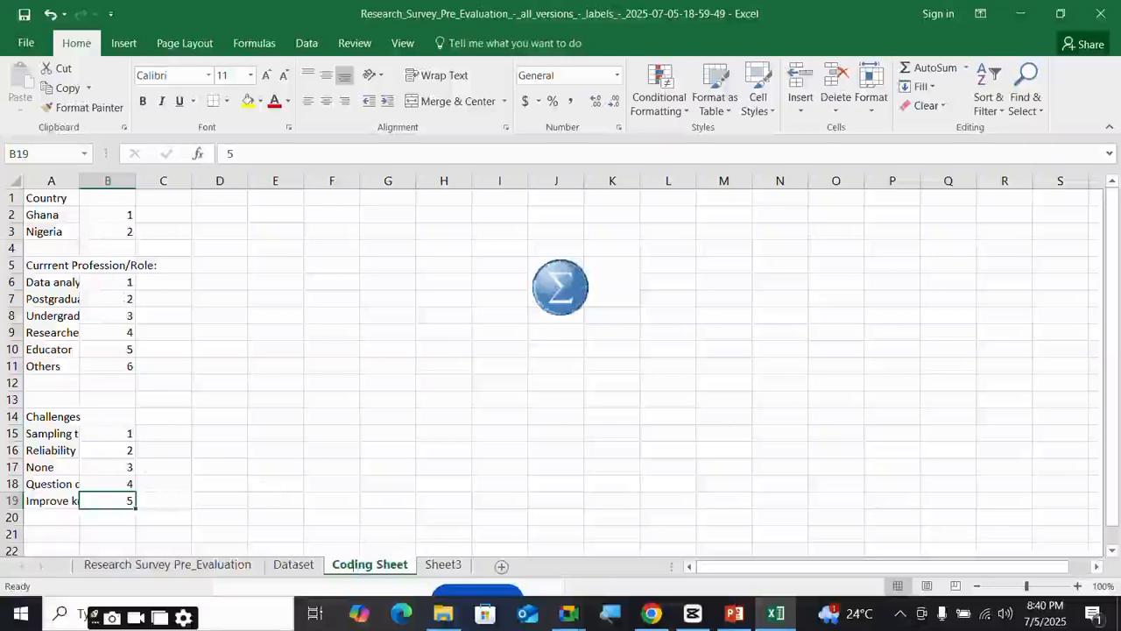
pyautogui.click(317, 565)
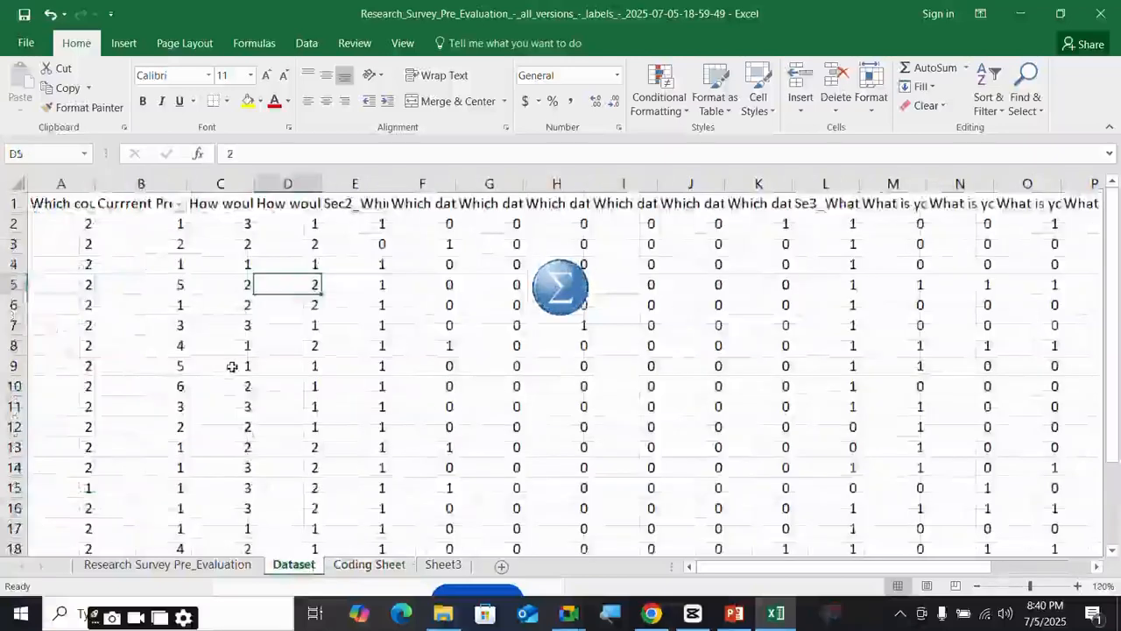
pyautogui.scroll(2, 230, 366)
pyautogui.click(311, 205)
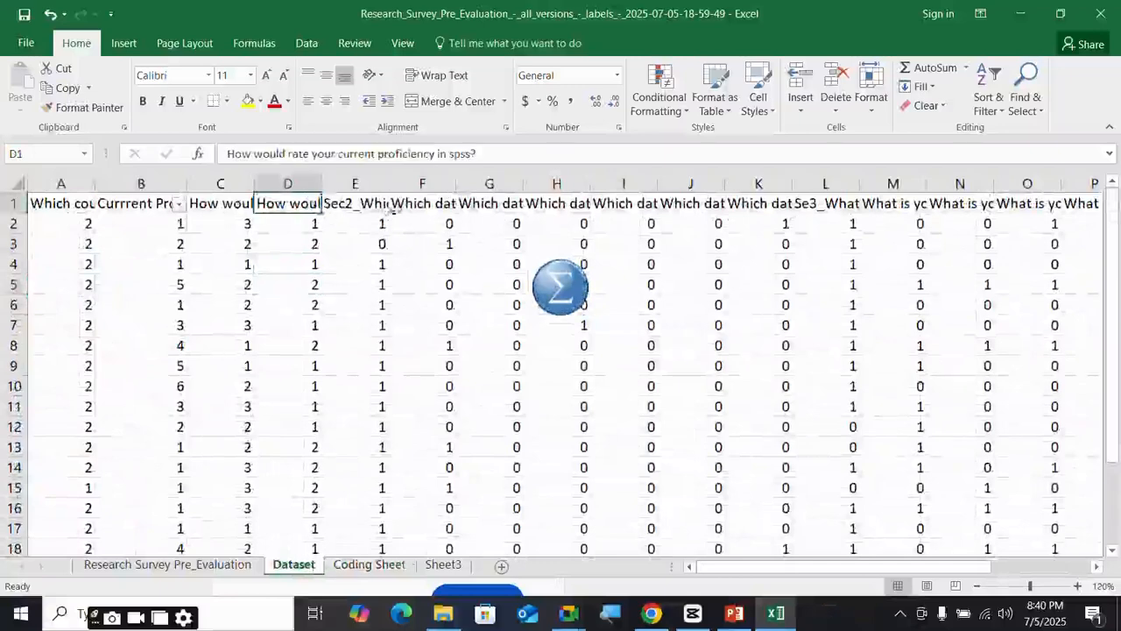
pyautogui.click(378, 208)
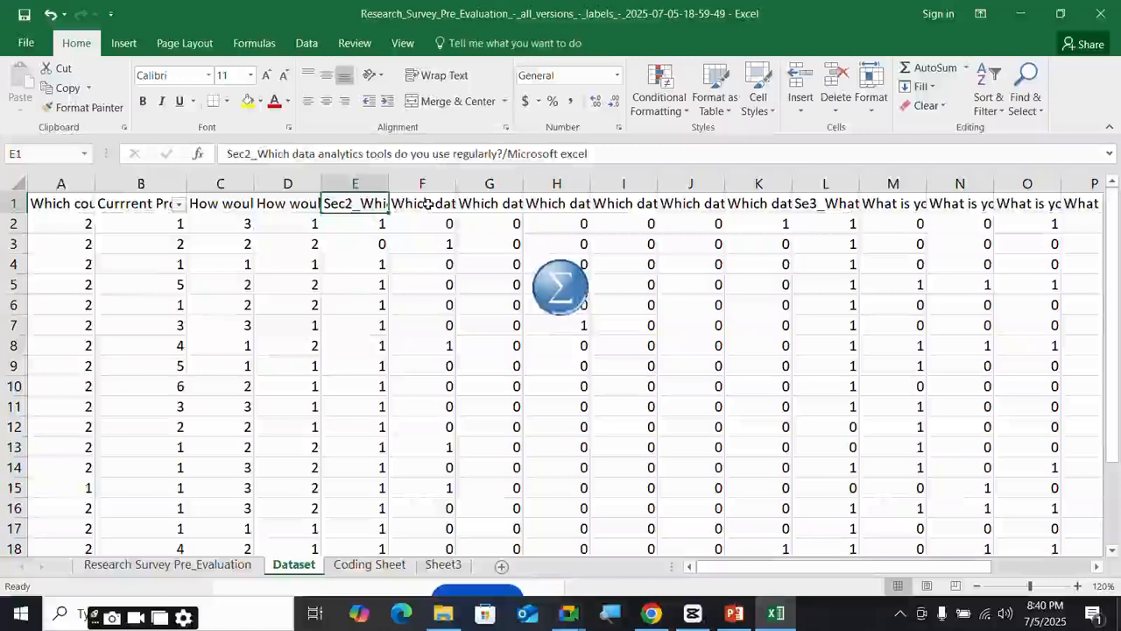
pyautogui.click(425, 208)
pyautogui.press('Home')
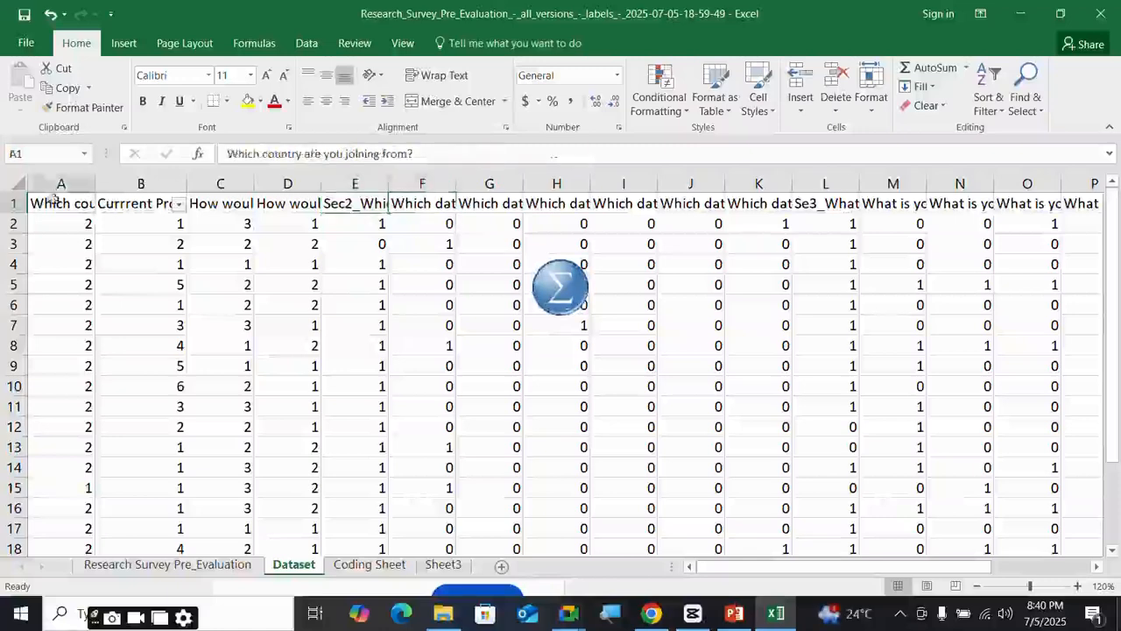
pyautogui.click(163, 203)
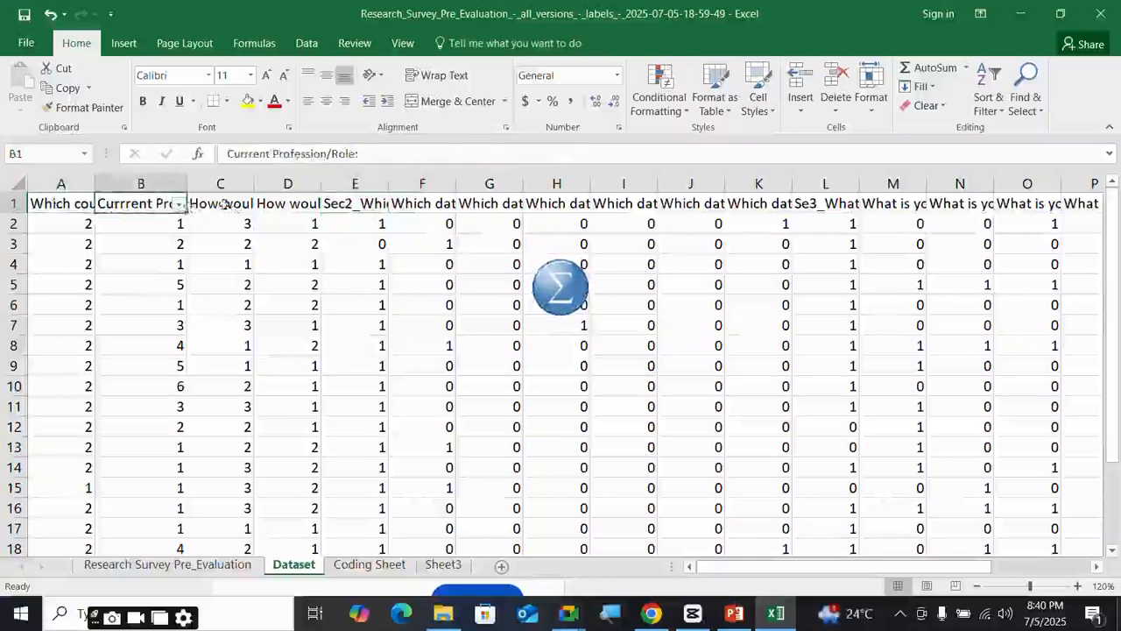
pyautogui.click(225, 204)
pyautogui.click(296, 203)
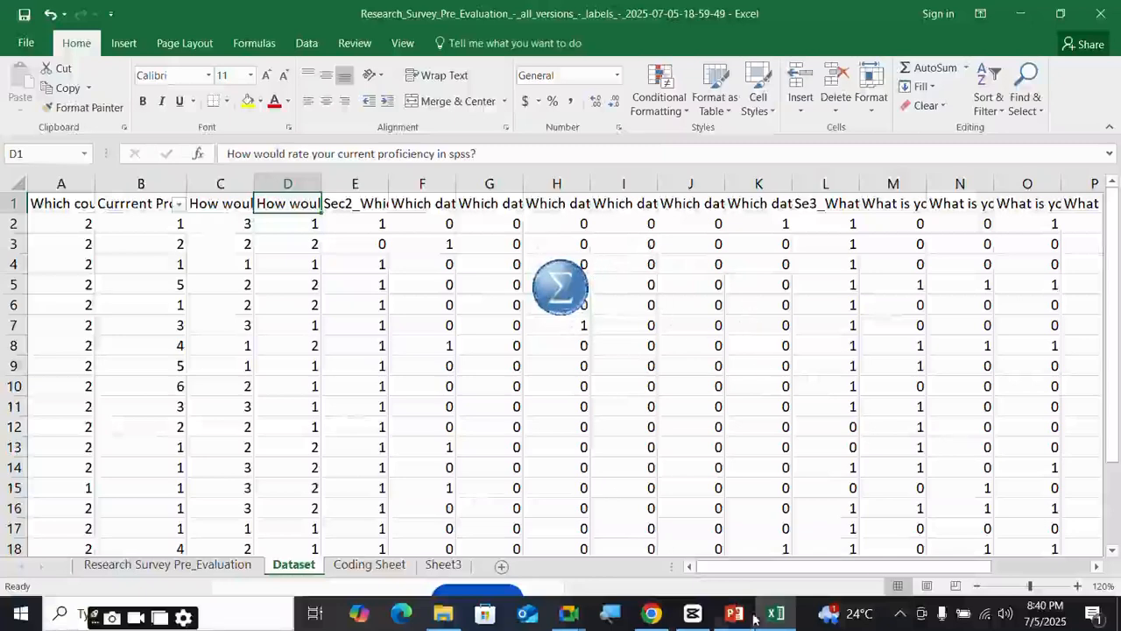
pyautogui.moveTo(649, 611)
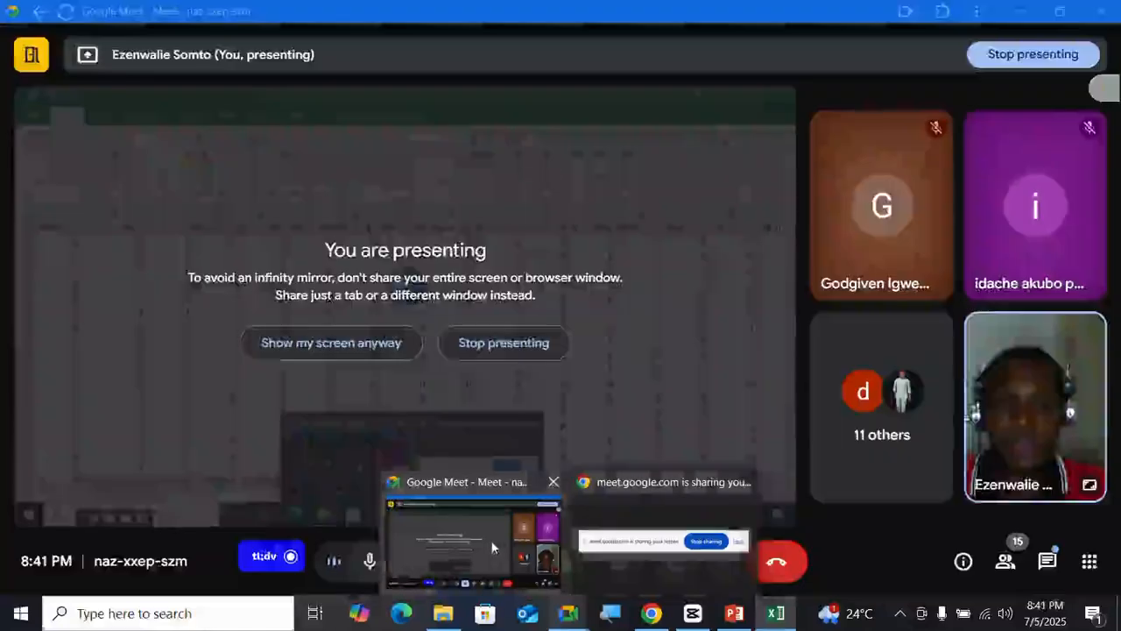
# - Bring the Google Meet call window, where the screen is presented, back to the front
pyautogui.click(494, 548)
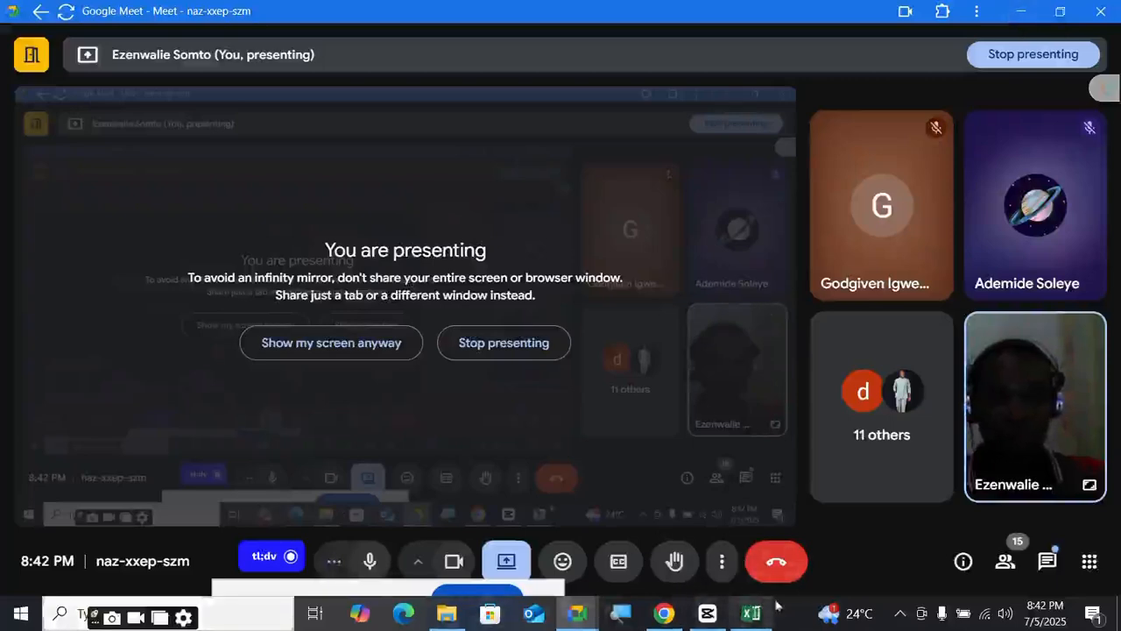
pyautogui.moveTo(703, 622)
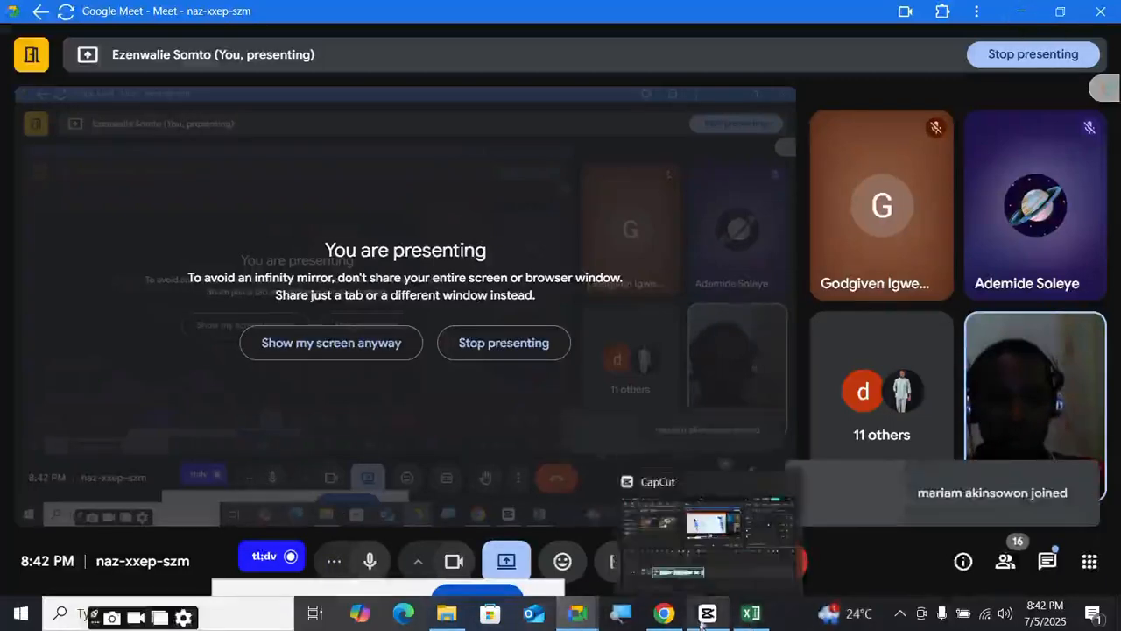
pyautogui.moveTo(788, 485)
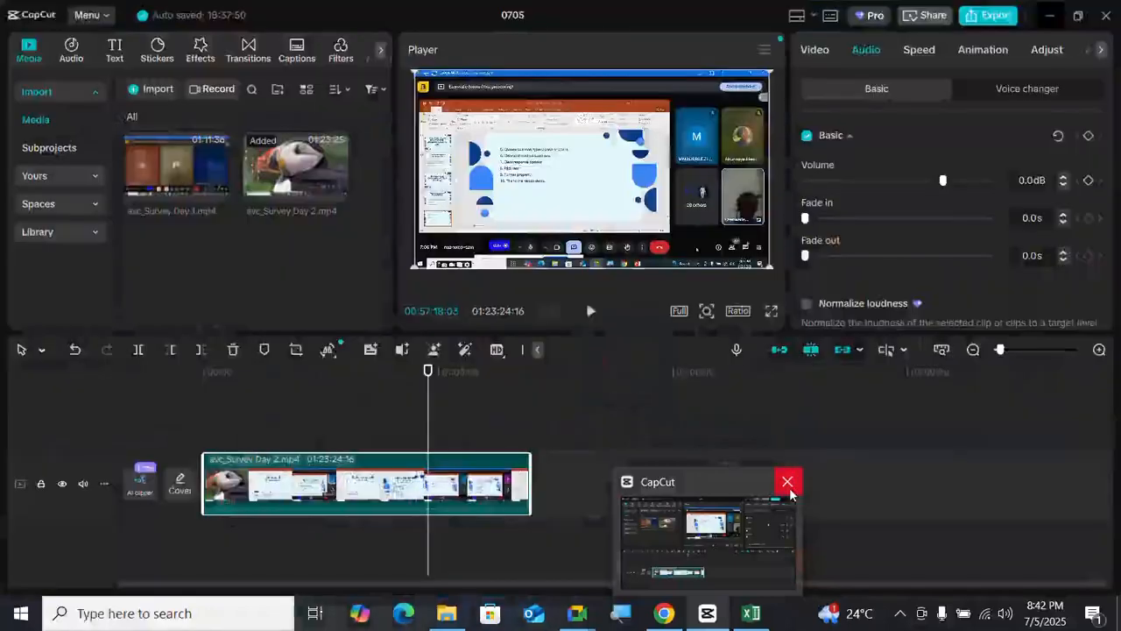
# - Try to close the CapCut video editor window from its taskbar options
pyautogui.click(787, 482)
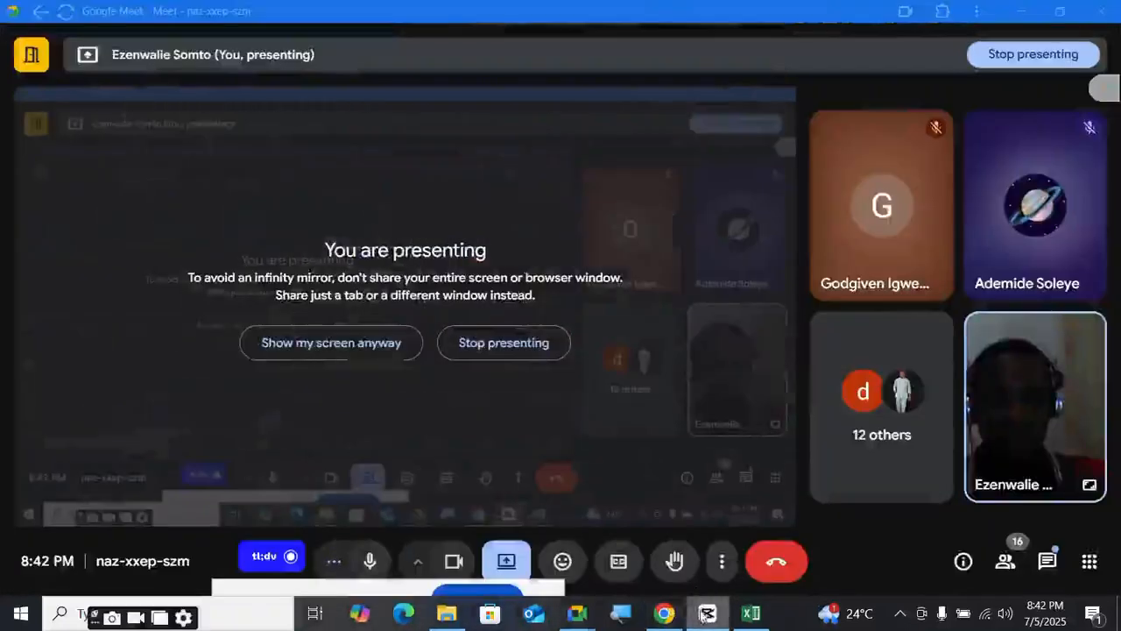
pyautogui.moveTo(703, 615)
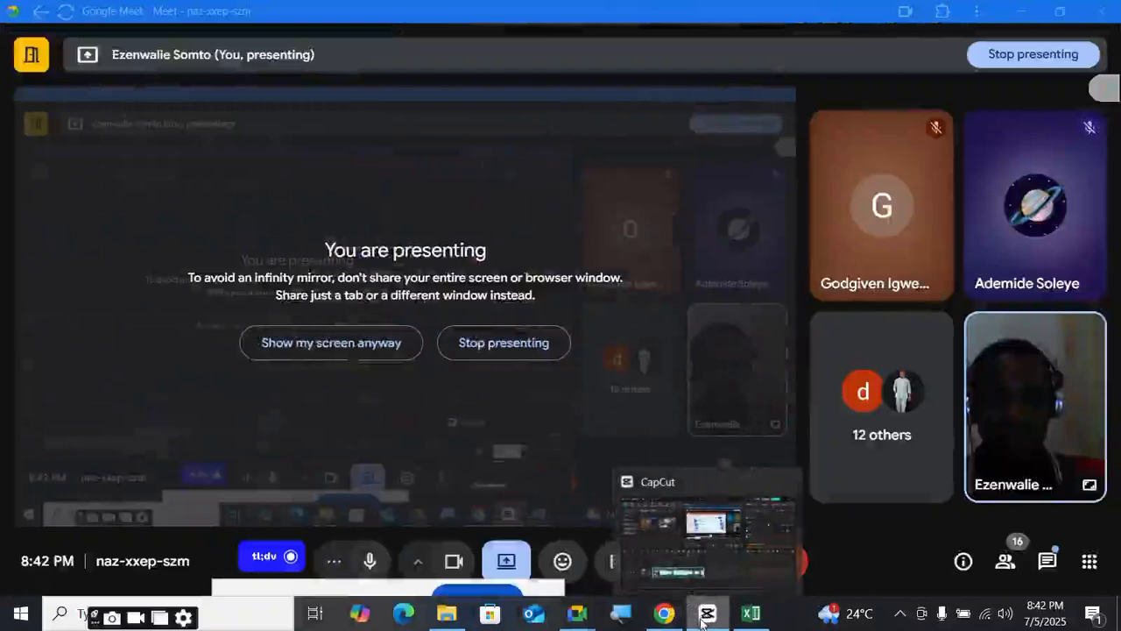
pyautogui.rightClick(702, 621)
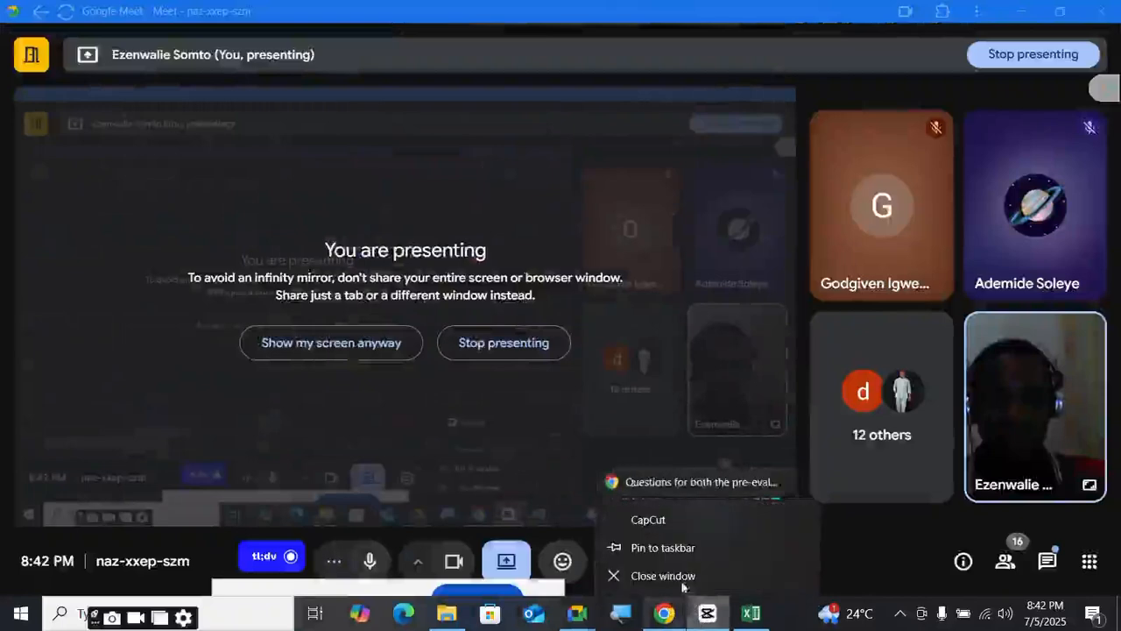
pyautogui.click(681, 581)
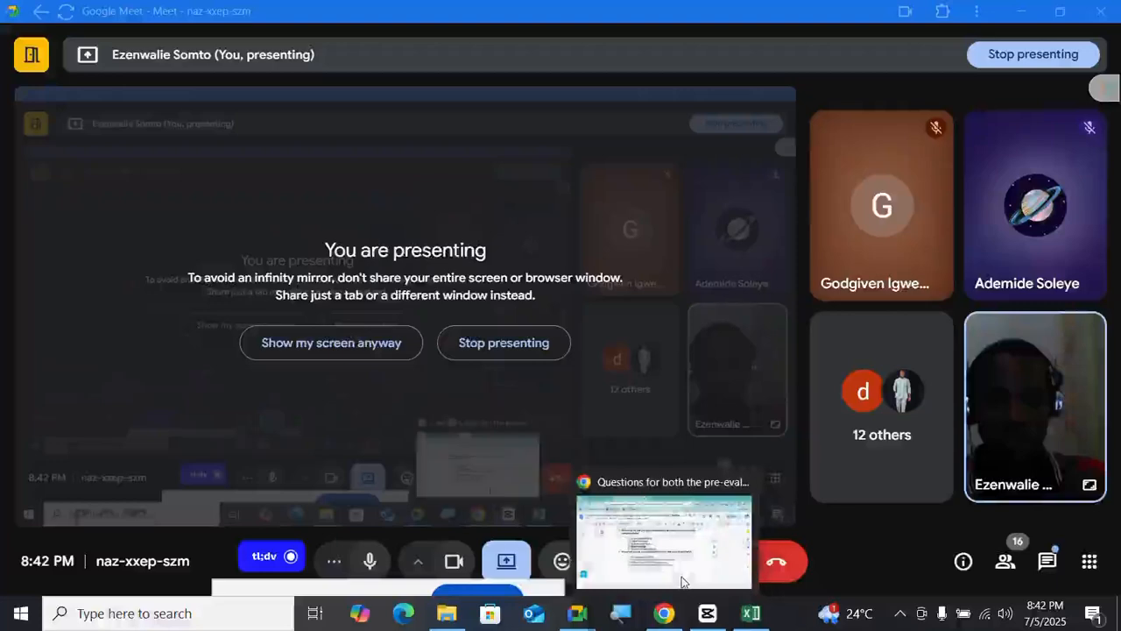
pyautogui.rightClick(706, 619)
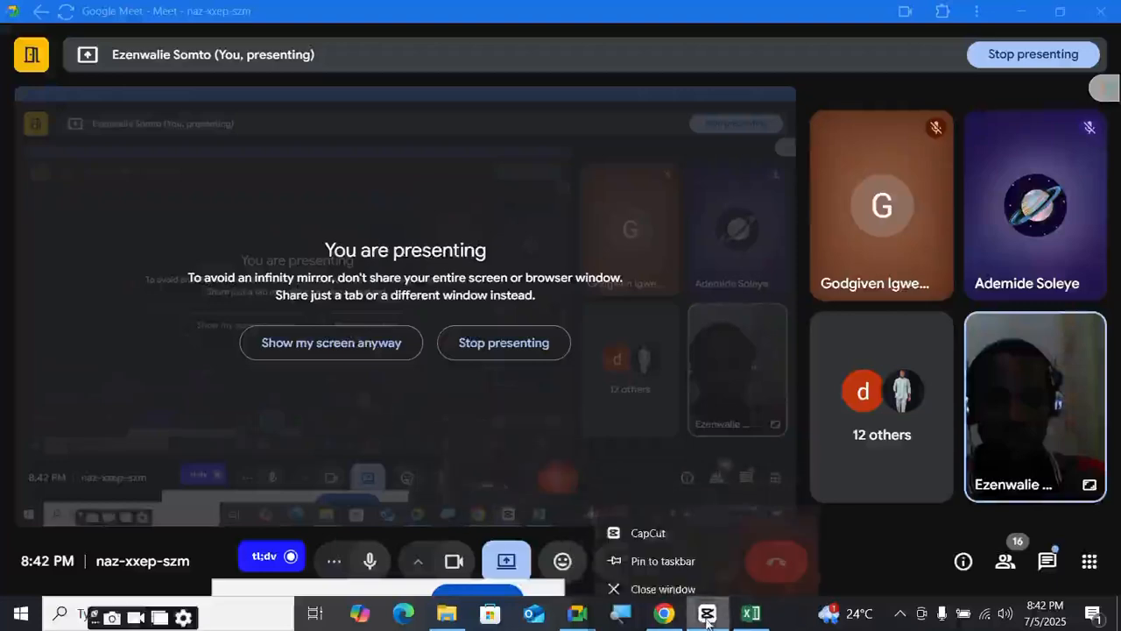
pyautogui.click(403, 550)
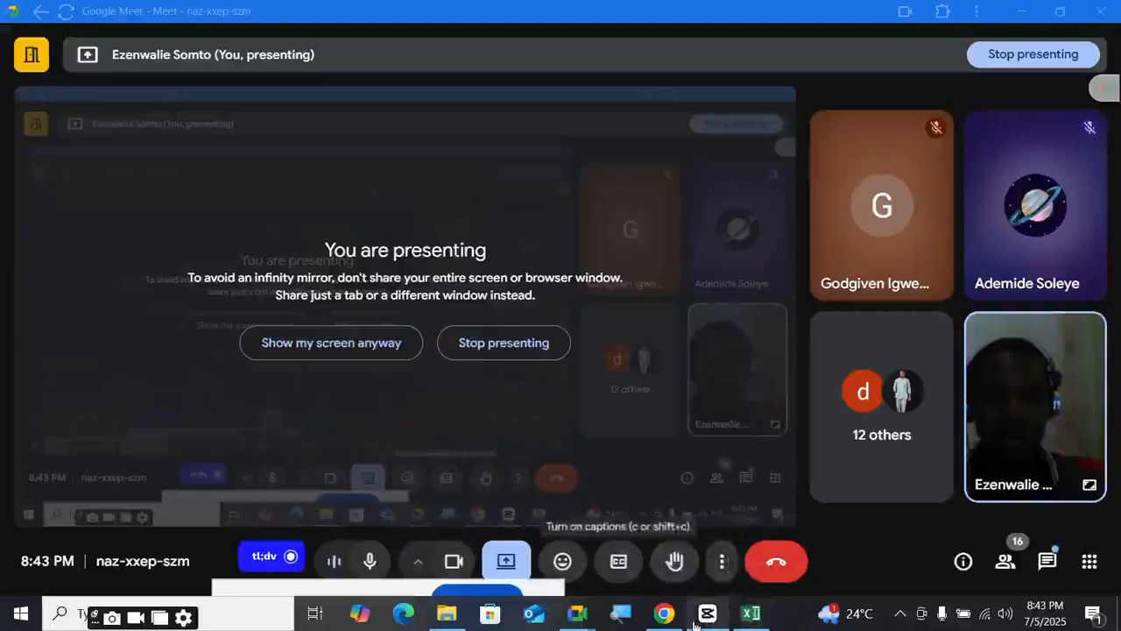
# - Switch back to the Excel survey workbook's Dataset sheet
pyautogui.moveTo(695, 624)
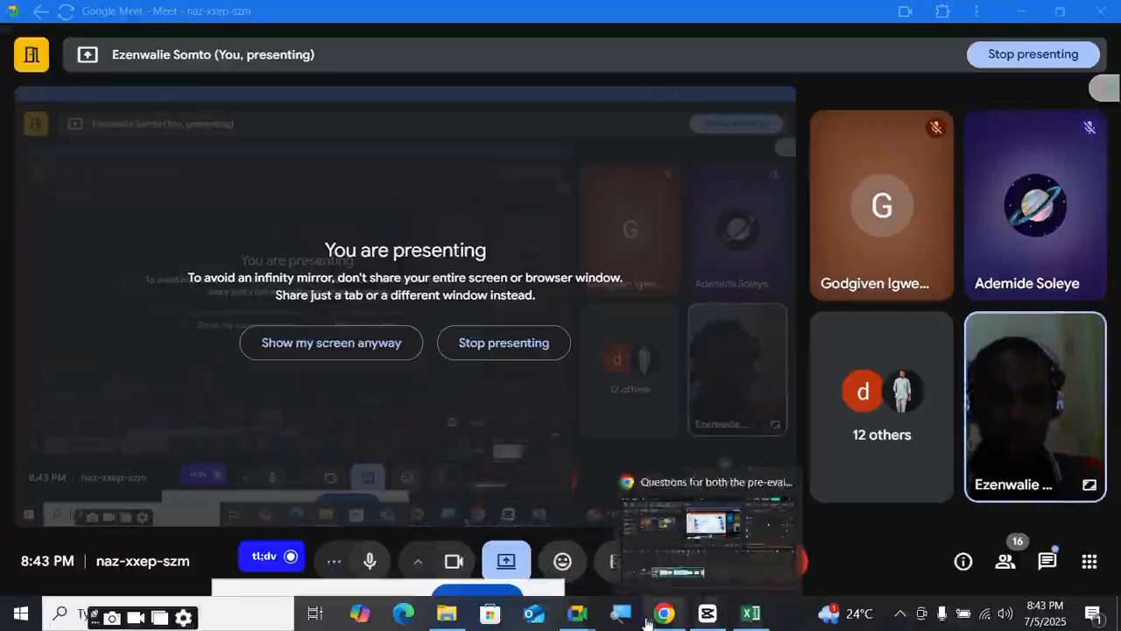
pyautogui.moveTo(743, 620)
pyautogui.click(756, 568)
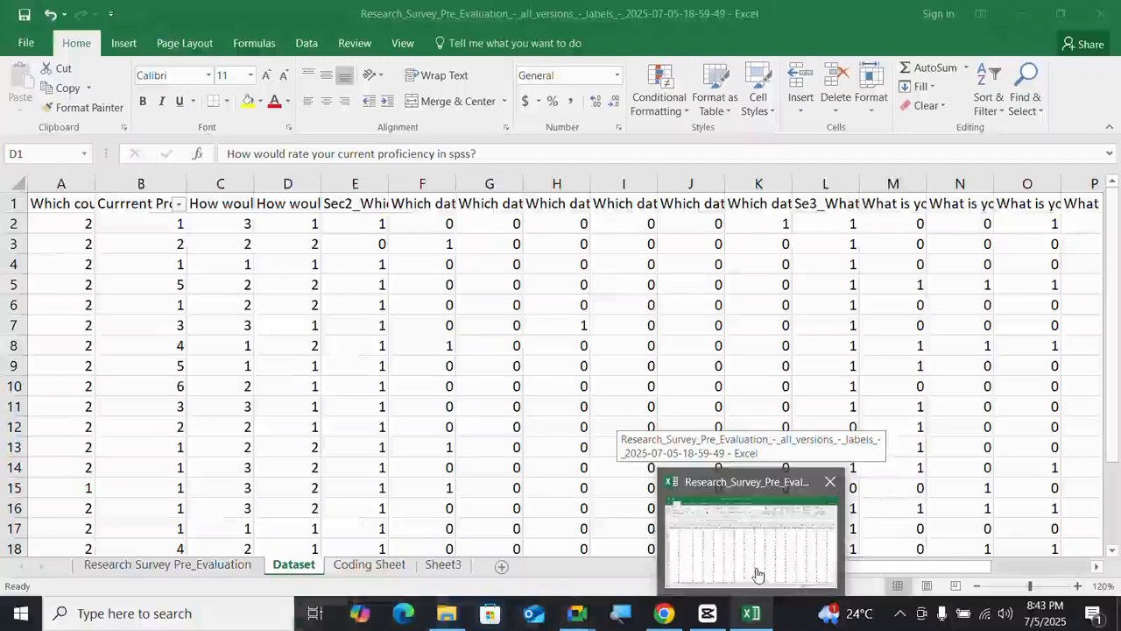
pyautogui.click(758, 574)
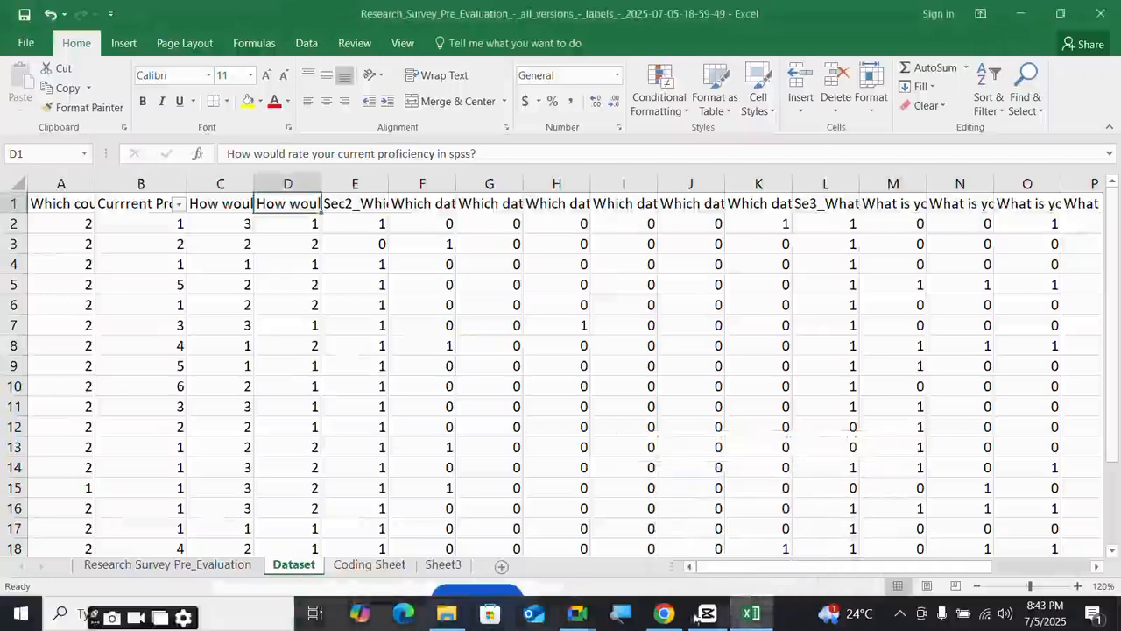
# - Switch to the Google Docs questionnaire showing the proficiency rating options
pyautogui.moveTo(666, 616)
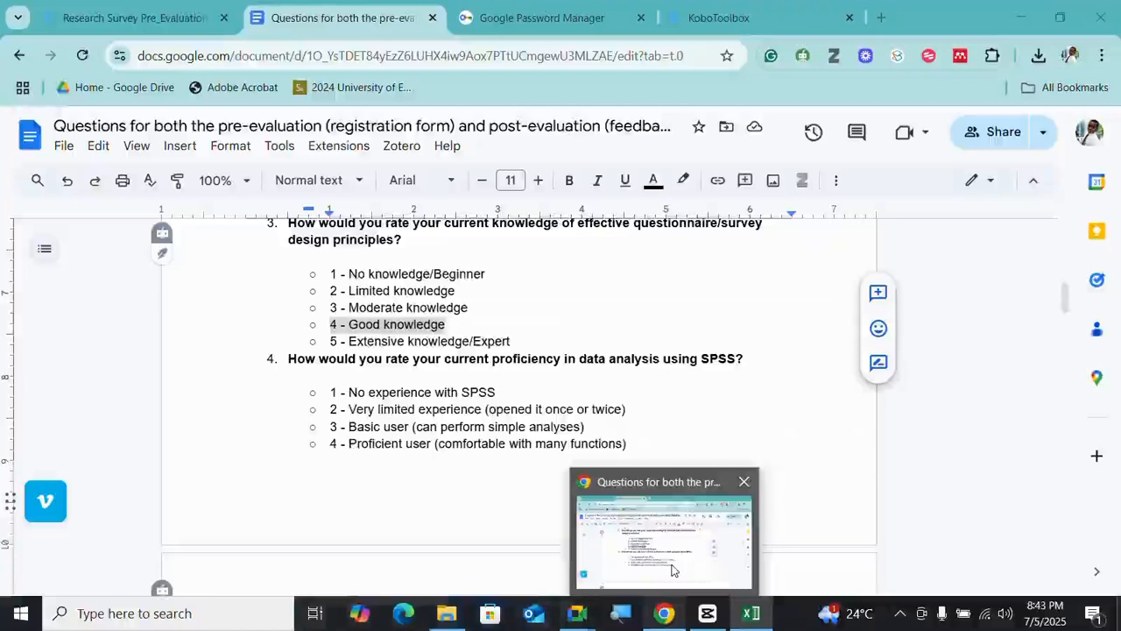
pyautogui.click(671, 570)
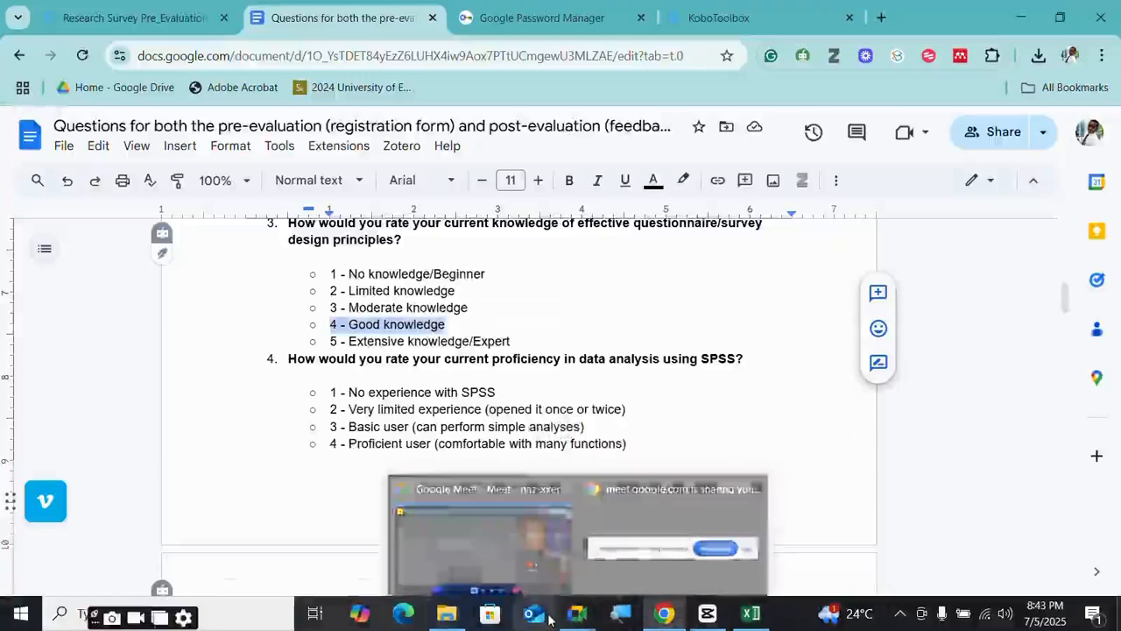
# - Show the Research Survey Pre_Evaluation form's Sociodemographic questions in KoboToolbox, then open the Start menu
pyautogui.moveTo(708, 614)
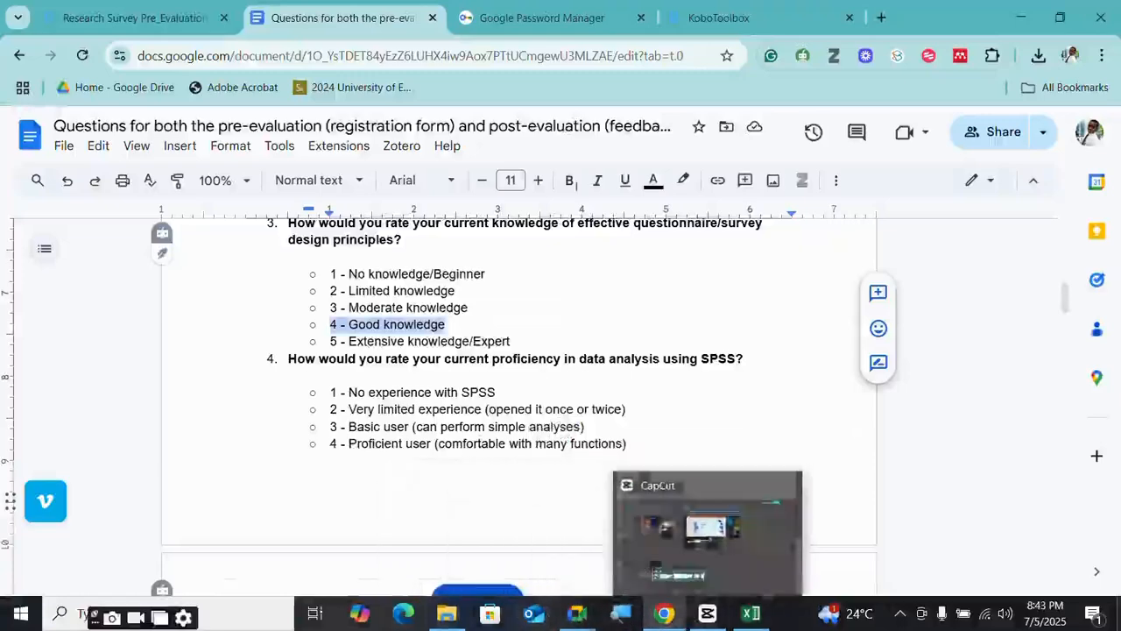
pyautogui.click(181, 21)
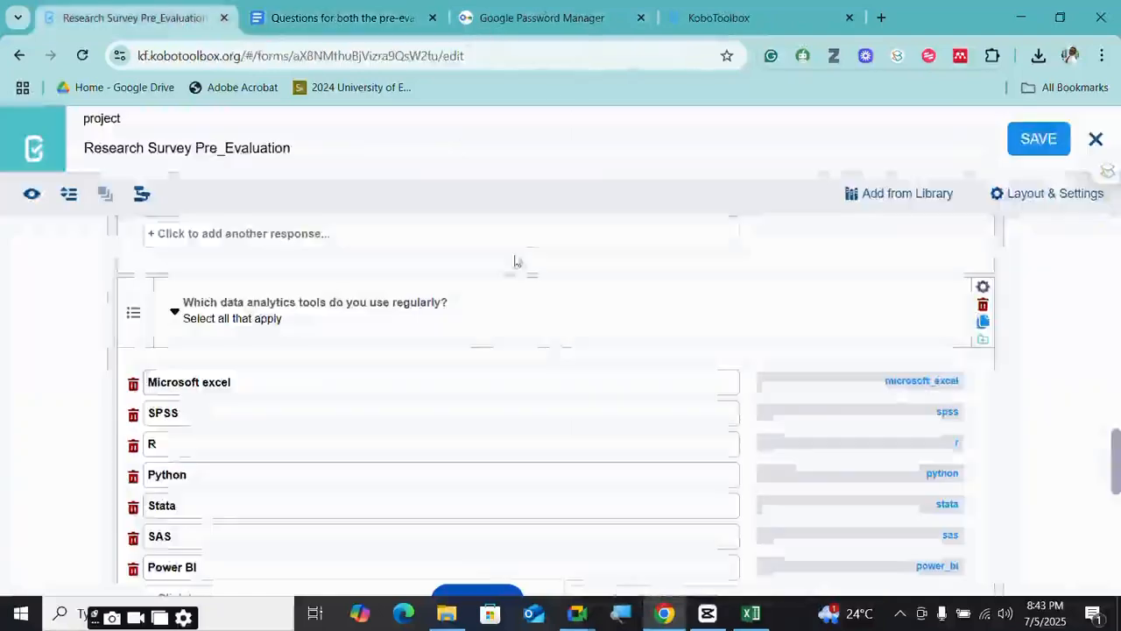
pyautogui.scroll(-10, 465, 333)
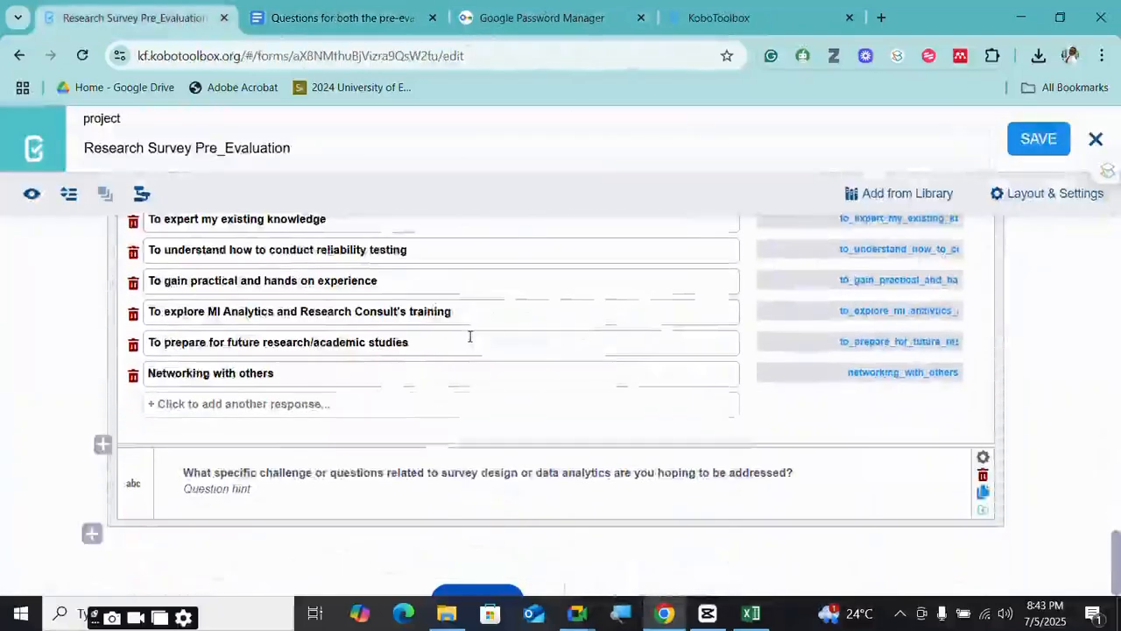
pyautogui.scroll(15, 469, 337)
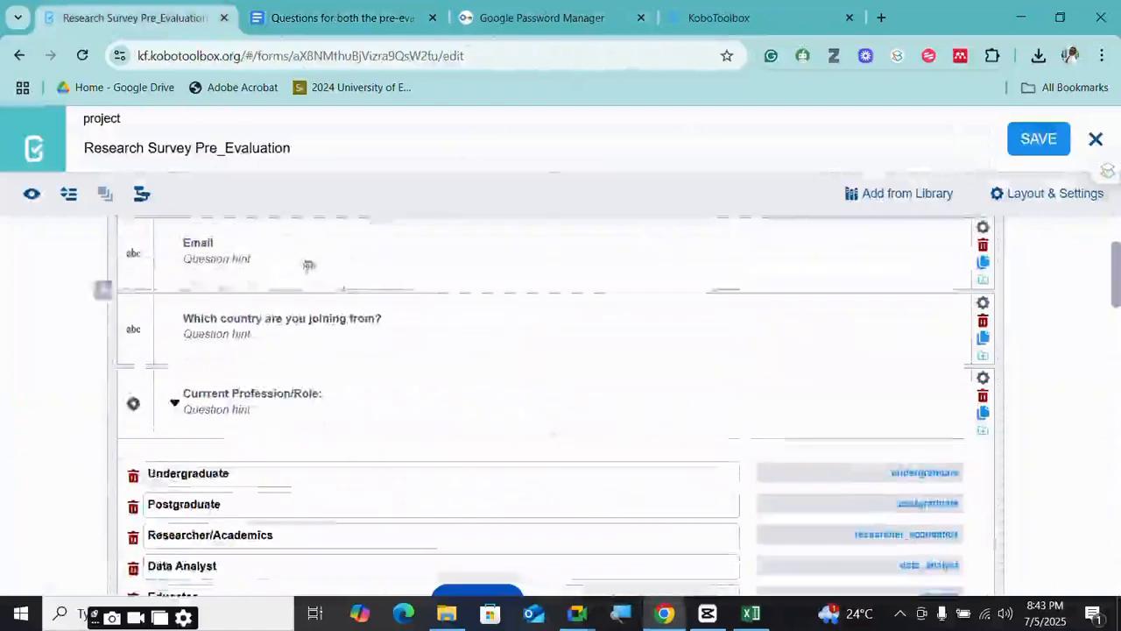
pyautogui.scroll(2, 298, 263)
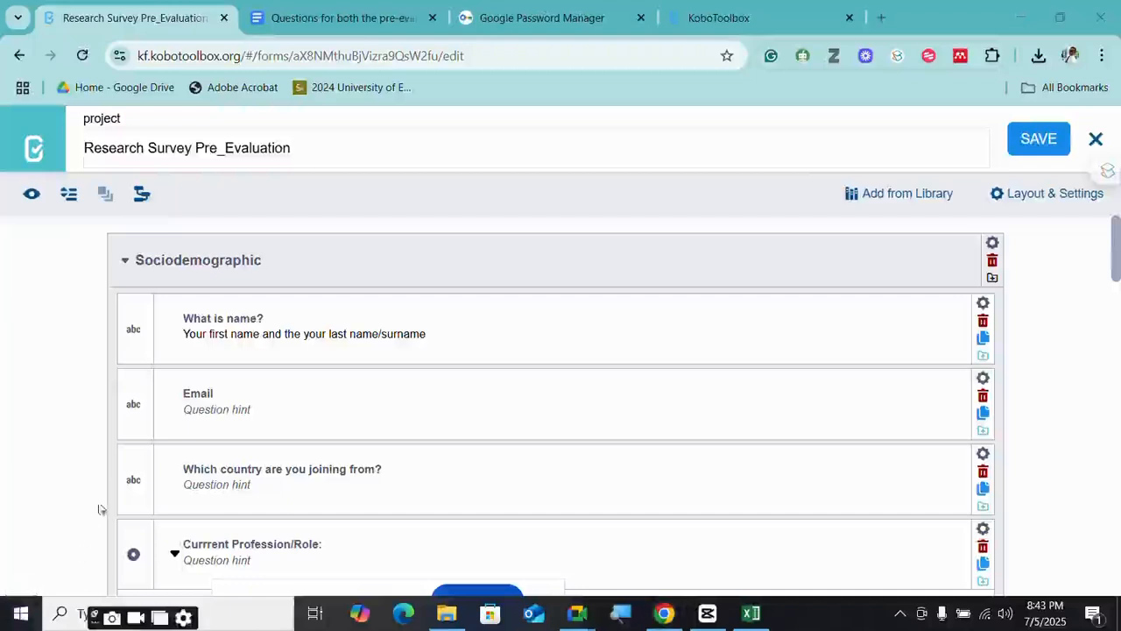
pyautogui.press('super')
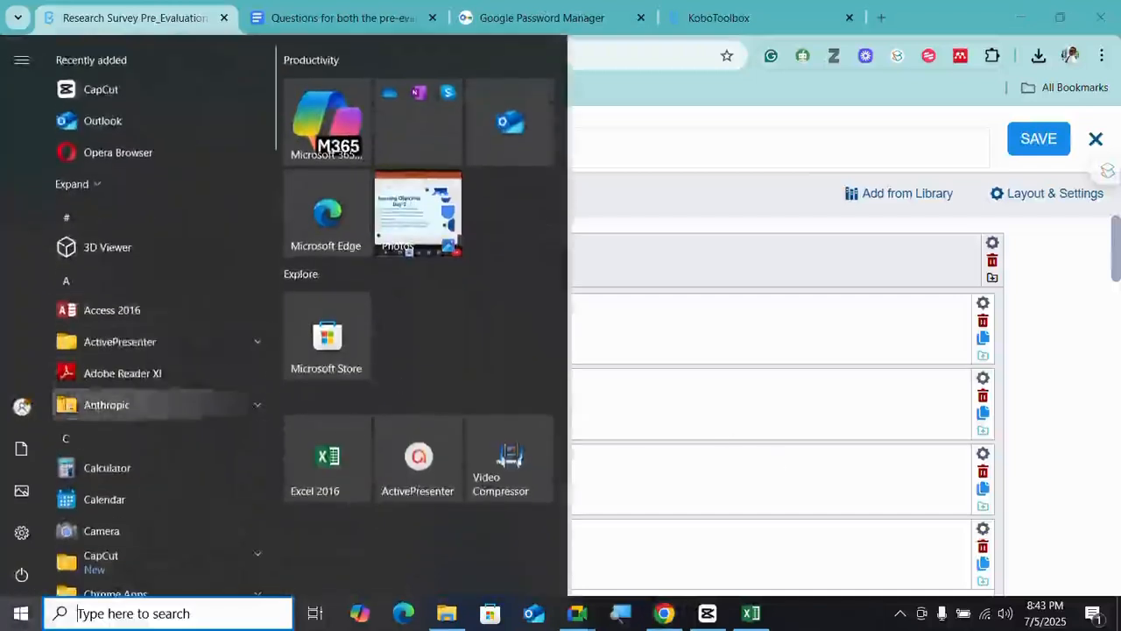
# - Launch IBM SPSS Statistics from Start, then open the Research Survey Pre_Evaluation project in KoboToolbox
pyautogui.scroll(-3, 68, 406)
pyautogui.scroll(-15, 142, 521)
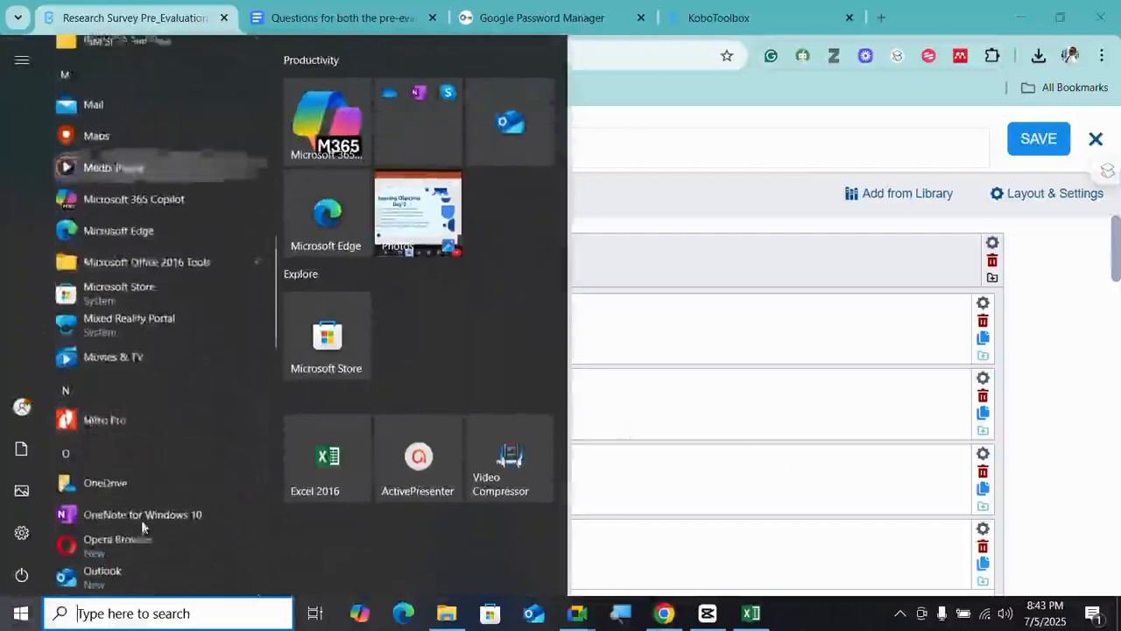
pyautogui.scroll(5, 132, 175)
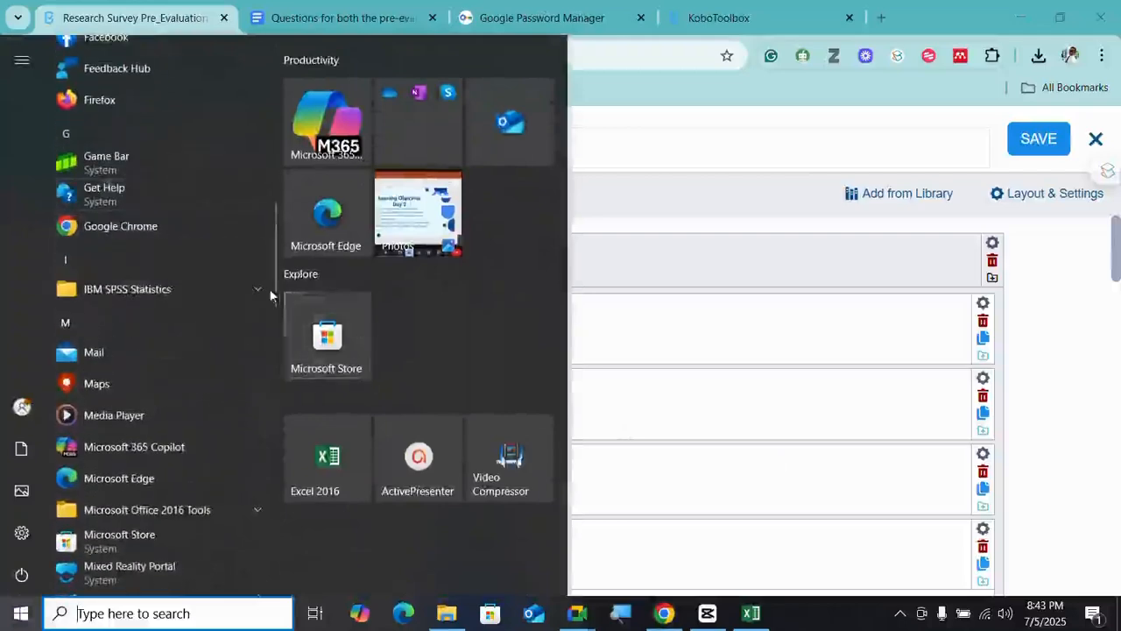
pyautogui.click(257, 290)
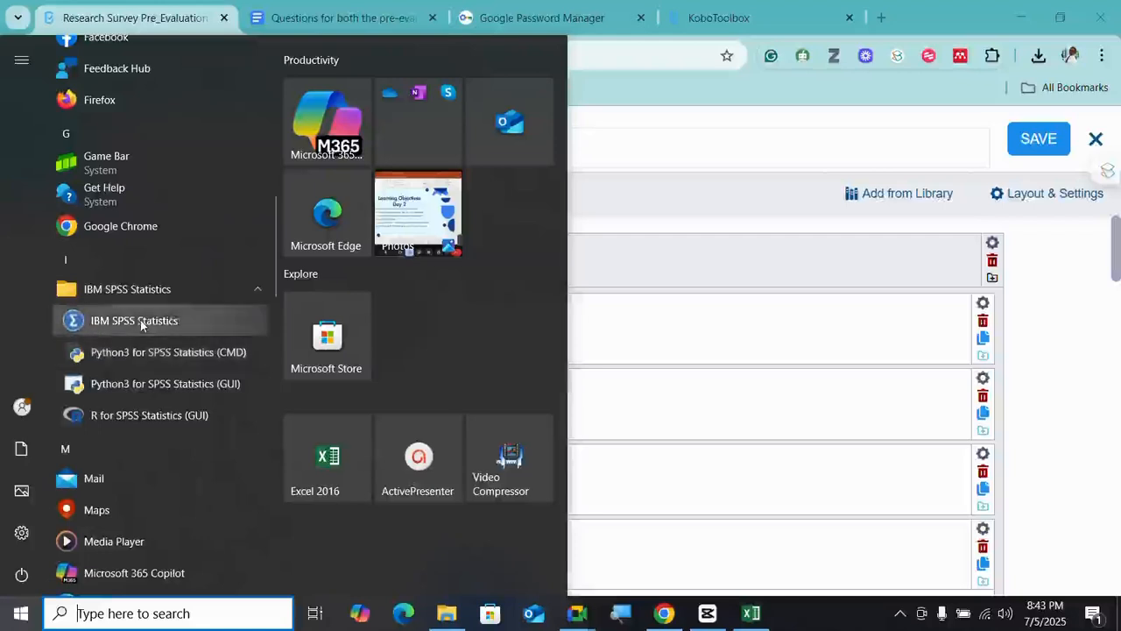
pyautogui.click(713, 348)
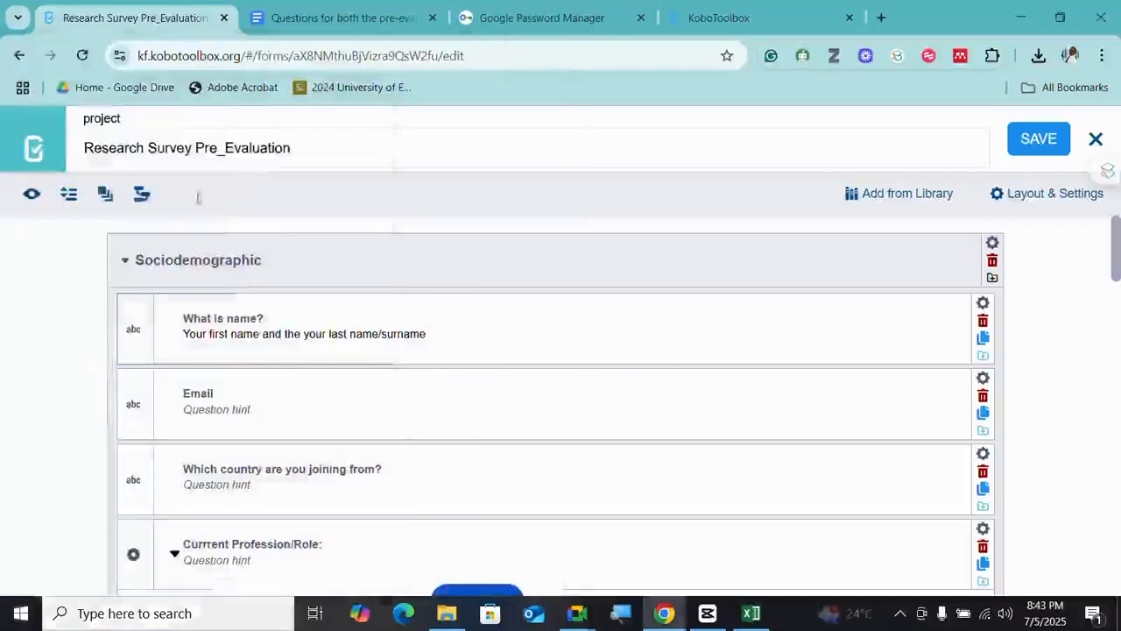
pyautogui.click(34, 149)
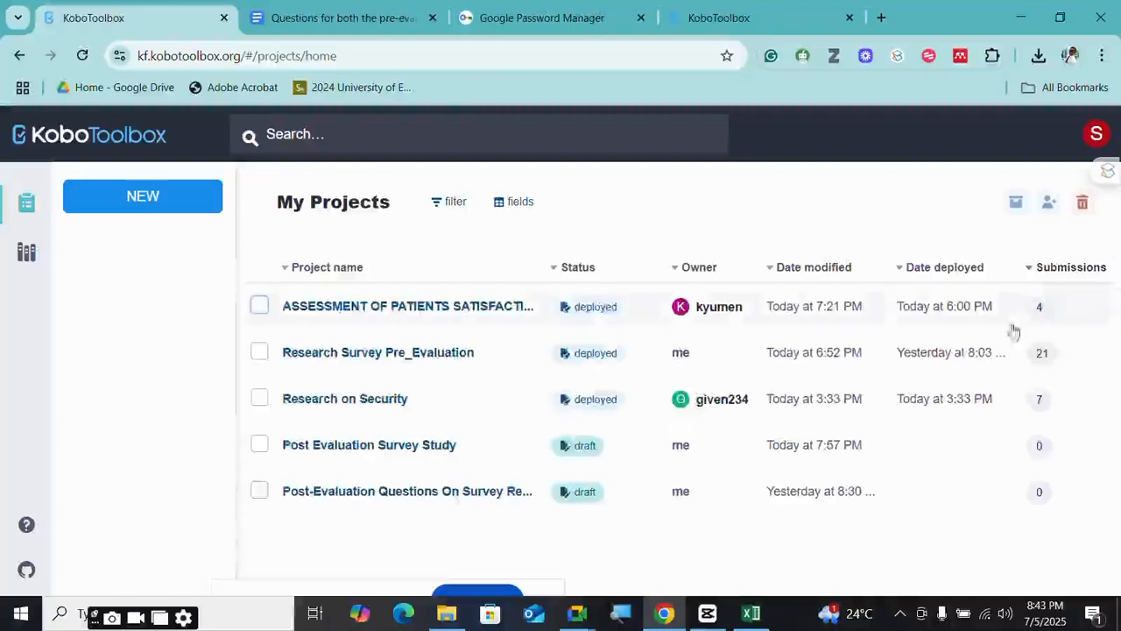
pyautogui.click(442, 359)
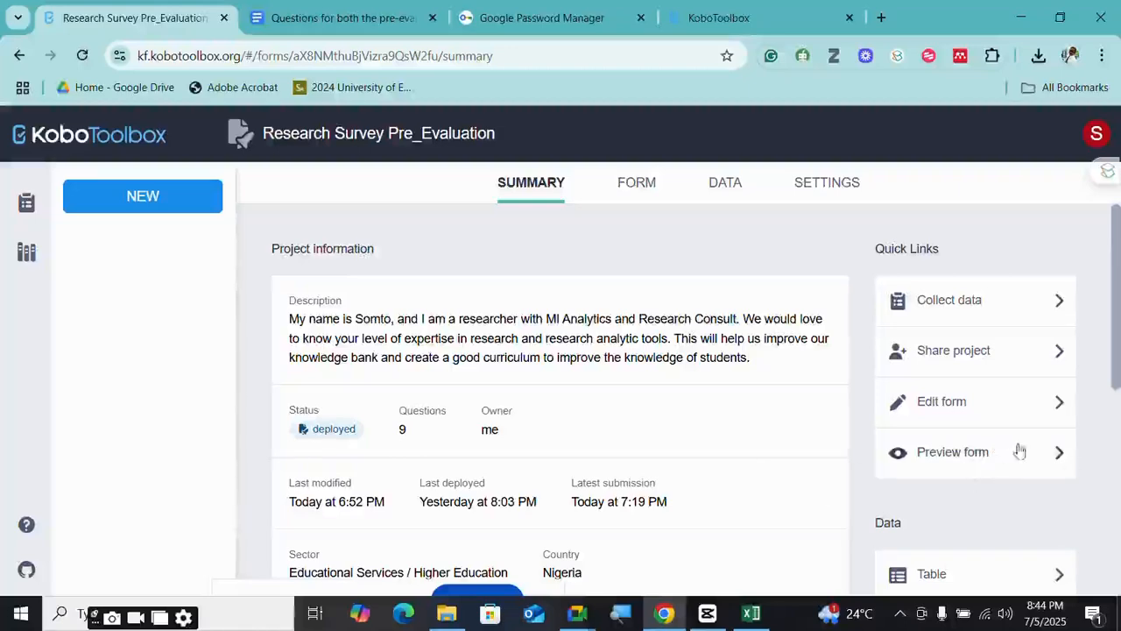
# - Open the project's Data table in KoboToolbox and bring the new SPSS Data Editor forward
pyautogui.scroll(-3, 513, 441)
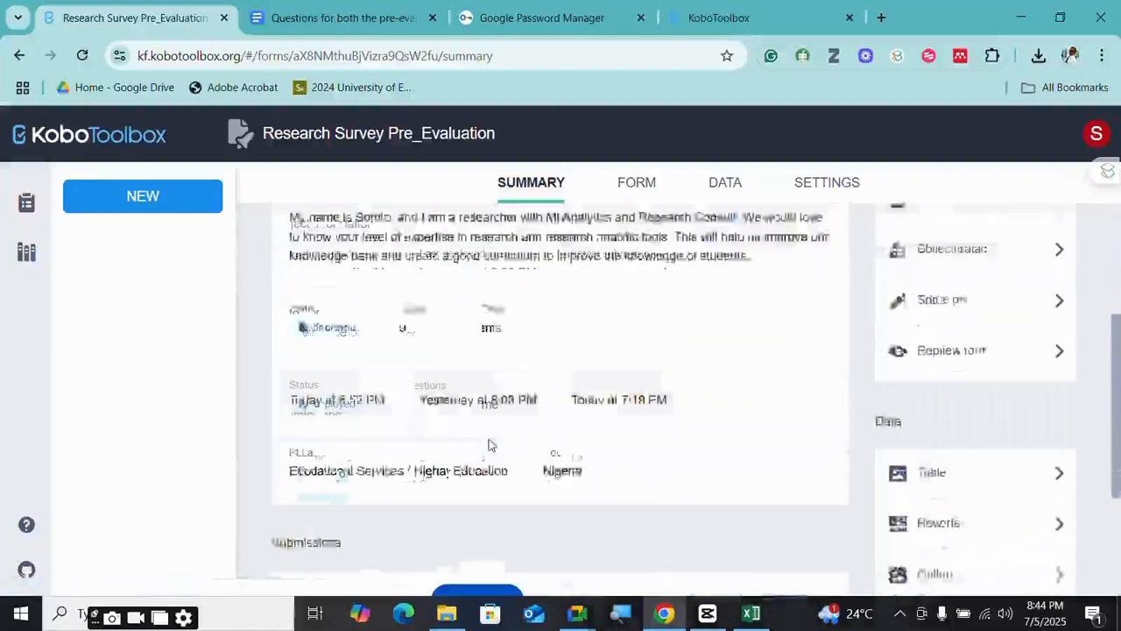
pyautogui.scroll(2, 525, 443)
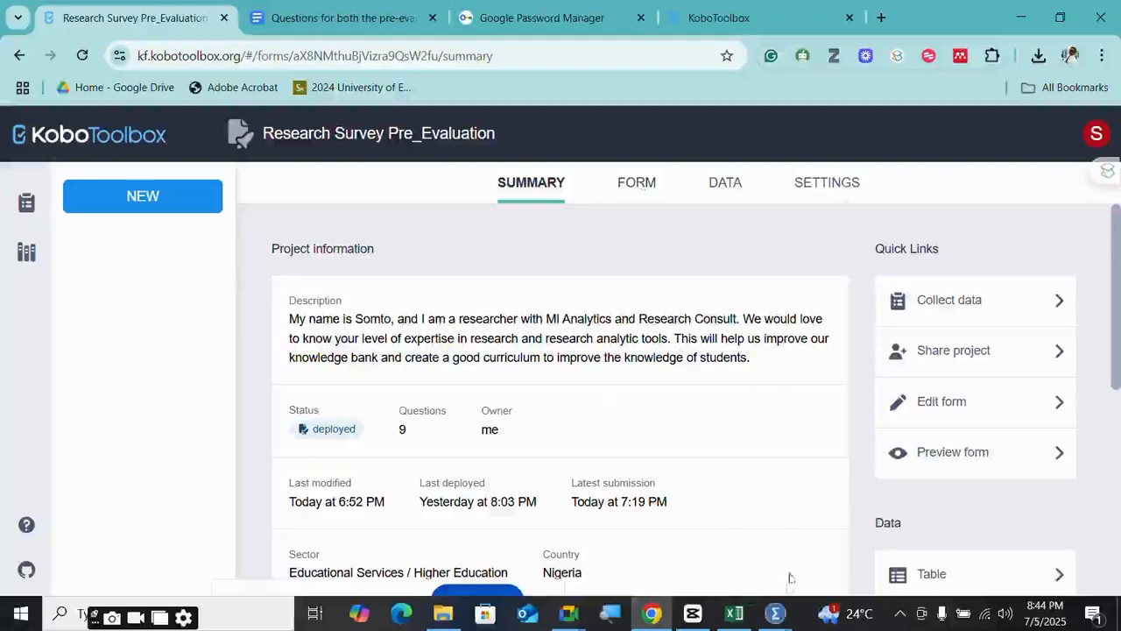
pyautogui.moveTo(775, 613)
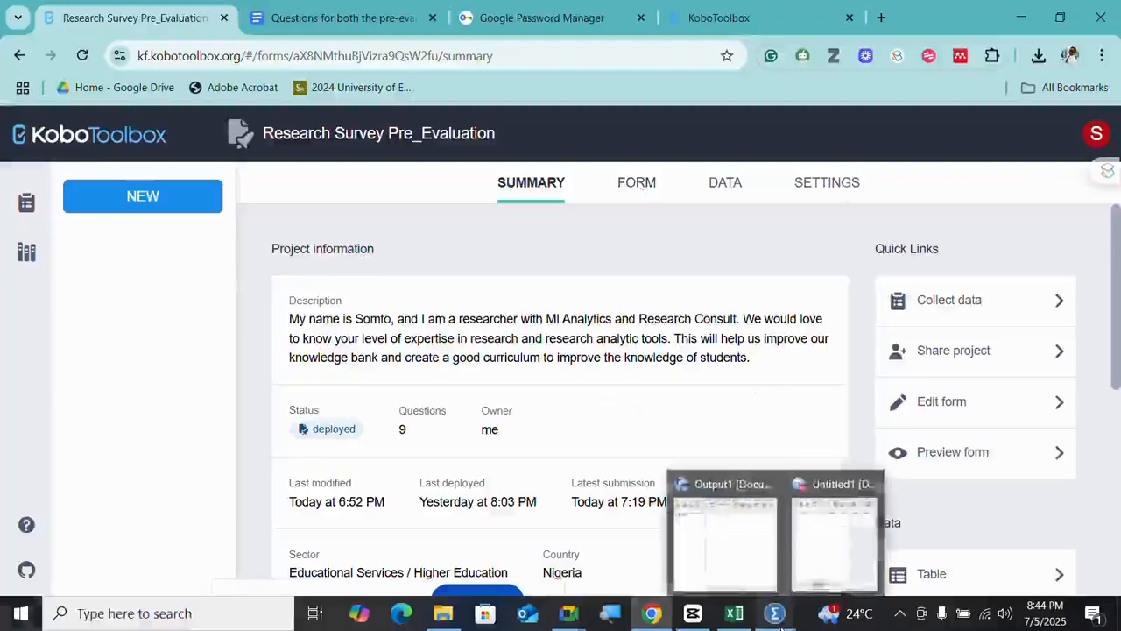
pyautogui.click(843, 536)
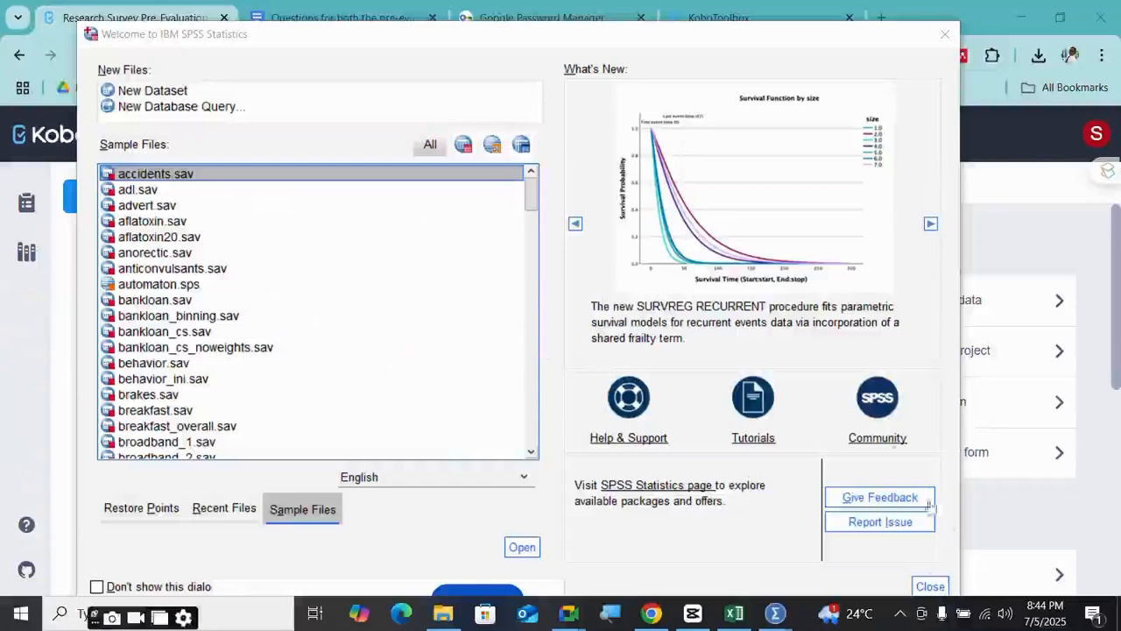
pyautogui.click(955, 594)
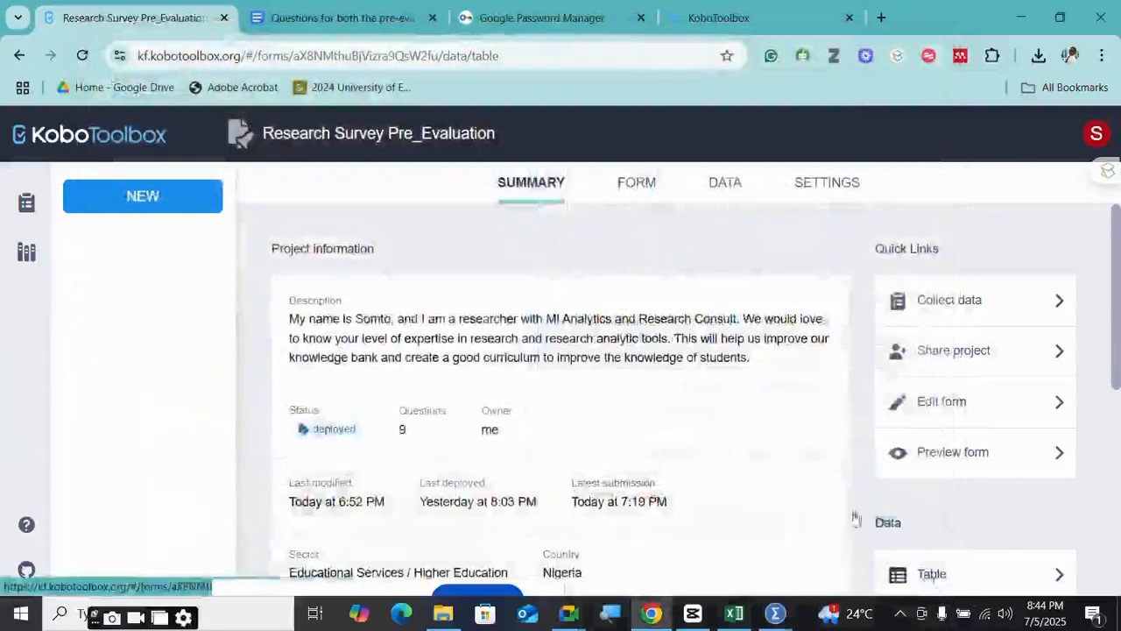
pyautogui.moveTo(776, 614)
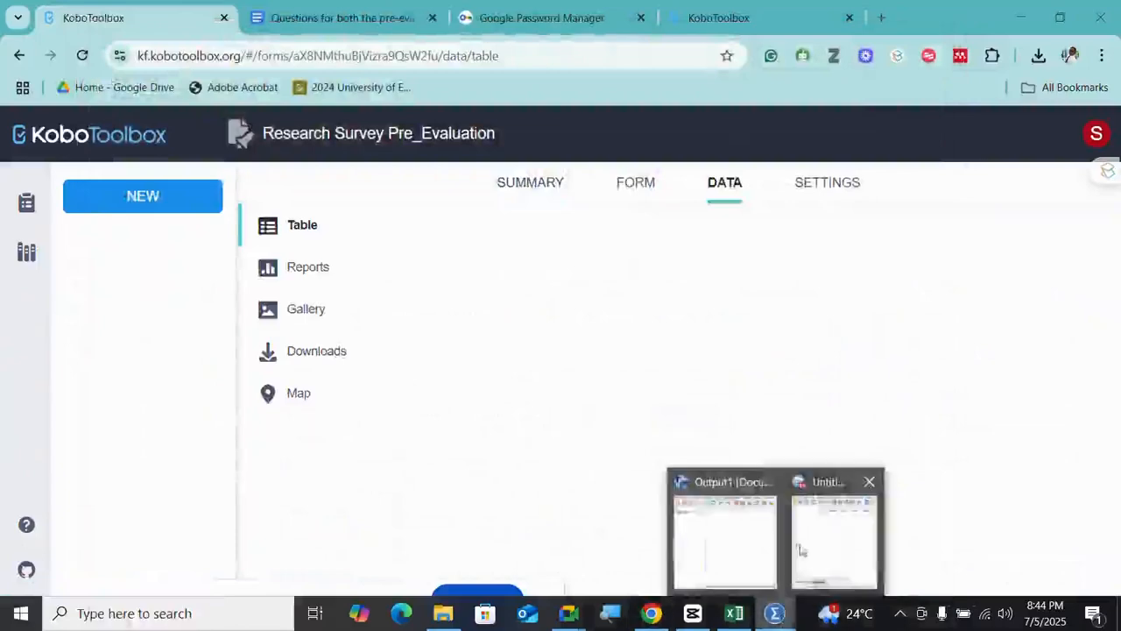
pyautogui.click(799, 548)
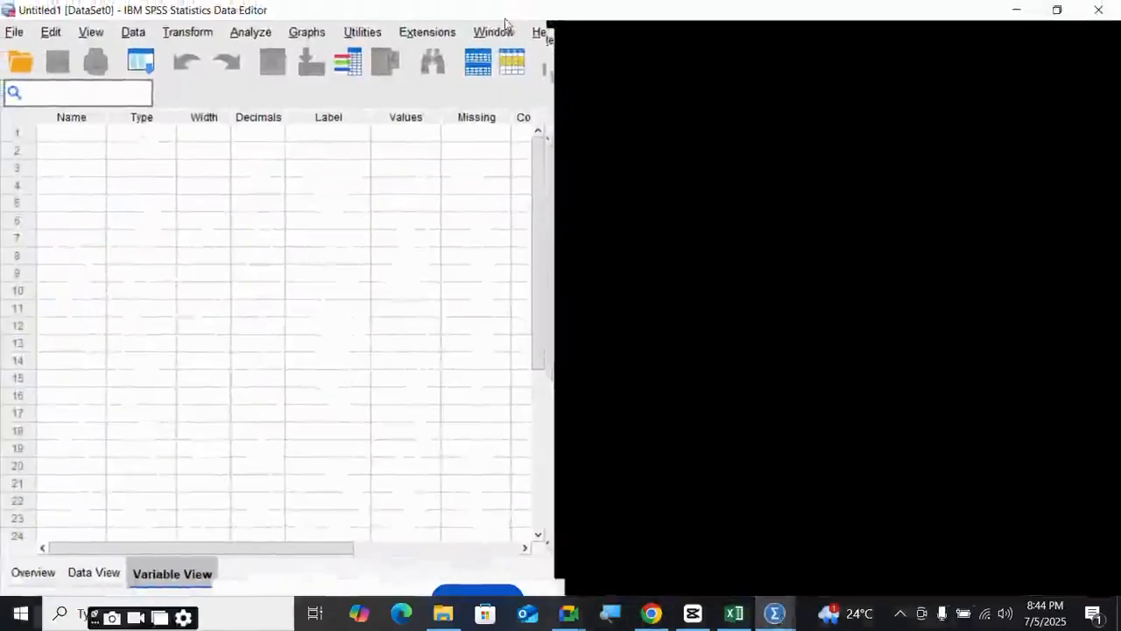
# - Maximize the empty Untitled1 Data Editor and check Variable View before returning to Data View
pyautogui.click(492, 14)
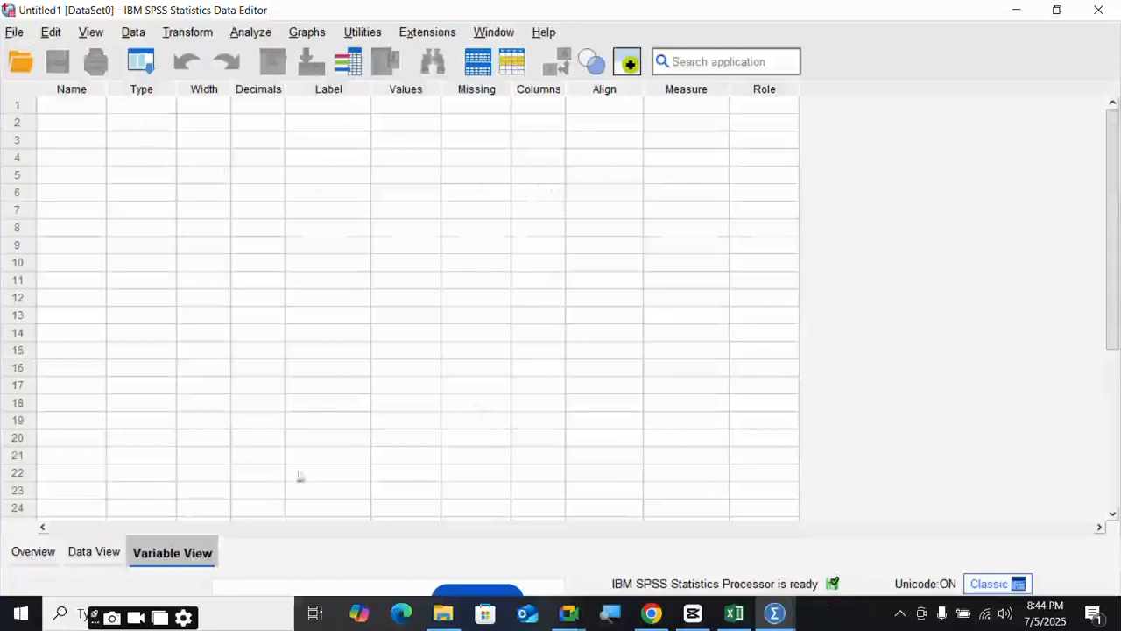
pyautogui.click(95, 552)
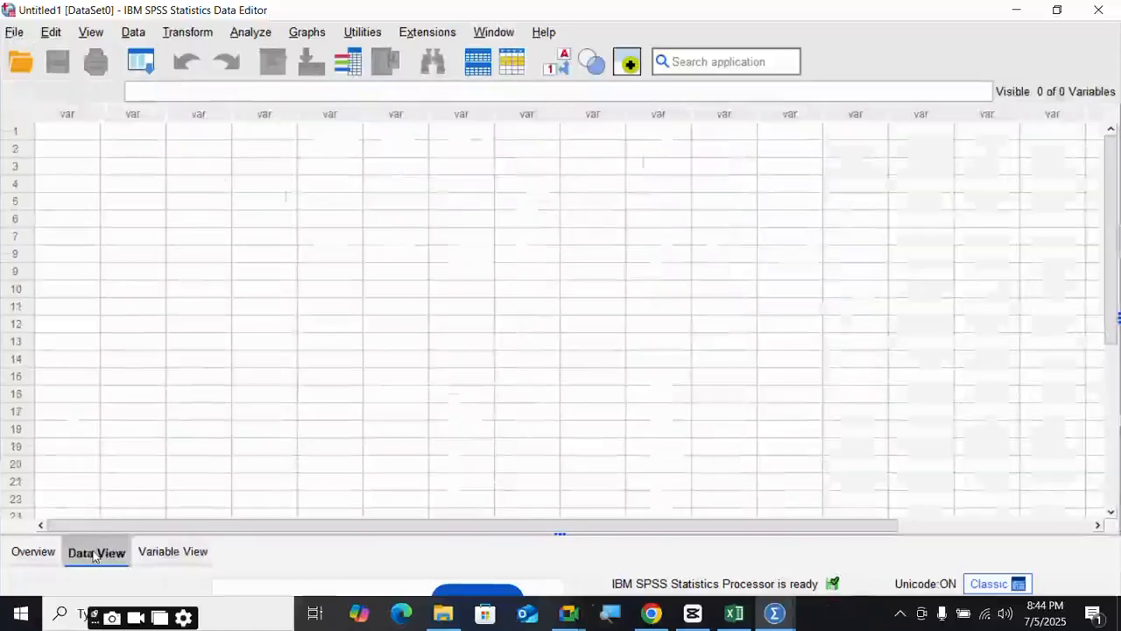
pyautogui.click(182, 552)
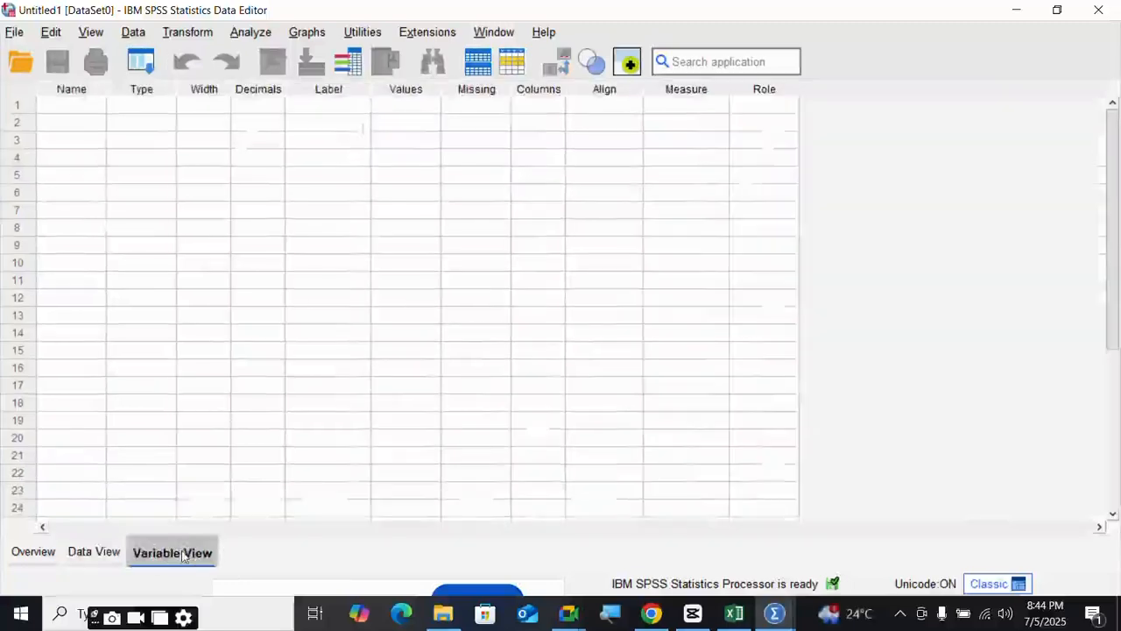
pyautogui.click(96, 552)
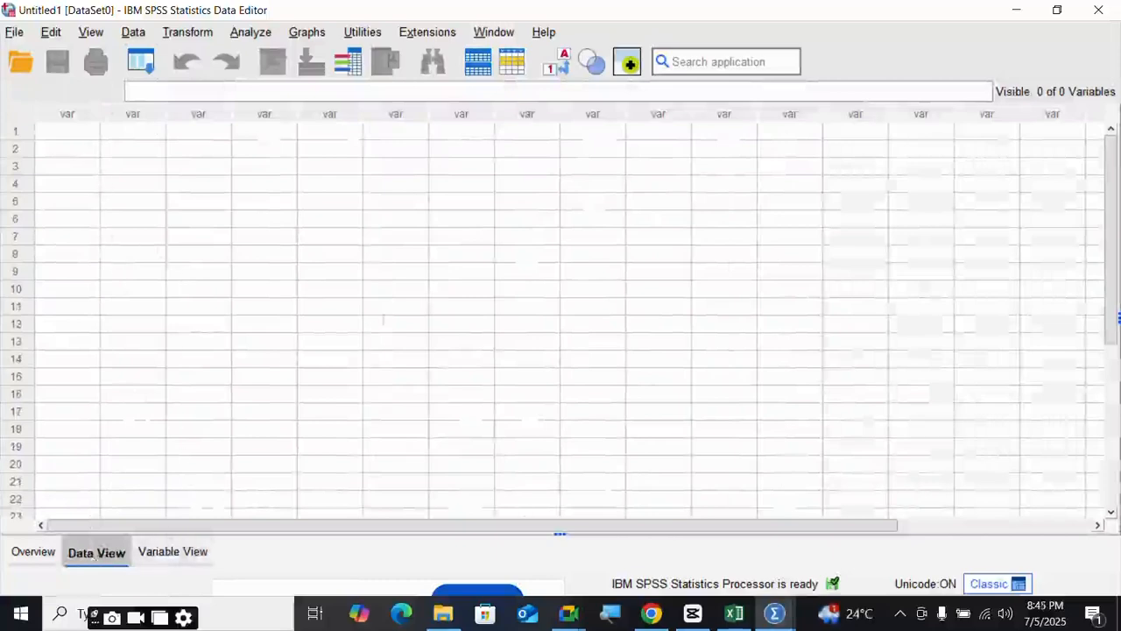
# - Switch to the survey workbook and copy the coded answers in A2:T22
pyautogui.click(750, 546)
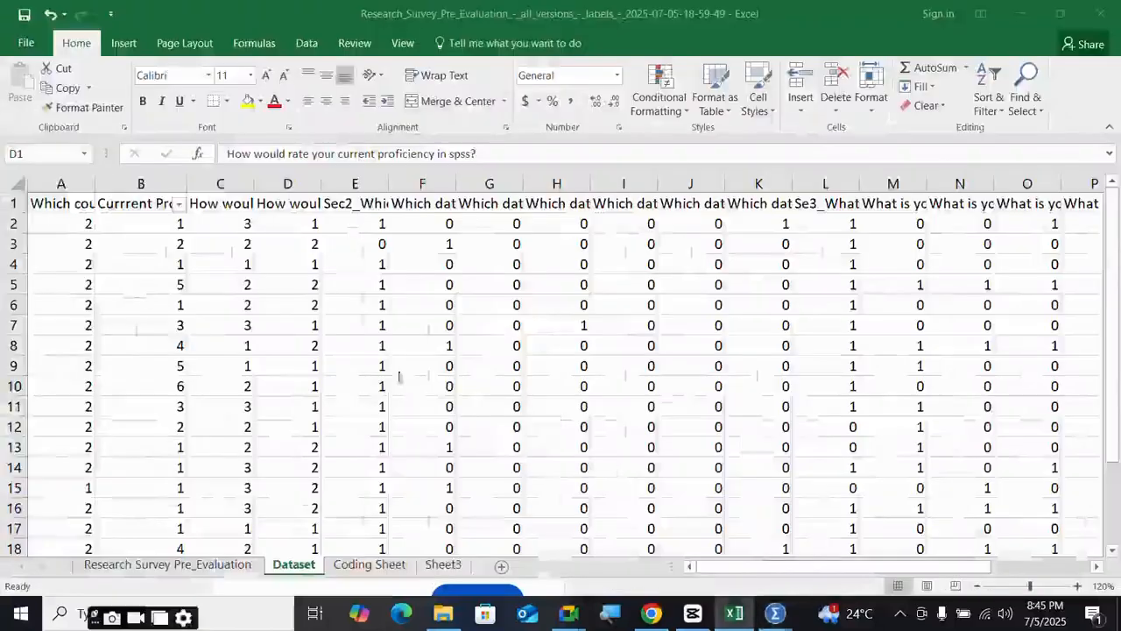
pyautogui.moveTo(55, 220); pyautogui.dragTo(1038, 518)
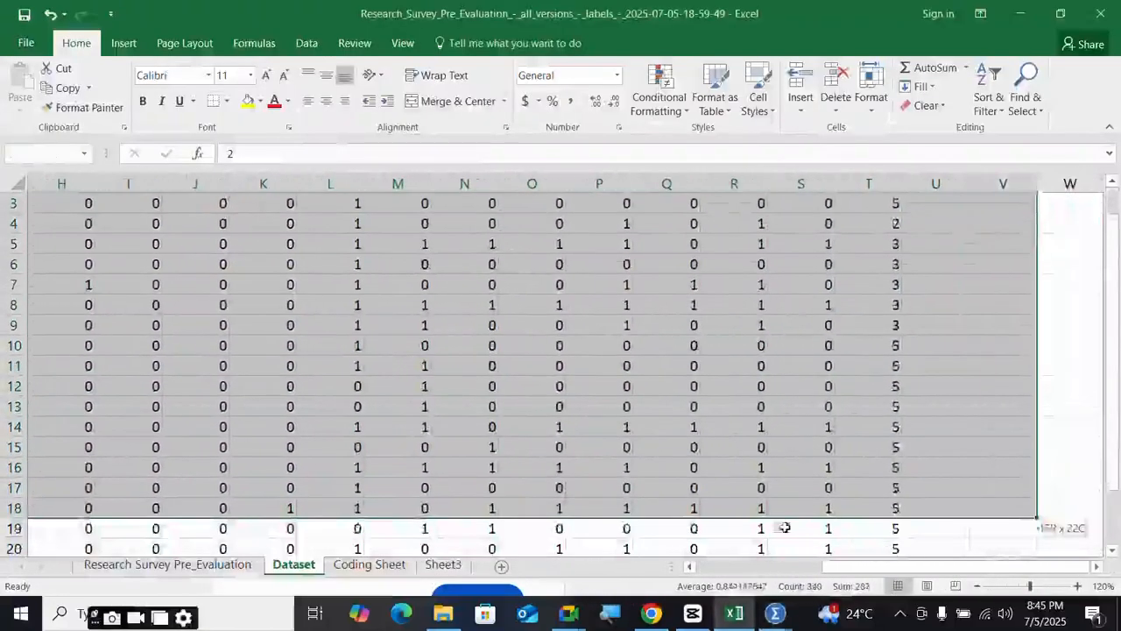
pyautogui.moveTo(785, 528); pyautogui.dragTo(862, 498)
pyautogui.rightClick(862, 501)
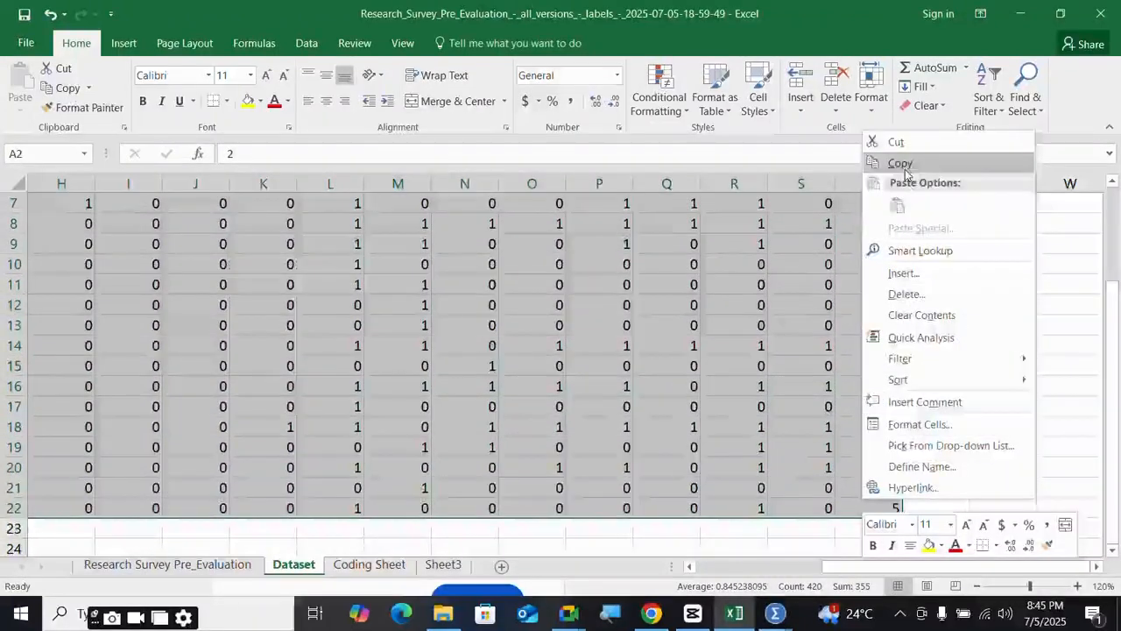
pyautogui.click(901, 163)
# - Paste the copied coded survey answers into row 1 of SPSS's empty Untitled1 grid
pyautogui.moveTo(775, 614)
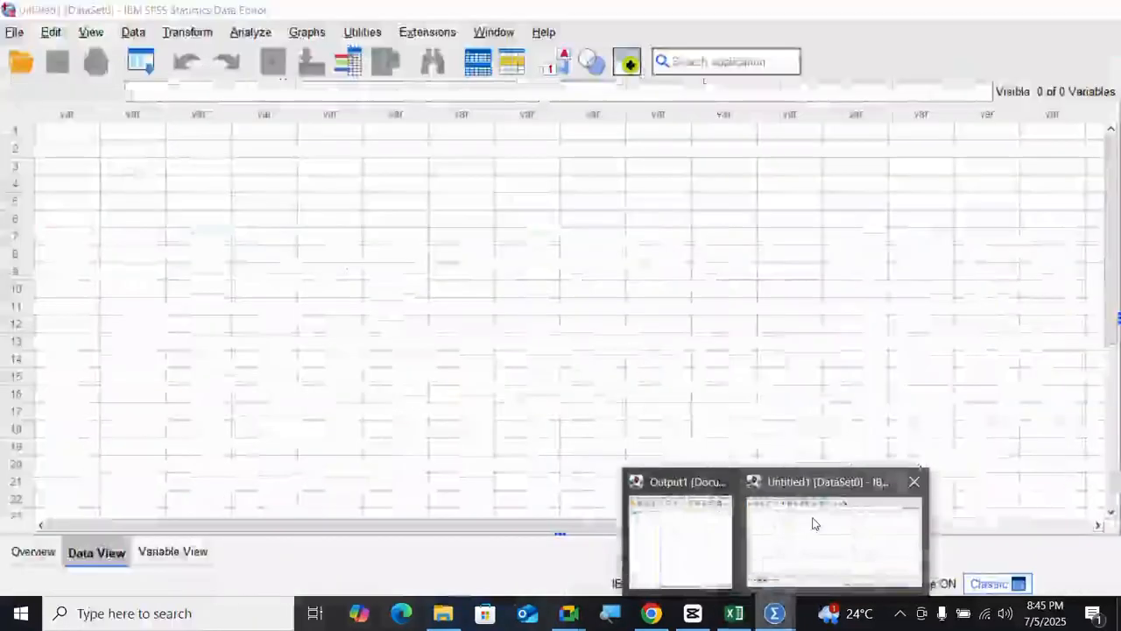
pyautogui.click(813, 524)
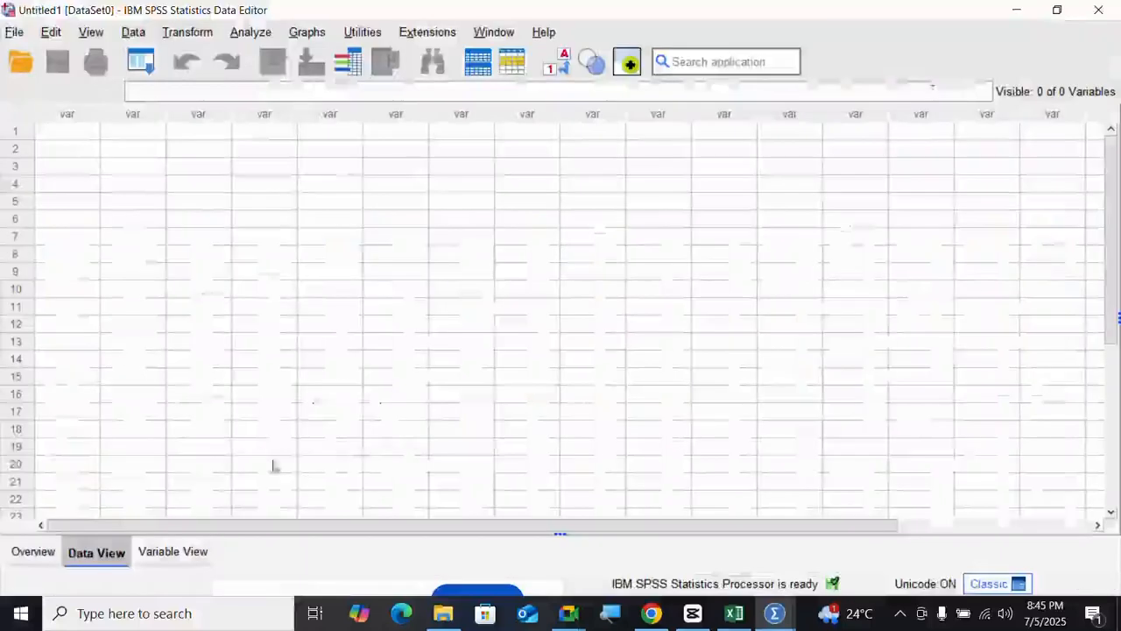
pyautogui.click(94, 134)
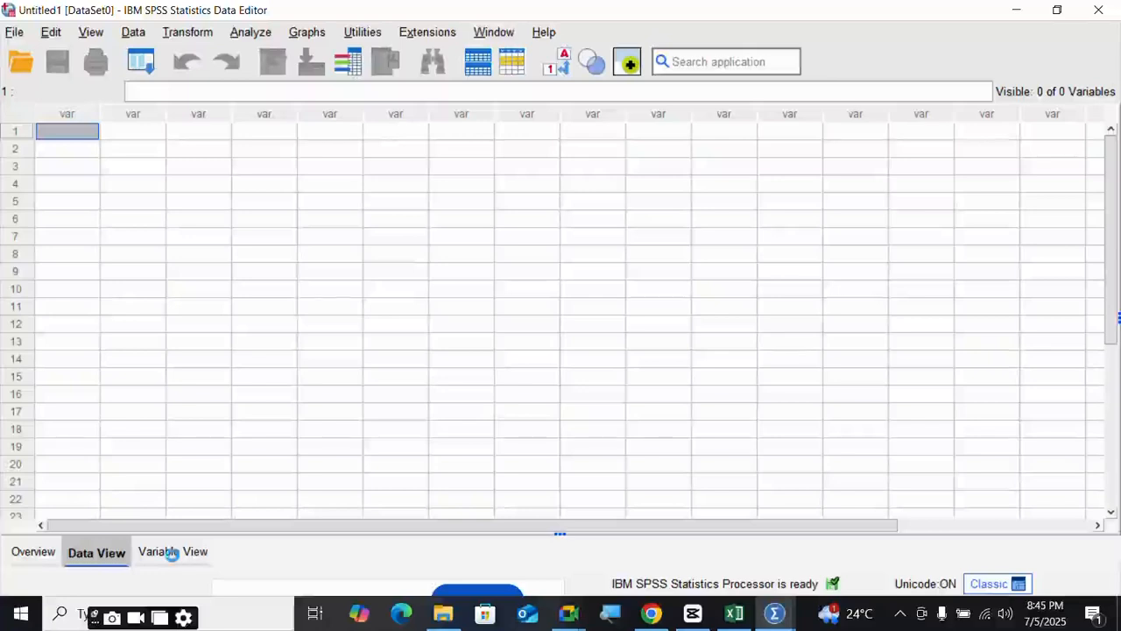
pyautogui.click(171, 553)
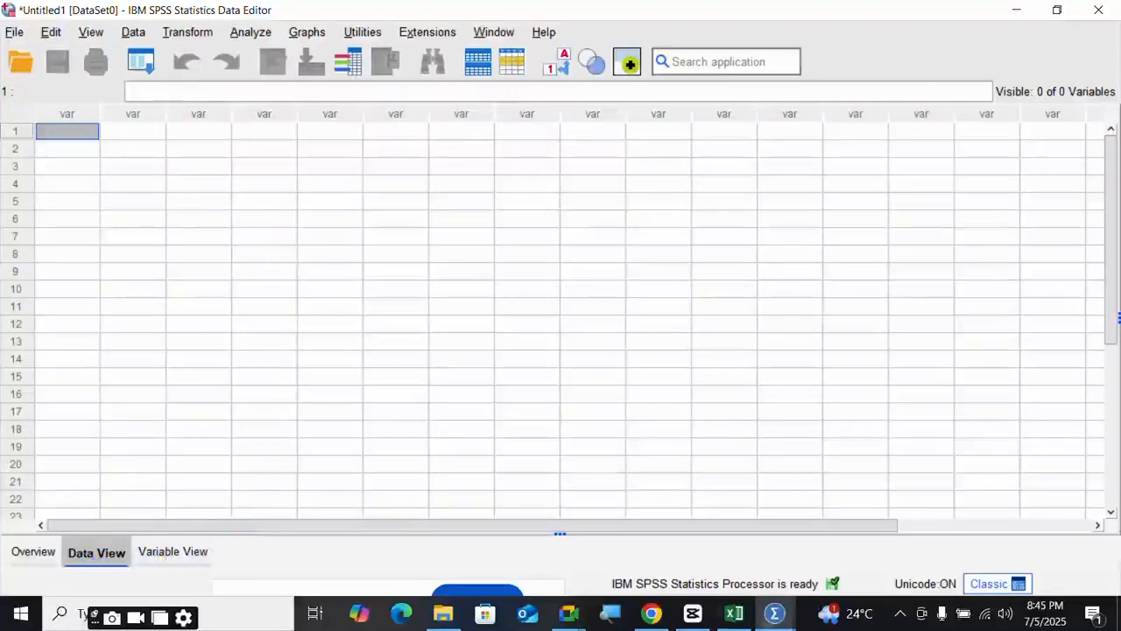
pyautogui.click(734, 613)
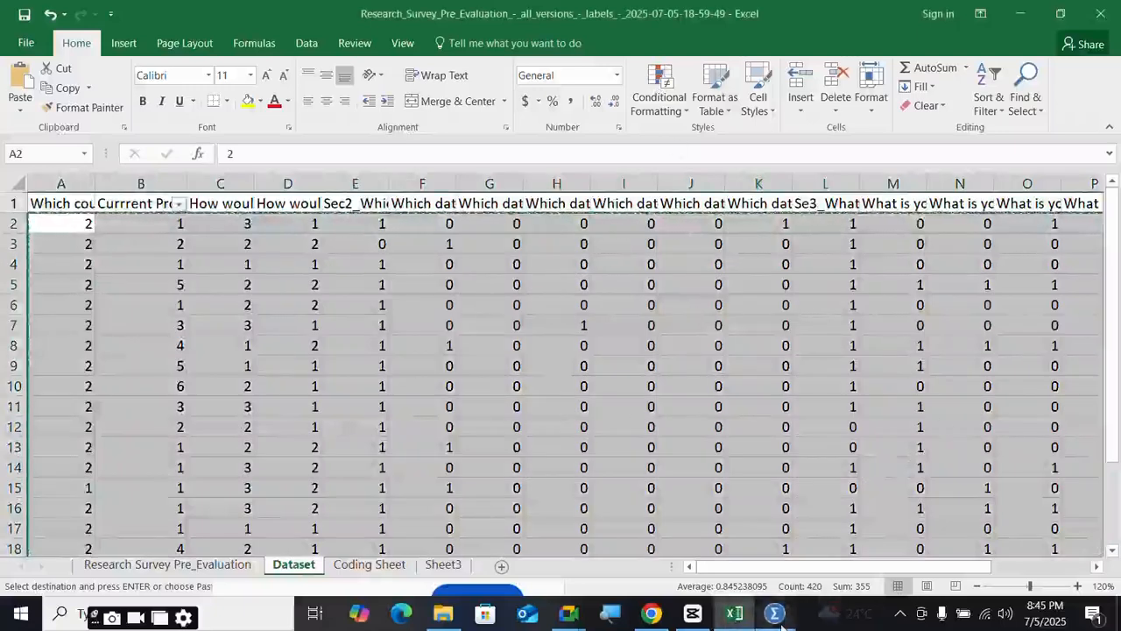
pyautogui.moveTo(775, 615)
pyautogui.click(833, 531)
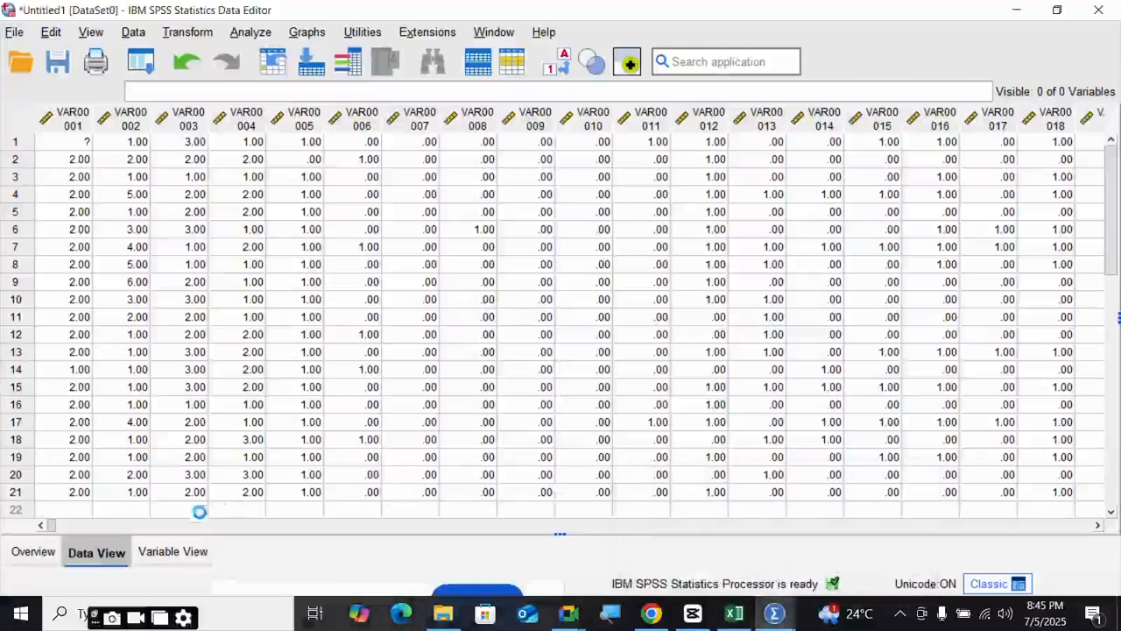
pyautogui.click(179, 555)
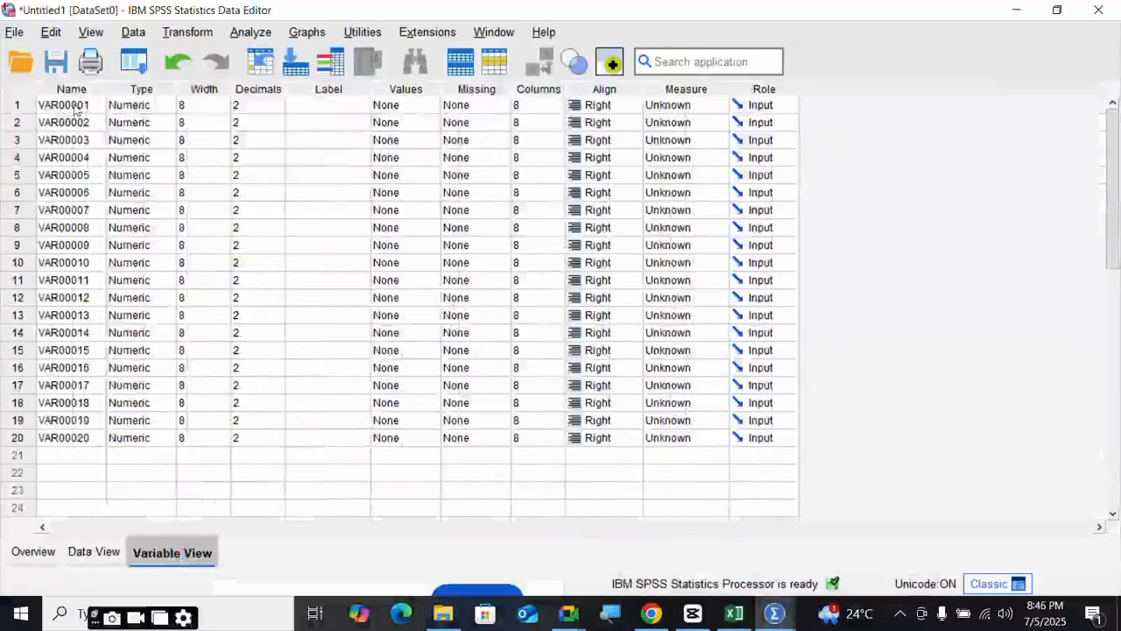
pyautogui.click(734, 615)
pyautogui.click(143, 203)
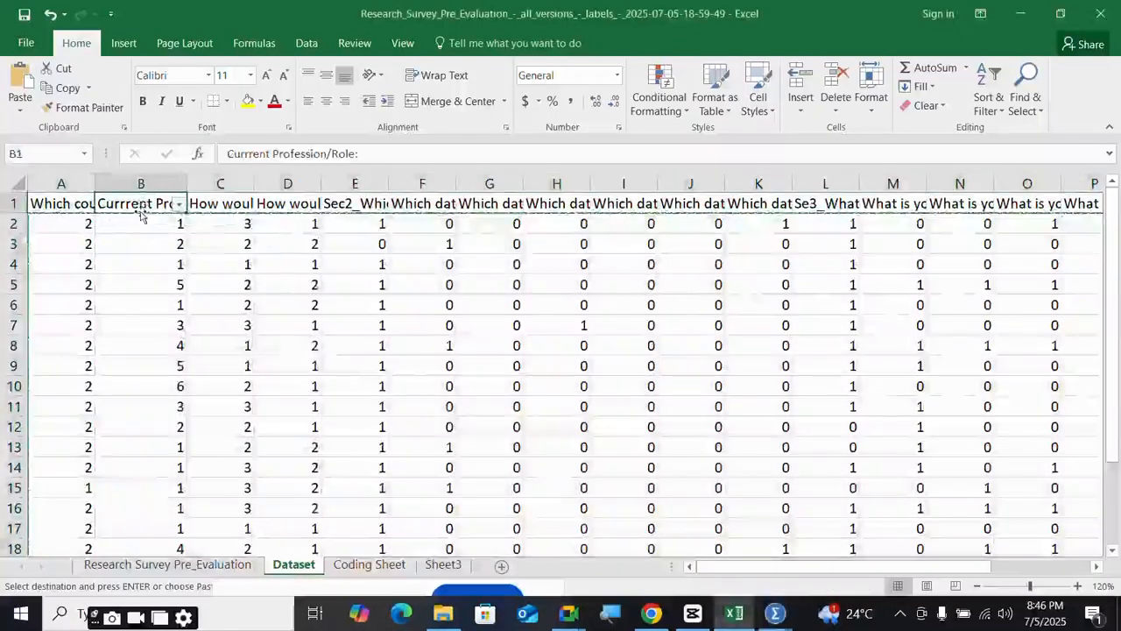
pyautogui.moveTo(52, 203)
pyautogui.mouseDown()
pyautogui.moveTo(936, 219)
pyautogui.moveTo(964, 233)
pyautogui.moveTo(1034, 232)
pyautogui.moveTo(964, 210)
pyautogui.mouseUp()
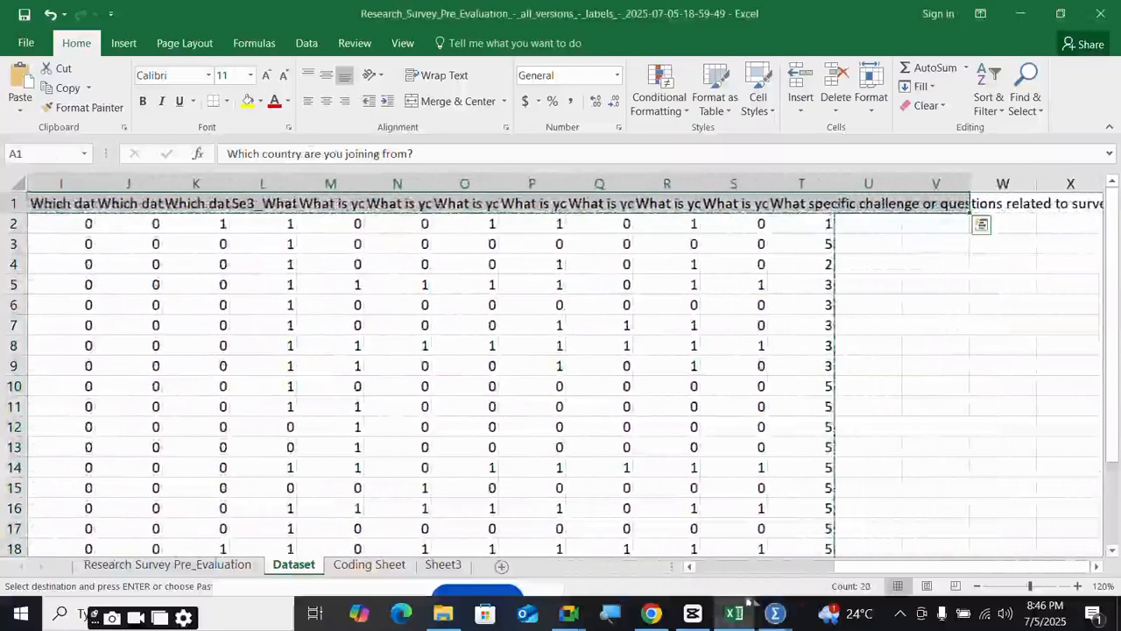
pyautogui.click(775, 613)
pyautogui.click(902, 490)
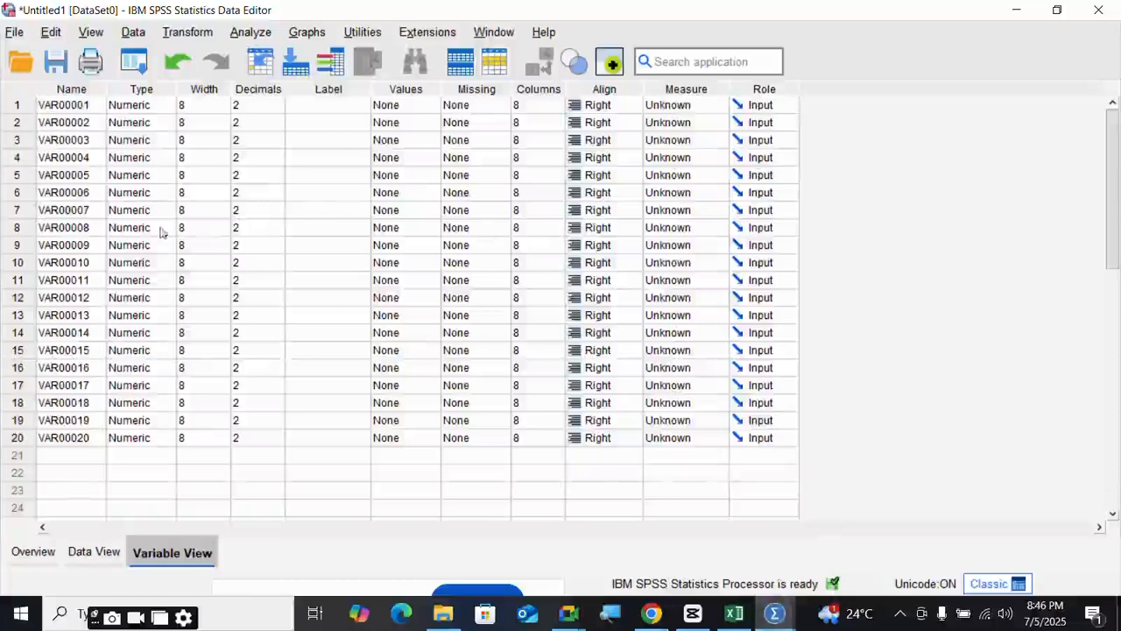
pyautogui.moveTo(75, 107); pyautogui.dragTo(54, 440)
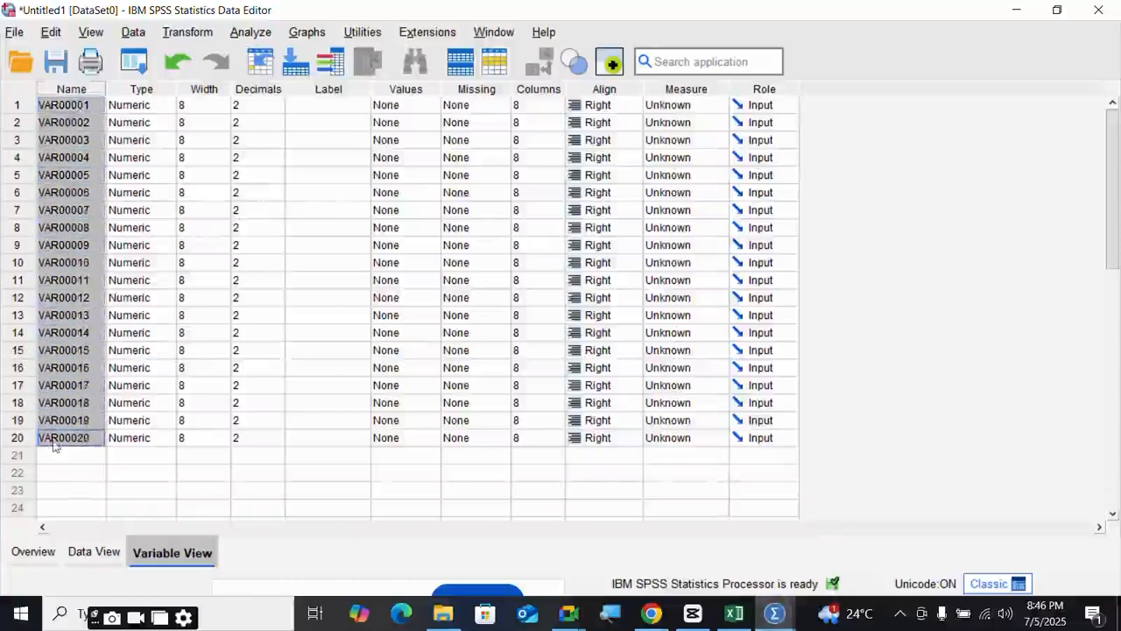
pyautogui.click(94, 552)
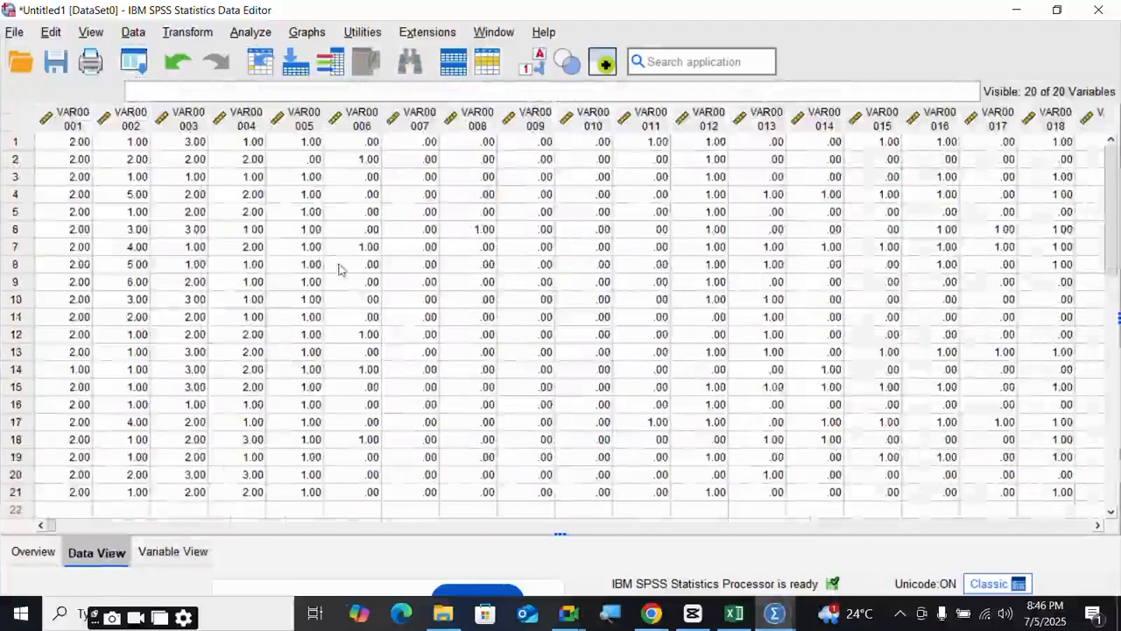
pyautogui.click(271, 526)
pyautogui.moveTo(539, 529); pyautogui.dragTo(53, 517)
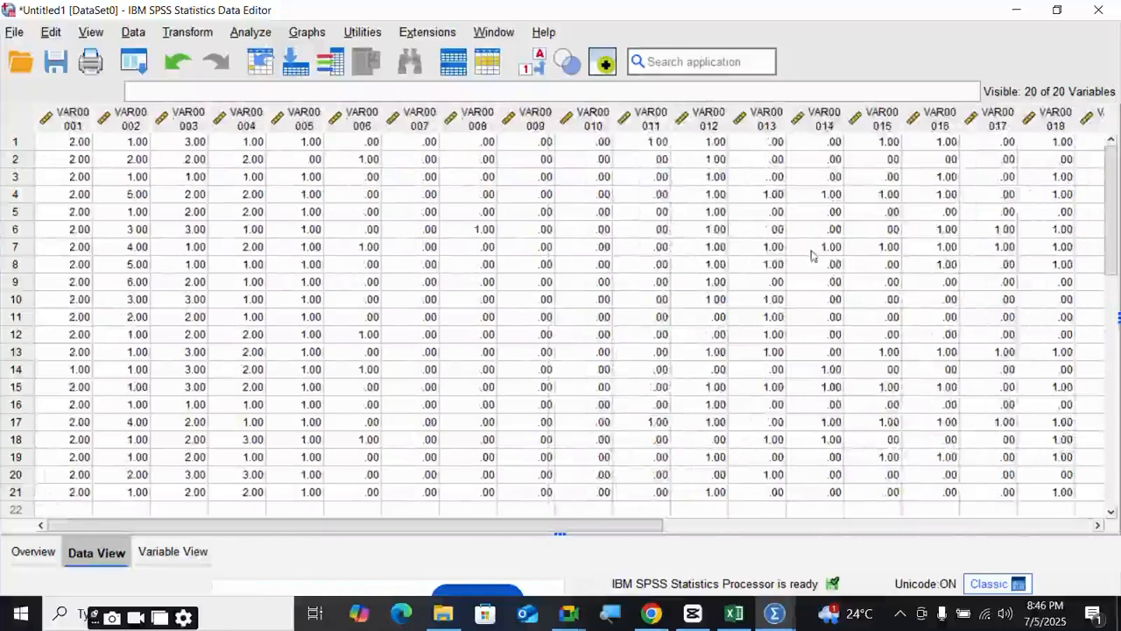
pyautogui.click(734, 613)
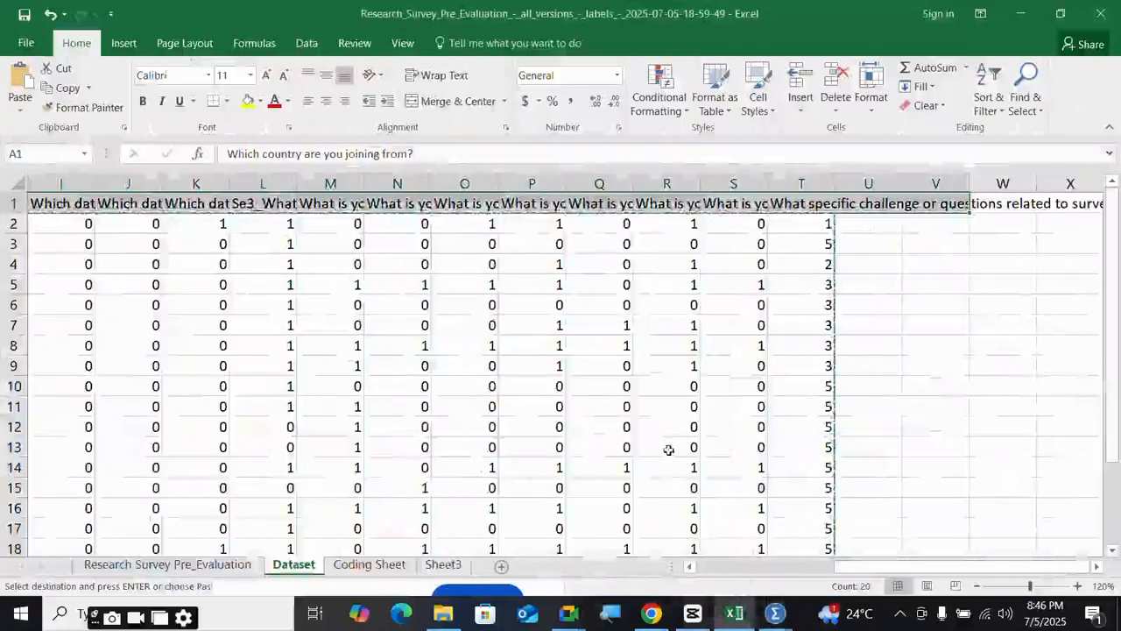
pyautogui.moveTo(774, 614)
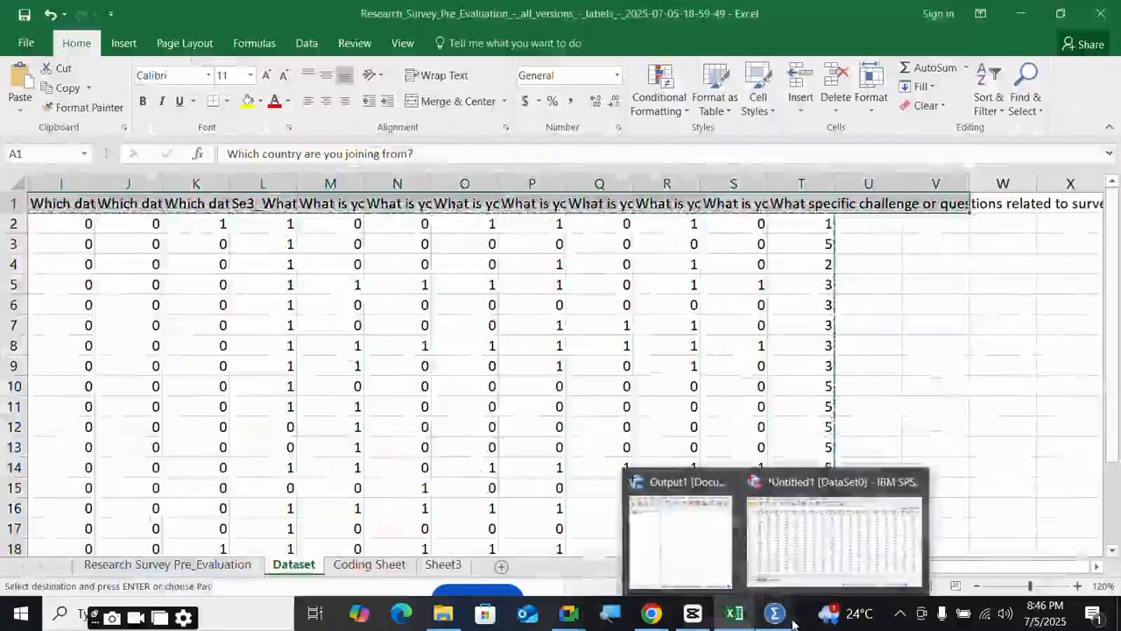
pyautogui.moveTo(802, 575)
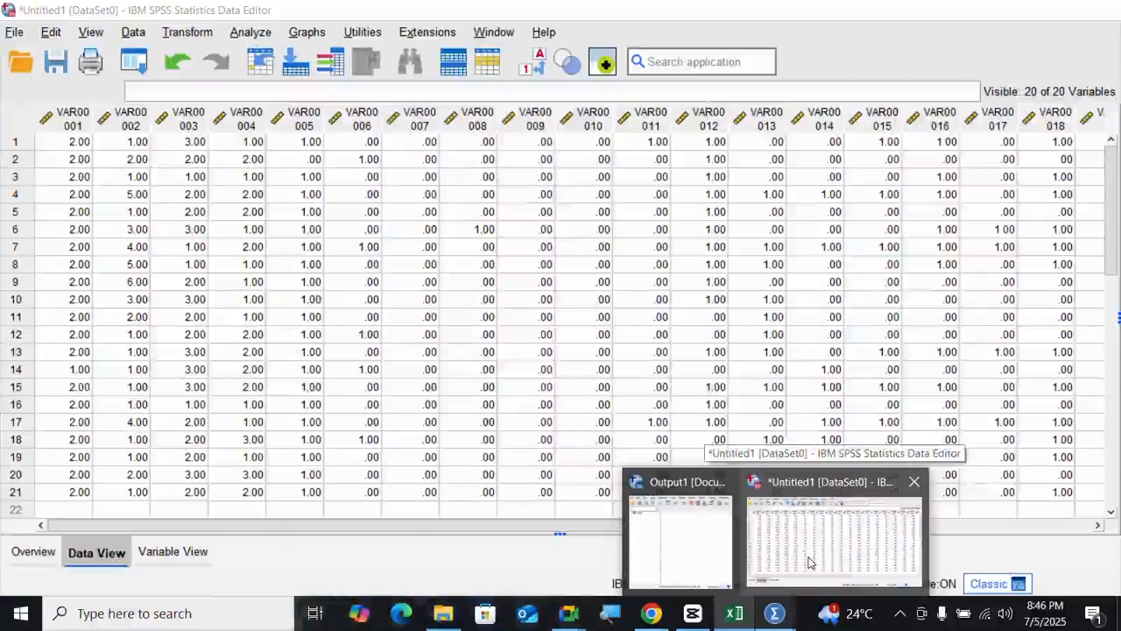
pyautogui.click(809, 562)
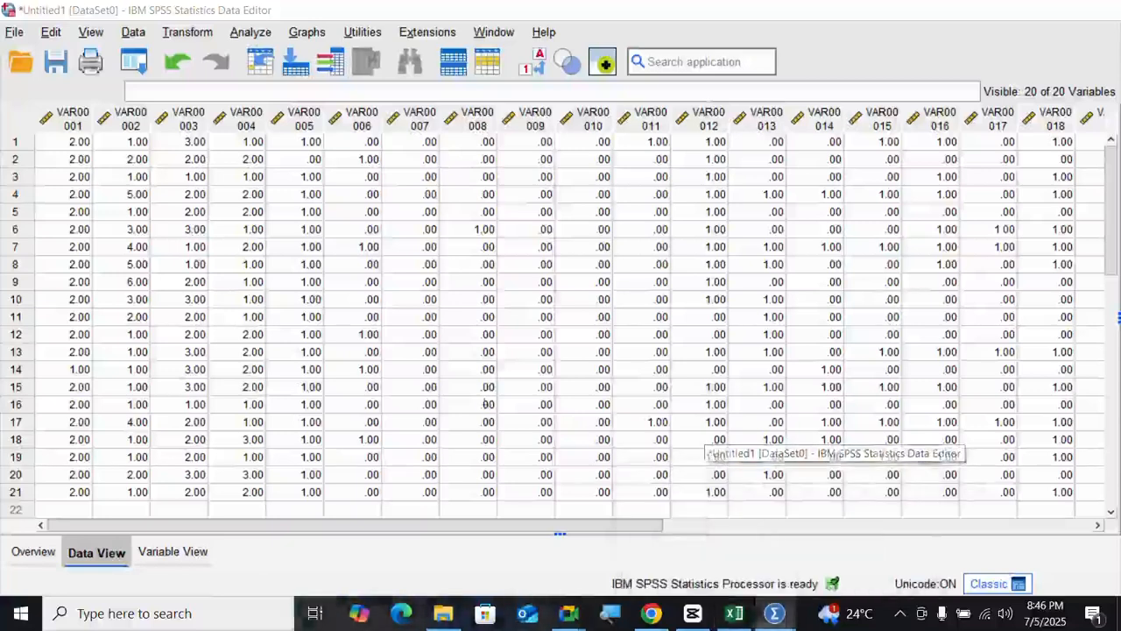
# - Start an Excel data import in SPSS and open the Look in folder list
pyautogui.click(16, 33)
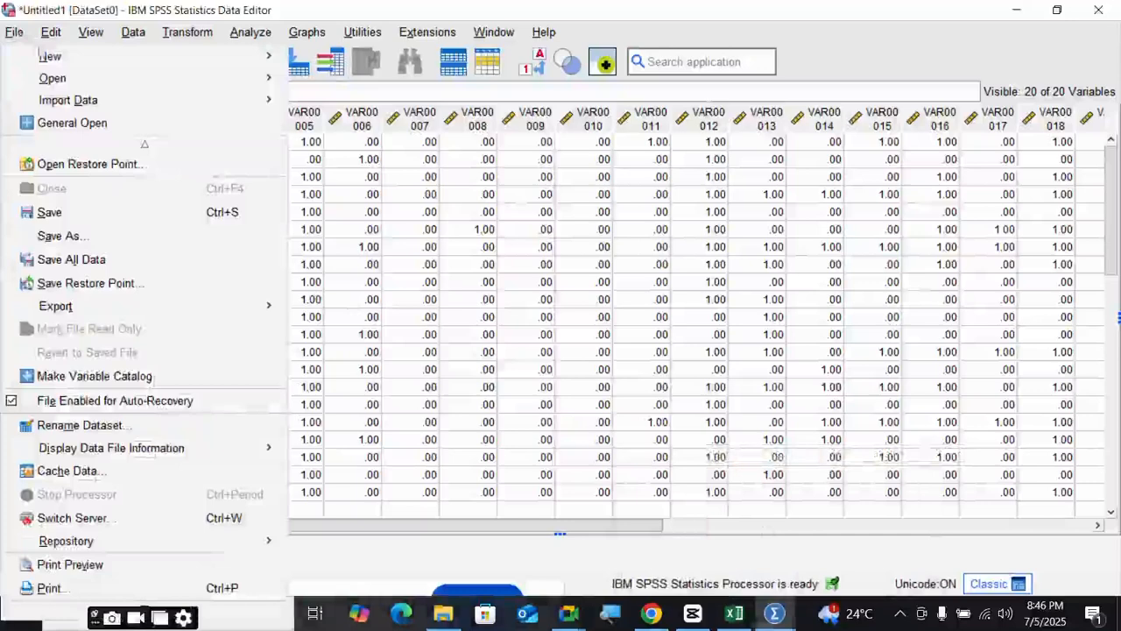
pyautogui.moveTo(95, 109)
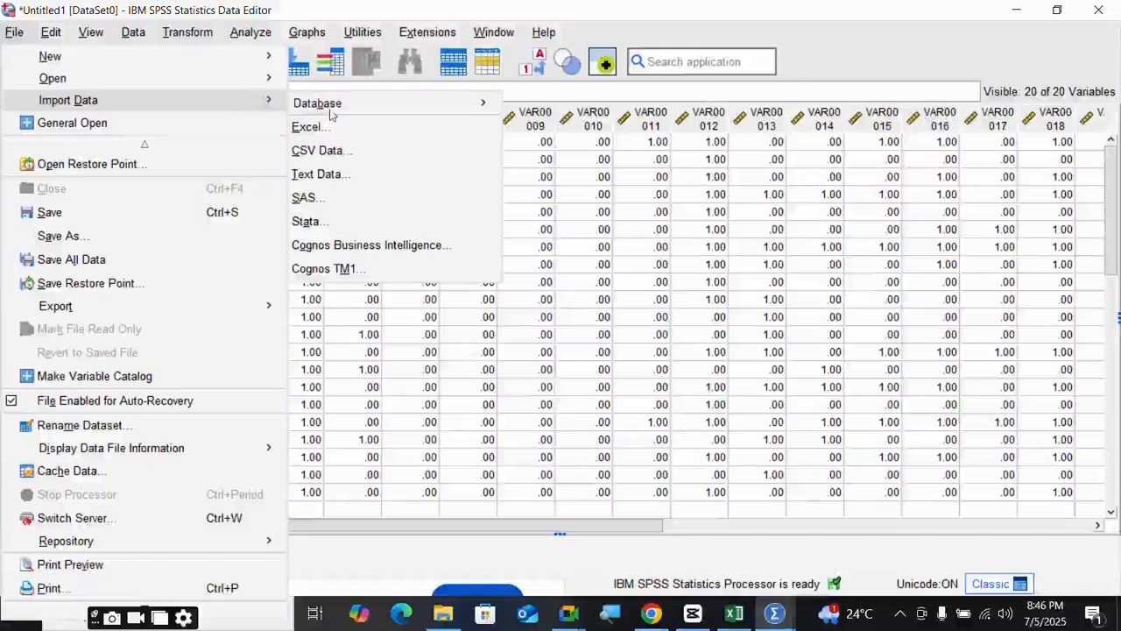
pyautogui.moveTo(330, 113)
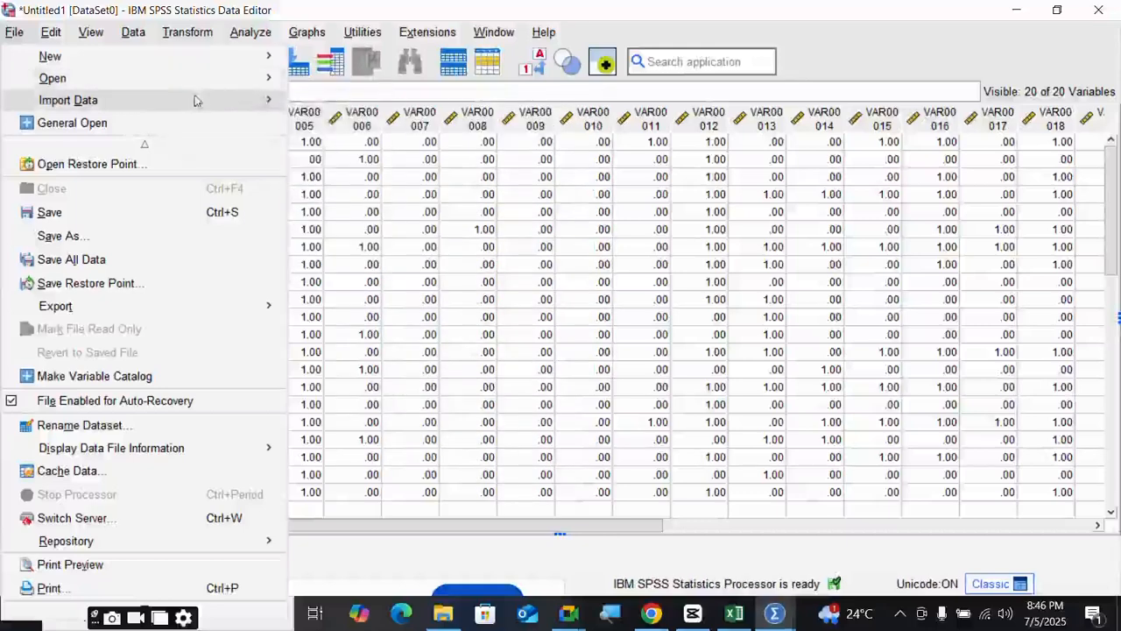
pyautogui.click(334, 130)
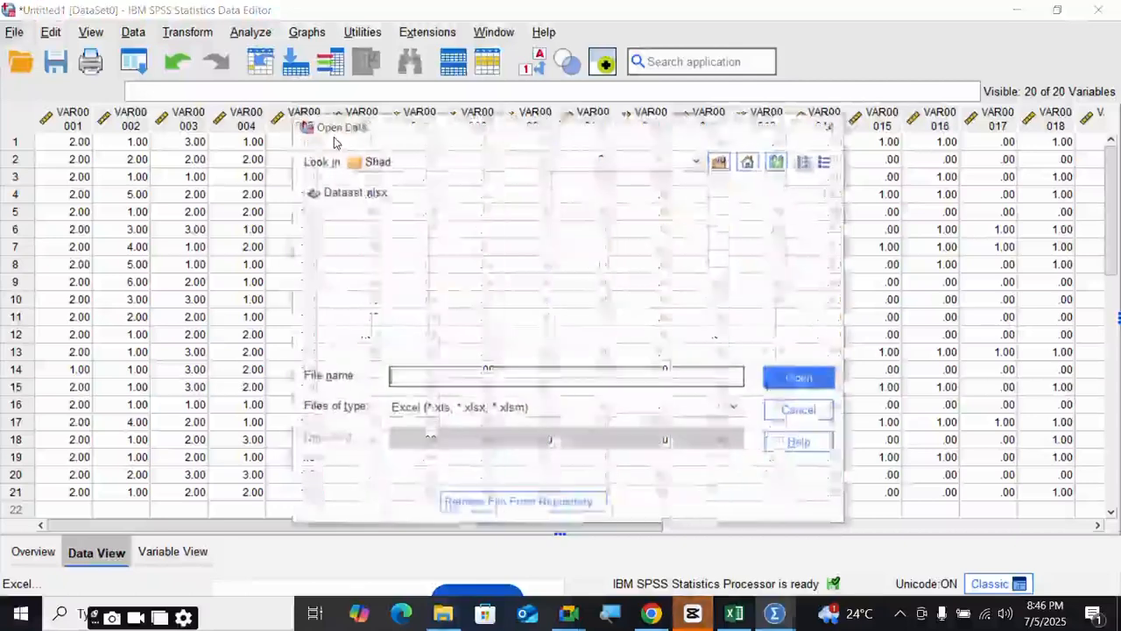
pyautogui.click(361, 163)
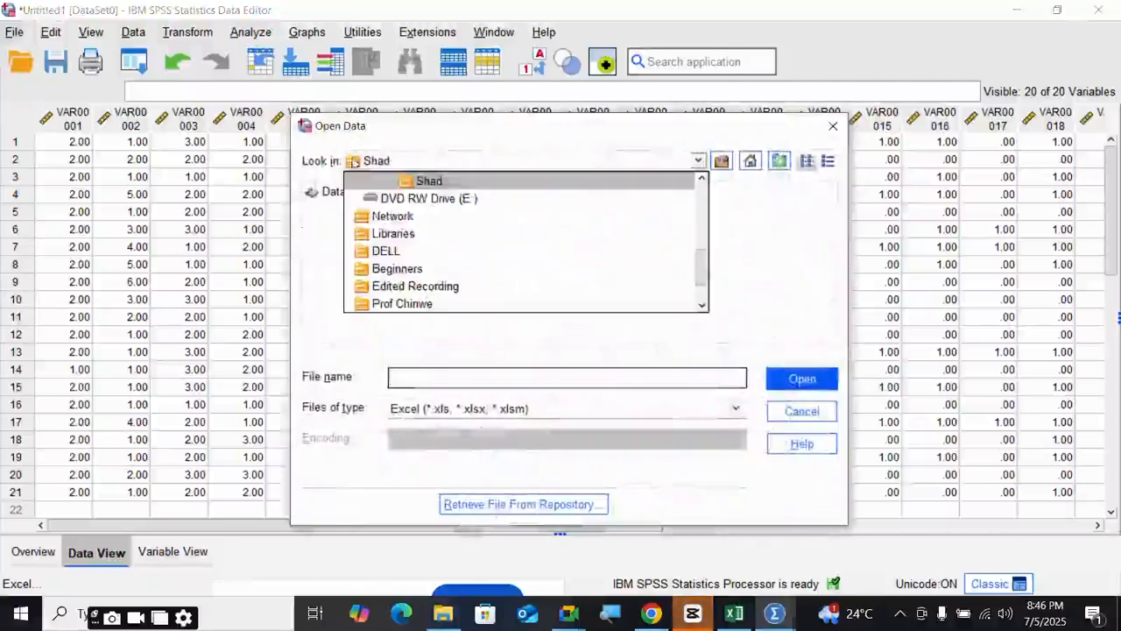
pyautogui.scroll(2, 379, 242)
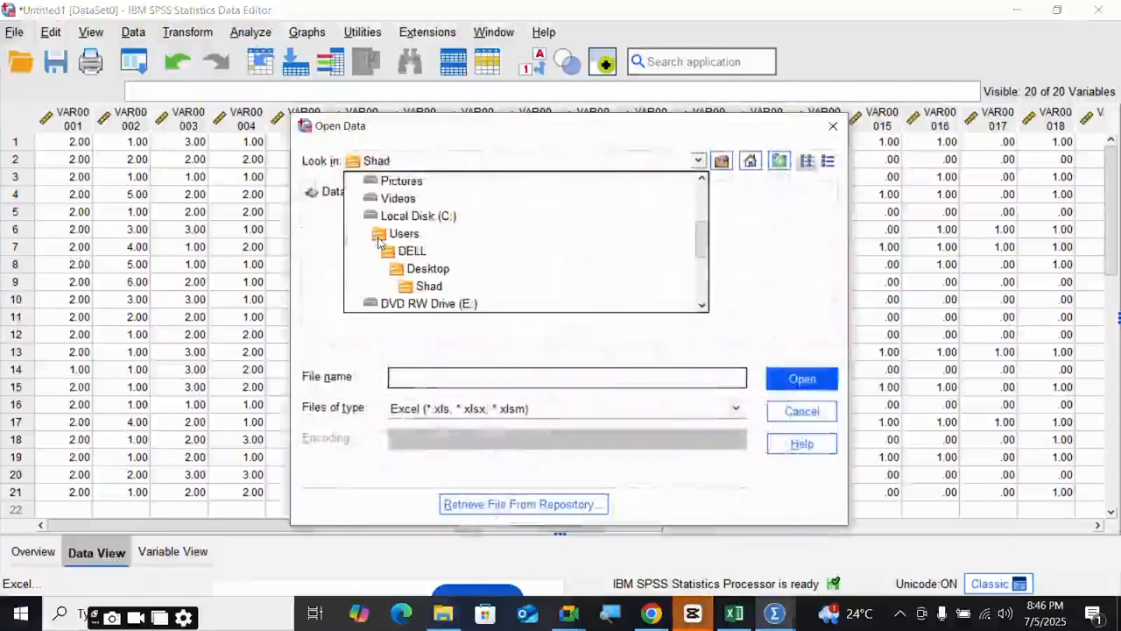
# - Cancel the pending copy of columns I–T in the Excel workbook and go back to SPSS
pyautogui.moveTo(727, 622)
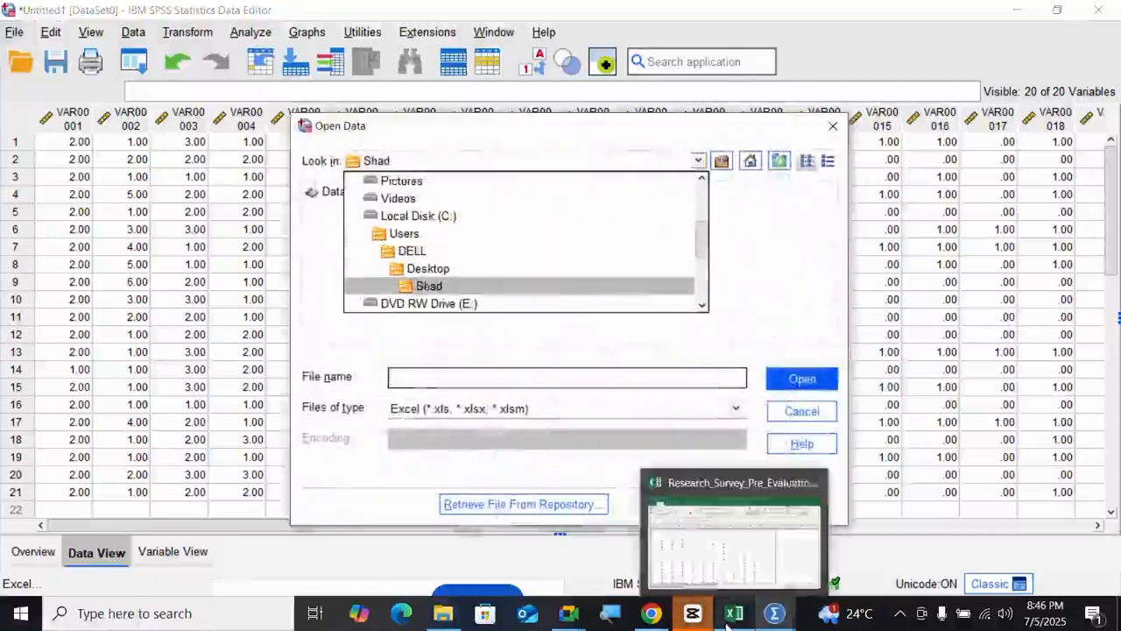
pyautogui.click(728, 538)
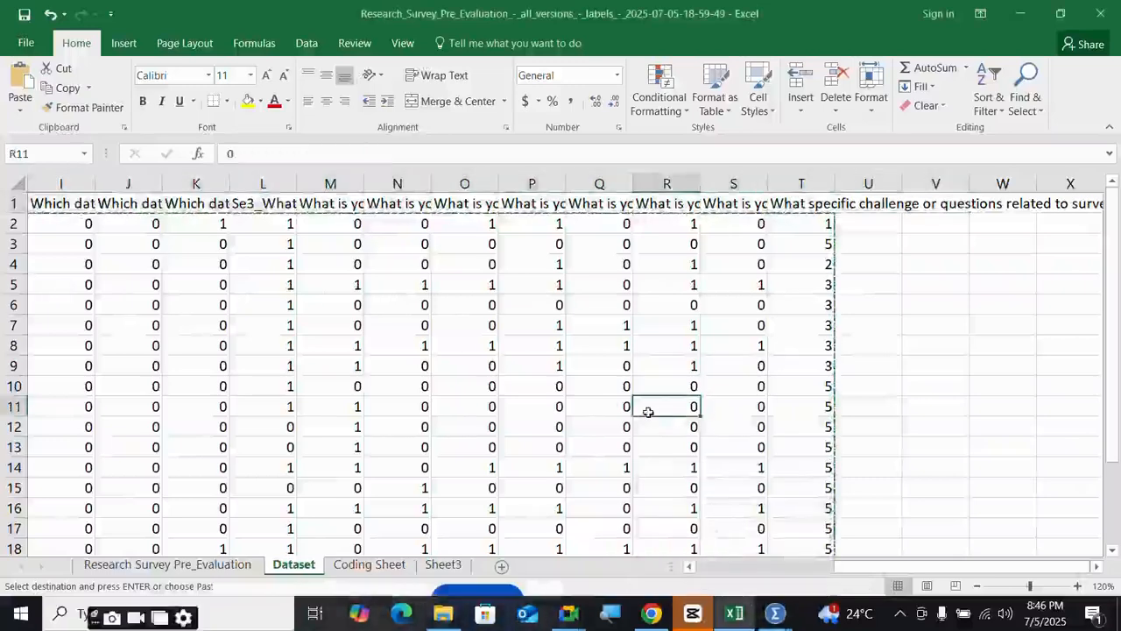
pyautogui.press('Escape')
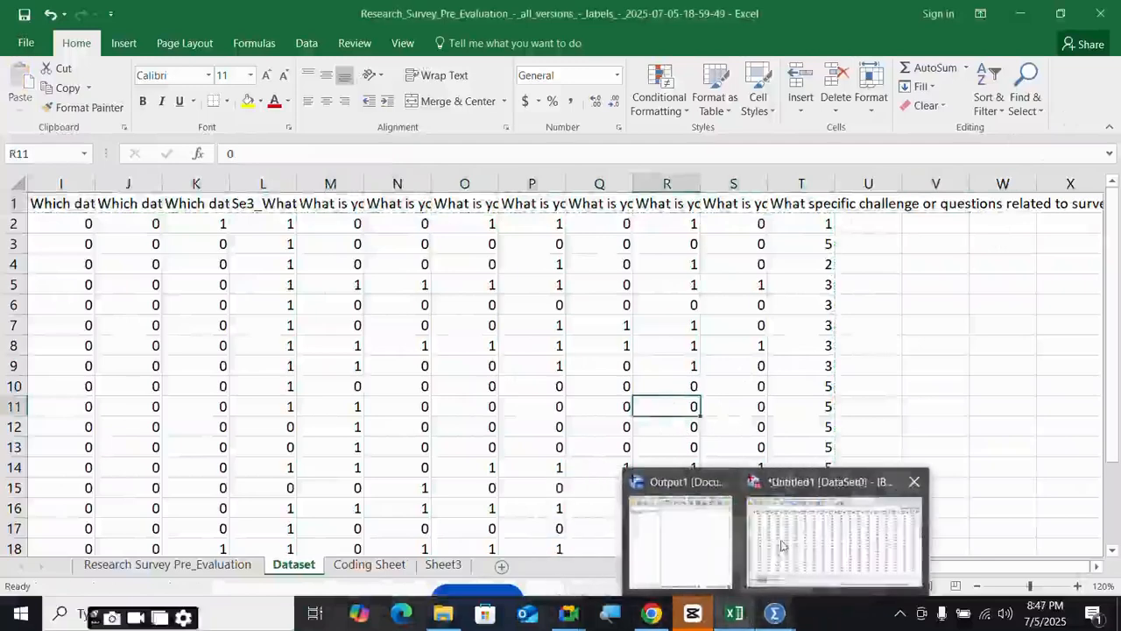
pyautogui.click(759, 520)
# - Look in the Desktop, then the Downloads folder for the survey workbook
pyautogui.click(355, 161)
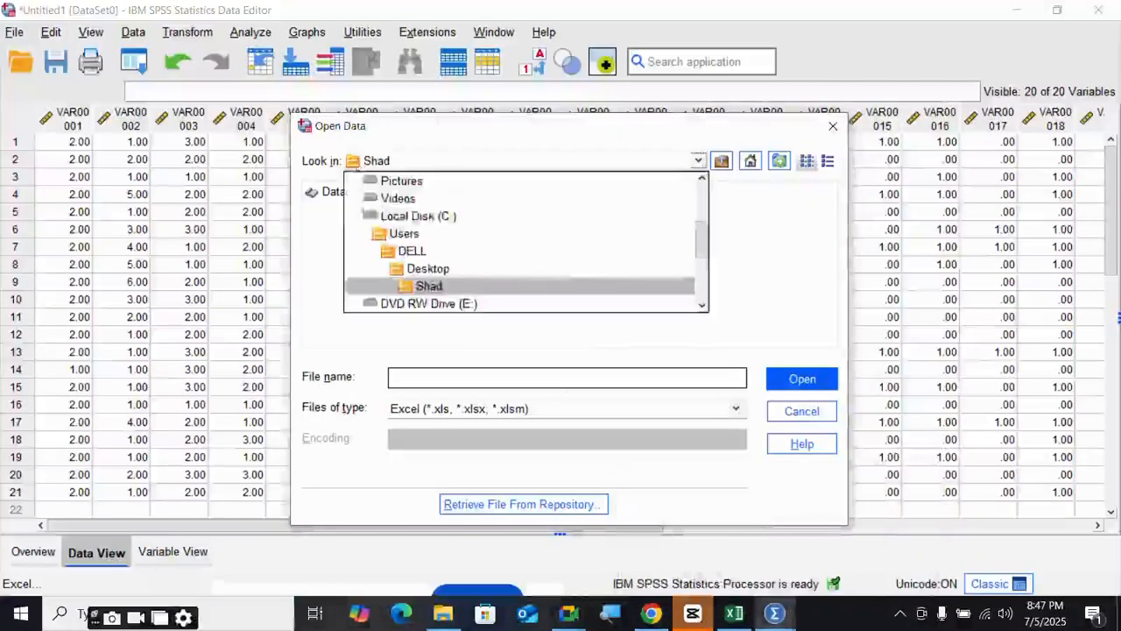
pyautogui.scroll(3, 373, 235)
pyautogui.scroll(1, 373, 235)
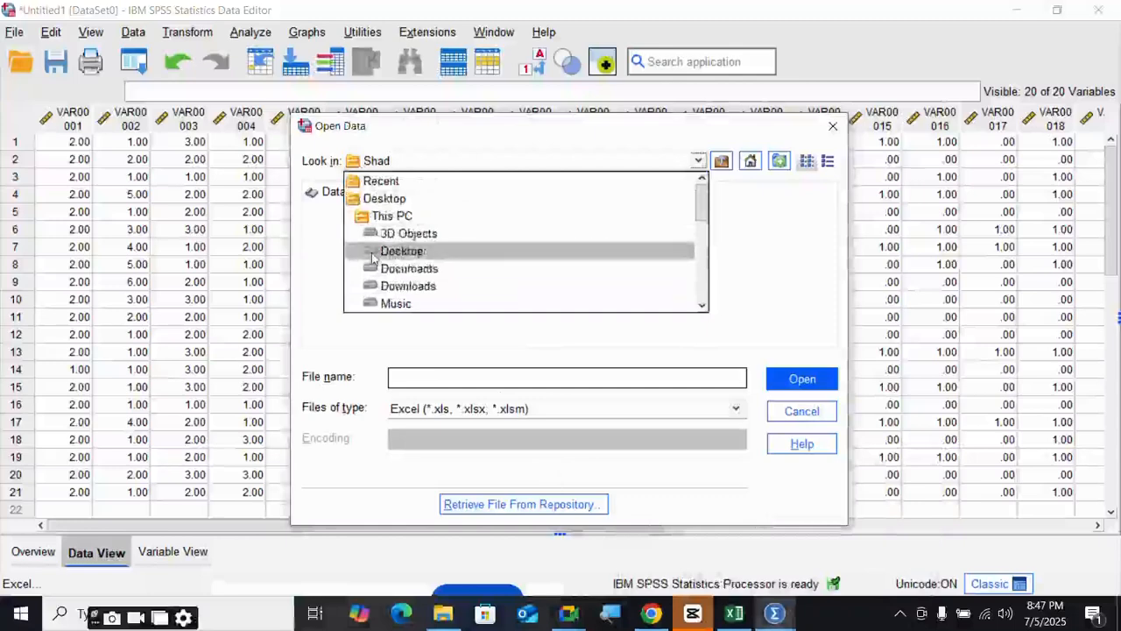
pyautogui.click(372, 252)
pyautogui.click(359, 162)
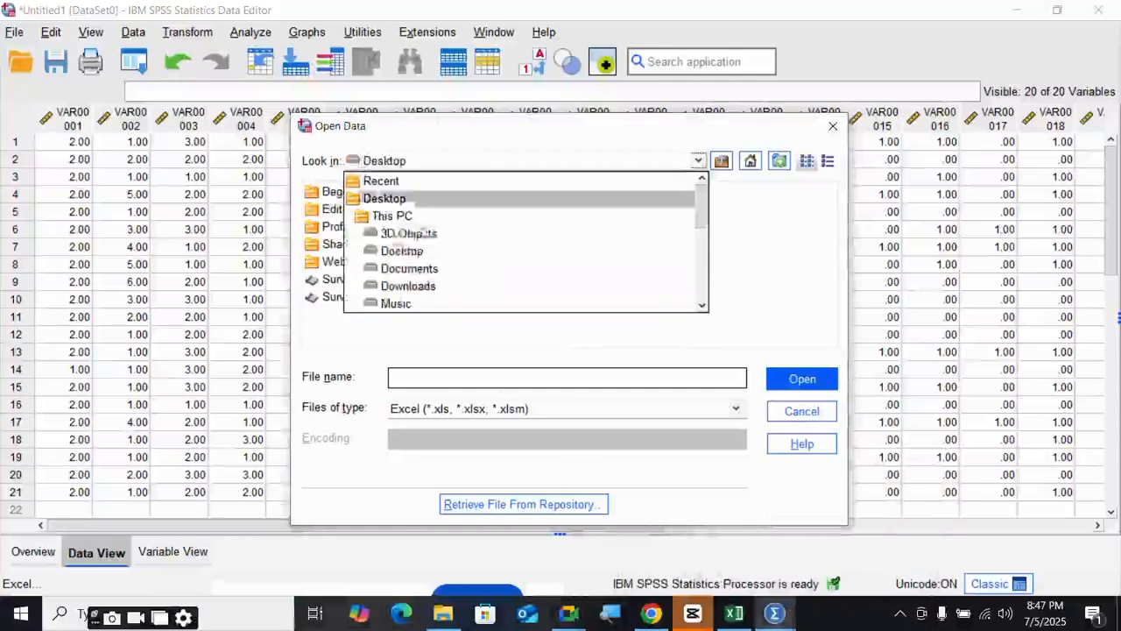
pyautogui.click(387, 289)
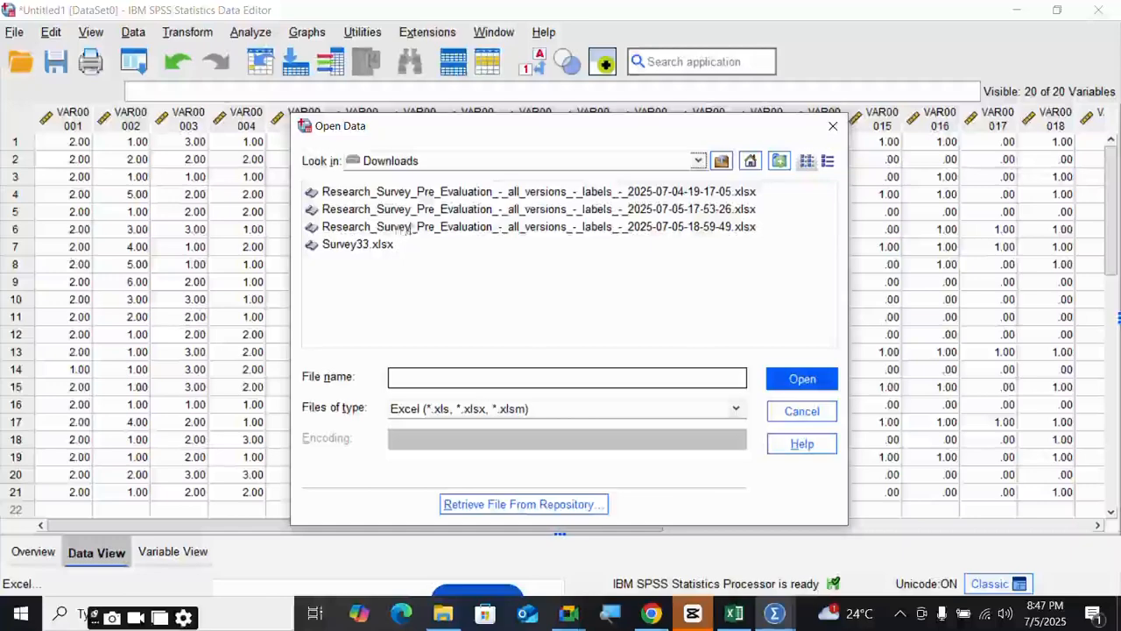
pyautogui.click(734, 613)
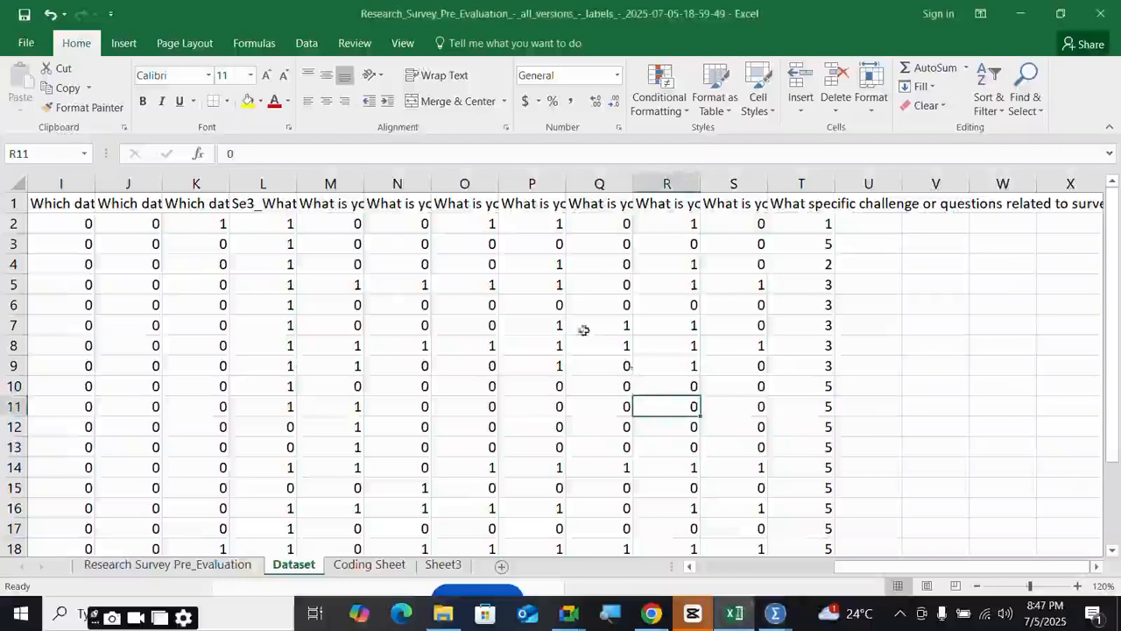
# - Save the survey workbook and save a copy on the Desktop as Research_Survey_data
pyautogui.click(27, 43)
pyautogui.click(26, 165)
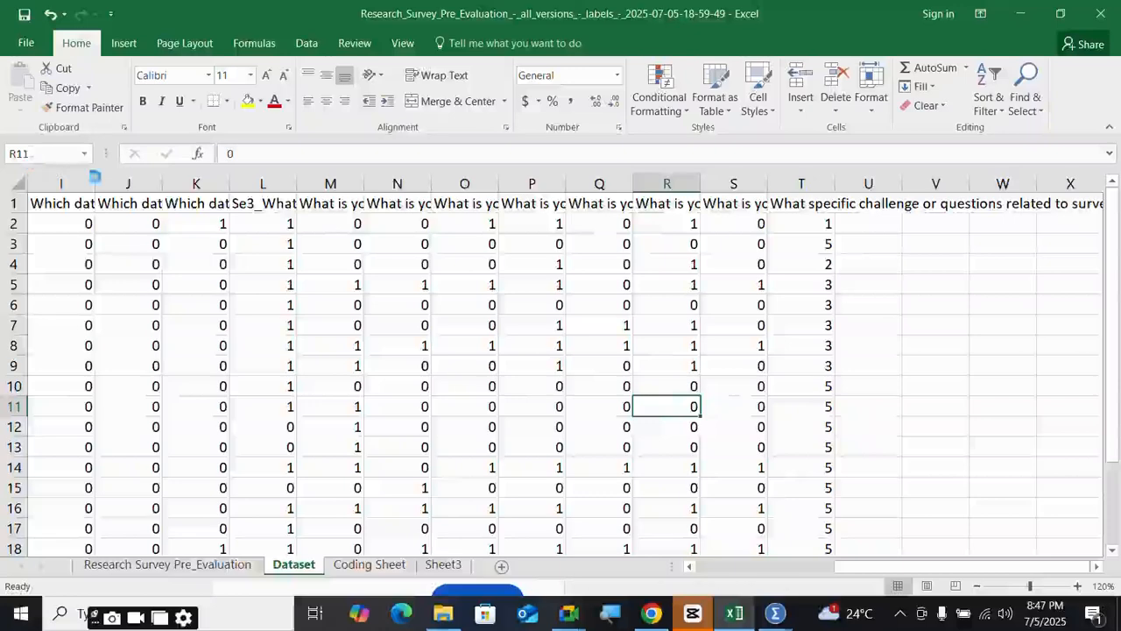
pyautogui.click(26, 43)
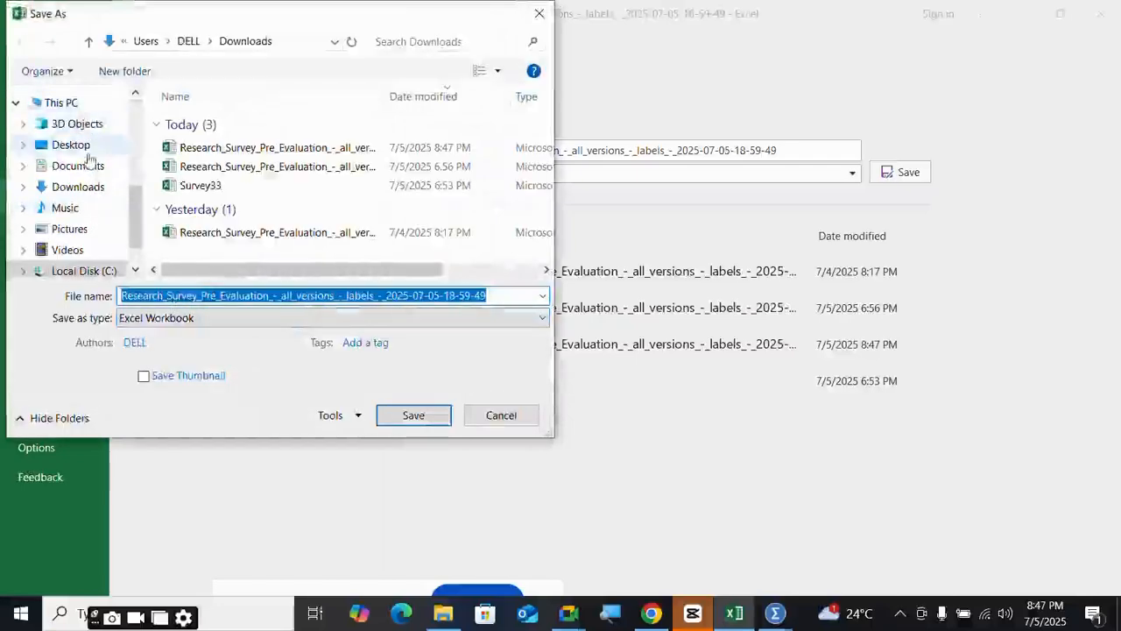
pyautogui.click(72, 146)
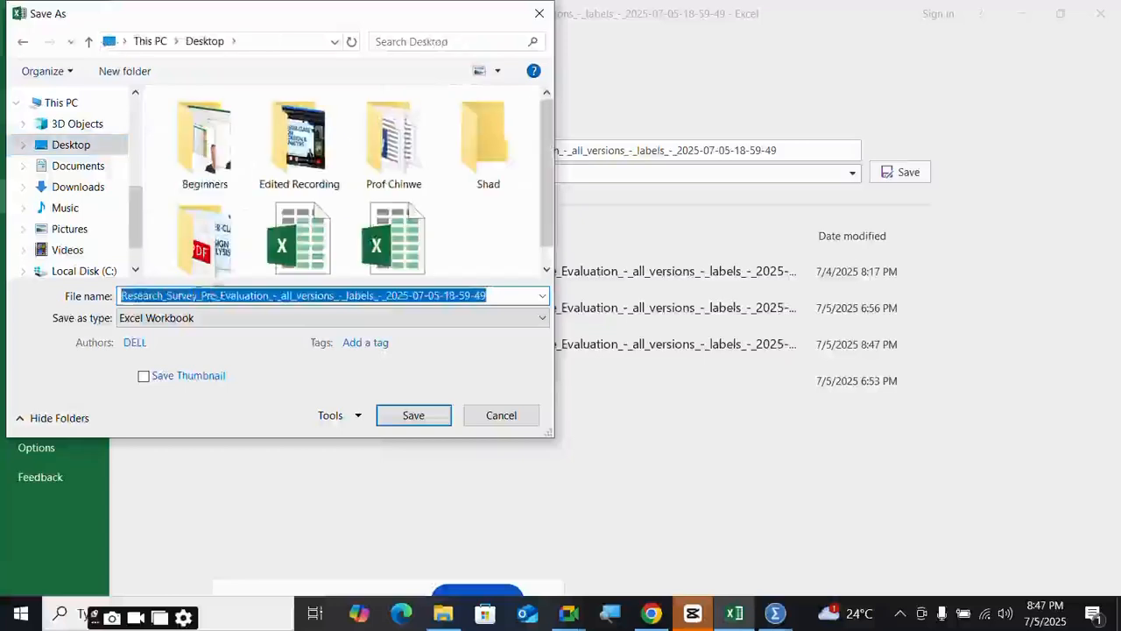
pyautogui.moveTo(200, 295); pyautogui.dragTo(529, 315)
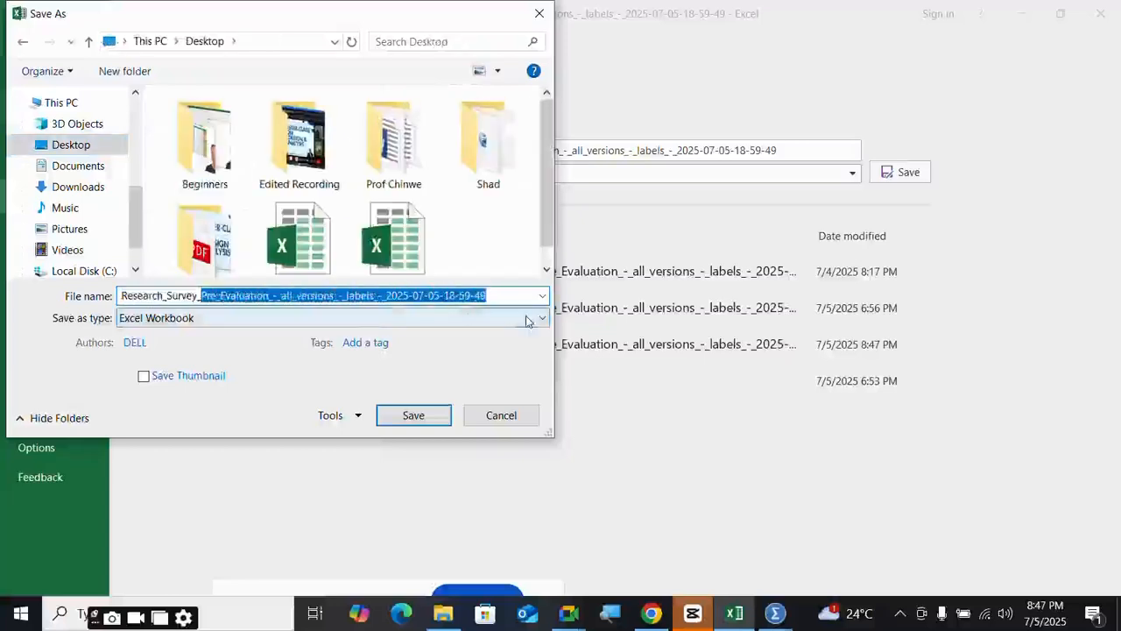
pyautogui.press('BackSpace')
pyautogui.write('data')
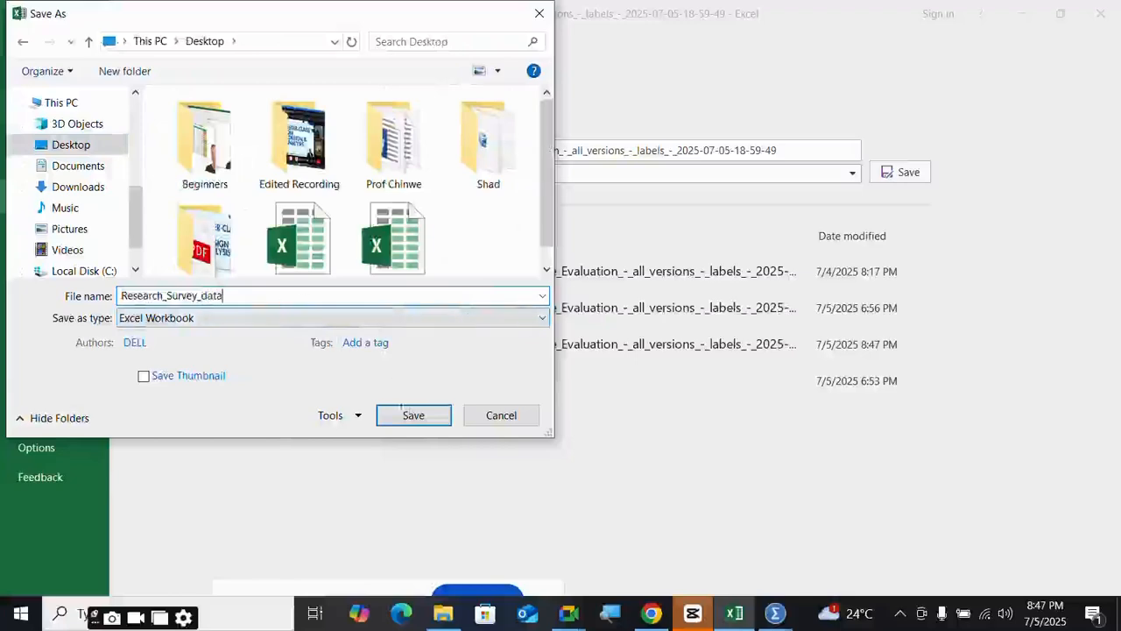
pyautogui.click(412, 416)
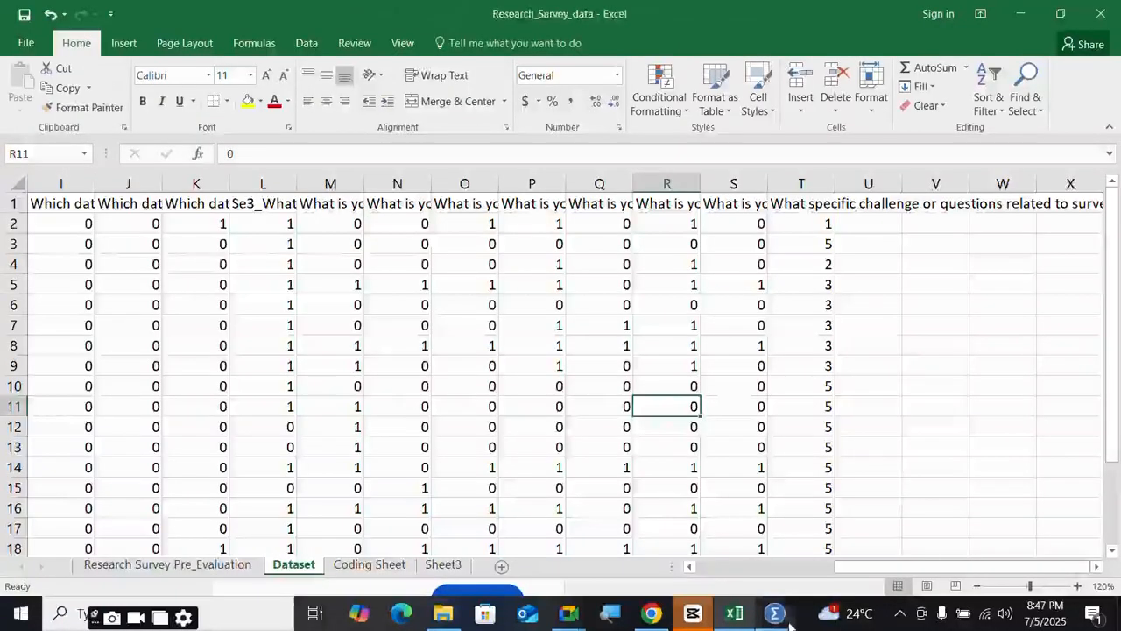
pyautogui.moveTo(780, 618)
pyautogui.click(846, 530)
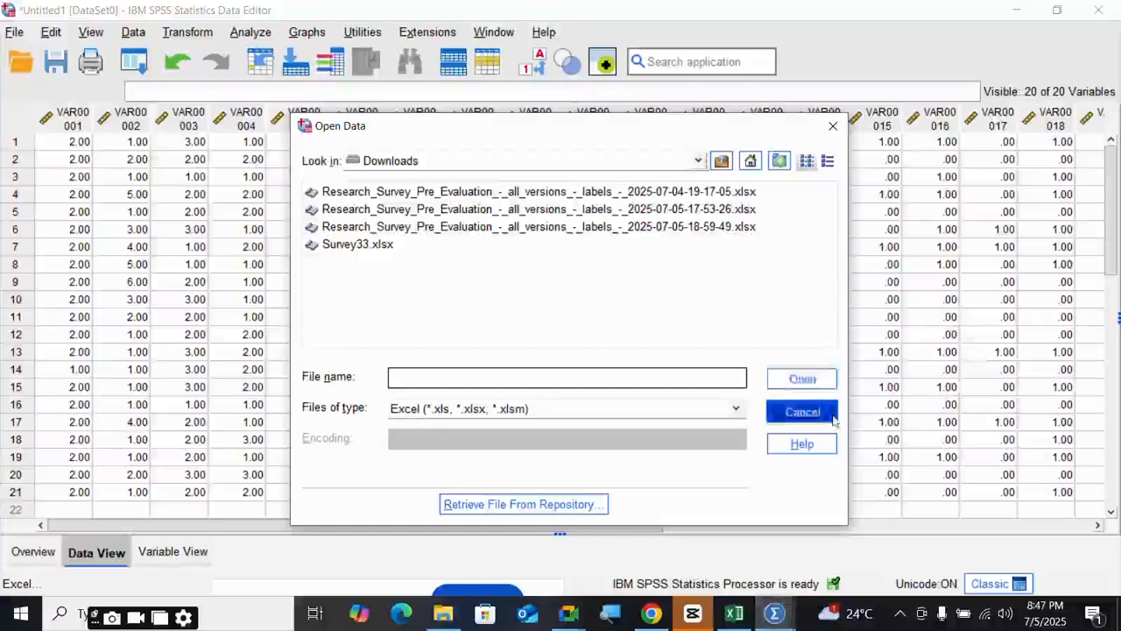
# - Cancel Open Data and open Research_Survey_data.xlsx from the Desktop through the Excel import
pyautogui.click(802, 411)
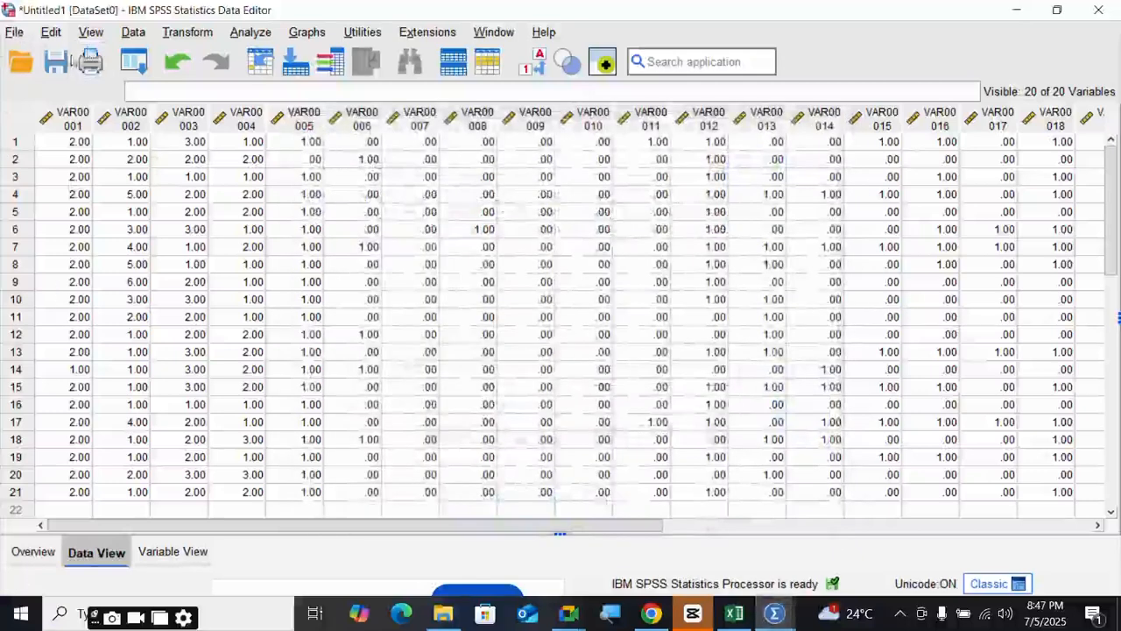
pyautogui.click(14, 32)
pyautogui.moveTo(90, 103)
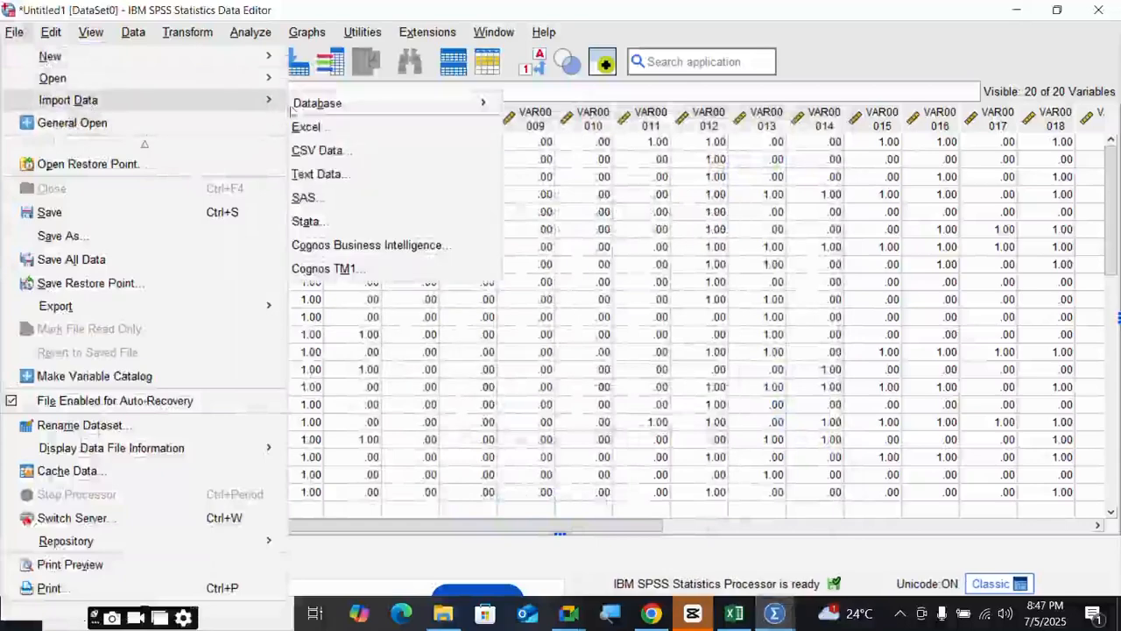
pyautogui.click(323, 128)
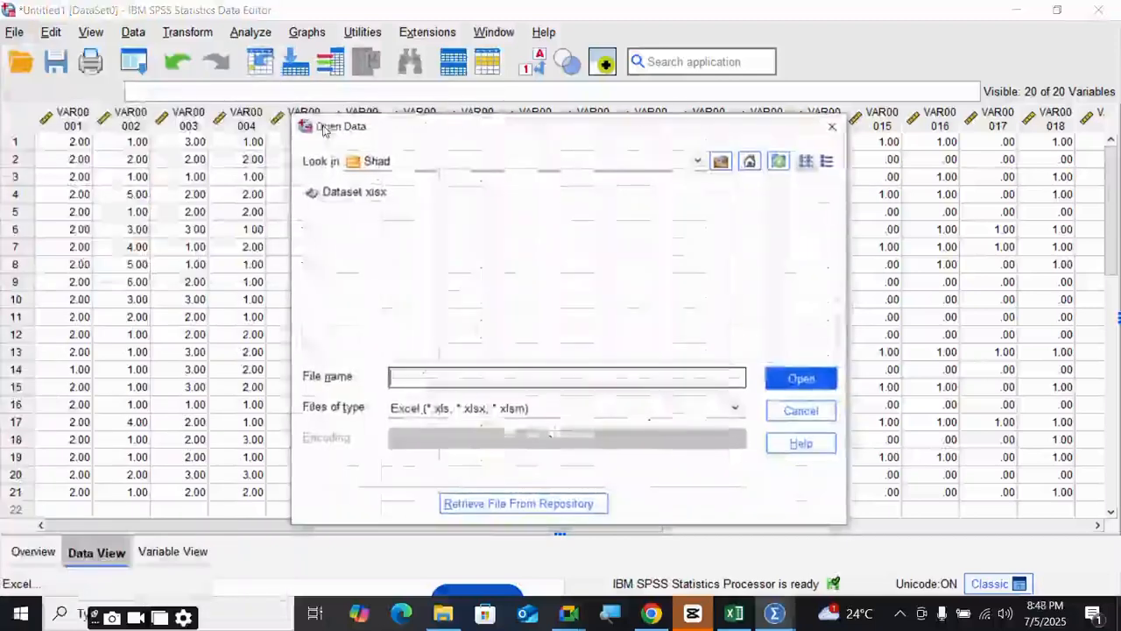
pyautogui.click(375, 163)
pyautogui.scroll(1, 393, 207)
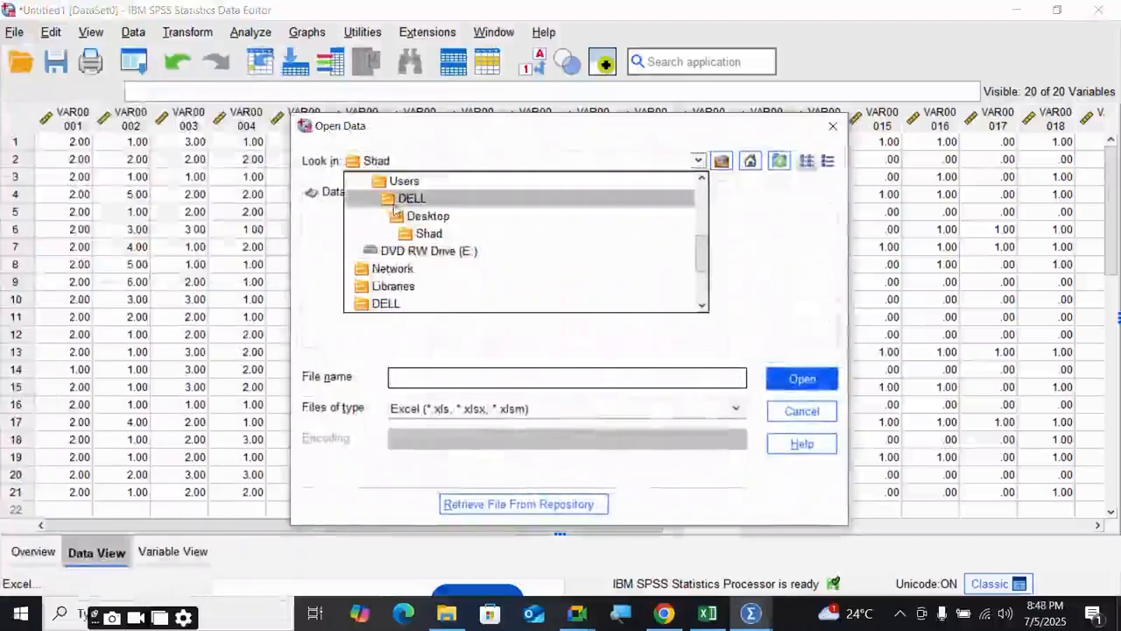
pyautogui.click(376, 217)
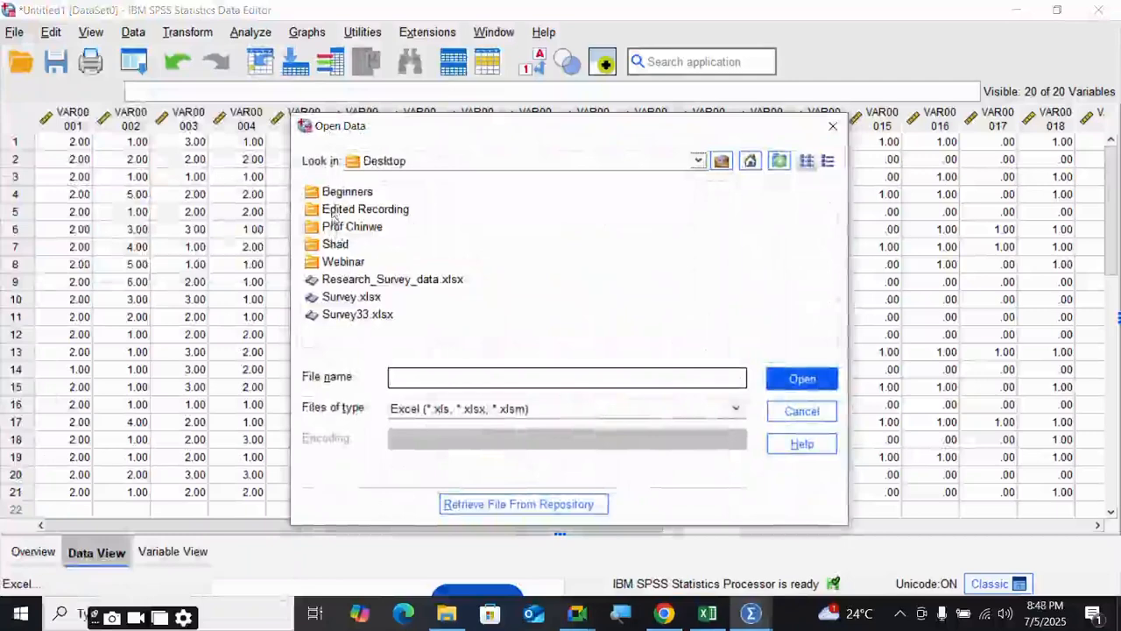
pyautogui.click(391, 279)
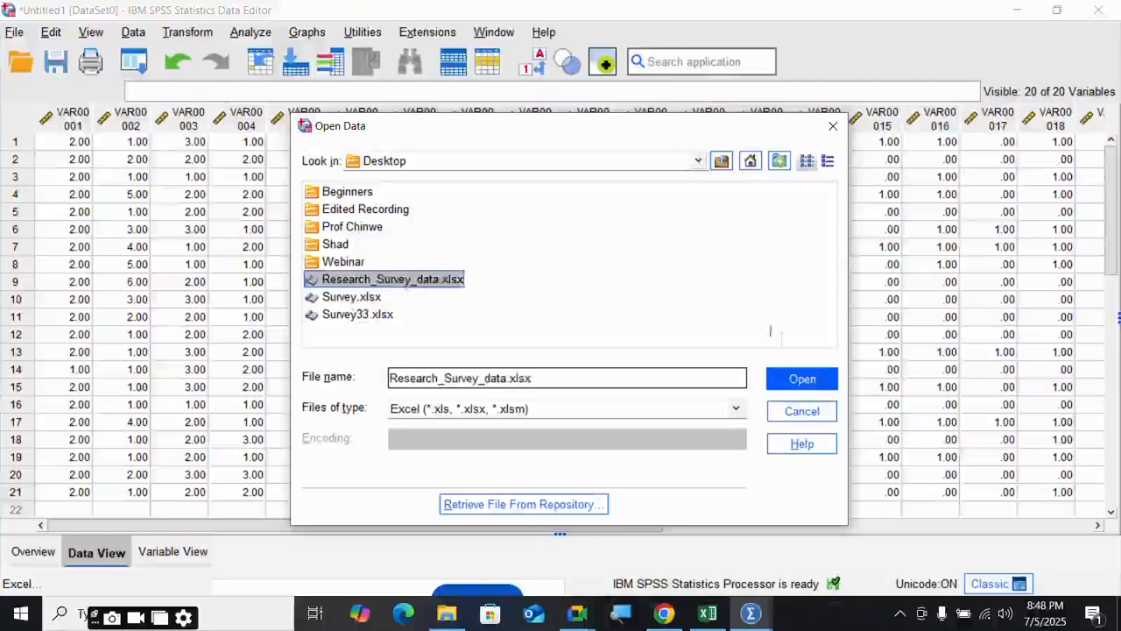
pyautogui.click(804, 379)
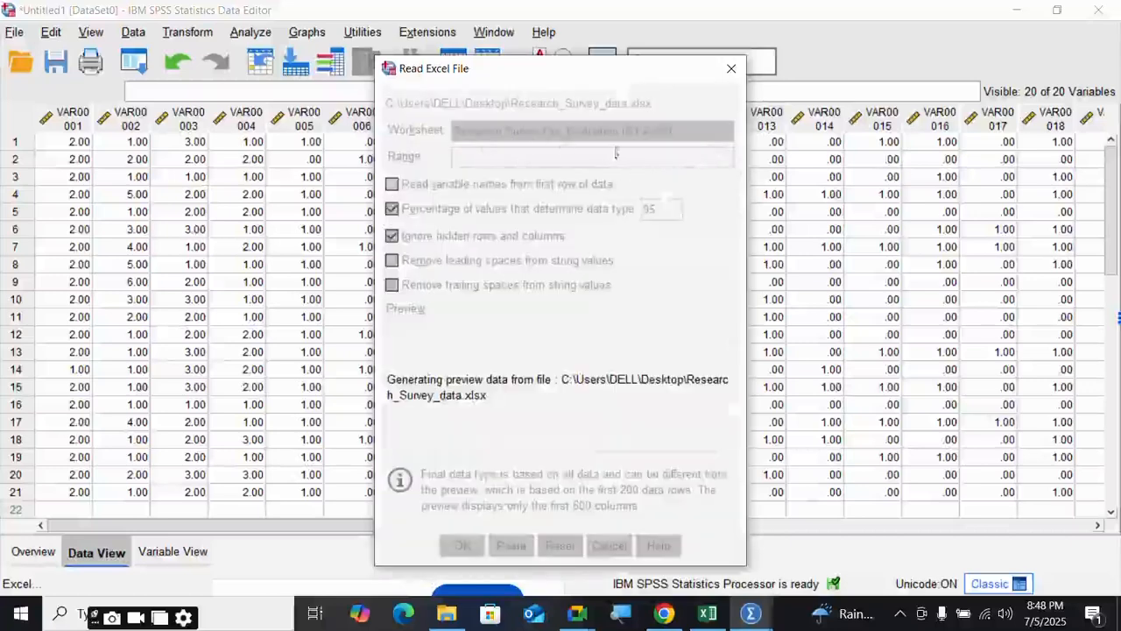
# - Compare the import's worksheet list with the workbook's Pre_Evaluation, Dataset and Coding Sheet tabs
pyautogui.click(525, 131)
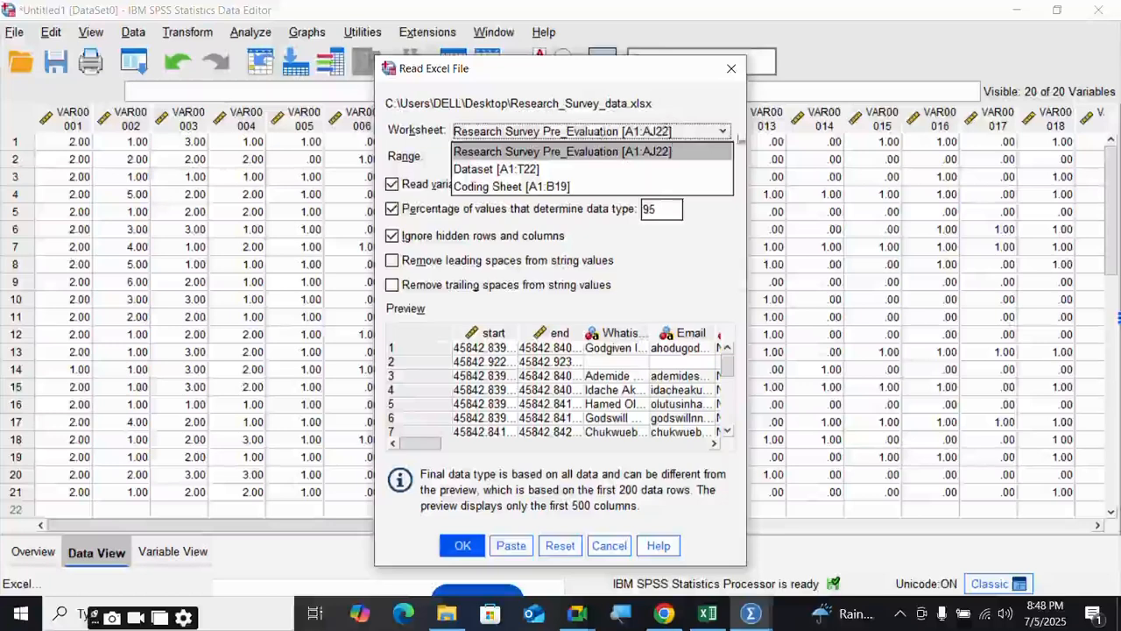
pyautogui.click(562, 140)
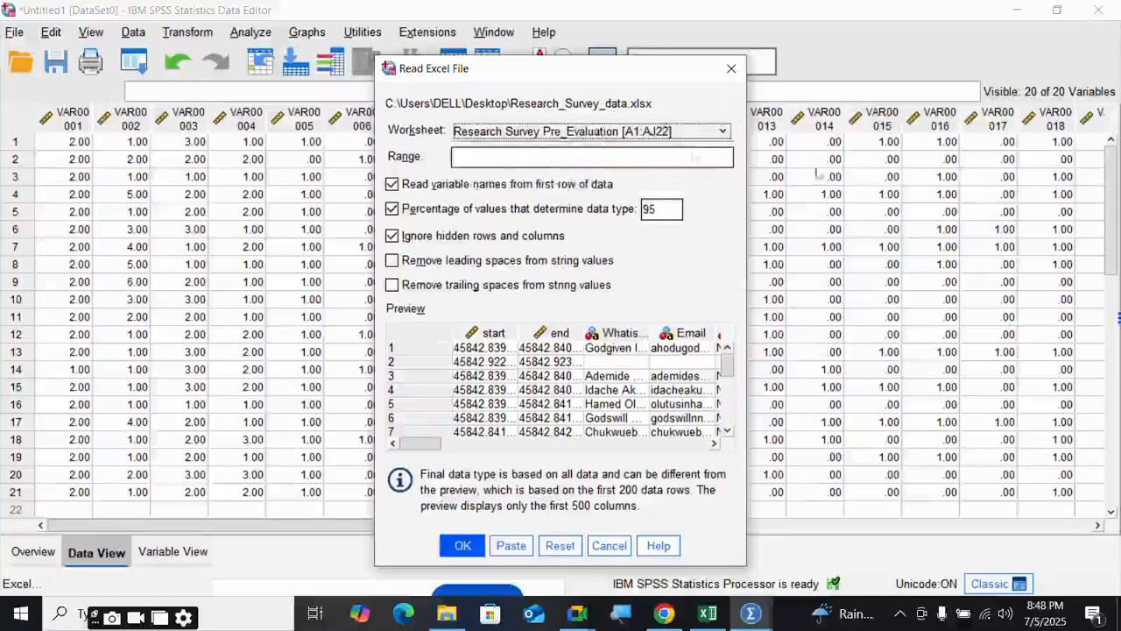
pyautogui.click(624, 136)
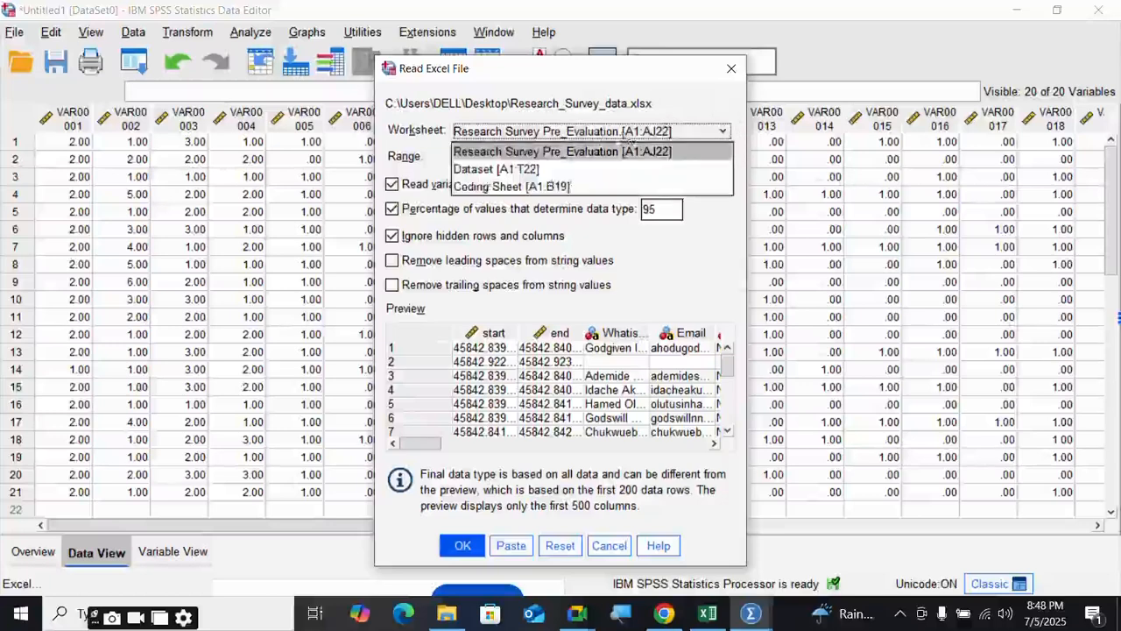
pyautogui.click(707, 613)
pyautogui.click(213, 568)
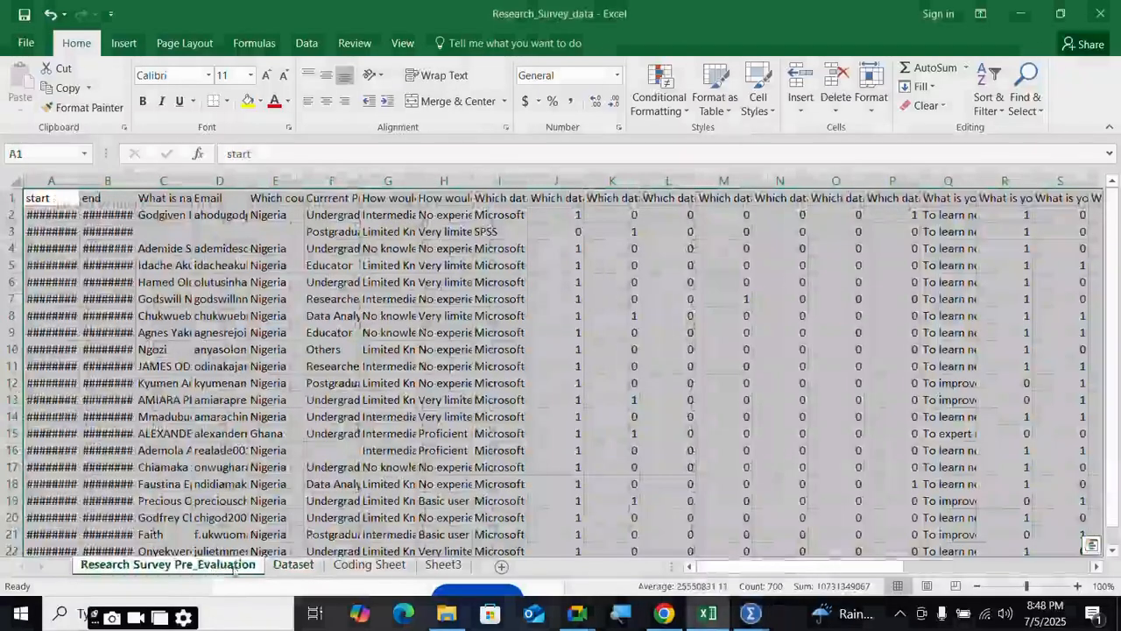
pyautogui.click(296, 566)
pyautogui.click(376, 568)
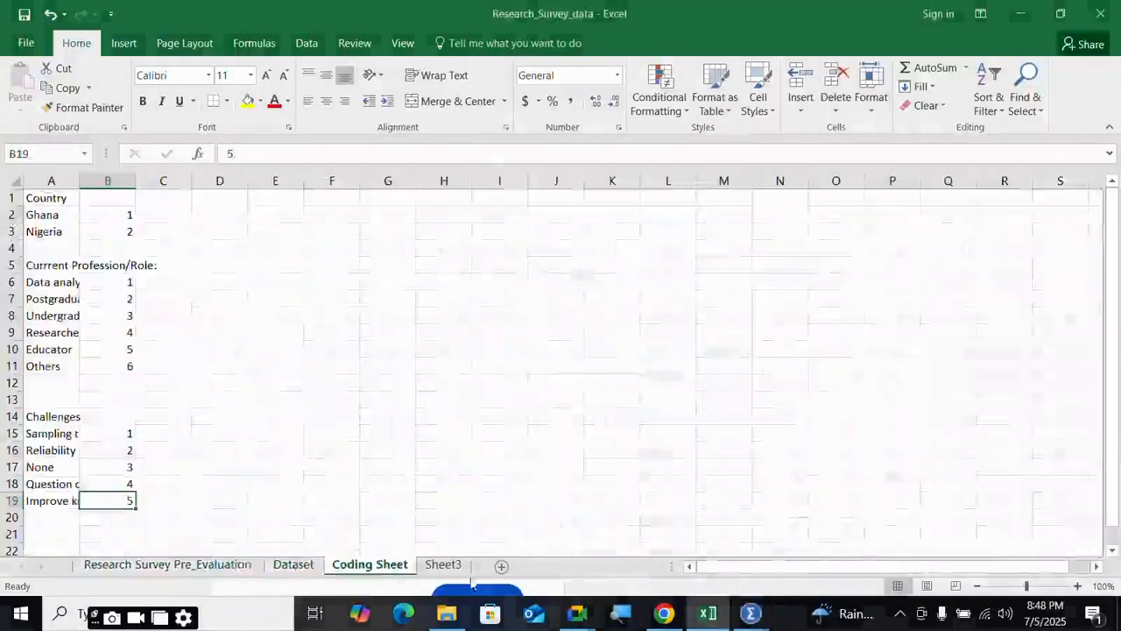
pyautogui.click(296, 566)
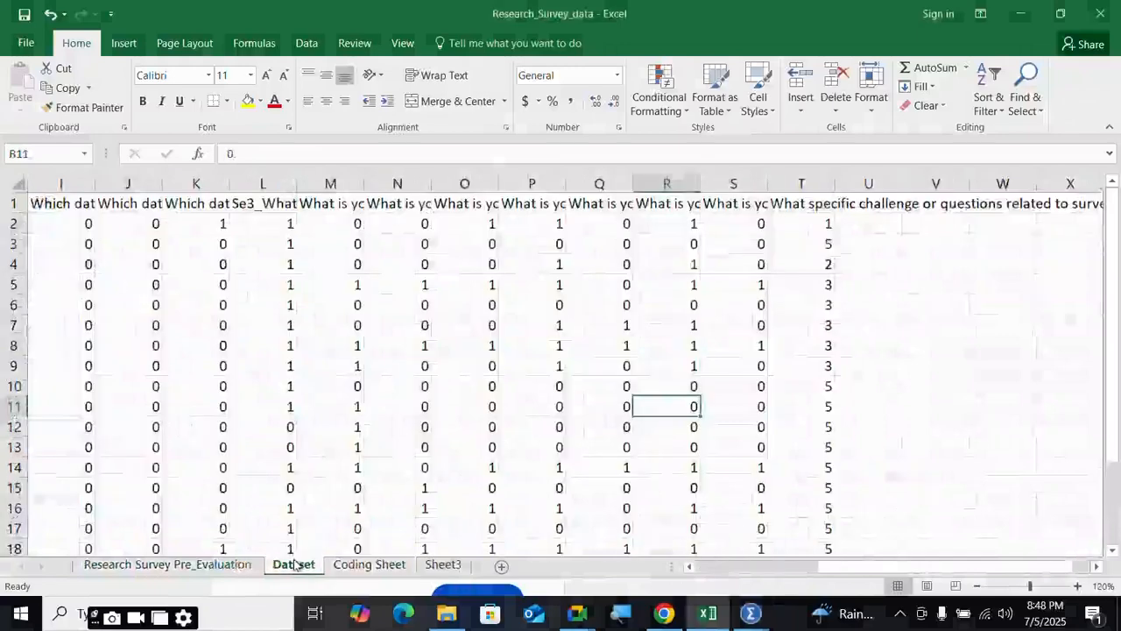
pyautogui.moveTo(752, 623)
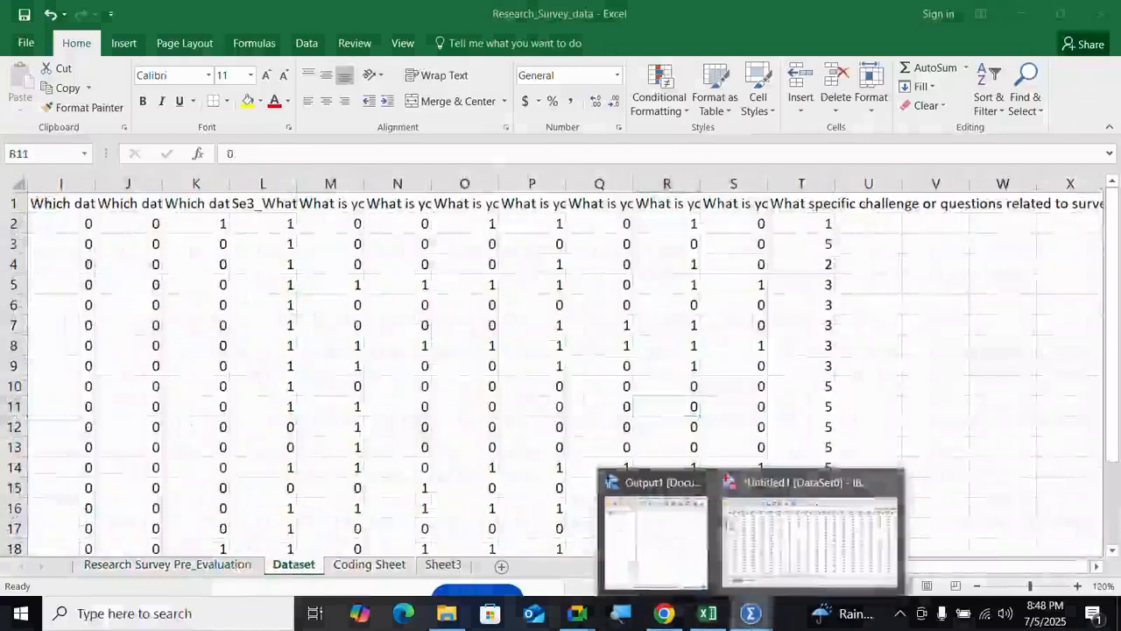
pyautogui.click(817, 536)
# - Import the Dataset sheet with first-row variable names and leading and trailing spaces removed
pyautogui.click(598, 134)
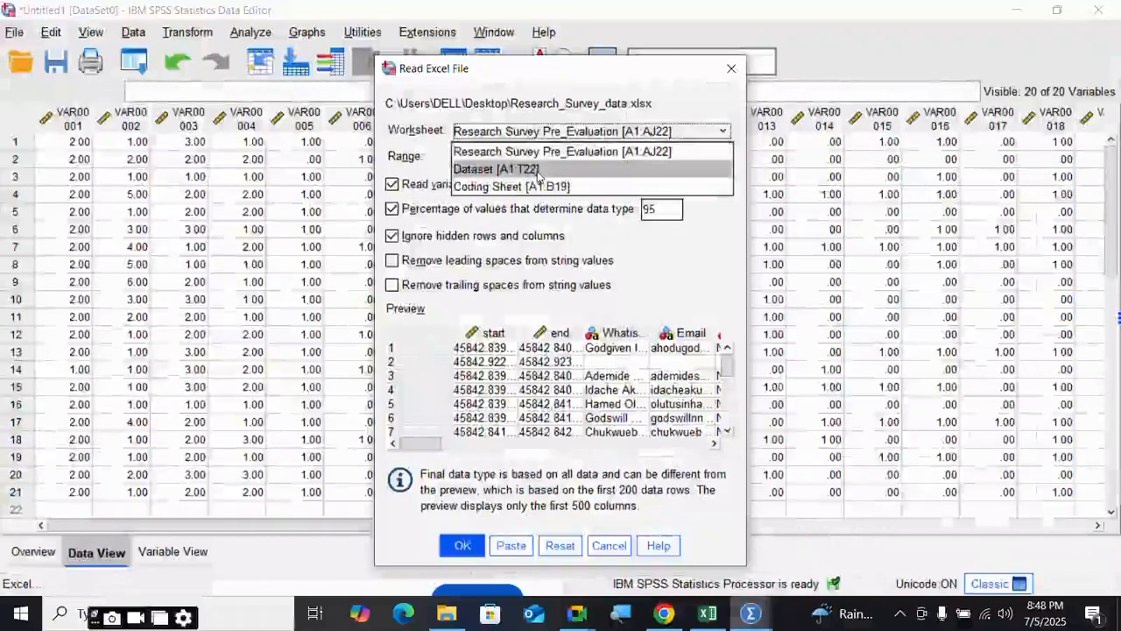
pyautogui.click(538, 172)
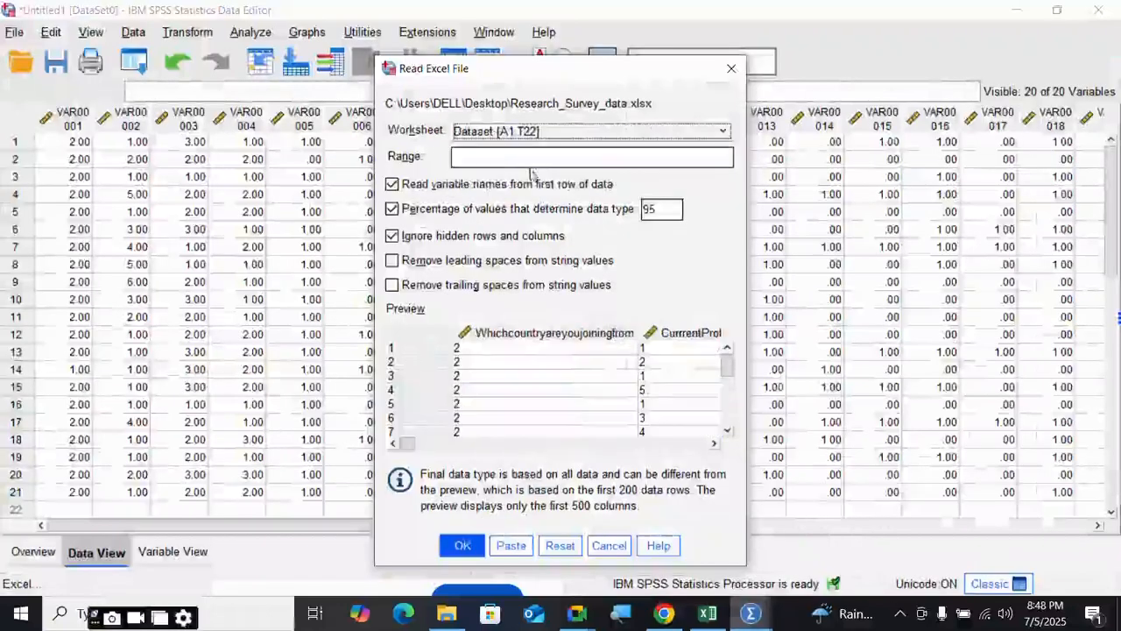
pyautogui.click(393, 187)
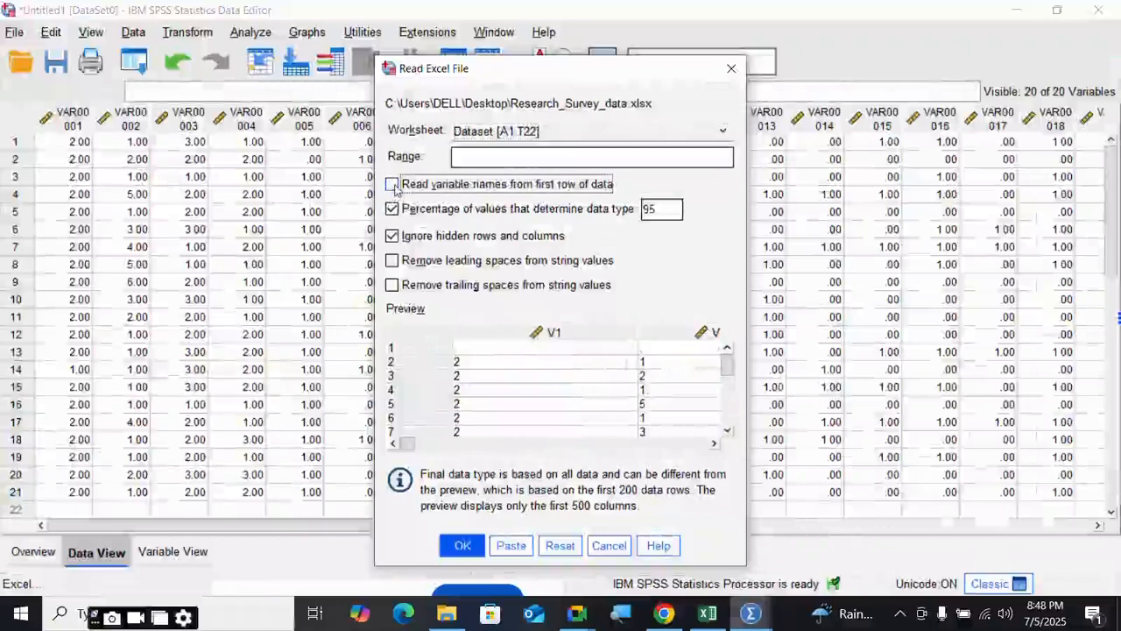
pyautogui.press('space')
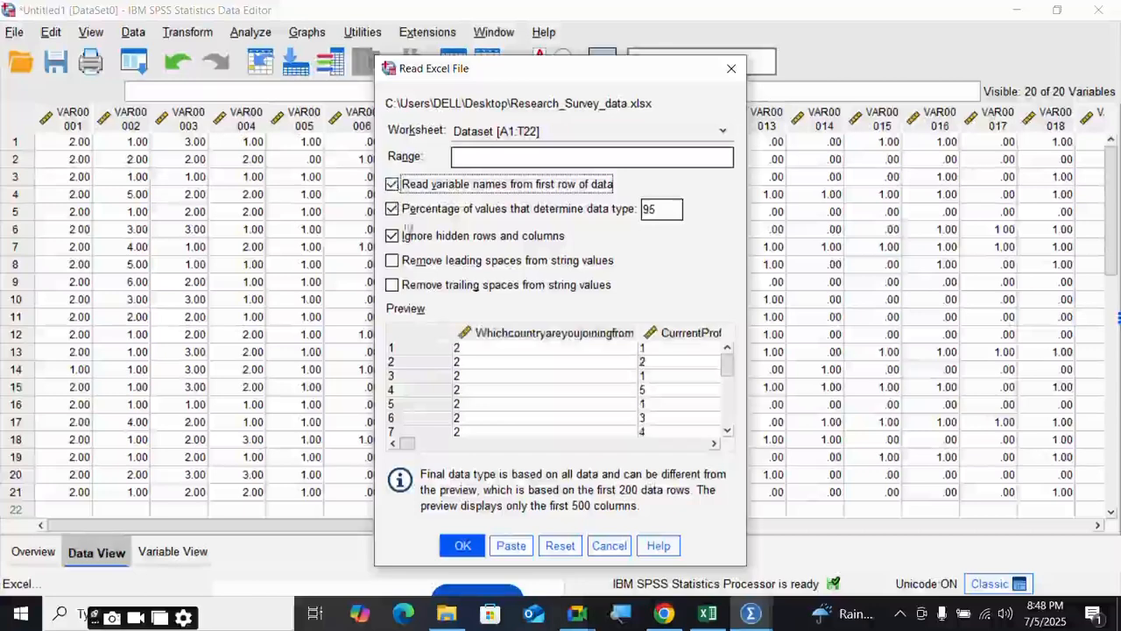
pyautogui.click(393, 261)
pyautogui.click(392, 288)
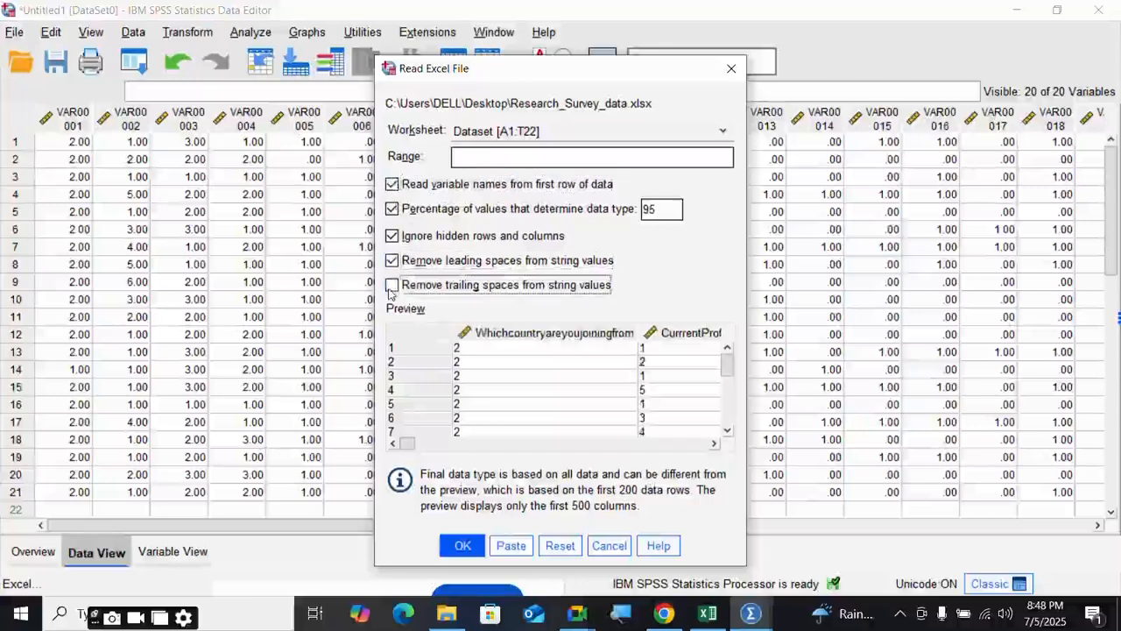
pyautogui.click(462, 546)
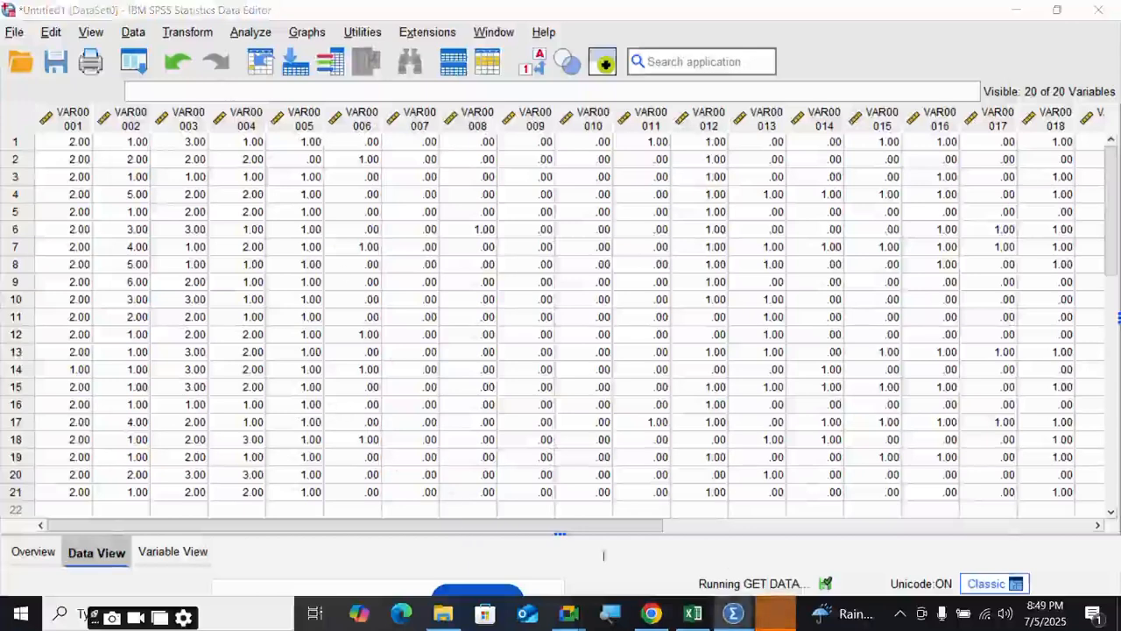
# - Switch between the Untitled1 and Untitled2 windows, ending on the imported Untitled2 dataset
pyautogui.moveTo(733, 613)
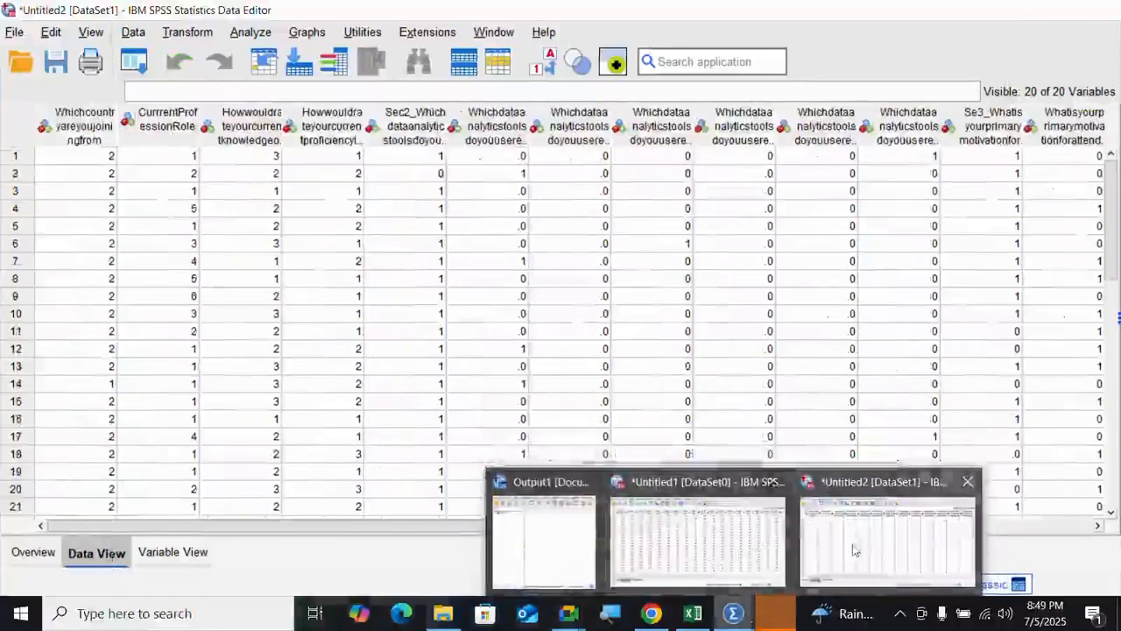
pyautogui.click(854, 548)
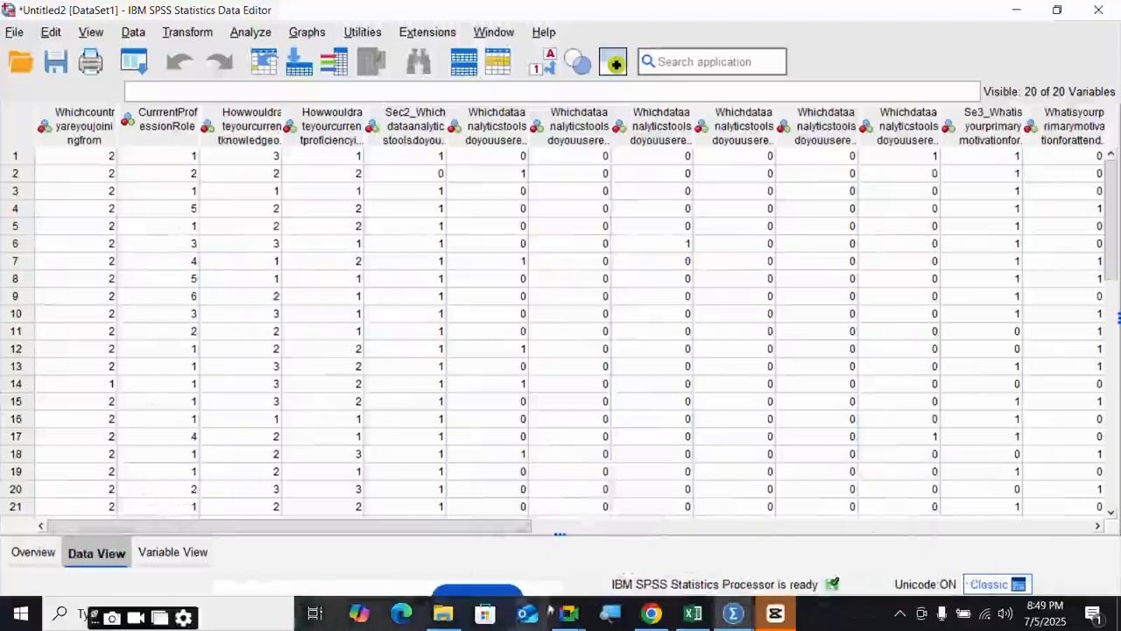
pyautogui.moveTo(733, 614)
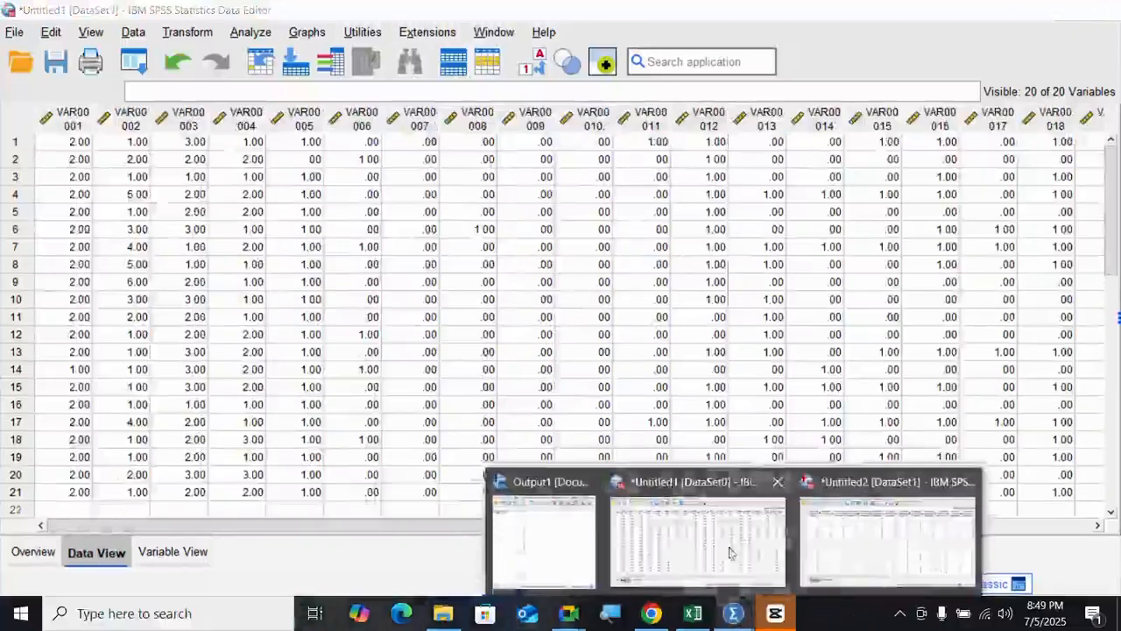
pyautogui.click(730, 552)
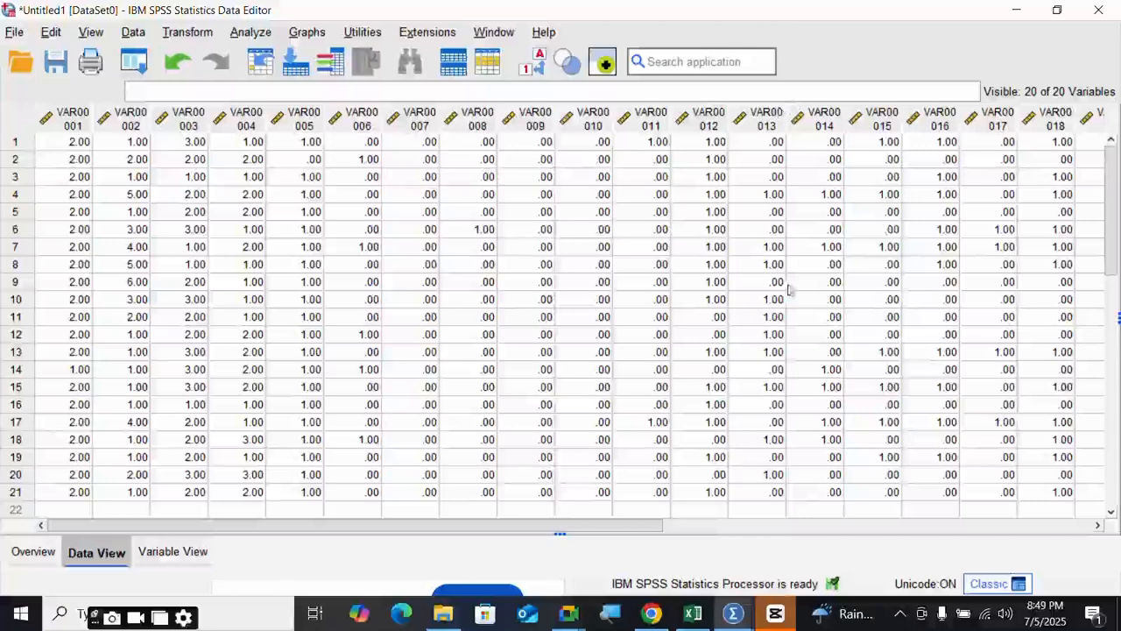
pyautogui.moveTo(736, 617)
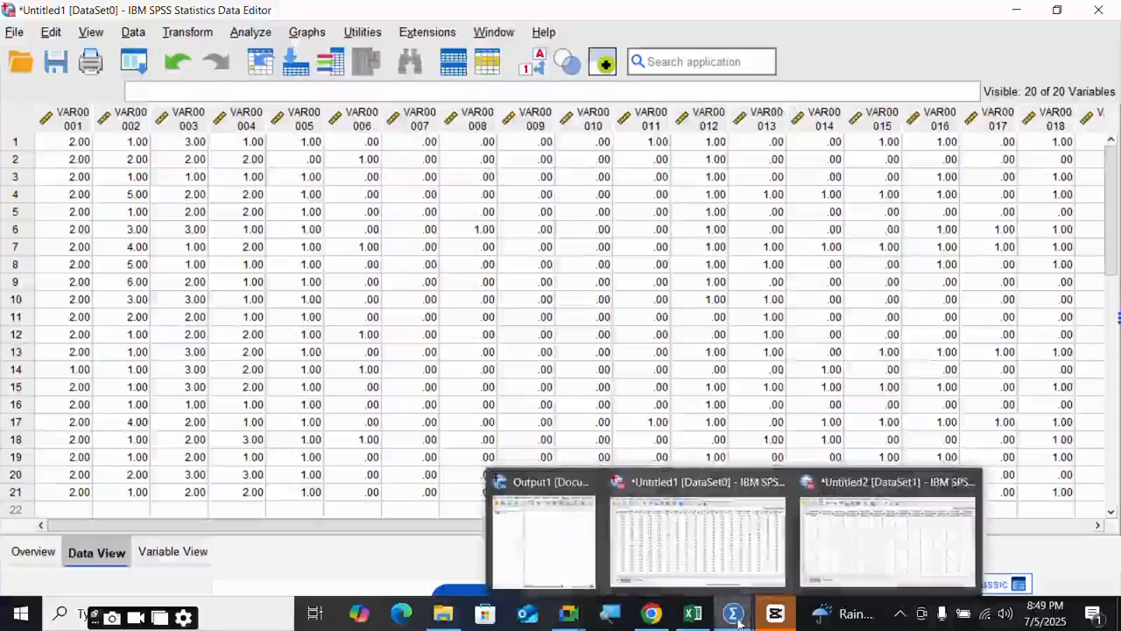
pyautogui.click(823, 537)
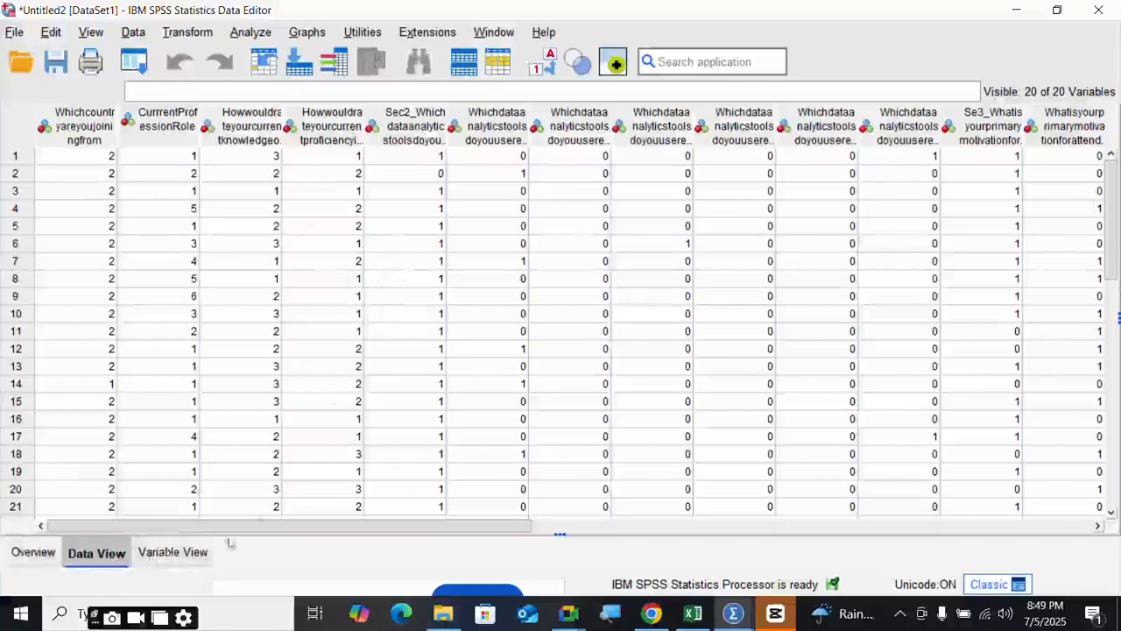
# - In Variable View, widen the Label column to show full question text, then select country's Values cell
pyautogui.click(188, 555)
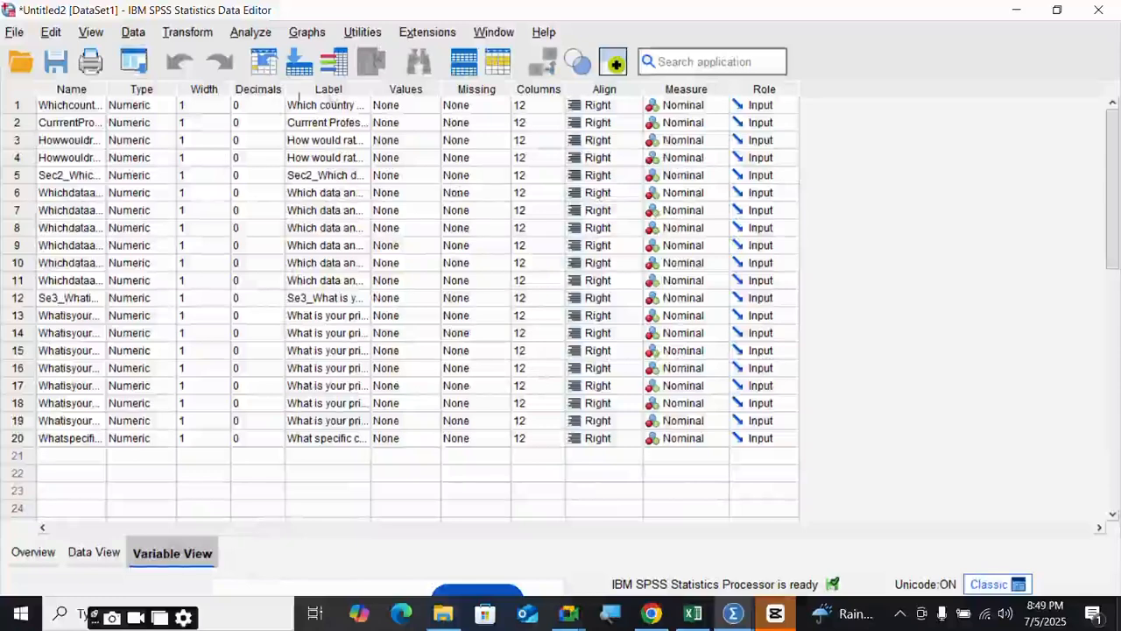
pyautogui.moveTo(372, 90); pyautogui.dragTo(531, 90)
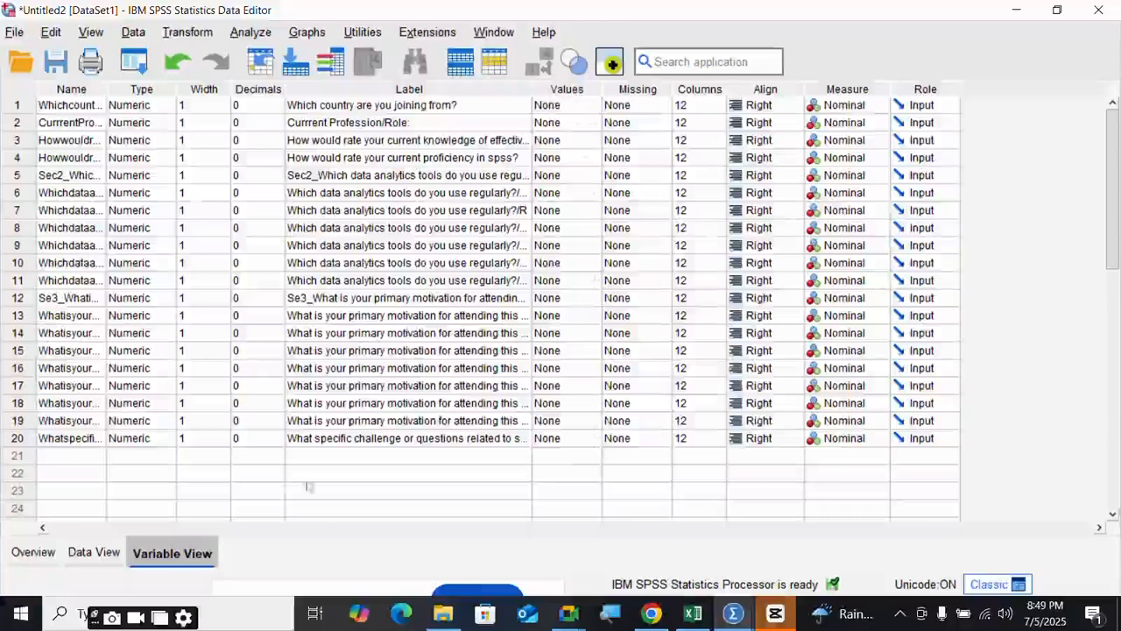
pyautogui.click(95, 552)
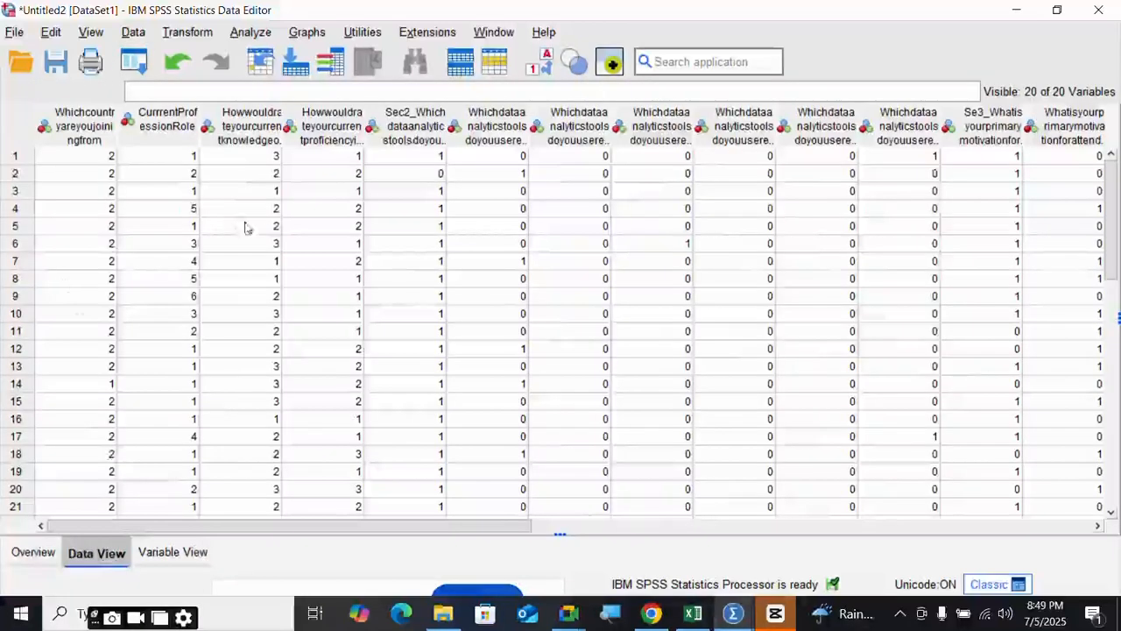
pyautogui.click(198, 561)
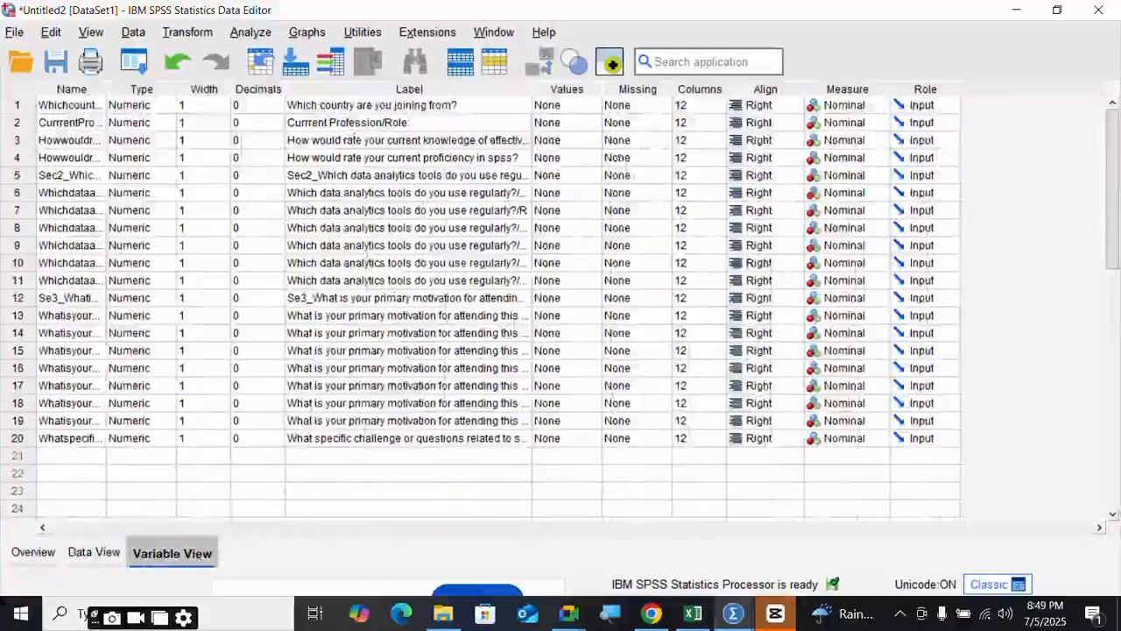
pyautogui.click(593, 106)
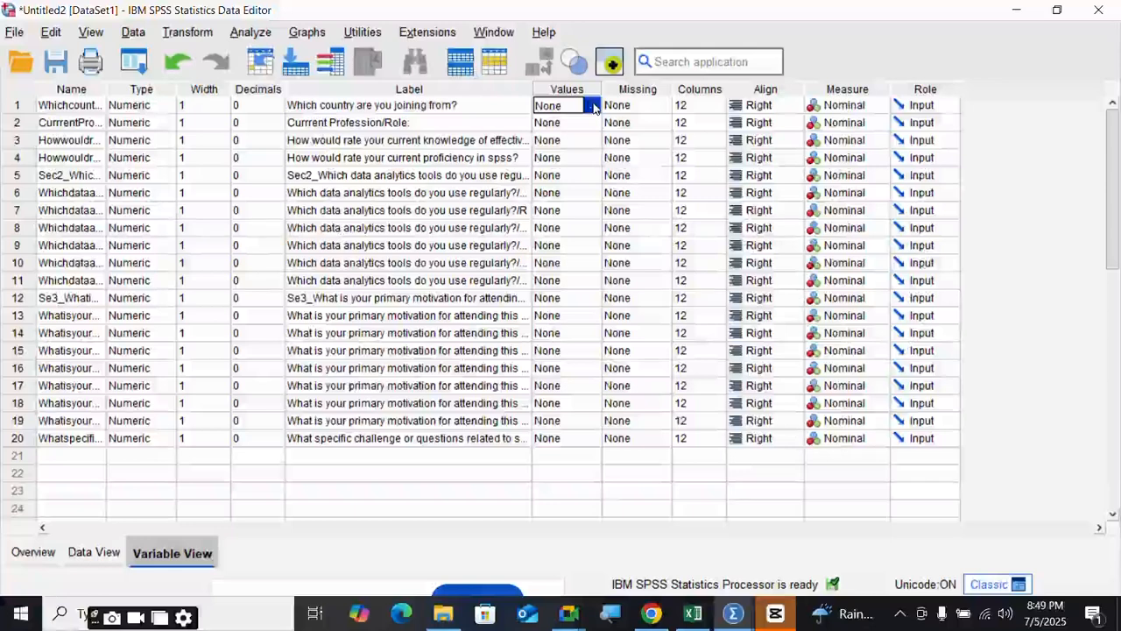
# - Add two value label rows for country, enter code 1, and check the Excel Coding Sheet
pyautogui.click(593, 106)
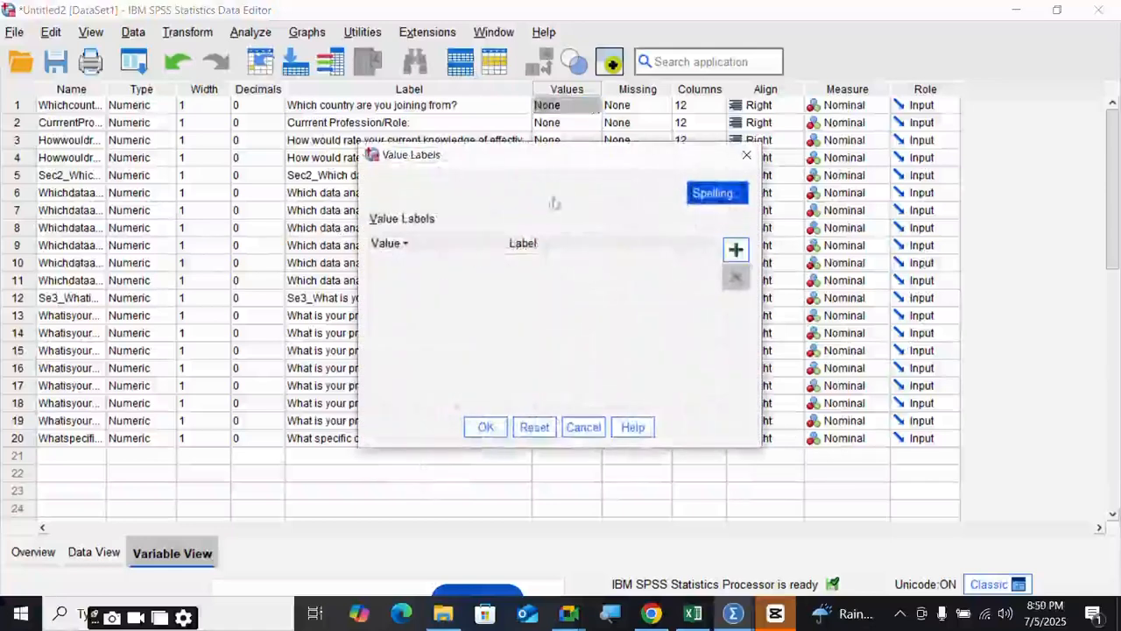
pyautogui.click(734, 253)
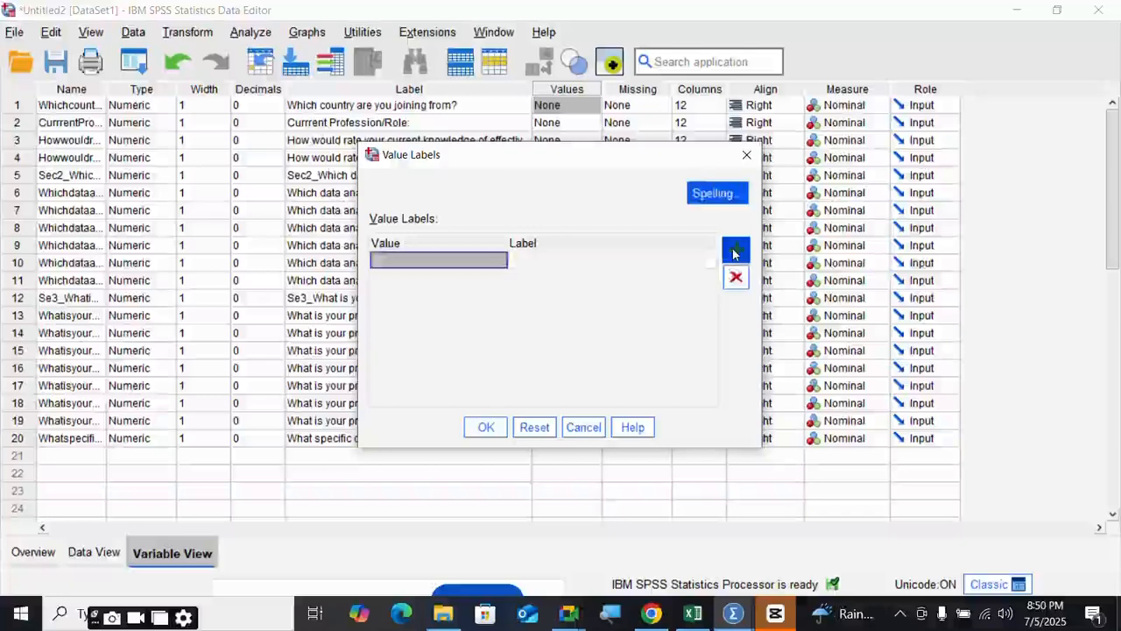
pyautogui.click(734, 253)
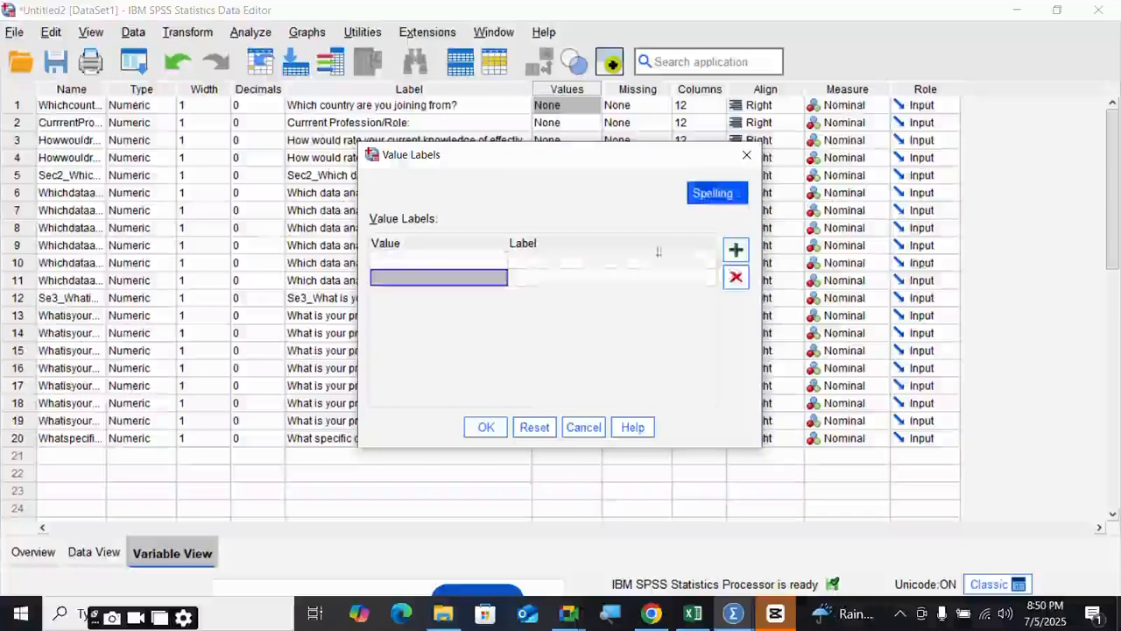
pyautogui.click(427, 265)
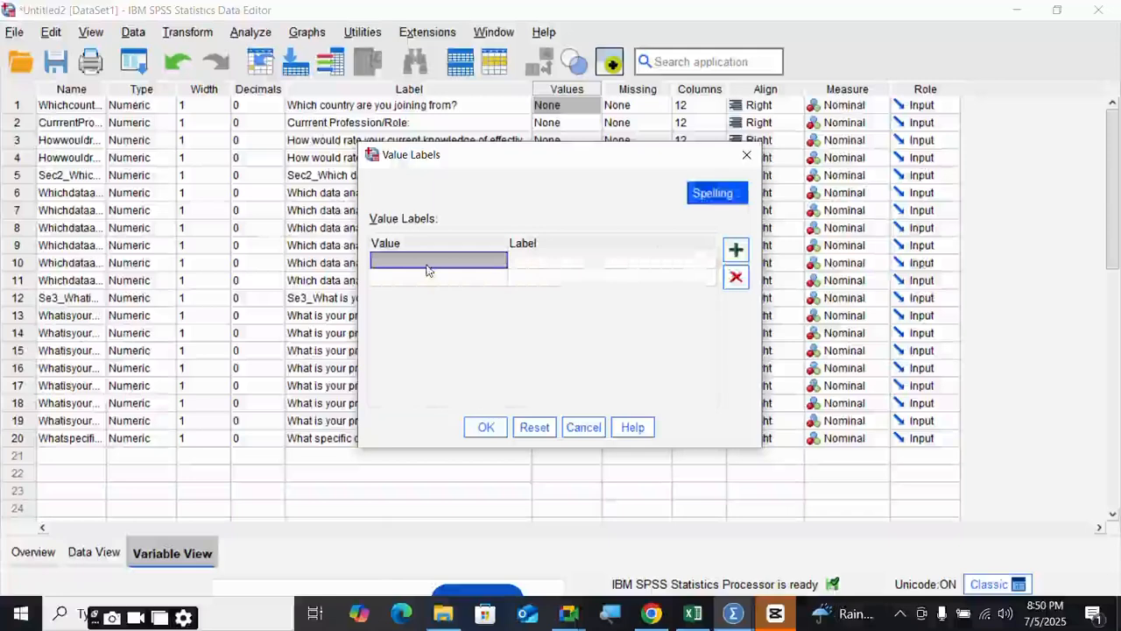
pyautogui.write('1')
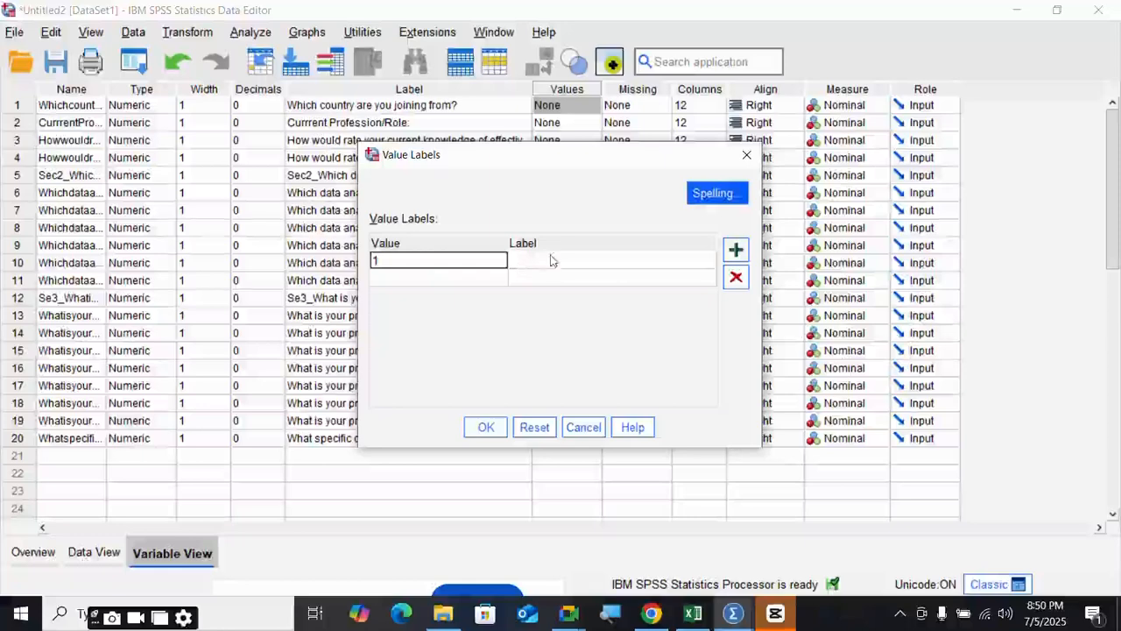
pyautogui.click(540, 263)
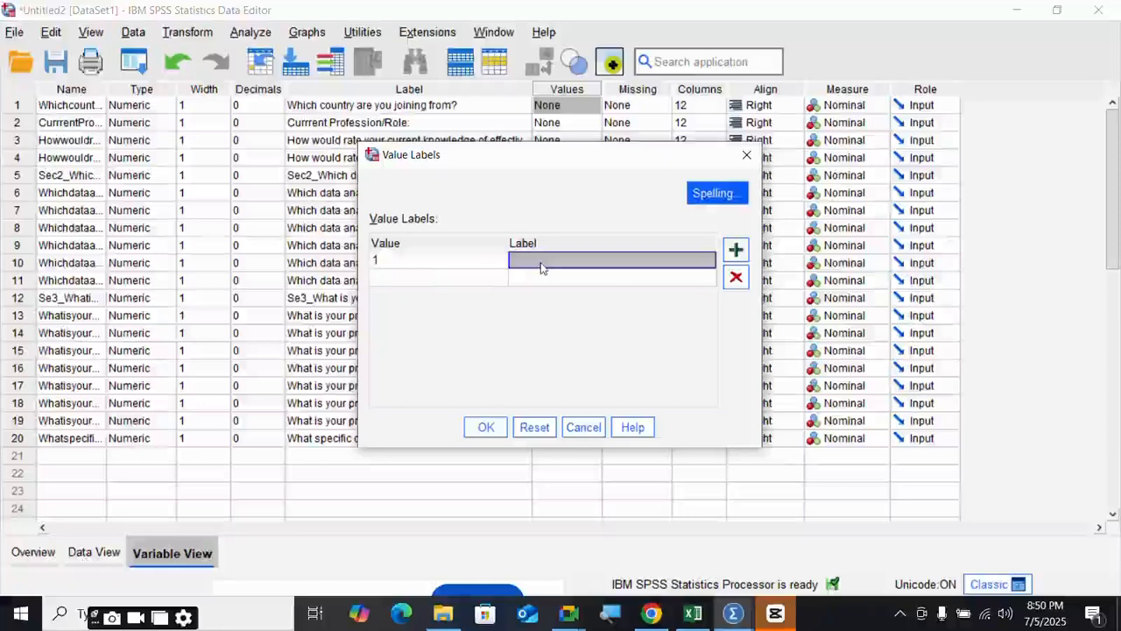
pyautogui.write('Gh')
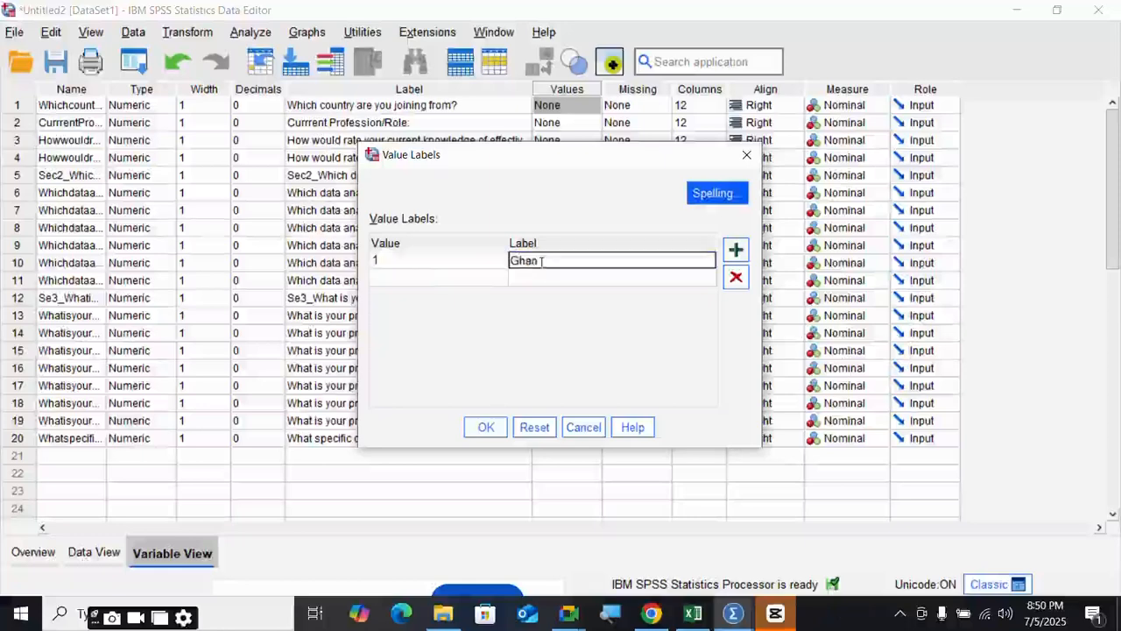
pyautogui.write('an')
pyautogui.click(692, 613)
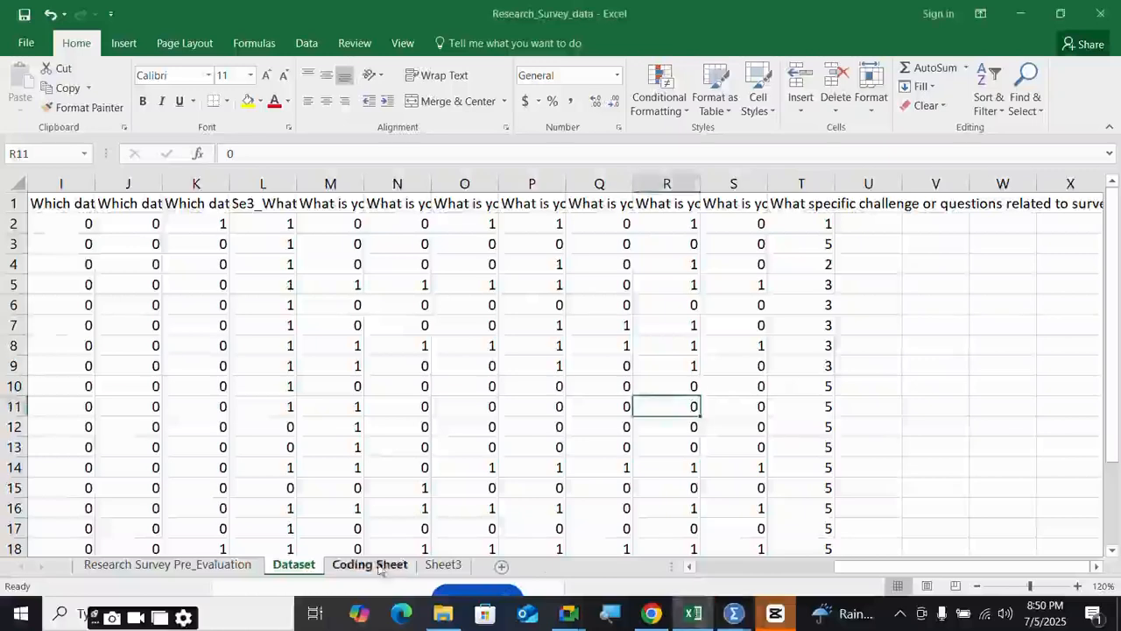
pyautogui.click(379, 565)
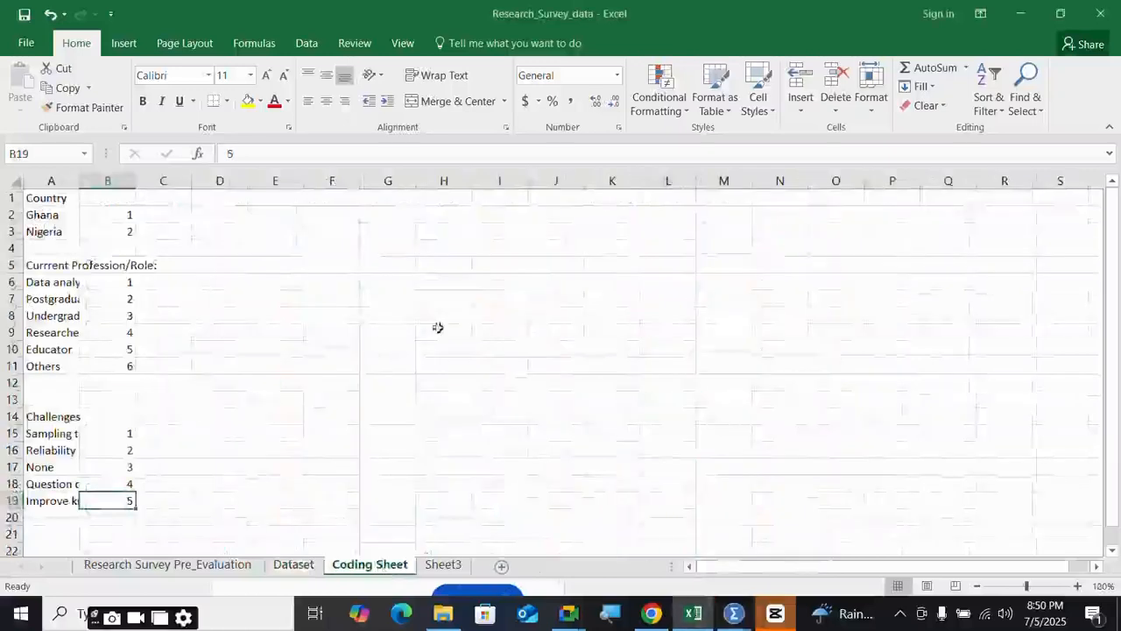
pyautogui.moveTo(734, 614)
pyautogui.click(839, 517)
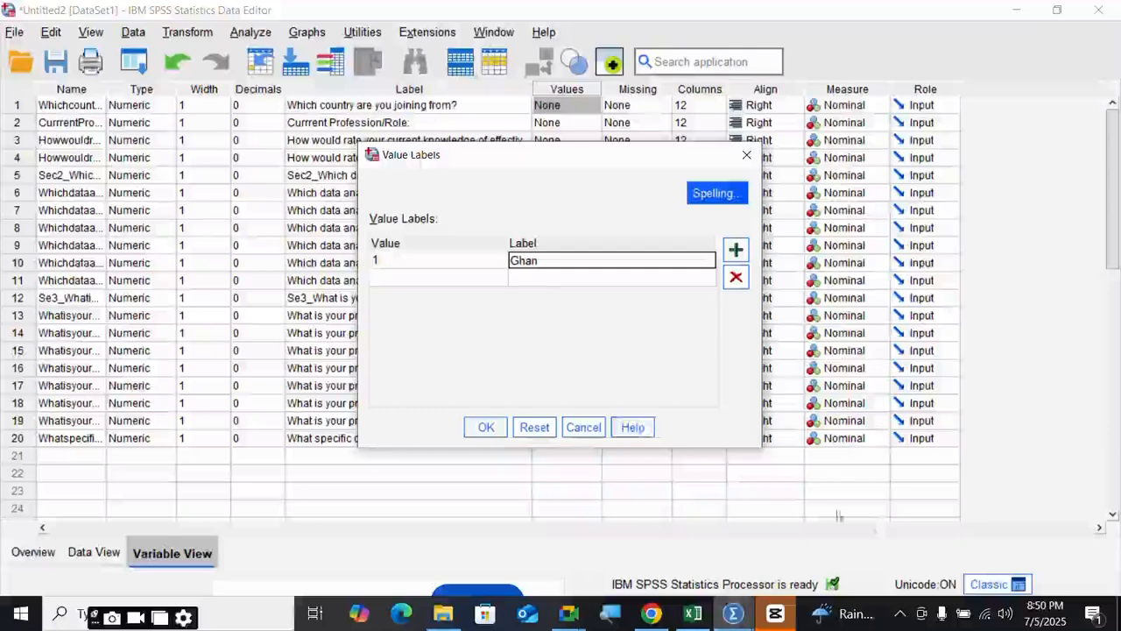
# - Label code 1 as Ghana and code 2 as Nigeria, then apply the labels
pyautogui.moveTo(545, 260); pyautogui.dragTo(510, 260)
pyautogui.click(543, 260)
pyautogui.doubleClick(544, 260)
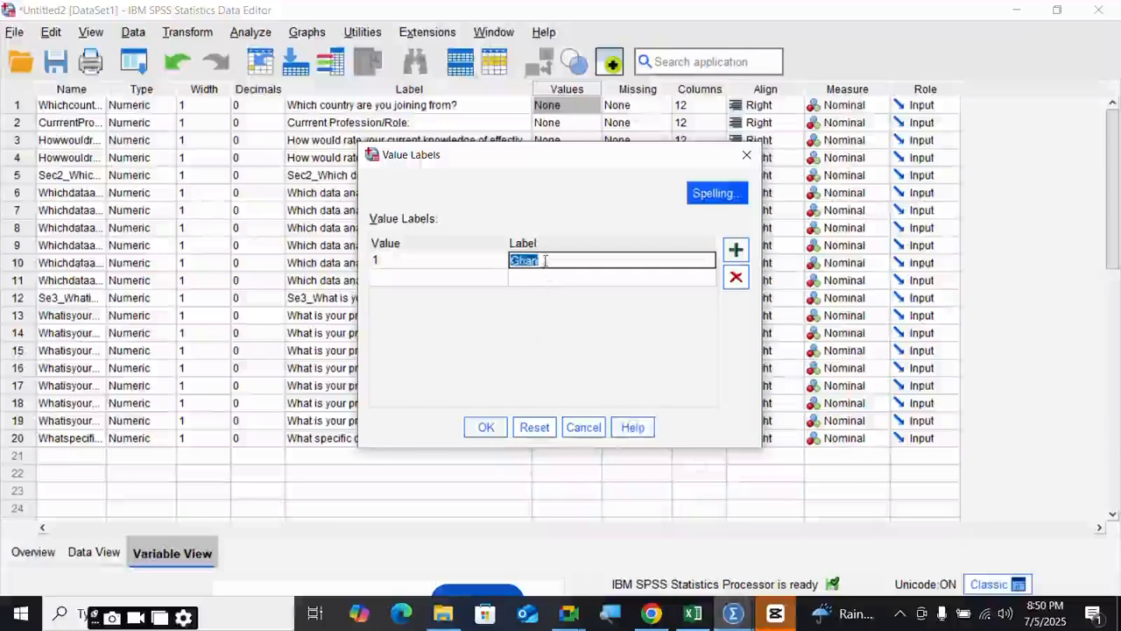
pyautogui.write('Ghana')
pyautogui.click(437, 278)
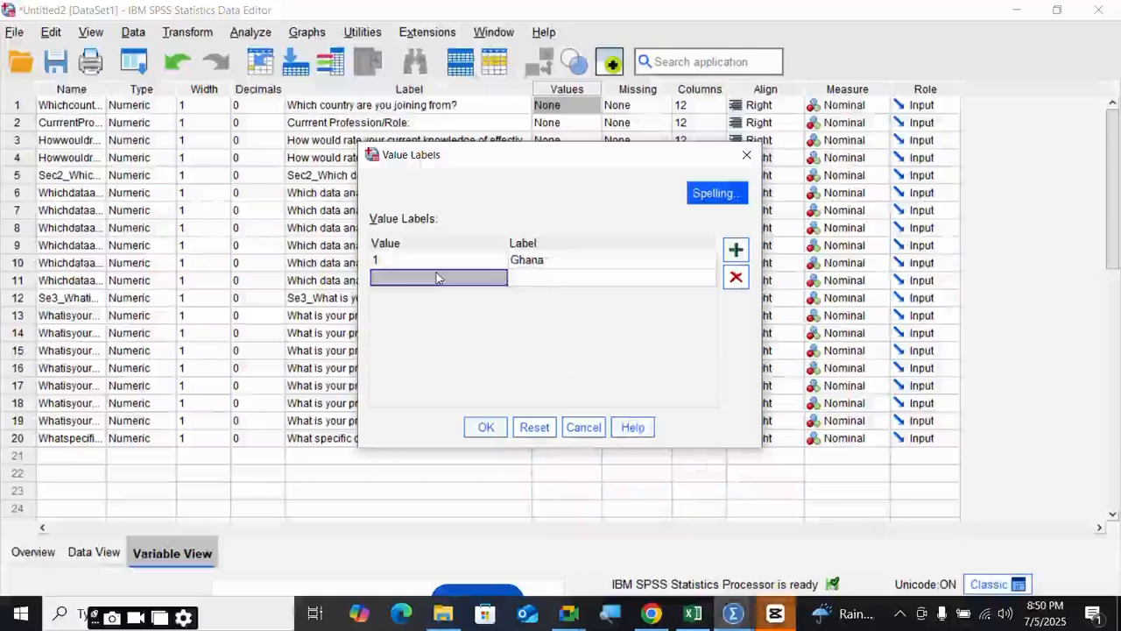
pyautogui.write('2')
pyautogui.click(534, 277)
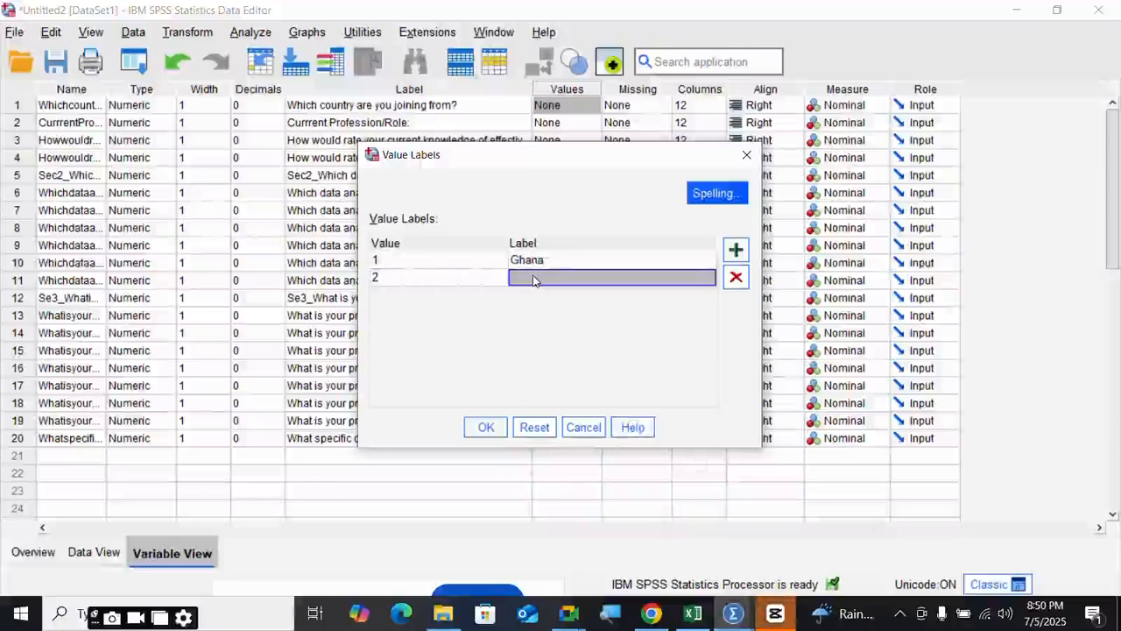
pyautogui.write('Niger')
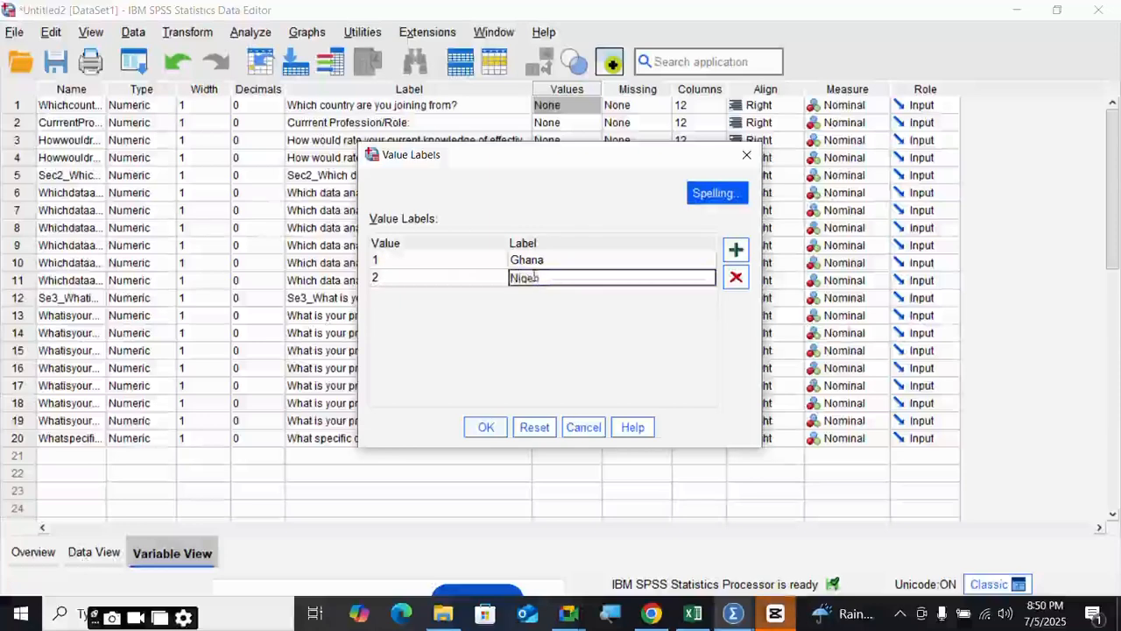
pyautogui.write('ia')
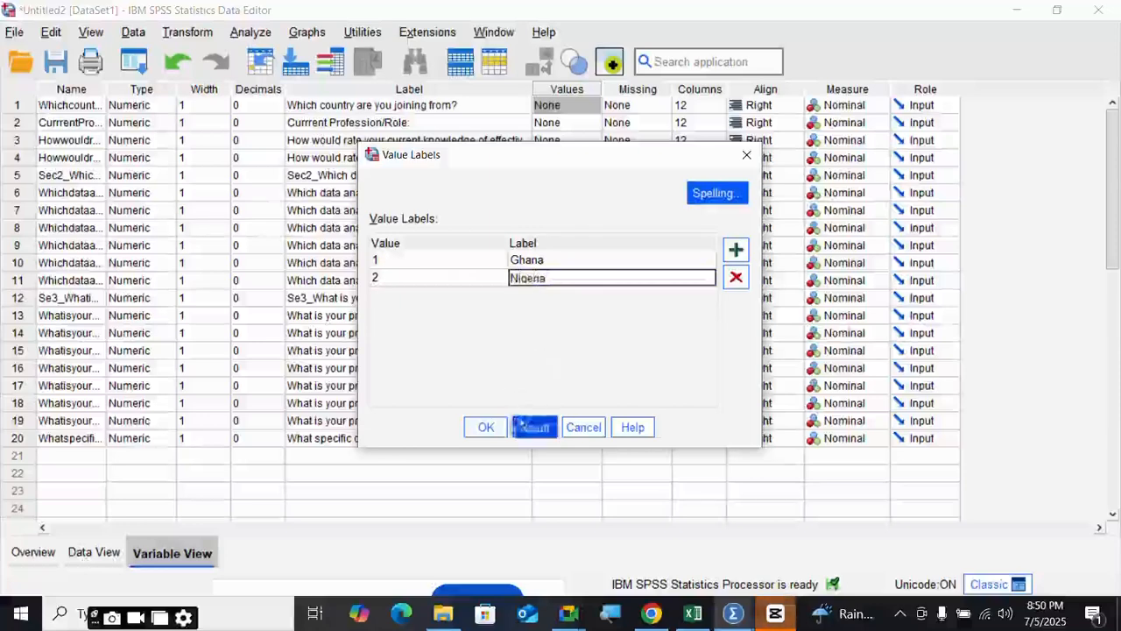
pyautogui.click(486, 426)
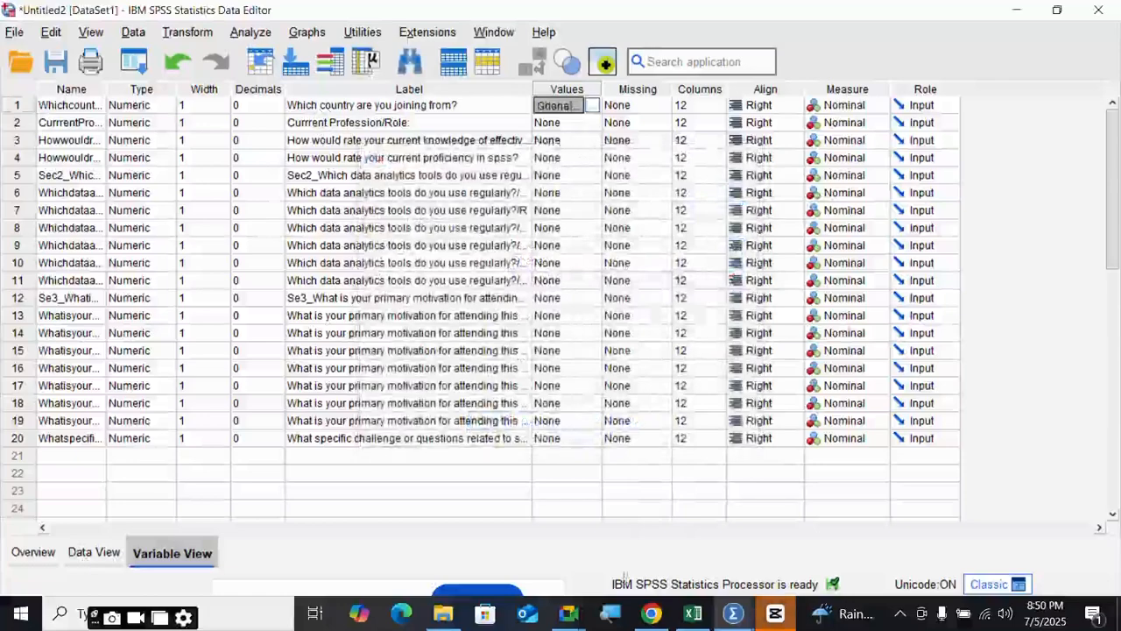
# - Return to SPSS Variable View and check the Profession/Role variable's label text
pyautogui.moveTo(692, 615)
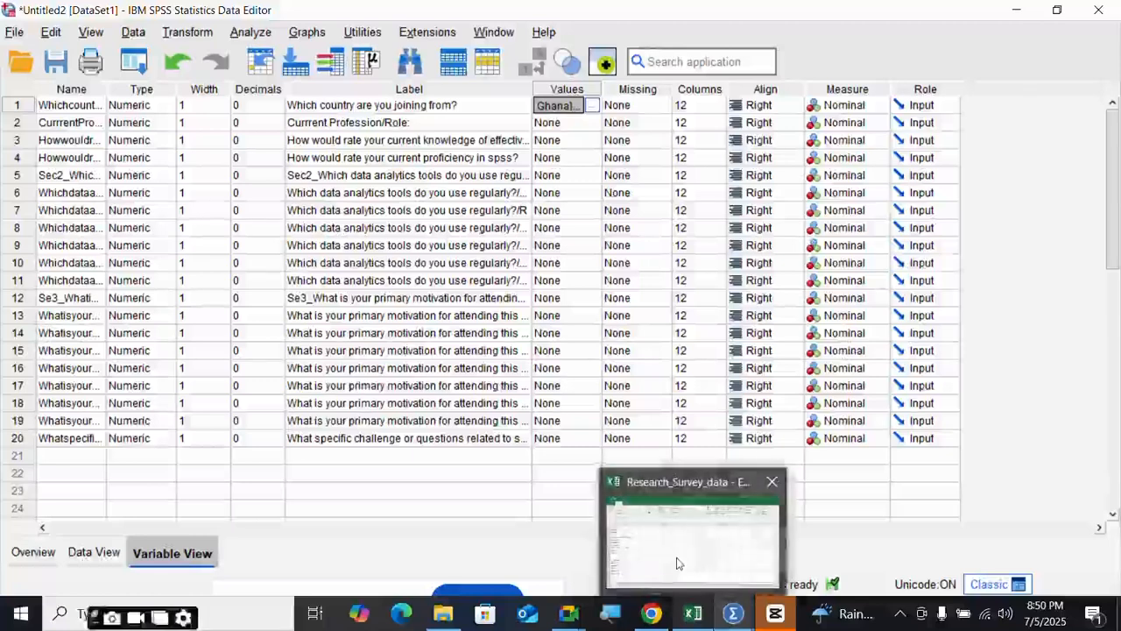
pyautogui.moveTo(677, 562)
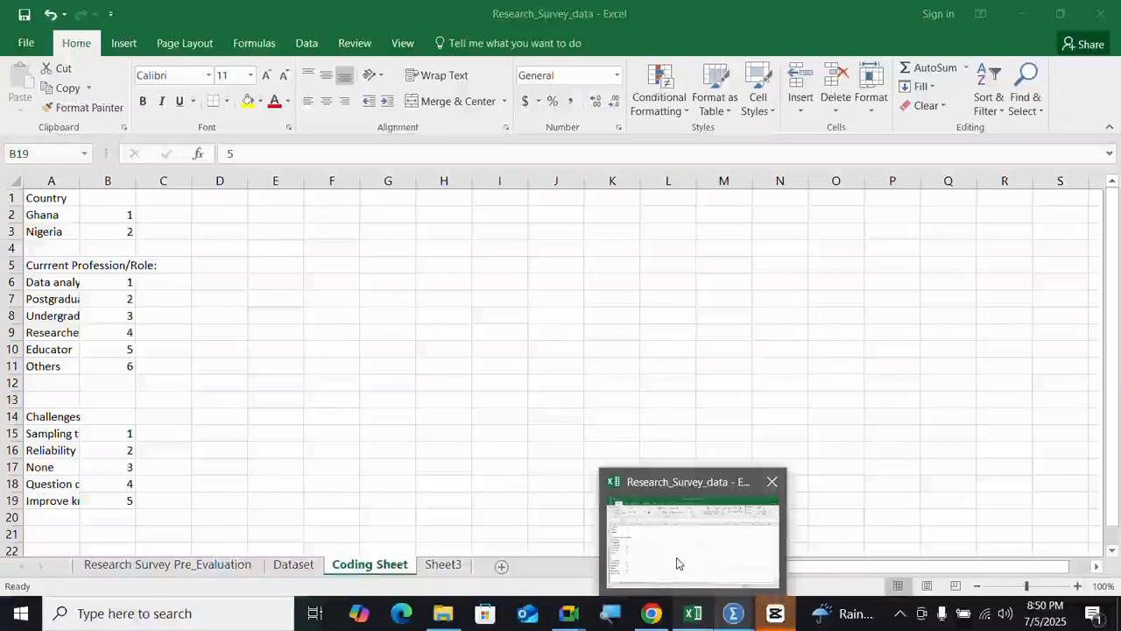
pyautogui.hotkey('alt', 'Tab')
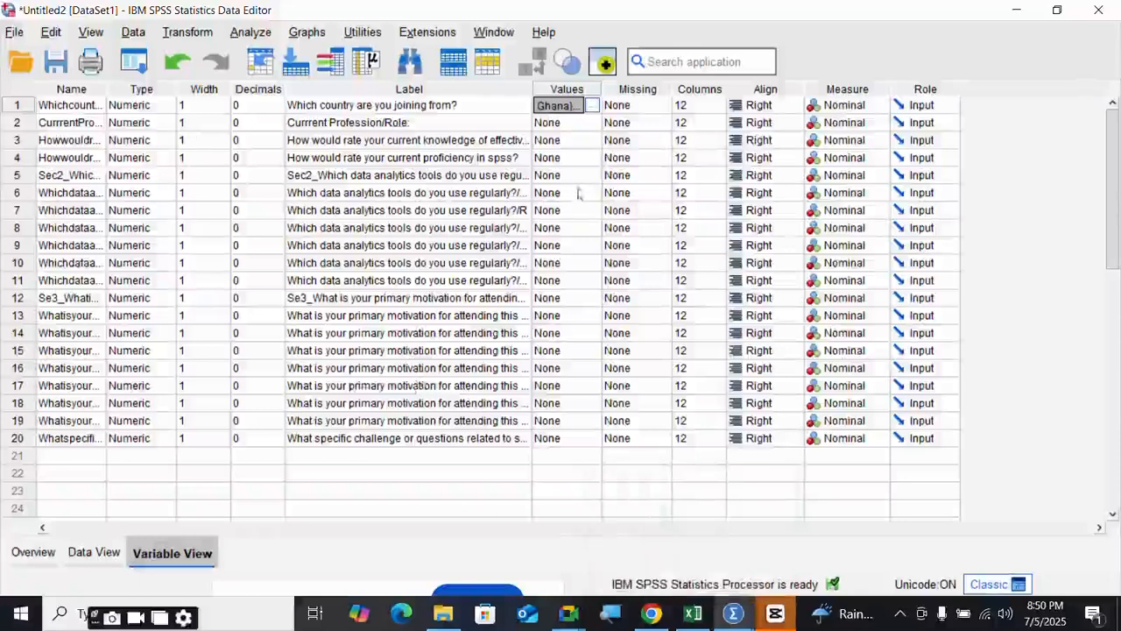
pyautogui.doubleClick(483, 126)
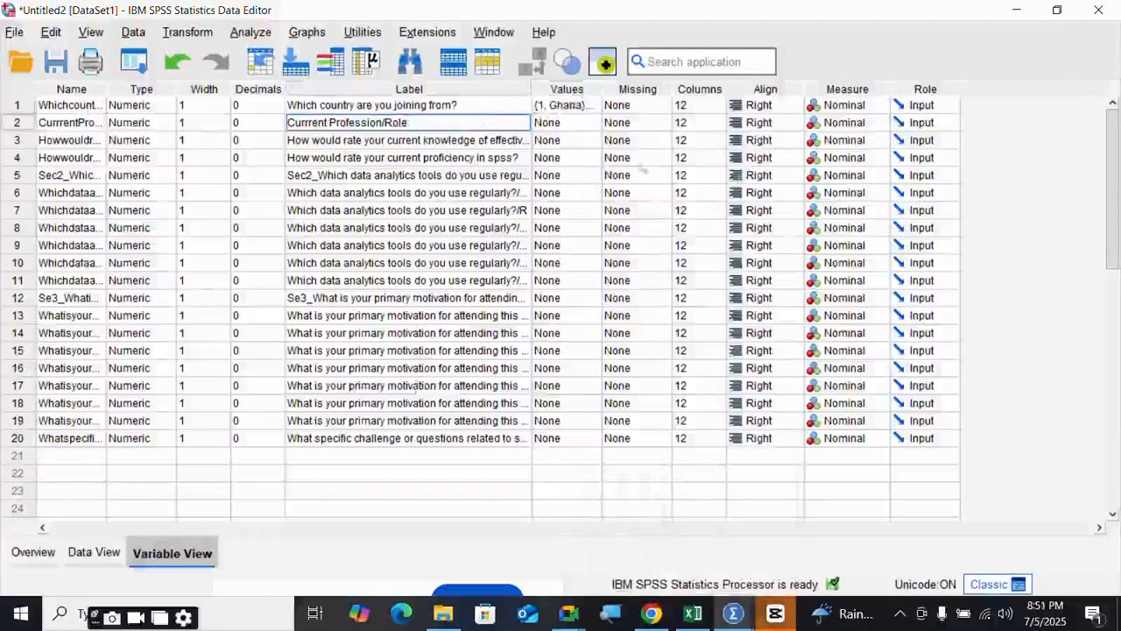
# - Open Profession/Role's value labels and add five empty label rows
pyautogui.click(596, 125)
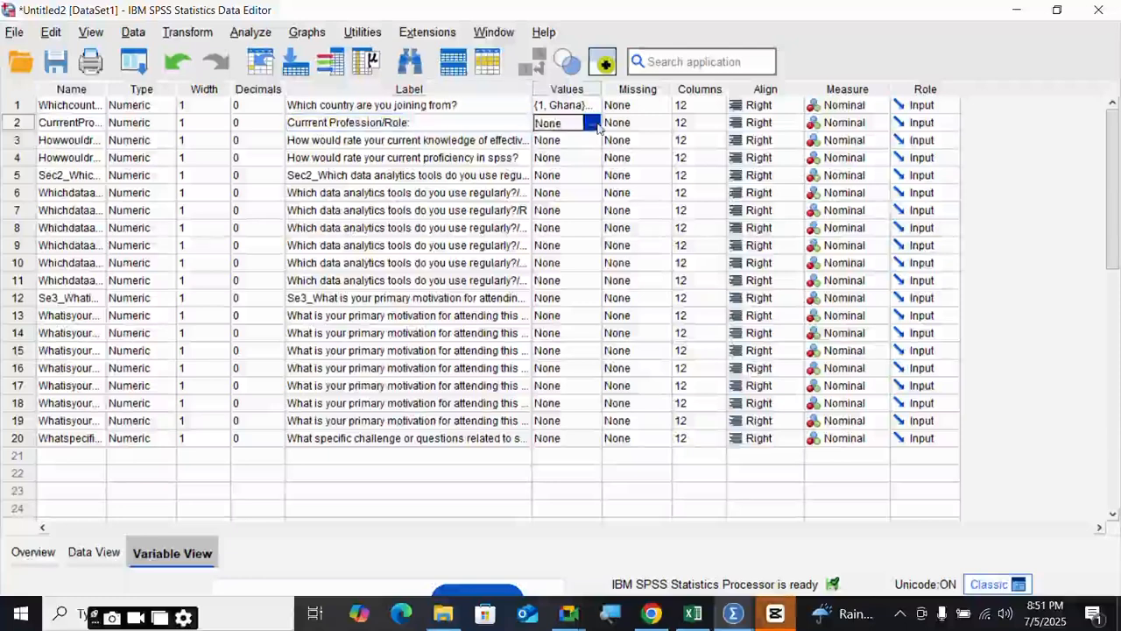
pyautogui.click(596, 125)
pyautogui.click(736, 251)
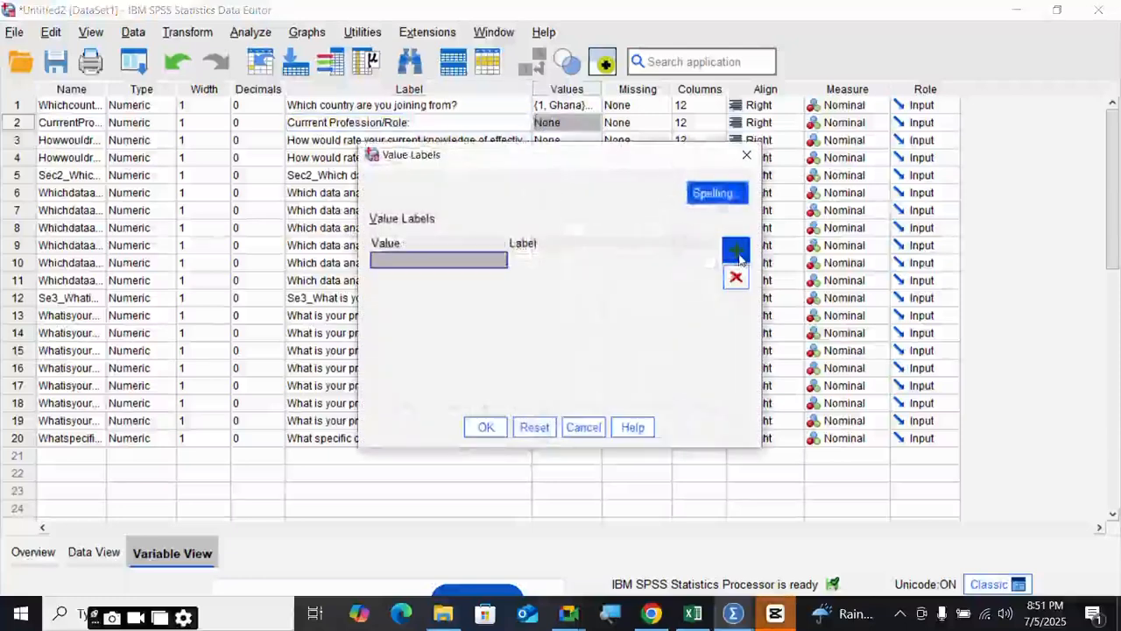
pyautogui.click(736, 251)
pyautogui.click(736, 253)
pyautogui.click(738, 256)
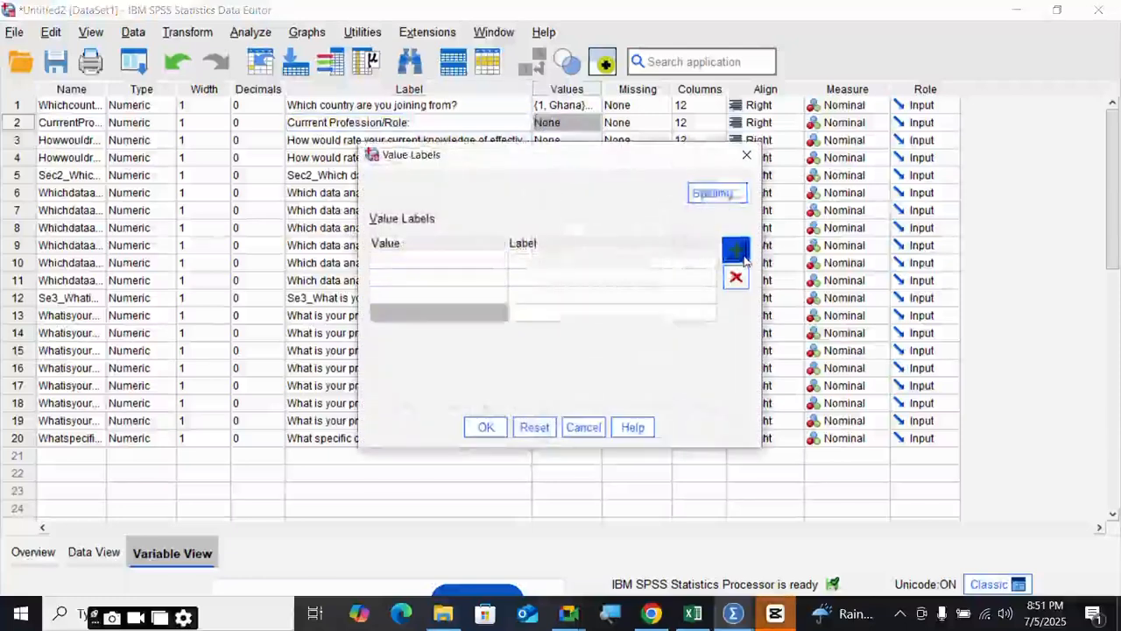
pyautogui.click(741, 256)
# - Enter the labels Undergraduate, Postgraduate, Researcher/Academic and Data Analyst
pyautogui.click(651, 261)
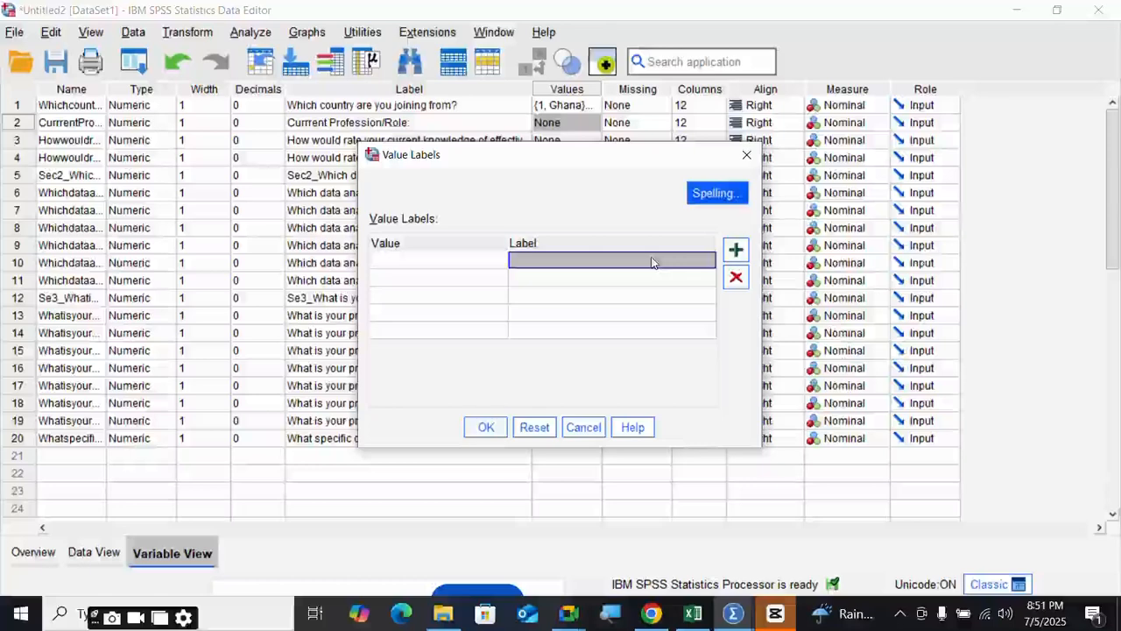
pyautogui.write('Undergraduate')
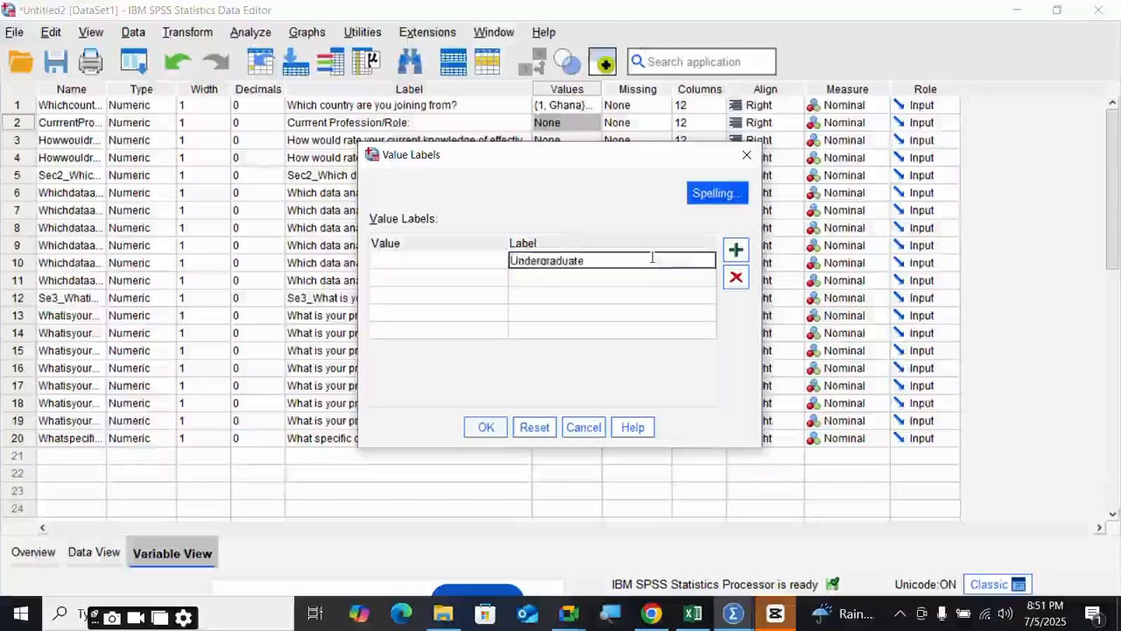
pyautogui.press('Return')
pyautogui.write('P')
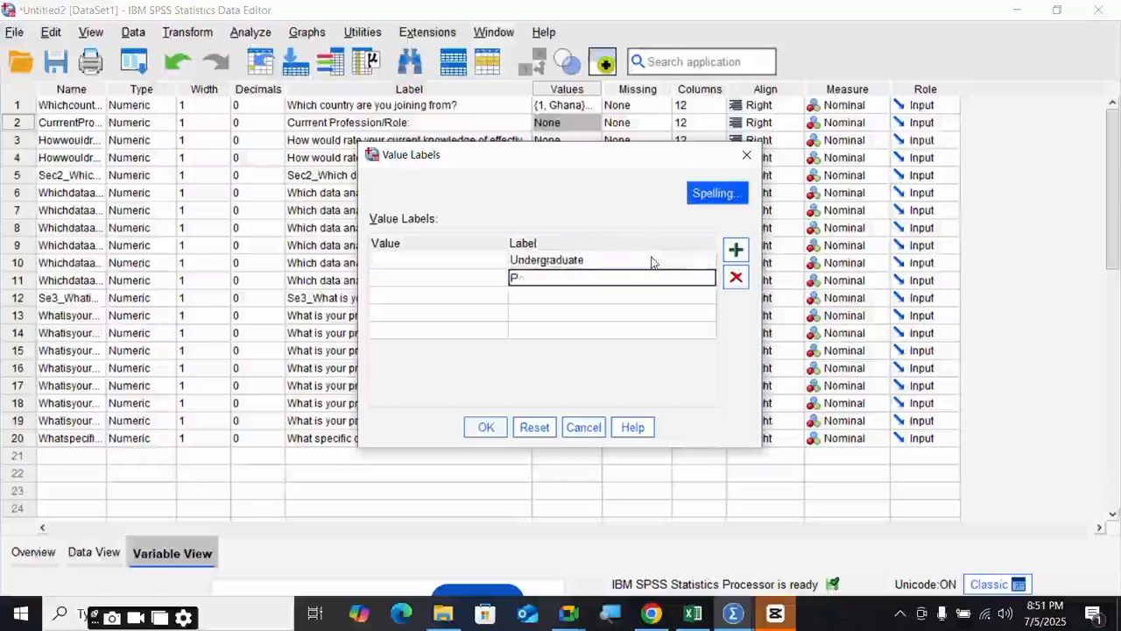
pyautogui.write('ostgraduate')
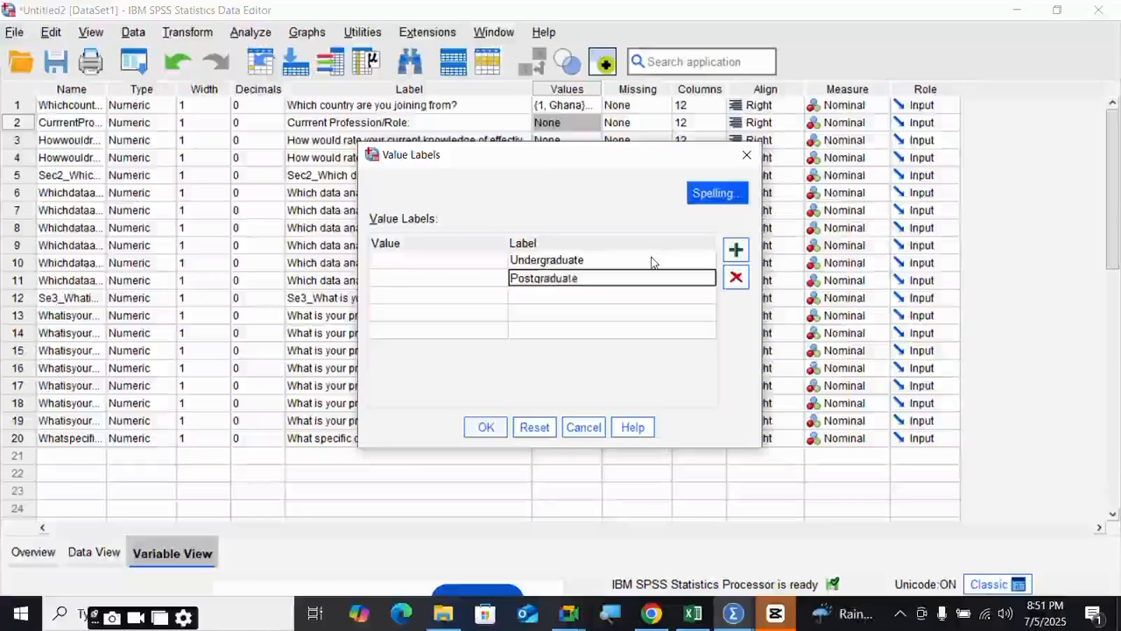
pyautogui.press('Return')
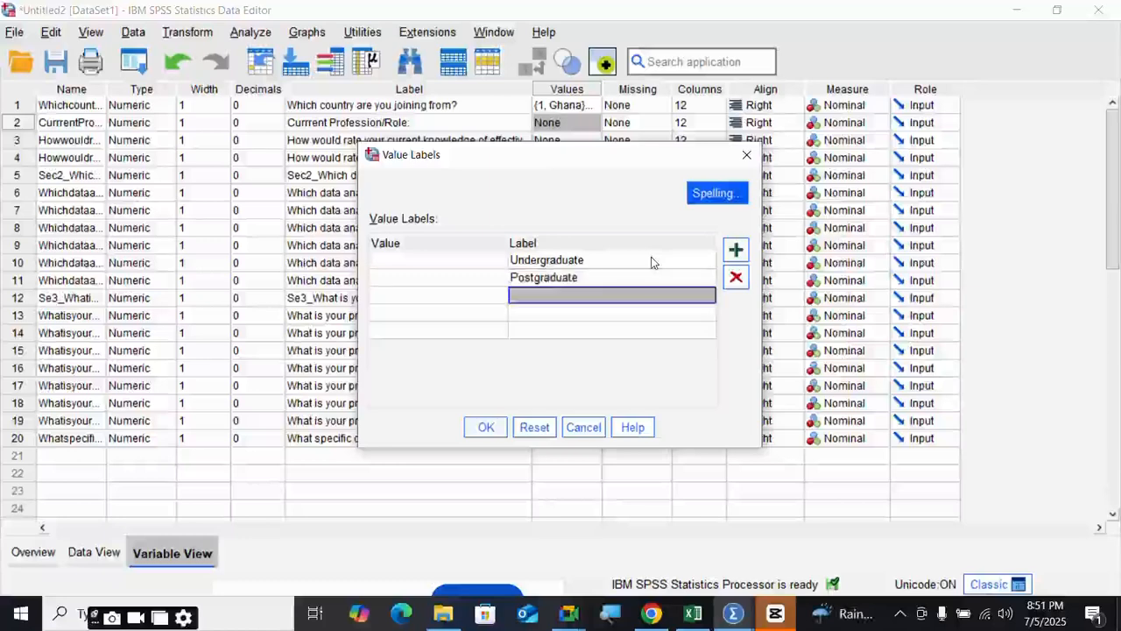
pyautogui.write('Resea')
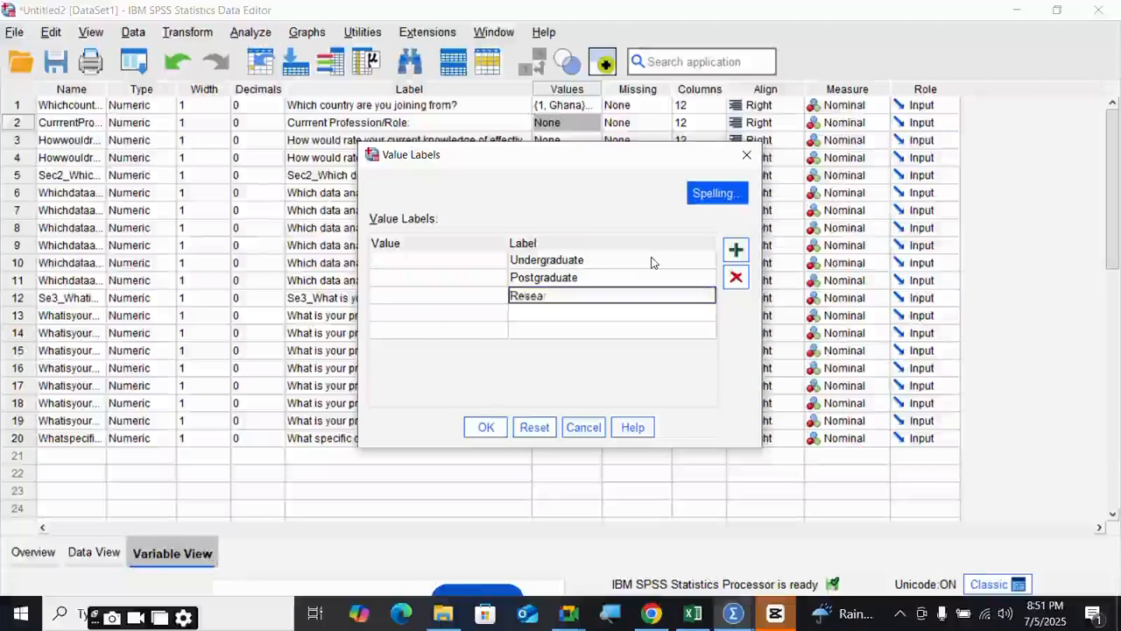
pyautogui.write('rcher/Academic')
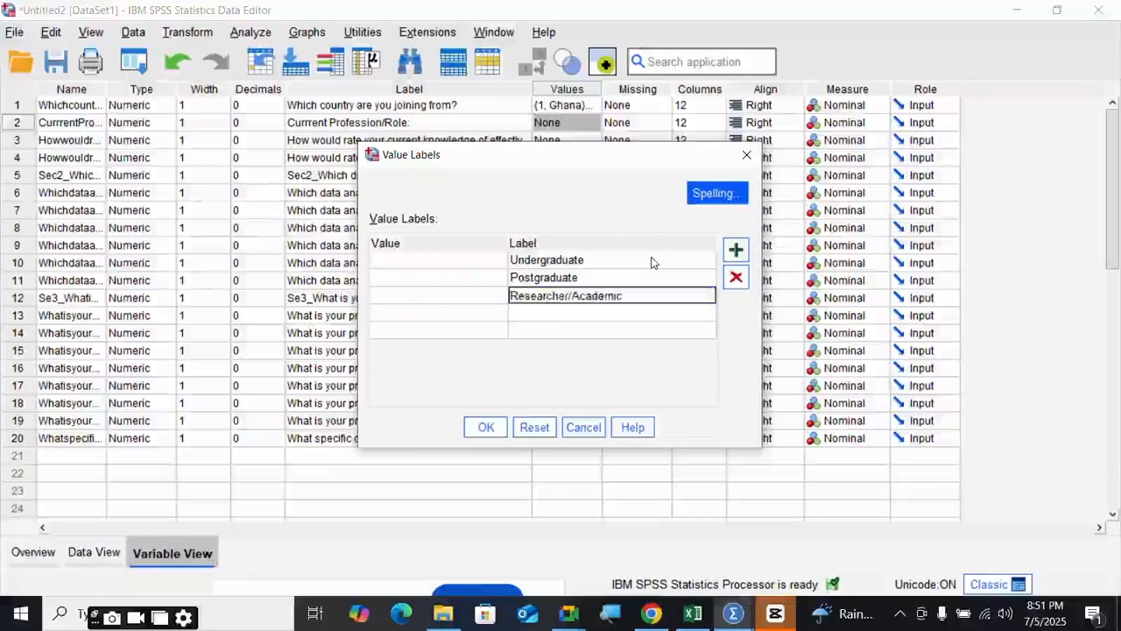
pyautogui.press('Return')
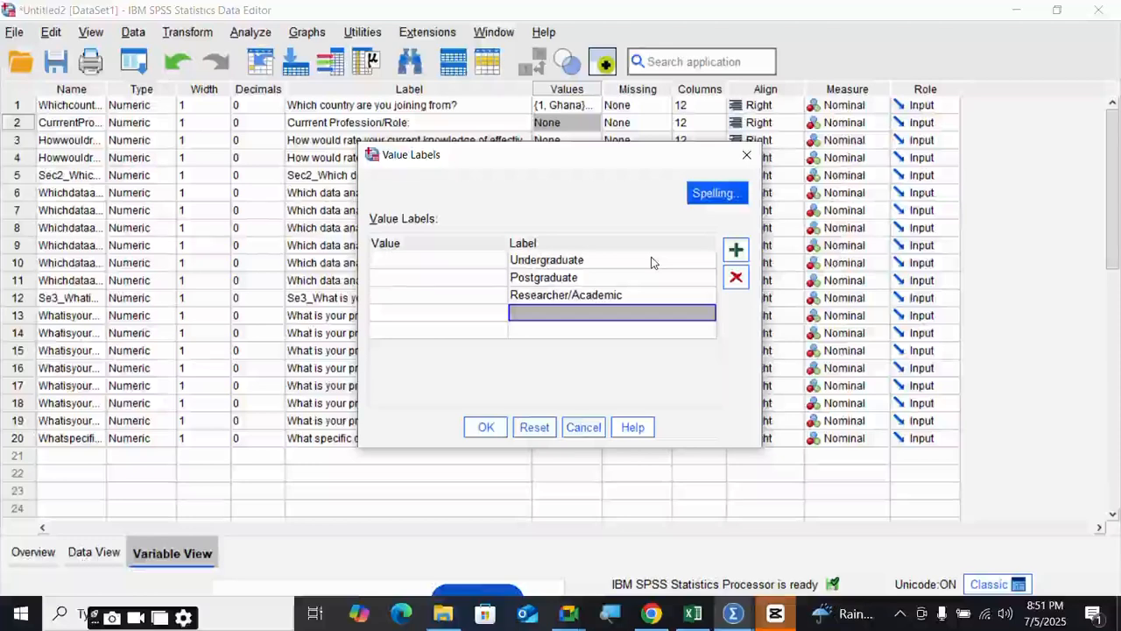
pyautogui.write('Data Analyst')
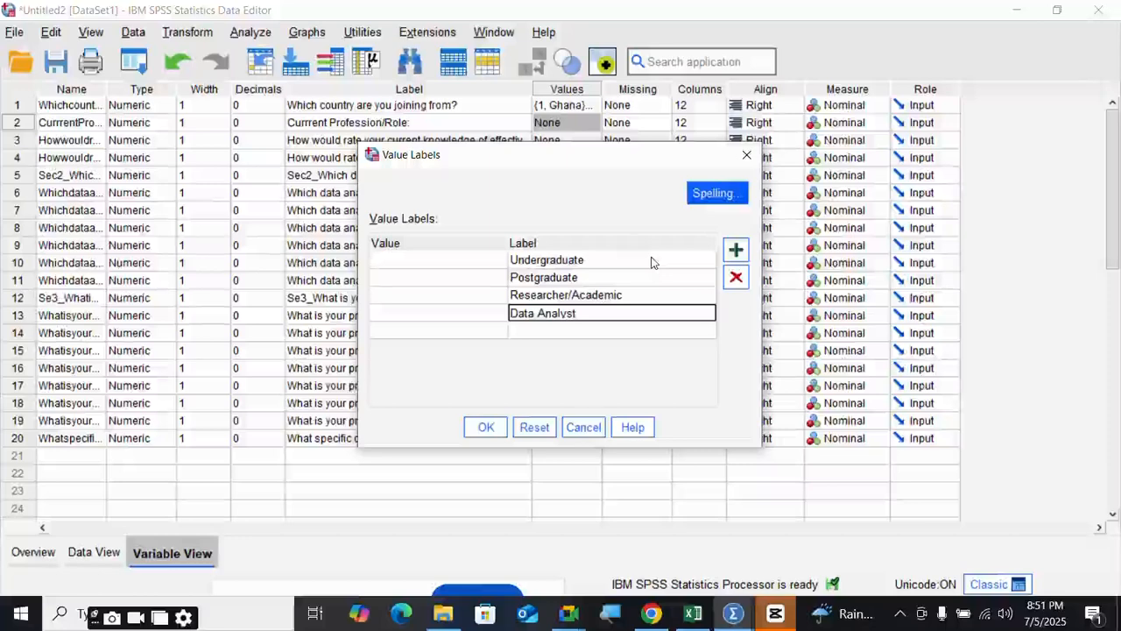
pyautogui.press('Return')
# - Add the Educator and Others labels, then check their codes on the Excel Coding Sheet
pyautogui.write('E')
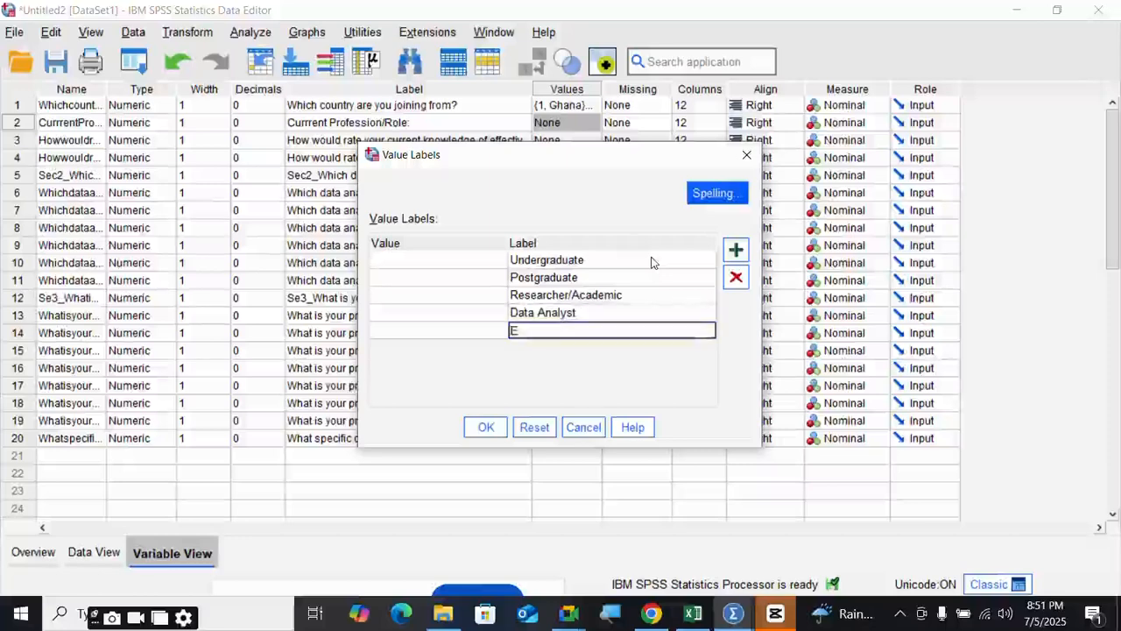
pyautogui.write('ducator')
pyautogui.click(735, 249)
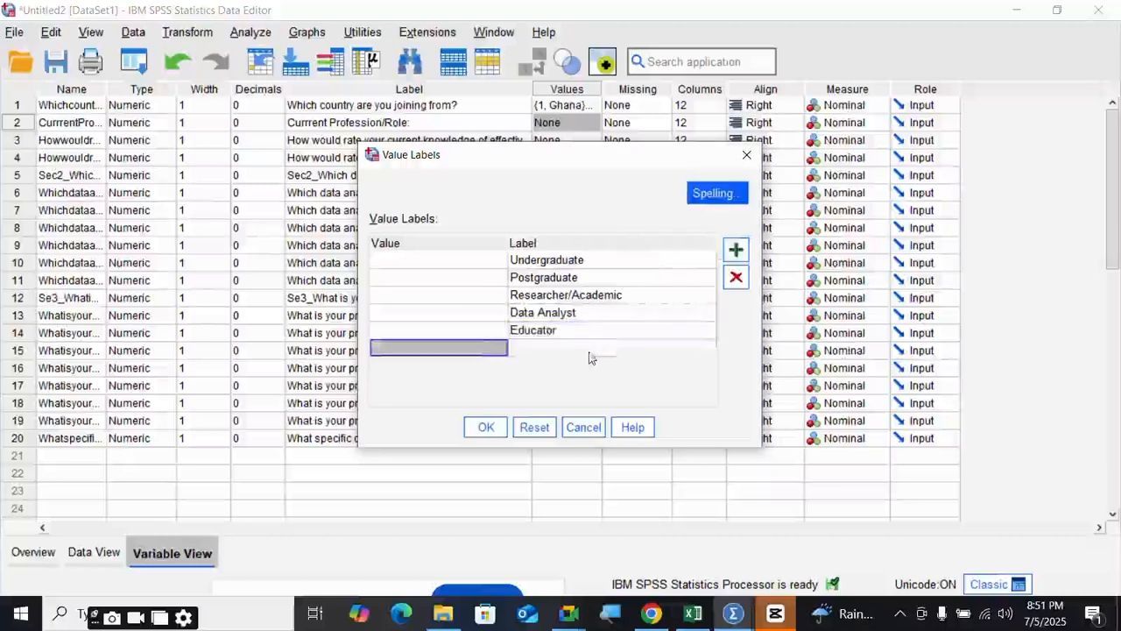
pyautogui.click(590, 350)
pyautogui.write('Others')
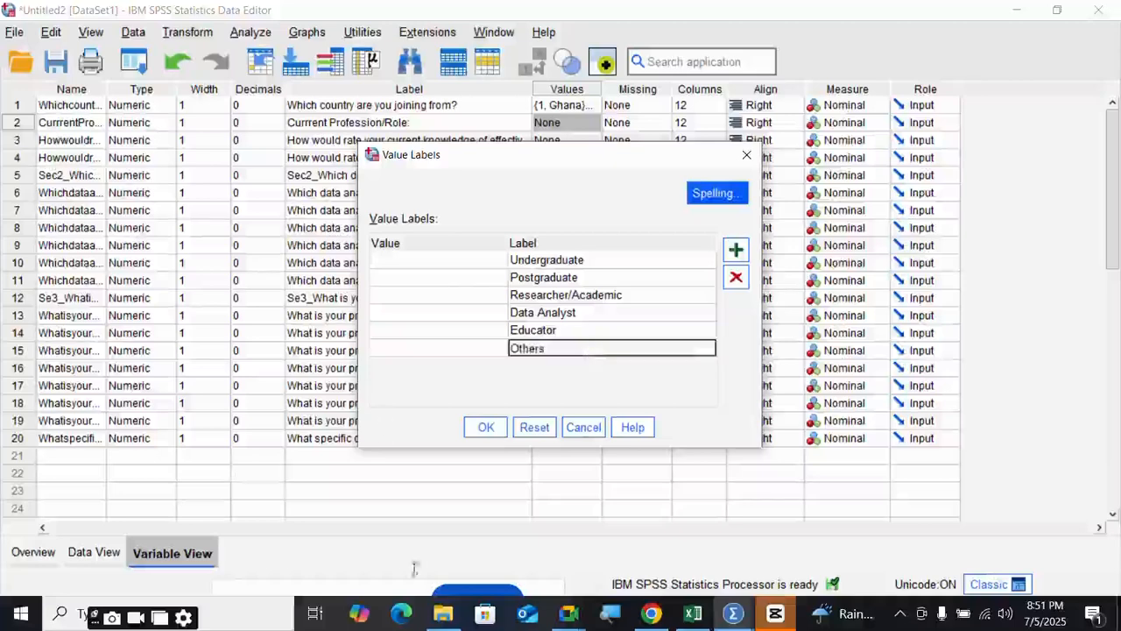
pyautogui.click(693, 613)
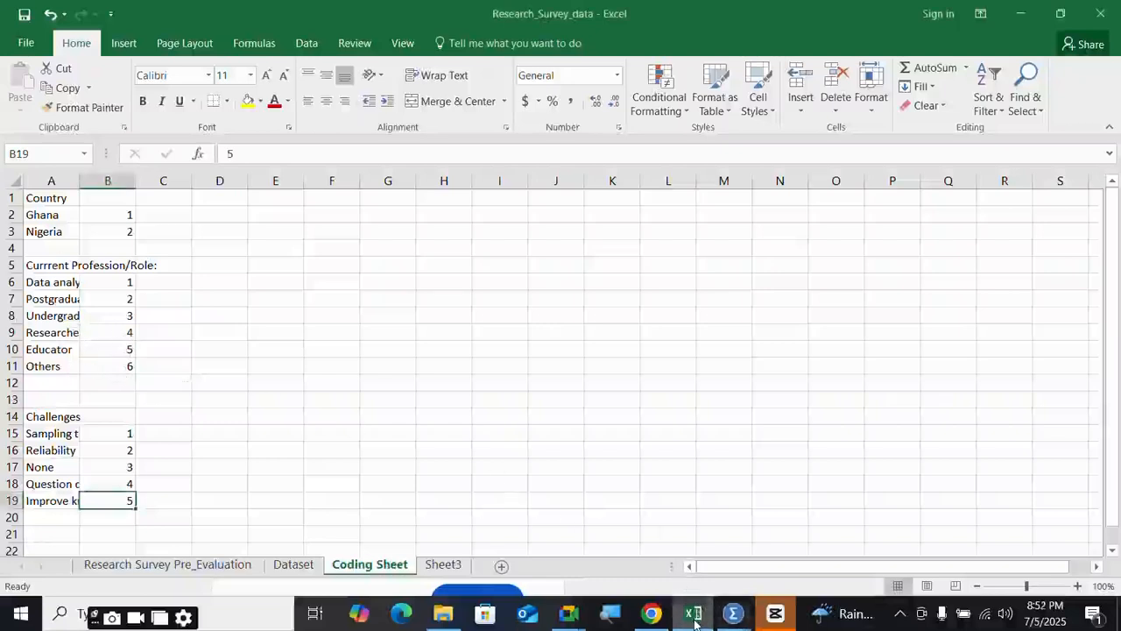
# - Back in the SPSS Value Labels dialog, code Others as 6 and Educator as 5
pyautogui.moveTo(693, 620)
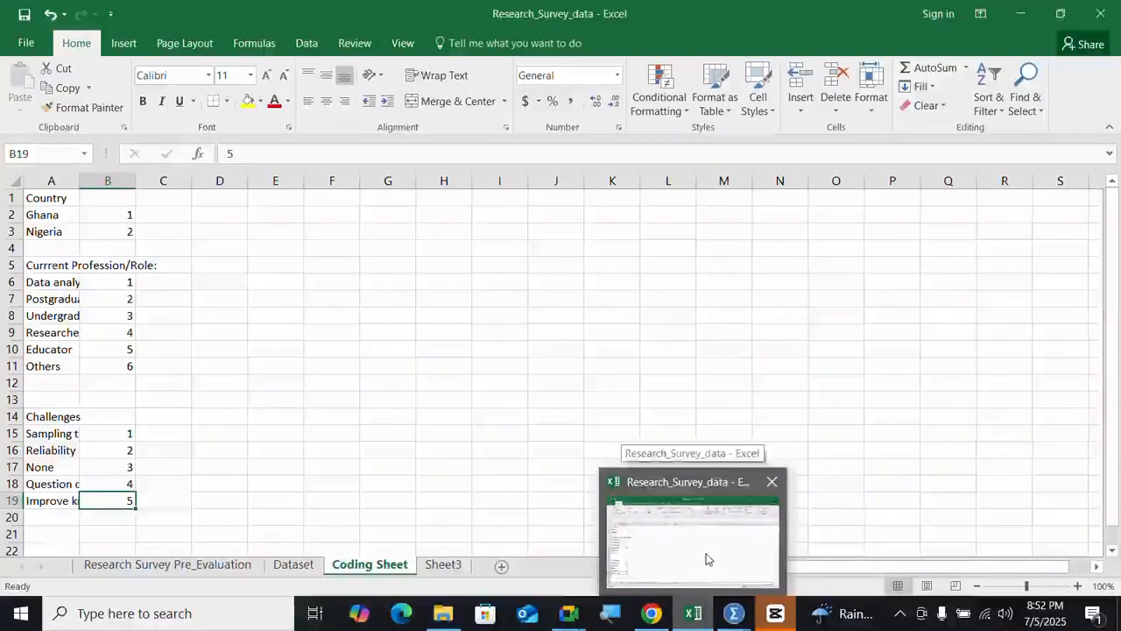
pyautogui.moveTo(734, 615)
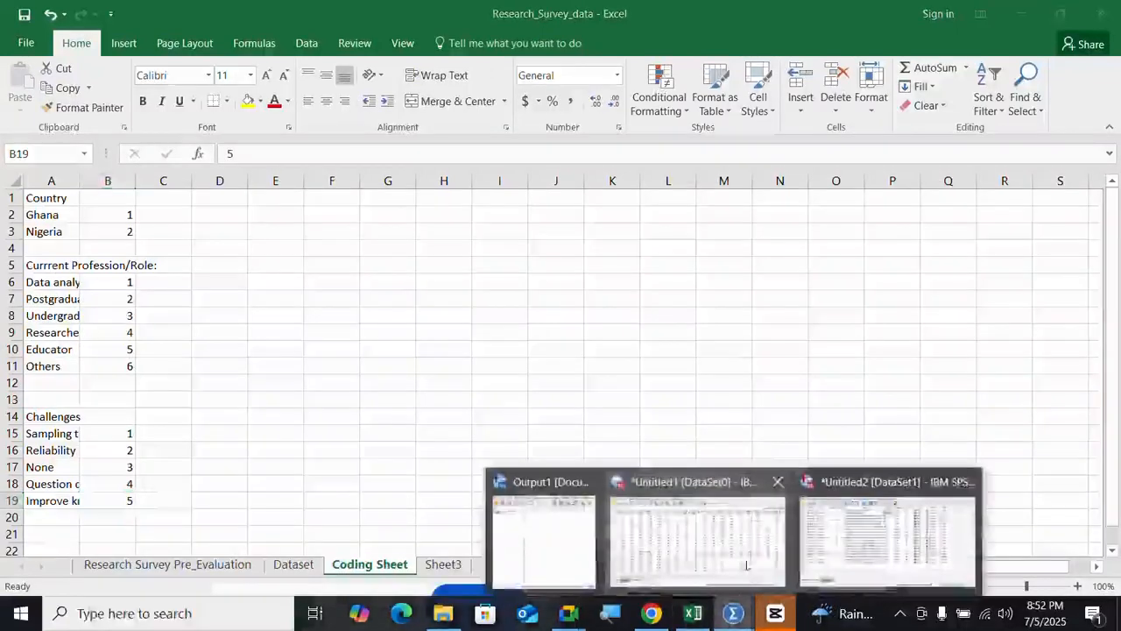
pyautogui.click(882, 538)
pyautogui.click(460, 348)
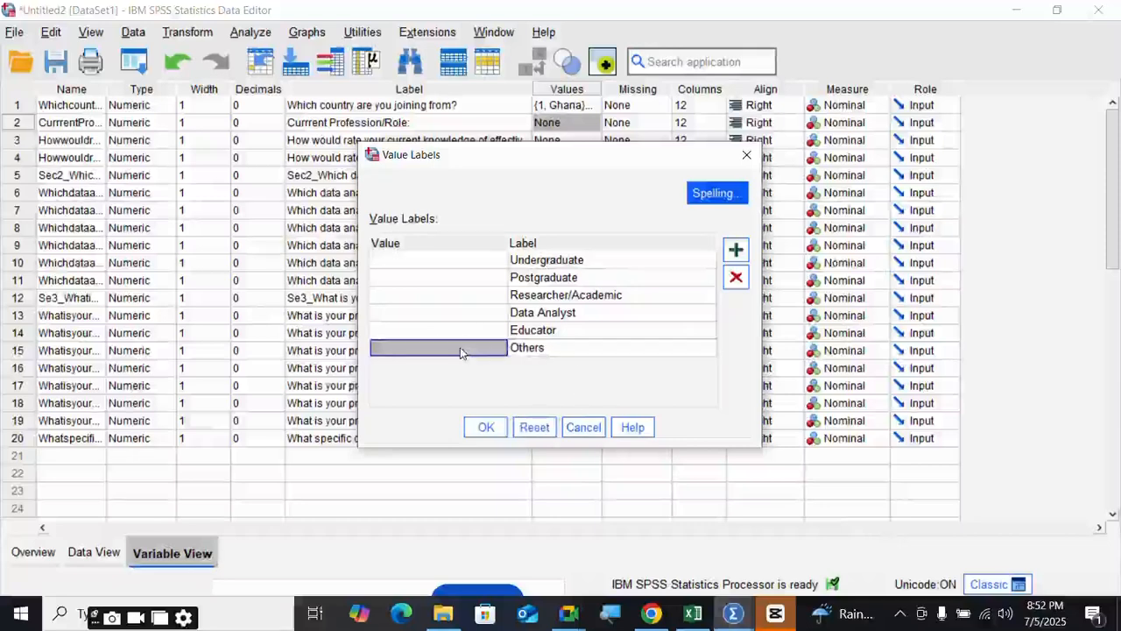
pyautogui.write('6')
pyautogui.press('Up')
pyautogui.write('5')
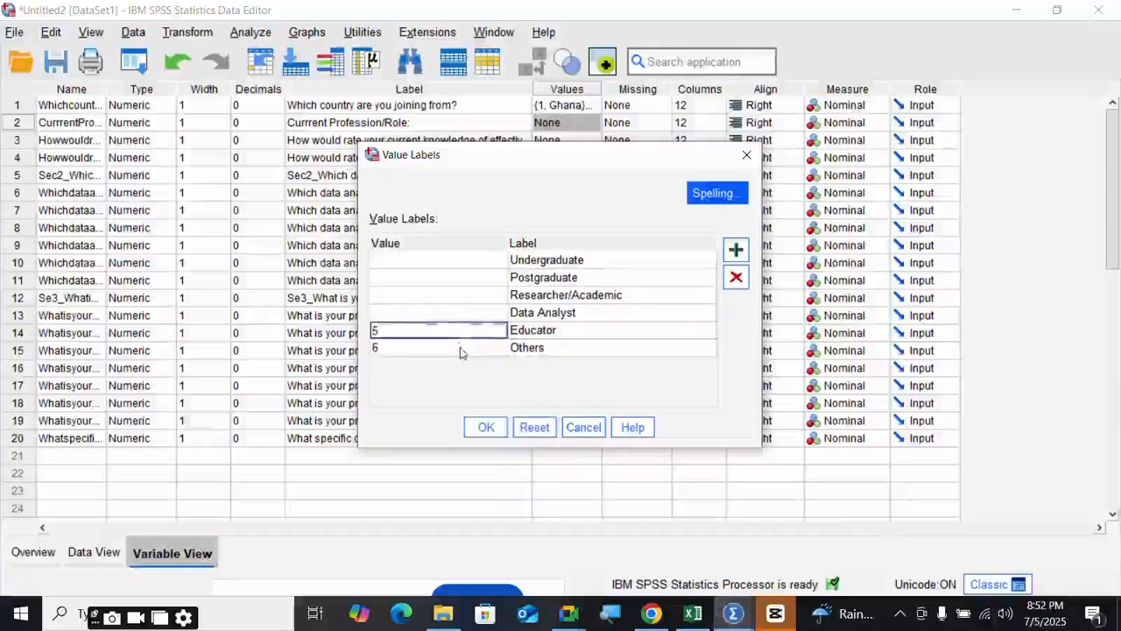
pyautogui.press('Up')
# - Code Data Analyst 1, Postgraduate 3, Undergraduate 2 and Researcher/Academic 4
pyautogui.write('1')
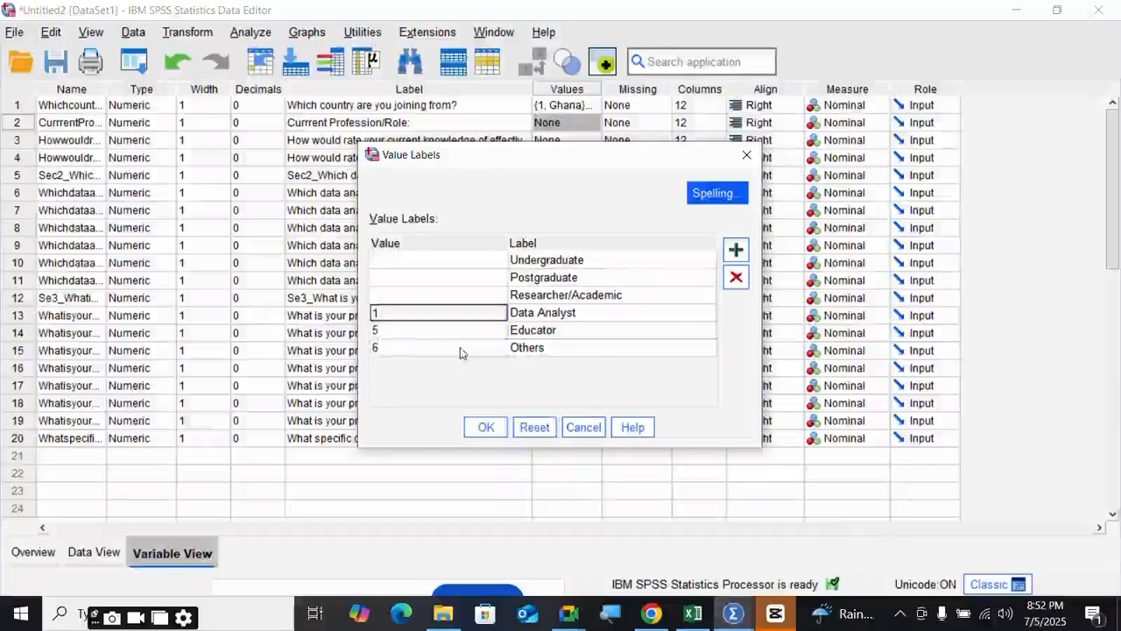
pyautogui.press('Up')
pyautogui.press('Up')
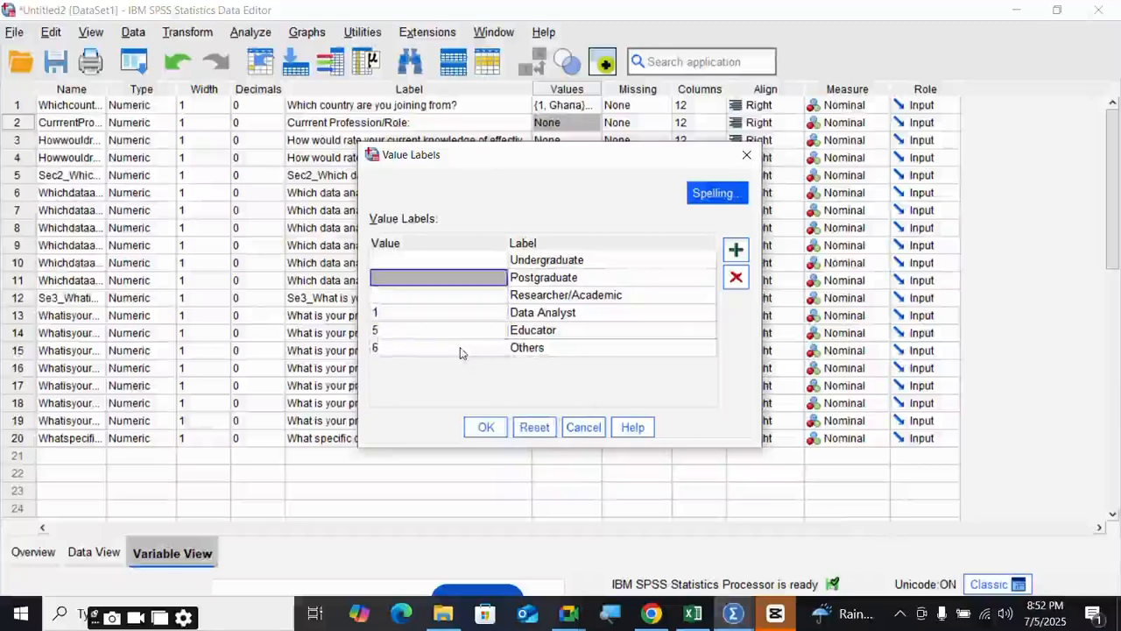
pyautogui.write('3')
pyautogui.press('Up')
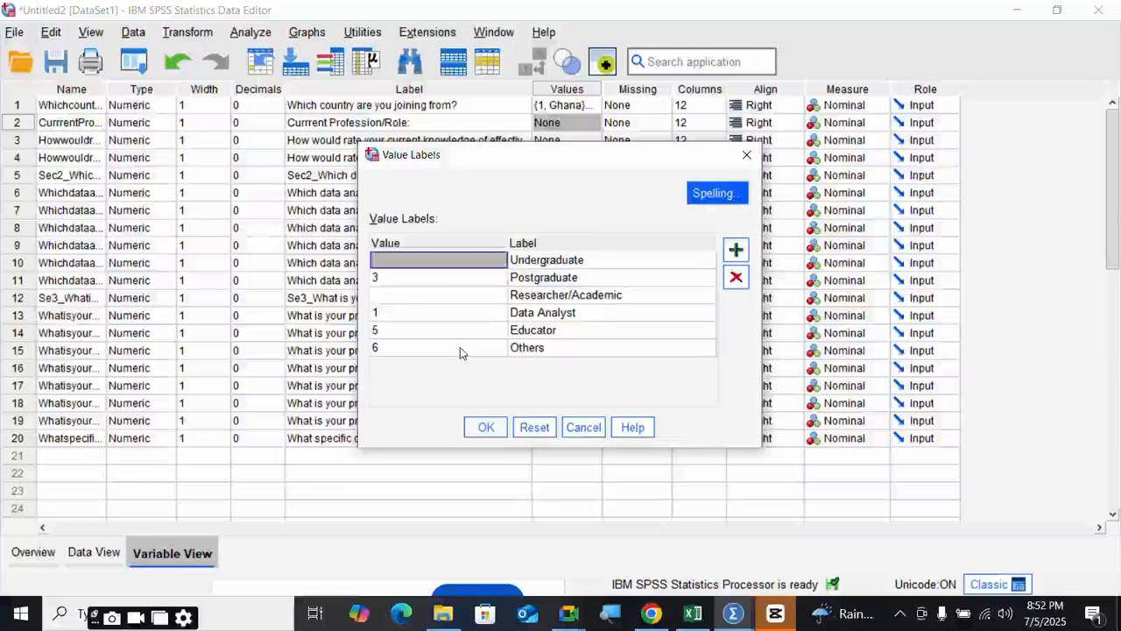
pyautogui.write('2')
pyautogui.press('Down')
pyautogui.press('Down')
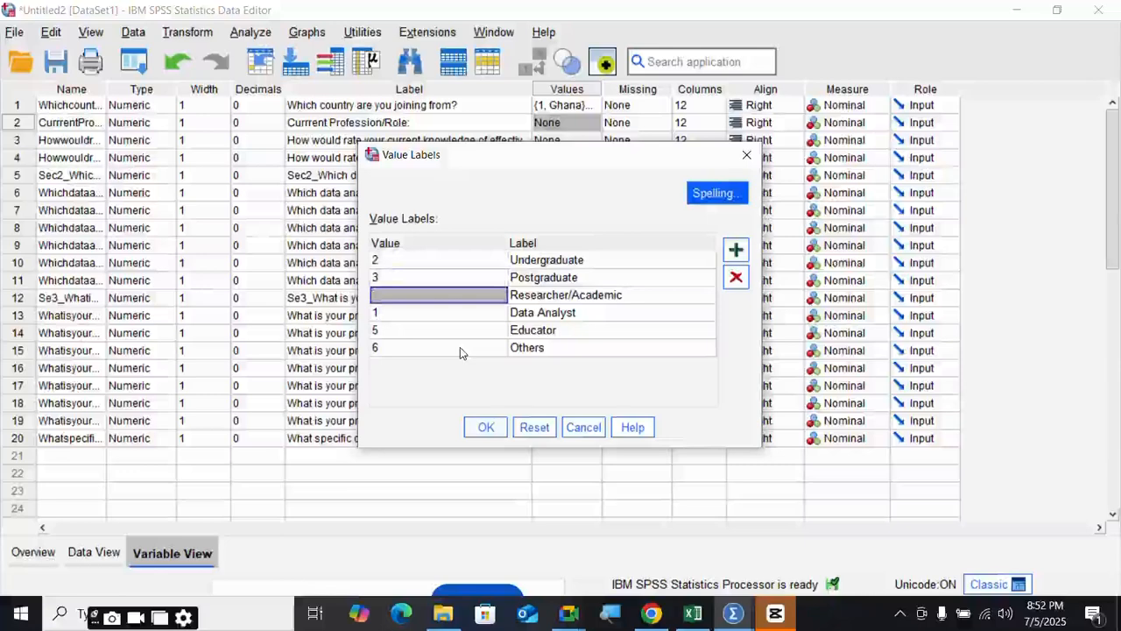
pyautogui.write('4')
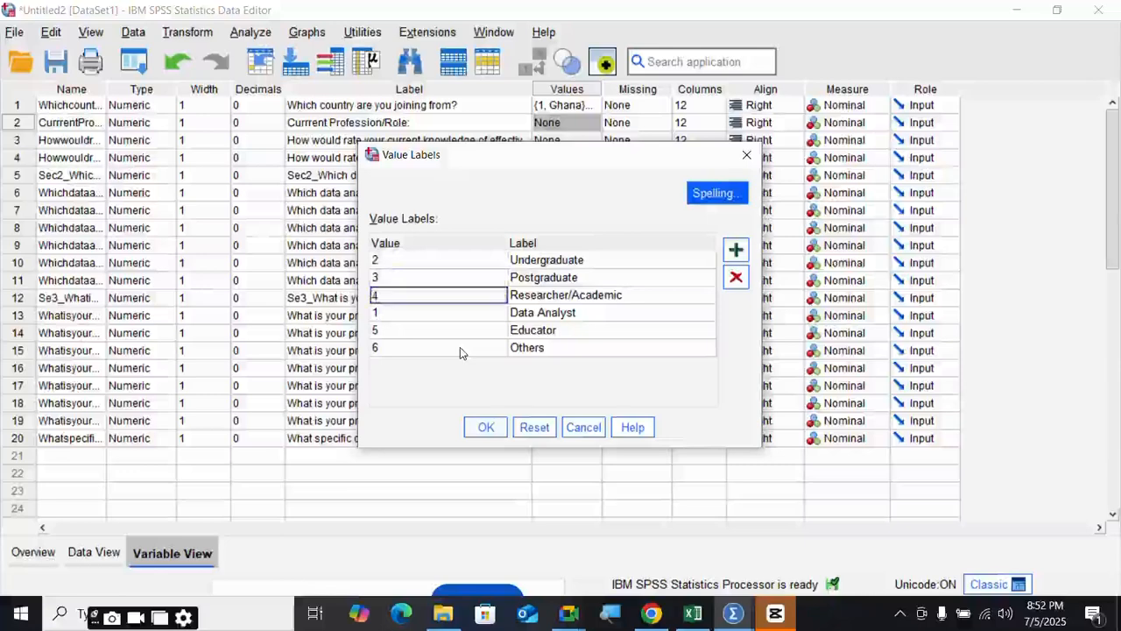
# - Save the Profession/Role value labels and move on to the data analytics tools question
pyautogui.click(485, 428)
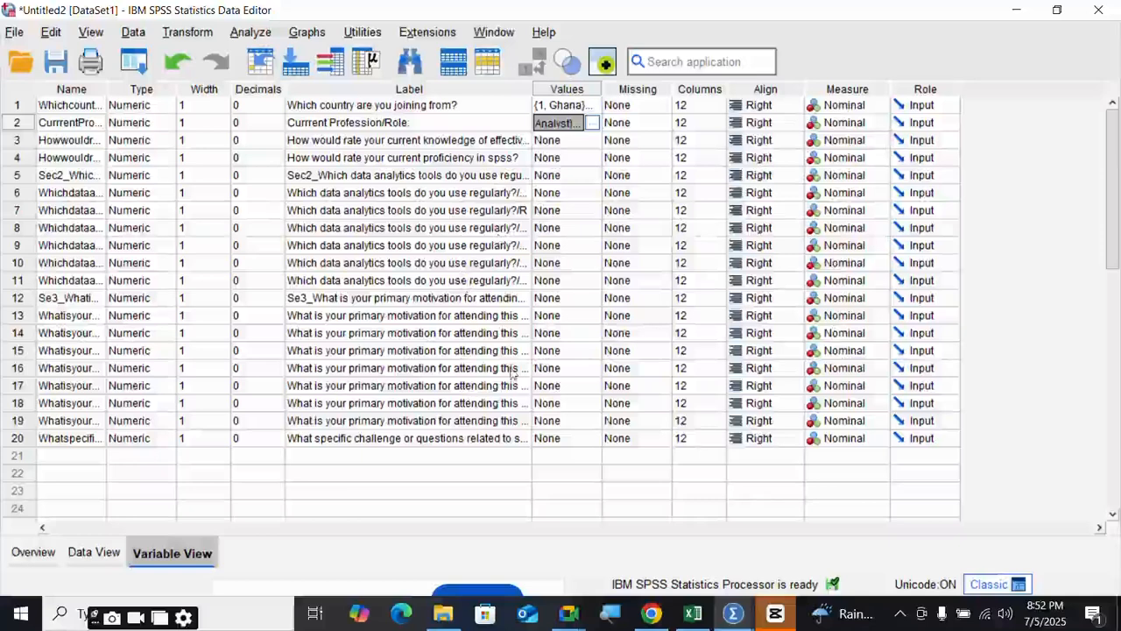
pyautogui.click(570, 143)
pyautogui.click(560, 176)
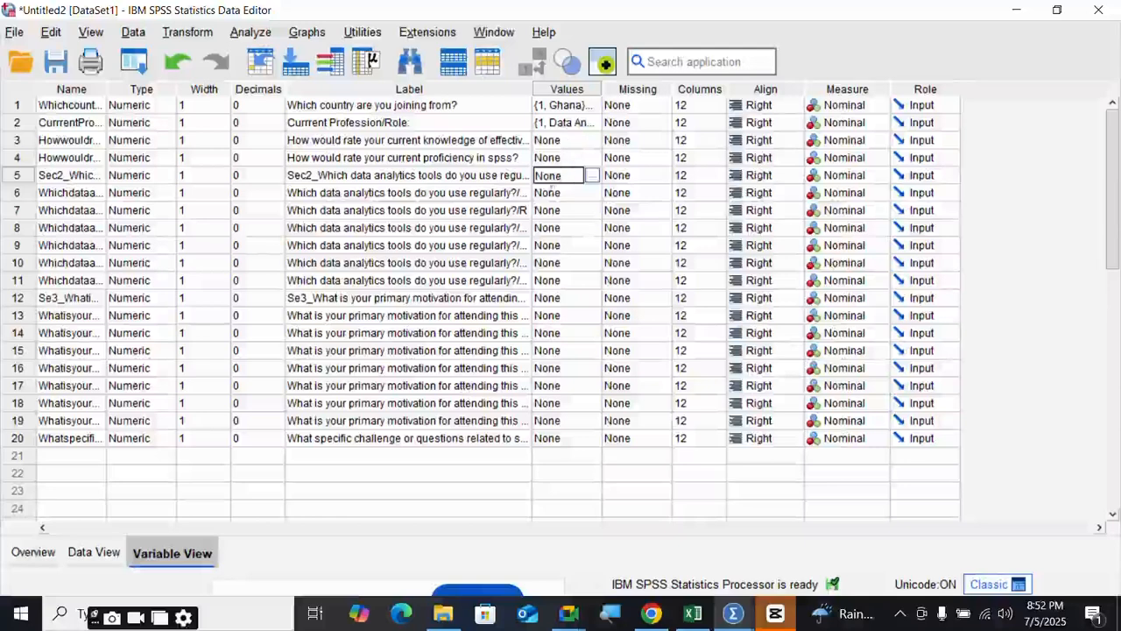
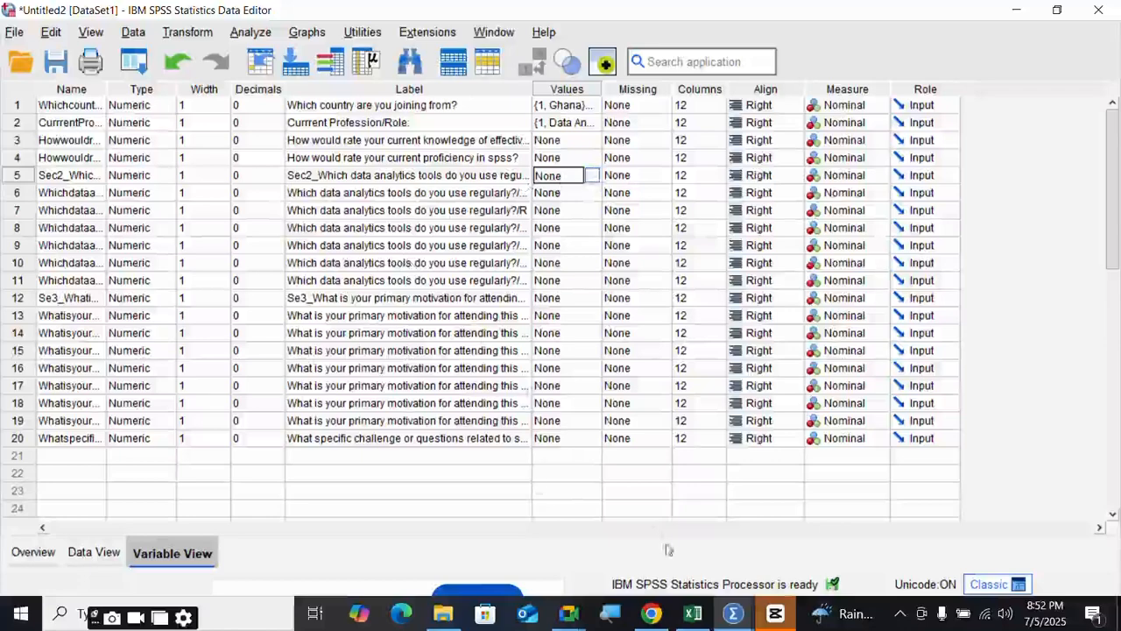
# - Check the full Sec2 column header in the Excel survey's Dataset sheet
pyautogui.click(693, 613)
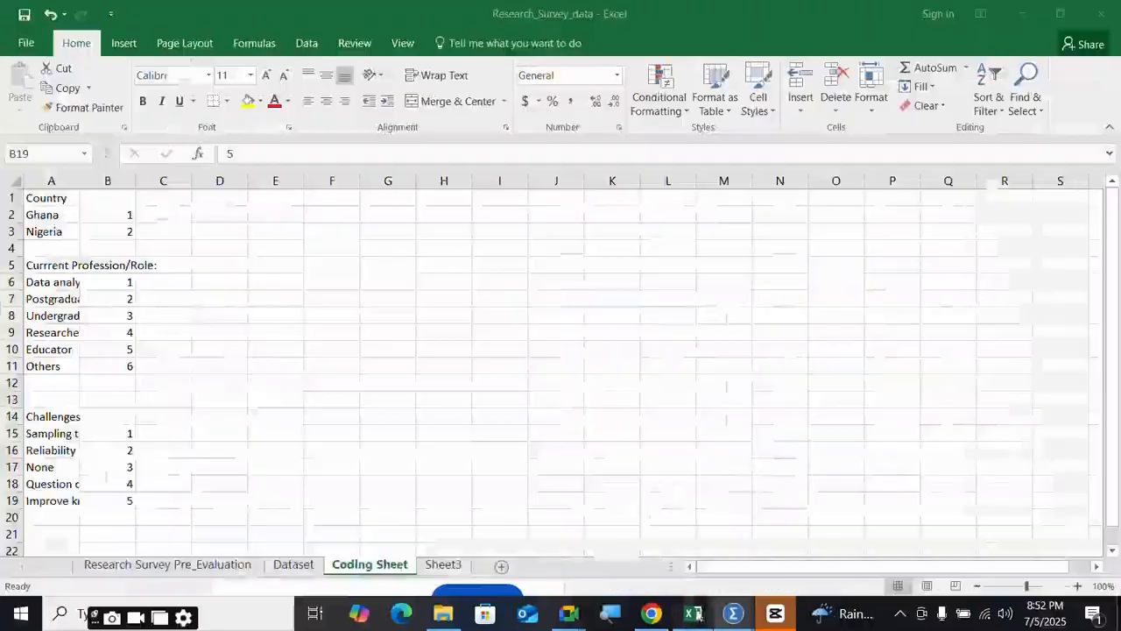
pyautogui.click(293, 565)
pyautogui.moveTo(920, 567); pyautogui.dragTo(727, 578)
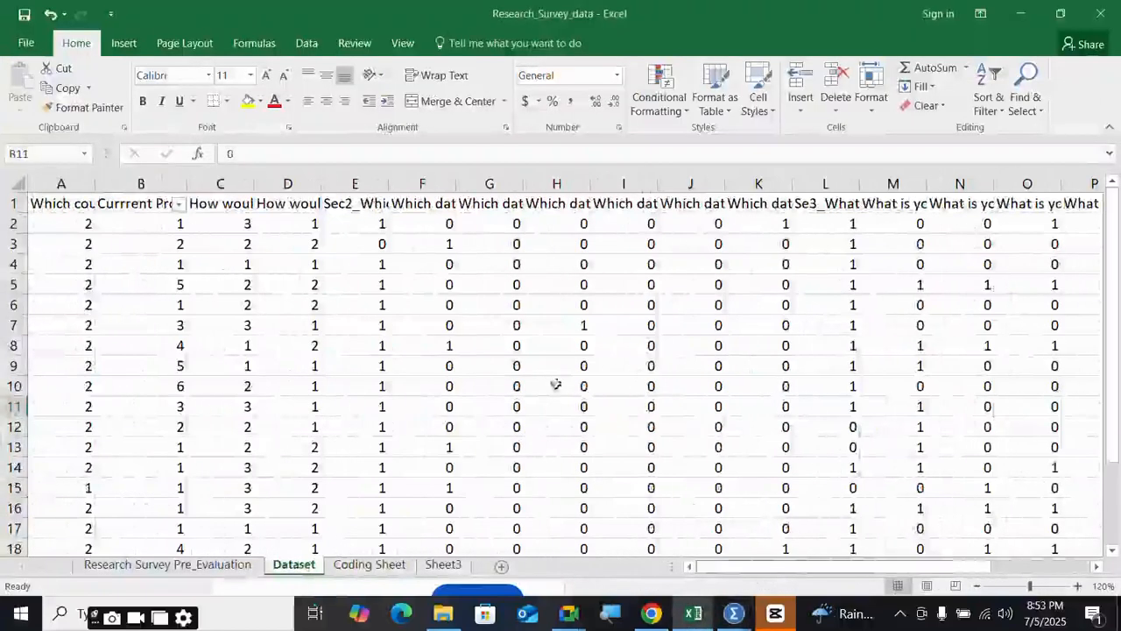
pyautogui.click(359, 204)
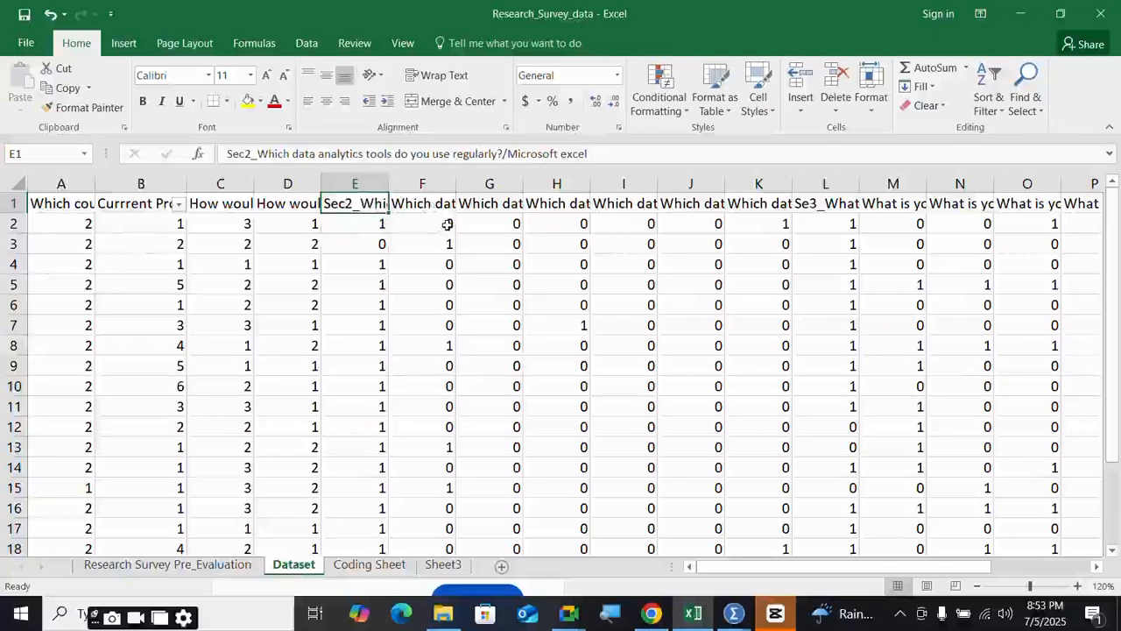
# - Open Sec2's value labels in SPSS and add 1 = Selected
pyautogui.moveTo(734, 613)
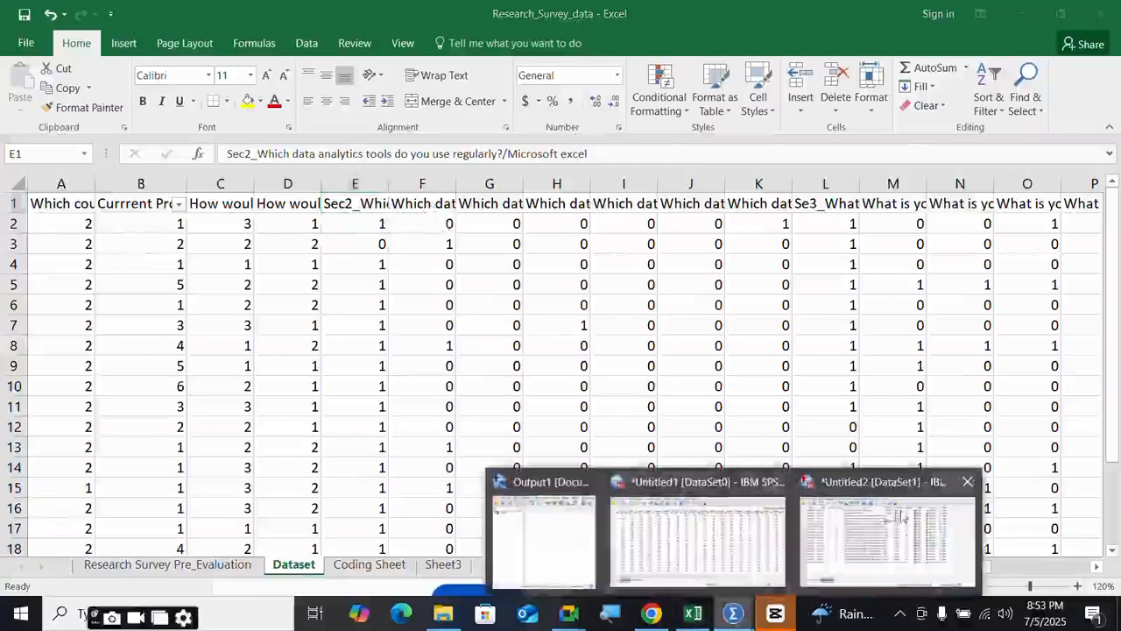
pyautogui.click(902, 517)
pyautogui.click(587, 177)
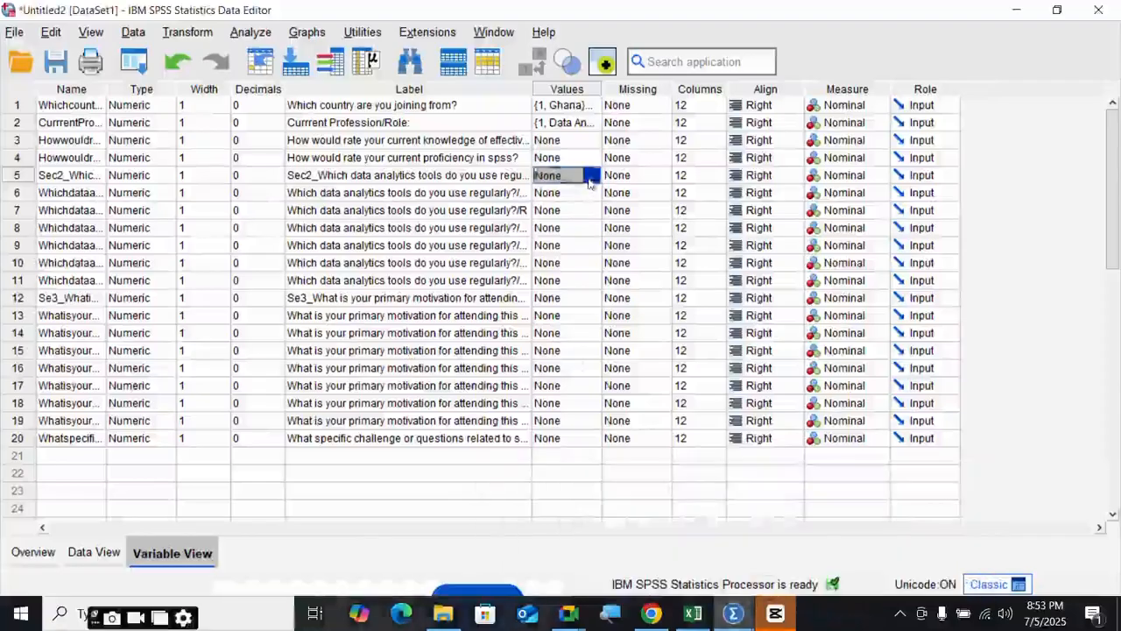
pyautogui.click(592, 176)
pyautogui.click(735, 250)
pyautogui.click(735, 250)
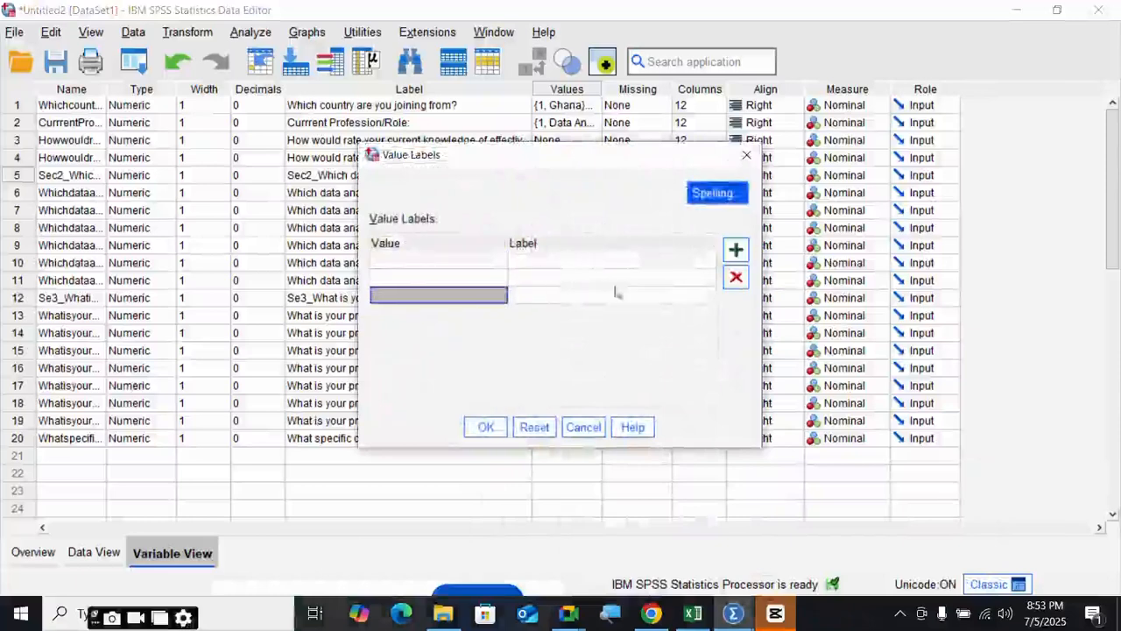
pyautogui.click(736, 277)
pyautogui.click(466, 261)
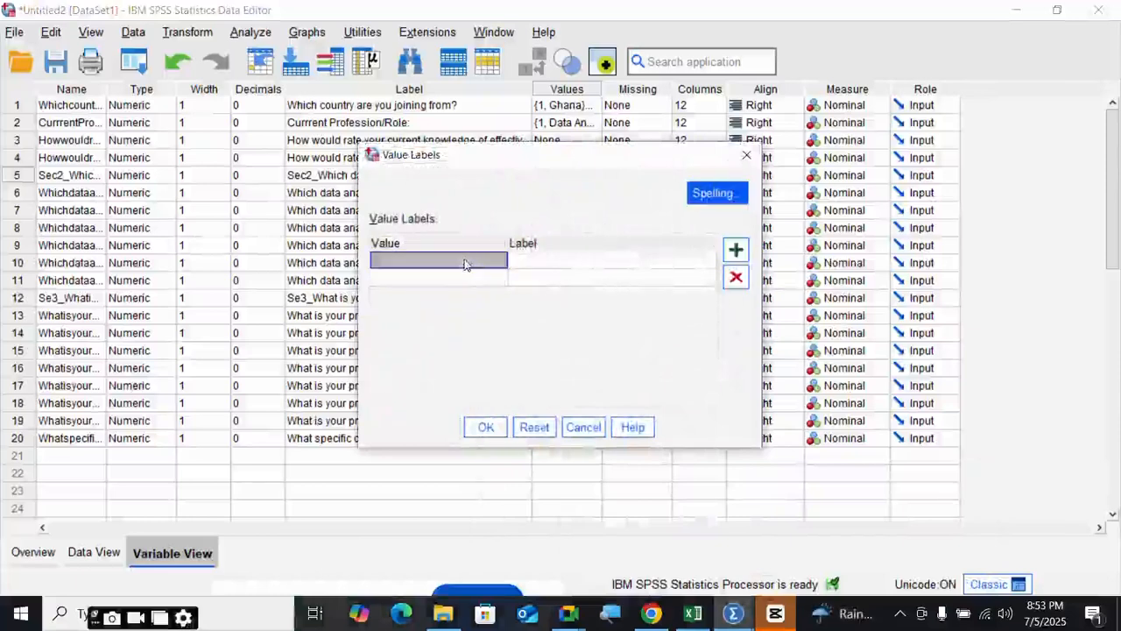
pyautogui.write('1')
pyautogui.click(546, 263)
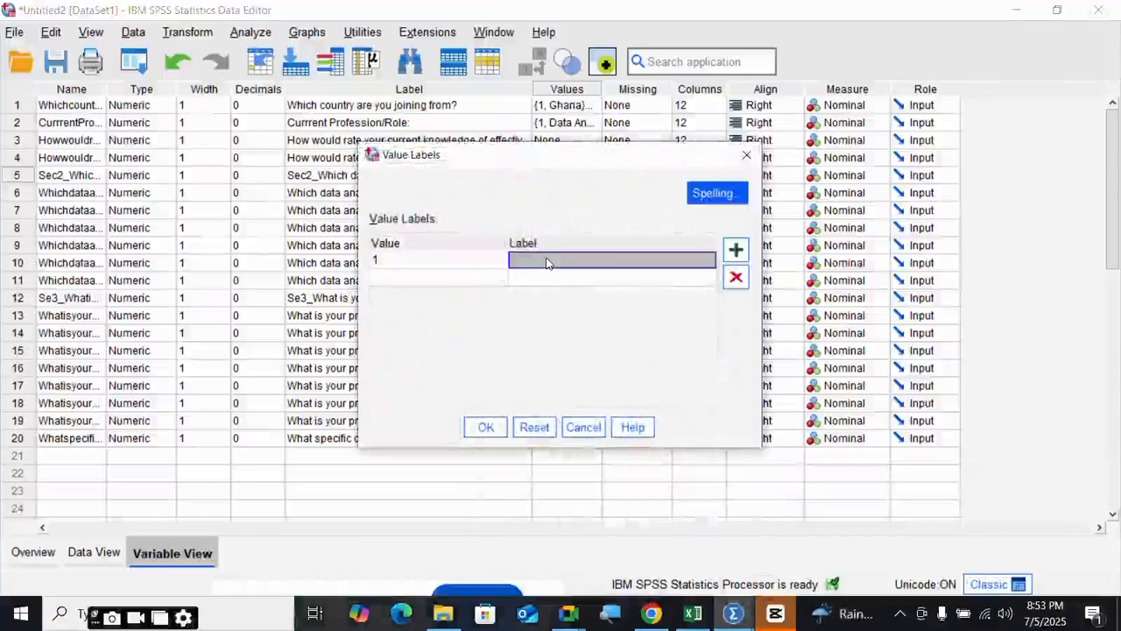
pyautogui.write('Selected')
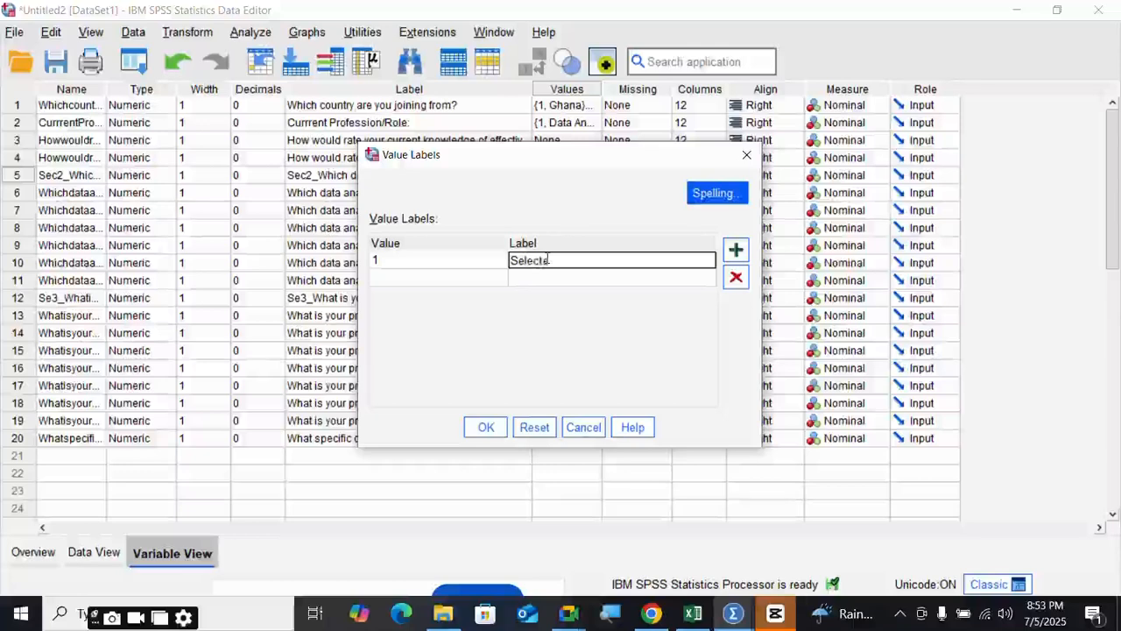
# - Add 0 = Not Selected and save Sec2's value labels
pyautogui.click(470, 280)
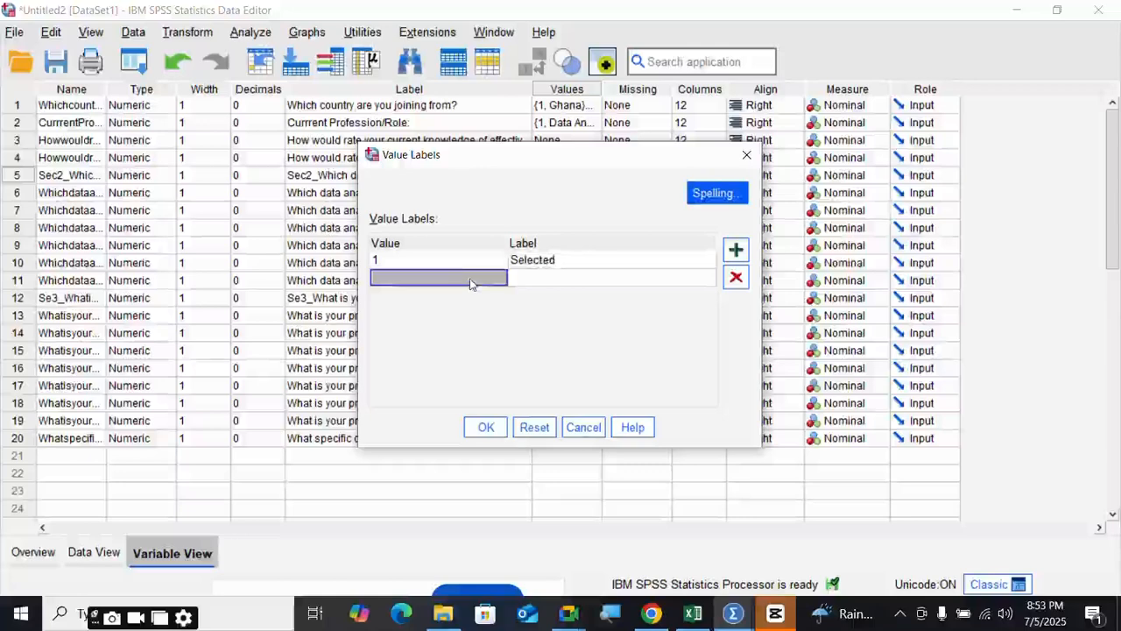
pyautogui.write('0')
pyautogui.press('Tab')
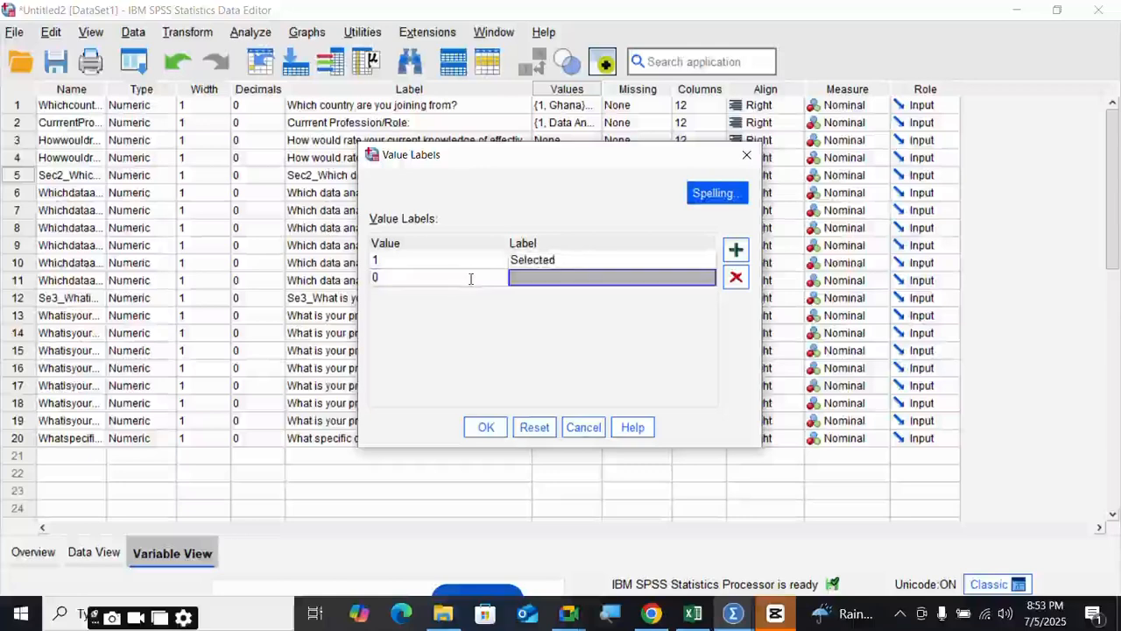
pyautogui.write('Not Selected')
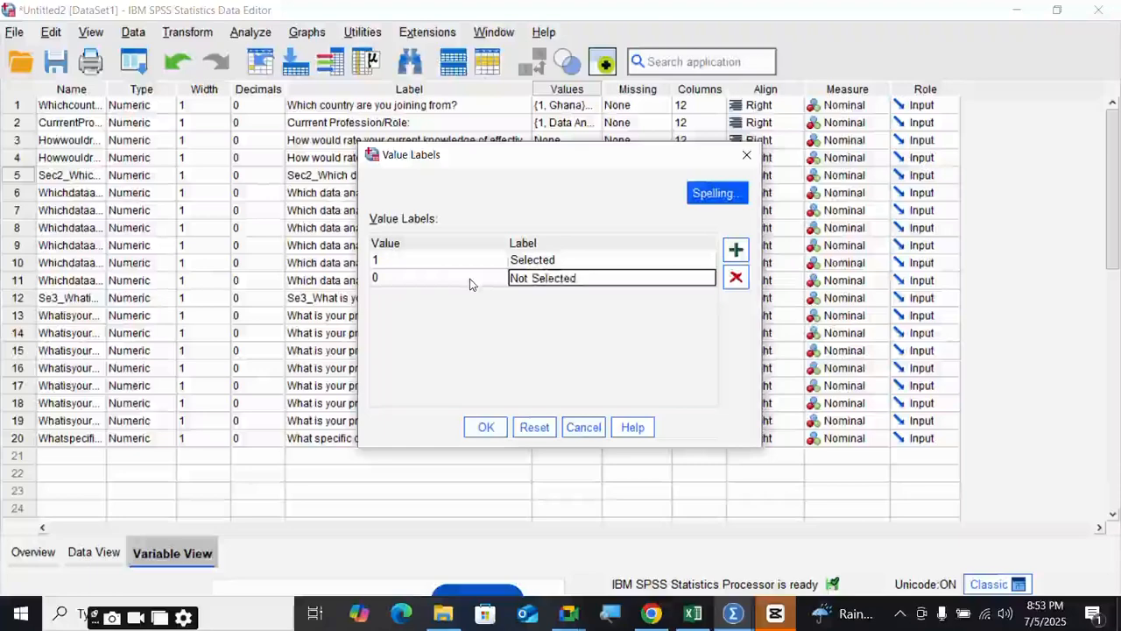
pyautogui.click(488, 431)
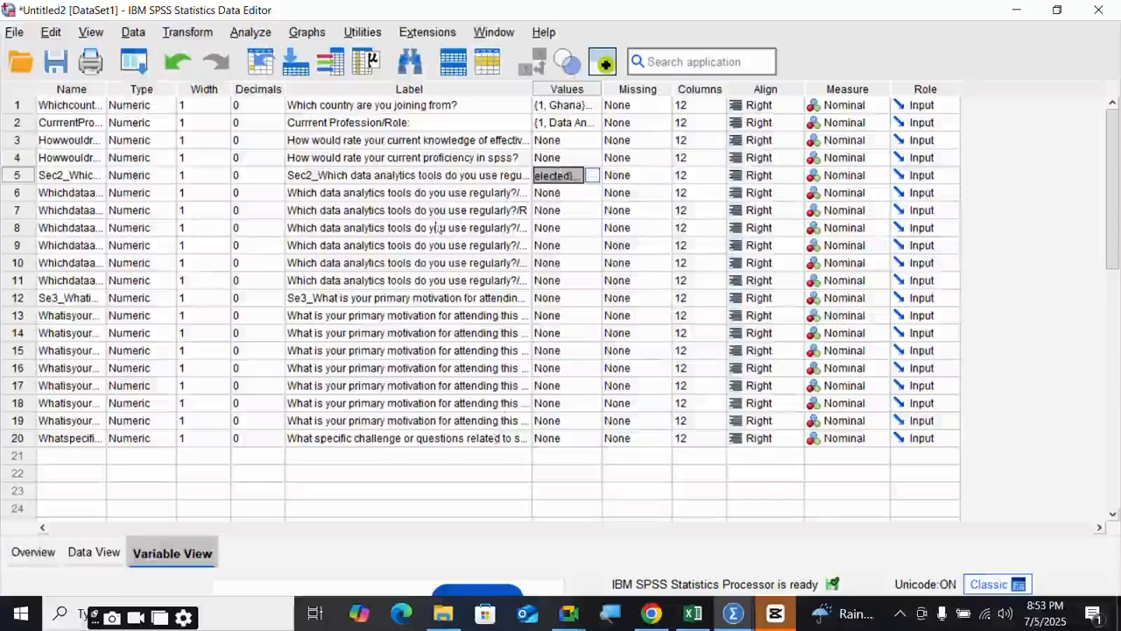
# - Copy Sec2's value labels and paste them into the Values cells of rows 6–11
pyautogui.rightClick(558, 182)
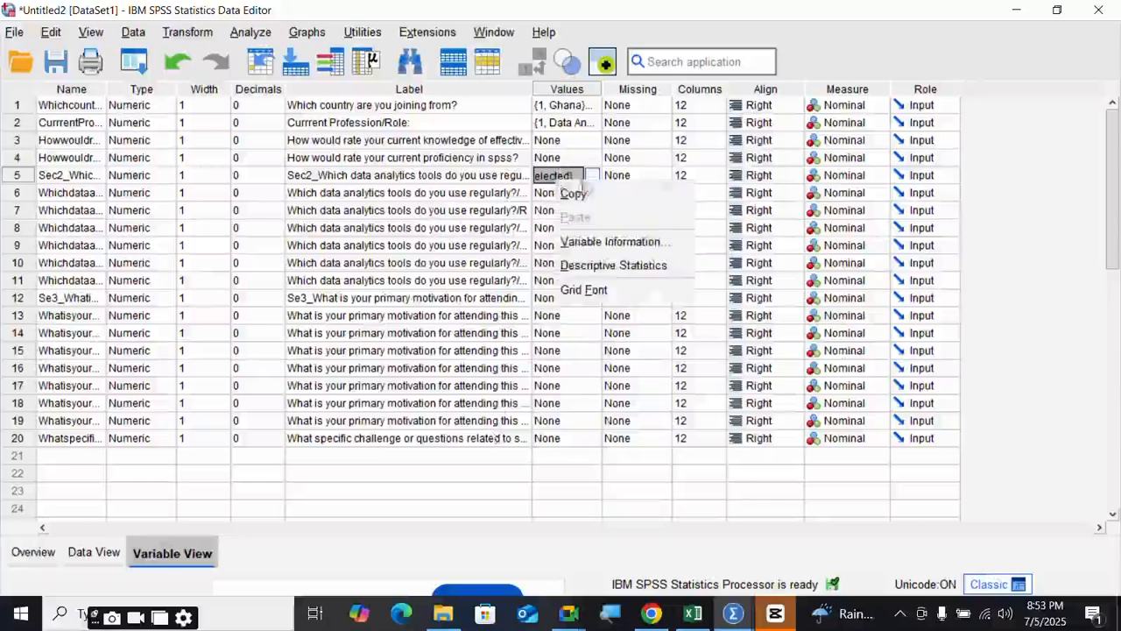
pyautogui.click(589, 198)
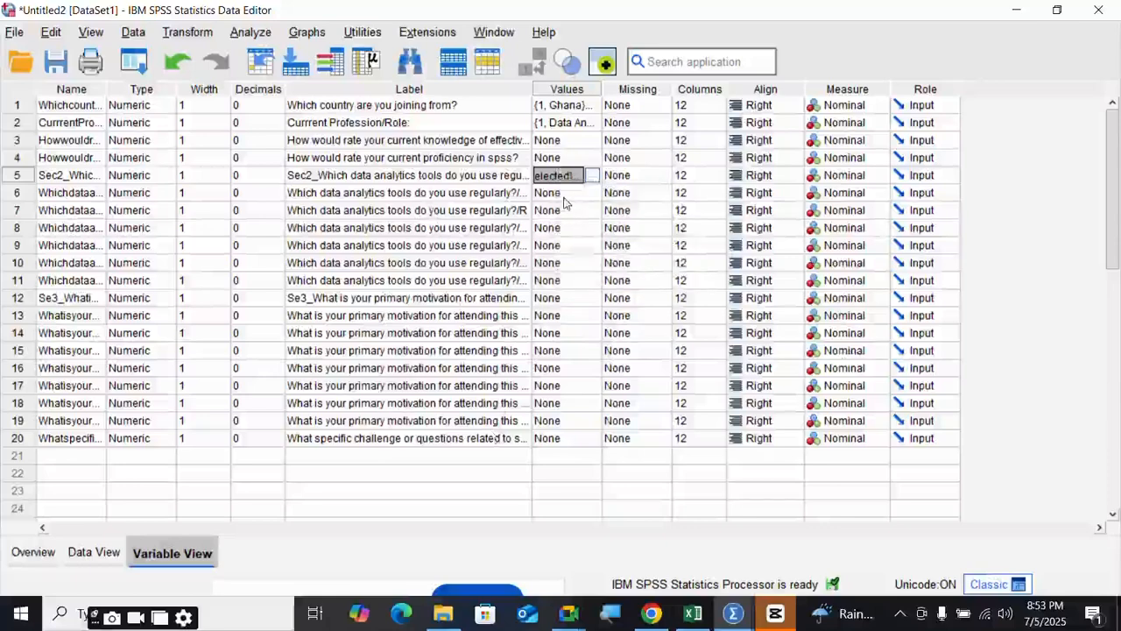
pyautogui.moveTo(565, 195); pyautogui.dragTo(568, 280)
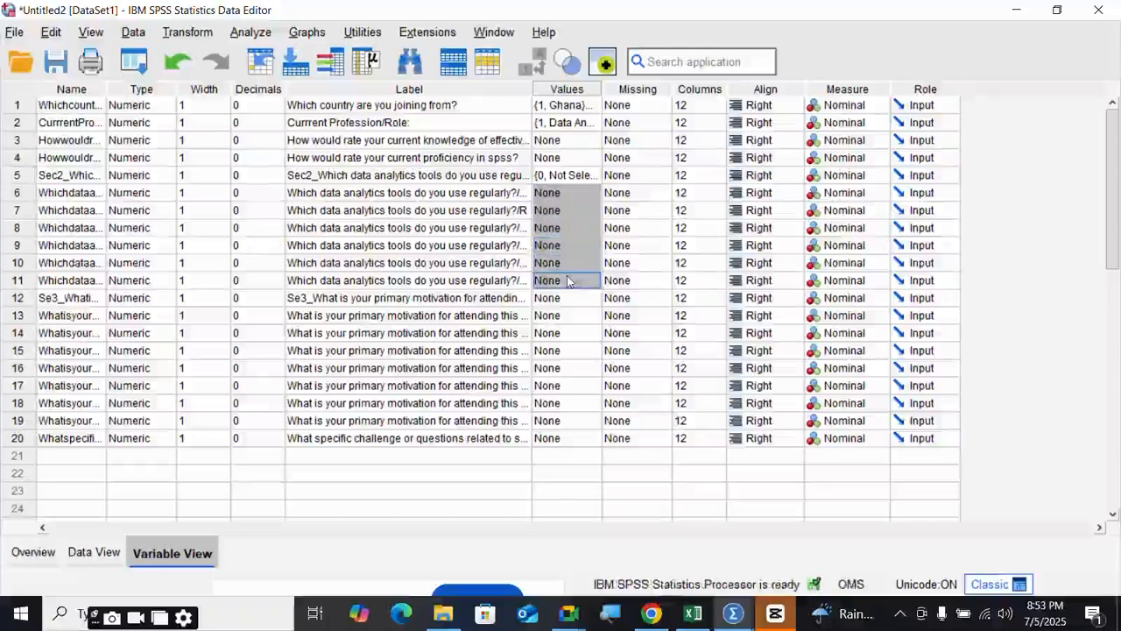
pyautogui.rightClick(568, 280)
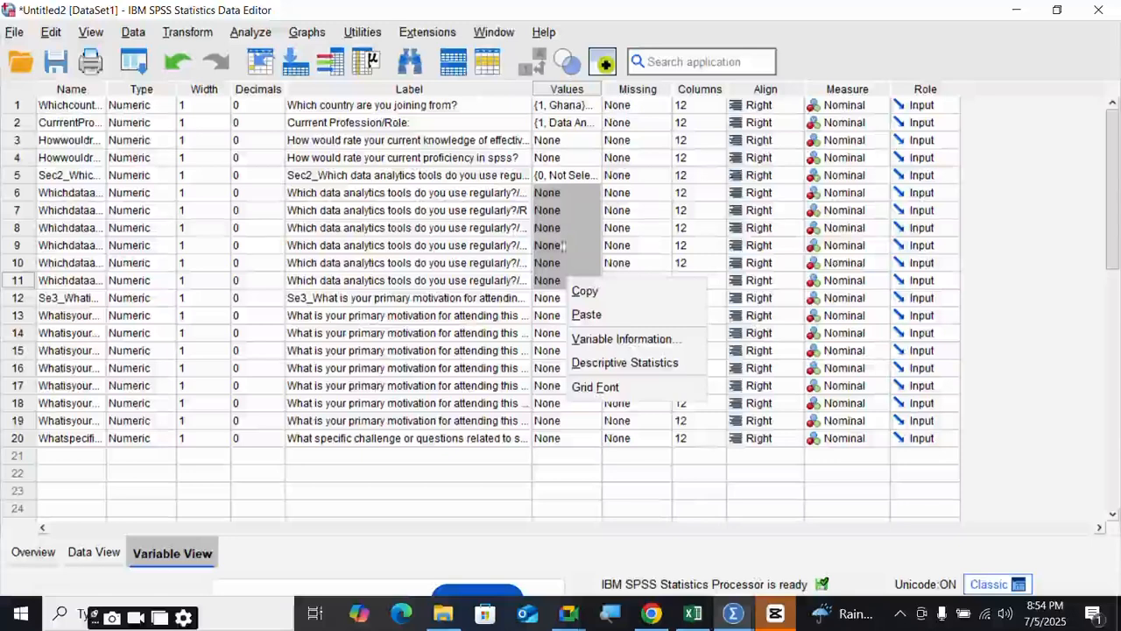
pyautogui.click(587, 315)
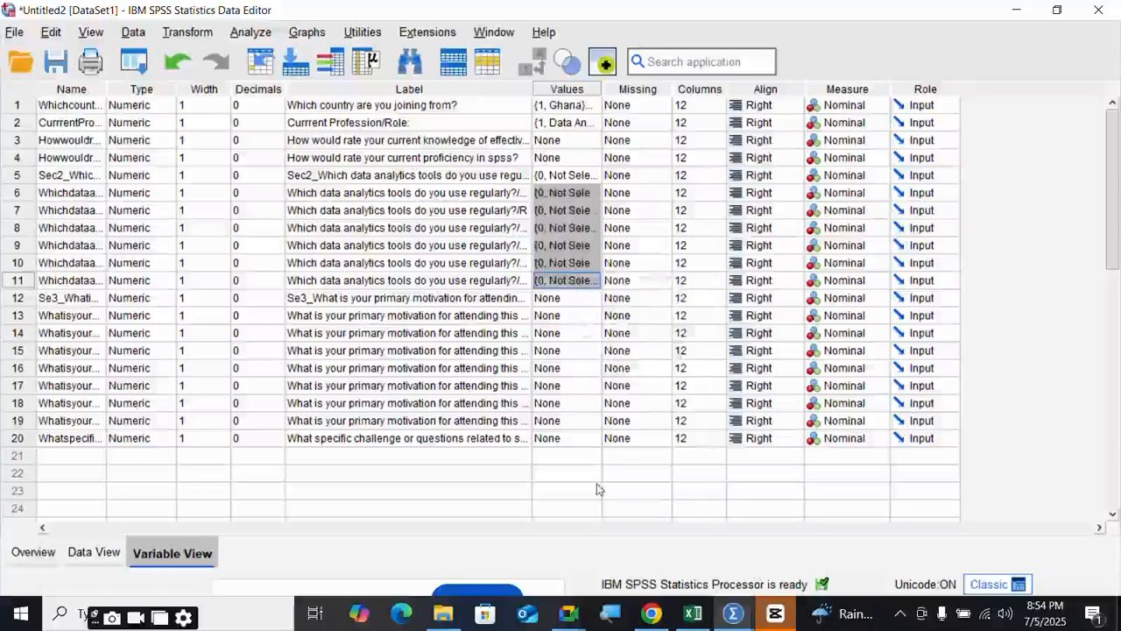
# - Reopen Sec2's value labels to verify Selected/Not Selected, then close the dialog
pyautogui.click(569, 618)
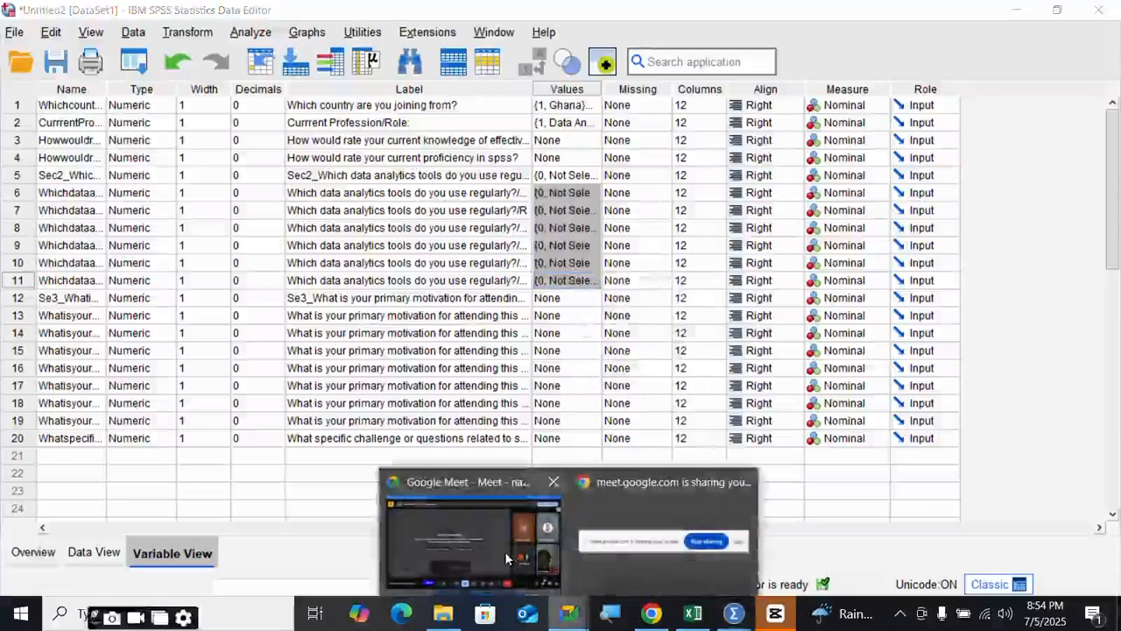
pyautogui.moveTo(505, 551)
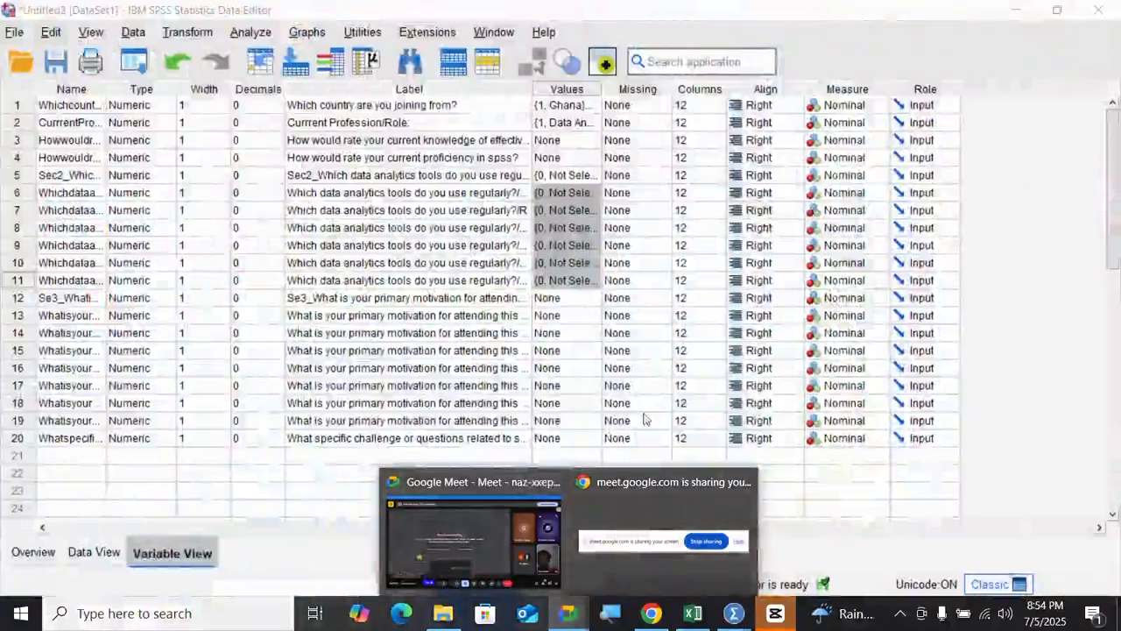
pyautogui.click(859, 510)
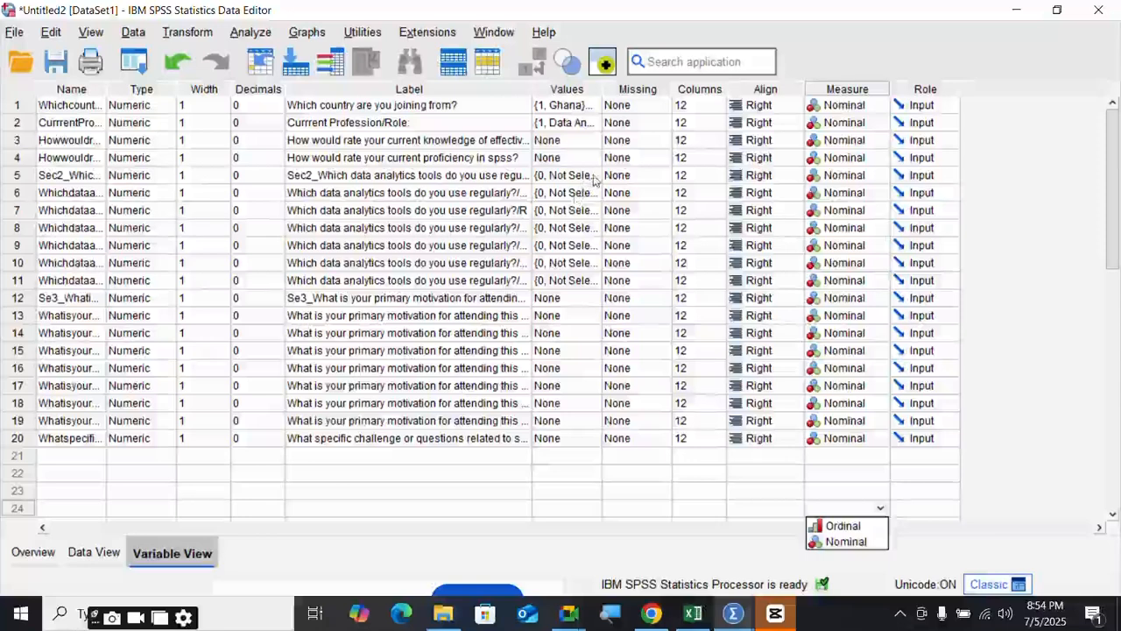
pyautogui.click(593, 180)
pyautogui.click(593, 176)
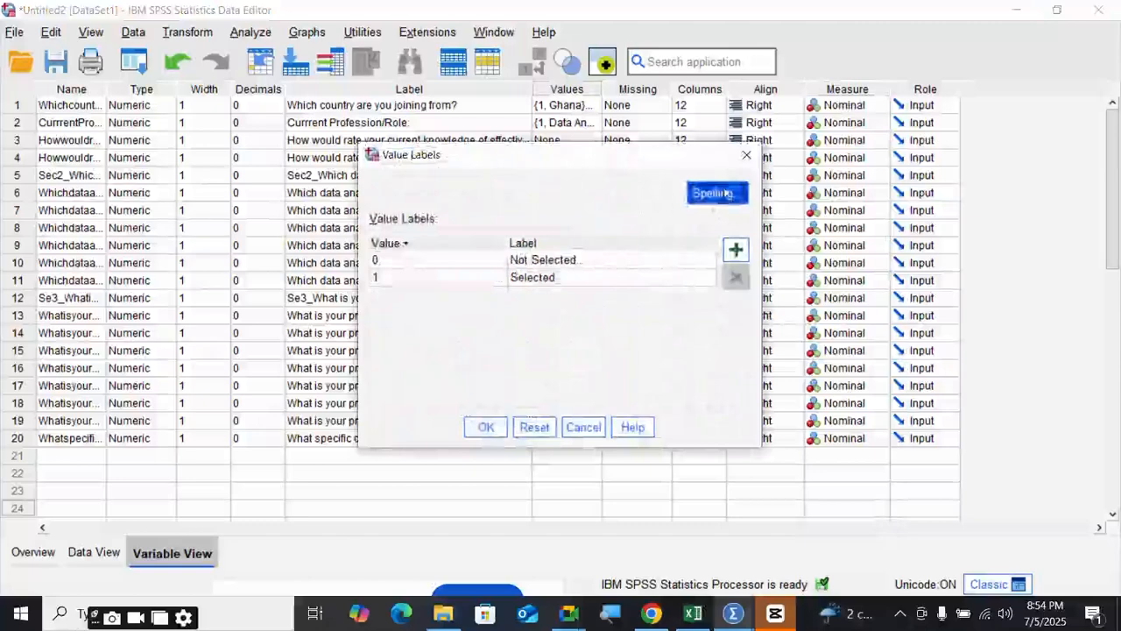
pyautogui.click(747, 157)
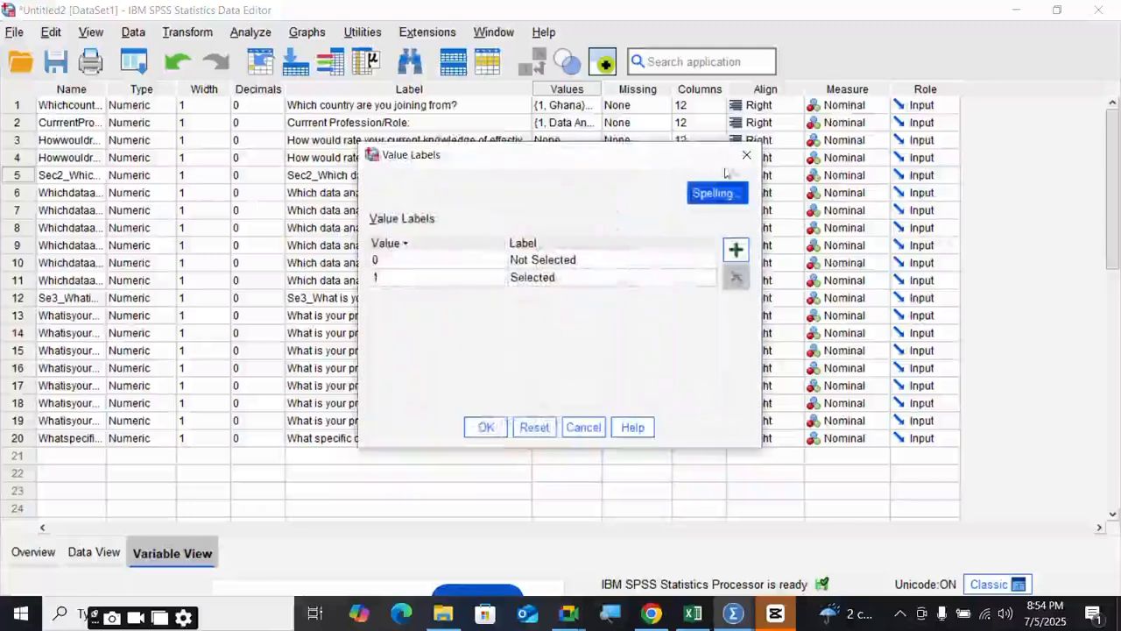
pyautogui.click(746, 156)
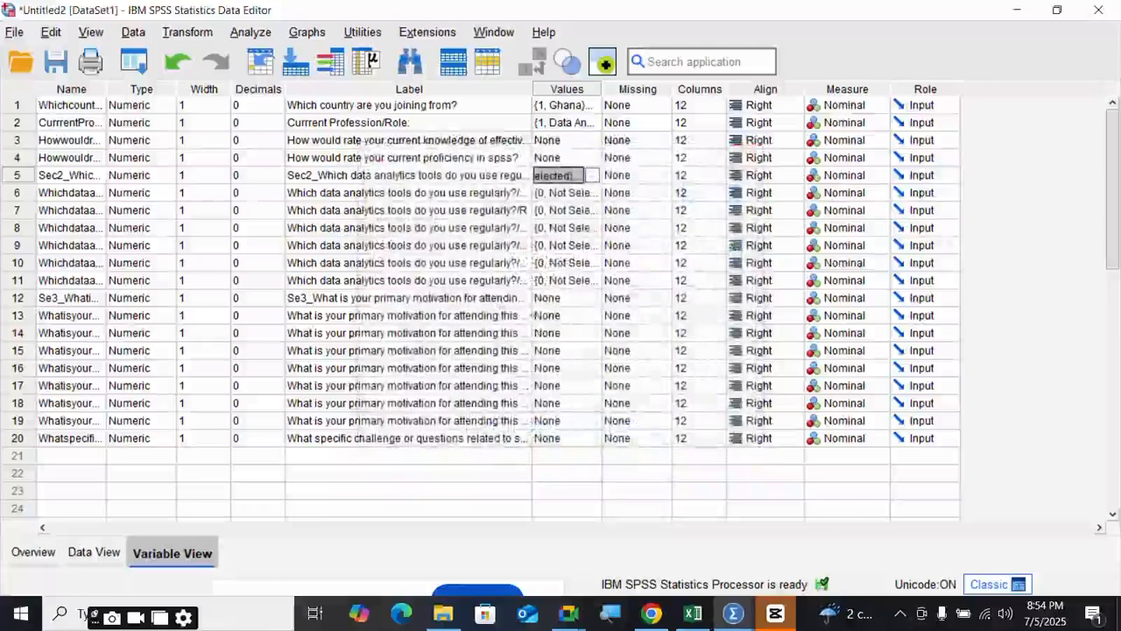
# - Paste the Selected/Not Selected labels into the Values cells of rows 12–19
pyautogui.click(580, 299)
pyautogui.moveTo(581, 302); pyautogui.dragTo(585, 425)
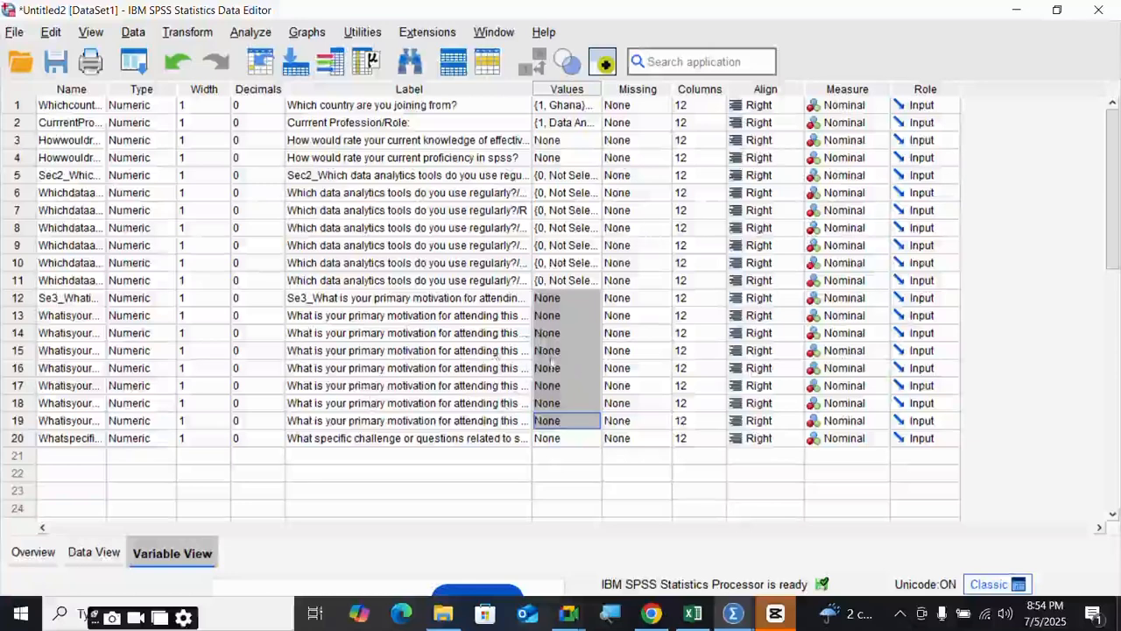
pyautogui.rightClick(572, 351)
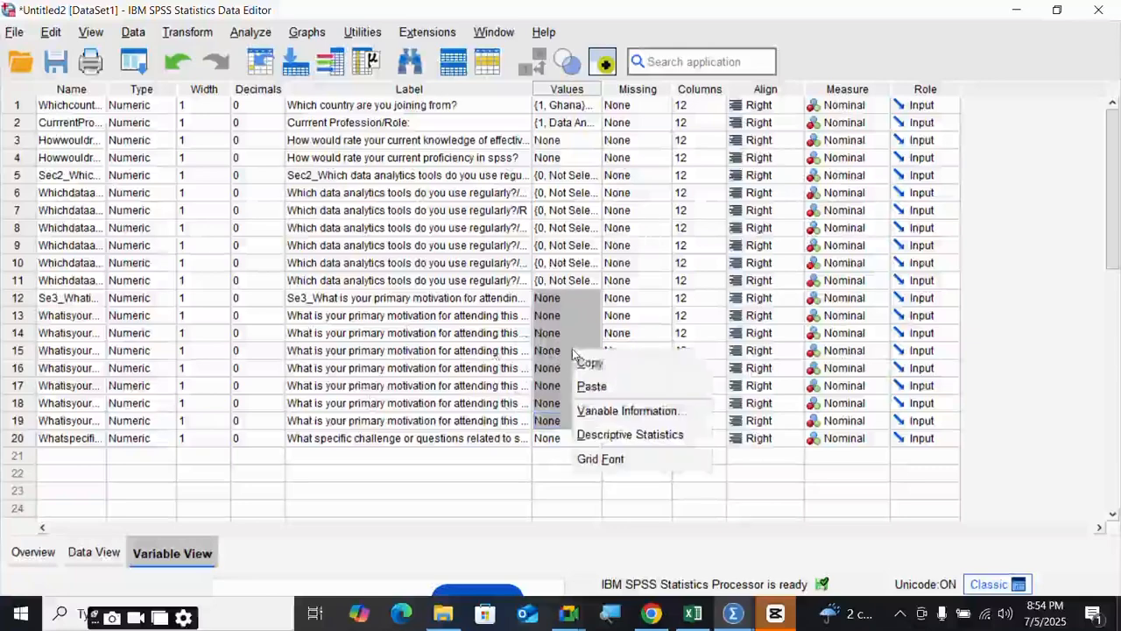
pyautogui.click(592, 386)
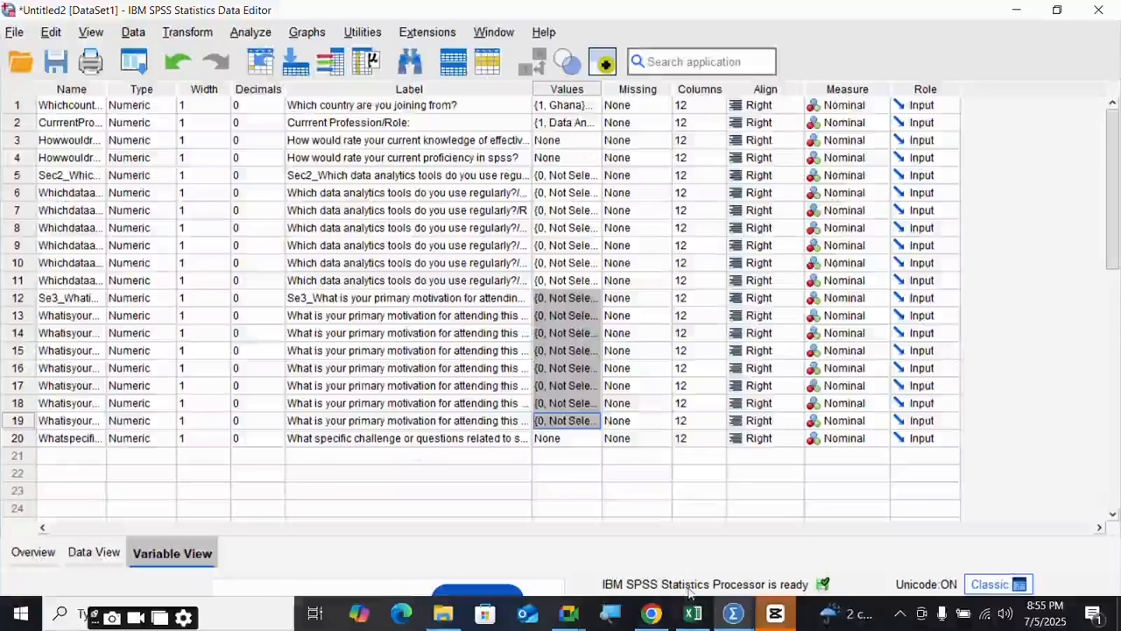
# - Enter knowledge-rating labels No knowledge, Limited, Moderate, Good knowledge and Expert
pyautogui.click(596, 140)
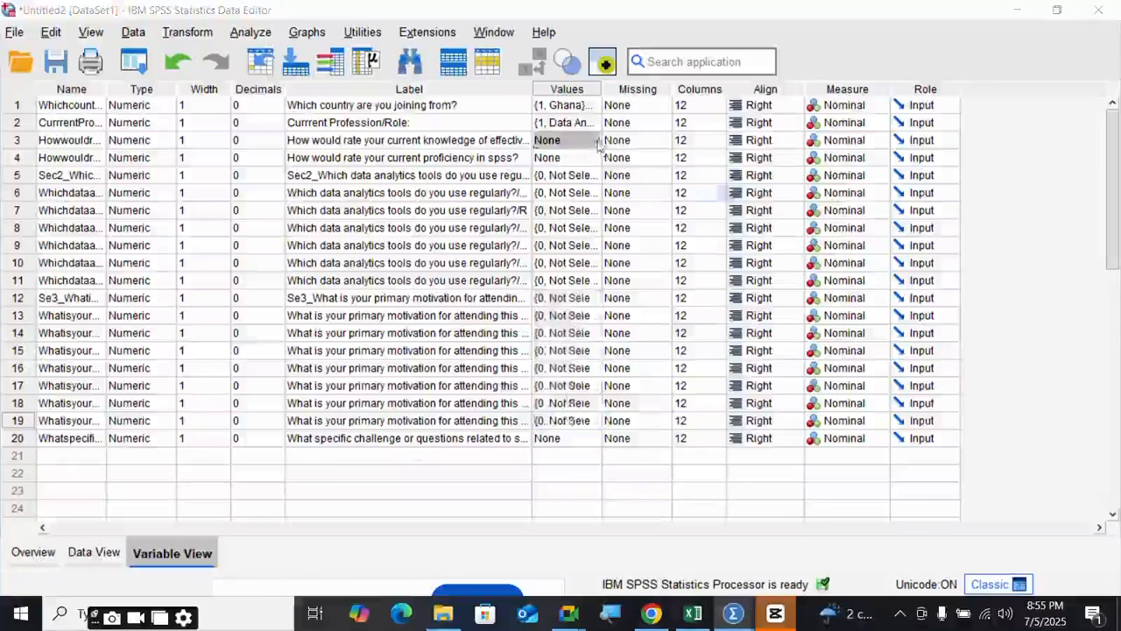
pyautogui.click(597, 140)
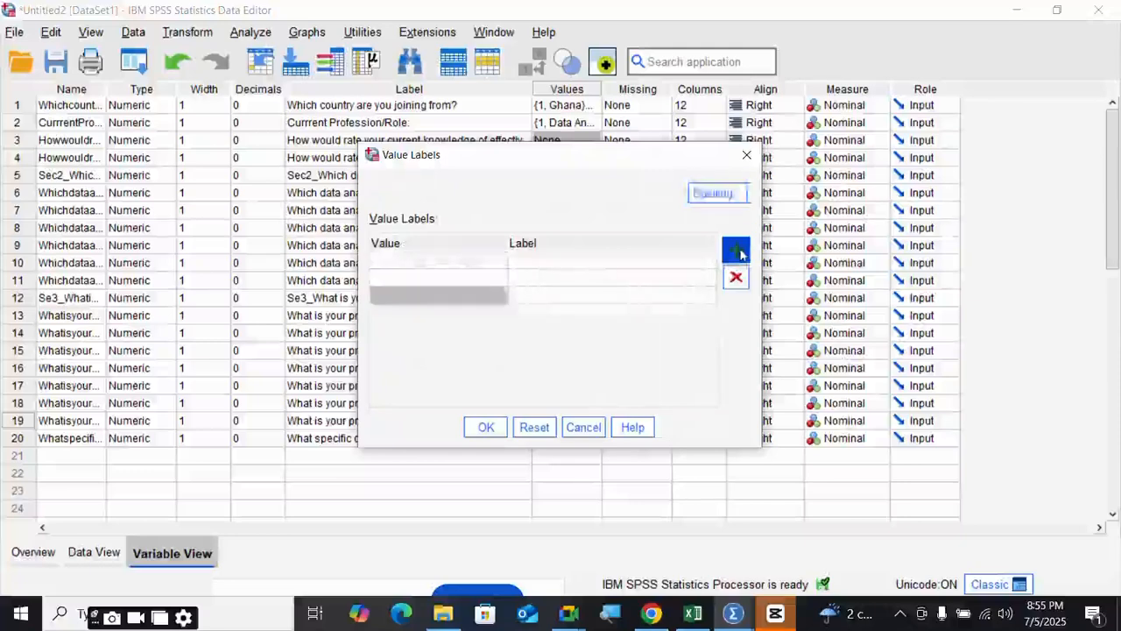
pyautogui.click(537, 267)
pyautogui.write('No knowledge')
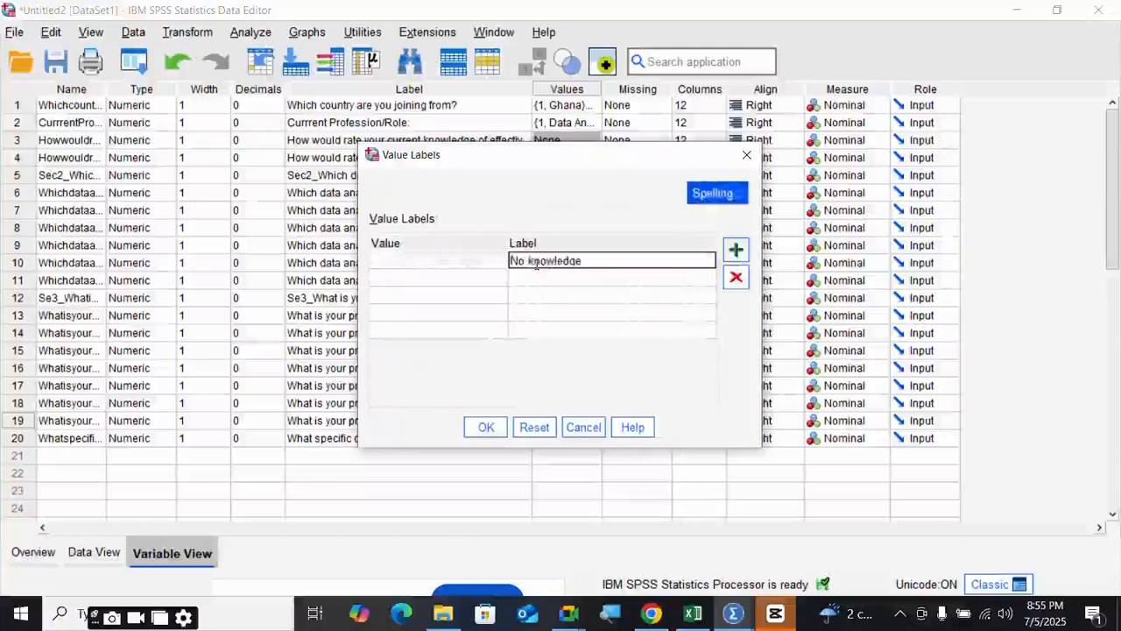
pyautogui.press('Return')
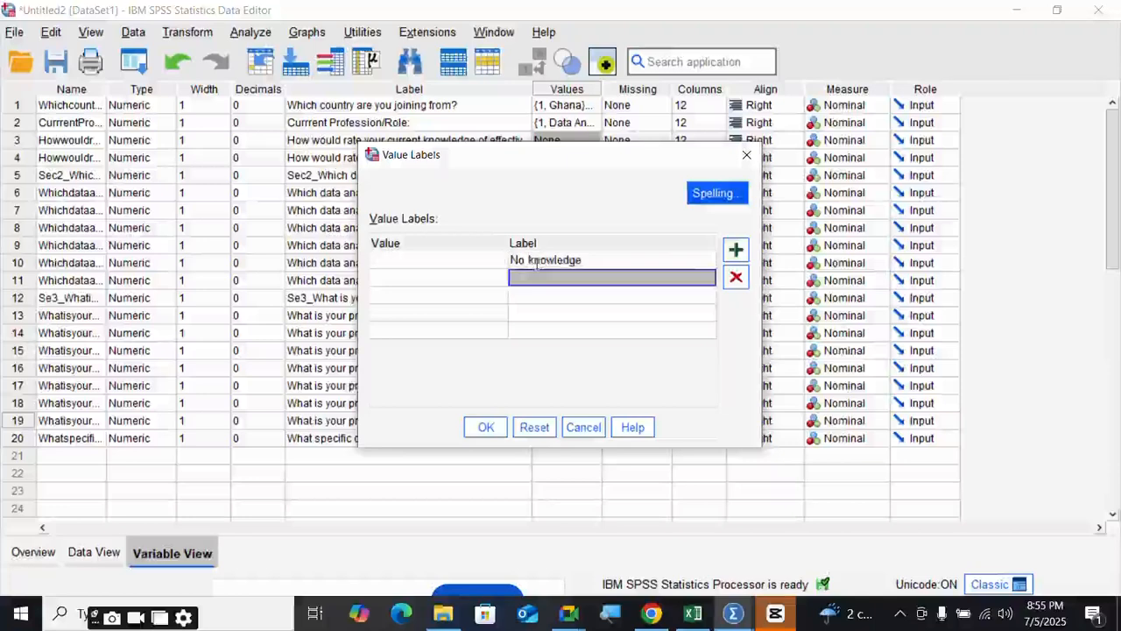
pyautogui.write('Limited knowledge')
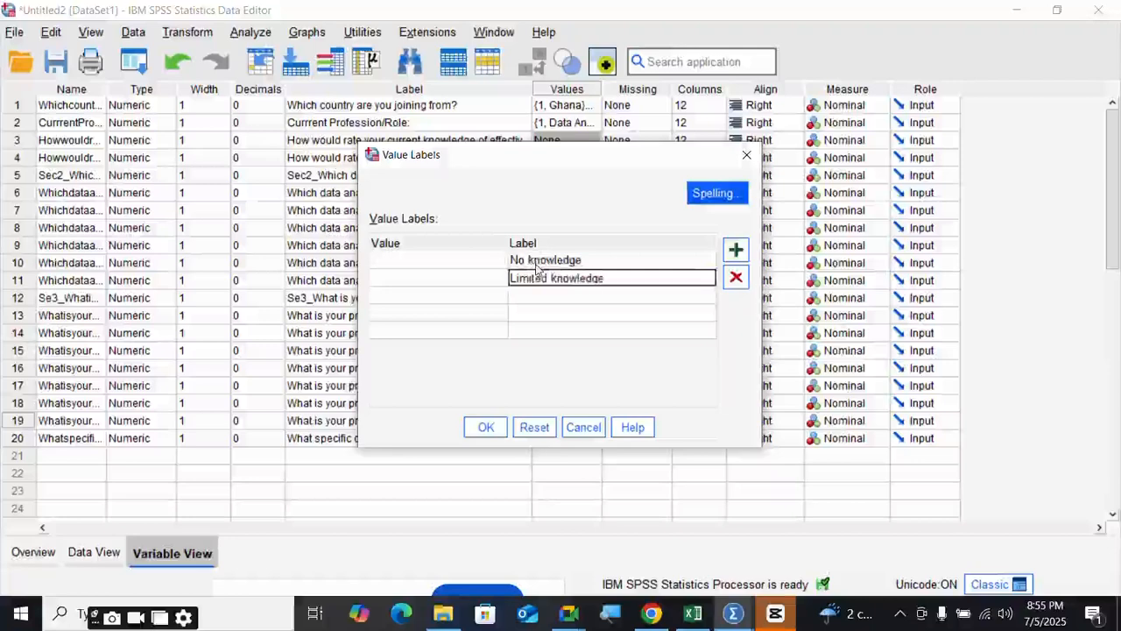
pyautogui.press('Return')
pyautogui.write('Mederate knowl')
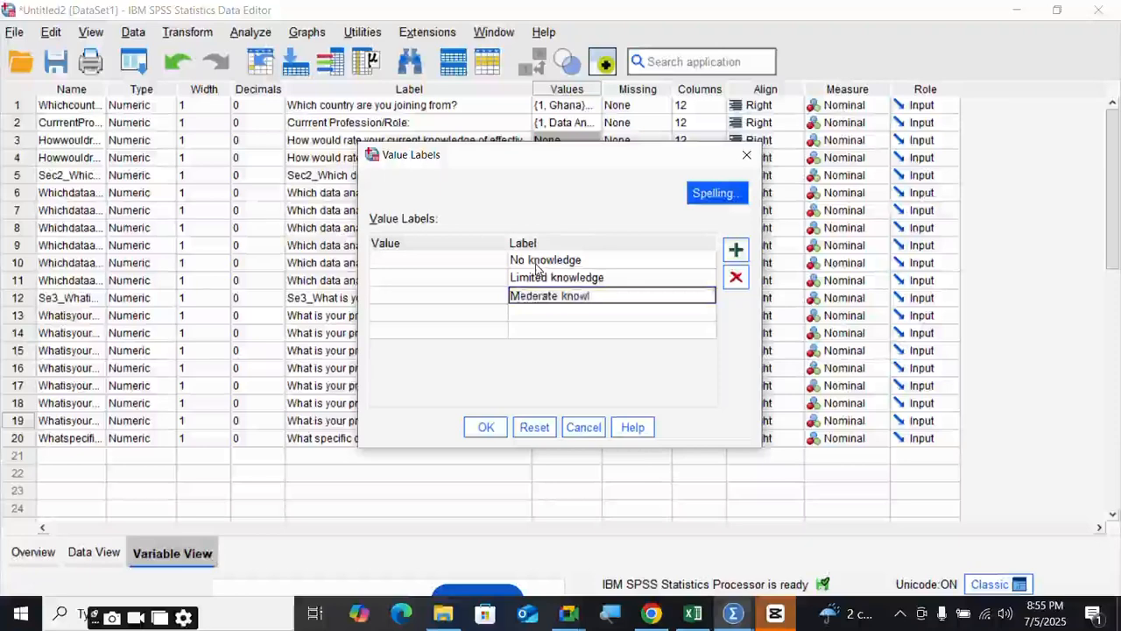
pyautogui.write('edge')
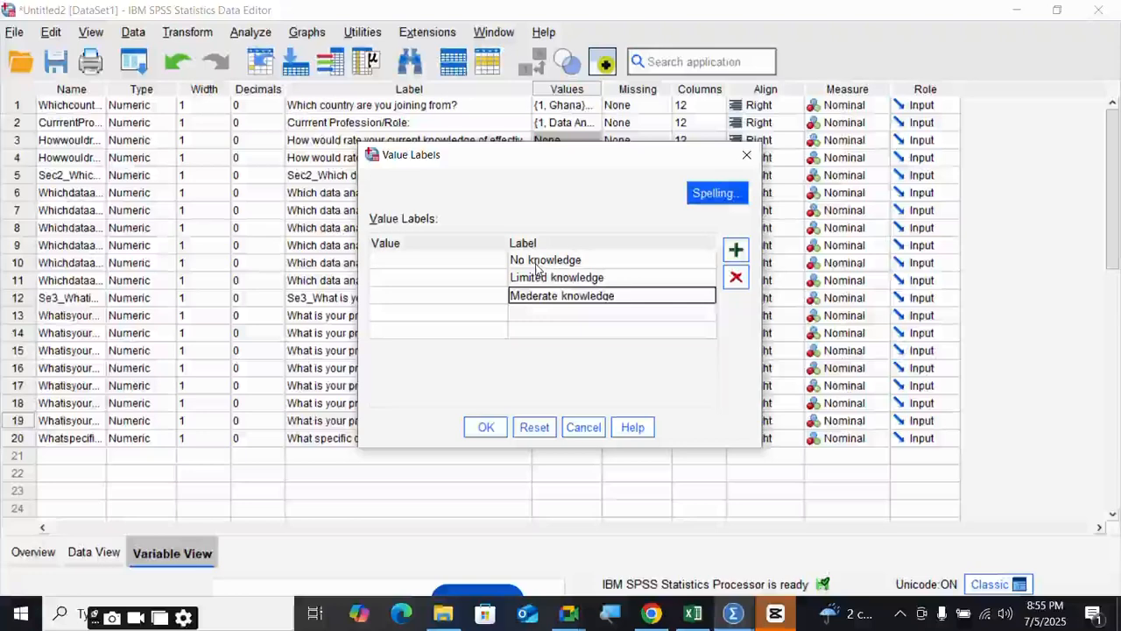
pyautogui.press('Return')
pyautogui.write('Good knowledge')
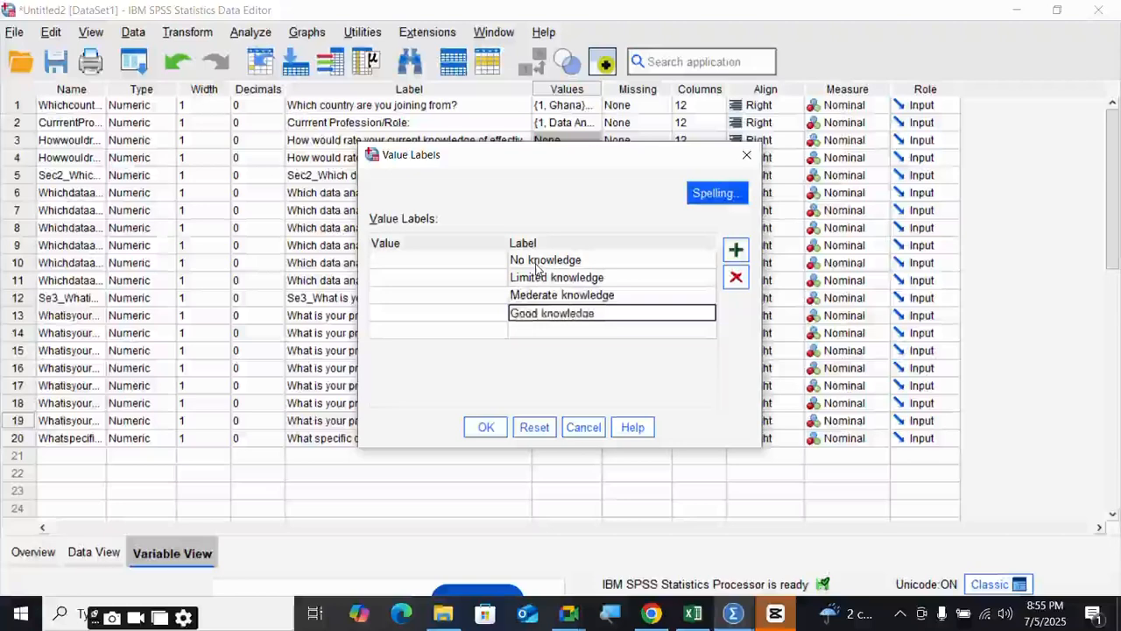
pyautogui.press('Return')
pyautogui.write('Expert')
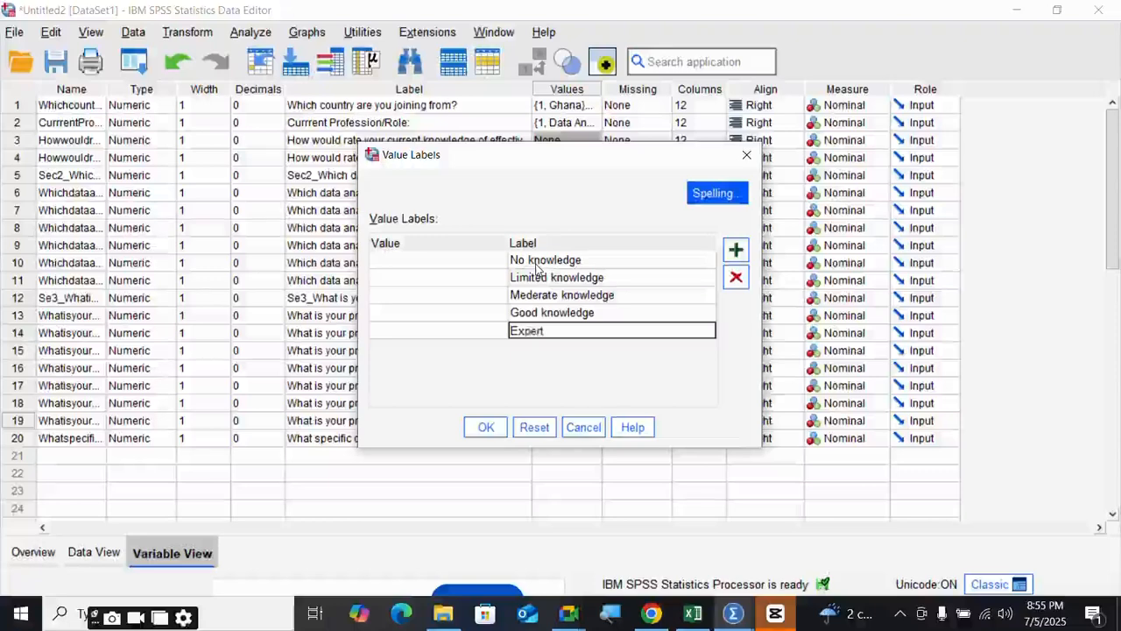
pyautogui.press('Return')
# - Code the five knowledge labels with values 1 to 5 and apply them
pyautogui.write('5')
pyautogui.press('Up')
pyautogui.write('4')
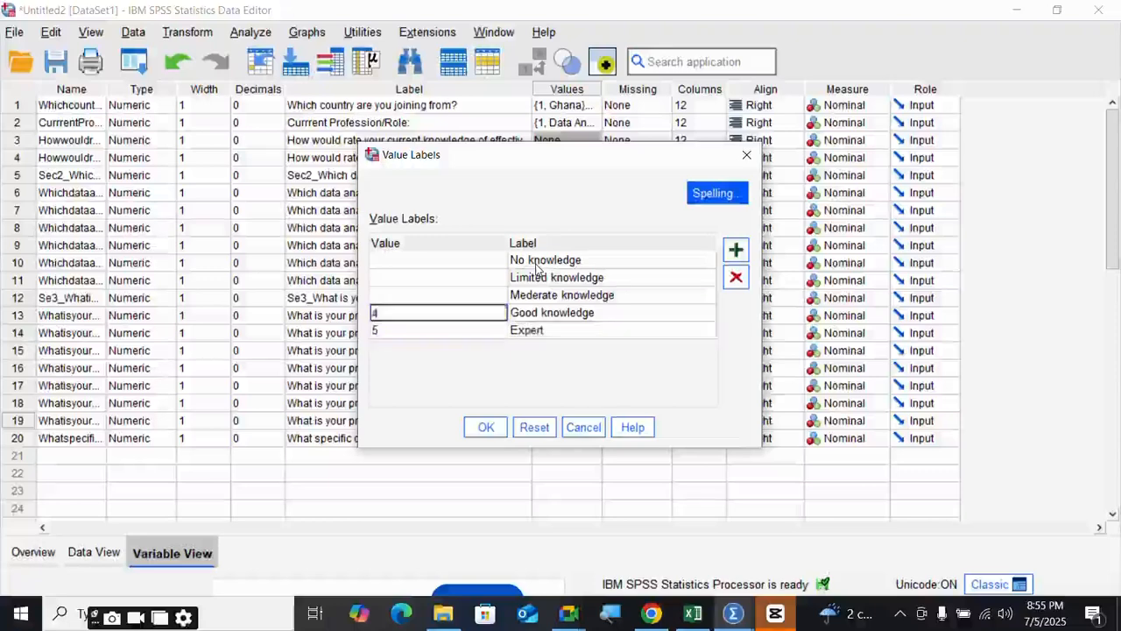
pyautogui.press('Up')
pyautogui.write('3')
pyautogui.press('Up')
pyautogui.write('2')
pyautogui.press('Up')
pyautogui.write('1')
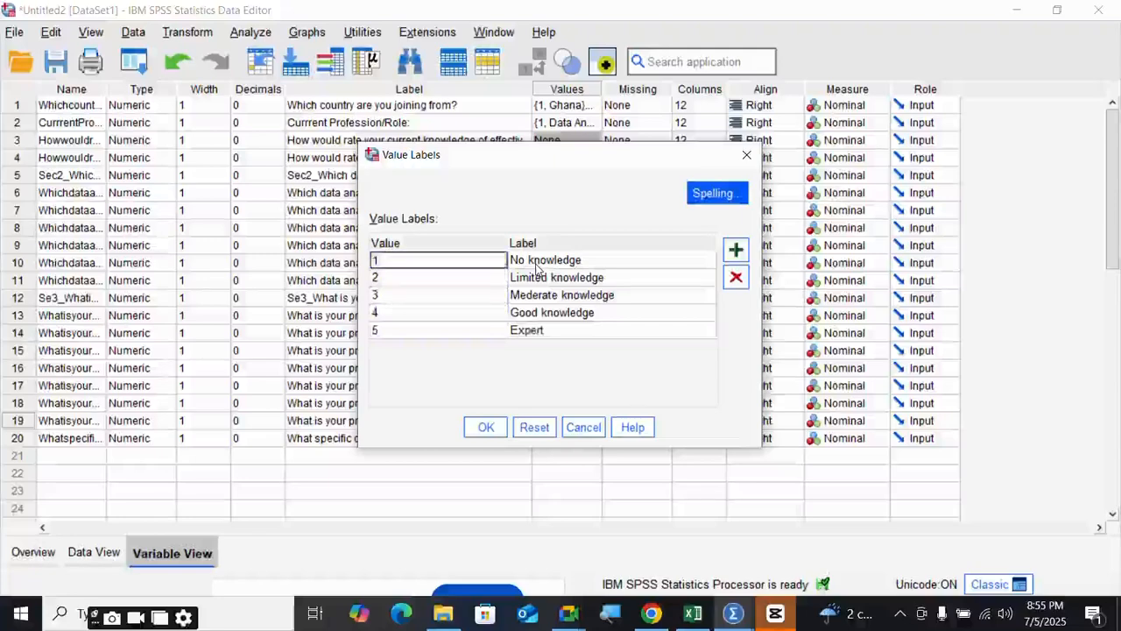
pyautogui.click(486, 428)
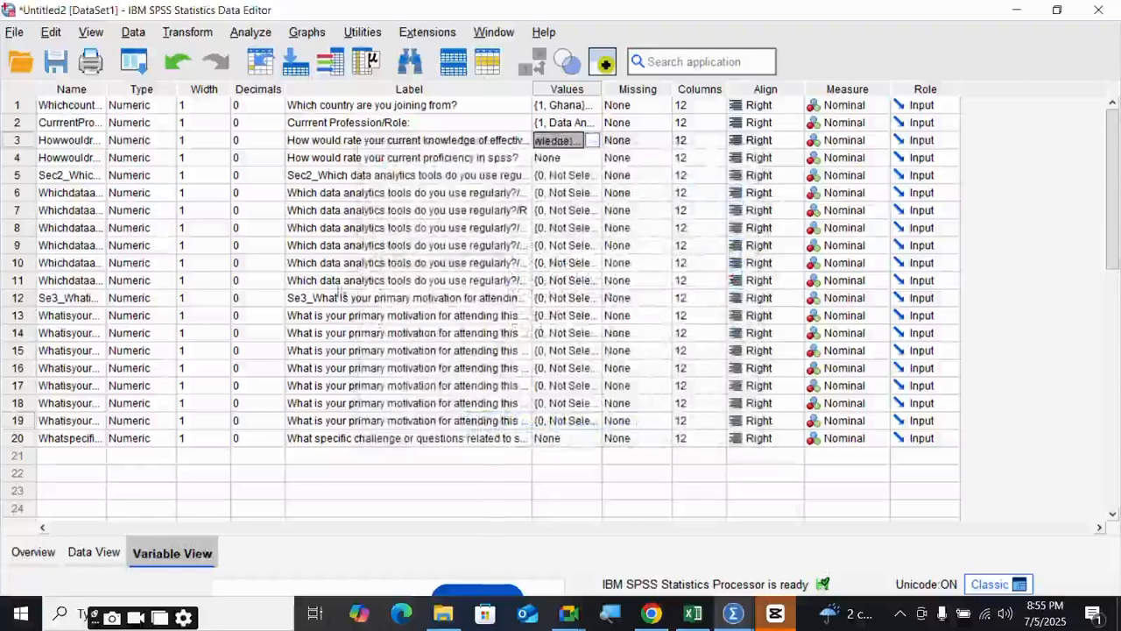
# - Copy row 3's knowledge value labels onto row 4
pyautogui.rightClick(574, 145)
pyautogui.click(583, 155)
pyautogui.click(575, 158)
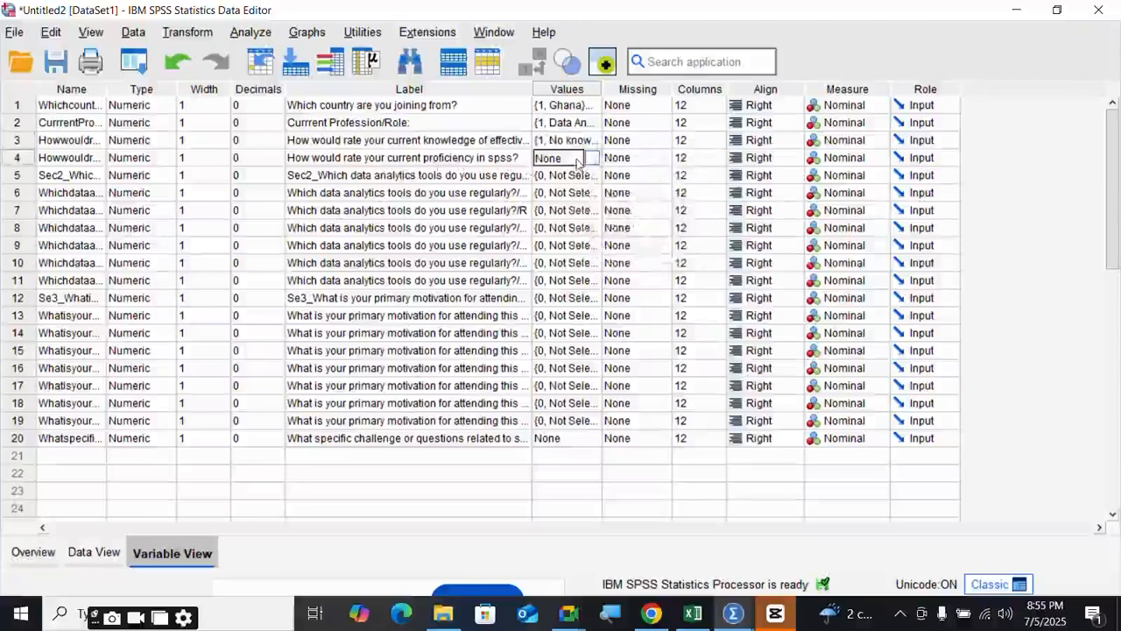
pyautogui.rightClick(578, 161)
pyautogui.click(596, 198)
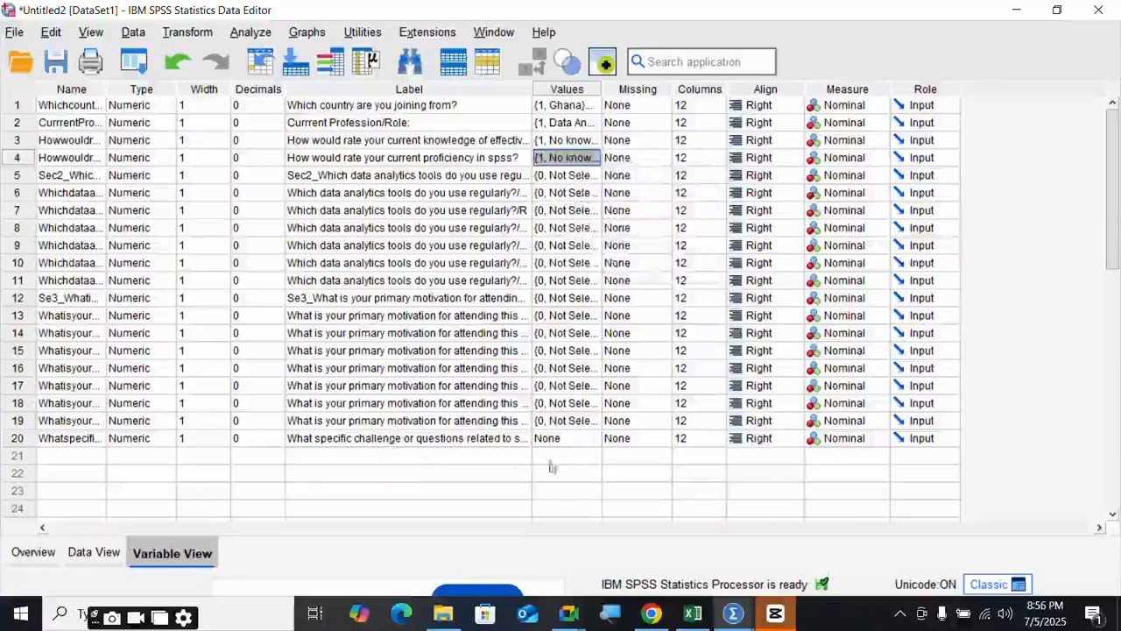
# - Open value labels for the row 20 challenge question and add empty label rows
pyautogui.click(594, 442)
pyautogui.click(592, 440)
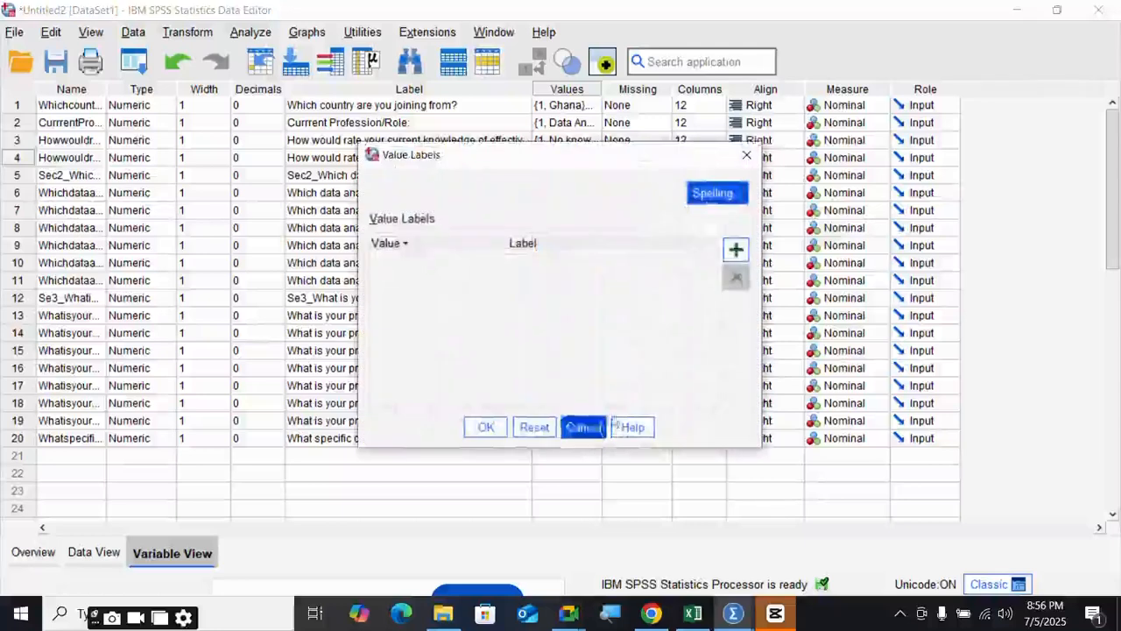
pyautogui.click(735, 253)
pyautogui.click(736, 252)
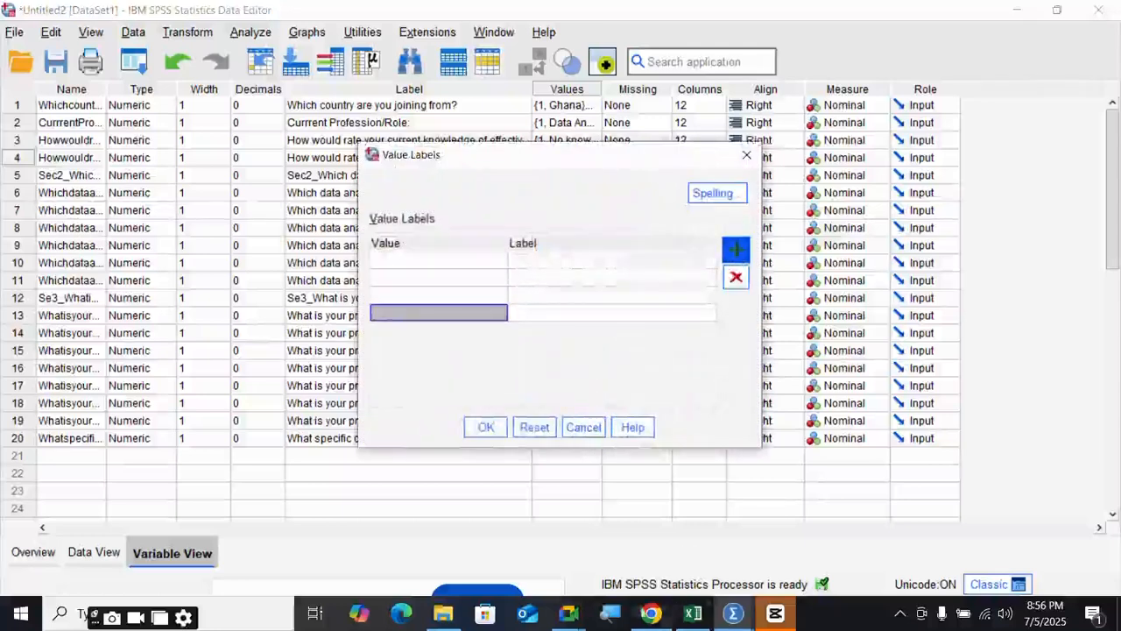
# - Copy Sampling technique and Reliability from the Coding Sheet into the first two labels
pyautogui.click(693, 613)
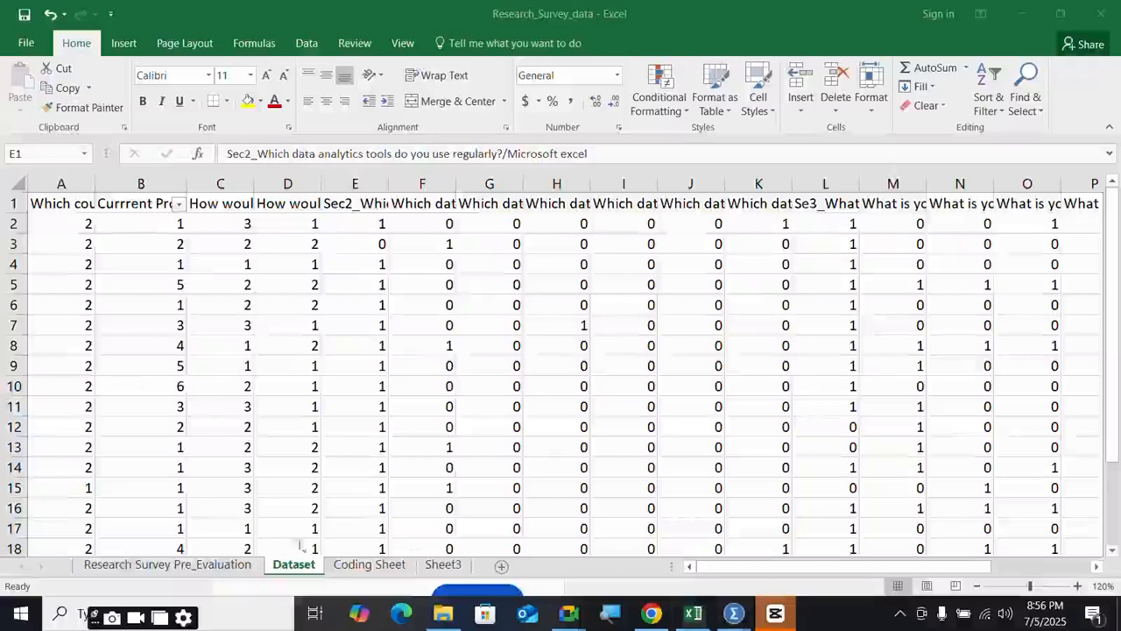
pyautogui.click(366, 565)
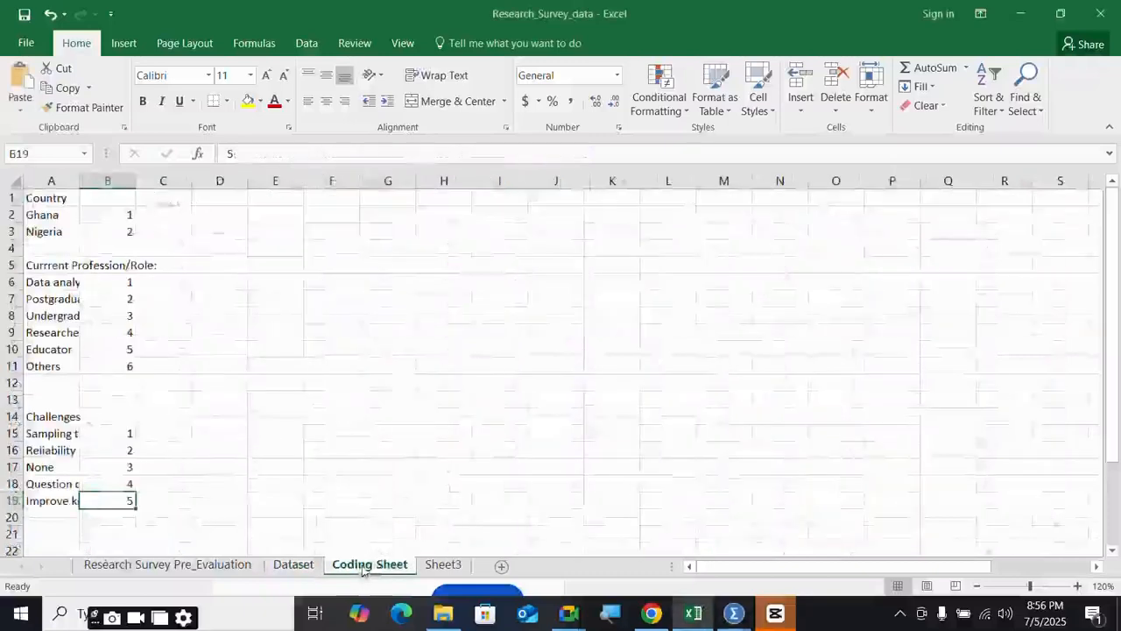
pyautogui.click(54, 434)
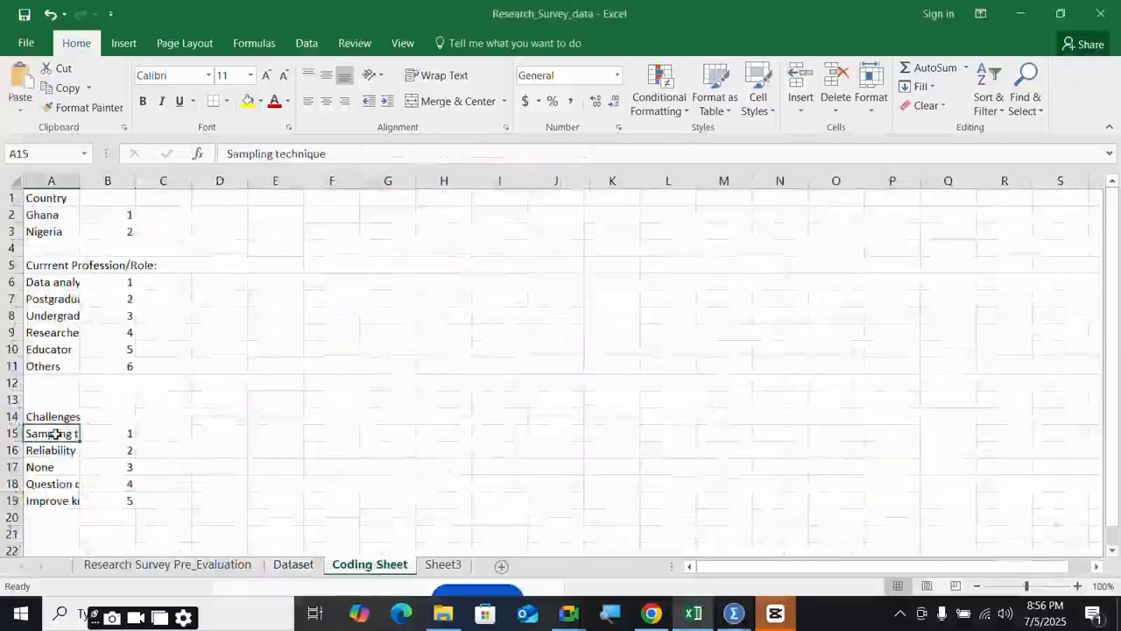
pyautogui.rightClick(54, 434)
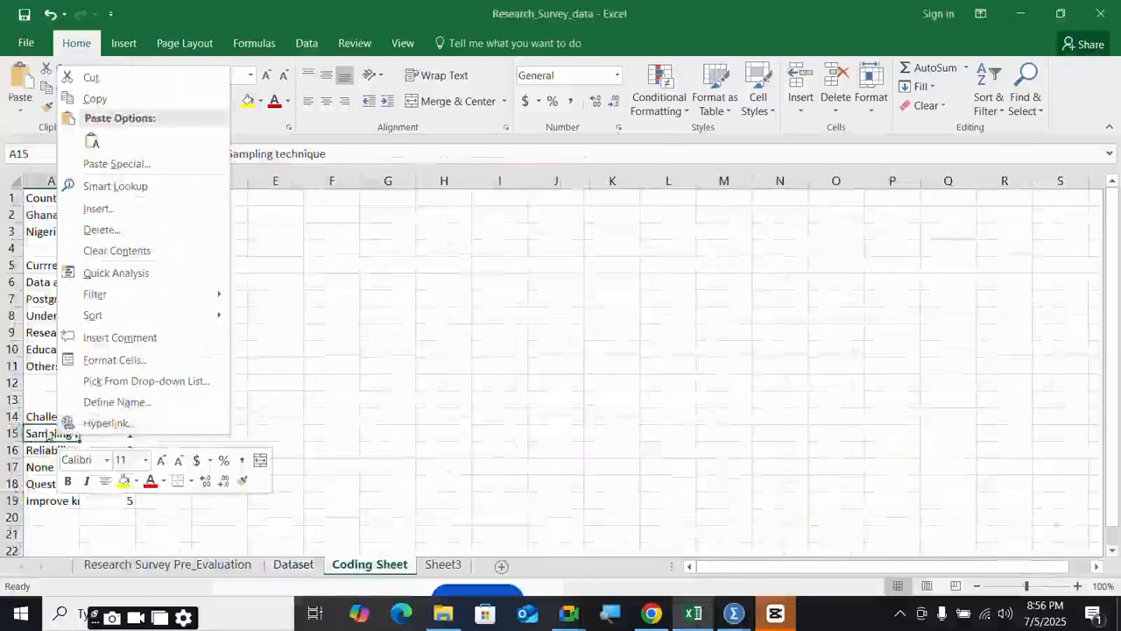
pyautogui.click(49, 434)
pyautogui.rightClick(51, 437)
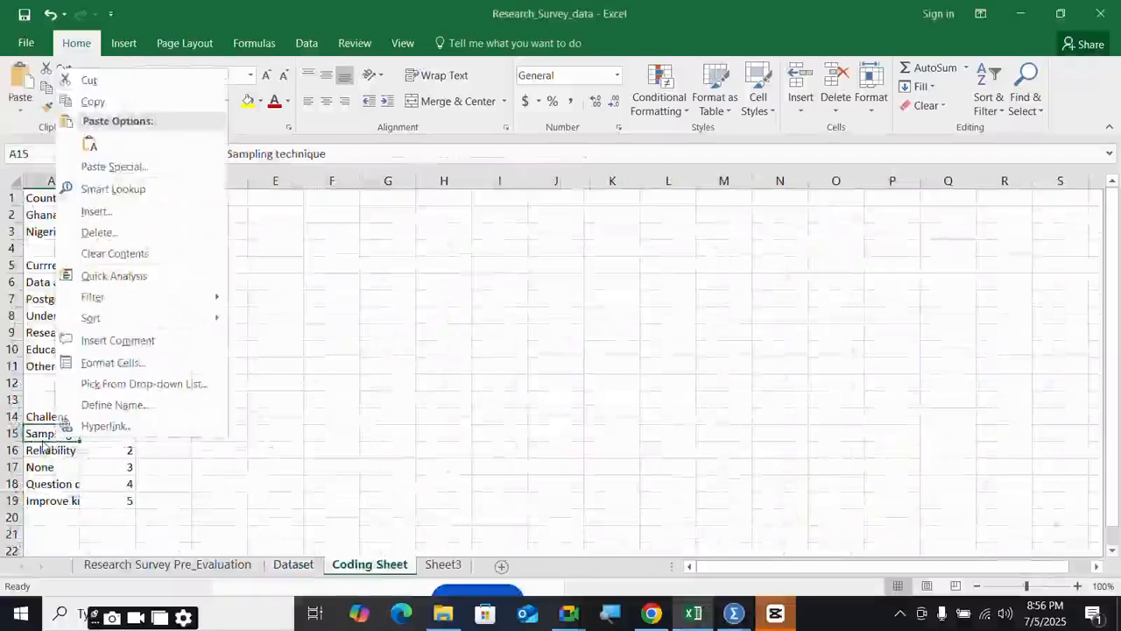
pyautogui.click(42, 440)
pyautogui.hotkey('ctrl', 'c')
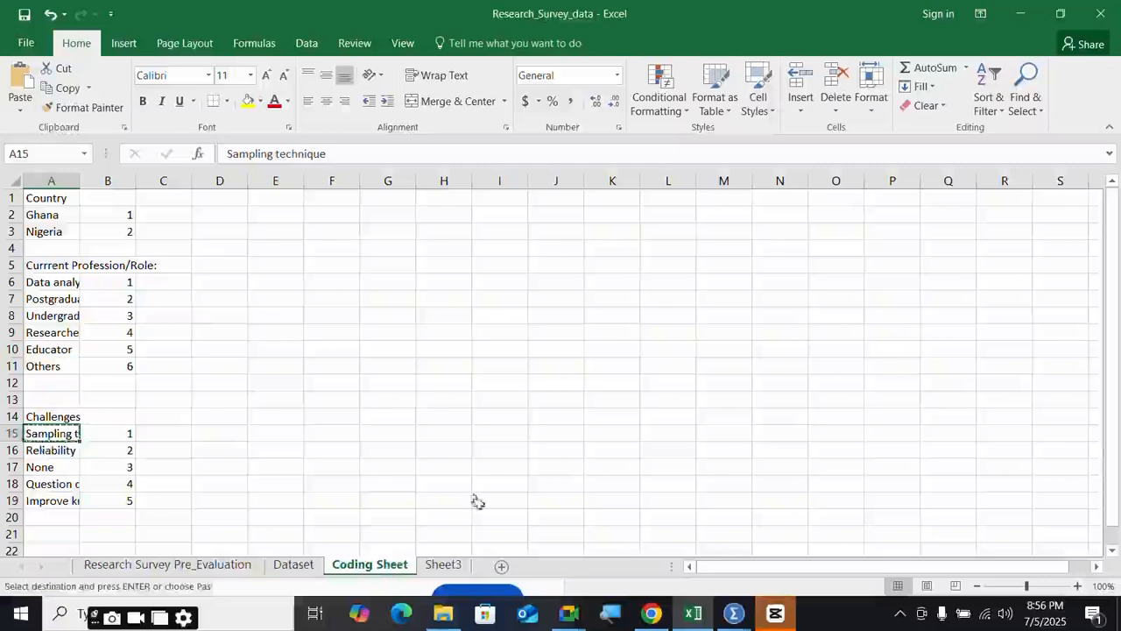
pyautogui.moveTo(733, 613)
pyautogui.click(833, 516)
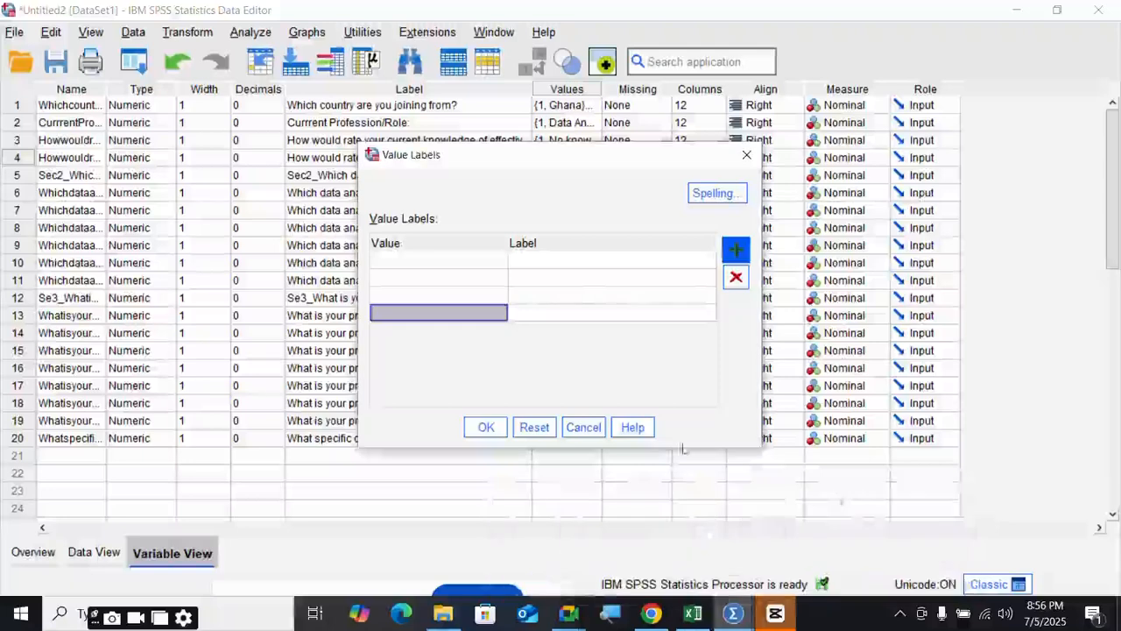
pyautogui.click(539, 260)
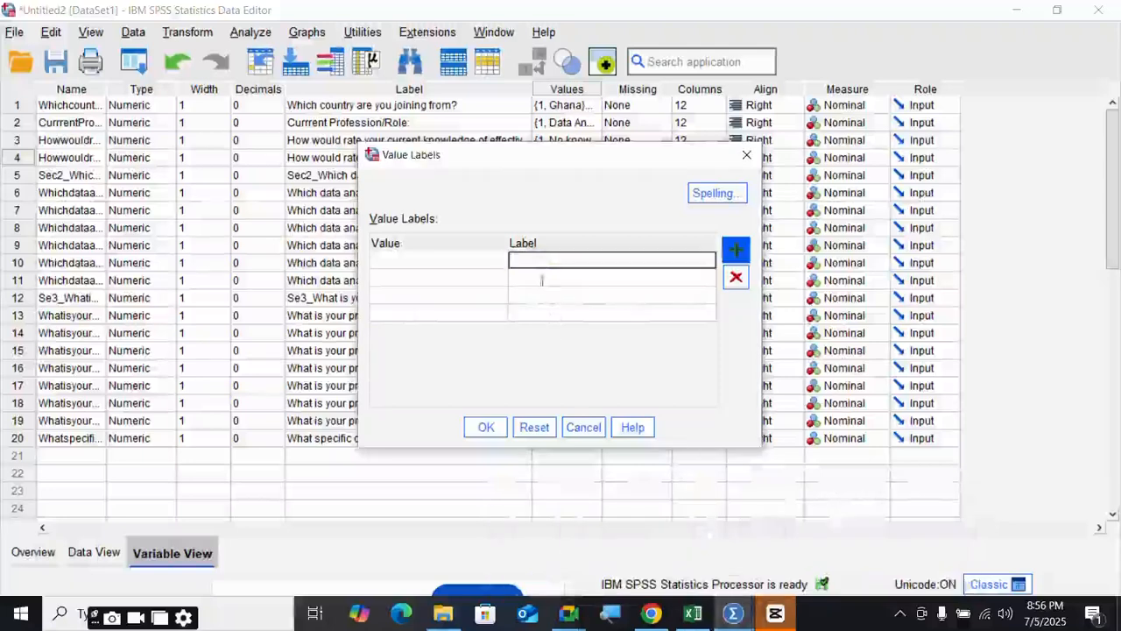
pyautogui.hotkey('ctrl', 'v')
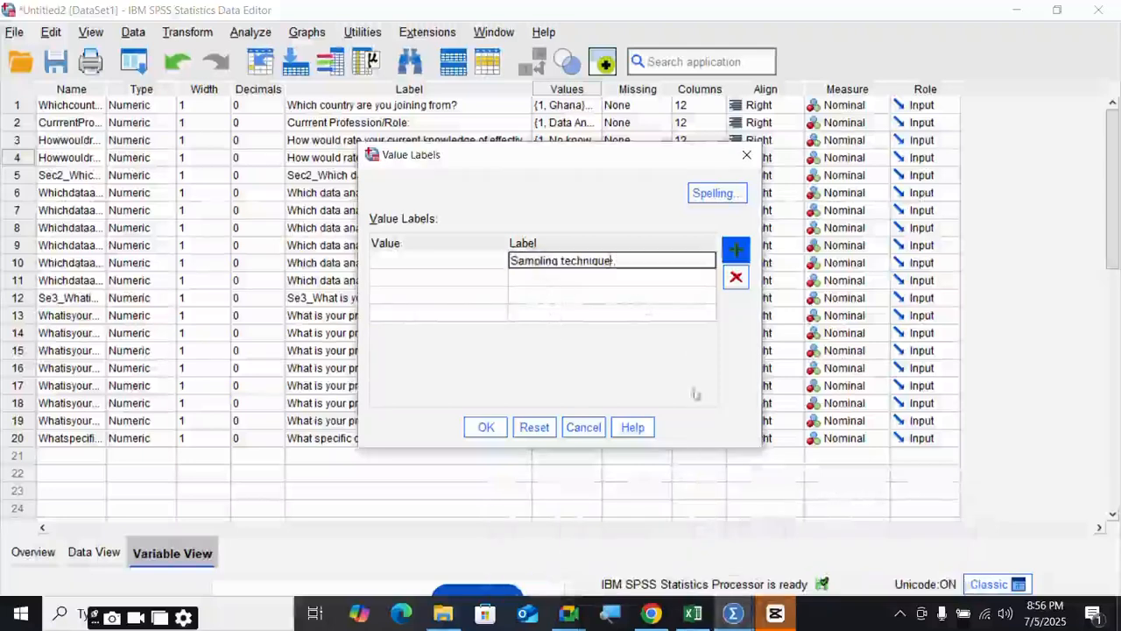
pyautogui.click(692, 613)
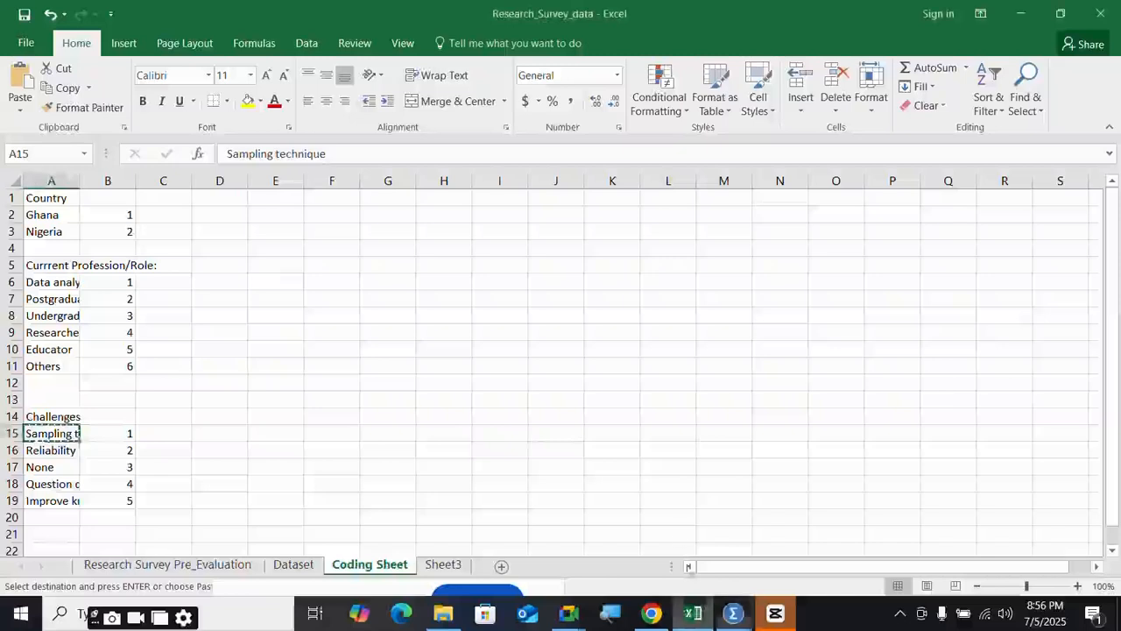
pyautogui.click(50, 450)
pyautogui.hotkey('ctrl', 'c')
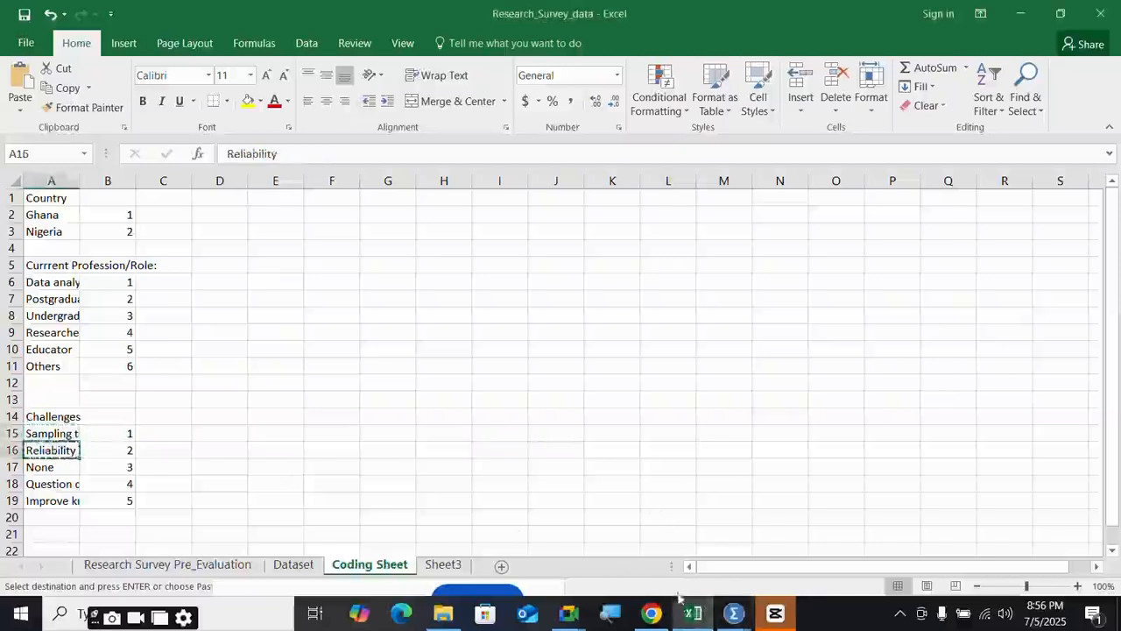
pyautogui.moveTo(734, 613)
pyautogui.click(878, 530)
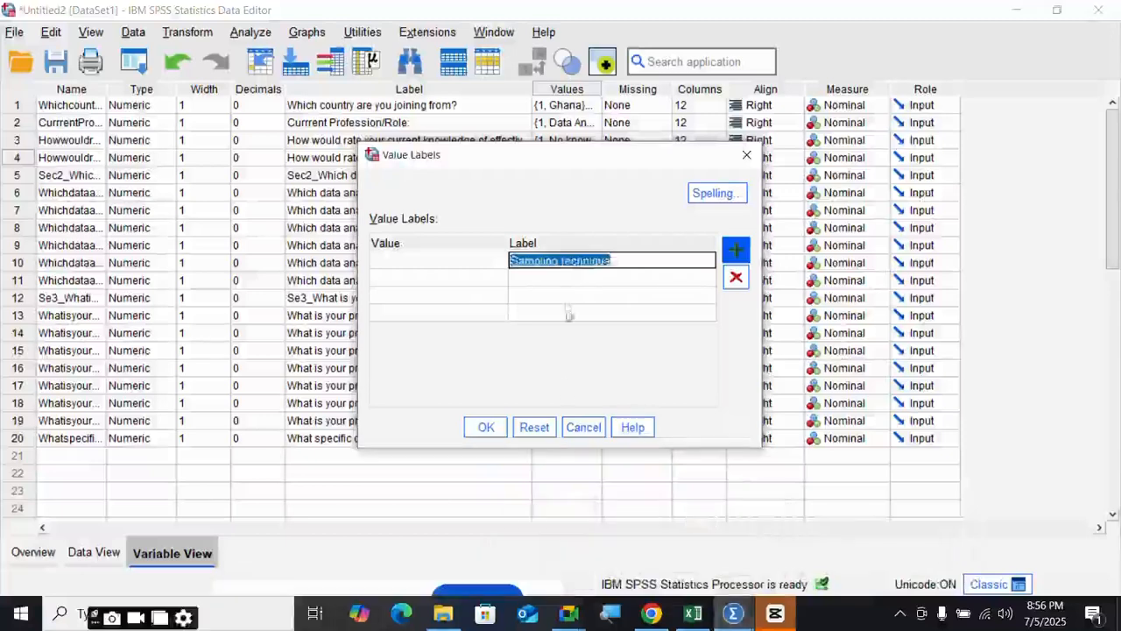
pyautogui.click(560, 280)
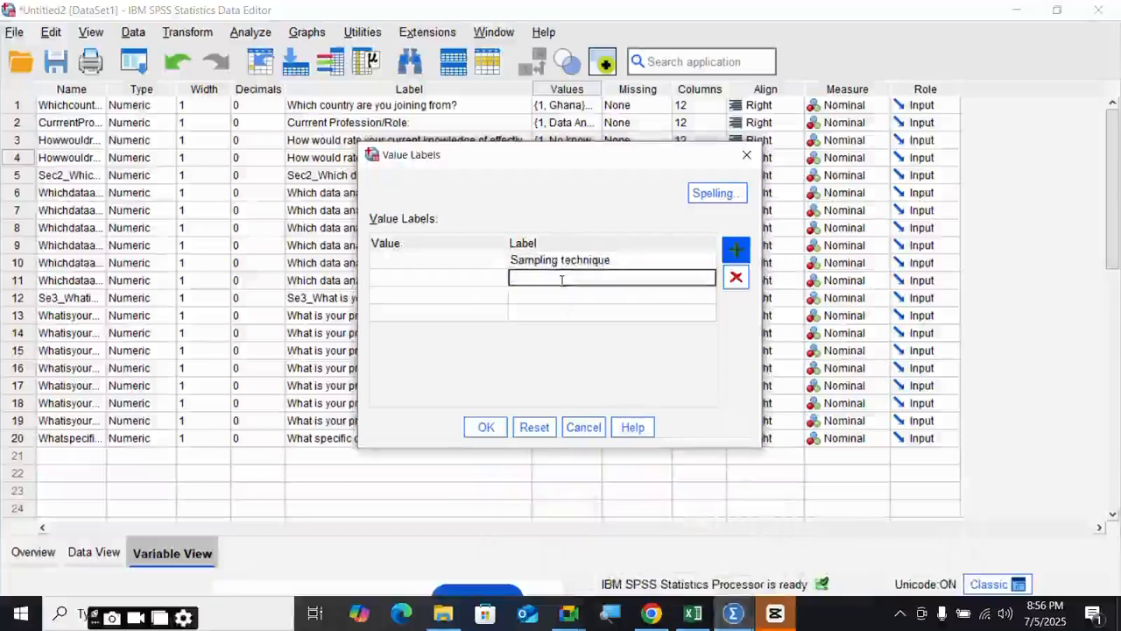
pyautogui.hotkey('ctrl', 'v')
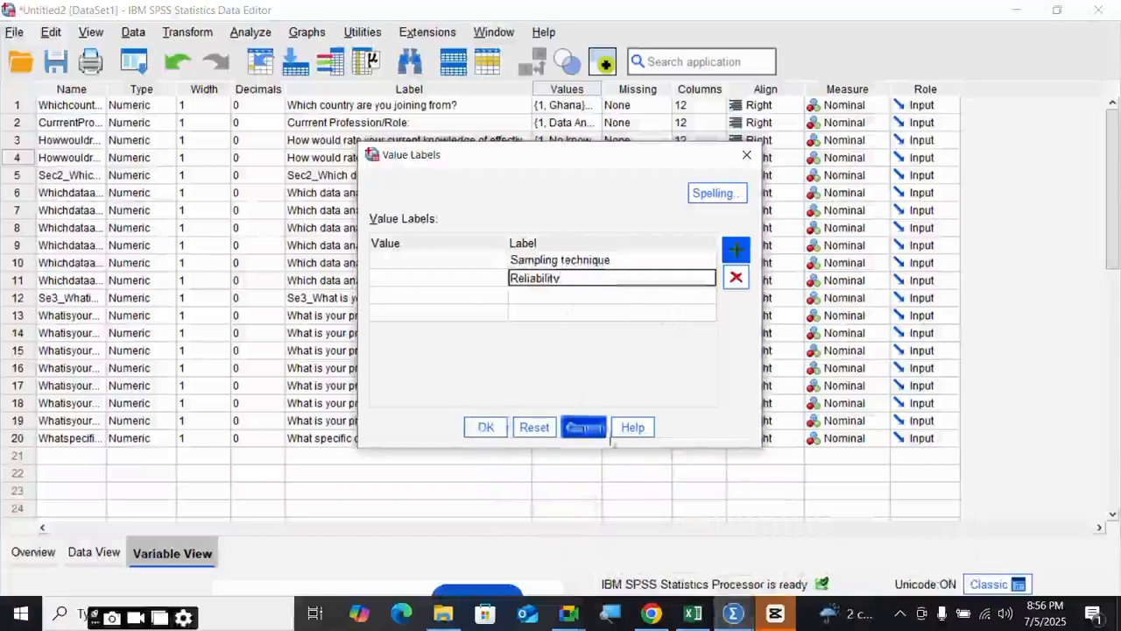
# - Add None and Question query from the Coding Sheet as the third and fourth labels
pyautogui.click(692, 614)
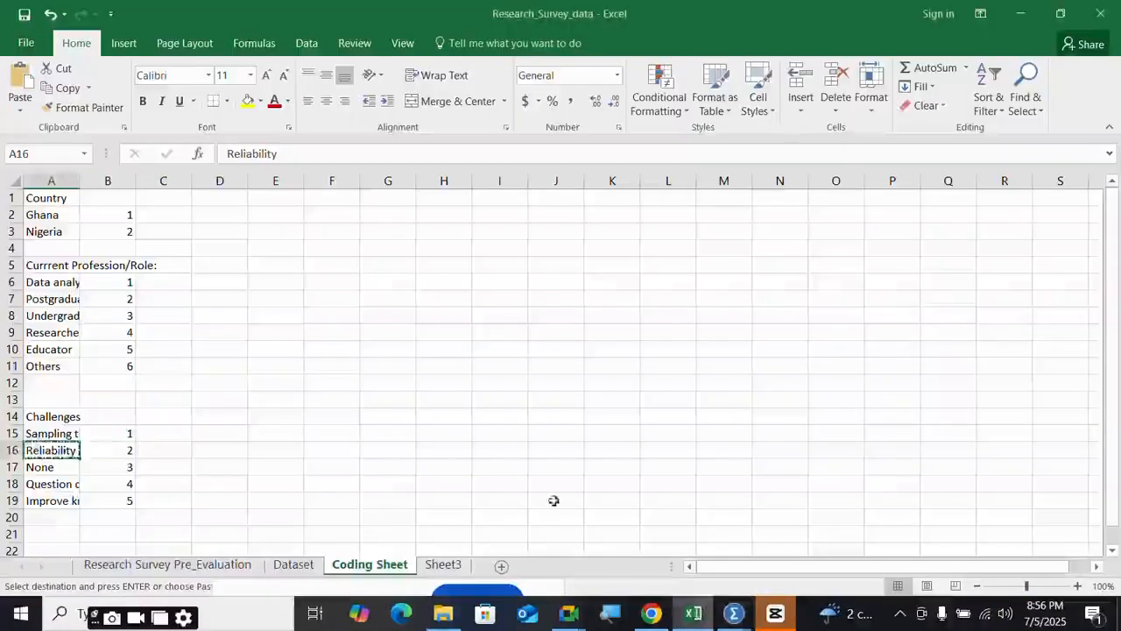
pyautogui.doubleClick(49, 466)
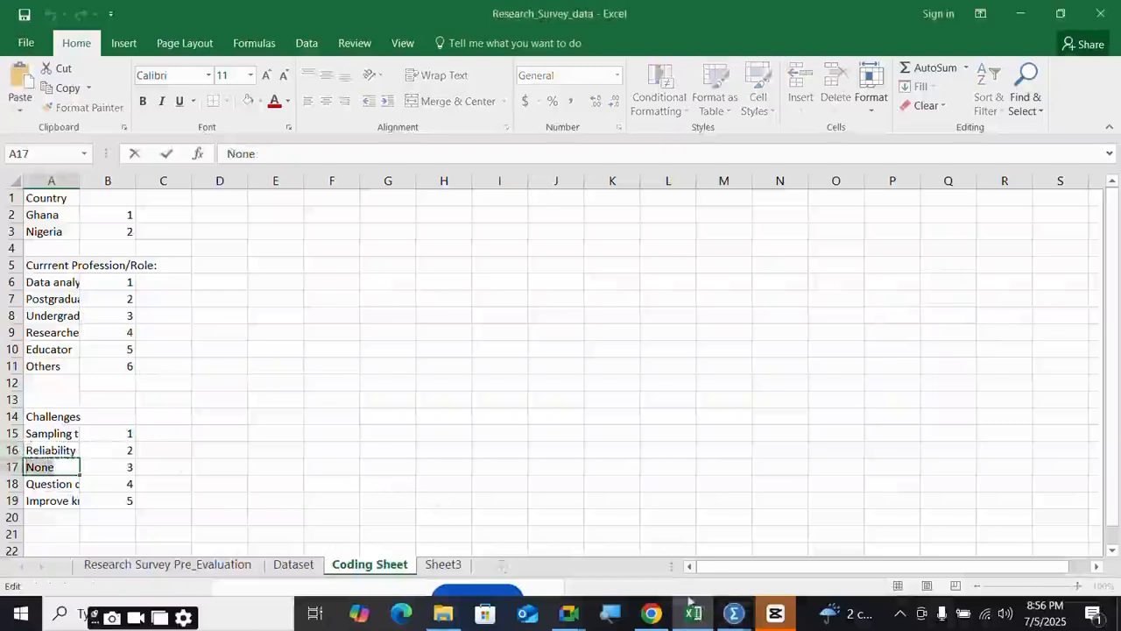
pyautogui.moveTo(734, 613)
pyautogui.click(821, 521)
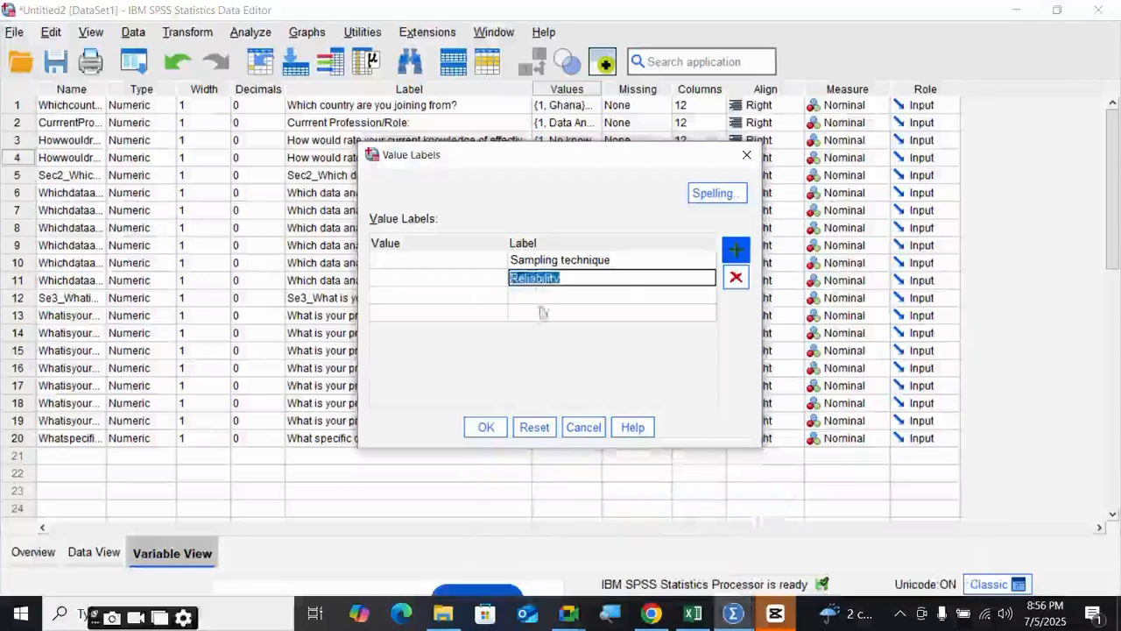
pyautogui.click(536, 295)
pyautogui.hotkey('ctrl', 'v')
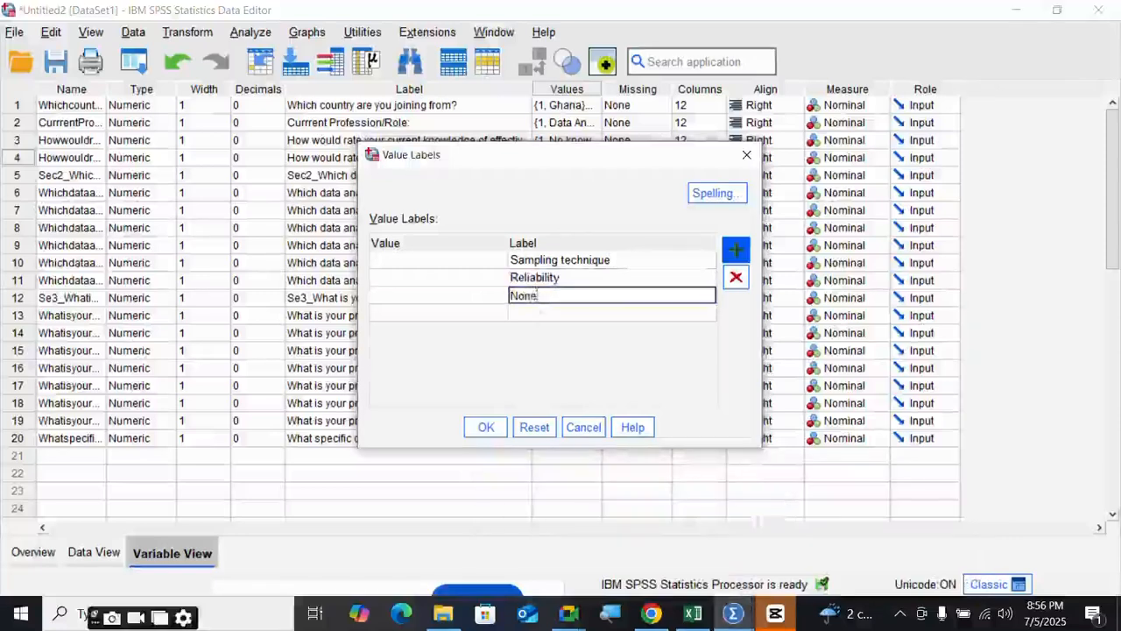
pyautogui.click(546, 315)
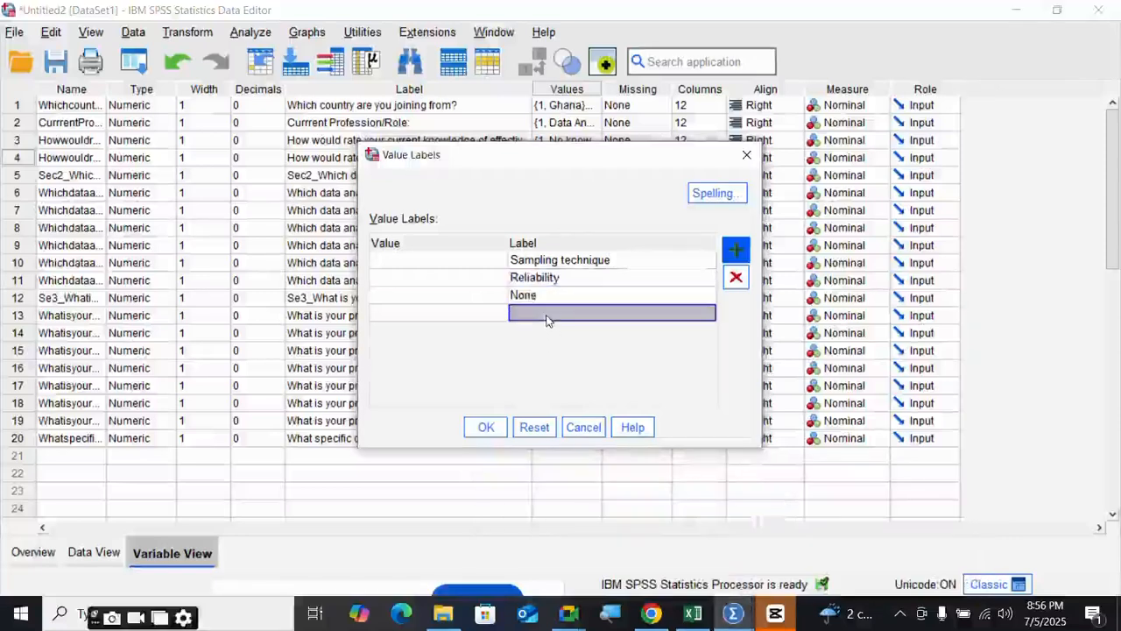
pyautogui.click(694, 613)
pyautogui.doubleClick(44, 483)
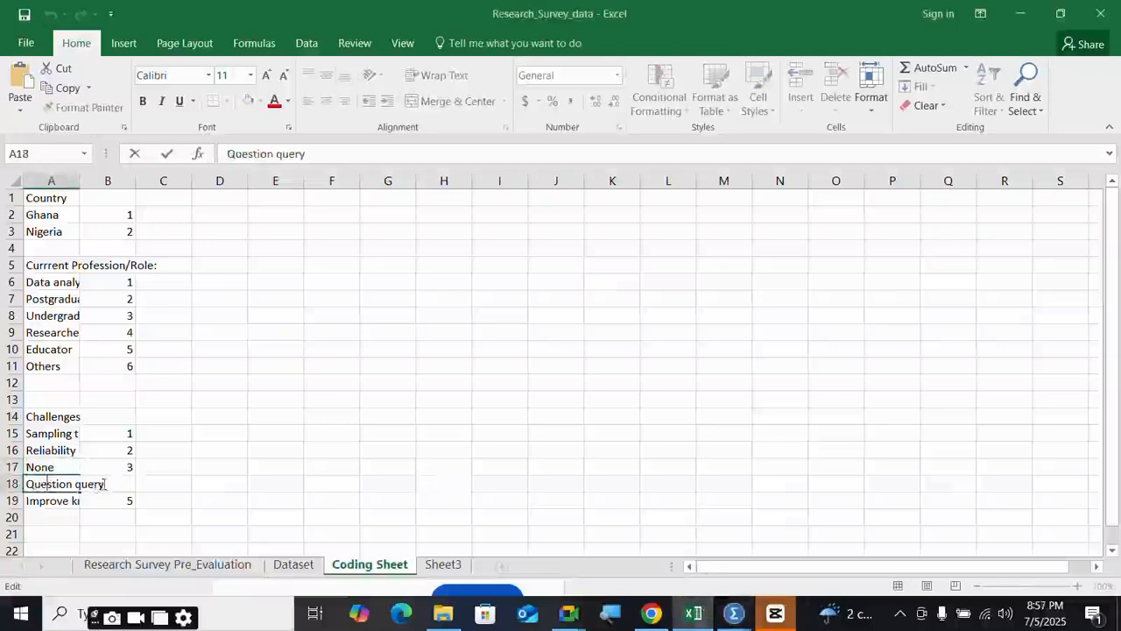
pyautogui.moveTo(104, 483); pyautogui.dragTo(7, 484)
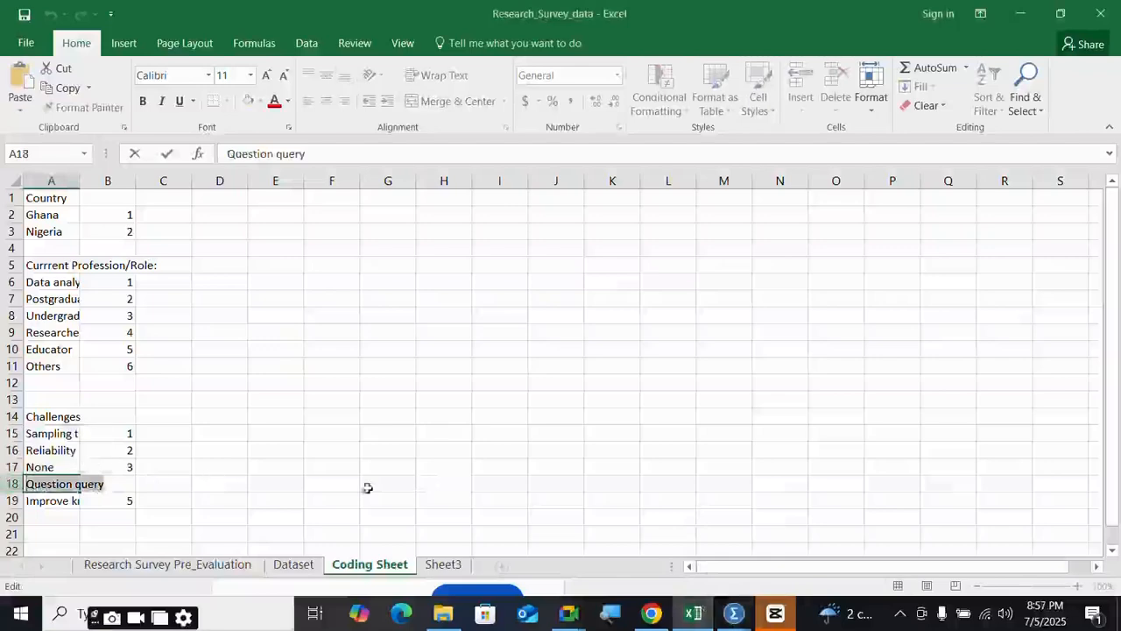
pyautogui.moveTo(734, 613)
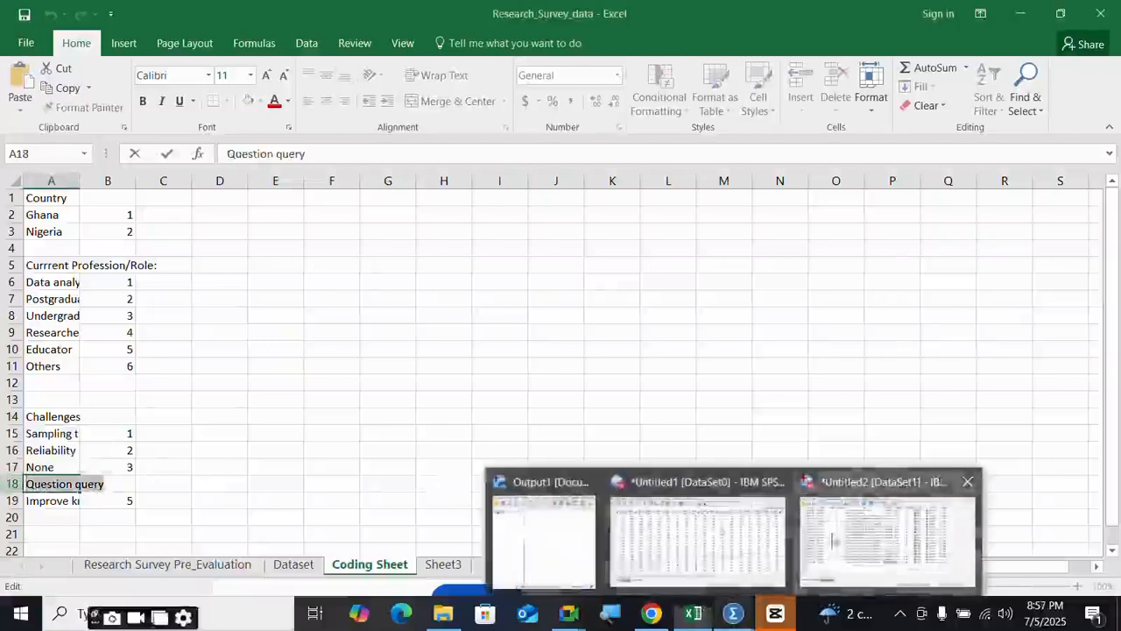
pyautogui.click(832, 539)
pyautogui.click(530, 317)
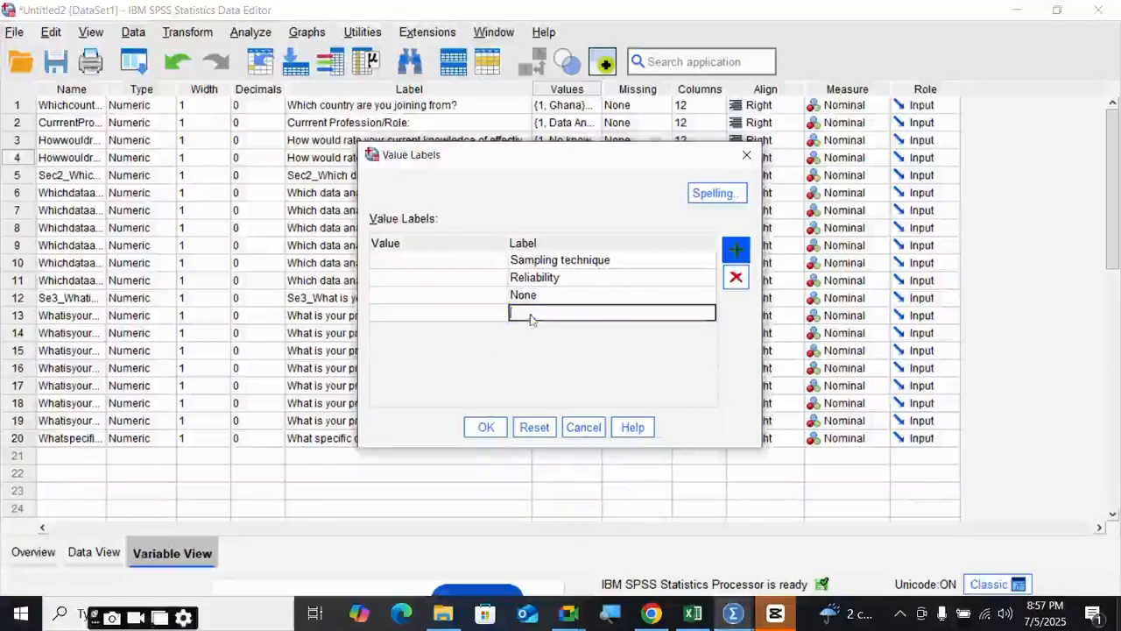
pyautogui.hotkey('ctrl', 'v')
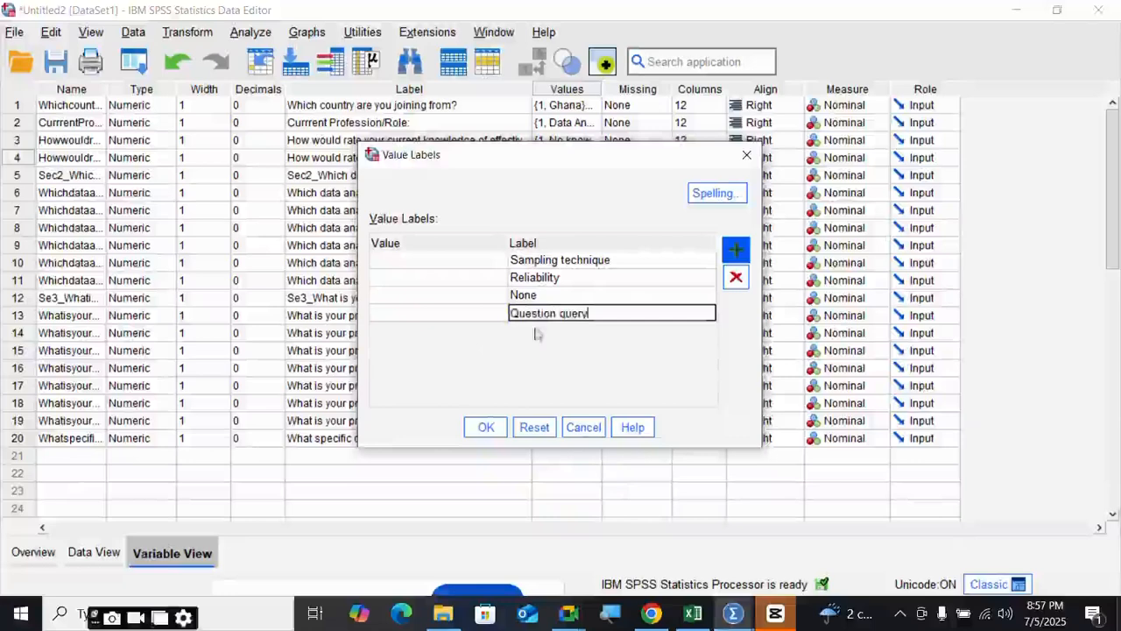
pyautogui.click(736, 252)
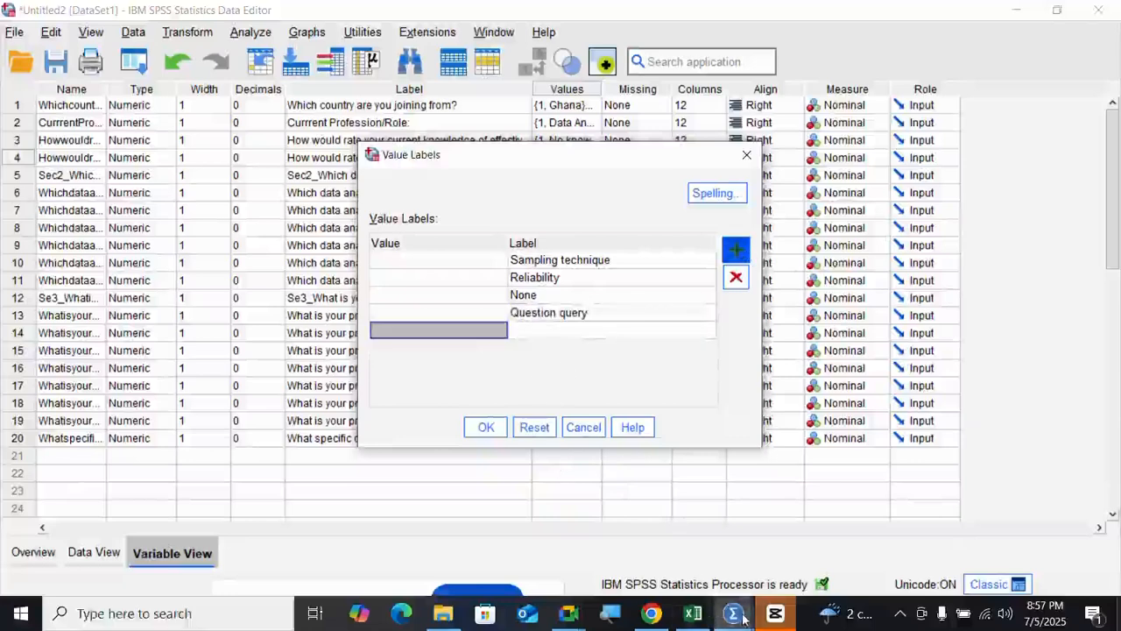
# - Enter Improve knowledge as the fifth challenge label
pyautogui.moveTo(735, 615)
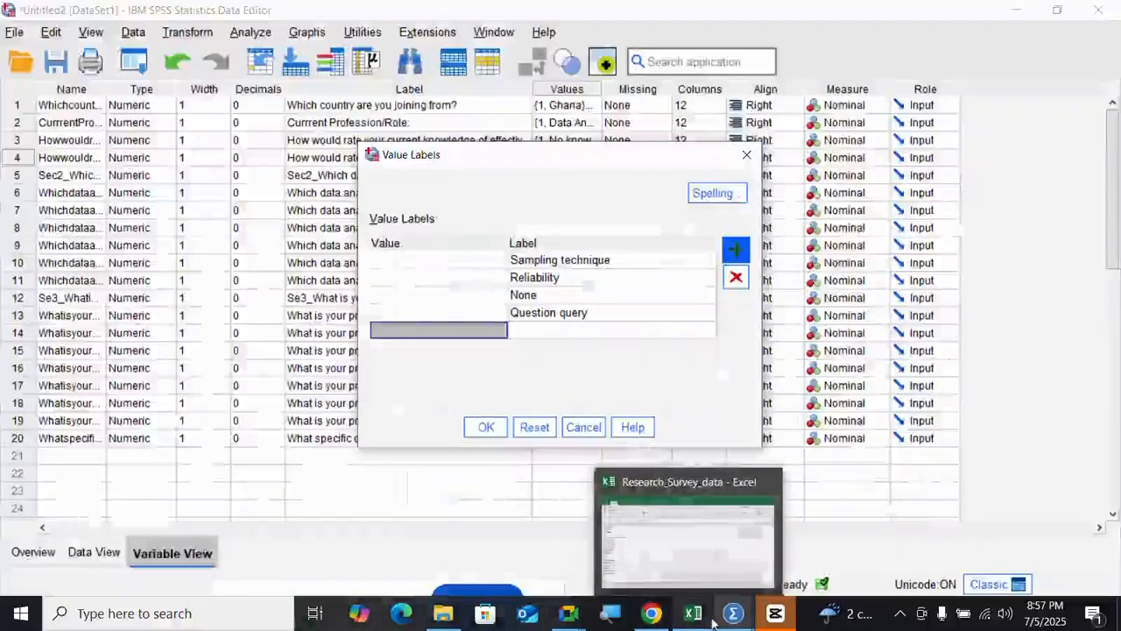
pyautogui.click(688, 536)
pyautogui.click(45, 501)
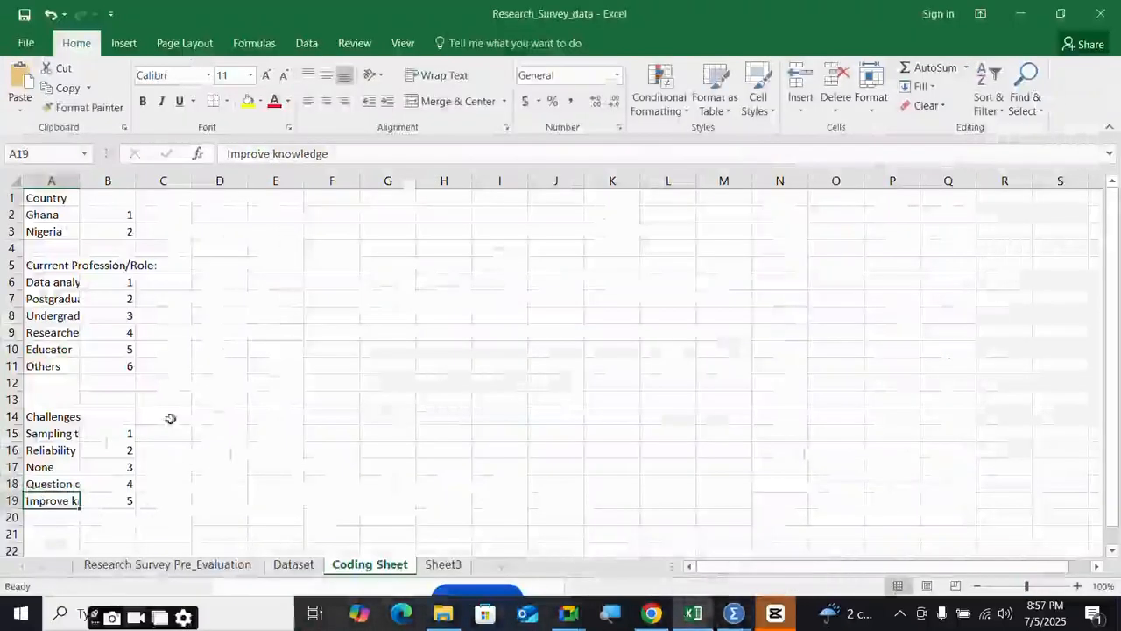
pyautogui.hotkey('ctrl', 'c')
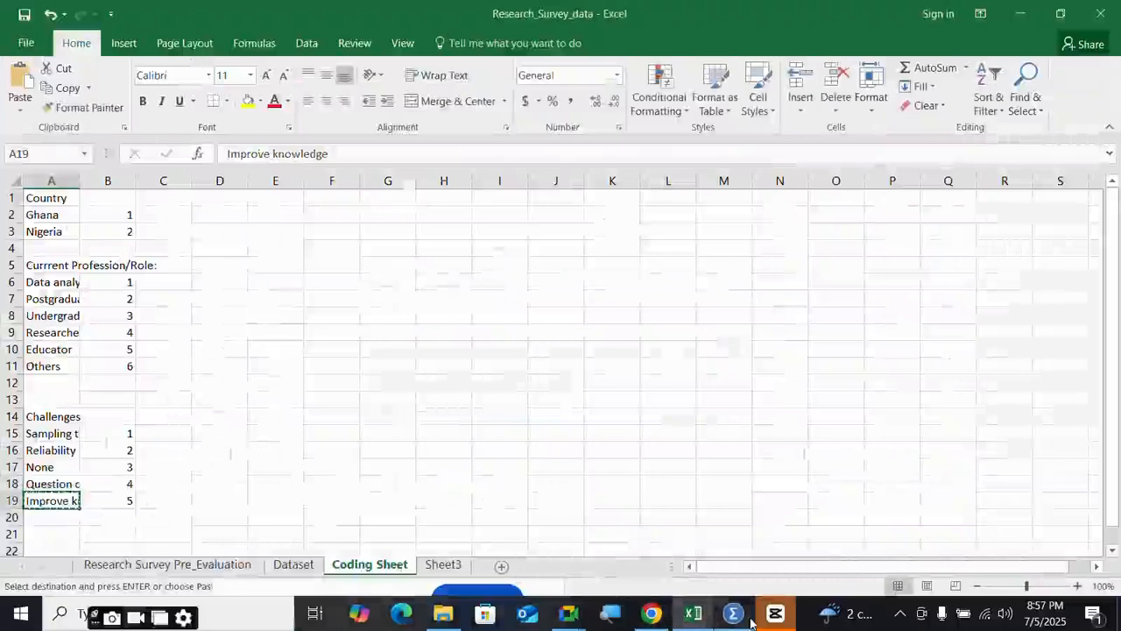
pyautogui.moveTo(746, 620)
pyautogui.click(887, 535)
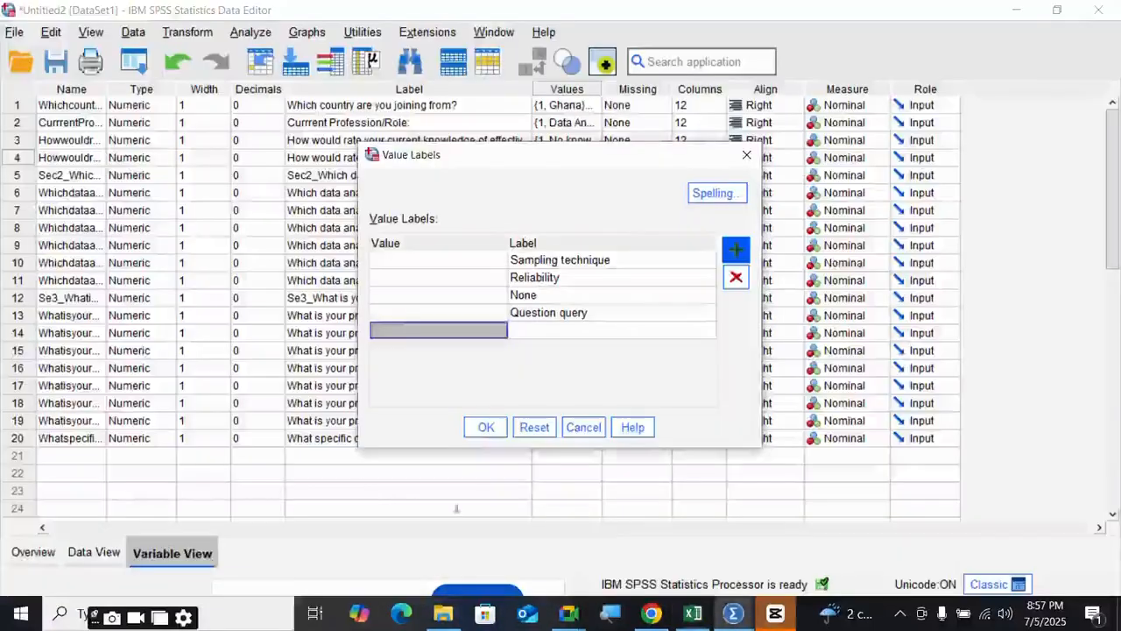
pyautogui.click(559, 332)
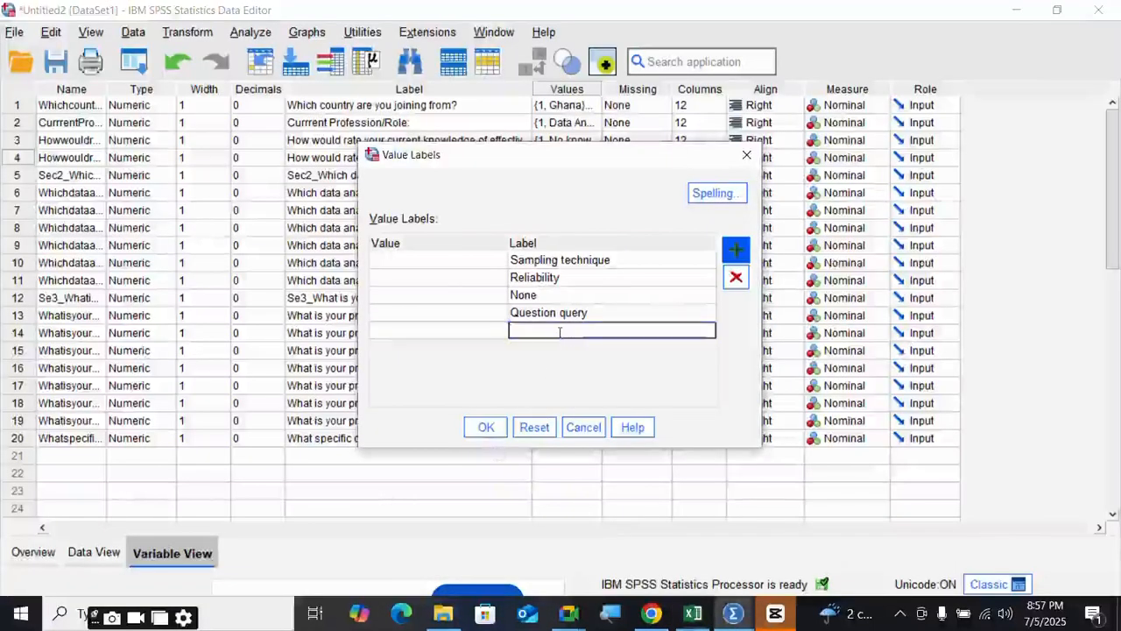
pyautogui.write('Improve knowledge')
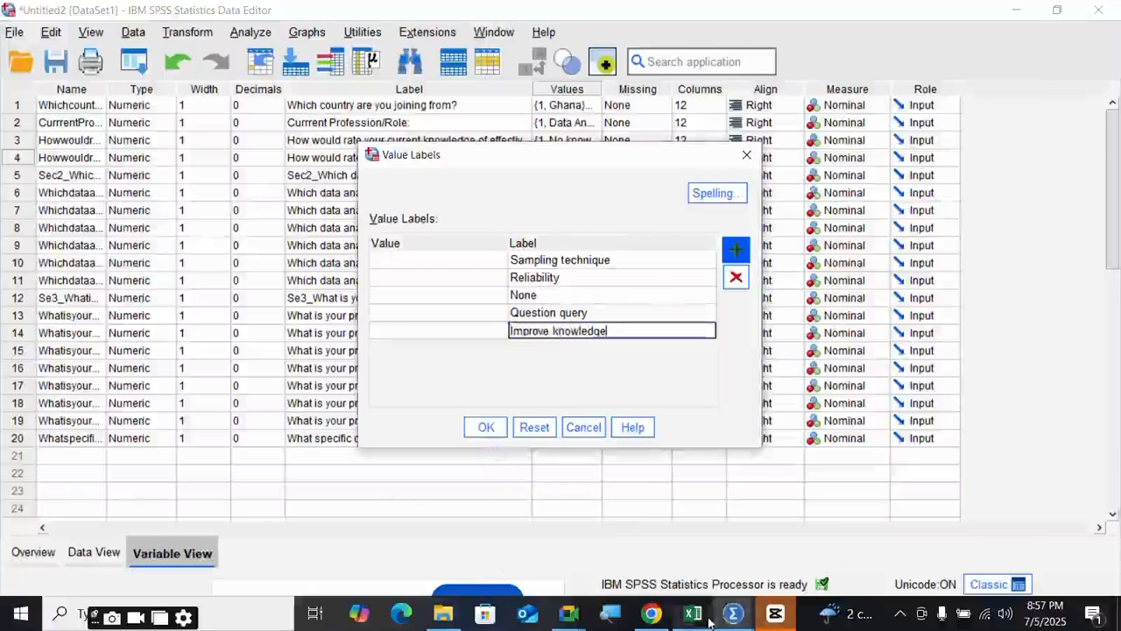
# - Number the challenge labels, Sampling technique through Improve knowledge, 1–5 and apply them
pyautogui.moveTo(692, 613)
pyautogui.moveTo(698, 556)
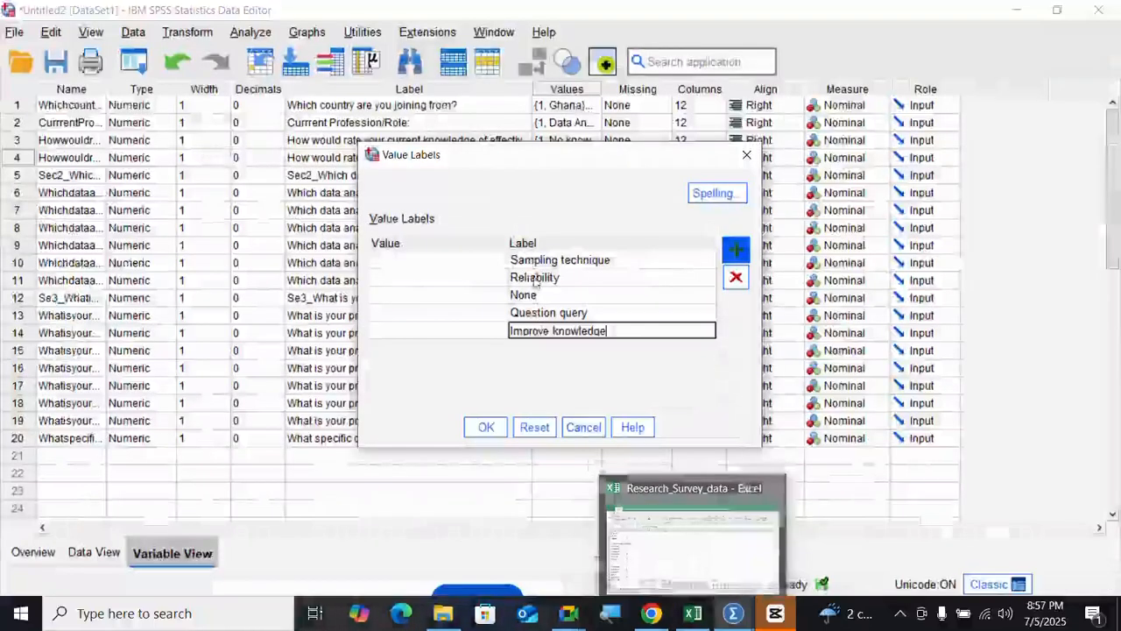
pyautogui.click(449, 266)
pyautogui.write('1')
pyautogui.press('Return')
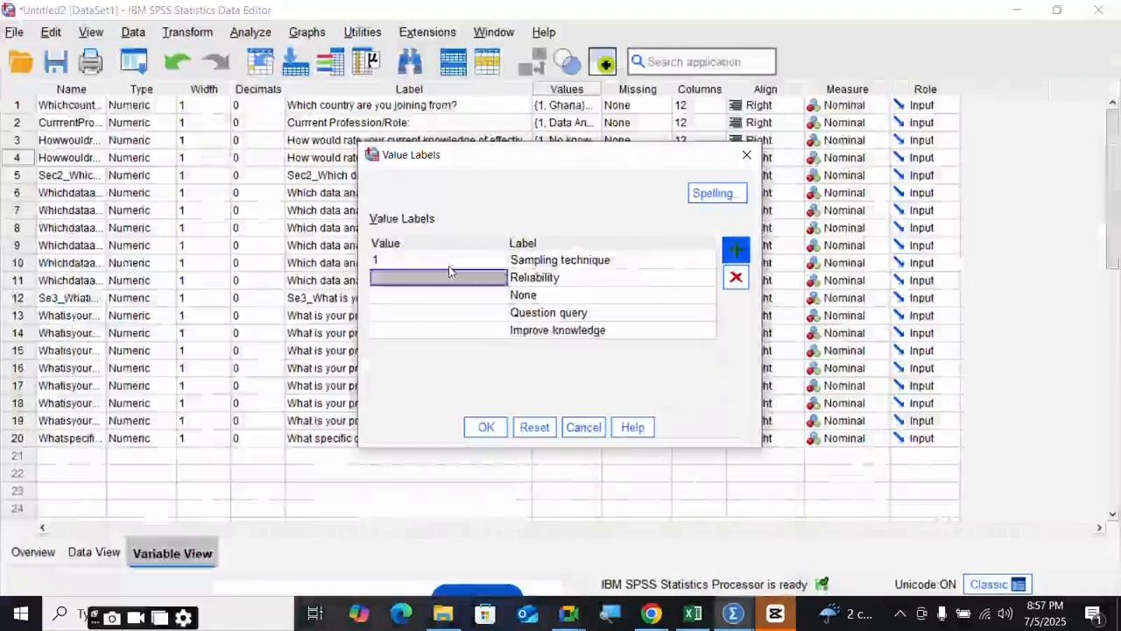
pyautogui.write('2')
pyautogui.press('Return')
pyautogui.write('3')
pyautogui.press('Return')
pyautogui.write('4')
pyautogui.press('Return')
pyautogui.write('5')
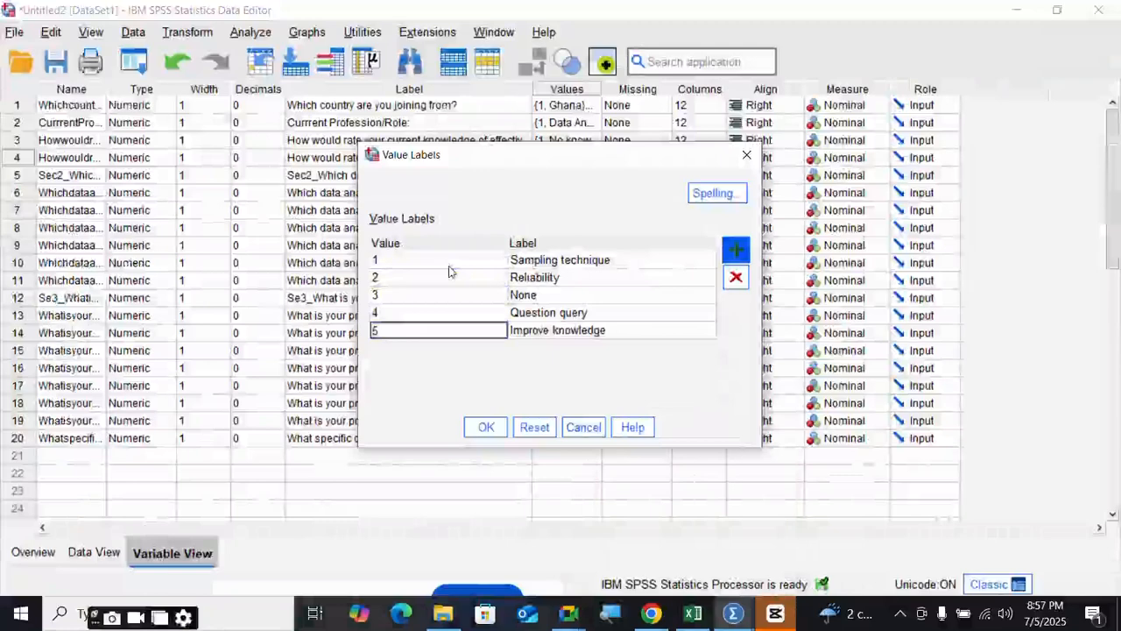
pyautogui.click(486, 427)
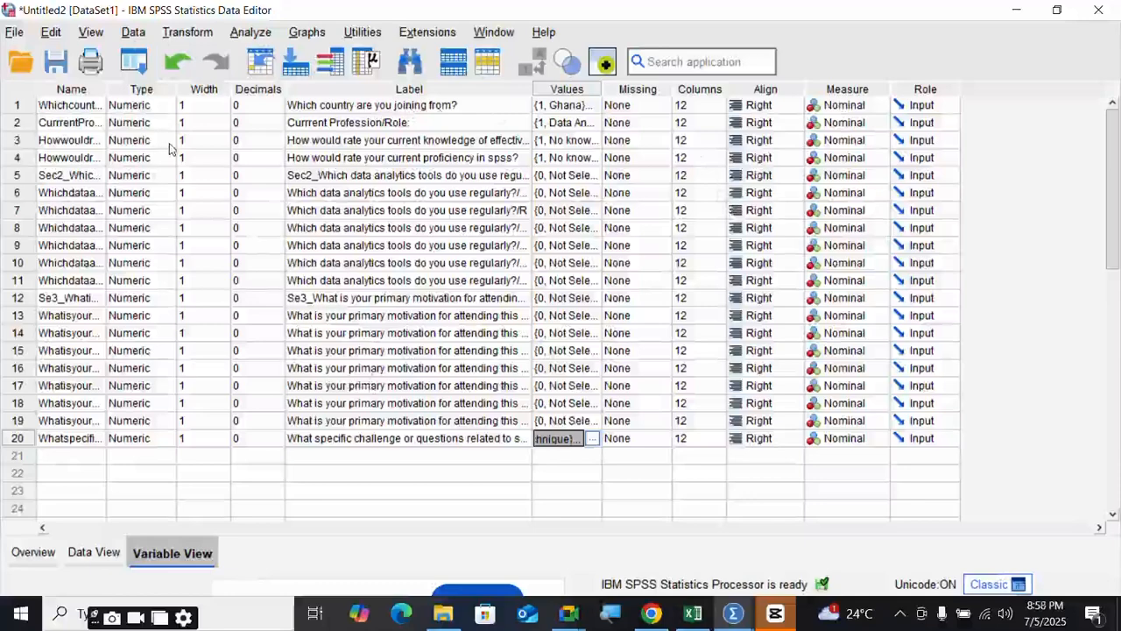
# - Open Analyze > Scale > Reliability Analysis
pyautogui.click(254, 35)
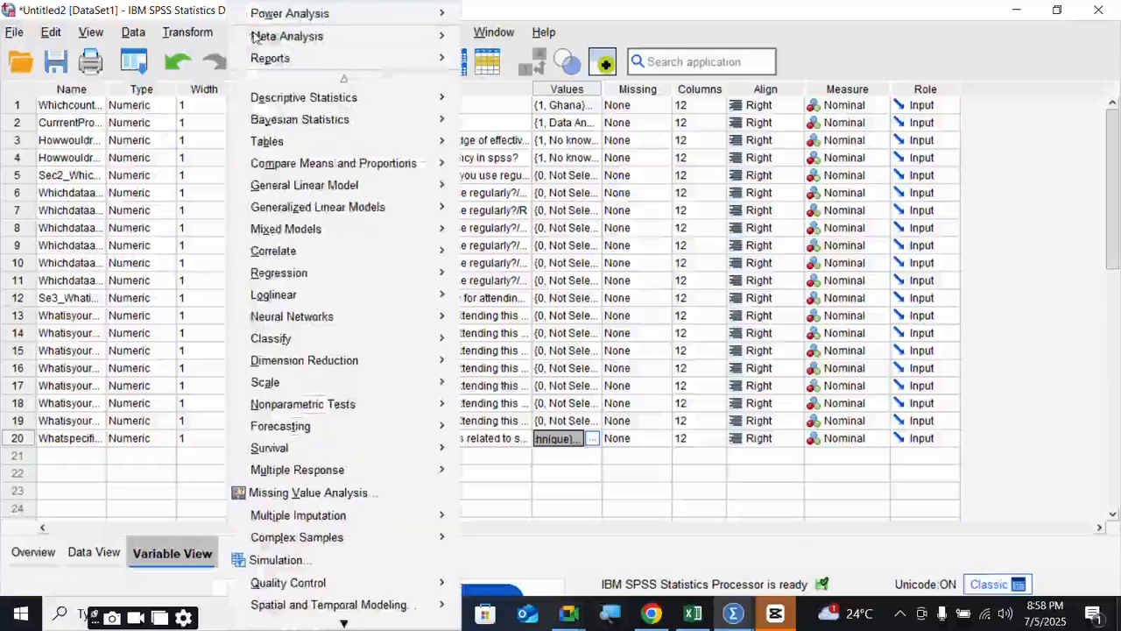
pyautogui.click(148, 140)
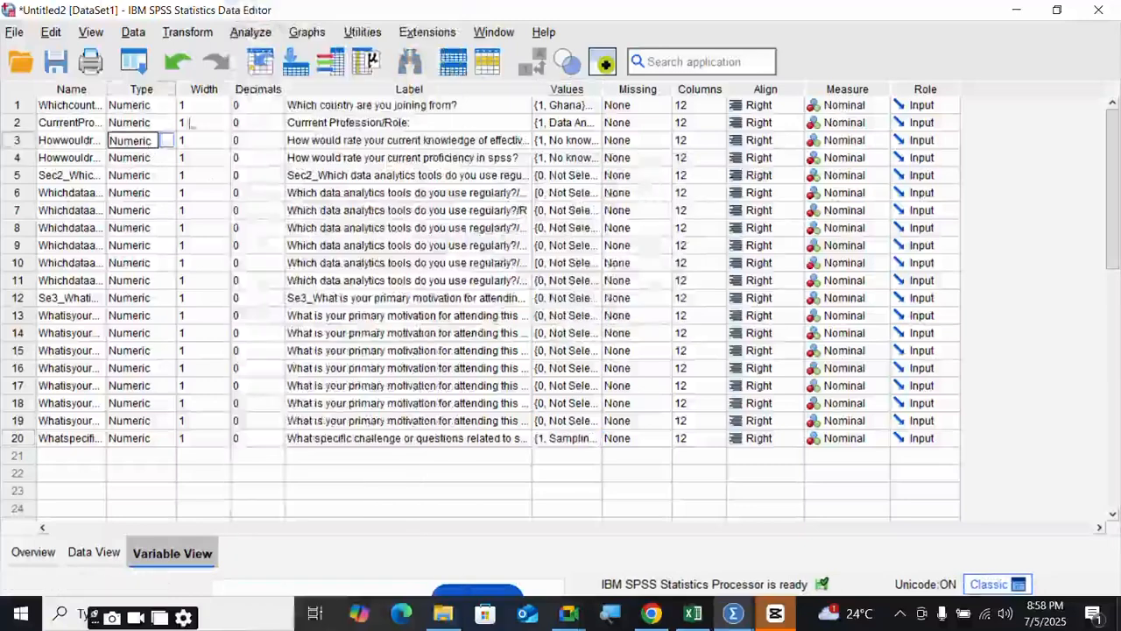
pyautogui.click(245, 33)
pyautogui.moveTo(274, 388)
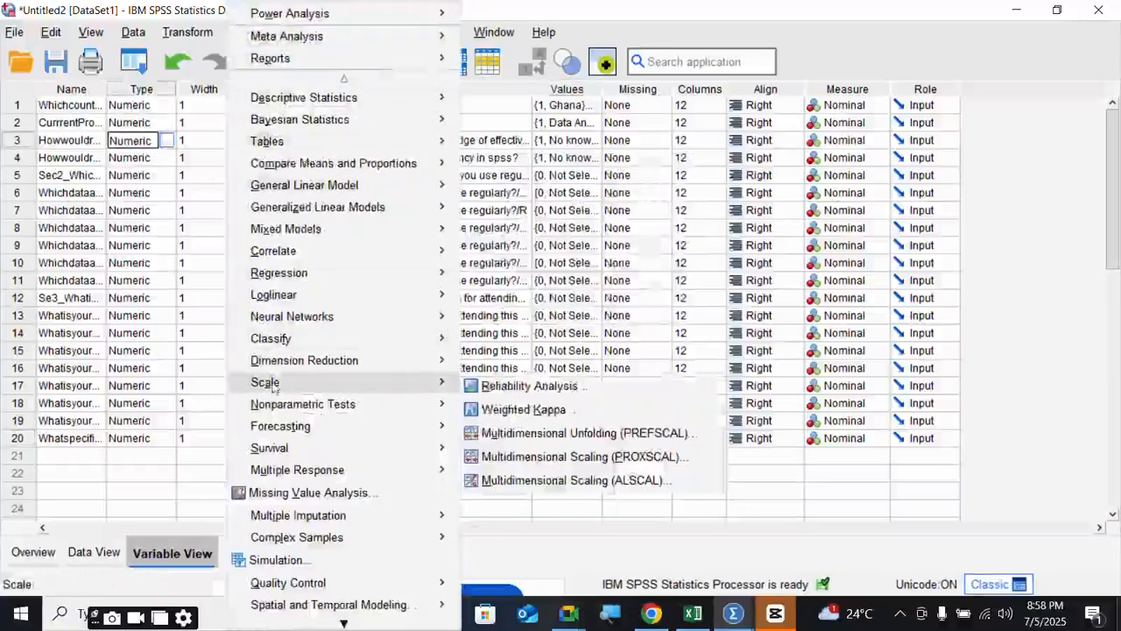
pyautogui.click(517, 386)
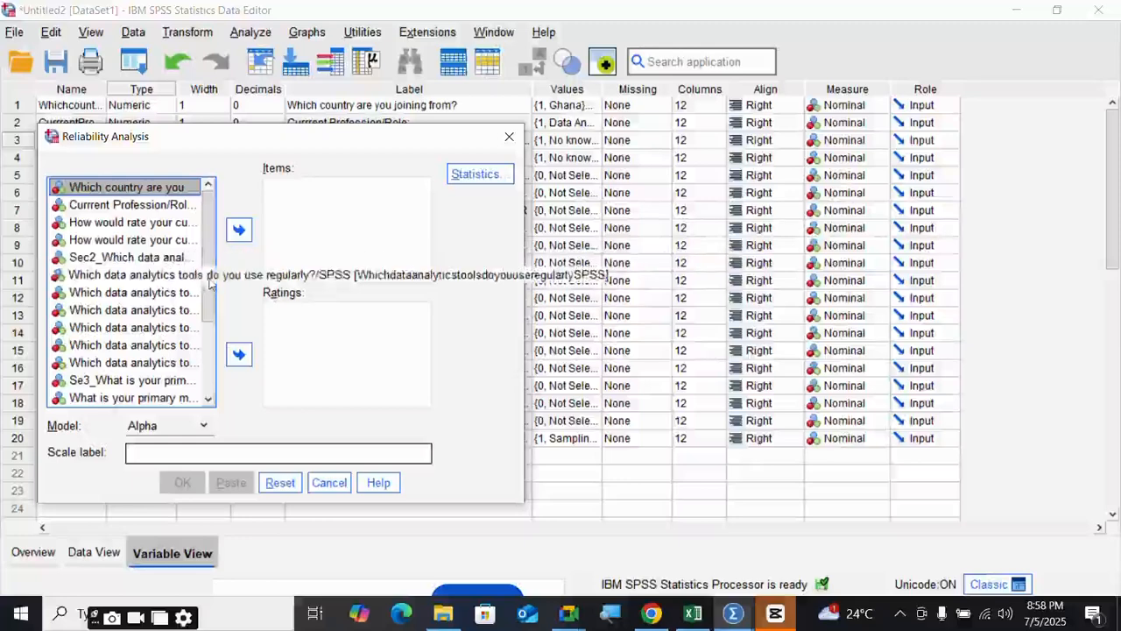
# - Browse the variable list and select the Sec2 data analytics tools variable
pyautogui.moveTo(209, 280); pyautogui.dragTo(208, 312)
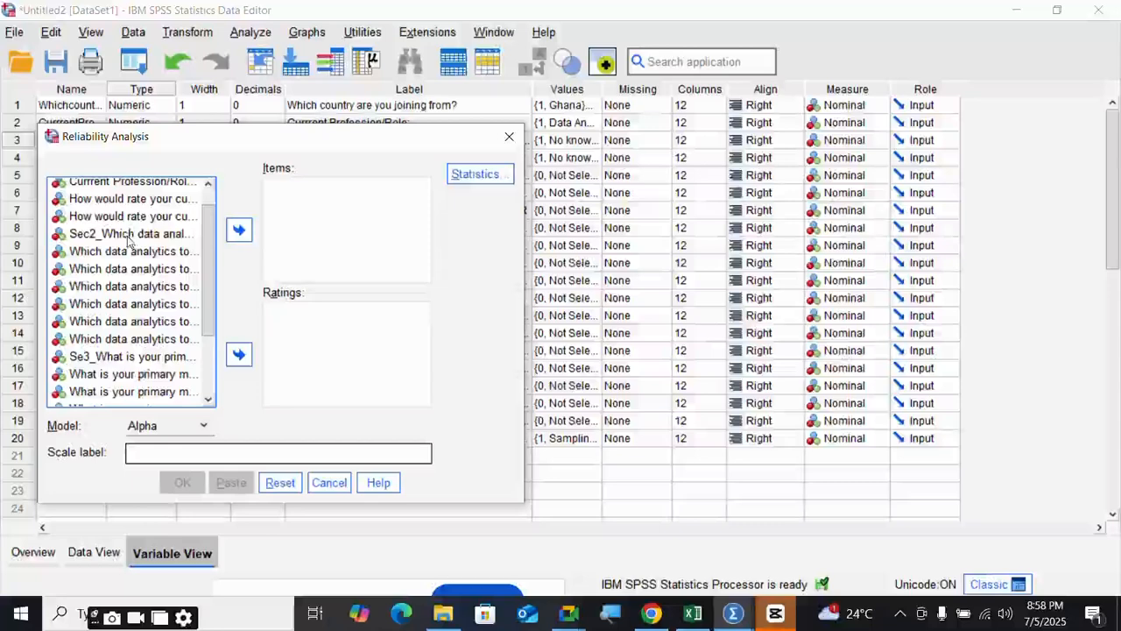
pyautogui.click(129, 239)
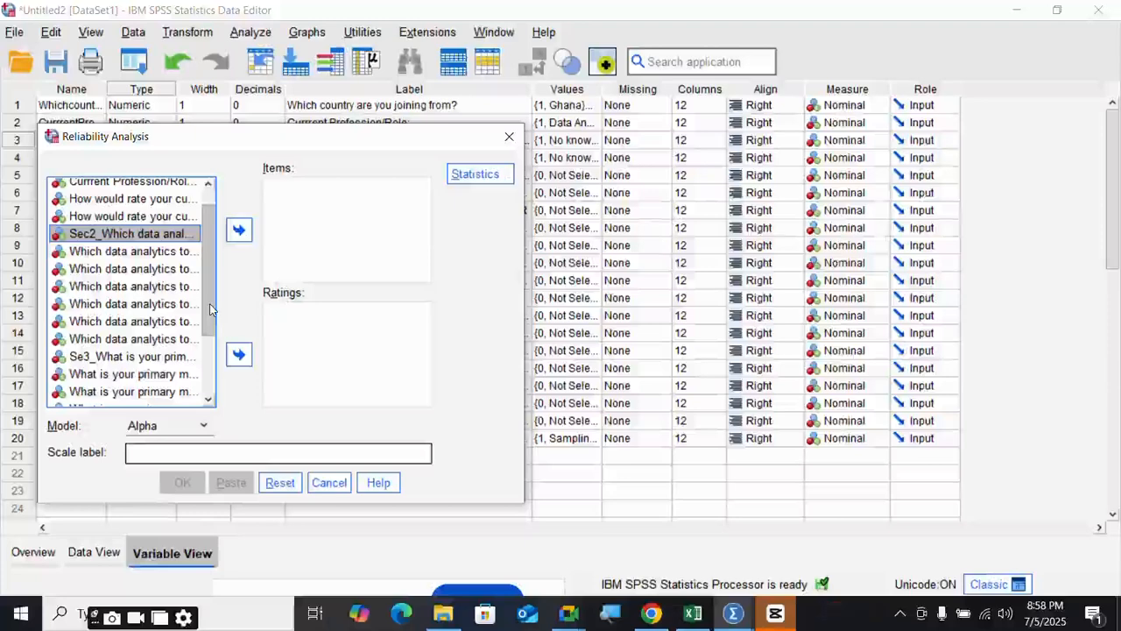
pyautogui.scroll(-1, 211, 308)
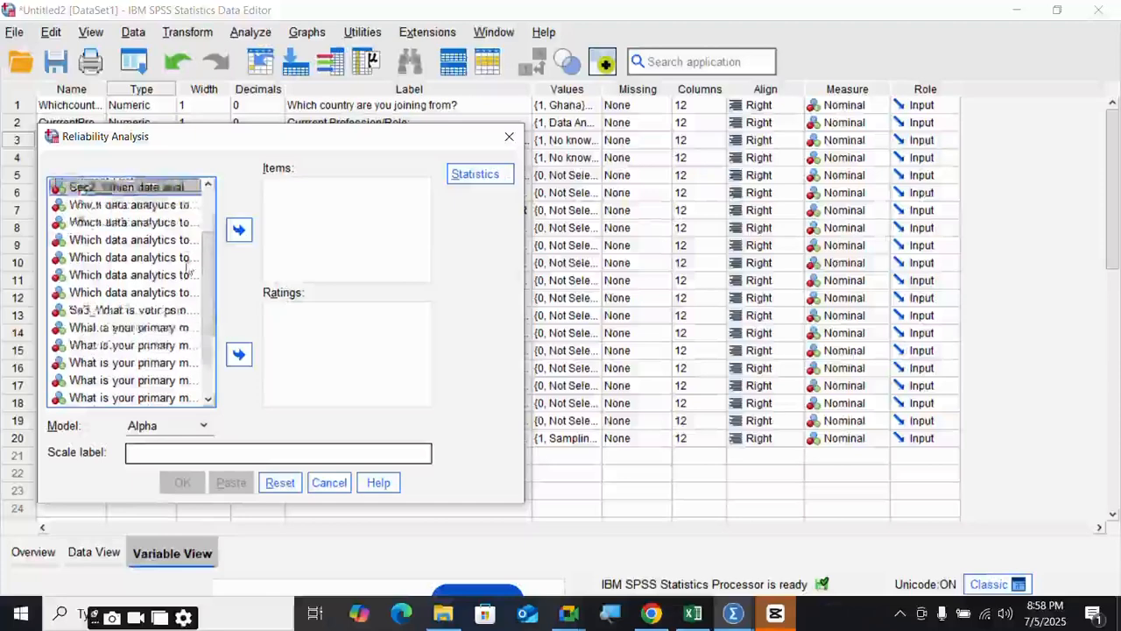
pyautogui.scroll(2, 196, 350)
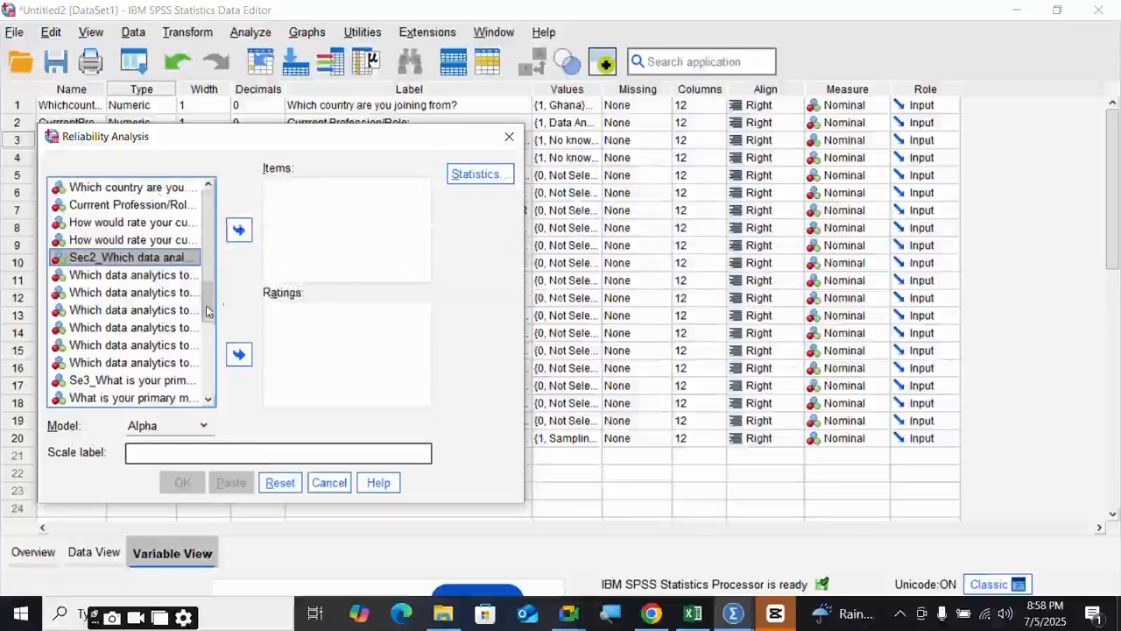
pyautogui.moveTo(208, 316); pyautogui.dragTo(210, 399)
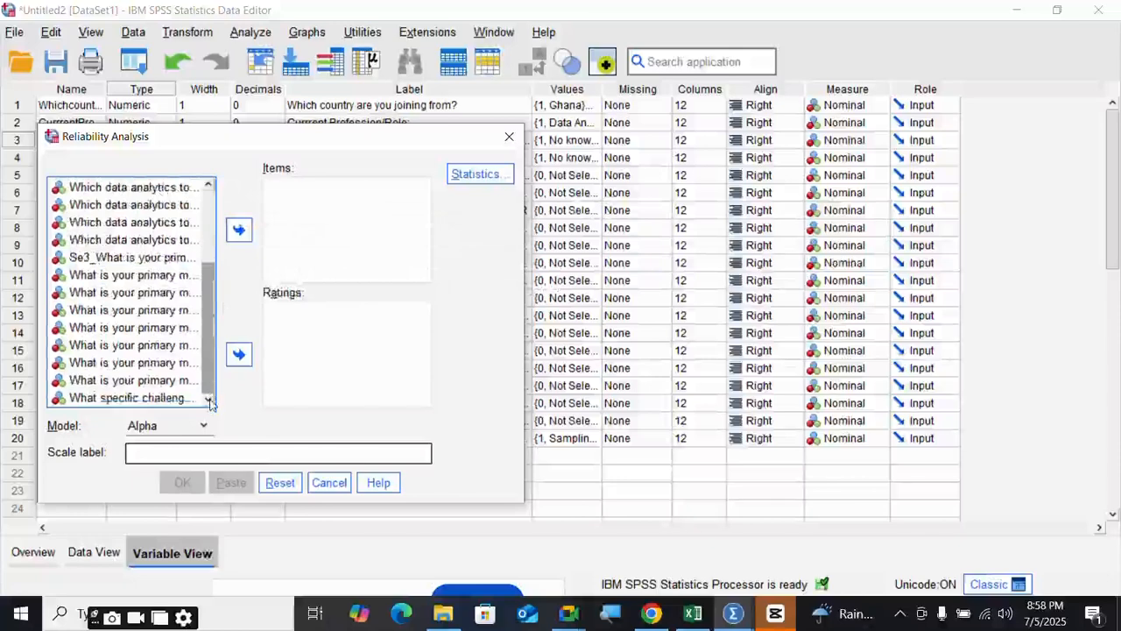
pyautogui.moveTo(210, 400); pyautogui.dragTo(210, 322)
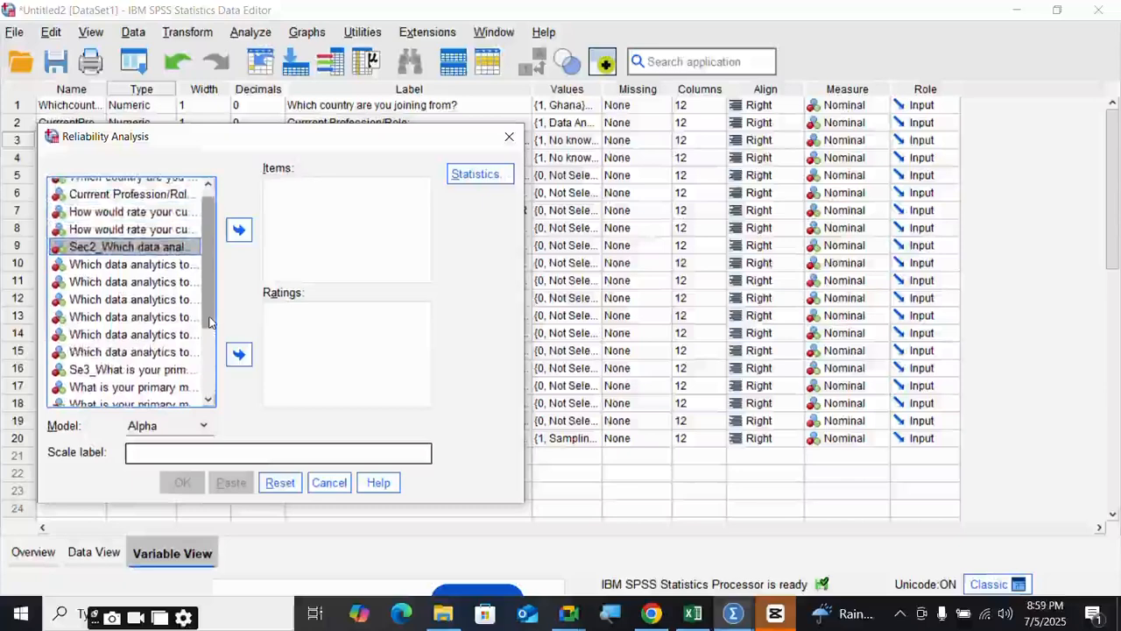
pyautogui.moveTo(211, 322); pyautogui.dragTo(211, 321)
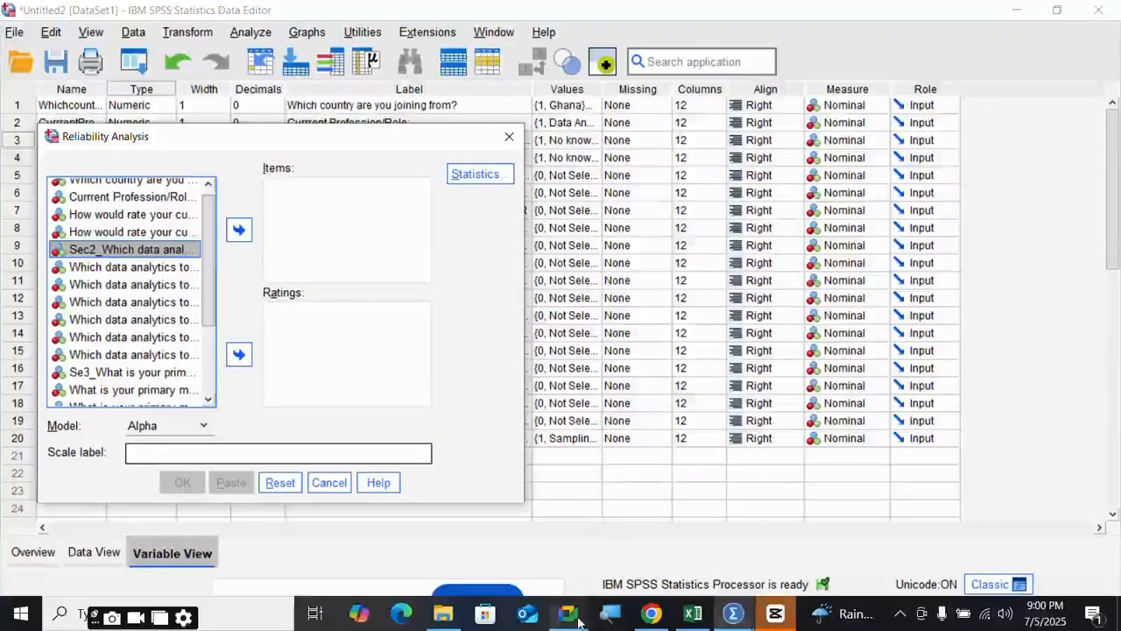
pyautogui.moveTo(578, 622)
pyautogui.moveTo(497, 558)
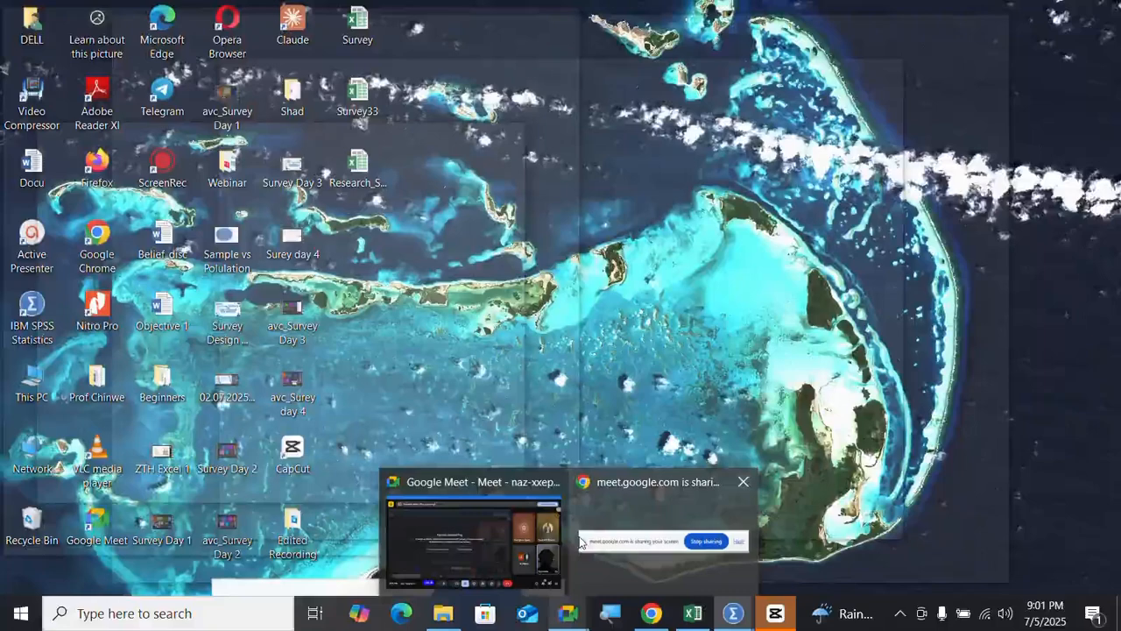
pyautogui.moveTo(579, 542)
pyautogui.moveTo(517, 537)
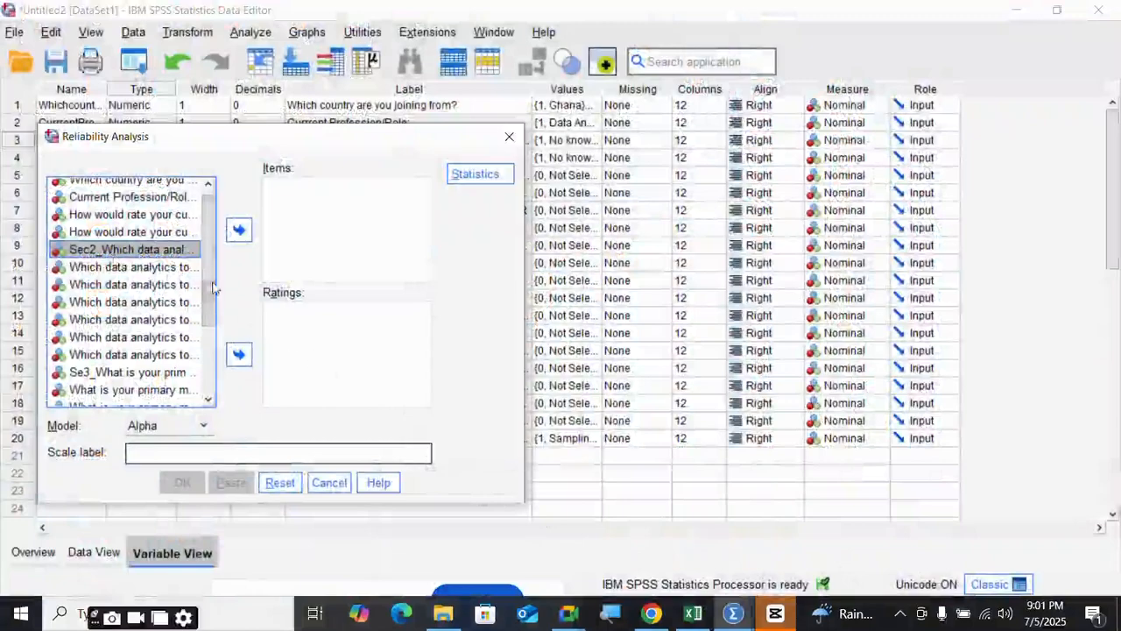
pyautogui.moveTo(210, 289); pyautogui.dragTo(208, 361)
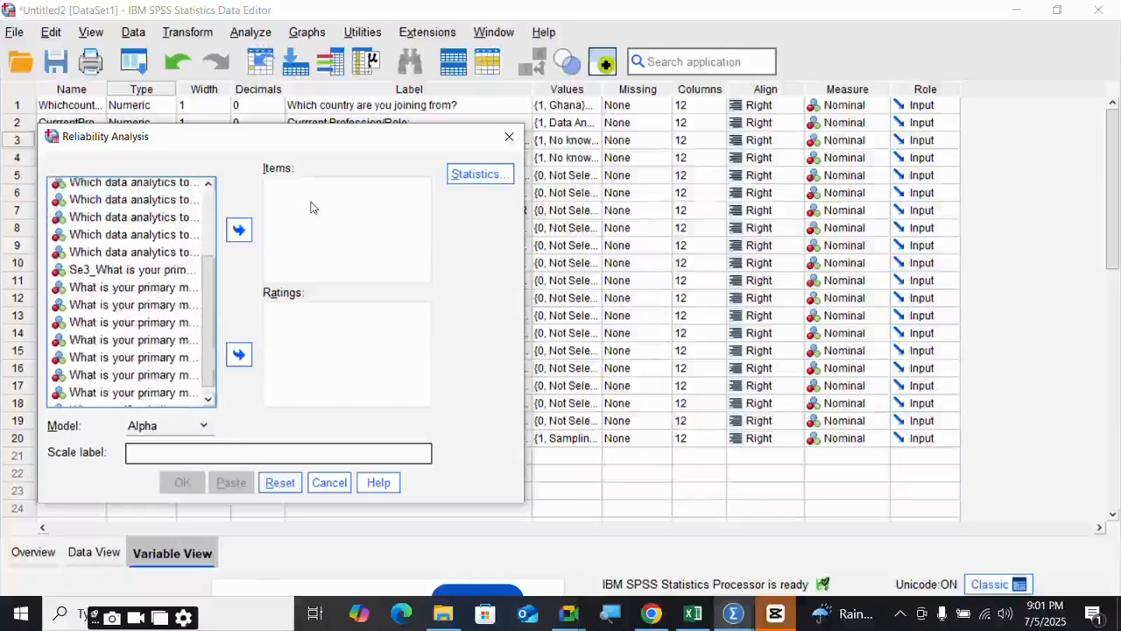
# - Close the current Reliability Analysis and start a fresh one
pyautogui.click(509, 136)
pyautogui.click(251, 31)
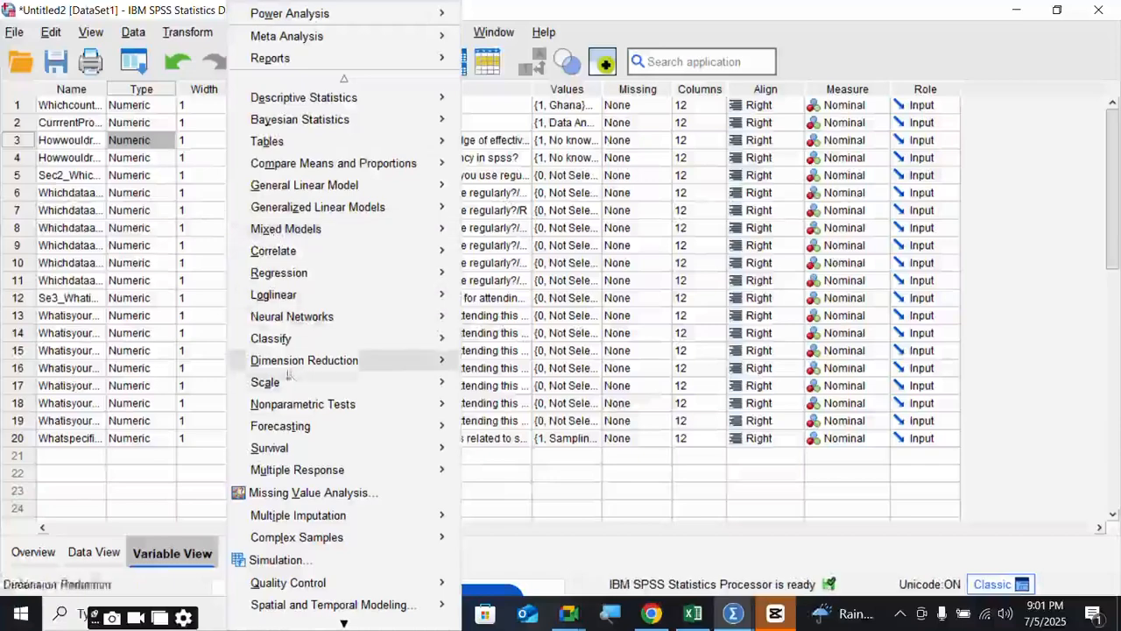
pyautogui.moveTo(291, 387)
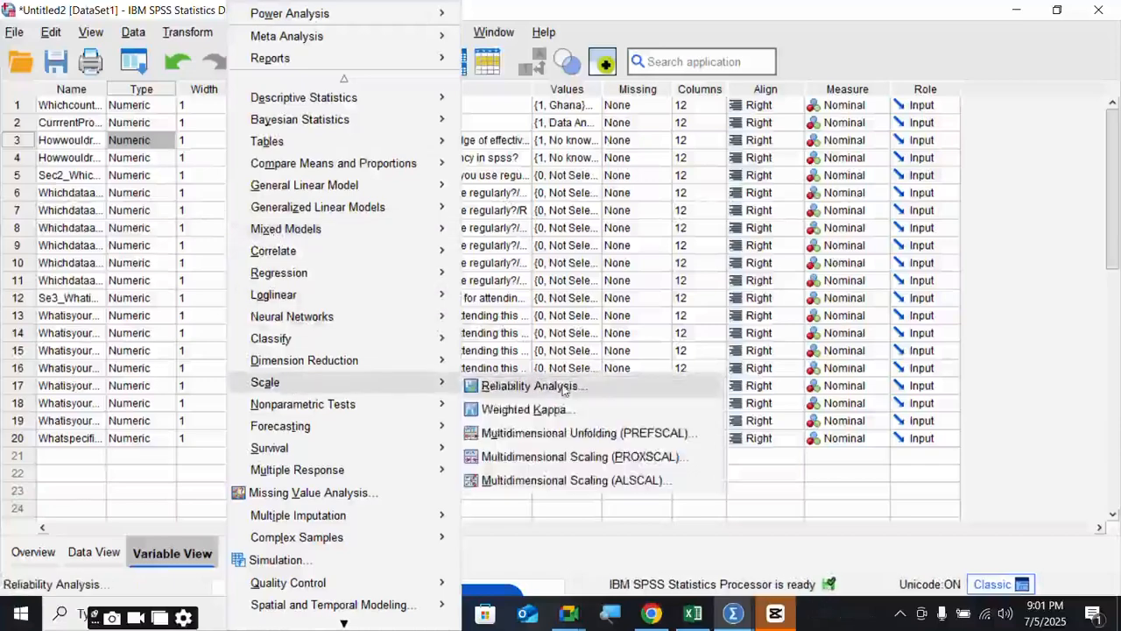
pyautogui.click(529, 387)
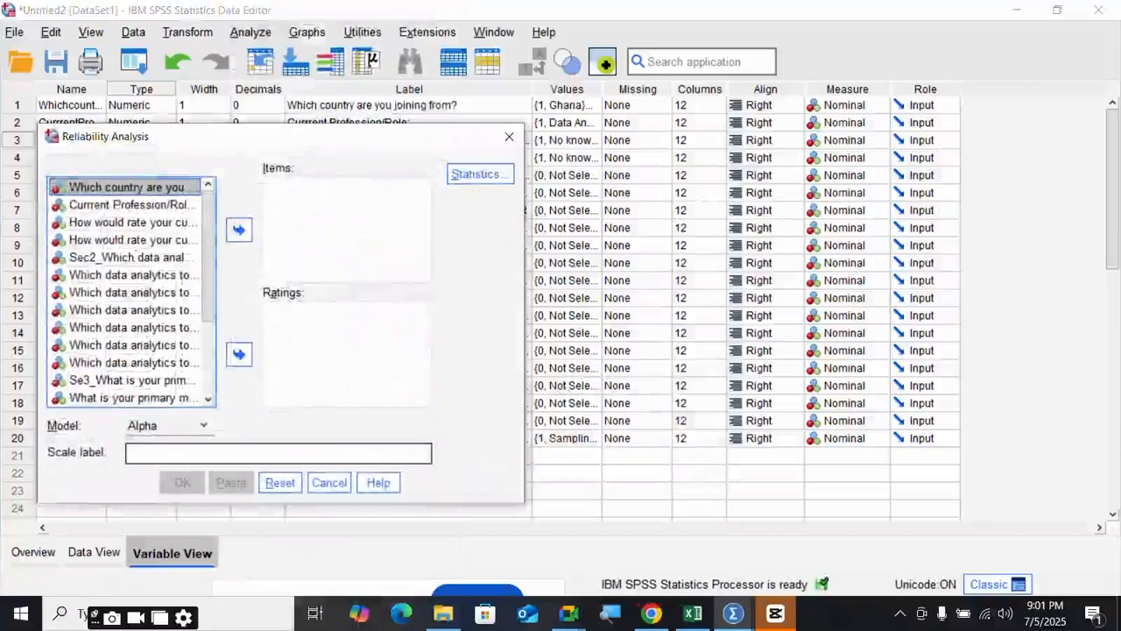
# - Move the Sec2 data-analytics-tools through last primary-motivation questions into the Items list
pyautogui.click(151, 259)
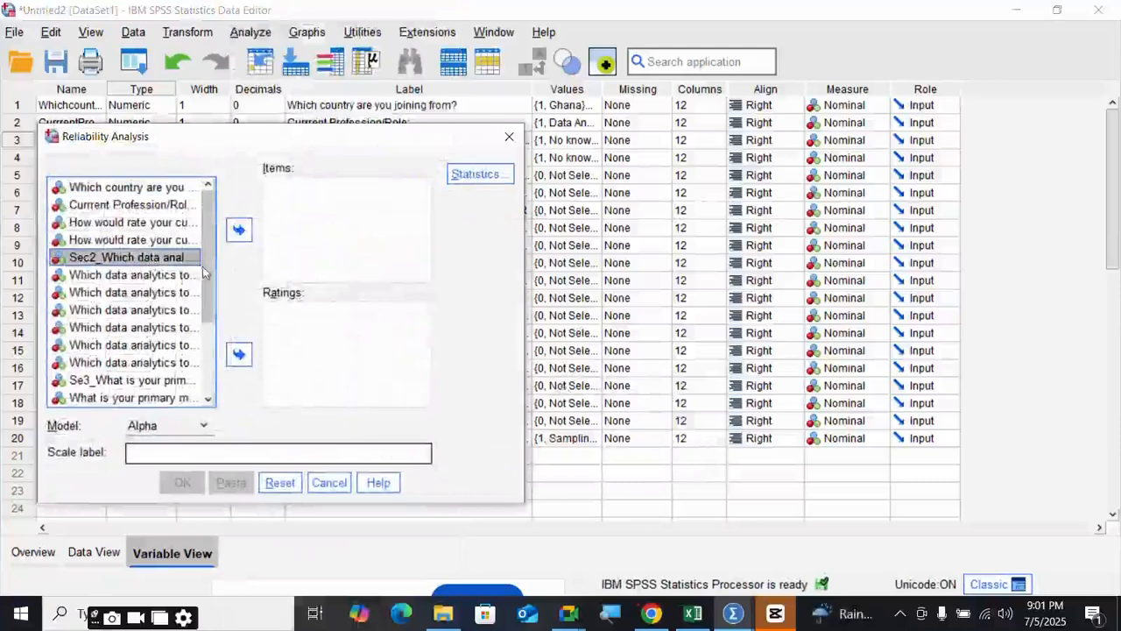
pyautogui.moveTo(202, 274); pyautogui.dragTo(222, 333)
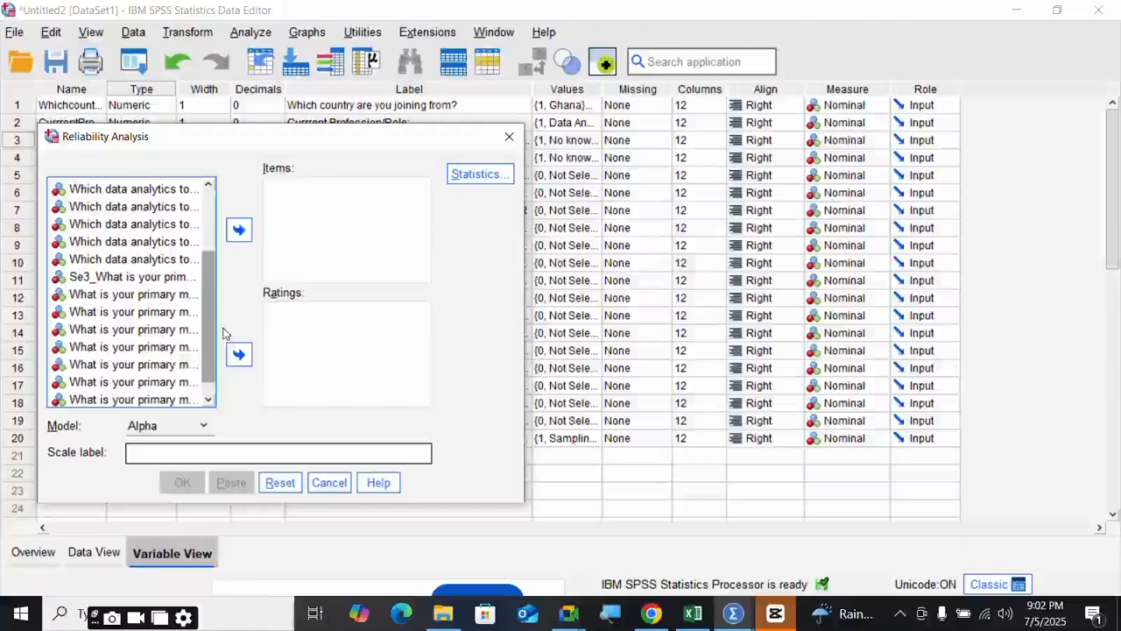
pyautogui.scroll(-1, 155, 363)
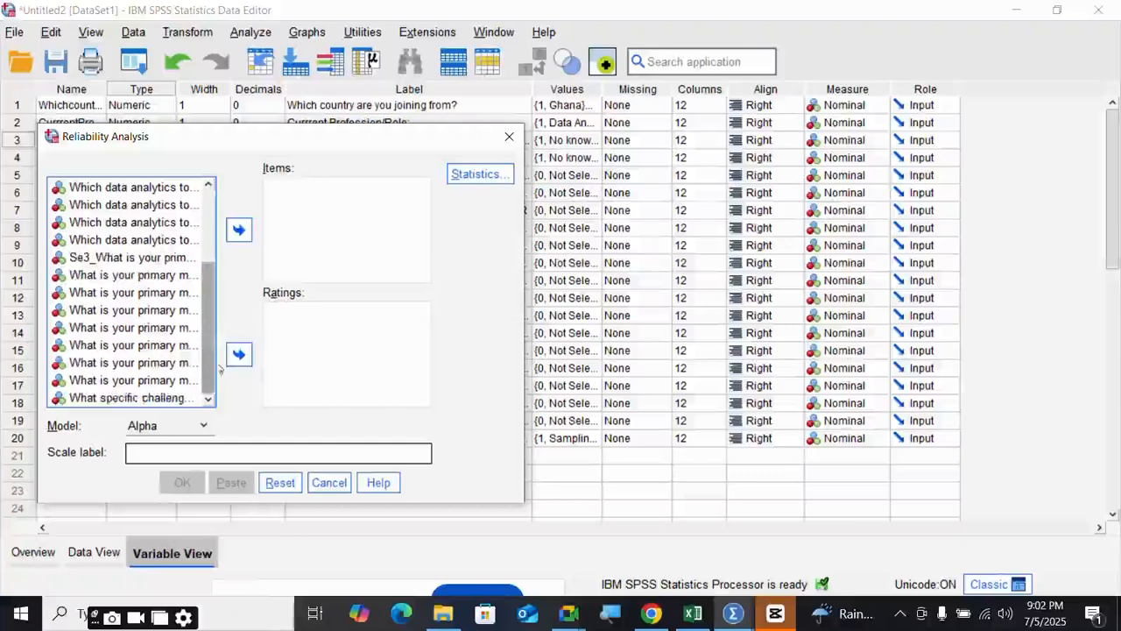
pyautogui.keyDown('shift'); pyautogui.click(136, 380); pyautogui.keyUp('shift')
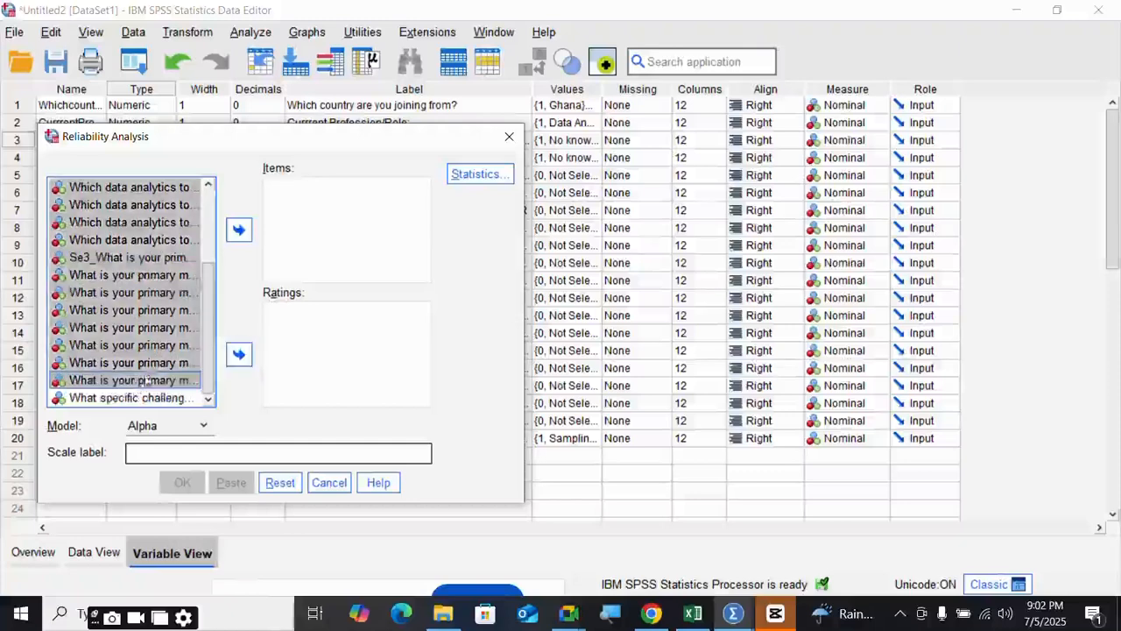
pyautogui.click(239, 232)
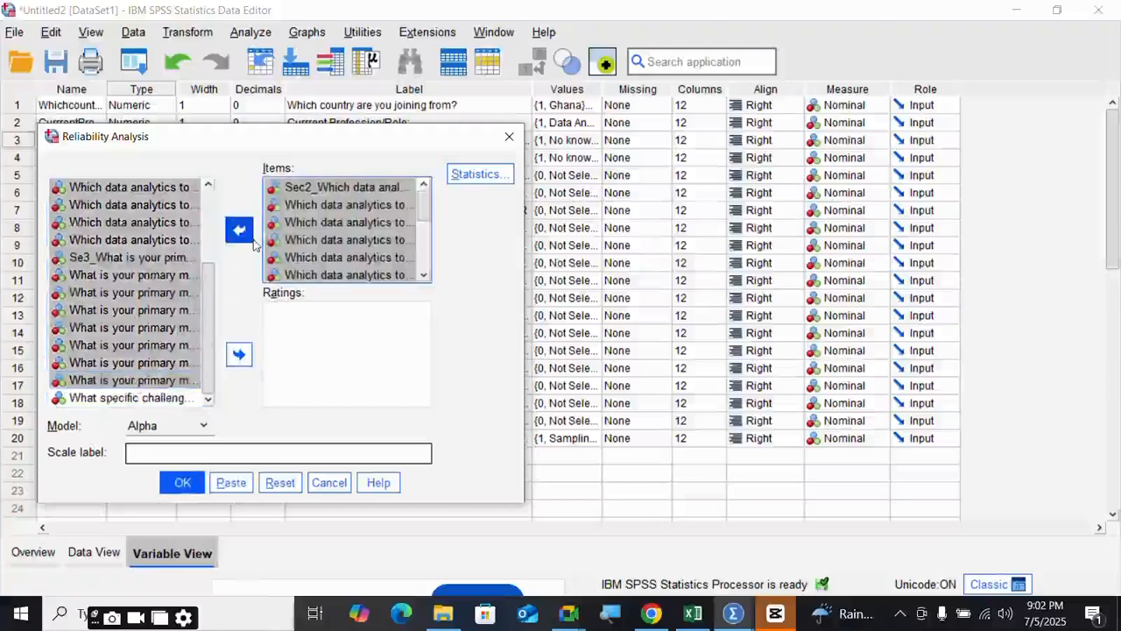
pyautogui.click(462, 180)
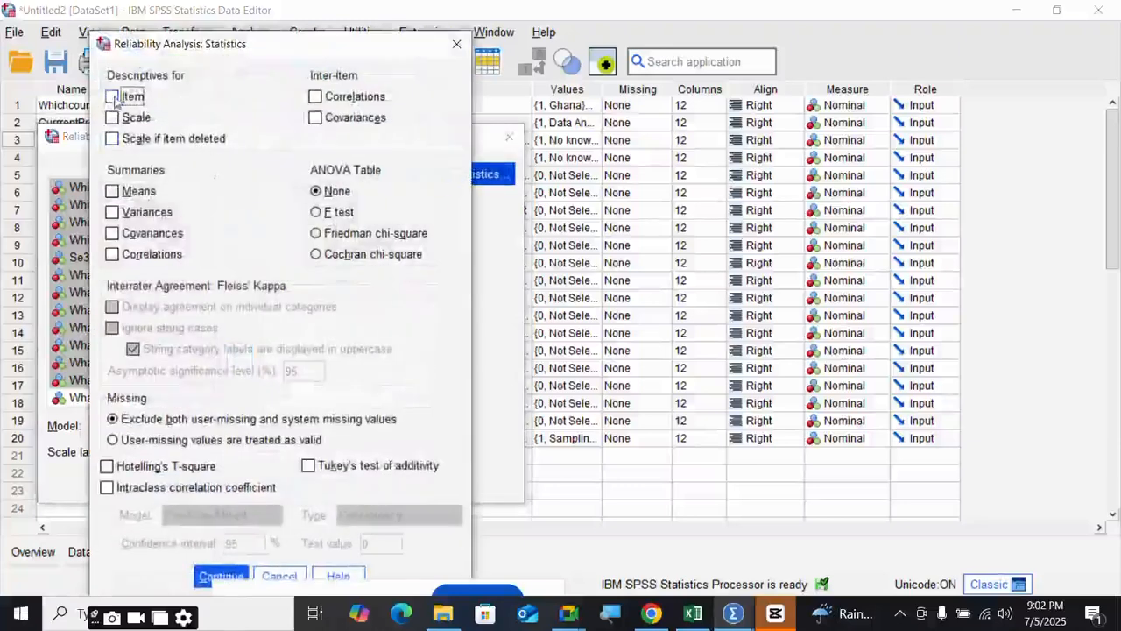
# - Tick Item, Scale and Scale if item deleted under Descriptives for, and confirm
pyautogui.click(112, 96)
pyautogui.click(113, 119)
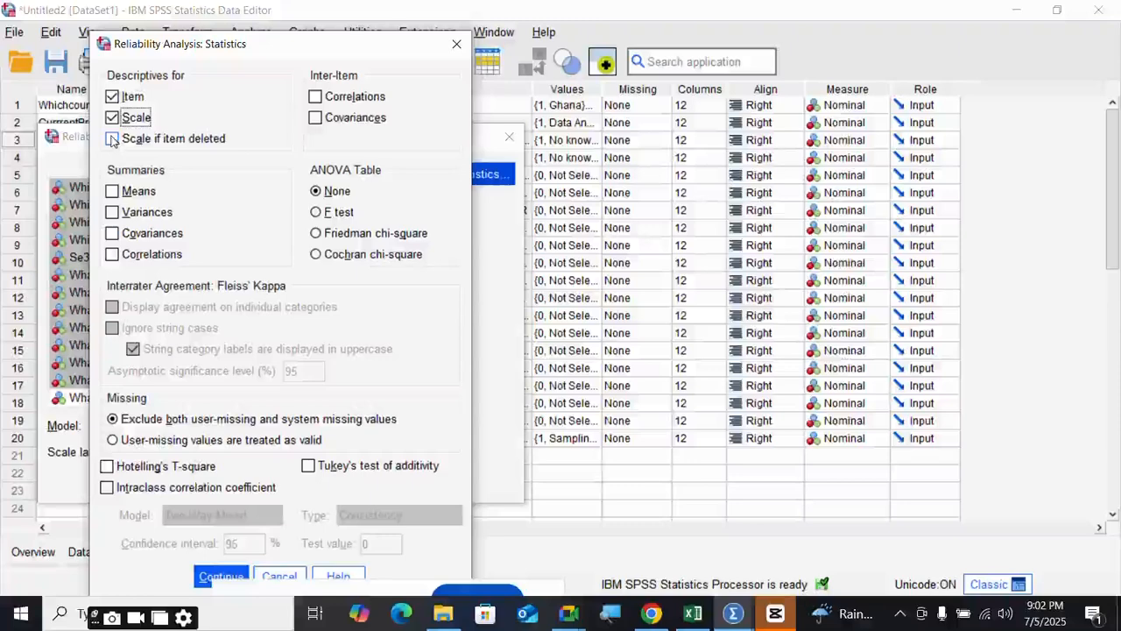
pyautogui.click(113, 140)
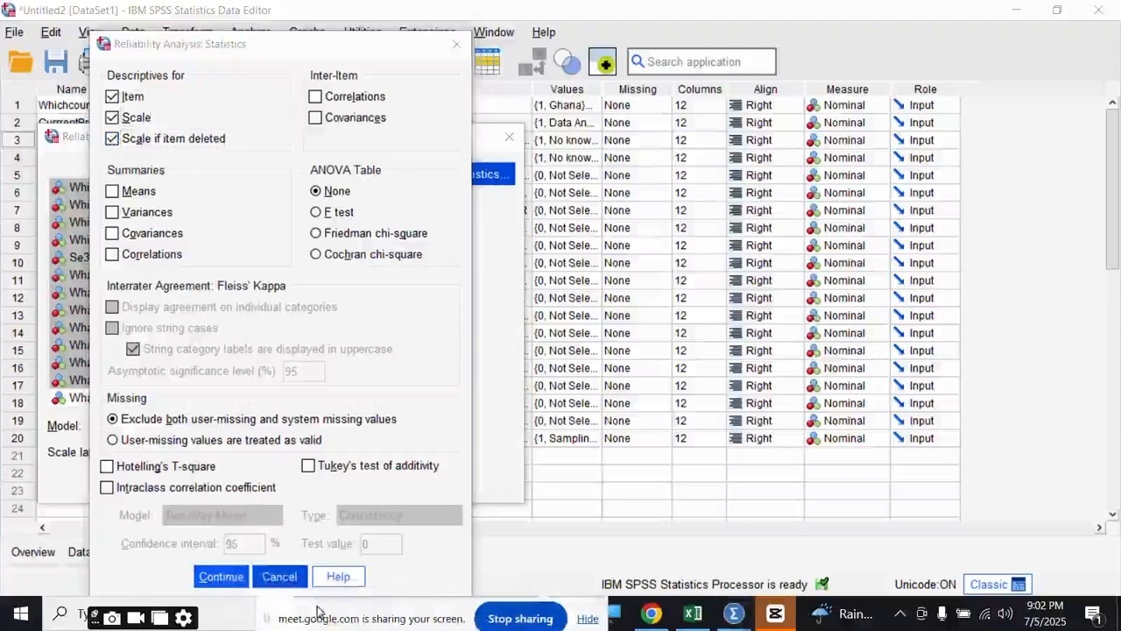
pyautogui.click(221, 576)
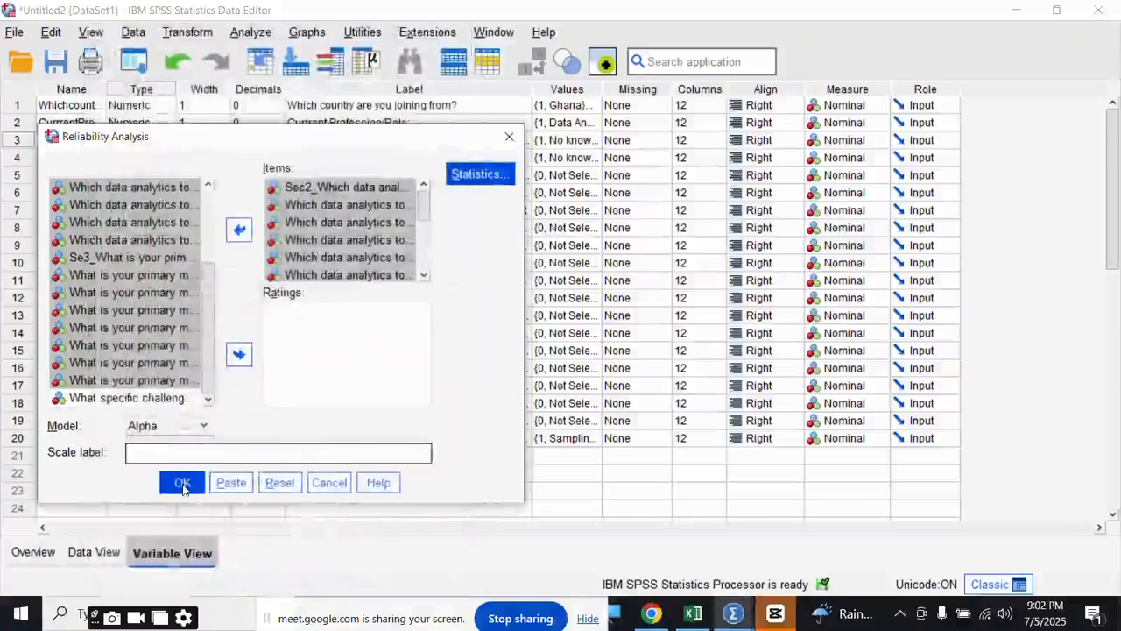
# - Enter 'Relibilabilty' as the scale label
pyautogui.click(174, 454)
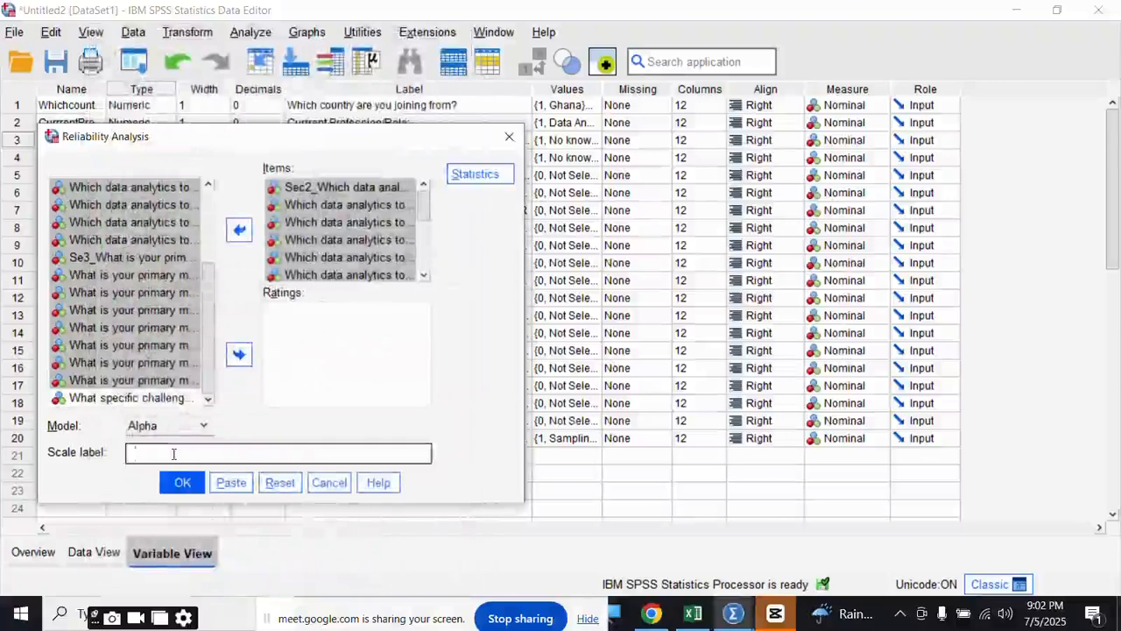
pyautogui.write('Scal')
pyautogui.press('BackSpace')
pyautogui.press('BackSpace')
pyautogui.press('BackSpace')
pyautogui.press('BackSpace')
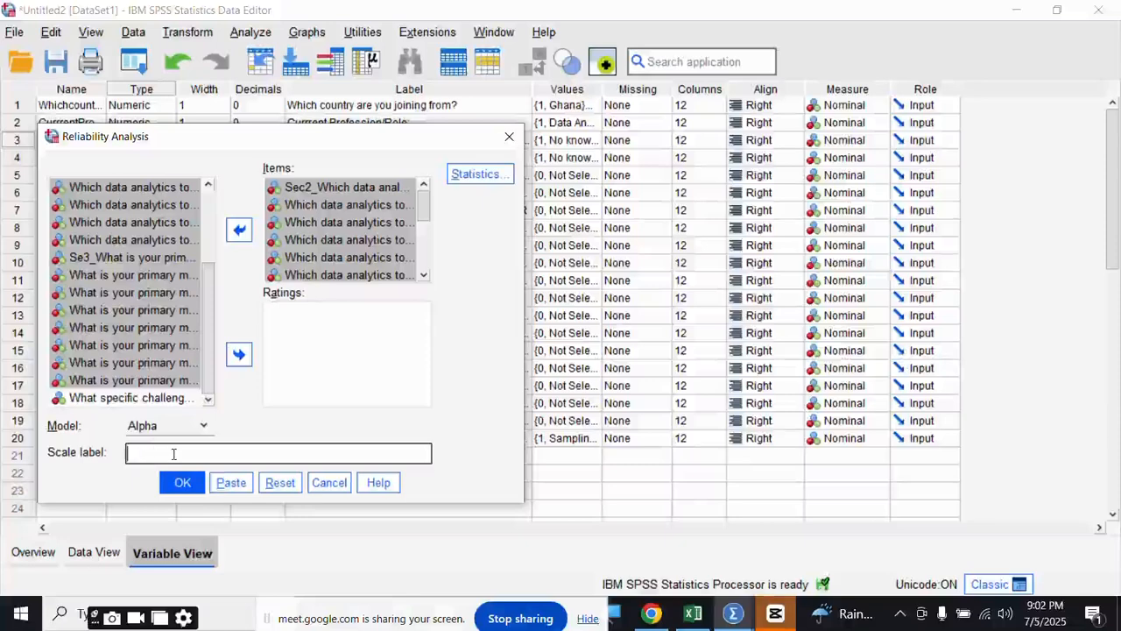
pyautogui.write('Reliba')
pyautogui.press('BackSpace')
pyautogui.write('ilabilty')
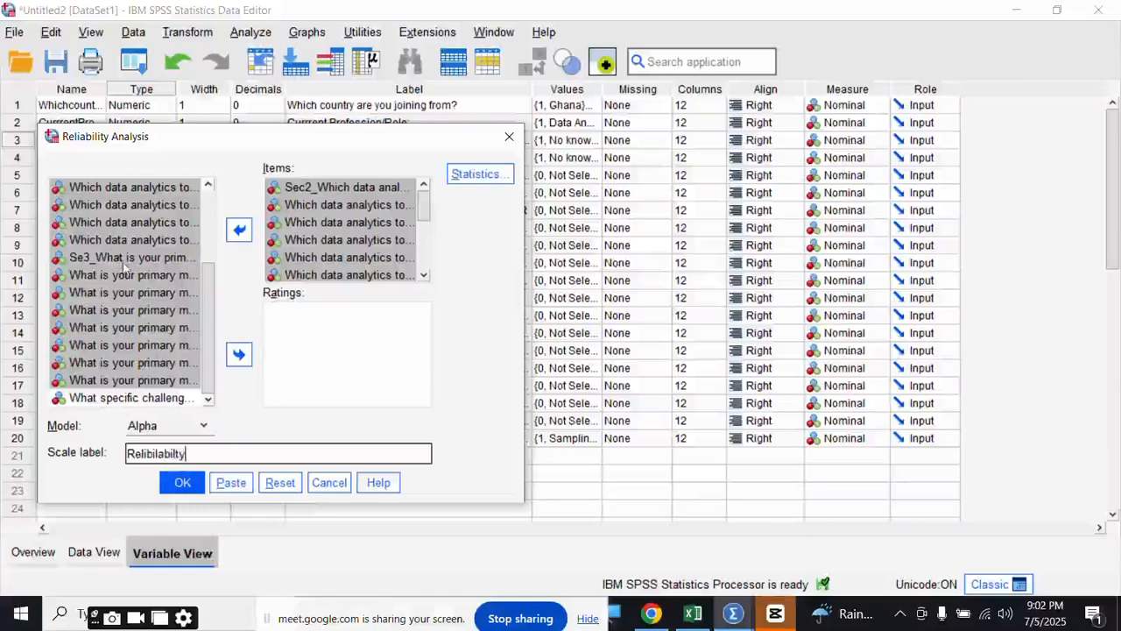
pyautogui.scroll(5, 123, 263)
pyautogui.scroll(-5, 123, 262)
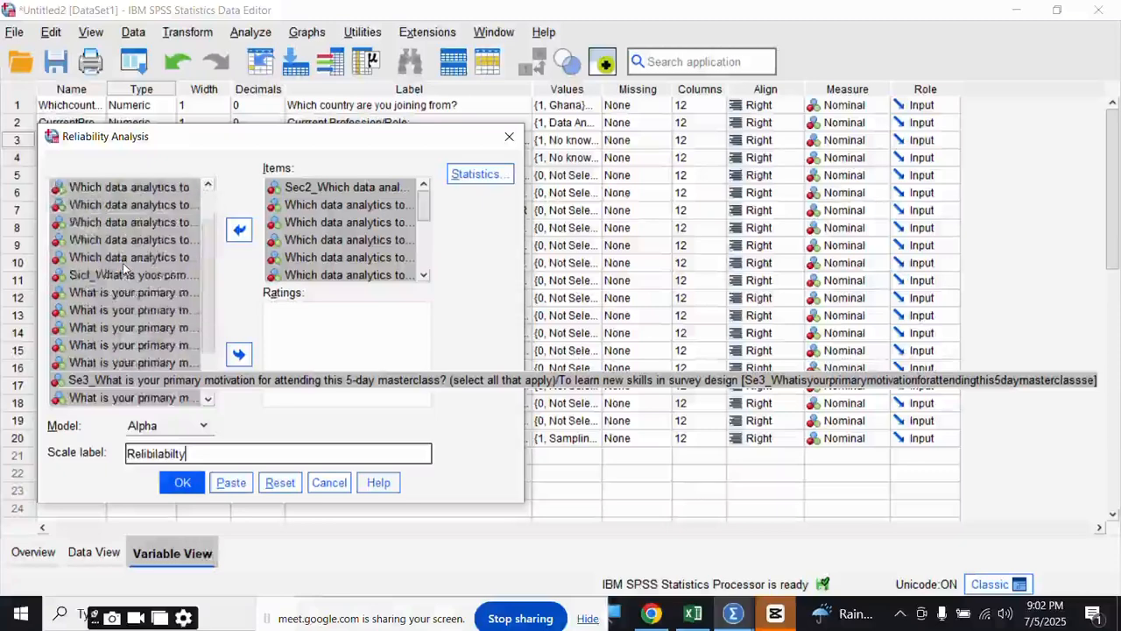
pyautogui.scroll(3, 123, 263)
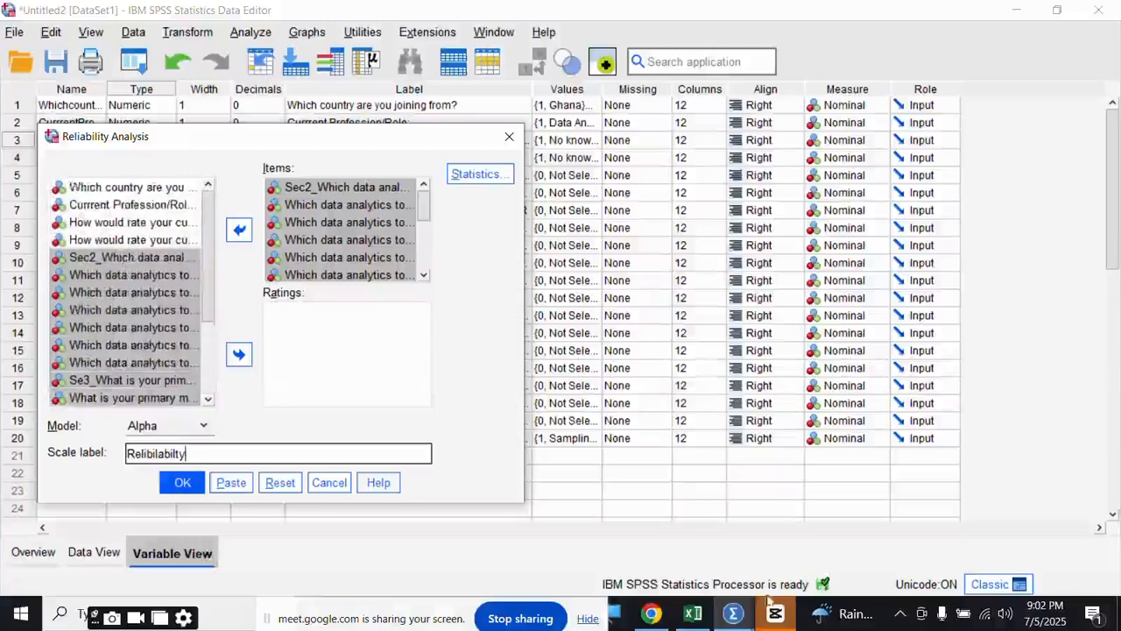
# - Recheck the Statistics options and run the reliability analysis
pyautogui.moveTo(705, 625)
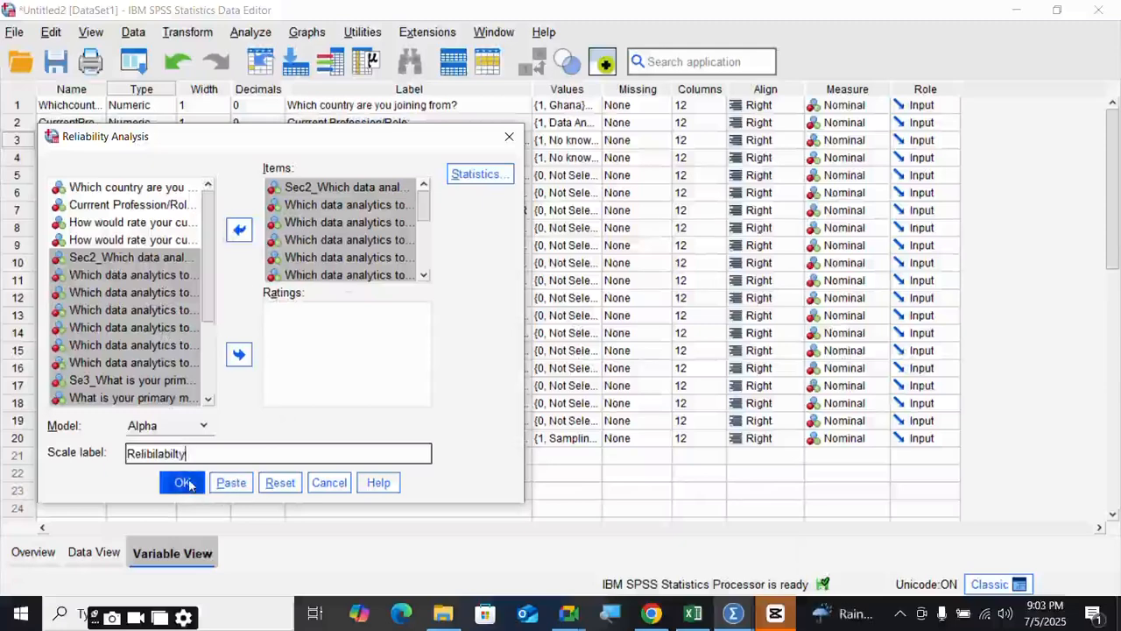
pyautogui.click(496, 180)
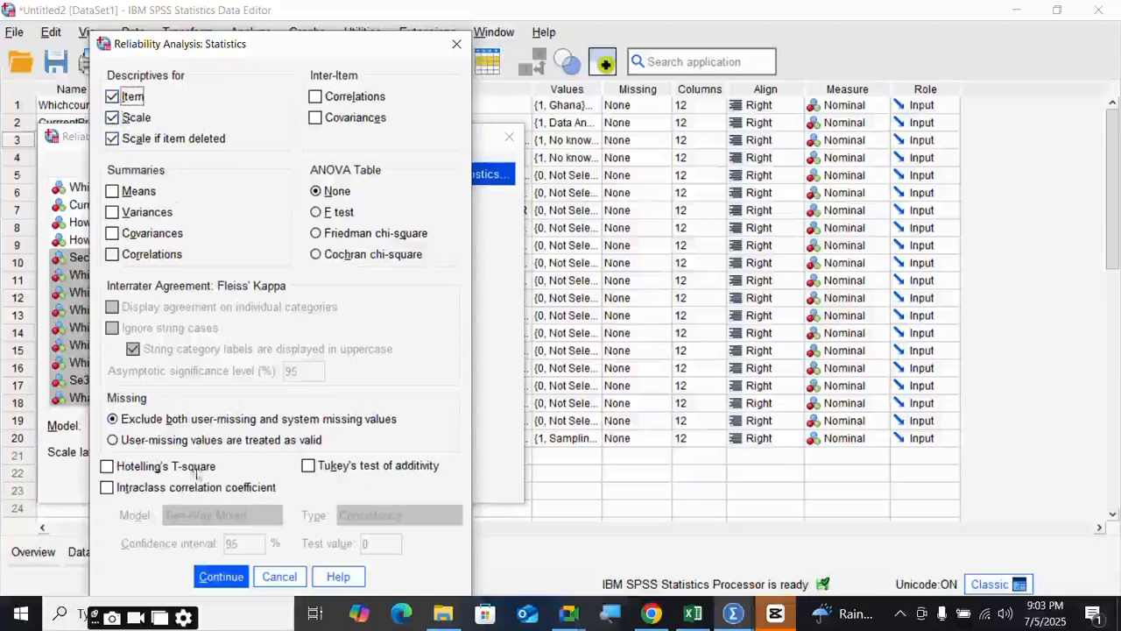
pyautogui.click(229, 576)
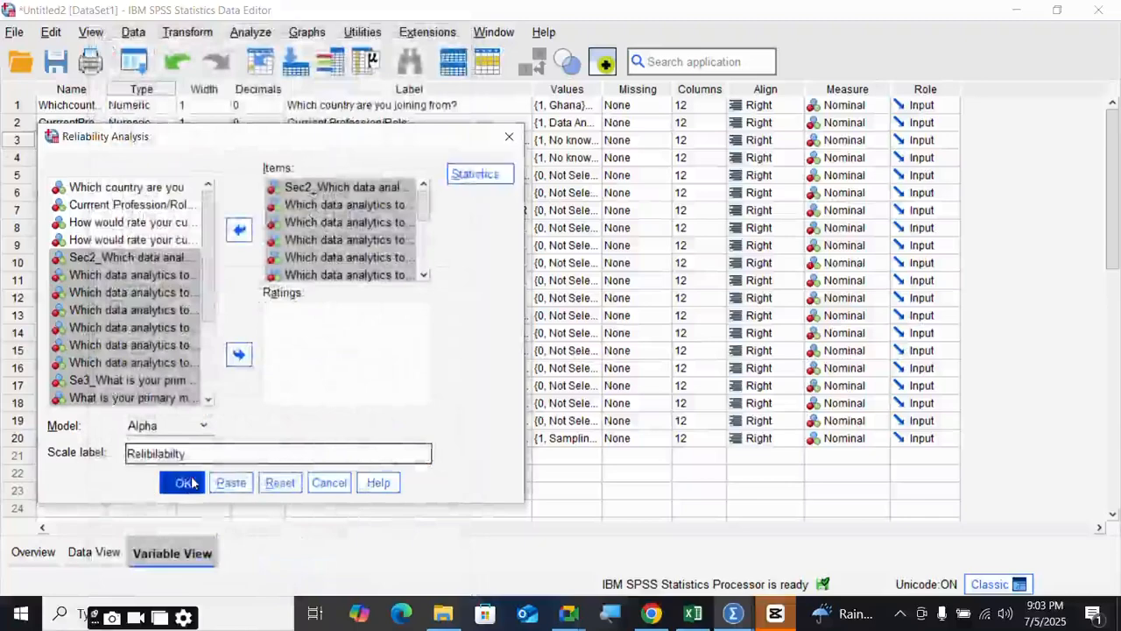
pyautogui.click(191, 481)
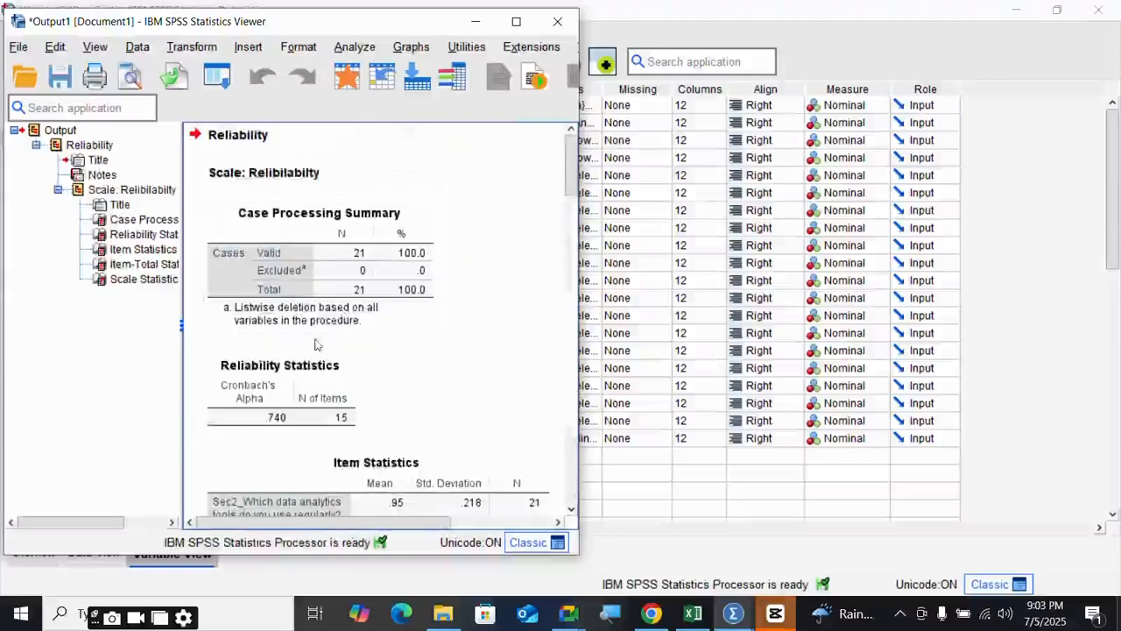
# - Maximise the output viewer and review the Reliability Statistics table (alpha .740, 15 items)
pyautogui.click(516, 21)
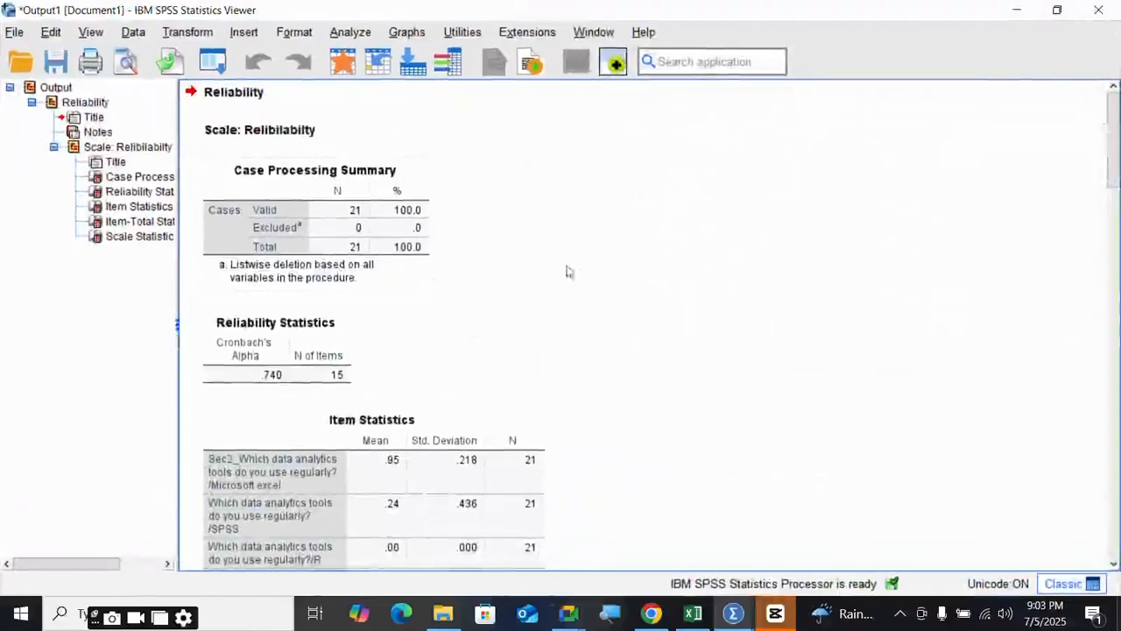
pyautogui.click(1016, 10)
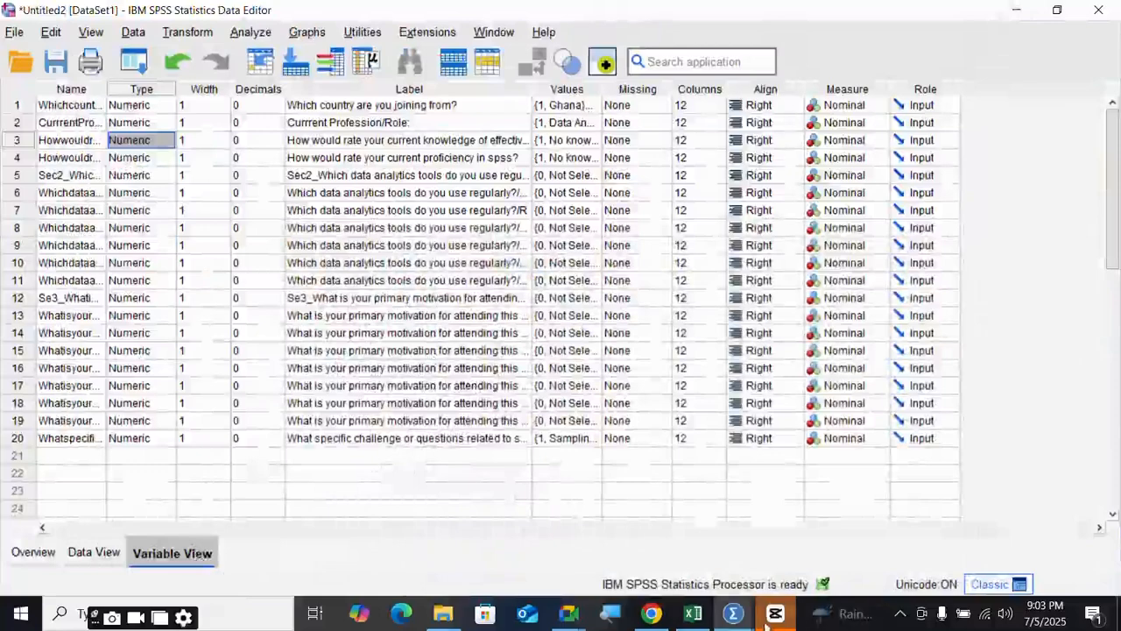
pyautogui.moveTo(743, 620)
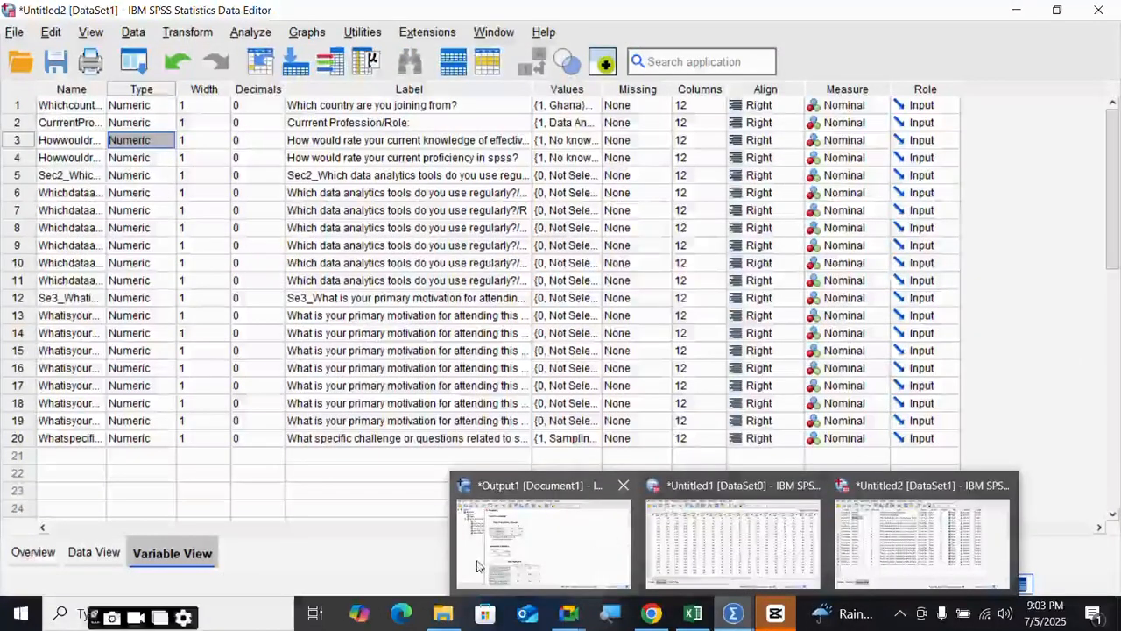
pyautogui.click(516, 520)
pyautogui.click(350, 356)
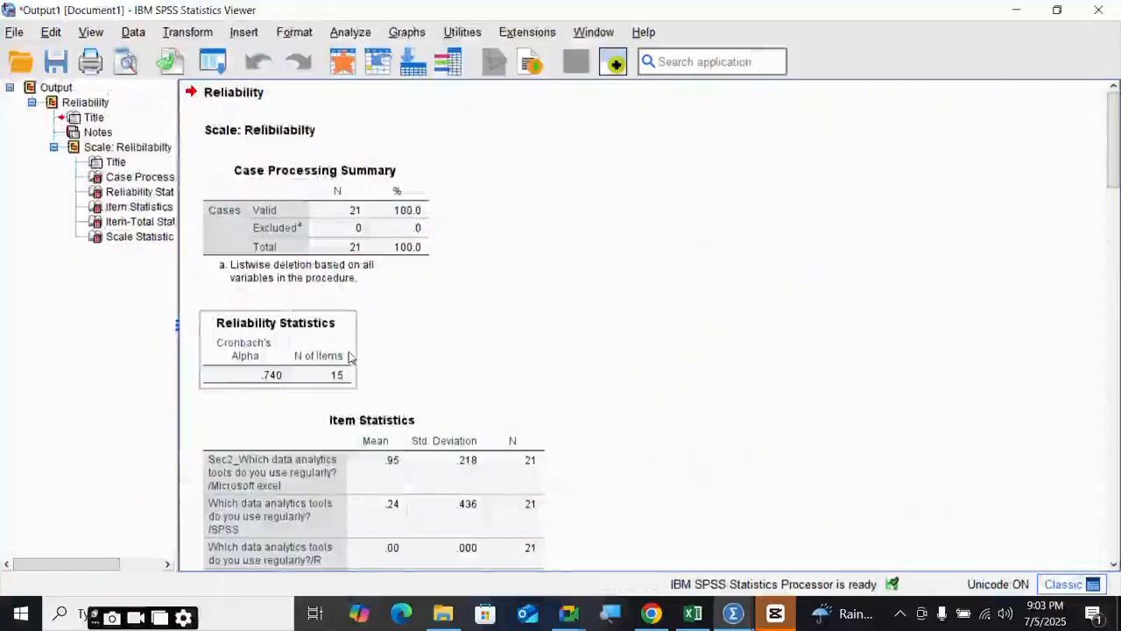
pyautogui.scroll(-3, 380, 295)
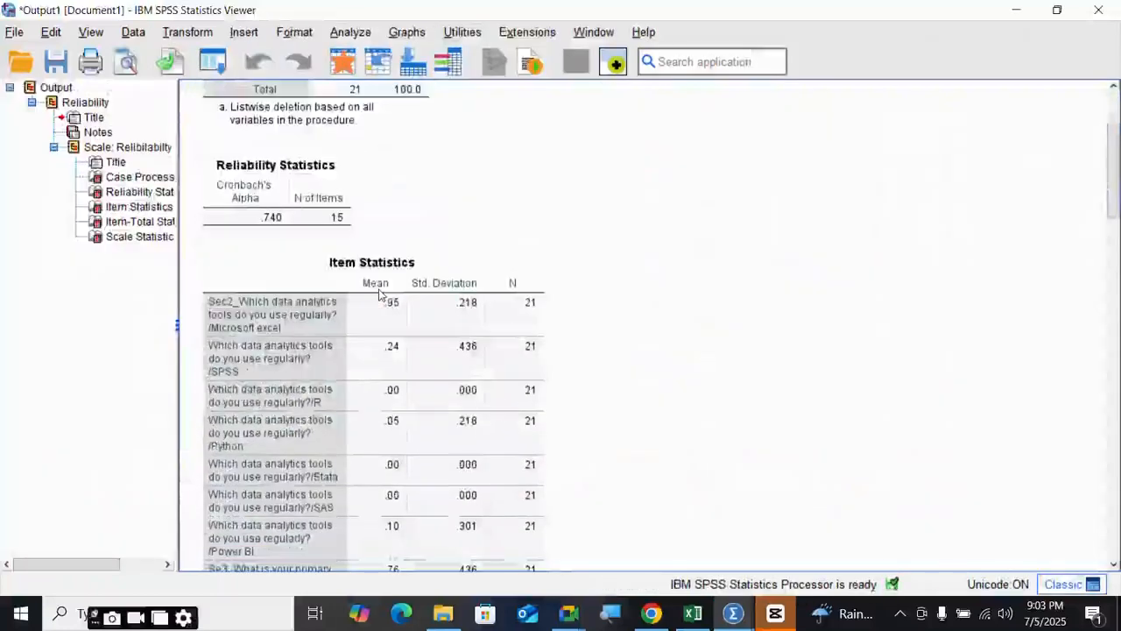
pyautogui.scroll(-4, 380, 298)
pyautogui.scroll(7, 380, 303)
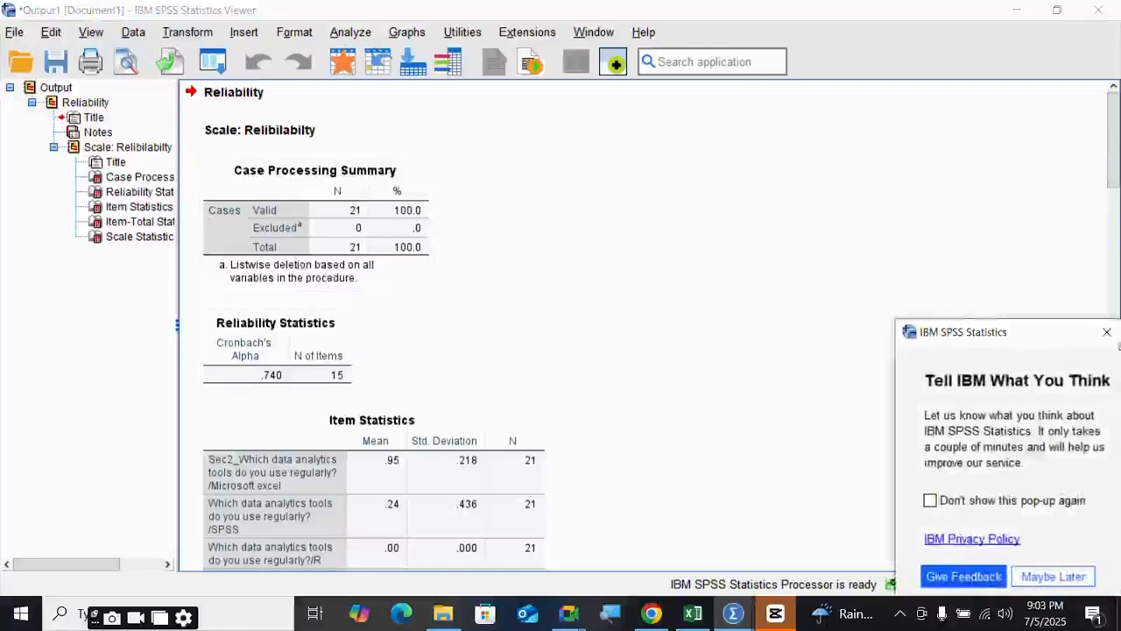
# - Dismiss the feedback pop-up, open the Reliability Statistics table's context menu, then minimise the viewer
pyautogui.click(1107, 333)
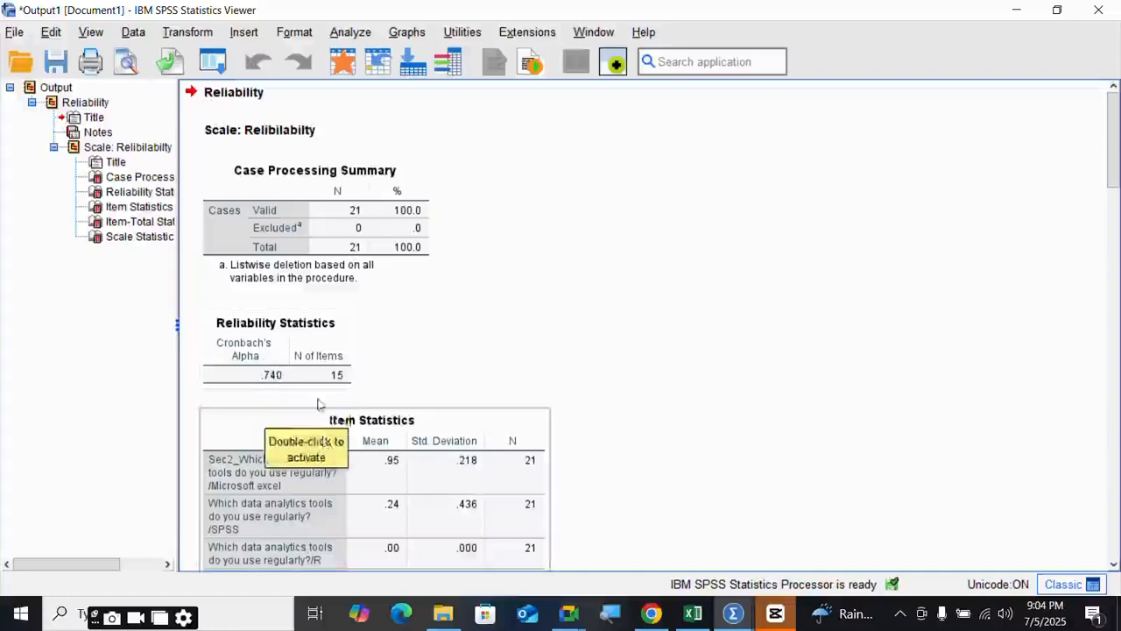
pyautogui.rightClick(316, 330)
pyautogui.moveTo(355, 338)
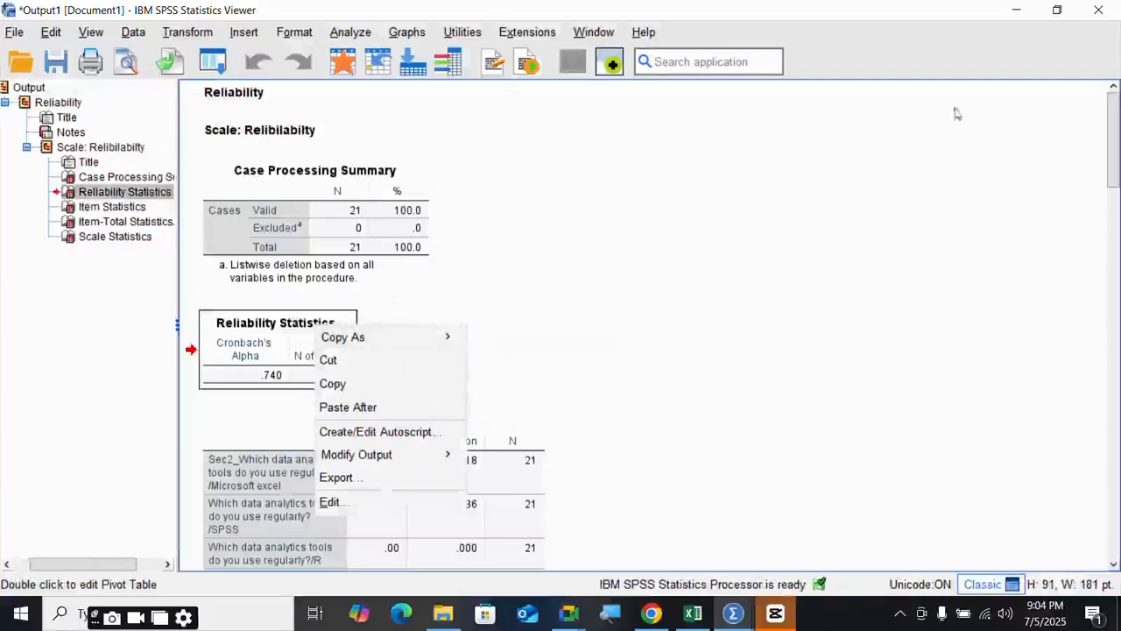
pyautogui.click(1014, 14)
# - Minimise the SPSS, Excel, browser, Meet and CapCut windows to reveal the desktop
pyautogui.click(1013, 15)
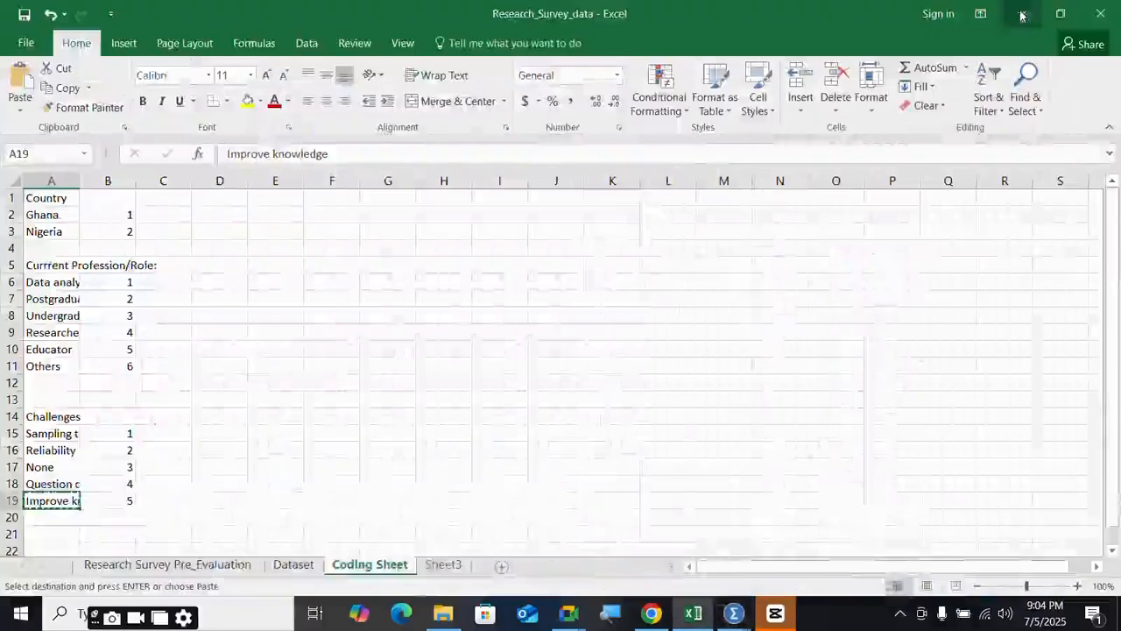
pyautogui.click(1013, 15)
pyautogui.click(1014, 15)
pyautogui.click(1014, 18)
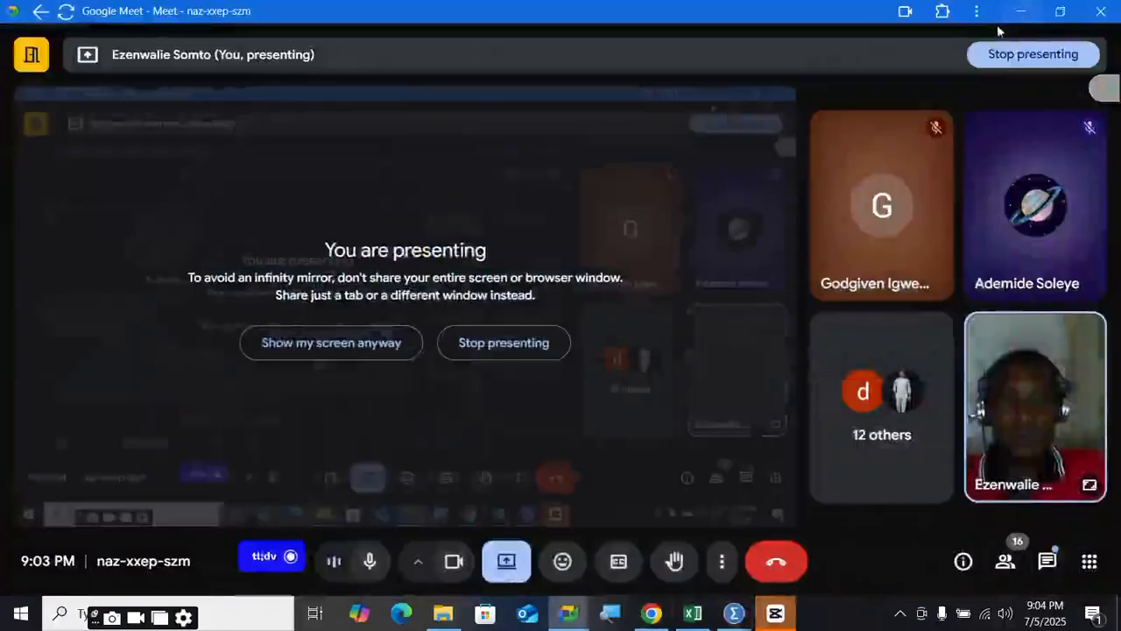
pyautogui.click(1017, 12)
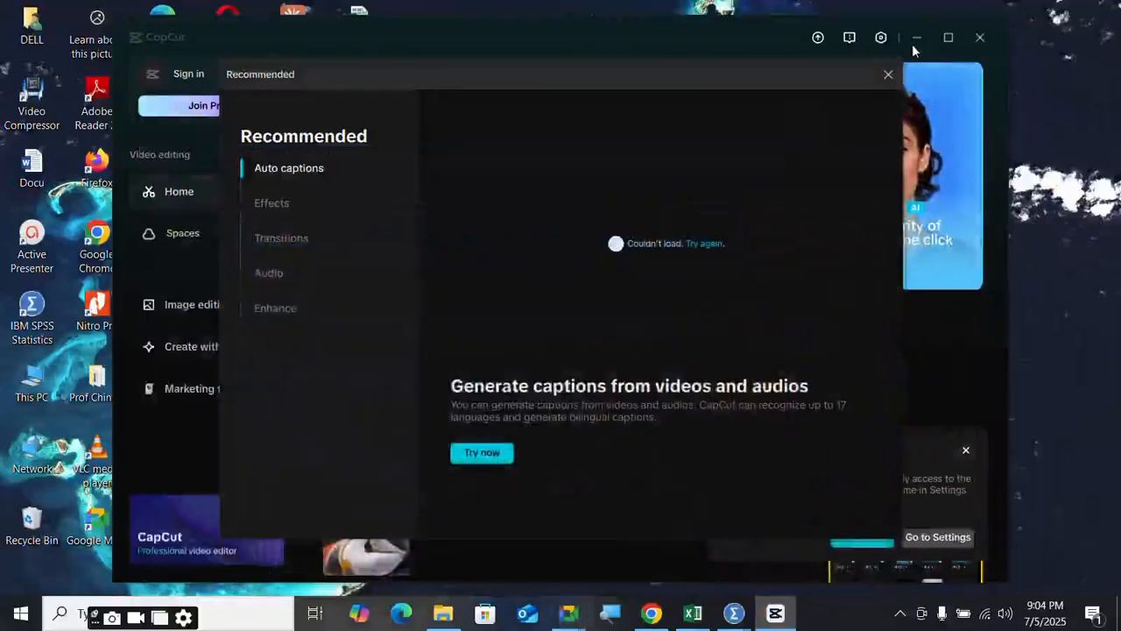
pyautogui.click(889, 75)
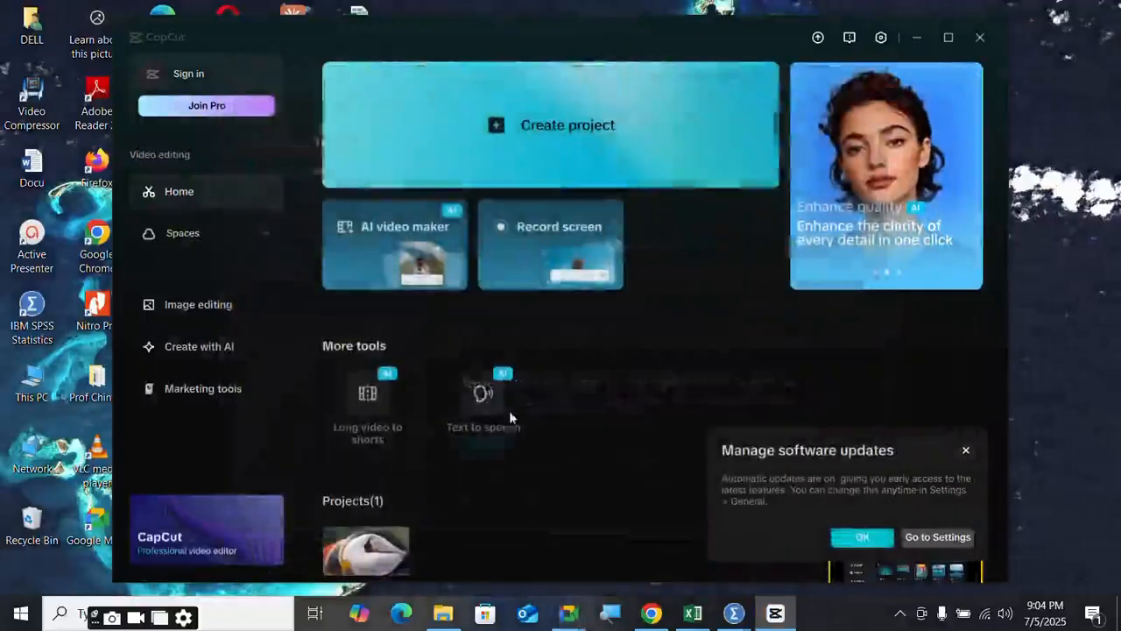
pyautogui.click(917, 39)
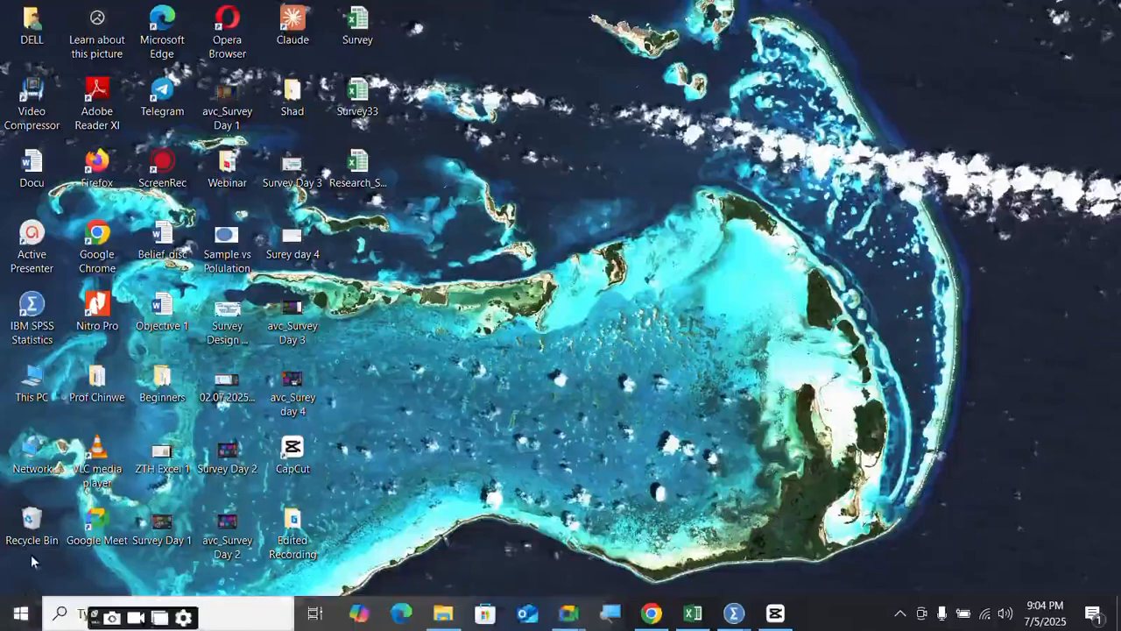
# - Scroll the Start menu app list down to Word 2016
pyautogui.click(22, 613)
pyautogui.scroll(-15, 151, 299)
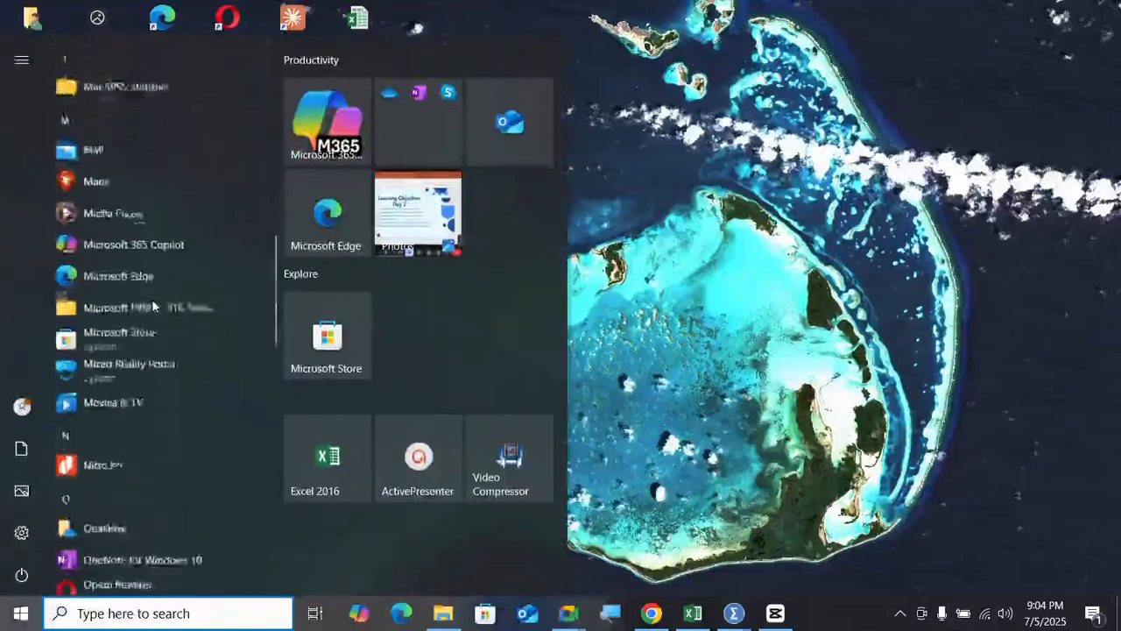
pyautogui.scroll(-8, 156, 353)
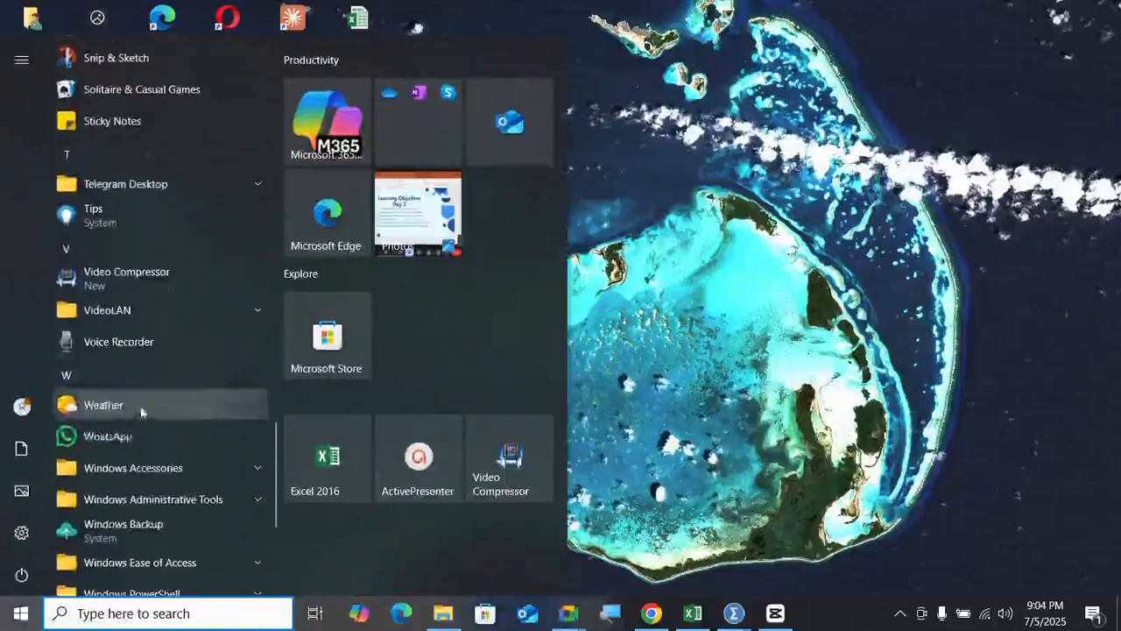
pyautogui.scroll(-3, 121, 403)
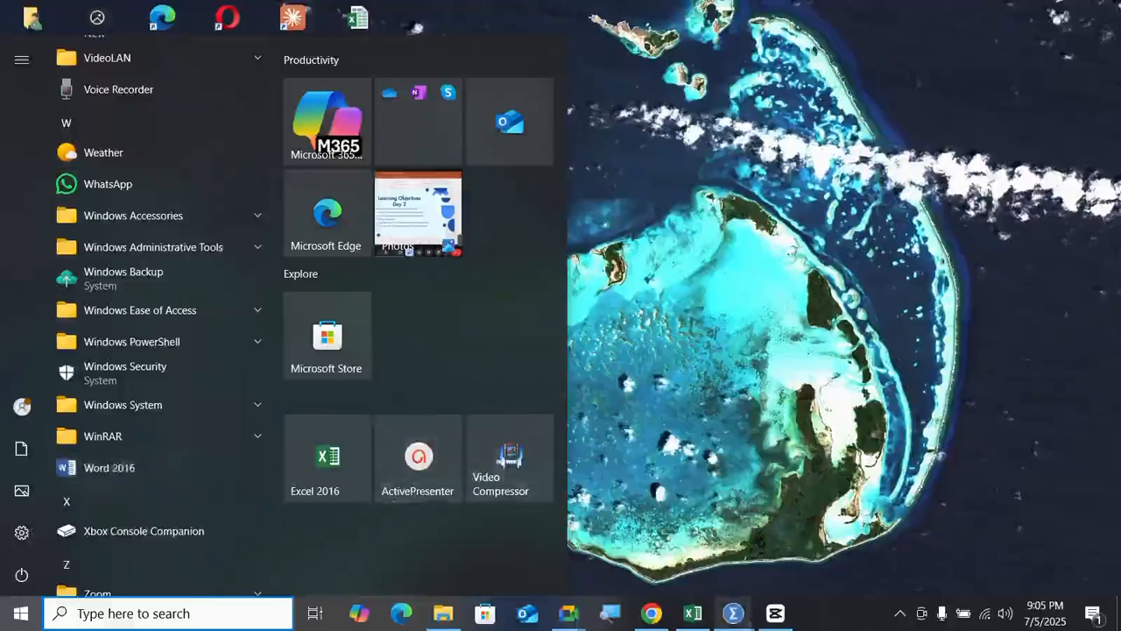
# - Close the Start menu and bring the SPSS Output1 viewer back to the front
pyautogui.click(734, 613)
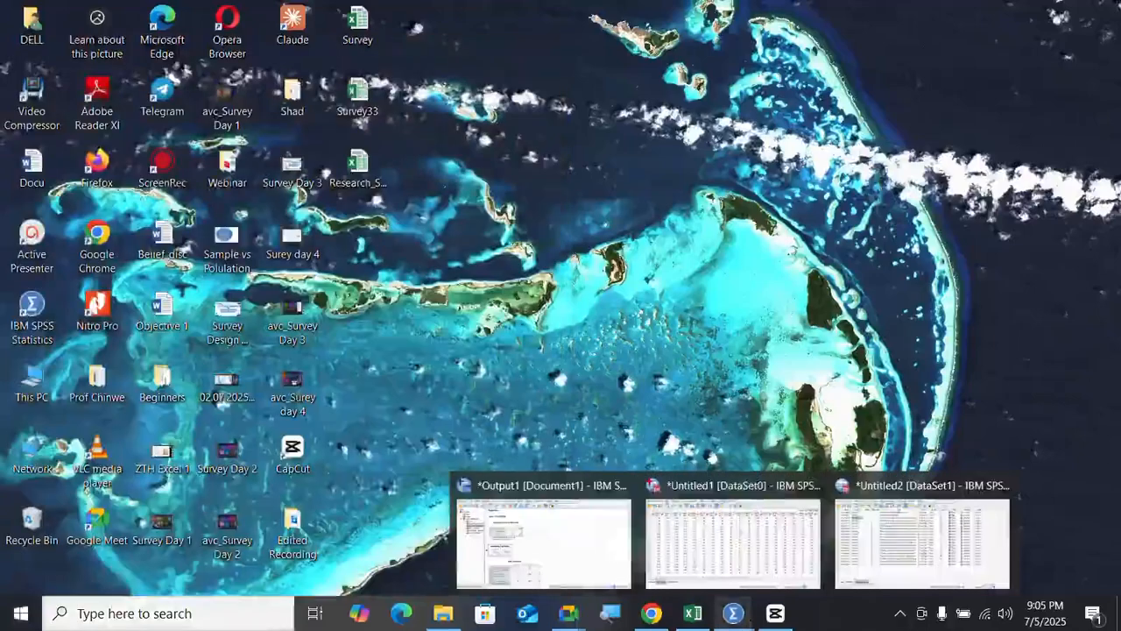
pyautogui.moveTo(711, 626)
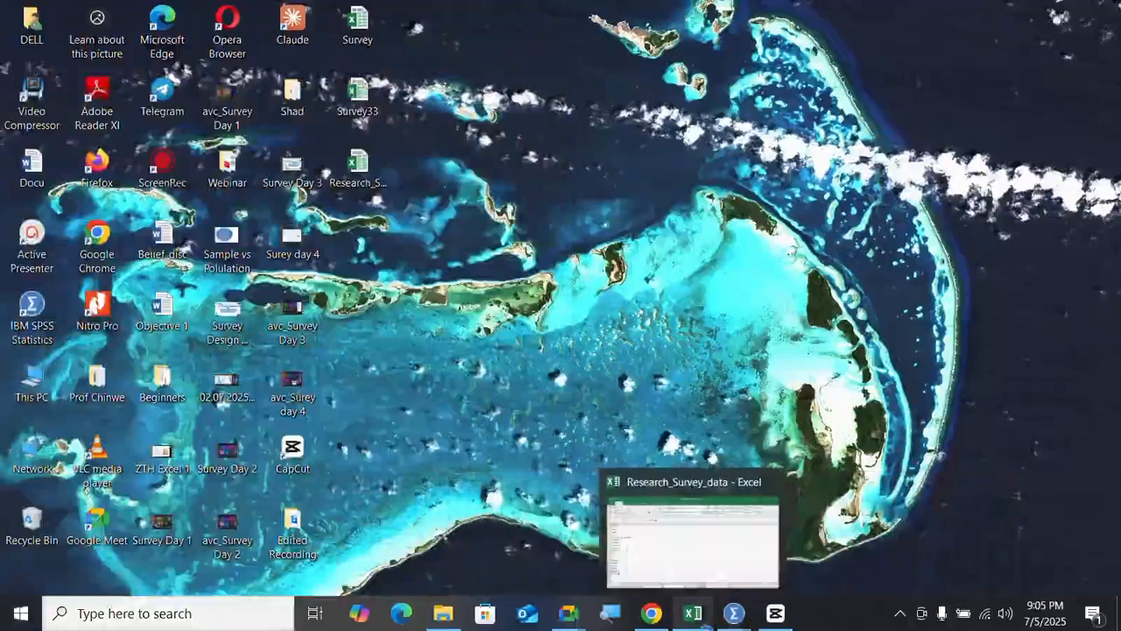
pyautogui.click(537, 547)
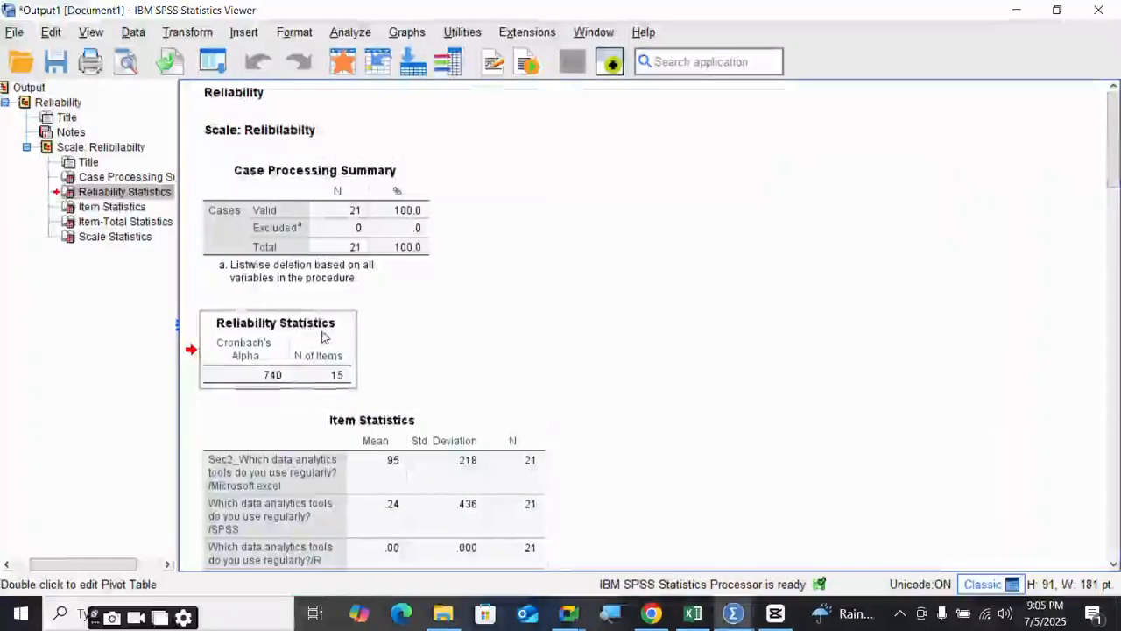
# - Open and cancel Reliability Analysis, then switch to the Untitled2 [DataSet1] Data Editor
pyautogui.click(221, 63)
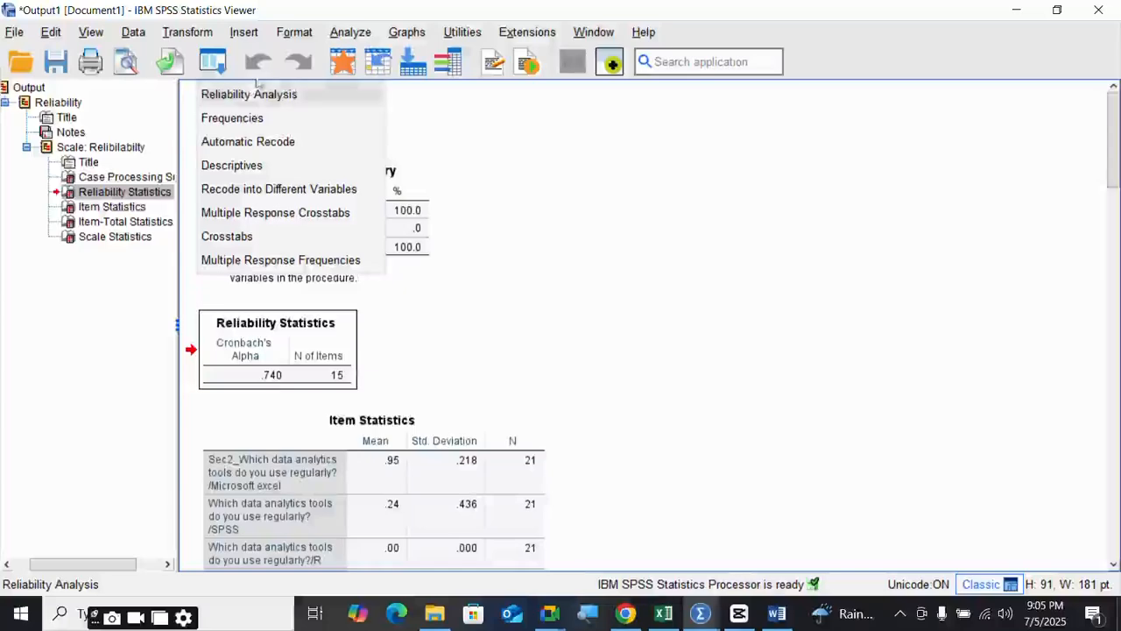
pyautogui.click(338, 33)
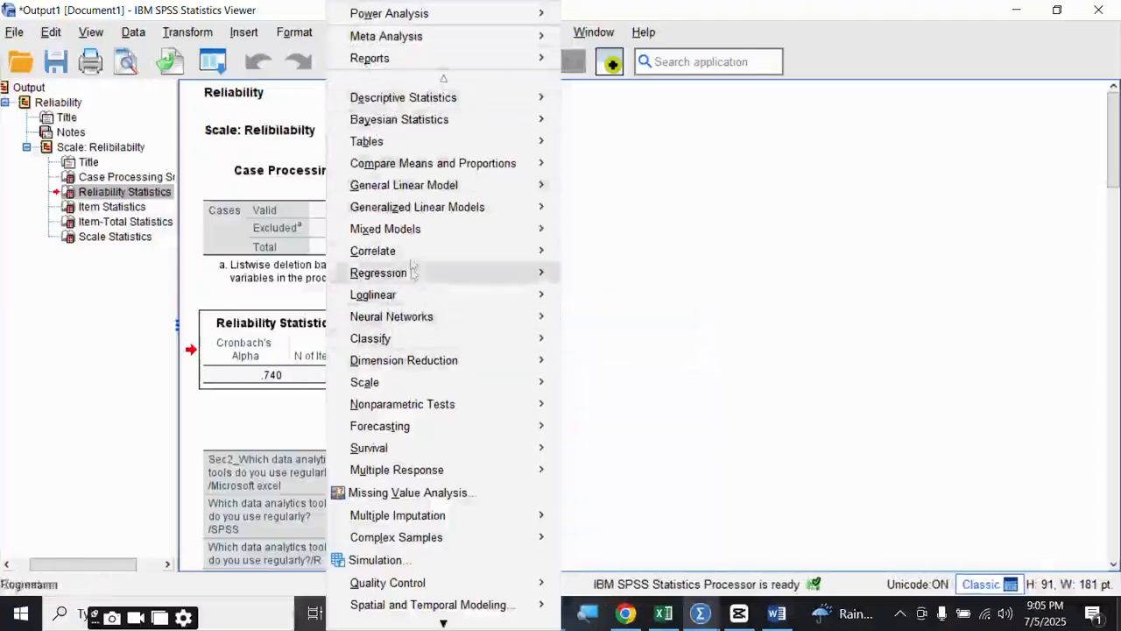
pyautogui.moveTo(406, 391)
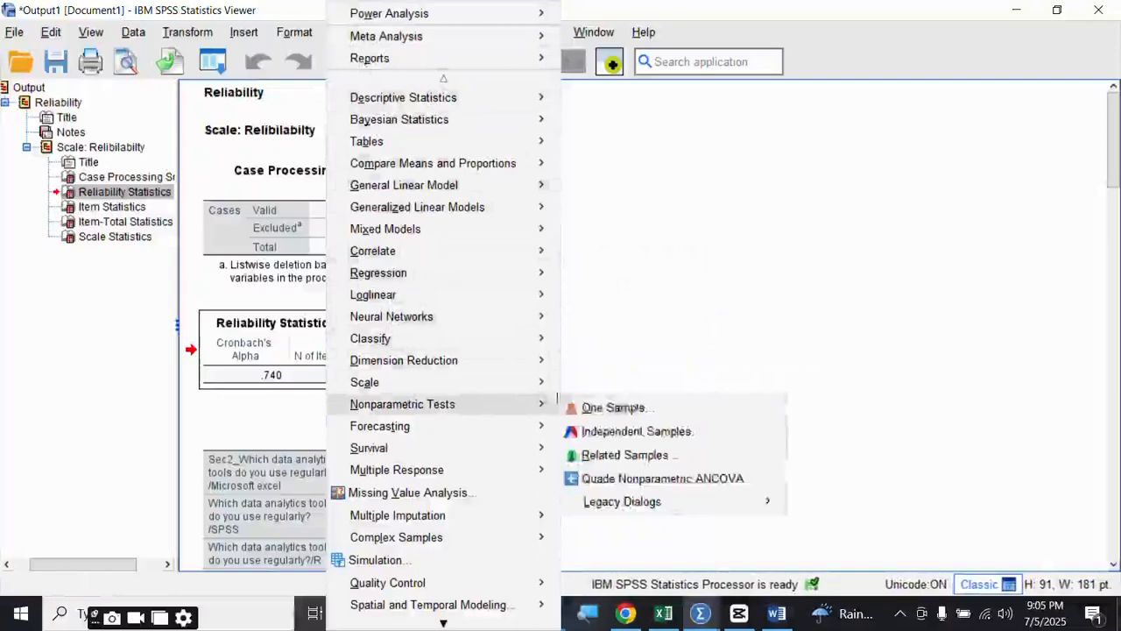
pyautogui.click(648, 391)
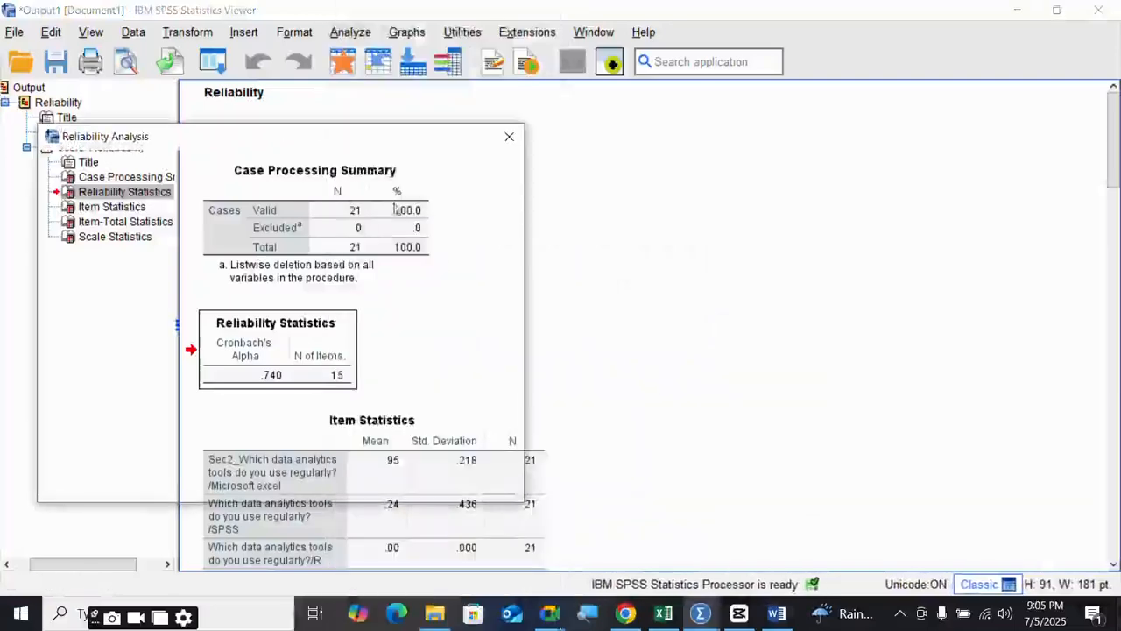
pyautogui.click(329, 482)
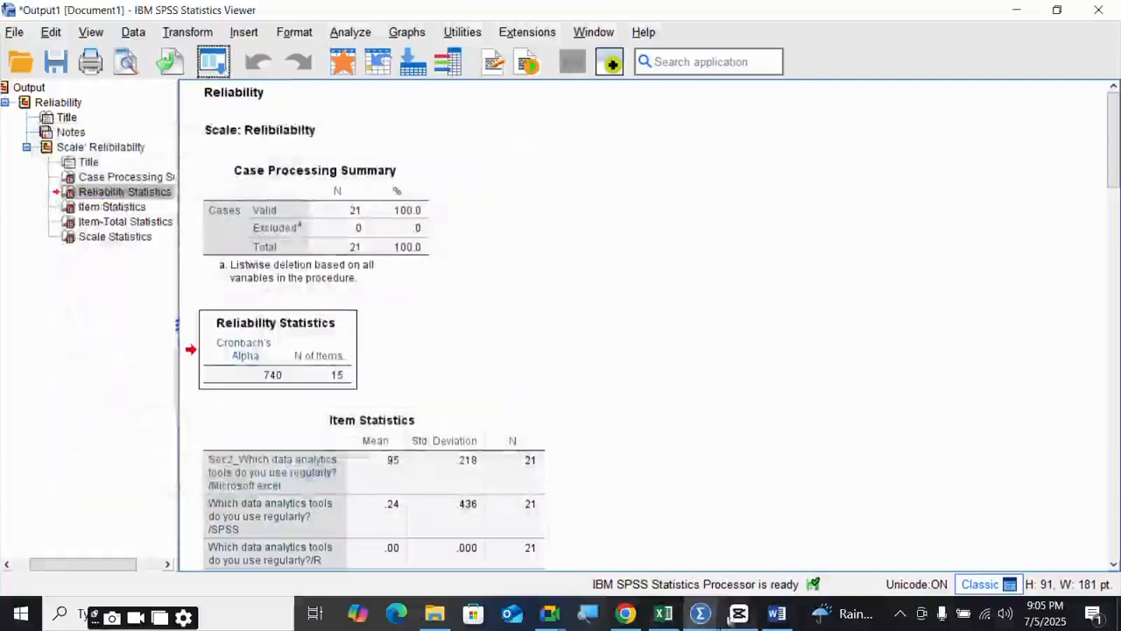
pyautogui.moveTo(705, 619)
pyautogui.click(889, 538)
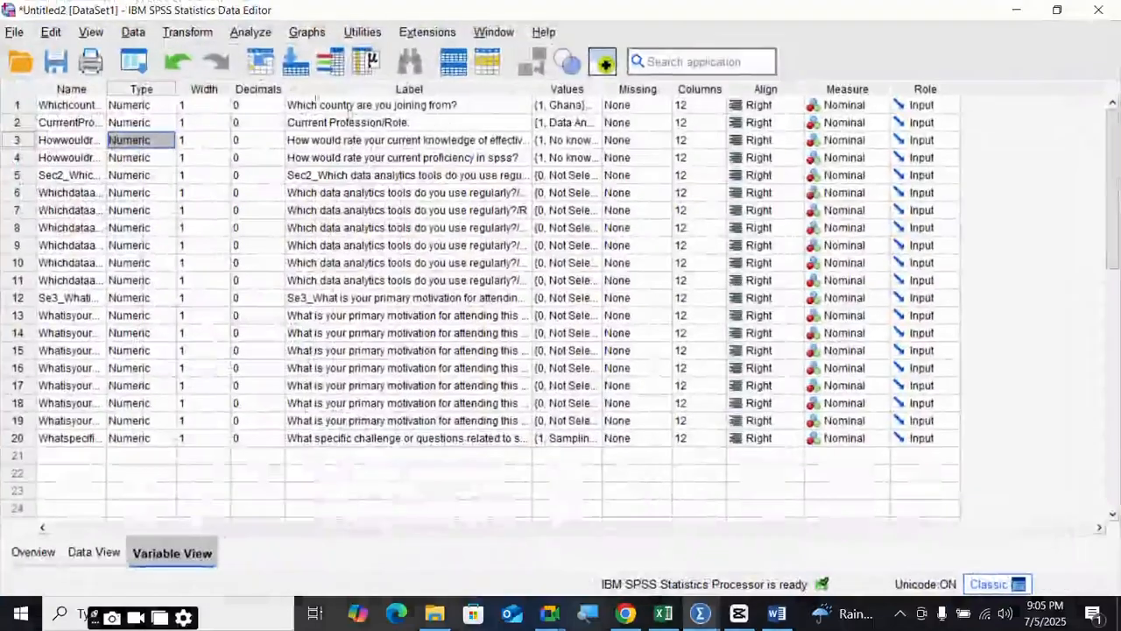
# - Add the knowledge and SPSS-proficiency rating variables to the reliability Items list
pyautogui.click(250, 31)
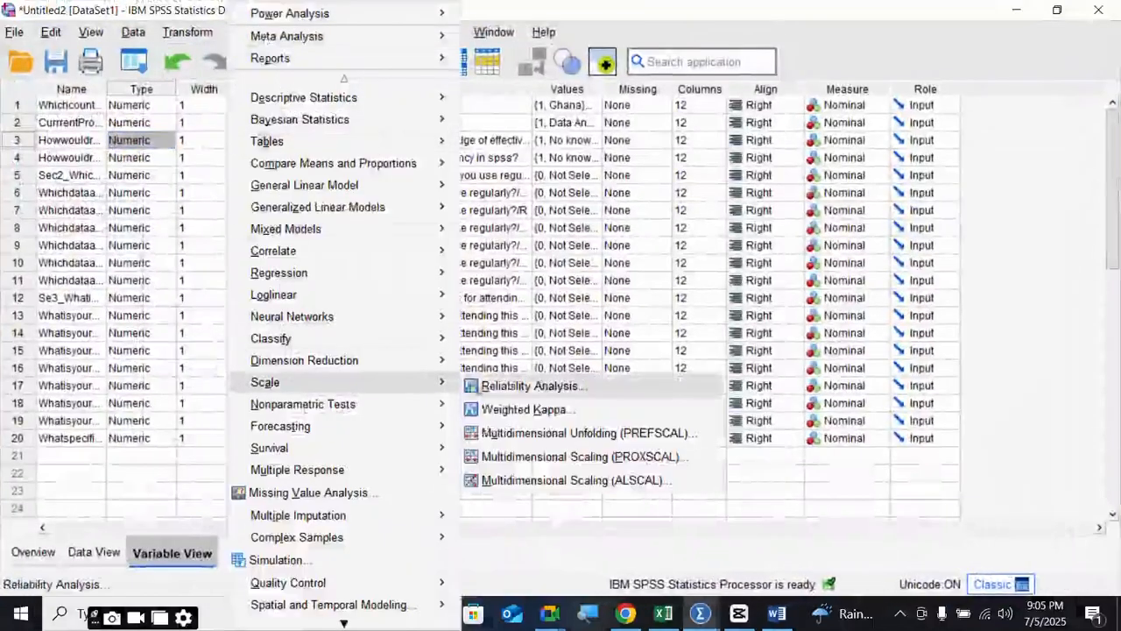
pyautogui.click(506, 456)
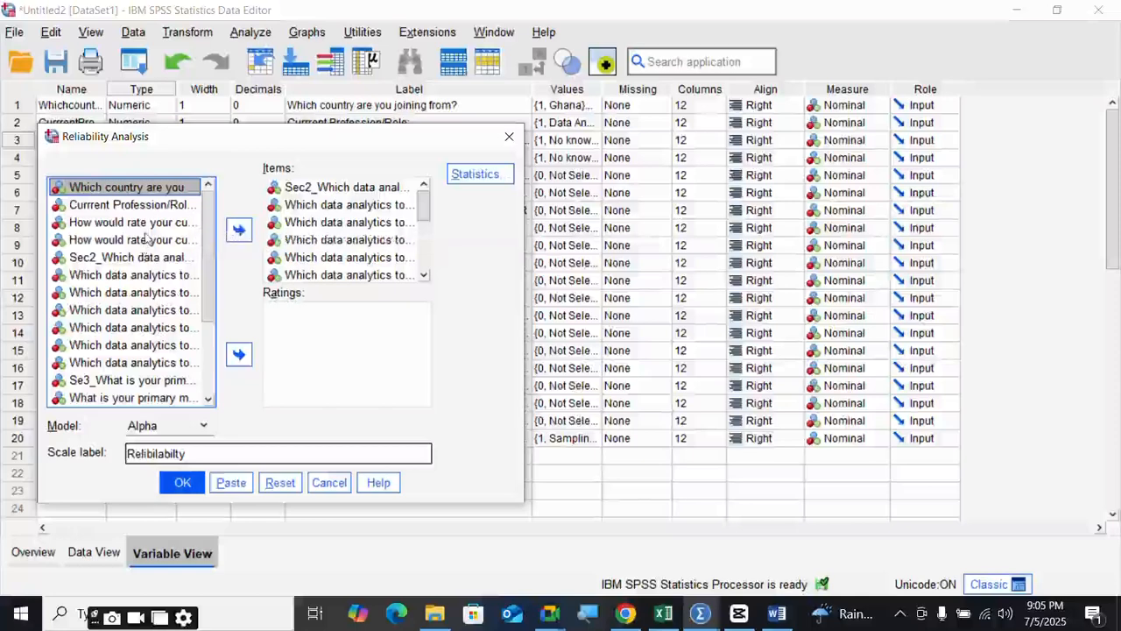
pyautogui.click(149, 225)
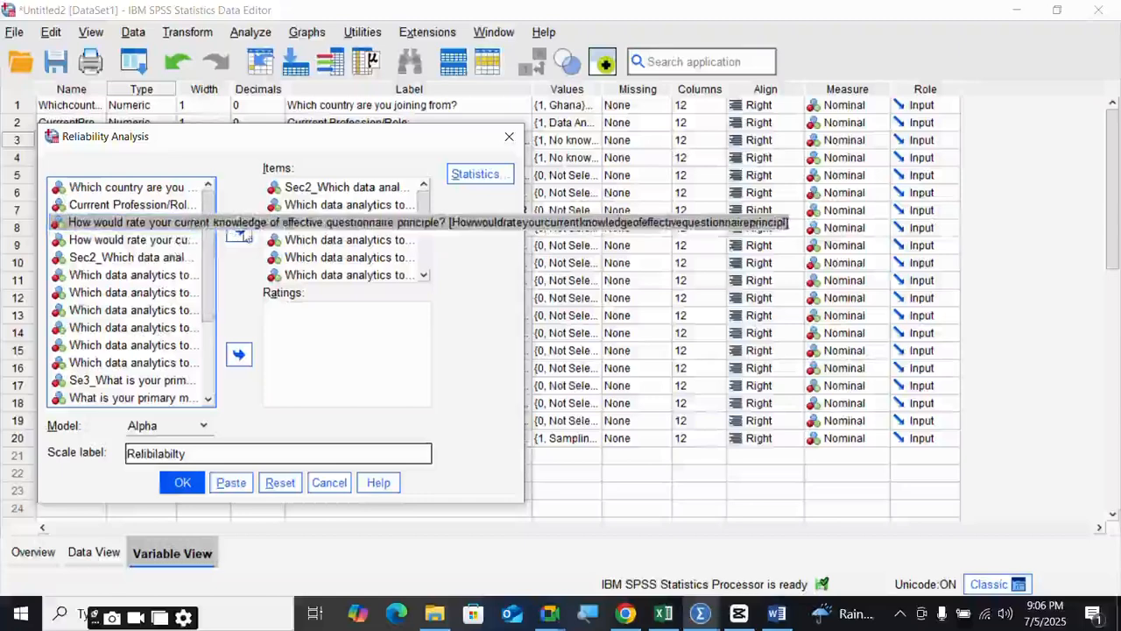
pyautogui.click(238, 230)
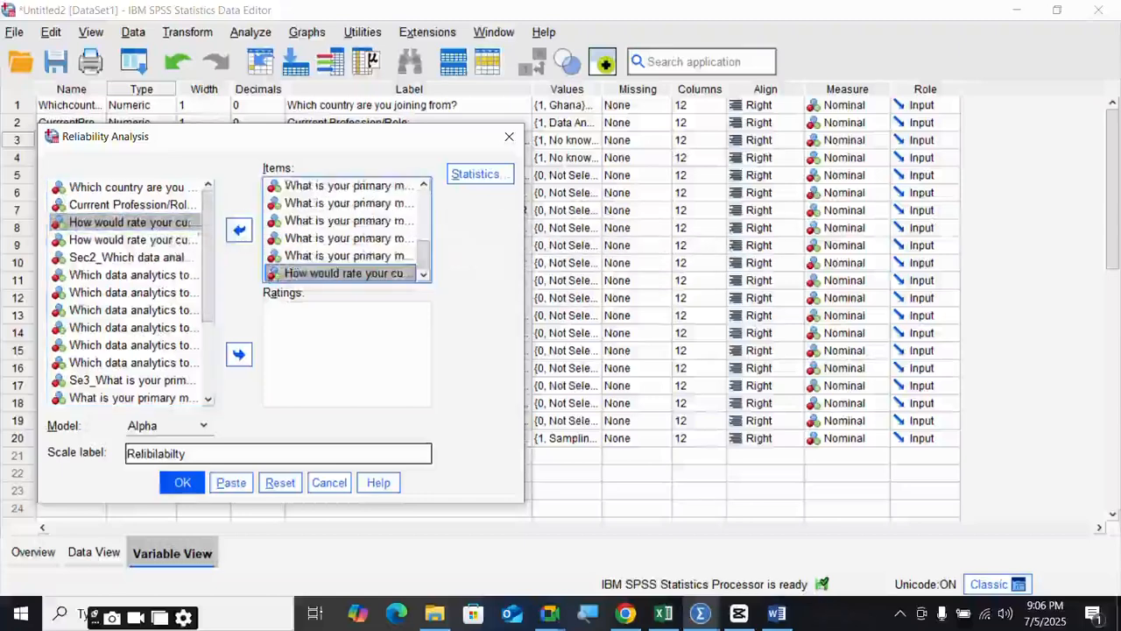
pyautogui.click(160, 240)
pyautogui.click(247, 233)
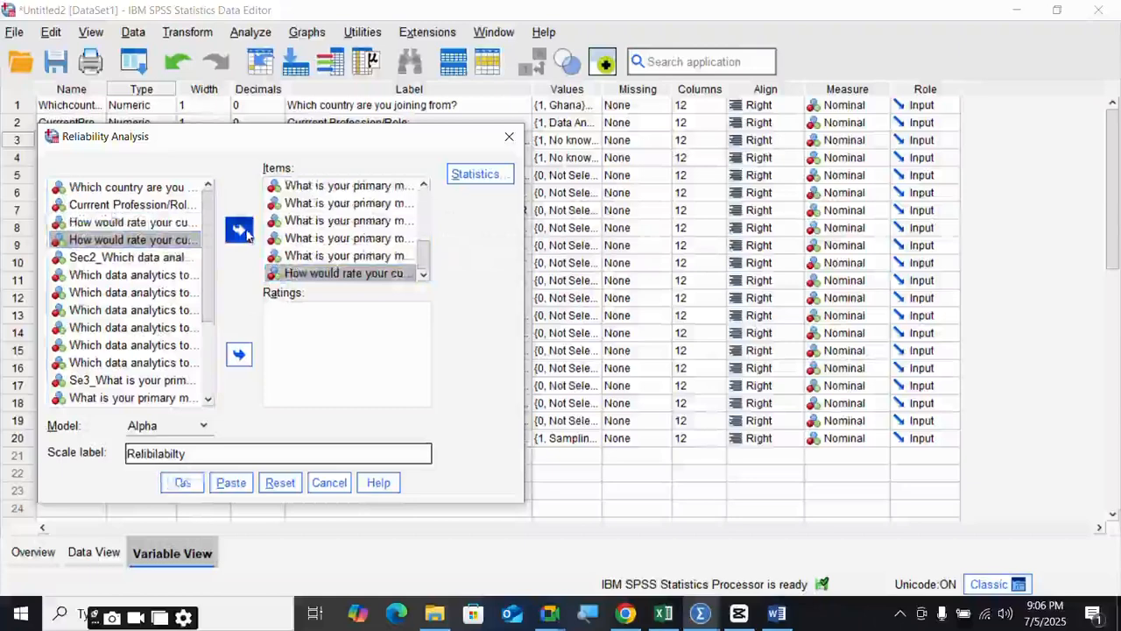
# - Add the specific-challenge question to Items and run the reliability analysis
pyautogui.scroll(-2, 195, 288)
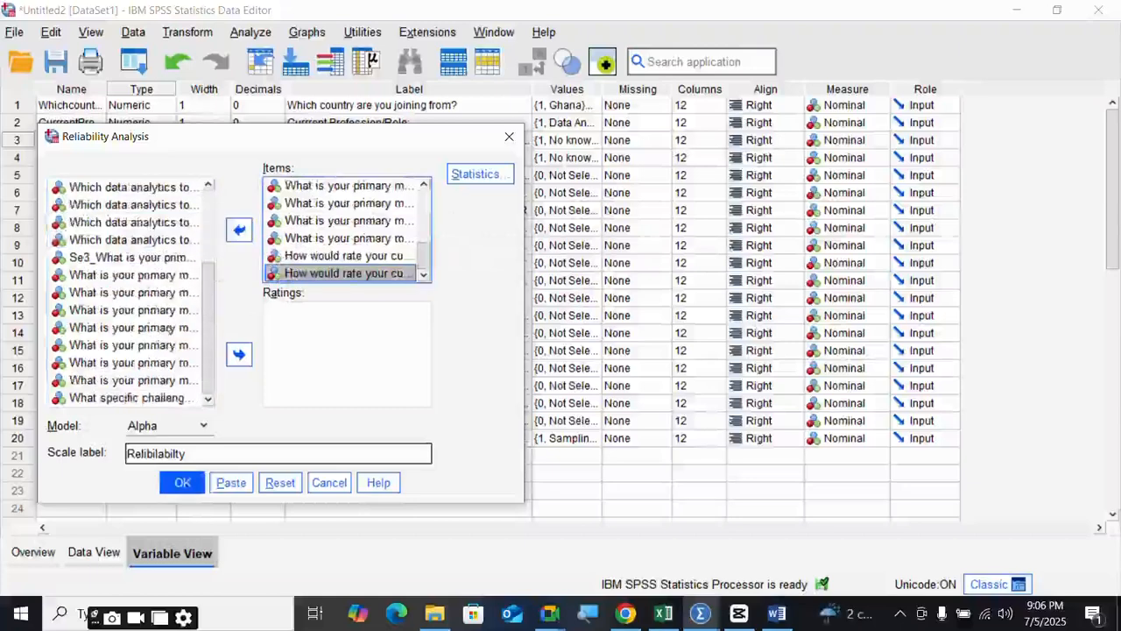
pyautogui.click(140, 398)
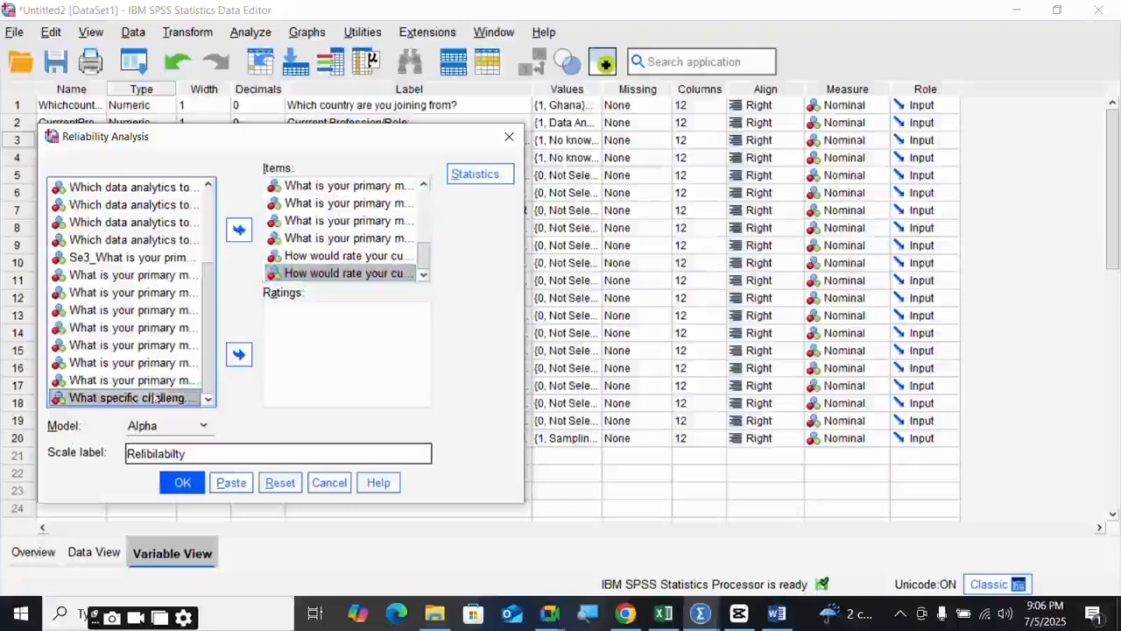
pyautogui.click(238, 354)
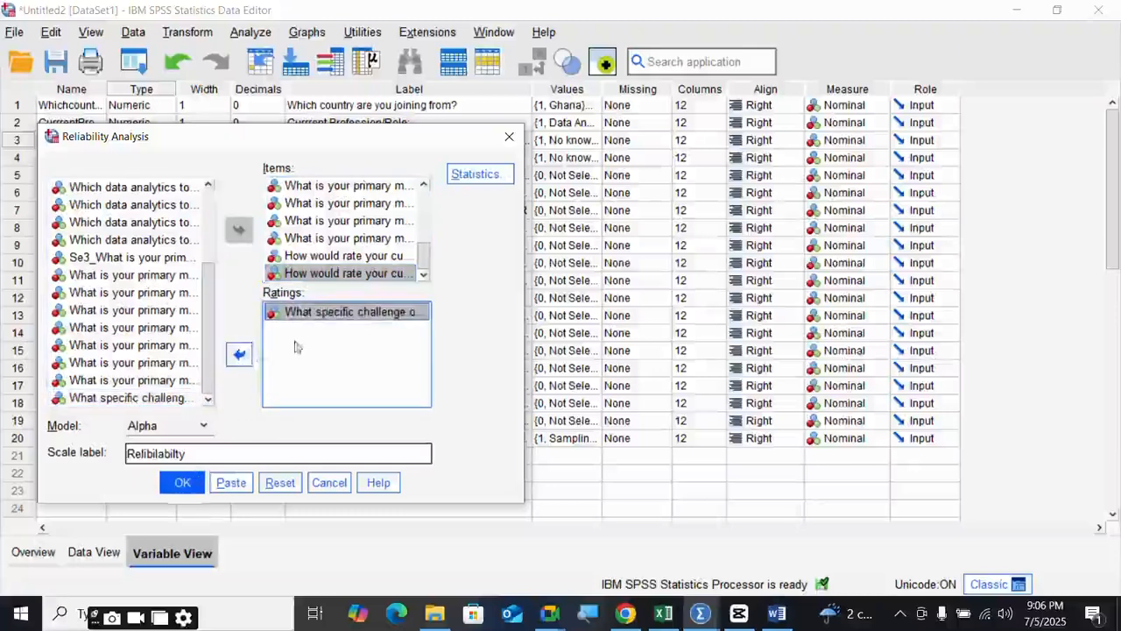
pyautogui.click(238, 354)
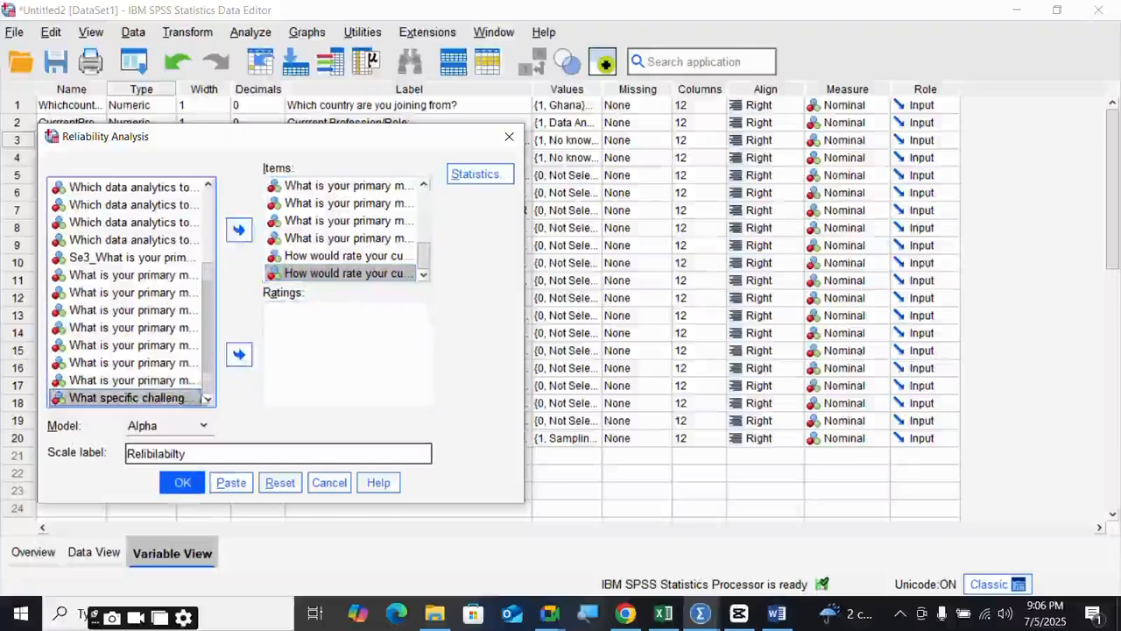
pyautogui.click(238, 229)
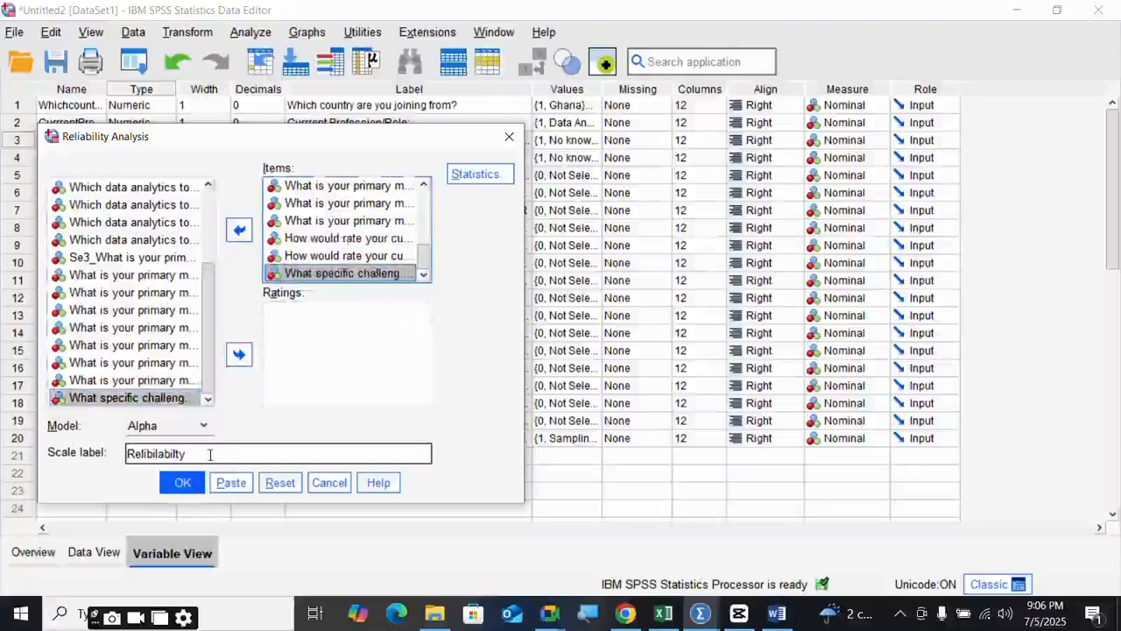
pyautogui.click(183, 484)
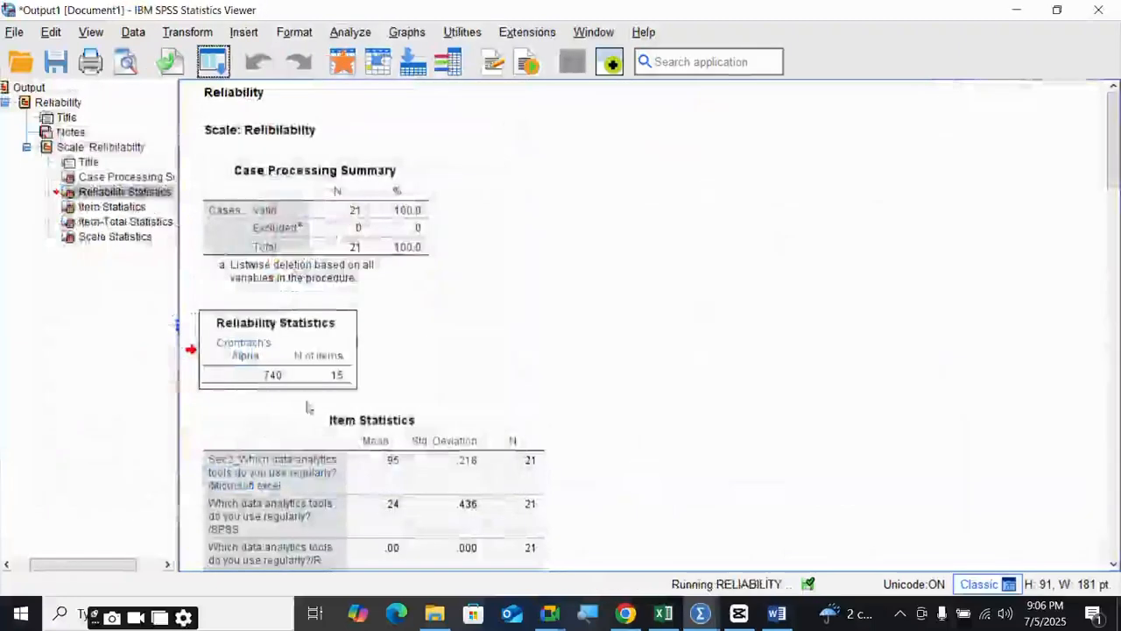
# - Scroll the output comparing alpha .509 over 18 items against the original .740 over 15 items
pyautogui.scroll(-3, 307, 399)
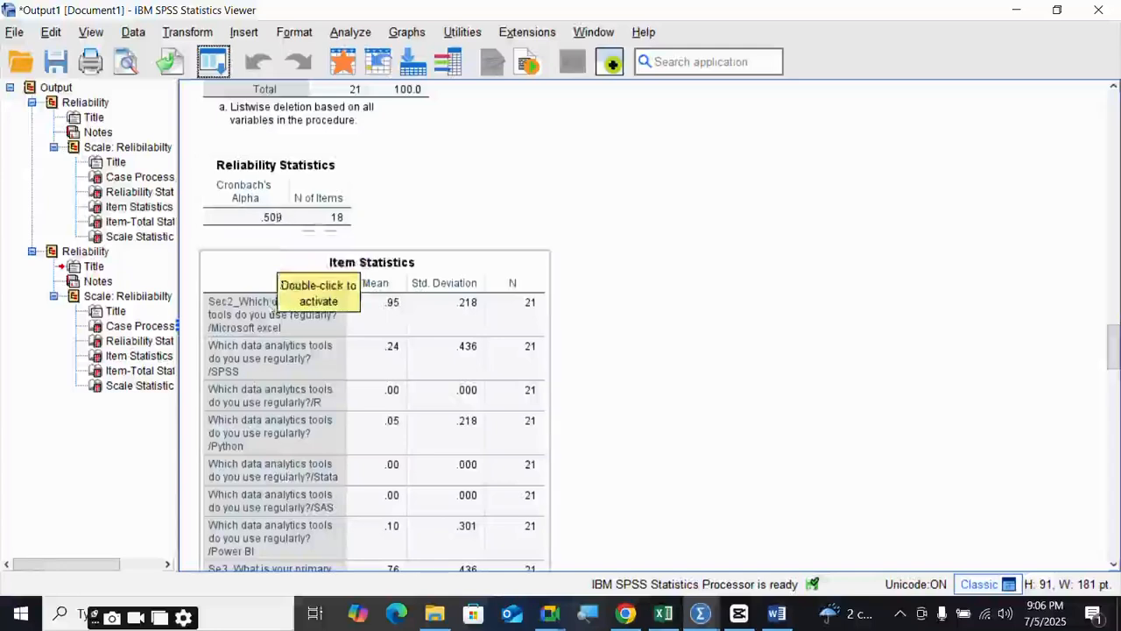
pyautogui.scroll(8, 259, 341)
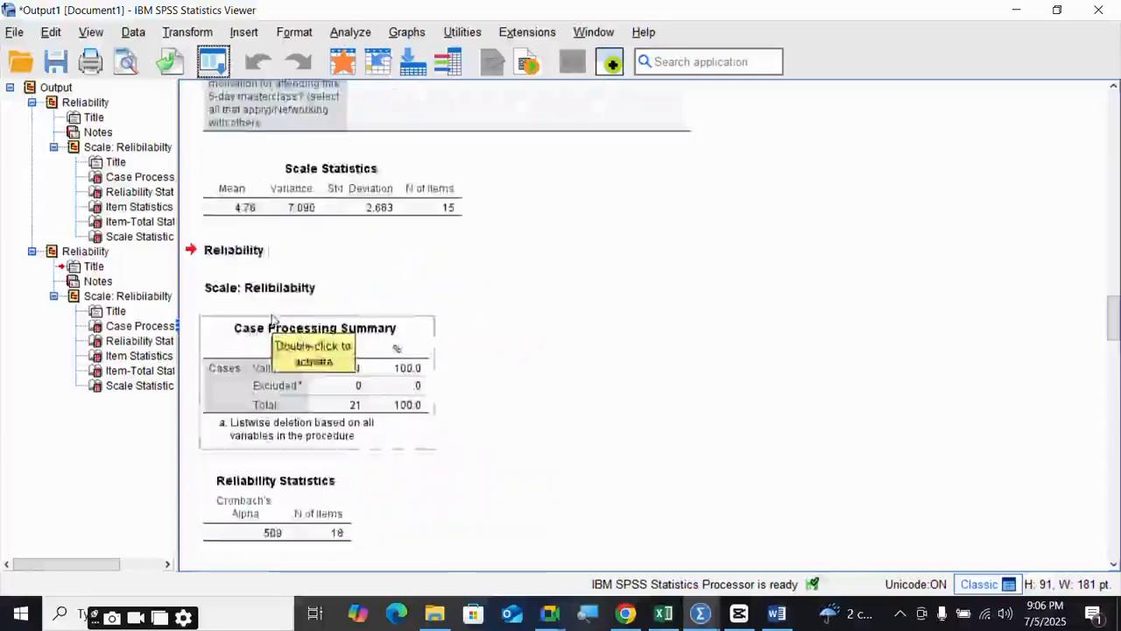
pyautogui.scroll(-10, 273, 318)
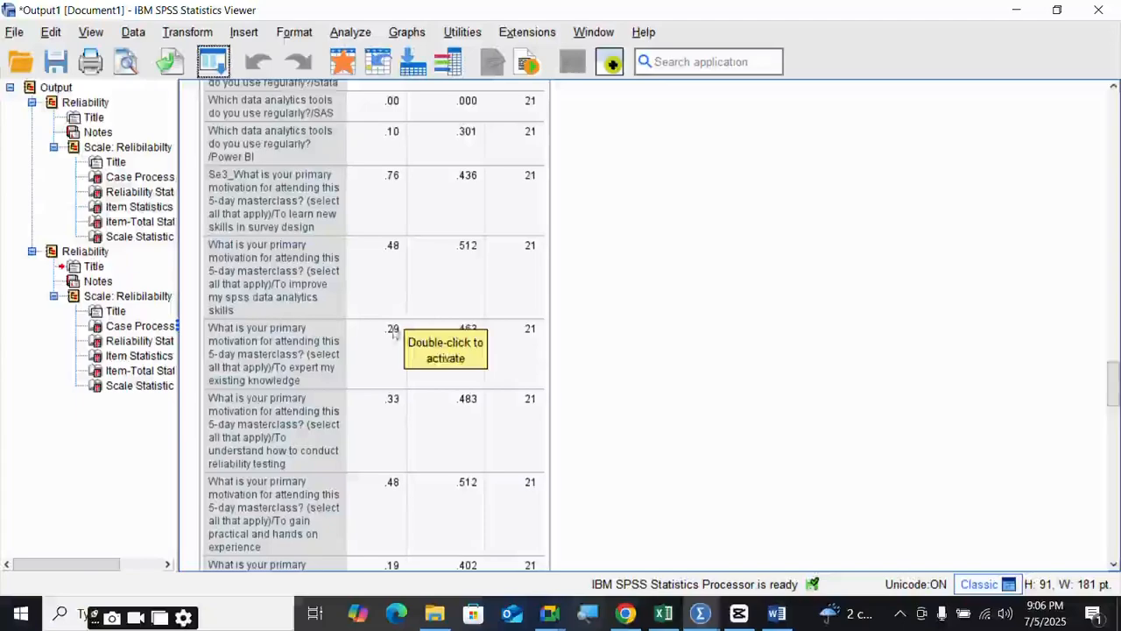
pyautogui.scroll(-3, 389, 336)
pyautogui.scroll(-6, 389, 335)
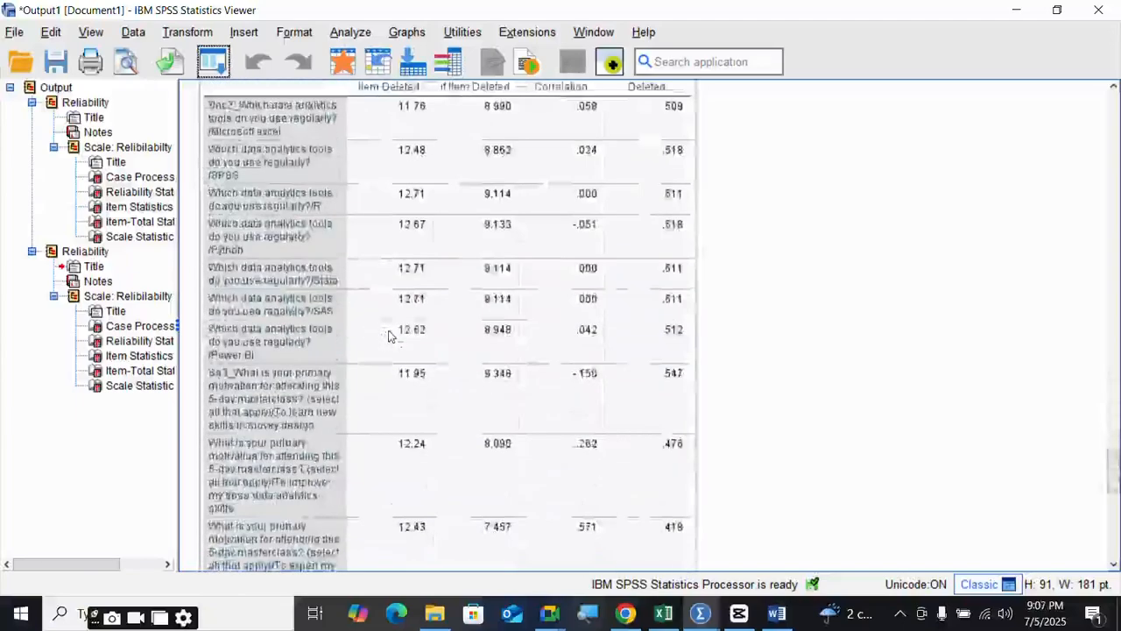
pyautogui.scroll(10, 389, 336)
pyautogui.scroll(7, 390, 336)
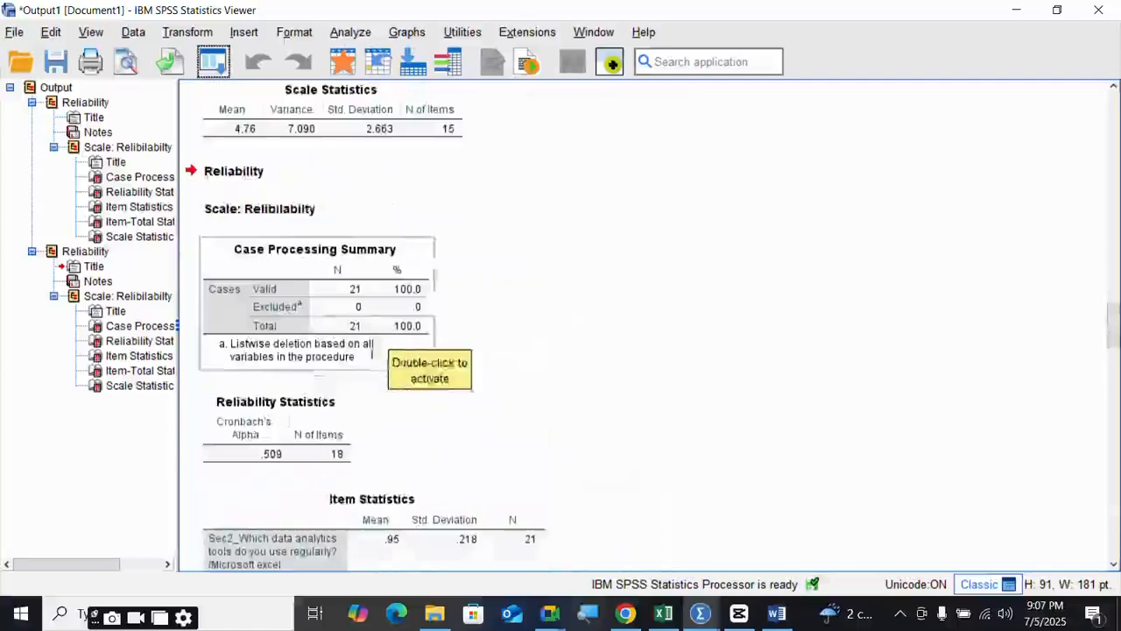
pyautogui.scroll(-1, 292, 448)
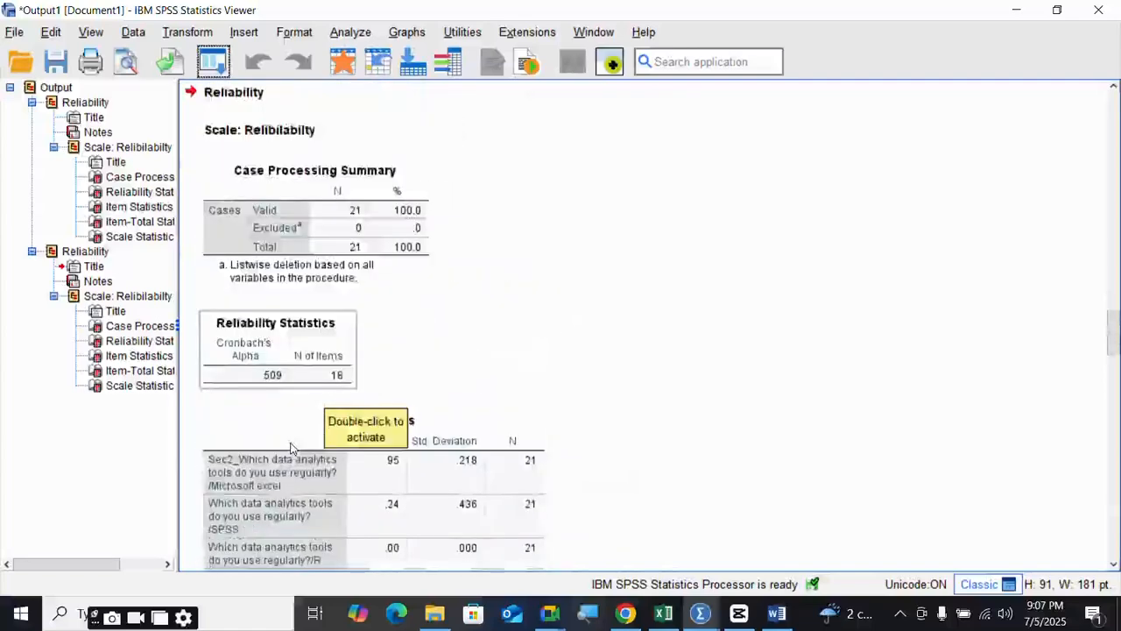
pyautogui.scroll(-1, 291, 448)
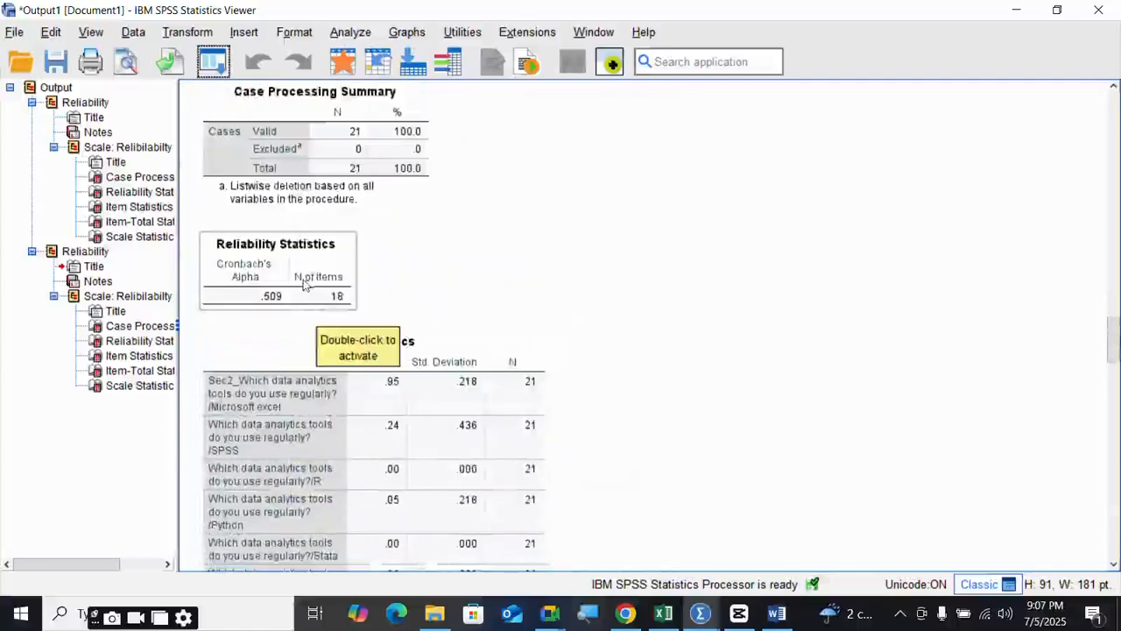
pyautogui.scroll(8, 305, 286)
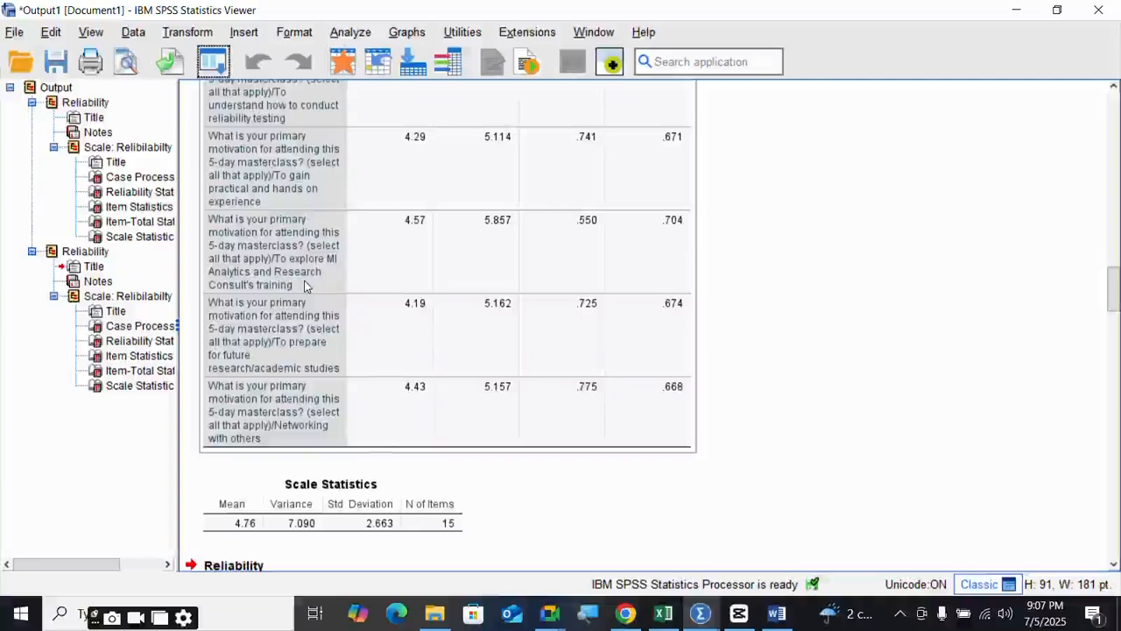
pyautogui.scroll(15, 352, 272)
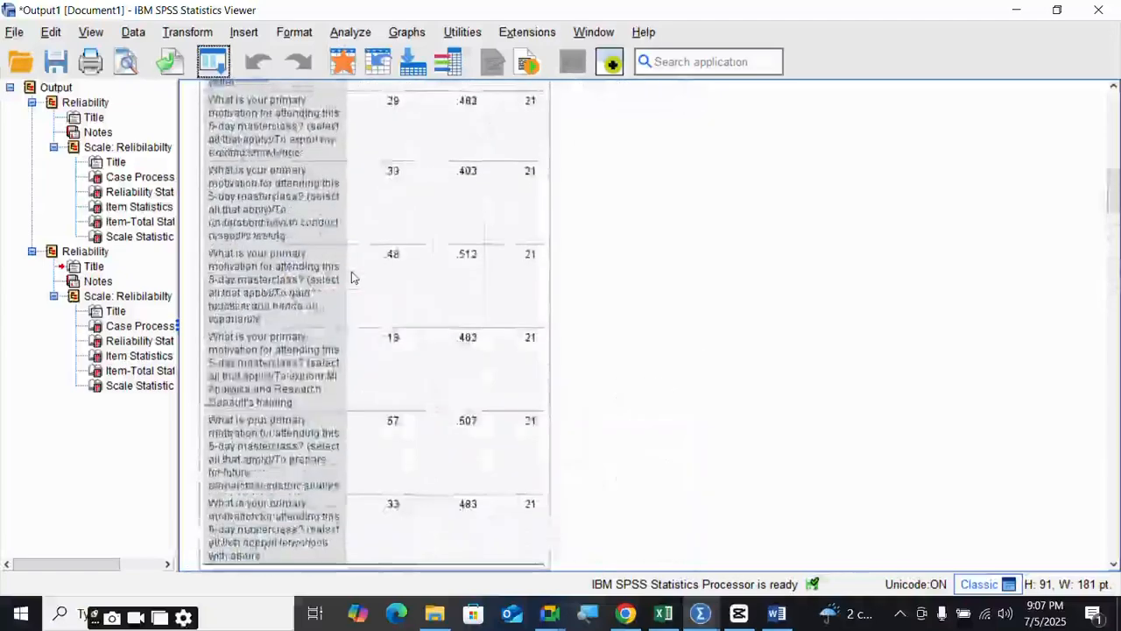
pyautogui.scroll(5, 357, 269)
pyautogui.scroll(-3, 333, 320)
pyautogui.scroll(3, 333, 320)
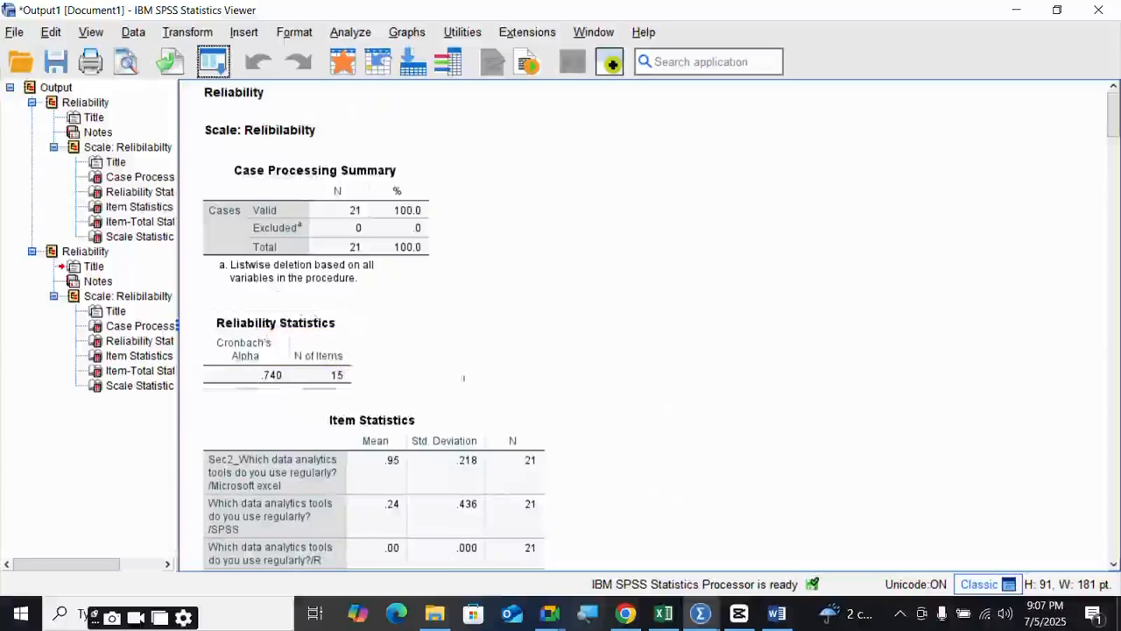
pyautogui.click(548, 616)
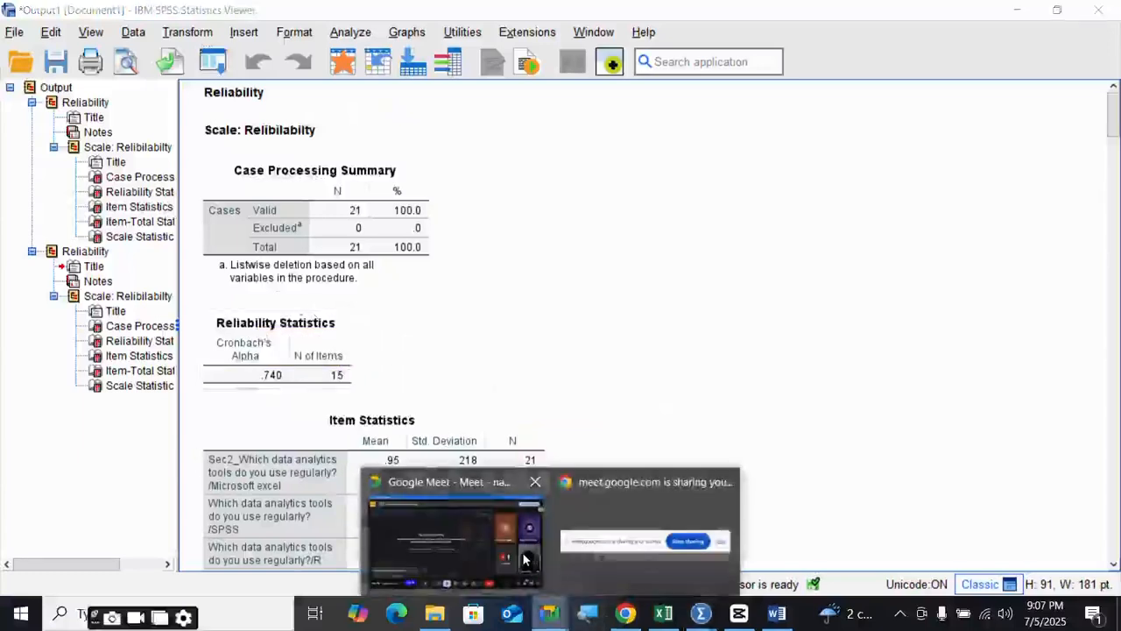
# - Check the Google Meet presentation, then return to the Untitled2 [DataSet1] Data Editor
pyautogui.moveTo(525, 558)
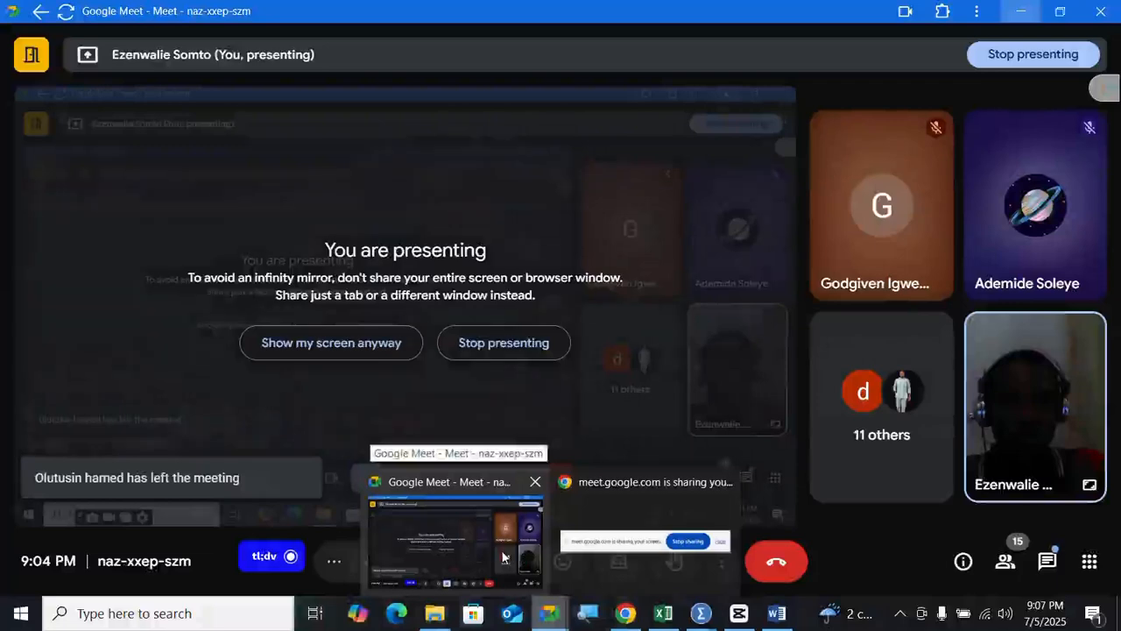
pyautogui.click(502, 557)
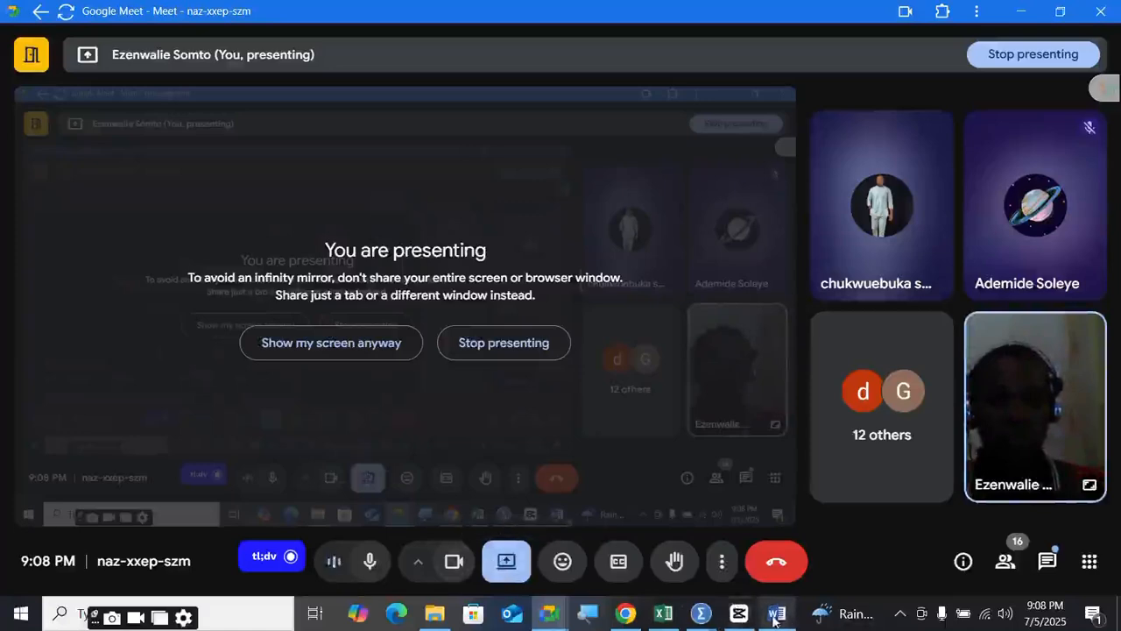
pyautogui.moveTo(776, 620)
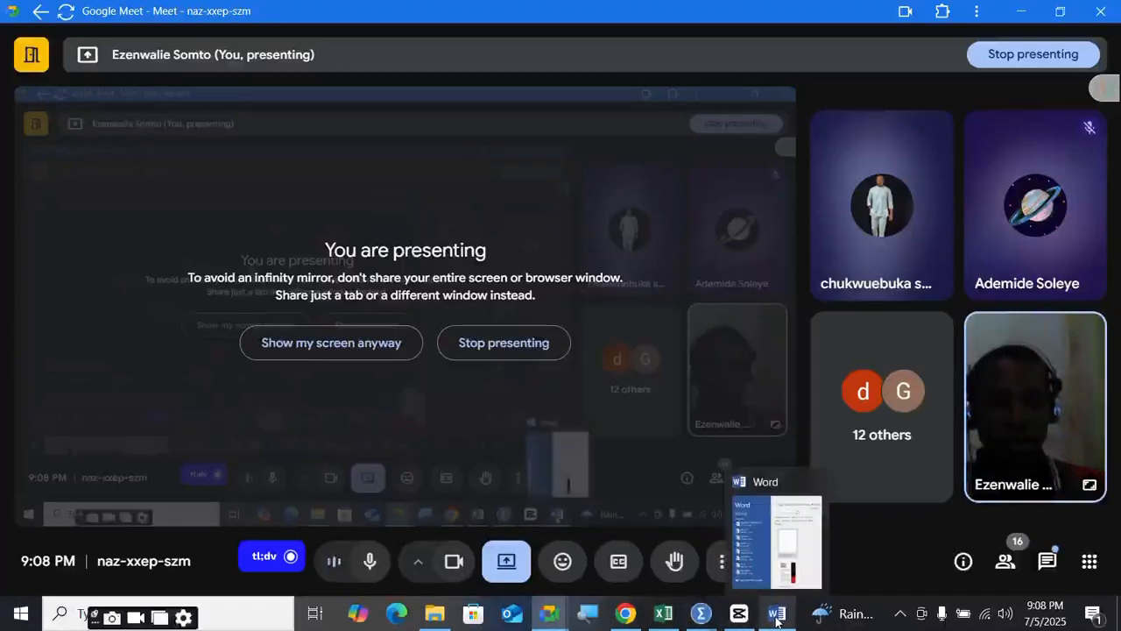
pyautogui.moveTo(701, 615)
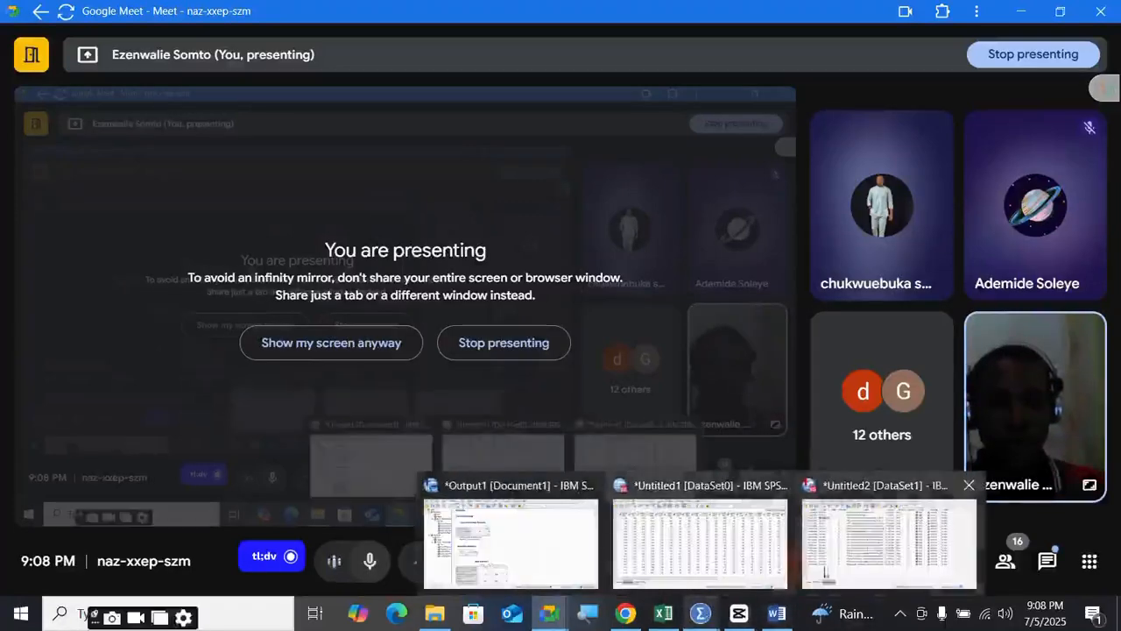
pyautogui.click(861, 556)
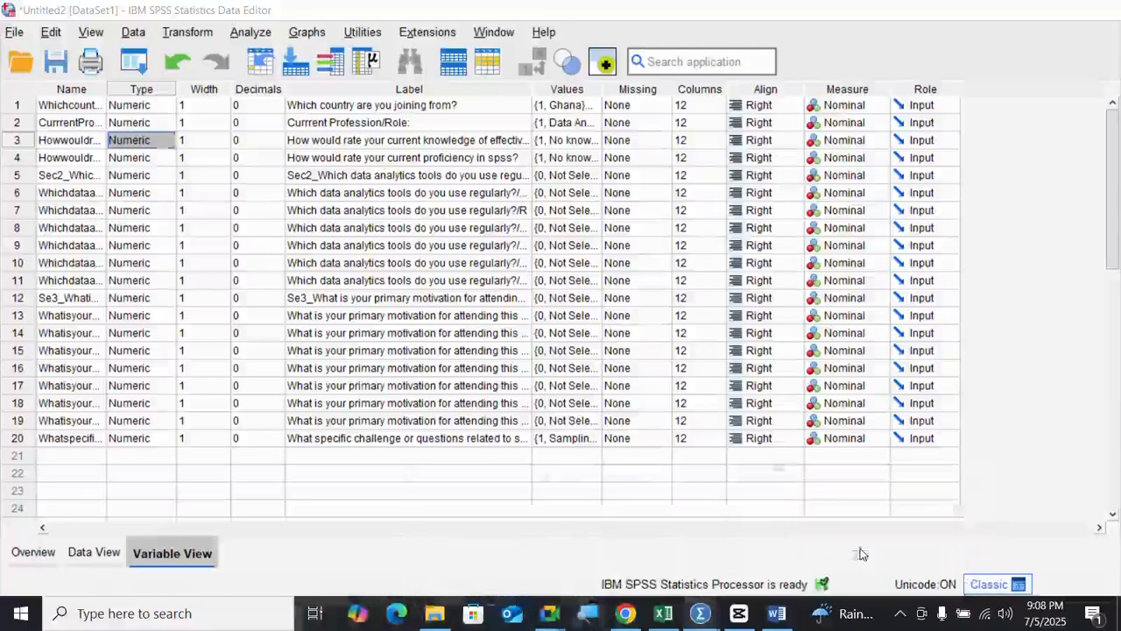
# - Switch to Data View and point out respondent 1's country and current profession values
pyautogui.click(122, 553)
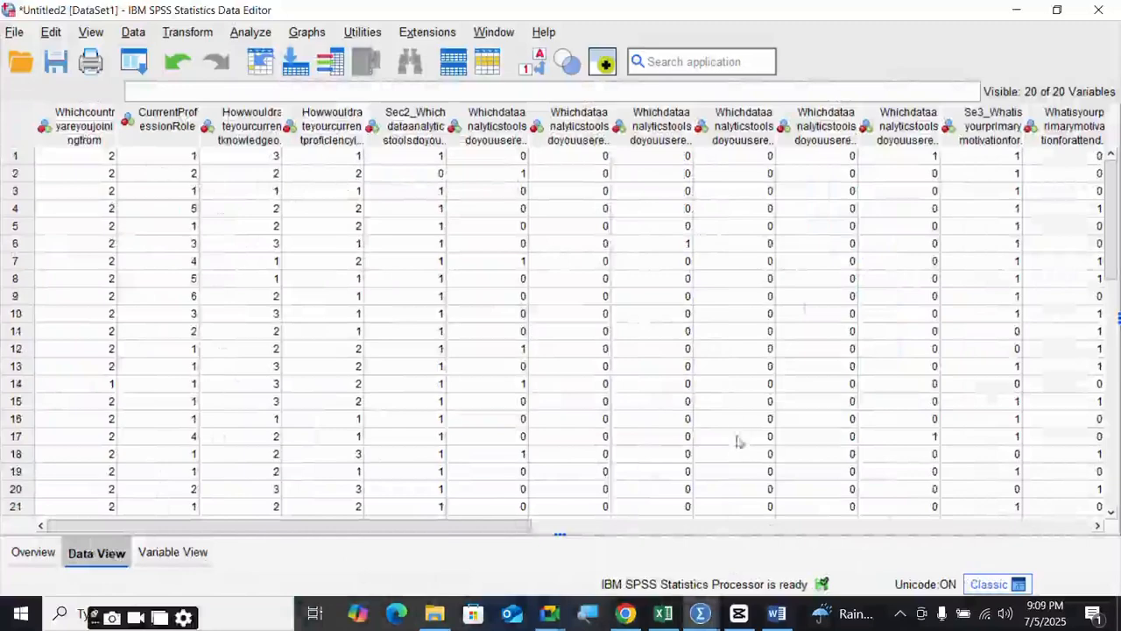
pyautogui.moveTo(495, 534)
pyautogui.mouseDown()
pyautogui.moveTo(521, 531)
pyautogui.moveTo(500, 532)
pyautogui.mouseUp()
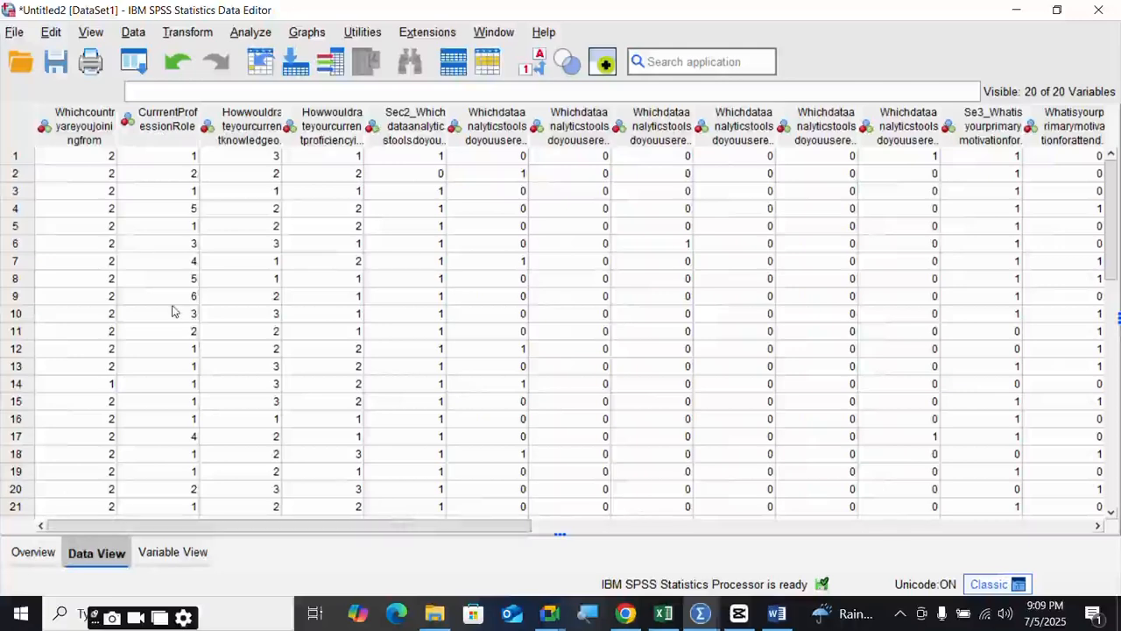
pyautogui.click(111, 163)
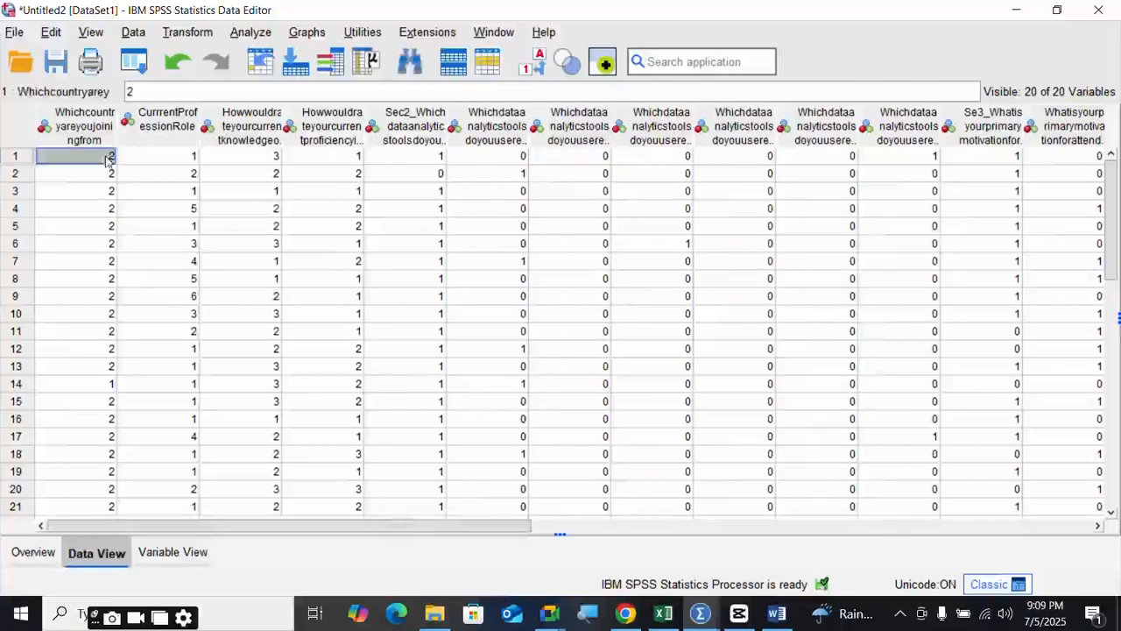
pyautogui.click(186, 160)
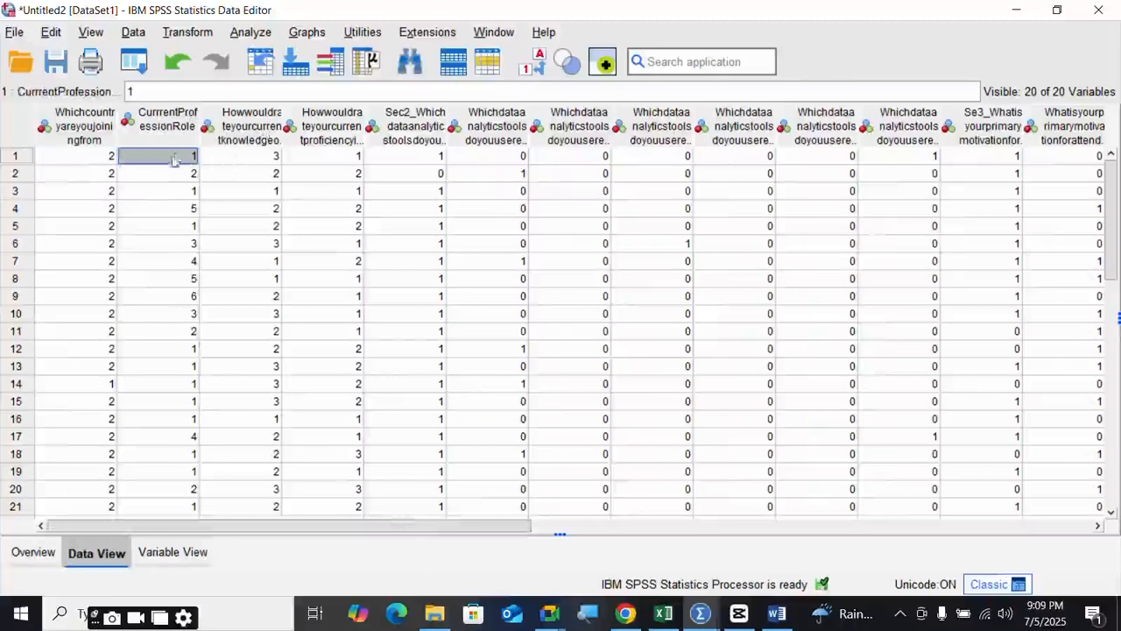
pyautogui.click(103, 160)
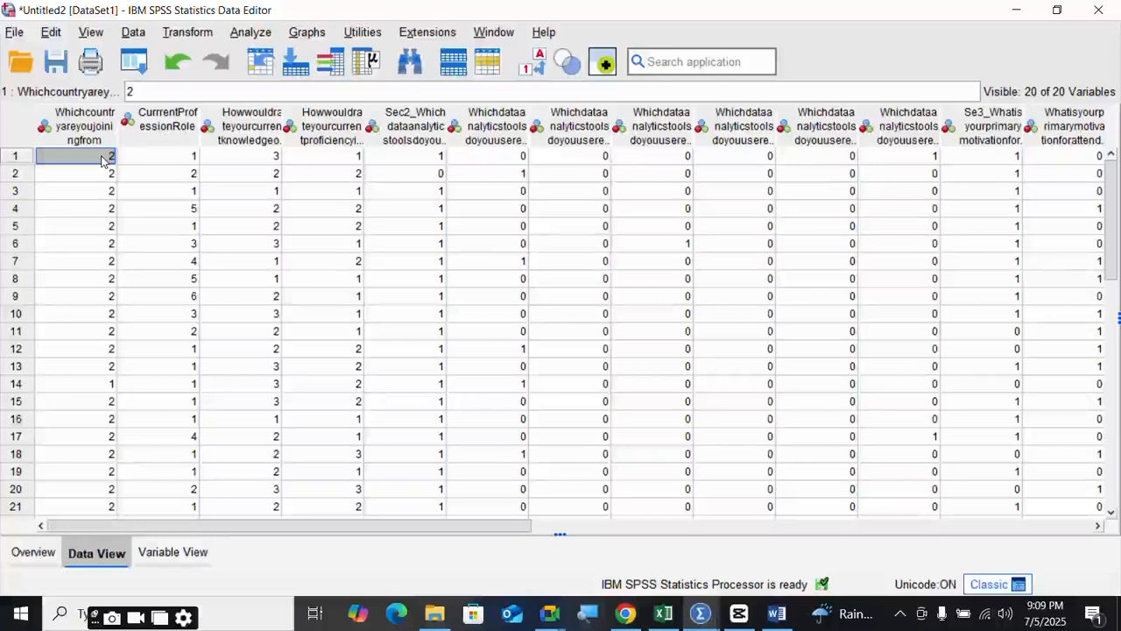
pyautogui.click(187, 165)
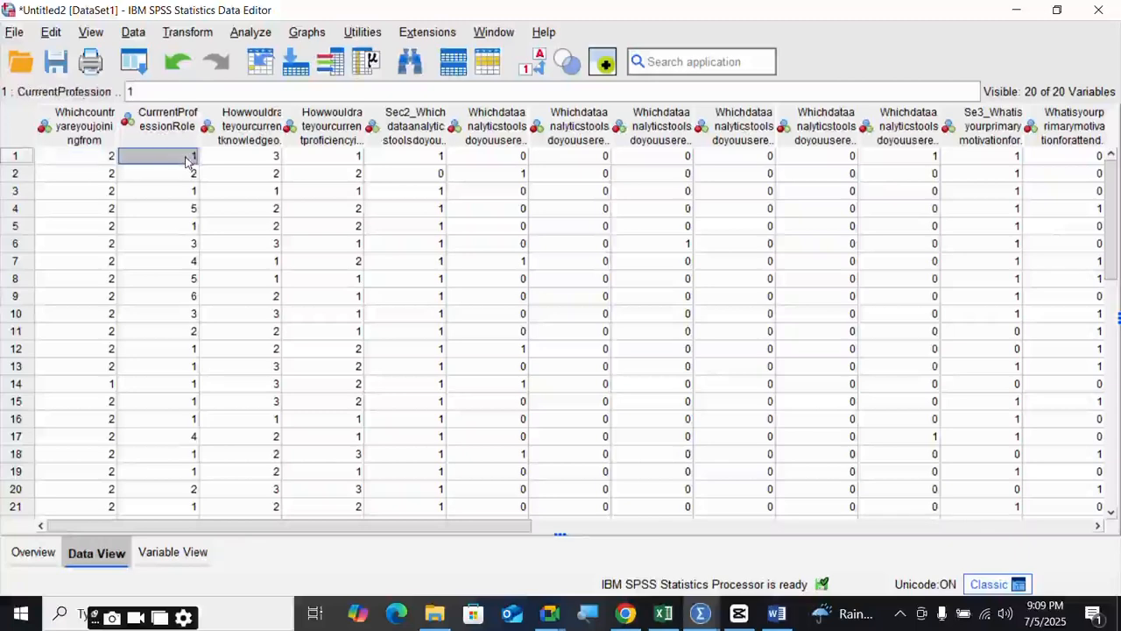
pyautogui.click(107, 158)
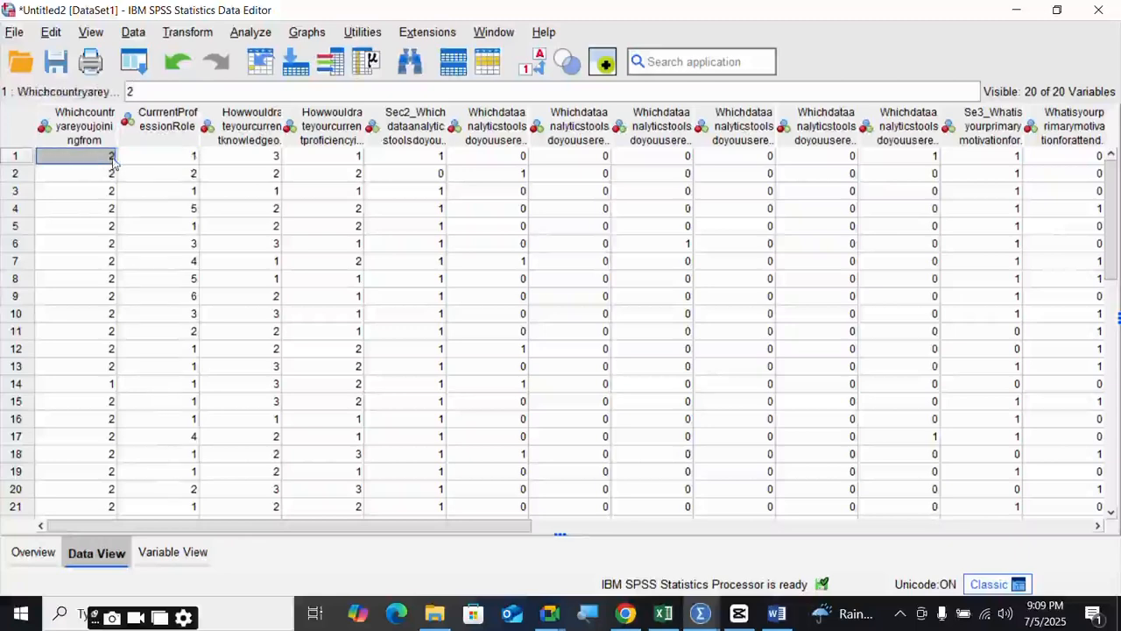
pyautogui.click(188, 158)
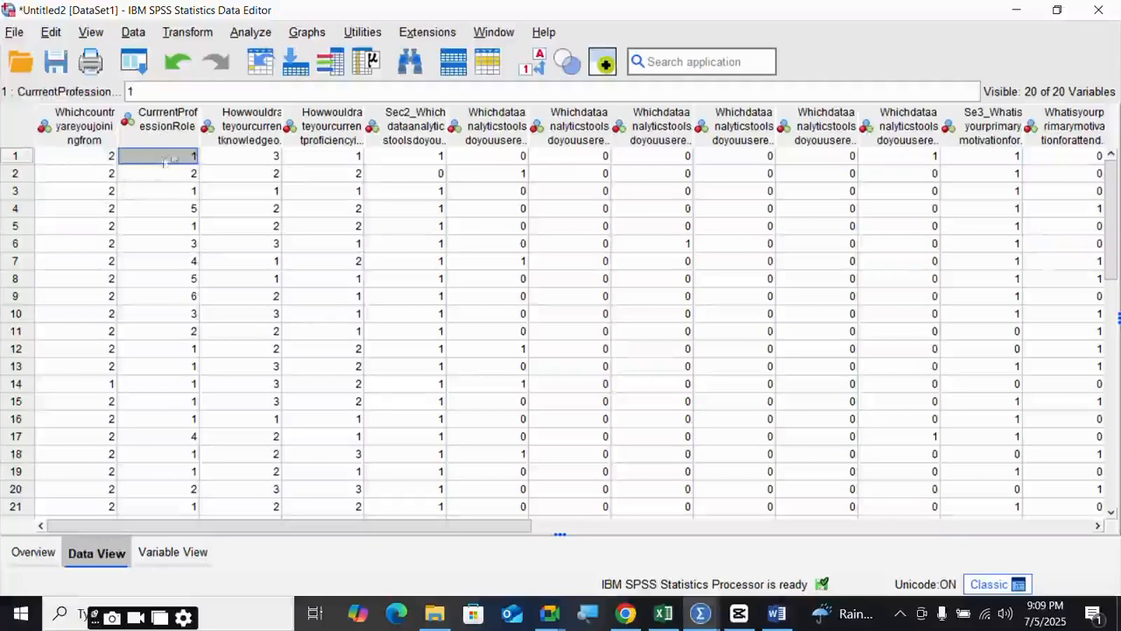
# - Point out respondent 1's knowledge rating of 3 alongside the profession and country
pyautogui.click(86, 160)
pyautogui.click(178, 161)
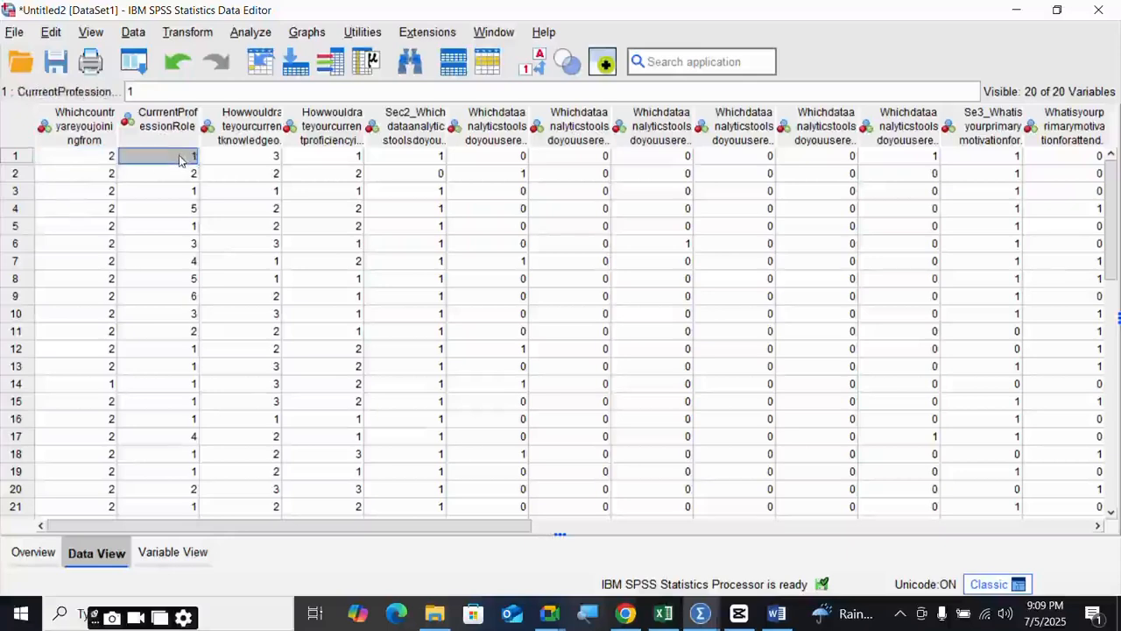
pyautogui.click(261, 161)
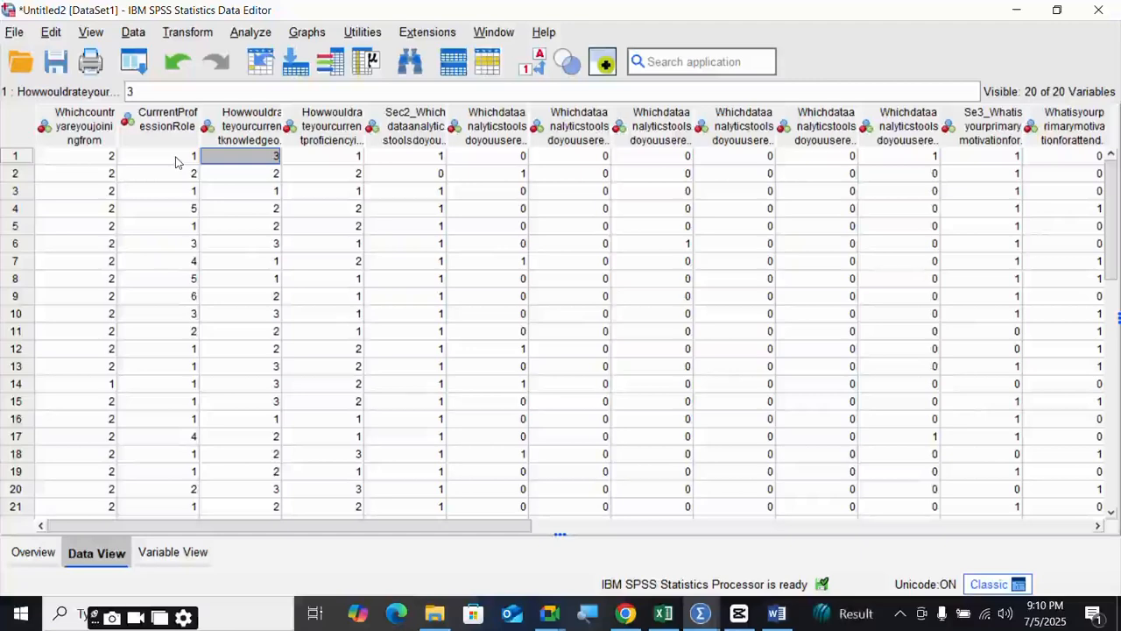
pyautogui.click(110, 158)
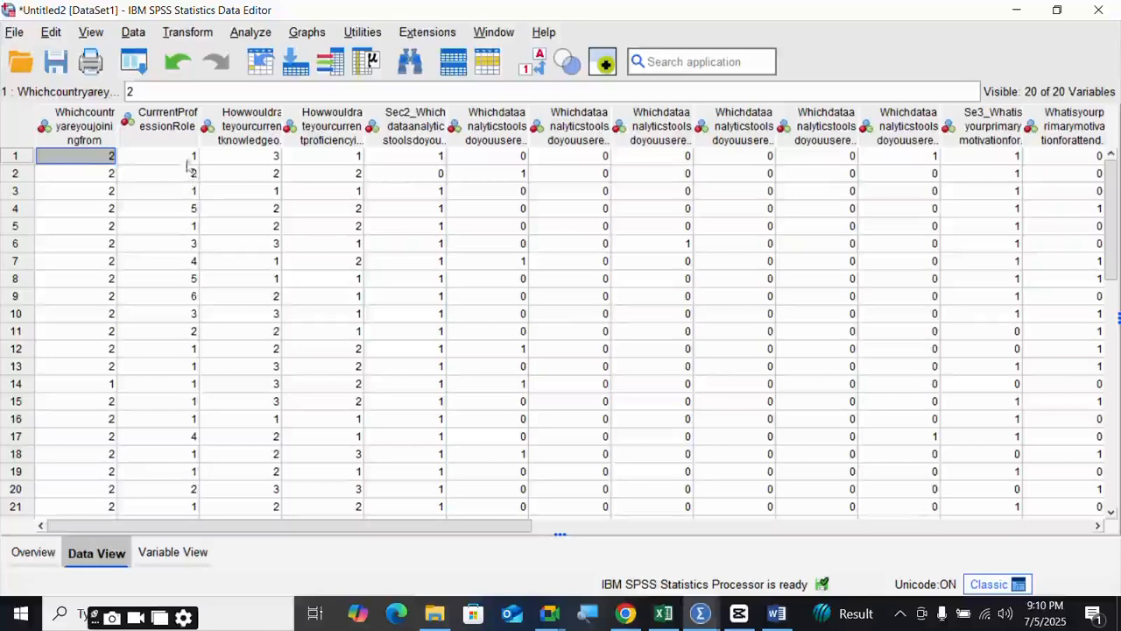
# - Walk through respondent 2's country, profession and knowledge rating, then select a block of responses
pyautogui.click(110, 176)
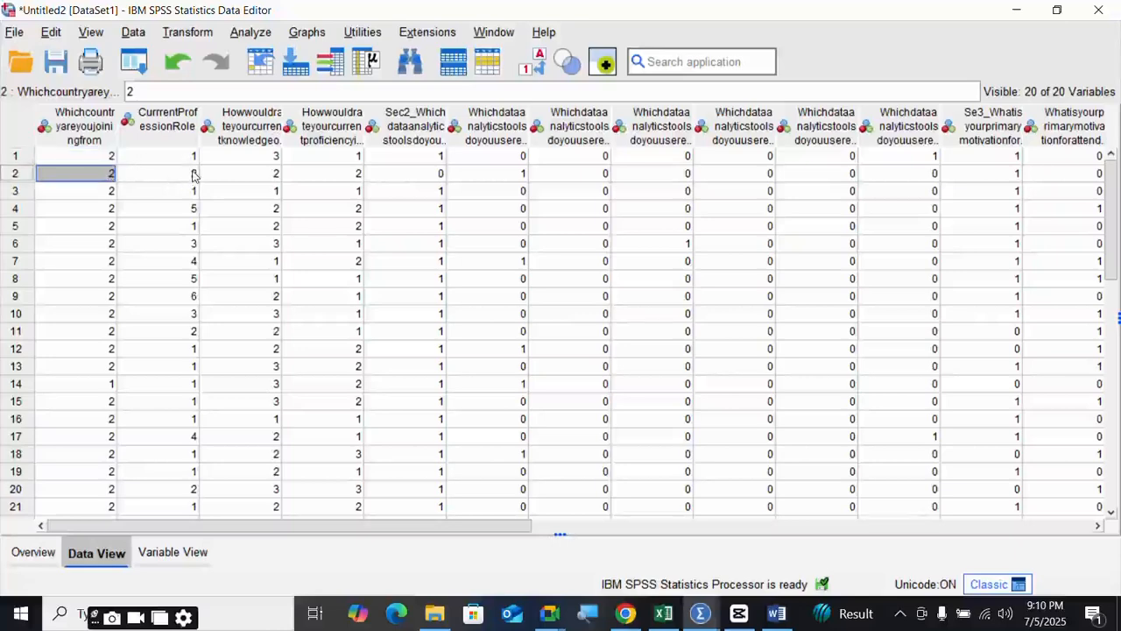
pyautogui.click(194, 175)
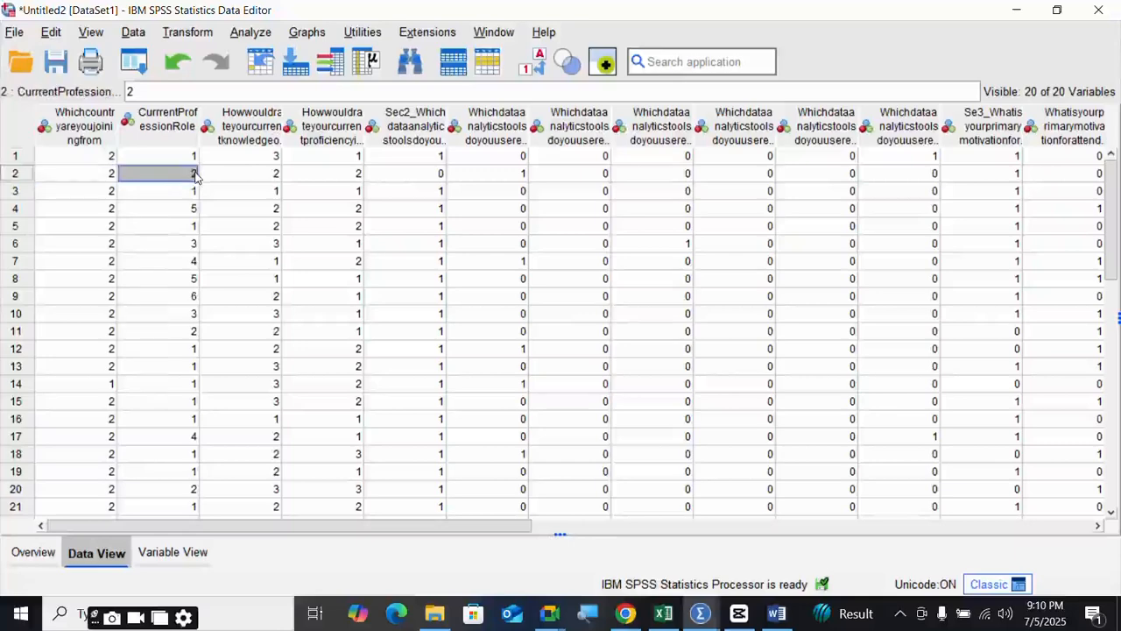
pyautogui.click(273, 175)
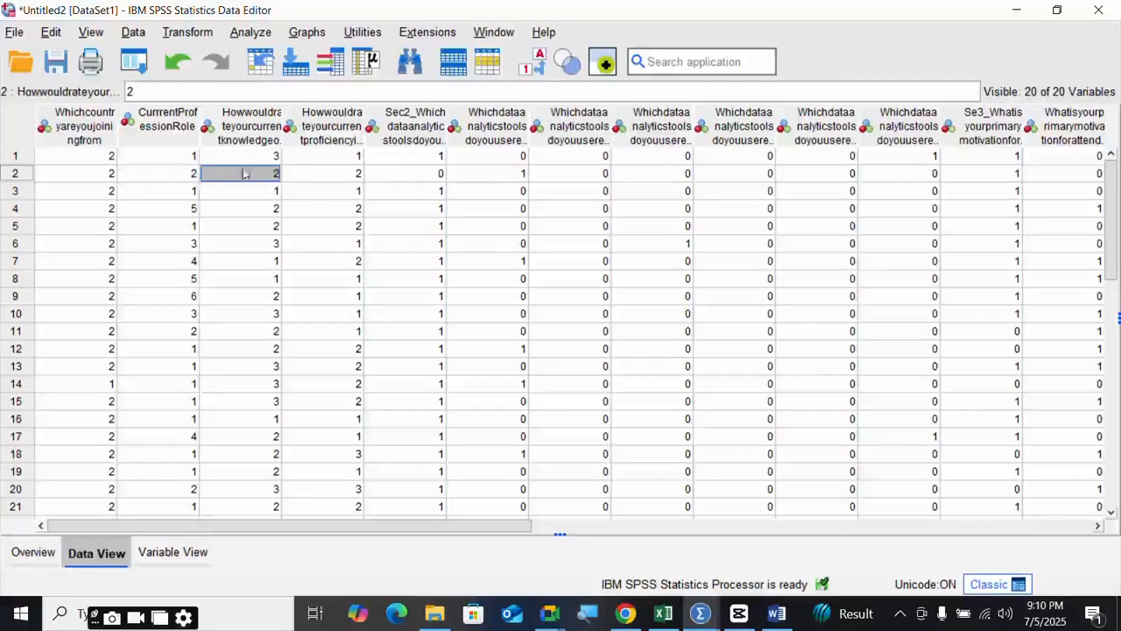
pyautogui.click(103, 152)
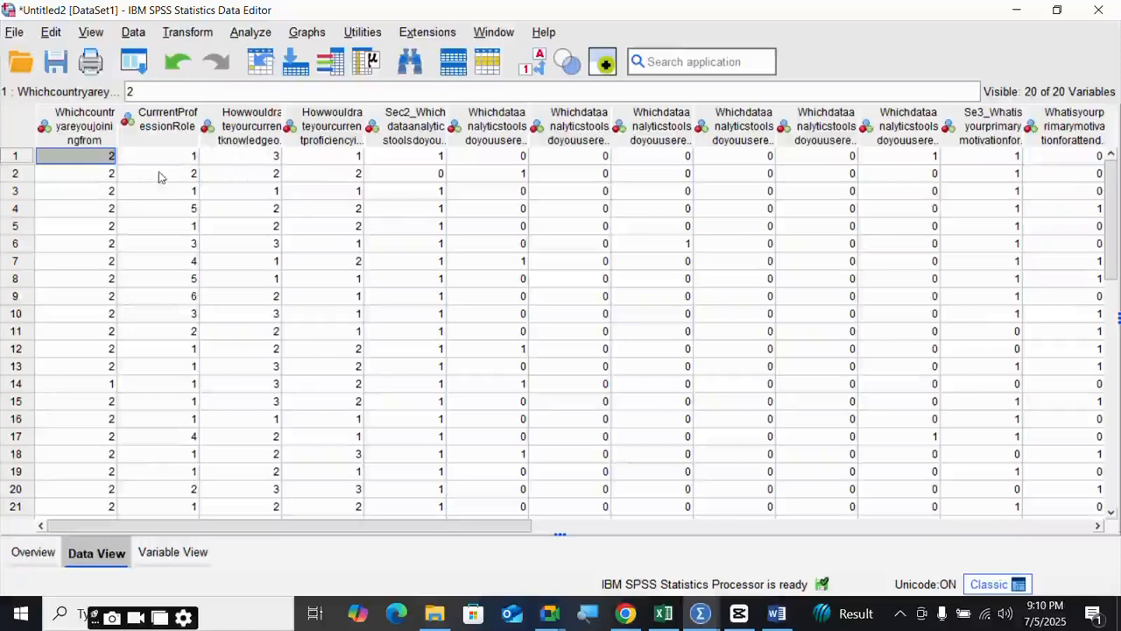
pyautogui.moveTo(95, 175); pyautogui.dragTo(506, 227)
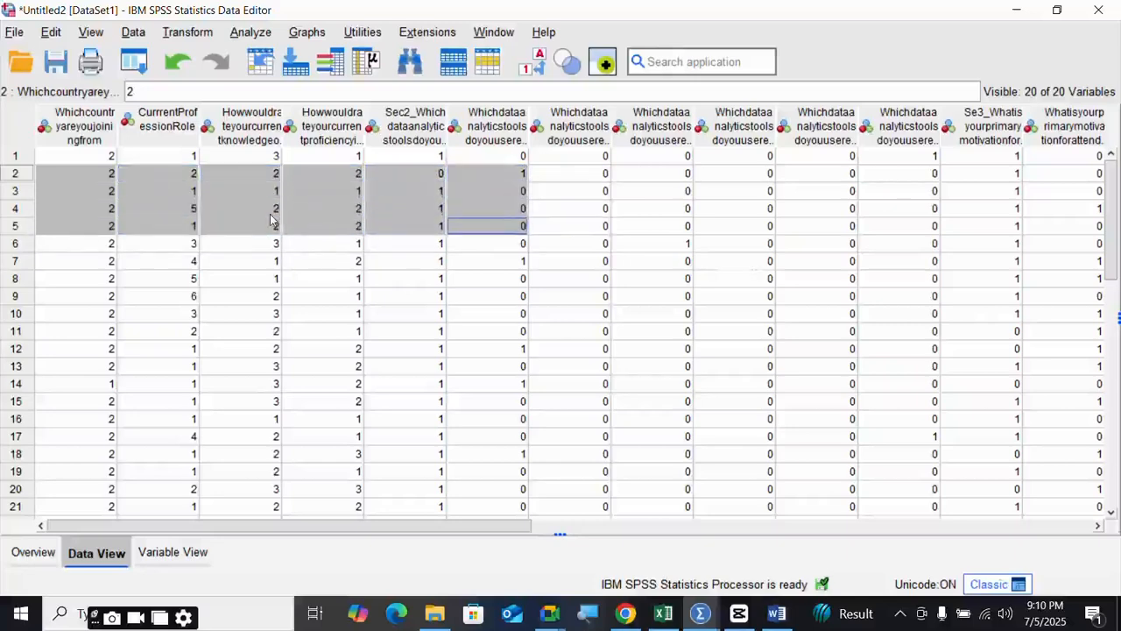
pyautogui.click(183, 210)
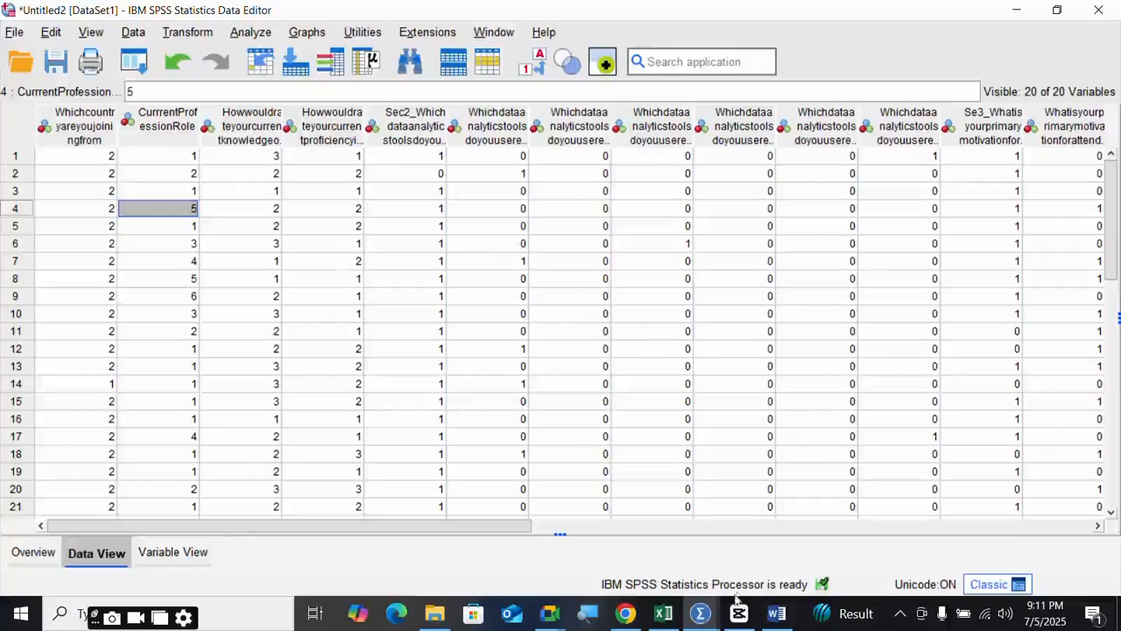
pyautogui.moveTo(696, 623)
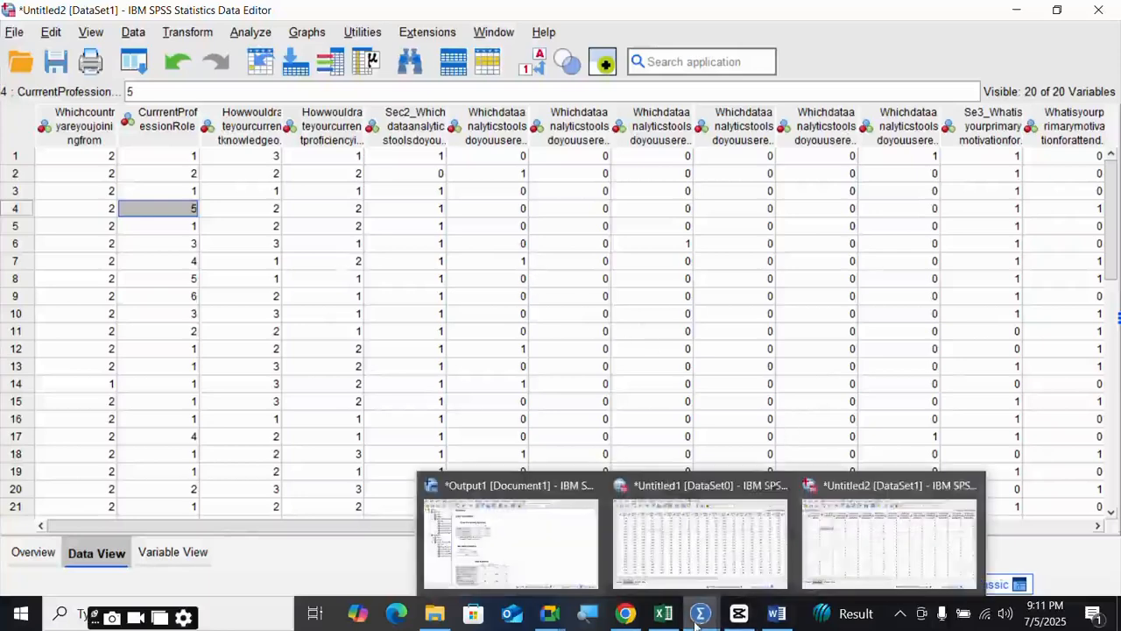
pyautogui.click(869, 534)
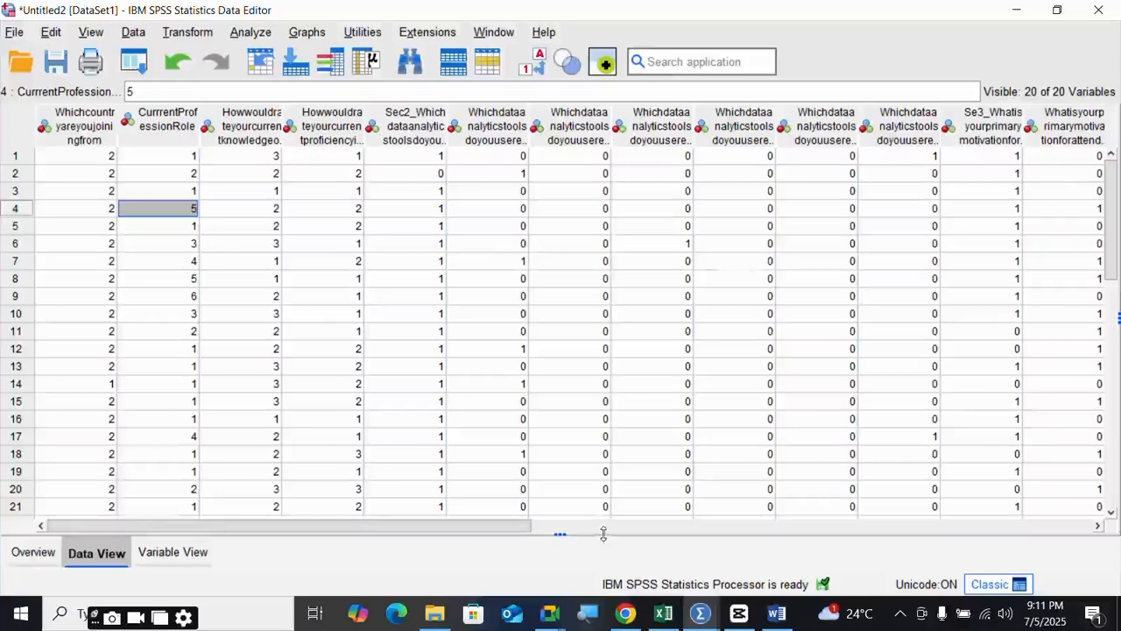
pyautogui.moveTo(514, 532); pyautogui.dragTo(401, 534)
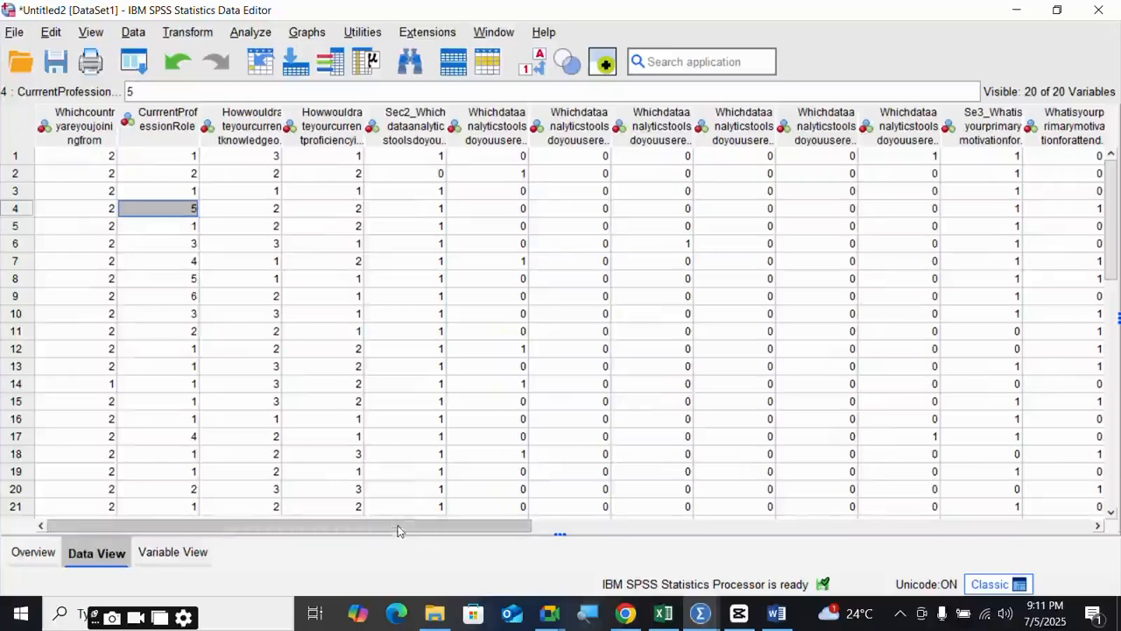
pyautogui.moveTo(401, 533); pyautogui.dragTo(279, 524)
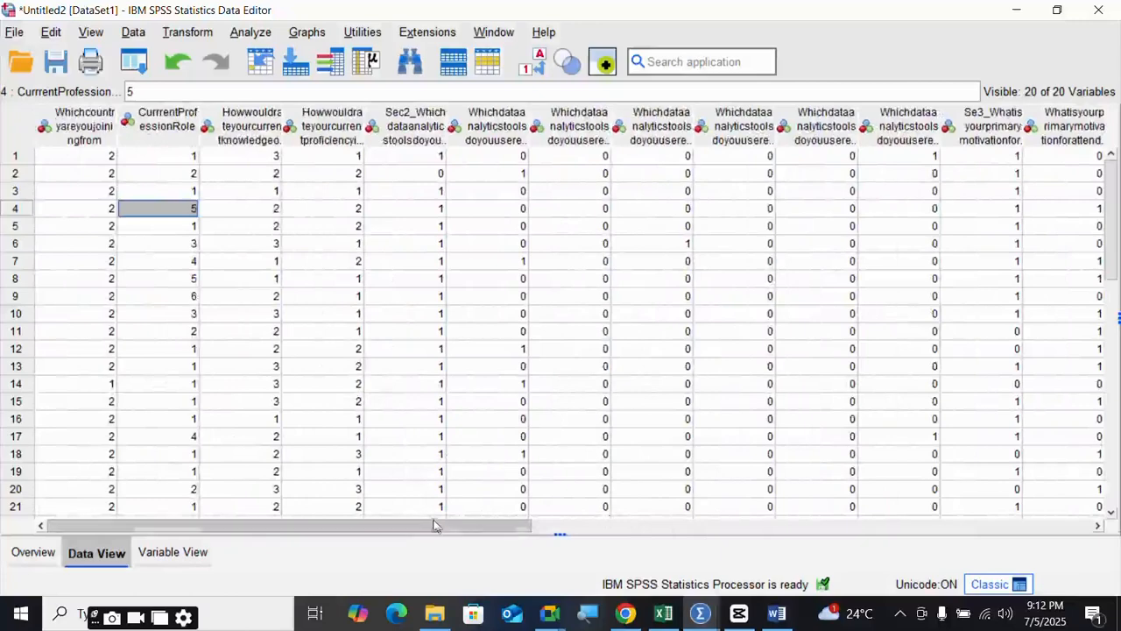
pyautogui.moveTo(437, 528); pyautogui.dragTo(687, 519)
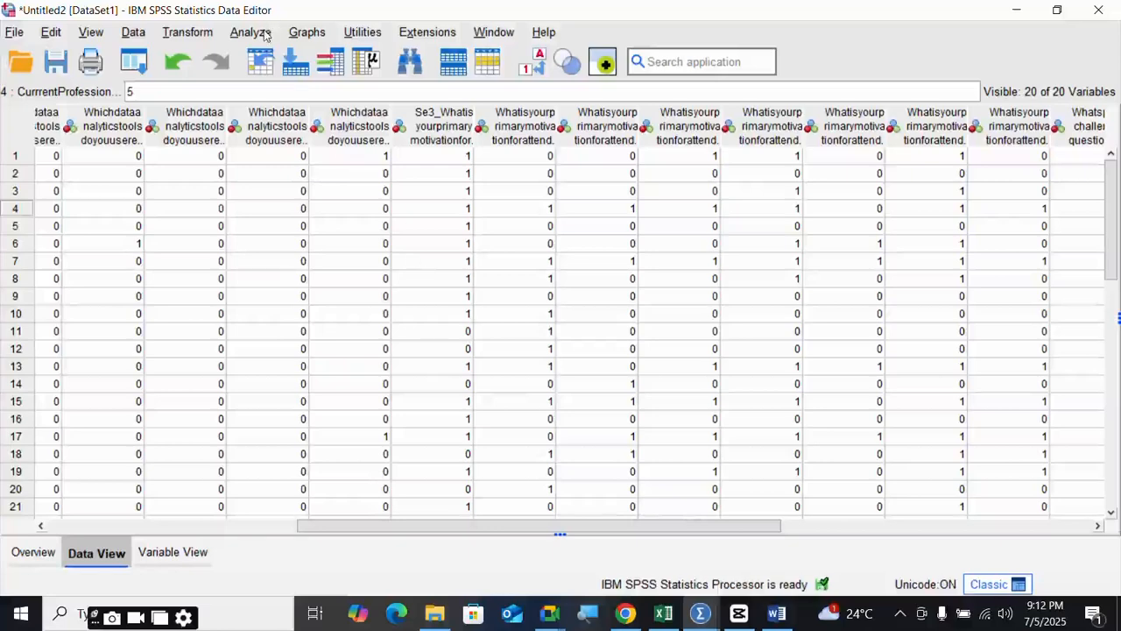
pyautogui.moveTo(700, 613)
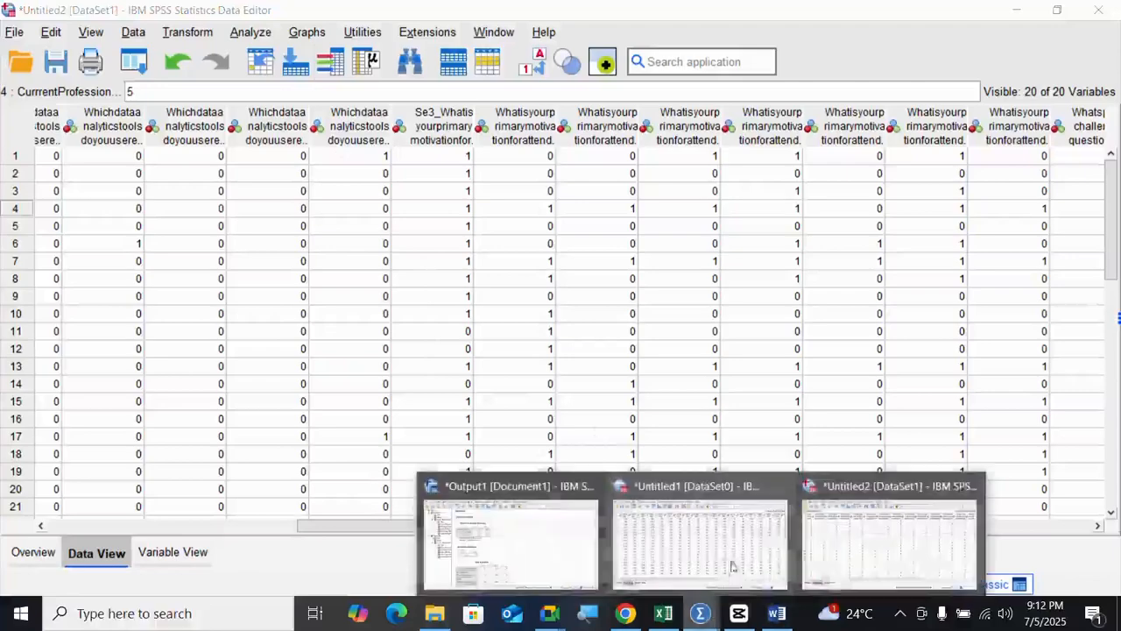
pyautogui.click(519, 540)
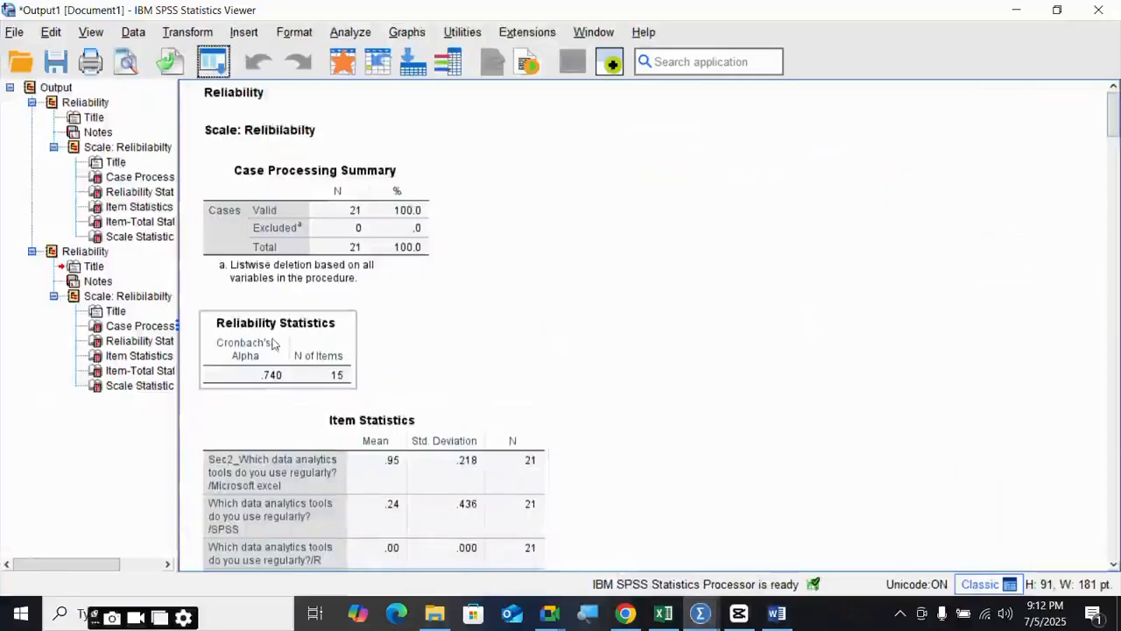
pyautogui.scroll(-2, 289, 339)
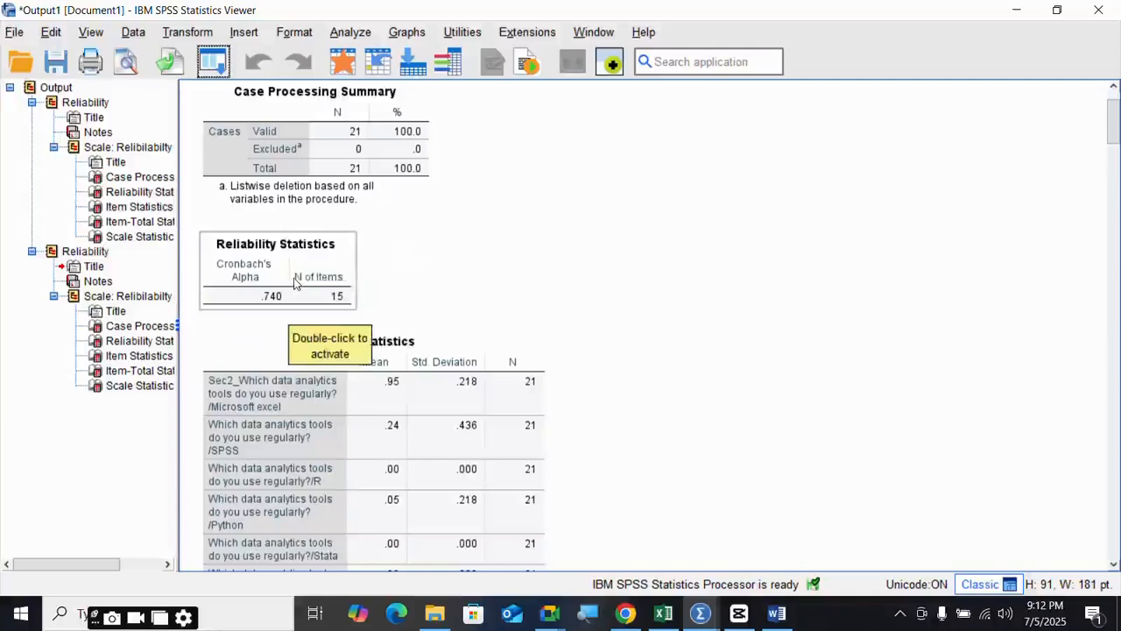
pyautogui.click(295, 282)
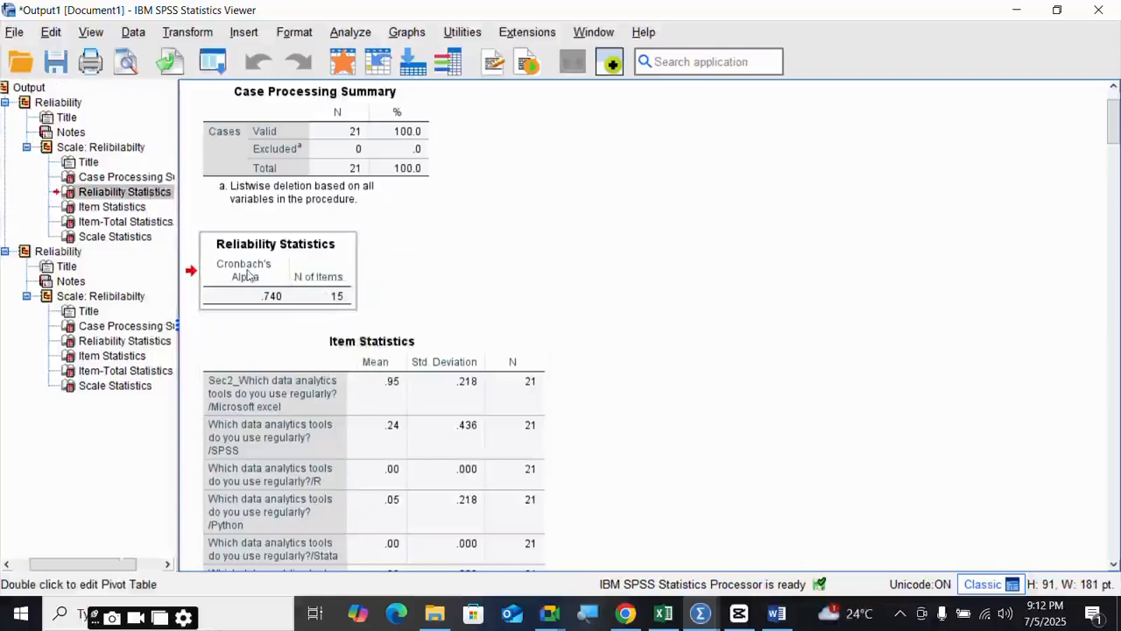
pyautogui.scroll(-6, 248, 275)
pyautogui.scroll(-15, 263, 280)
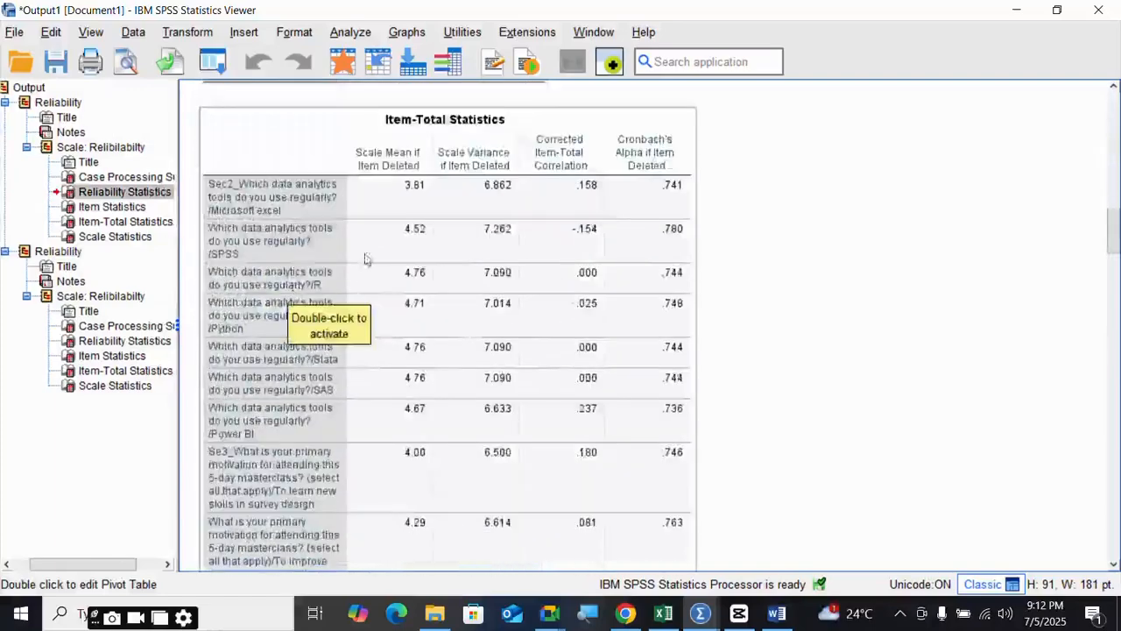
pyautogui.scroll(6, 385, 223)
pyautogui.click(350, 32)
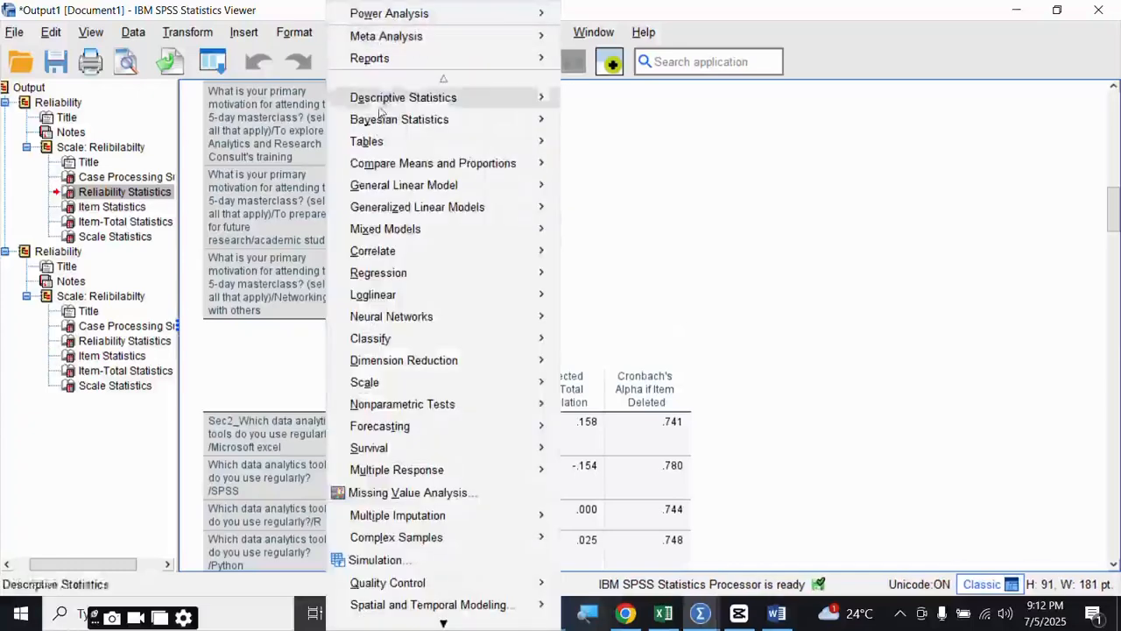
pyautogui.moveTo(528, 386)
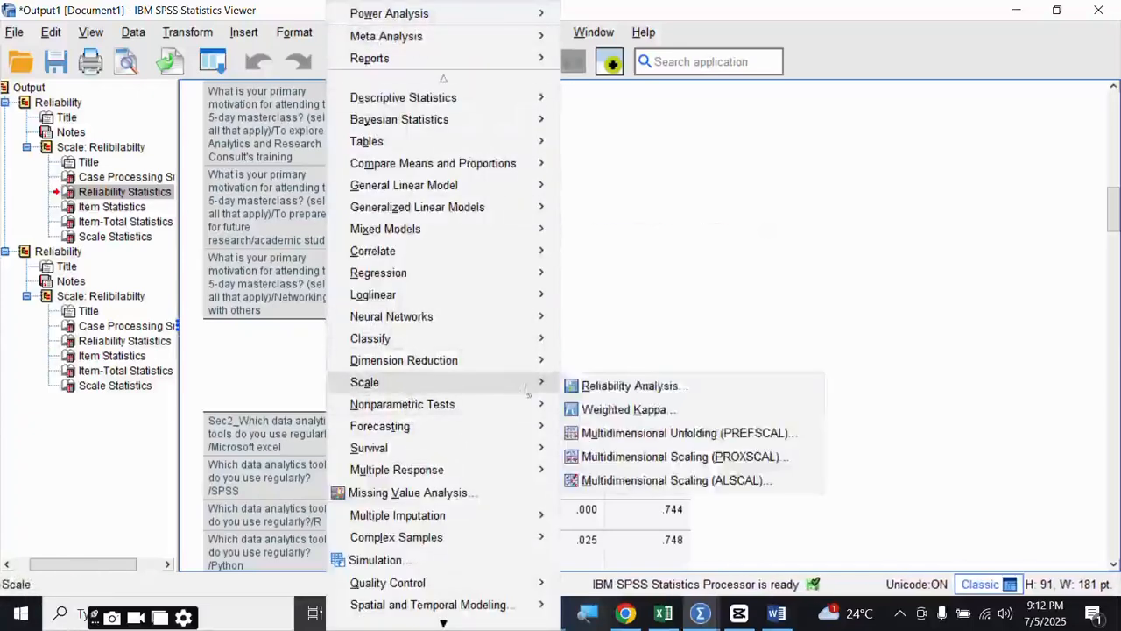
pyautogui.click(639, 381)
pyautogui.click(478, 174)
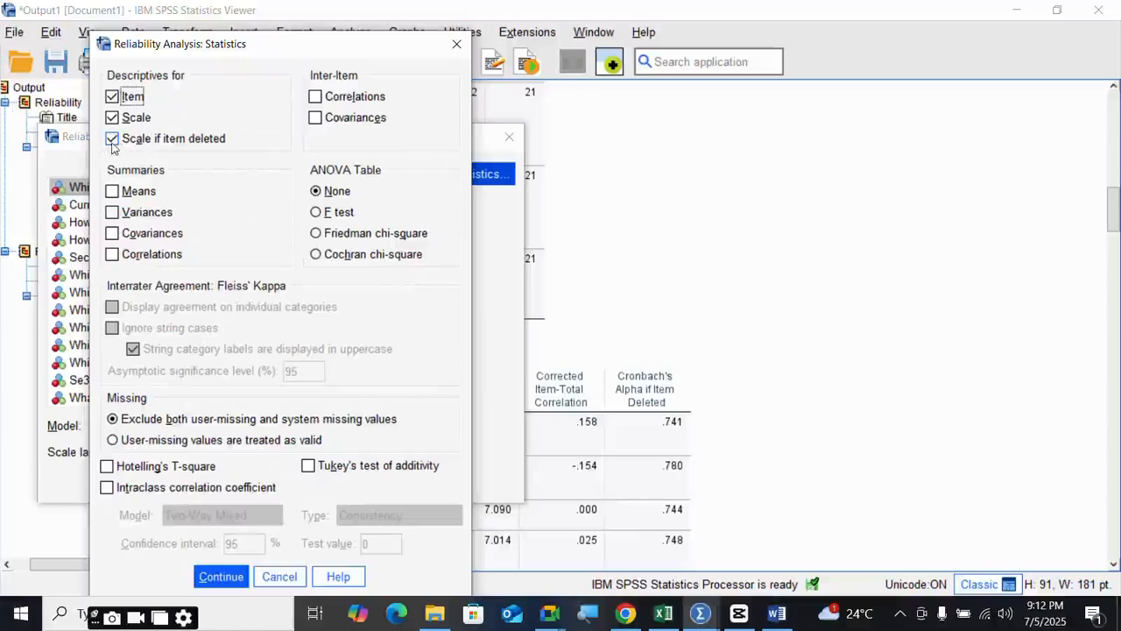
pyautogui.click(456, 48)
pyautogui.click(509, 136)
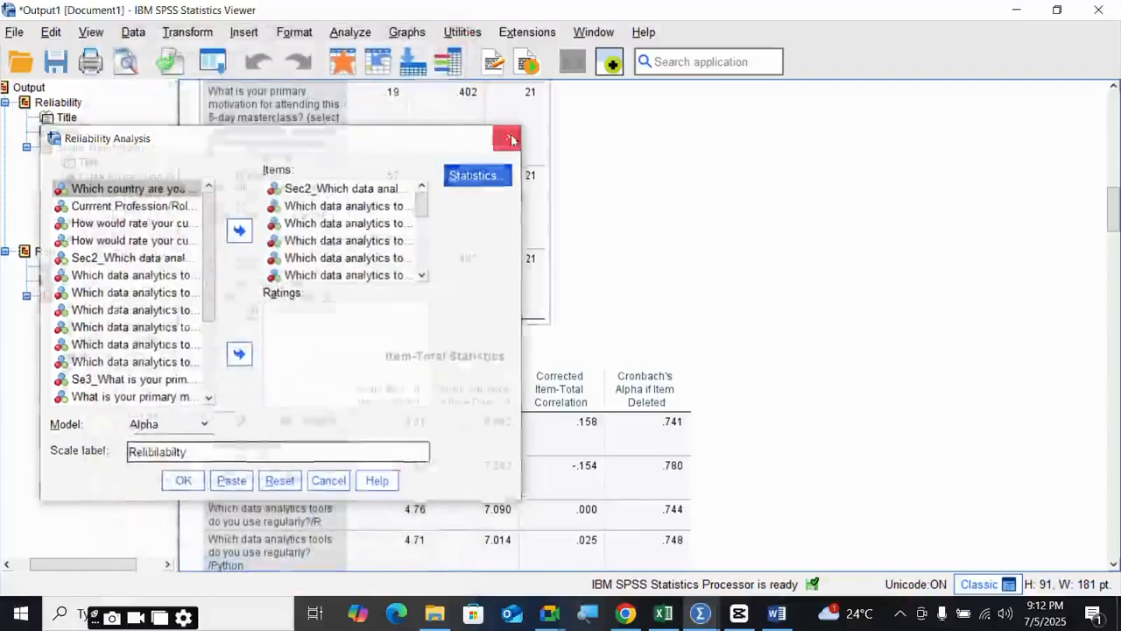
pyautogui.scroll(15, 413, 325)
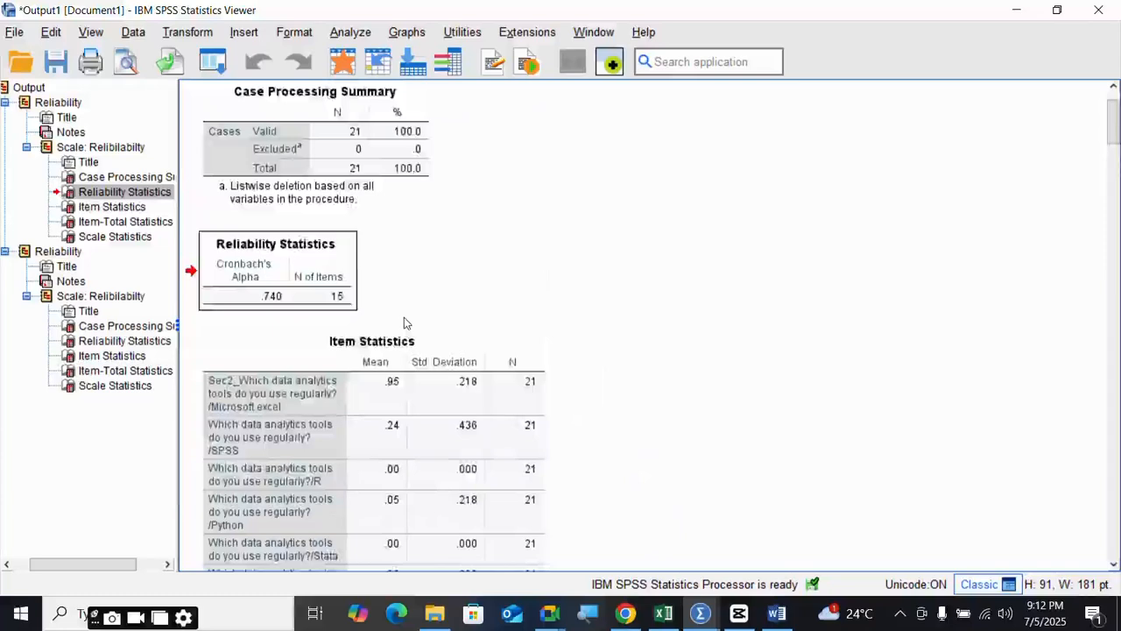
# - Copy the Reliability Statistics table from the SPSS Viewer and switch to Word
pyautogui.rightClick(298, 352)
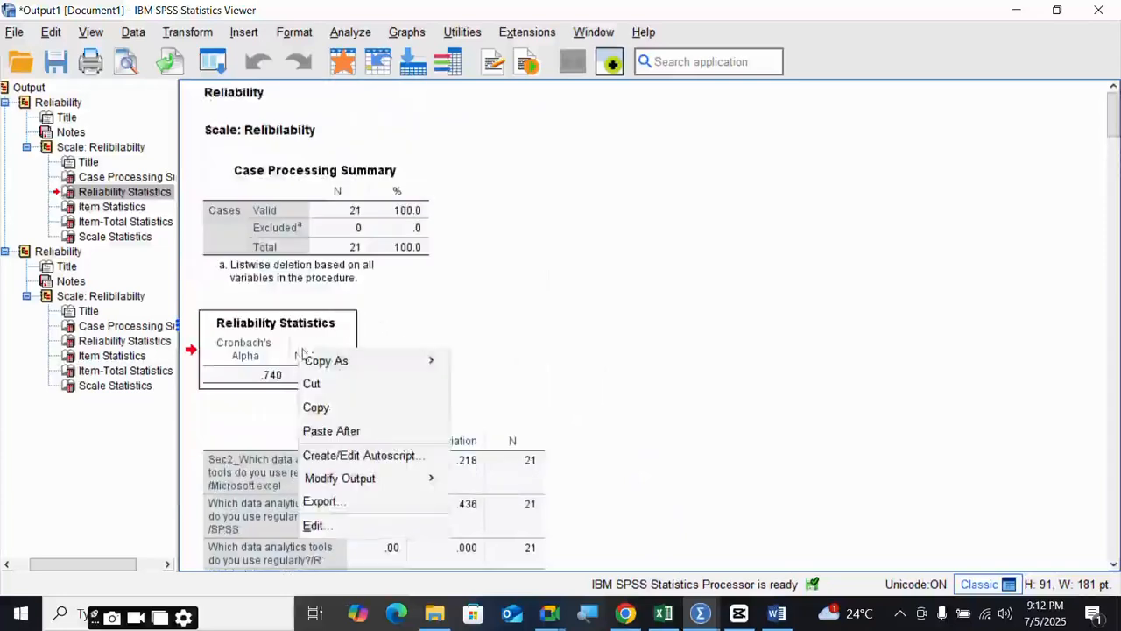
pyautogui.click(328, 408)
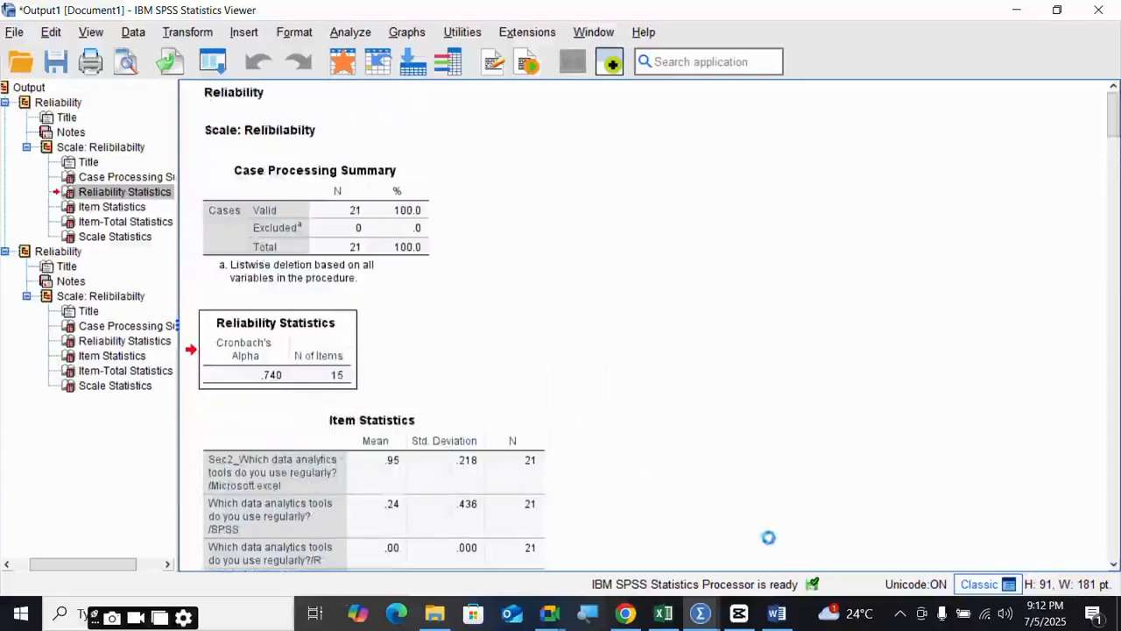
pyautogui.moveTo(777, 613)
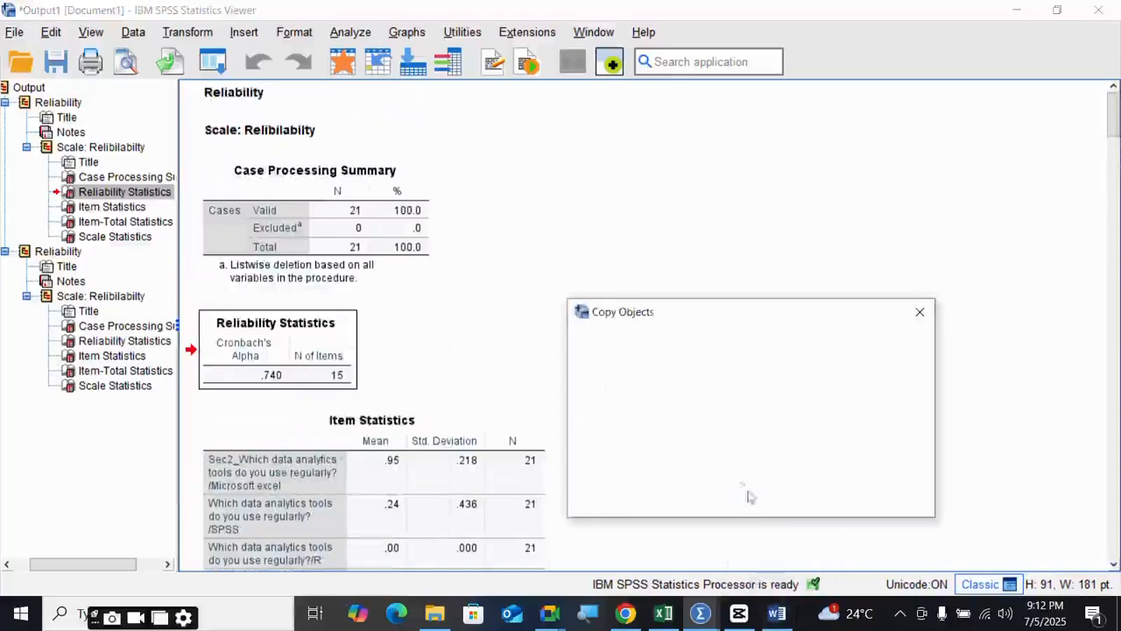
pyautogui.click(777, 616)
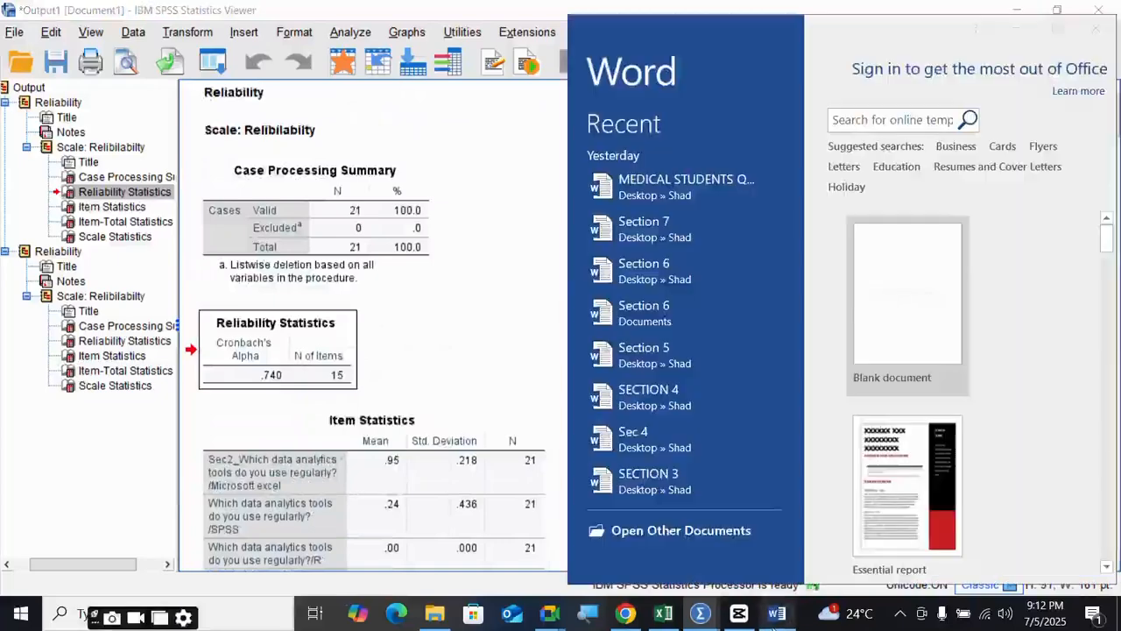
# - Create a maximized blank Word document titled 'Reliability Test'
pyautogui.click(1056, 27)
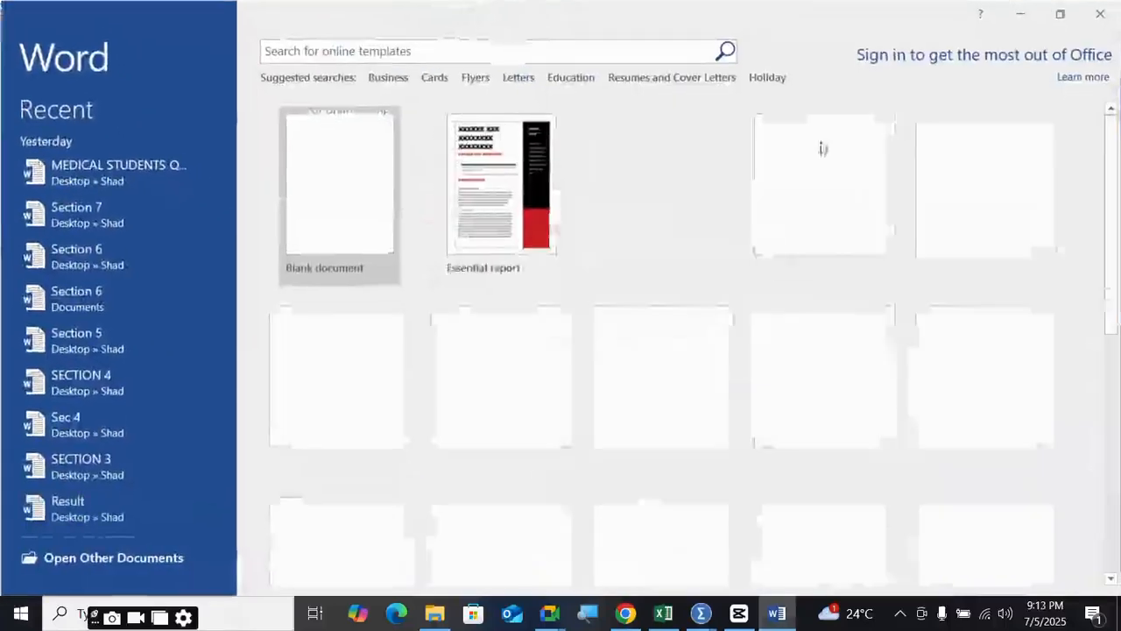
pyautogui.click(369, 200)
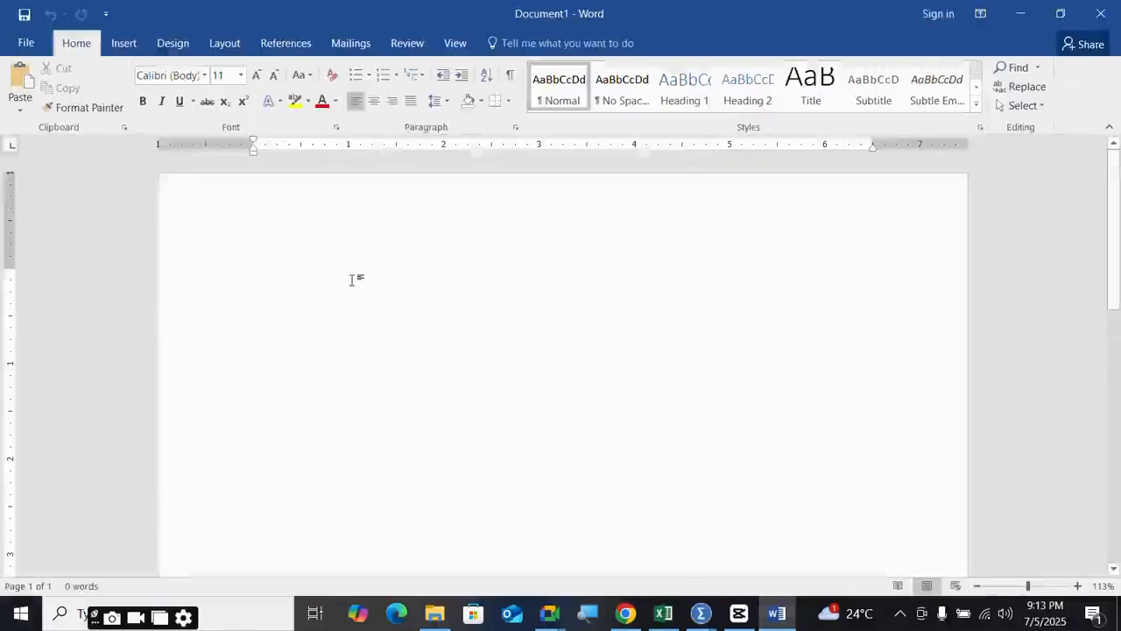
pyautogui.write('Reliabilit')
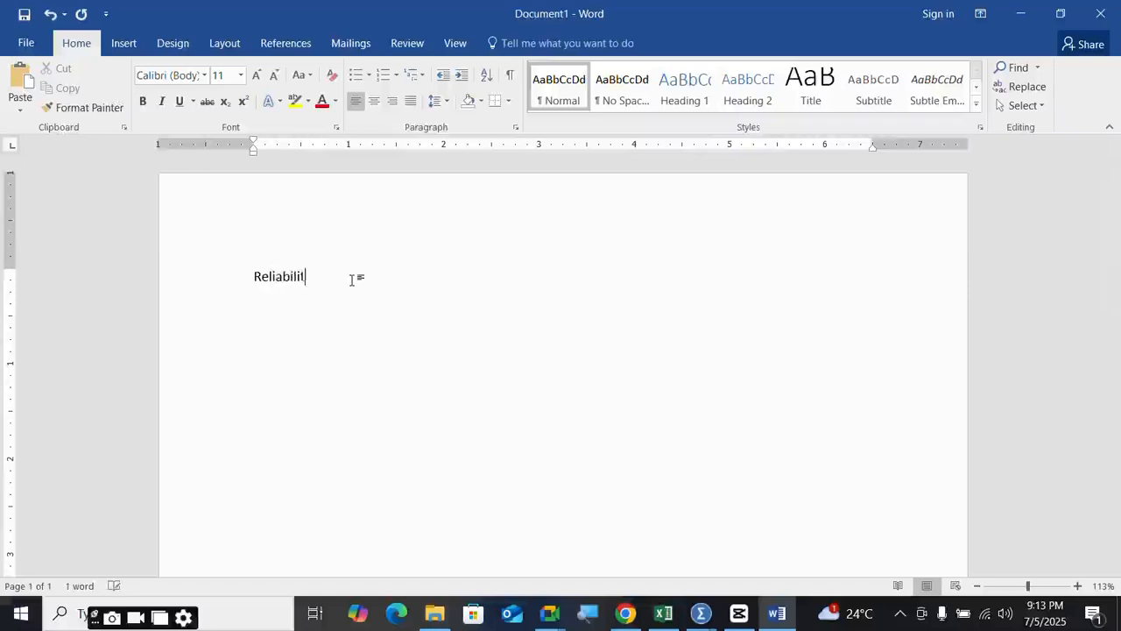
pyautogui.write('y Test')
pyautogui.press('Return')
# - Paste the Reliability Statistics table, try Keep Text Only, undo it, and paste again
pyautogui.hotkey('ctrl', 'v')
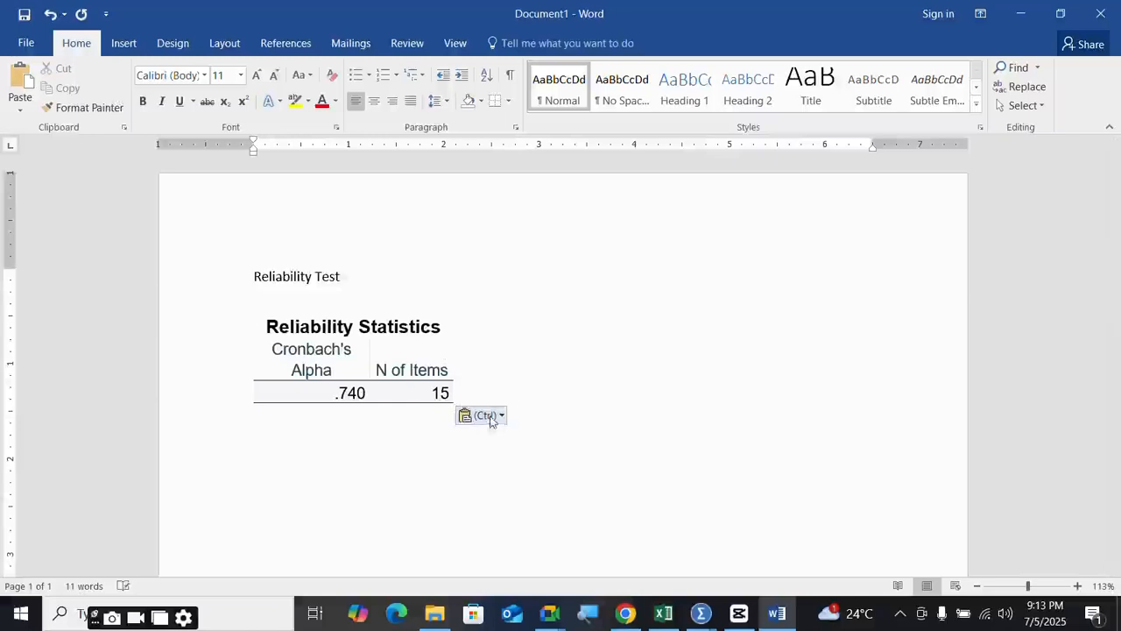
pyautogui.click(489, 416)
pyautogui.click(522, 458)
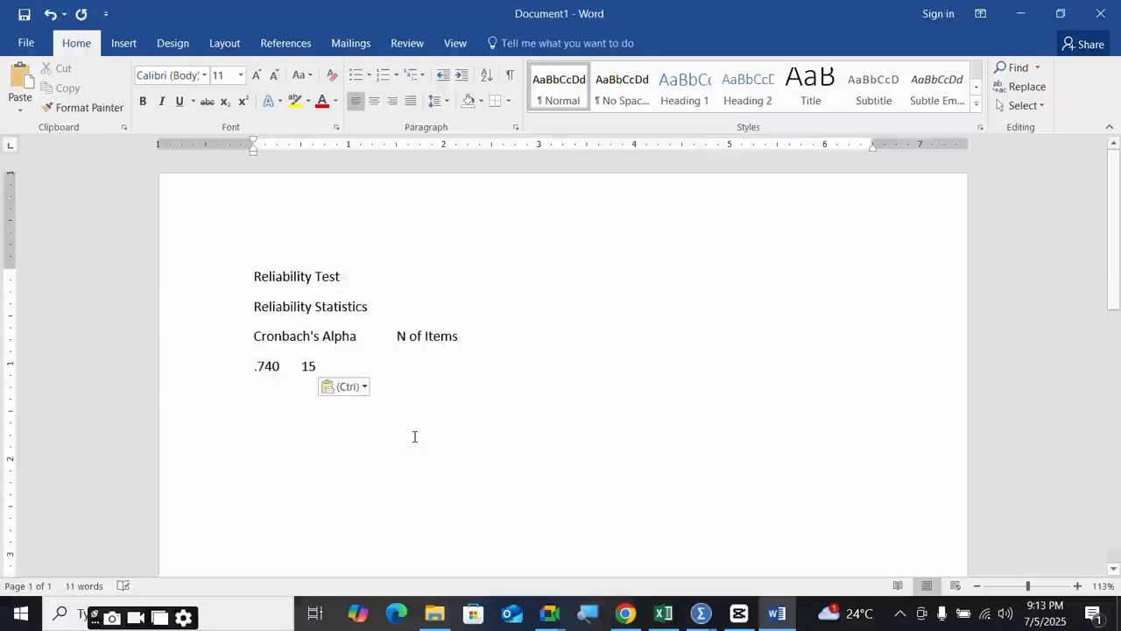
pyautogui.hotkey('ctrl', 'z')
pyautogui.hotkey('ctrl', 'v')
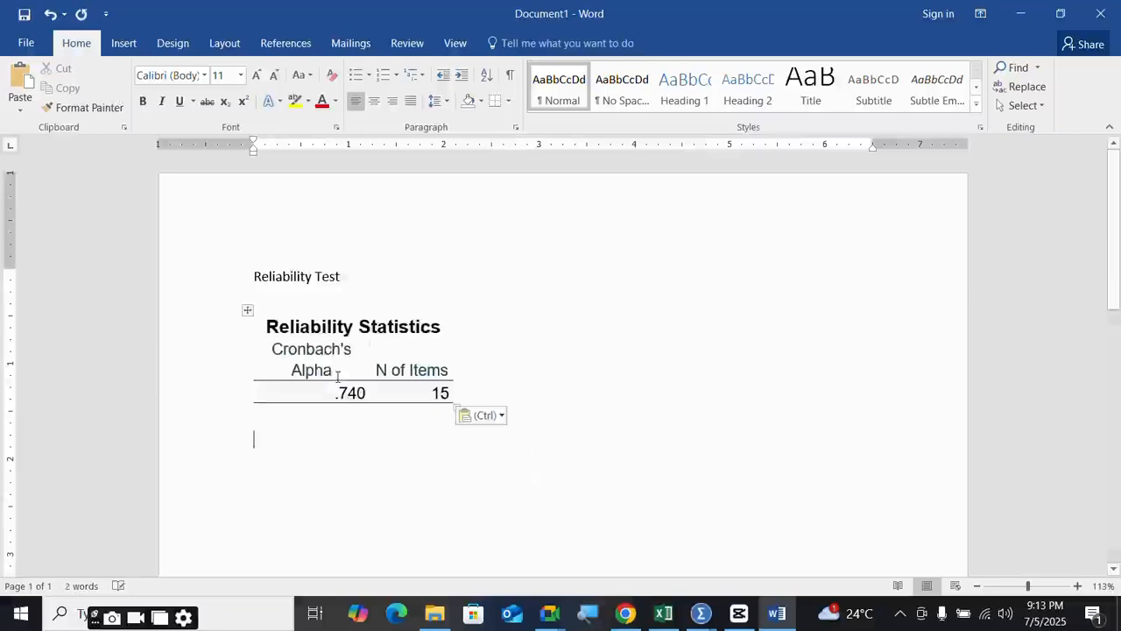
pyautogui.click(484, 415)
# - Merge the pasted table into the document's formatting and AutoFit it to contents
pyautogui.click(496, 462)
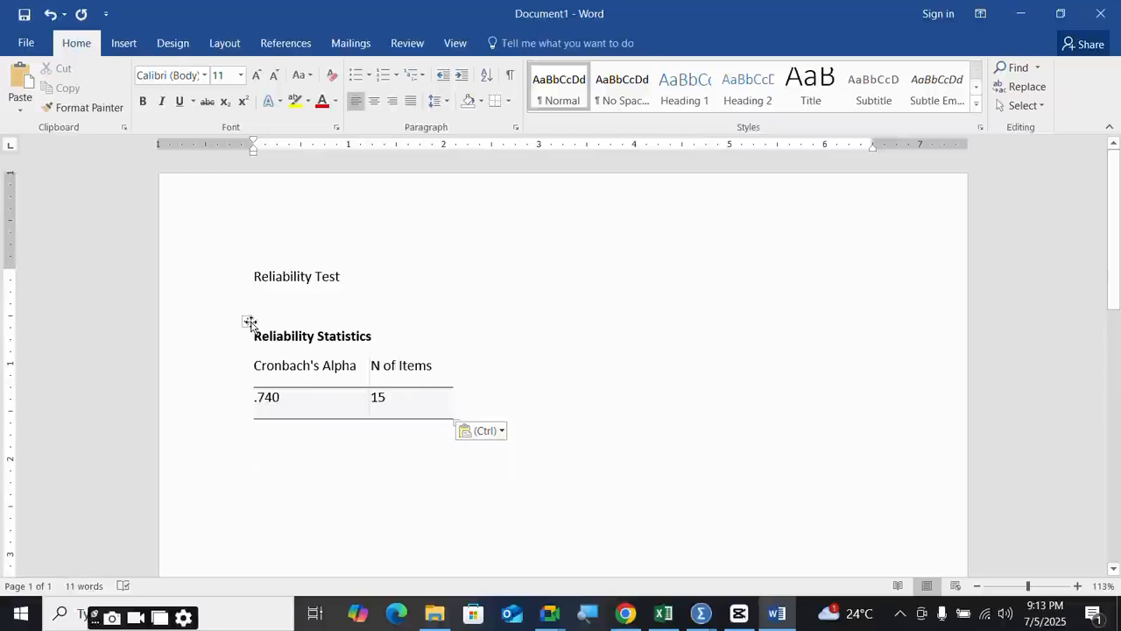
pyautogui.click(249, 322)
pyautogui.rightClick(399, 375)
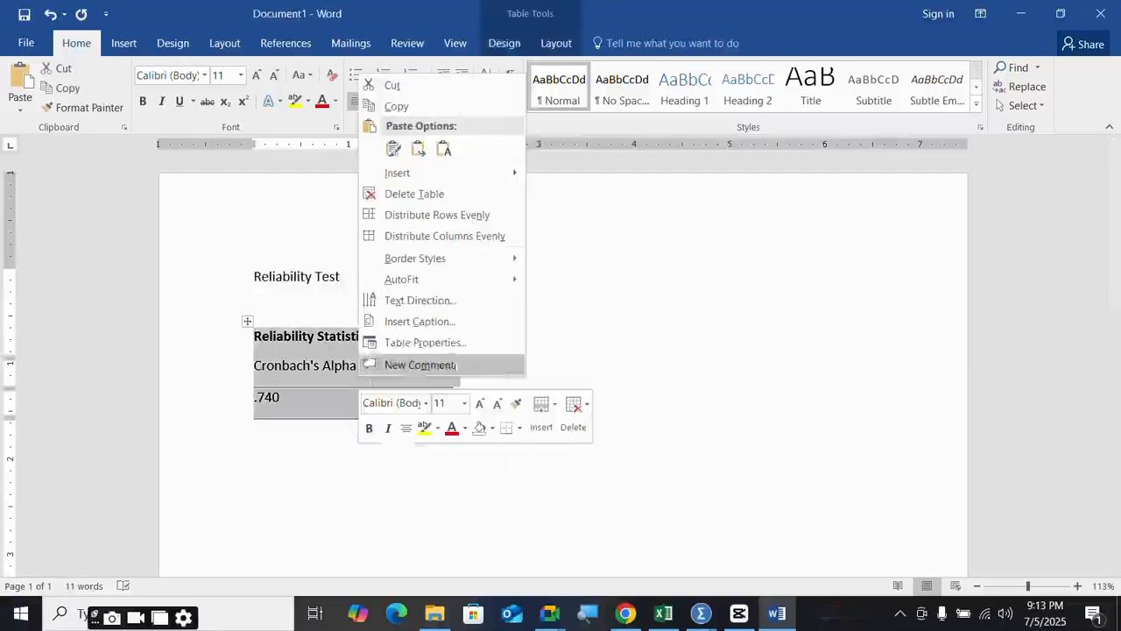
pyautogui.moveTo(428, 280)
pyautogui.click(570, 277)
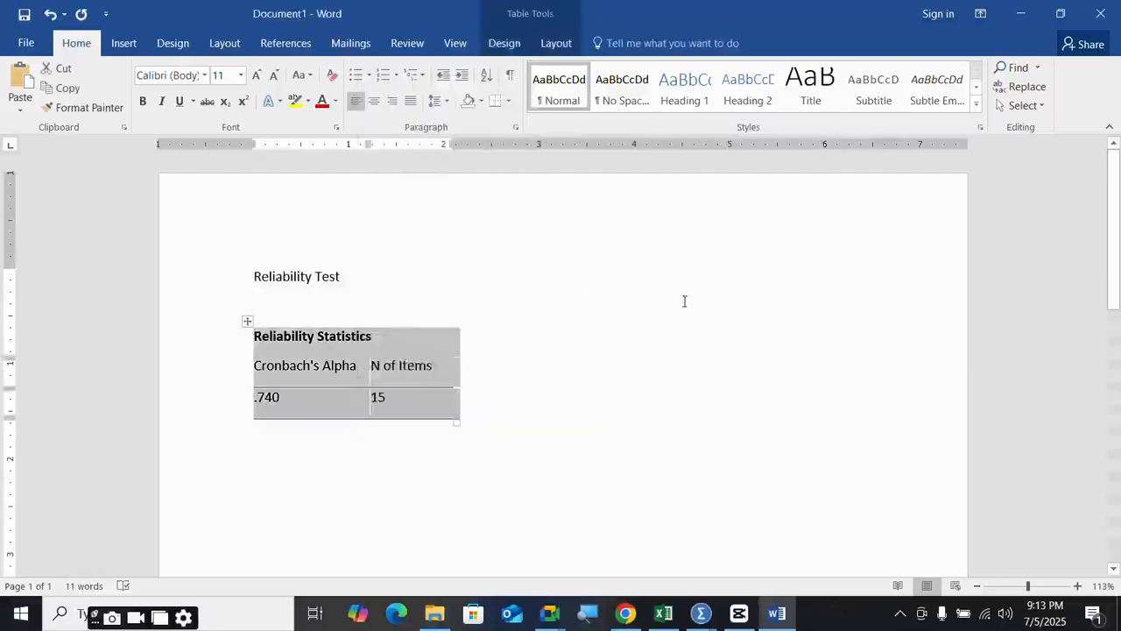
# - Set fixed column widths, then AutoFit the table to the full page width
pyautogui.rightClick(339, 348)
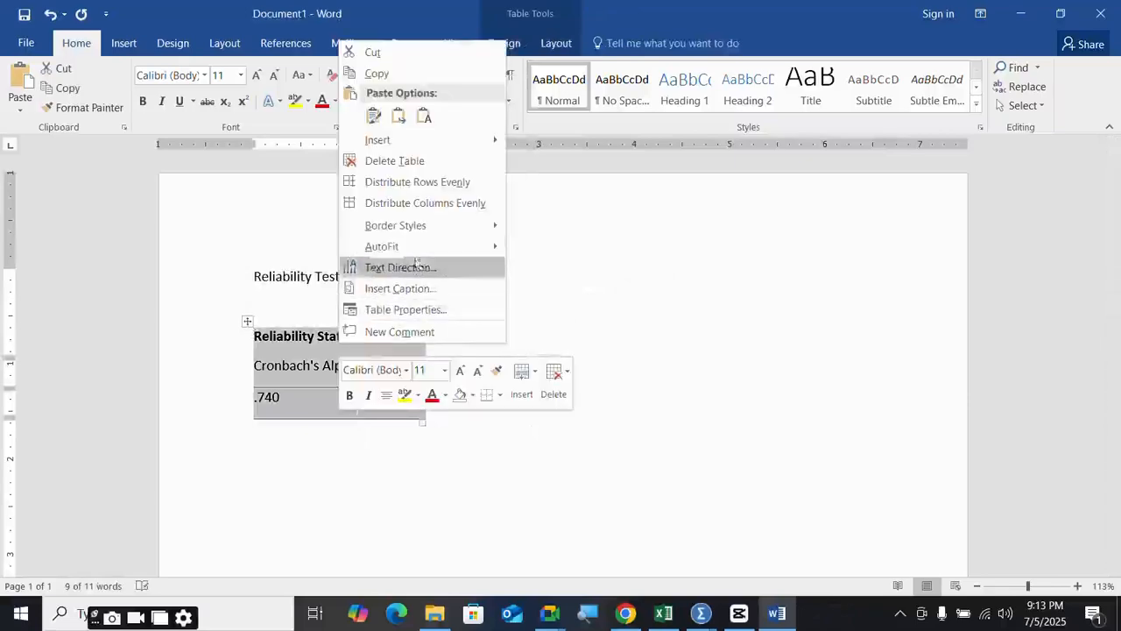
pyautogui.moveTo(412, 247)
pyautogui.click(572, 294)
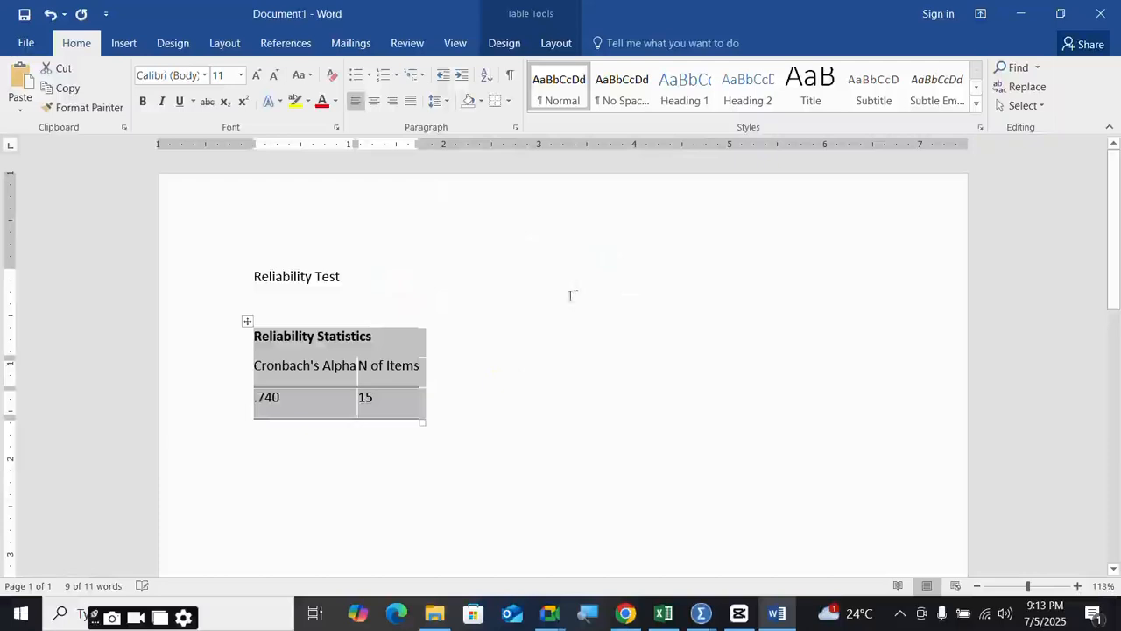
pyautogui.rightClick(363, 360)
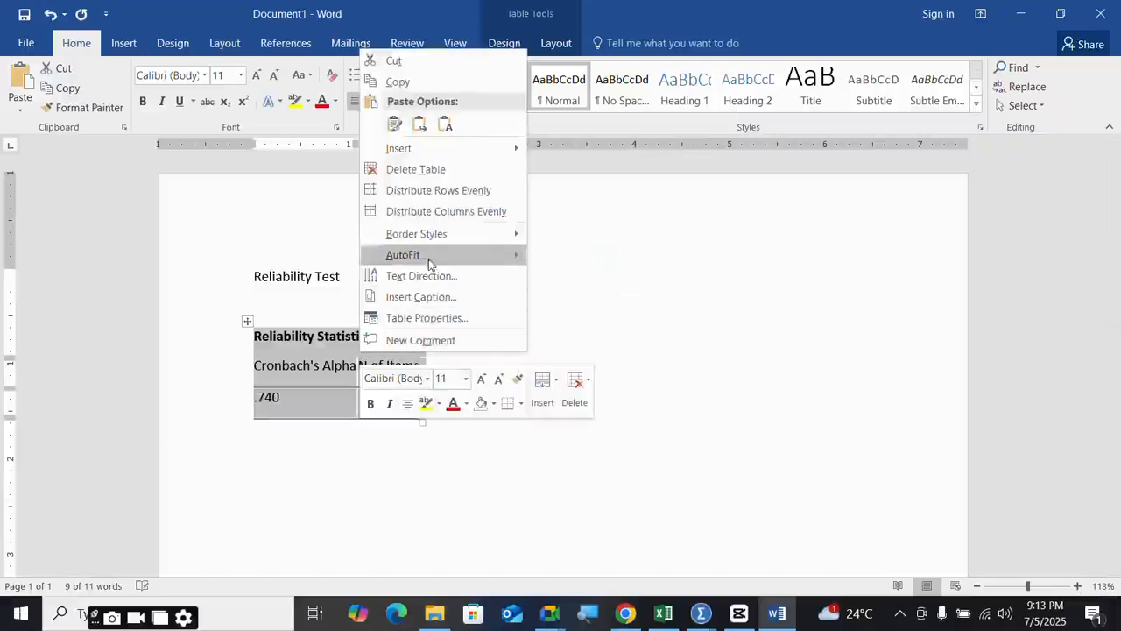
pyautogui.moveTo(429, 257)
pyautogui.click(614, 277)
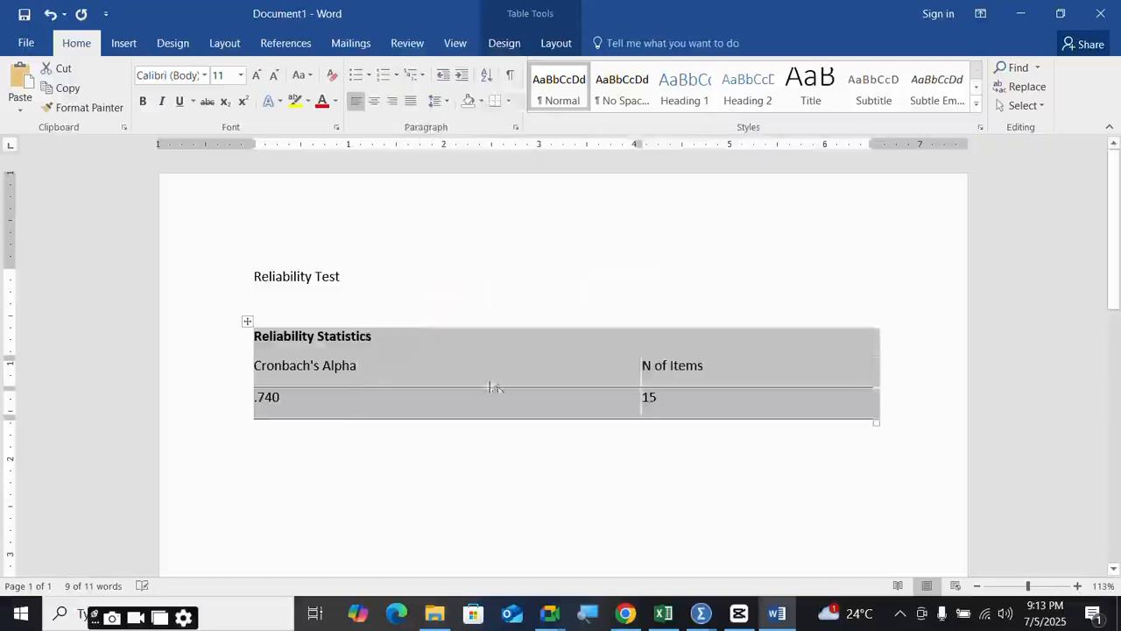
# - Deselect the table and place the cursor in the Reliability Test title
pyautogui.click(431, 433)
pyautogui.scroll(-1, 346, 325)
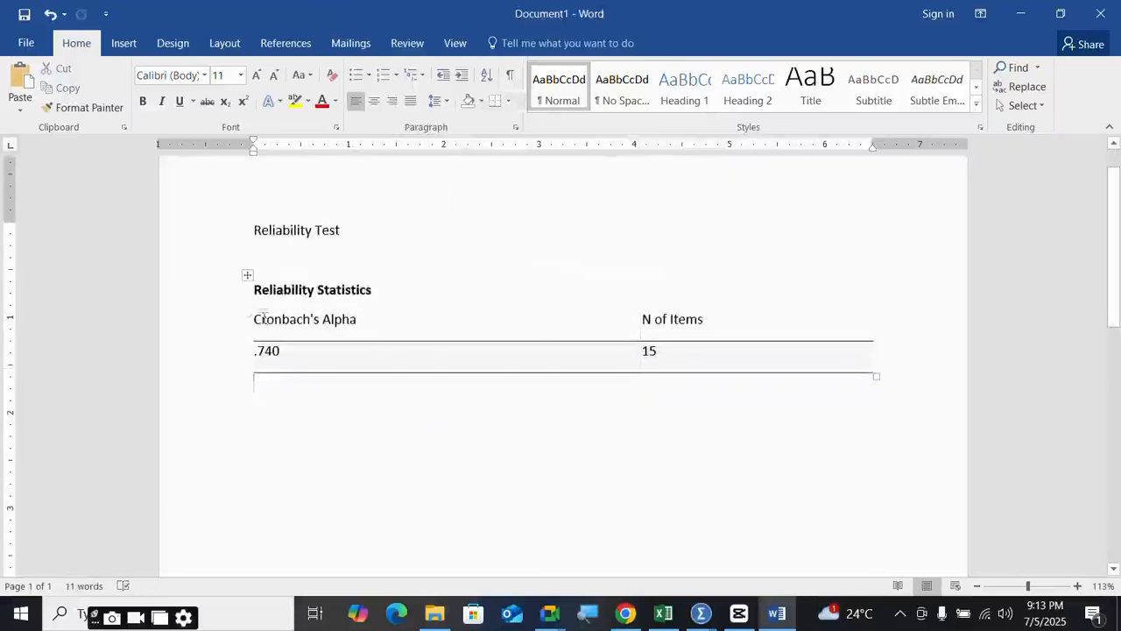
pyautogui.click(312, 228)
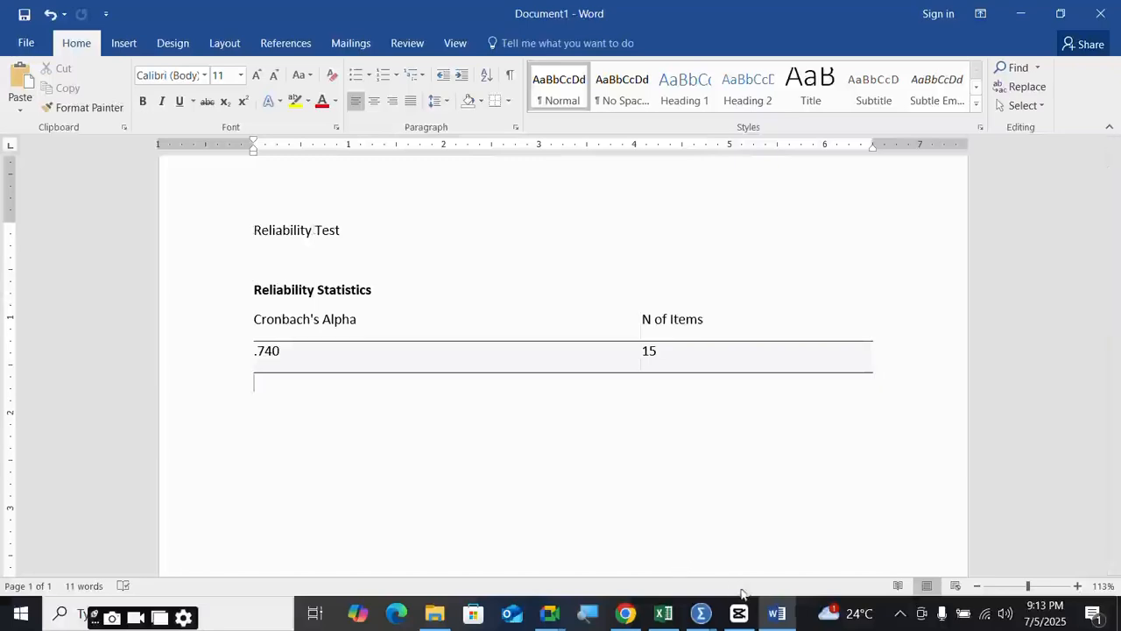
pyautogui.click(701, 613)
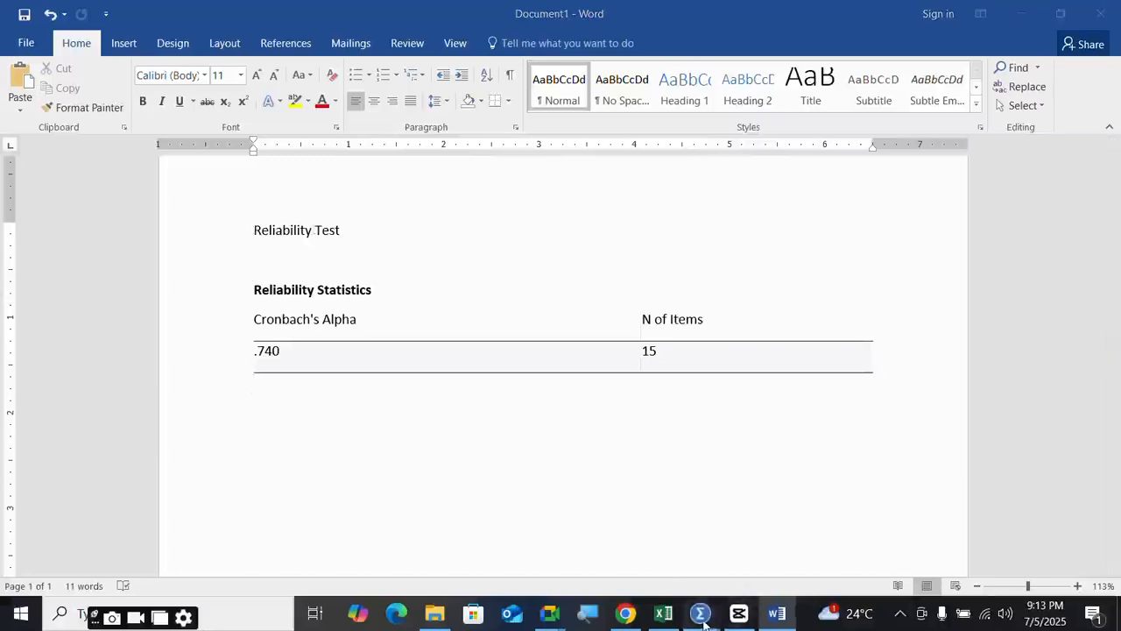
# - Return to the SPSS output viewer and scroll to the Item Statistics table
pyautogui.click(488, 549)
pyautogui.scroll(-2, 334, 370)
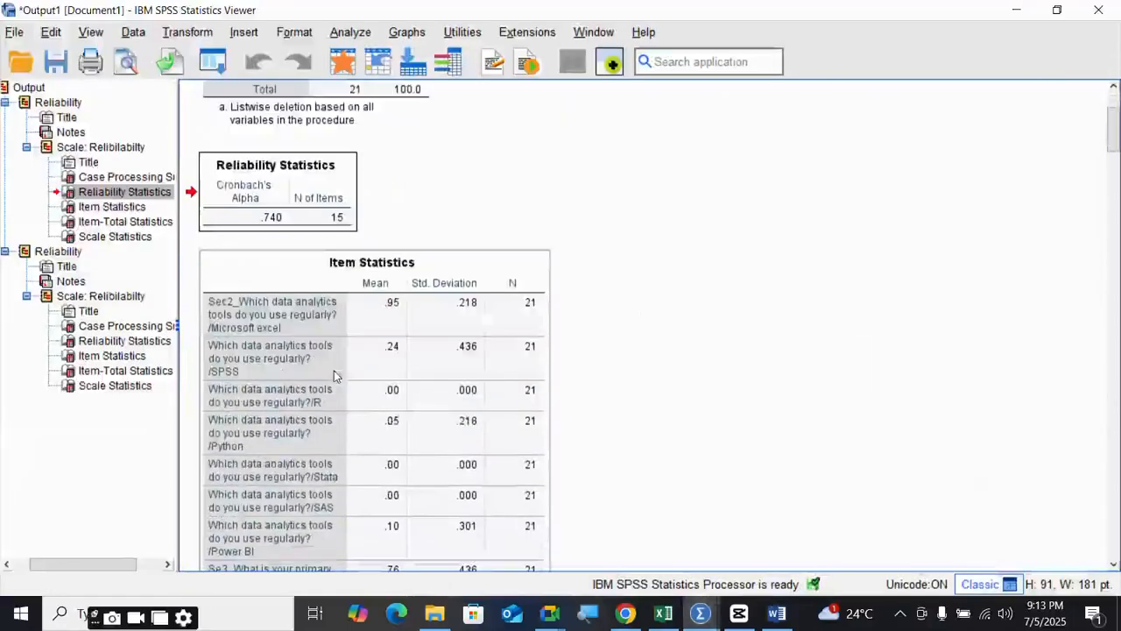
pyautogui.scroll(-1, 338, 307)
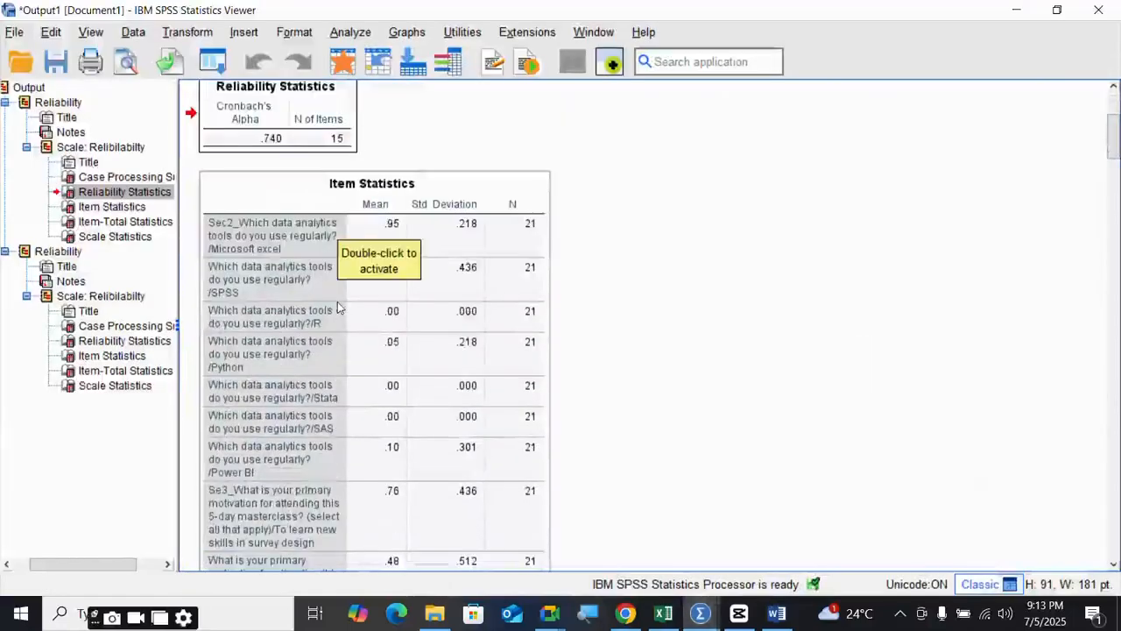
pyautogui.scroll(-10, 338, 305)
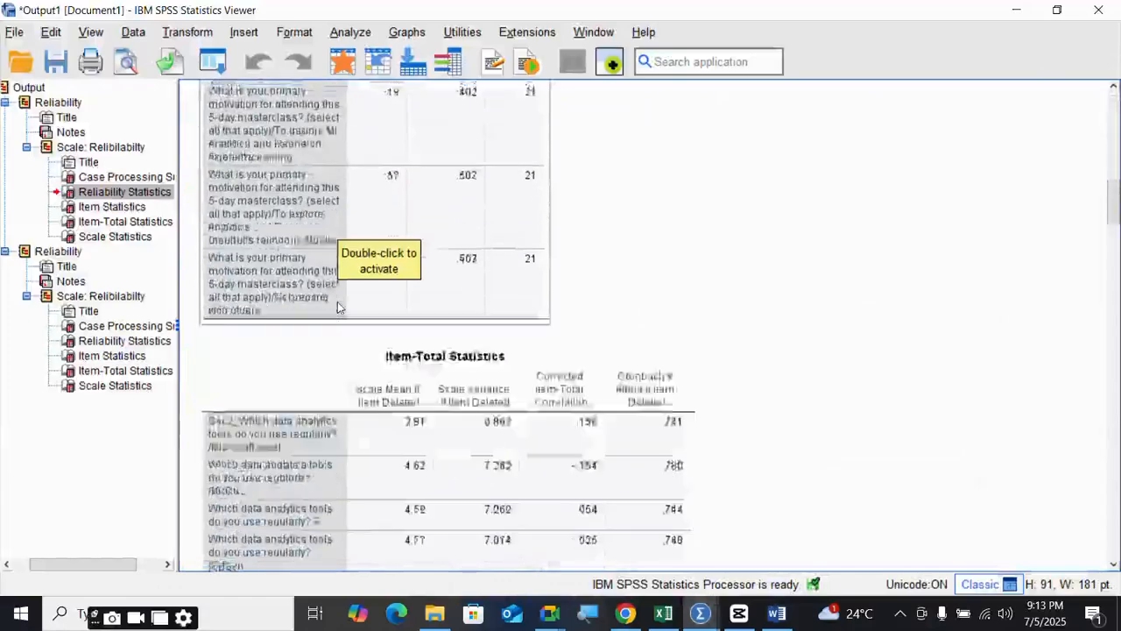
pyautogui.scroll(5, 337, 305)
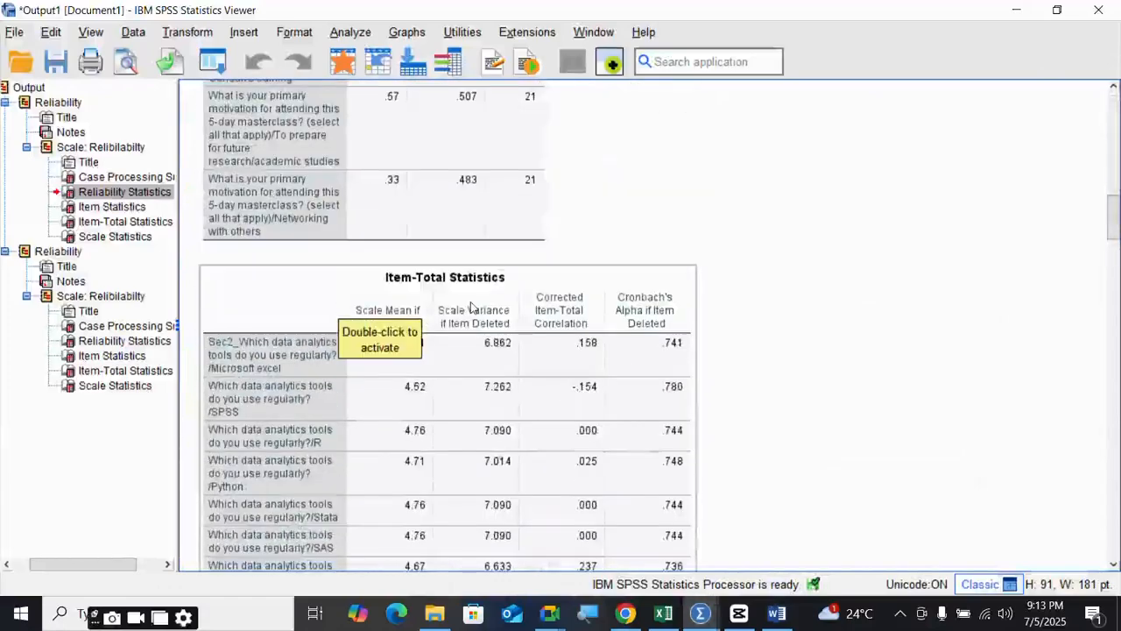
pyautogui.scroll(-5, 471, 306)
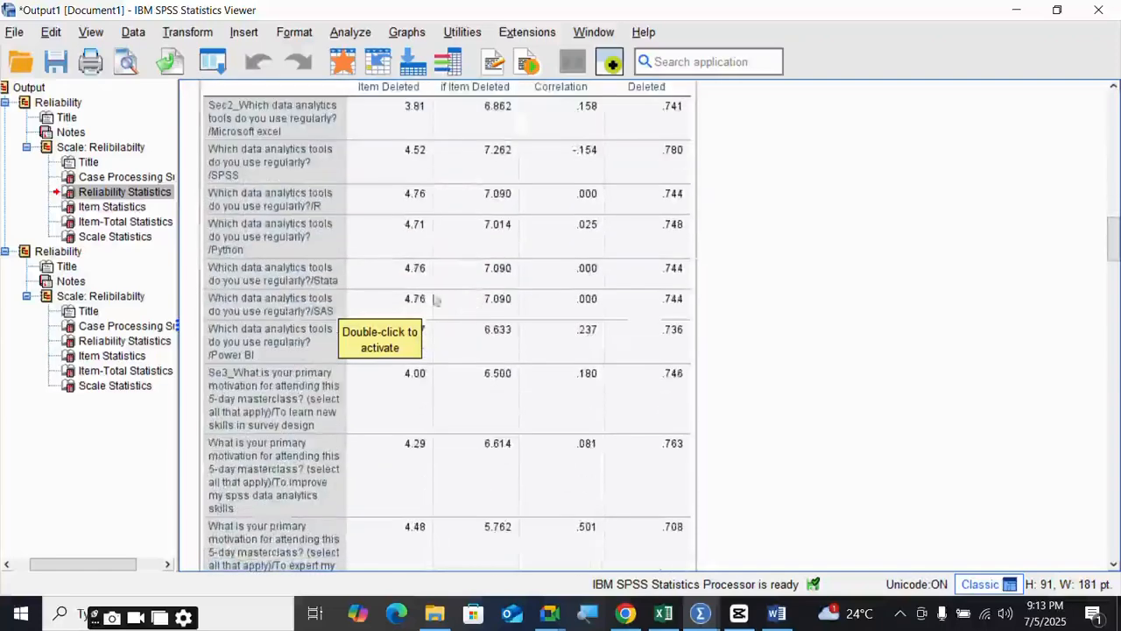
pyautogui.scroll(-10, 420, 298)
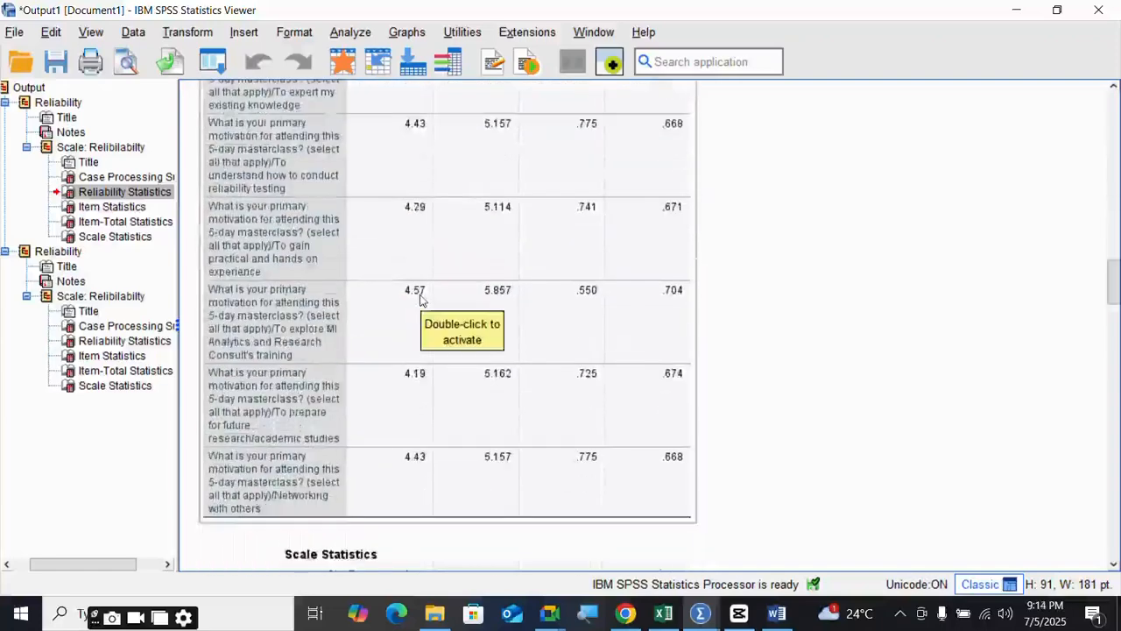
pyautogui.scroll(20, 420, 299)
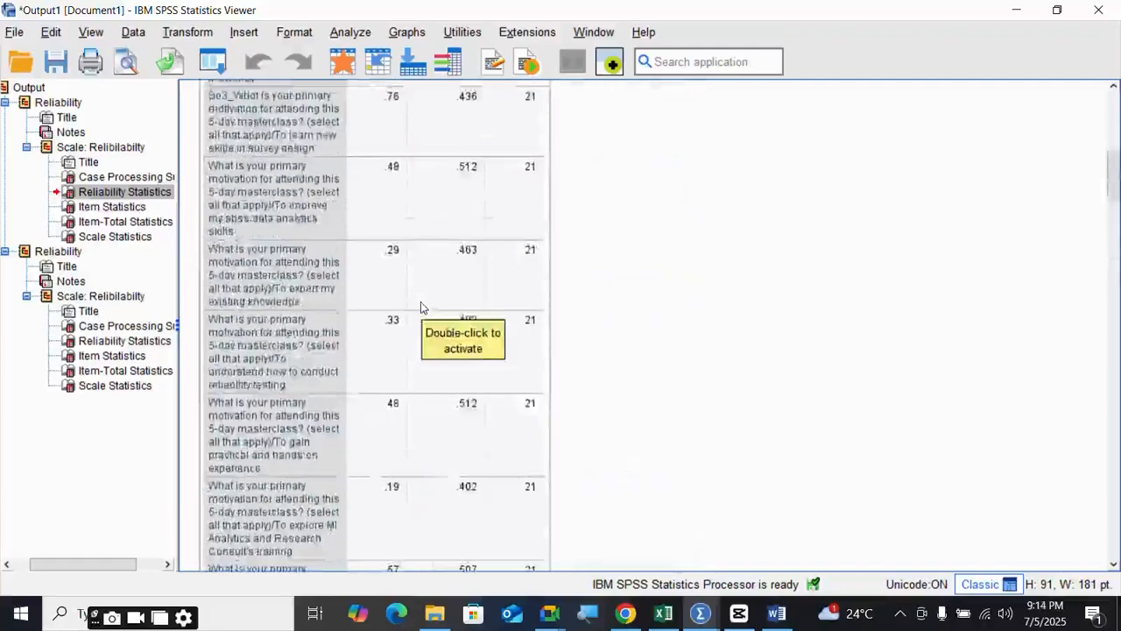
pyautogui.scroll(-7, 267, 342)
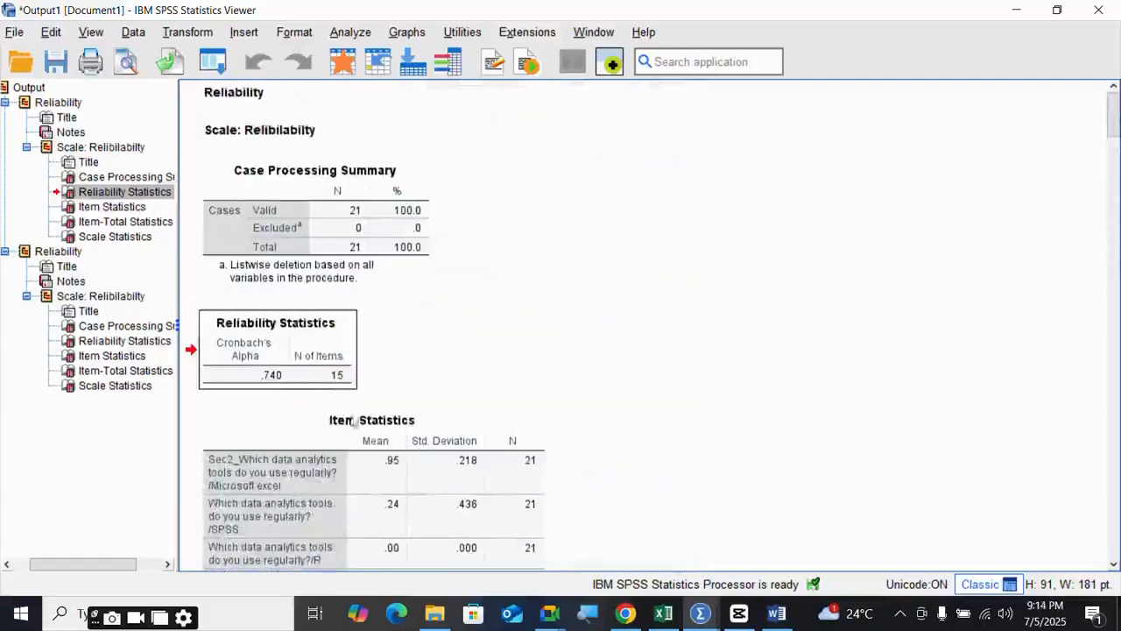
# - Copy the Item Statistics table and switch back to the Word document
pyautogui.click(394, 470)
pyautogui.rightClick(403, 443)
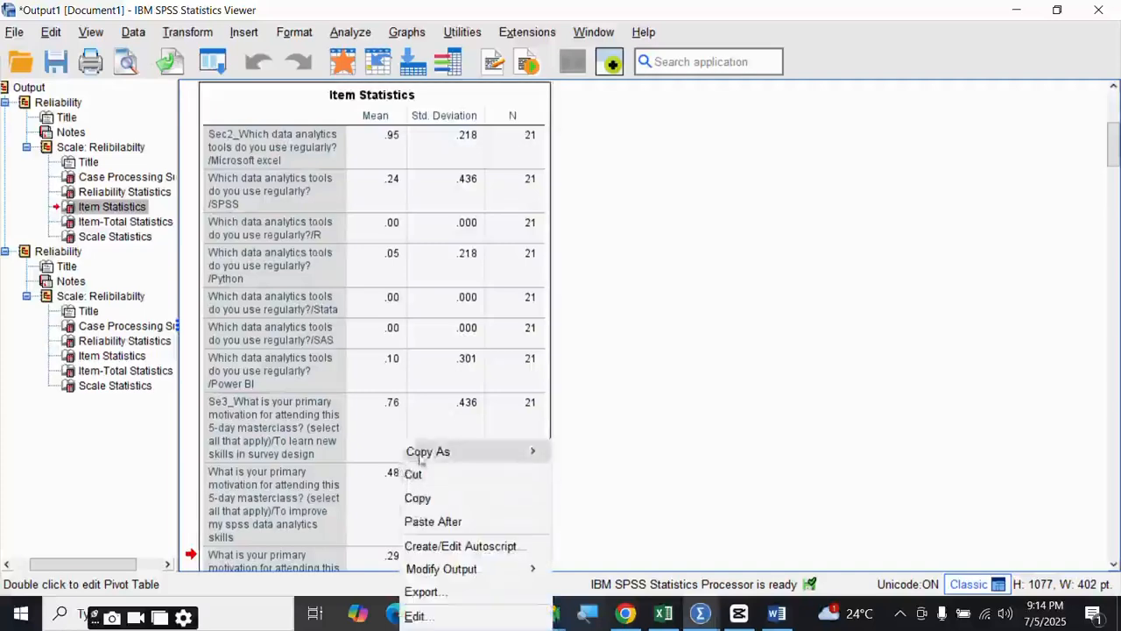
pyautogui.click(431, 498)
pyautogui.click(777, 613)
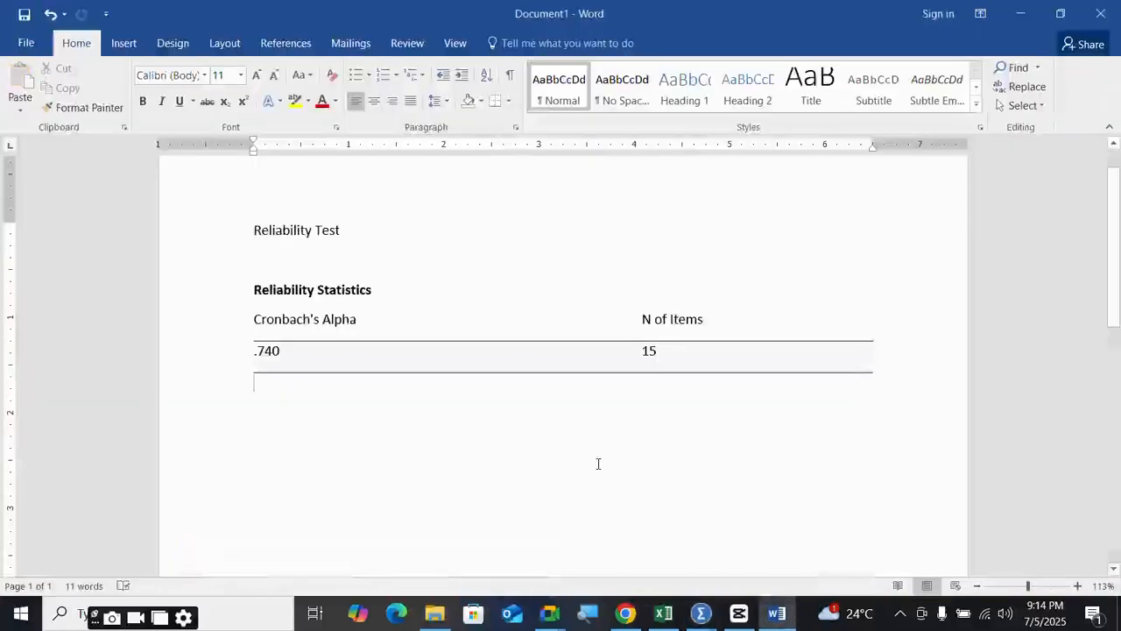
pyautogui.press('Return')
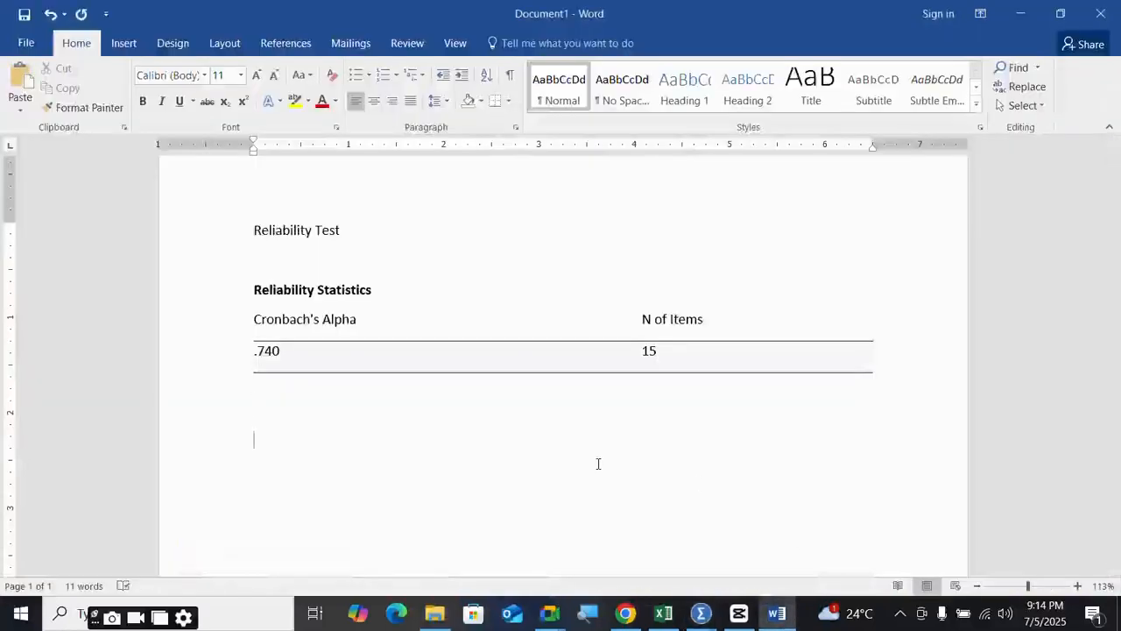
pyautogui.hotkey('ctrl', 'v')
pyautogui.scroll(5, 428, 435)
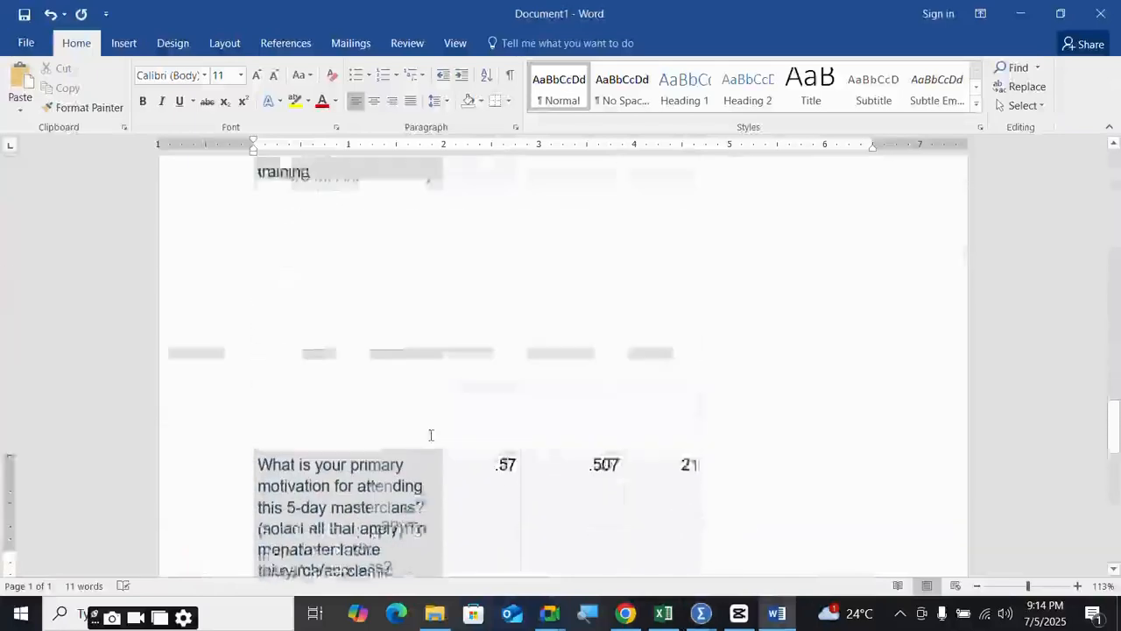
pyautogui.scroll(15, 431, 435)
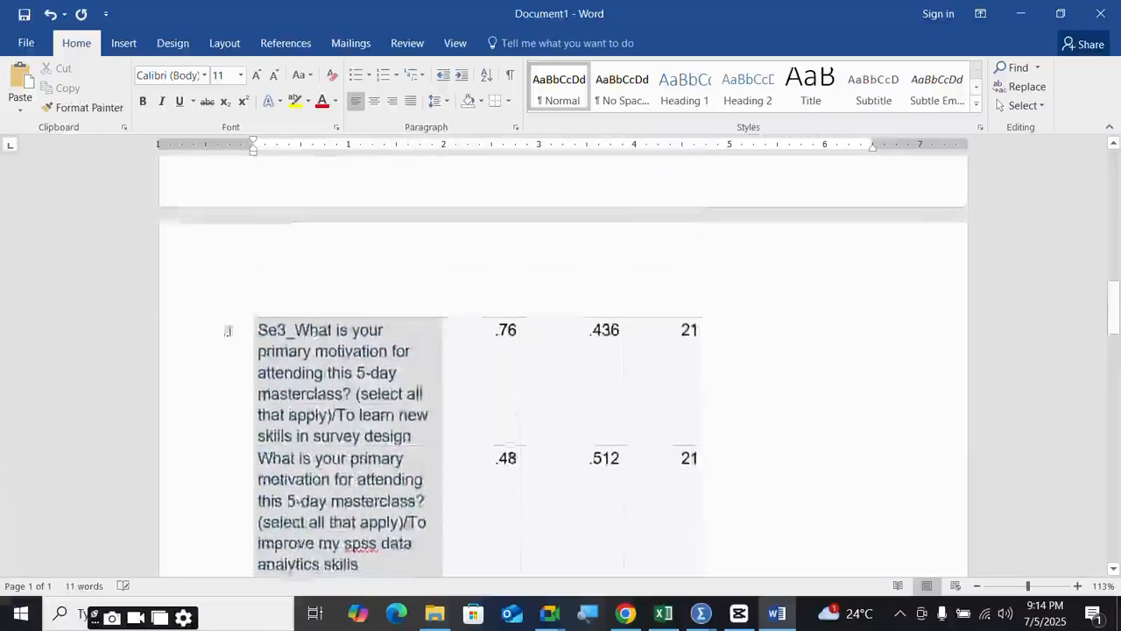
pyautogui.scroll(10, 221, 302)
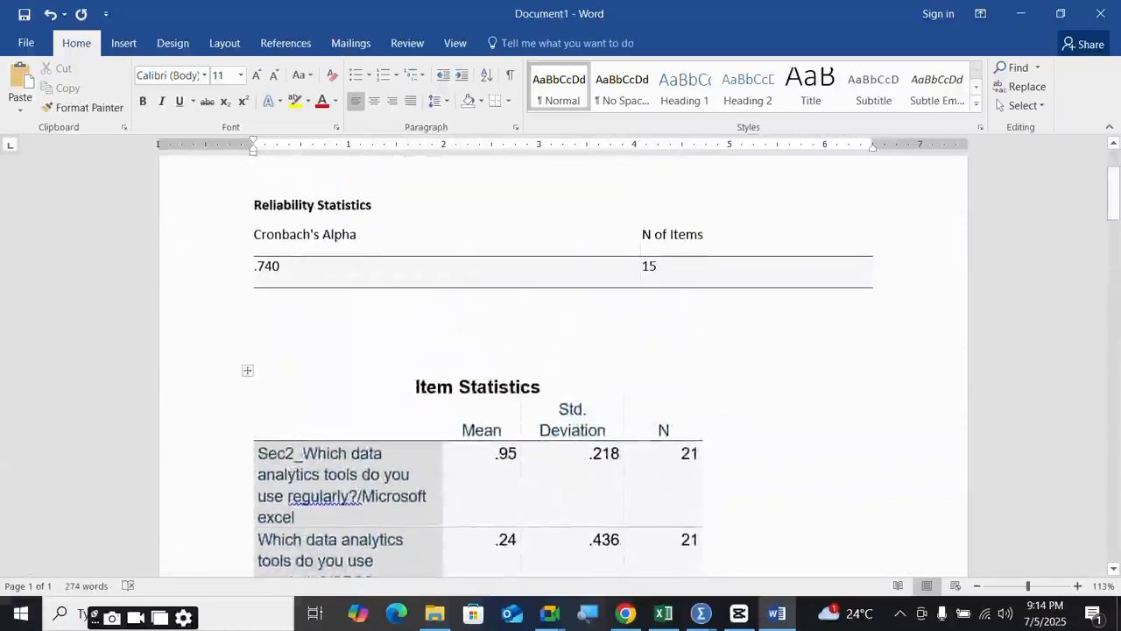
pyautogui.click(247, 369)
pyautogui.rightClick(322, 430)
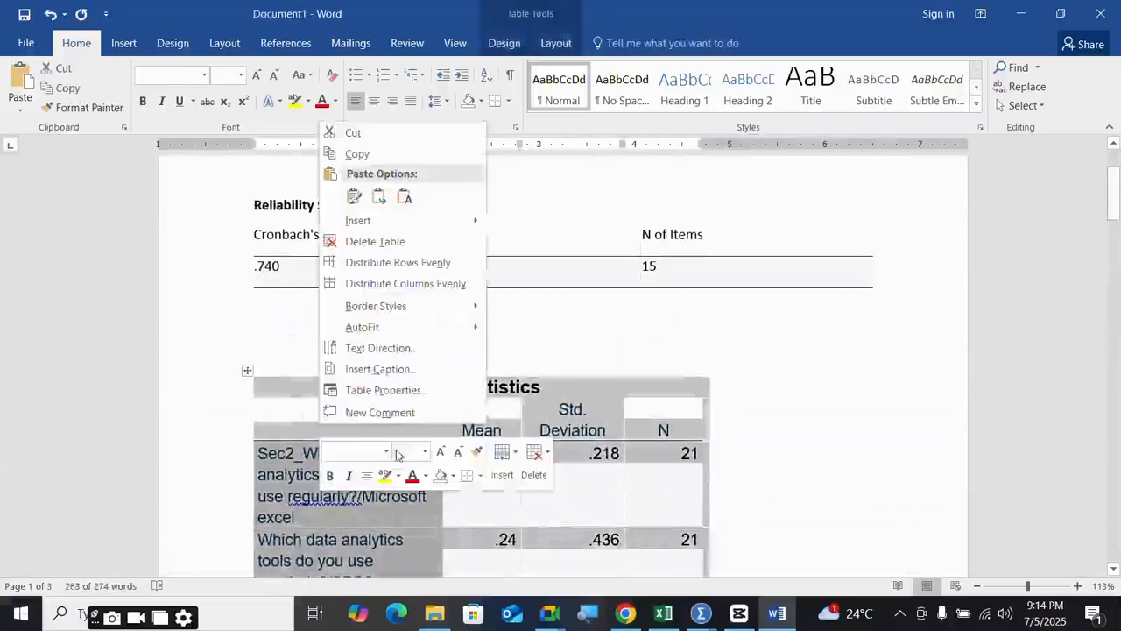
pyautogui.moveTo(379, 326)
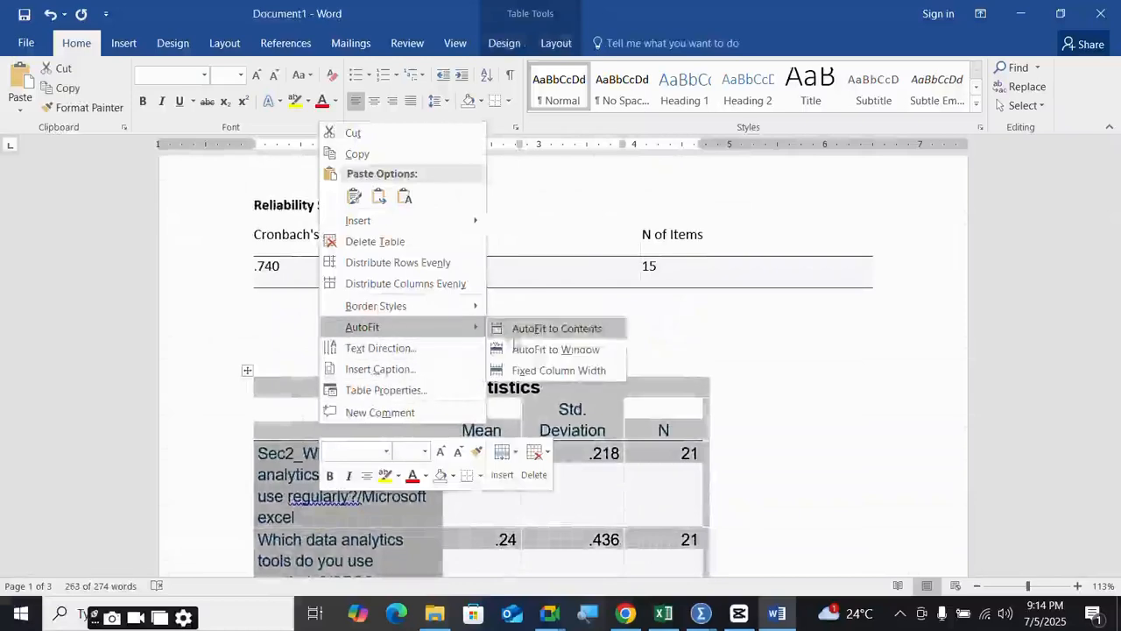
pyautogui.click(549, 349)
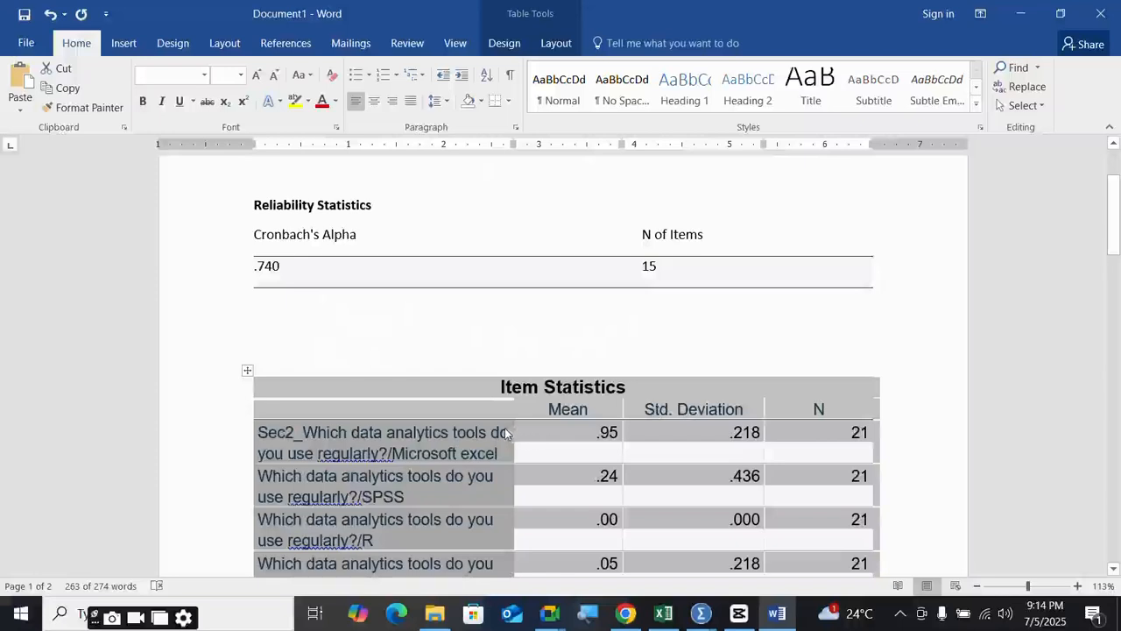
pyautogui.rightClick(505, 430)
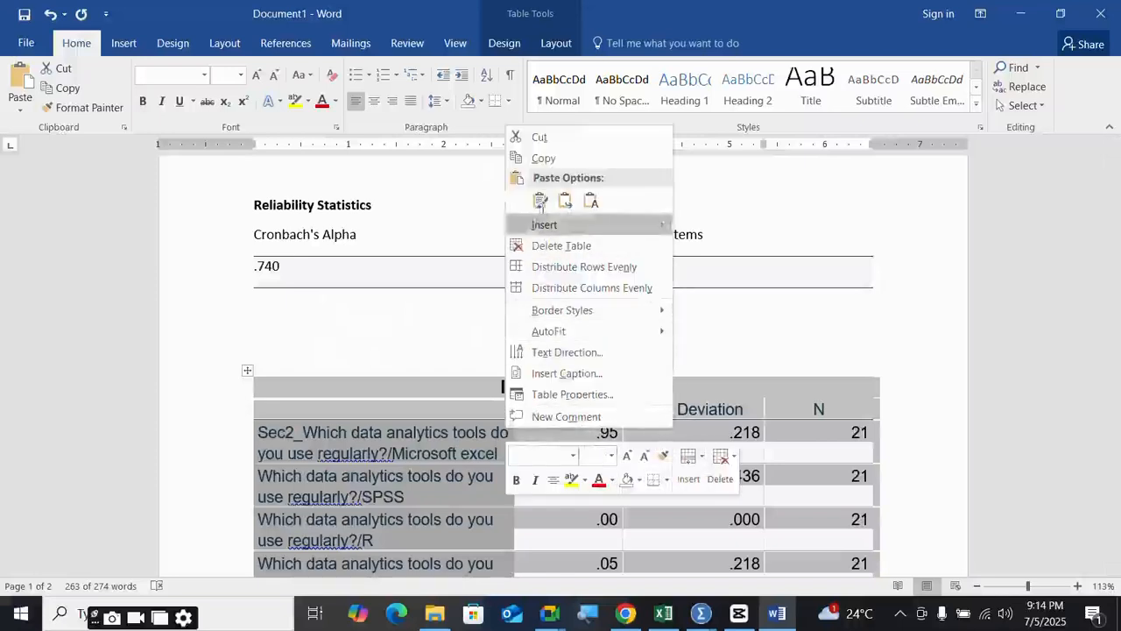
pyautogui.click(565, 201)
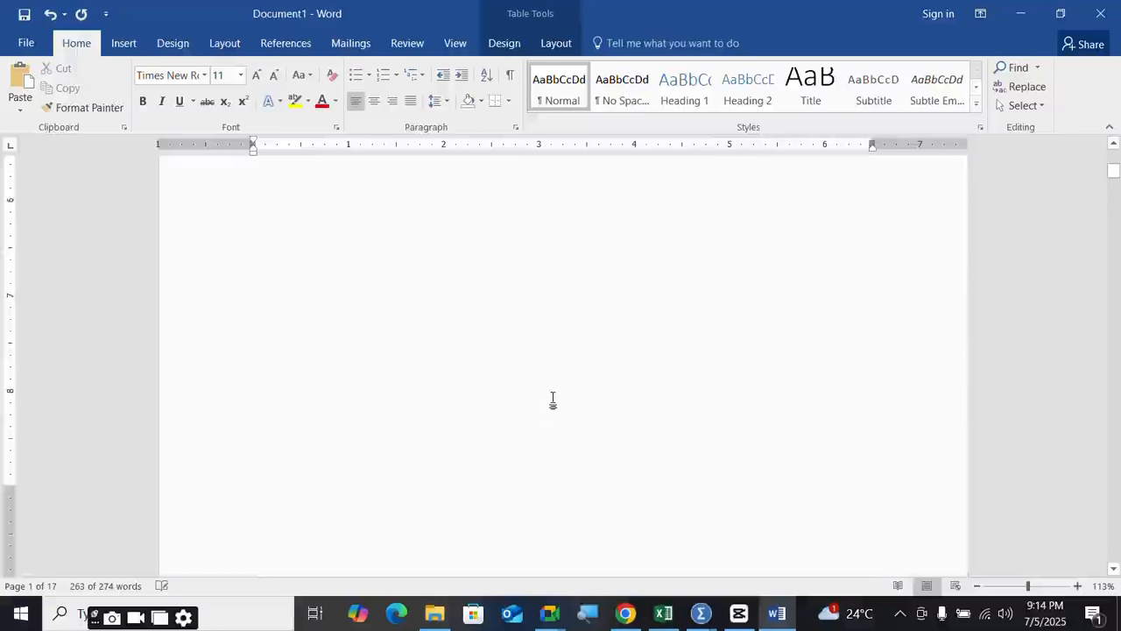
pyautogui.scroll(-15, 553, 400)
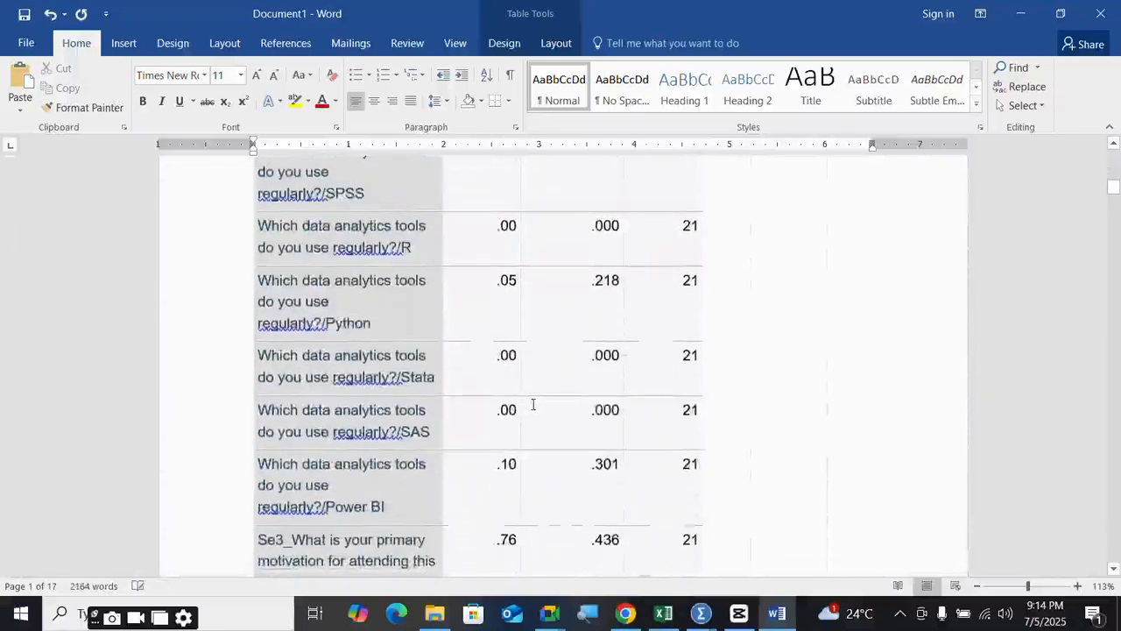
pyautogui.scroll(-10, 533, 403)
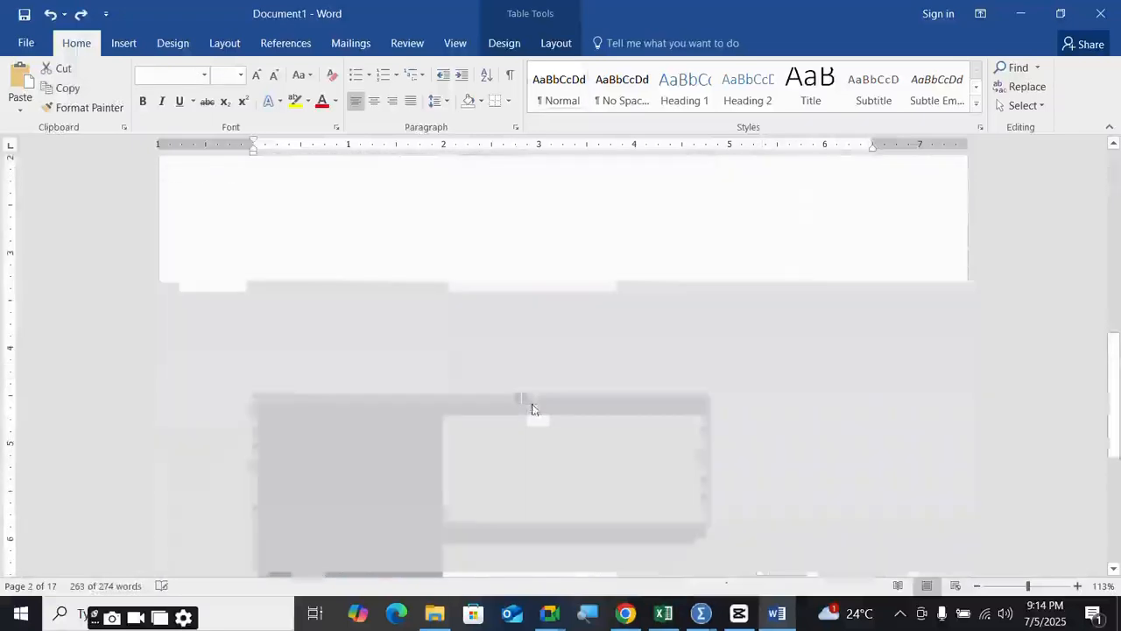
pyautogui.hotkey('ctrl', 'z')
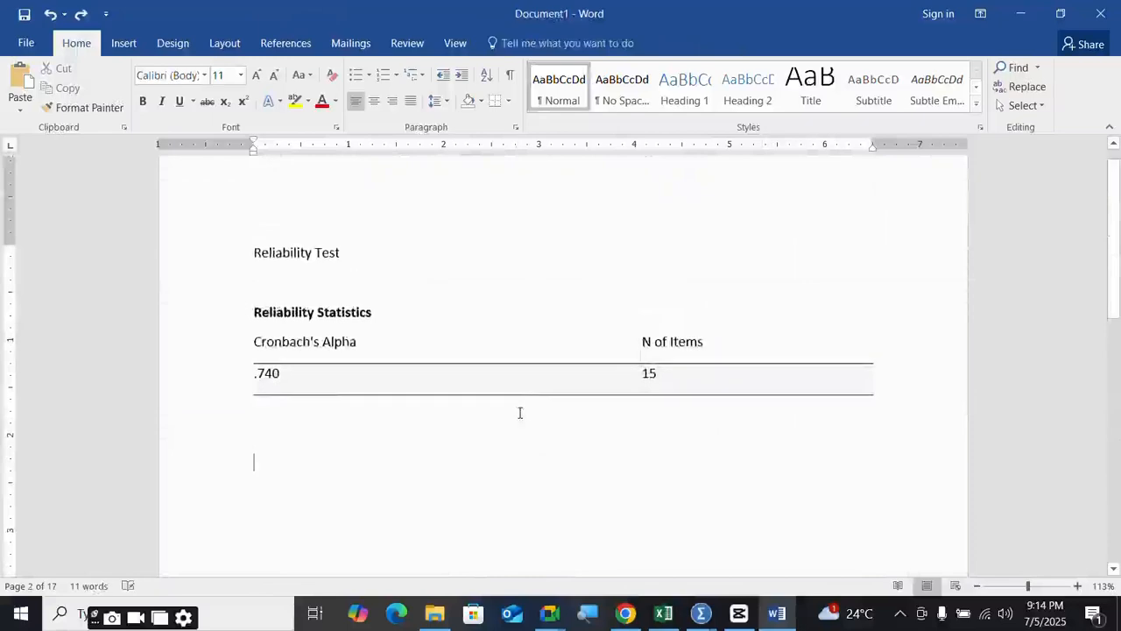
pyautogui.hotkey('ctrl', 'v')
# - Apply Merge Formatting to the pasted Item Statistics table
pyautogui.click(731, 518)
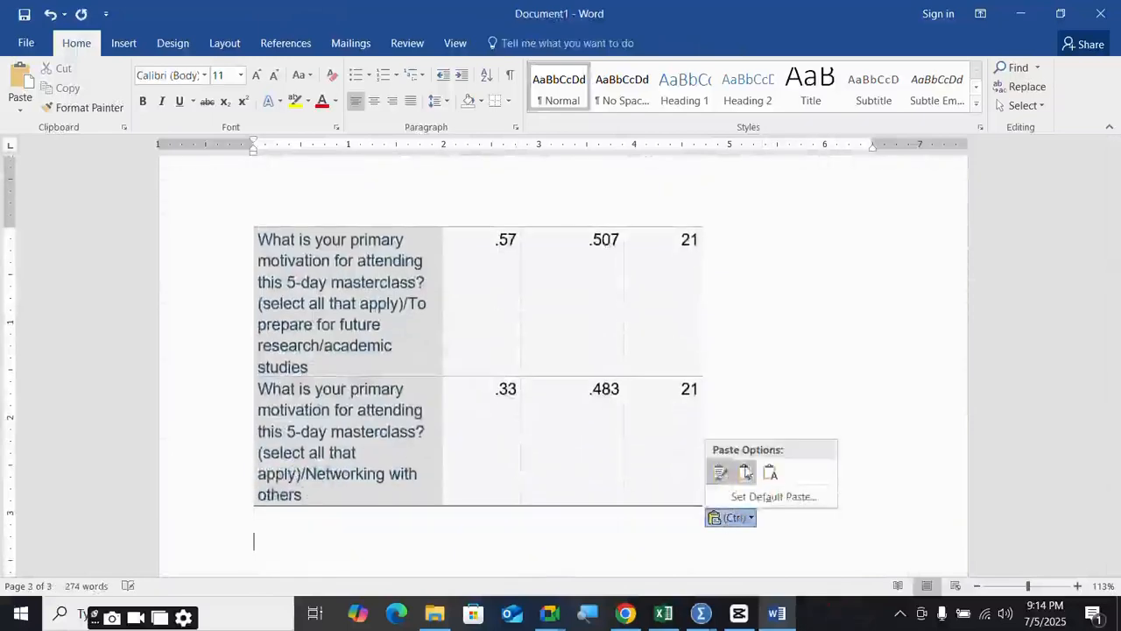
pyautogui.click(745, 474)
pyautogui.scroll(5, 595, 444)
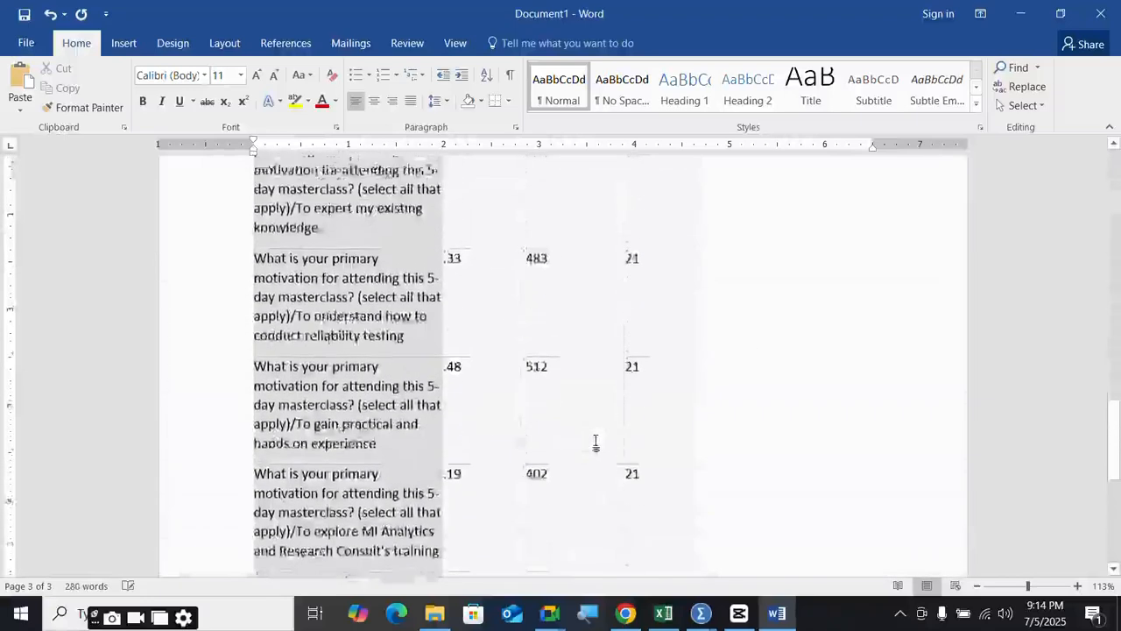
pyautogui.scroll(10, 596, 443)
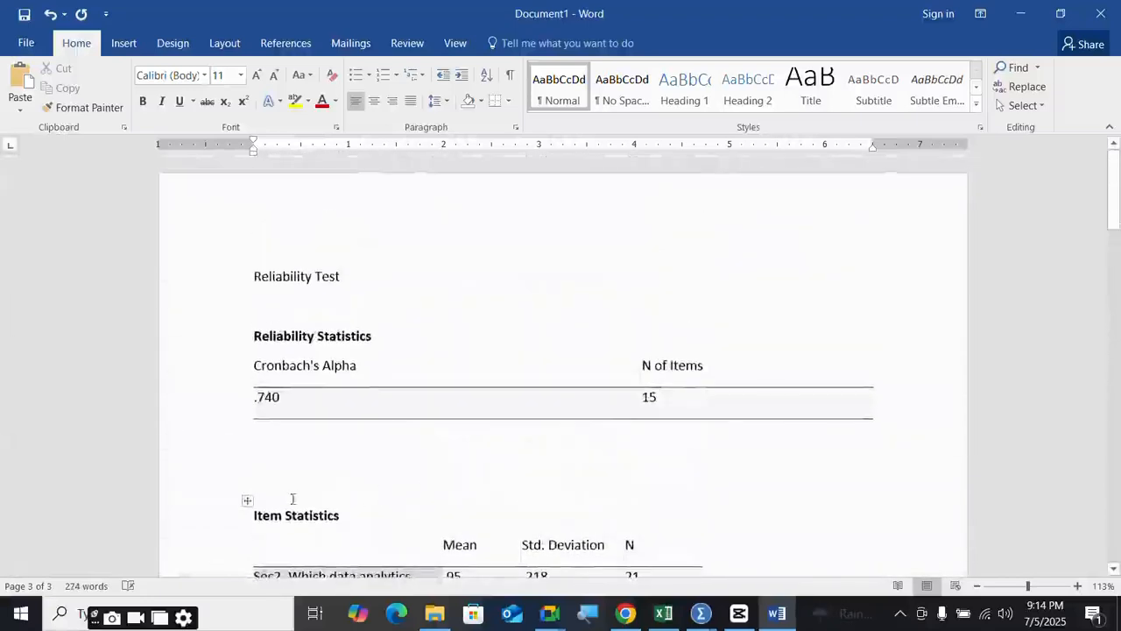
# - AutoFit the Item Statistics table to the page width
pyautogui.click(248, 499)
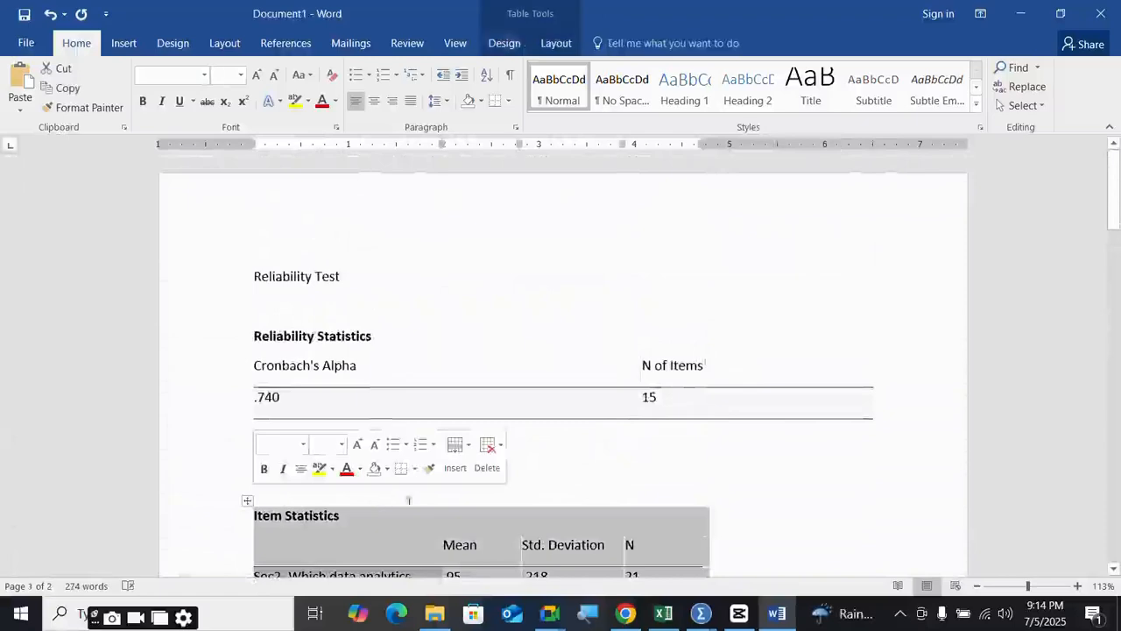
pyautogui.rightClick(454, 531)
pyautogui.moveTo(538, 434)
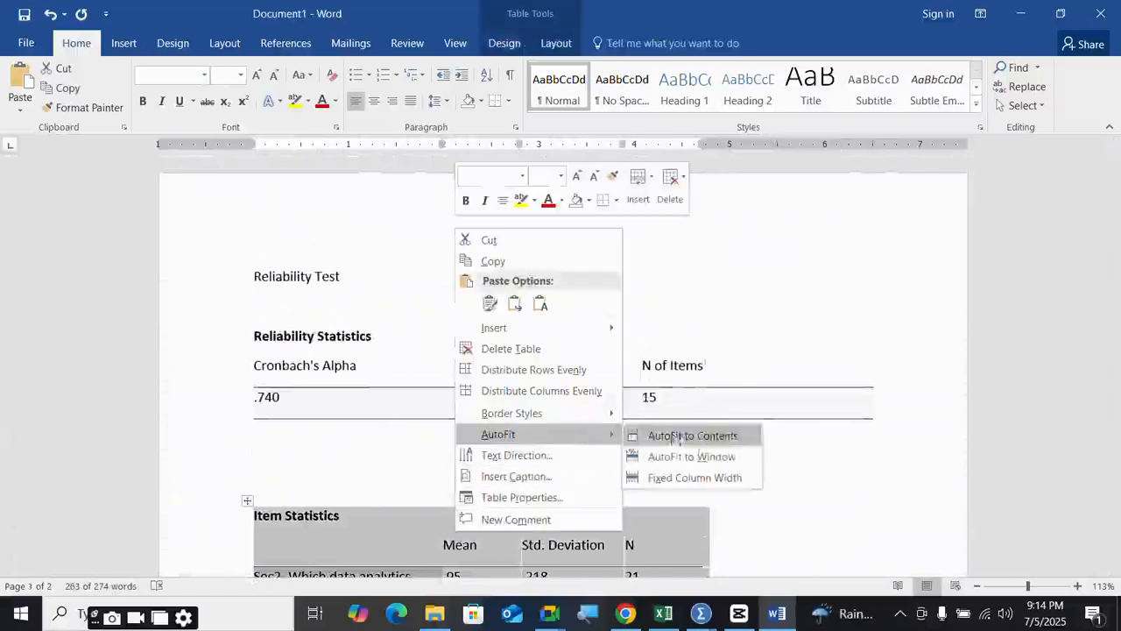
pyautogui.click(705, 456)
pyautogui.scroll(-3, 676, 446)
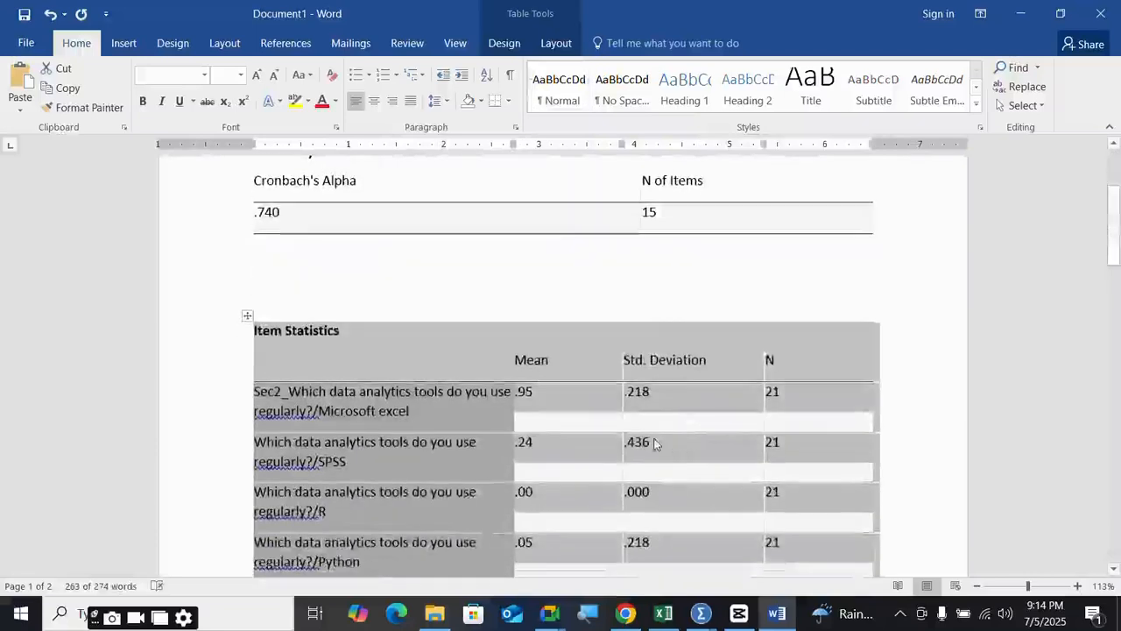
pyautogui.click(655, 444)
# - Check the Reliability Test heading, then start typing 'Ba' on the line below the table
pyautogui.scroll(2, 414, 298)
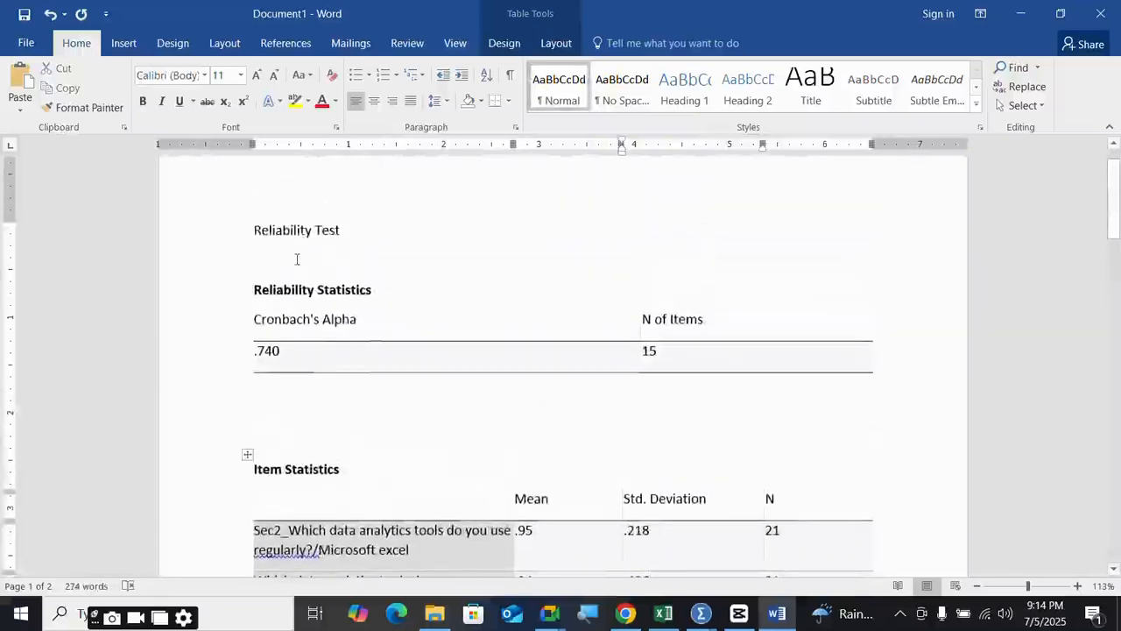
pyautogui.moveTo(349, 229); pyautogui.dragTo(212, 226)
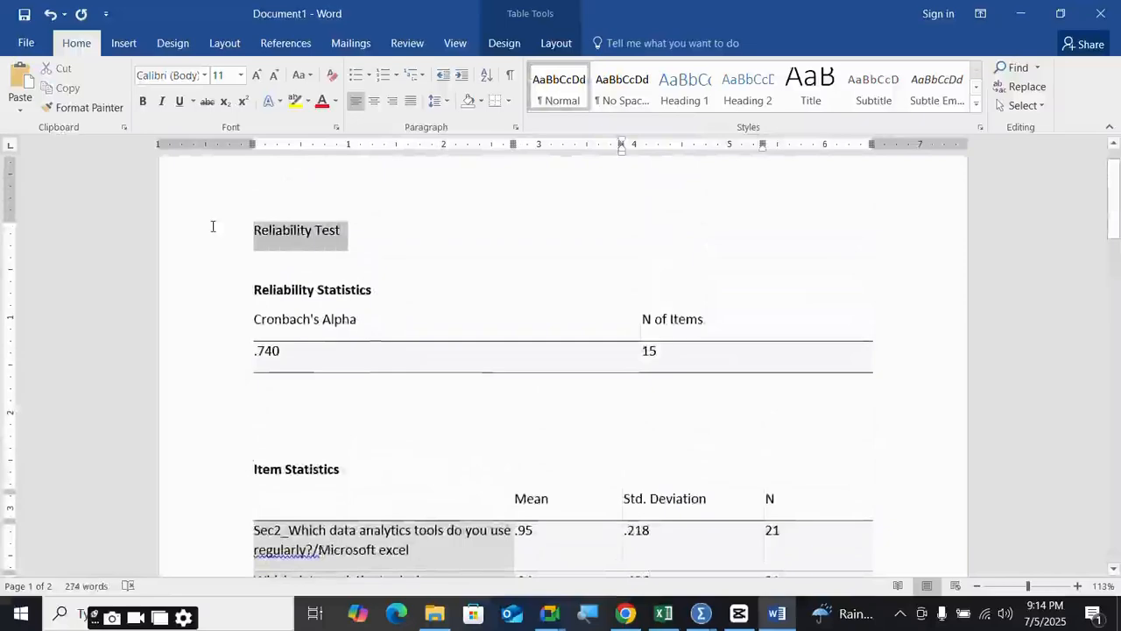
pyautogui.click(458, 440)
pyautogui.scroll(-10, 568, 438)
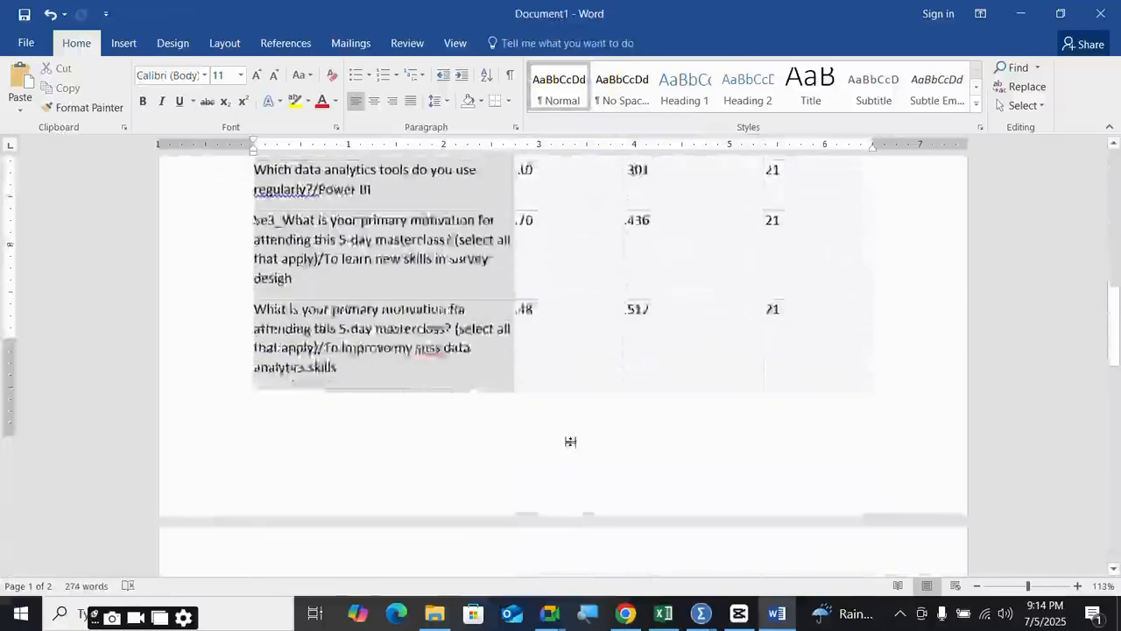
pyautogui.scroll(-8, 570, 442)
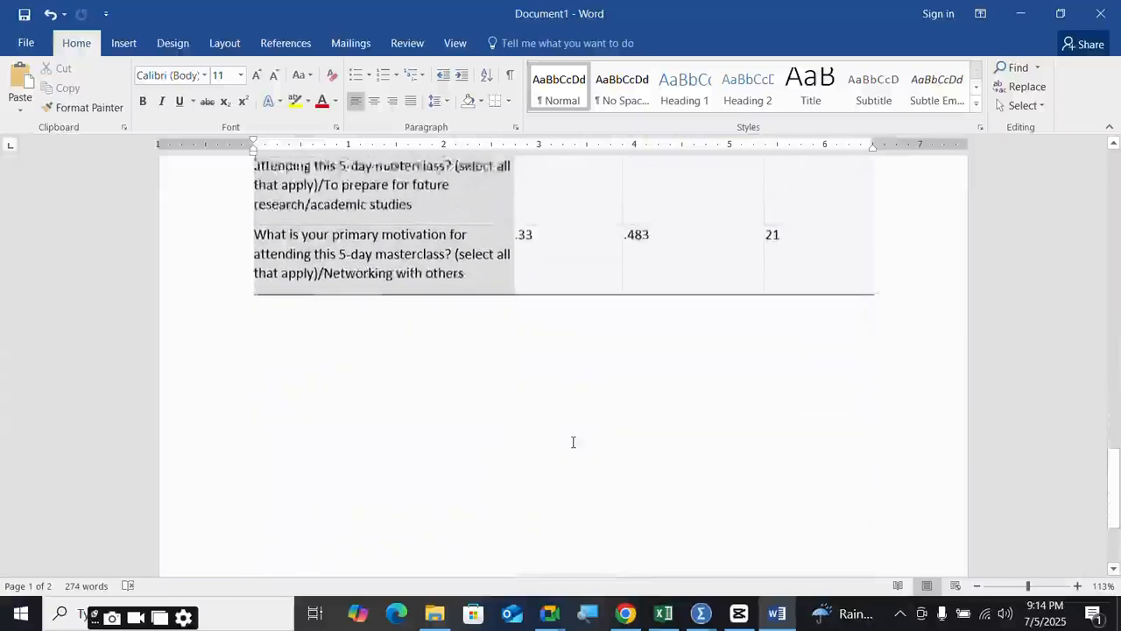
pyautogui.scroll(-2, 573, 442)
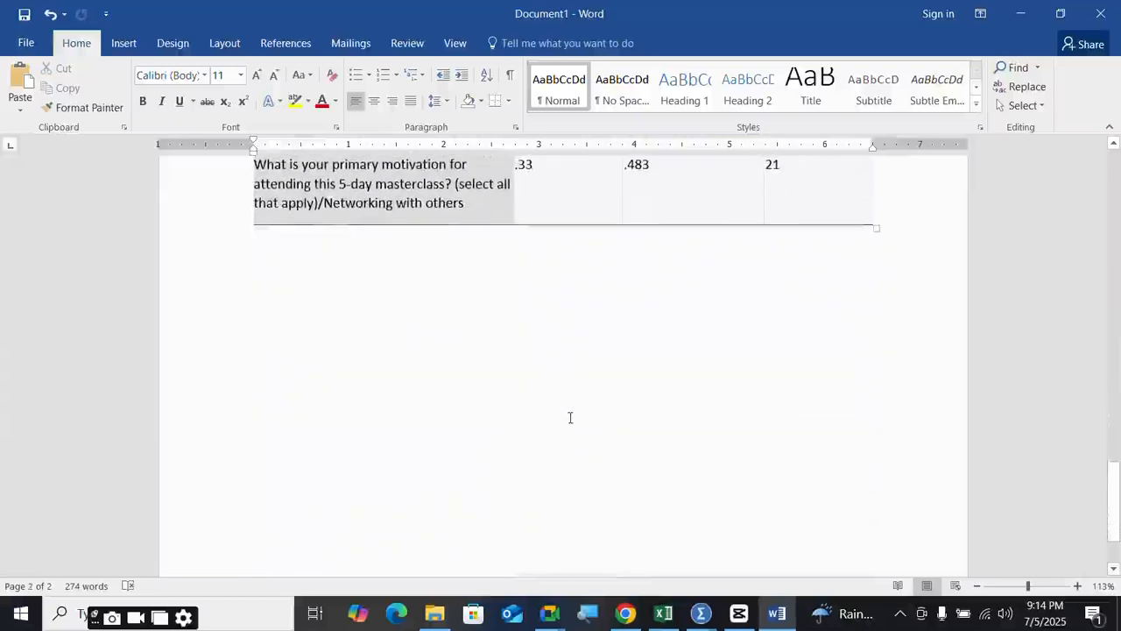
pyautogui.scroll(1, 563, 408)
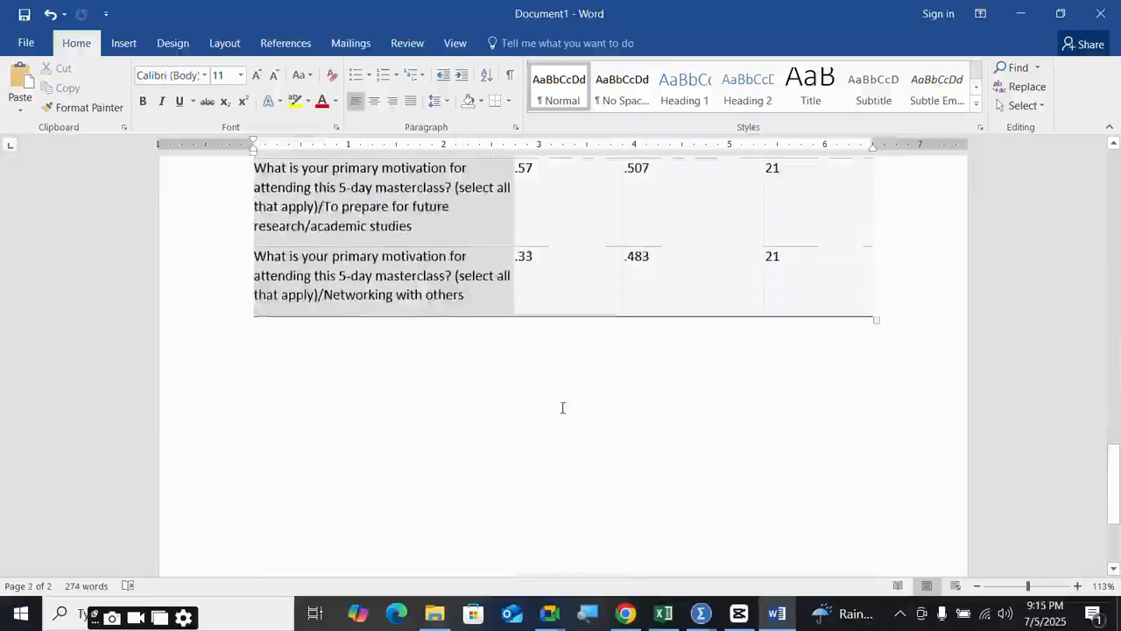
pyautogui.click(387, 378)
pyautogui.write('Based on')
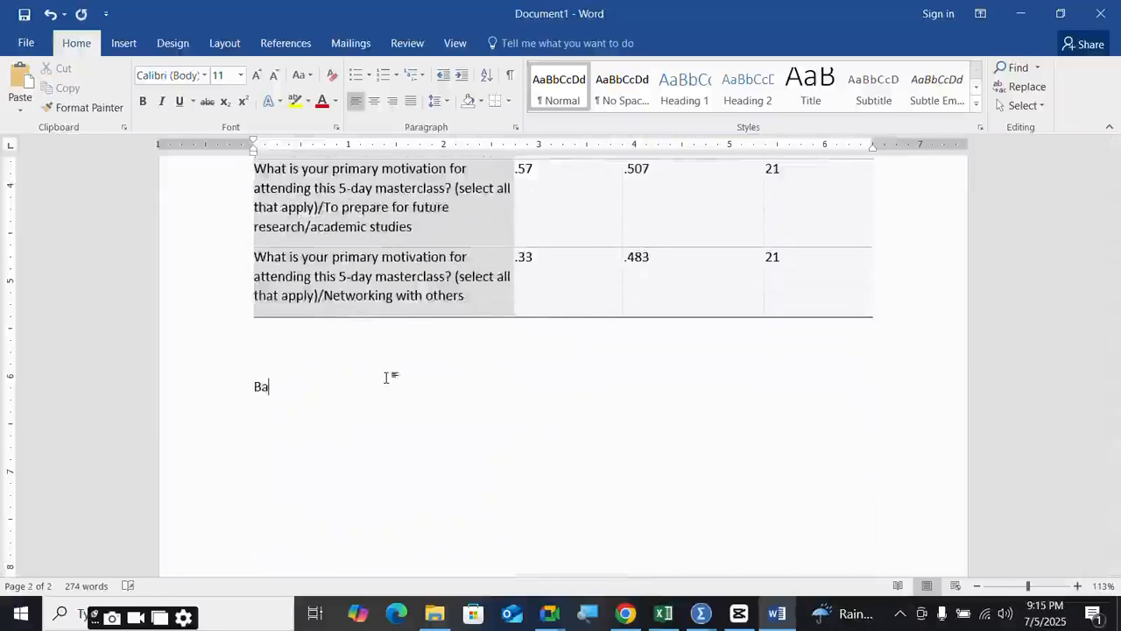
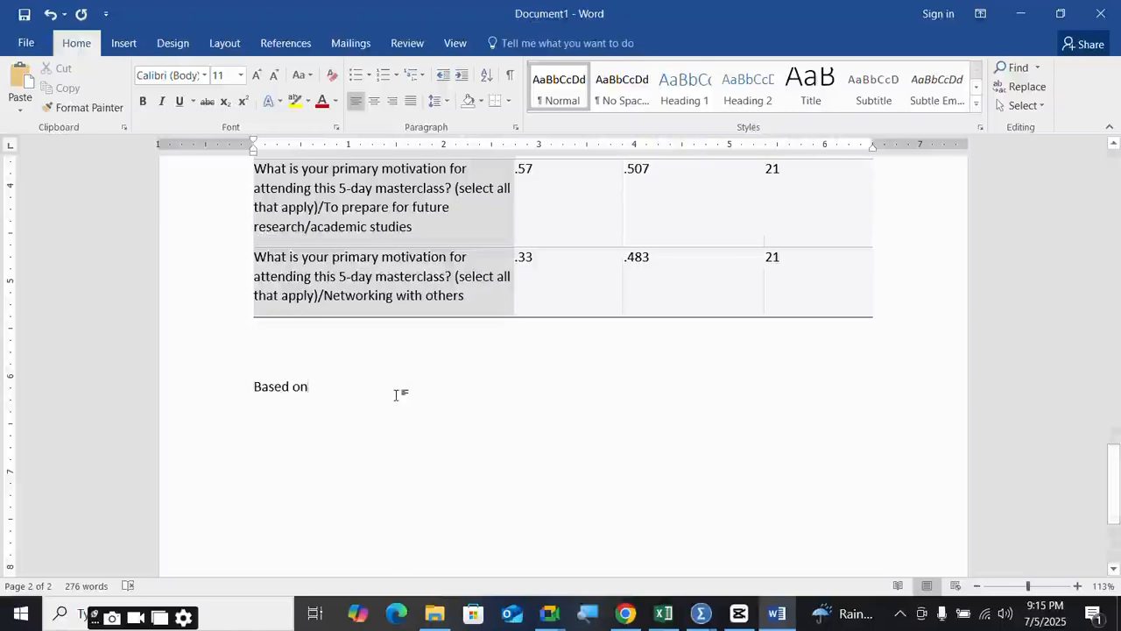
# - Scroll back up to the Reliability Test heading, then minimize the Word report
pyautogui.scroll(20, 395, 363)
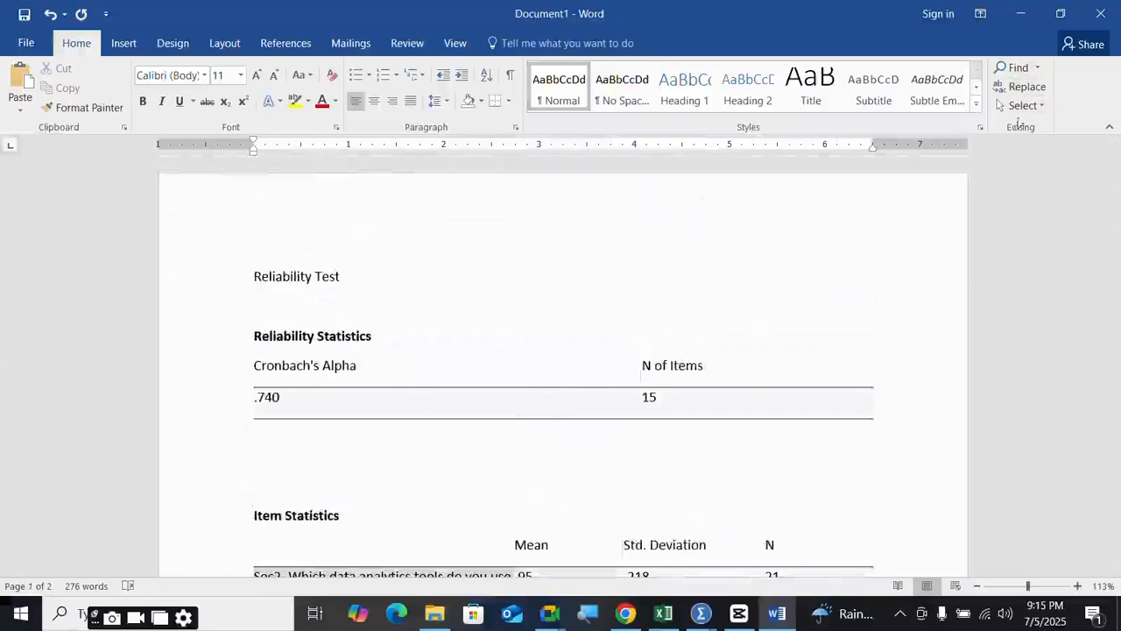
pyautogui.click(1021, 14)
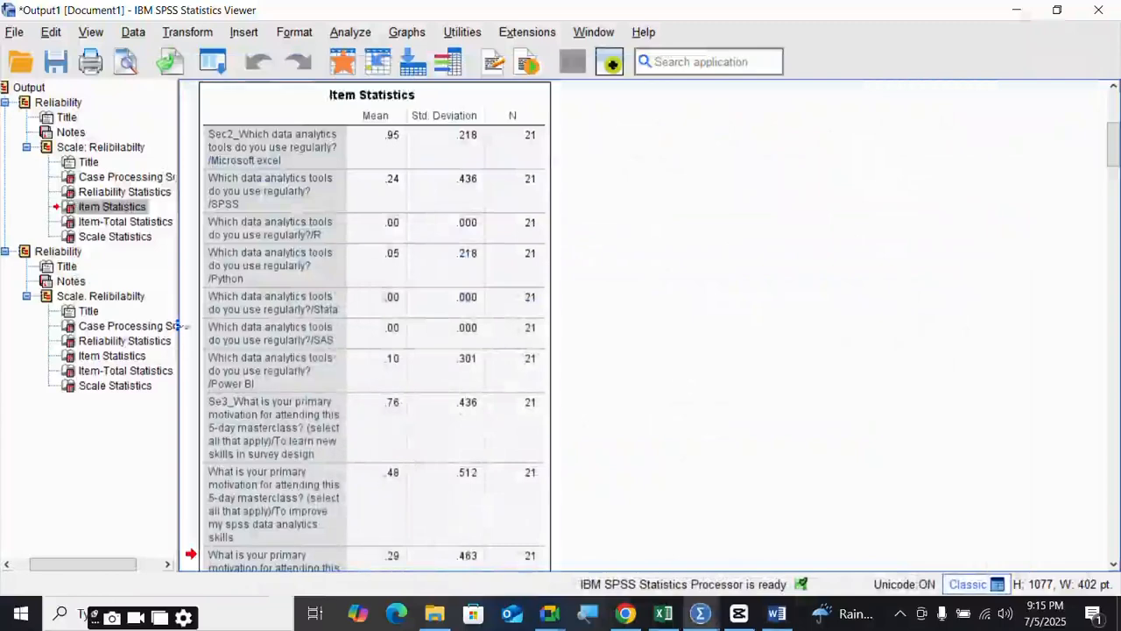
# - Bring the Untitled2 Data Editor with the 21-case survey dataset to the front
pyautogui.scroll(2, 387, 283)
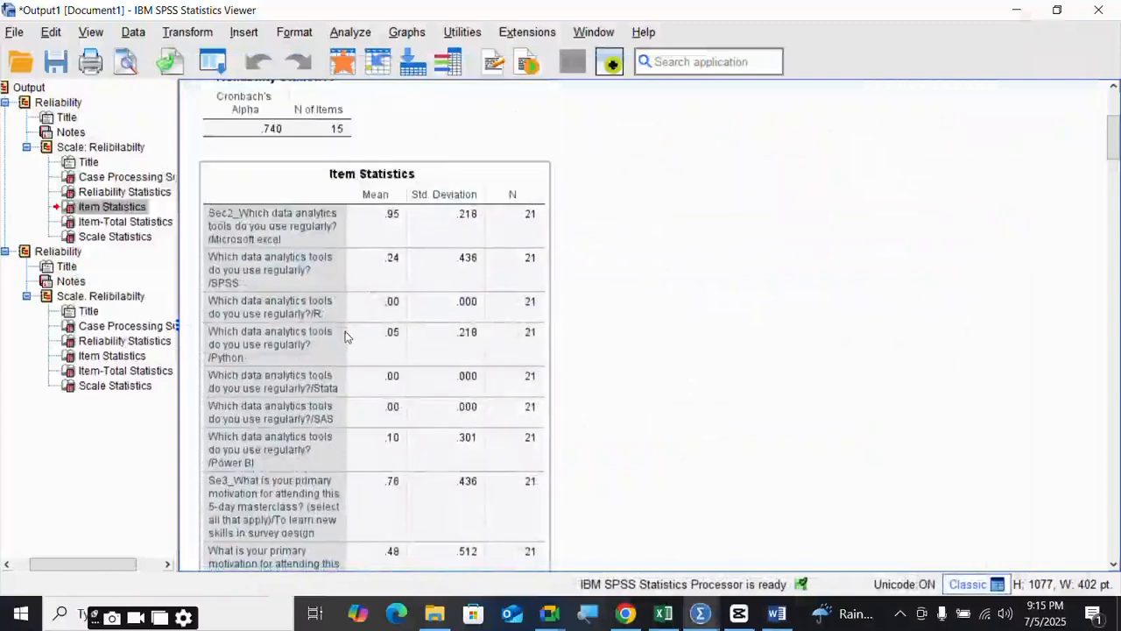
pyautogui.click(207, 35)
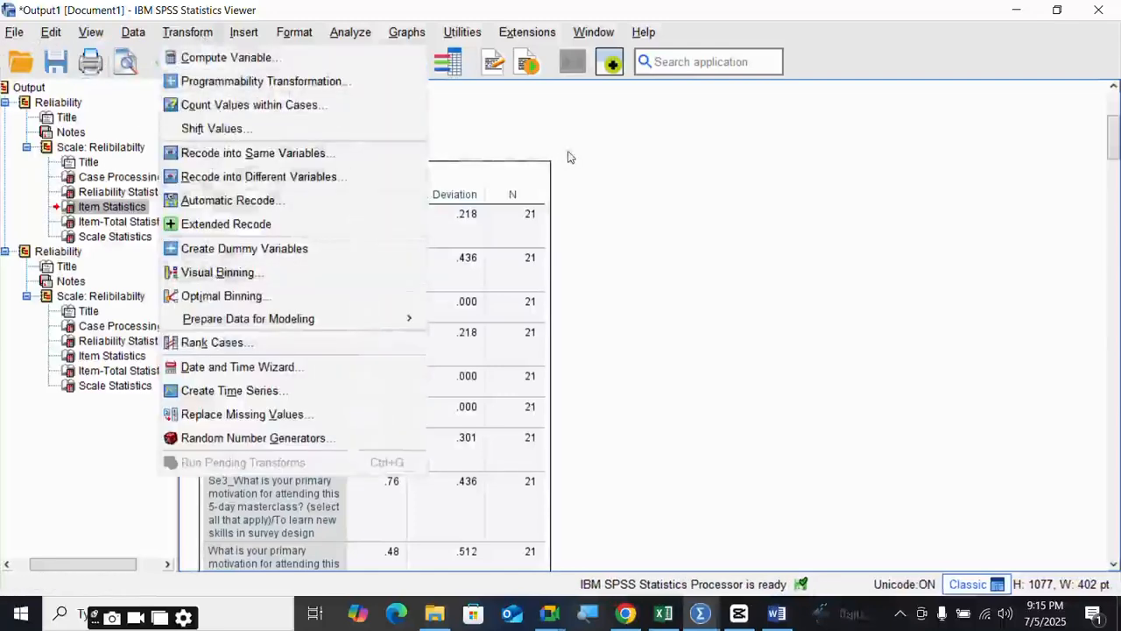
pyautogui.click(567, 157)
pyautogui.click(777, 616)
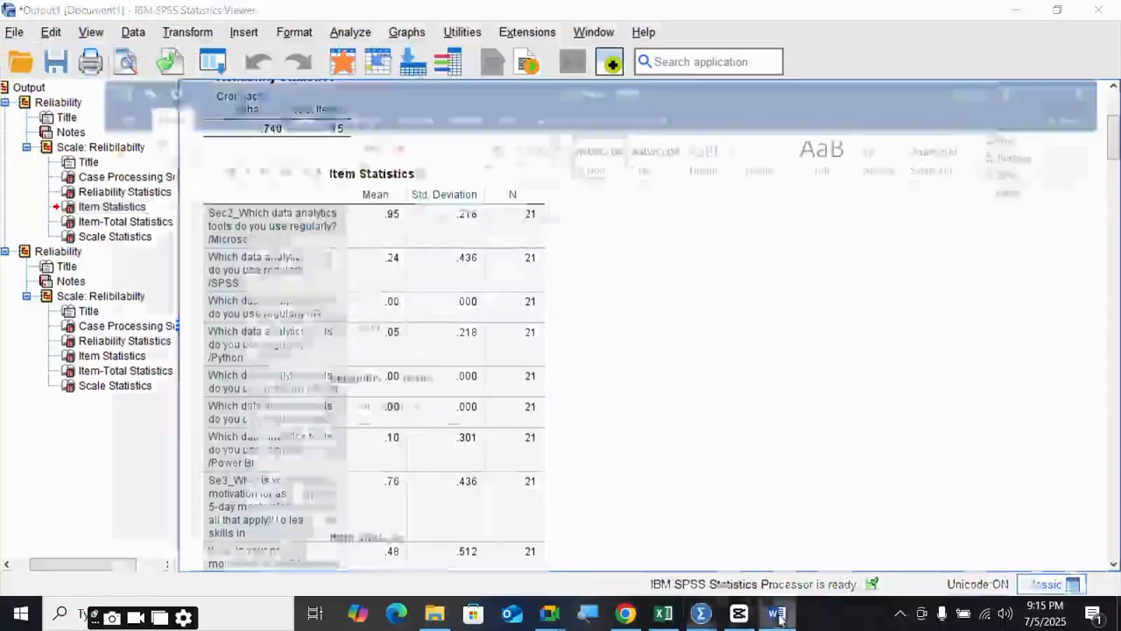
pyautogui.moveTo(701, 613)
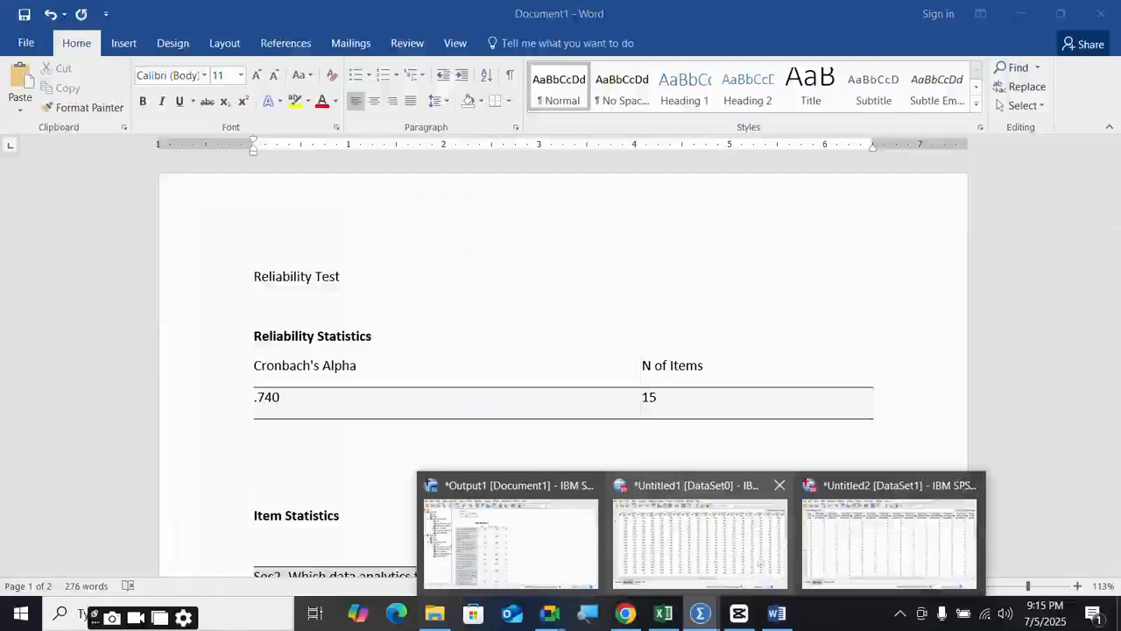
pyautogui.click(842, 528)
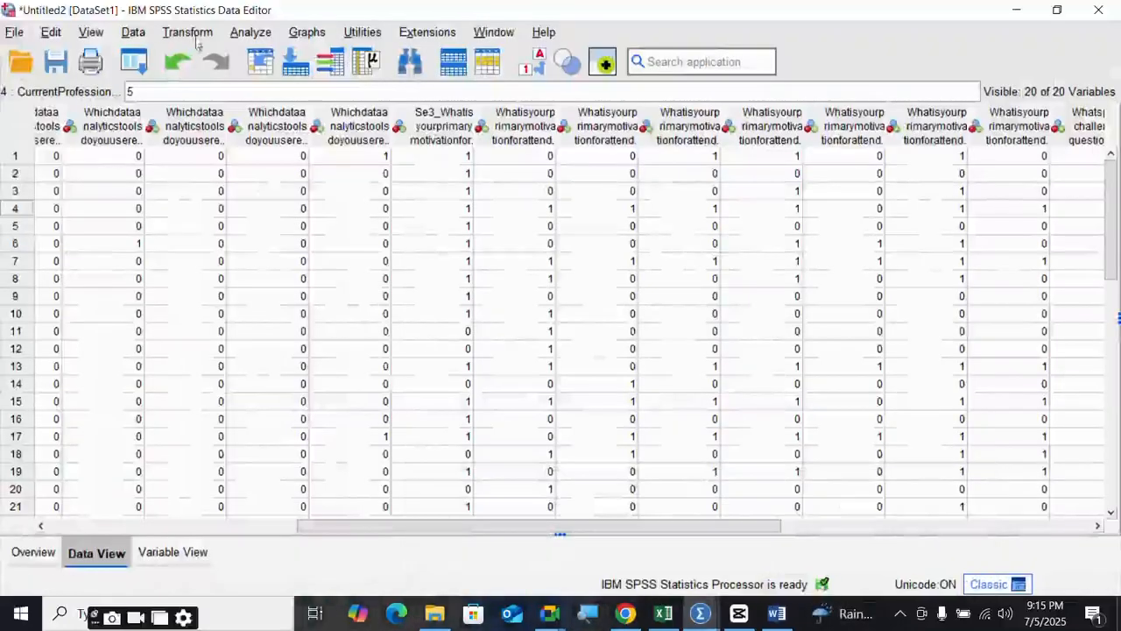
# - Open Frequencies and add the country question to the Variable(s) list
pyautogui.click(263, 33)
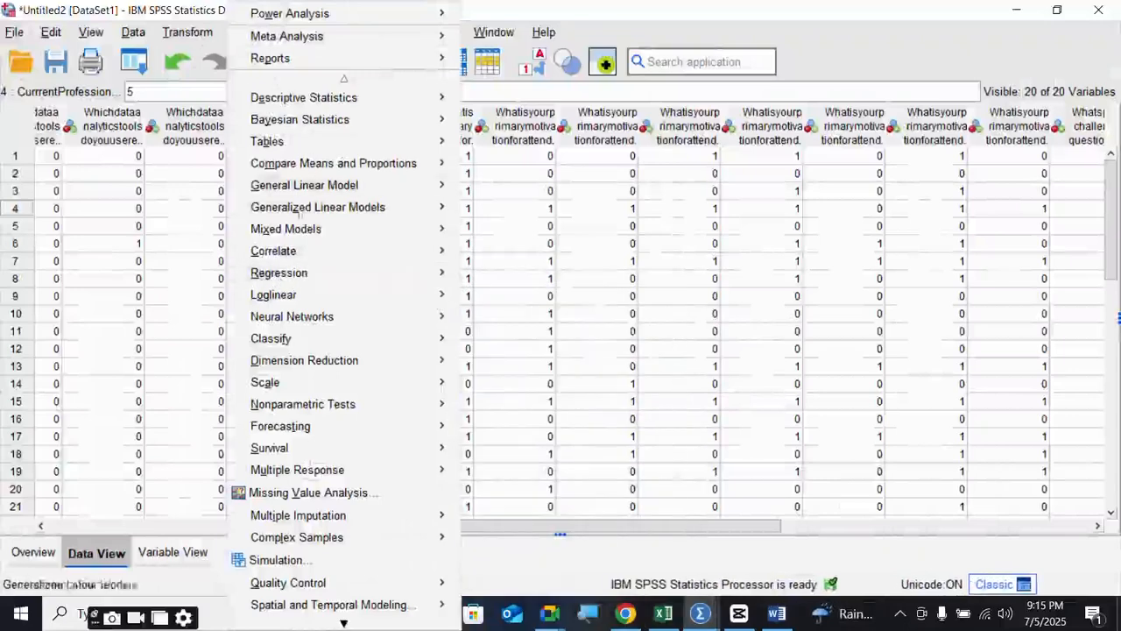
pyautogui.moveTo(308, 109)
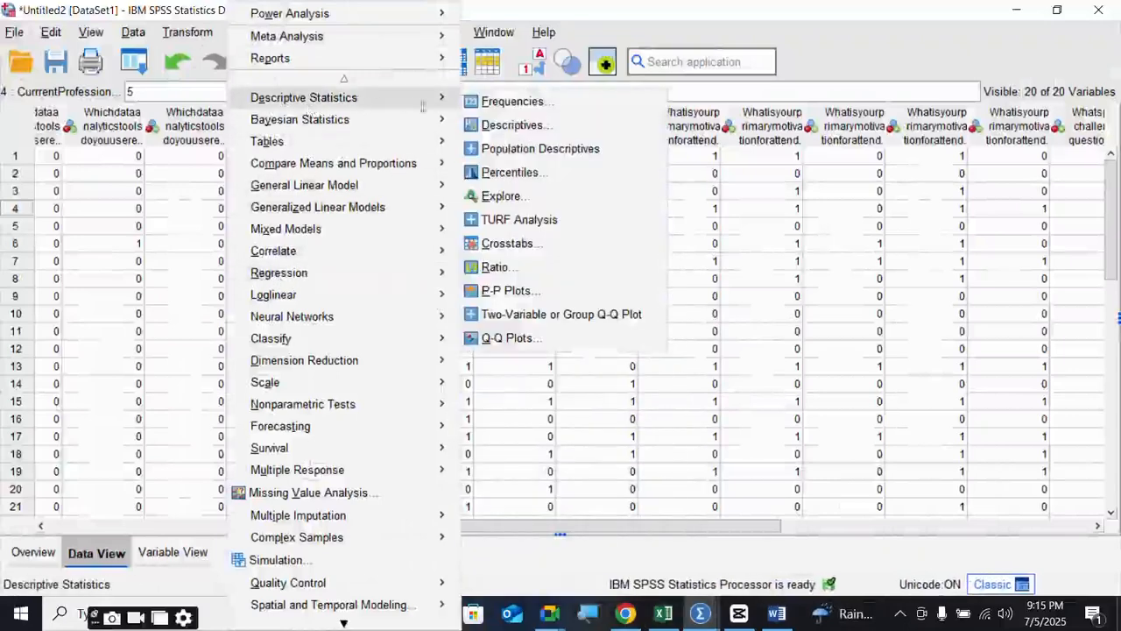
pyautogui.click(514, 101)
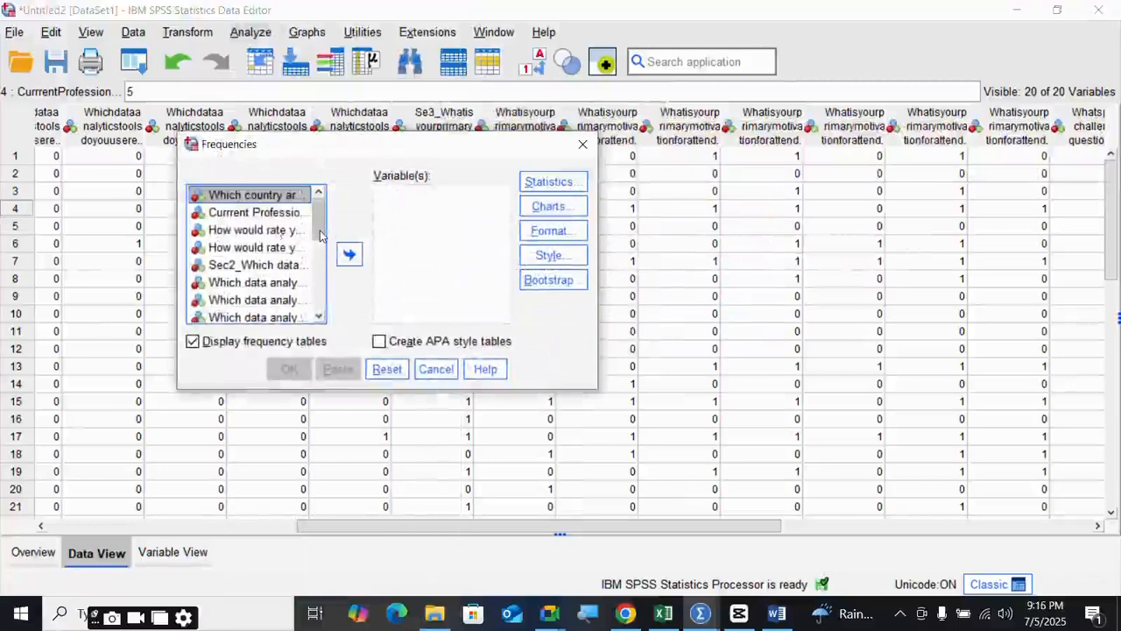
pyautogui.click(276, 213)
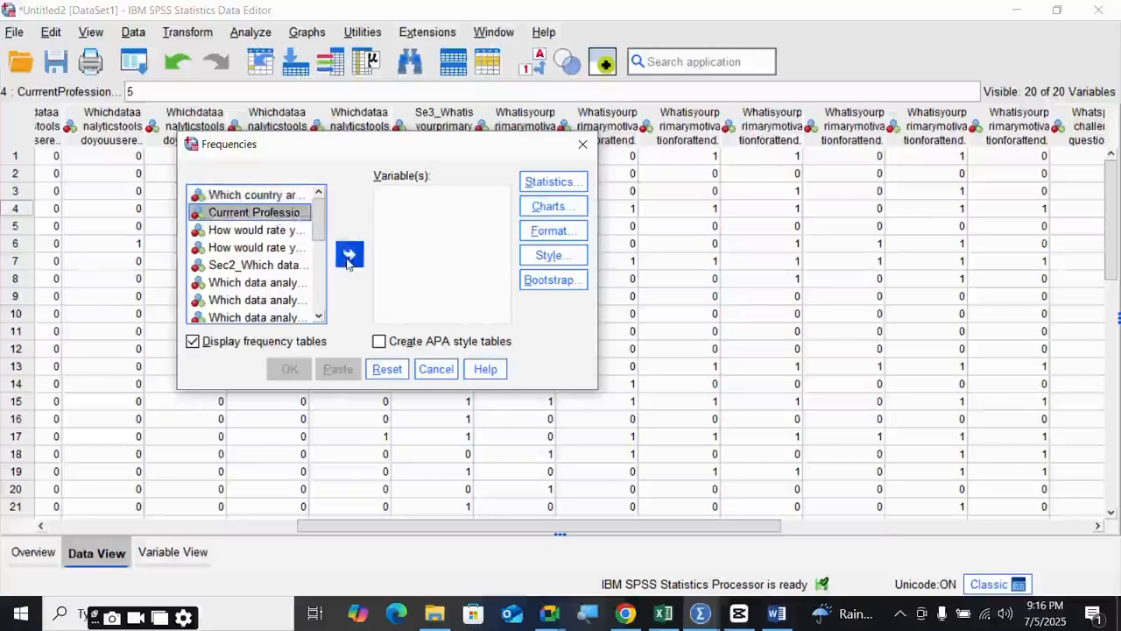
pyautogui.click(279, 201)
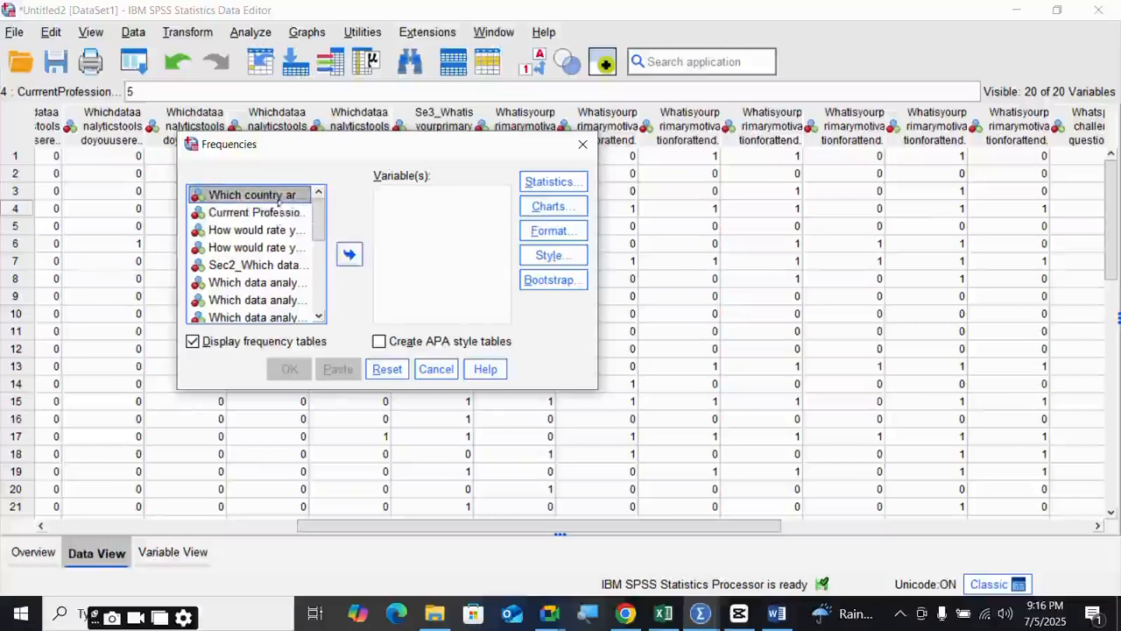
pyautogui.click(350, 255)
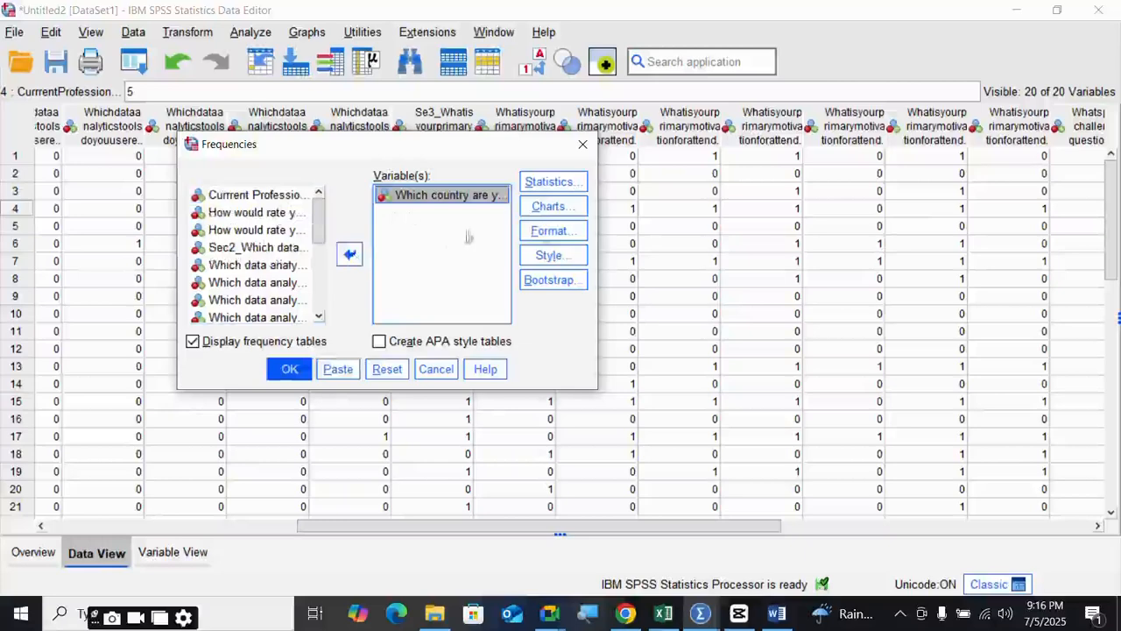
# - Choose percentage bar charts for the country frequencies, then switch to the Google Meet call
pyautogui.click(565, 217)
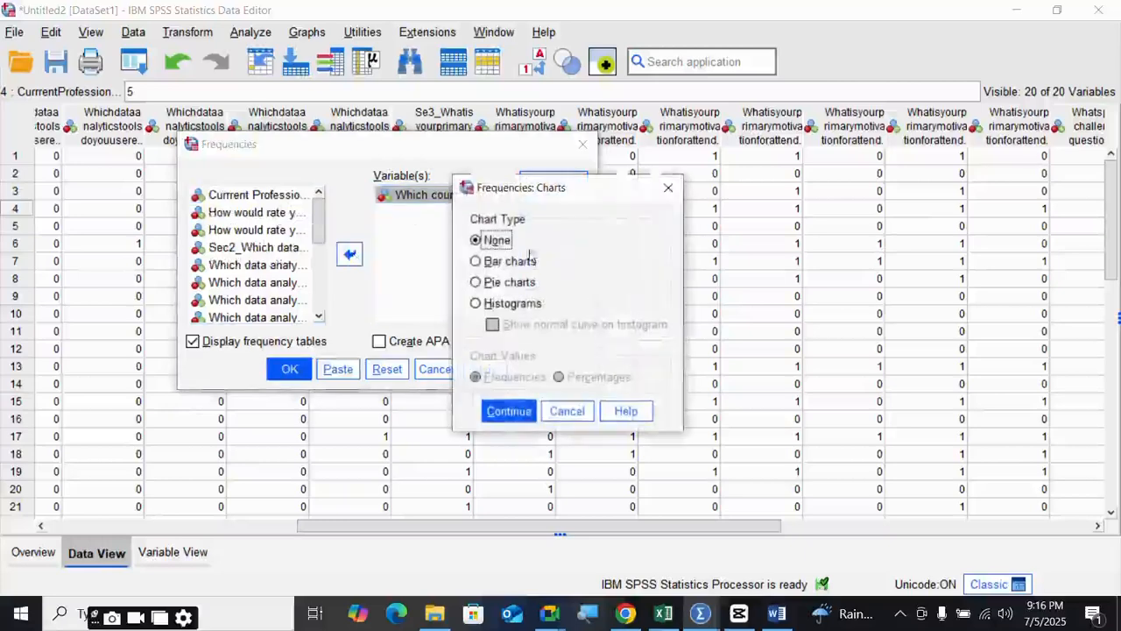
pyautogui.click(475, 263)
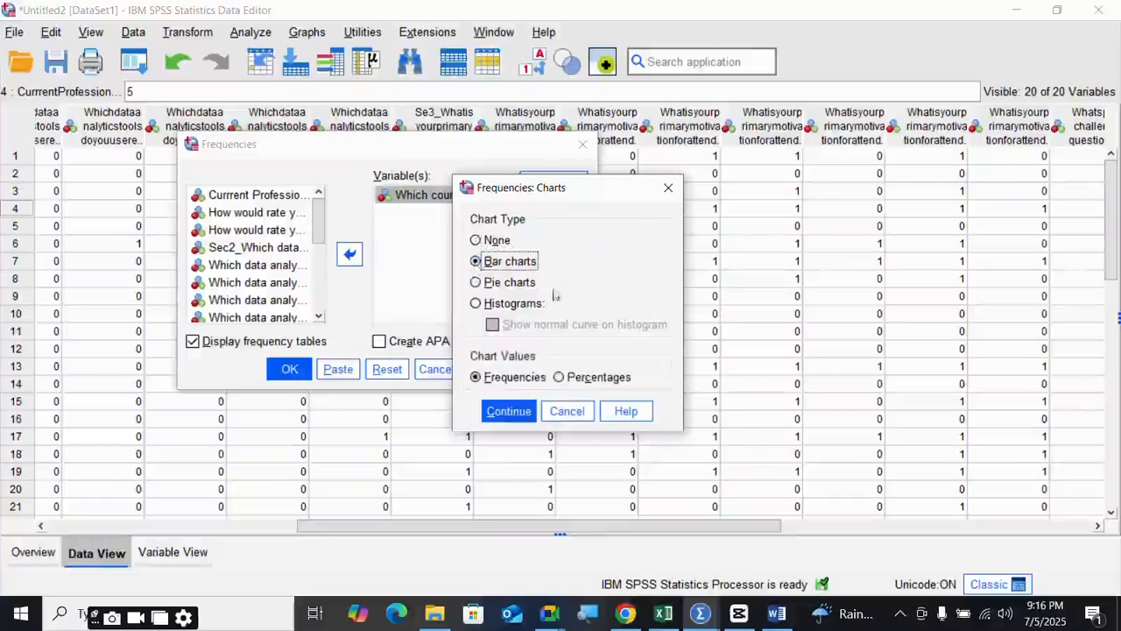
pyautogui.click(561, 378)
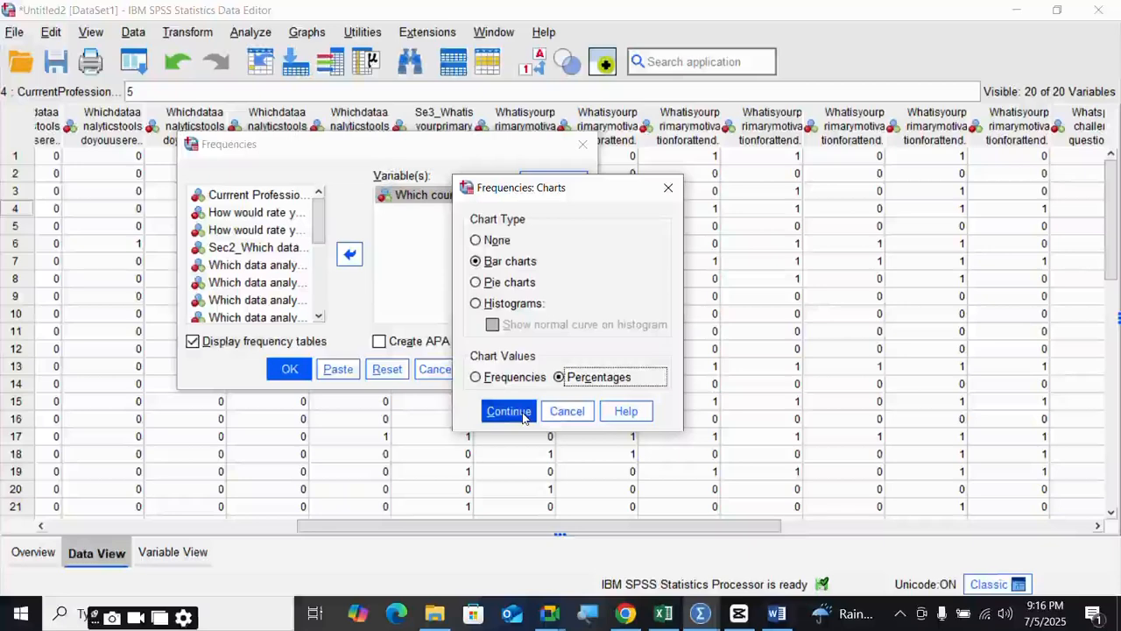
pyautogui.click(509, 411)
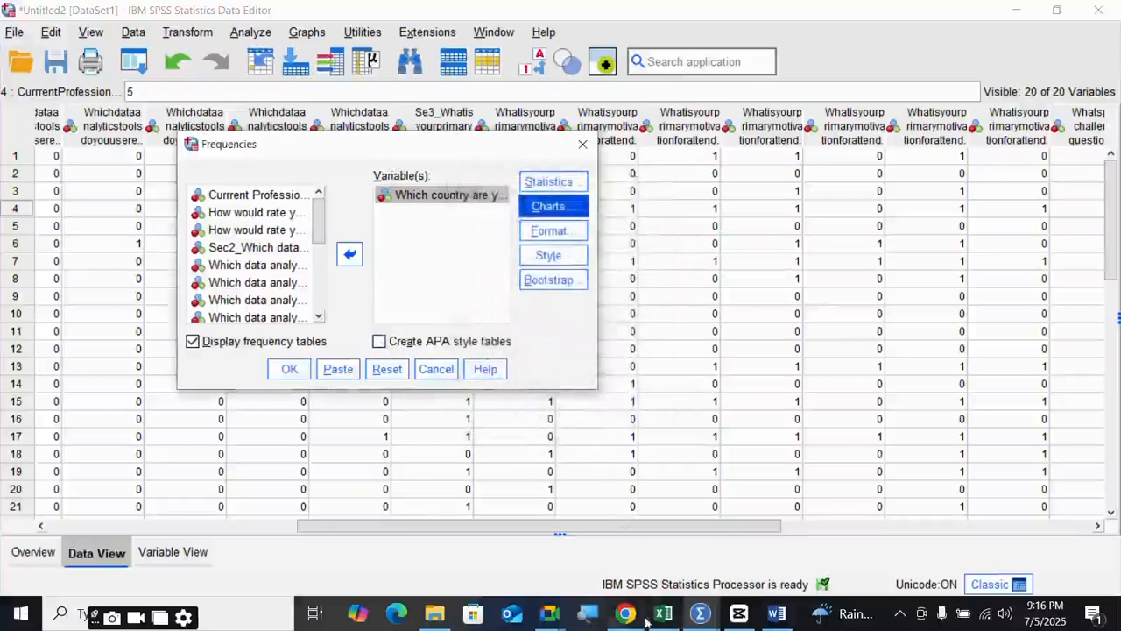
pyautogui.click(547, 615)
pyautogui.click(515, 561)
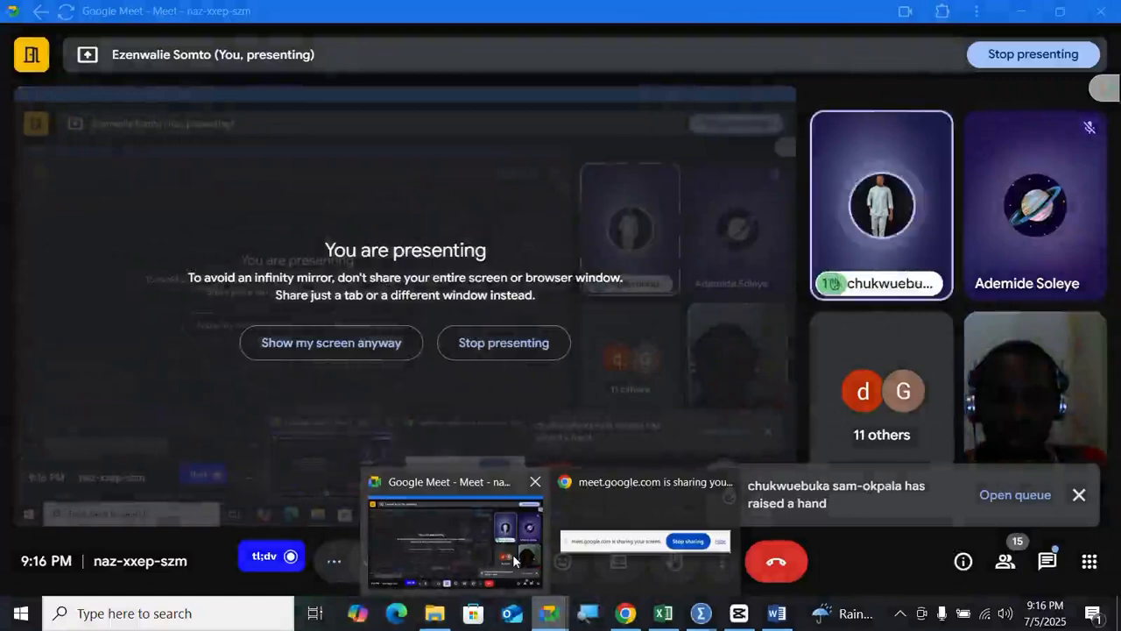
# - Briefly switch back to SPSS, then bring the Google Meet call forward again
pyautogui.click(515, 561)
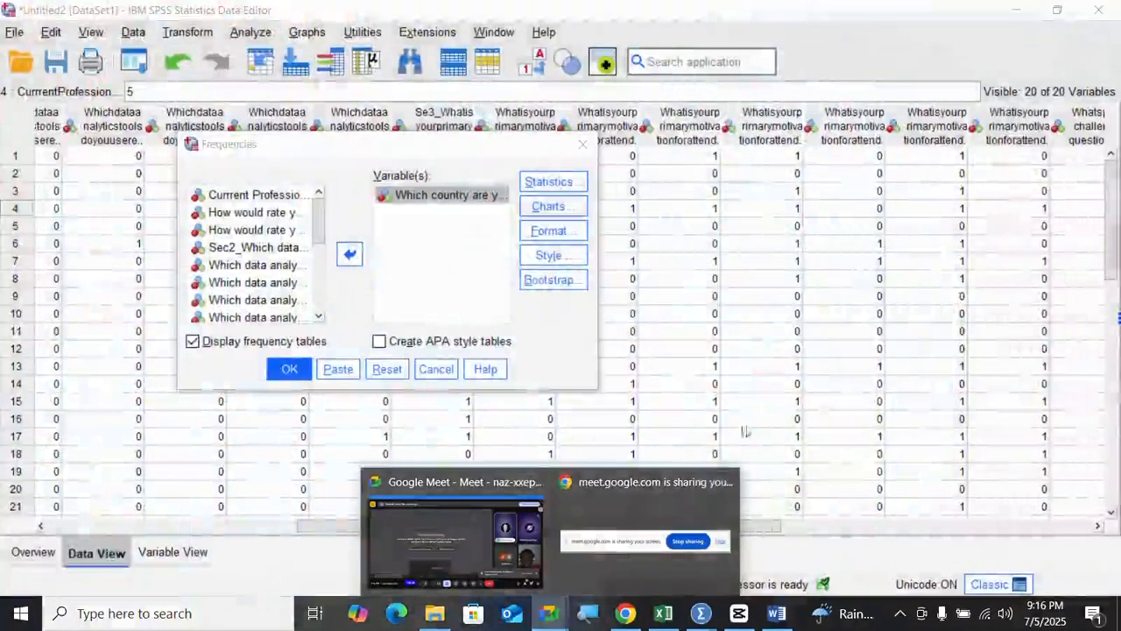
pyautogui.moveTo(620, 593)
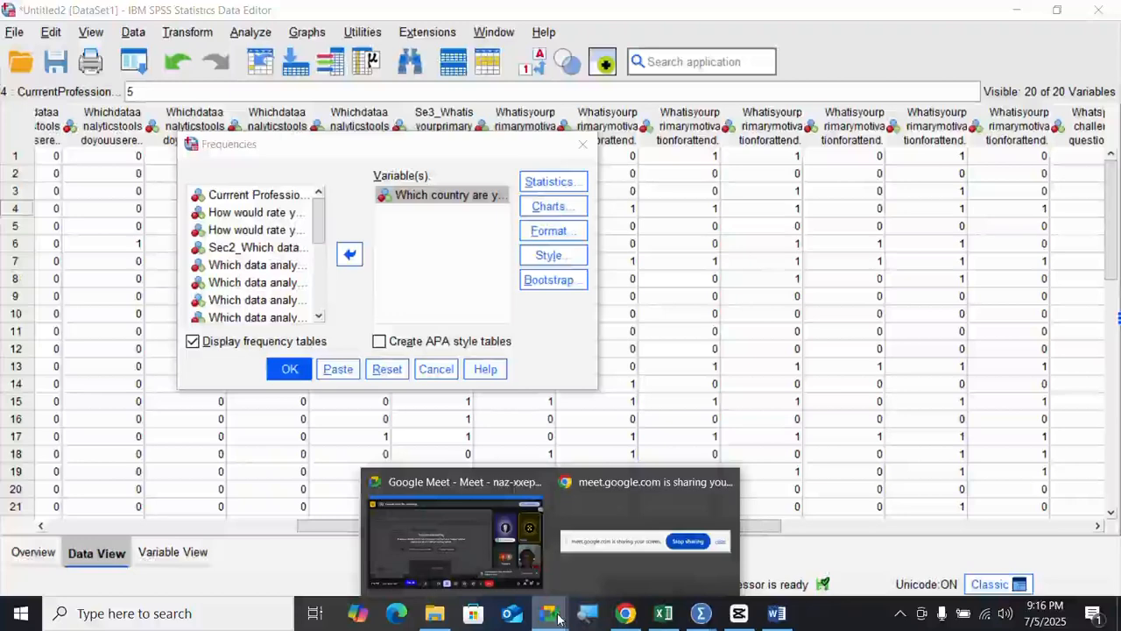
pyautogui.click(517, 508)
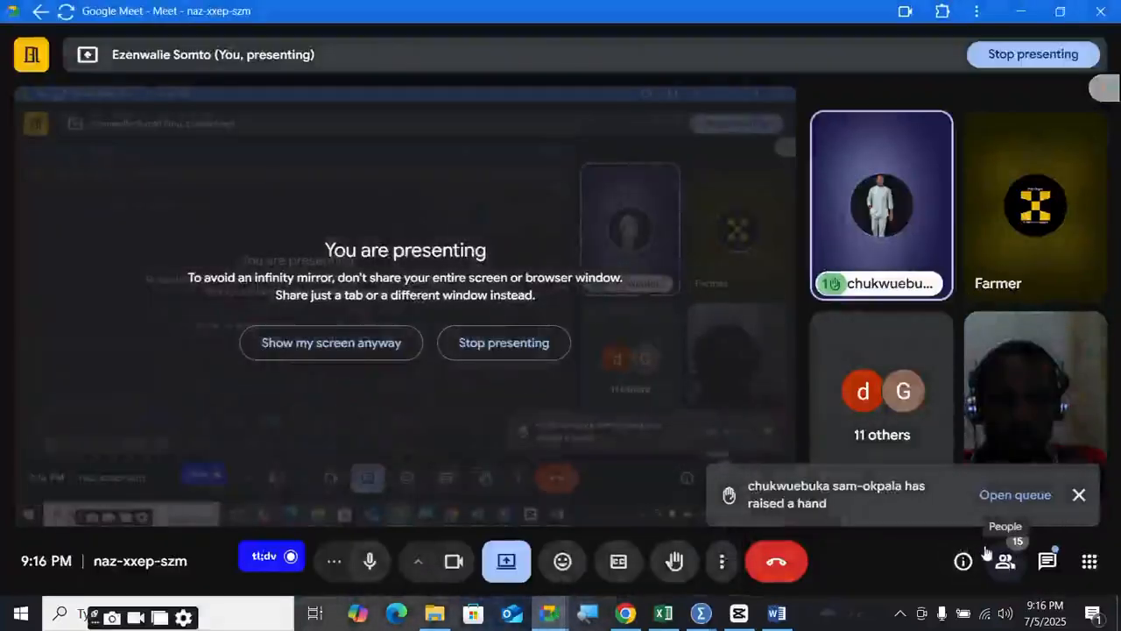
# - Open the Meet participants list, scroll through it, and close it
pyautogui.click(986, 553)
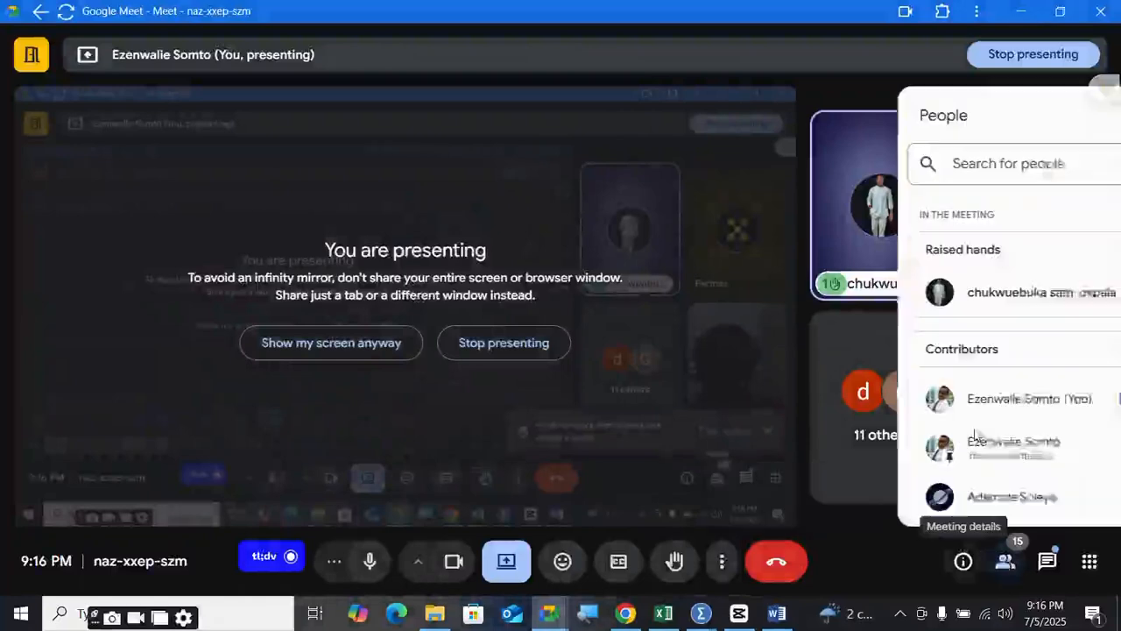
pyautogui.scroll(-8, 957, 443)
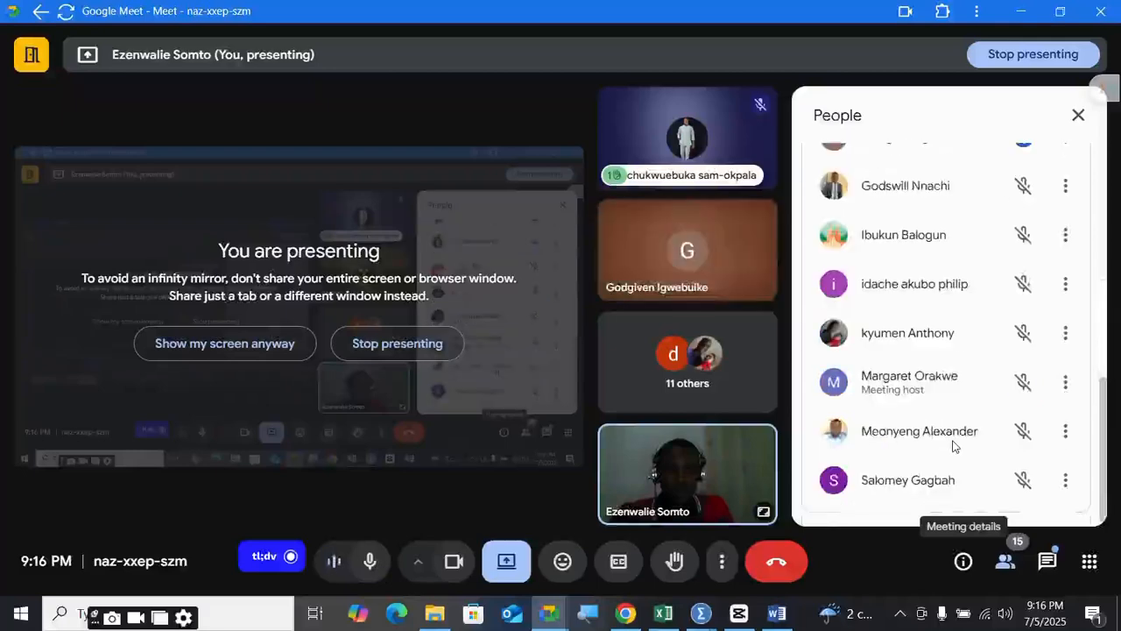
pyautogui.scroll(8, 953, 446)
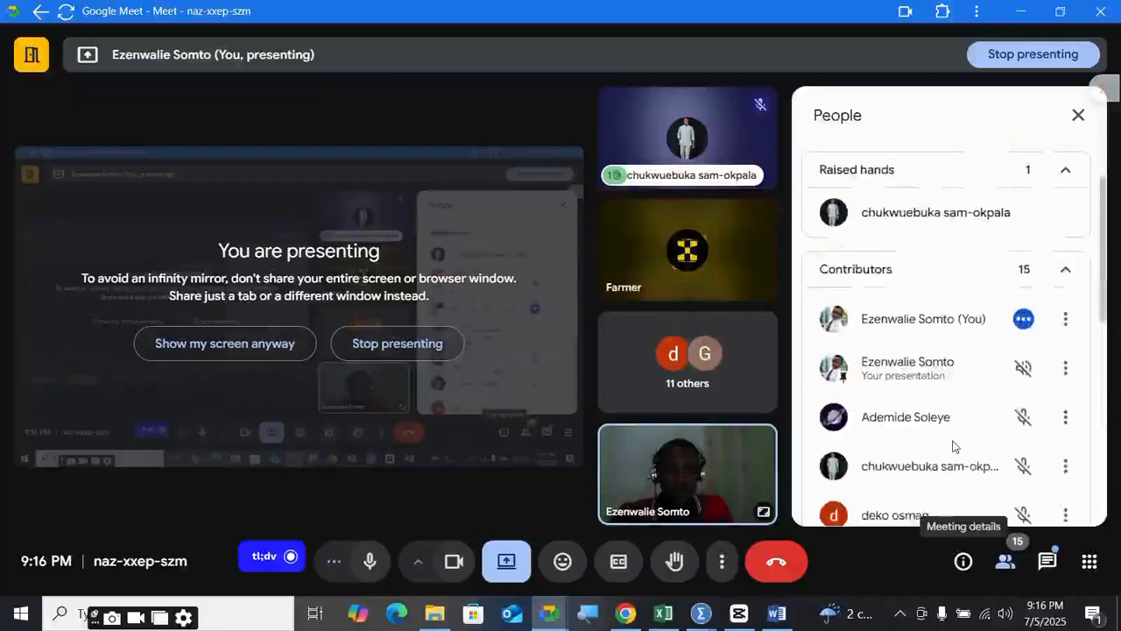
pyautogui.scroll(-1, 953, 446)
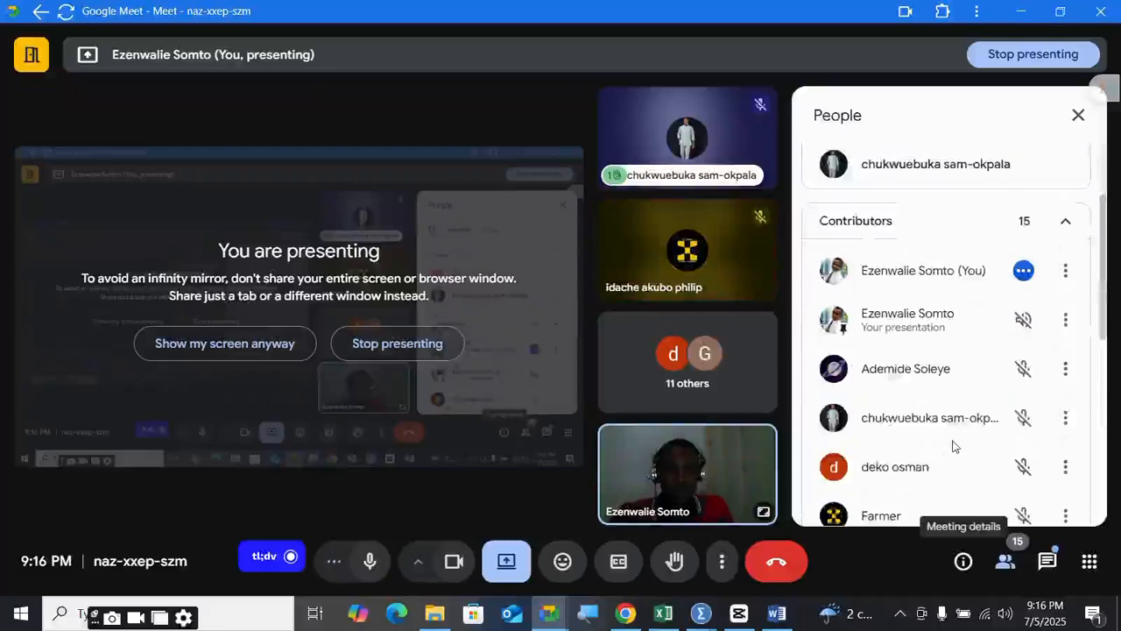
pyautogui.scroll(-10, 963, 366)
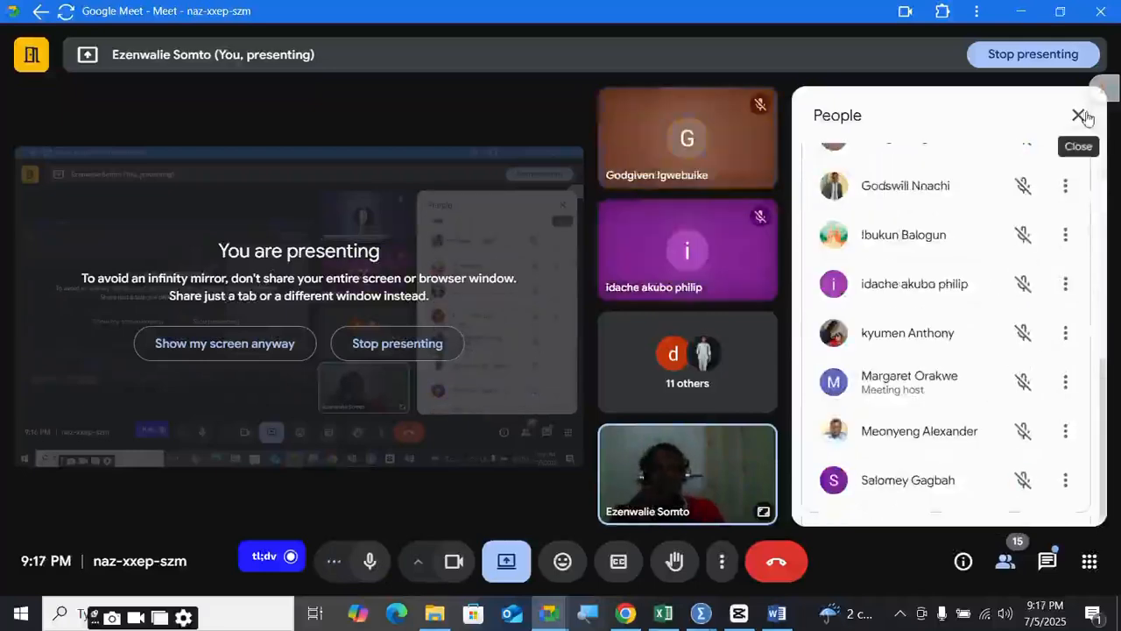
pyautogui.click(1079, 115)
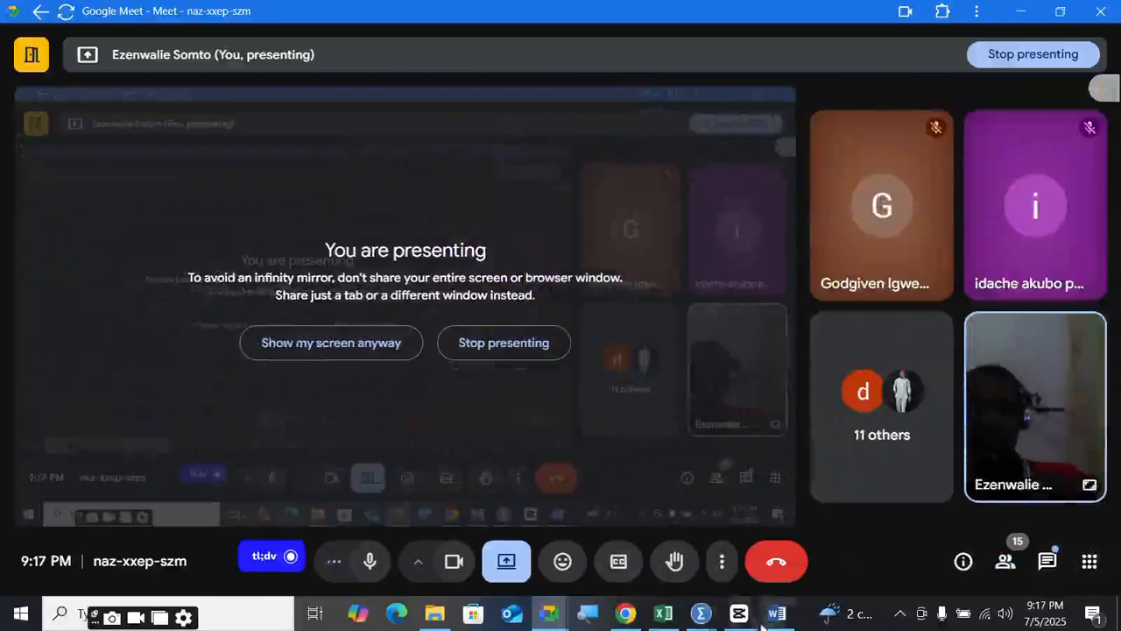
# - Back in SPSS, recheck the percentage bar chart options and run the country frequencies
pyautogui.moveTo(688, 616)
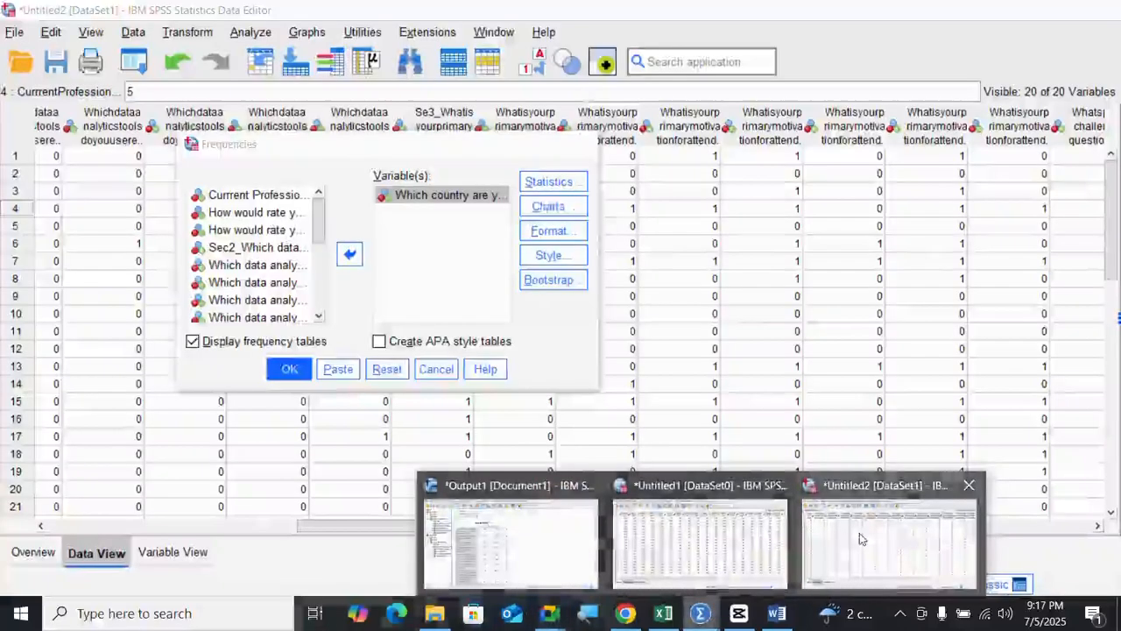
pyautogui.click(701, 538)
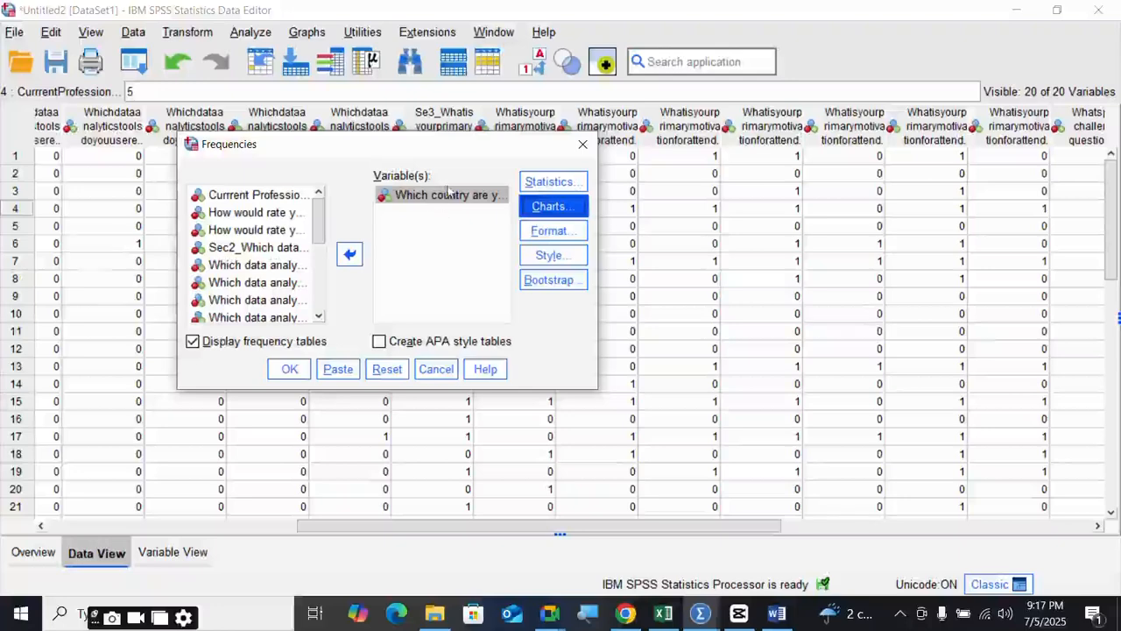
pyautogui.click(558, 208)
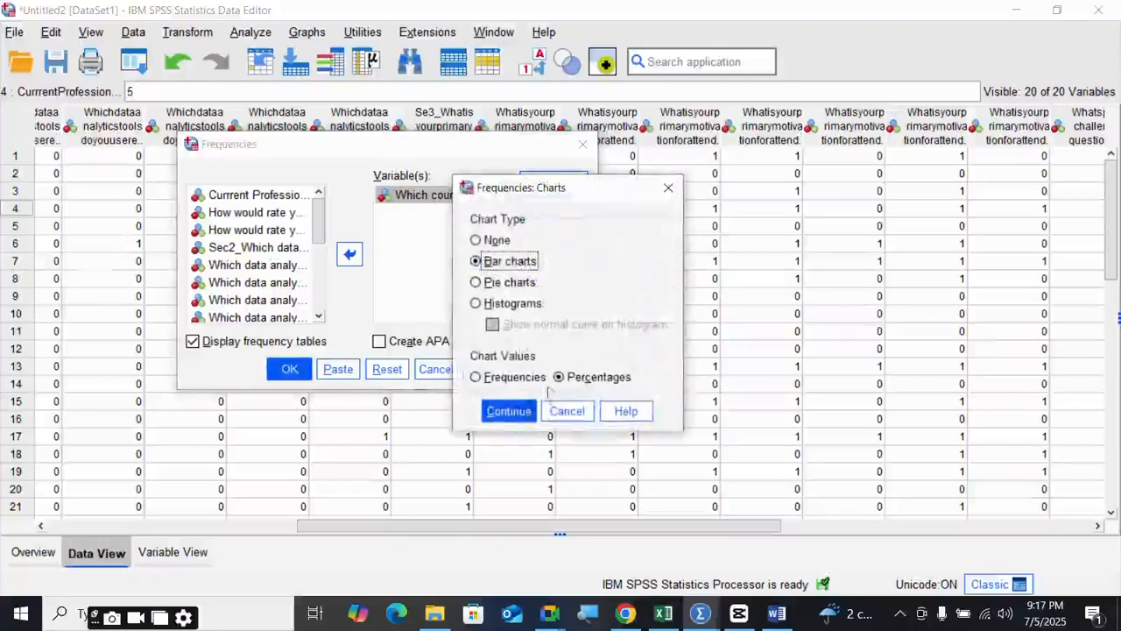
pyautogui.click(524, 412)
pyautogui.click(289, 369)
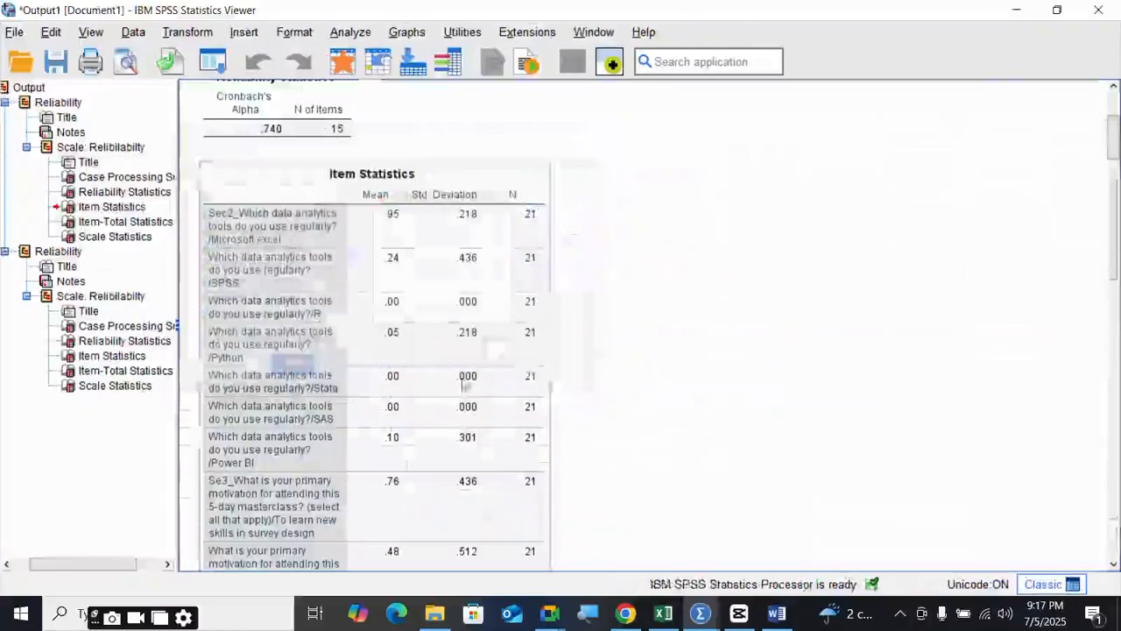
# - Scroll to the country frequencies output (Ghana 4.8%, Nigeria 95.2%) and select its bar chart
pyautogui.scroll(-15, 574, 373)
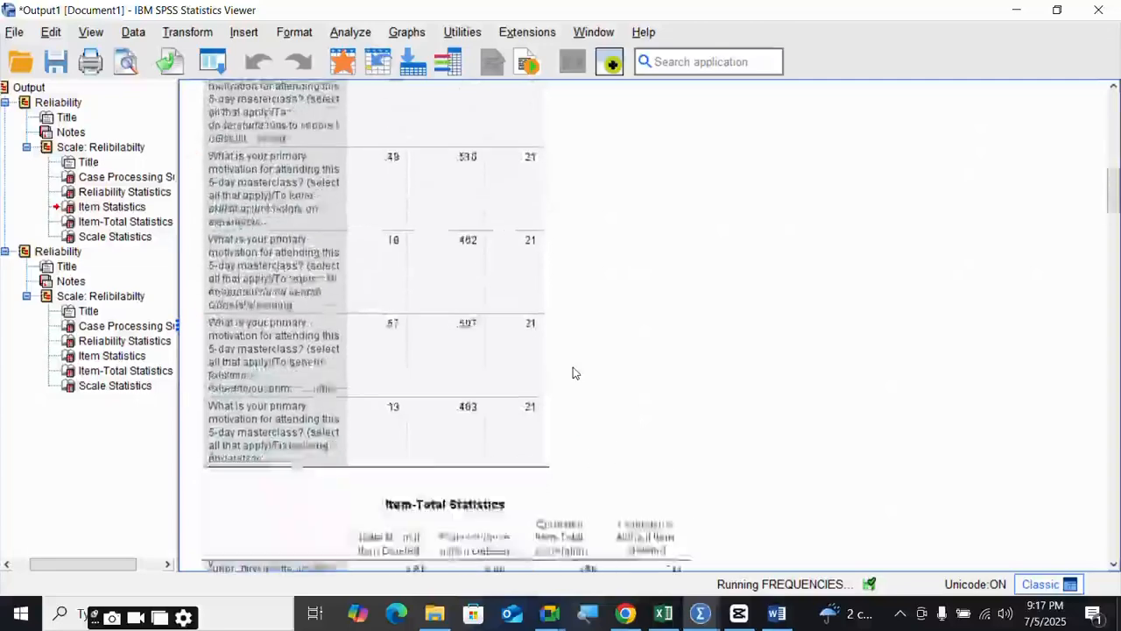
pyautogui.scroll(-15, 574, 373)
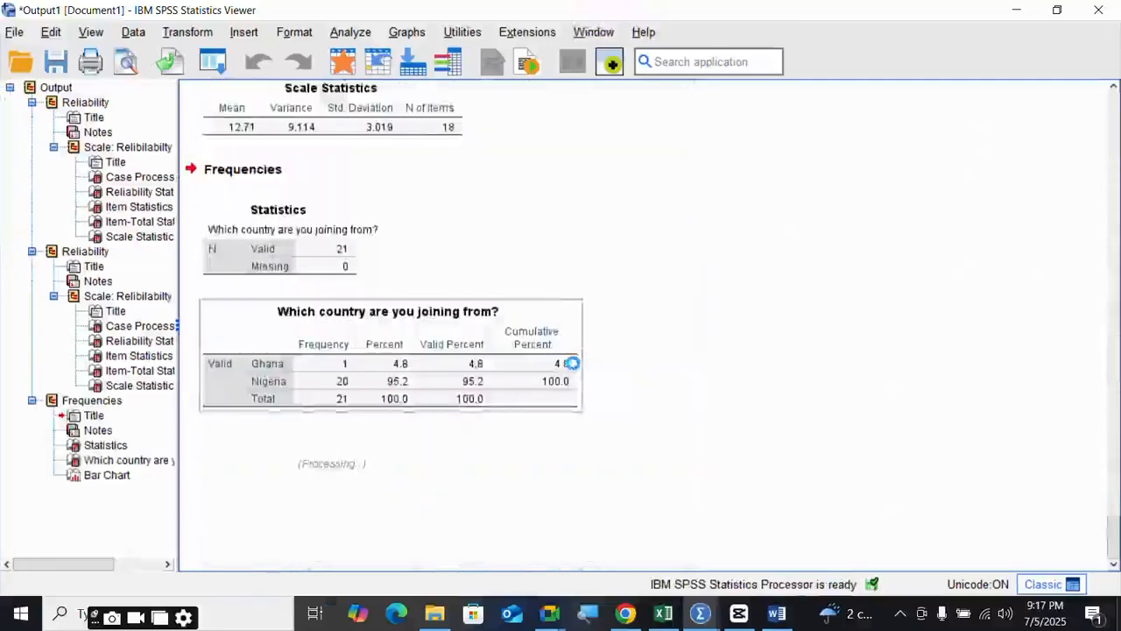
pyautogui.scroll(-8, 574, 369)
pyautogui.scroll(-2, 574, 368)
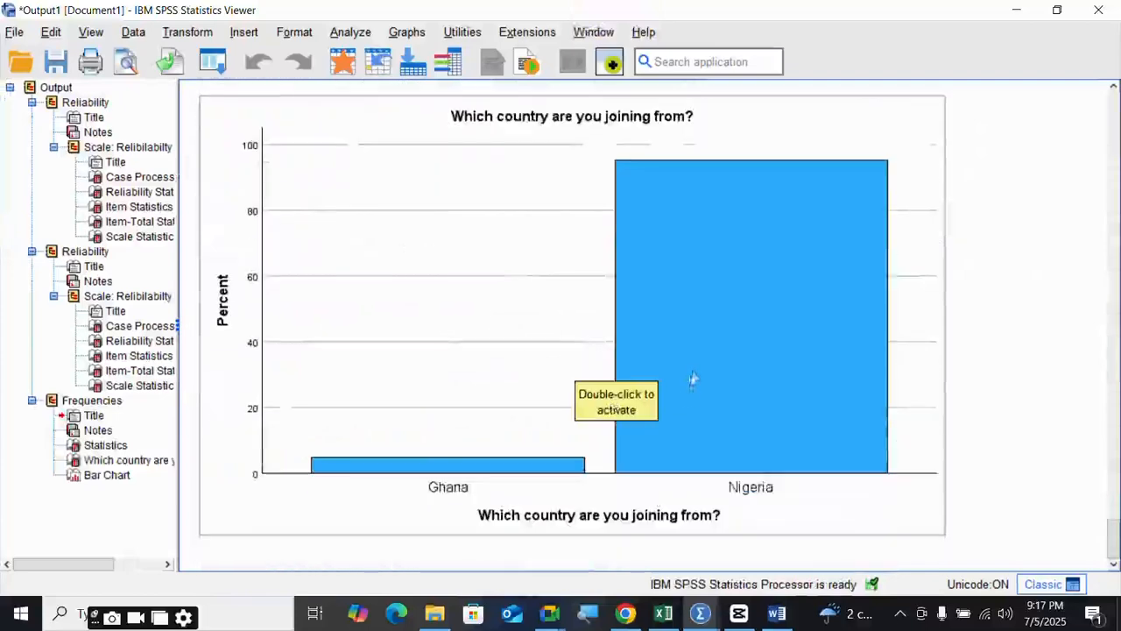
pyautogui.scroll(3, 709, 324)
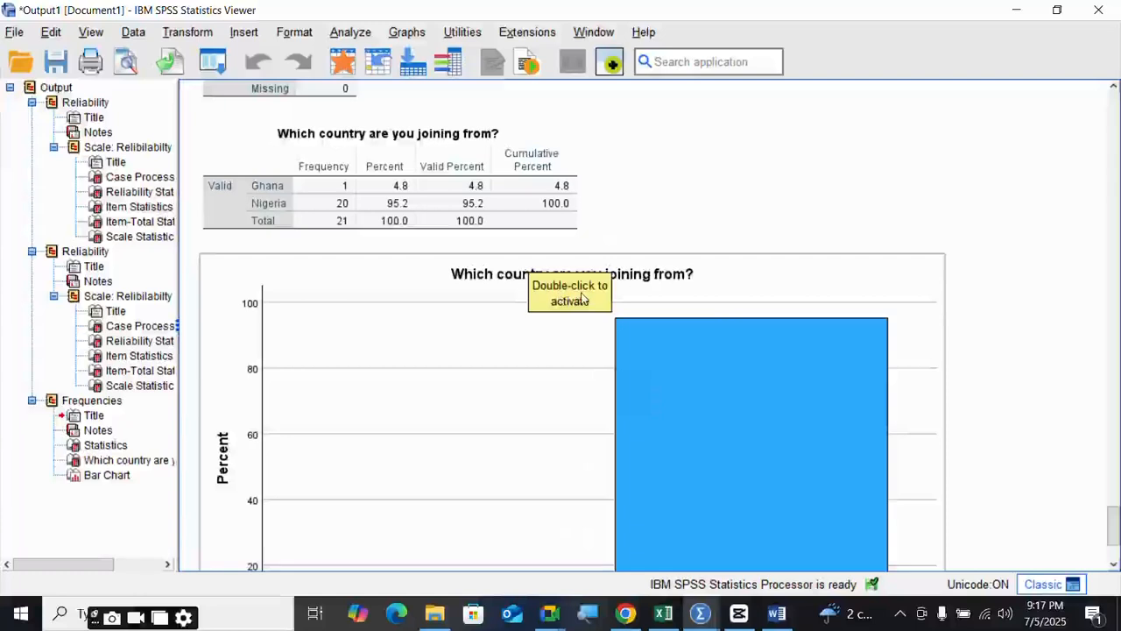
pyautogui.scroll(-2, 583, 298)
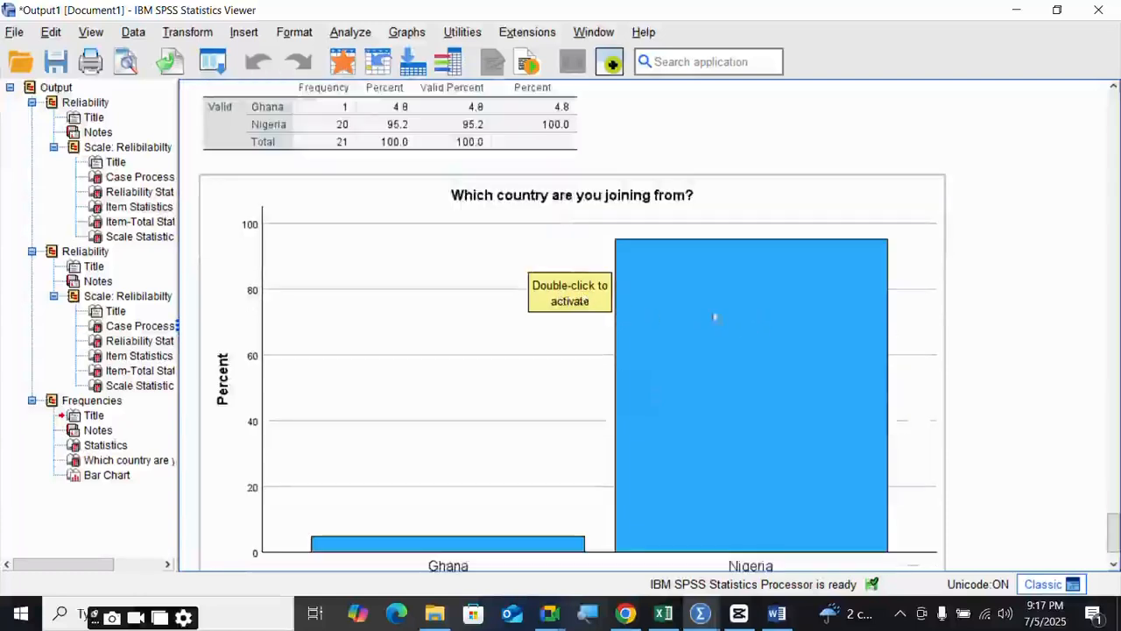
pyautogui.scroll(3, 662, 308)
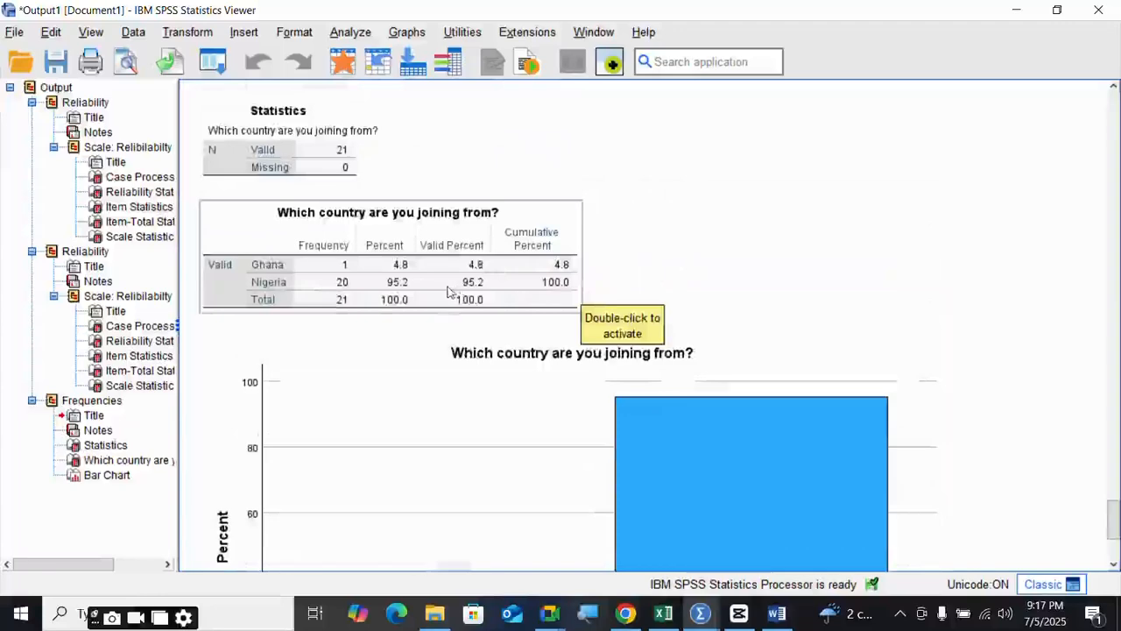
pyautogui.scroll(-5, 447, 292)
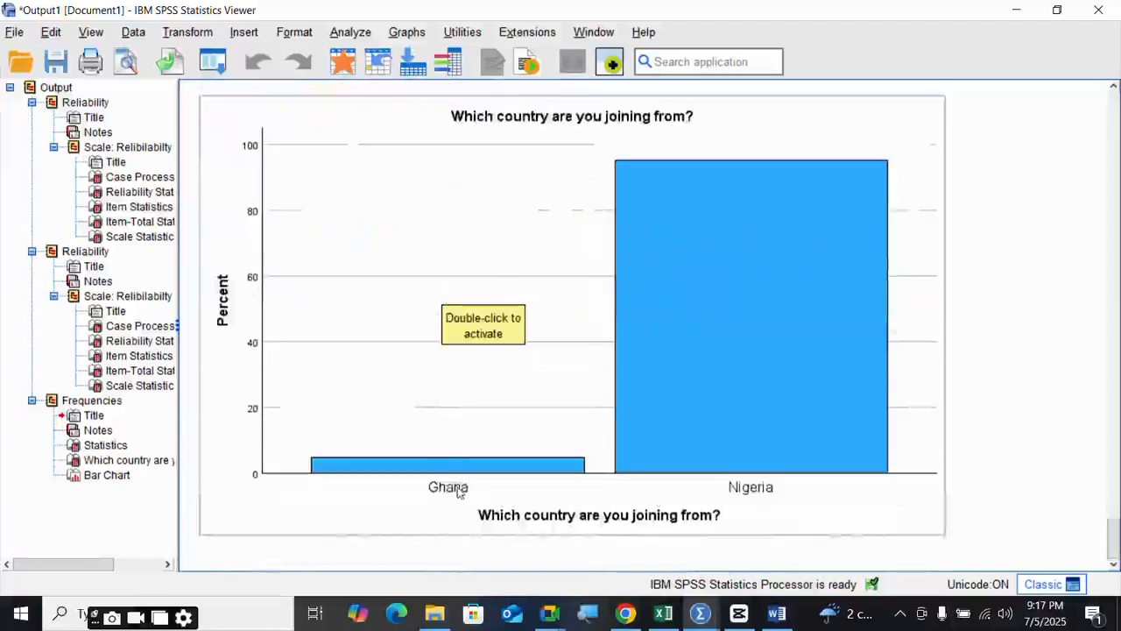
pyautogui.scroll(2, 672, 308)
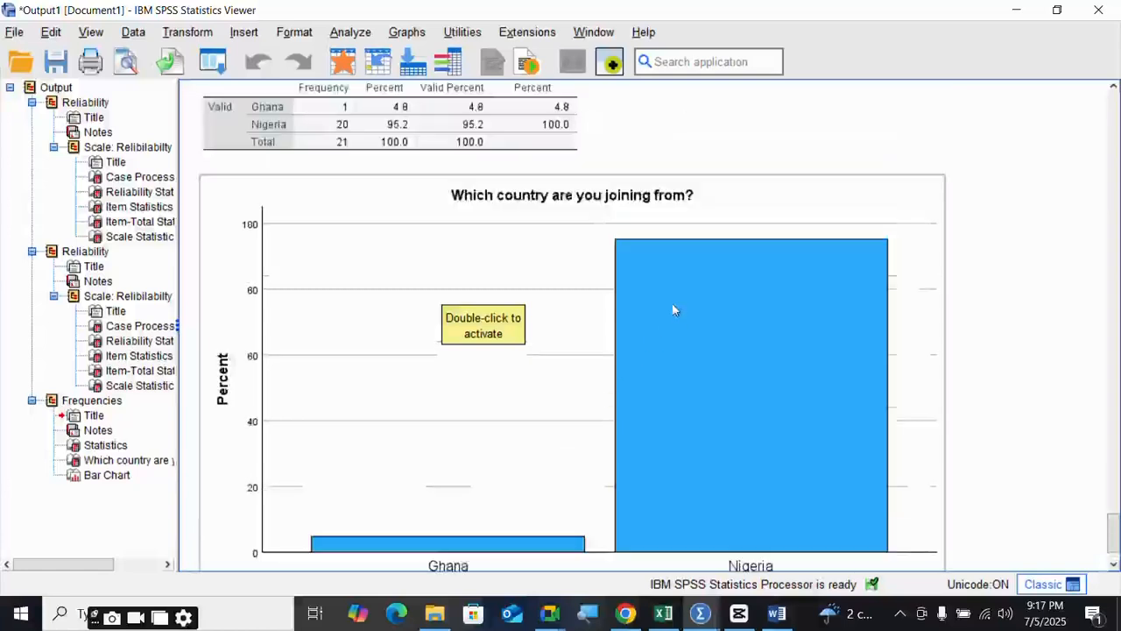
pyautogui.click(676, 313)
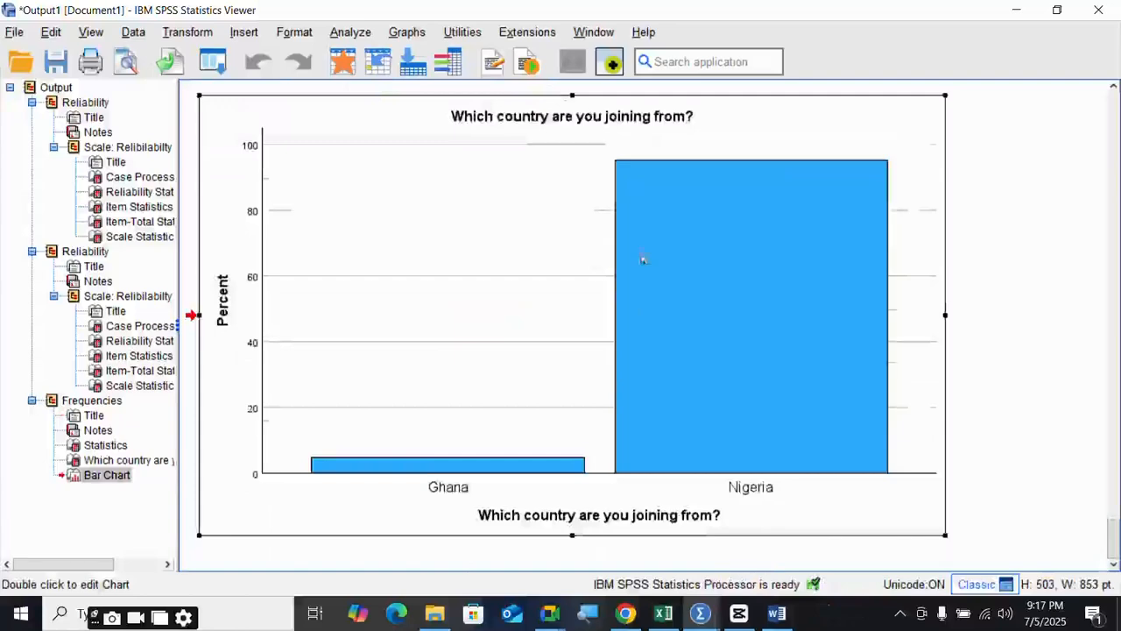
# - In the Chart Editor, add percentage data labels (4.76%, 95.24%) to the country bars
pyautogui.doubleClick(669, 233)
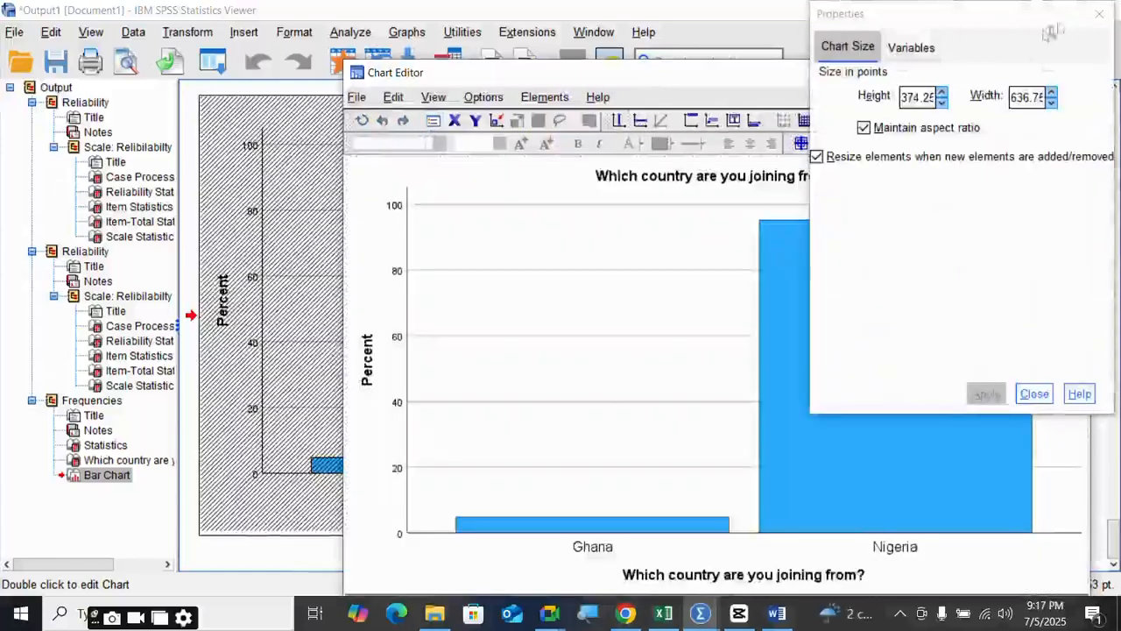
pyautogui.click(1099, 14)
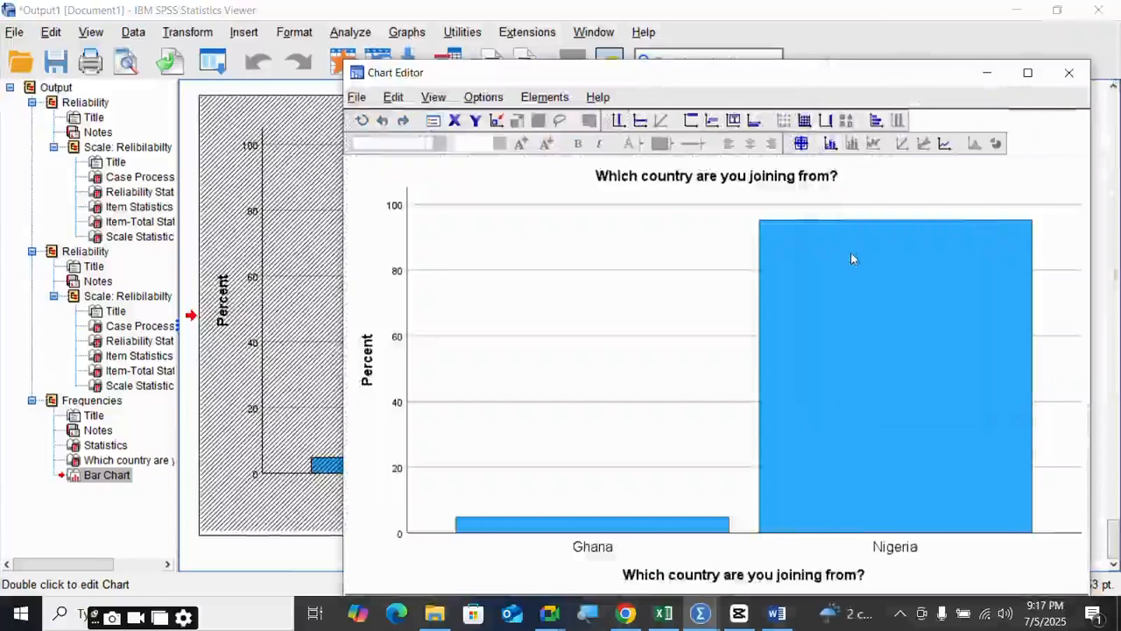
pyautogui.click(836, 241)
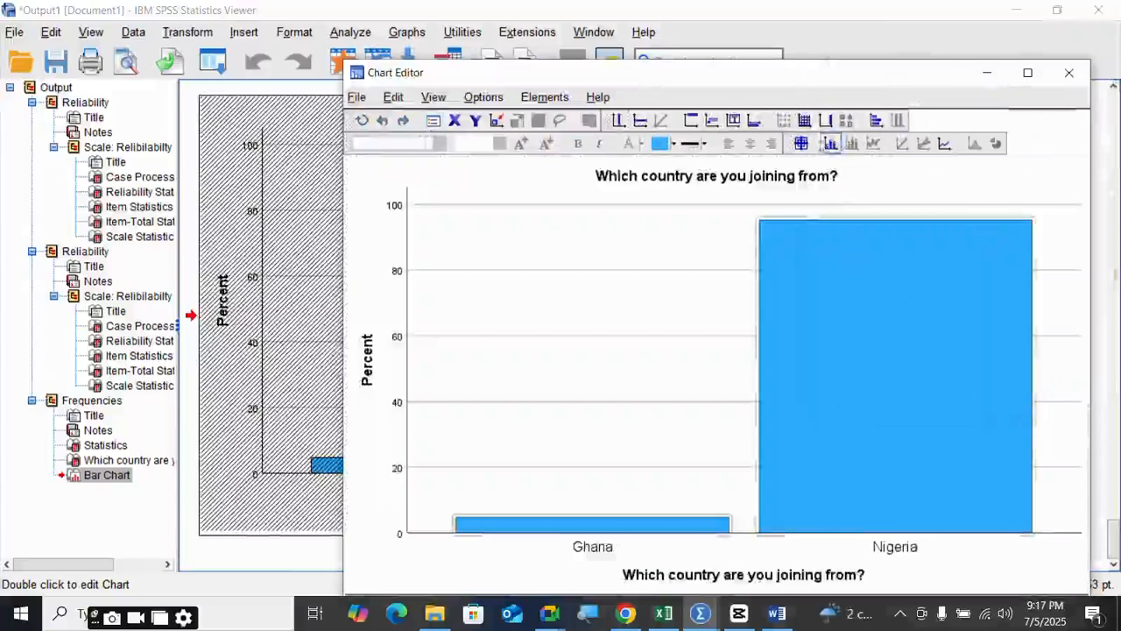
pyautogui.click(832, 144)
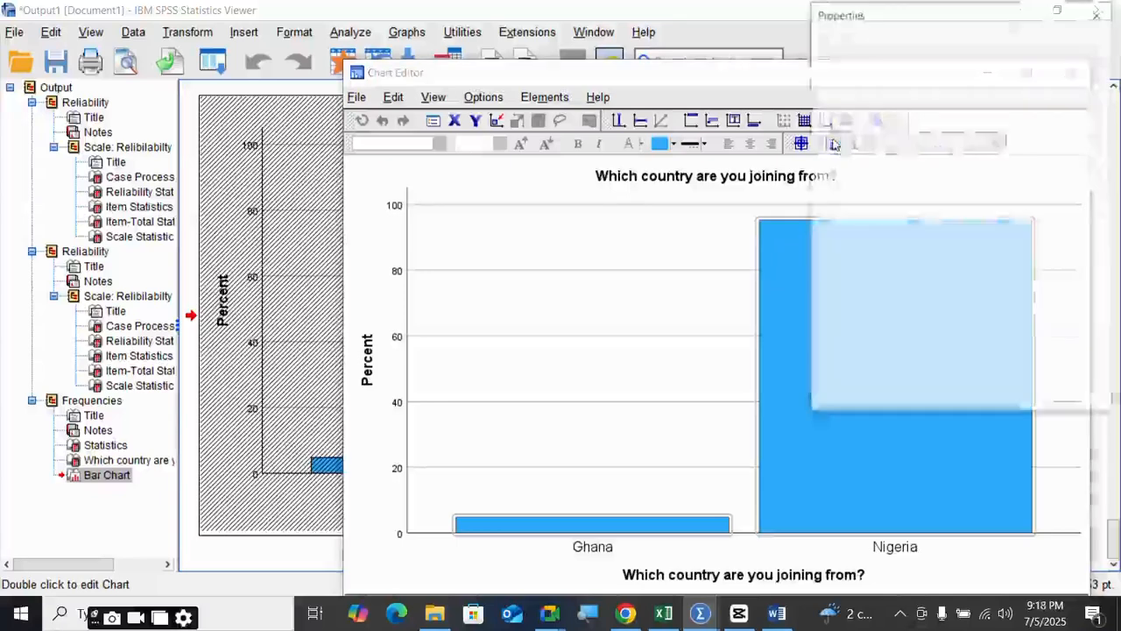
pyautogui.click(1101, 14)
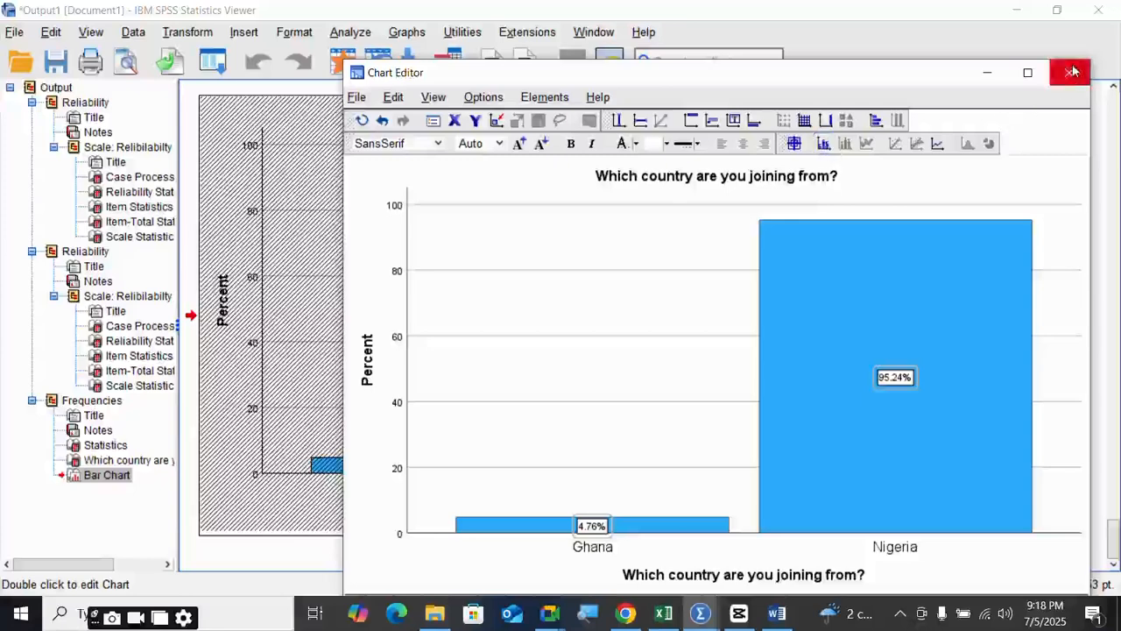
pyautogui.click(698, 614)
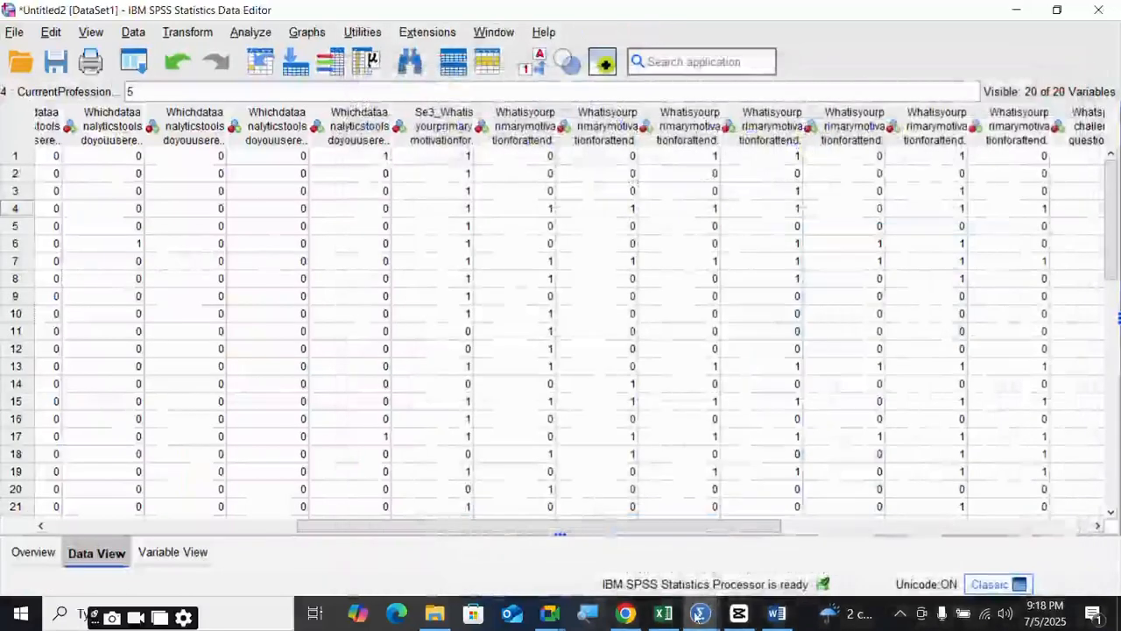
# - Copy the labelled country bar chart from the Output Viewer
pyautogui.moveTo(698, 614)
pyautogui.click(513, 530)
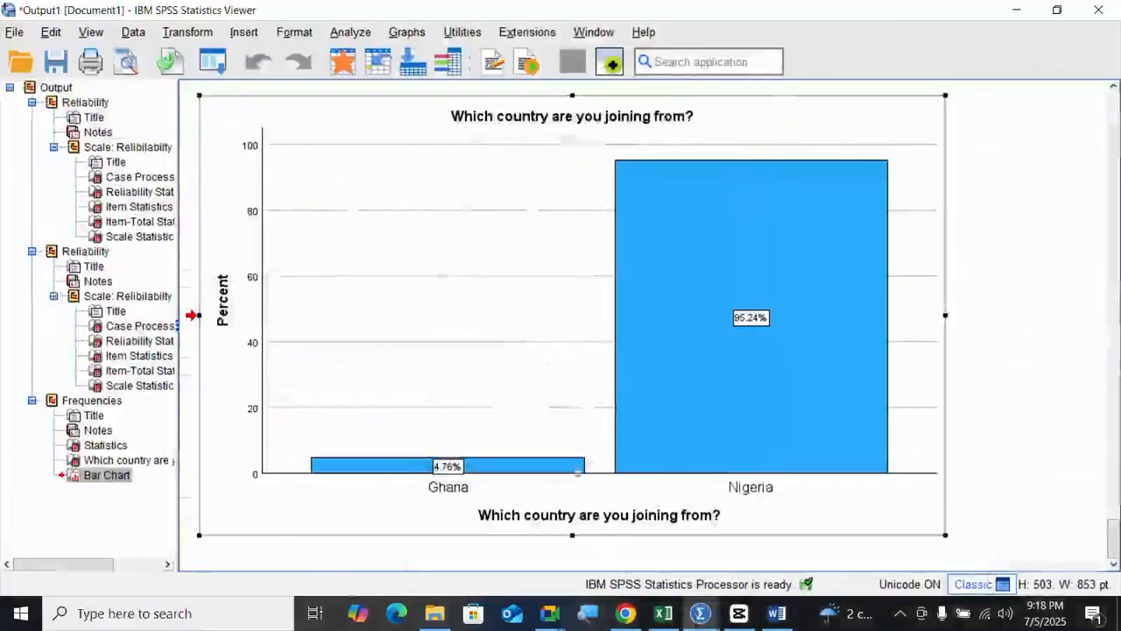
pyautogui.rightClick(613, 361)
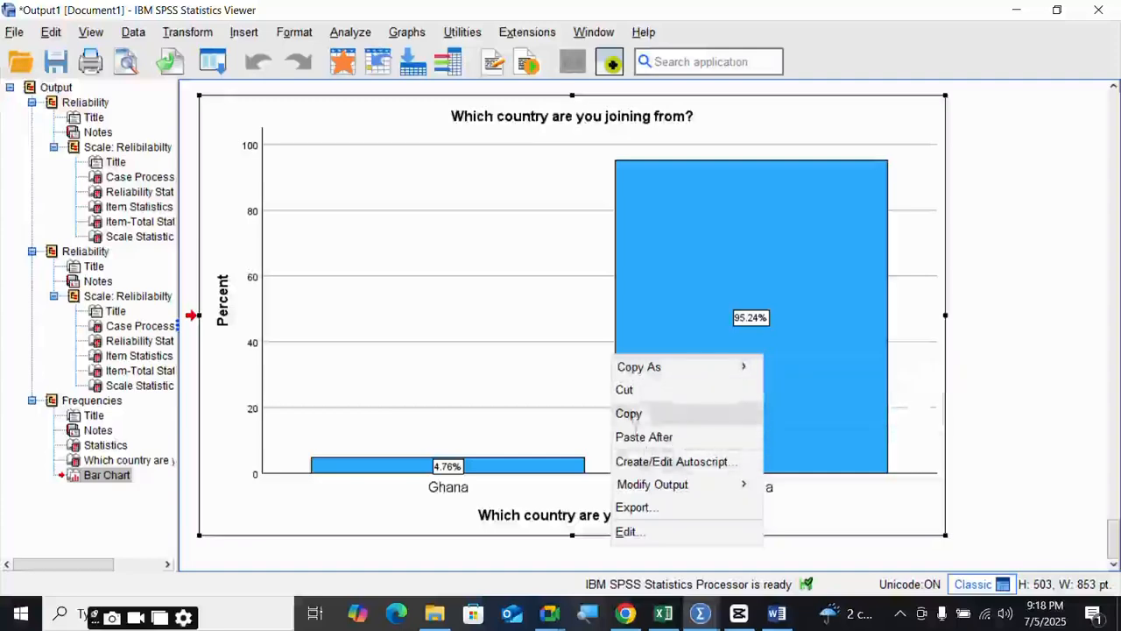
pyautogui.click(663, 412)
# - In Word, add line breaks after the 'Based on' text to reach a new page
pyautogui.click(776, 613)
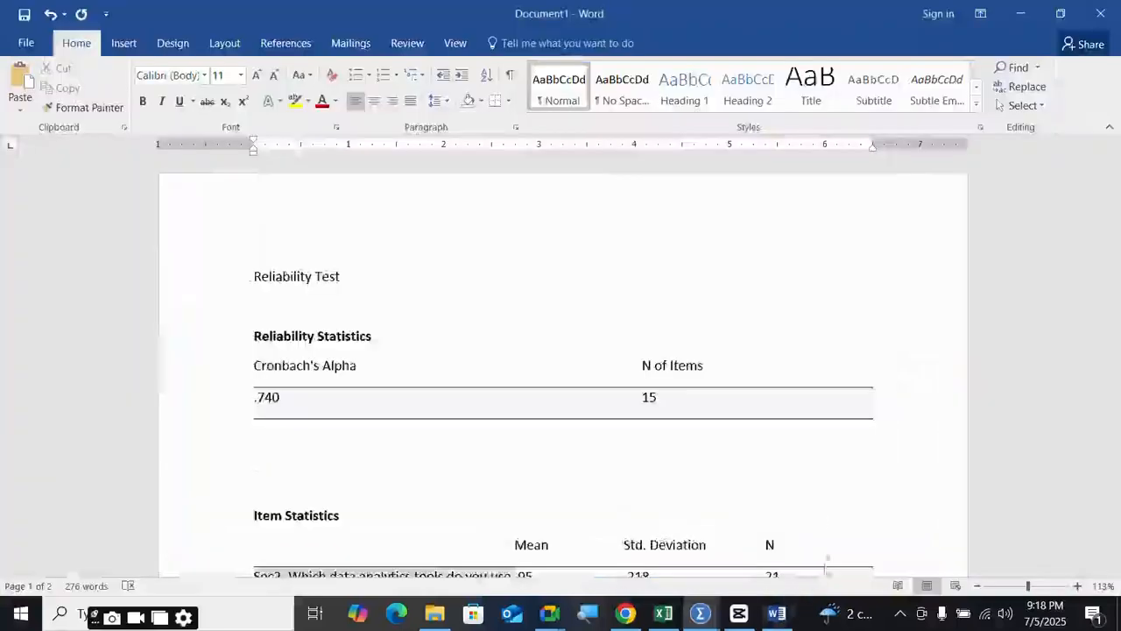
pyautogui.scroll(-15, 627, 484)
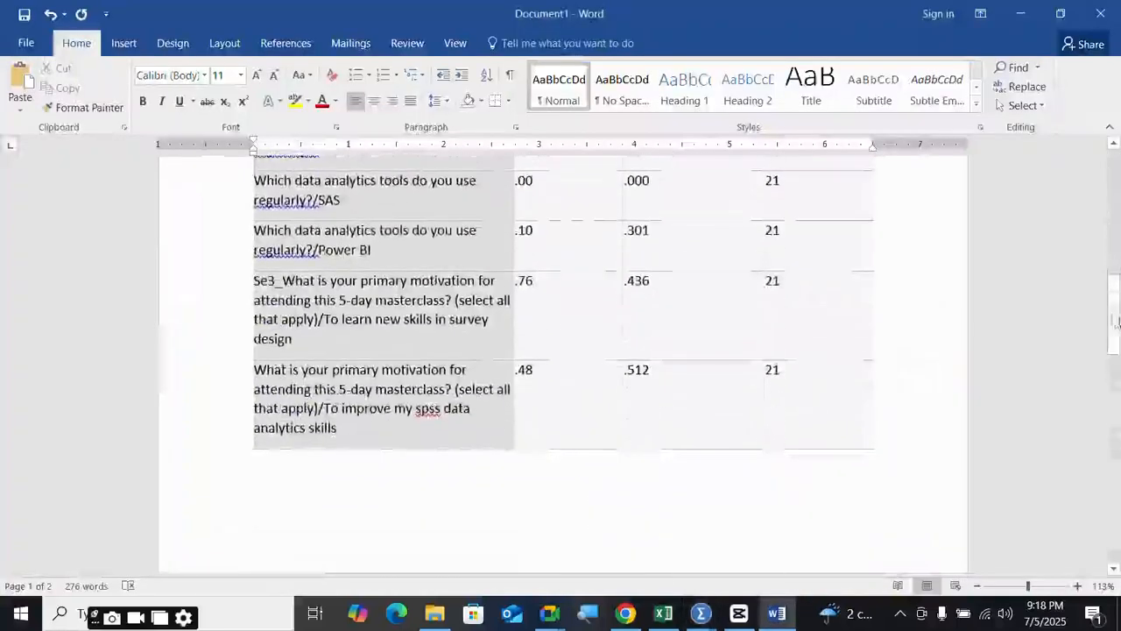
pyautogui.scroll(-2, 666, 453)
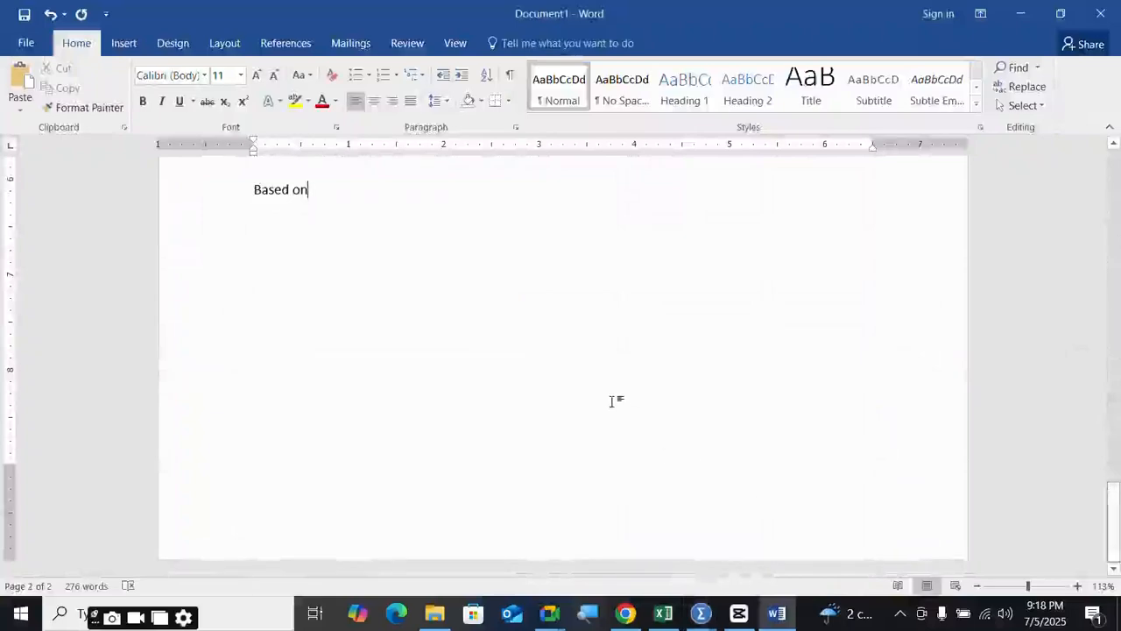
pyautogui.press('Return')
pyautogui.press('Return')
pyautogui.press('Return')
pyautogui.press('Return')
pyautogui.press('Return')
pyautogui.press('Return')
pyautogui.press('Return')
pyautogui.press('Return')
pyautogui.press('Return')
pyautogui.press('Return')
pyautogui.press('Return')
pyautogui.press('Return')
pyautogui.press('Return')
pyautogui.press('Return')
pyautogui.press('Return')
pyautogui.press('Return')
pyautogui.press('Return')
pyautogui.press('Return')
pyautogui.press('Return')
pyautogui.press('Return')
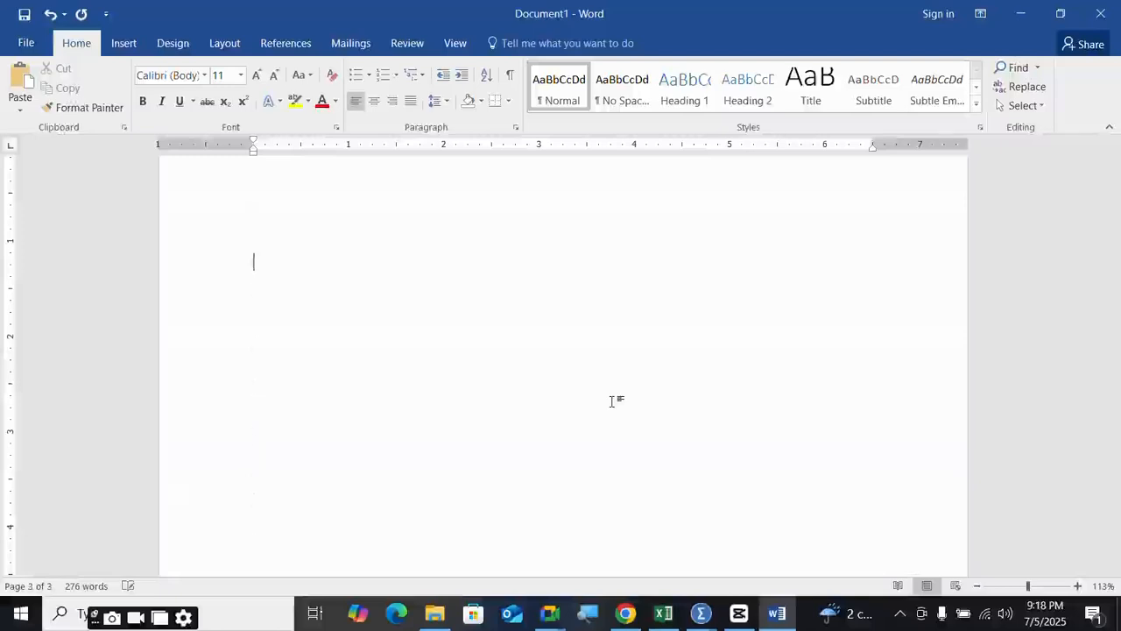
pyautogui.press('BackSpace')
pyautogui.press('BackSpace')
pyautogui.press('BackSpace')
pyautogui.press('BackSpace')
pyautogui.press('BackSpace')
pyautogui.press('BackSpace')
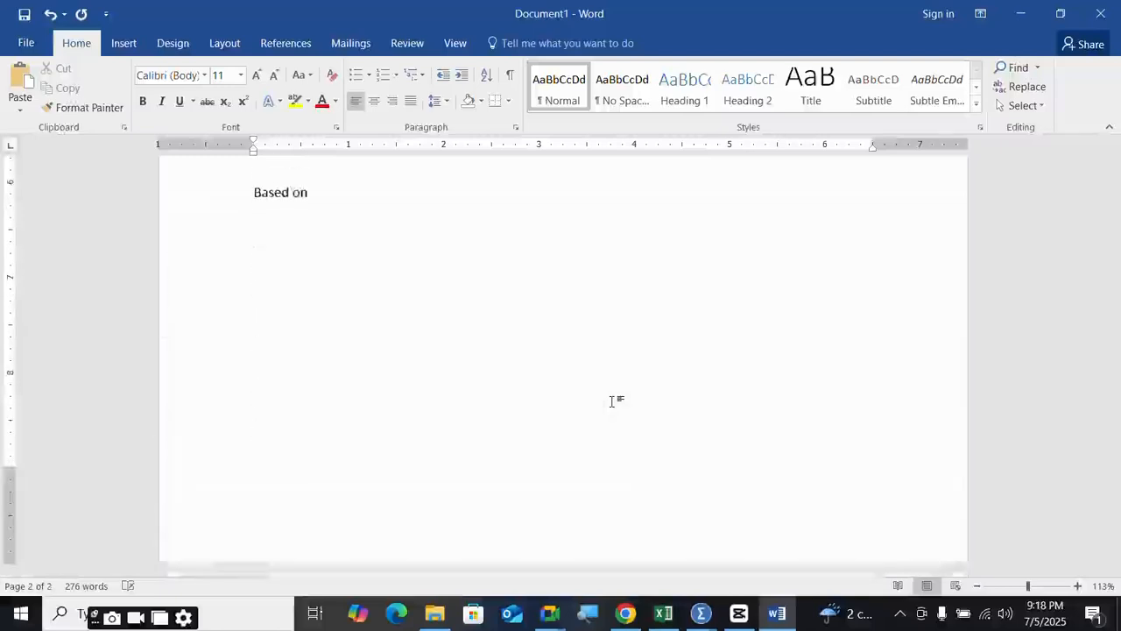
pyautogui.press('Return')
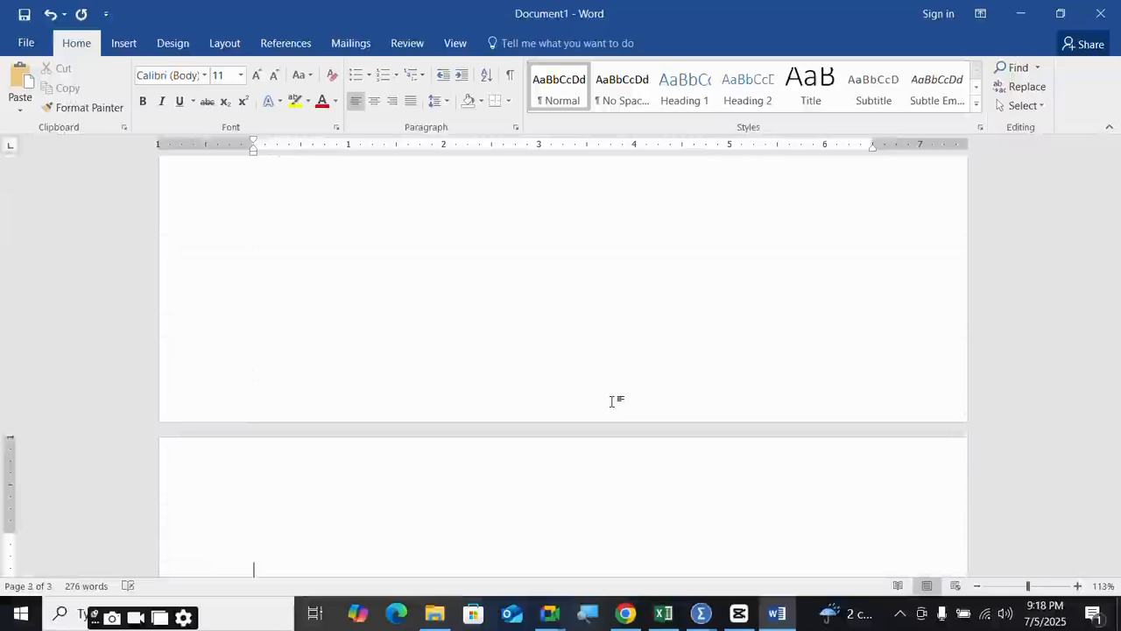
# - Paste the labelled country bar chart onto the report's third page
pyautogui.hotkey('ctrl', 'v')
pyautogui.scroll(3, 613, 402)
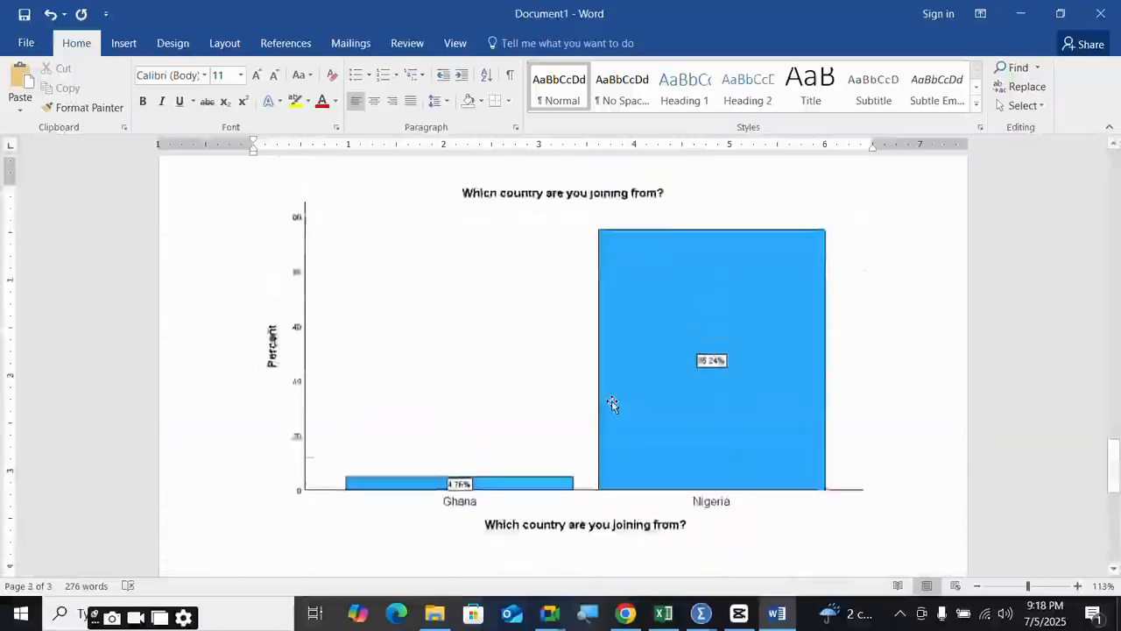
pyautogui.click(566, 368)
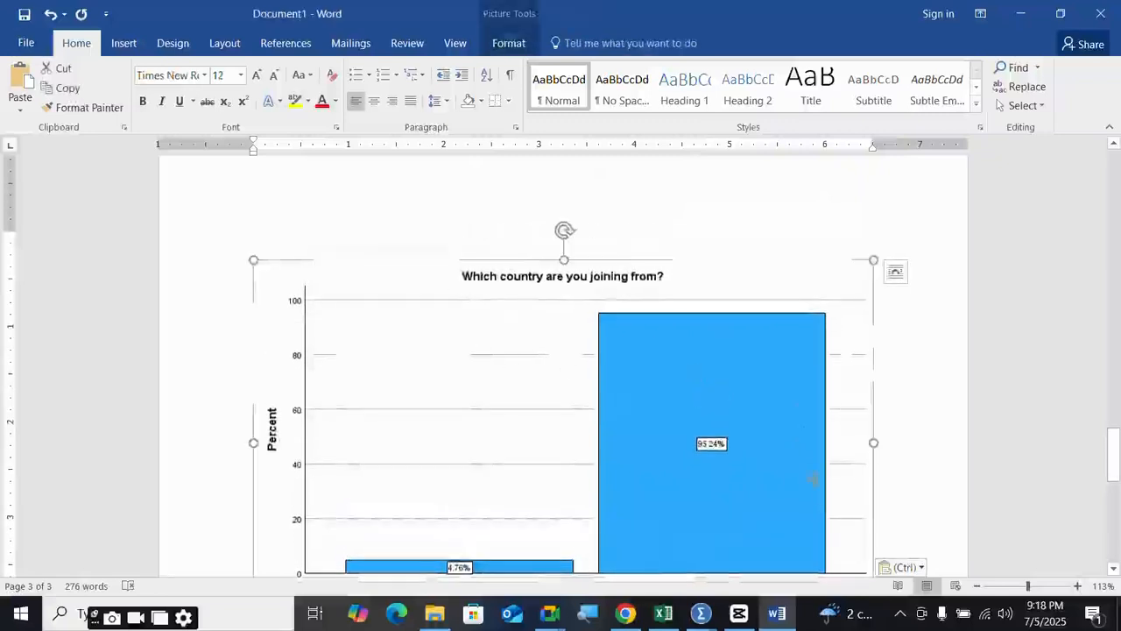
pyautogui.scroll(-2, 788, 486)
pyautogui.scroll(-2, 719, 504)
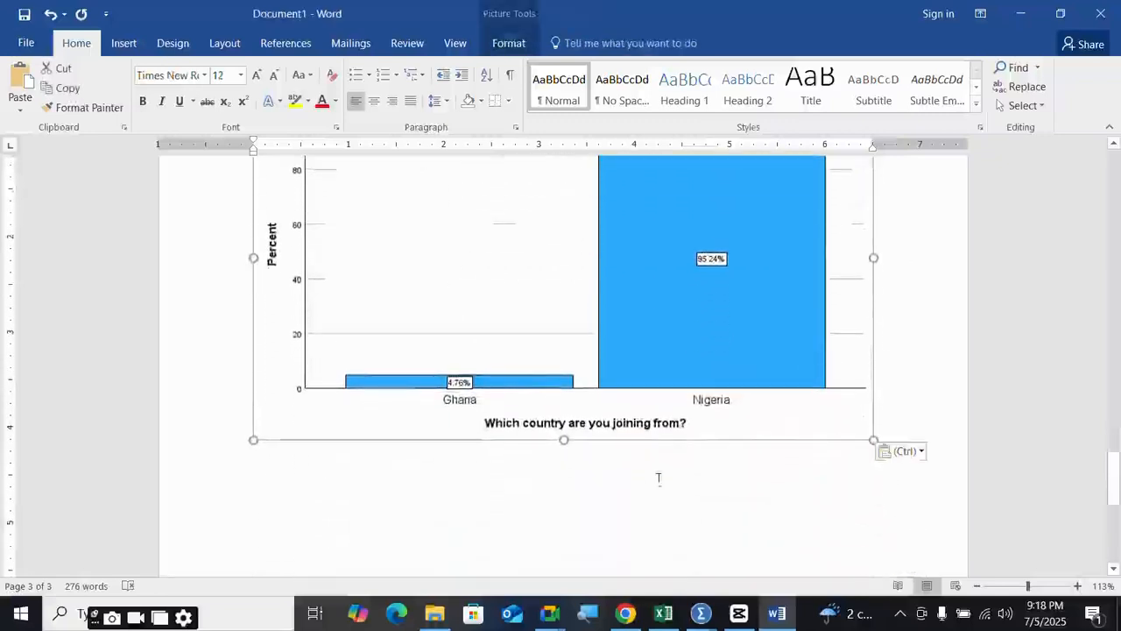
pyautogui.moveTo(704, 618)
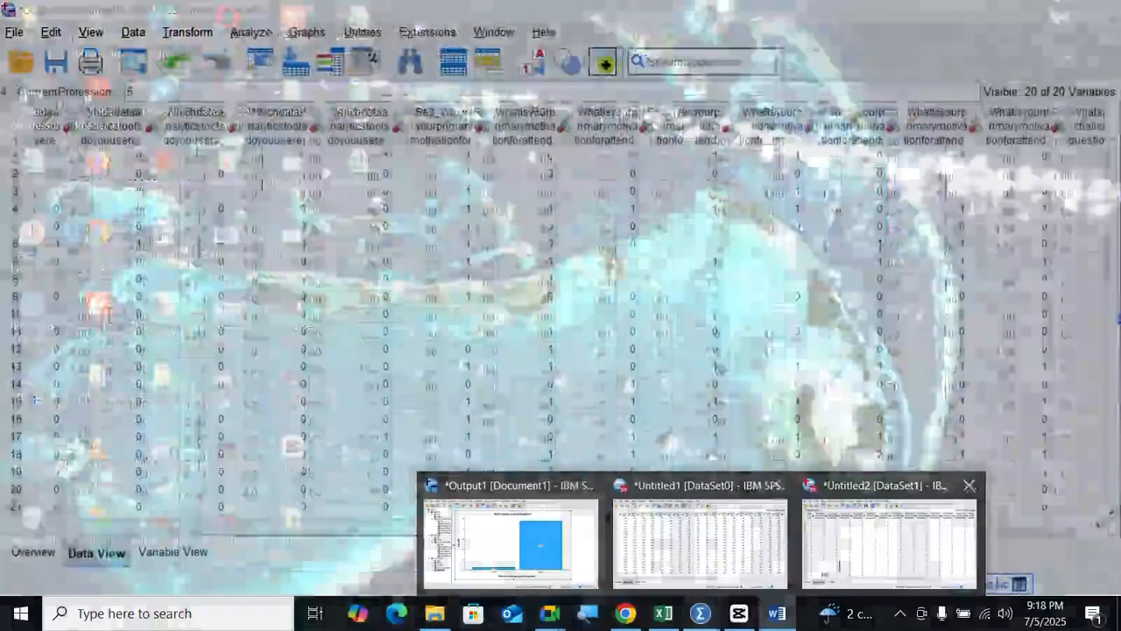
# - Reopen Frequencies, remove the country question and add the knowledge rating question
pyautogui.click(889, 543)
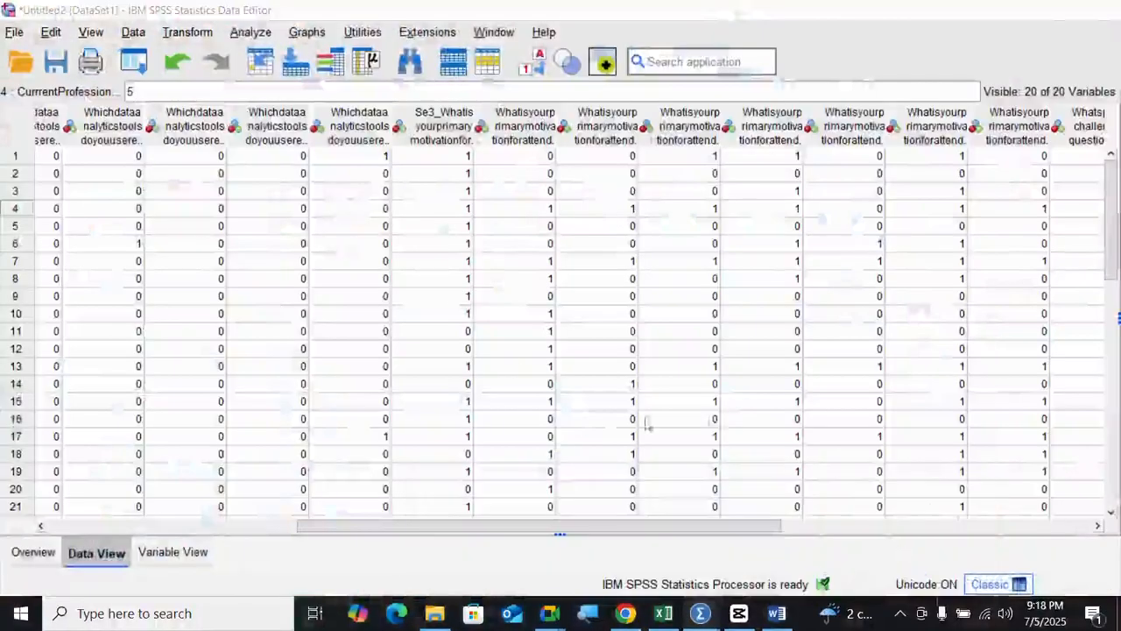
pyautogui.click(251, 33)
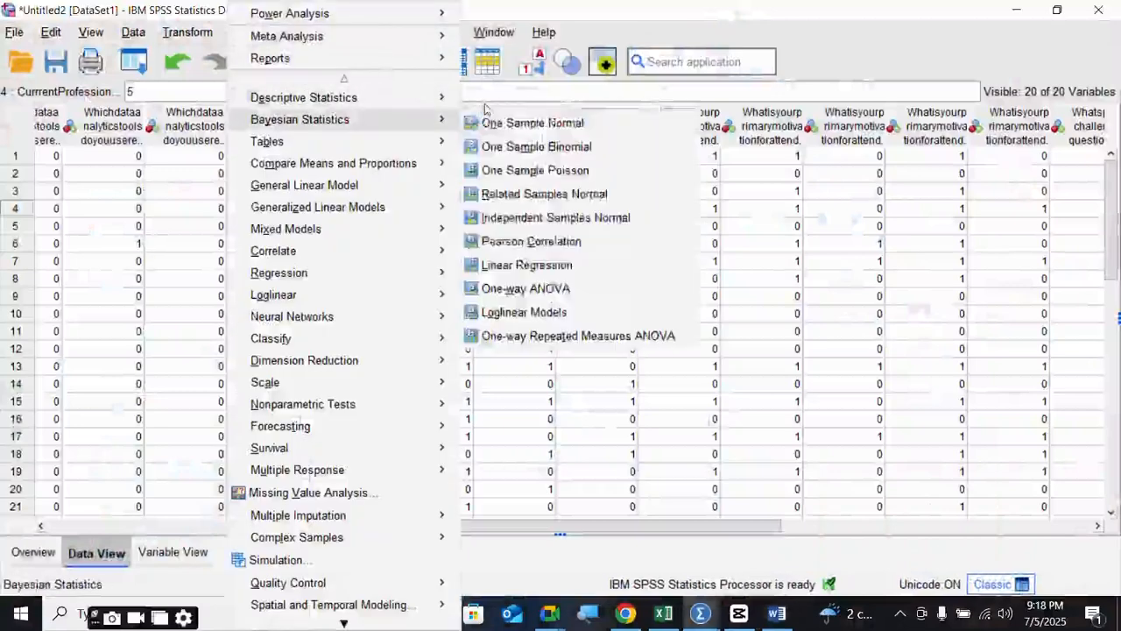
pyautogui.moveTo(304, 98)
pyautogui.click(508, 101)
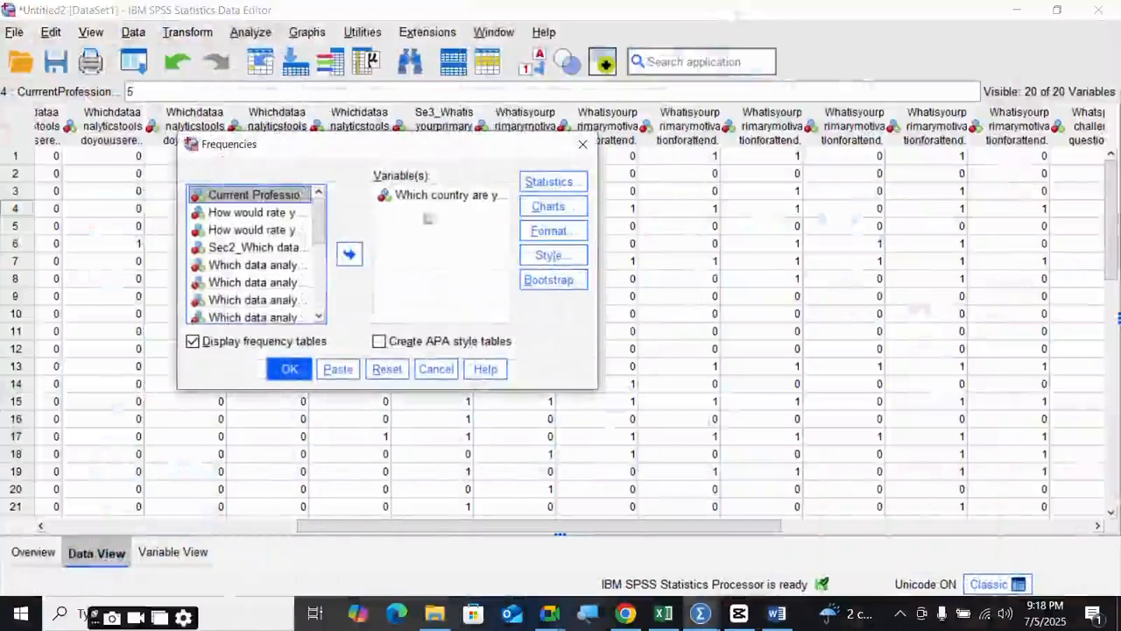
pyautogui.click(247, 213)
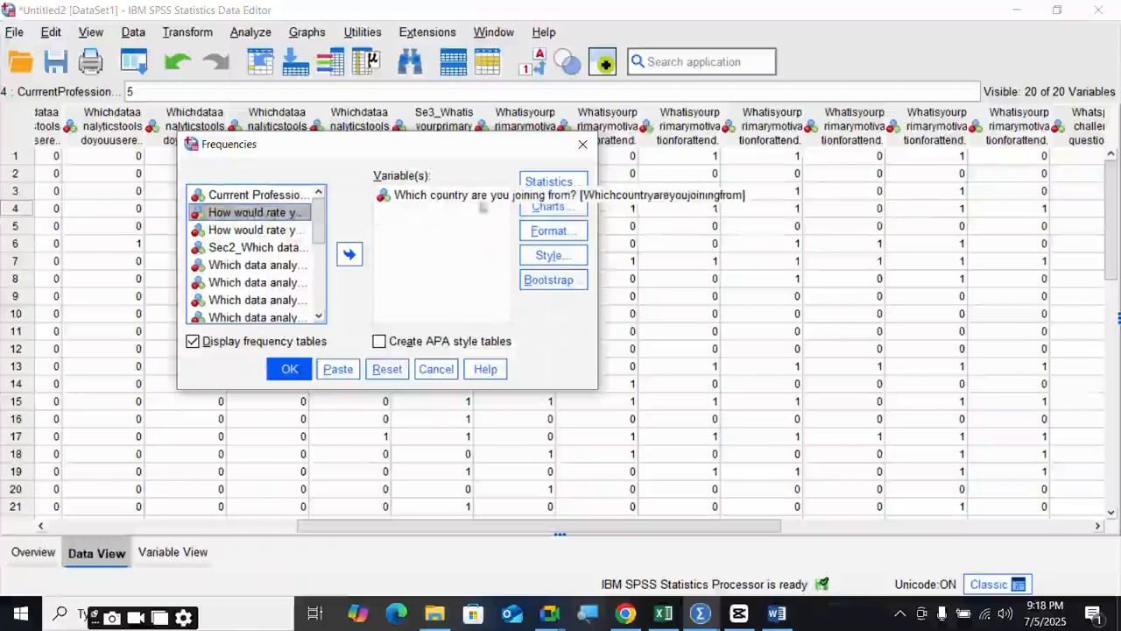
pyautogui.click(409, 195)
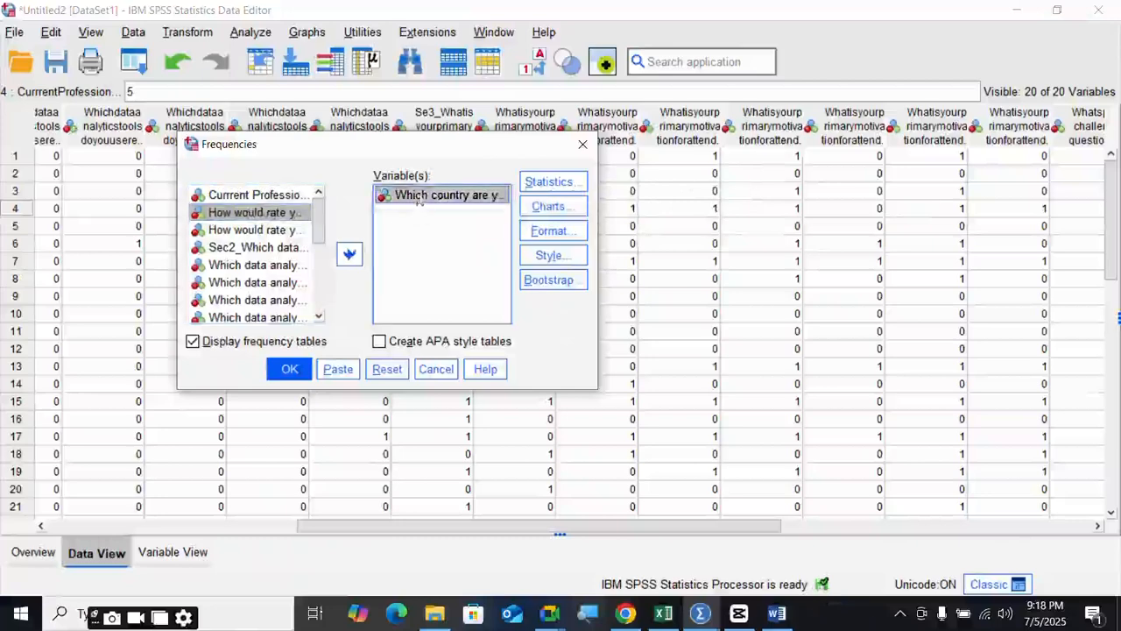
pyautogui.doubleClick(409, 195)
pyautogui.click(286, 214)
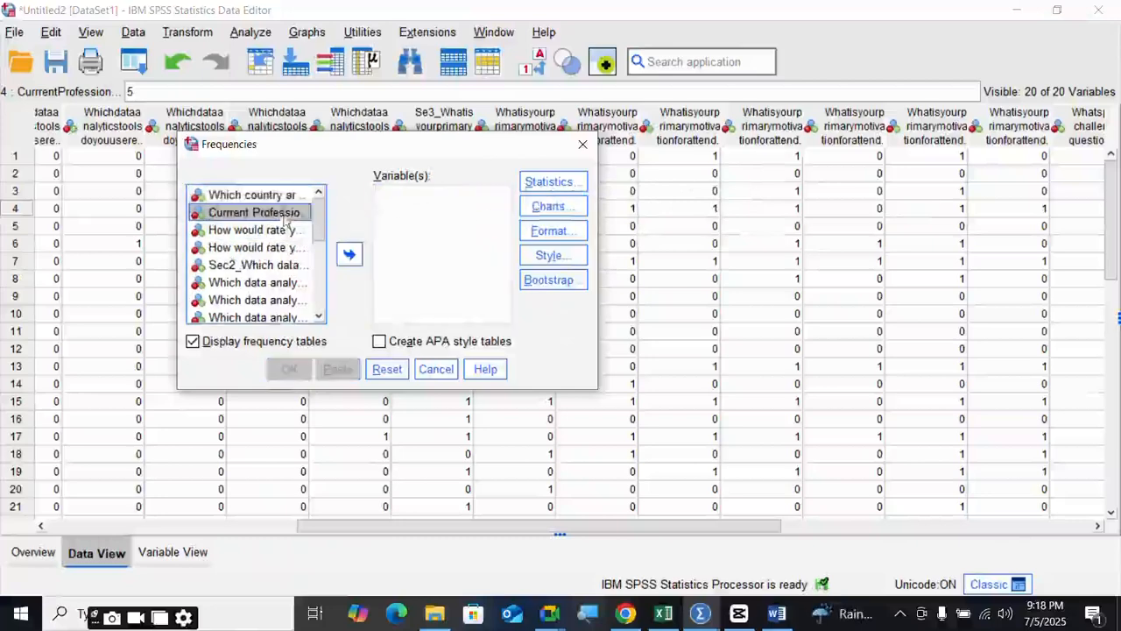
pyautogui.click(272, 231)
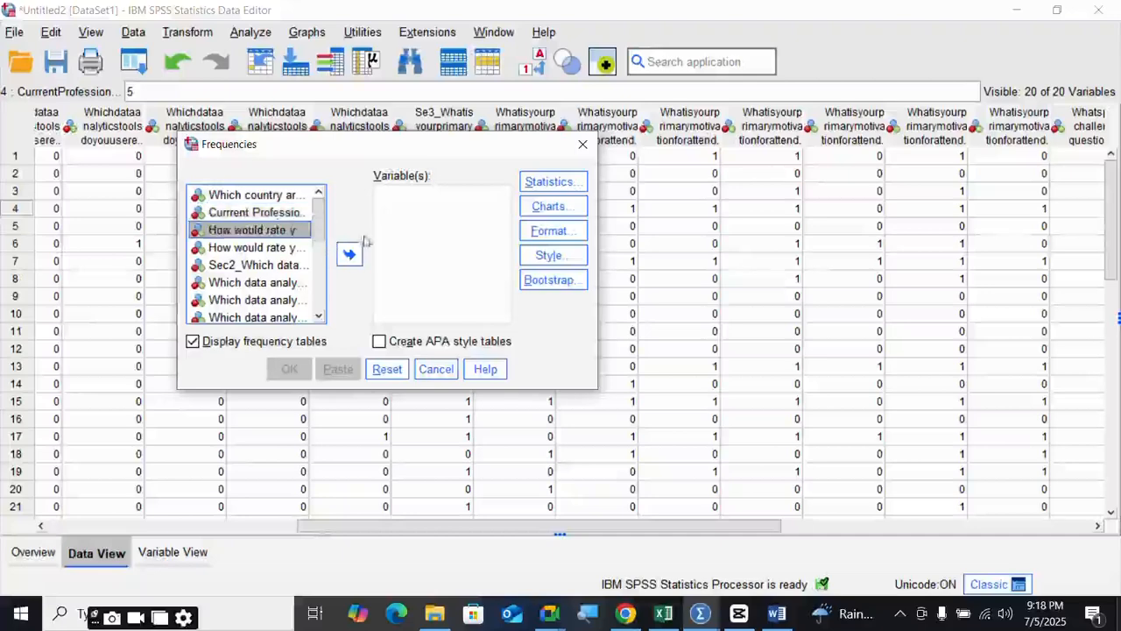
pyautogui.click(350, 254)
# - Add the Current Profession and SPSS proficiency questions to Variable(s)
pyautogui.click(550, 207)
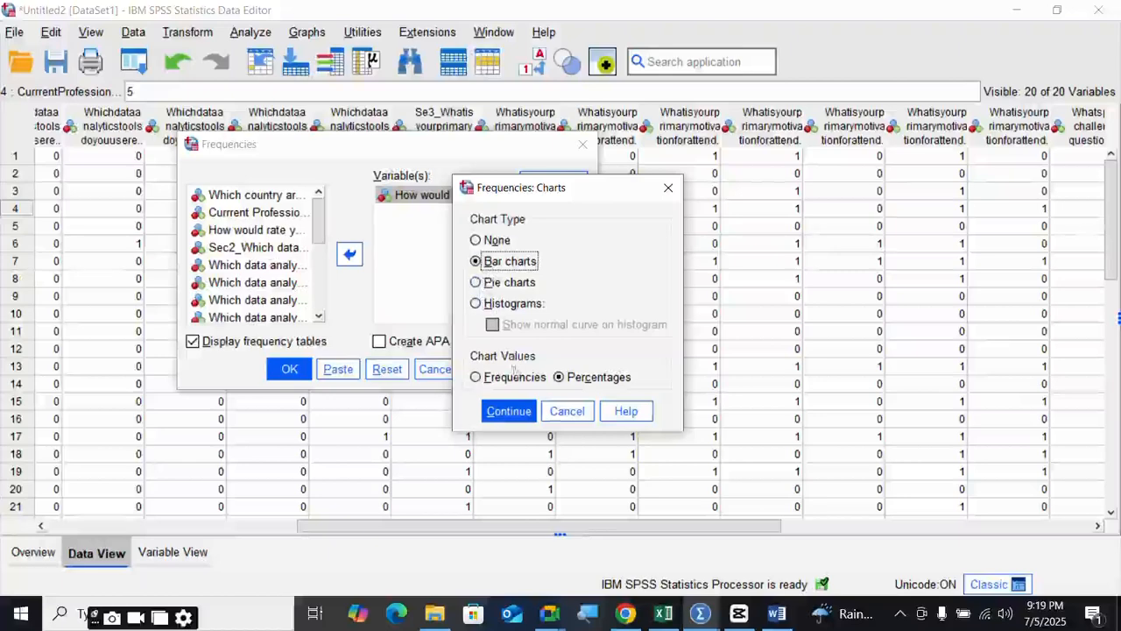
pyautogui.click(565, 412)
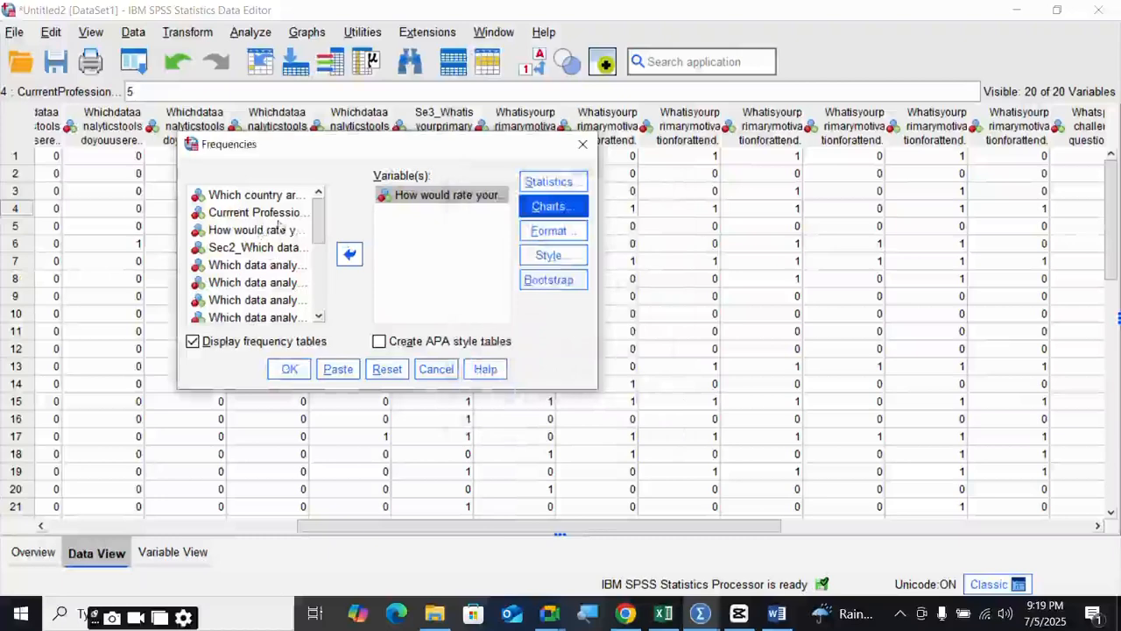
pyautogui.click(263, 213)
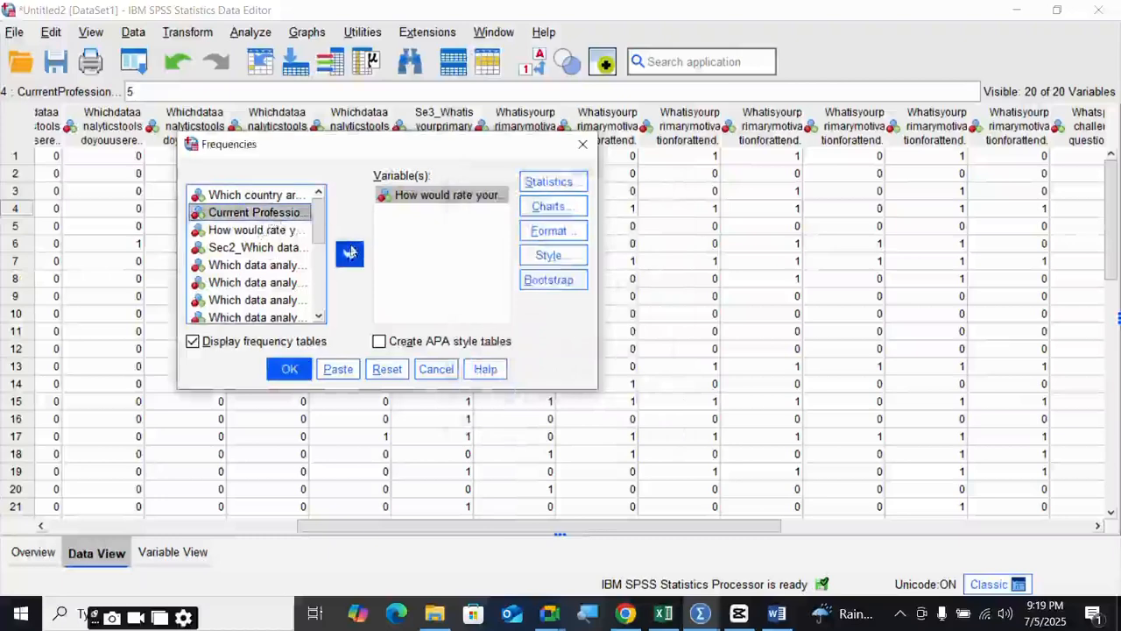
pyautogui.click(349, 254)
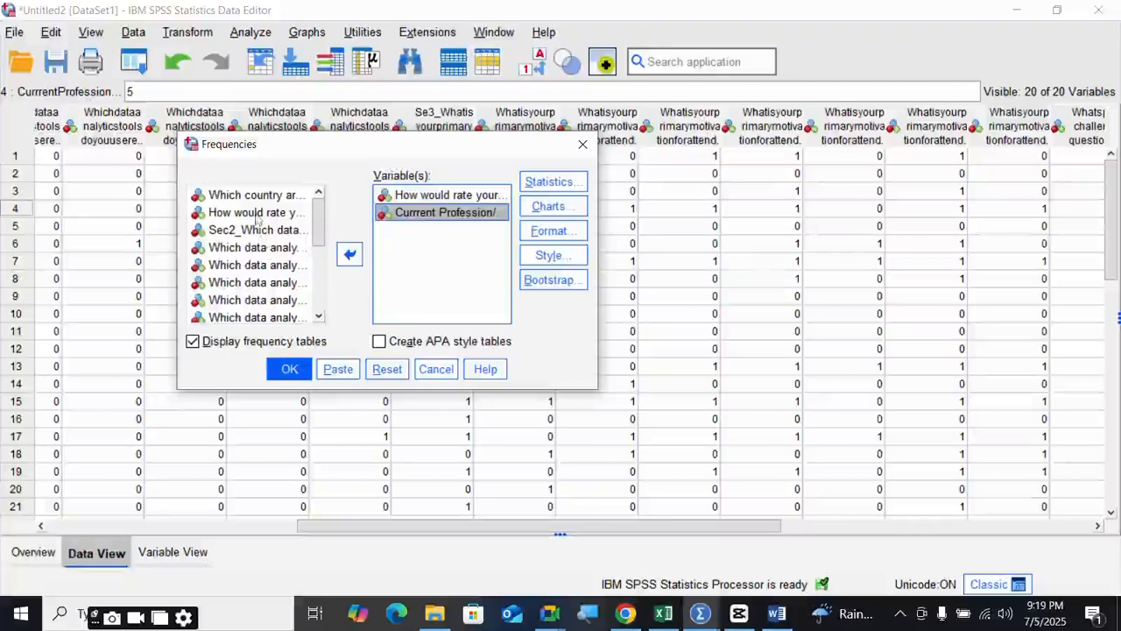
pyautogui.click(258, 214)
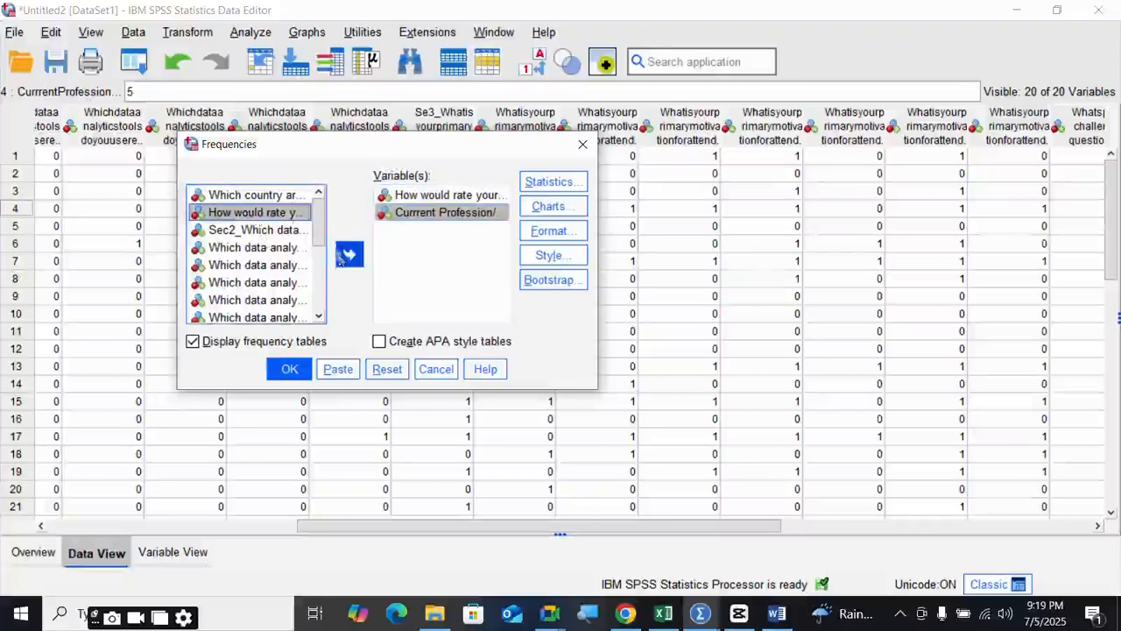
pyautogui.click(350, 254)
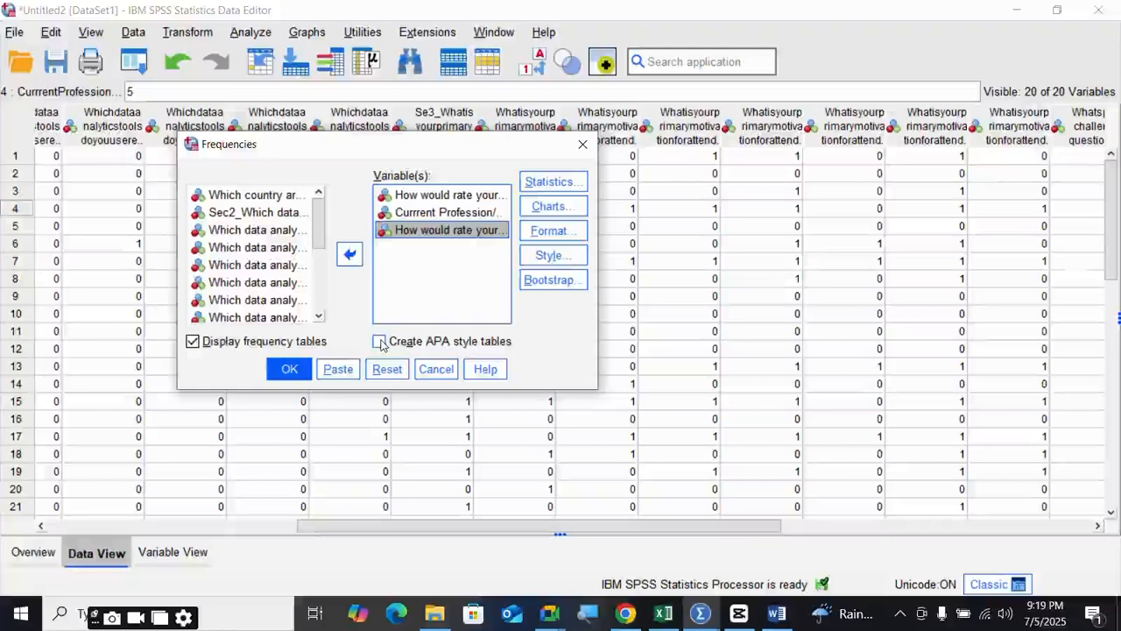
# - Tick Create APA style tables and run the frequency analysis
pyautogui.click(379, 342)
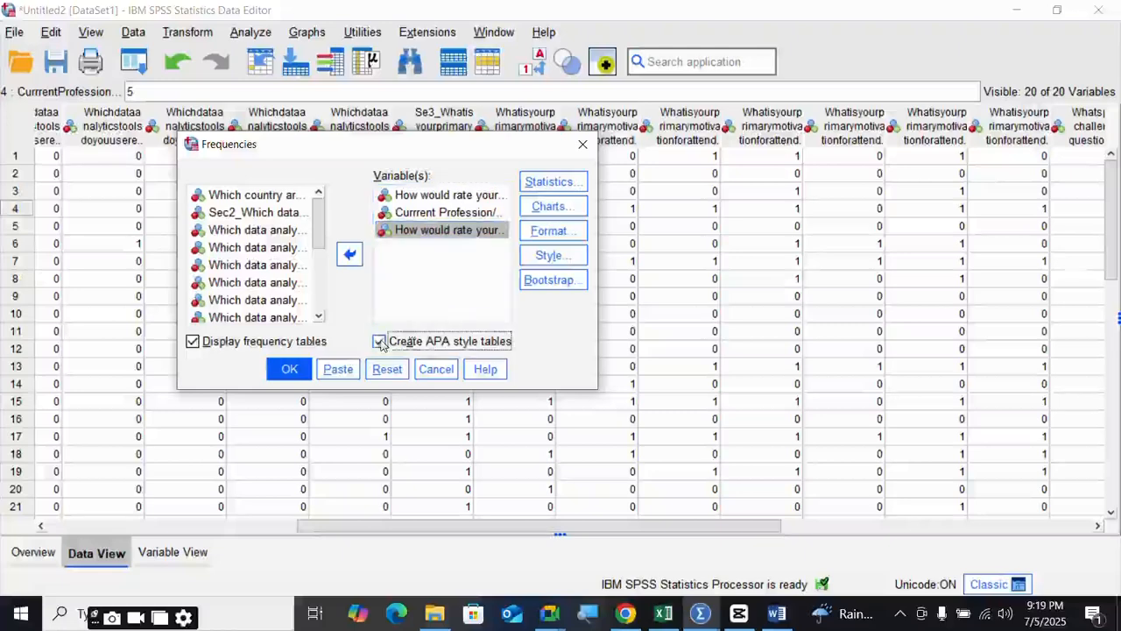
pyautogui.click(549, 185)
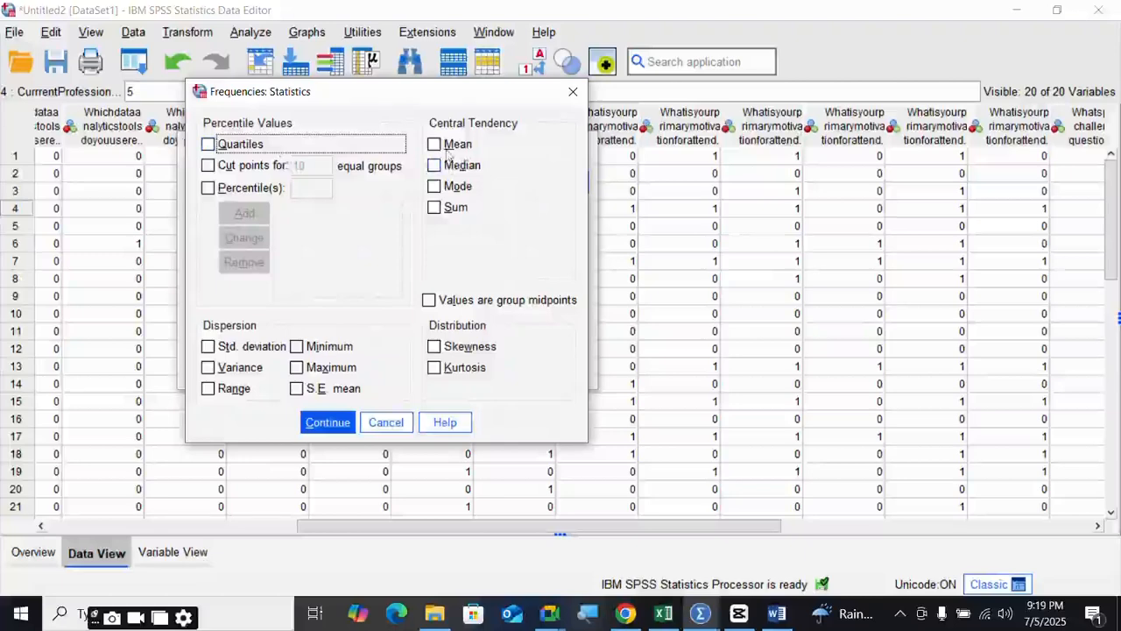
pyautogui.click(386, 423)
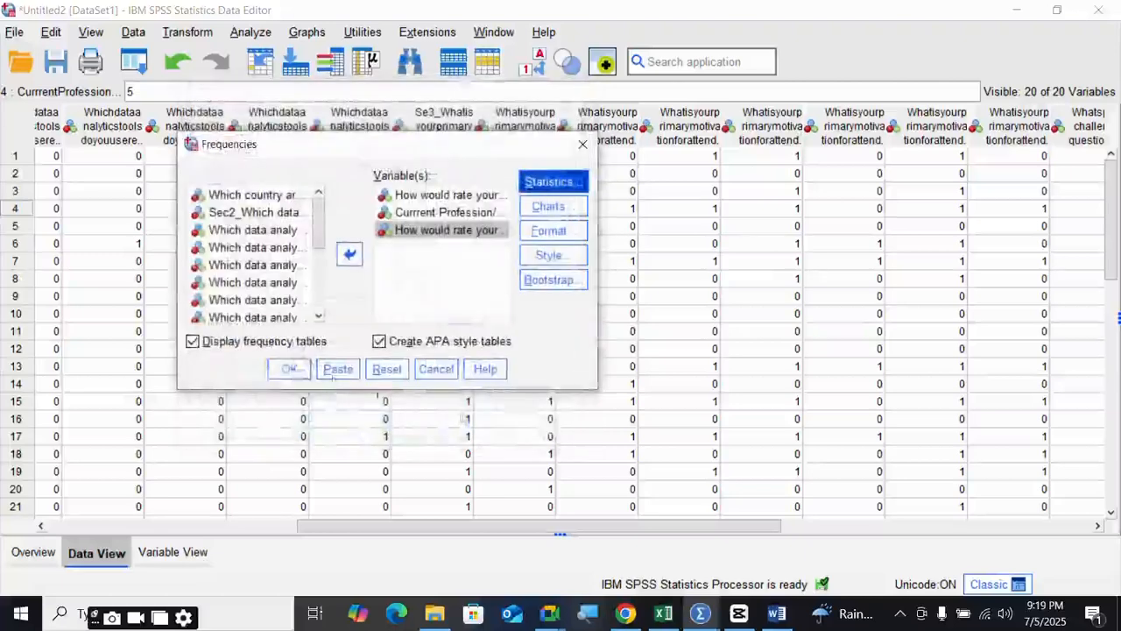
pyautogui.click(291, 372)
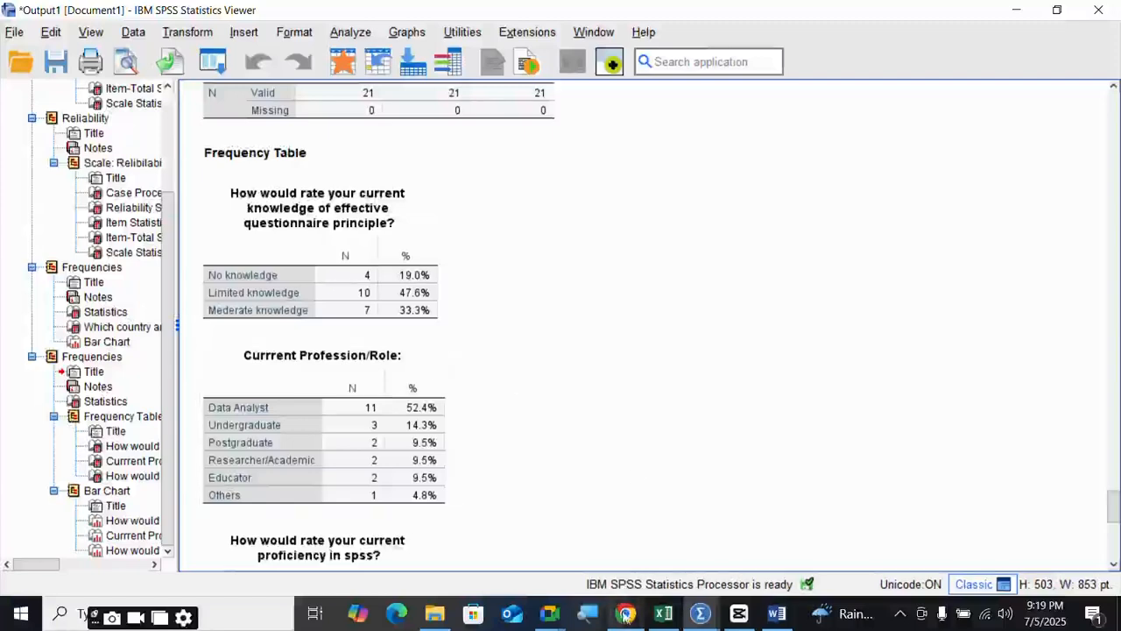
# - Select the knowledge, Current Profession and SPSS proficiency frequency tables in the Output Viewer
pyautogui.click(433, 302)
pyautogui.scroll(3, 399, 315)
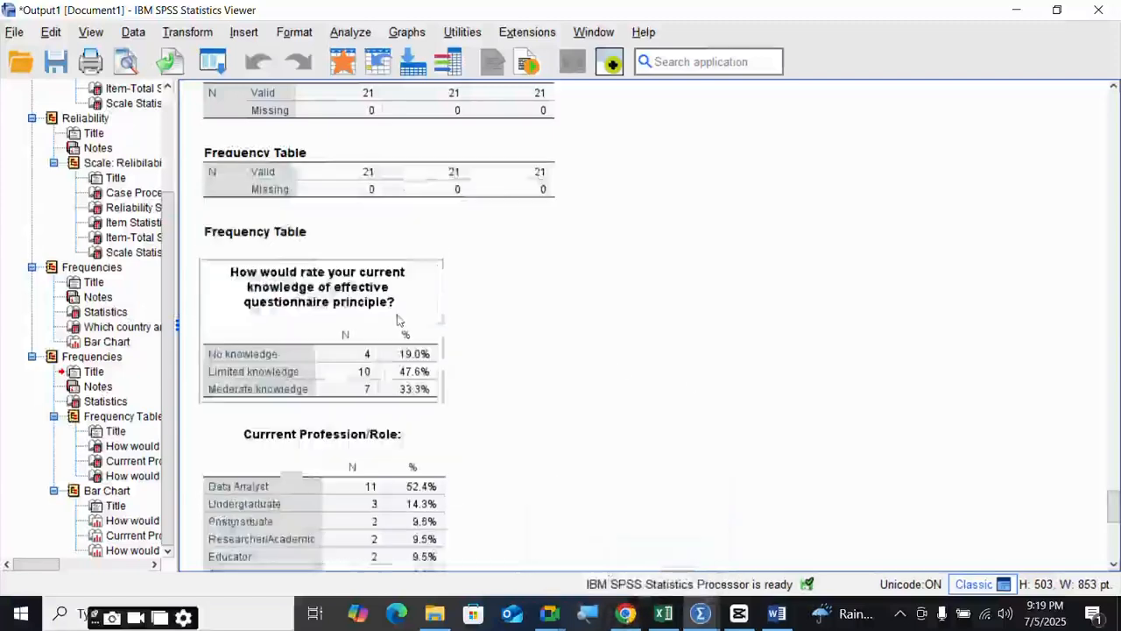
pyautogui.scroll(-3, 332, 311)
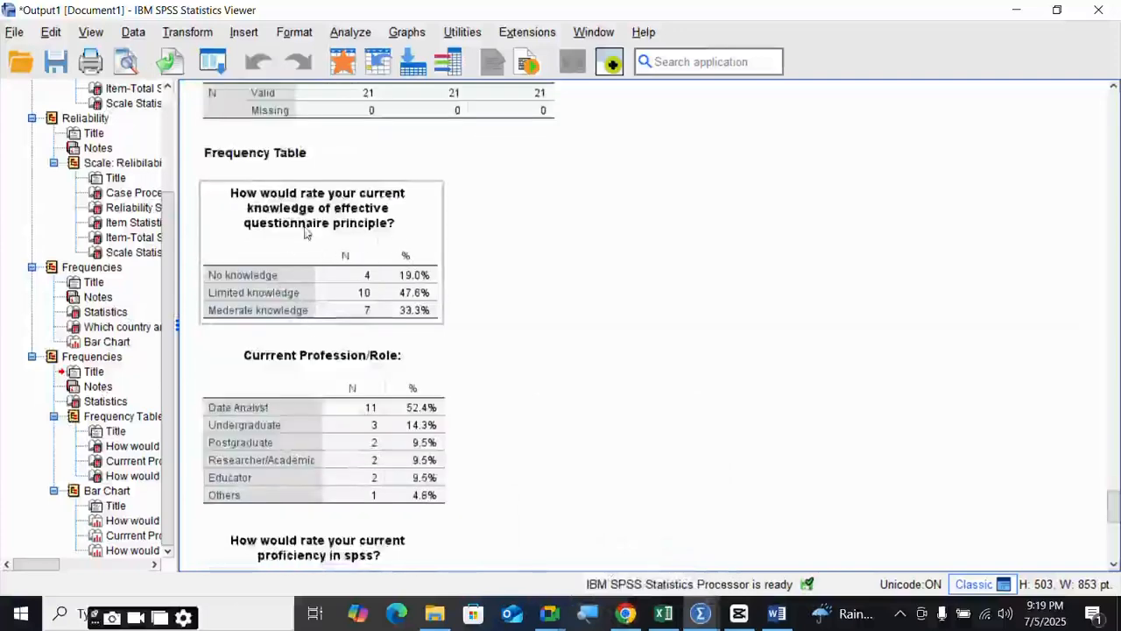
pyautogui.click(294, 392)
pyautogui.scroll(-6, 302, 269)
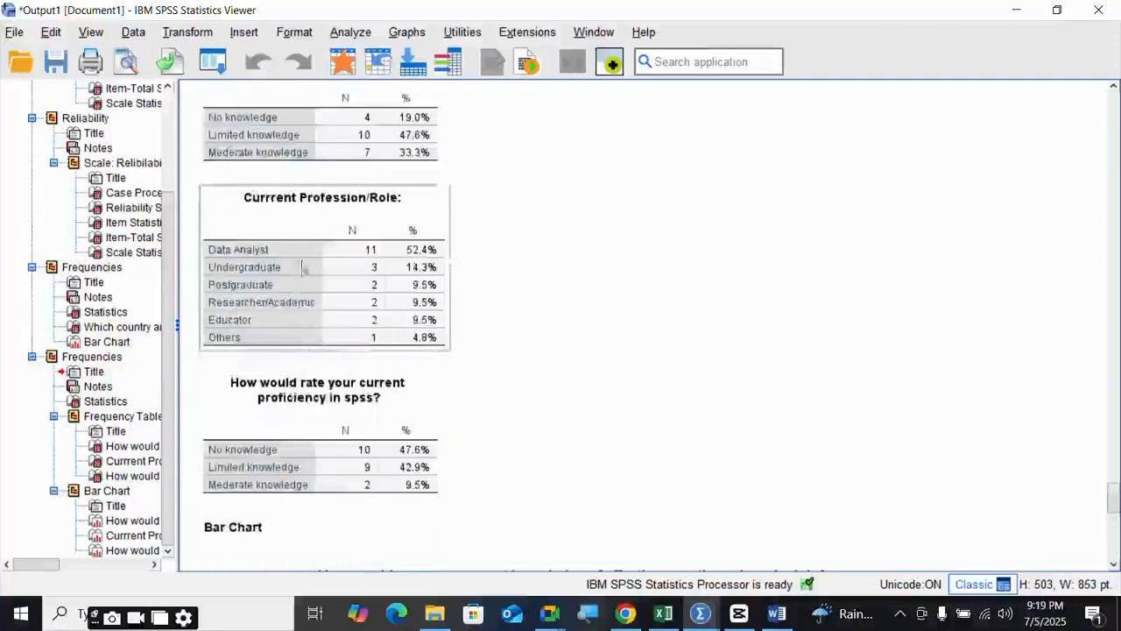
pyautogui.rightClick(352, 292)
pyautogui.scroll(3, 379, 280)
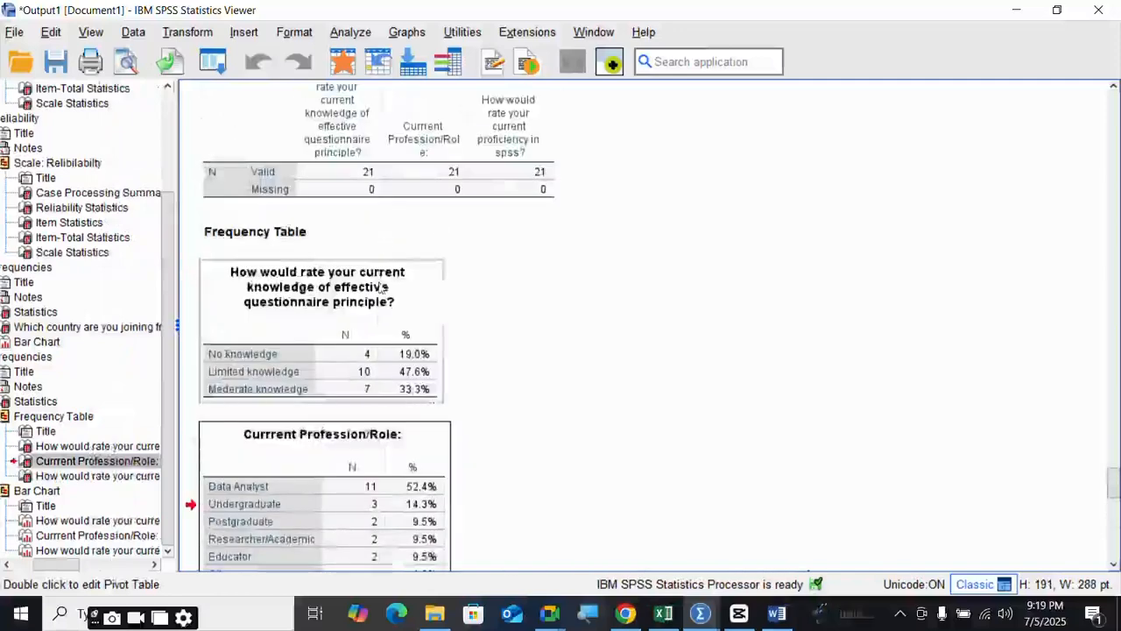
pyautogui.click(362, 310)
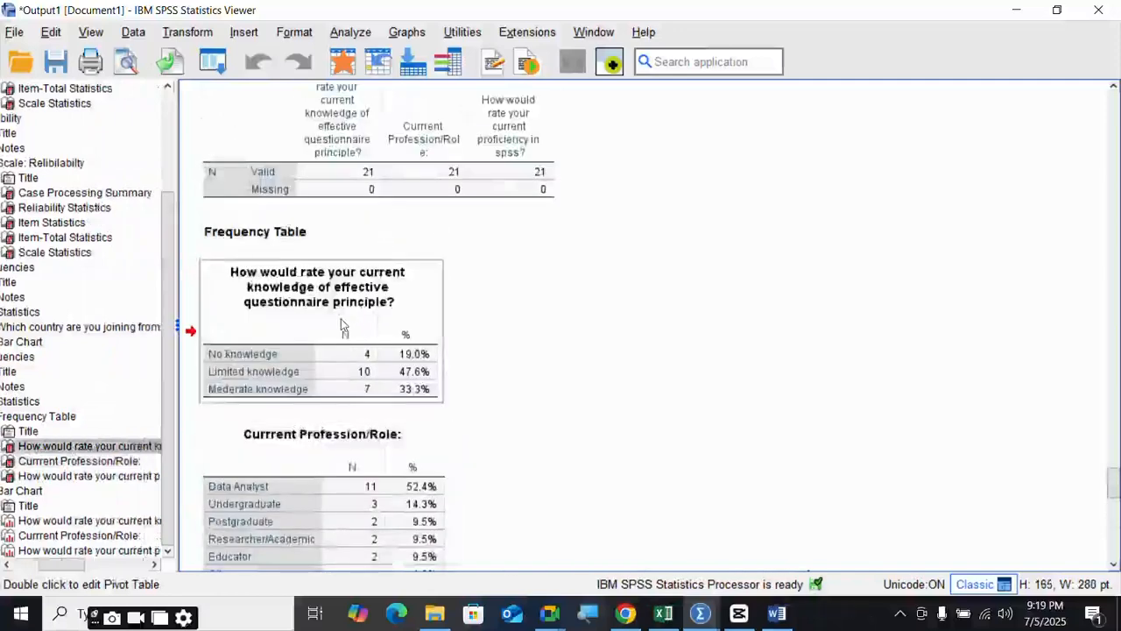
pyautogui.keyDown('ctrl'); pyautogui.click(331, 474); pyautogui.keyUp('ctrl')
pyautogui.scroll(-3, 329, 481)
pyautogui.keyDown('ctrl'); pyautogui.click(331, 363); pyautogui.keyUp('ctrl')
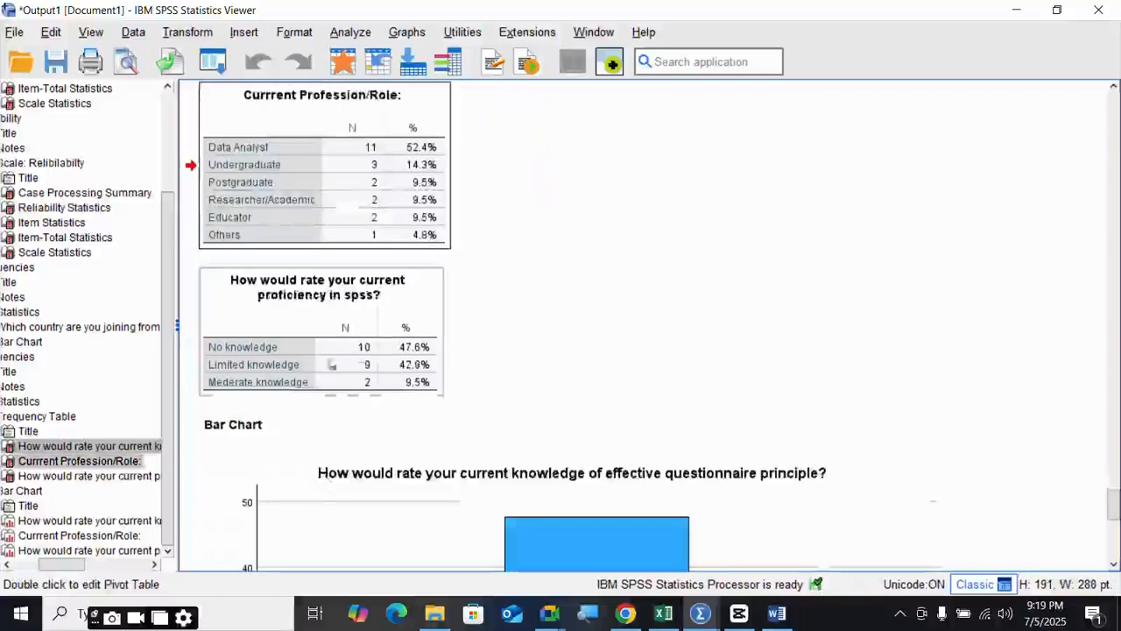
pyautogui.keyDown('ctrl'); pyautogui.click(301, 185); pyautogui.keyUp('ctrl')
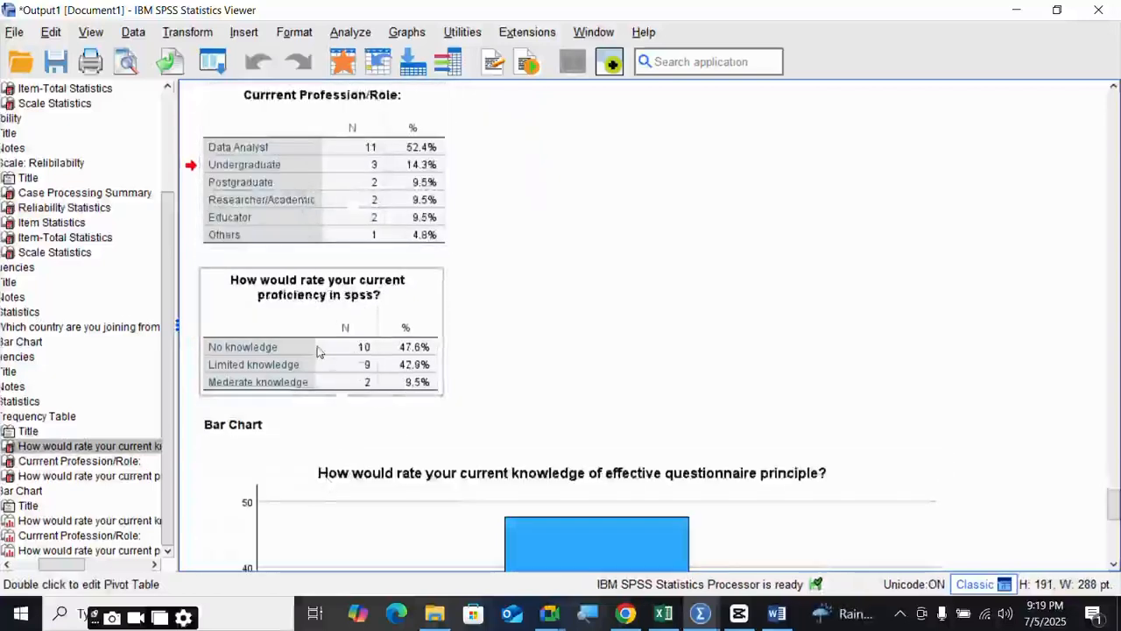
pyautogui.keyDown('ctrl'); pyautogui.click(318, 351); pyautogui.keyUp('ctrl')
pyautogui.keyDown('ctrl'); pyautogui.click(267, 209); pyautogui.keyUp('ctrl')
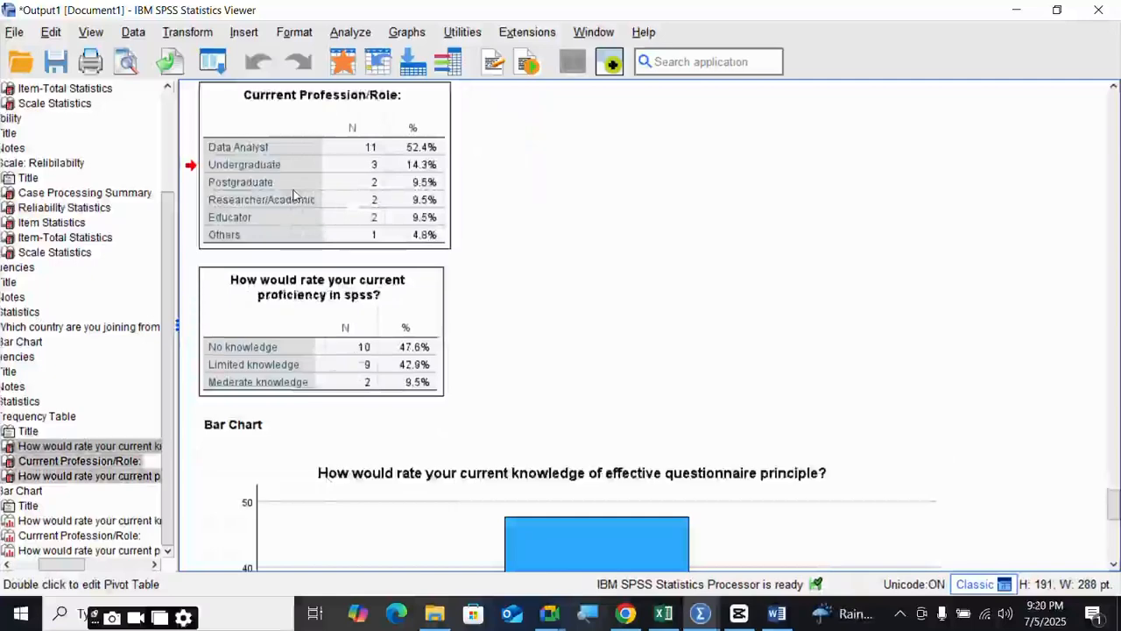
# - Copy the three selected tables and switch to the Word report's last page
pyautogui.moveTo(1115, 512); pyautogui.dragTo(1113, 478)
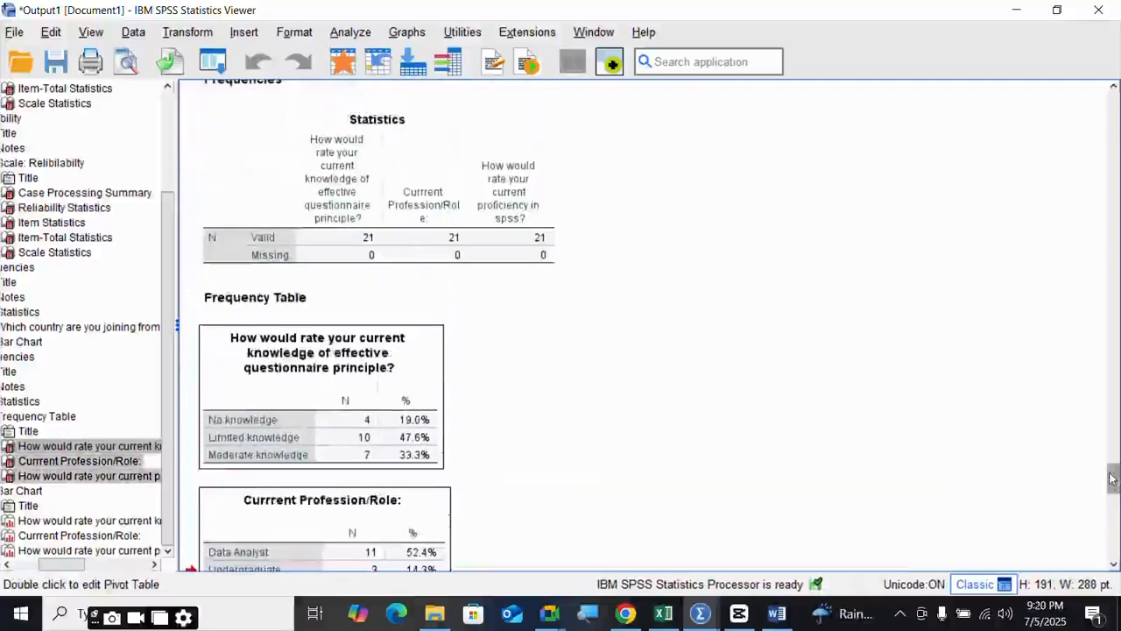
pyautogui.keyDown('ctrl'); pyautogui.click(343, 402); pyautogui.keyUp('ctrl')
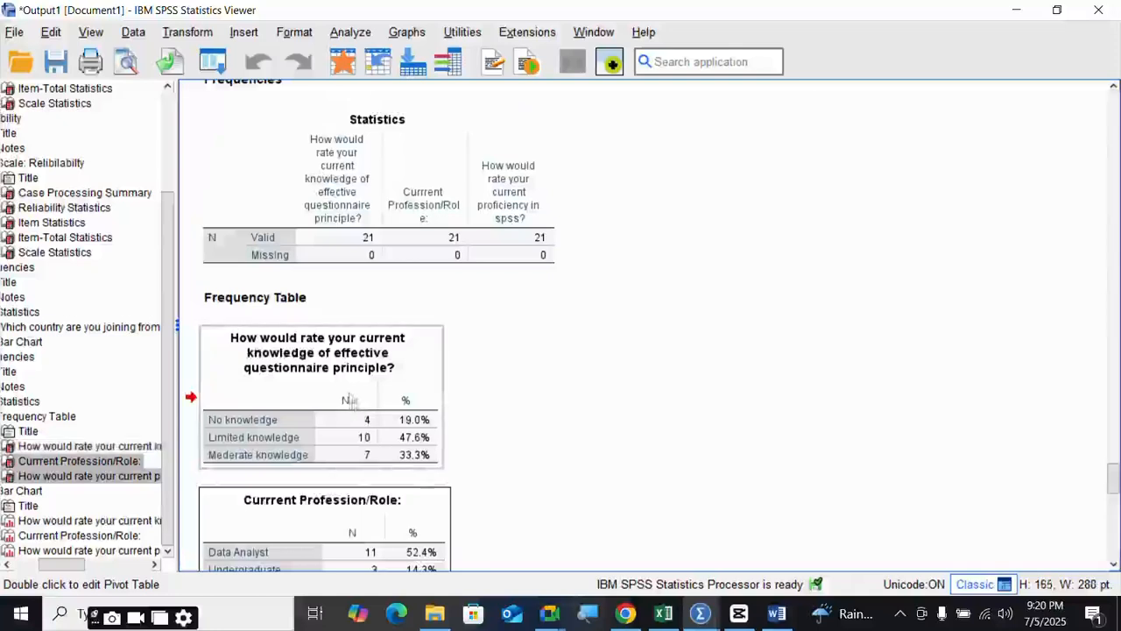
pyautogui.rightClick(345, 385)
pyautogui.click(289, 396)
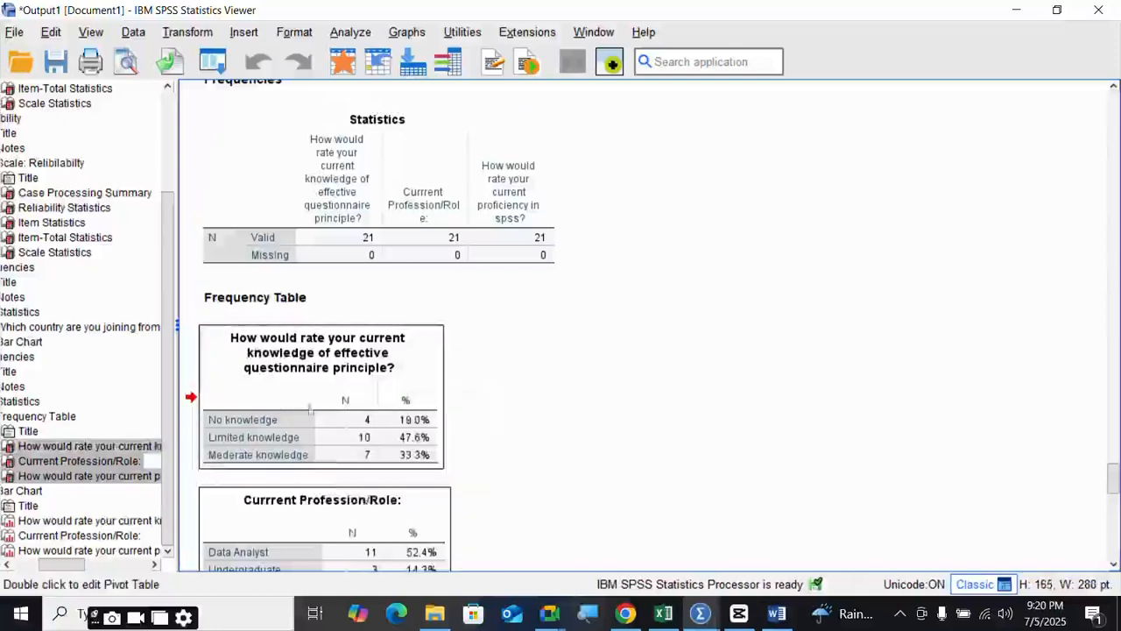
pyautogui.rightClick(331, 414)
pyautogui.click(348, 473)
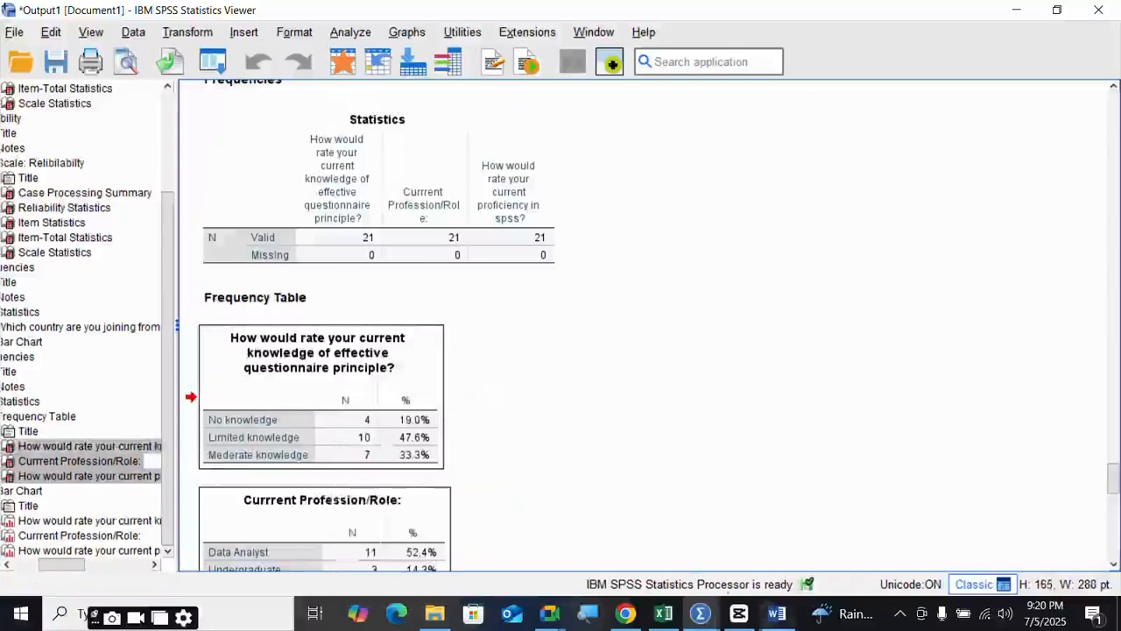
pyautogui.click(789, 616)
pyautogui.scroll(-5, 502, 453)
# - Paste the copied frequency tables onto a new page below the chart
pyautogui.click(449, 431)
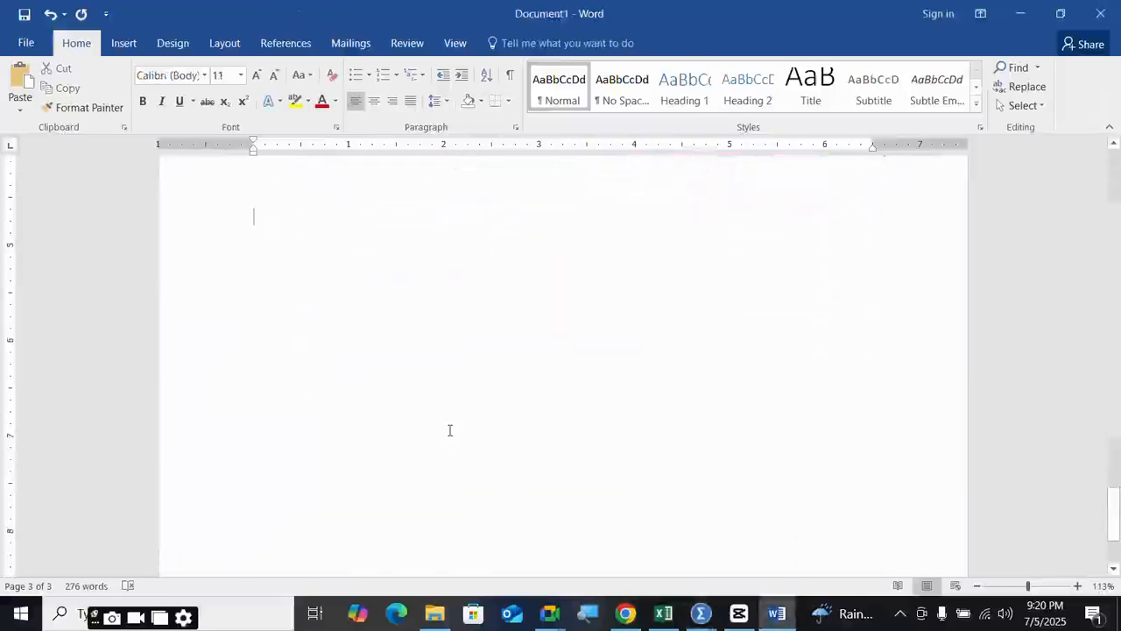
pyautogui.press('Return')
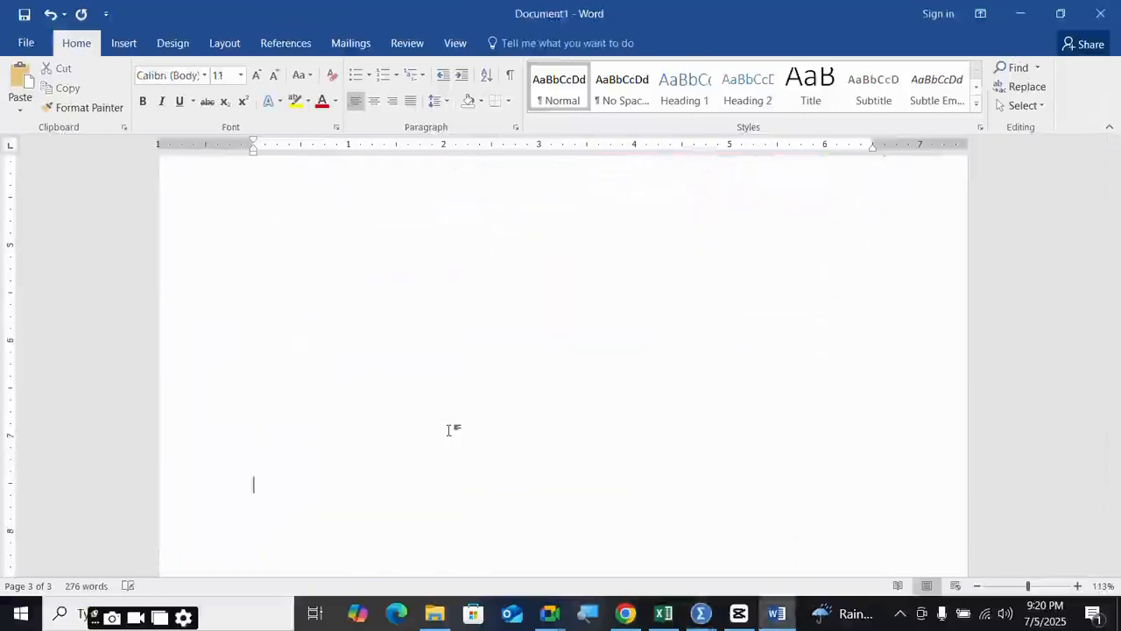
pyautogui.press('Return')
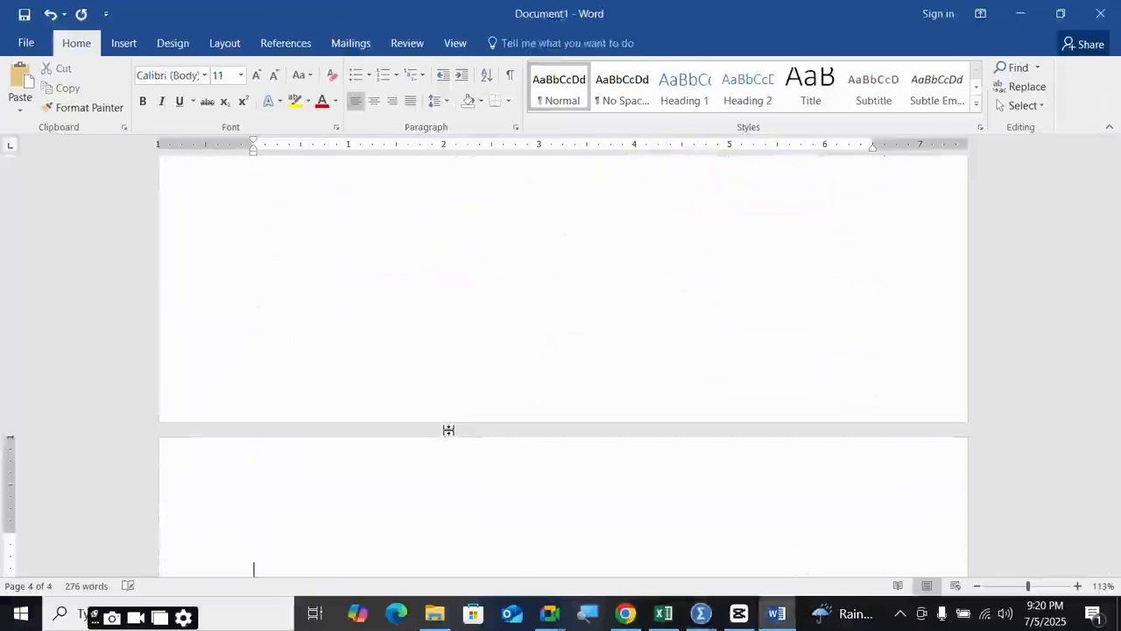
pyautogui.hotkey('ctrl', 'v')
pyautogui.scroll(8, 448, 431)
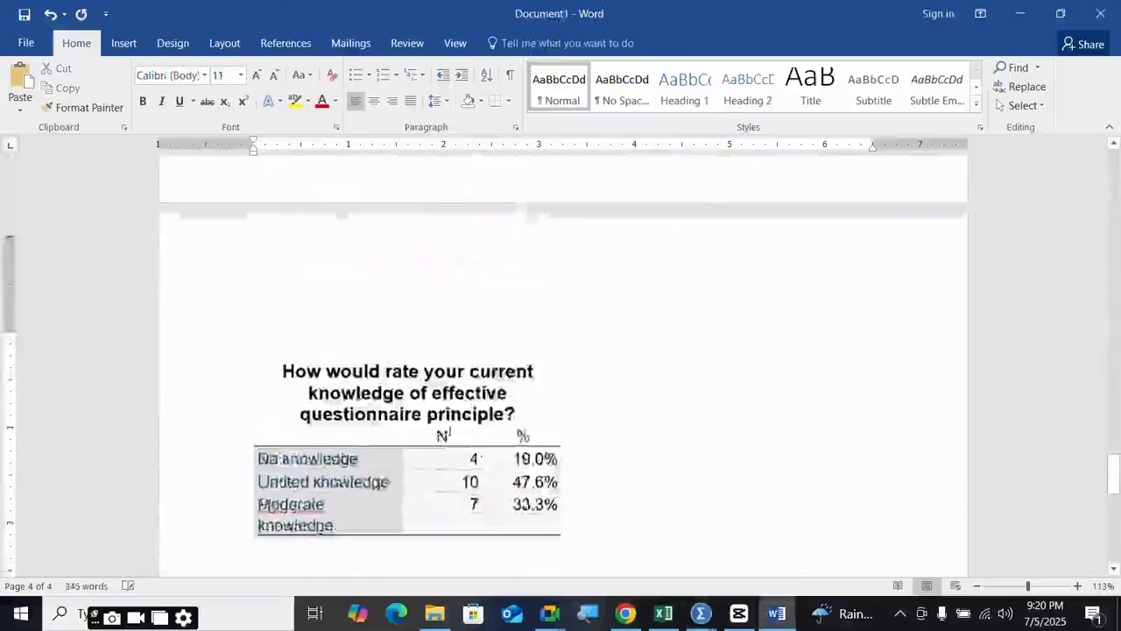
pyautogui.scroll(-4, 449, 432)
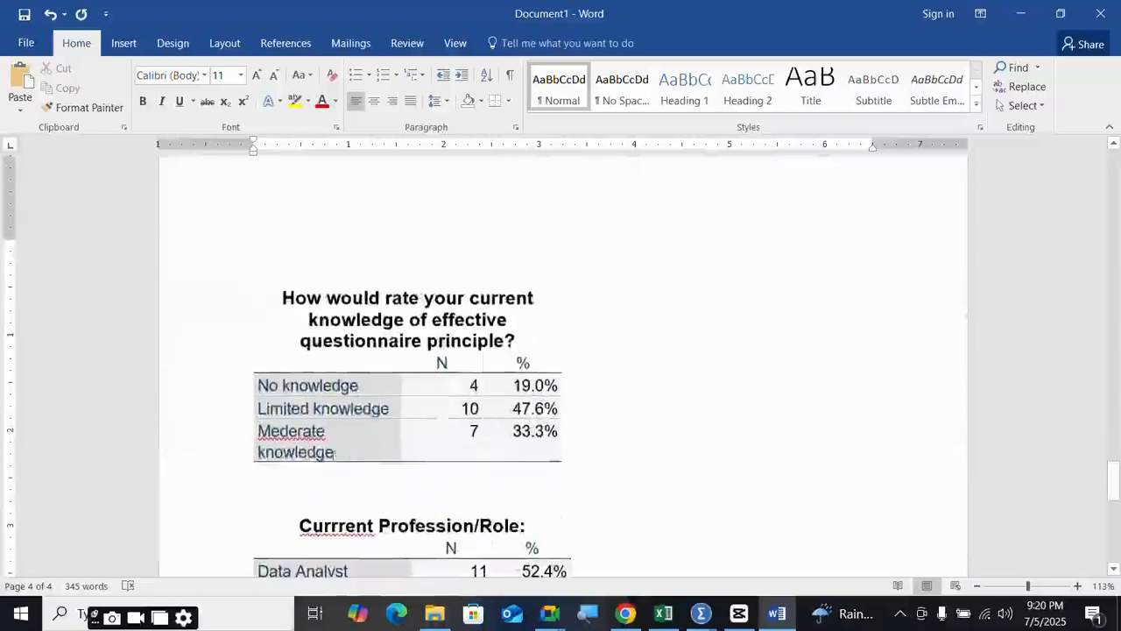
pyautogui.scroll(1, 259, 326)
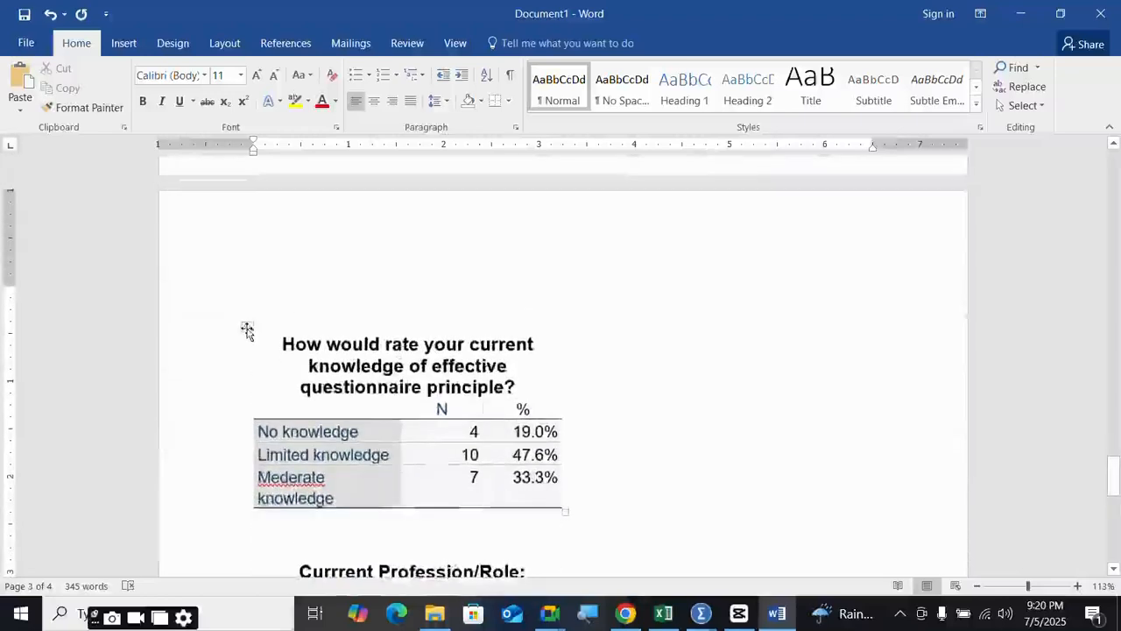
# - AutoFit the knowledge table to the window width
pyautogui.click(246, 328)
pyautogui.rightClick(575, 445)
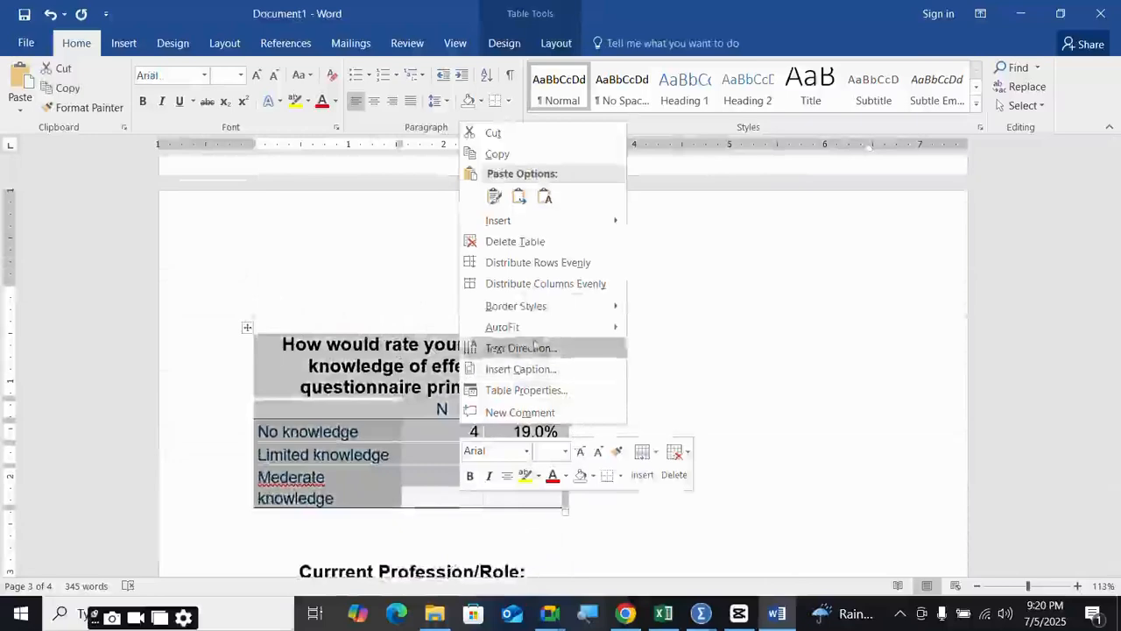
pyautogui.moveTo(534, 328)
pyautogui.click(705, 348)
pyautogui.scroll(-2, 709, 358)
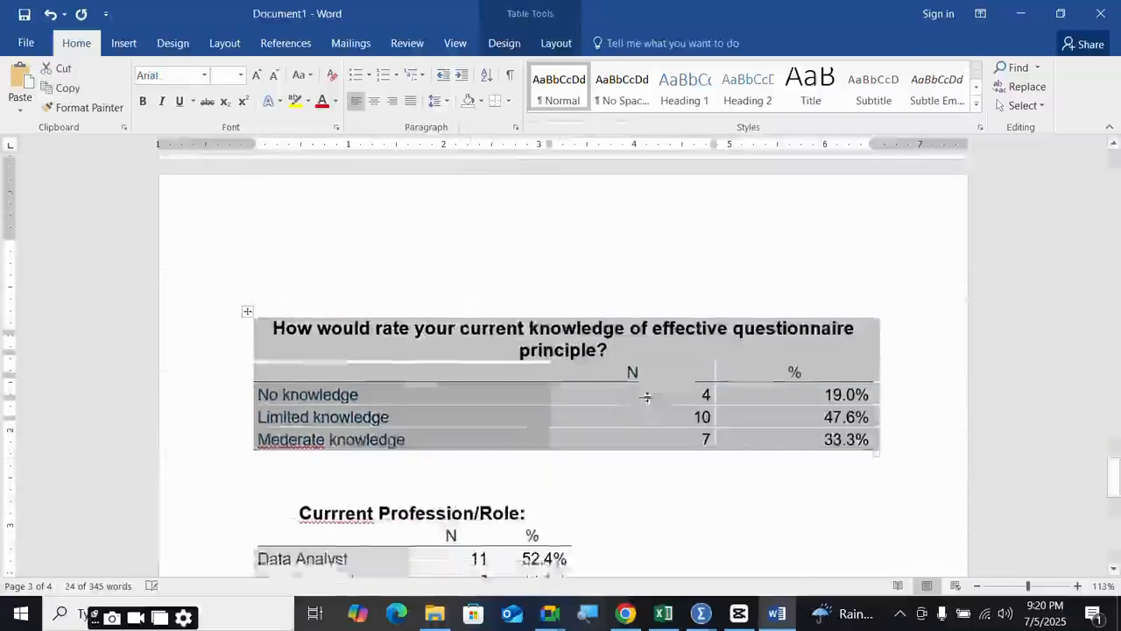
pyautogui.click(286, 450)
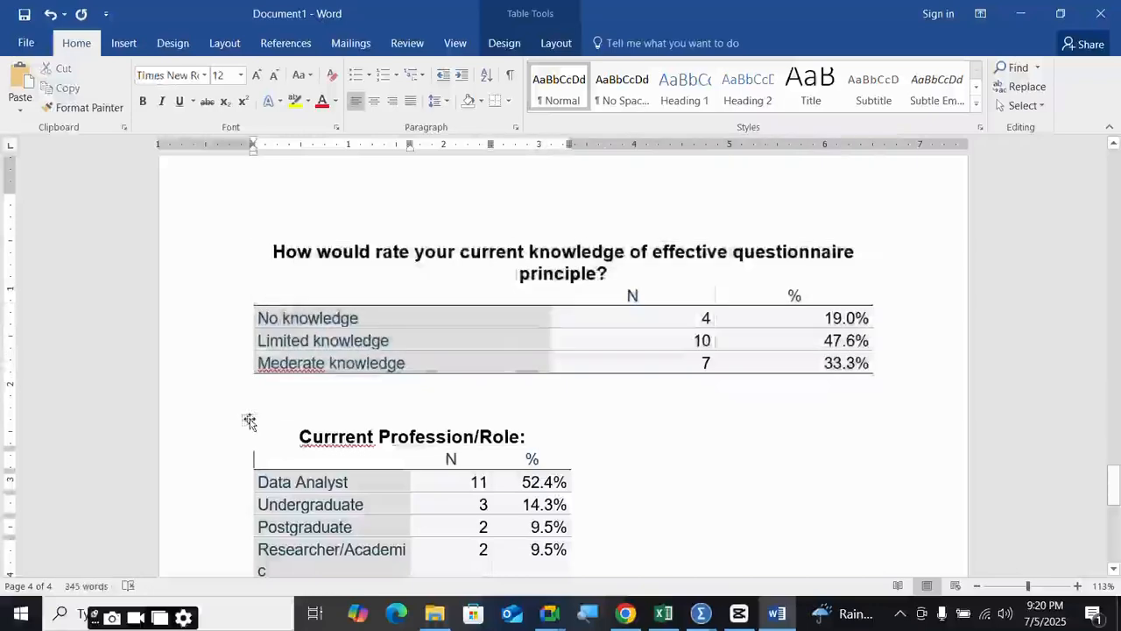
# - AutoFit the profession/role table to the window width
pyautogui.click(247, 420)
pyautogui.rightClick(333, 444)
pyautogui.moveTo(438, 340)
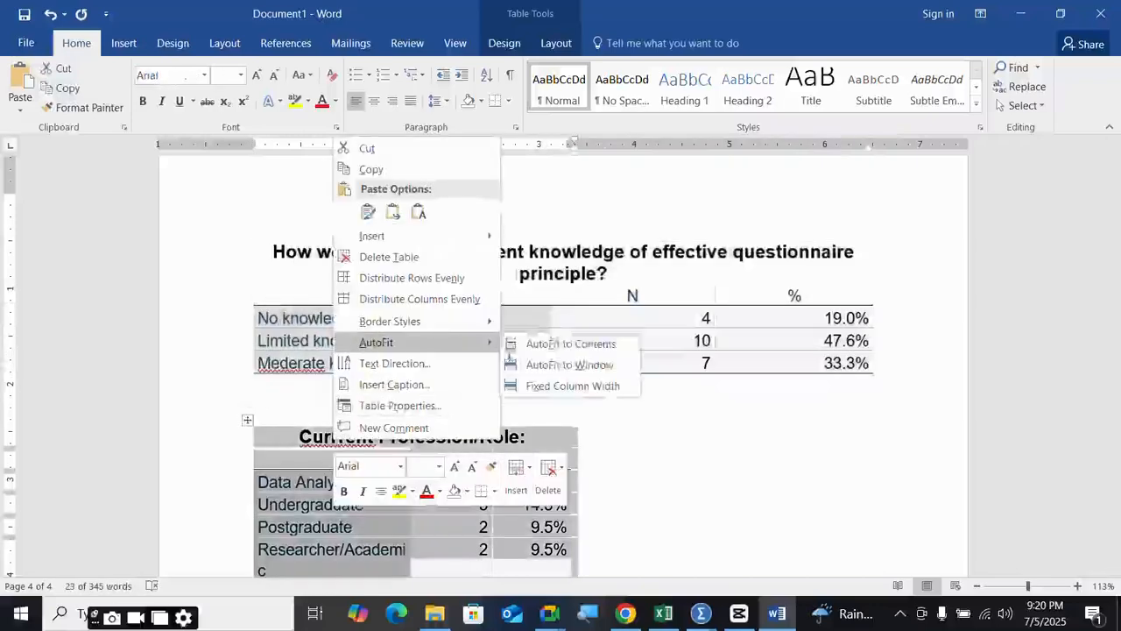
pyautogui.click(570, 365)
pyautogui.scroll(-5, 604, 420)
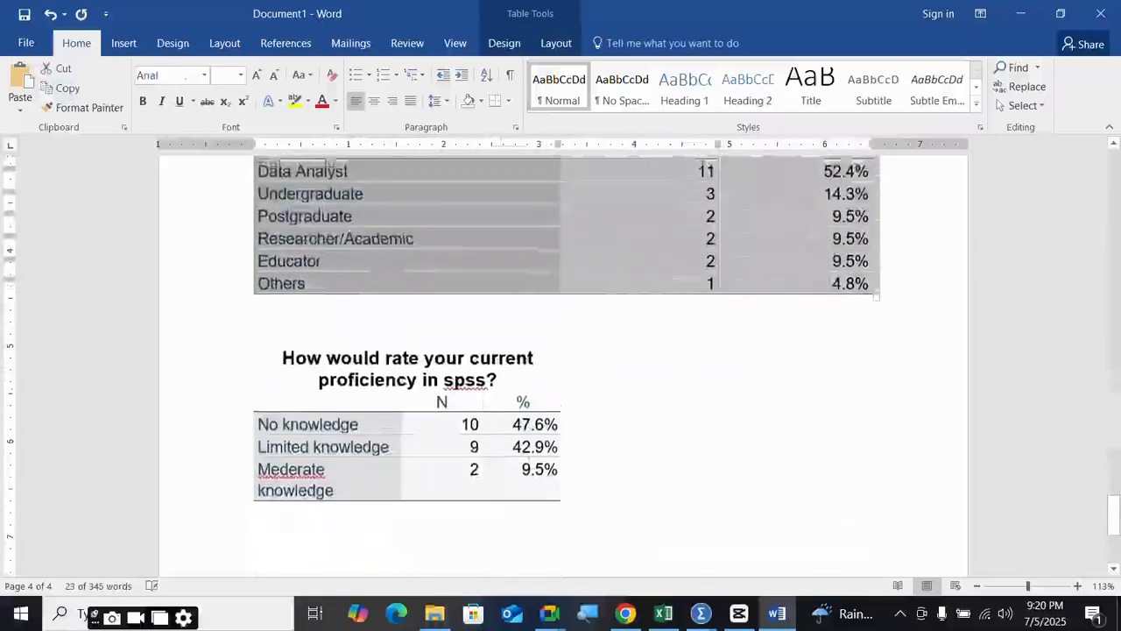
pyautogui.click(276, 346)
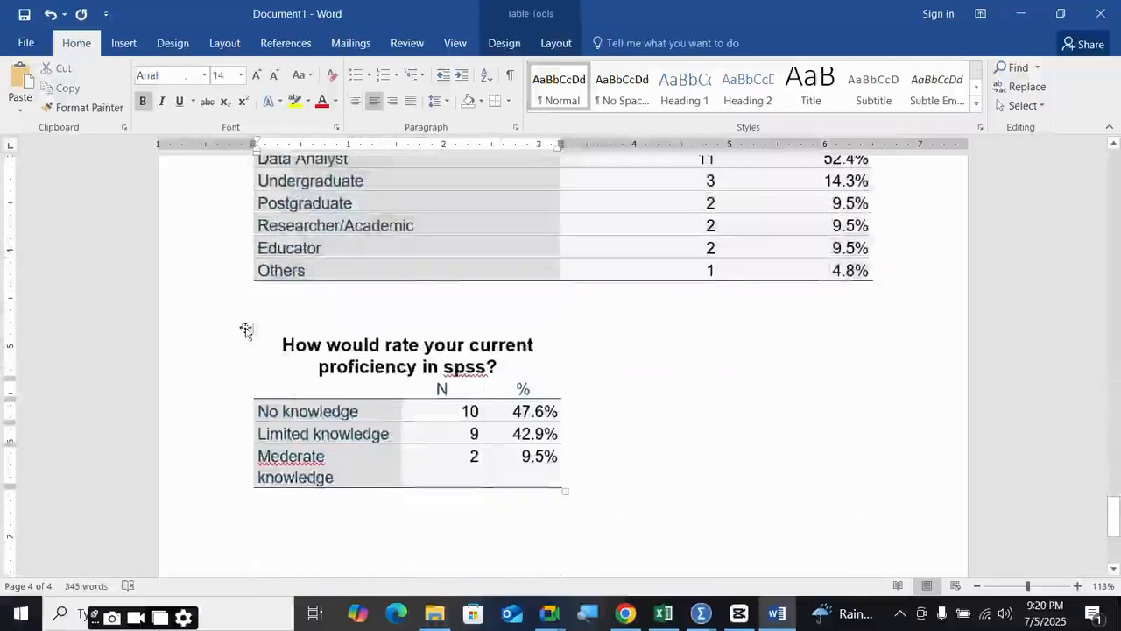
# - AutoFit the spss proficiency table to the window width
pyautogui.click(246, 330)
pyautogui.rightClick(393, 390)
pyautogui.moveTo(515, 296)
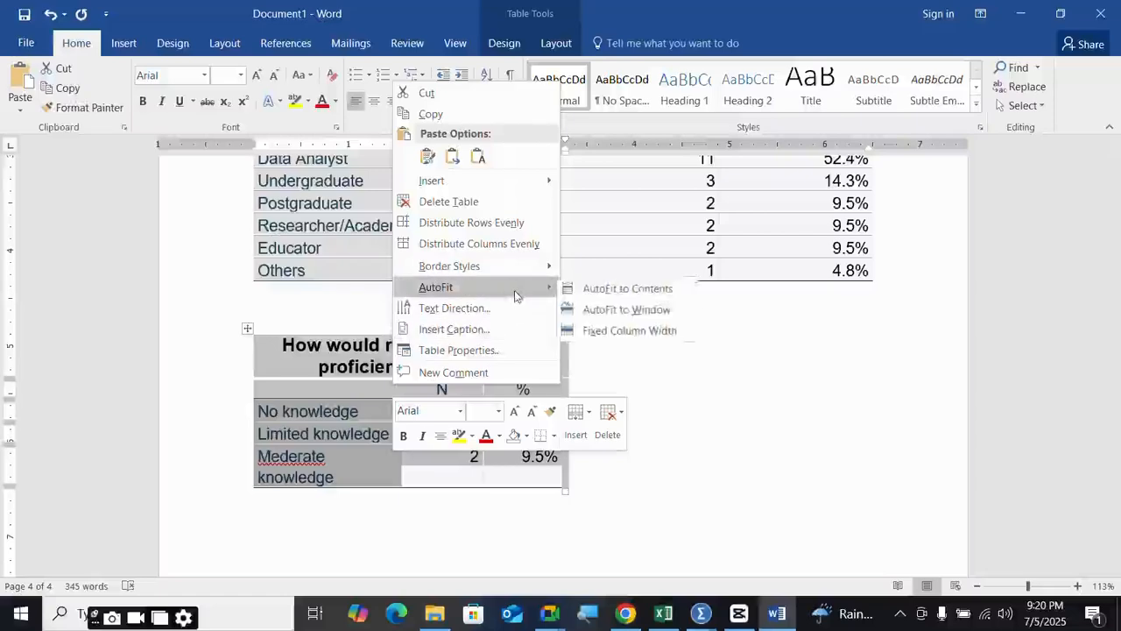
pyautogui.click(644, 309)
pyautogui.scroll(10, 651, 363)
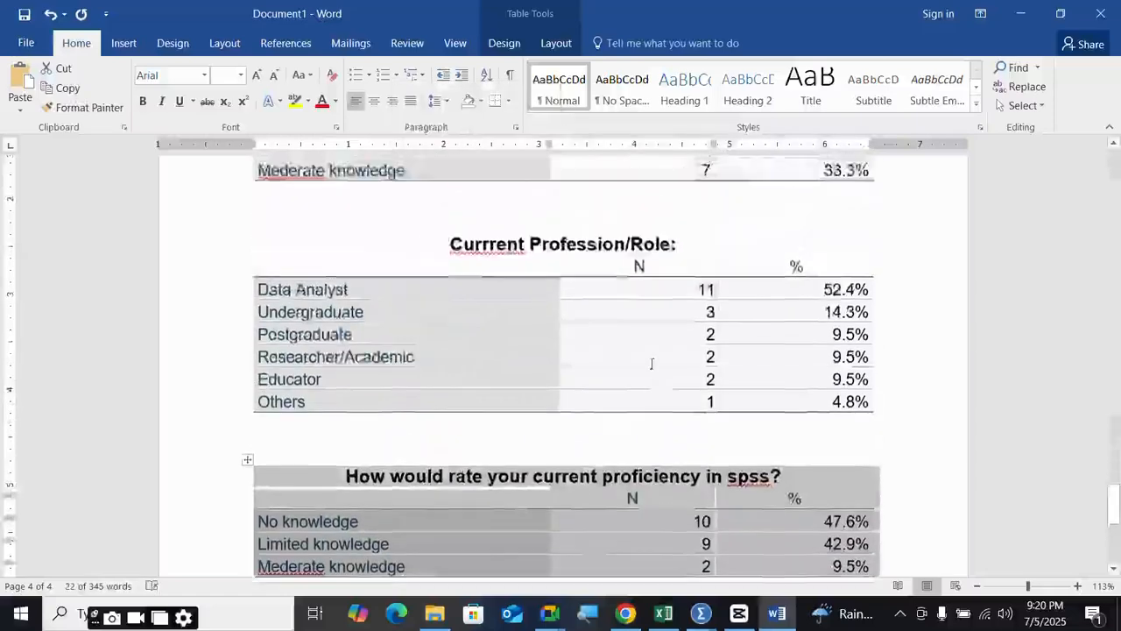
pyautogui.scroll(-8, 652, 363)
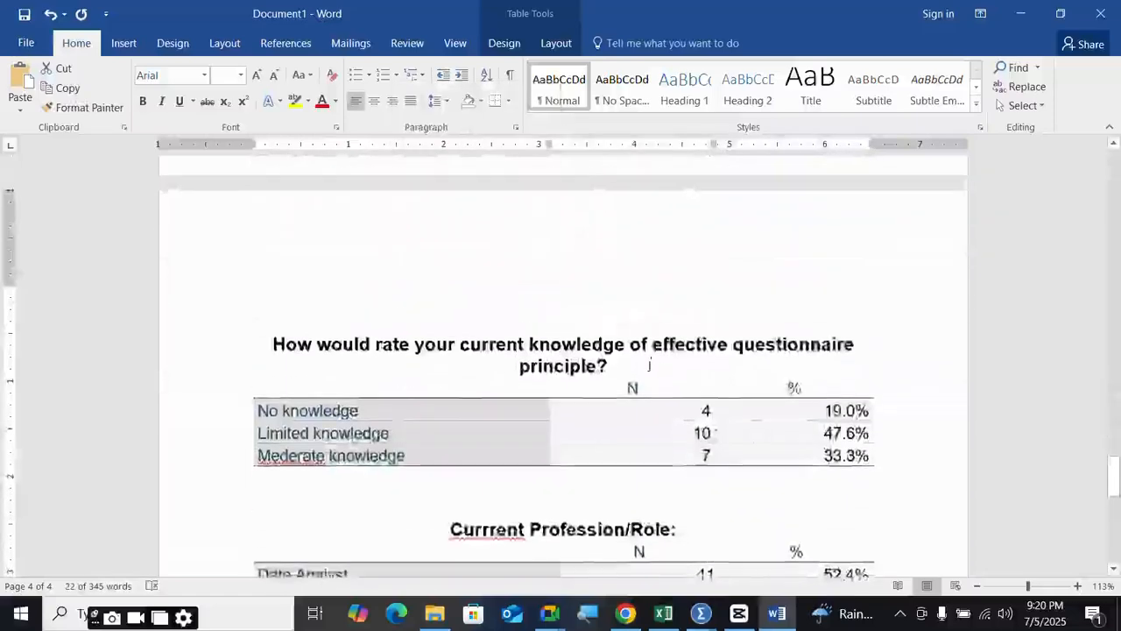
pyautogui.scroll(10, 479, 388)
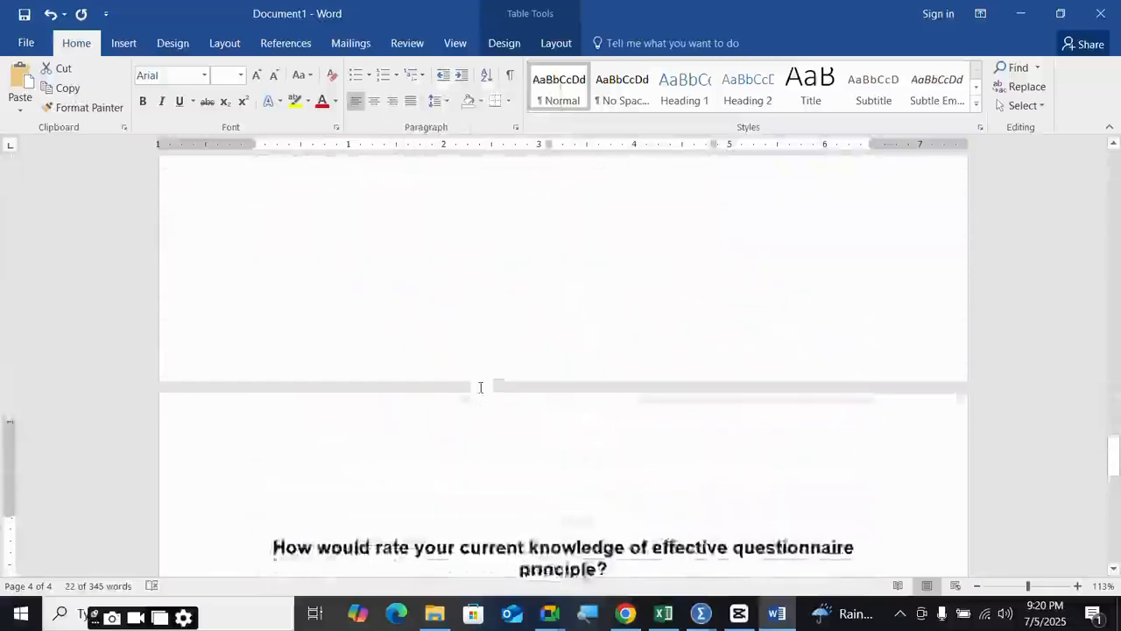
pyautogui.scroll(20, 478, 388)
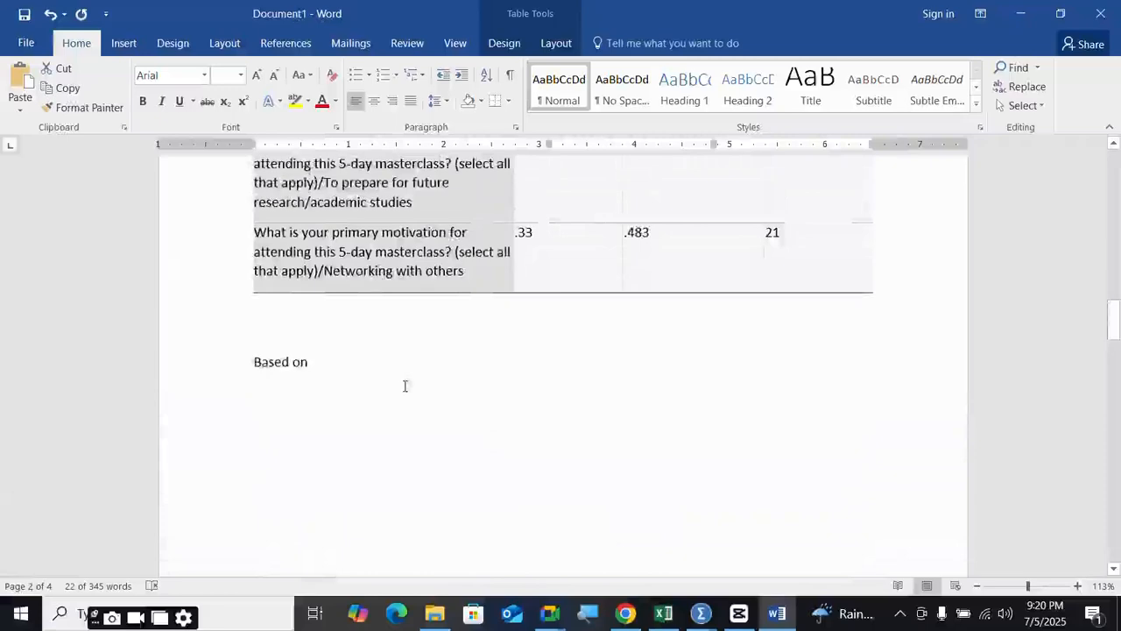
pyautogui.scroll(10, 446, 395)
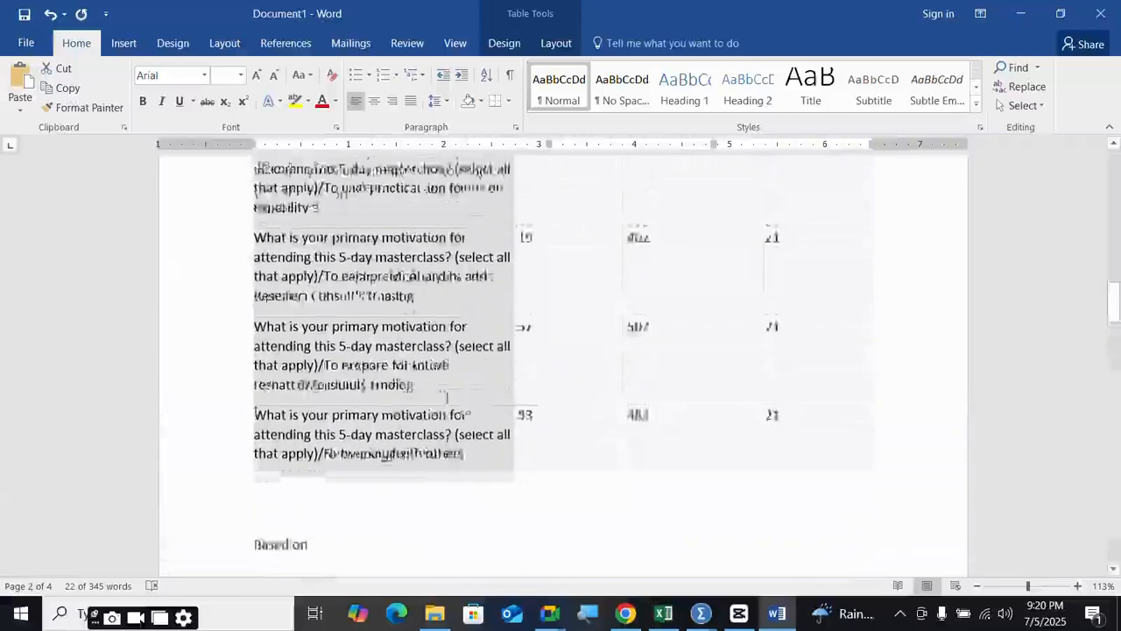
pyautogui.scroll(8, 446, 395)
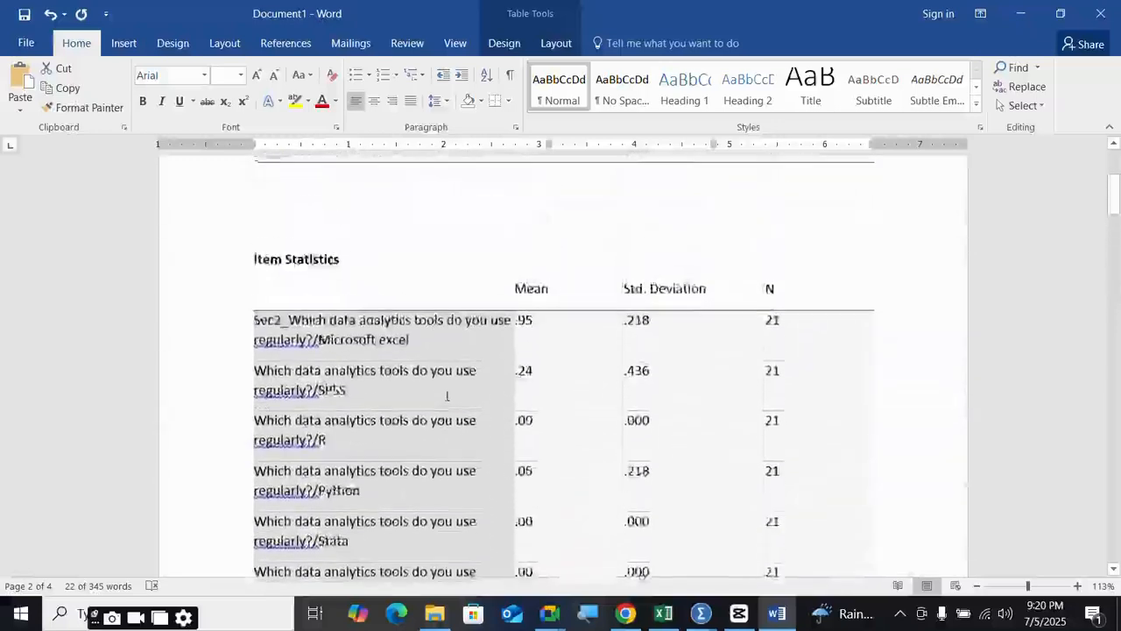
pyautogui.scroll(-2, 446, 395)
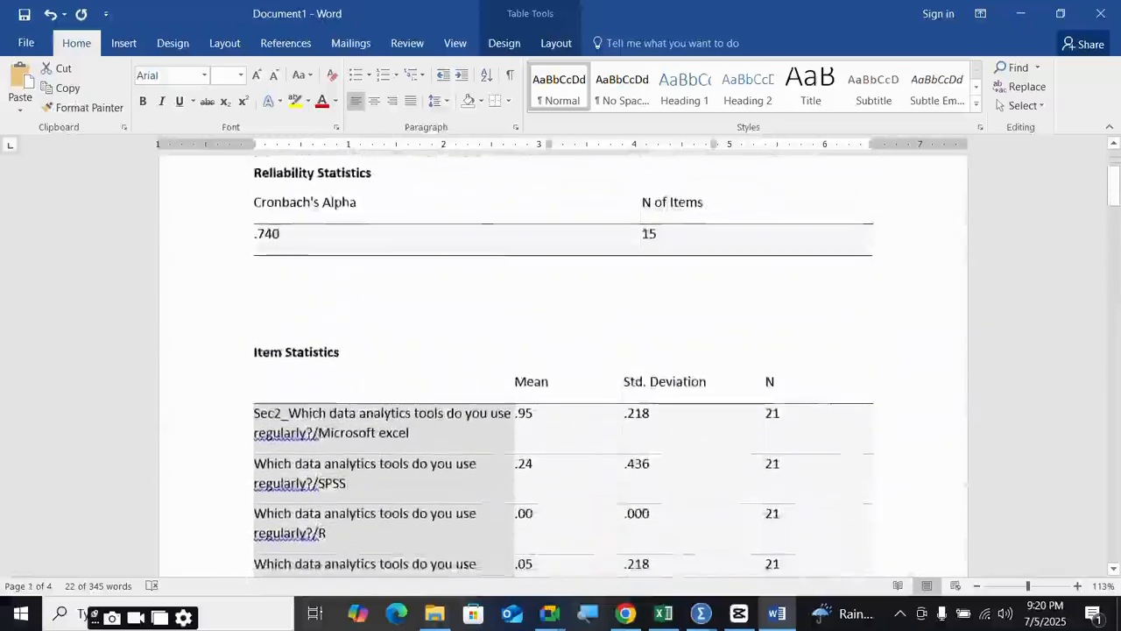
pyautogui.scroll(-12, 561, 368)
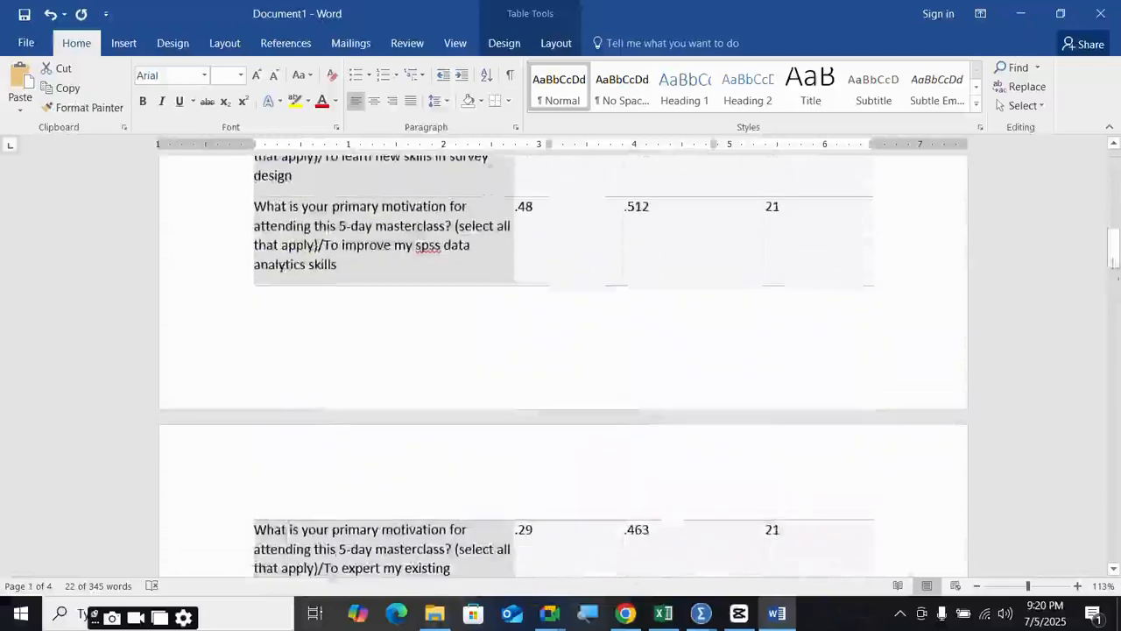
pyautogui.moveTo(1115, 253); pyautogui.dragTo(1117, 501)
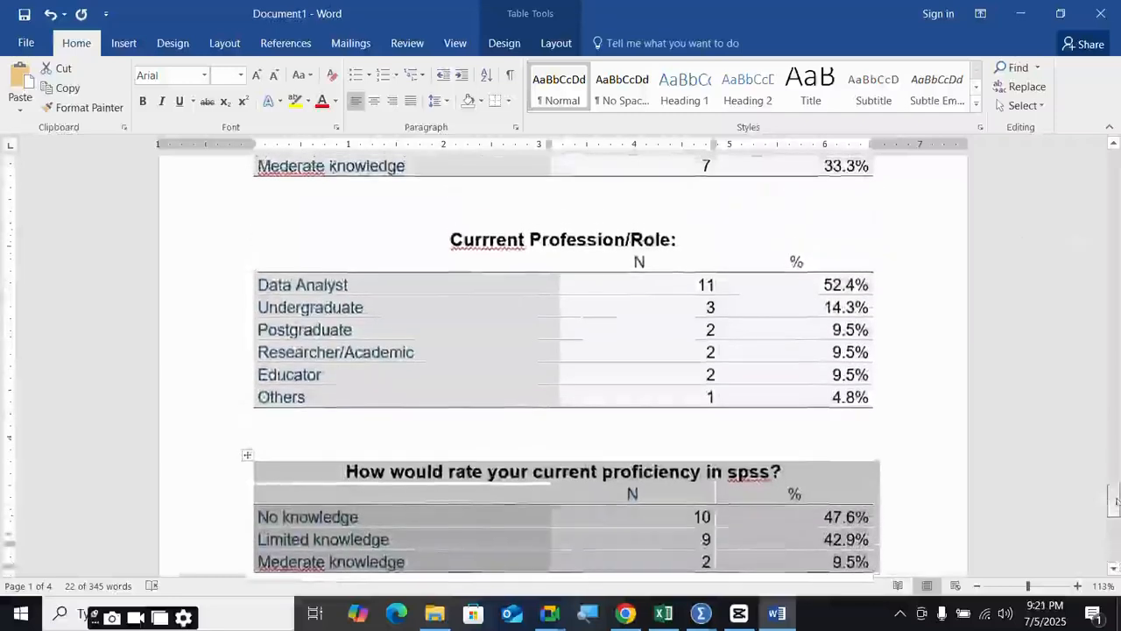
pyautogui.scroll(2, 1116, 501)
# - Correct 'Currrent' to 'Current' in the profession heading, leaving 'spss' unchanged
pyautogui.click(488, 313)
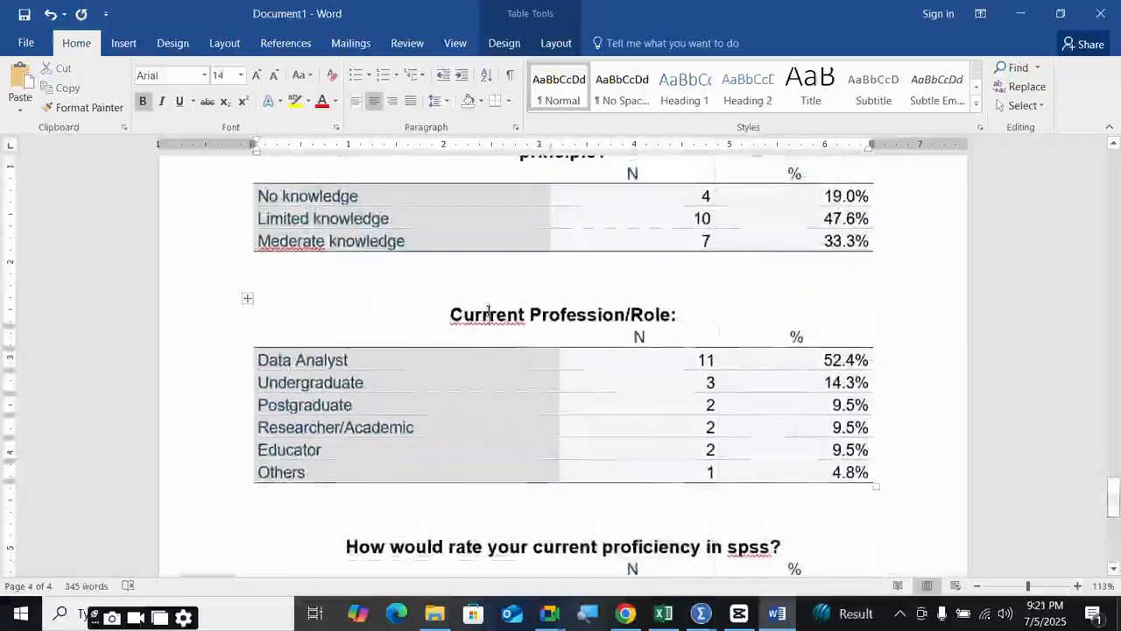
pyautogui.press('BackSpace')
pyautogui.scroll(-2, 476, 440)
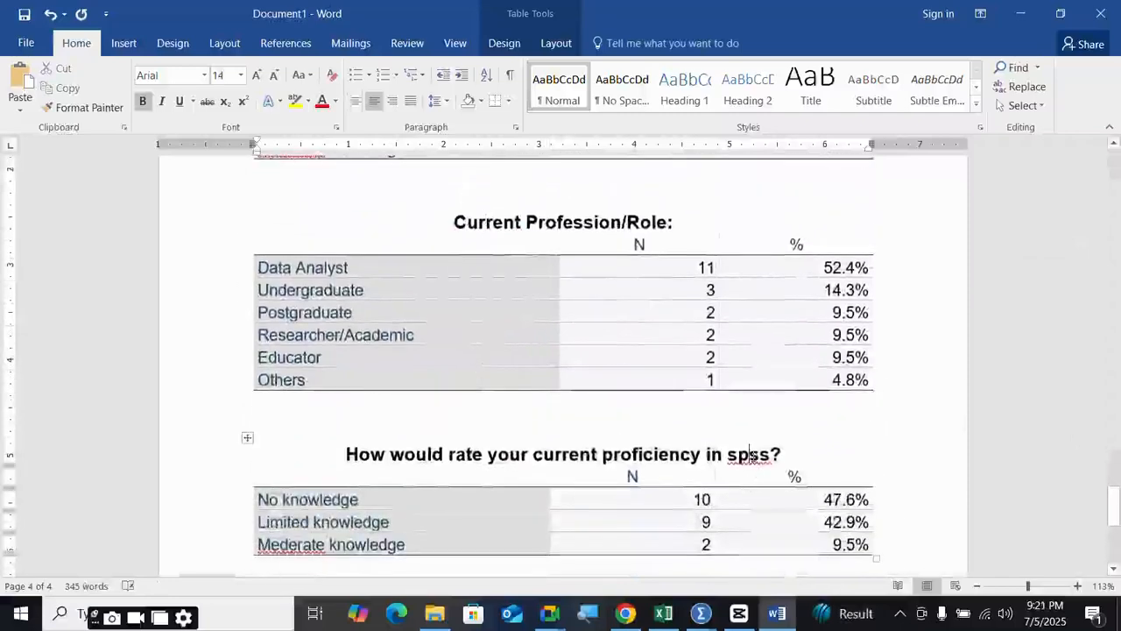
pyautogui.rightClick(750, 456)
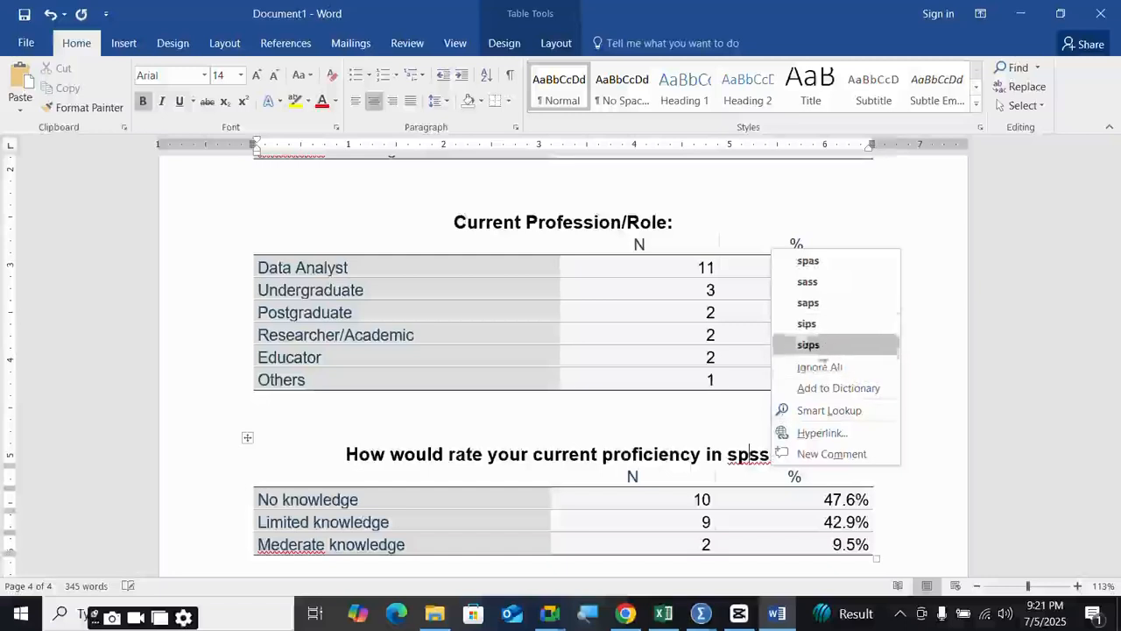
pyautogui.click(940, 414)
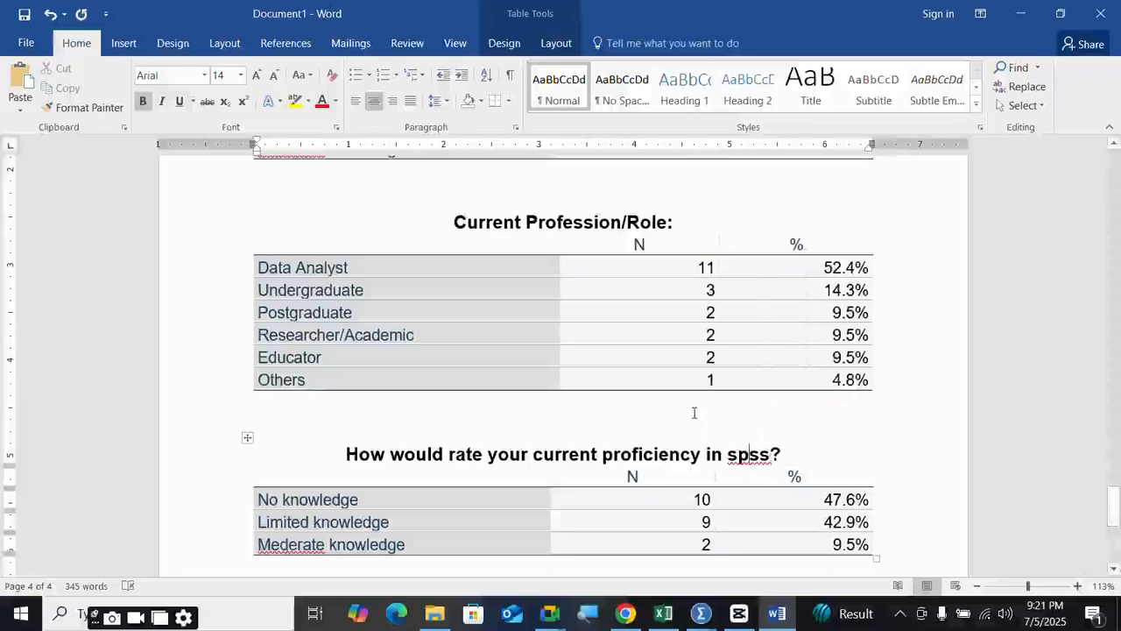
# - Bold the Reliability Test heading, then bring the Google Meet window forward
pyautogui.scroll(-5, 697, 367)
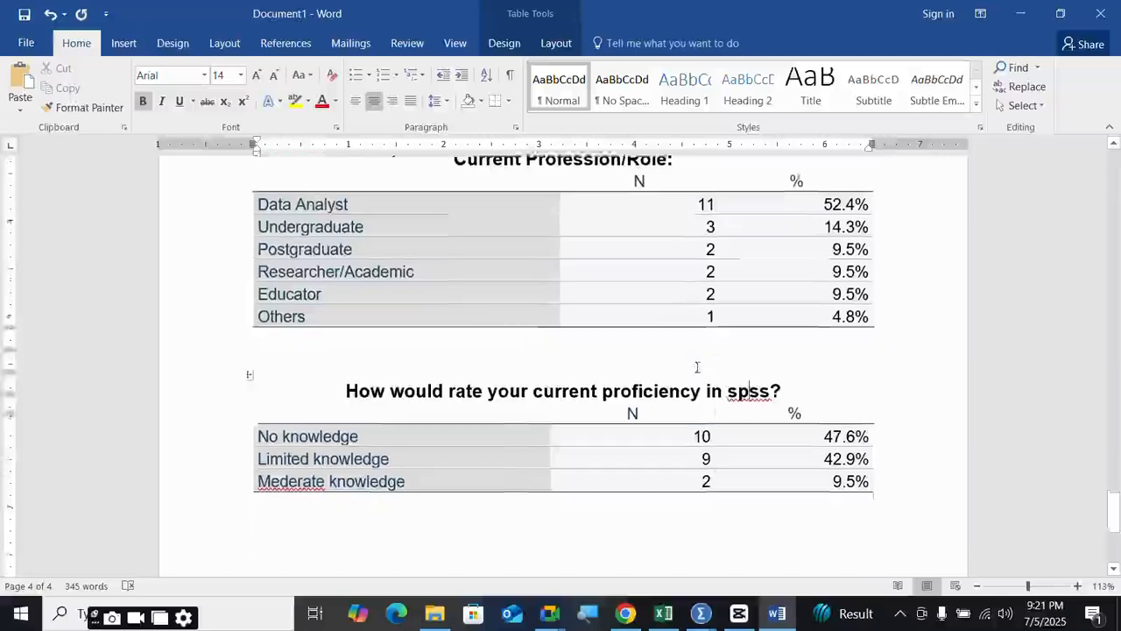
pyautogui.scroll(6, 697, 367)
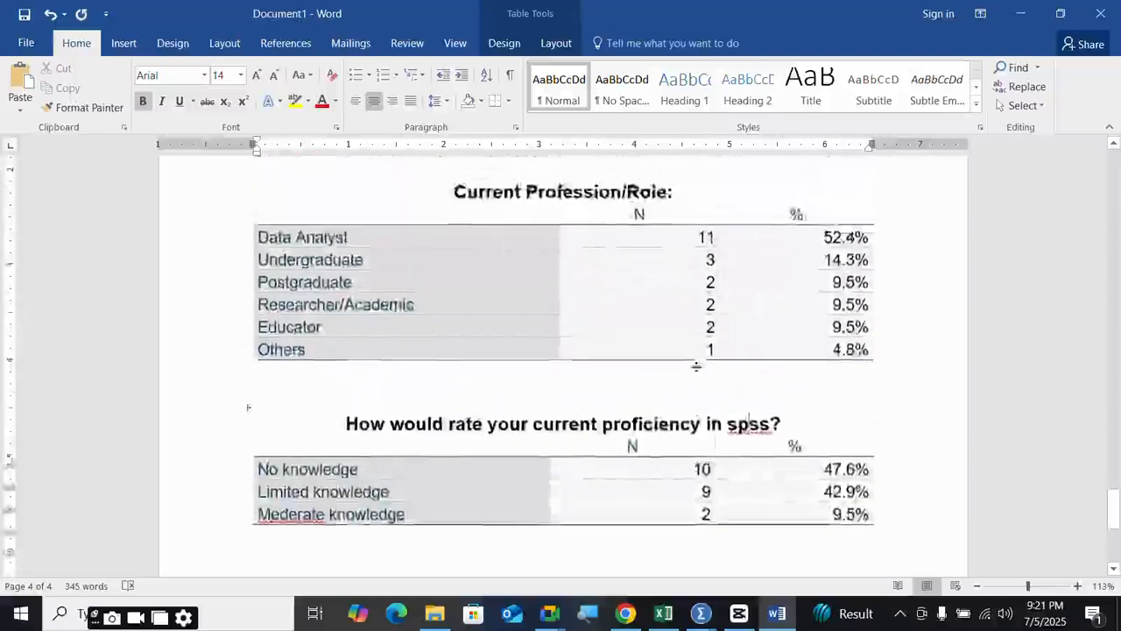
pyautogui.scroll(4, 698, 367)
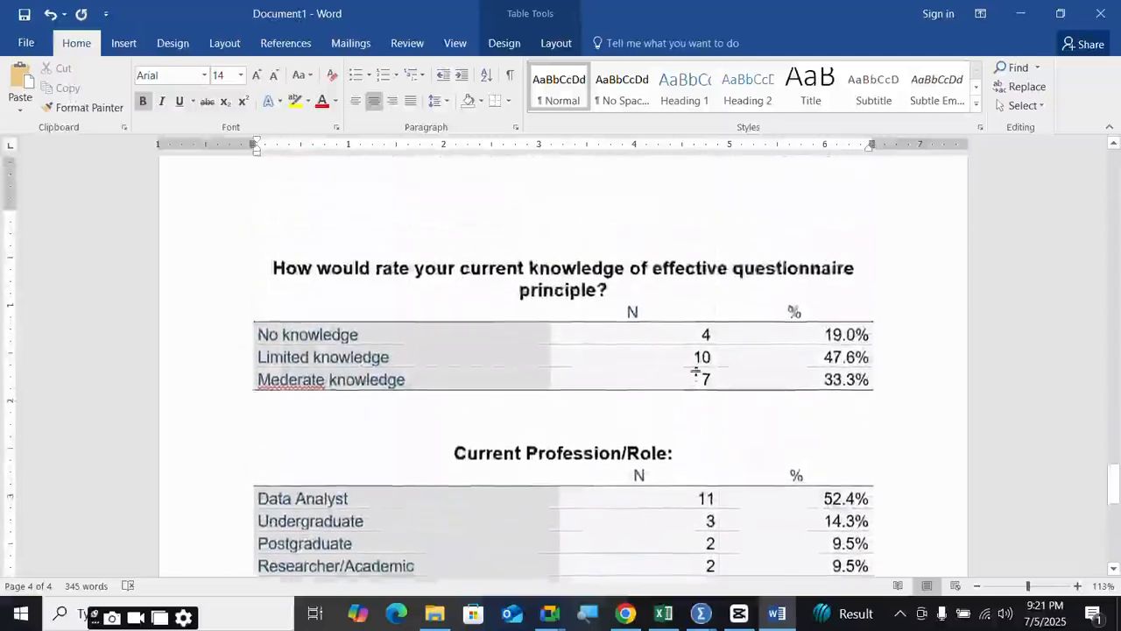
pyautogui.scroll(1, 651, 346)
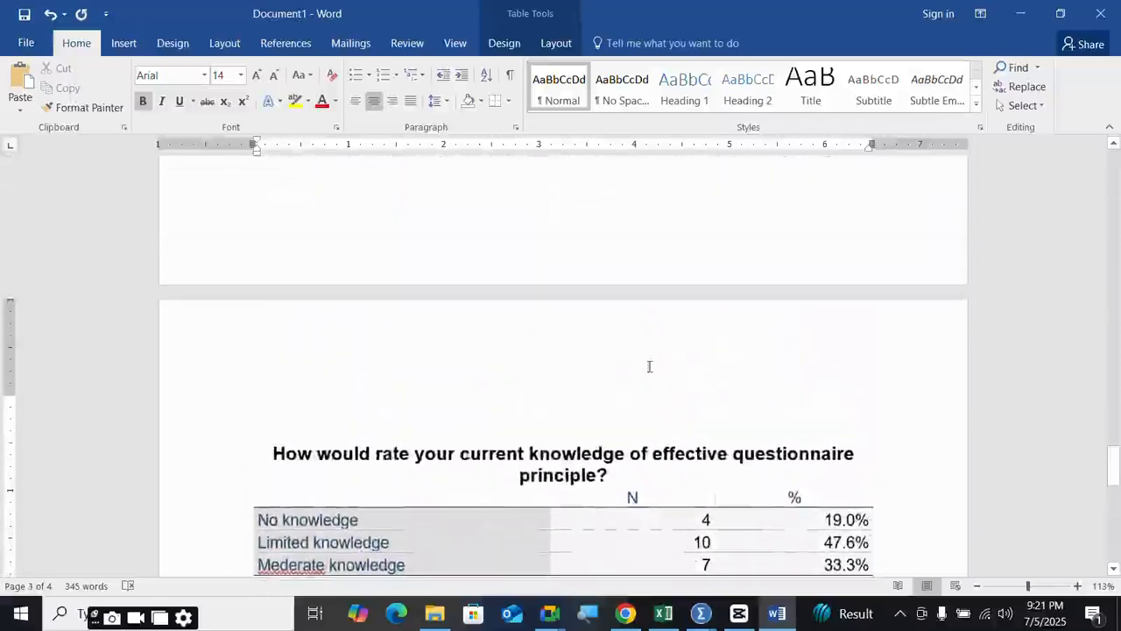
pyautogui.scroll(-4, 735, 328)
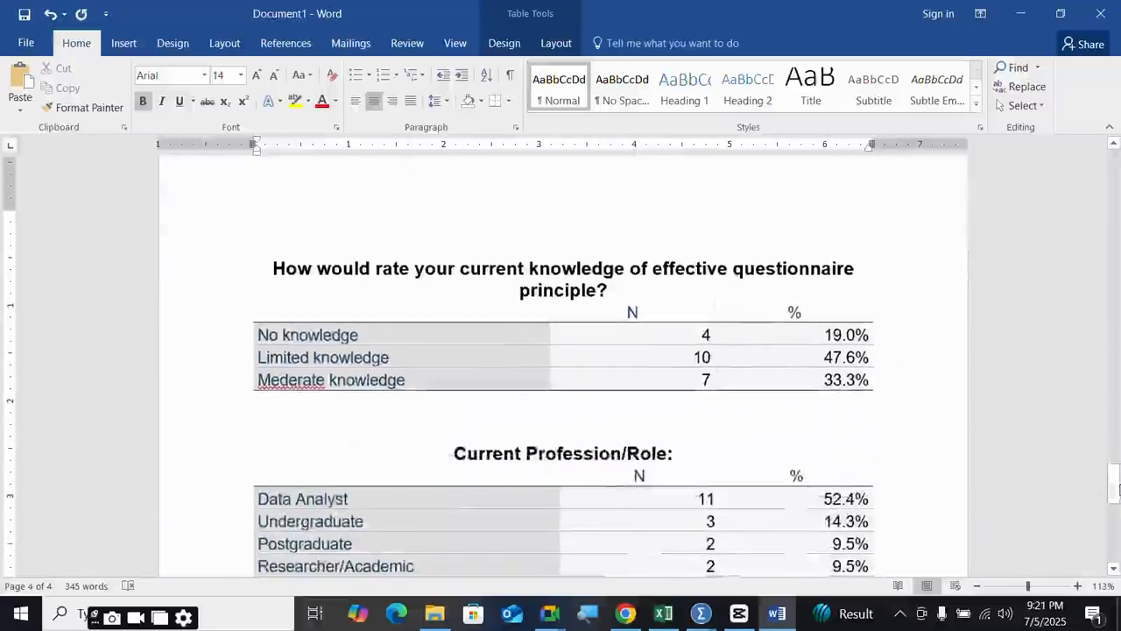
pyautogui.moveTo(1114, 491); pyautogui.dragTo(1114, 175)
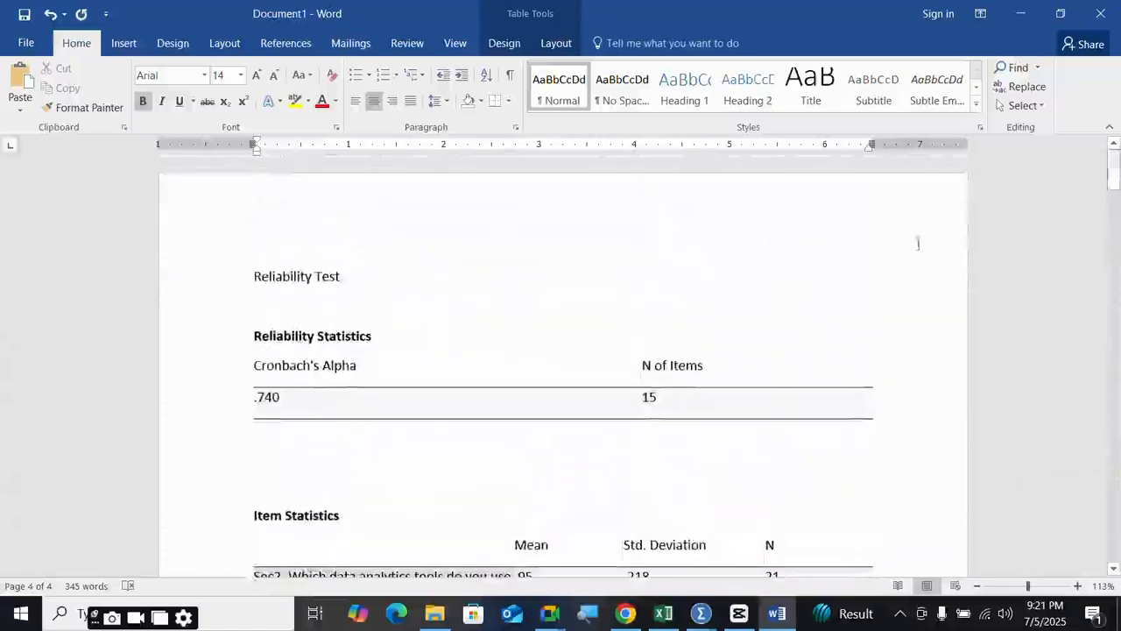
pyautogui.moveTo(351, 277); pyautogui.dragTo(237, 281)
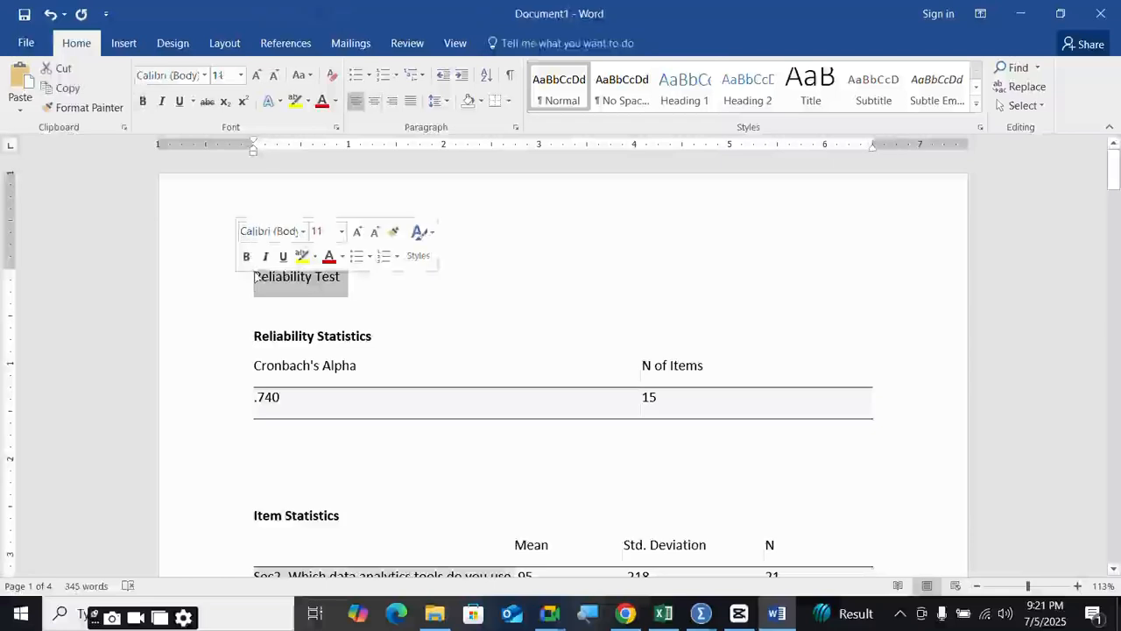
pyautogui.click(245, 255)
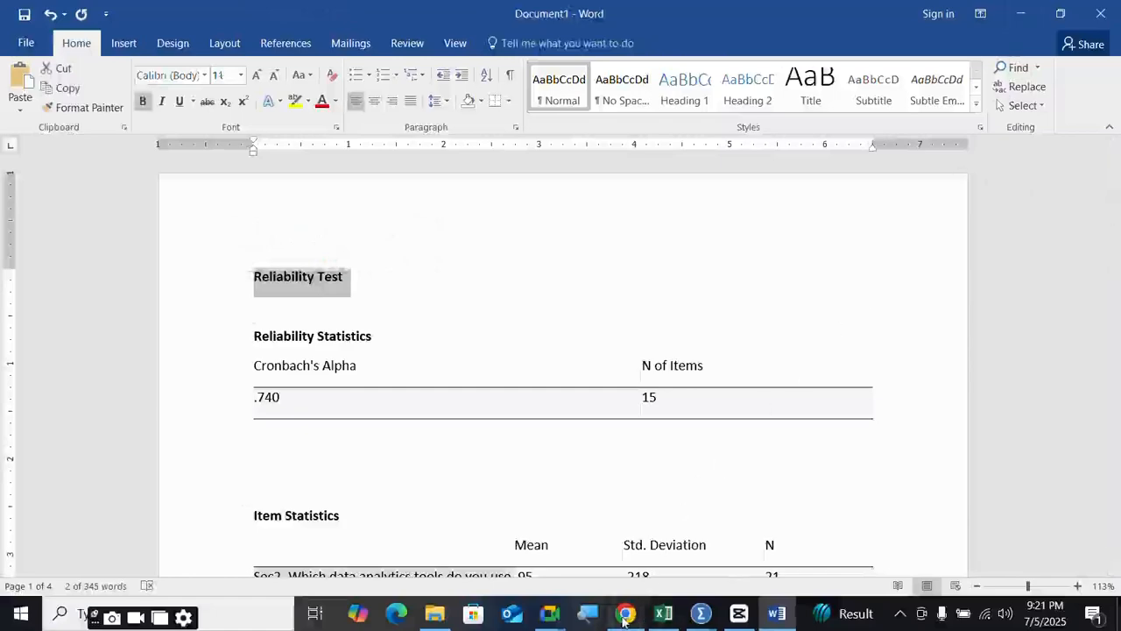
pyautogui.moveTo(623, 619)
pyautogui.click(450, 517)
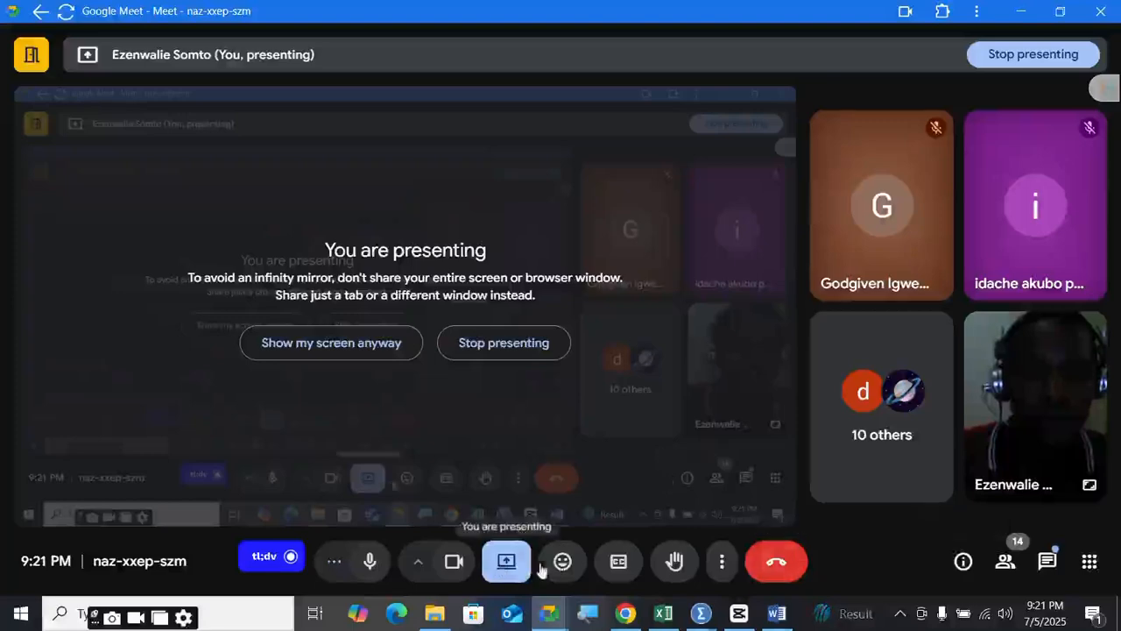
# - Leave the Meet microphone muted and show the screen recorder's toolbar from the system tray
pyautogui.click(369, 563)
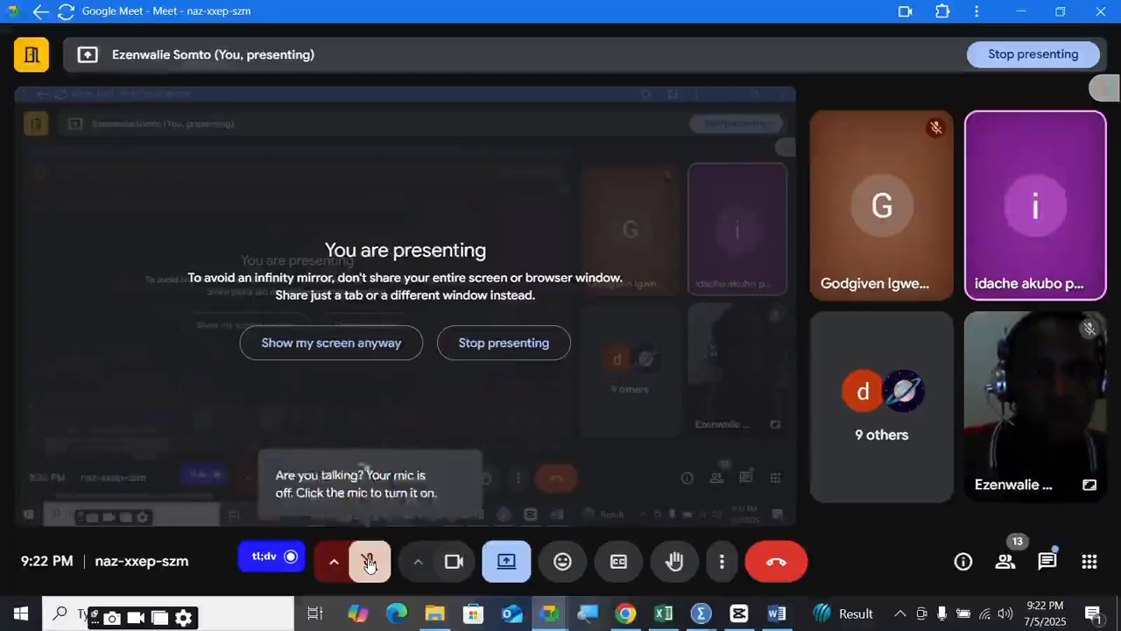
pyautogui.click(369, 563)
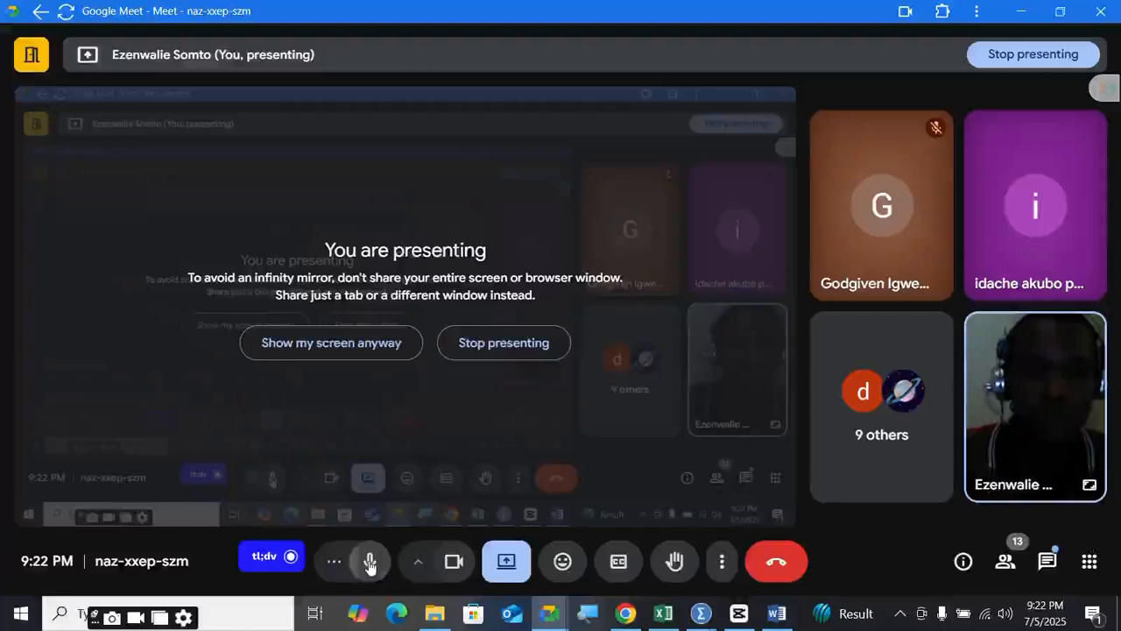
pyautogui.click(369, 563)
pyautogui.click(898, 616)
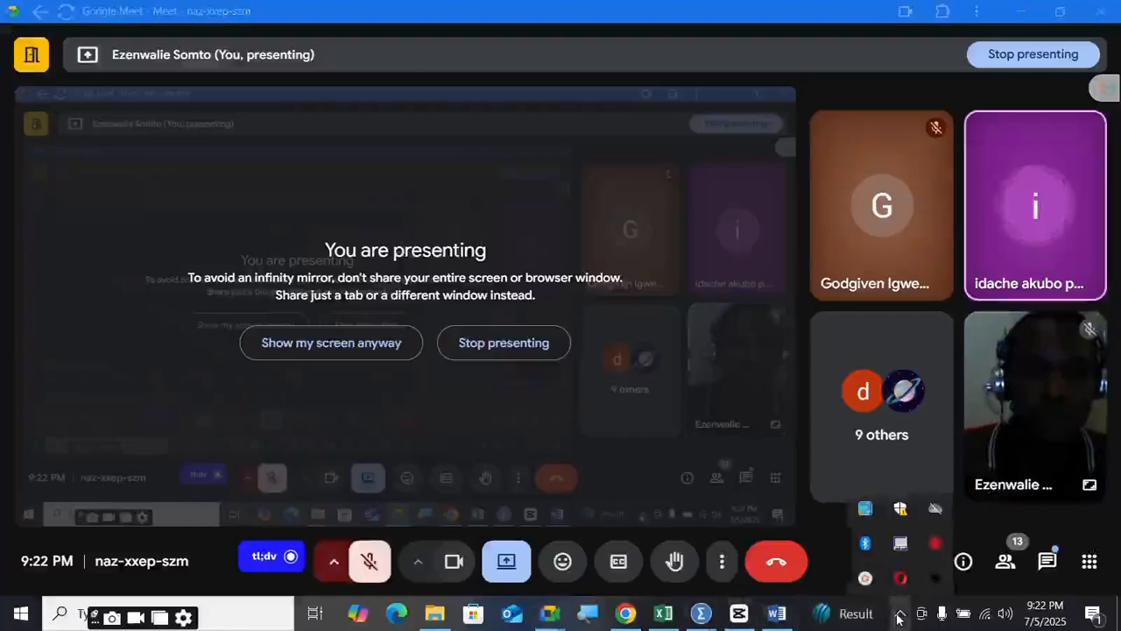
pyautogui.click(867, 578)
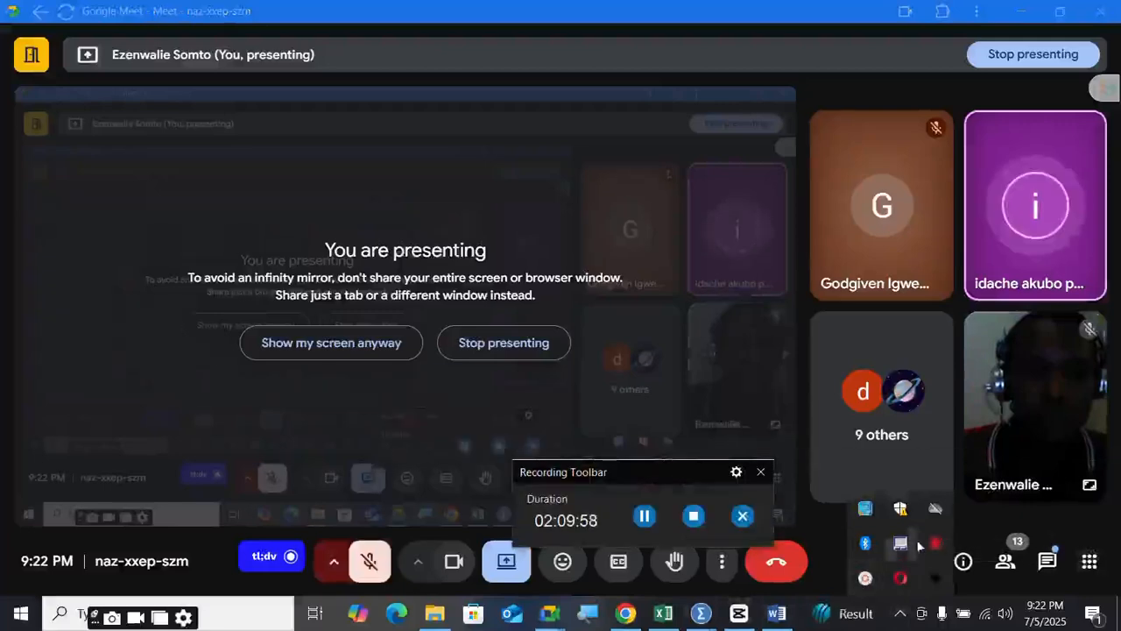